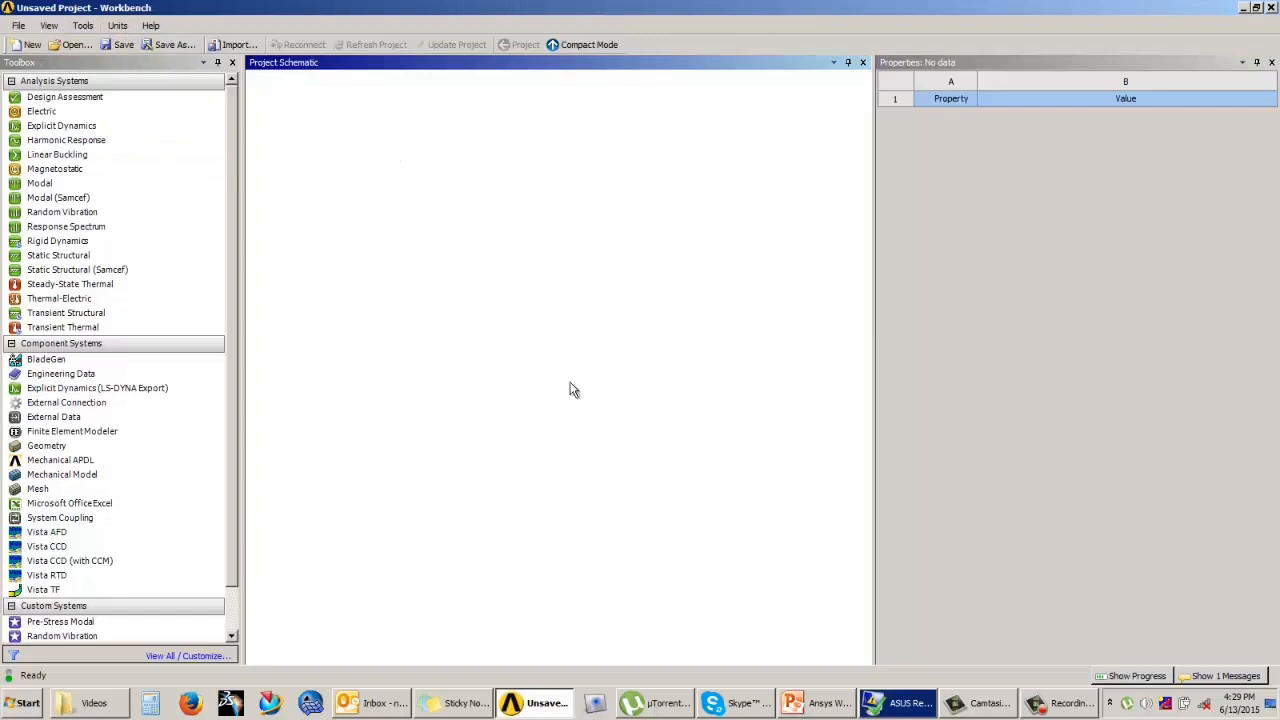
Step: Collapse the Analysis Systems, Component Systems and Custom Systems groups in the toolbox
left_click(62, 212)
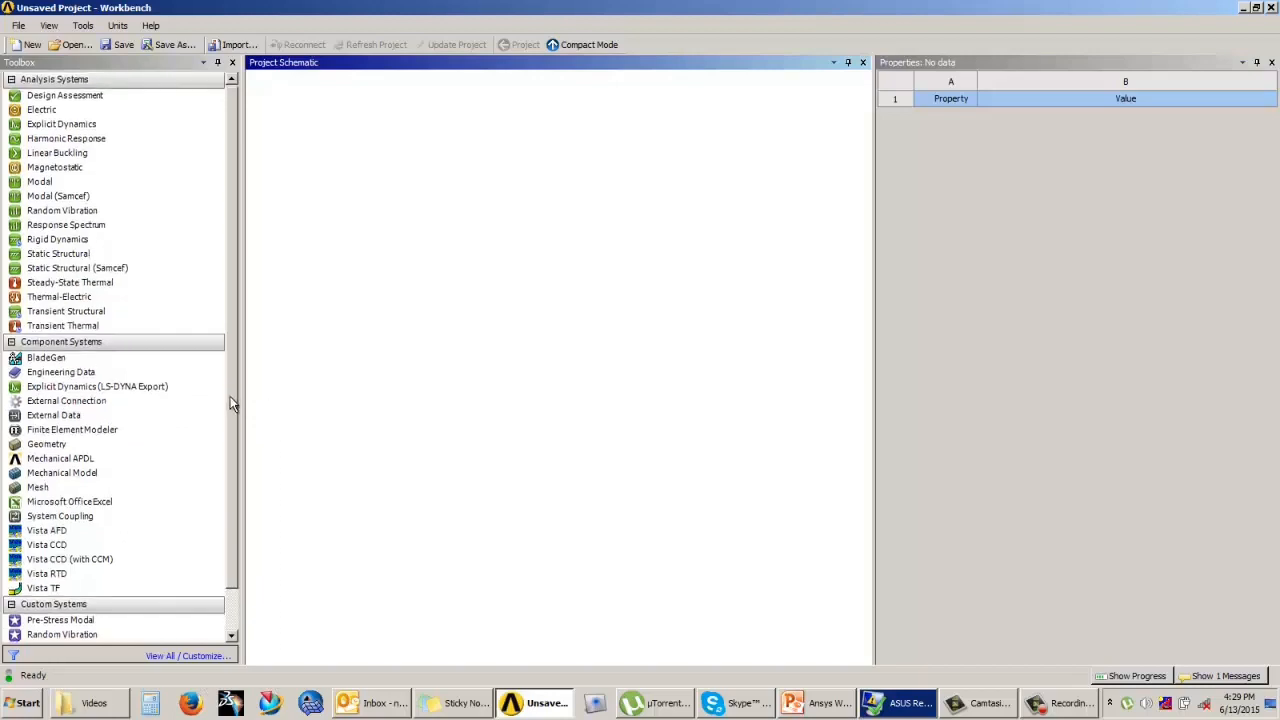
mouse_move(230, 396)
left_mouse_down()
mouse_move(234, 456)
mouse_move(236, 422)
mouse_move(223, 414)
left_mouse_up()
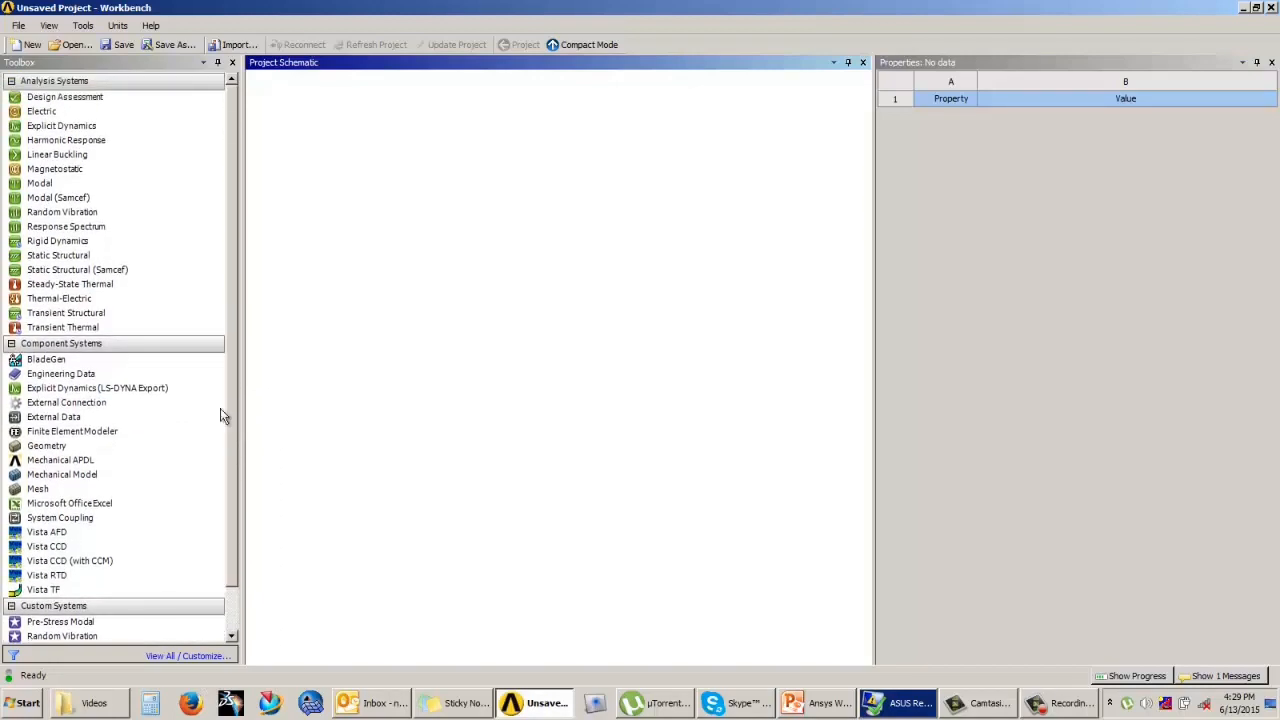
left_click(12, 82)
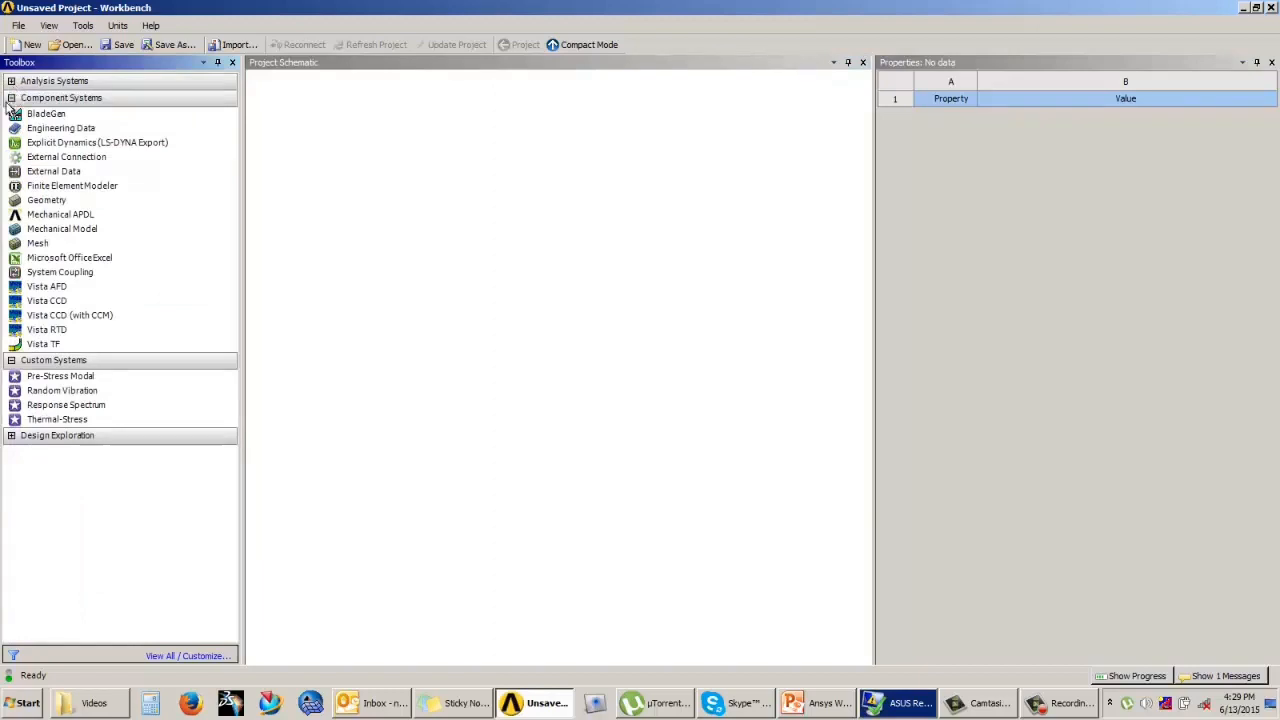
left_click(11, 98)
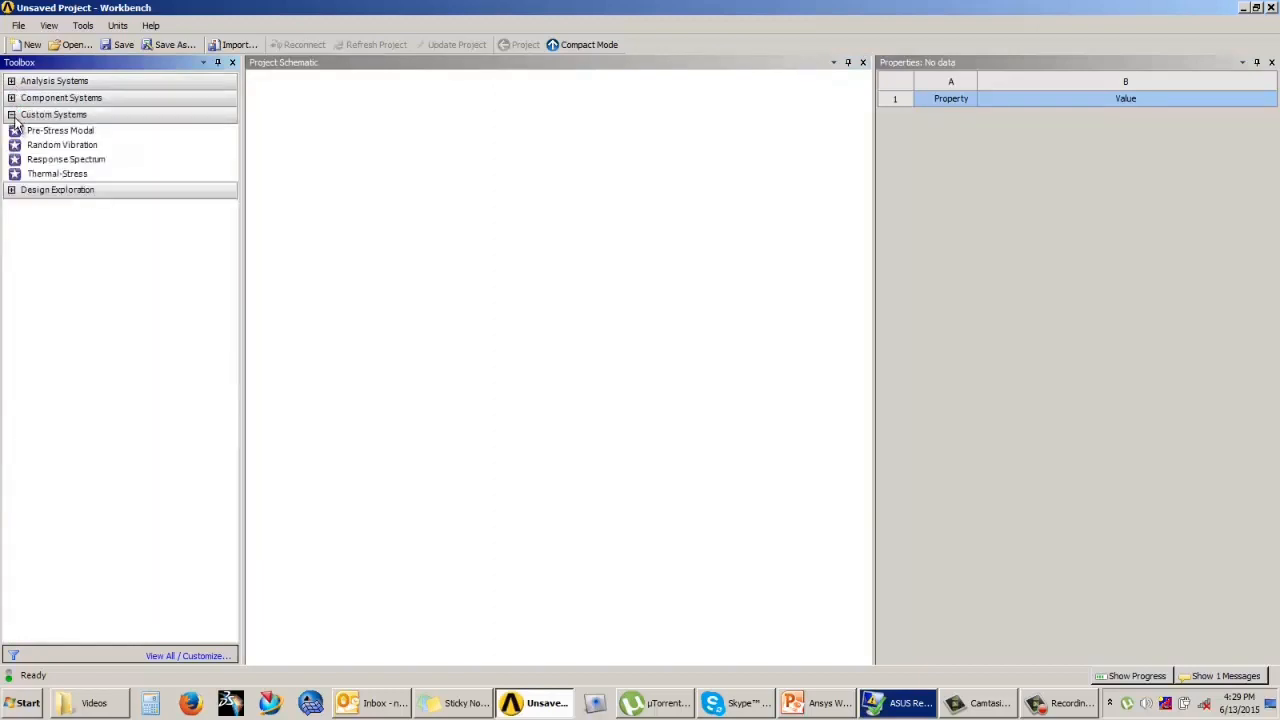
left_click(12, 115)
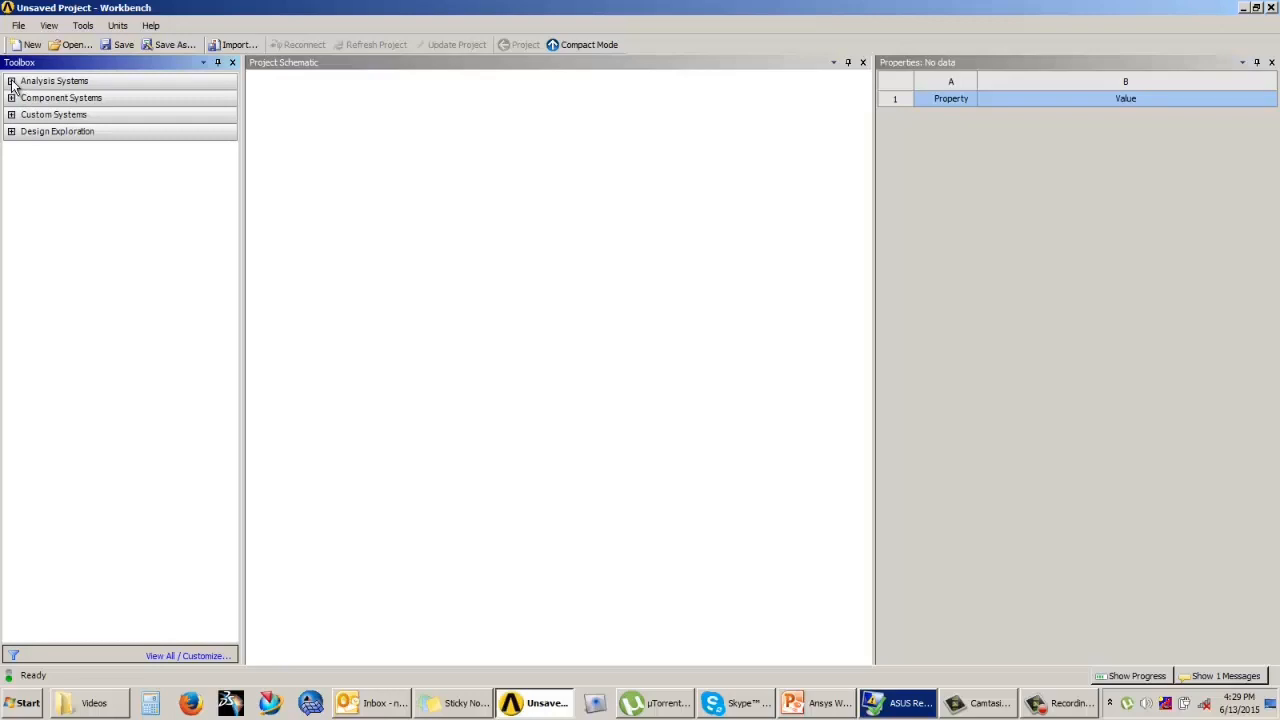
Step: Expand the Analysis Systems, Component Systems, Custom Systems and Design Exploration groups in the toolbox
left_click(12, 81)
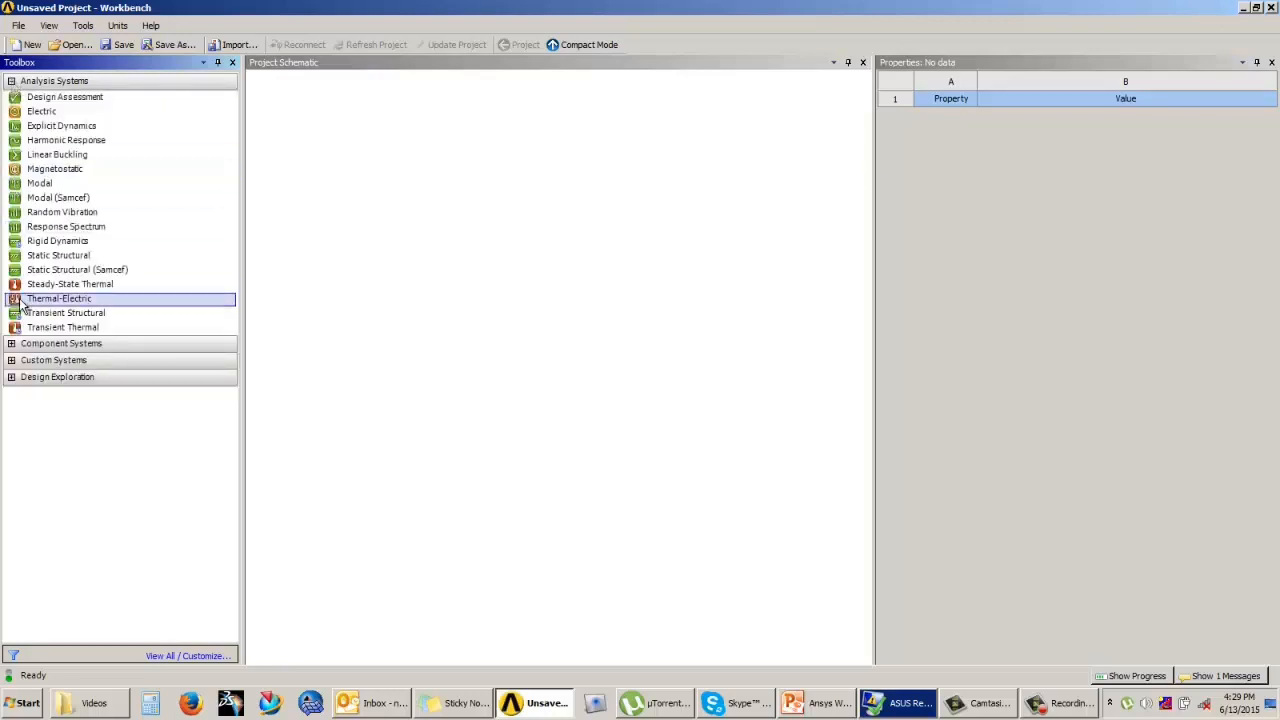
left_click(12, 344)
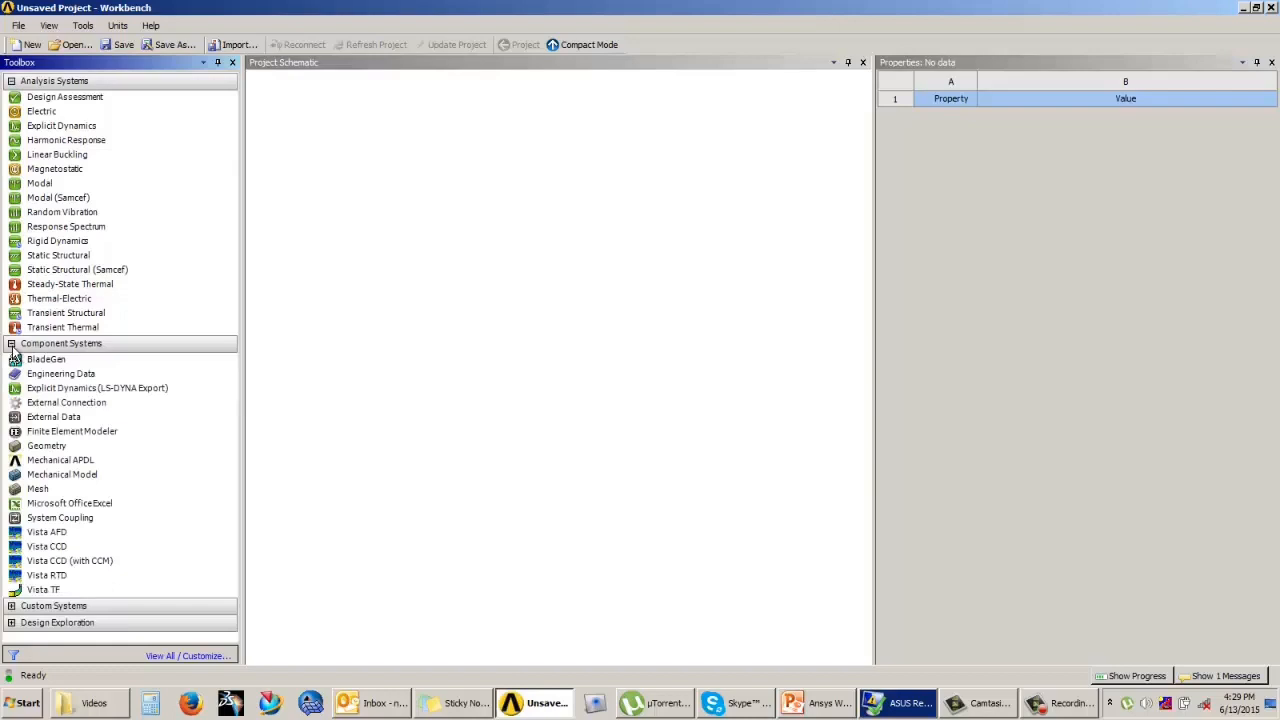
left_click(12, 606)
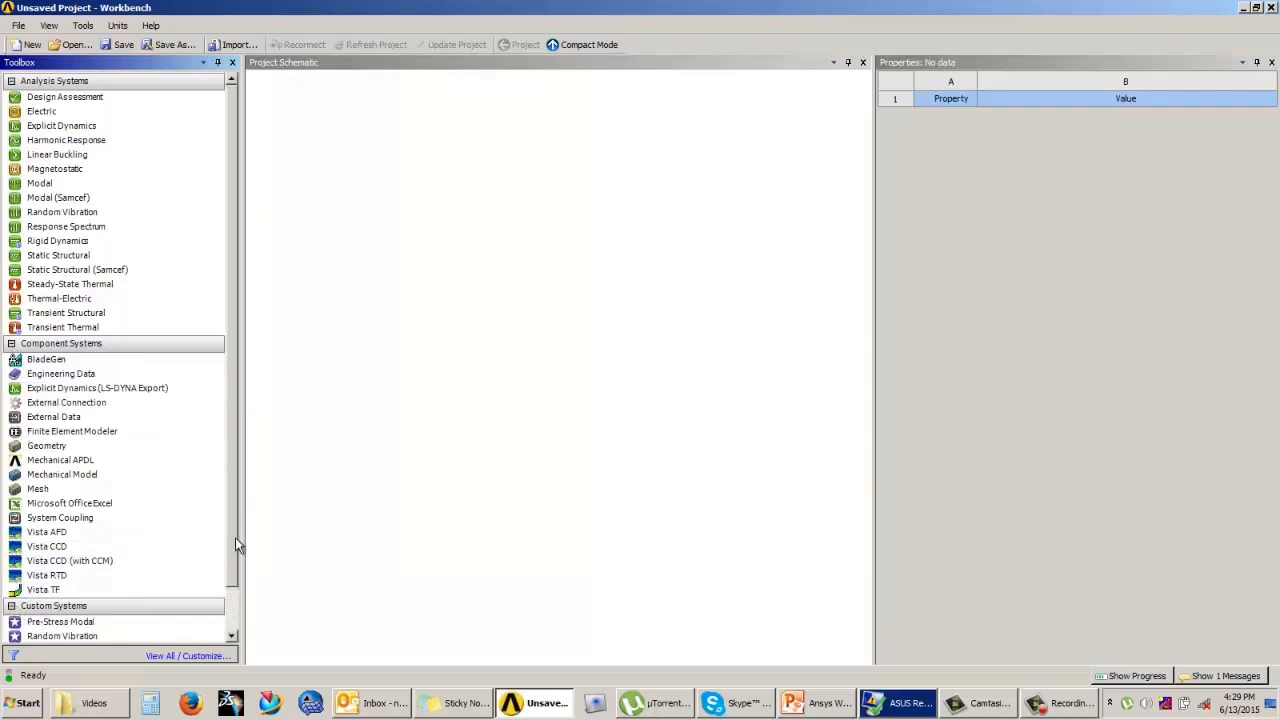
left_click_drag(235, 537, 233, 568)
left_click(12, 638)
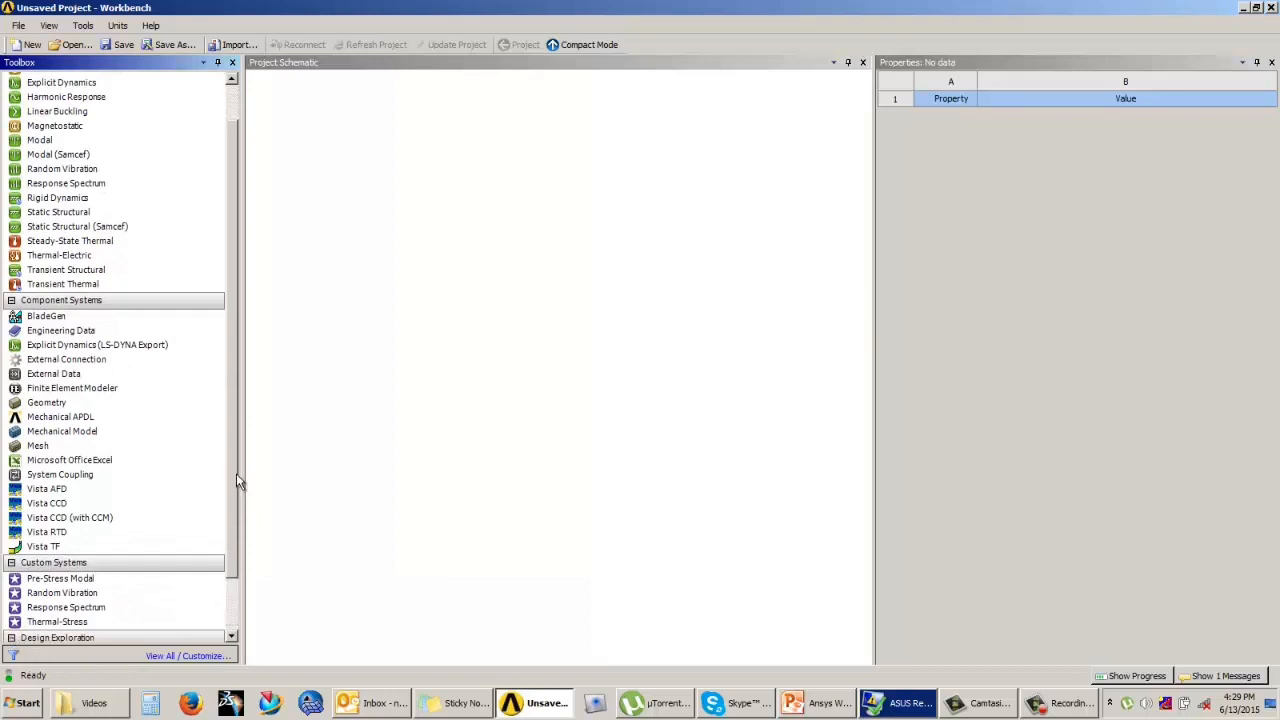
left_click_drag(236, 473, 235, 529)
scroll(228, 504, "up", 3)
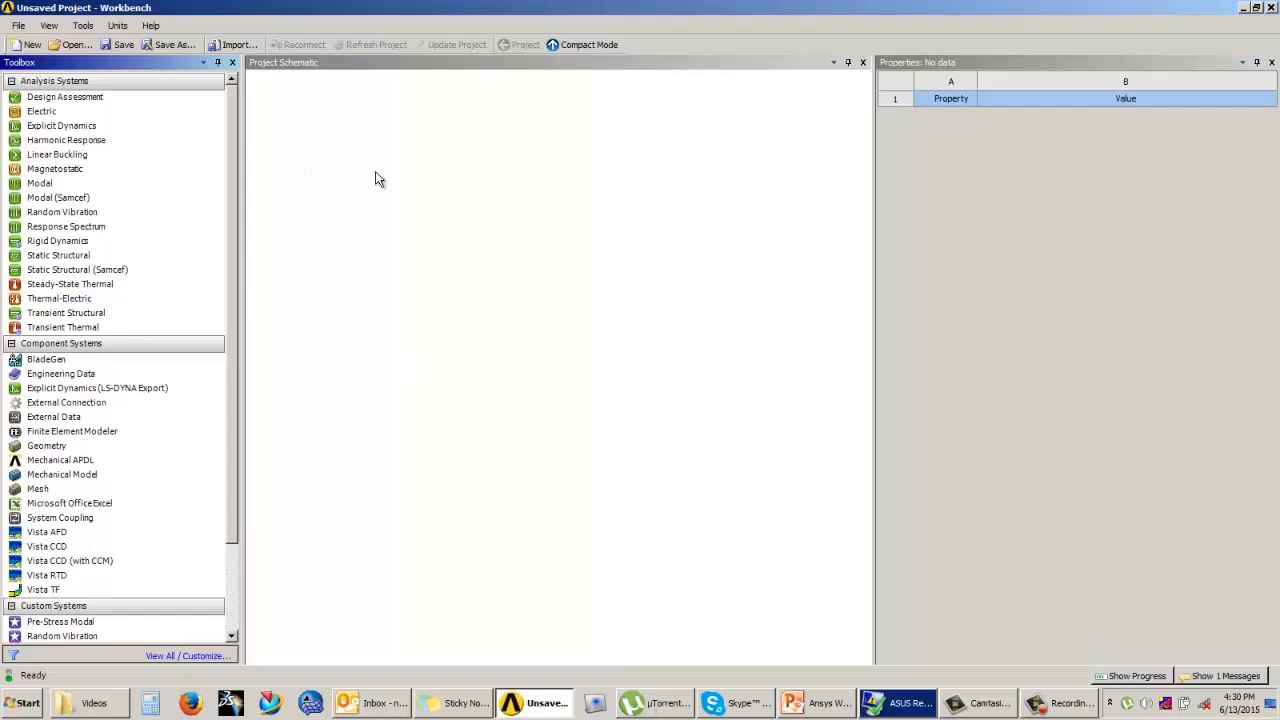
left_click(1066, 704)
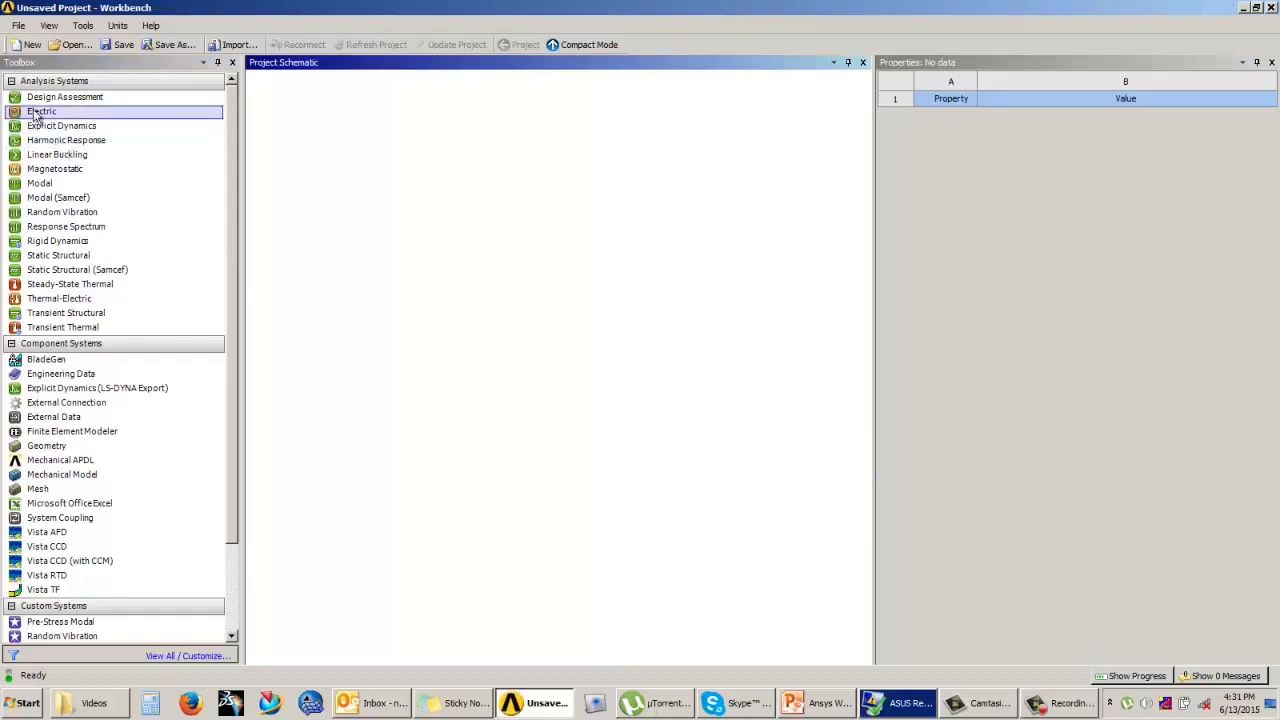
Step: Open the existing project file Structural Analysis Day3 from the Ansys Workbench training practise folder
left_click(70, 44)
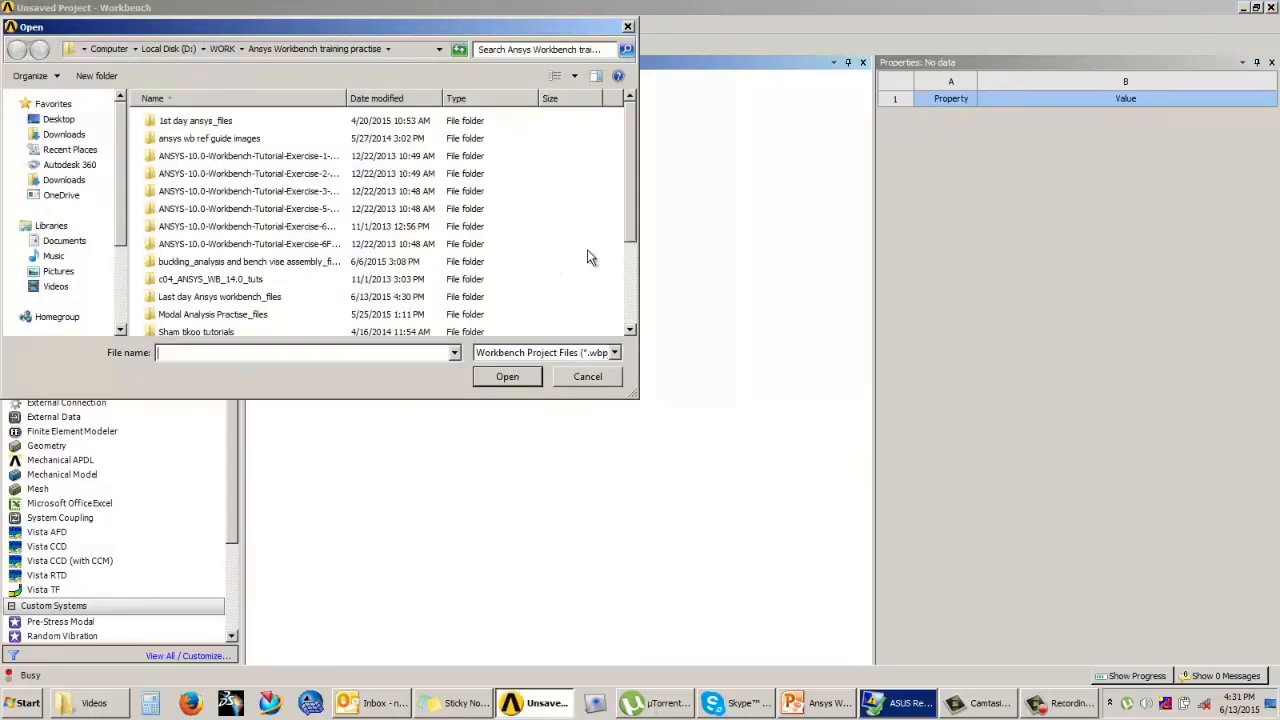
left_click_drag(627, 192, 630, 322)
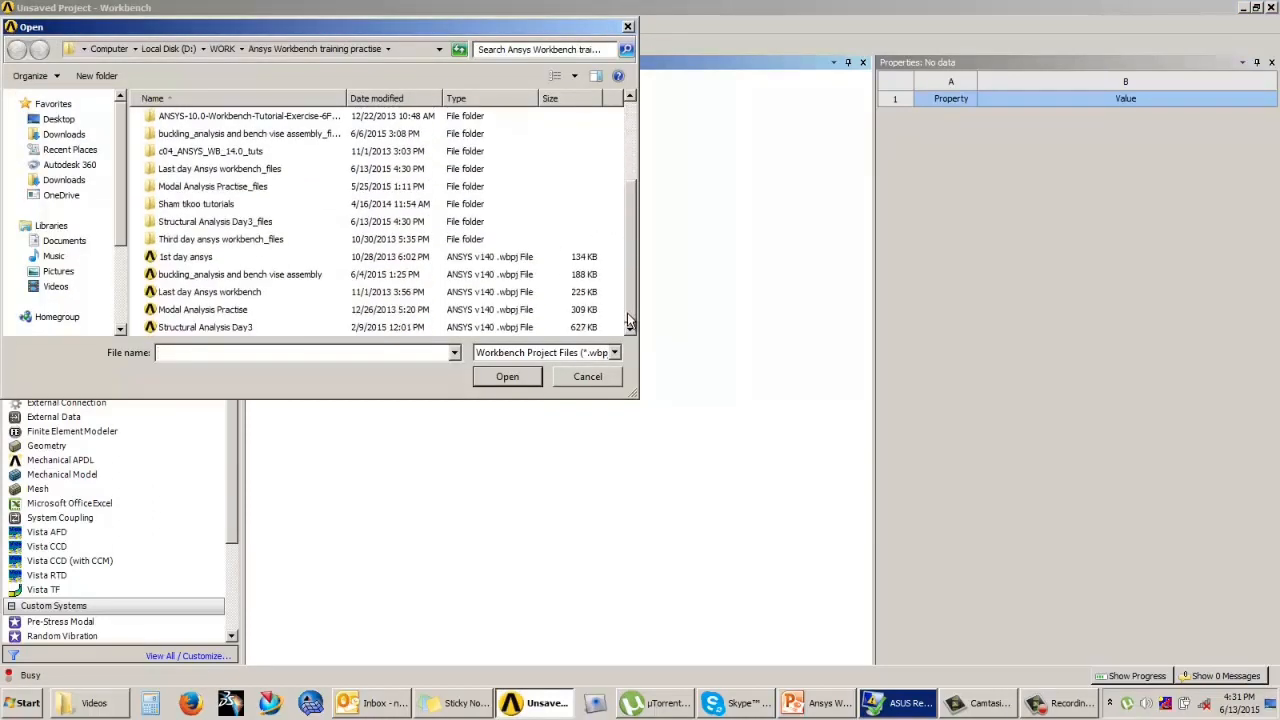
left_click(230, 327)
left_click(508, 377)
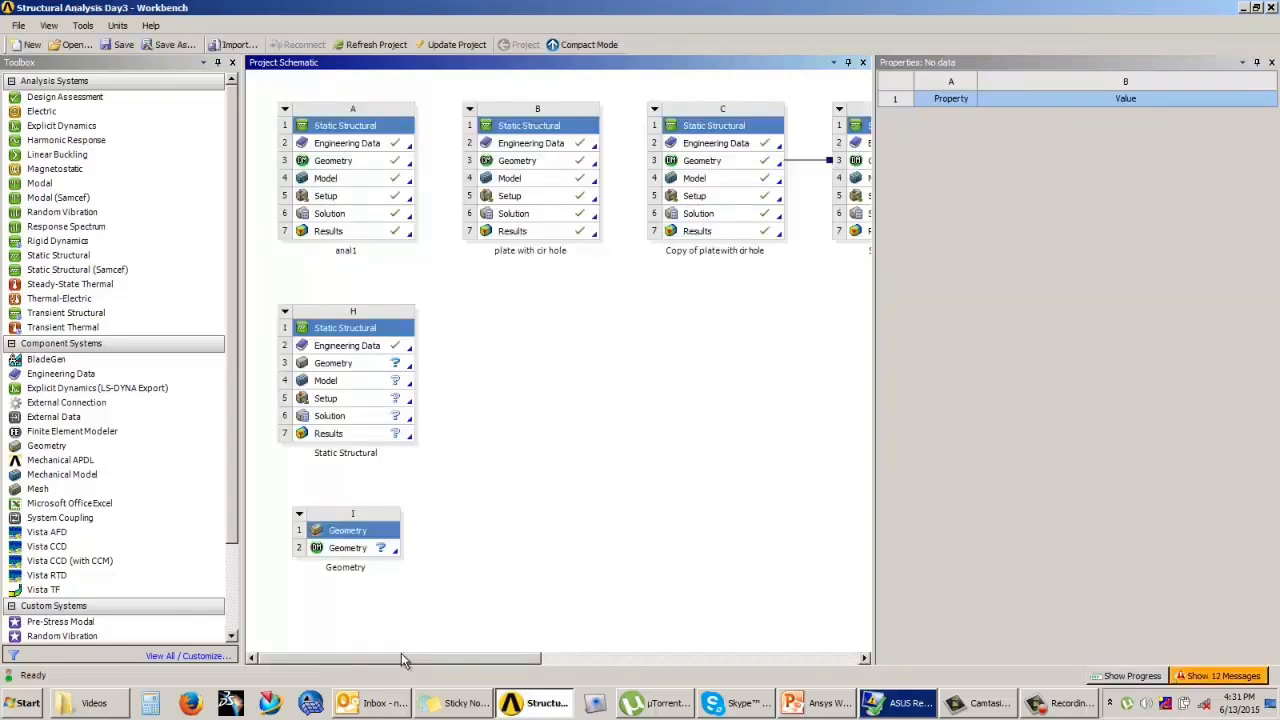
Step: Add a Static Structural system beside system H in the project schematic and name it Stress Analysis of Steel Bracket
left_click_drag(401, 657, 372, 652)
left_click_drag(422, 657, 595, 670)
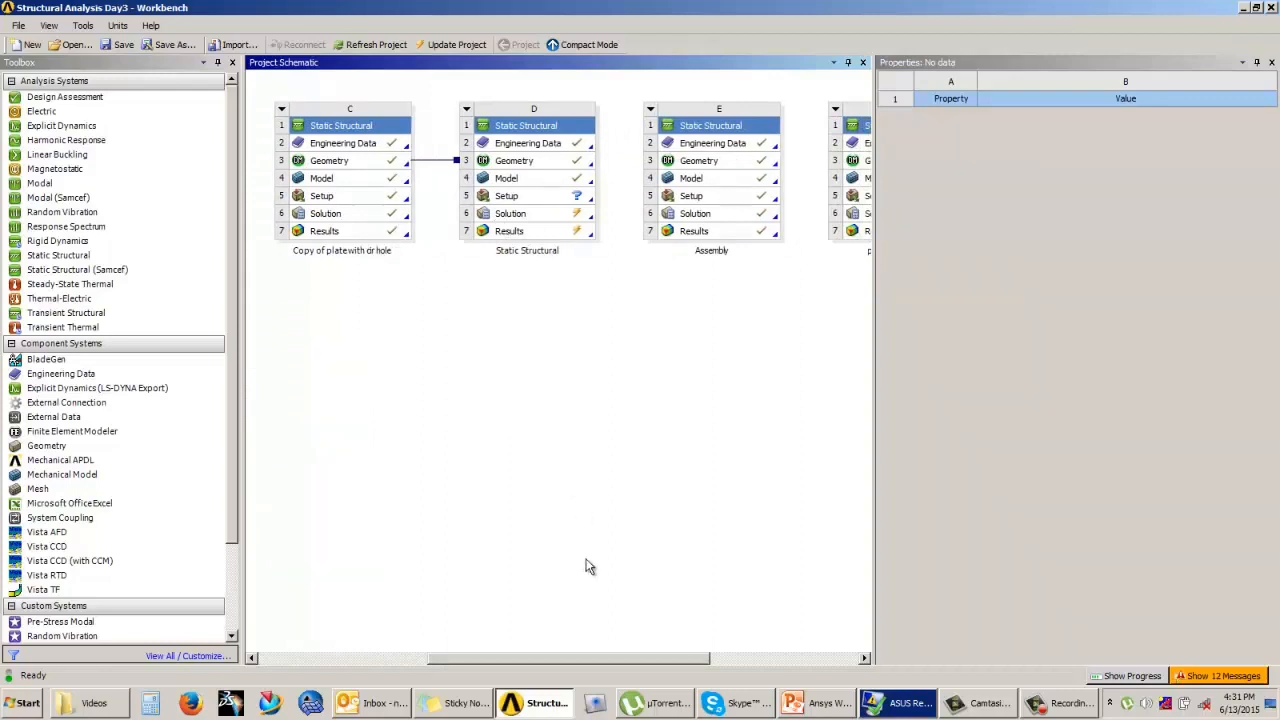
left_click_drag(595, 663, 427, 667)
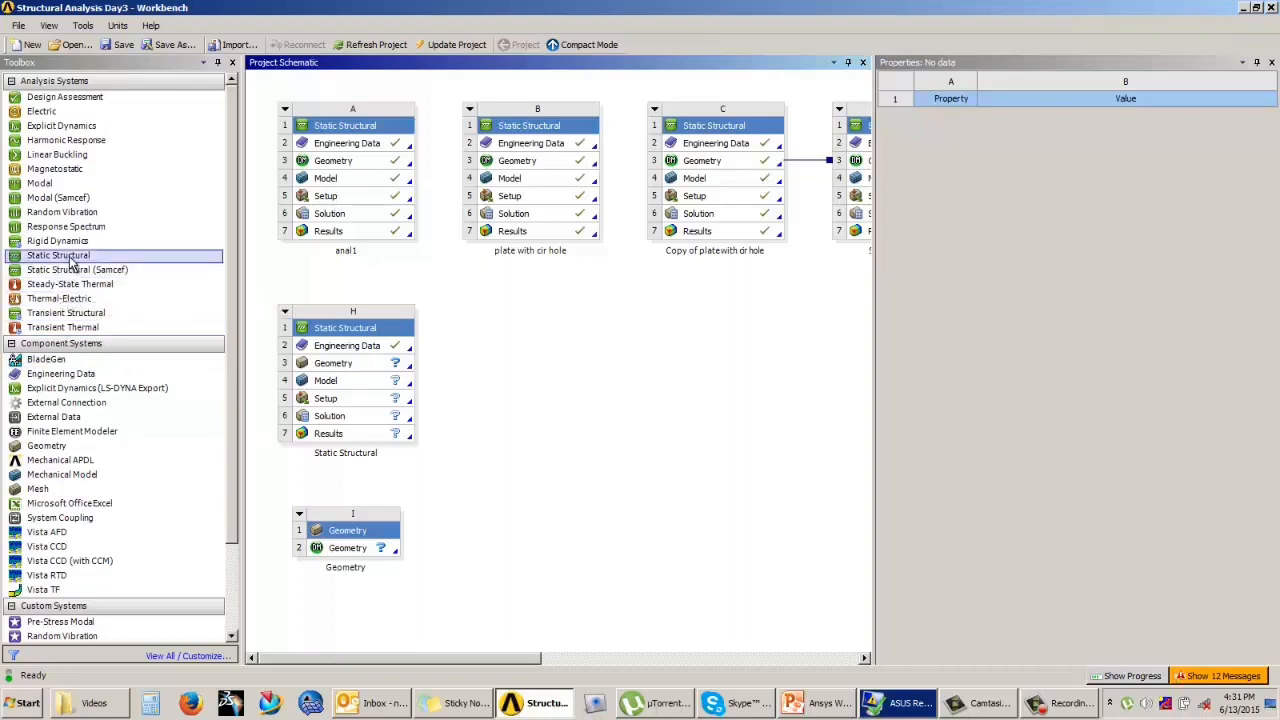
left_click_drag(70, 265, 553, 380)
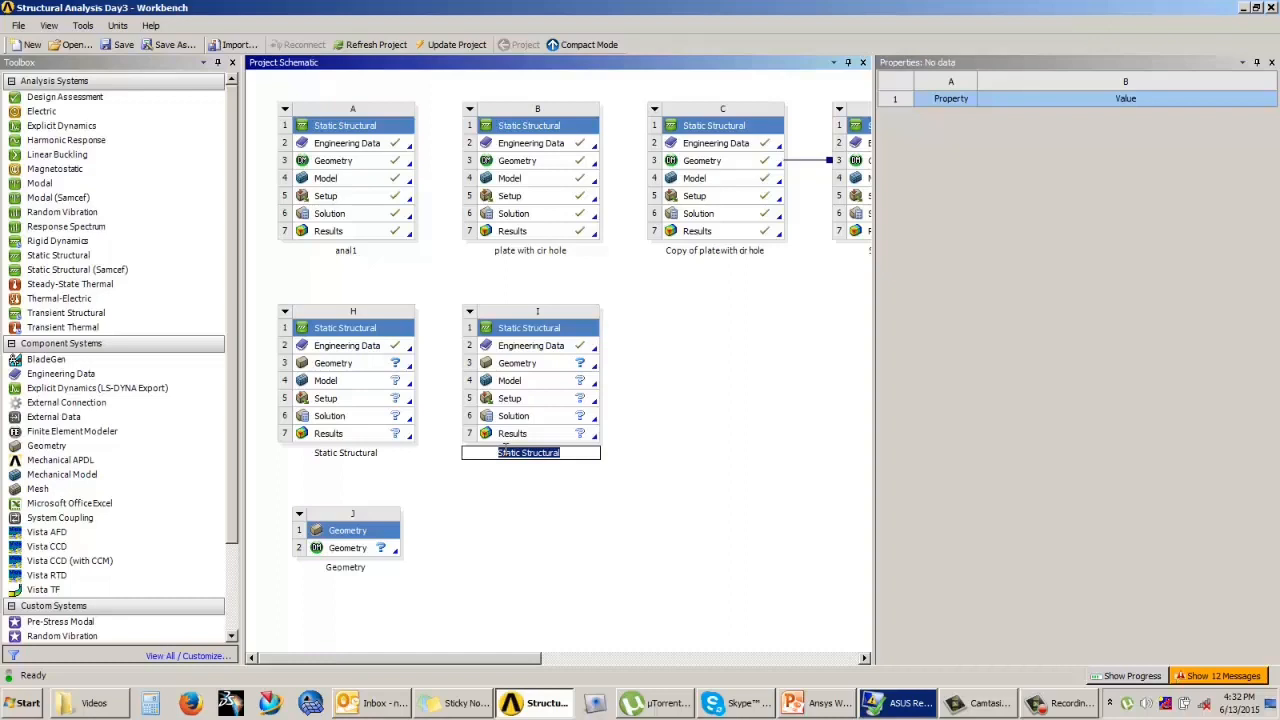
type("Stress Analysis of Steel")
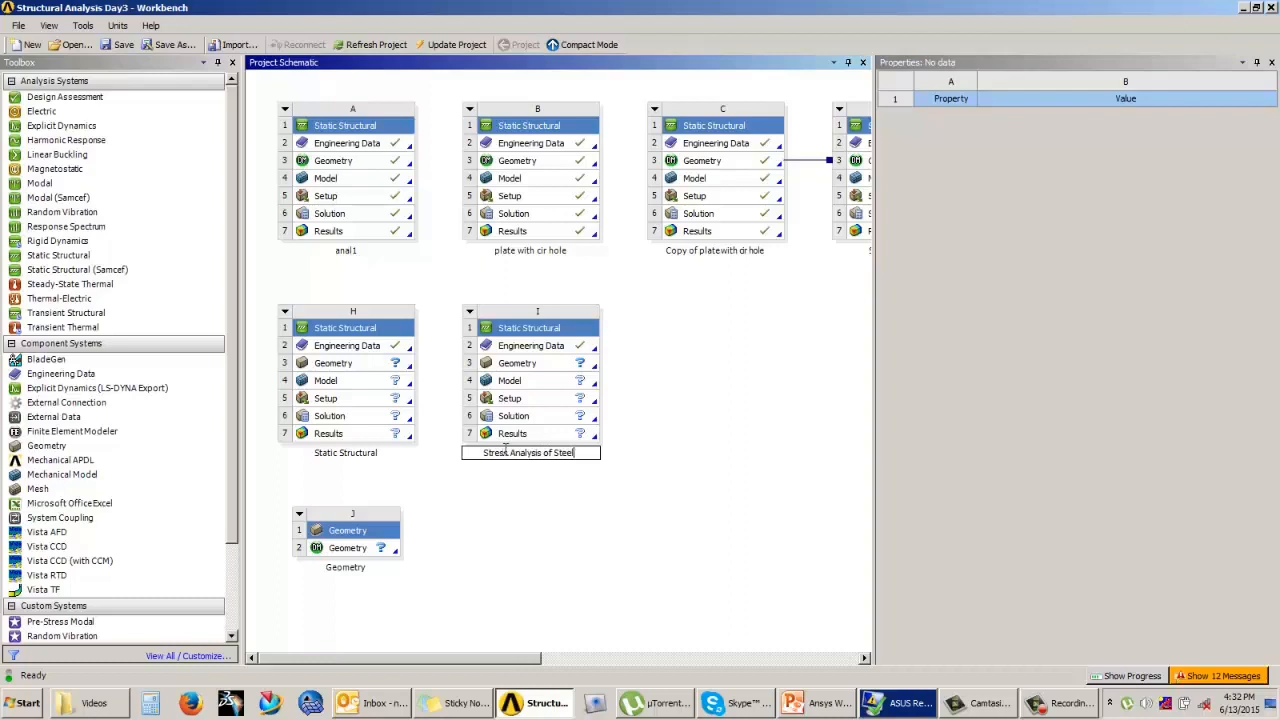
type(" Bracket")
left_click(535, 470)
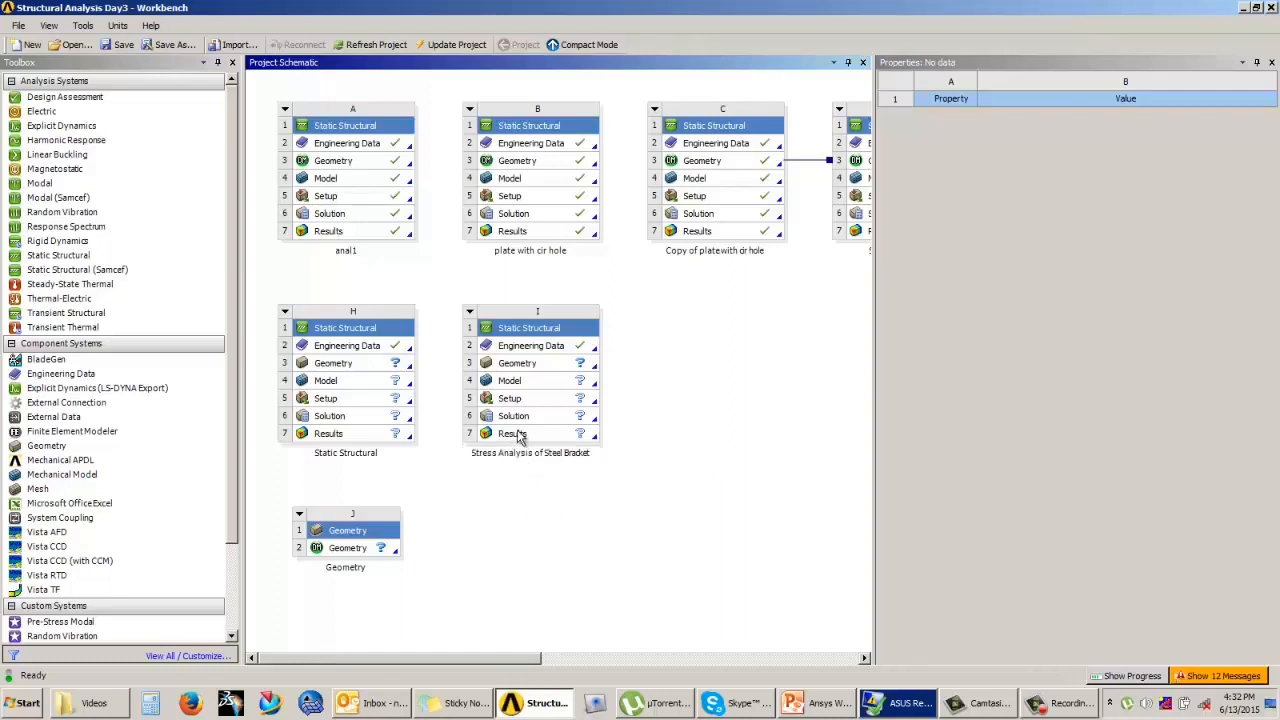
Step: Add a new Modal analysis system to the project schematic and keep its default name
right_click(660, 368)
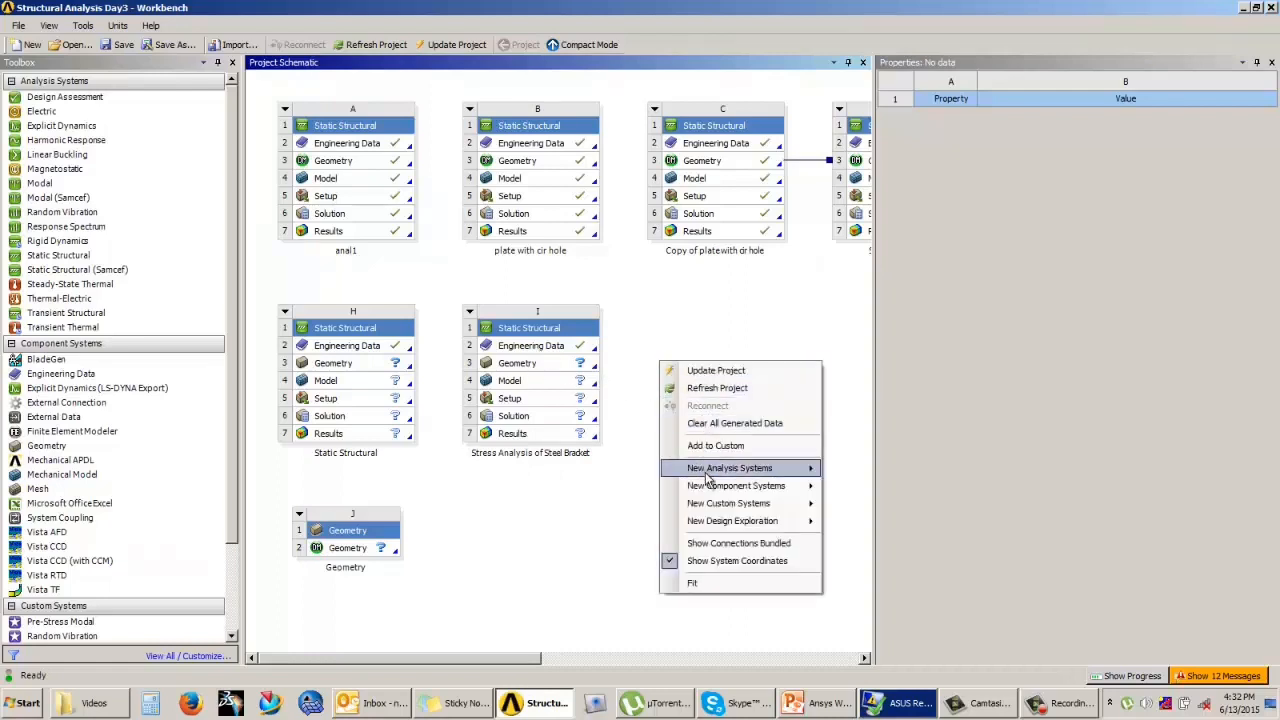
mouse_move(706, 470)
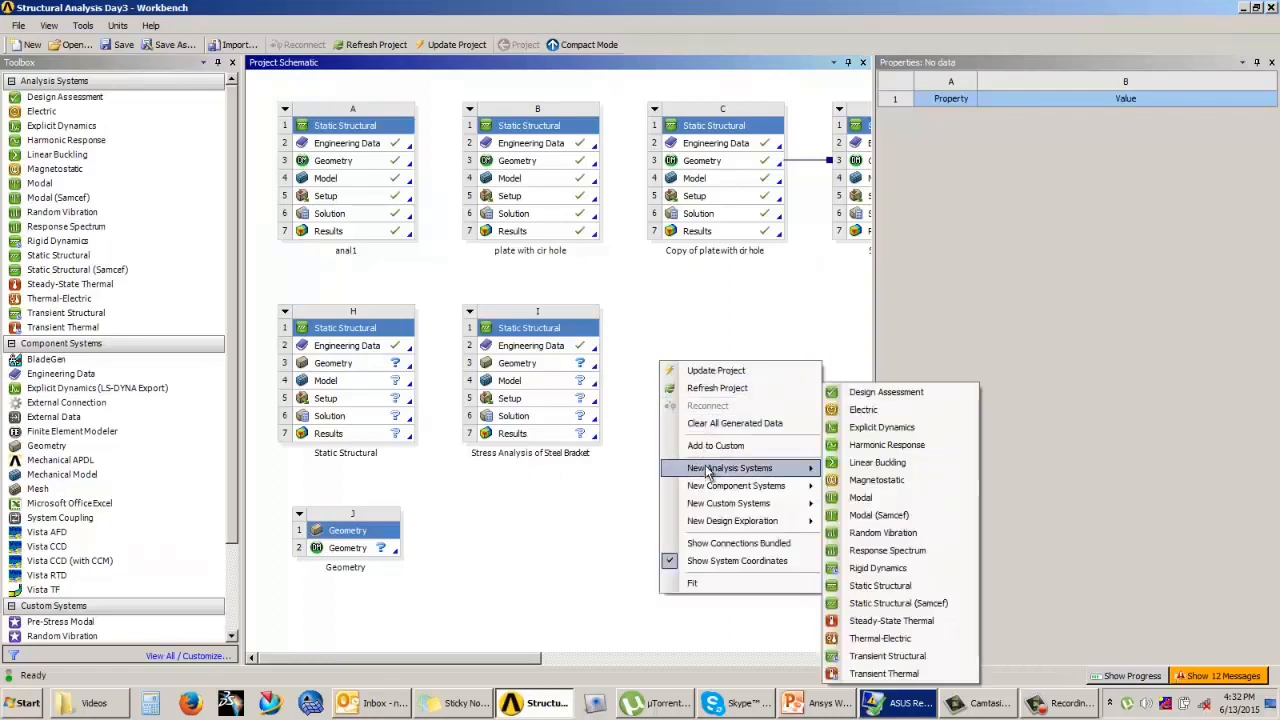
left_click(871, 496)
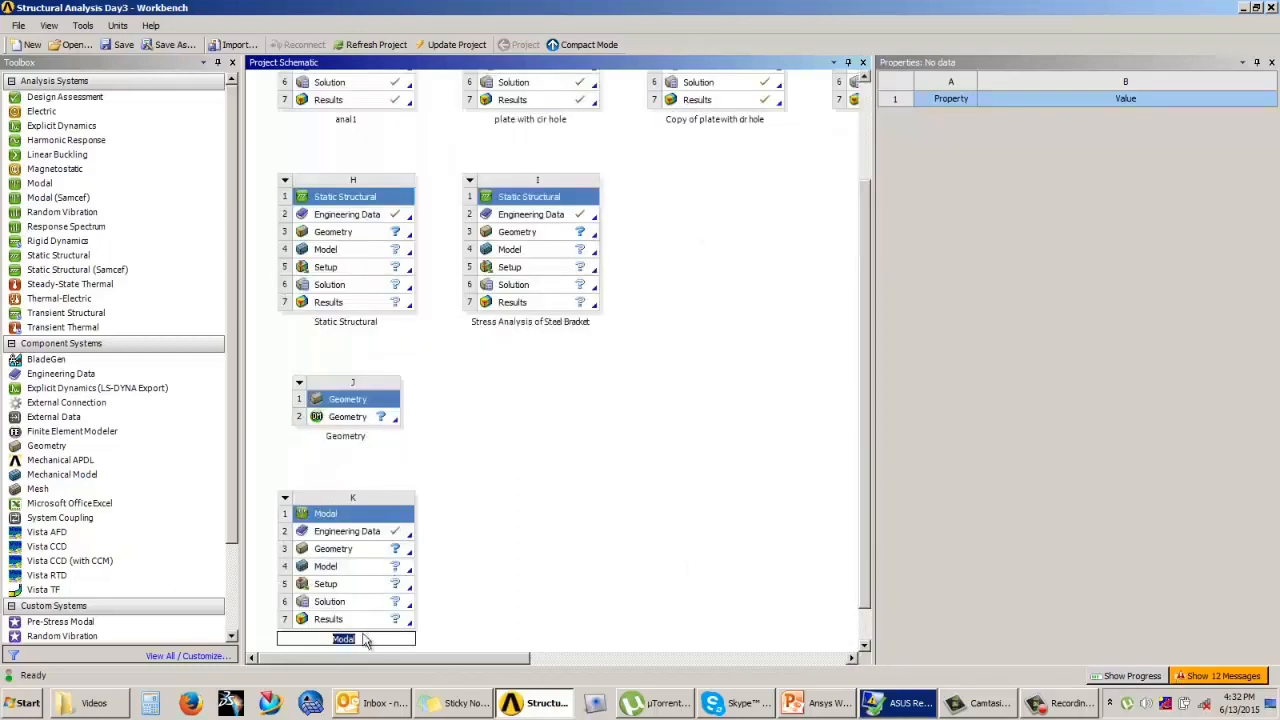
left_click(498, 522)
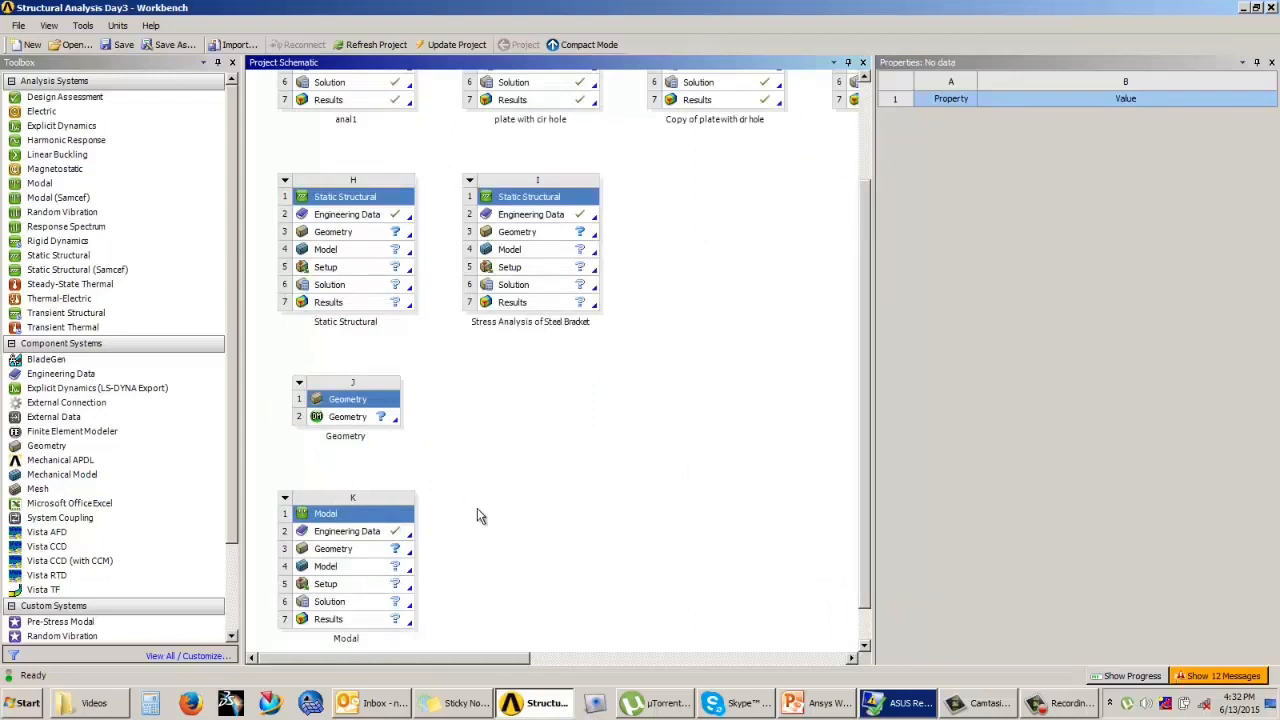
Step: Add a Steady-State Thermal analysis system to the project schematic
double_click(68, 286)
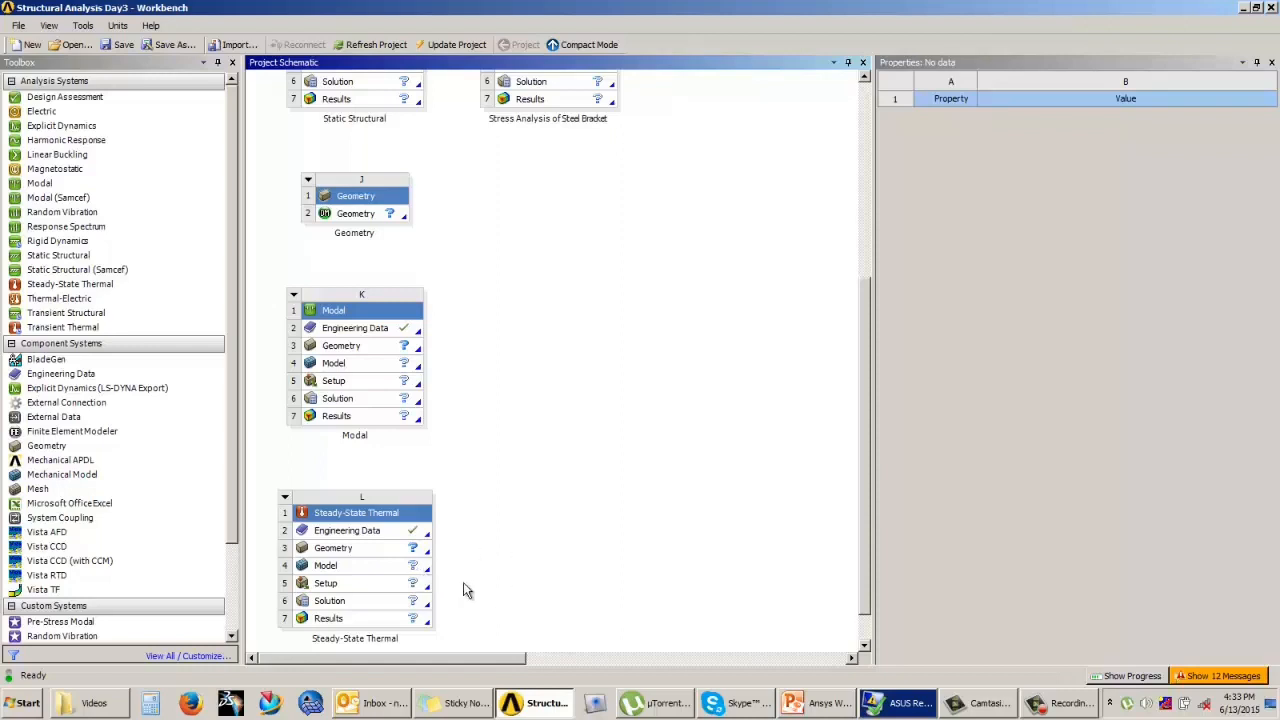
left_click_drag(234, 482, 240, 573)
left_click_drag(865, 385, 860, 449)
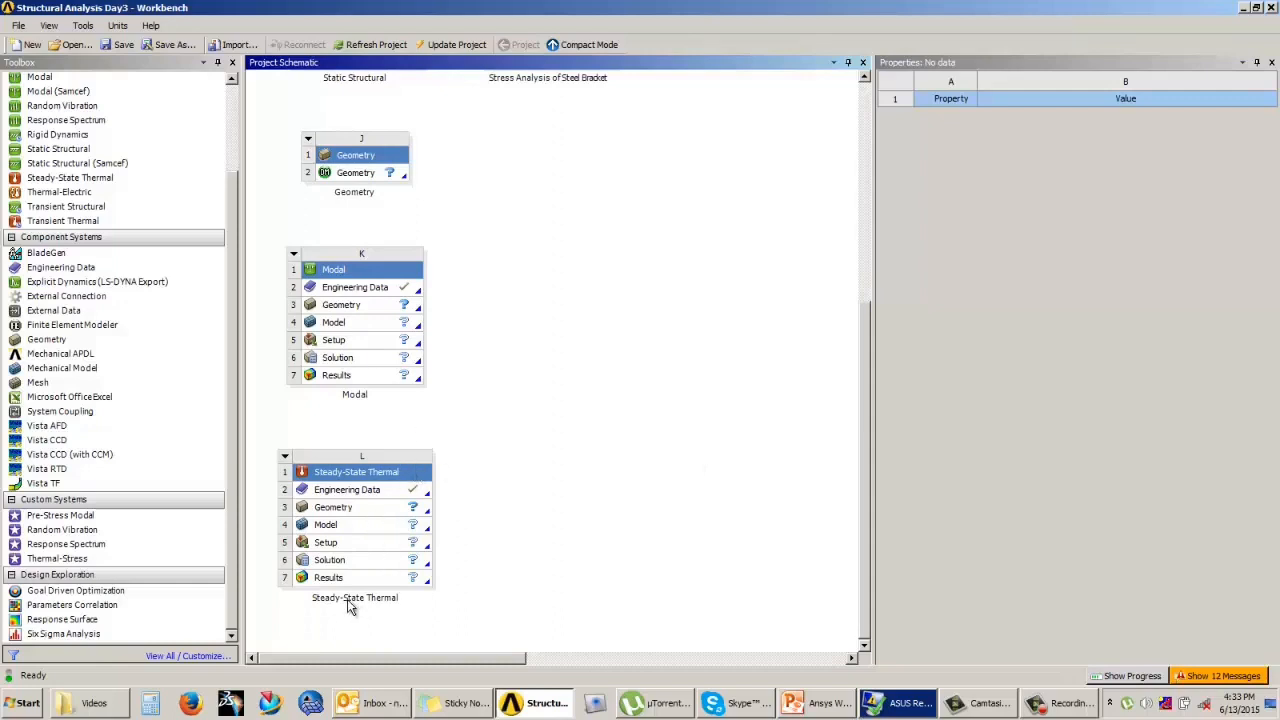
Step: Rename the Steady-State Thermal system as Temperature distribution of piston head
left_click(285, 459)
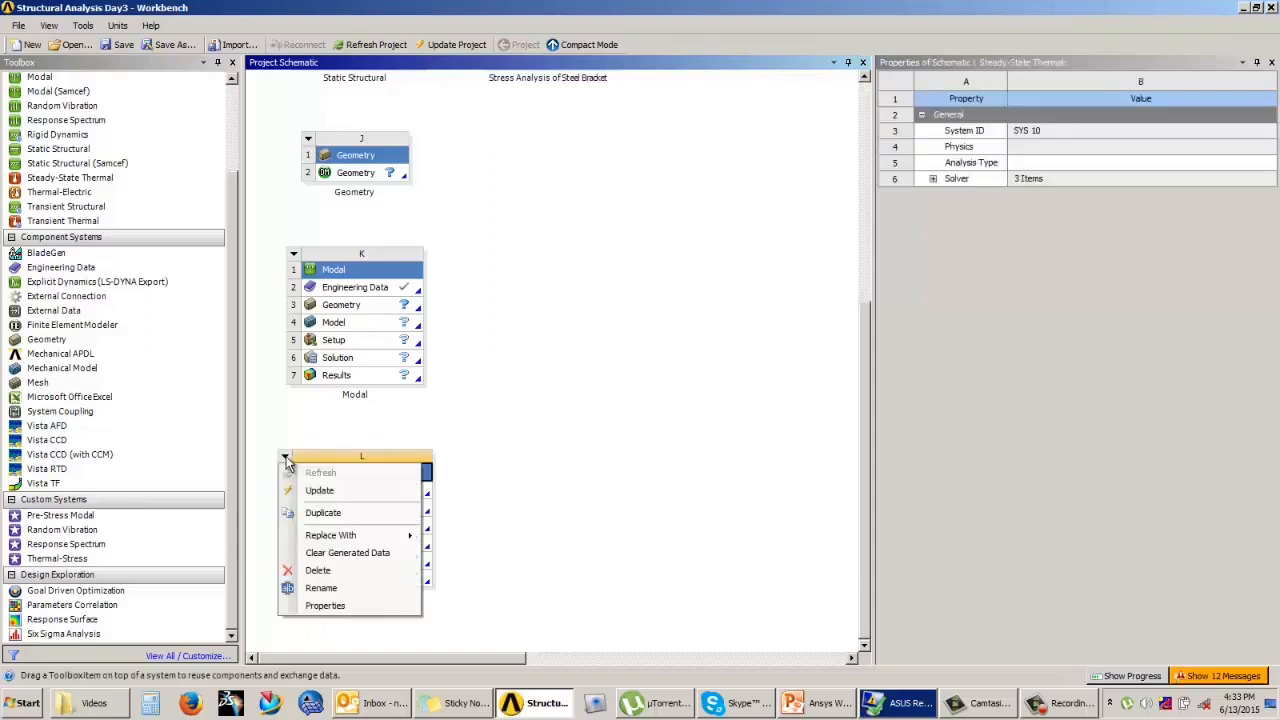
left_click(320, 589)
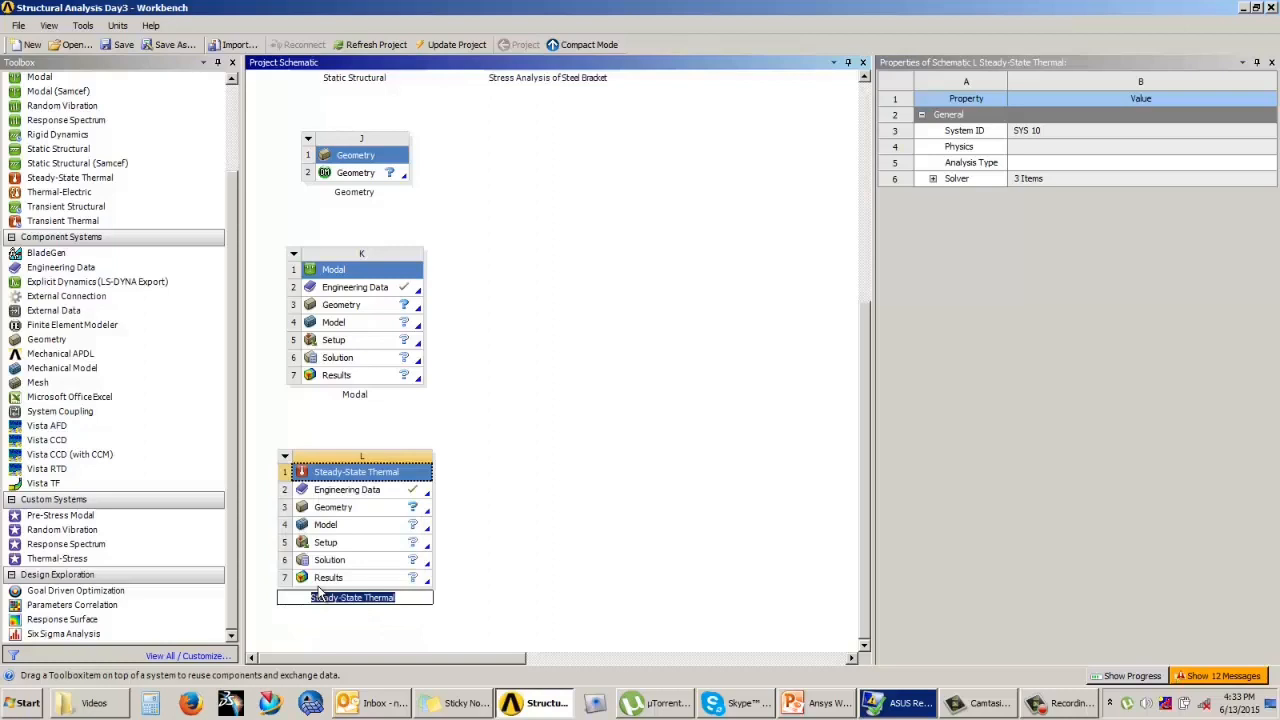
type("Temperature su")
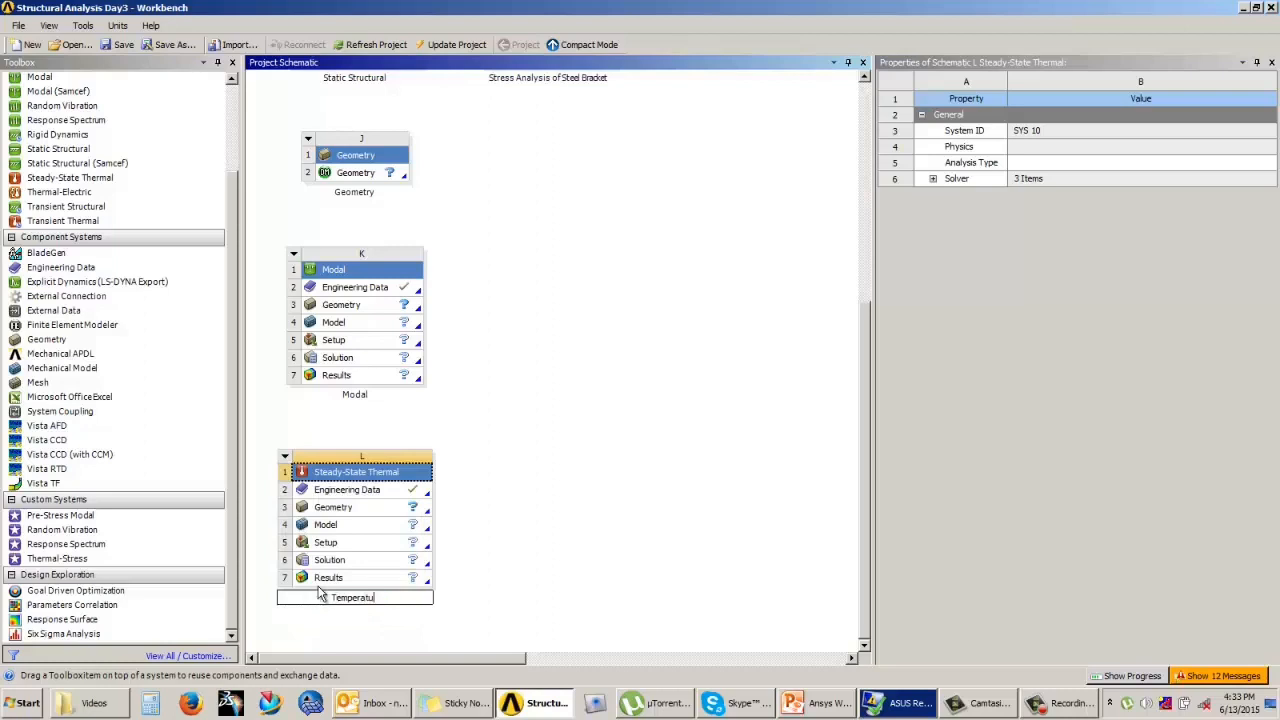
key("BackSpace")
key("BackSpace")
type("distribution of piston h")
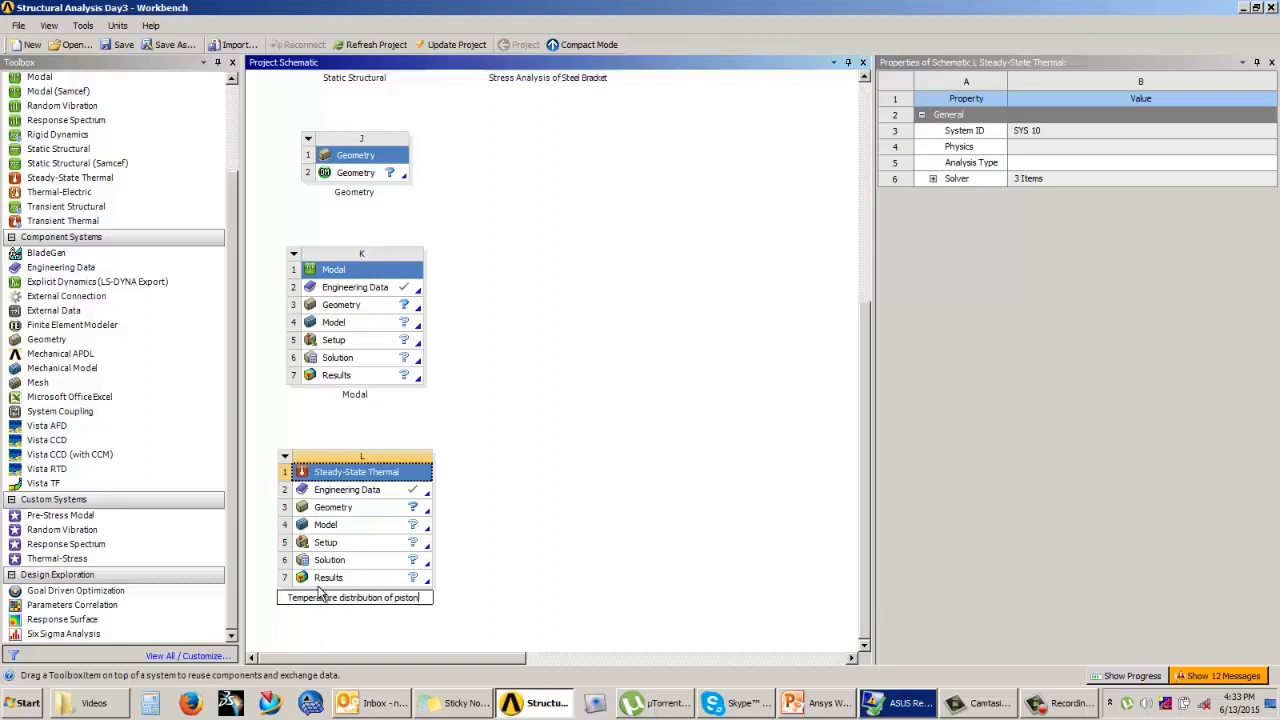
type("ead")
key("Return")
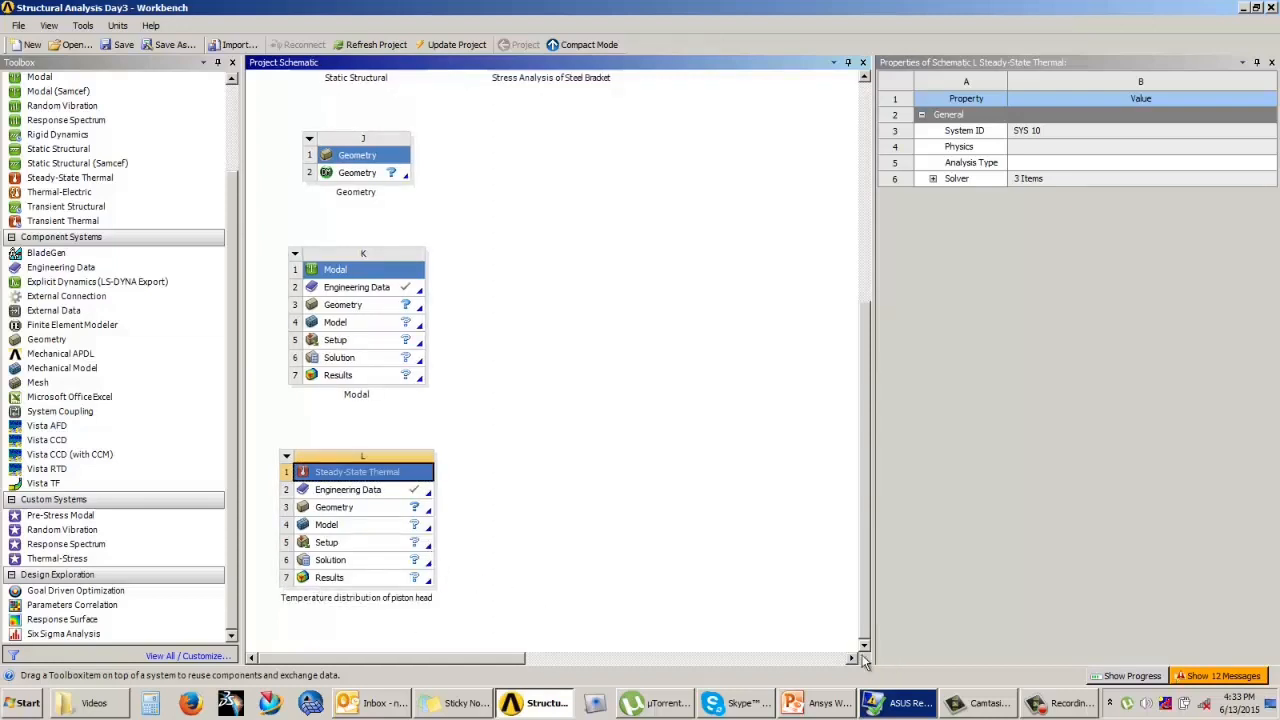
left_click(1088, 708)
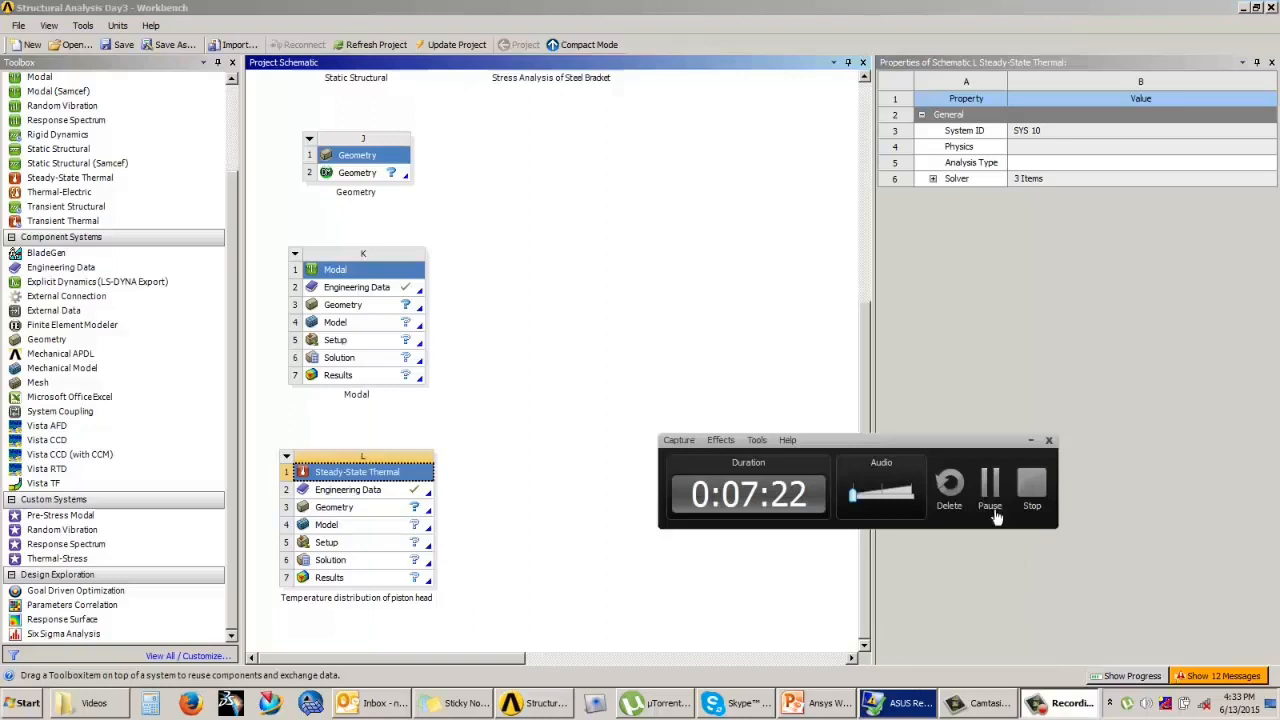
left_click(996, 516)
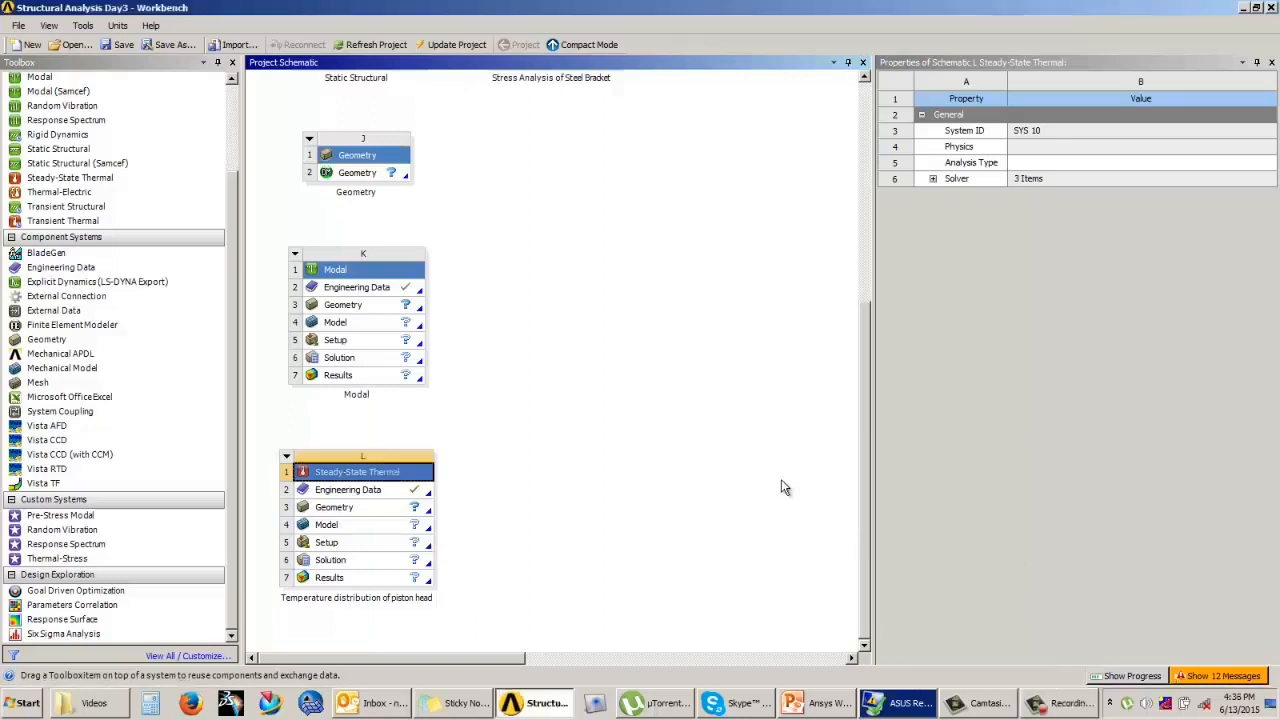
left_click(767, 478)
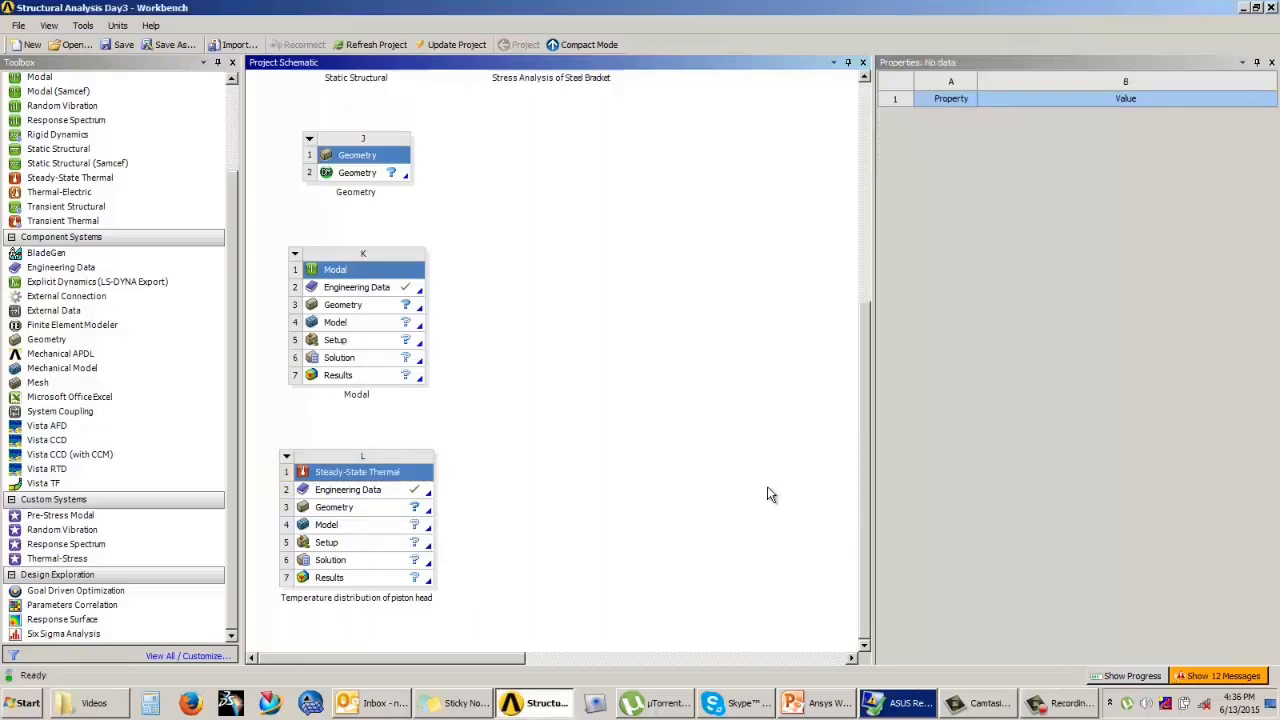
Step: Delete the Modal system K from the project schematic, accepting the loss of its unshared data
left_click(287, 460)
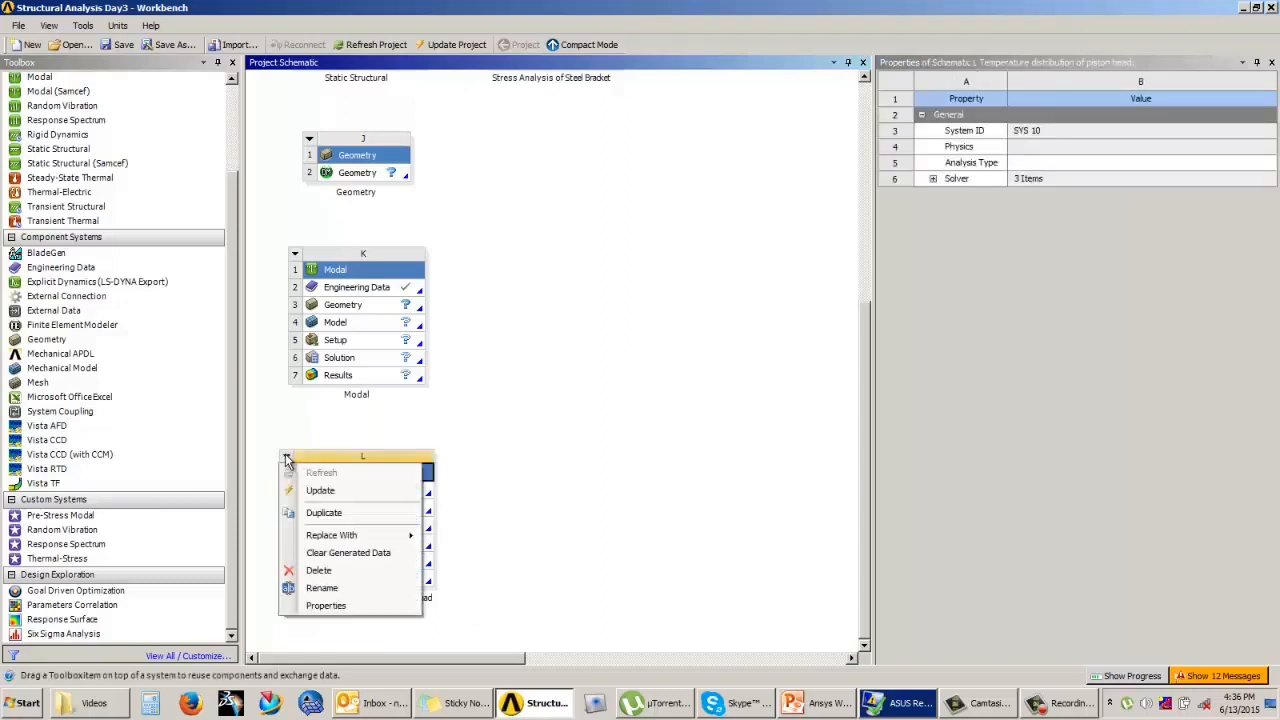
left_click(560, 416)
left_click(297, 255)
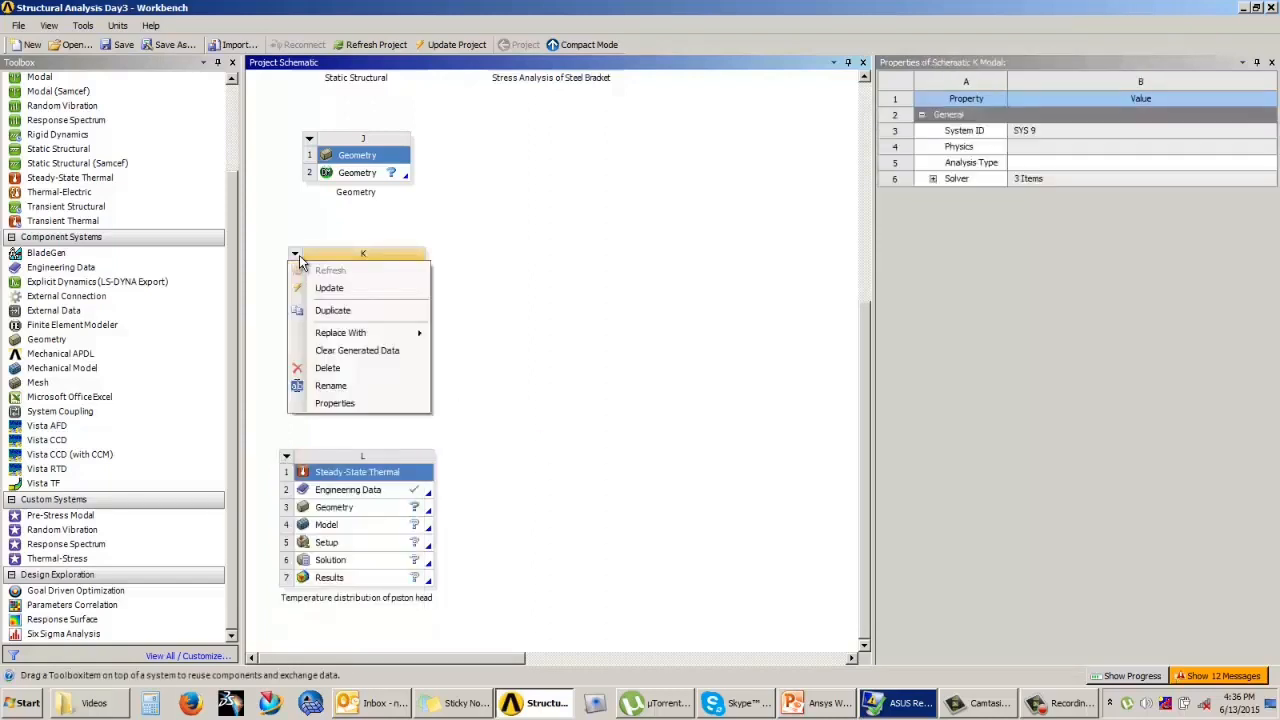
left_click(327, 369)
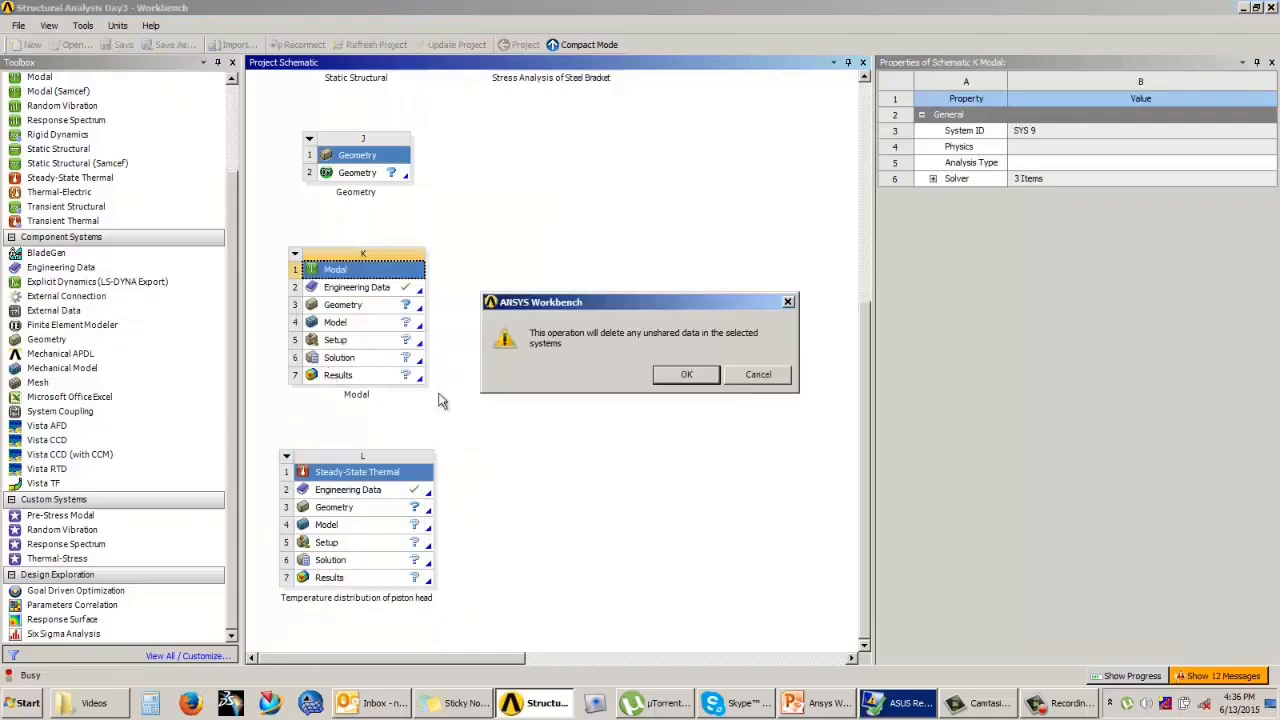
left_click(672, 374)
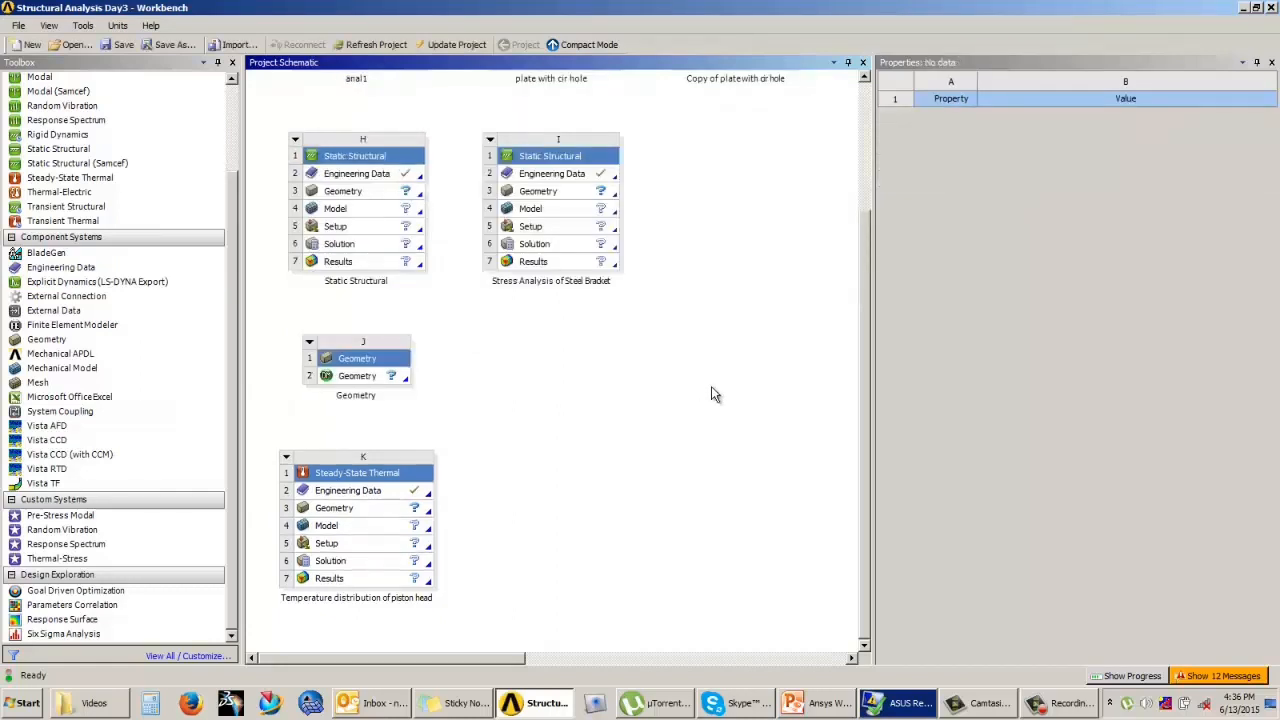
Step: Open the model of system B, plate with cir hole, in Mechanical and examine the plate from different angles
left_click_drag(861, 376, 863, 178)
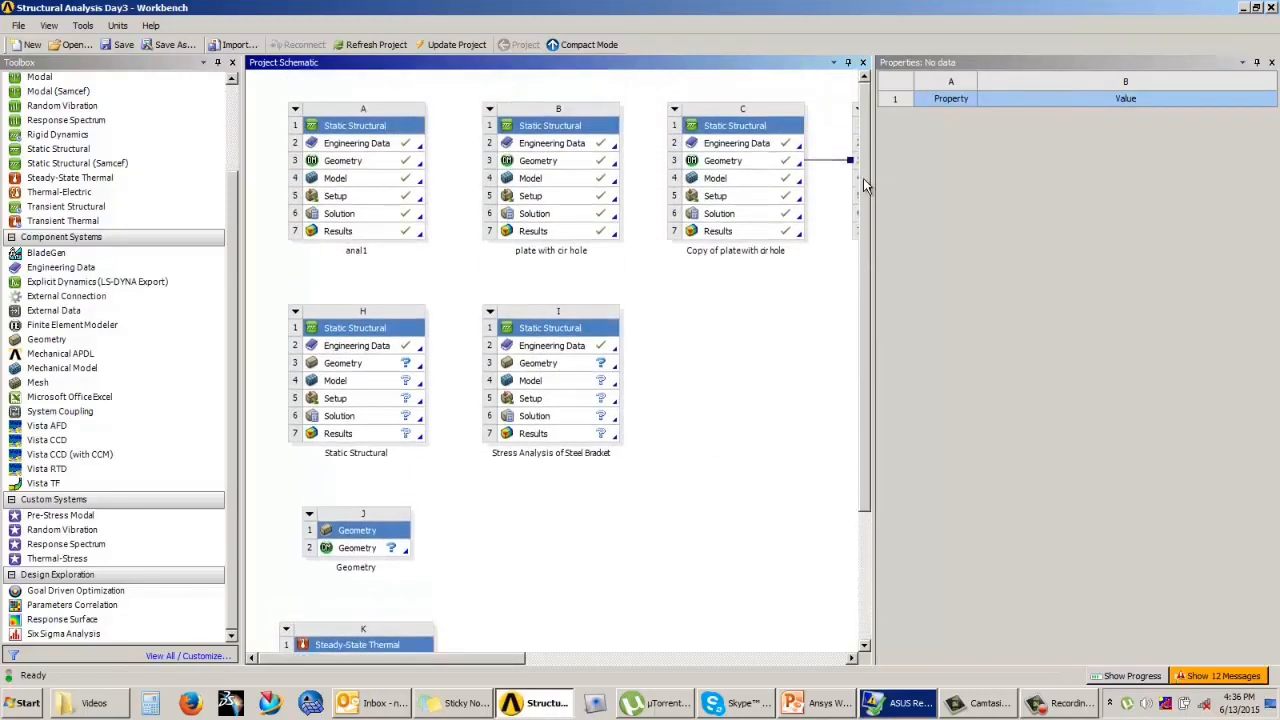
double_click(562, 179)
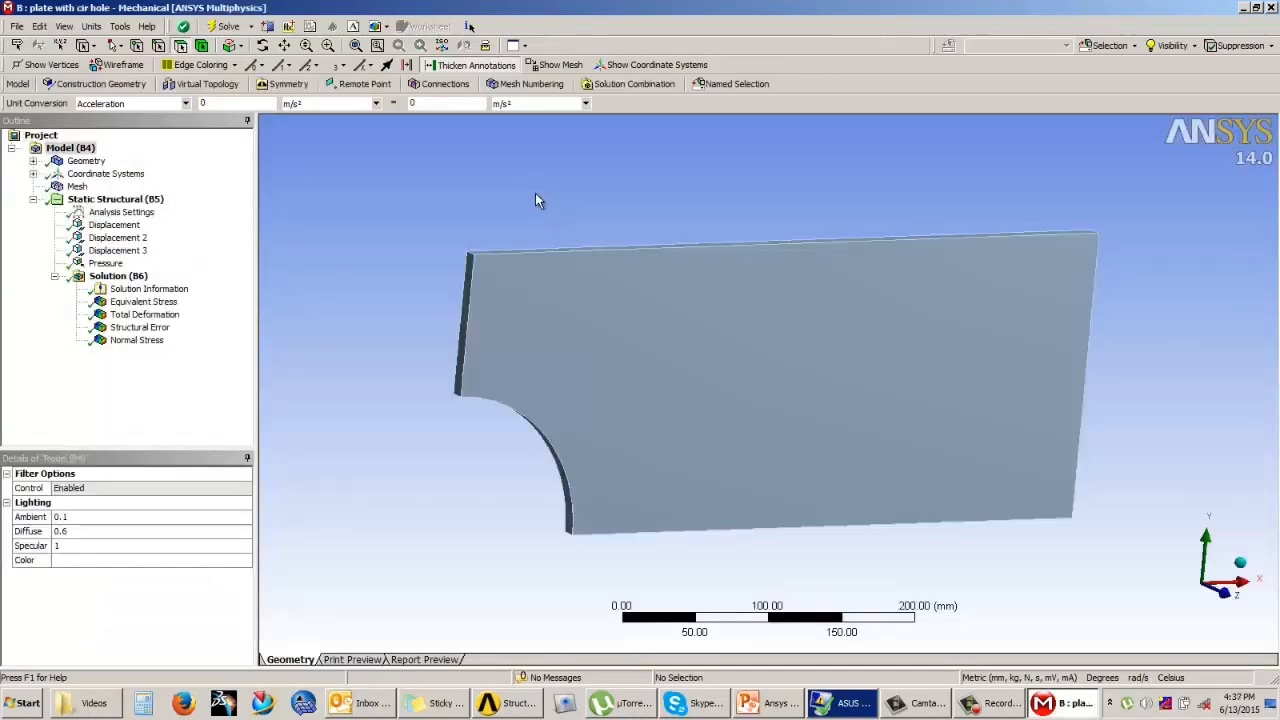
scroll(570, 189, "up", 4)
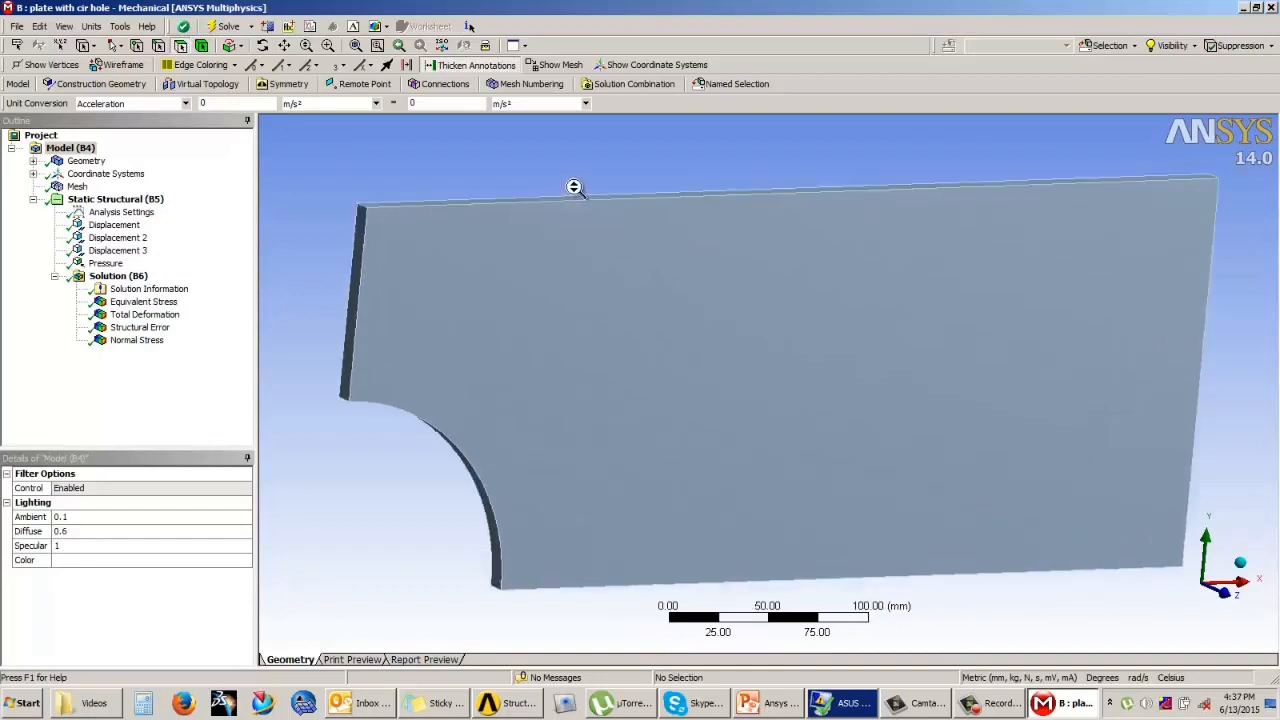
scroll(580, 195, "down", 10)
middle_click_drag(668, 260, 551, 366)
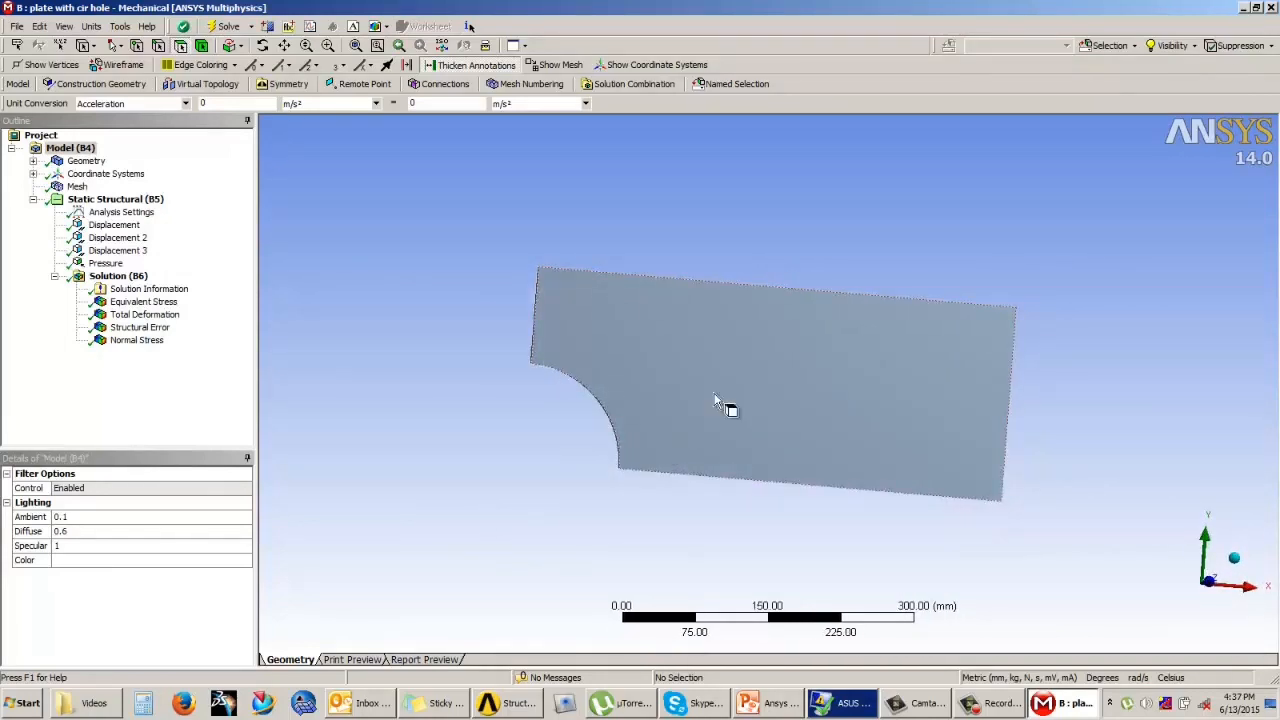
middle_click_drag(726, 408, 611, 405)
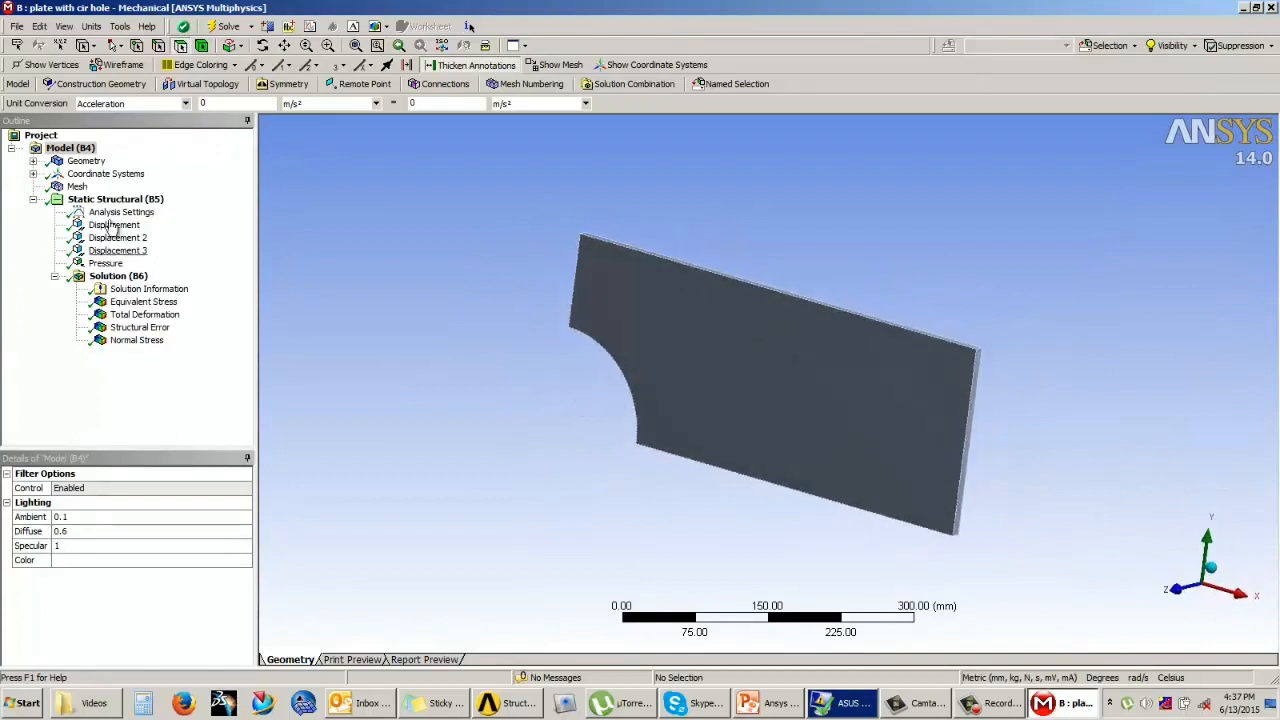
Step: Review system B's equivalent stress, total deformation, structural error and normal stress results and its geometry, then close Mechanical
left_click(134, 301)
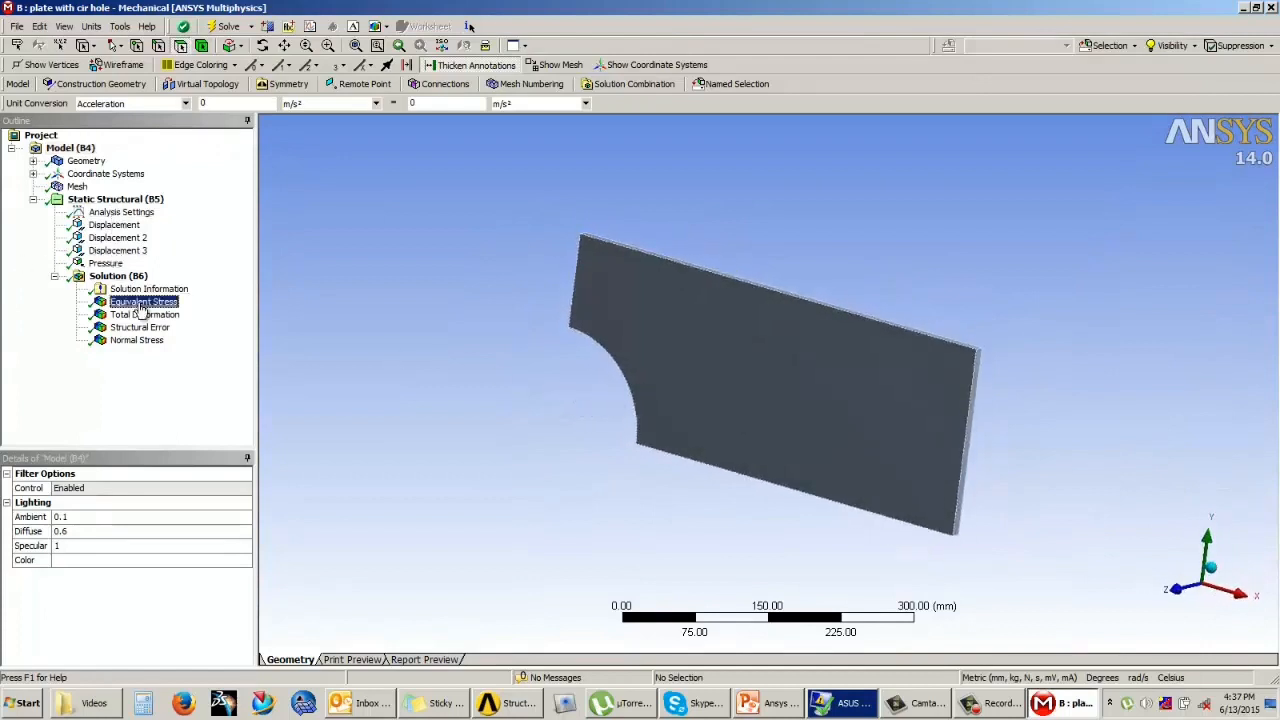
left_click(143, 314)
left_click(140, 327)
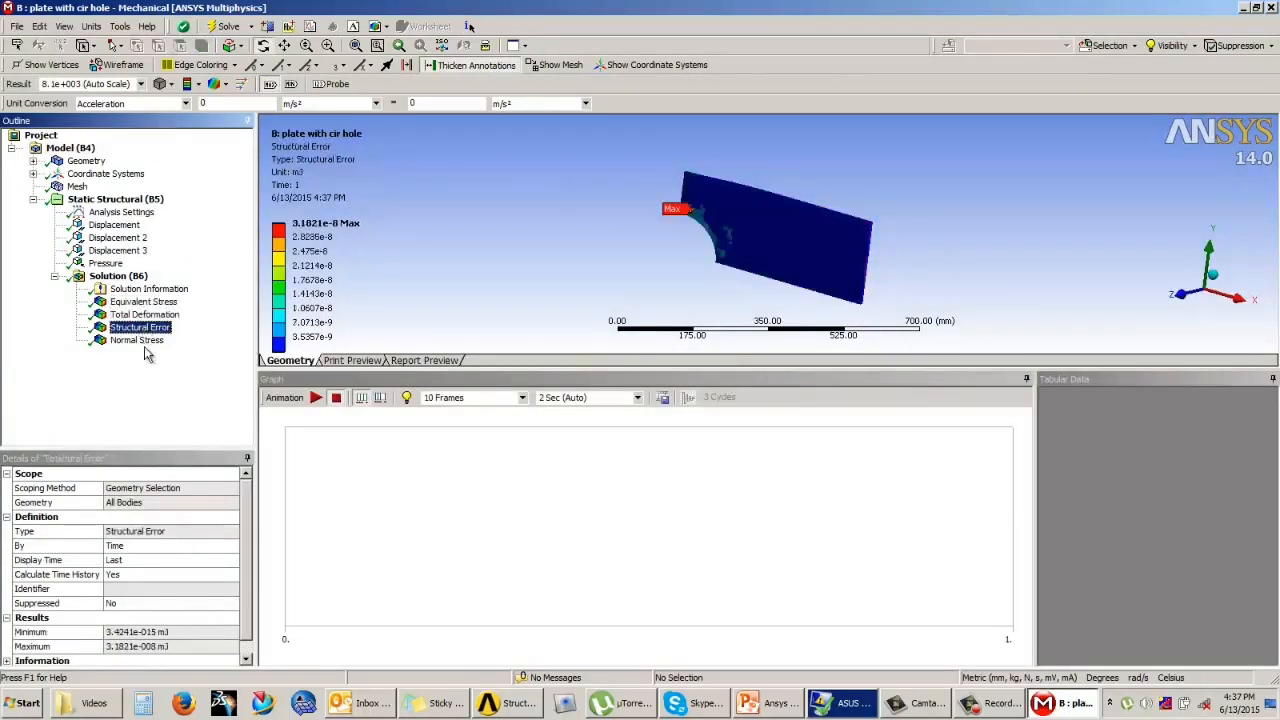
left_click(140, 340)
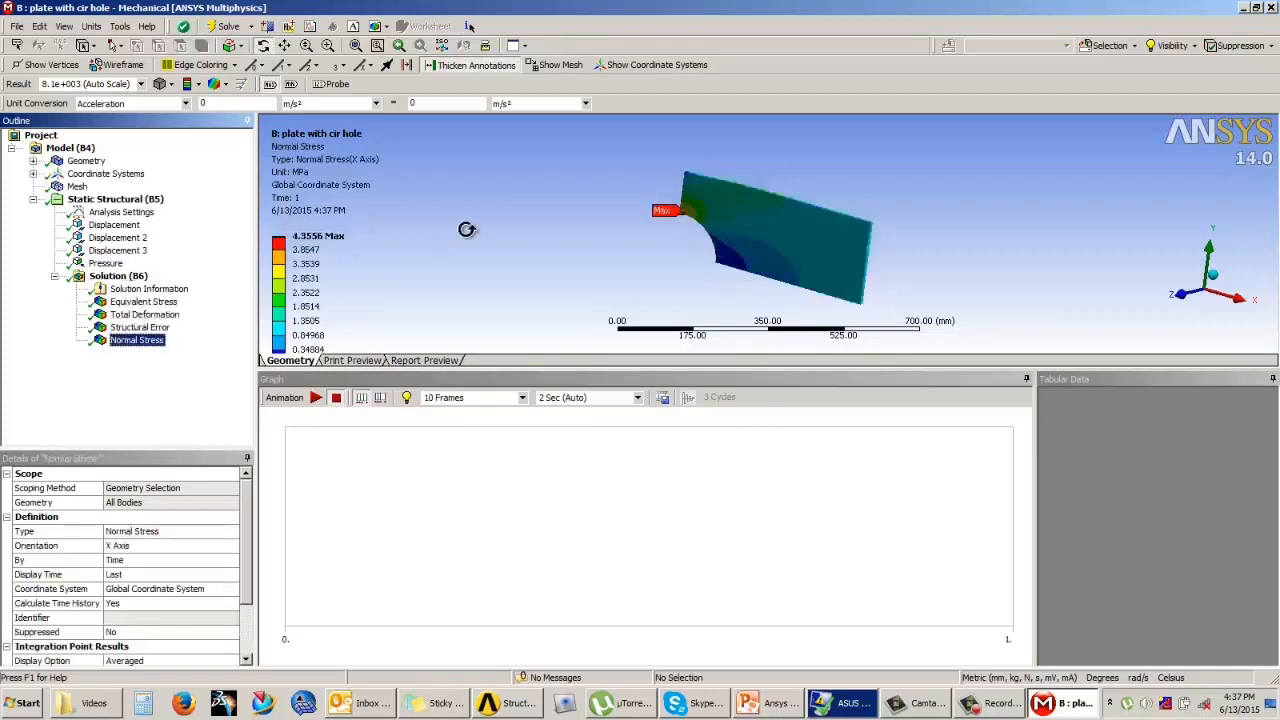
left_click(86, 161)
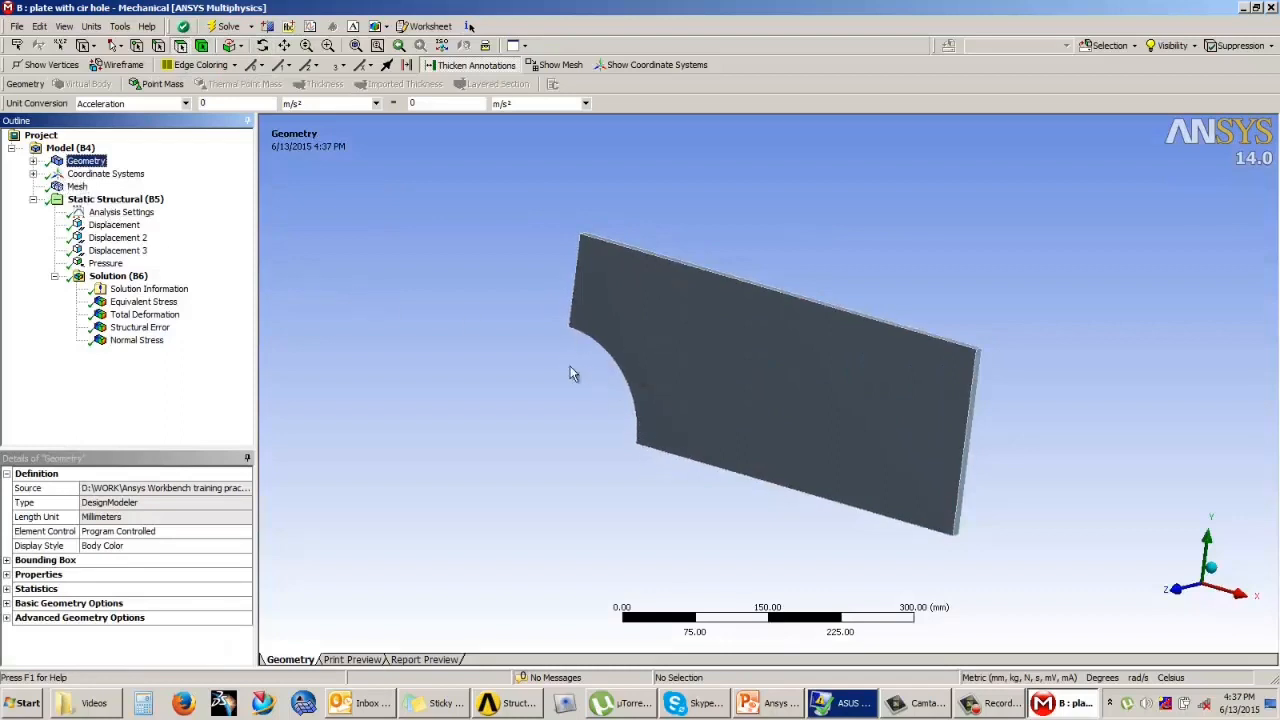
left_click(1046, 264)
left_click(1271, 7)
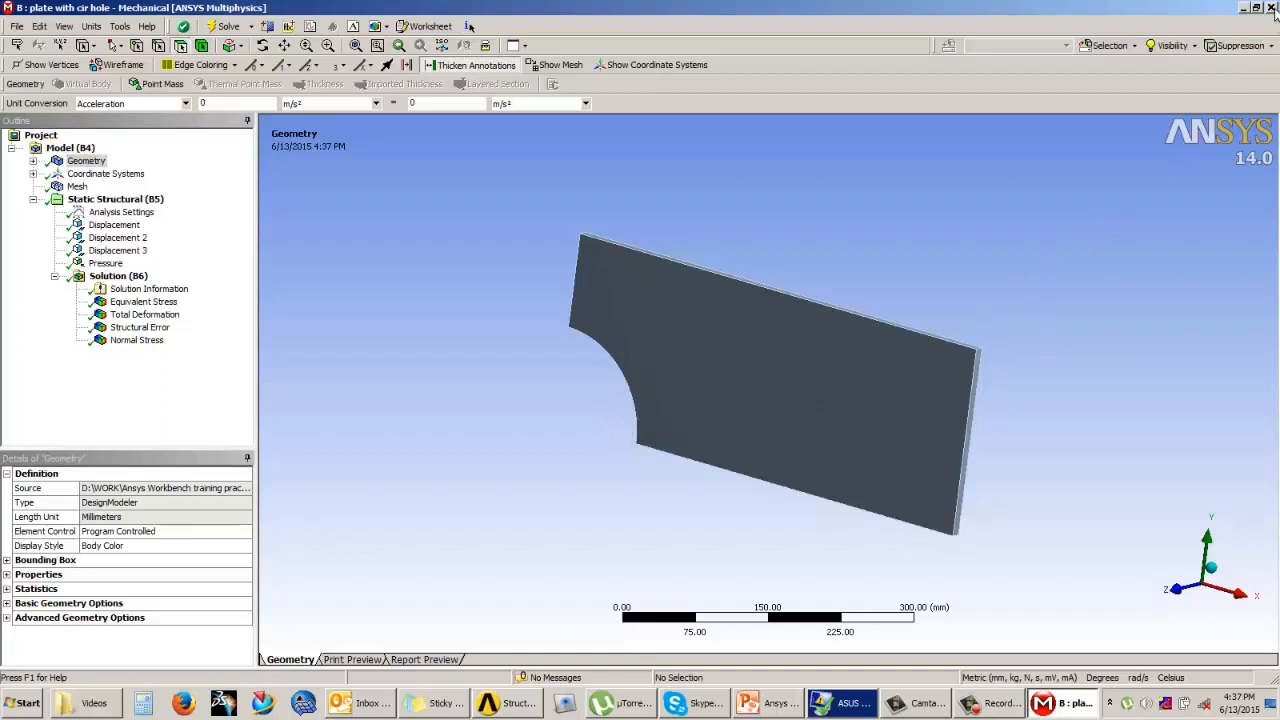
Step: Duplicate system B, plate with cir hole, and name the copy Stress analysis of cir plate
left_click(581, 162)
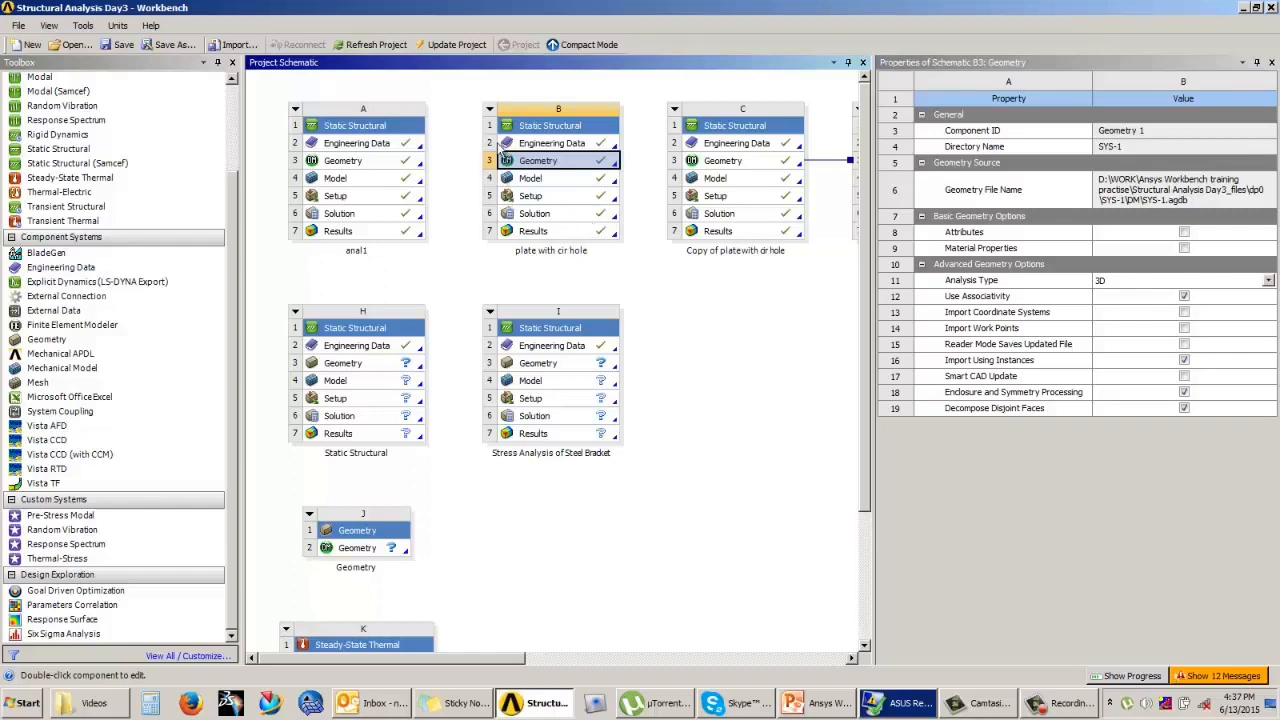
left_click(490, 109)
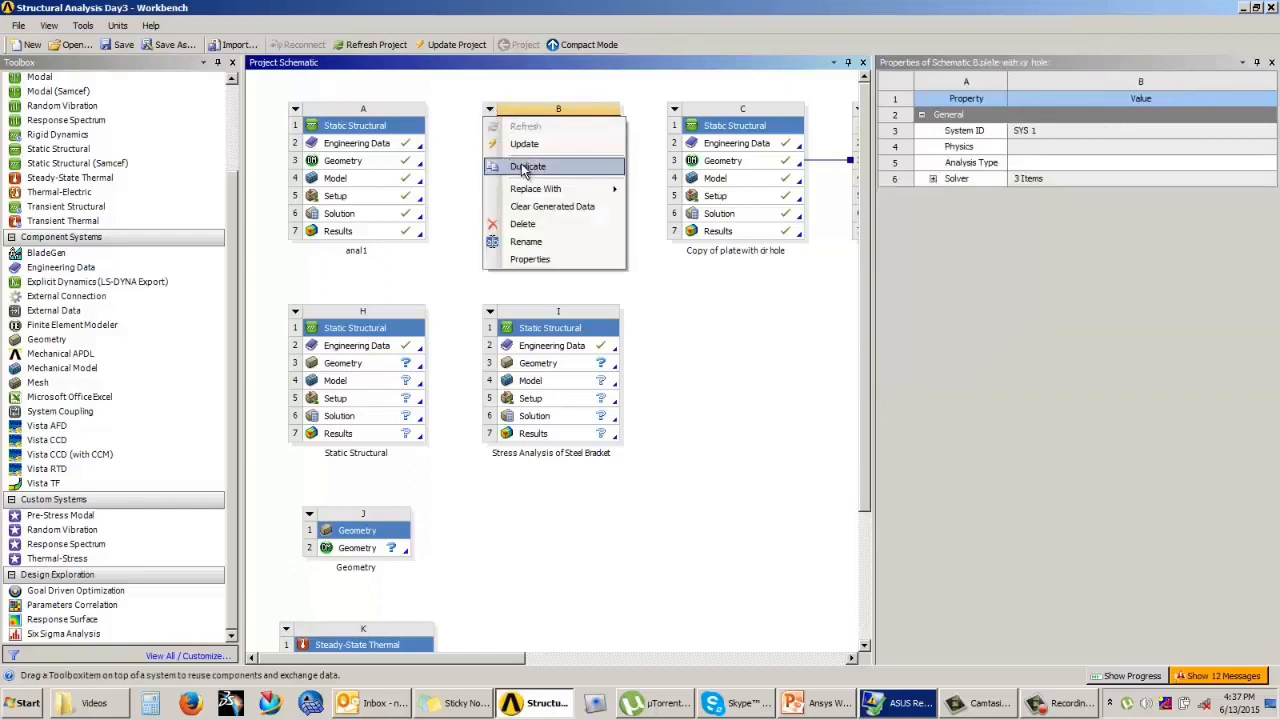
left_click(522, 170)
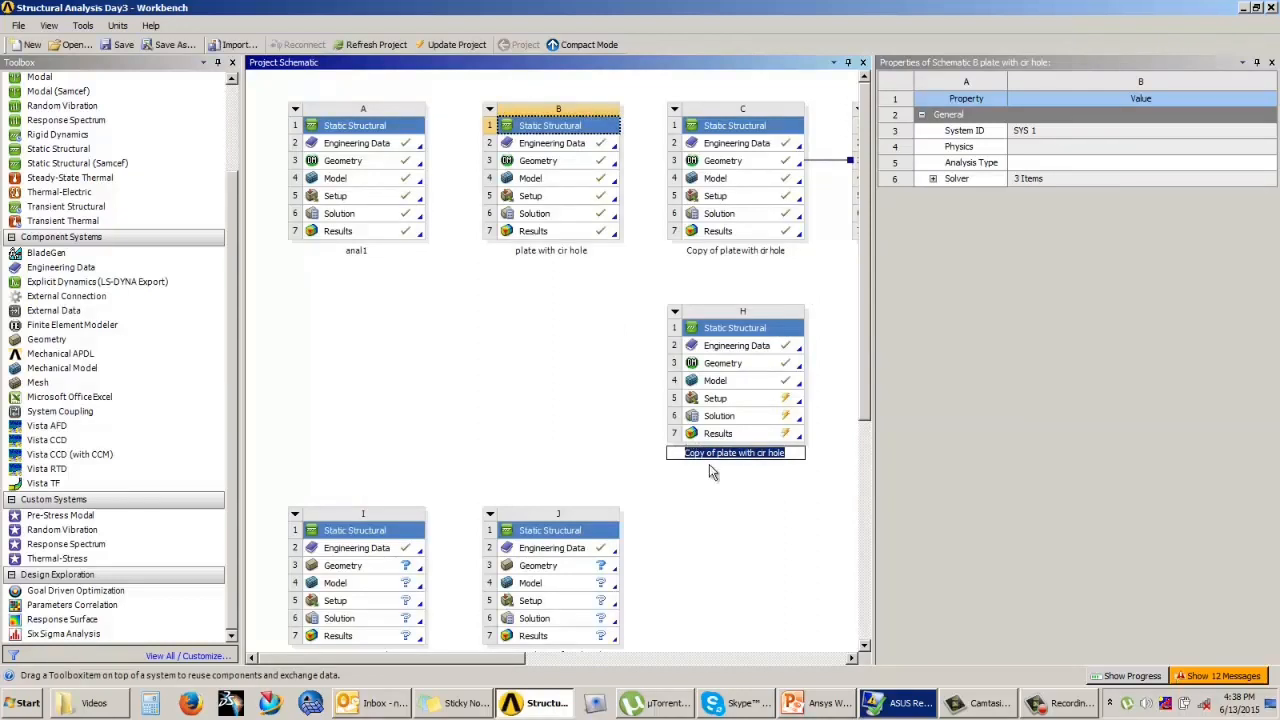
key("BackSpace")
type("Stress analysis of cir plate")
key("Return")
Step: Open the geometry of the Stress analysis of cir plate system in DesignModeler and select Sketch1 under Extrude1
left_click(770, 372)
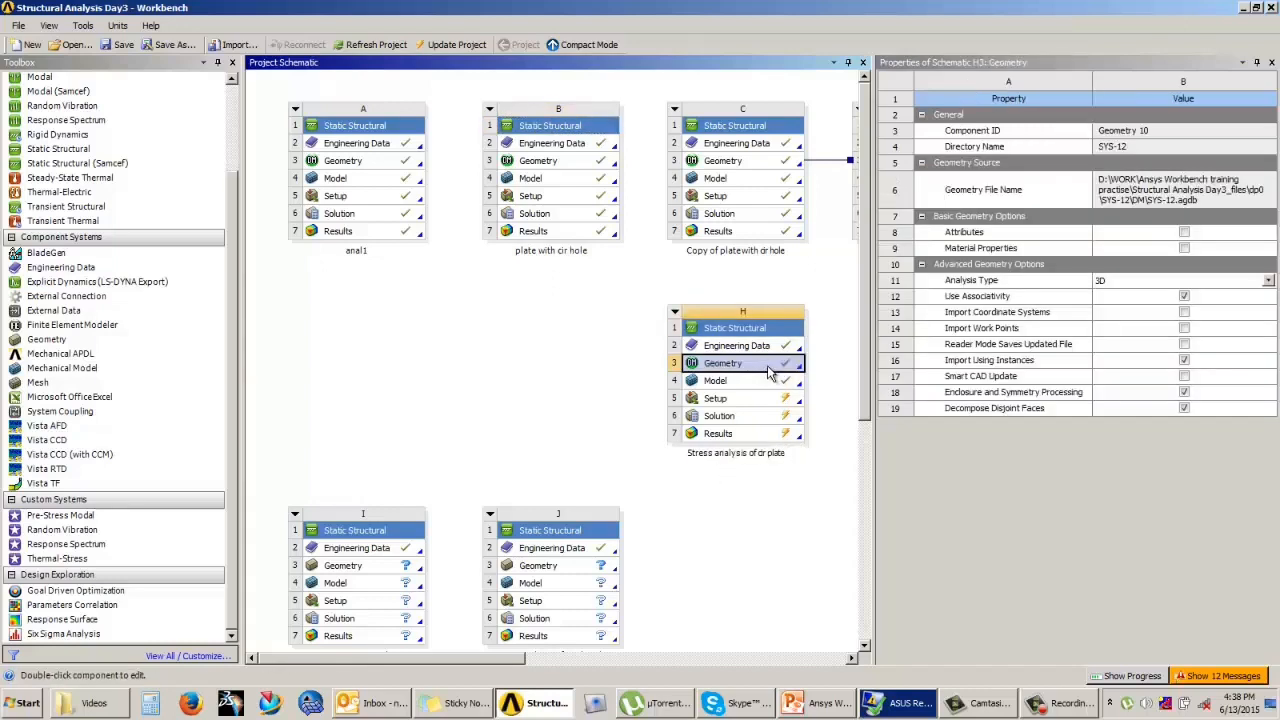
double_click(770, 372)
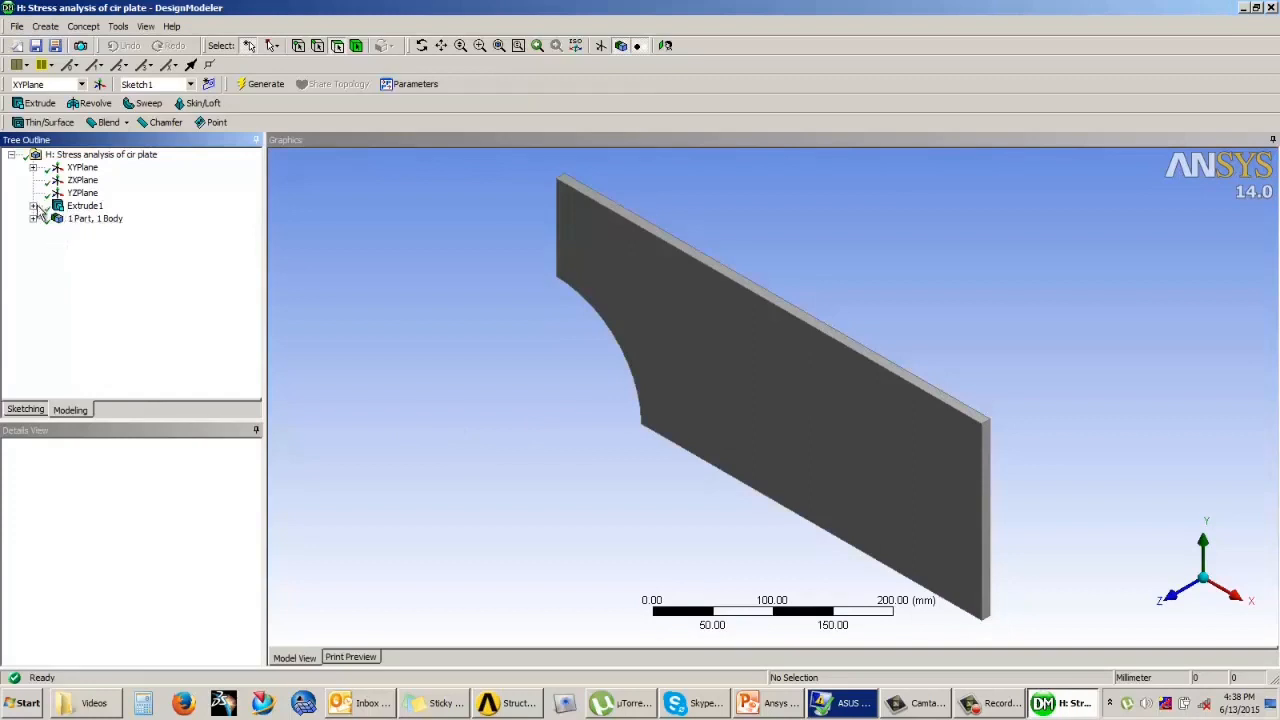
left_click(33, 205)
left_click(106, 219)
middle_click_drag(600, 322, 684, 288)
Step: Set Sketch1's dimension D3 to 185 mm, regenerate the plate and close DesignModeler
left_click(108, 517)
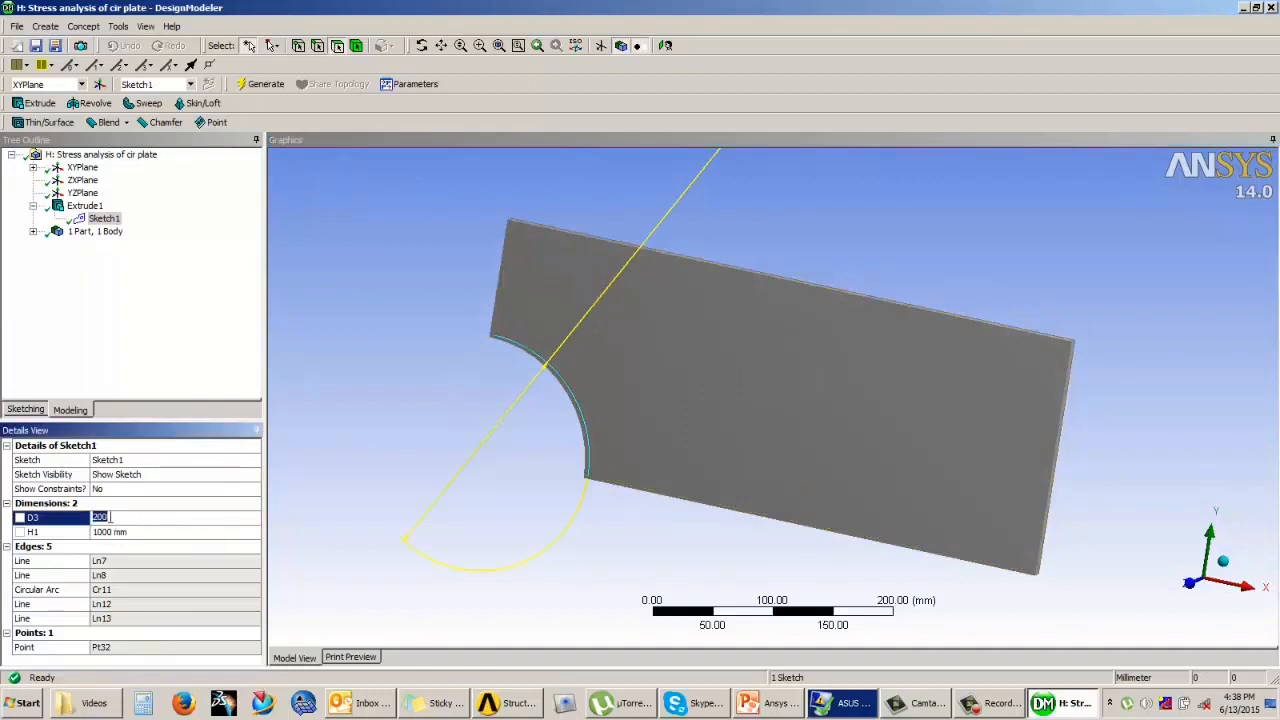
type("185")
key("Return")
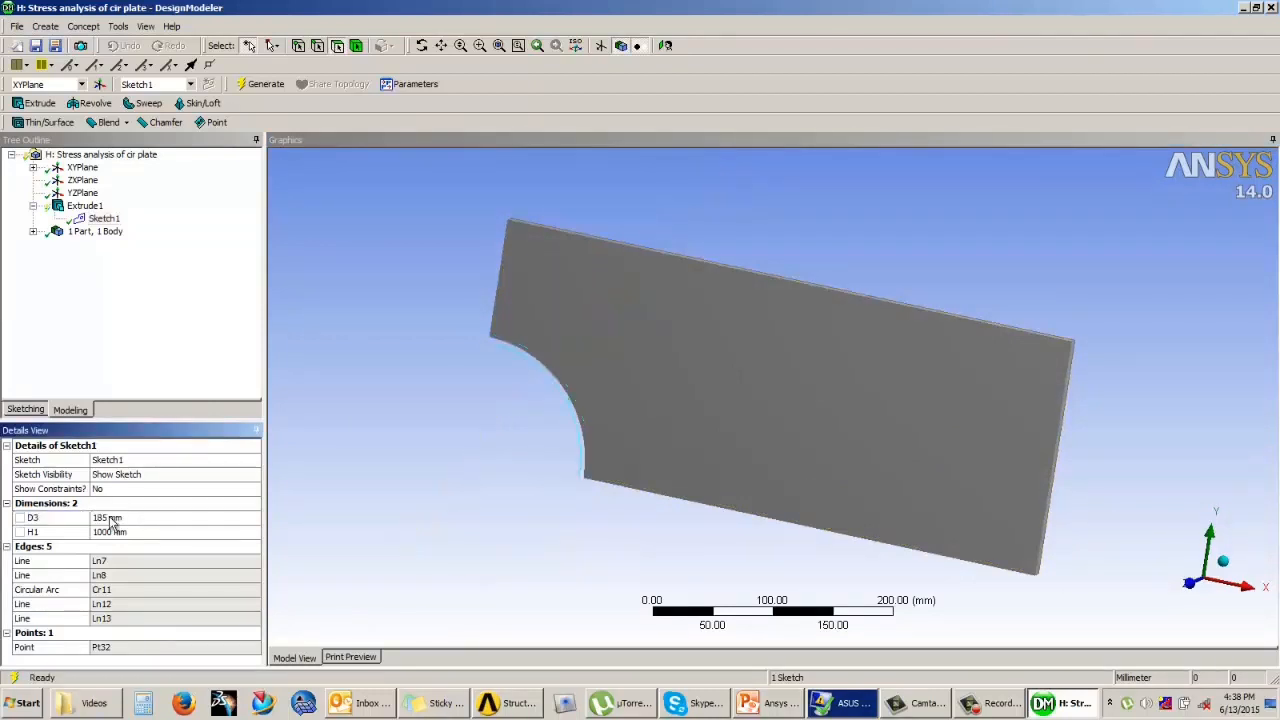
left_click(263, 86)
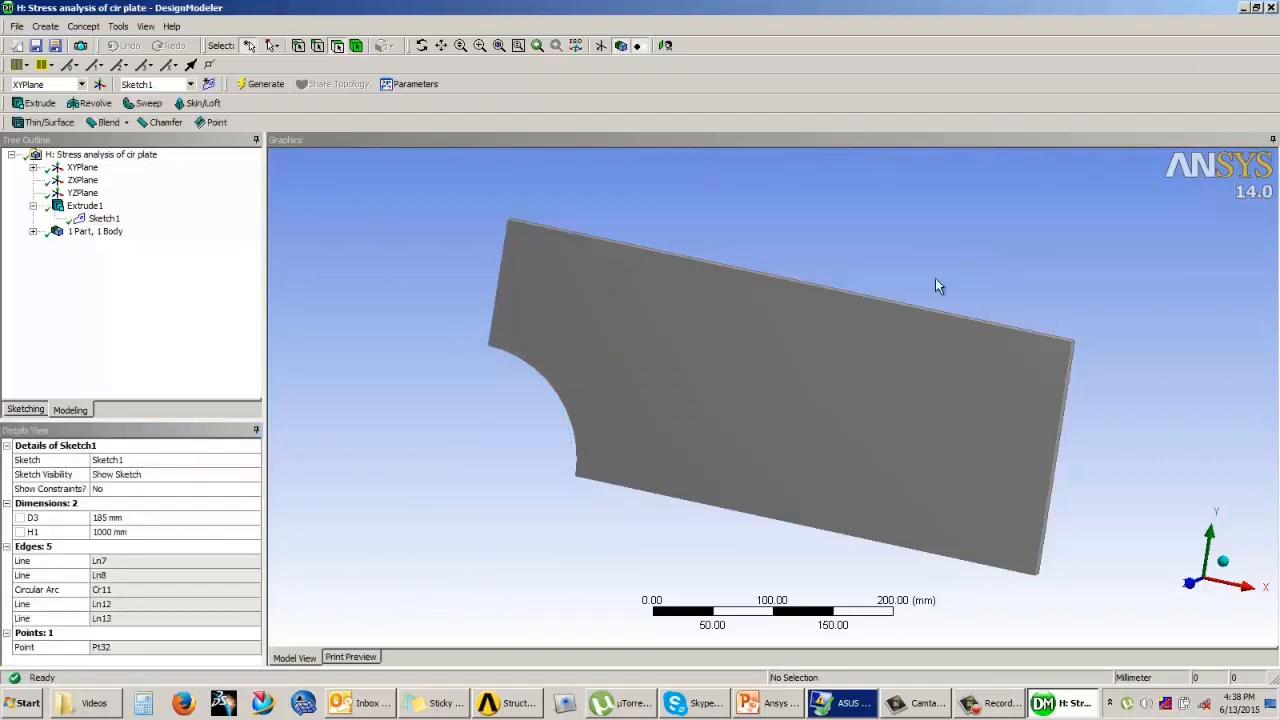
key("alt+F4")
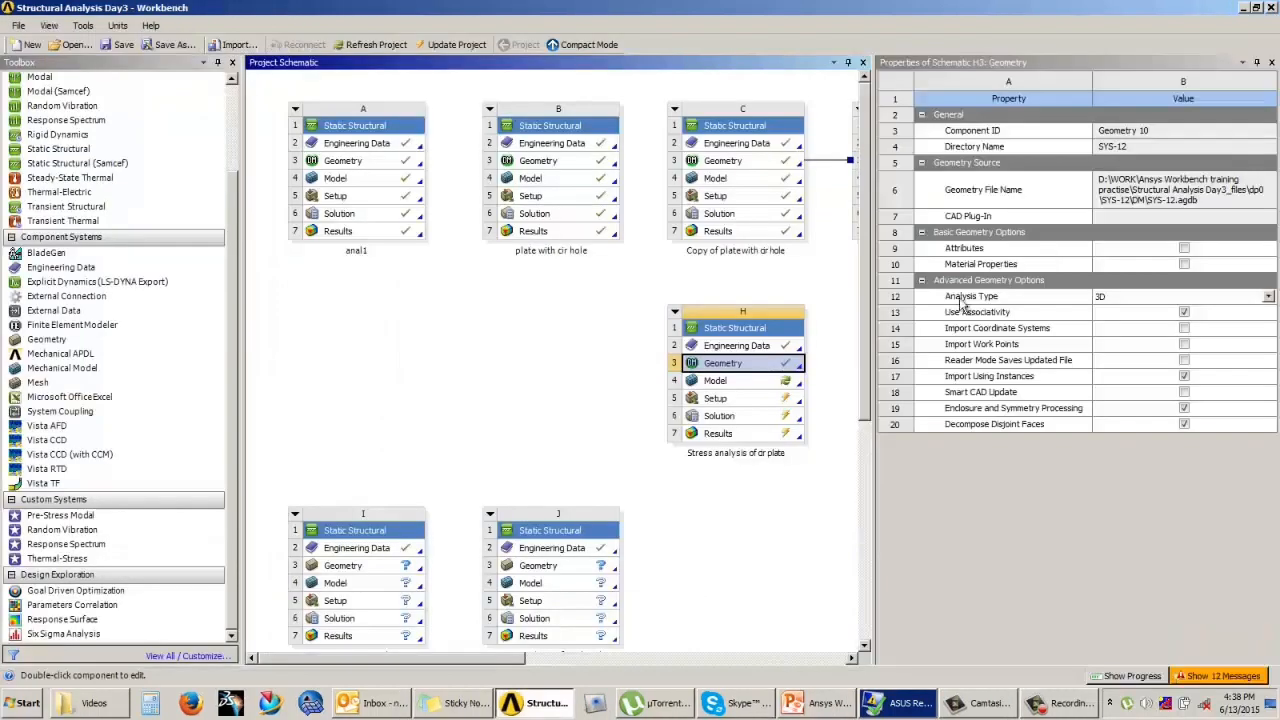
Step: Open system H's model in Mechanical, reading the modified upstream data, and update the mesh
left_click(751, 384)
double_click(755, 388)
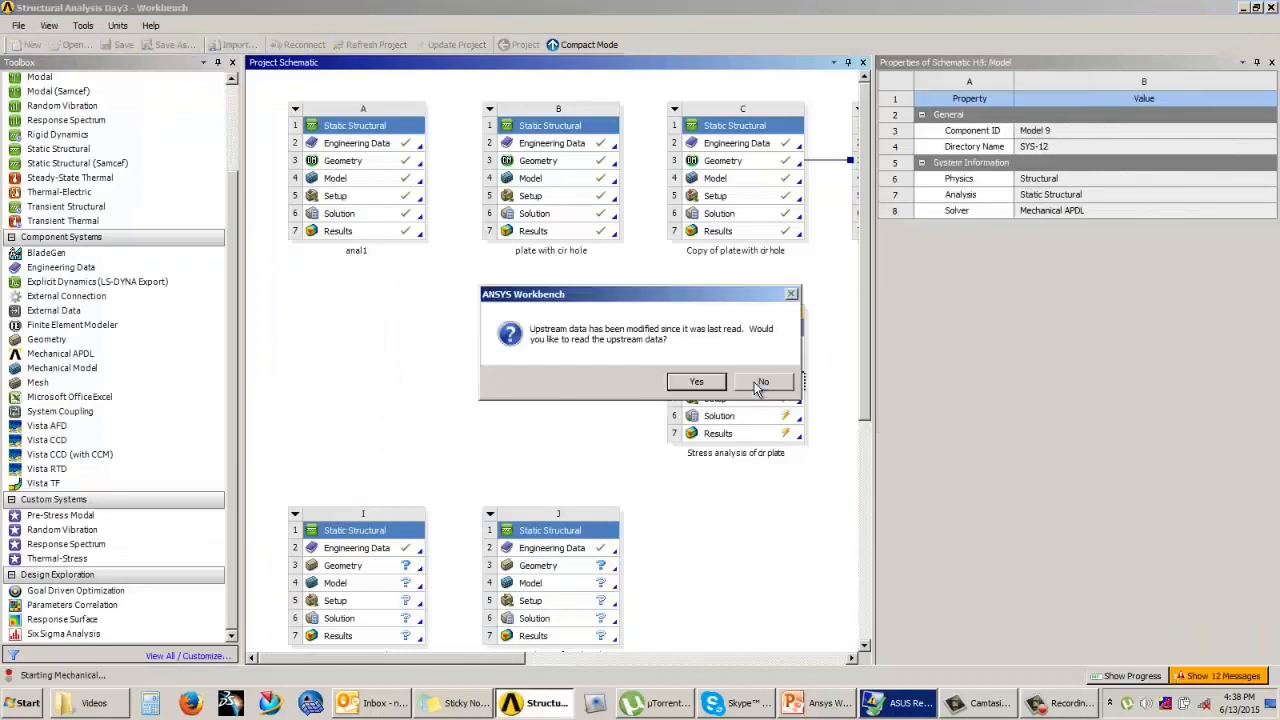
left_click(697, 383)
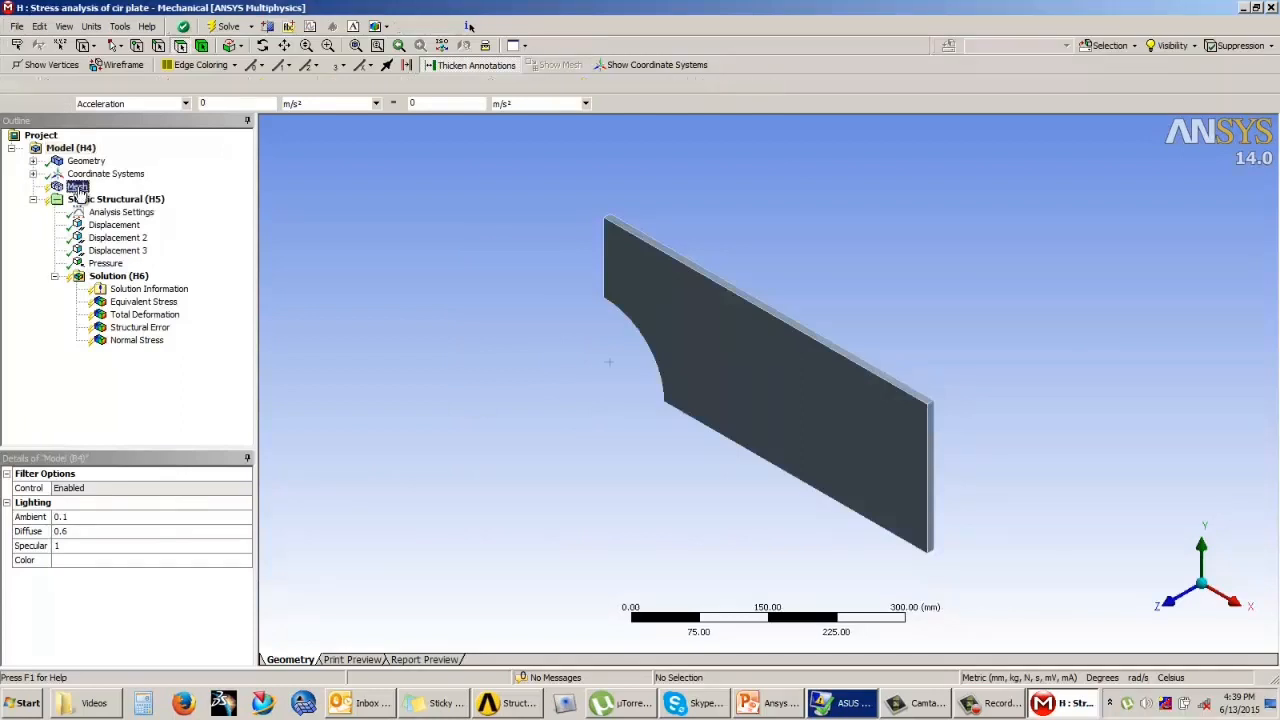
left_click(78, 187)
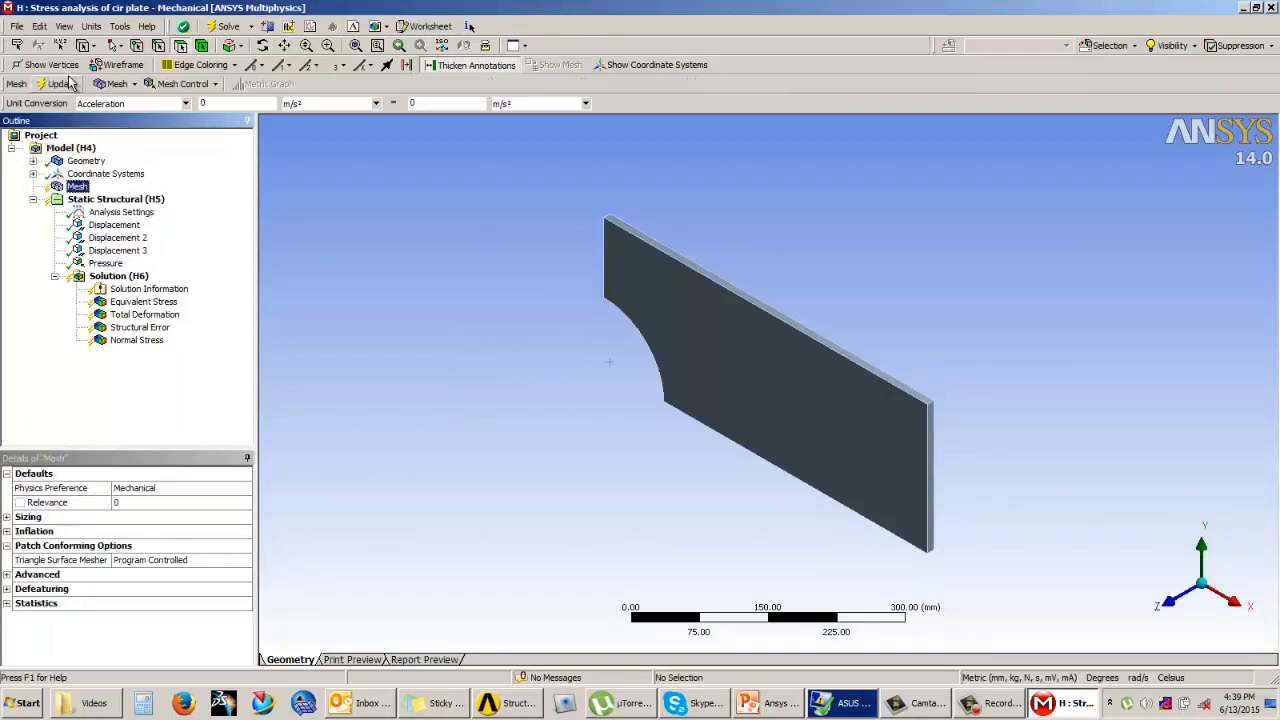
left_click(57, 83)
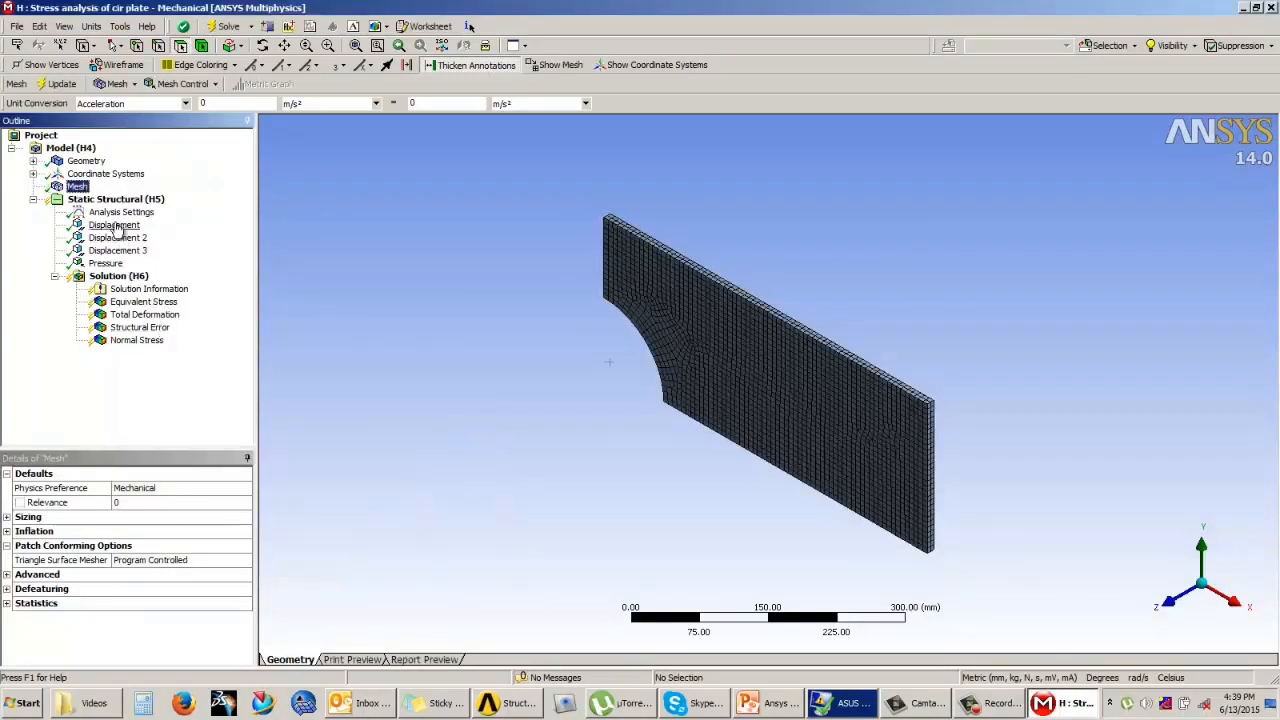
Step: Solve the static structural analysis of the modified circular-hole plate
left_click(119, 278)
right_click(120, 277)
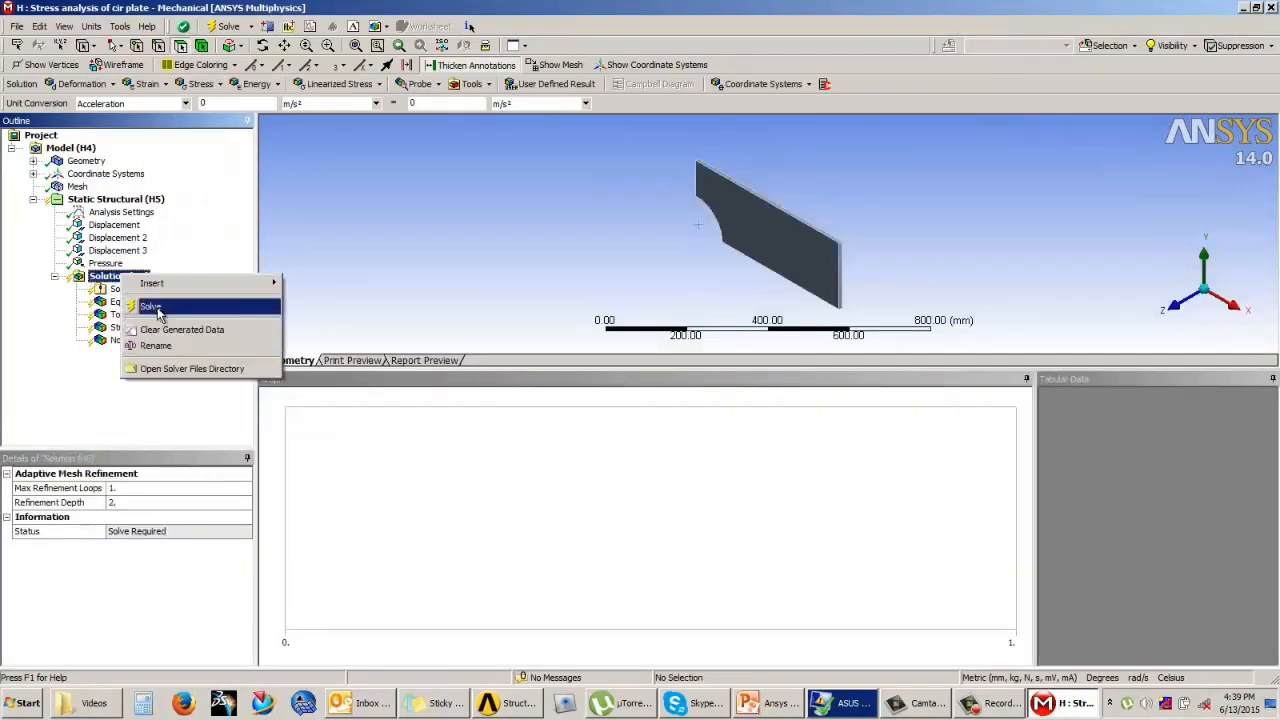
left_click(152, 307)
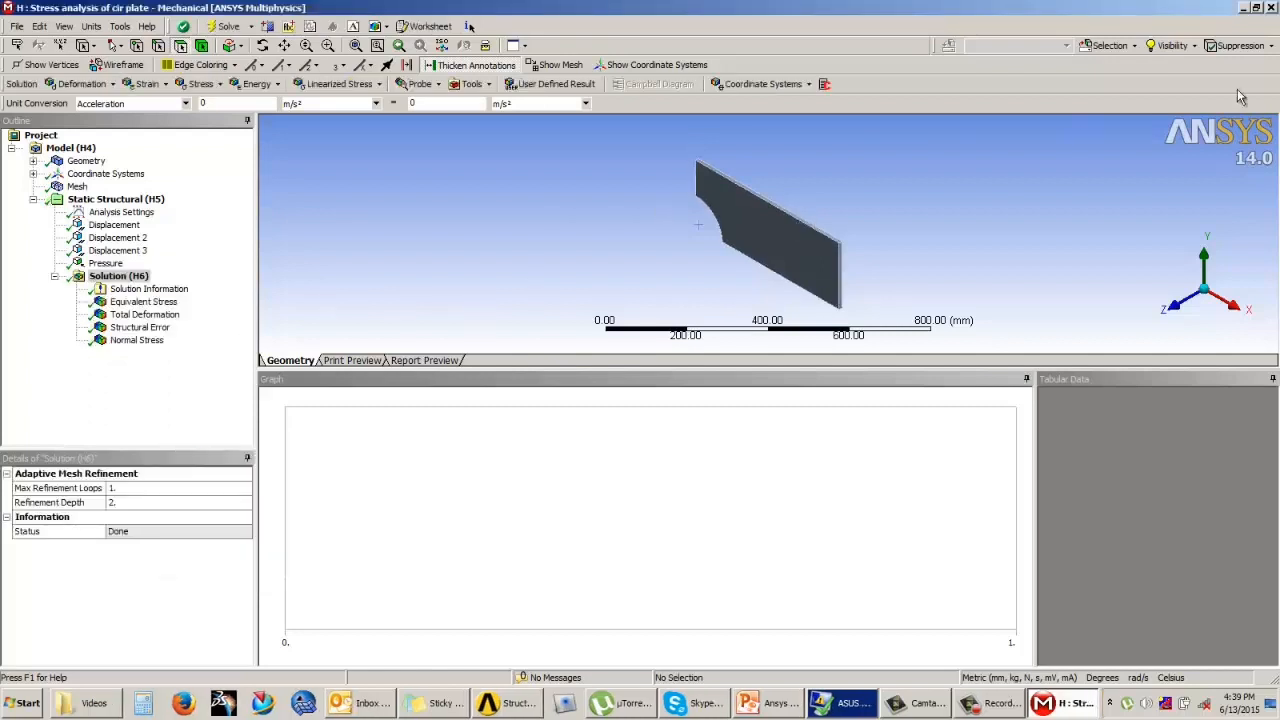
Step: Review system H's equivalent stress, total deformation, normal stress and structural error results, then close Mechanical
left_click(137, 302)
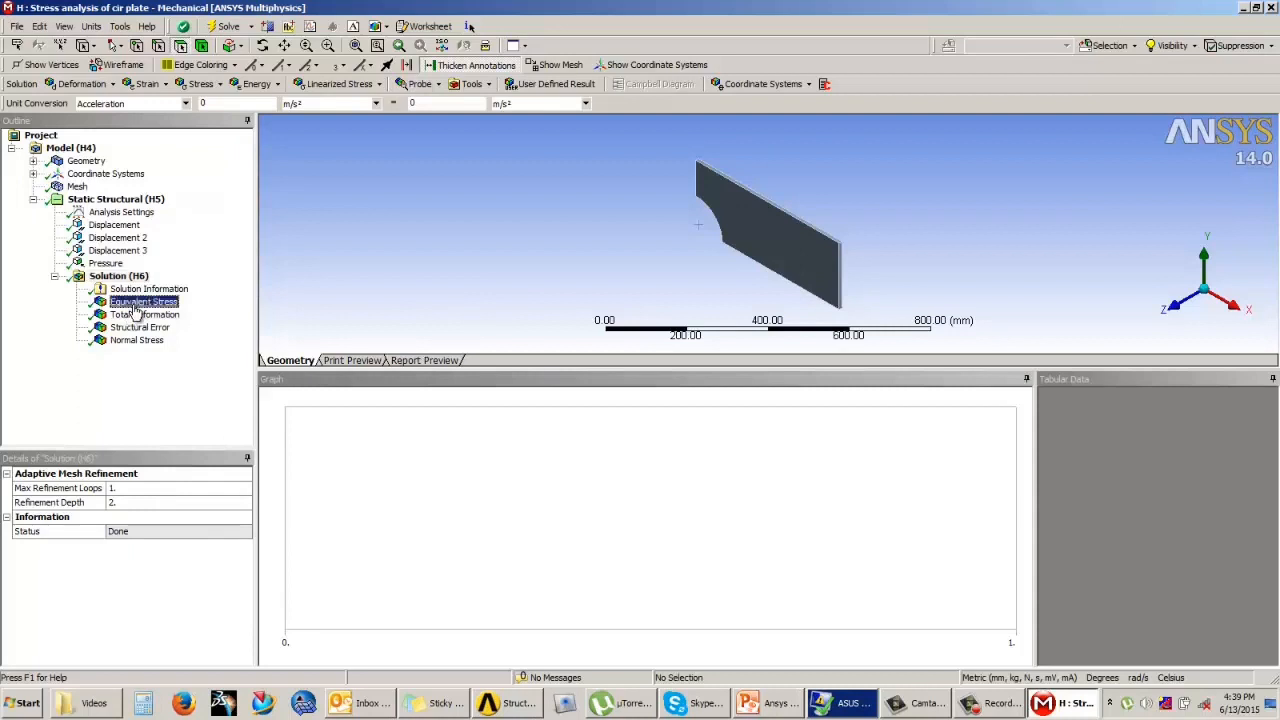
left_click(137, 314)
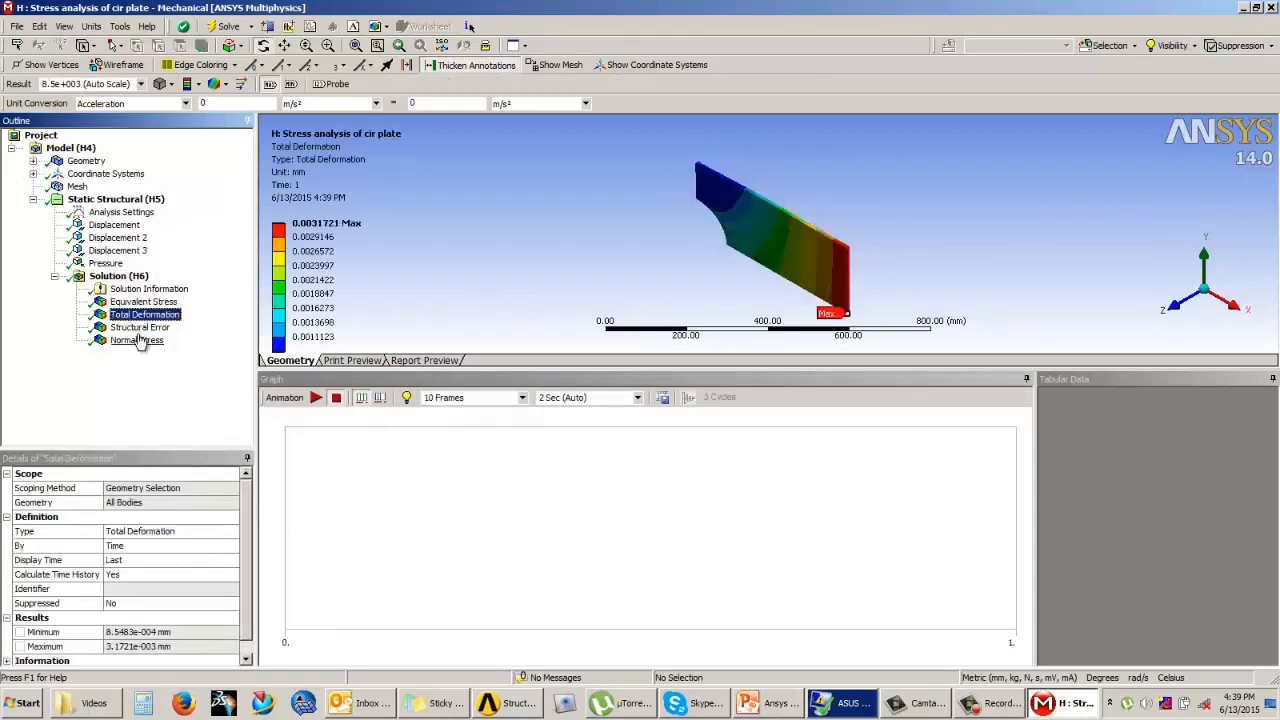
left_click(140, 339)
left_click(140, 328)
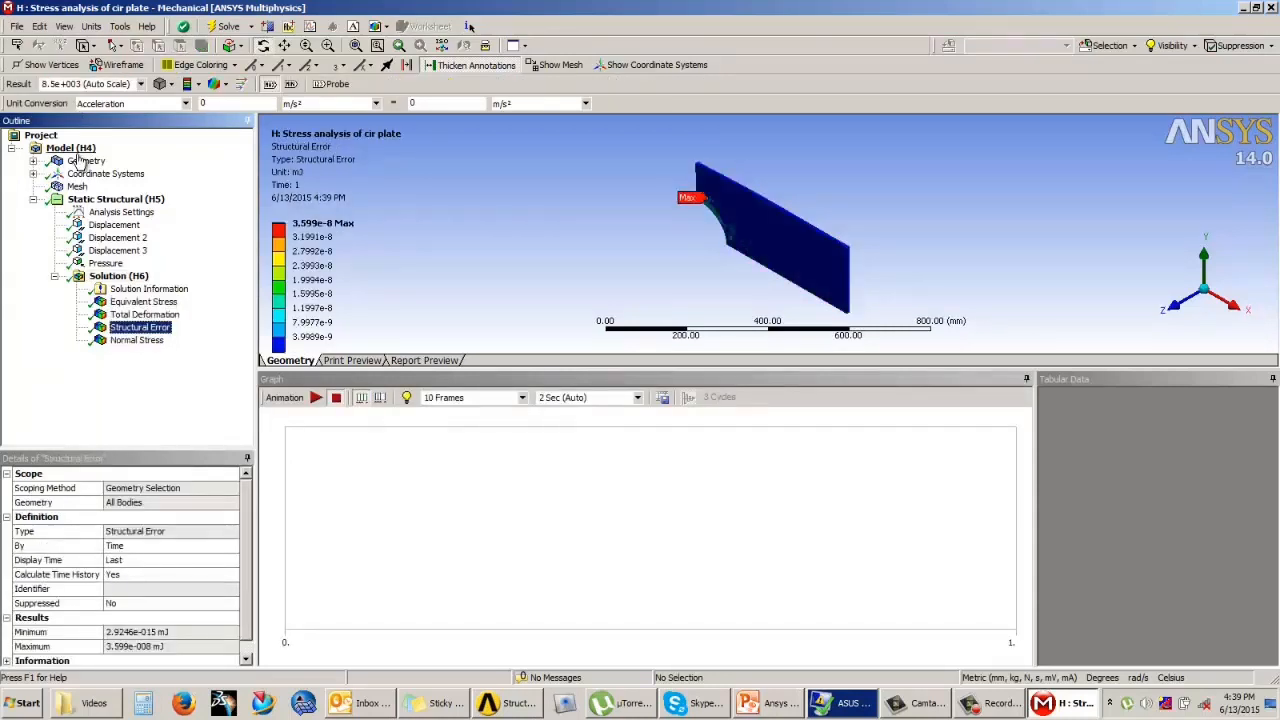
left_click(1272, 8)
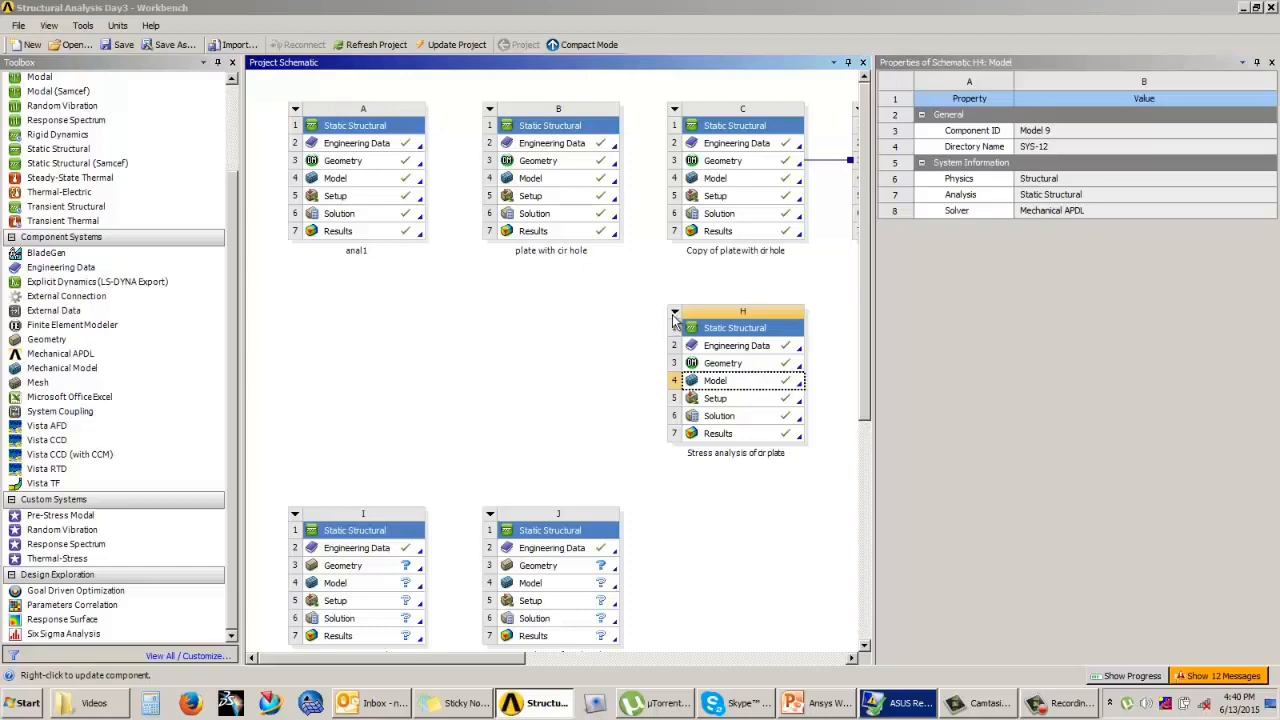
Step: Save the current Structural Analysis Day3 project
left_click(640, 362)
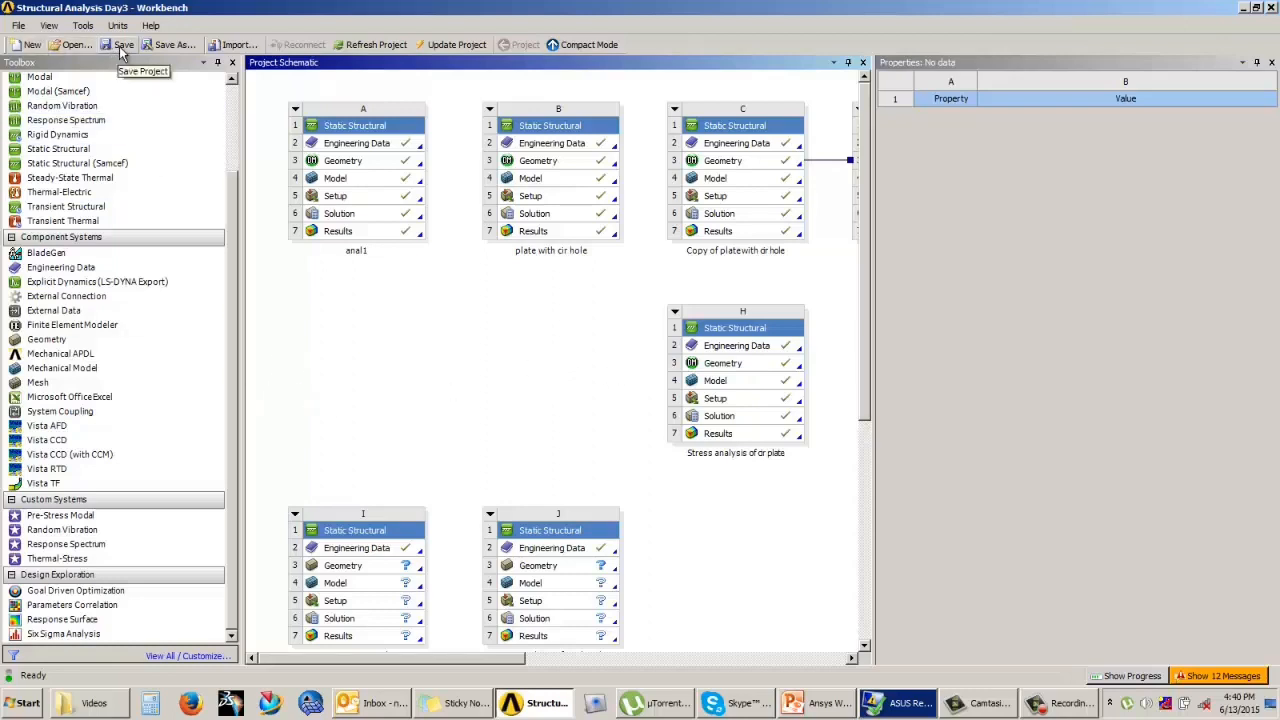
left_click(19, 26)
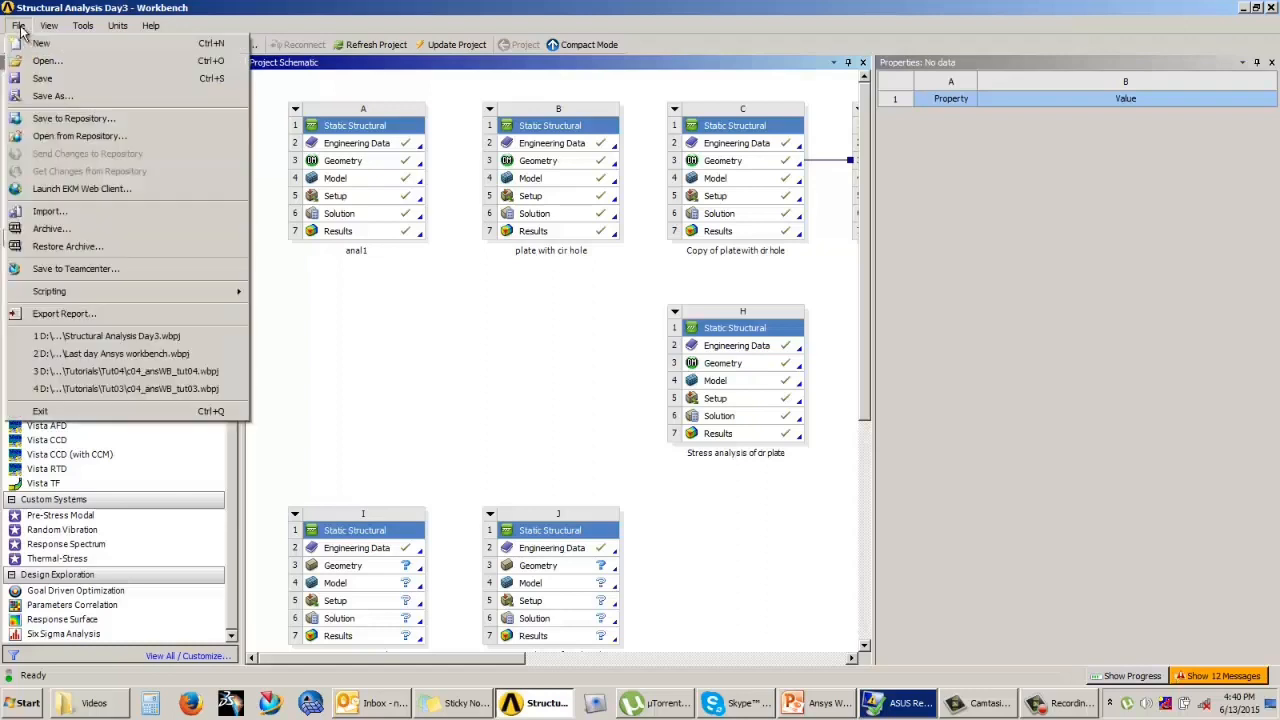
left_click(46, 80)
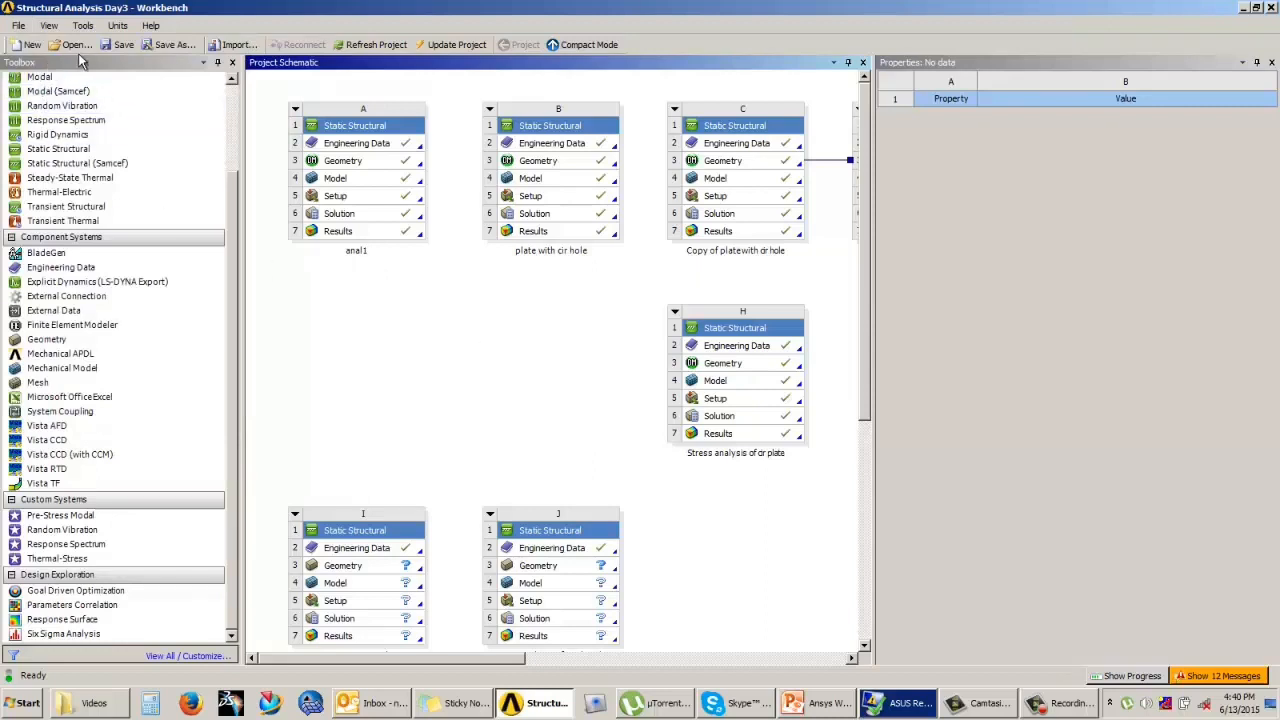
Step: Check the available file type for saving the project under another name, then cancel without saving a copy
left_click(18, 25)
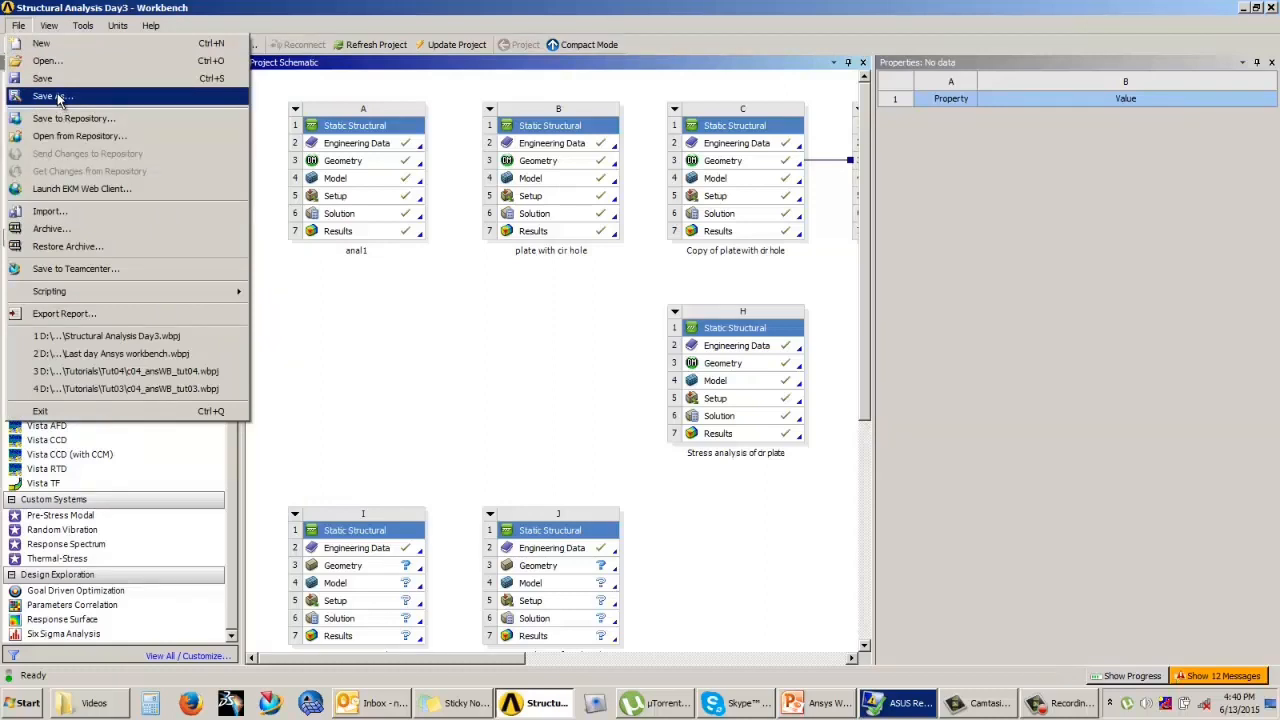
left_click(58, 97)
left_click(306, 340)
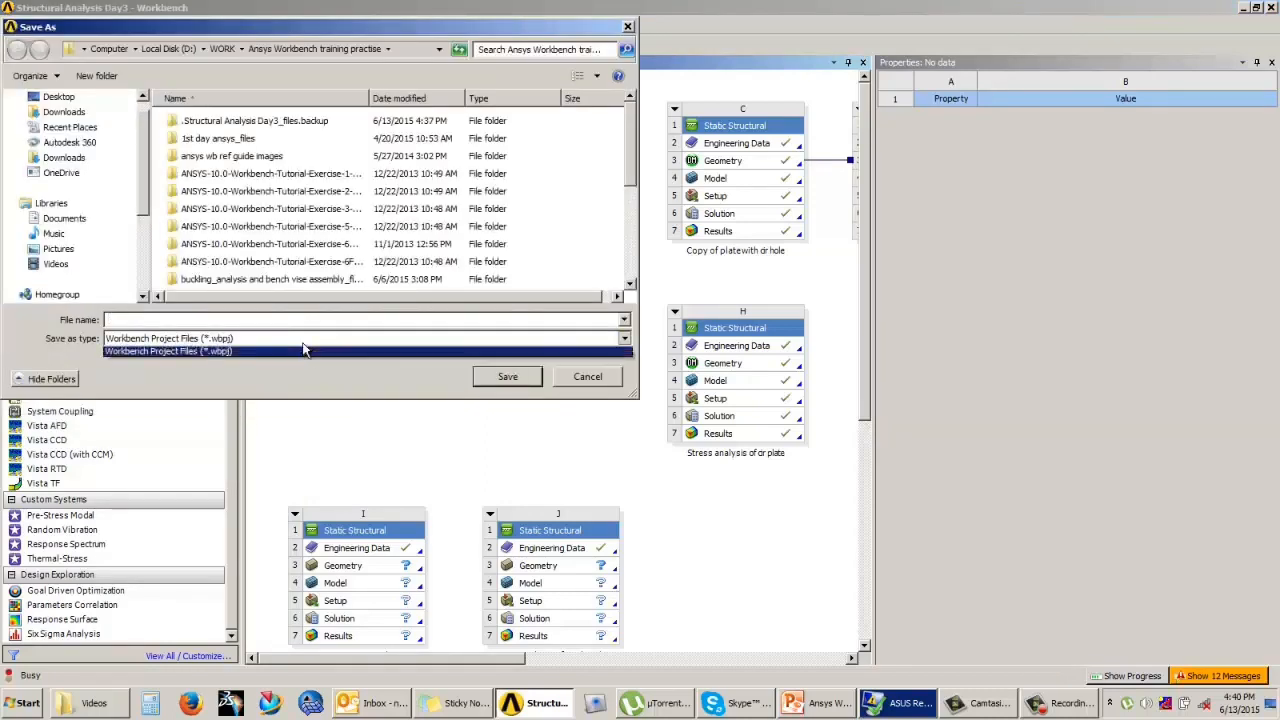
left_click(300, 353)
left_click(589, 379)
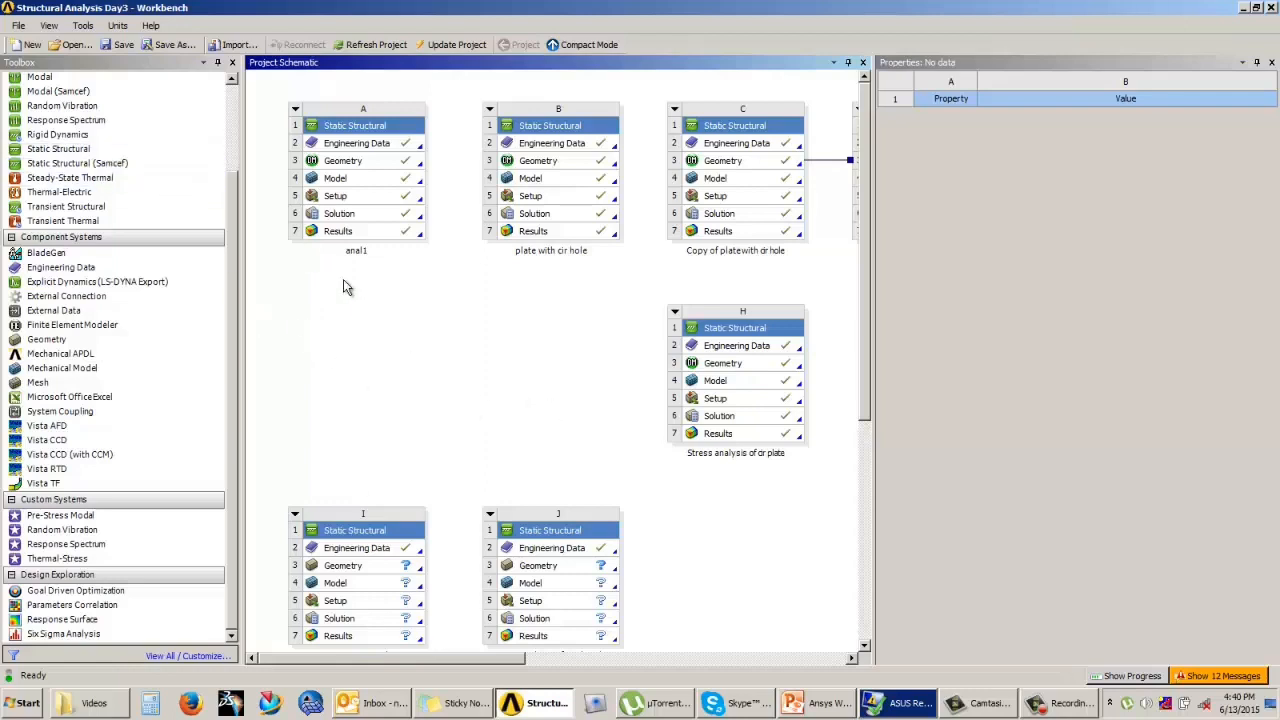
Step: Open the project buckling_analysis and bench vise assembly from the Ansys Workbench training practise folder, removing its existing lock
left_click_drag(231, 260, 232, 149)
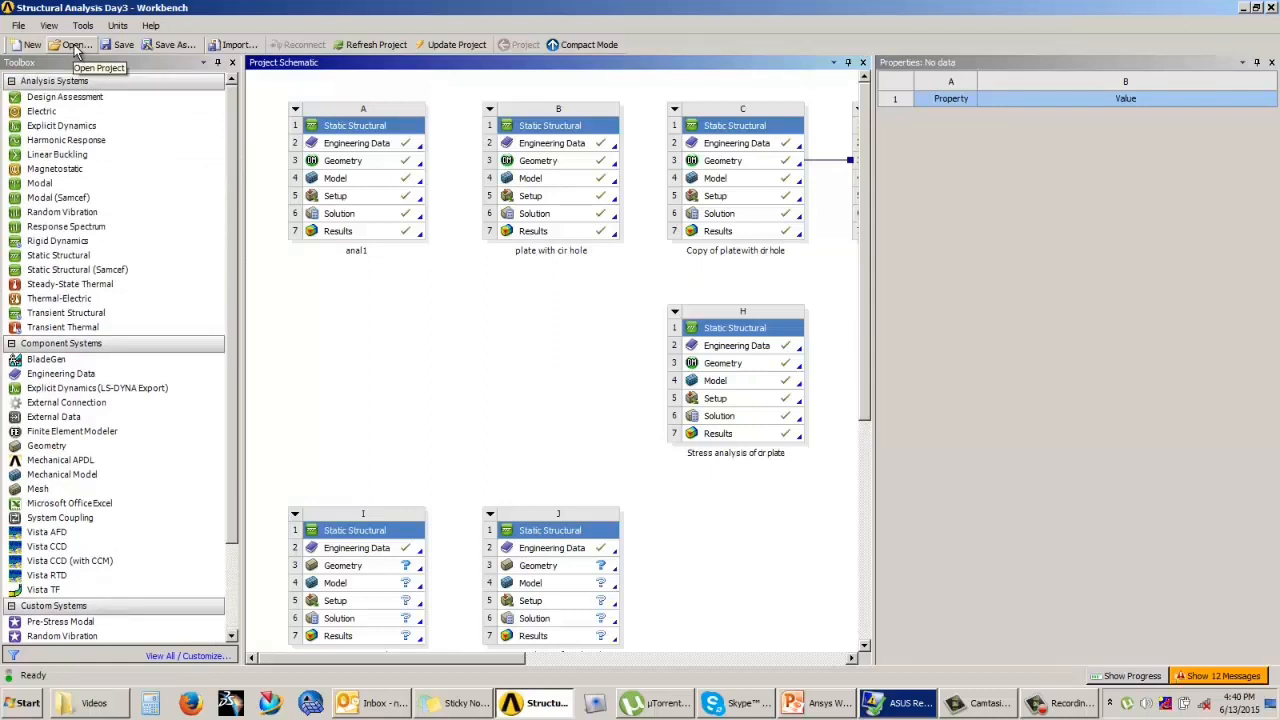
left_click(18, 25)
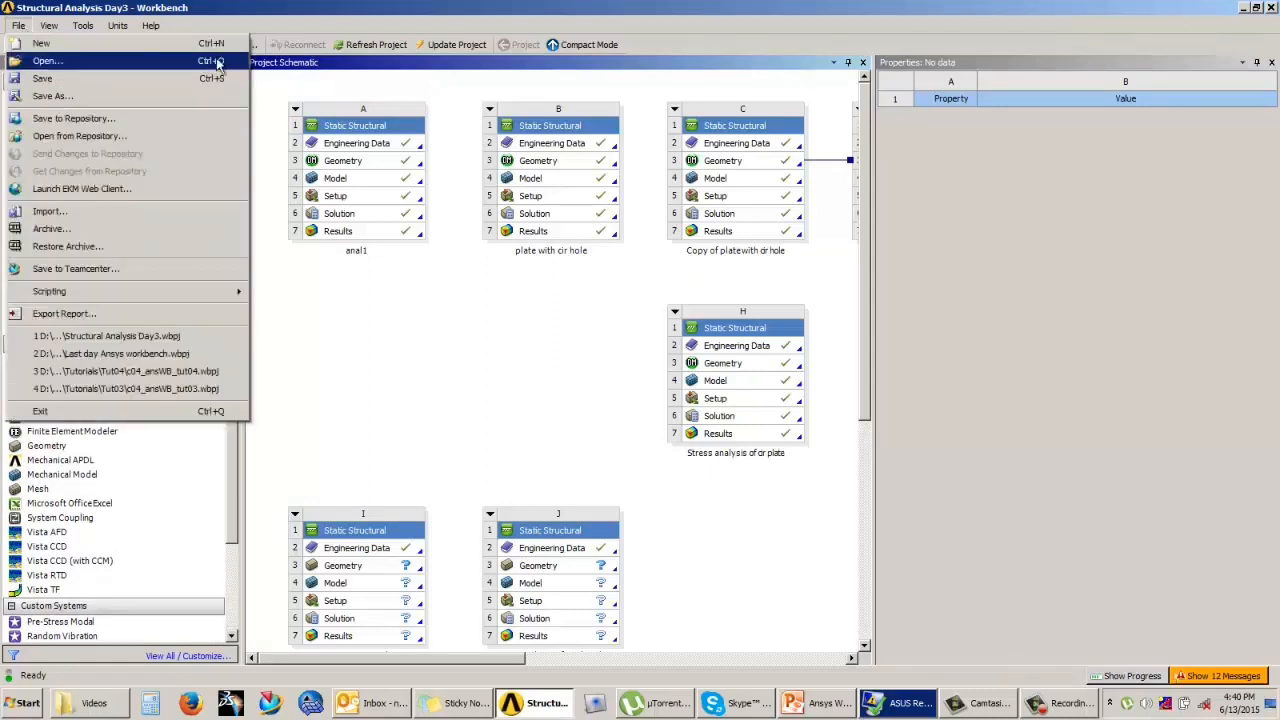
left_click(155, 67)
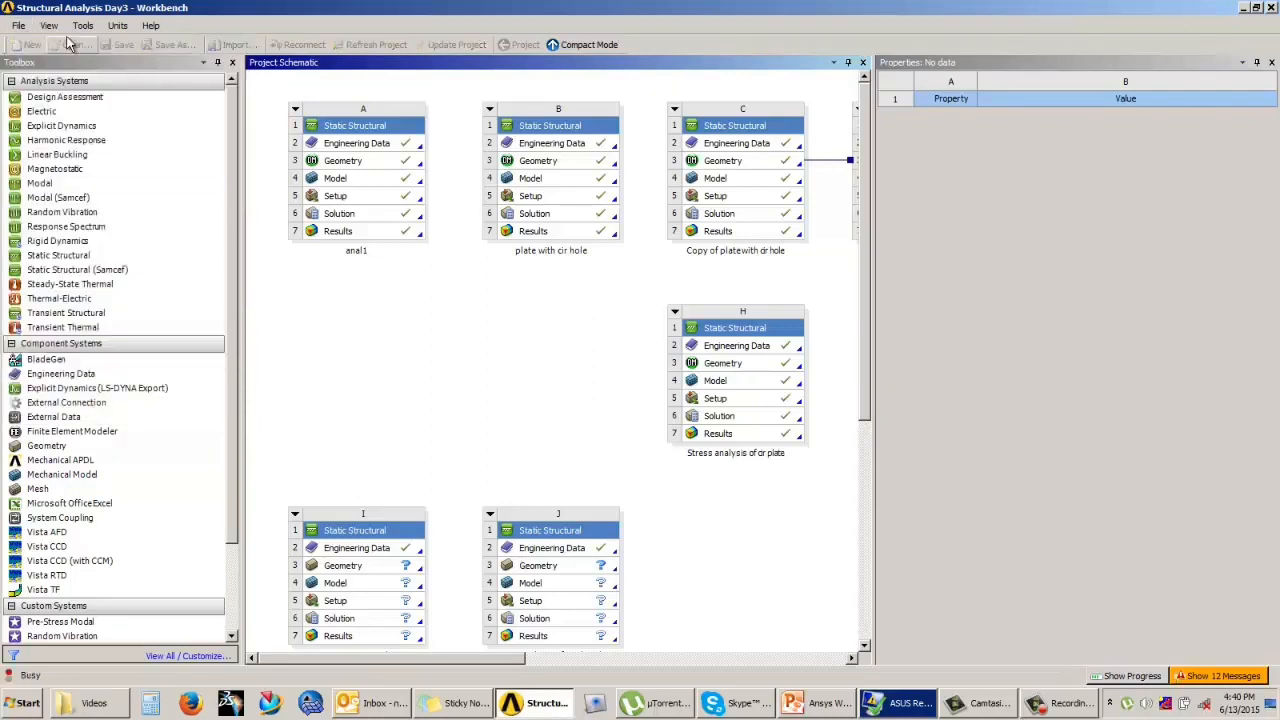
left_click(741, 353)
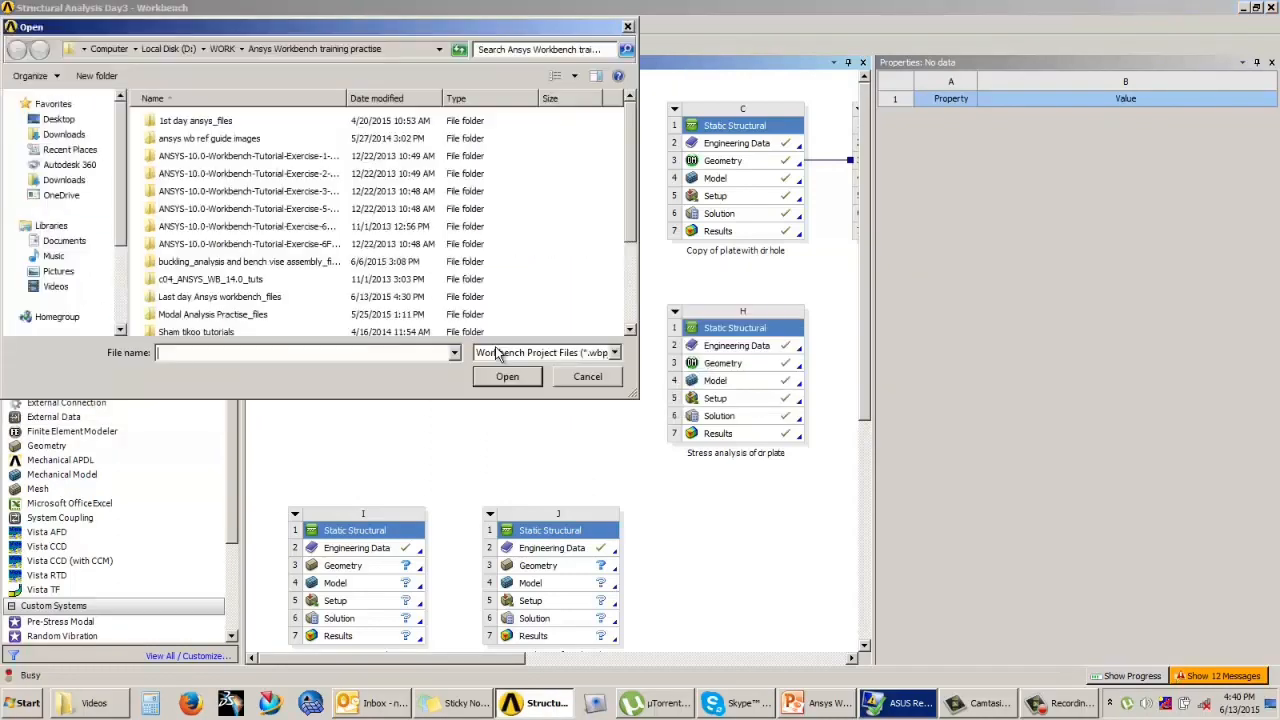
left_click_drag(632, 158, 630, 252)
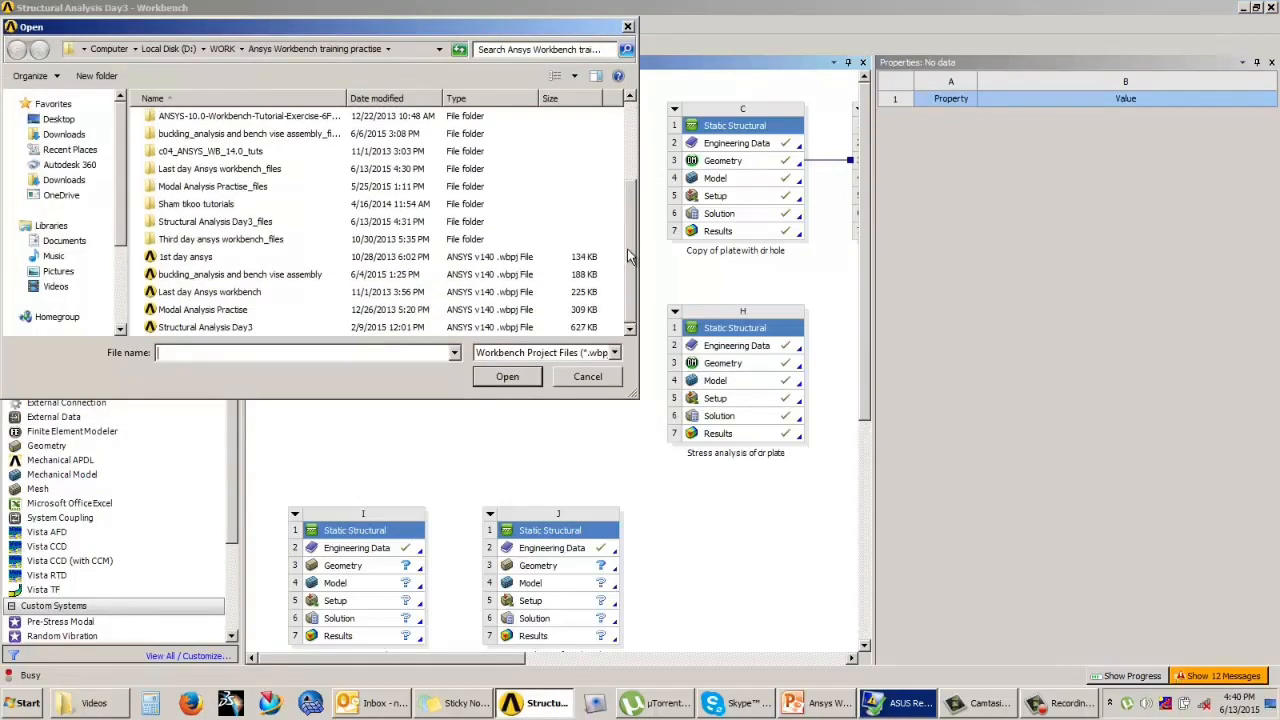
left_click(200, 258)
left_click(202, 275)
left_click(205, 292)
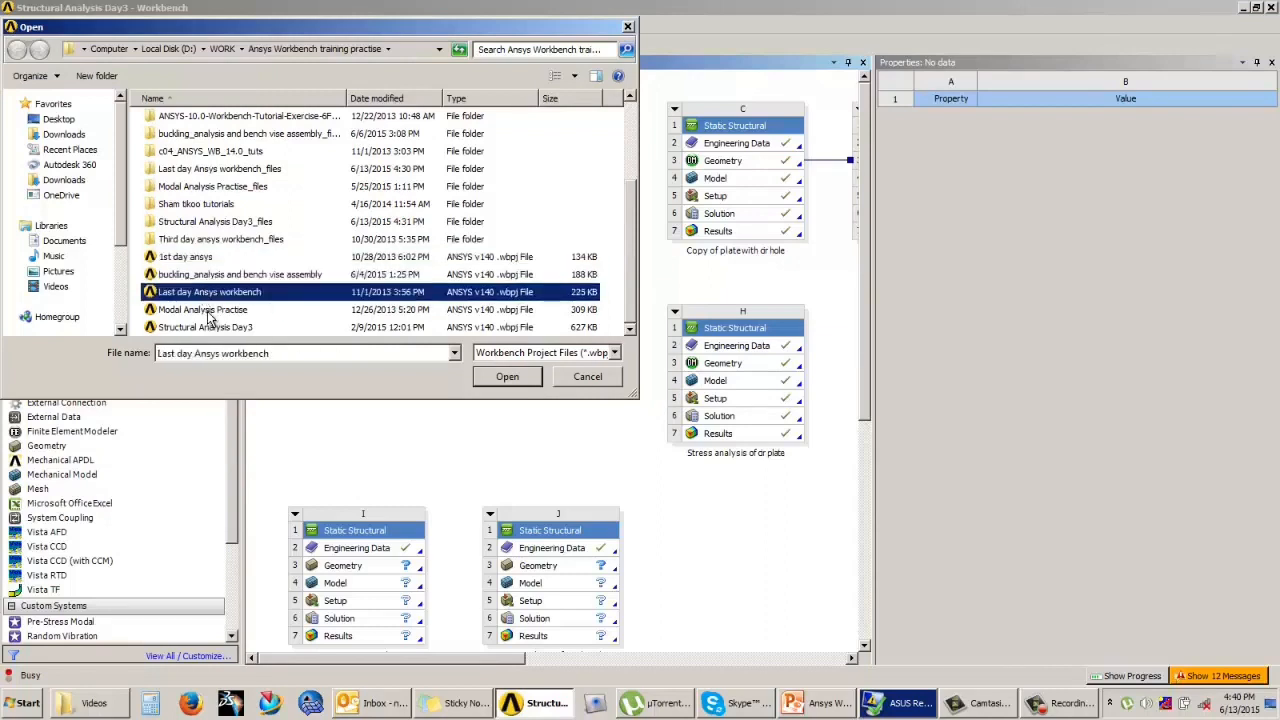
left_click(207, 310)
left_click(213, 328)
left_click(182, 276)
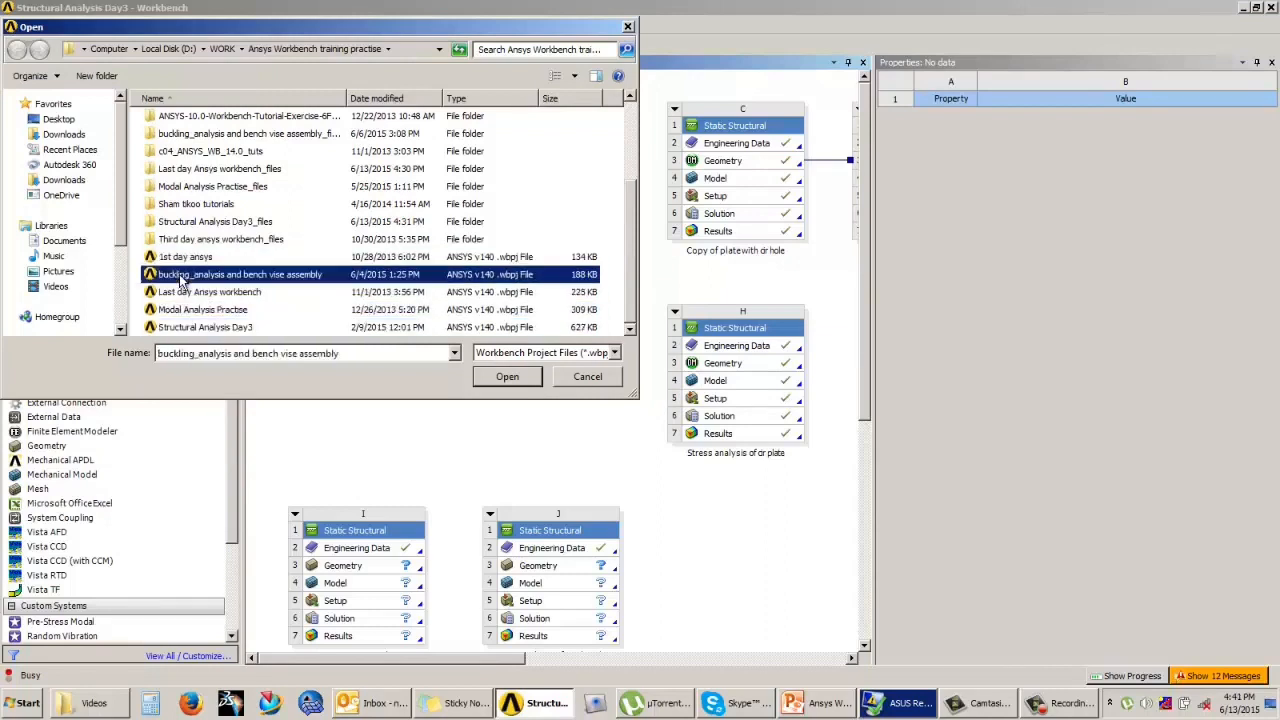
left_click(509, 378)
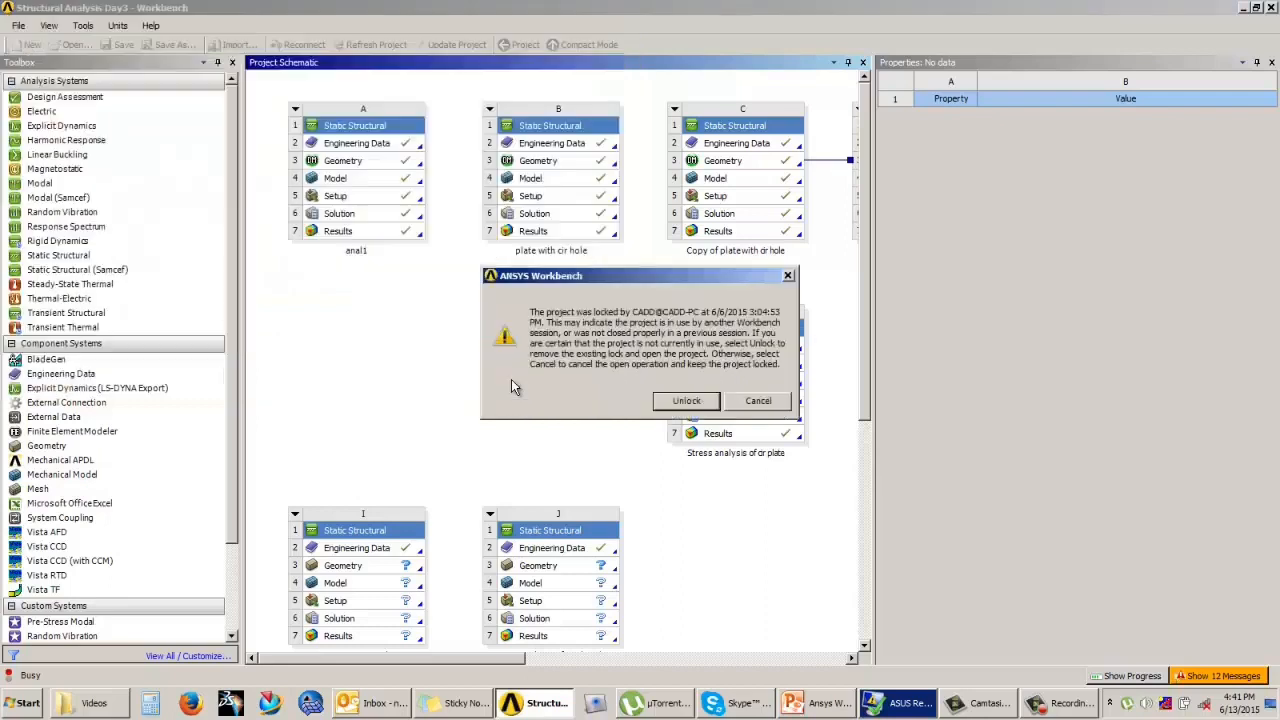
left_click(687, 402)
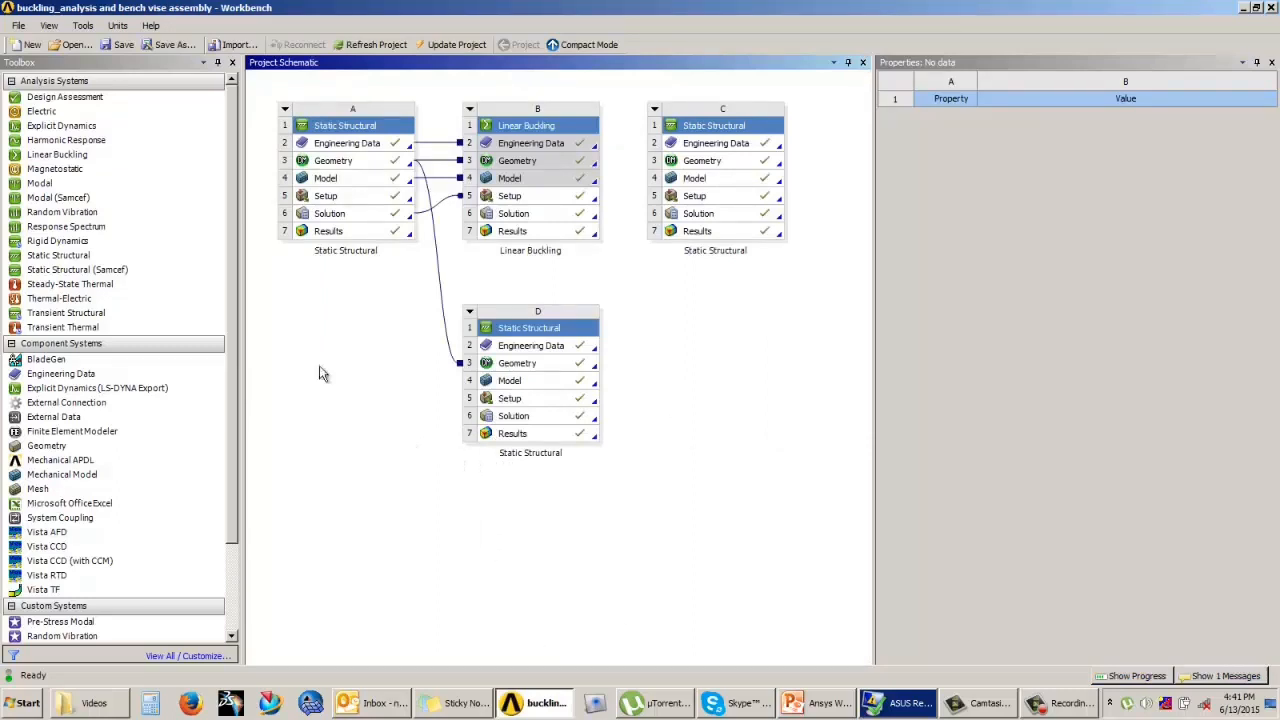
left_click(18, 25)
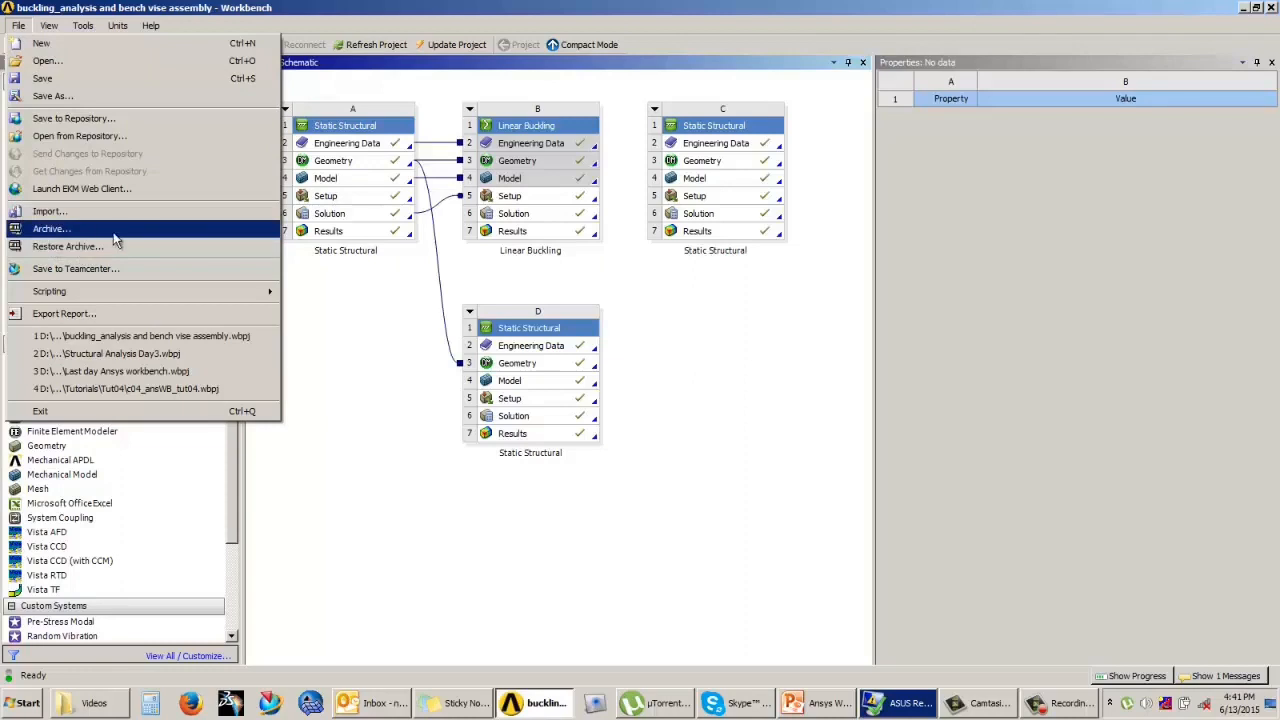
left_click(369, 383)
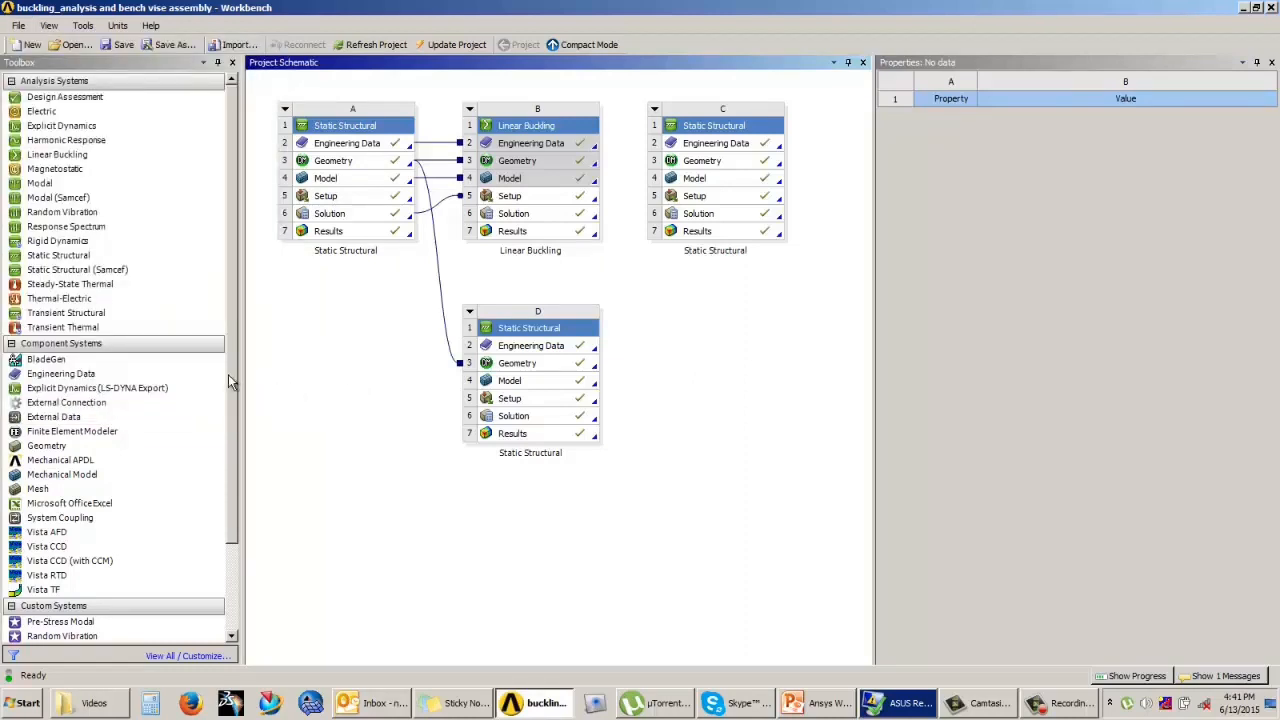
mouse_move(229, 374)
left_mouse_down()
mouse_move(229, 469)
mouse_move(230, 362)
left_mouse_up()
left_click_drag(234, 329, 249, 297)
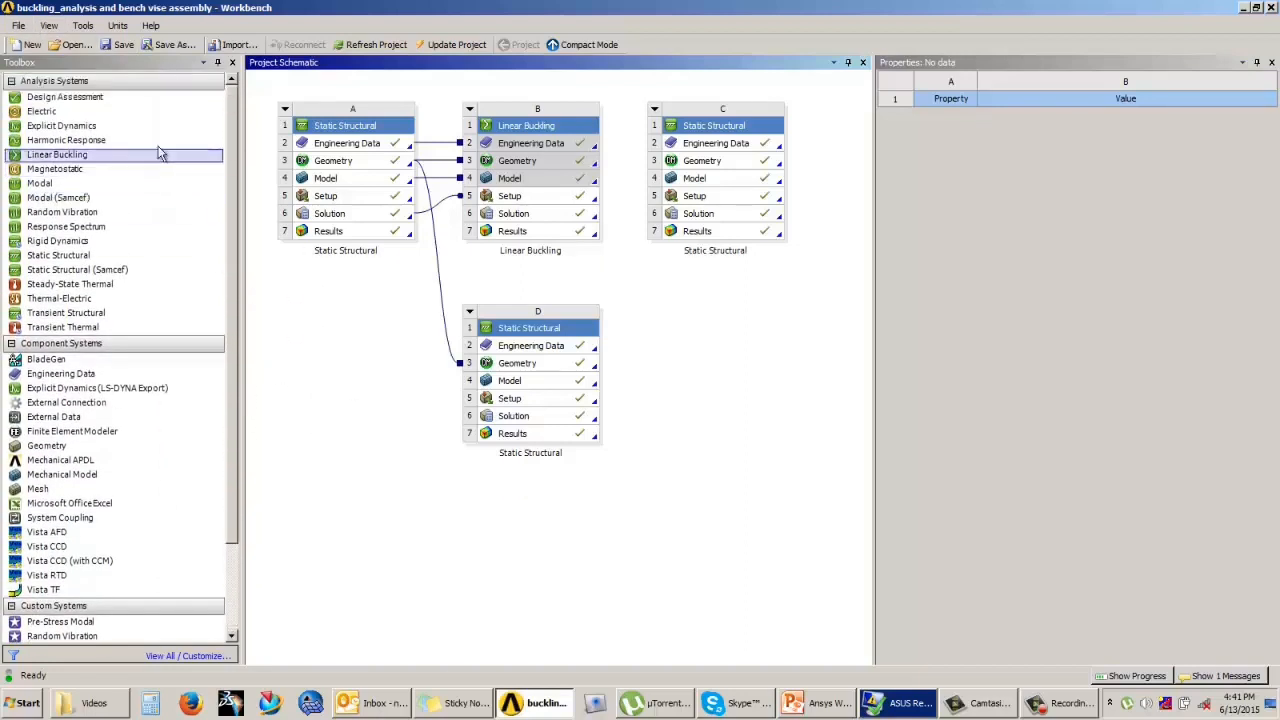
double_click(160, 12)
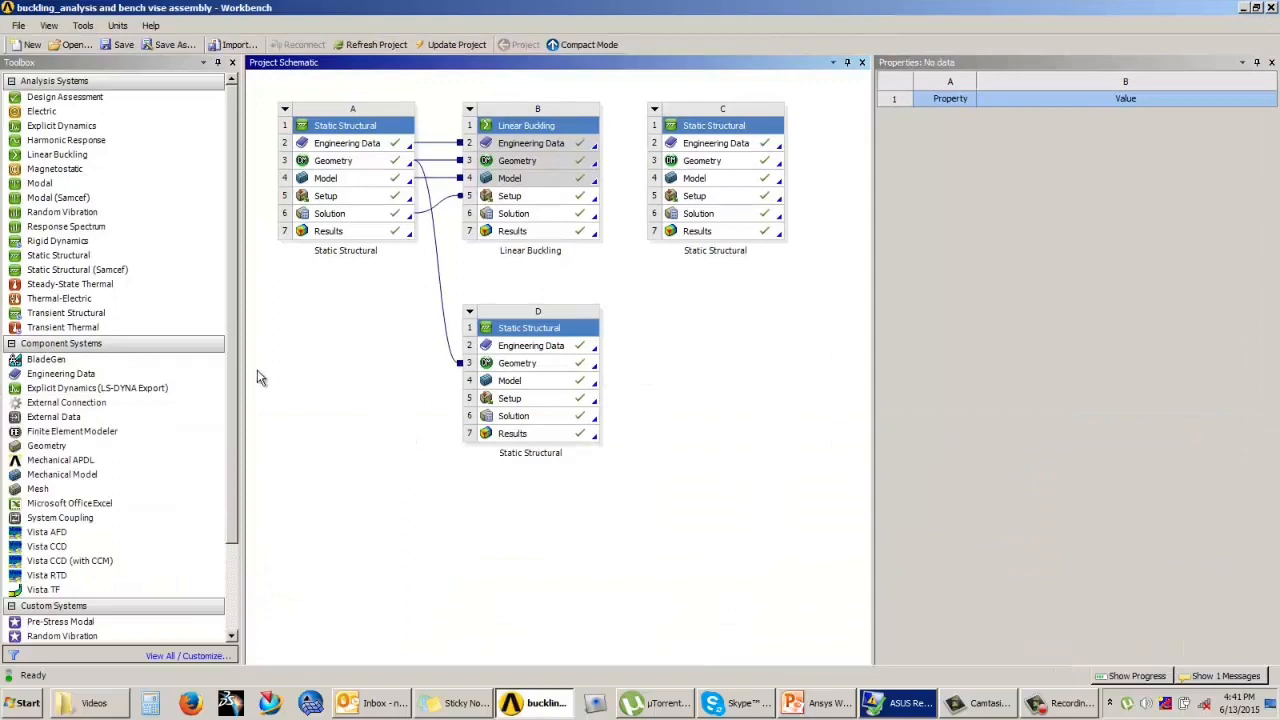
scroll(232, 398, "down", 2)
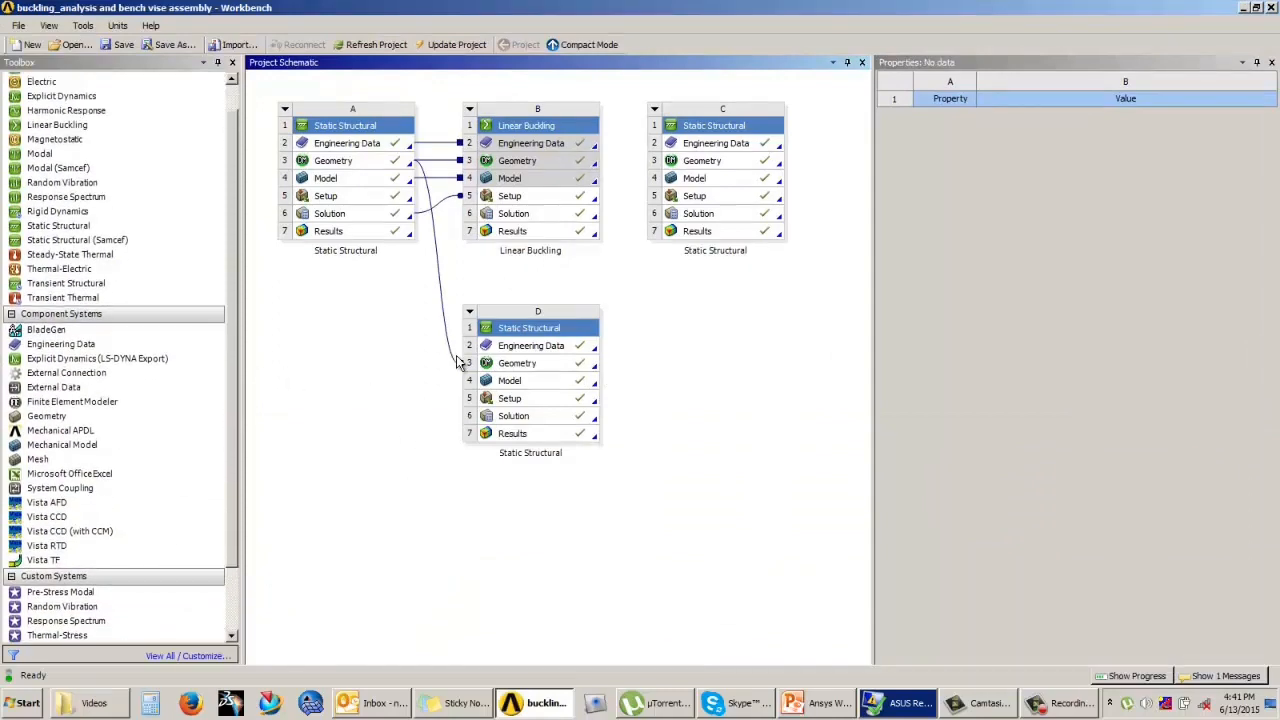
Step: Locate the buckling_analysis and bench vise assembly project file and its matching _files folder in the Open dialog, widening the Name column
left_click(70, 45)
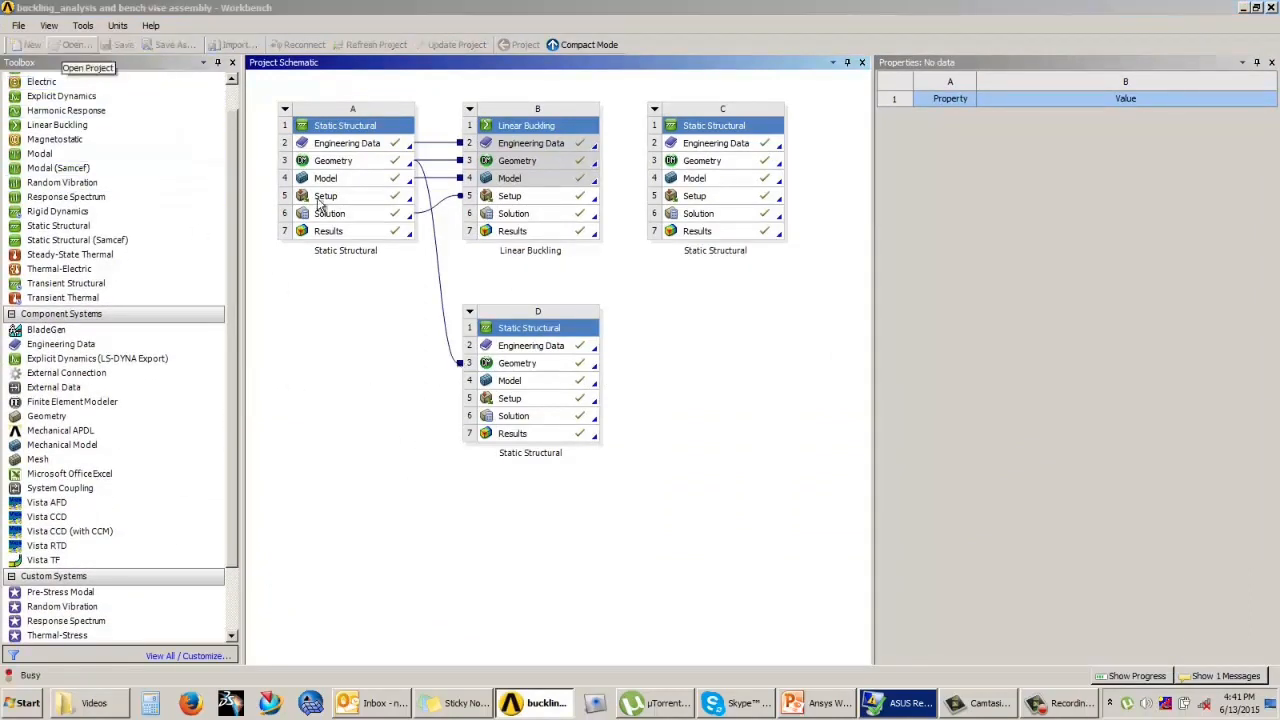
scroll(629, 181, "down", 2)
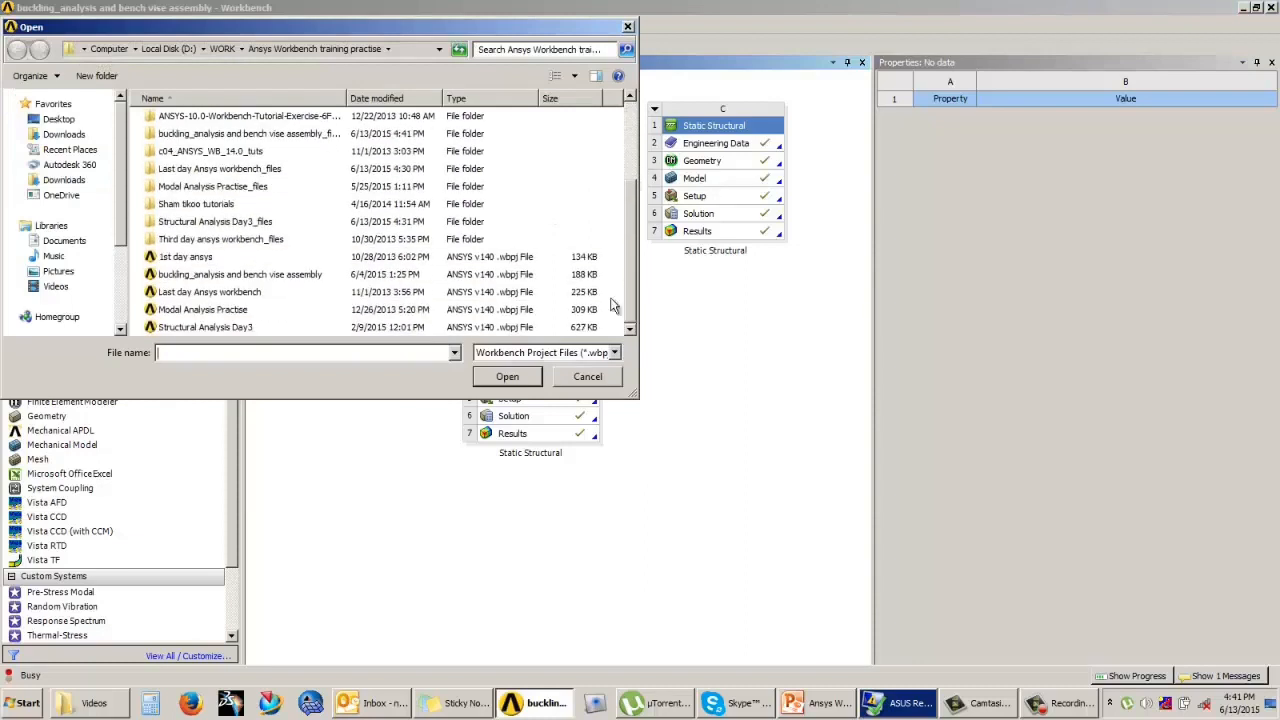
left_click(290, 276)
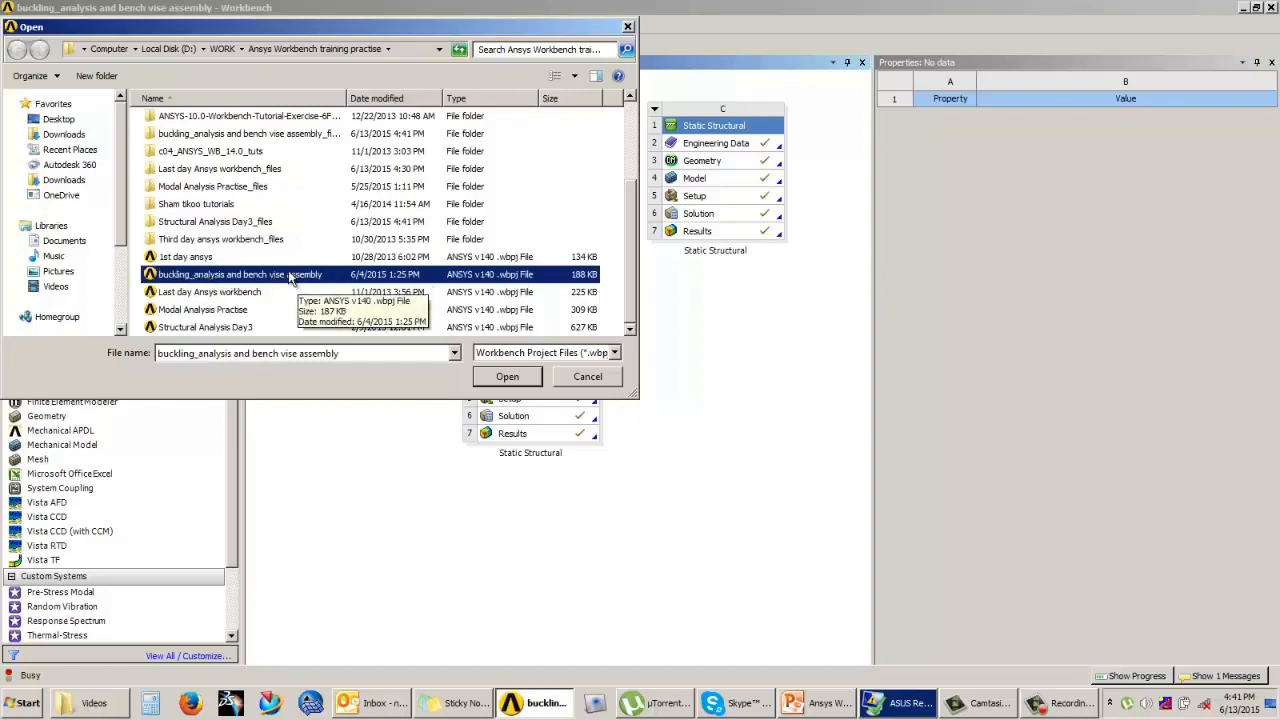
left_click(302, 136)
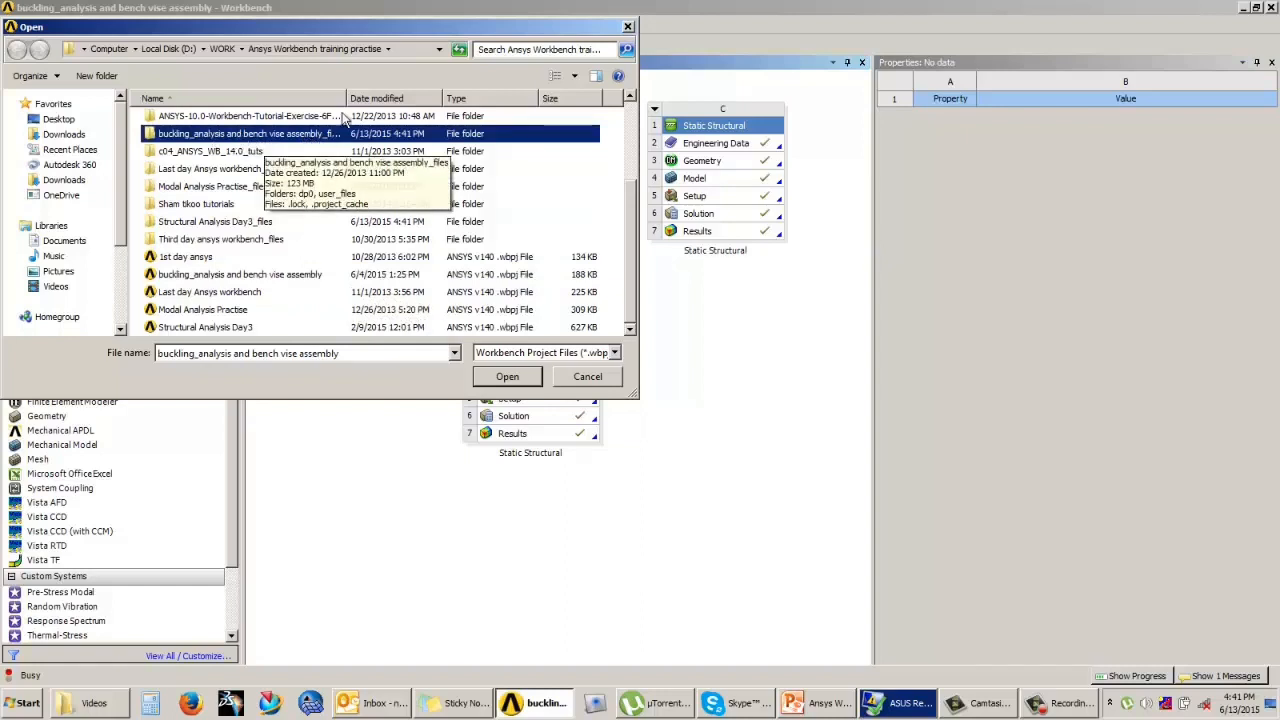
left_click_drag(350, 97, 407, 97)
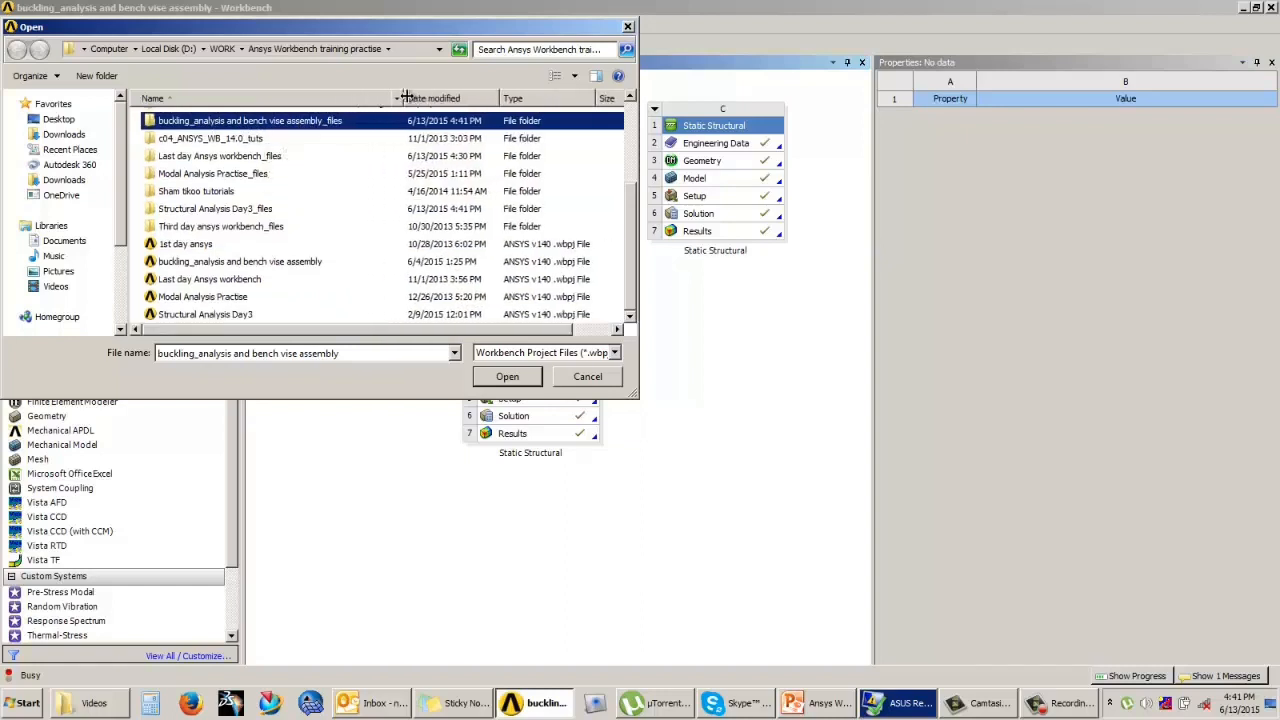
Step: Inspect the user_files and dp0 subfolders inside the buckling project's _files folder, then cancel opening a project
double_click(295, 123)
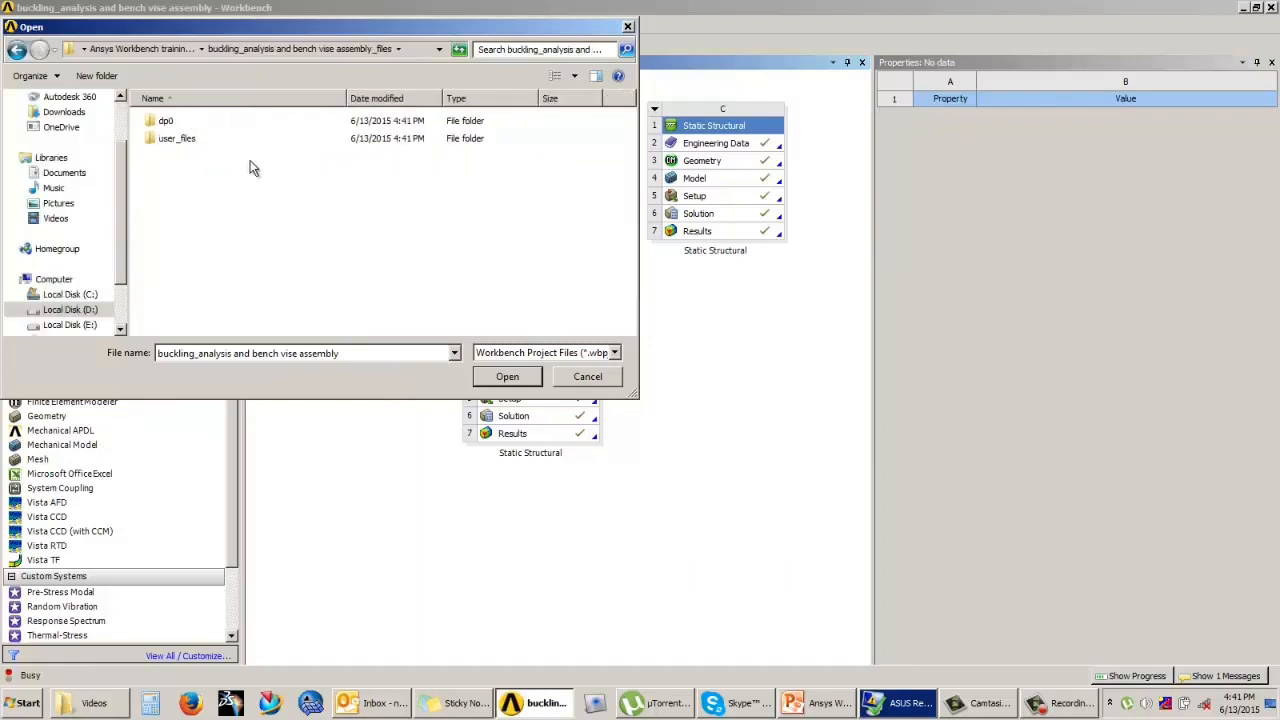
left_click(172, 141)
double_click(172, 141)
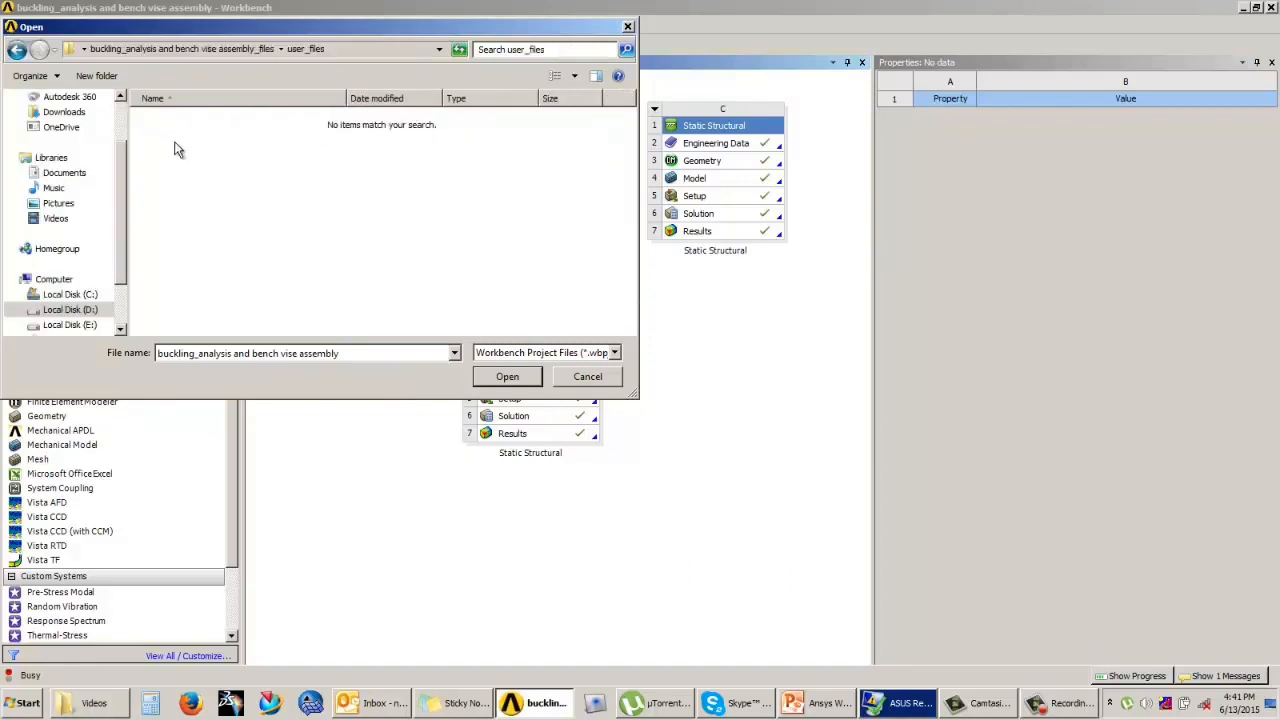
left_click(16, 49)
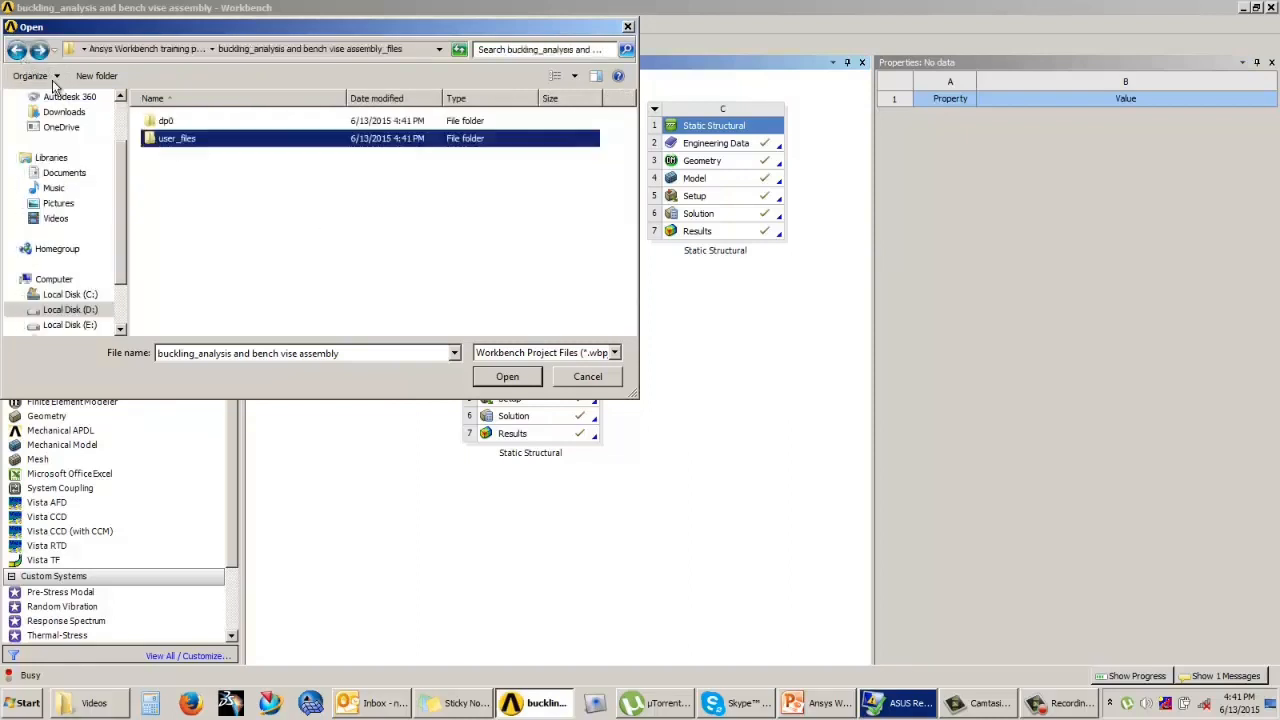
double_click(166, 121)
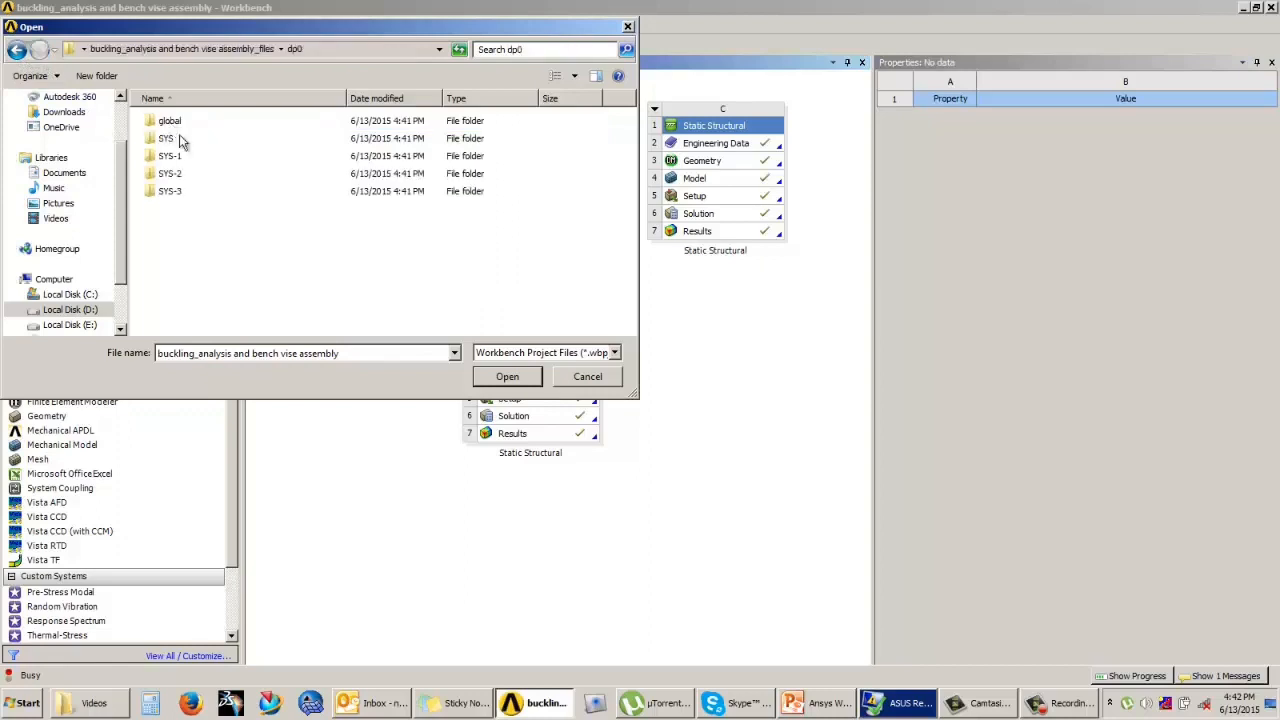
left_click(16, 50)
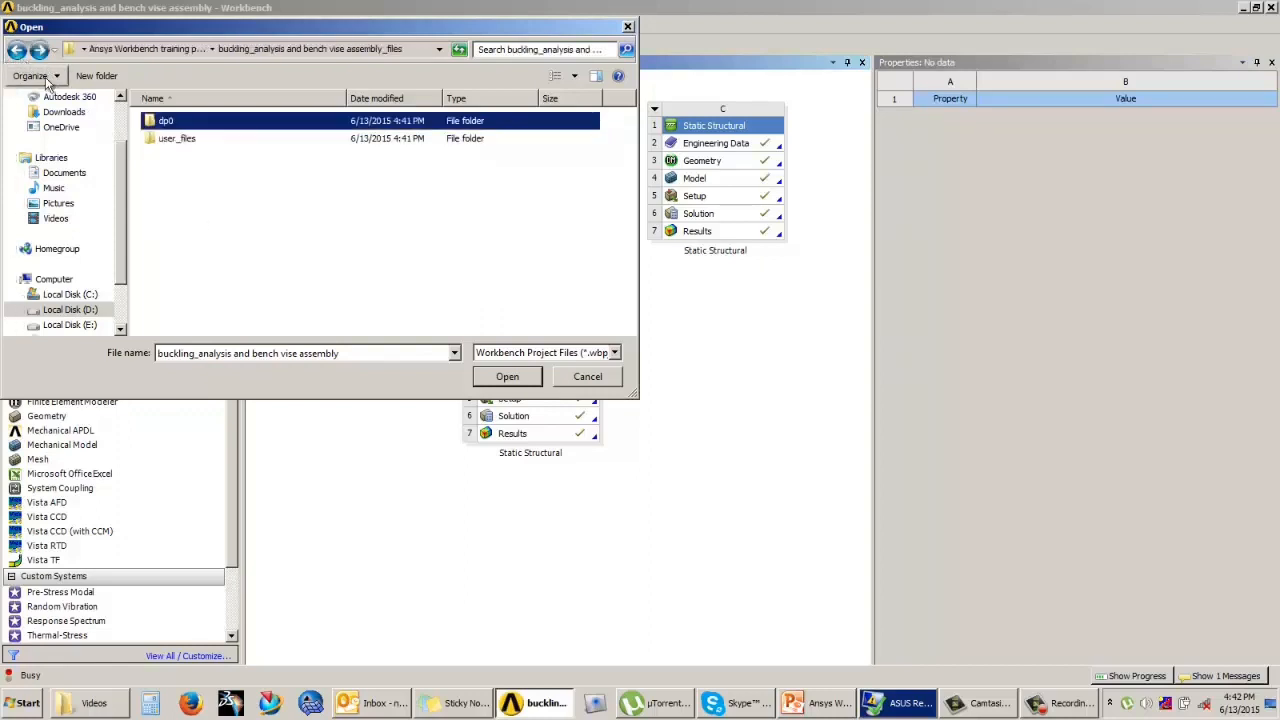
left_click(587, 378)
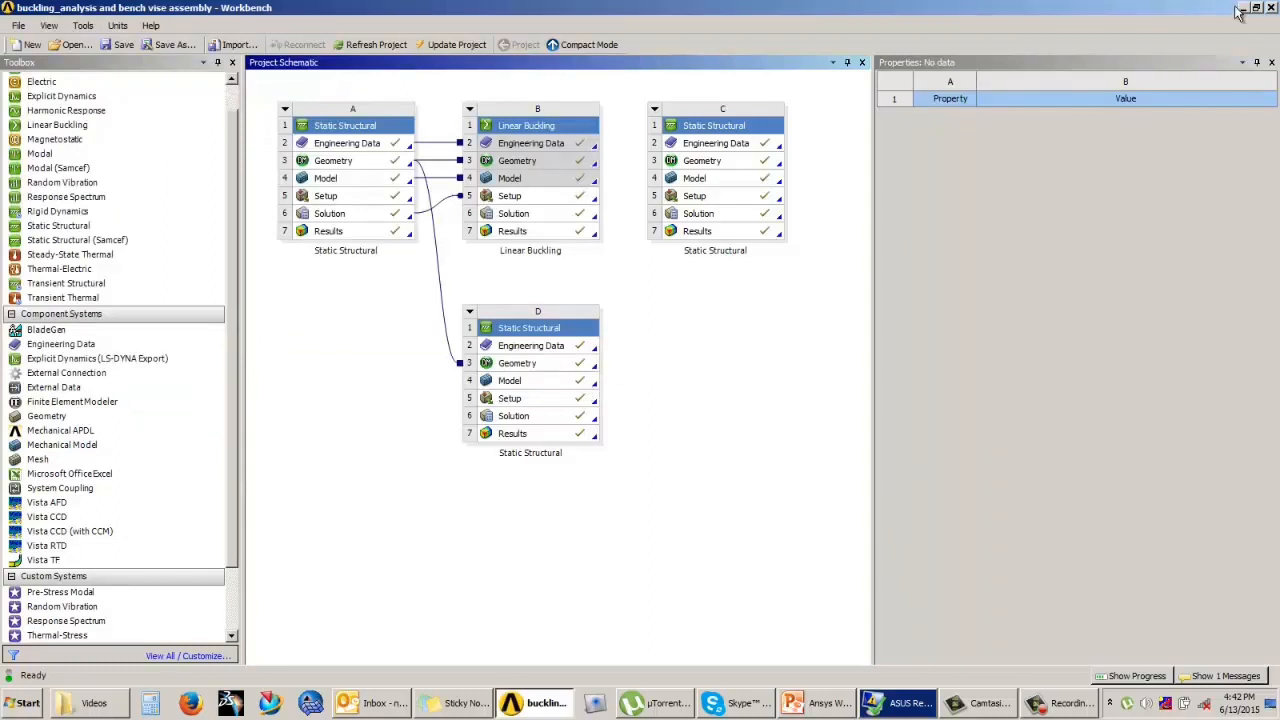
Step: Switch to Windows Explorer and open the Ansys Workbench training practise folder inside WORK on Local Disk (D:)
left_click(1243, 9)
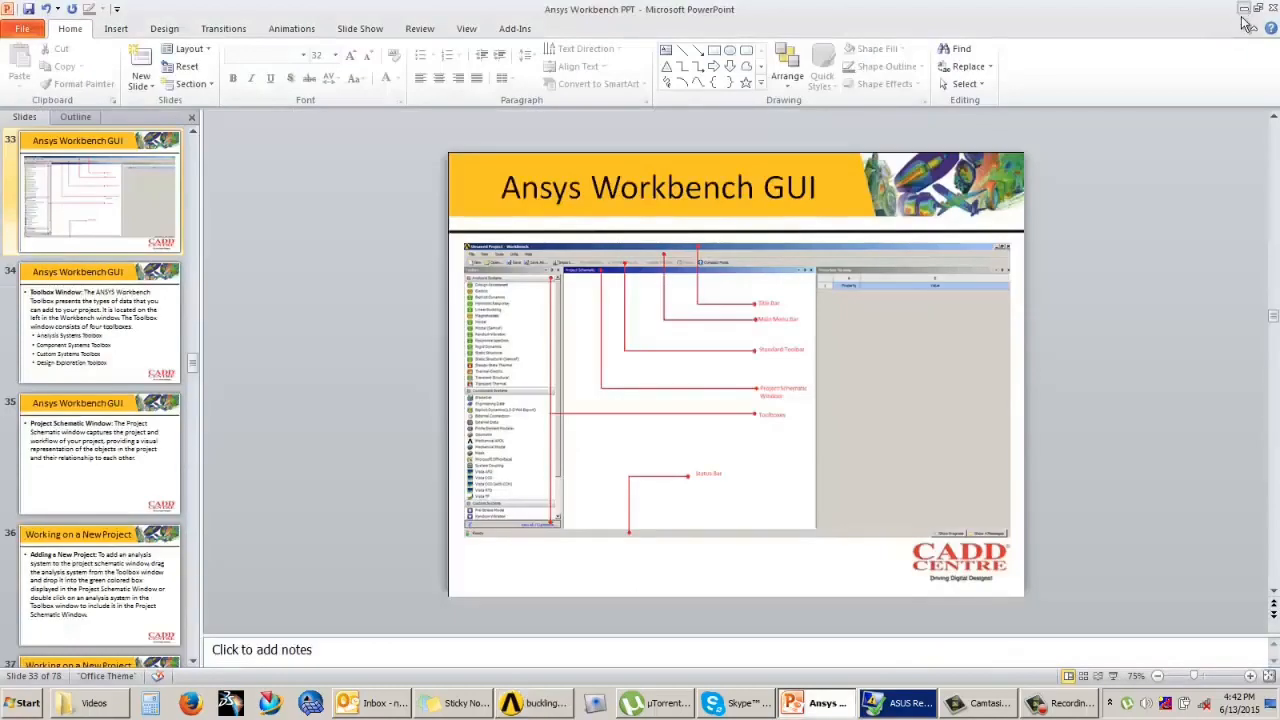
left_click(1243, 8)
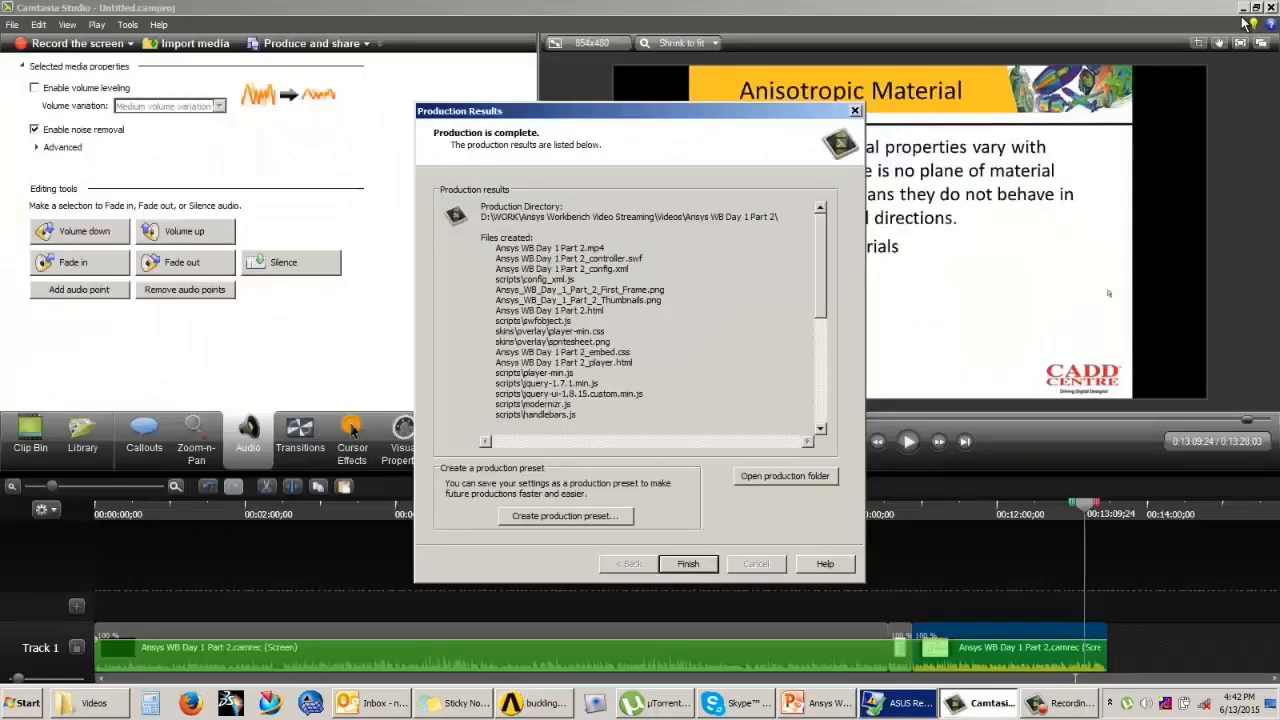
left_click(1243, 8)
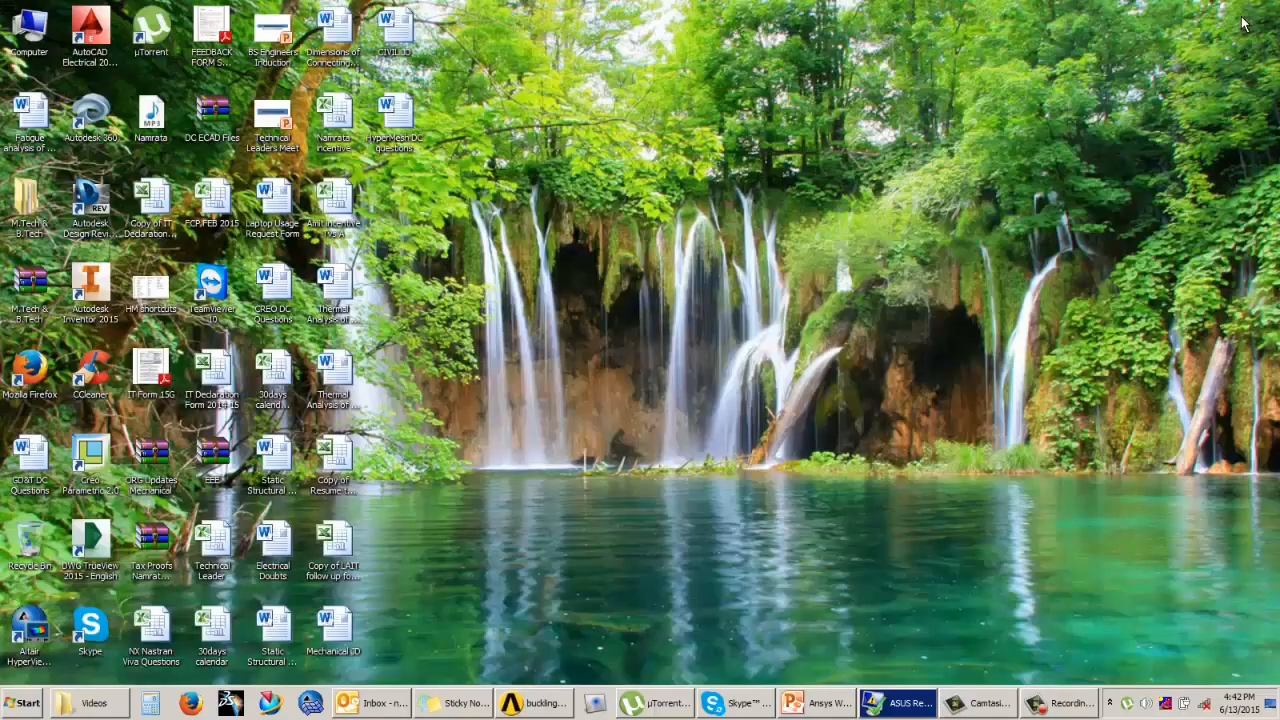
double_click(28, 30)
double_click(568, 120)
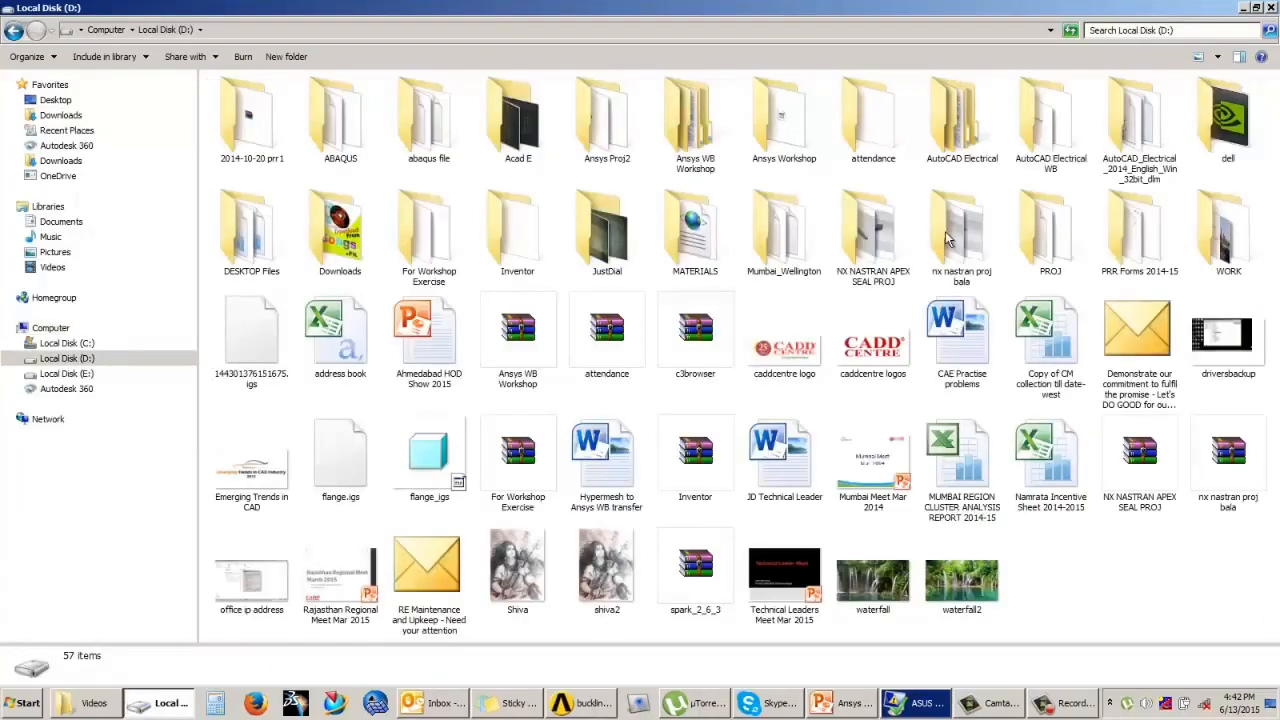
double_click(1228, 222)
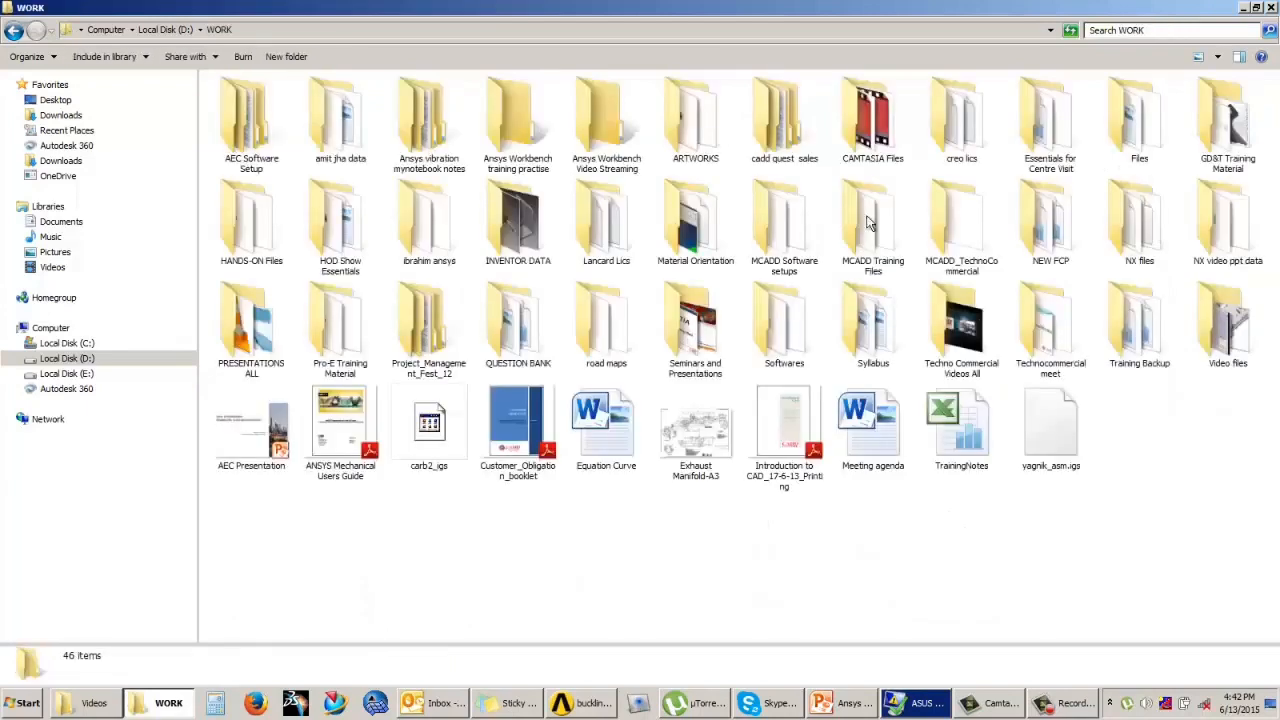
double_click(517, 120)
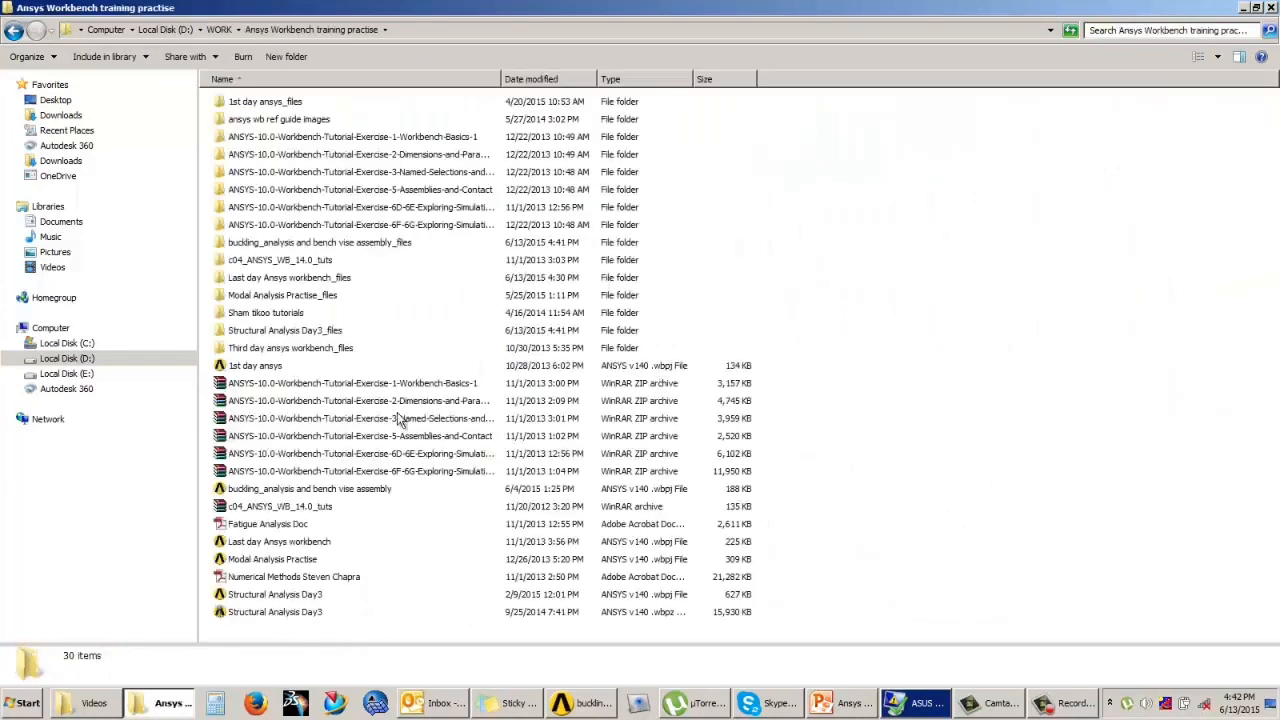
Step: Find the buckling_analysis and bench vise assembly project file, then inspect its _files folder and the user_files subfolder
left_click(280, 494)
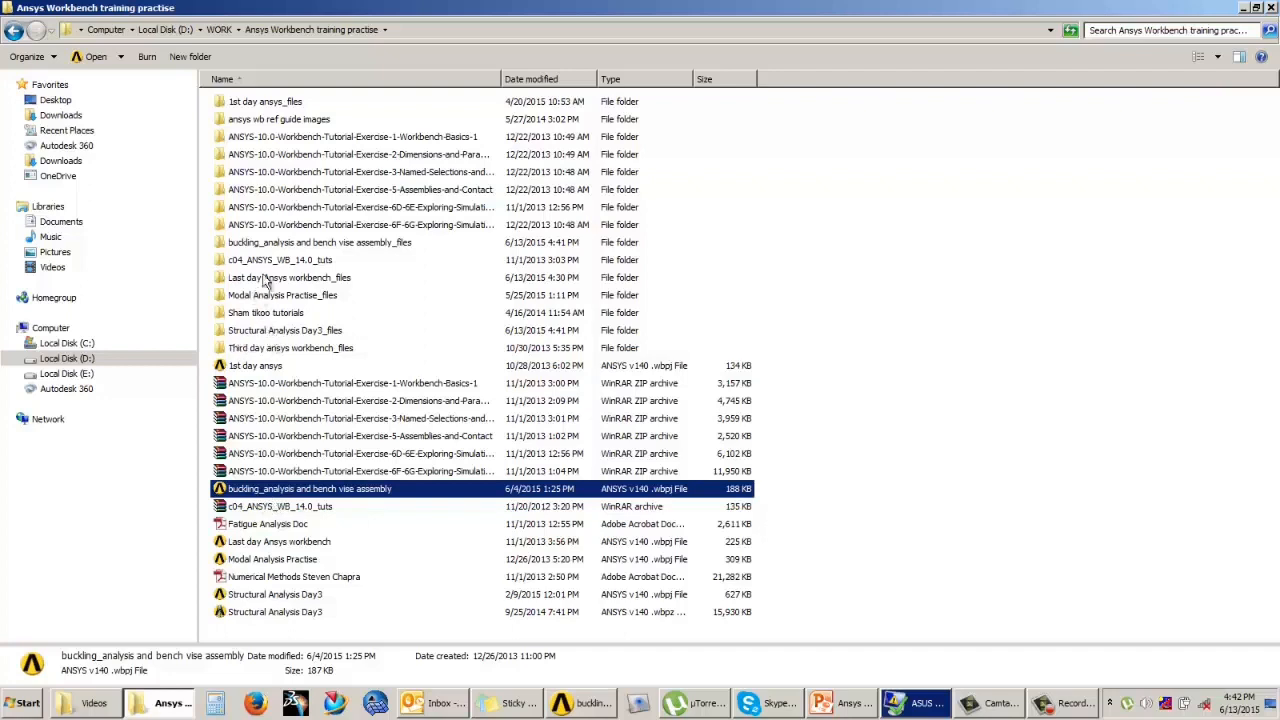
double_click(280, 247)
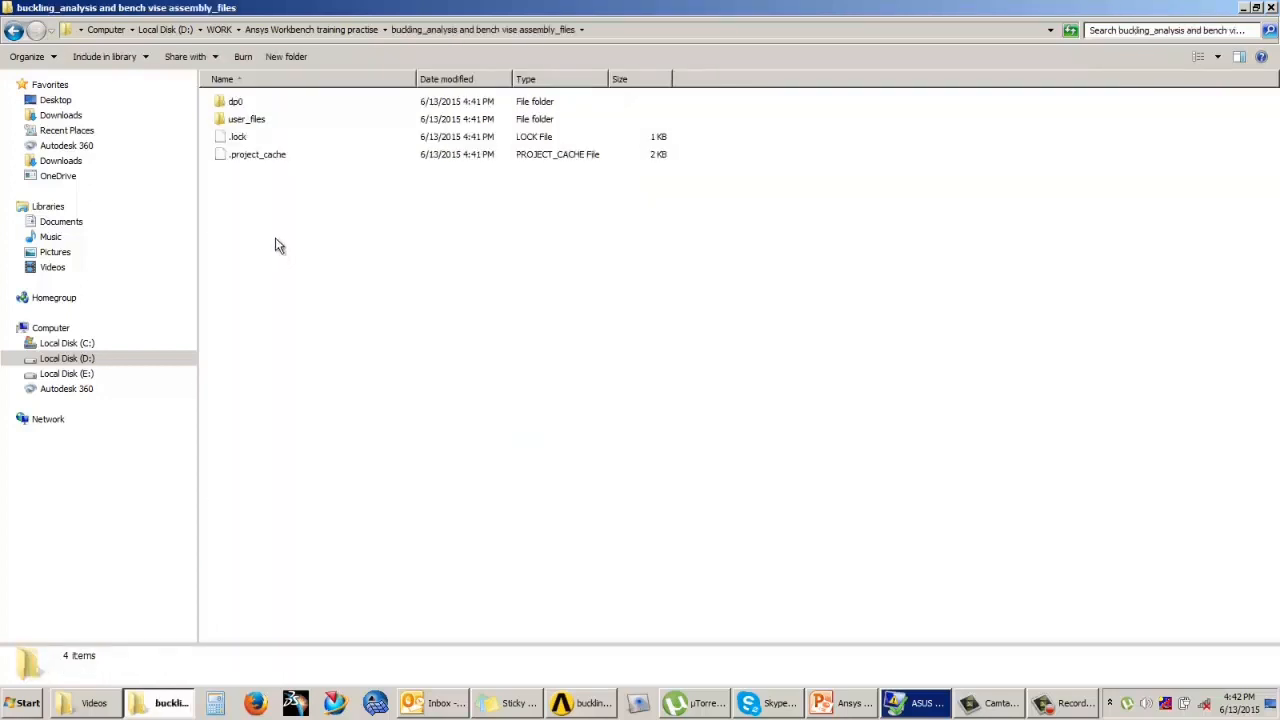
double_click(251, 123)
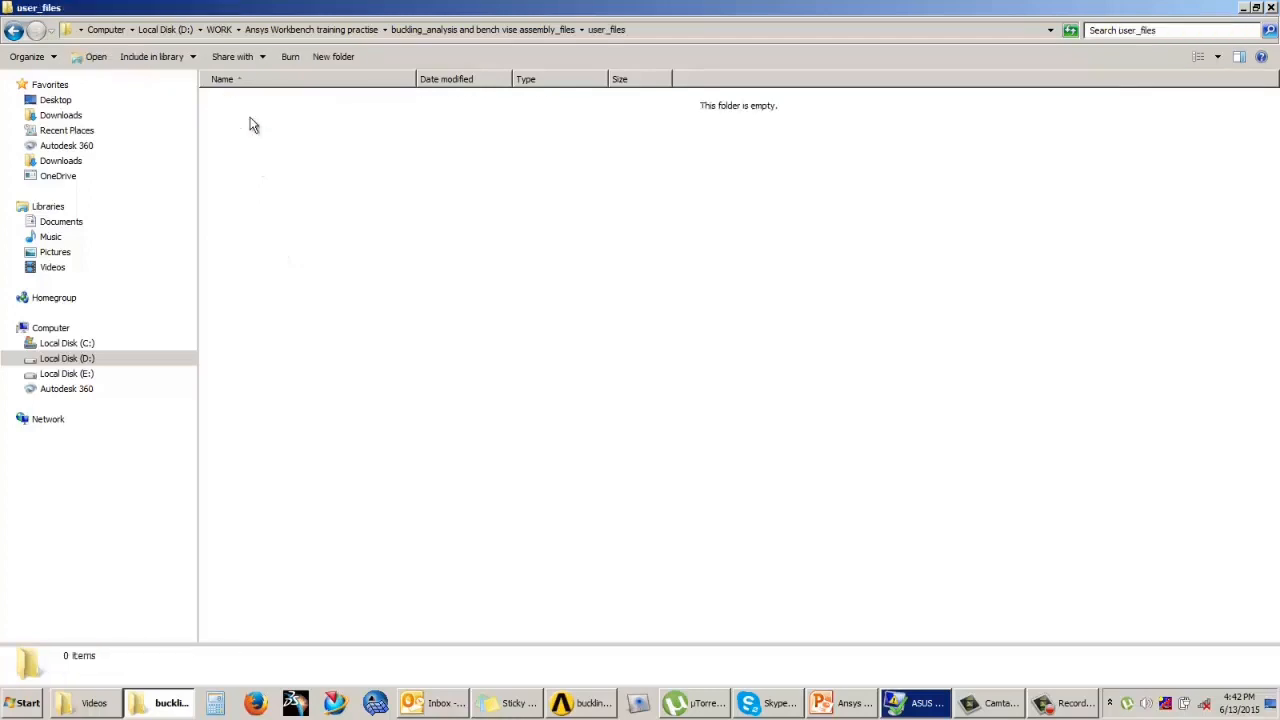
left_click(13, 30)
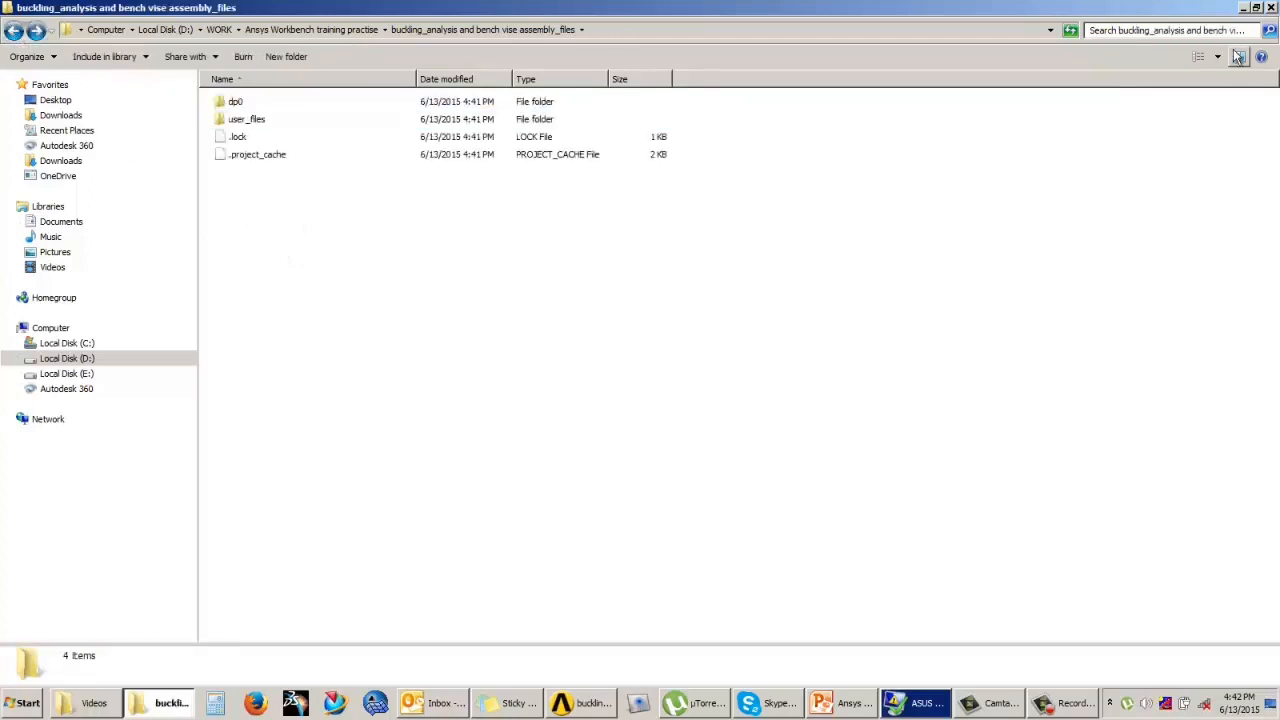
Step: Return to the training practise folder and compare the buckling_analysis and bench vise assembly project file with its matching _files folder
left_click(1244, 8)
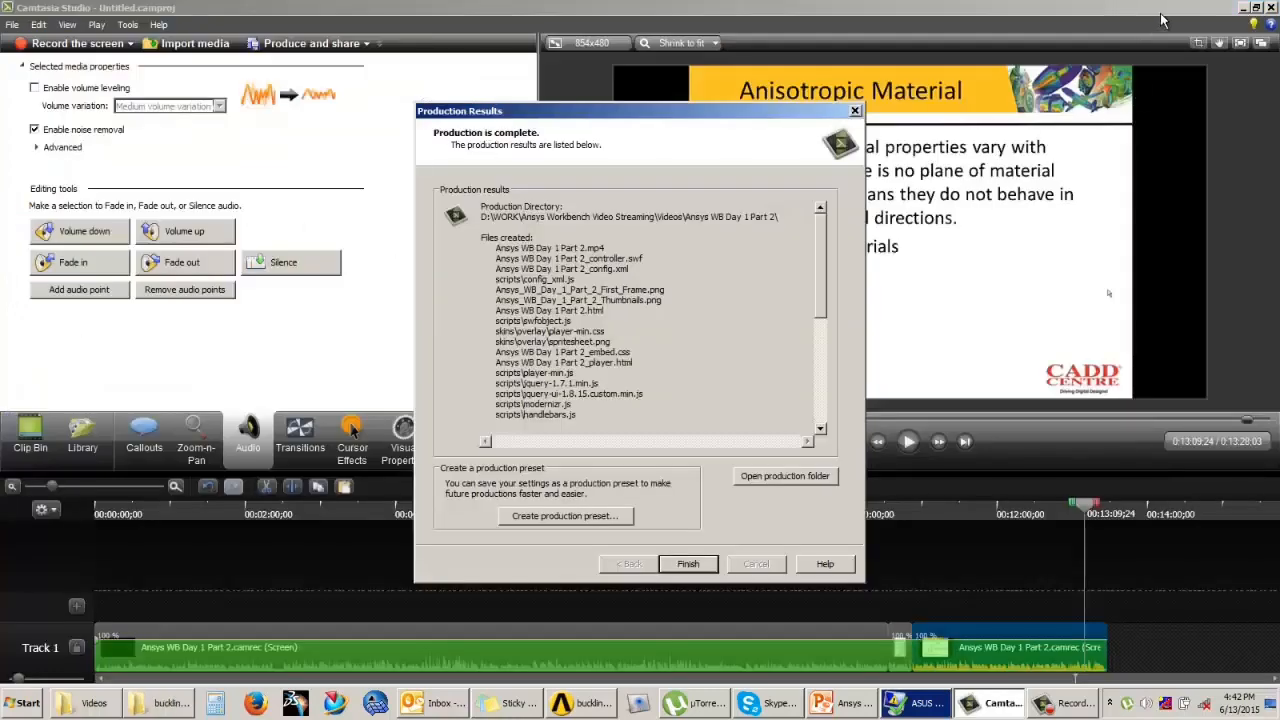
key("super+d")
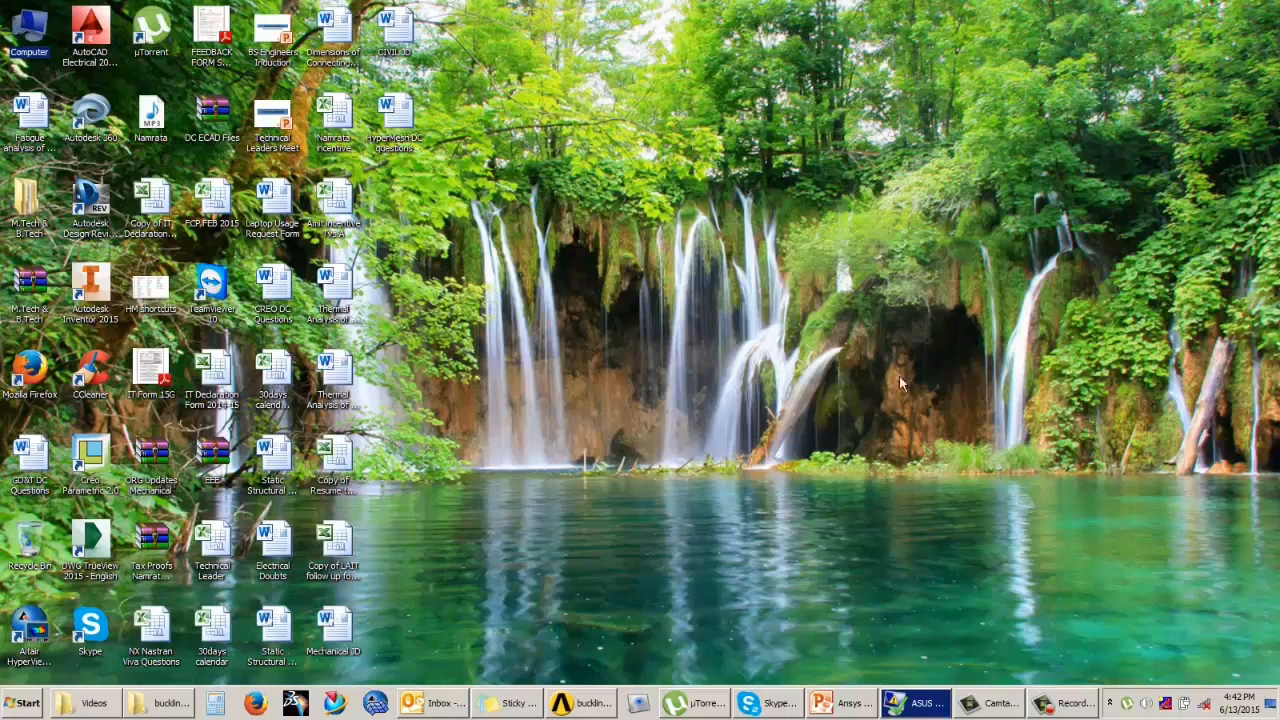
left_click(156, 707)
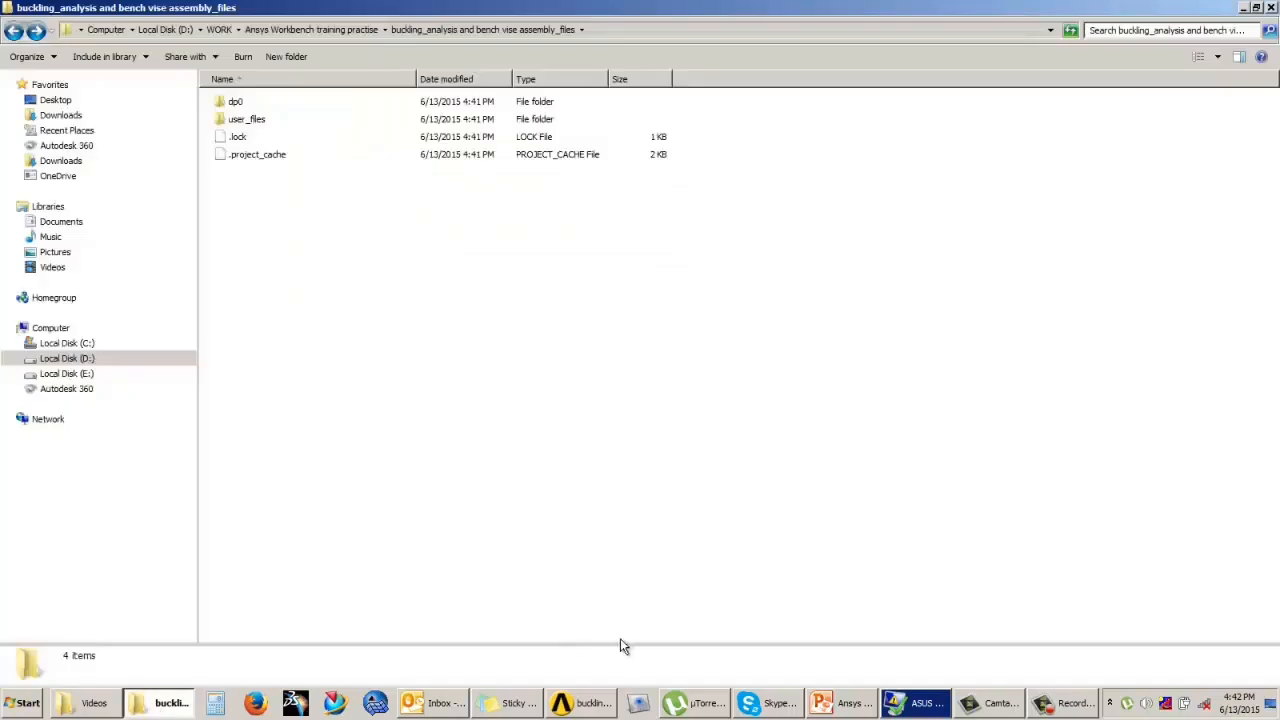
left_click(13, 31)
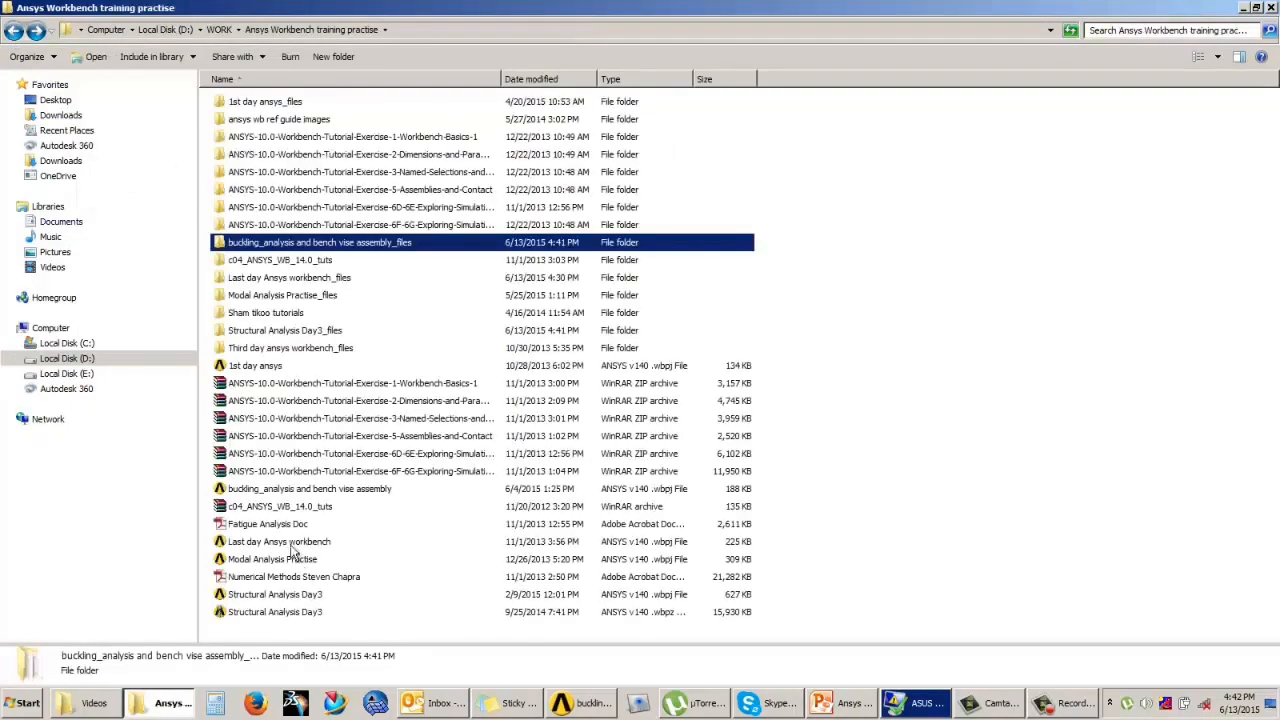
left_click(314, 490)
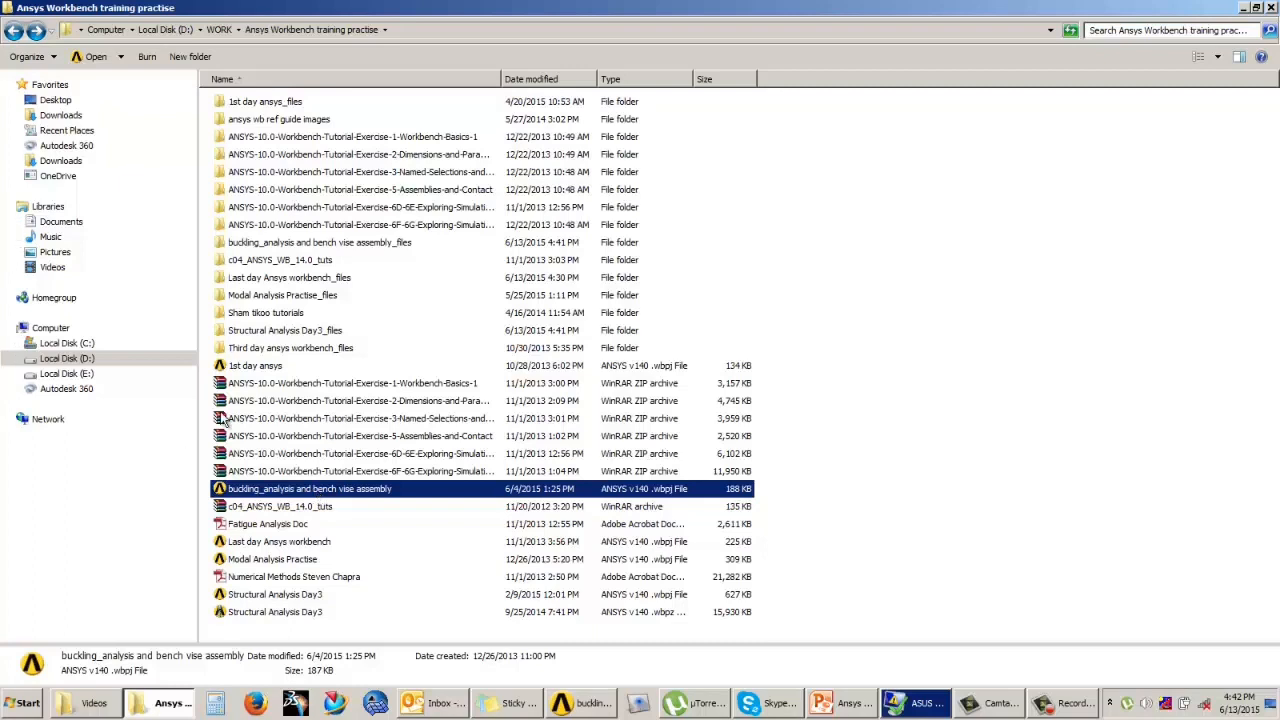
left_click(278, 243)
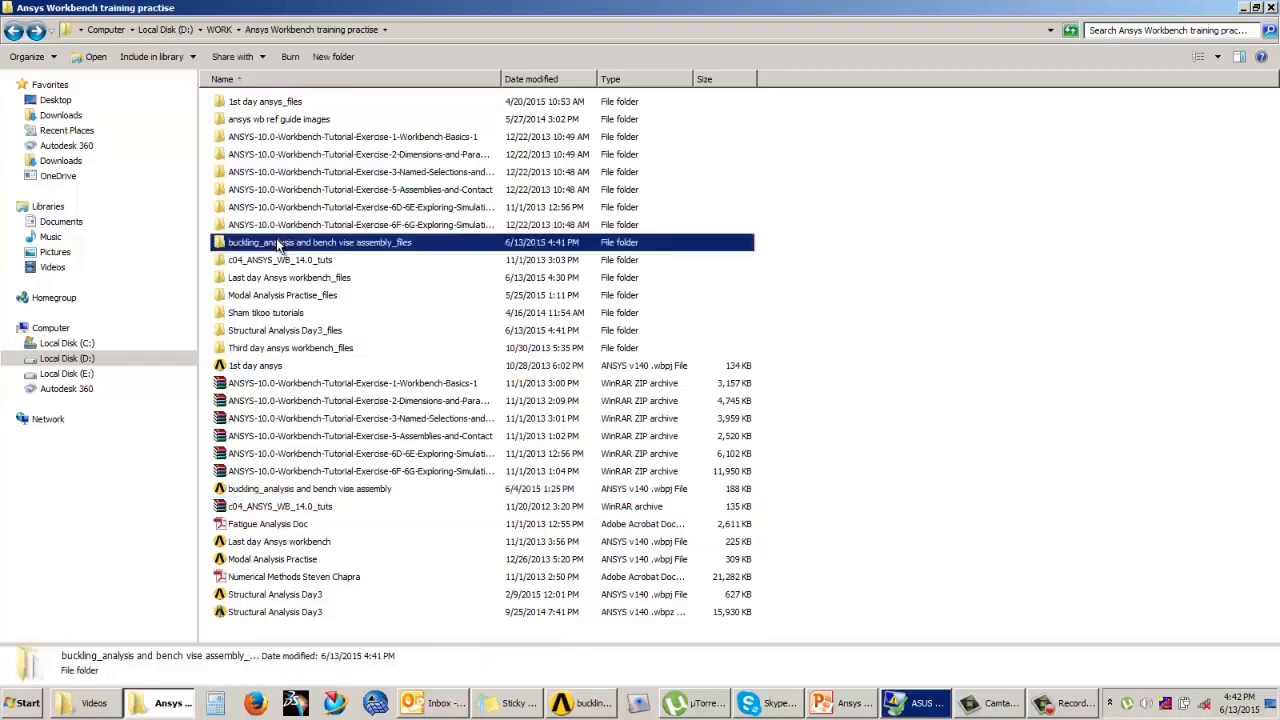
left_click(818, 370)
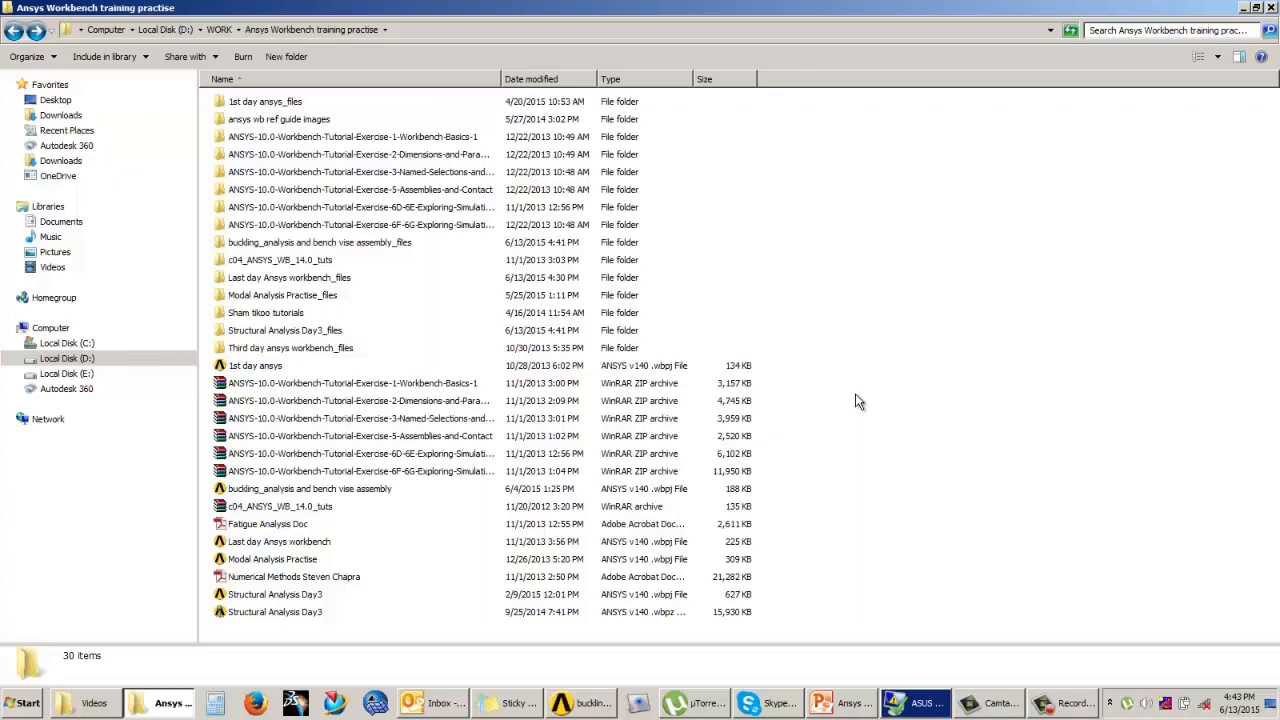
Step: Switch back to Workbench, review the file name and type offered for archiving the buckling project, and cancel without saving an archive
left_click(580, 703)
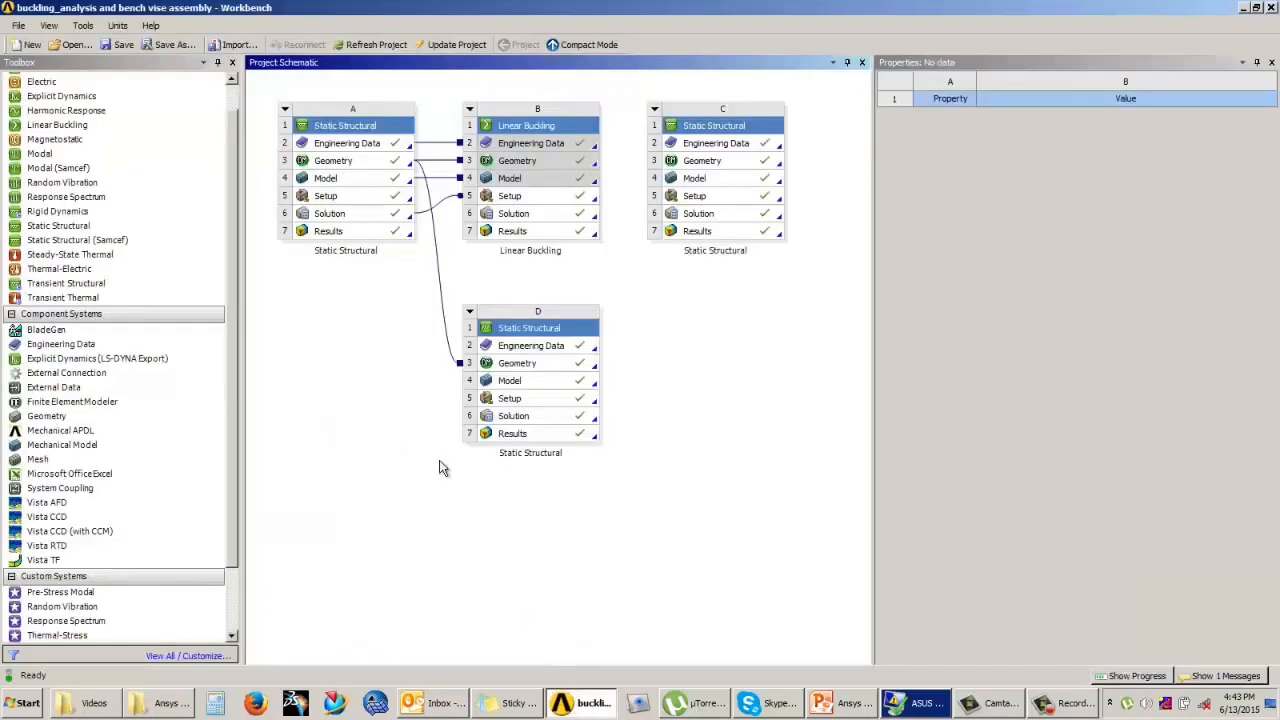
left_click(18, 25)
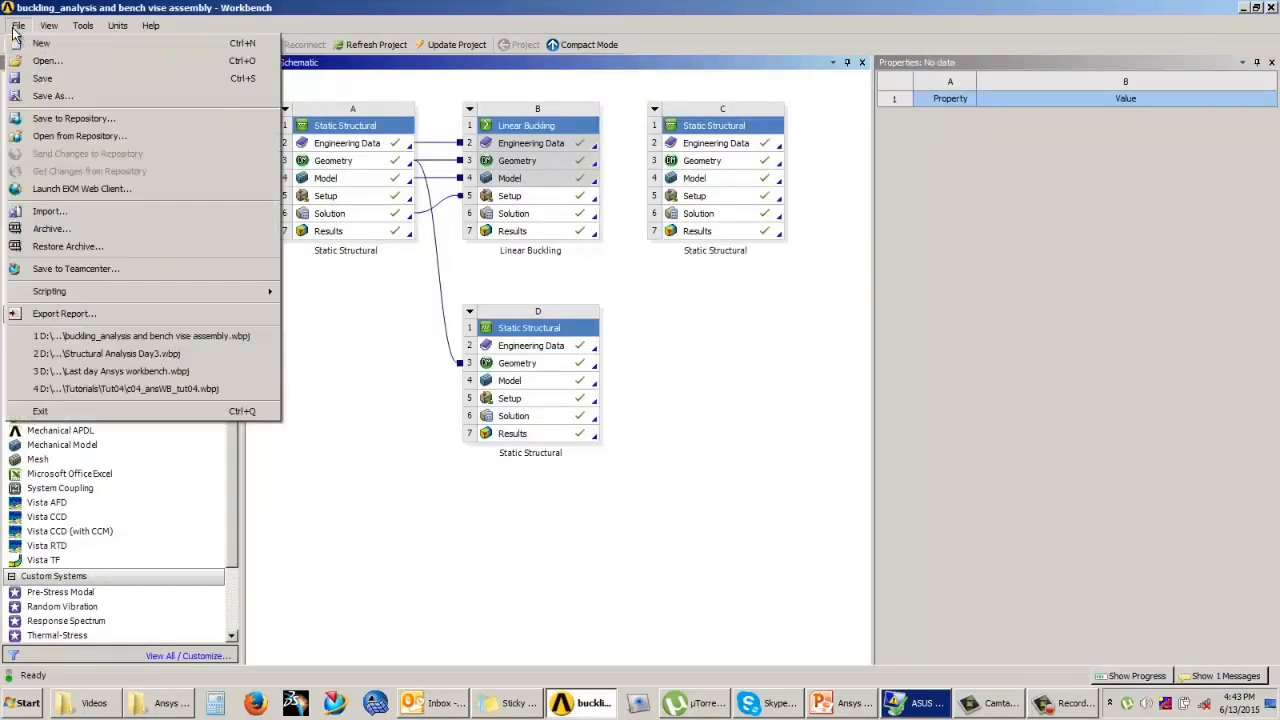
left_click(50, 229)
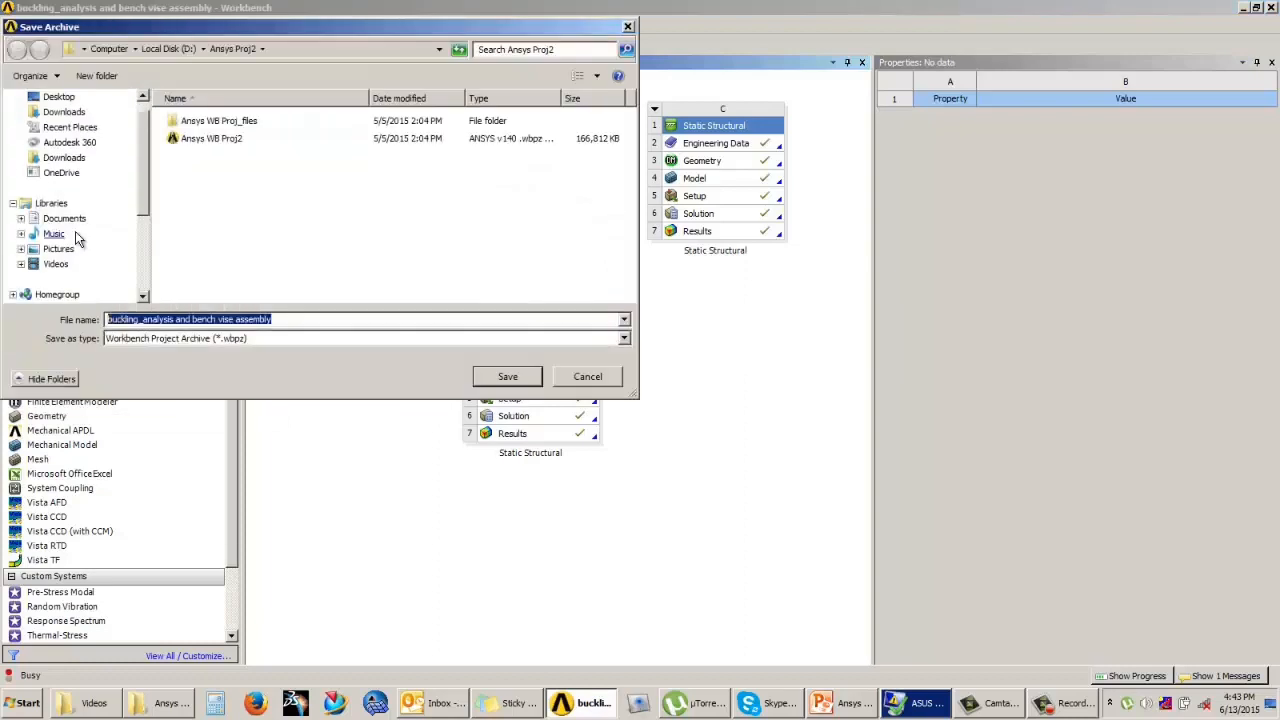
left_click_drag(284, 321, 84, 317)
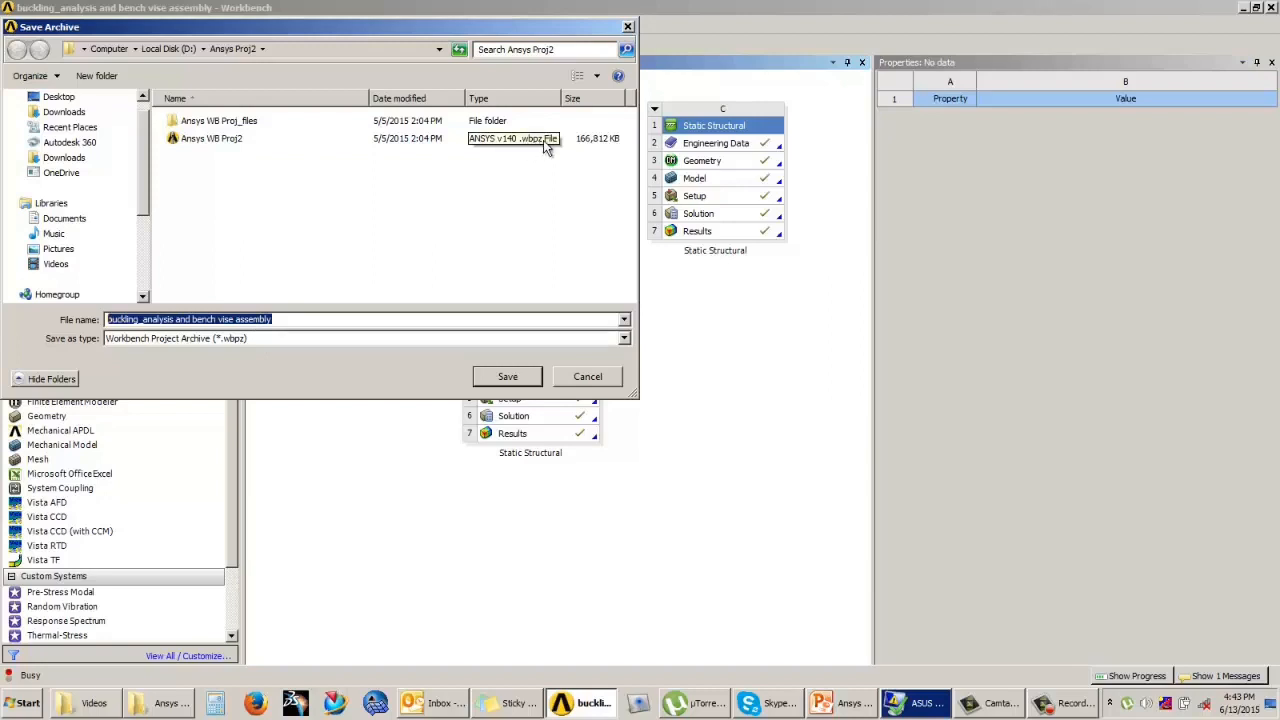
left_click(517, 206)
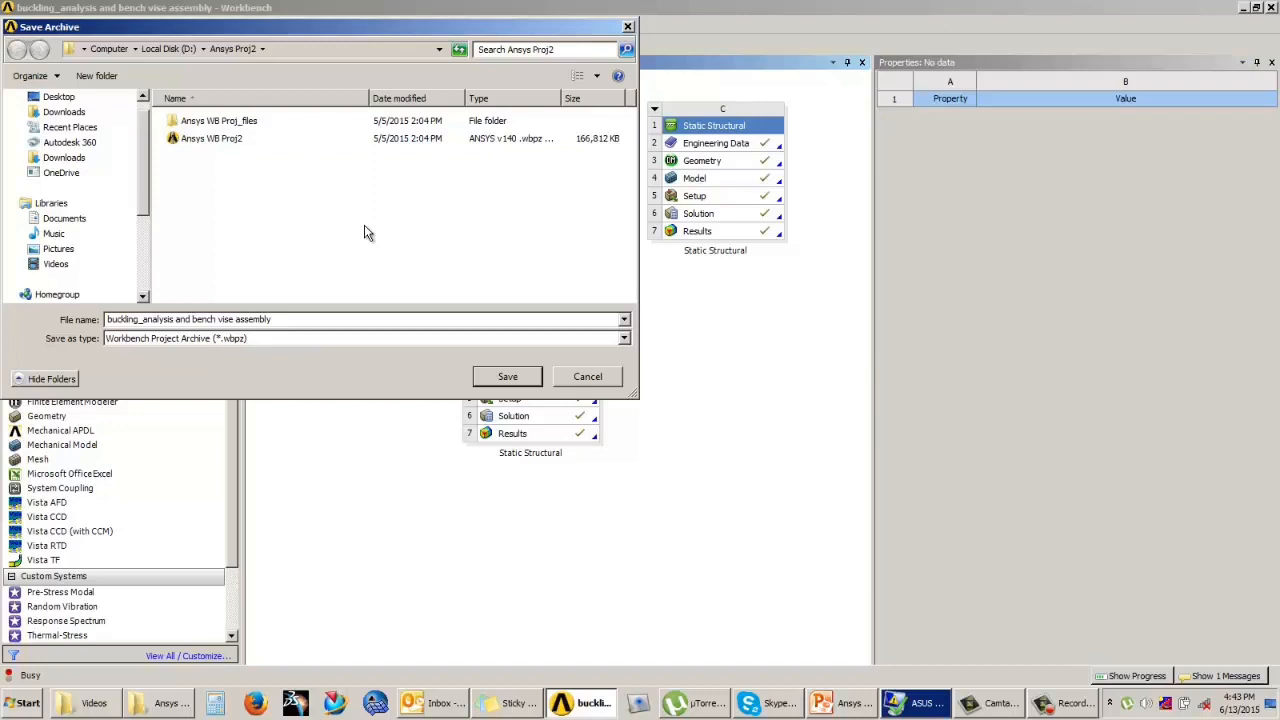
left_click(599, 384)
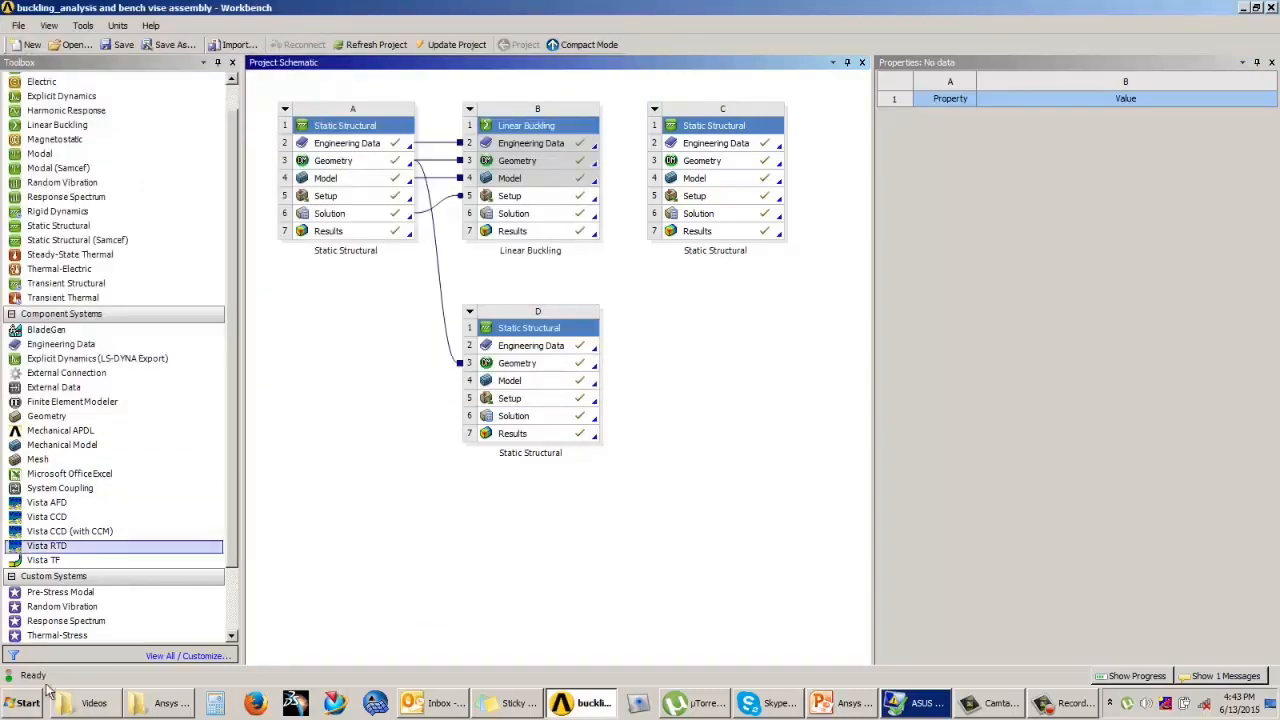
Step: Examine the file type of the Structural Analysis Day3 .wbpz archive in the training practise folder in Windows Explorer
left_click(148, 706)
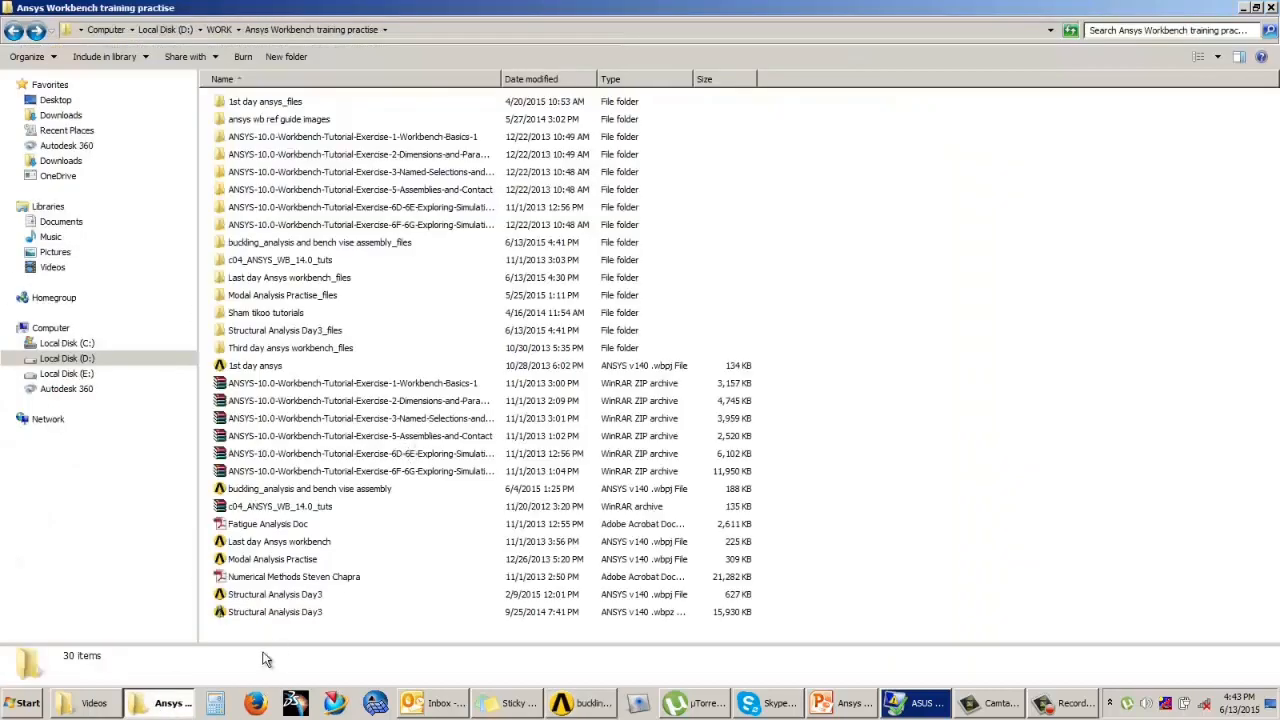
left_click(266, 611)
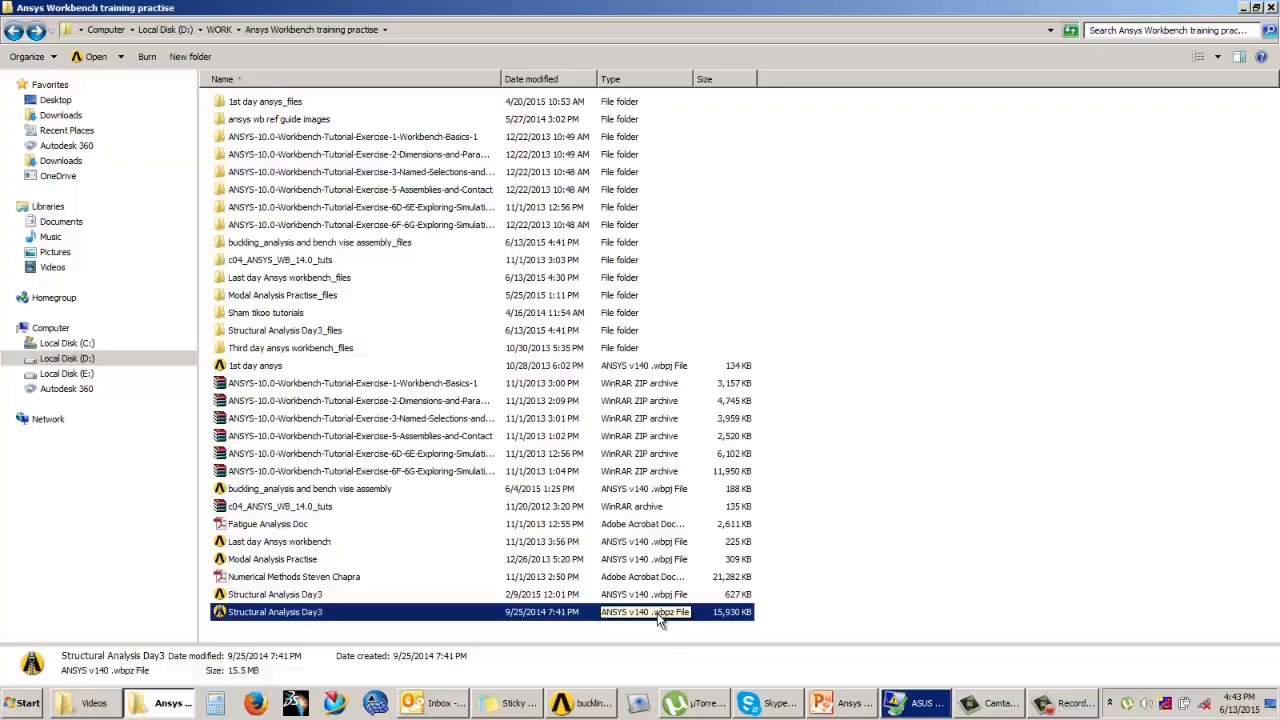
left_click(895, 572)
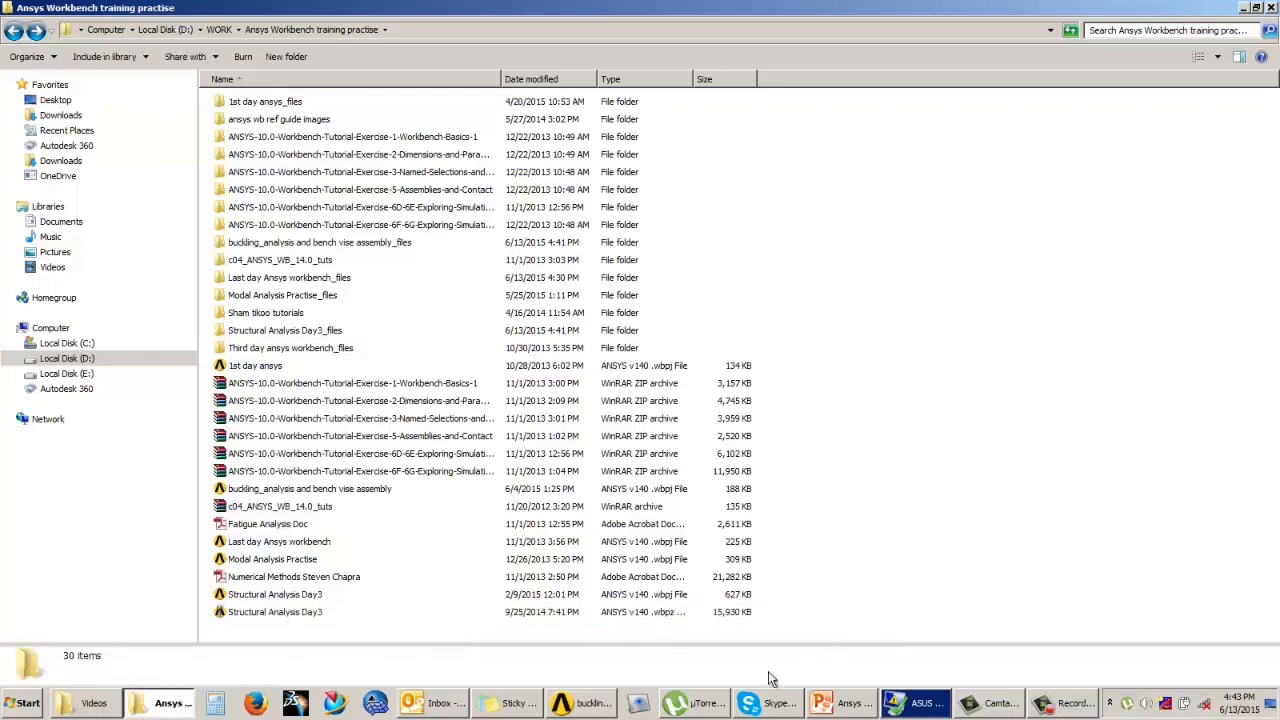
Step: Start a new project in Workbench and choose the Structural Analysis Day3 archive from the training practise folder to restore
left_click(567, 706)
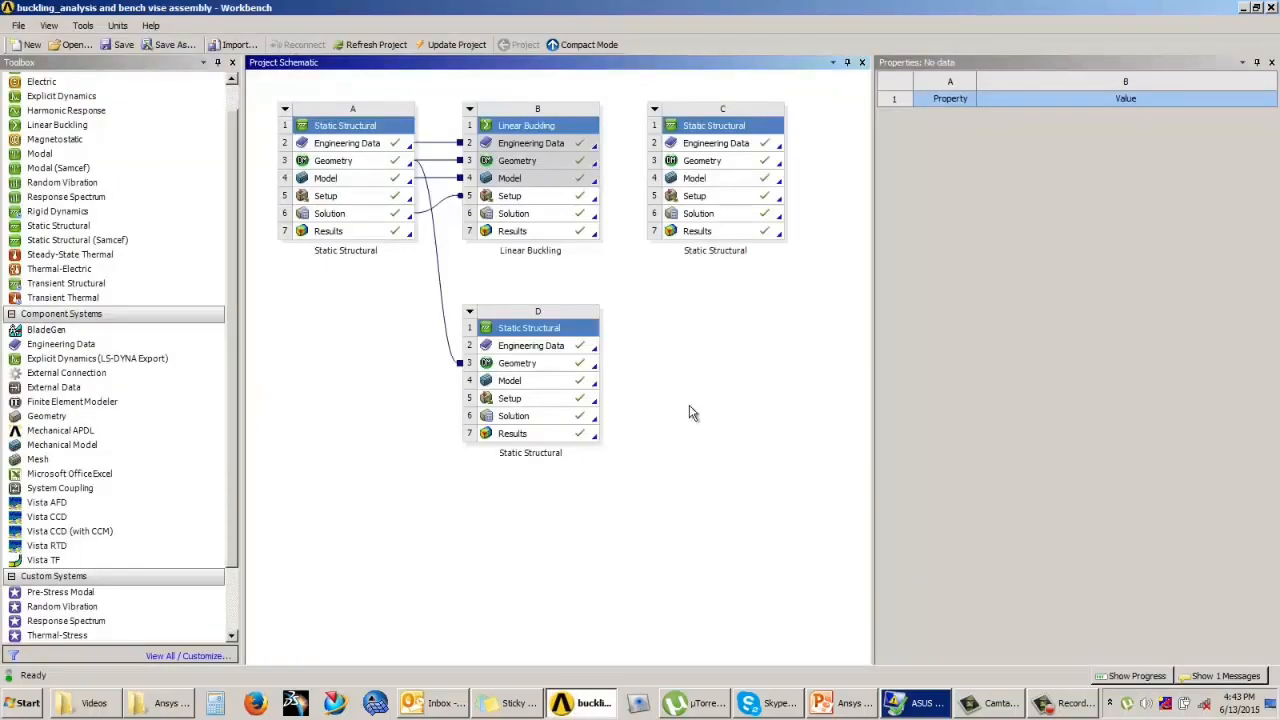
left_click(26, 45)
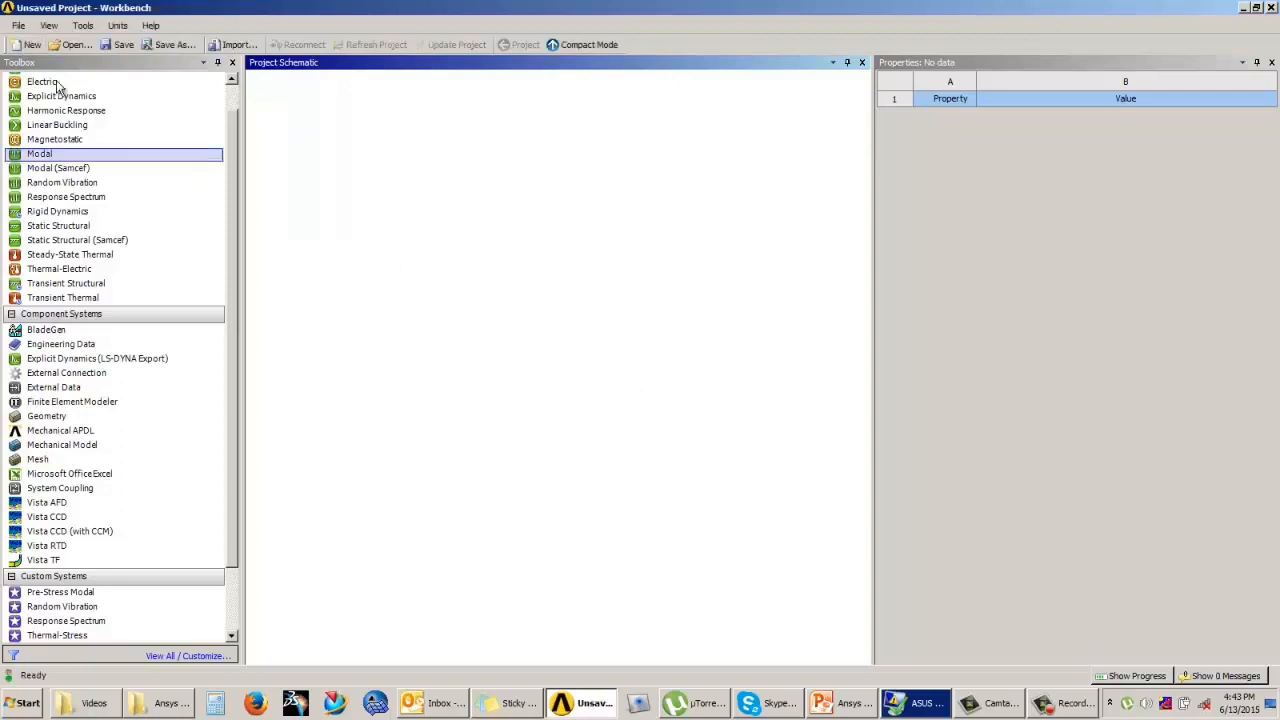
left_click(18, 25)
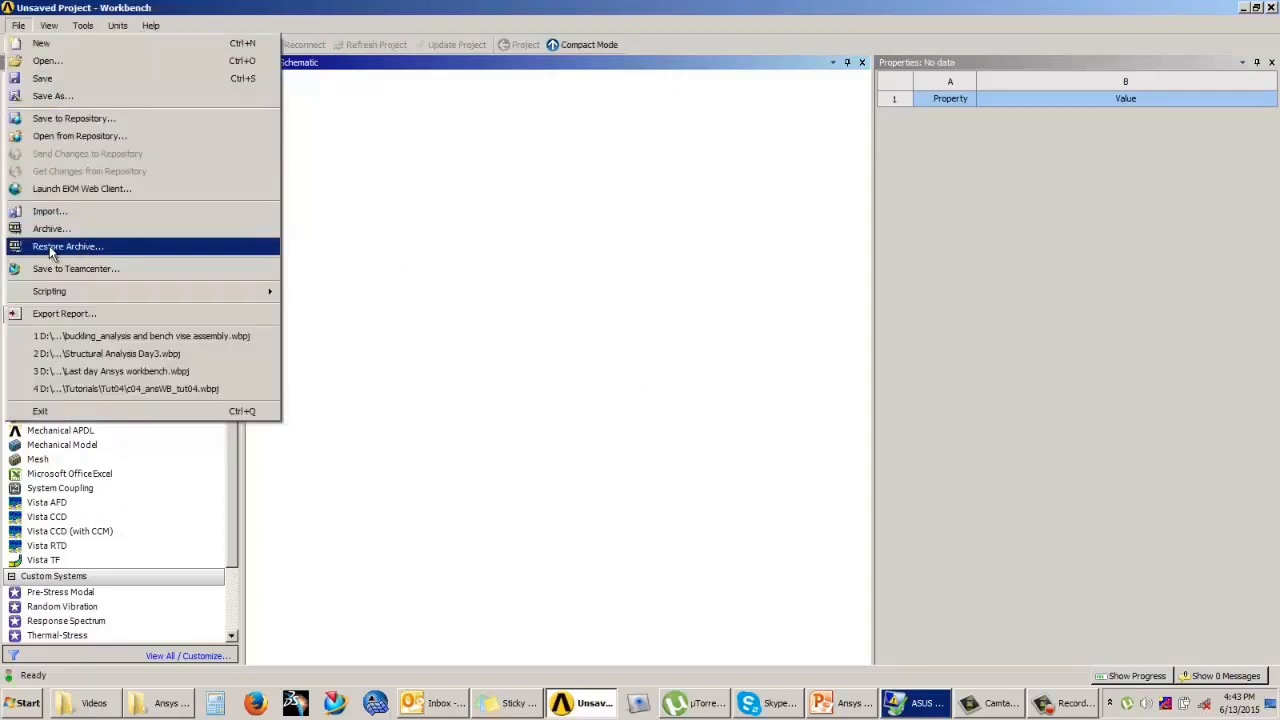
left_click(117, 251)
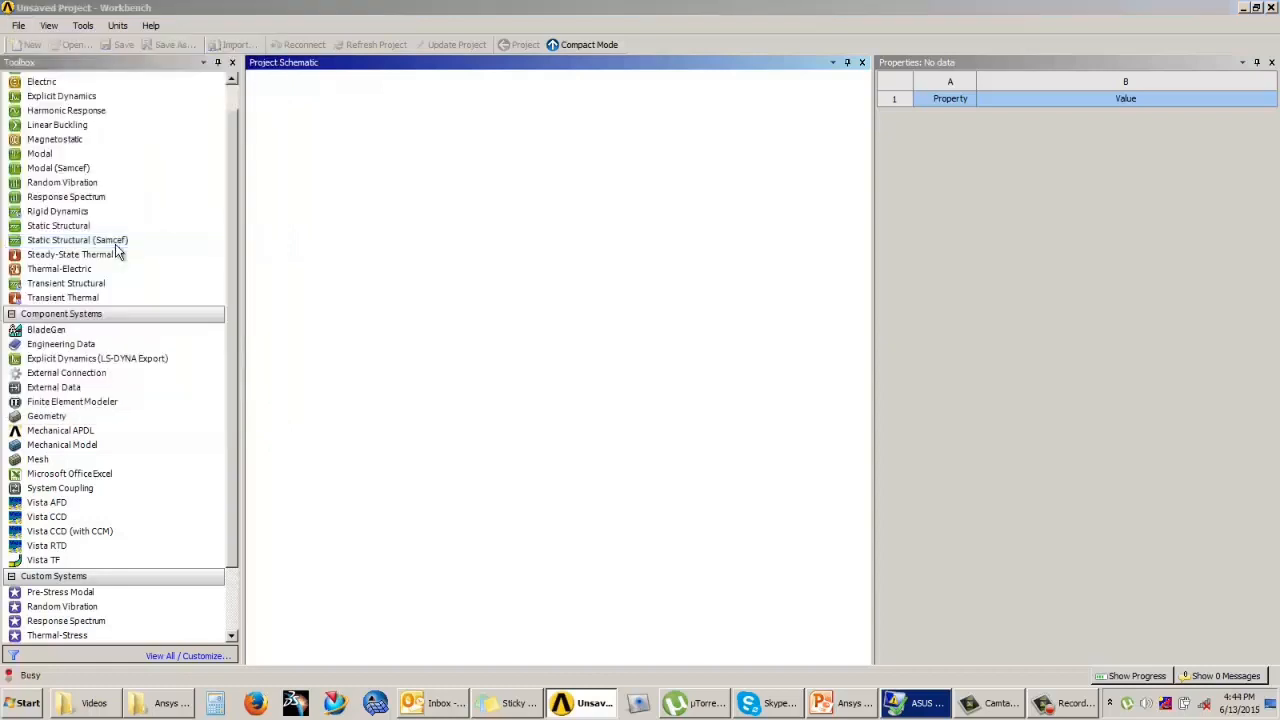
left_click_drag(630, 127, 629, 257)
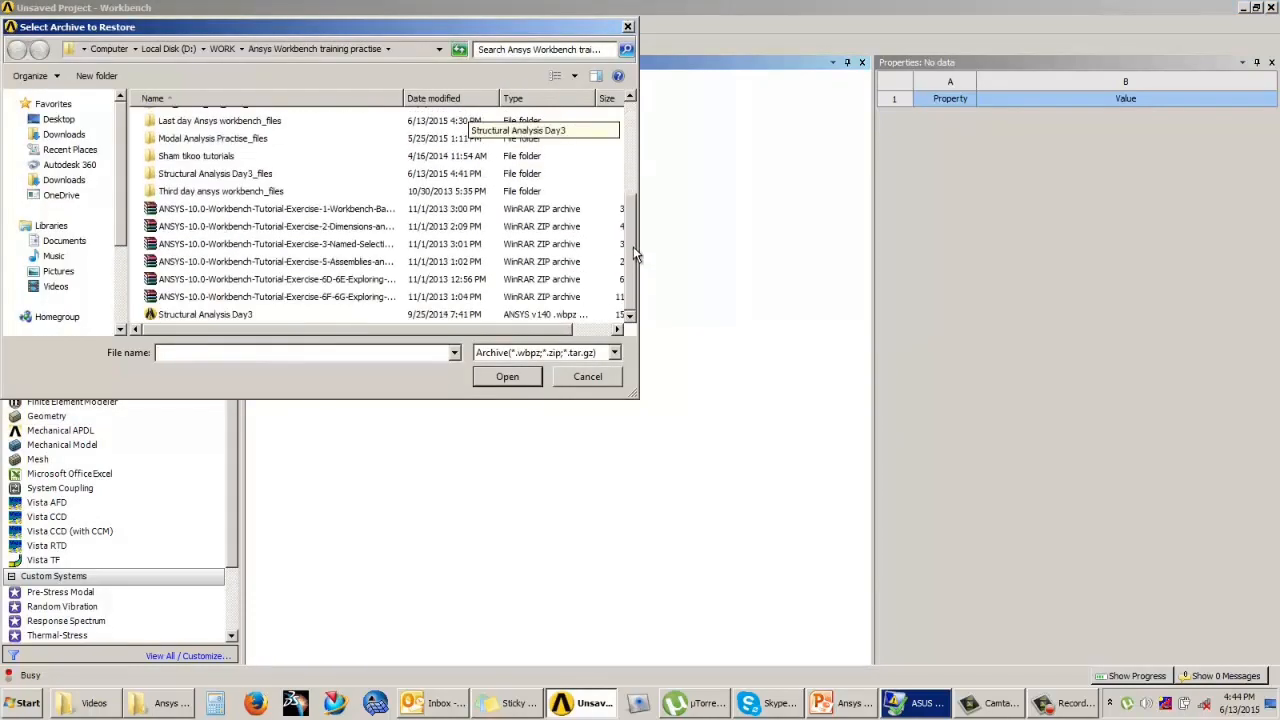
left_click(205, 315)
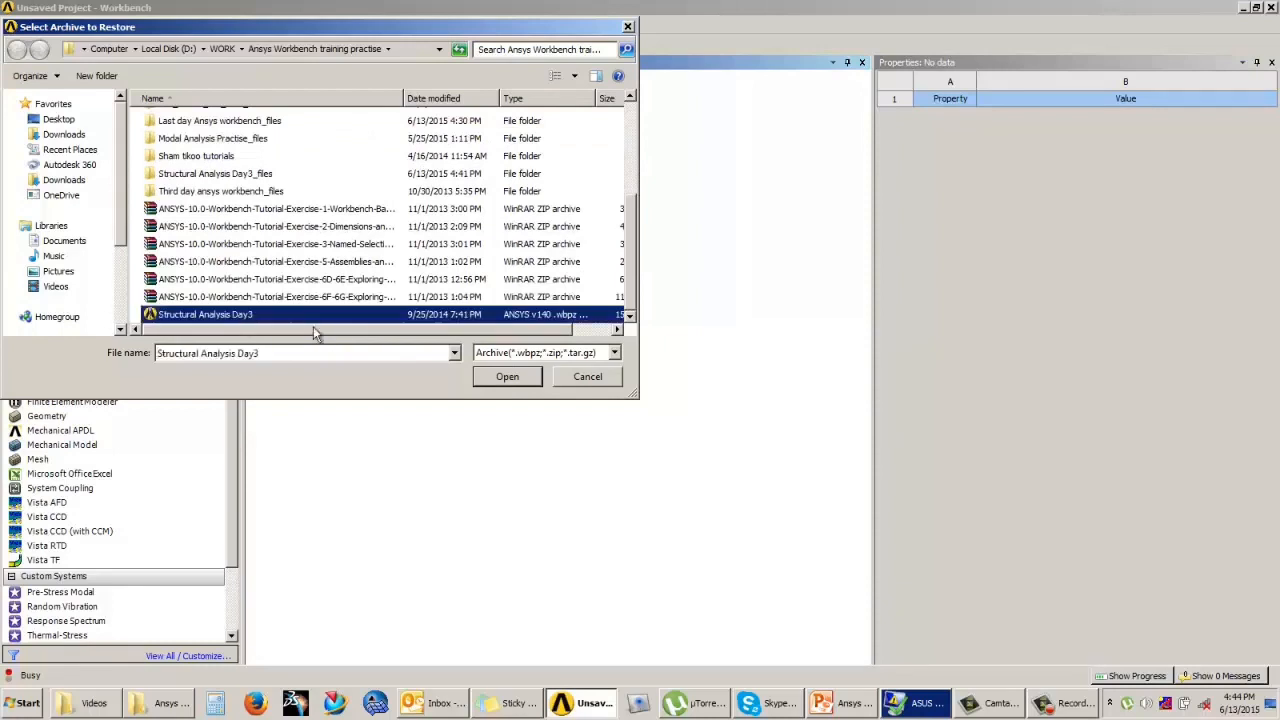
left_click(495, 377)
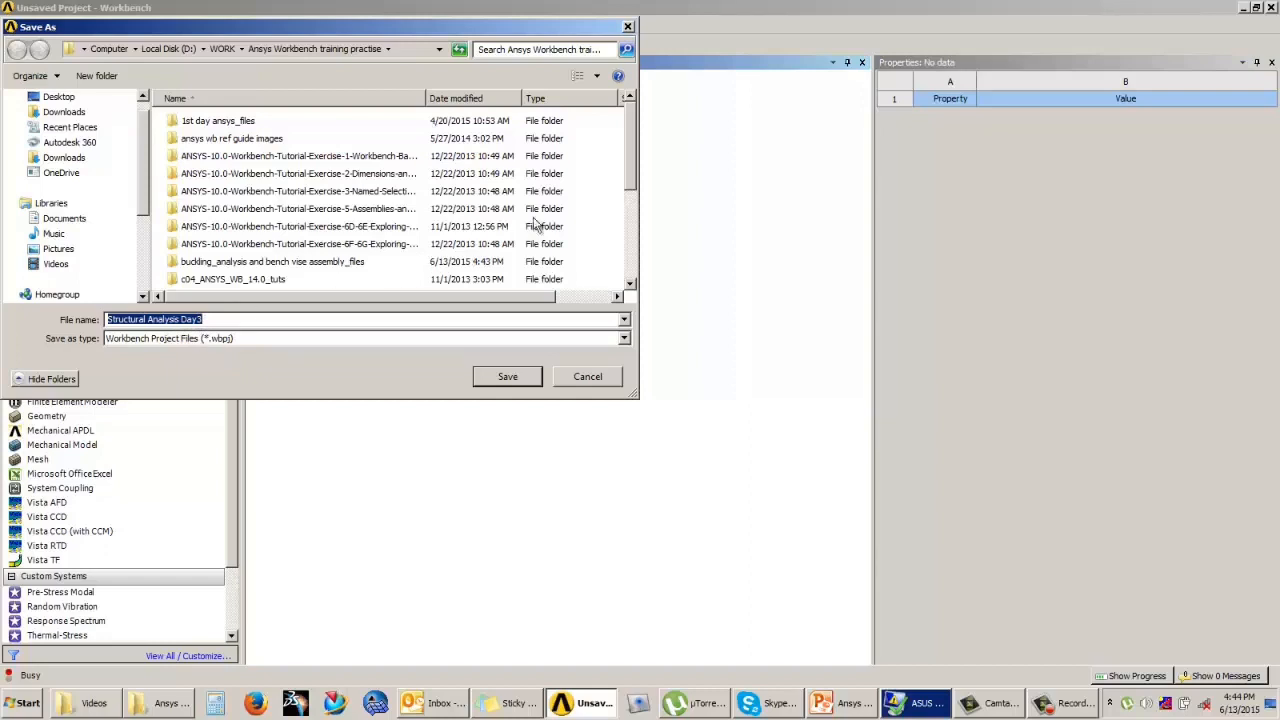
Step: Save the restored project as Structural Analysis Day3 in the Ansys Workbench training practise folder, replacing the existing project
mouse_move(632, 141)
left_mouse_down()
mouse_move(630, 170)
mouse_move(633, 127)
left_mouse_up()
left_click(507, 376)
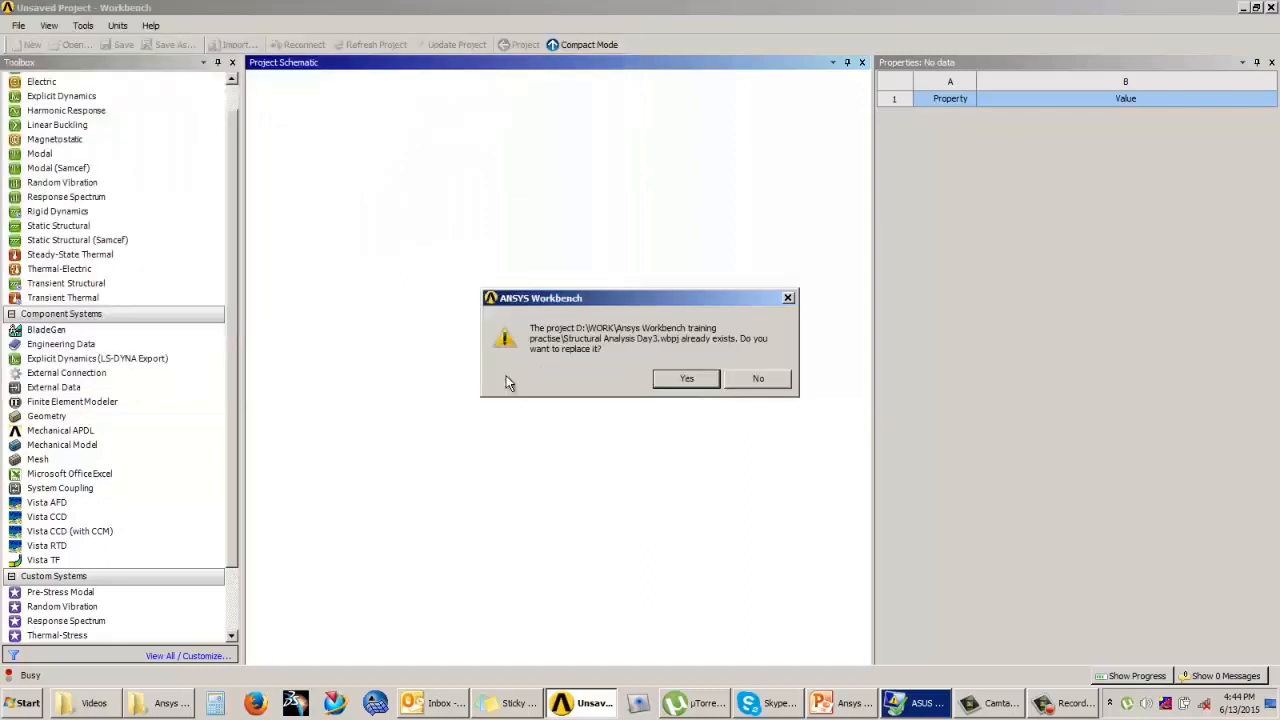
left_click(686, 380)
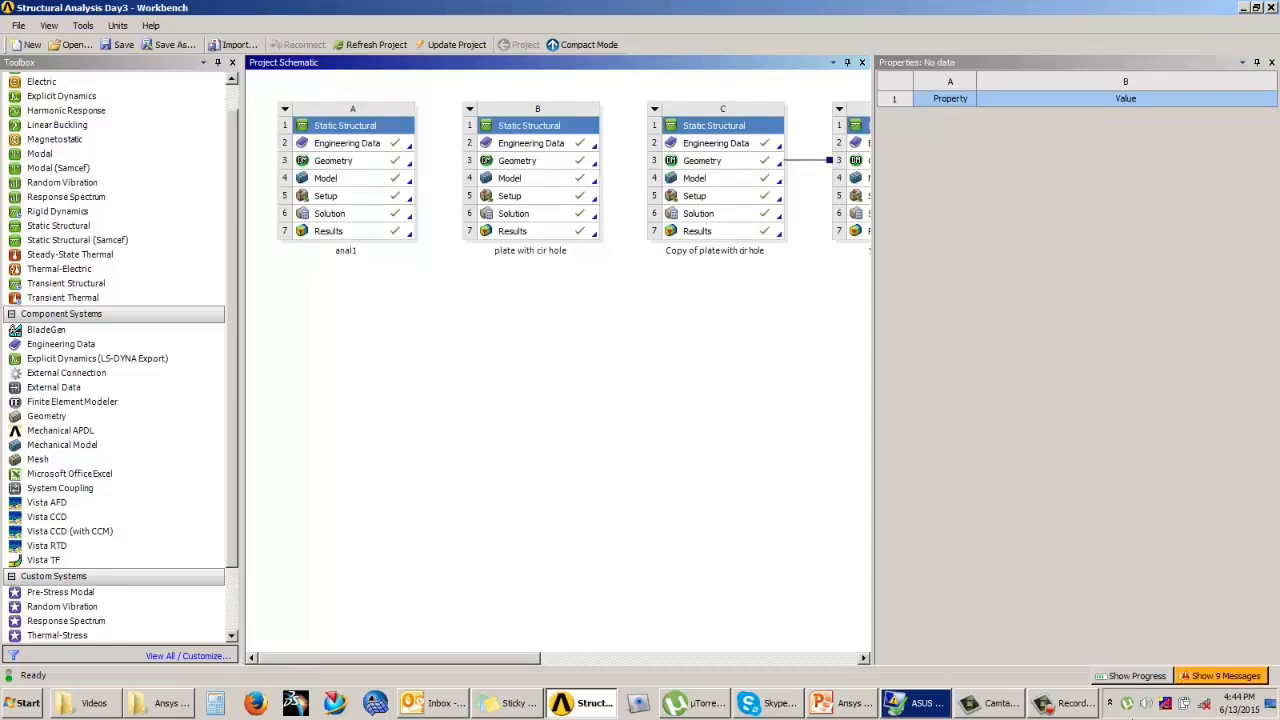
left_click(1075, 703)
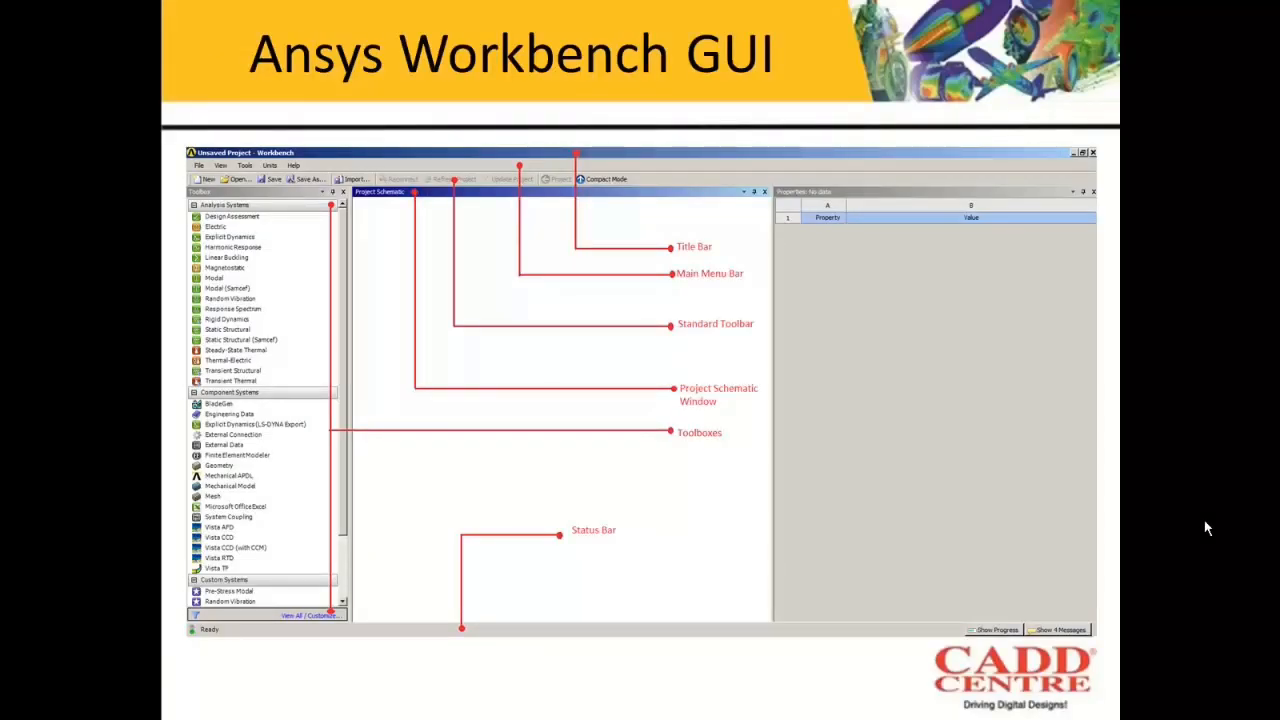
left_click(1207, 528)
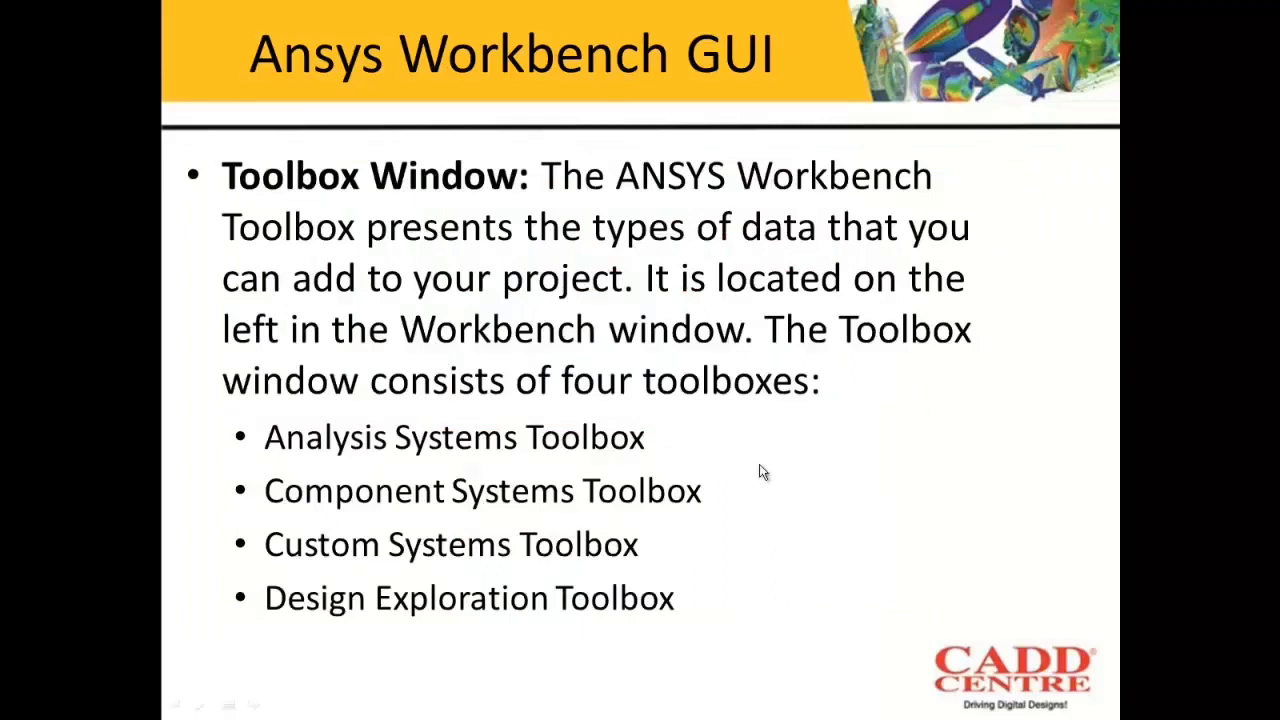
left_click(412, 209)
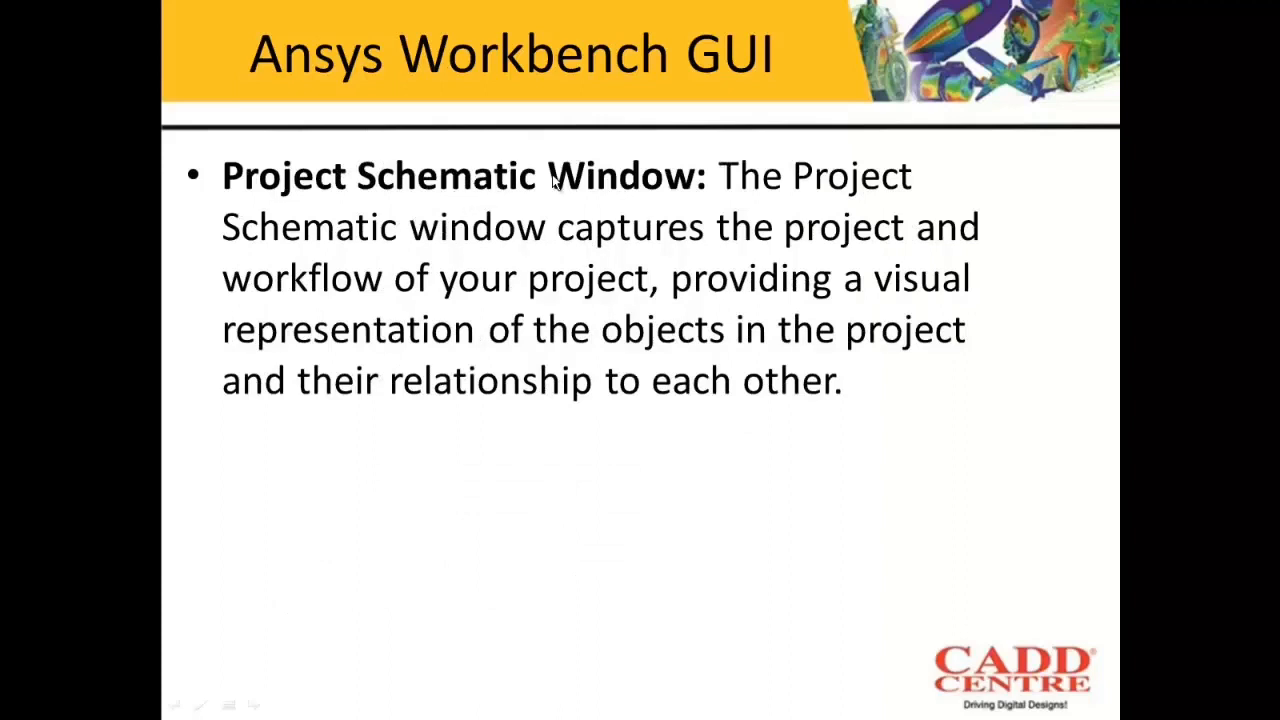
left_click(632, 299)
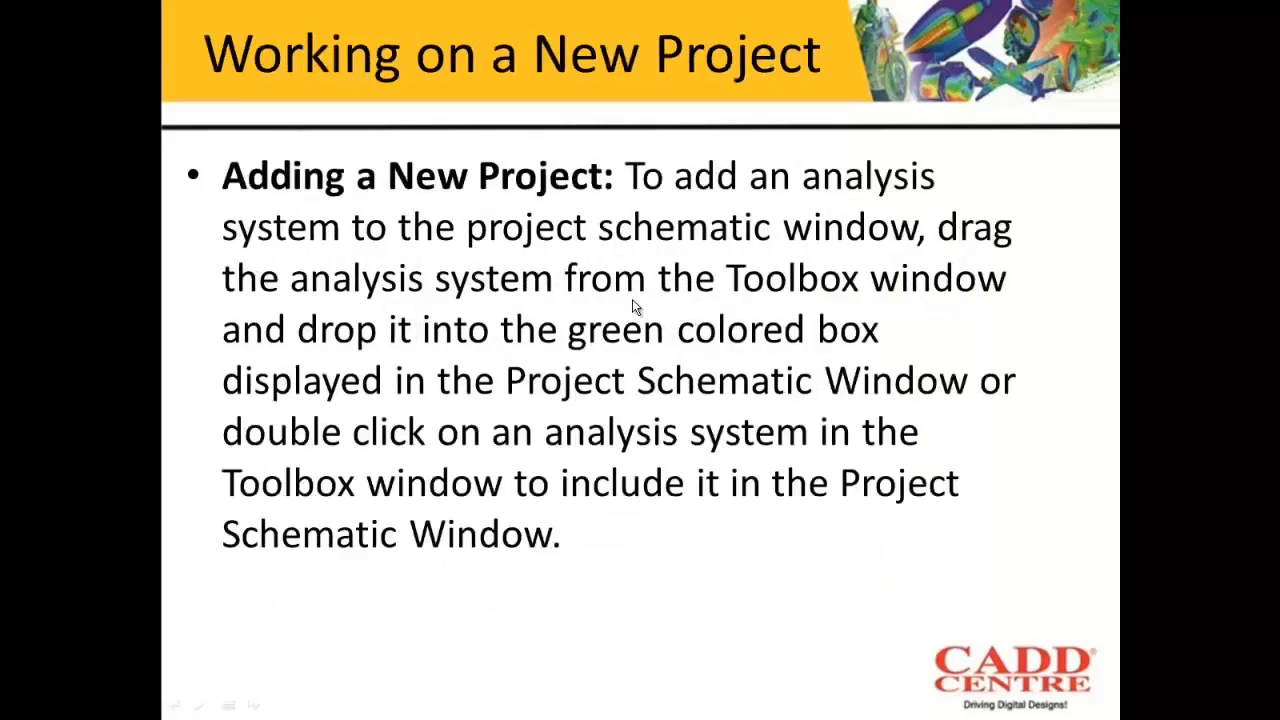
left_click(503, 233)
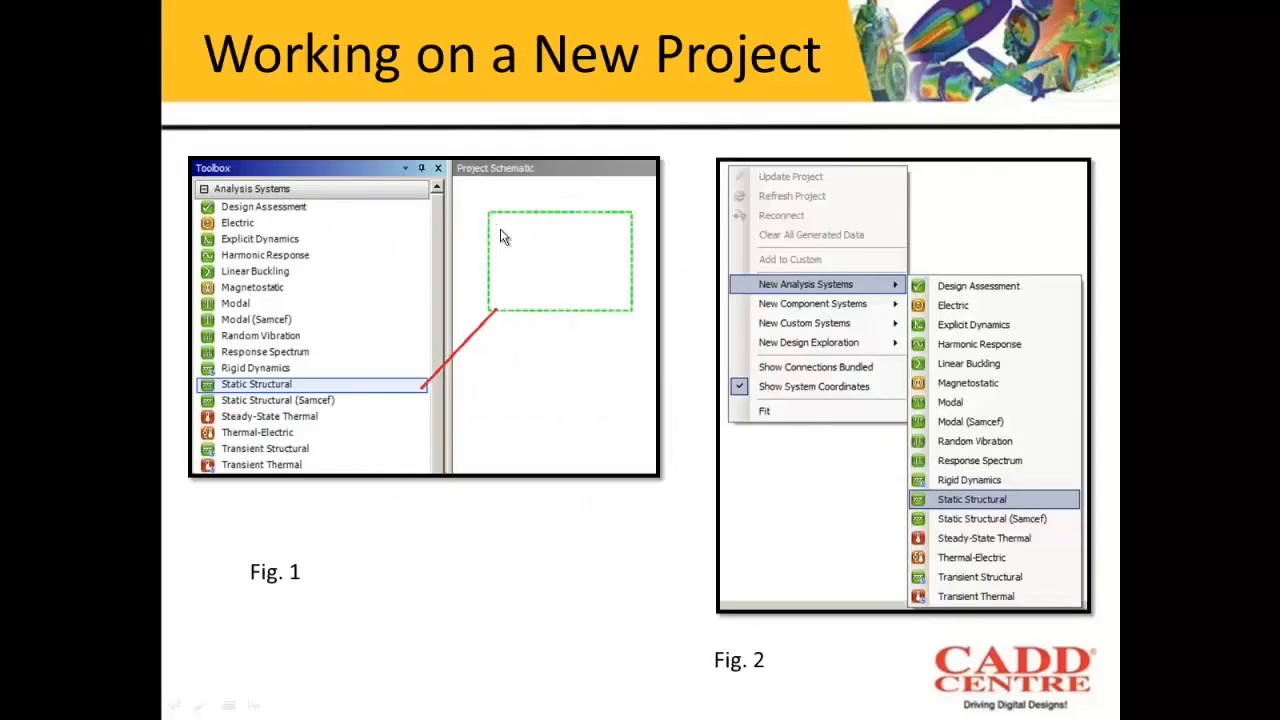
left_click(518, 300)
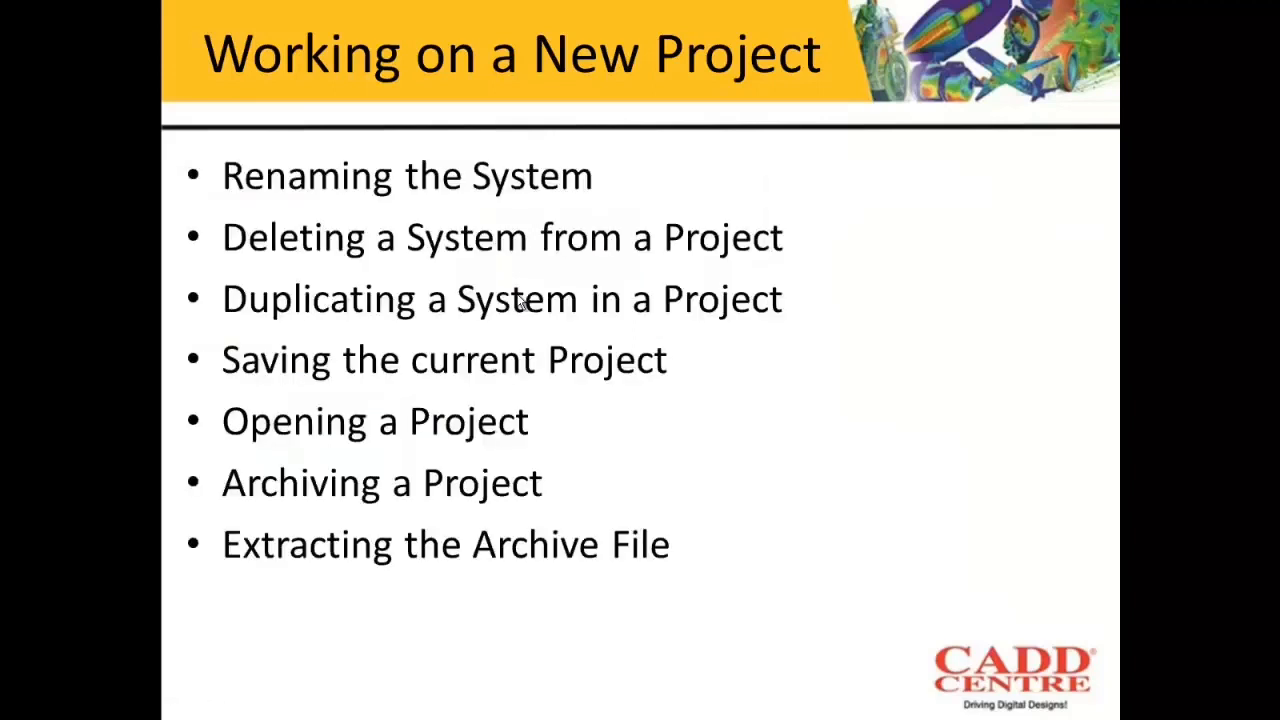
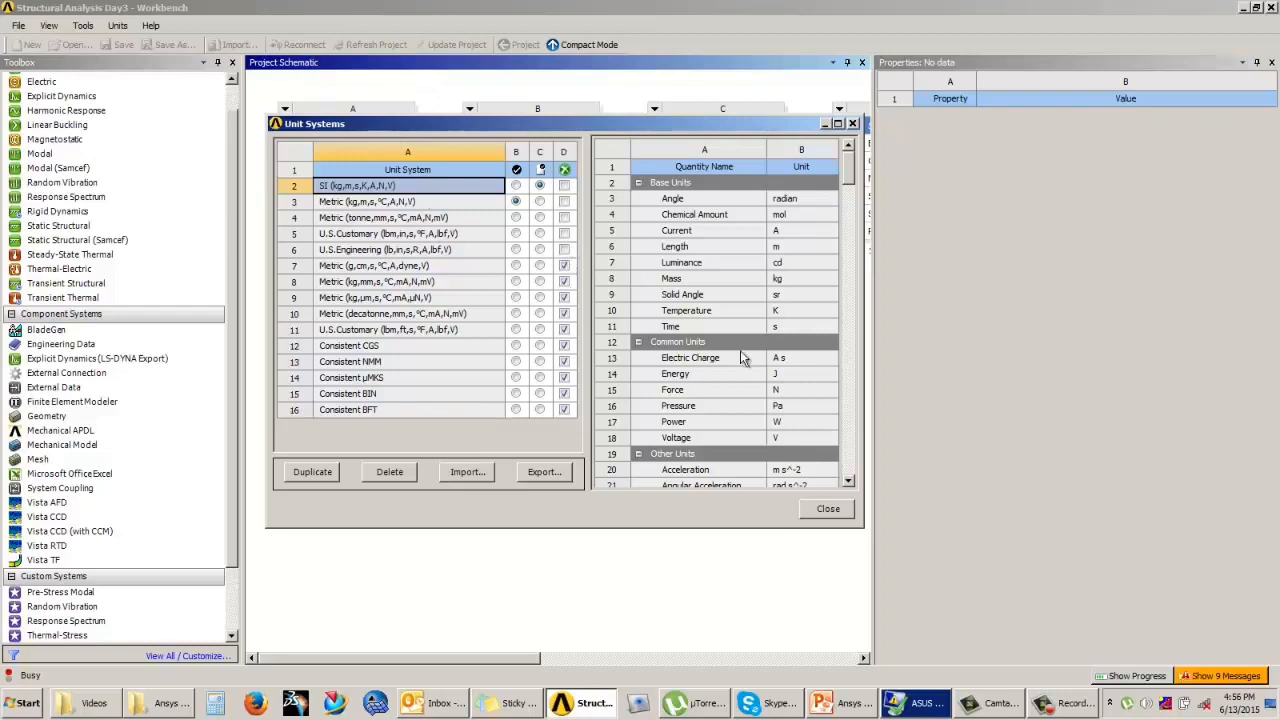
Step: Unsuppress the Metric (g,cm,s,°C,A,dyne,V) unit system and check that the units list offers it
left_click(834, 511)
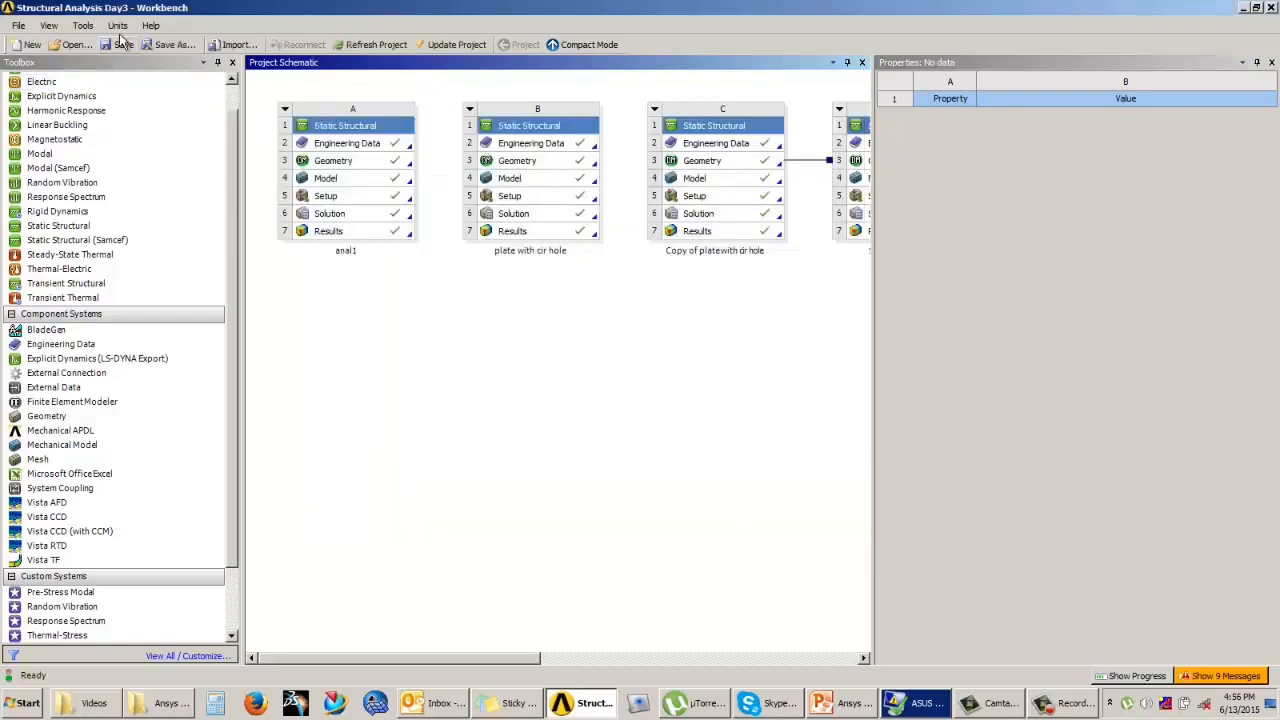
left_click(117, 25)
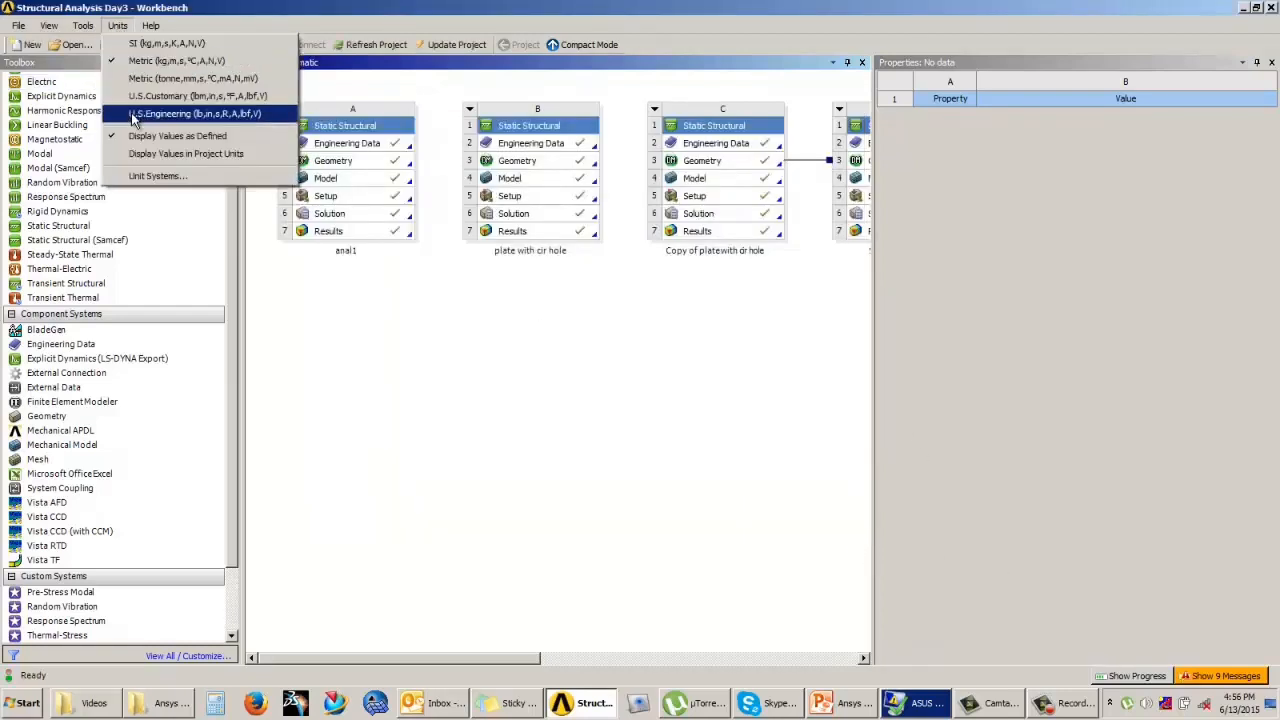
left_click(158, 175)
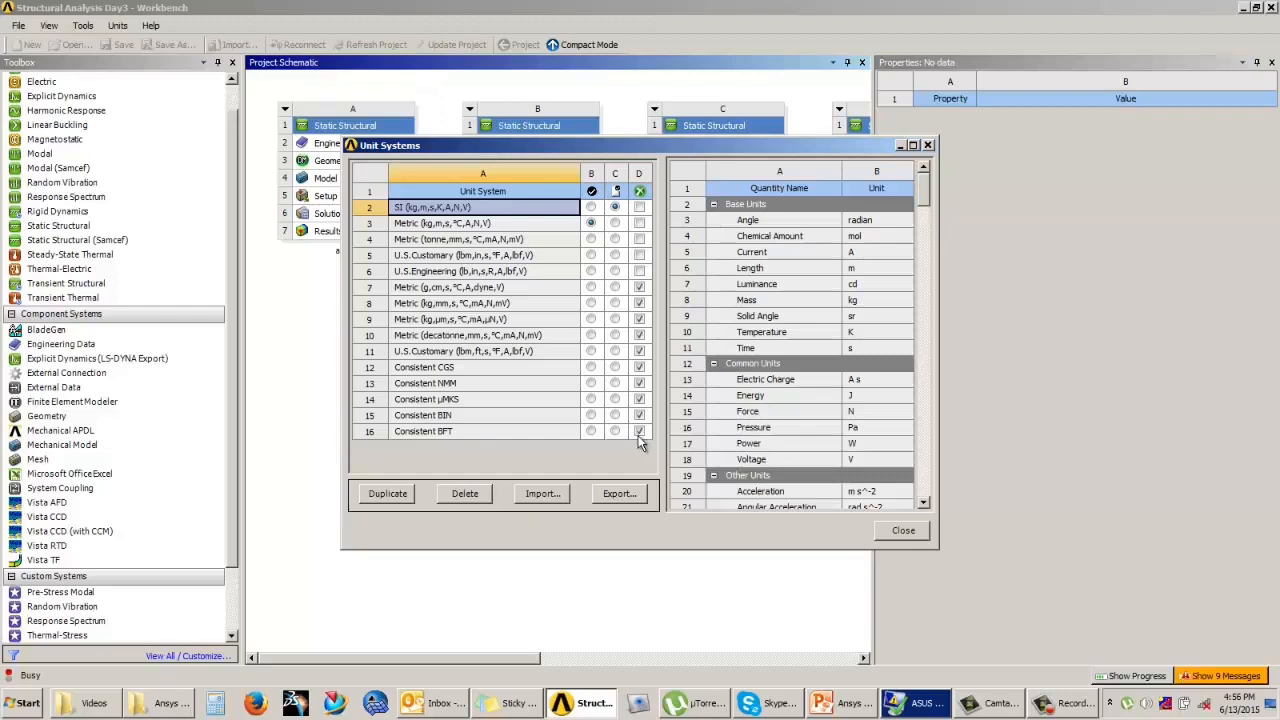
left_click(638, 286)
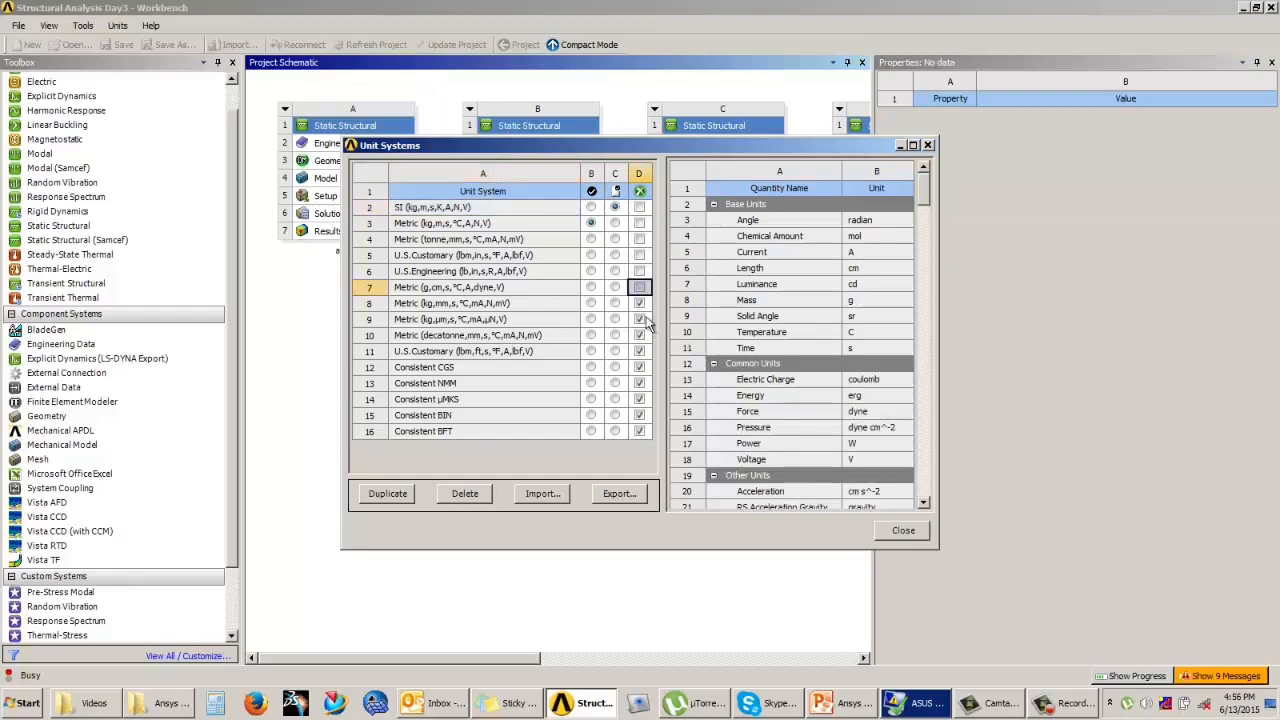
left_click(903, 531)
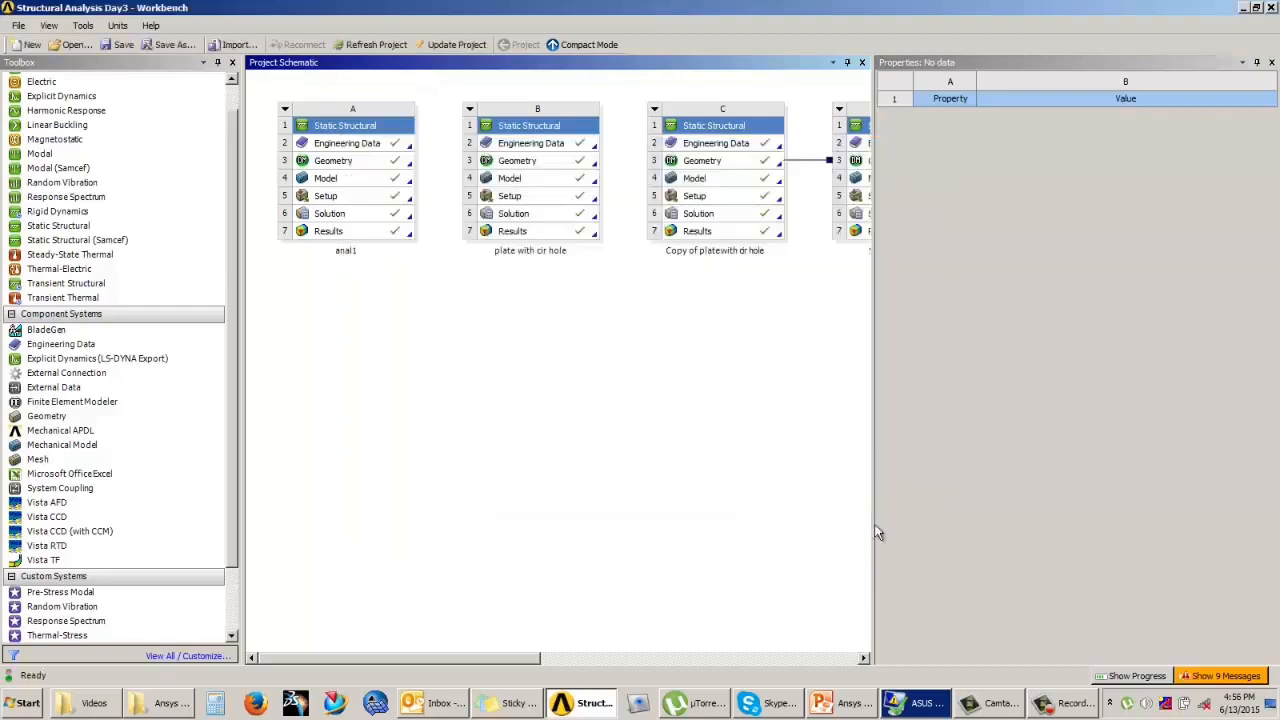
left_click(116, 26)
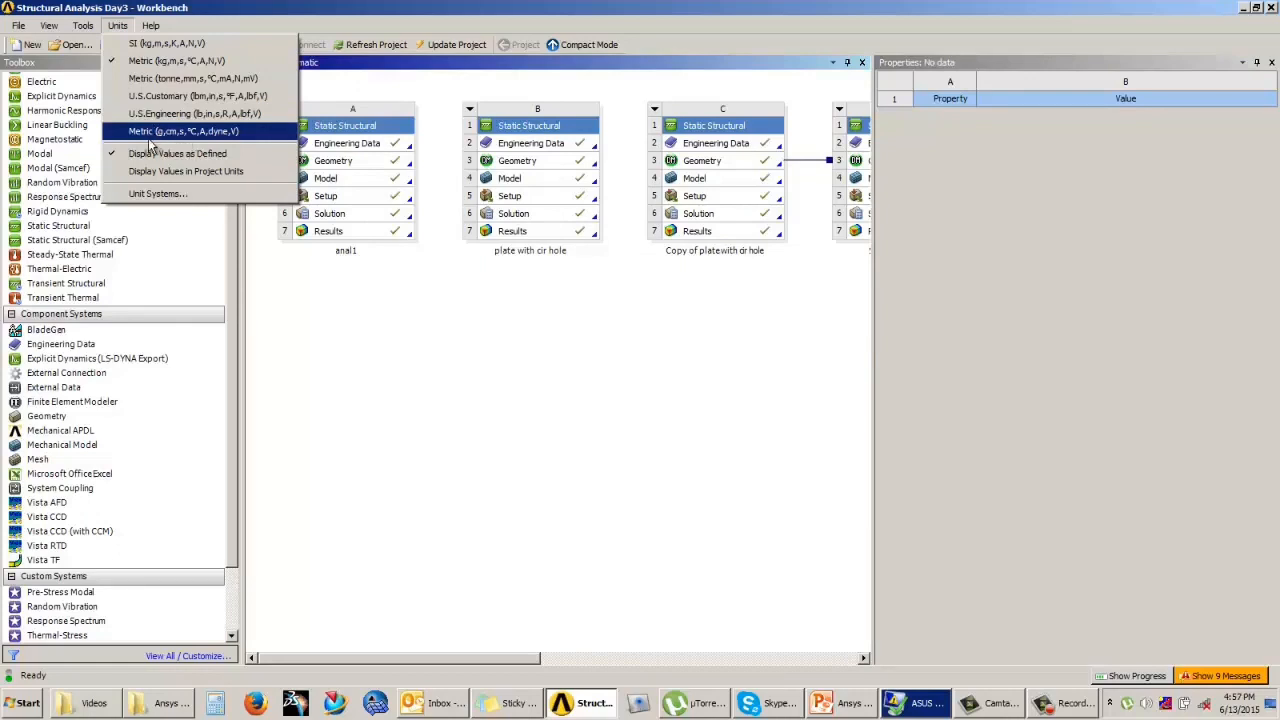
Step: Suppress the Metric (g,cm,s,°C,A,dyne,V) unit system again in the unit systems table
left_click(163, 193)
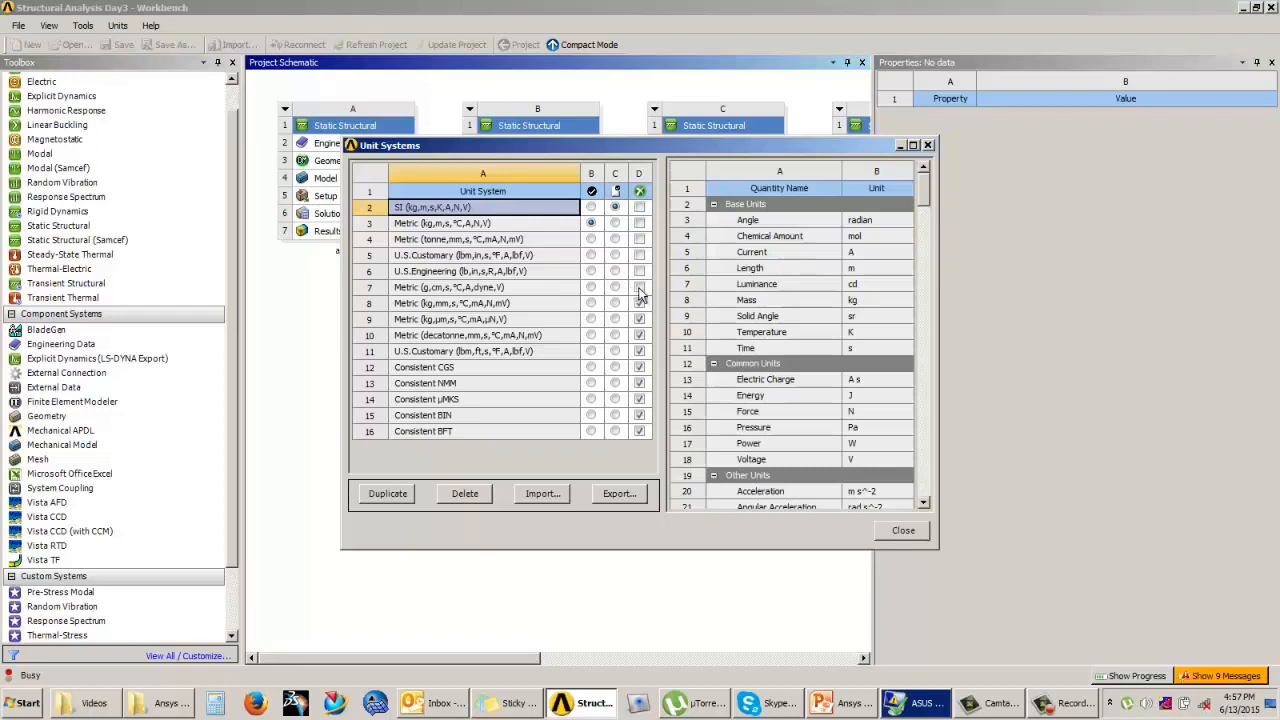
left_click(639, 288)
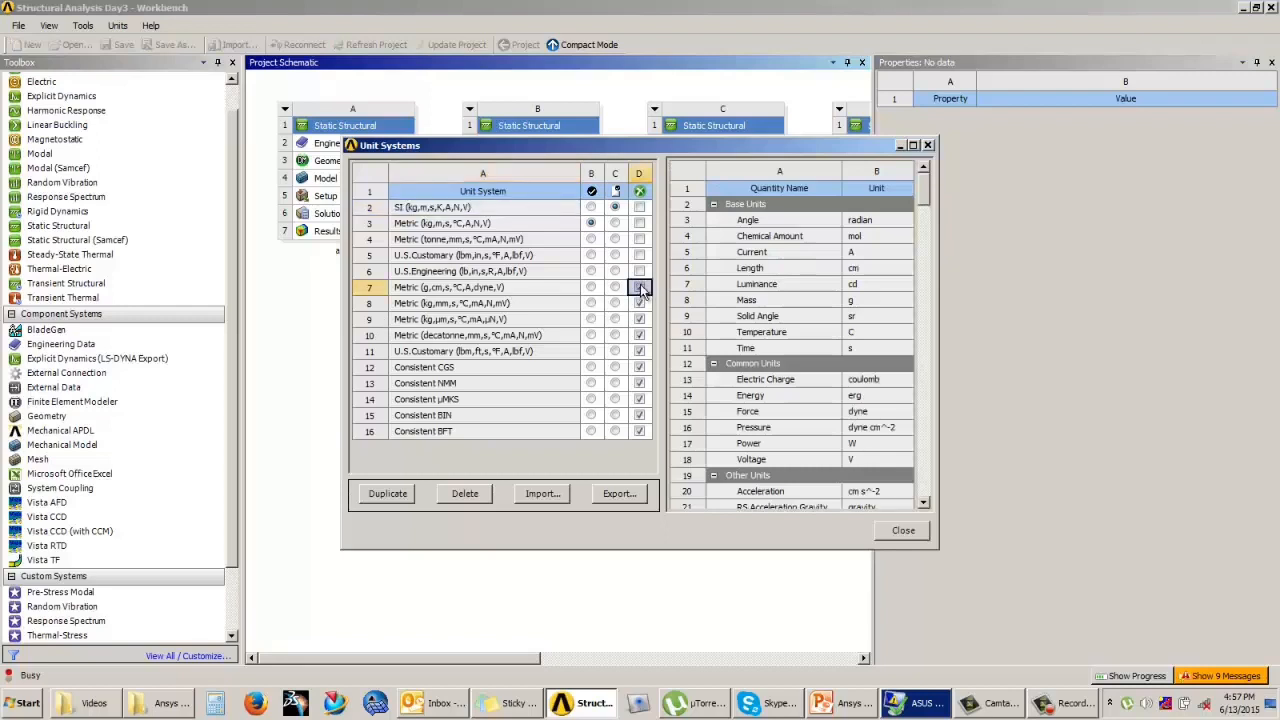
left_click(640, 287)
Step: Duplicate the Consistent CGS unit system and rename the copy USER DEFINED SYSTEM
left_click(447, 256)
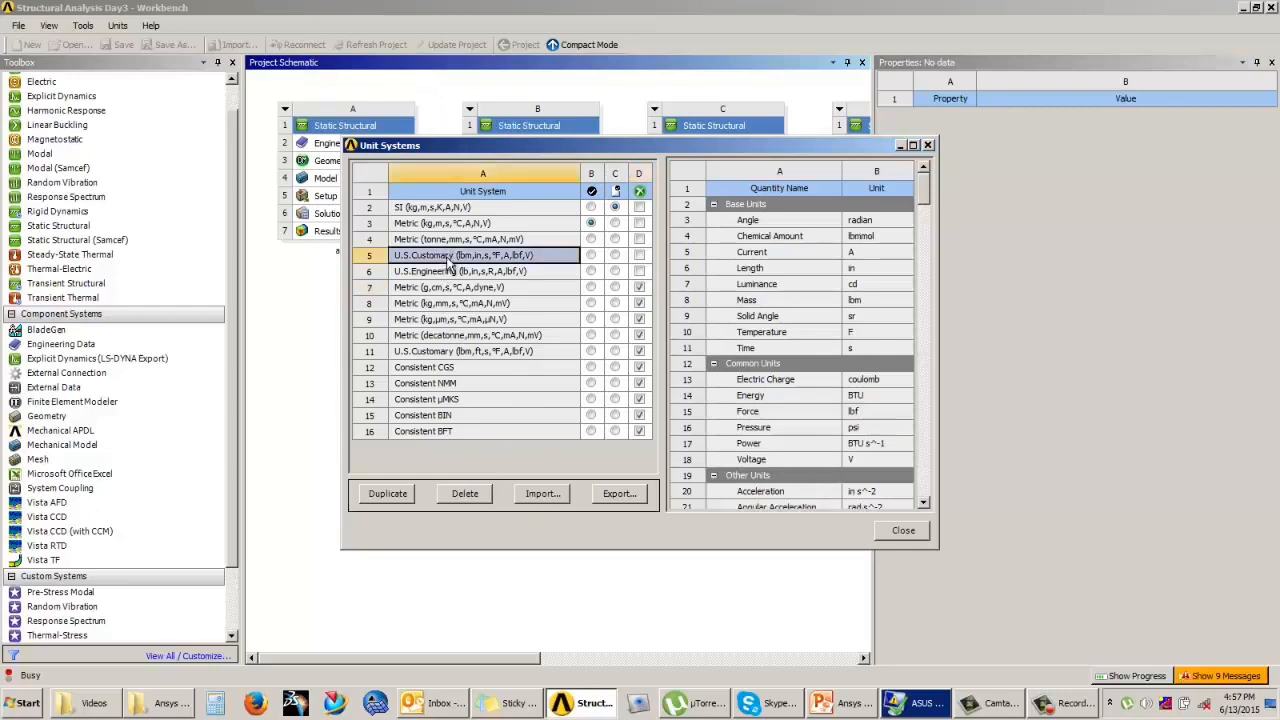
left_click(430, 369)
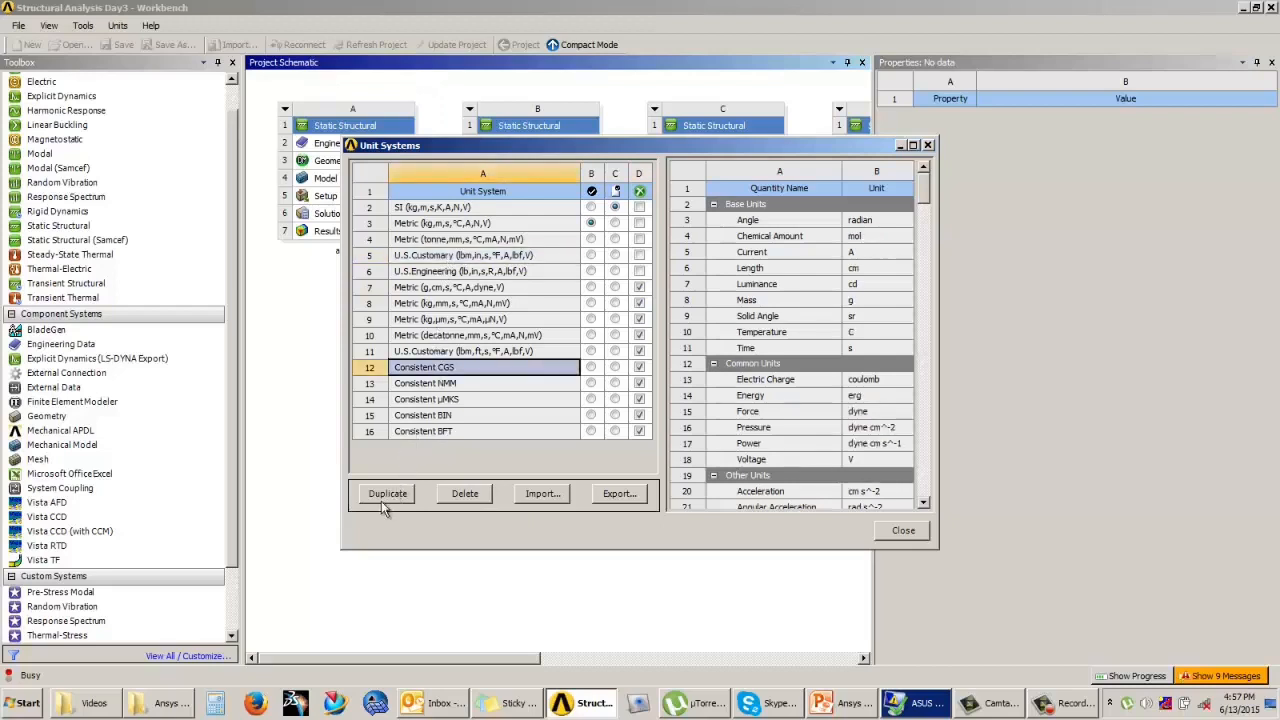
left_click(389, 494)
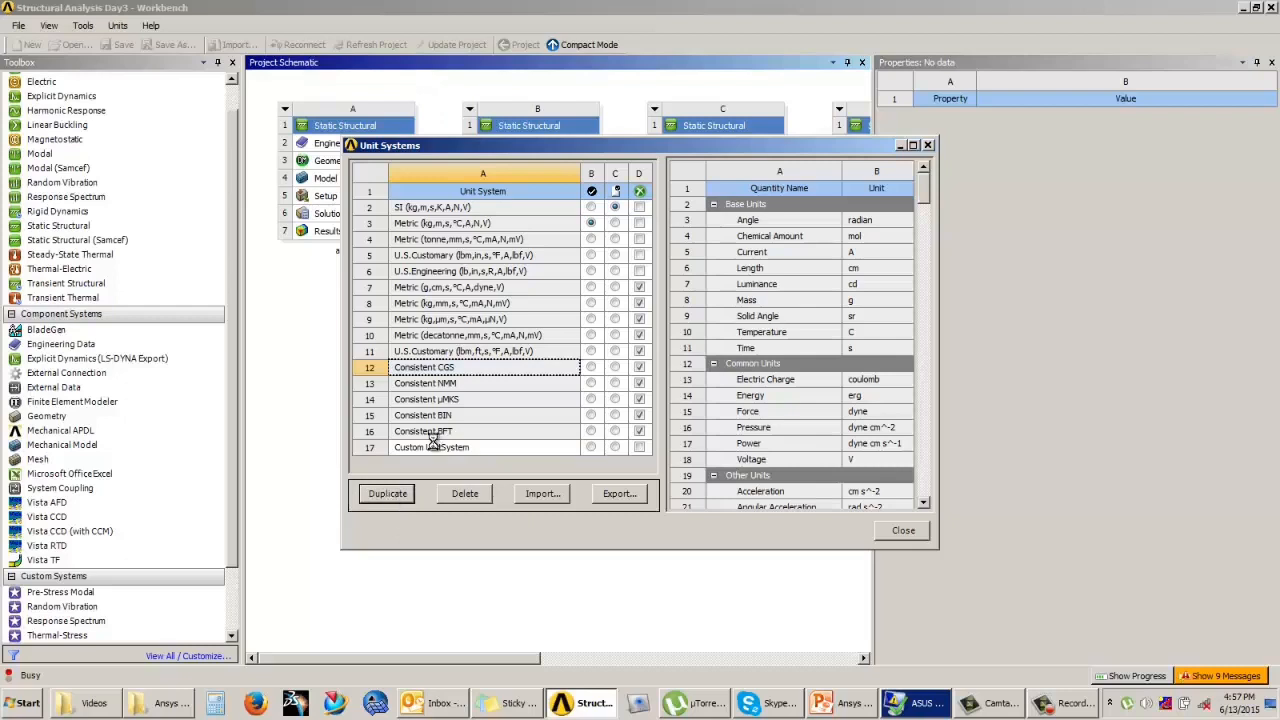
left_click(436, 447)
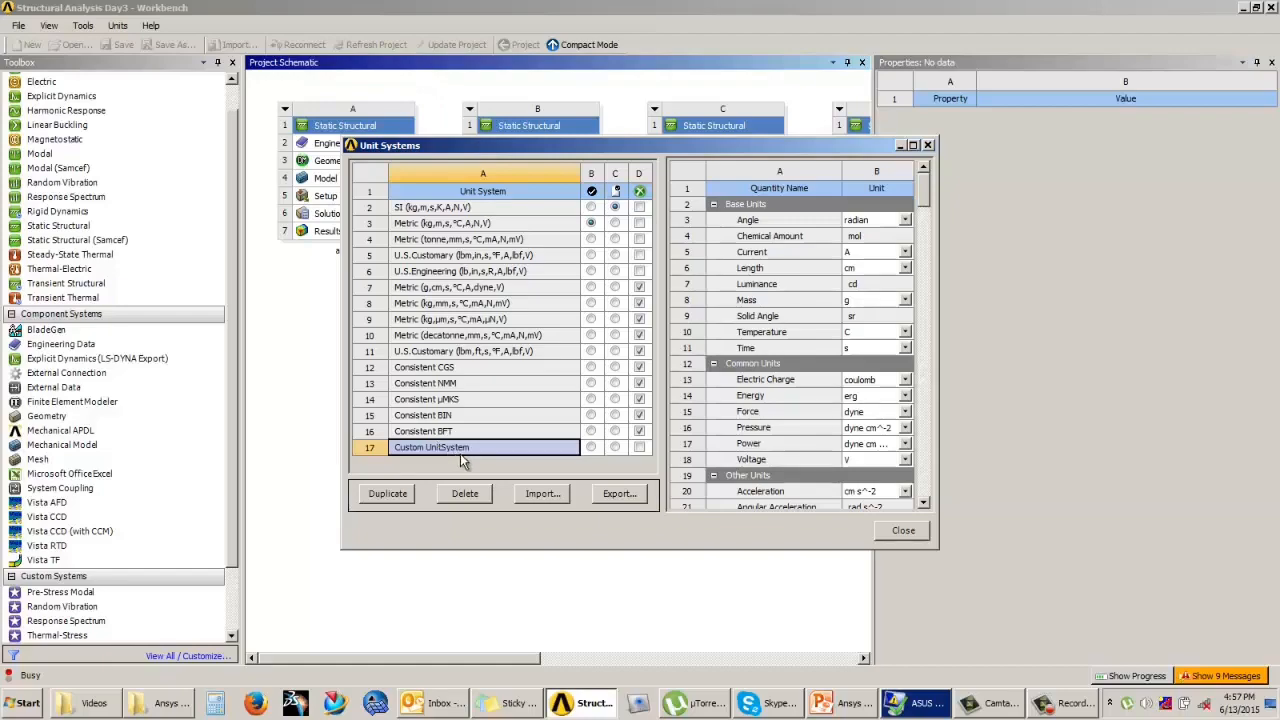
left_click(465, 450)
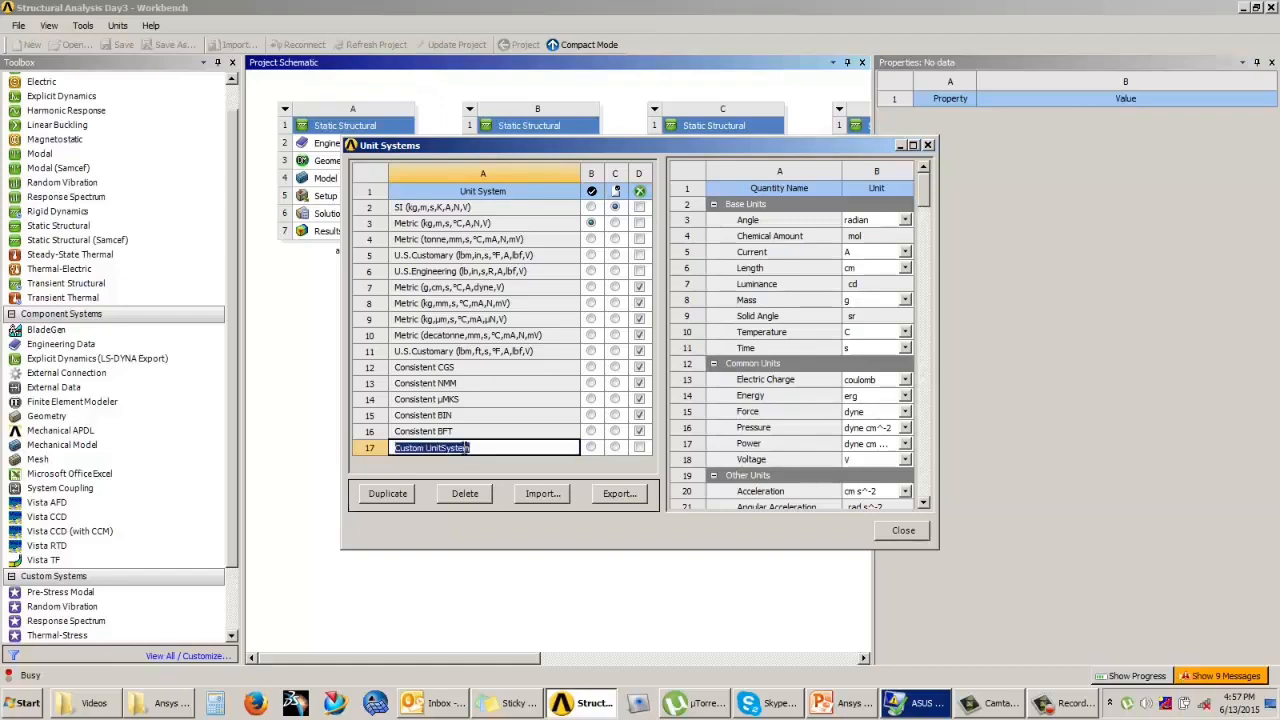
type("USER DEFINED SYSTEM")
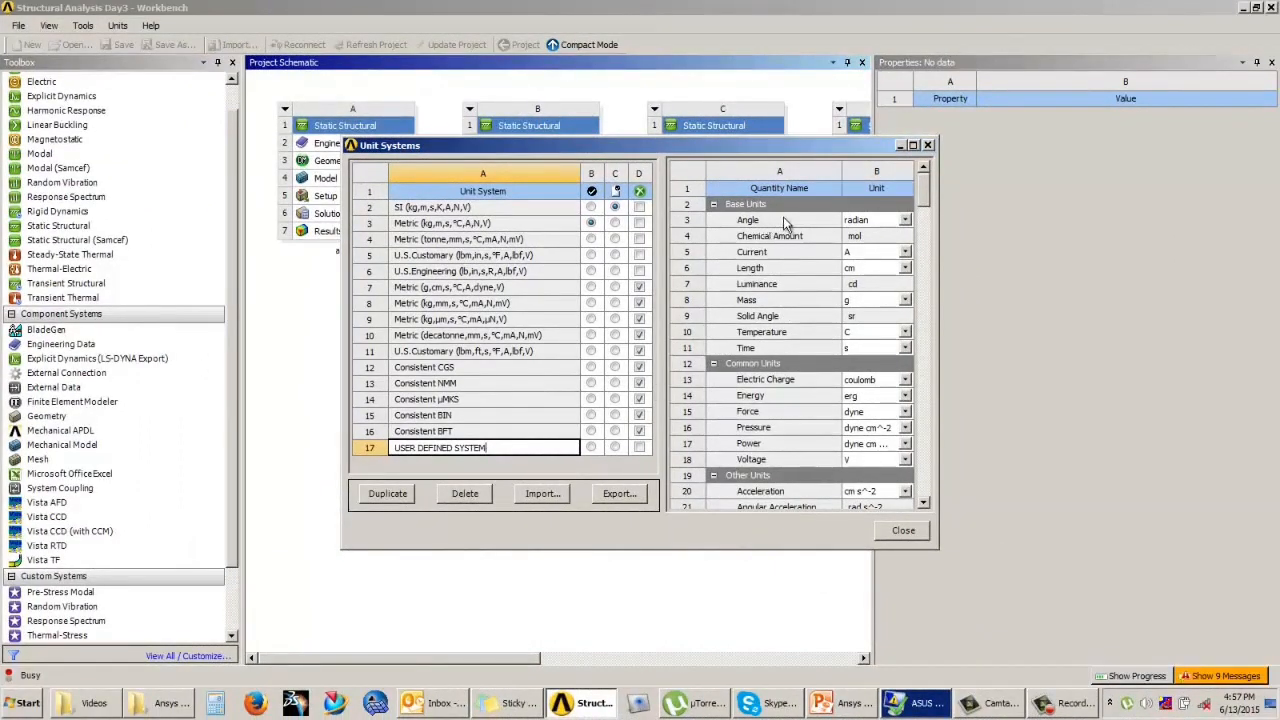
Step: Set the base units of USER DEFINED SYSTEM to degree for angle, mA for current and kg for mass
left_click_drag(922, 200, 920, 200)
left_click(866, 218)
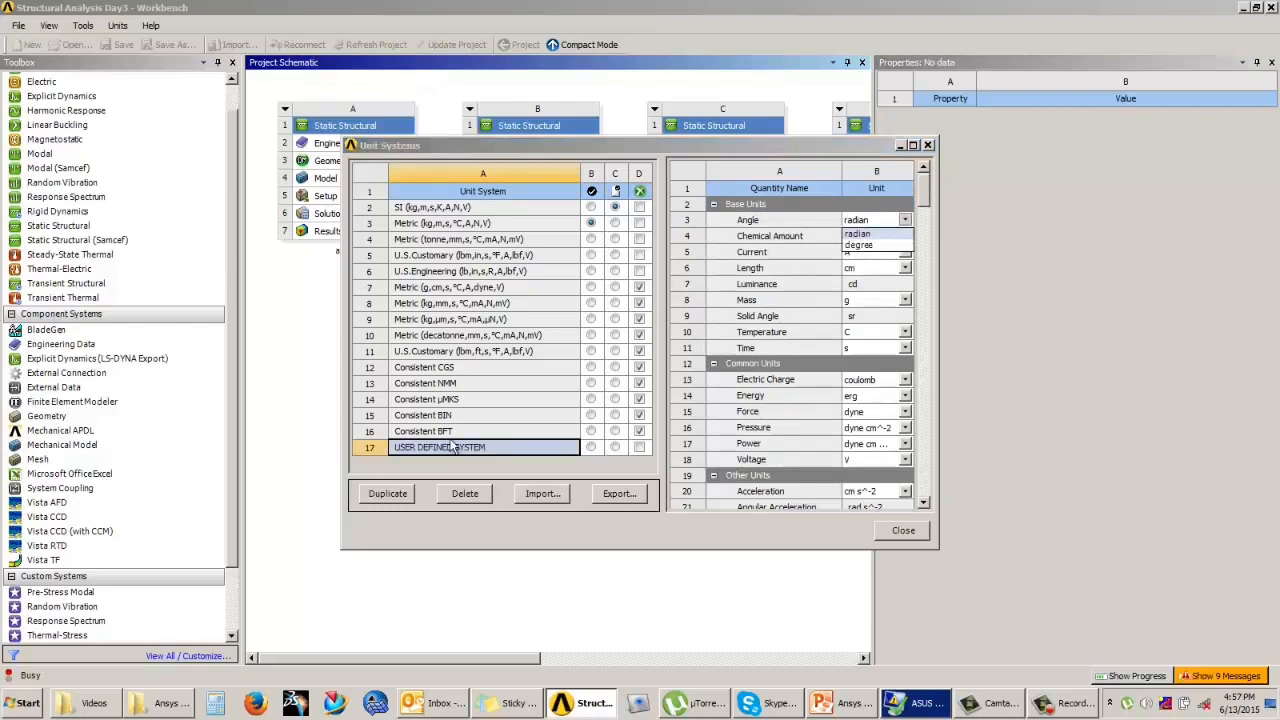
left_click(866, 244)
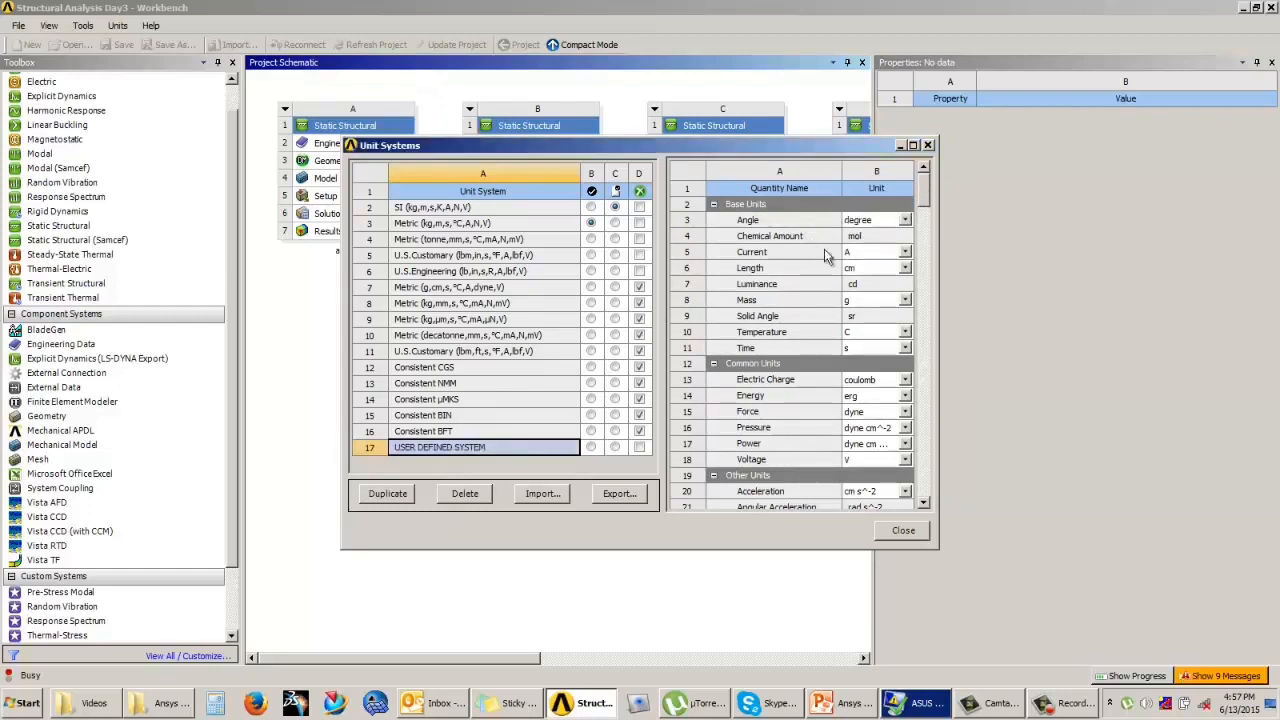
left_click(870, 240)
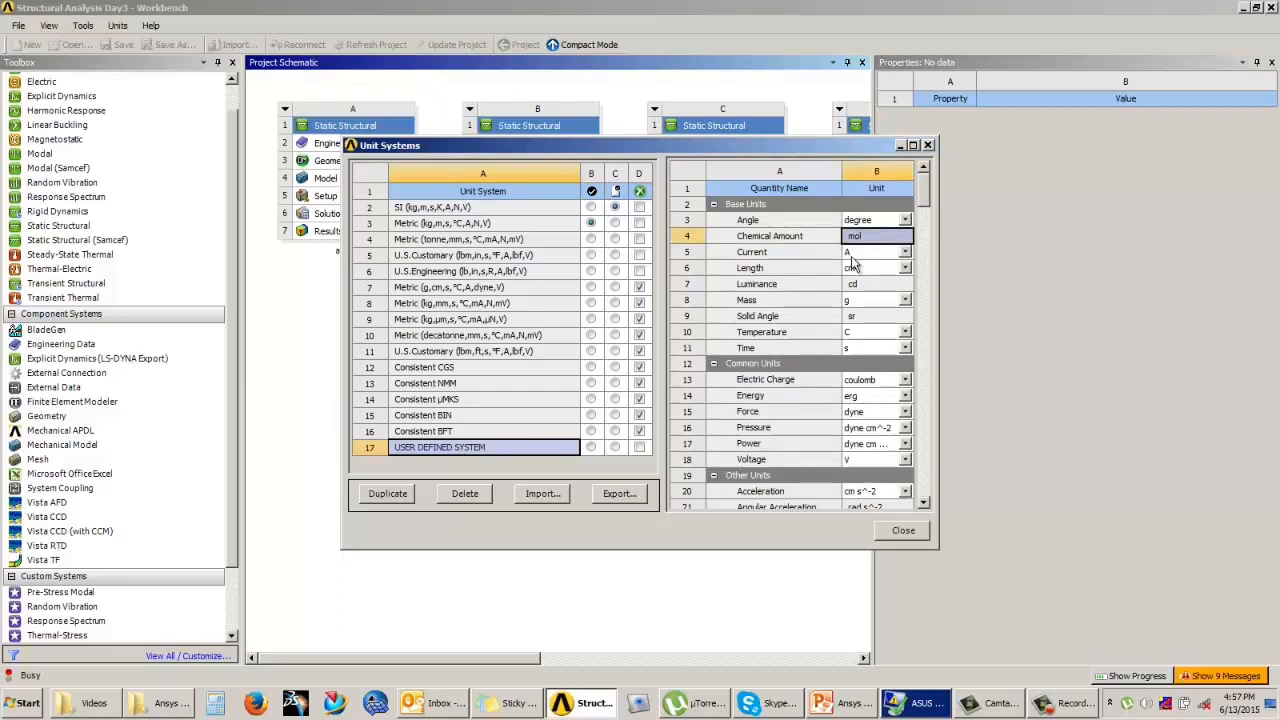
left_click(858, 255)
left_click(855, 276)
left_click(849, 302)
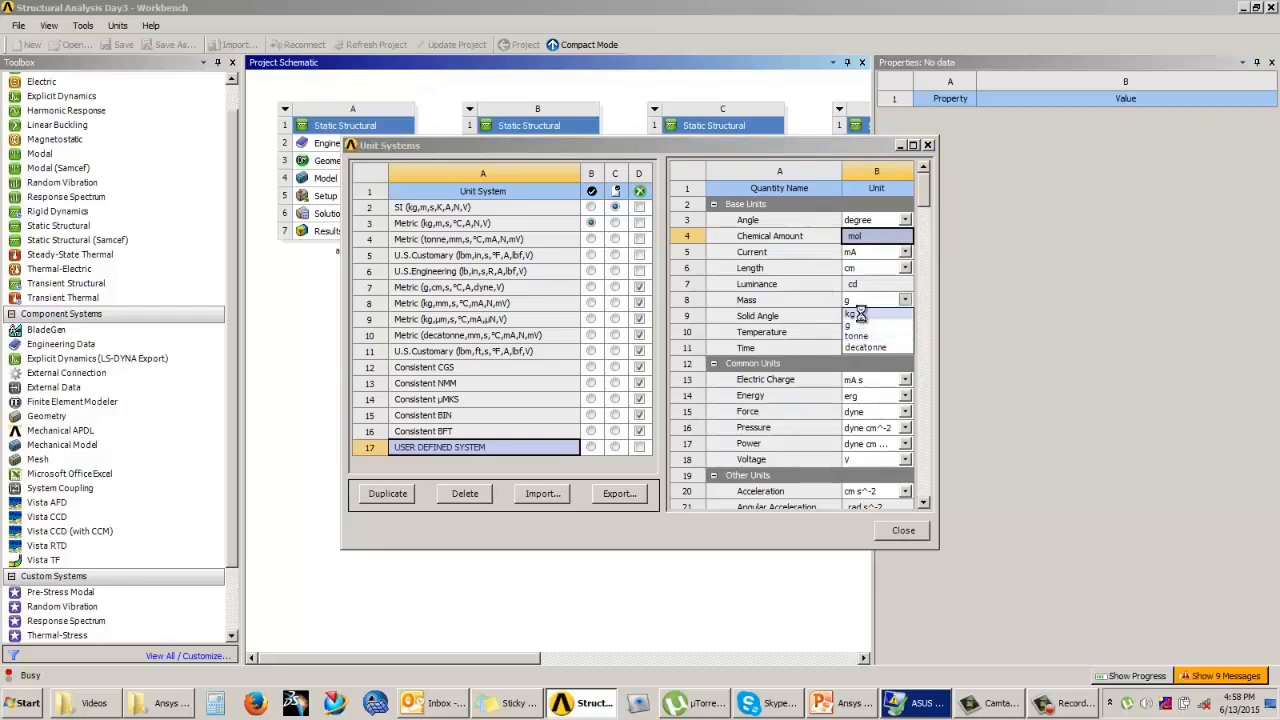
left_click(856, 314)
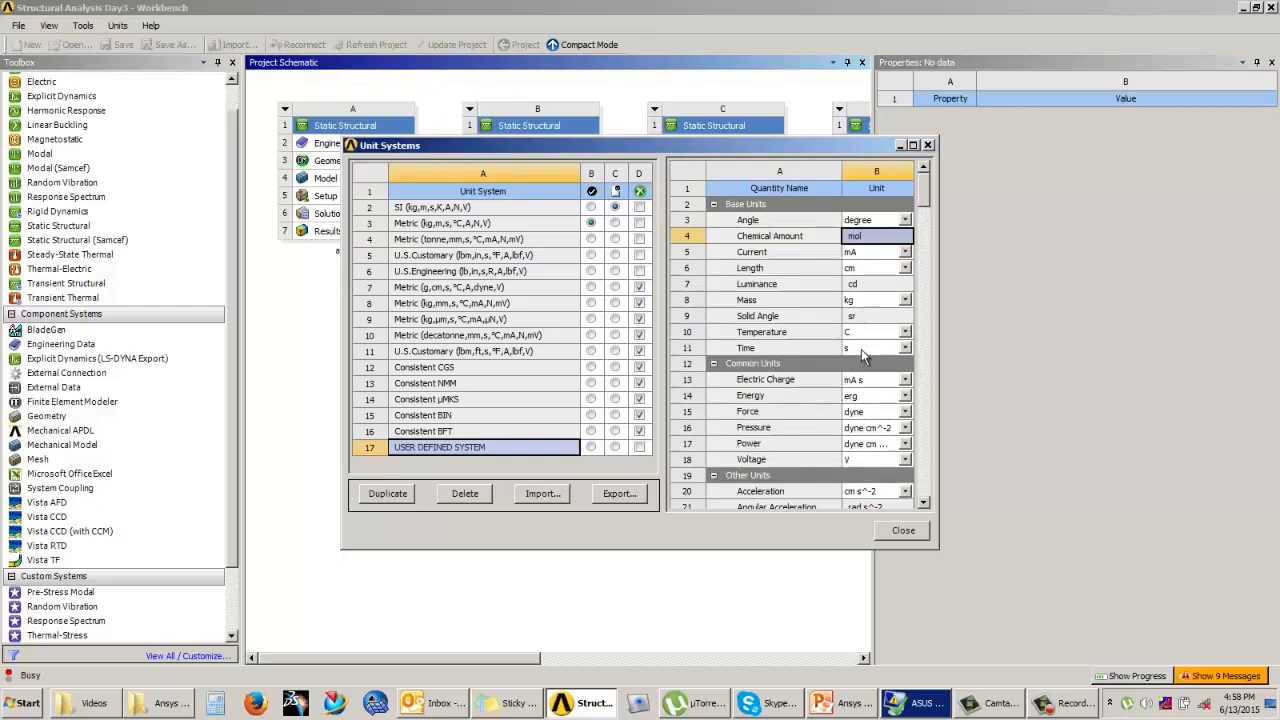
Step: Set USER DEFINED SYSTEM to ms for time, bar for pressure and micron for length, keeping force in dyne
left_click(861, 349)
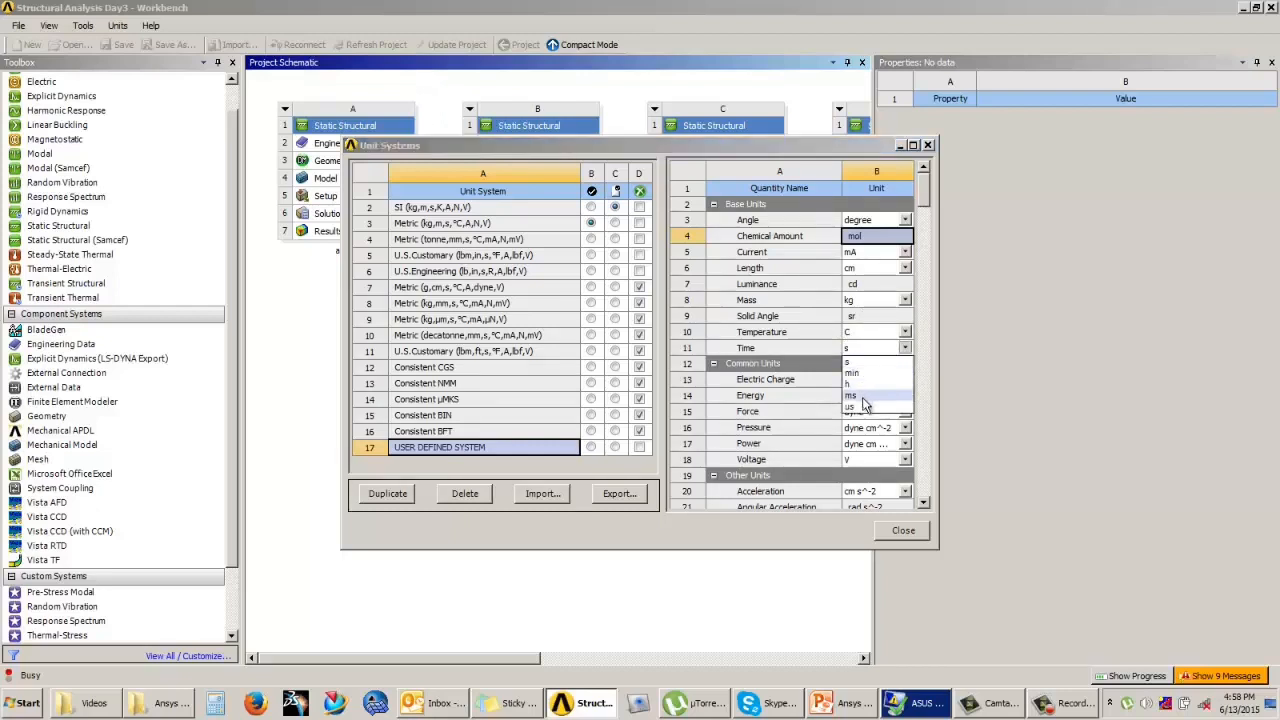
left_click(865, 398)
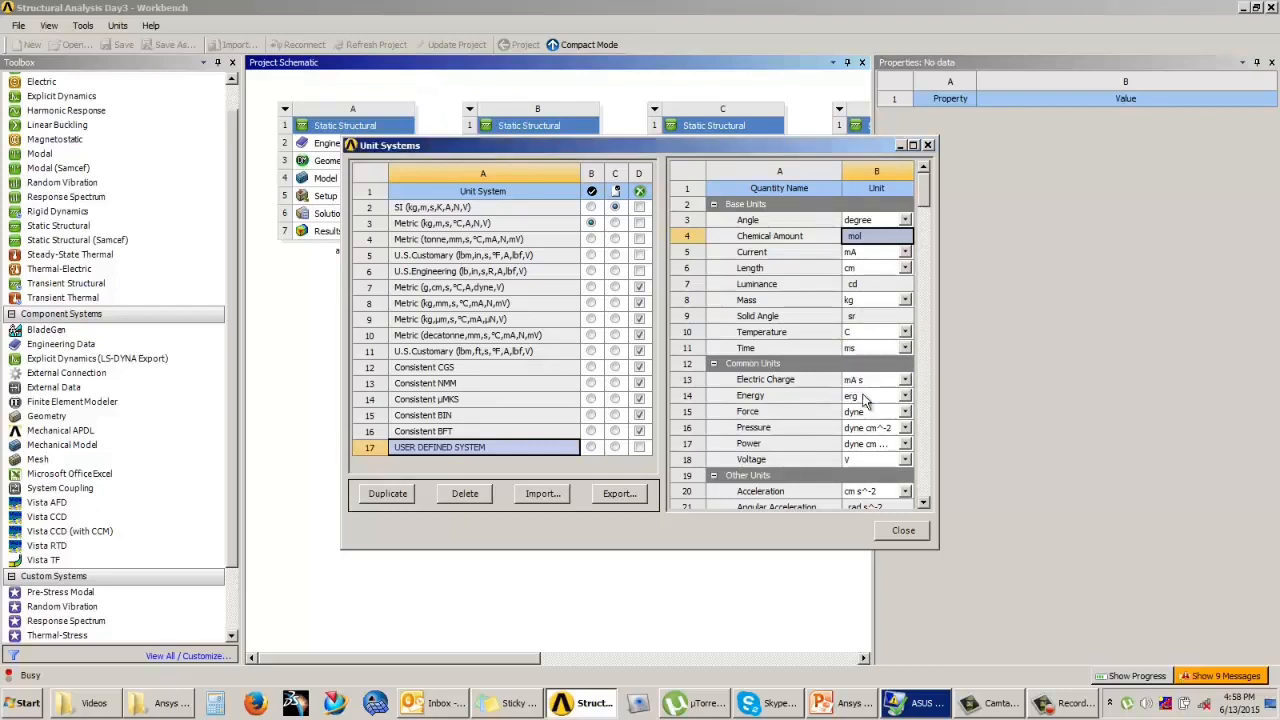
left_click(868, 428)
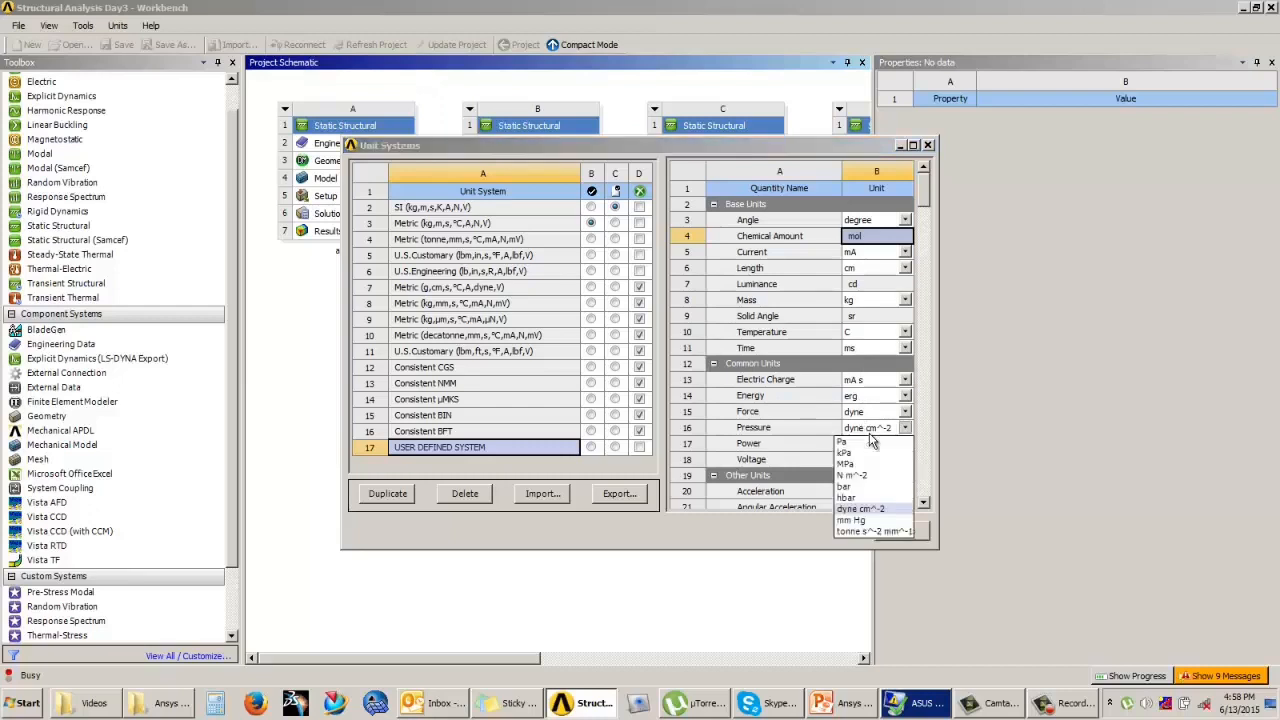
left_click(863, 487)
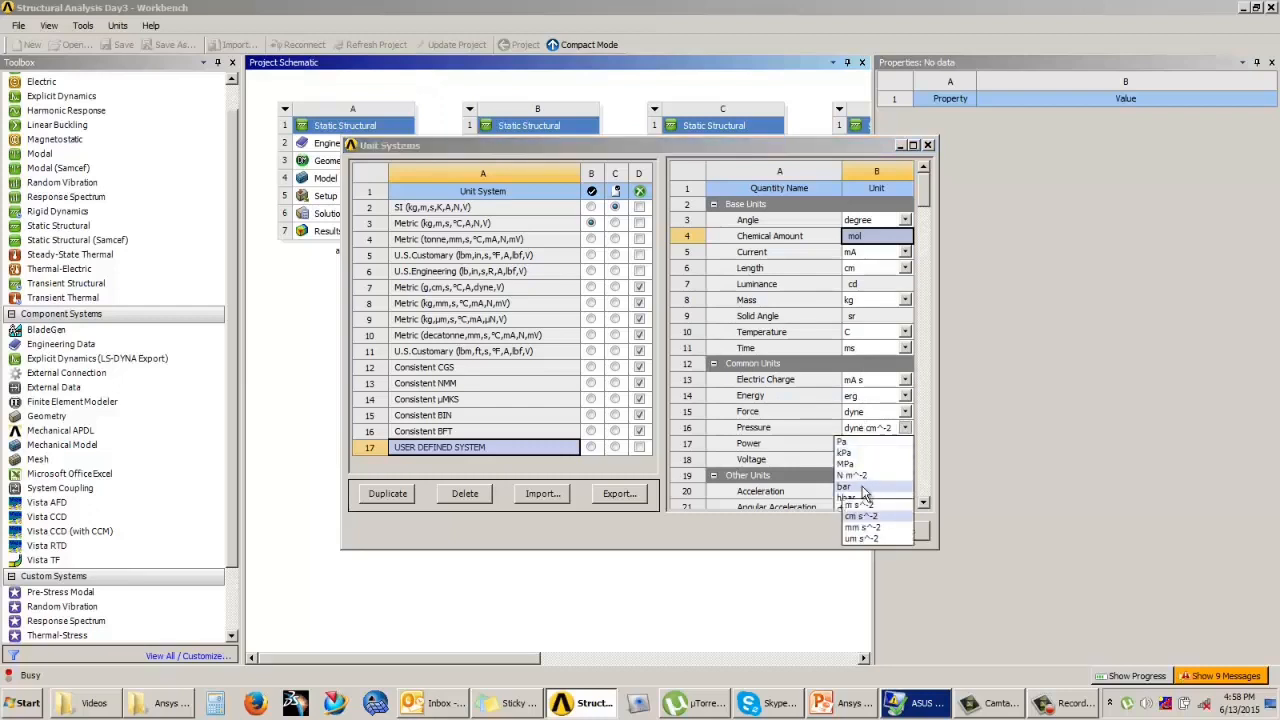
left_click(862, 414)
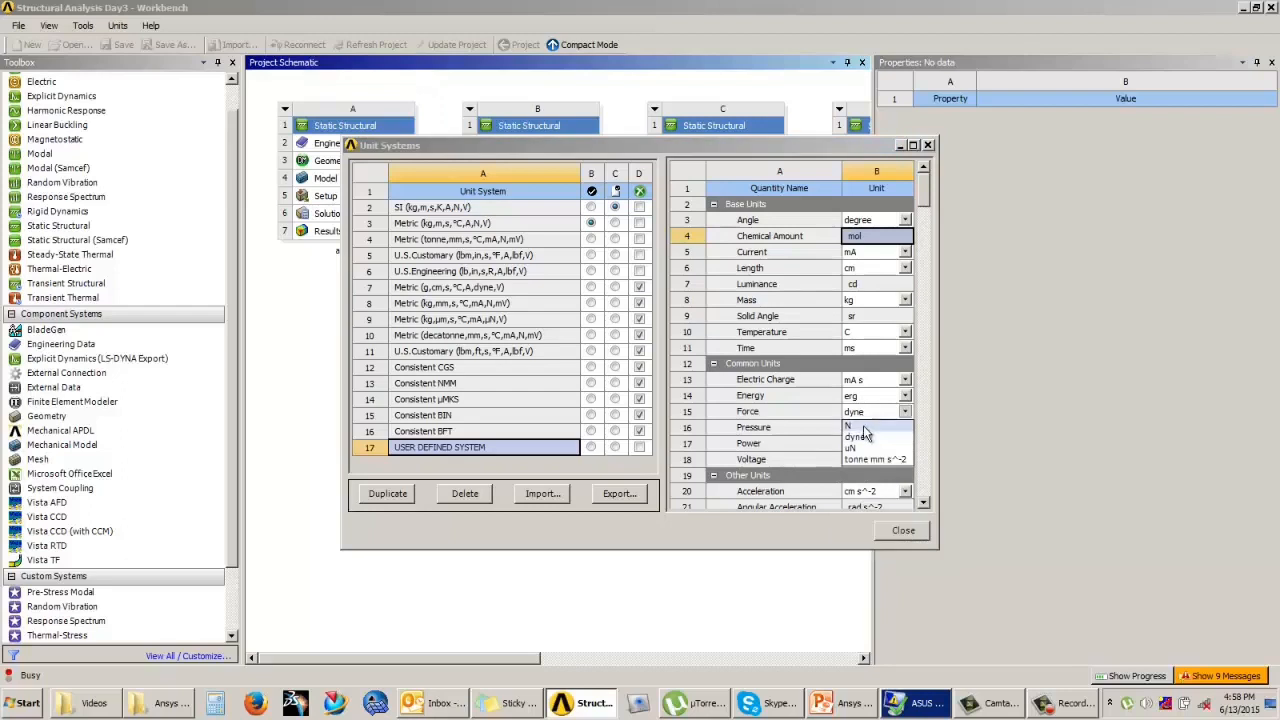
left_click(867, 447)
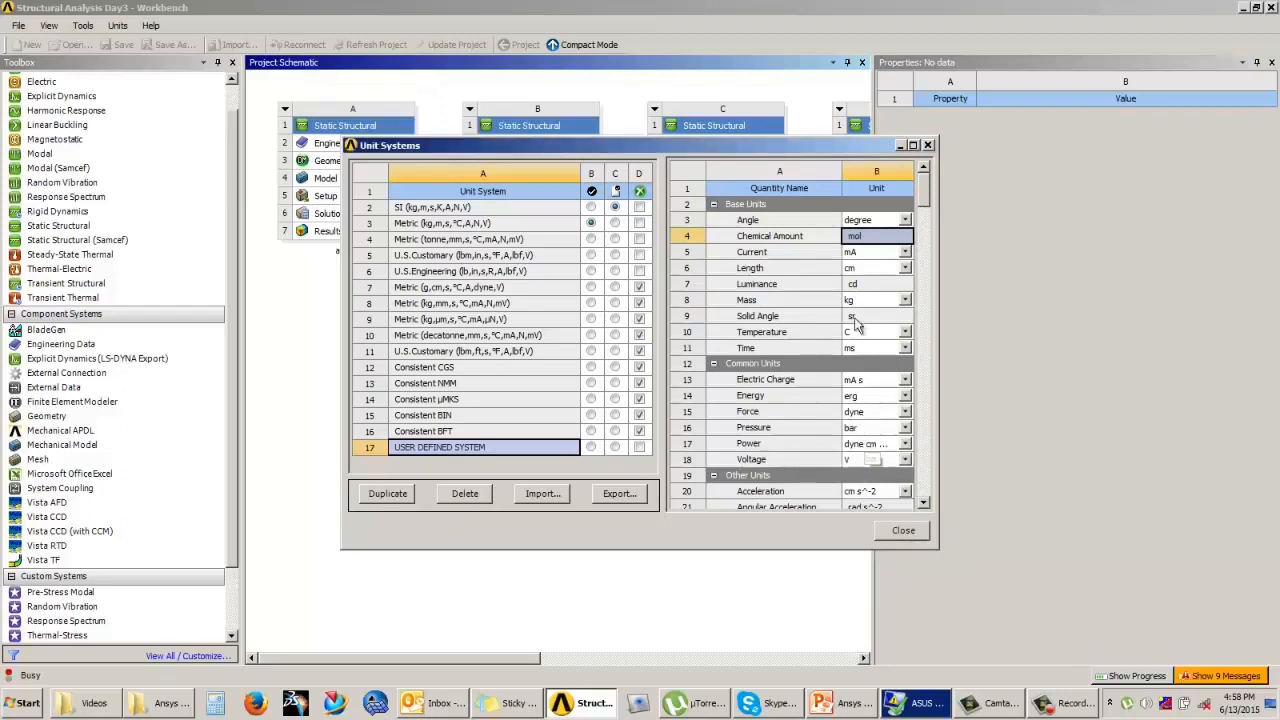
left_click(872, 270)
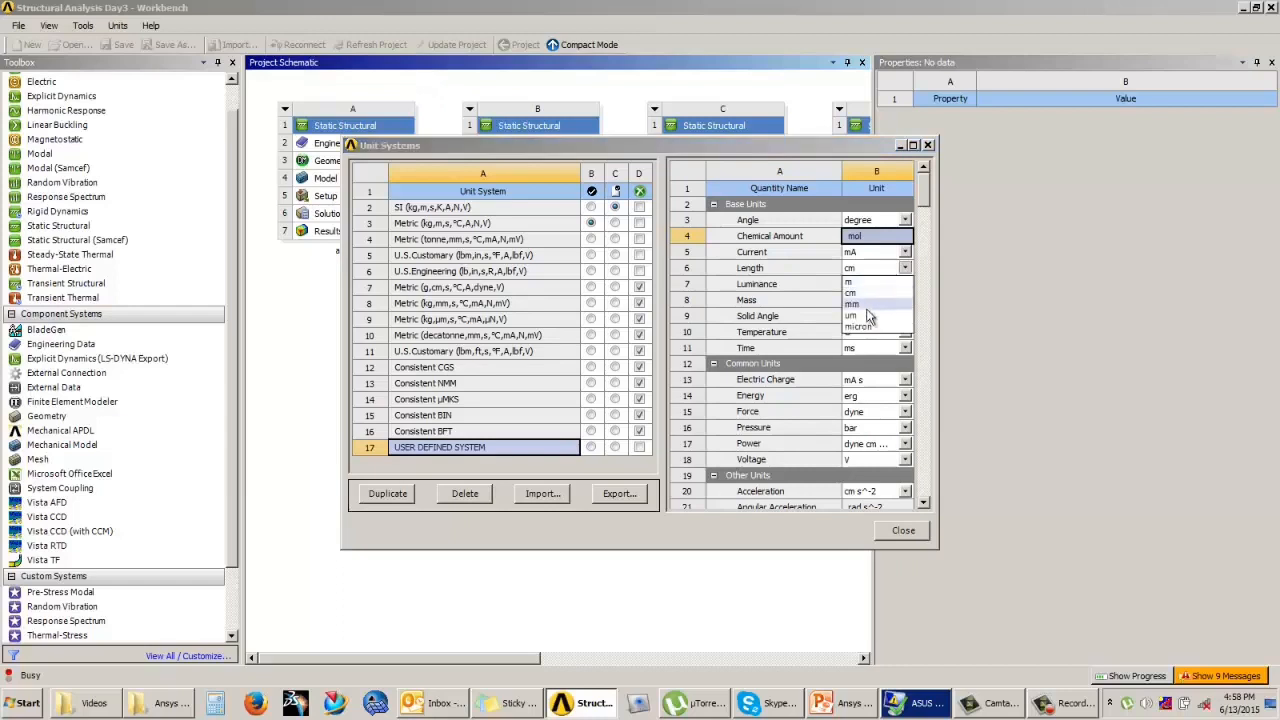
left_click(866, 327)
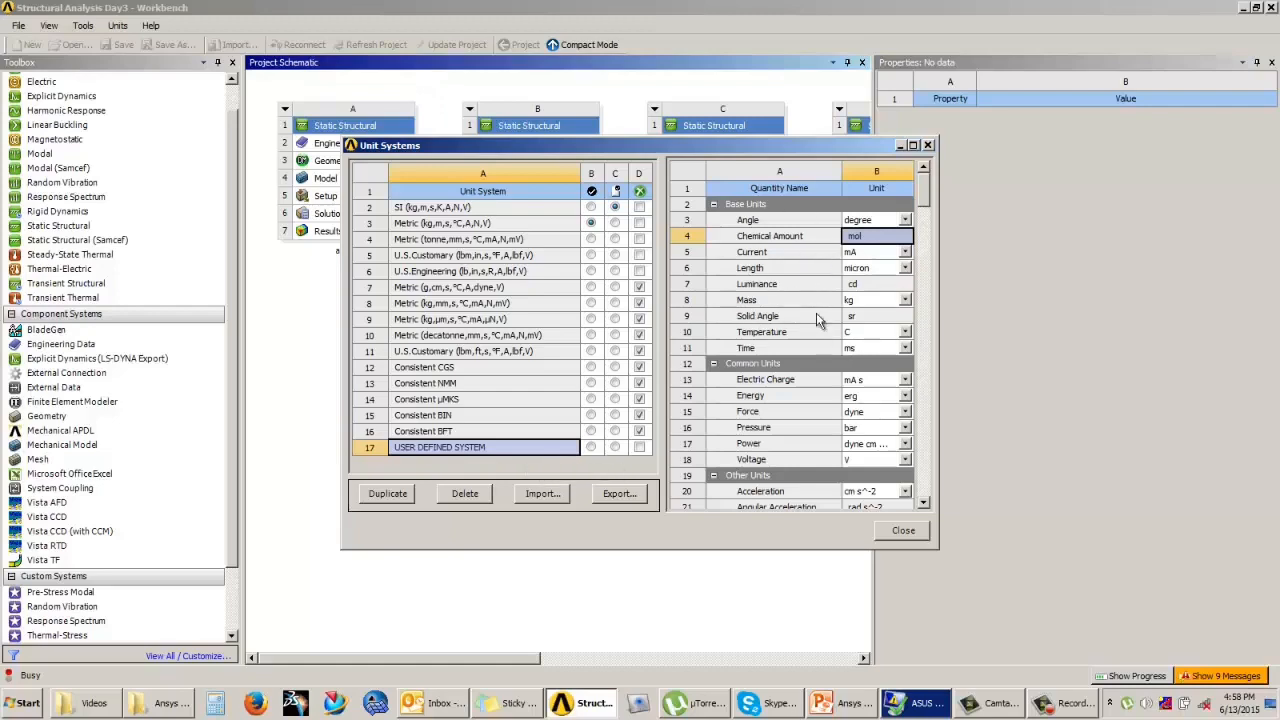
Step: Finish editing the unit systems and check the available project units for USER DEFINED SYSTEM
mouse_move(924, 201)
left_mouse_down()
mouse_move(923, 246)
mouse_move(928, 185)
left_mouse_up()
left_click(890, 531)
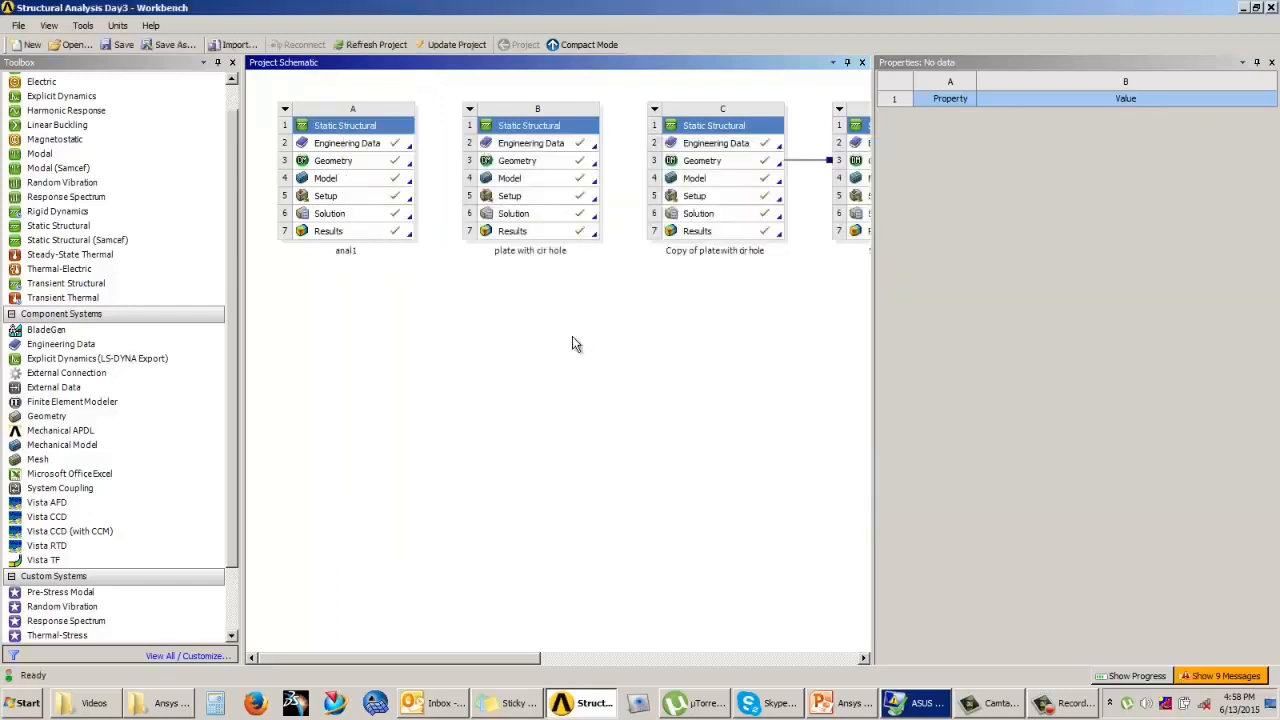
left_click(117, 27)
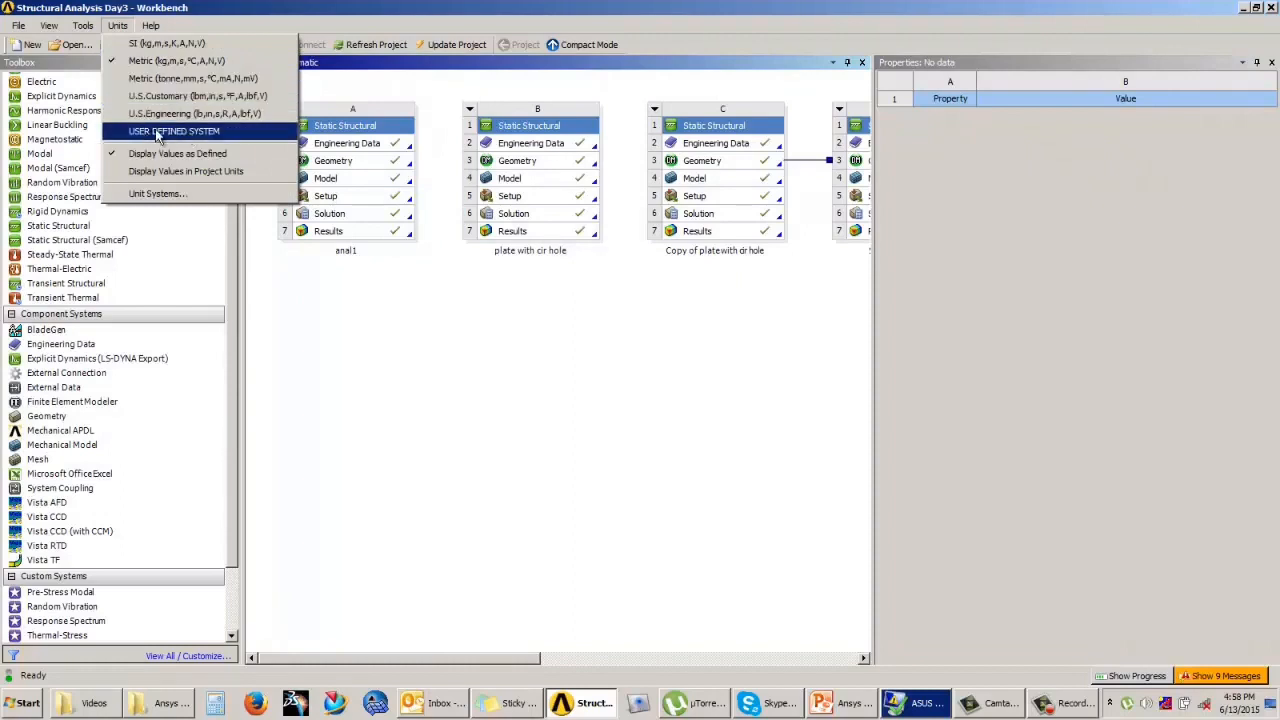
left_click(314, 263)
Step: Delete USER DEFINED SYSTEM from the unit systems
left_click(122, 27)
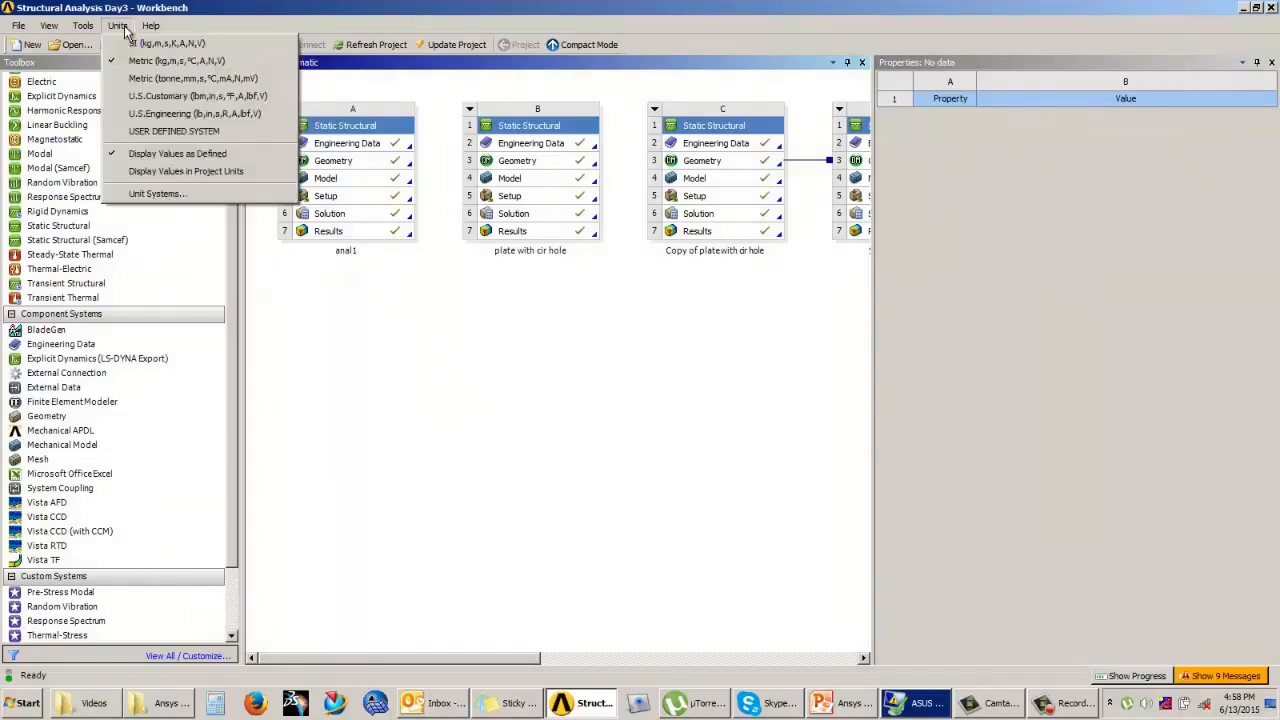
left_click(157, 193)
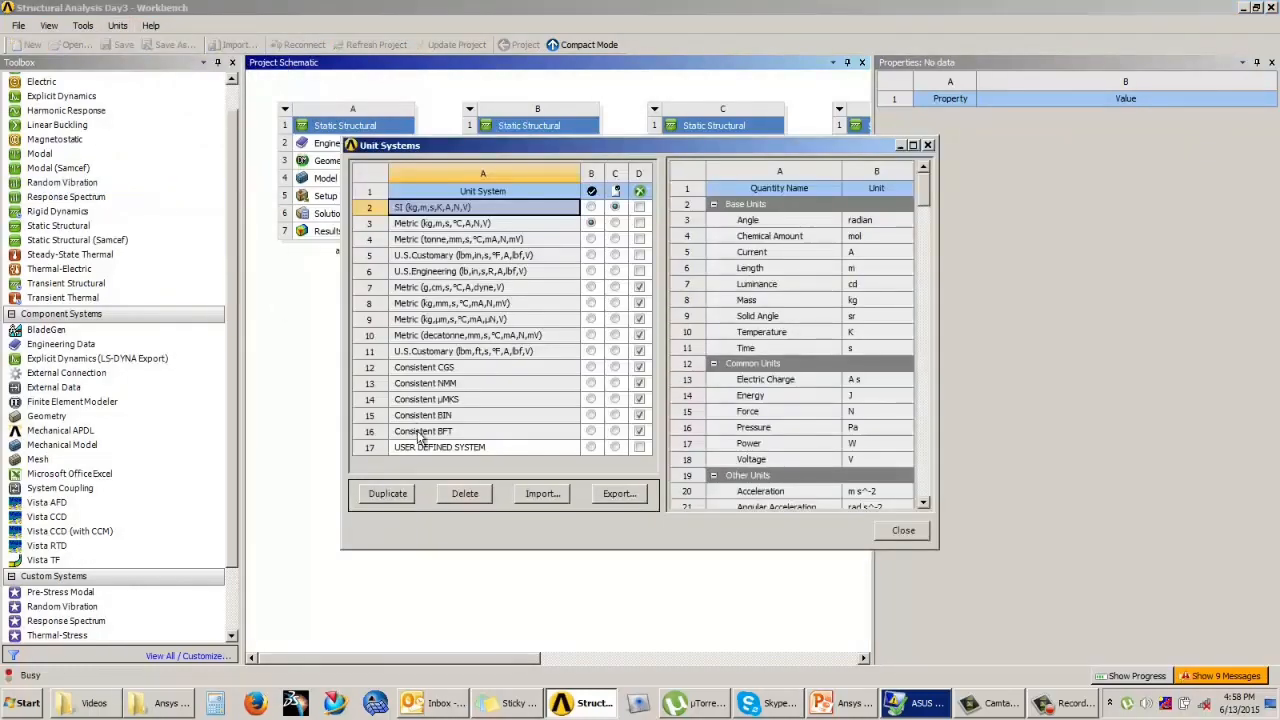
left_click(418, 447)
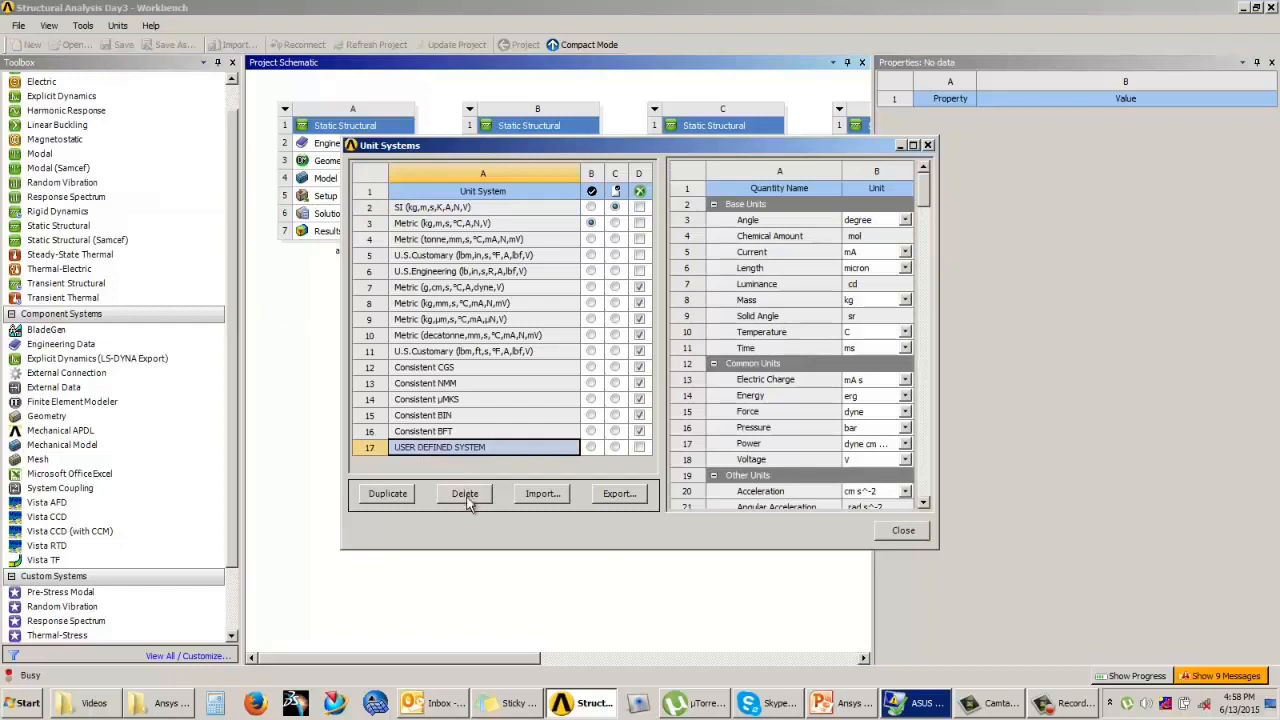
left_click(465, 494)
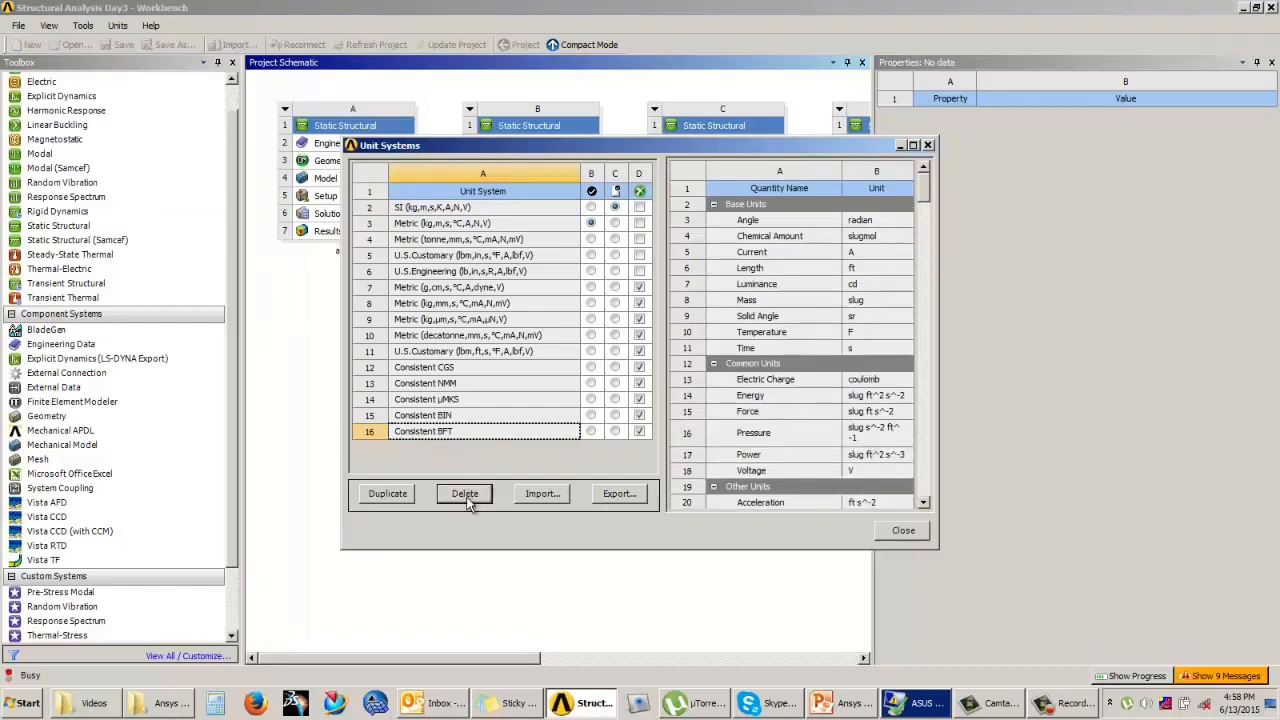
Step: View the export options for the Consistent BFT unit system and the units XML import options, cancelling both, and close the unit systems
left_click(619, 494)
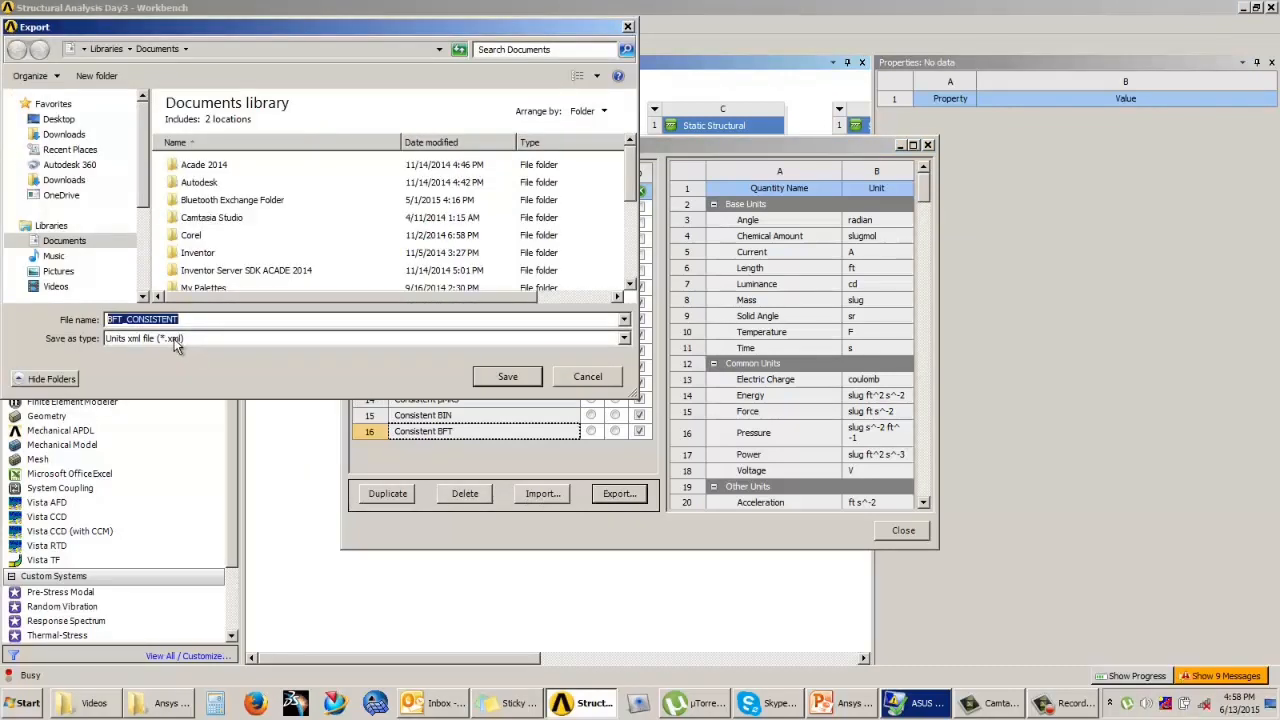
left_click(584, 377)
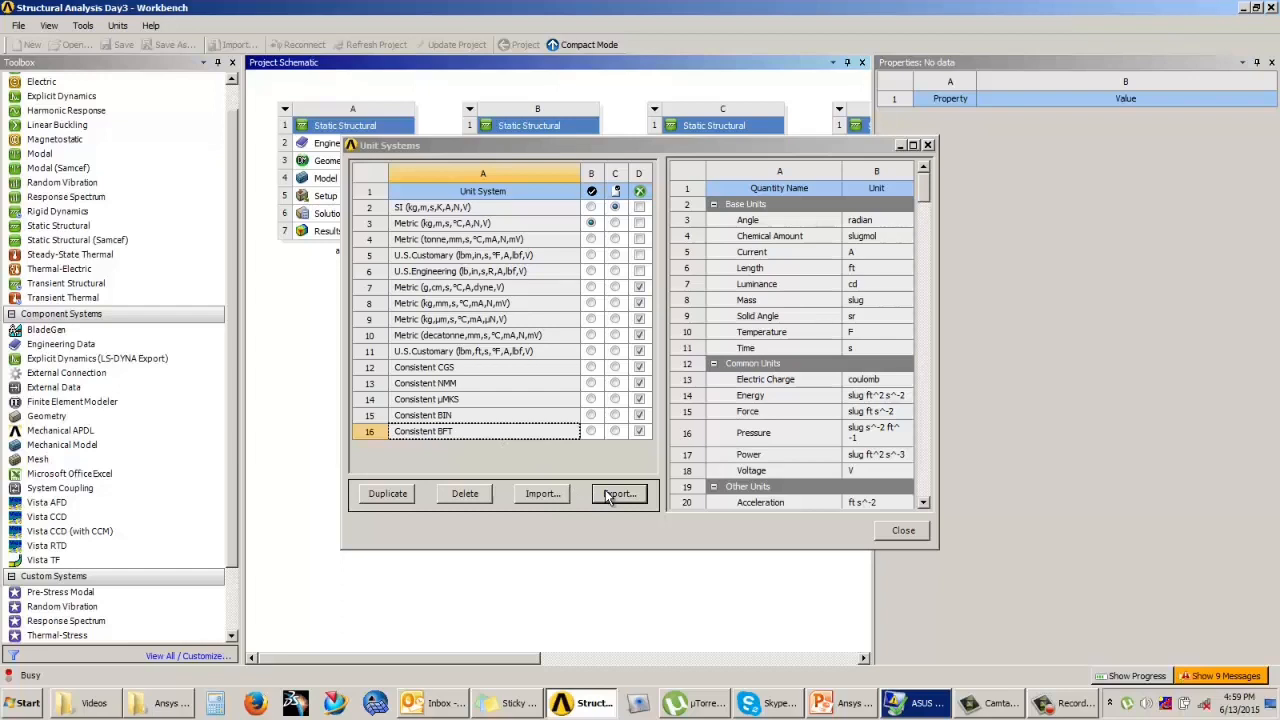
left_click(543, 494)
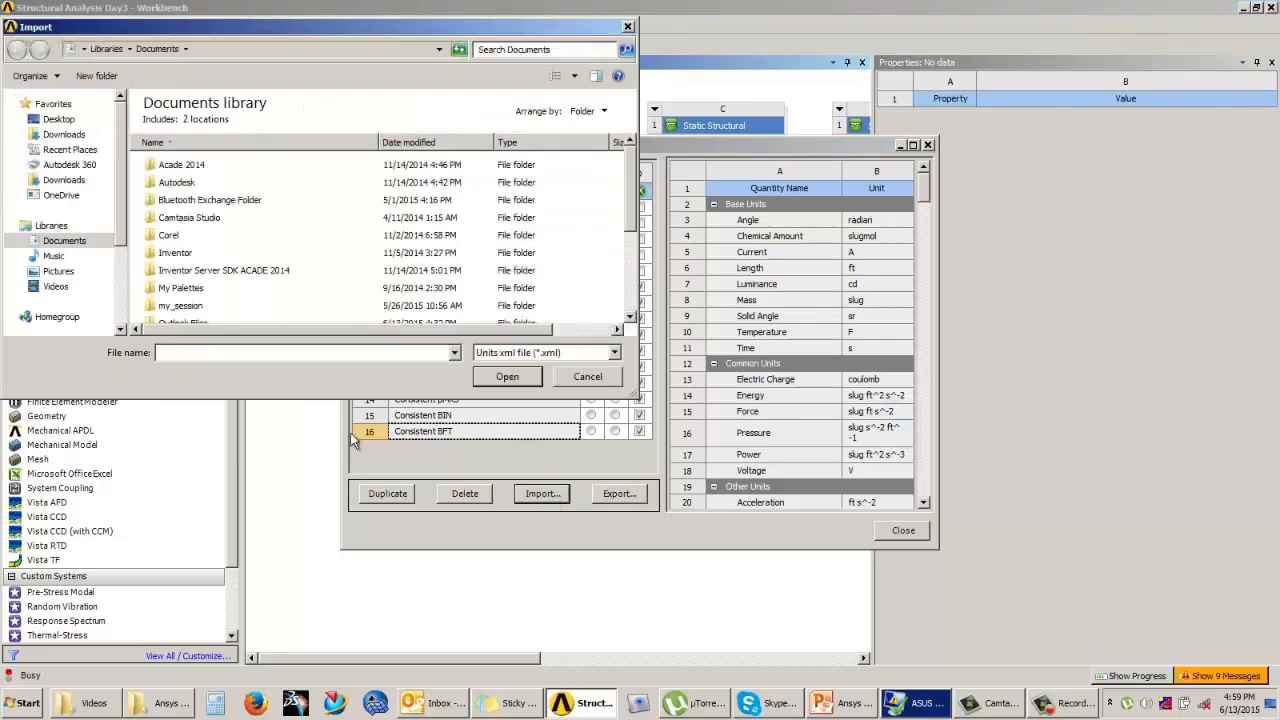
left_click(583, 381)
left_click(903, 530)
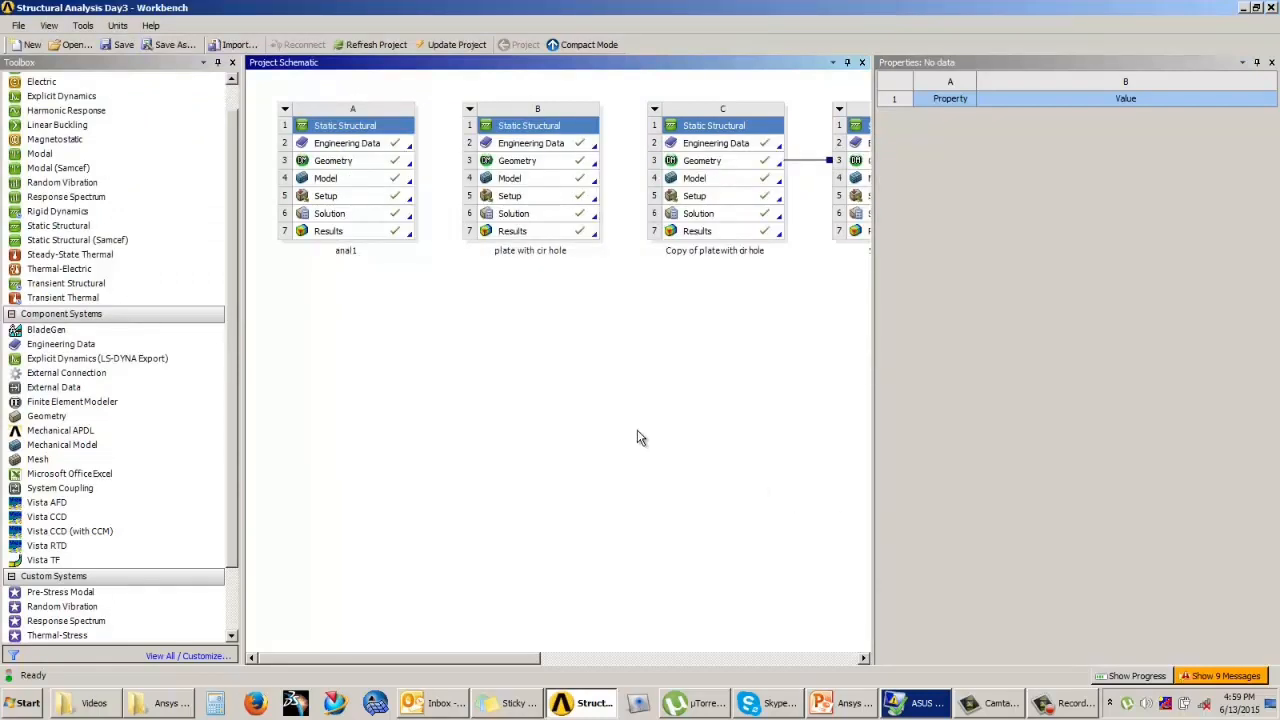
left_click(118, 27)
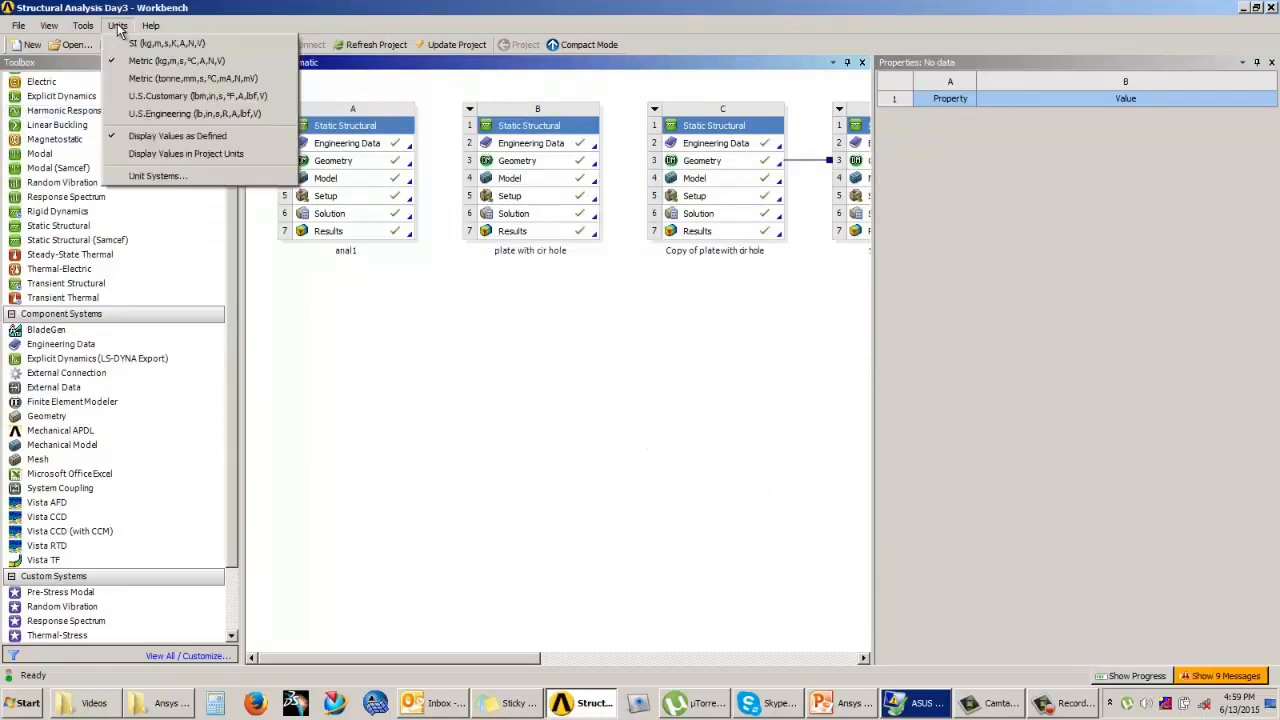
left_click(315, 325)
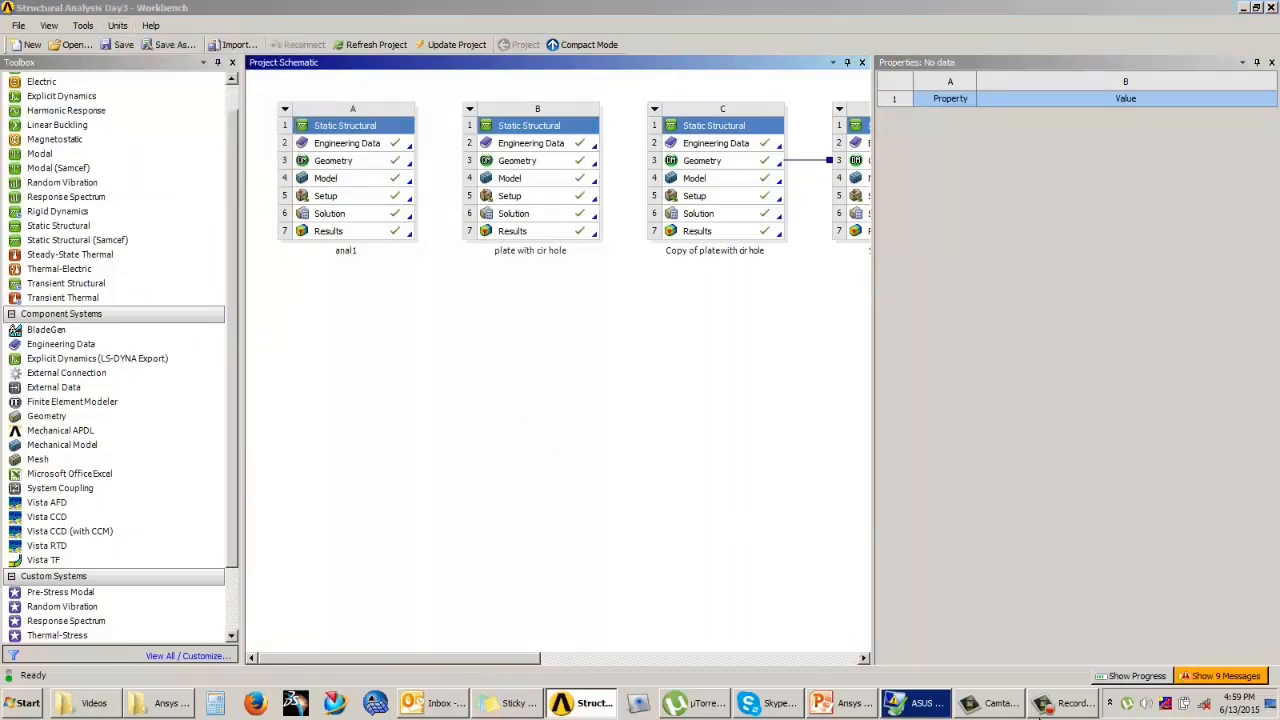
left_click(1070, 708)
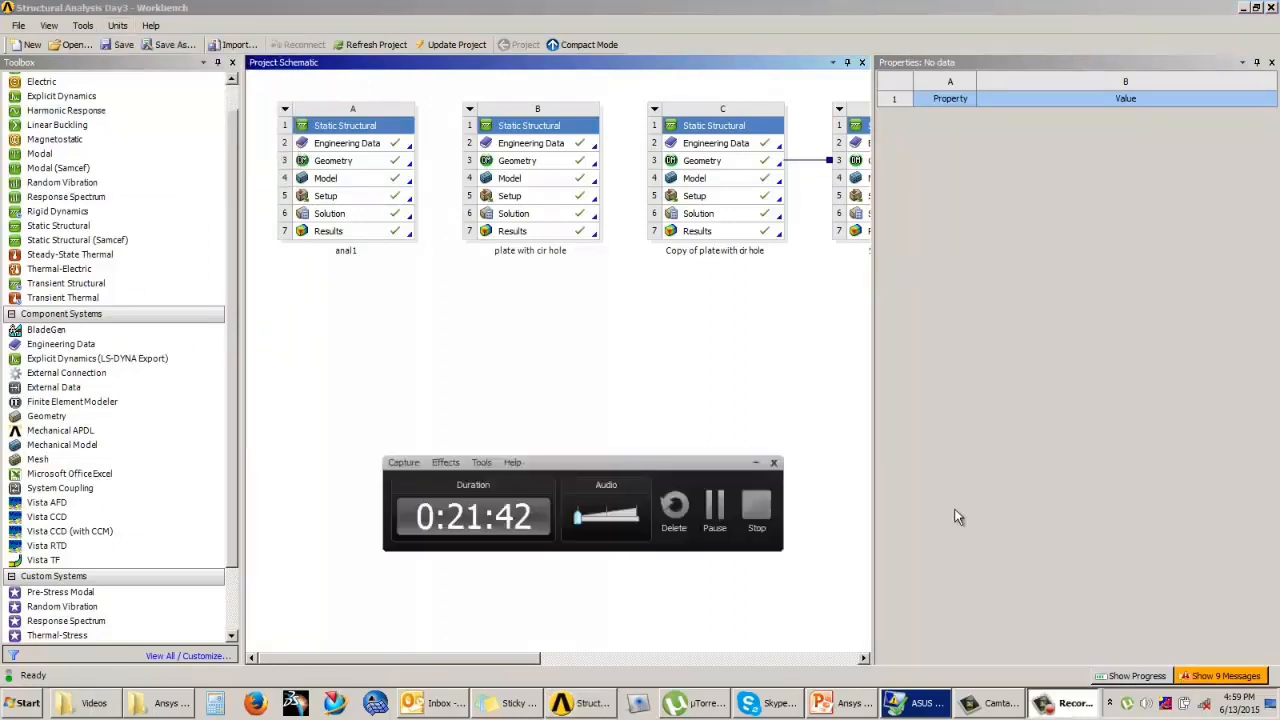
left_click(715, 507)
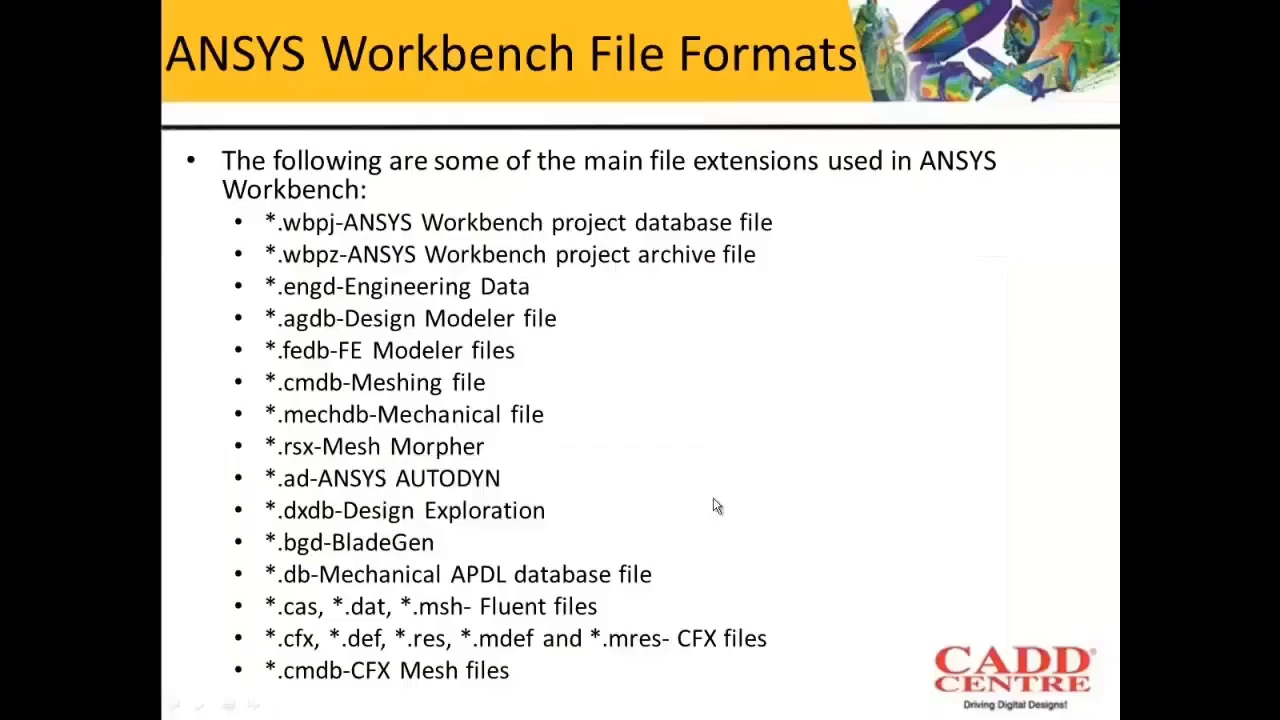
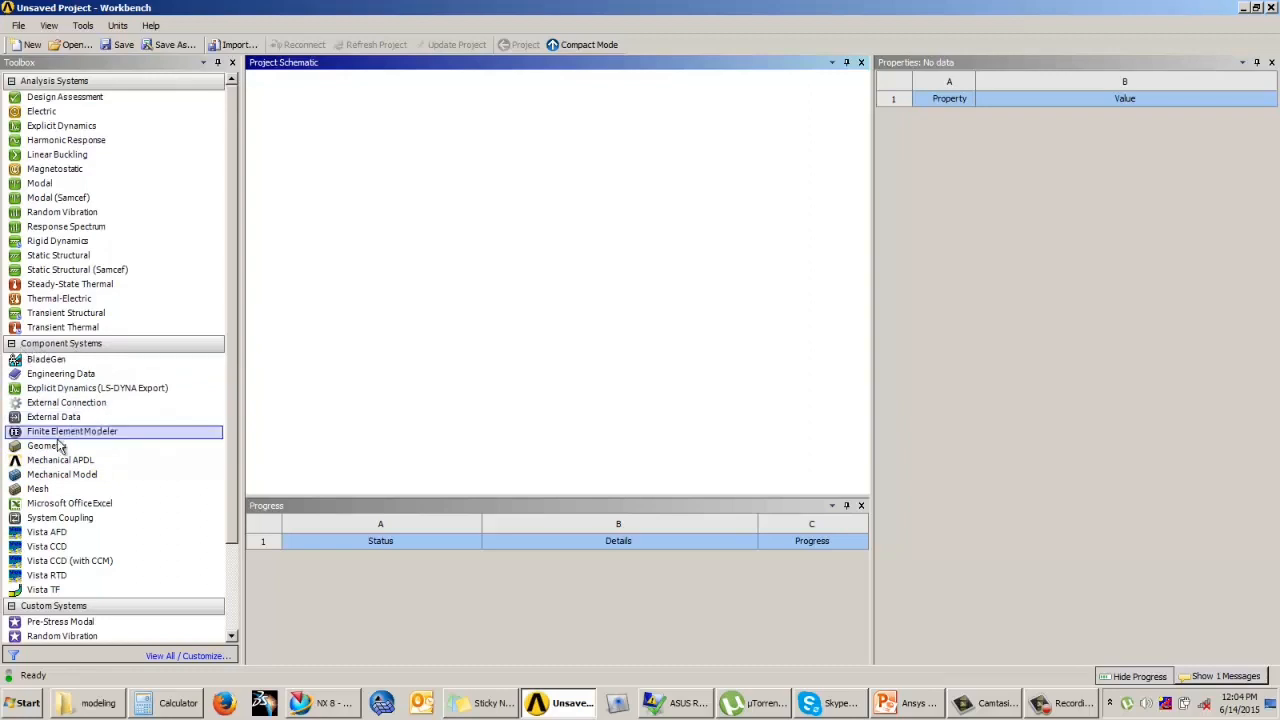
Step: Add a standalone Geometry component and a Static Structural system beside it in the project schematic
left_click_drag(84, 451, 329, 286)
left_click(331, 142)
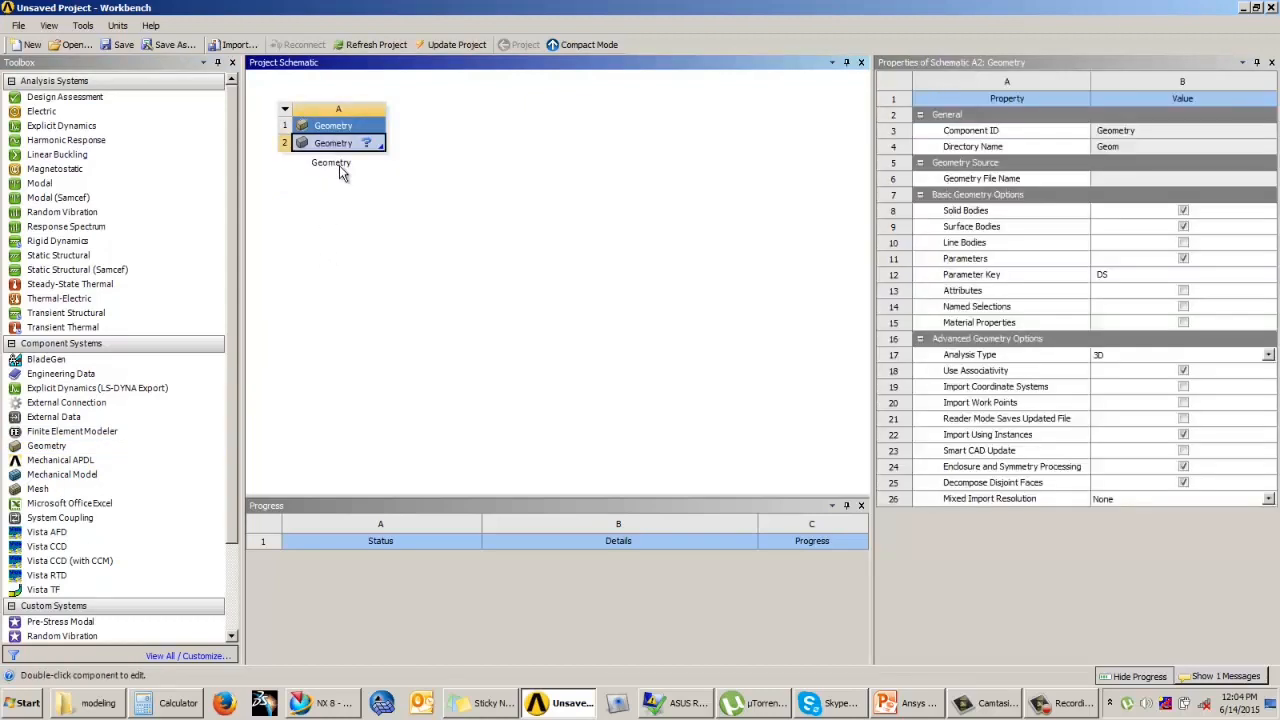
left_click(365, 273)
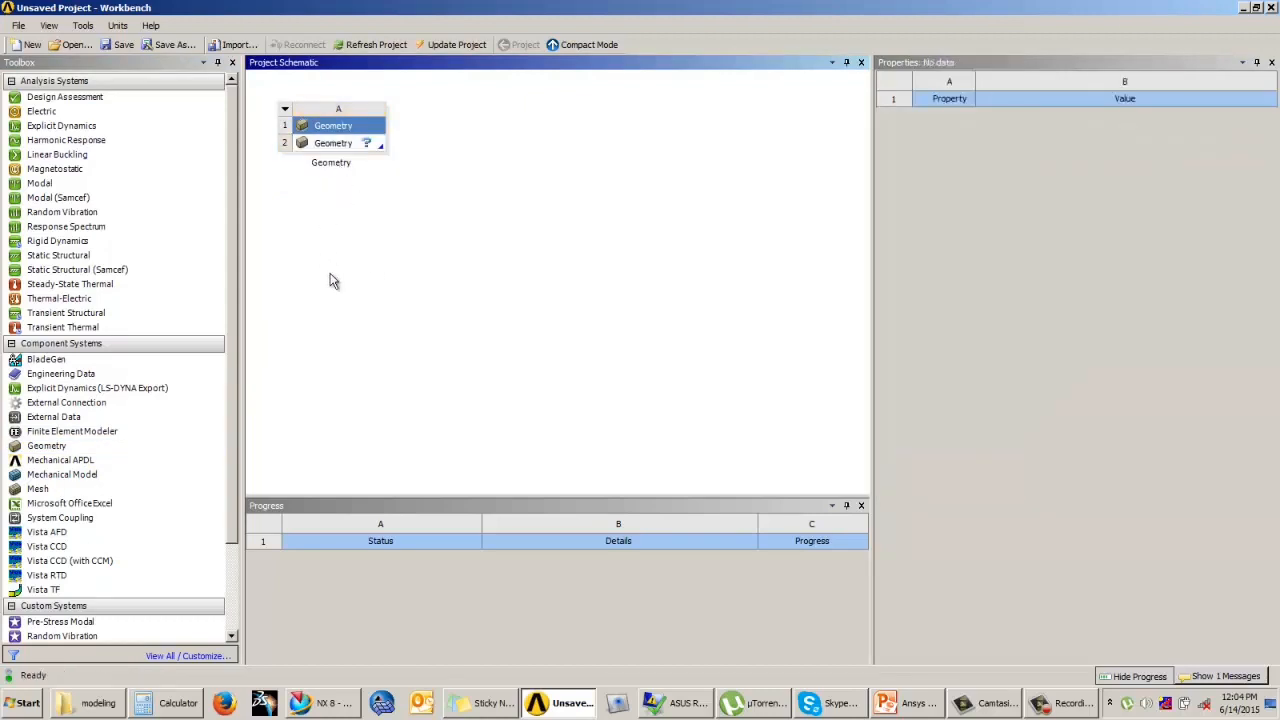
left_click_drag(103, 260, 470, 170)
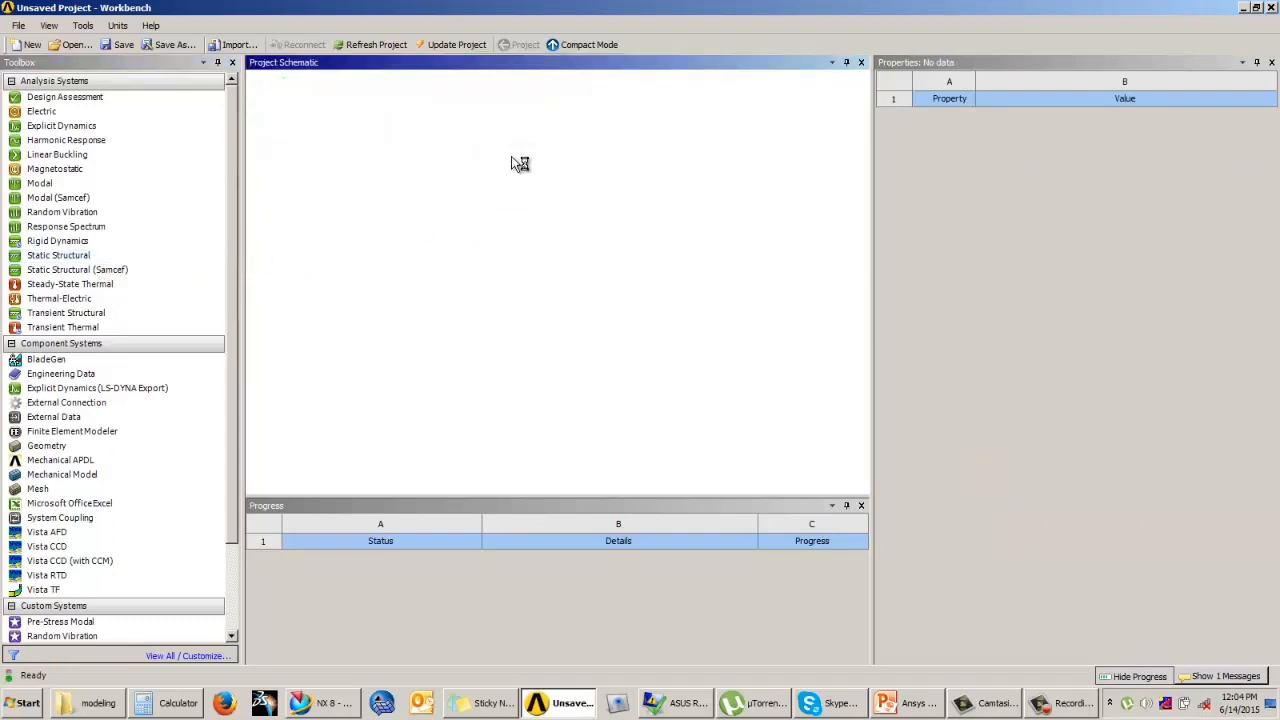
left_click(490, 161)
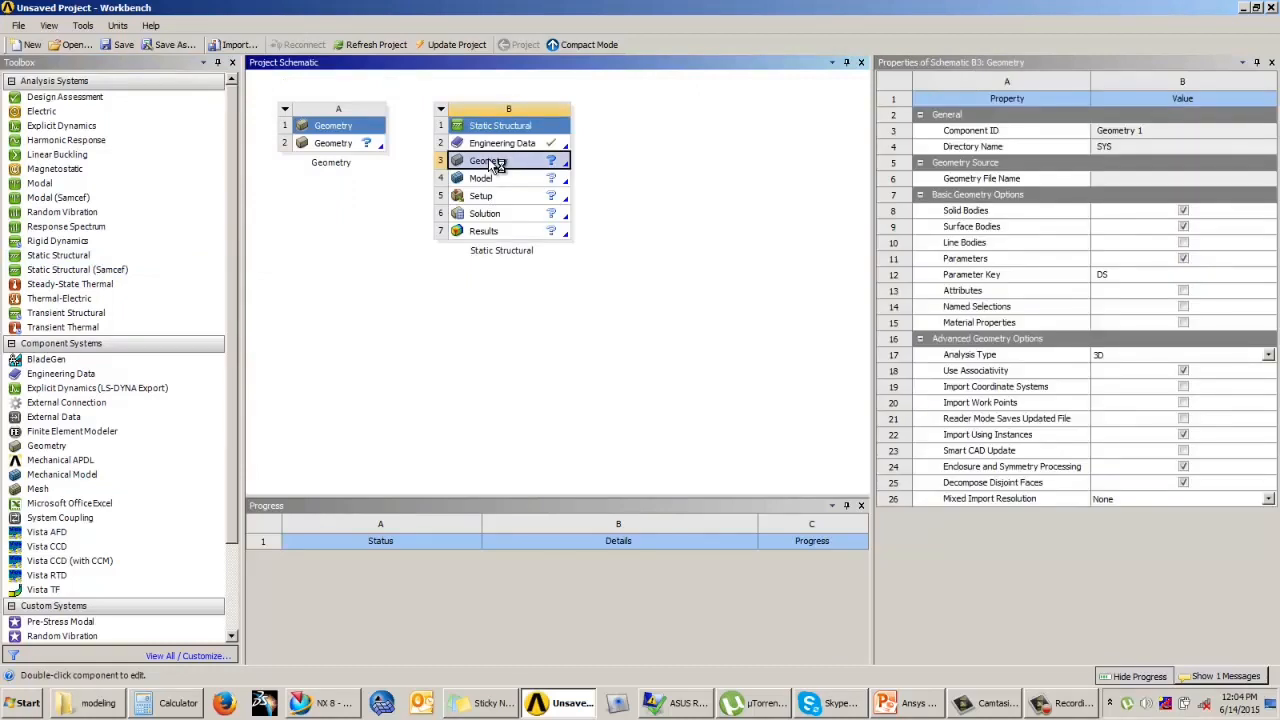
left_click(575, 290)
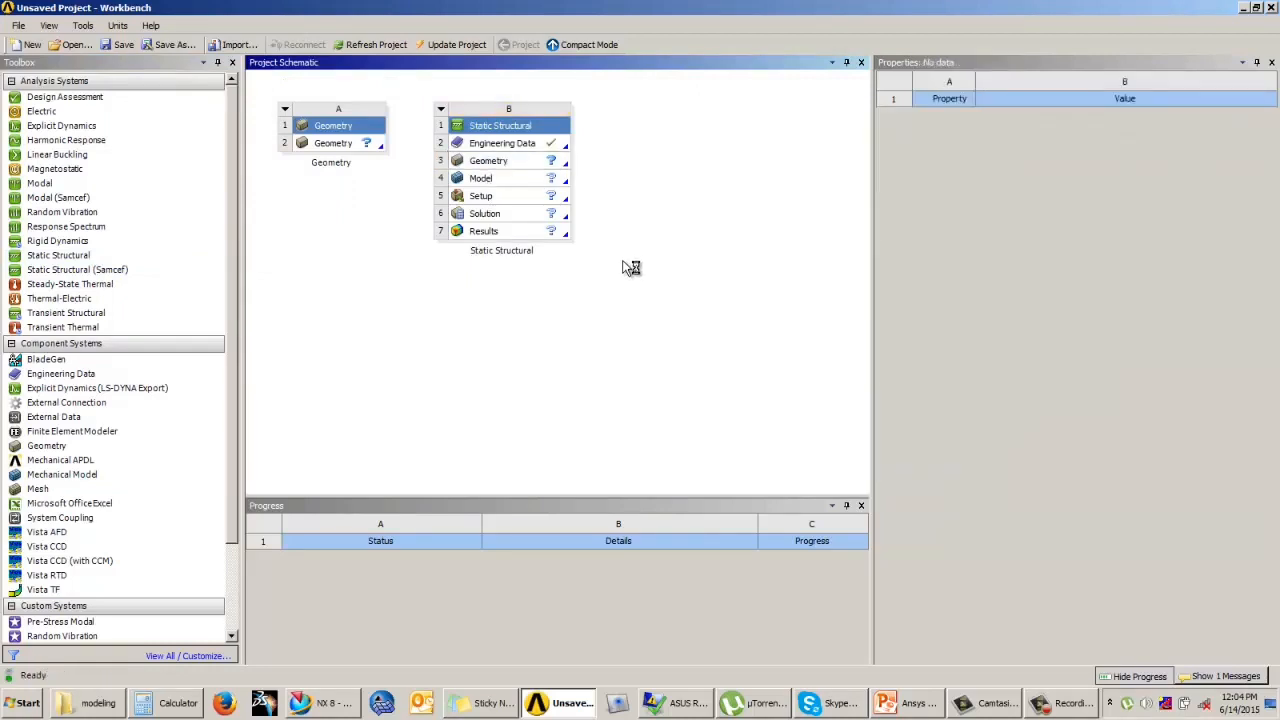
Step: Start a new geometry from the standalone Geometry system, try the Always use project unit option, and close the length unit prompt
left_click(359, 143)
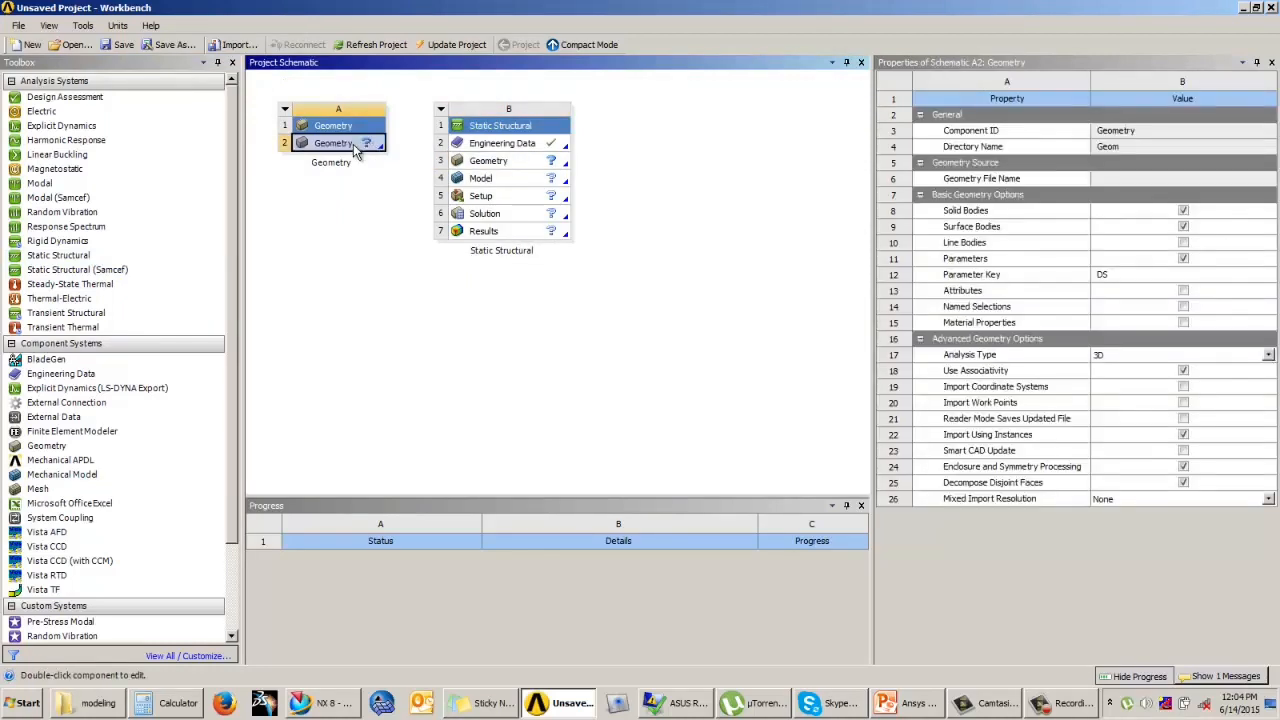
right_click(357, 151)
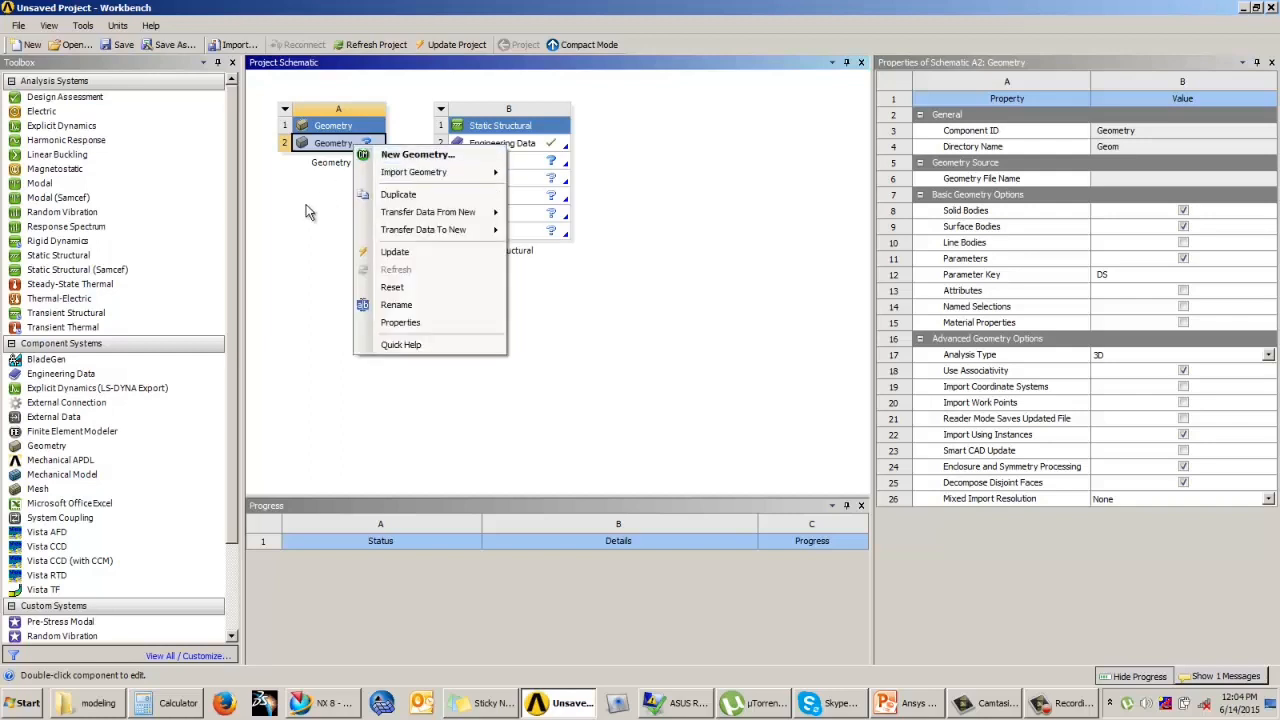
left_click(410, 155)
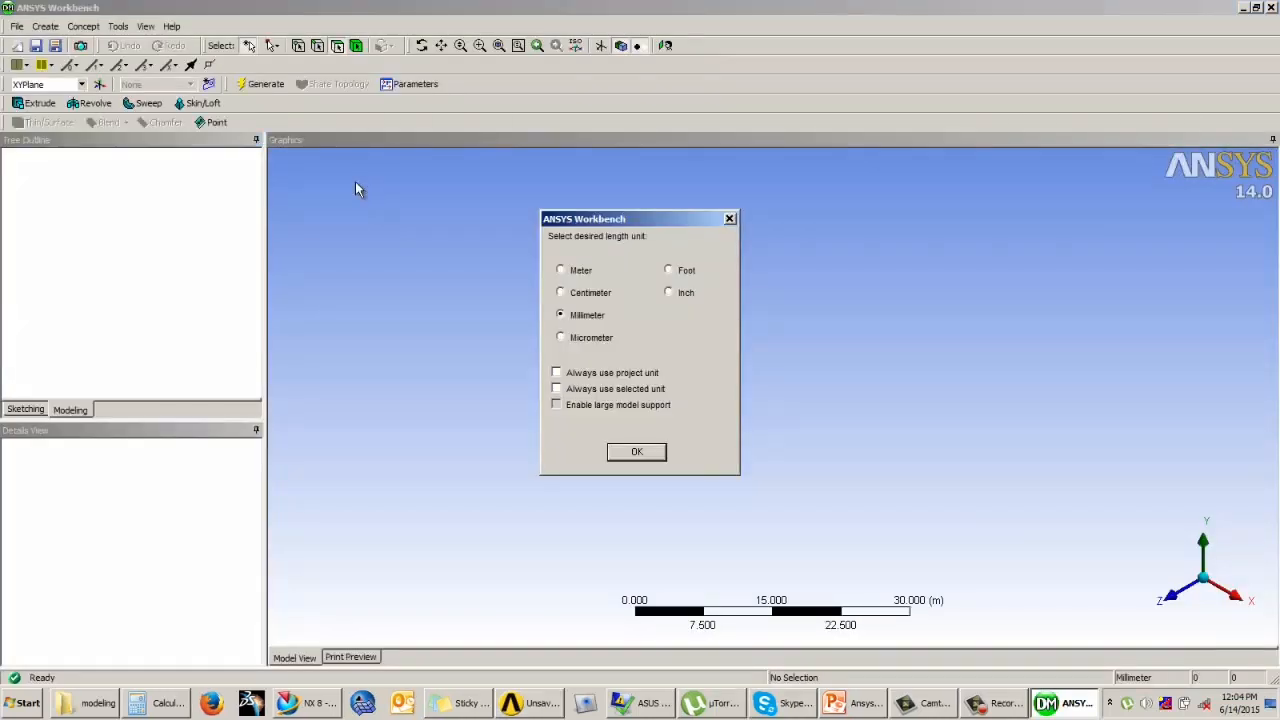
left_click_drag(556, 220, 459, 200)
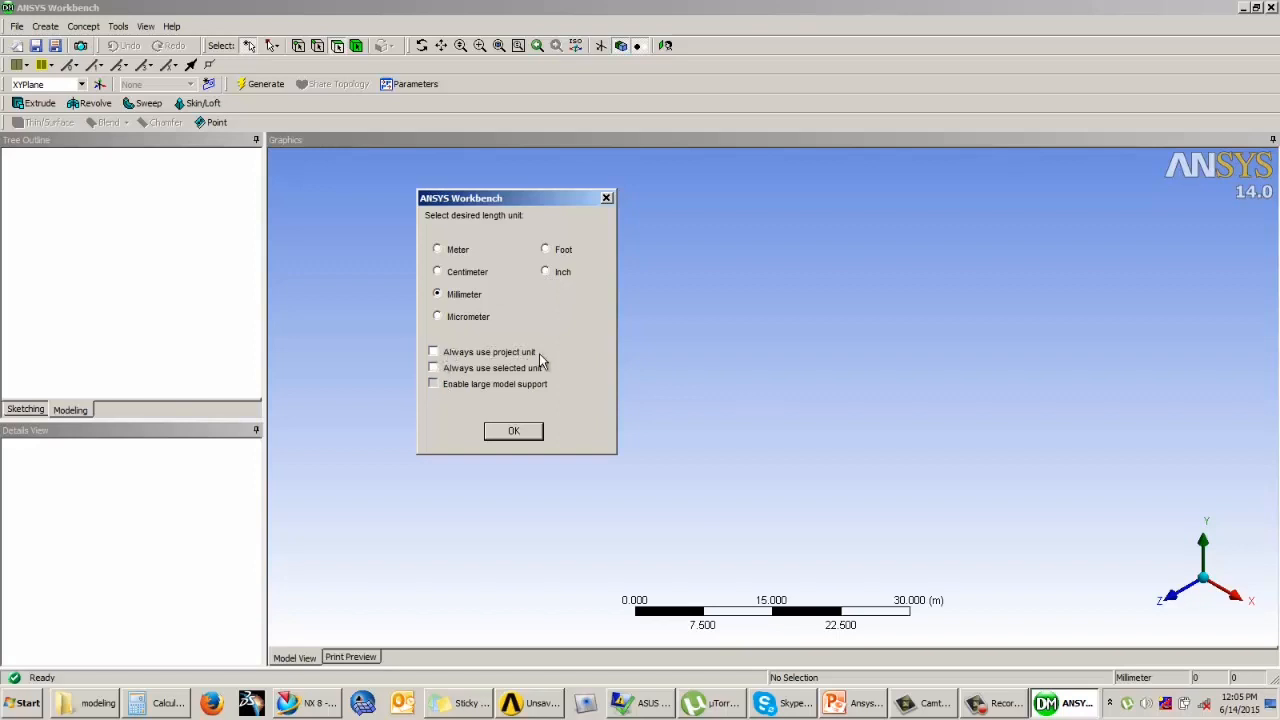
left_click(433, 353)
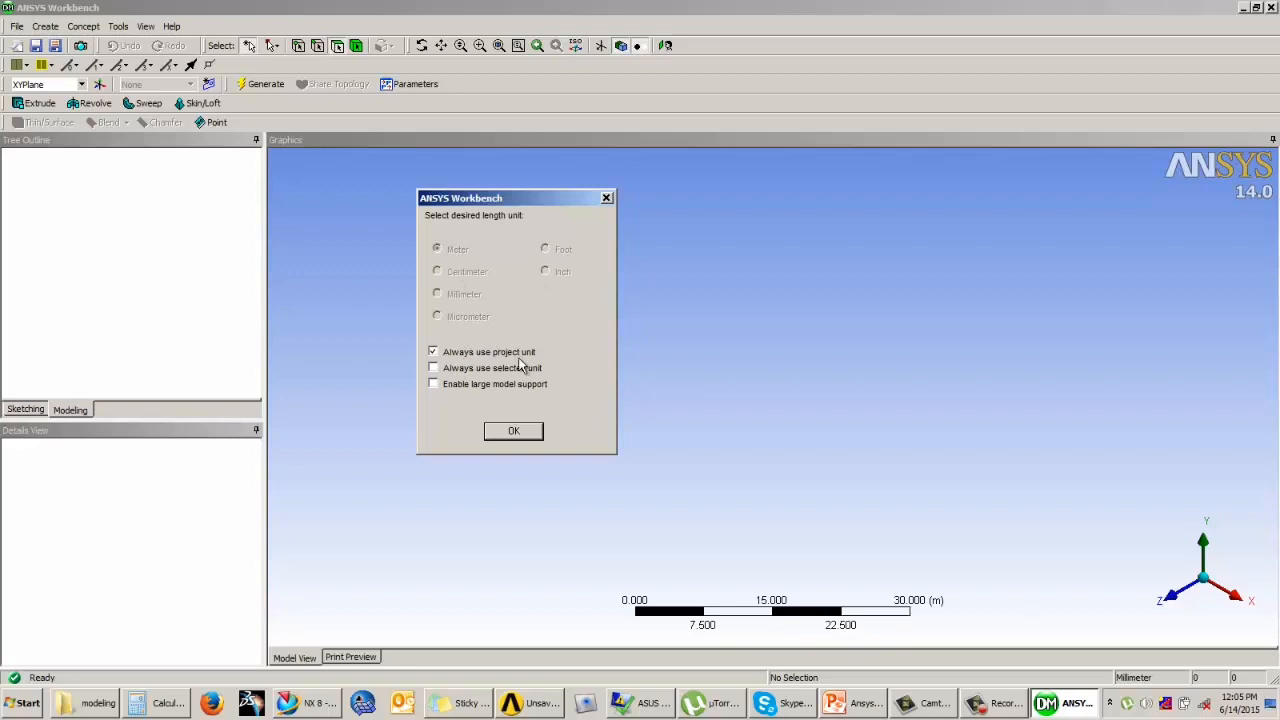
left_click(434, 353)
left_click(606, 198)
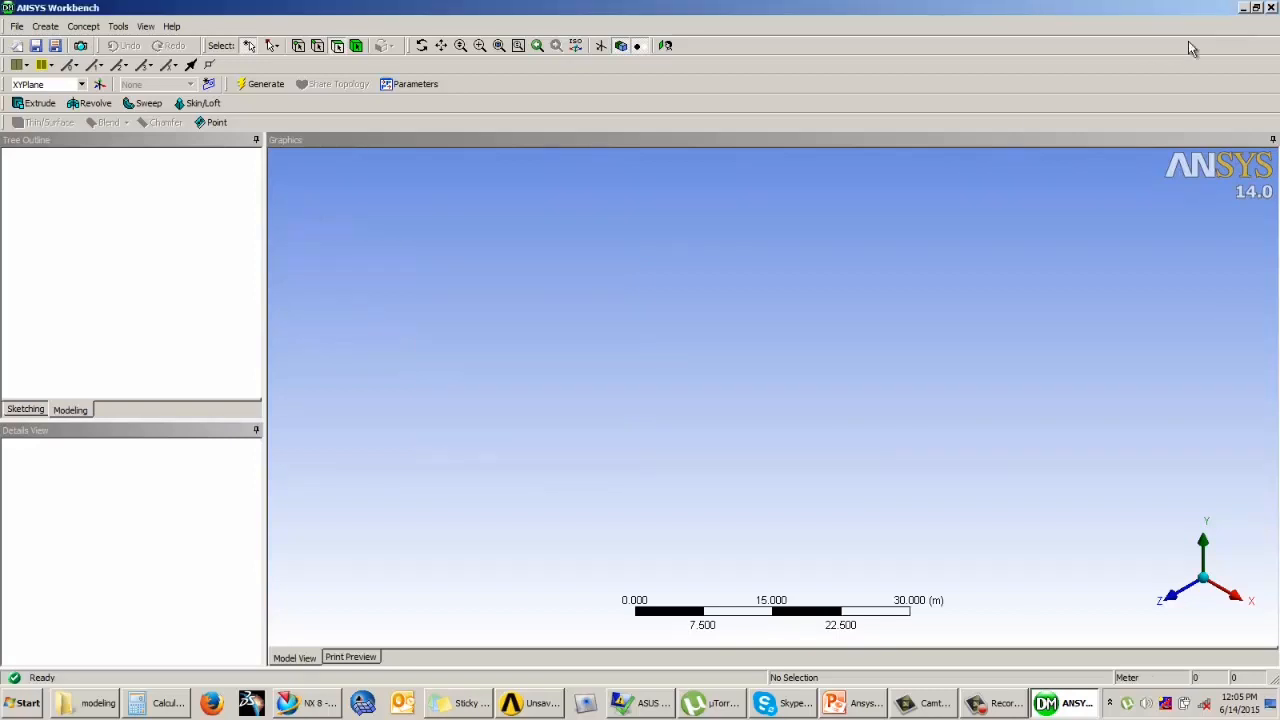
Step: Check the project's active unit system against the Always use project unit option in the Static Structural geometry, then close DesignModeler
left_click(119, 28)
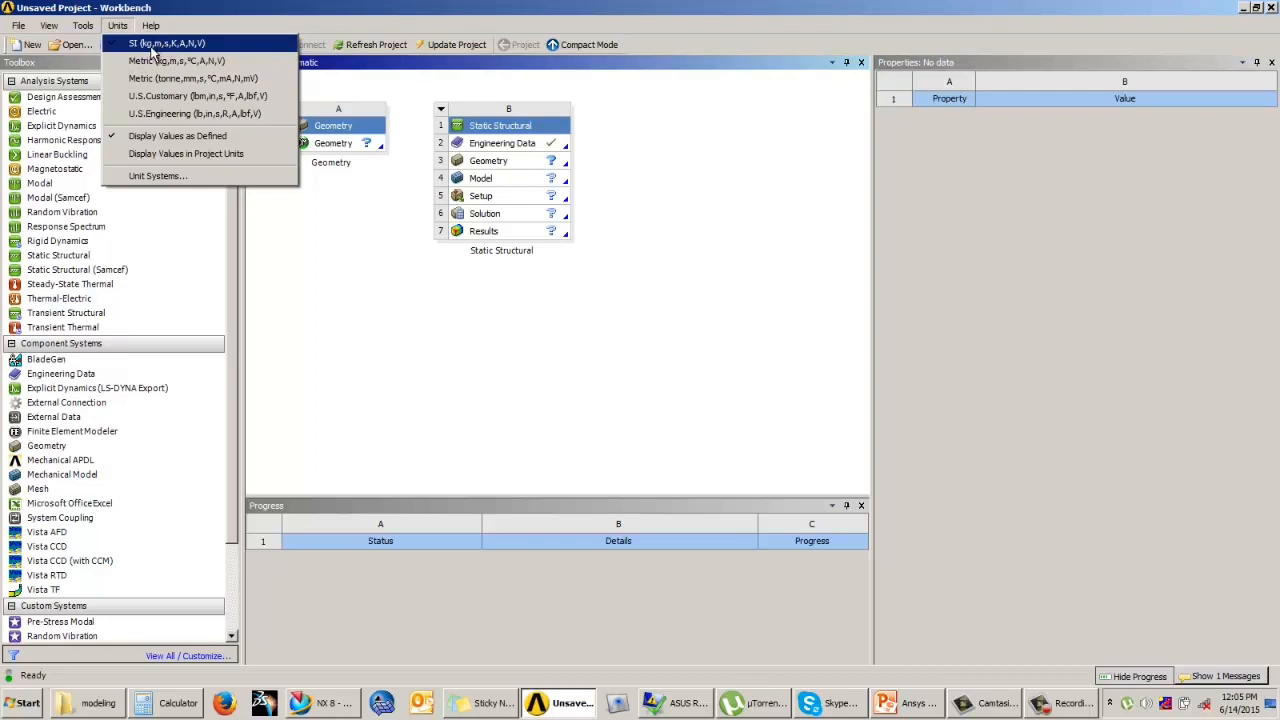
left_click(396, 294)
double_click(488, 160)
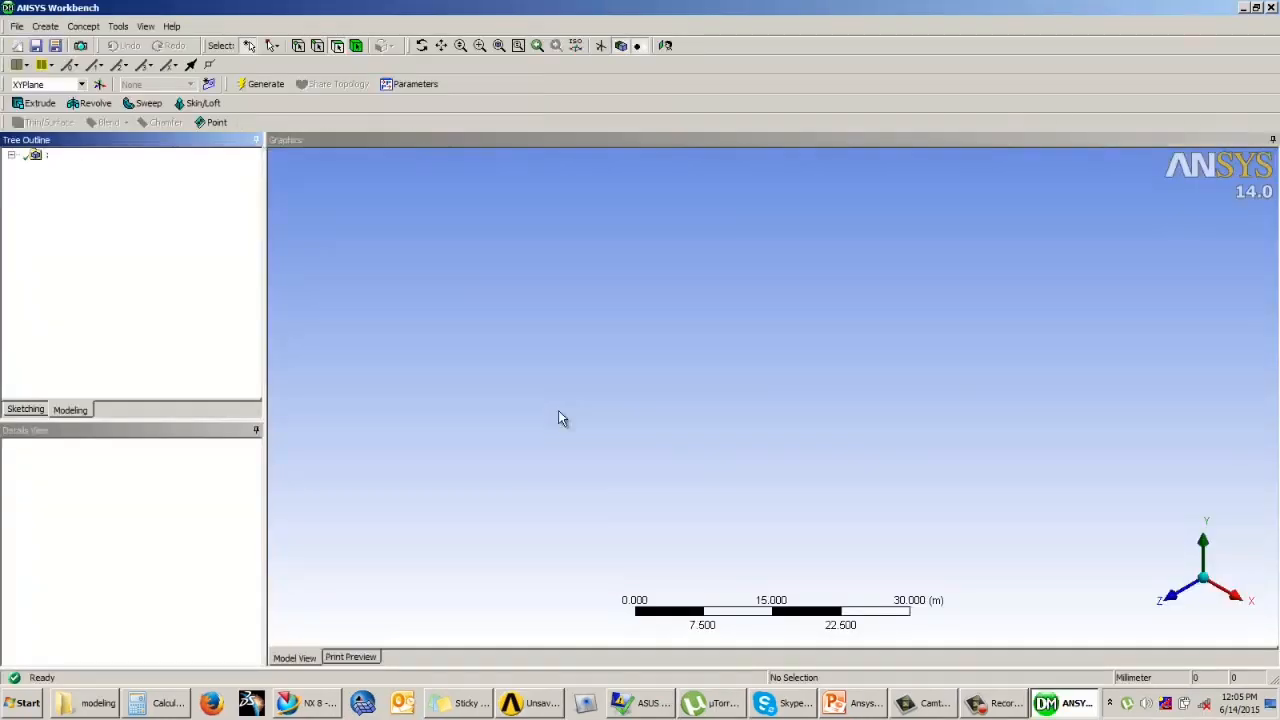
left_click(557, 373)
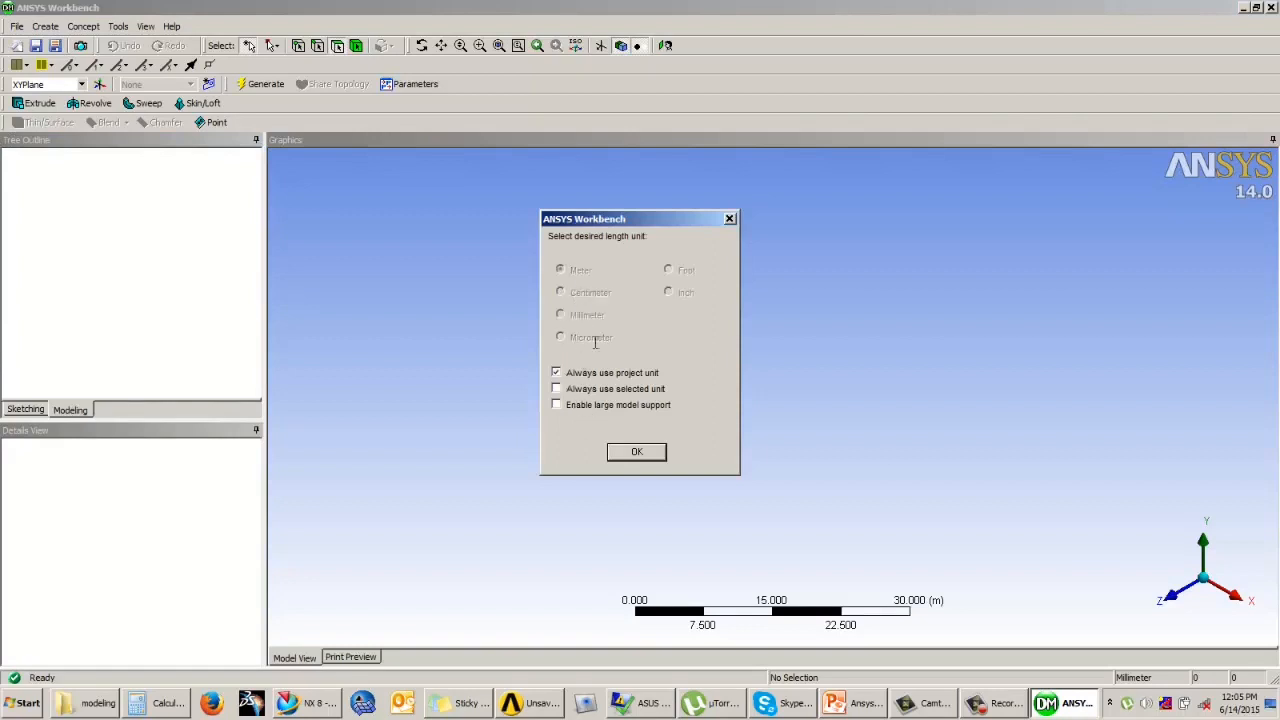
left_click(557, 373)
left_click(637, 453)
left_click(1271, 8)
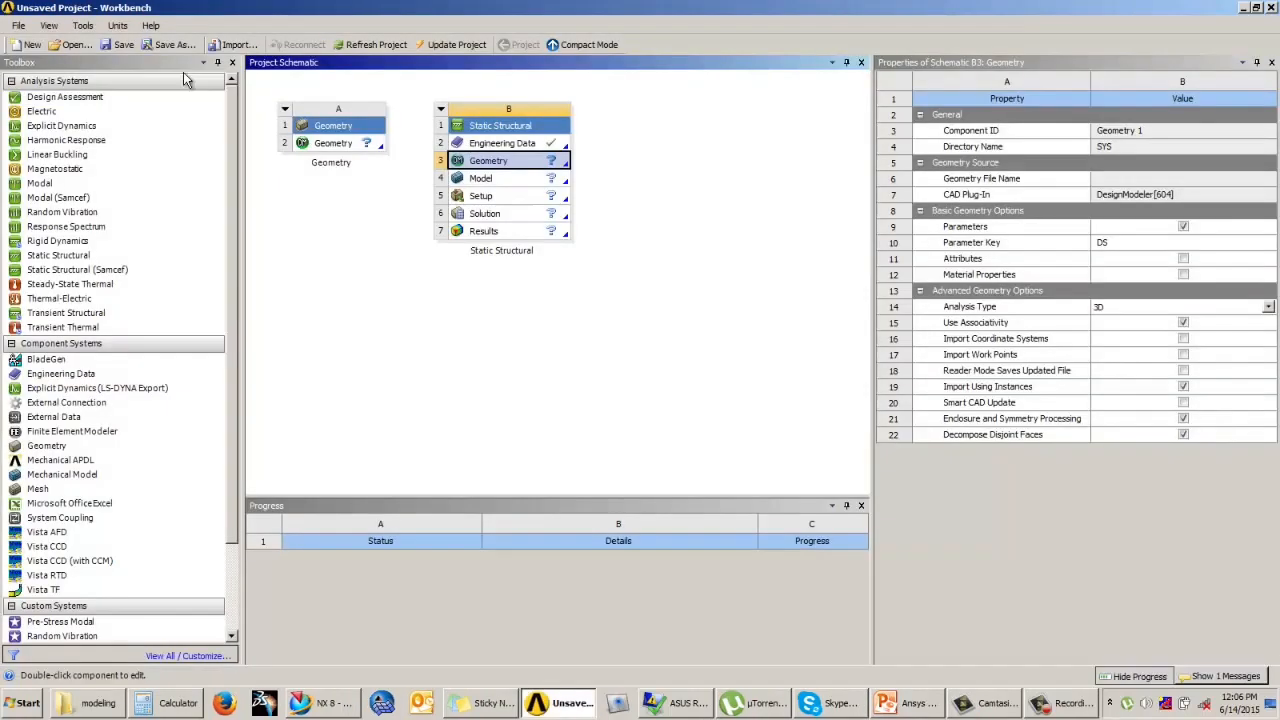
Step: Set the project units to U.S. Engineering (lb,in,s,R,A,lbf,V)
left_click(117, 25)
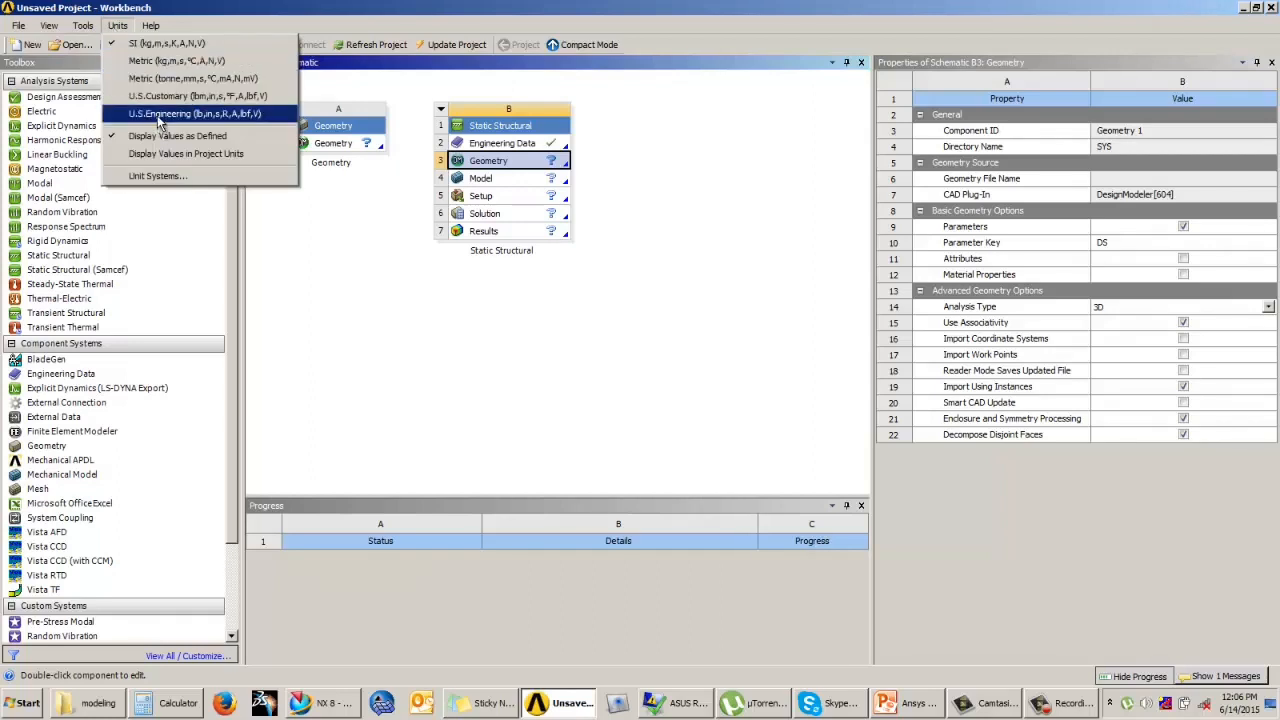
left_click(157, 115)
left_click(117, 25)
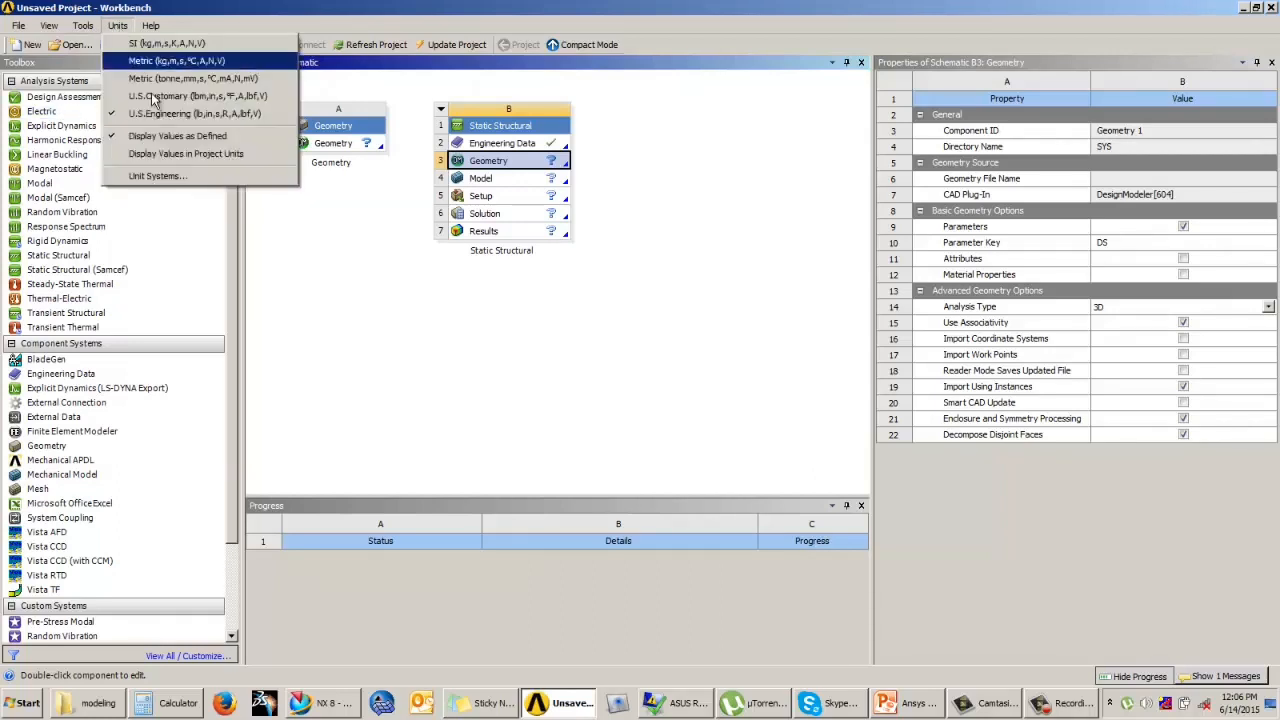
left_click(238, 156)
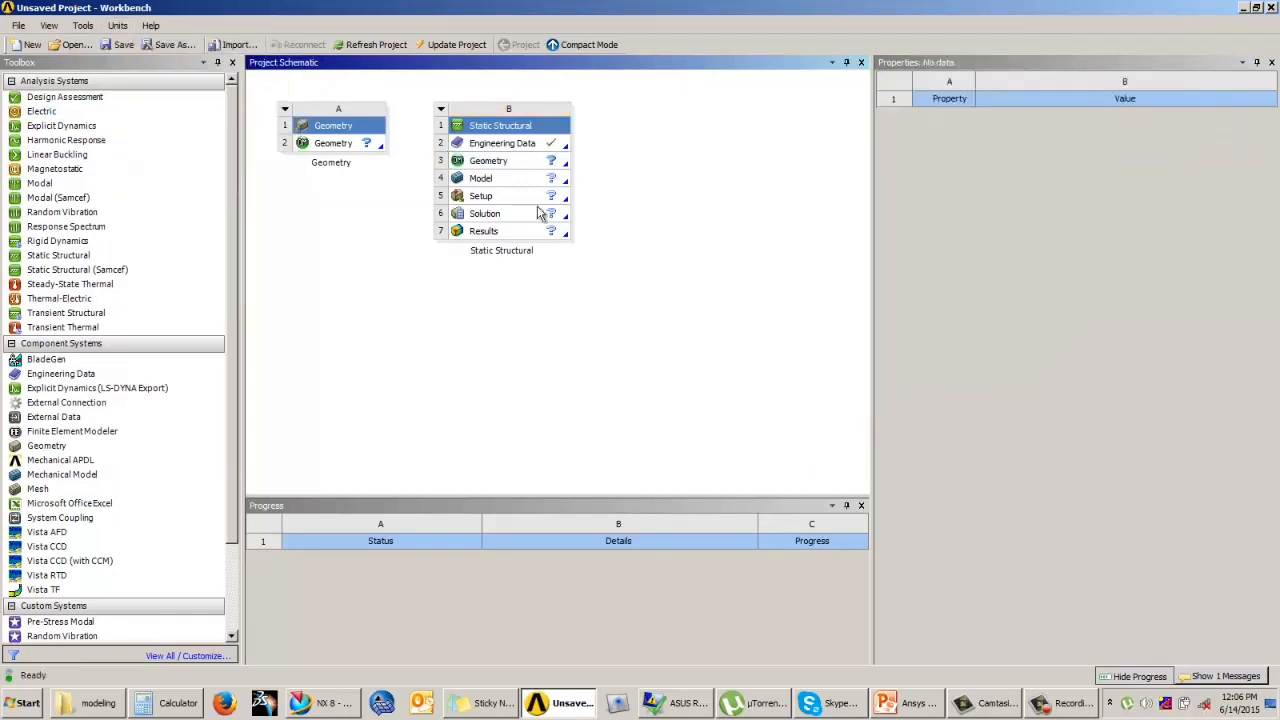
Step: Open the Static Structural geometry in DesignModeler and compare the length unit choices with Always use project unit on and off
double_click(520, 170)
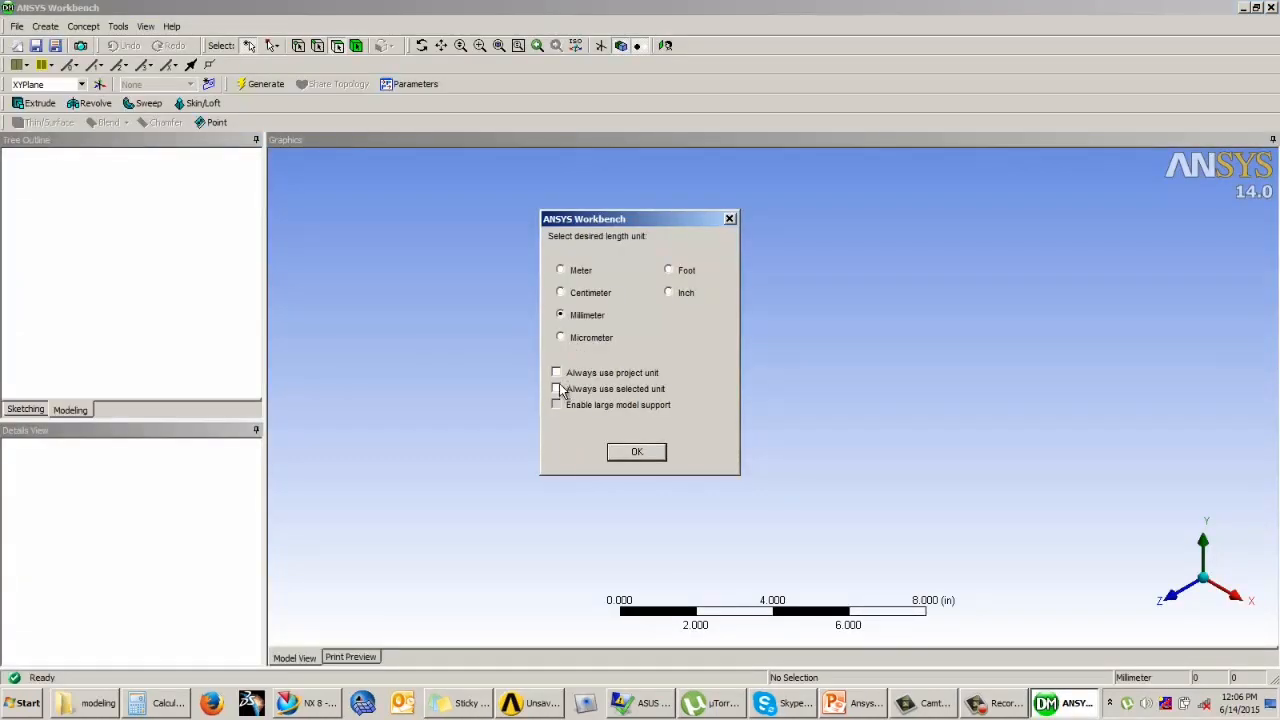
left_click(556, 372)
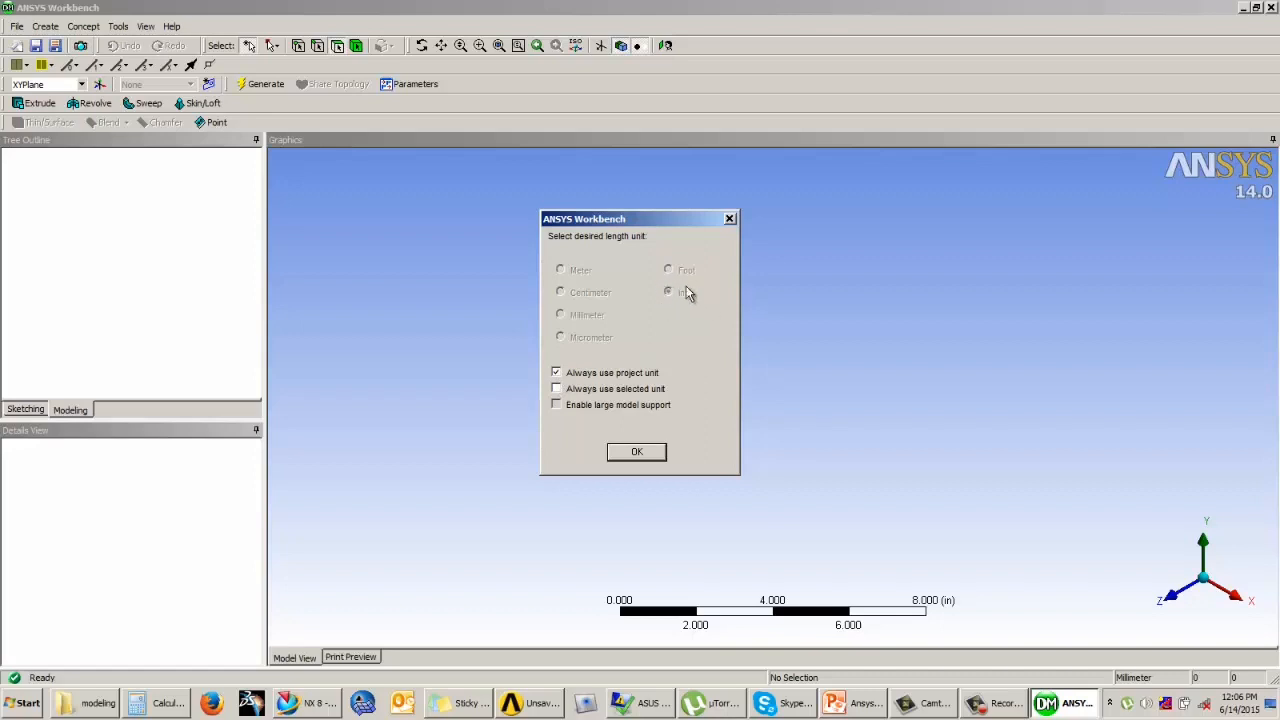
left_click(556, 372)
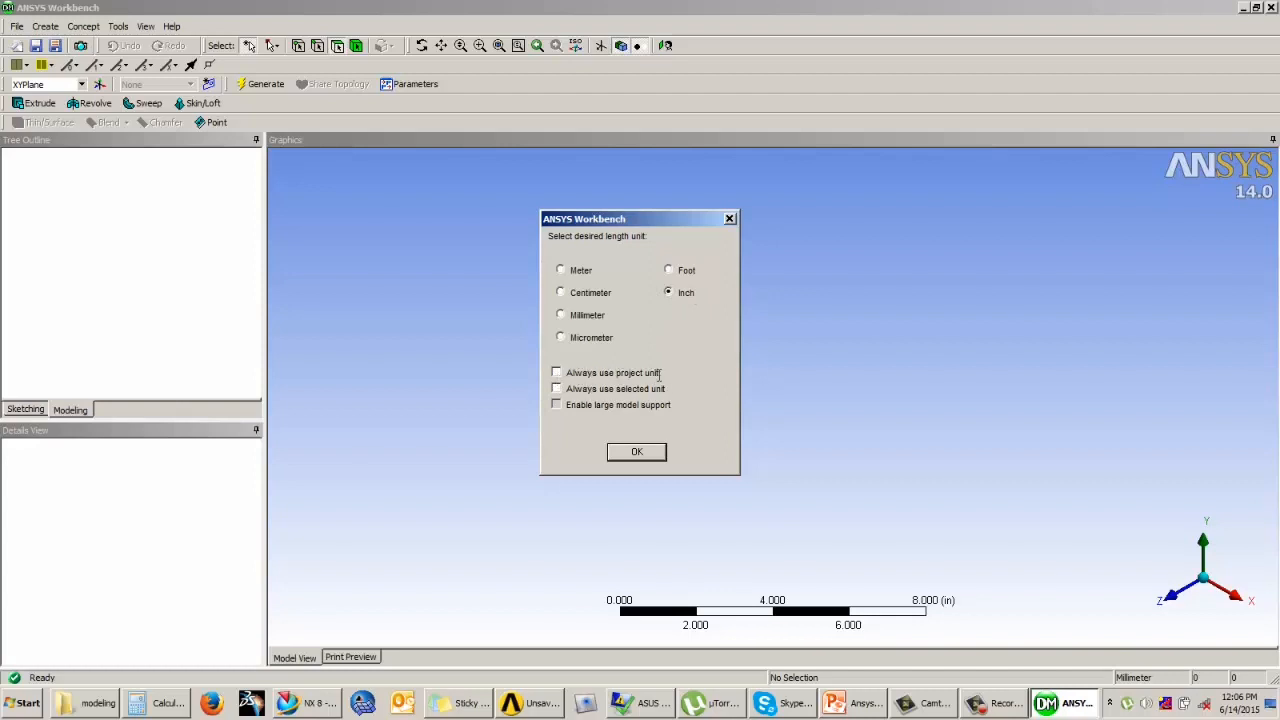
left_click(560, 374)
left_click(560, 374)
left_click(557, 375)
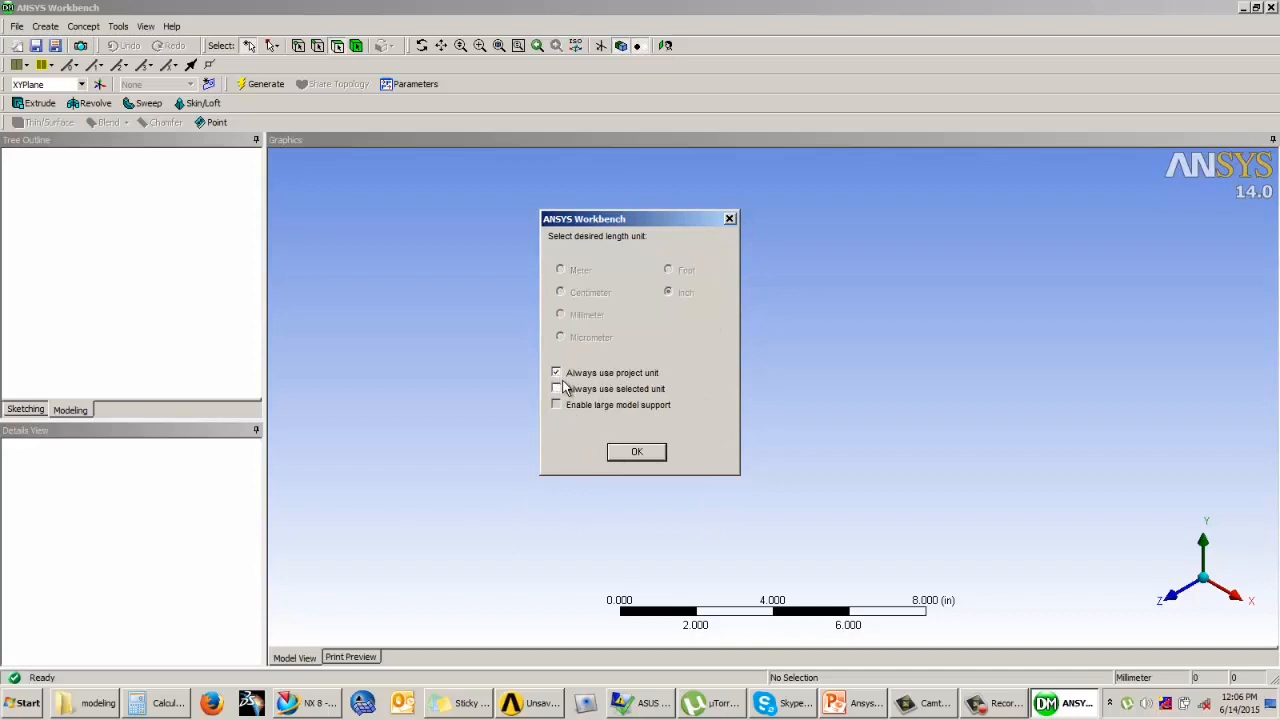
left_click(557, 373)
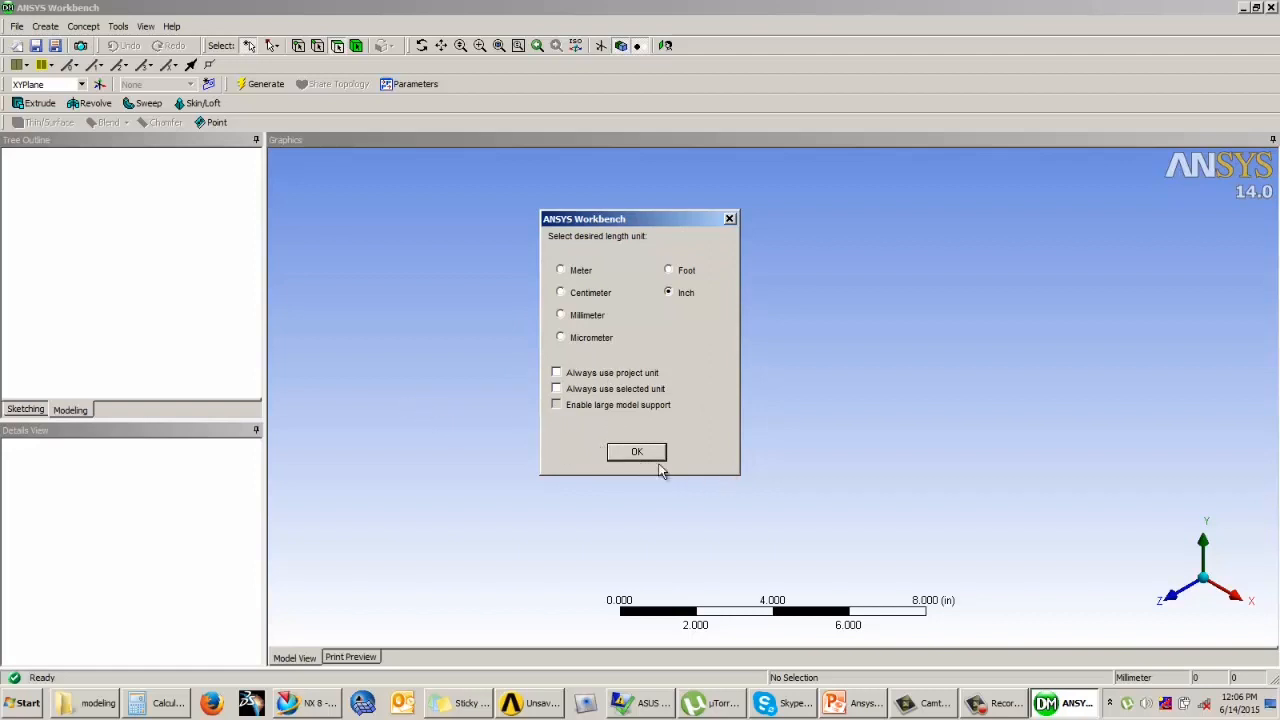
Step: Try the Always use selected unit and Enable large model support options, switching the length unit between Millimeter and Meter
left_click(557, 389)
left_click(561, 315)
left_click(557, 389)
left_click(563, 271)
left_click(560, 272)
left_click(563, 410)
left_click(557, 408)
Step: Set DesignModeler's length unit to Millimeter and confirm it
left_click(562, 294)
left_click(562, 316)
left_click(668, 293)
left_click(561, 293)
left_click(561, 316)
left_click(561, 316)
left_click(637, 453)
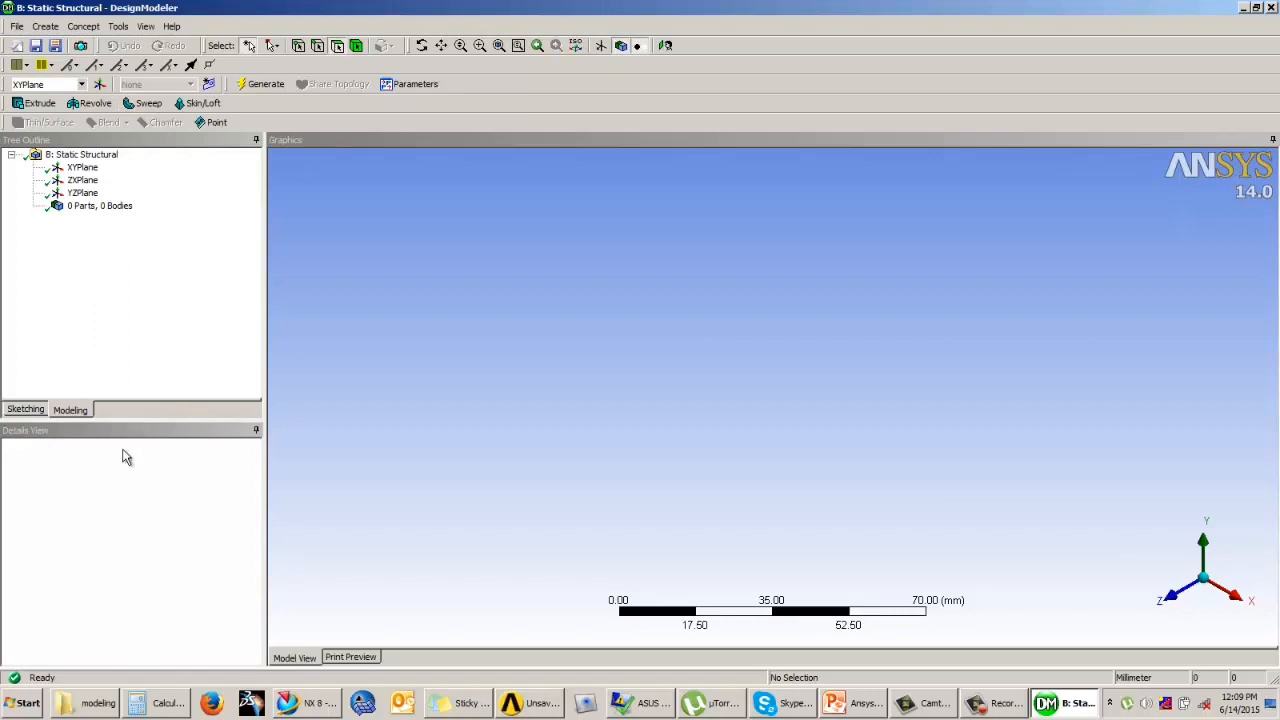
Step: Display the YZ, ZX and XY planes one at a time to compare their orientations
left_click(82, 192)
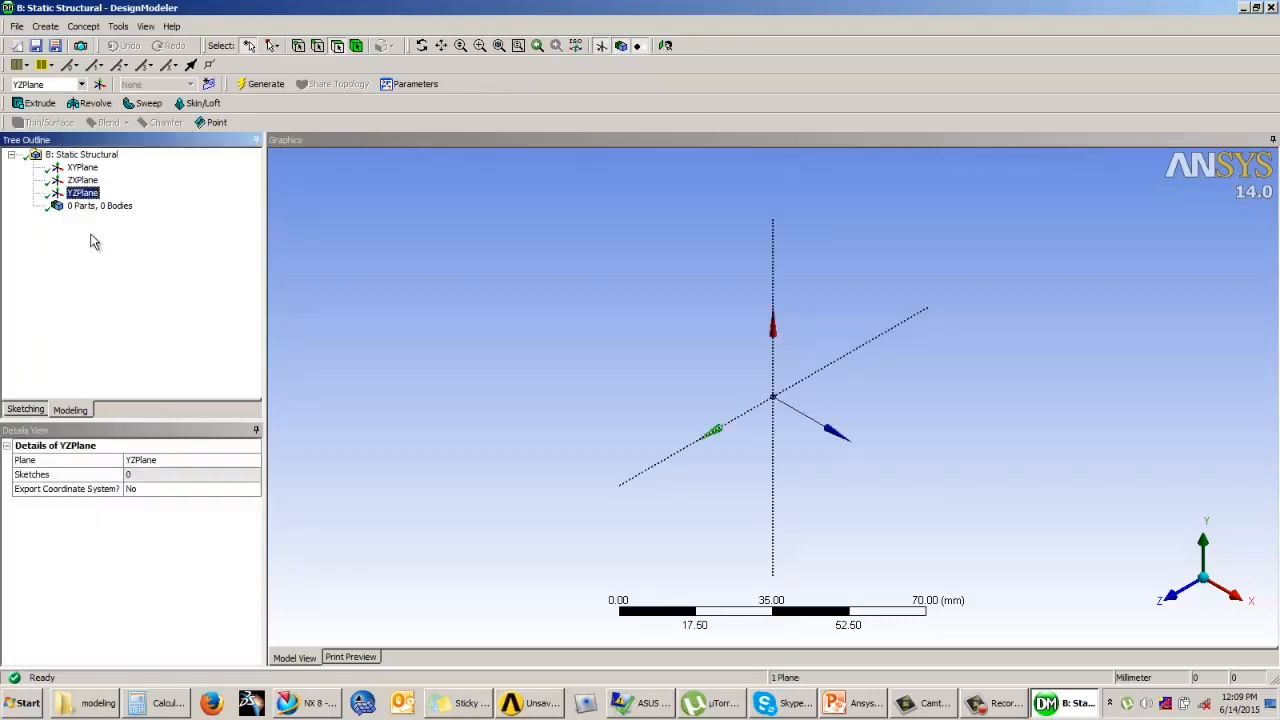
left_click(82, 180)
left_click(82, 167)
left_click(82, 192)
left_click(82, 180)
left_click(82, 167)
left_click(82, 180)
left_click(82, 192)
Step: Examine how the graphics scale ruler responds to zooming, and check the print preview before returning to the model view
left_click(851, 562)
scroll(772, 620, "up", 2)
scroll(772, 620, "down", 3)
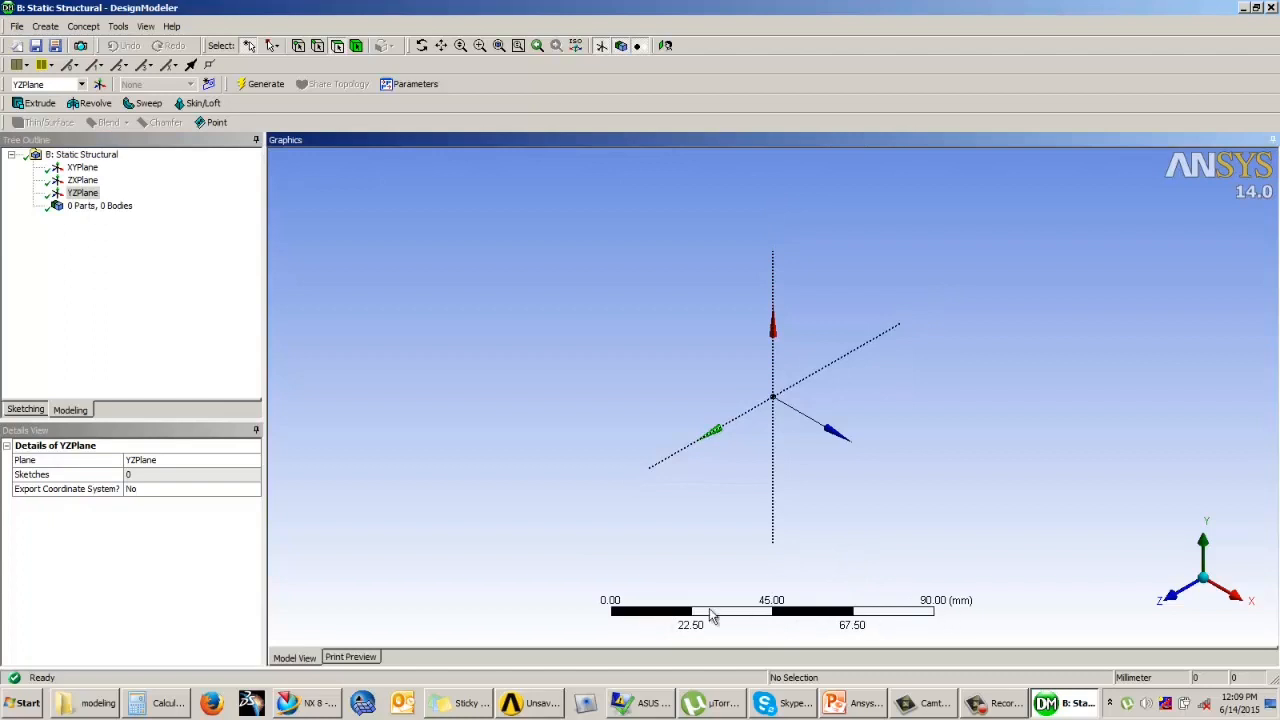
scroll(805, 562, "up", 1)
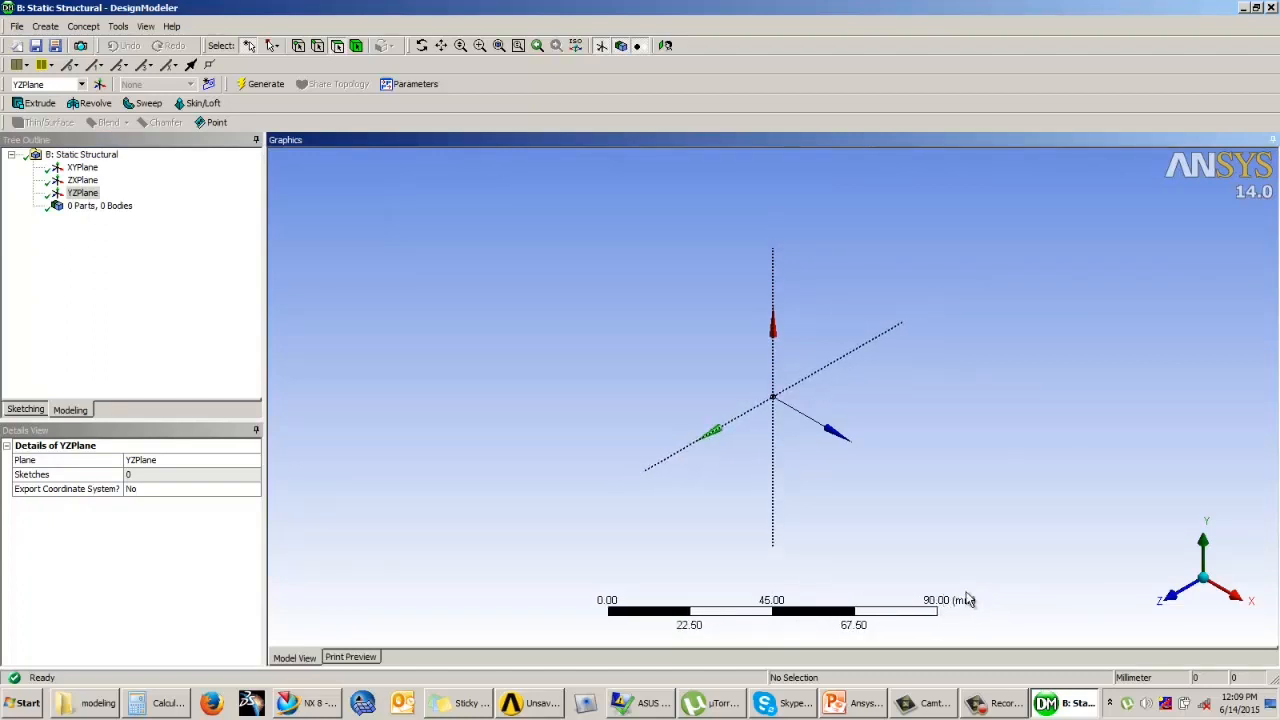
scroll(922, 617, "down", 2)
scroll(922, 617, "up", 2)
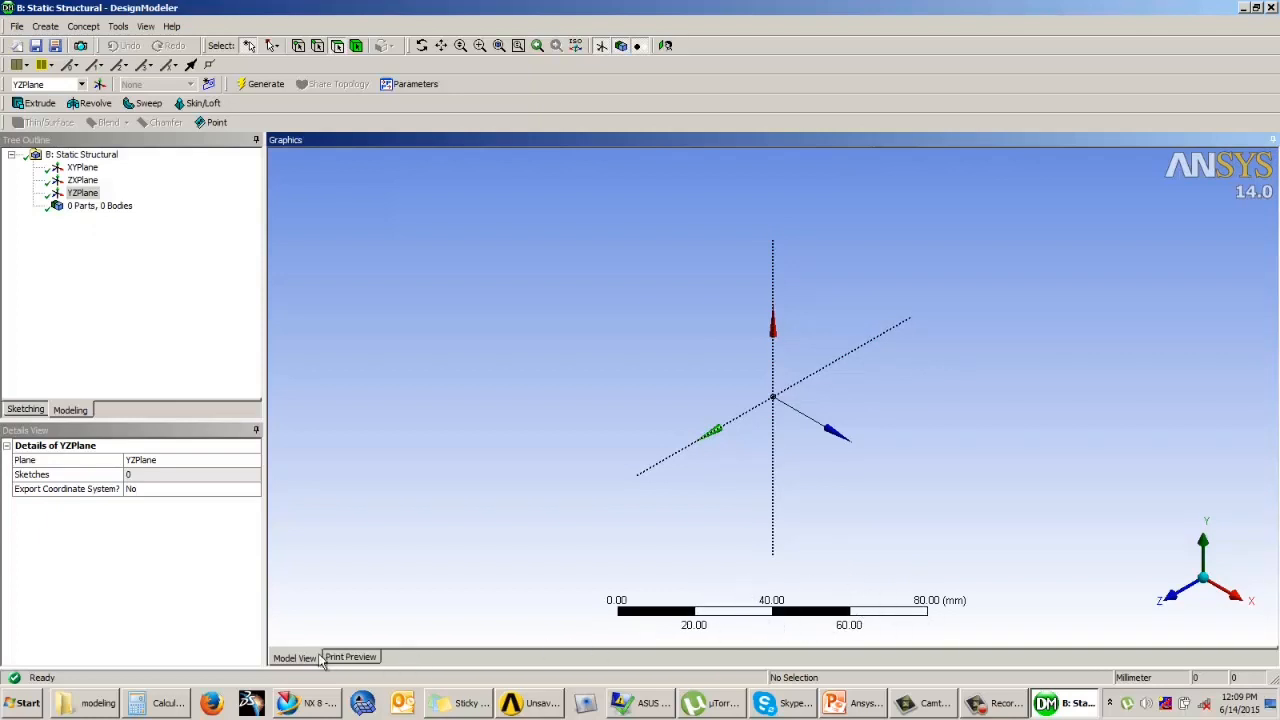
left_click(352, 658)
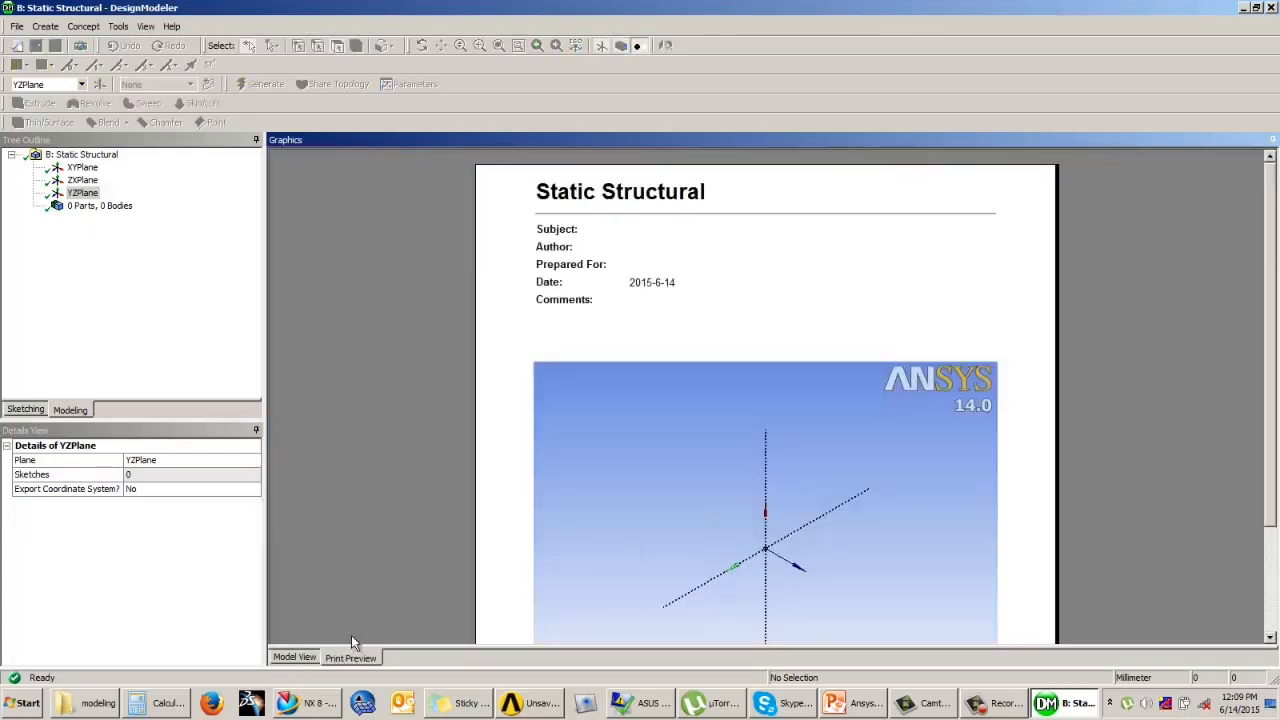
left_click(295, 658)
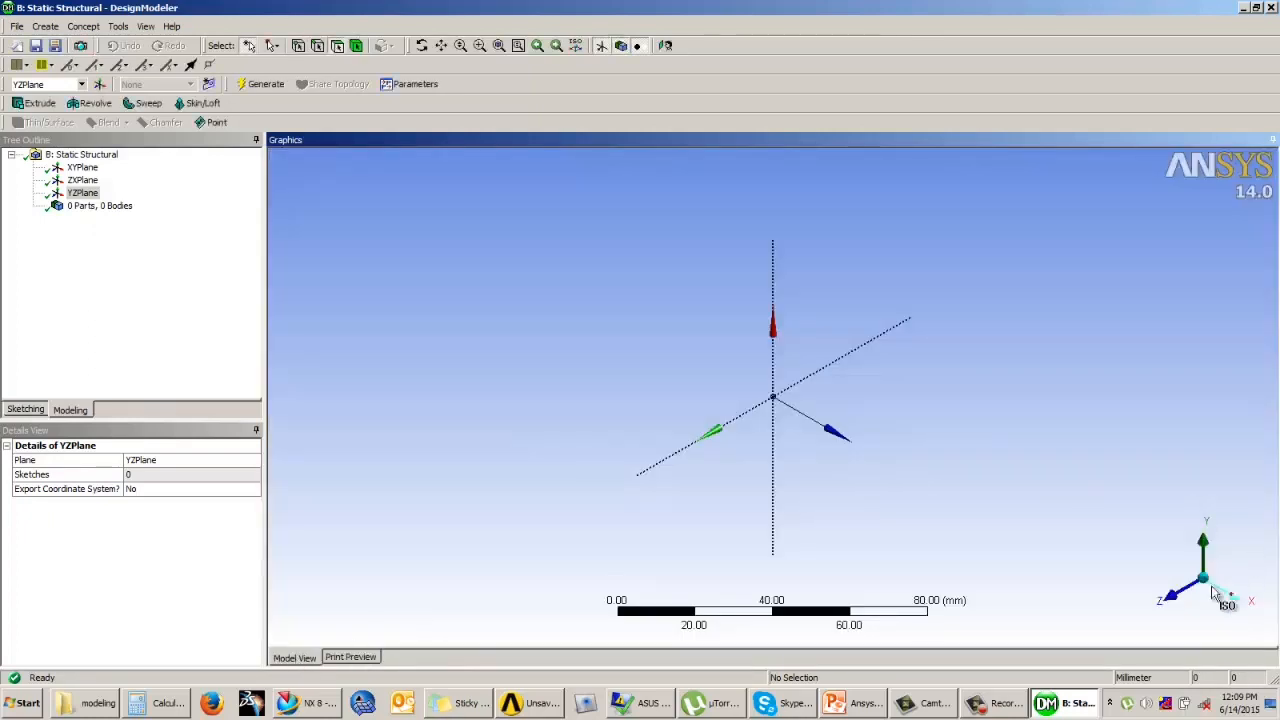
Step: Rotate the YZPlane view away from isometric and restore the isometric orientation using the triad
middle_click_drag(1166, 520, 1191, 594)
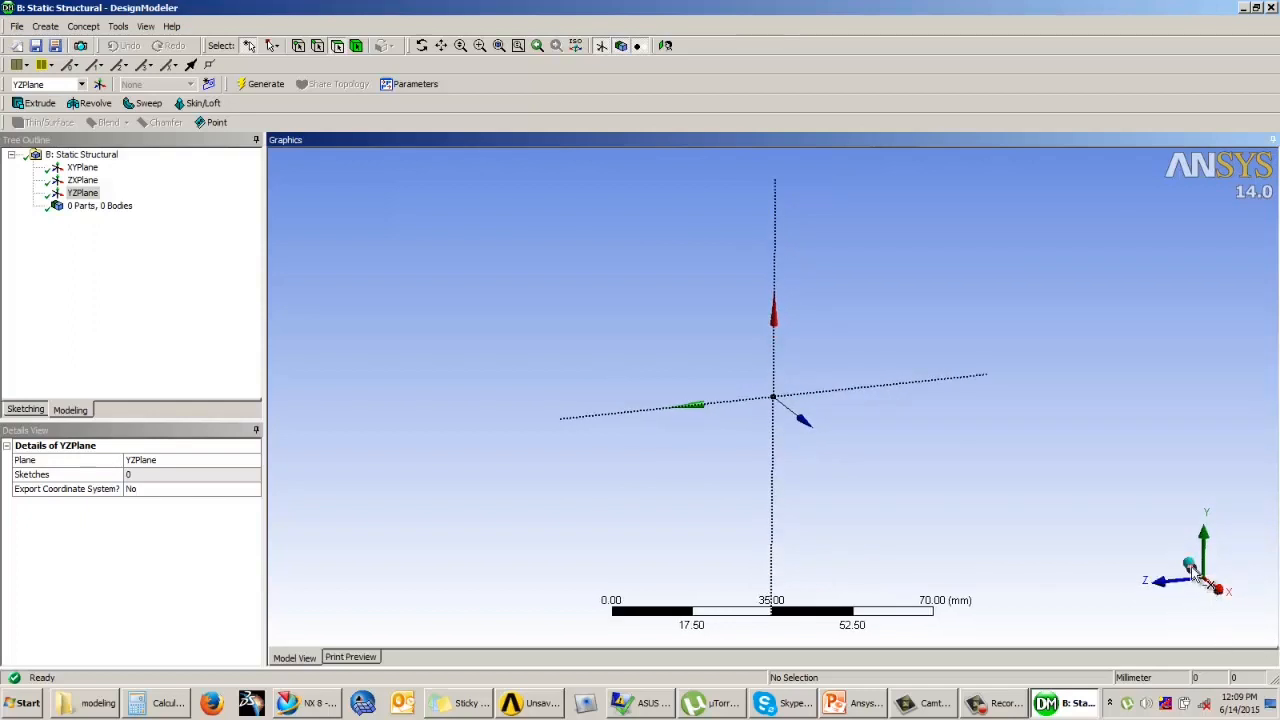
scroll(1191, 566, "up", 2)
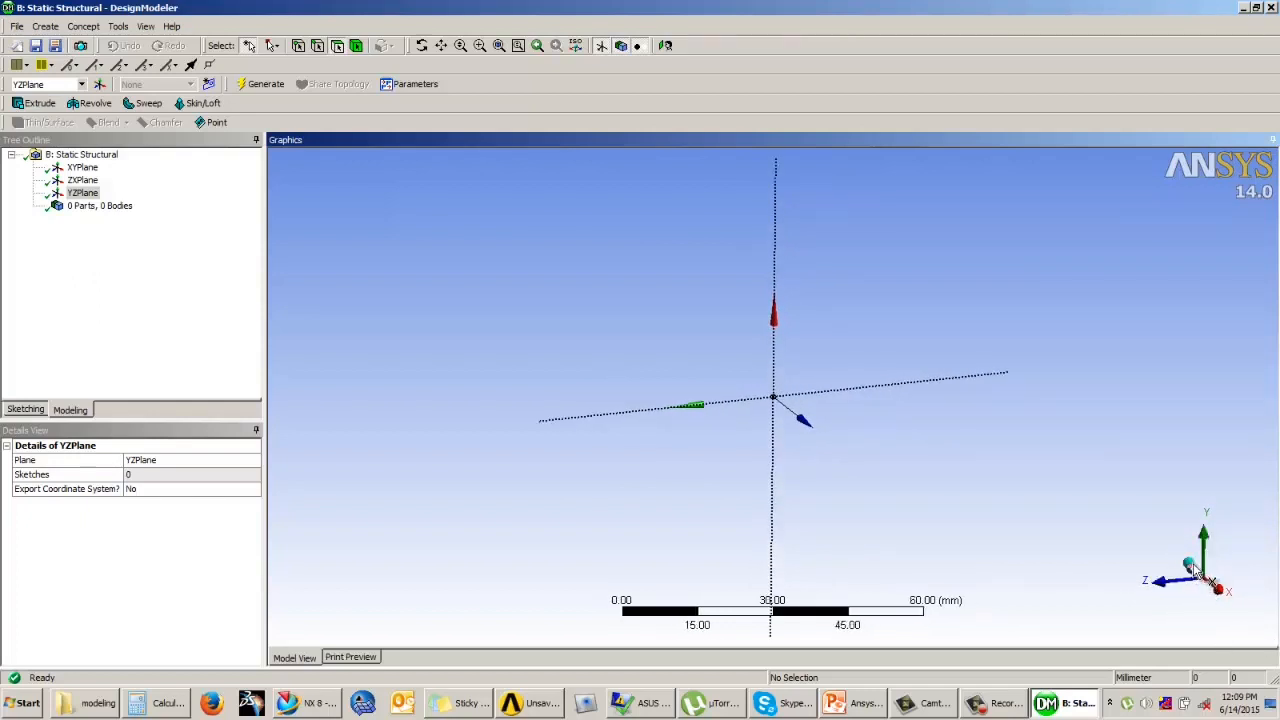
left_click(1191, 566)
left_click(1228, 566)
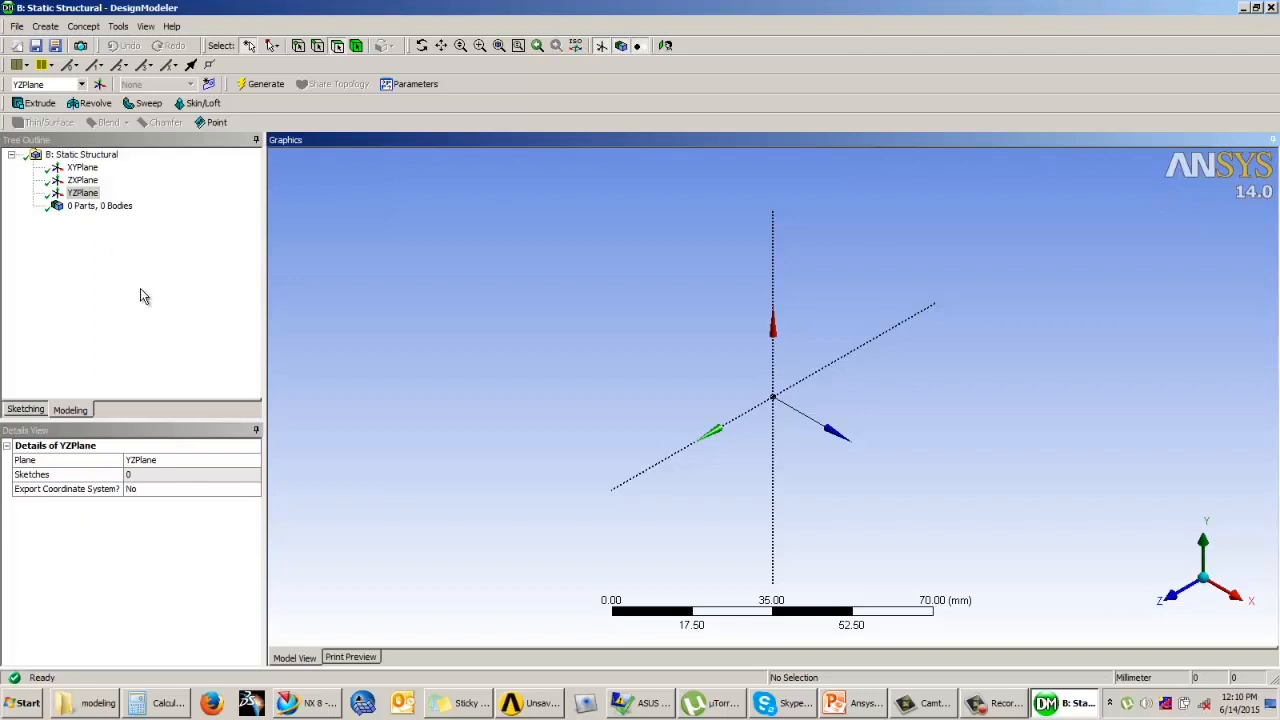
Step: Review the axes of XYPlane, ZXPlane and YZPlane in the isometric view, ending with YZPlane selected
left_click(80, 167)
left_click(84, 180)
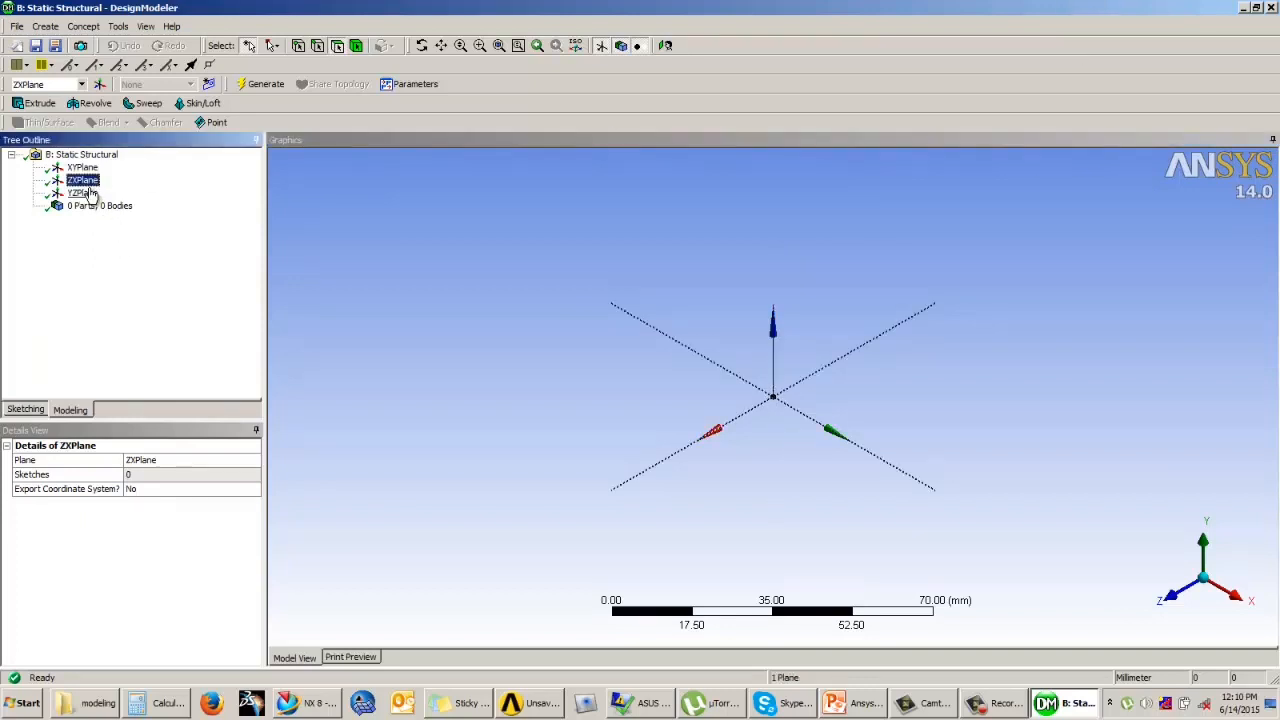
left_click(86, 194)
left_click(84, 169)
left_click(84, 193)
left_click(83, 180)
left_click(83, 168)
left_click(83, 180)
left_click(83, 193)
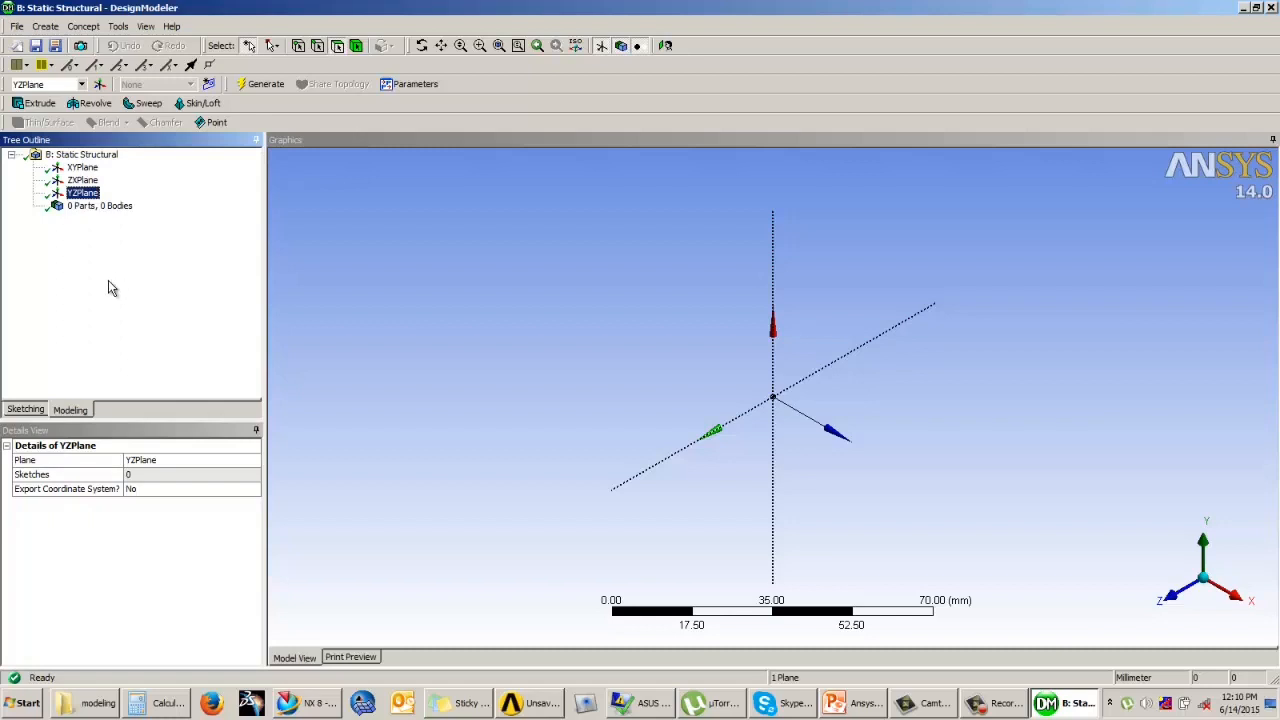
Step: Select XYPlane, enter sketching mode, and look through the Modify, Dimensions, Constraints and Settings tool groups
left_click(88, 170)
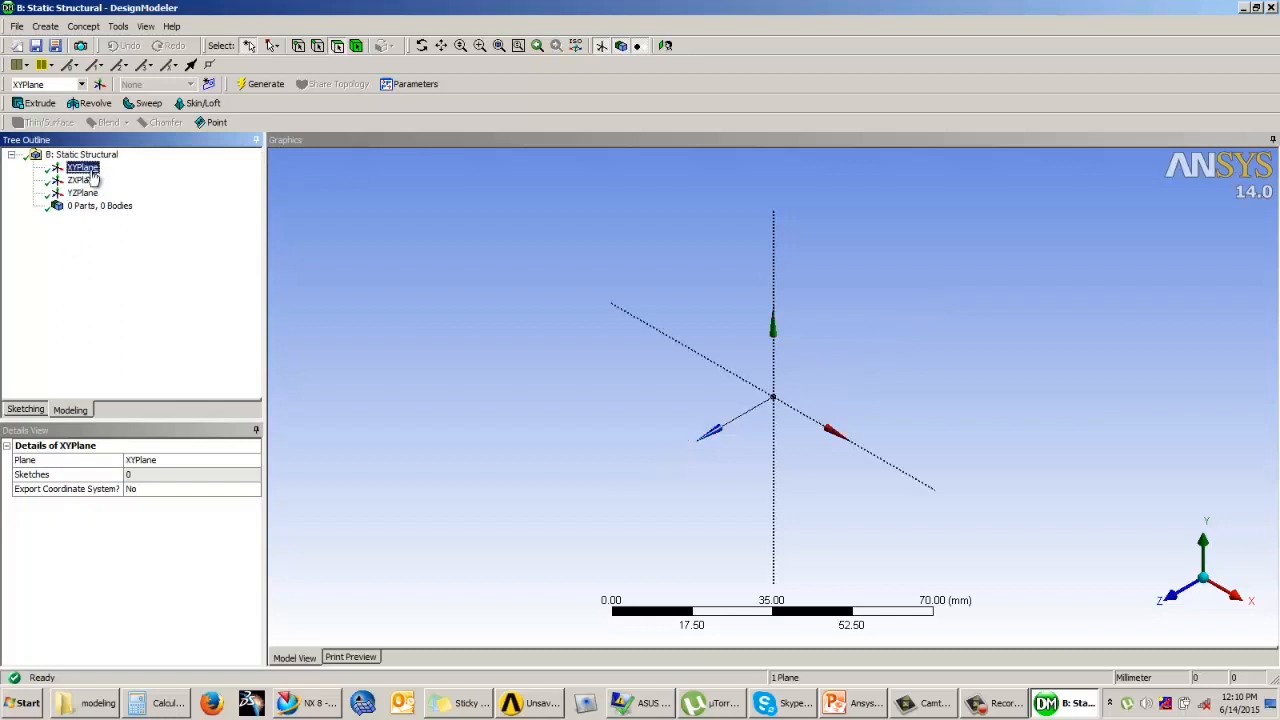
left_click(26, 411)
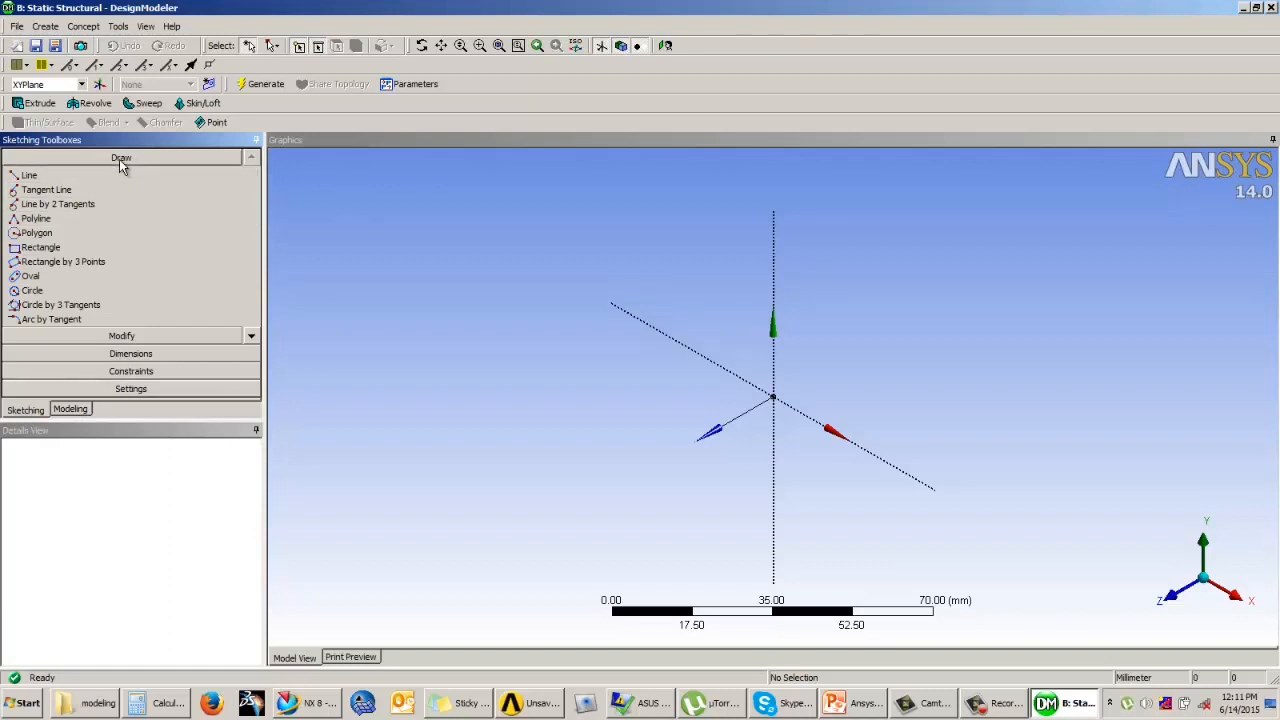
left_click(127, 336)
left_click(137, 358)
left_click(137, 370)
left_click(140, 387)
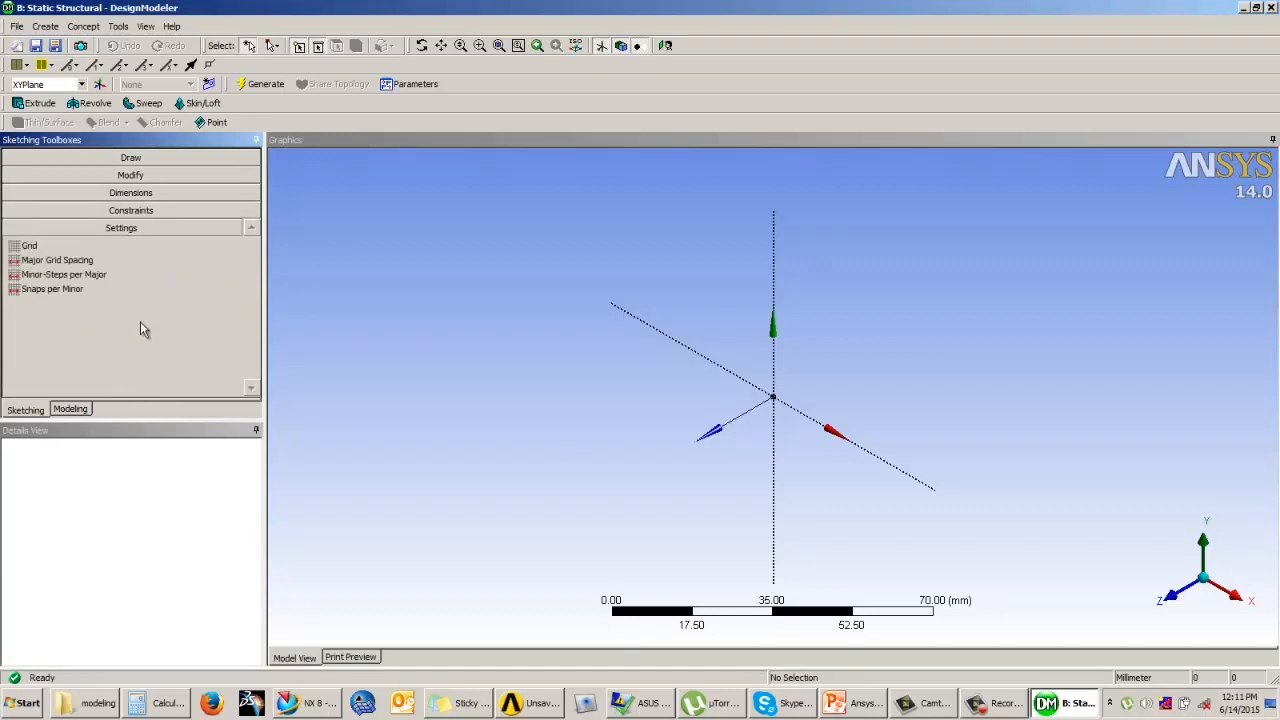
Step: Browse the list of Draw sketching tools from the line tools down to the arc tools
left_click(130, 157)
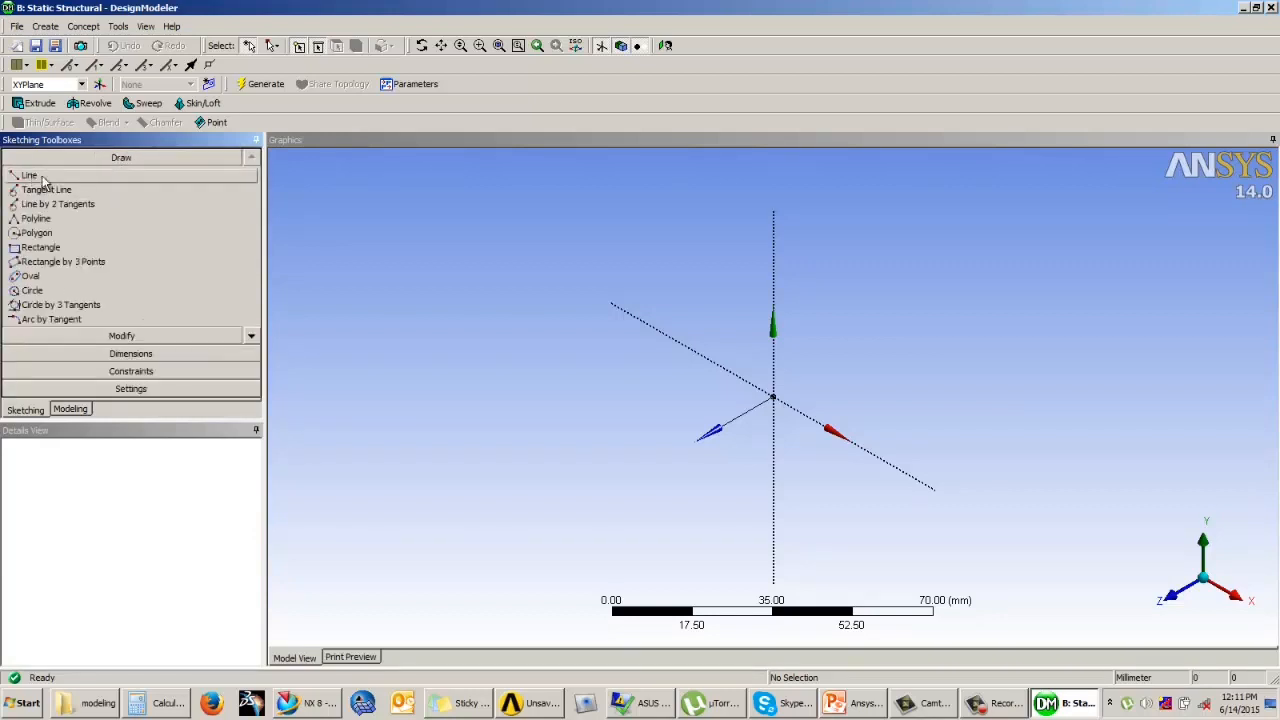
left_click(251, 338)
left_click(252, 339)
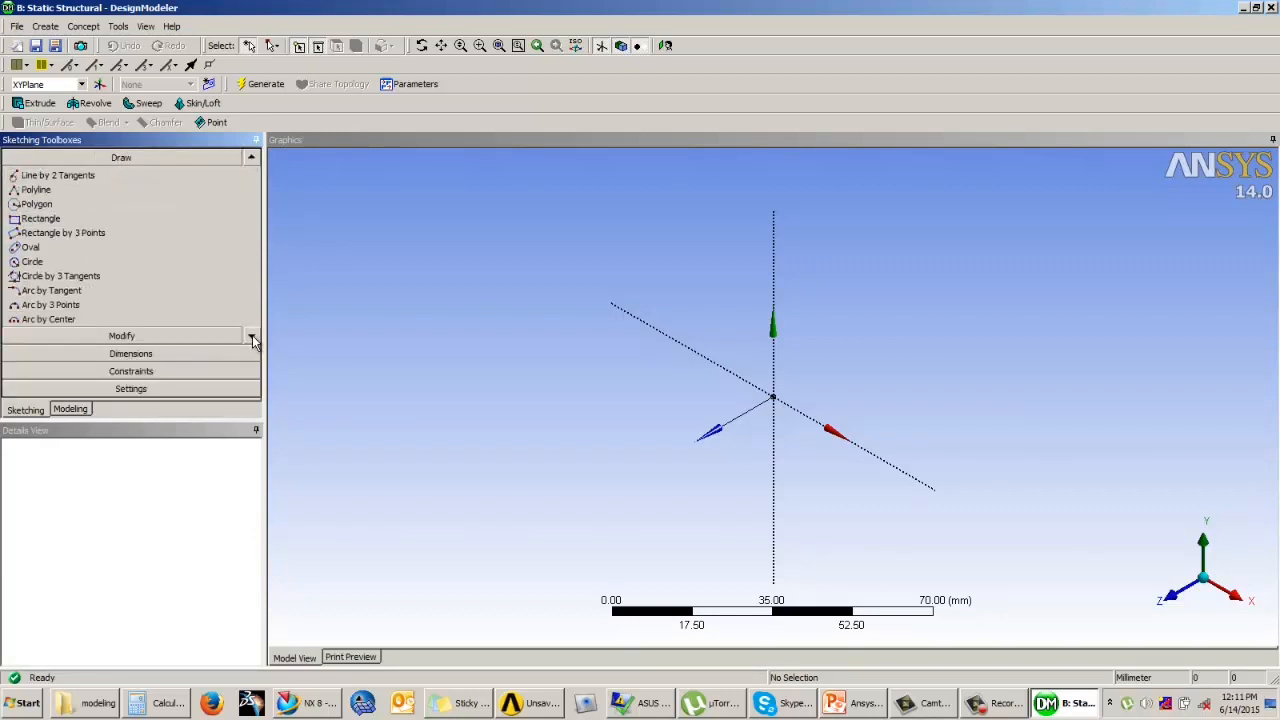
left_click(250, 158)
left_click(250, 158)
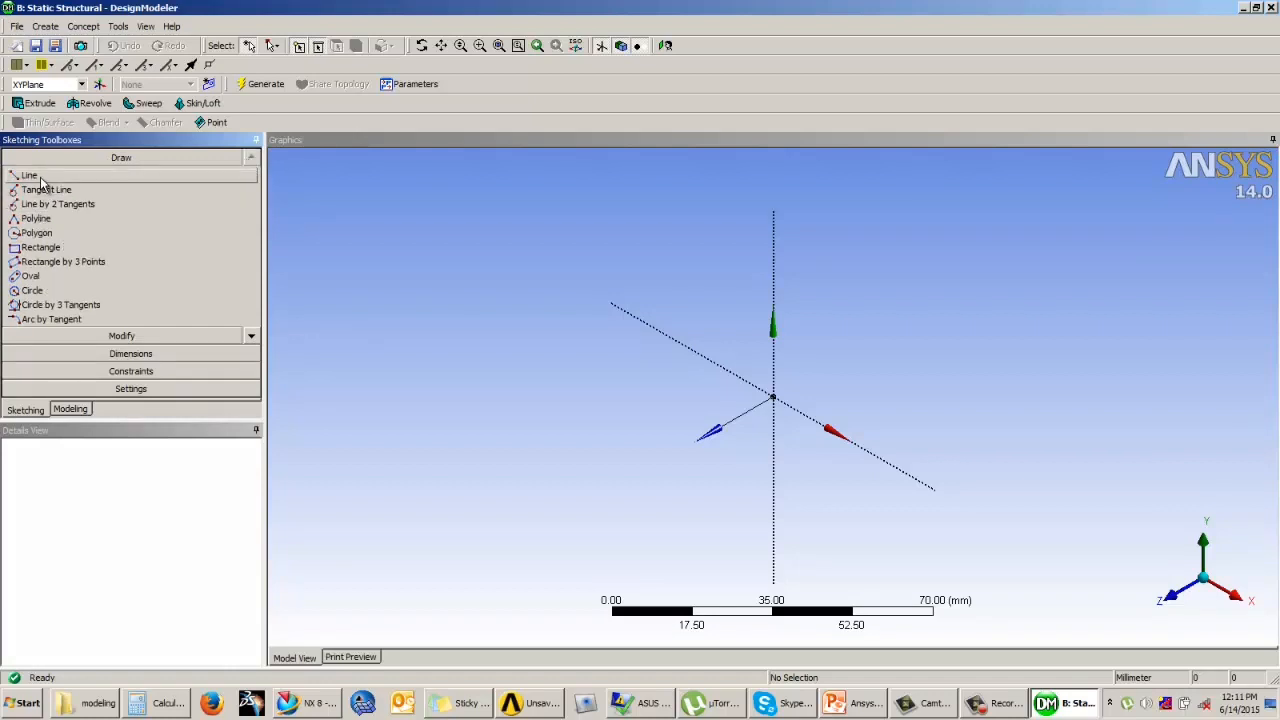
left_click(252, 339)
left_click(252, 339)
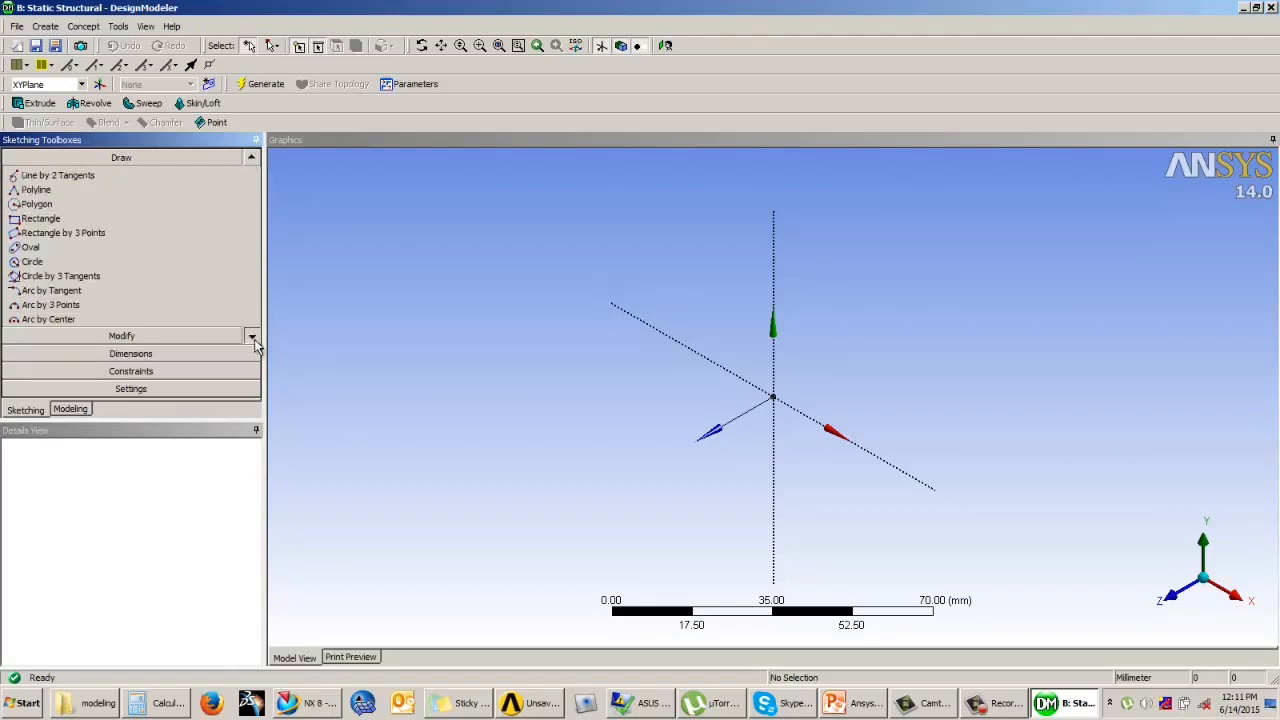
left_click(252, 339)
Step: Review the tools available in the Modify, Dimensions and Constraints groups, ending with the sketch Settings
left_click(112, 339)
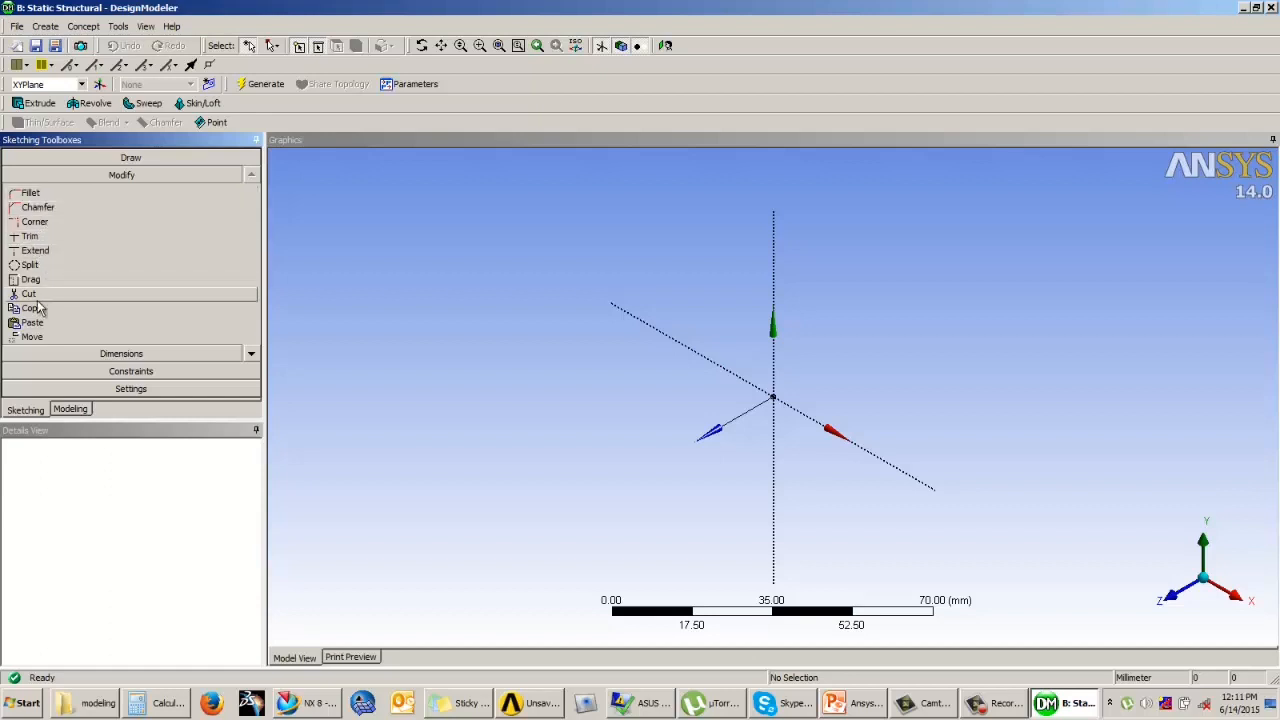
left_click(249, 353)
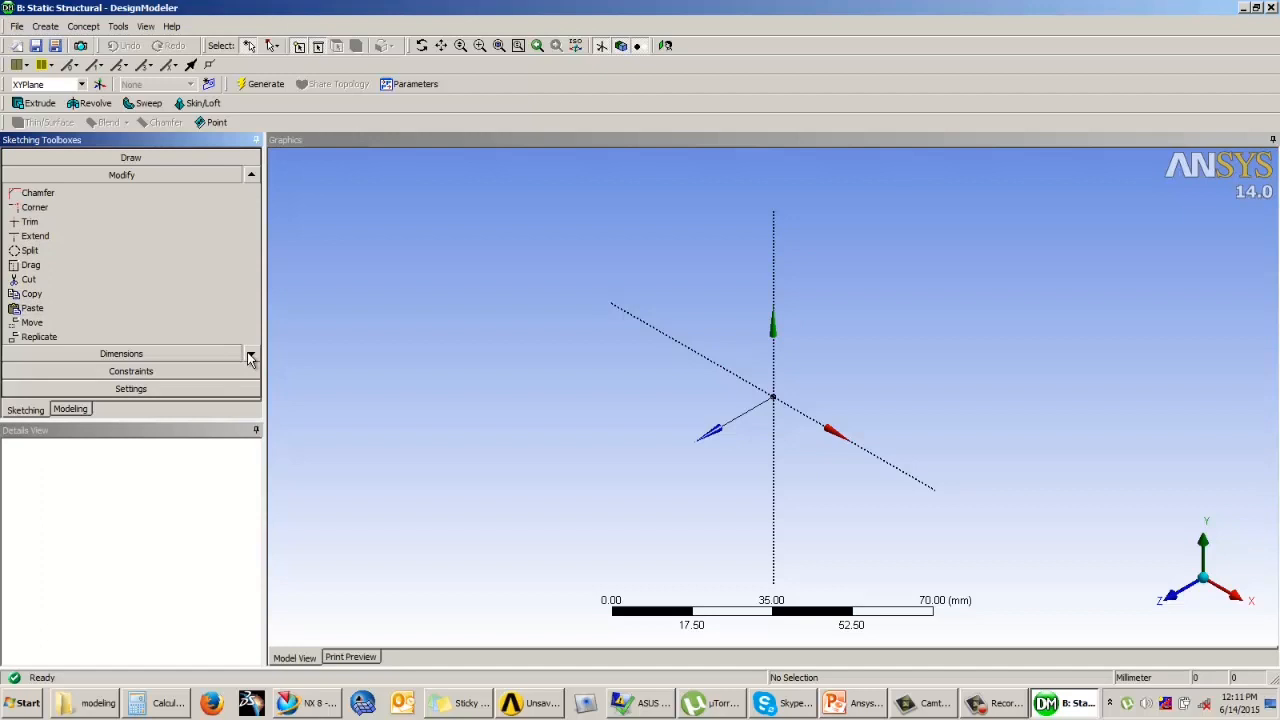
left_click(146, 355)
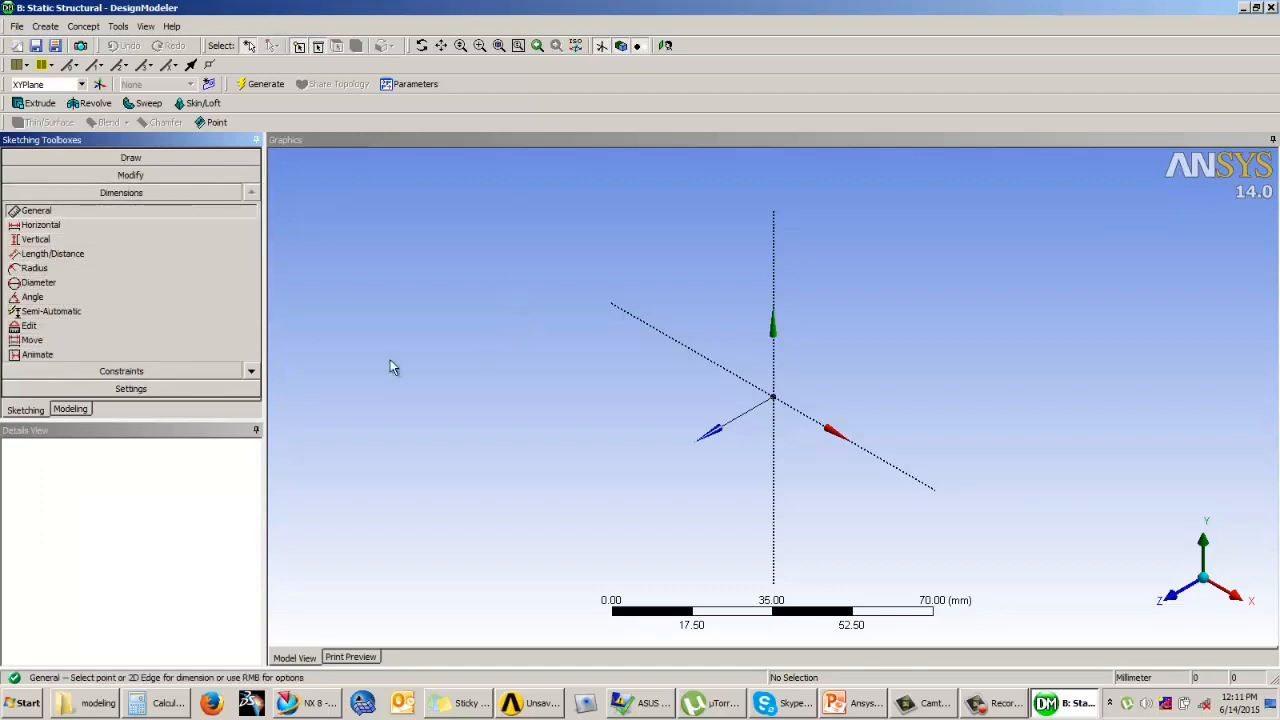
left_click(251, 371)
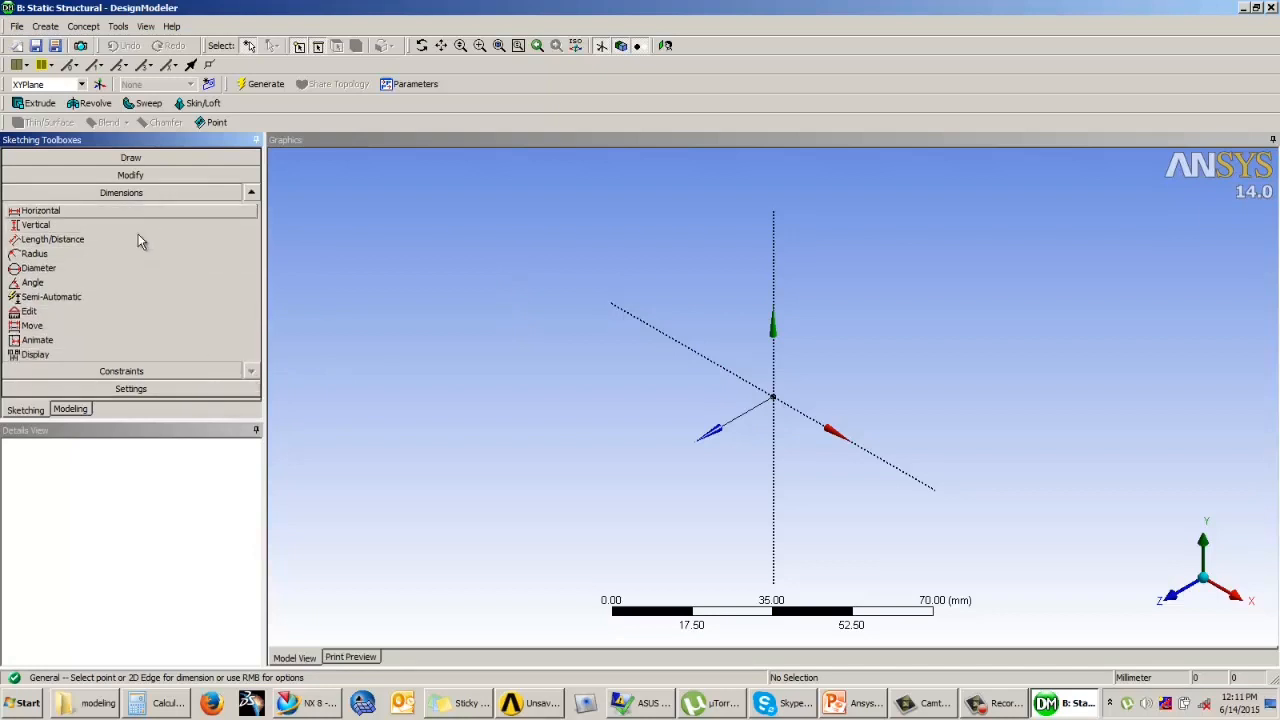
left_click(138, 371)
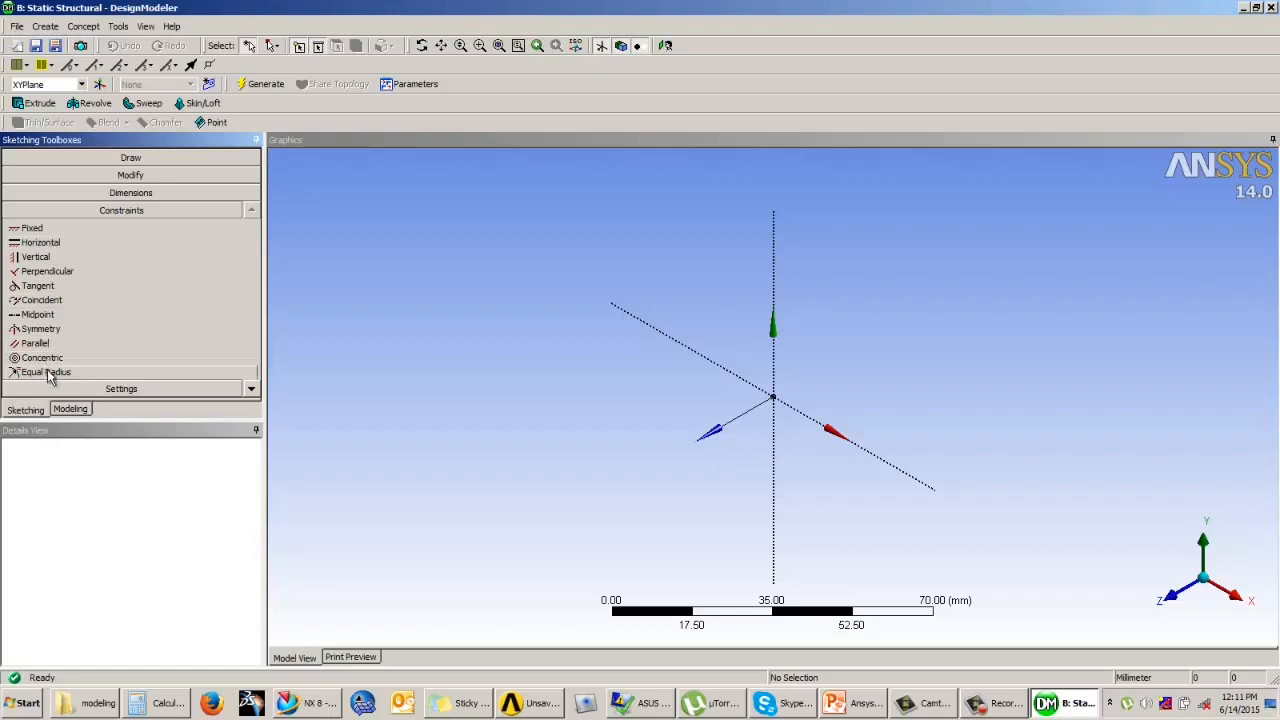
left_click(221, 390)
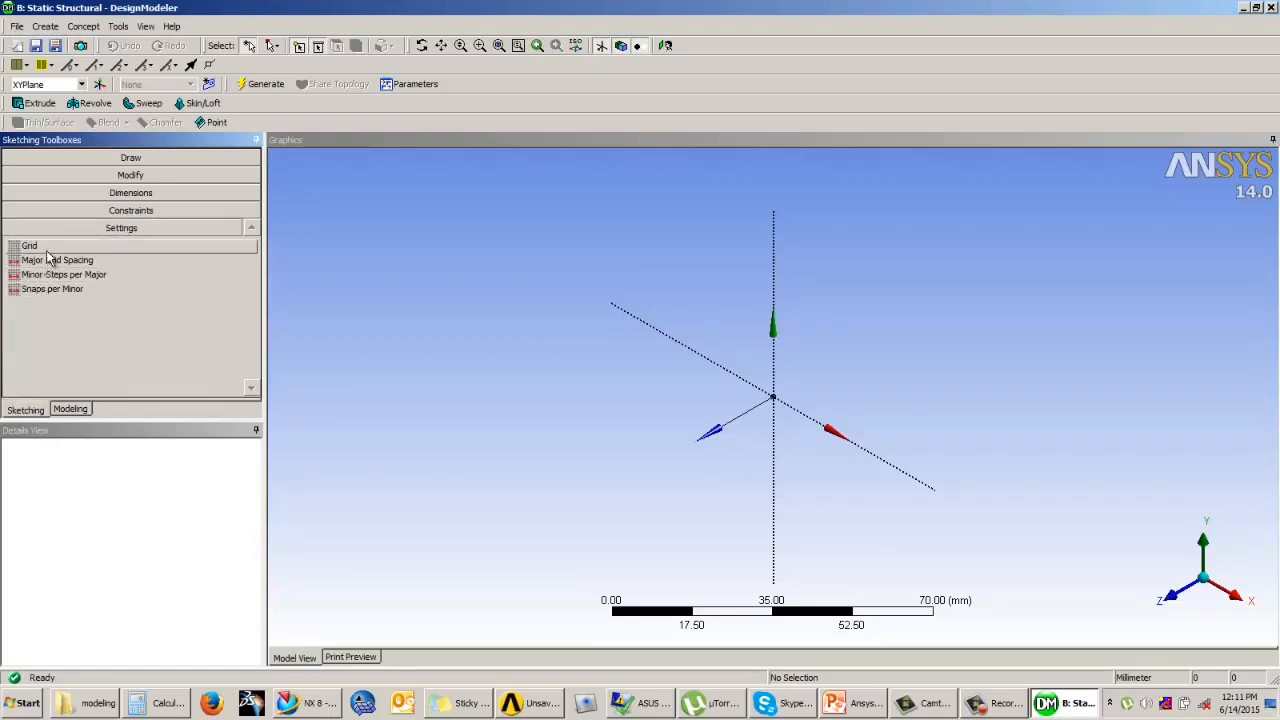
Step: Try the sketch grid's Show in 2D and Snap options, switching each one on and back off
left_click(44, 249)
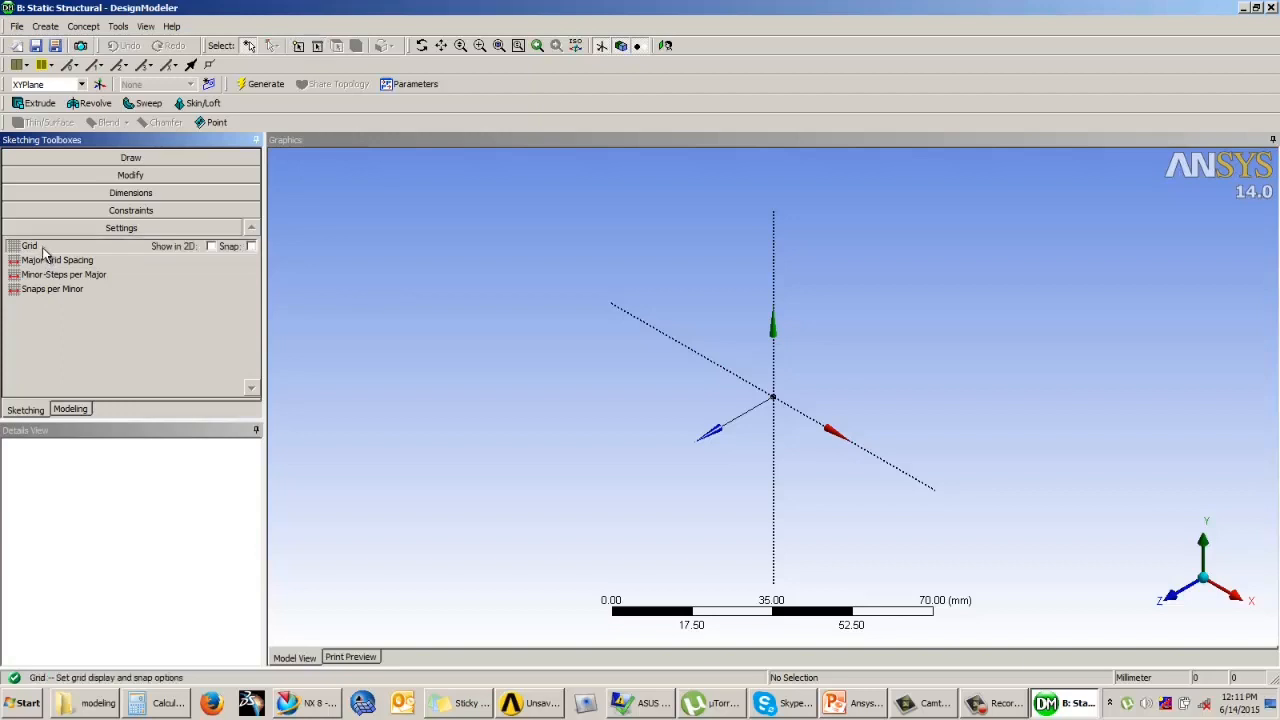
left_click(211, 247)
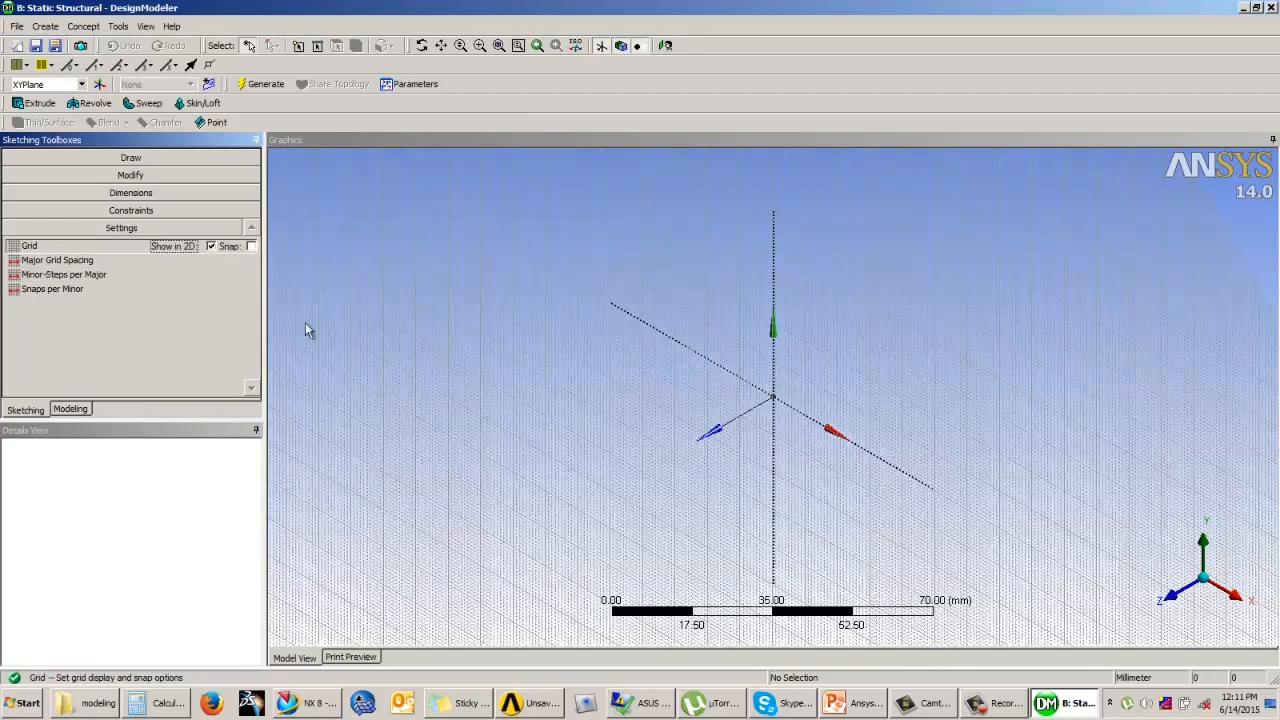
left_click(211, 247)
left_click(211, 247)
left_click(211, 247)
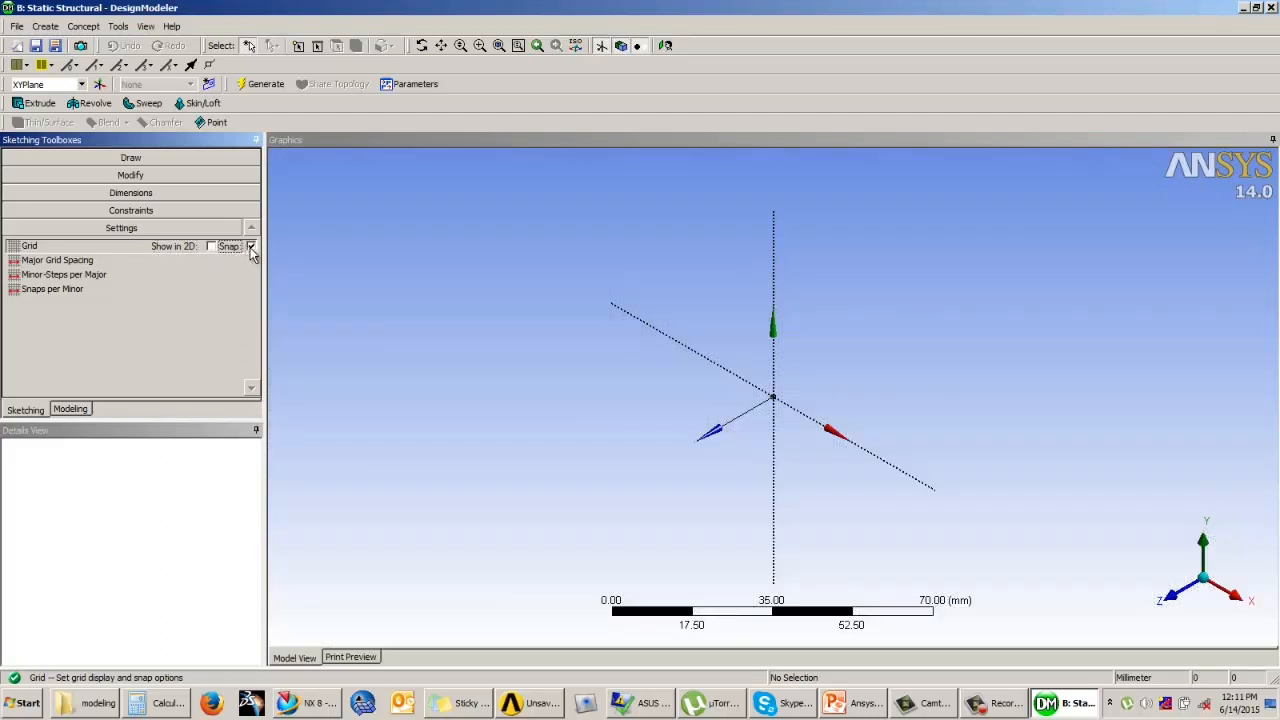
left_click(250, 246)
Step: Check the Major Grid Spacing, Minor-Steps per Major and Snaps per Minor settings, returning to the Grid options
left_click(57, 261)
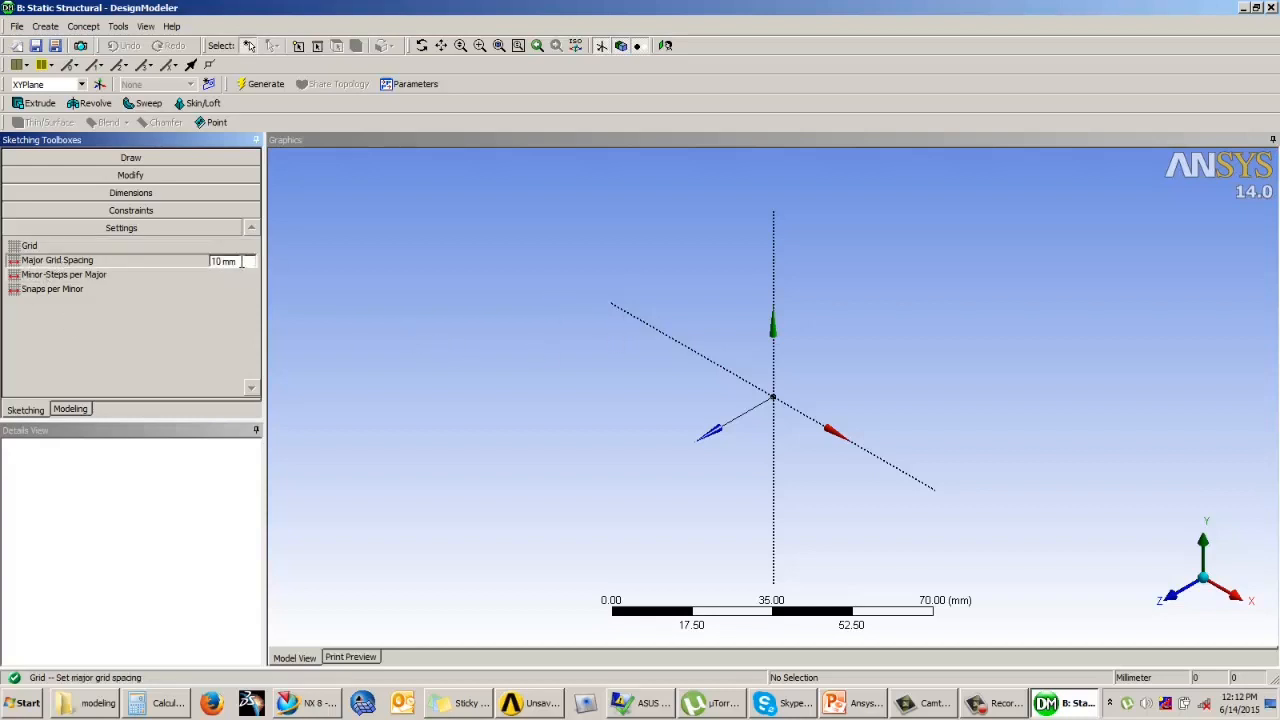
left_click(208, 274)
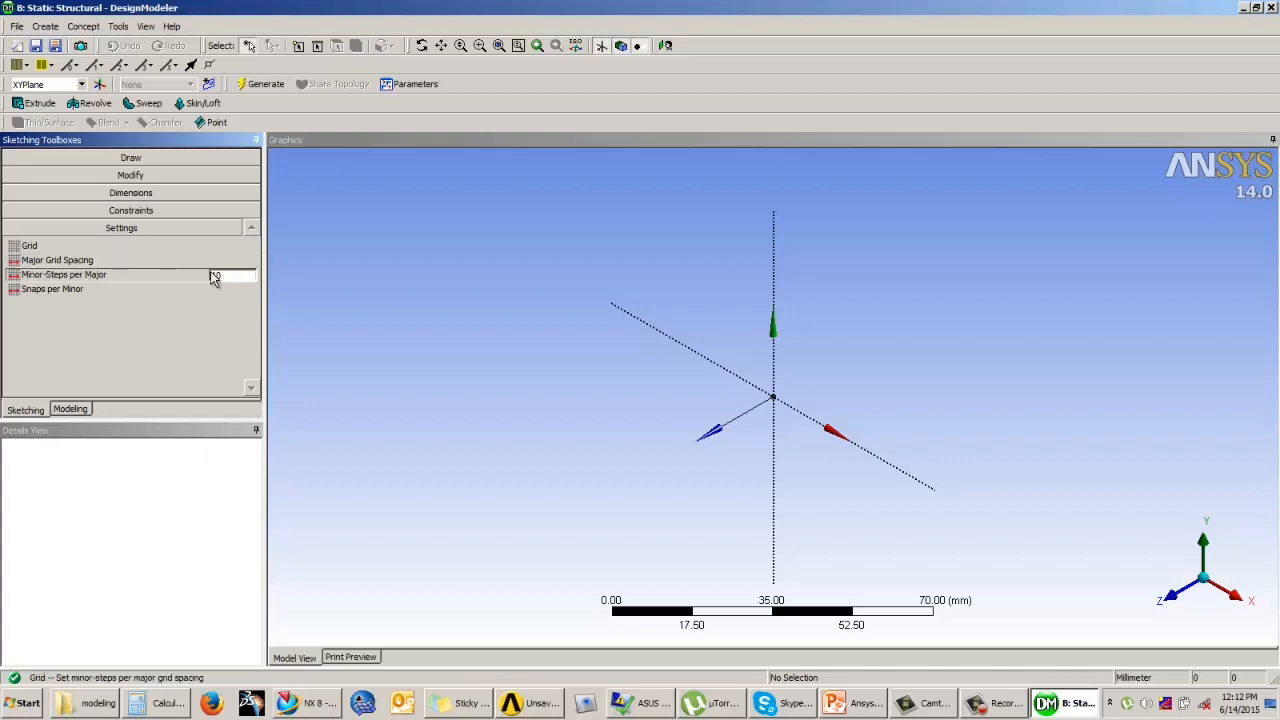
left_click(115, 286)
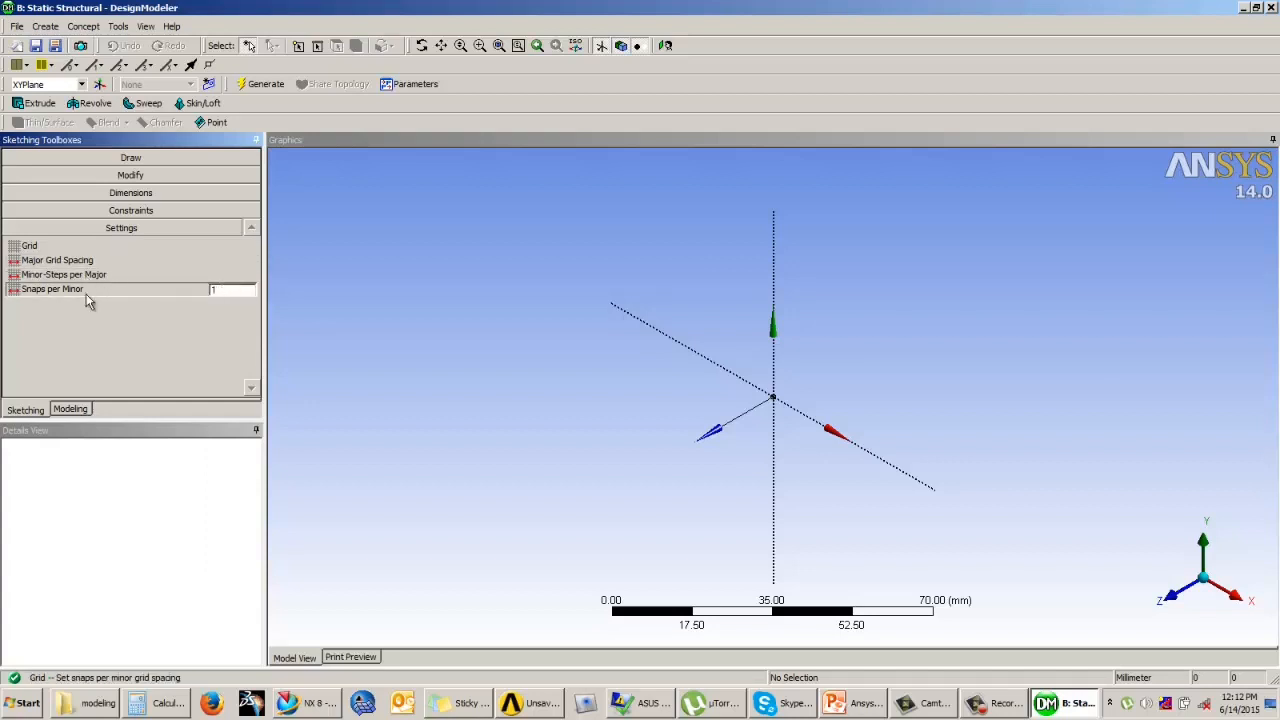
left_click_drag(218, 291, 206, 291)
left_click(86, 276)
left_click(86, 260)
left_click(83, 247)
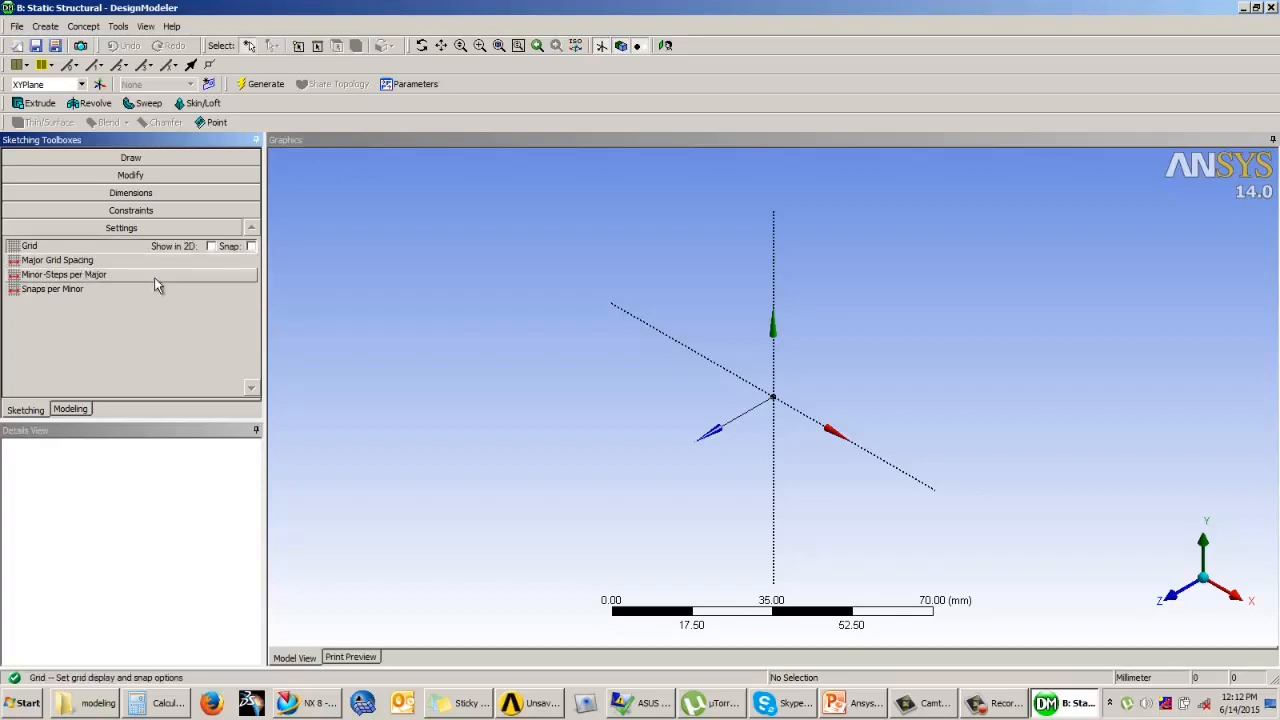
Step: Show the Draw tools and orient the view to look straight at XYPlane
left_click(145, 159)
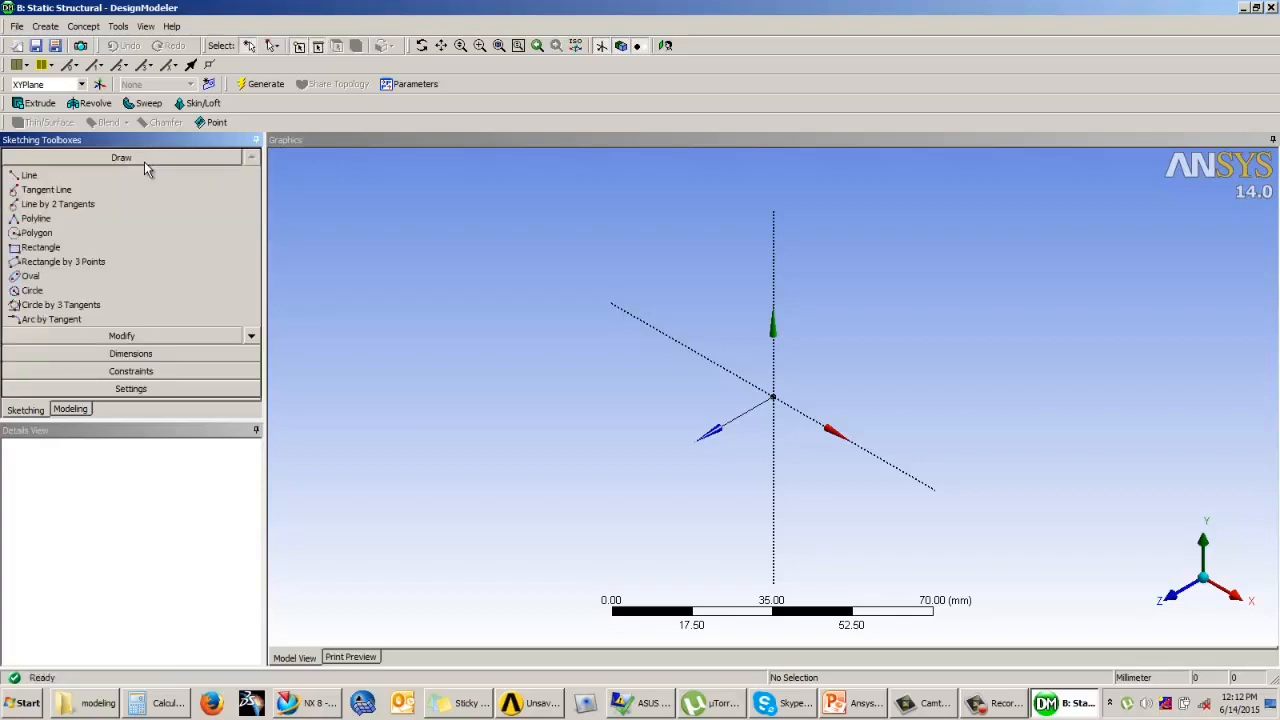
left_click(667, 47)
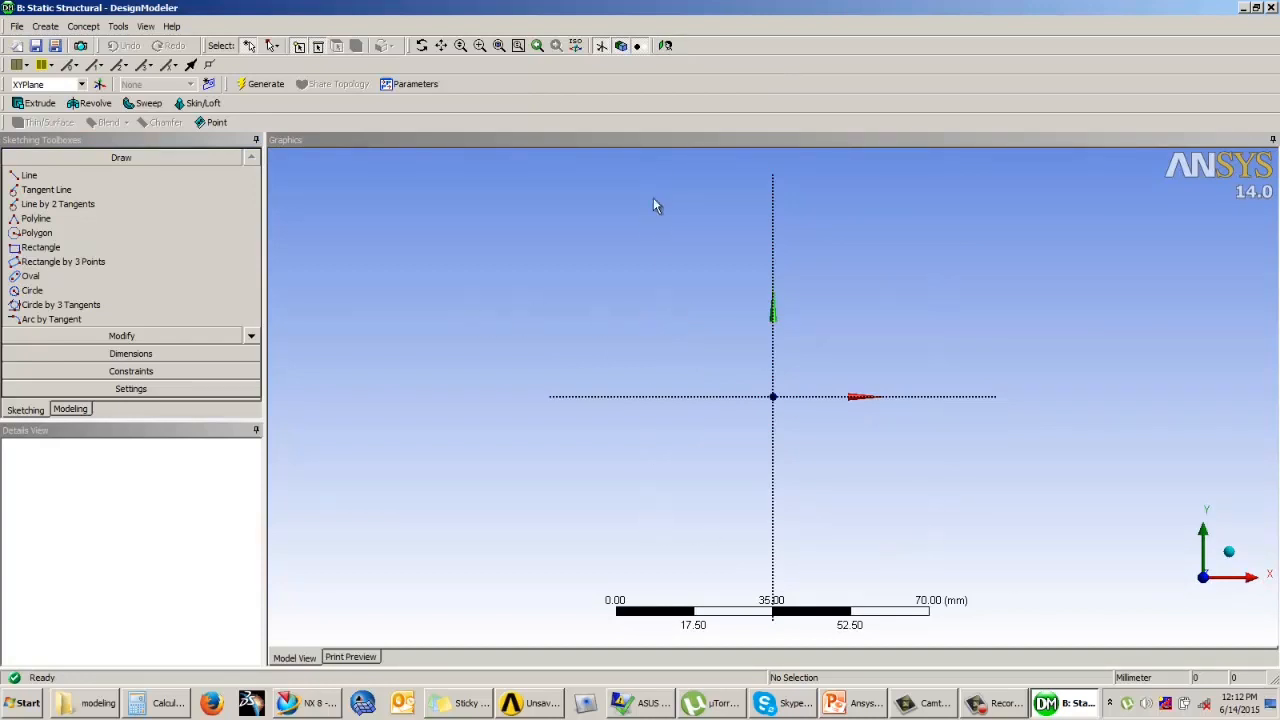
middle_click_drag(846, 263, 760, 210)
left_click(667, 47)
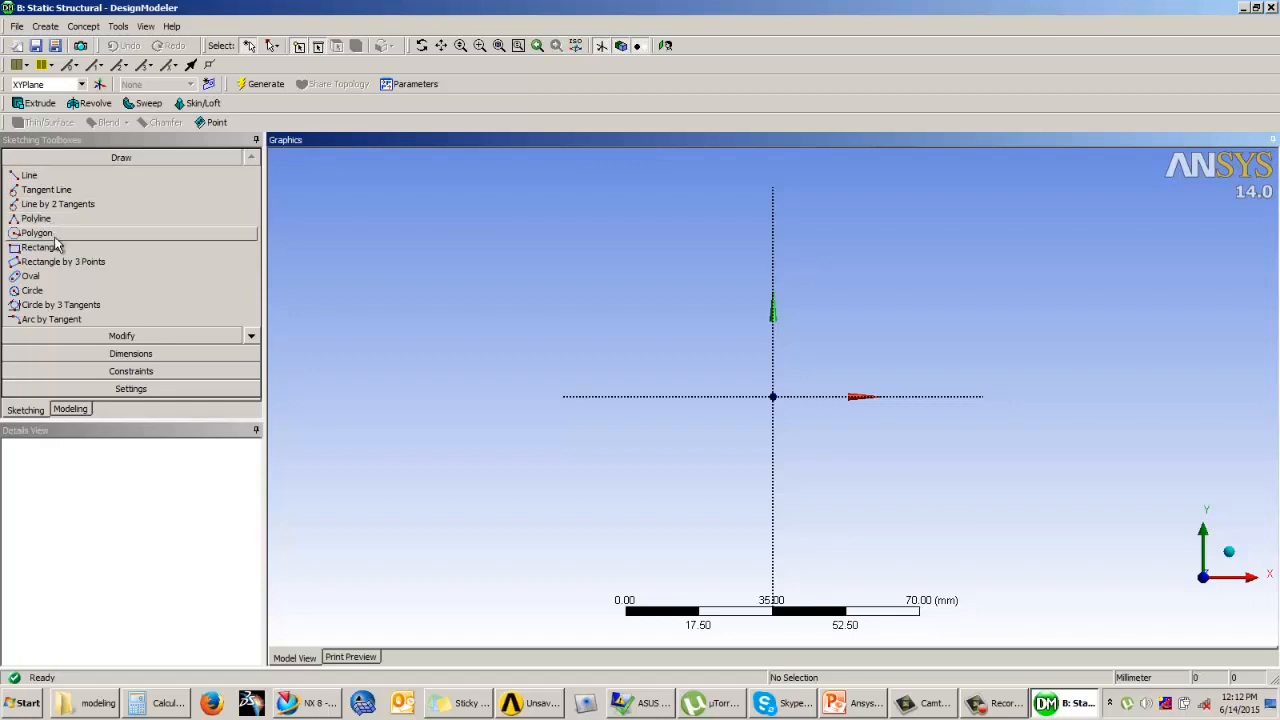
Step: Examine the full list of Draw tools through Construction Point at Intersection, and return to the start of the list
left_click(251, 336)
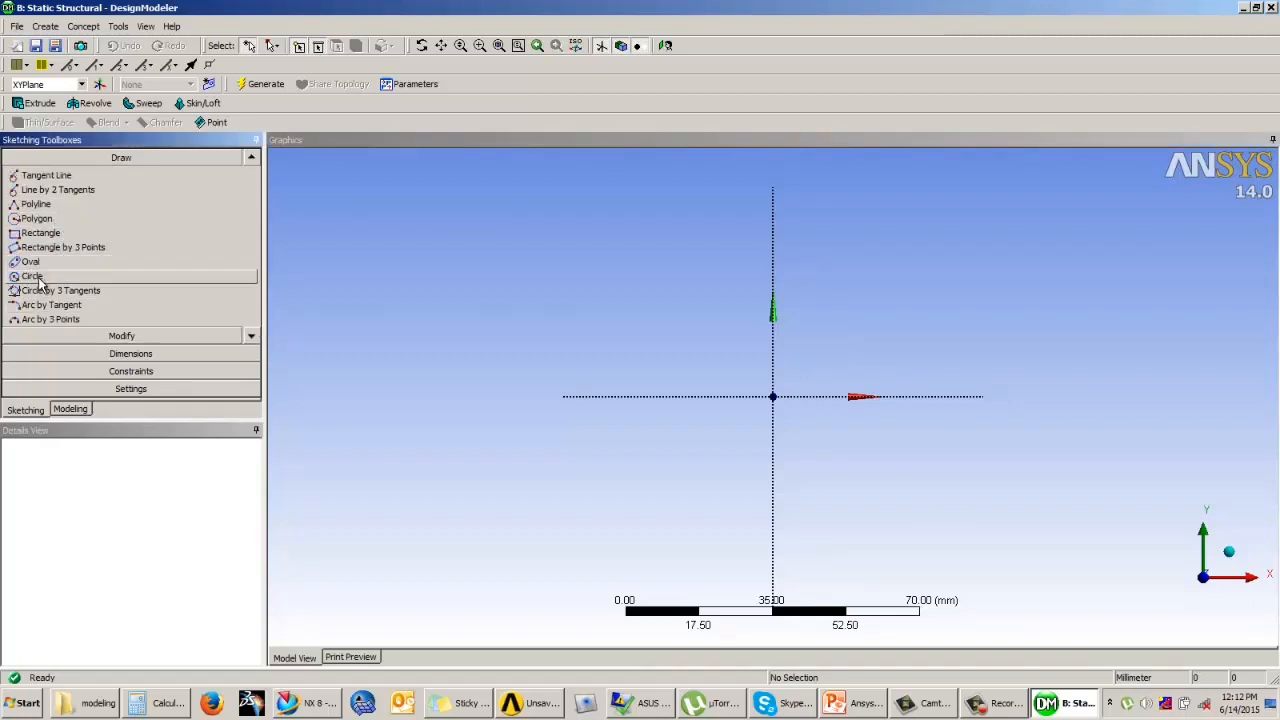
left_click(251, 336)
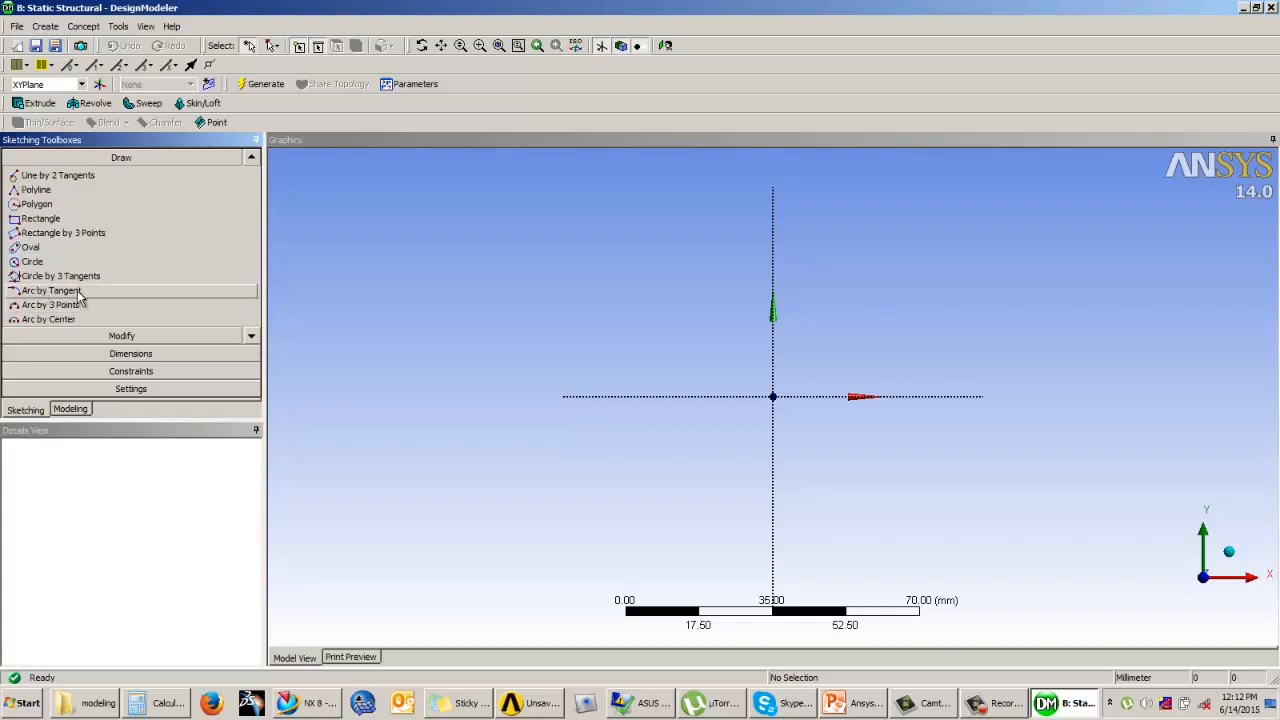
left_click(251, 336)
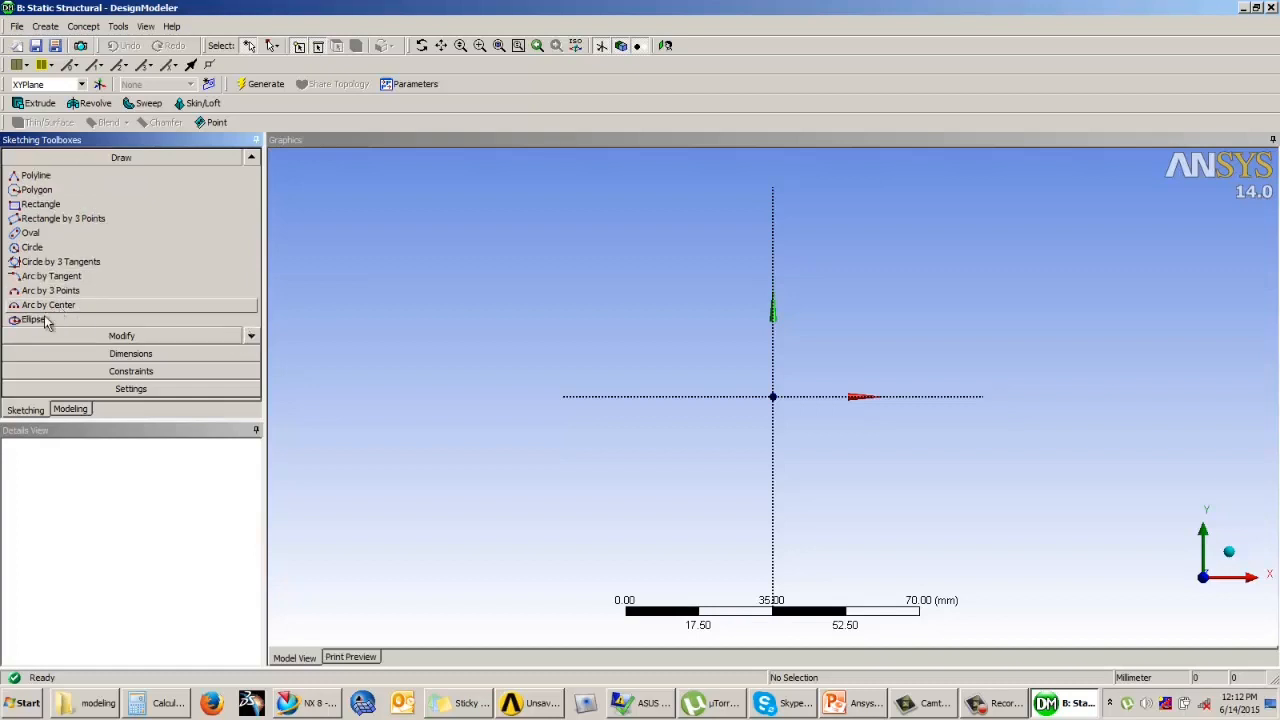
left_click(251, 337)
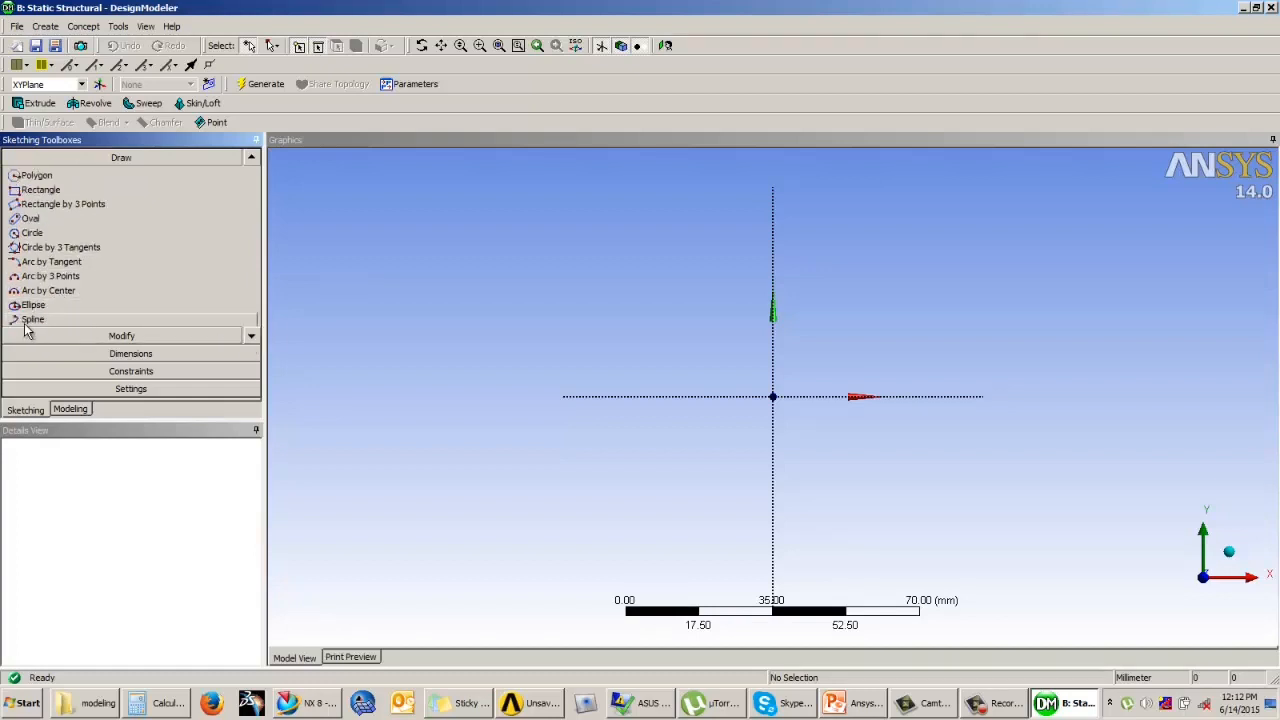
left_click(250, 337)
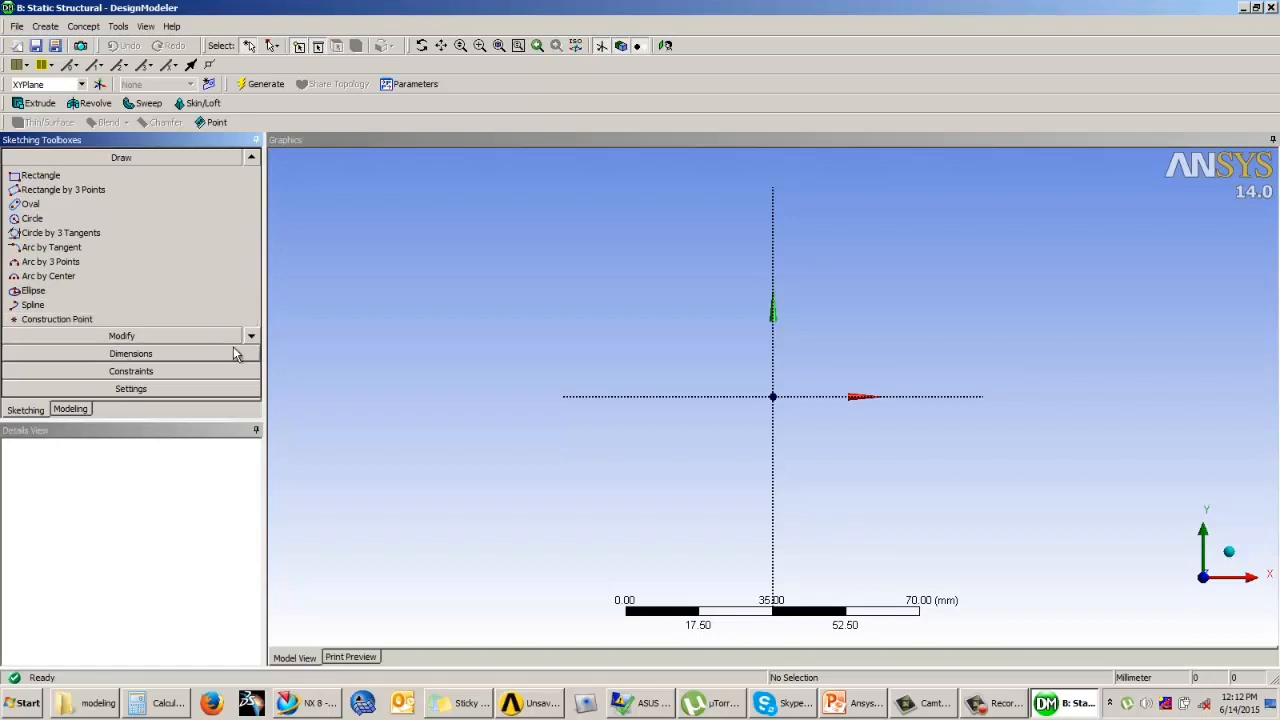
left_click(250, 337)
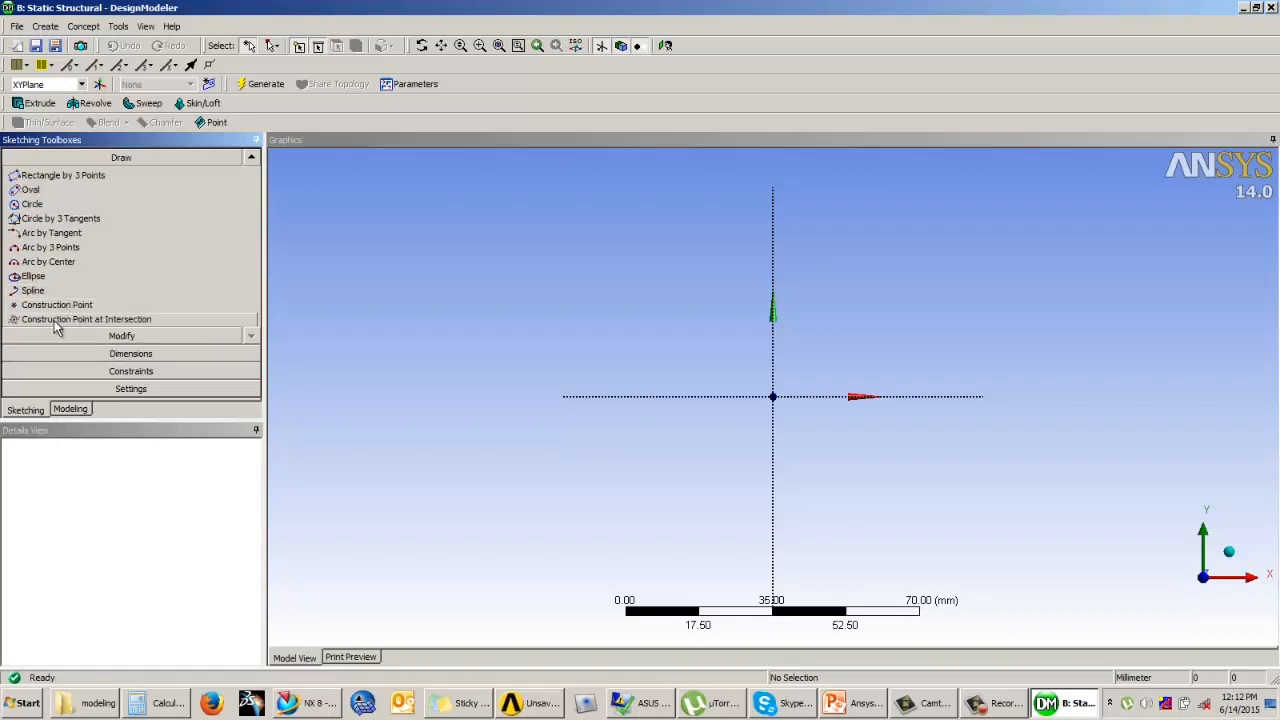
left_click(251, 162)
left_click(251, 162)
left_click(251, 162)
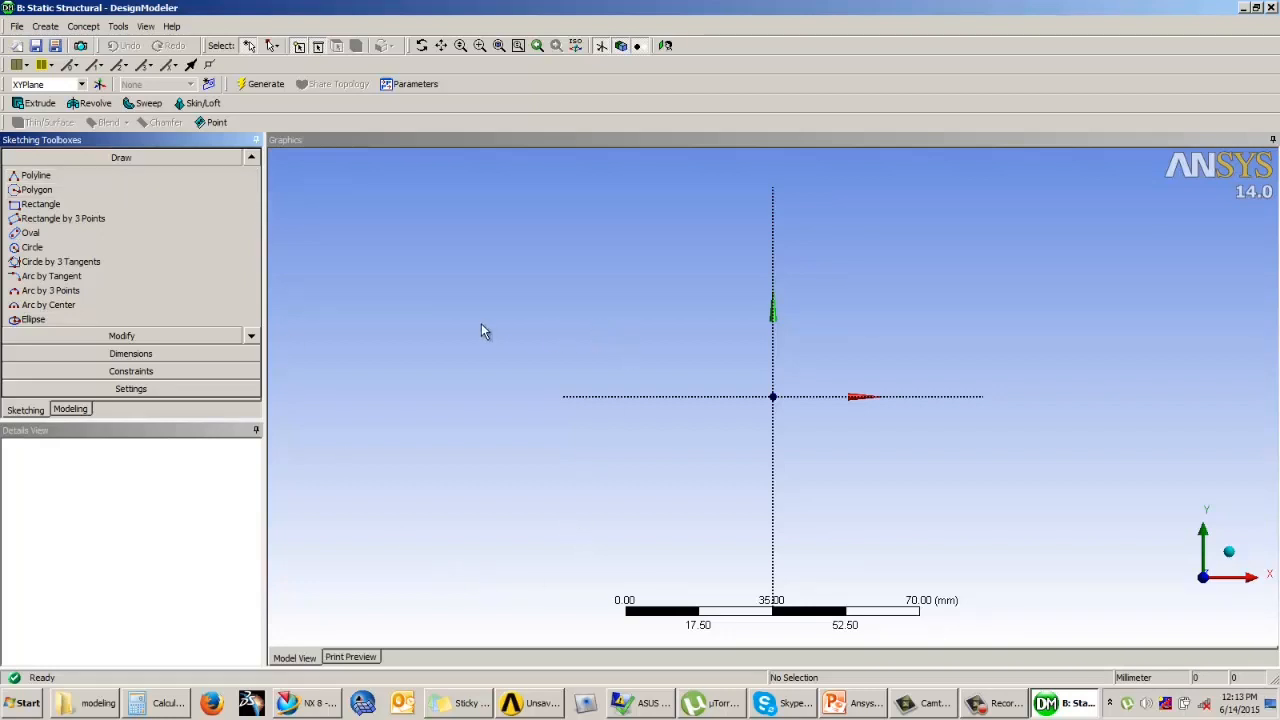
scroll(175, 230, "up", 2)
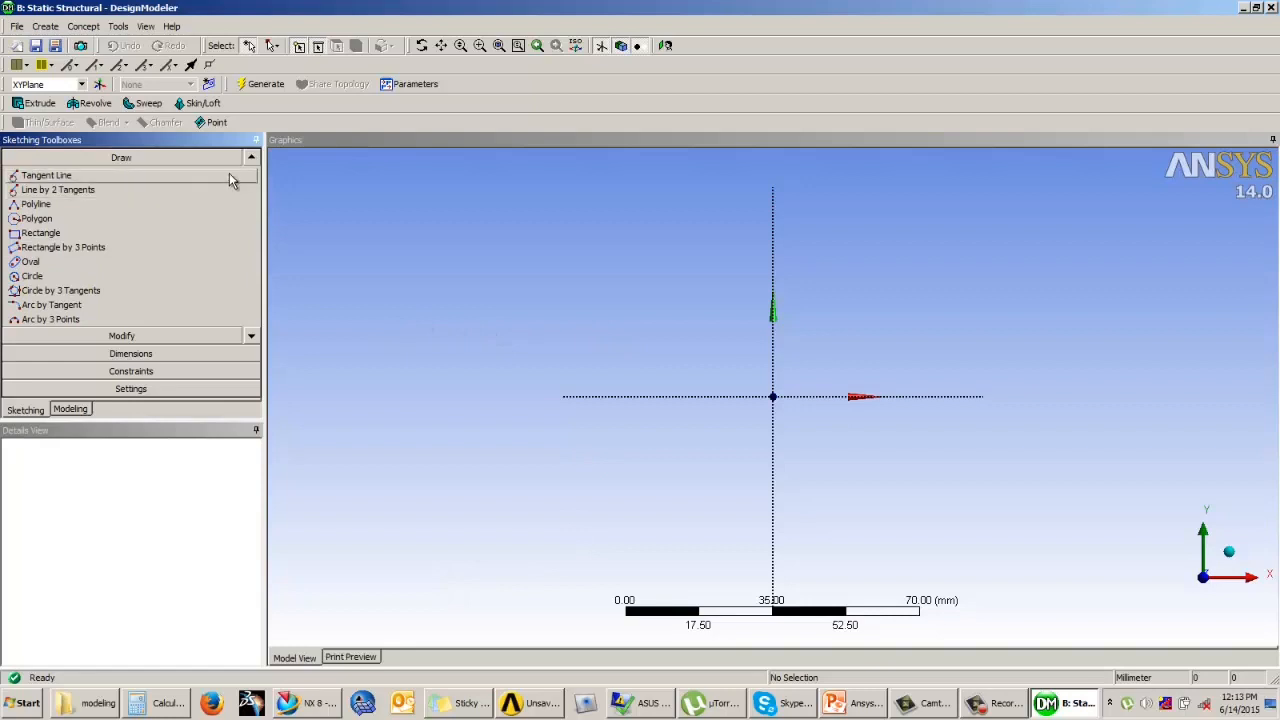
left_click(254, 158)
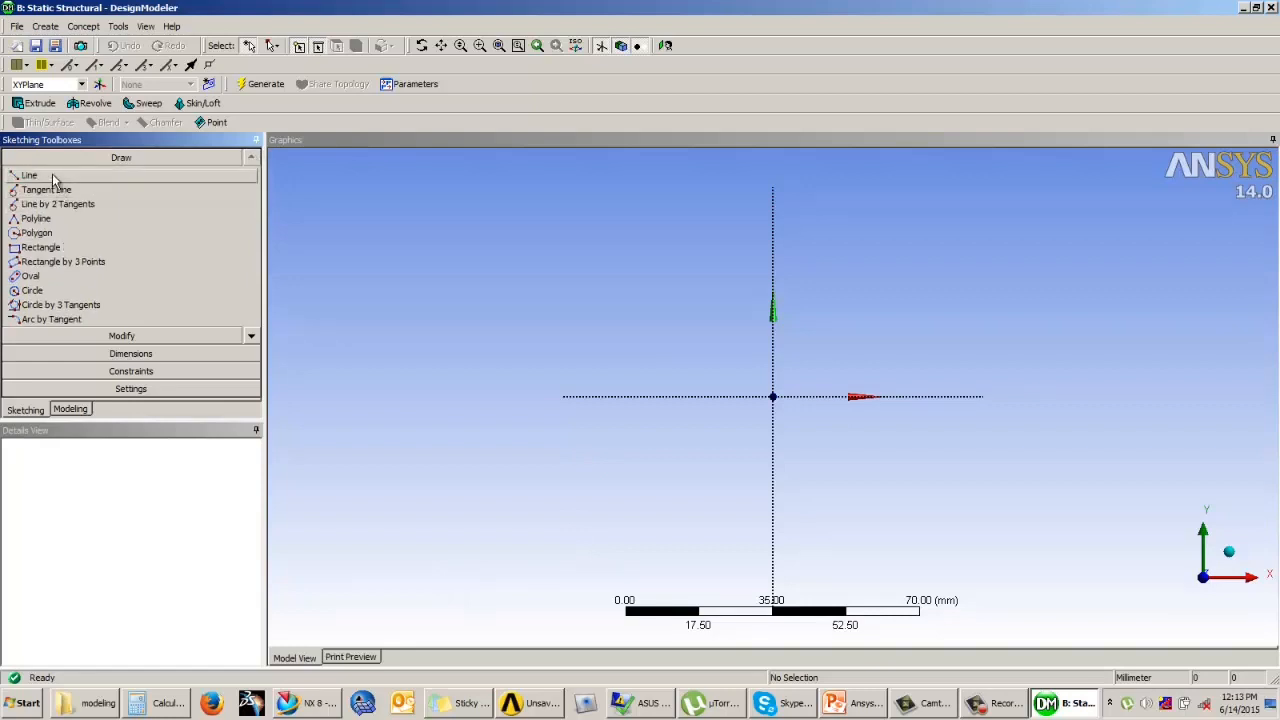
Step: Draw a closed eight-sided polyline profile along the X axis, about 117 mm long and 8.5 mm high at its right end
left_click(30, 220)
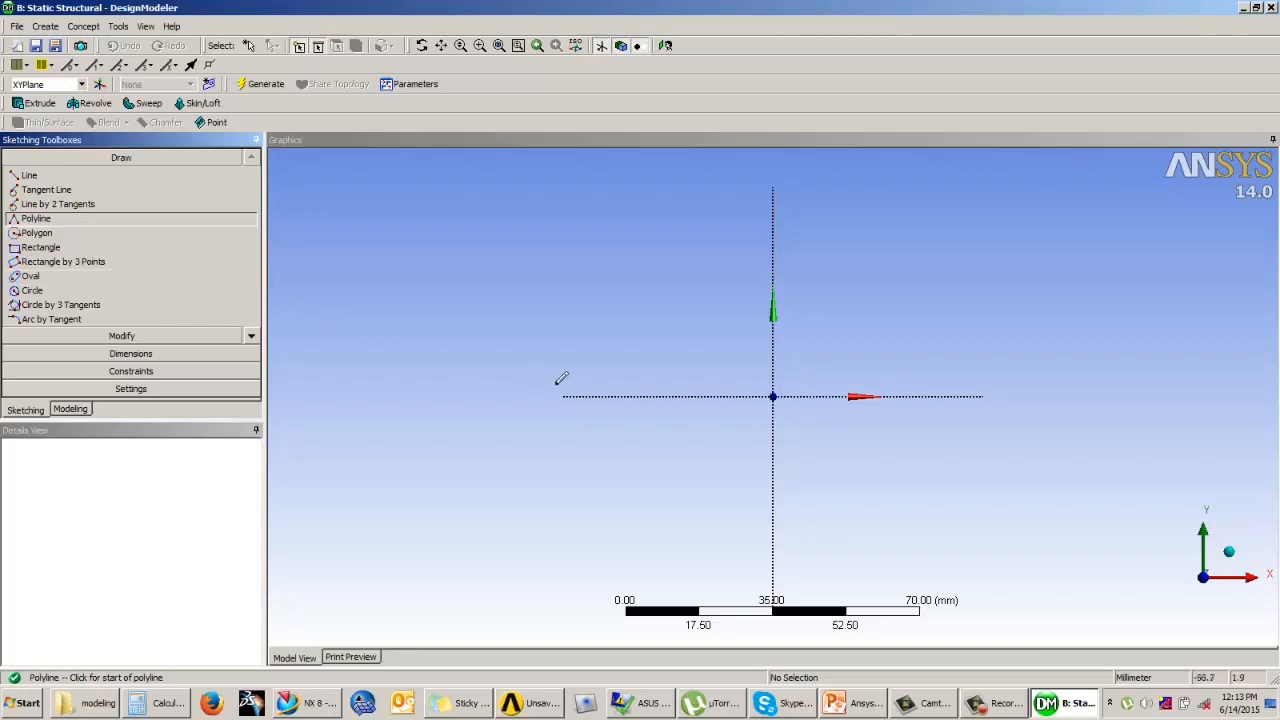
left_click(652, 378)
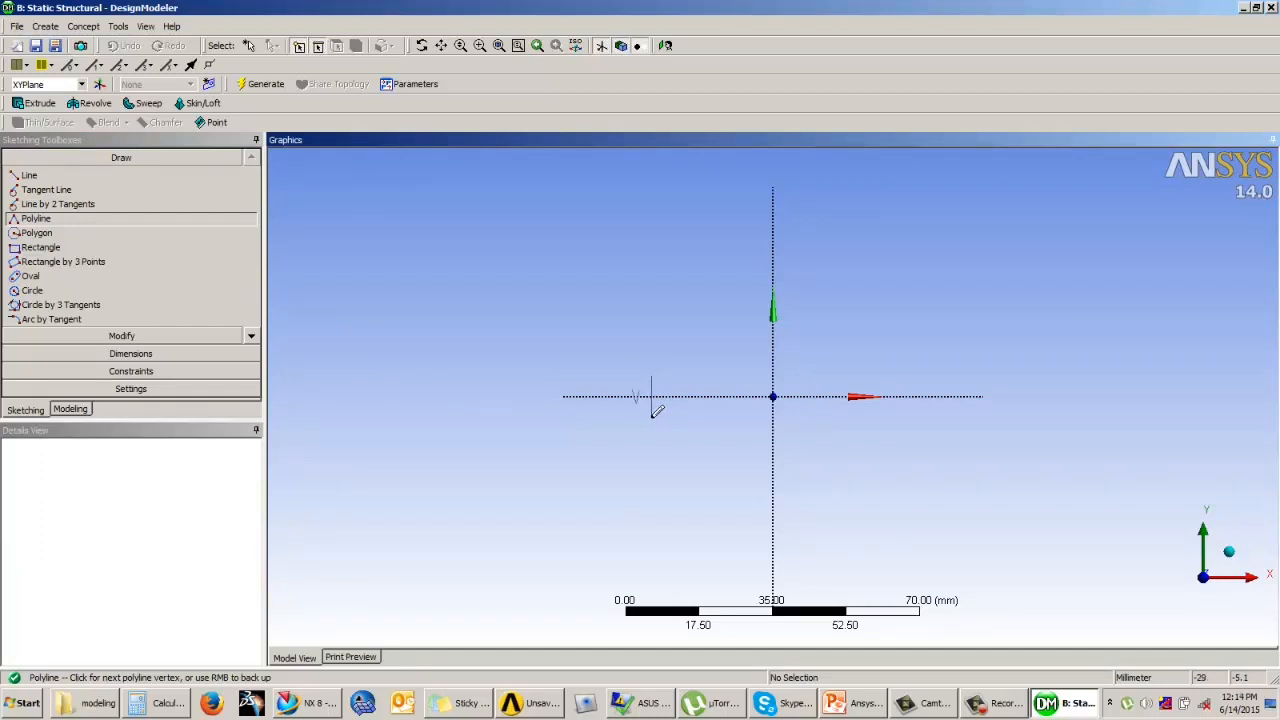
left_click(652, 412)
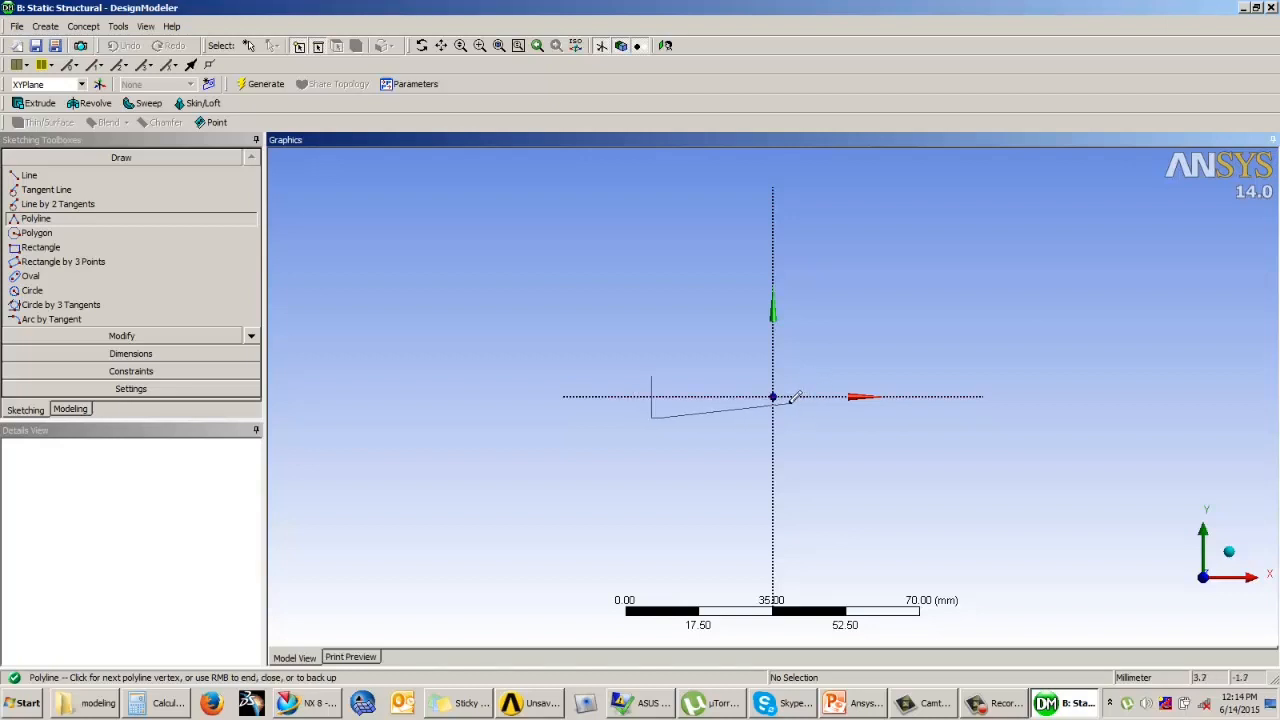
left_click(787, 401)
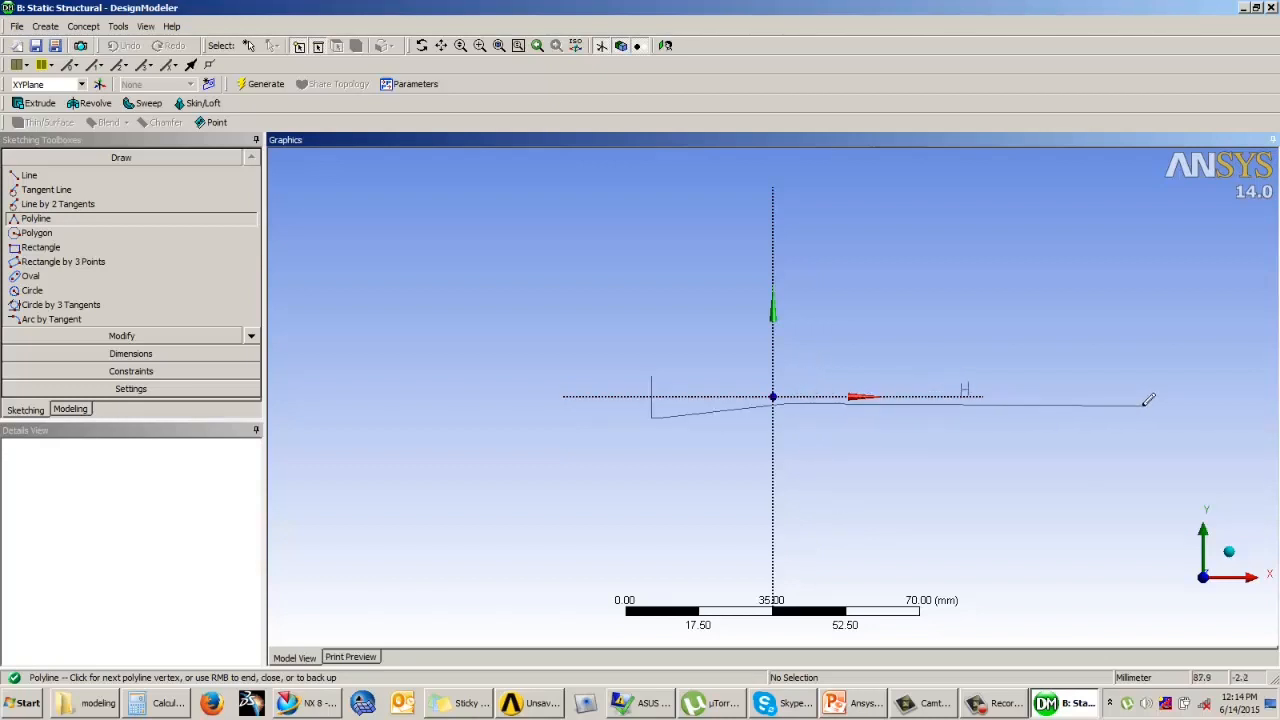
scroll(617, 373, "down", 1)
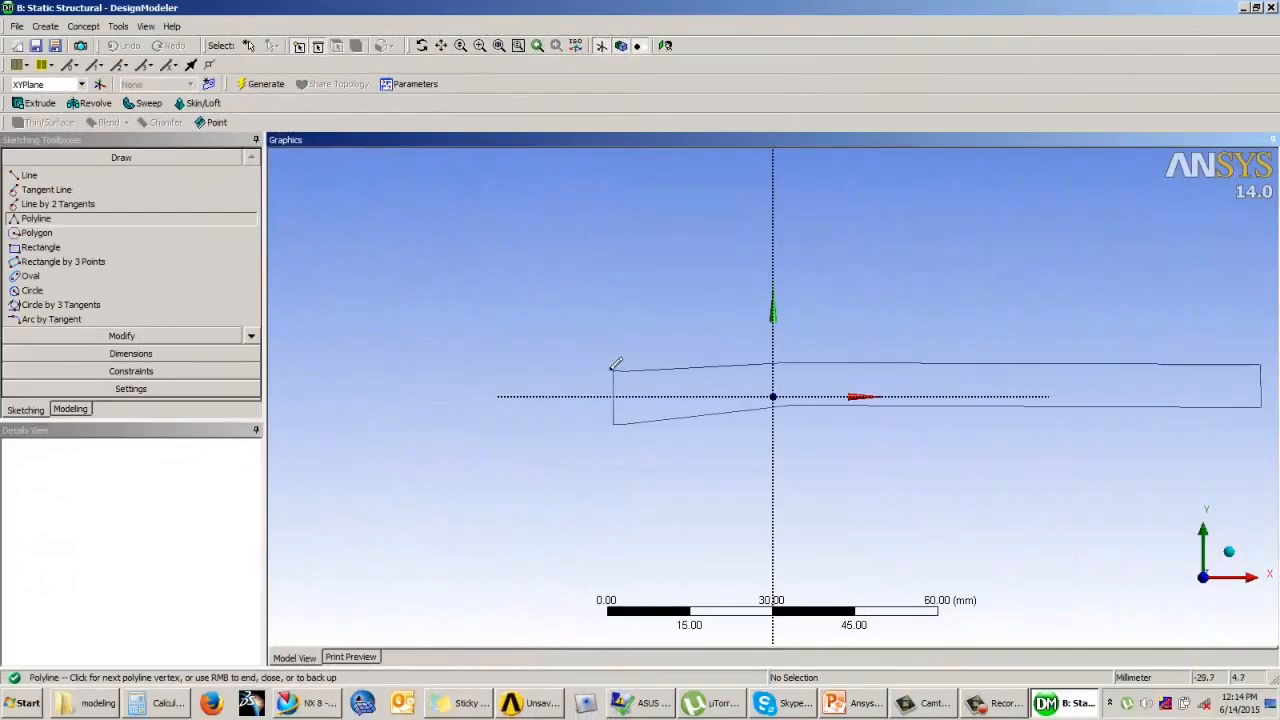
left_click(614, 370)
right_click(587, 373)
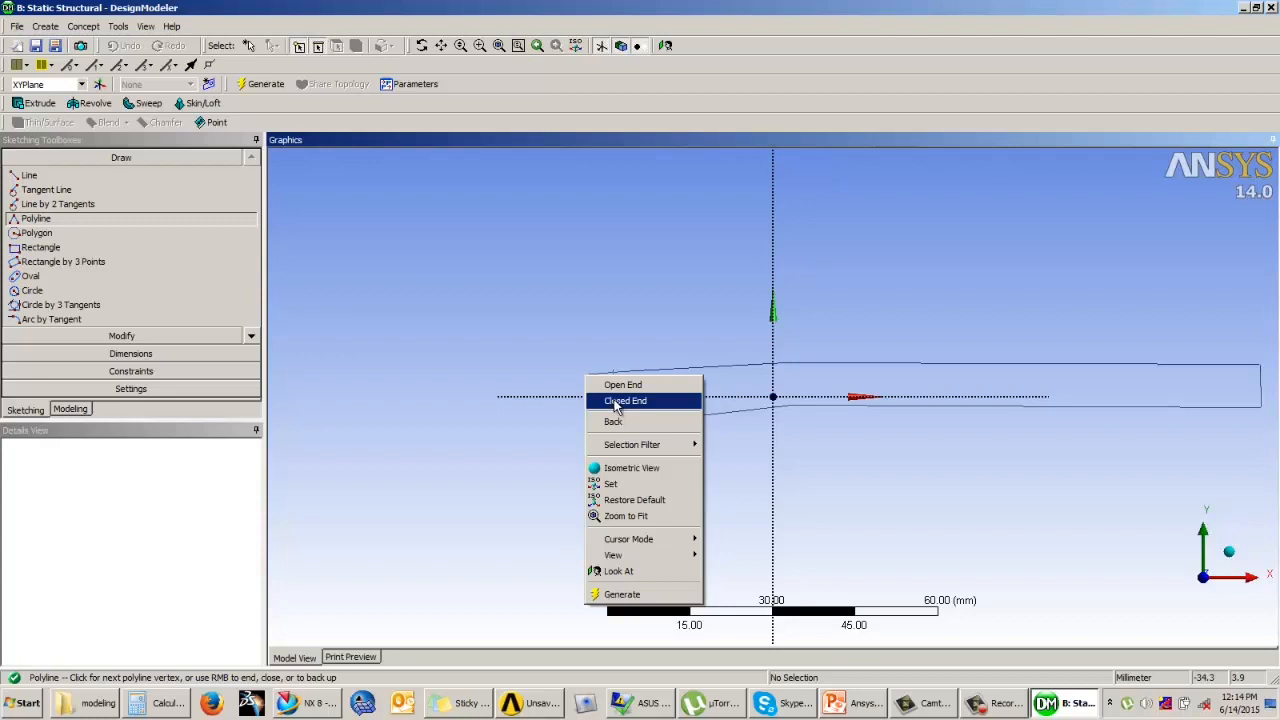
left_click(615, 401)
Step: Apply a Horizontal constraint to the short upper edge at the profile's left end
scroll(623, 366, "up", 1)
scroll(600, 358, "up", 1)
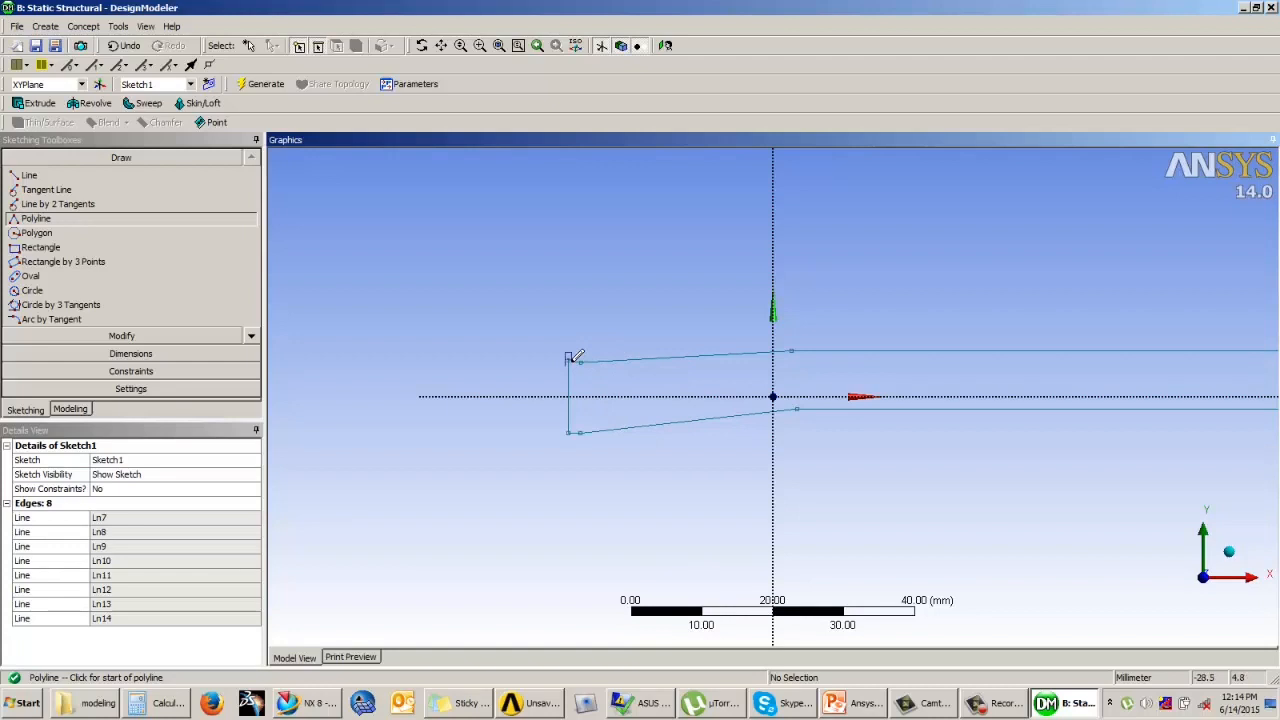
scroll(560, 334, "up", 3)
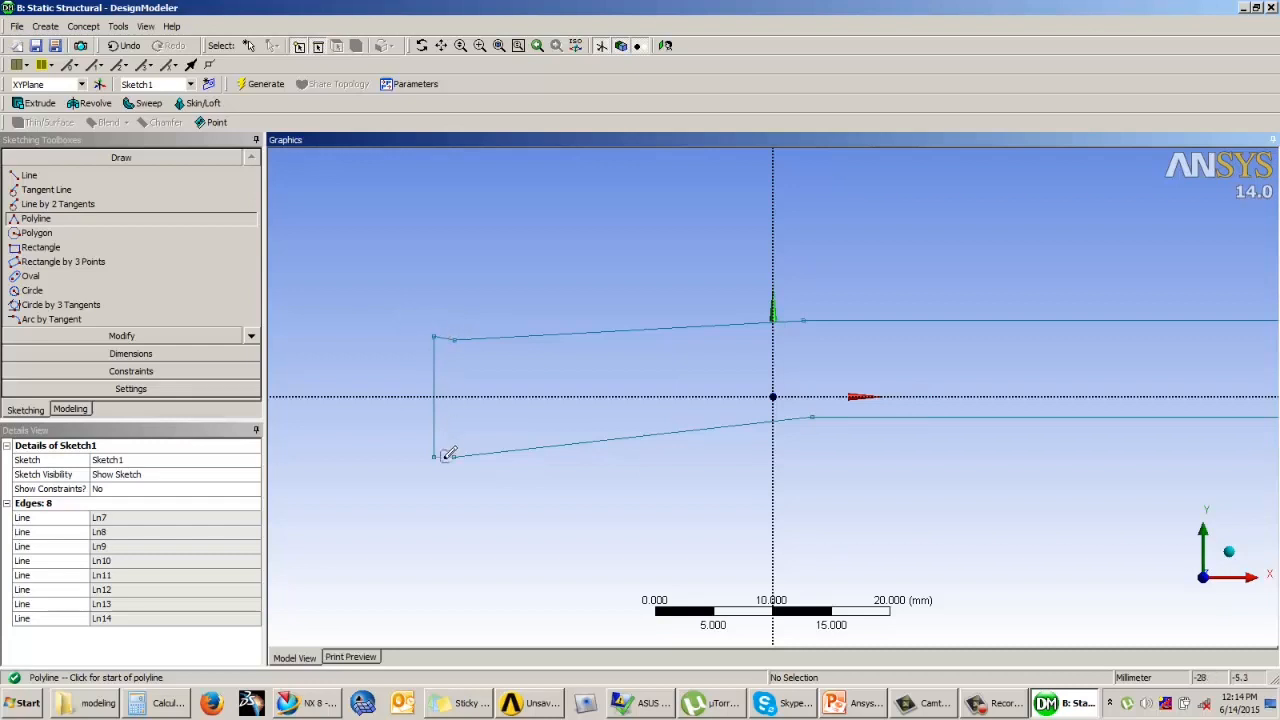
left_click(172, 371)
left_click(55, 246)
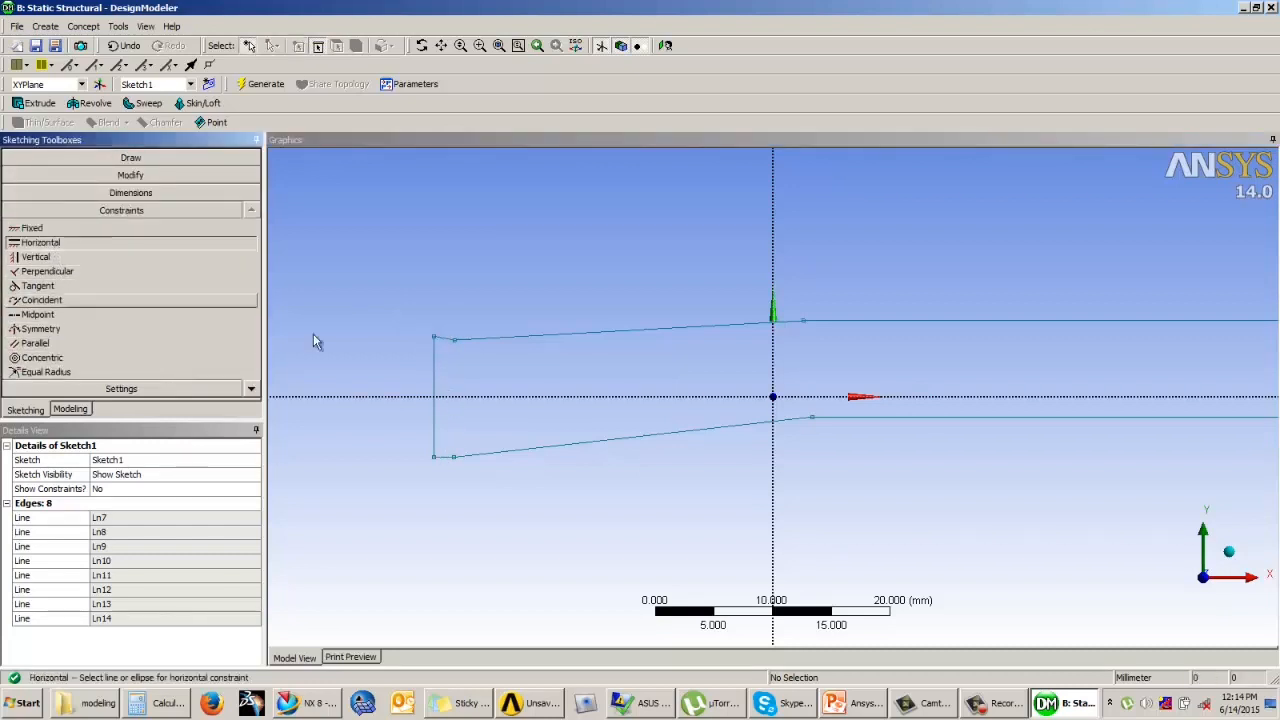
left_click(444, 339)
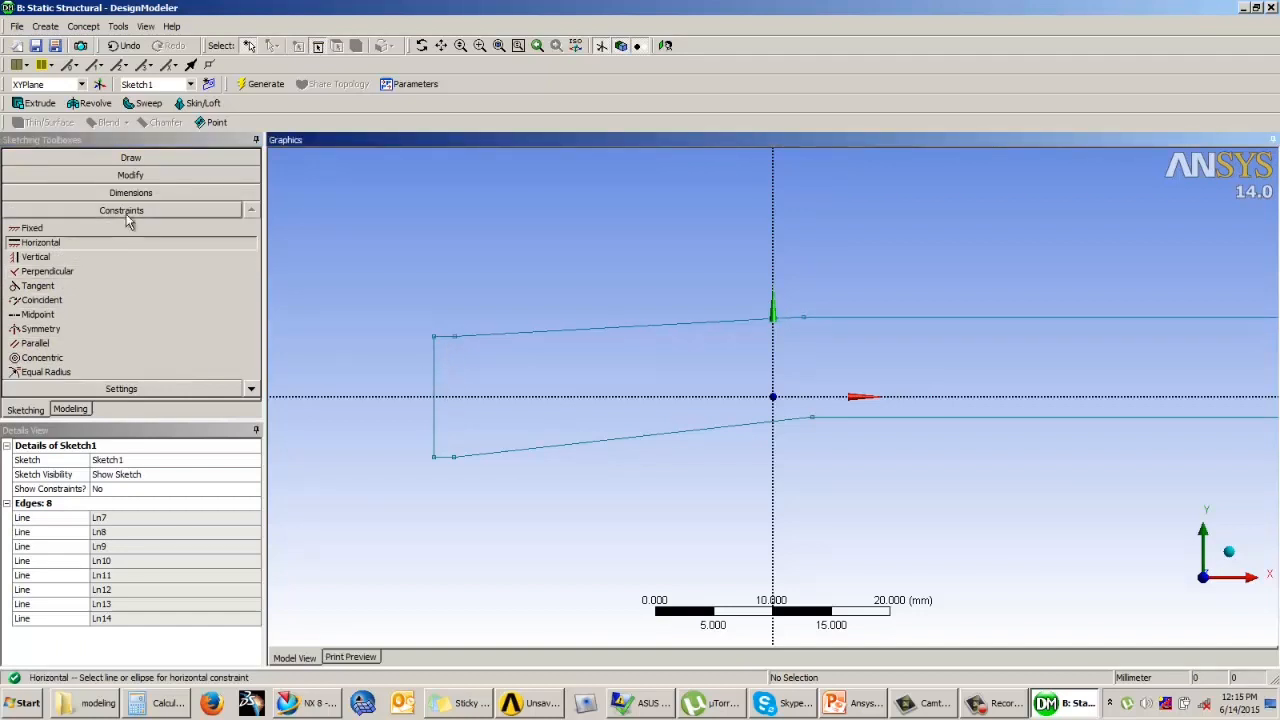
Step: Add a General dimension to the vertical edge at the profile's right end
scroll(505, 266, "down", 2)
scroll(505, 266, "down", 1)
left_click(150, 192)
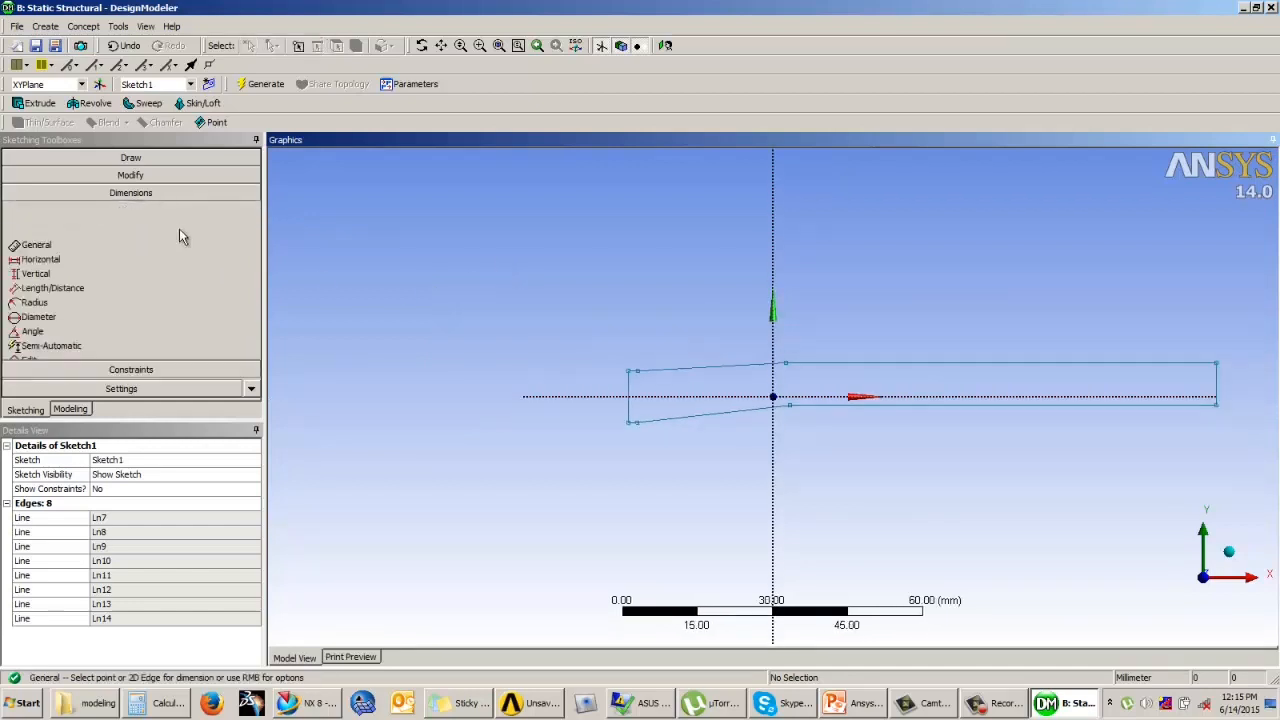
left_click(878, 286)
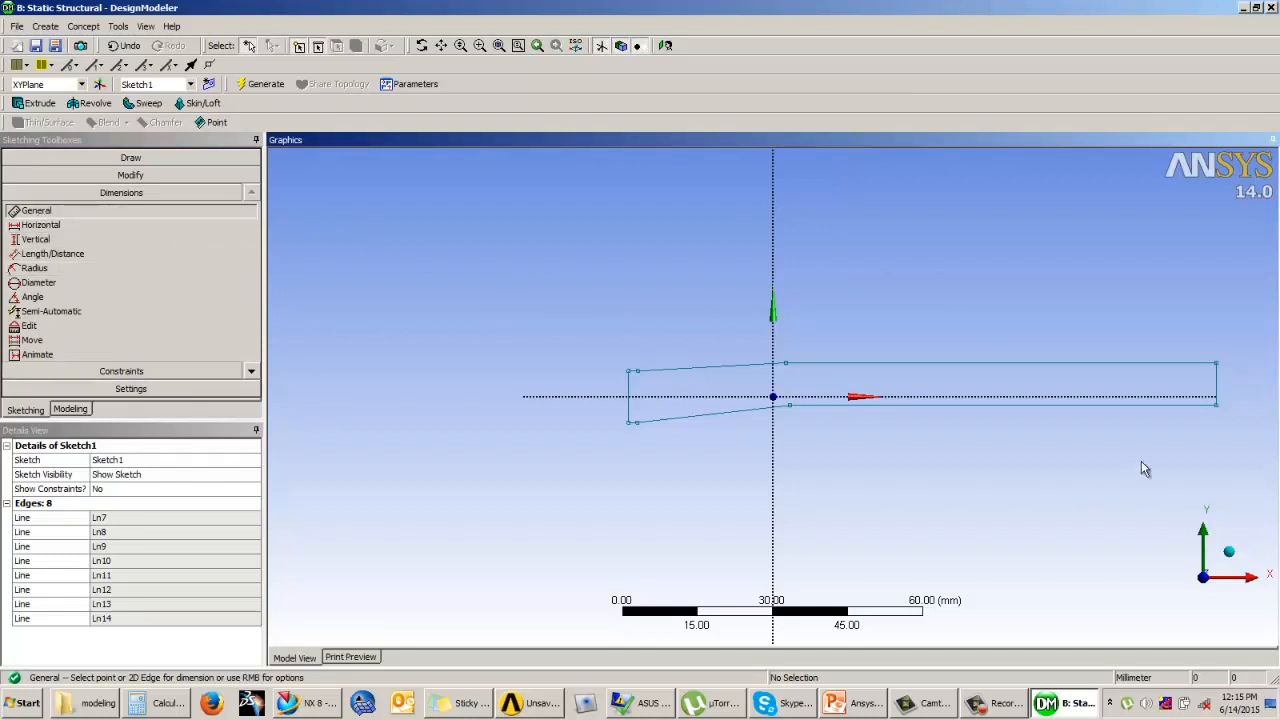
left_click(1215, 382)
left_click(1246, 372)
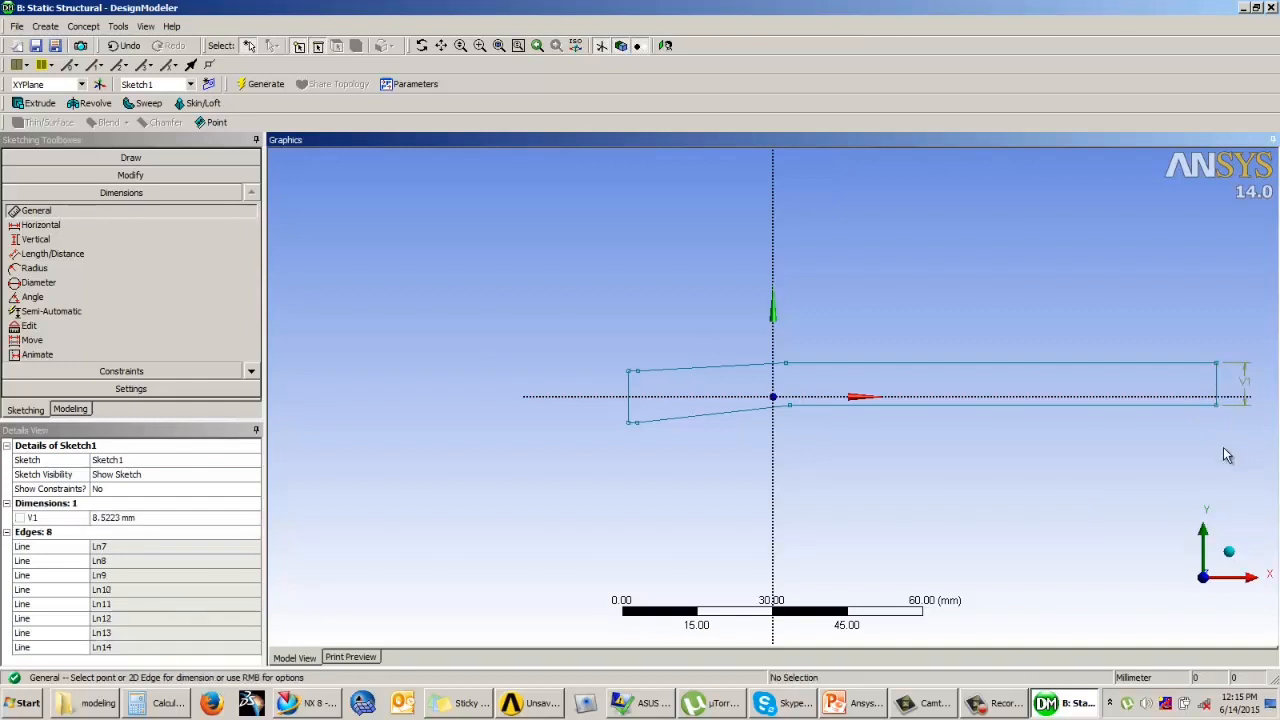
Step: Set the height of the profile's right vertical edge to 20 mm
scroll(785, 287, "up", 1)
scroll(755, 304, "down", 2)
scroll(1245, 366, "down", 1)
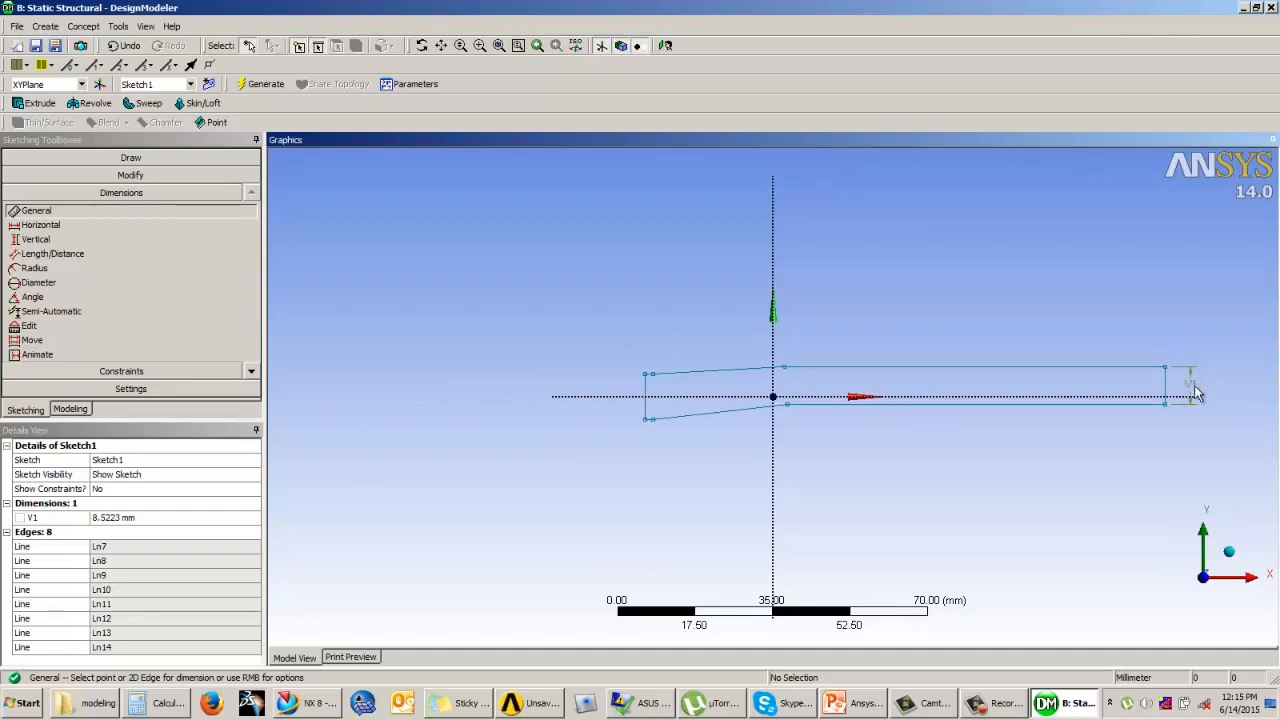
left_click(118, 520)
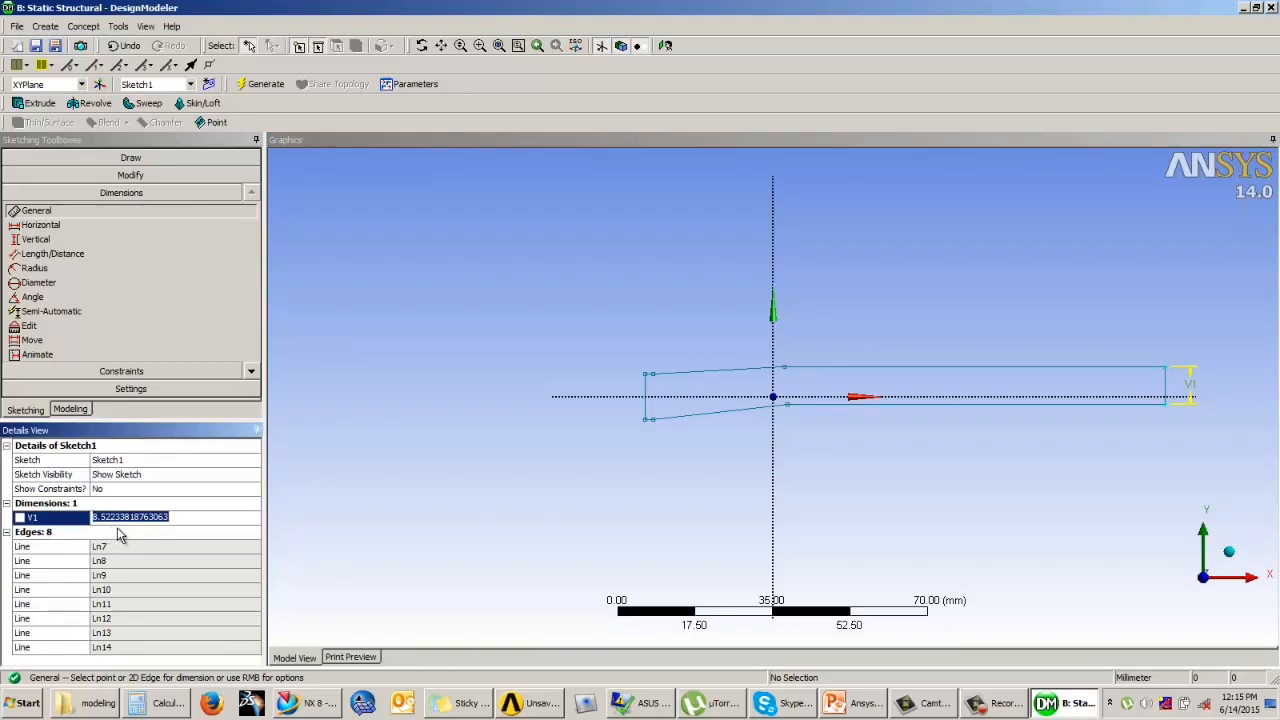
type("20")
key("Return")
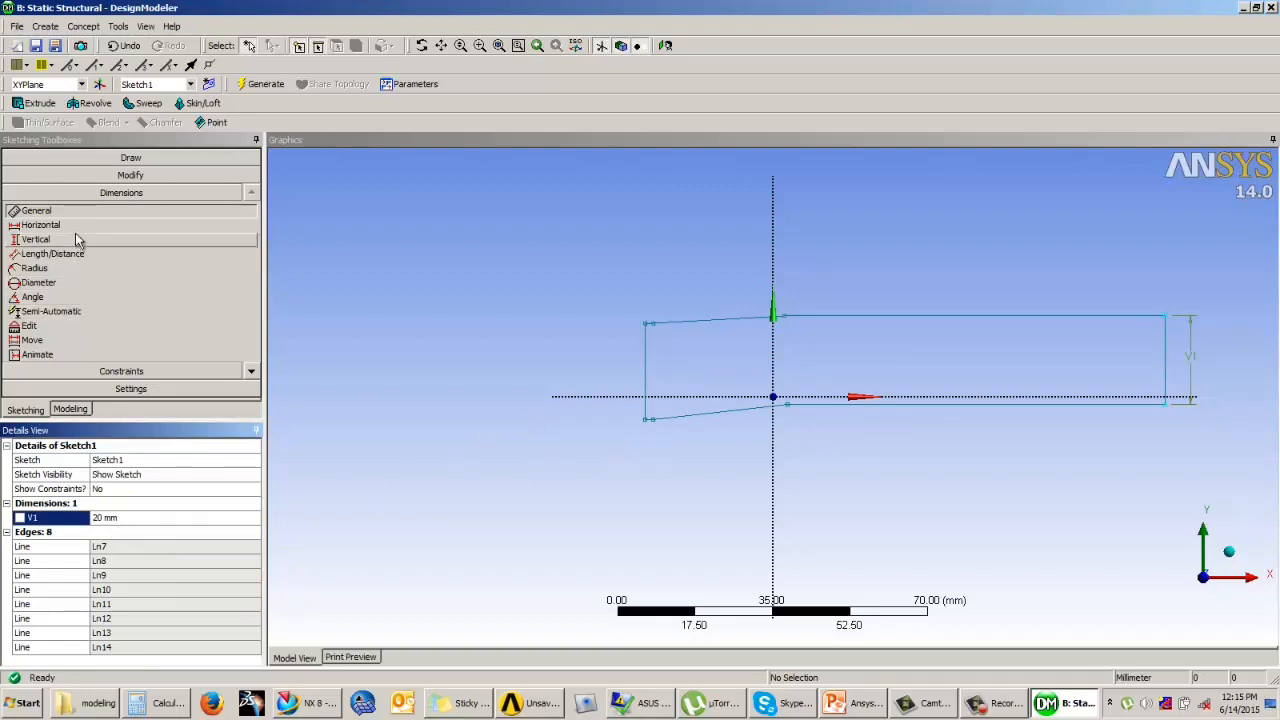
Step: Dimension the short lower horizontal edge at the profile's left end and set its length to 1 mm
scroll(655, 438, "up", 1)
scroll(655, 436, "up", 4)
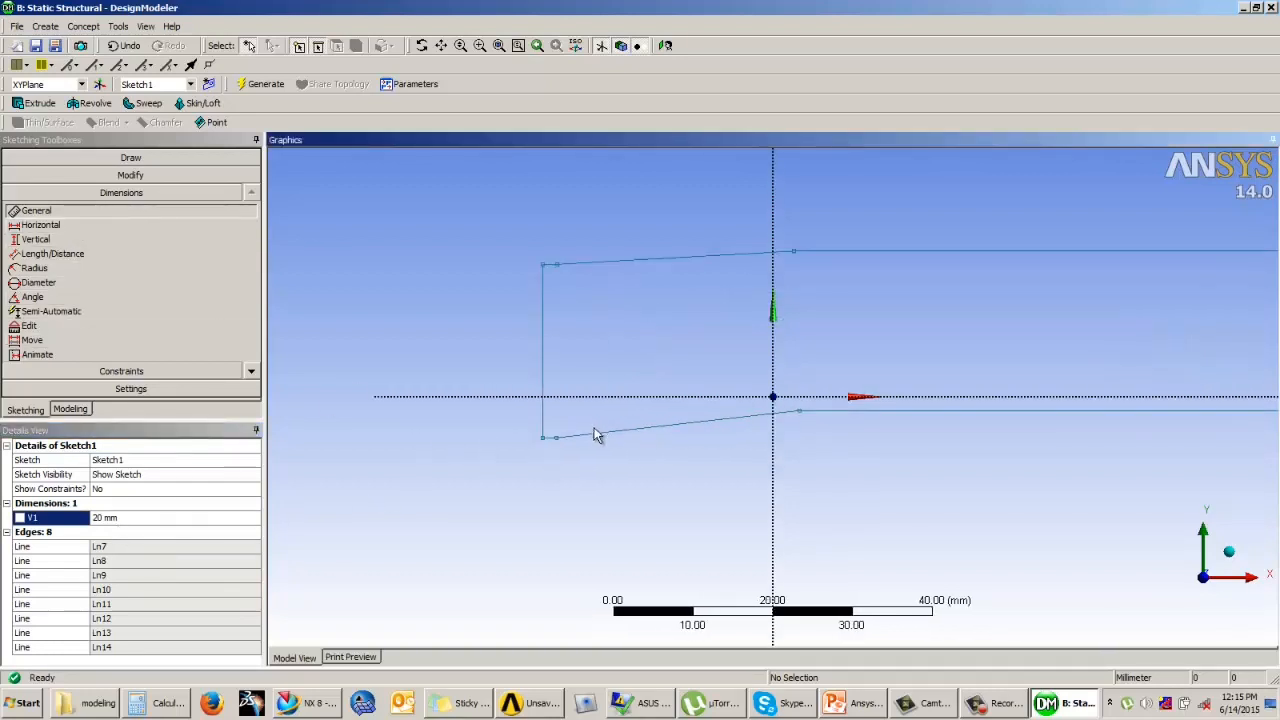
left_click(463, 456)
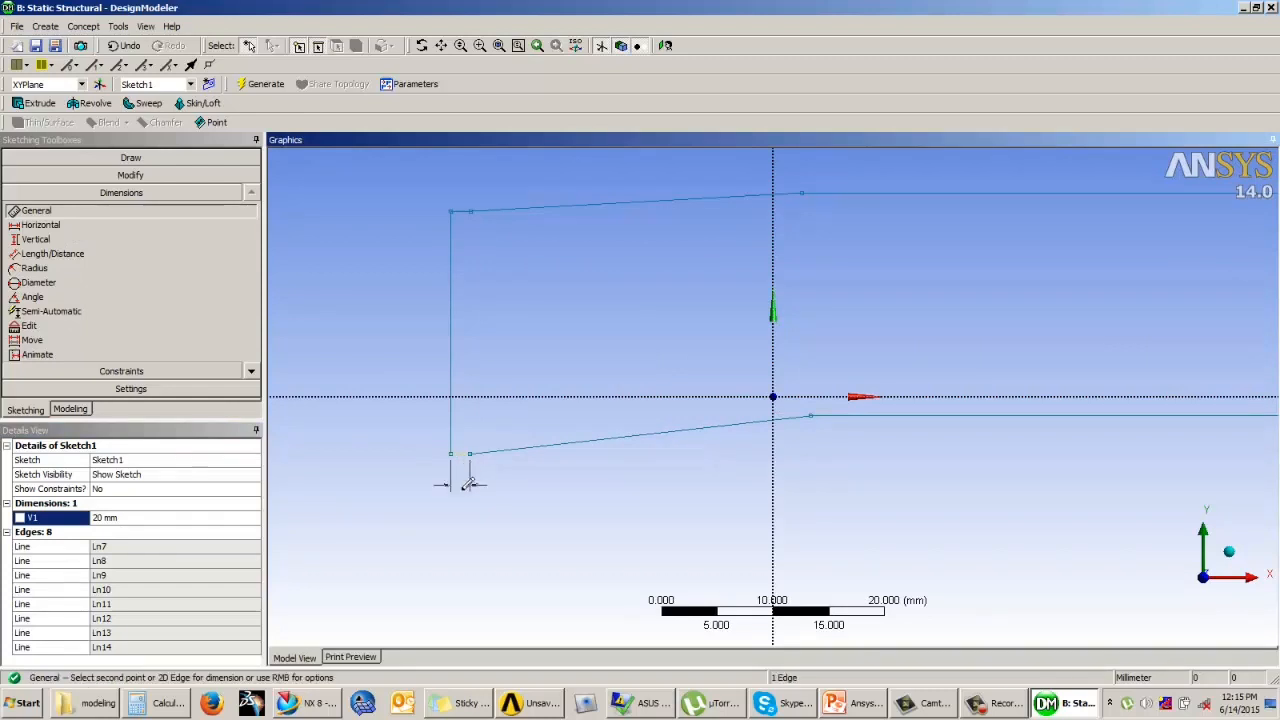
left_click(466, 505)
left_click(116, 518)
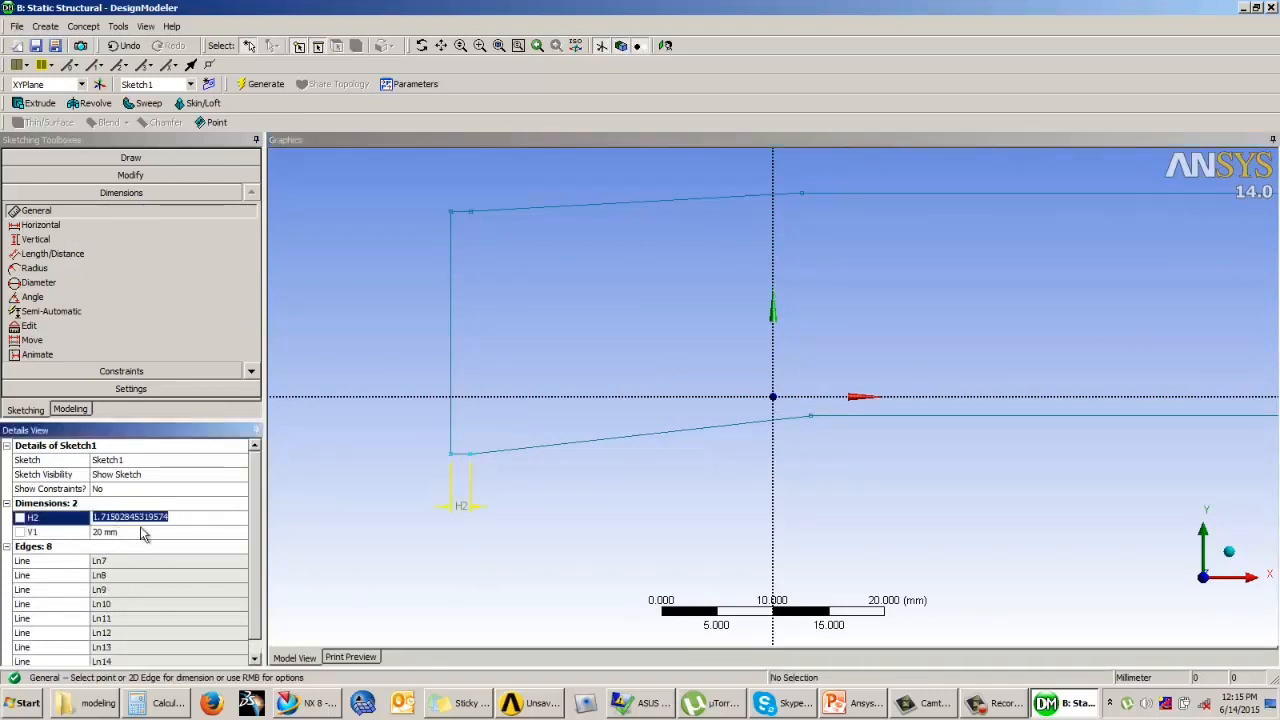
type("1")
key("Return")
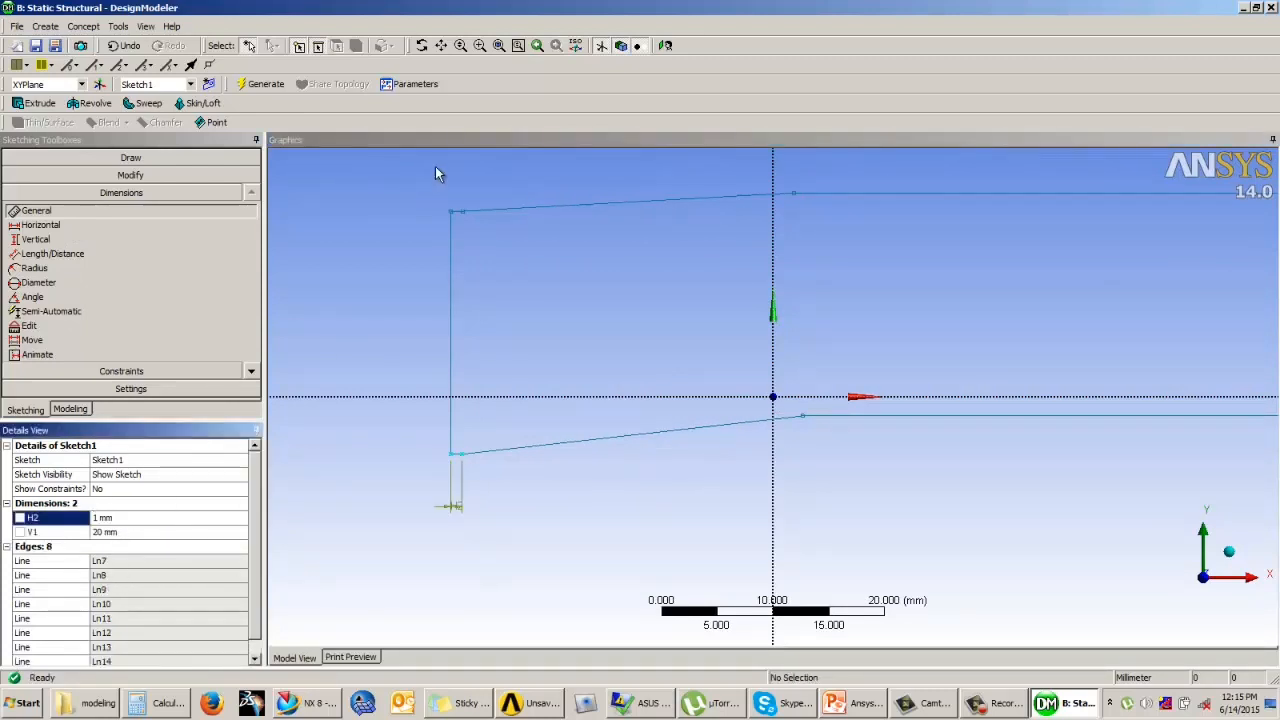
Step: Dimension the short upper horizontal edge at the profile's left end and set its length to 1 mm
scroll(430, 176, "up", 2)
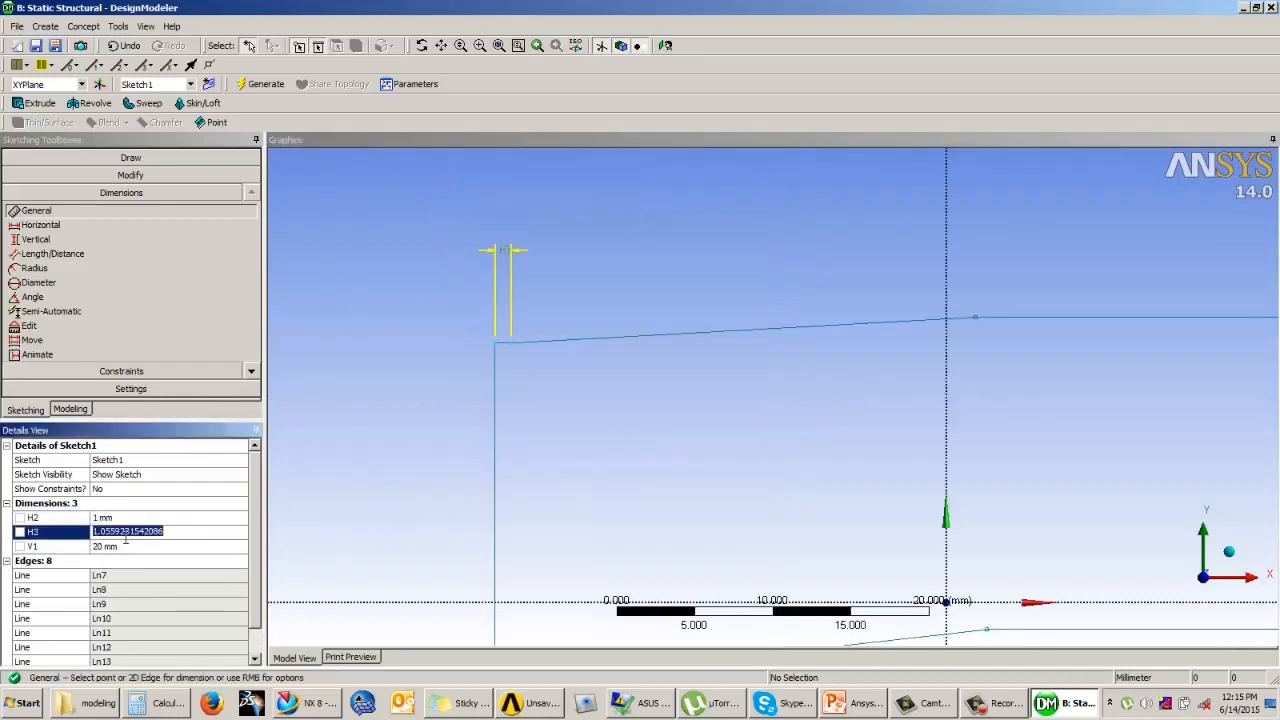
type("1")
key("Return")
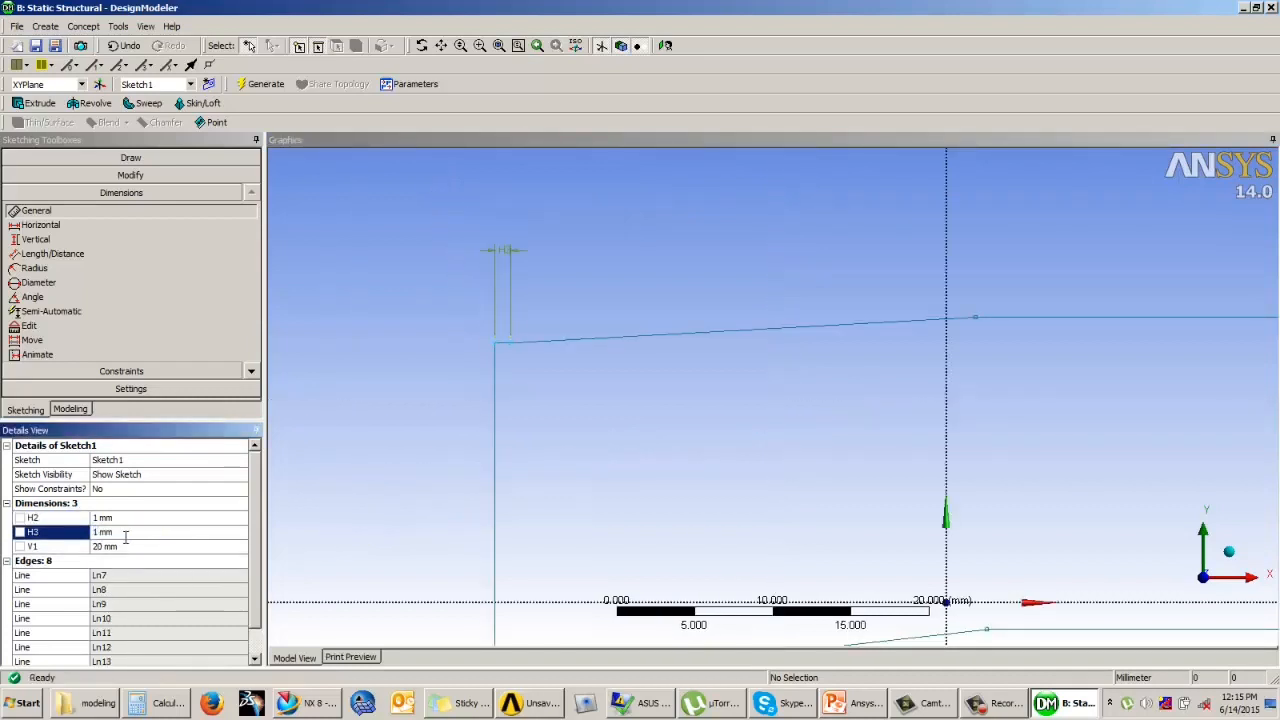
Step: Dimension the left vertical edge of the profile and set its height to 20 mm
left_click(462, 453)
scroll(462, 453, "down", 2)
left_click(568, 447)
left_click(502, 450)
left_click(112, 562)
type("20")
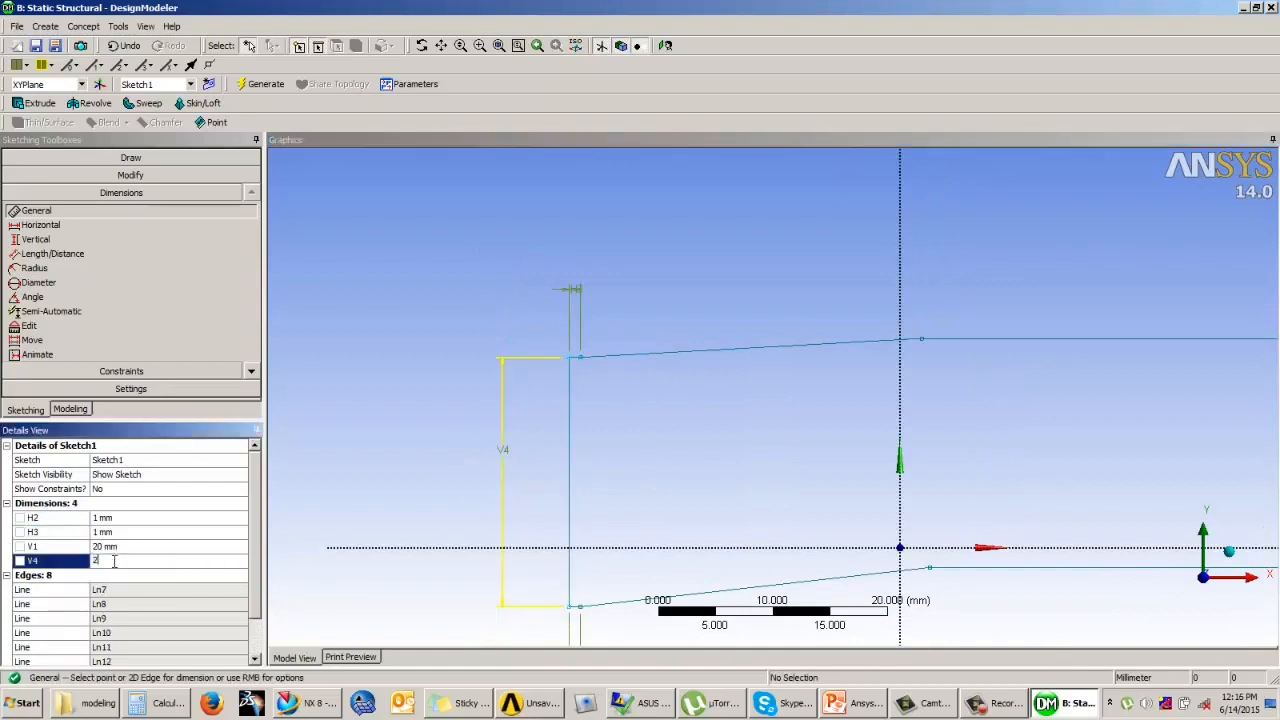
key("Return")
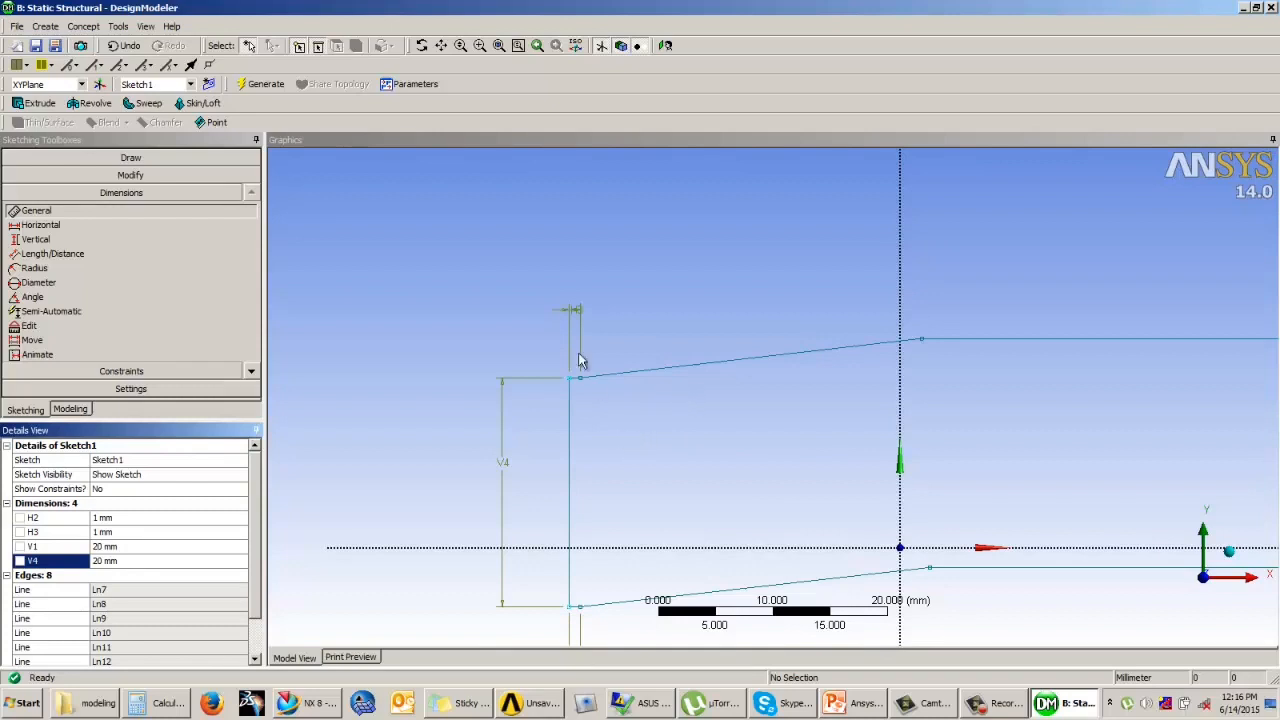
Step: Add a Horizontal dimension between the end points of the lower sloping edge and set it to 26 mm
left_click(473, 234)
scroll(473, 234, "up", 3)
scroll(482, 236, "down", 5)
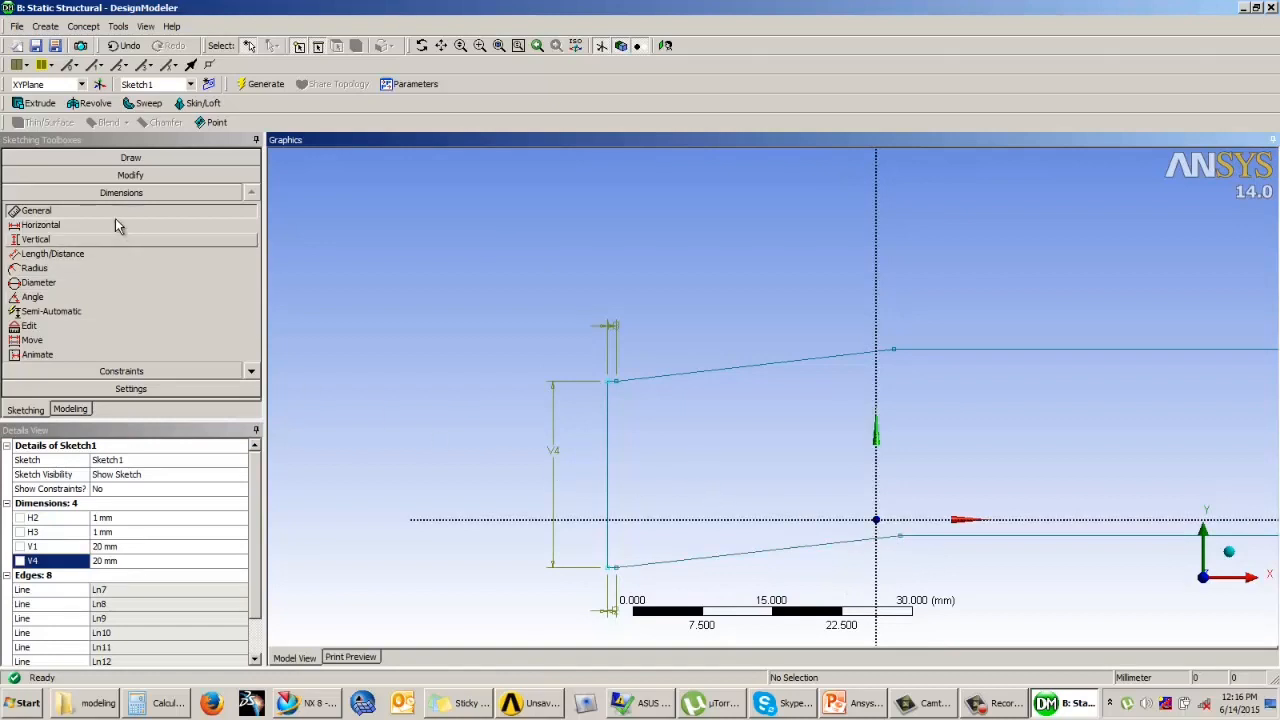
scroll(70, 222, "down", 3)
left_click(57, 229)
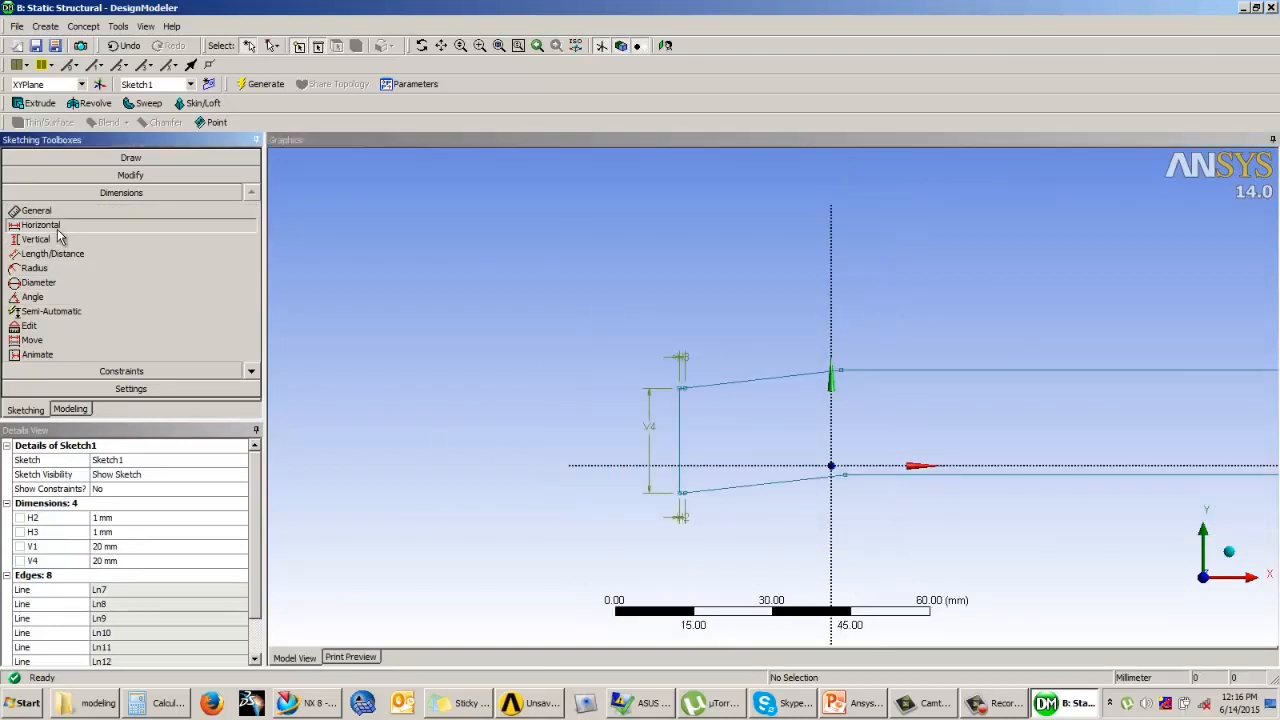
left_click(685, 494)
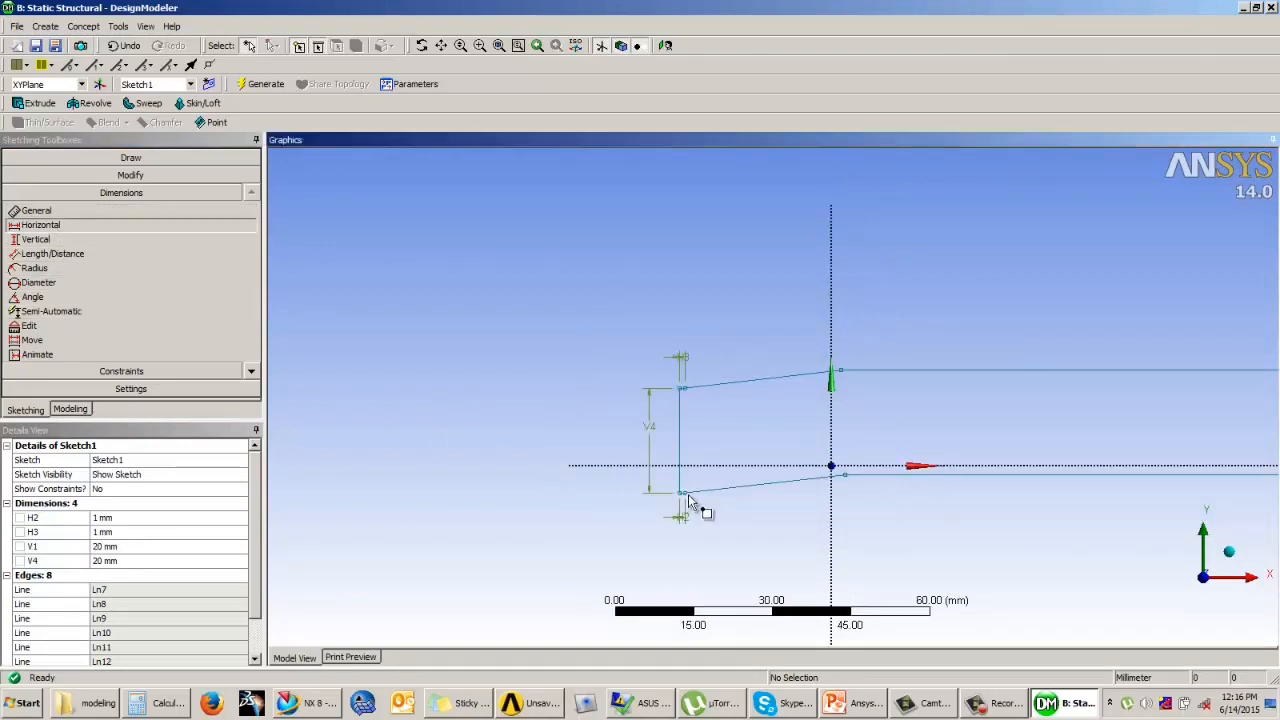
left_click(848, 486)
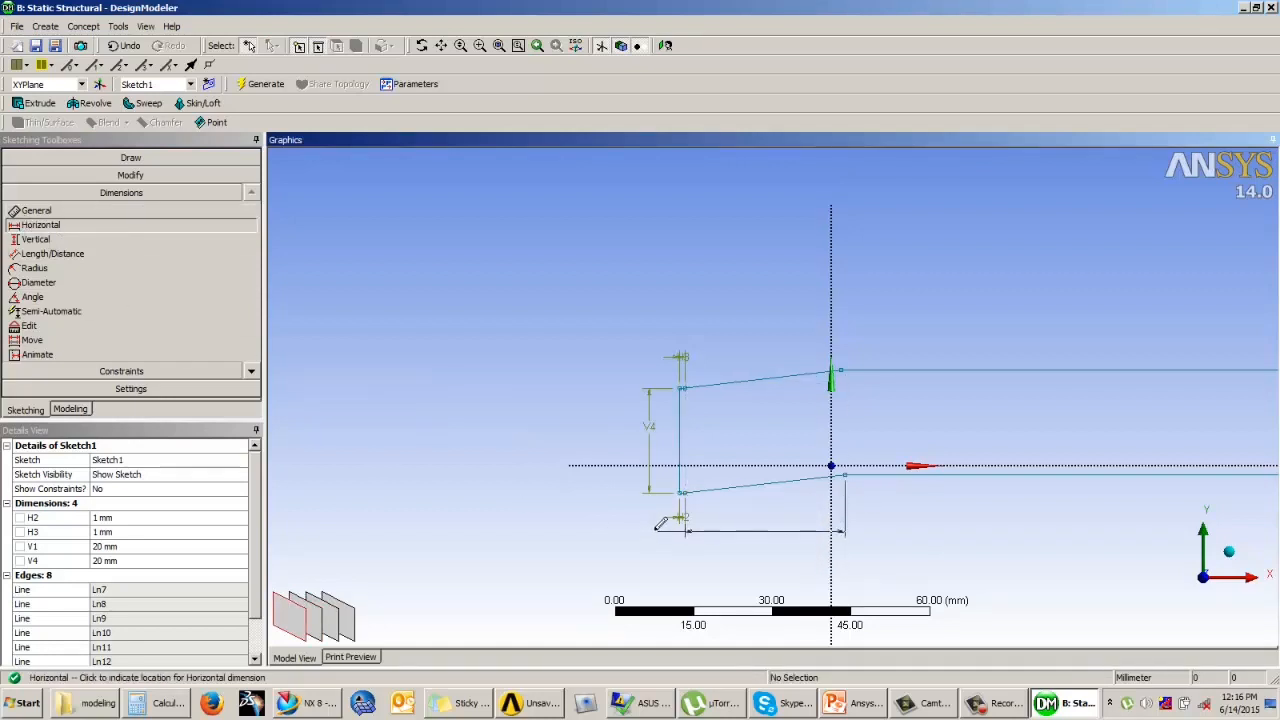
left_click(737, 512)
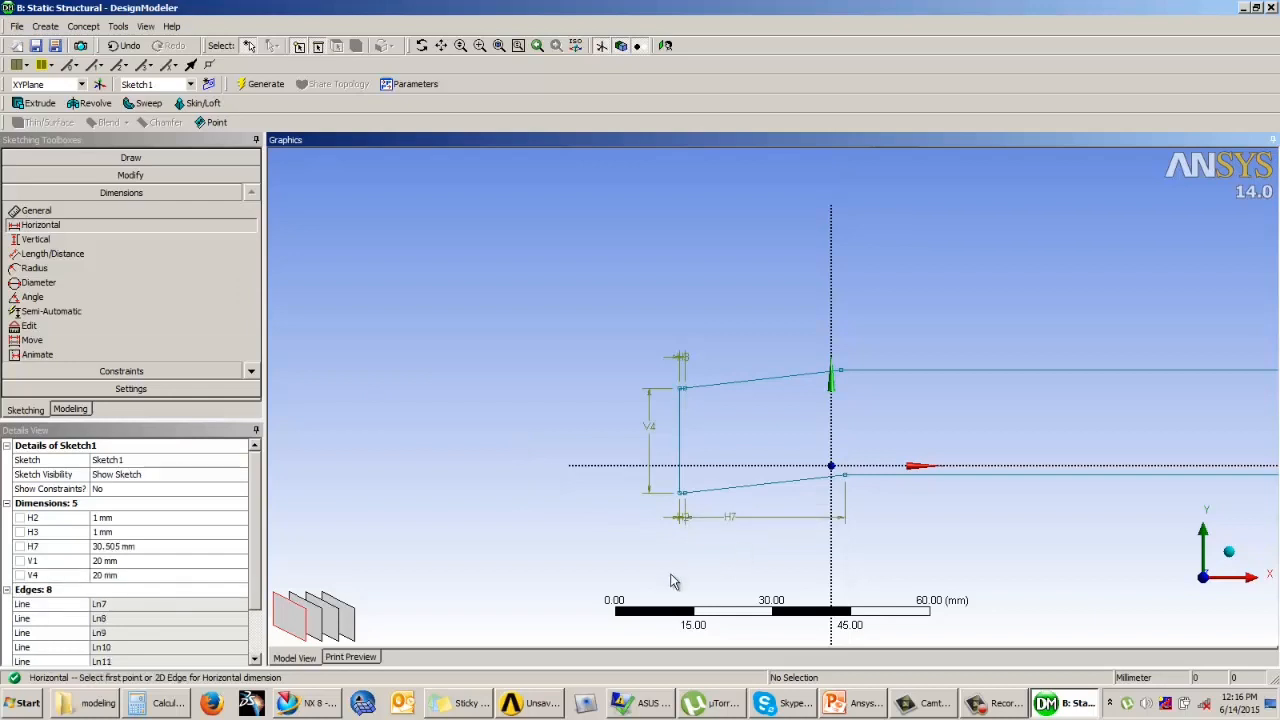
left_click(118, 547)
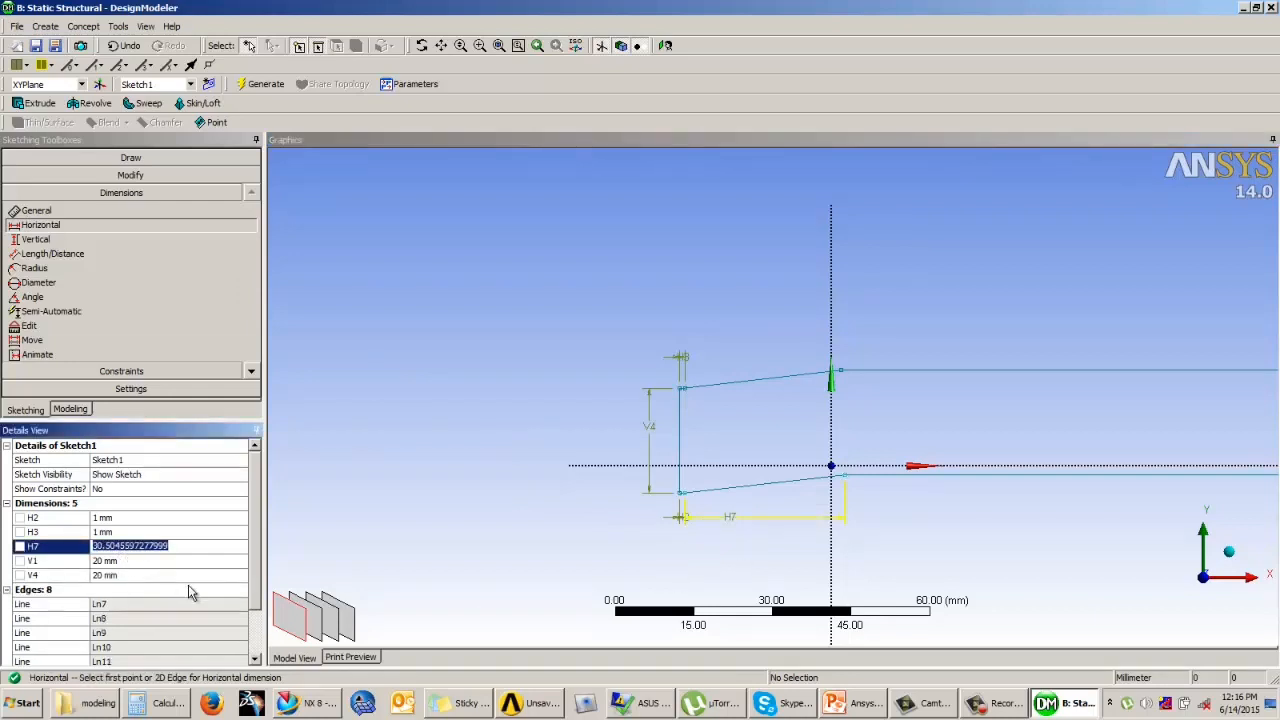
type("26")
key("Return")
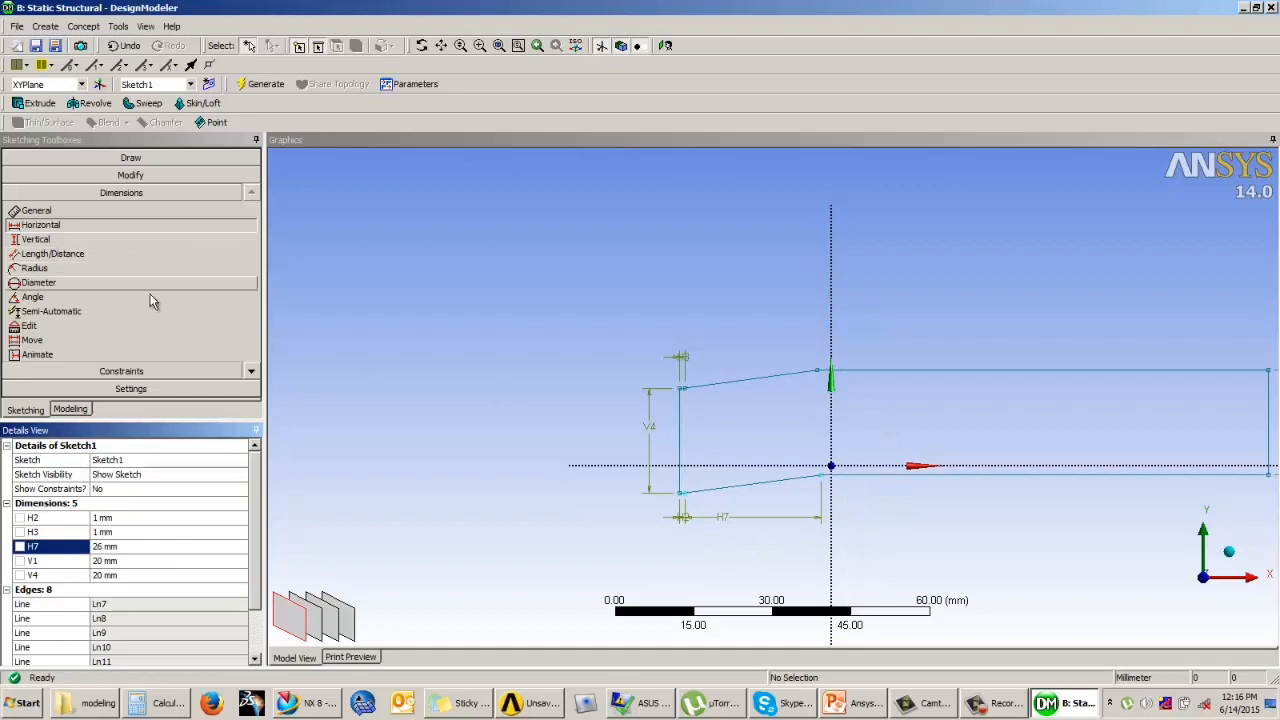
Step: Add a Horizontal dimension between the end points of the upper sloping edge and set it to 26 mm
left_click(820, 374)
left_click(681, 388)
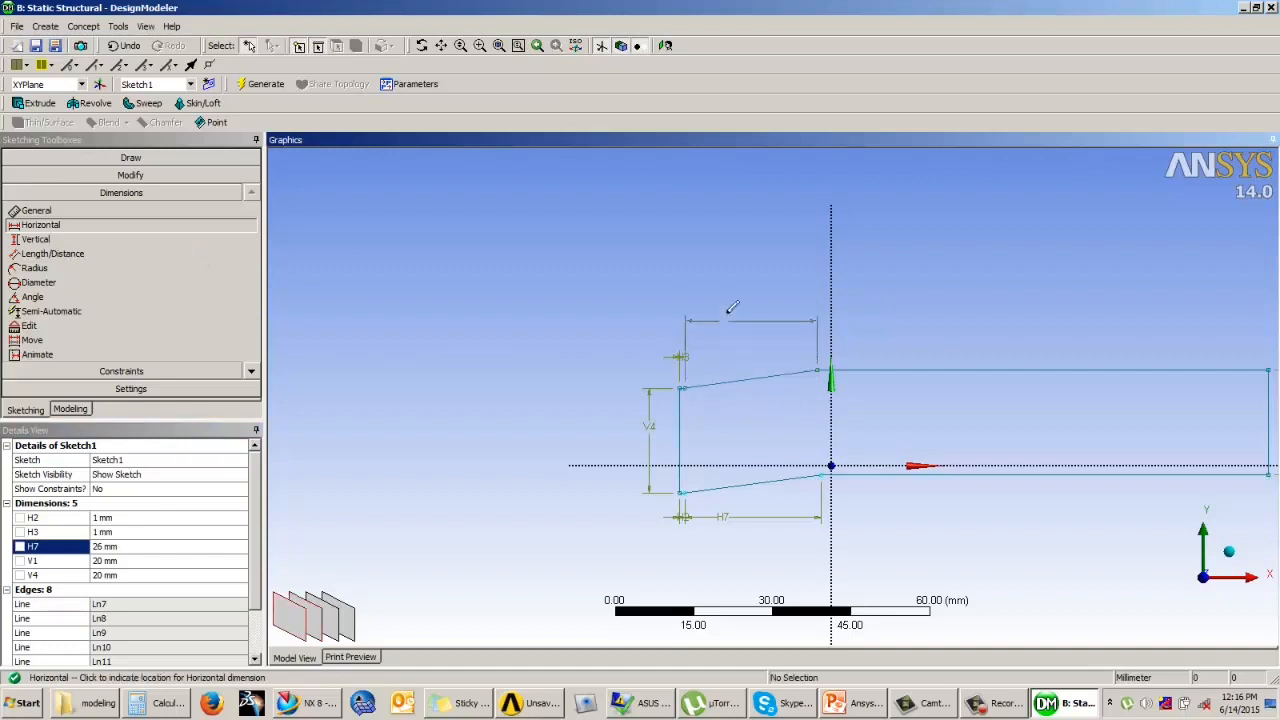
left_click(729, 306)
left_click(120, 561)
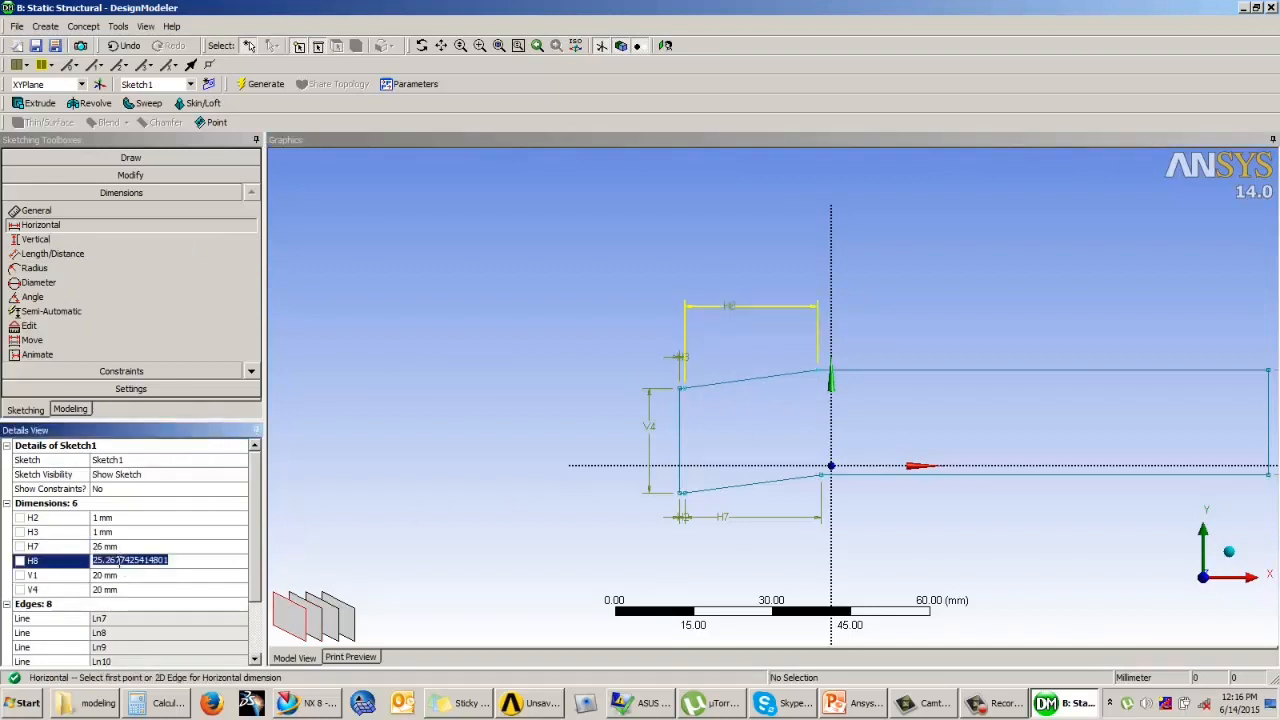
type("26")
key("Return")
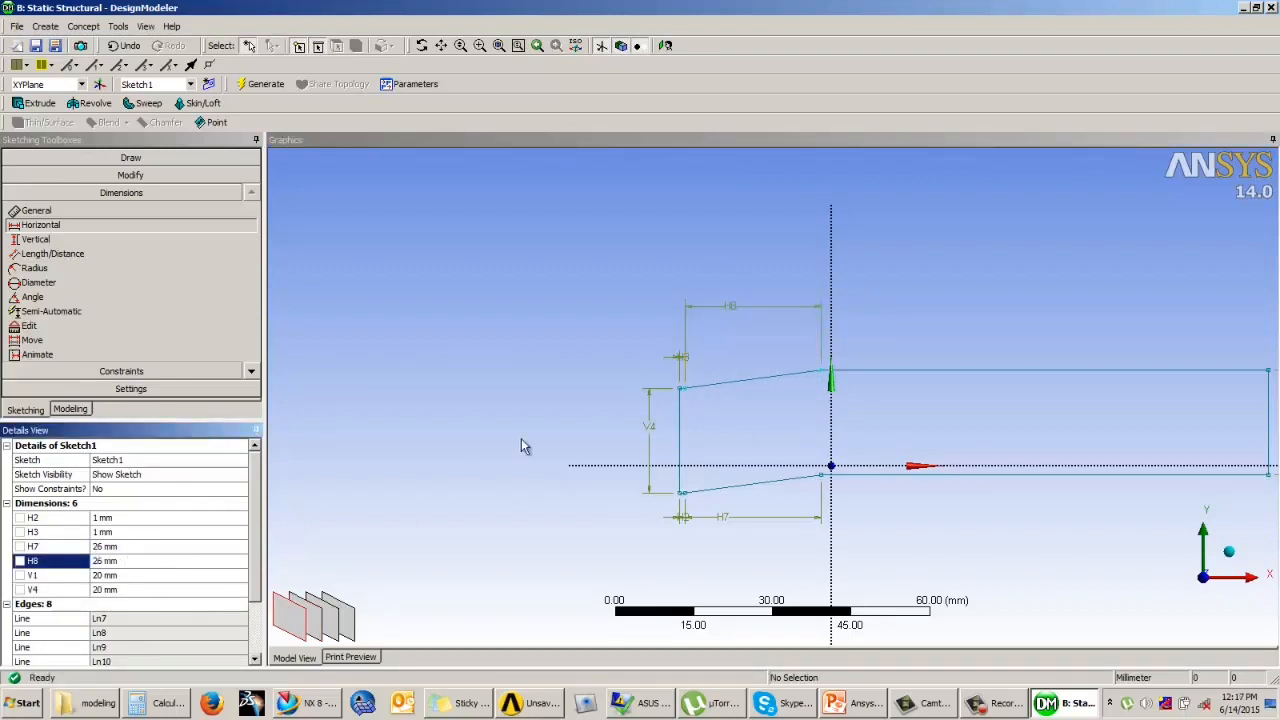
Step: Dimension the long lower horizontal edge of the profile and set its length to 240 mm
left_click(565, 314)
scroll(492, 305, "up", 3)
scroll(492, 305, "down", 3)
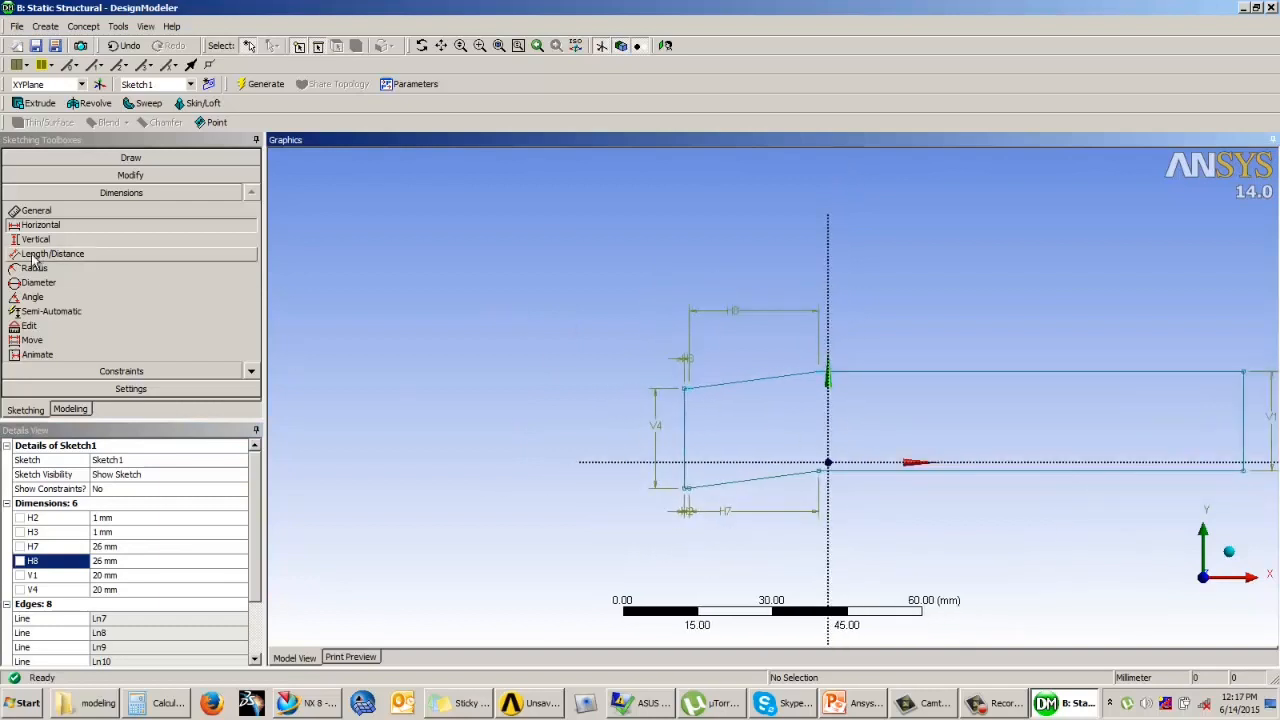
left_click(36, 210)
left_click(878, 470)
left_click(928, 526)
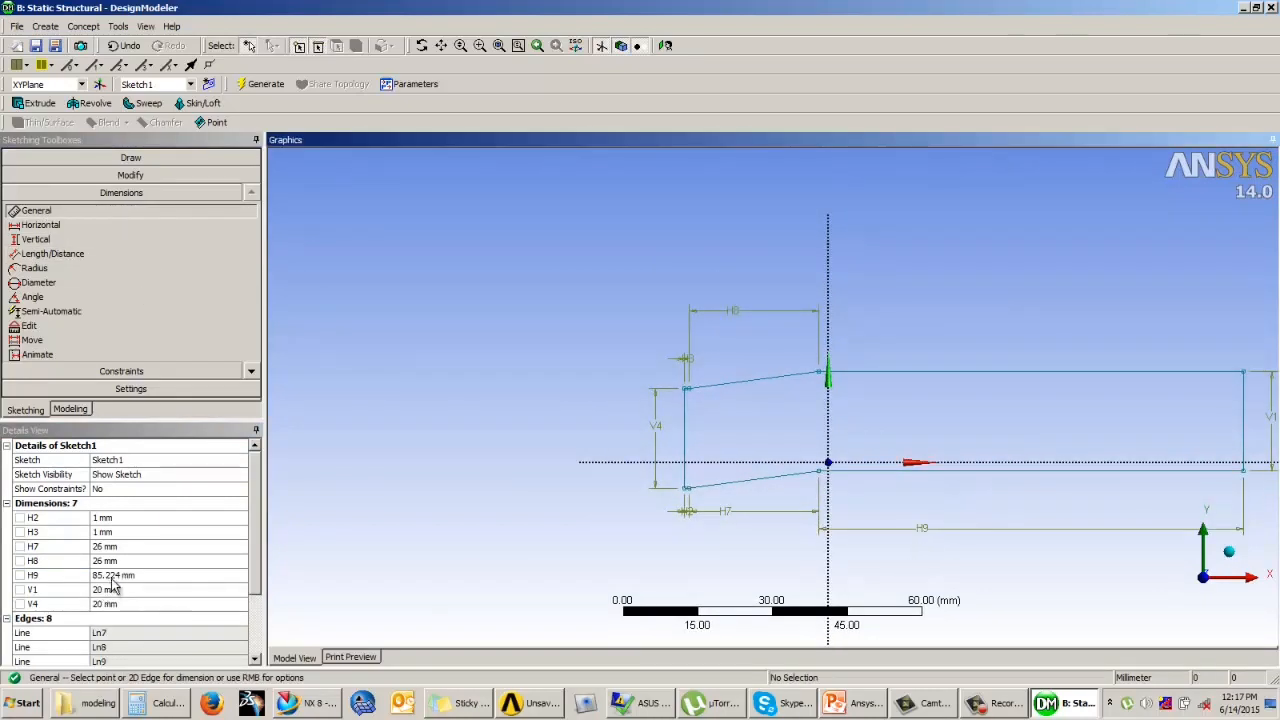
left_click(219, 576)
type("240")
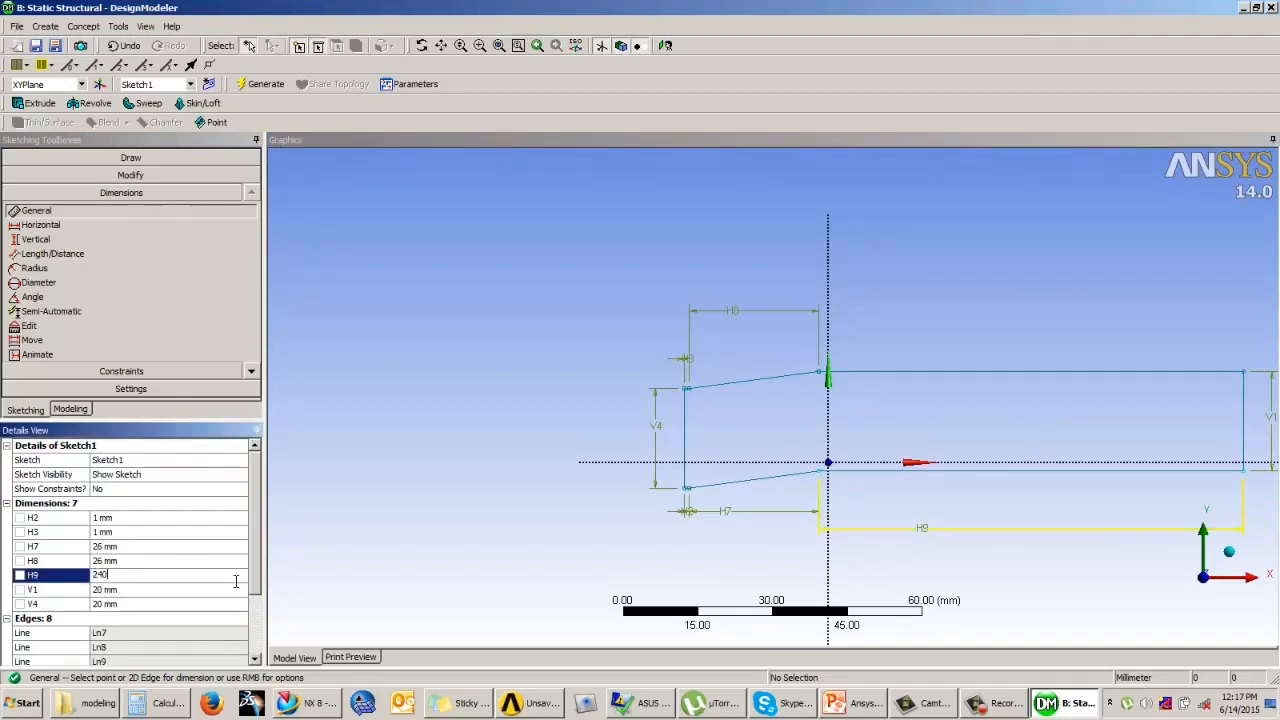
key("Return")
Step: Apply a Symmetry constraint about the X axis to the two end points of the profile's right vertical edge
scroll(546, 380, "down", 5)
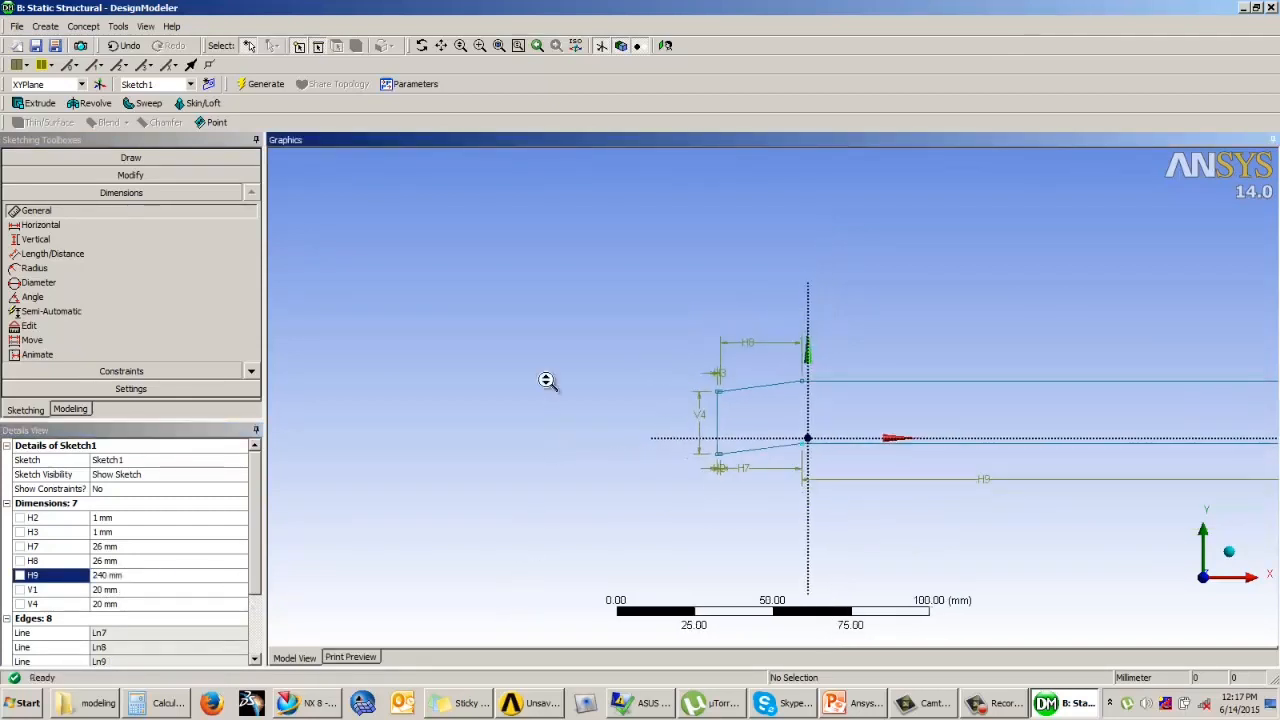
scroll(669, 393, "down", 2)
scroll(1114, 334, "up", 1)
middle_click_drag(1014, 349, 823, 340, "ctrl")
scroll(818, 340, "up", 1)
scroll(720, 363, "up", 2)
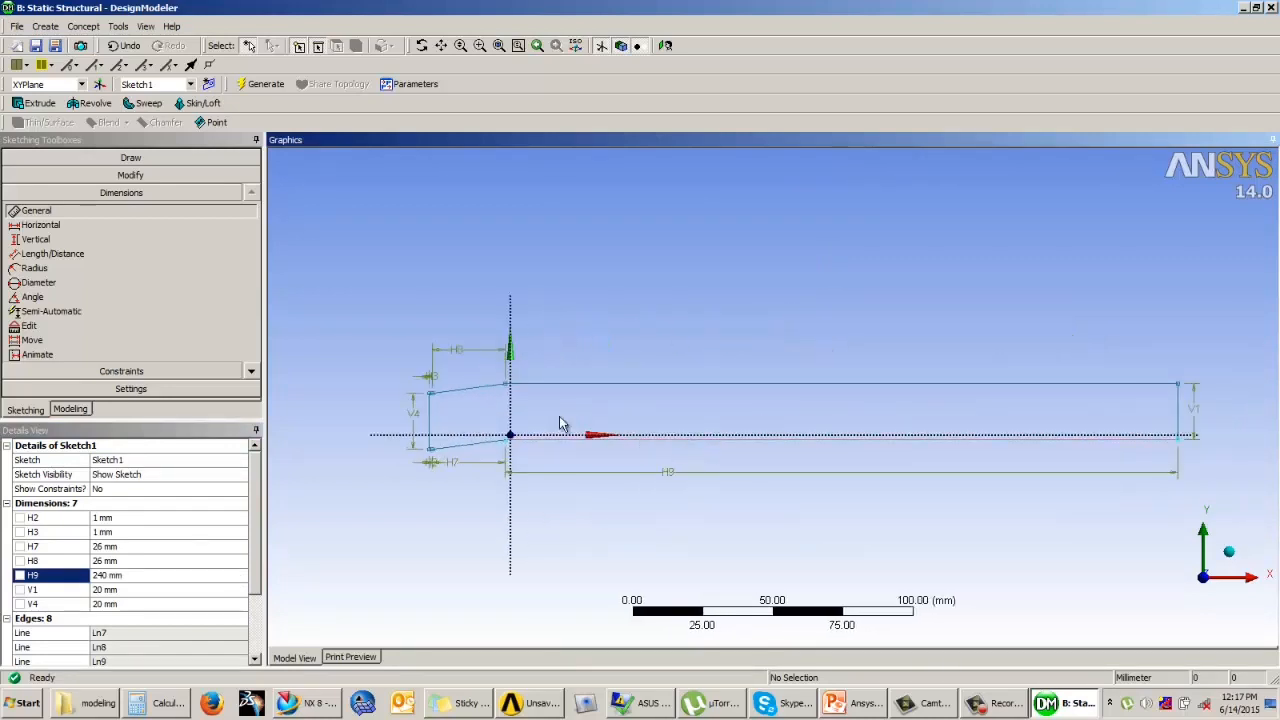
left_click(125, 372)
left_click(40, 329)
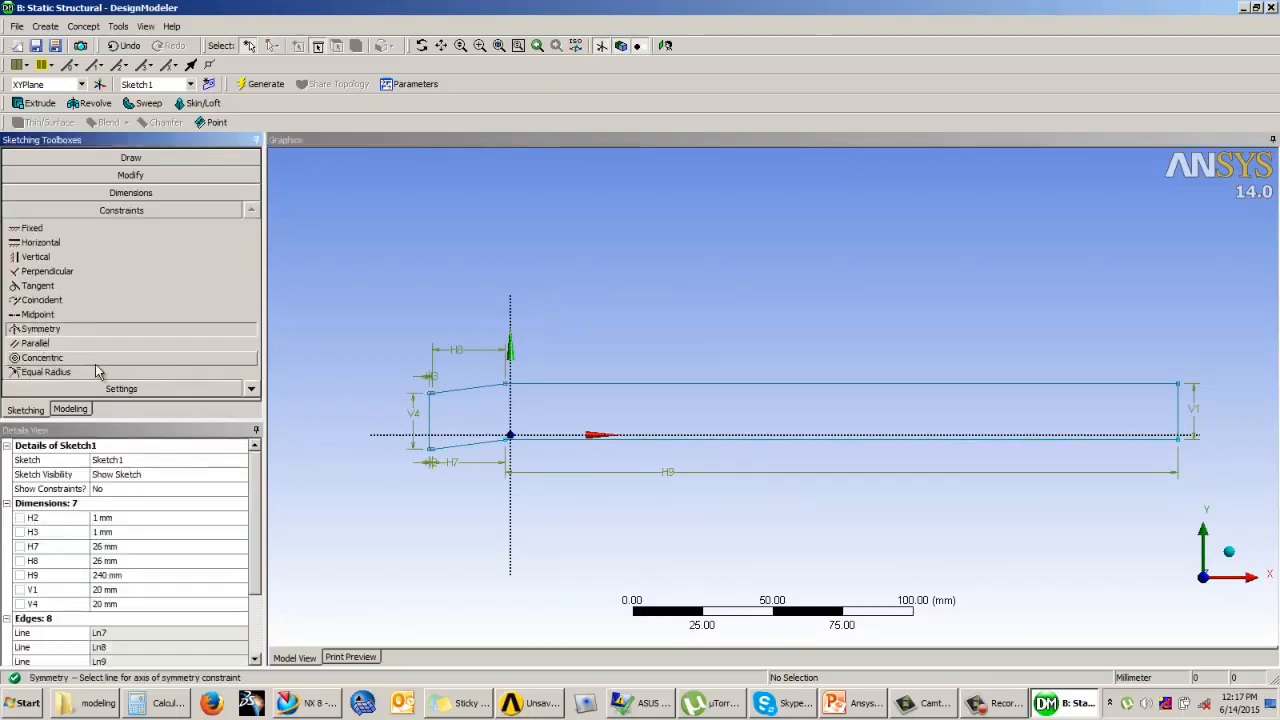
left_click(552, 437)
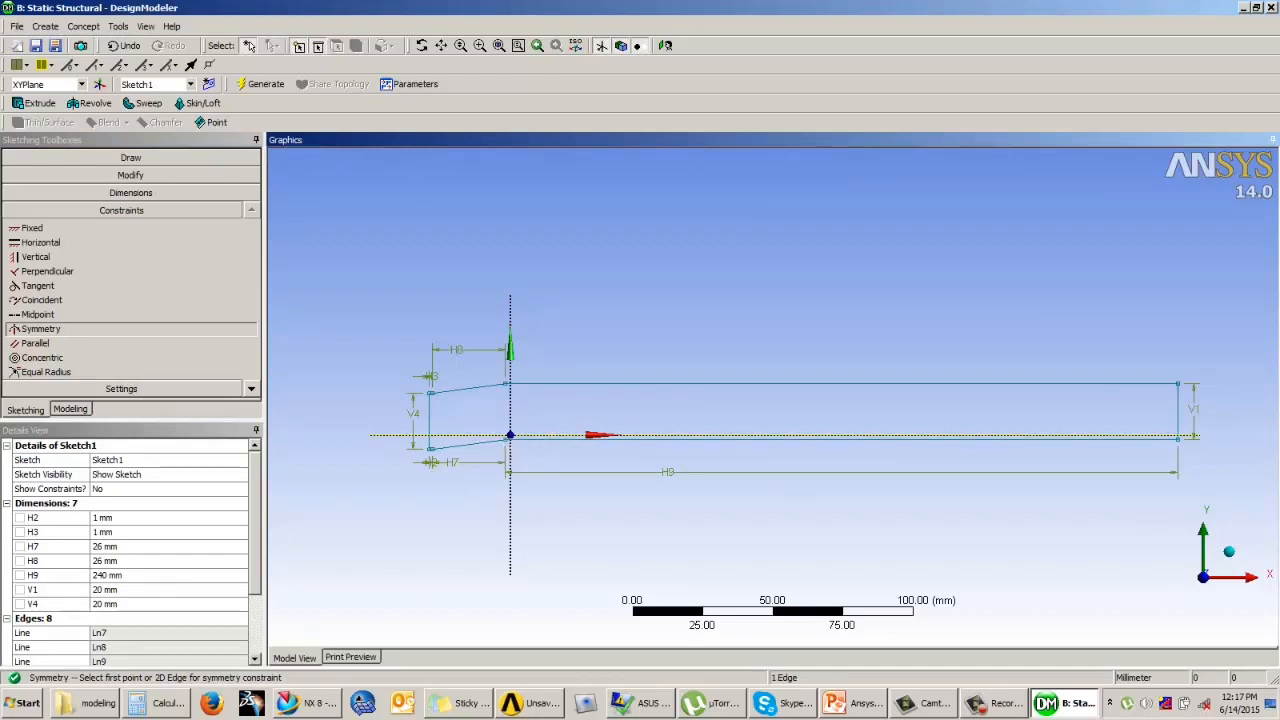
left_click(1188, 443)
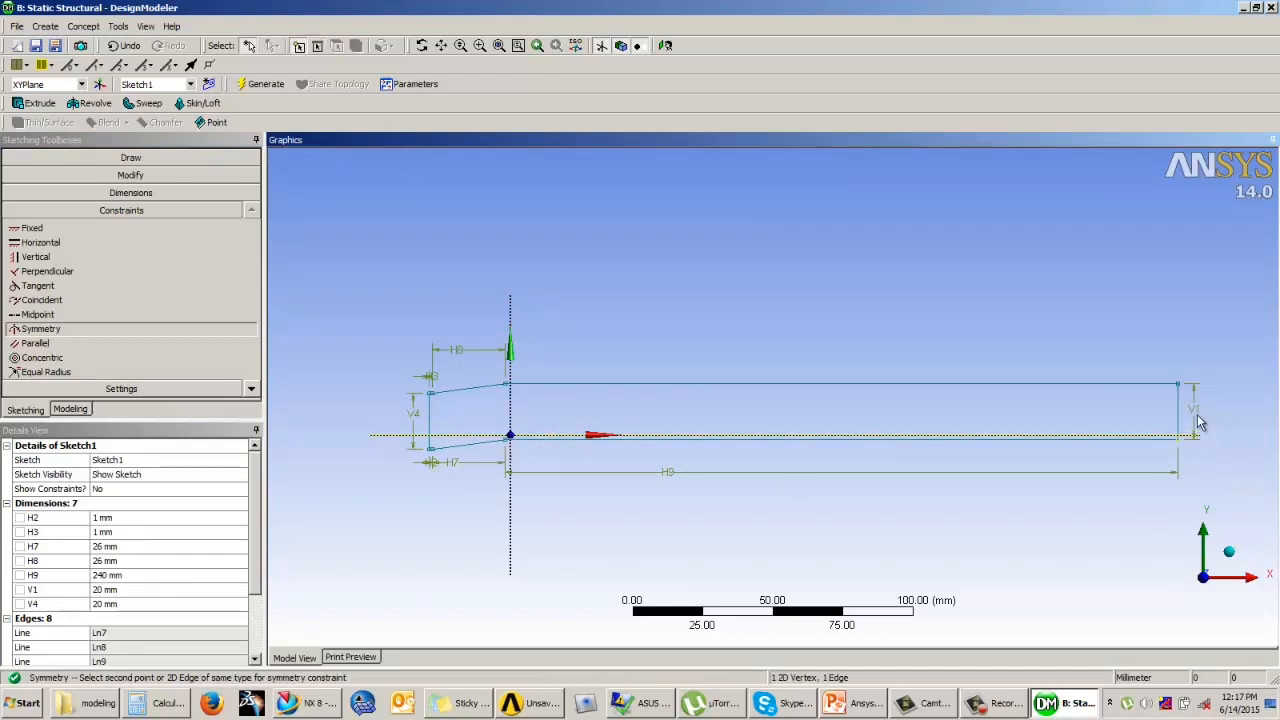
left_click(1187, 397)
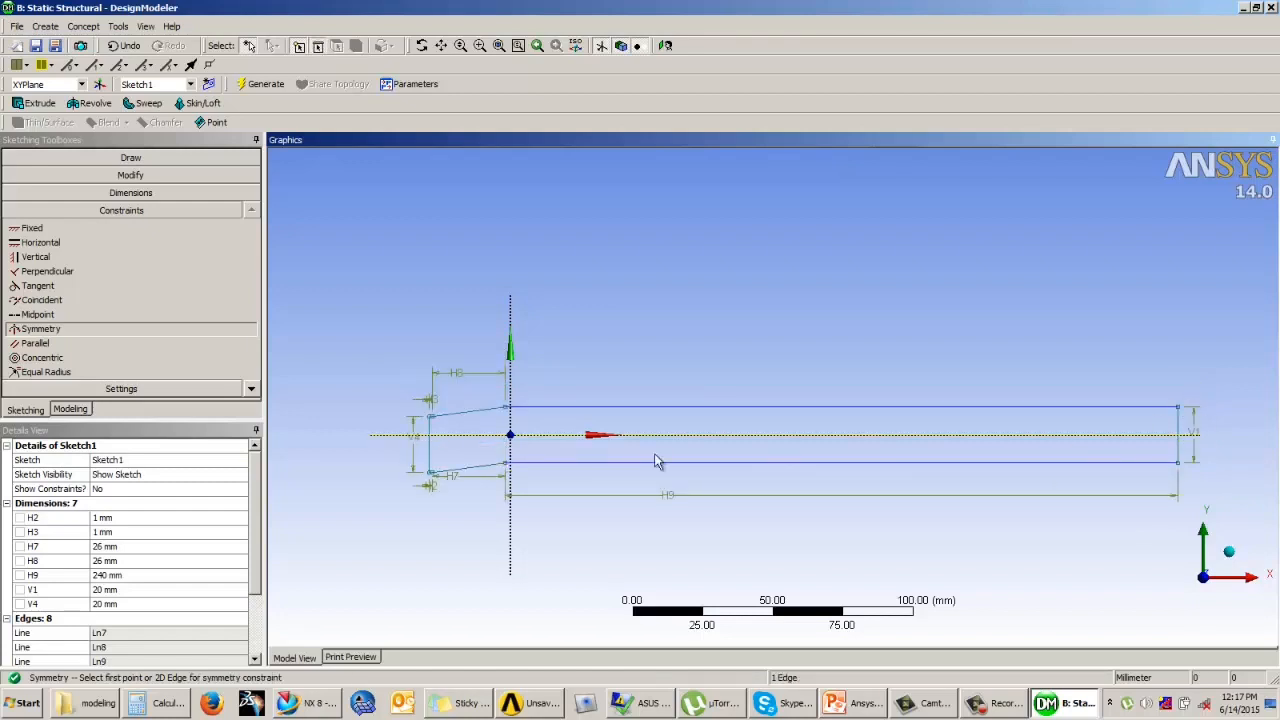
Step: Add an Angle dimension between the lower sloping edge and the vertical Y axis
scroll(338, 367, "up", 1)
scroll(345, 368, "up", 5)
scroll(662, 366, "down", 4)
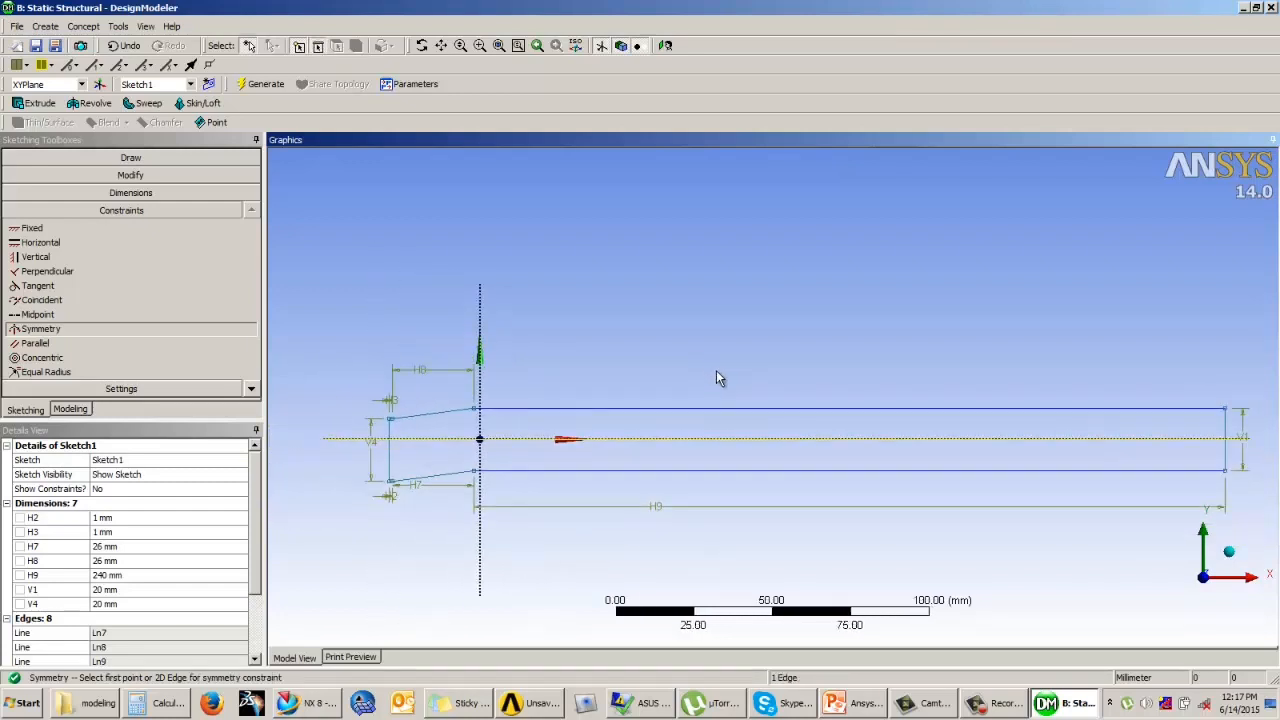
mouse_move(697, 356)
middle_mouse_down("ctrl")
mouse_move(810, 346)
mouse_move(691, 339)
middle_mouse_up("ctrl")
scroll(637, 356, "up", 4)
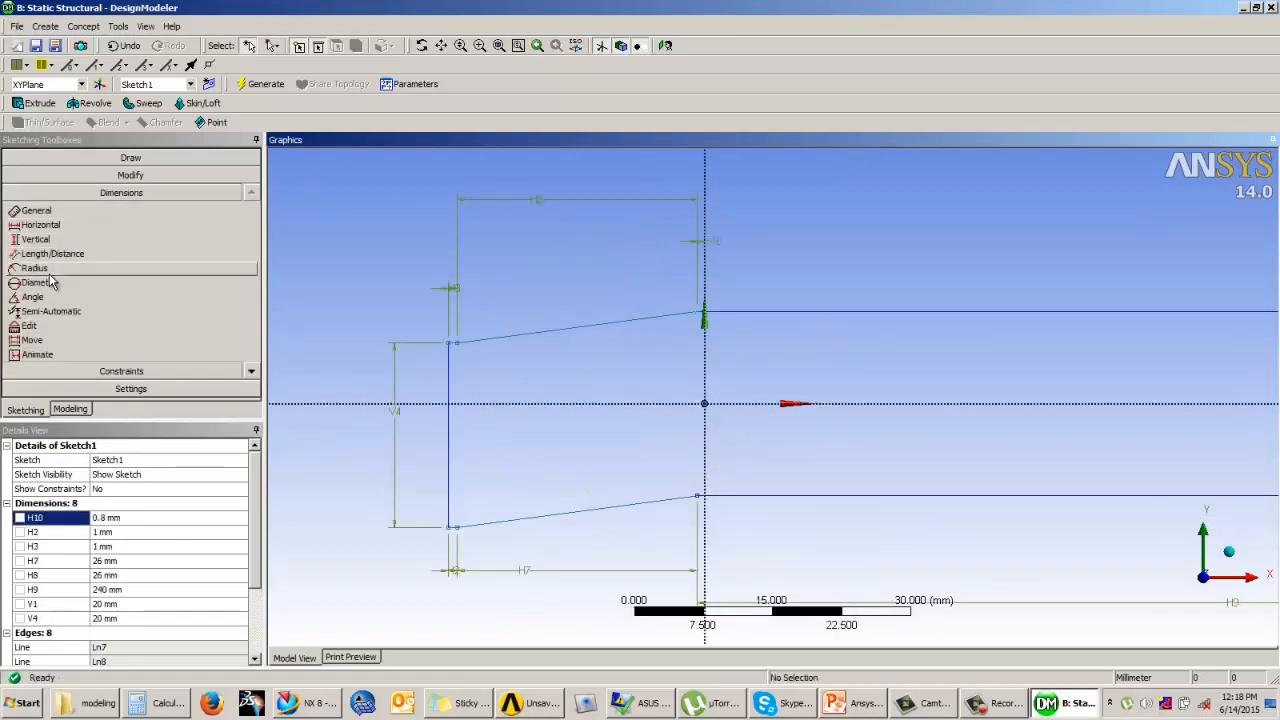
left_click(33, 297)
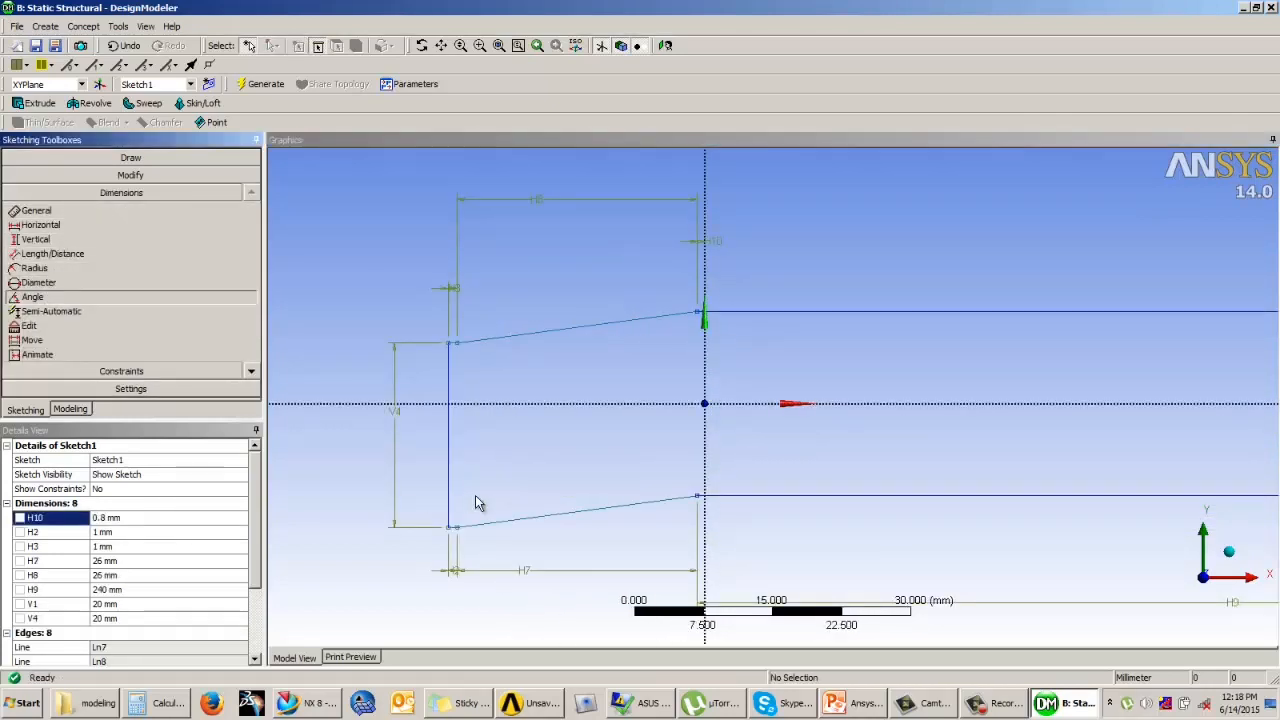
left_click(558, 524)
left_click(705, 446)
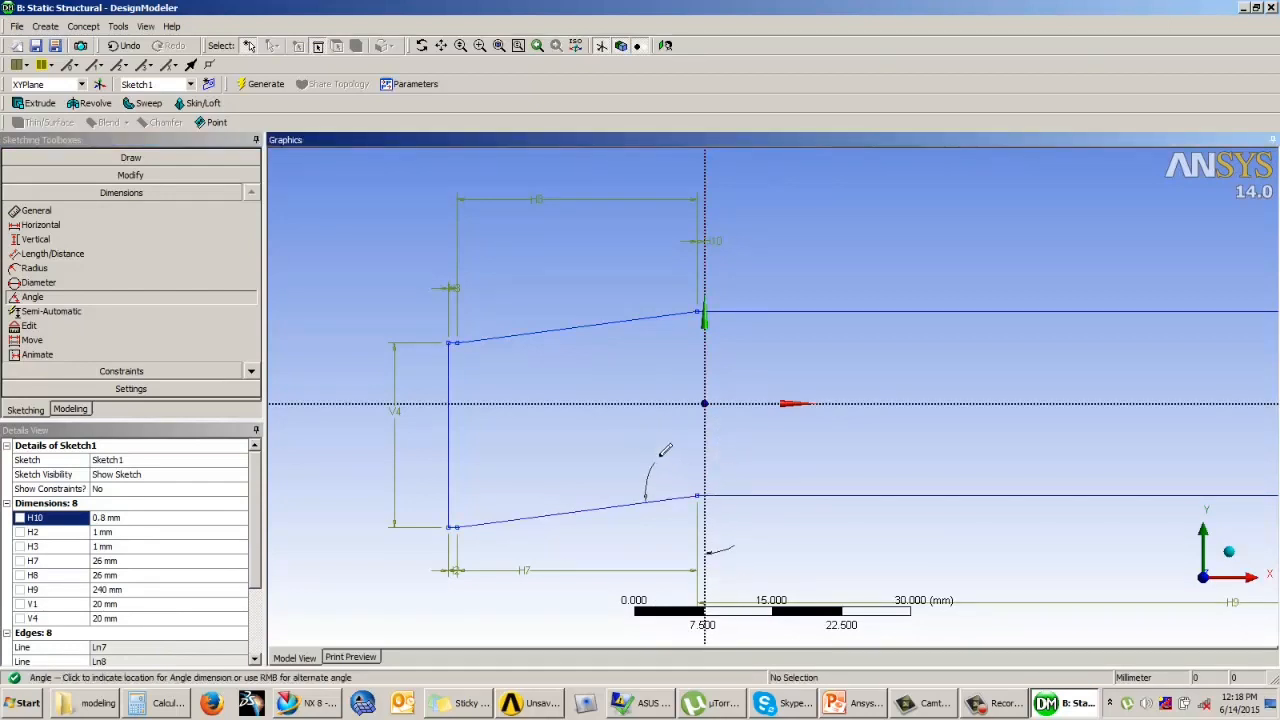
left_click(660, 456)
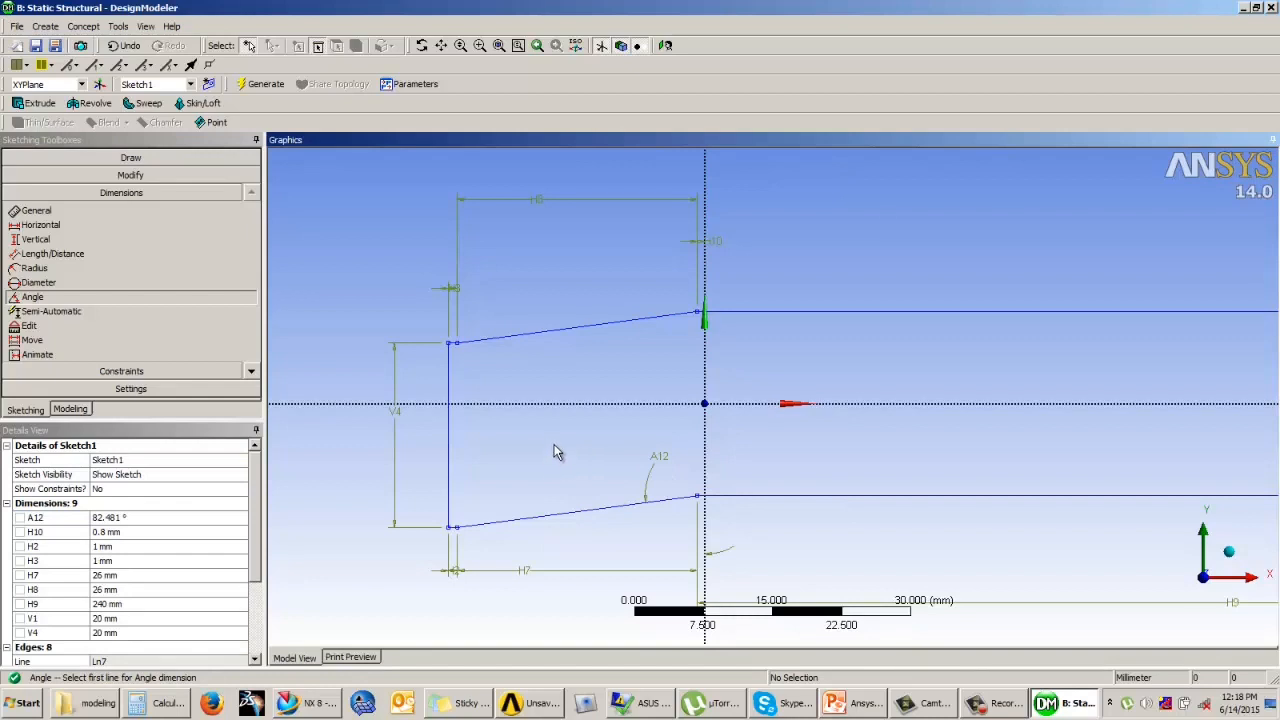
Step: Examine the sketch's edges and dimensions along the whole profile, up to the sloping end near the origin
scroll(548, 385, "down", 3)
scroll(645, 402, "down", 5)
middle_click_drag(803, 398, 680, 404, "ctrl")
scroll(800, 404, "down", 2)
scroll(777, 403, "down", 1)
middle_click_drag(826, 406, 843, 409, "ctrl")
scroll(824, 403, "up", 1)
middle_click_drag(644, 408, 710, 407, "ctrl")
scroll(706, 407, "up", 1)
scroll(440, 414, "up", 2)
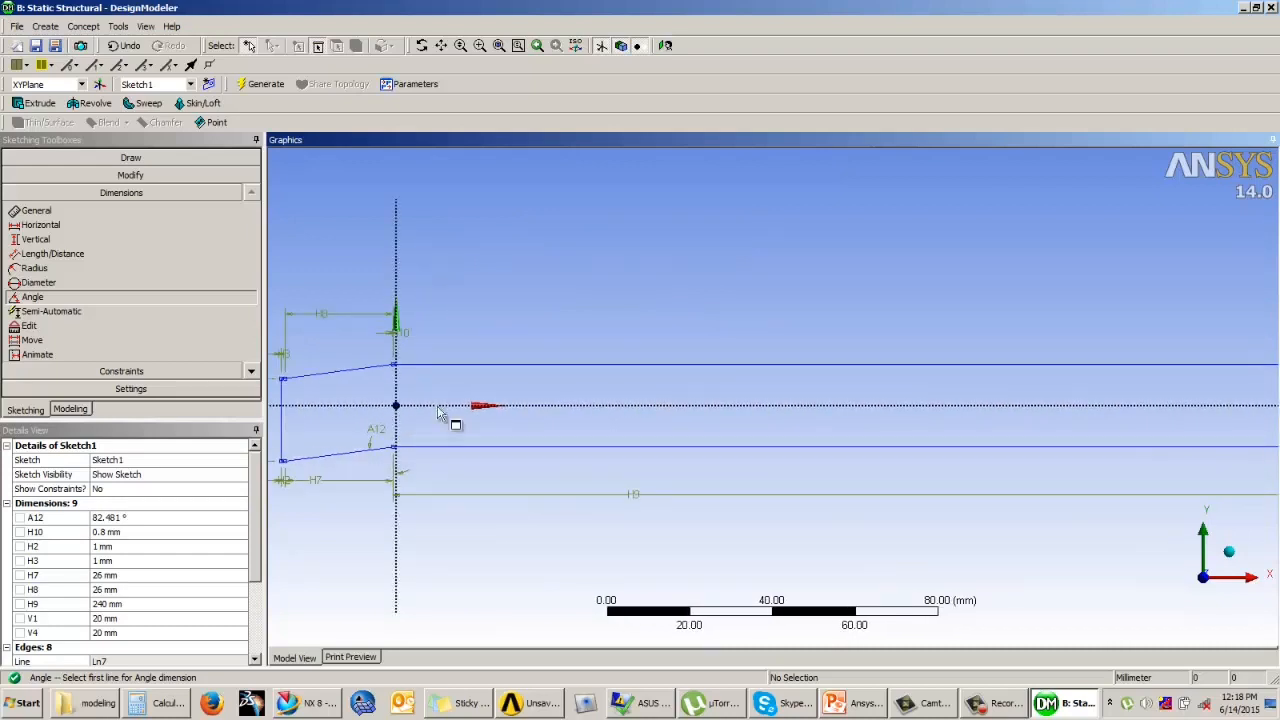
middle_click_drag(444, 420, 507, 406, "ctrl")
scroll(488, 450, "up", 2)
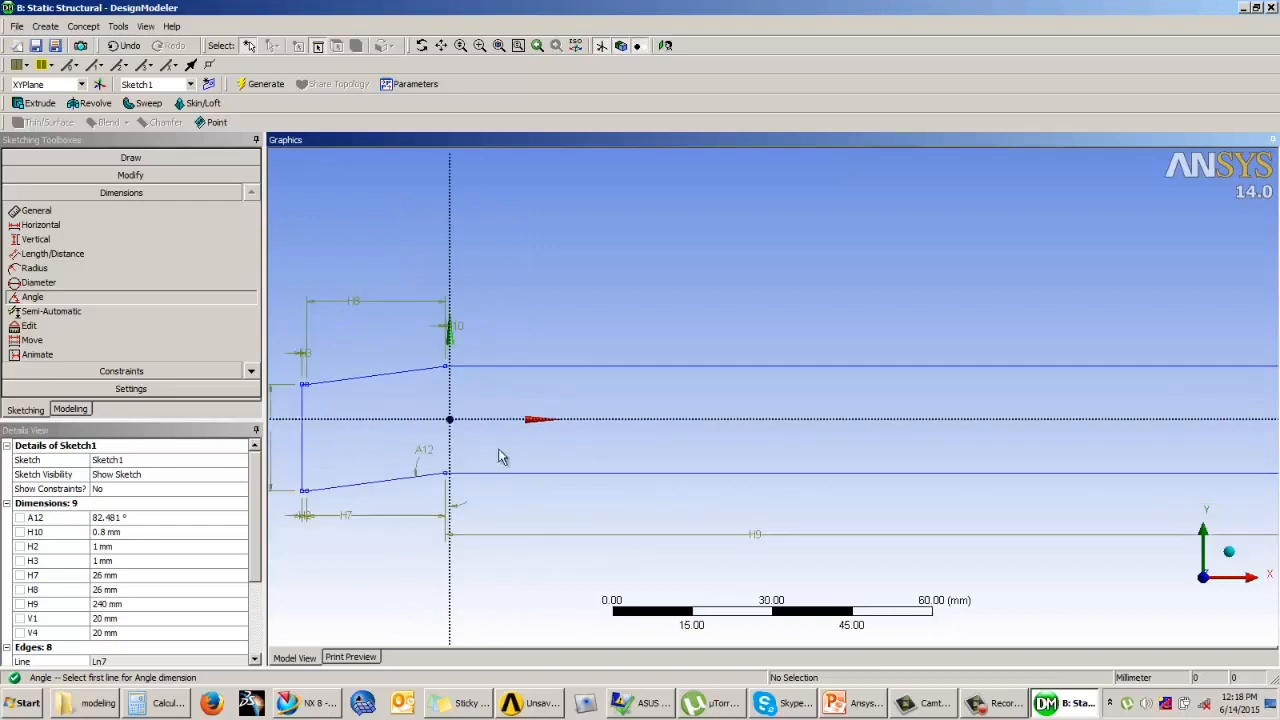
middle_click_drag(494, 451, 512, 455)
left_click(664, 45)
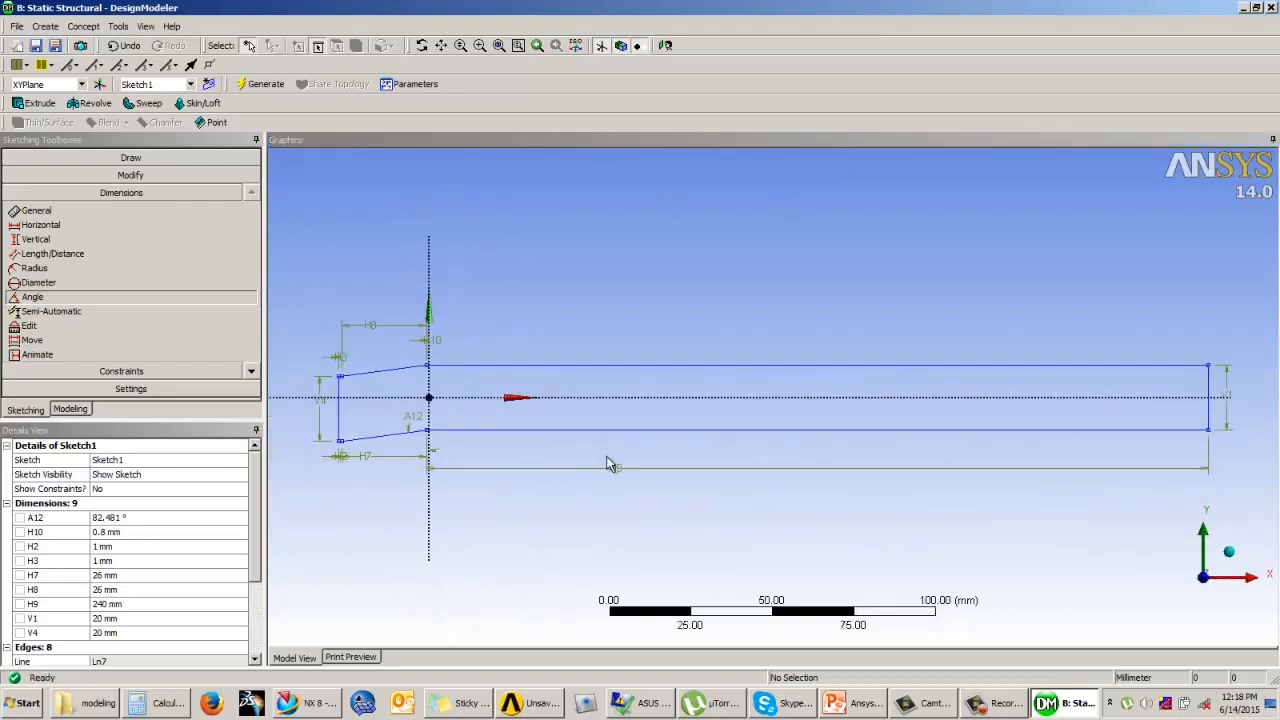
scroll(620, 440, "up", 2)
scroll(620, 436, "up", 2)
middle_click_drag(581, 434, 692, 385, "ctrl")
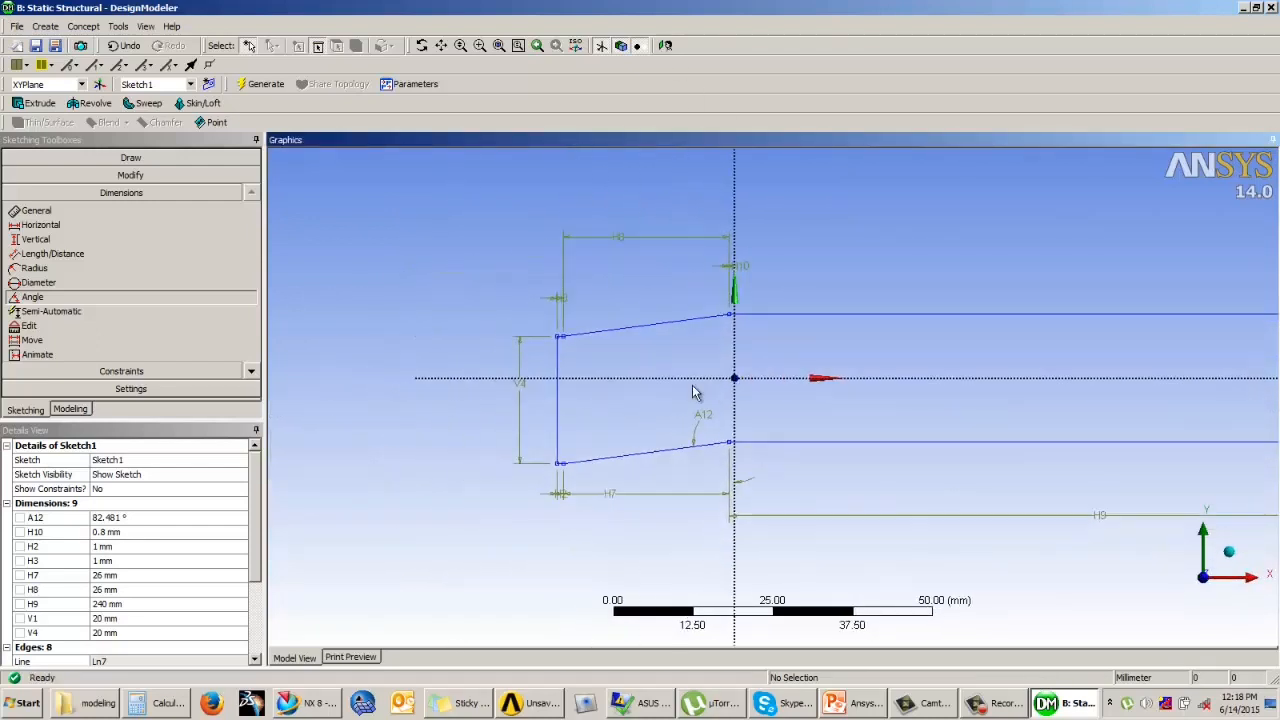
scroll(686, 442, "up", 2)
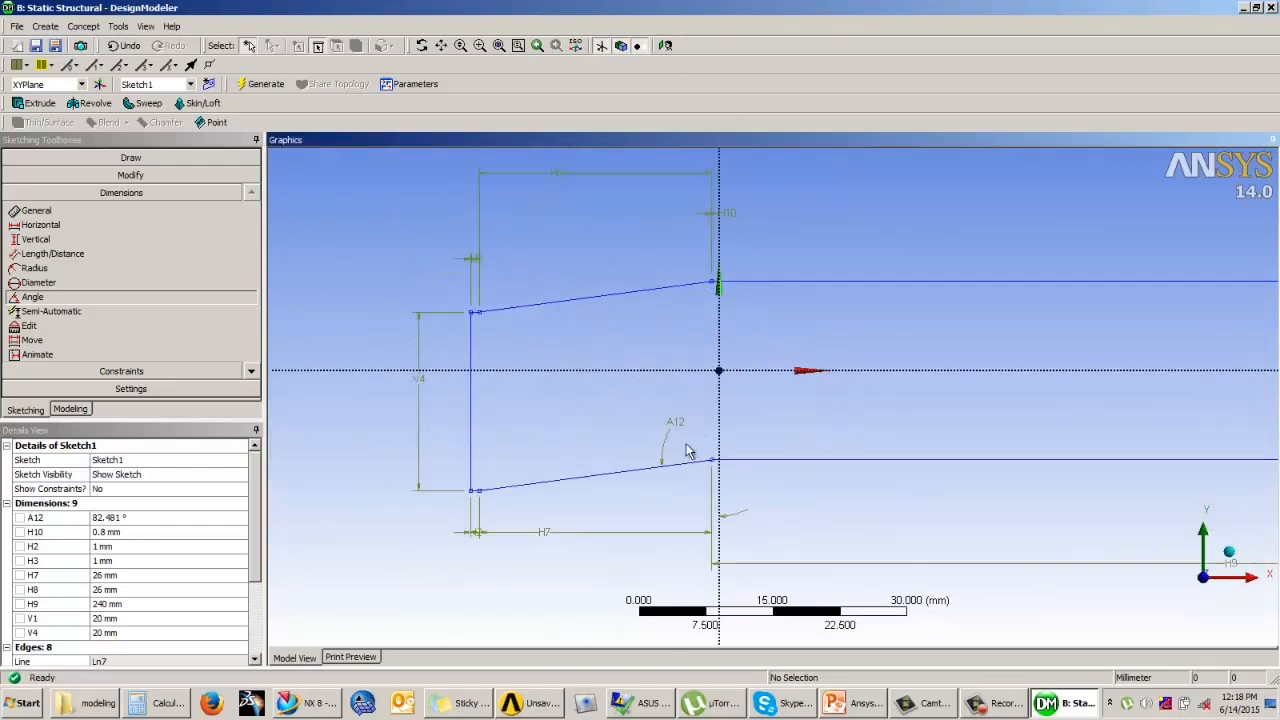
Step: Undo the angle dimension on the lower sloping edge and redo it to compare the edge colours
left_click(125, 45)
left_click(649, 505)
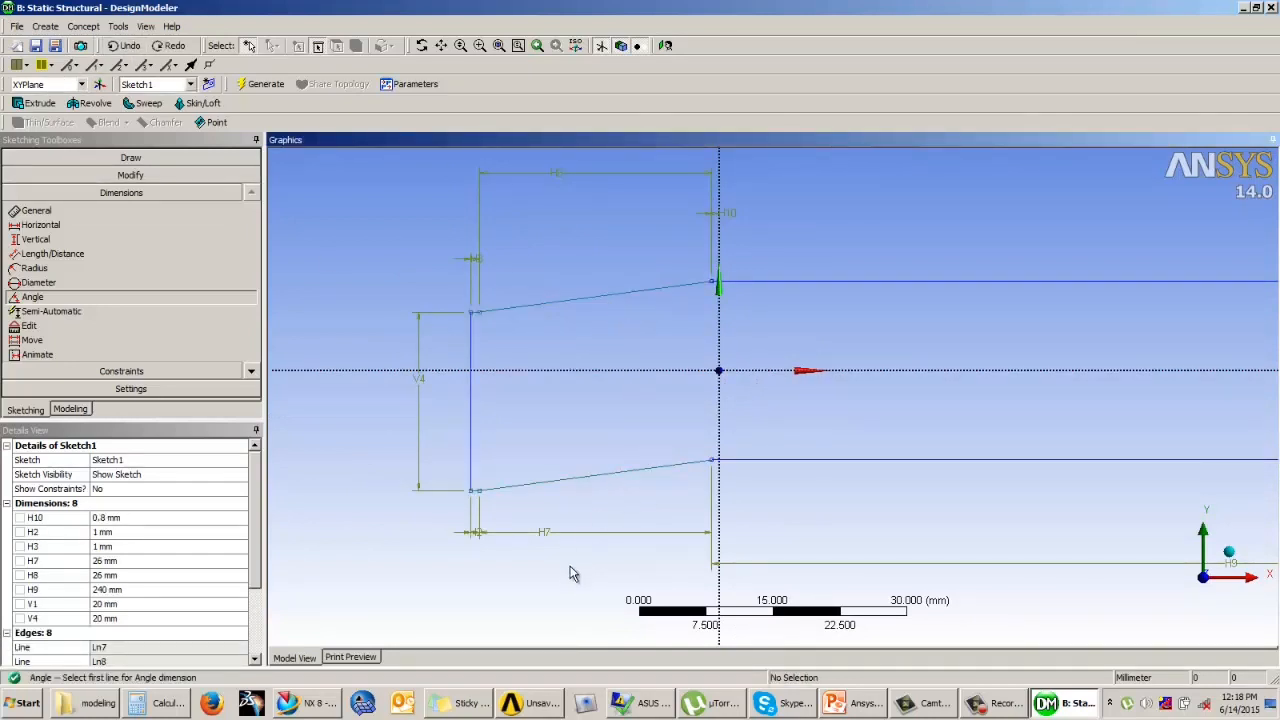
left_click(170, 46)
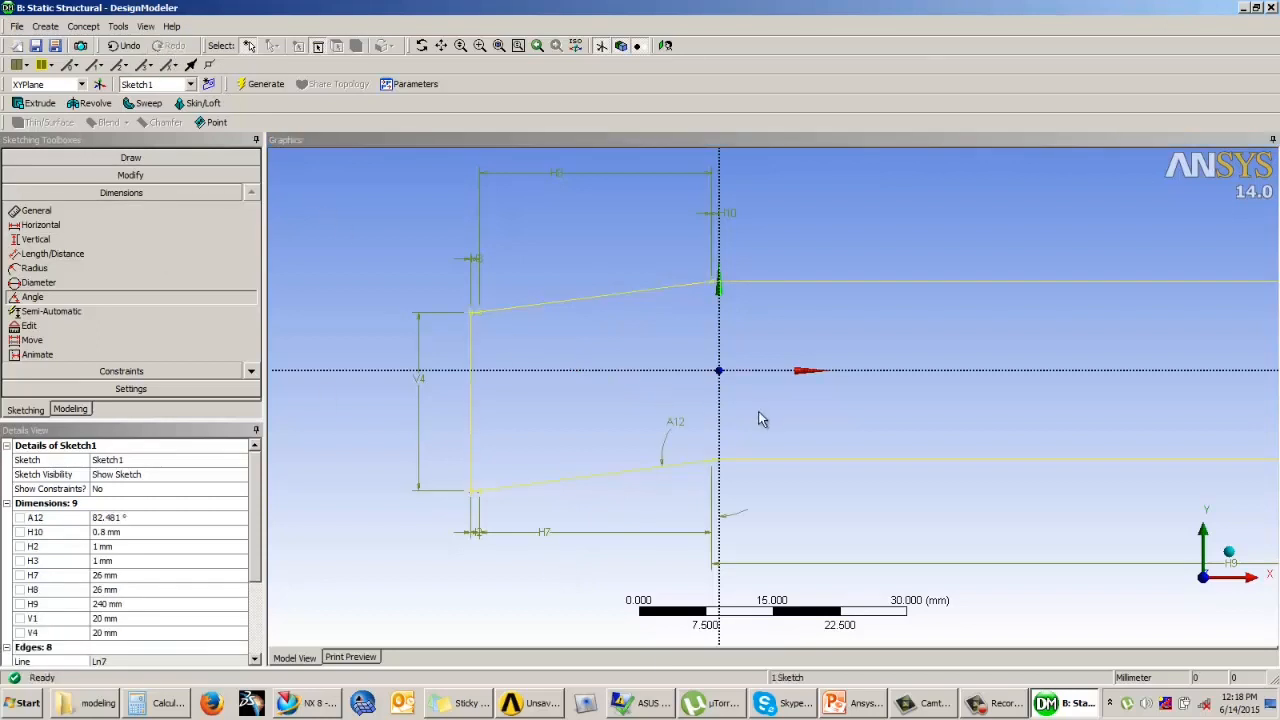
left_click(640, 438)
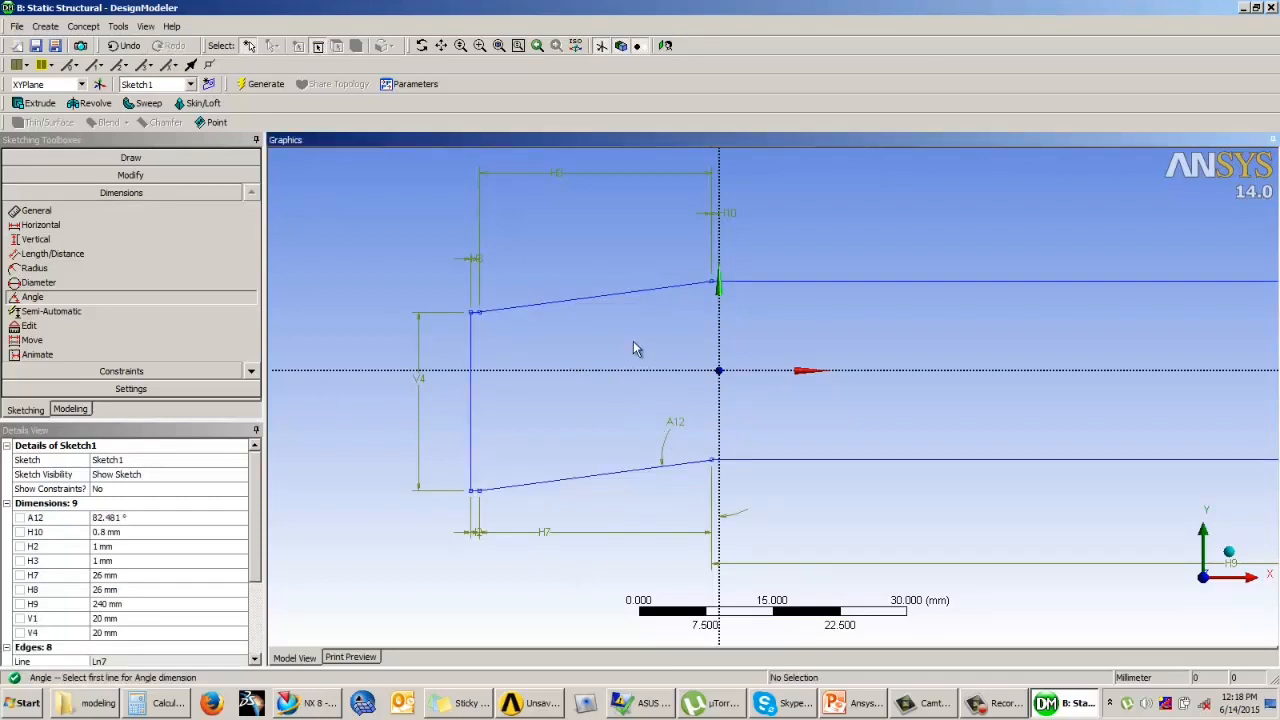
Step: Switch from sketching to modeling mode and turn the profile into a tilted 3D view
scroll(548, 366, "down", 1)
scroll(548, 366, "down", 4)
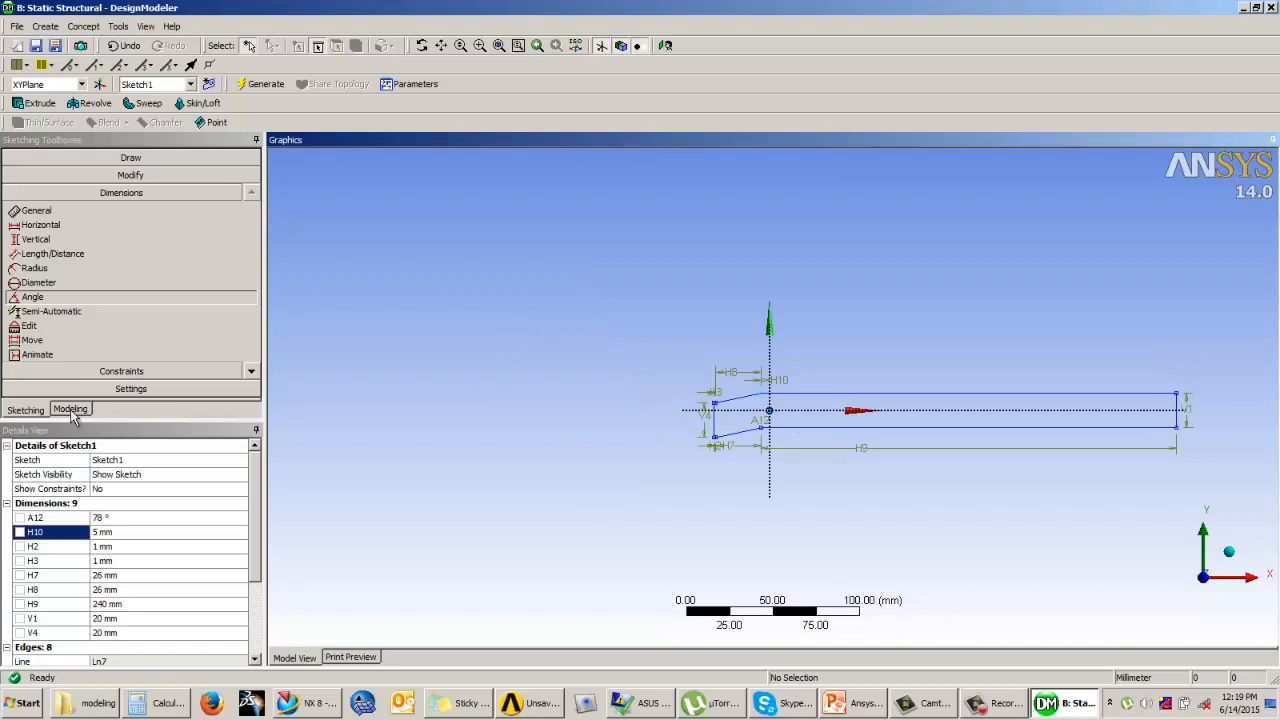
left_click(71, 410)
mouse_move(689, 309)
middle_mouse_down()
mouse_move(617, 326)
mouse_move(657, 343)
mouse_move(612, 332)
middle_mouse_up()
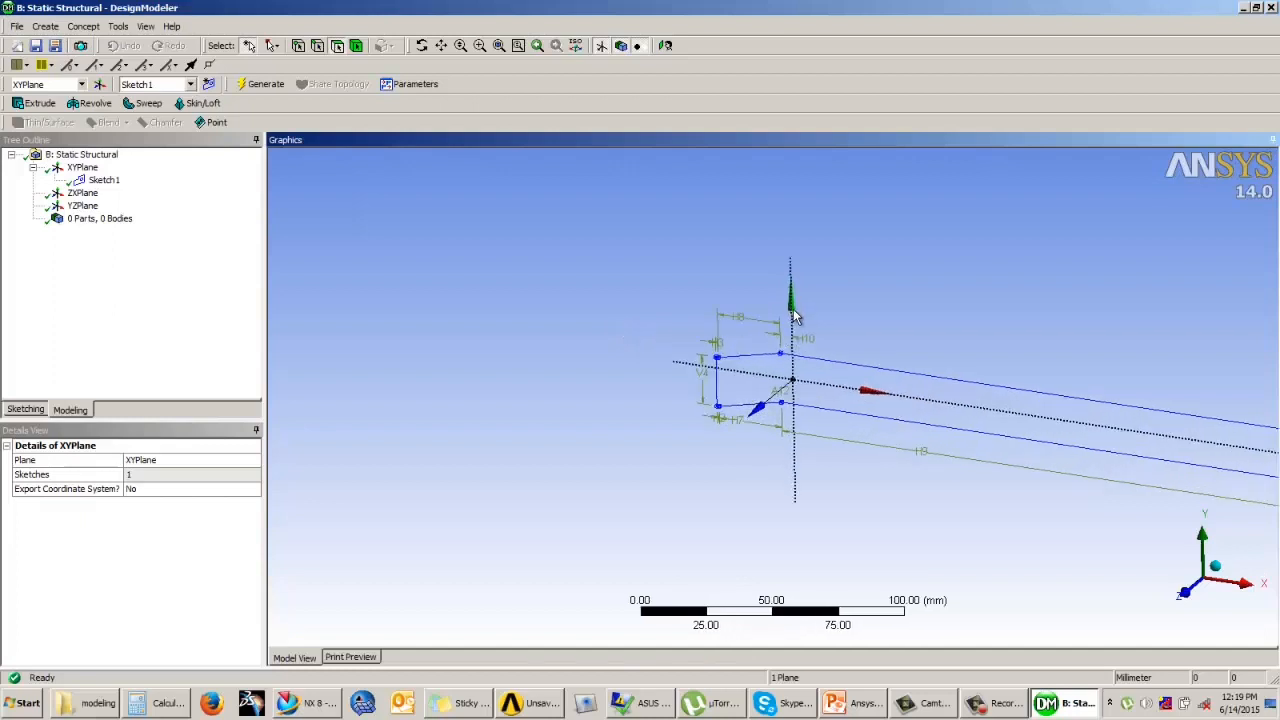
scroll(795, 312, "down", 5)
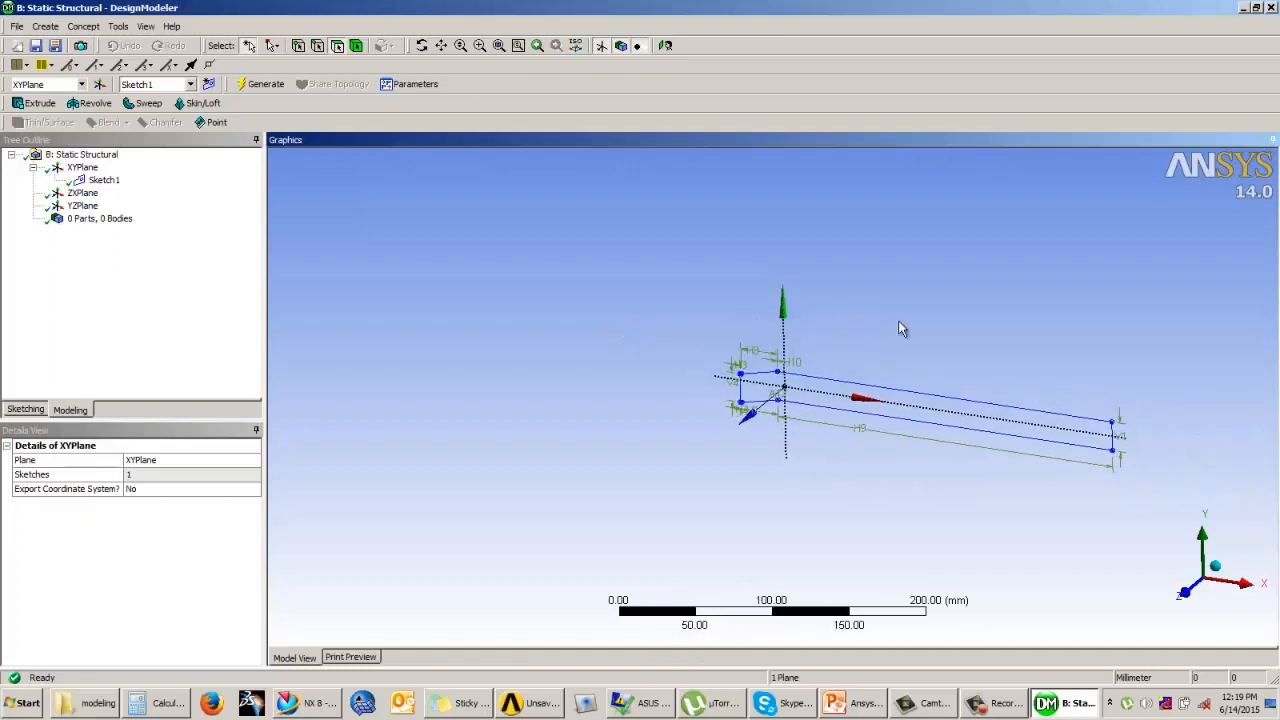
scroll(930, 322, "up", 2)
left_click(978, 325)
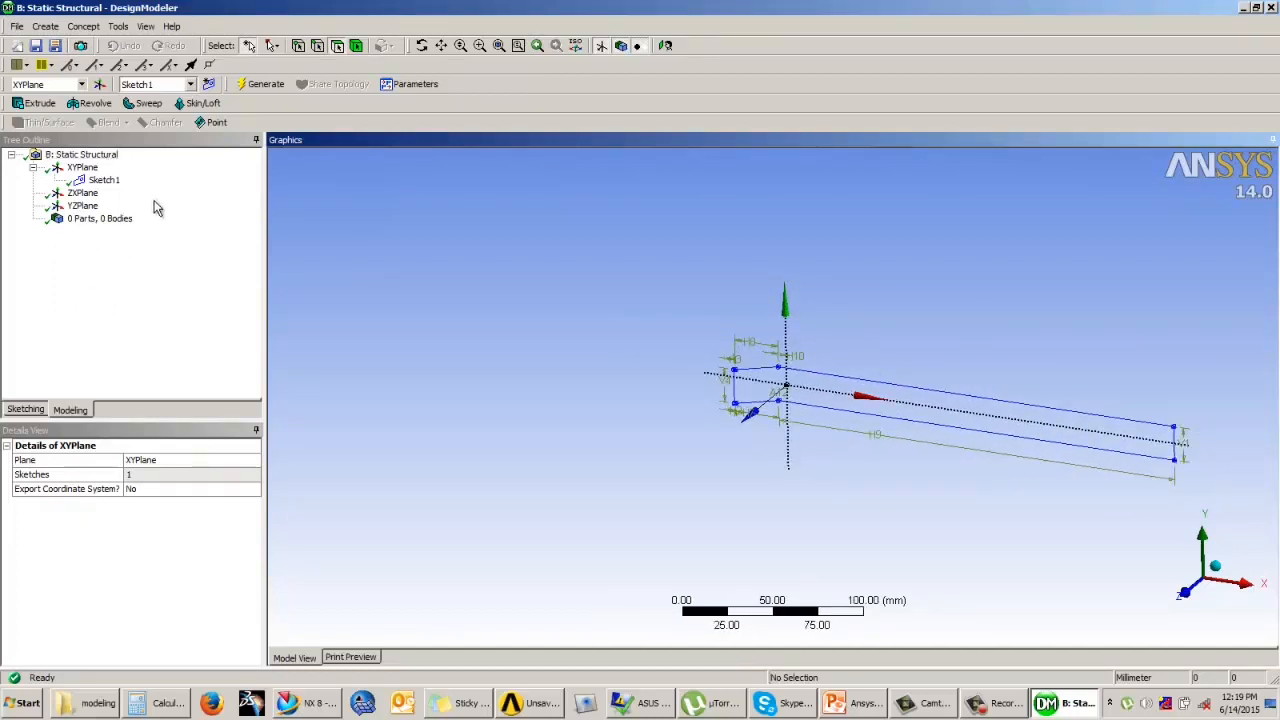
Step: Start an Extrude feature and apply Sketch1 as its geometry
left_click(40, 104)
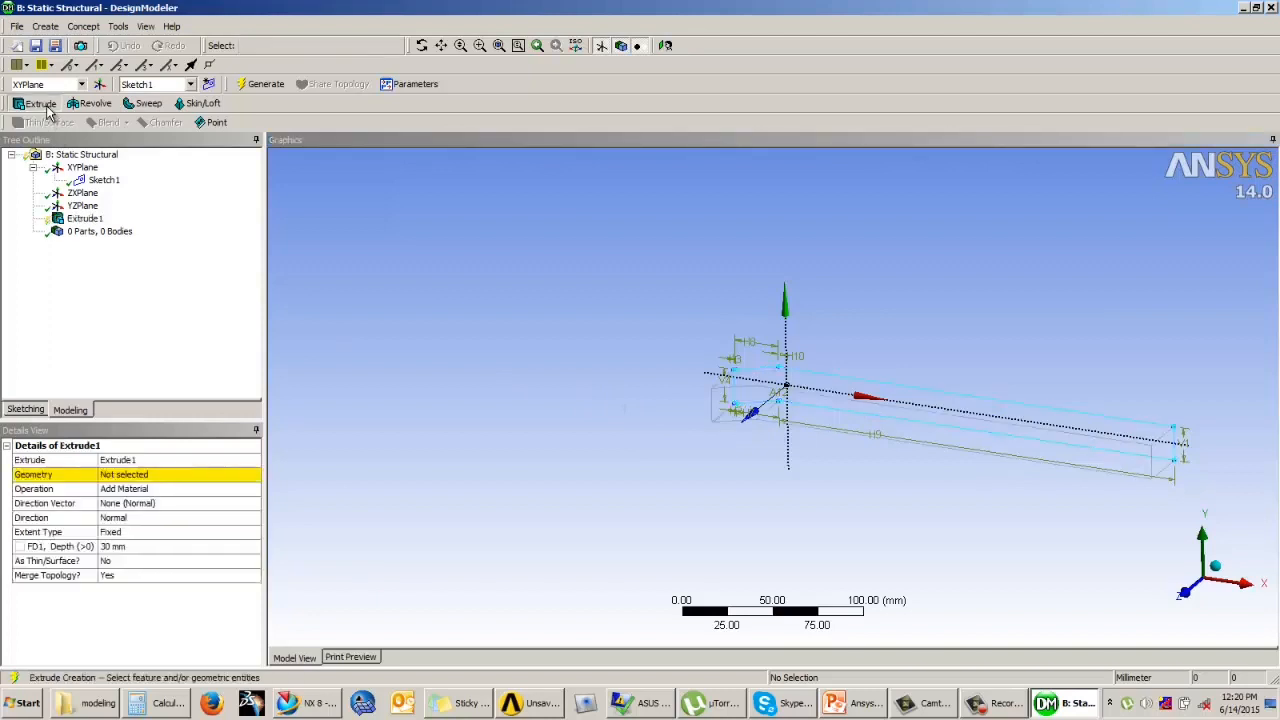
mouse_move(816, 387)
middle_mouse_down()
mouse_move(777, 443)
mouse_move(789, 429)
middle_mouse_up()
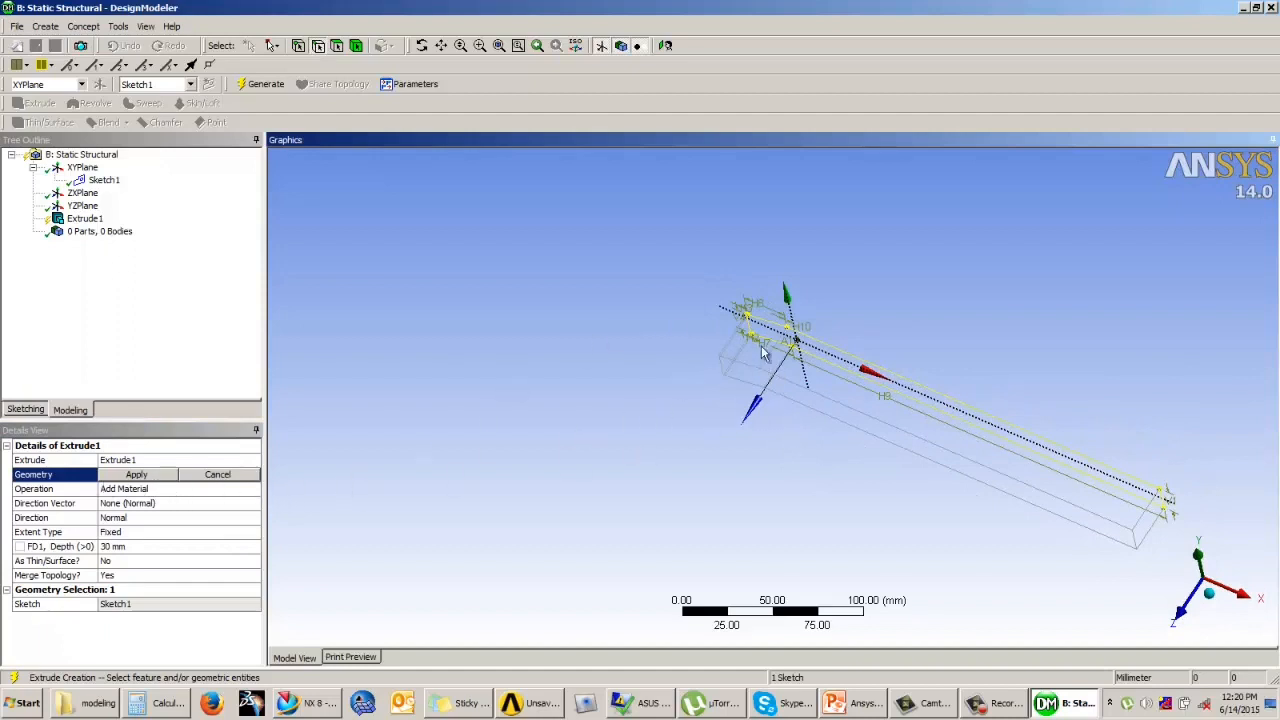
left_click(818, 352)
left_click(143, 488)
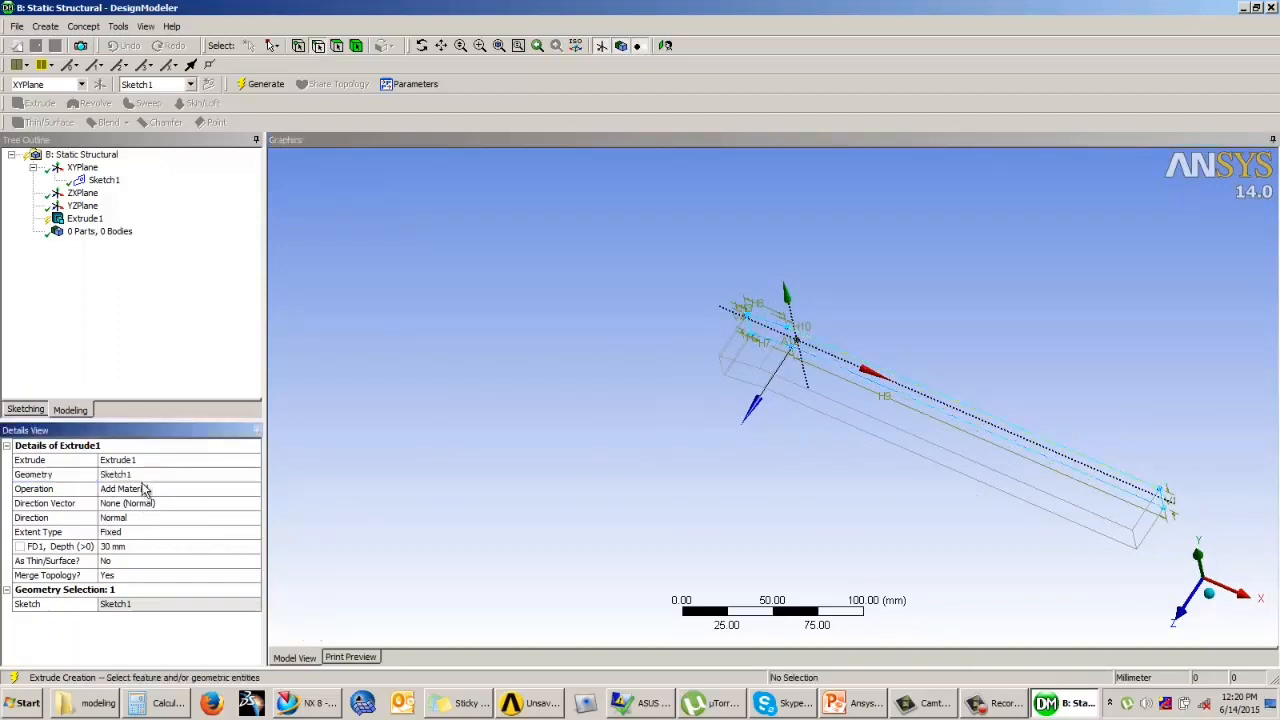
left_click(130, 478)
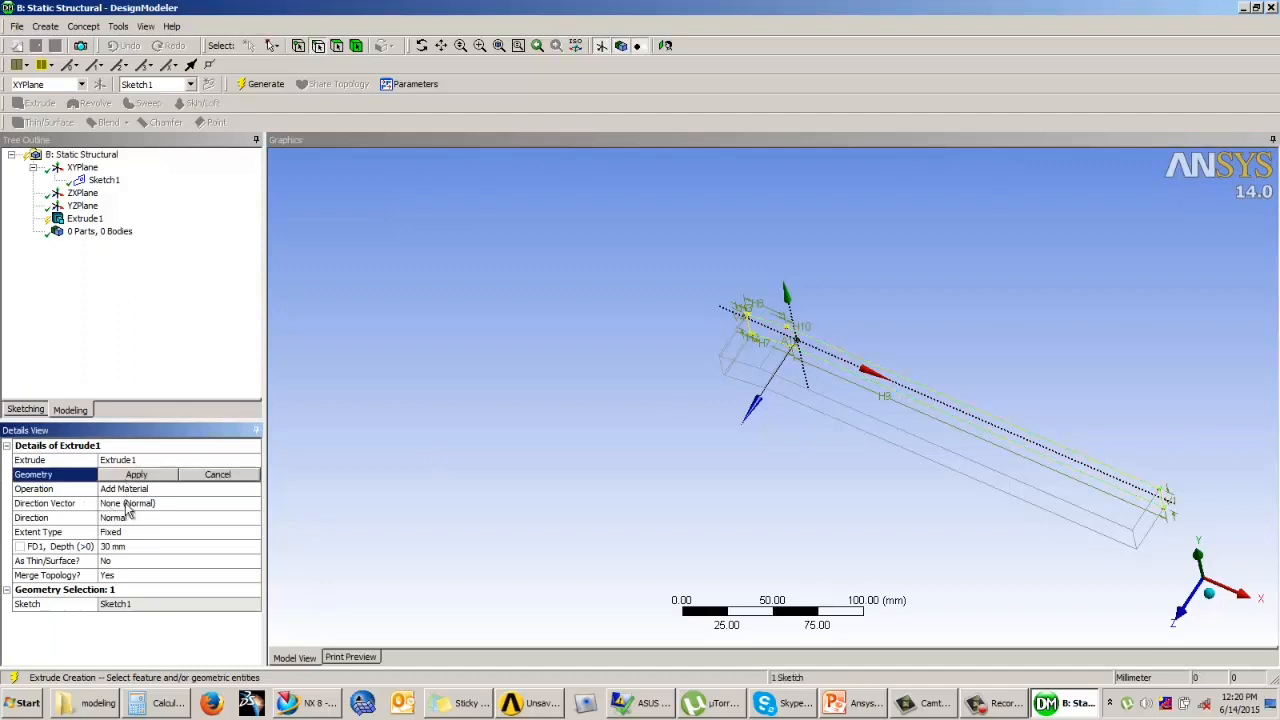
Step: Keep the extrusion's operation as Add Material and set its direction to Both - Symmetric
left_click(152, 491)
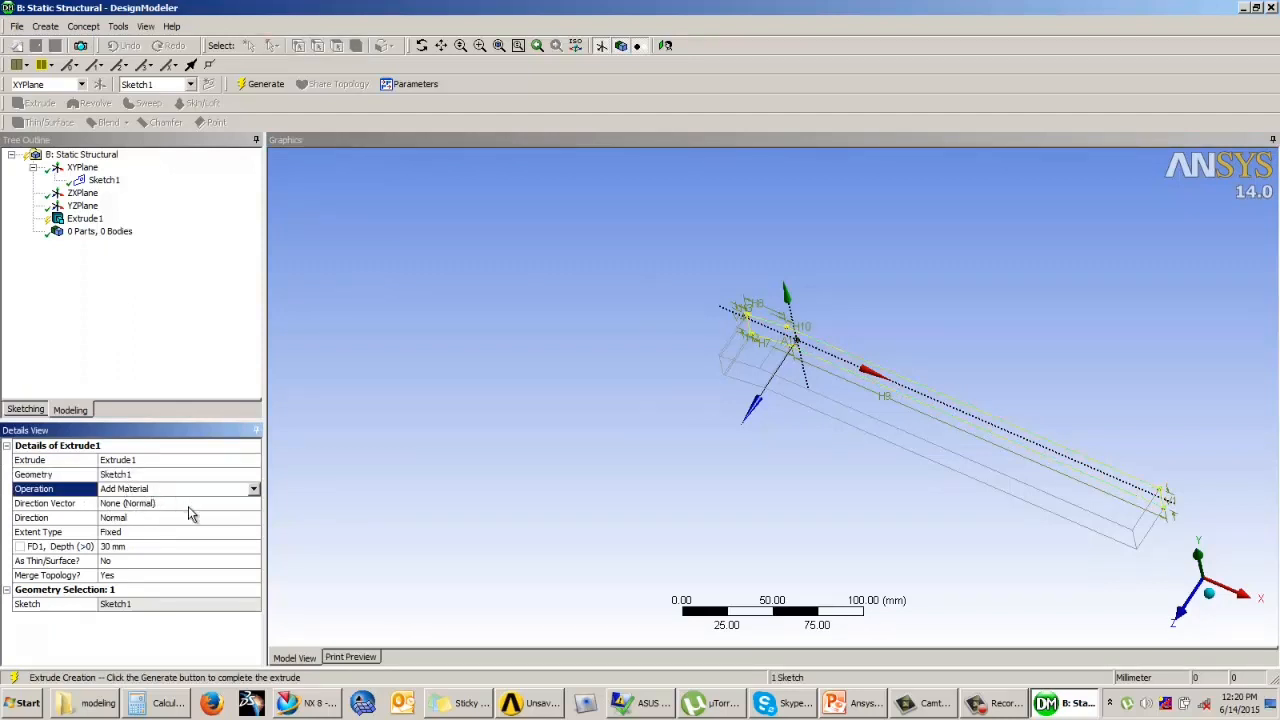
left_click(253, 489)
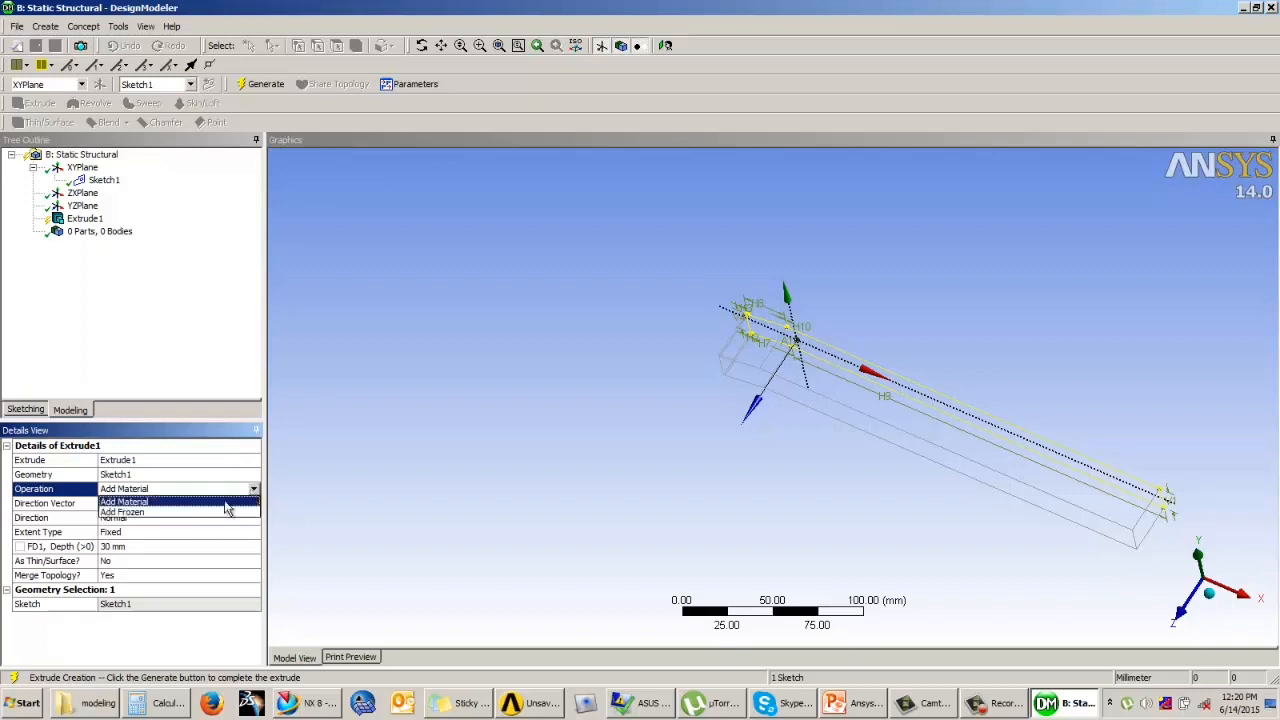
left_click(140, 504)
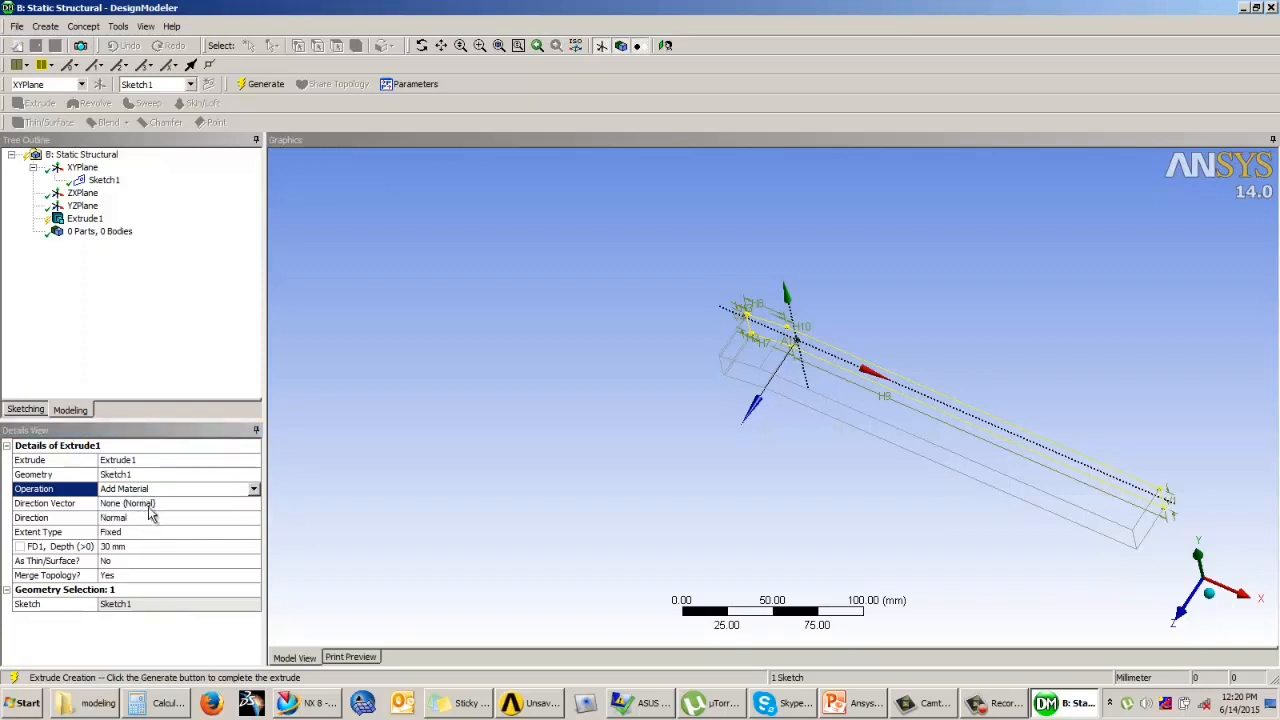
left_click(145, 522)
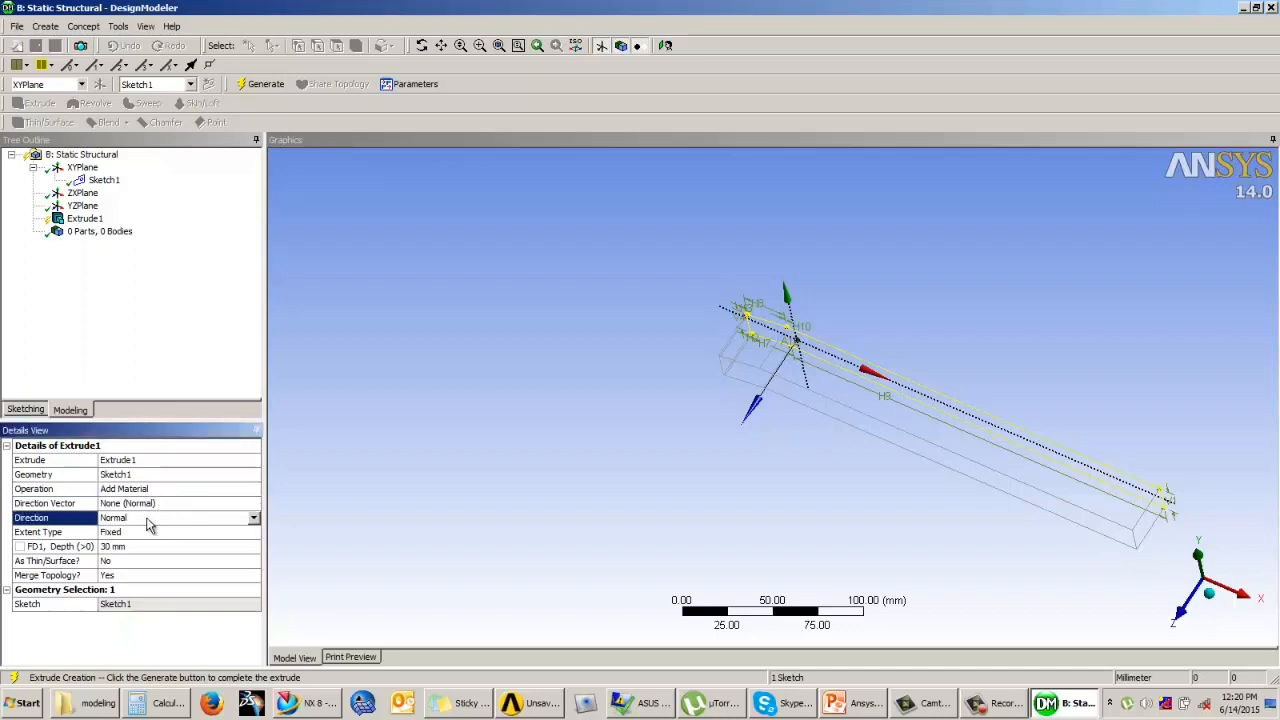
left_click(254, 518)
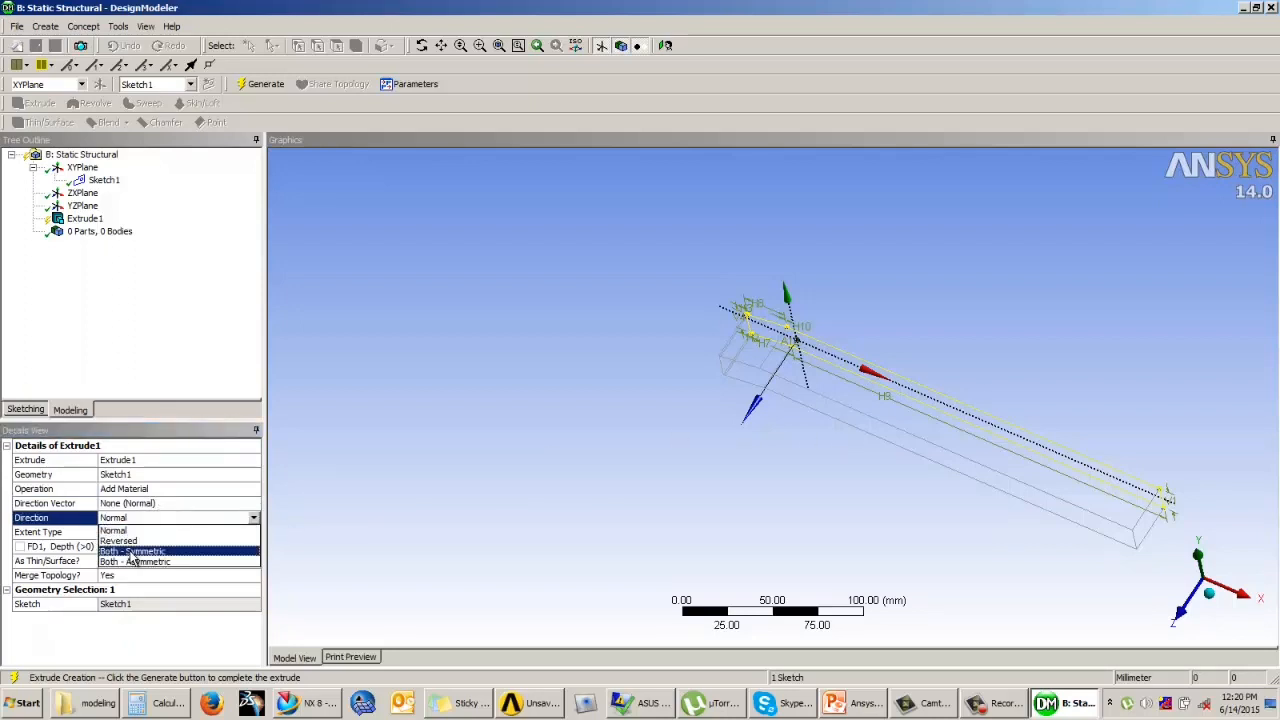
left_click(130, 552)
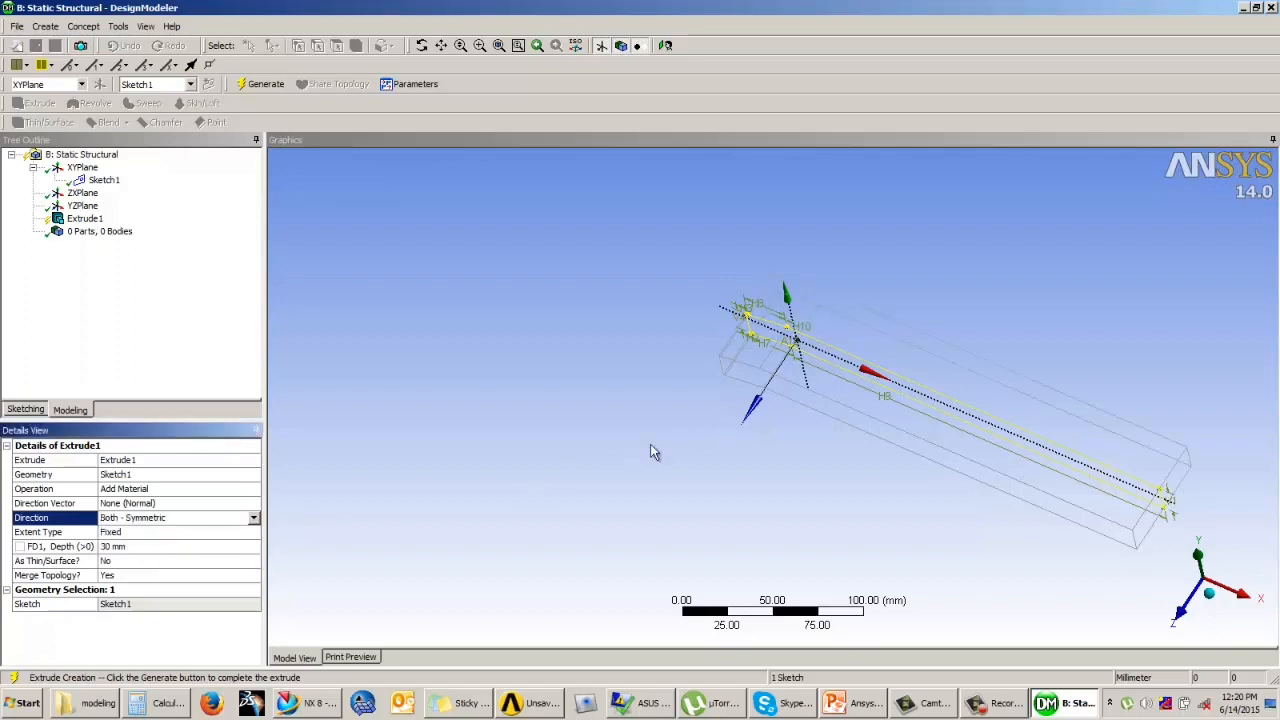
Step: Keep the extent type Fixed and set the symmetric extrusion's depth to 10 mm
left_click(186, 533)
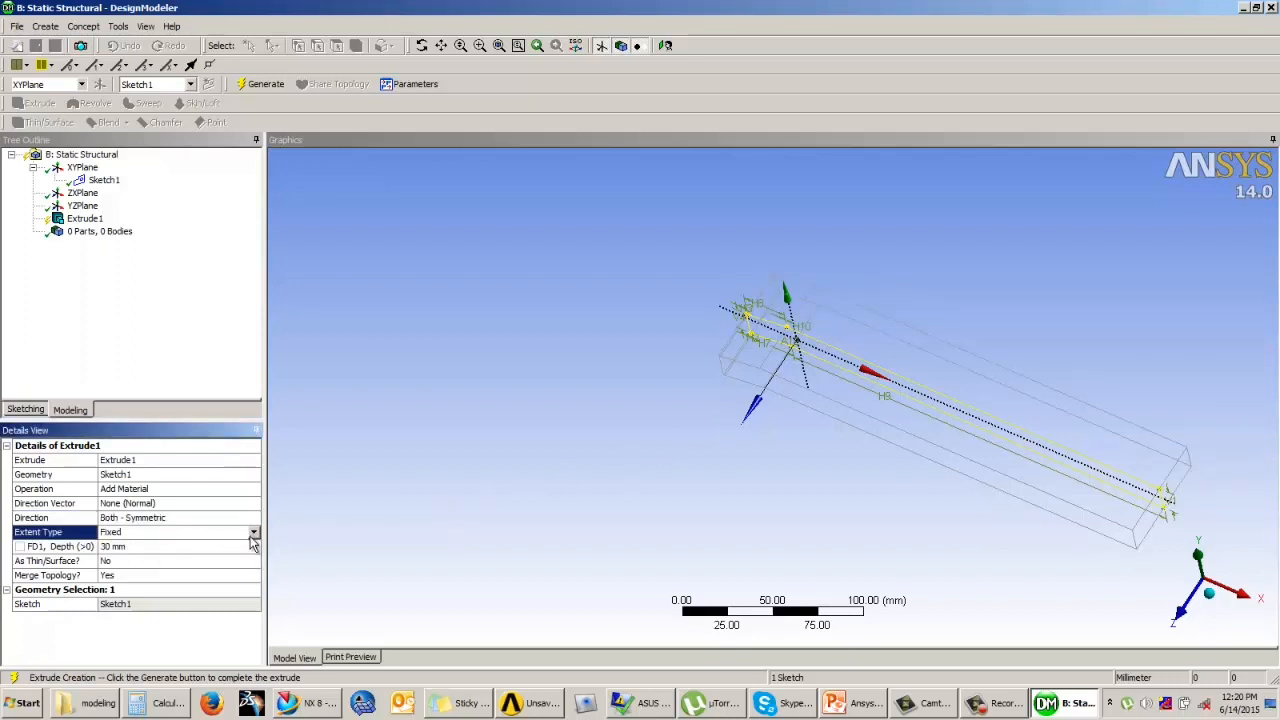
left_click(150, 546)
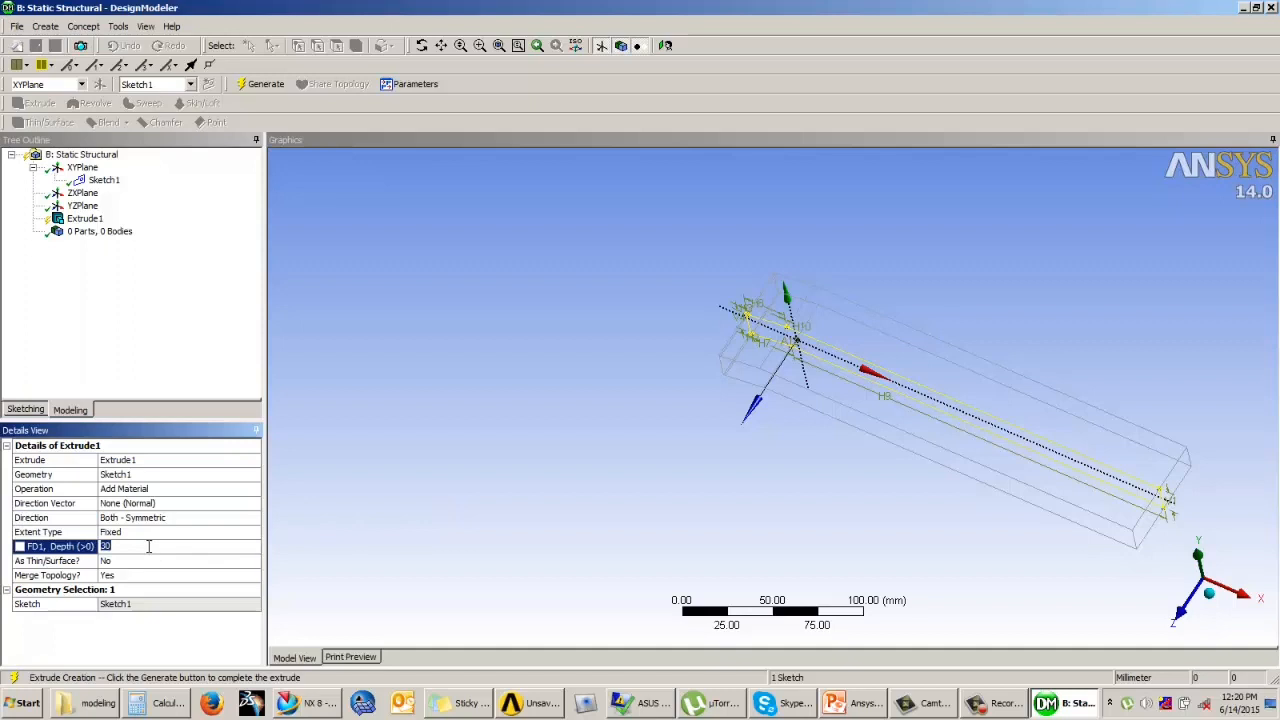
key("Return")
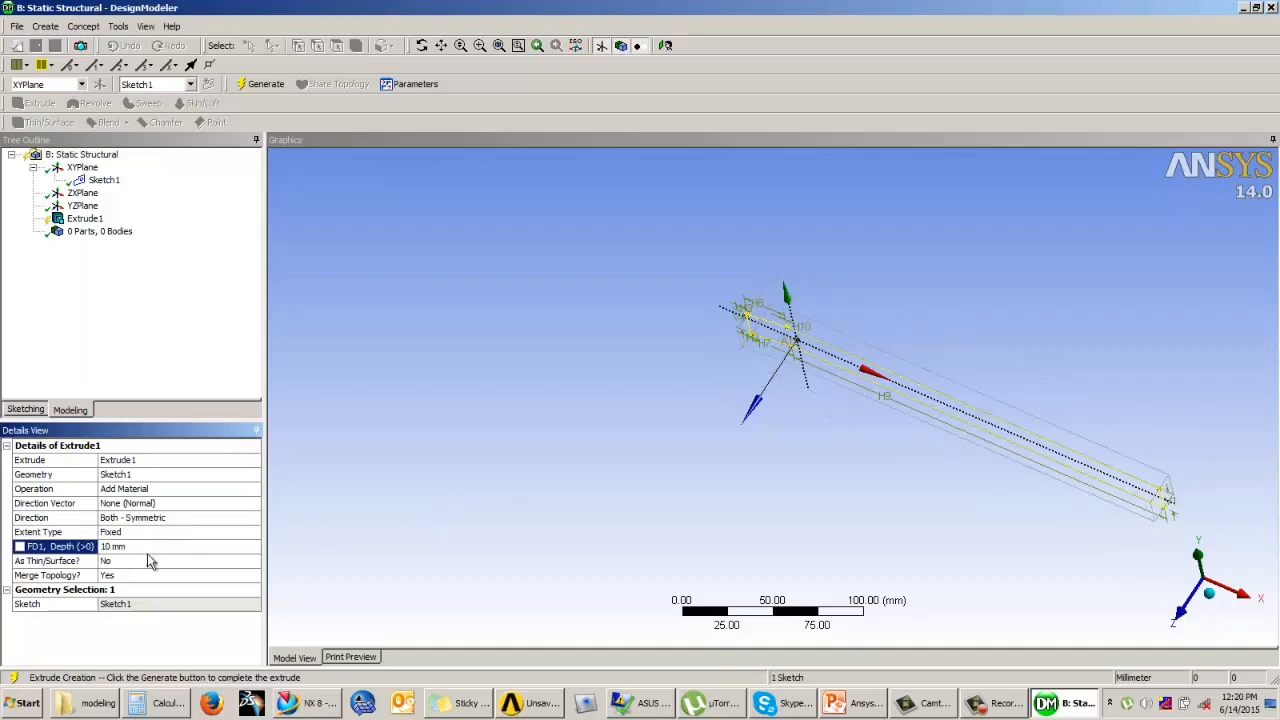
left_click(984, 311)
scroll(960, 346, "up", 5)
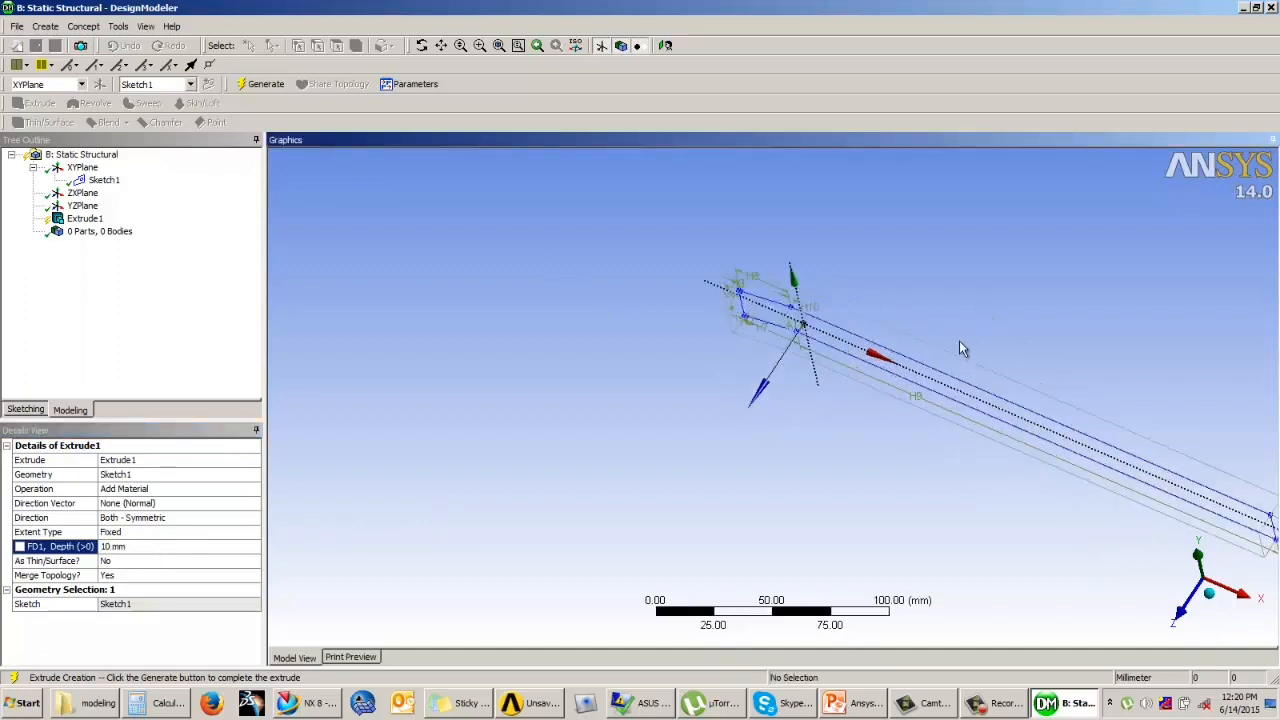
Step: Set the extrusion depth to 20 mm, keep As Thin/Surface at No, and generate the solid body
left_click(152, 546)
key("Return")
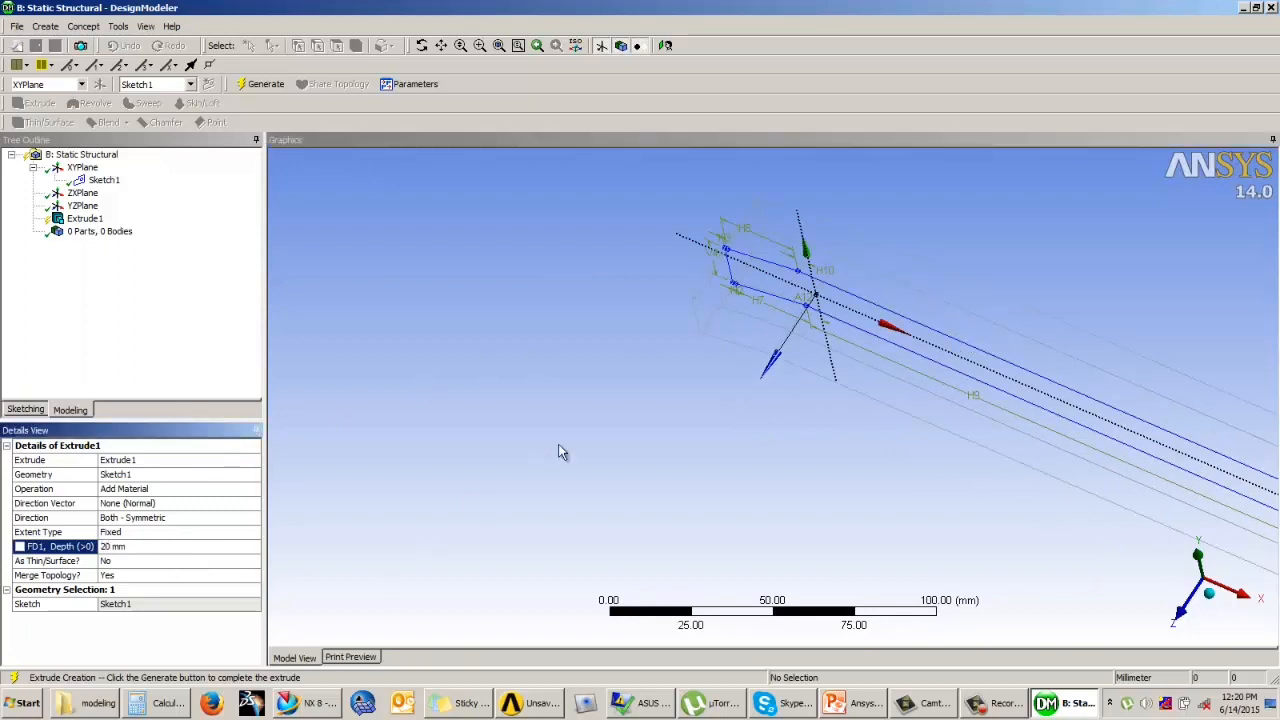
mouse_move(648, 380)
middle_mouse_down()
mouse_move(643, 411)
mouse_move(652, 380)
middle_mouse_up()
scroll(652, 380, "up", 1)
left_click(140, 563)
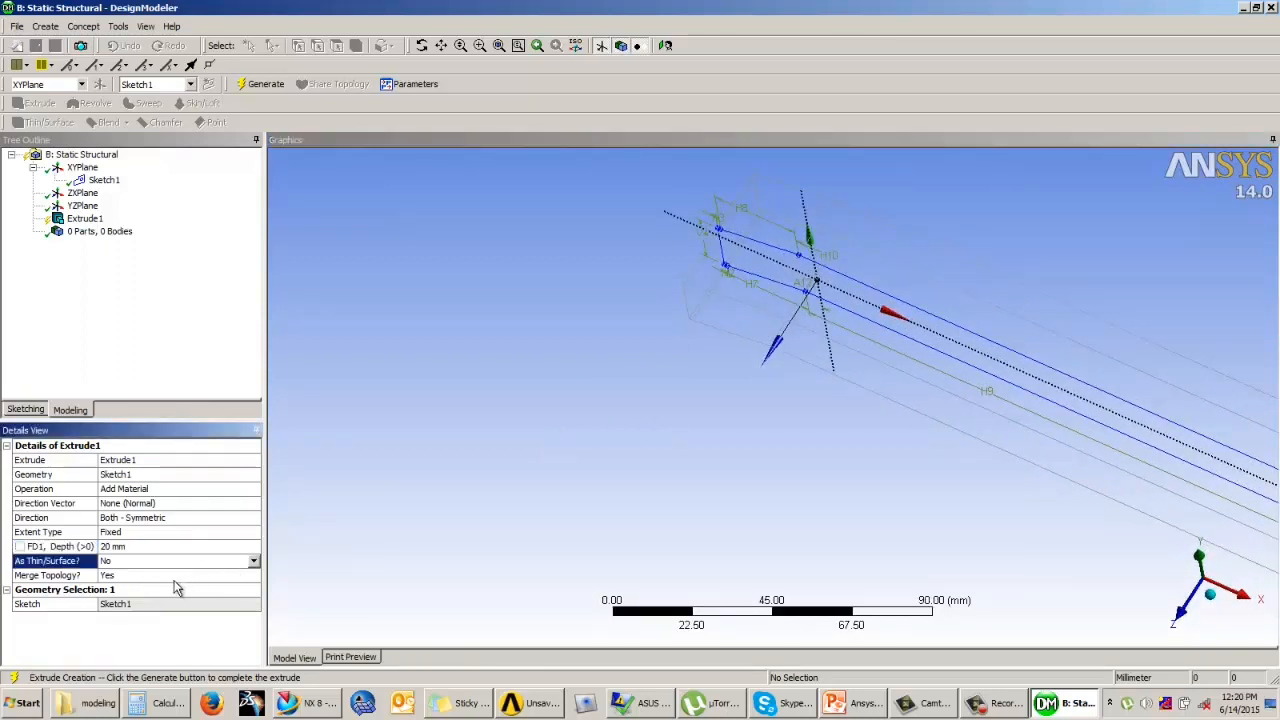
left_click(323, 343)
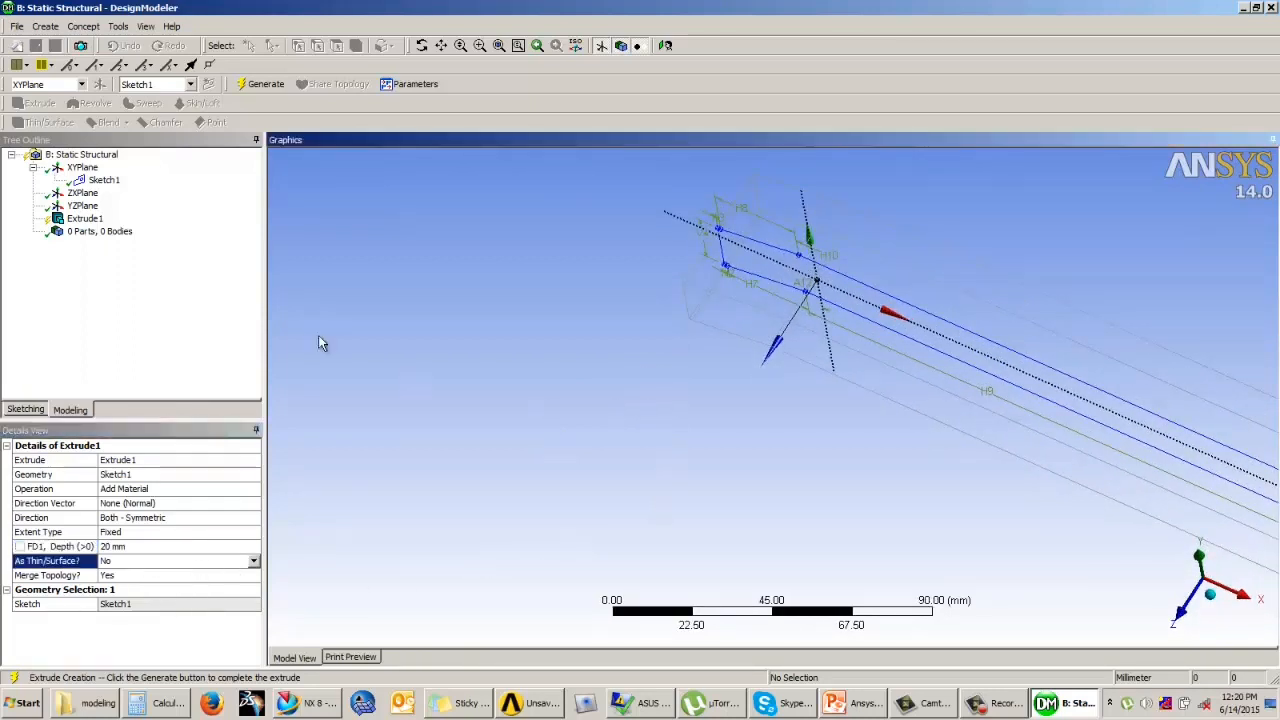
left_click(265, 85)
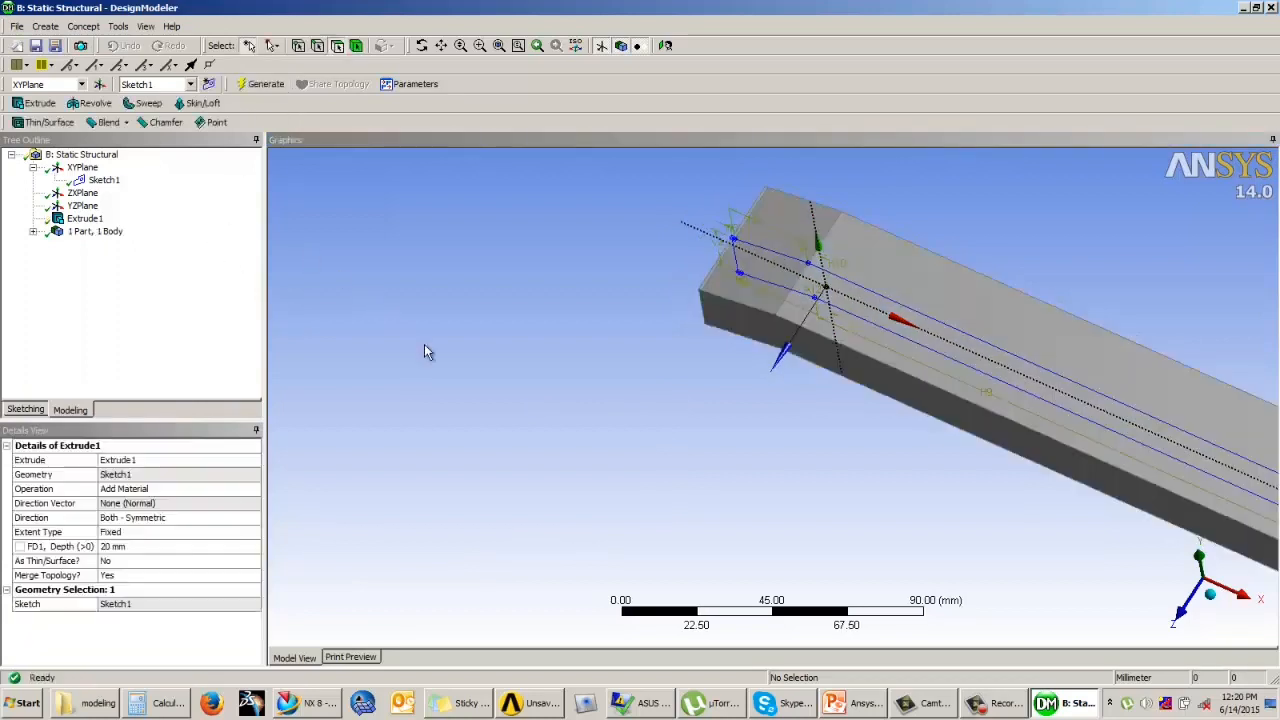
Step: Examine the extruded solid from several angles and distances, including its sloping end
middle_click_drag(720, 400, 835, 382)
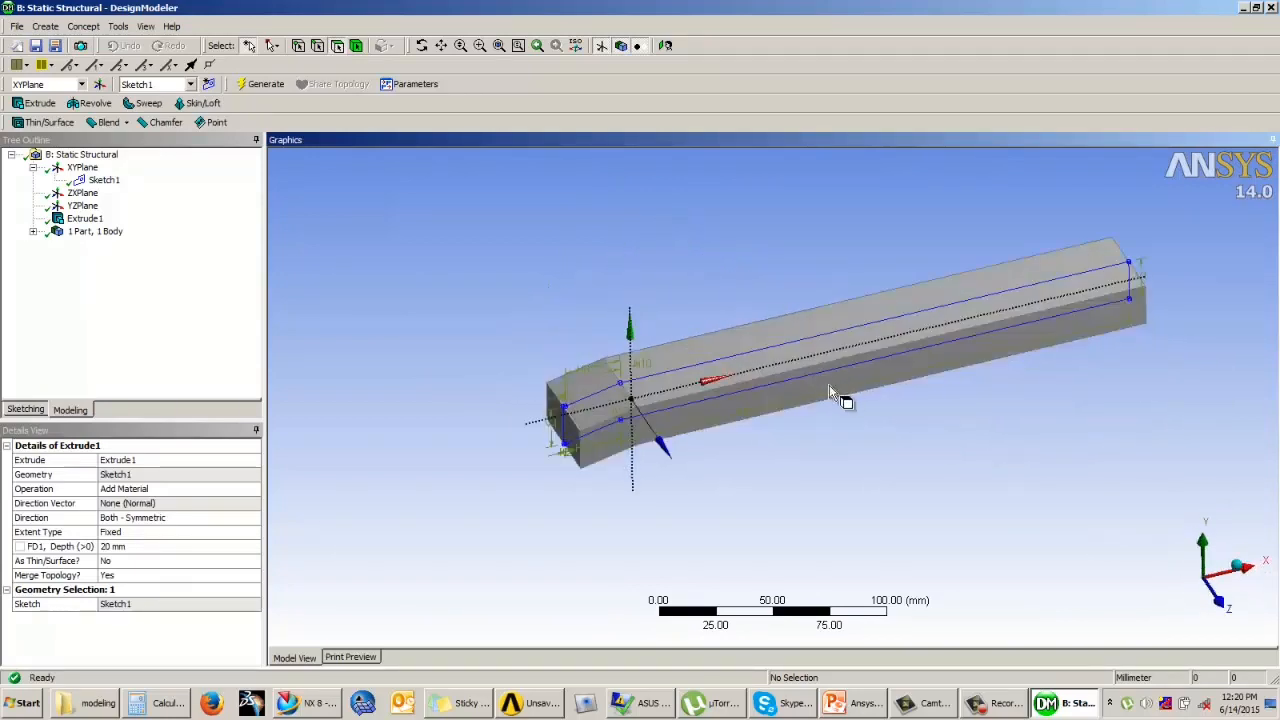
scroll(832, 396, "up", 3)
scroll(834, 397, "down", 2)
mouse_move(896, 458)
middle_mouse_down()
mouse_move(894, 420)
mouse_move(733, 415)
mouse_move(686, 443)
mouse_move(880, 429)
mouse_move(943, 371)
mouse_move(917, 465)
middle_mouse_up()
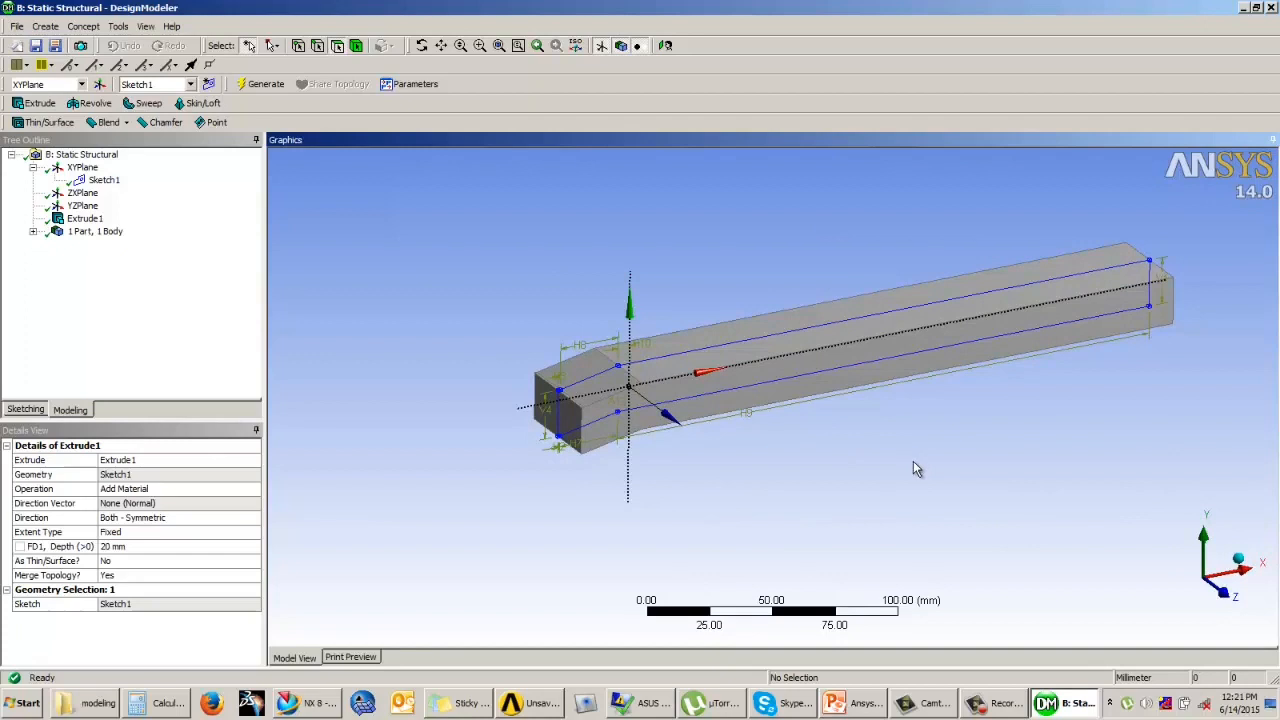
middle_click_drag(911, 457, 881, 452, "ctrl")
scroll(883, 447, "up", 3)
scroll(885, 447, "down", 4)
scroll(885, 446, "up", 3)
scroll(885, 444, "down", 4)
scroll(886, 442, "up", 2)
scroll(886, 442, "up", 3)
scroll(889, 443, "down", 3)
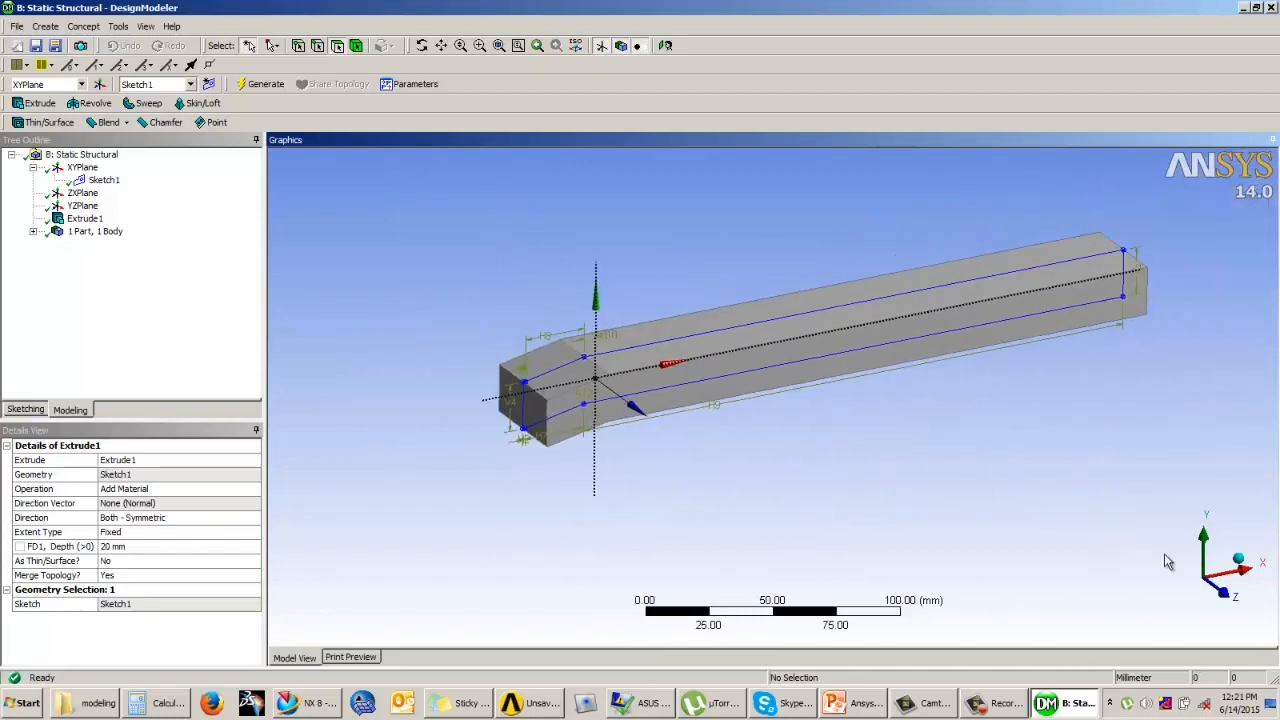
Step: Look at the solid along its coordinate axes and return it to the isometric view
left_click(1225, 555)
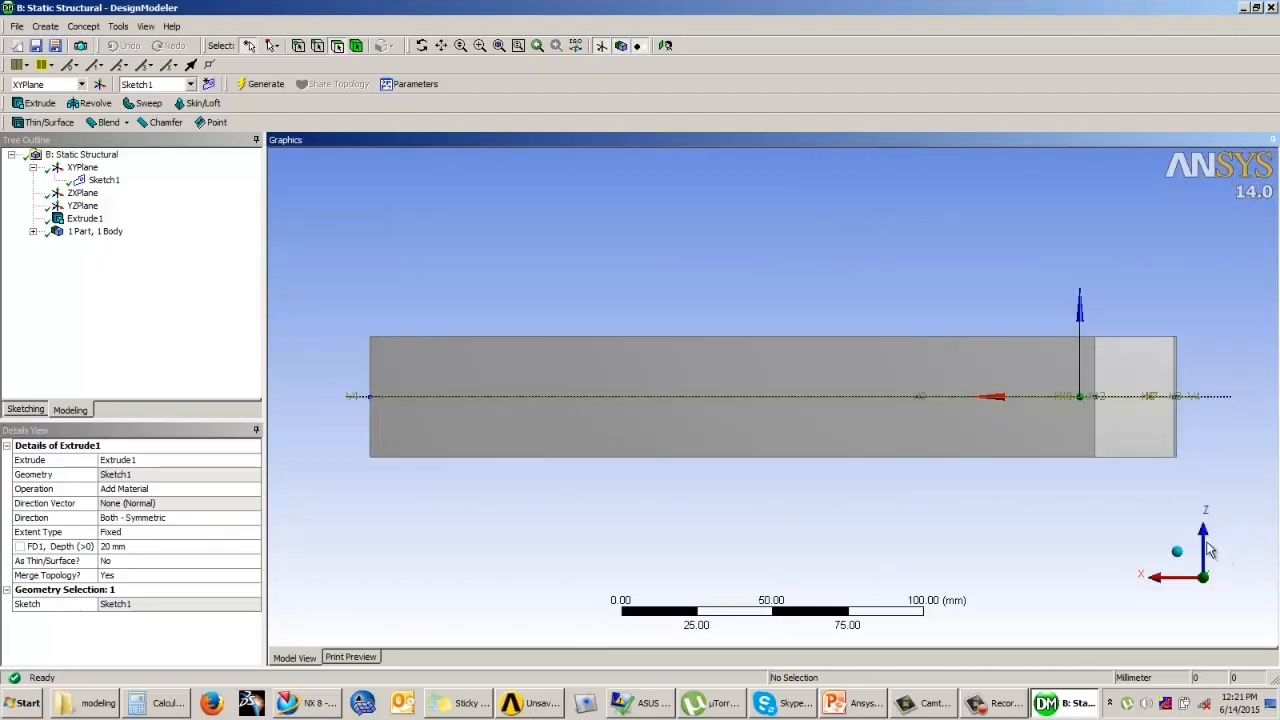
left_click(1205, 545)
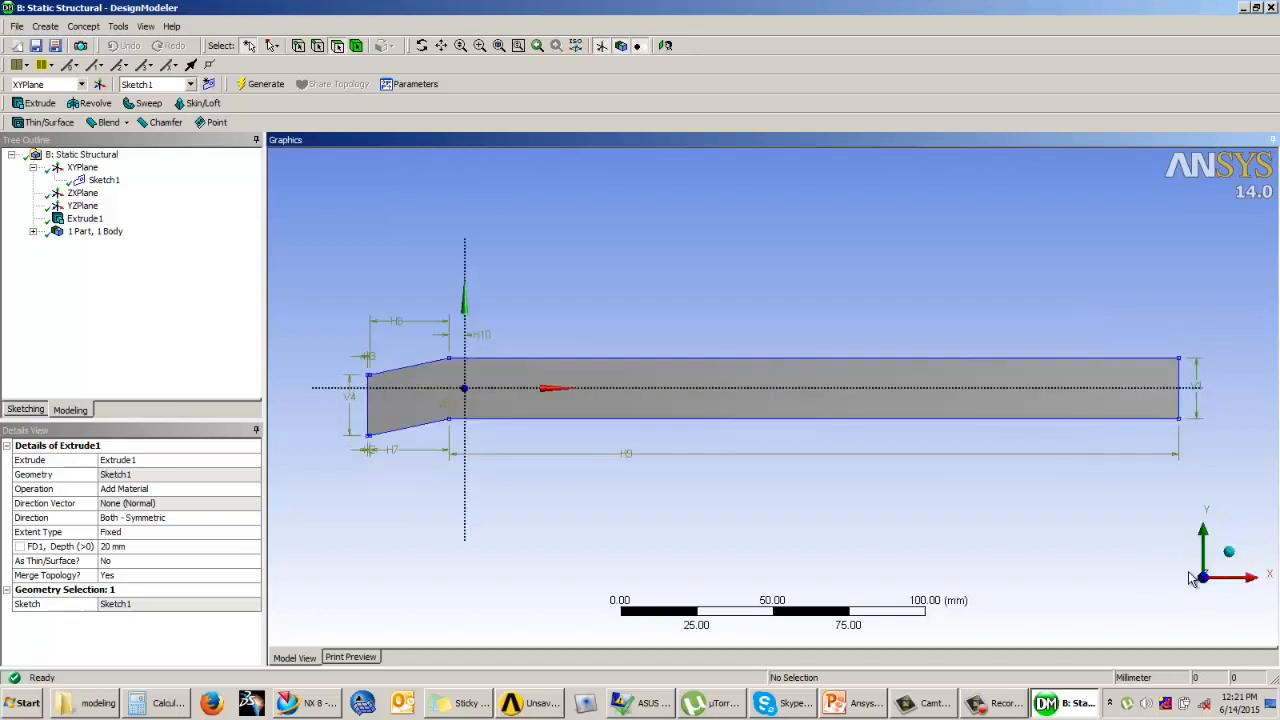
left_click(1243, 581)
left_click(1183, 581)
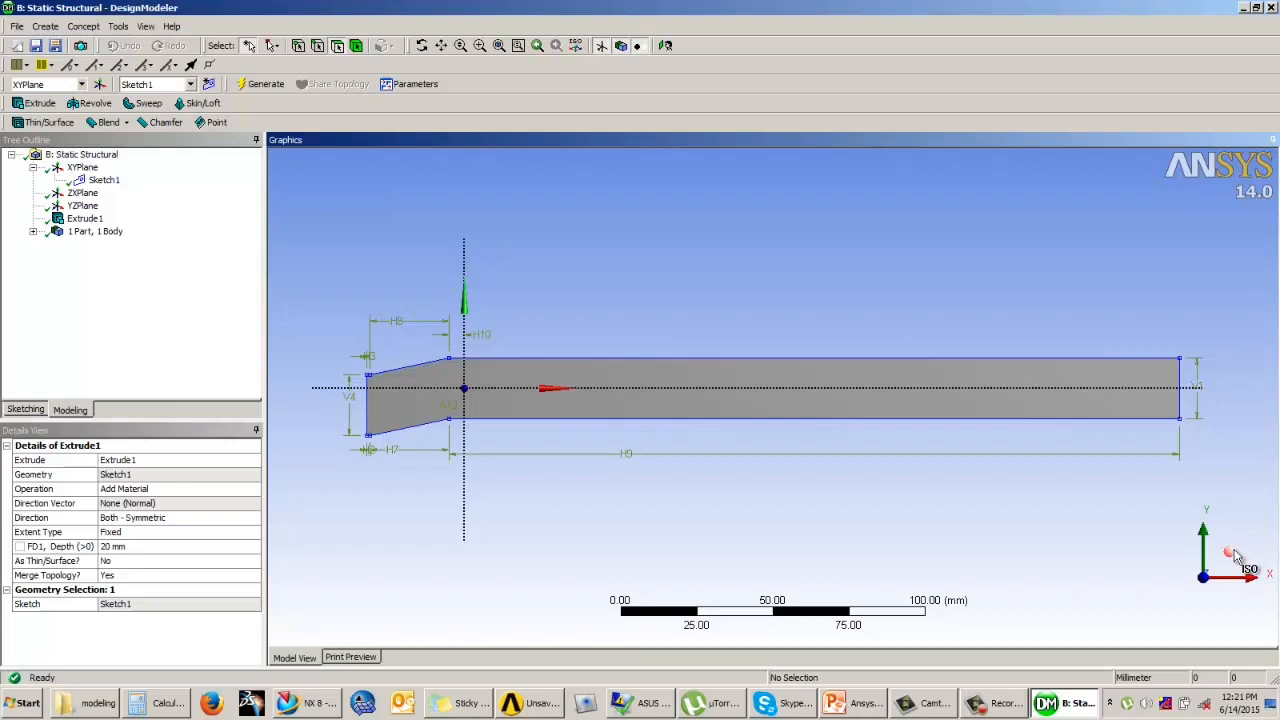
left_click(1238, 558)
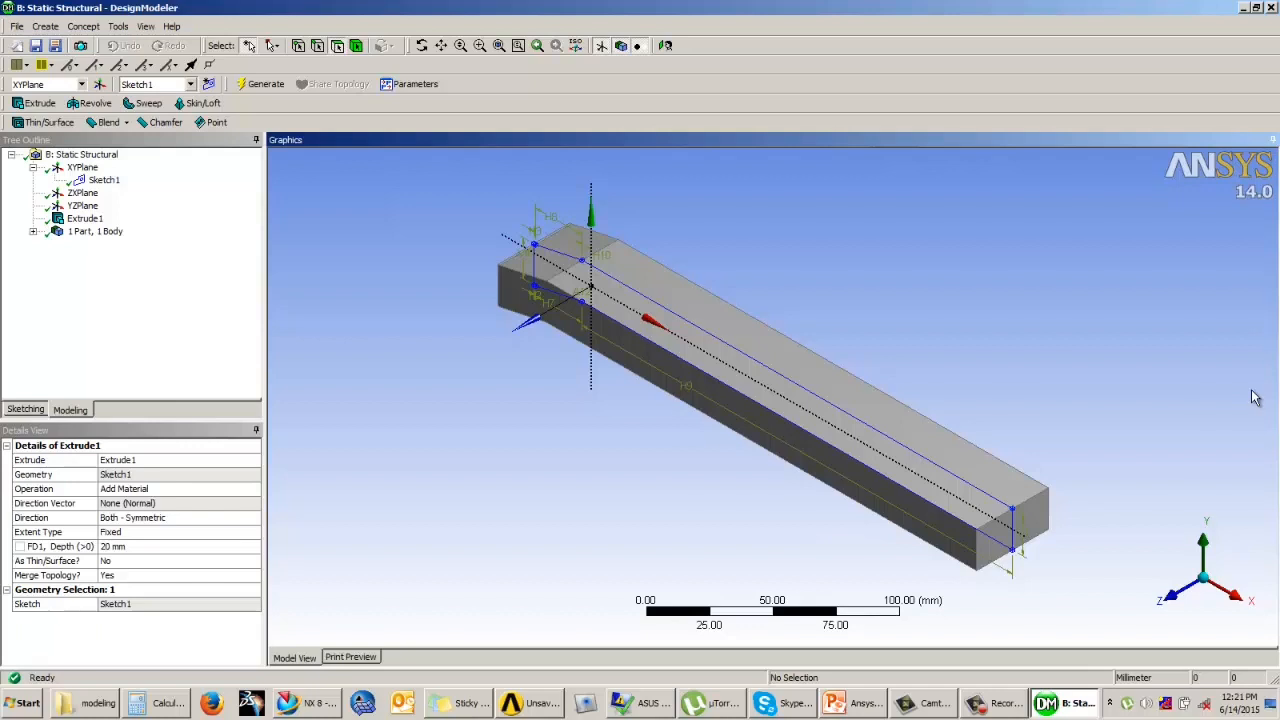
Step: Go through the solid's preset front, bottom, right, isometric, left, top and back views
key("1")
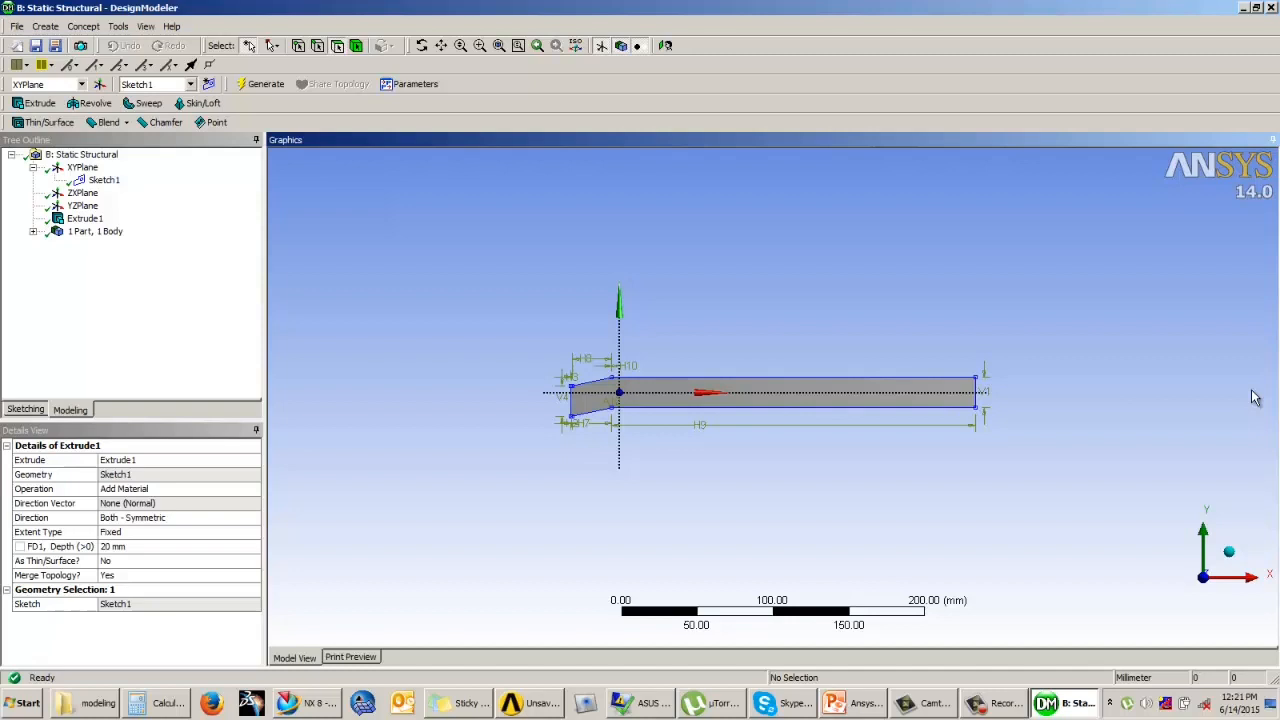
key("2")
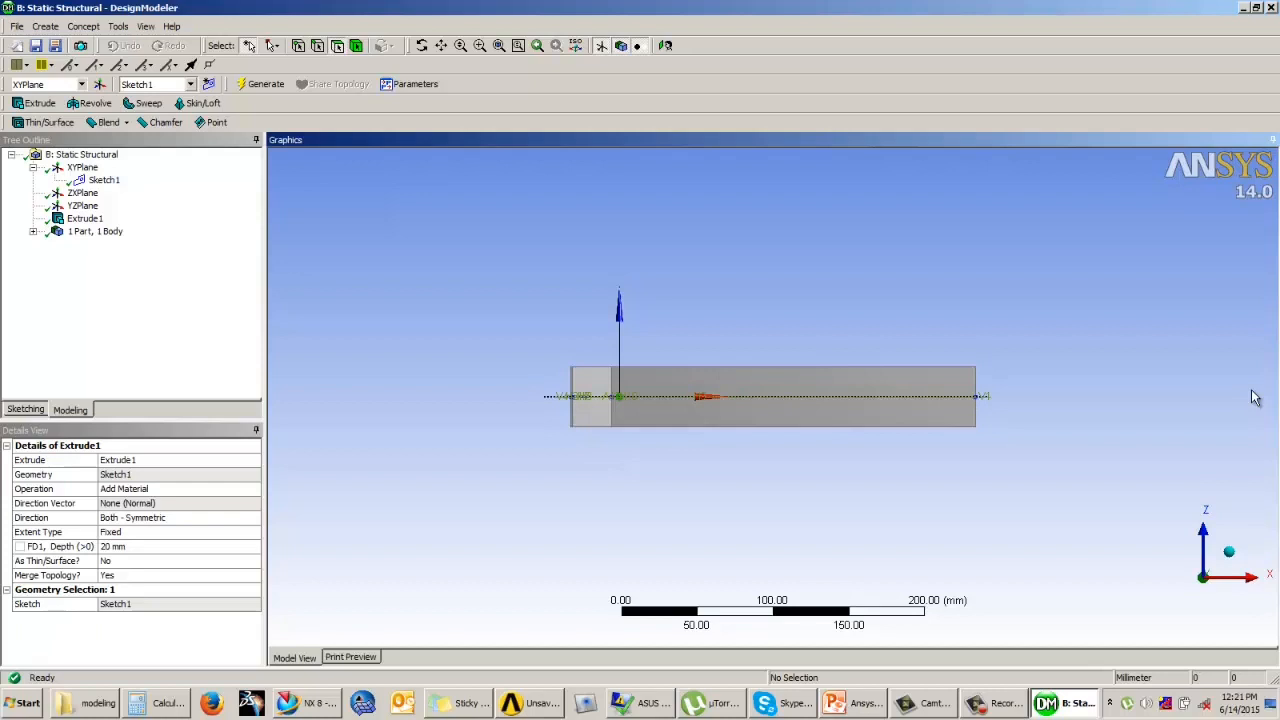
key("3")
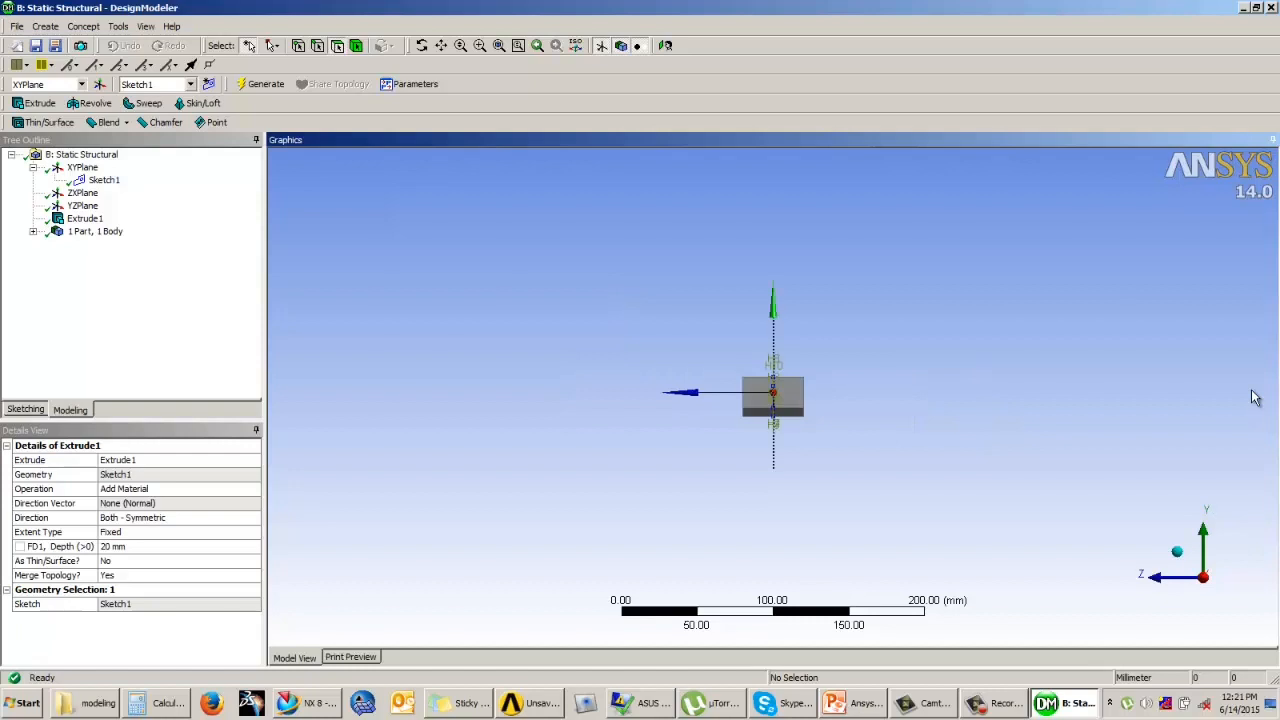
key("0")
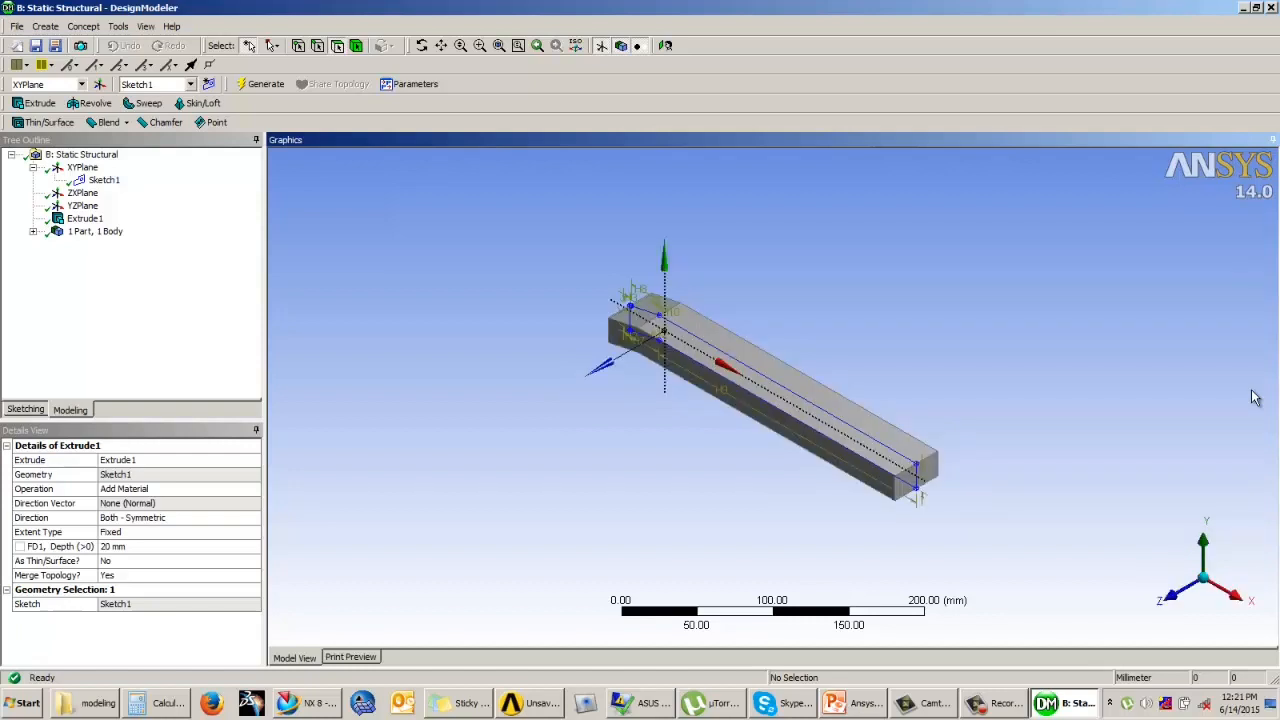
key("7")
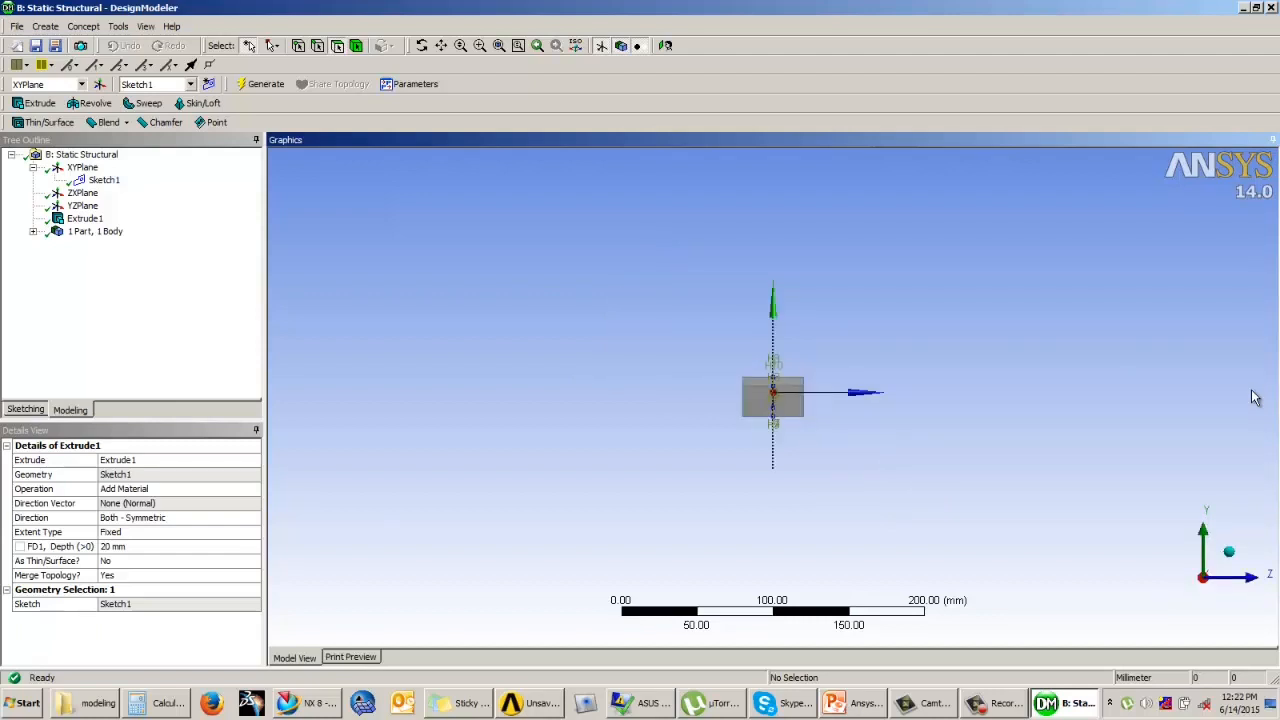
key("8")
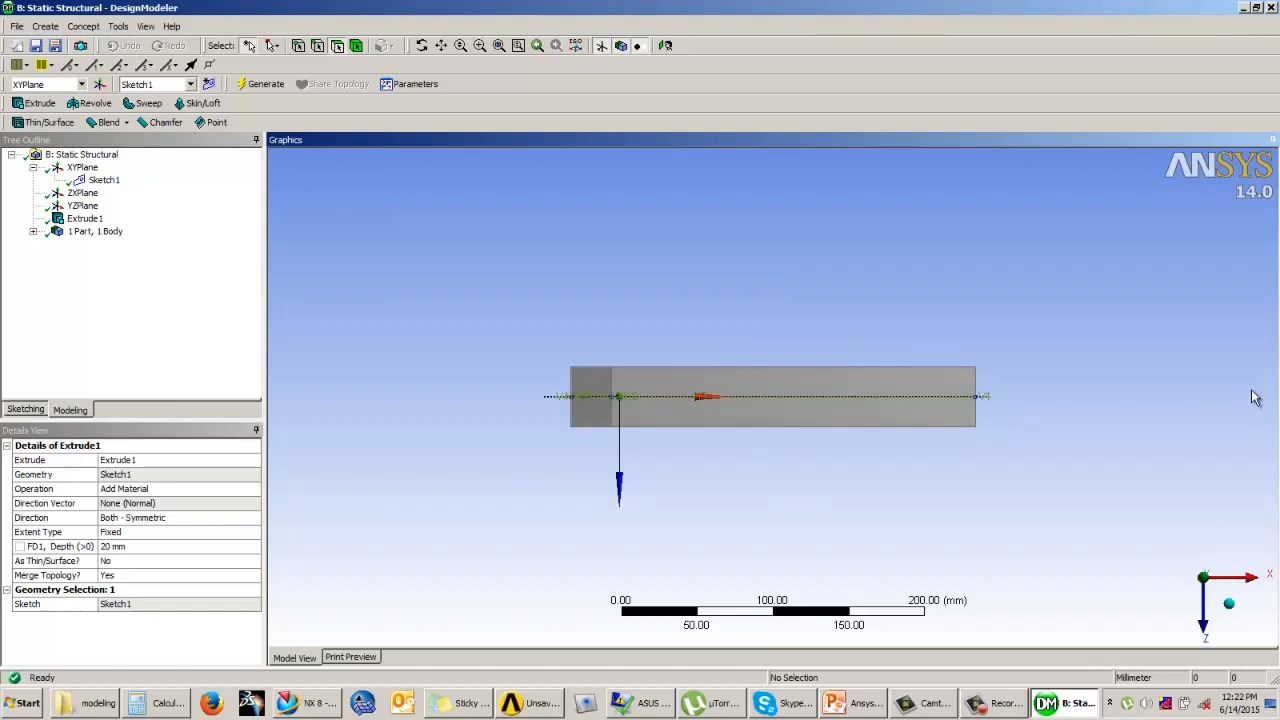
key("9")
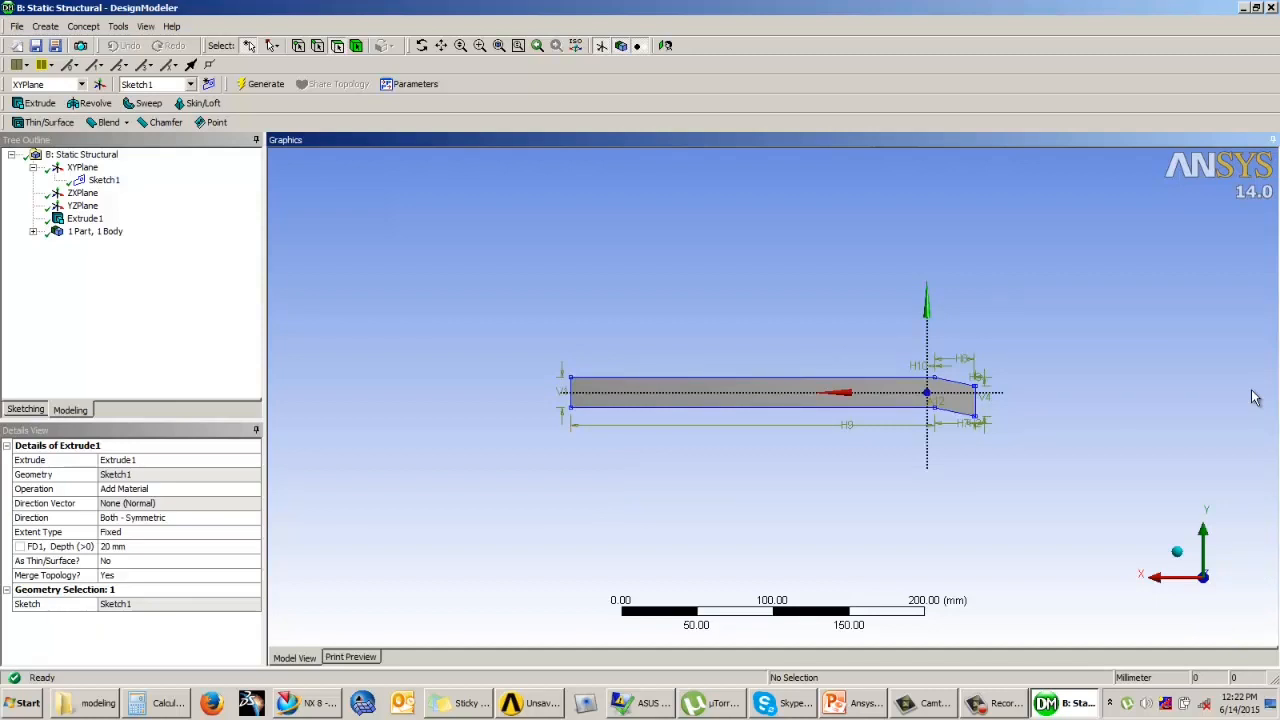
Step: Turn the solid from the back view into a tilted 3D view and examine its sloping end up close
scroll(1086, 336, "down", 2)
scroll(1086, 336, "up", 3)
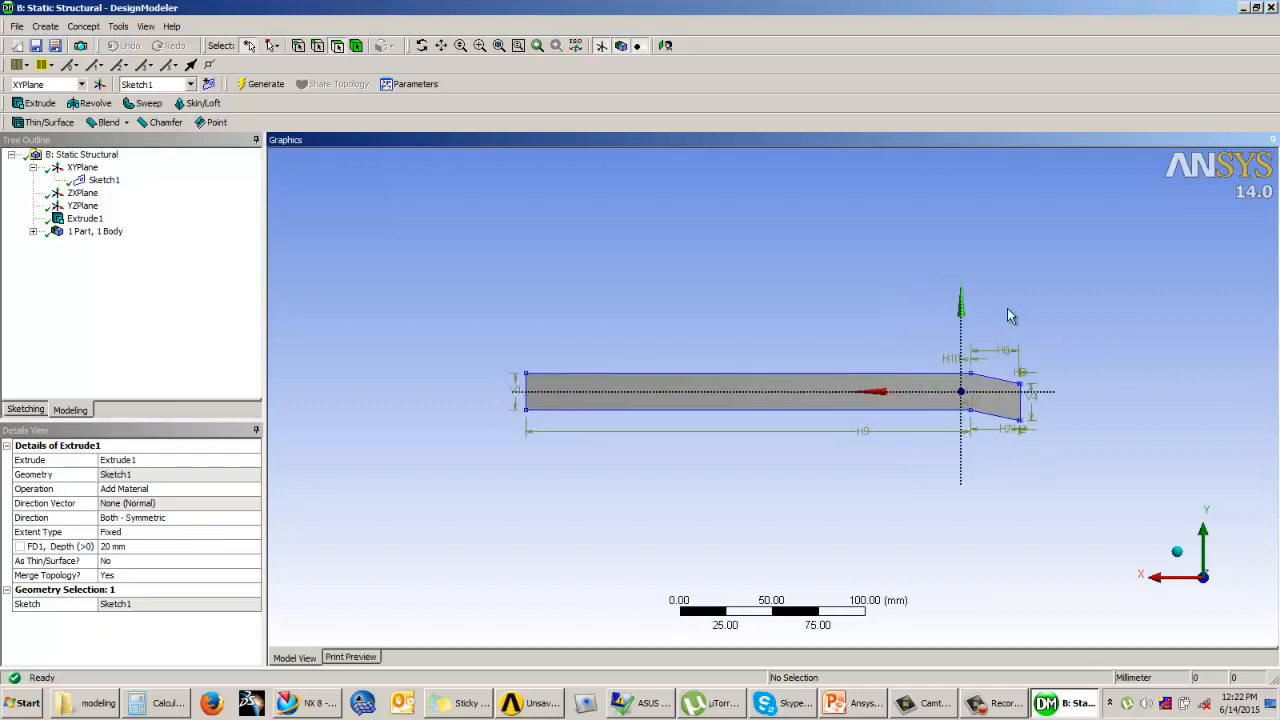
middle_click_drag(1014, 297, 578, 318)
scroll(605, 313, "up", 2)
middle_click_drag(668, 329, 735, 331, "ctrl")
scroll(935, 318, "up", 2)
scroll(935, 318, "up", 3)
scroll(738, 331, "up", 2)
middle_click_drag(836, 354, 771, 274)
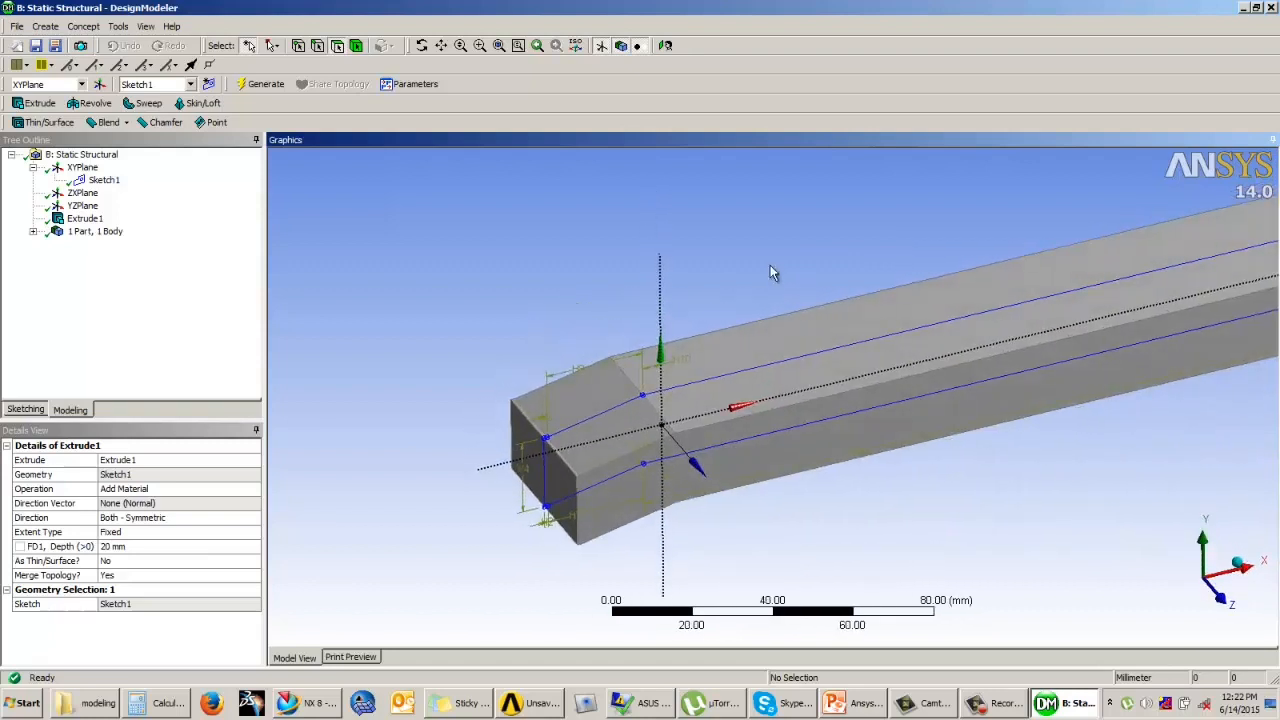
Step: Start a new plane of type From Plane next to the extruded solid
left_click(99, 87)
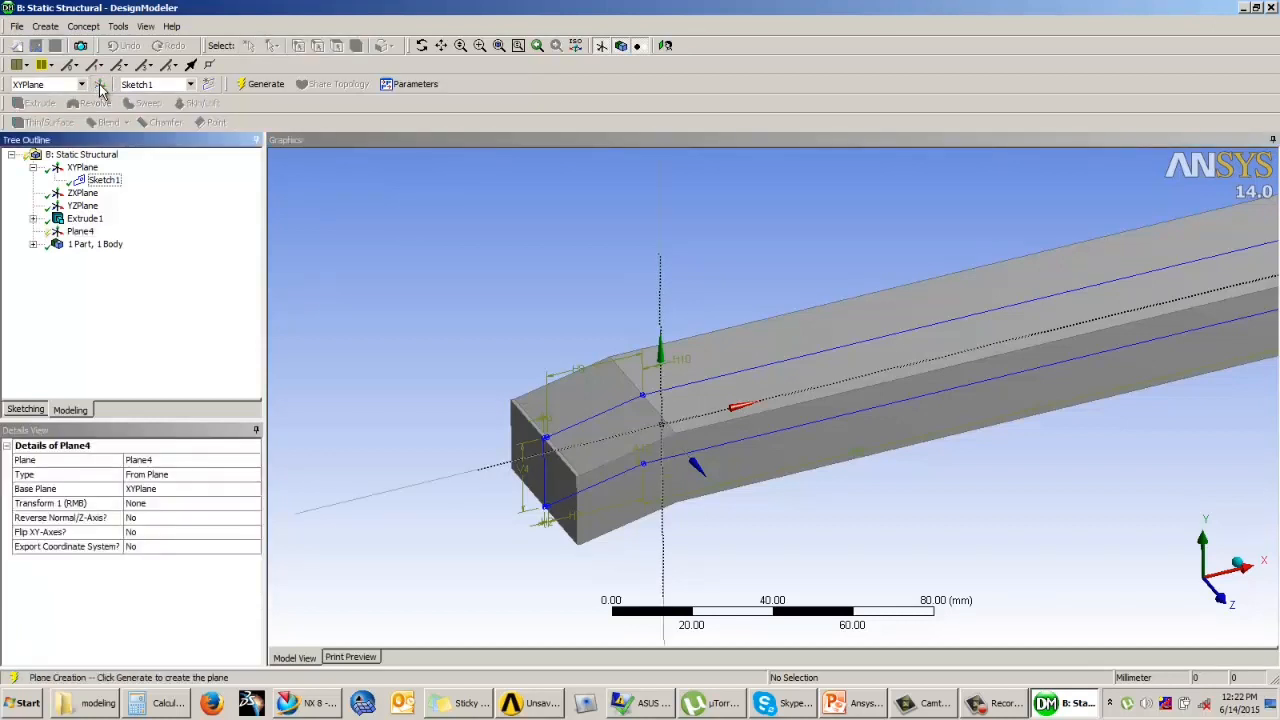
scroll(457, 258, "down", 3)
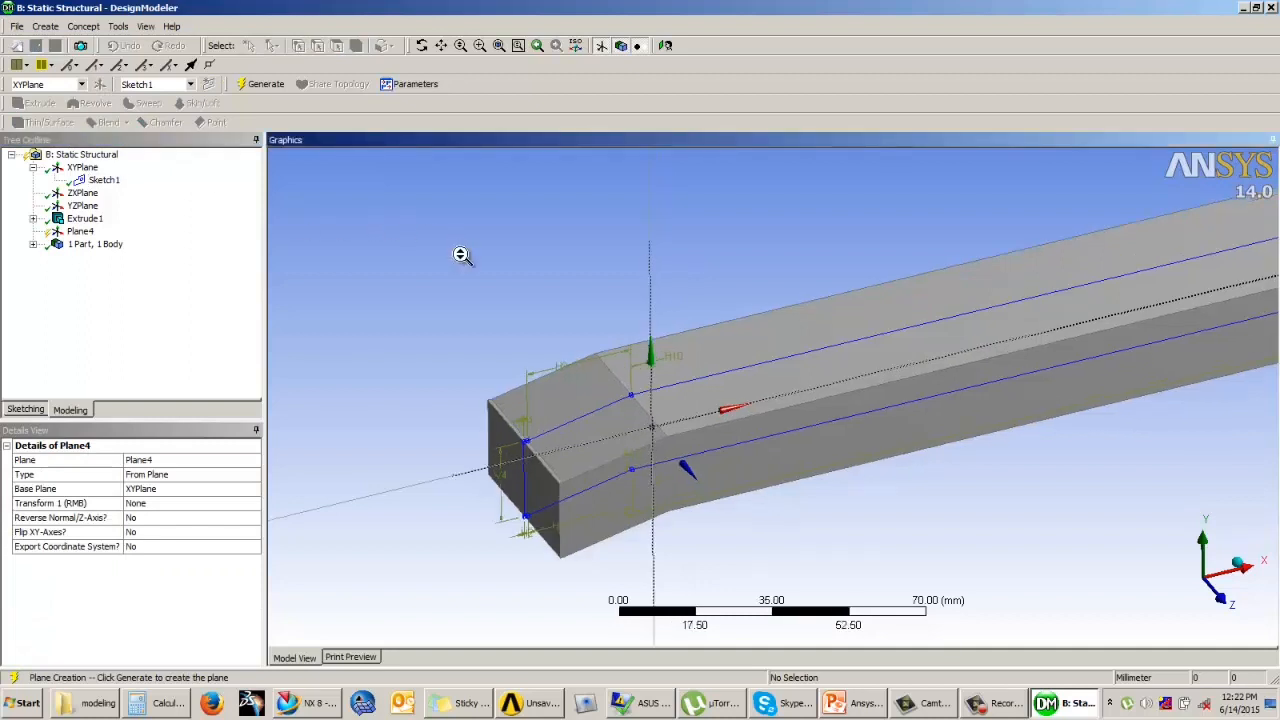
scroll(465, 256, "down", 1)
scroll(466, 257, "up", 1)
middle_click_drag(466, 257, 697, 420, "ctrl")
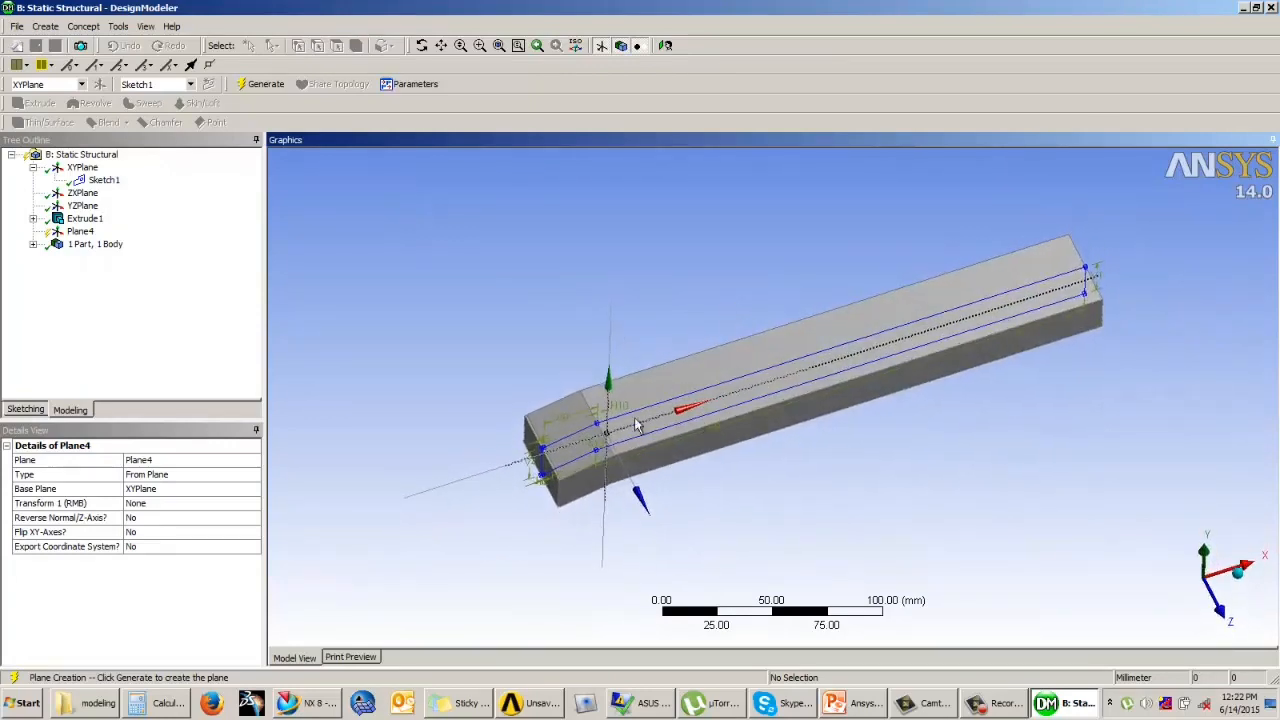
left_click(186, 476)
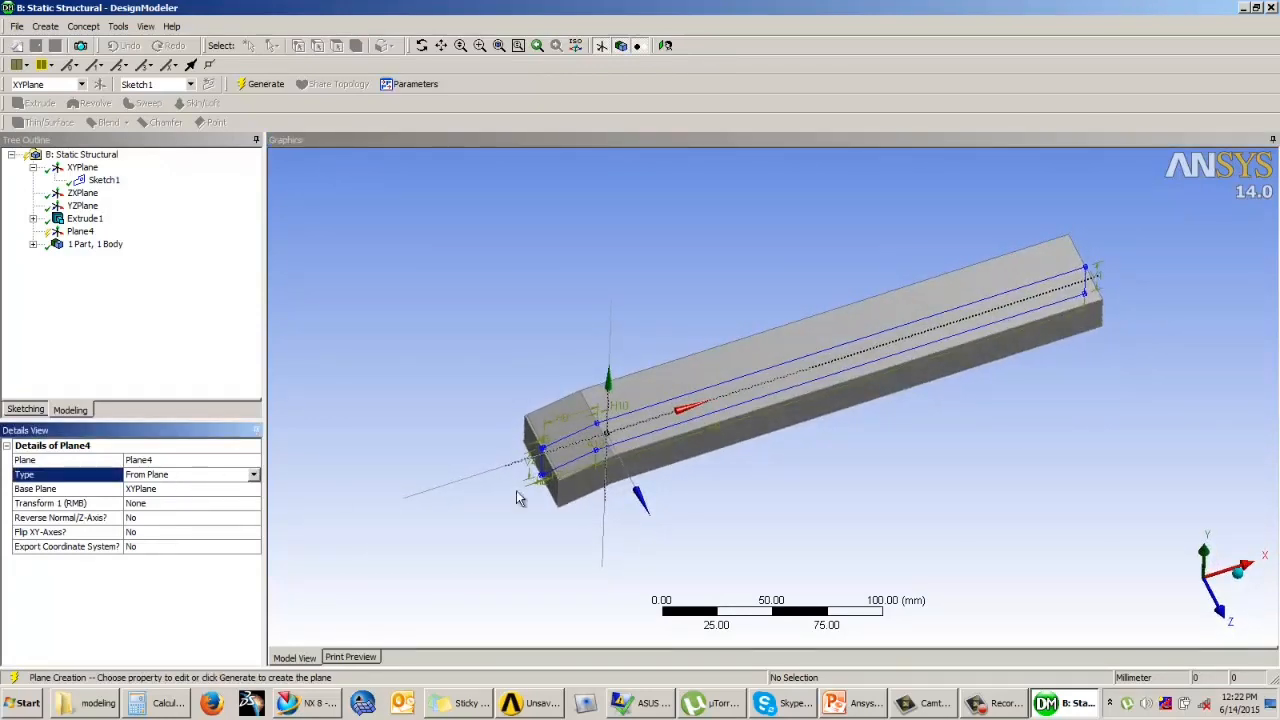
middle_click_drag(807, 460, 720, 488)
middle_click_drag(665, 440, 511, 431)
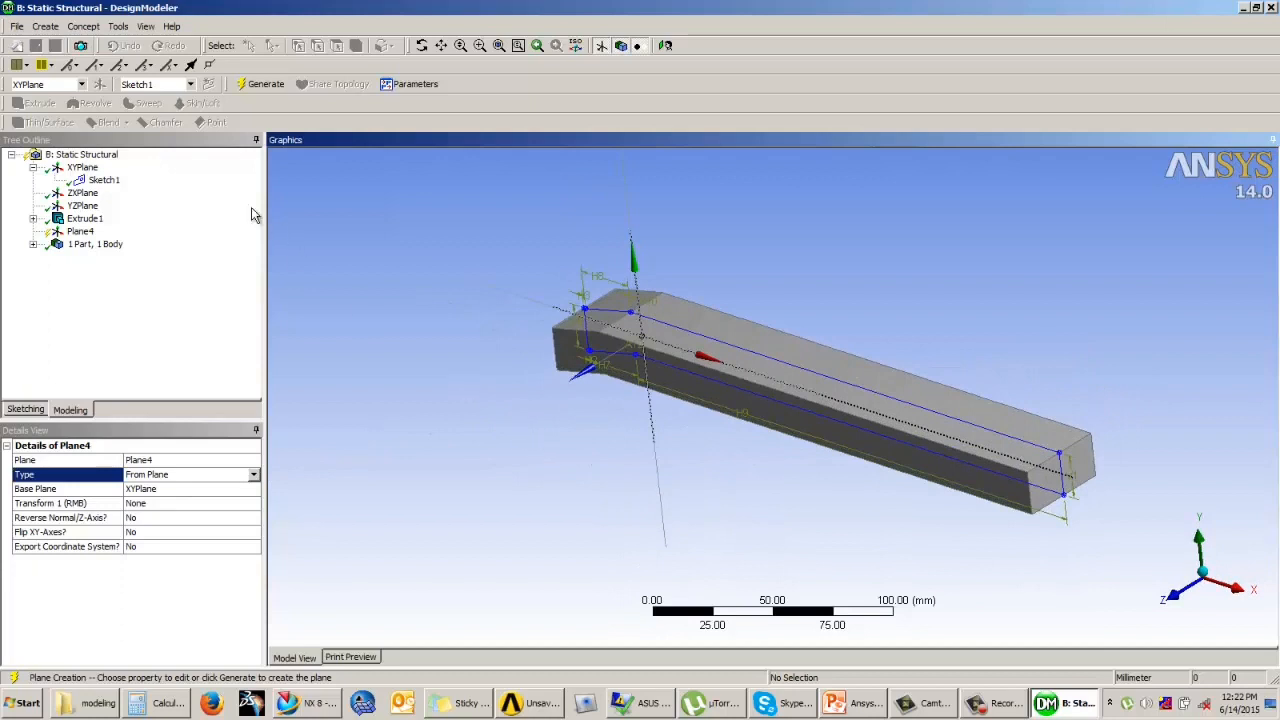
Step: Set the new plane's base plane to ZXPlane
left_click(79, 196)
mouse_move(630, 425)
middle_mouse_down()
mouse_move(654, 389)
mouse_move(665, 397)
mouse_move(615, 393)
middle_mouse_up()
middle_click_drag(625, 387, 609, 404)
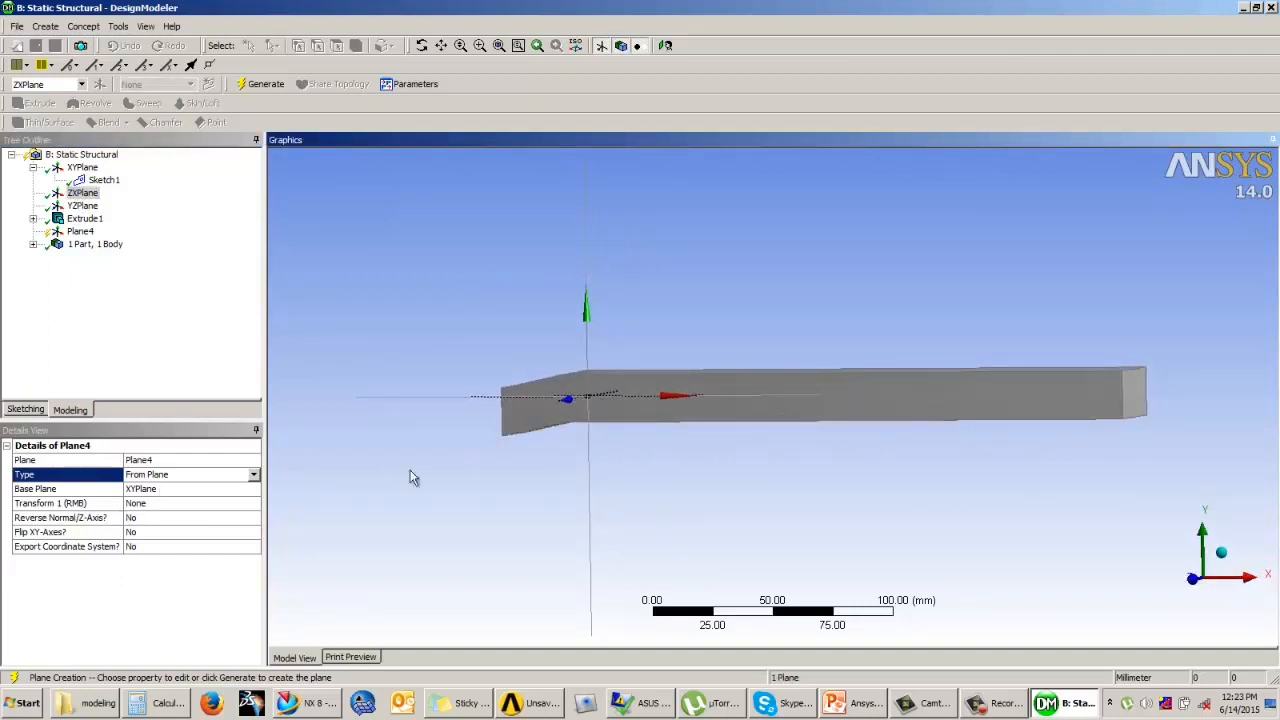
left_click(195, 488)
left_click(82, 193)
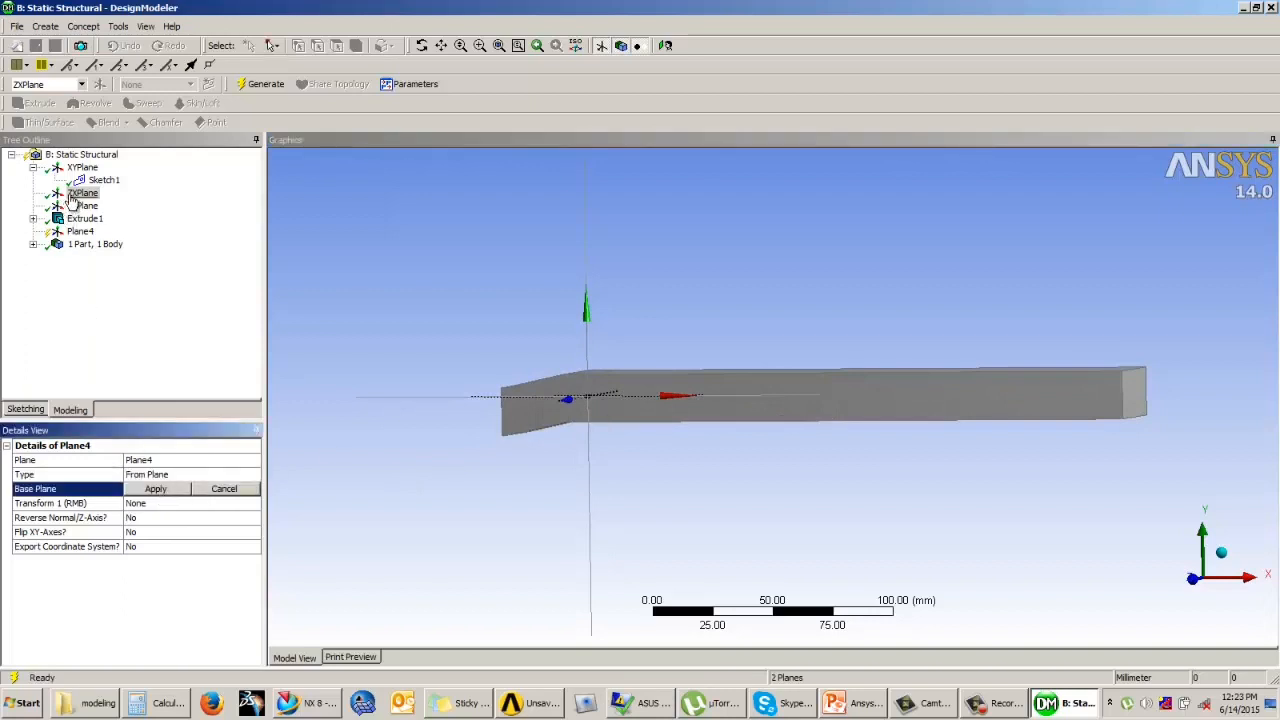
left_click(156, 489)
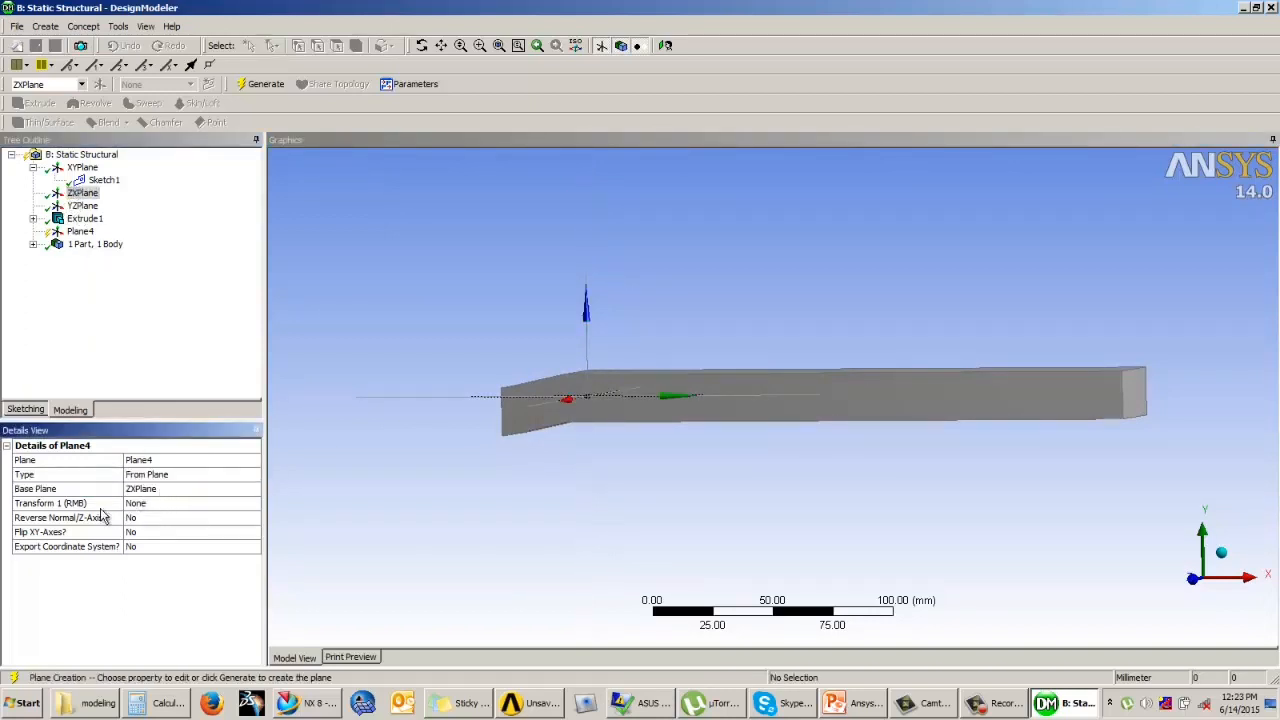
Step: Give the ZXPlane-based plane an Offset Z transform
left_click(158, 506)
middle_click_drag(640, 440, 628, 378)
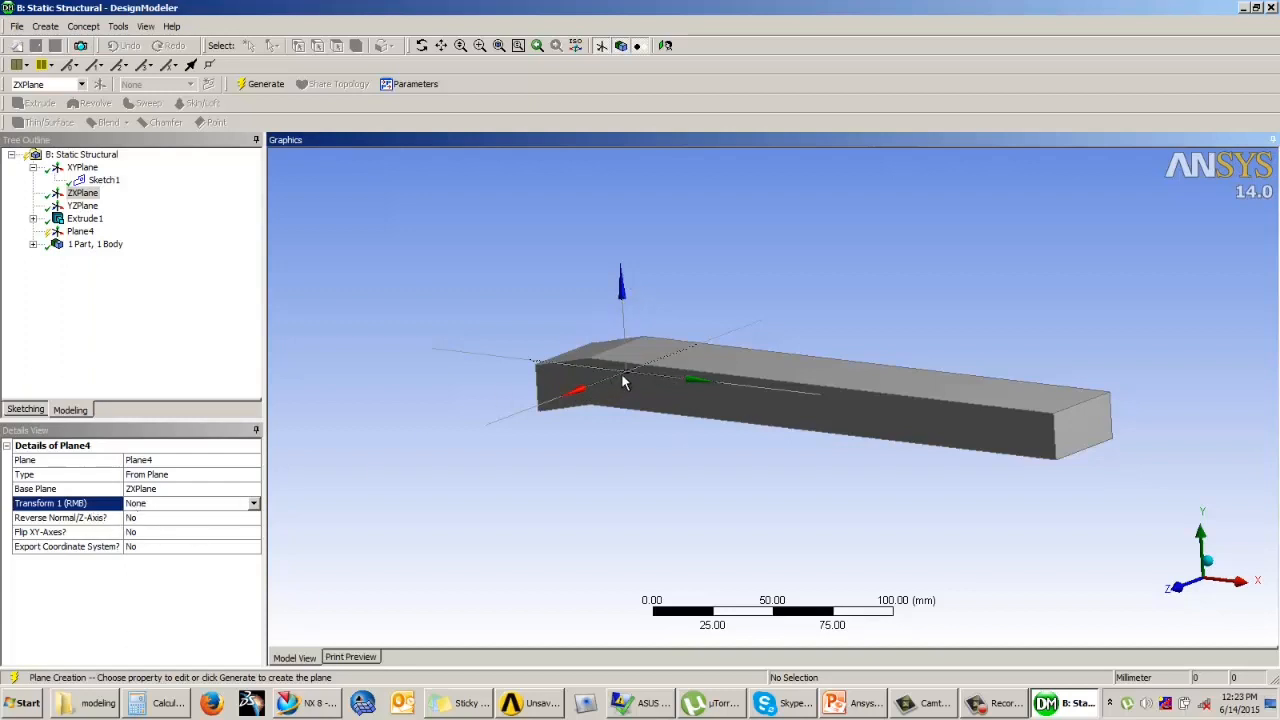
left_click(253, 503)
left_click(162, 576)
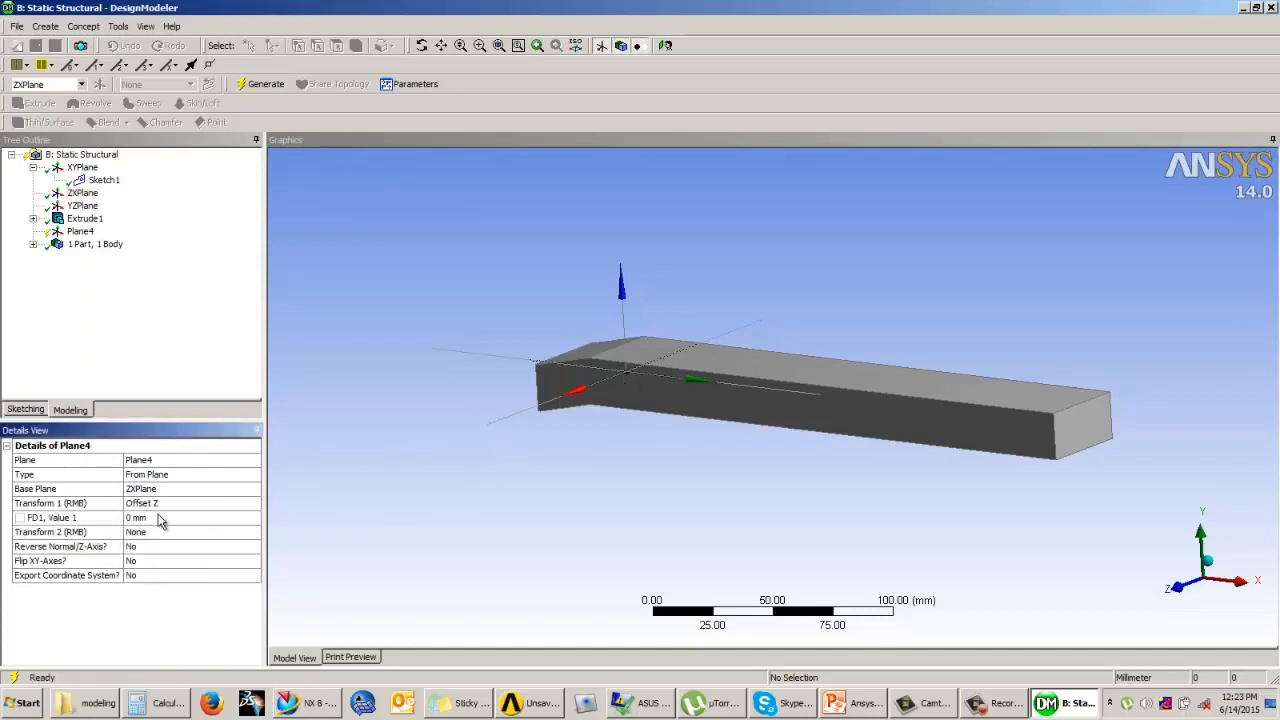
Step: Try offset values of 60 mm, 6 mm and 10 mm for the new plane's Offset Z transform
left_click(157, 520)
type("60")
key("Return")
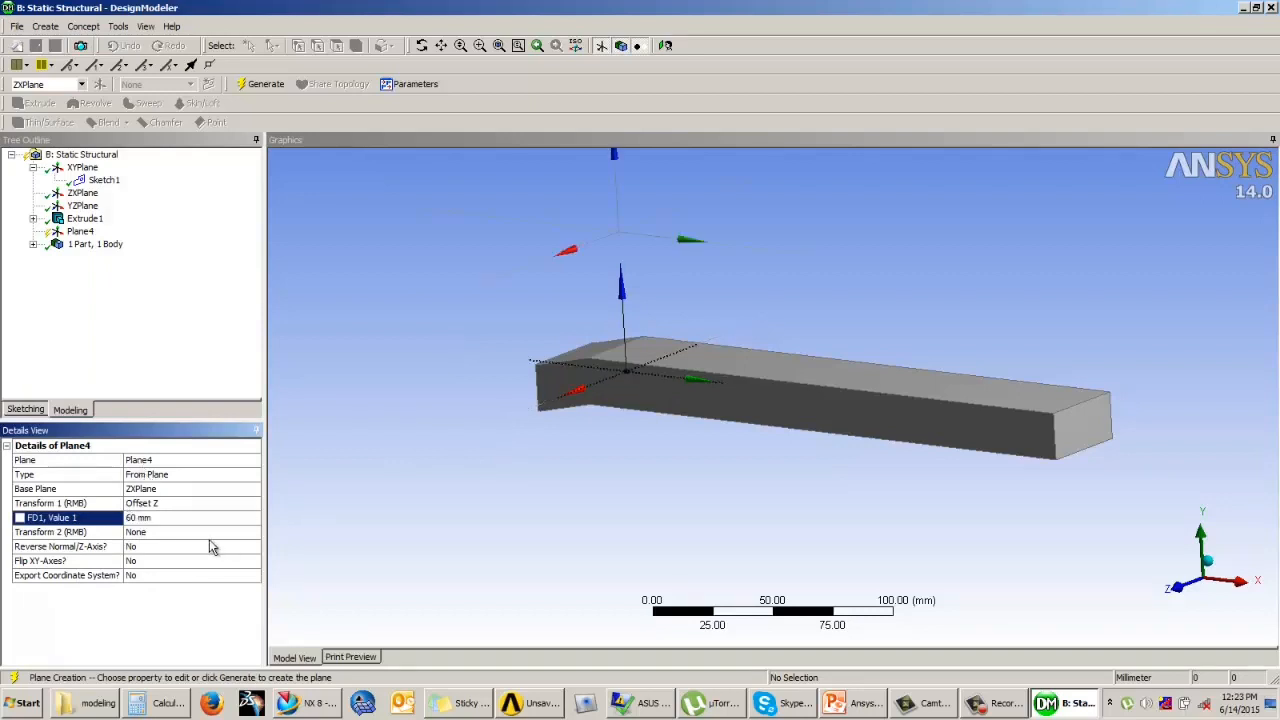
key("Return")
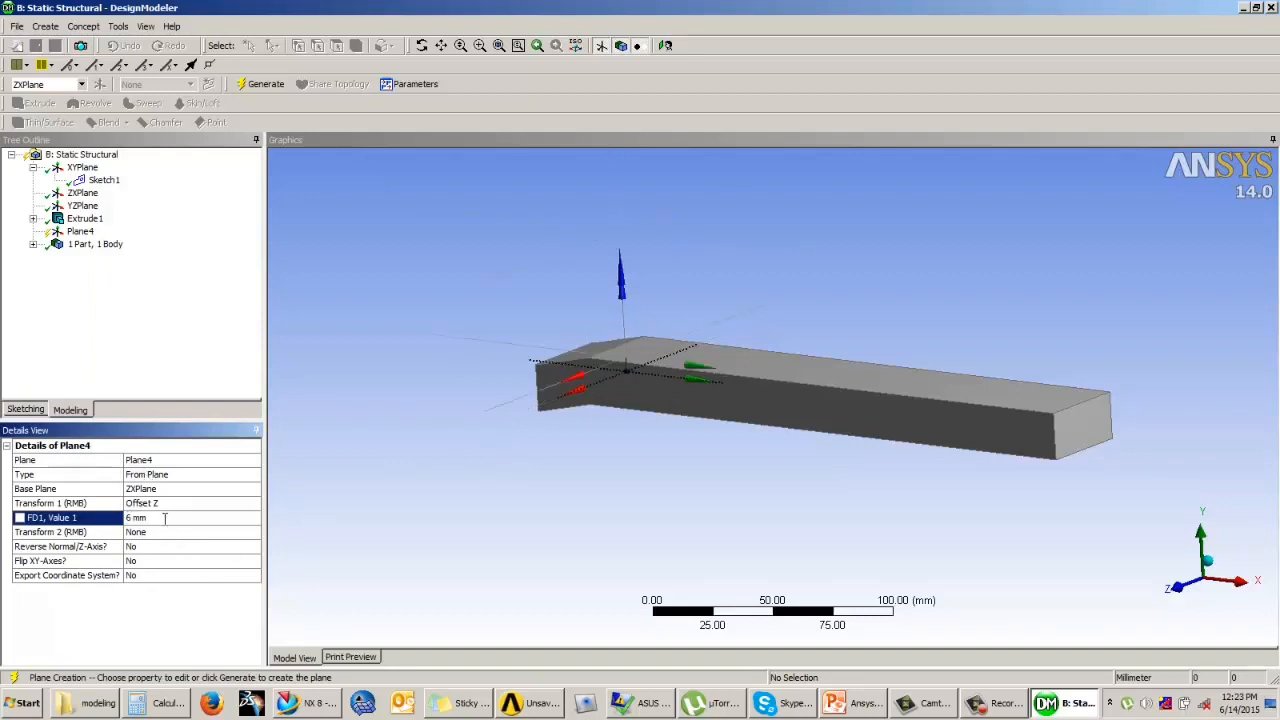
middle_click_drag(592, 498, 630, 478)
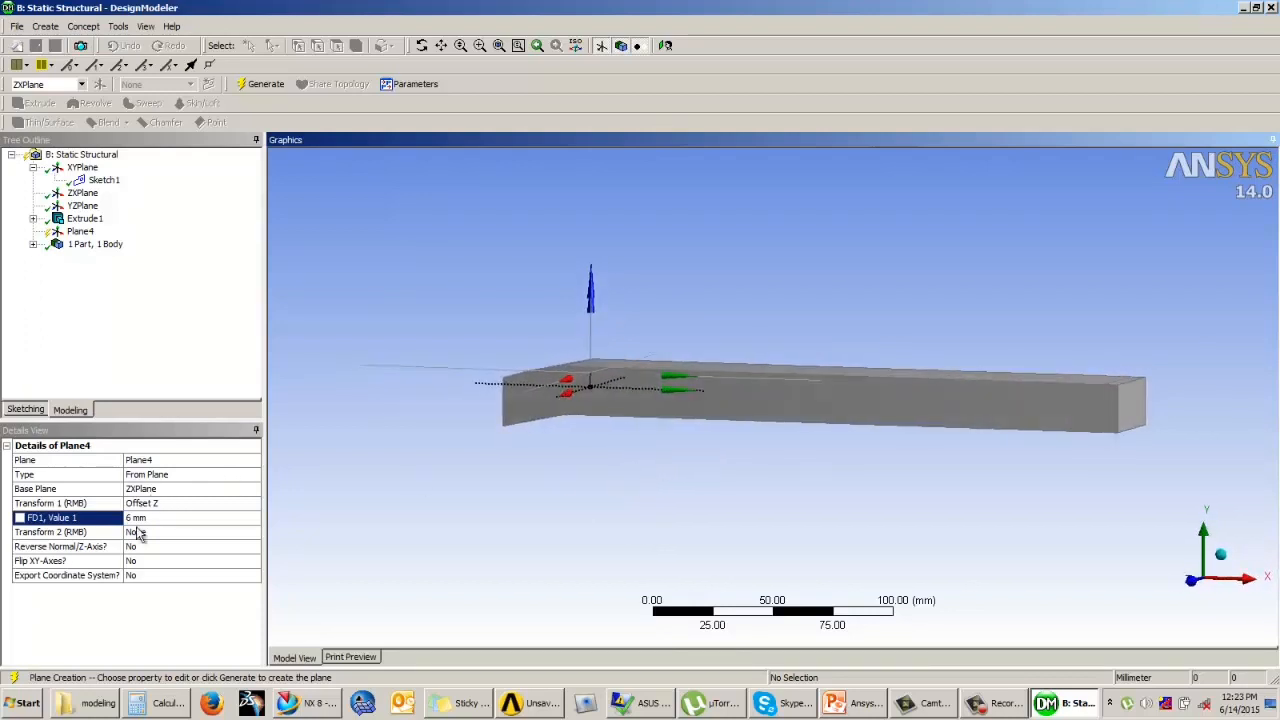
left_click(161, 517)
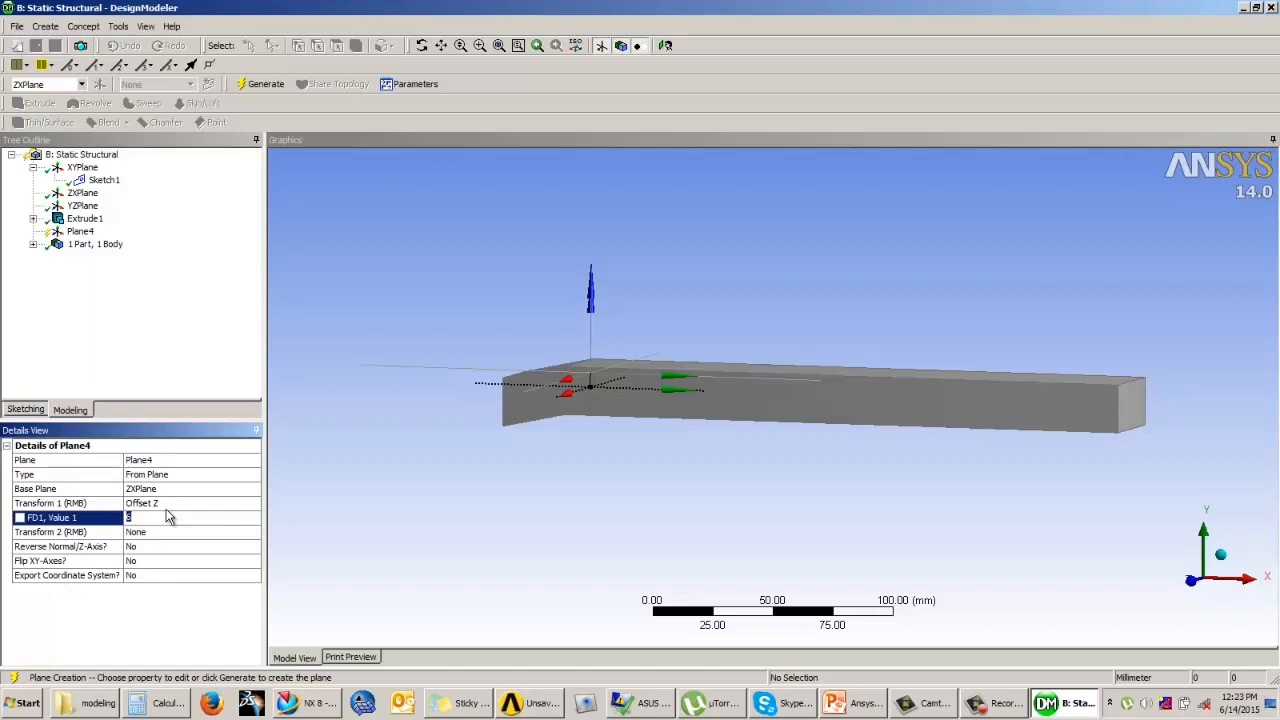
key("Return")
mouse_move(594, 452)
middle_mouse_down()
mouse_move(608, 437)
mouse_move(649, 437)
mouse_move(594, 451)
middle_mouse_up()
Step: Set the plane's Z offset to 15 mm and generate the plane
left_click(145, 516)
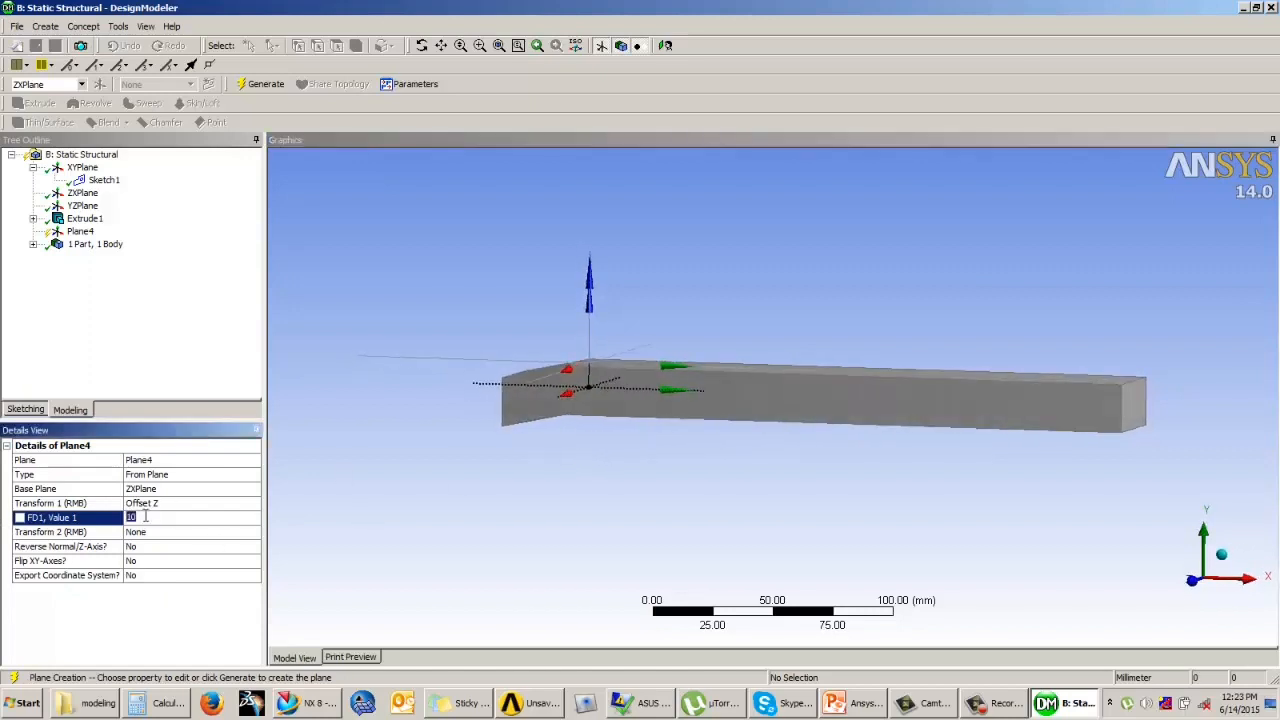
type("15")
key("Return")
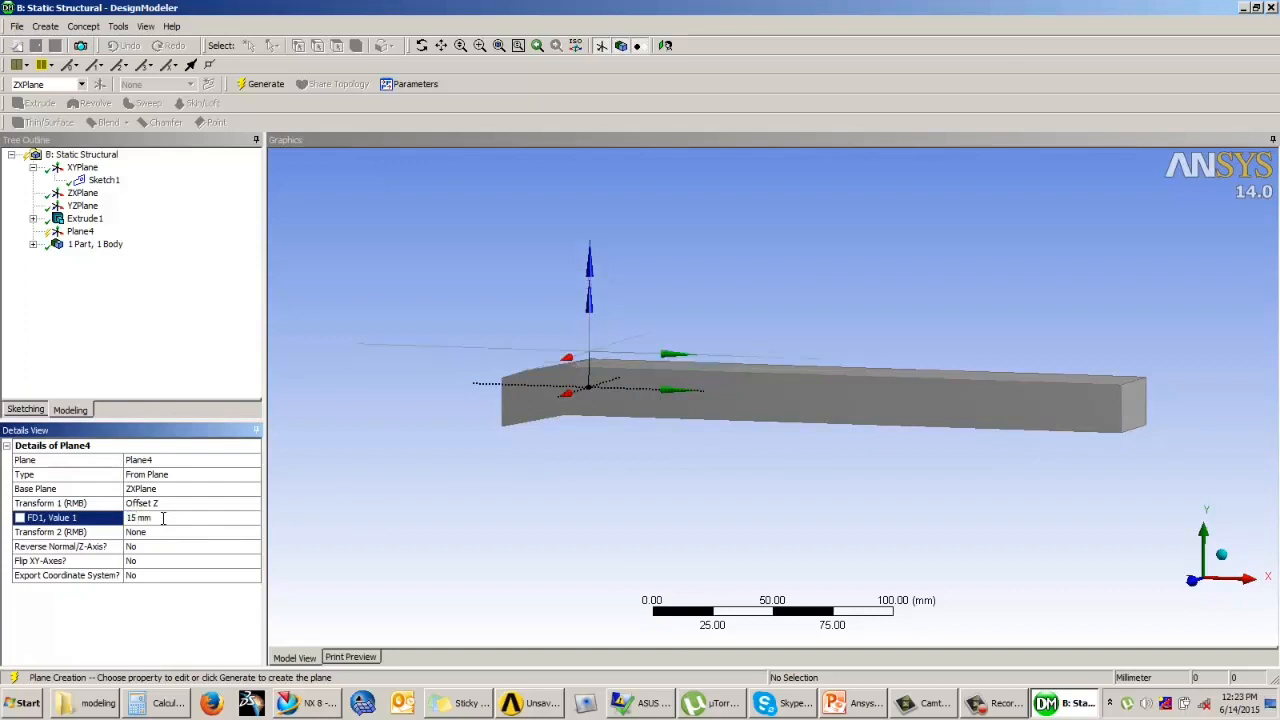
middle_click_drag(660, 457, 591, 480)
left_click(143, 517)
middle_click_drag(648, 437, 614, 370)
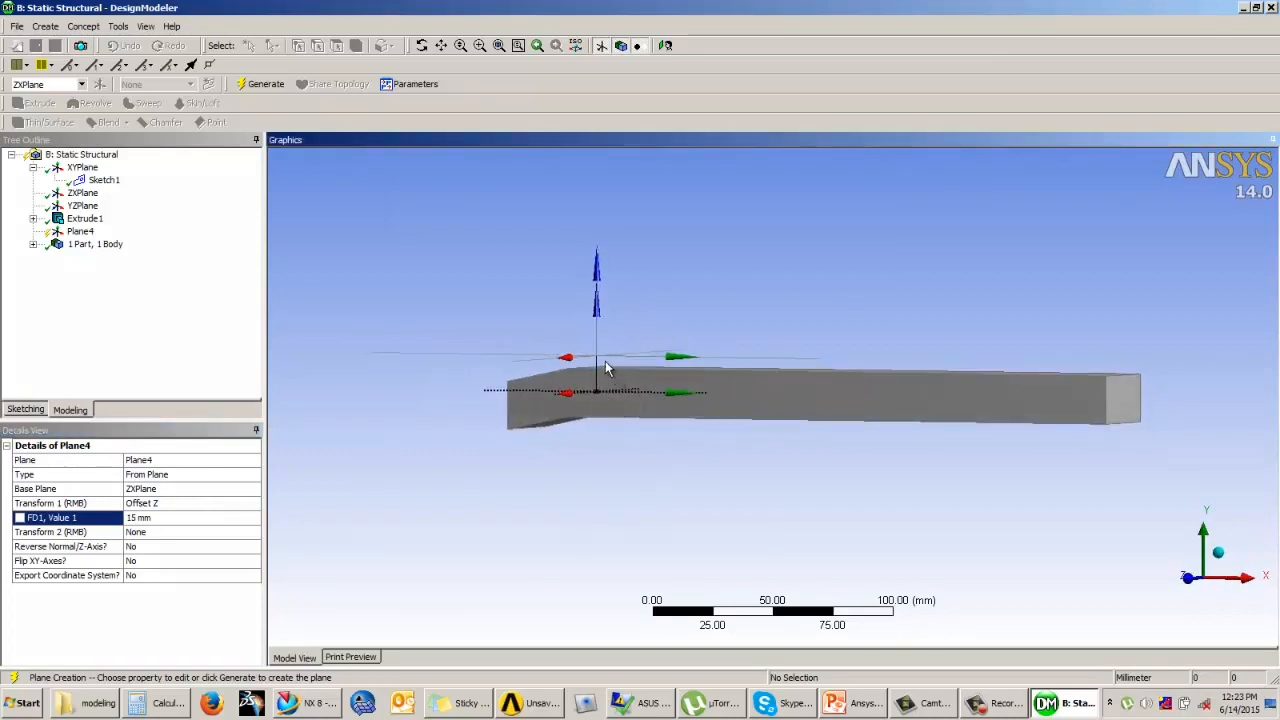
left_click(262, 84)
middle_click_drag(415, 258, 500, 266)
middle_click_drag(553, 352, 540, 375)
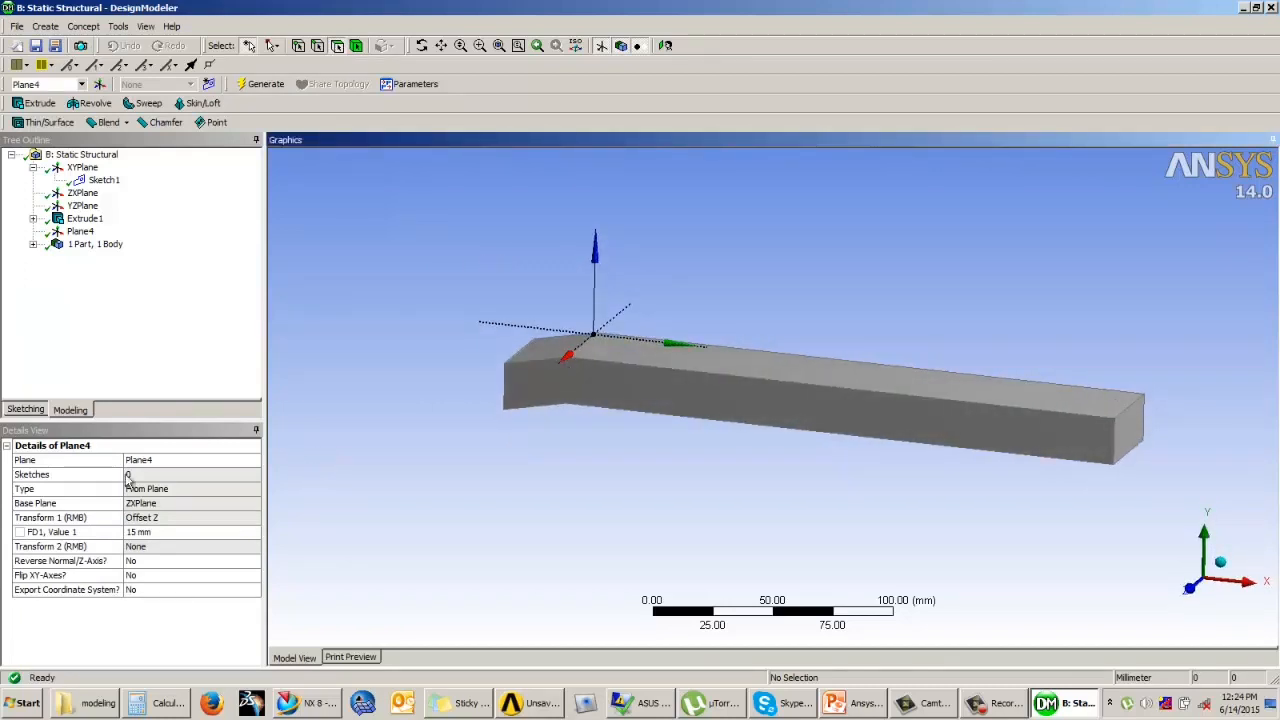
Step: Start another new plane of type From Face, using the solid's long underside face as its base face
left_click(99, 85)
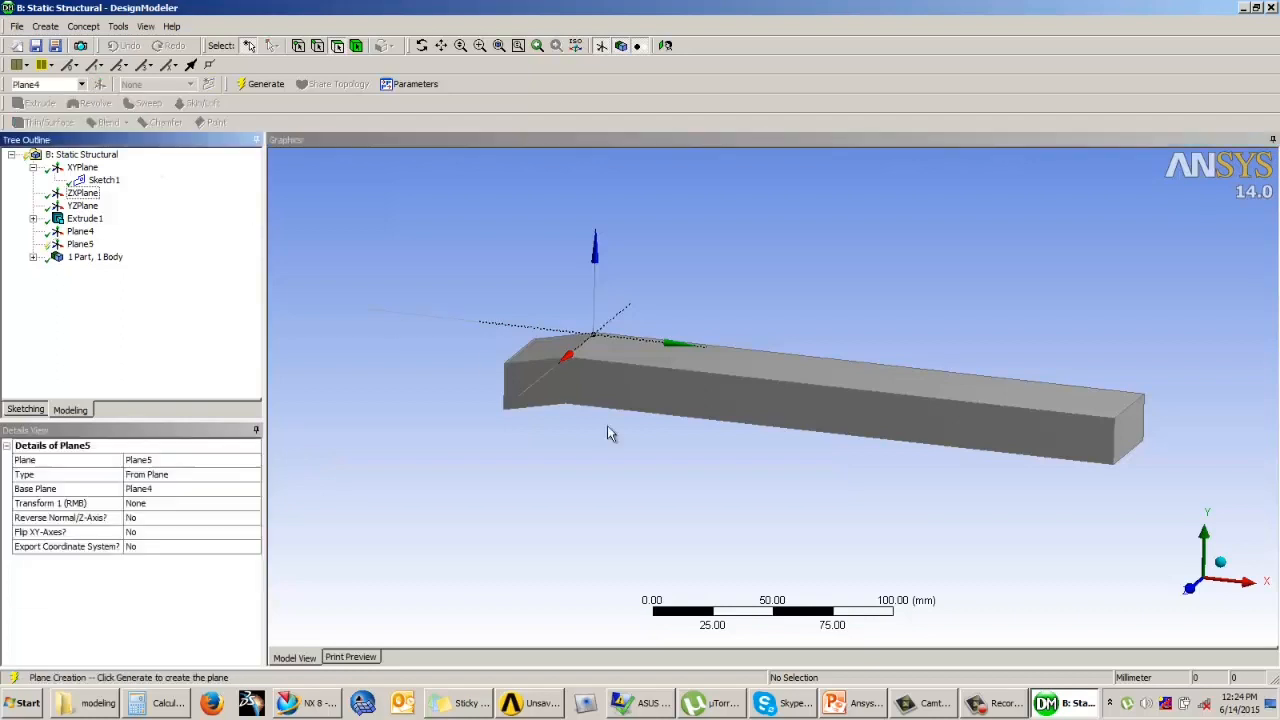
middle_click_drag(874, 489, 860, 460)
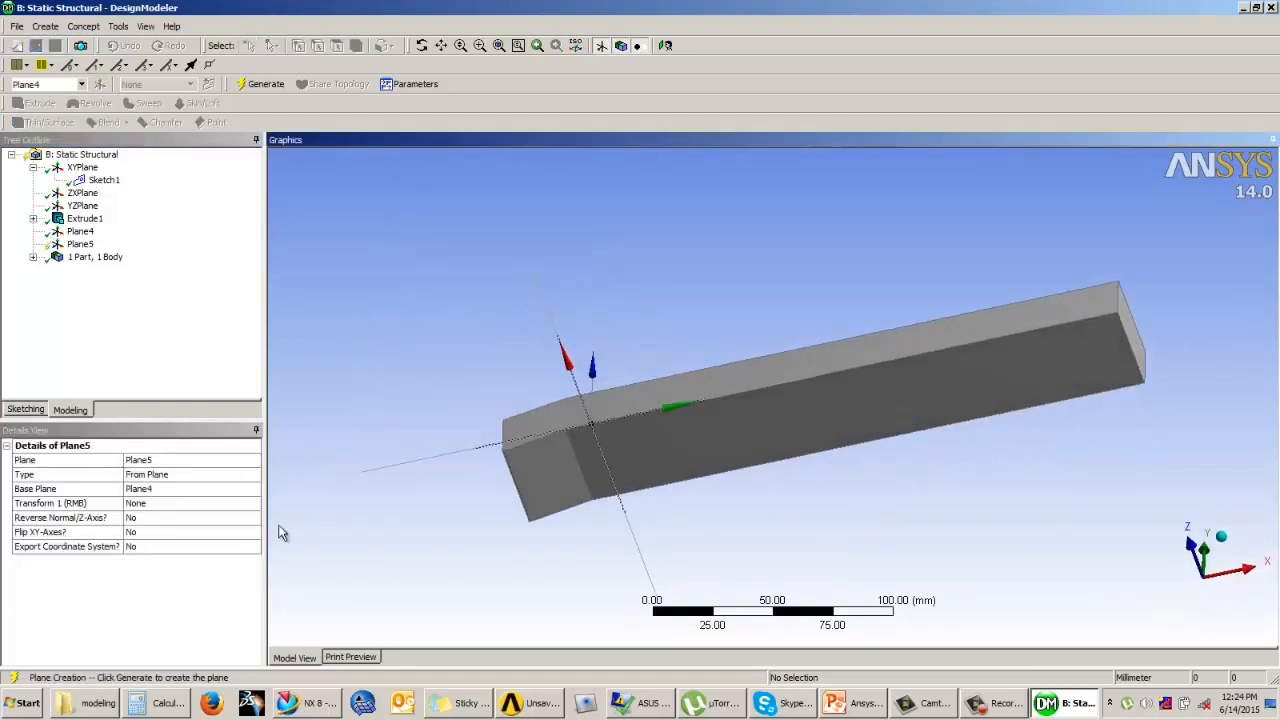
left_click(200, 476)
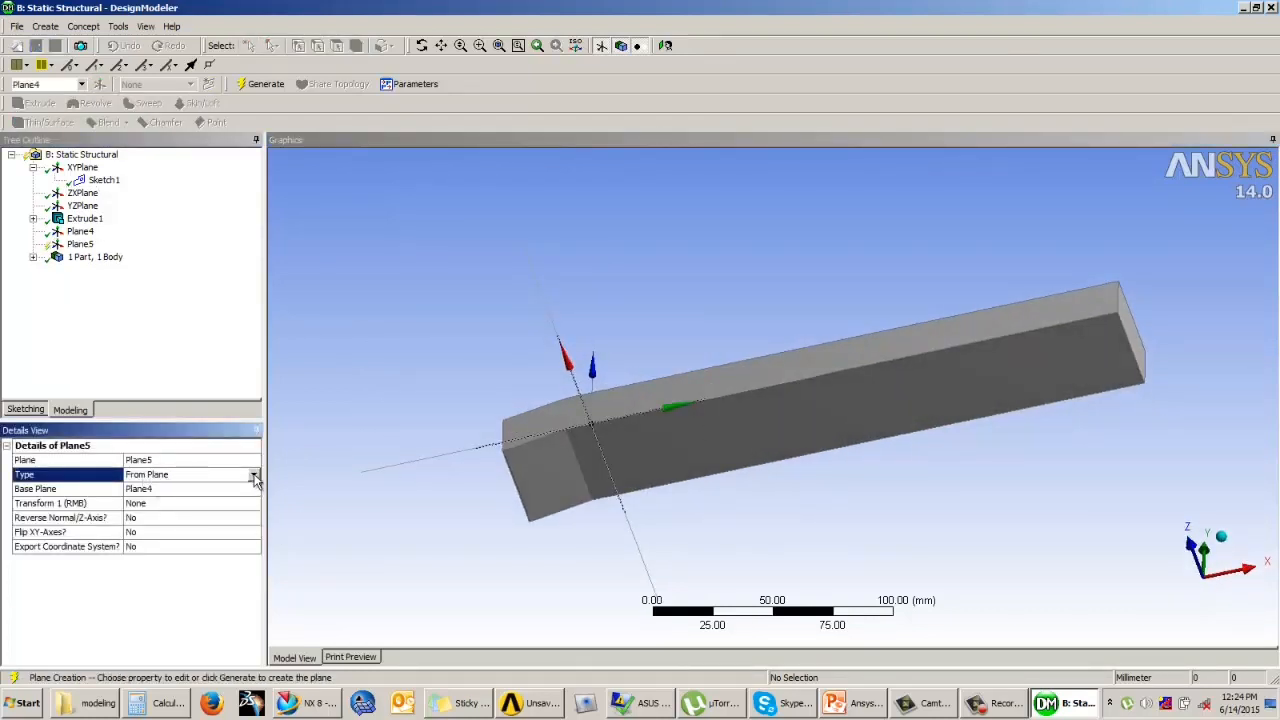
left_click(254, 476)
left_click(147, 497)
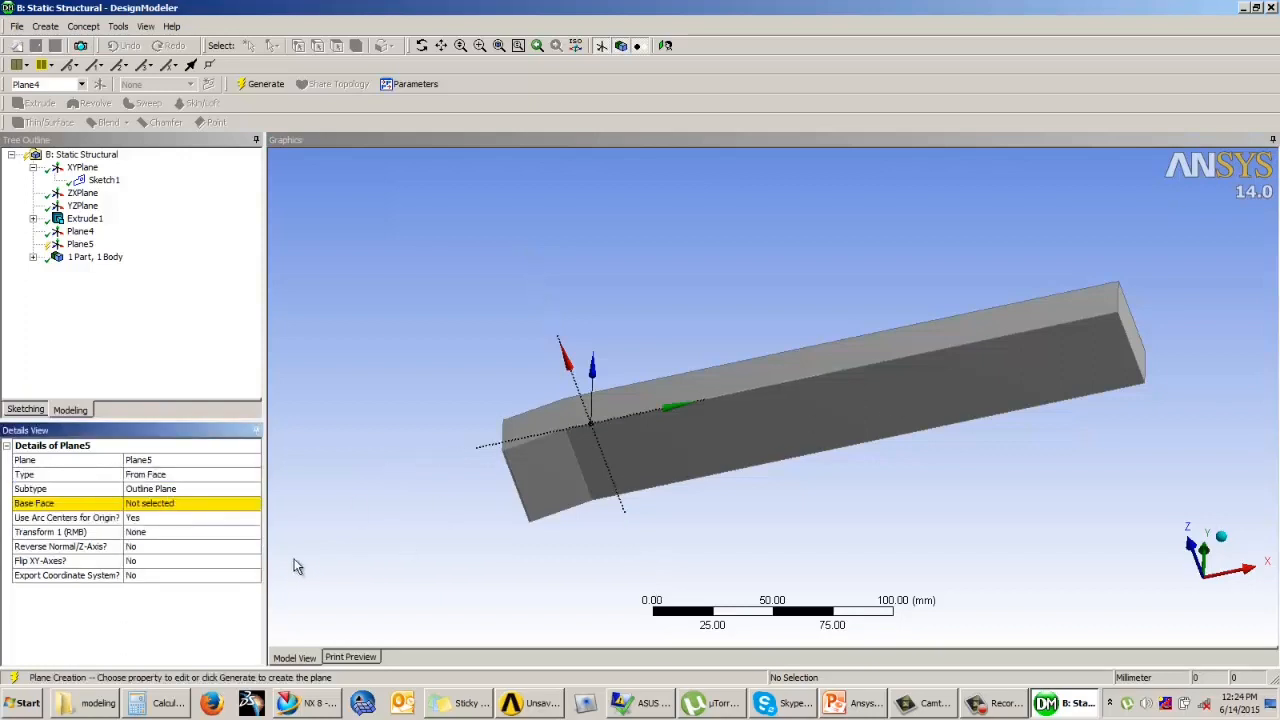
left_click(177, 505)
left_click(915, 430)
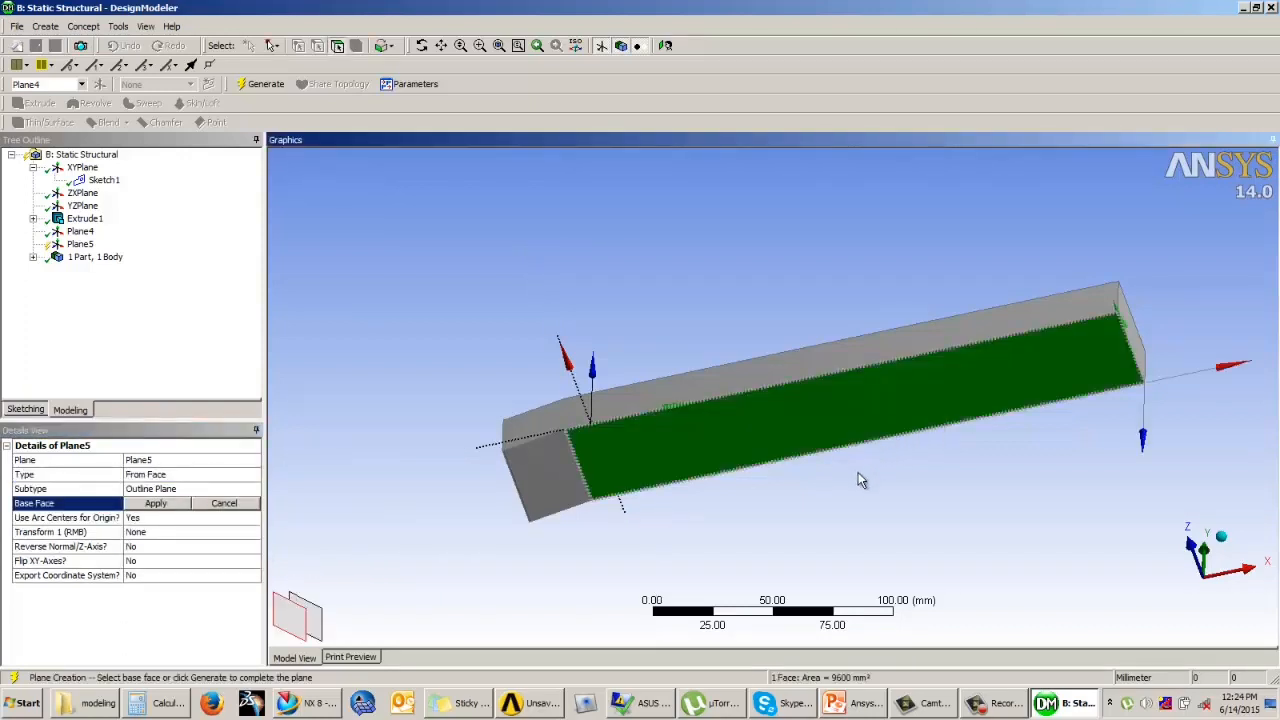
left_click(153, 505)
middle_click_drag(840, 430, 847, 463)
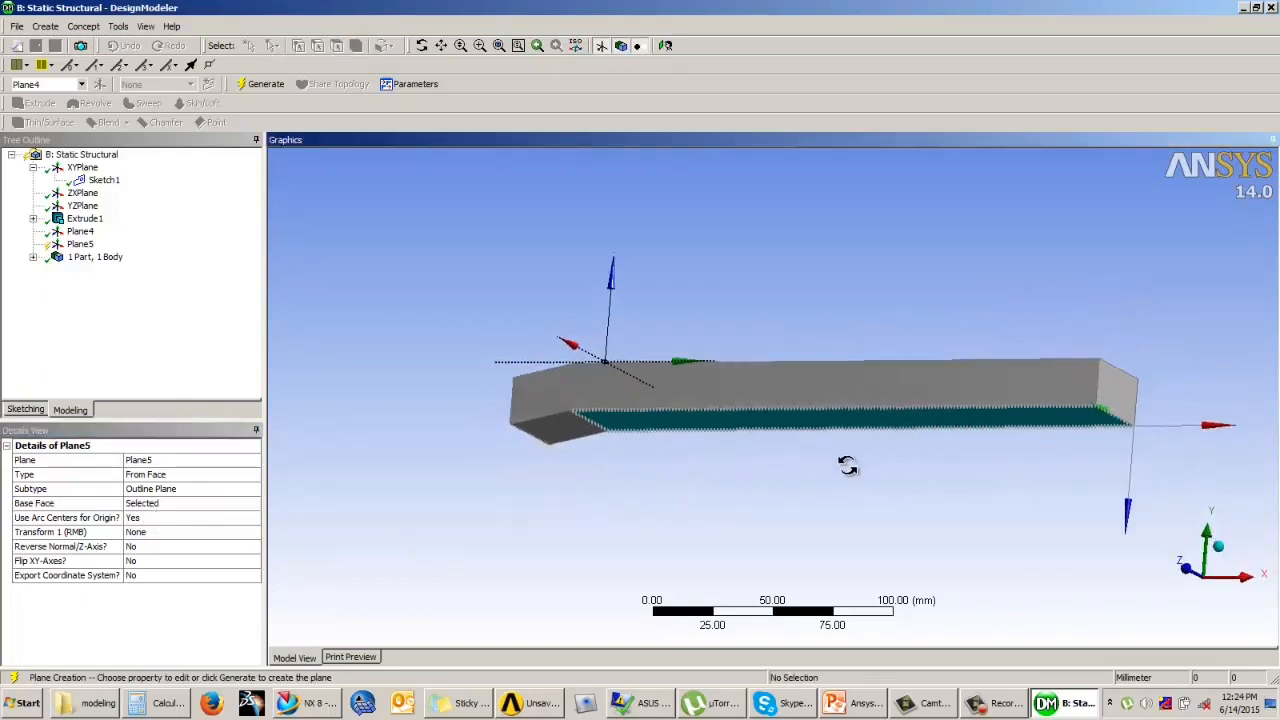
Step: Offset the face-based plane 6 mm along Z with an Offset Z transform and generate it
left_click(210, 534)
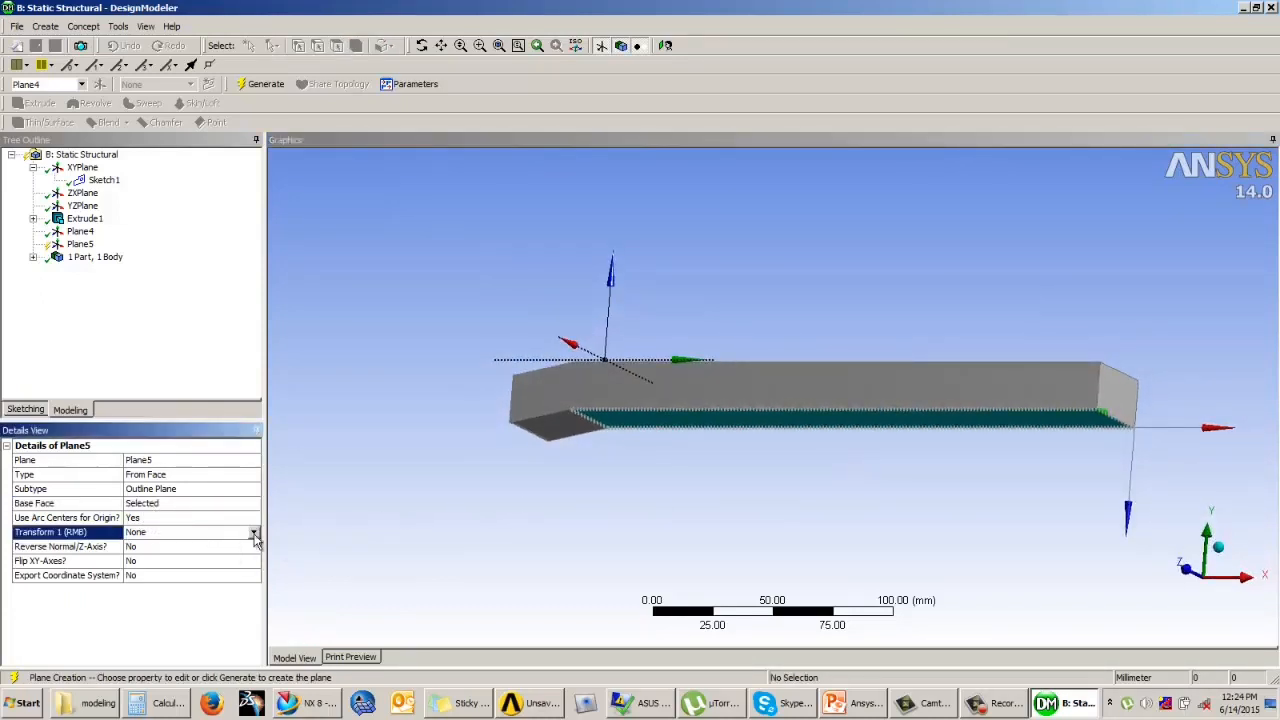
left_click(255, 537)
left_click(175, 597)
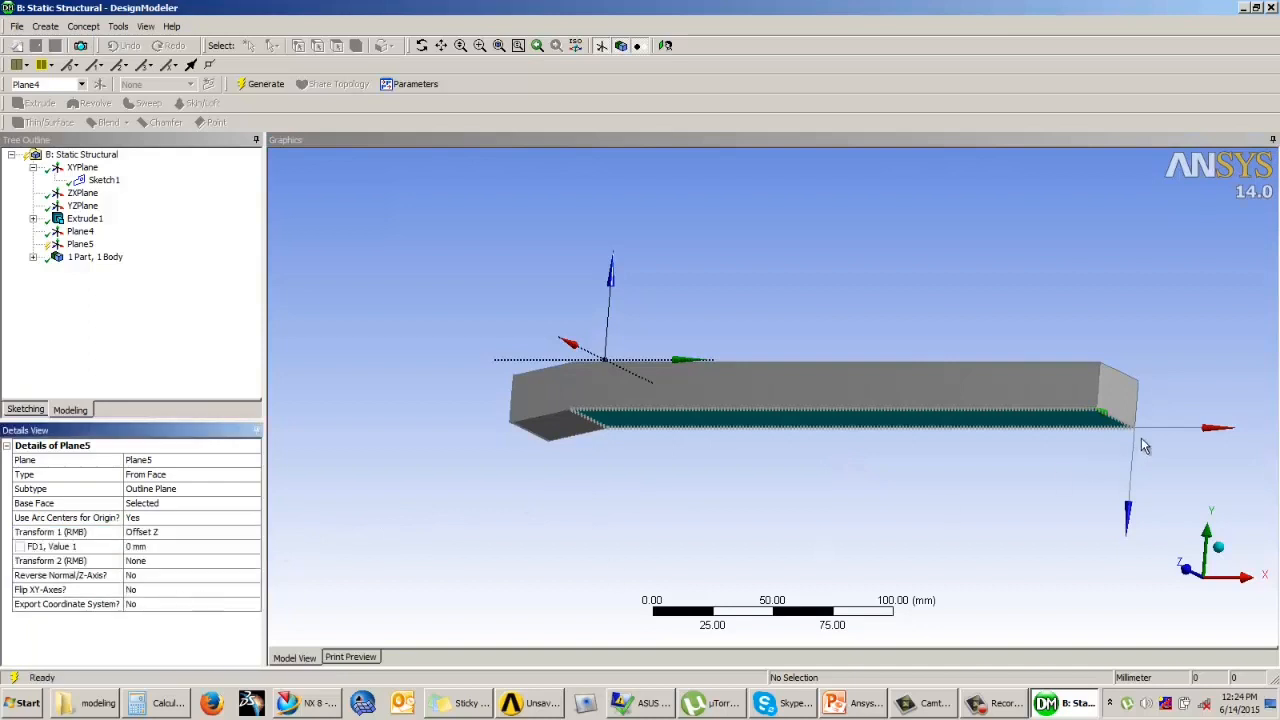
left_click(145, 547)
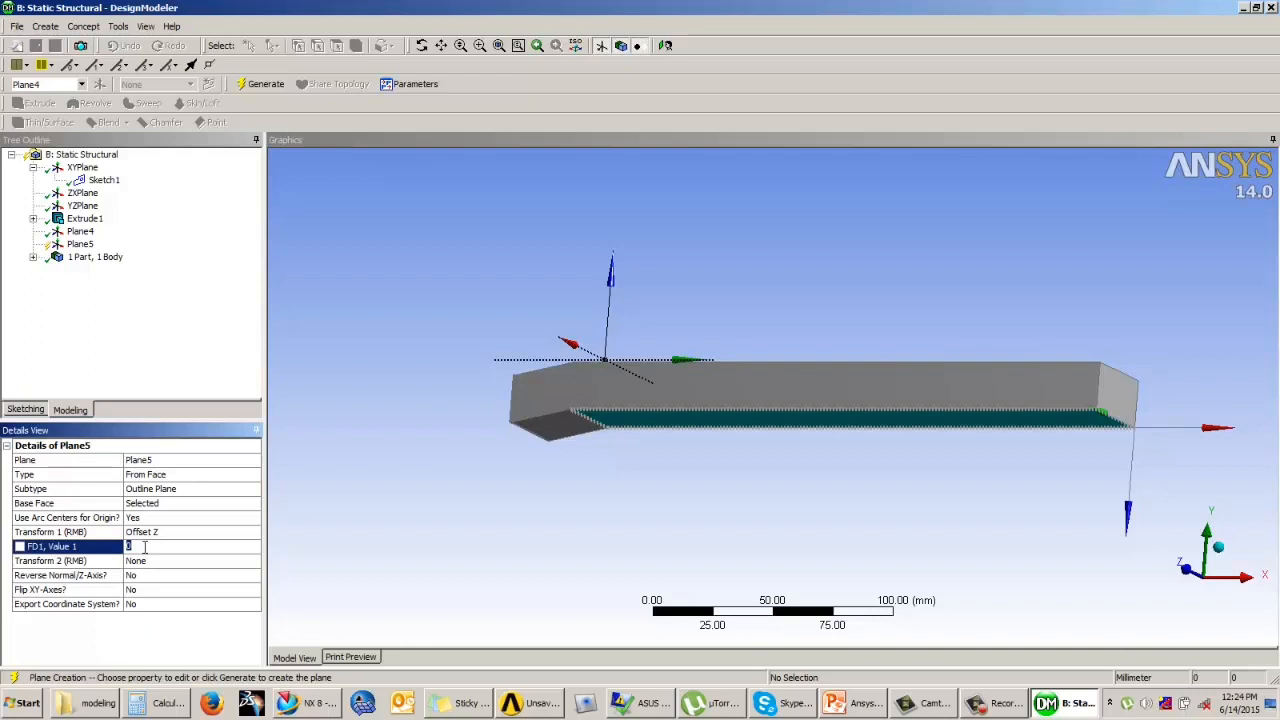
type("6")
key("Return")
middle_click_drag(575, 494, 782, 399)
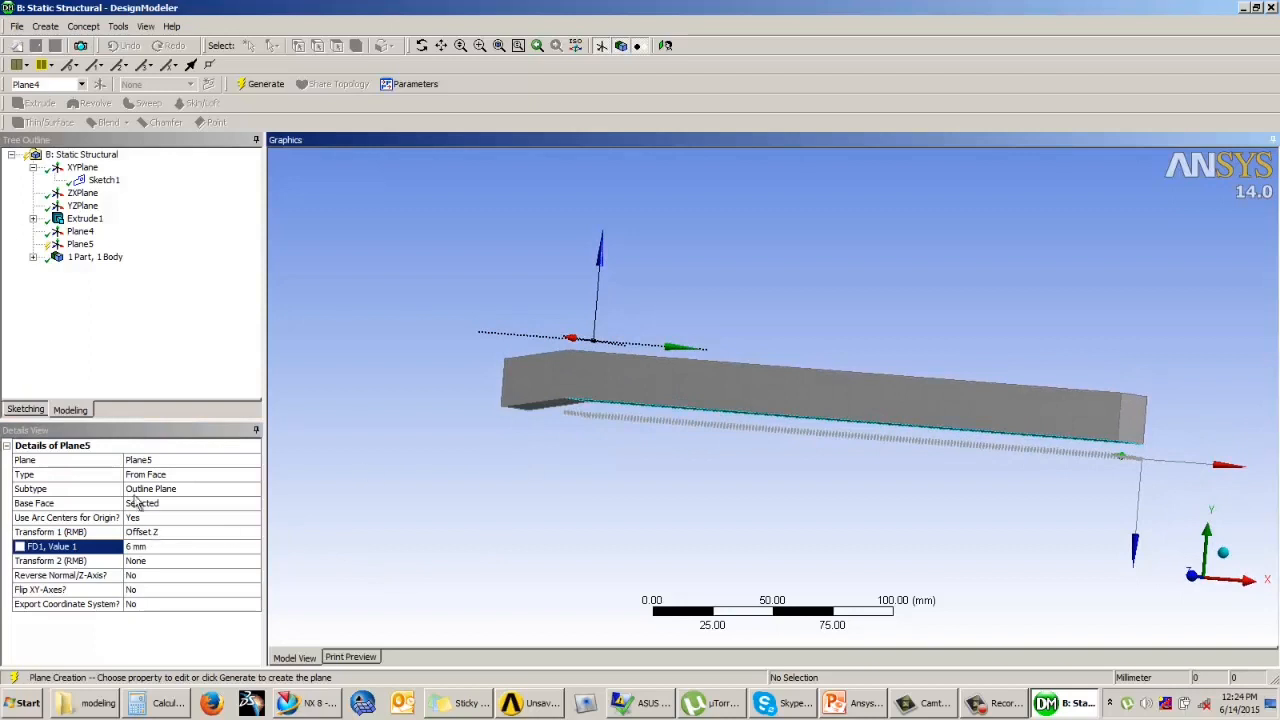
left_click(264, 88)
mouse_move(500, 406)
middle_mouse_down()
mouse_move(547, 407)
mouse_move(506, 408)
mouse_move(514, 419)
mouse_move(543, 409)
mouse_move(543, 420)
mouse_move(508, 379)
mouse_move(476, 392)
middle_mouse_up()
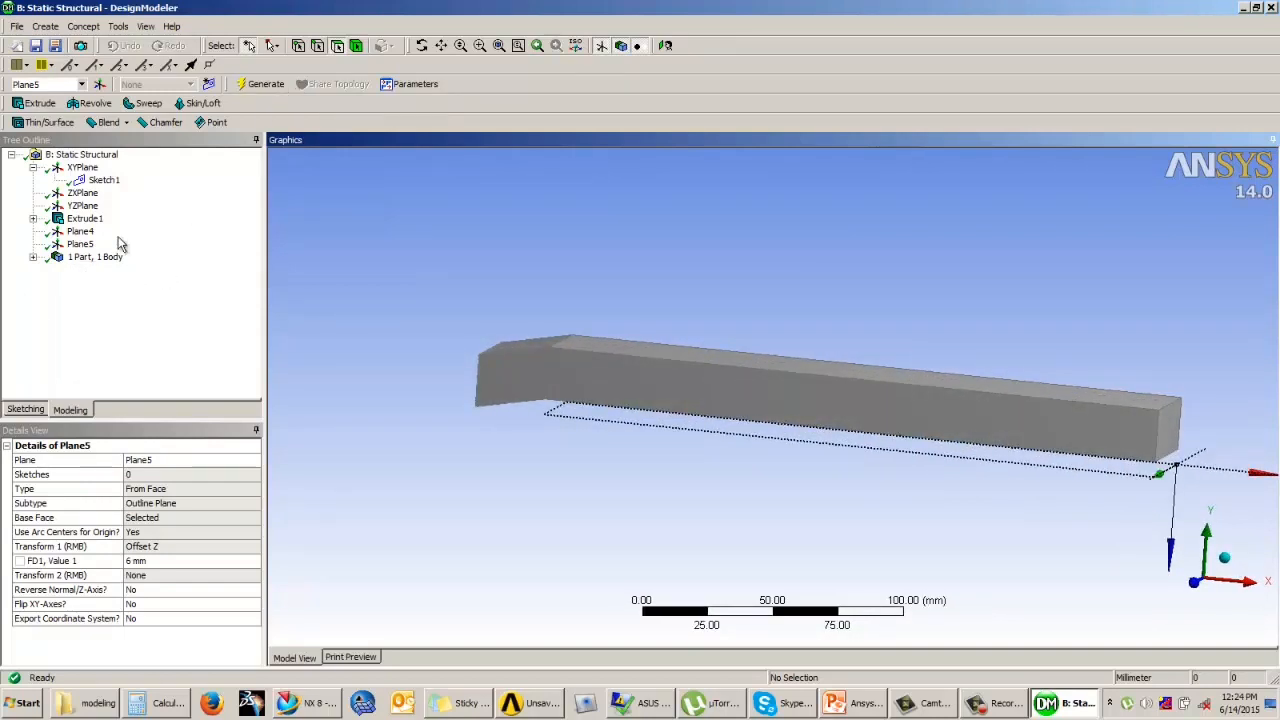
left_click(84, 193)
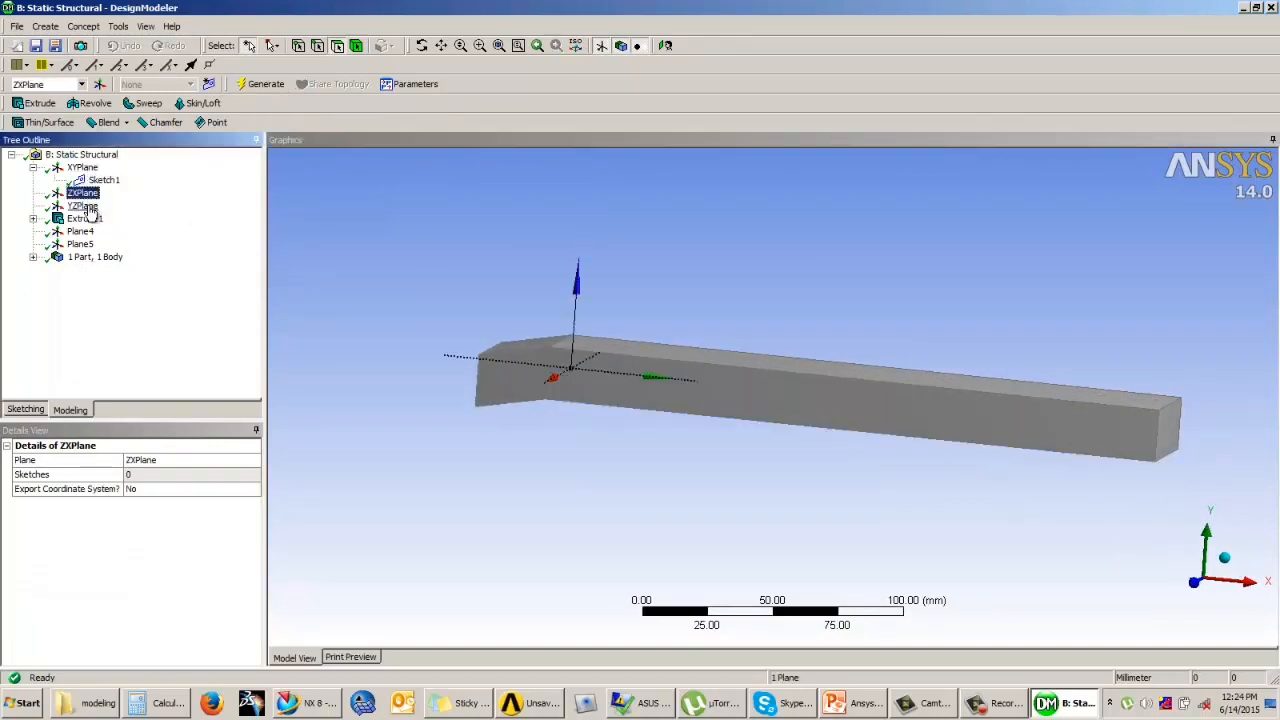
left_click(84, 206)
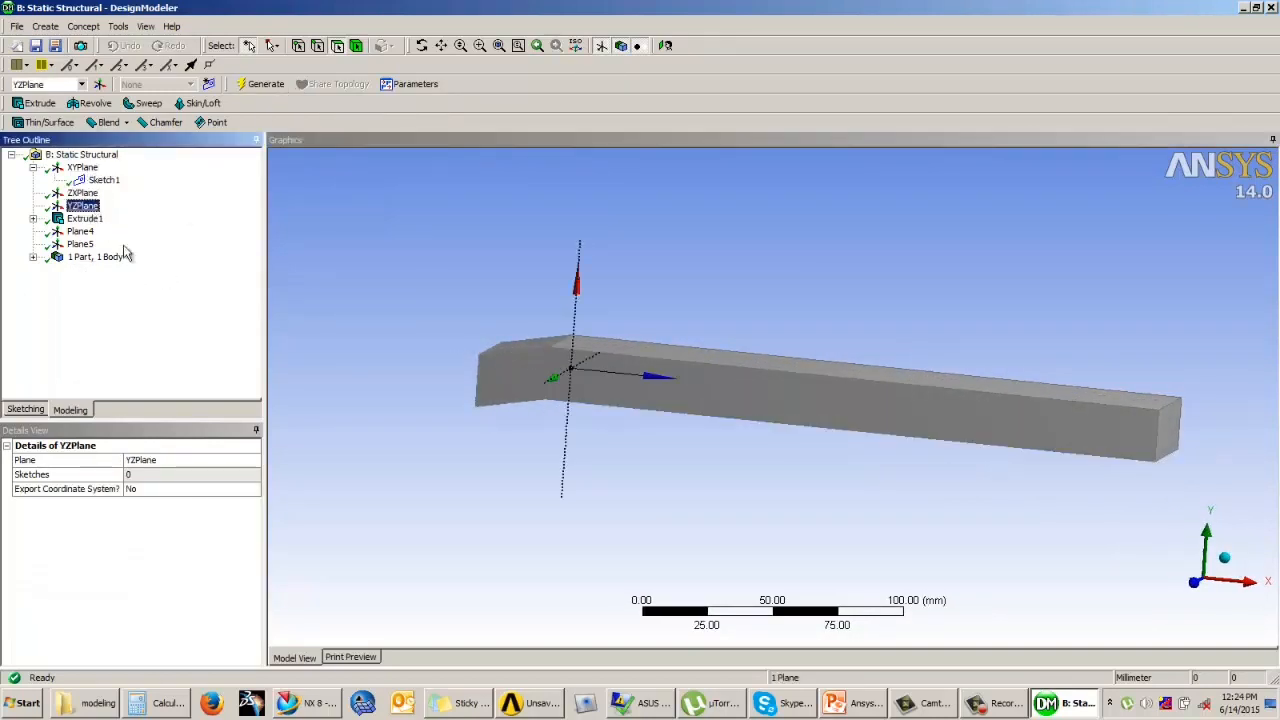
left_click(99, 84)
left_click(205, 475)
left_click(254, 475)
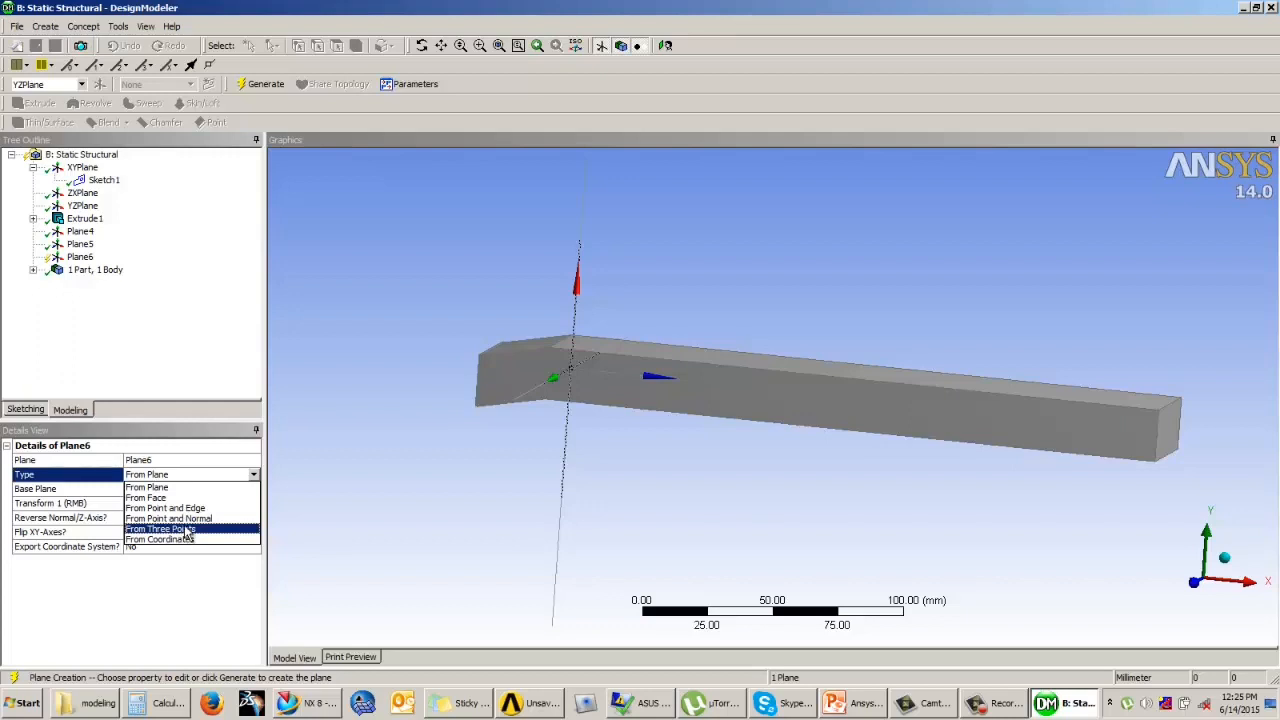
left_click(187, 352)
left_click(80, 258)
right_click(80, 258)
left_click(130, 297)
left_click(586, 400)
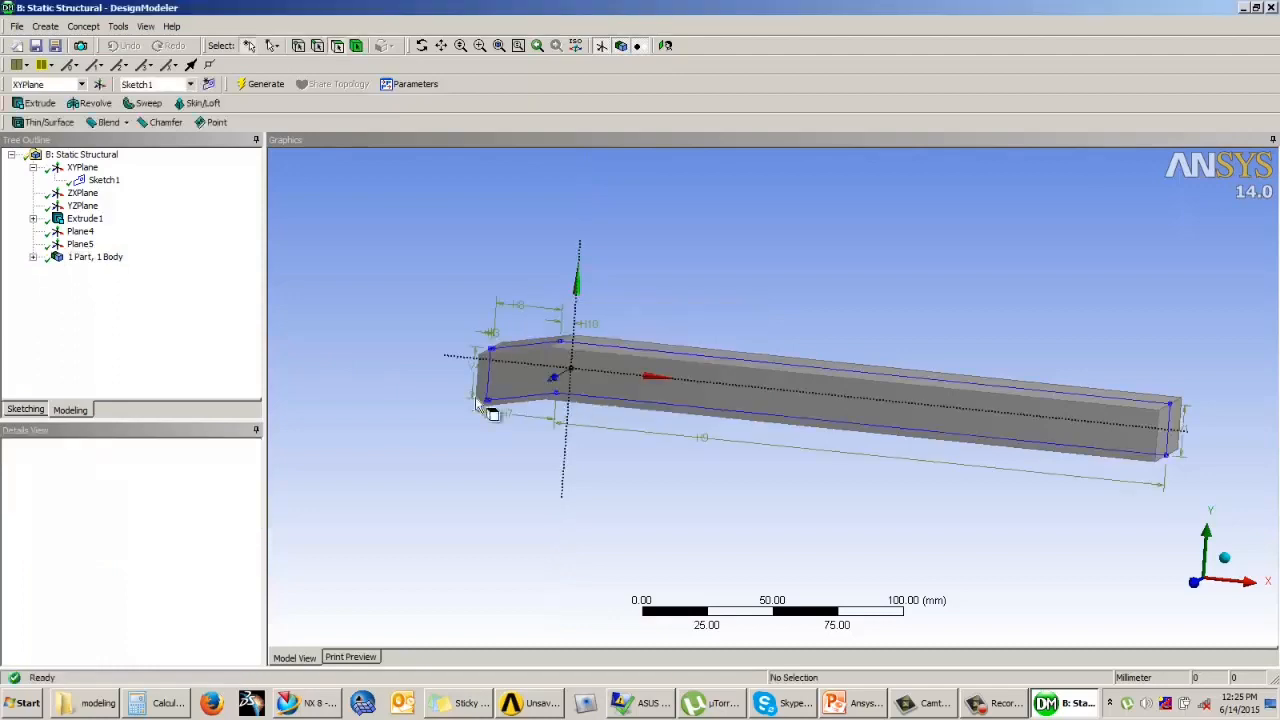
middle_click_drag(766, 257, 851, 271)
scroll(860, 278, "up", 1)
scroll(860, 279, "down", 1)
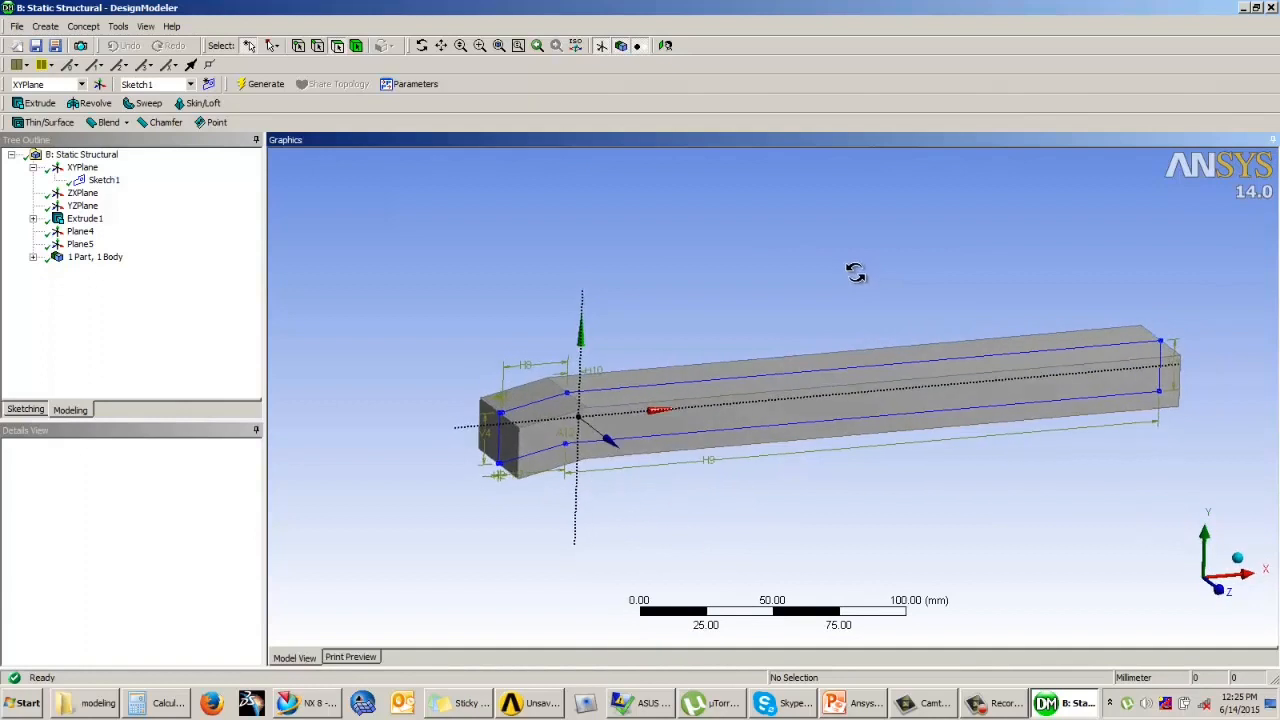
left_click(128, 326)
middle_click_drag(724, 291, 640, 274)
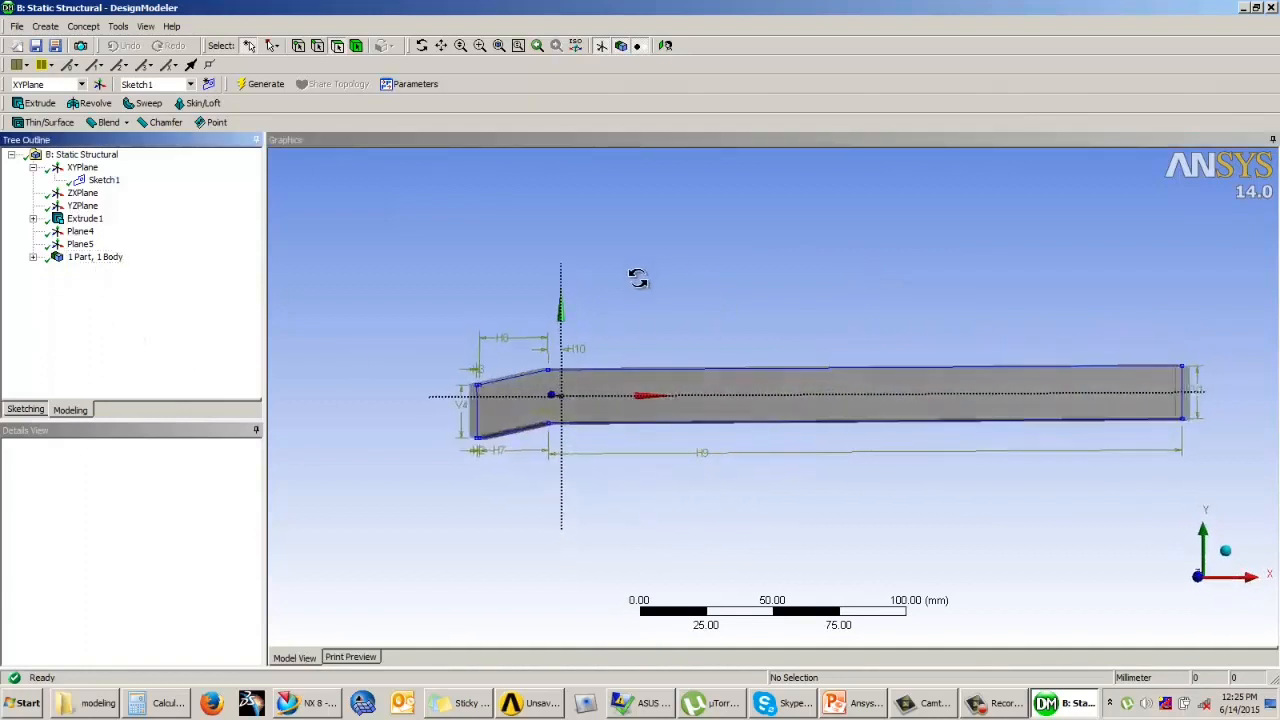
Step: Open the plane offset 6 mm from the underside face for sketching and view it face-on
left_click(82, 232)
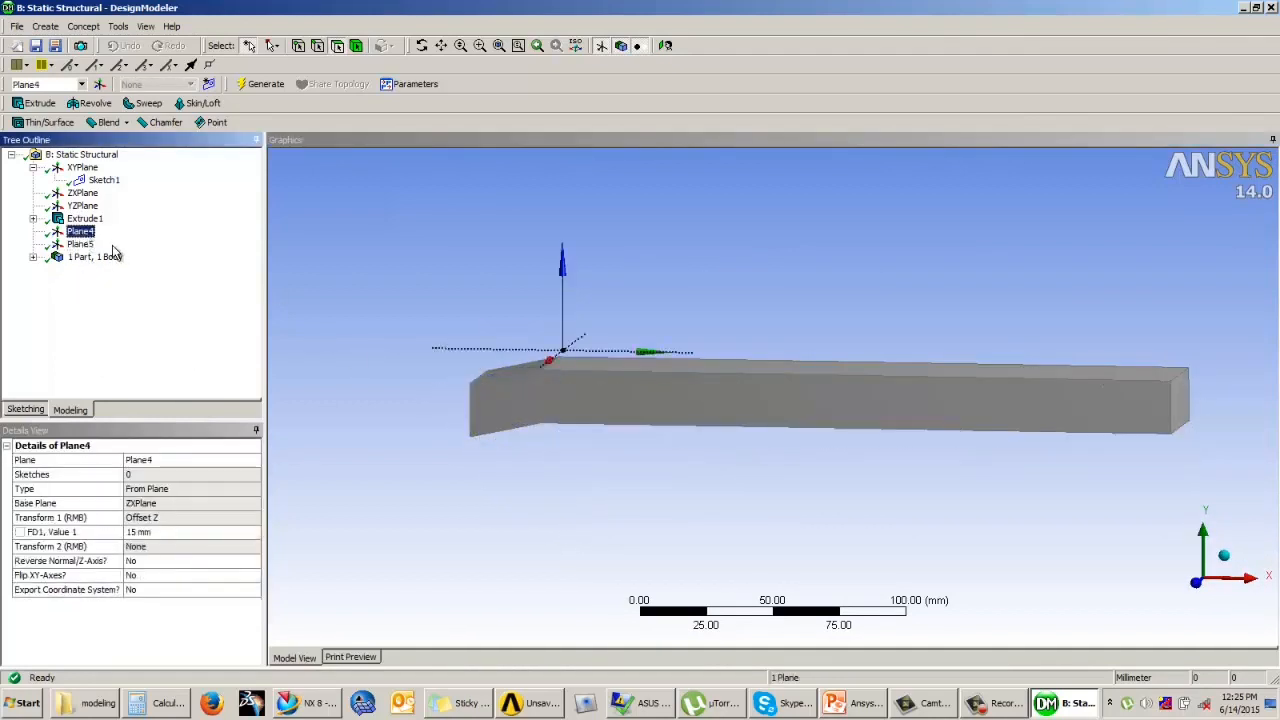
left_click(80, 244)
middle_click_drag(660, 341, 256, 347)
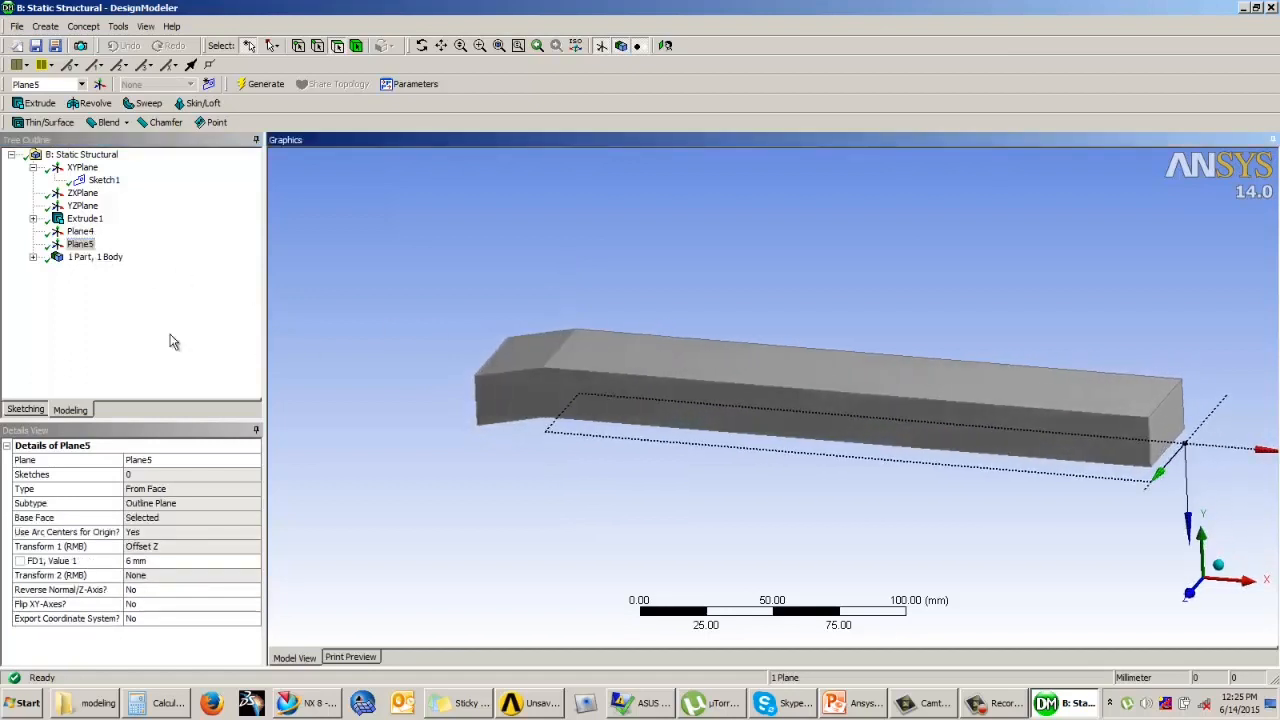
left_click(124, 322)
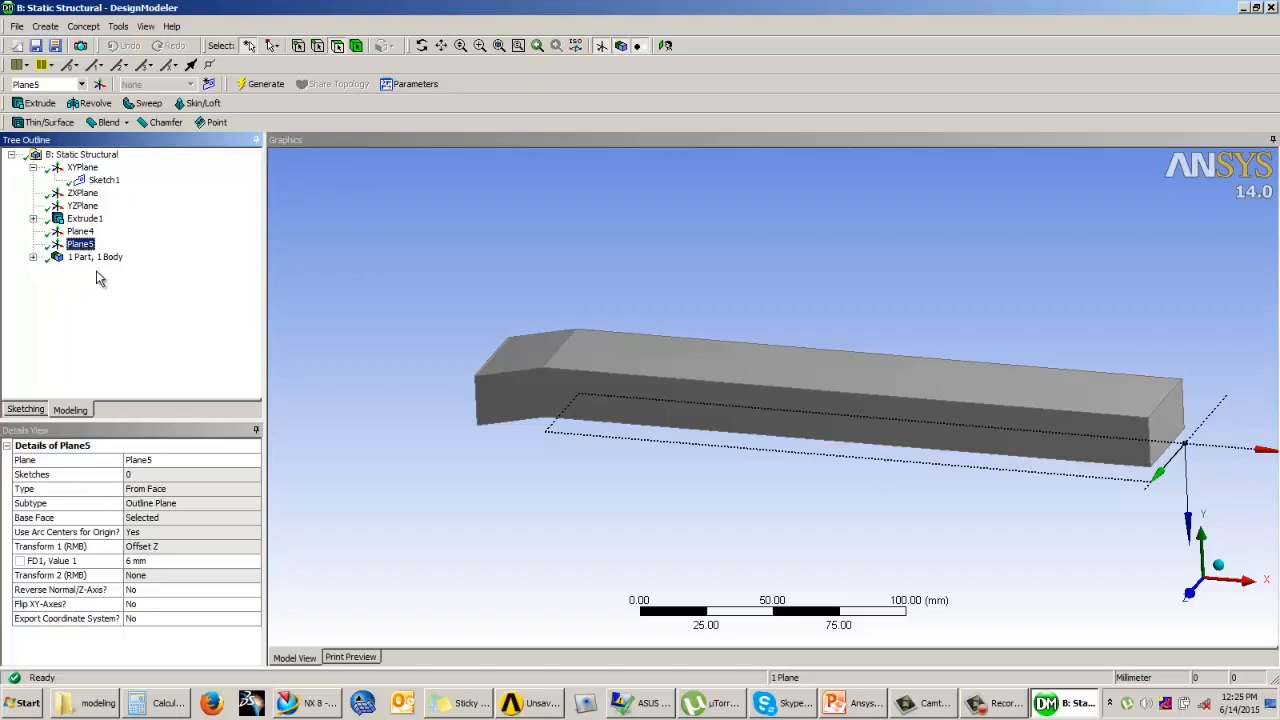
left_click(27, 410)
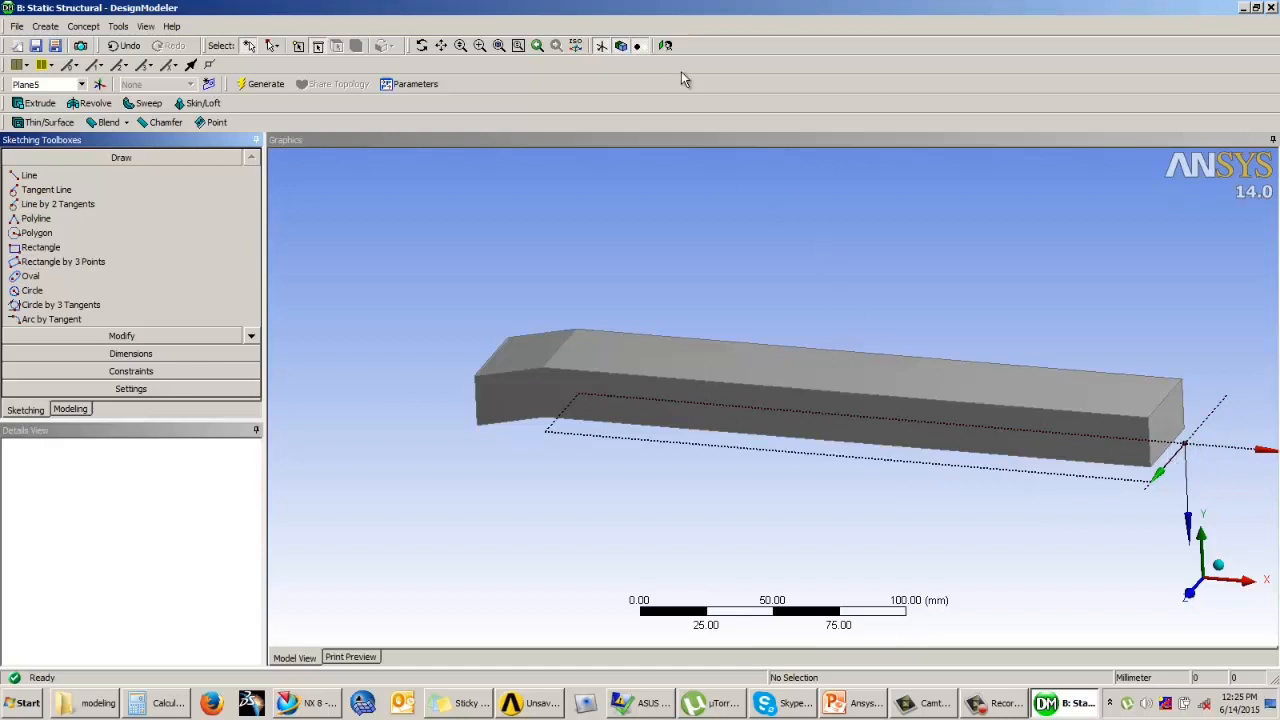
left_click(666, 45)
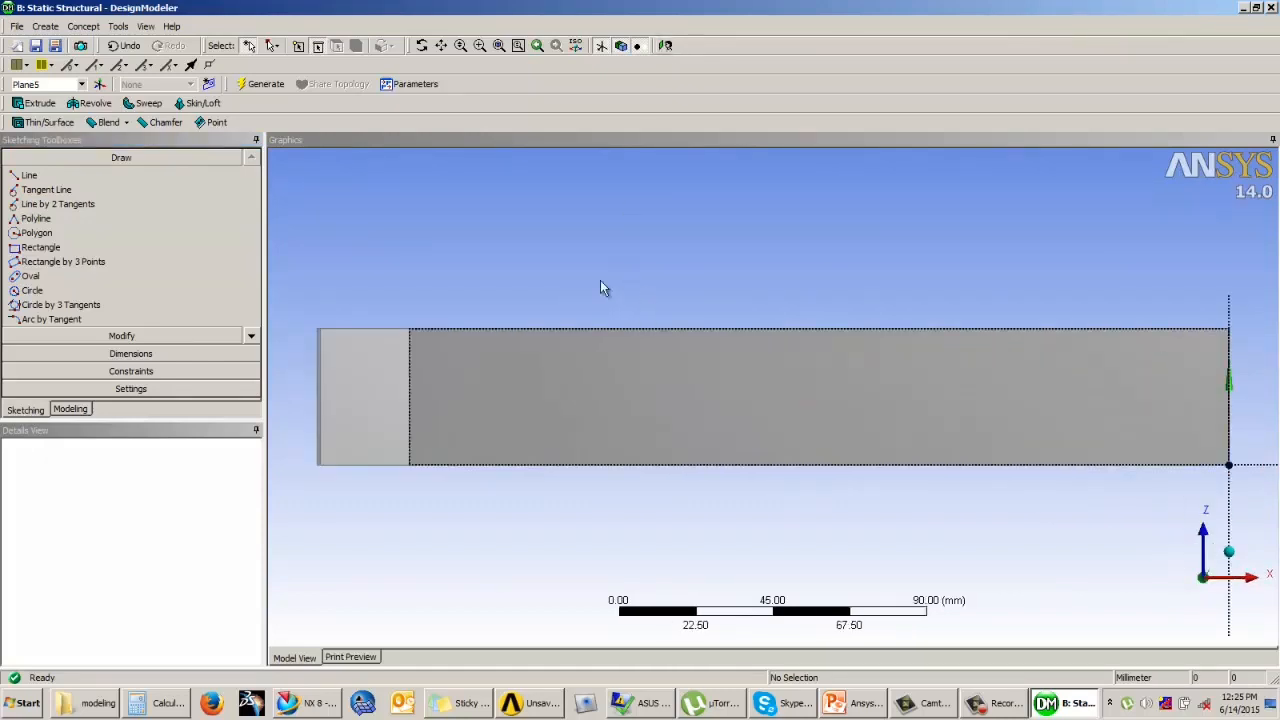
left_click(615, 291)
scroll(537, 281, "up", 2)
scroll(541, 285, "down", 7)
scroll(585, 294, "up", 1)
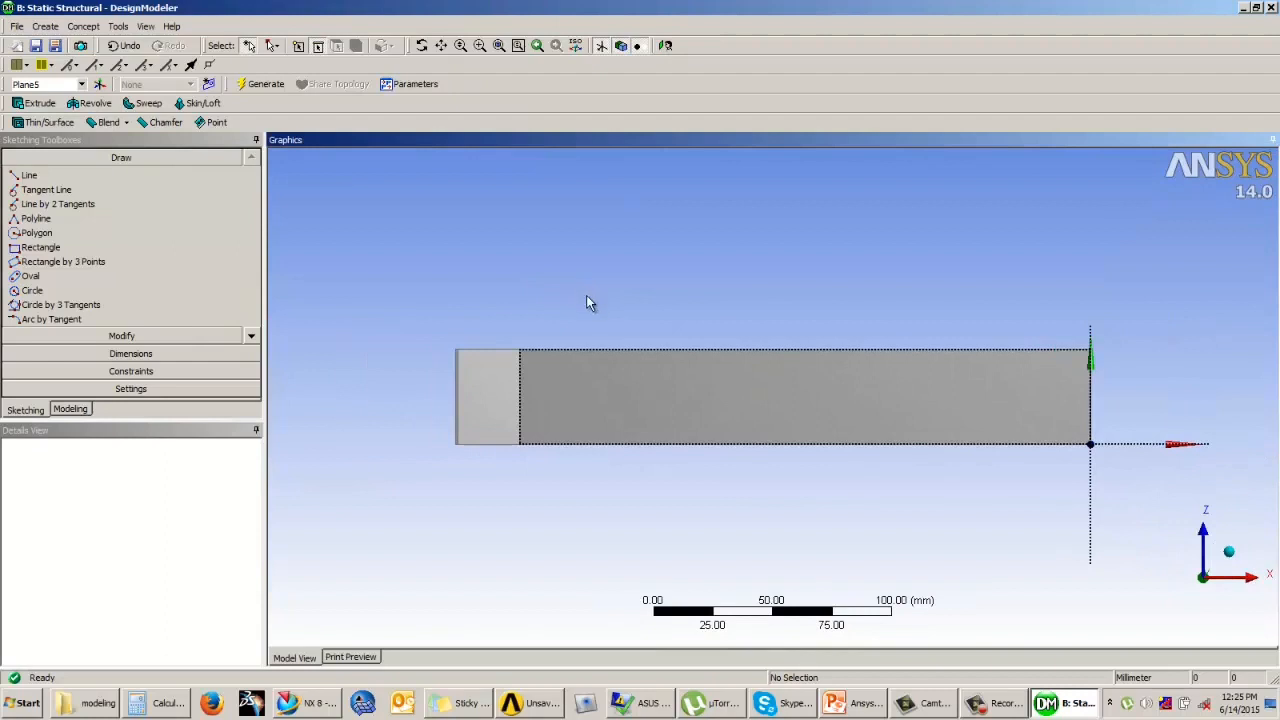
Step: Sketch a circle overlapping the solid's straight end, centred about 25 mm beyond the vertical axis and 22 mm above the horizontal axis
left_click(31, 290)
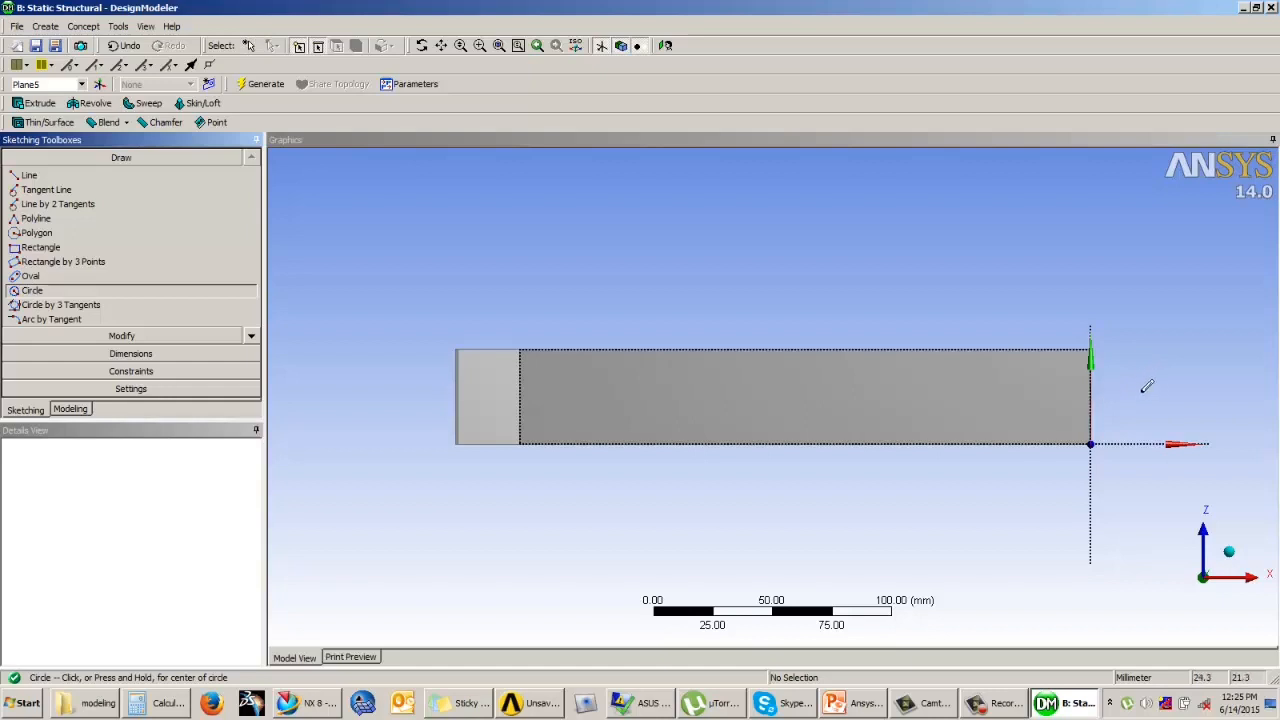
left_click(1152, 392)
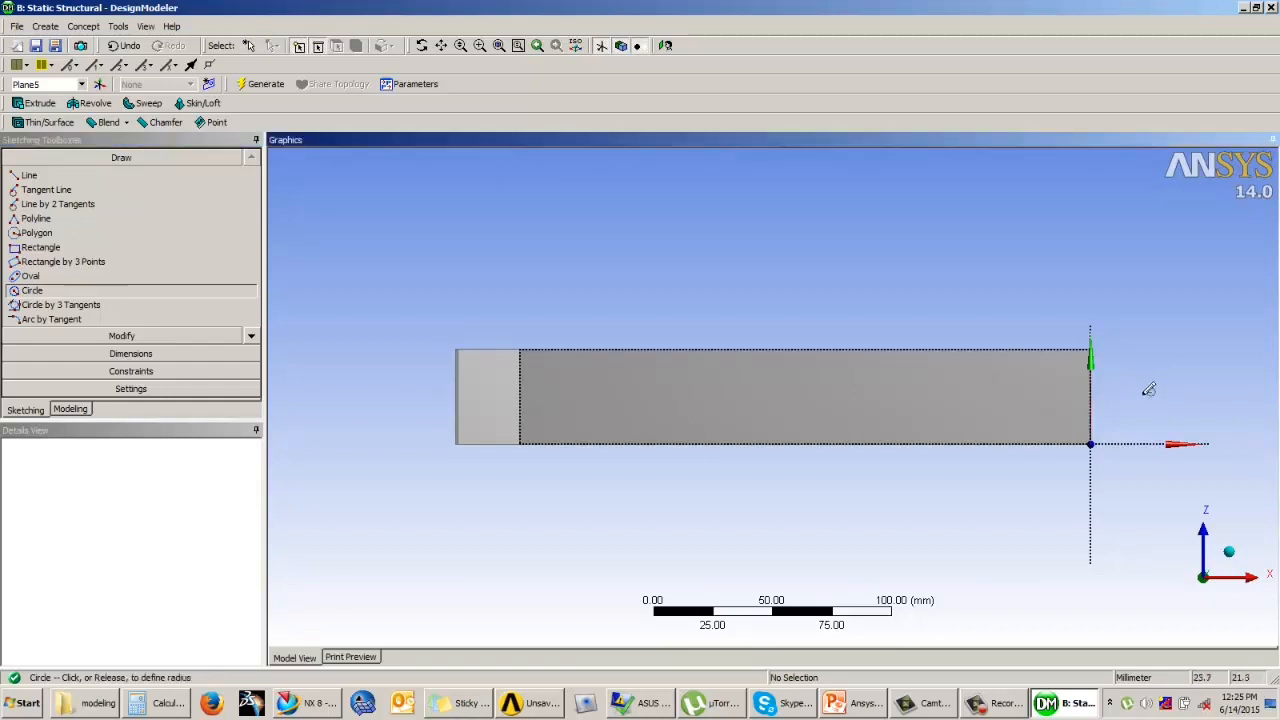
left_click(1068, 421)
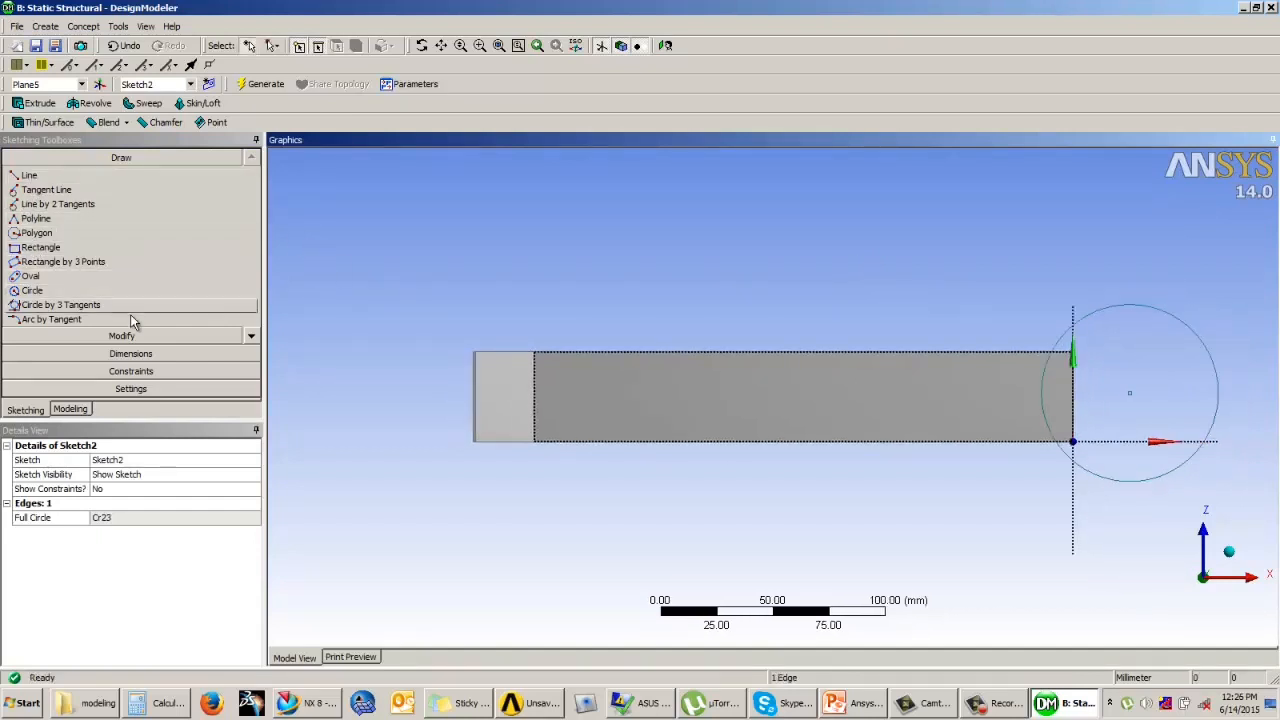
Step: Dimension the circle centre's distance from the plane's horizontal axis and set it to 20 mm
left_click(131, 353)
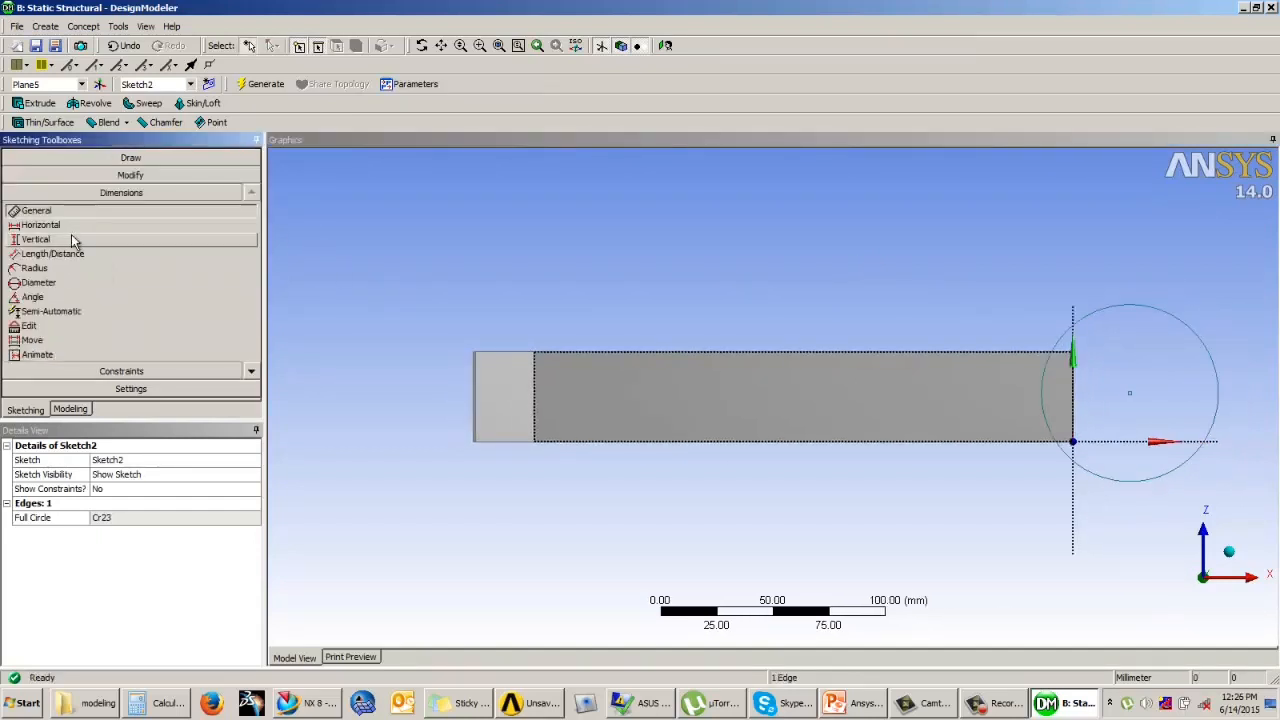
left_click(70, 254)
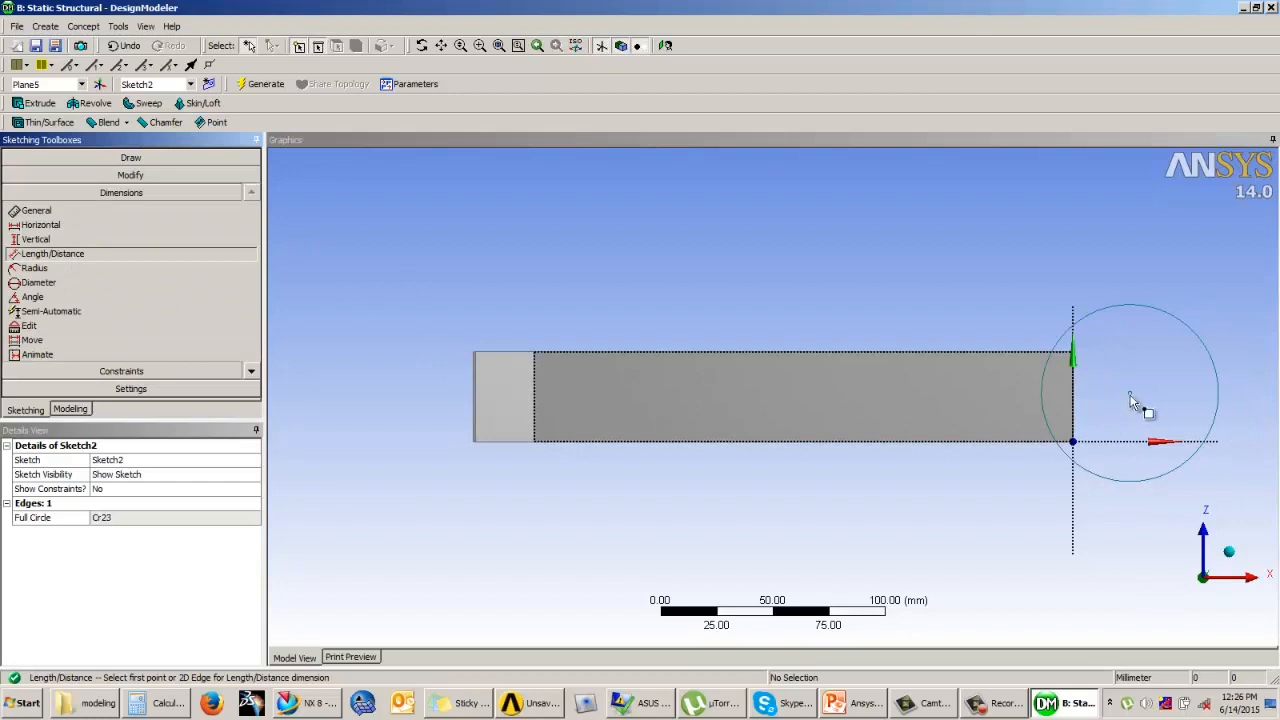
left_click(1131, 396)
left_click(1117, 444)
left_click(1106, 421)
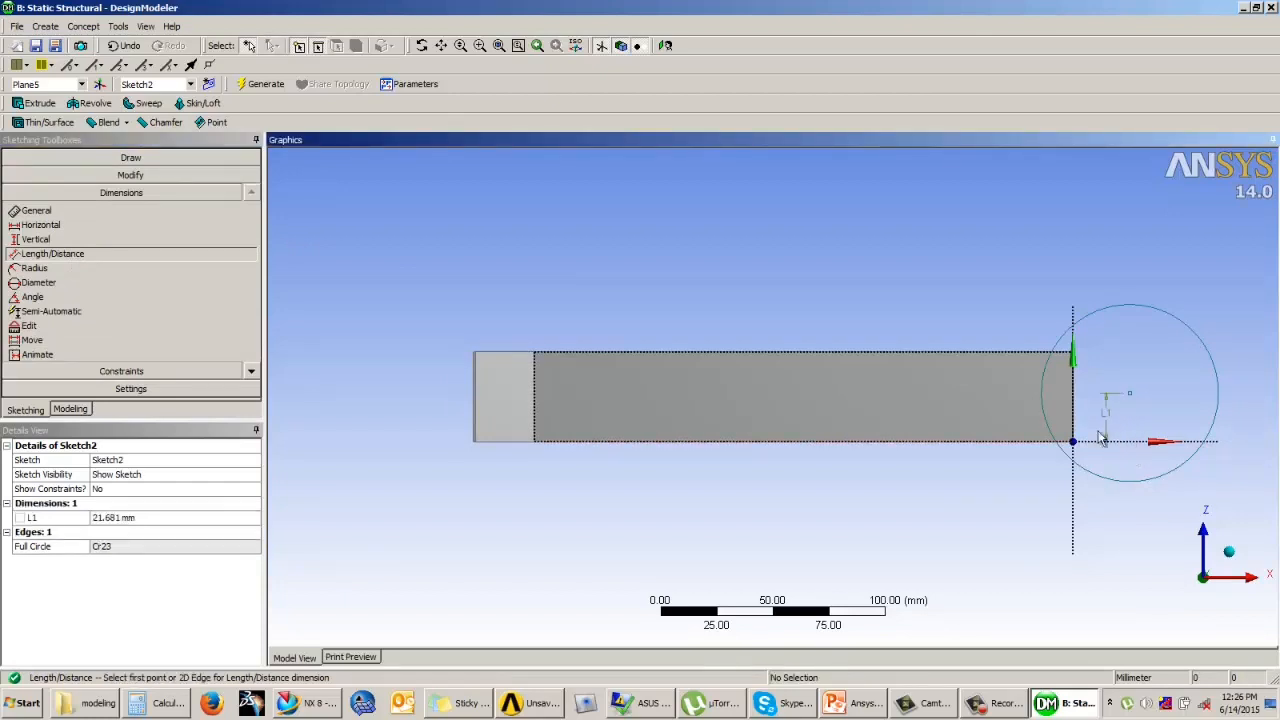
left_click(118, 518)
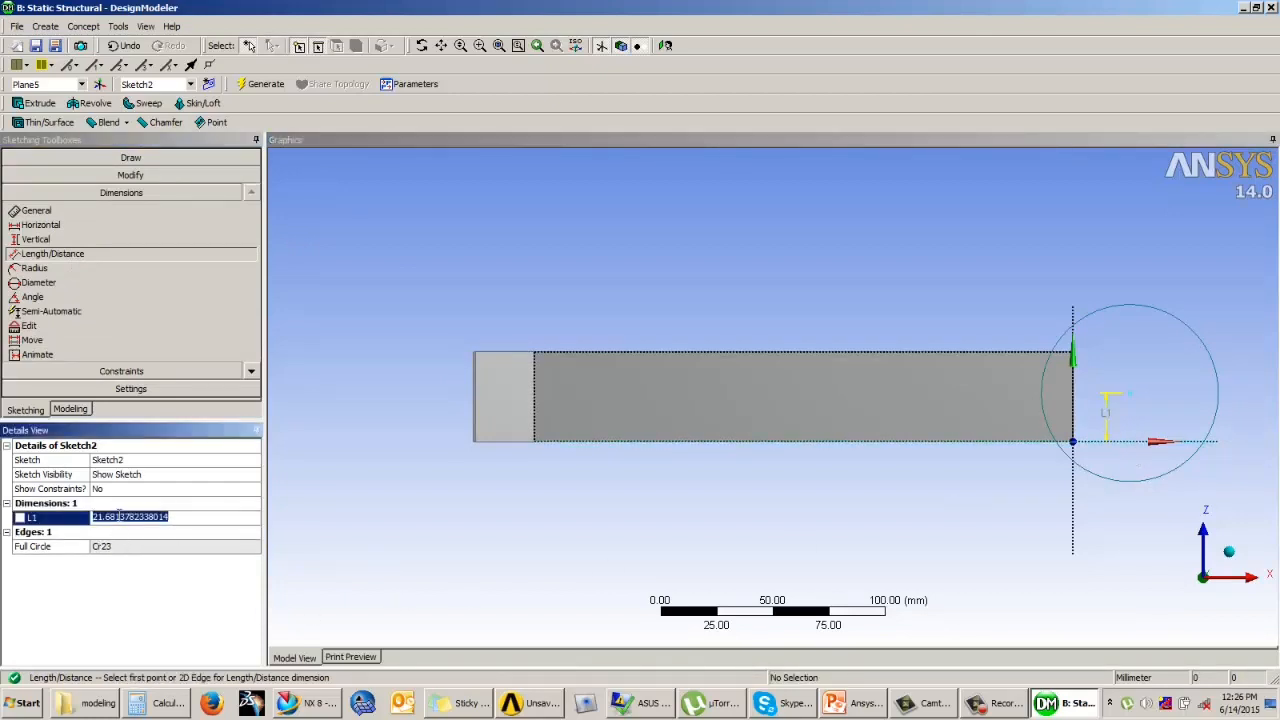
type("20")
key("Return")
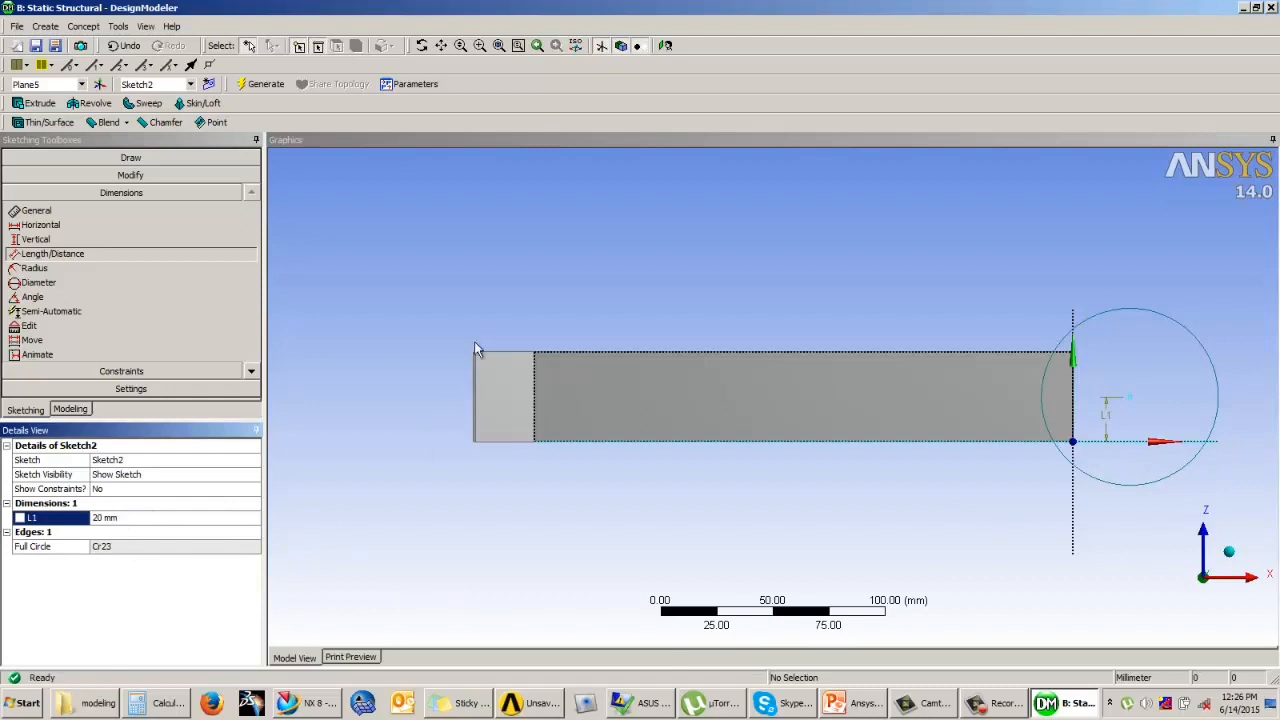
Step: Dimension the circle centre's distance from the plane's vertical axis and set it to 30 mm
left_click(494, 313)
scroll(494, 313, "up", 2)
scroll(584, 316, "down", 4)
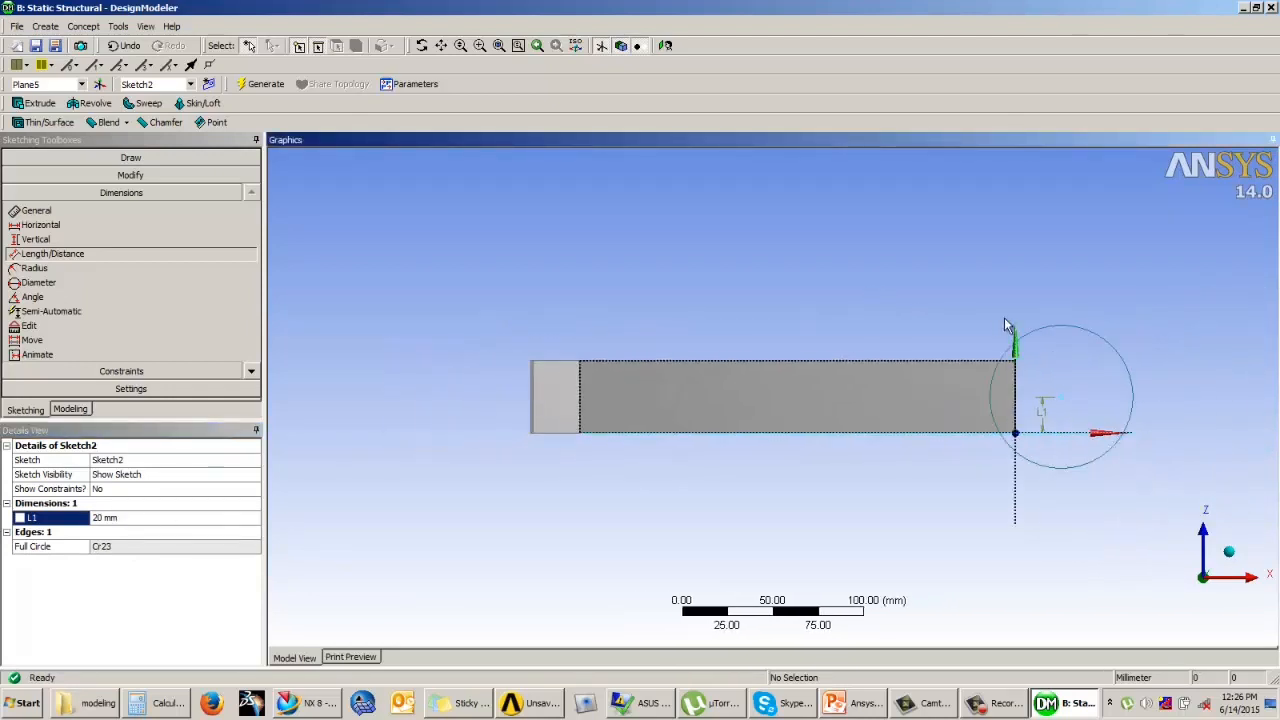
scroll(829, 391, "up", 3)
scroll(877, 391, "up", 1)
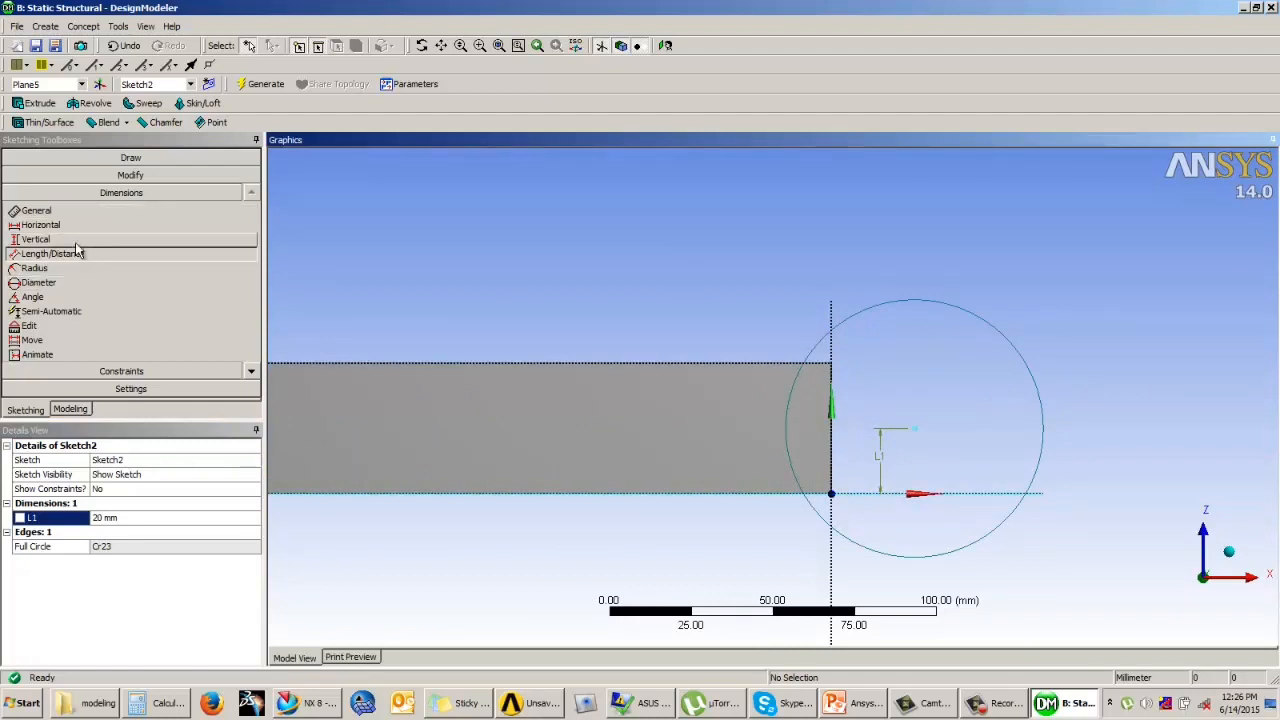
left_click(914, 432)
left_click(836, 420)
left_click(870, 272)
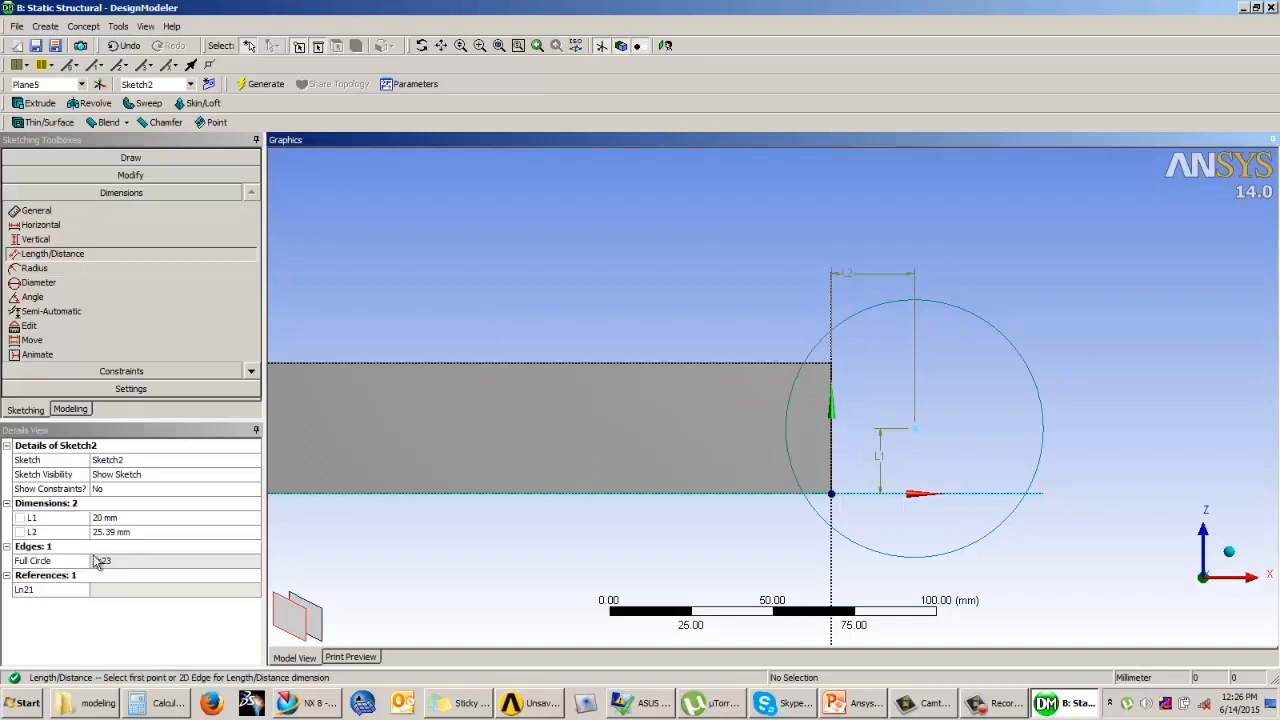
left_click(112, 532)
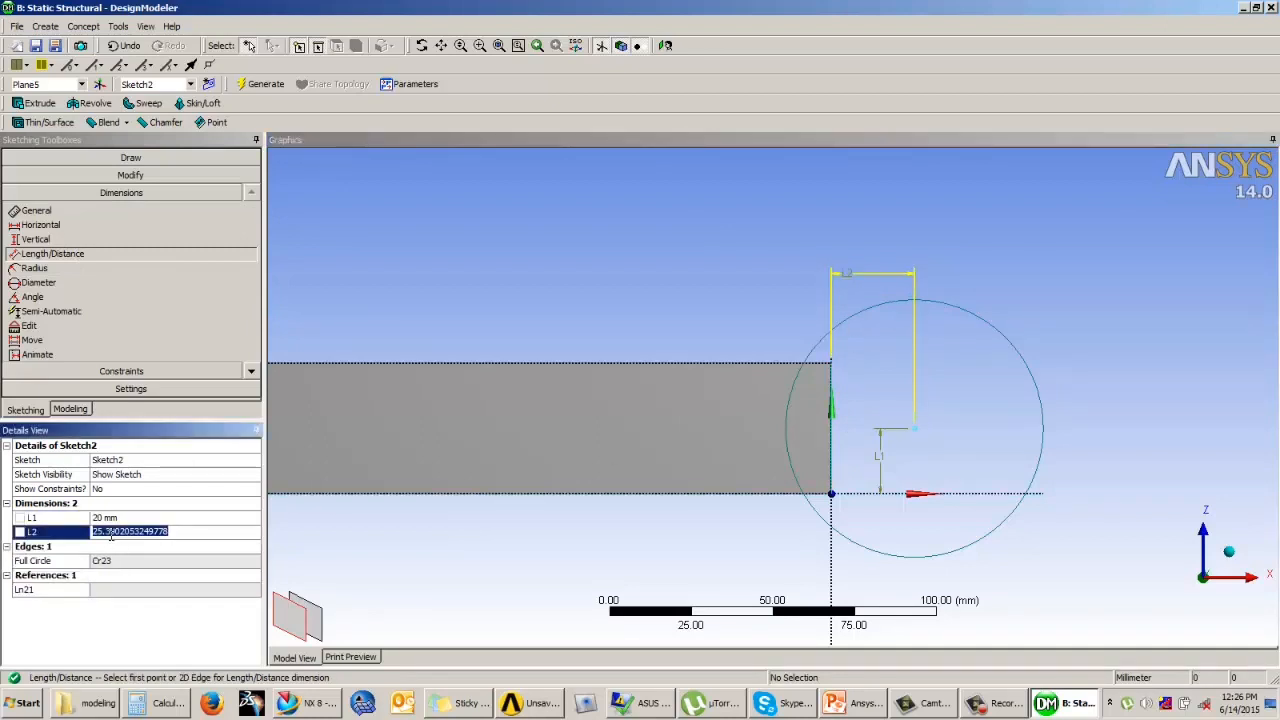
type("30")
key("Return")
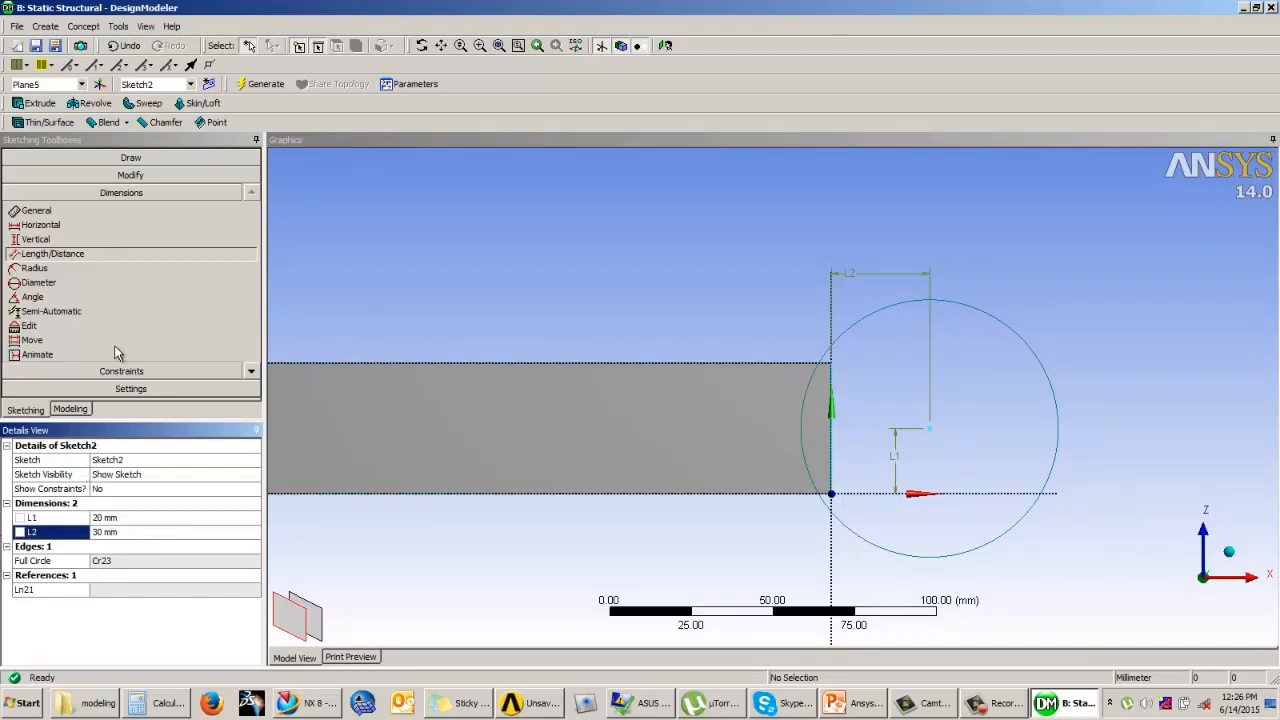
Step: Sketch a vertical line about 13 mm from the plane's vertical axis, starting inside the circle and ending just below it
left_click(122, 158)
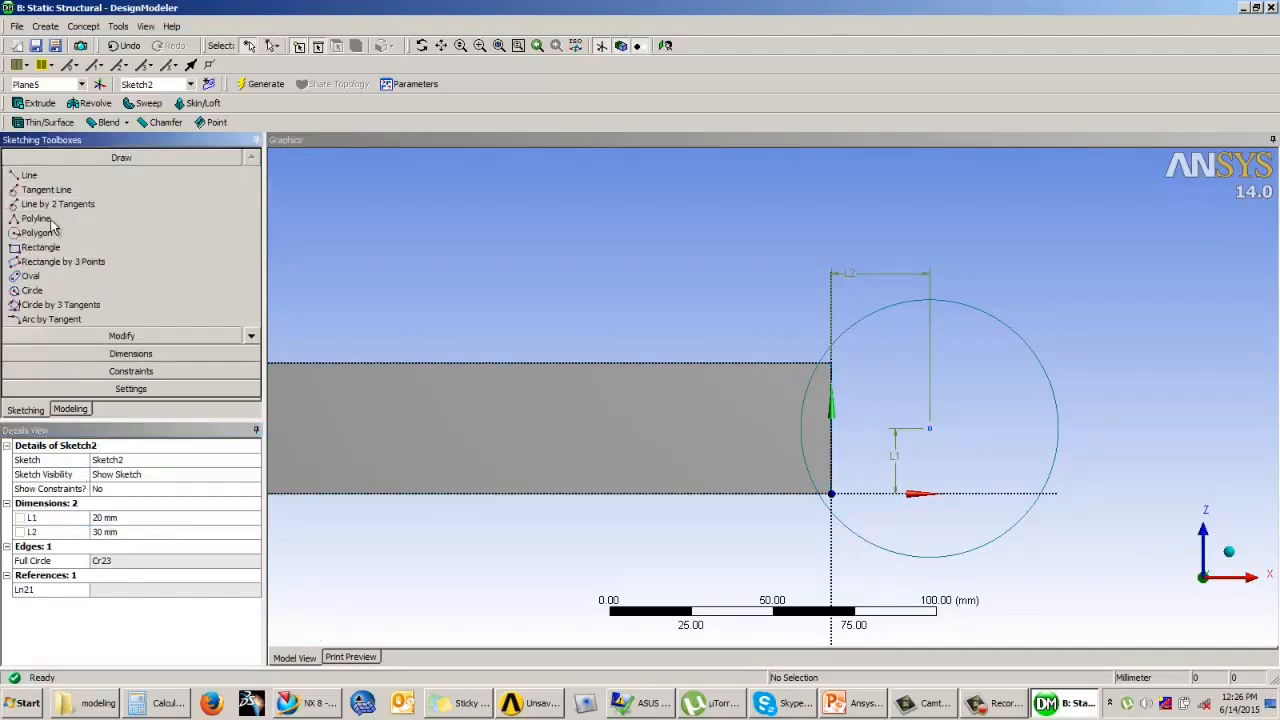
left_click(30, 175)
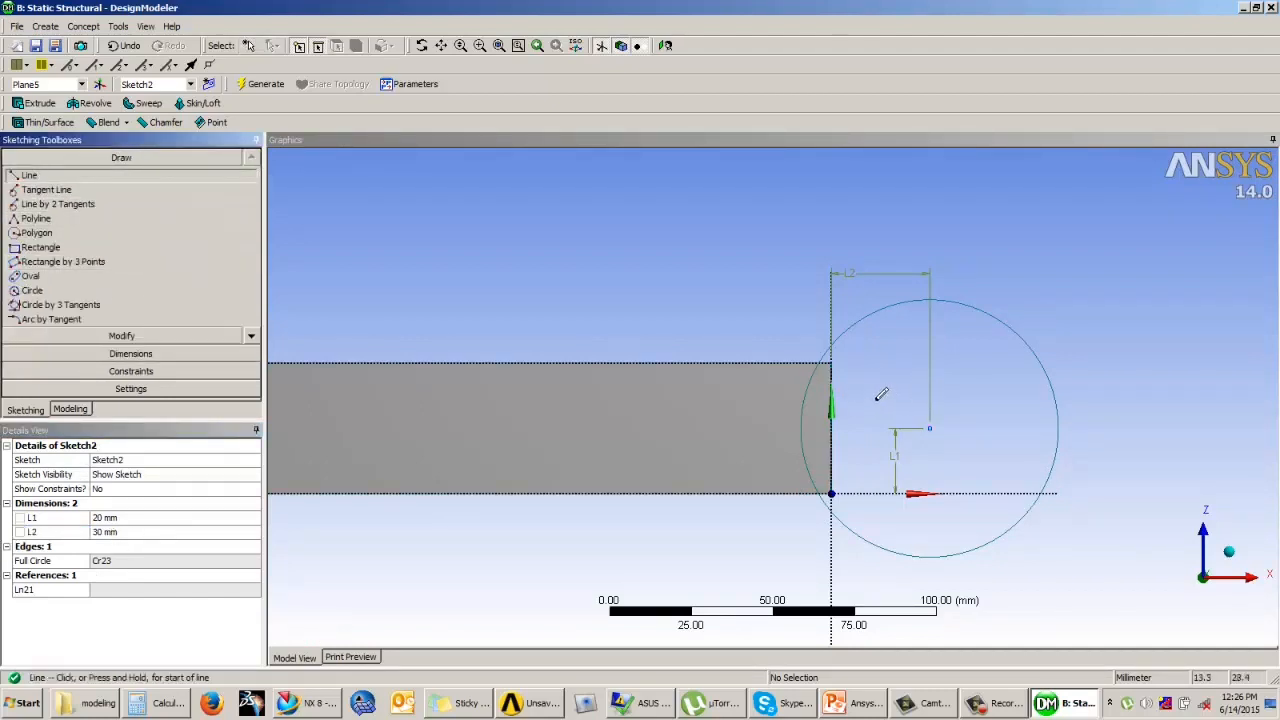
left_click(876, 396)
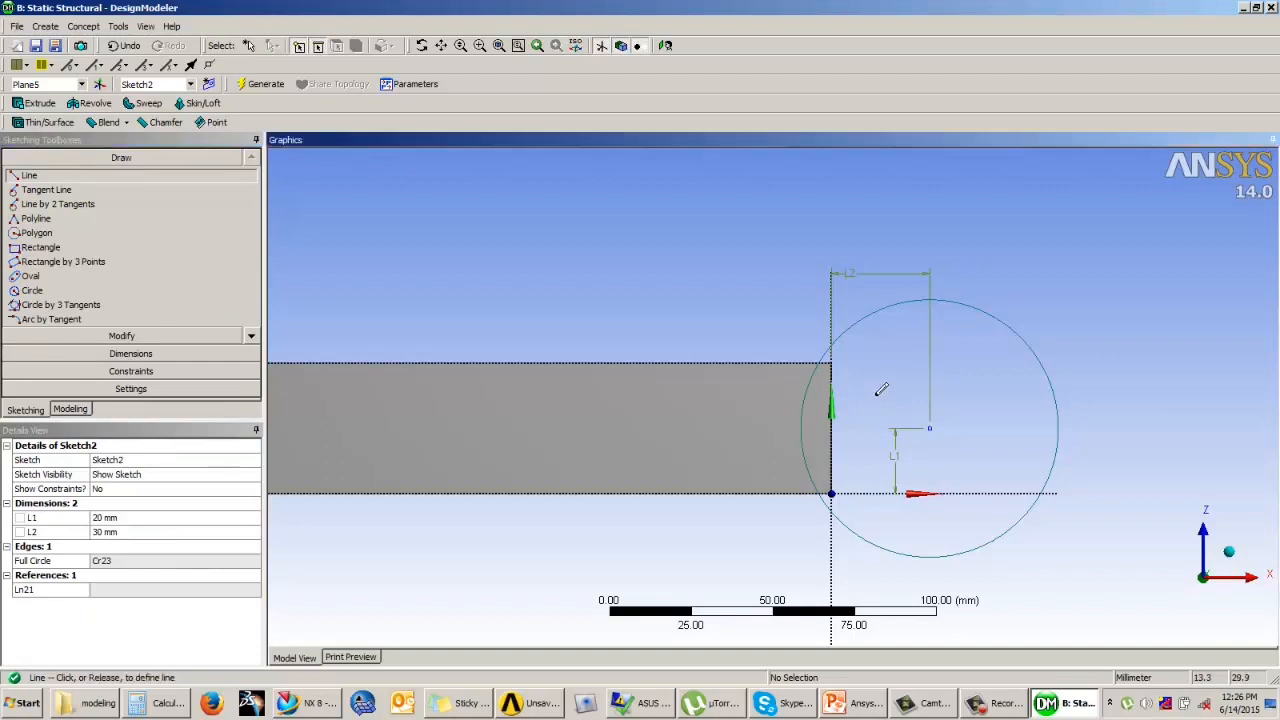
left_click(876, 569)
Step: Dimension the vertical line's distance from the plane's vertical axis and set it to 15 mm
left_click(118, 353)
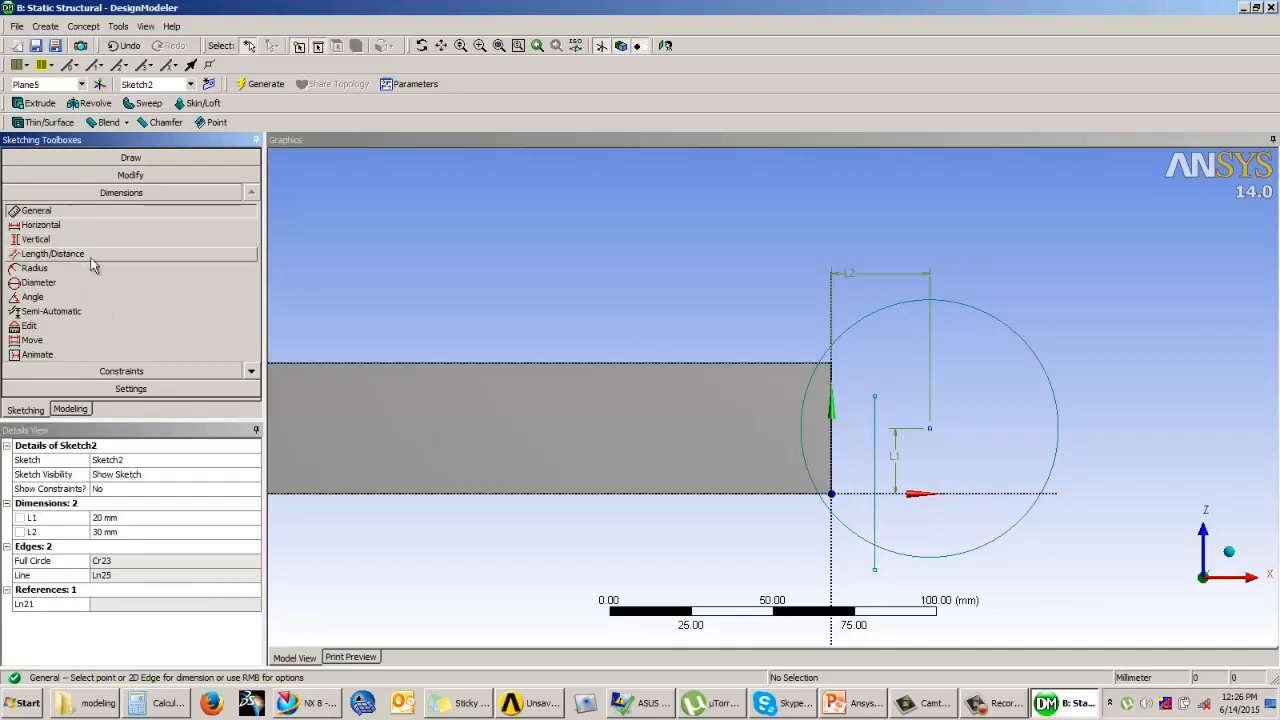
left_click(66, 253)
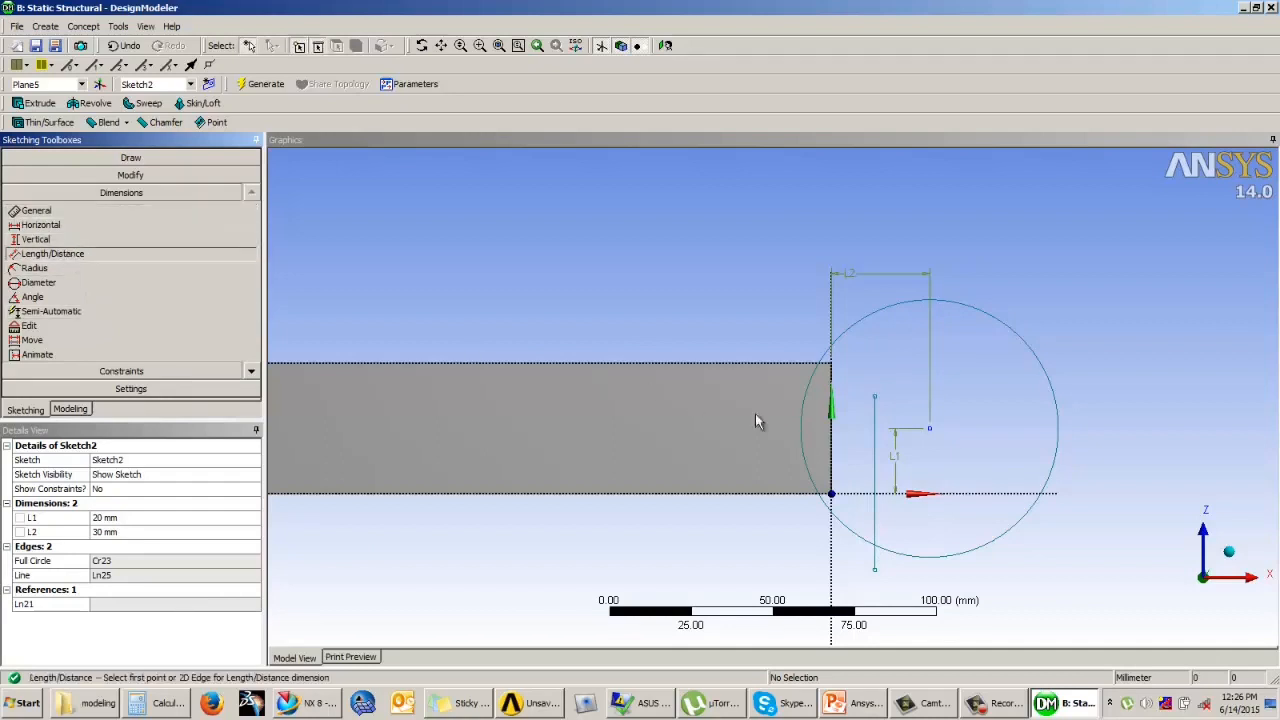
left_click(875, 424)
left_click(833, 439)
left_click(820, 219)
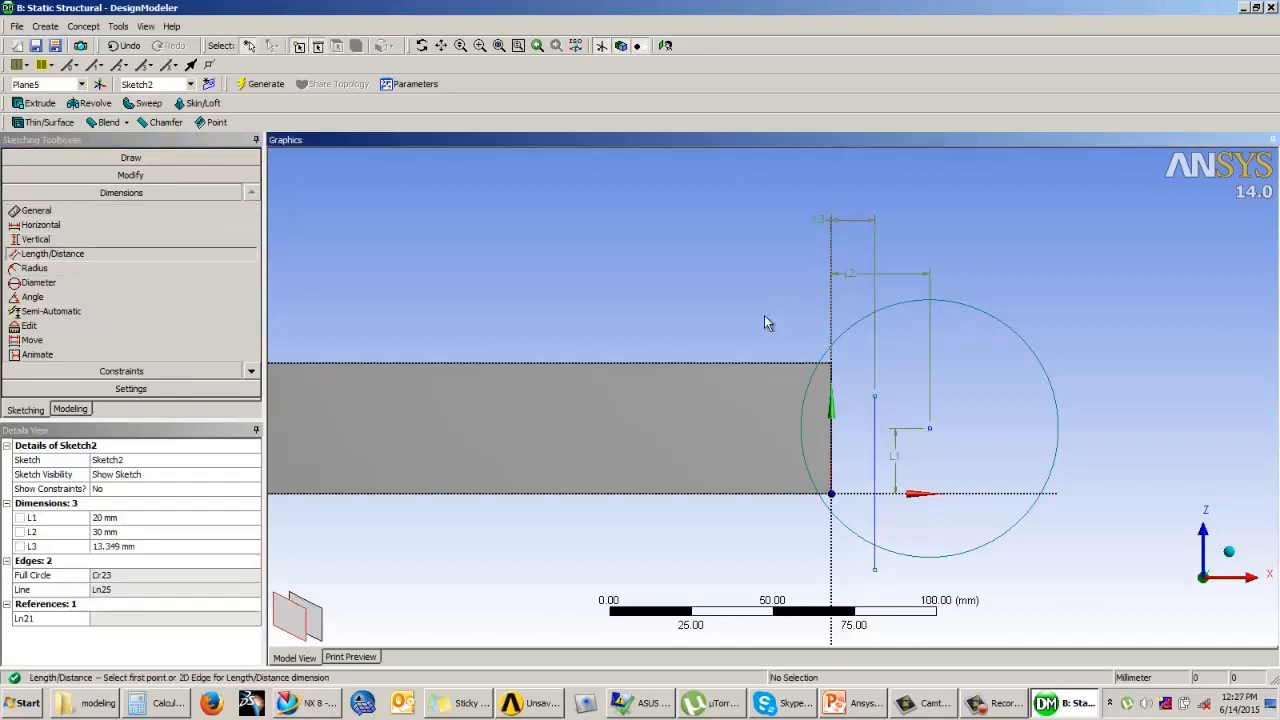
left_click(128, 546)
type("15")
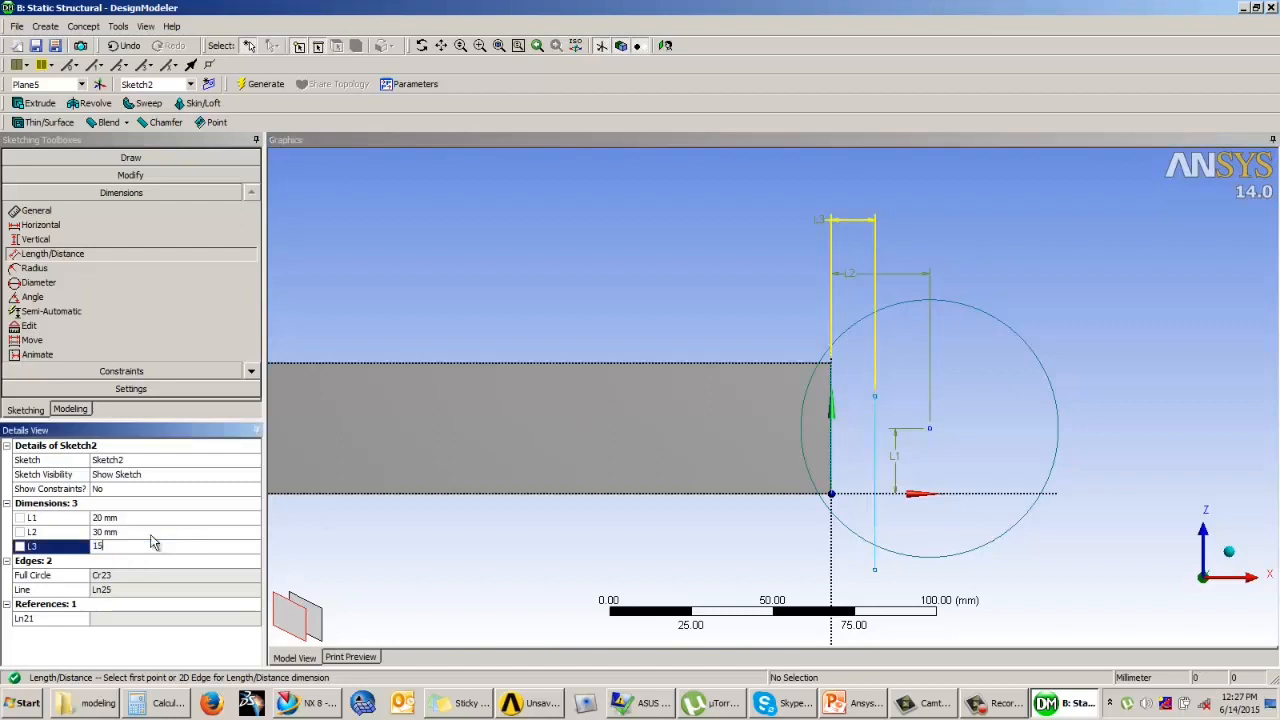
key("Return")
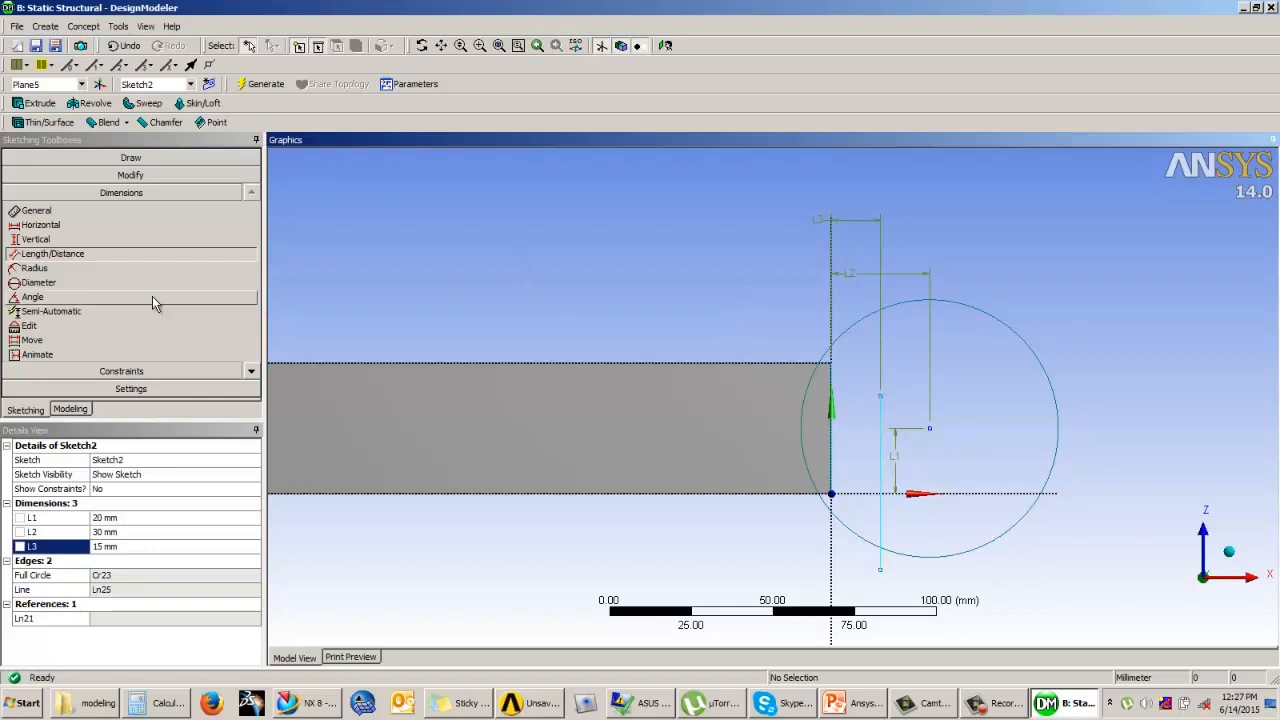
Step: Start the Replicate tool, select the vertical line to copy and bring up the options for ending the selection
left_click(141, 179)
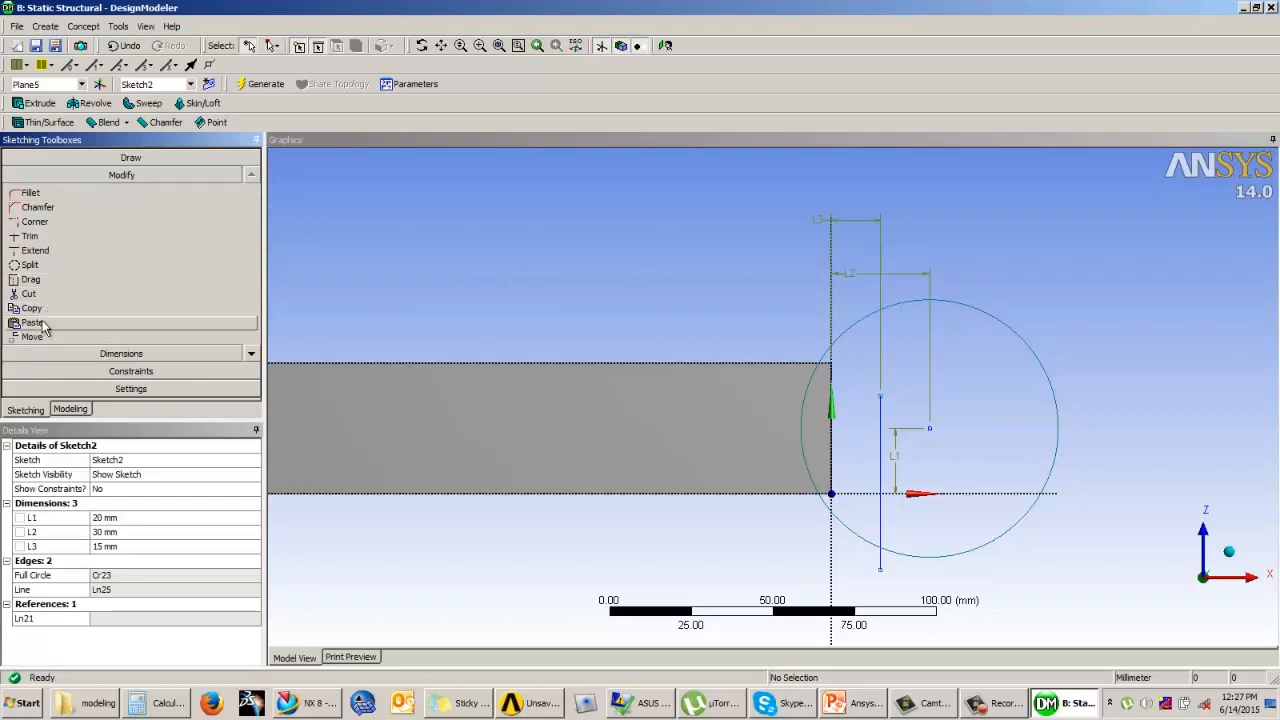
left_click(252, 356)
left_click(252, 356)
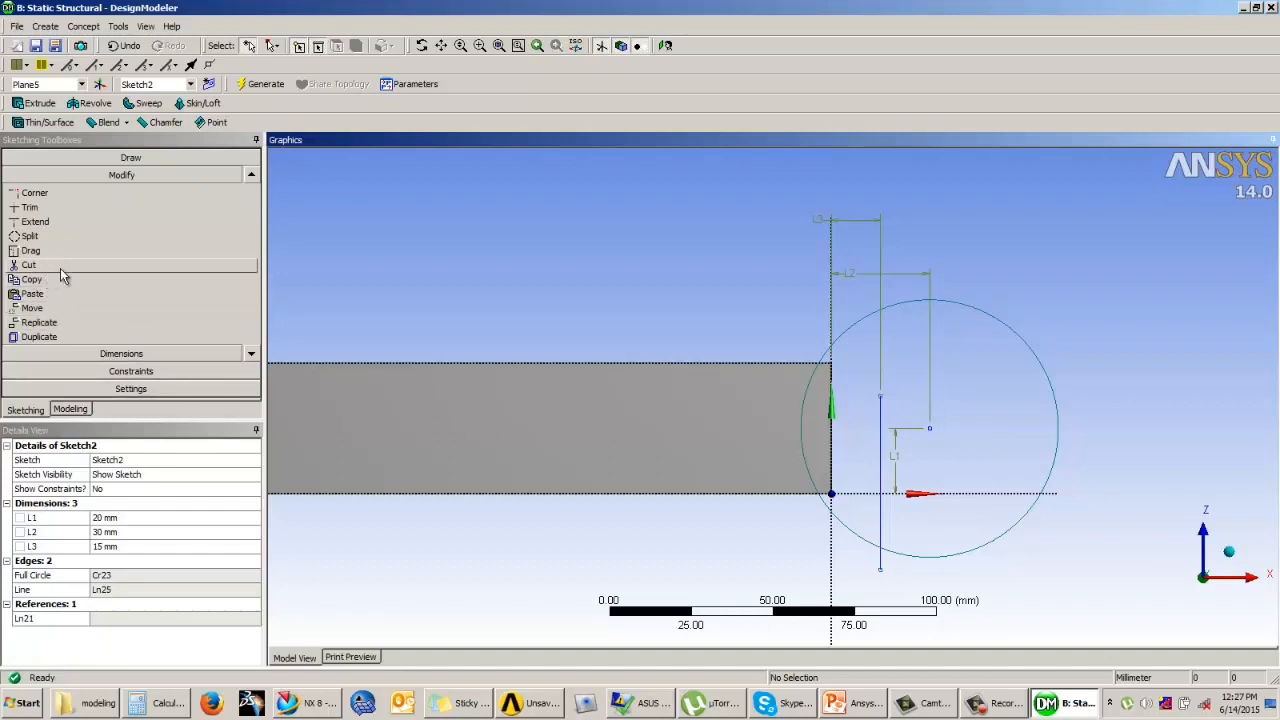
left_click(45, 323)
left_click(880, 447)
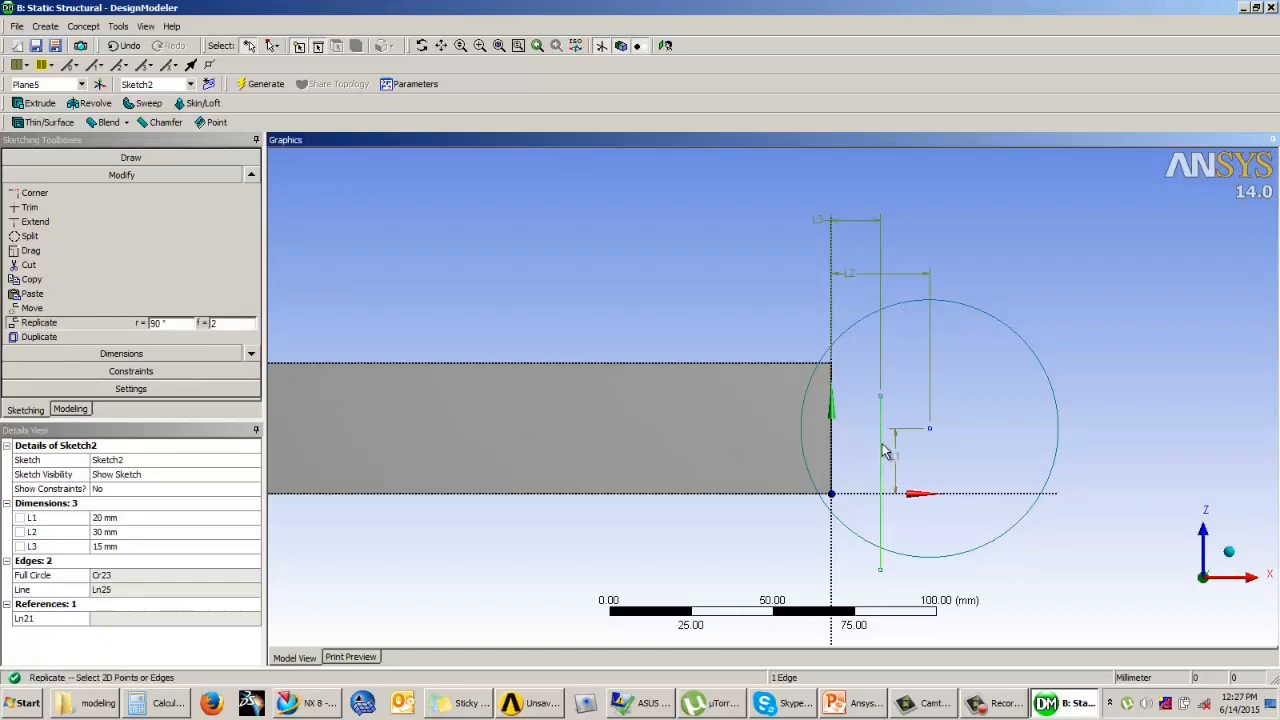
right_click(745, 306)
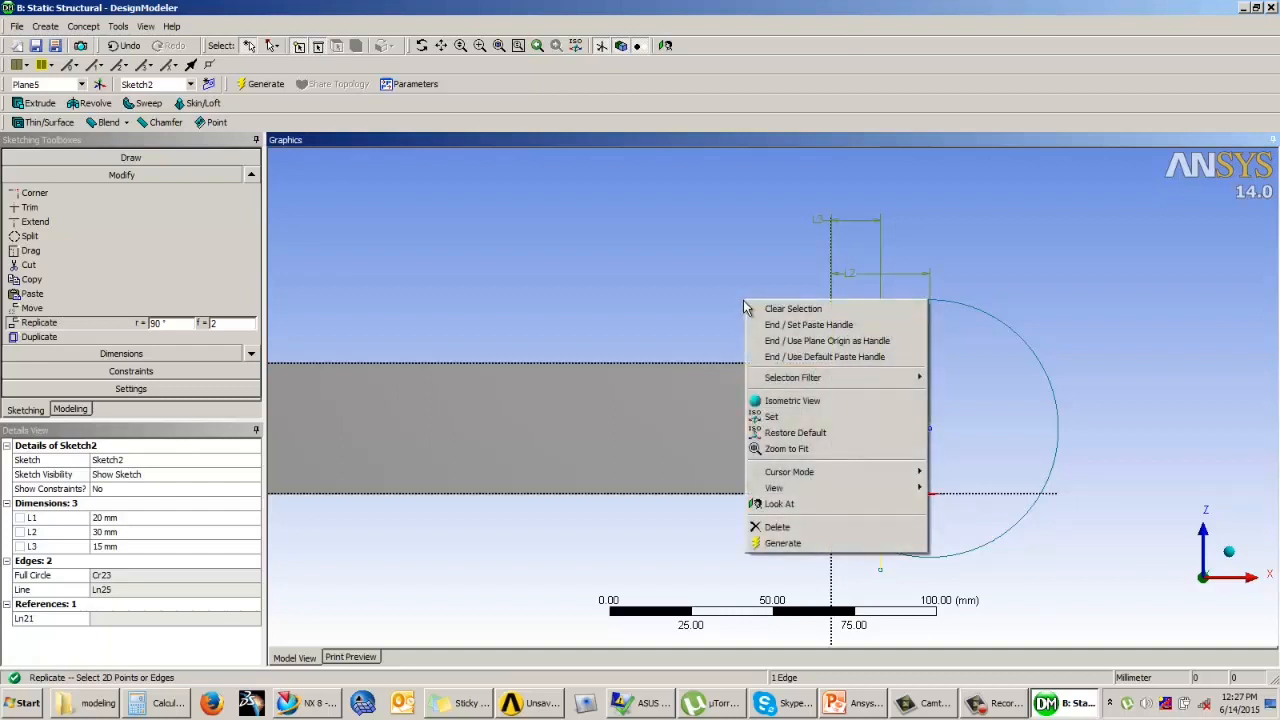
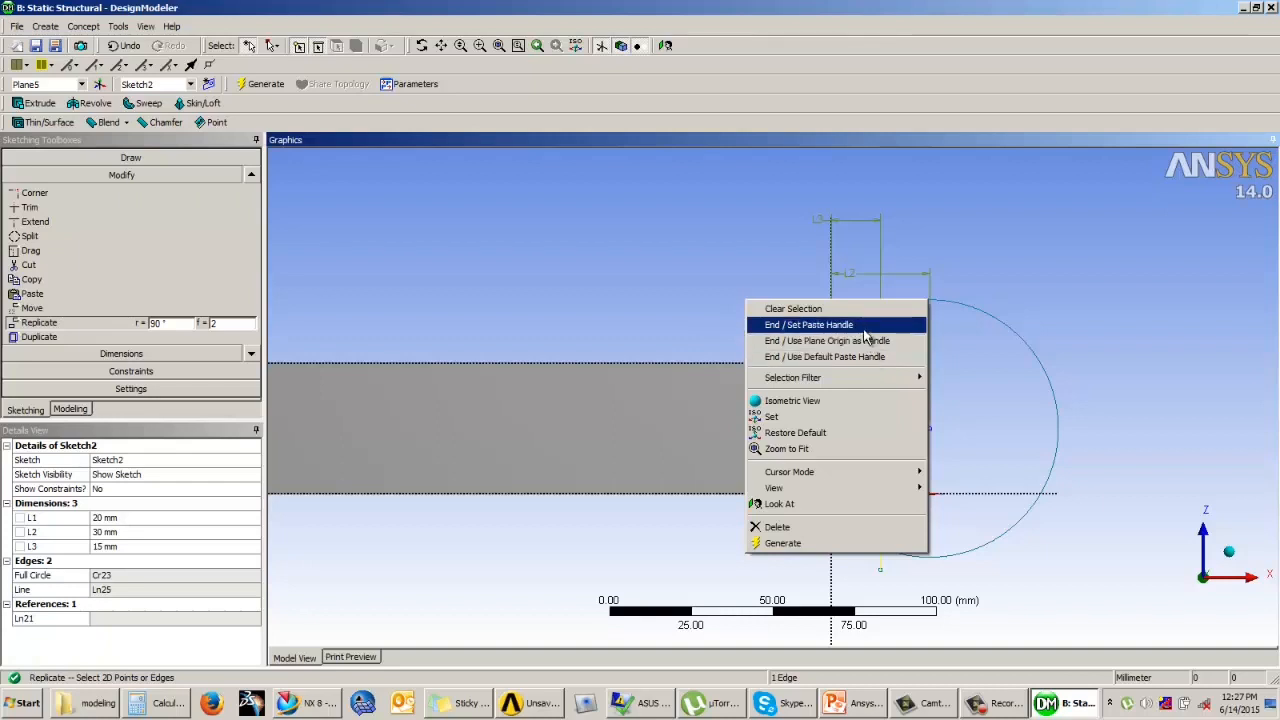
Step: End the line selection for replication and set the paste handle at the circle's centre
left_click(634, 418)
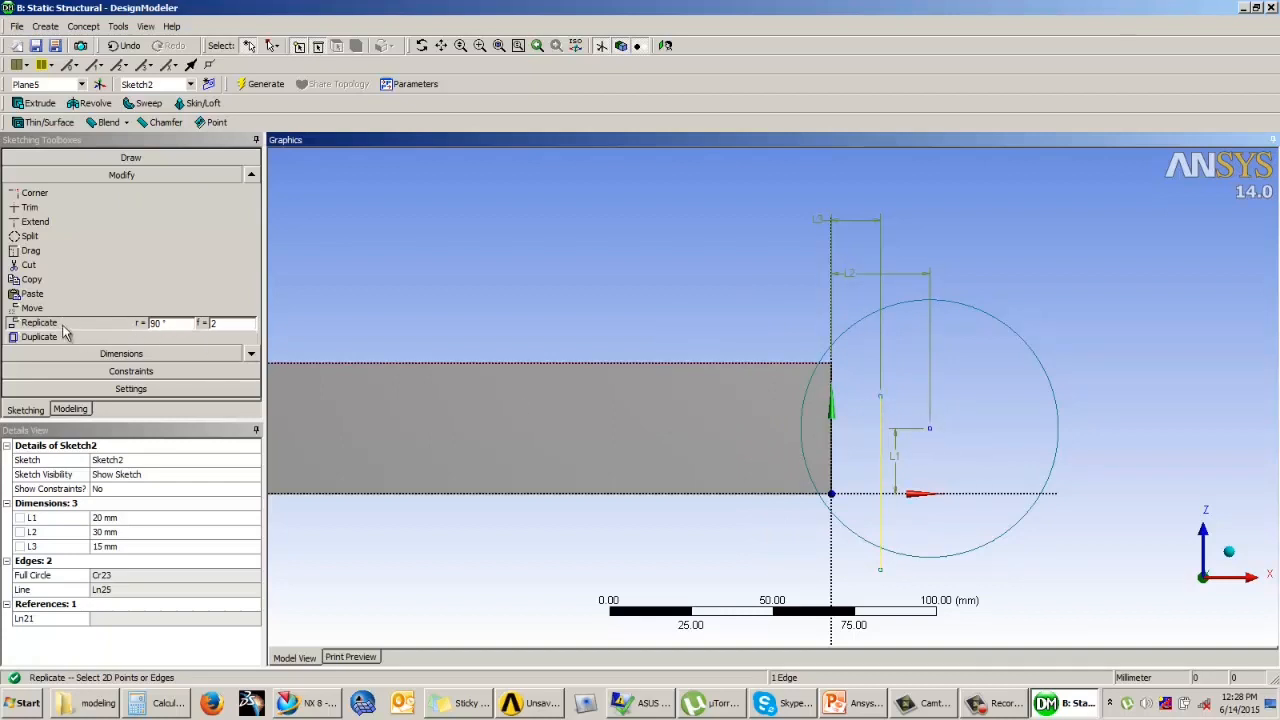
right_click(882, 432)
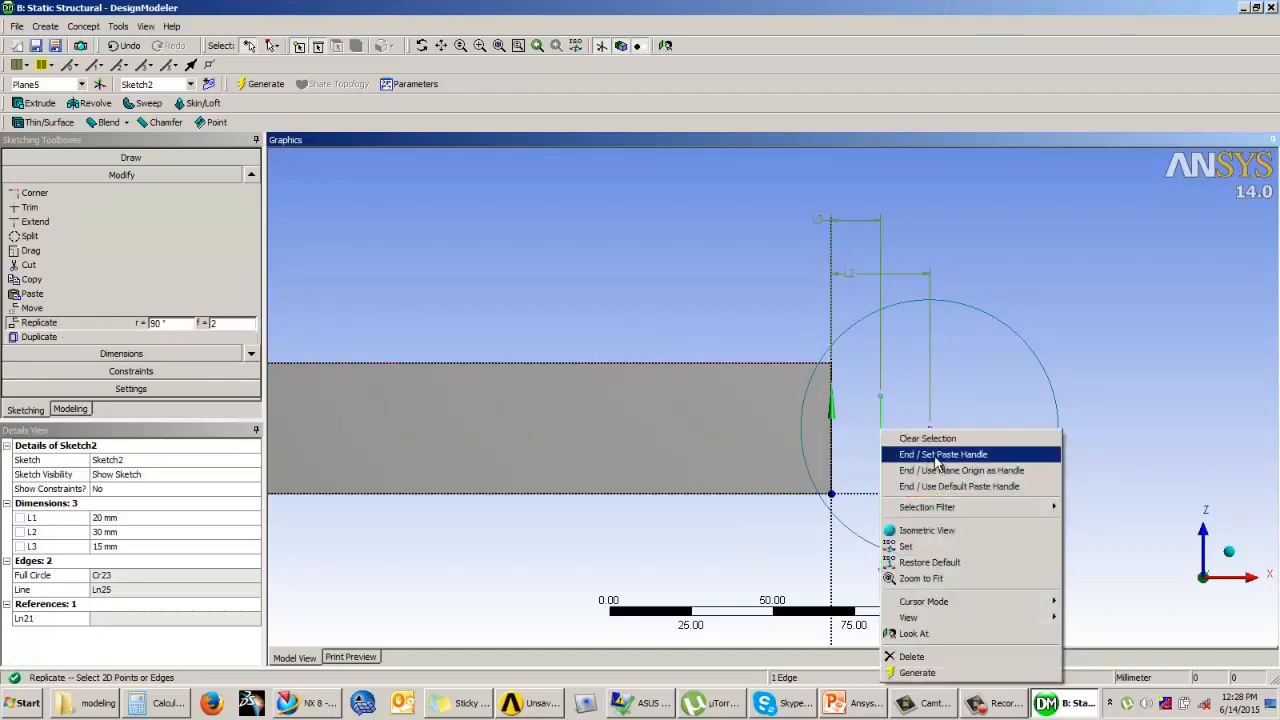
left_click(936, 456)
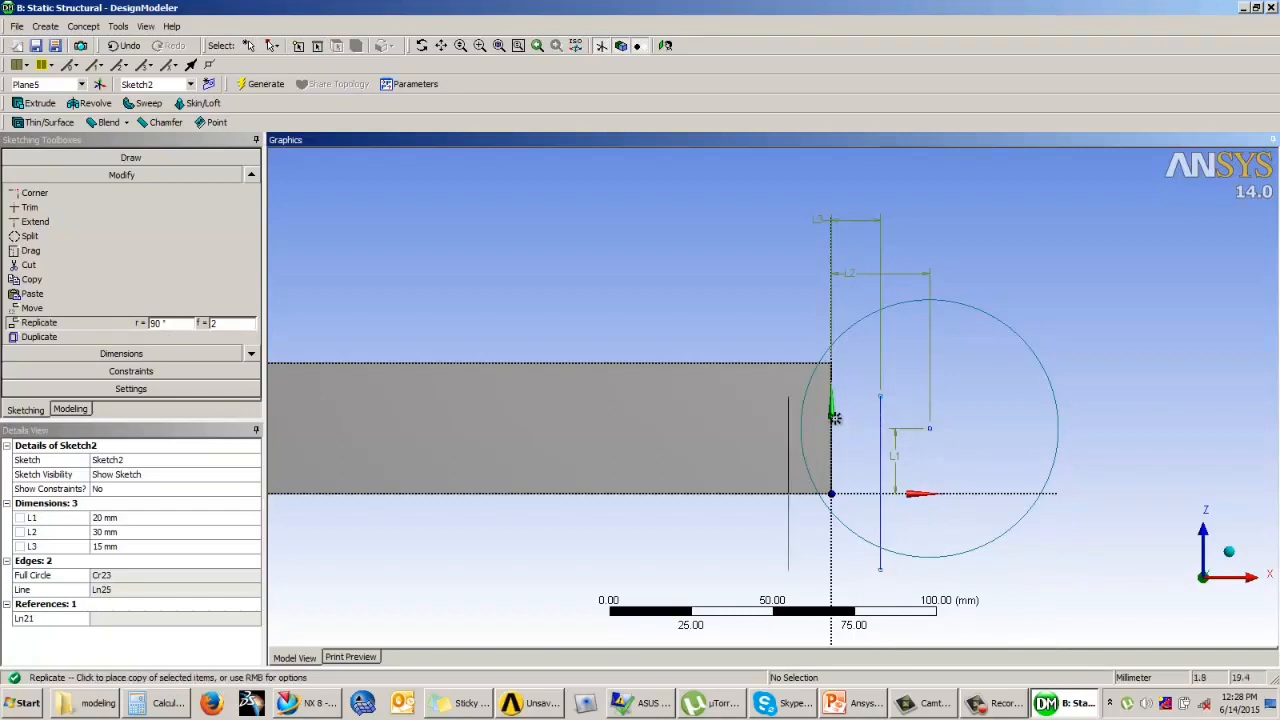
Step: Try to flip the line copy vertically and restore its original orientation
right_click(722, 276)
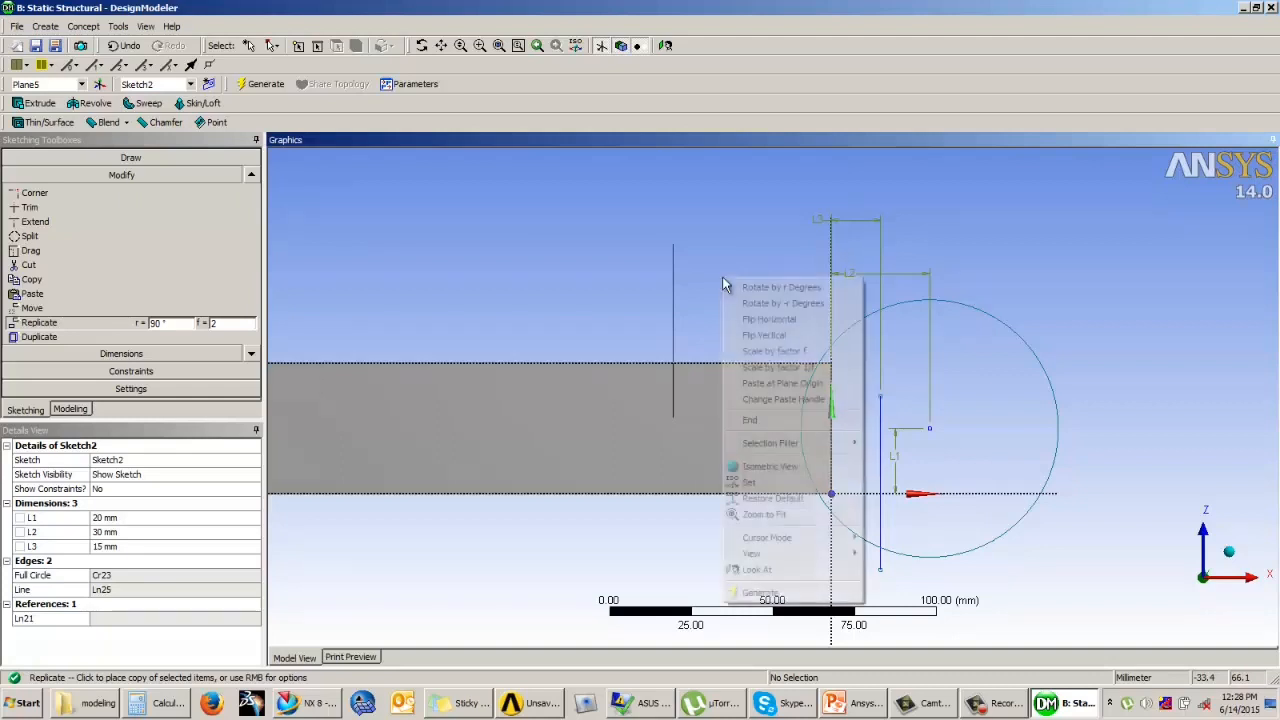
left_click(758, 336)
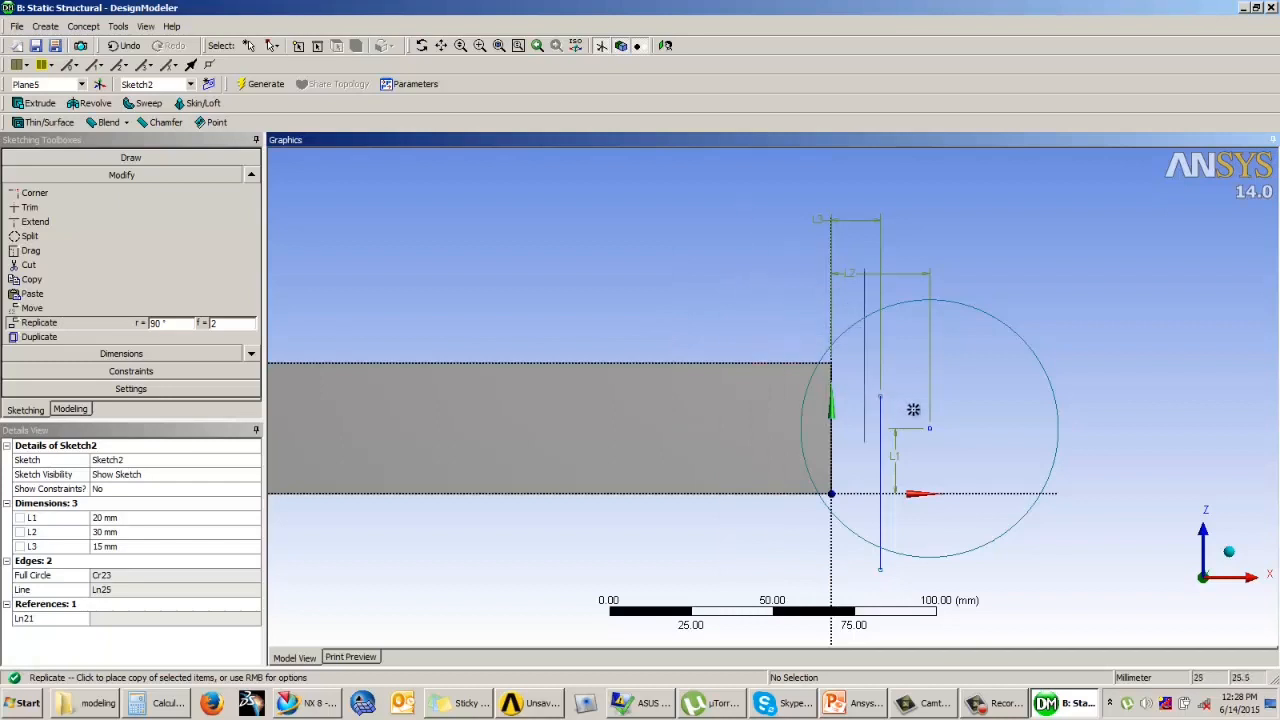
right_click(709, 300)
left_click(752, 357)
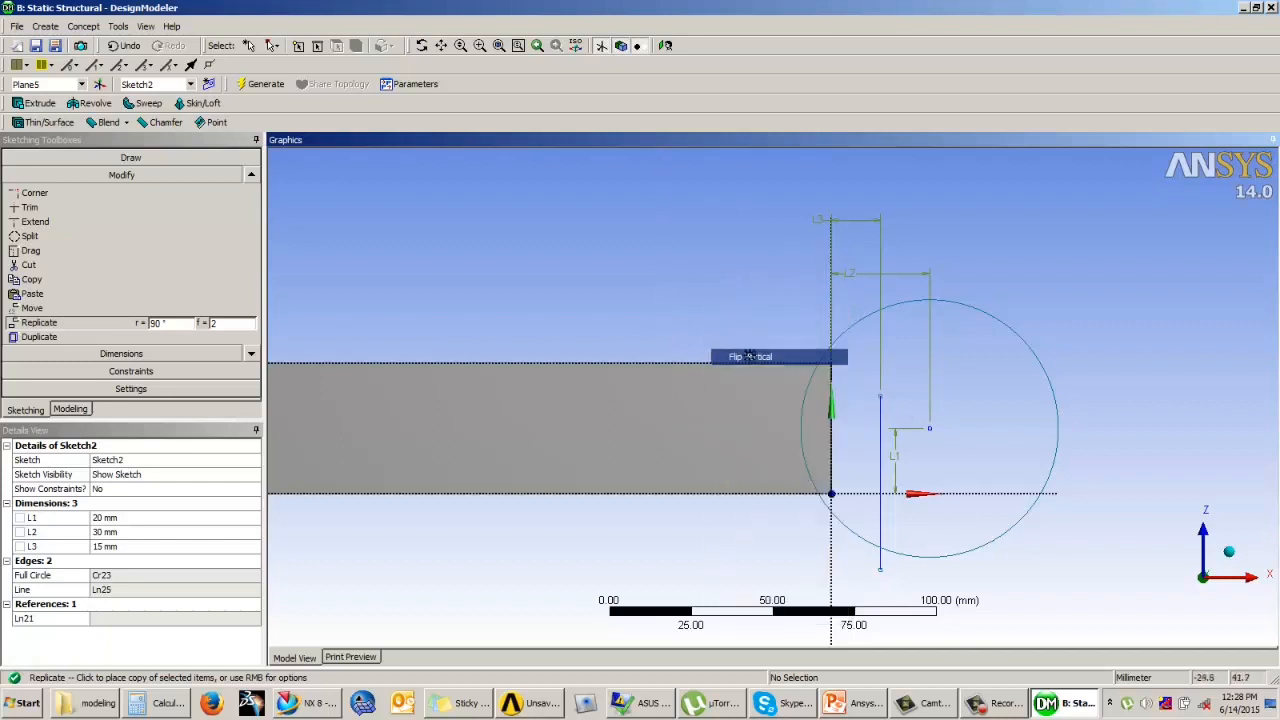
Step: Flip the line copy horizontally and place it by its handle at the circle's centre, opposite the original line
right_click(735, 323)
left_click(762, 364)
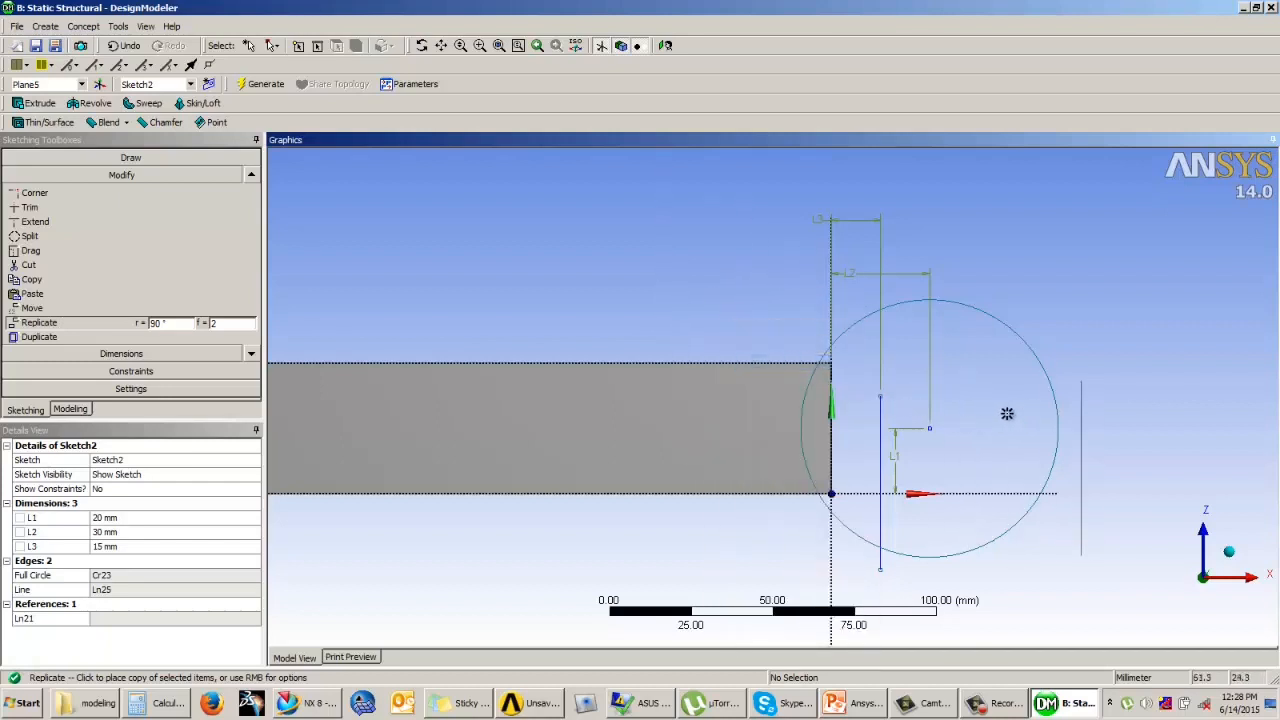
left_click(931, 427)
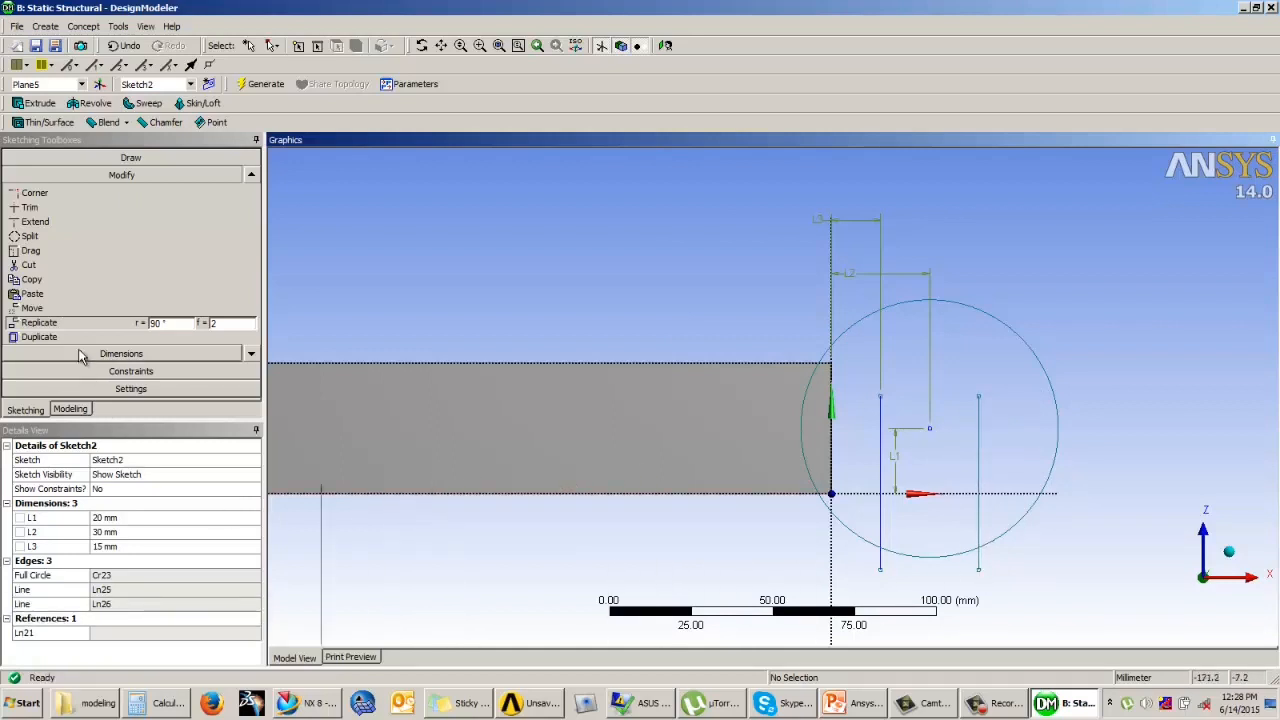
key("Escape")
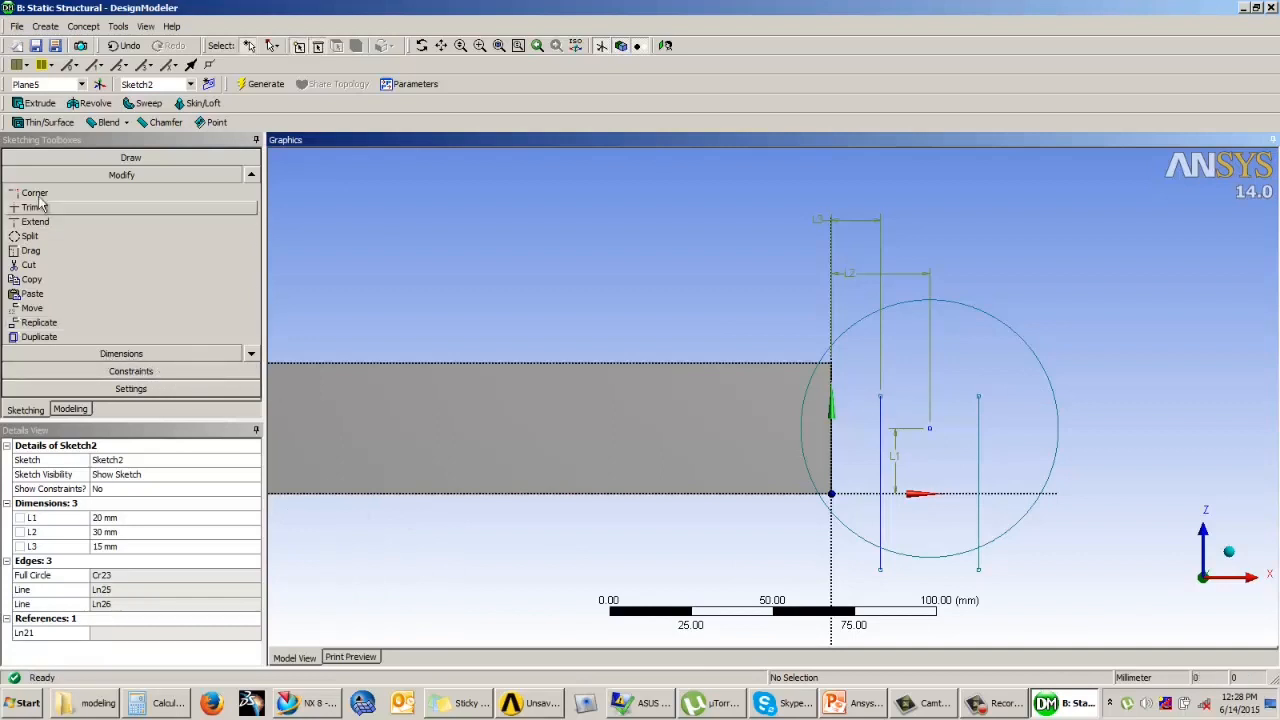
Step: Draw a three-point arc of about 37 mm radius joining the upper ends of the two vertical lines, bulging upward
left_click(121, 158)
left_click(110, 304)
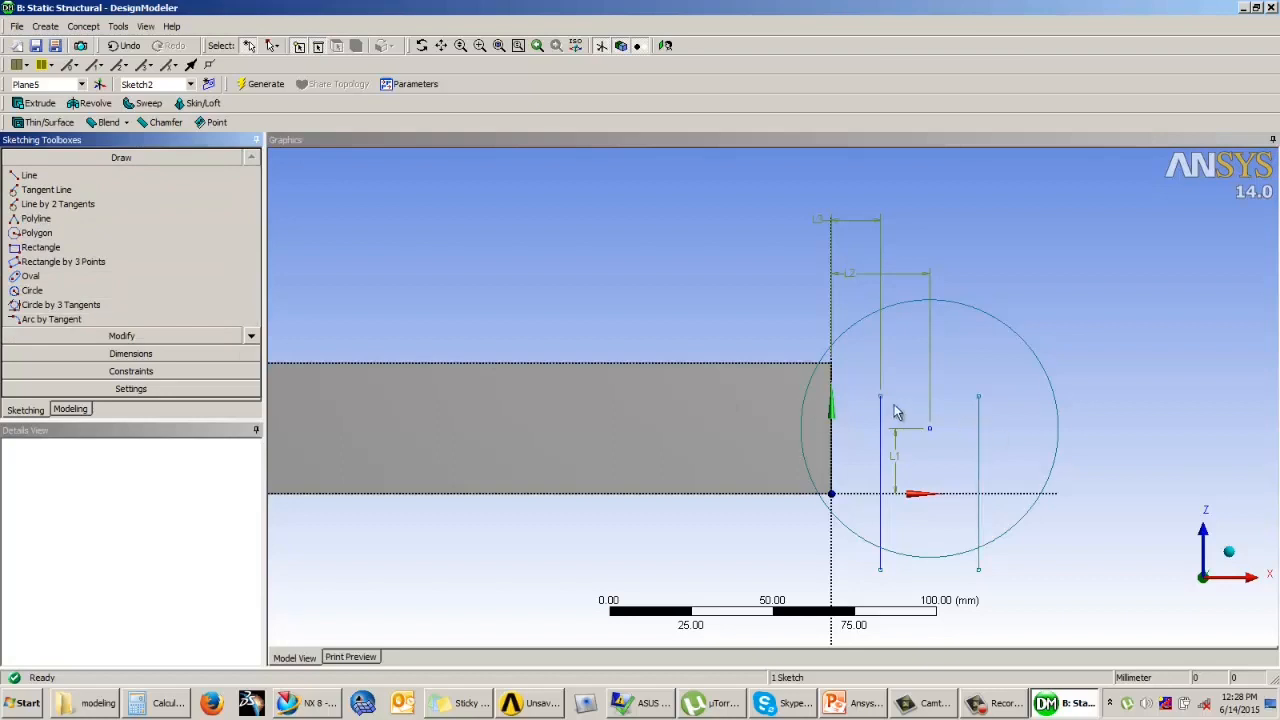
left_click(251, 336)
left_click(251, 336)
left_click(55, 305)
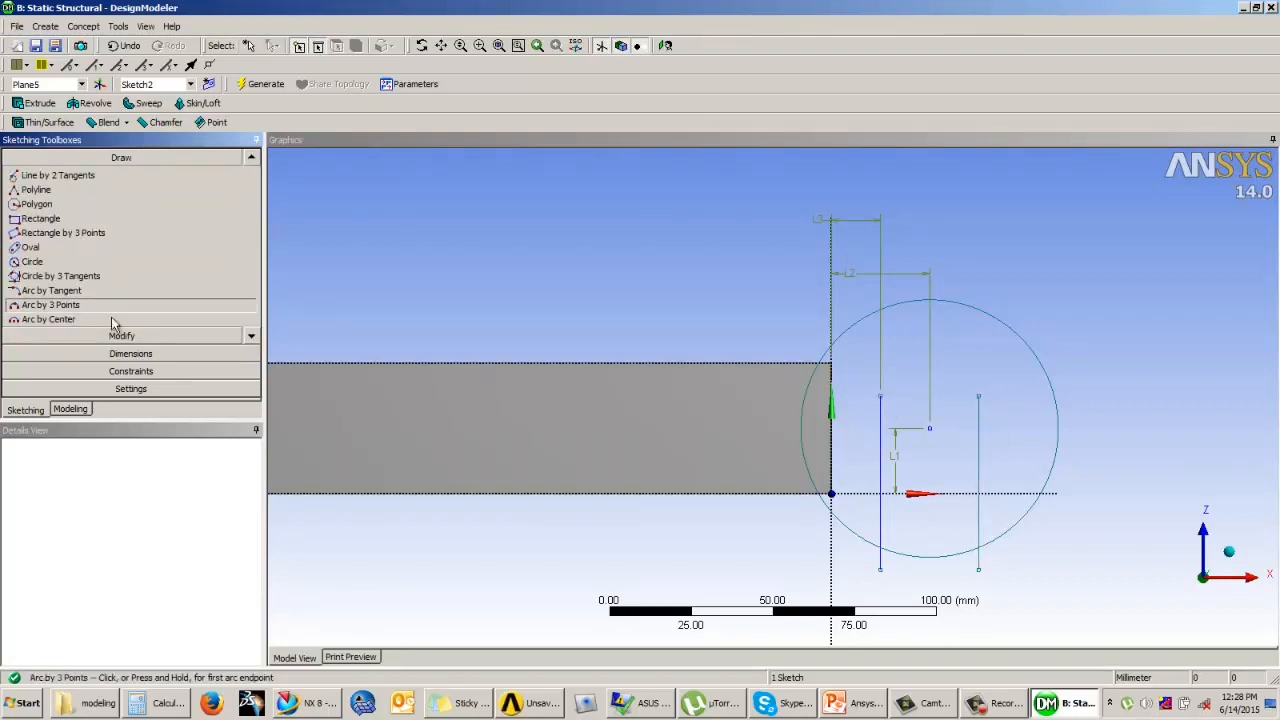
left_click(978, 397)
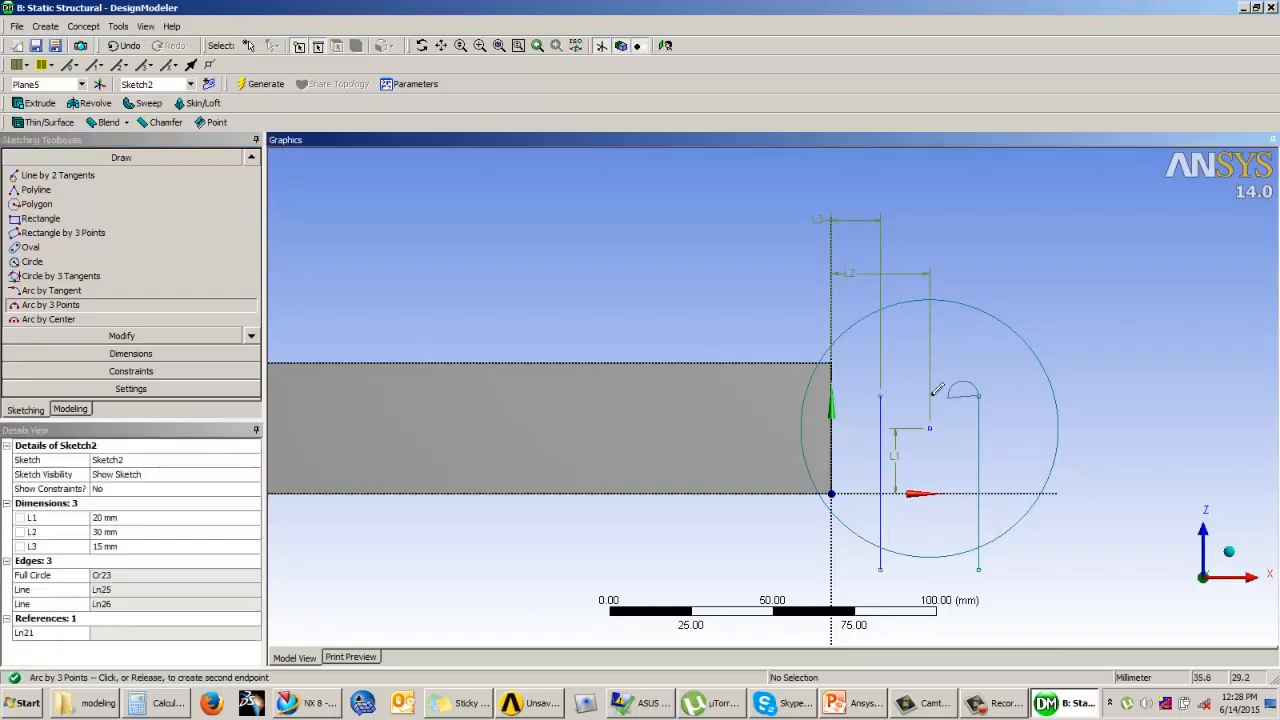
left_click(880, 396)
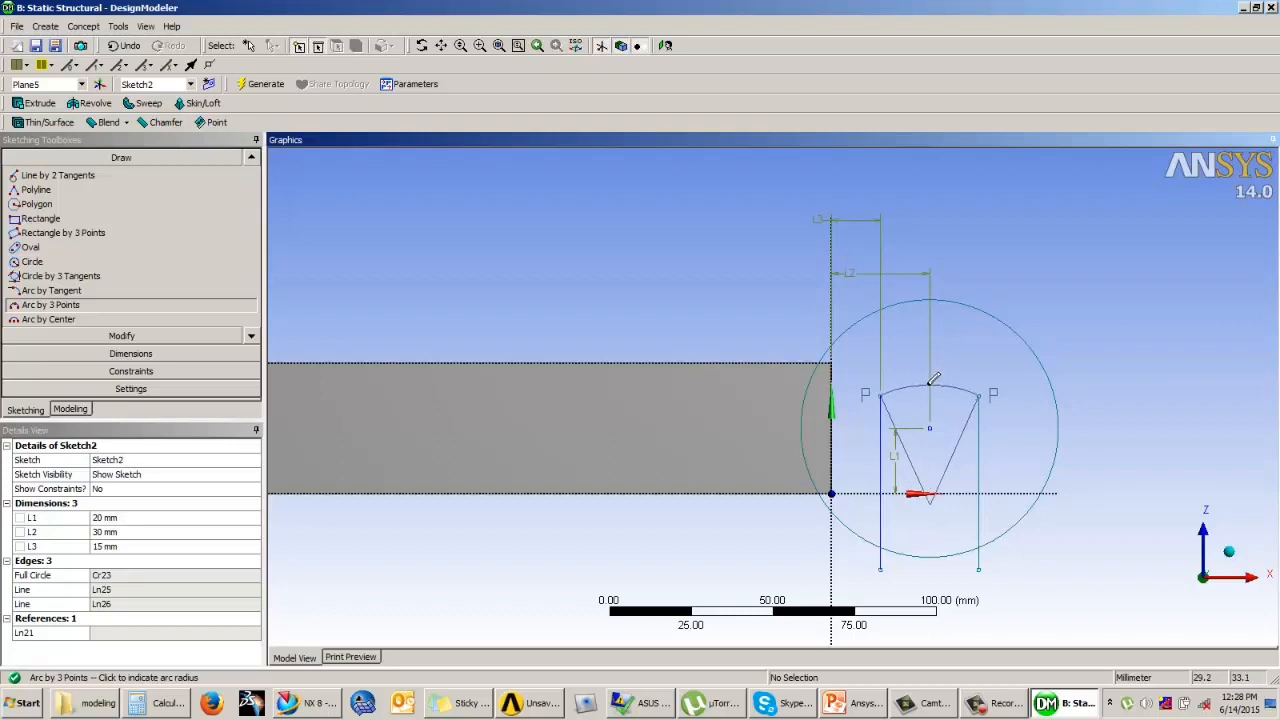
left_click(931, 384)
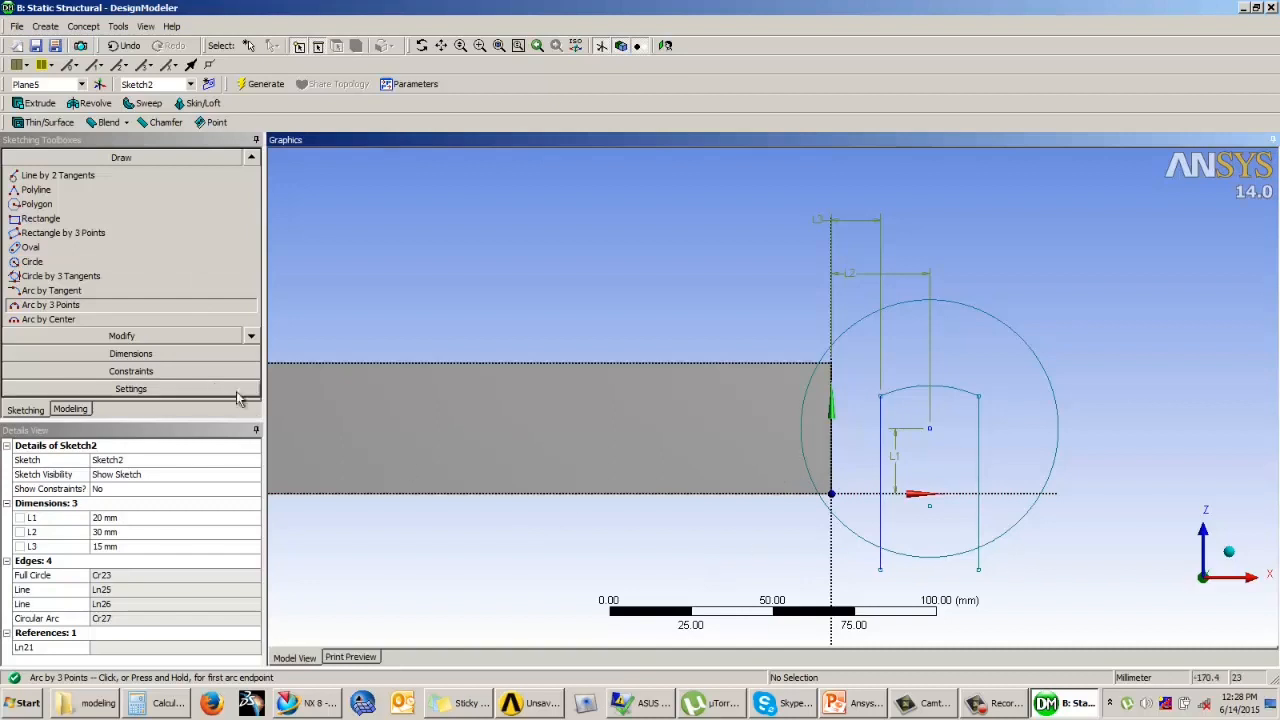
Step: Trim the line ends protruding below the circle and the circle's lower segment between the two lines
left_click(200, 336)
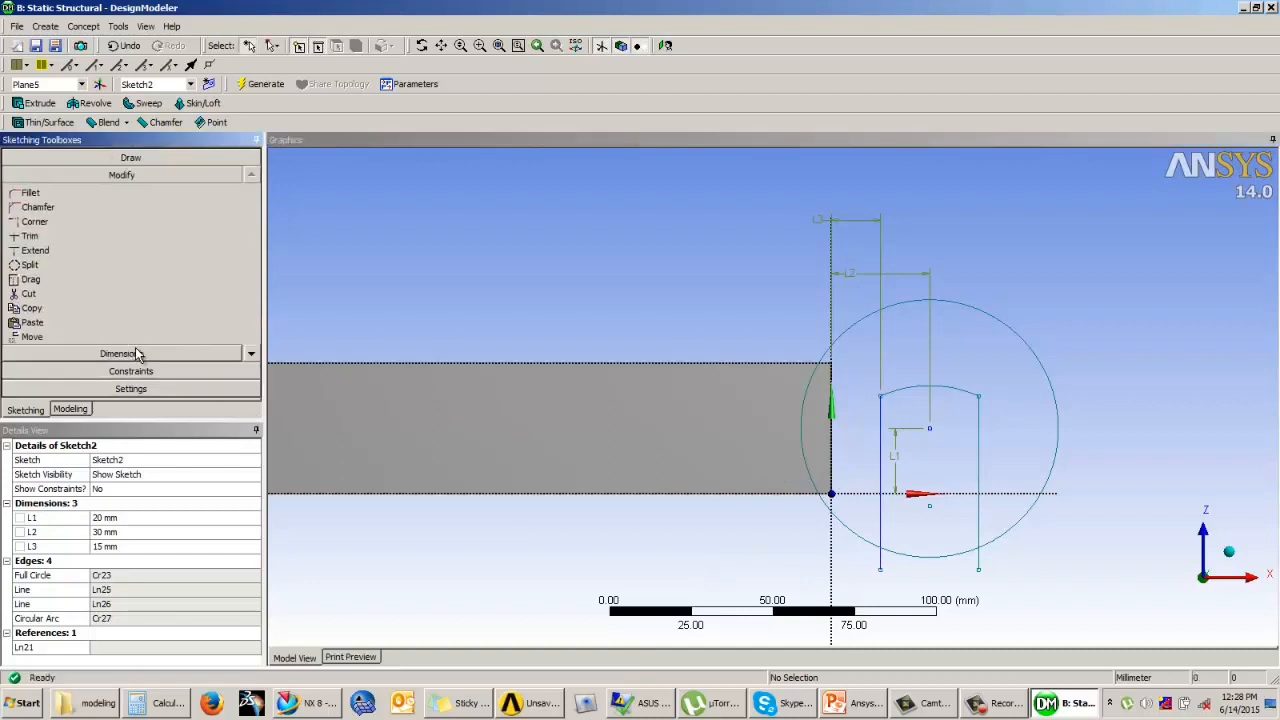
left_click(47, 236)
left_click(886, 558)
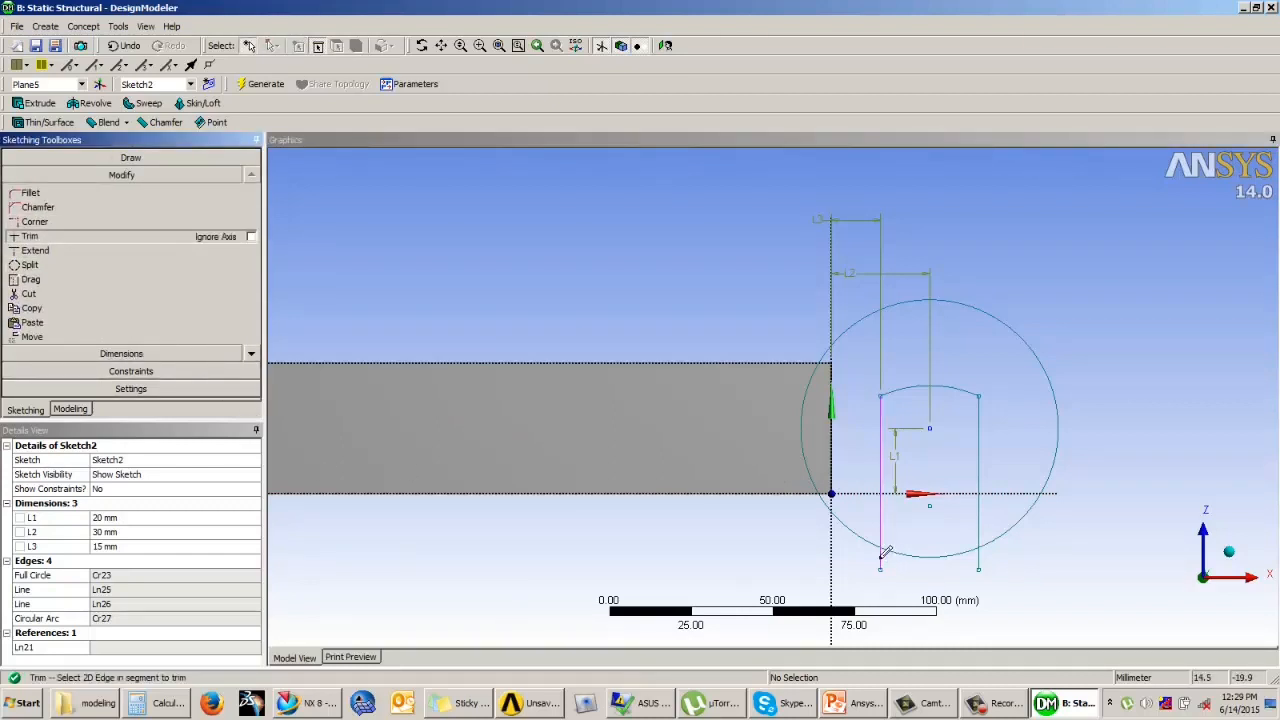
left_click(985, 557)
left_click(944, 553)
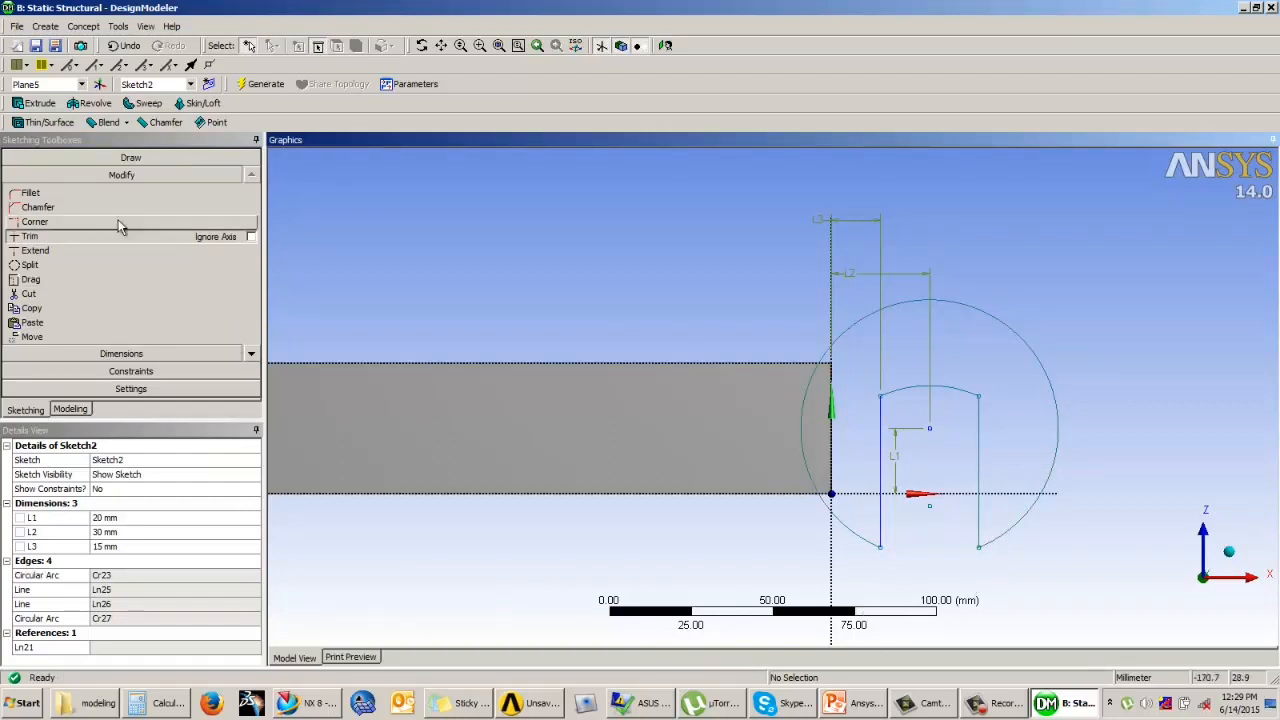
Step: Dimension the radius of the large outer arc
left_click(126, 355)
left_click(995, 315)
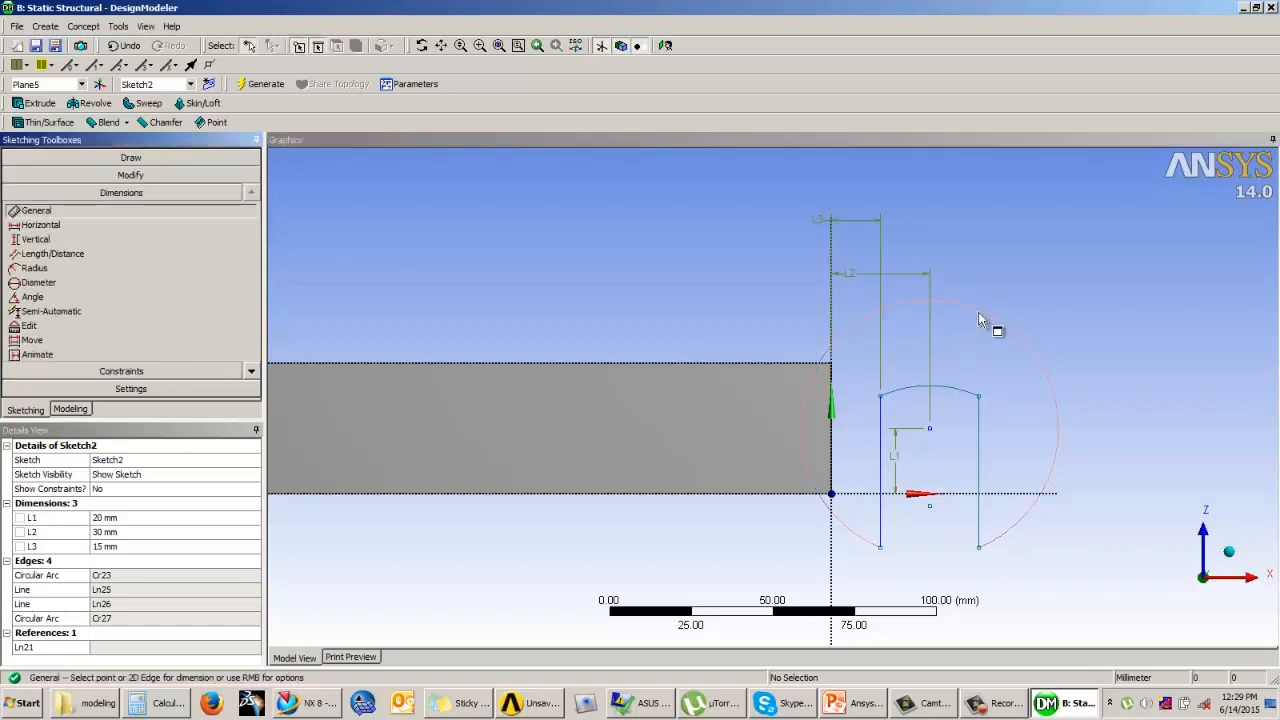
left_click(1045, 272)
left_click(122, 562)
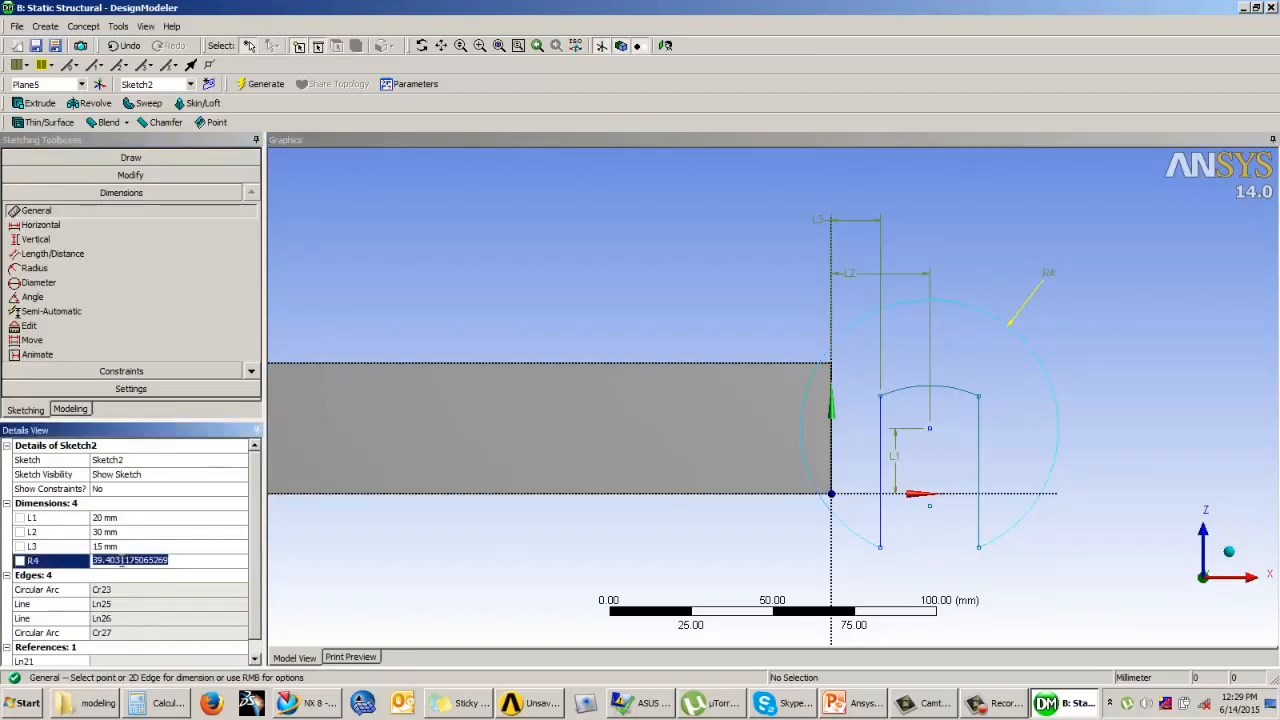
left_click(571, 279)
Step: Dimension the replicated vertical line's height and the radius of the small arc joining the two lines
left_click(52, 253)
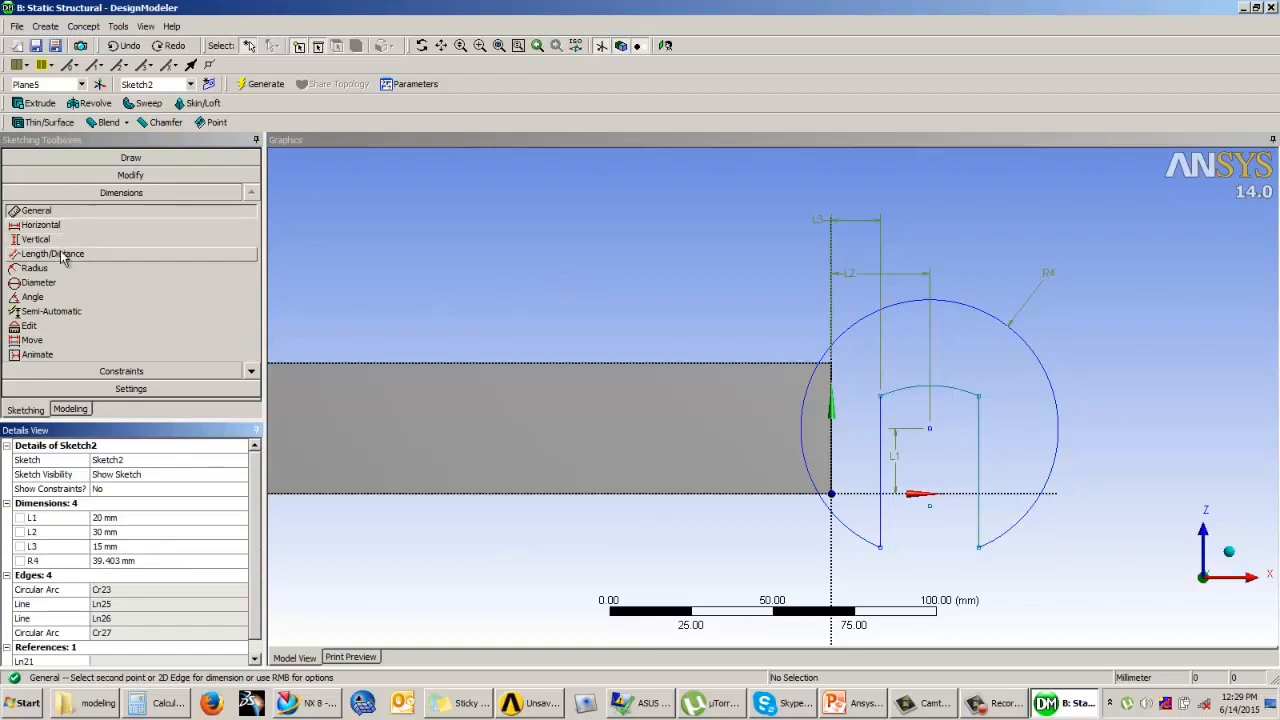
left_click(978, 437)
left_click(36, 210)
left_click(979, 450)
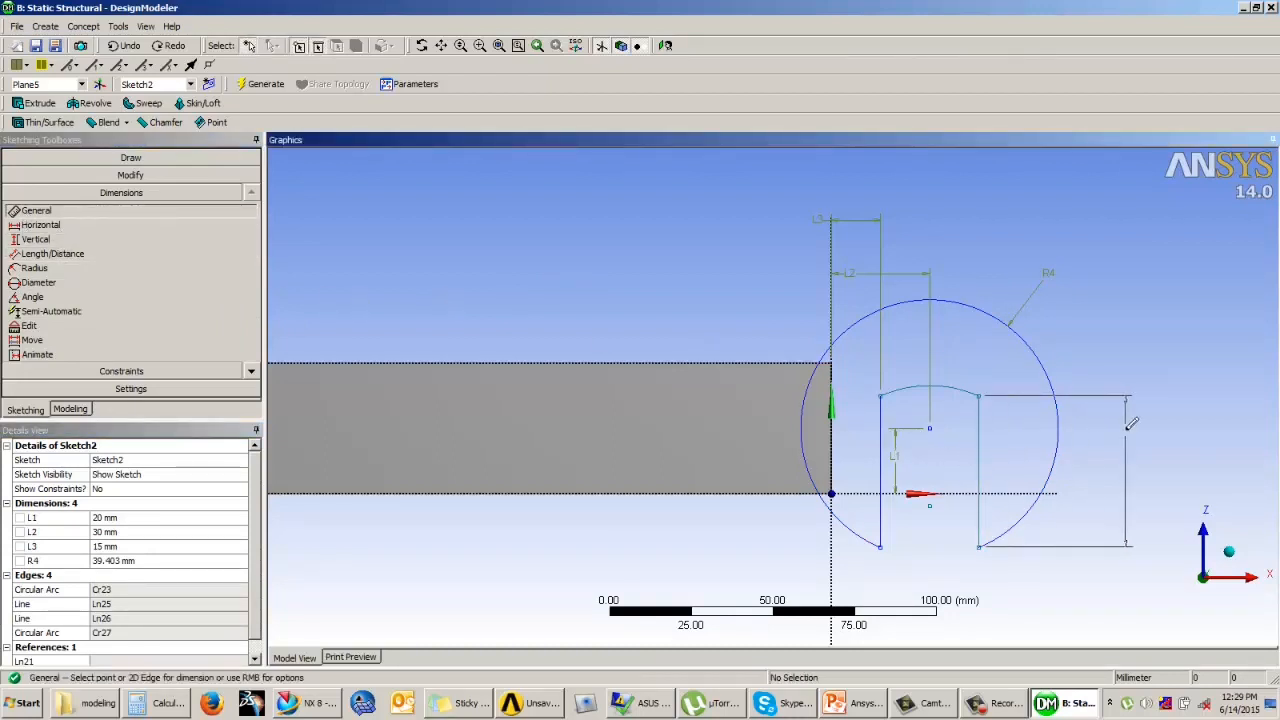
left_click(1129, 422)
left_click(943, 394)
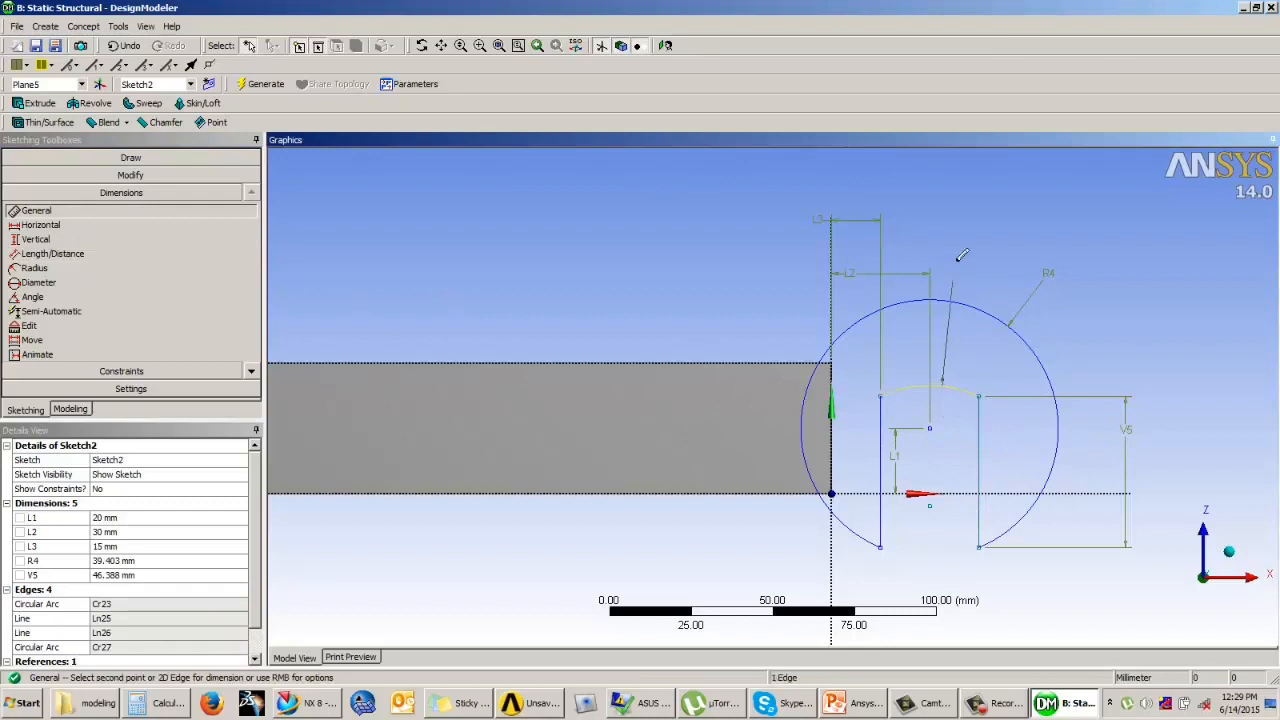
left_click(961, 246)
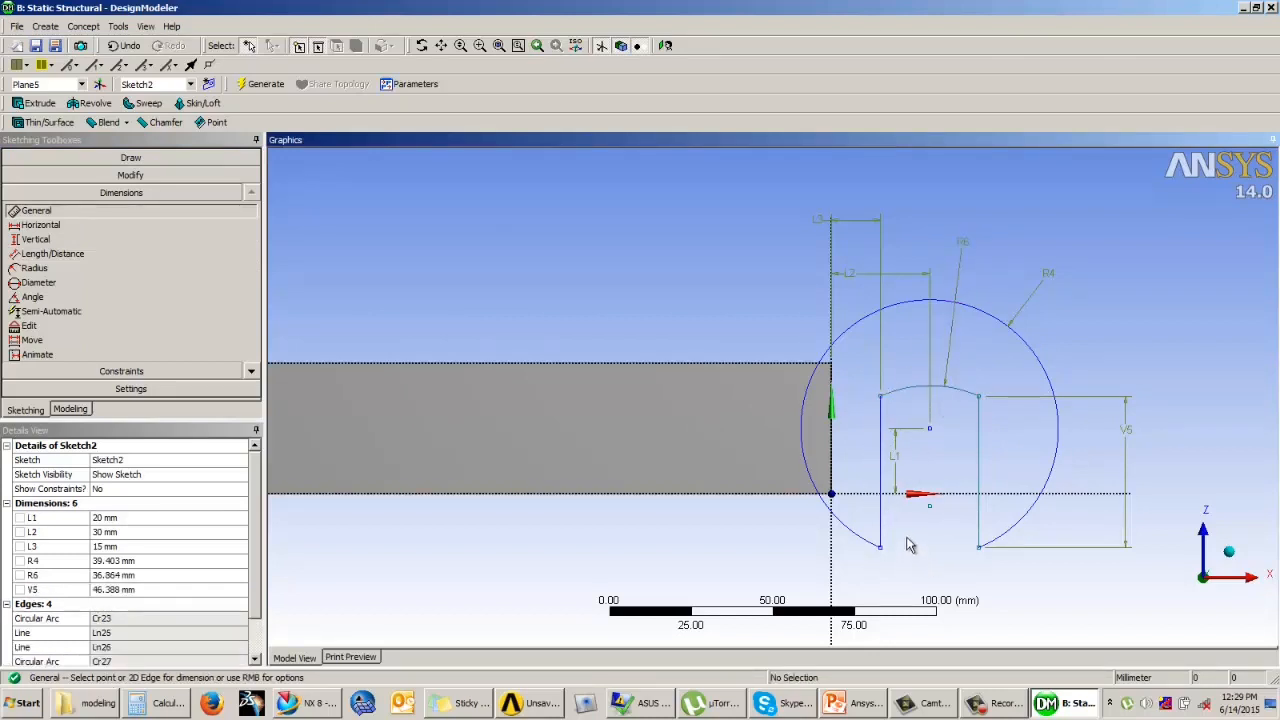
Step: Dimension the distance between the centre of the small arc and the centre of the large outer arc
left_click(60, 254)
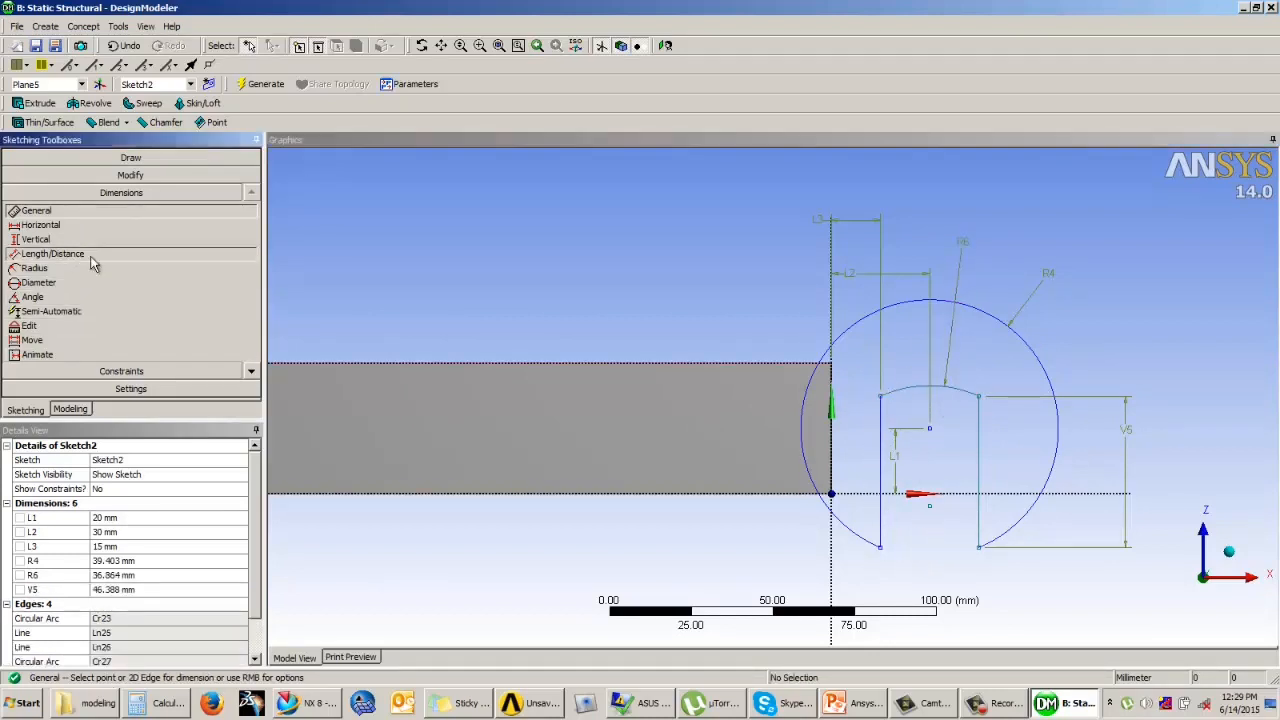
left_click(938, 512)
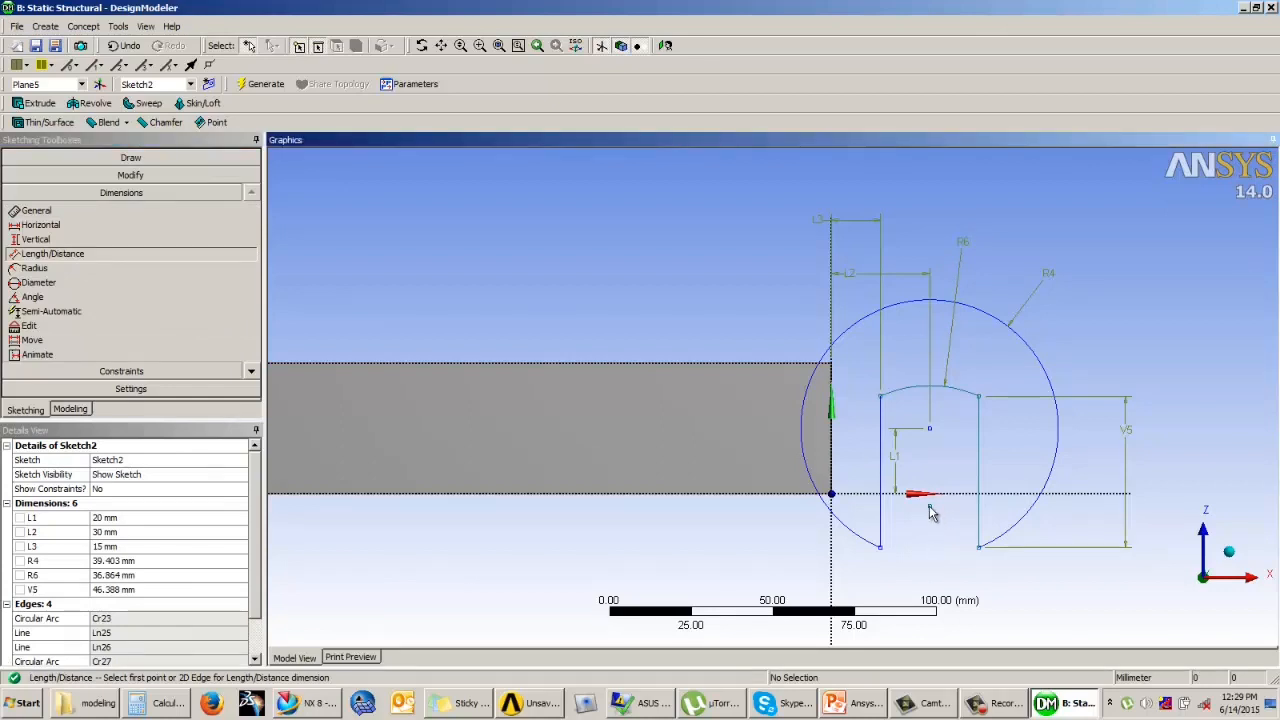
left_click(930, 507)
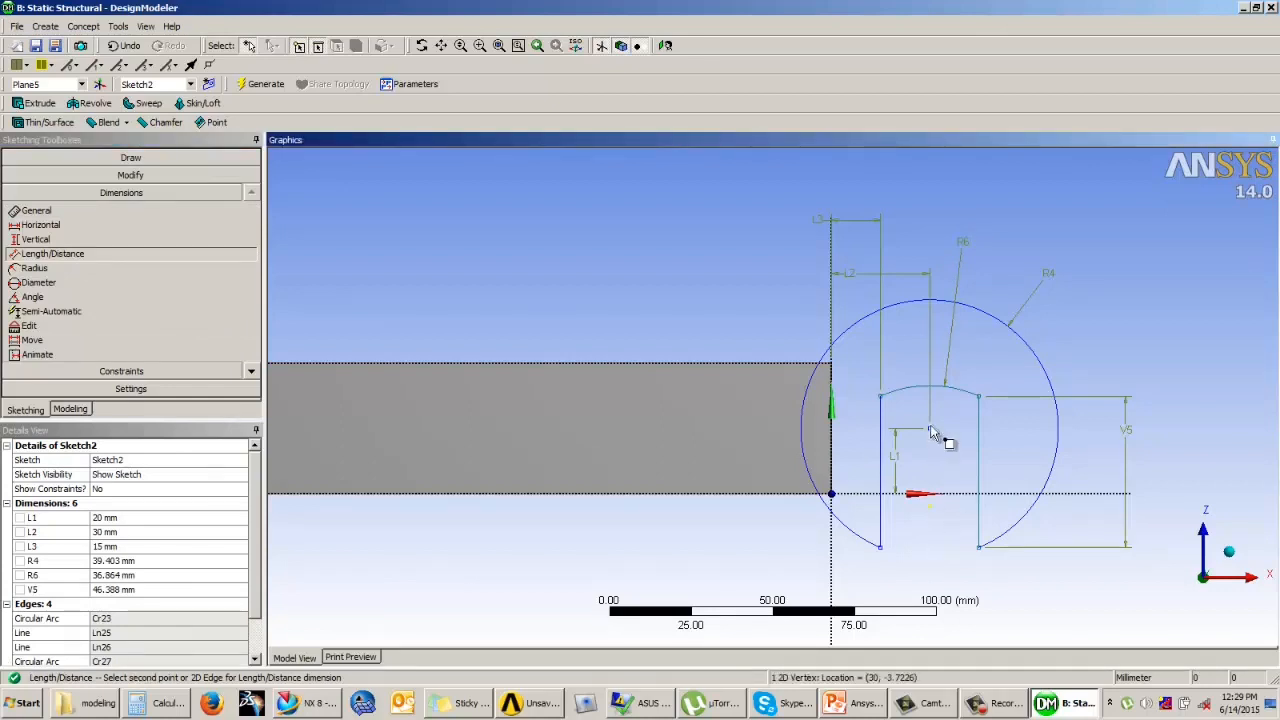
left_click(930, 431)
left_click(964, 465)
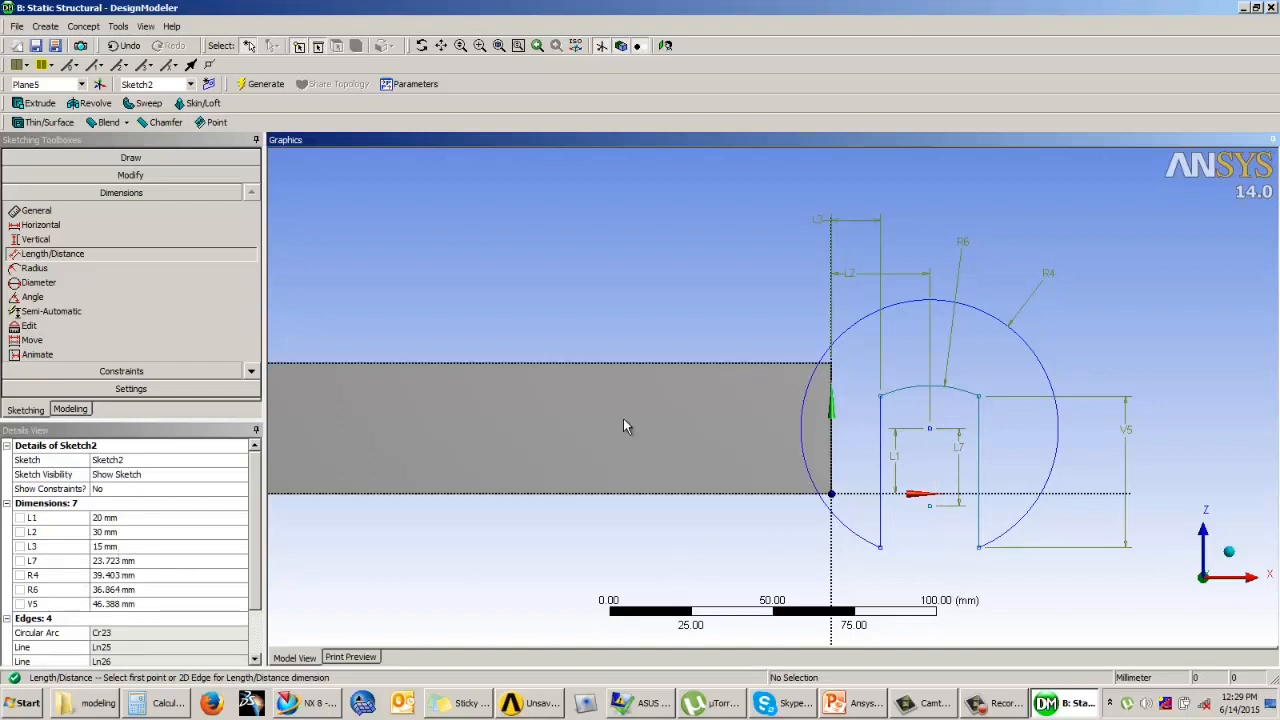
Step: Set the replicated vertical line's height dimension to 45 mm
left_click(130, 603)
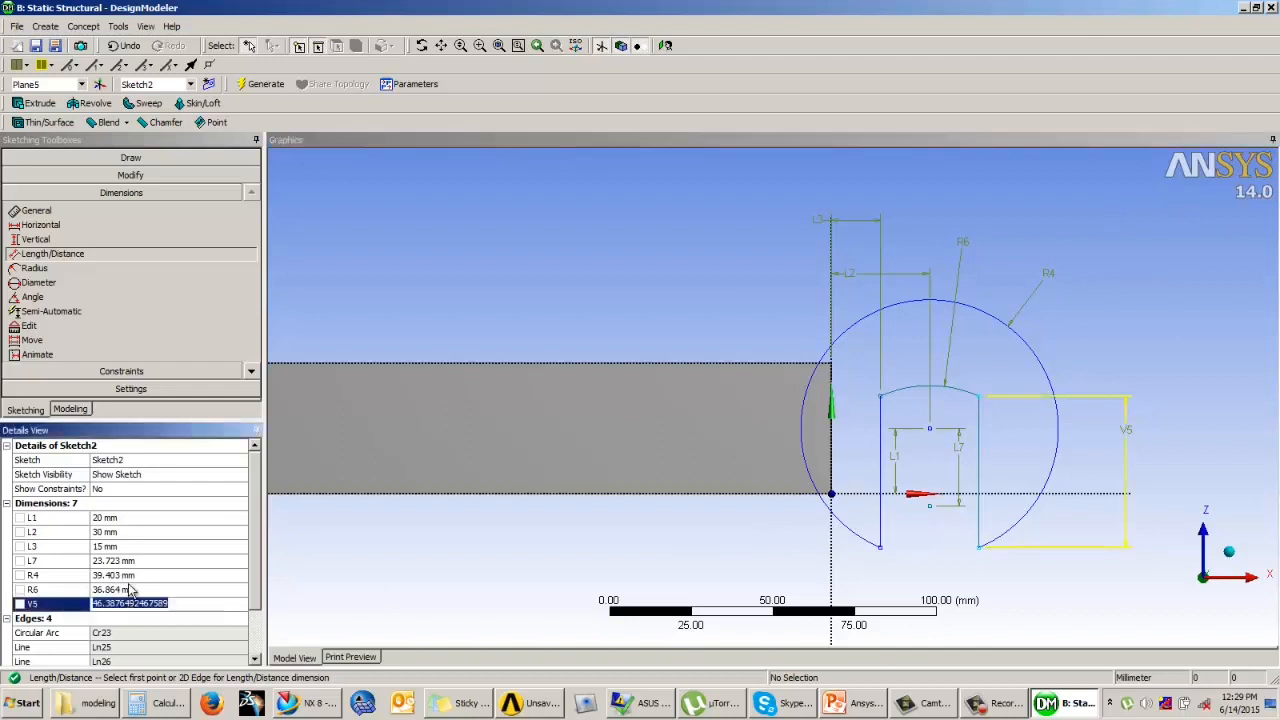
type("45")
key("Return")
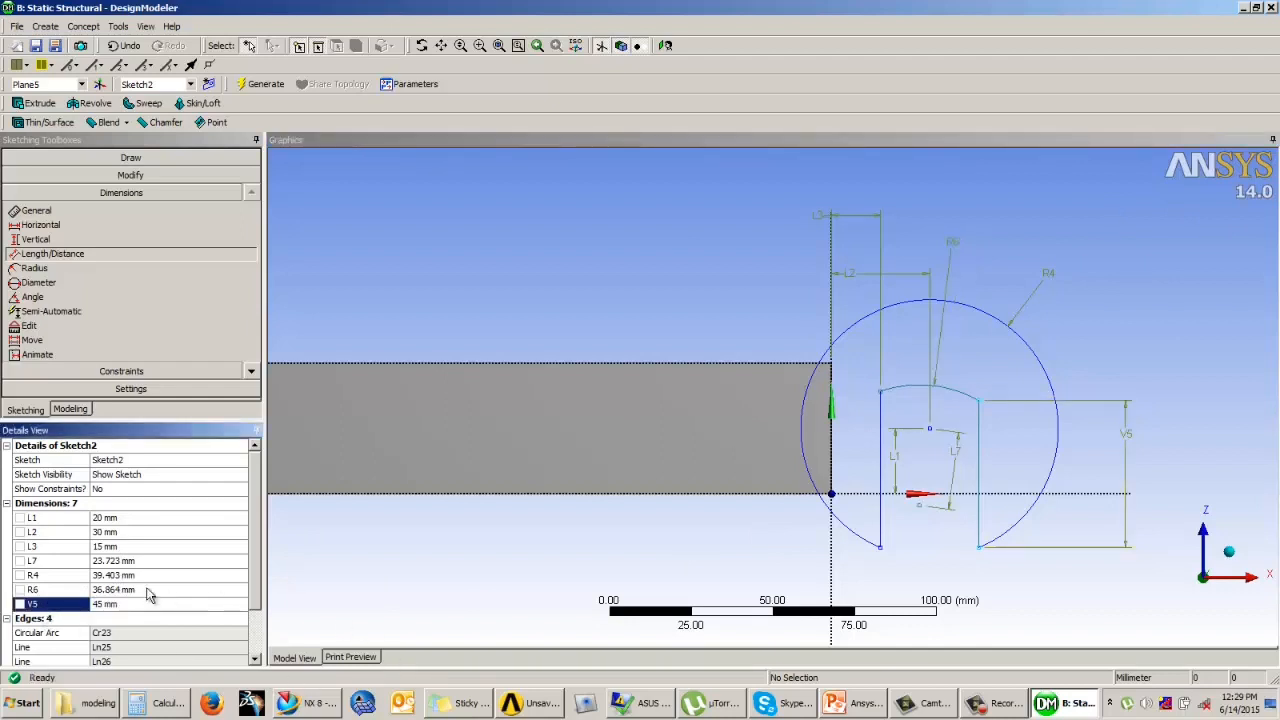
Step: Apply an Equal Distance constraint between the endpoint pairs of the slot's two vertical lines
left_click(121, 372)
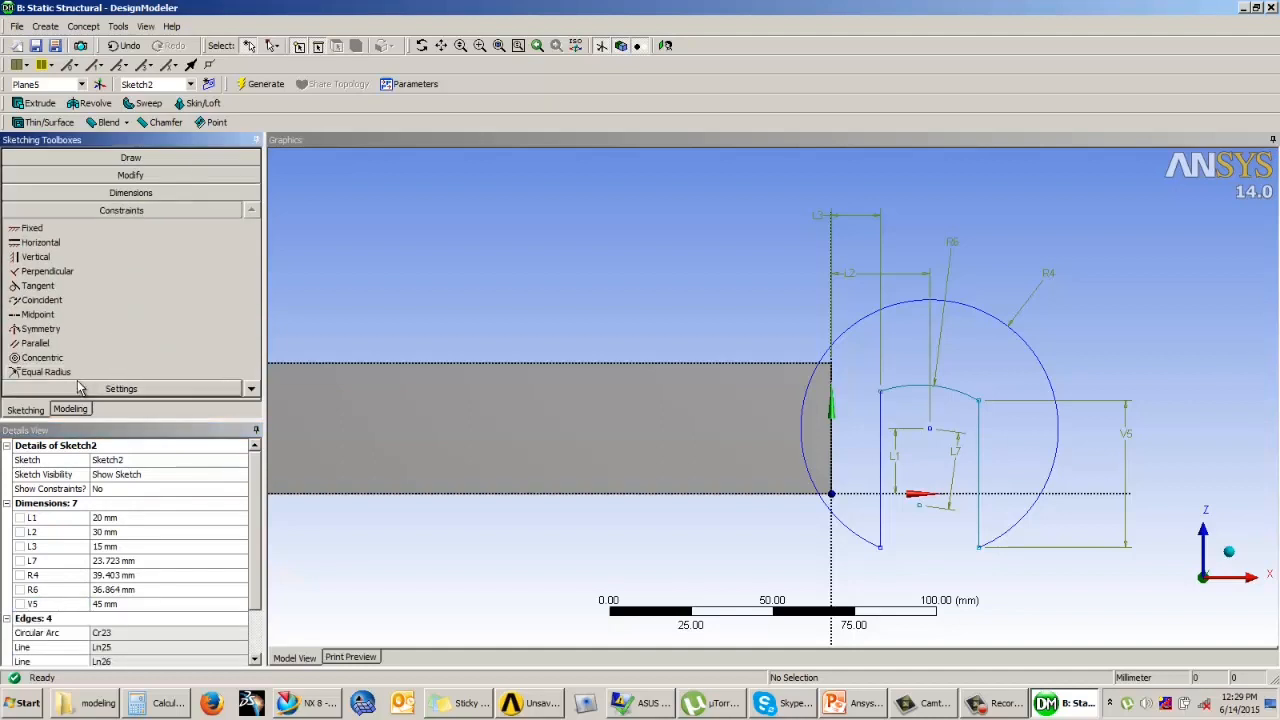
left_click(252, 390)
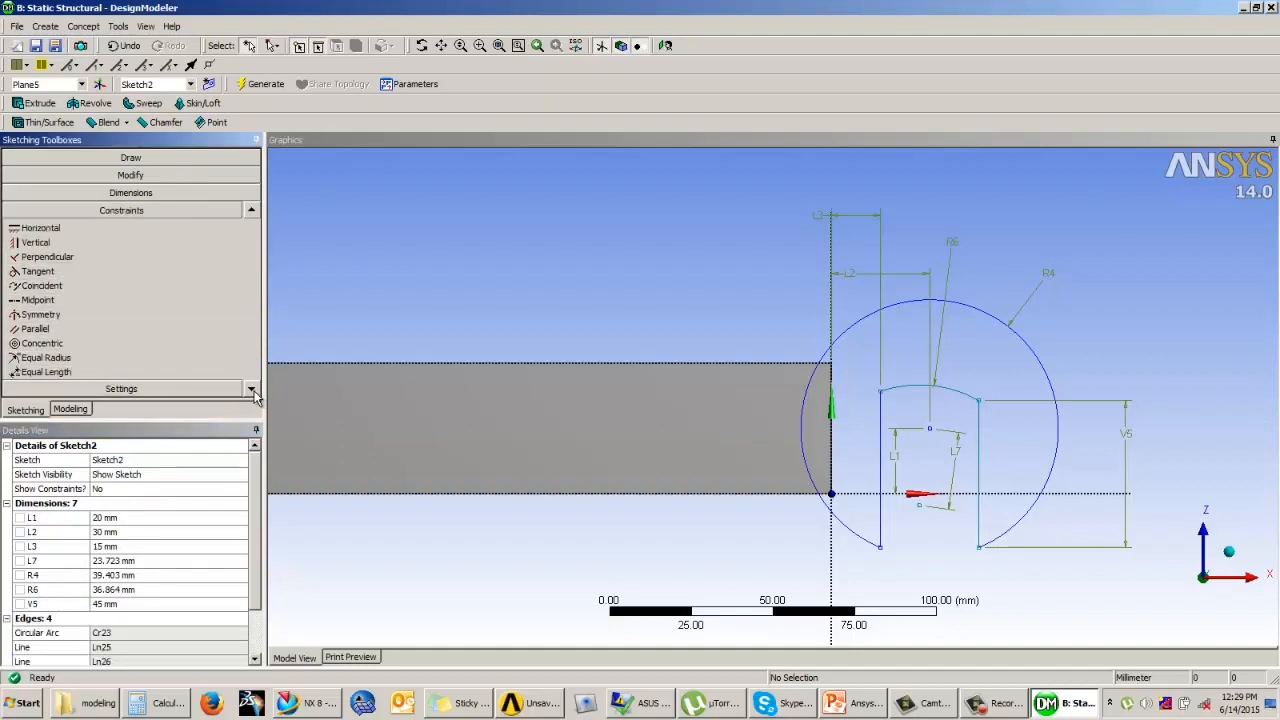
left_click(252, 390)
left_click(252, 390)
left_click(48, 357)
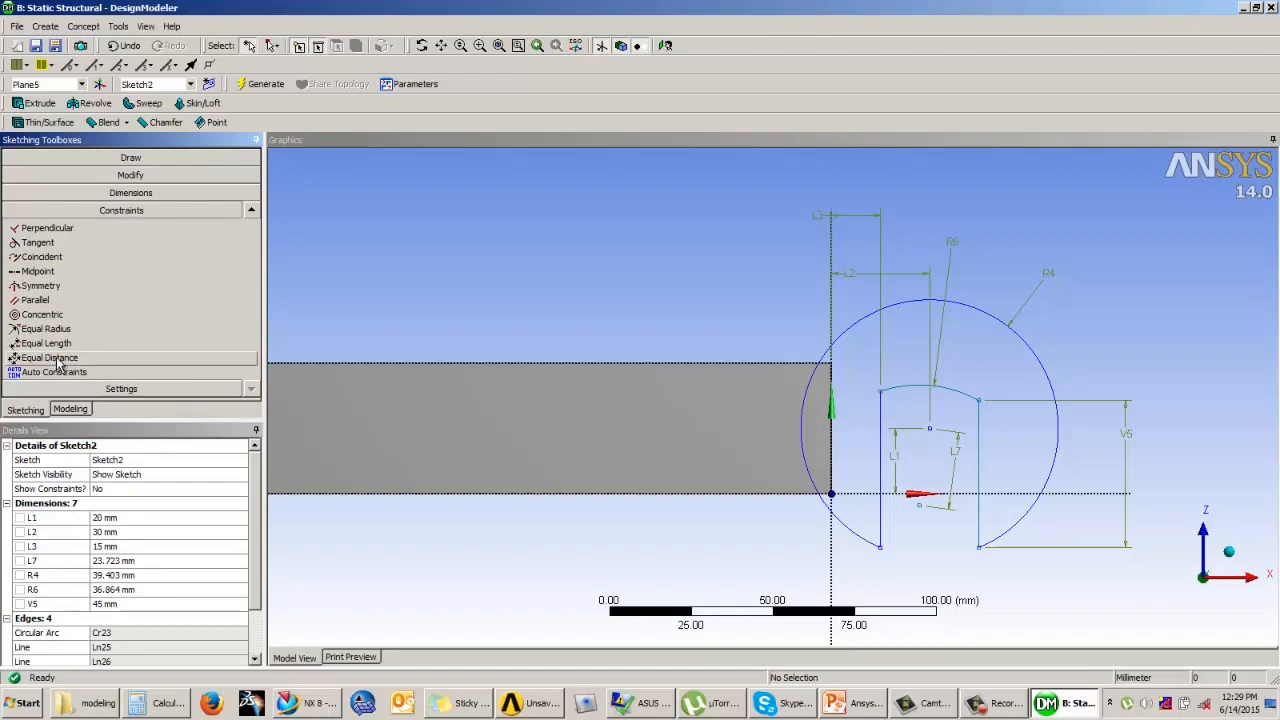
left_click(982, 408)
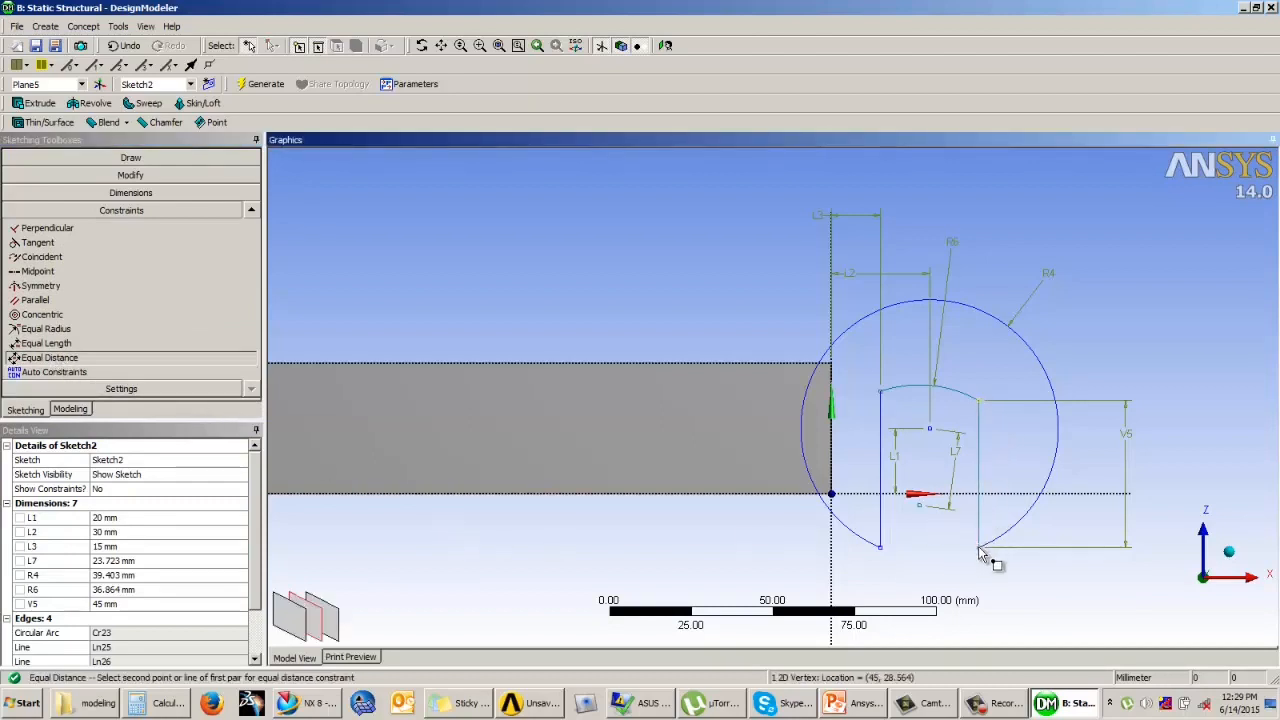
left_click(979, 552)
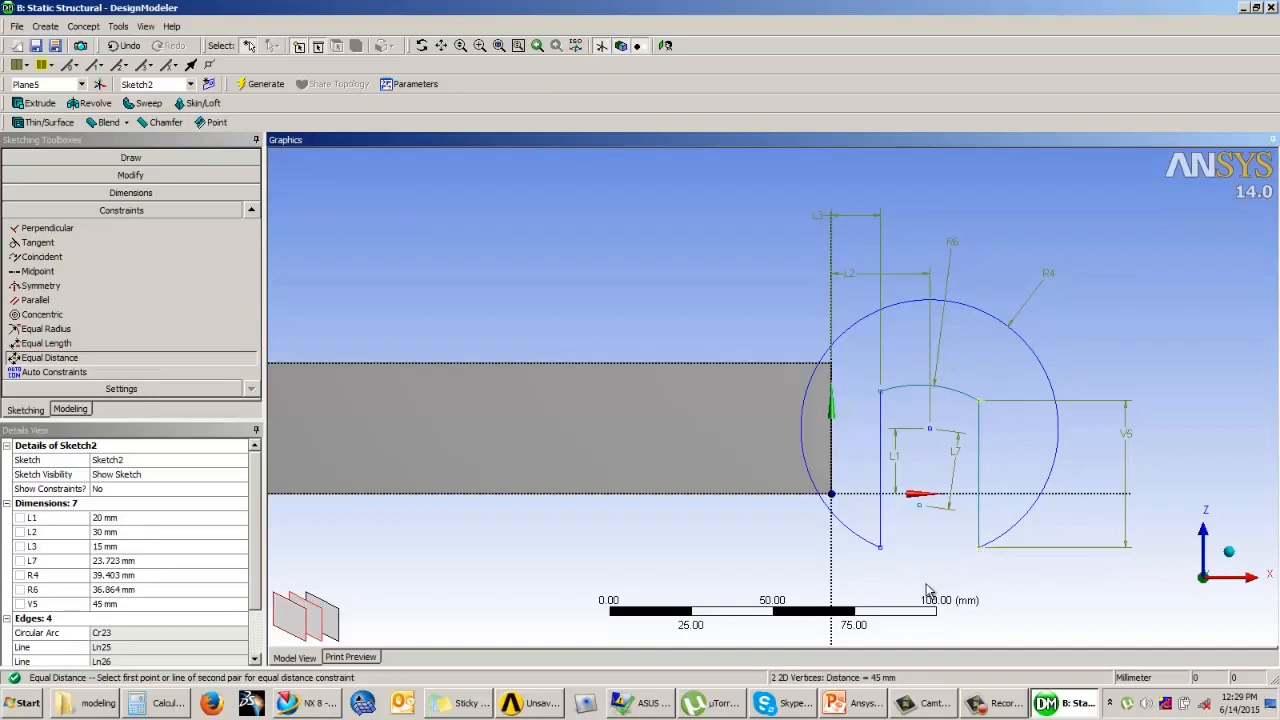
left_click(884, 400)
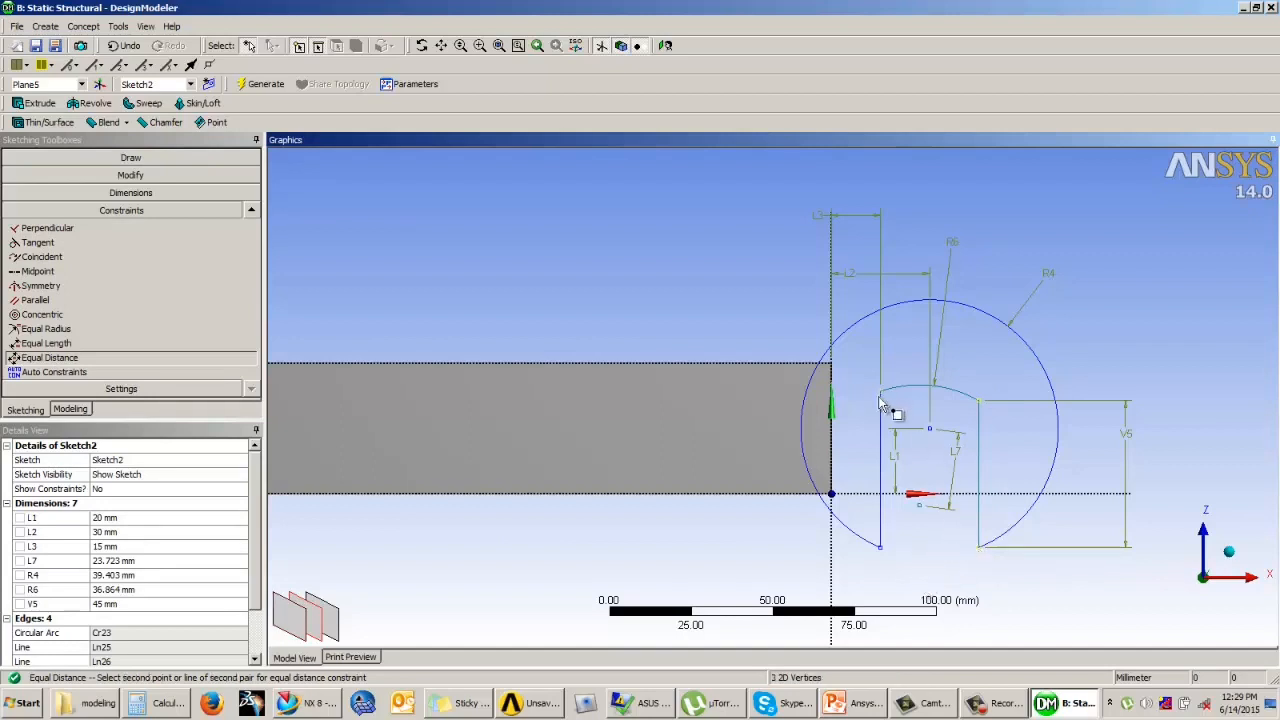
left_click(887, 554)
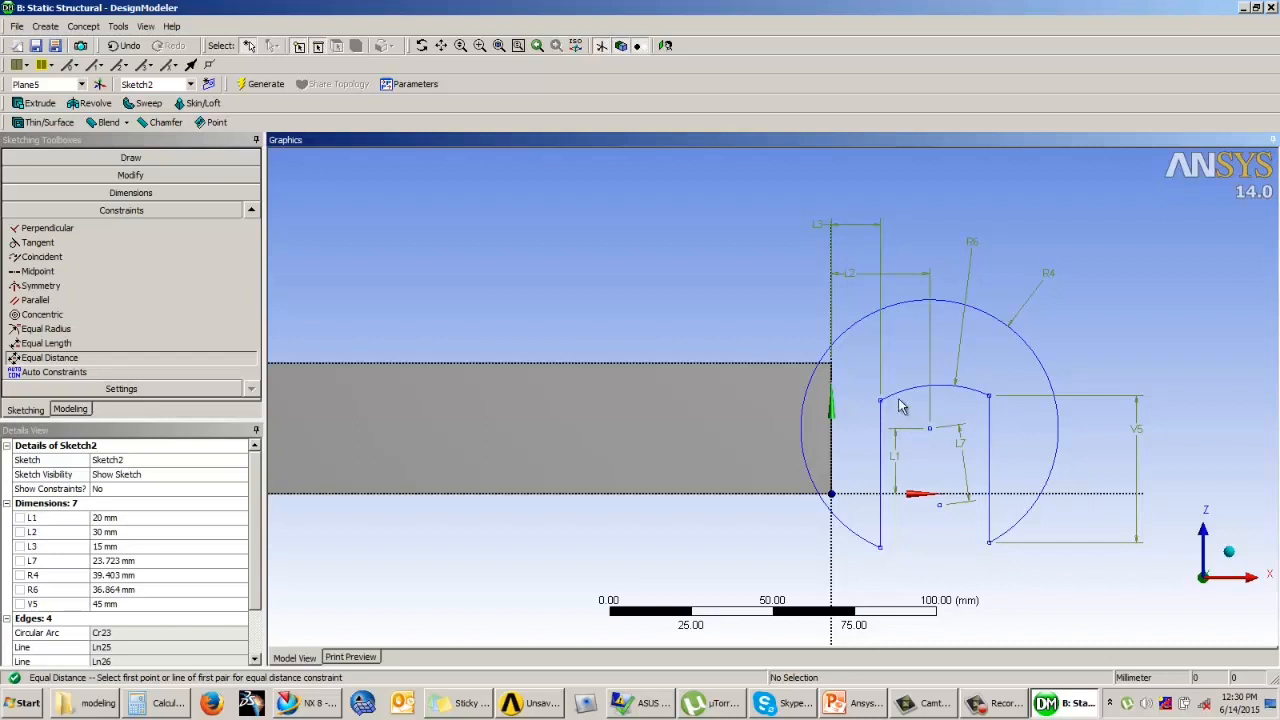
Step: Try a 40 mm radius on the large outer arc and undo the recent dimension and constraint changes
left_click(110, 577)
type("40")
key("Return")
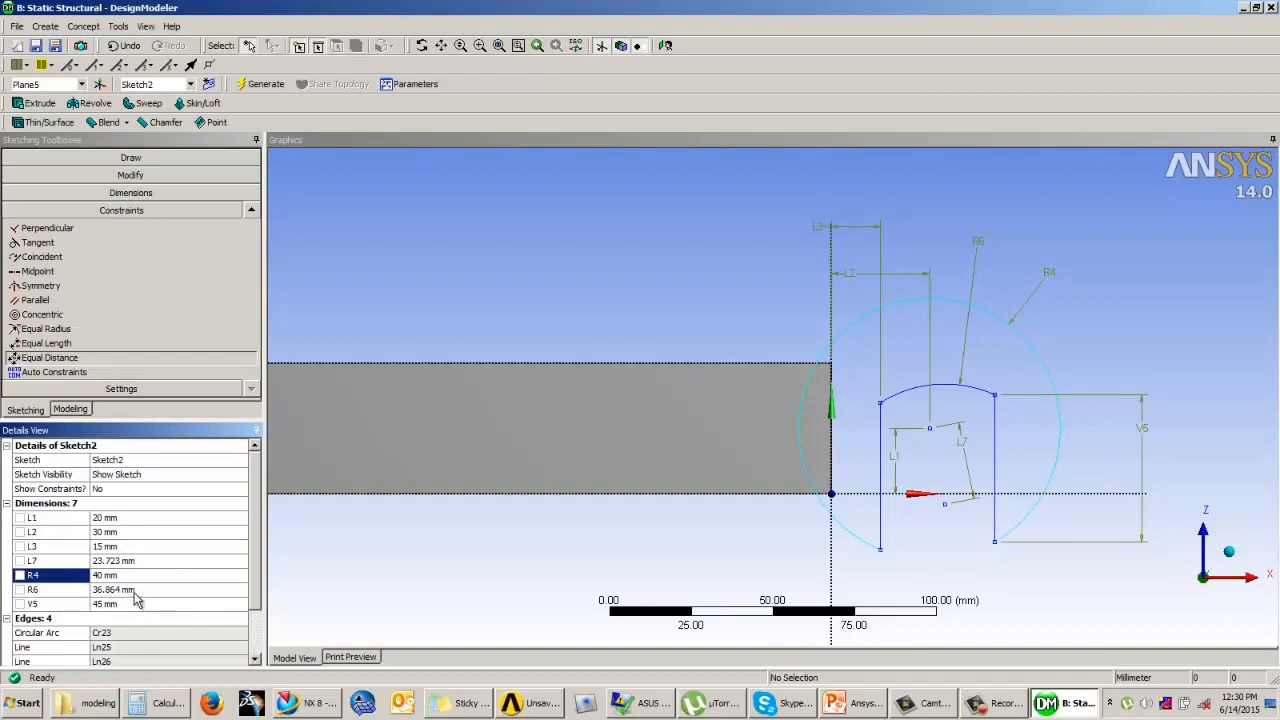
key("ctrl+z")
Step: Dimension the distance between the sketch's vertical axis and the centre of the small arc
left_click(130, 192)
left_click(36, 239)
left_click(79, 255)
left_click(831, 520)
left_click(930, 506)
left_click(893, 577)
scroll(918, 315, "up", 1)
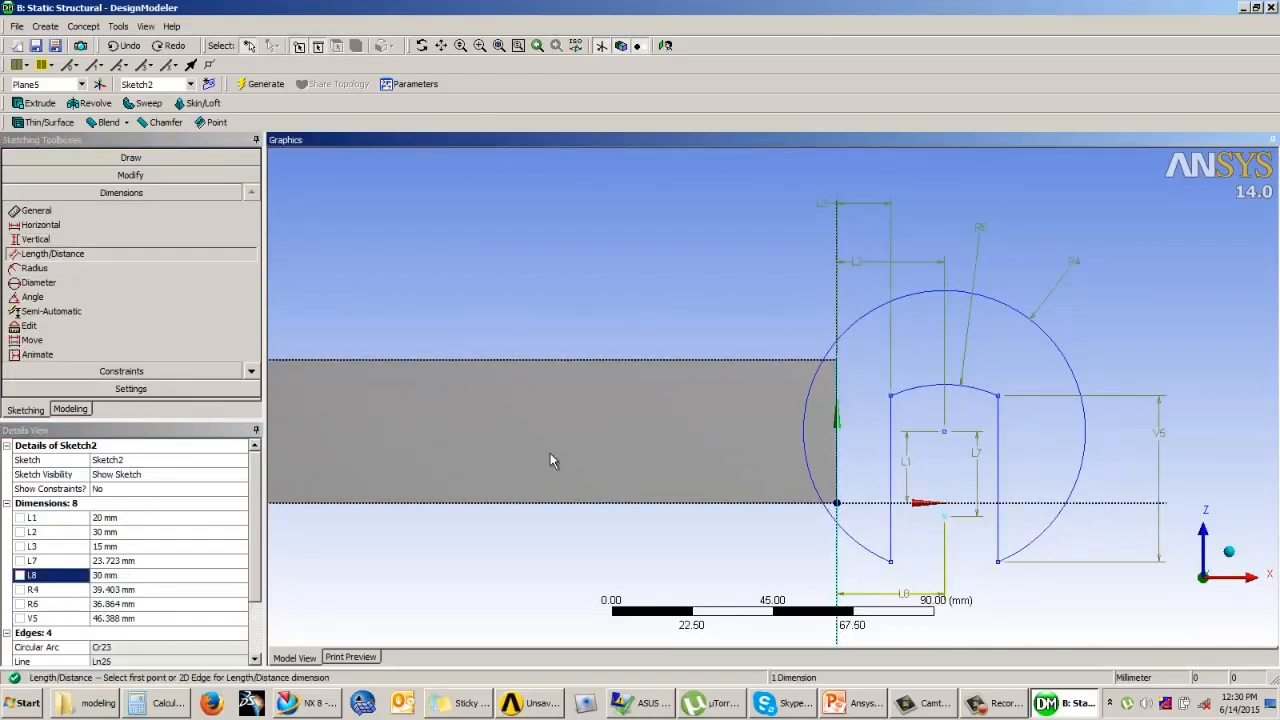
Step: Set the small arc's radius to 35 mm and the large outer arc's radius to 40 mm
left_click(124, 604)
type("35")
key("Return")
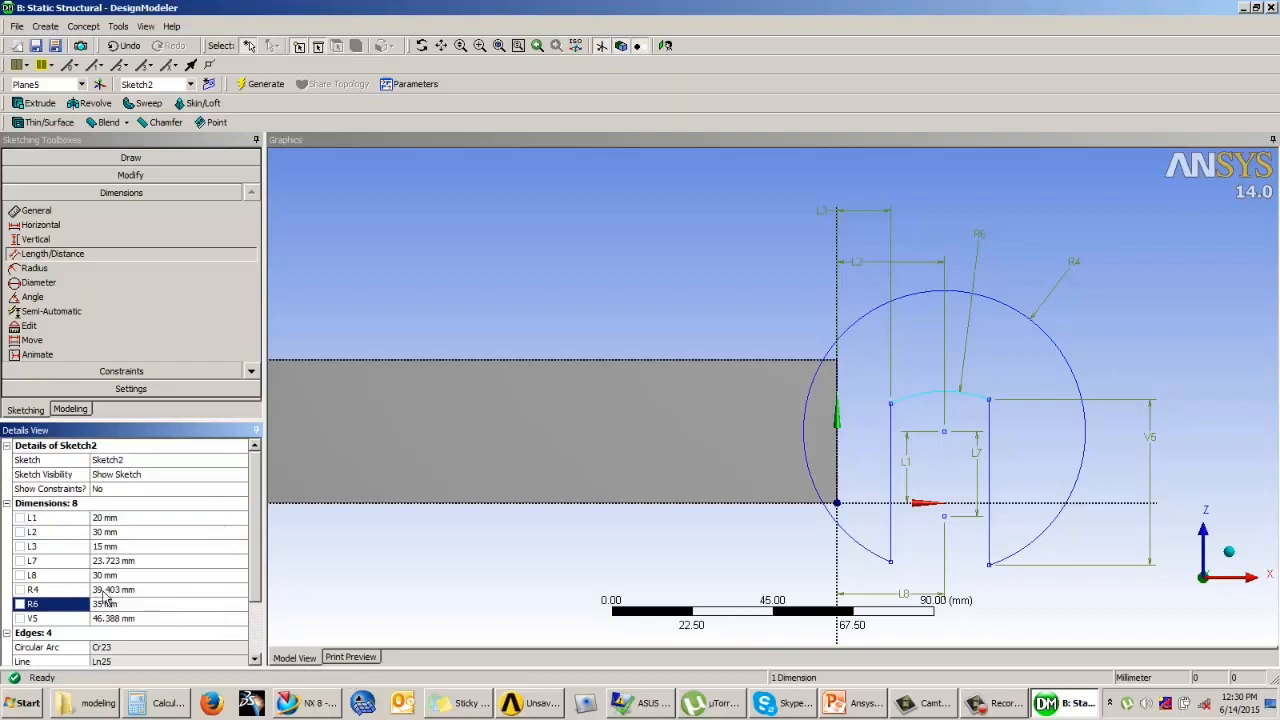
left_click(105, 591)
type("40")
key("Return")
left_click(1170, 333)
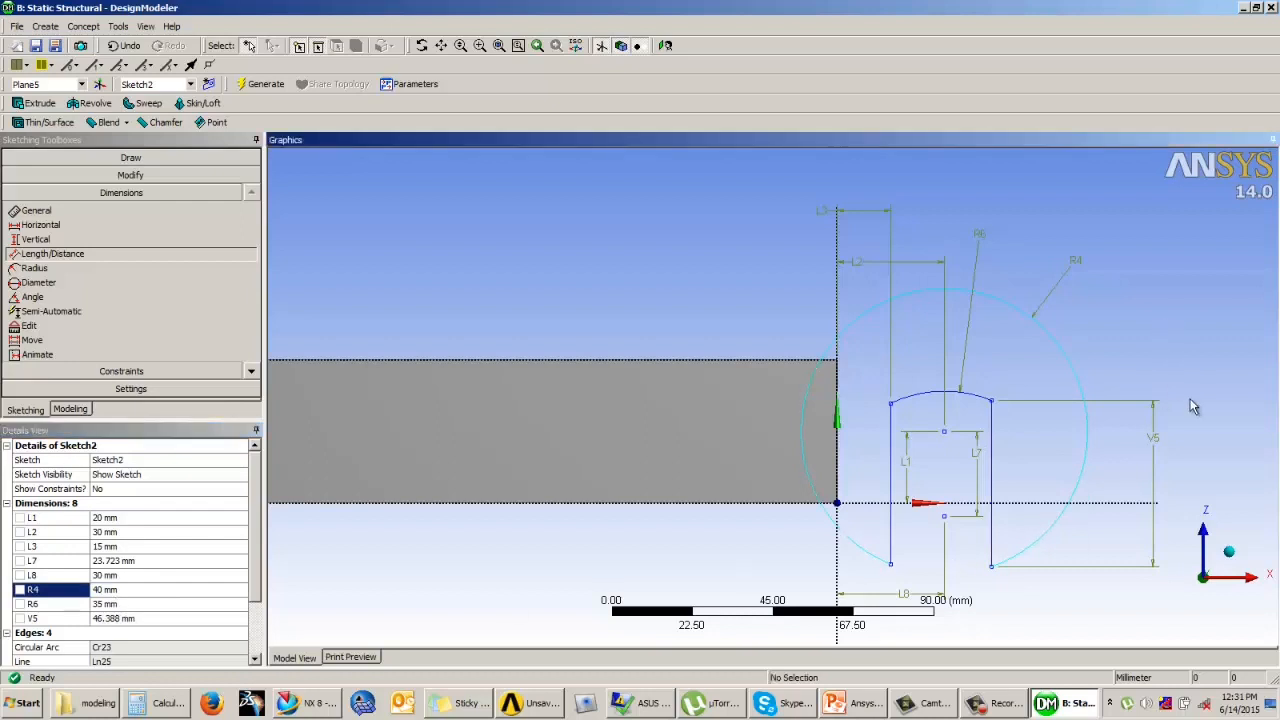
scroll(765, 276, "down", 1)
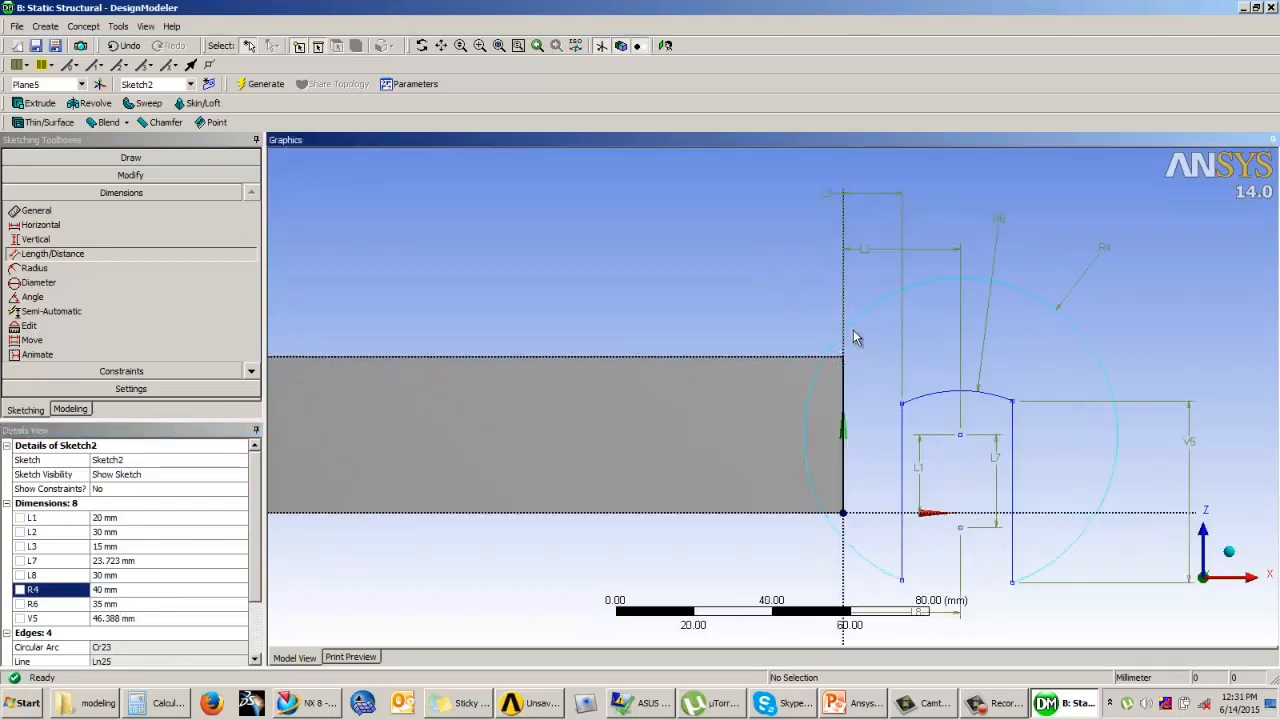
key("Escape")
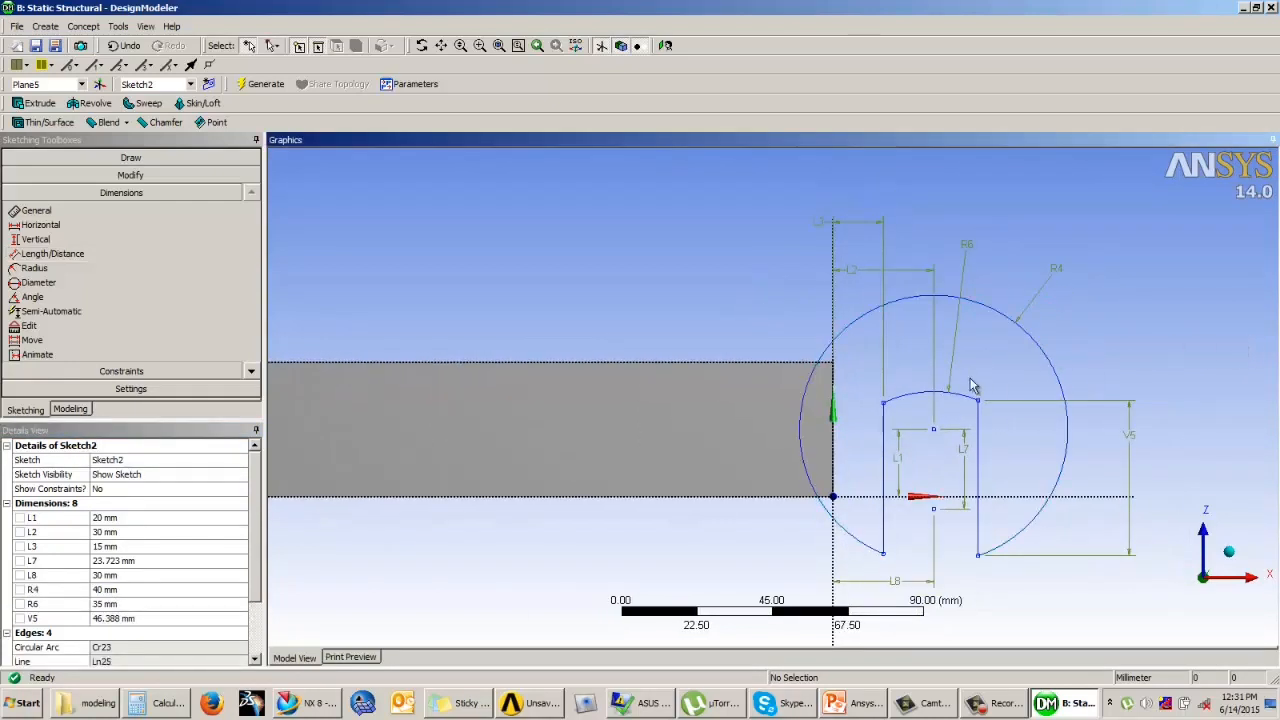
scroll(970, 380, "up", 1)
scroll(970, 380, "down", 1)
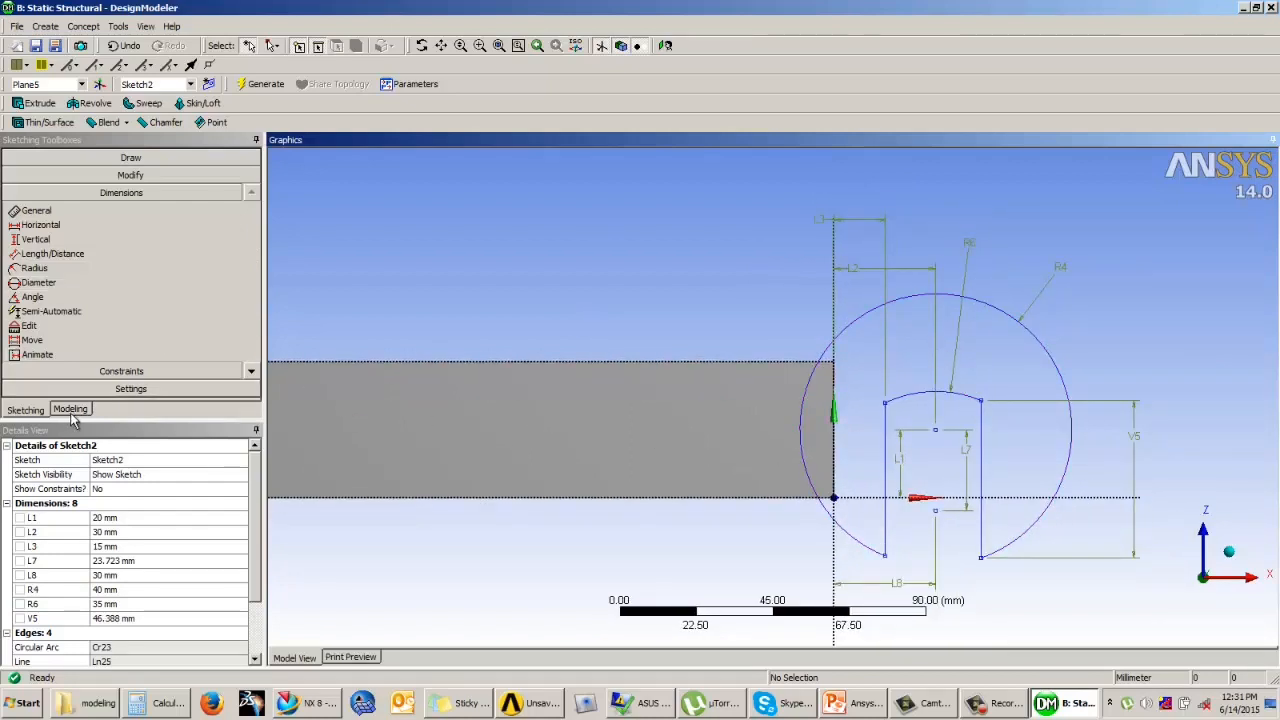
Step: Extrude Sketch2 as added material in the Reversed direction to a depth of 30 mm and generate it
left_click(70, 409)
middle_click_drag(503, 391, 677, 280)
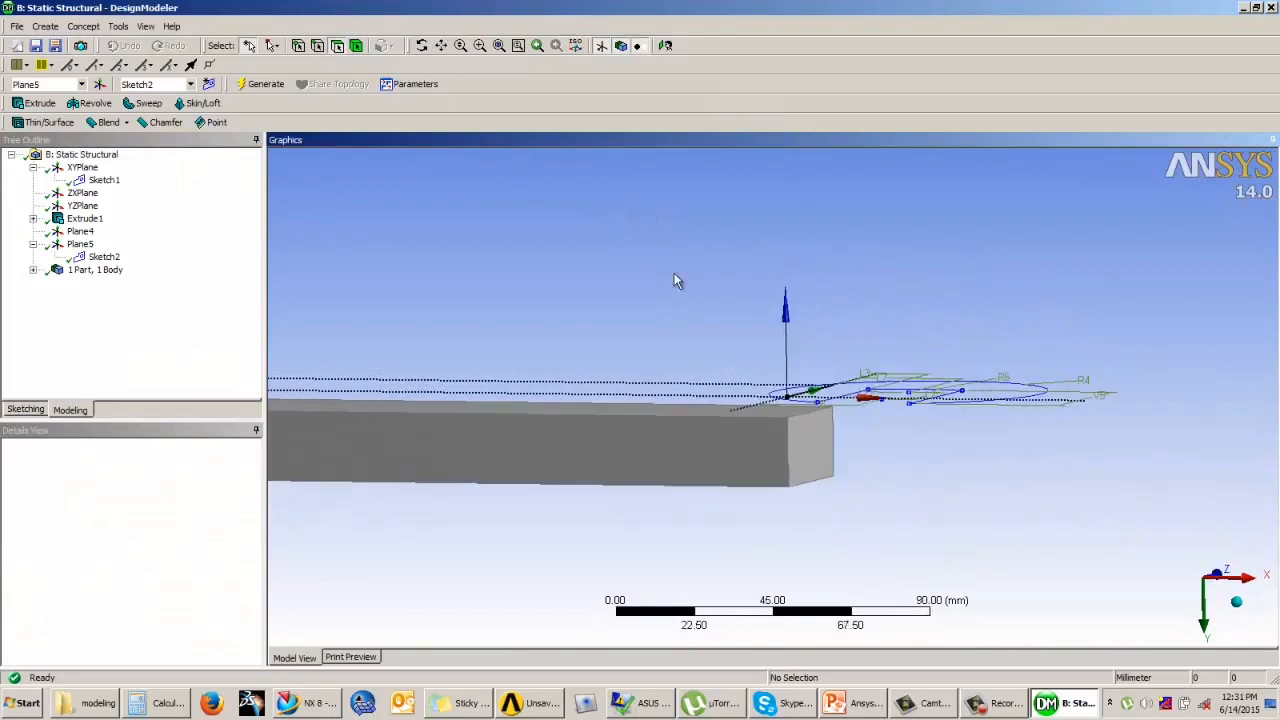
left_click(40, 104)
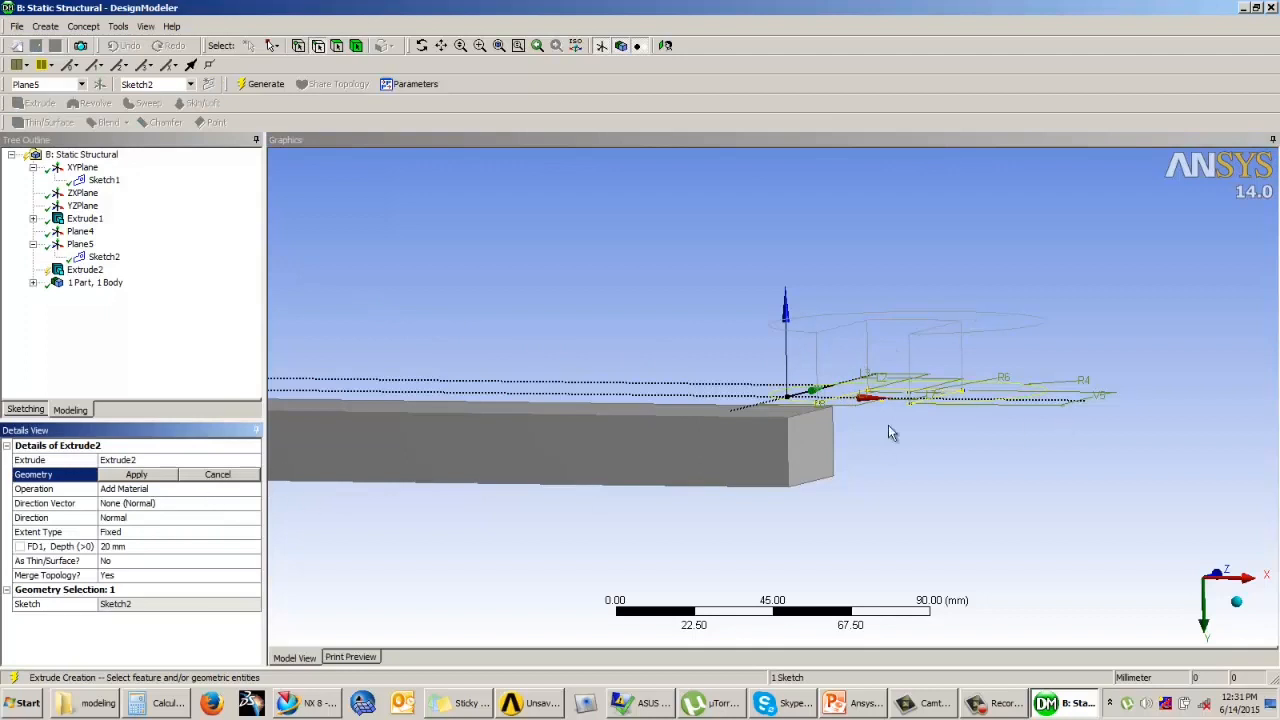
left_click(138, 476)
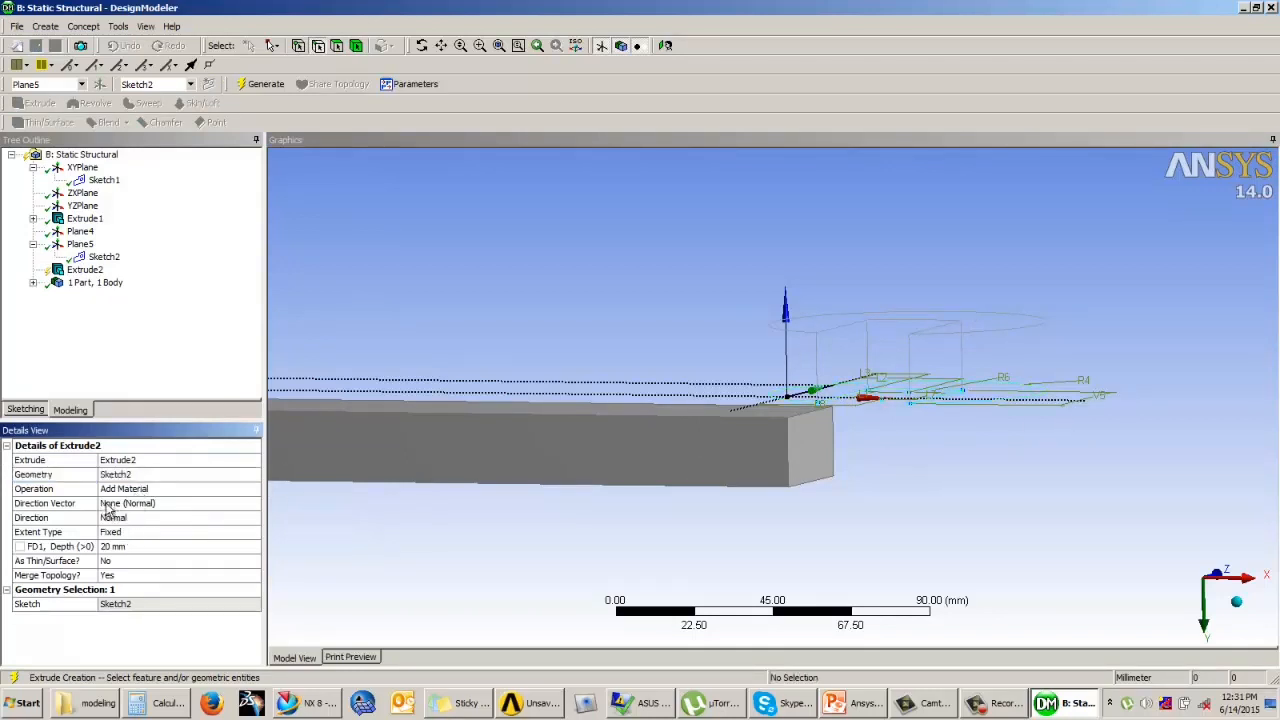
left_click(131, 521)
left_click(133, 521)
left_click(150, 541)
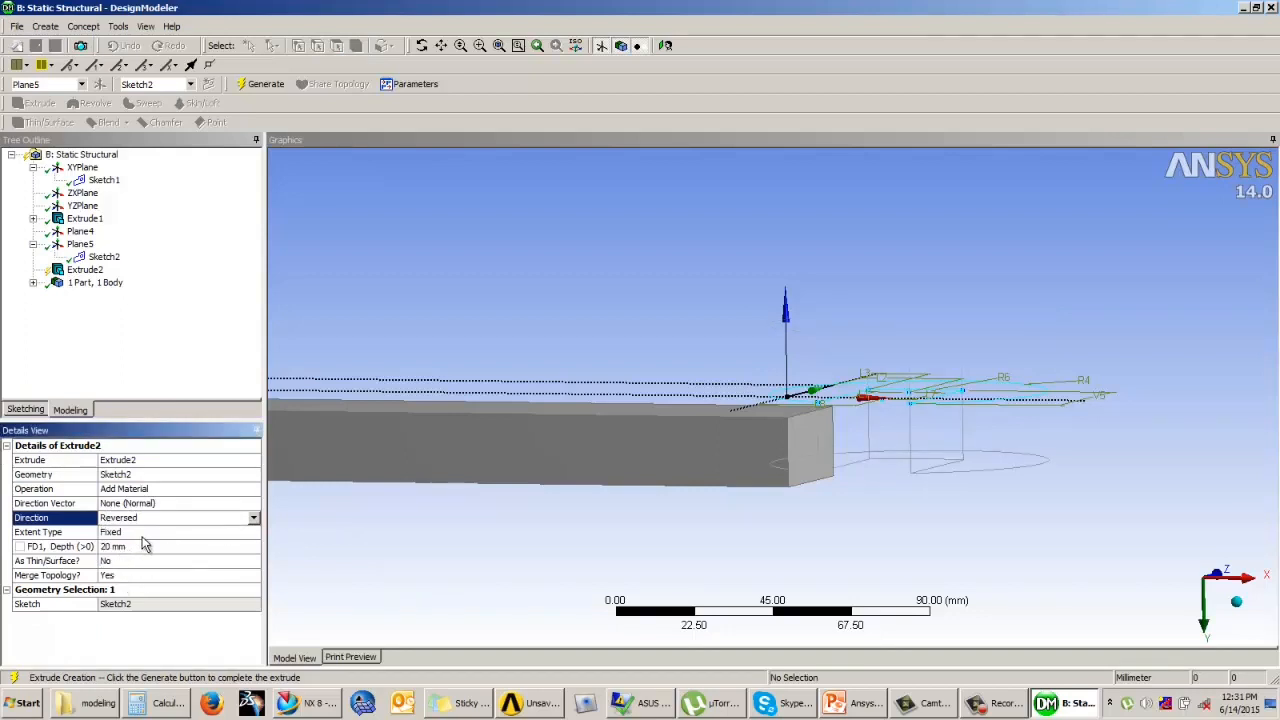
left_click(140, 546)
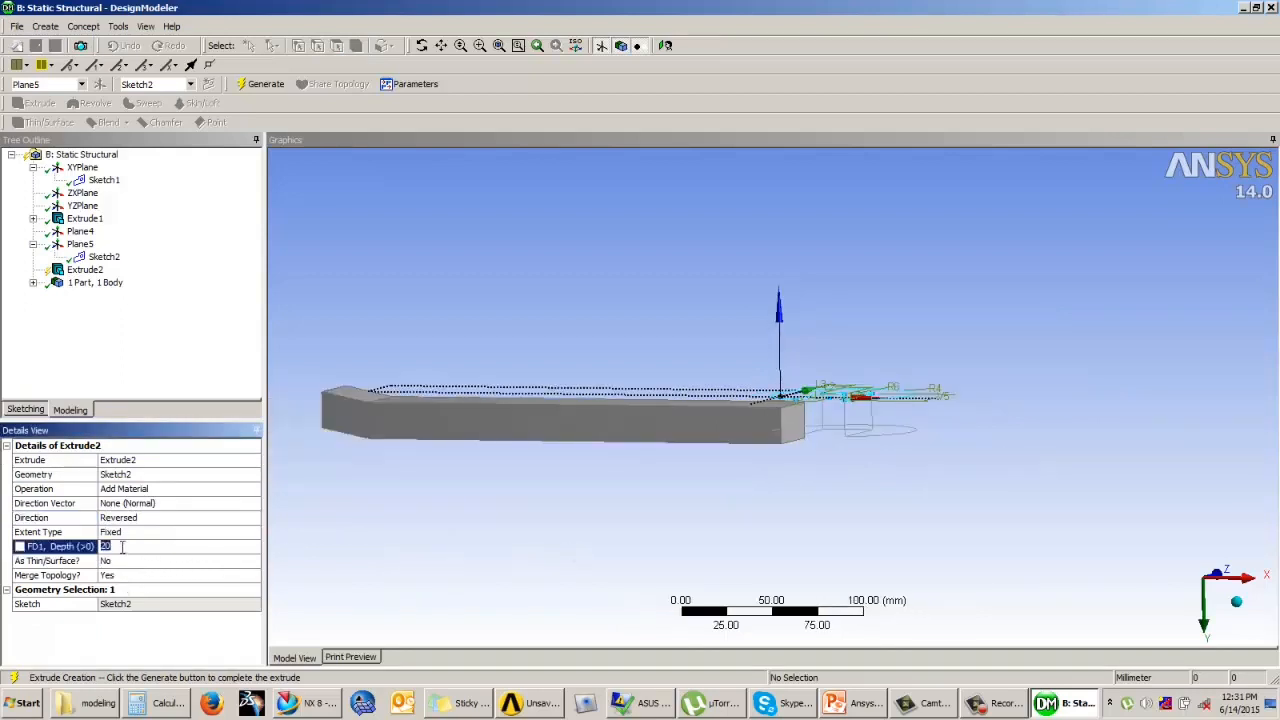
key("Return")
left_click(259, 84)
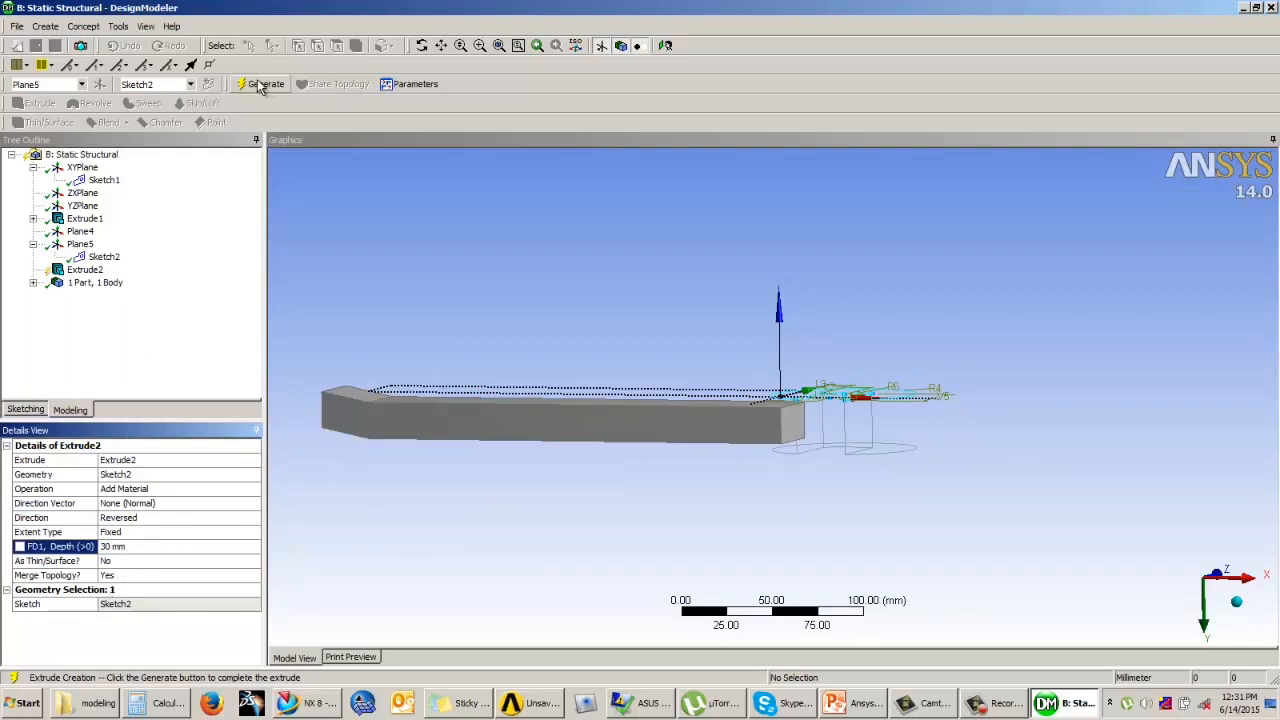
Step: Make ZXPlane the active sketching plane and look at it face-on at the bar's angled end
middle_click_drag(623, 368, 940, 424)
middle_click_drag(686, 377, 437, 284)
left_click(82, 167)
middle_click_drag(615, 312, 706, 307)
left_click(82, 192)
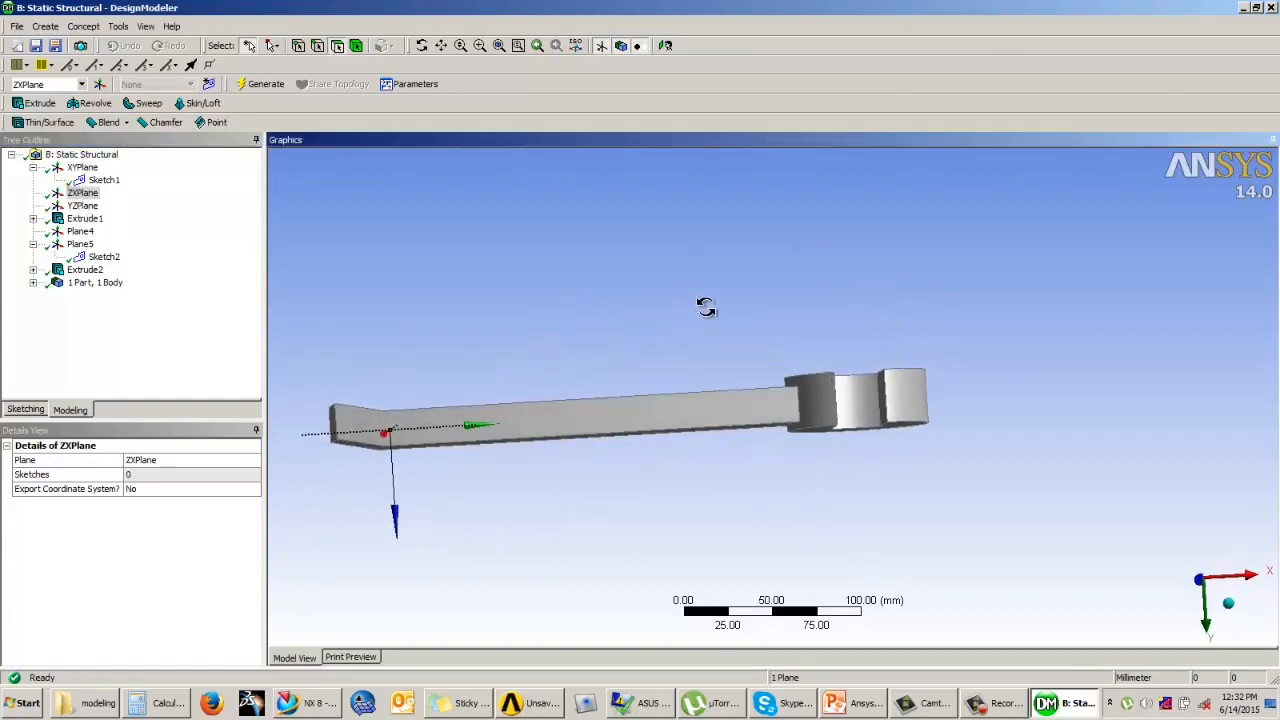
left_click(84, 193)
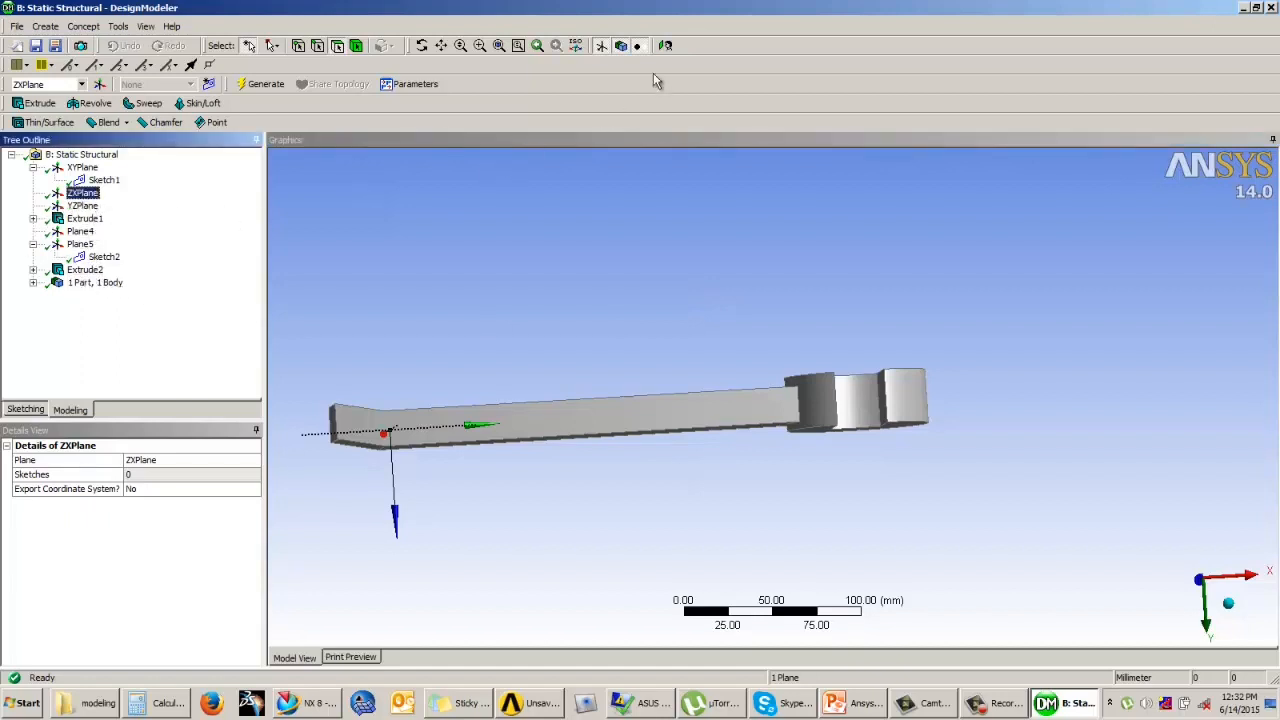
left_click(21, 409)
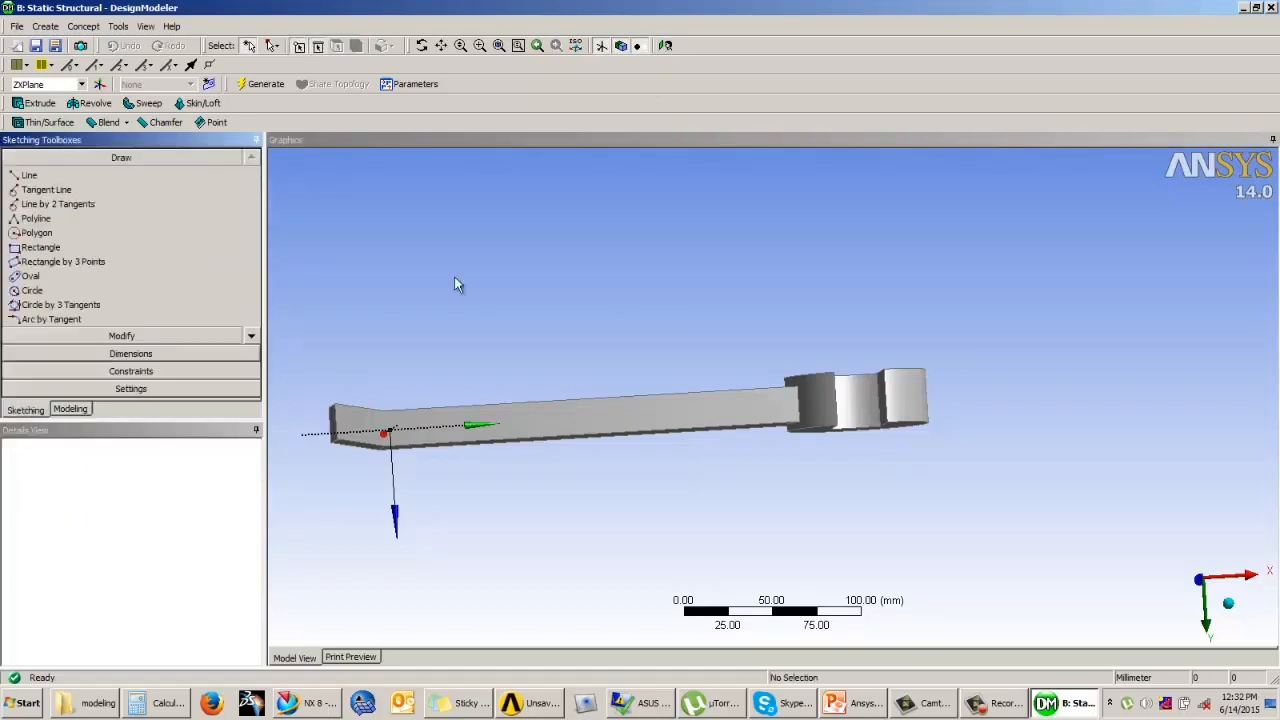
left_click(665, 46)
scroll(788, 491, "down", 2)
scroll(766, 420, "up", 4)
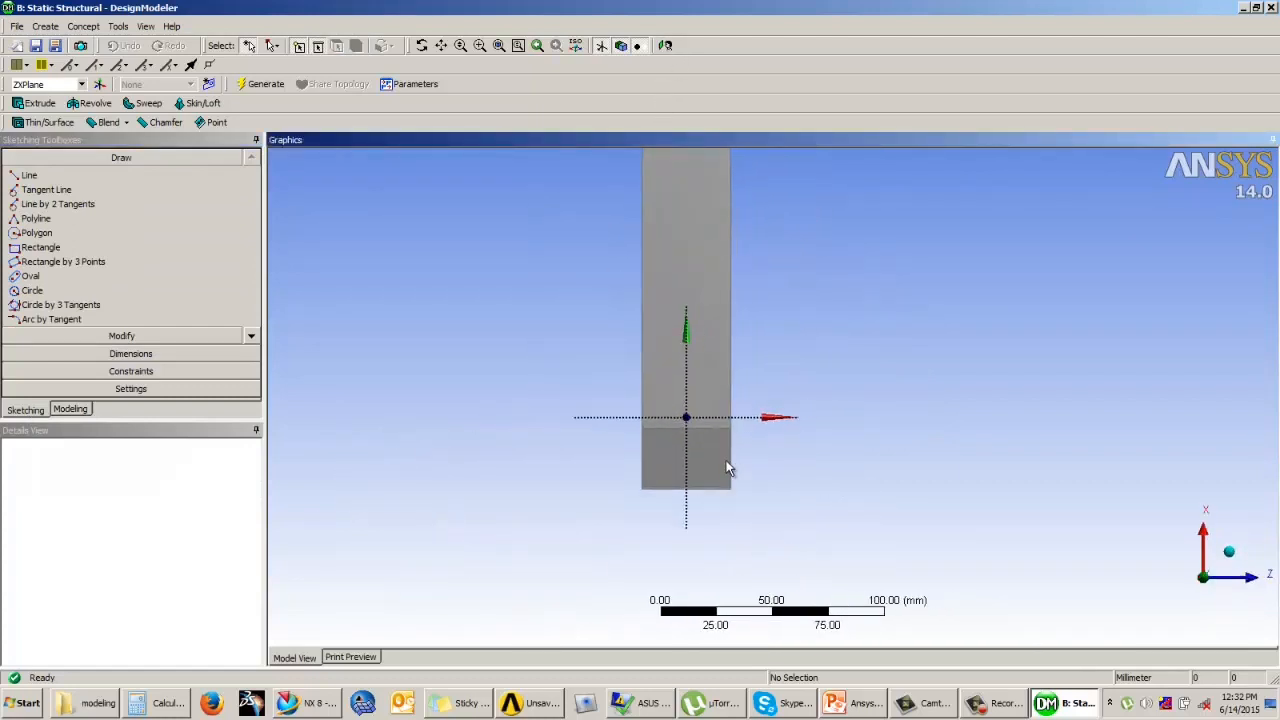
middle_click_drag(727, 470, 714, 420, "ctrl")
scroll(714, 420, "up", 2)
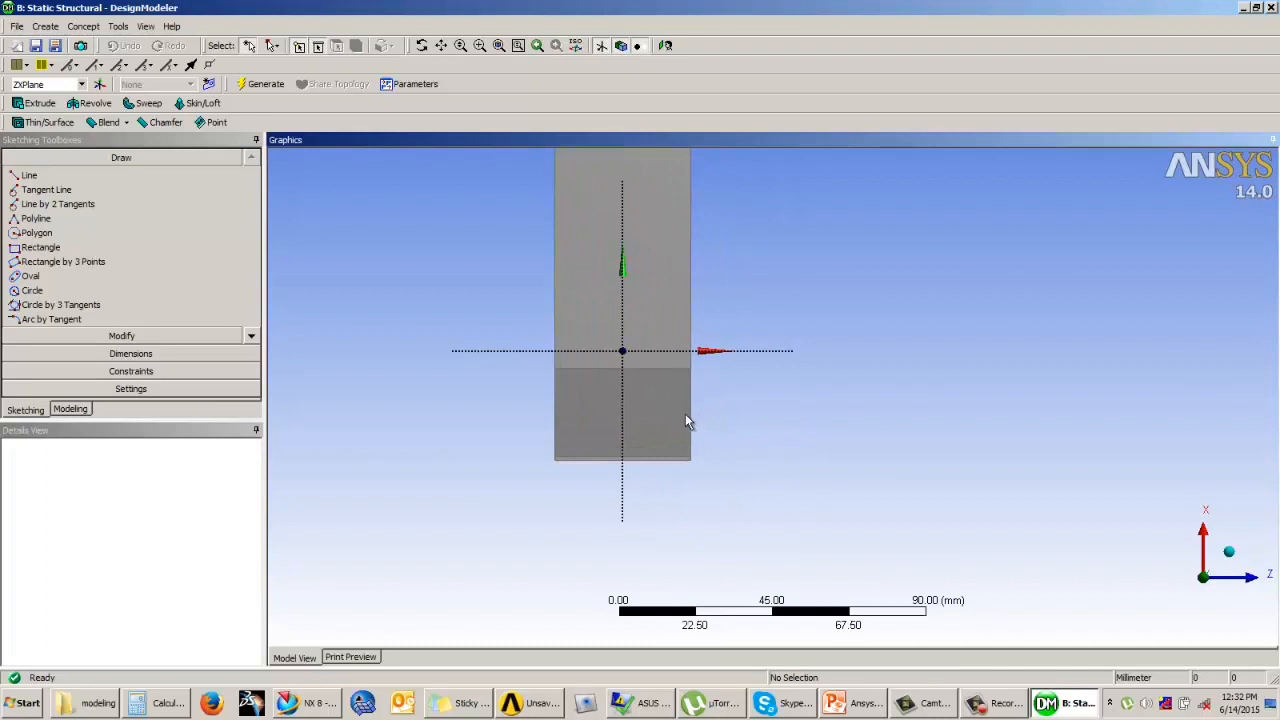
scroll(685, 420, "up", 2)
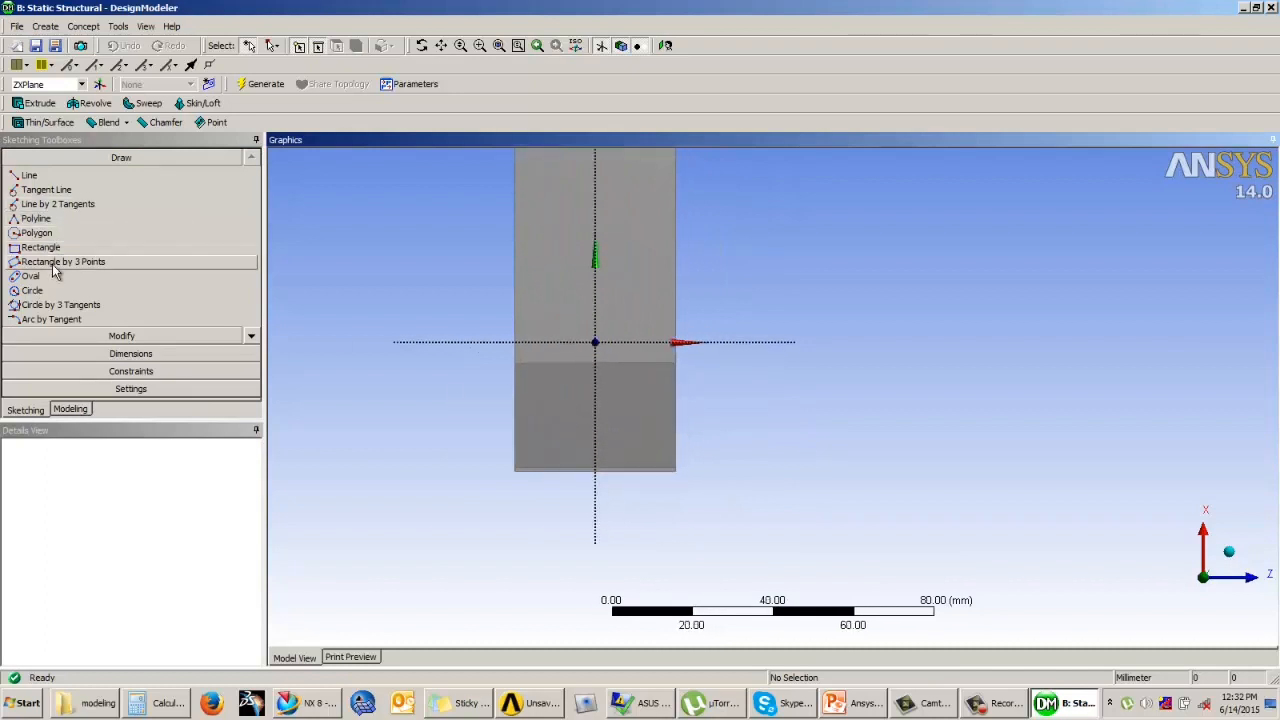
Step: Sketch a circle about 60 mm in diameter, centred on the vertical axis just beyond the bar's angled end
left_click(48, 291)
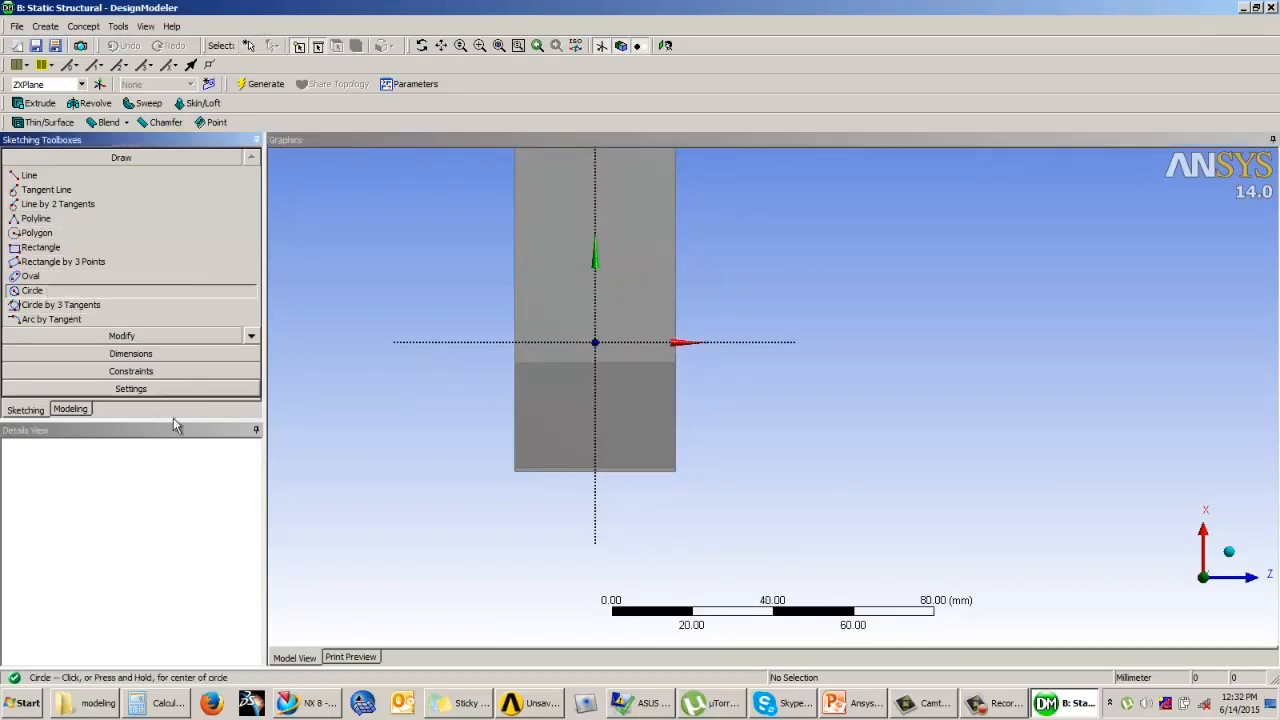
left_click(595, 522)
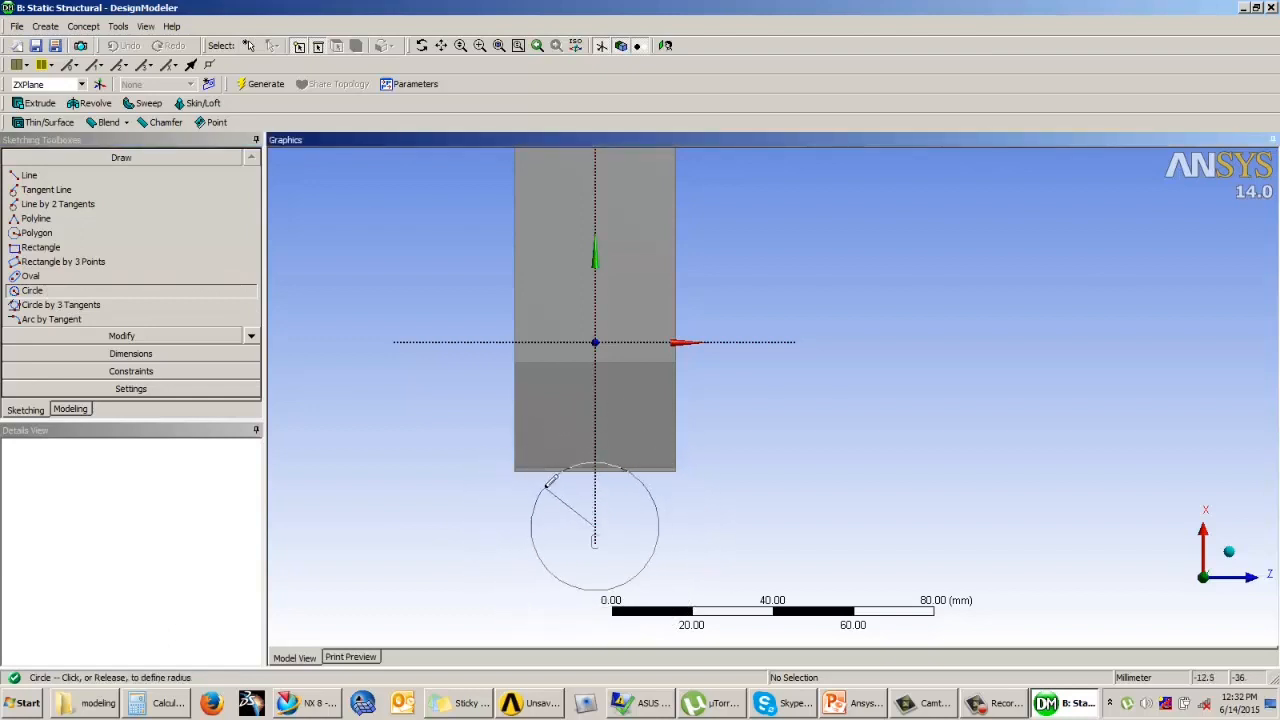
left_click(484, 484)
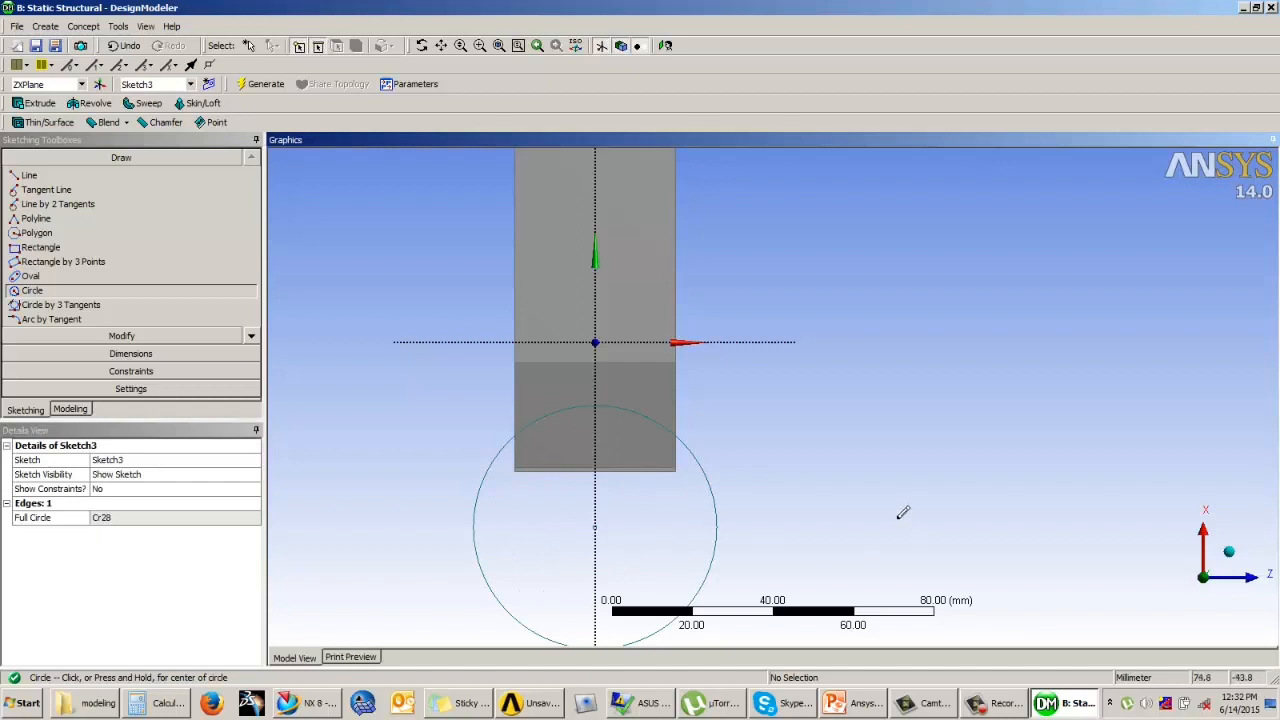
Step: Dimension the circle's diameter and set it to 40 mm
left_click(123, 352)
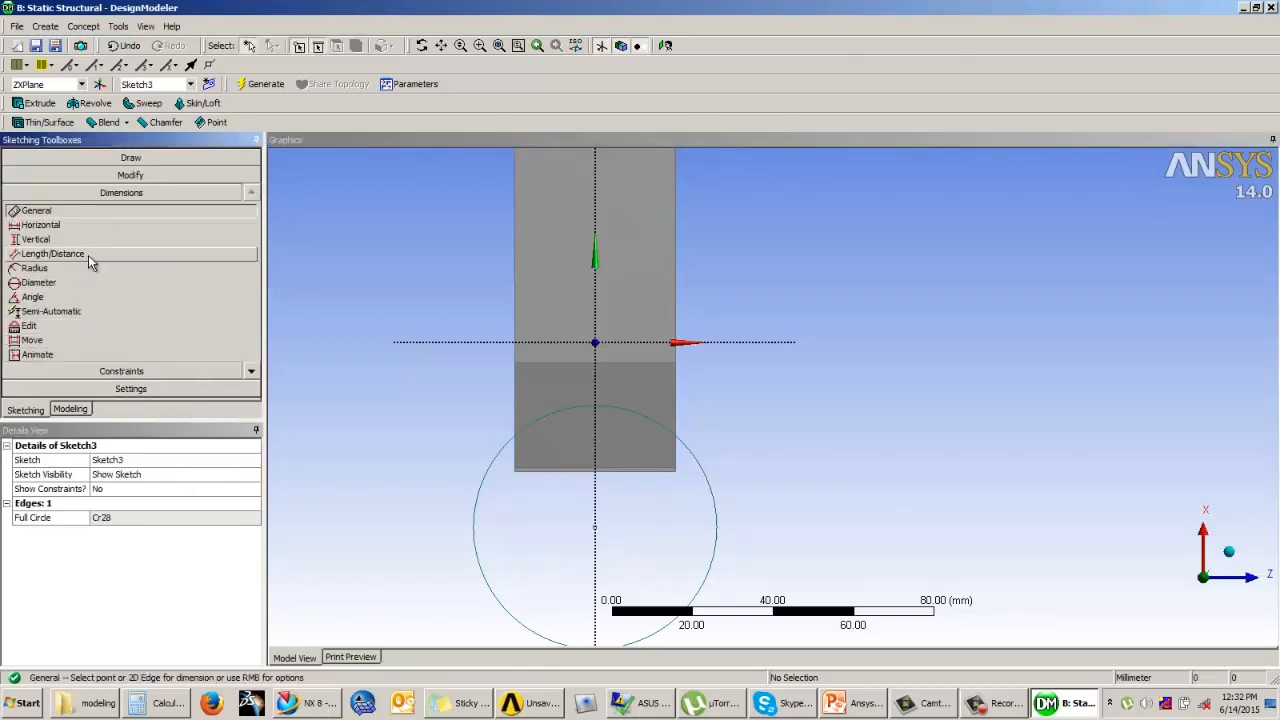
left_click(709, 477)
left_click(814, 446)
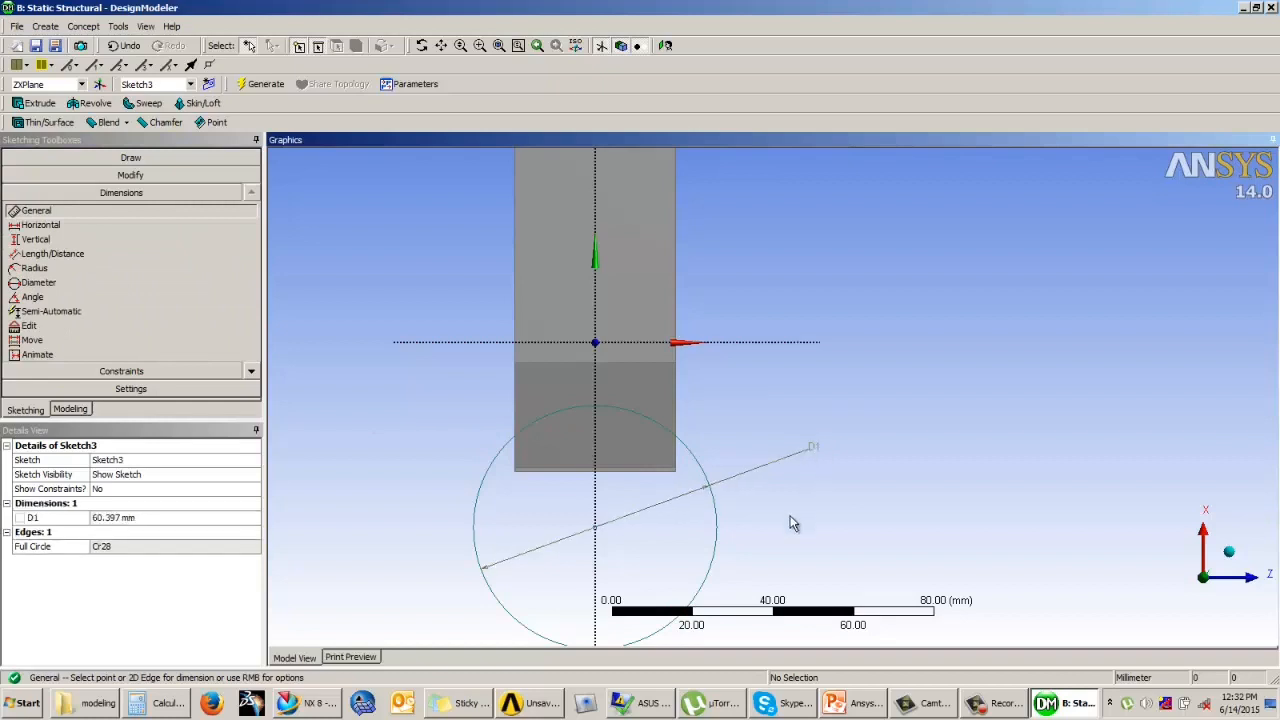
left_click(111, 517)
type("40")
key("Return")
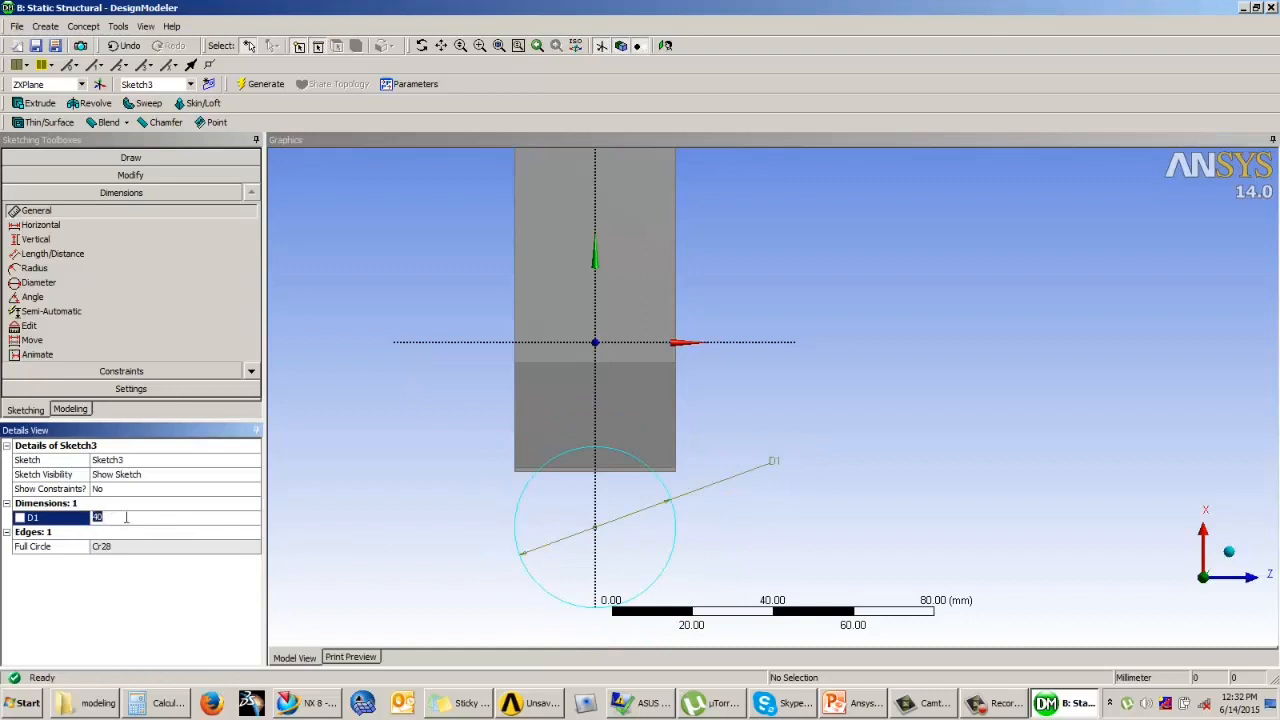
Step: Dimension the distance from the circle's centre to the horizontal axis and set it to 35 mm
left_click(596, 527)
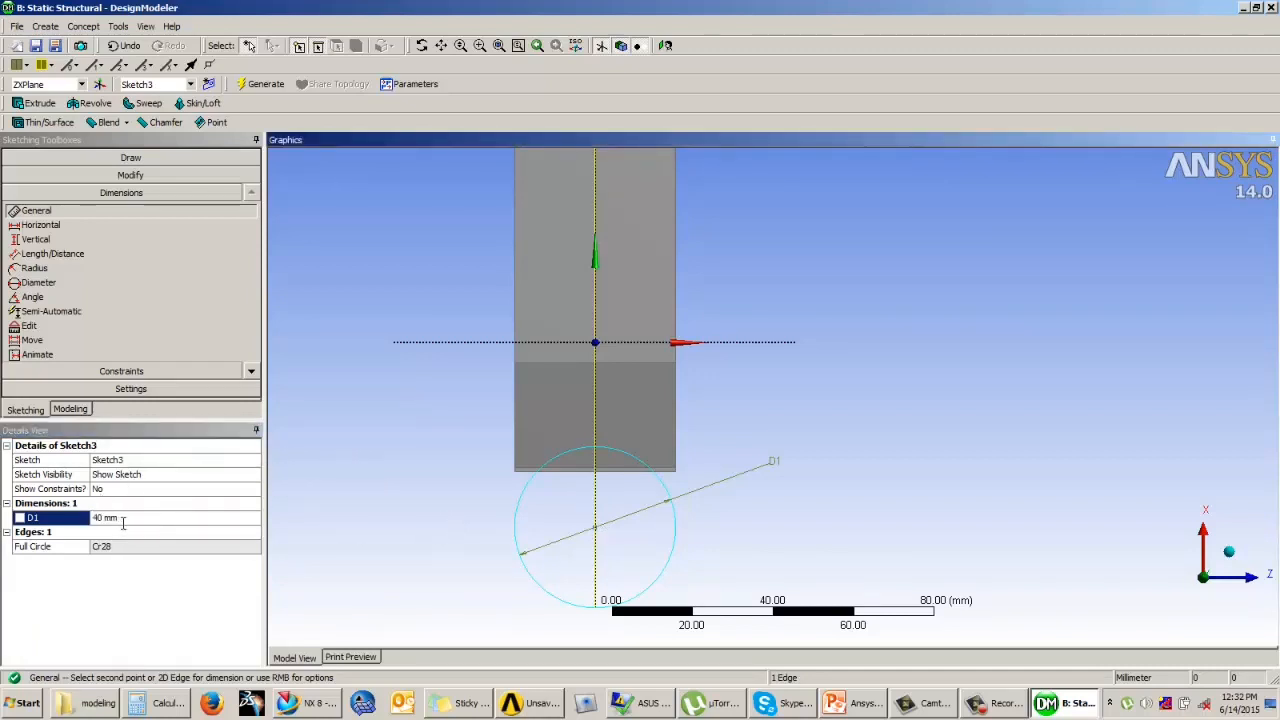
left_click(123, 521)
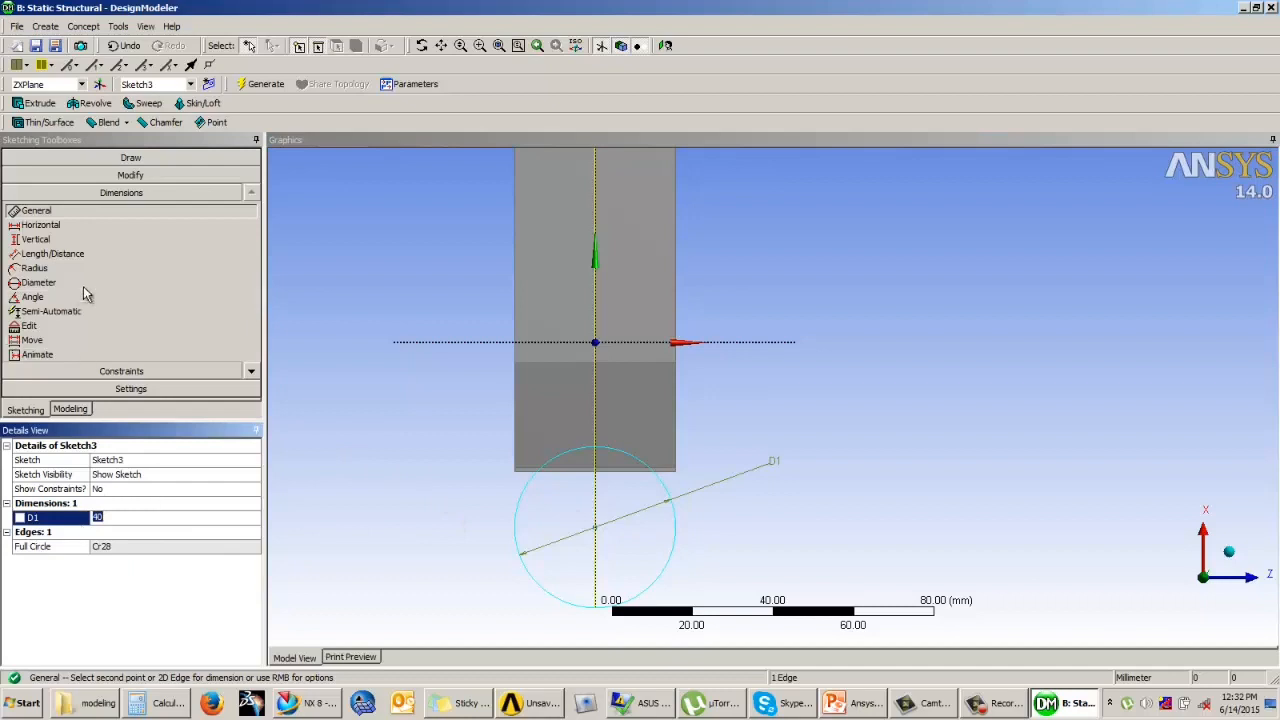
left_click(52, 253)
left_click(604, 531)
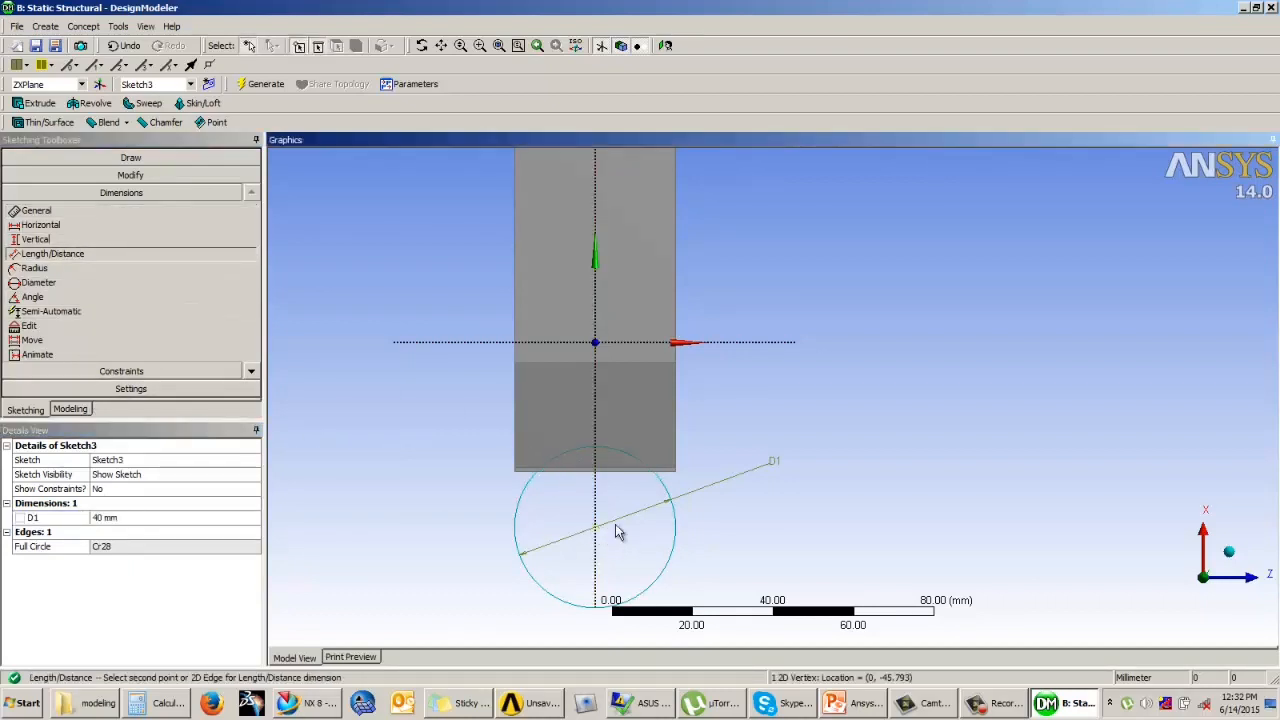
left_click(415, 505)
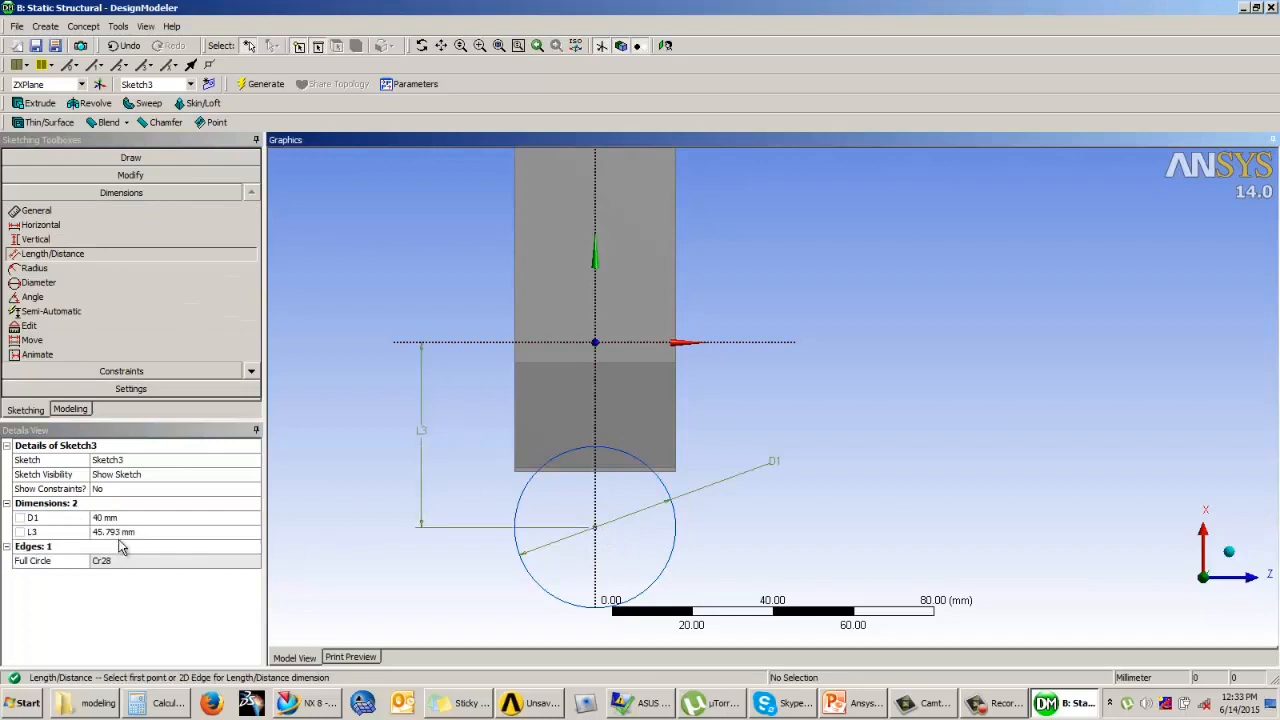
left_click(175, 530)
type("35")
key("Return")
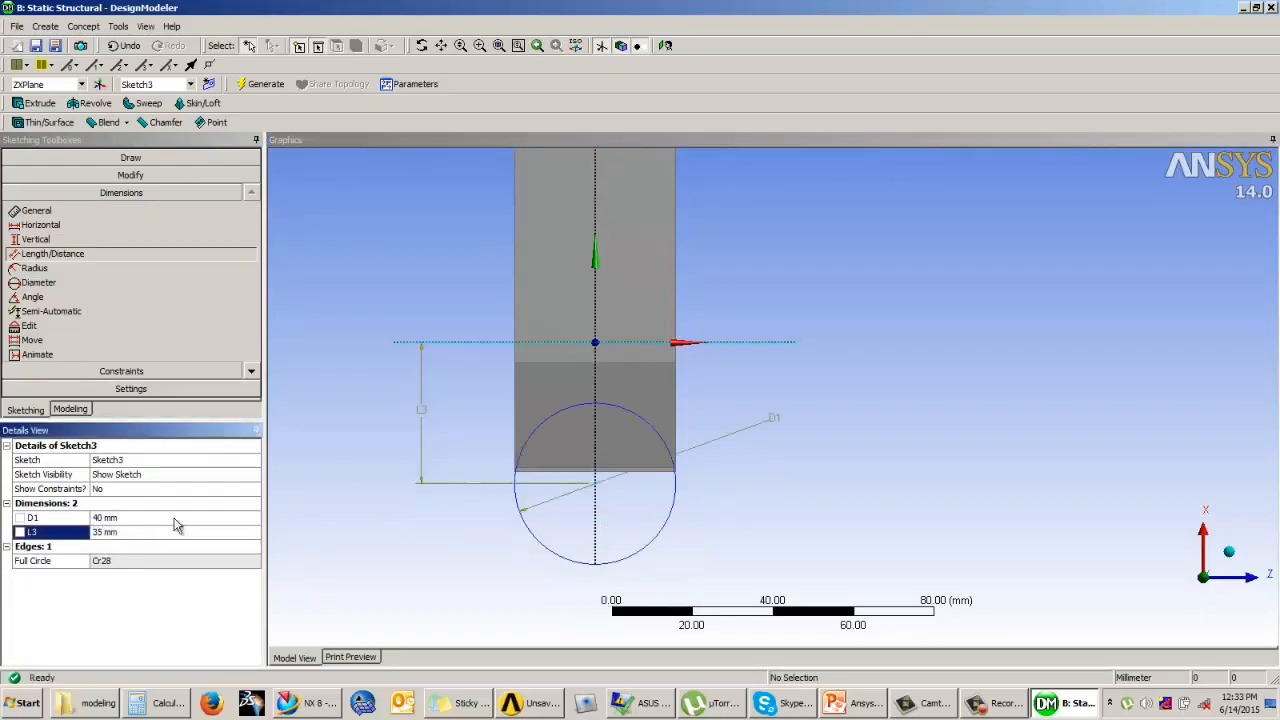
Step: Set the circle's diameter to 60 mm and try centre distances of 20 and 45 mm before settling on 50 mm
left_click(126, 516)
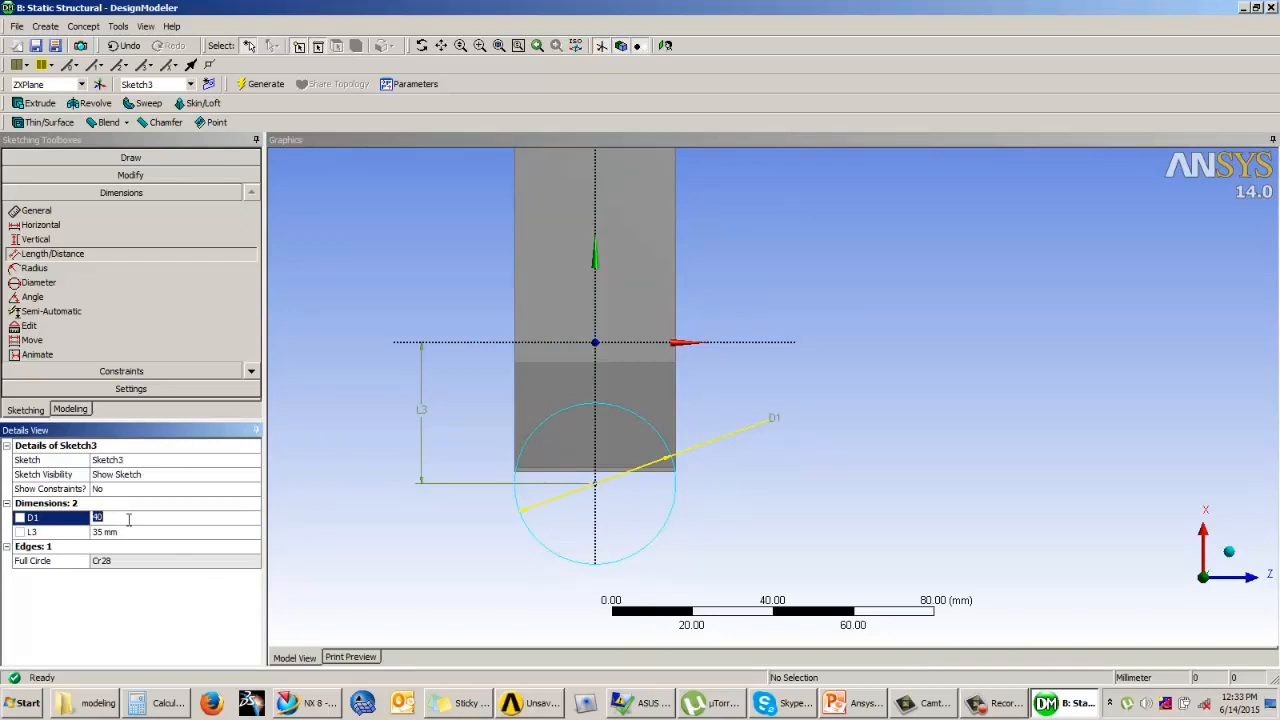
type("60")
key("Return")
left_click(128, 532)
type("20")
key("Return")
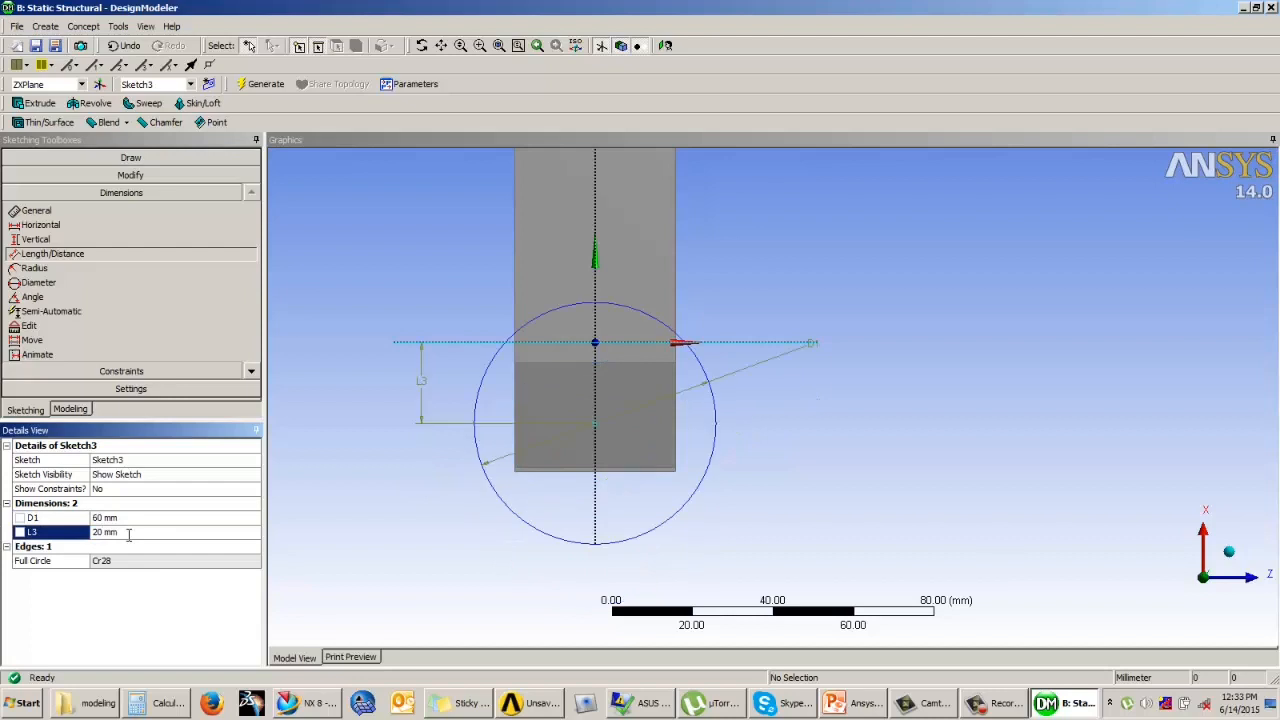
type("45")
key("Return")
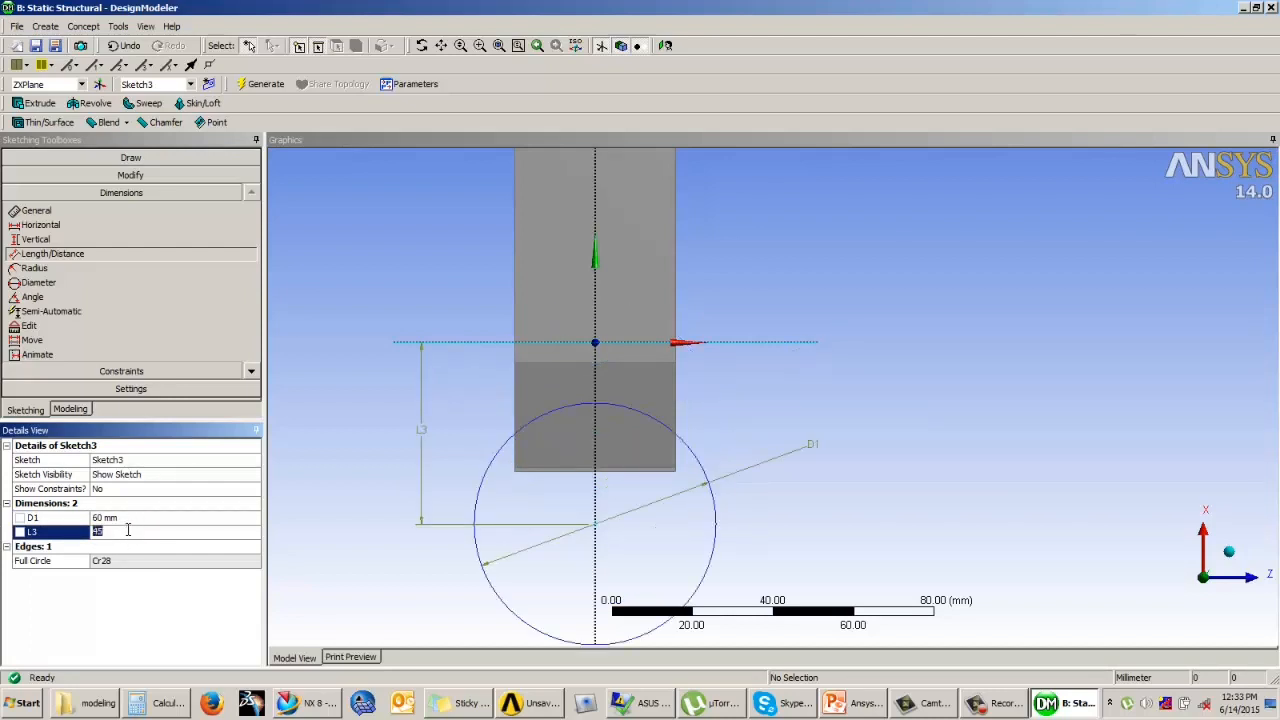
type("50")
key("Return")
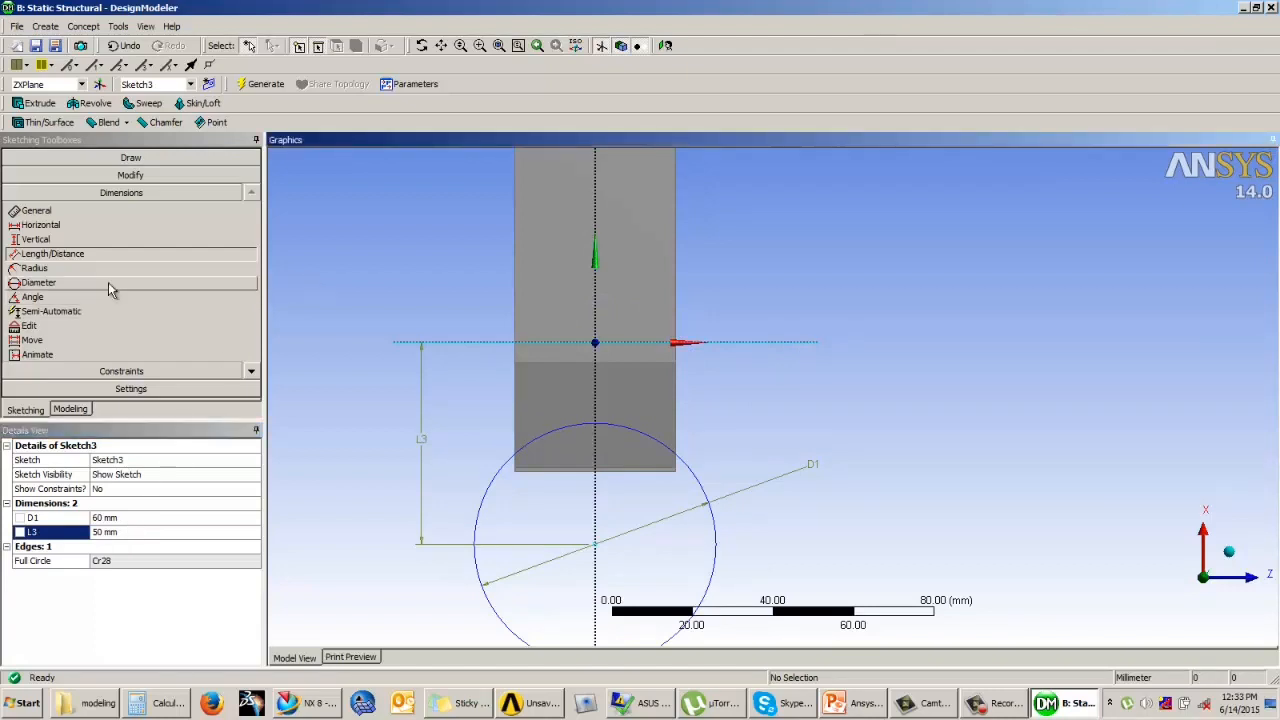
Step: Sketch a six-sided polygon with sides about 14 mm long, centred on the circle's centre with a vertex towards the bar
left_click(142, 159)
left_click(50, 233)
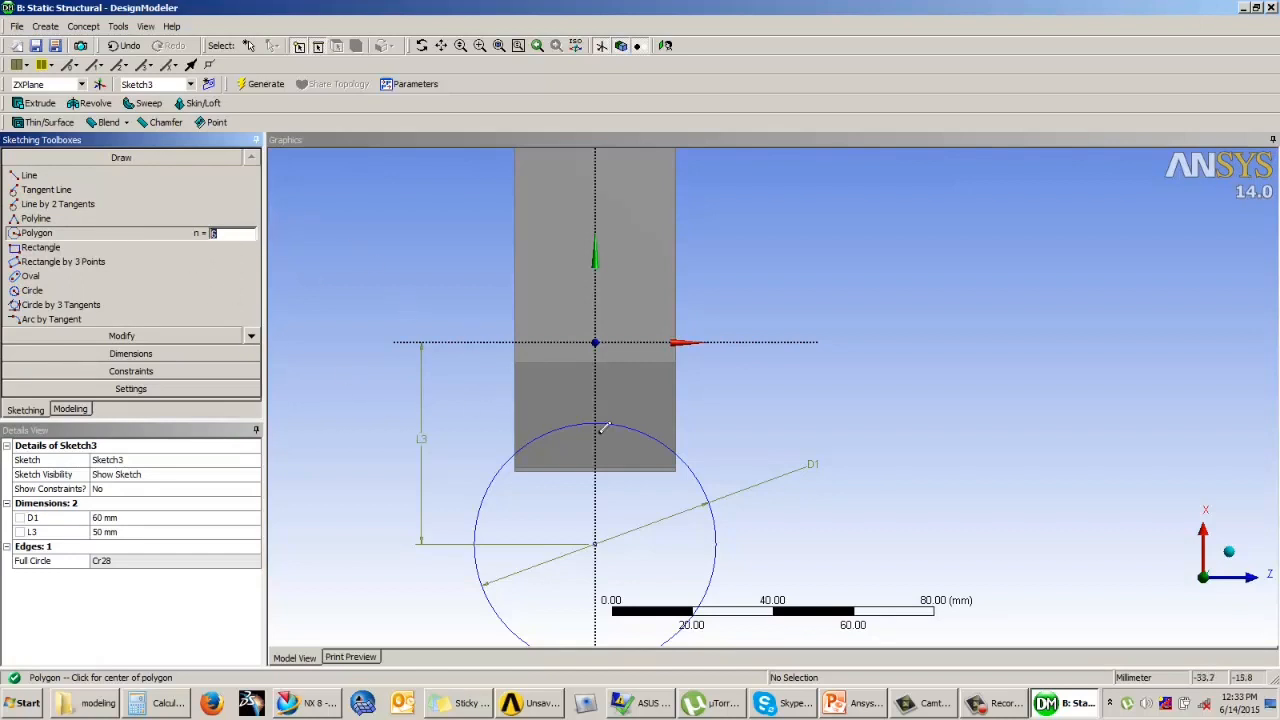
left_click(594, 543)
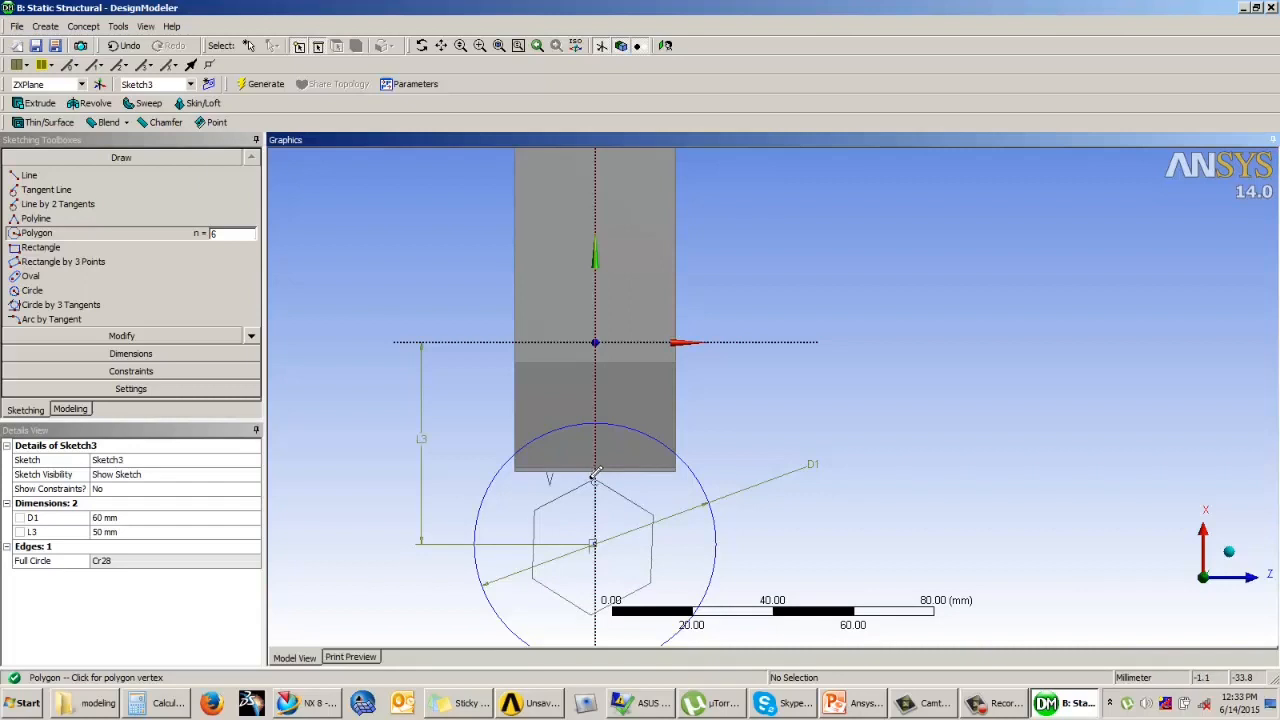
scroll(595, 477, "up", 1)
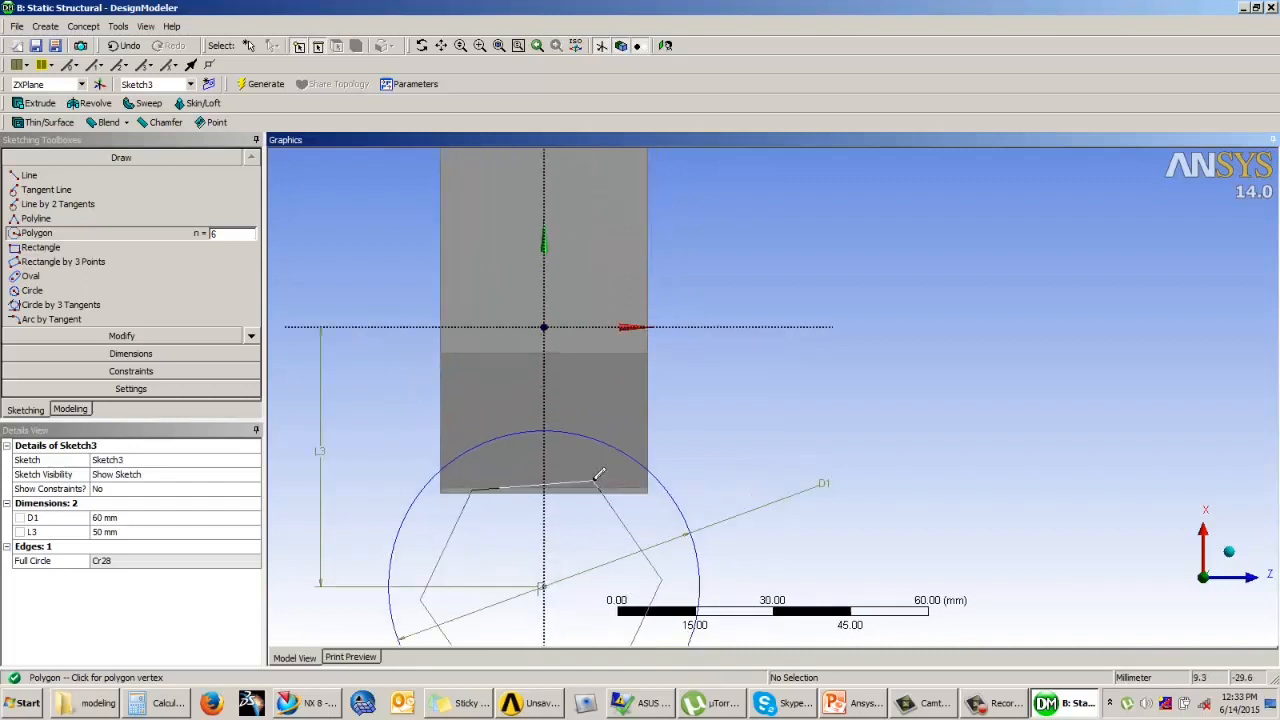
left_click(539, 514)
scroll(737, 340, "down", 1)
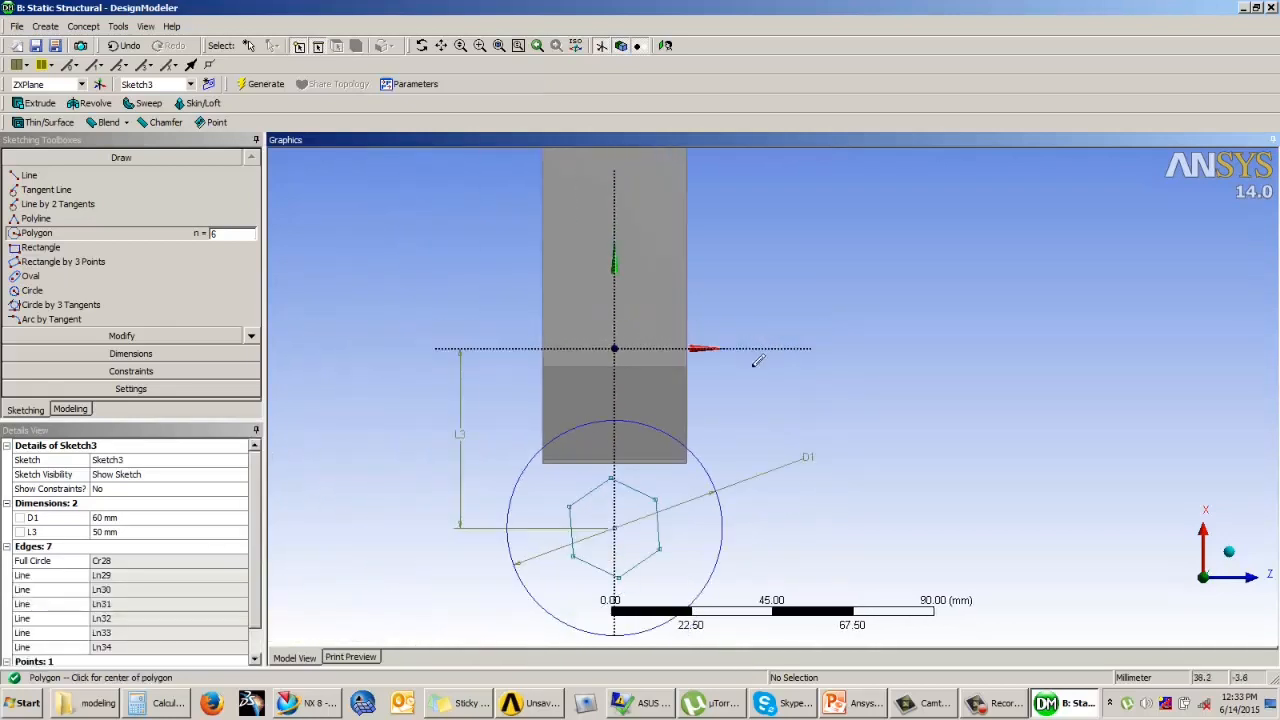
Step: Apply a Vertical constraint to the hexagon's nearly upright side edge
left_click(150, 371)
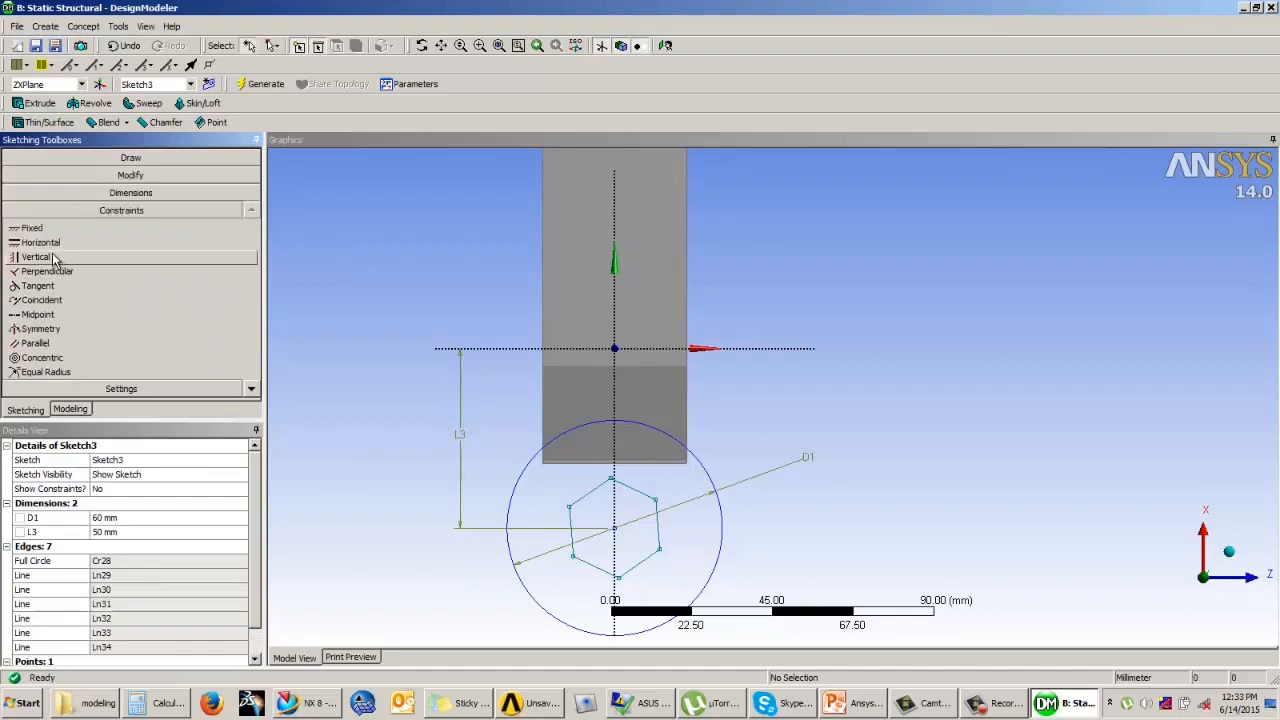
left_click(54, 258)
left_click(567, 526)
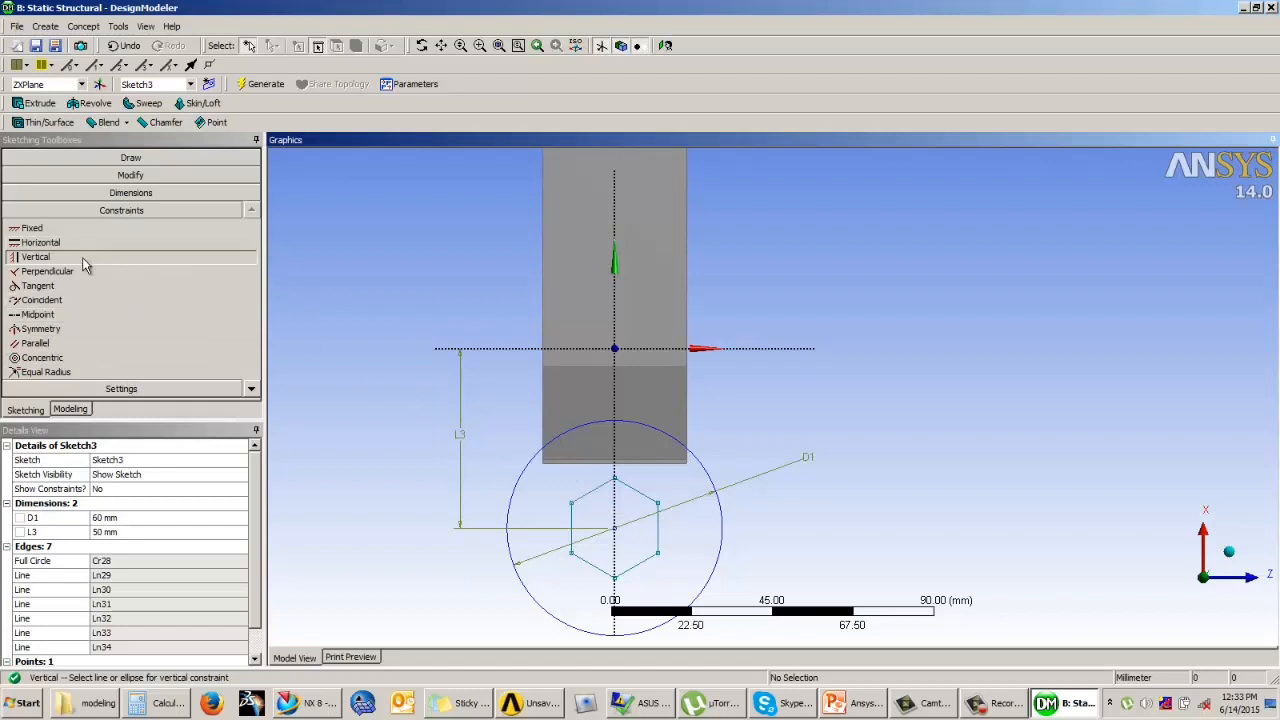
Step: Dimension the length of the hexagon's vertical side and set it to 24 mm
left_click(121, 193)
left_click(659, 530)
left_click(780, 532)
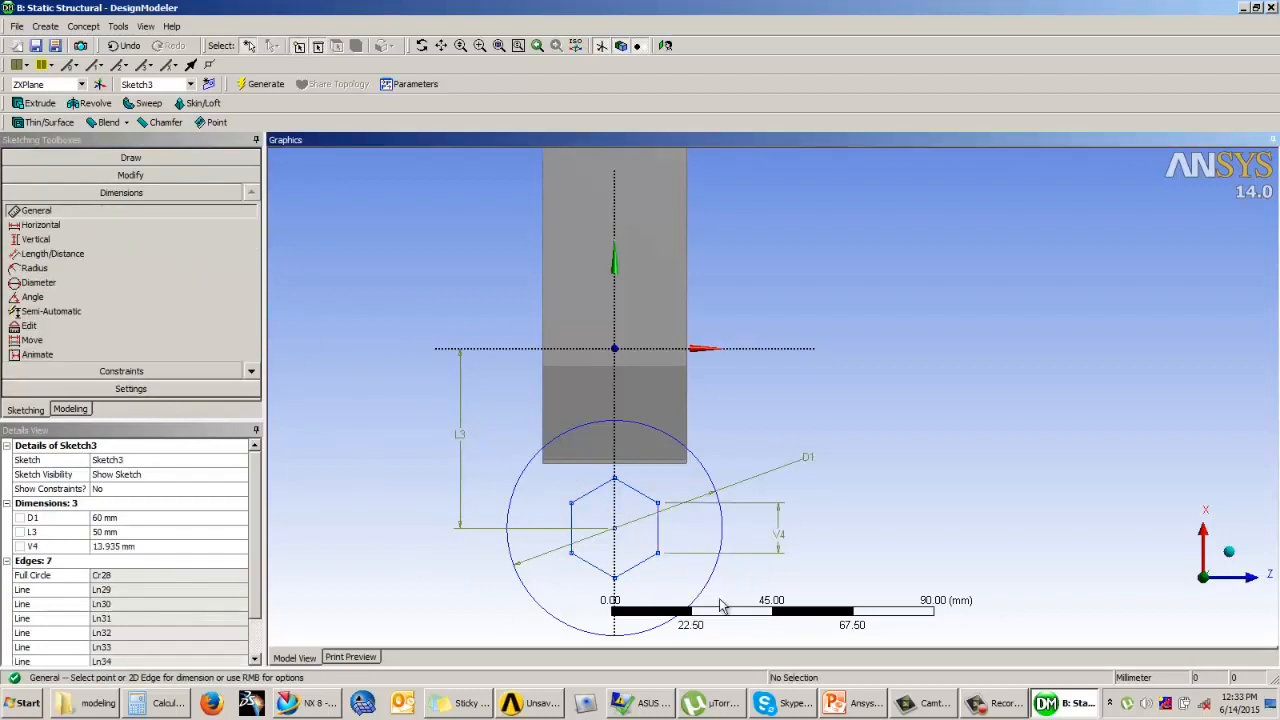
left_click(137, 546)
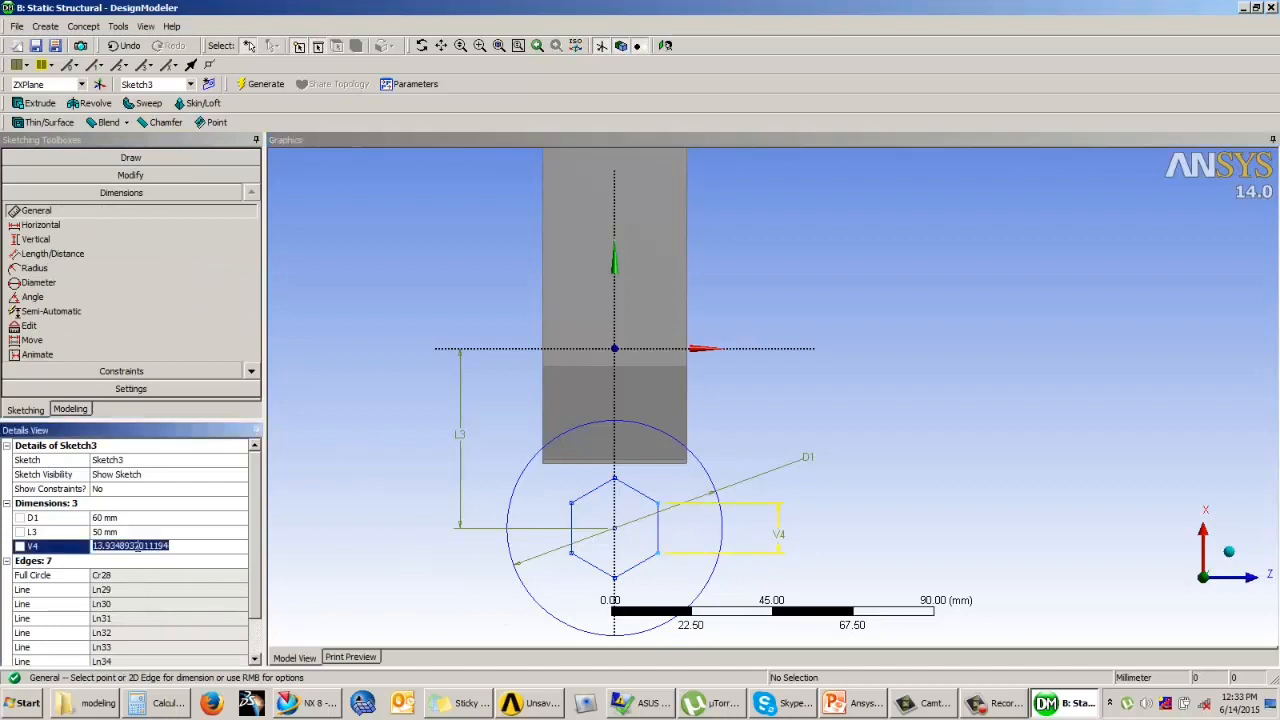
type("24.")
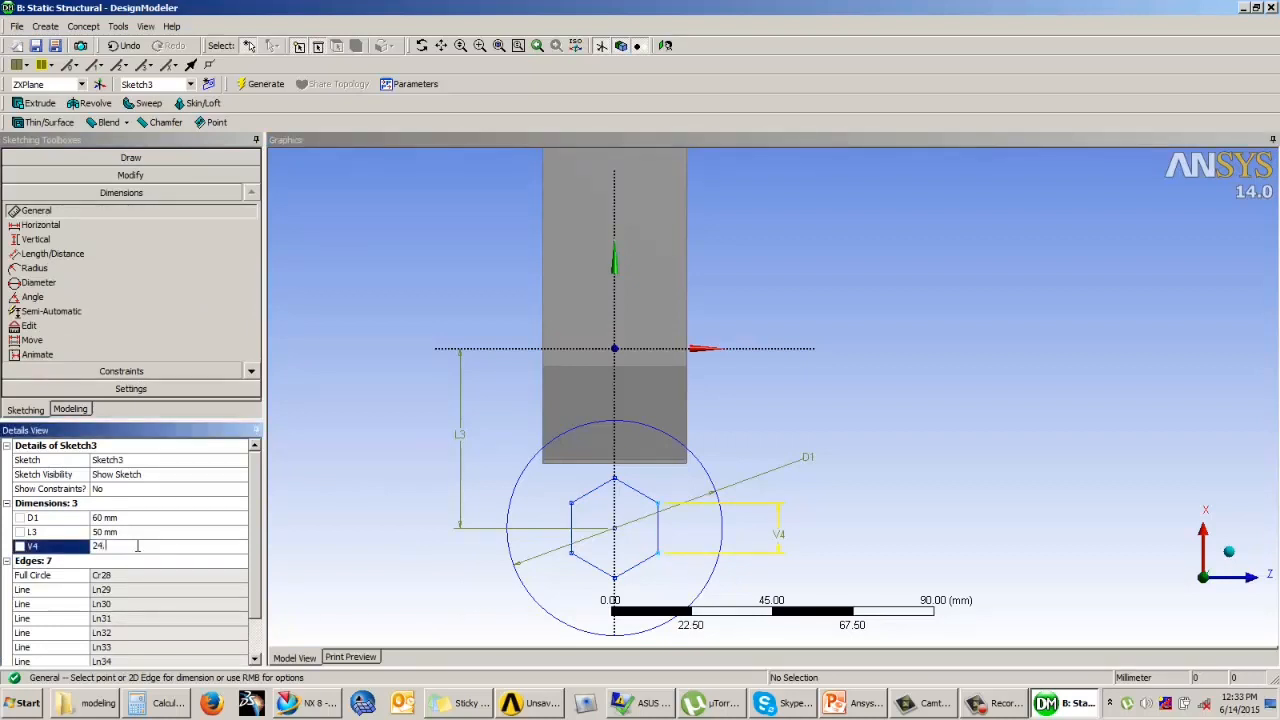
key("Return")
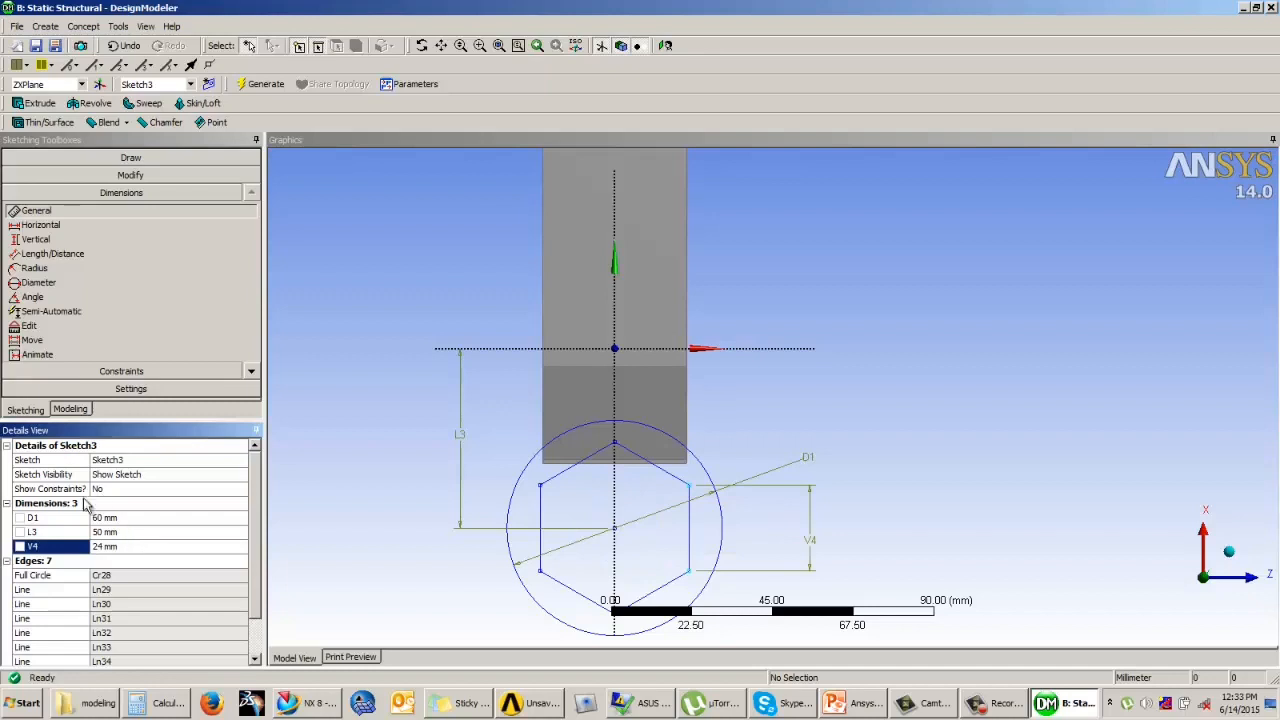
Step: Set the hexagon's side length to 15 mm, trying 20 and 18 mm for comparison before returning to 15 mm
type("15")
key("Return")
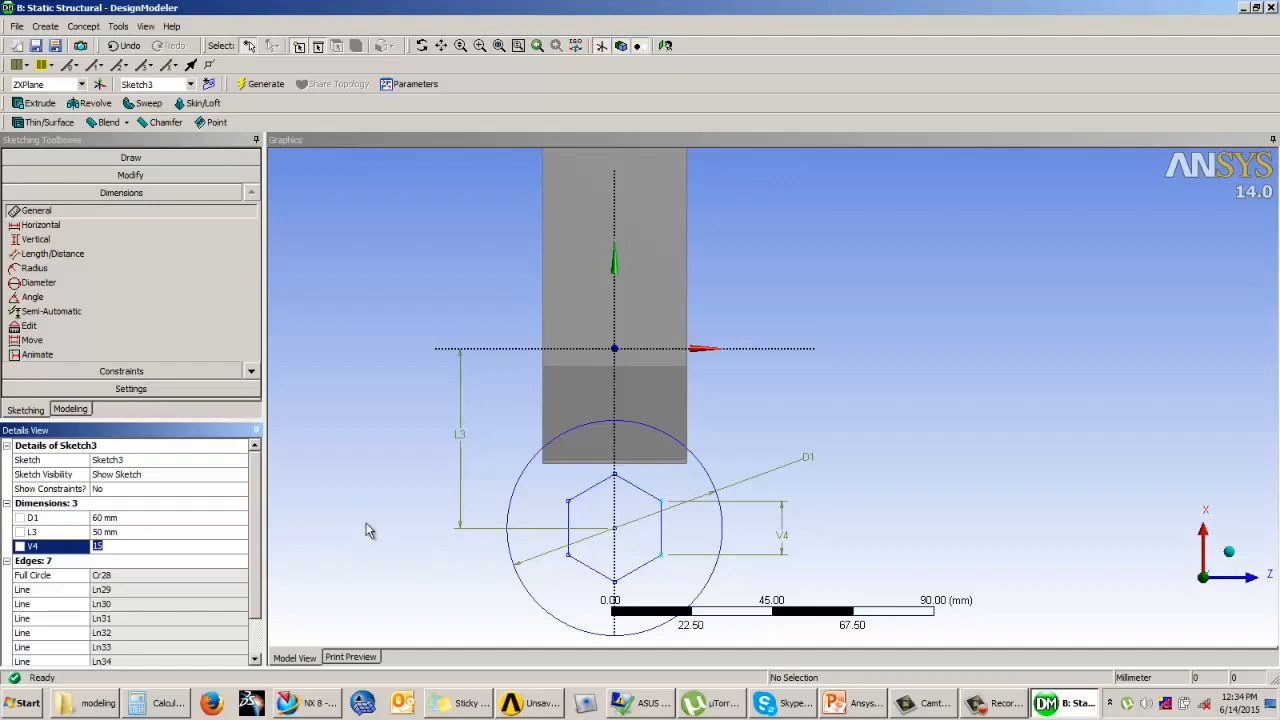
type("0")
key("Return")
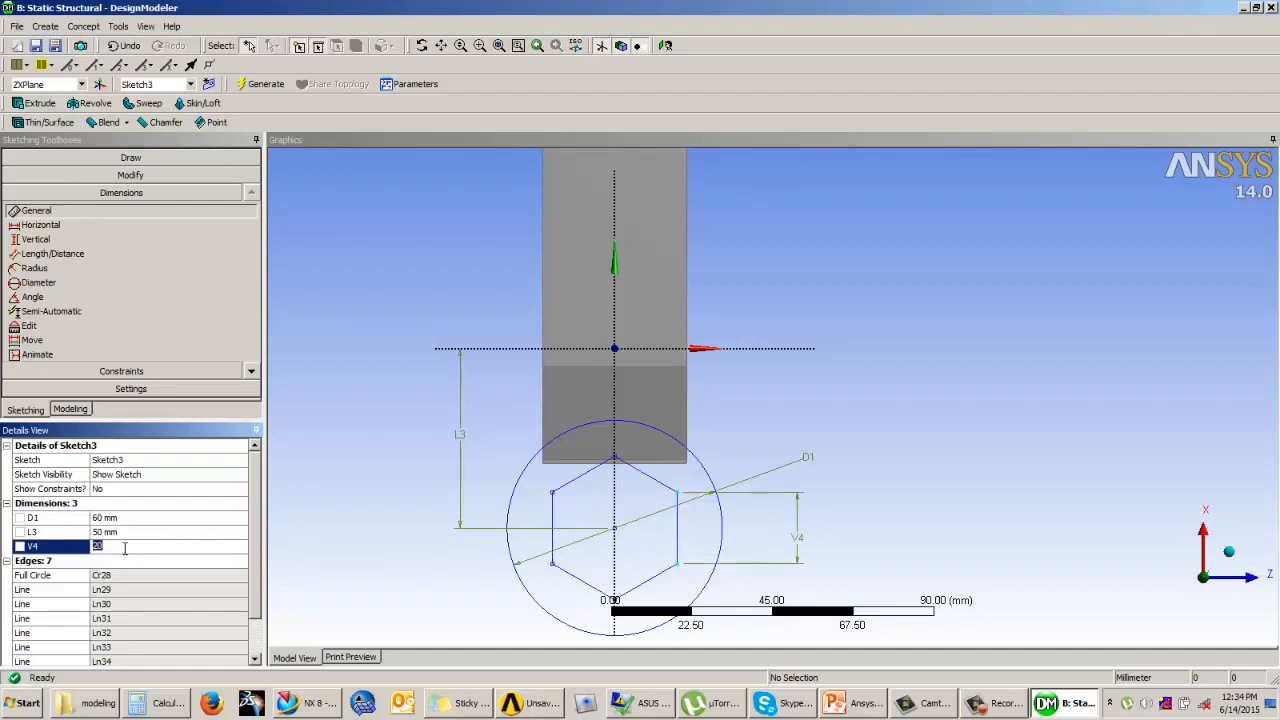
type("18")
key("Return")
left_click(124, 546)
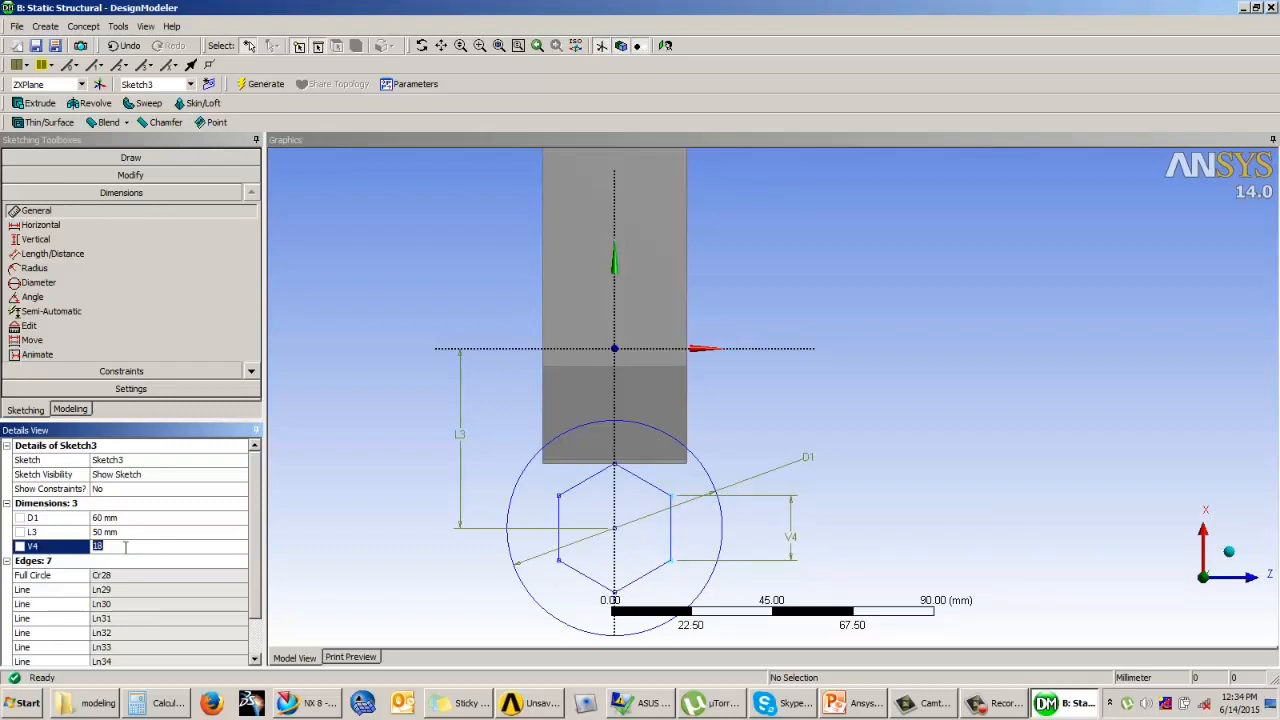
type("15")
key("Return")
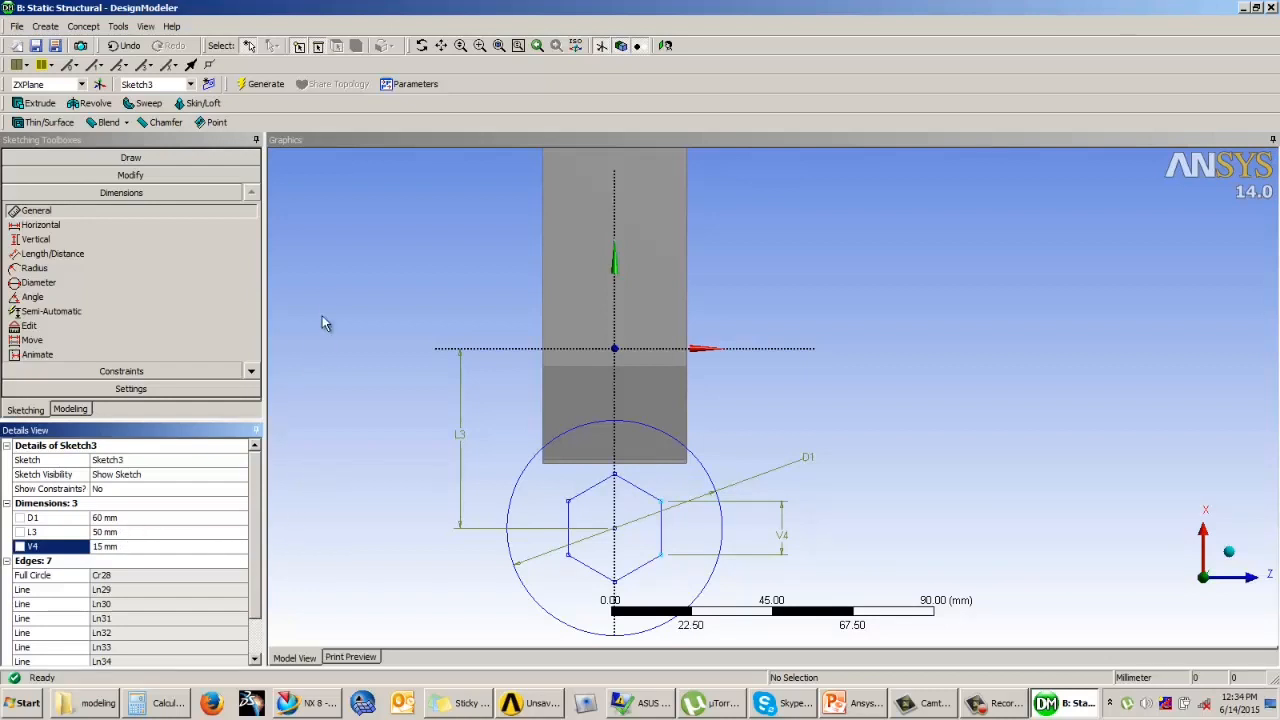
Step: Start an Add Material extrusion and apply the circle-and-hexagon sketch (Sketch3) as its geometry
left_click(70, 409)
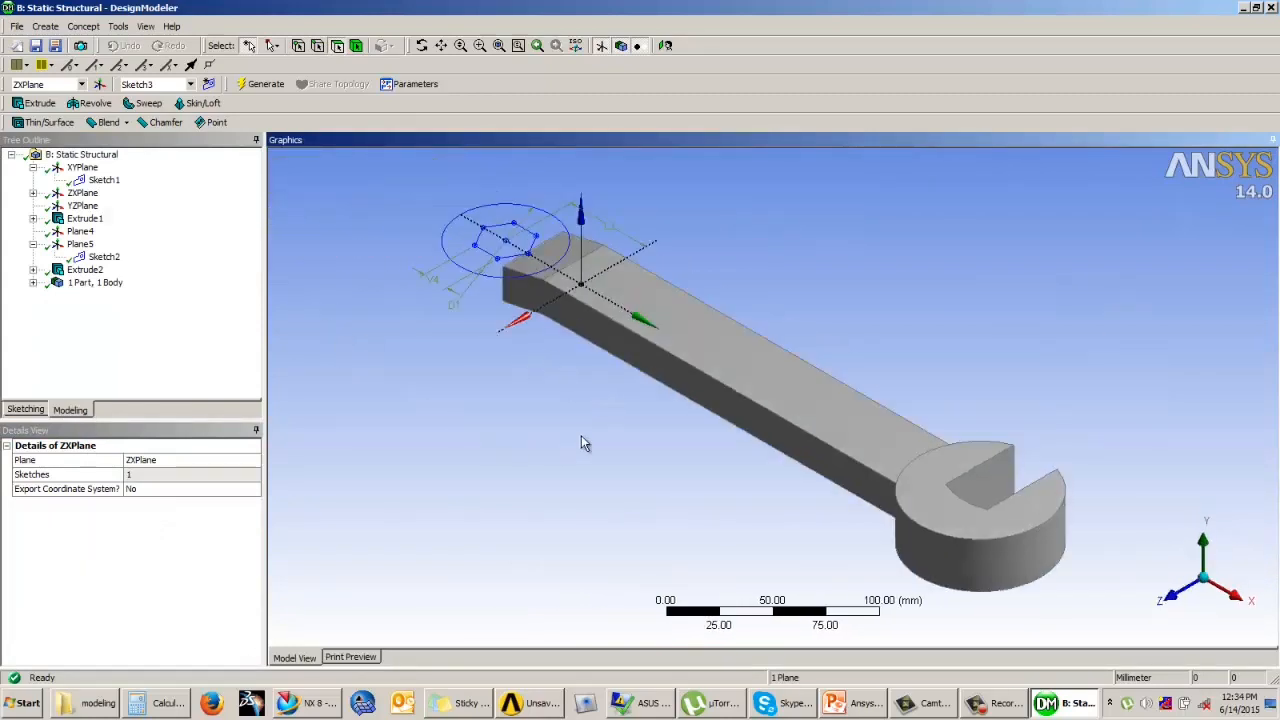
left_click(35, 103)
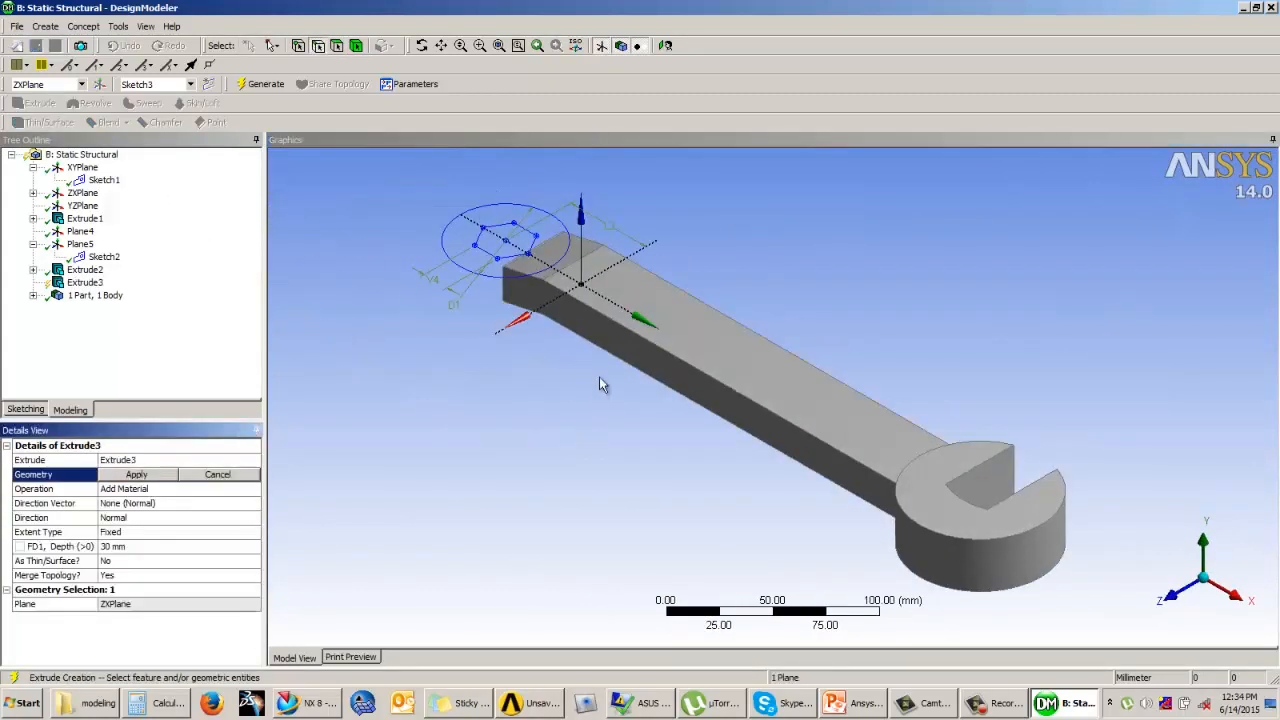
middle_click_drag(392, 365, 443, 366)
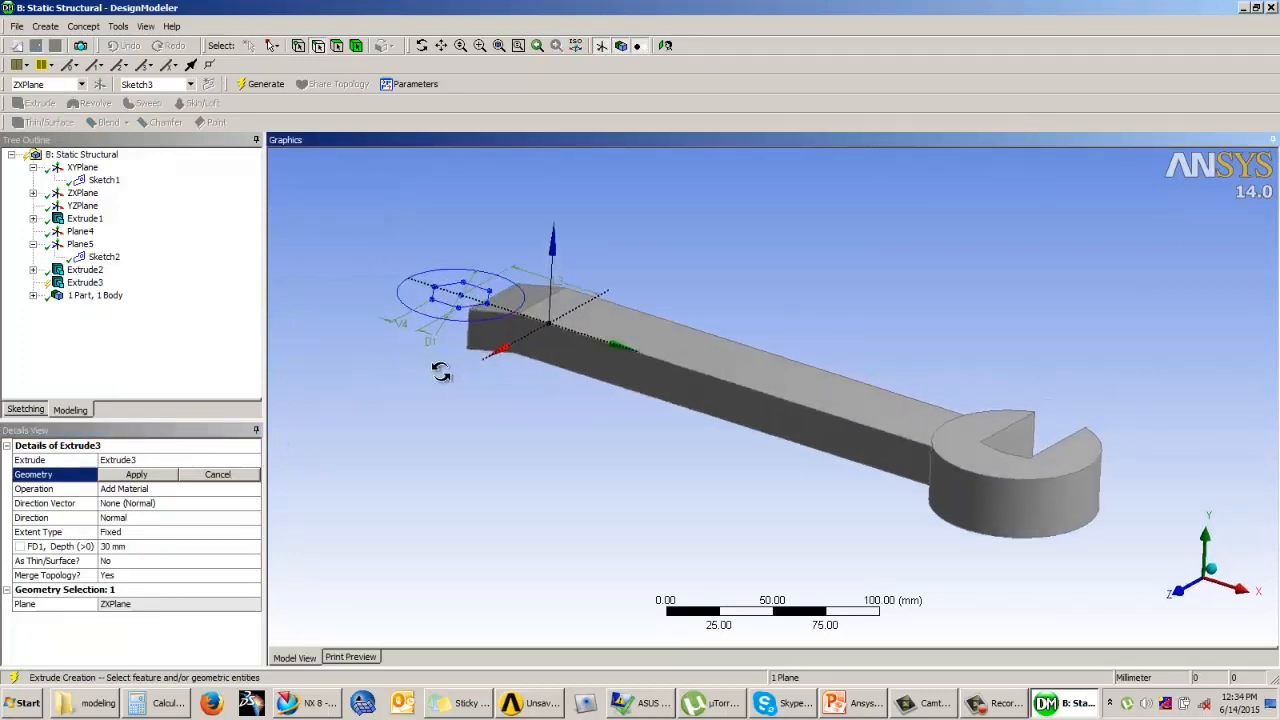
left_click(447, 299)
left_click(156, 476)
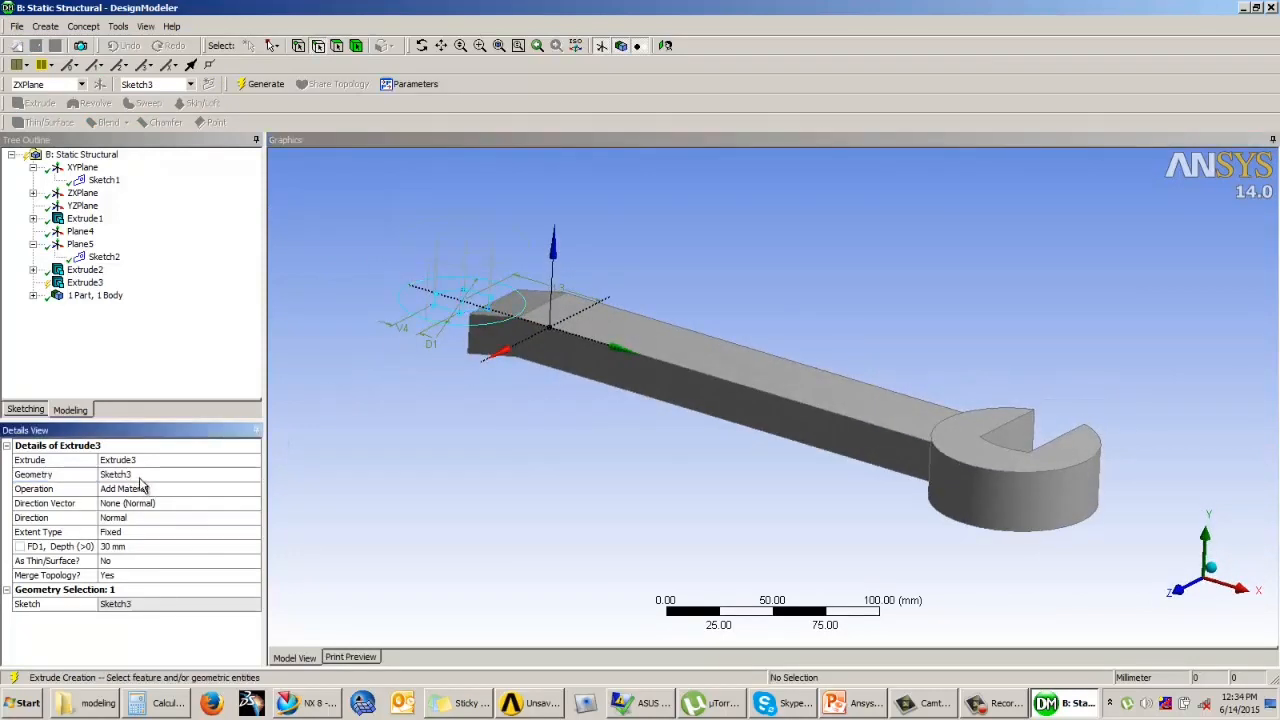
Step: Set the extrusion direction to Both - Symmetric and try depths of 10, 15 and 16 mm
middle_click_drag(605, 474, 323, 466)
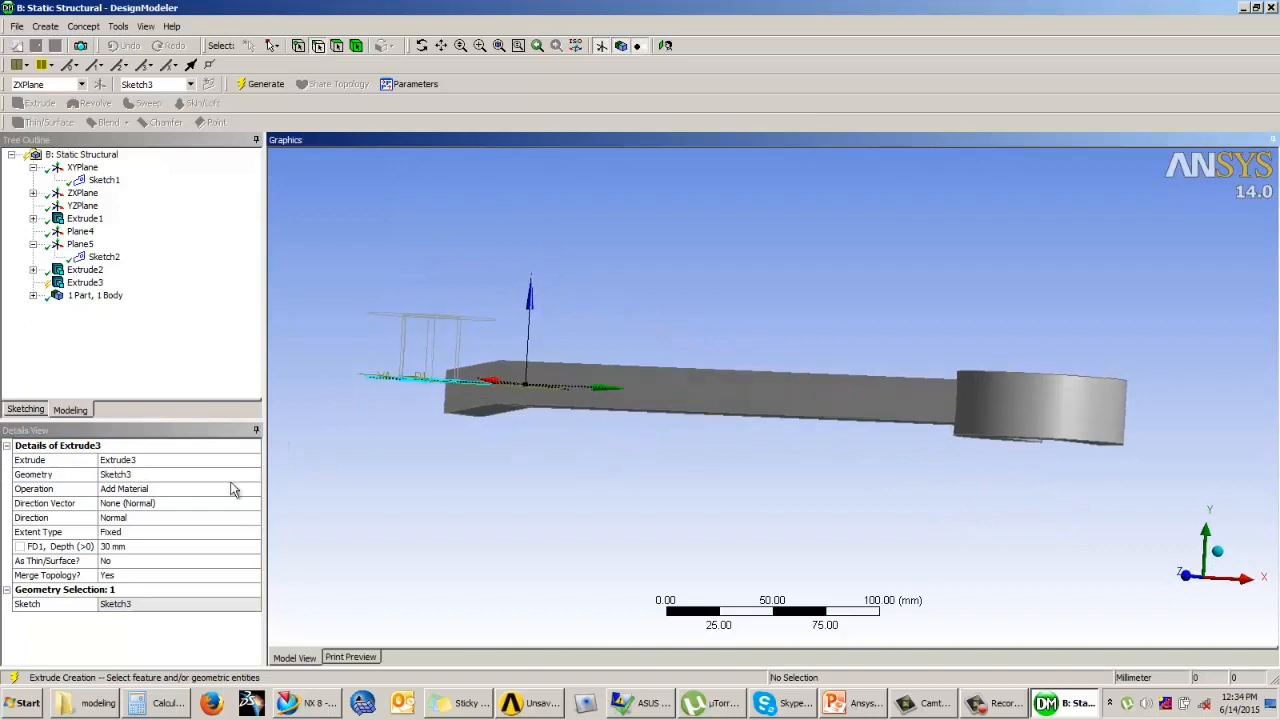
left_click(226, 518)
left_click(254, 518)
left_click(222, 549)
left_click(139, 546)
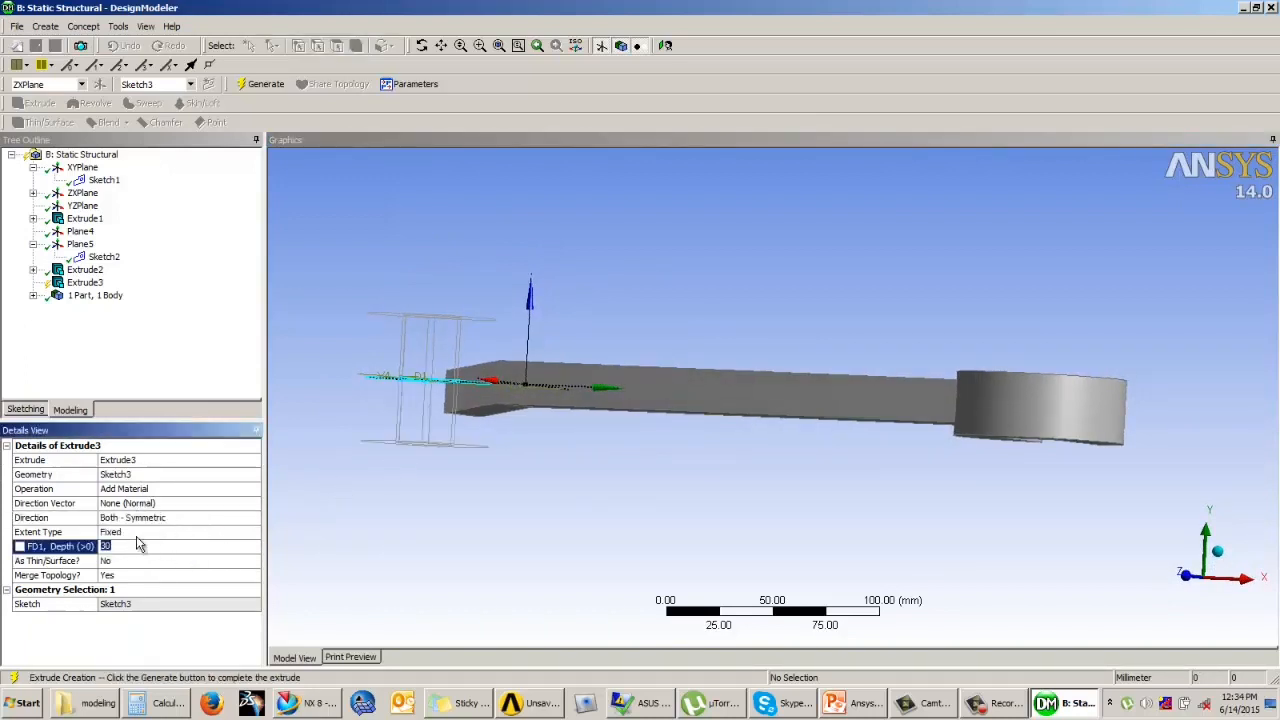
key("Return")
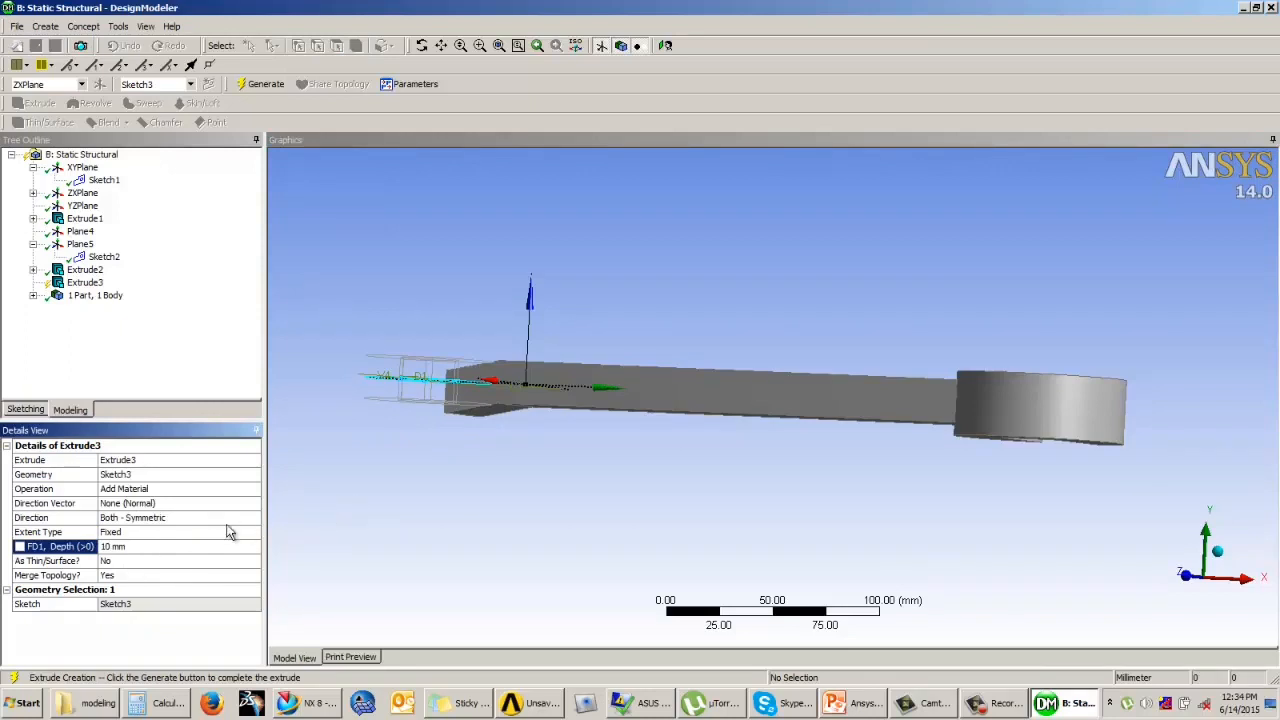
left_click(150, 543)
key("Return")
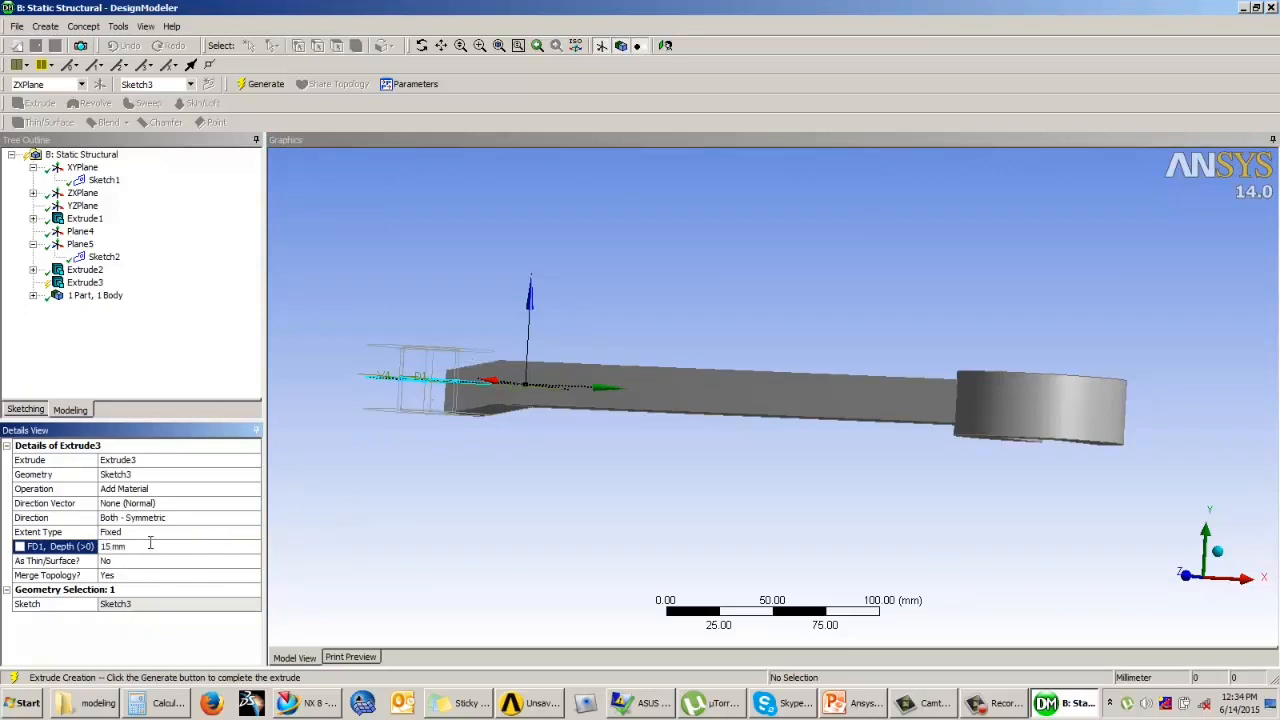
left_click(148, 548)
key("Return")
Step: Set the symmetric extrusion depth to 20 mm, generate it and inspect the new ring end of the wrench
middle_click_drag(496, 505, 563, 509)
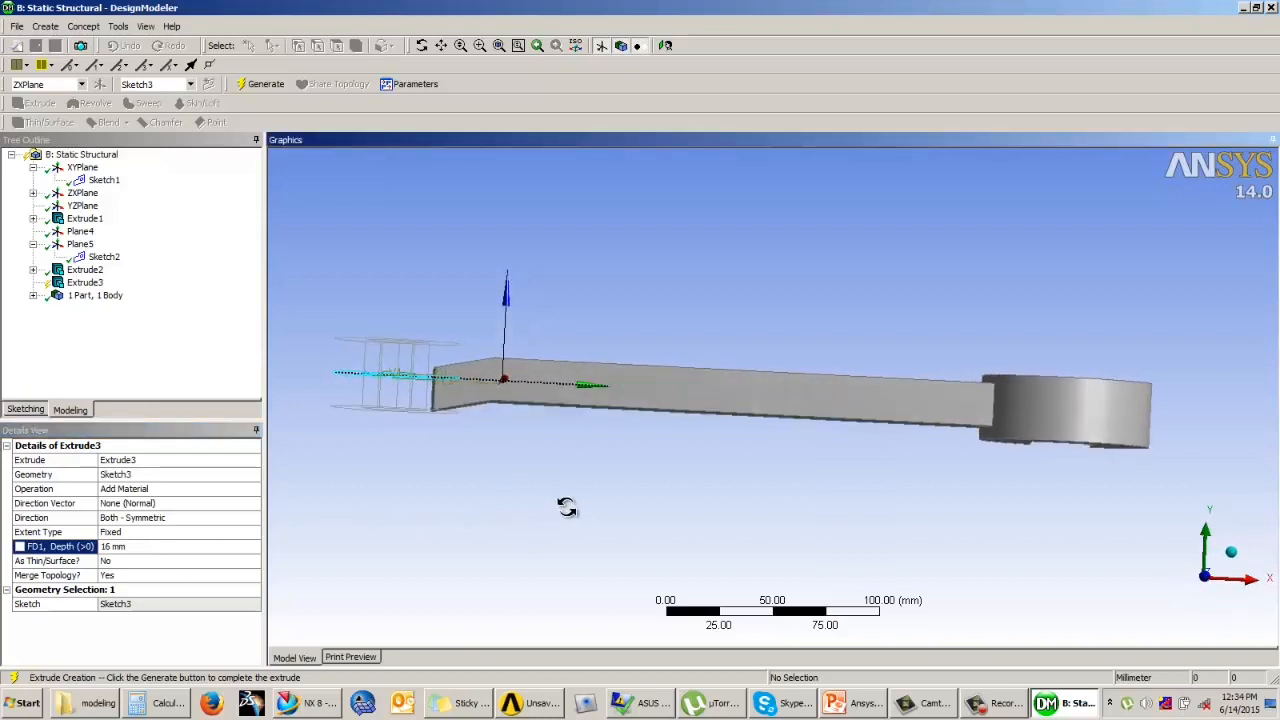
left_click(133, 546)
type("20")
key("Return")
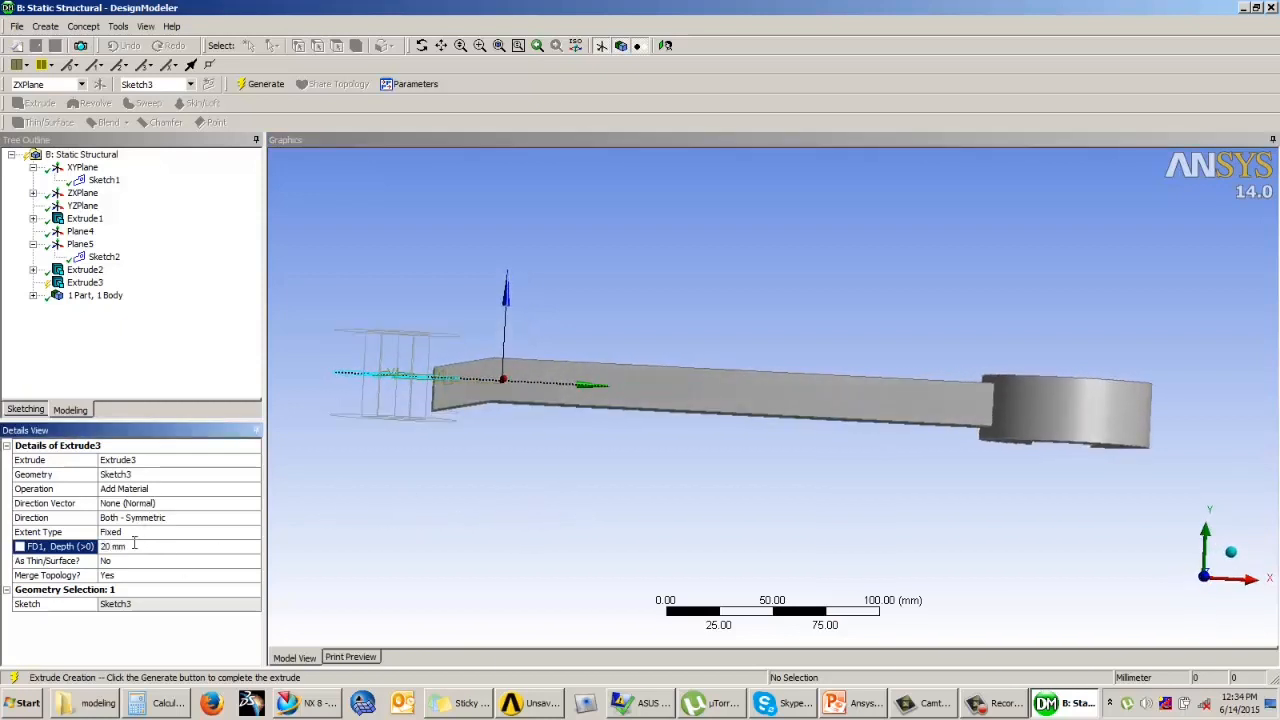
middle_click_drag(395, 450, 723, 442)
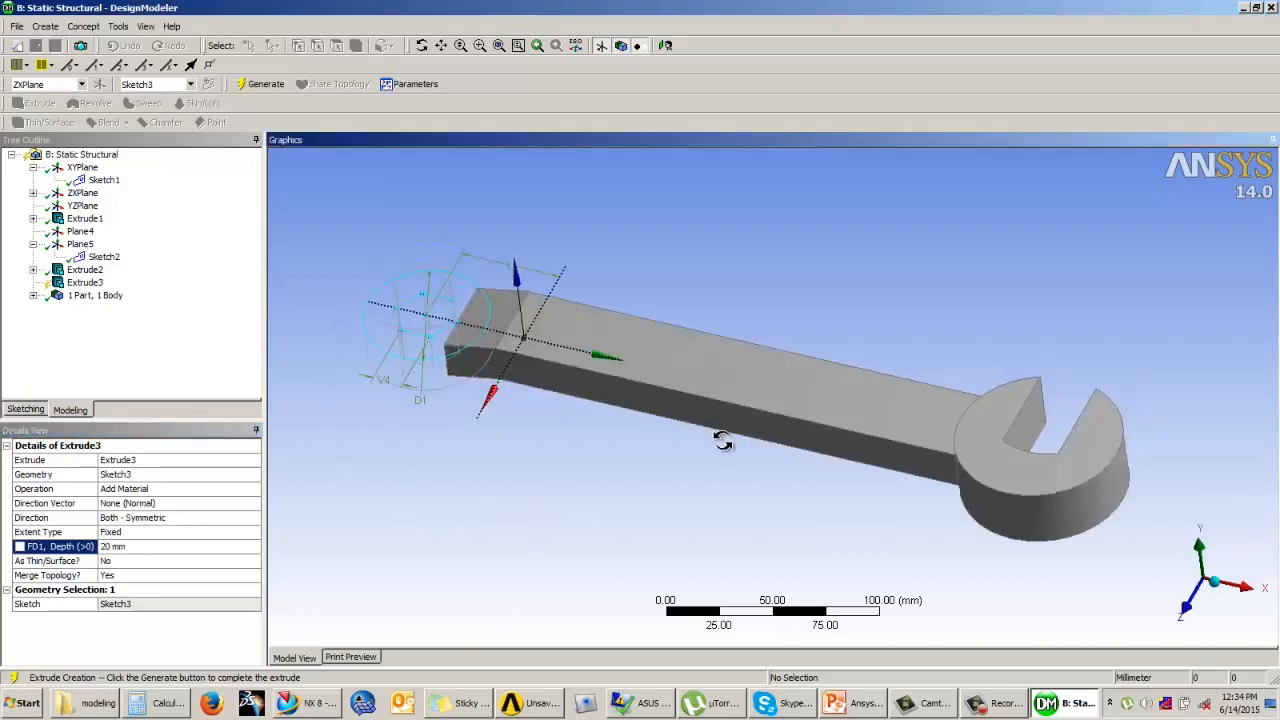
left_click(266, 84)
middle_click_drag(600, 443, 940, 447)
scroll(936, 446, "down", 1)
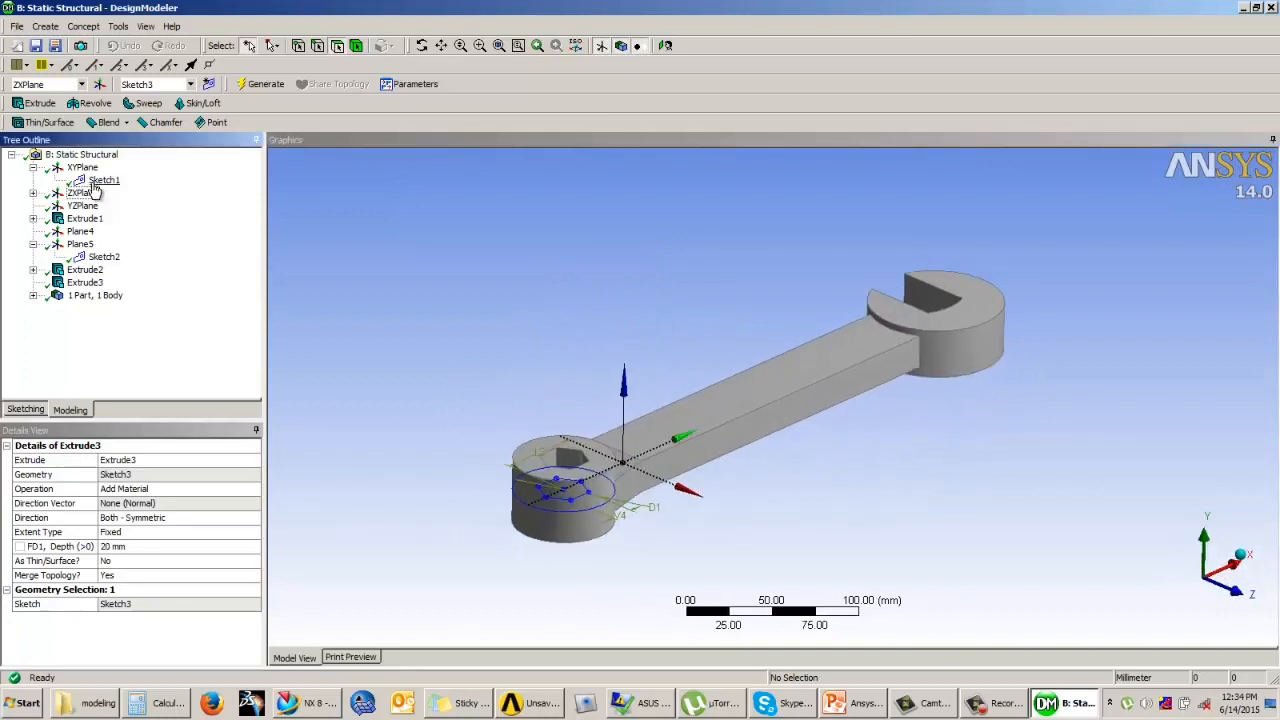
Step: Examine the whole wrench from several angles, including a straight-on view along the Y axis of the open head and the hexagonal ring
middle_click_drag(574, 254, 700, 443)
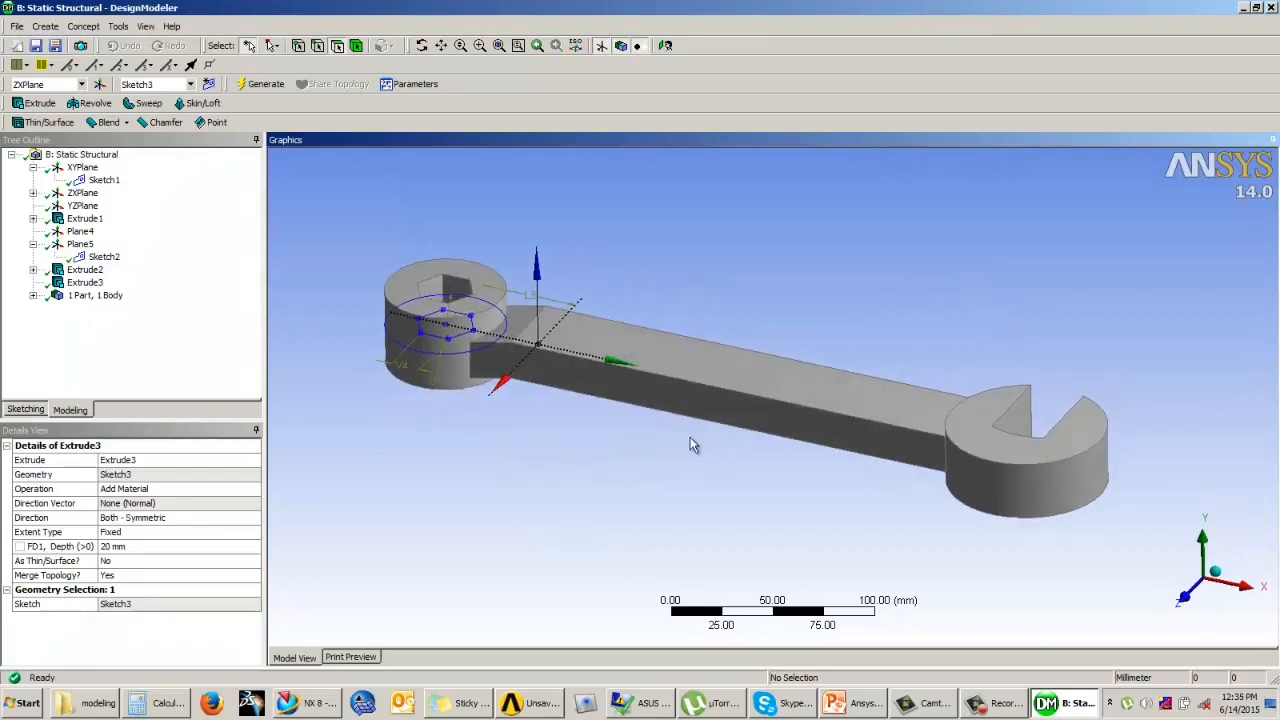
mouse_move(433, 341)
middle_mouse_down()
mouse_move(480, 351)
mouse_move(453, 336)
middle_mouse_up()
middle_click_drag(925, 509, 788, 479)
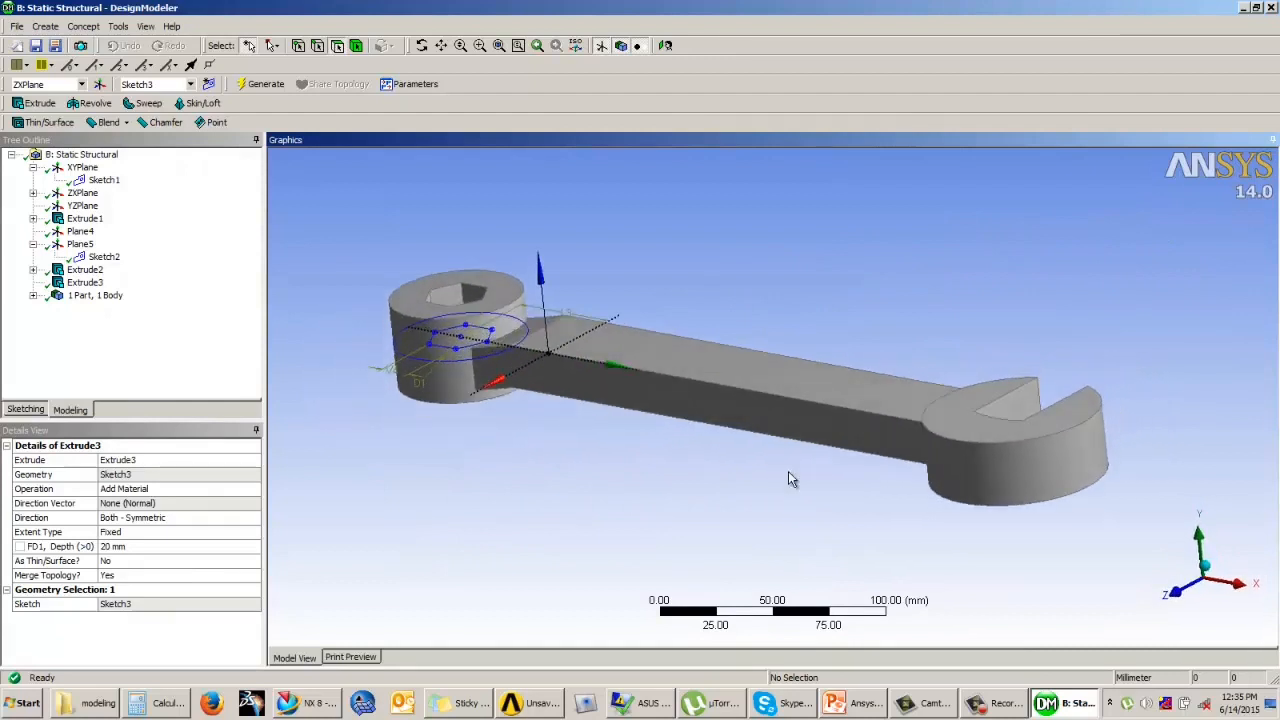
middle_click_drag(680, 470, 818, 452)
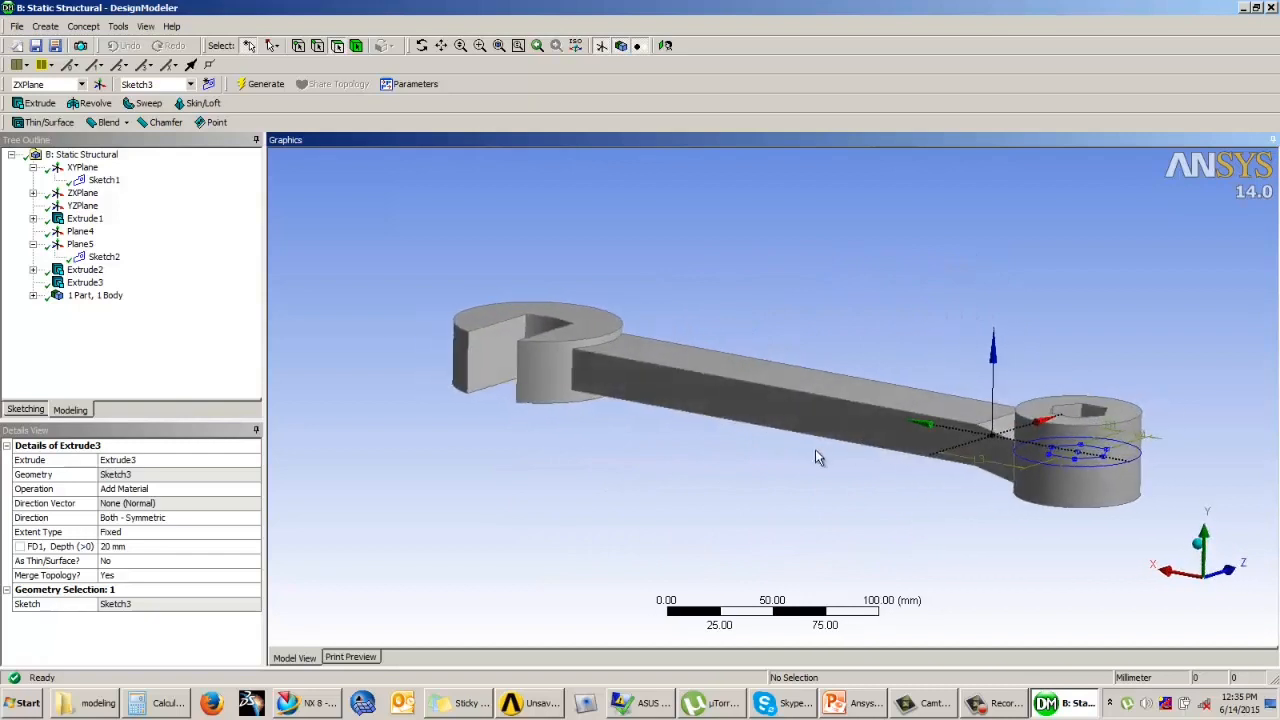
left_click(1206, 565)
middle_click_drag(767, 400, 1003, 498, "ctrl")
scroll(626, 542, "up", 3)
mouse_move(719, 506)
middle_mouse_down("ctrl")
mouse_move(777, 458)
mouse_move(774, 432)
mouse_move(731, 463)
mouse_move(730, 519)
middle_mouse_up("ctrl")
scroll(737, 497, "up", 3)
scroll(774, 436, "down", 3)
scroll(730, 510, "down", 1)
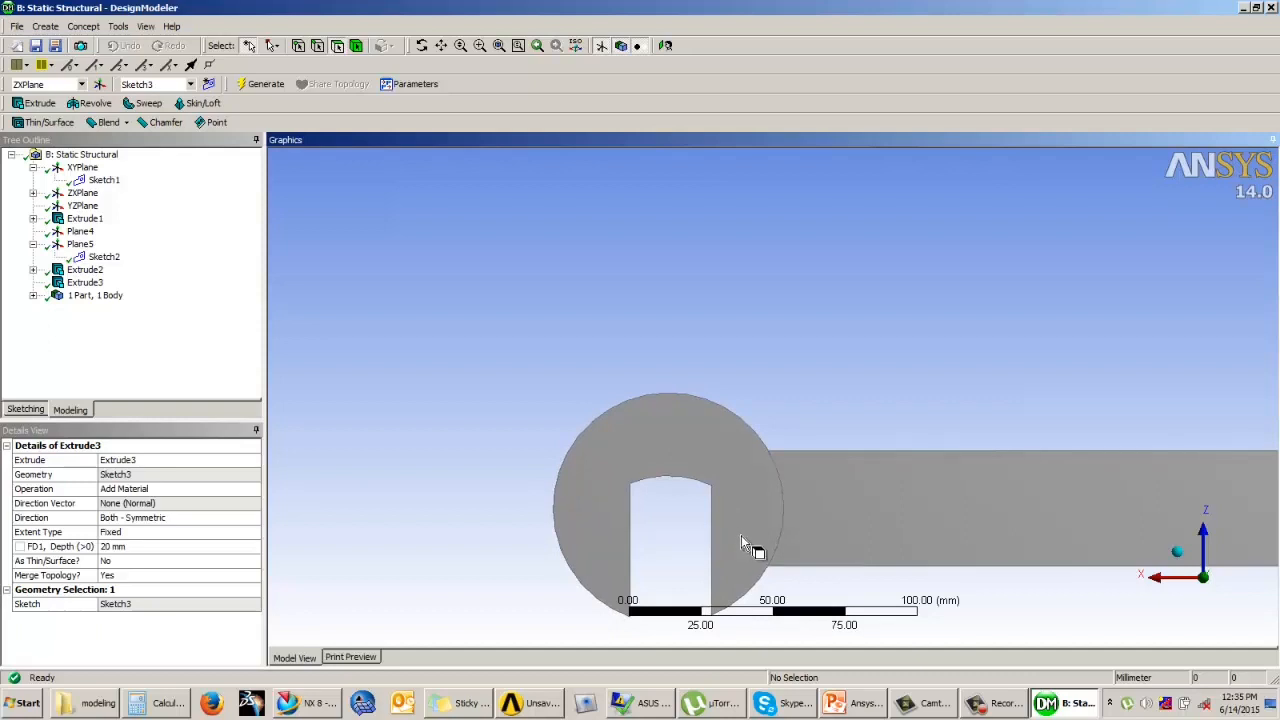
scroll(824, 528, "down", 4)
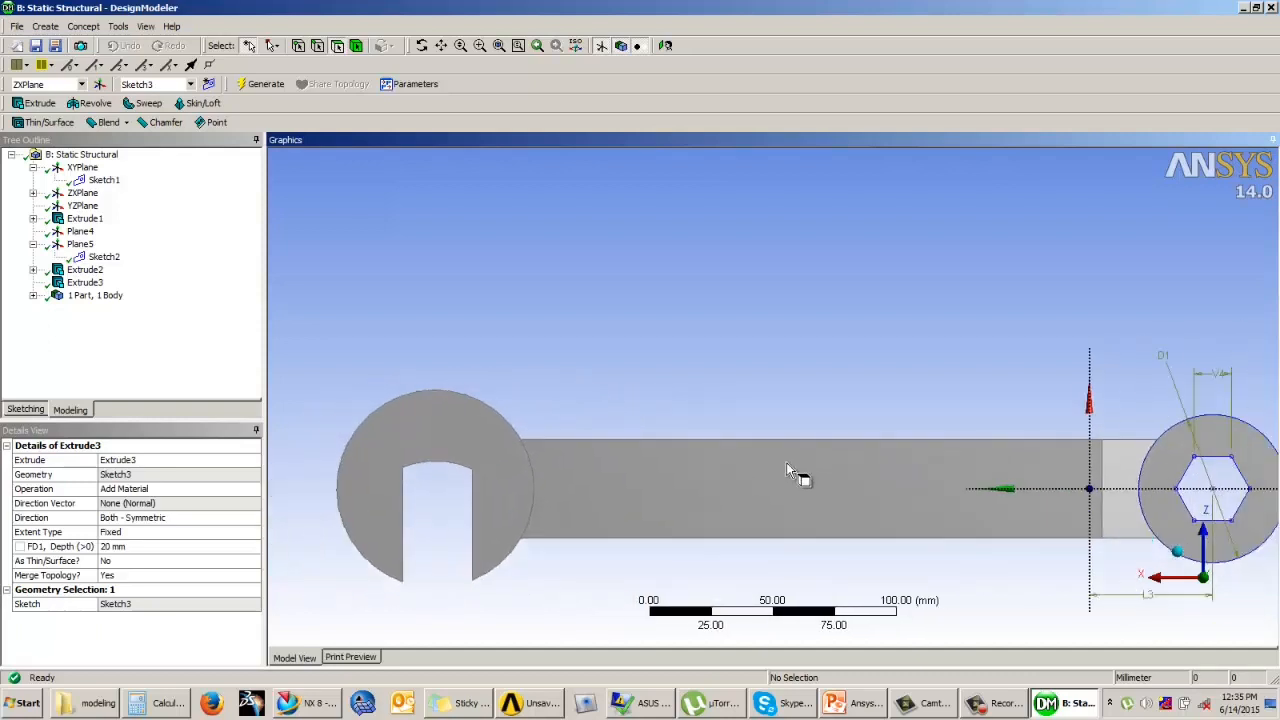
scroll(870, 455, "down", 2)
middle_click_drag(894, 434, 880, 608, "ctrl")
middle_click_drag(872, 561, 802, 425, "ctrl")
middle_click_drag(825, 535, 865, 440)
middle_click_drag(743, 430, 768, 340)
scroll(834, 467, "up", 2)
Step: Start a new sketch on the long narrow side face of the bar and view that face straight on
left_click(186, 348)
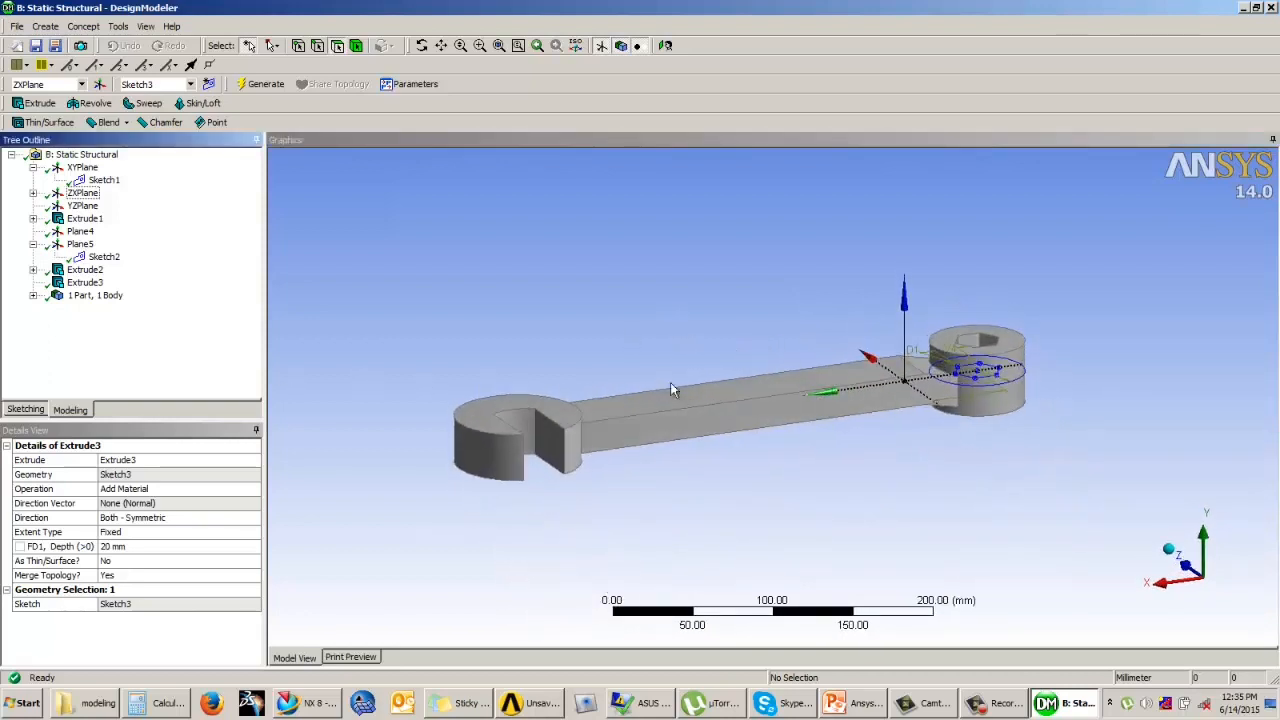
left_click(703, 407)
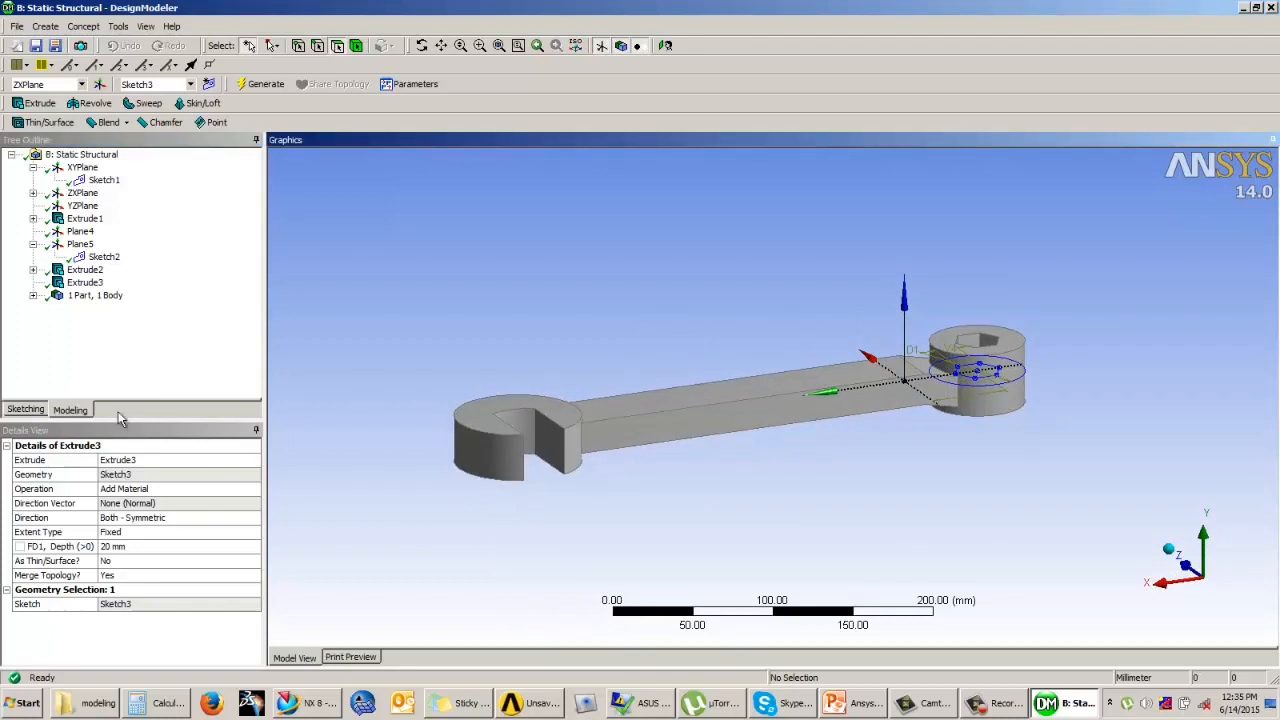
left_click(664, 440)
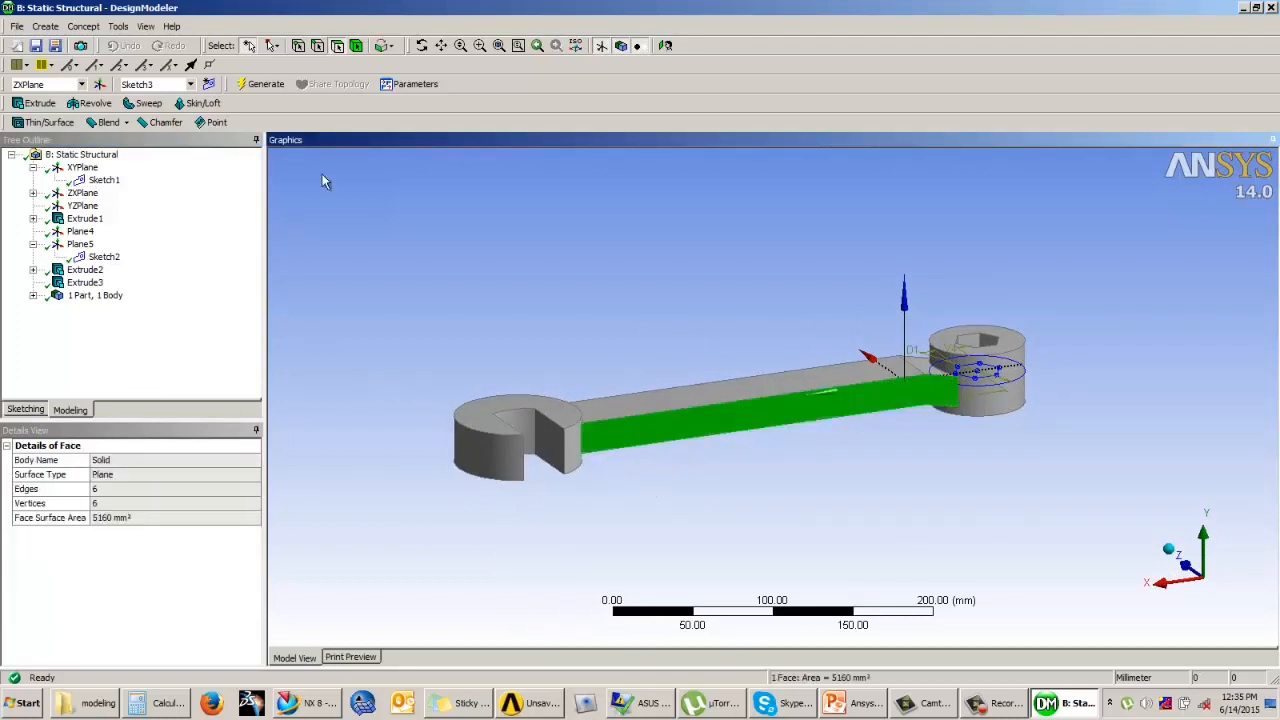
left_click(169, 312)
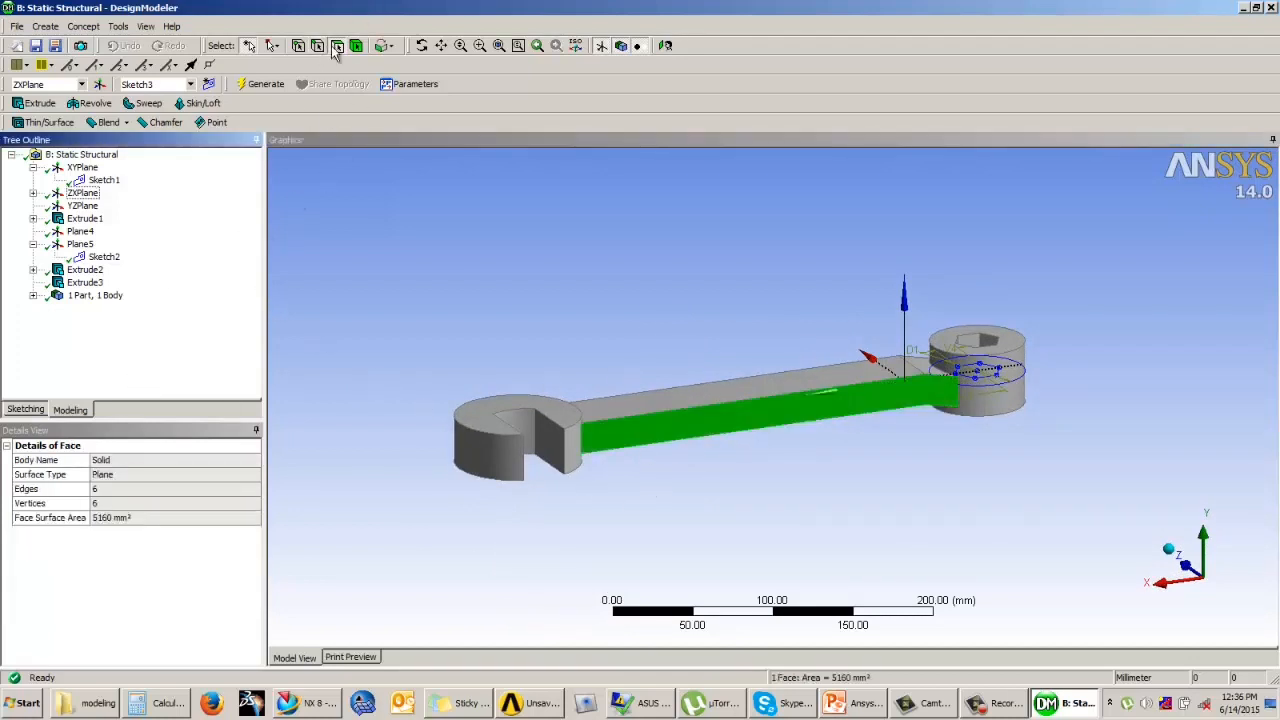
left_click(649, 452)
left_click(640, 450)
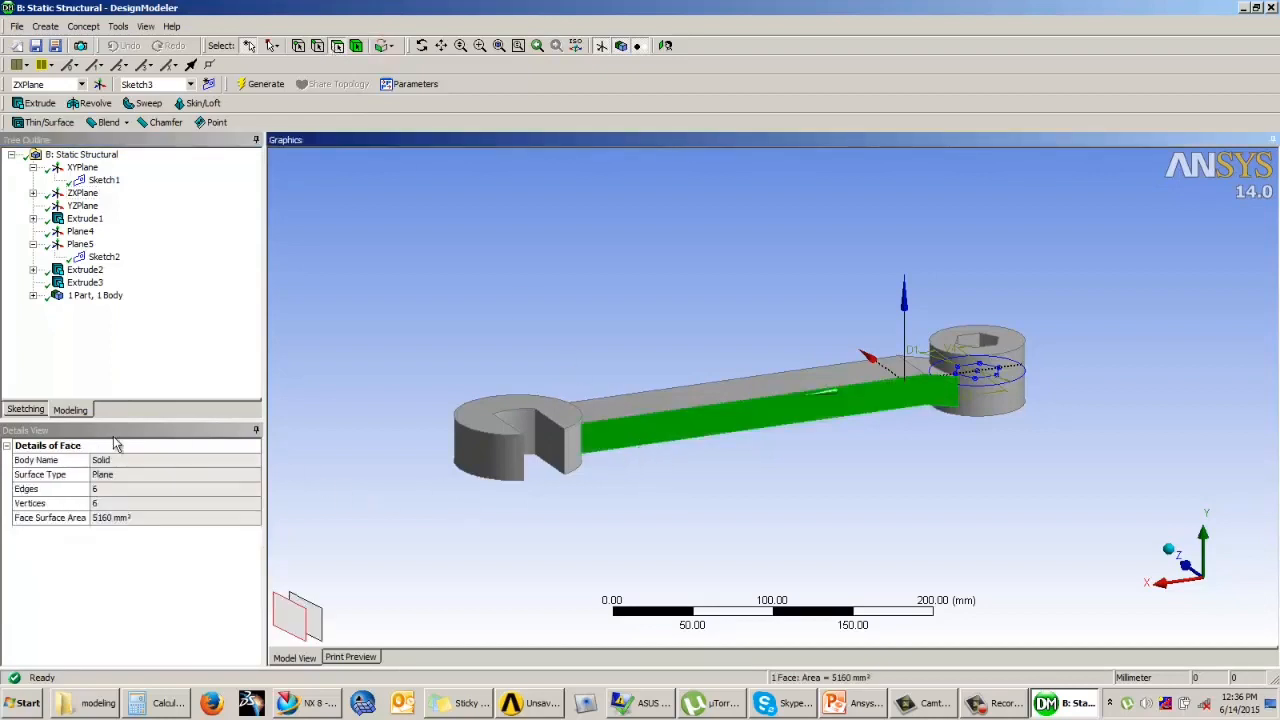
left_click(27, 410)
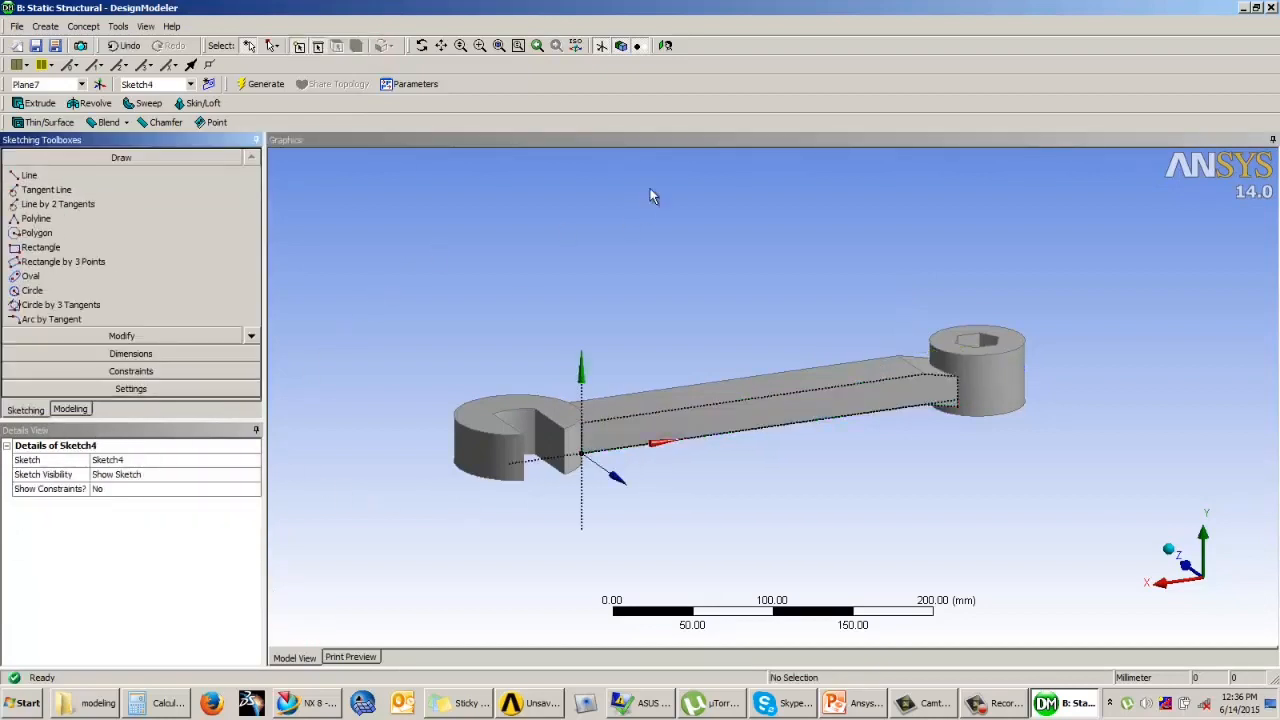
left_click(666, 46)
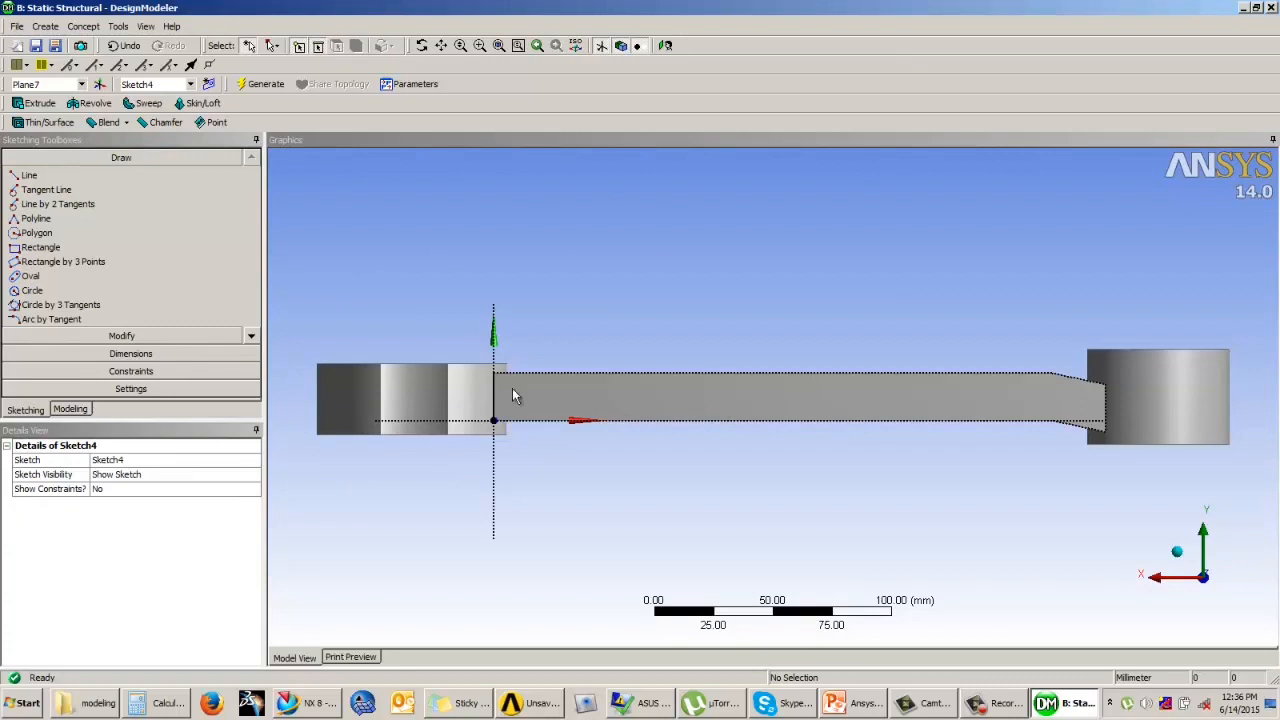
Step: Sketch a horizontal oval inside the bar's side face, about 45 mm between arc centres with an end radius of about 3.5 mm
left_click(44, 280)
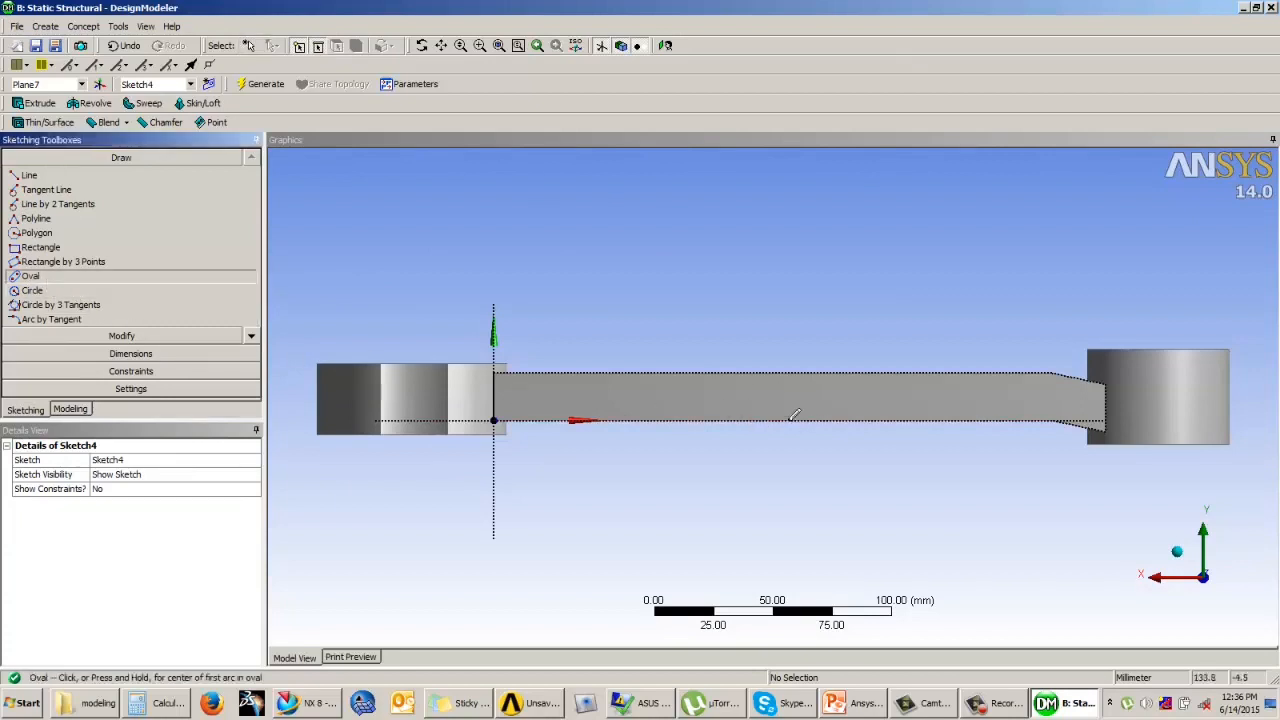
left_click(726, 394)
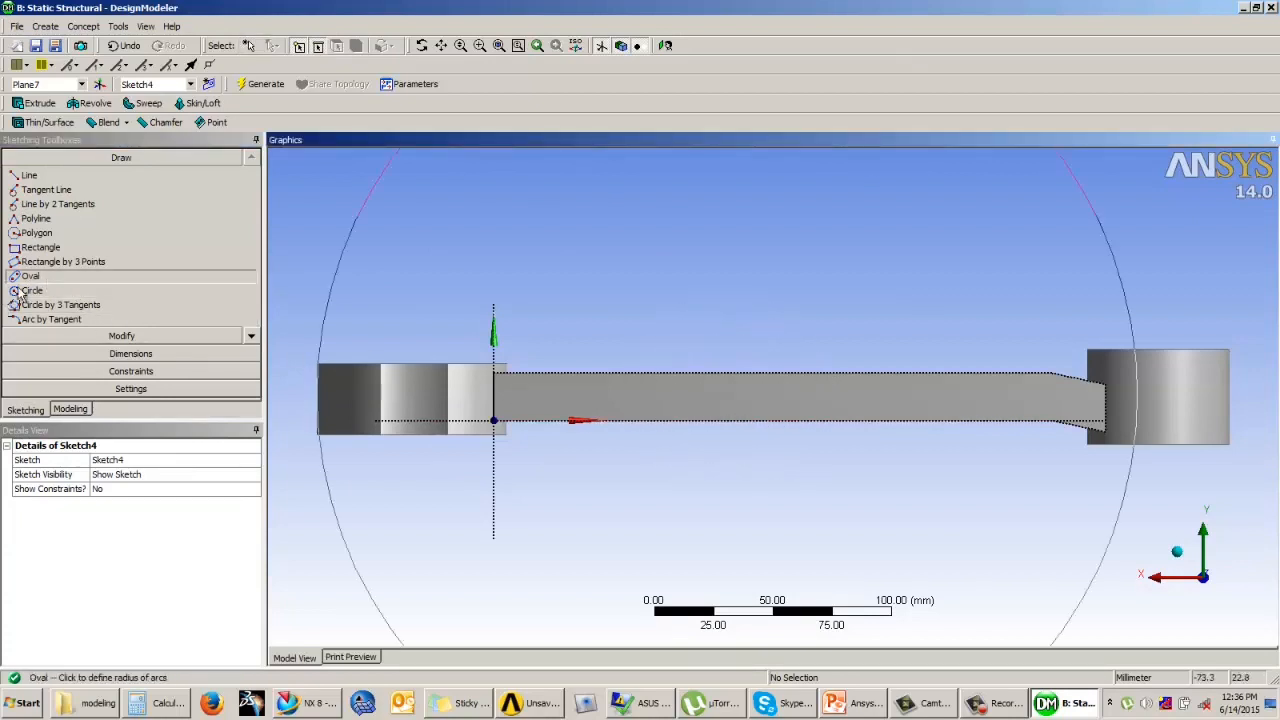
left_click(727, 398)
key("ctrl+z")
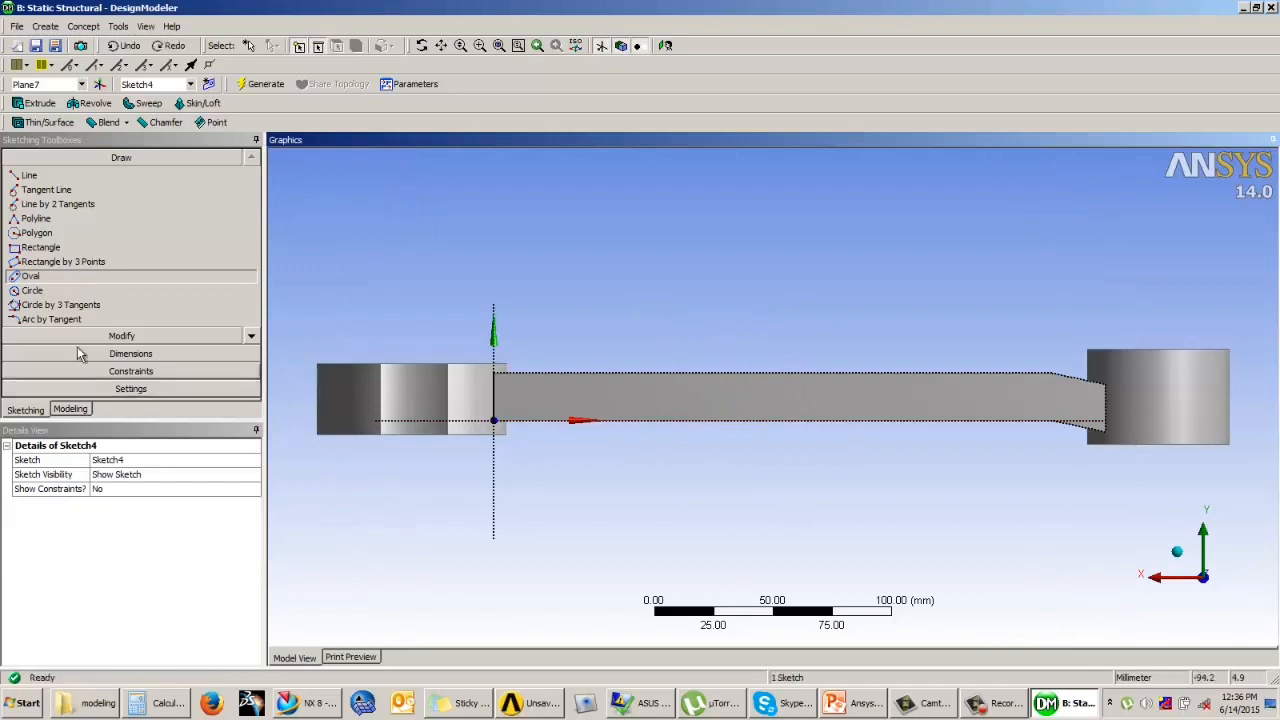
left_click(702, 392)
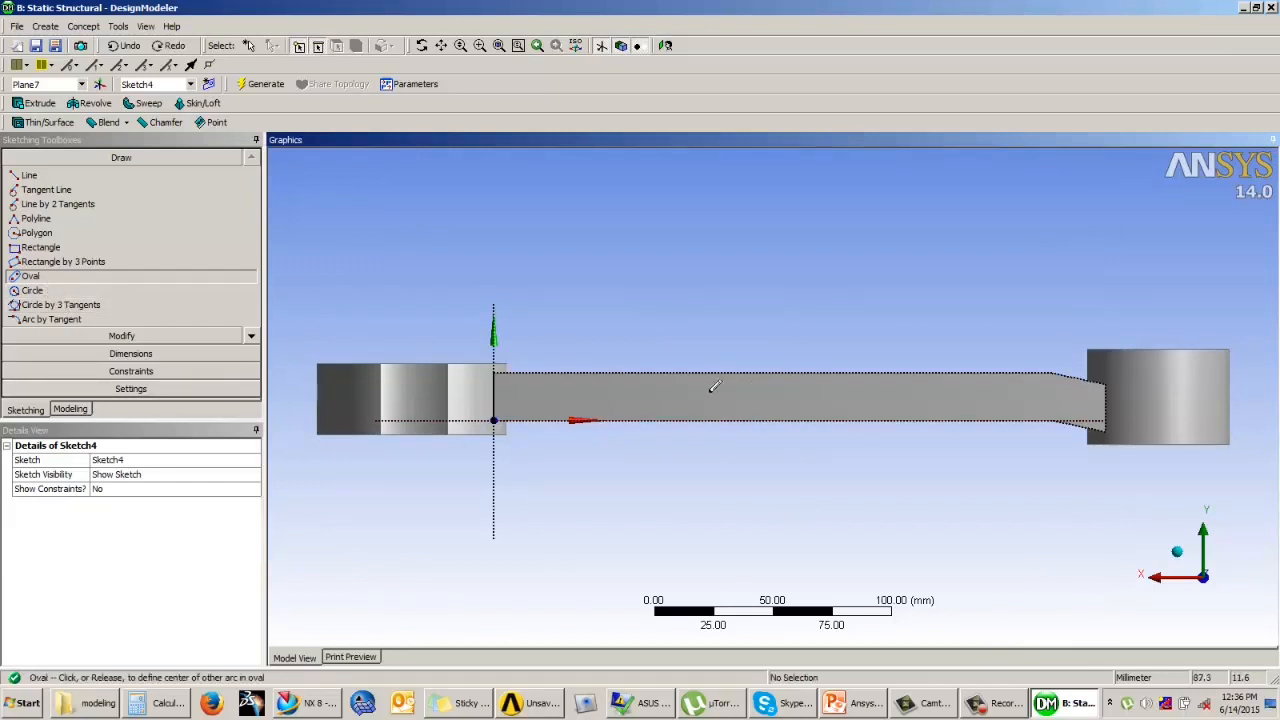
left_click(812, 390)
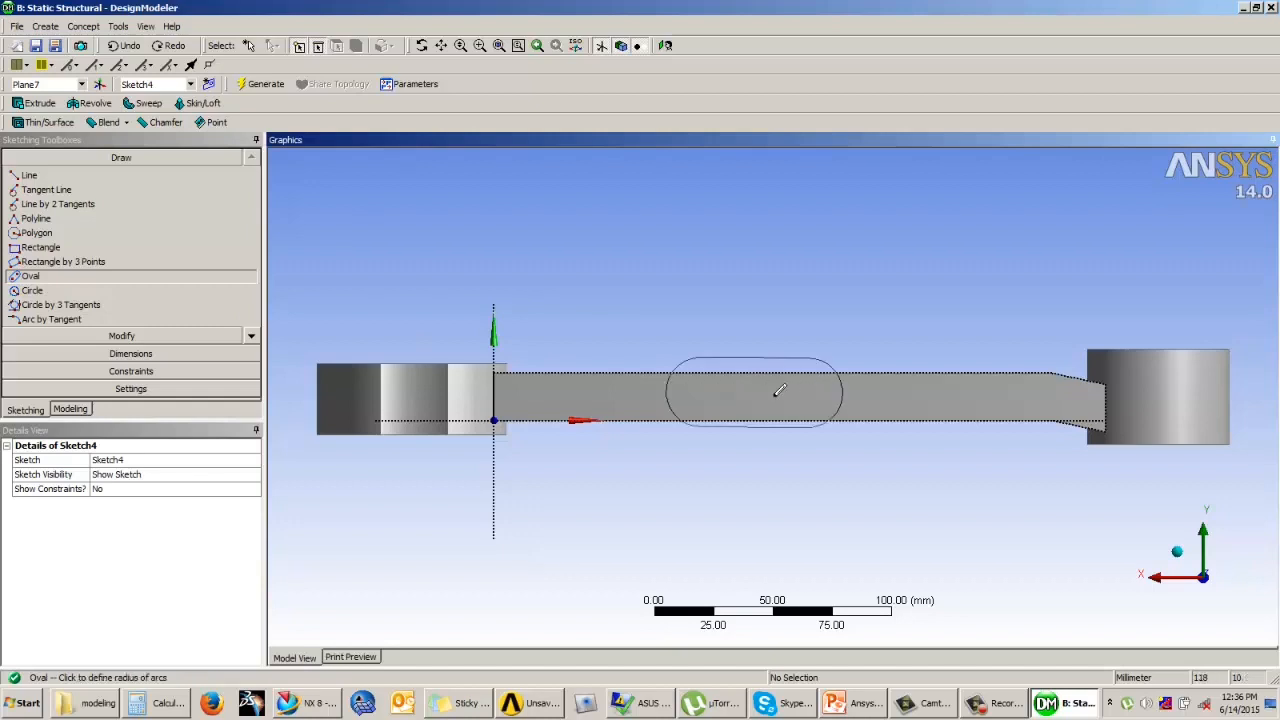
left_click(814, 403)
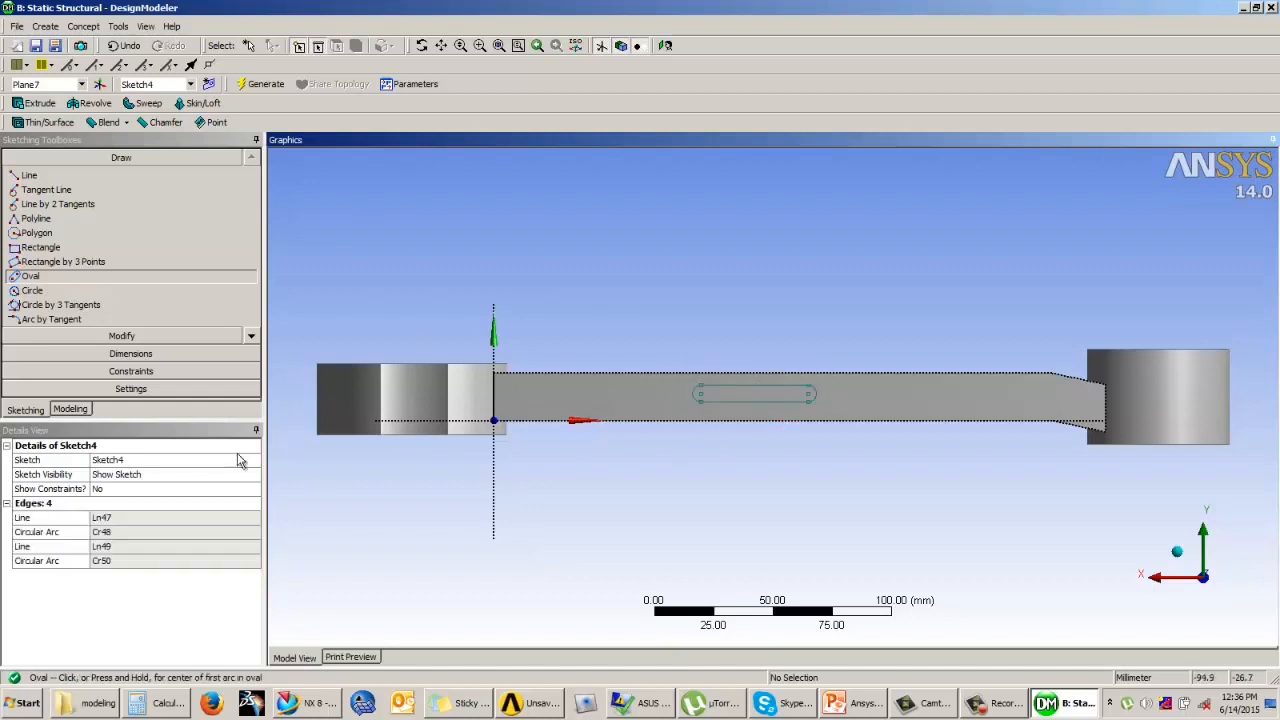
Step: Add a horizontal dimension between the oval's two arc centres, placed below the bar
left_click(131, 353)
left_click(52, 253)
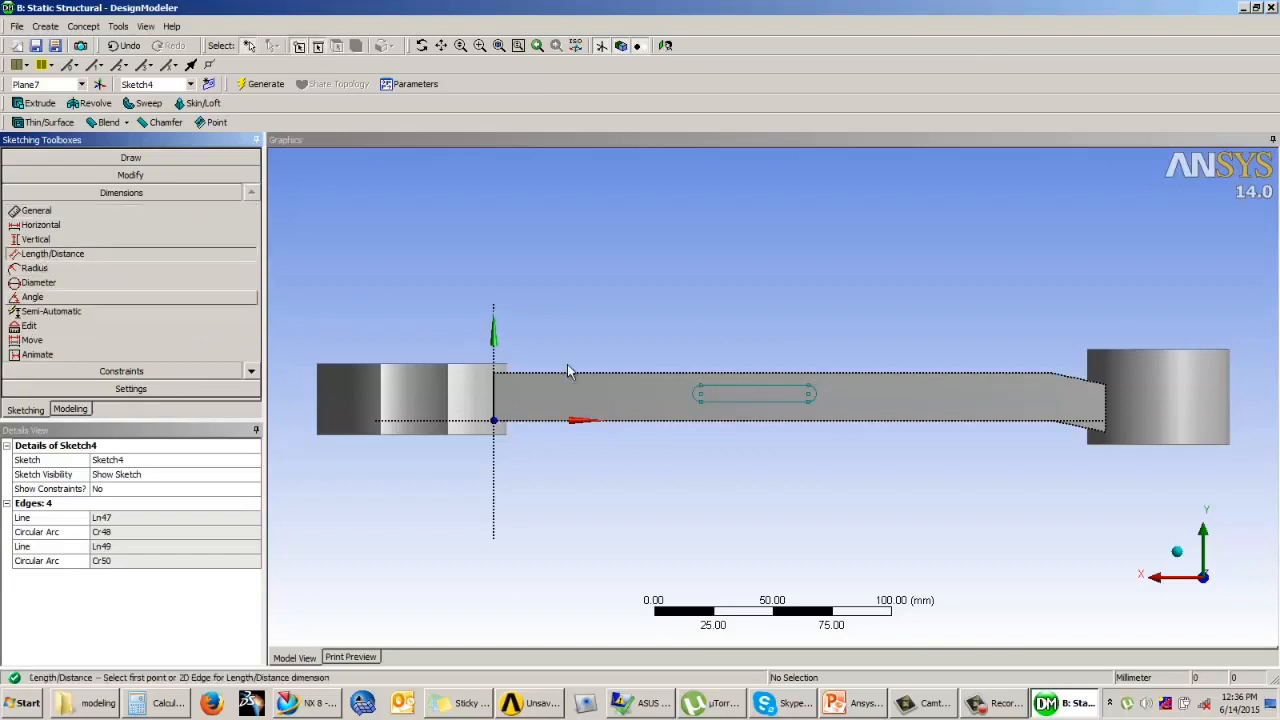
left_click(700, 398)
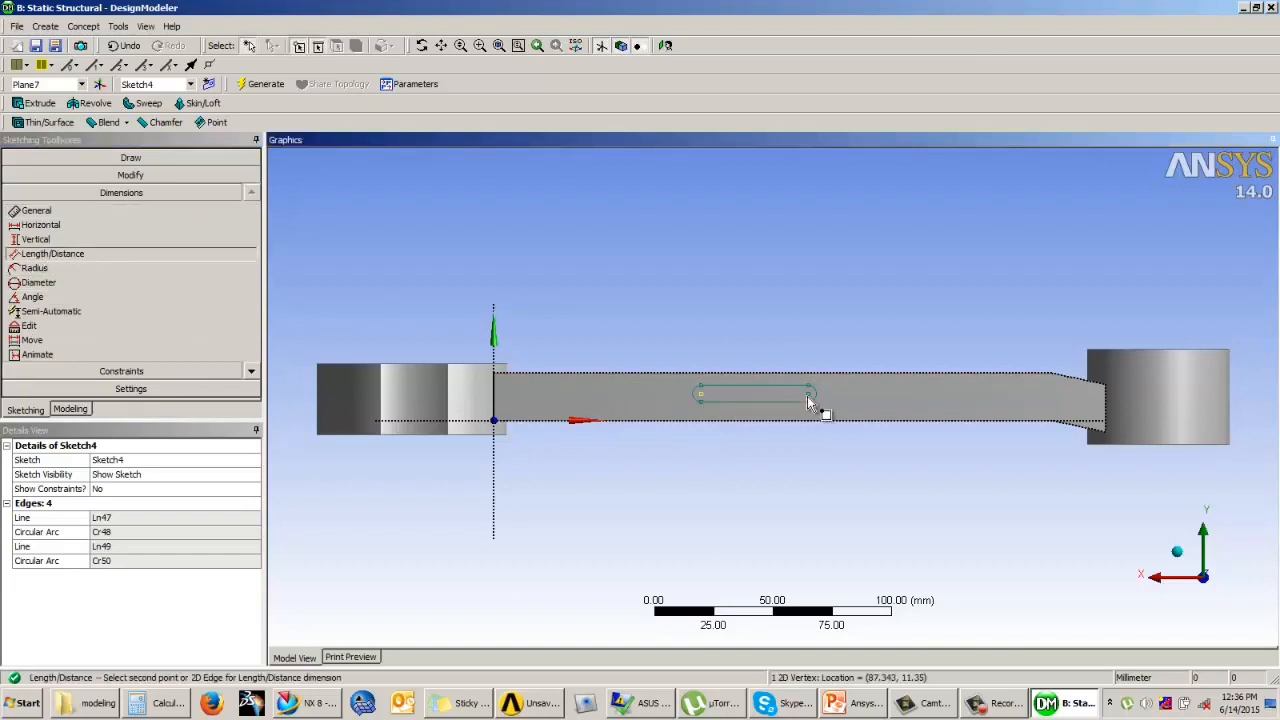
left_click(808, 396)
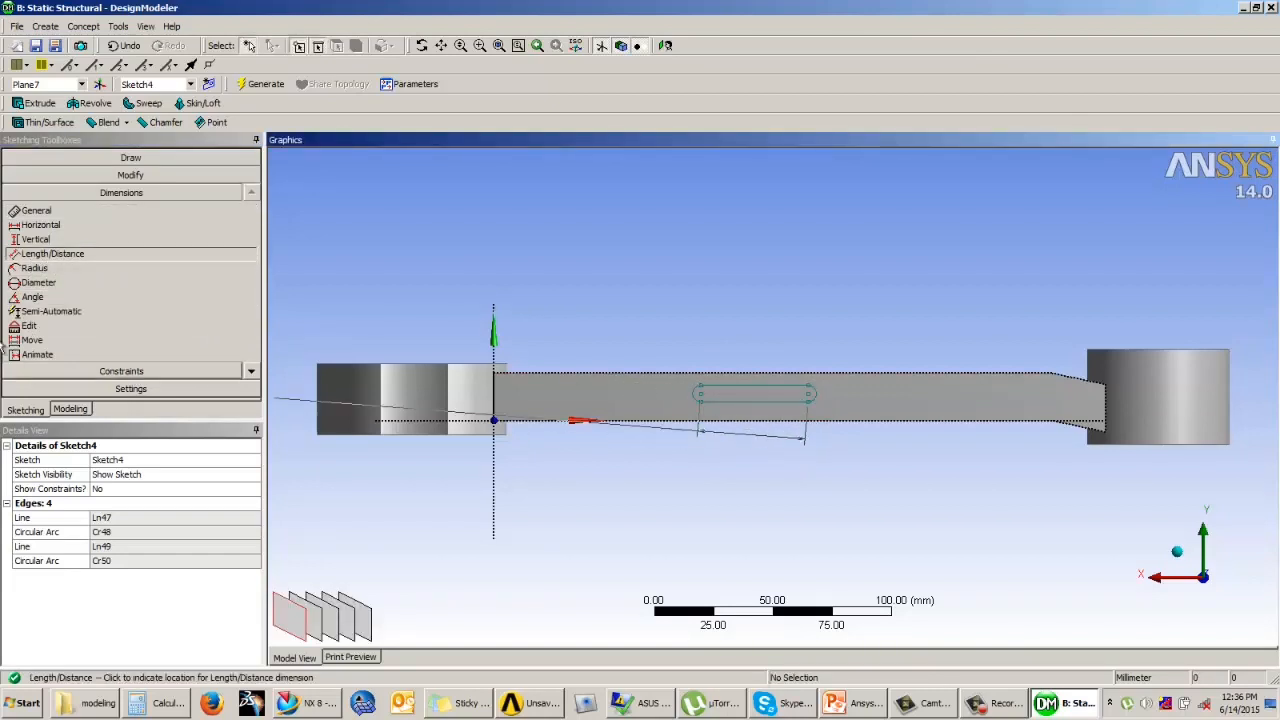
left_click(70, 211)
left_click(79, 228)
left_click(701, 395)
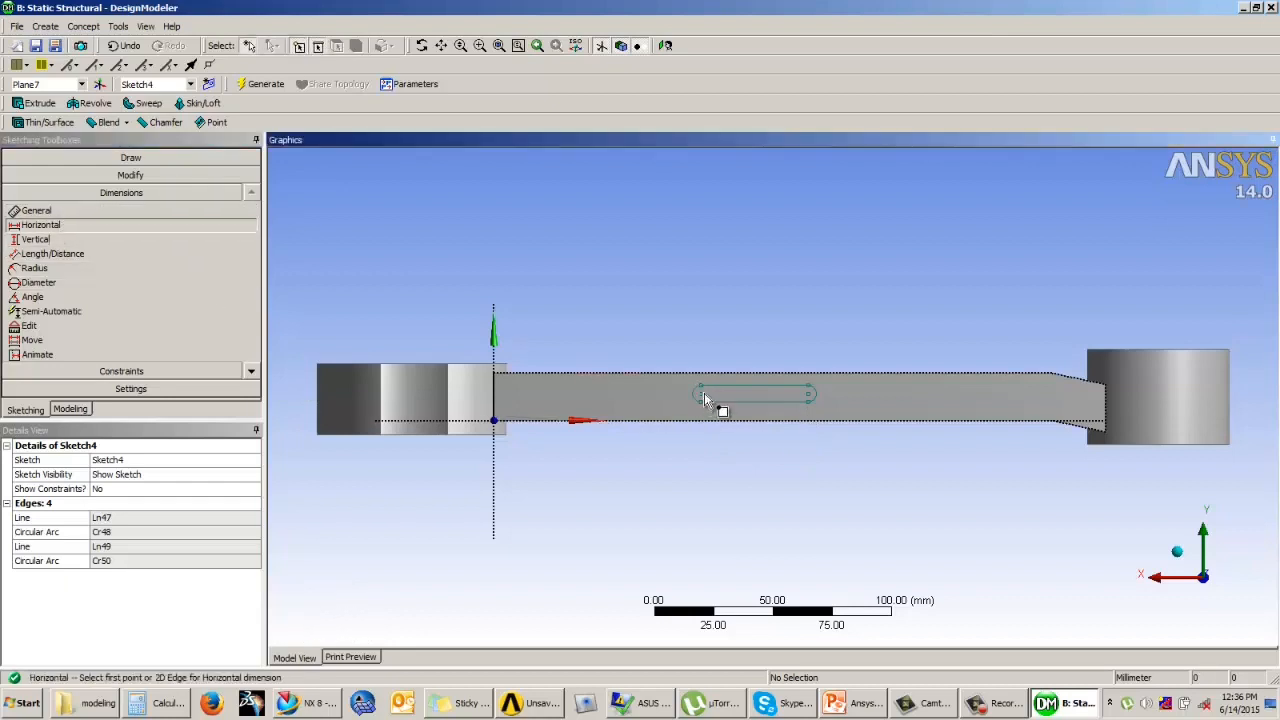
left_click(811, 396)
left_click(795, 462)
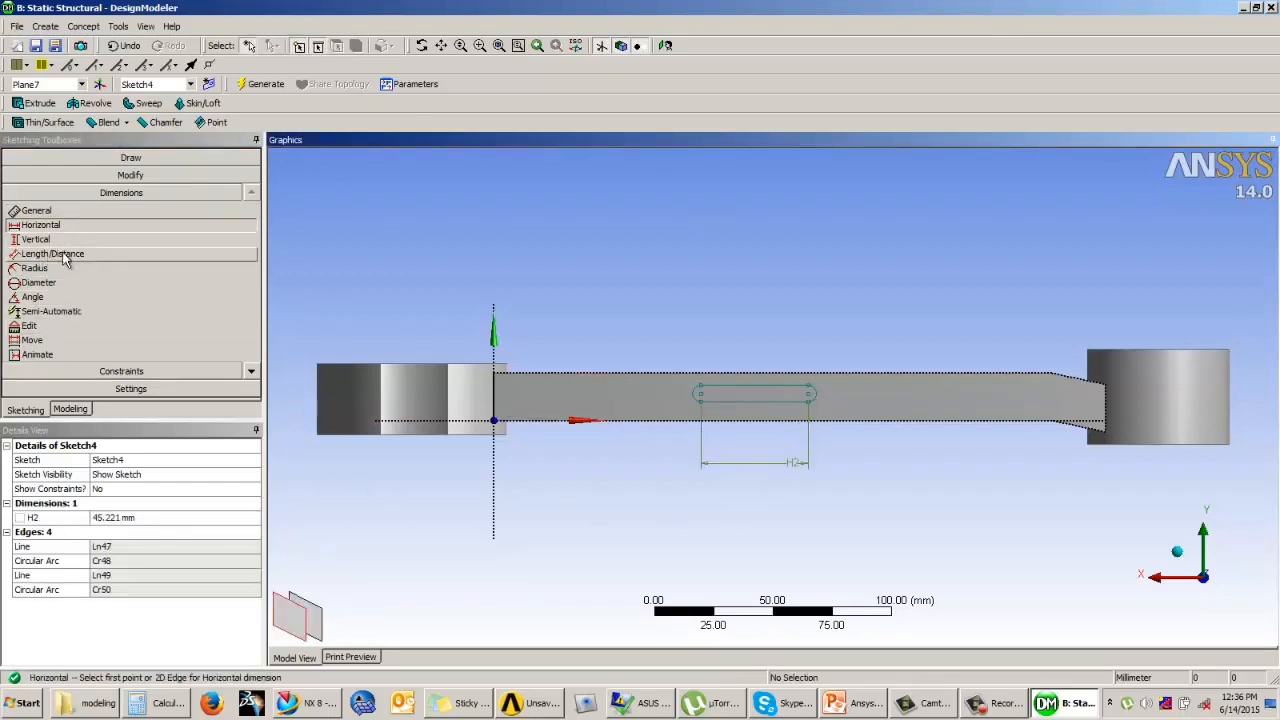
Step: Dimension the radius of the oval's end arc nearest the open head
left_click(70, 211)
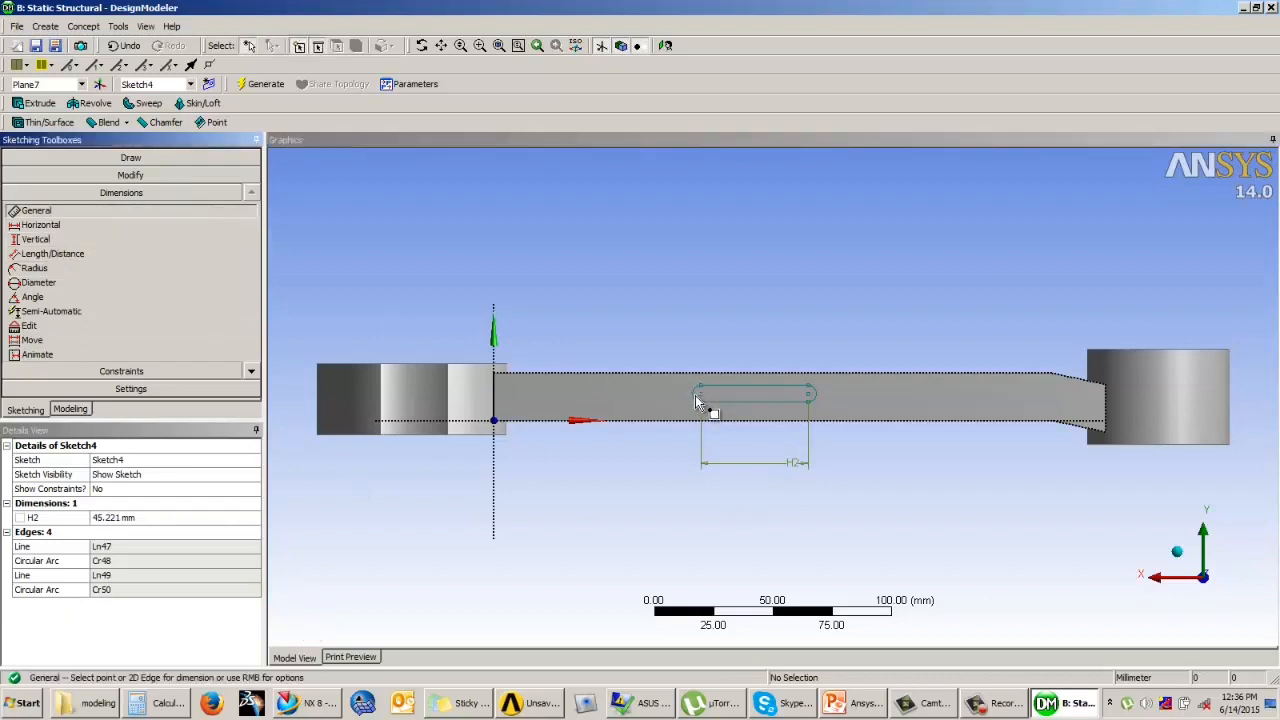
left_click(698, 401)
left_click(672, 372)
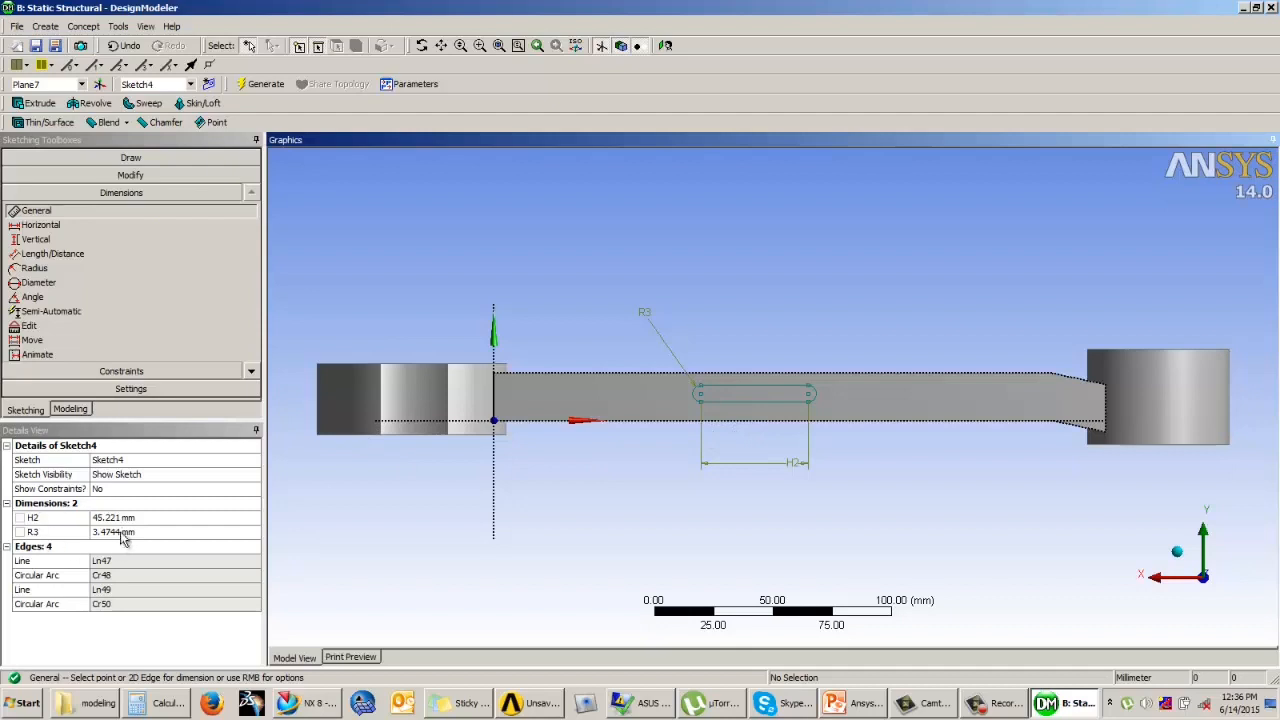
Step: Set the oval's end radius to 3.5 mm and its horizontal centre distance to 45 mm
left_click(148, 531)
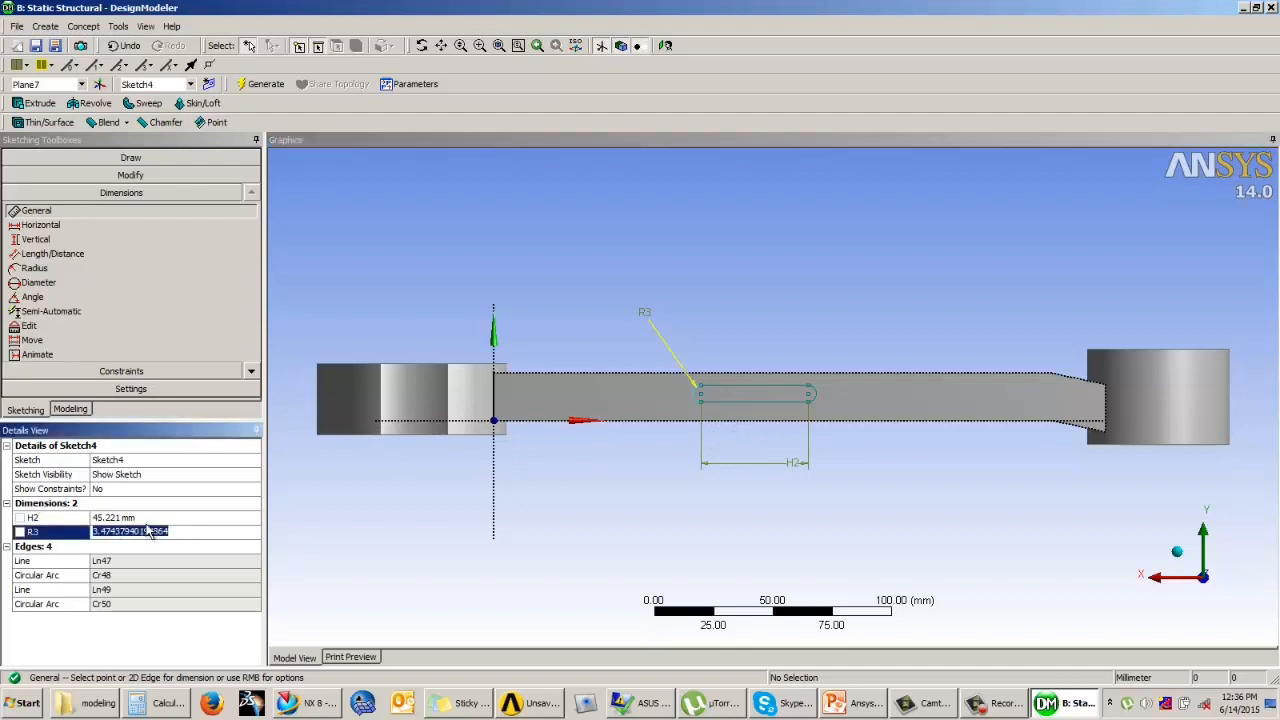
key("BackSpace")
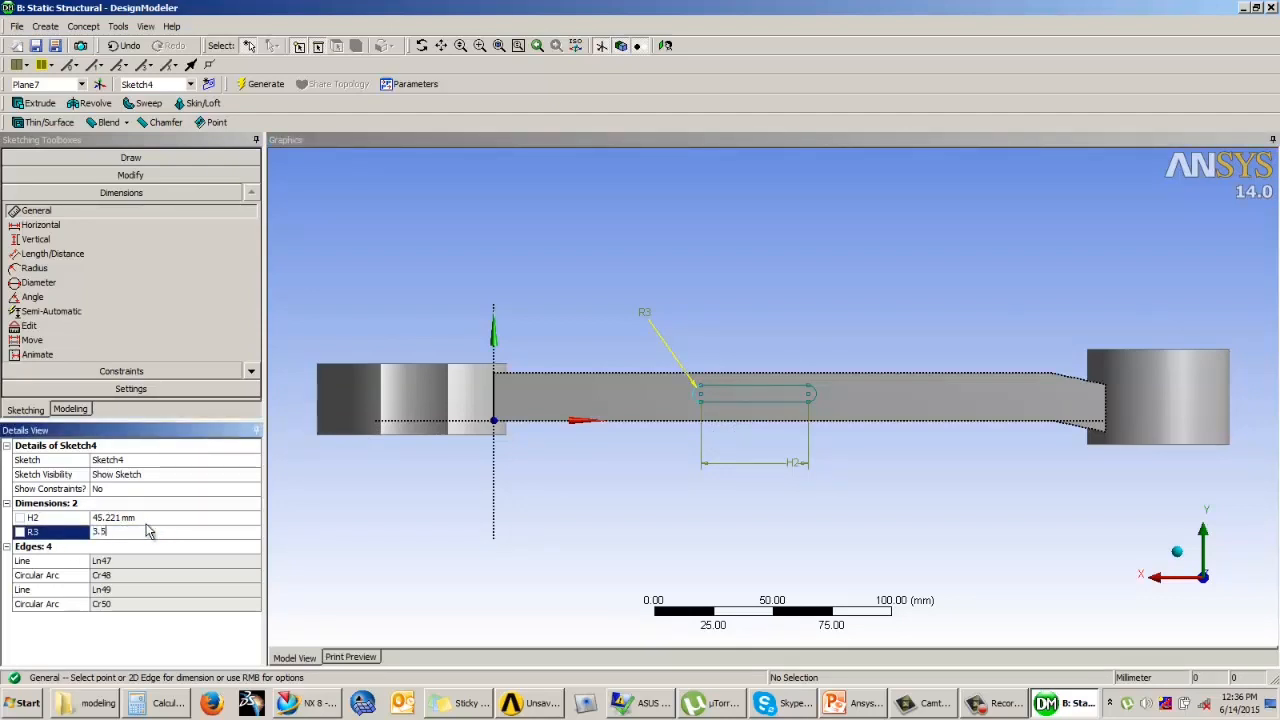
key("Return")
left_click(135, 519)
type("45")
key("Return")
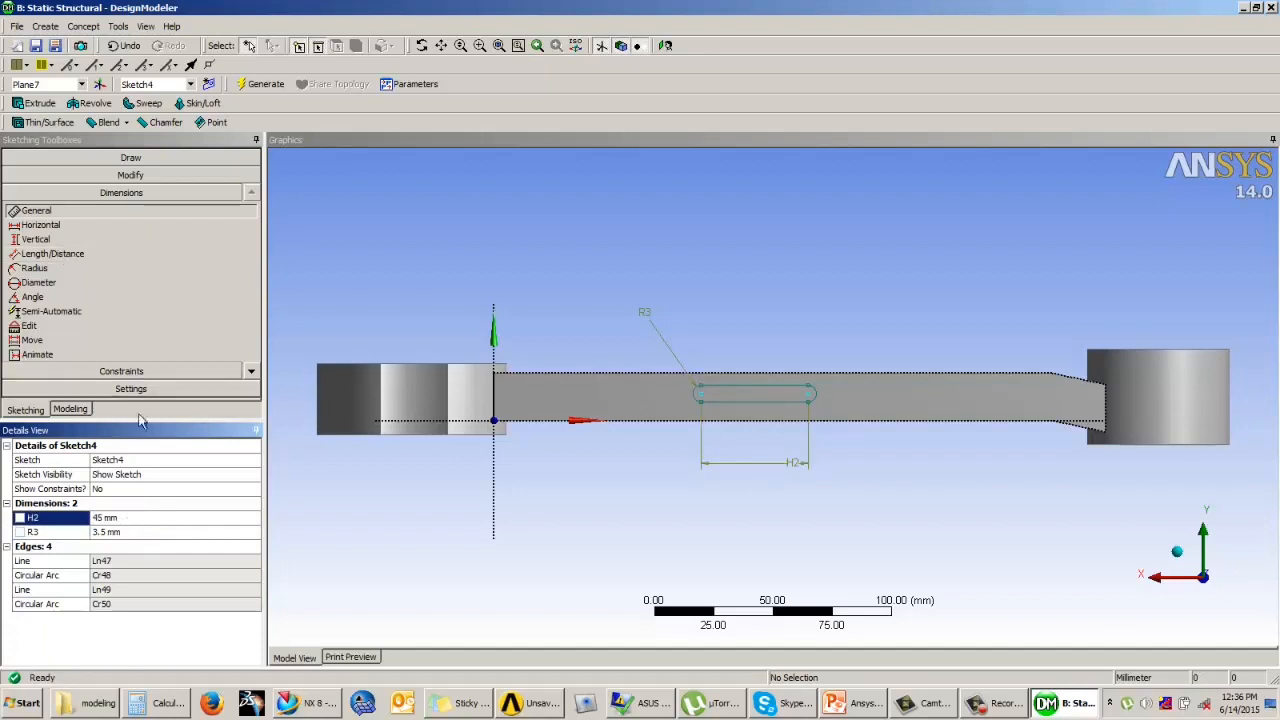
Step: Dimension the distance from the bar's lower edge to the oval's lower line and set it to 7.5 mm
left_click(52, 253)
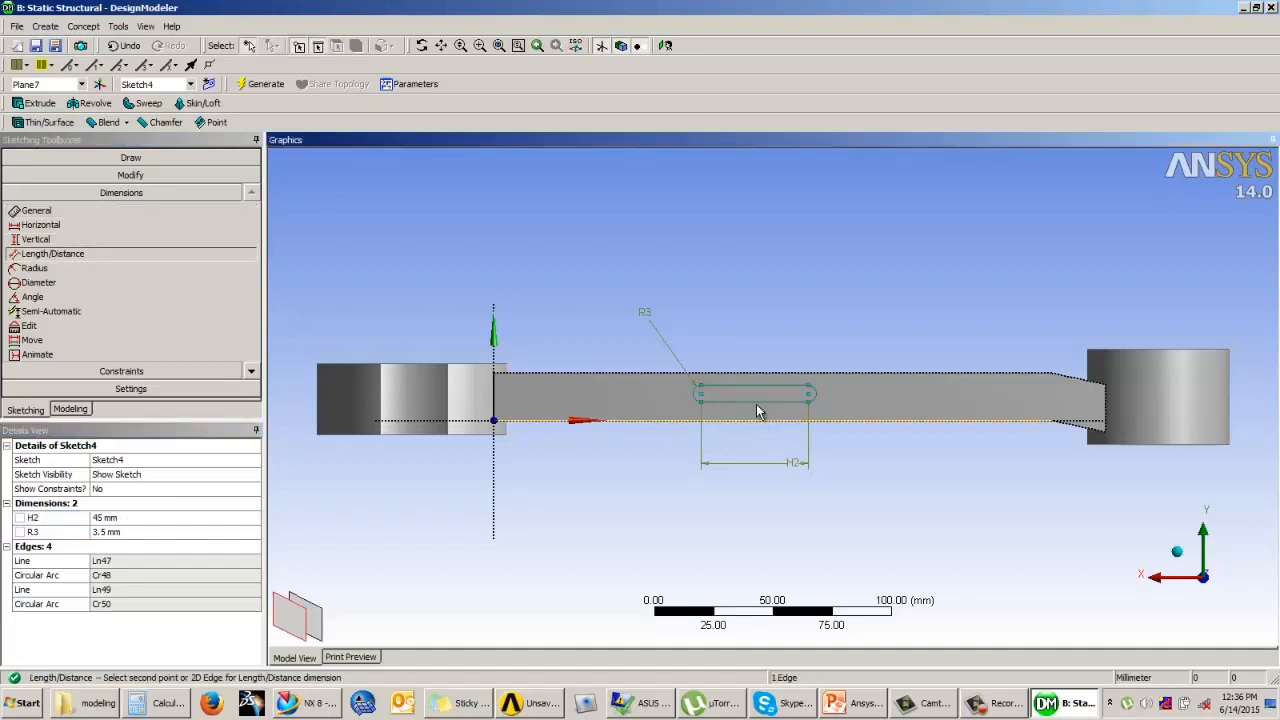
left_click(757, 401)
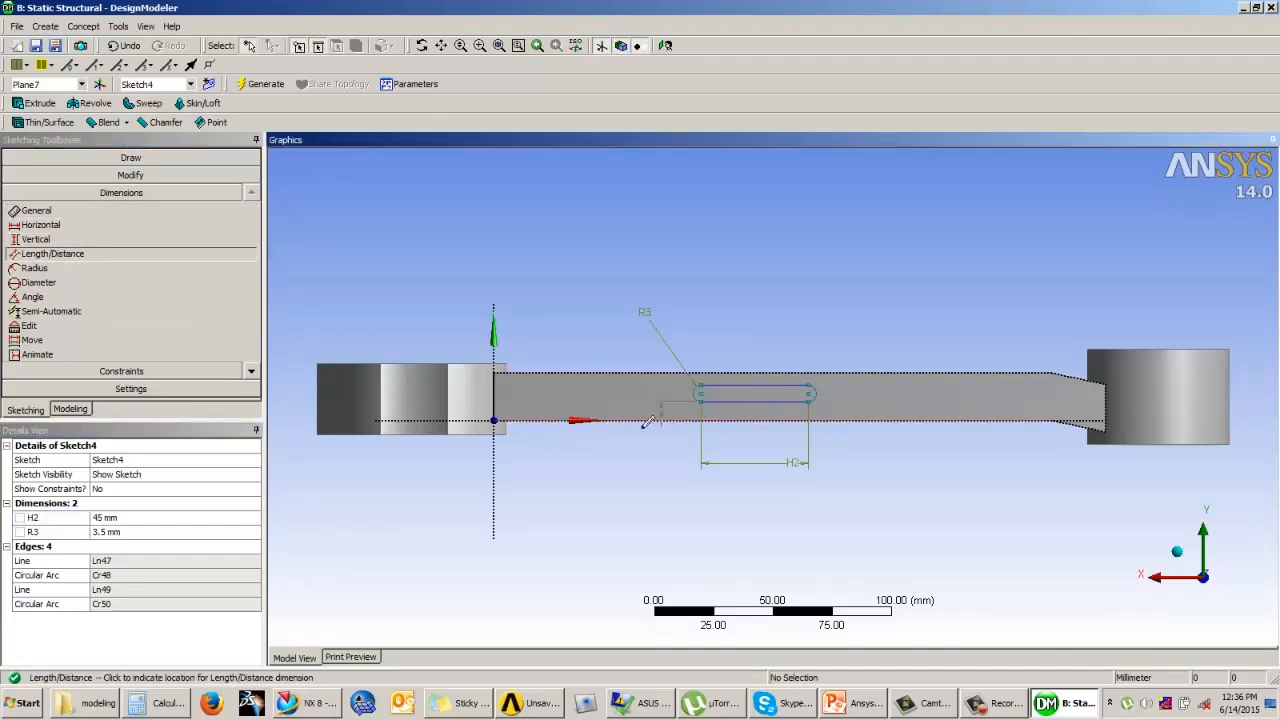
left_click(594, 440)
left_click(124, 531)
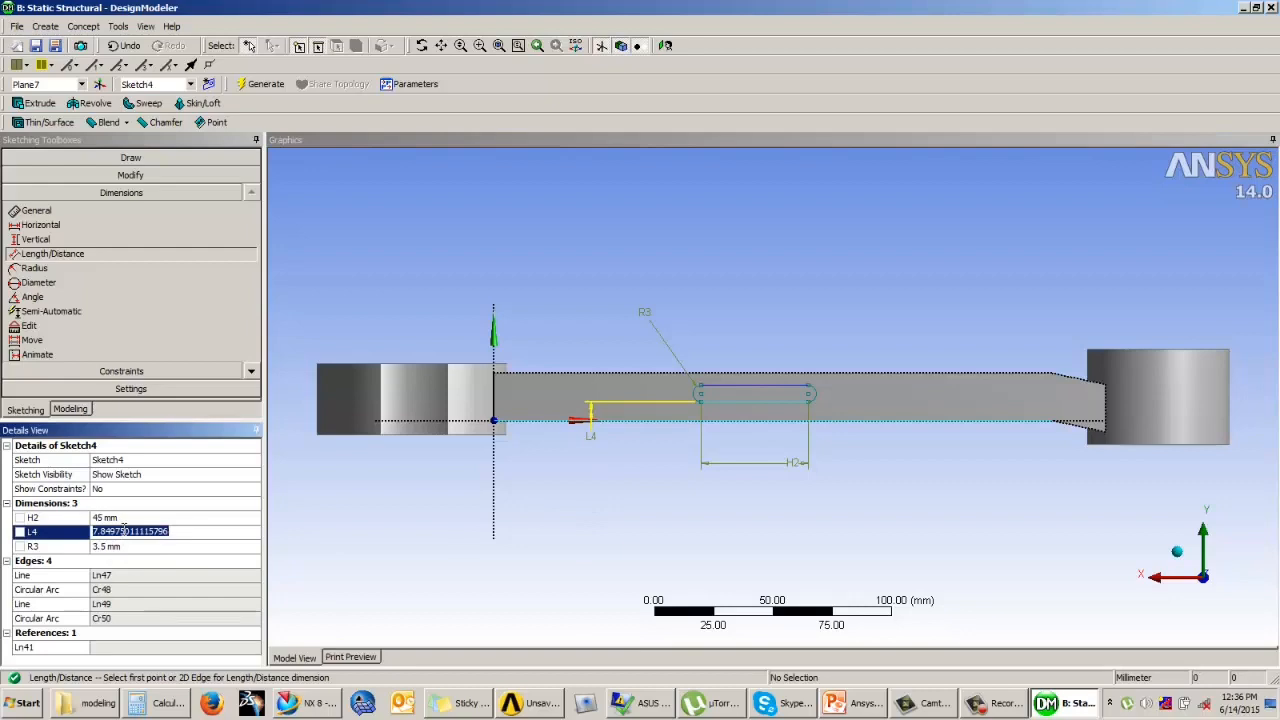
key("BackSpace")
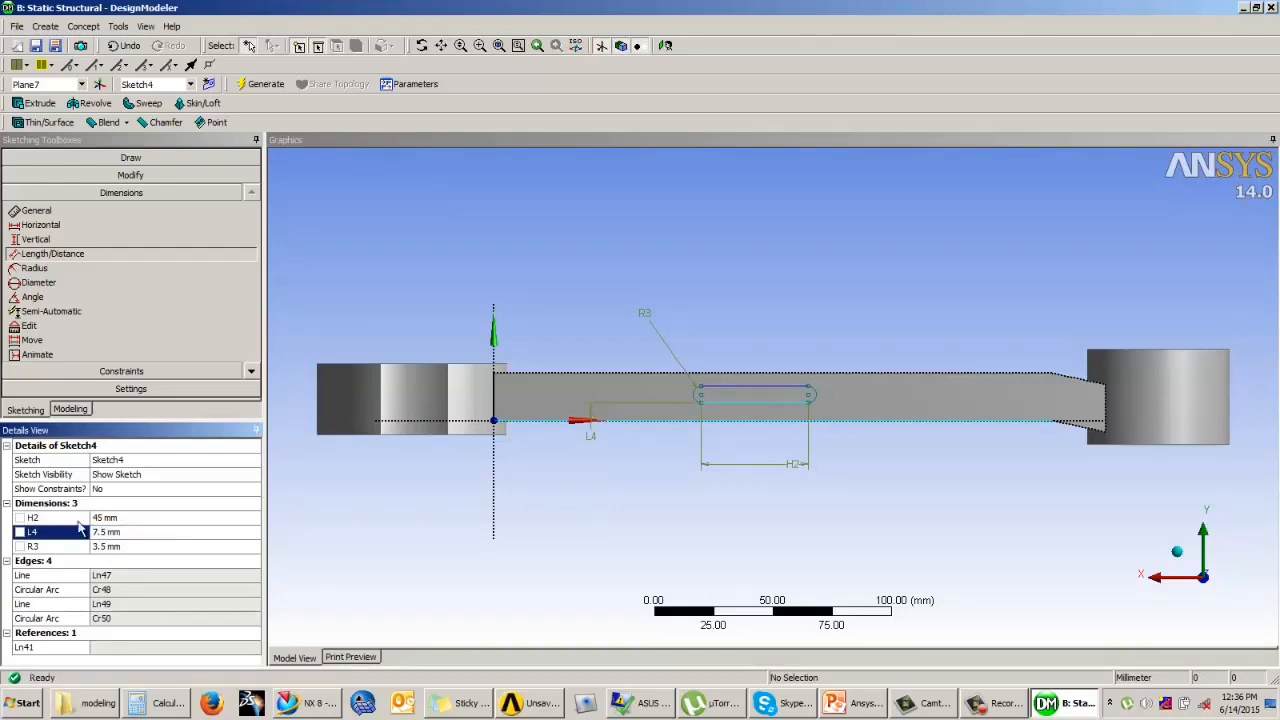
Step: Start an Extrude of the oval sketch on the bar's side face with its direction set to Reversed
left_click(70, 409)
mouse_move(690, 400)
middle_mouse_down()
mouse_move(700, 443)
mouse_move(634, 277)
mouse_move(560, 283)
mouse_move(112, 212)
middle_mouse_up()
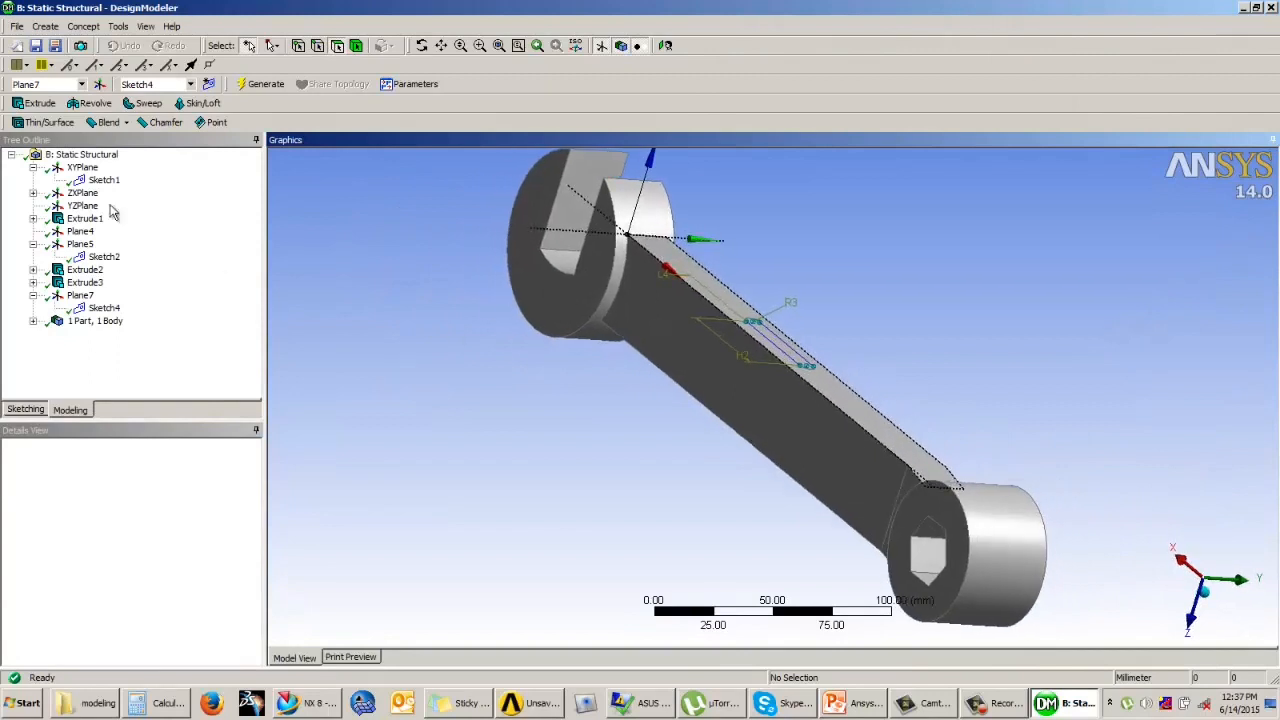
left_click(36, 103)
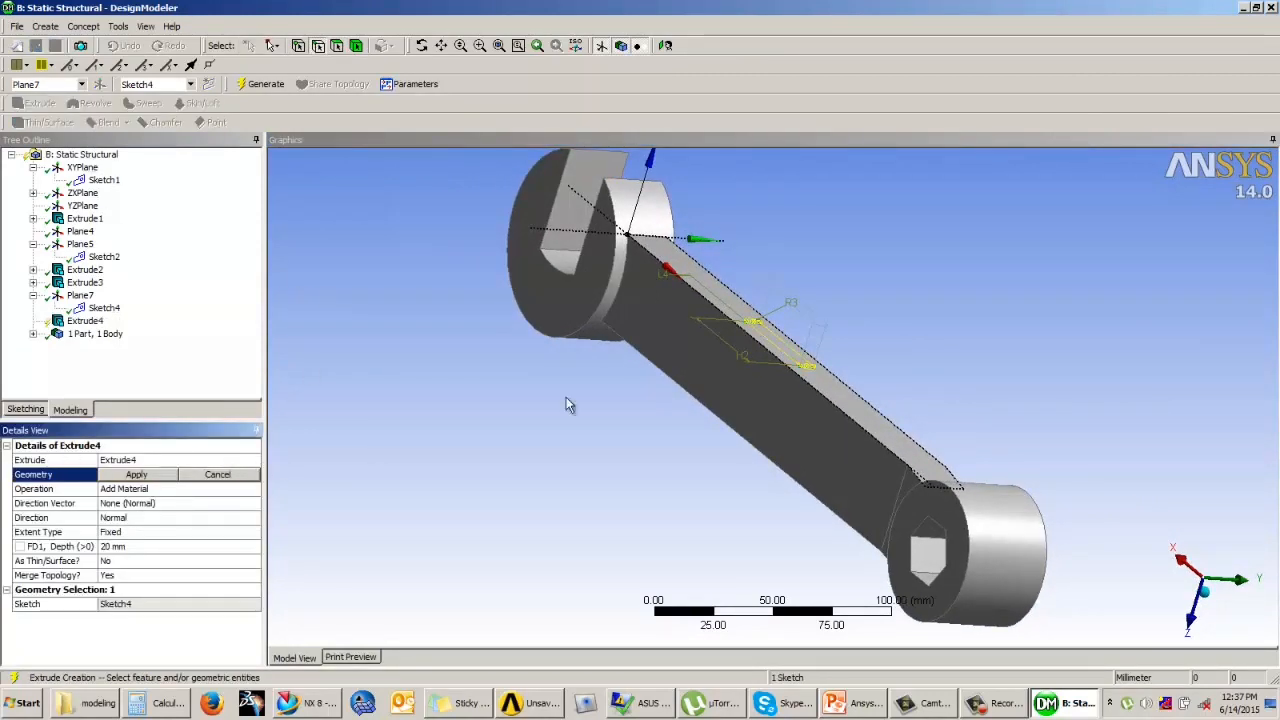
left_click(130, 518)
left_click(252, 518)
left_click(165, 538)
Step: Set the oval extrusion's operation to Cut Material and generate it
left_click(165, 489)
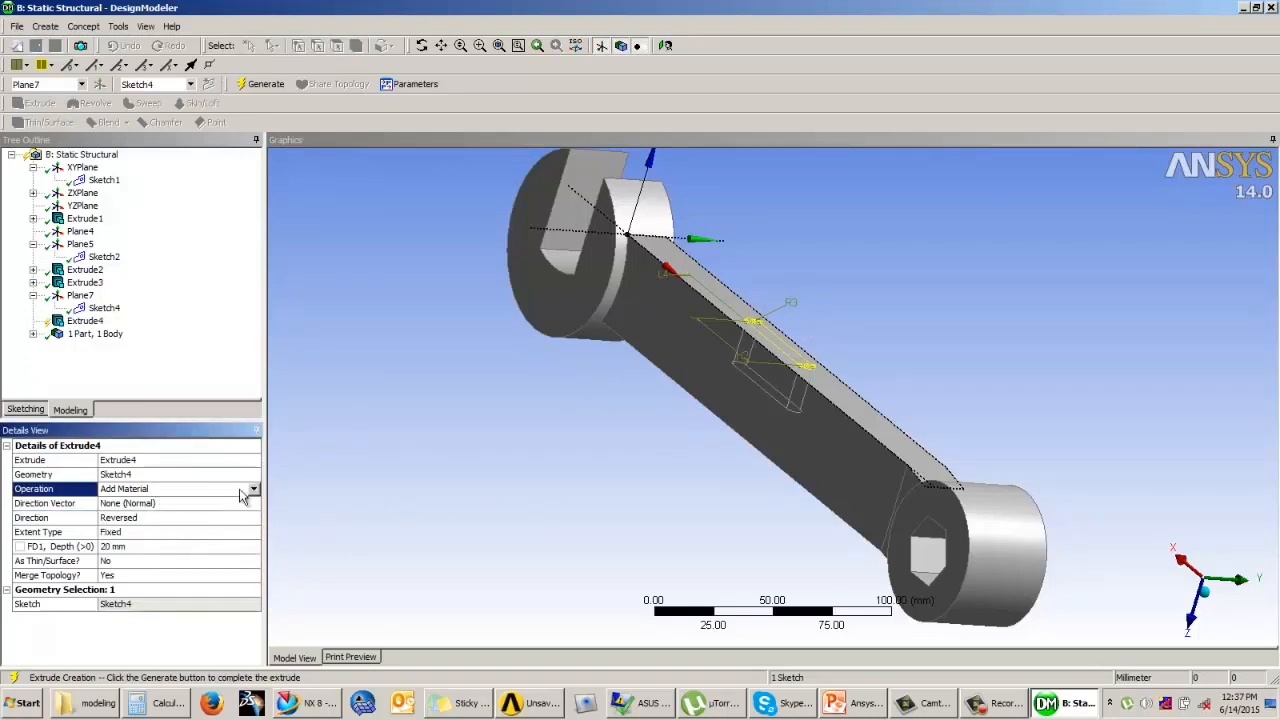
left_click(253, 489)
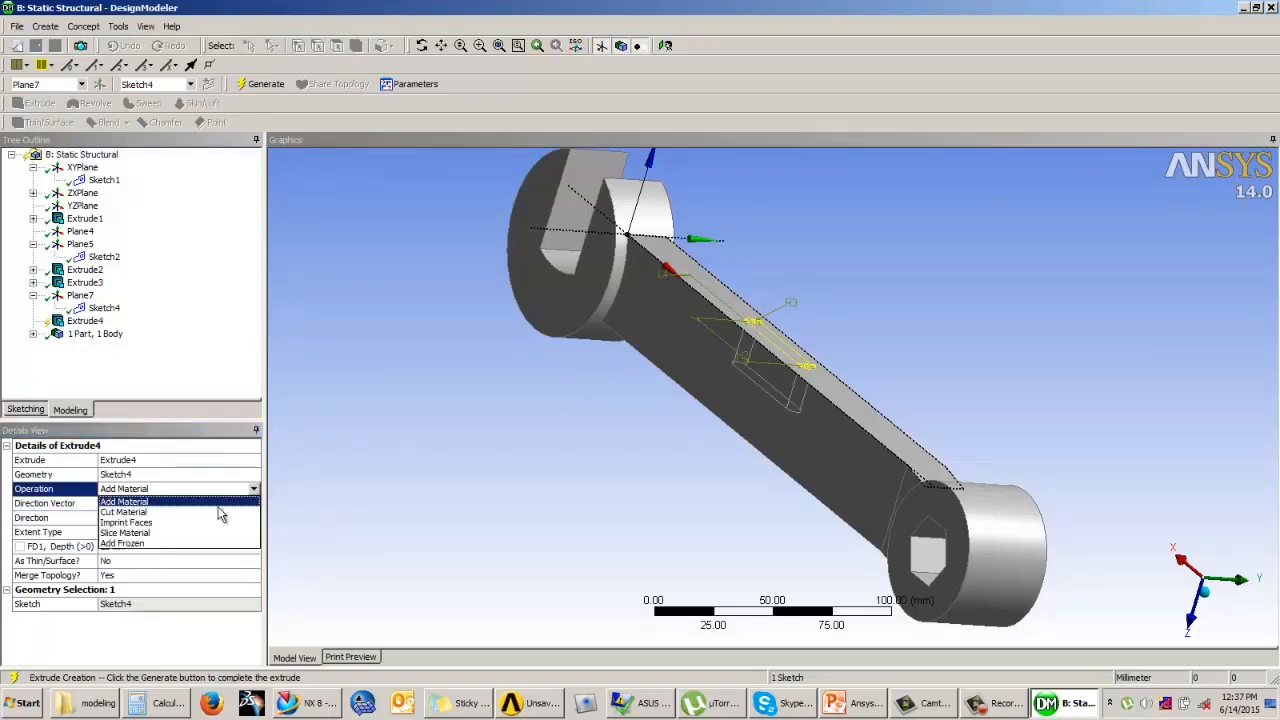
left_click(130, 512)
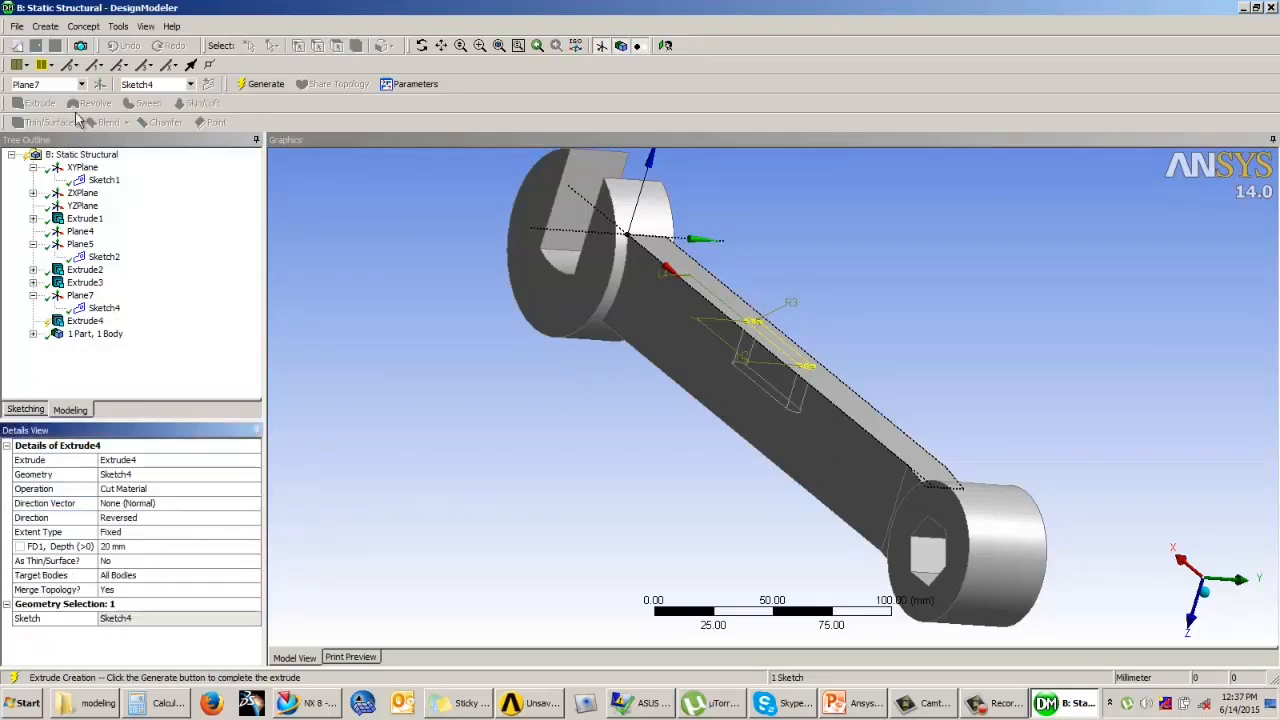
left_click(262, 84)
middle_click_drag(594, 400, 449, 561)
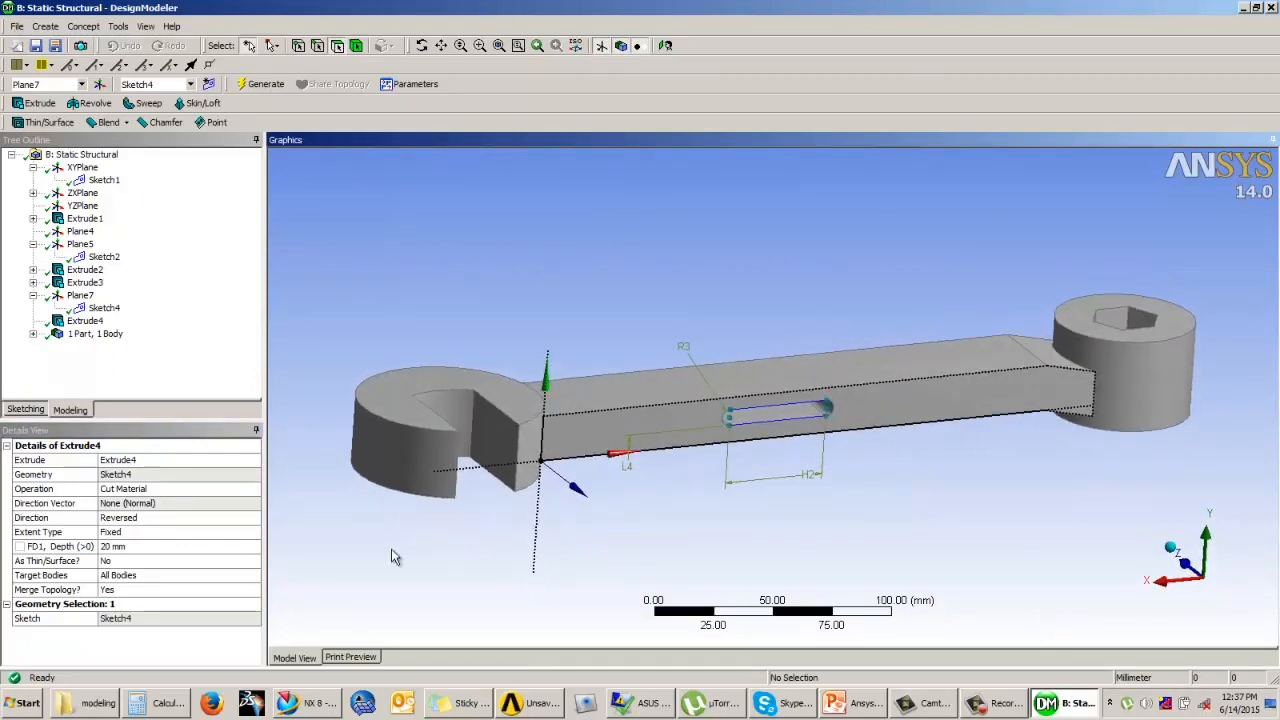
Step: Change the oval extrusion's operation to Slice Material and regenerate the model
left_click(174, 492)
left_click(252, 492)
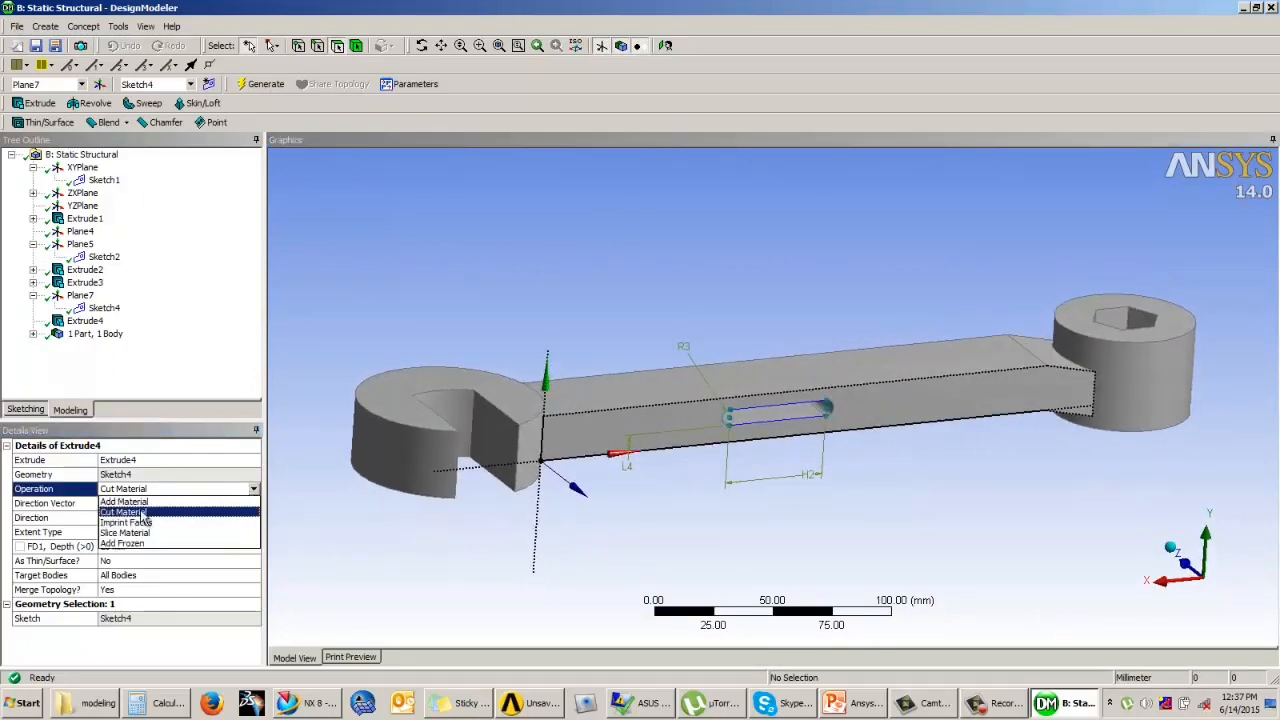
left_click(146, 528)
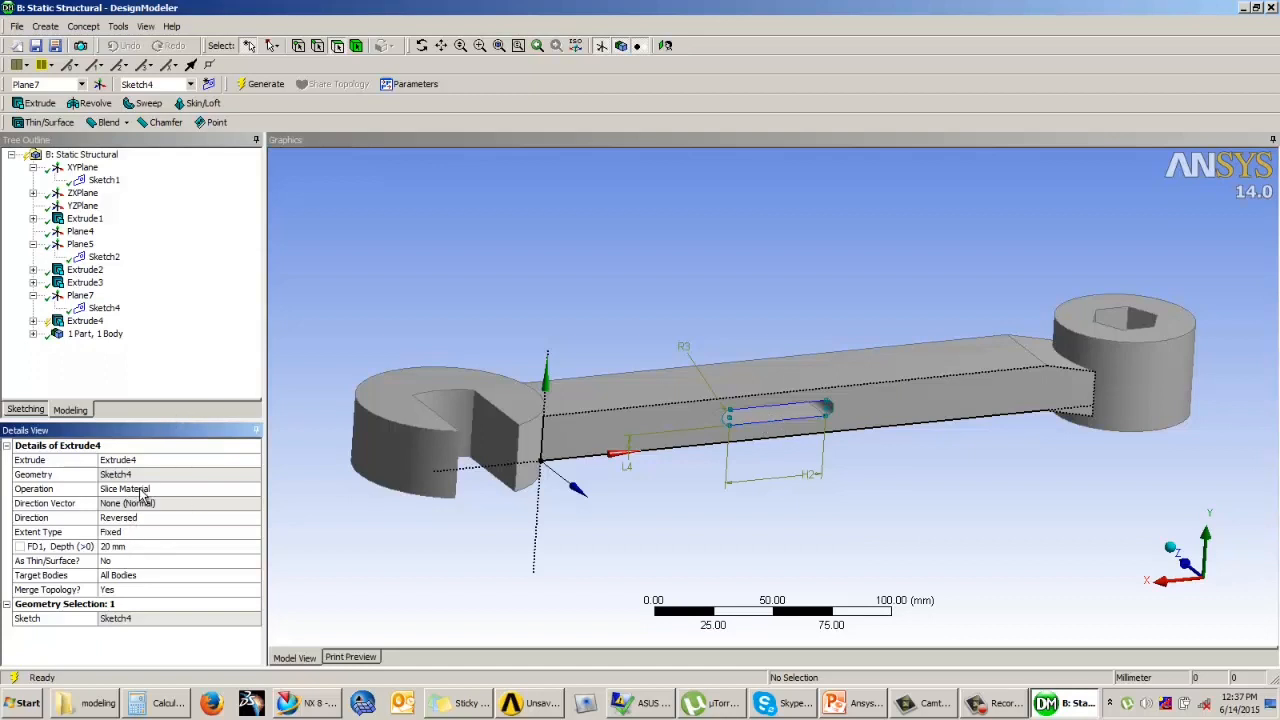
left_click(266, 86)
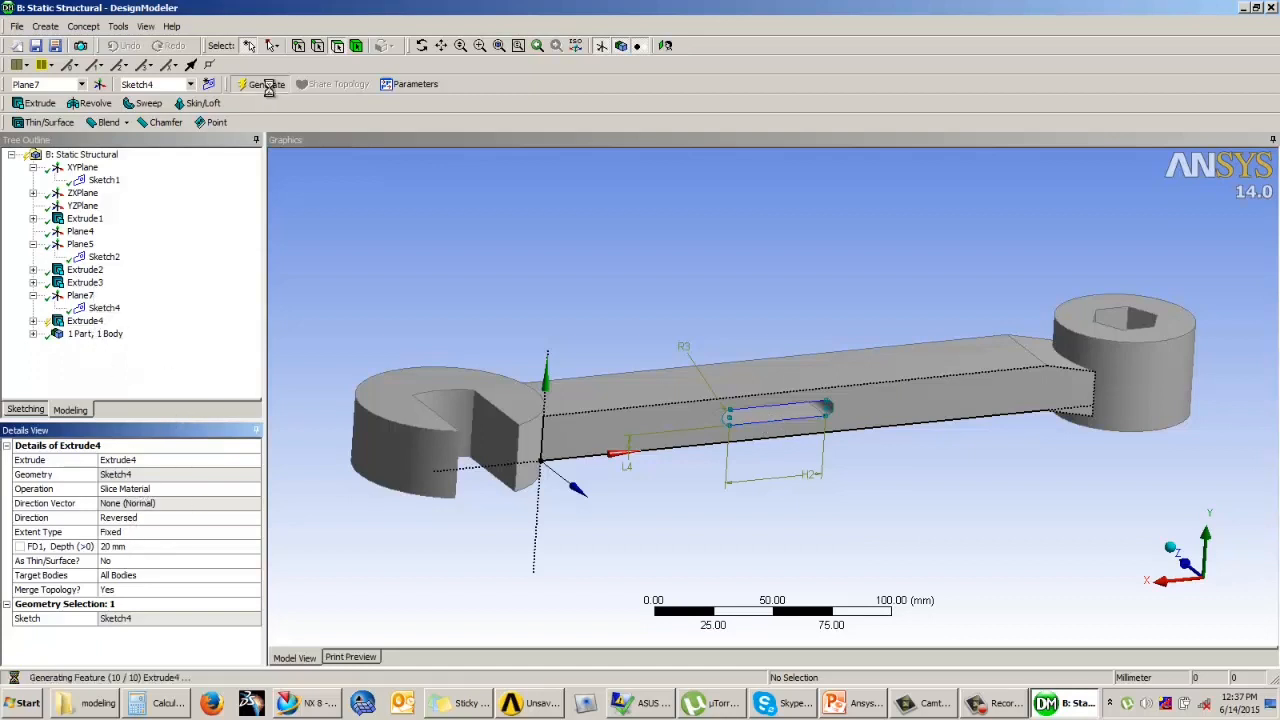
Step: Highlight each sliced solid among the model's bodies and hide the oval one to inspect the pocket in the bar
left_click(33, 335)
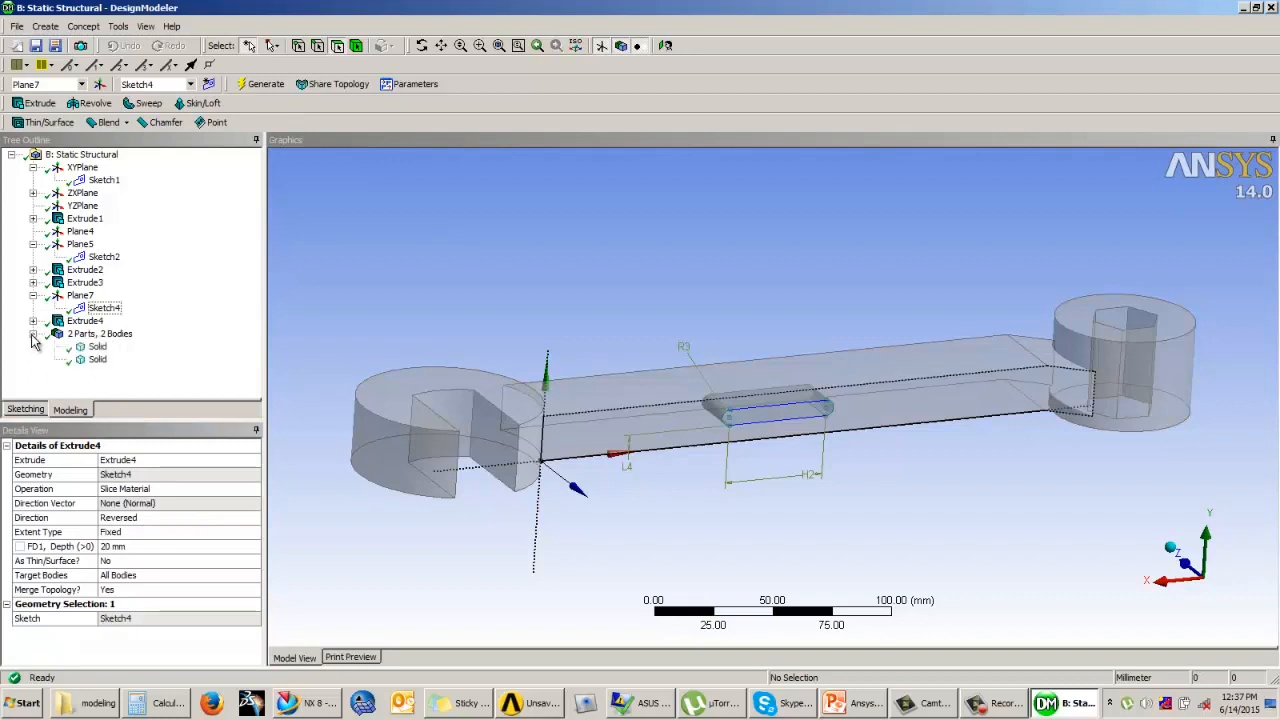
left_click(96, 347)
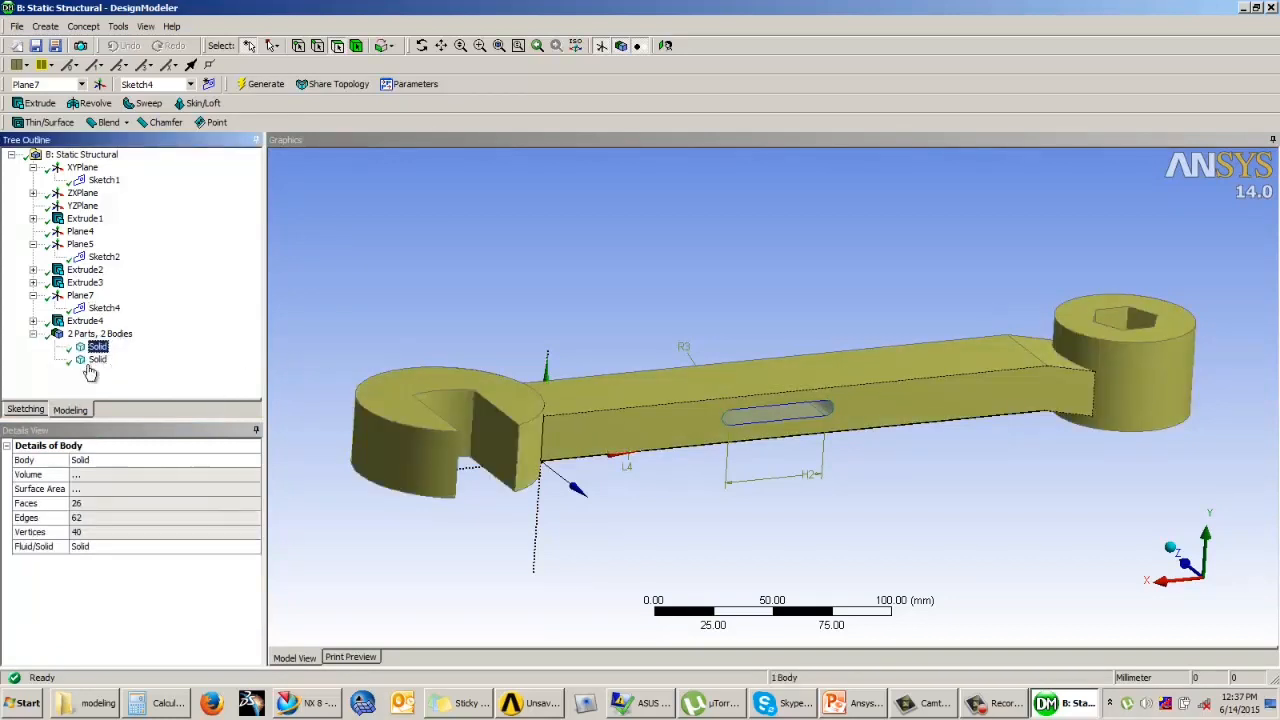
left_click(96, 360)
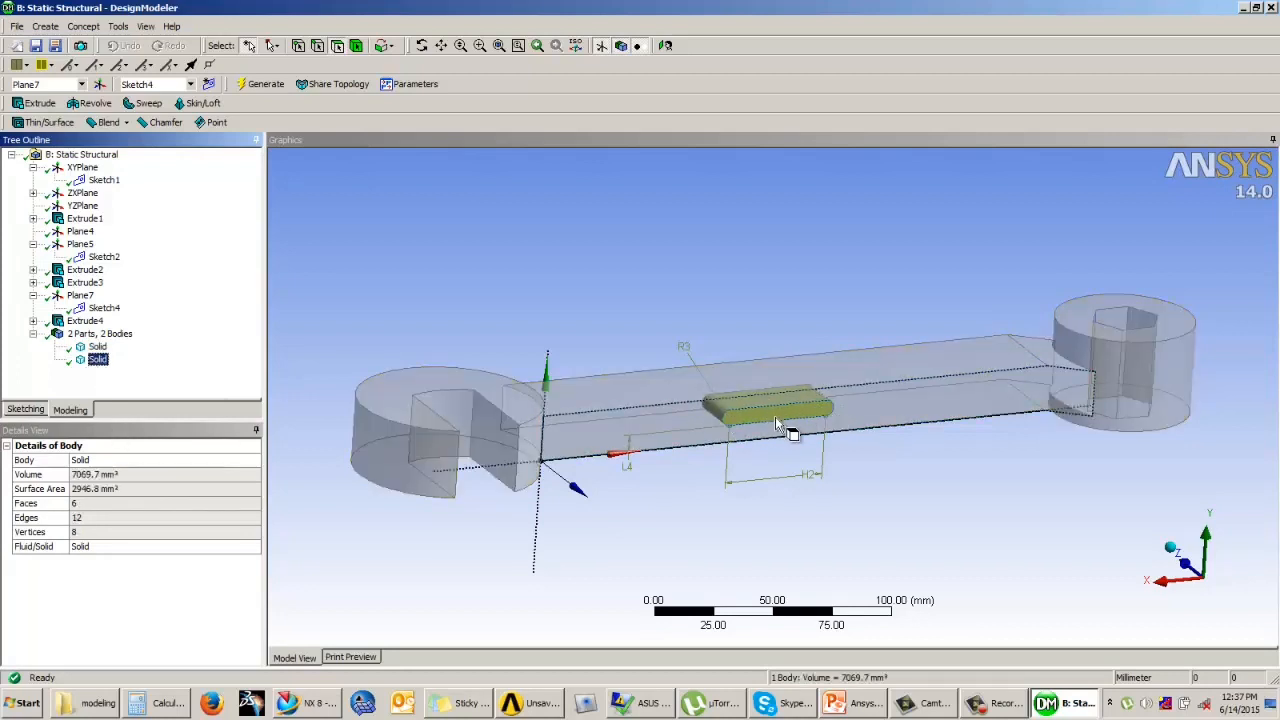
left_click(96, 347)
right_click(90, 346)
left_click(80, 363)
right_click(100, 363)
left_click(145, 370)
mouse_move(560, 410)
middle_mouse_down()
mouse_move(538, 427)
mouse_move(548, 430)
middle_mouse_up()
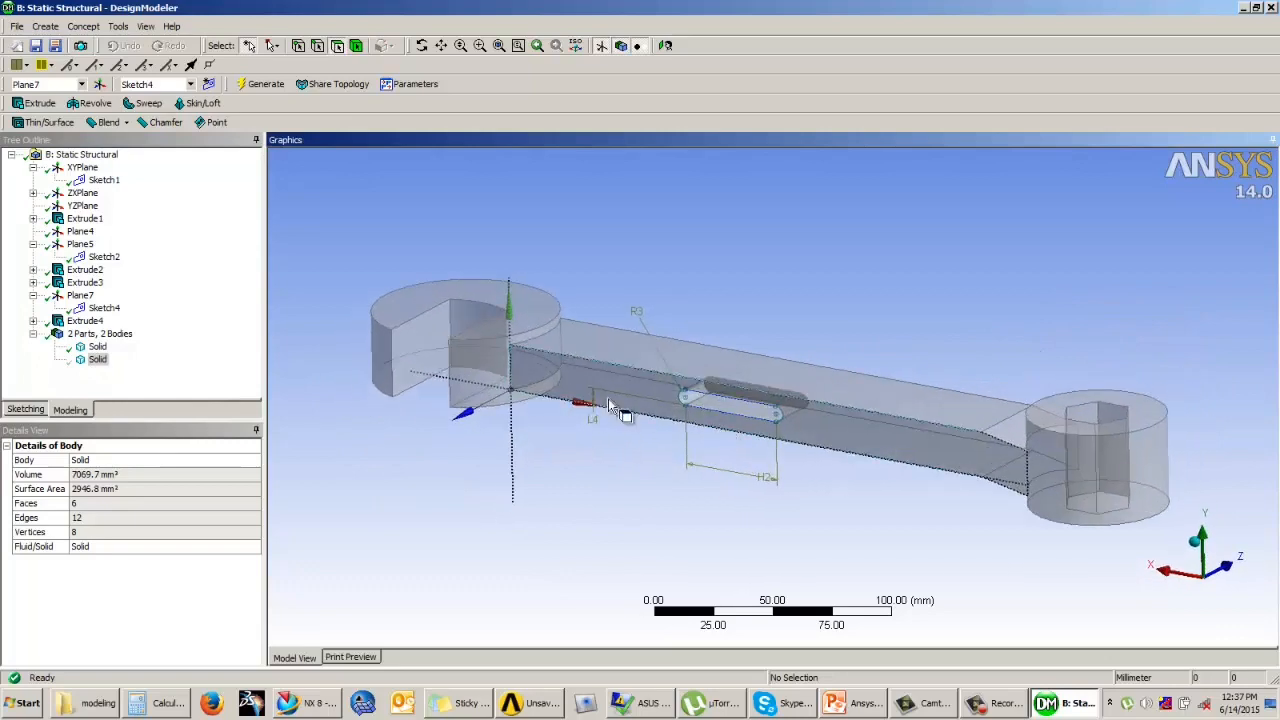
scroll(793, 388, "down", 1)
middle_click_drag(793, 388, 352, 410)
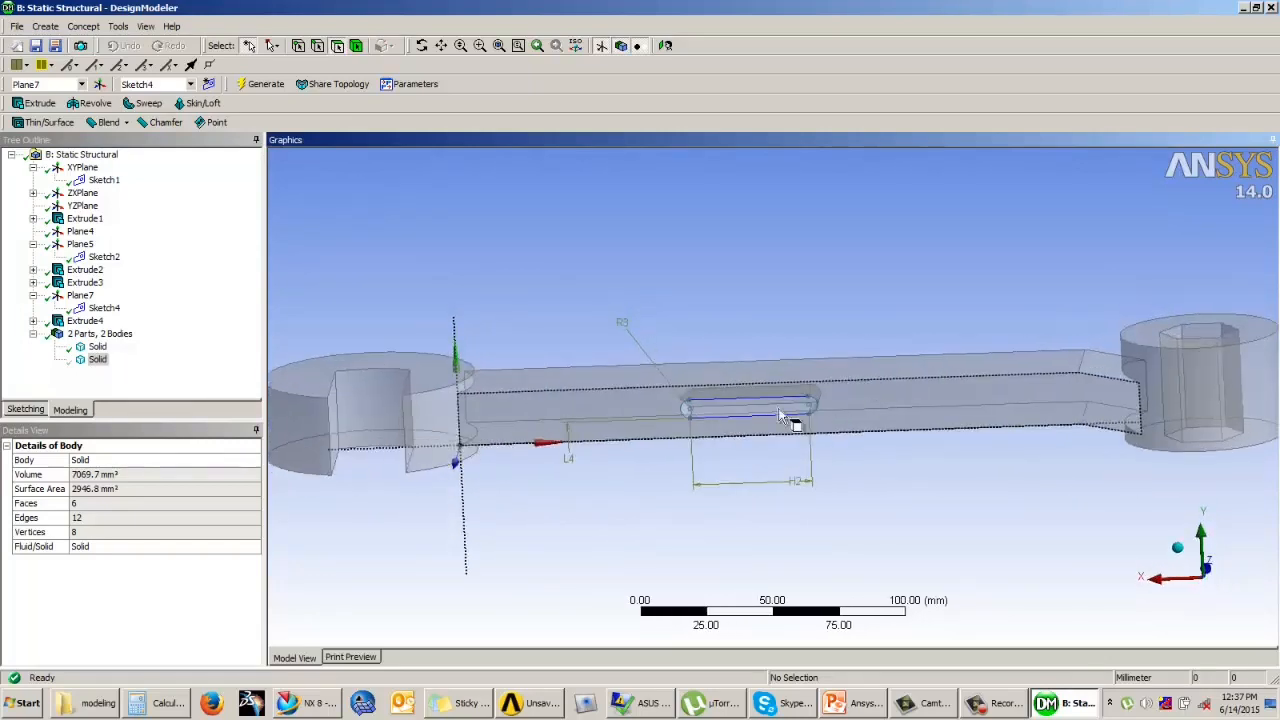
Step: Toggle the visibility of the sliced solids, show all bodies again, and highlight the oval solid inside the bar
left_click(97, 359)
right_click(97, 359)
left_click(135, 365)
right_click(97, 361)
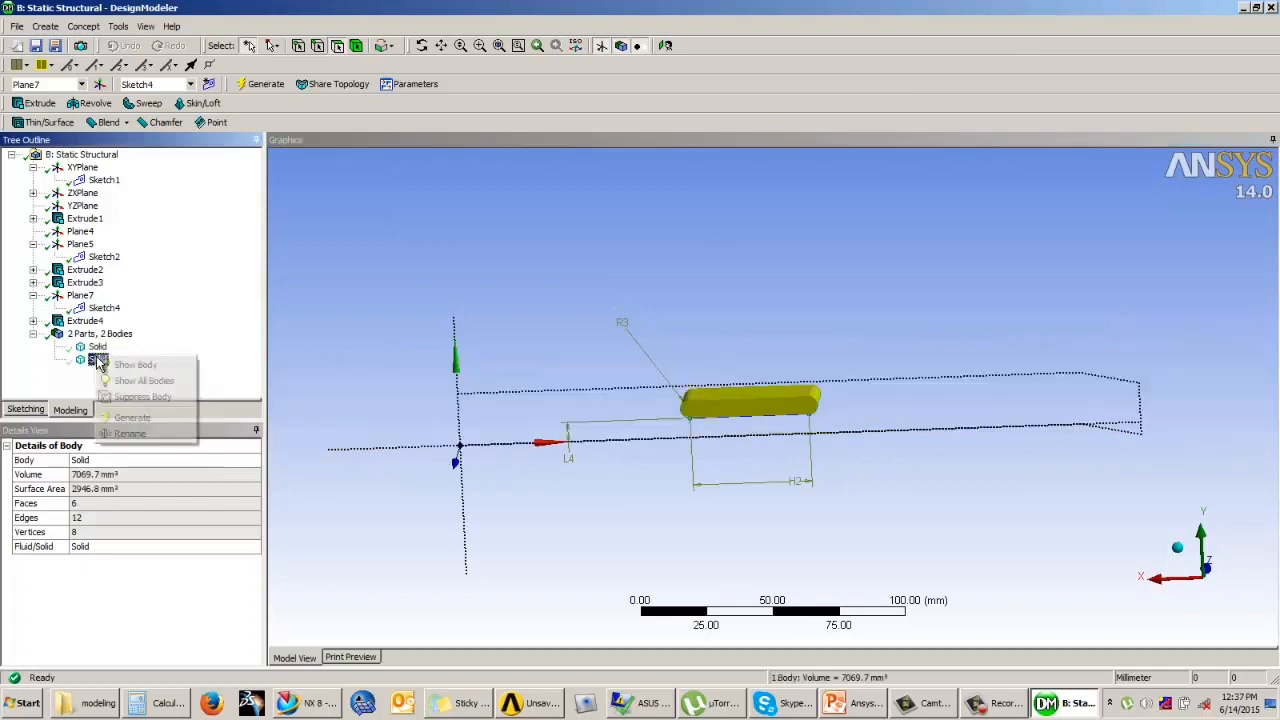
left_click(128, 365)
middle_click_drag(725, 446, 750, 390)
right_click(96, 347)
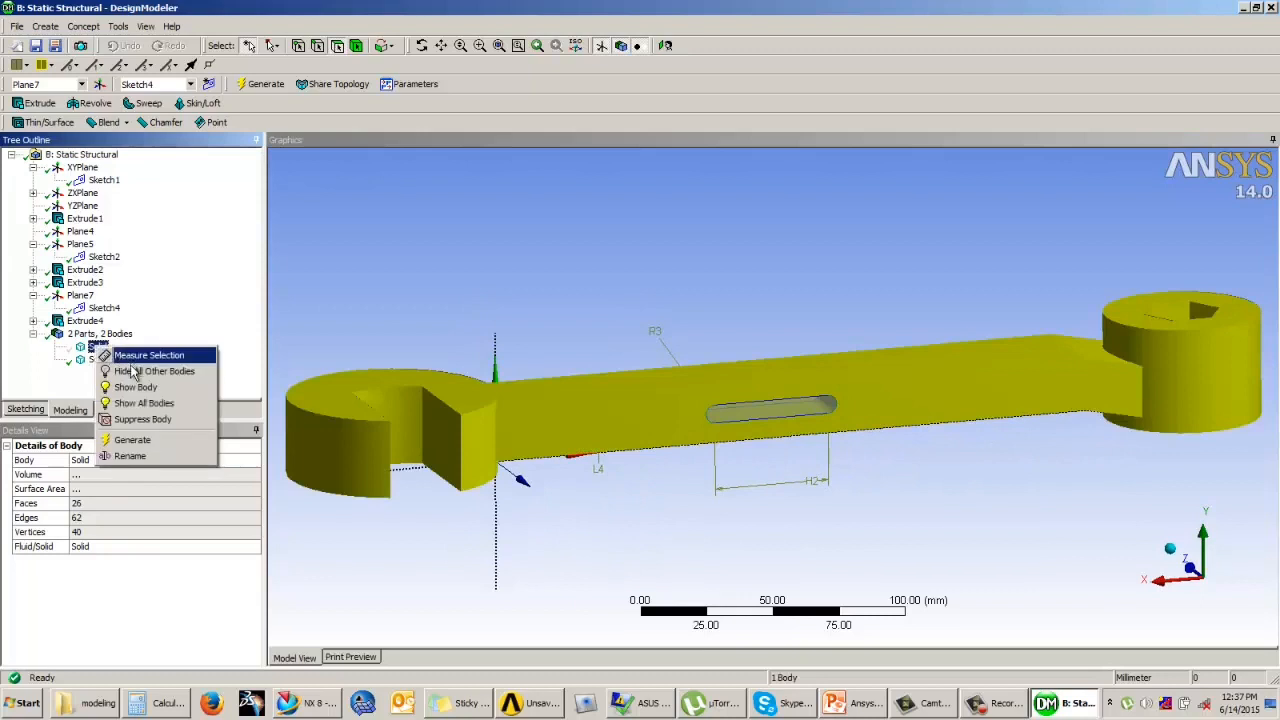
left_click(147, 404)
middle_click_drag(727, 287, 690, 317)
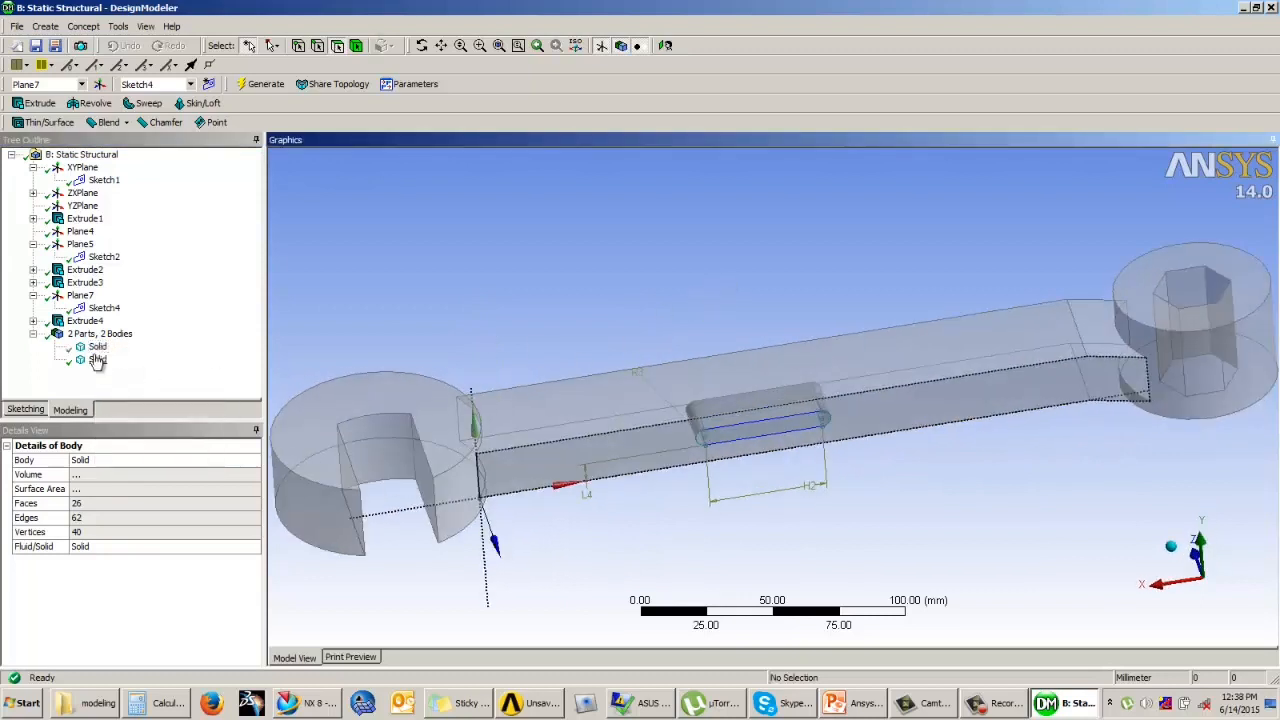
left_click(97, 360)
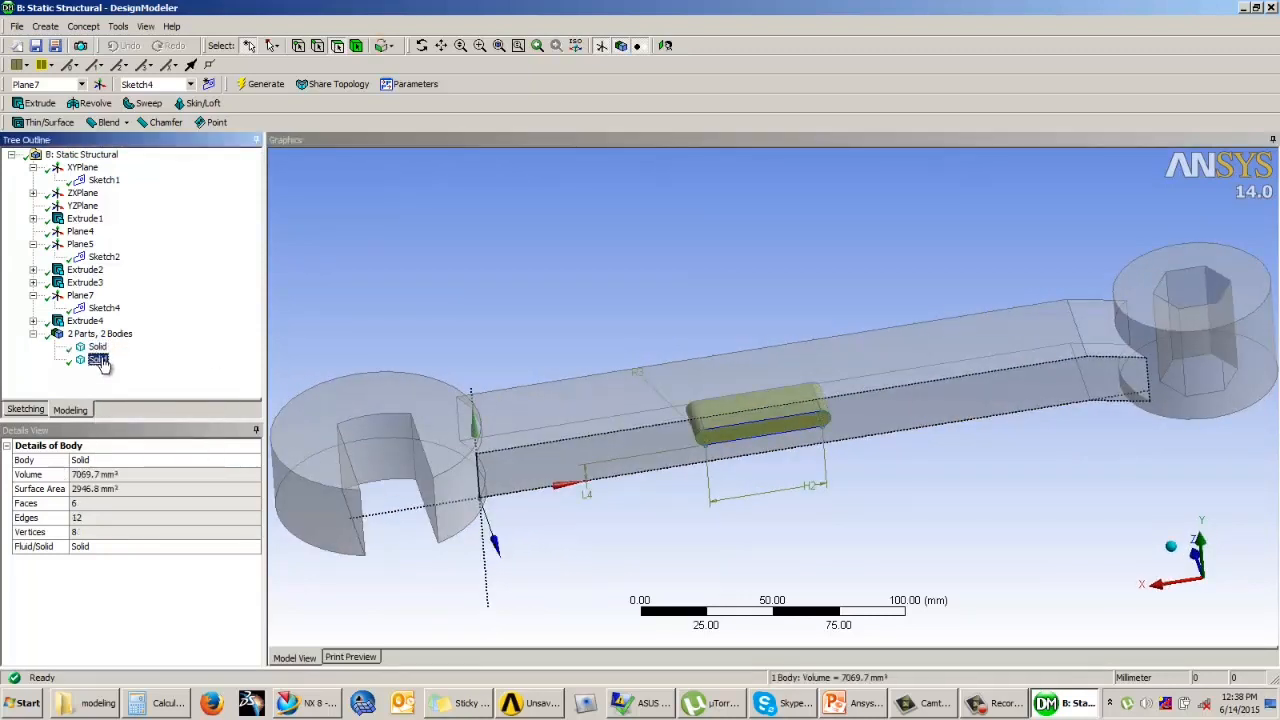
Step: Change the oval extrusion's operation to Add Frozen and regenerate the model
left_click(92, 287)
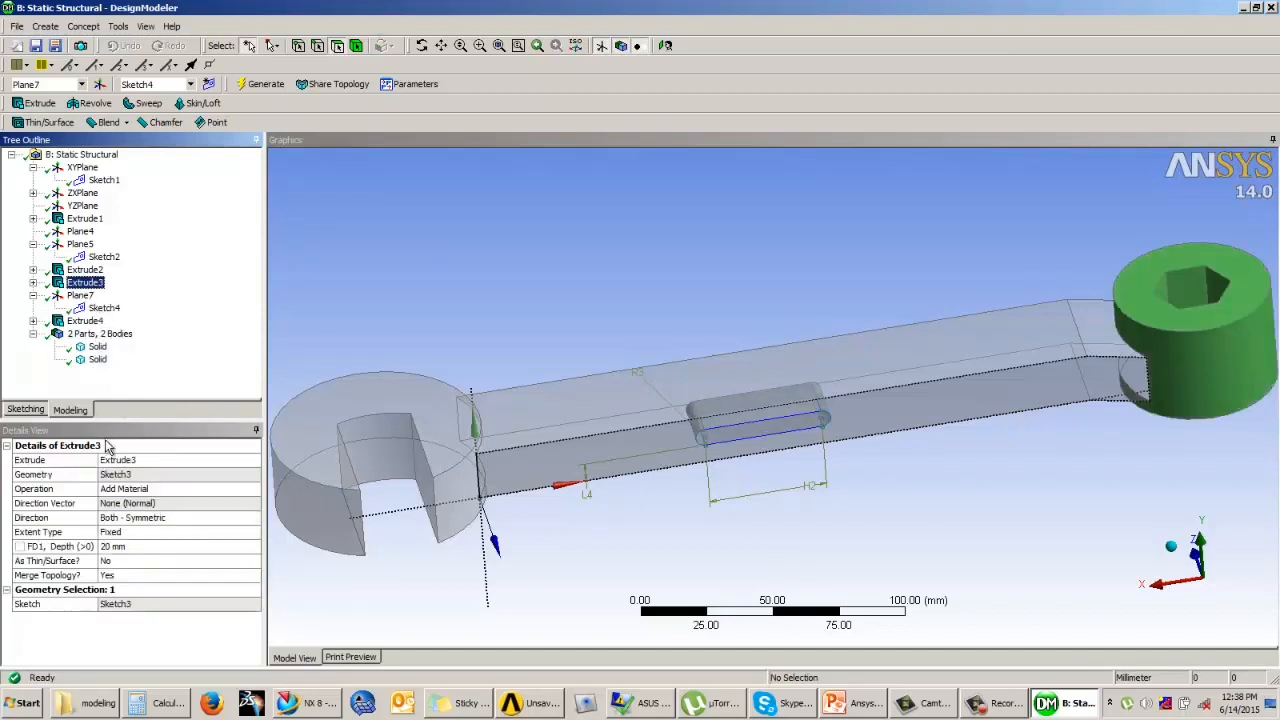
left_click(85, 320)
left_click(200, 490)
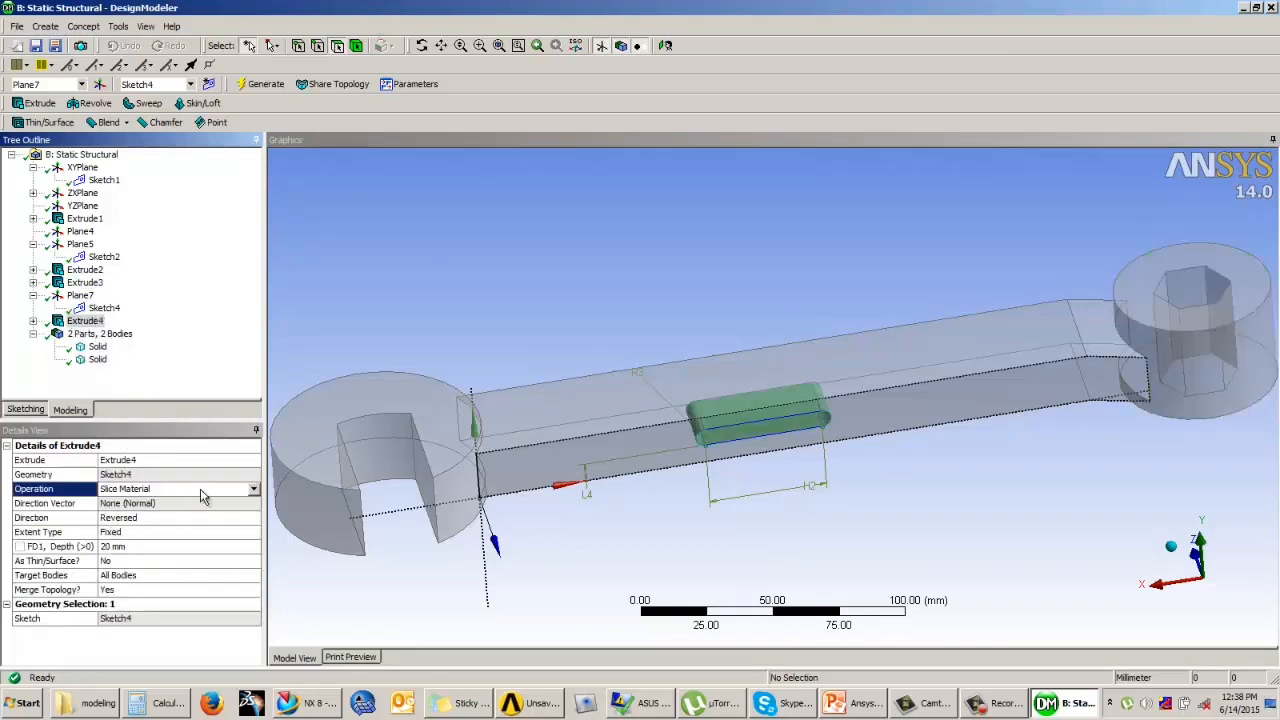
left_click(253, 489)
left_click(160, 546)
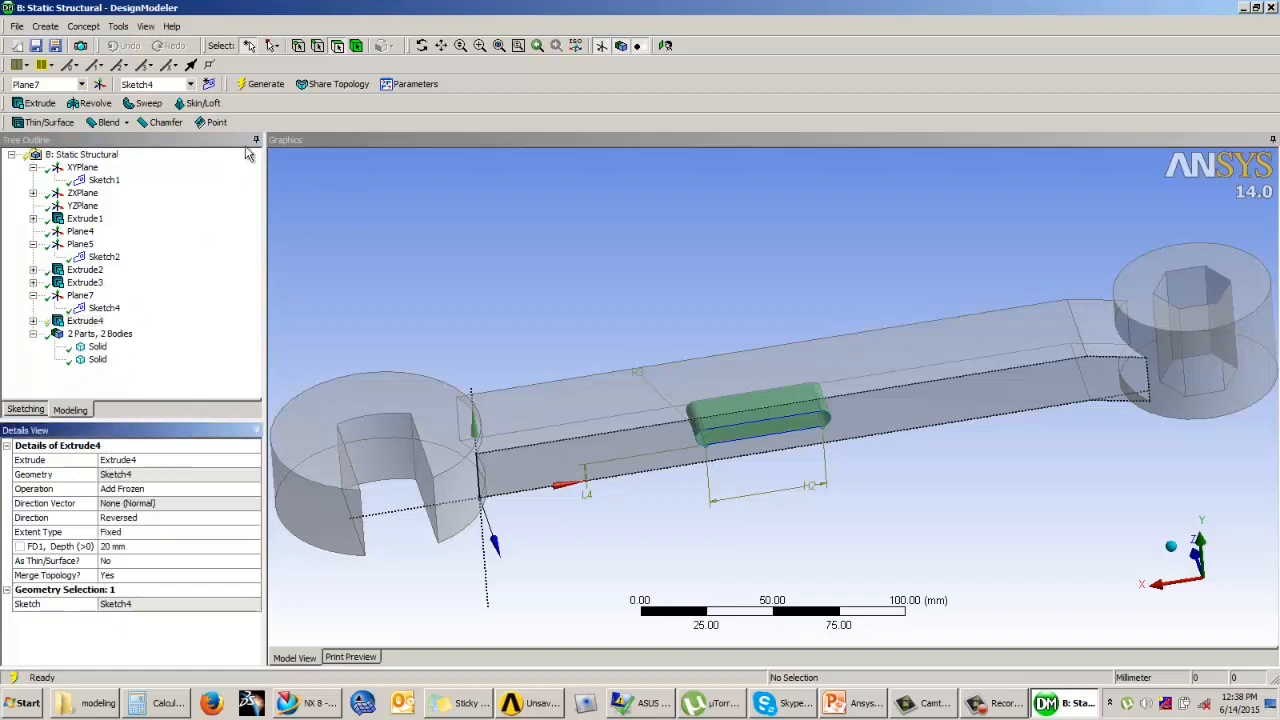
left_click(263, 86)
mouse_move(773, 413)
middle_mouse_down()
mouse_move(800, 362)
mouse_move(783, 424)
middle_mouse_up()
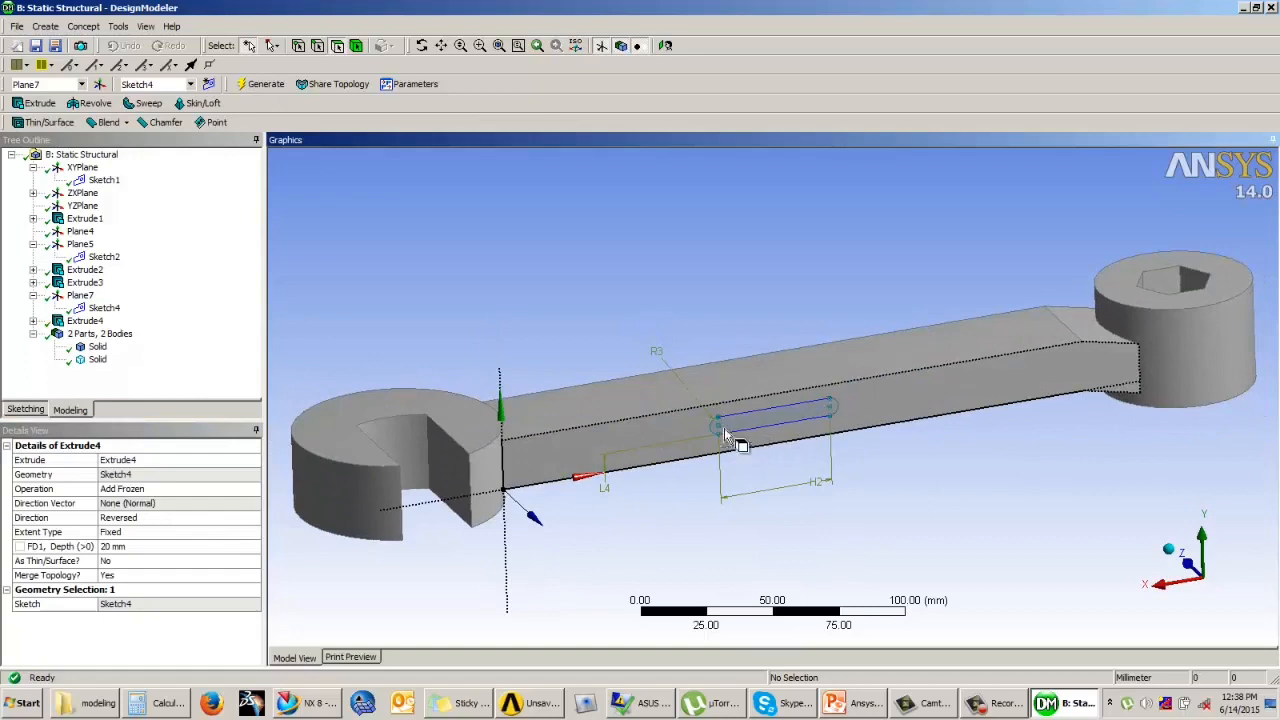
Step: Examine the wrench solid and the frozen oval solid, hiding the oval body and showing it again
left_click(97, 347)
left_click(97, 359)
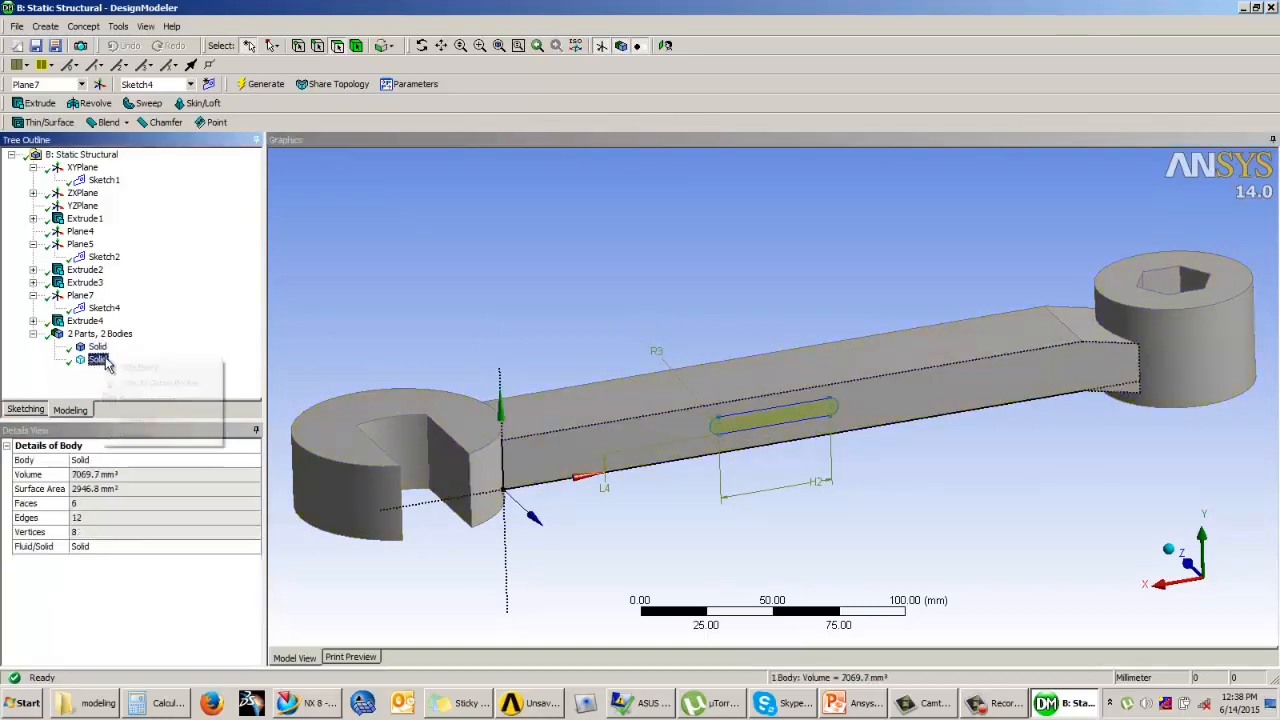
middle_click_drag(700, 380, 714, 417)
right_click(93, 360)
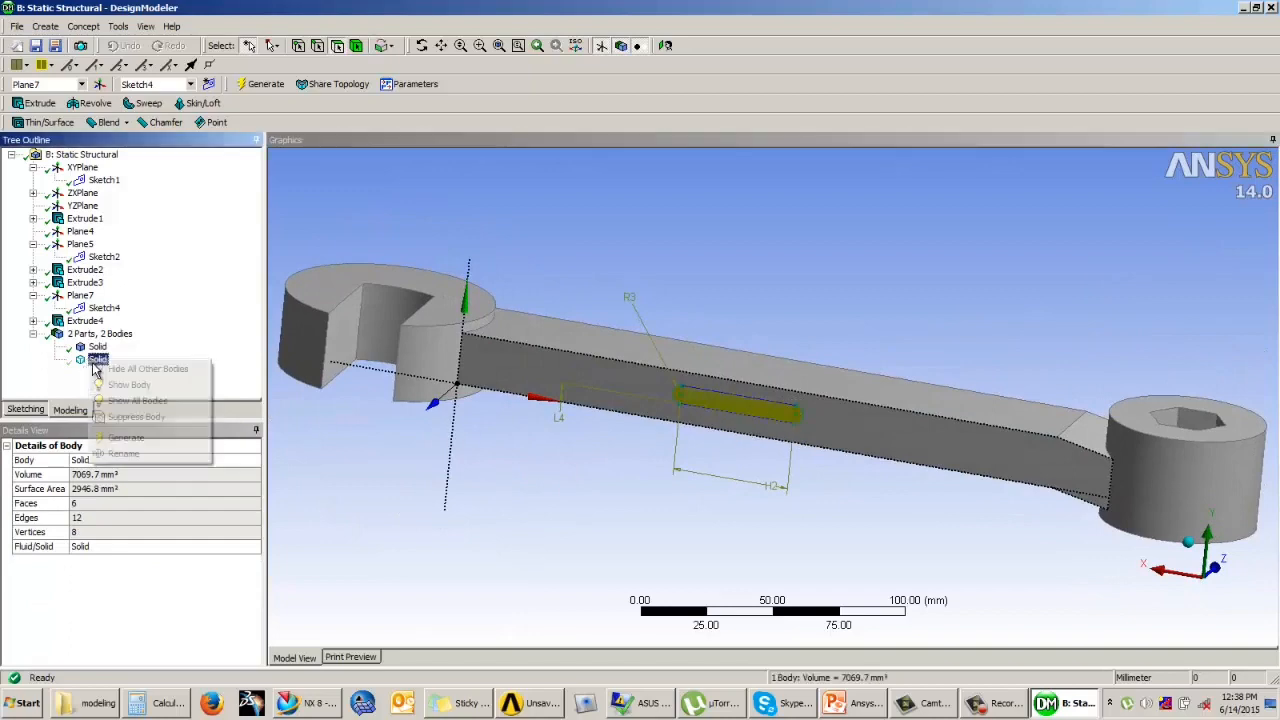
left_click(128, 384)
middle_click_drag(754, 440, 895, 443)
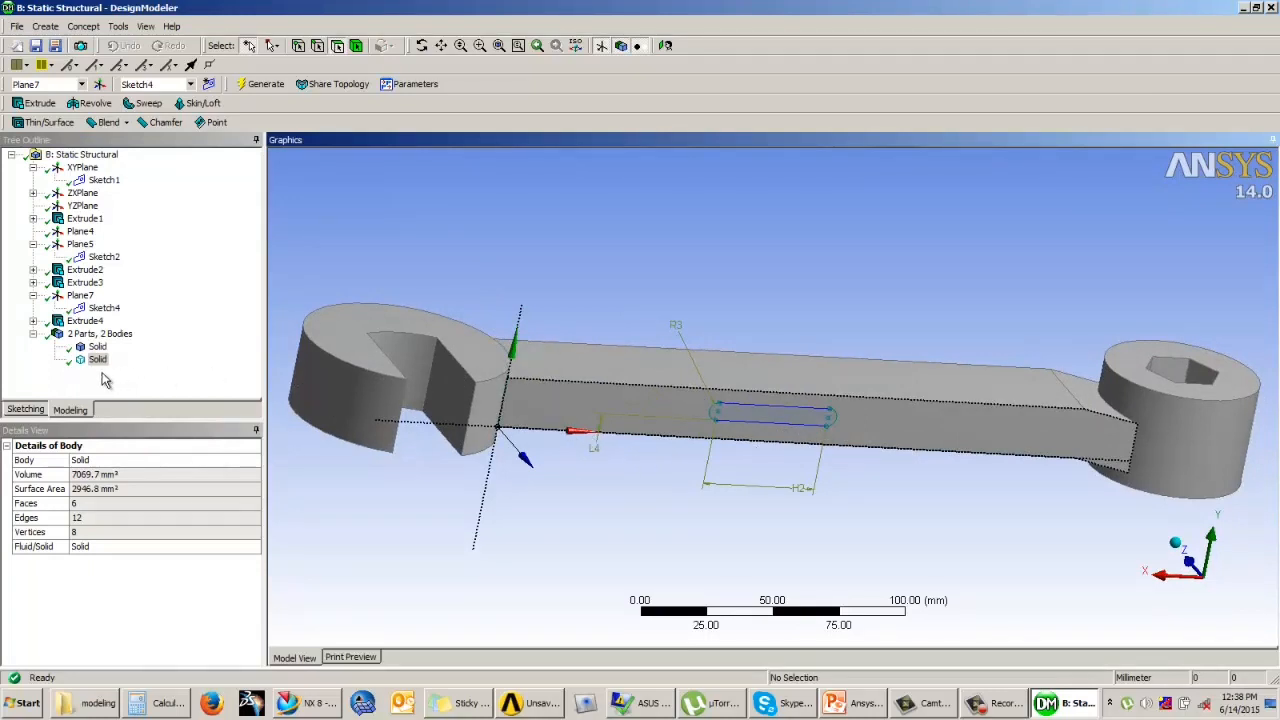
Step: Change the oval extrusion's operation to Imprint Faces and regenerate the model
left_click(85, 321)
left_click(200, 492)
left_click(253, 489)
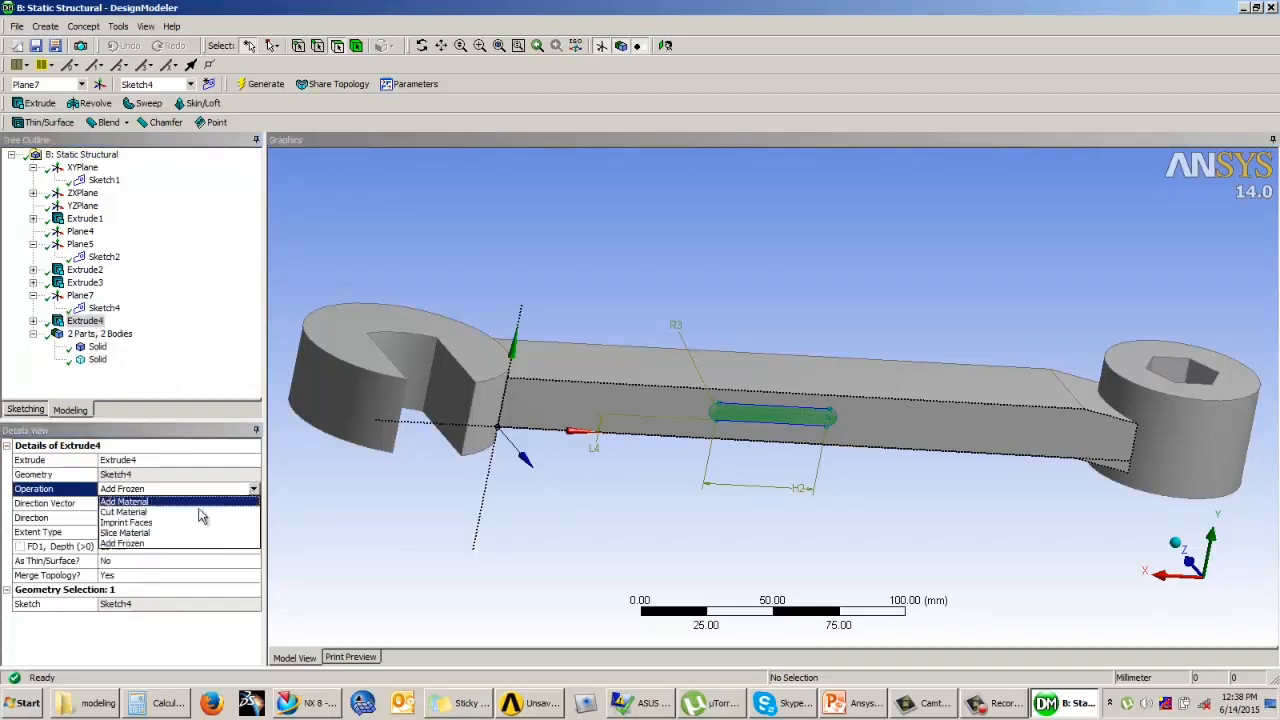
left_click(150, 523)
left_click(260, 84)
middle_click_drag(745, 495, 423, 430)
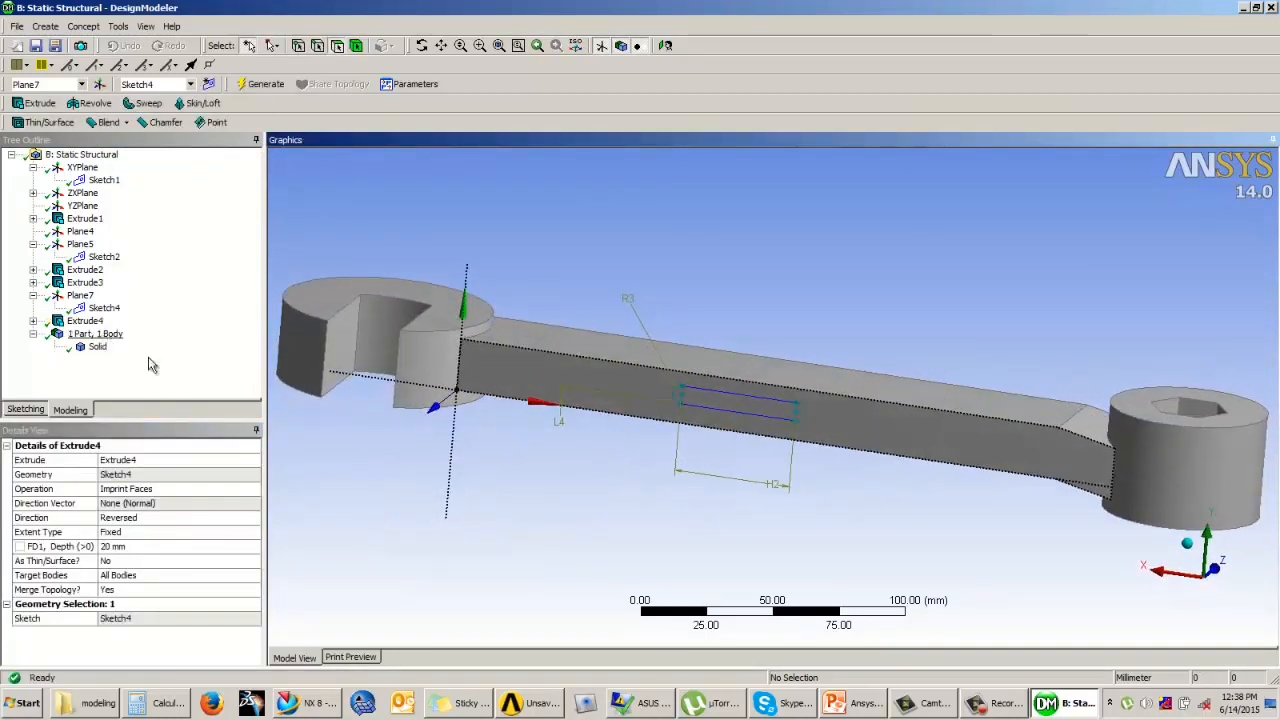
Step: Select the imprinted oval face on the bar's side to examine it, and clear the selection
scroll(752, 403, "up", 2)
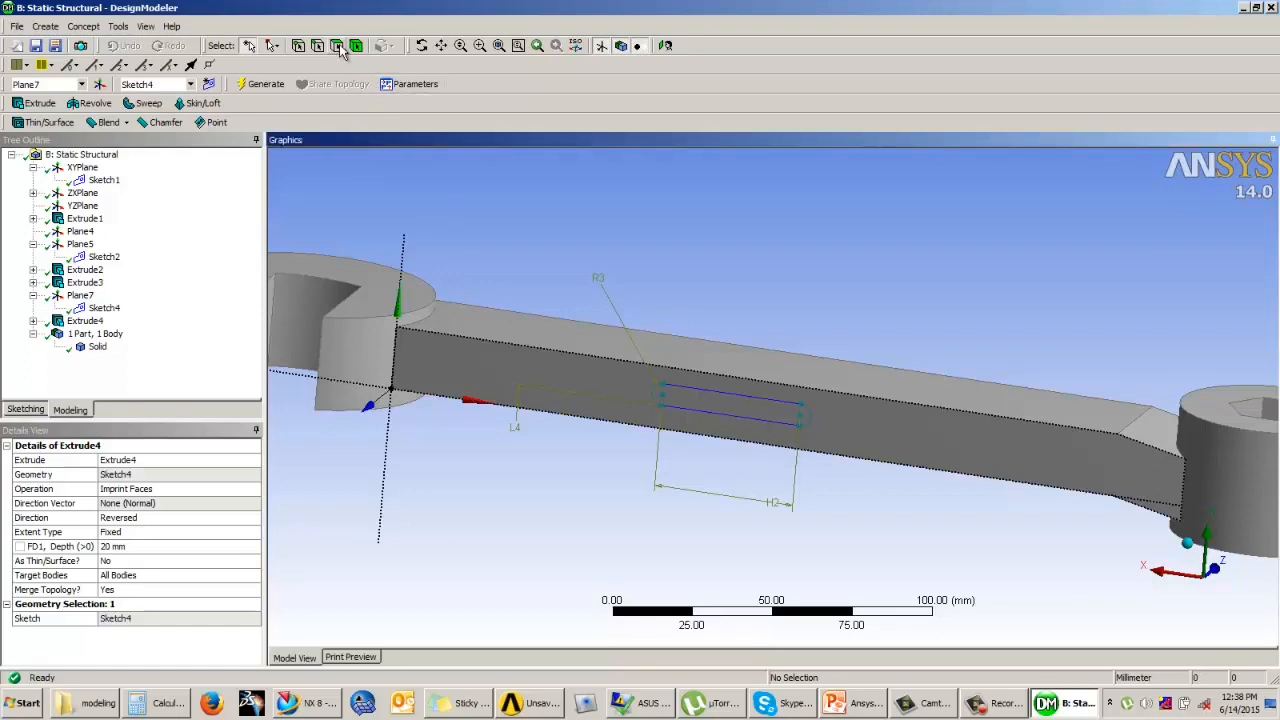
left_click(710, 412)
mouse_move(710, 415)
middle_mouse_down()
mouse_move(723, 452)
mouse_move(834, 474)
mouse_move(790, 430)
middle_mouse_up()
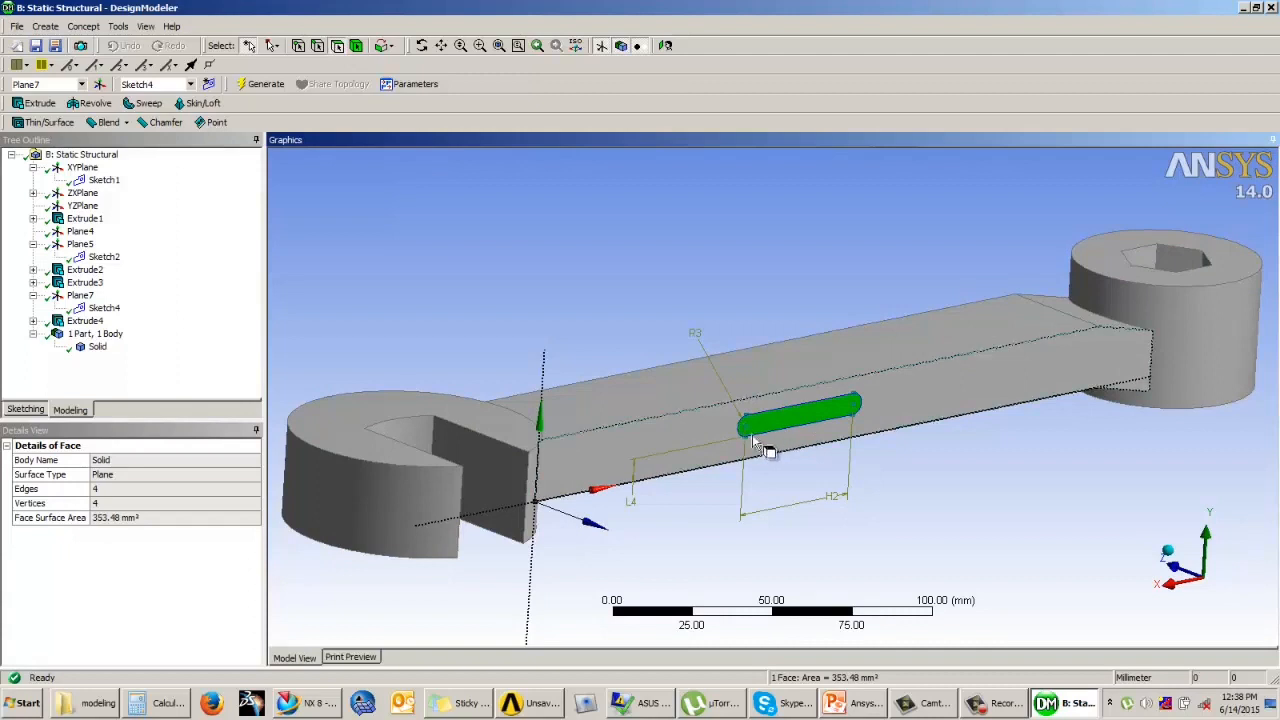
left_click(85, 372)
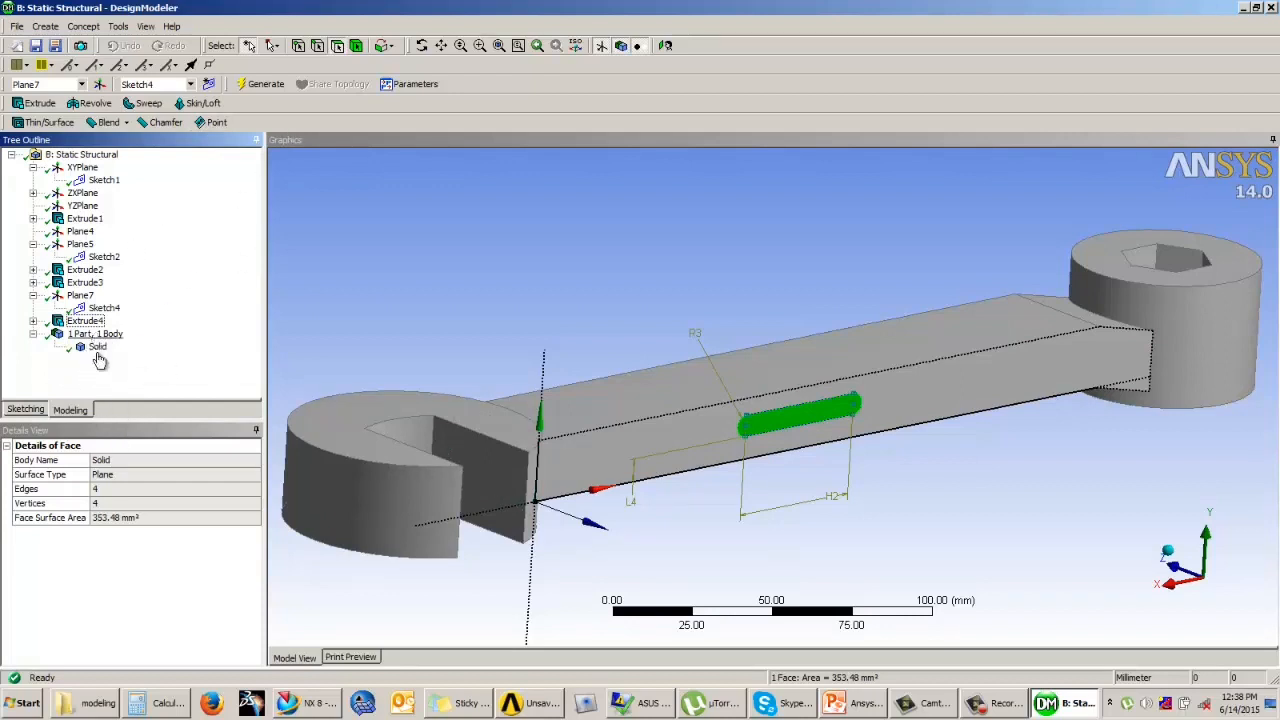
left_click(493, 337)
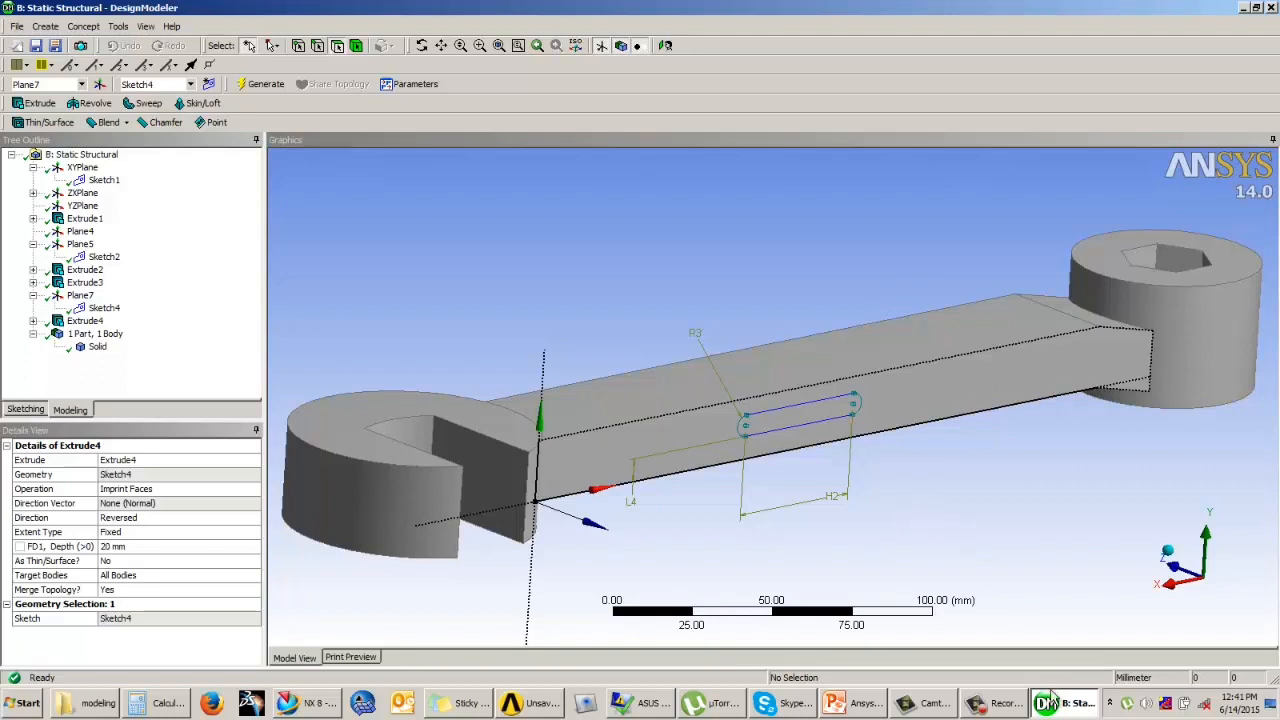
left_click(997, 704)
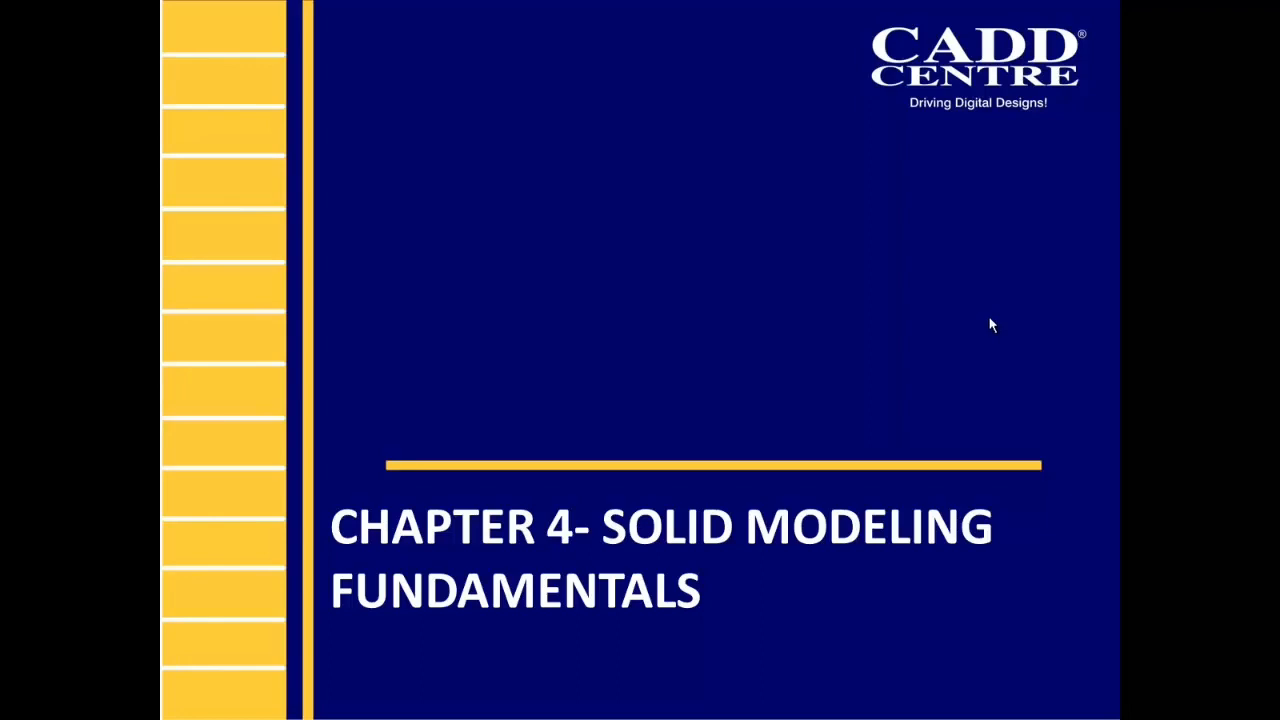
Step: Advance the PowerPoint slide show from the Chapter 4 title to the Creating Solid Models drawing and end the show
left_click(989, 317)
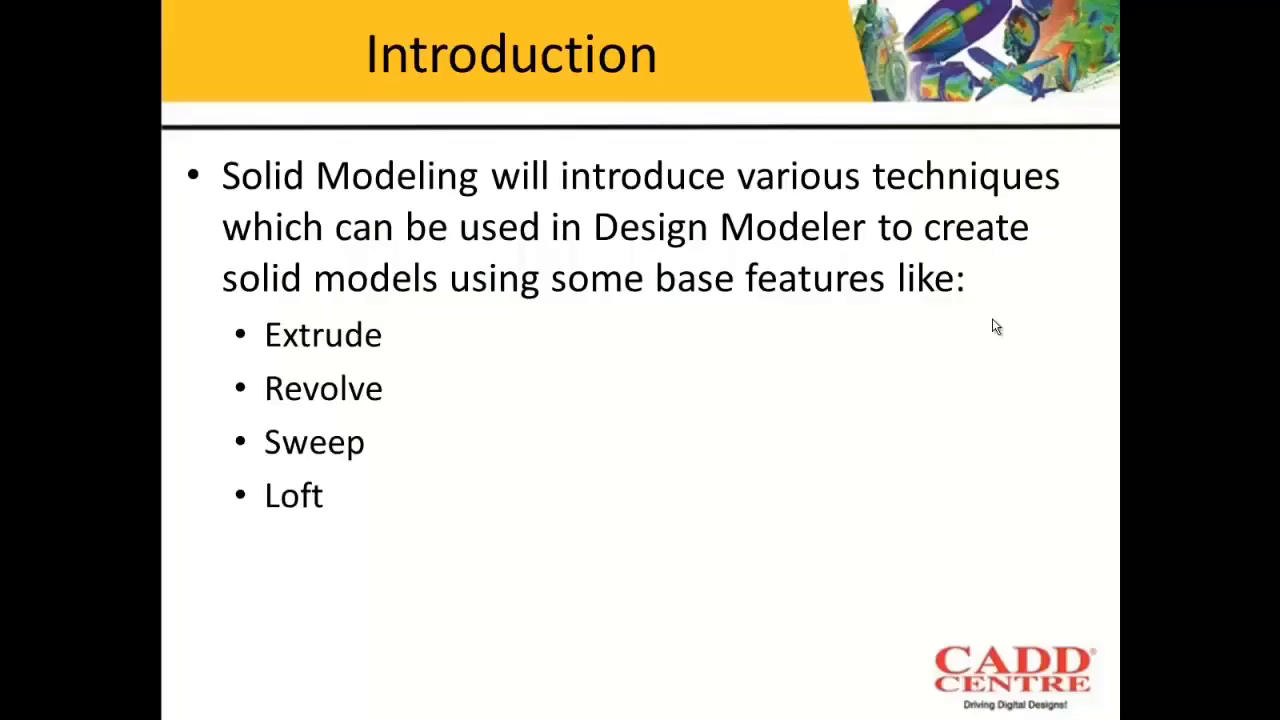
left_click(601, 463)
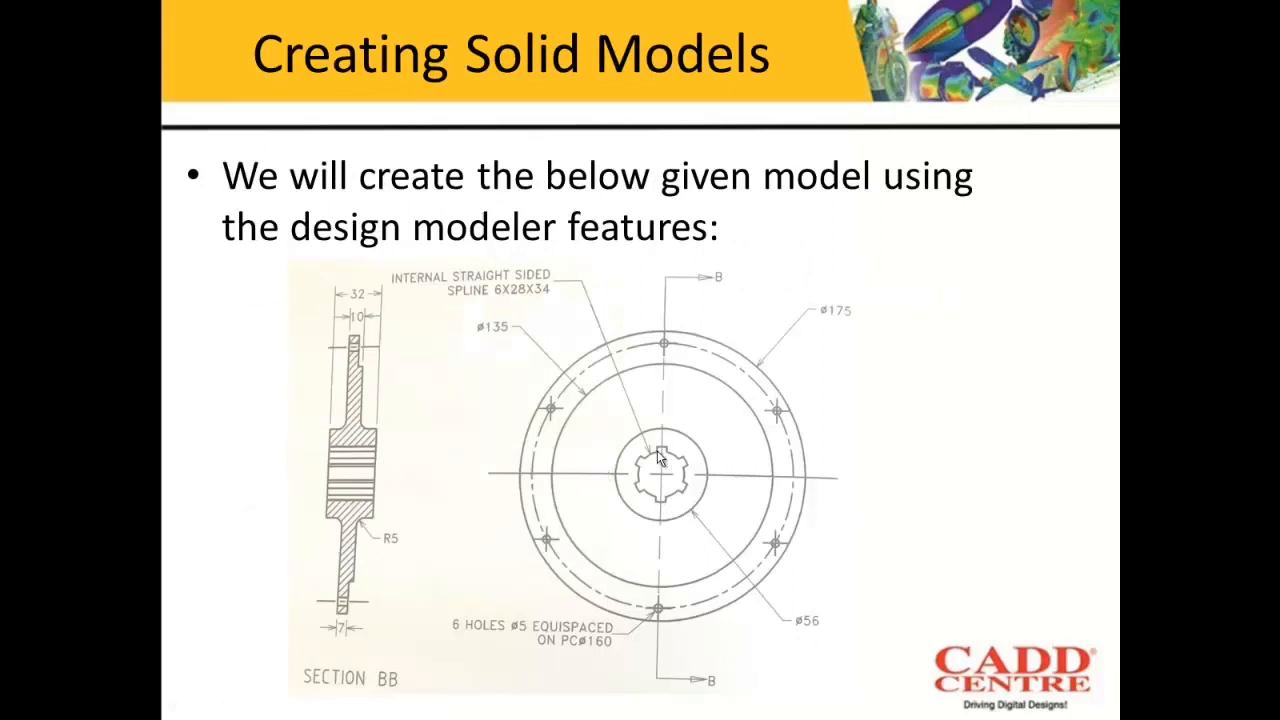
key("Escape")
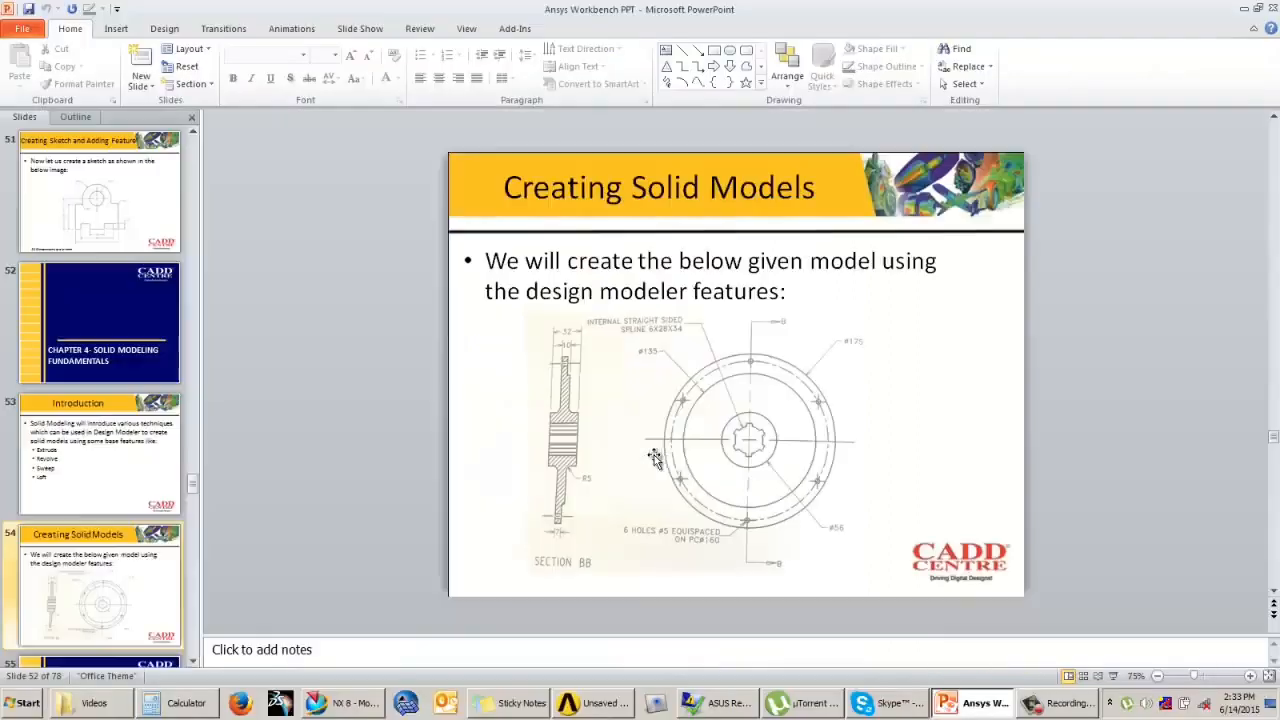
Step: Switch to Workbench, add a standalone Geometry system to the schematic and open it in DesignModeler with millimetre units
left_click(605, 703)
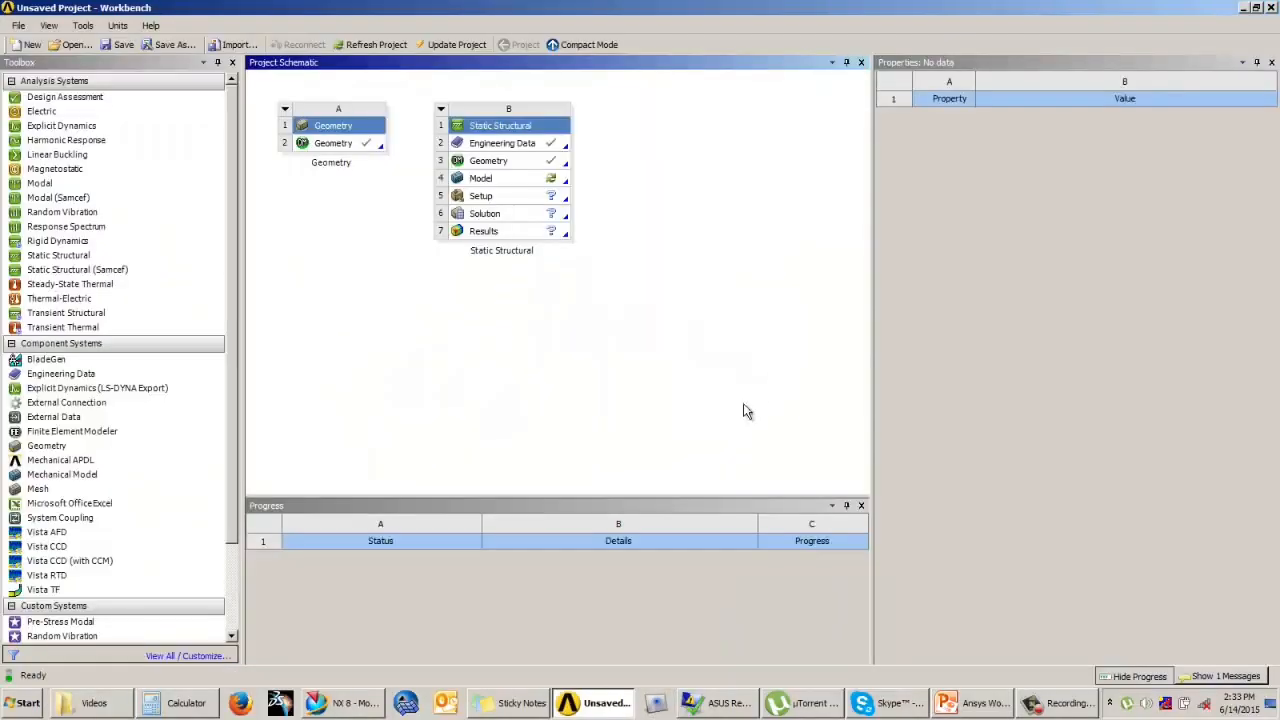
left_click(60, 446)
left_click_drag(60, 452, 486, 364)
double_click(340, 346)
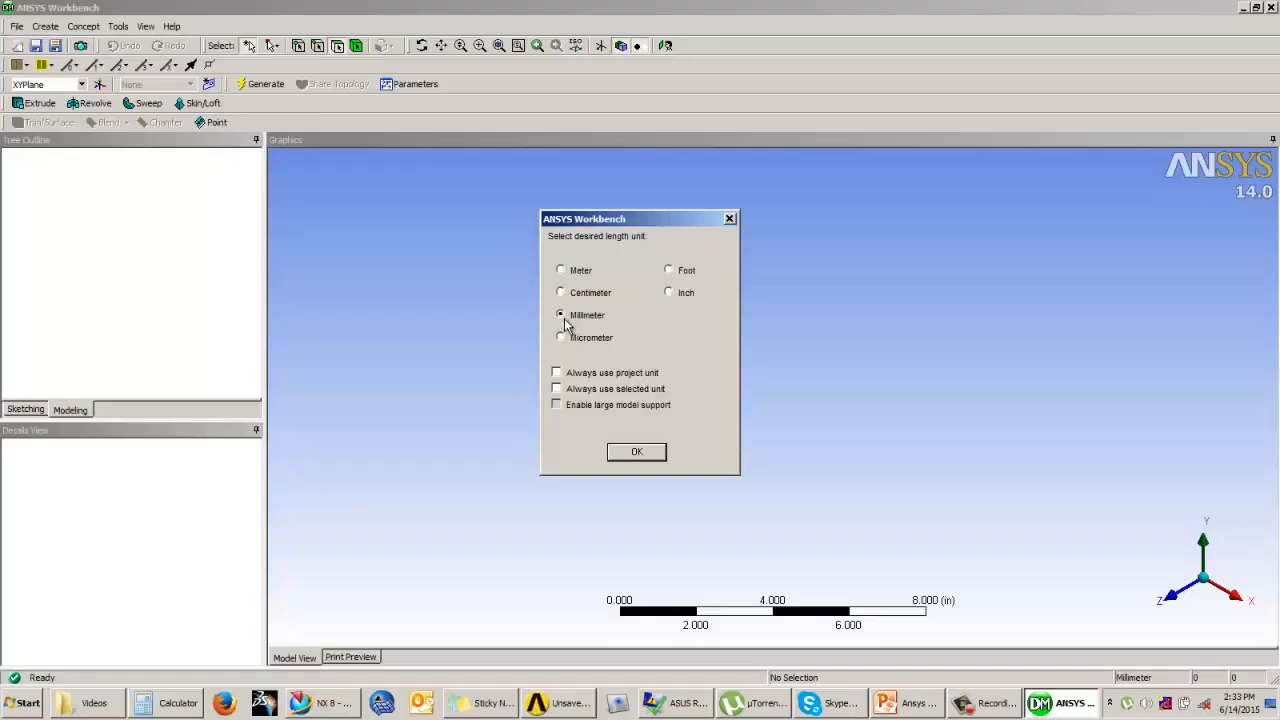
left_click(632, 453)
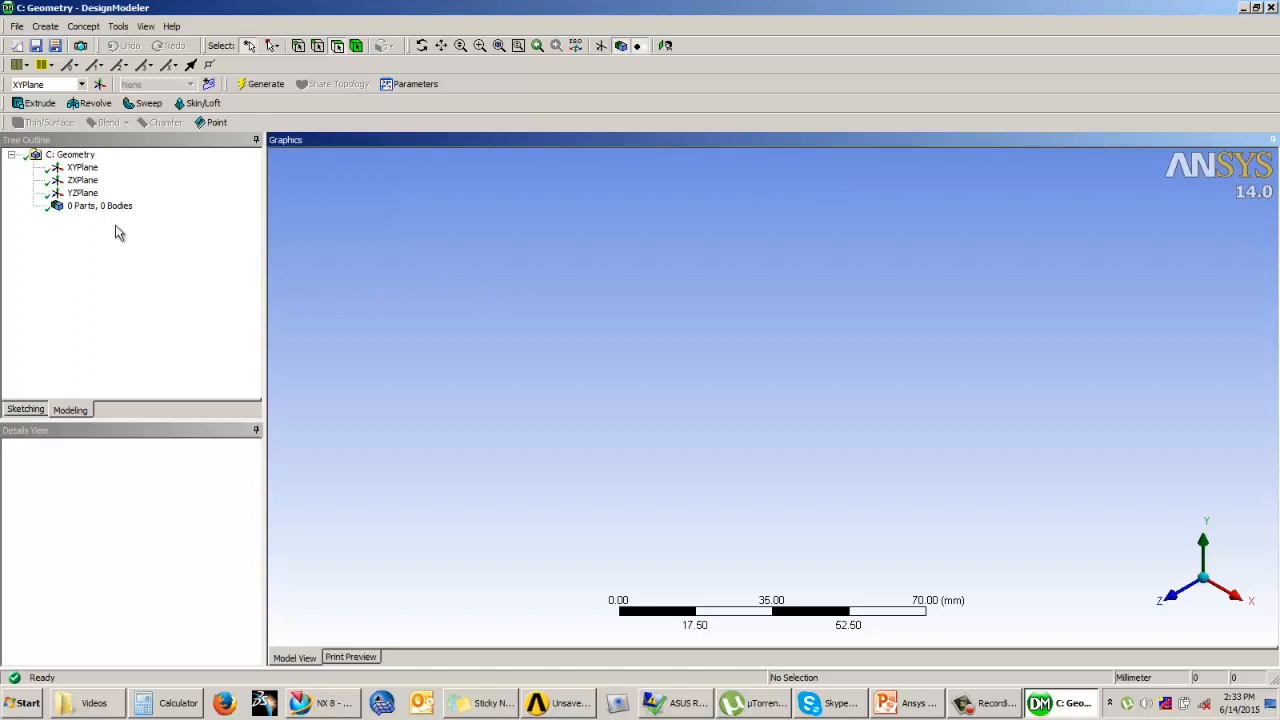
Step: Start sketching on the XYPlane, viewed face-on
left_click(84, 168)
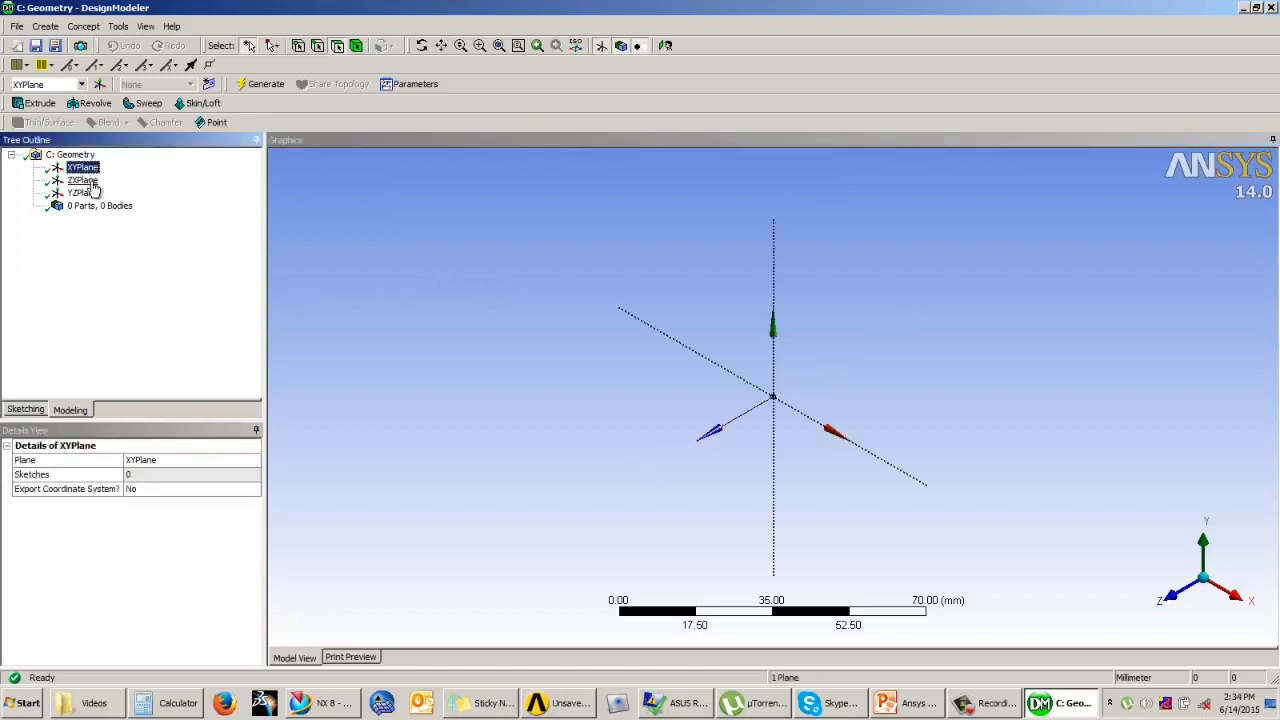
left_click(30, 410)
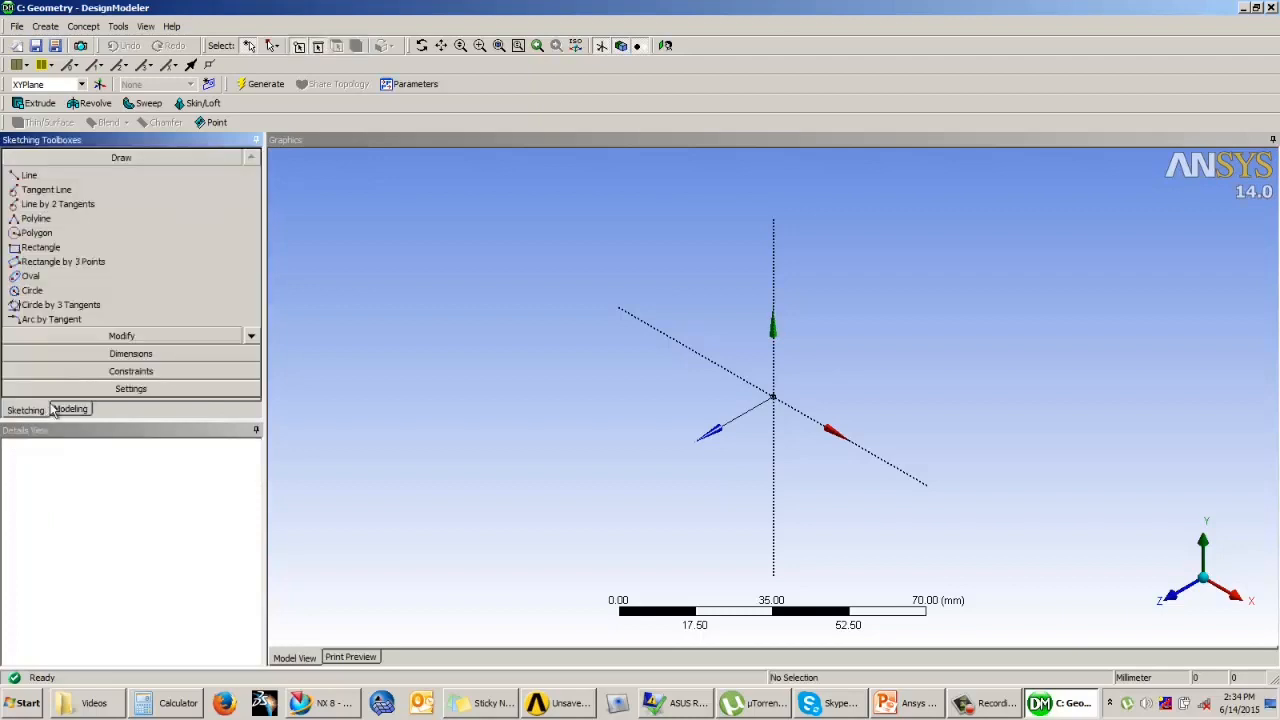
left_click(665, 45)
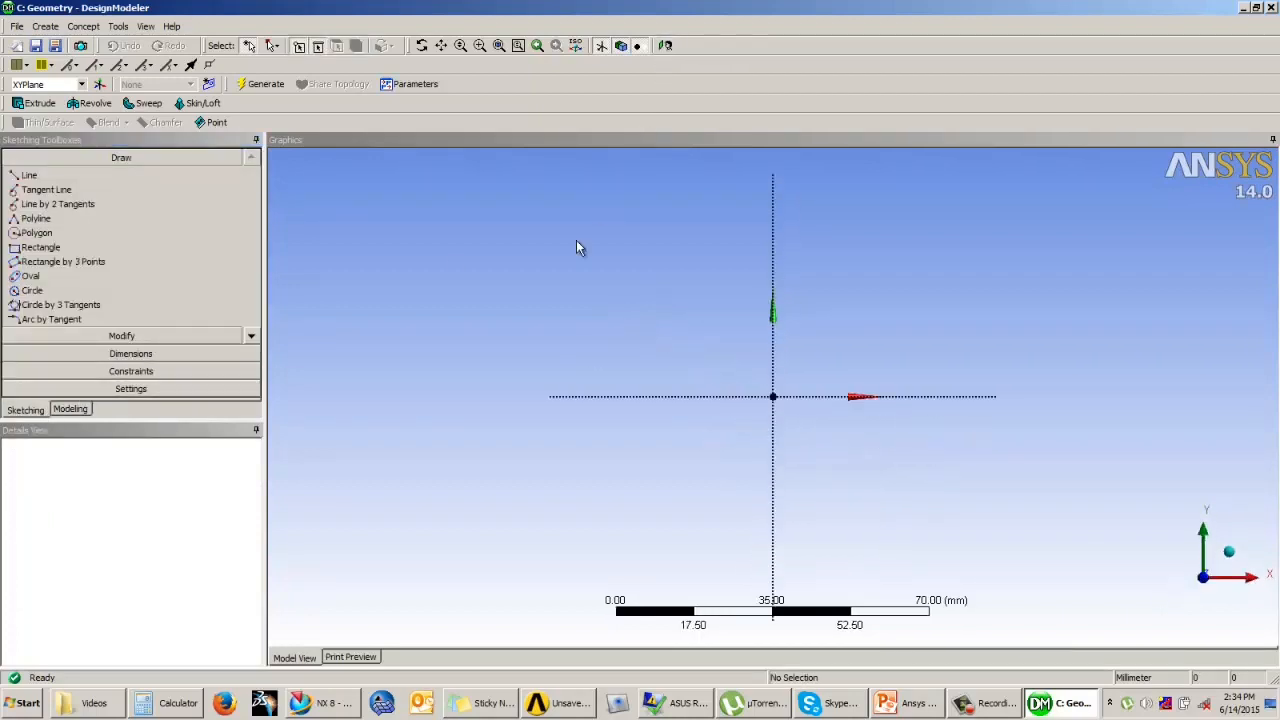
Step: Sketch a closed stepped polyline profile against the vertical axis, about 59 mm wide, with a hub about 17 mm wide and a thin web
left_click(45, 219)
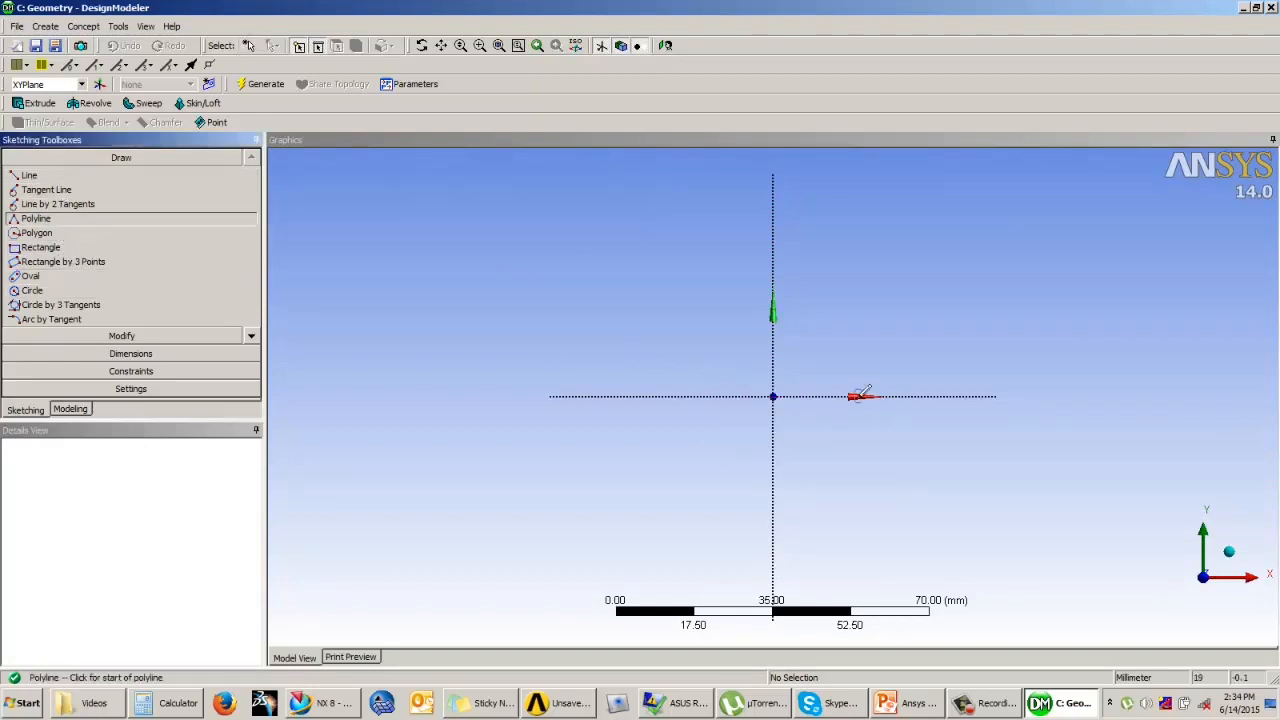
left_click(772, 365)
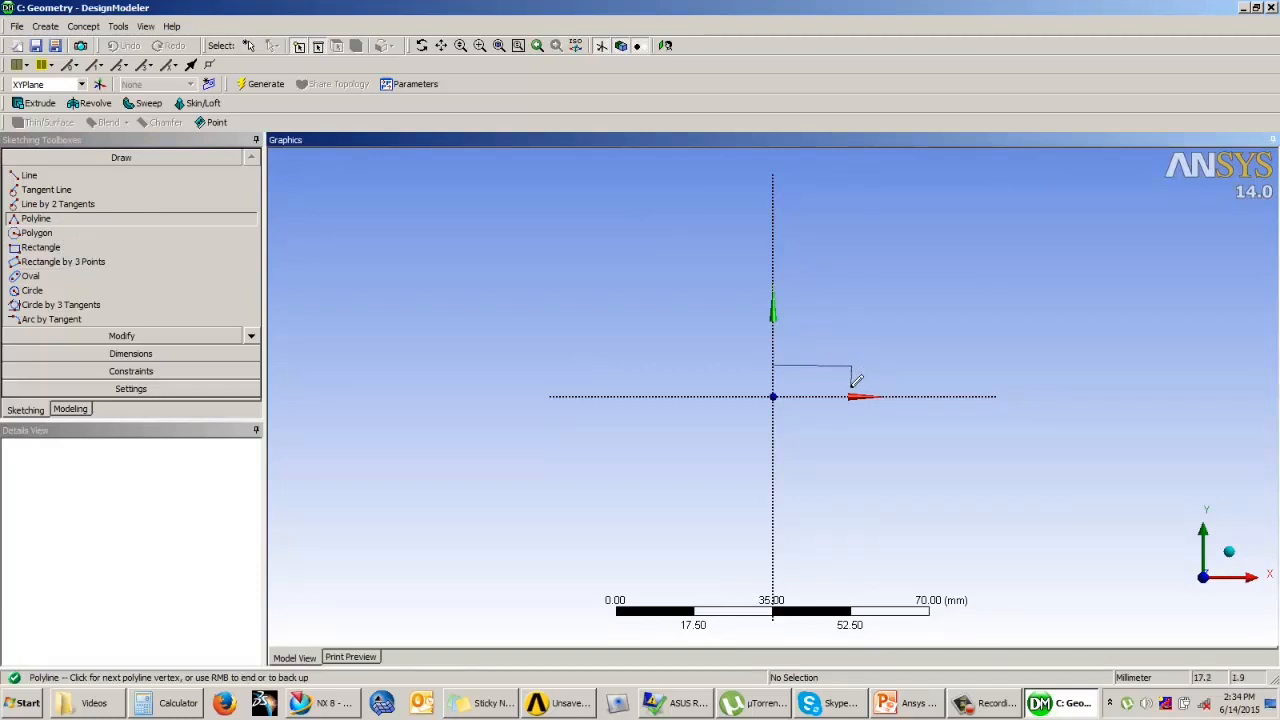
left_click(851, 386)
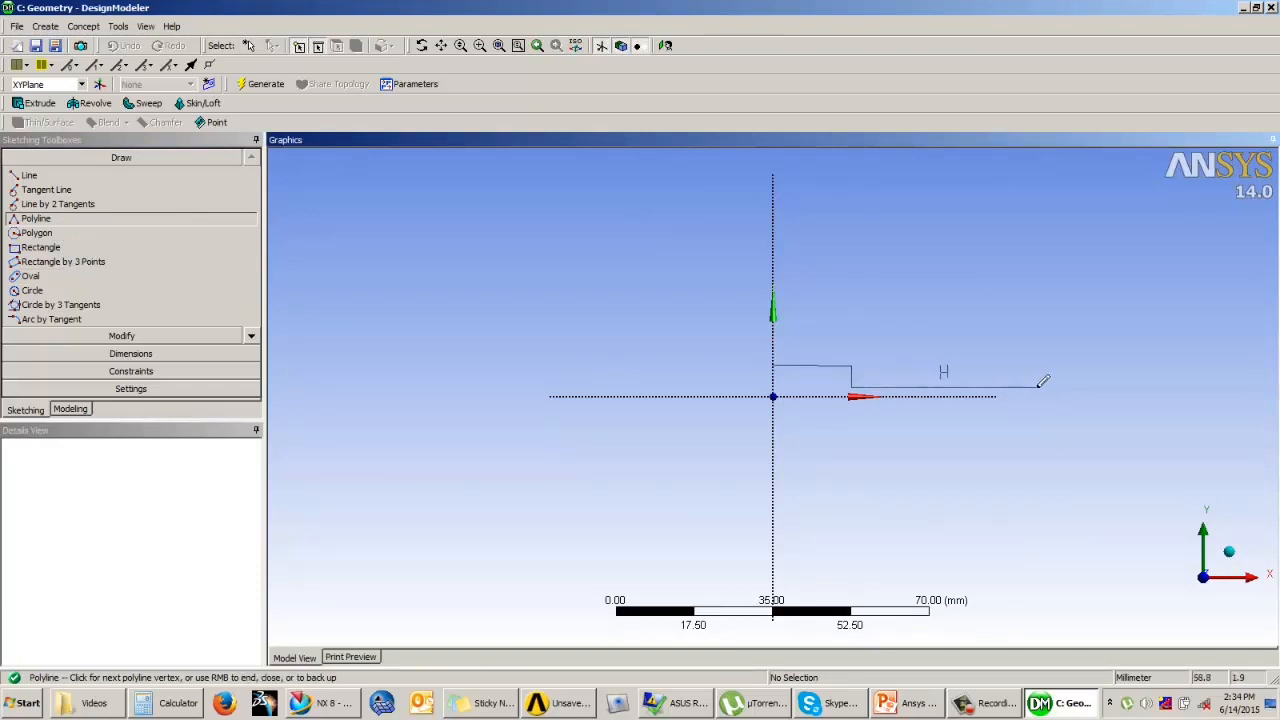
left_click(1038, 386)
left_click(1038, 407)
left_click(984, 418)
left_click(851, 418)
left_click(850, 446)
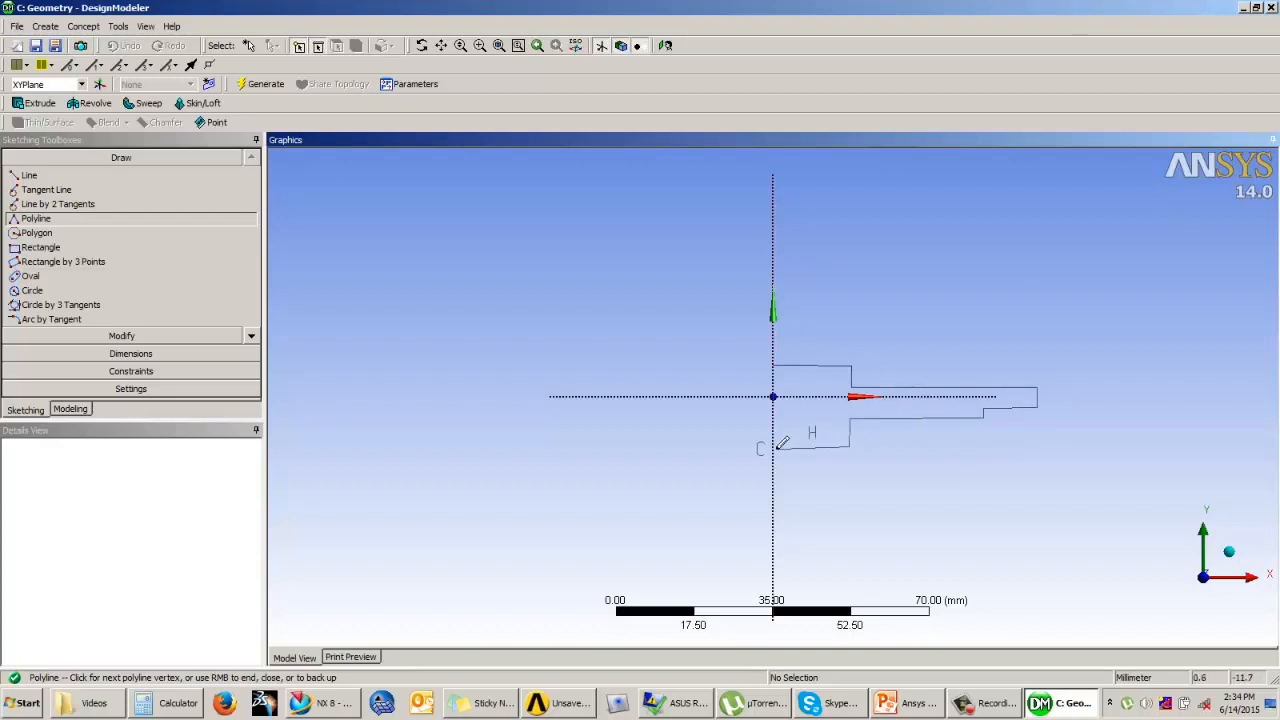
left_click(772, 447)
right_click(770, 369)
left_click(795, 394)
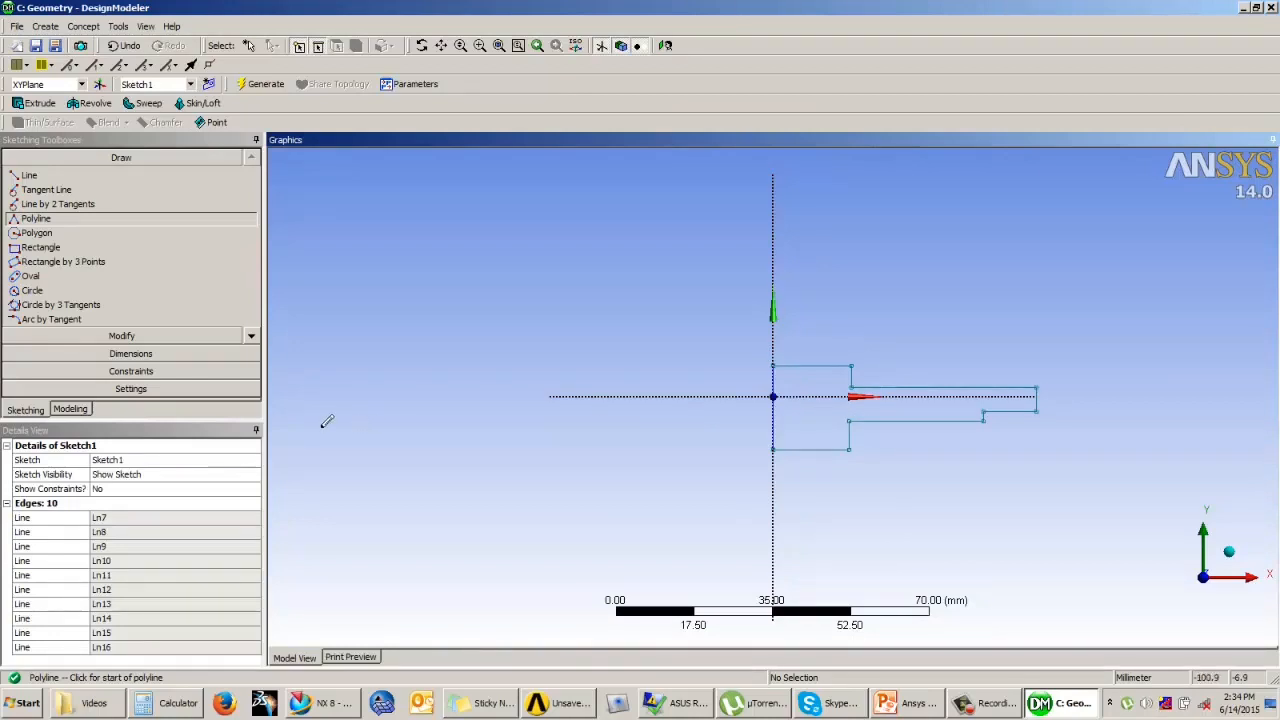
Step: Dimension the length of the hub's upper edge and the height of the profile's outer end edge
left_click(112, 354)
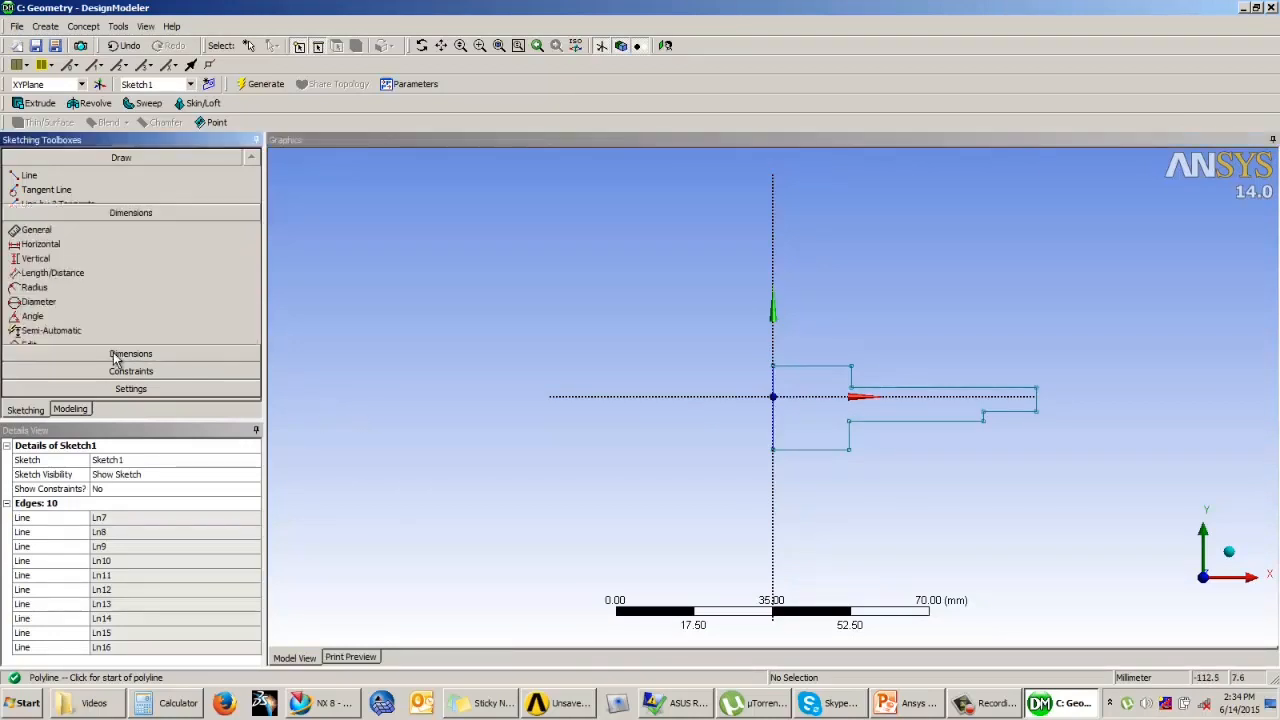
left_click(816, 370)
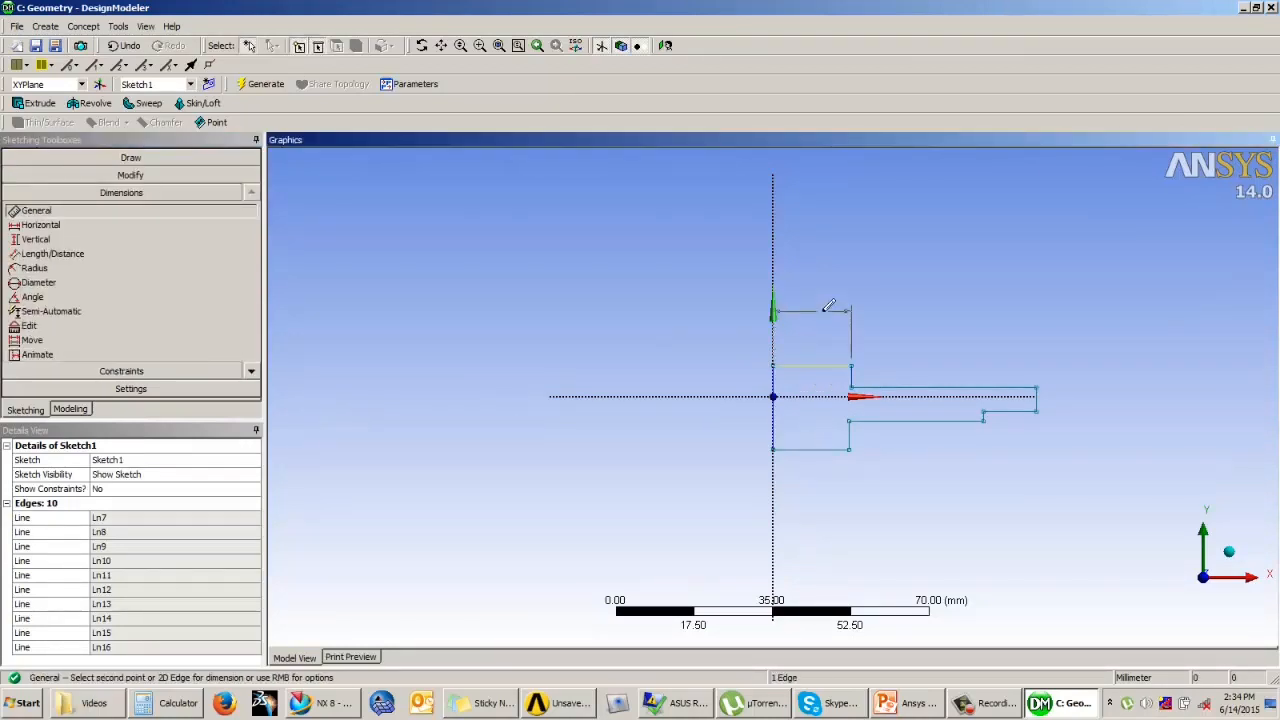
left_click(820, 311)
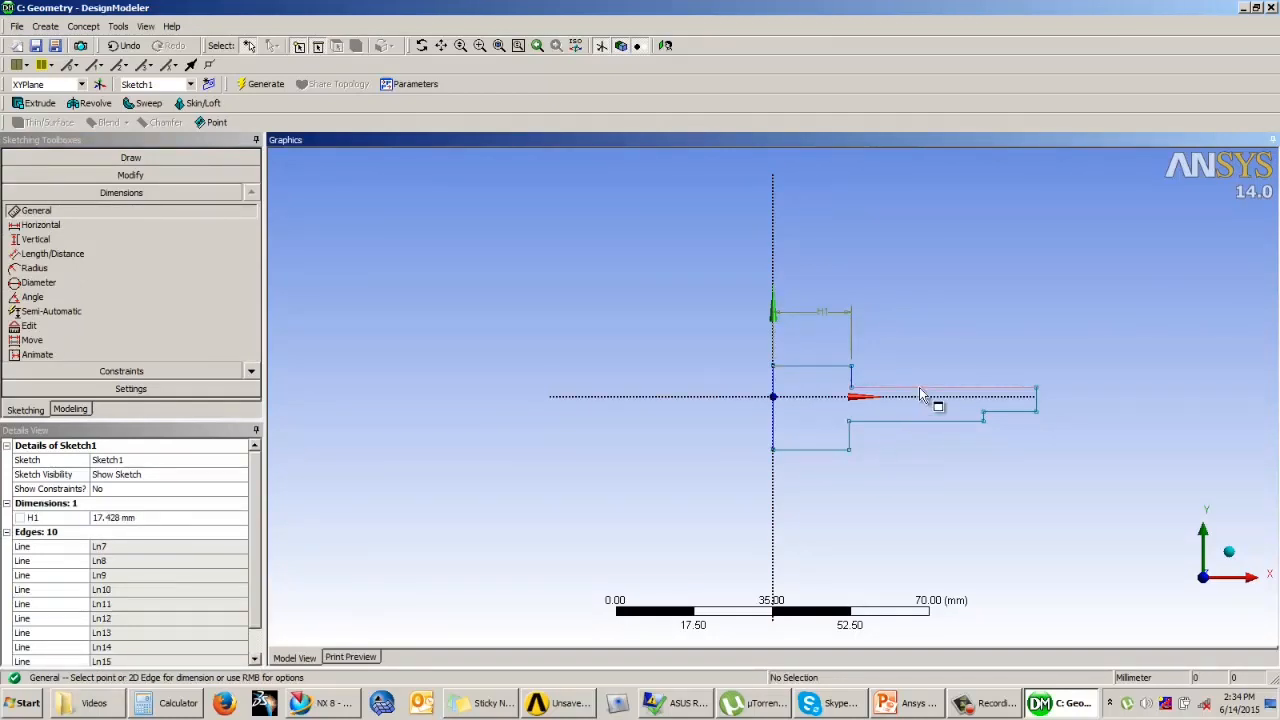
left_click(1045, 405)
left_click(1075, 396)
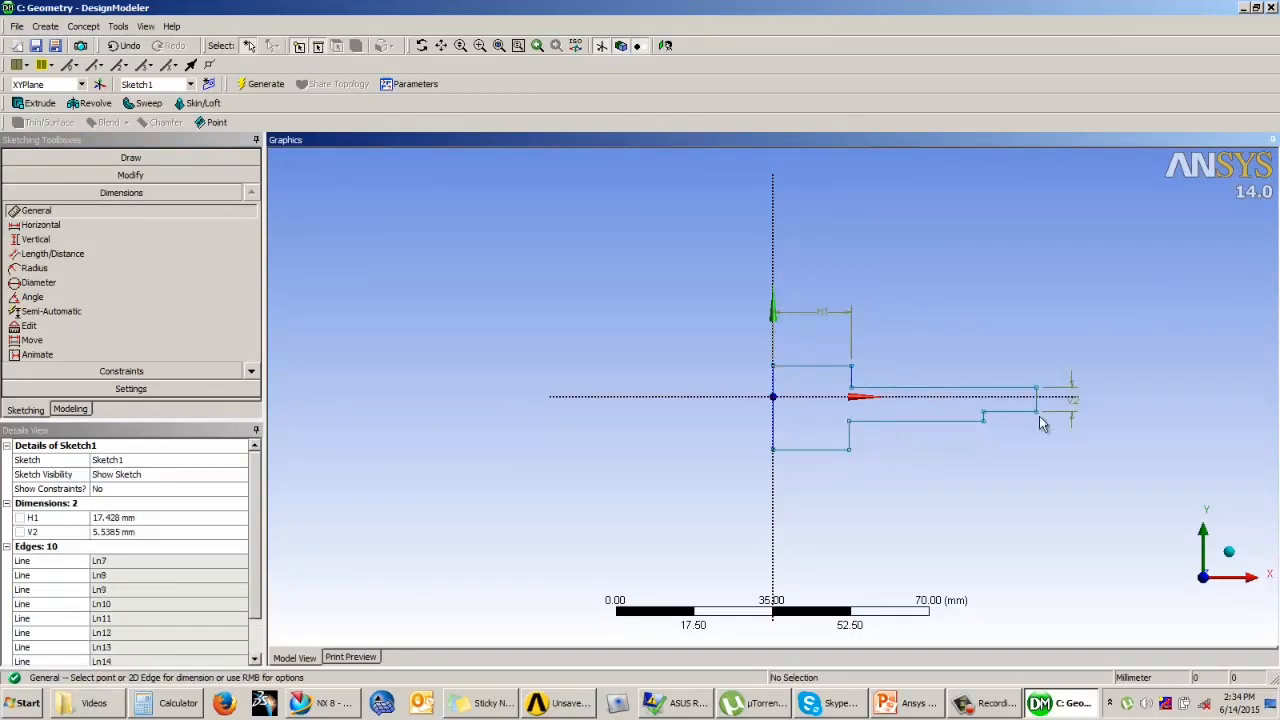
Step: Add a Length/Distance dimension between the upper and lower long edges of the web
left_click(52, 253)
left_click(966, 389)
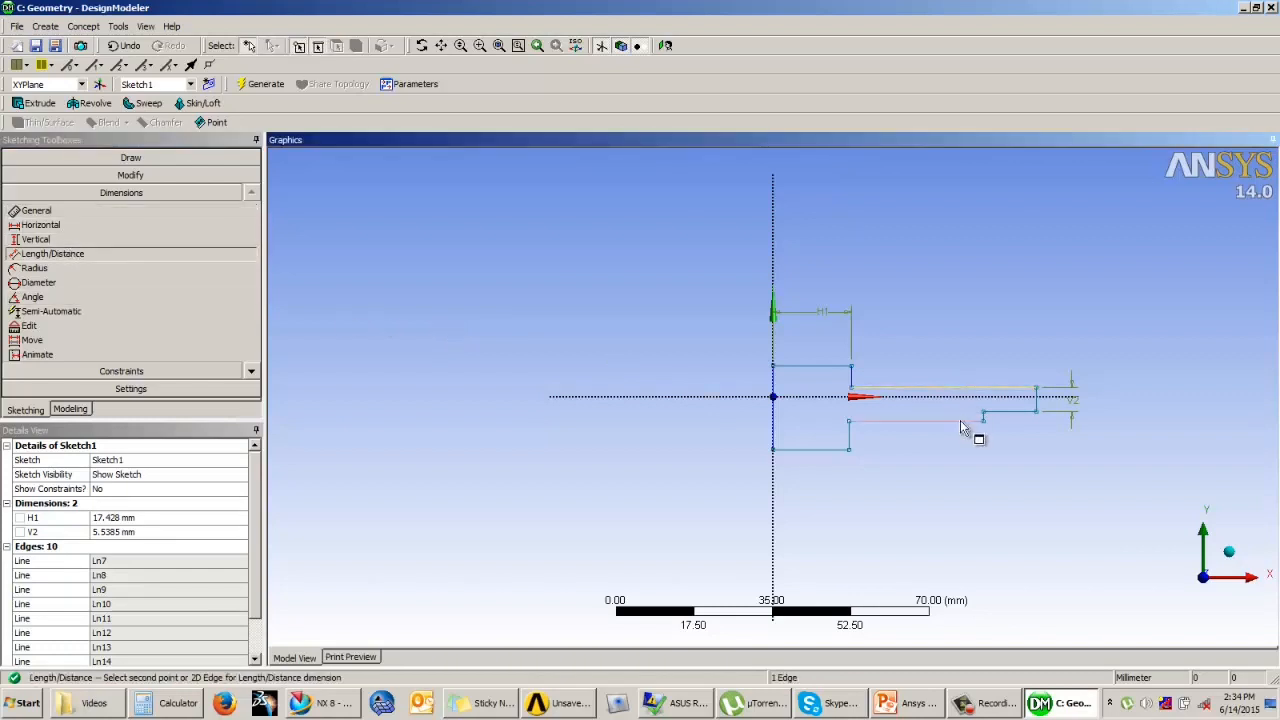
left_click(960, 430)
left_click(1130, 420)
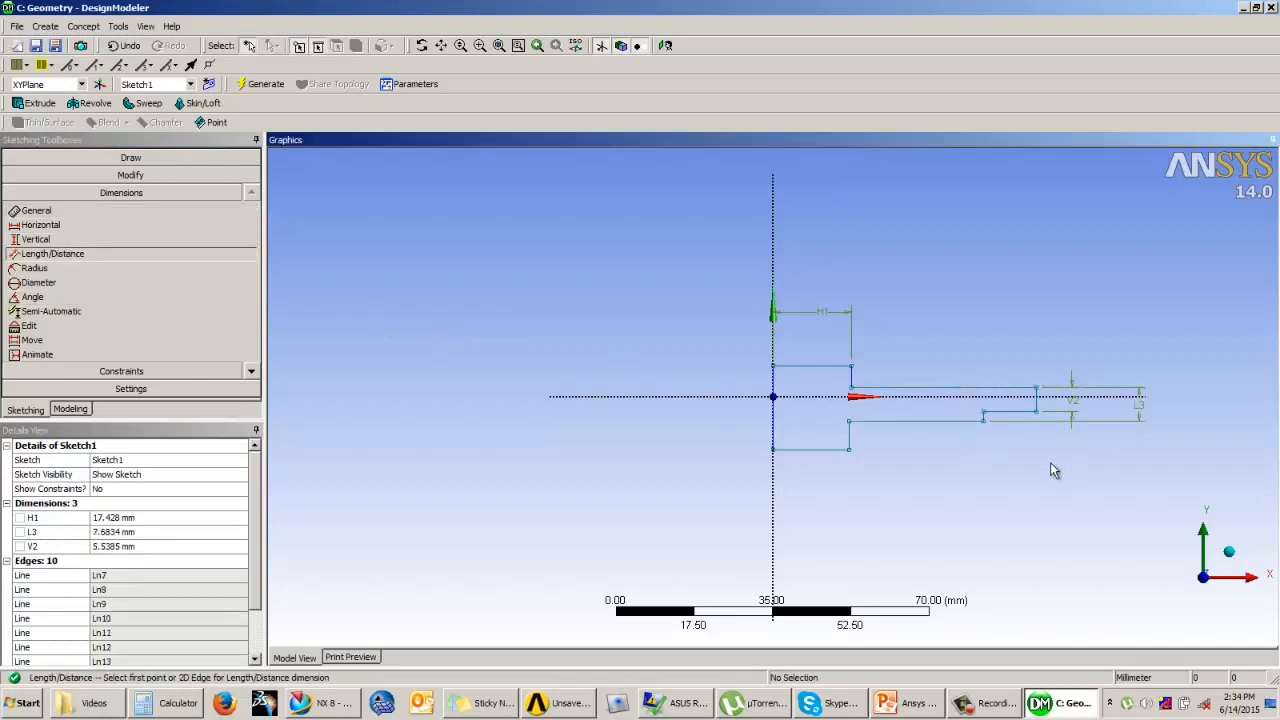
Step: Dimension the distances from the profile's edge on the vertical axis to the outer end edge and to the small step edge
left_click(776, 390)
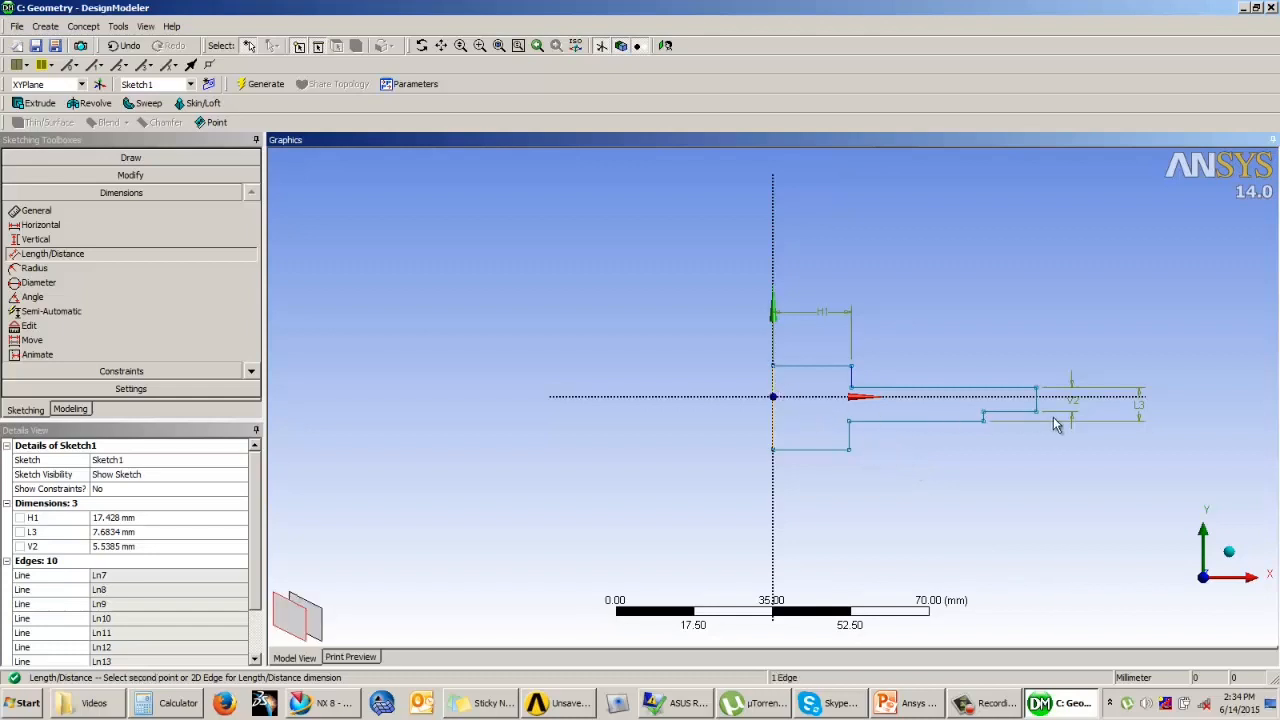
left_click(1038, 405)
left_click(995, 262)
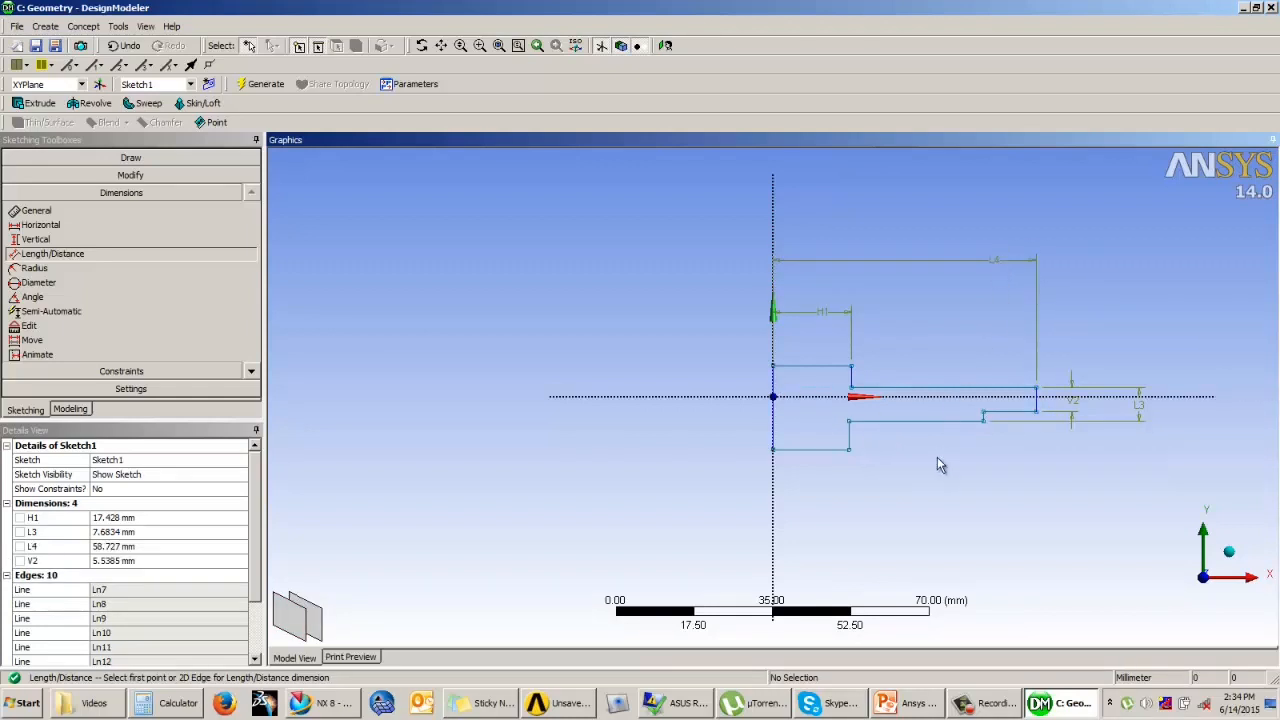
left_click(774, 425)
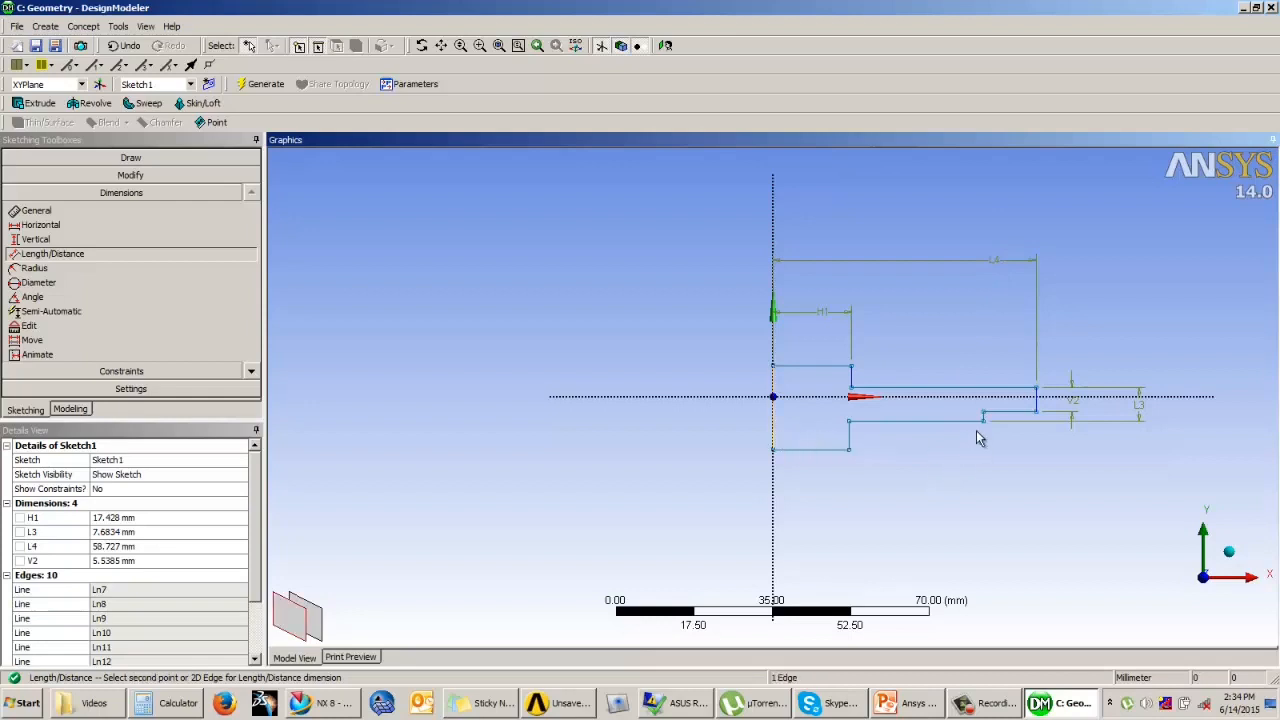
scroll(1000, 416, "up", 5)
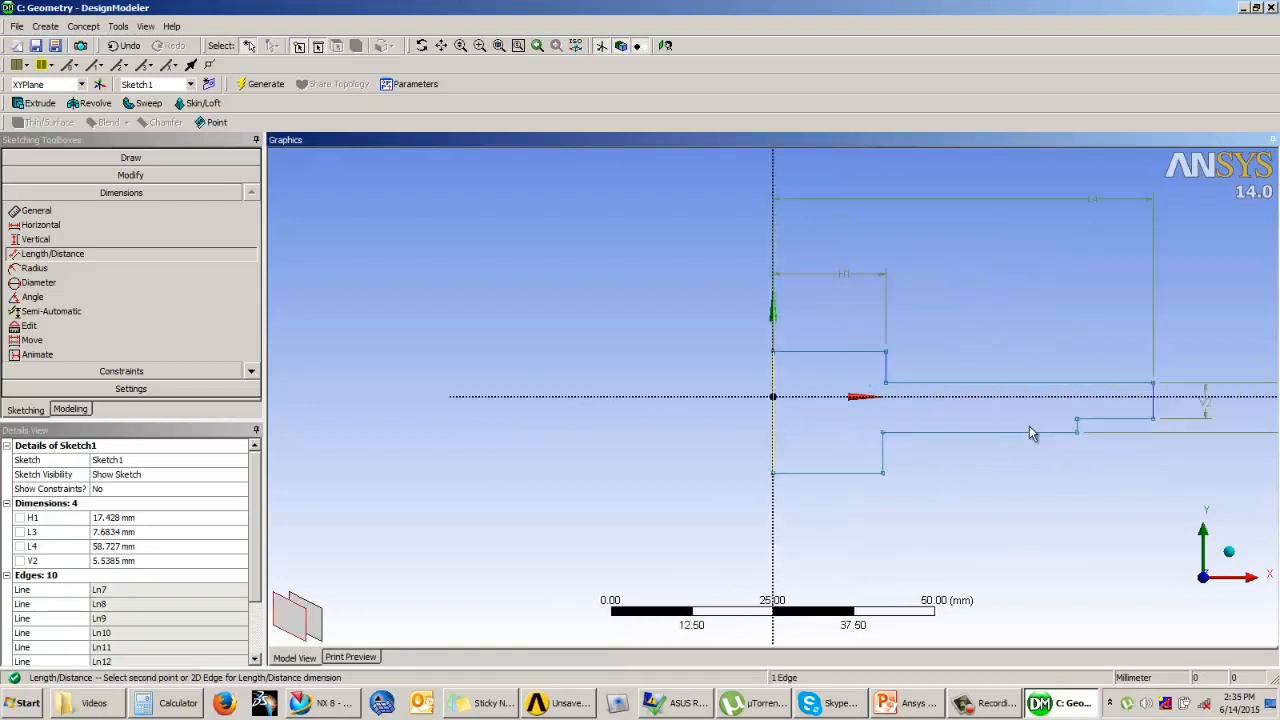
left_click(1199, 437)
left_click(994, 540)
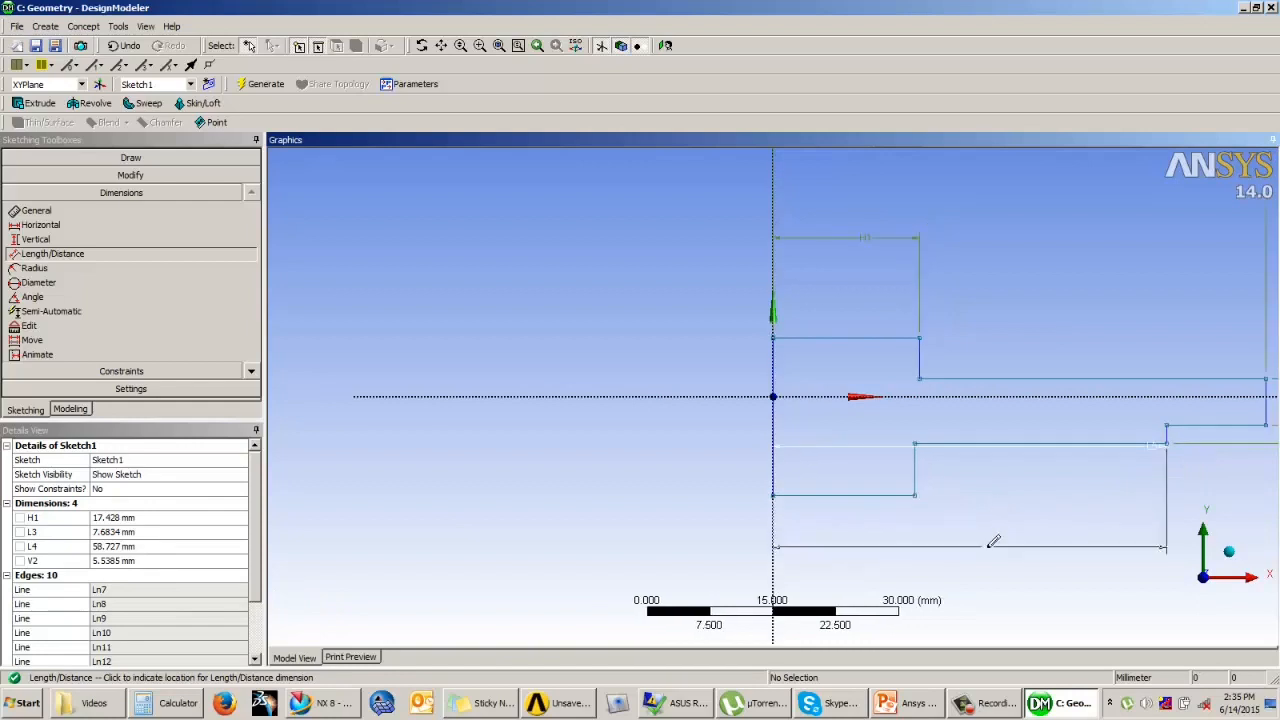
scroll(833, 364, "down", 3)
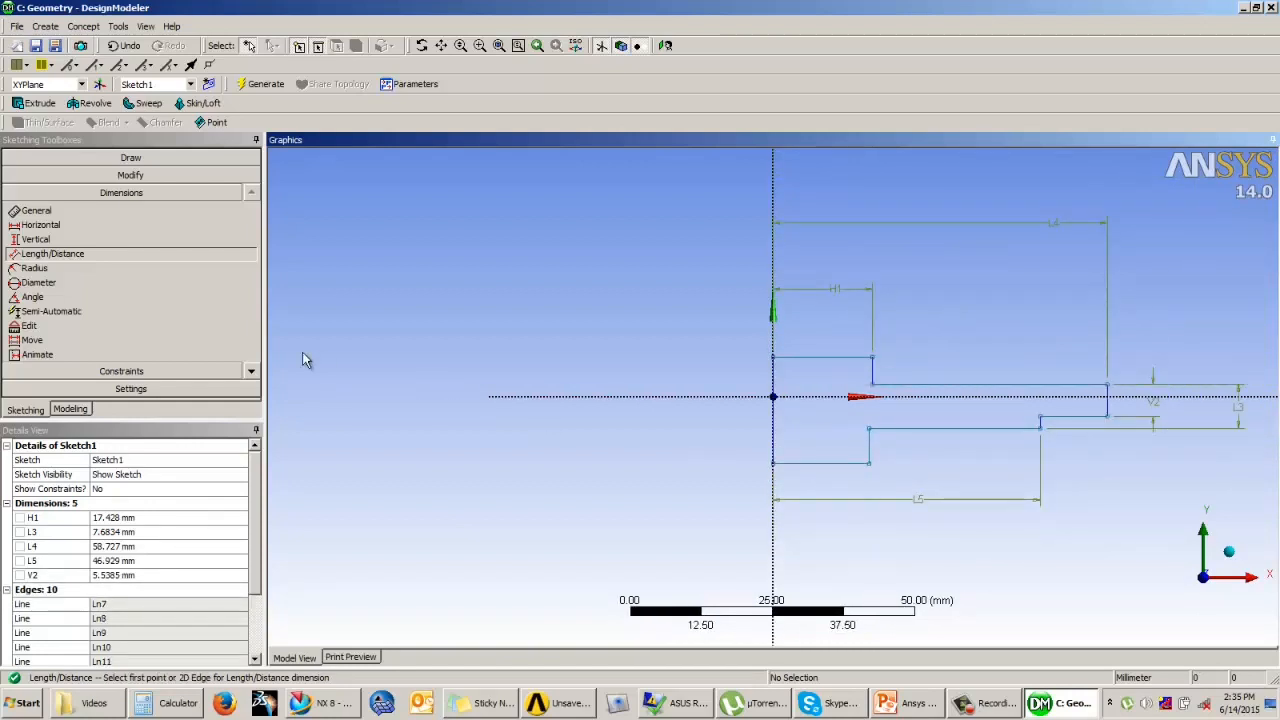
Step: Apply an Equal Length constraint between the hub's upper and lower horizontal edges
left_click(140, 372)
left_click(255, 390)
left_click(255, 390)
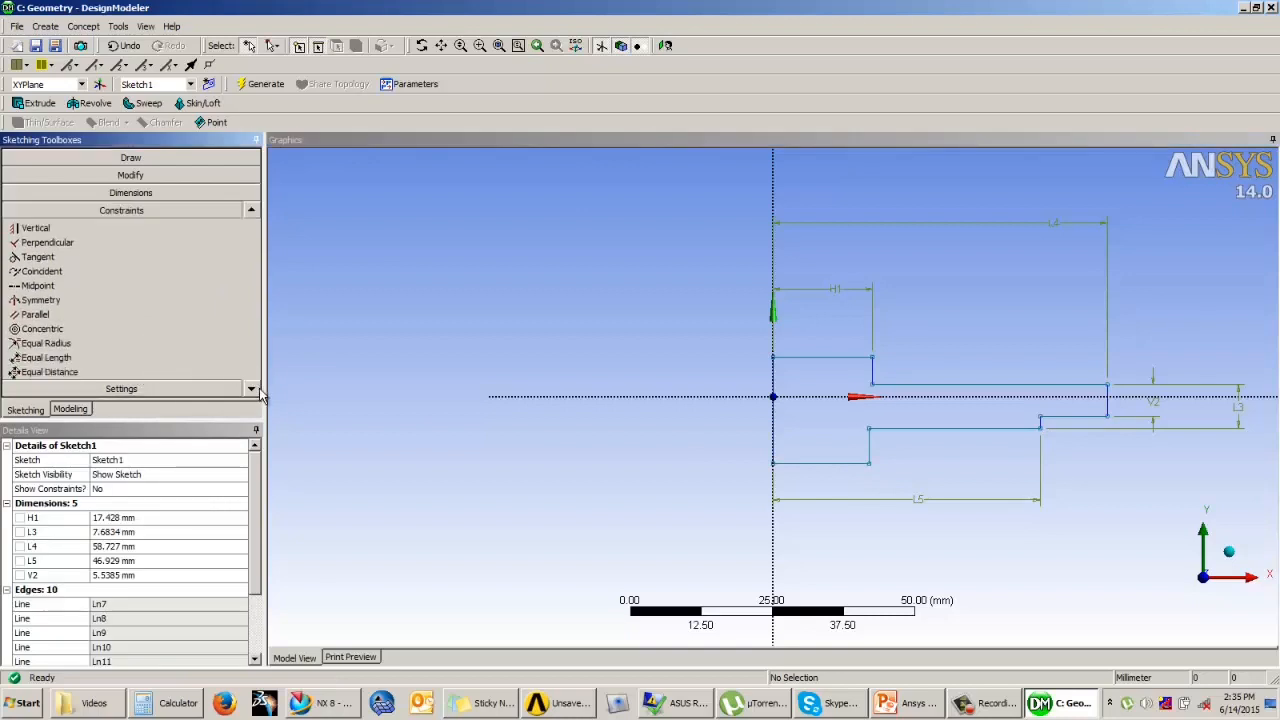
left_click(46, 357)
left_click(834, 359)
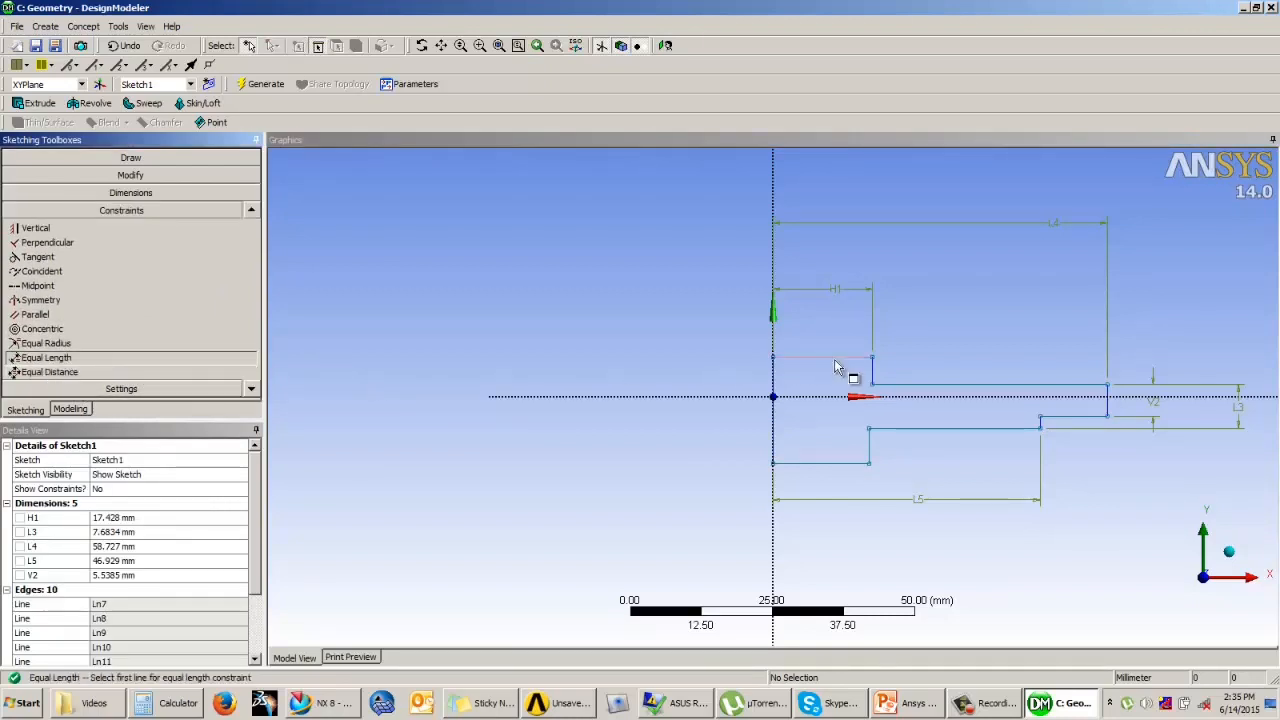
left_click(827, 464)
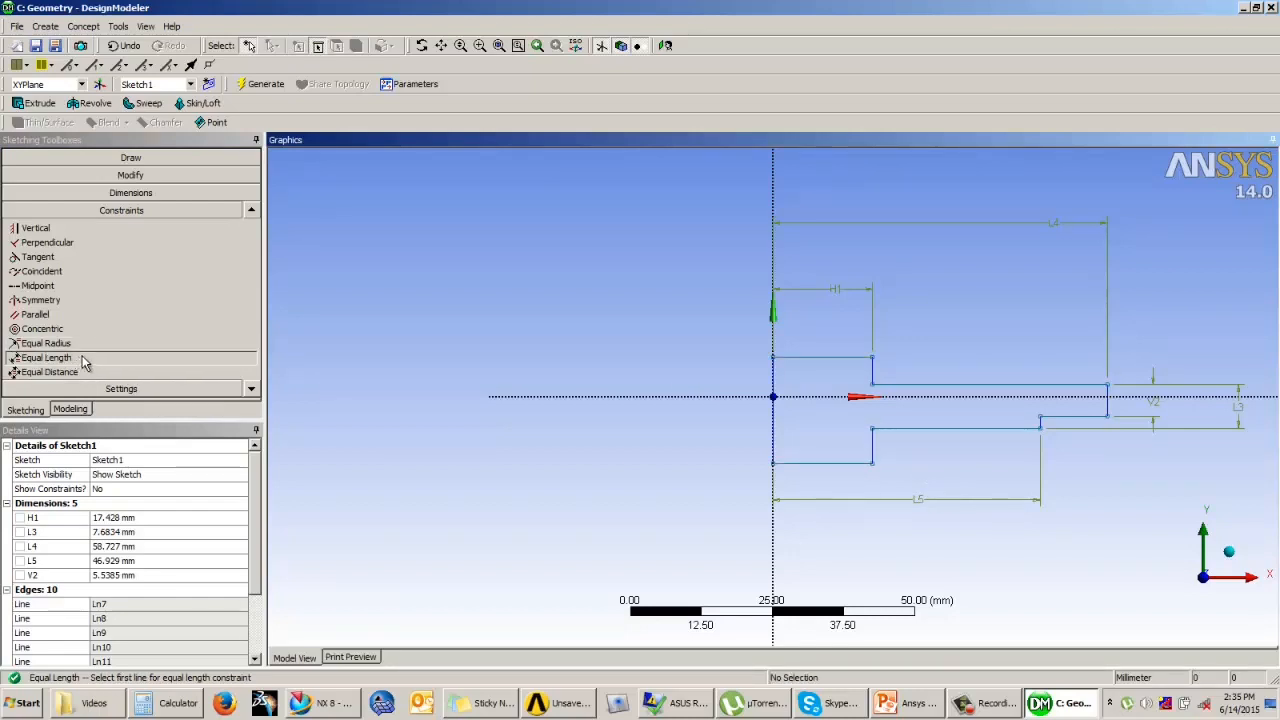
Step: Set the hub width dimension H1 to 28 mm
left_click(115, 518)
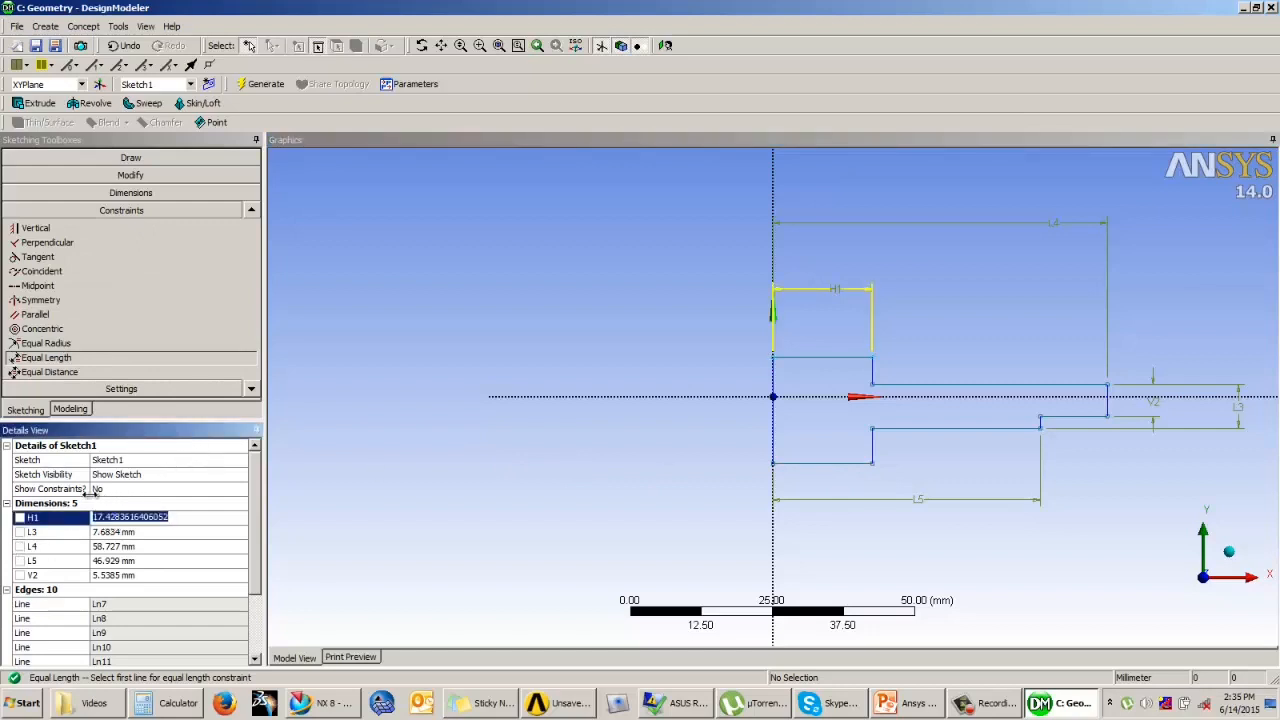
type("28")
key("Return")
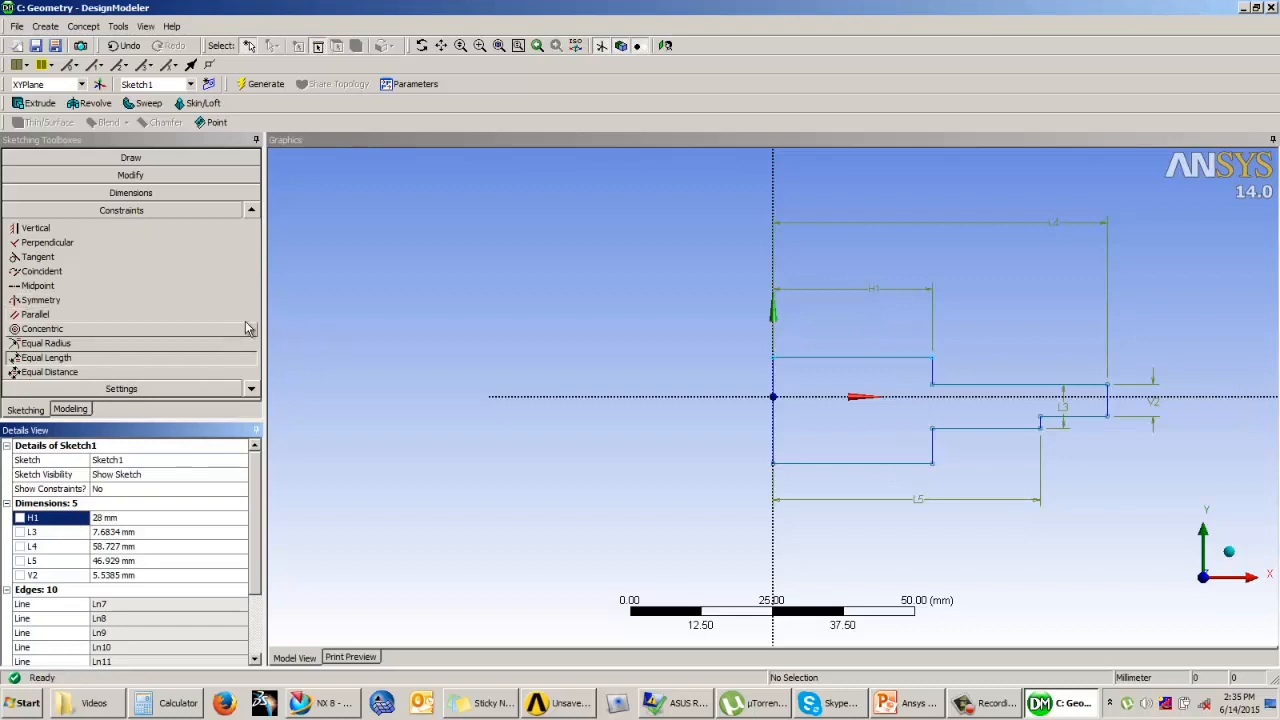
left_click(410, 300)
scroll(425, 310, "down", 2)
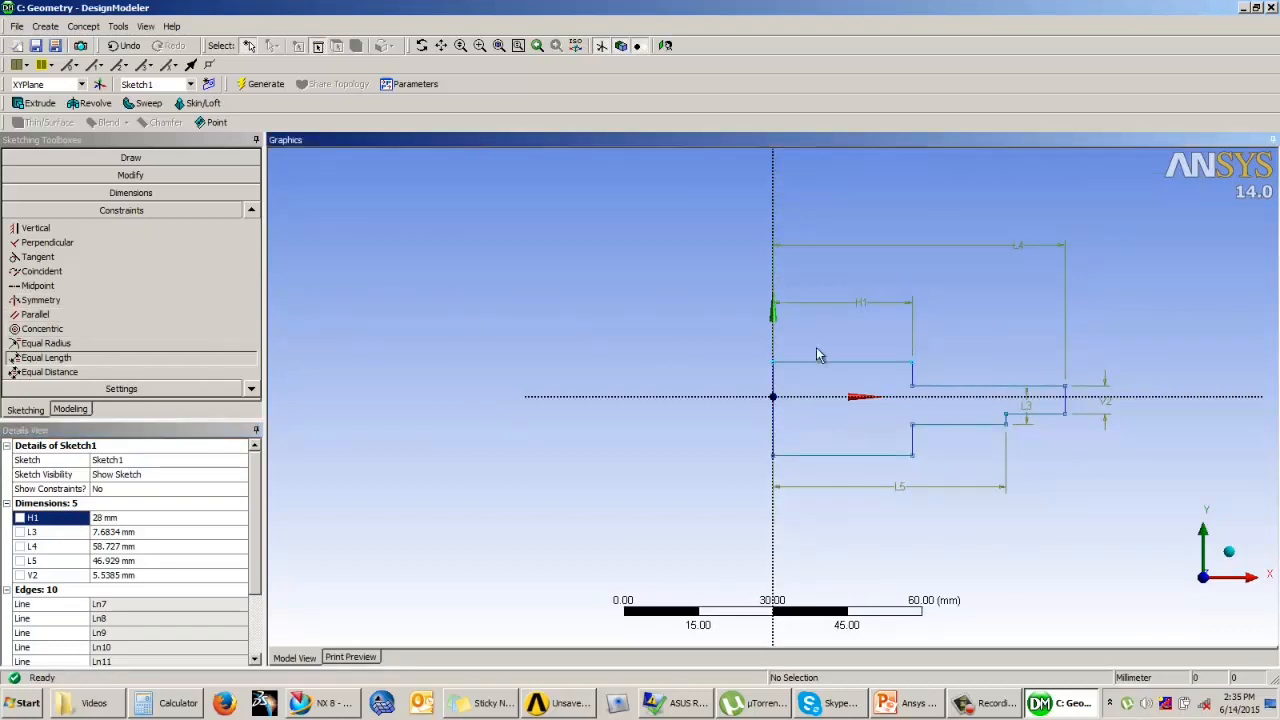
Step: Set the overall length L4 to 87.5 mm and the distance to the small step L5 to 67.5 mm
left_click(112, 548)
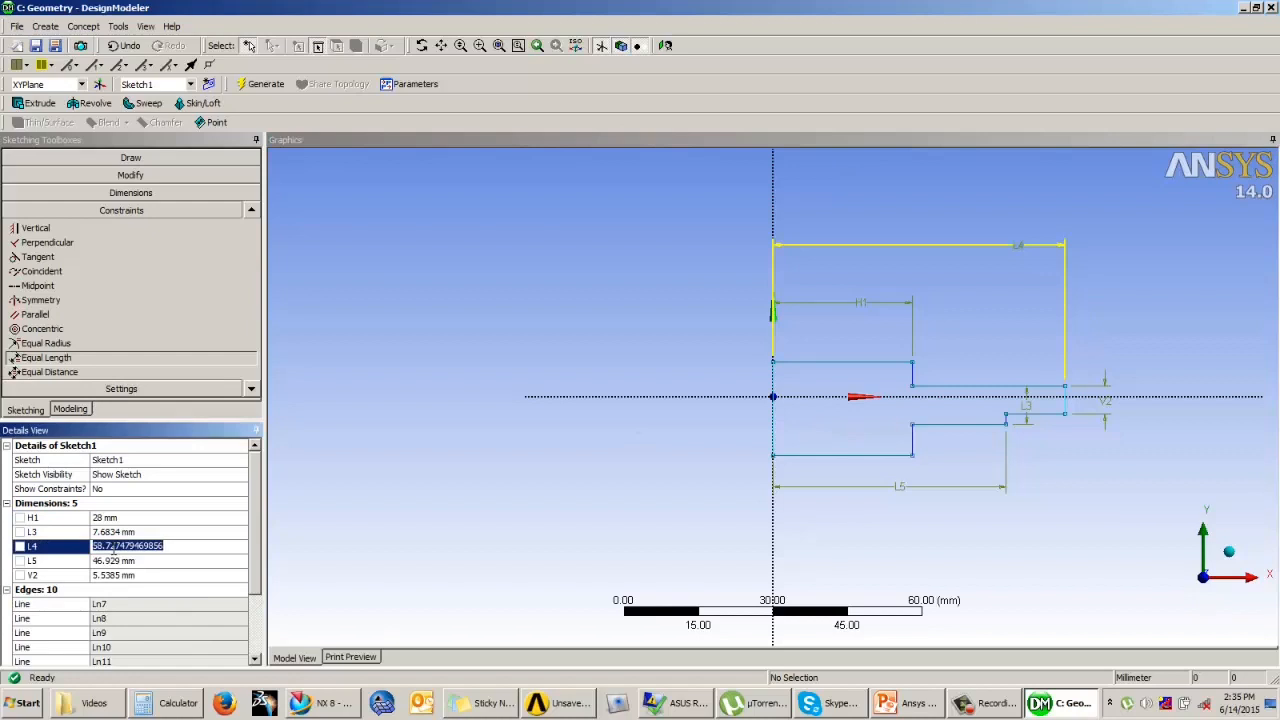
type("87.5")
key("Return")
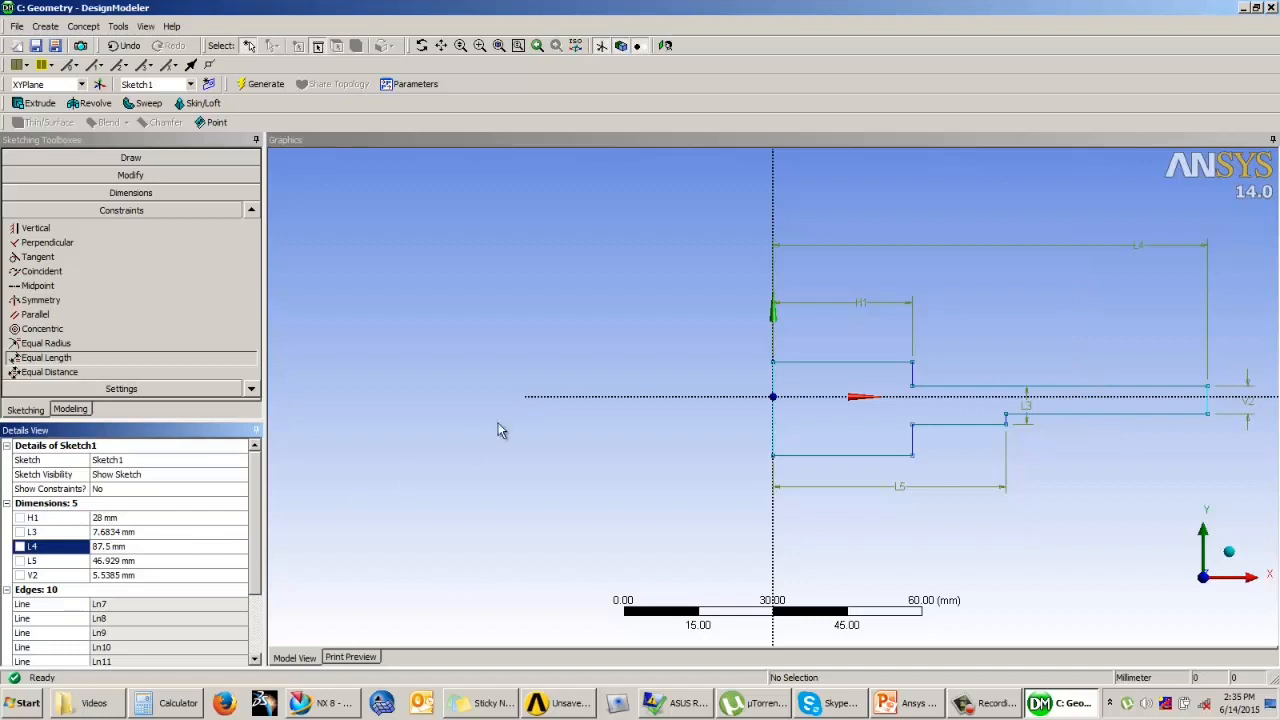
left_click(122, 562)
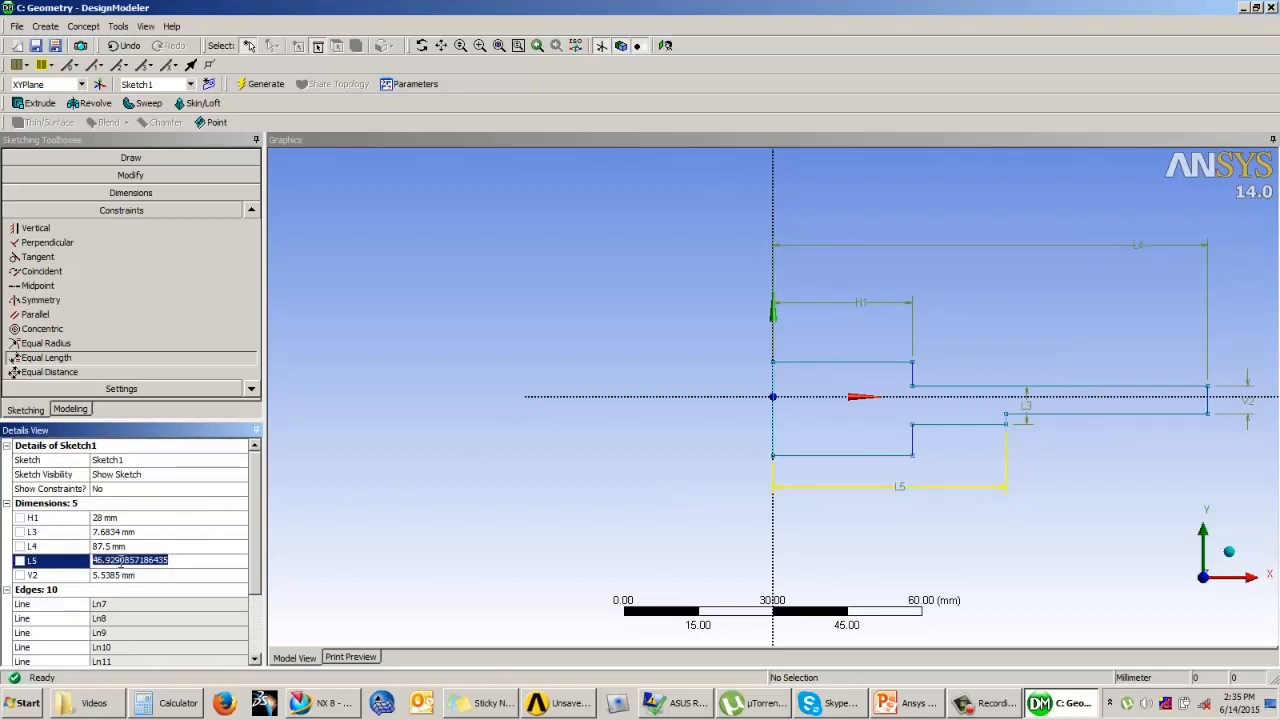
type("67.5")
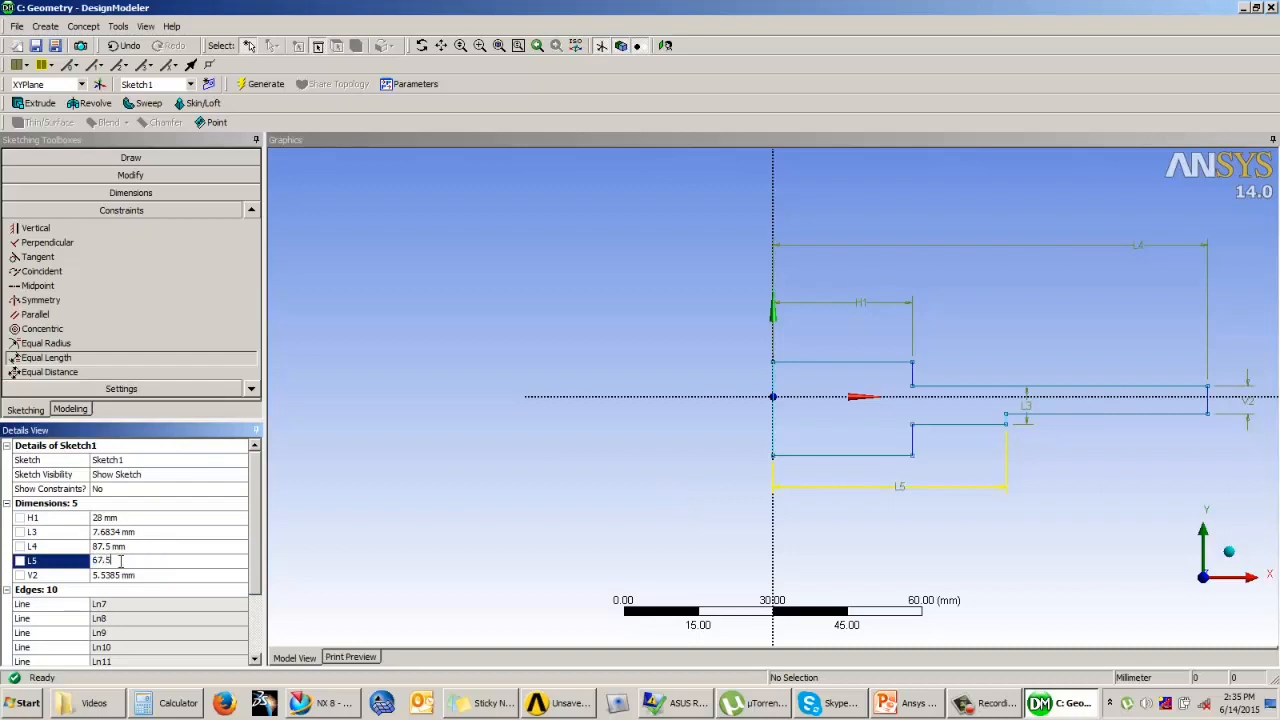
key("Return")
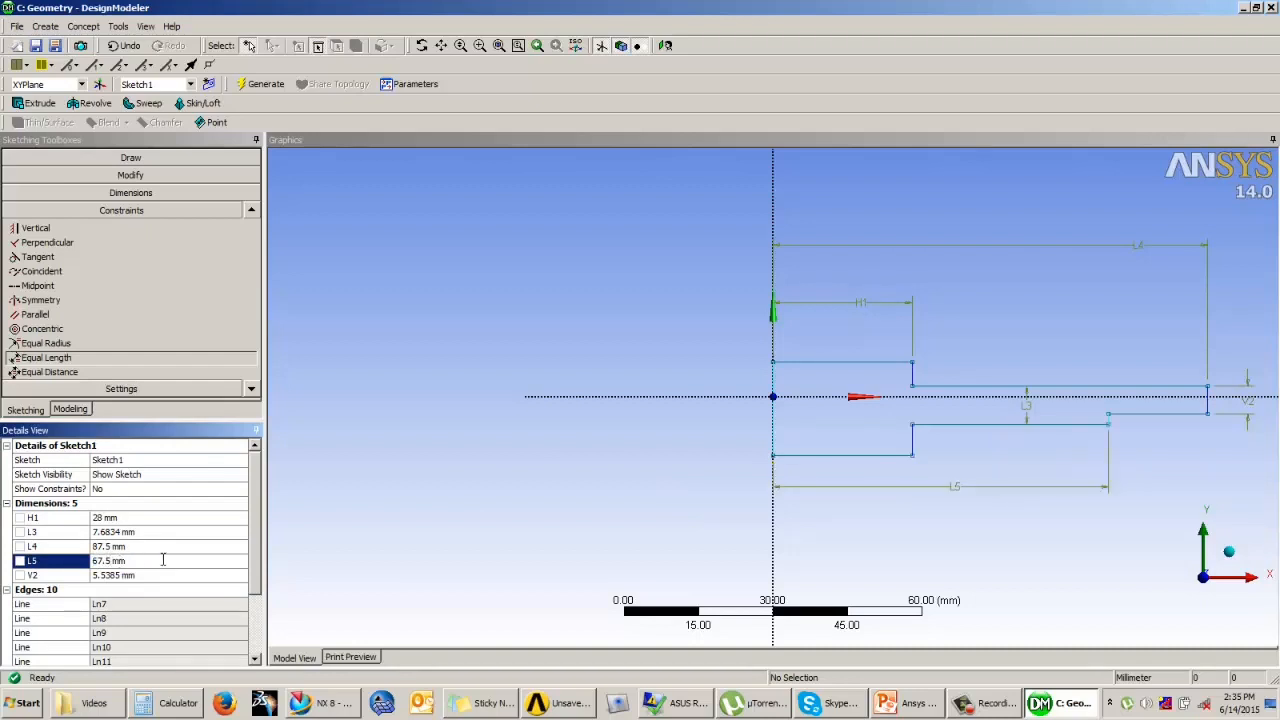
Step: Set the outer end edge's height V2 to 7 mm
left_click(105, 576)
type("7")
key("Return")
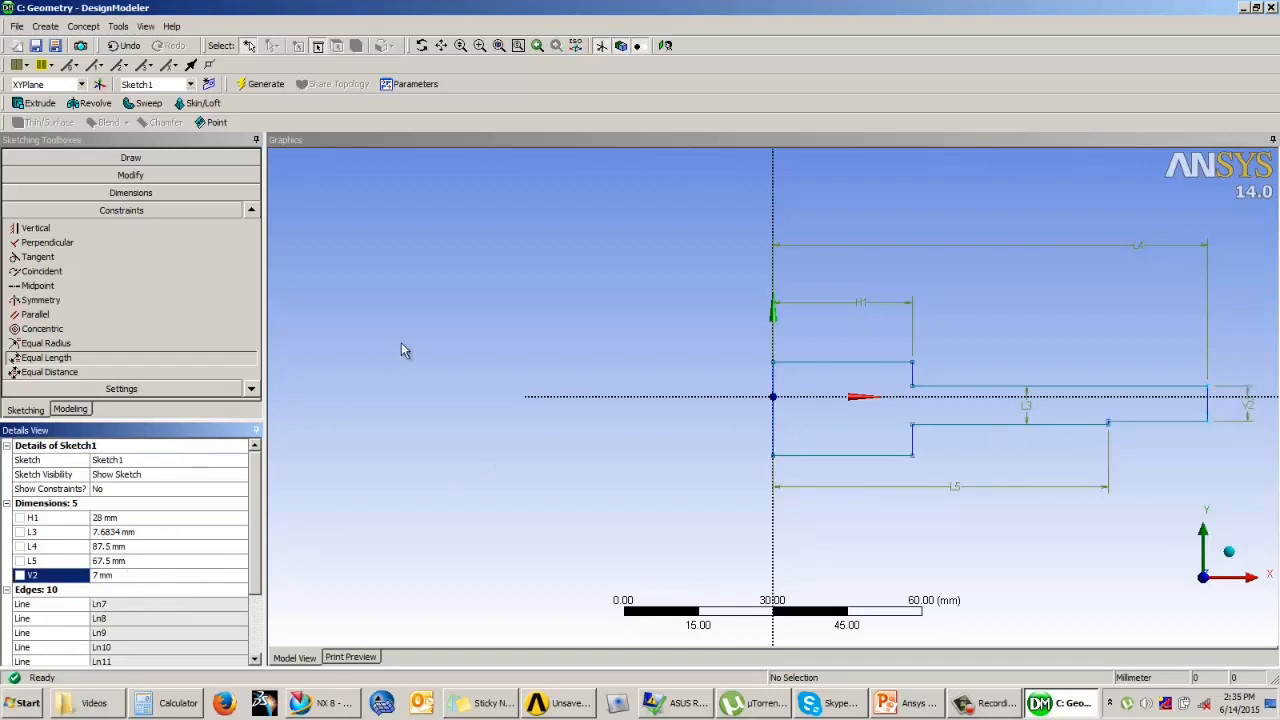
Step: Set the disc web thickness dimension L3 to 10 mm
left_click(471, 325)
scroll(474, 328, "down", 3)
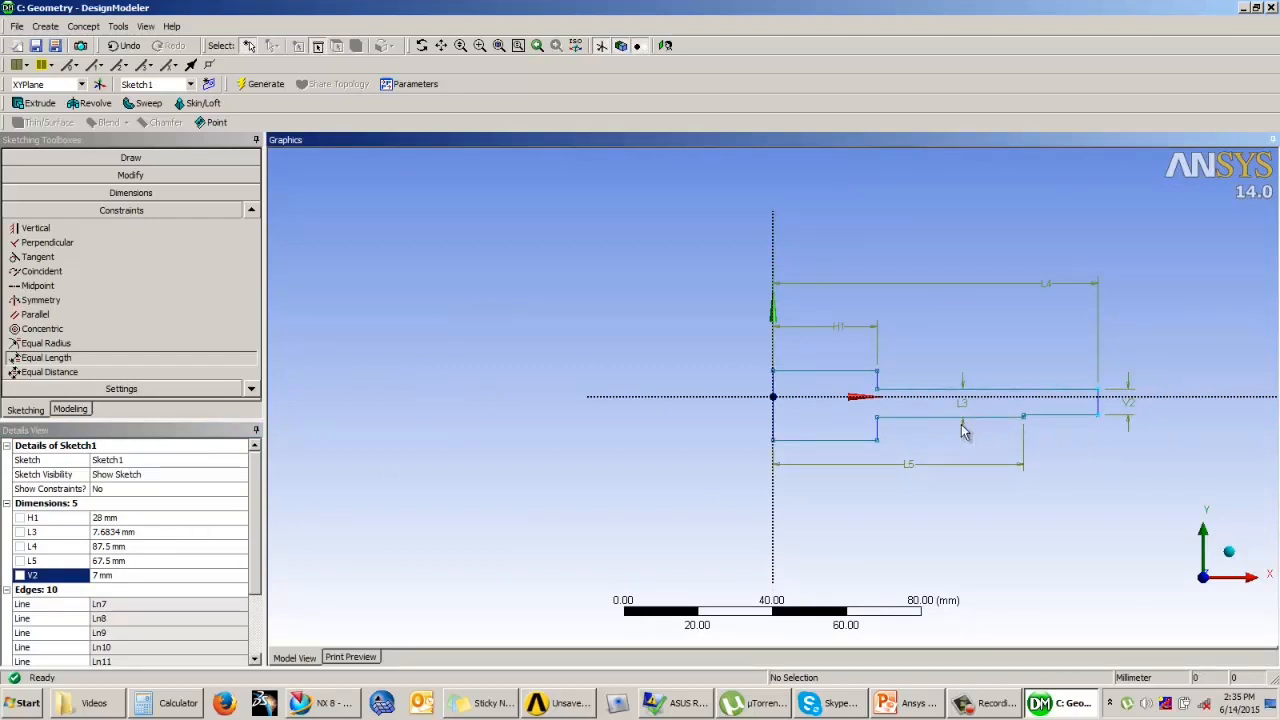
left_click(103, 531)
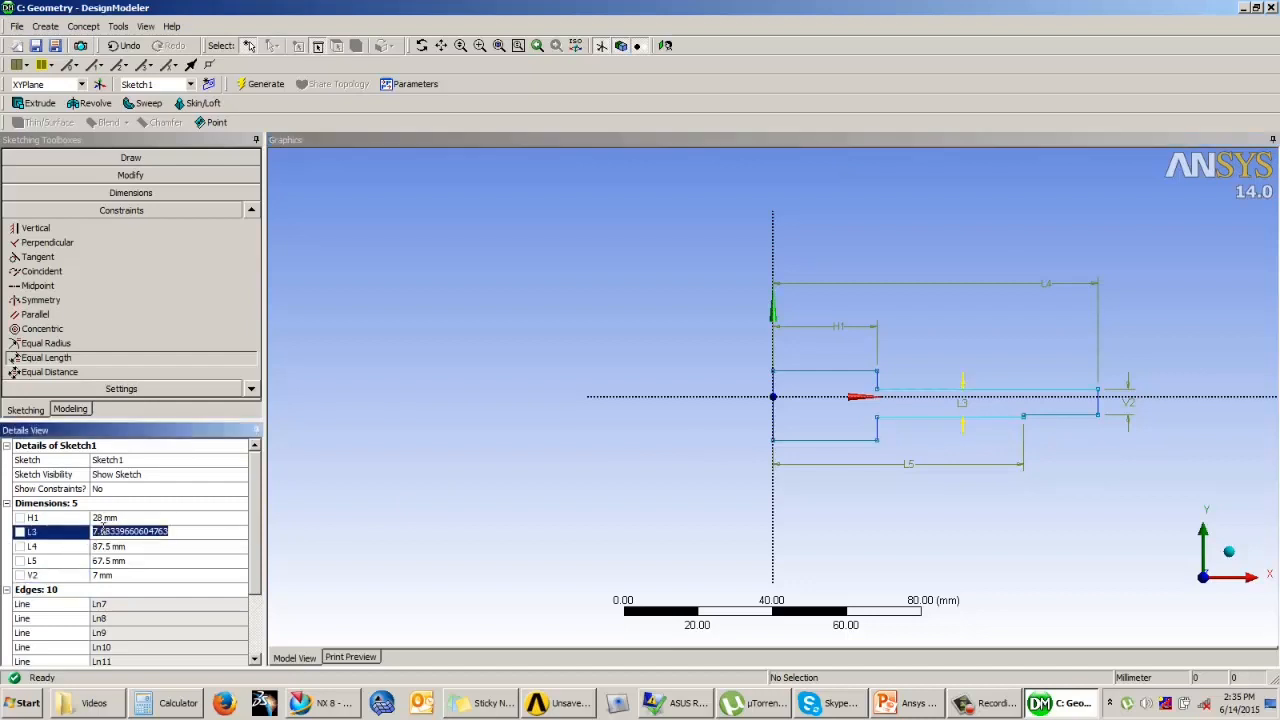
type("10")
key("Return")
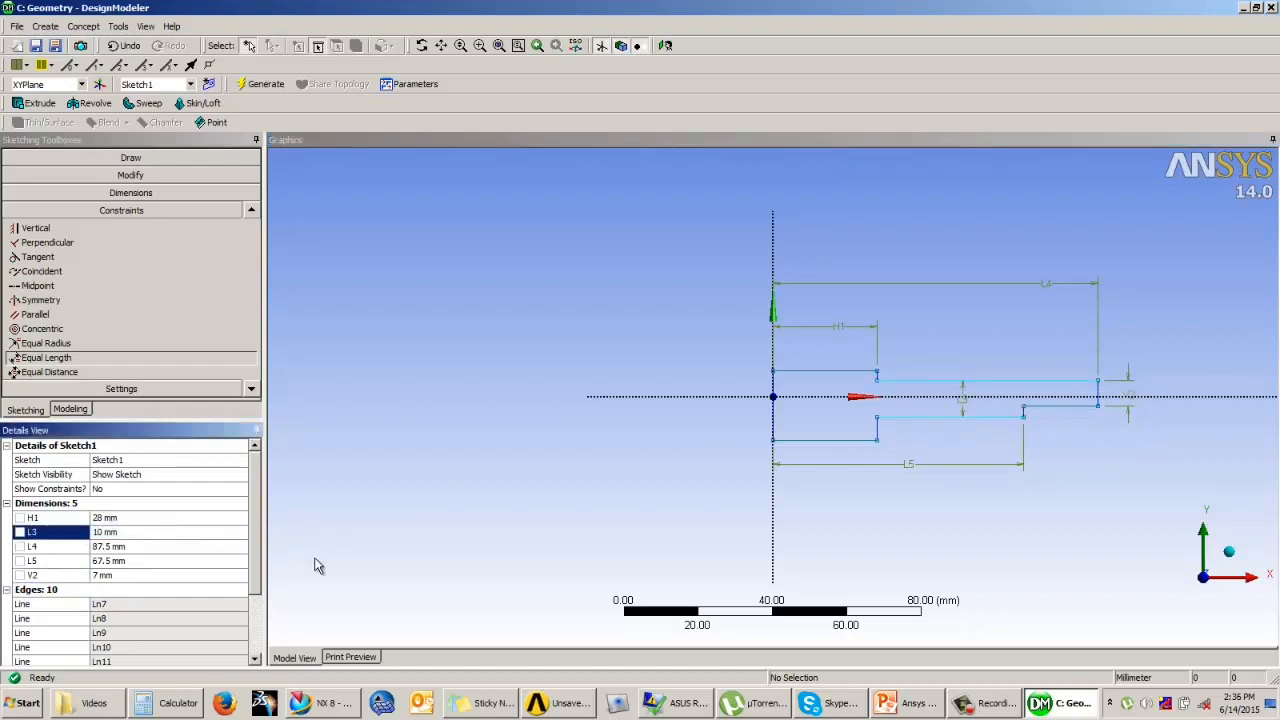
left_click(965, 332)
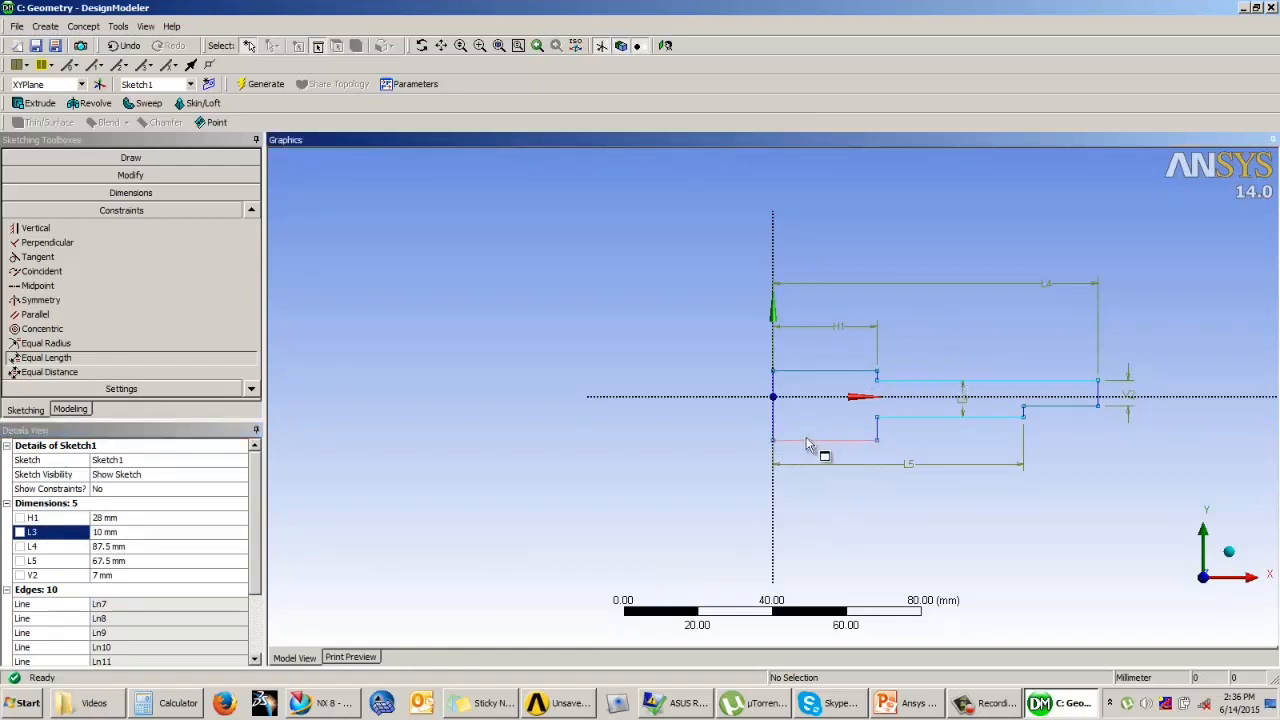
Step: Apply a Symmetry constraint about the horizontal axis between the hub's upper and lower corners on the vertical axis
key("ctrl+z")
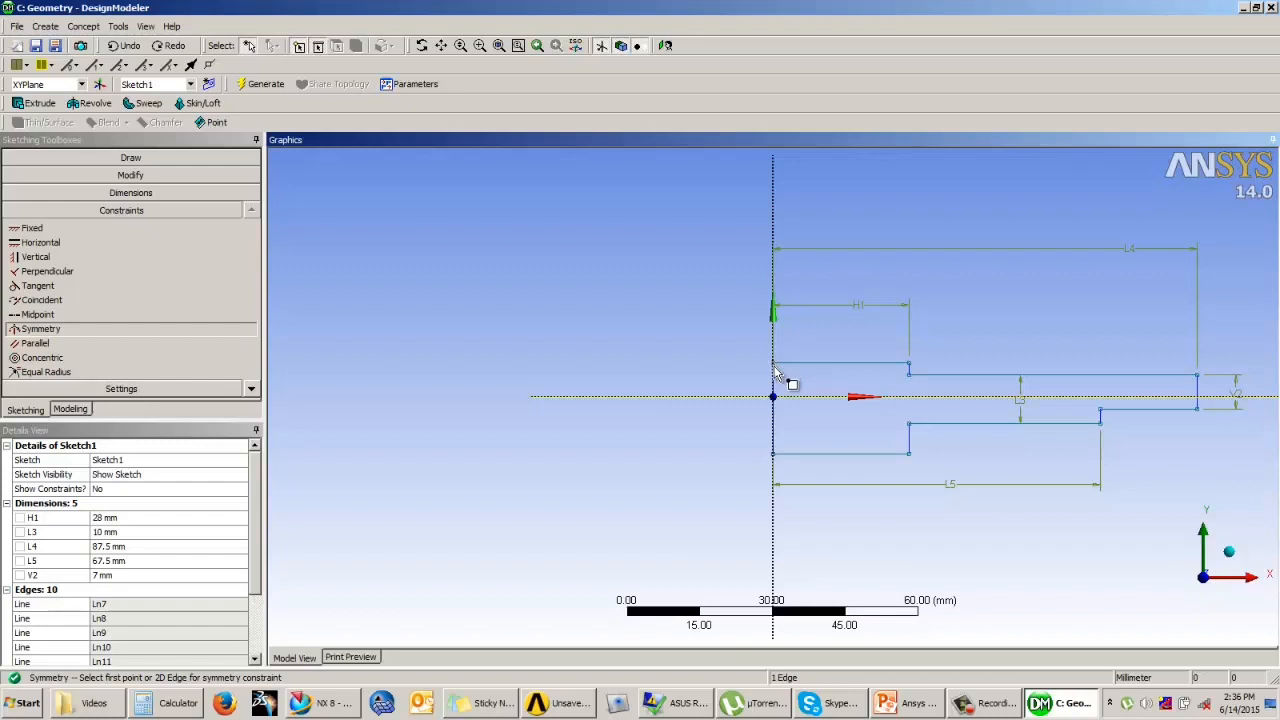
left_click(773, 454)
left_click(778, 458)
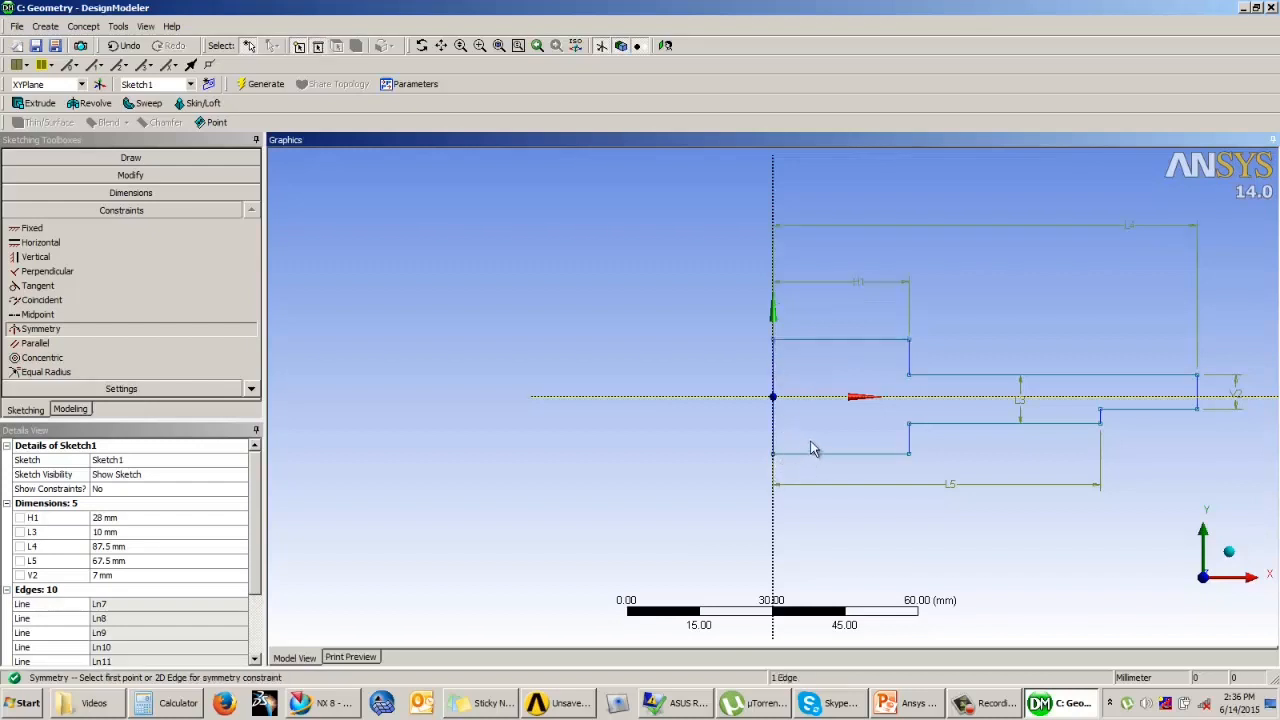
scroll(602, 369, "down", 3)
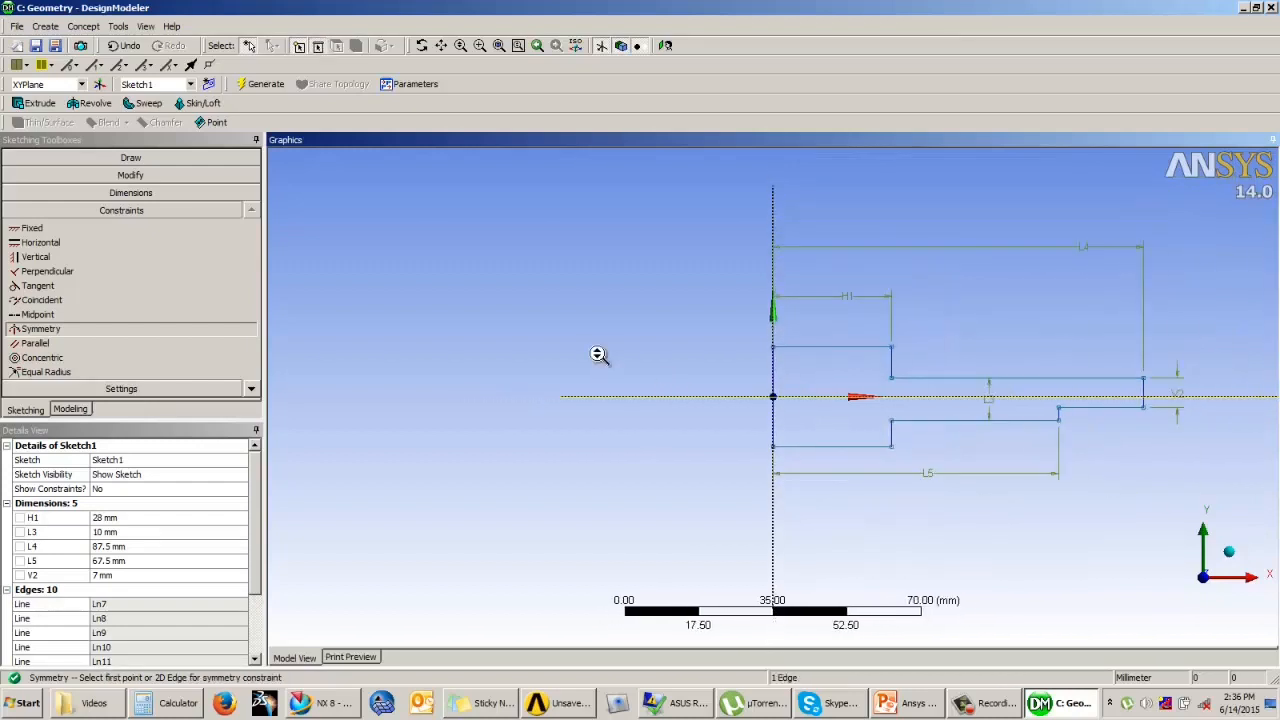
scroll(1124, 380, "up", 1)
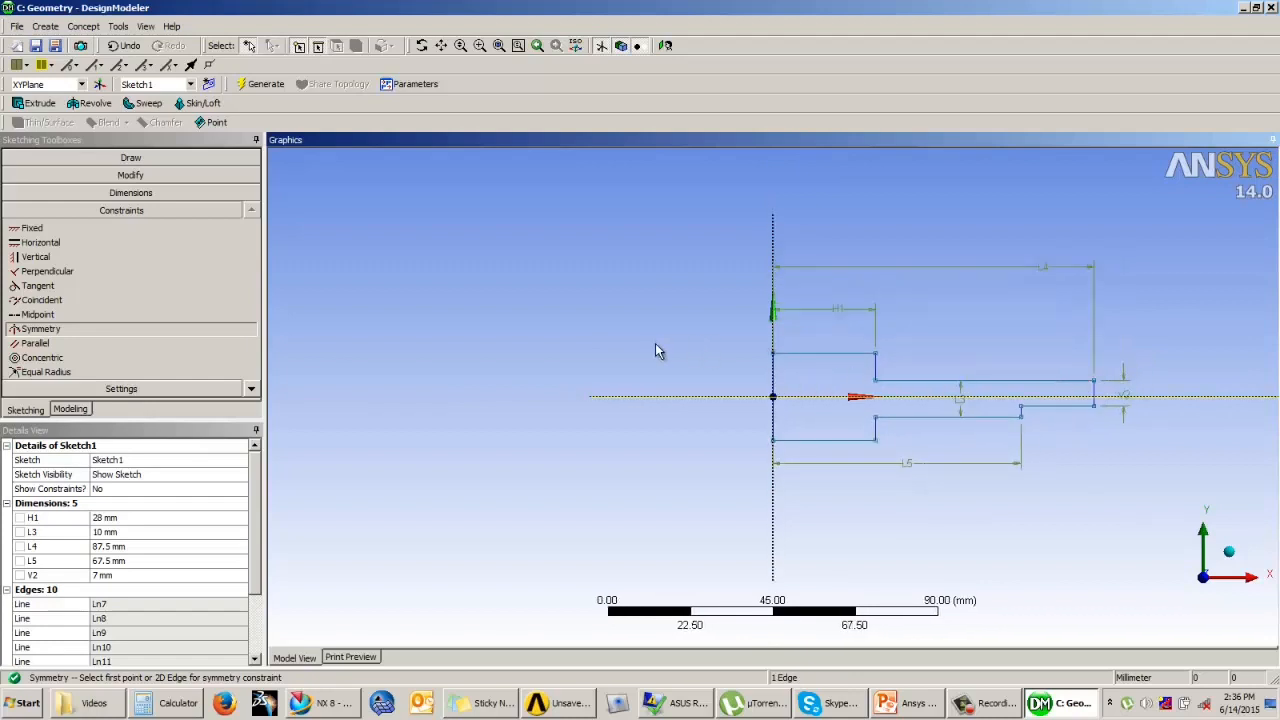
Step: Revolve Sketch1 360° about the vertical Y axis with Add Material and generate the solid disc
left_click(78, 415)
middle_click_drag(714, 291, 729, 334)
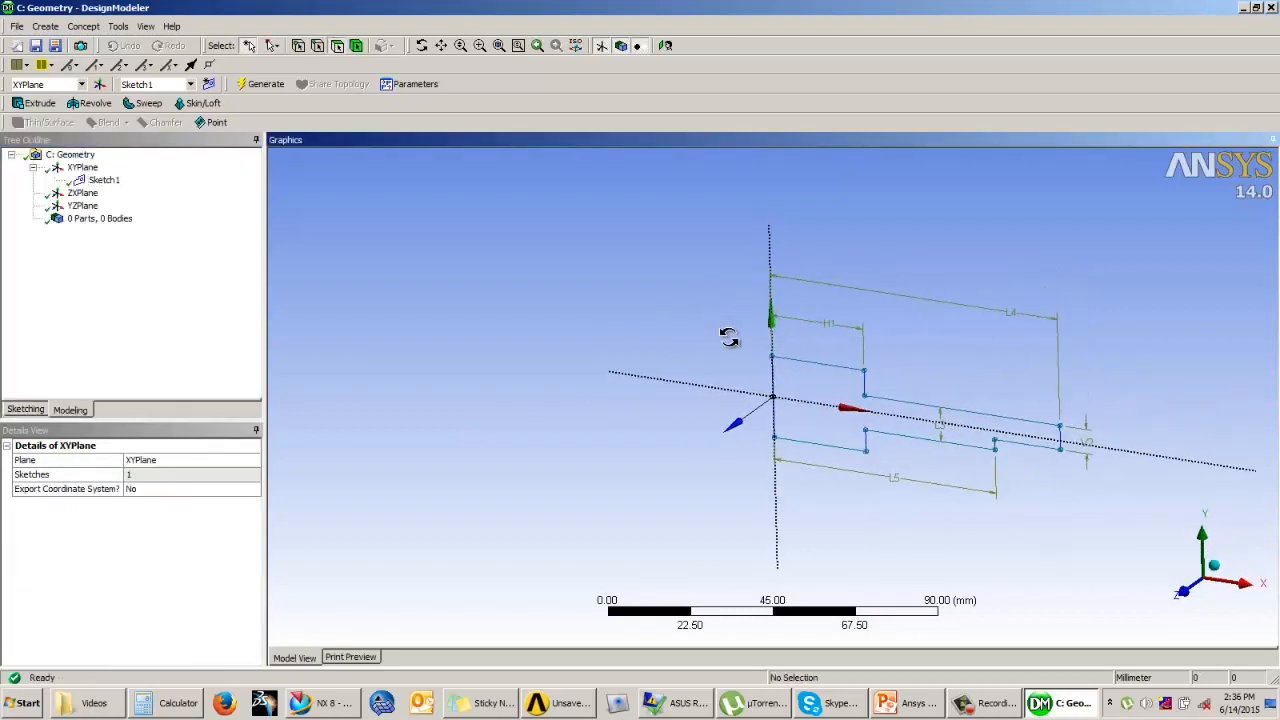
left_click(95, 104)
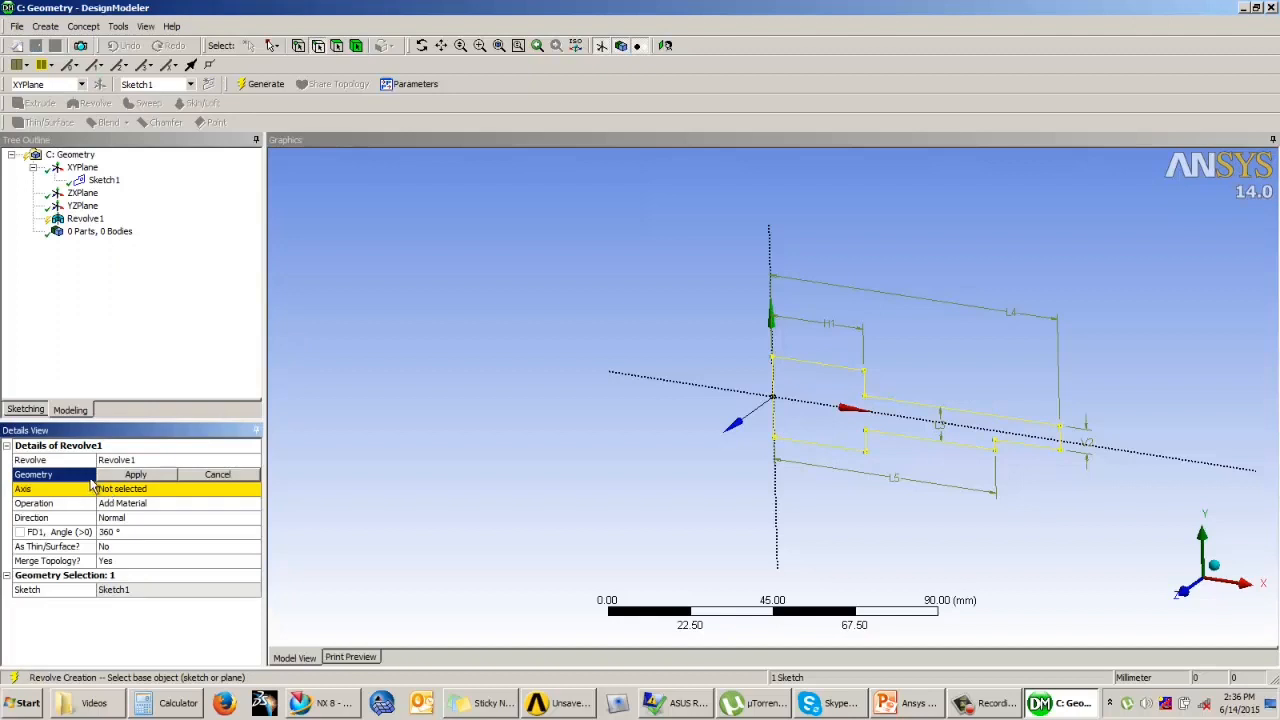
left_click(841, 369)
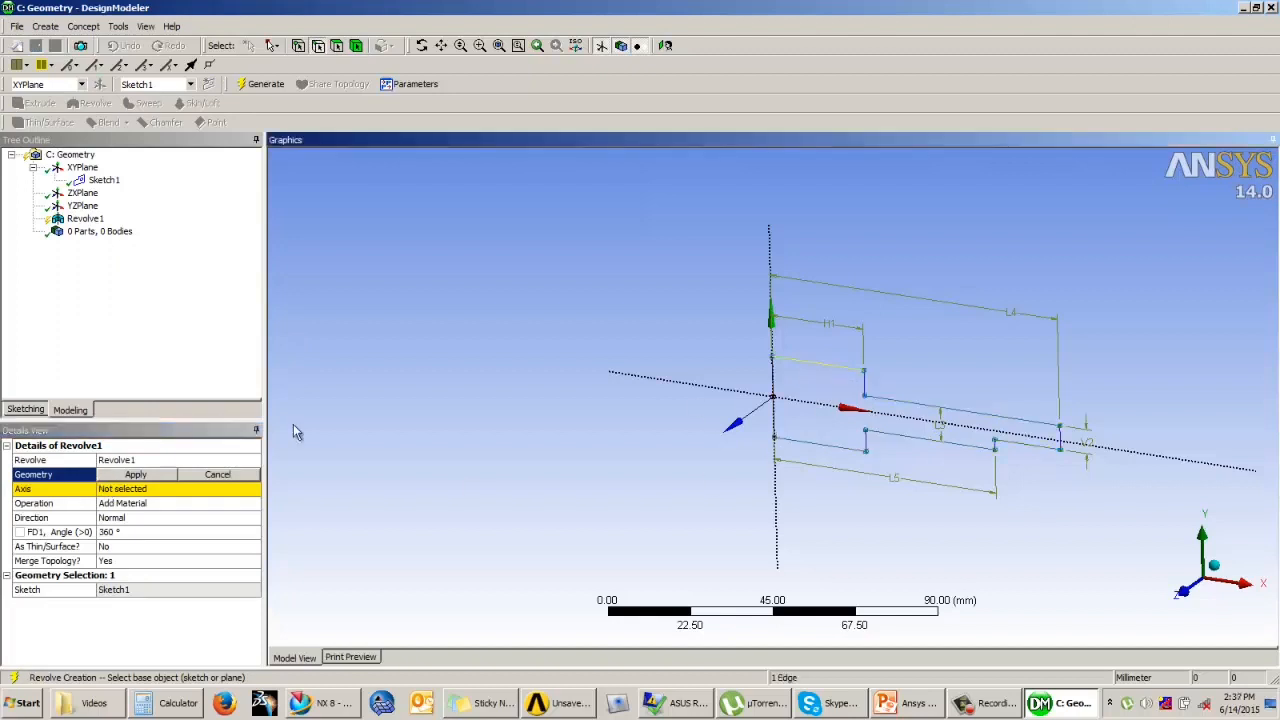
left_click(126, 489)
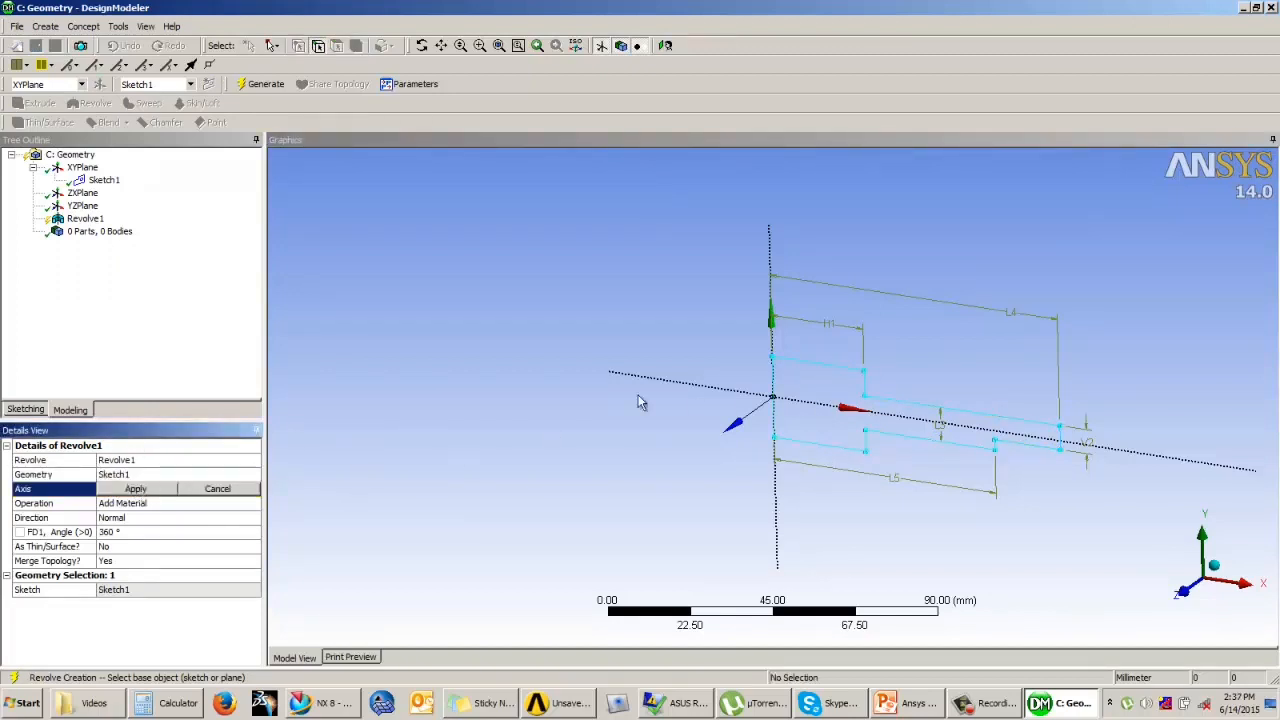
left_click(770, 263)
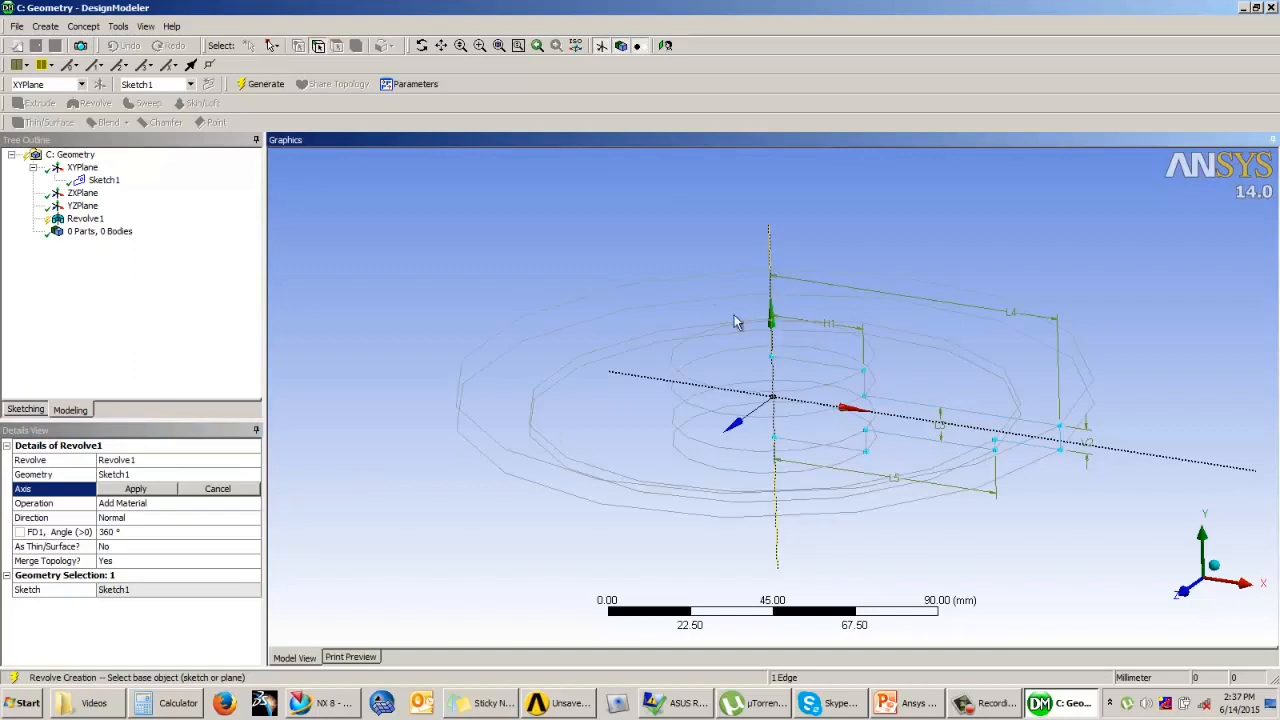
left_click(136, 489)
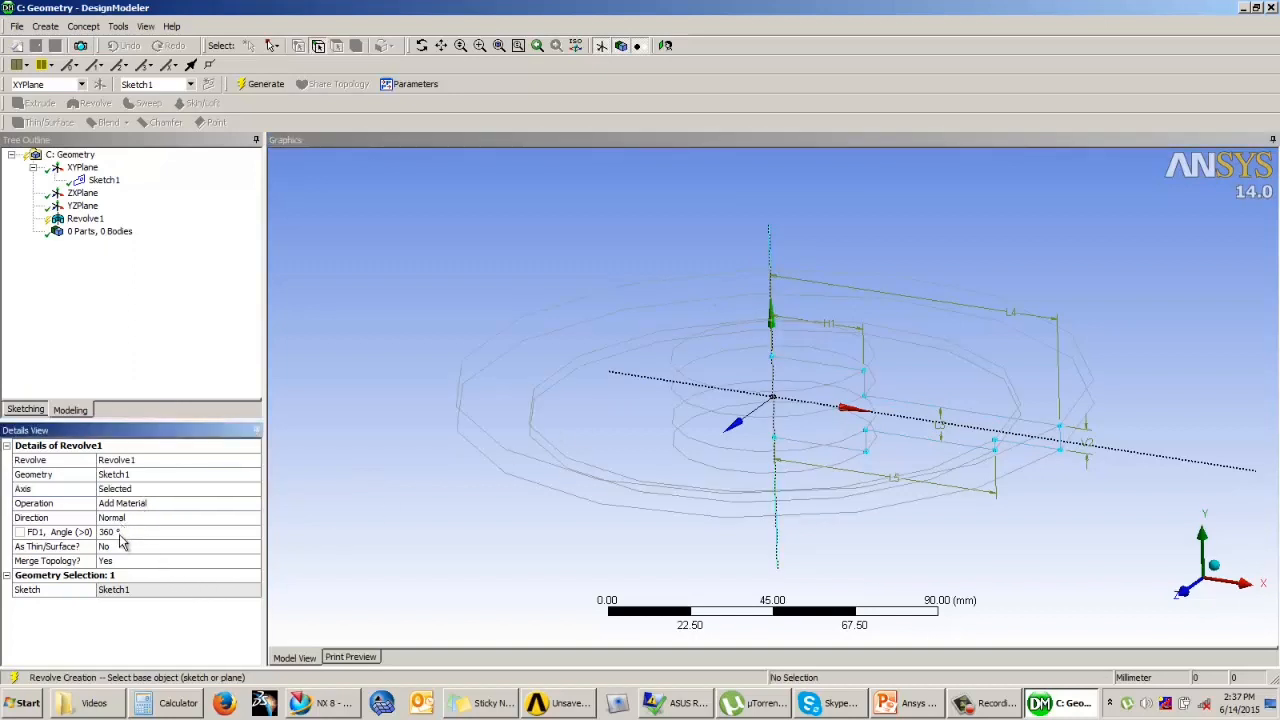
left_click(119, 533)
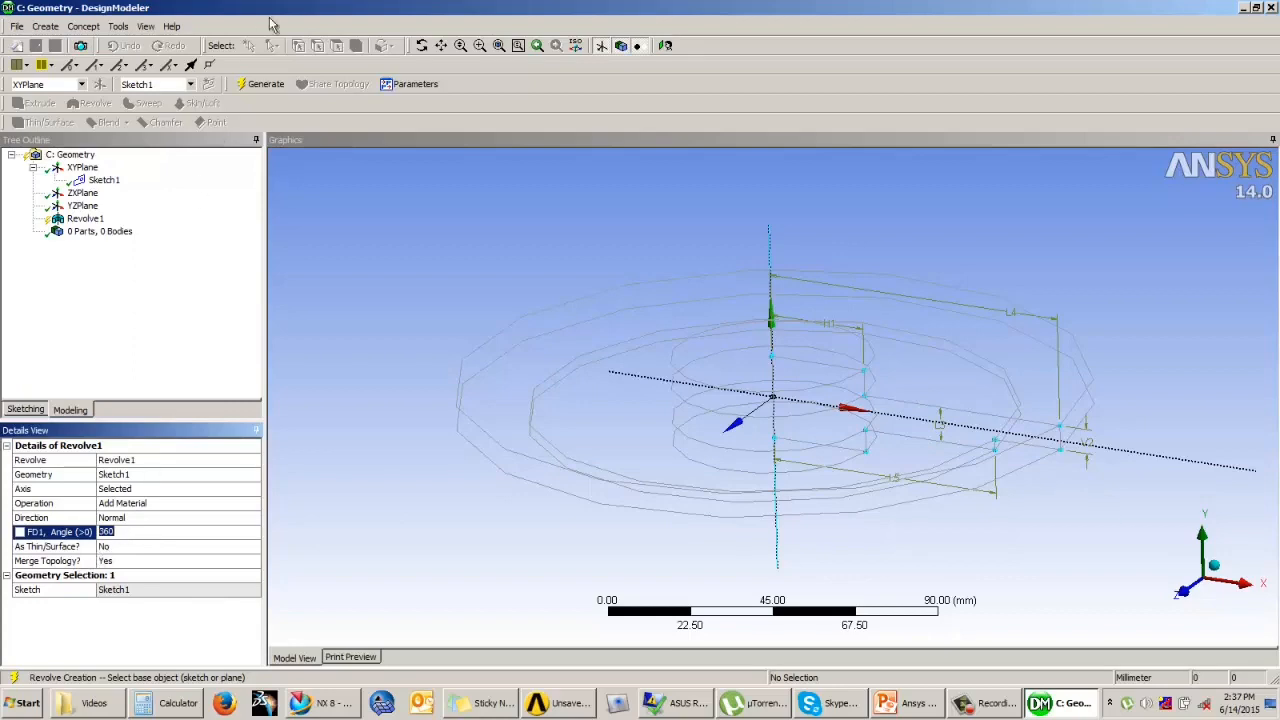
left_click(255, 84)
Step: Start a sketch on the hub's upper end face and draw a circle about 30 mm in diameter centred on the origin
mouse_move(609, 343)
left_mouse_down()
mouse_move(634, 220)
mouse_move(651, 329)
mouse_move(678, 363)
mouse_move(674, 449)
mouse_move(686, 409)
mouse_move(655, 277)
mouse_move(607, 362)
left_mouse_up()
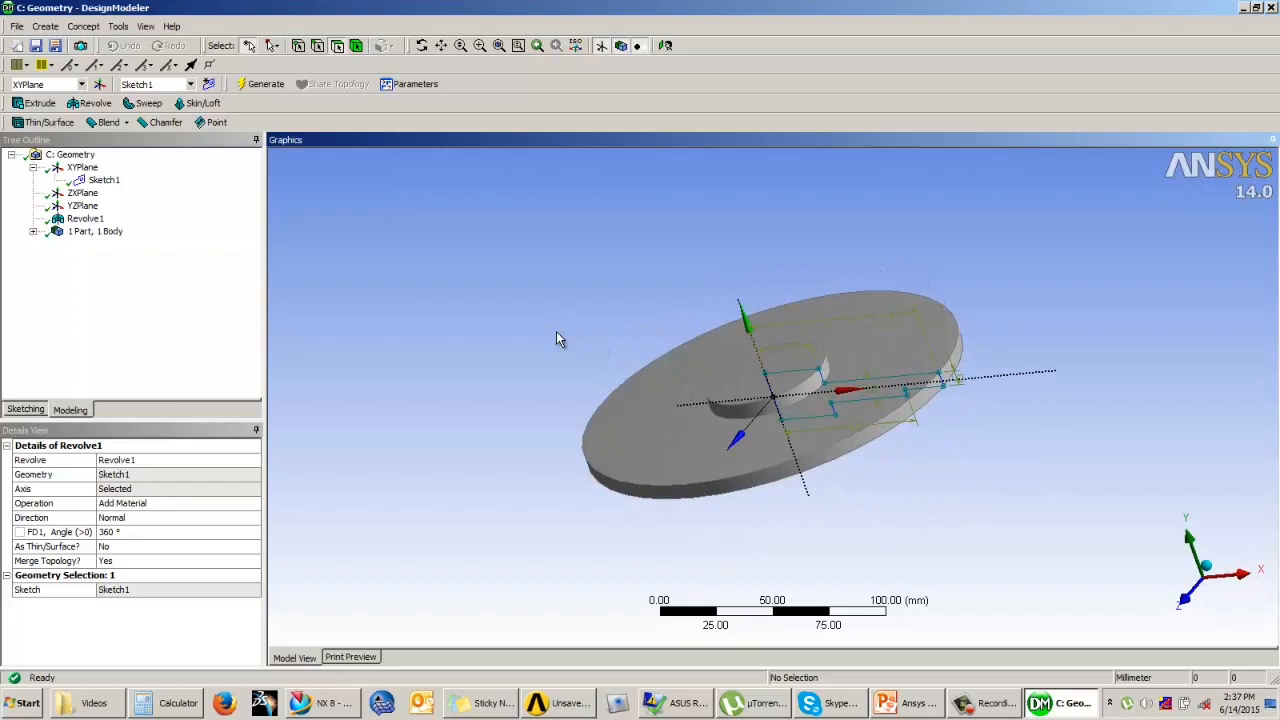
left_click_drag(568, 249, 457, 214)
left_click(740, 376)
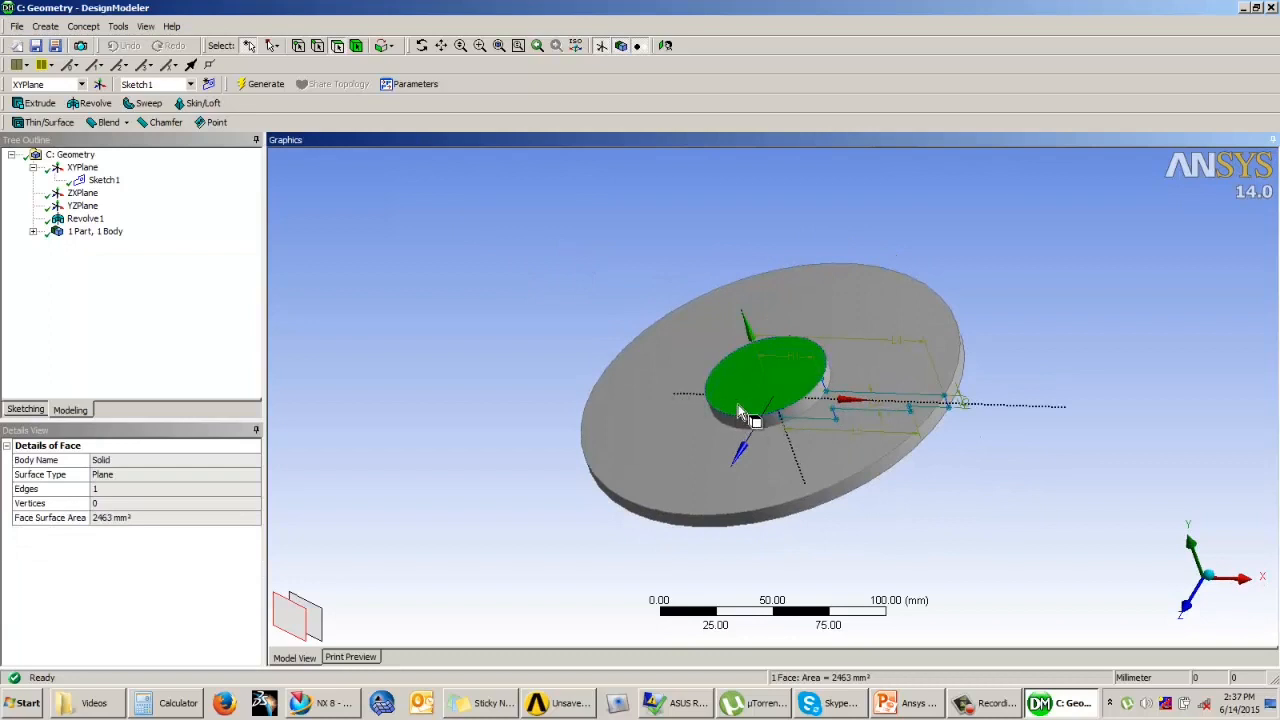
left_click(25, 410)
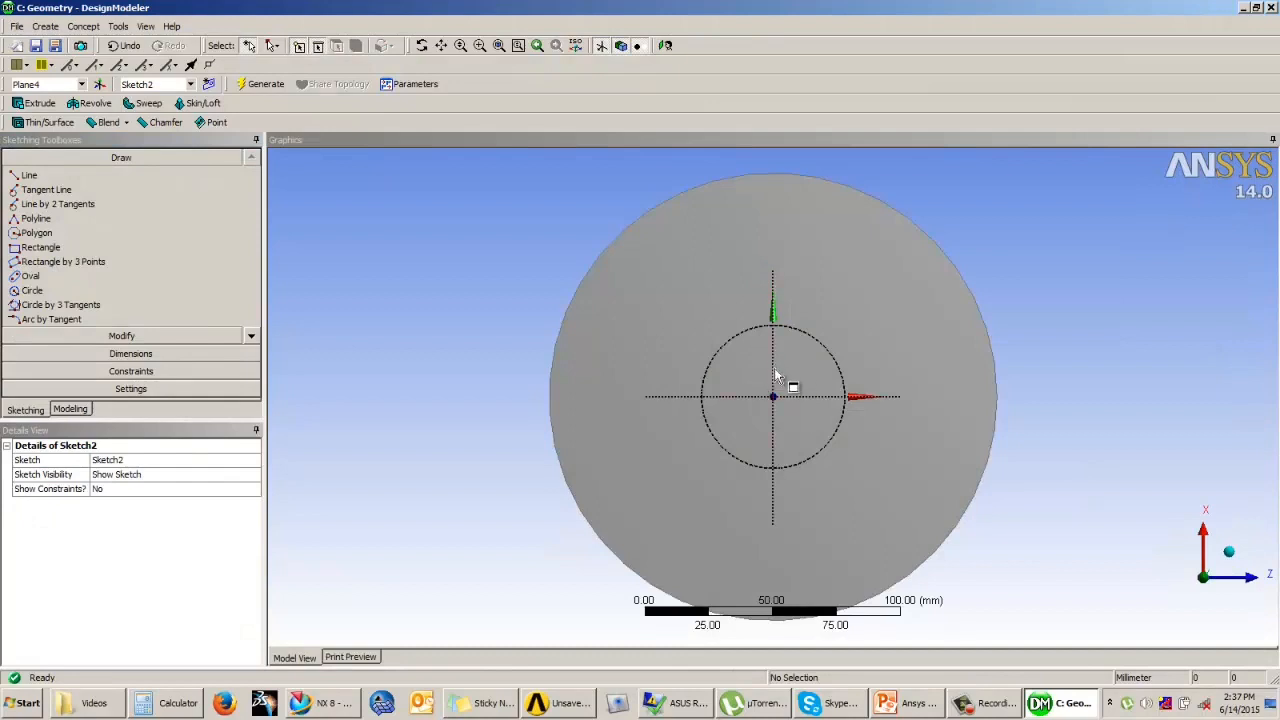
left_click(32, 290)
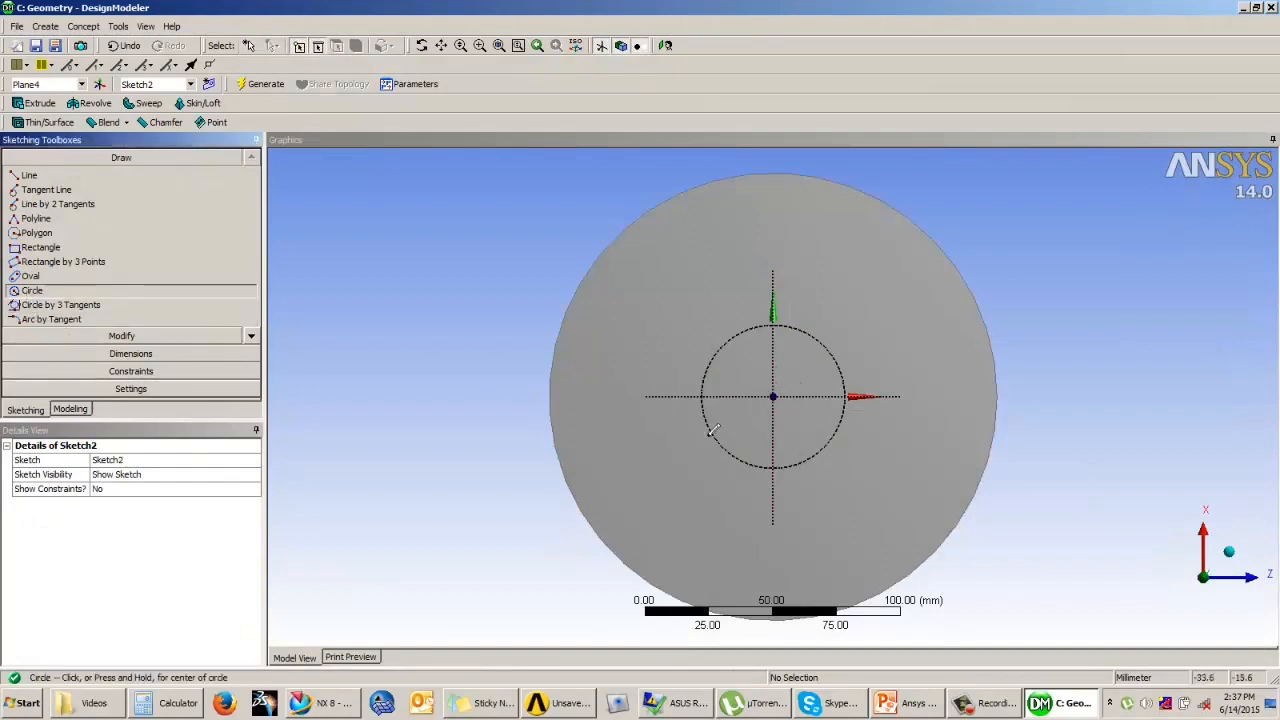
left_click(773, 397)
left_click(800, 424)
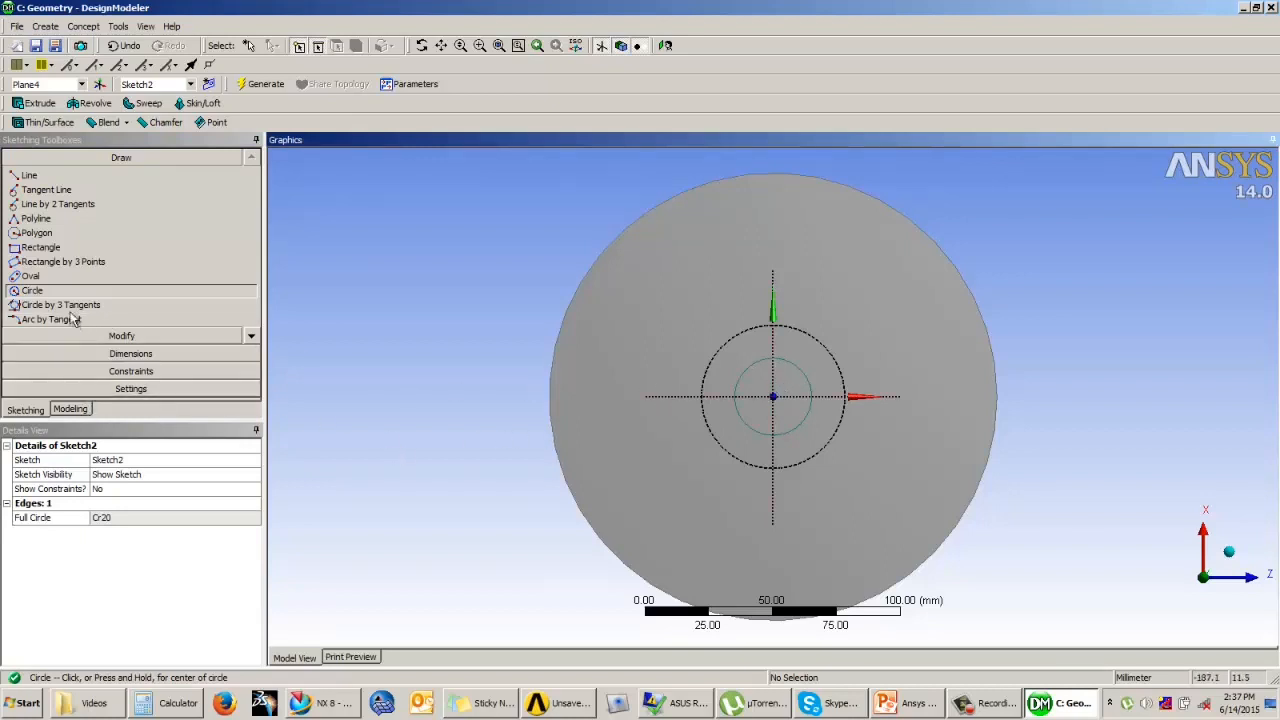
Step: Offset the circle inward to make a concentric circle about 23 mm in diameter
left_click(172, 335)
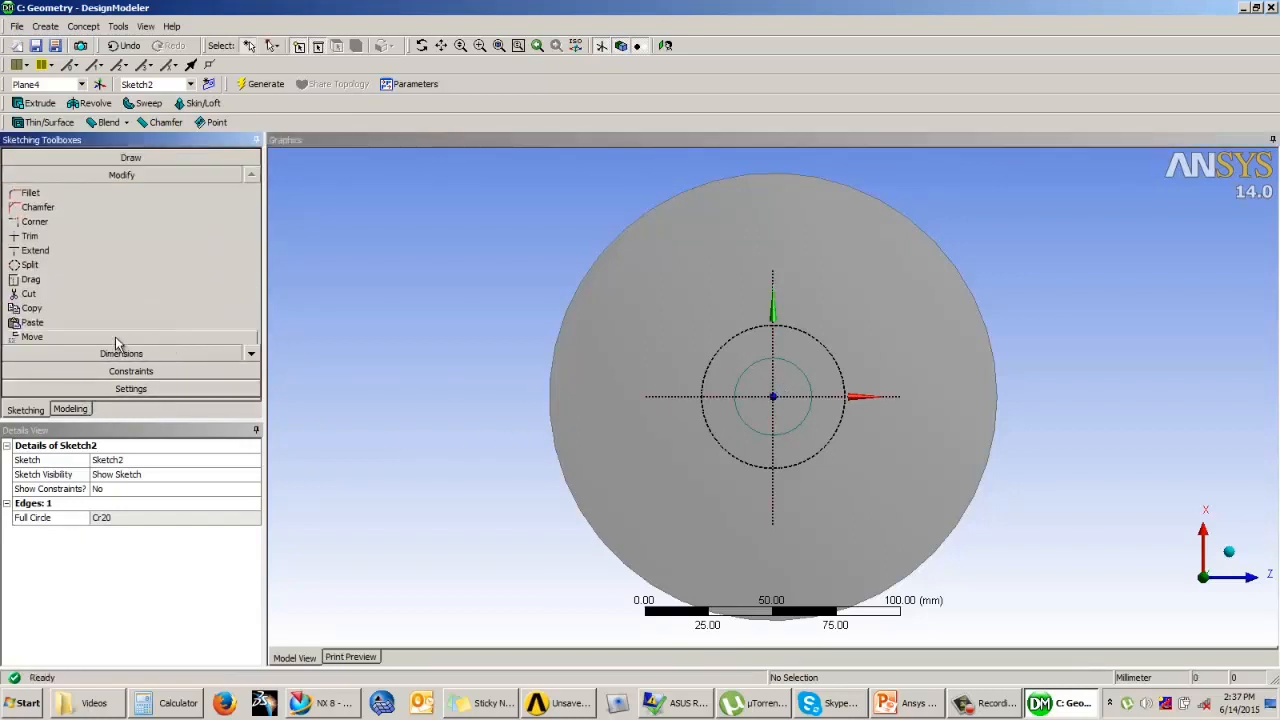
left_click(251, 354)
left_click(251, 354)
left_click(251, 354)
left_click(251, 354)
left_click(40, 322)
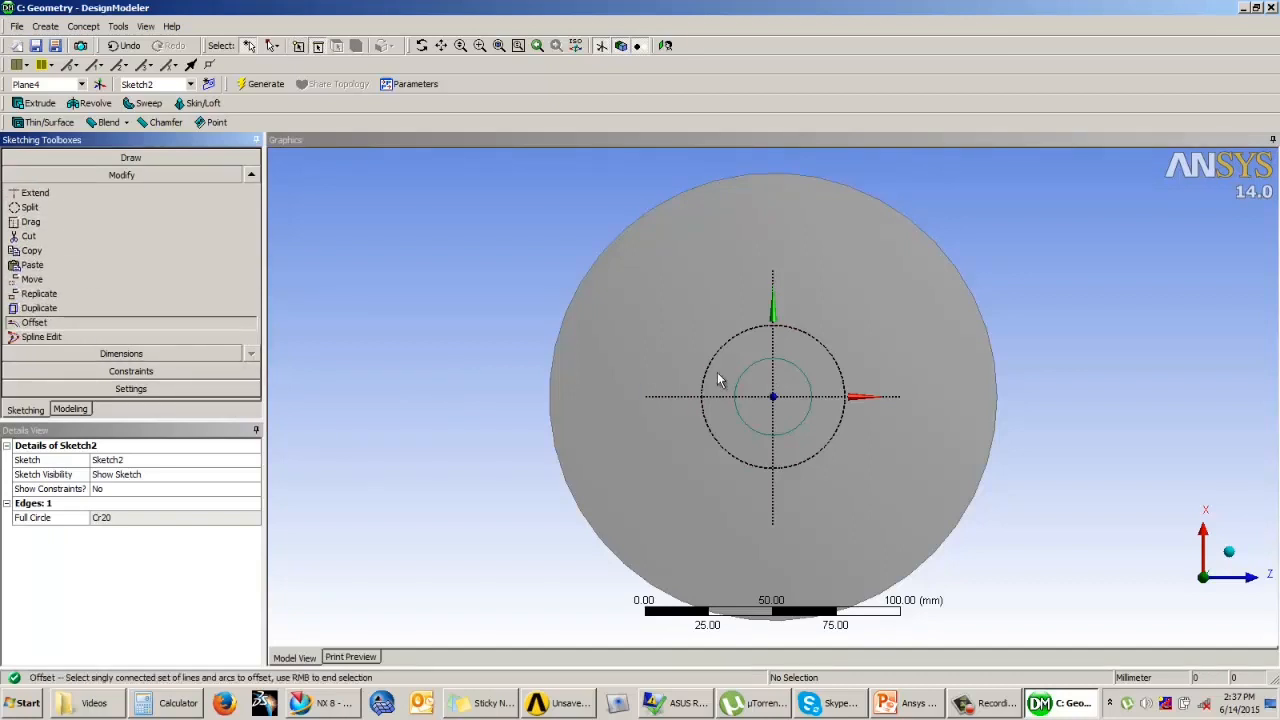
left_click(786, 366)
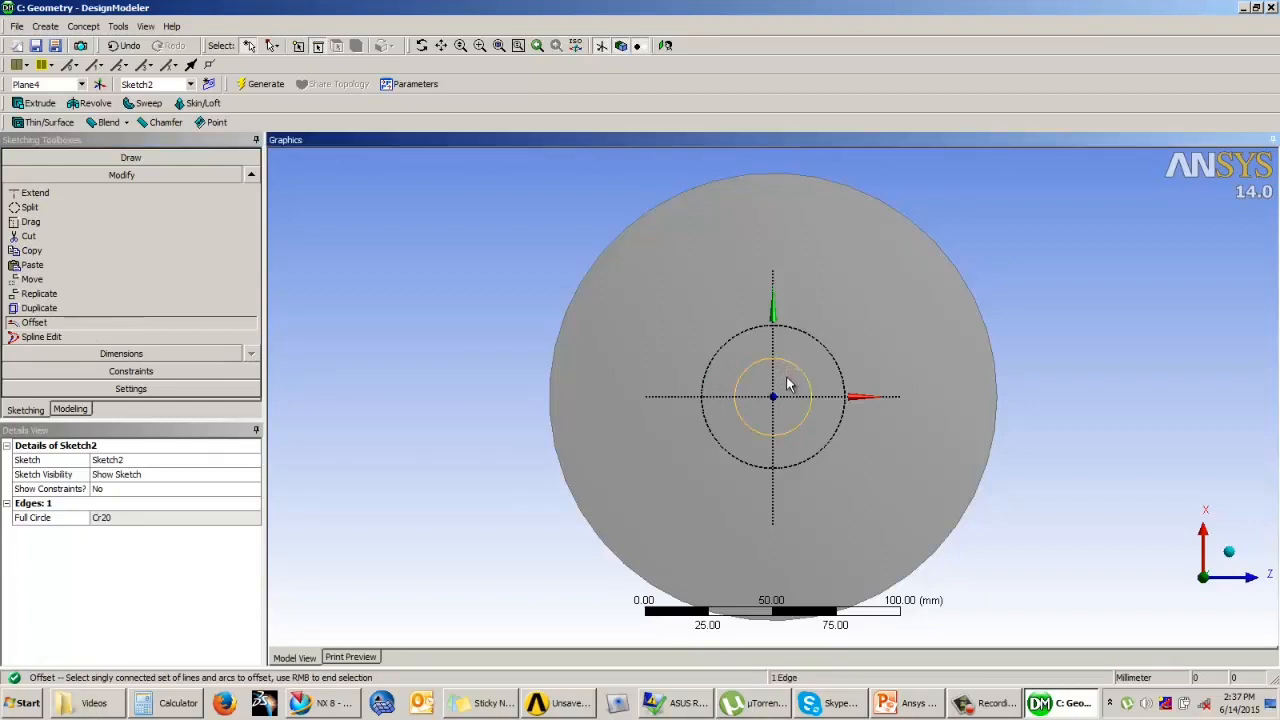
right_click(478, 350)
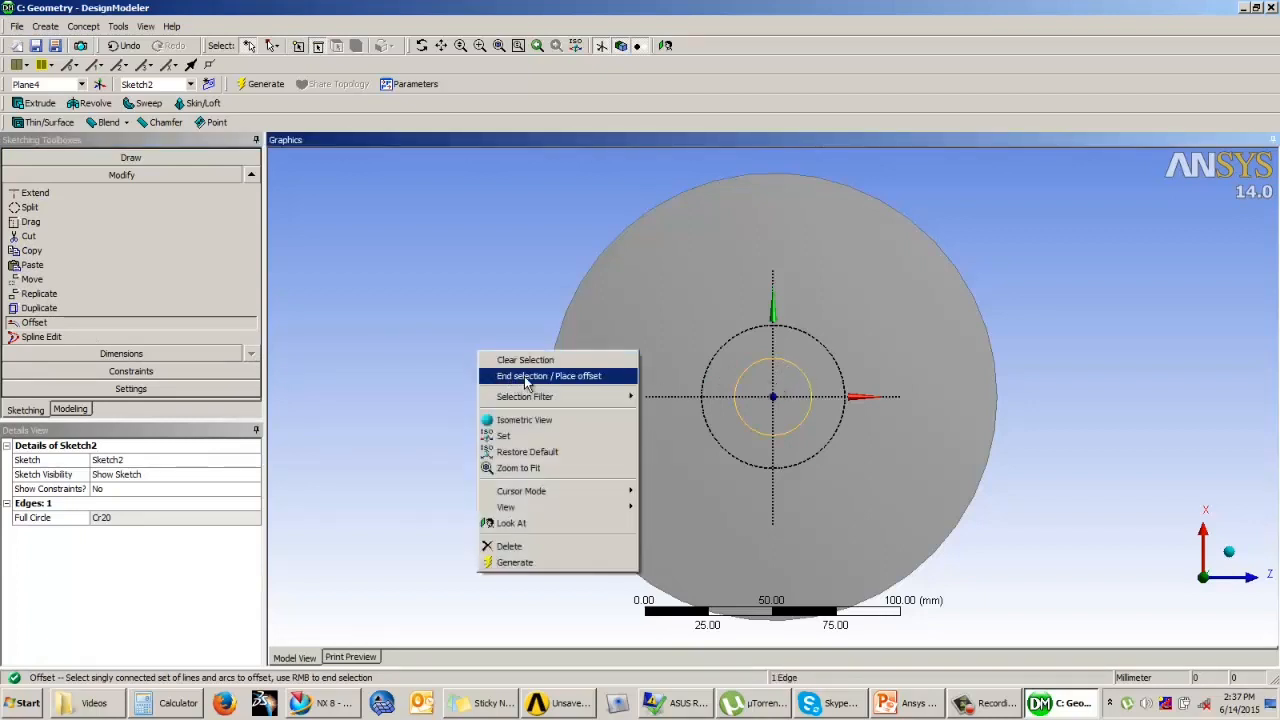
left_click(575, 378)
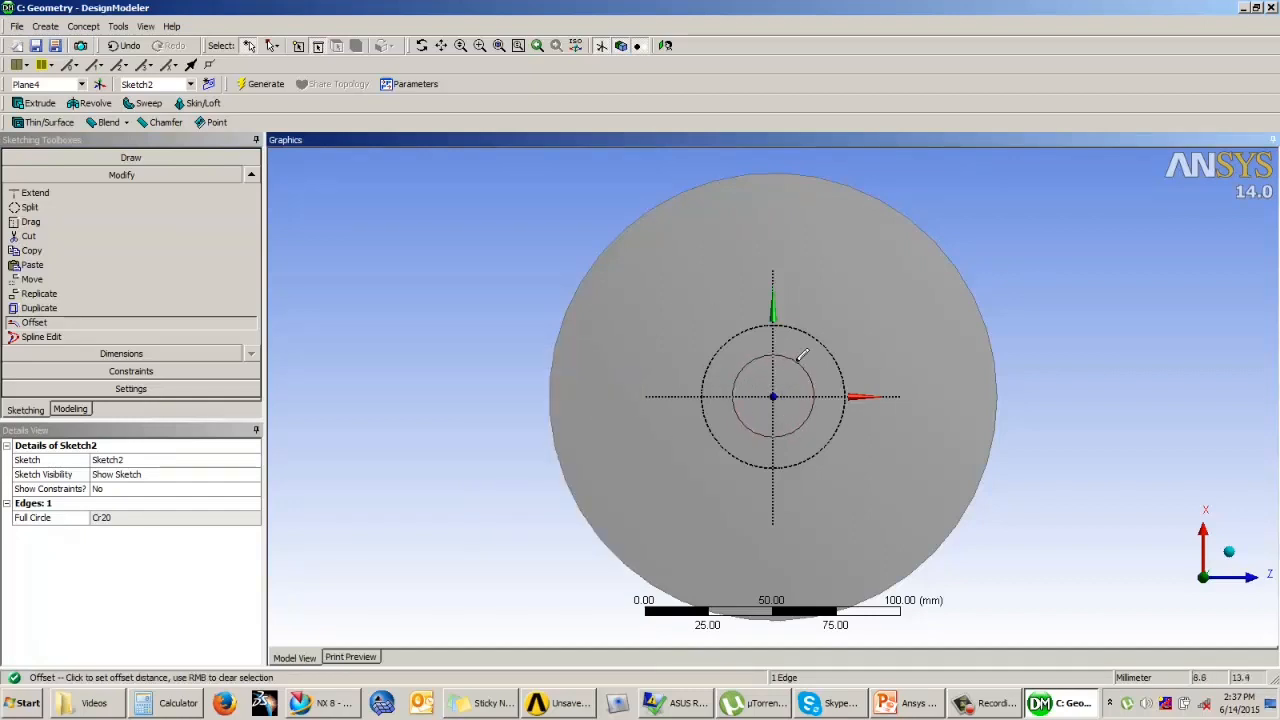
left_click(641, 415)
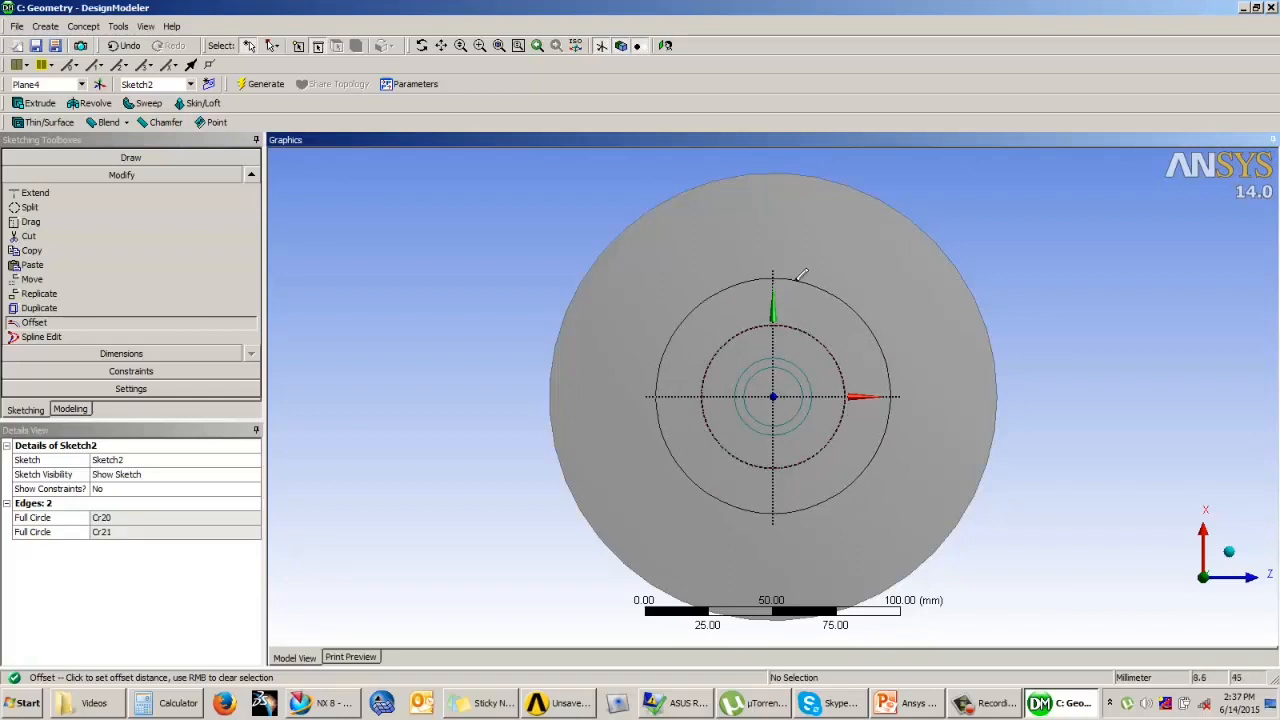
key("Escape")
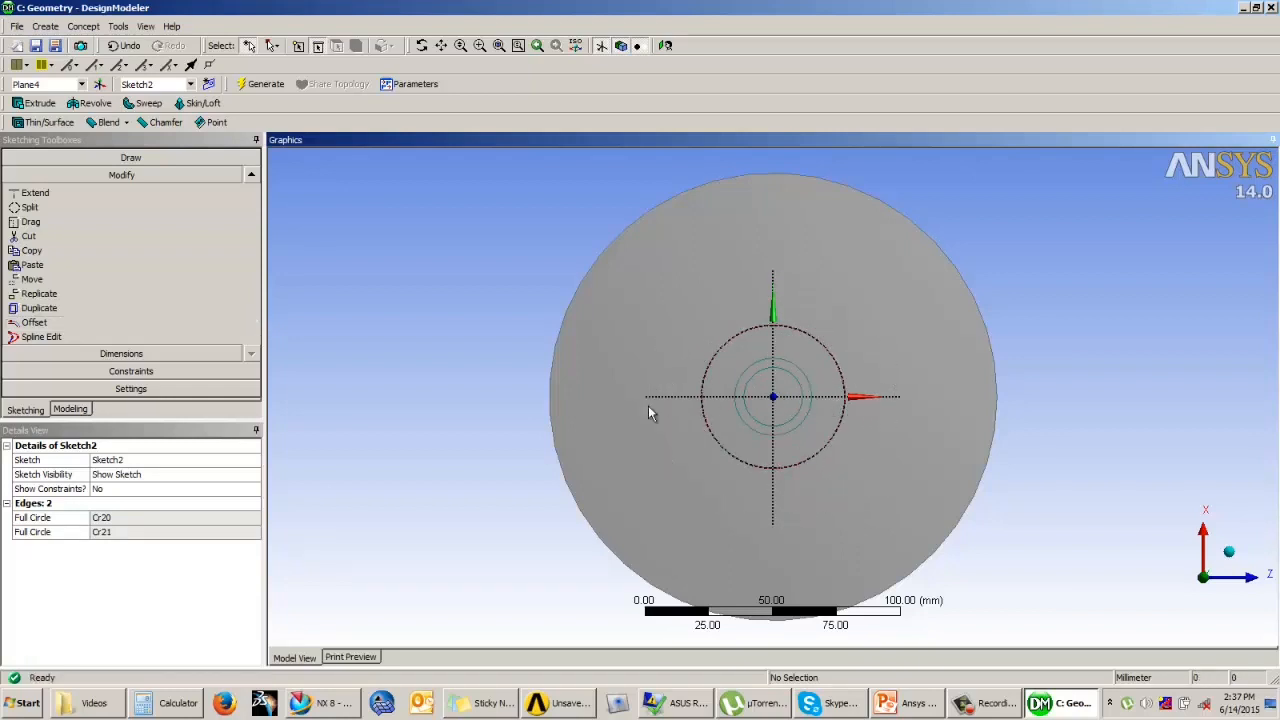
Step: Dimension the diameters of the inner and outer concentric circles
left_click(117, 354)
left_click(800, 390)
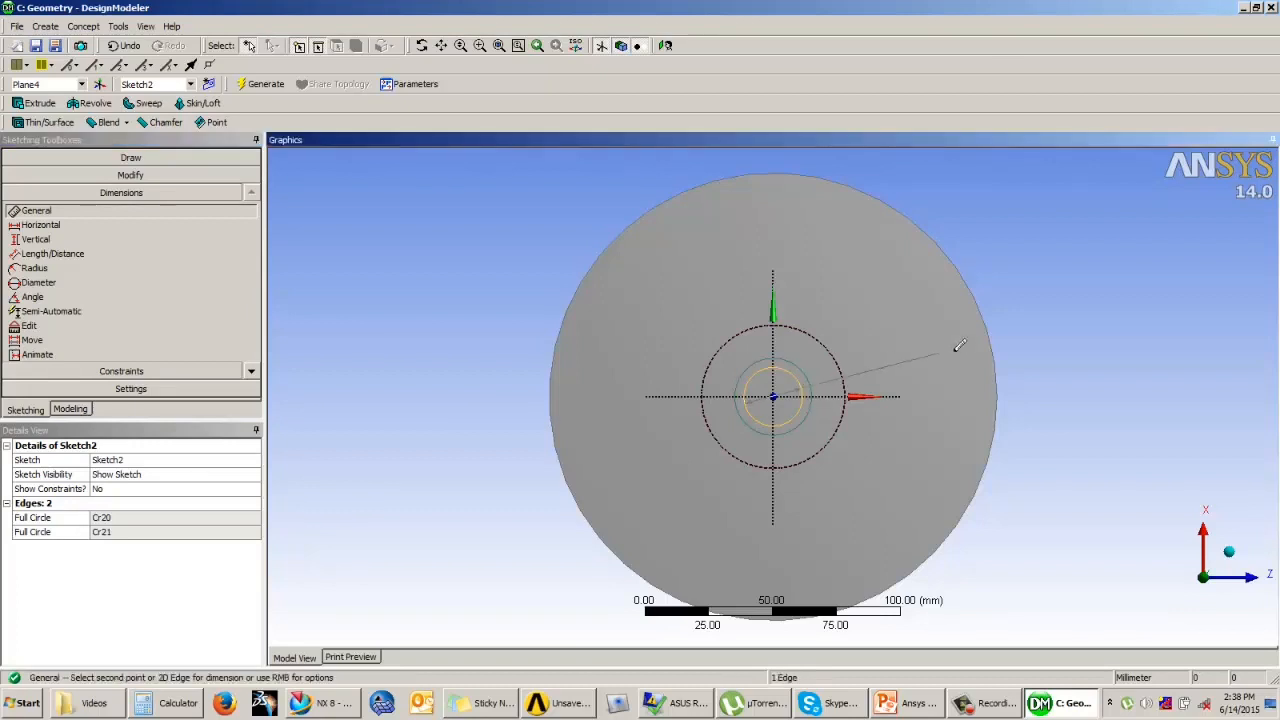
left_click(1033, 360)
left_click(803, 377)
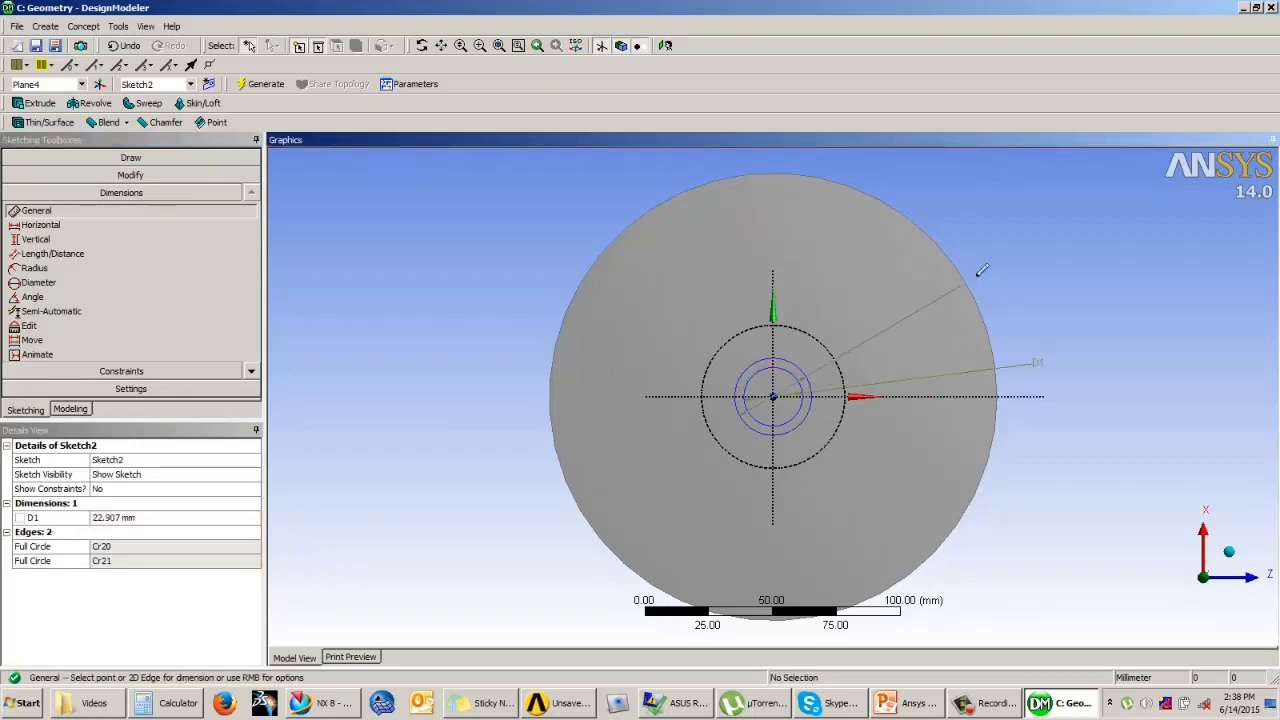
left_click(980, 270)
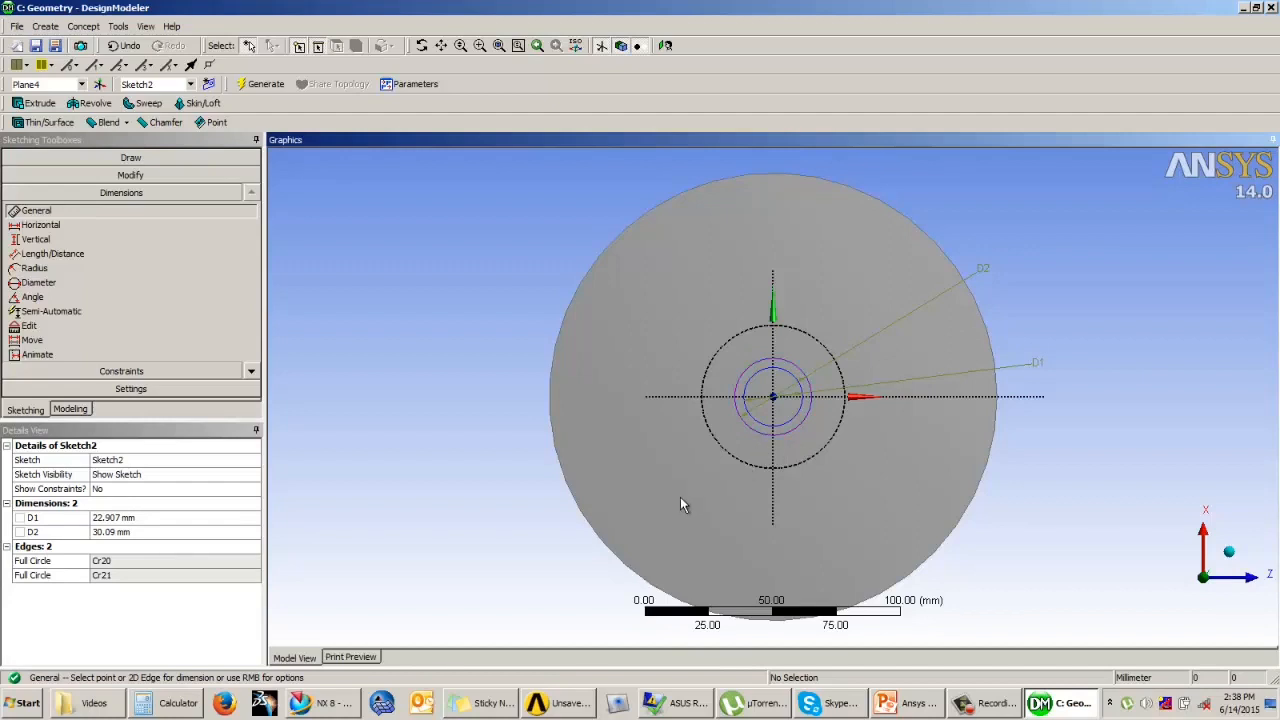
Step: Set the inner circle's diameter D1 to 28 mm and the outer circle's diameter D2 to 34 mm
left_click(118, 518)
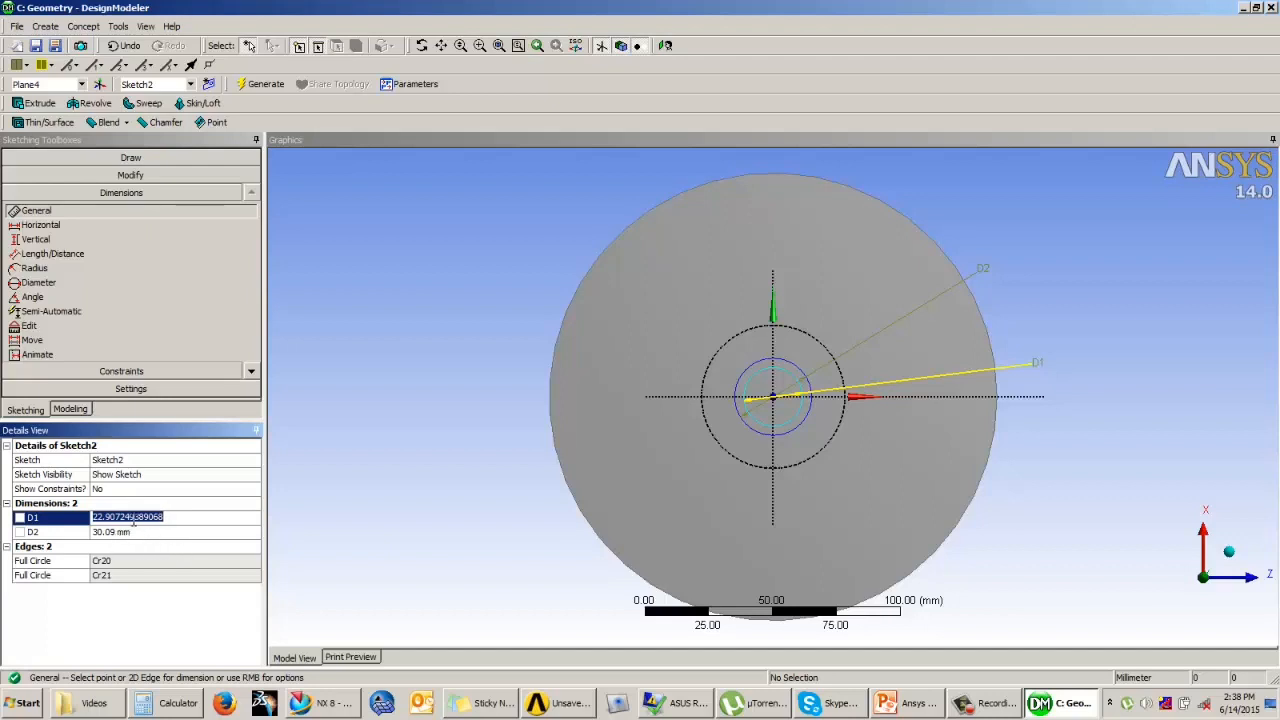
type("28")
key("Return")
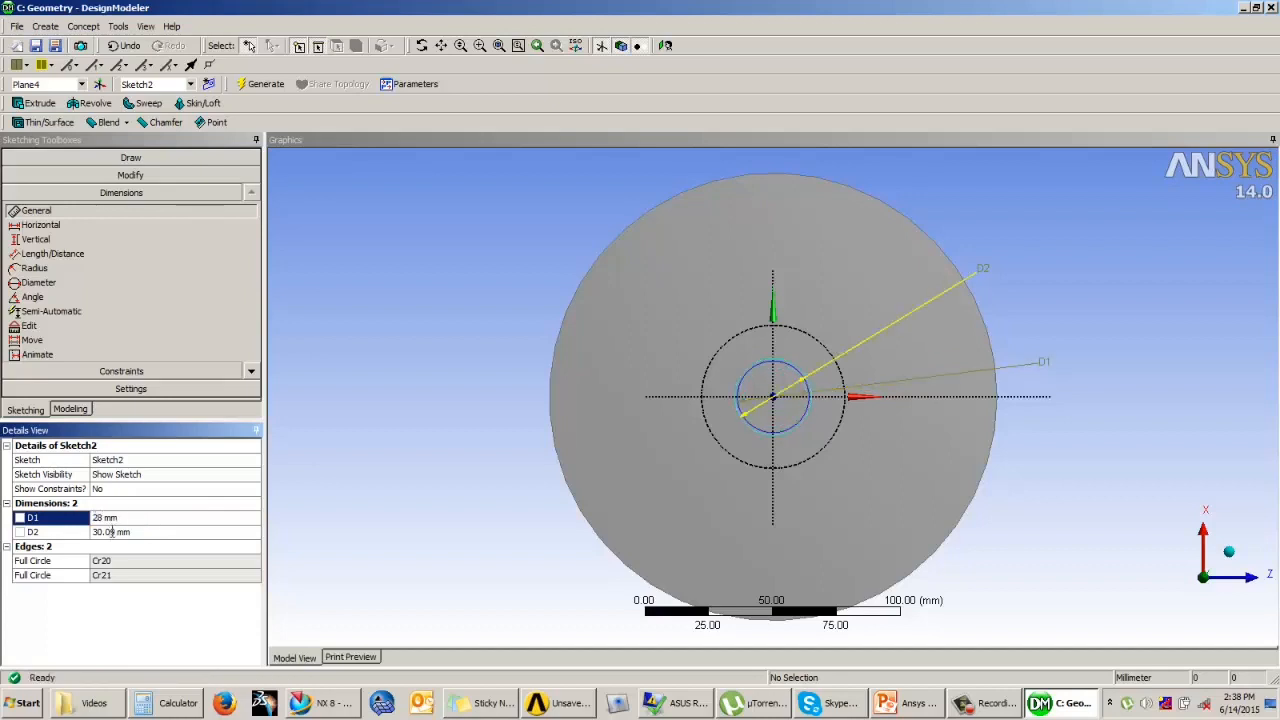
left_click(112, 533)
type("34")
key("Return")
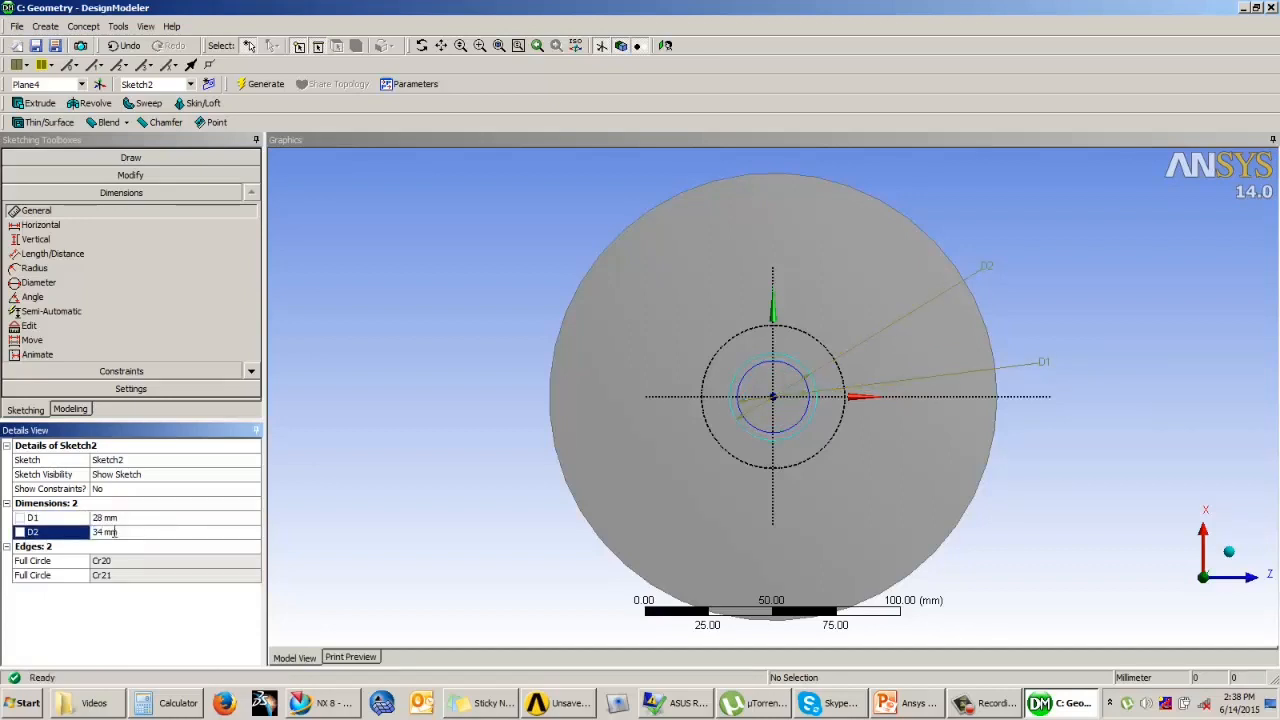
left_click(118, 533)
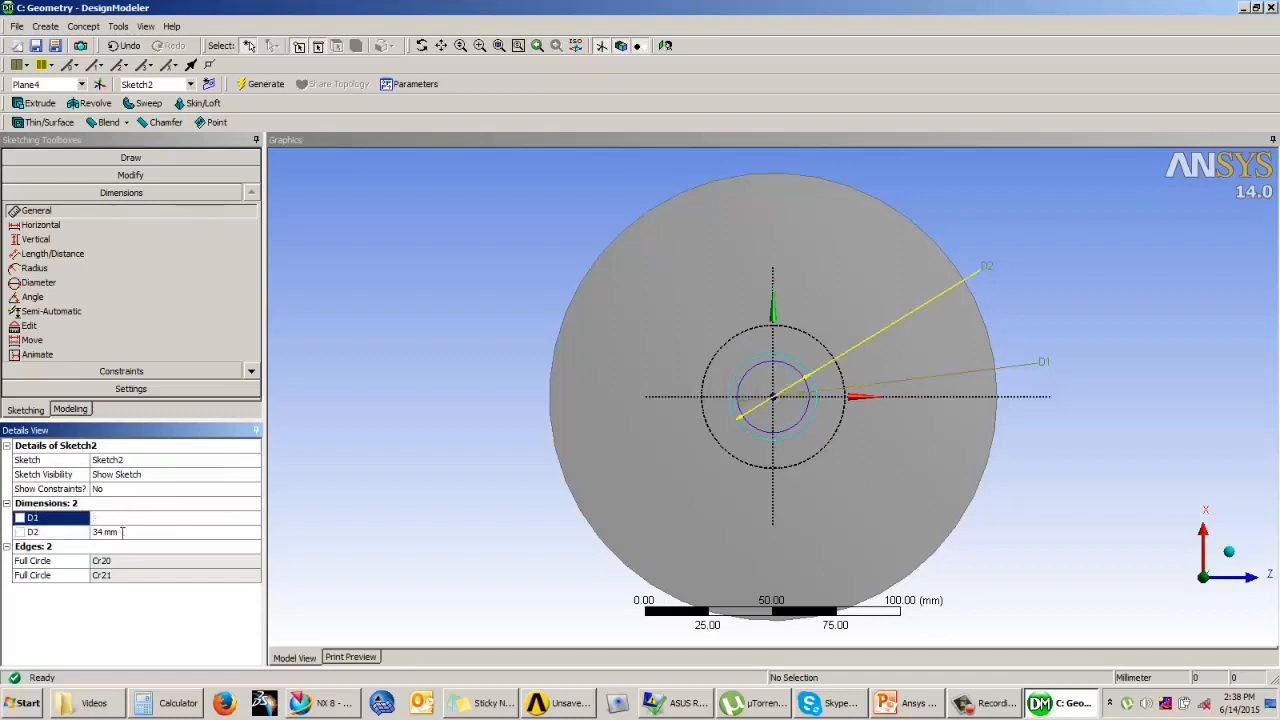
left_click(125, 157)
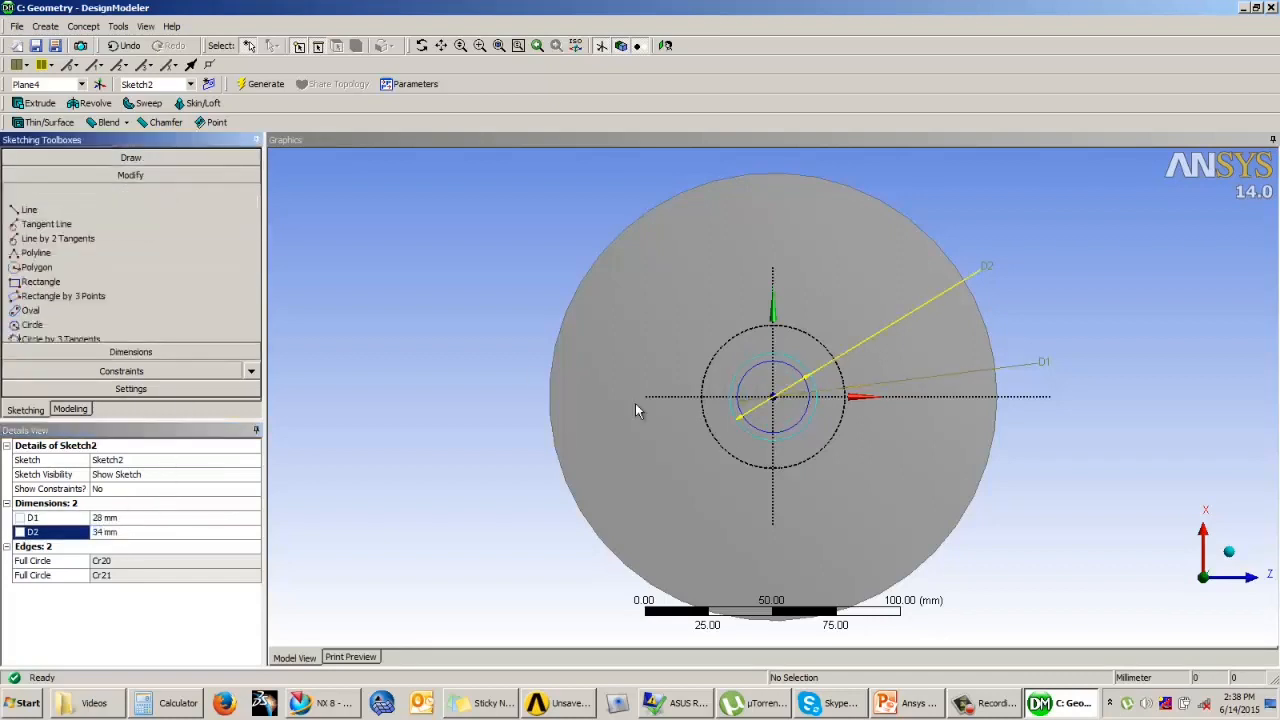
Step: Draw a vertical line between the outer and inner circles, about 2.3 mm left of the vertical axis at the top of the bore
scroll(850, 265, "up", 5)
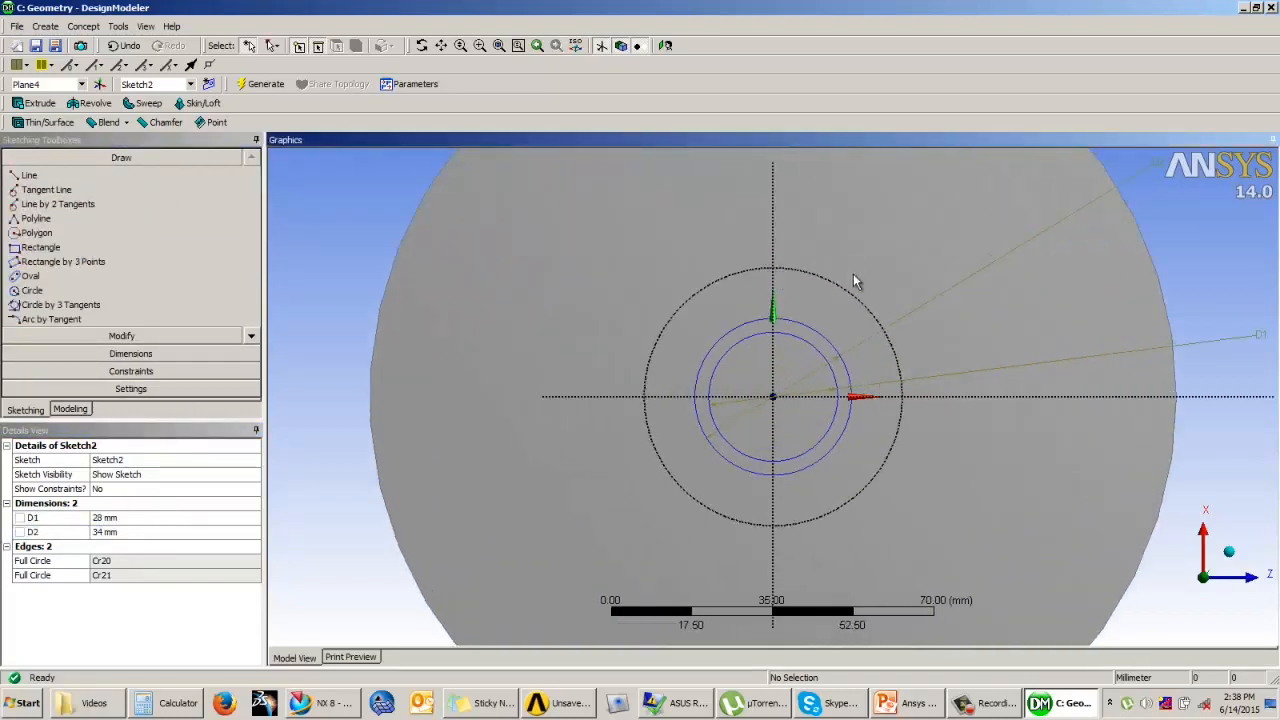
left_click(30, 175)
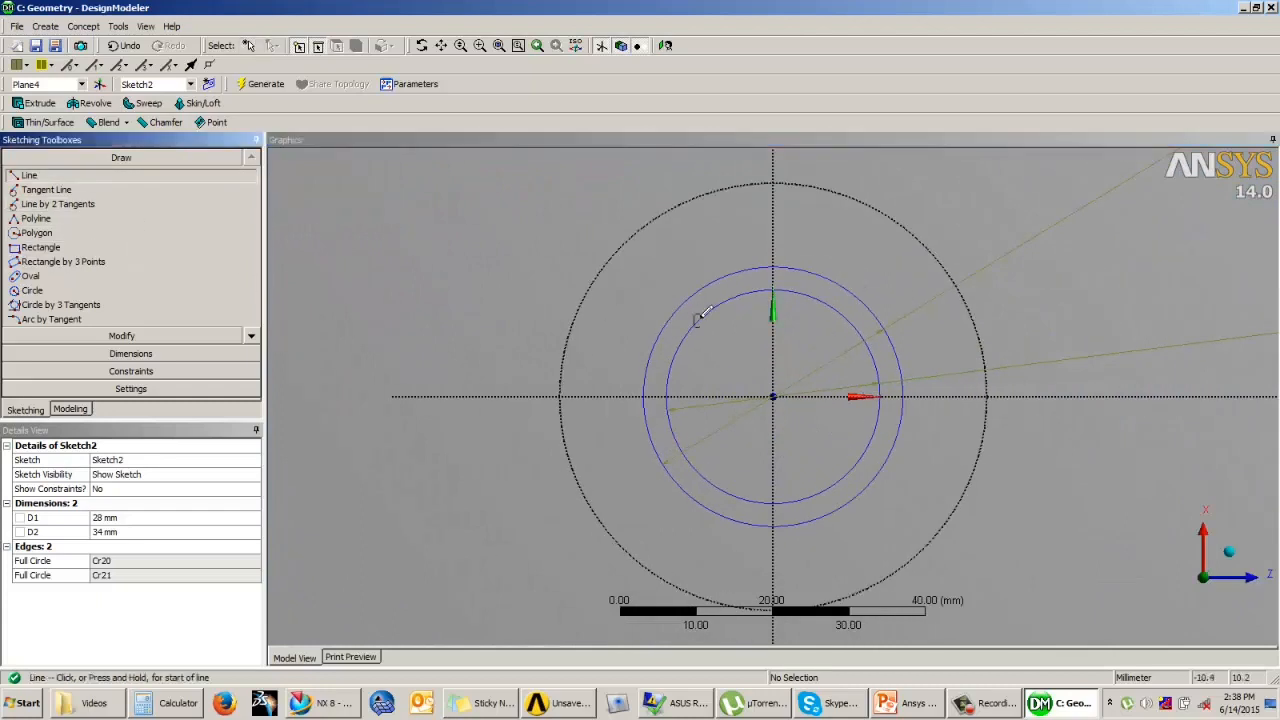
left_click(757, 266)
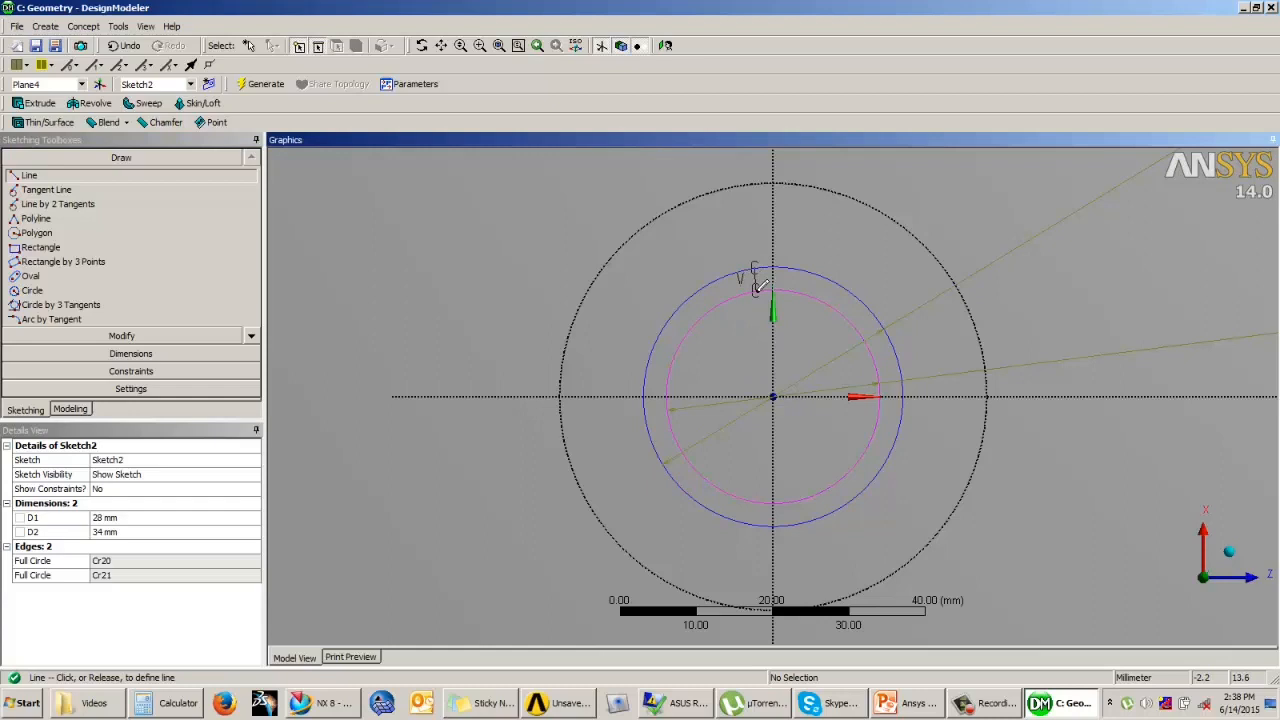
left_click(759, 288)
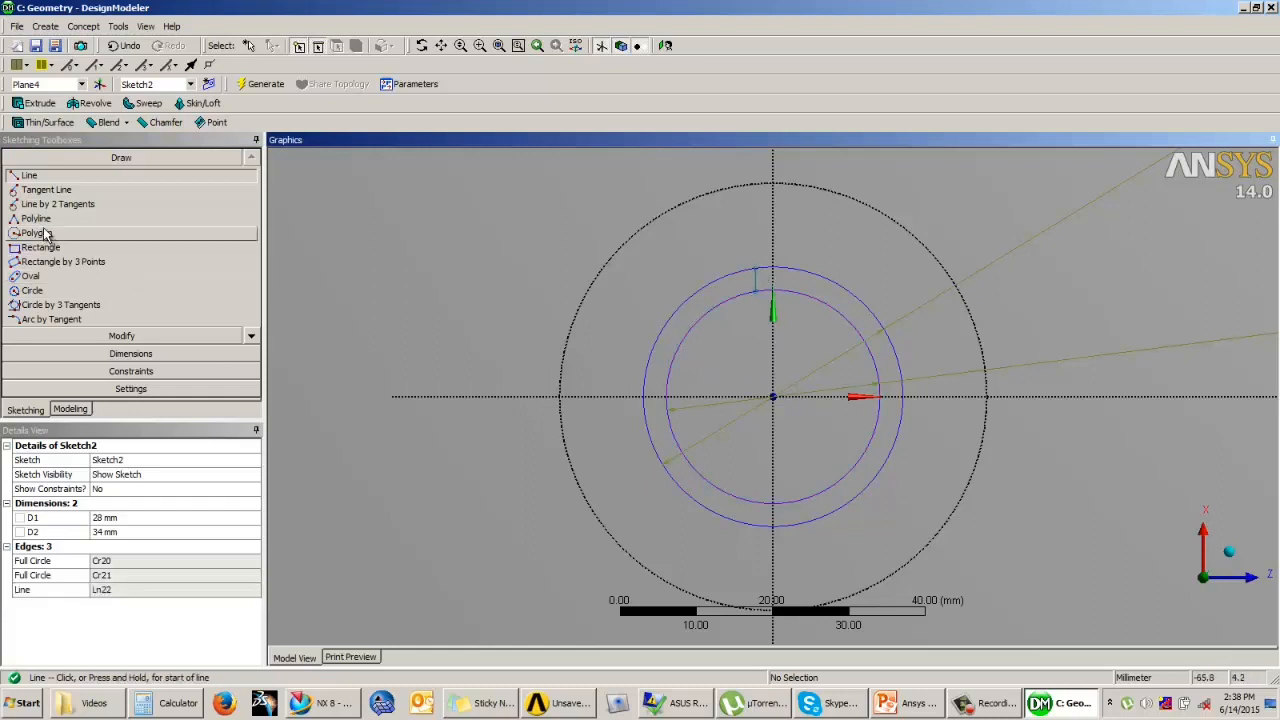
Step: Dimension the distance between the short vertical line and the vertical axis and set it to 3 mm
left_click(131, 353)
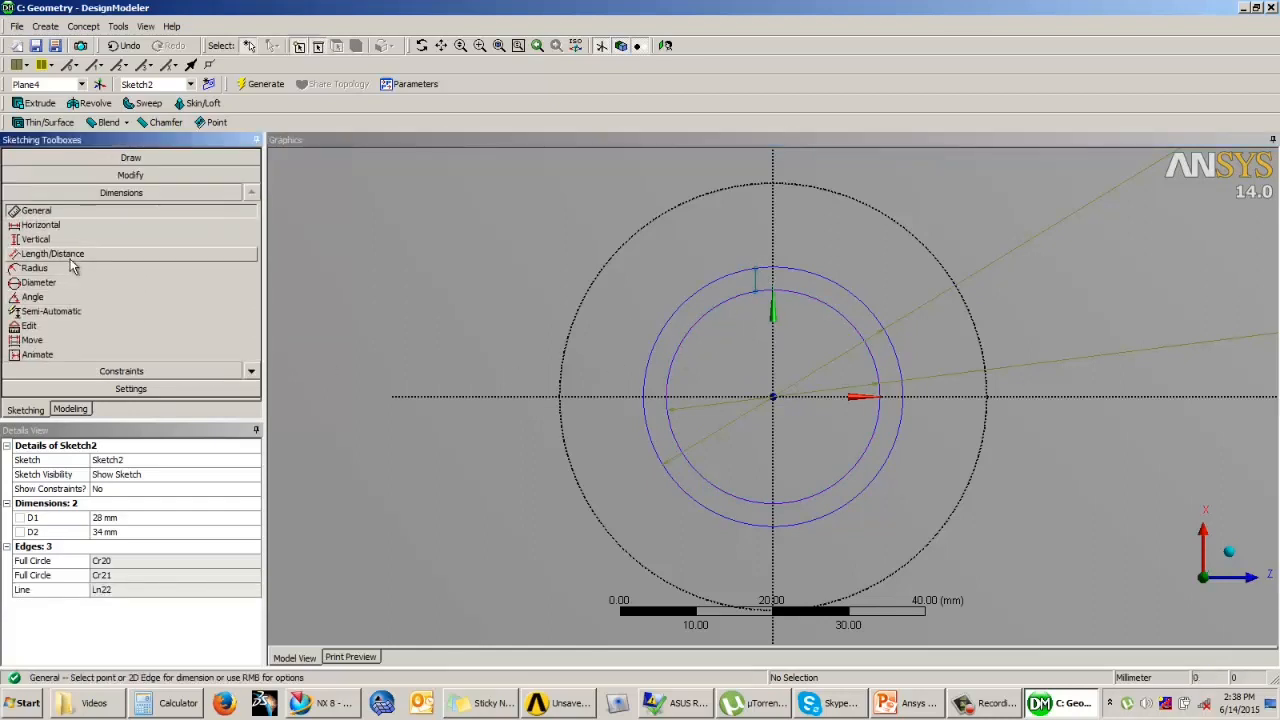
left_click(72, 254)
left_click(759, 286)
left_click(759, 286)
left_click(755, 325)
left_click(112, 546)
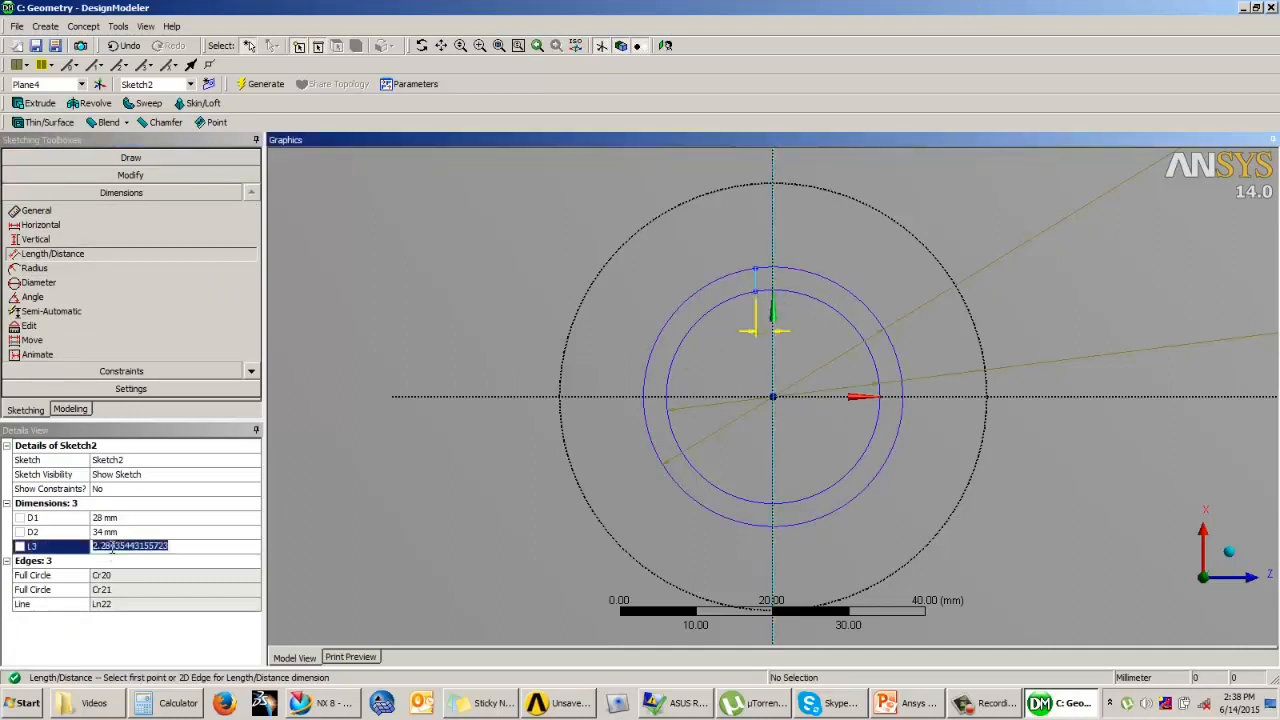
type("3")
key("Return")
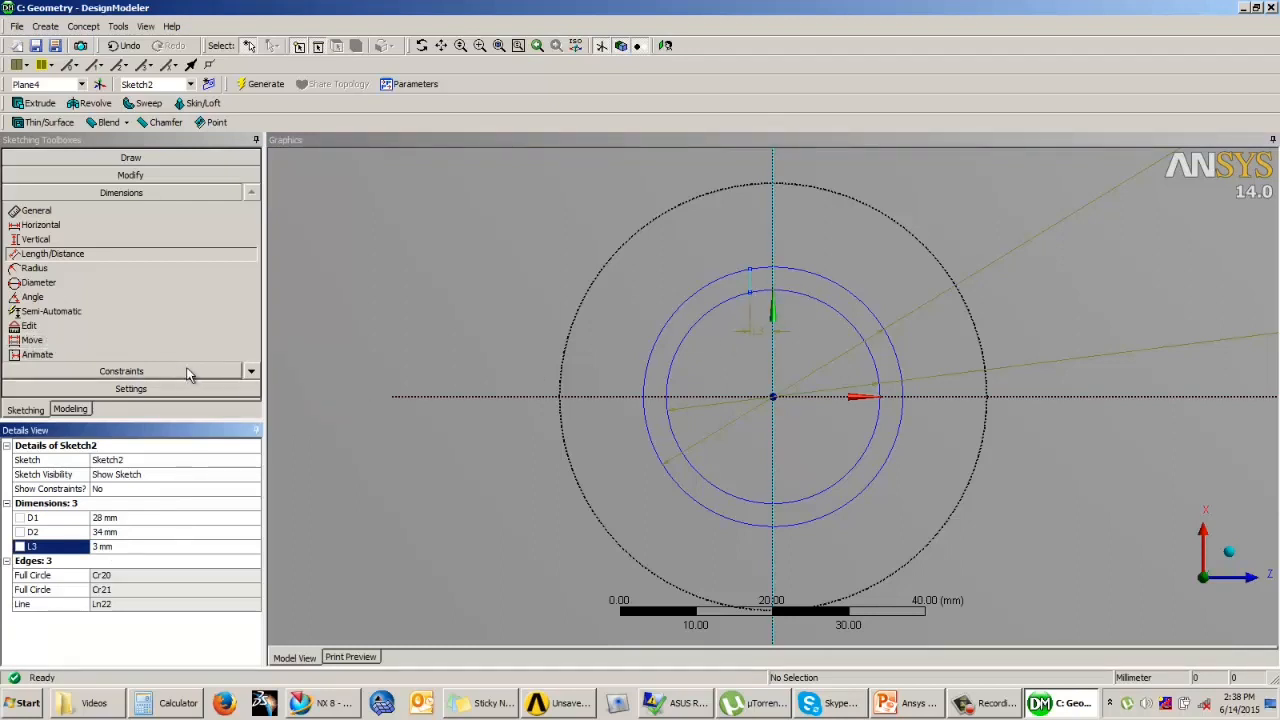
Step: Replicate the short vertical line, flipped horizontally with the origin as paste handle, onto the other side of the vertical axis
left_click(140, 180)
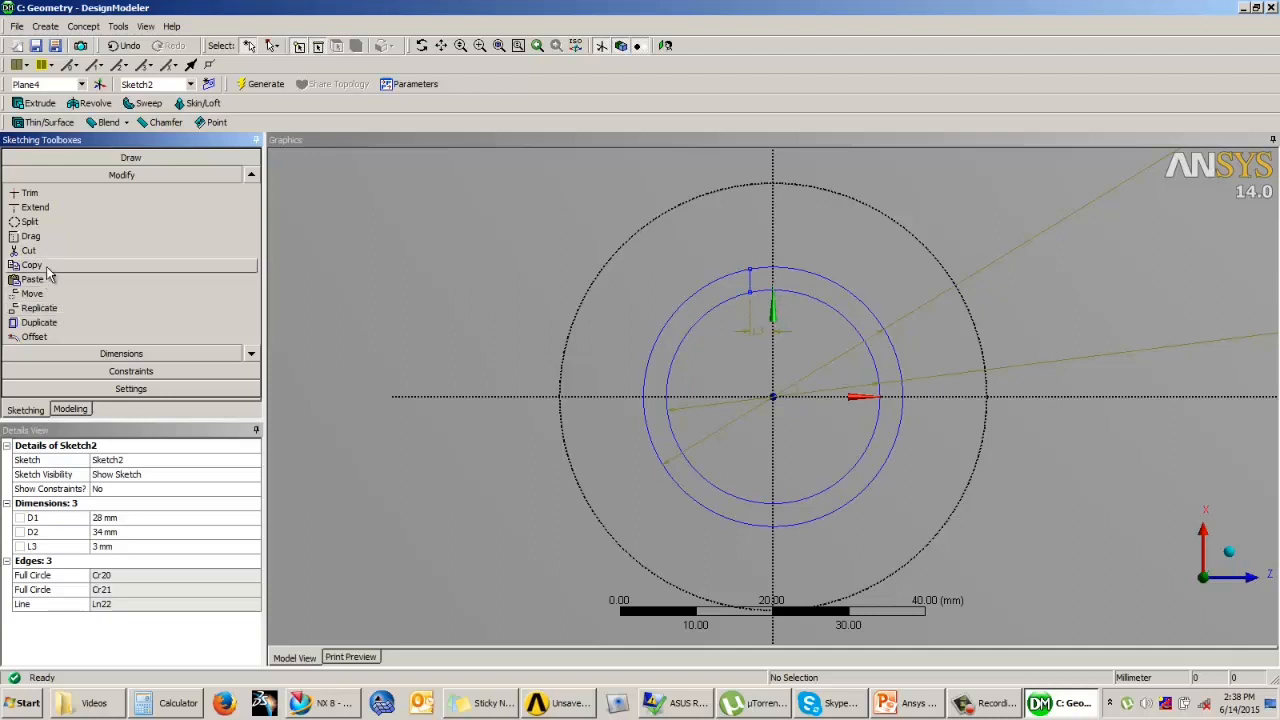
left_click(73, 309)
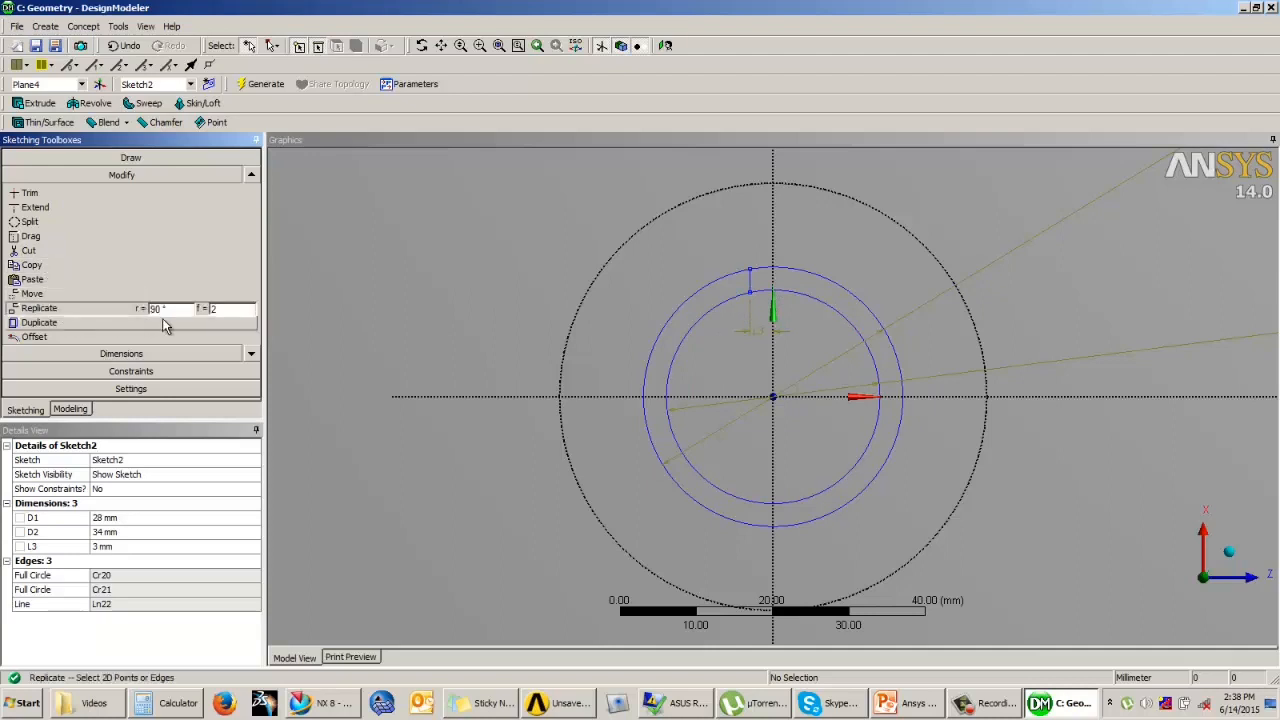
left_click(749, 283)
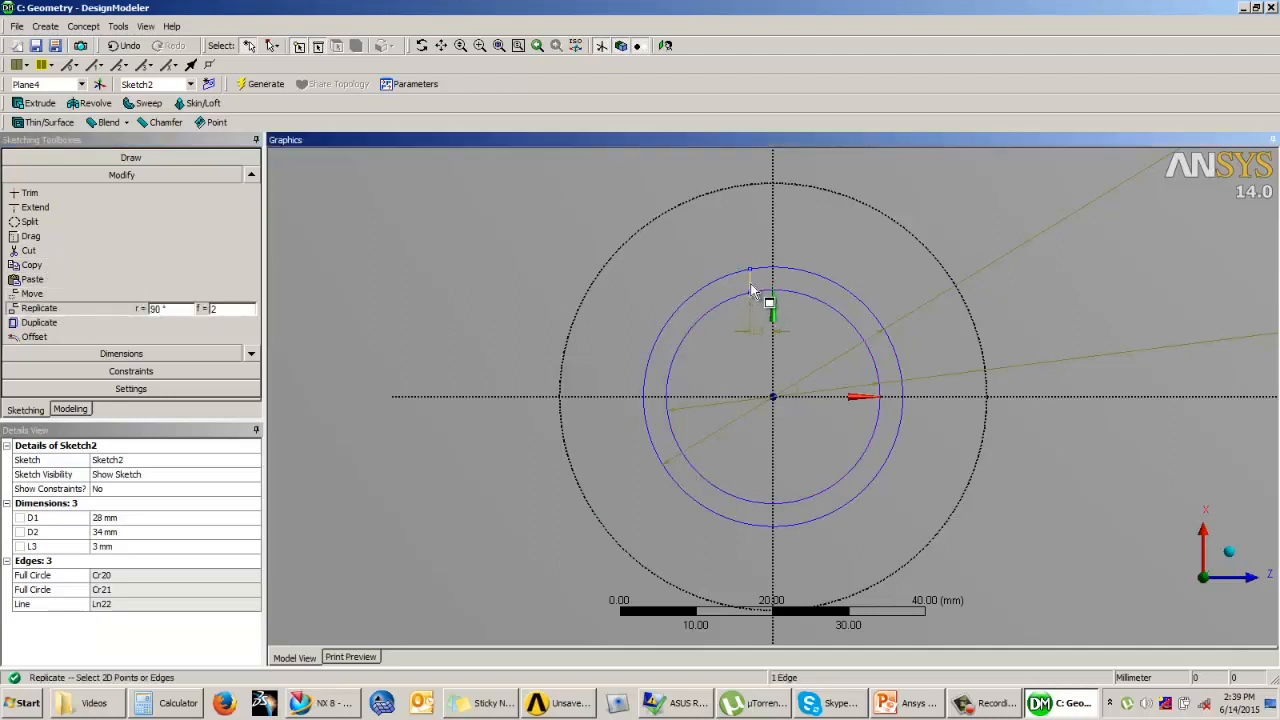
right_click(619, 274)
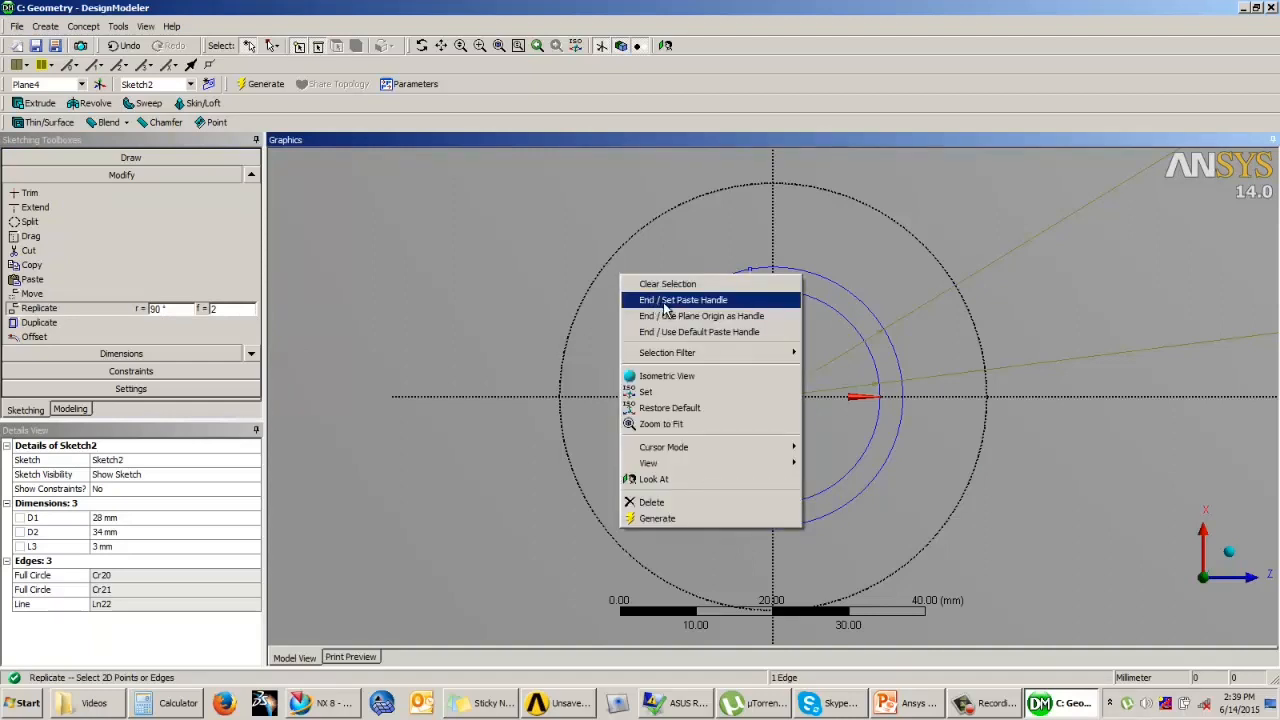
left_click(664, 300)
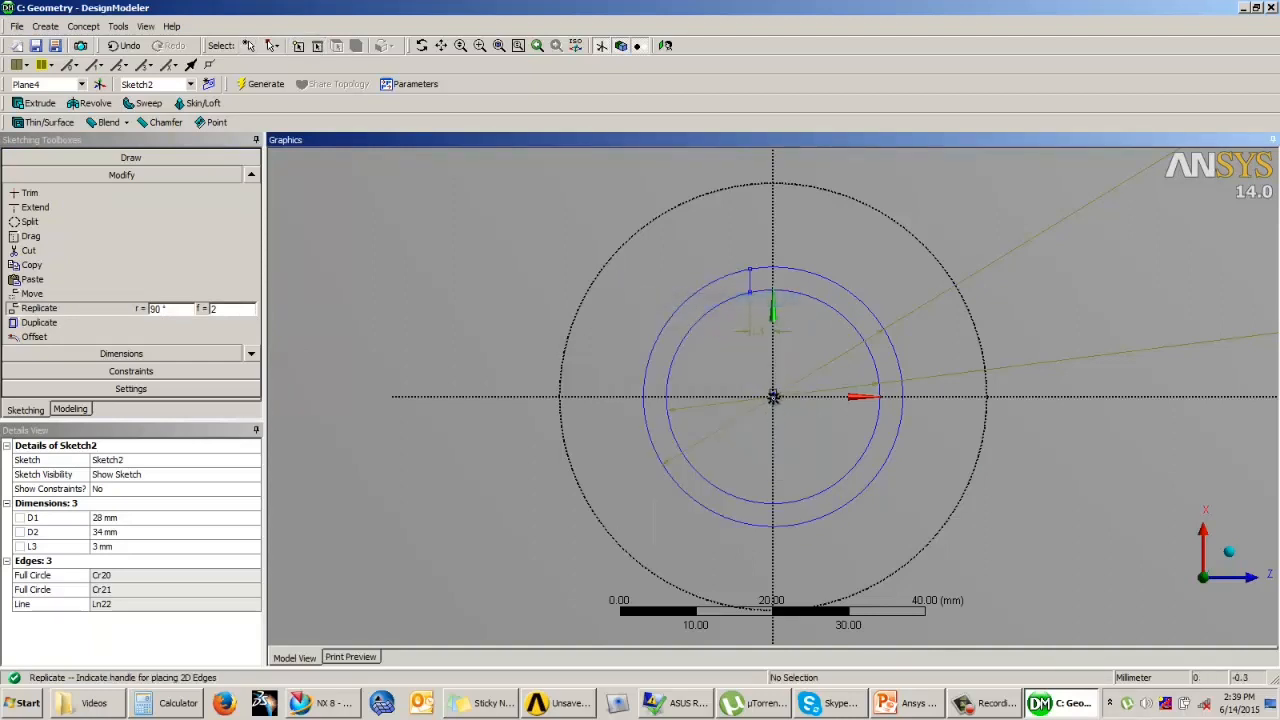
left_click(773, 396)
right_click(640, 297)
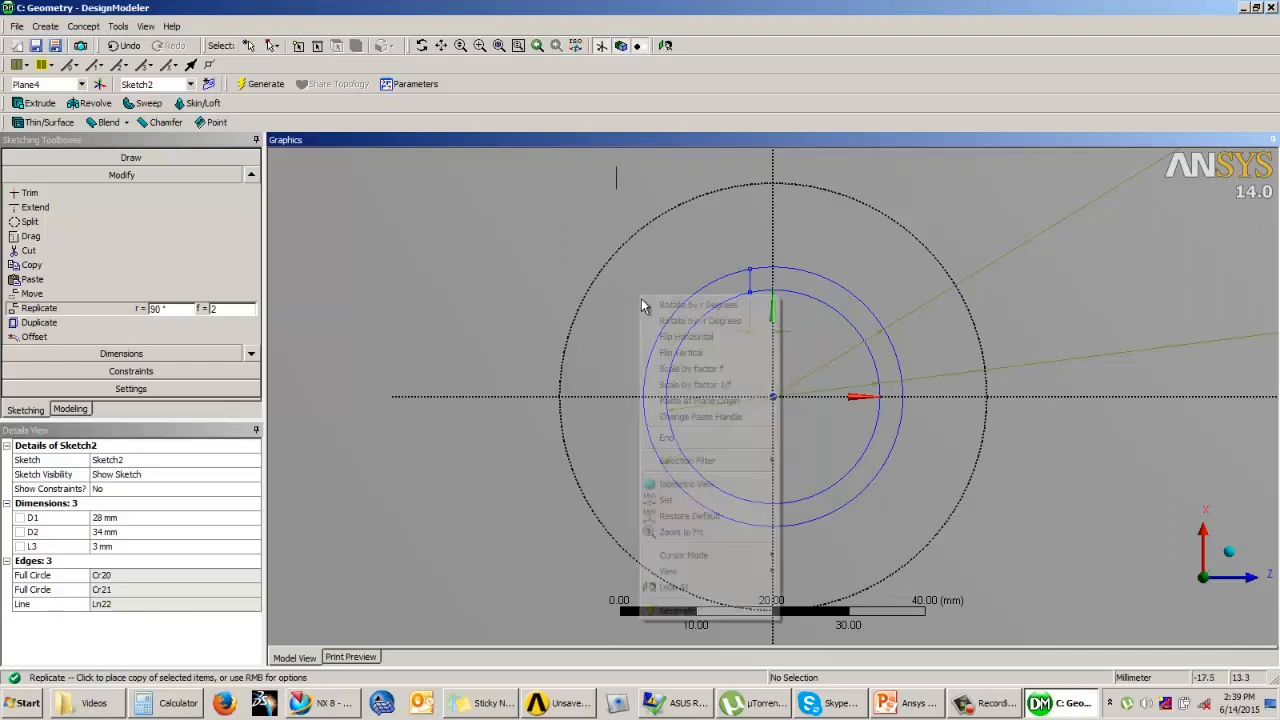
left_click(686, 336)
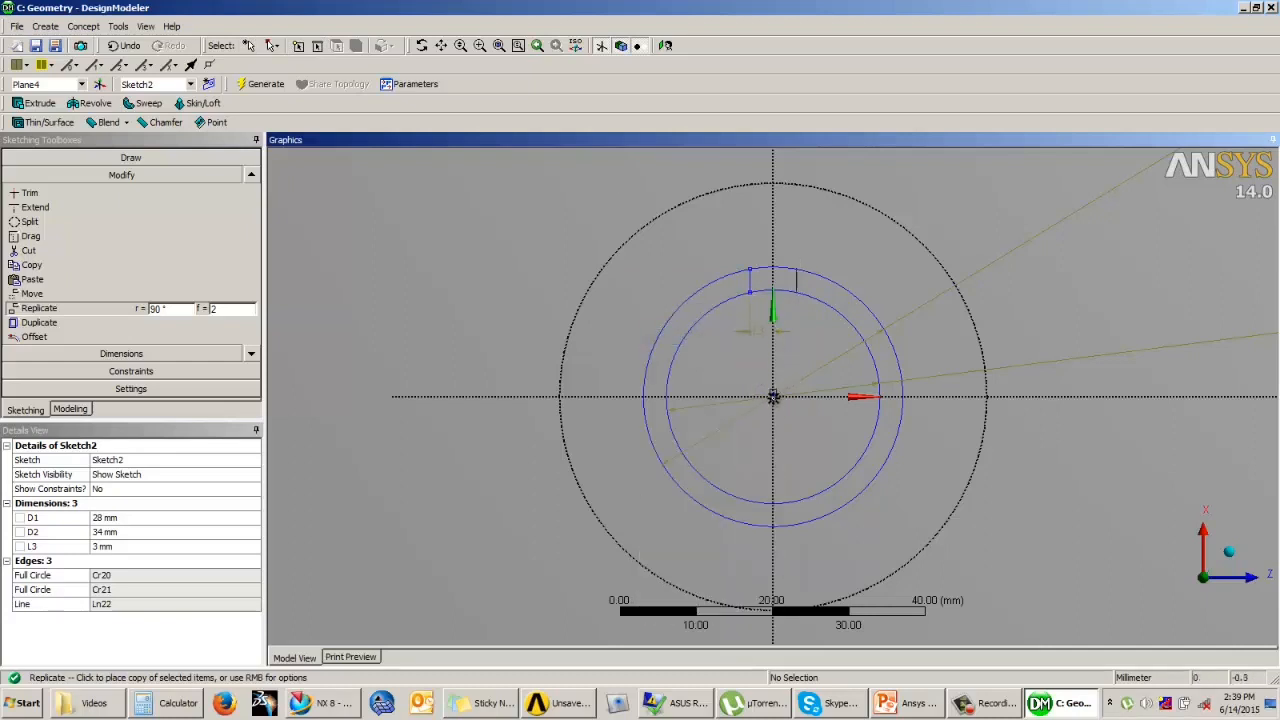
left_click(773, 396)
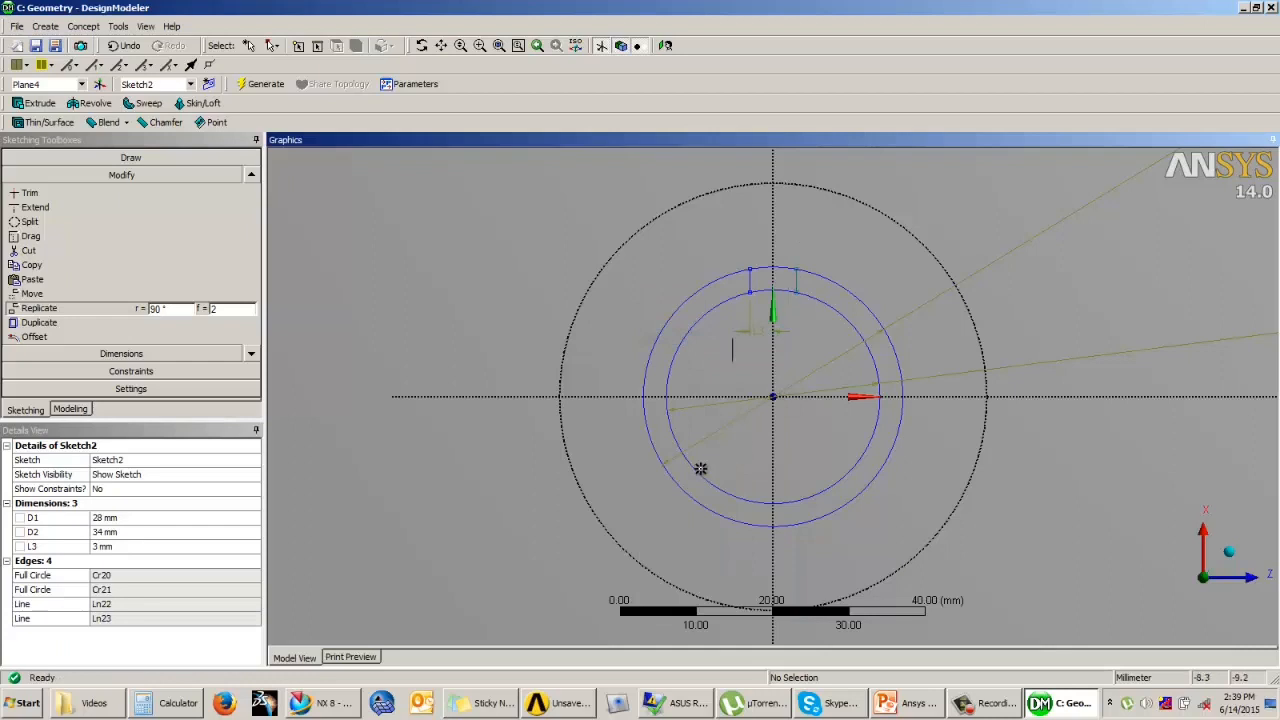
Step: Trim the inner circle's segment between the two short vertical lines
left_click(30, 193)
left_click(768, 291)
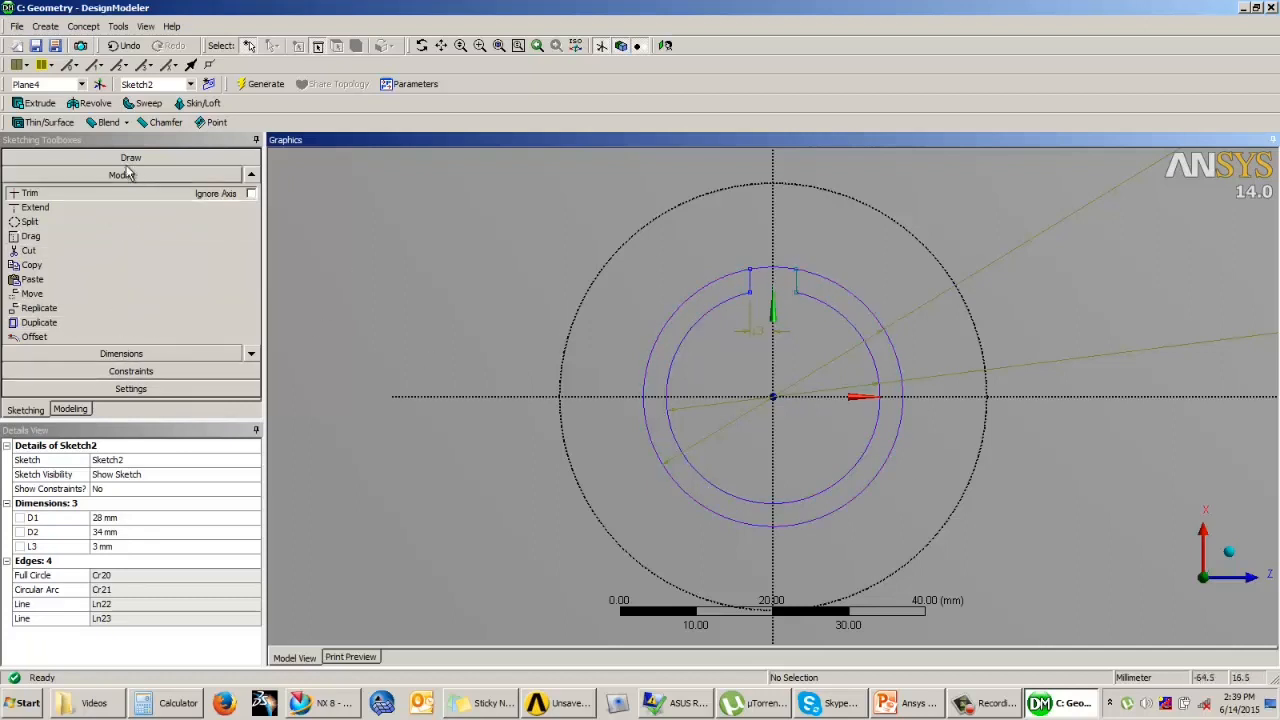
left_click(251, 354)
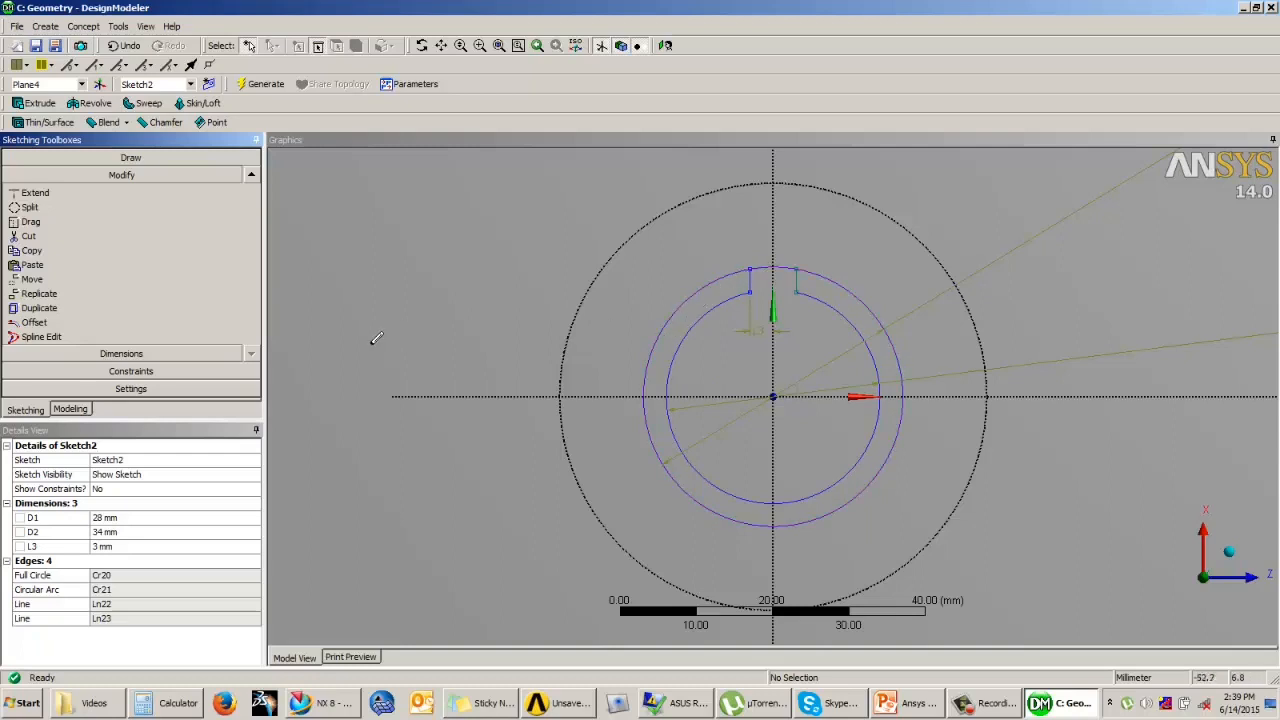
Step: Replicate the top groove's two short lines about the origin, rotated 60° counterclockwise to form the adjacent groove's sides
left_click(77, 294)
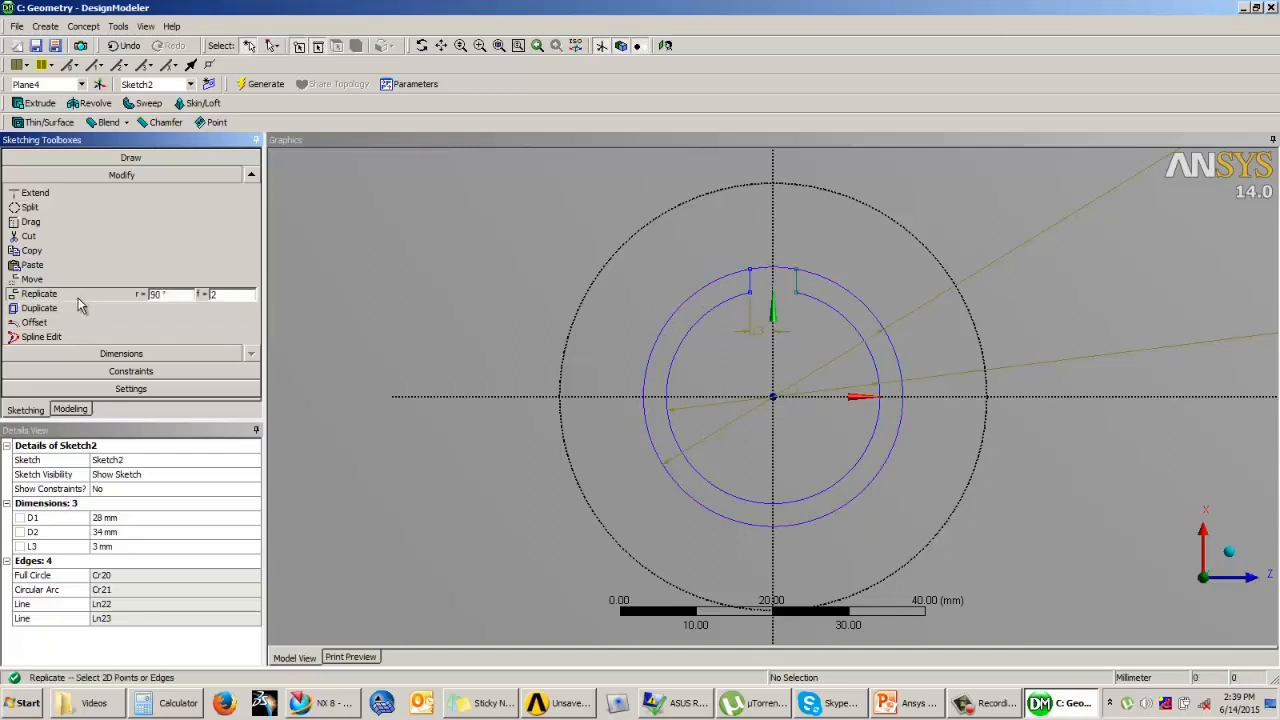
left_click(795, 286)
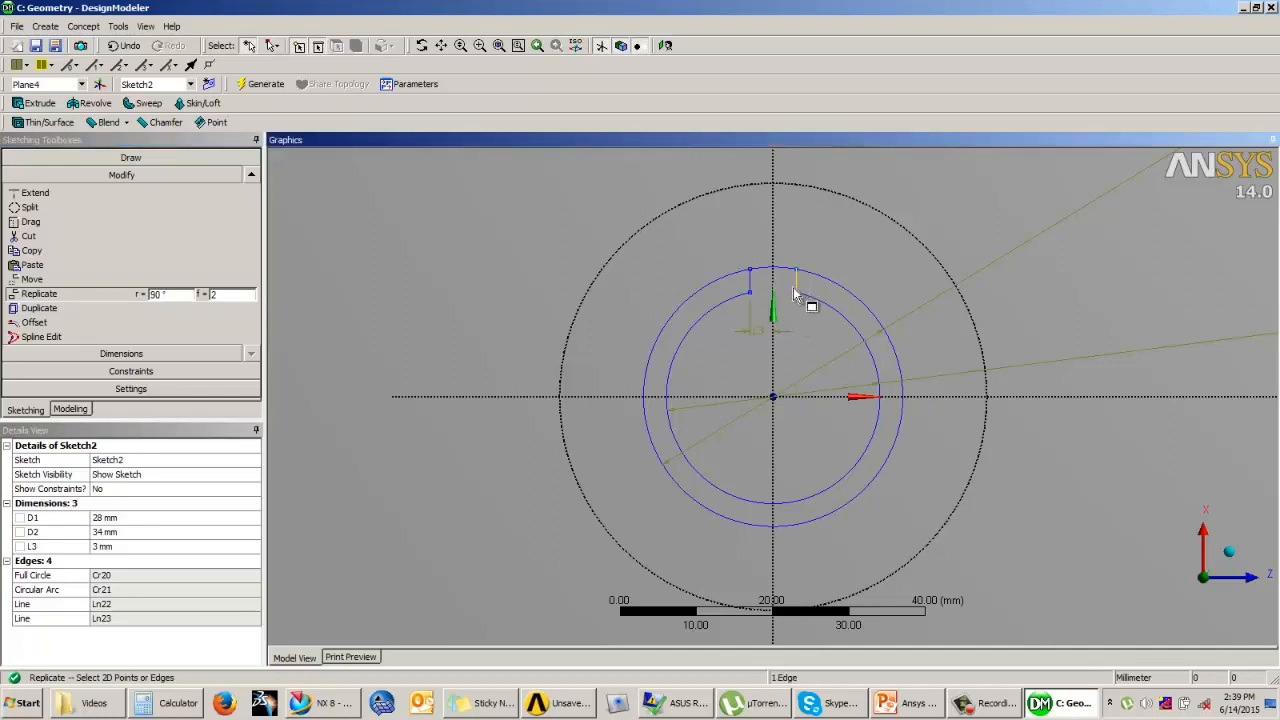
left_click(751, 293, "ctrl")
left_click(183, 295)
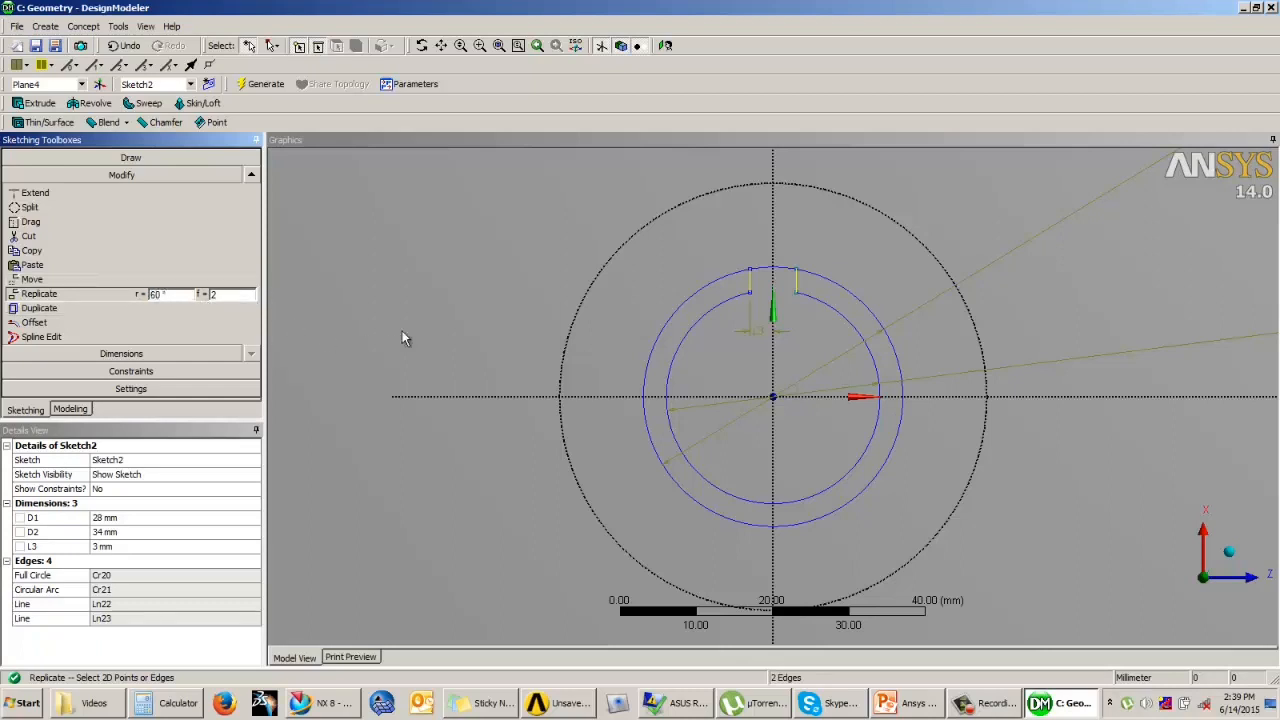
right_click(428, 284)
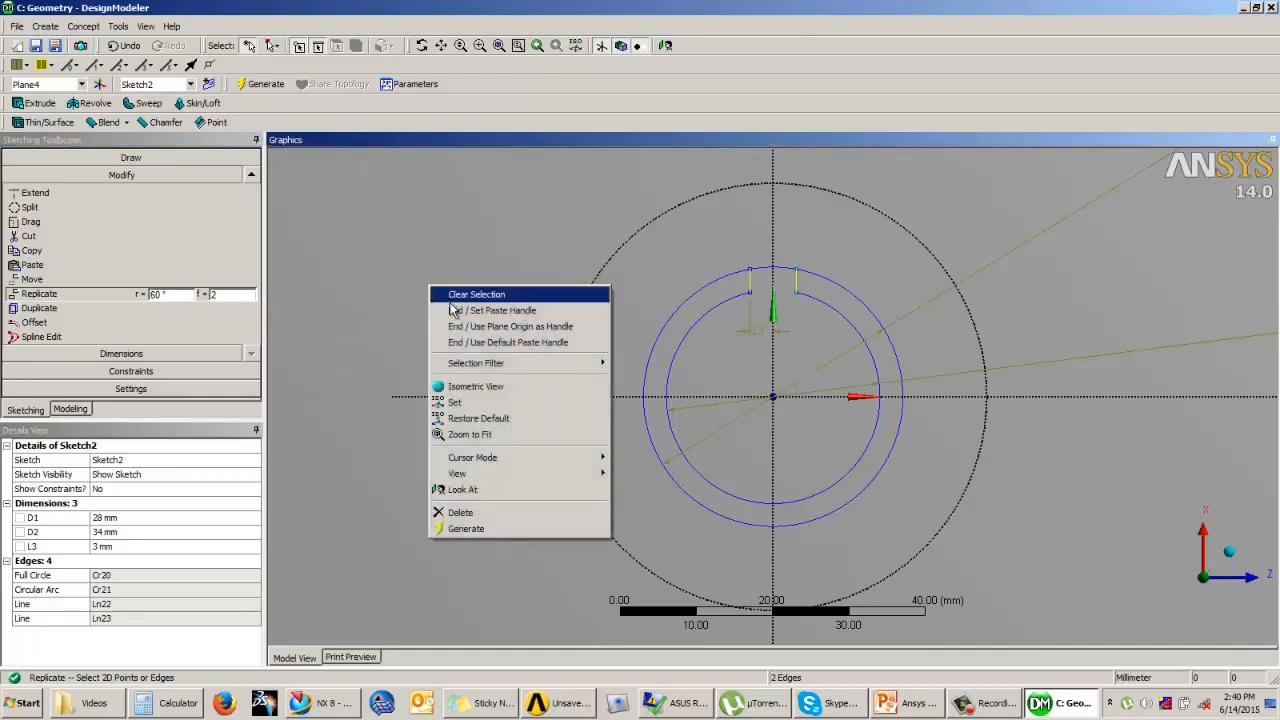
left_click(492, 310)
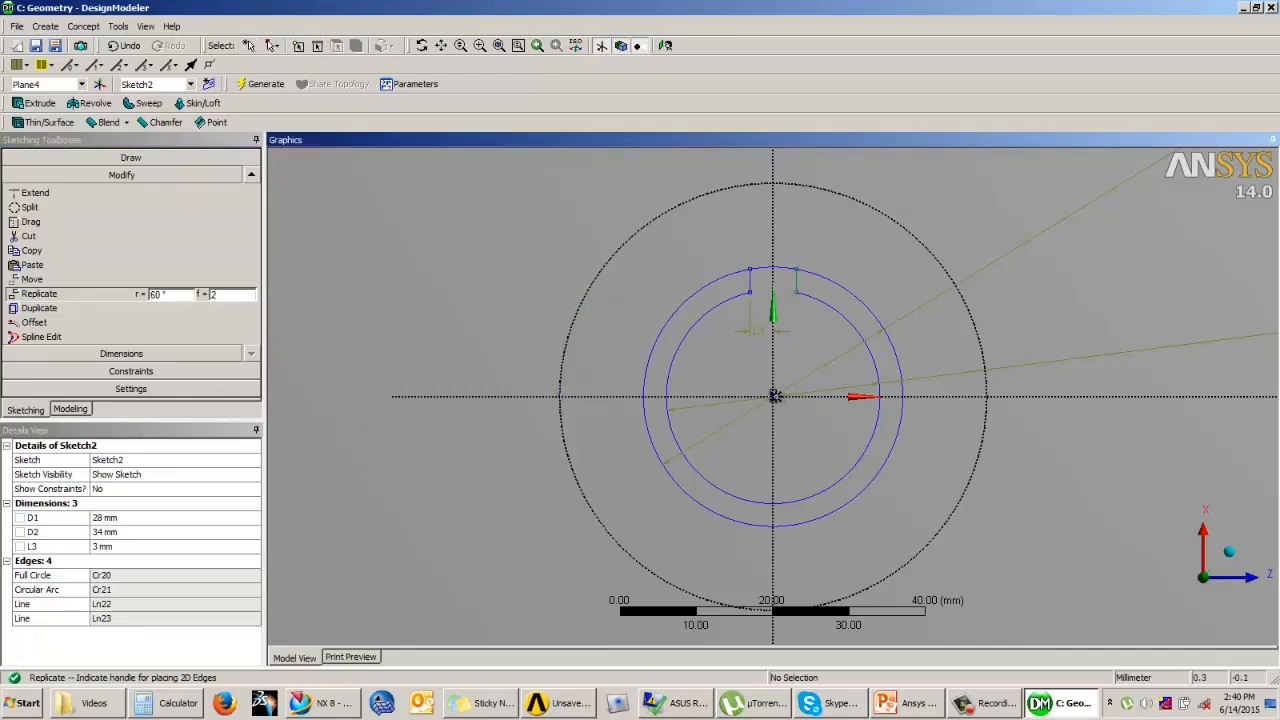
left_click(773, 396)
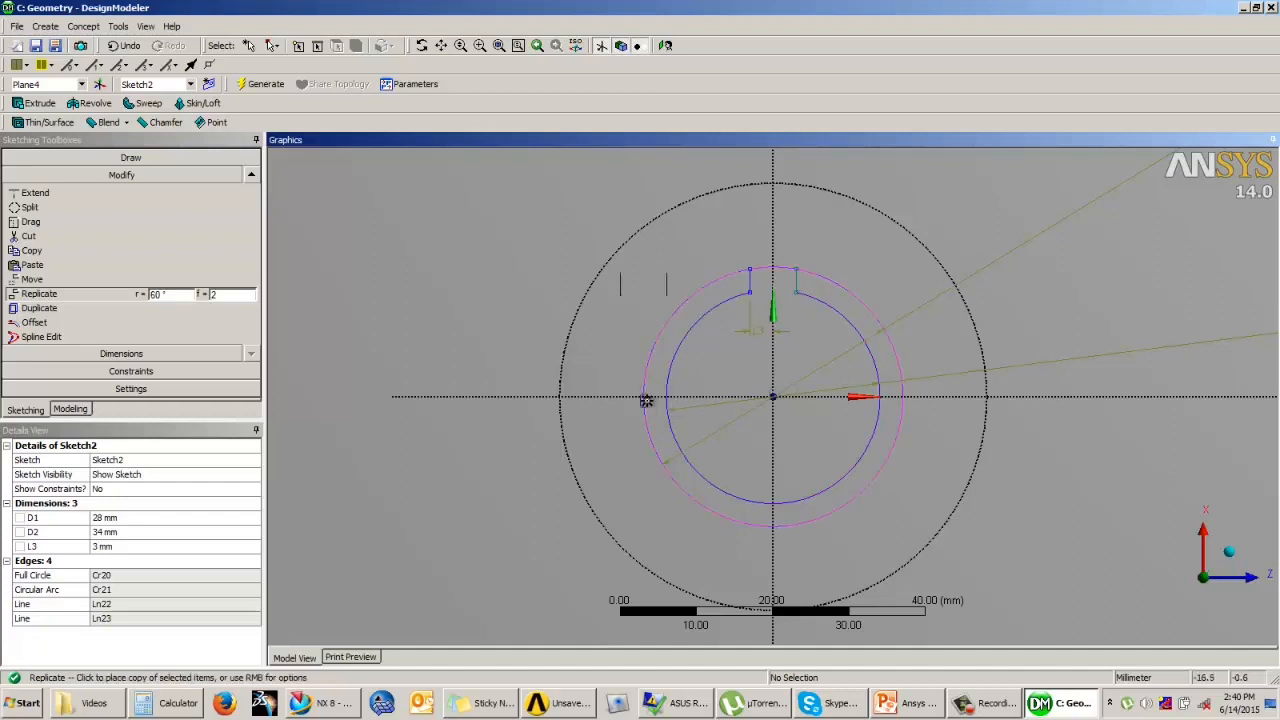
right_click(484, 368)
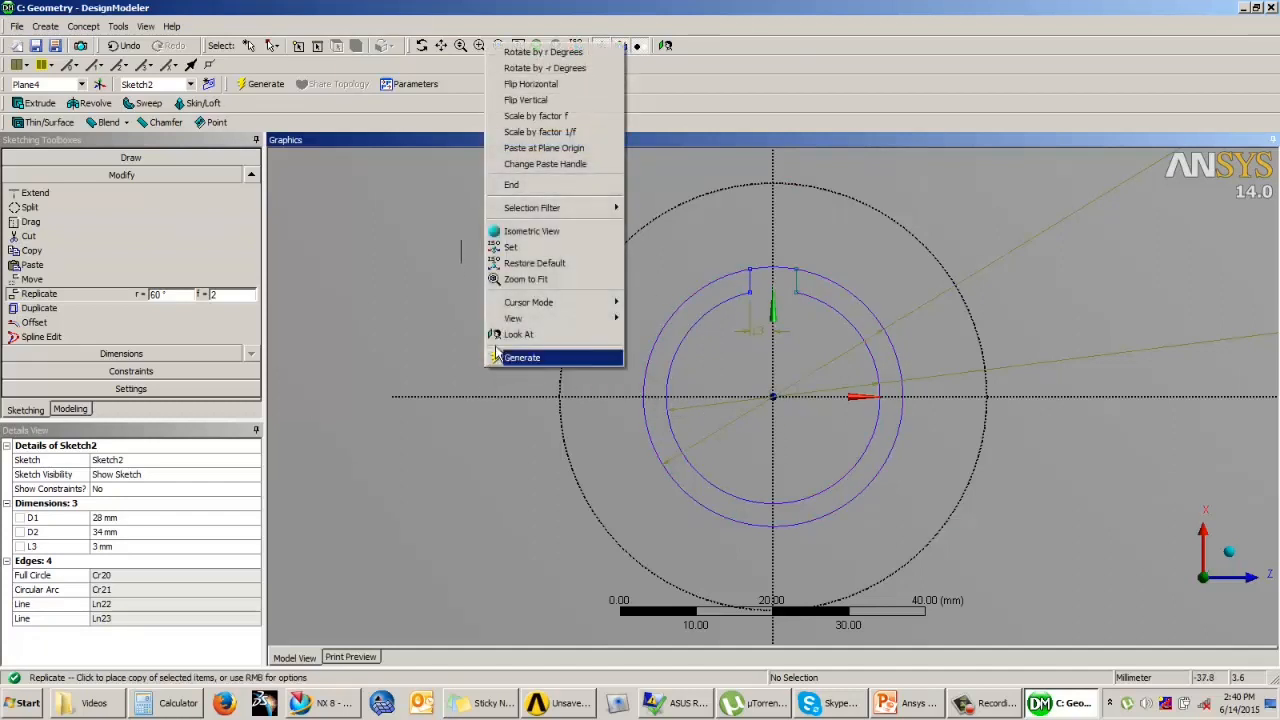
left_click(540, 52)
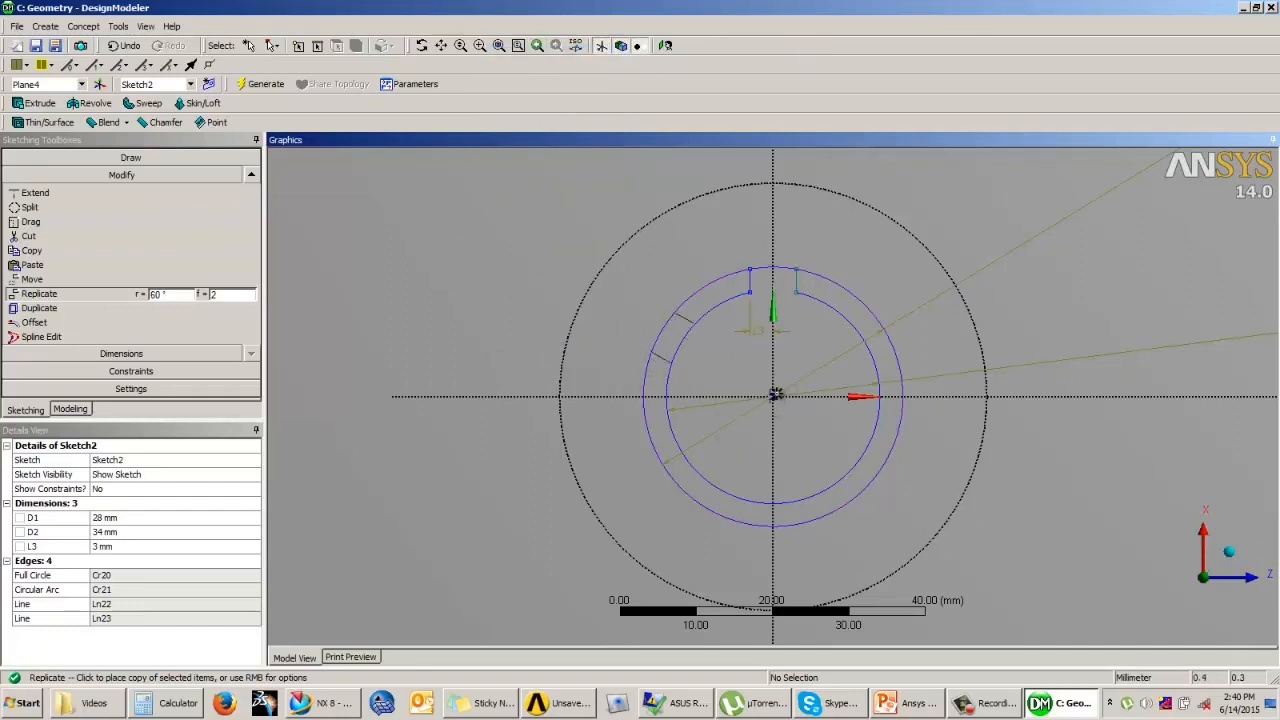
left_click(774, 396)
Step: Place two more rotated copies of the line pair about the origin, each 60° further counterclockwise, ending at the bottom of the bore
right_click(609, 430)
left_click(684, 114)
left_click(774, 396)
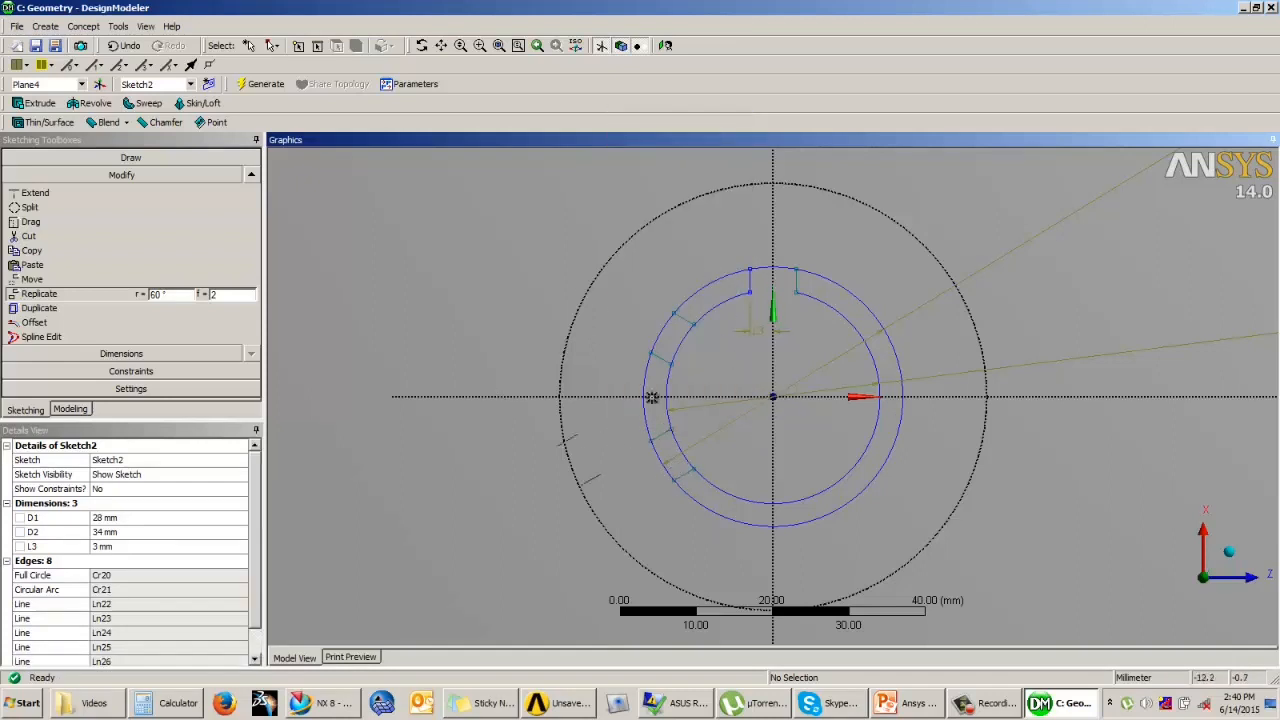
right_click(530, 335)
left_click(589, 343)
left_click(774, 396)
Step: Place the last two rotated line pairs about the origin, each 60° further counterclockwise, on the right side of the bore
right_click(480, 262)
left_click(515, 279)
left_click(769, 396)
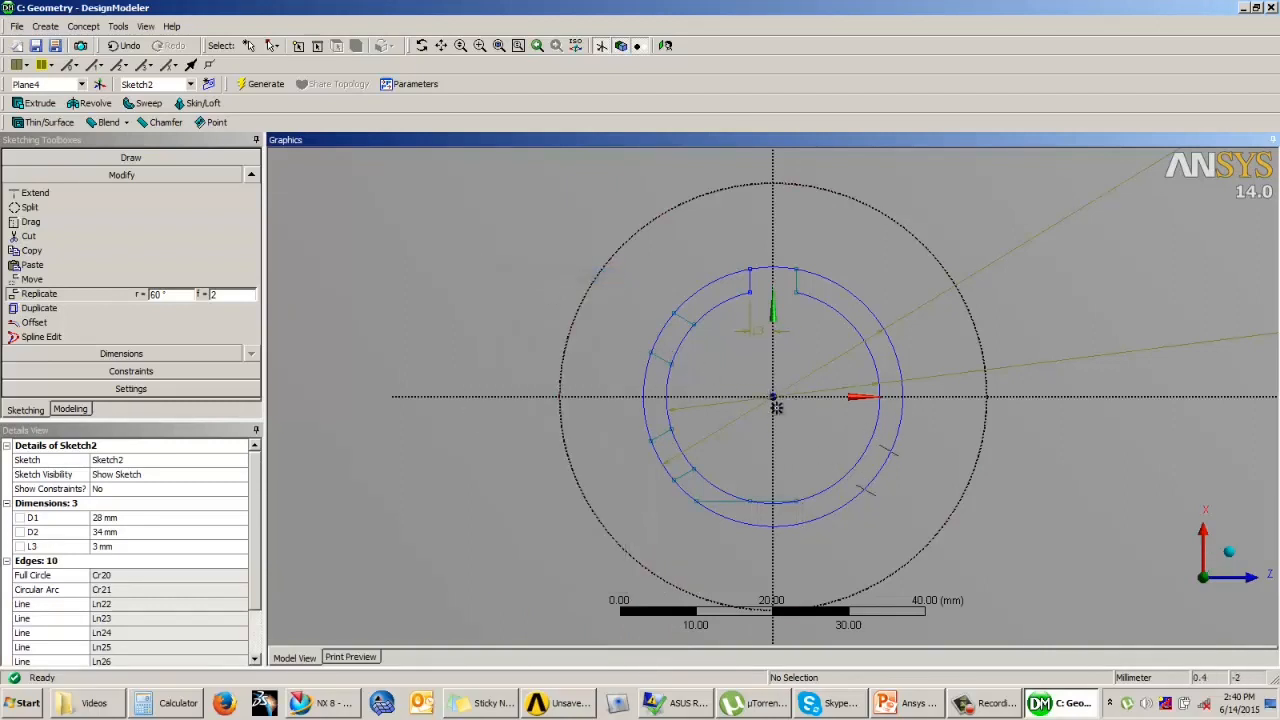
left_click(773, 396)
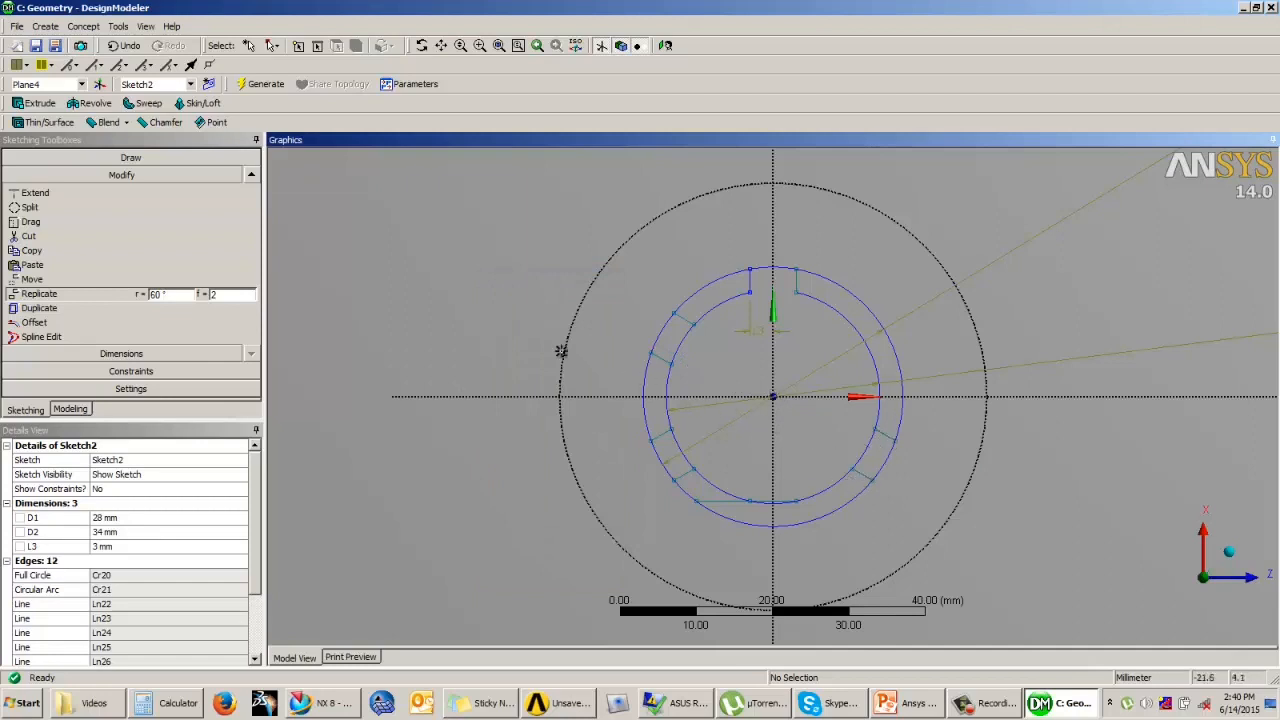
right_click(501, 296)
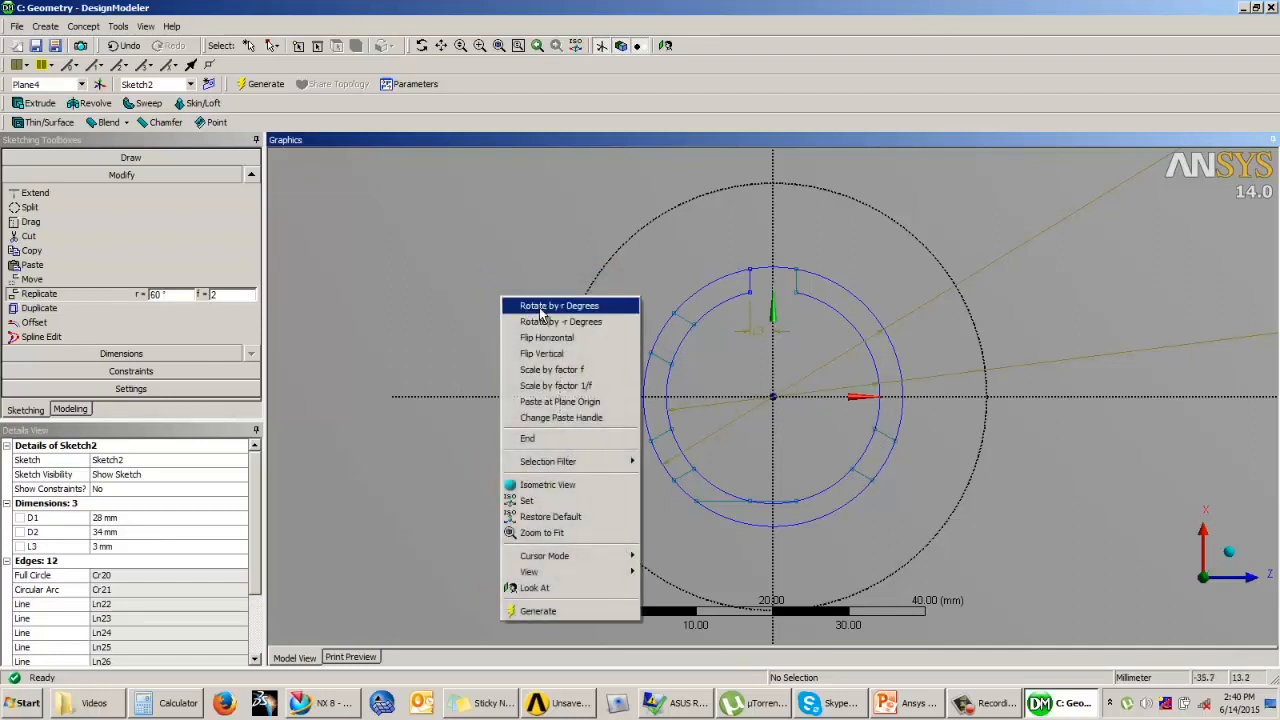
left_click(530, 305)
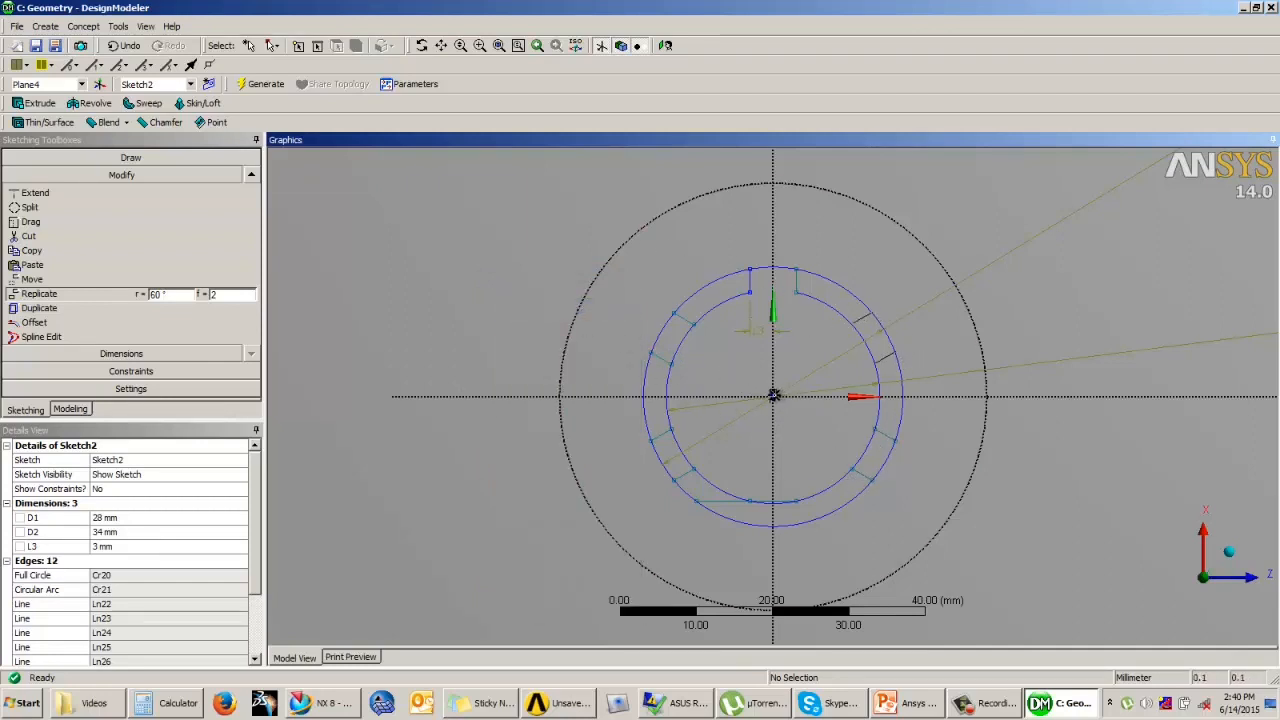
left_click(773, 396)
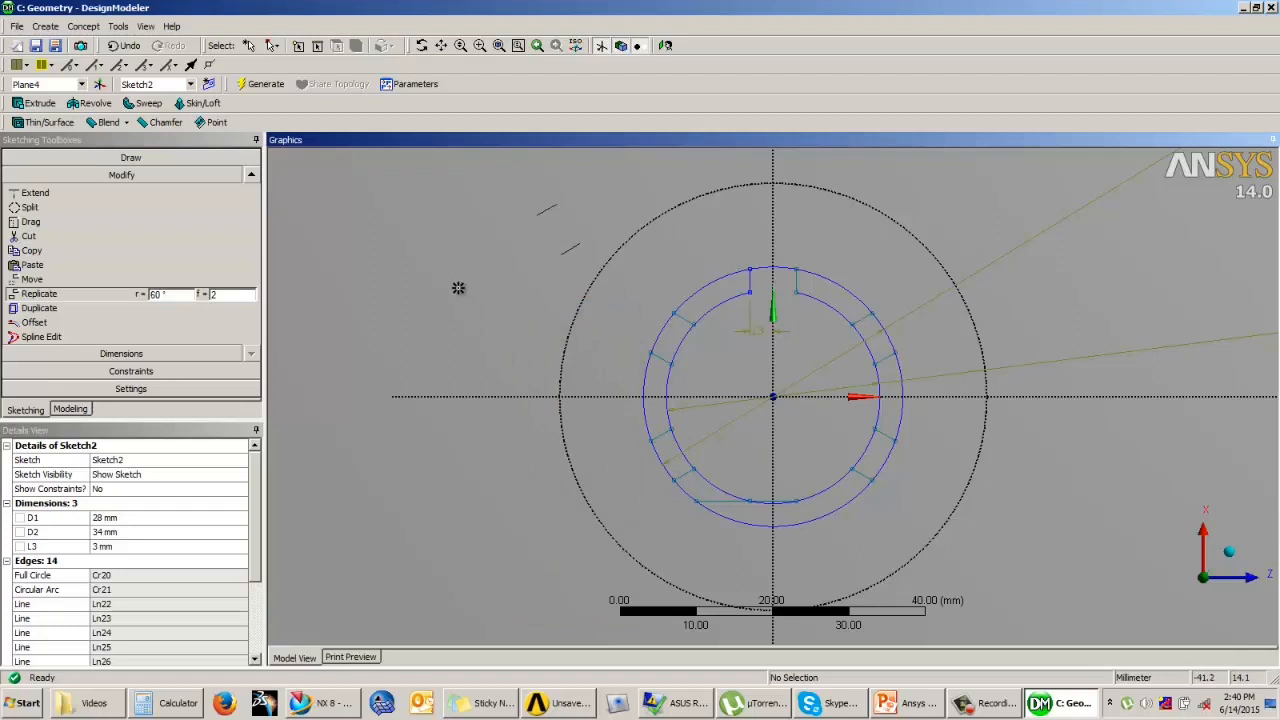
key("Escape")
Step: Delete the two misplaced horizontal lines at the bottom of the bore
scroll(787, 510, "up", 3)
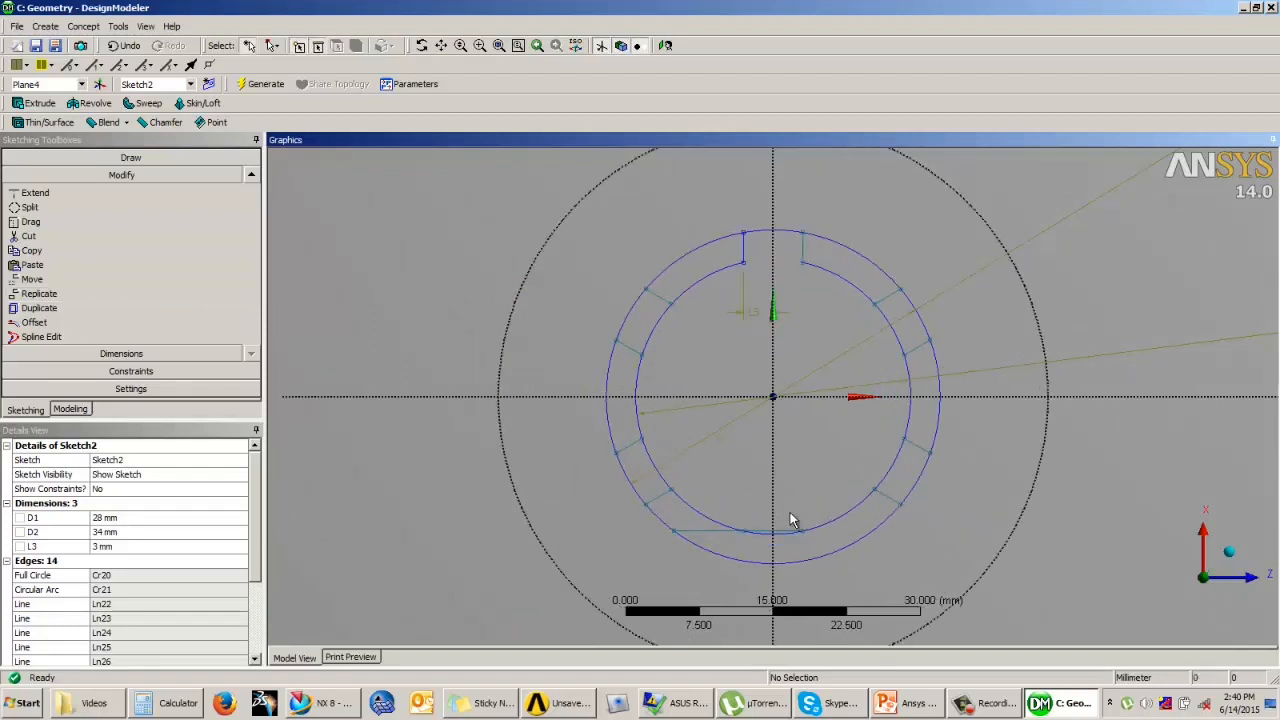
scroll(786, 556, "up", 2)
left_click(703, 571)
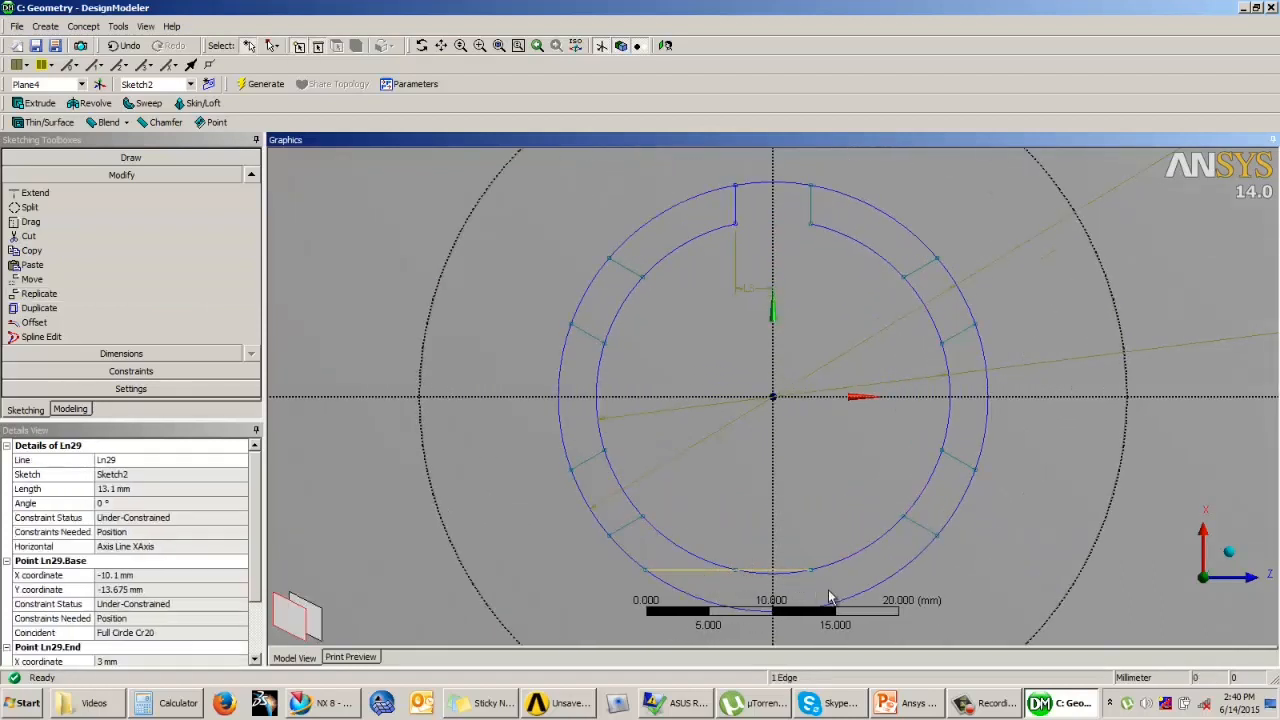
left_click(711, 546)
left_click(710, 571)
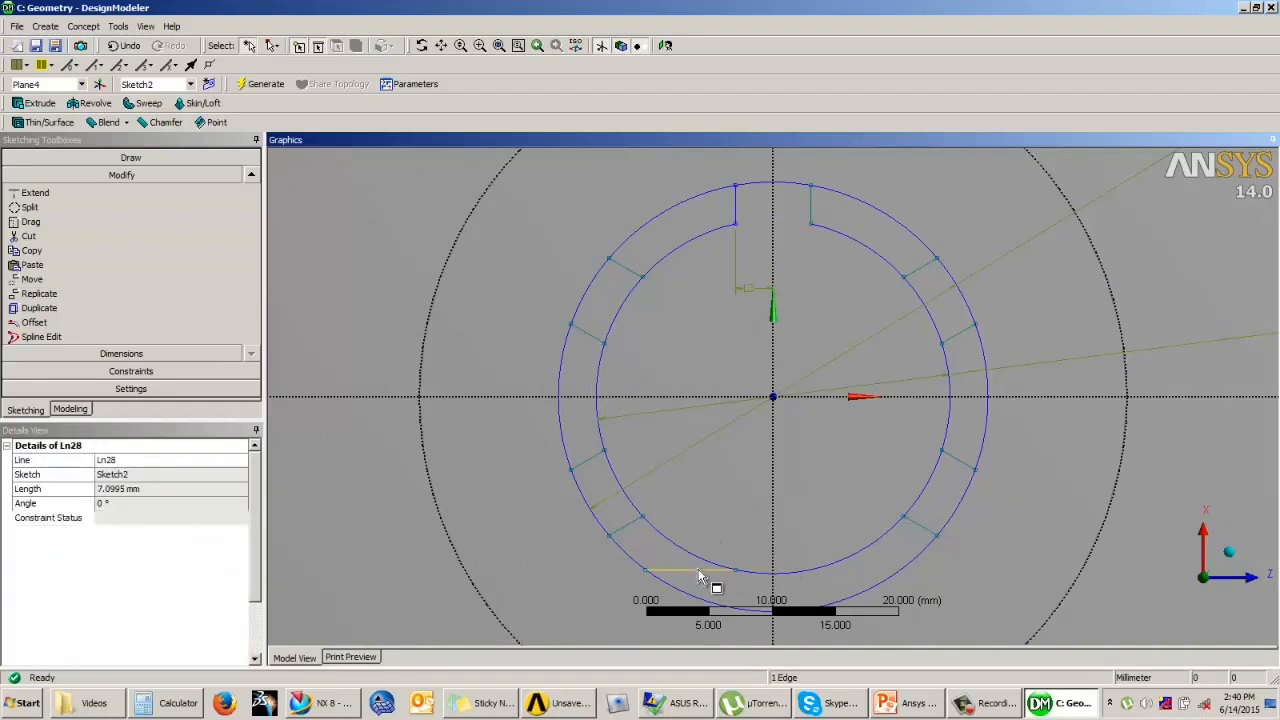
left_click(703, 505)
scroll(711, 489, "down", 3)
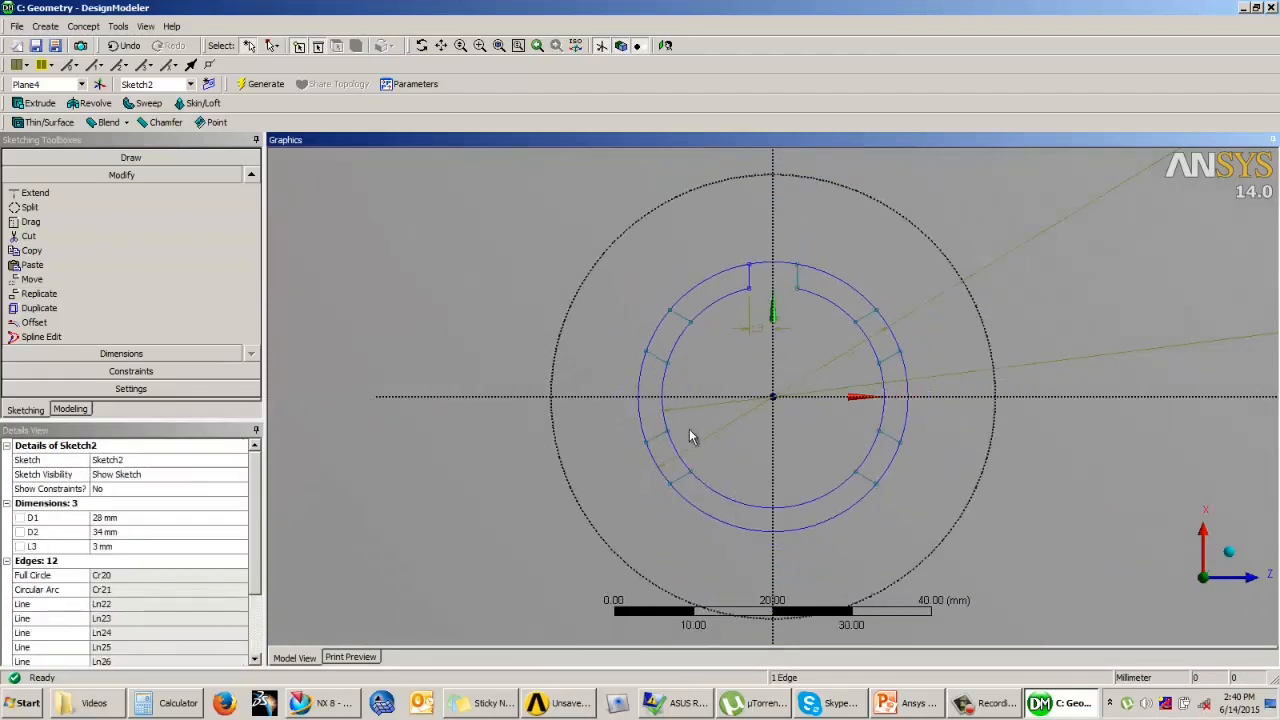
Step: Replicate the top groove's two vertical lines, flipped vertically with the origin as paste handle, onto the bottom of the bore
left_click(535, 332)
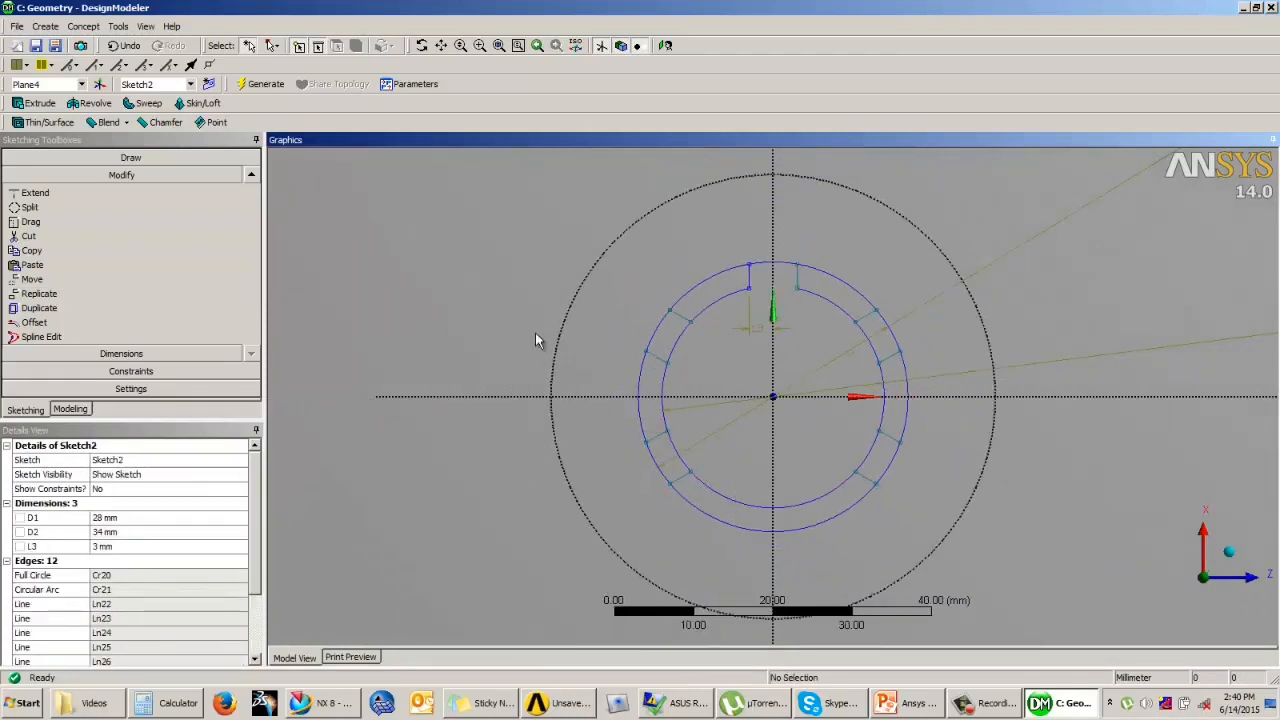
left_click(750, 279)
left_click(797, 280, "ctrl")
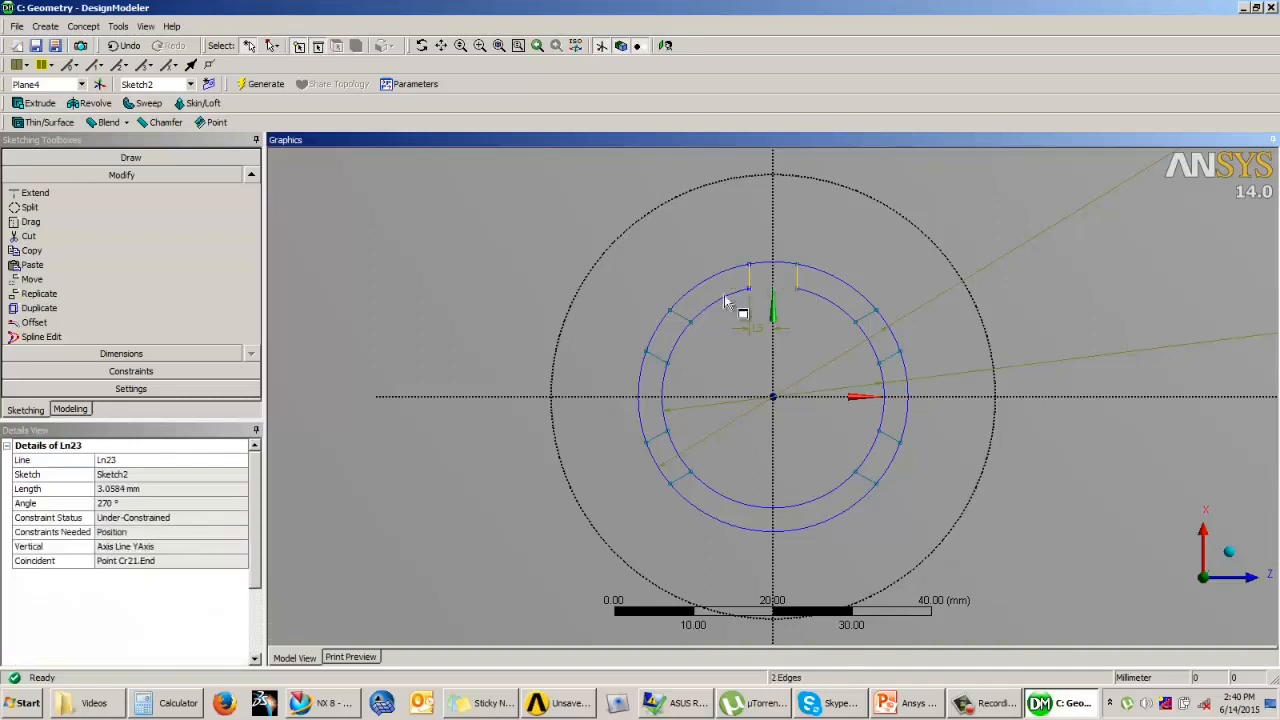
left_click(40, 293)
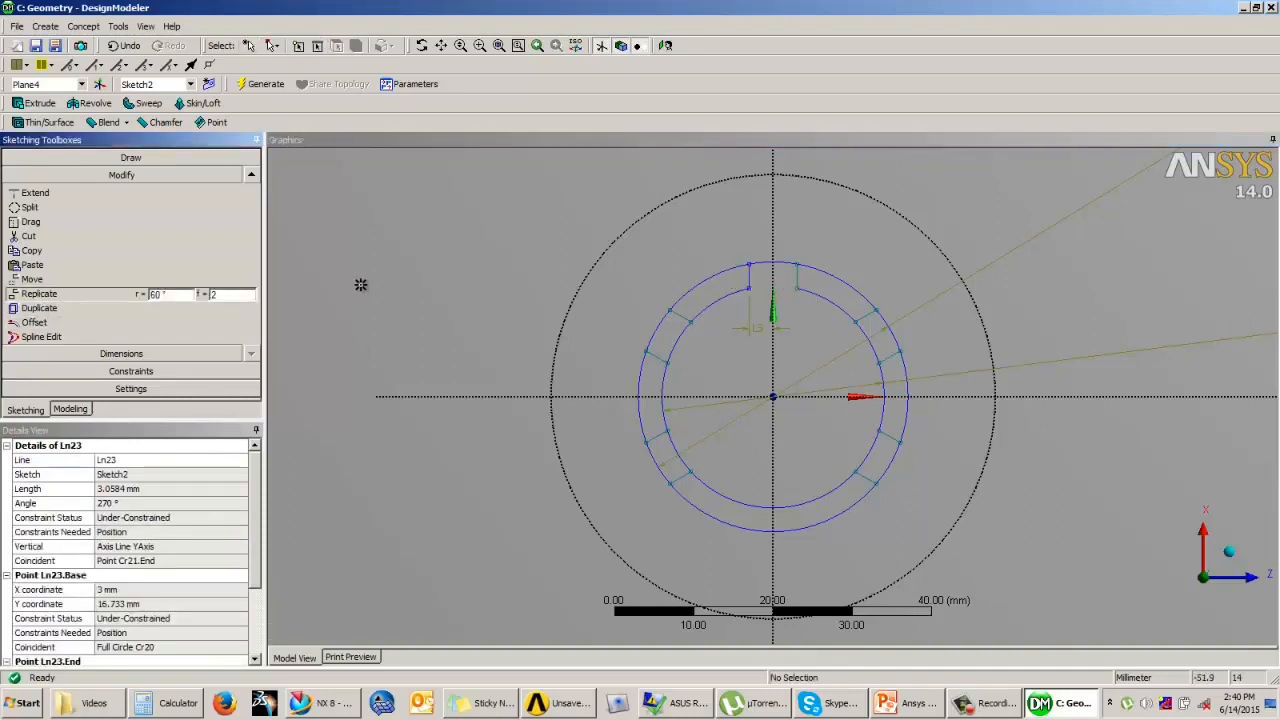
left_click(772, 397)
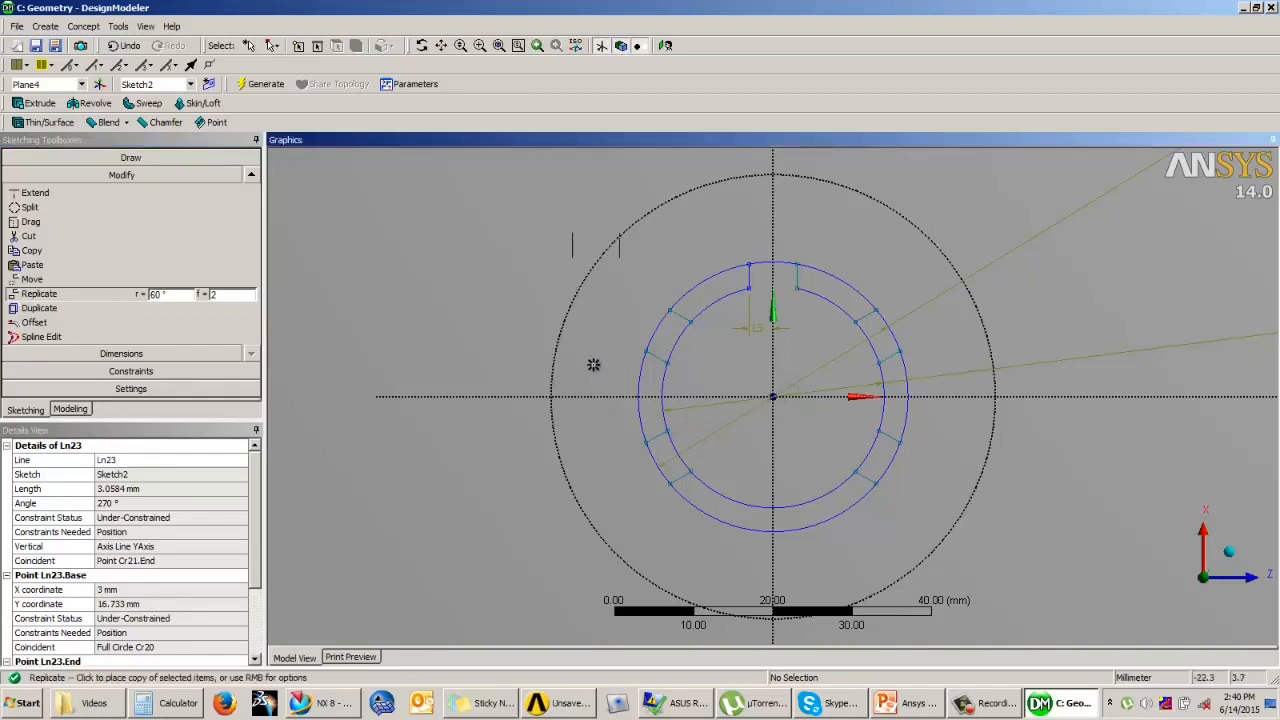
right_click(590, 360)
left_click(636, 416)
left_click(772, 397)
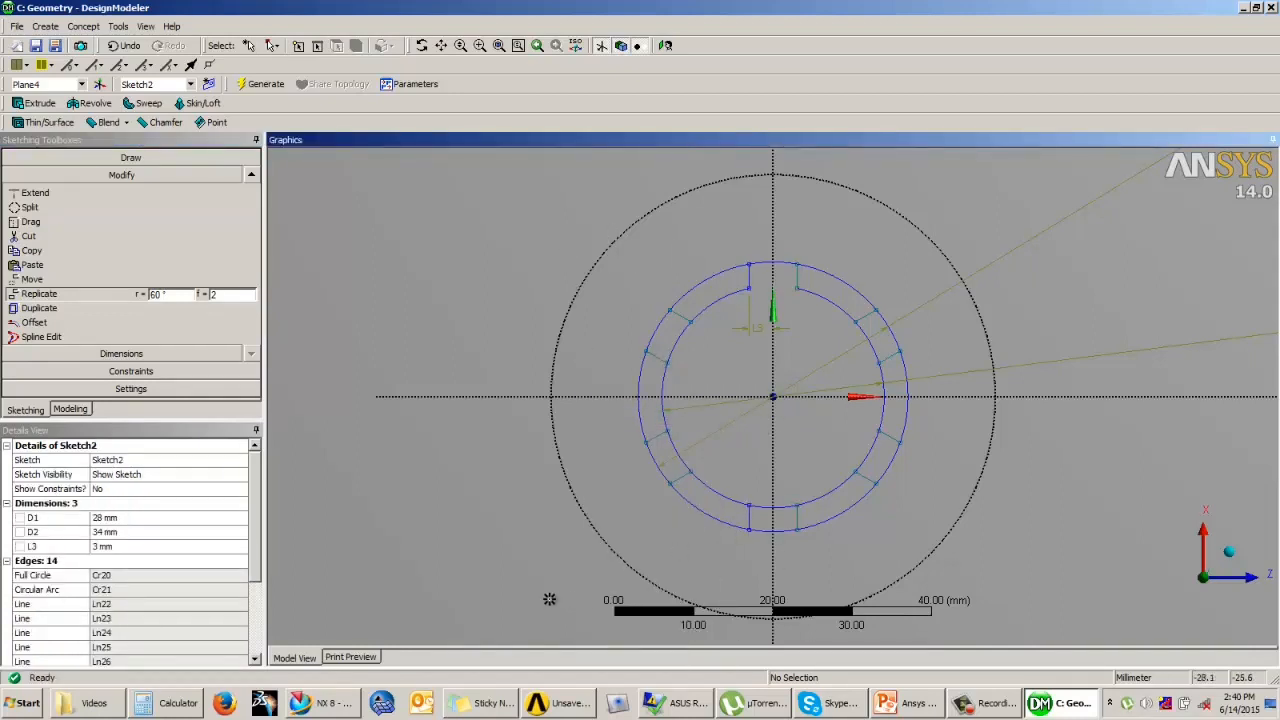
key("Escape")
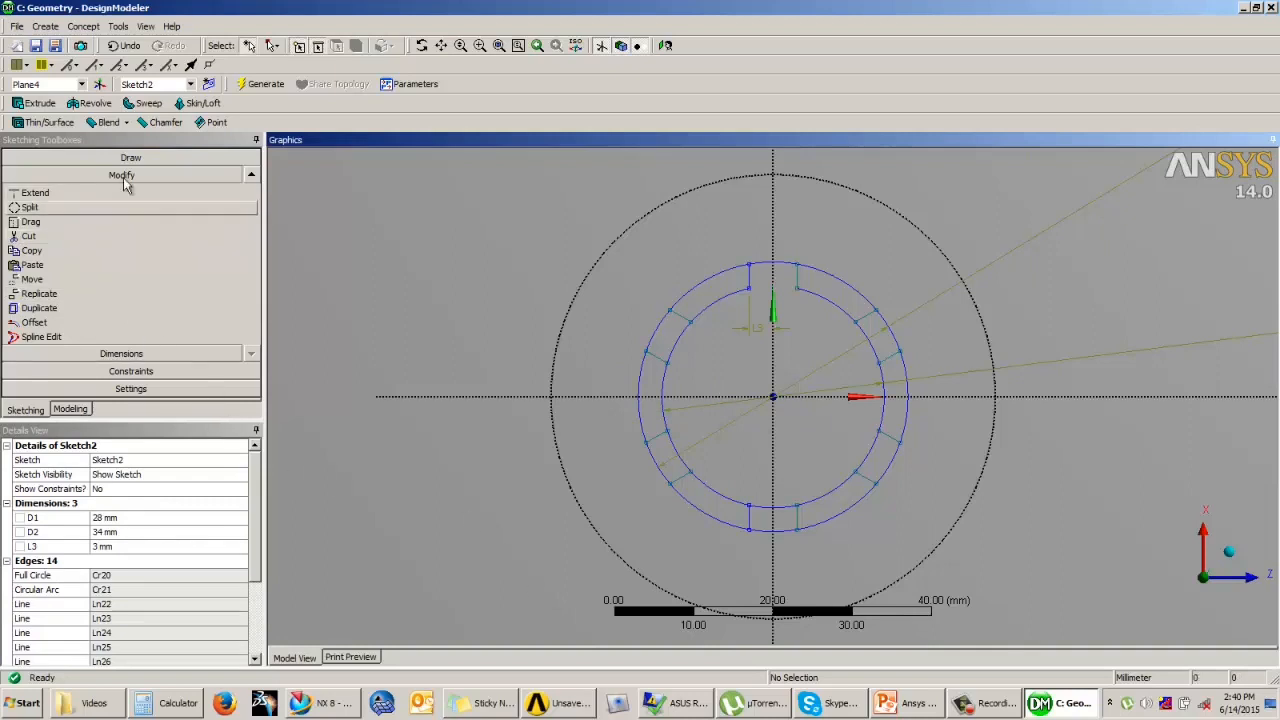
Step: Trim the inner circle's segments between the side lines of the five remaining grooves
left_click(251, 175)
left_click(30, 193)
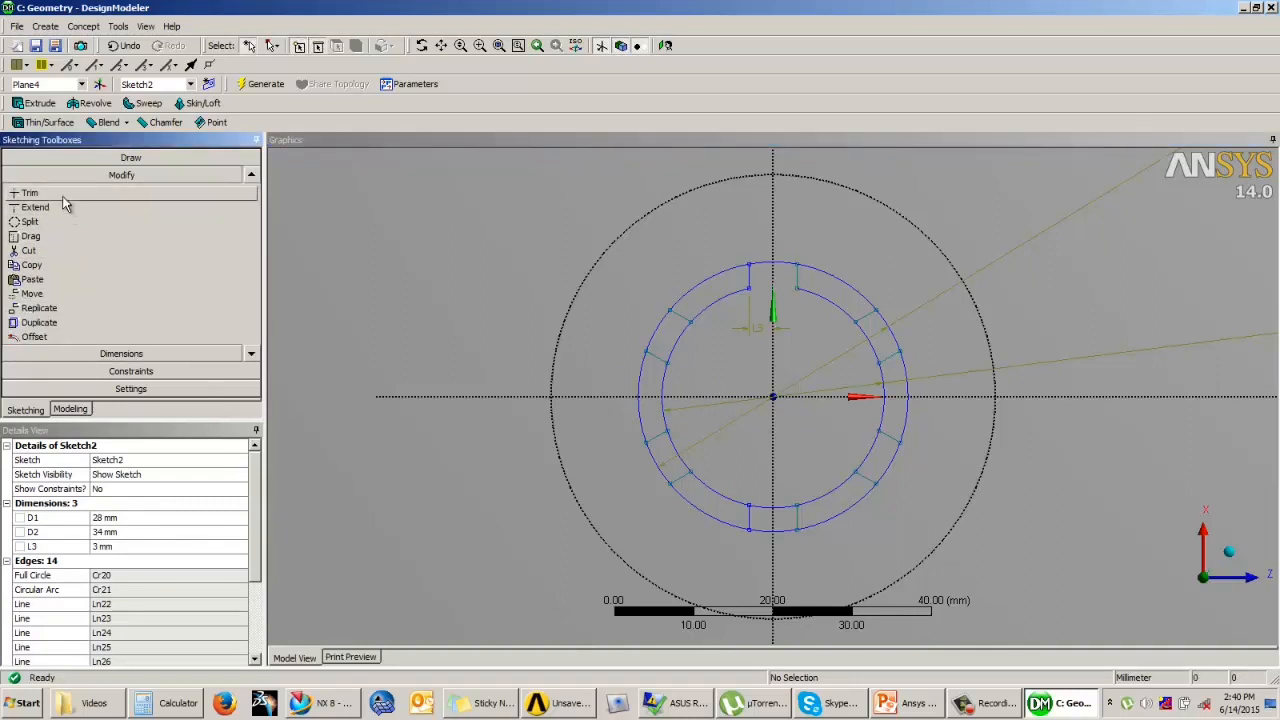
left_click(682, 341)
left_click(684, 439)
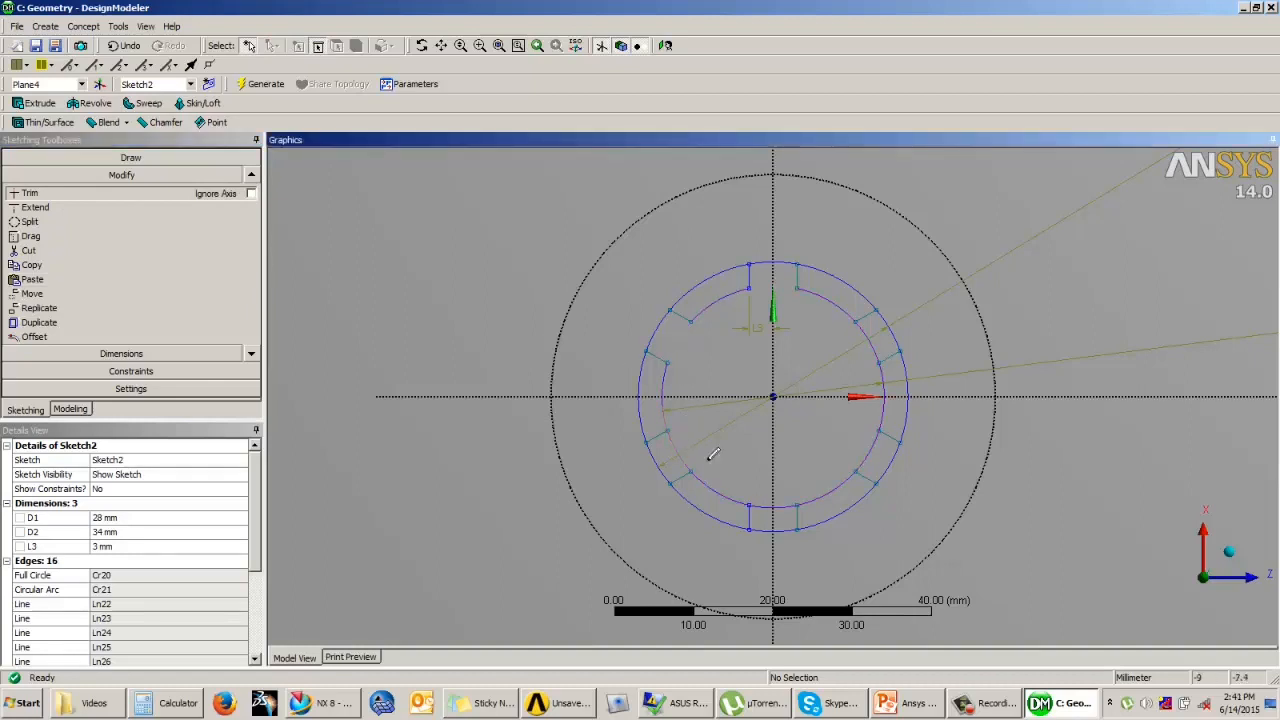
left_click(737, 499)
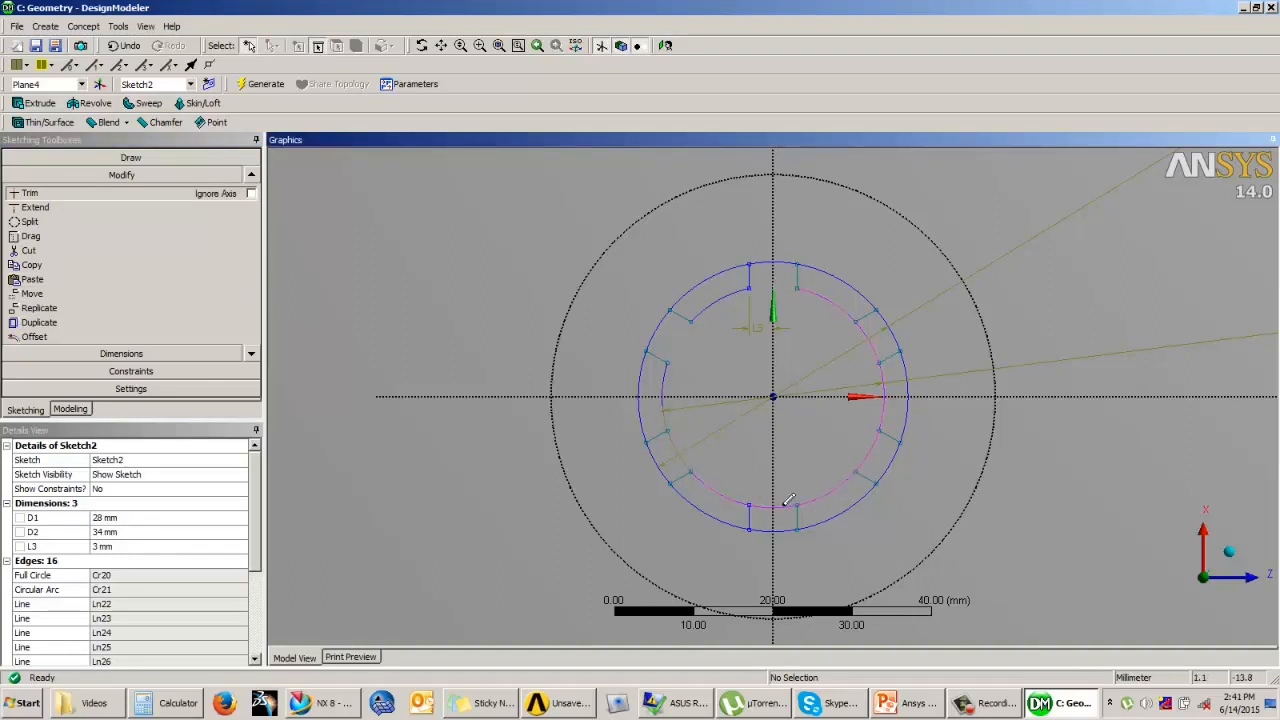
left_click(873, 449)
left_click(871, 335)
Step: Trim the outer circle's six segments between neighbouring grooves, leaving only the groove ends
left_click(710, 279)
left_click(853, 288)
left_click(912, 392)
left_click(872, 500)
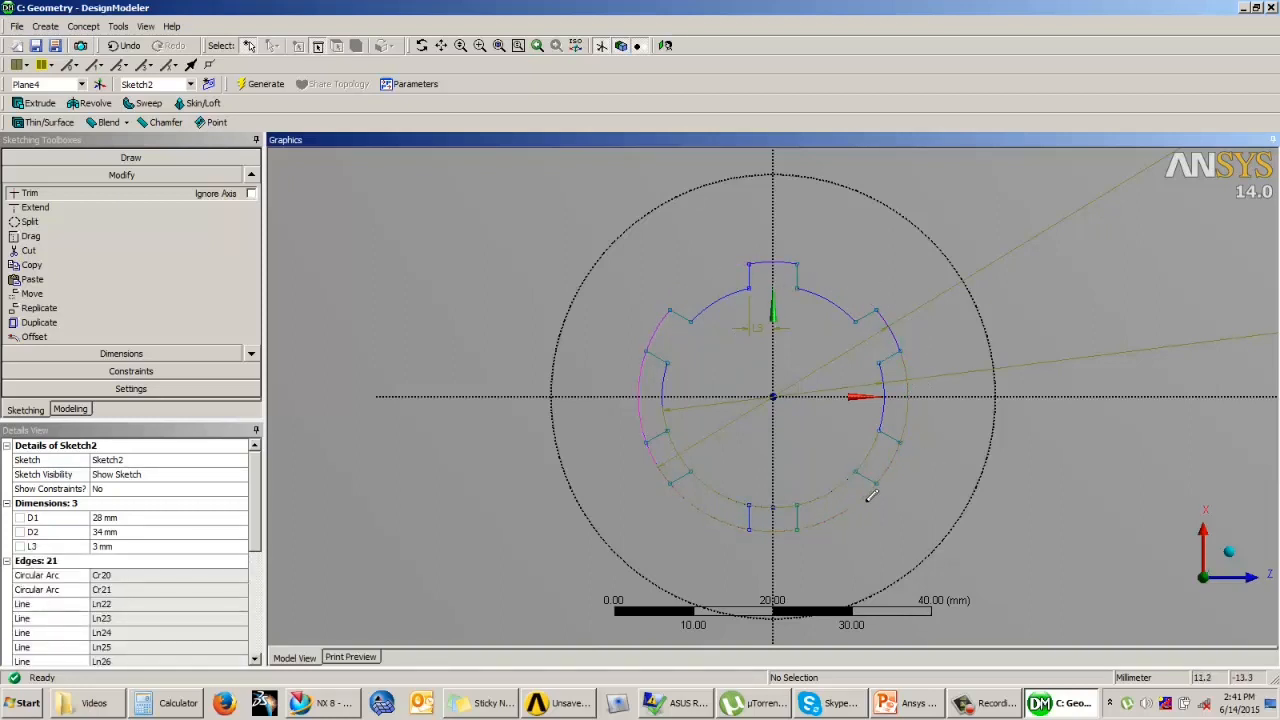
left_click(718, 522)
left_click(639, 411)
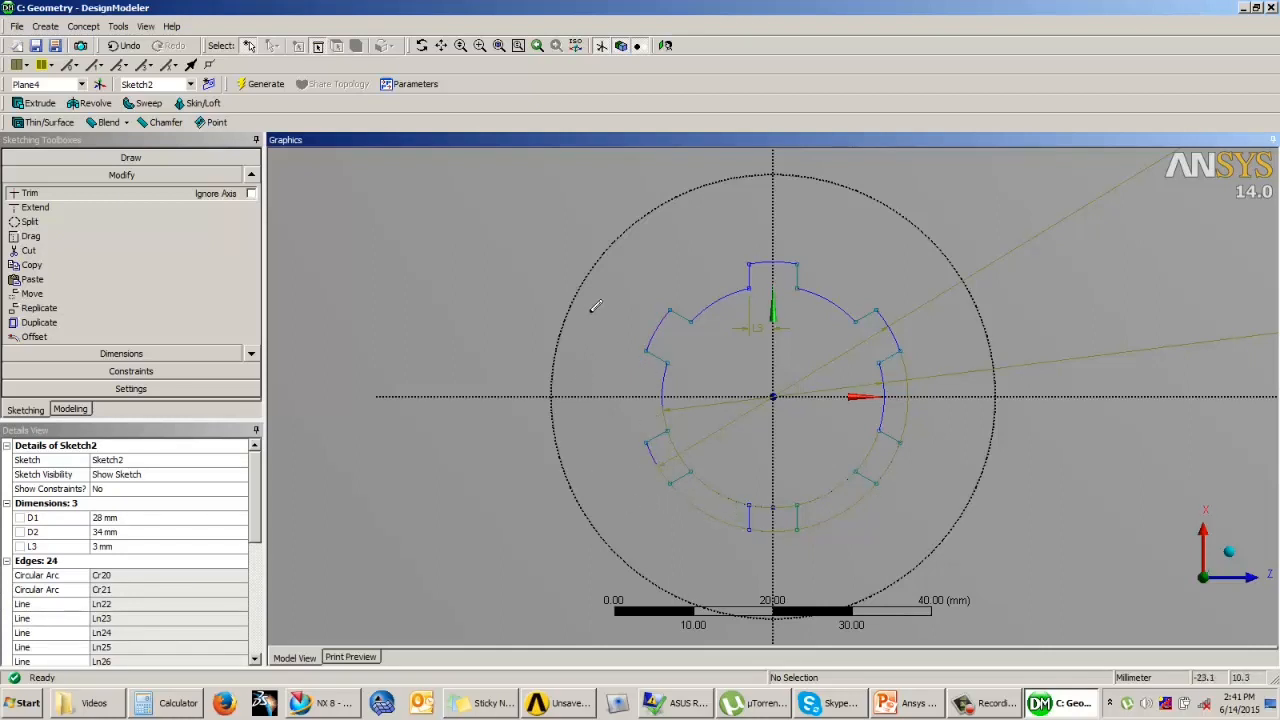
key("Escape")
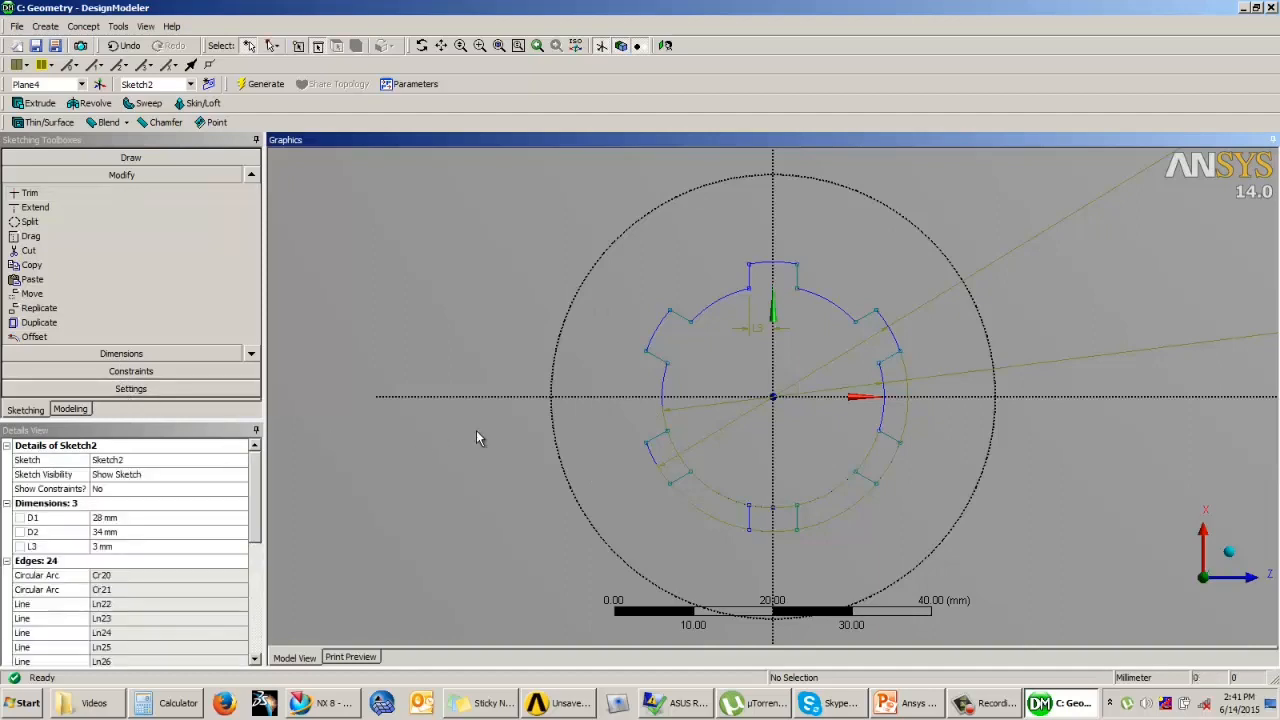
Step: Extrude the splined bore sketch as Cut Material with the extent type Through All and generate it
left_click(72, 410)
middle_click_drag(710, 362, 628, 292)
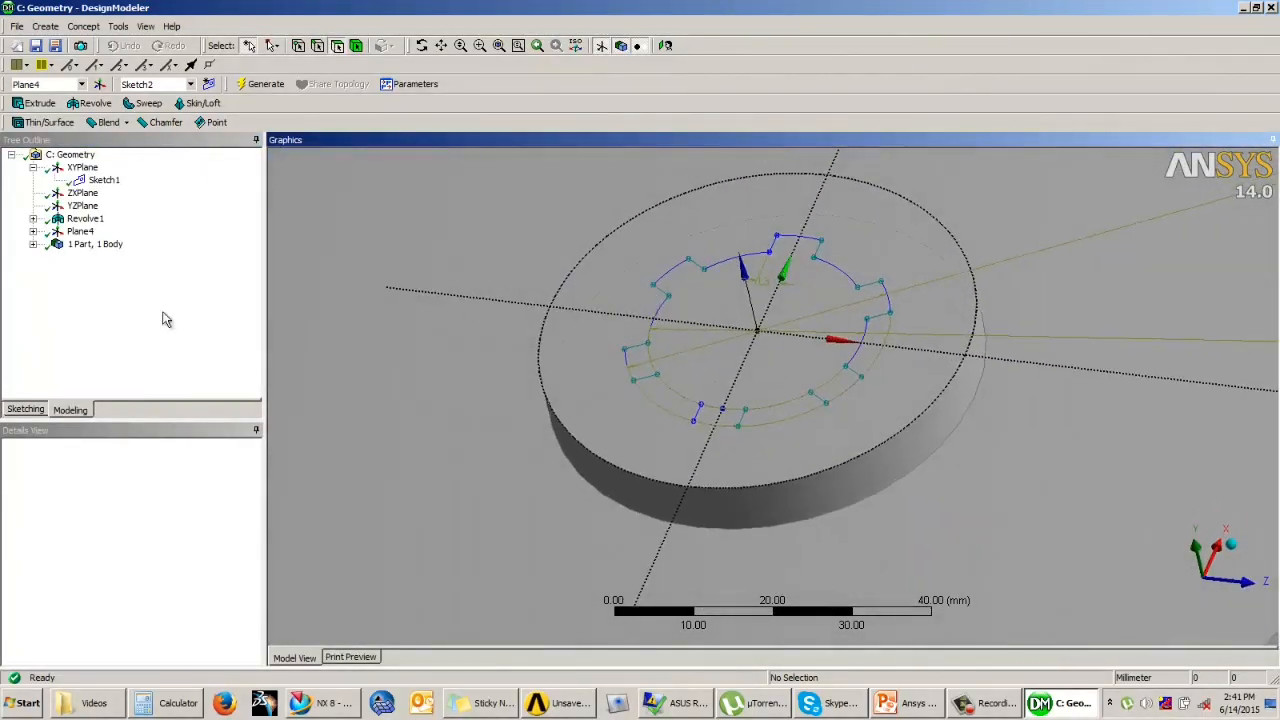
left_click(42, 104)
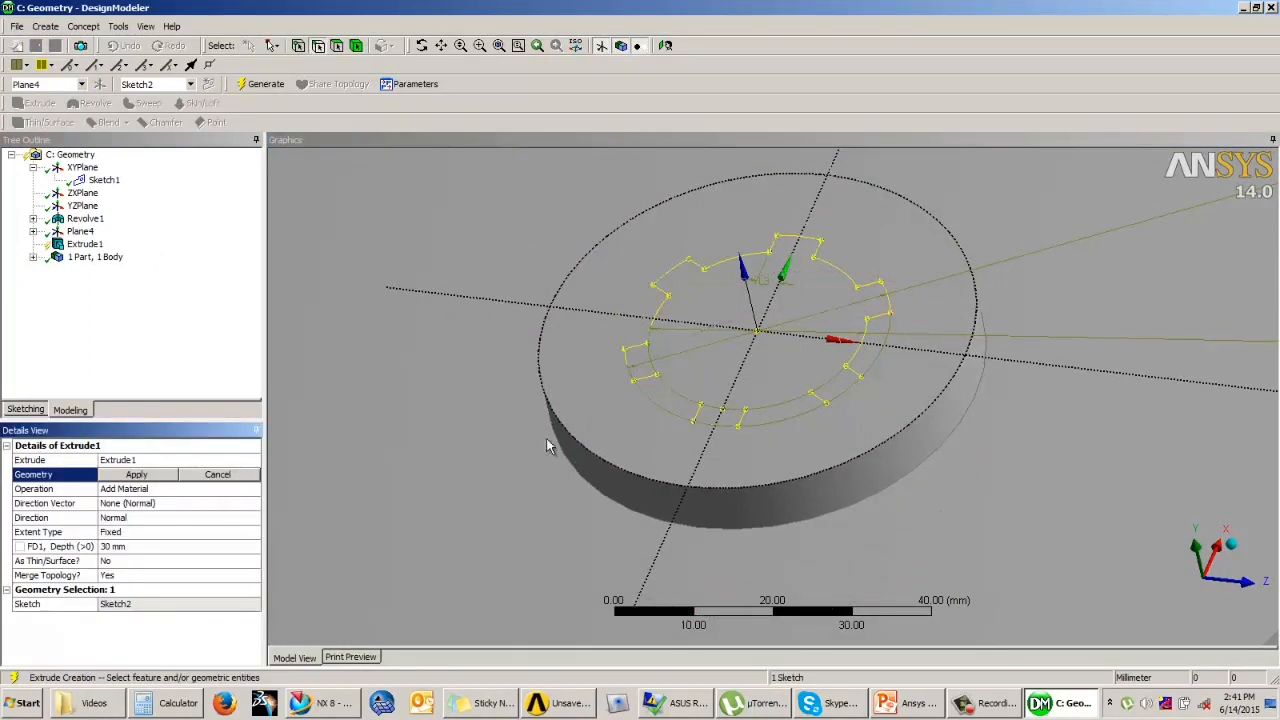
left_click(142, 477)
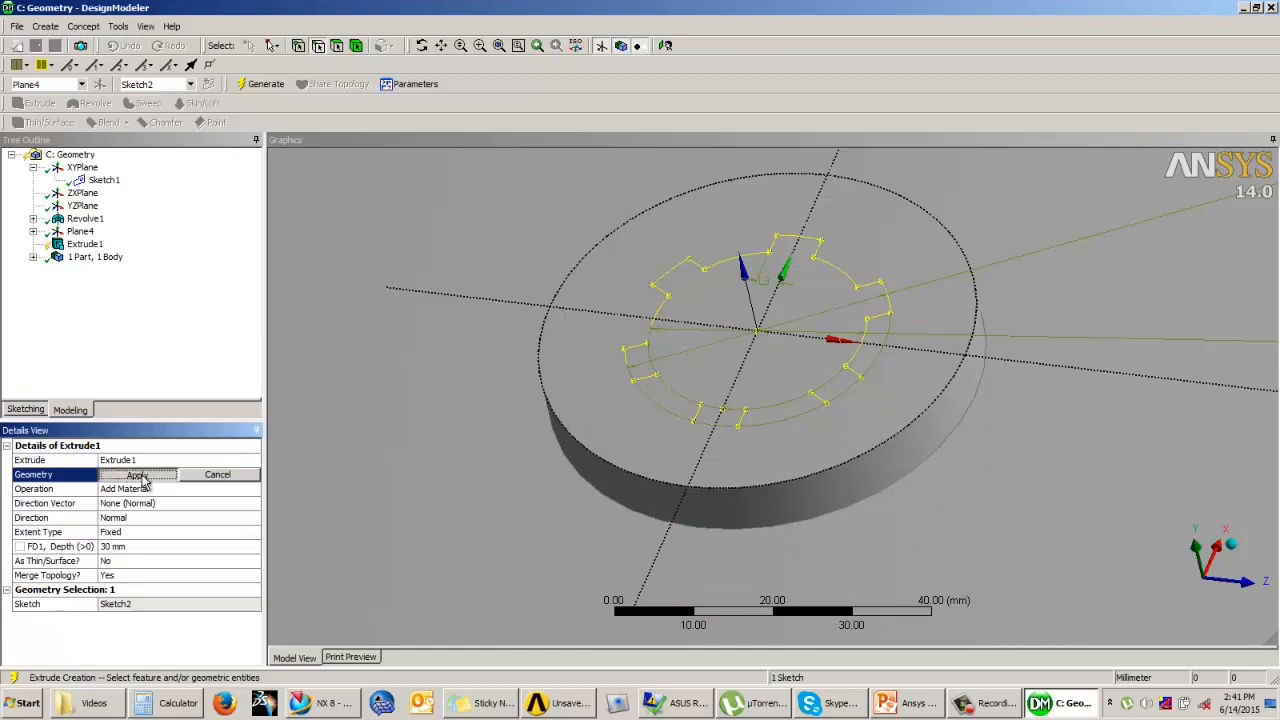
left_click(183, 490)
left_click(254, 489)
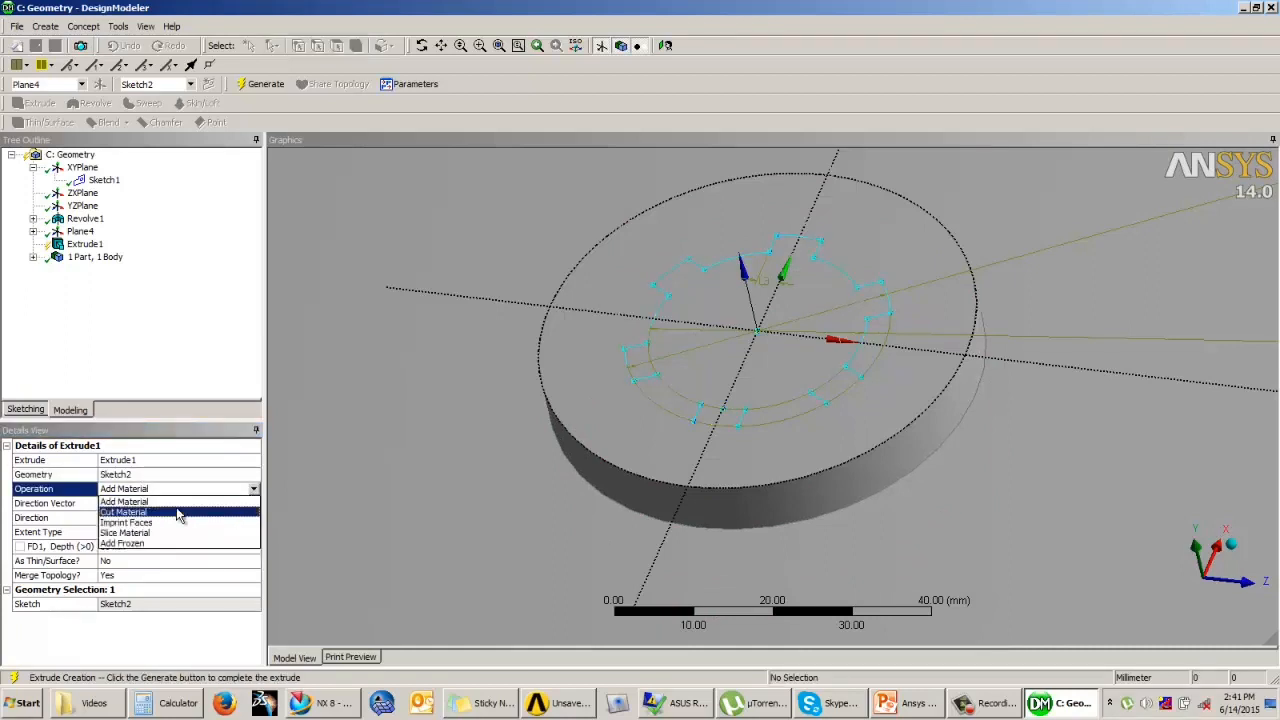
left_click(140, 517)
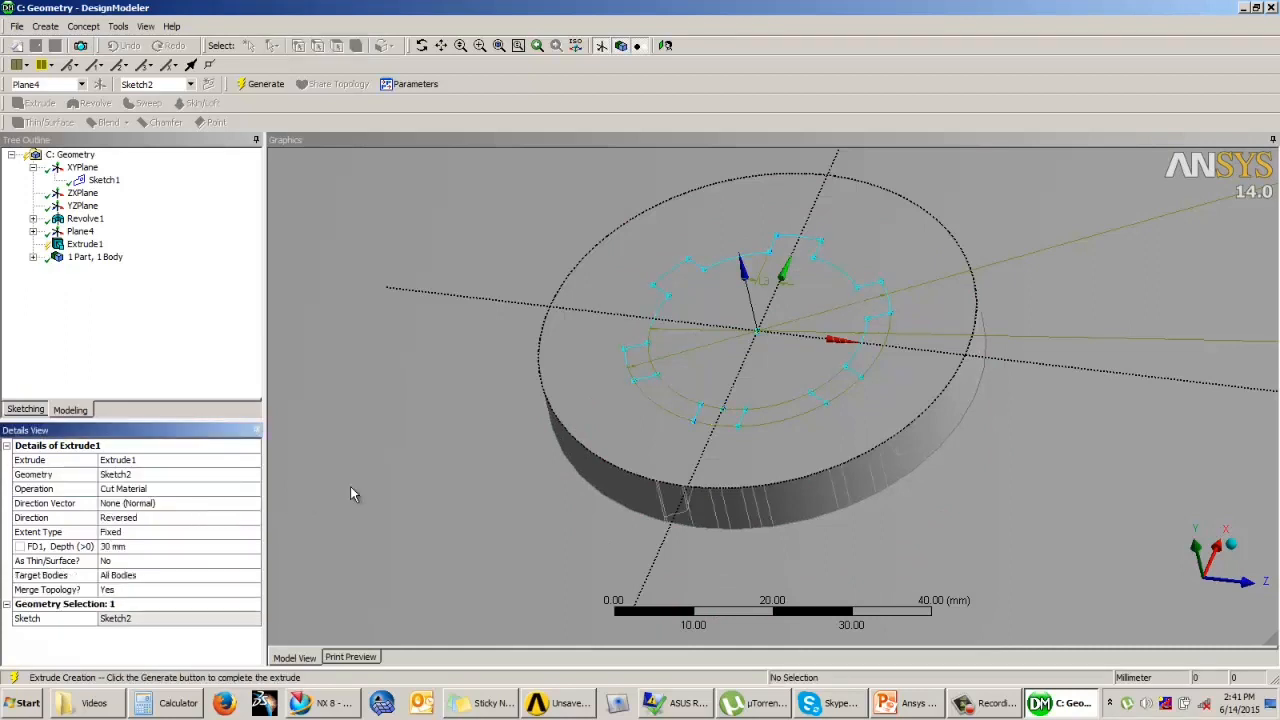
left_click(140, 532)
left_click(251, 532)
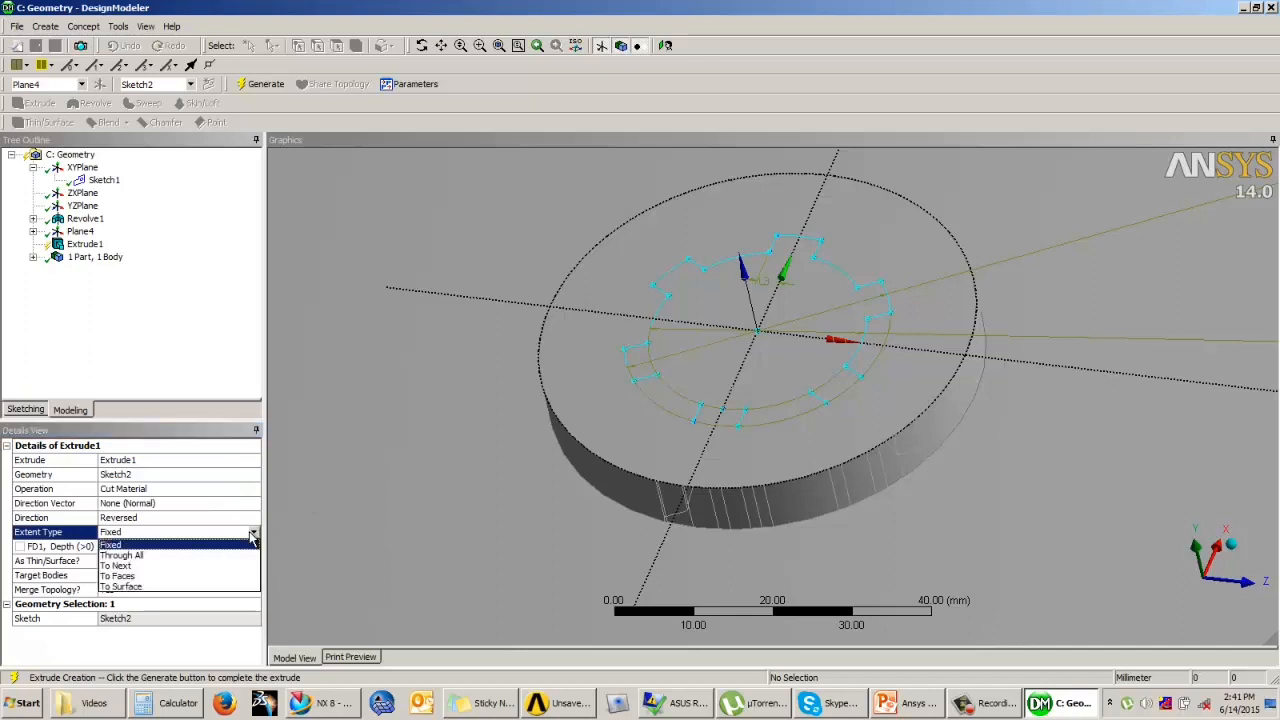
left_click(157, 555)
left_click(262, 84)
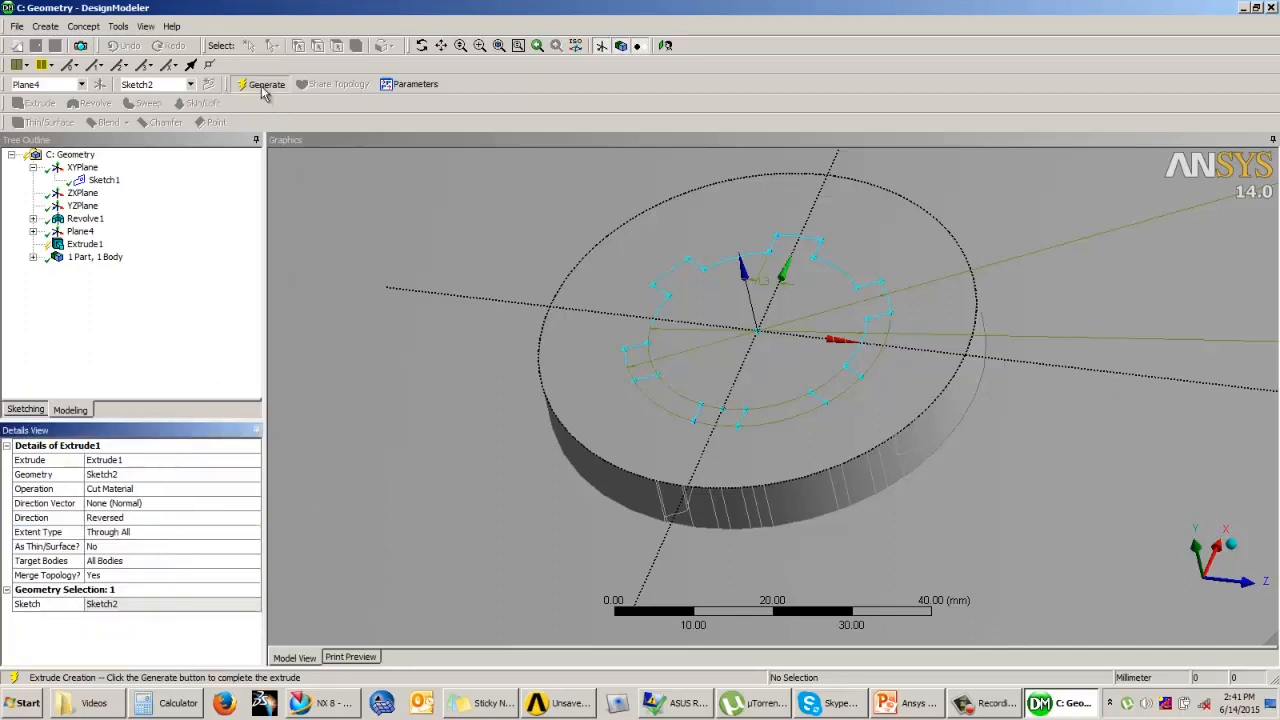
Step: Examine the sketch used by the bore extrusion, checking its profile up close for errors
left_click(481, 342)
scroll(490, 350, "down", 3)
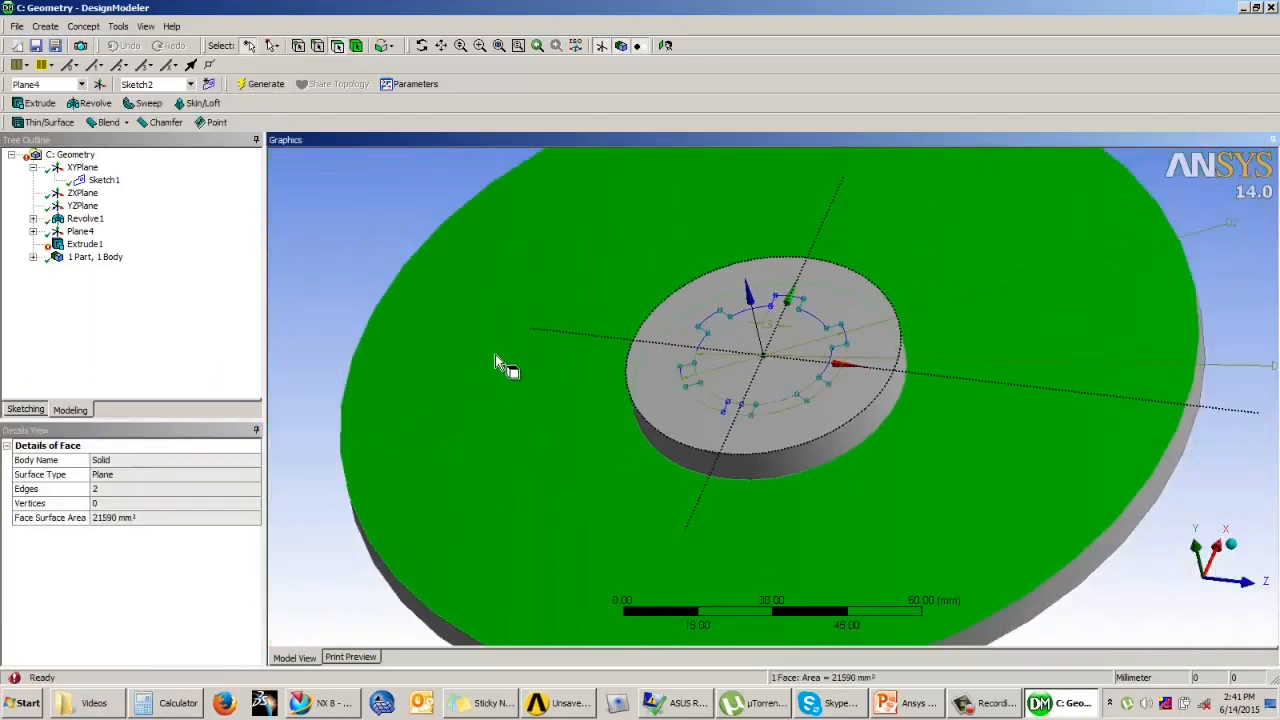
left_click(369, 251)
left_click(85, 244)
left_click(33, 244)
left_click(103, 257)
mouse_move(421, 356)
middle_mouse_down()
mouse_move(429, 387)
mouse_move(441, 366)
middle_mouse_up()
scroll(650, 422, "up", 2)
scroll(760, 429, "up", 5)
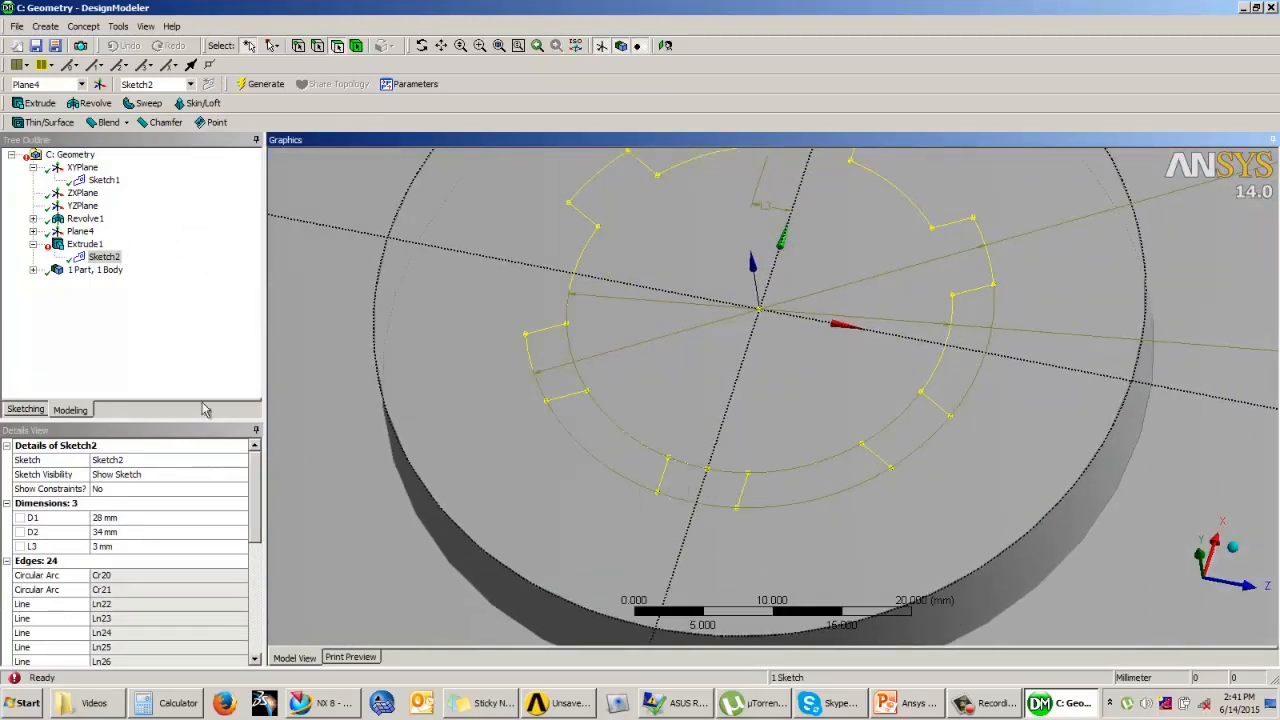
Step: Reopen the bore sketch in a face-on view and trim the stray leftover on the inner circle within the bottom groove
left_click(26, 410)
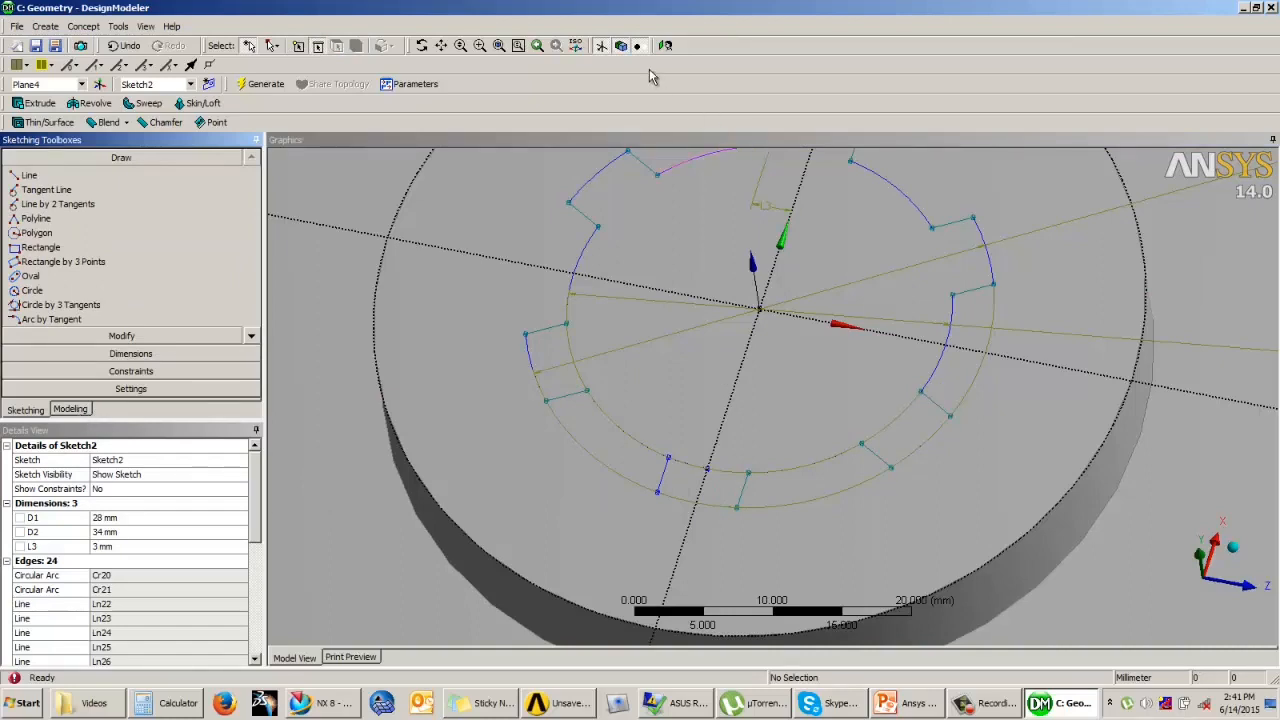
left_click(665, 45)
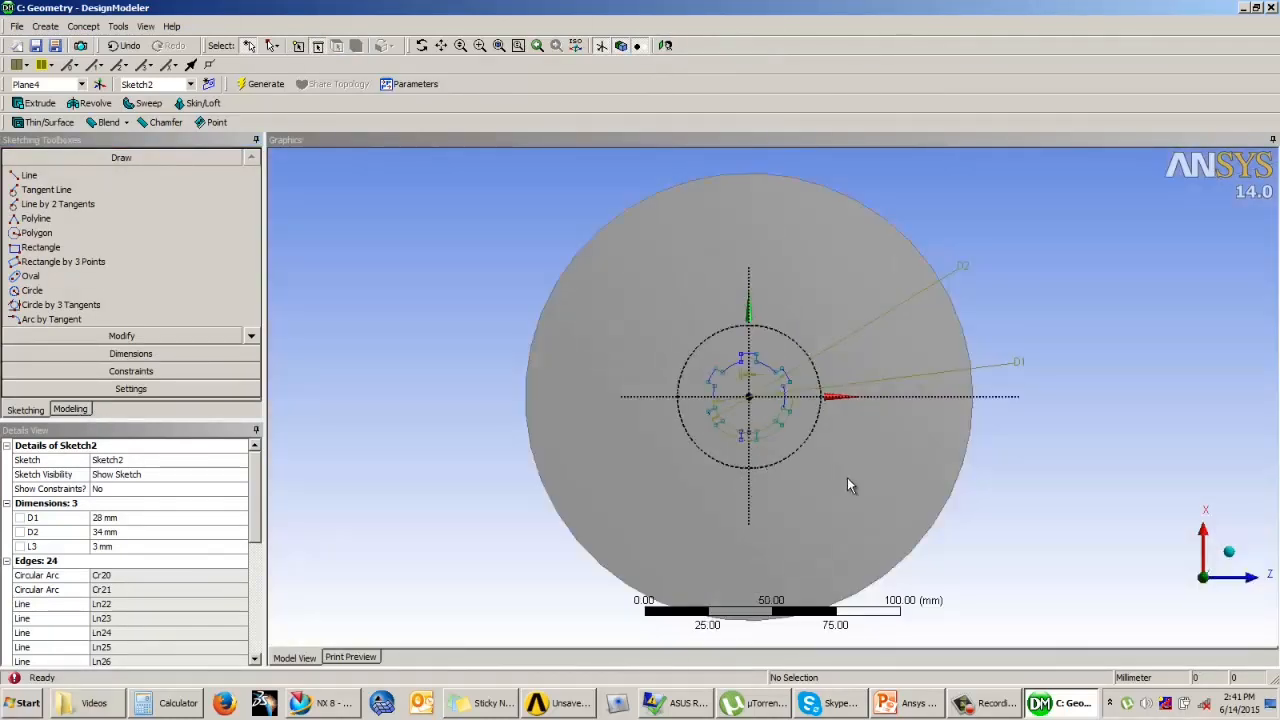
scroll(843, 459, "up", 6)
scroll(771, 494, "up", 1)
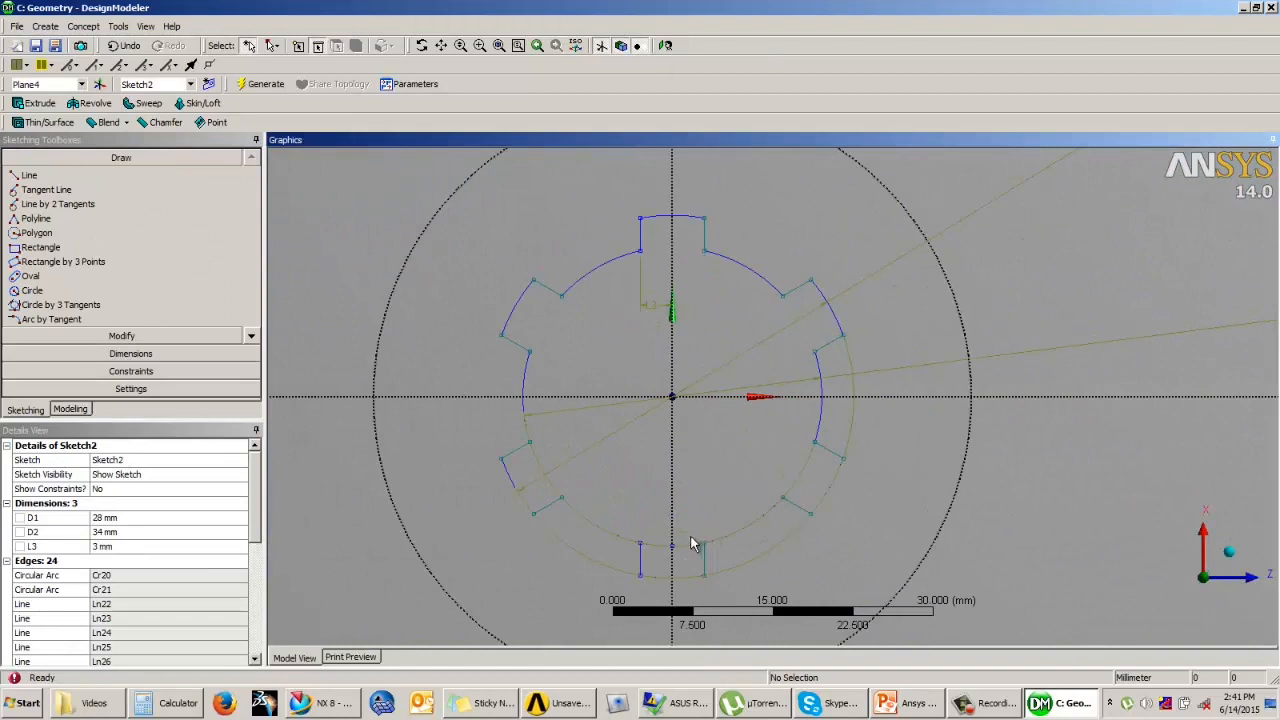
left_click(118, 337)
left_click(30, 236)
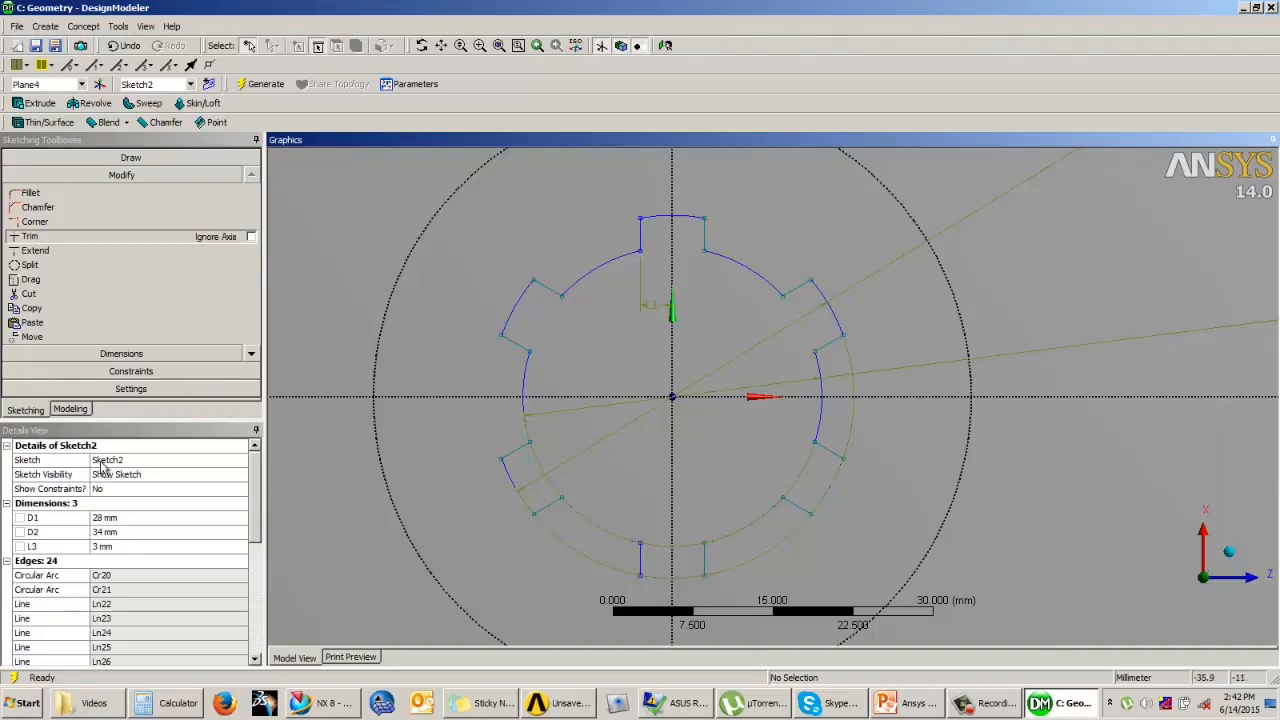
Step: Regenerate the bore cut and inspect the splined opening through the hub
left_click(70, 409)
left_click(667, 444)
scroll(667, 446, "down", 4)
middle_click_drag(667, 446, 690, 300)
left_click(1157, 621)
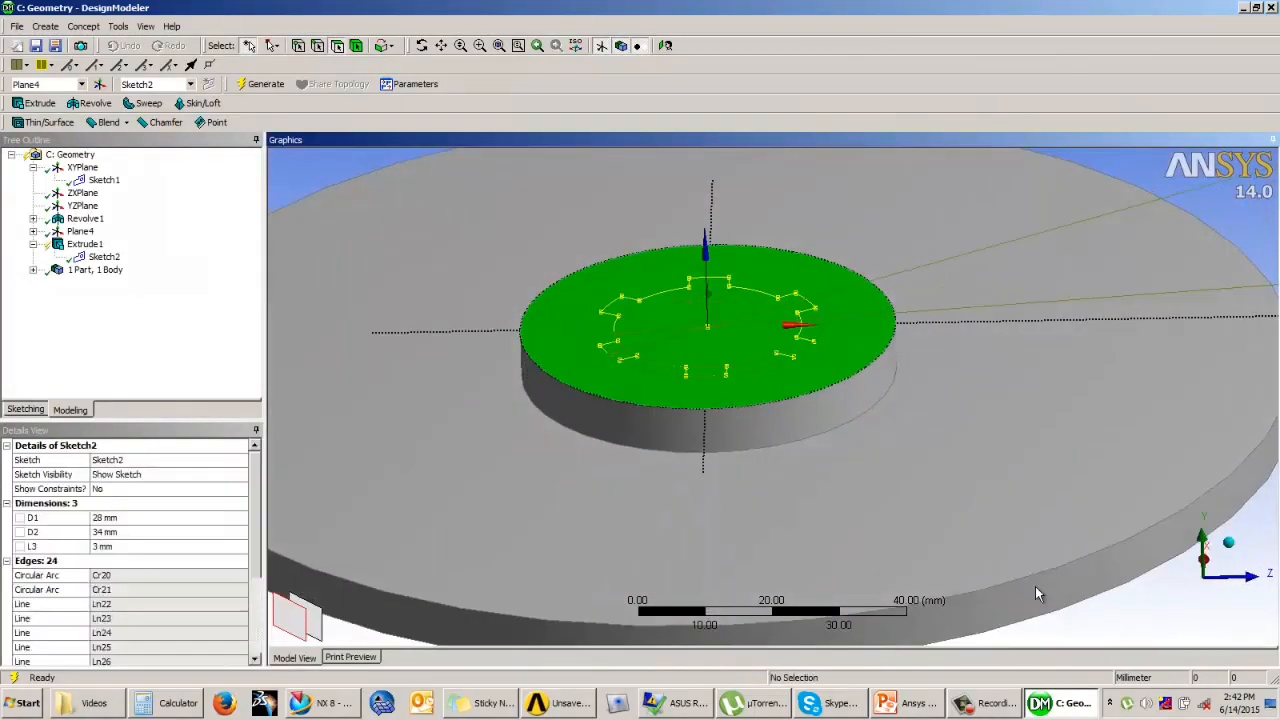
left_click(262, 86)
mouse_move(606, 298)
middle_mouse_down()
mouse_move(600, 400)
mouse_move(650, 400)
mouse_move(664, 378)
mouse_move(706, 420)
mouse_move(710, 407)
middle_mouse_up()
scroll(680, 386, "up", 4)
scroll(715, 403, "down", 4)
middle_click_drag(766, 447, 741, 398)
scroll(745, 400, "up", 2)
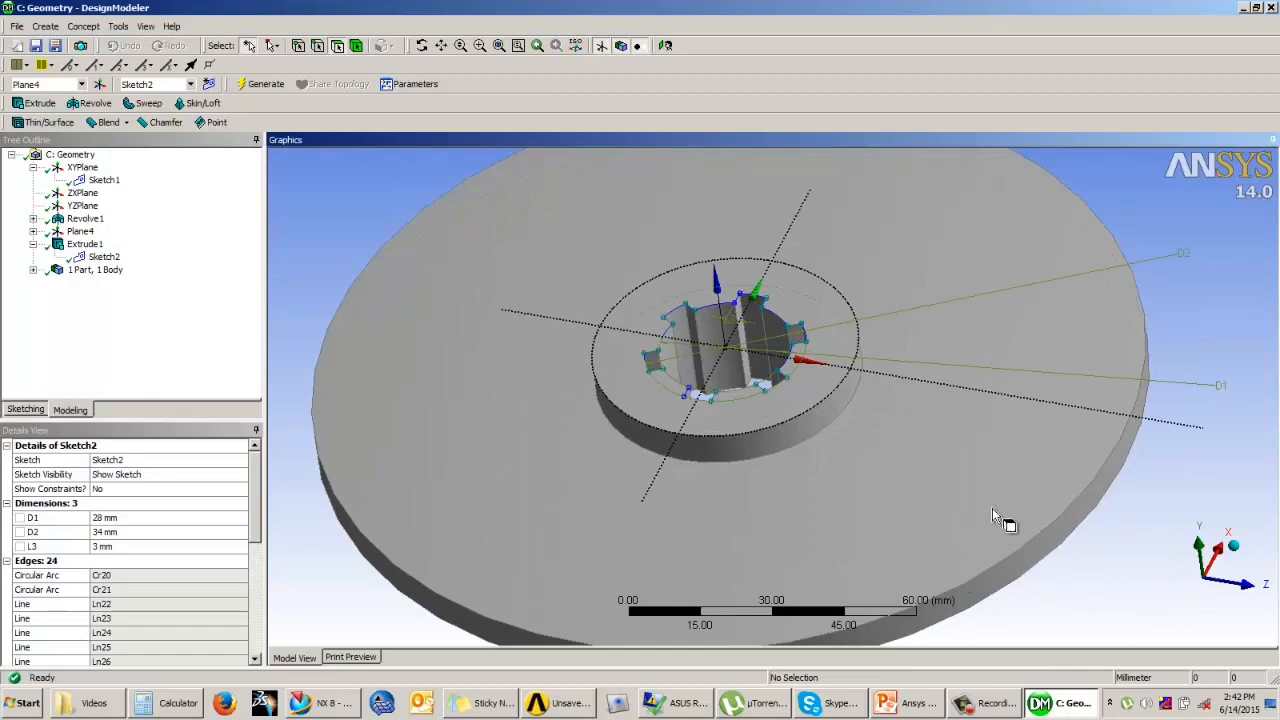
Step: Check the drawing slide in PowerPoint and sketch a circle about 7 mm in diameter on the disc face's horizontal axis, about 77 mm from the centre
left_click(905, 703)
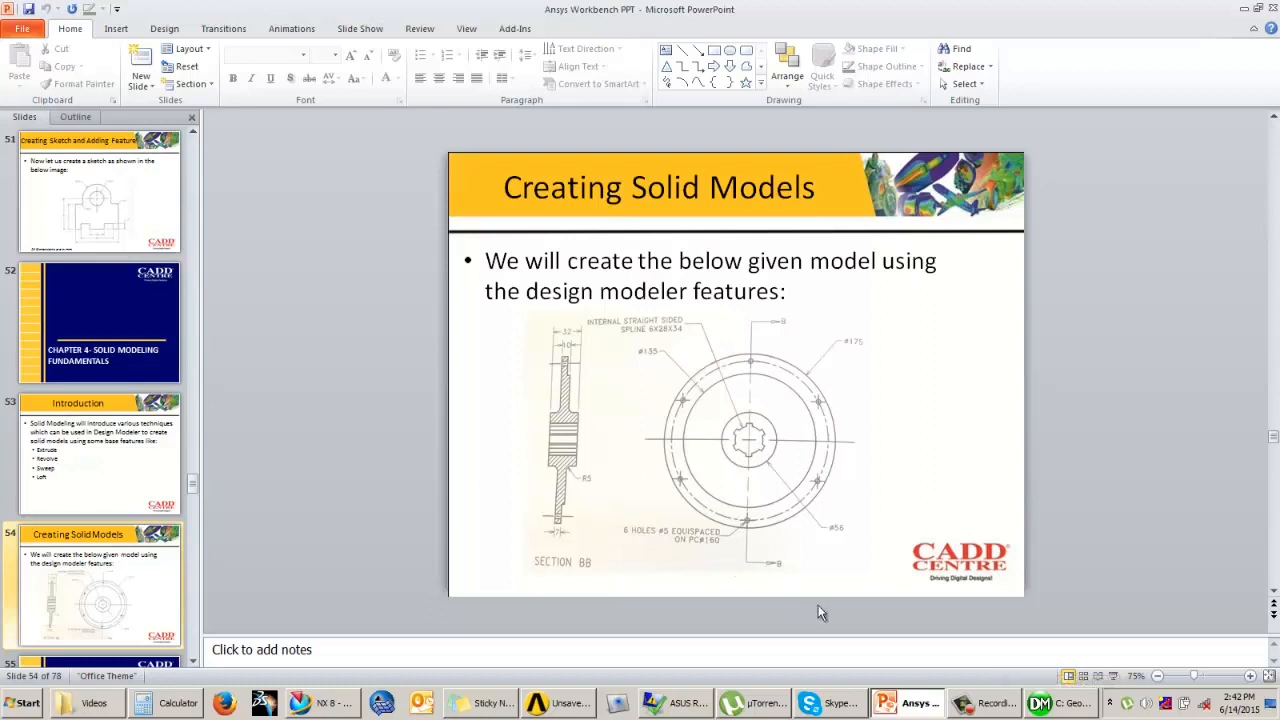
left_click(1062, 703)
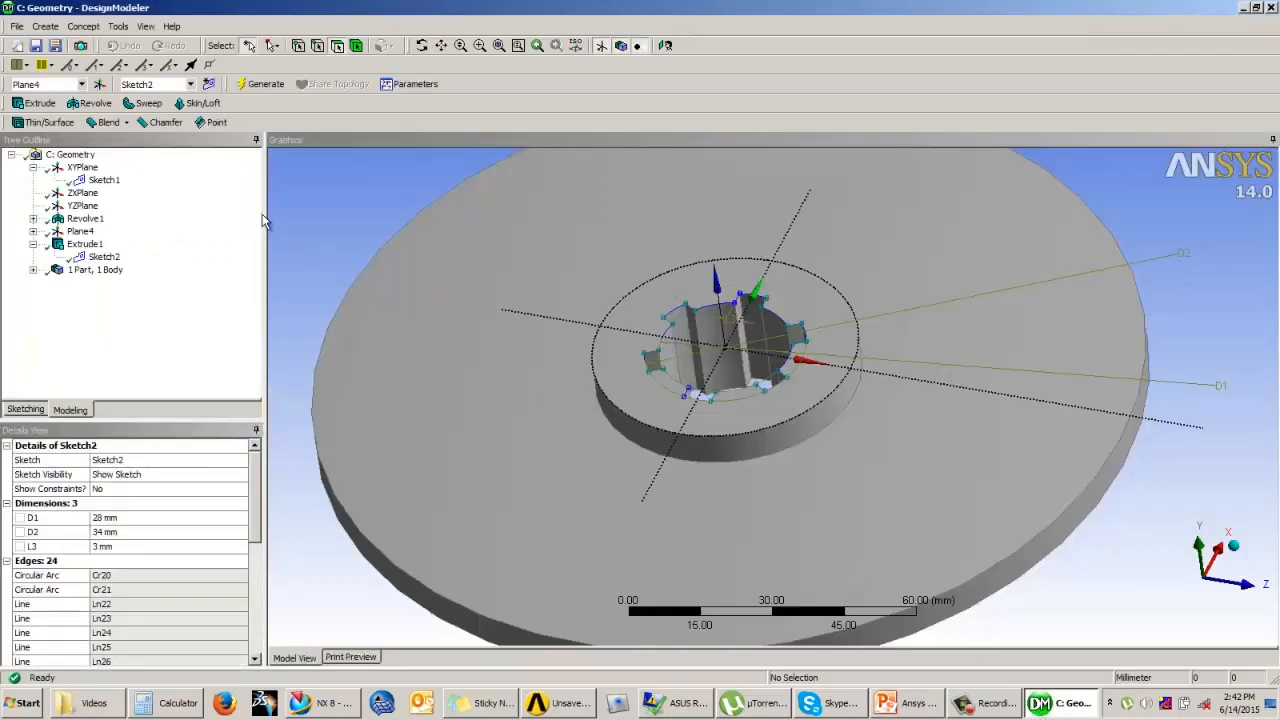
left_click(424, 360)
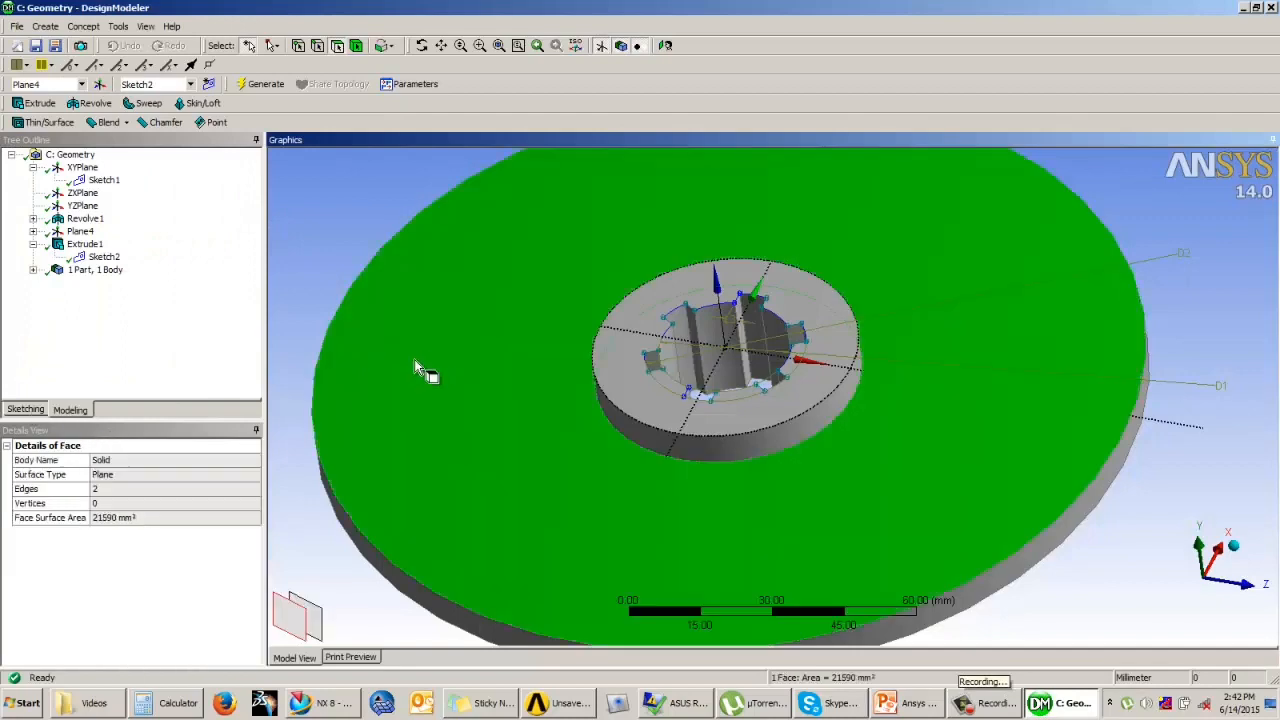
left_click(26, 410)
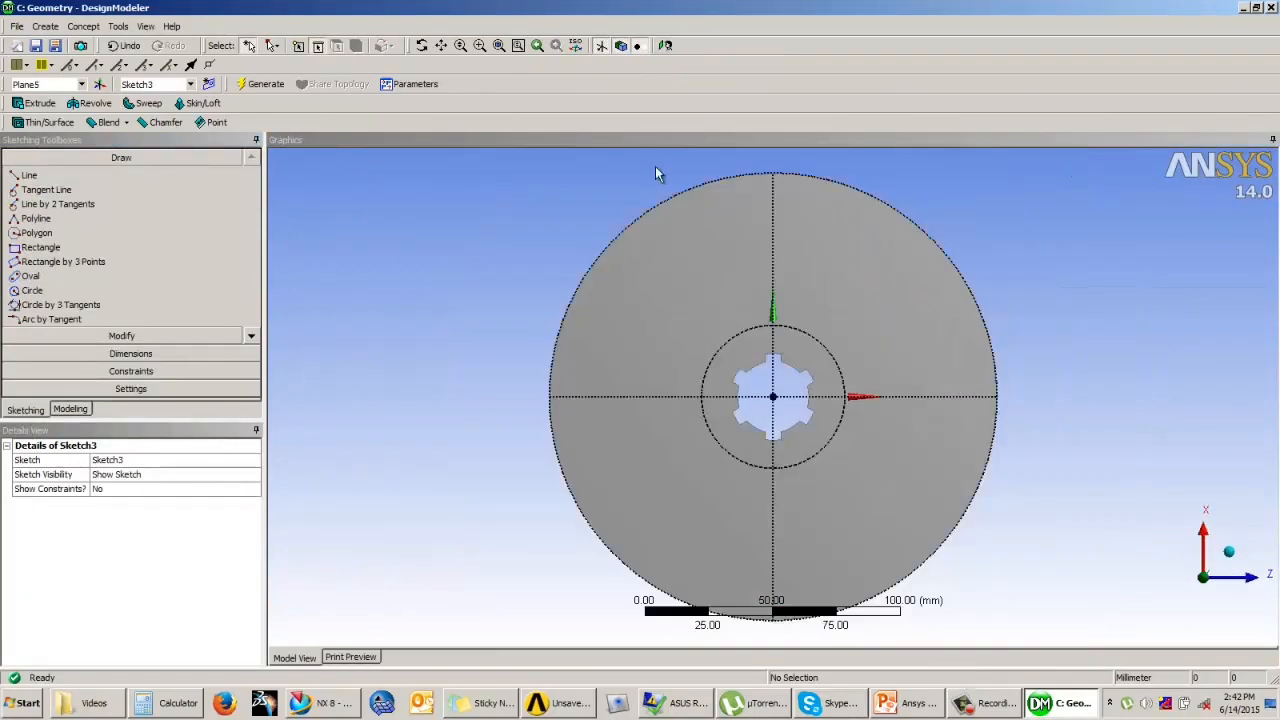
left_click(32, 290)
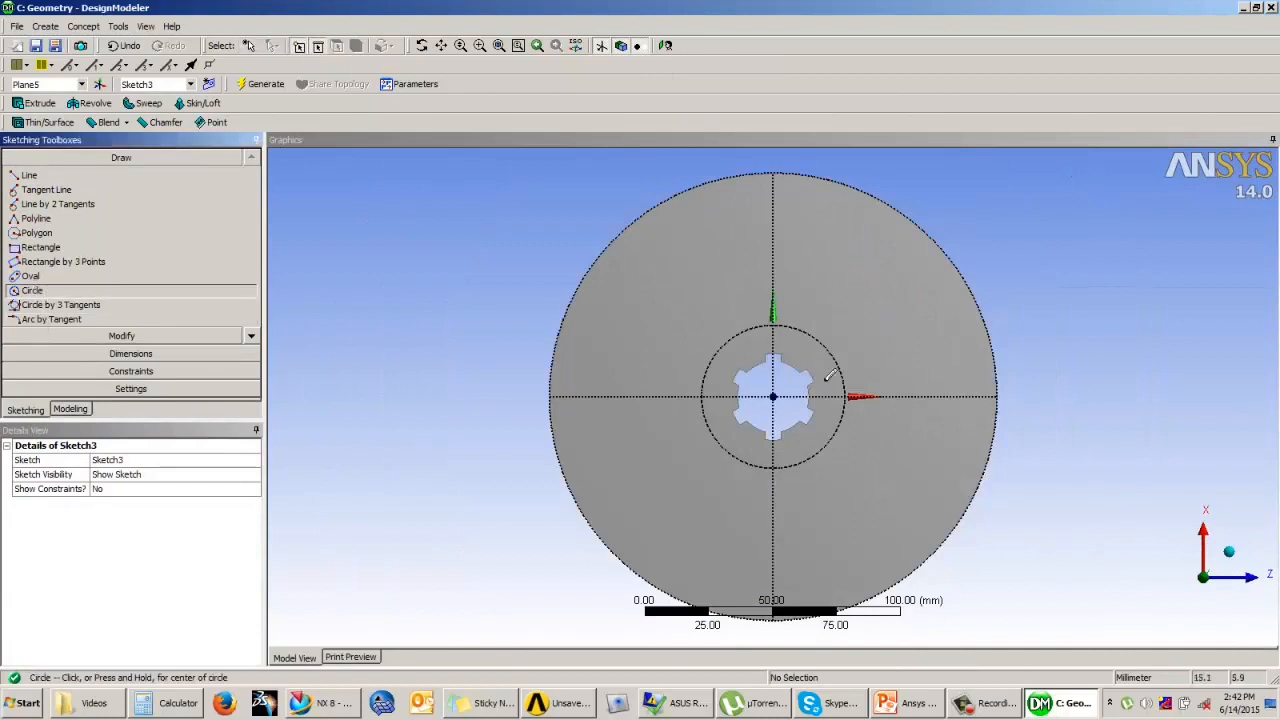
left_click(970, 397)
left_click(969, 406)
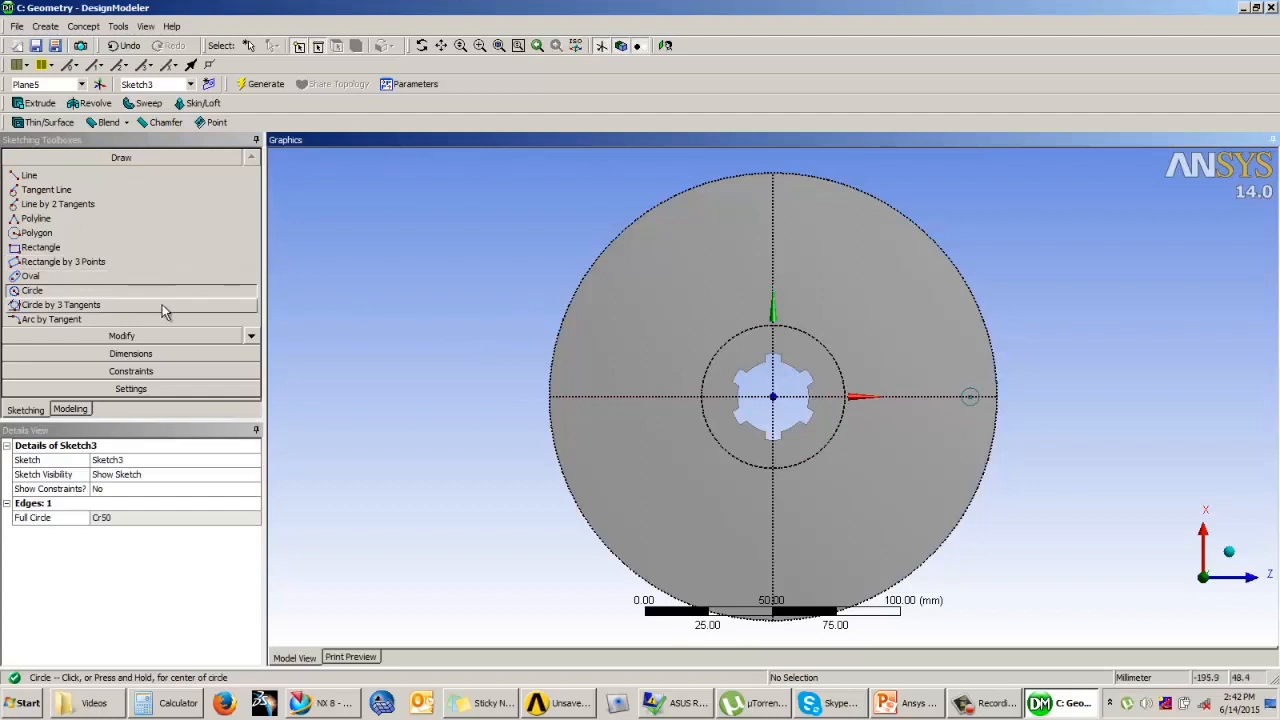
Step: Dimension the distance from the disc centre to the small circle's centre and set it to 80 mm
left_click(130, 353)
left_click(52, 254)
left_click(772, 397)
left_click(971, 398)
left_click(998, 536)
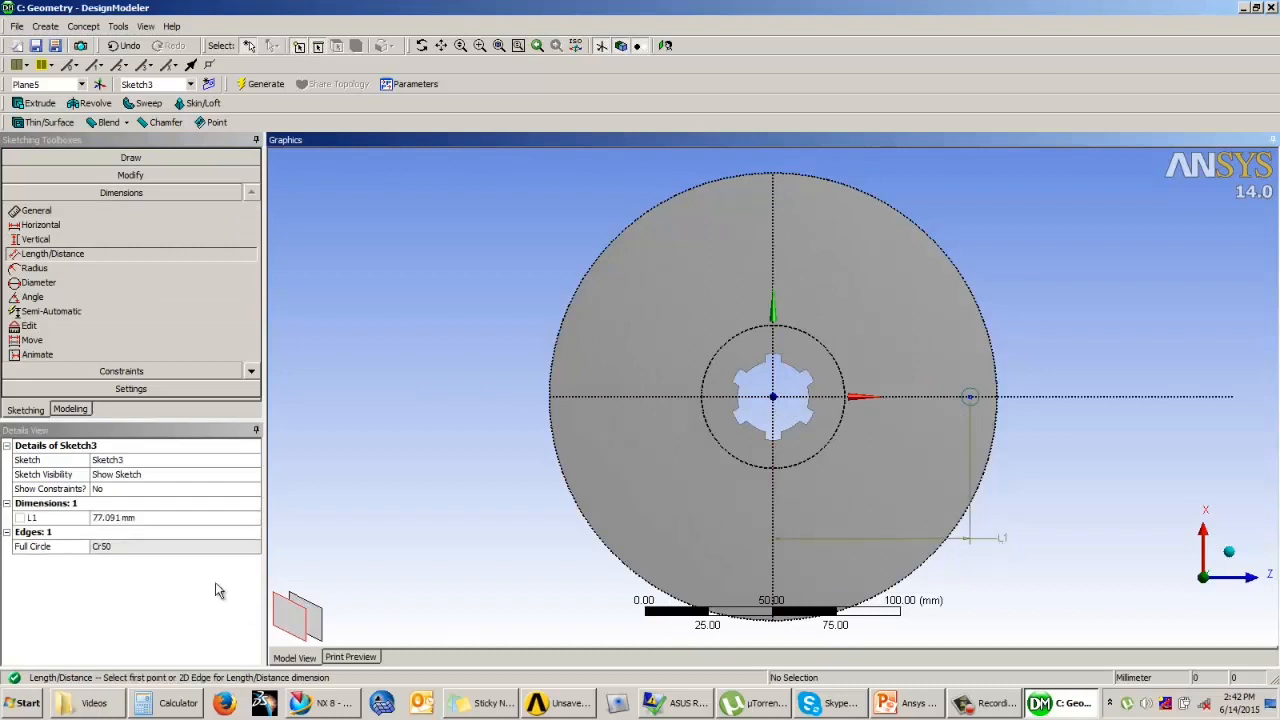
left_click(131, 517)
left_click(131, 518)
type("80")
key("Return")
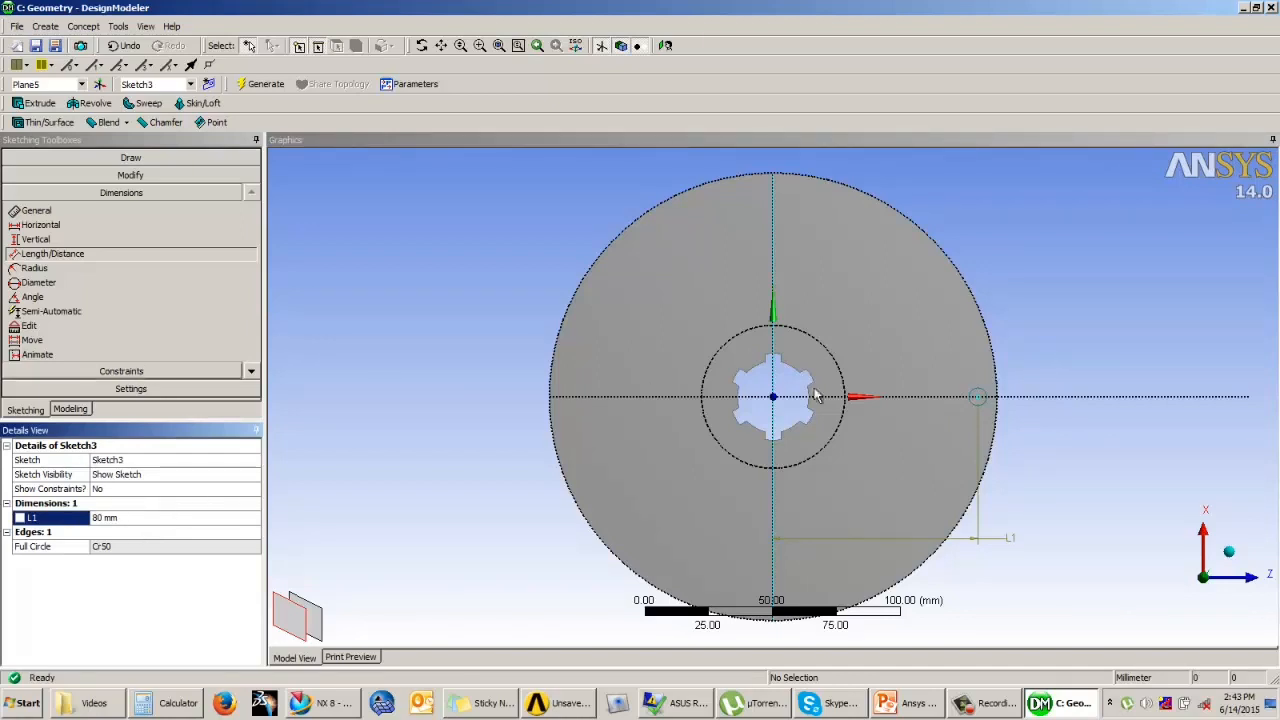
Step: Dimension the small circle's diameter and set it to 6 mm
left_click(40, 211)
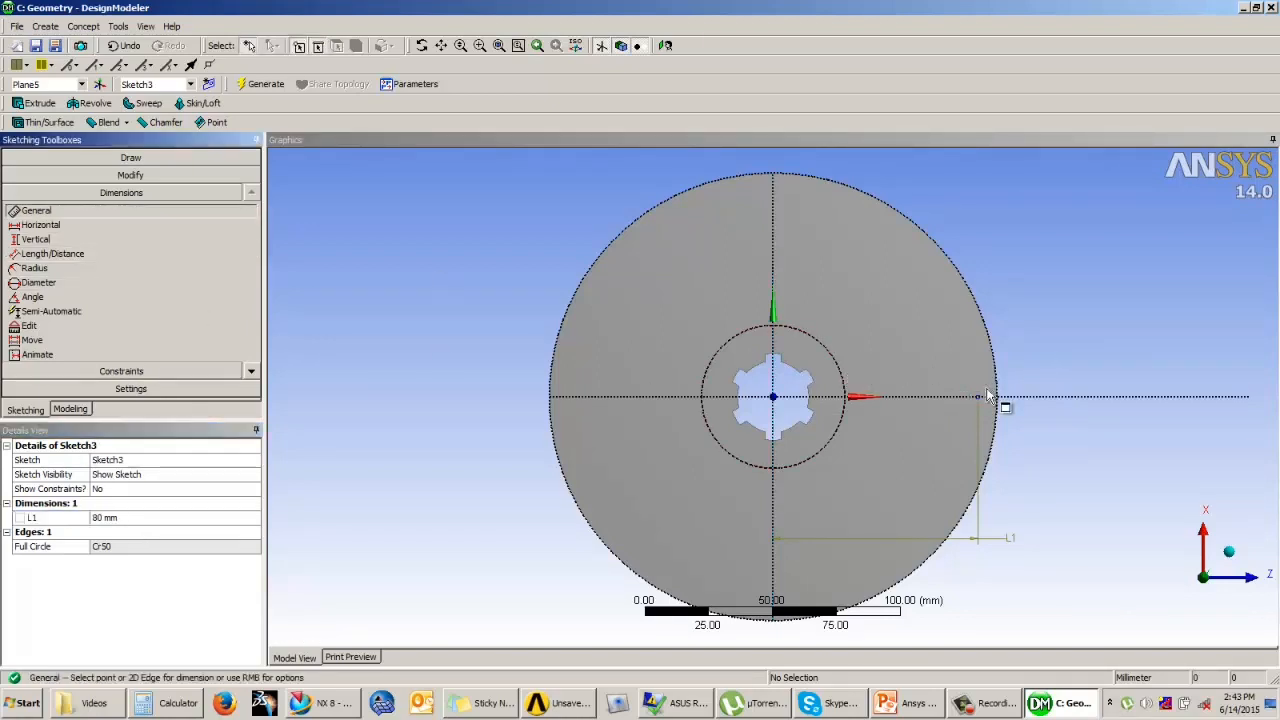
left_click(985, 400)
left_click(1049, 338)
left_click(106, 517)
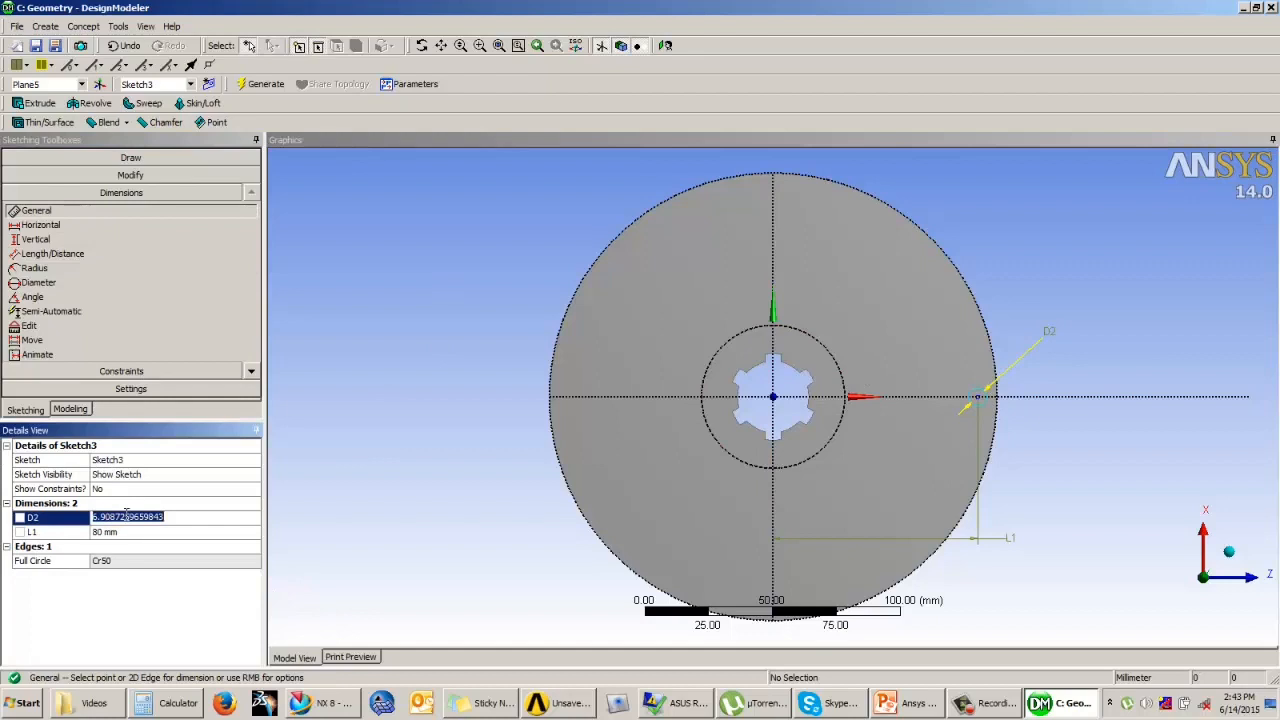
type("6")
key("Return")
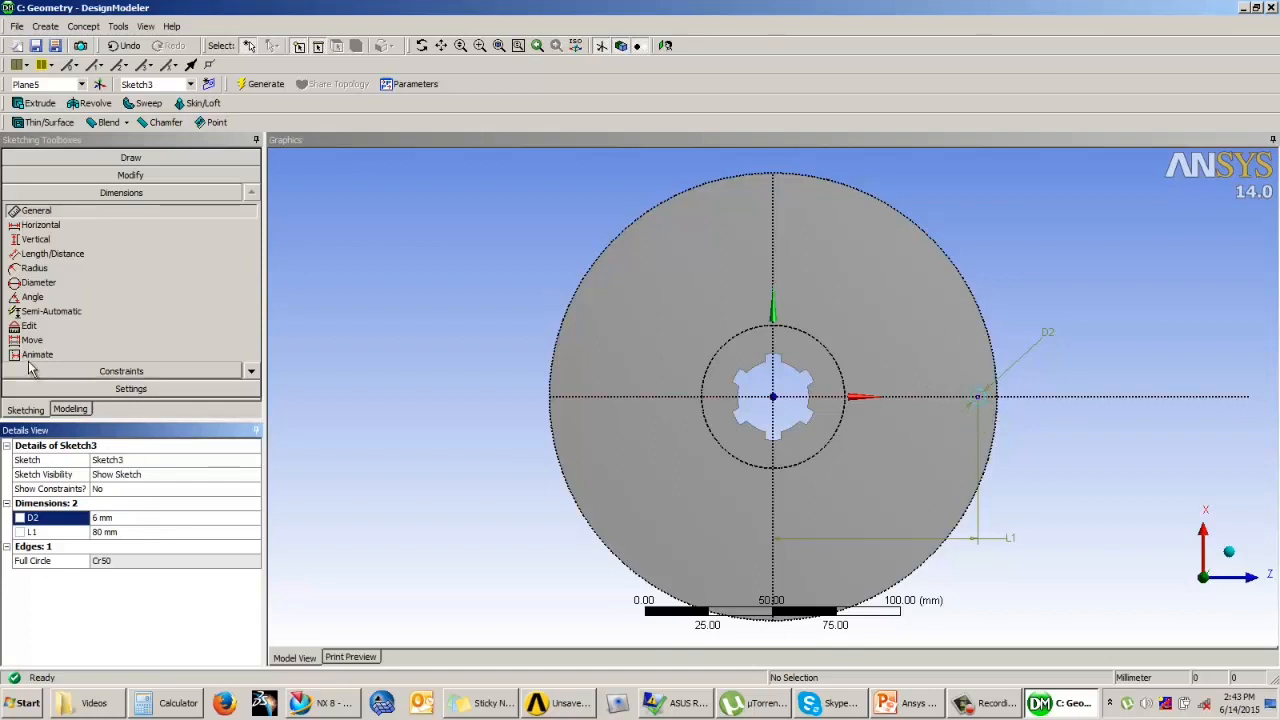
Step: Replicate the small circle at 60° steps around the disc centre, using the centre as paste handle, to make six circles
left_click(98, 176)
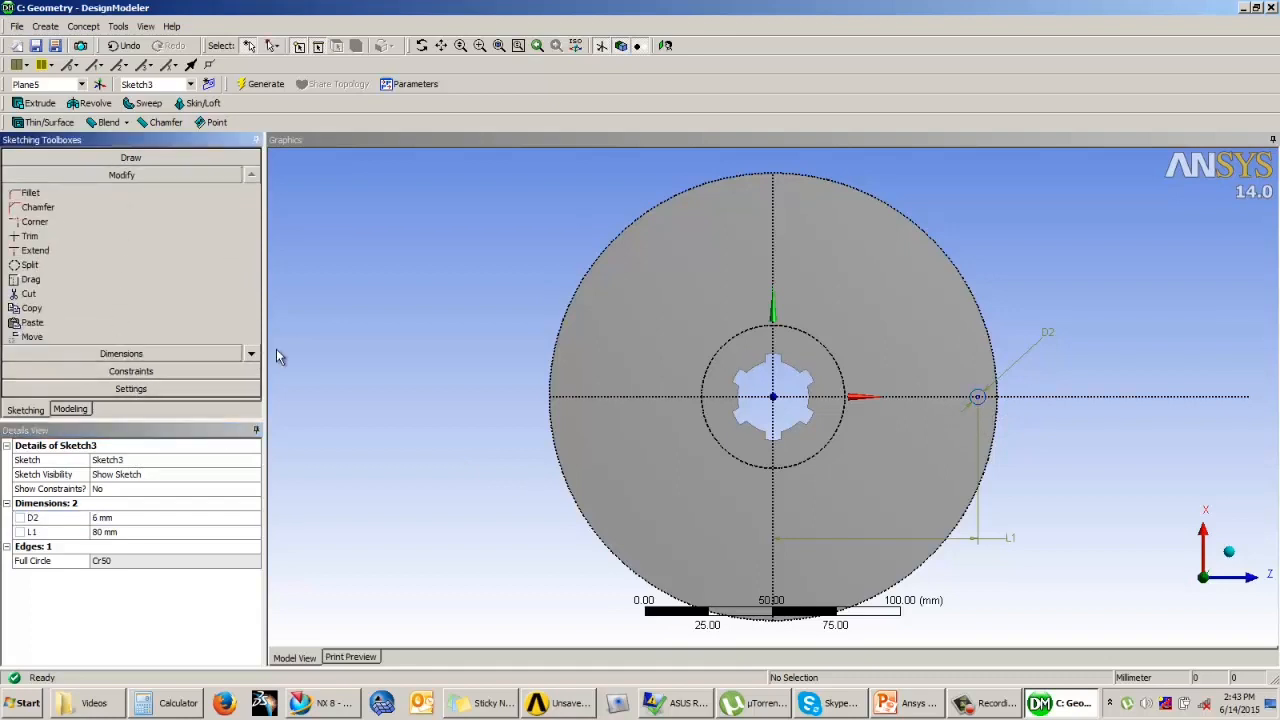
left_click(251, 353)
left_click(42, 281)
left_click(42, 322)
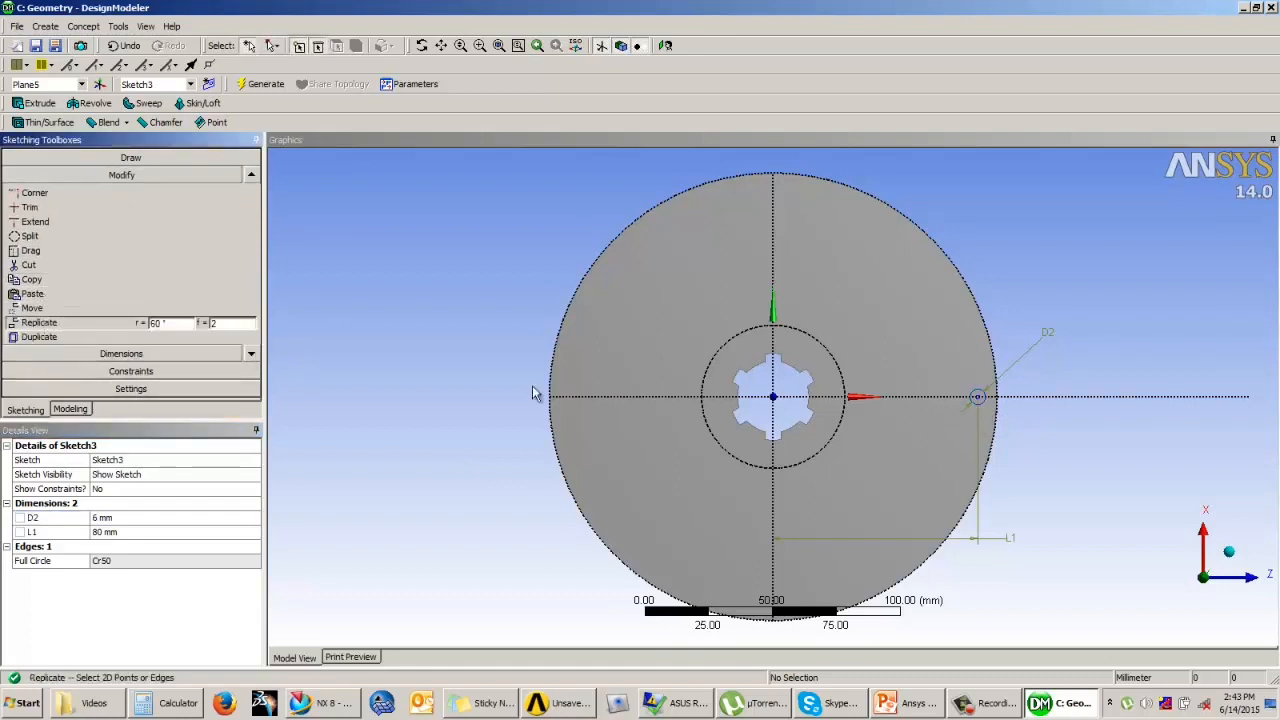
left_click(993, 397)
right_click(1003, 289)
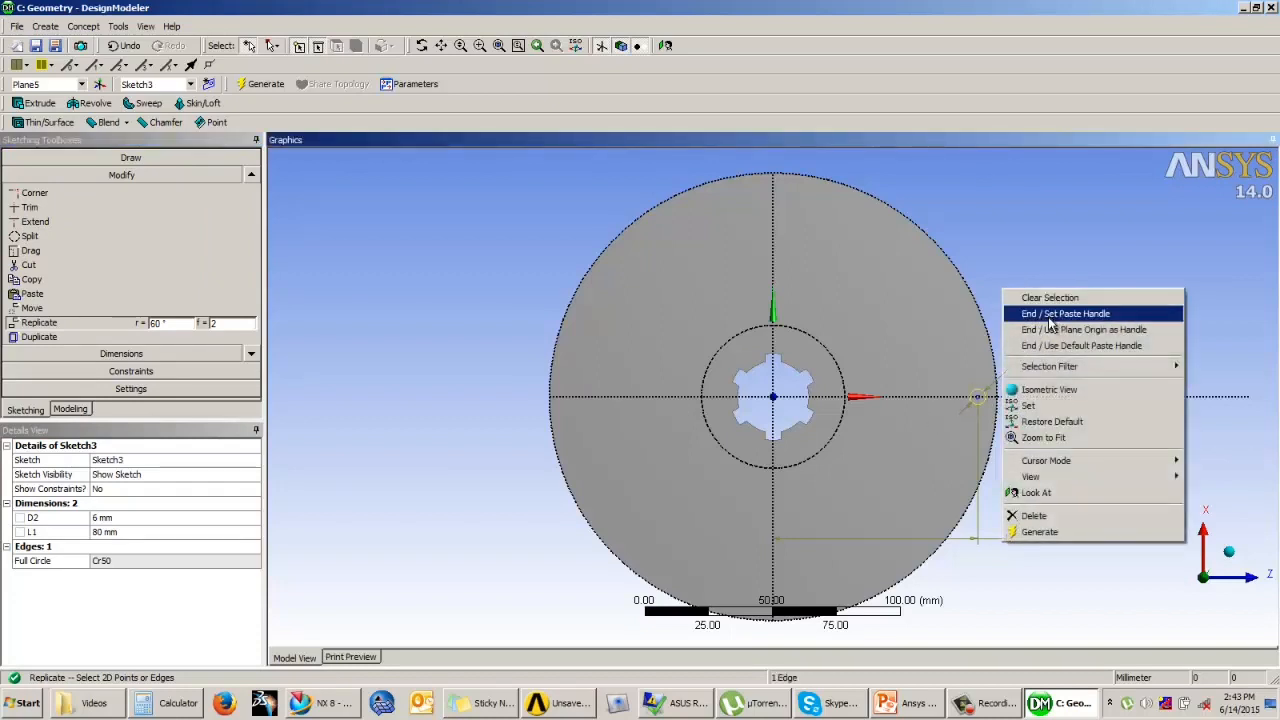
left_click(1048, 316)
left_click(977, 397)
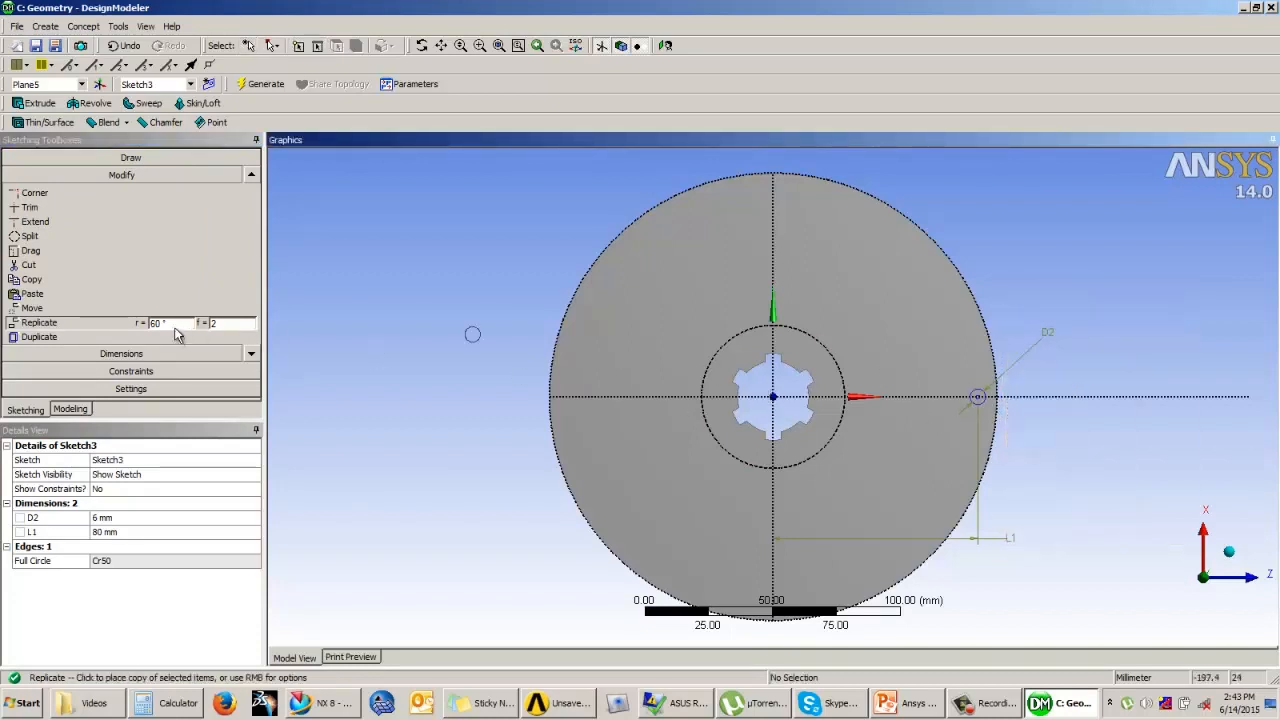
right_click(367, 268)
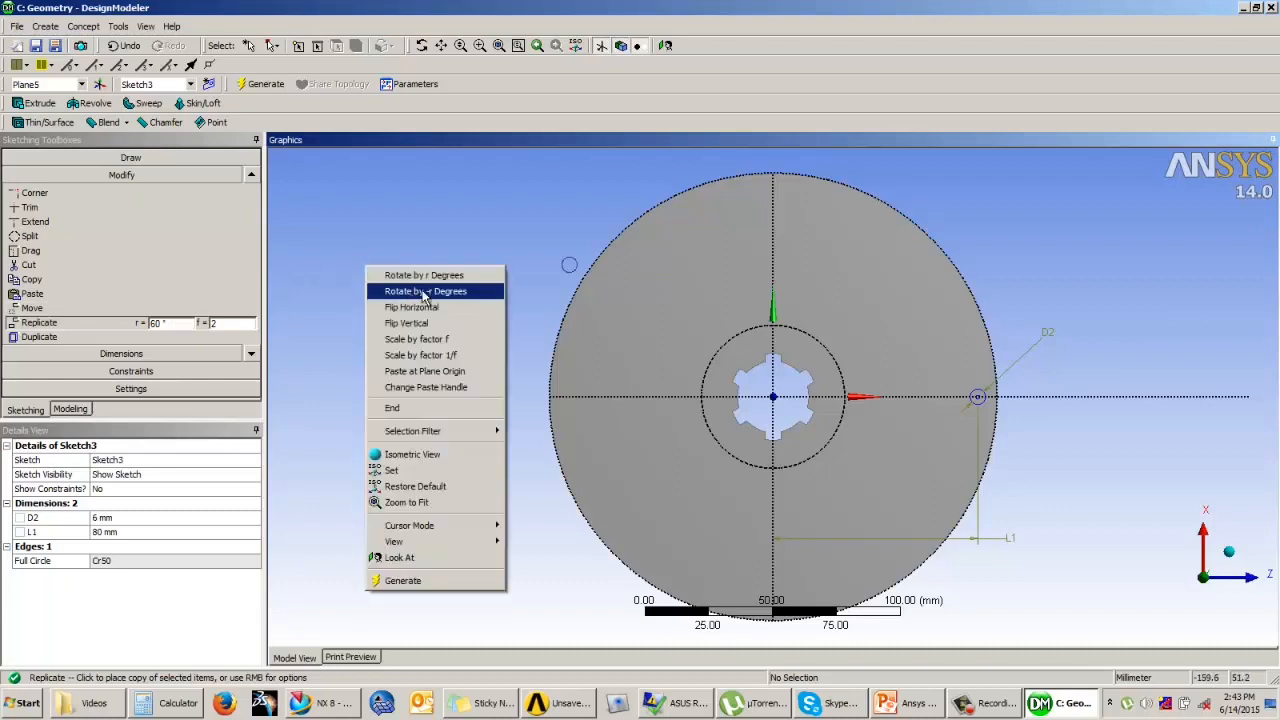
left_click(420, 291)
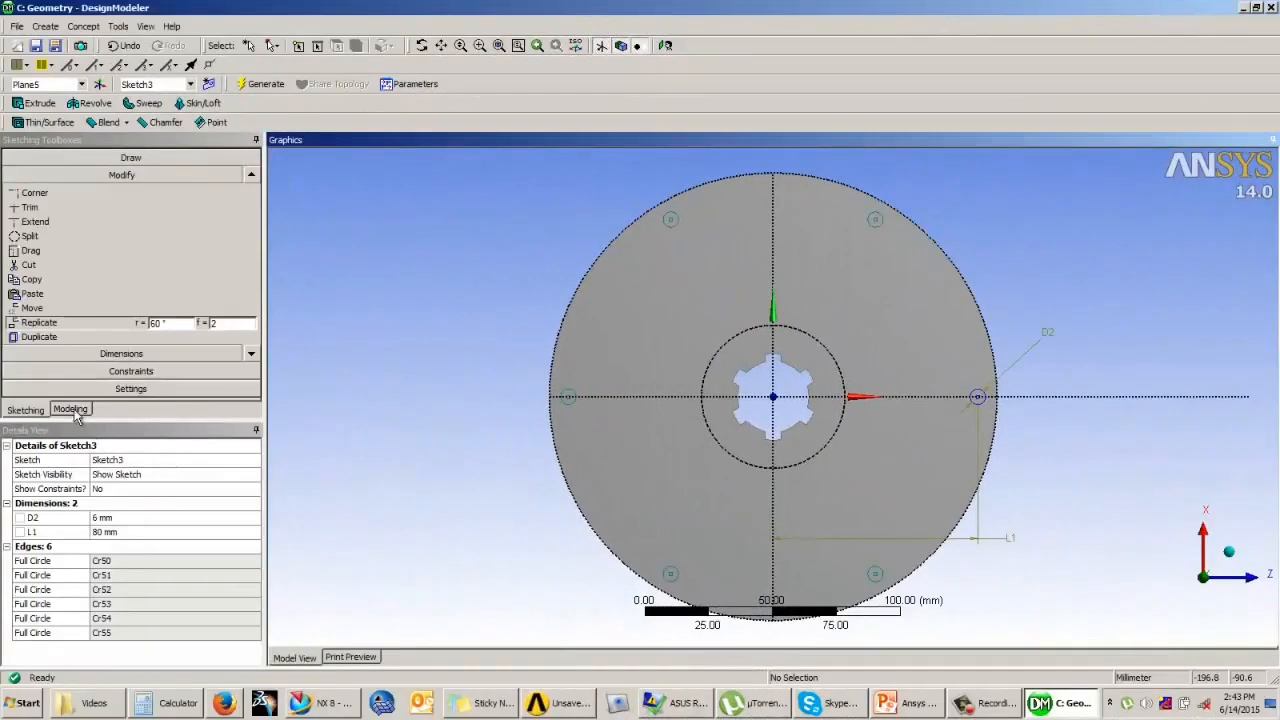
Step: Extrude the six-circle sketch as a cut-material feature in the reversed direction through the disc and generate the holes
left_click(70, 410)
left_click_drag(685, 460, 692, 380)
left_click(40, 103)
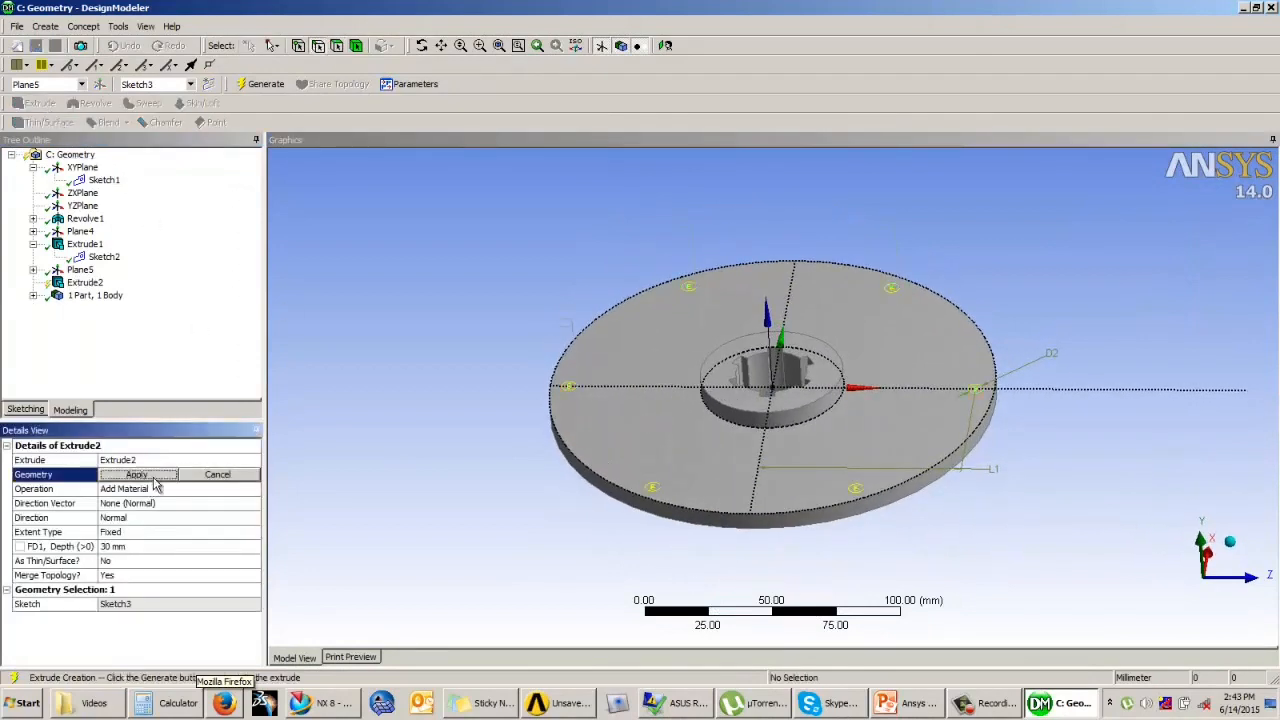
left_click(155, 480)
left_click(150, 489)
left_click(145, 515)
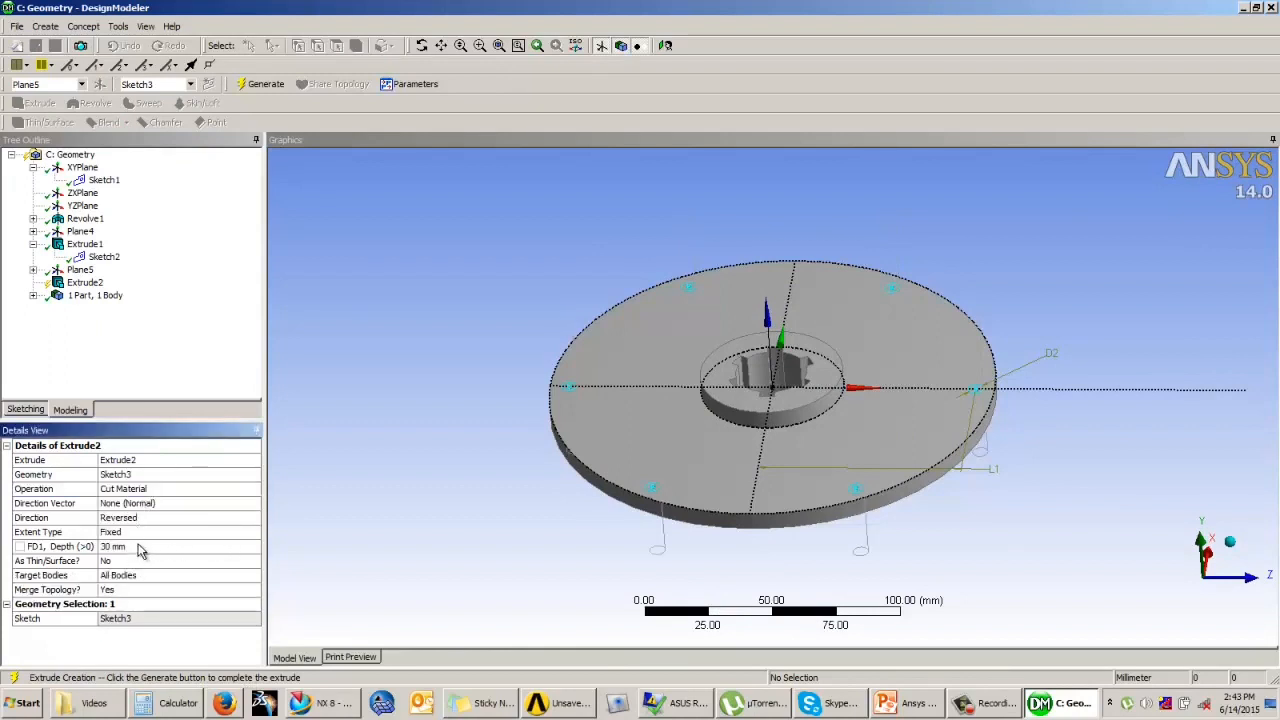
left_click(172, 535)
left_click(209, 535)
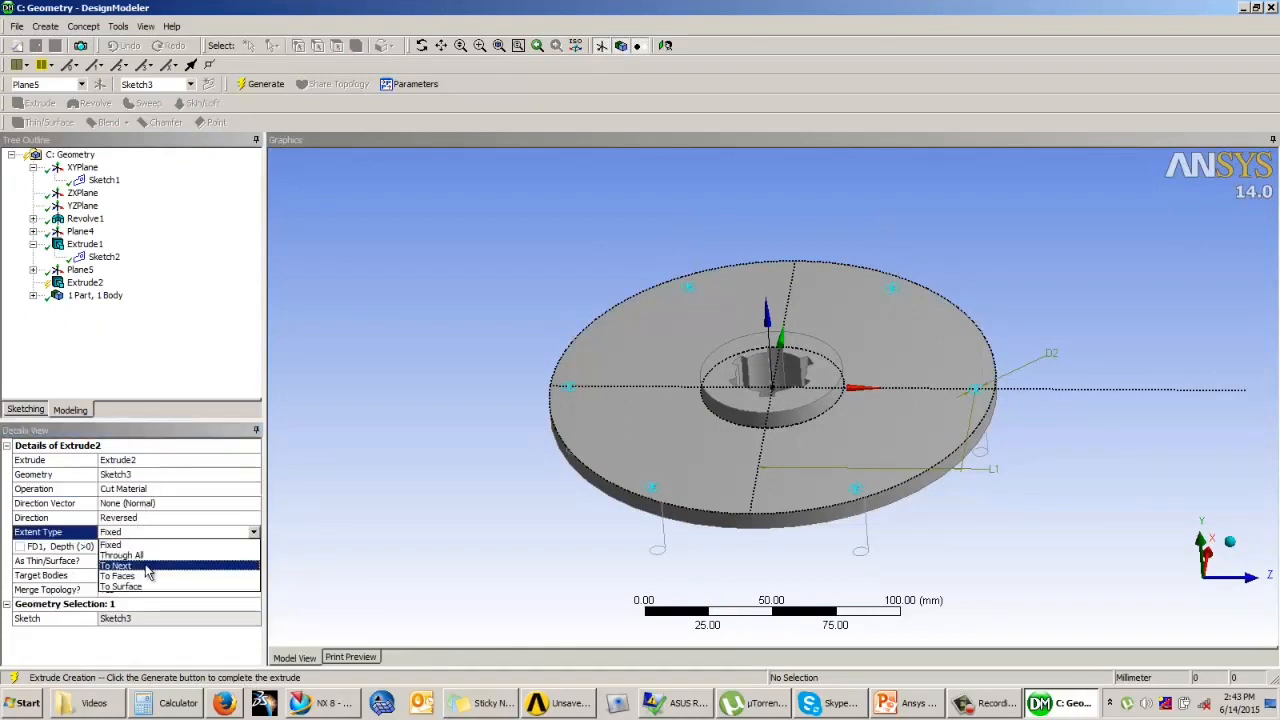
left_click(184, 575)
left_click(260, 83)
middle_click_drag(580, 429, 487, 343)
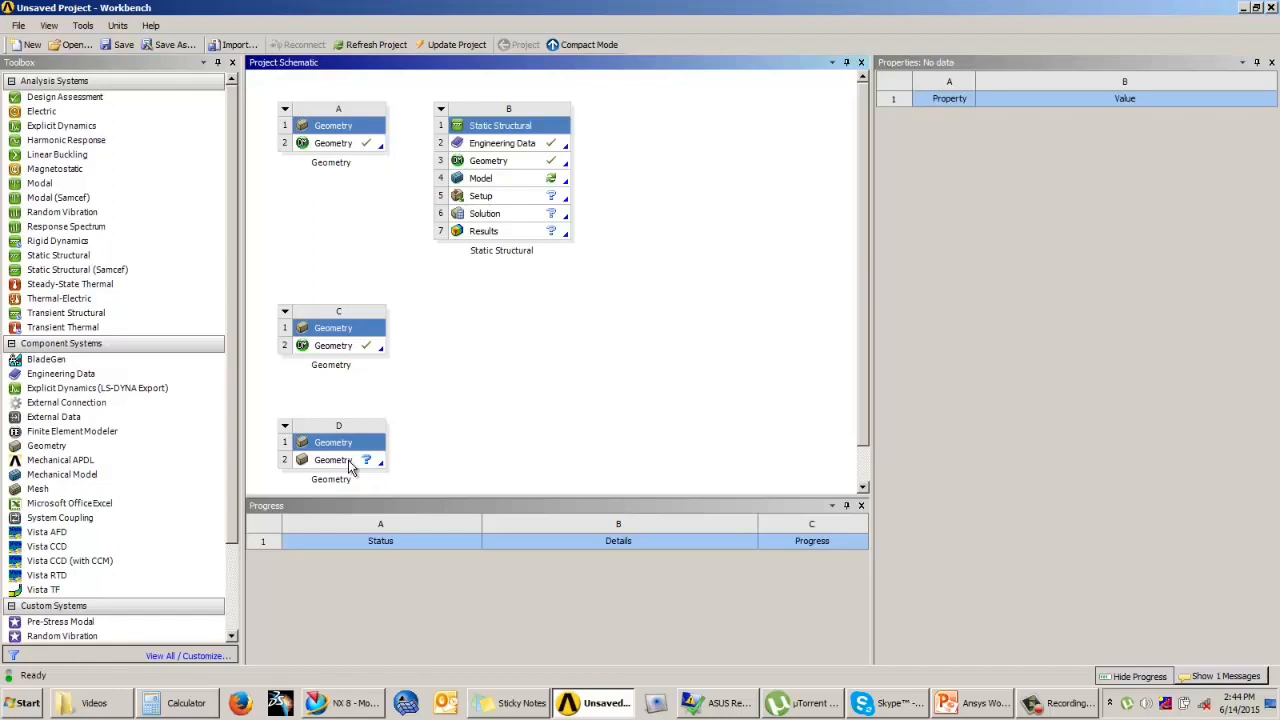
Step: Open the empty geometry system D for modelling in millimetres and look straight at its XY plane for sketching
double_click(358, 460)
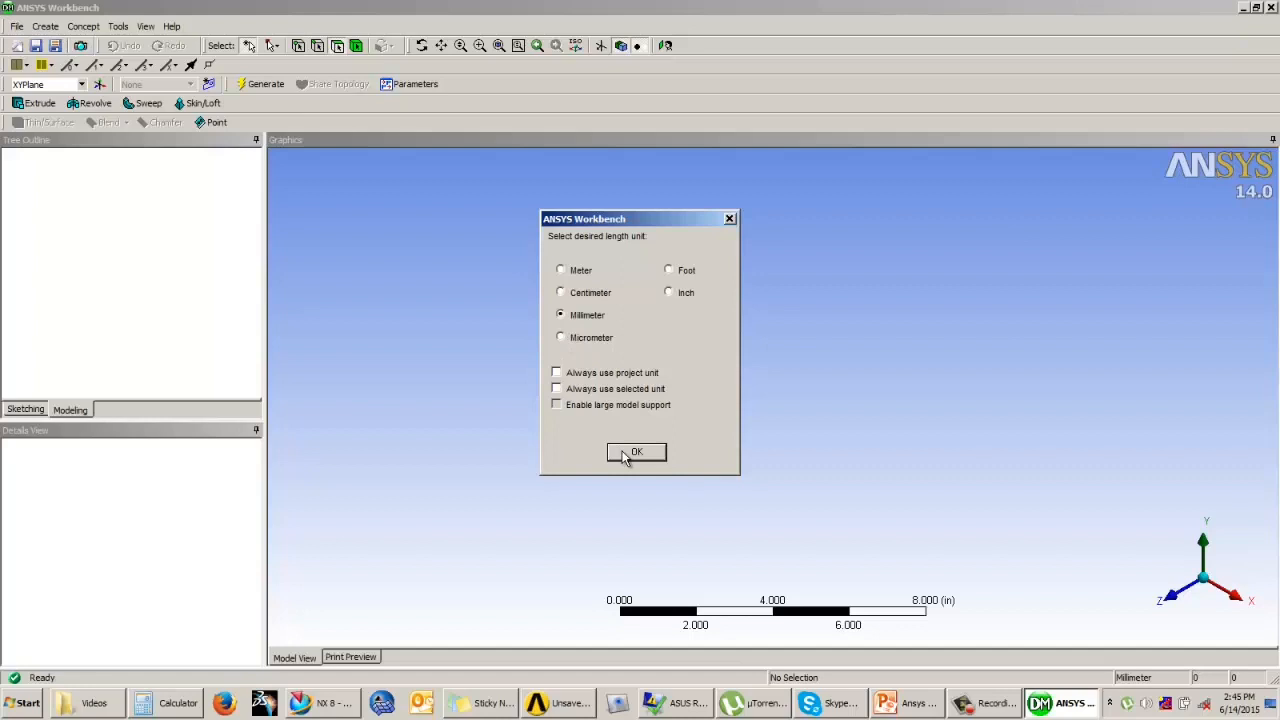
left_click(636, 452)
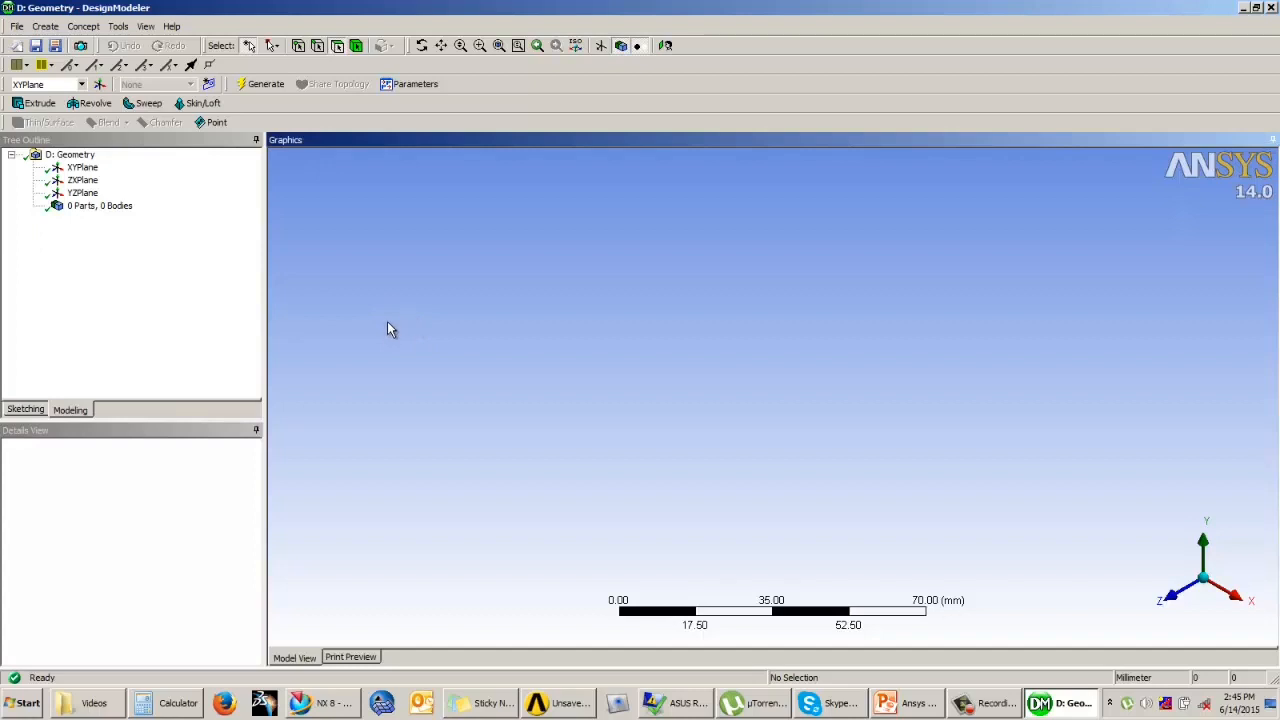
left_click(82, 168)
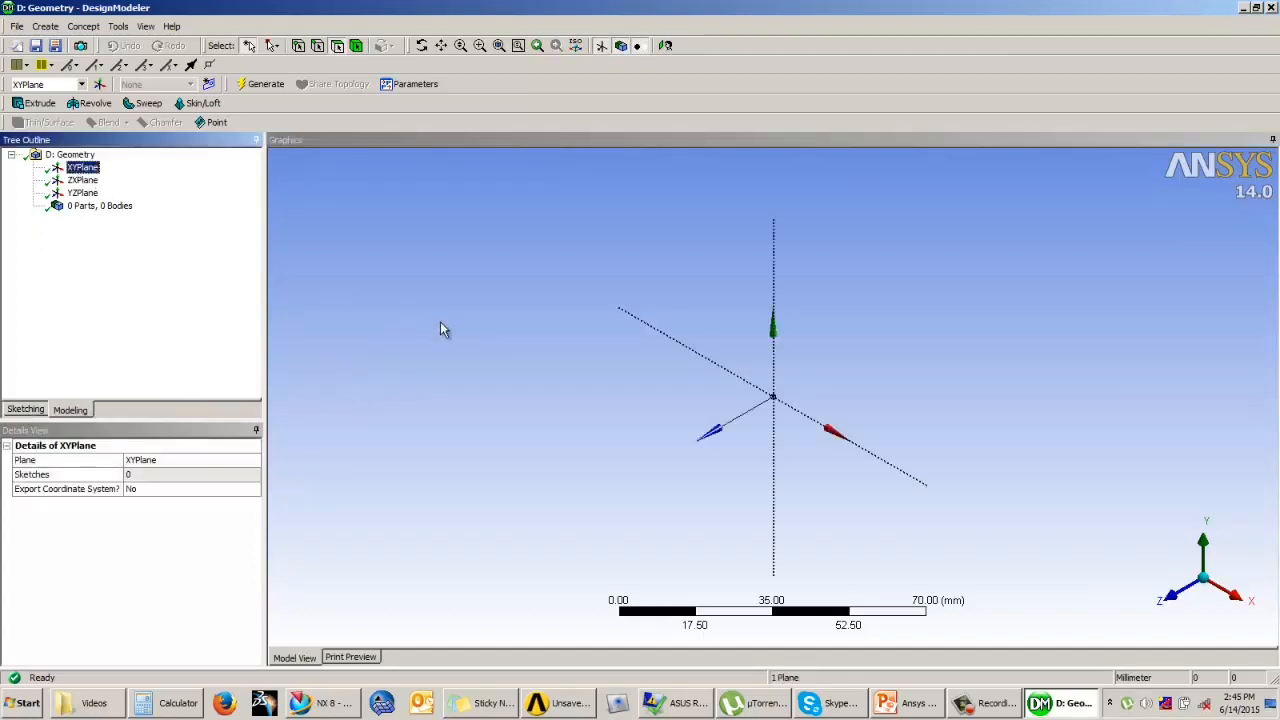
left_click(27, 410)
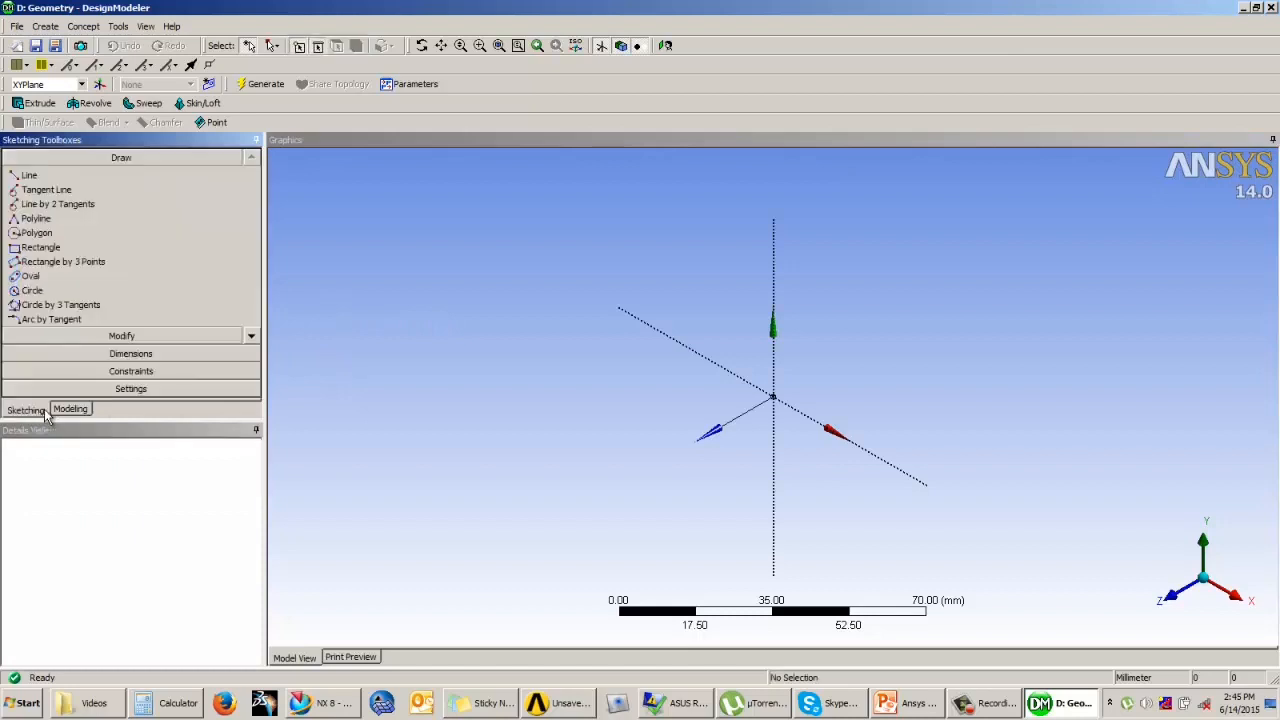
left_click(666, 46)
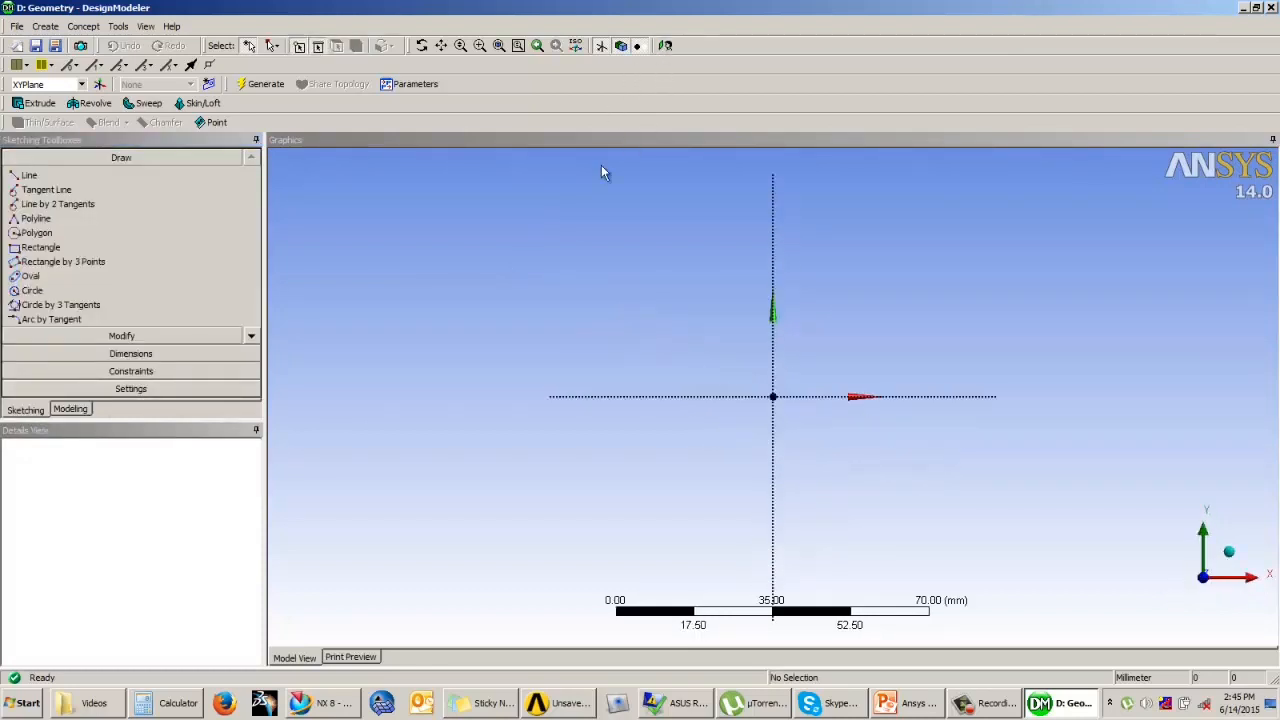
Step: Sketch an open four-segment polyline: up about 35 mm, across about 80 mm, down about 72 mm and outward about 61 mm
left_click(50, 222)
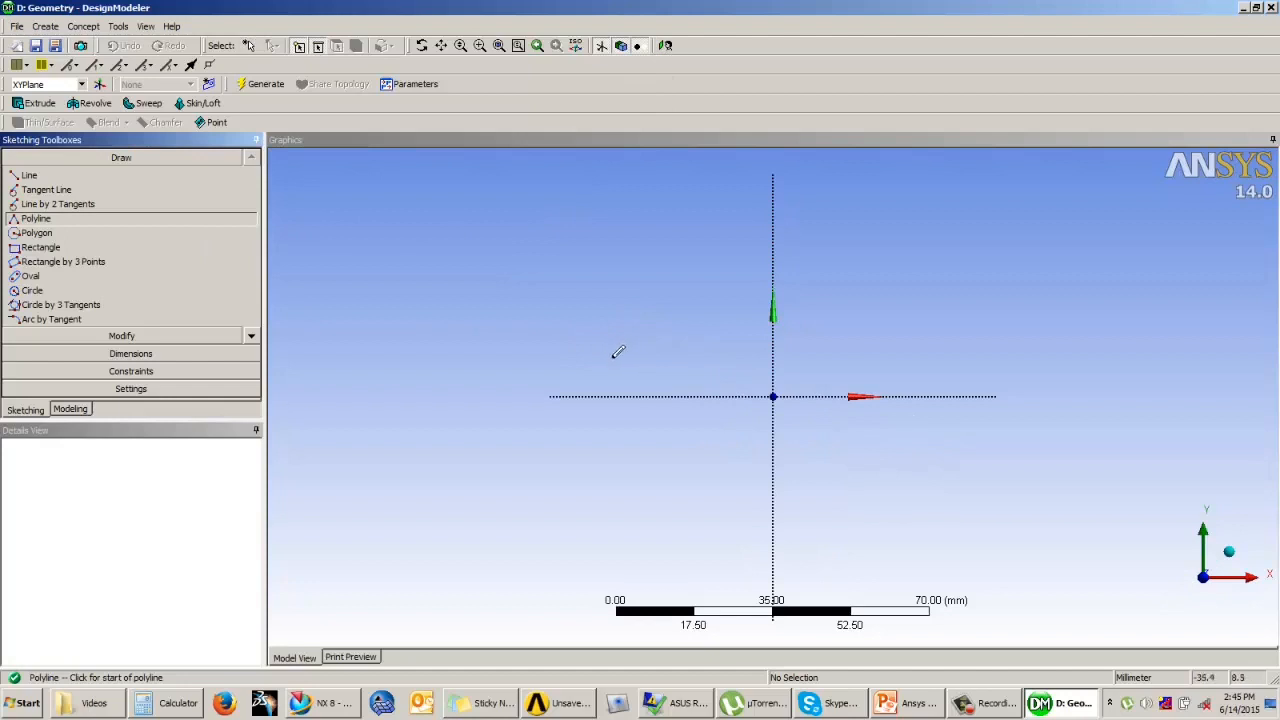
left_click(612, 358)
left_click(614, 203)
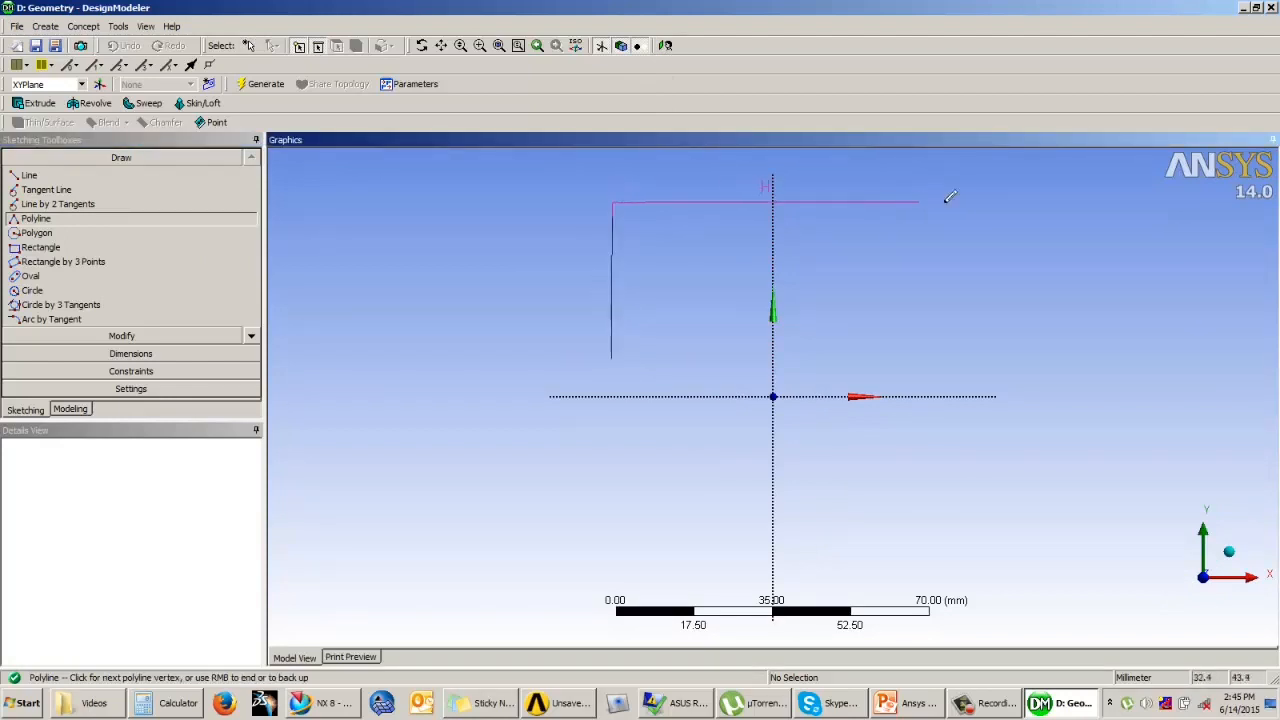
left_click(968, 203)
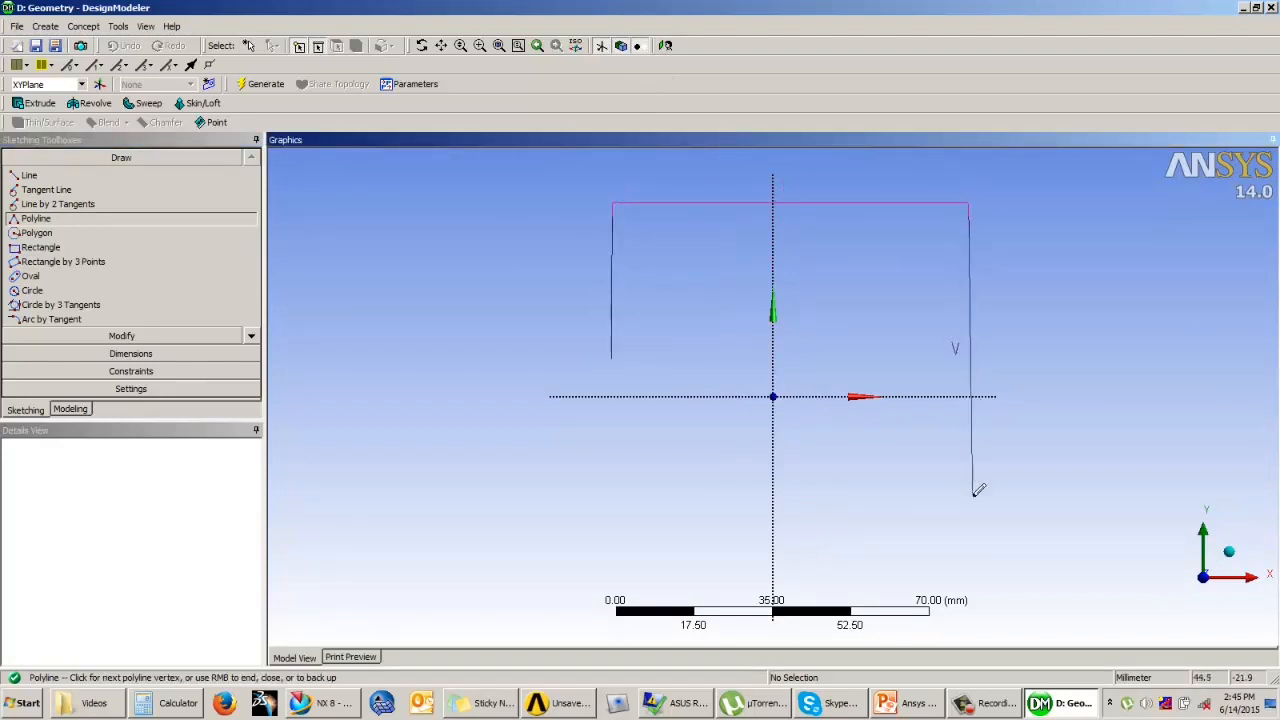
left_click(972, 520)
left_click(1245, 520)
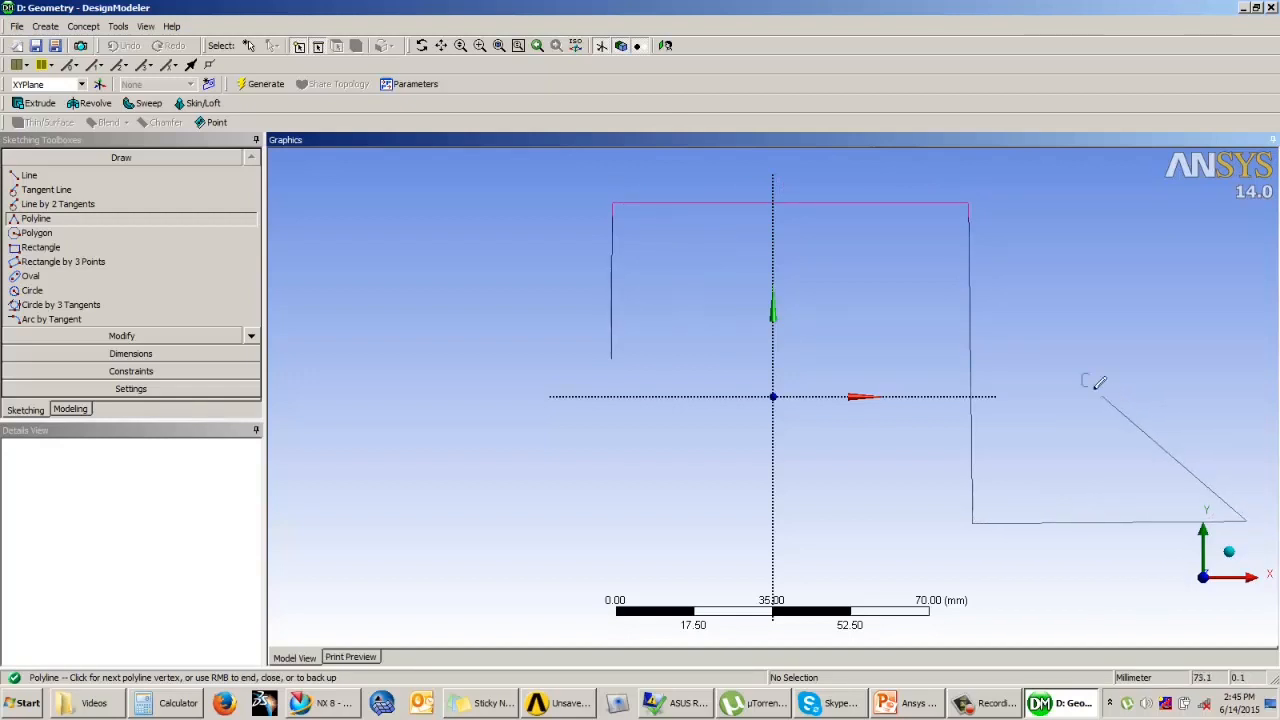
right_click(1083, 361)
left_click(1108, 372)
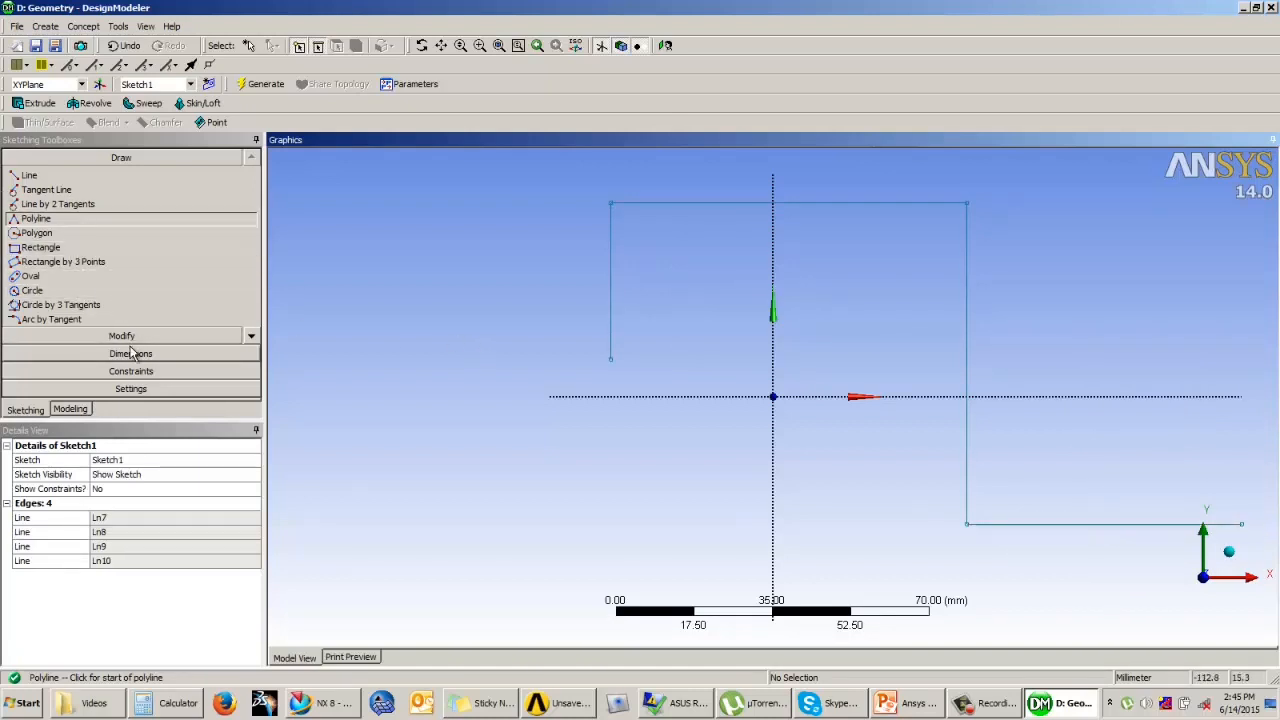
Step: Dimension the lengths of all four polyline segments and display the dimension values alongside their names
left_click(130, 354)
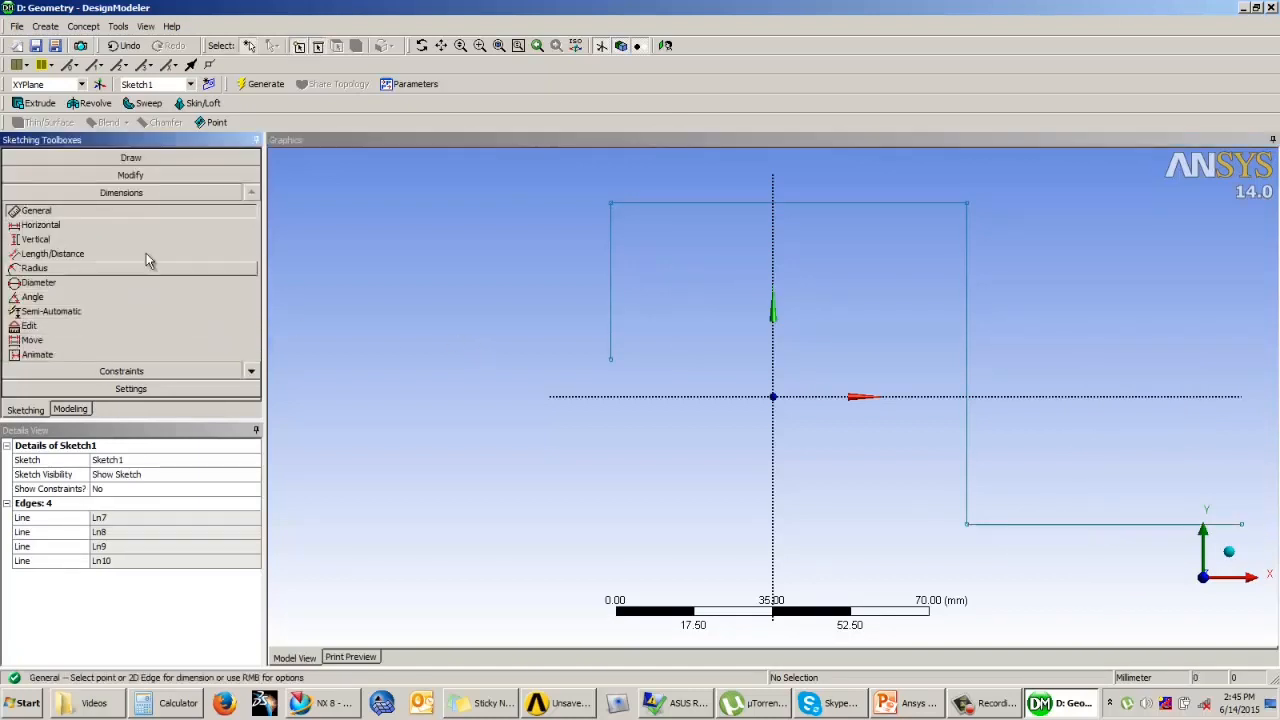
left_click(611, 283)
left_click(736, 204)
left_click(741, 163)
left_click(967, 314)
left_click(997, 314)
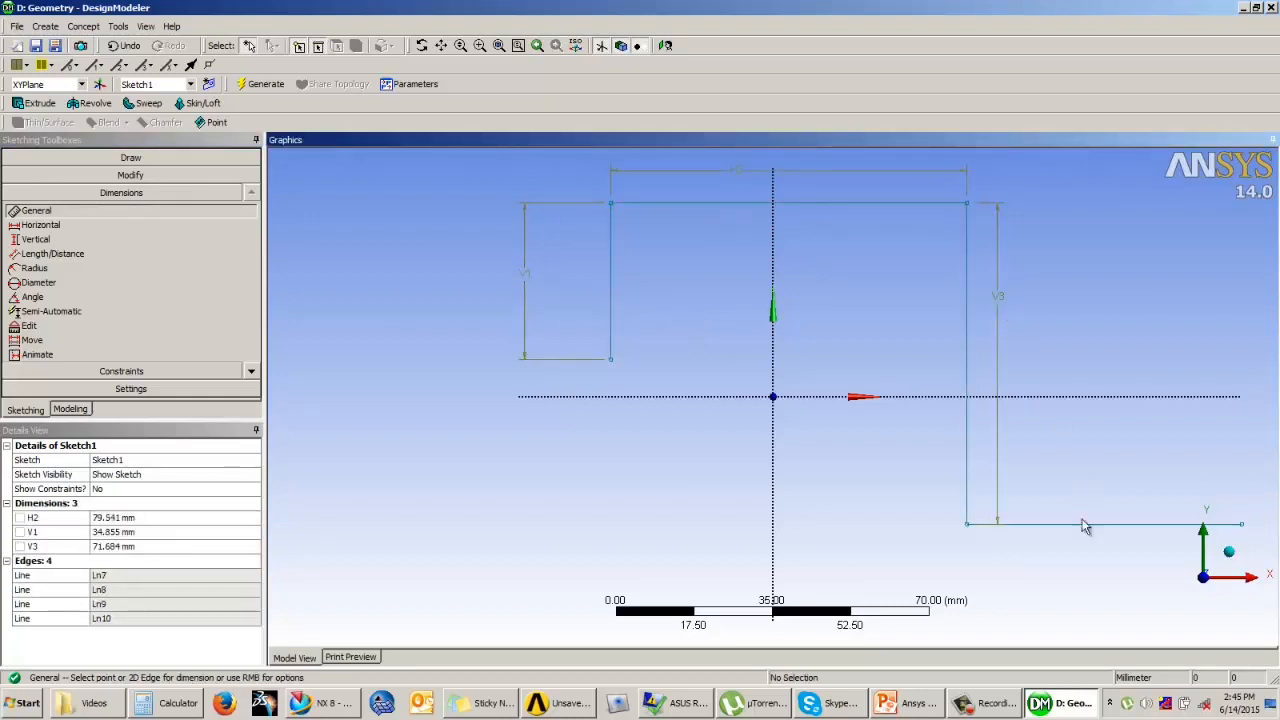
left_click(1088, 532)
left_click(1086, 570)
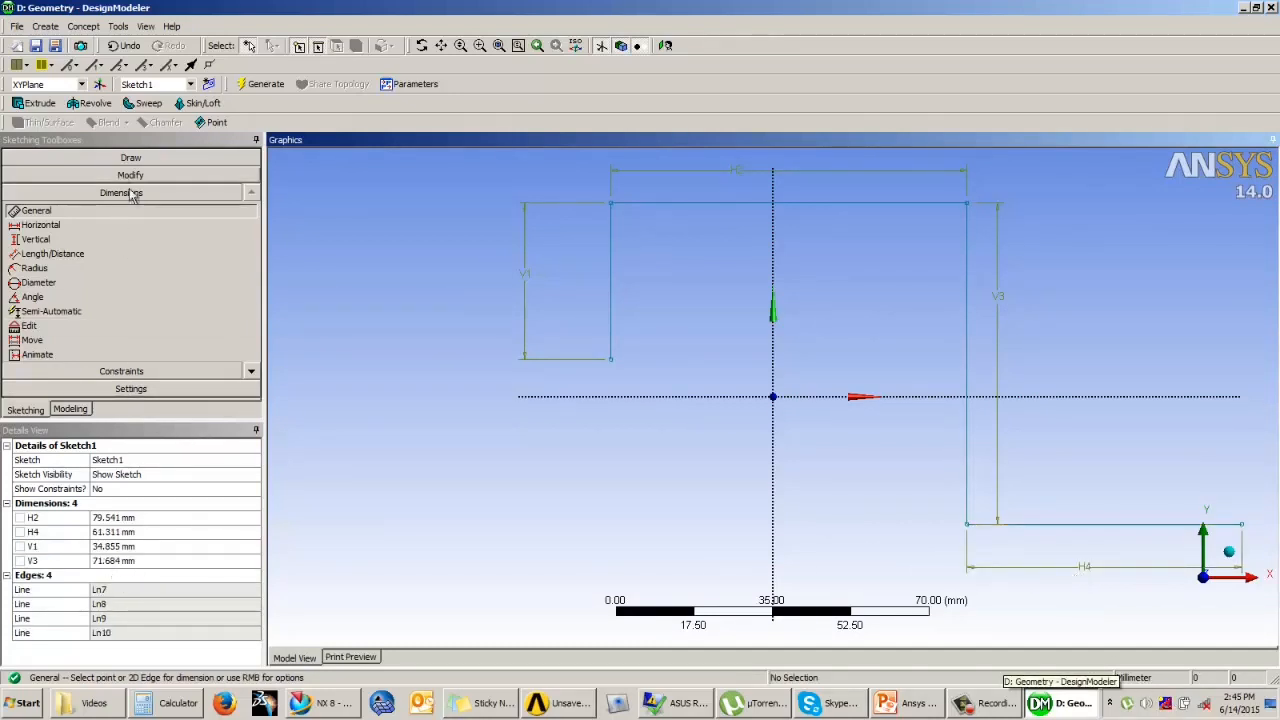
left_click(251, 371)
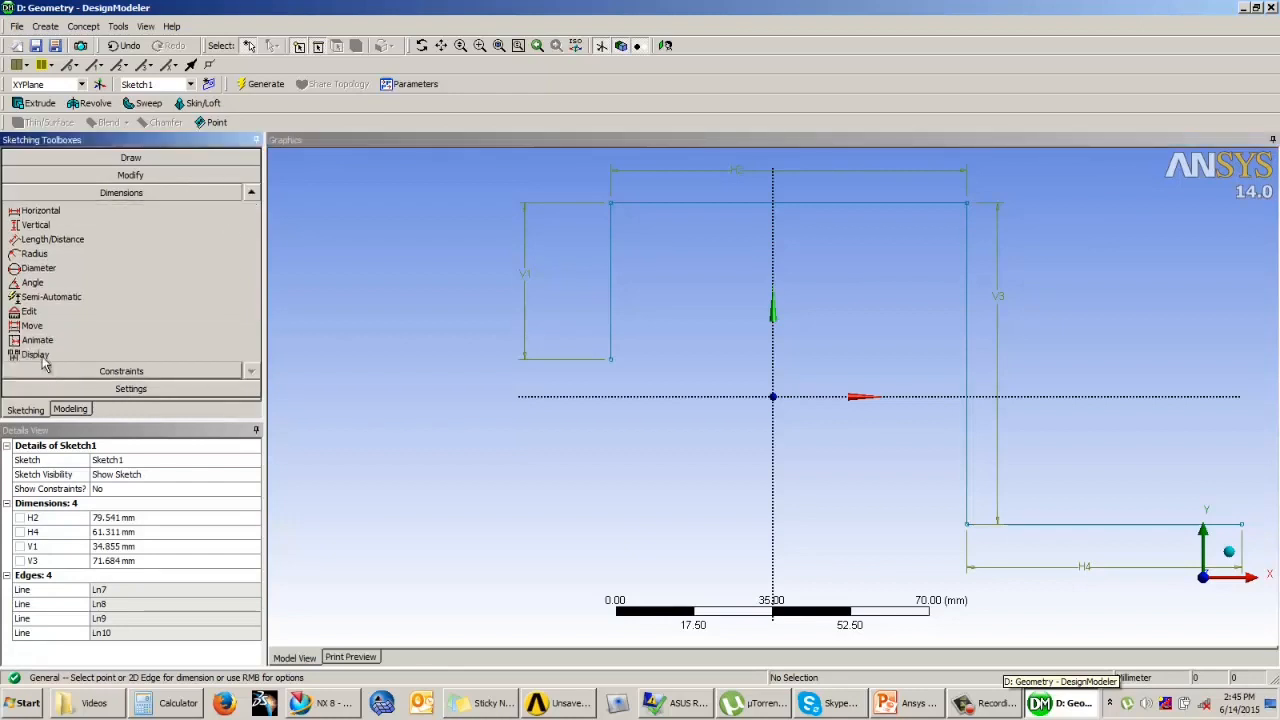
left_click(251, 355)
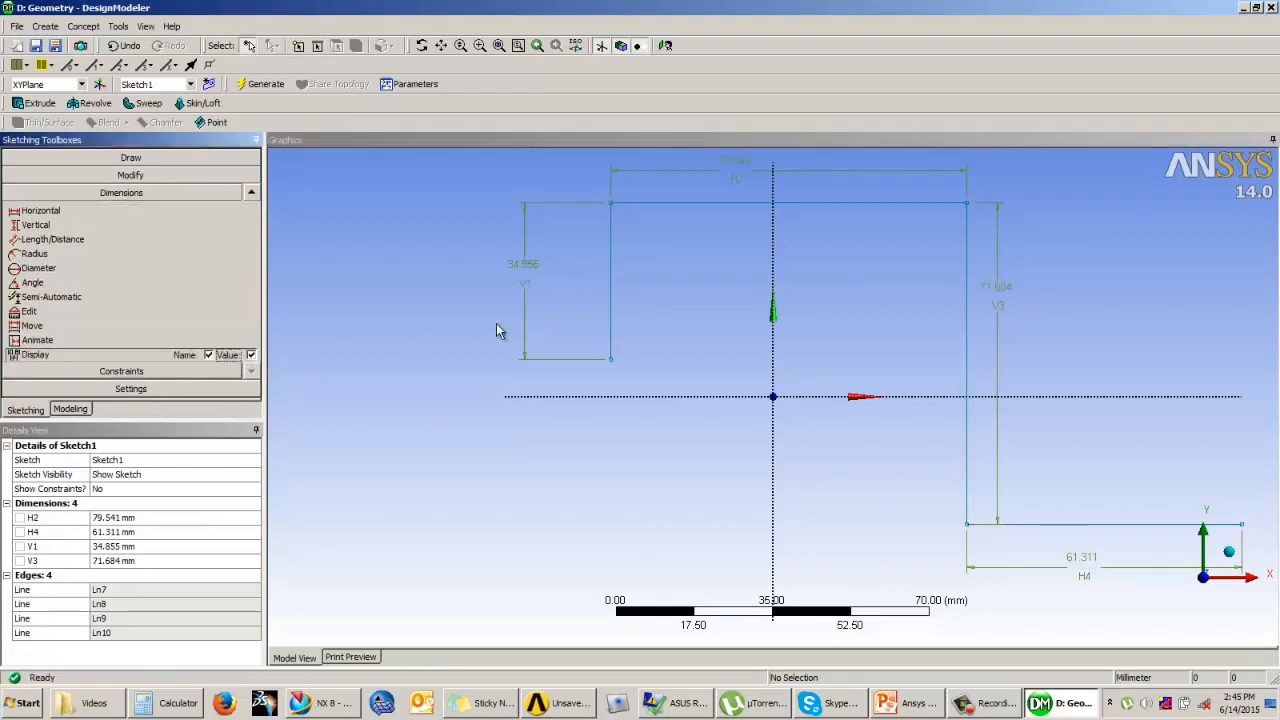
Step: Set the upper horizontal segment's length to 100 mm and the lower horizontal segment's length to 60 mm
left_click(125, 517)
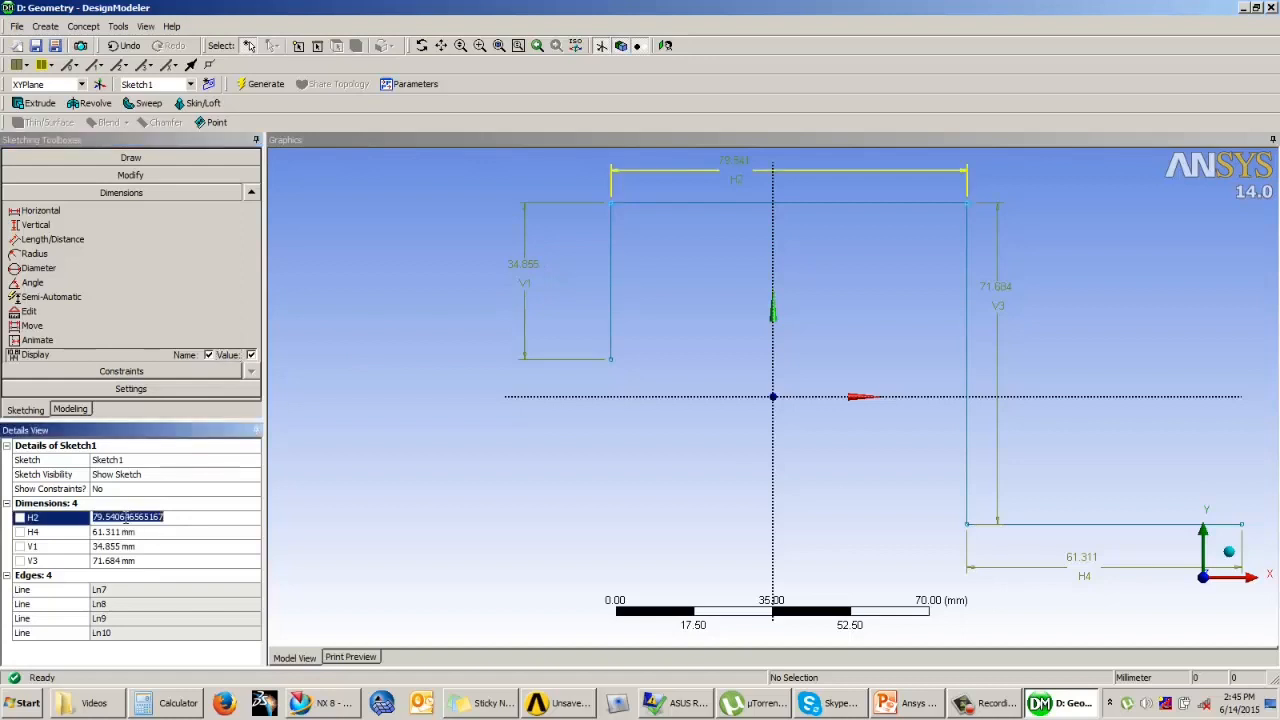
type("1")
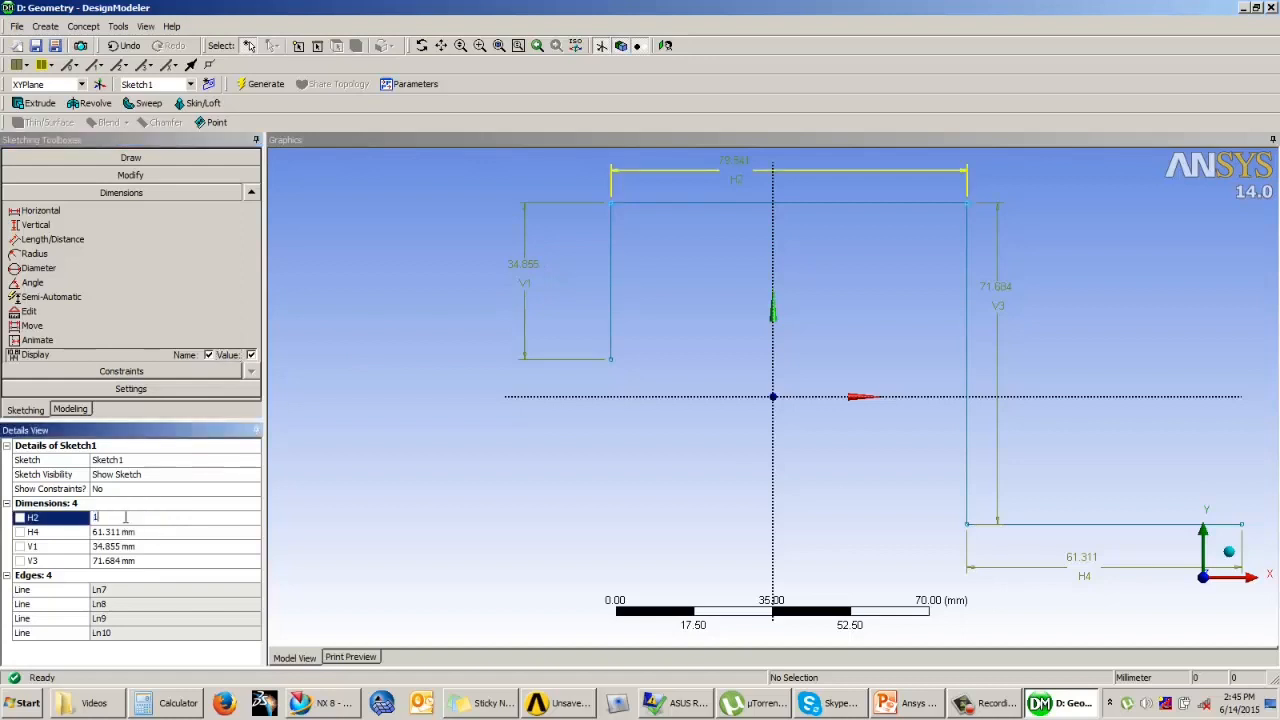
type("00")
key("Return")
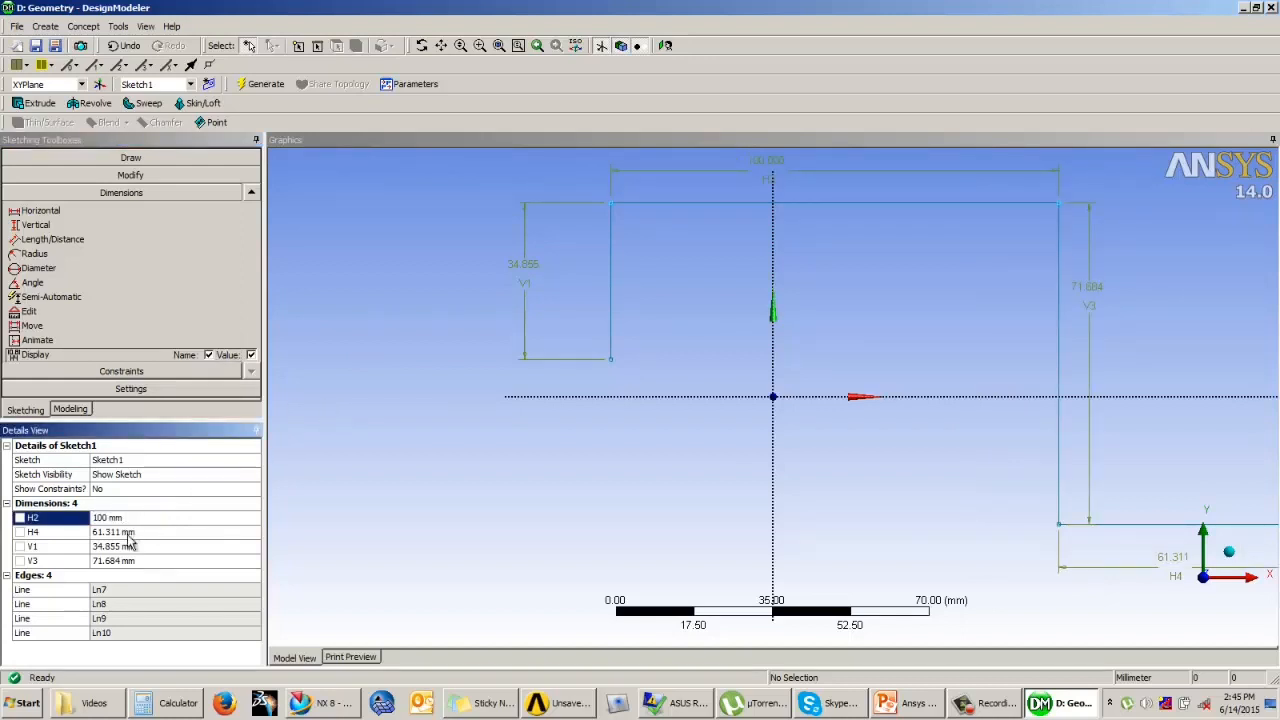
left_click(128, 533)
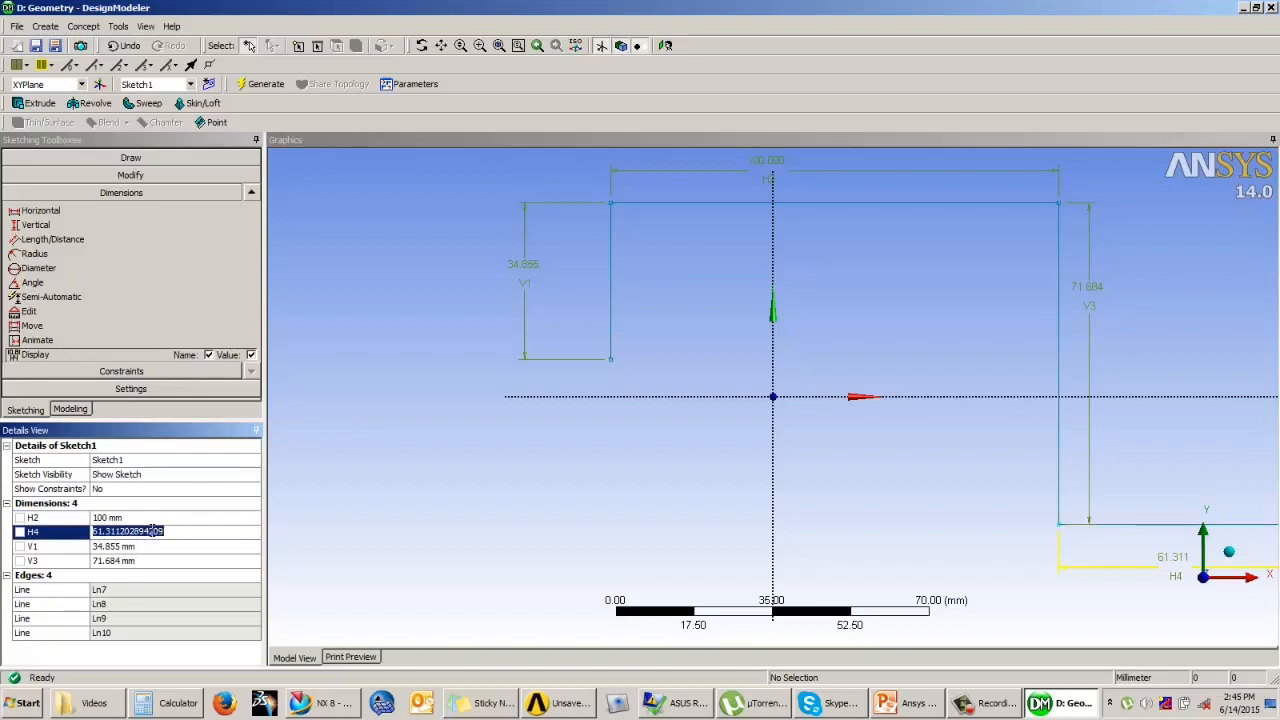
type("60")
key("Return")
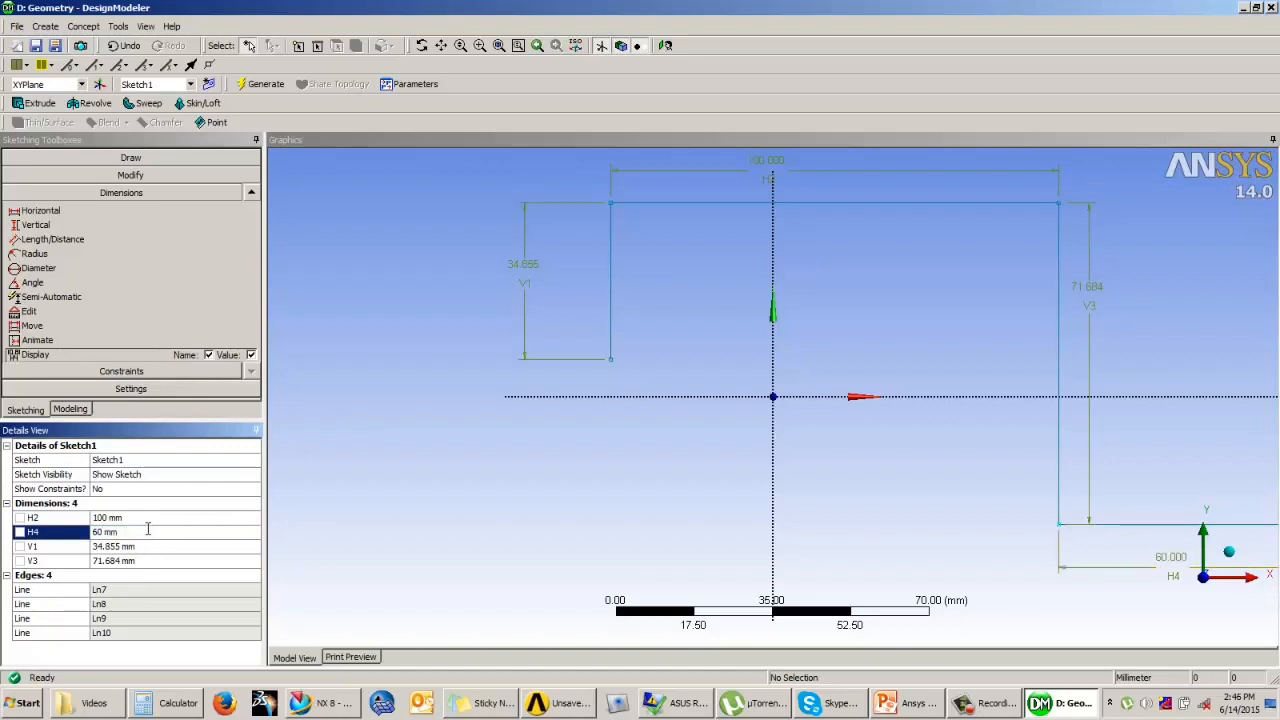
Step: Set the short vertical segment's length to 45 mm and the long vertical segment's length to 75 mm
left_click(126, 546)
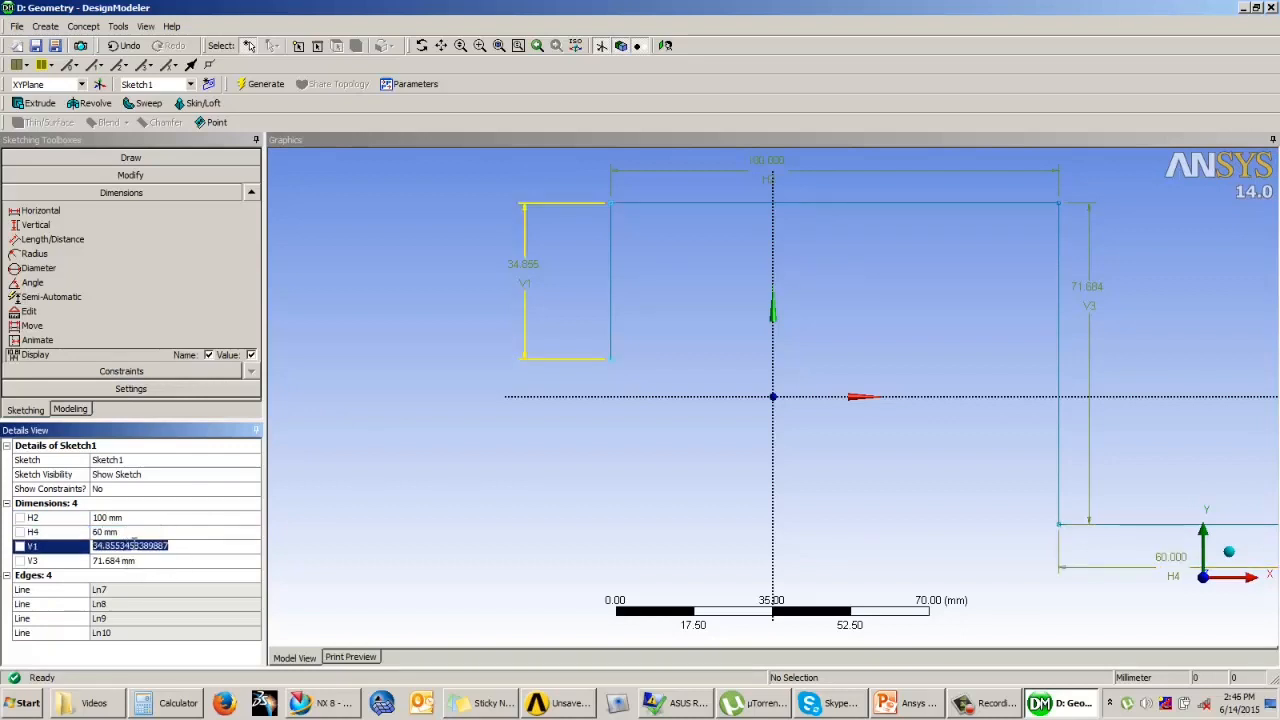
type("45")
key("Return")
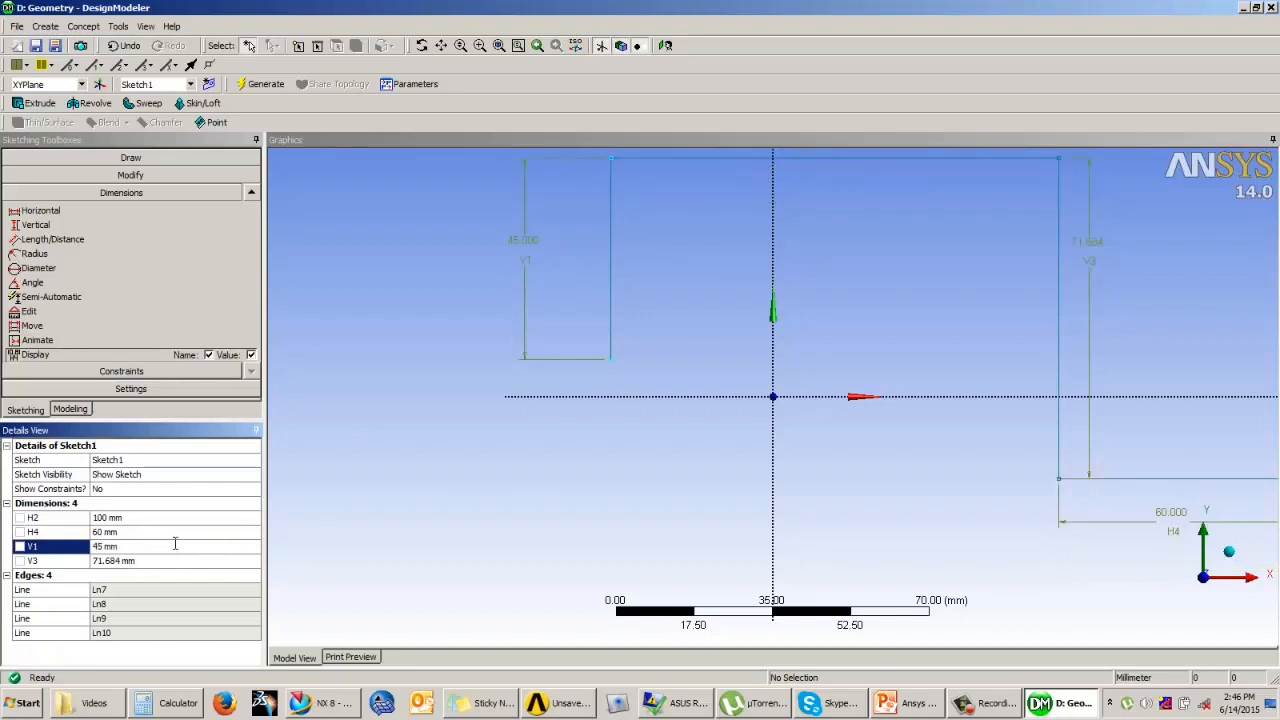
left_click(122, 561)
type("75")
key("Return")
Step: Fillet the three corners of the polyline with a 2.5 mm radius
left_click(128, 176)
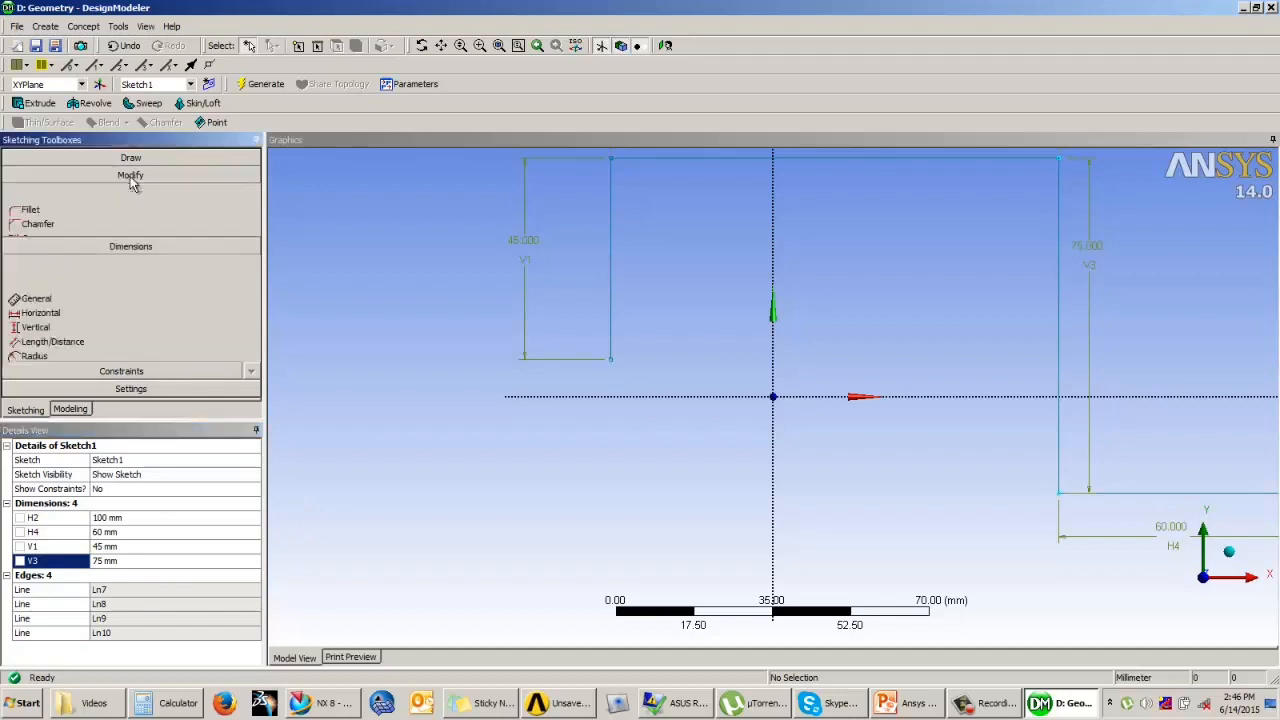
left_click(66, 194)
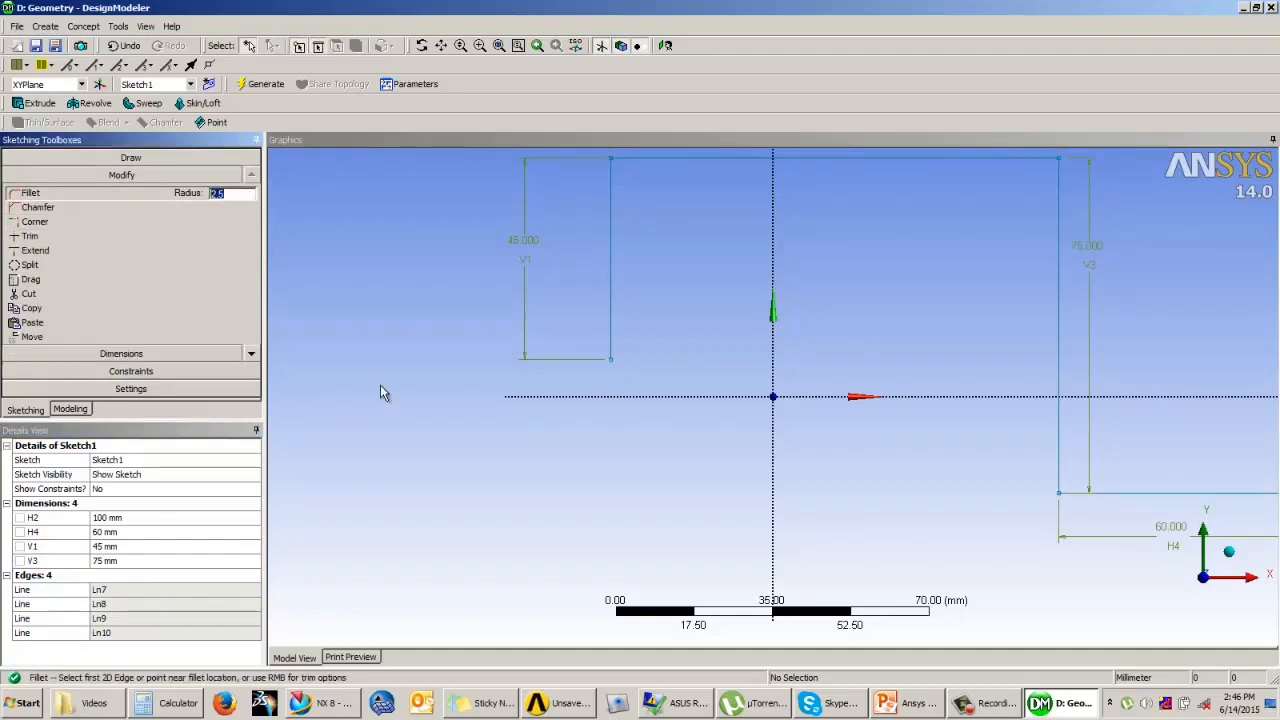
scroll(429, 543, "up", 1)
scroll(500, 460, "down", 2)
left_click(637, 203)
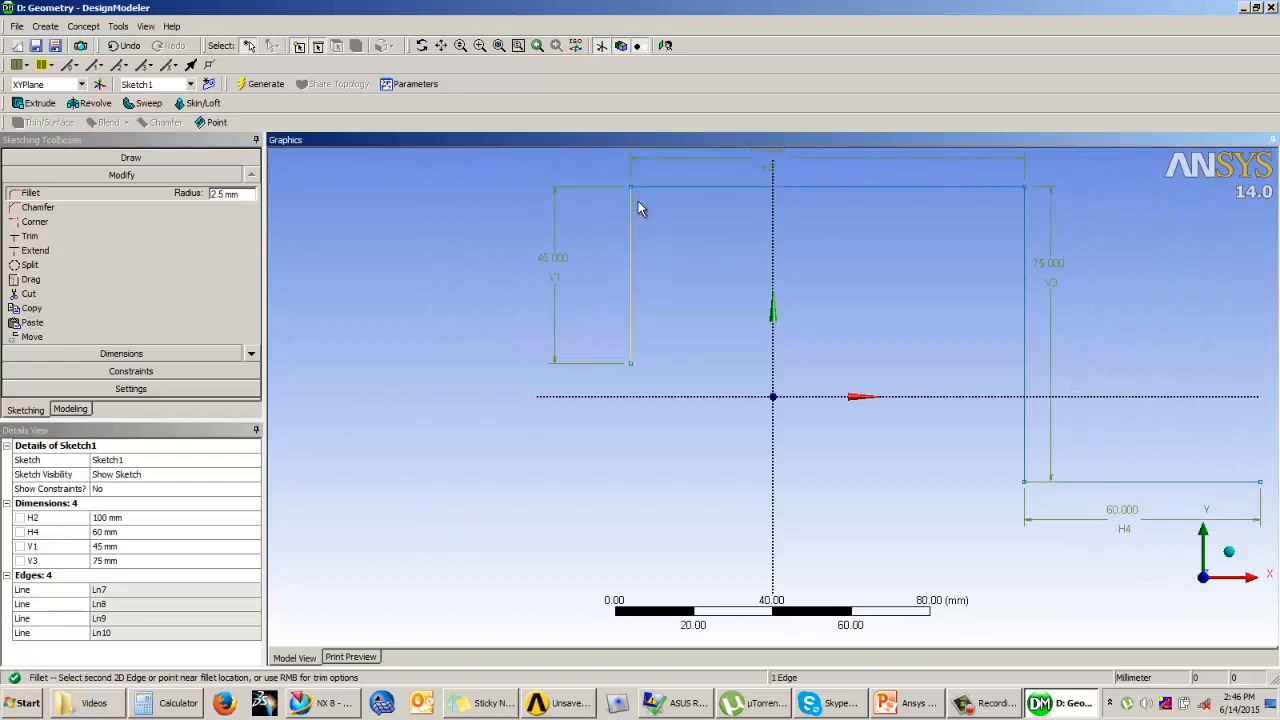
left_click(655, 189)
left_click(1008, 189)
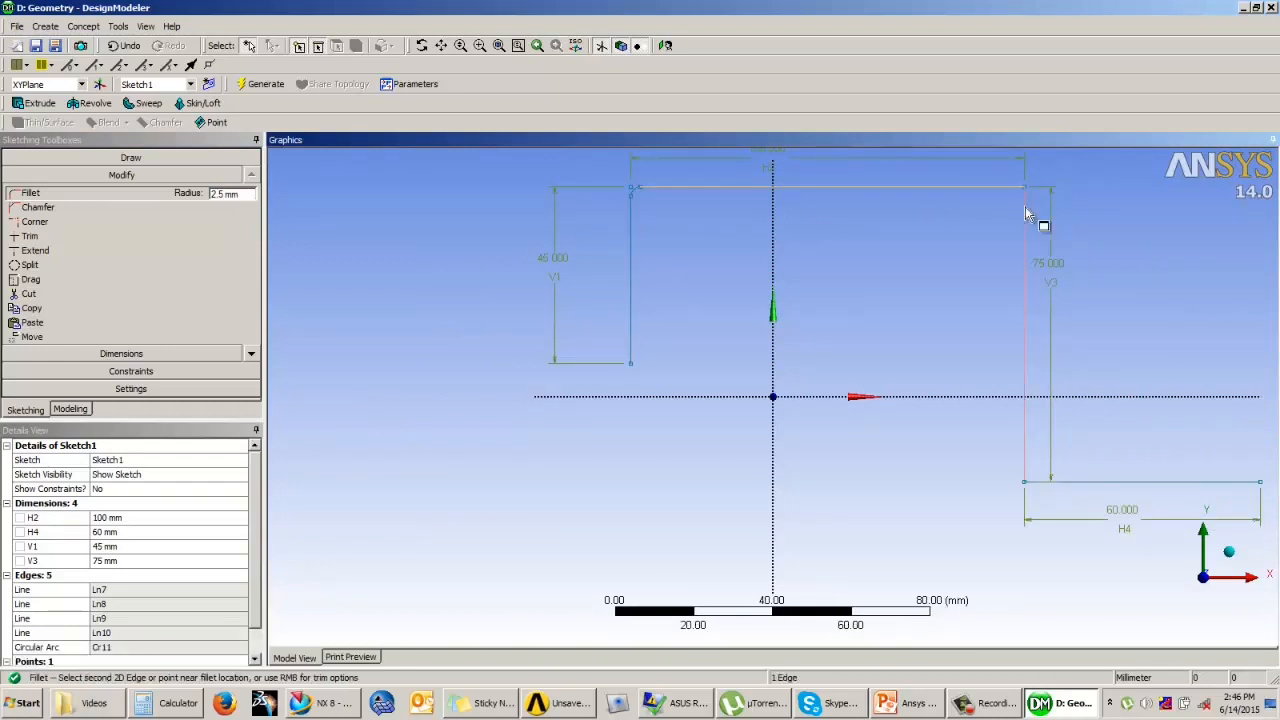
left_click(1025, 213)
left_click(1034, 481)
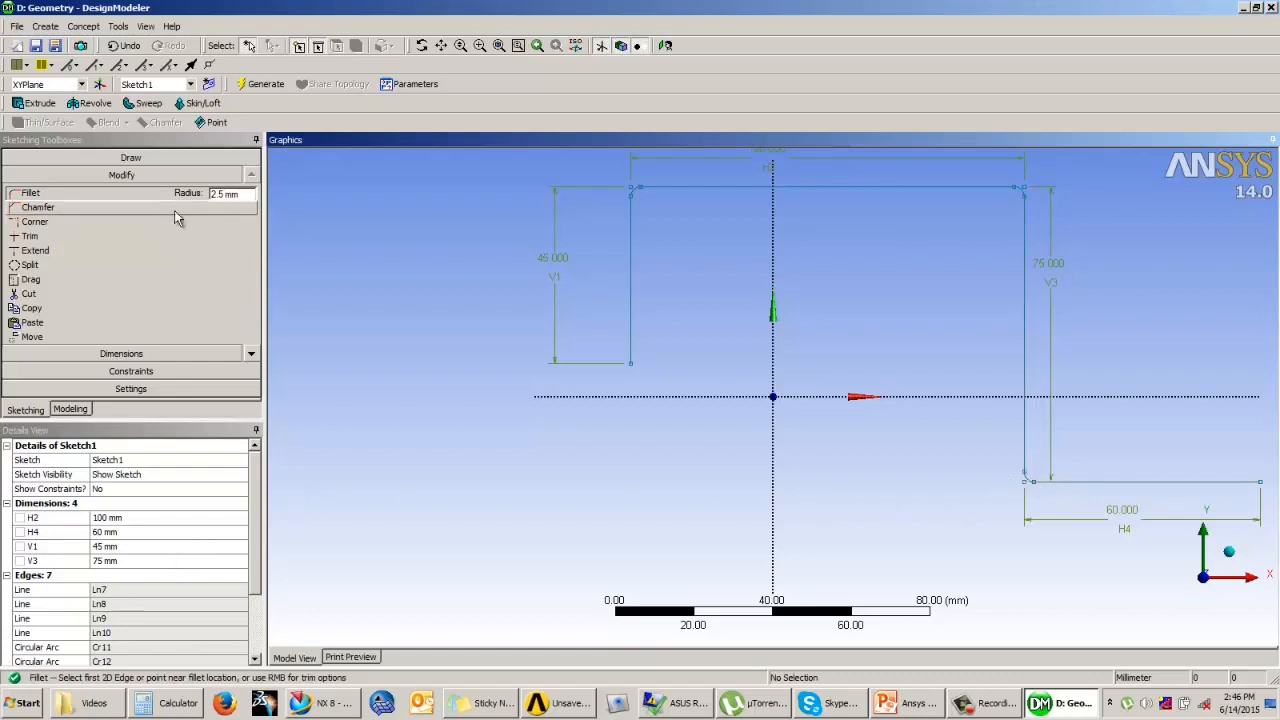
Step: Dimension the radius of the fillet between the short vertical and upper horizontal segments and set it to 15 mm
left_click(121, 353)
left_click(88, 214)
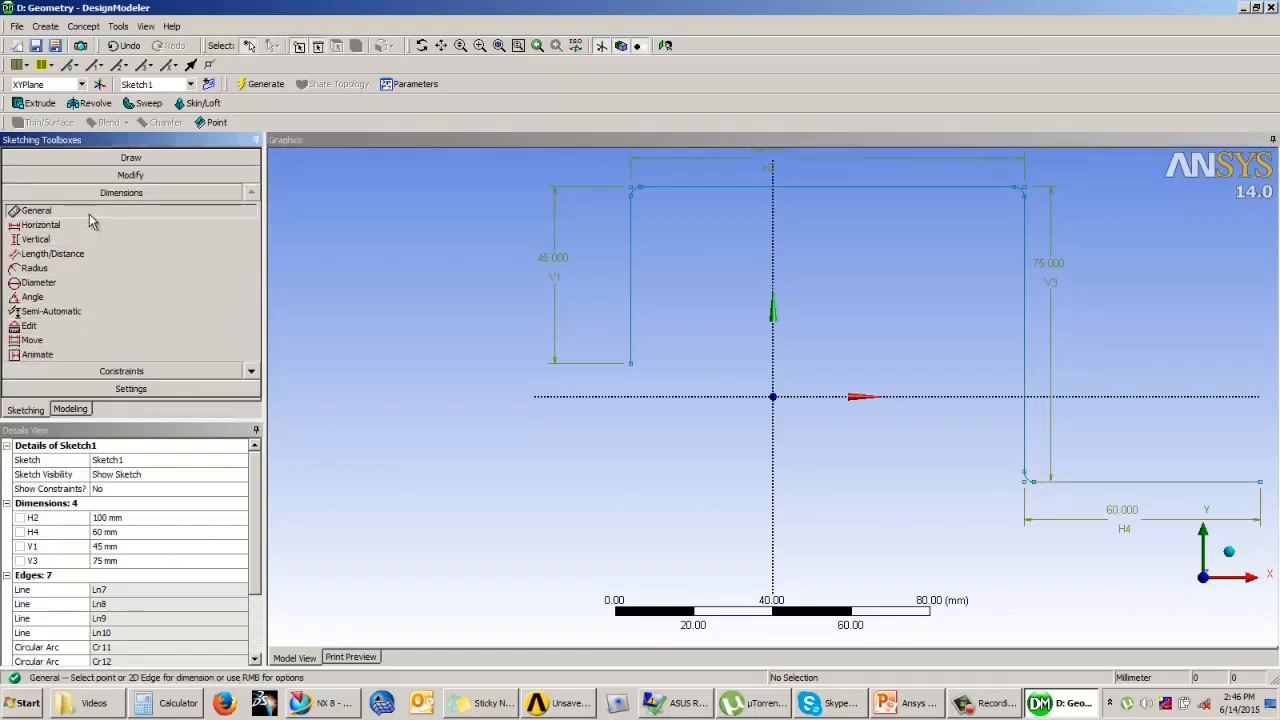
left_click(635, 194)
left_click(563, 172)
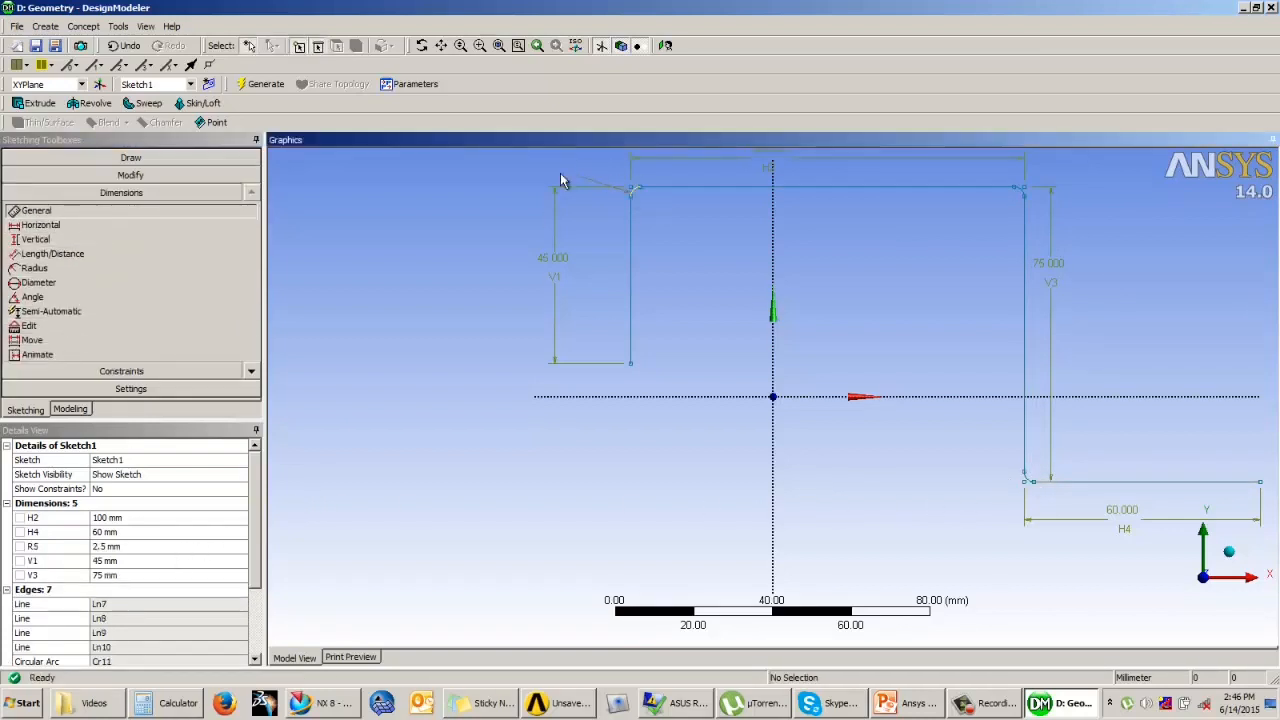
left_click(122, 546)
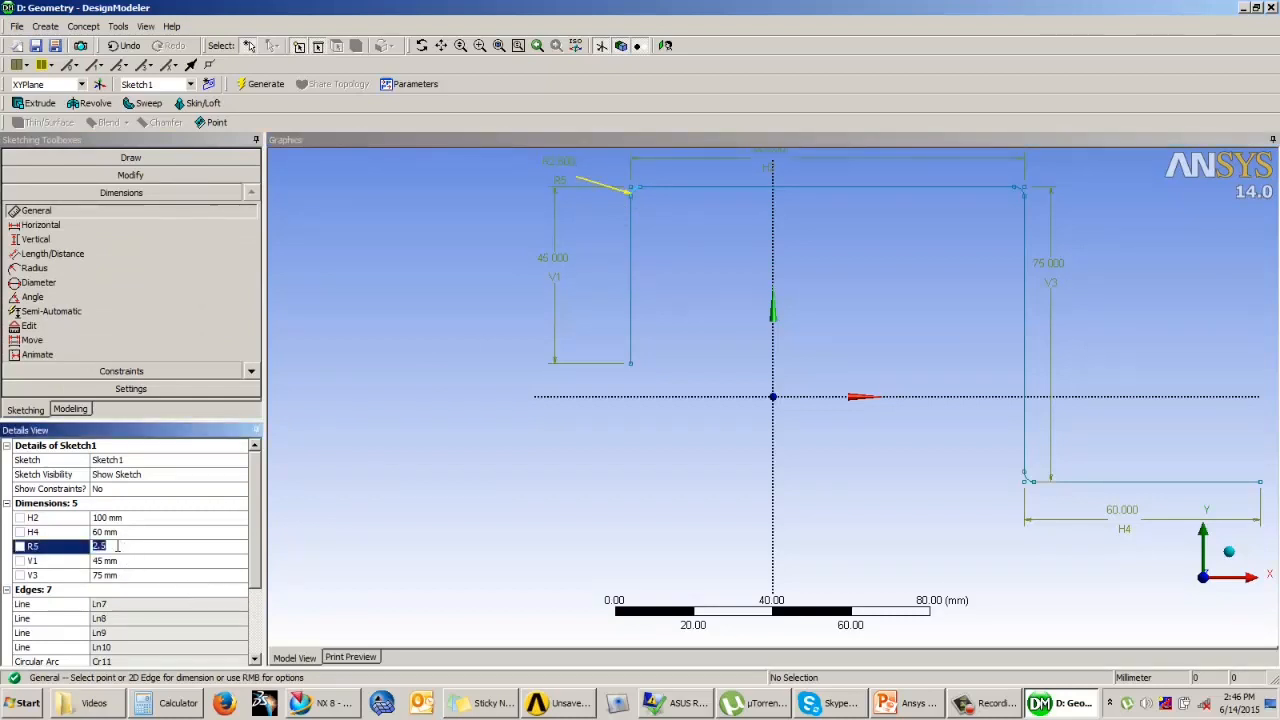
type("15")
key("Return")
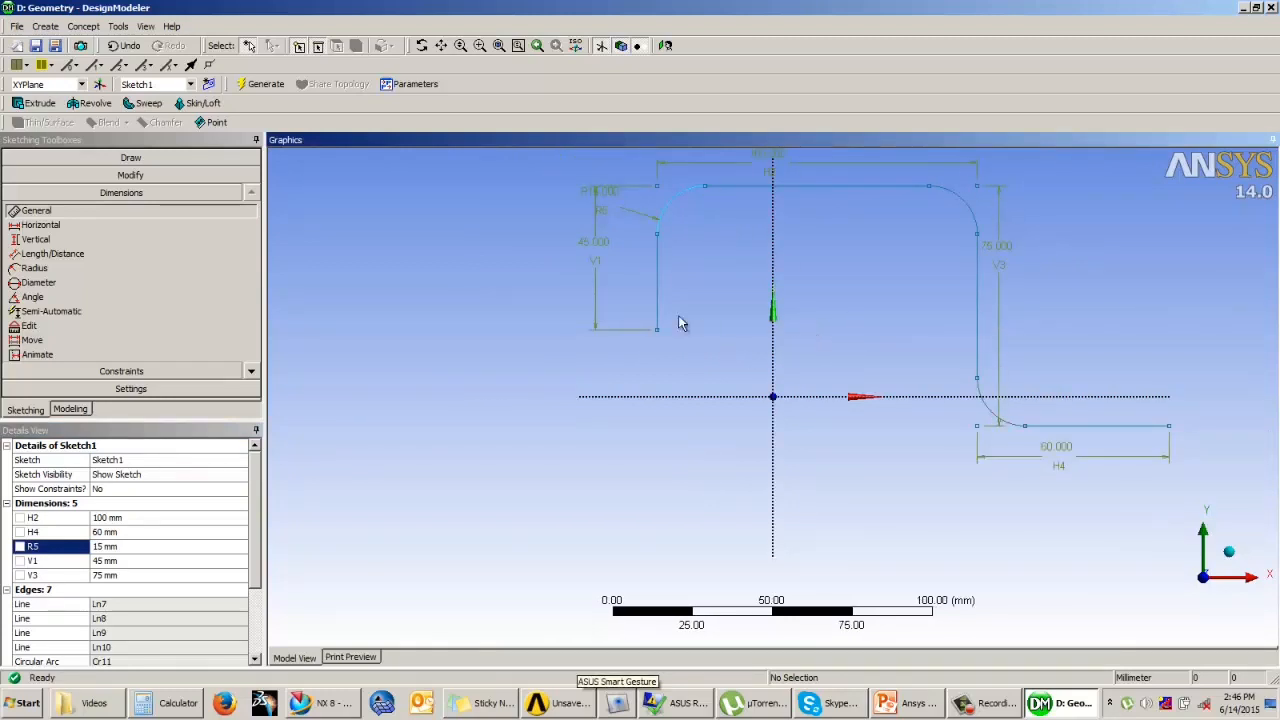
Step: Constrain the short and long vertical segments to be symmetric about the vertical axis
left_click(121, 371)
left_click(40, 328)
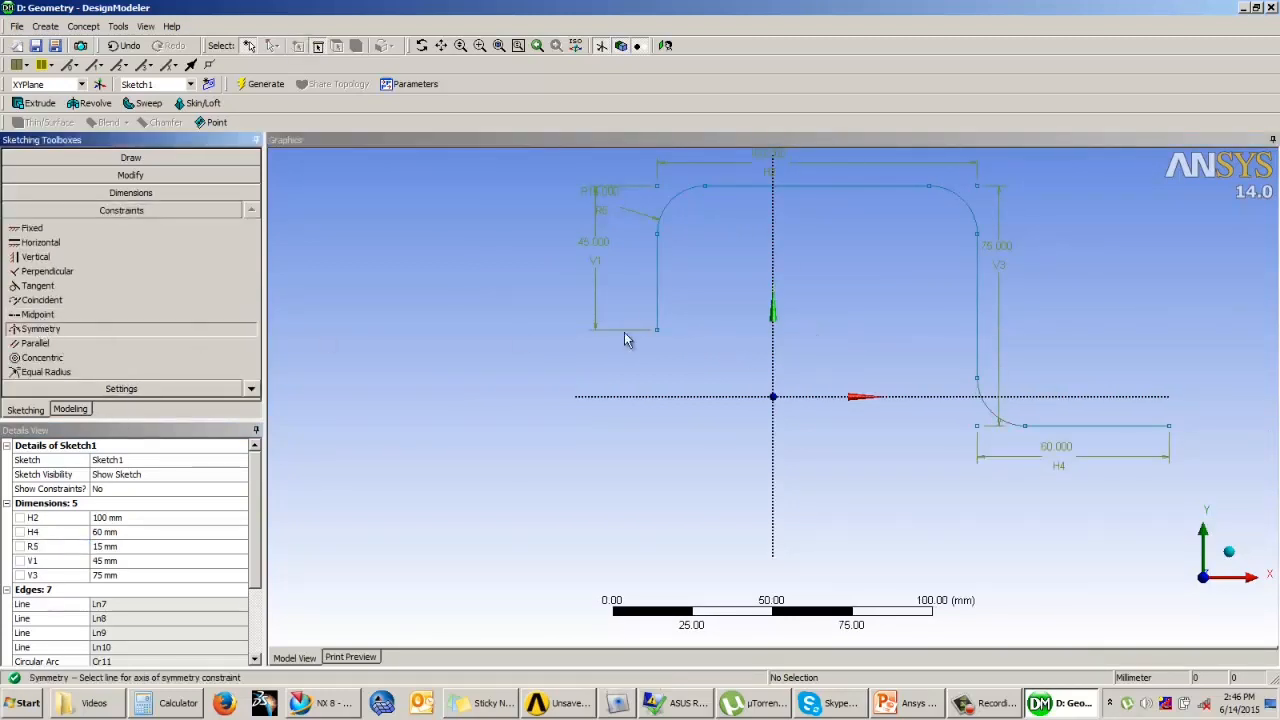
left_click(773, 274)
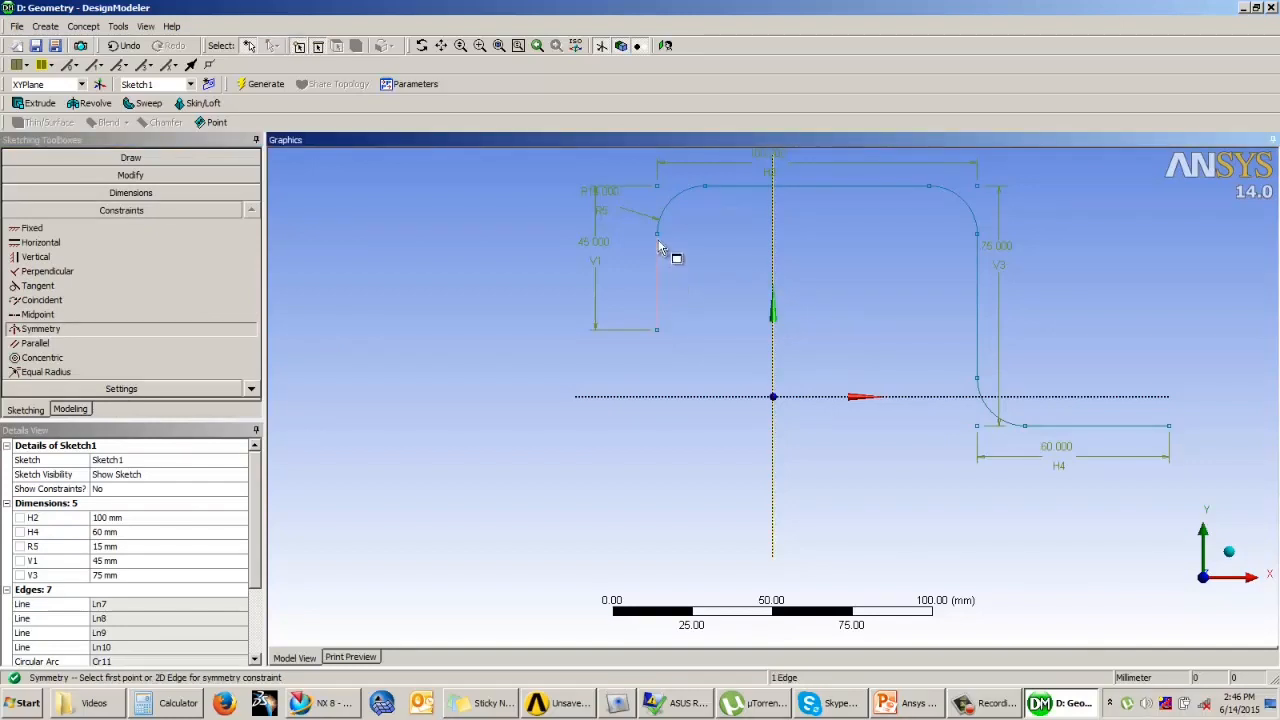
left_click(657, 234)
left_click(978, 236)
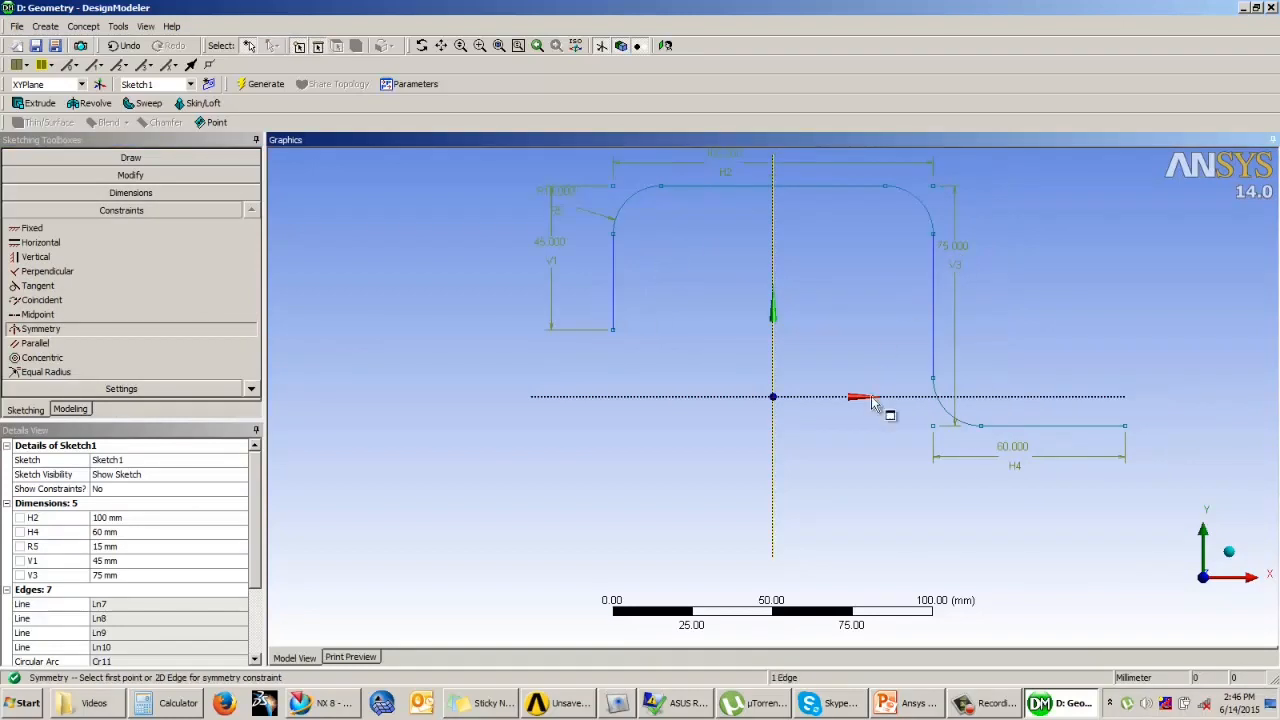
Step: Dimension the distance between the horizontal axis and the lower horizontal segment and set it to 25 mm
left_click(121, 194)
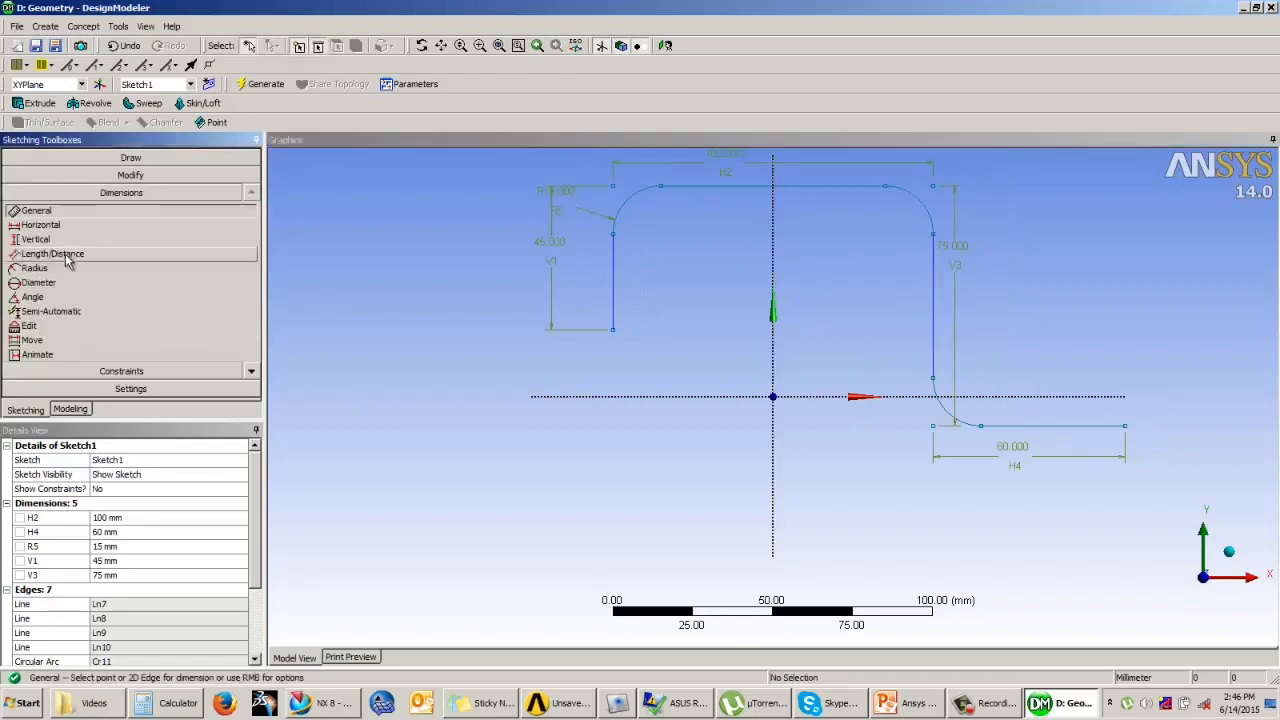
left_click(65, 255)
left_click(1005, 398)
left_click(1014, 425)
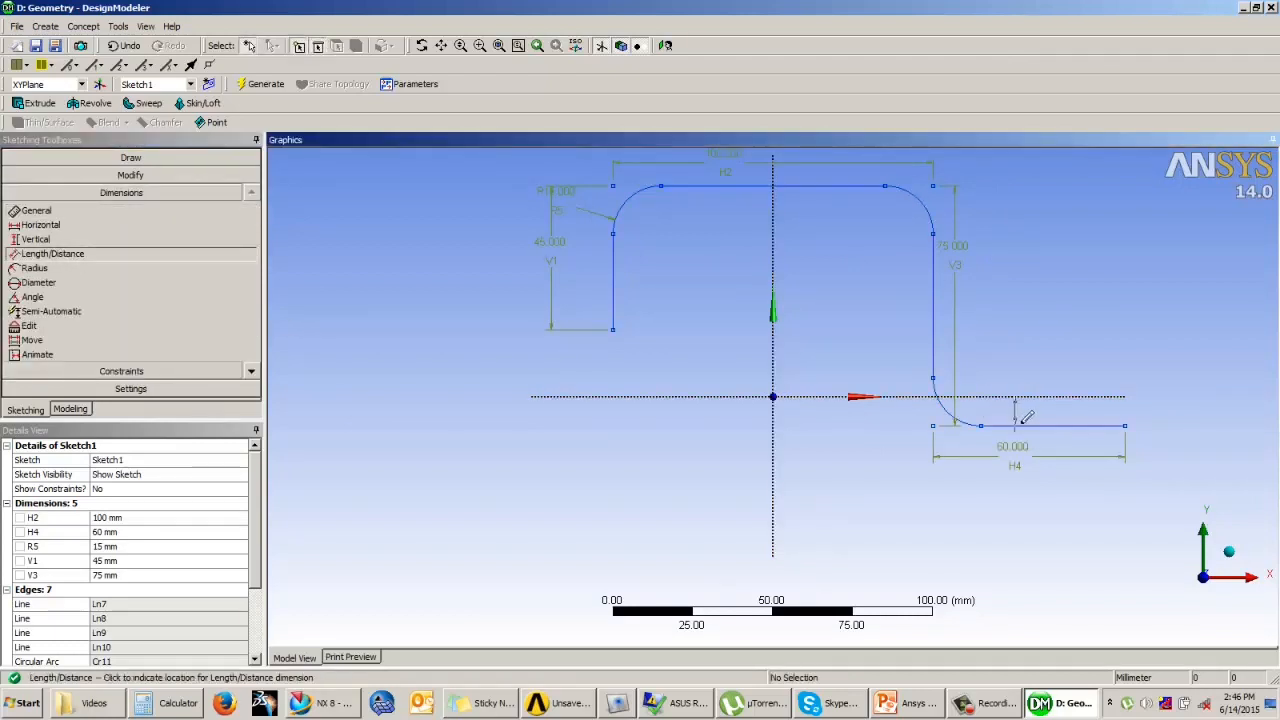
left_click(1040, 408)
left_click(155, 546)
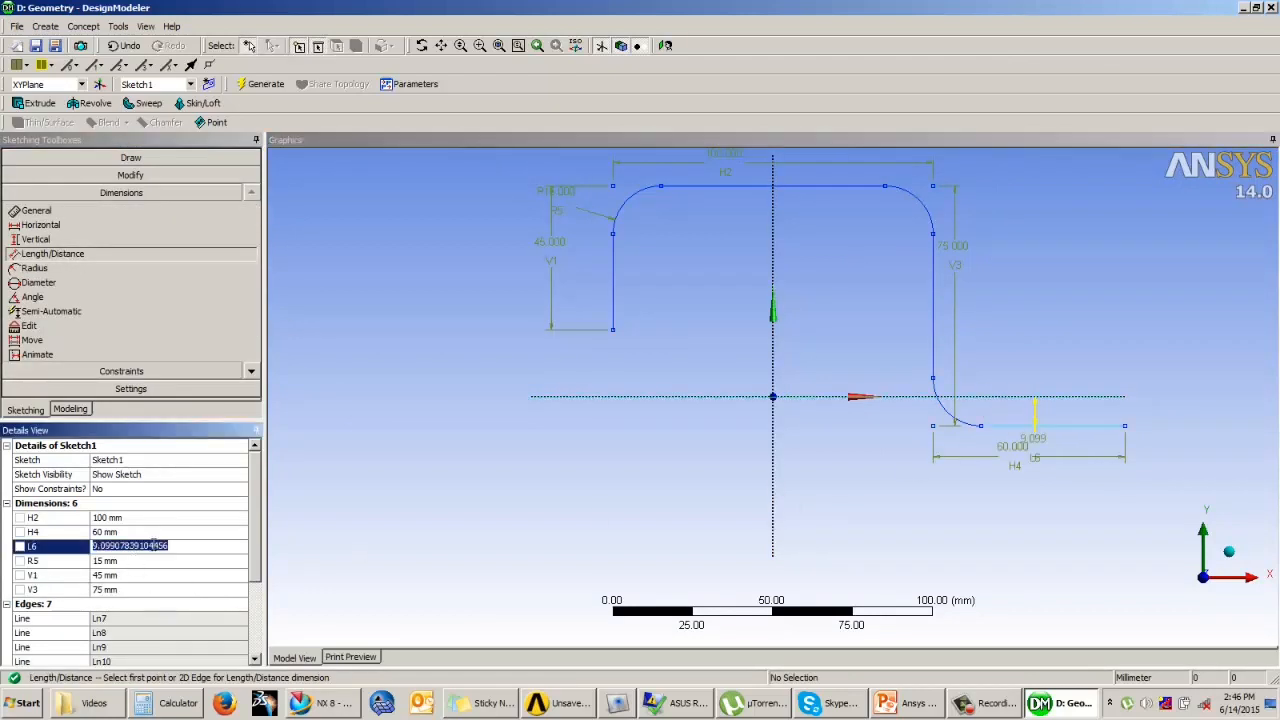
type("25")
key("Return")
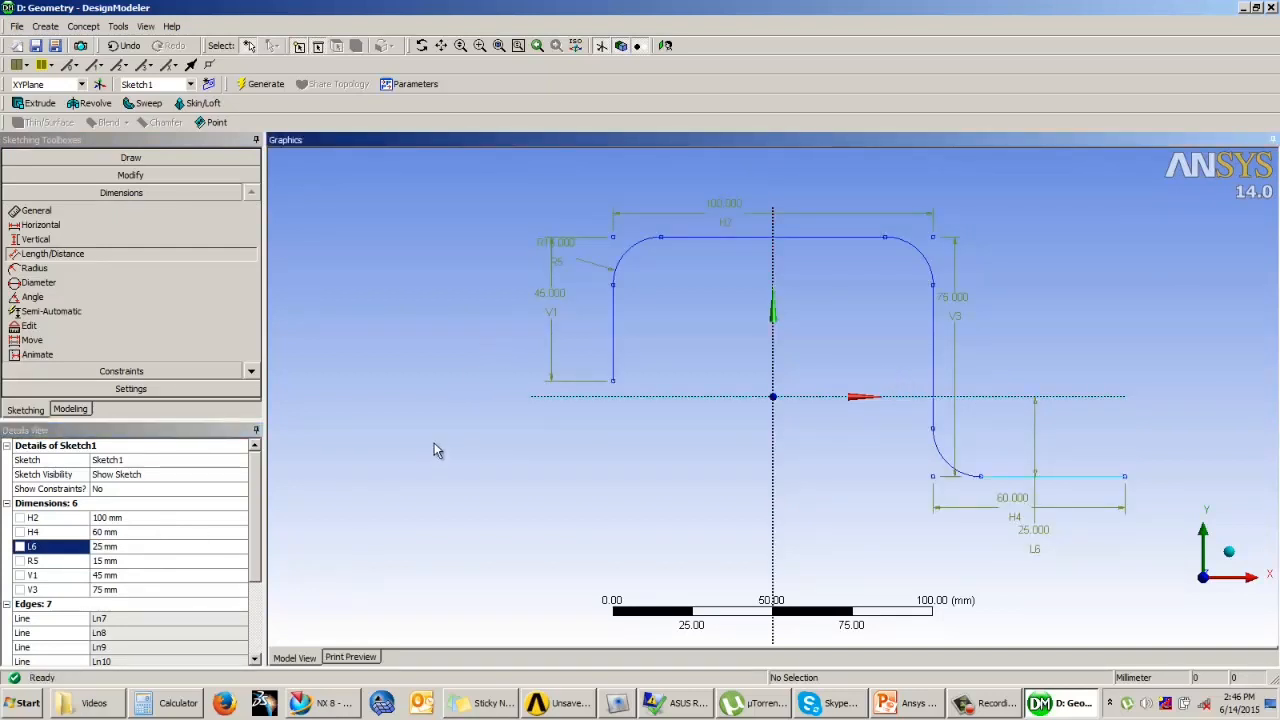
Step: Create a From Point and Normal plane at the free end of the short vertical segment, using the long vertical segment as the normal
left_click(70, 409)
middle_click_drag(689, 494, 882, 291)
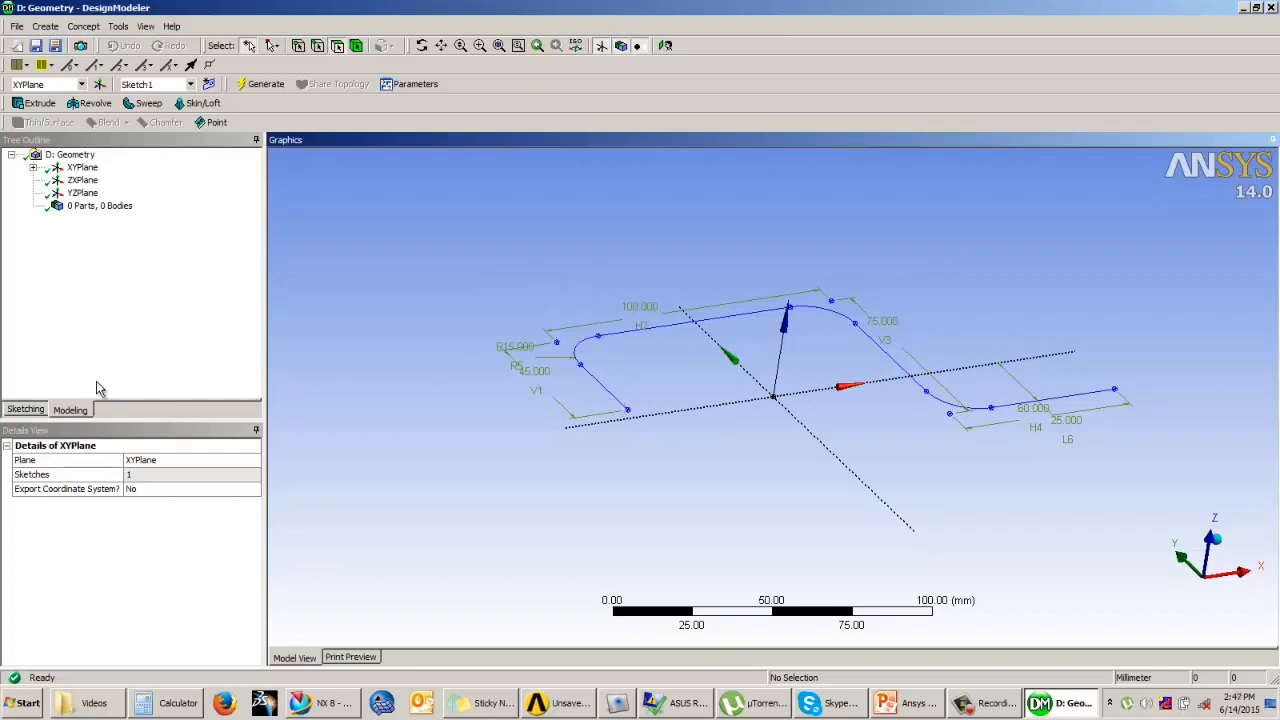
left_click(99, 86)
left_click(217, 476)
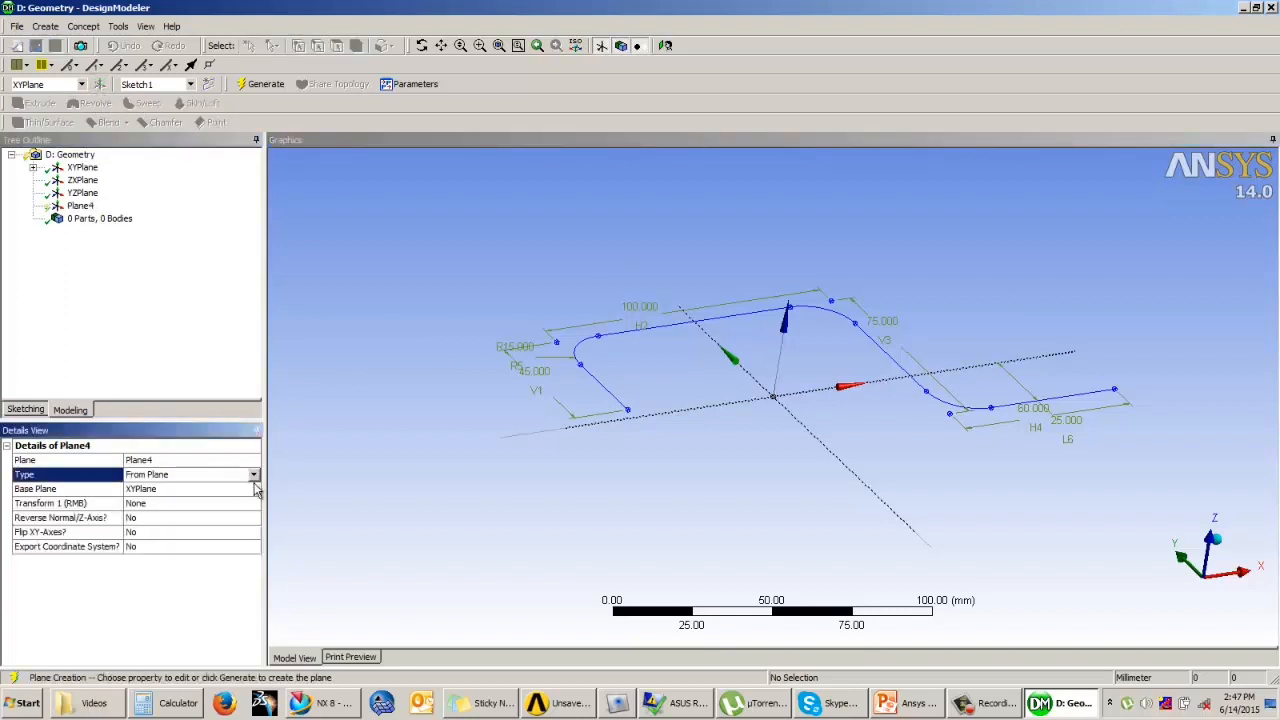
left_click(253, 475)
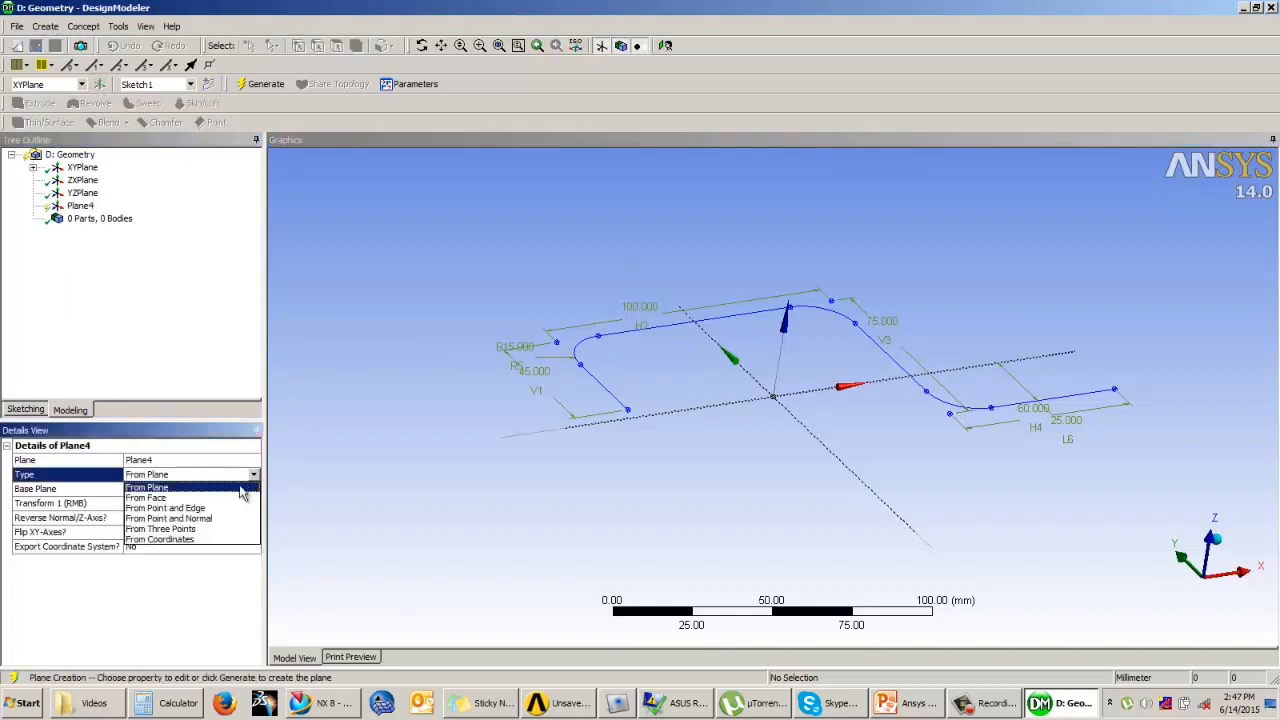
left_click(160, 519)
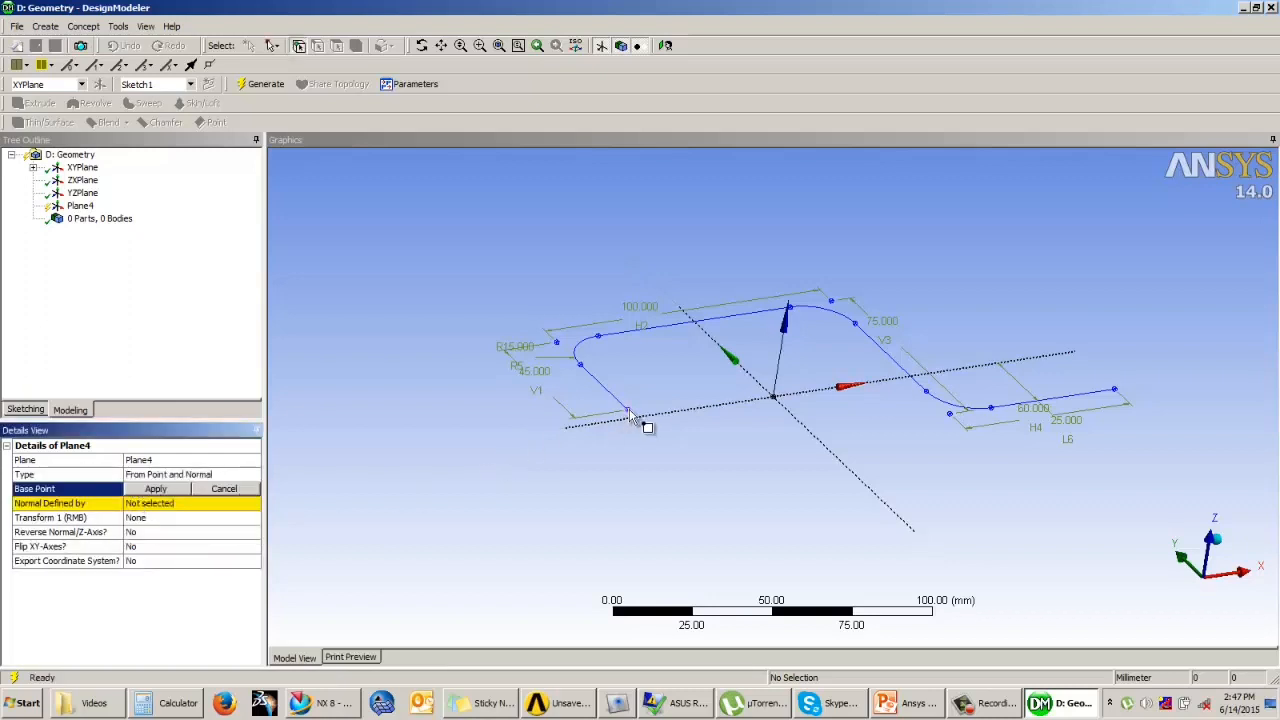
left_click(168, 507)
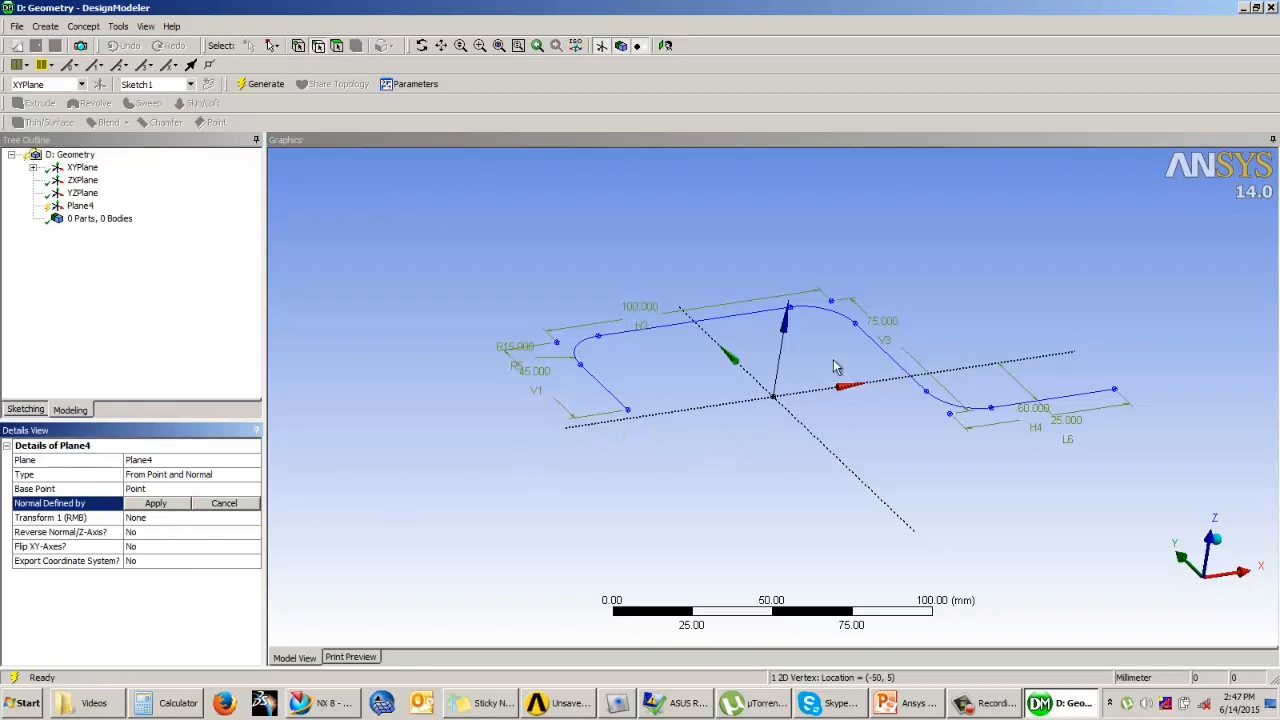
left_click(885, 355)
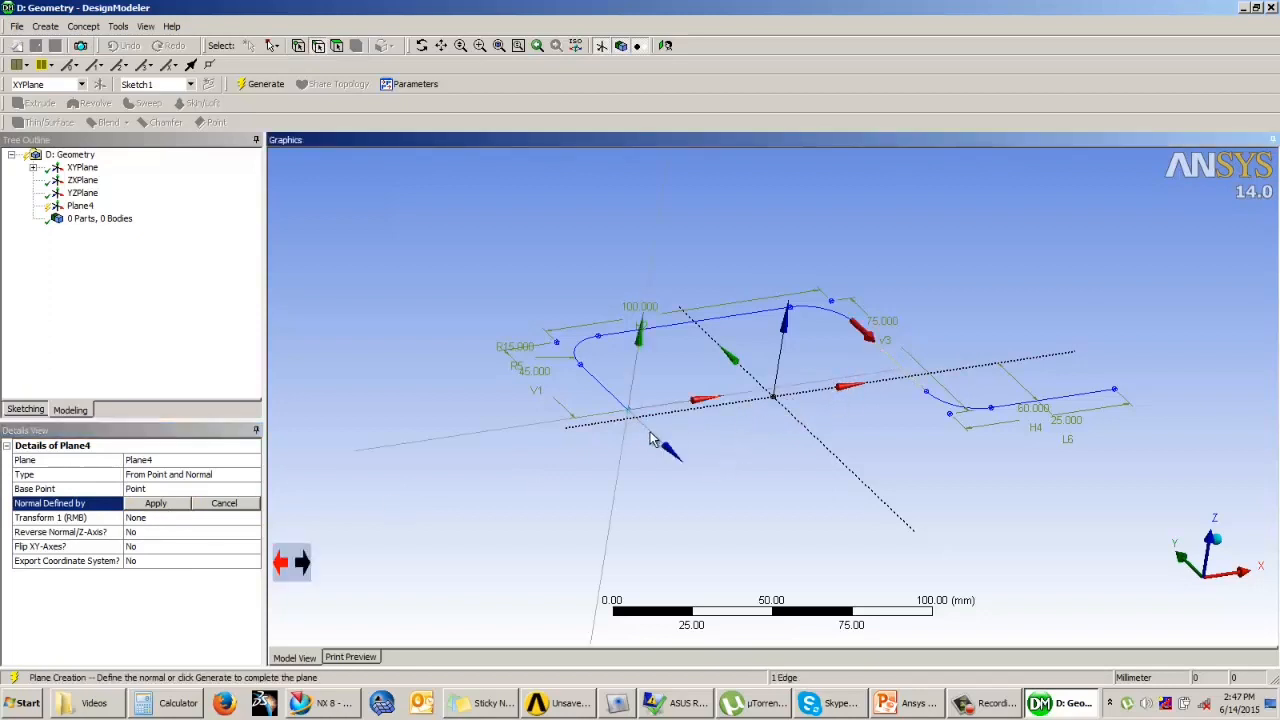
scroll(628, 390, "up", 5)
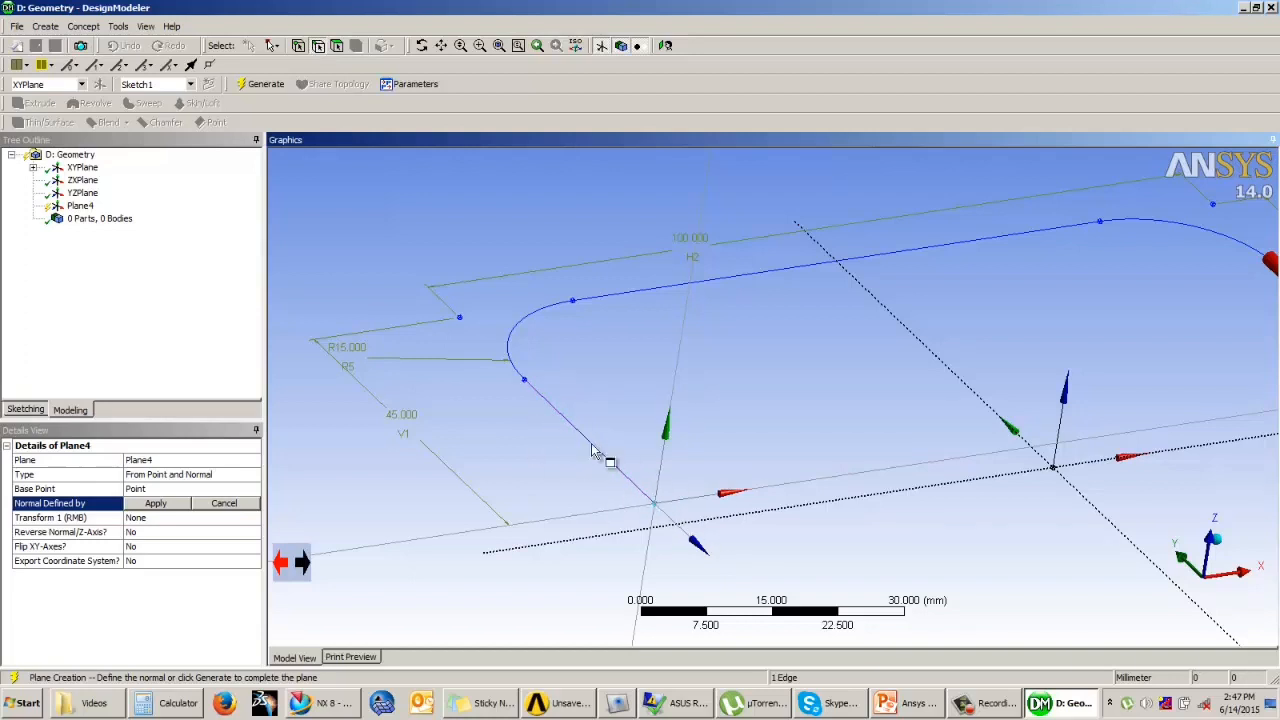
left_click(155, 505)
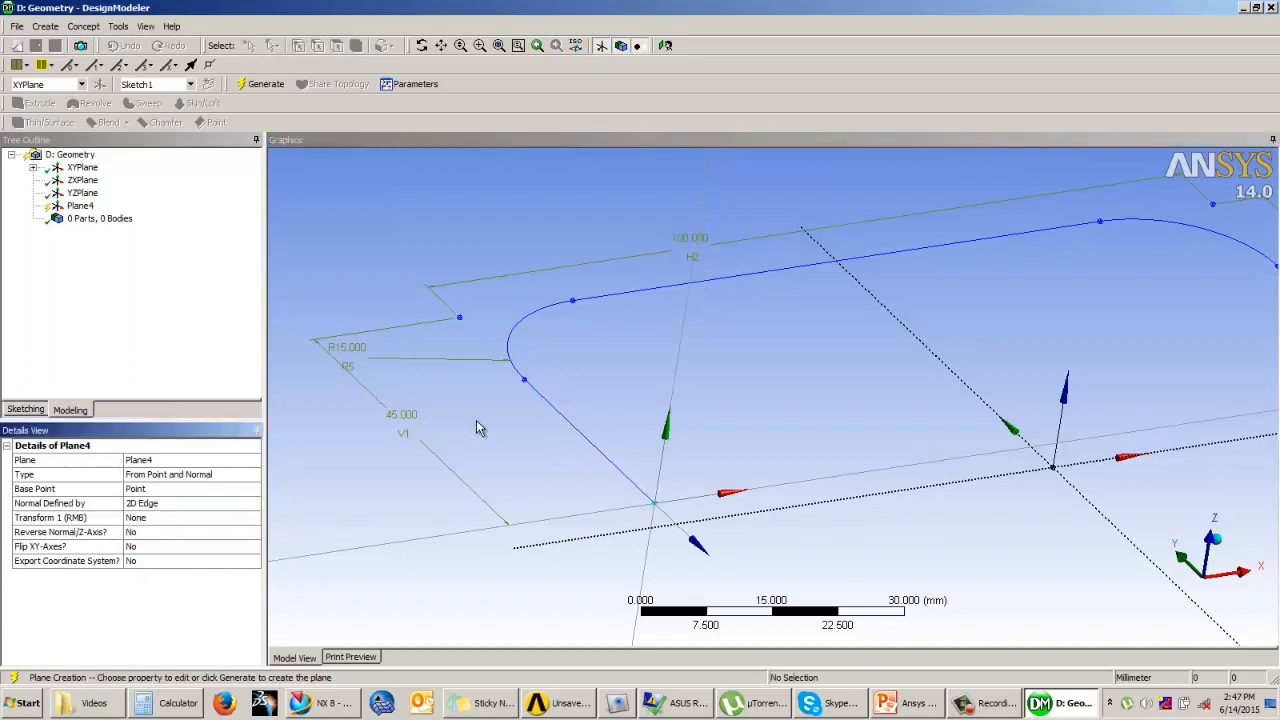
scroll(596, 425, "down", 4)
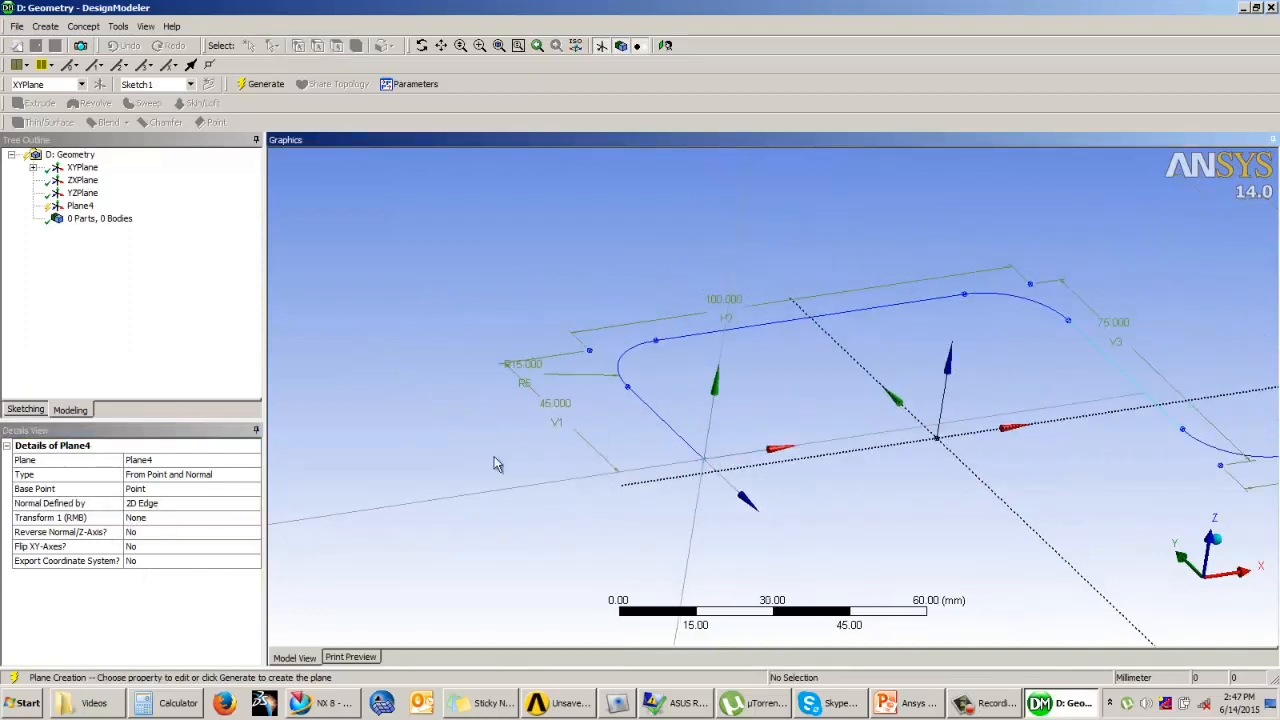
left_click(262, 84)
Step: Set the path sketch on the XY plane to Always Show Sketch
left_click(81, 206)
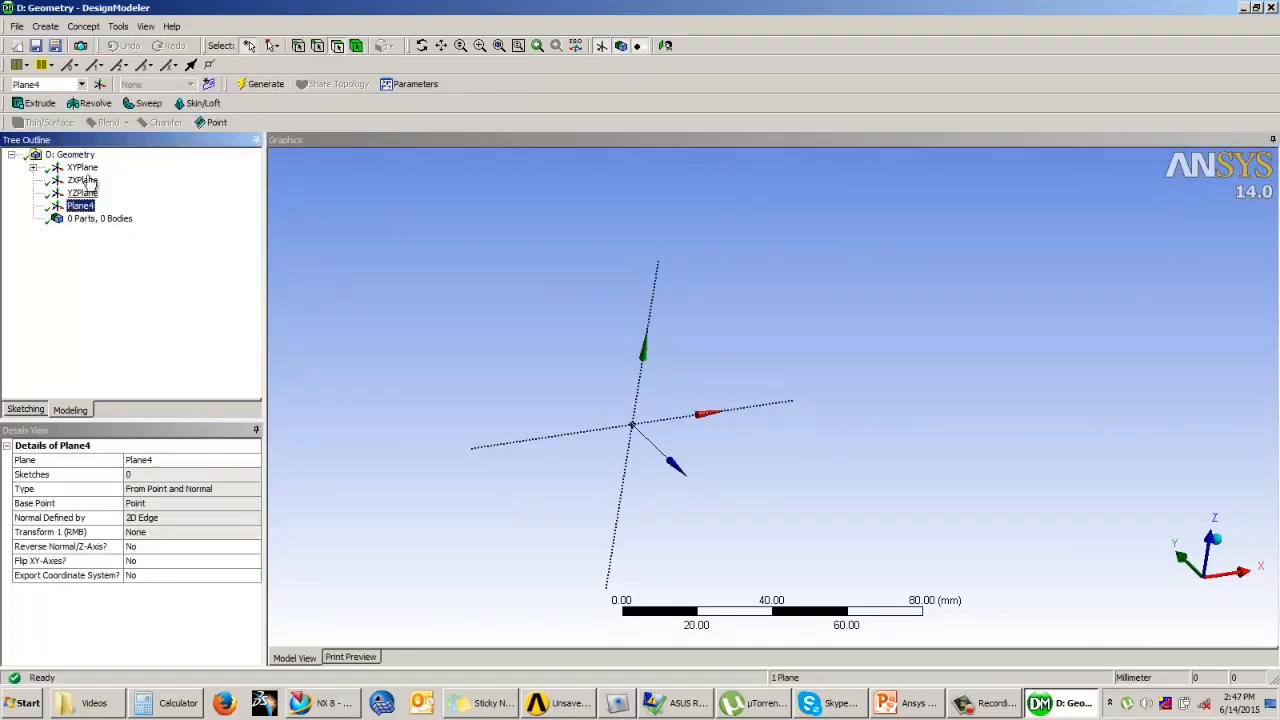
left_click(33, 167)
left_click(104, 181)
right_click(104, 181)
left_click(140, 189)
left_click(598, 288)
scroll(586, 300, "up", 1)
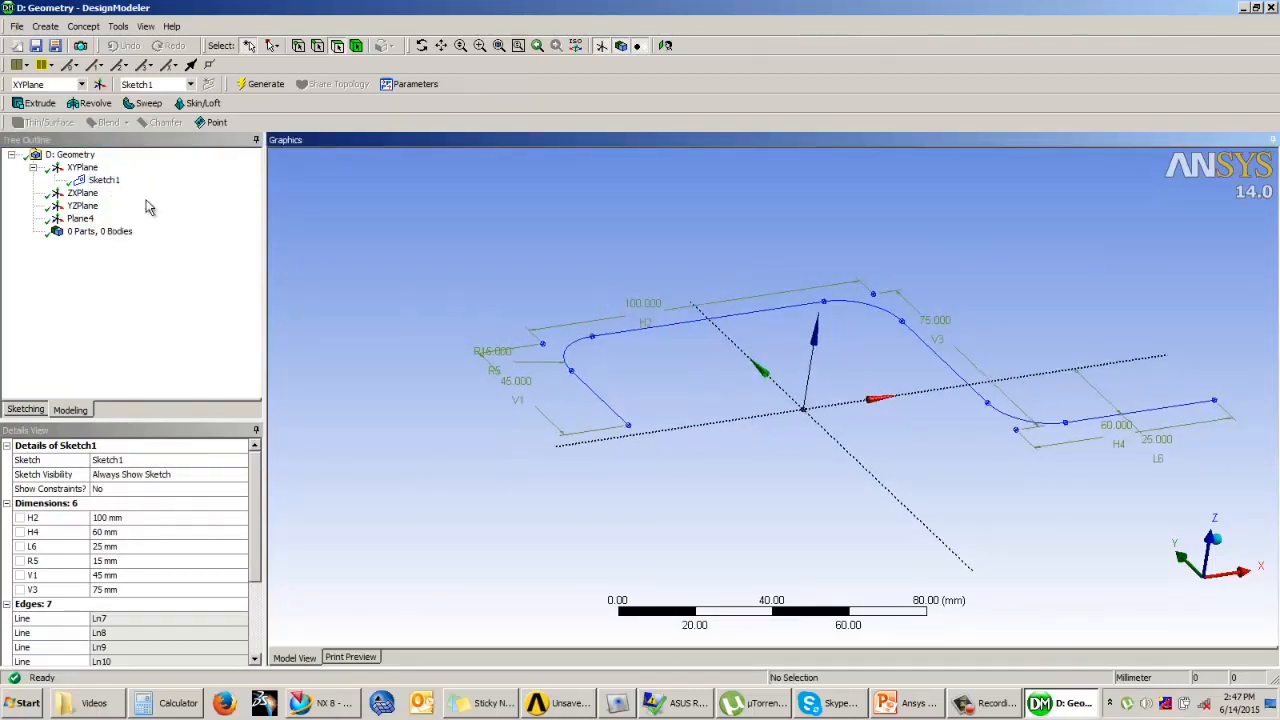
Step: Sketch a circle about 21.6 mm in diameter on Plane4, centred on the plane's origin at the path's free end
left_click(81, 219)
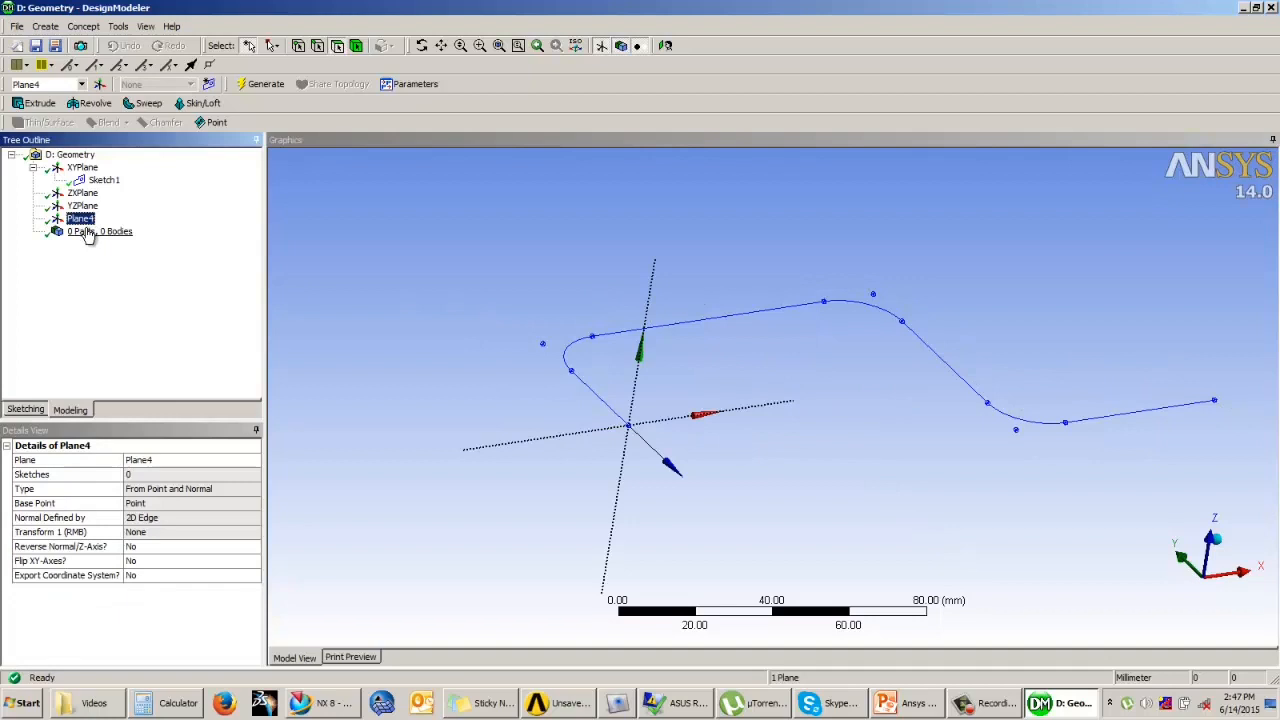
left_click(26, 410)
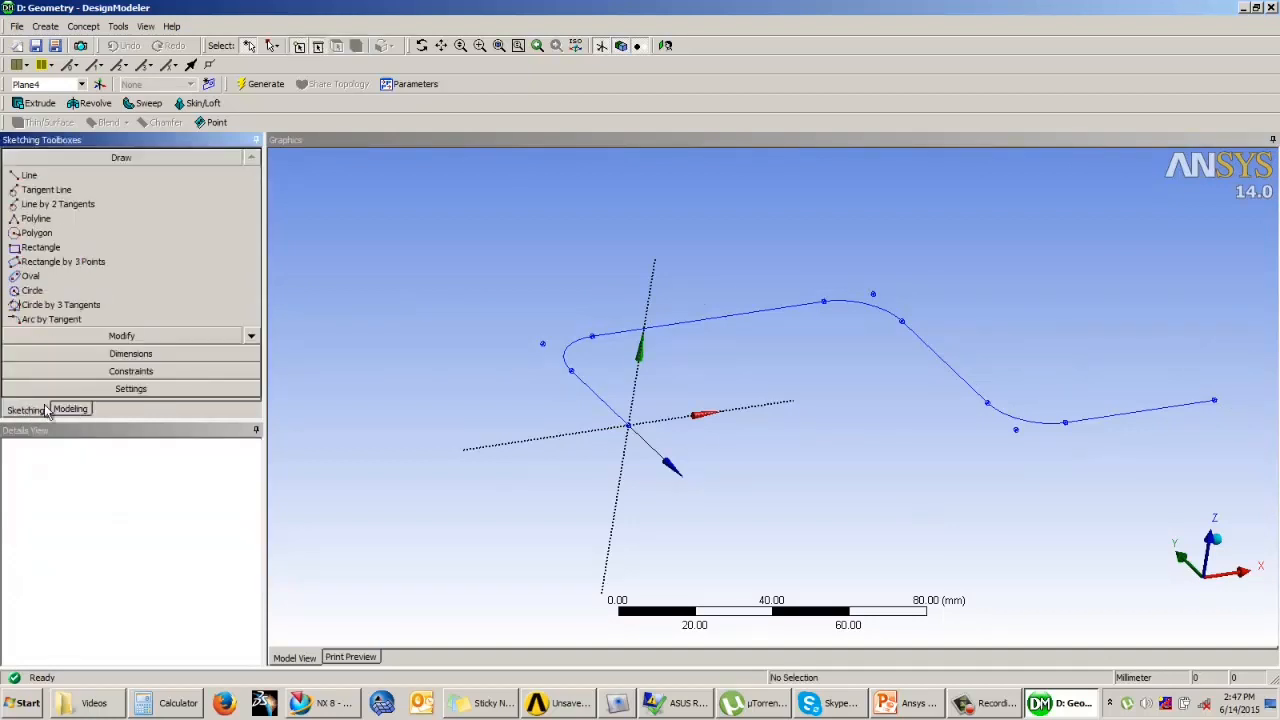
left_click(660, 48)
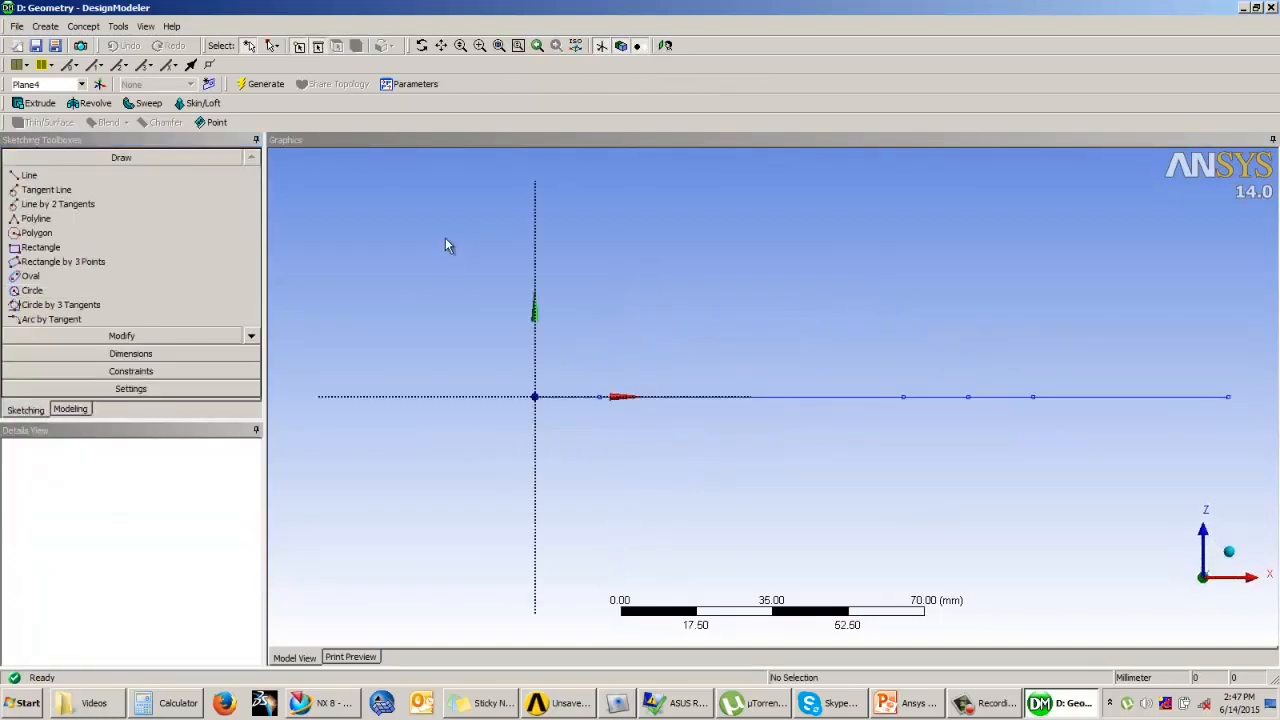
left_click(32, 290)
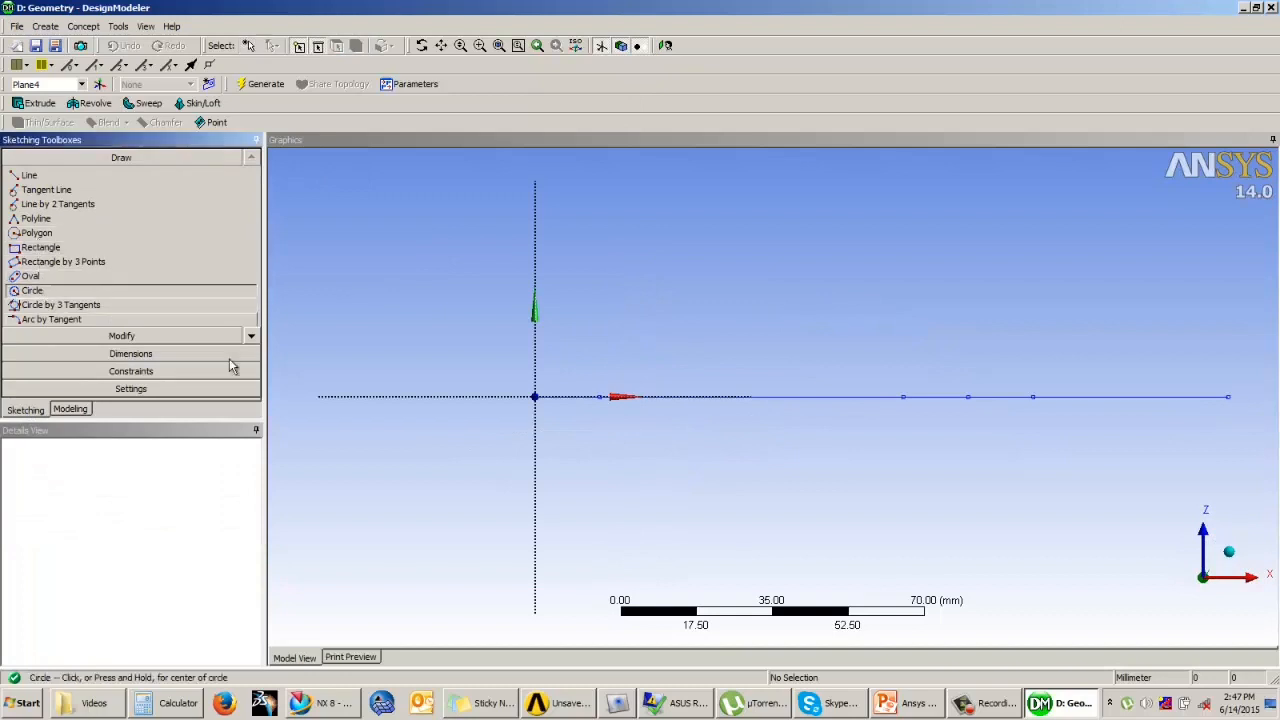
left_click(535, 396)
left_click(568, 430)
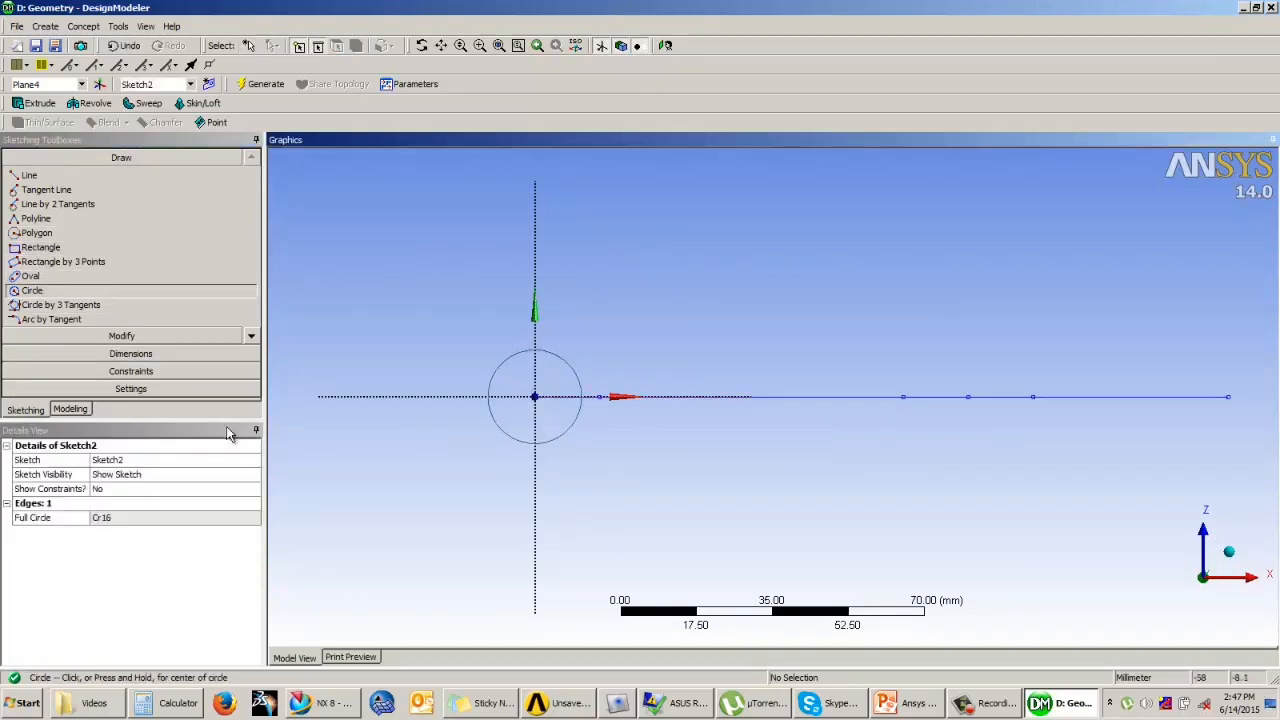
Step: Dimension the circle's diameter and set it to 20 mm
left_click(130, 354)
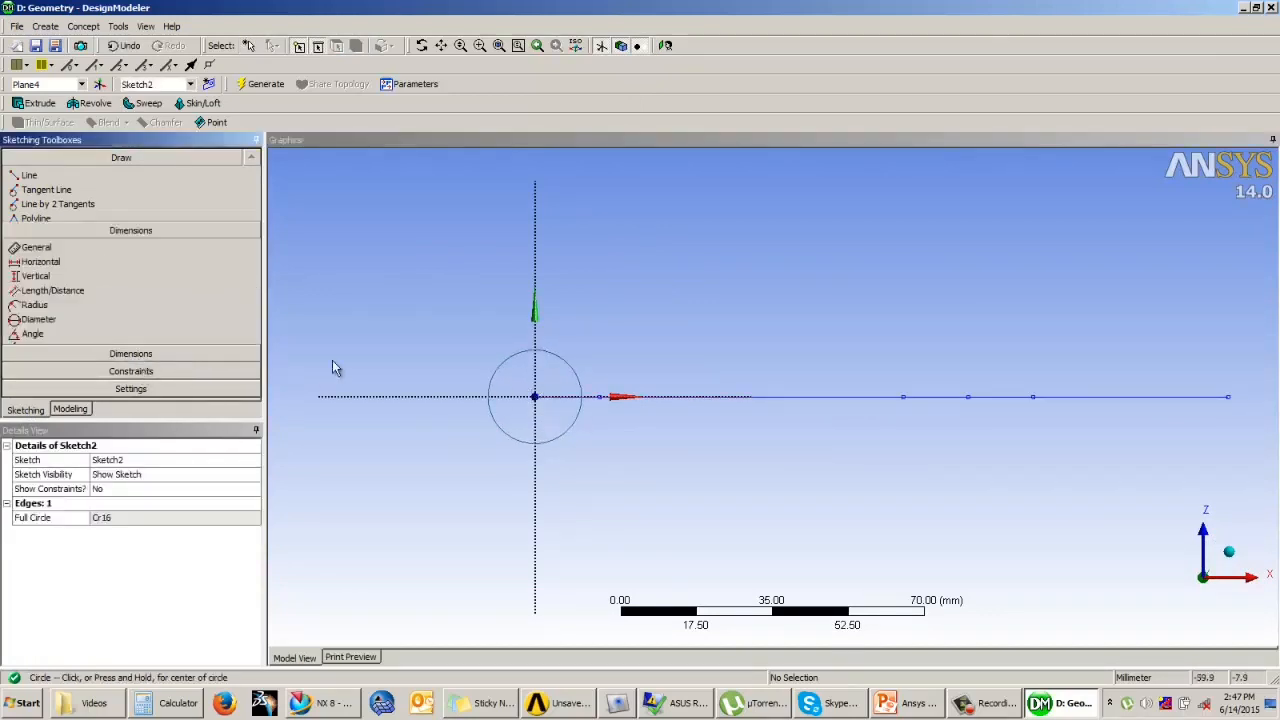
left_click(568, 363)
left_click(600, 314)
left_click(133, 517)
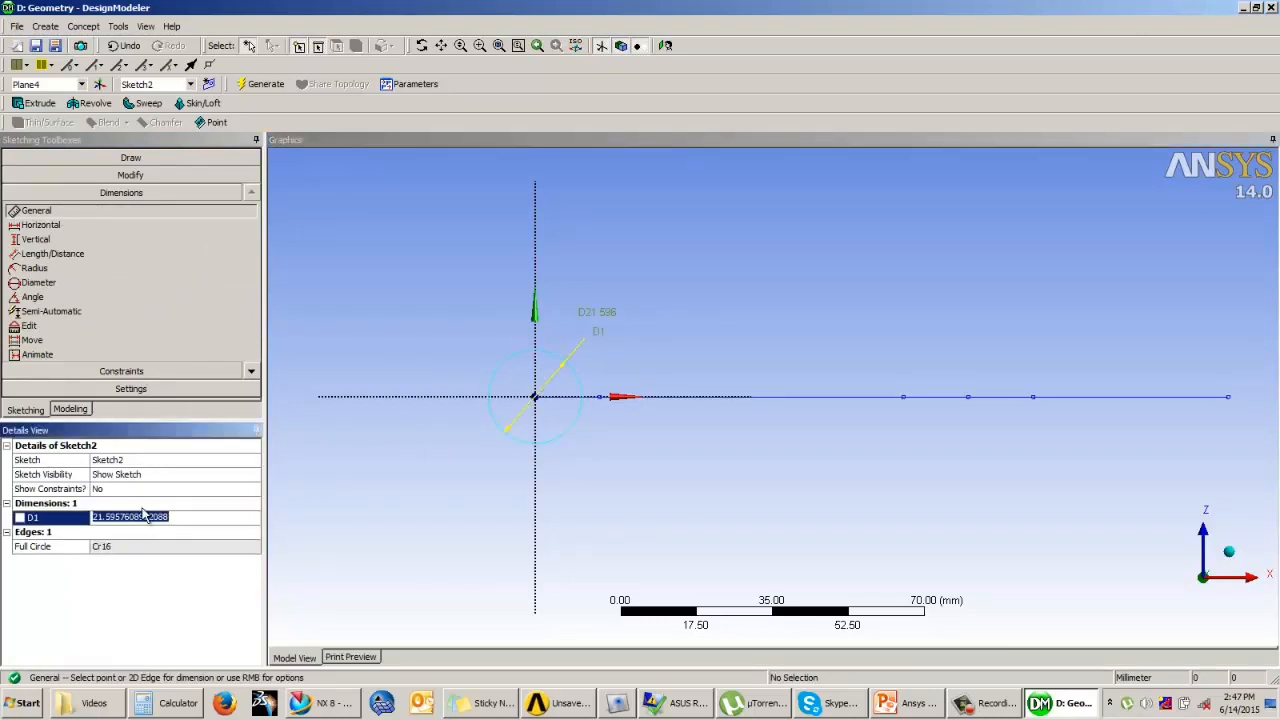
type("20")
key("Return")
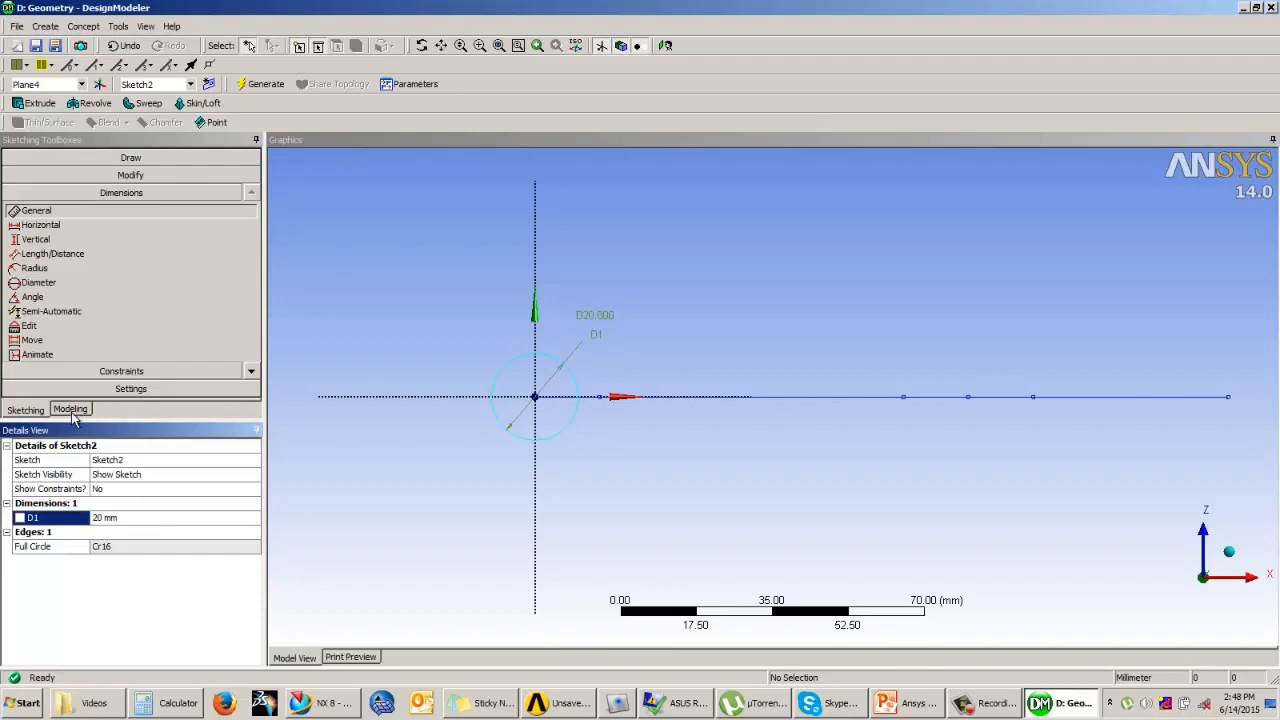
Step: Sweep the circle sketch along the path sketch with Add Material and generate the solid body
left_click(71, 410)
mouse_move(463, 310)
middle_mouse_down()
mouse_move(508, 380)
mouse_move(500, 371)
mouse_move(500, 387)
middle_mouse_up()
mouse_move(452, 352)
middle_mouse_down()
mouse_move(794, 351)
mouse_move(672, 266)
middle_mouse_up()
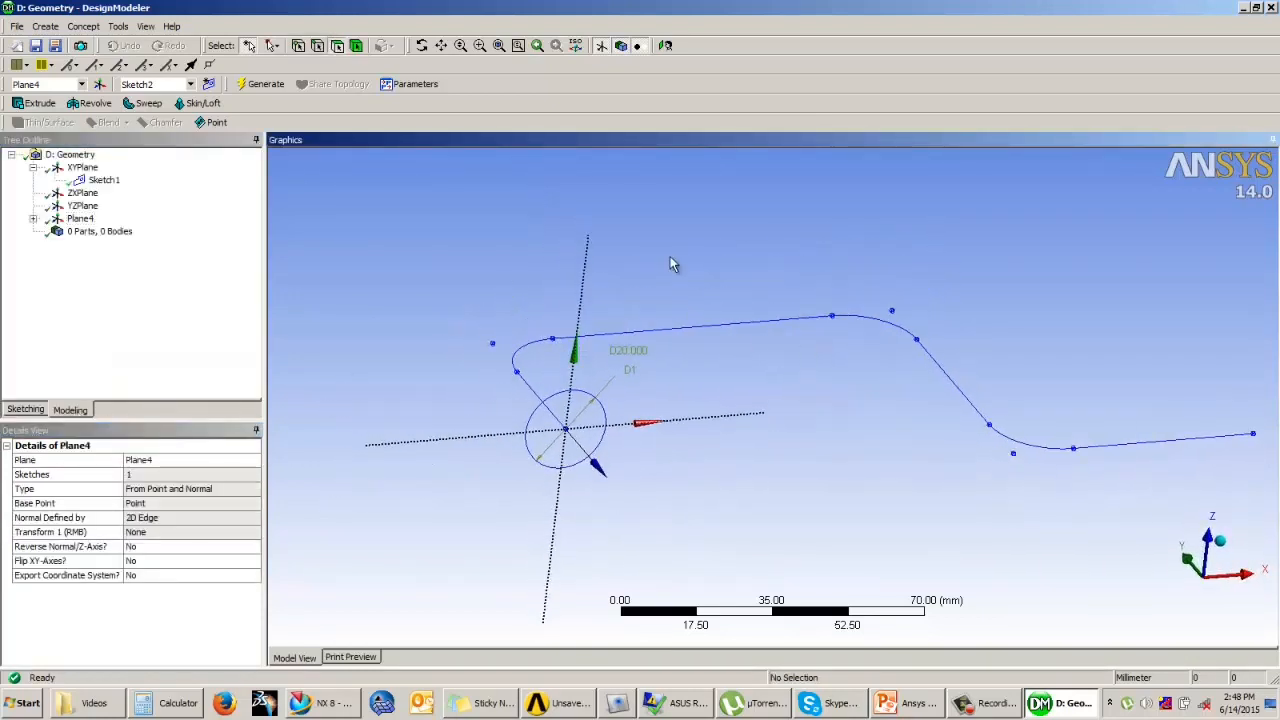
left_click(145, 103)
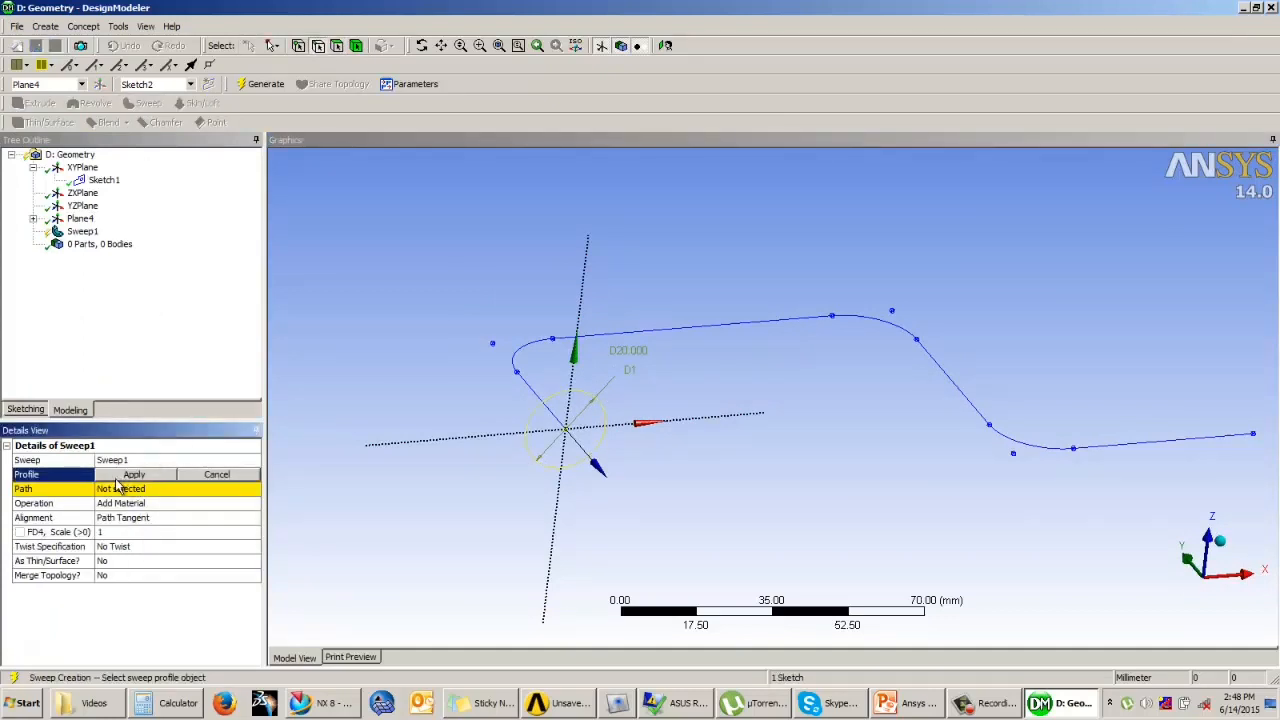
middle_click_drag(473, 354, 475, 370)
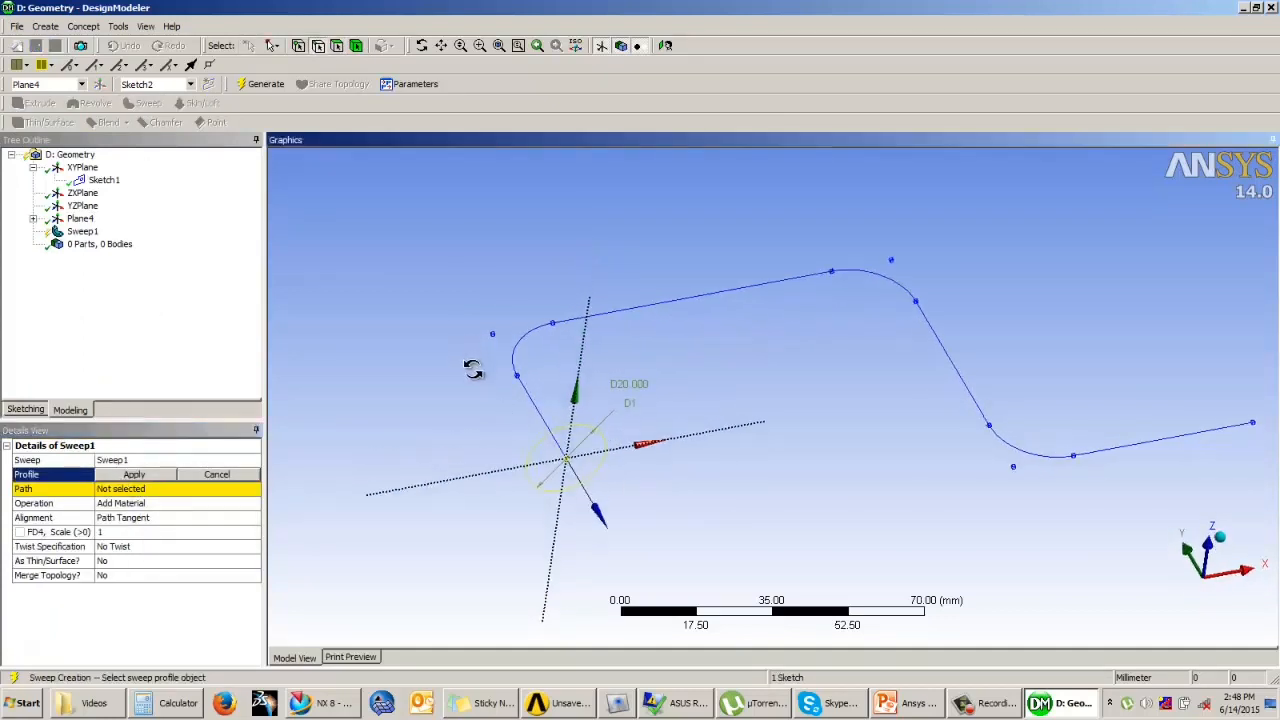
left_click(539, 449)
left_click(134, 474)
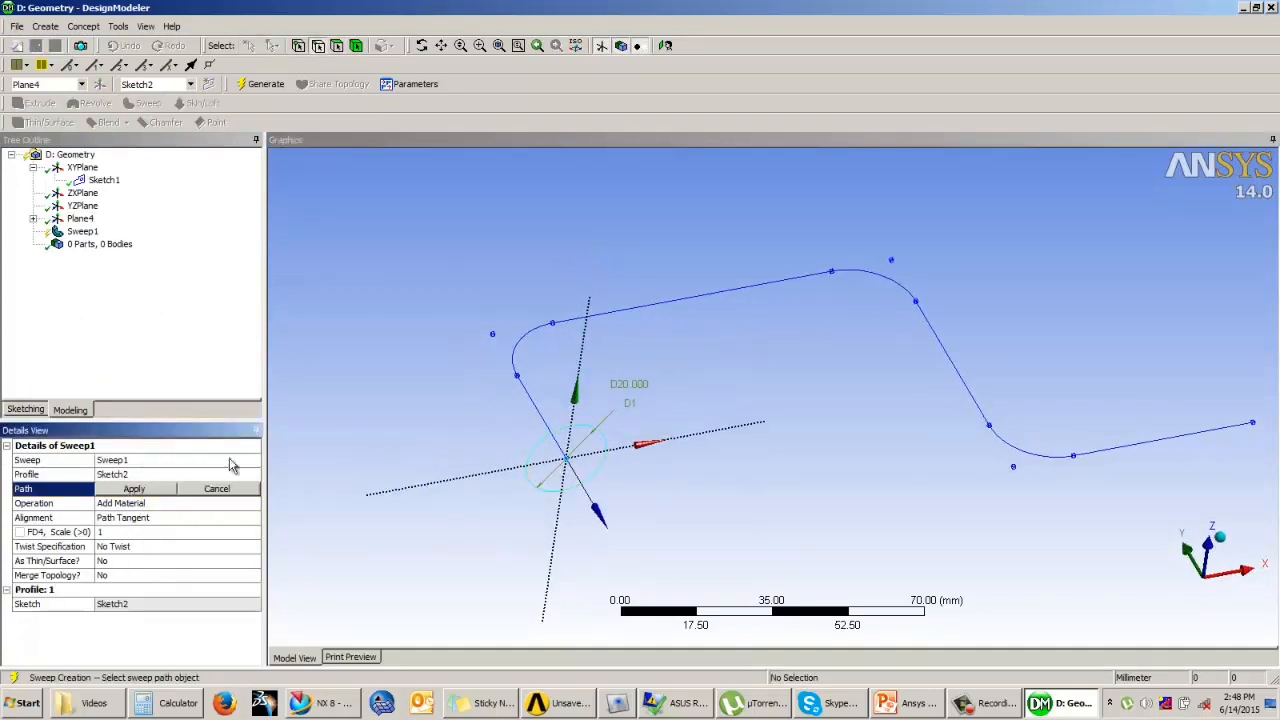
left_click(153, 489)
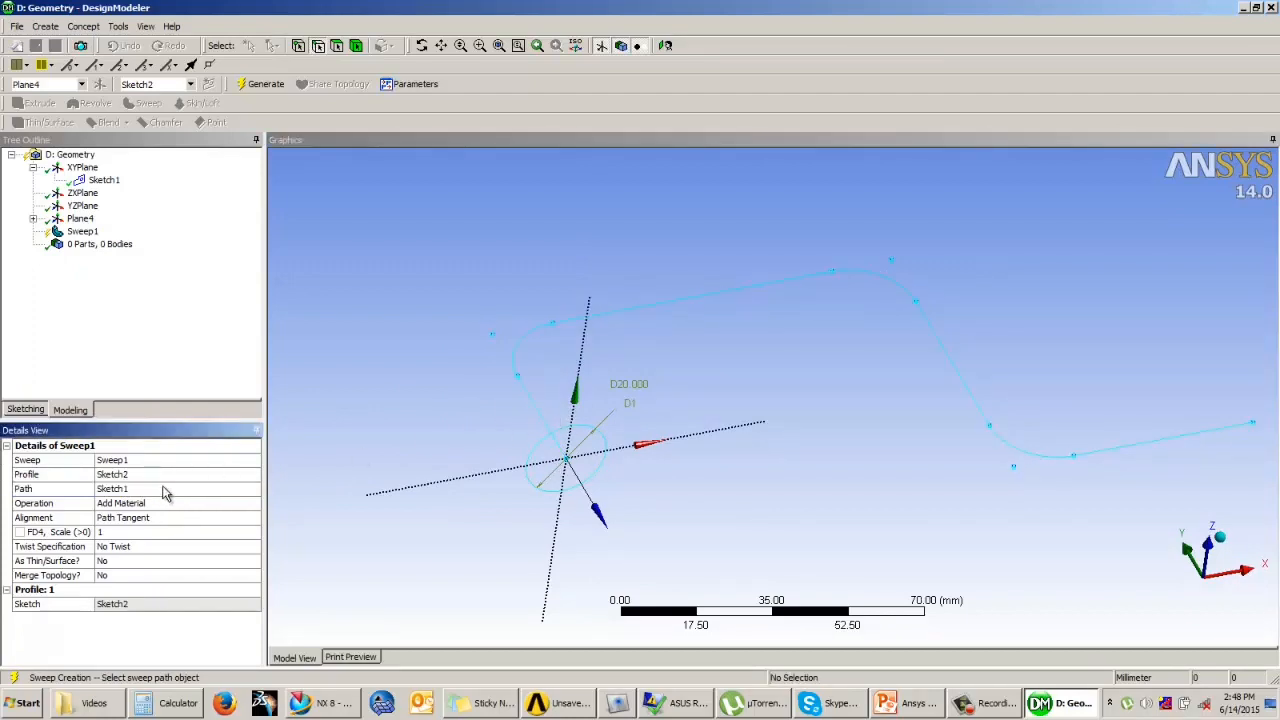
left_click(262, 84)
middle_click_drag(638, 393, 680, 388)
scroll(764, 389, "up", 1)
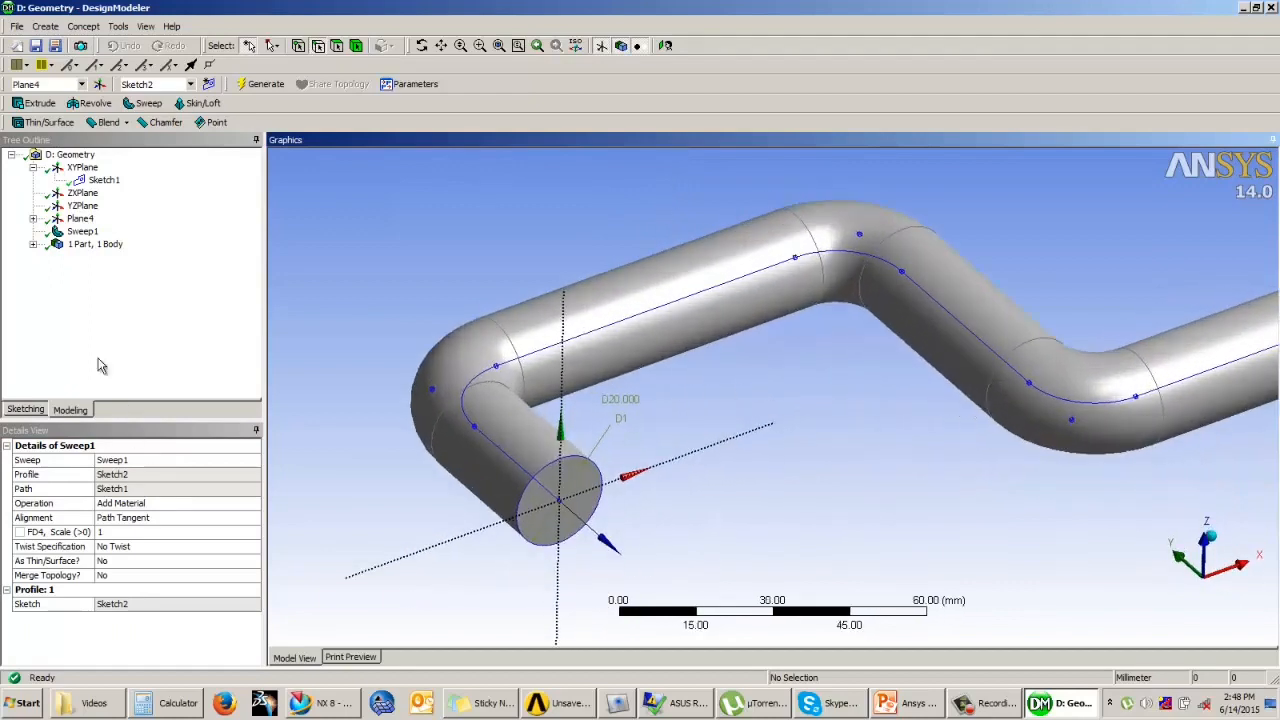
Step: Examine the swept body and the operation options in the sweep's details
left_click(82, 231)
left_click(182, 504)
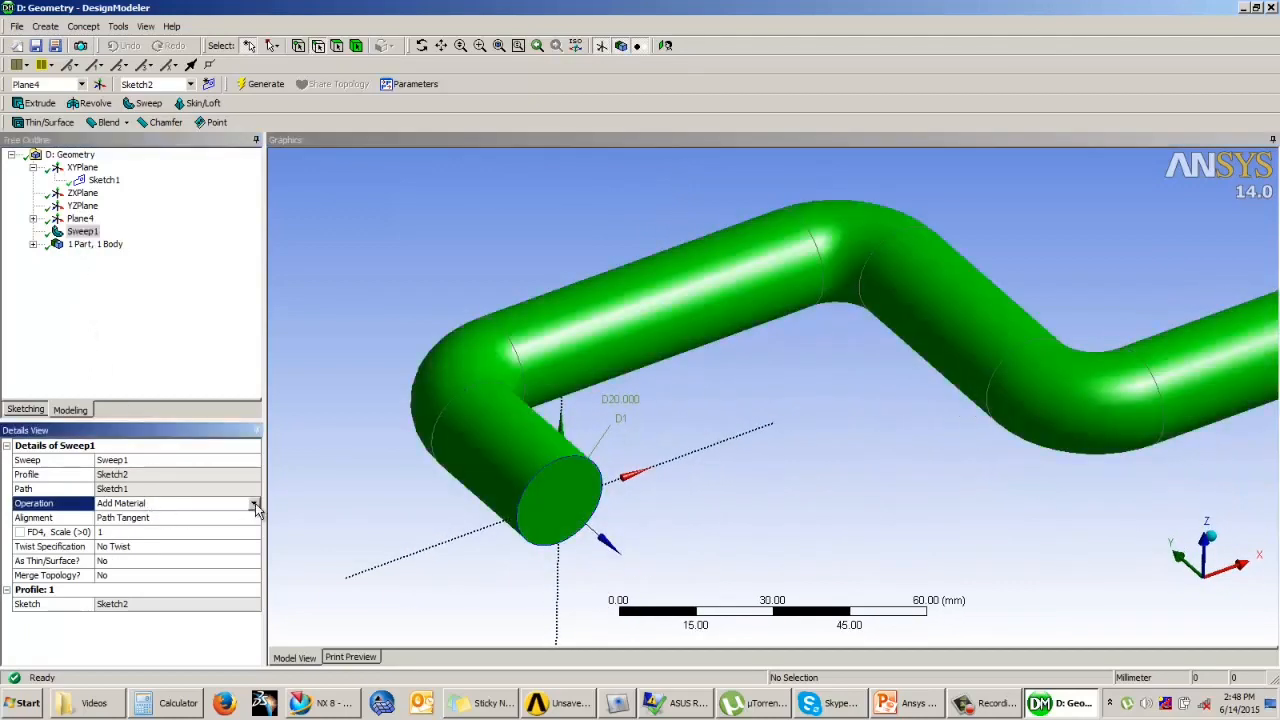
left_click(255, 508)
left_click(375, 437)
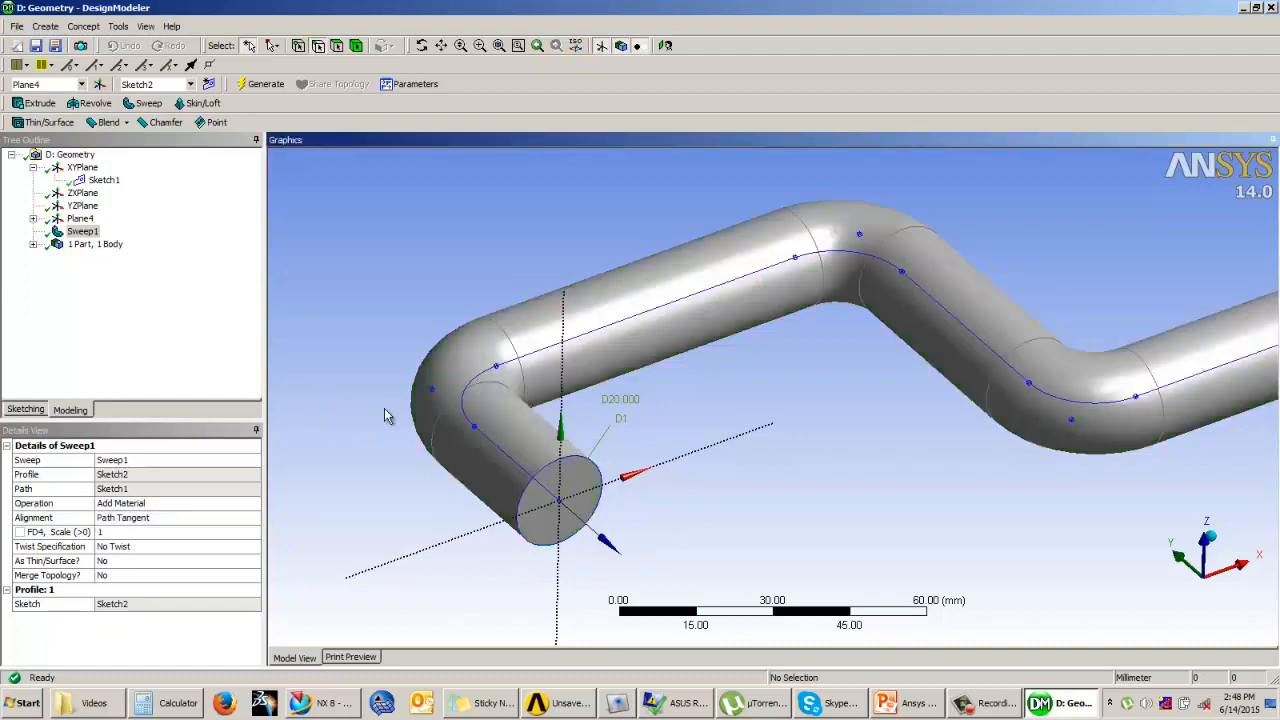
left_click(230, 357)
left_click(364, 282)
scroll(379, 340, "up", 4)
scroll(385, 340, "down", 5)
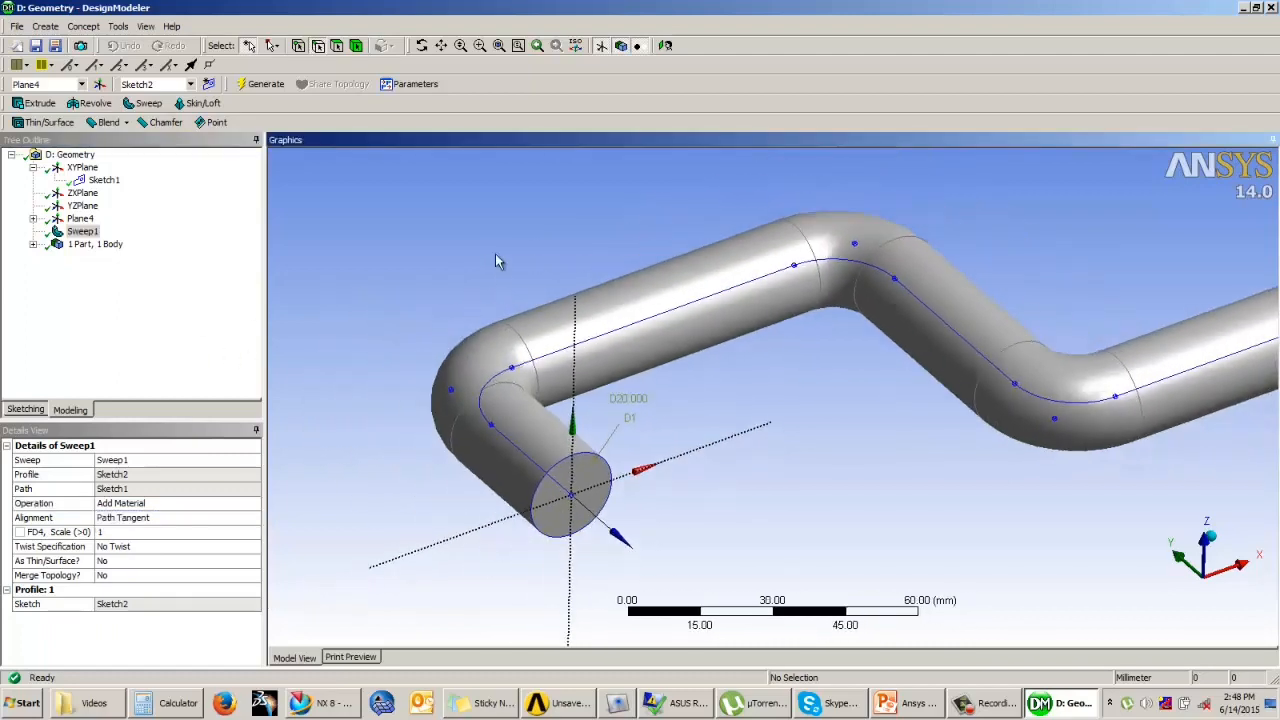
mouse_move(565, 350)
middle_mouse_down()
mouse_move(589, 323)
mouse_move(576, 349)
middle_mouse_up()
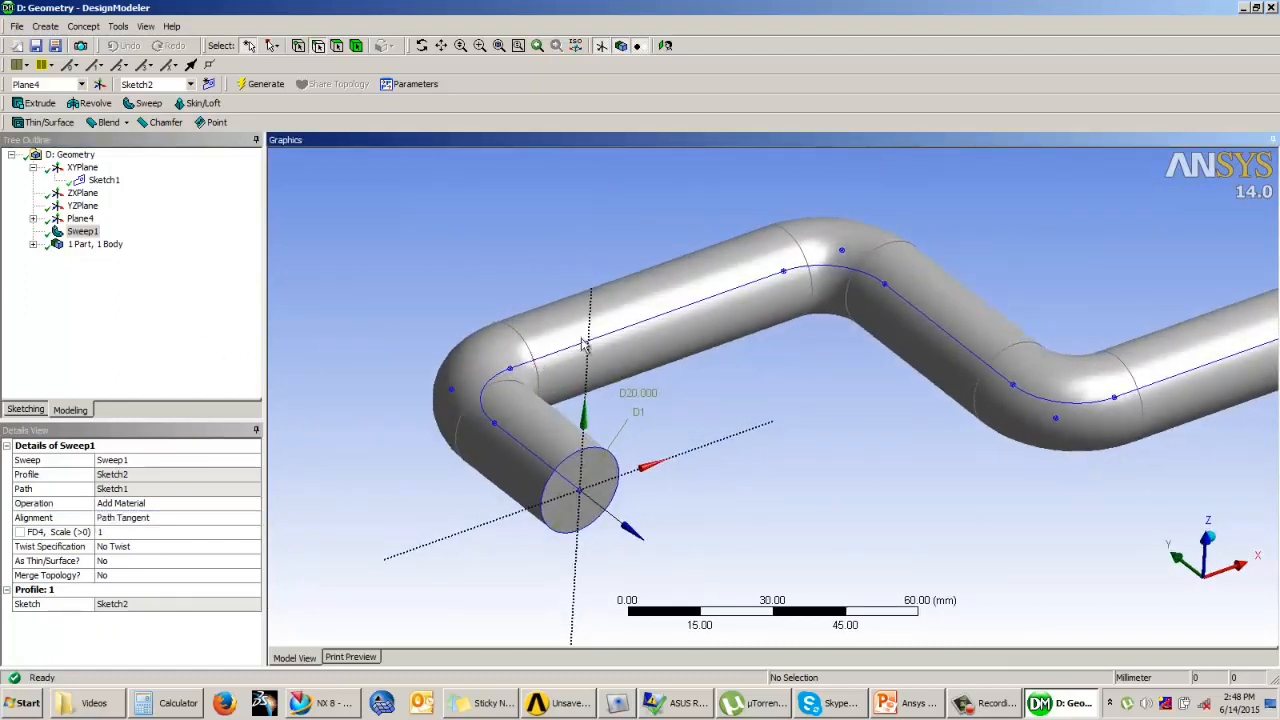
left_click(145, 506)
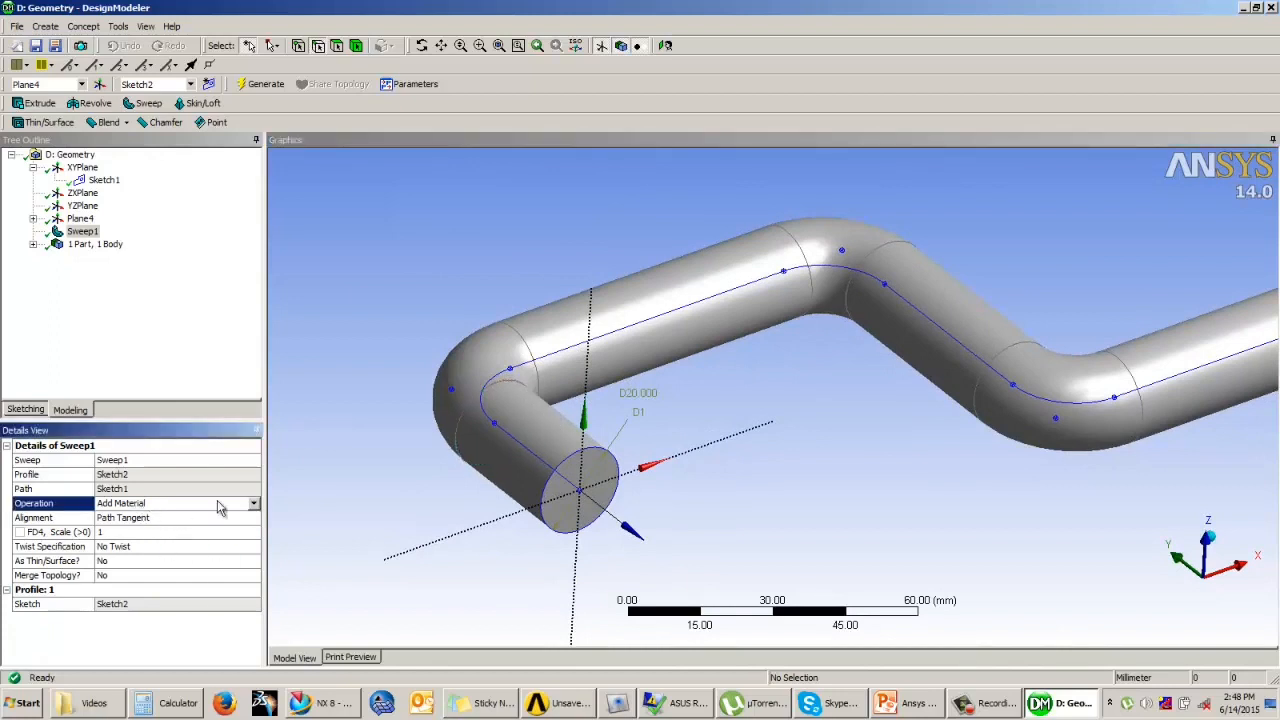
left_click(339, 452)
left_click(229, 353)
left_click(464, 282)
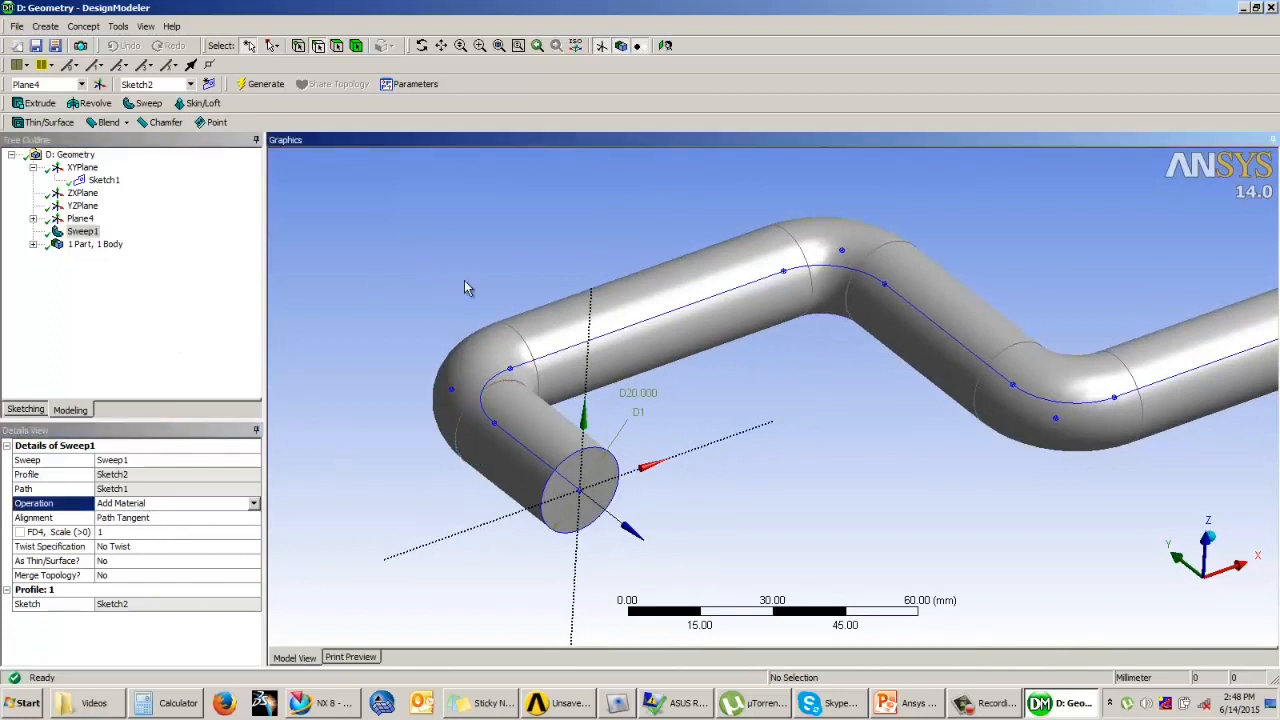
Step: Start a Thin/Surface feature with Faces to Remove and assign both circular end faces of the swept bar
scroll(464, 281, "down", 1)
middle_click_drag(728, 412, 584, 404)
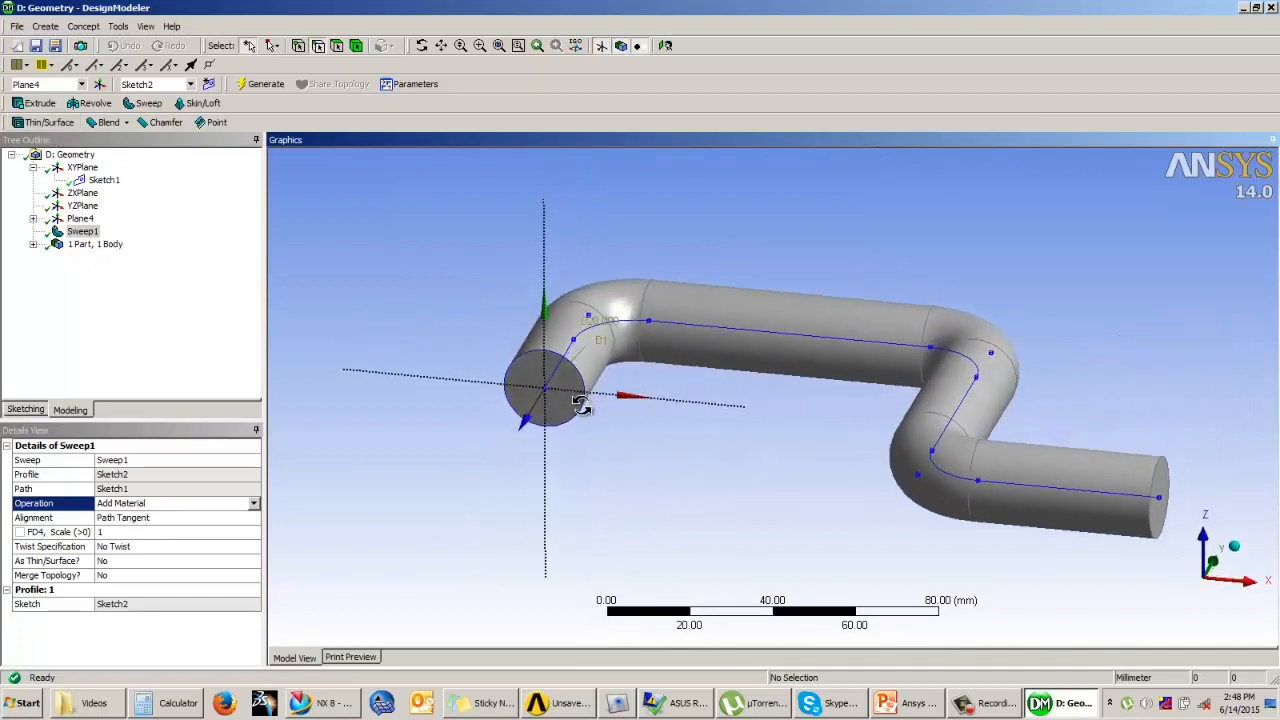
left_click(50, 124)
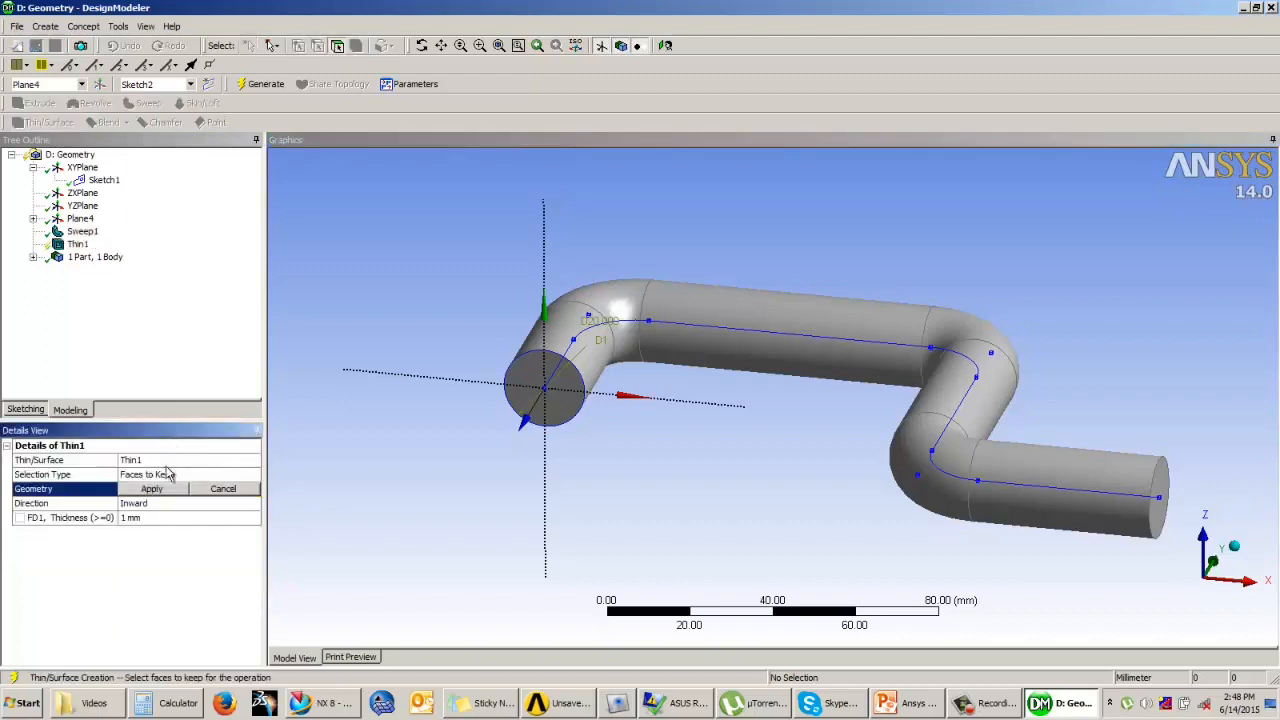
left_click(148, 488)
left_click(150, 474)
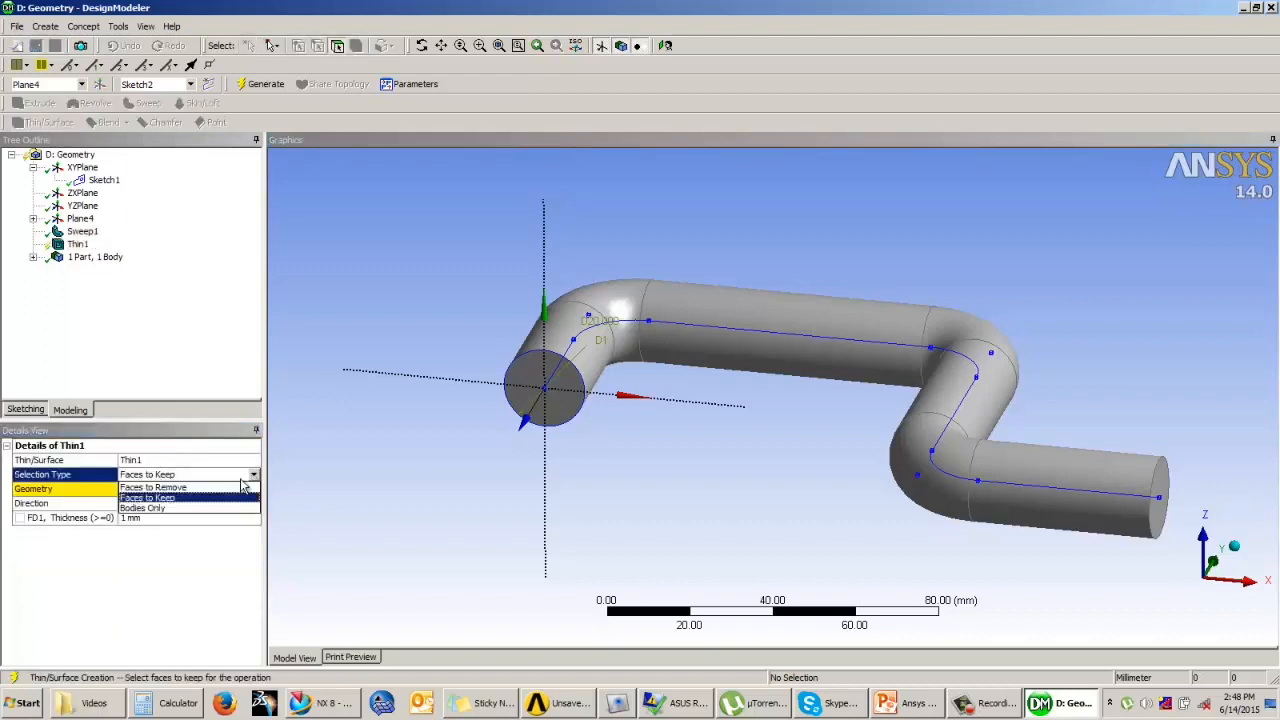
left_click(152, 487)
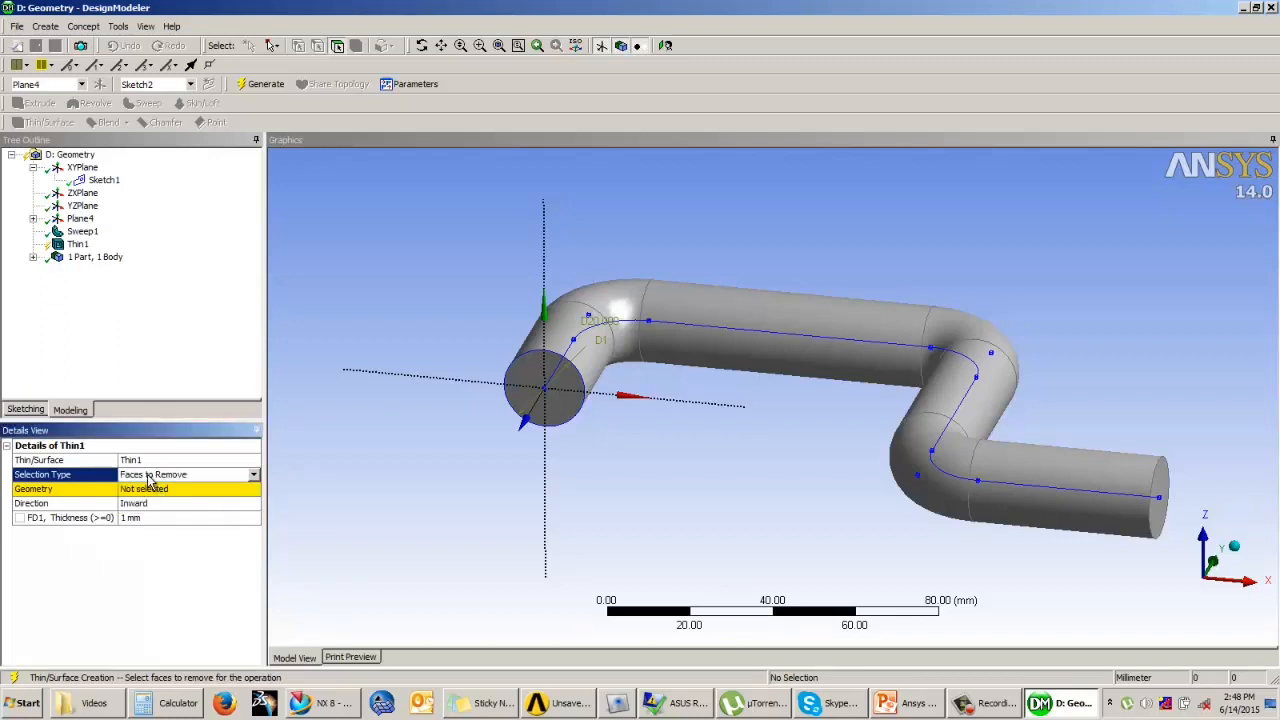
left_click(578, 428)
middle_click_drag(620, 457, 760, 478)
left_click(991, 534, "ctrl")
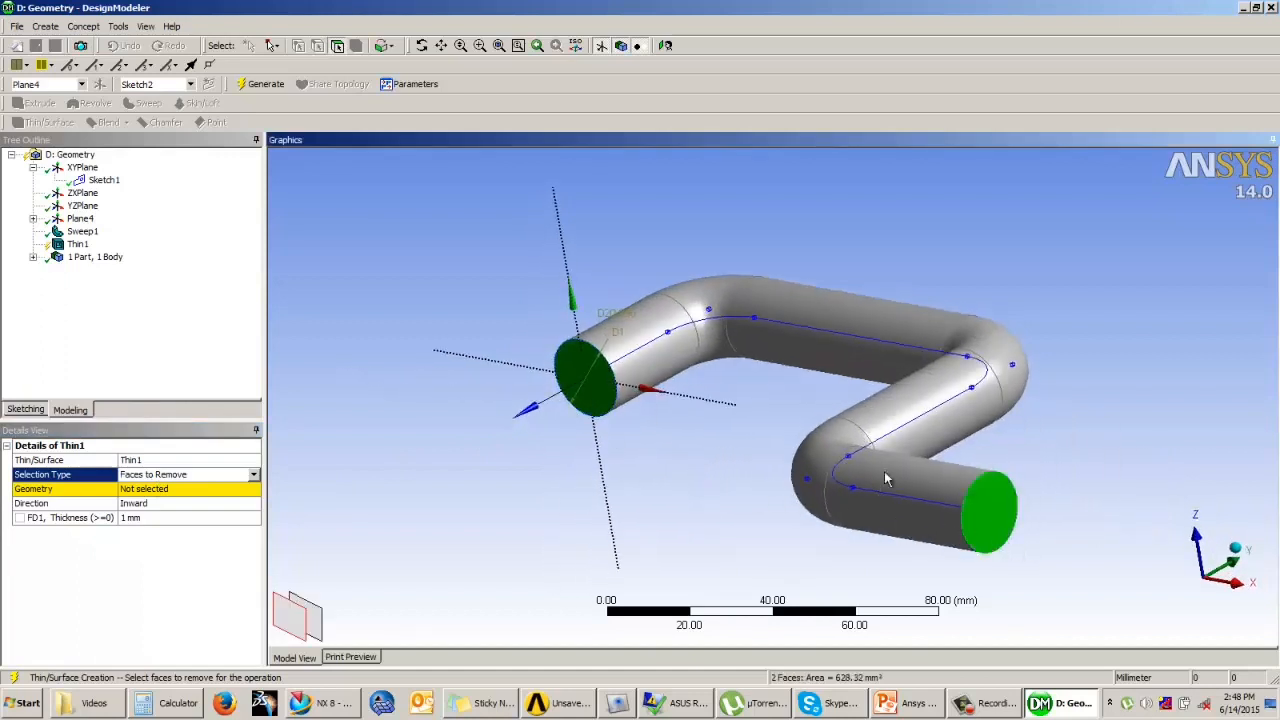
left_click(170, 490)
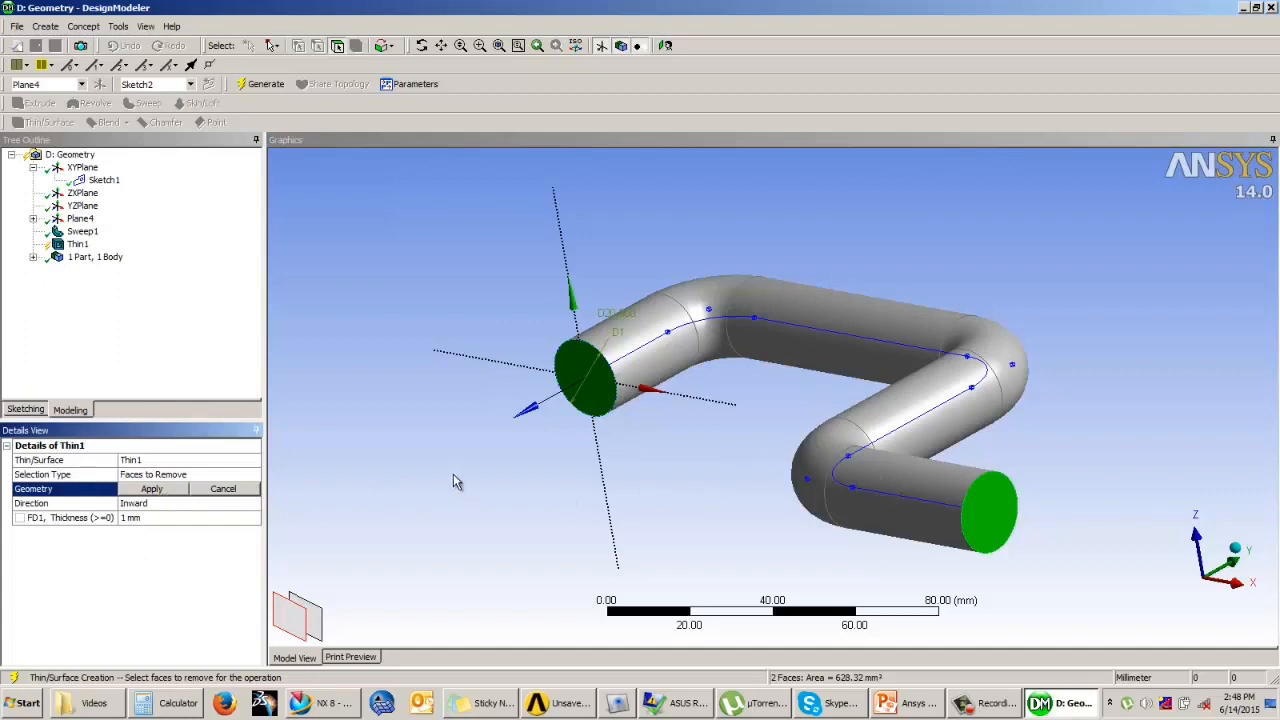
left_click(171, 487)
Step: Set the thin feature's thickness to 5 mm and generate the hollow pipe
left_click(163, 503)
left_click(169, 515)
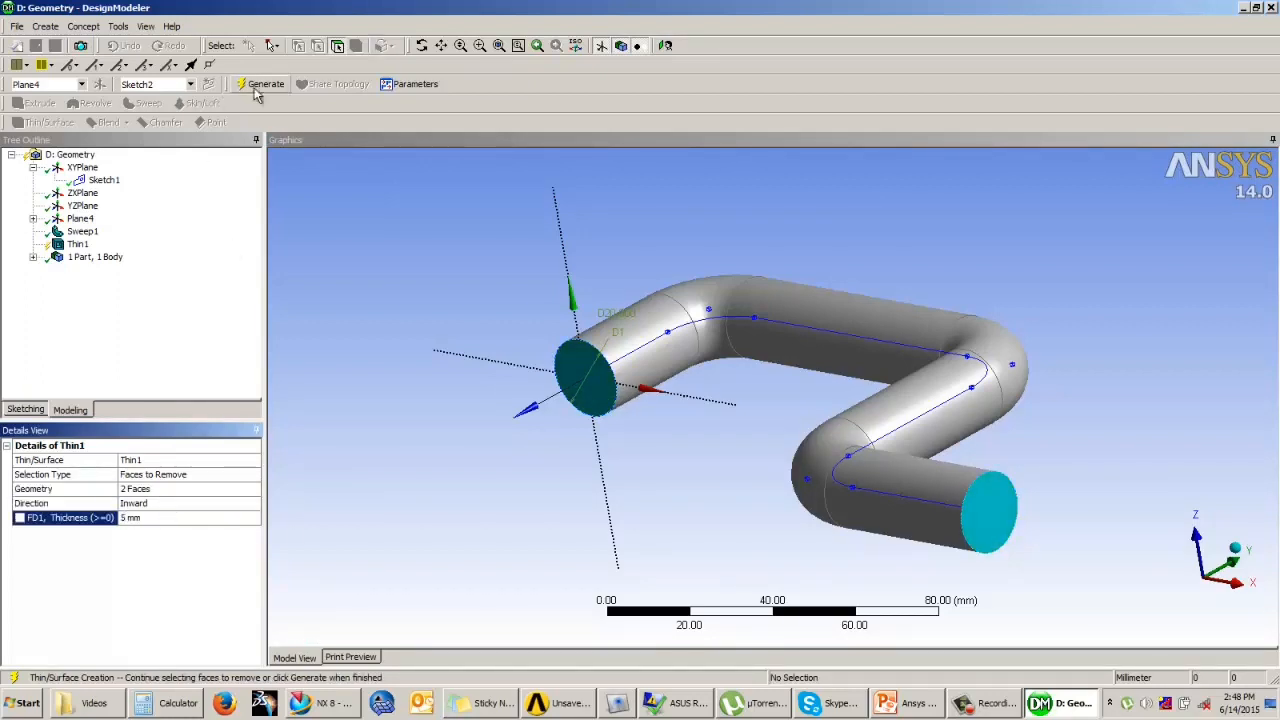
left_click(262, 84)
Step: Set the thin feature's wall thickness to 3 mm and regenerate the pipe
middle_click_drag(767, 366, 932, 368)
left_click(140, 517)
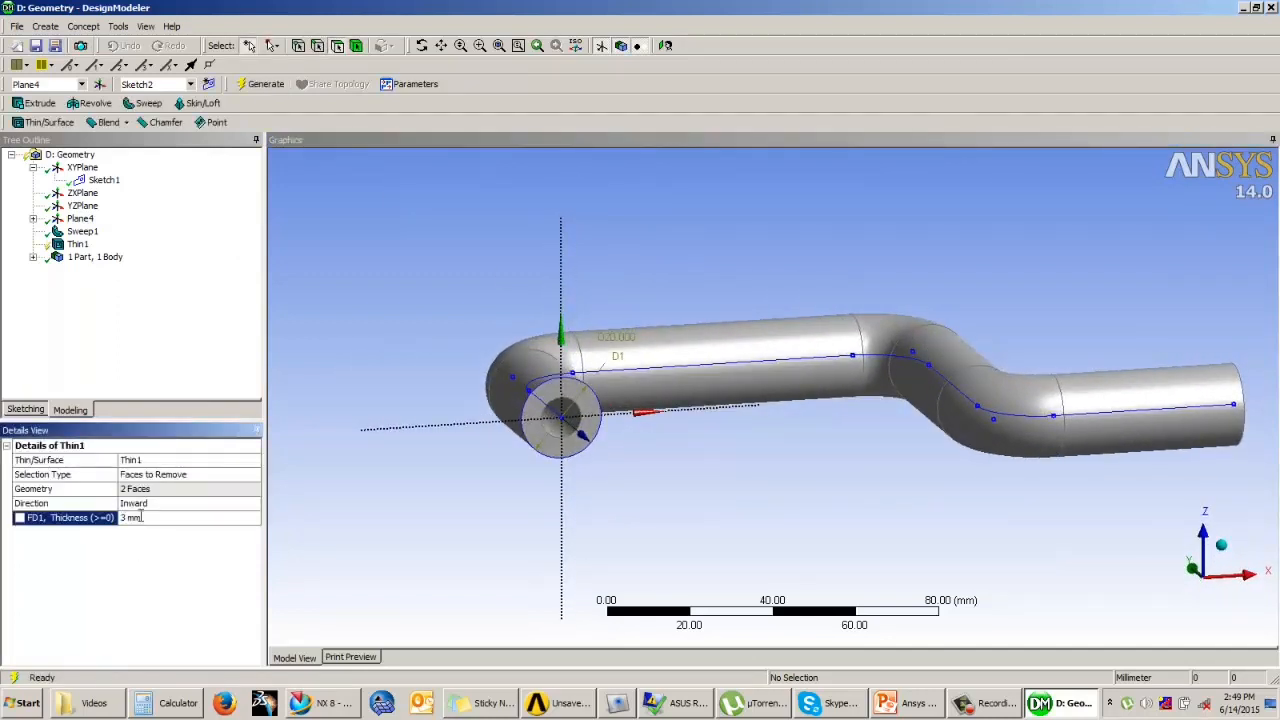
middle_click_drag(798, 265, 418, 270)
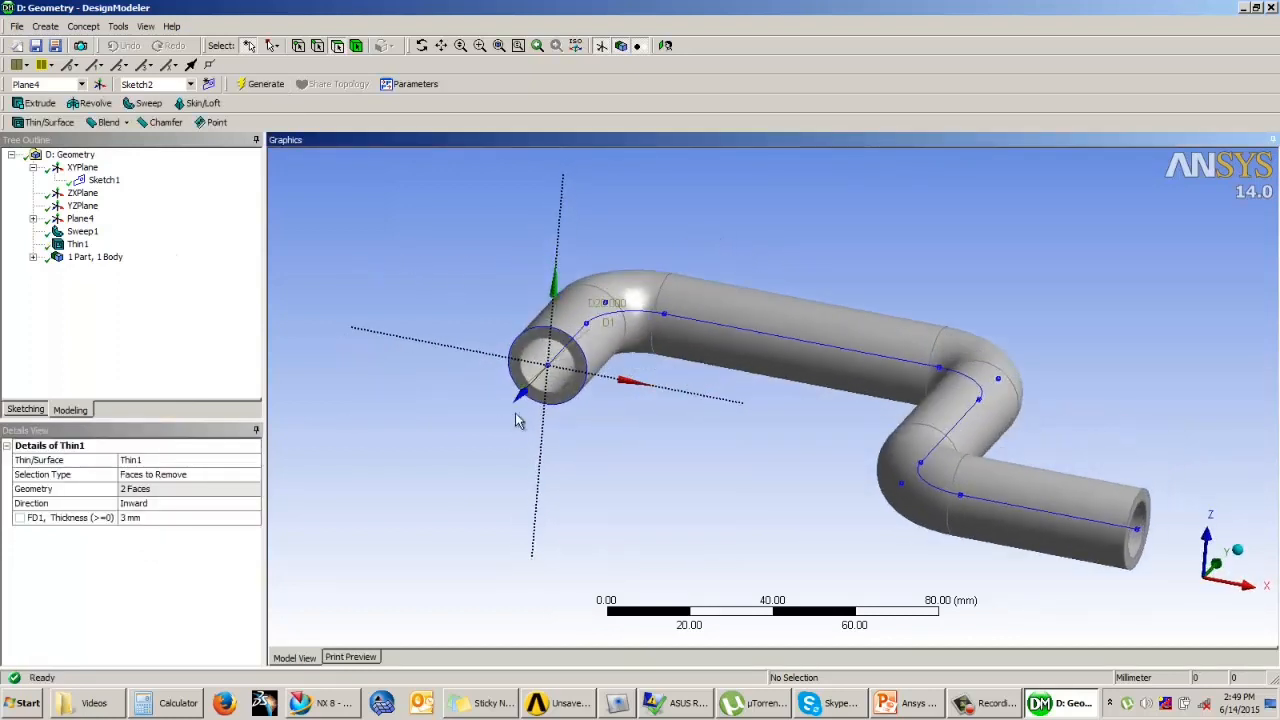
Step: Create a new sketch on Plane4 at the pipe's open end
middle_click_drag(490, 403, 507, 339, "shift")
left_click(78, 219)
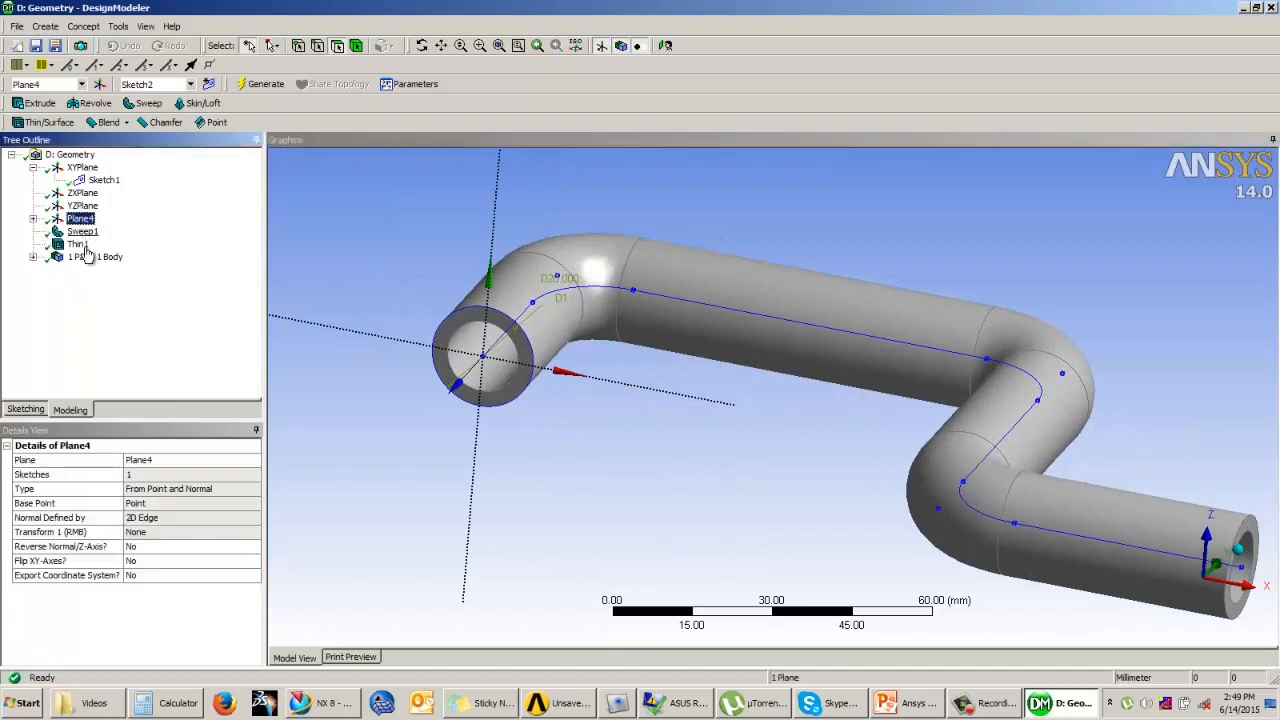
middle_click_drag(435, 401, 622, 439, "ctrl")
middle_click_drag(622, 439, 622, 360, "shift")
left_click(33, 219)
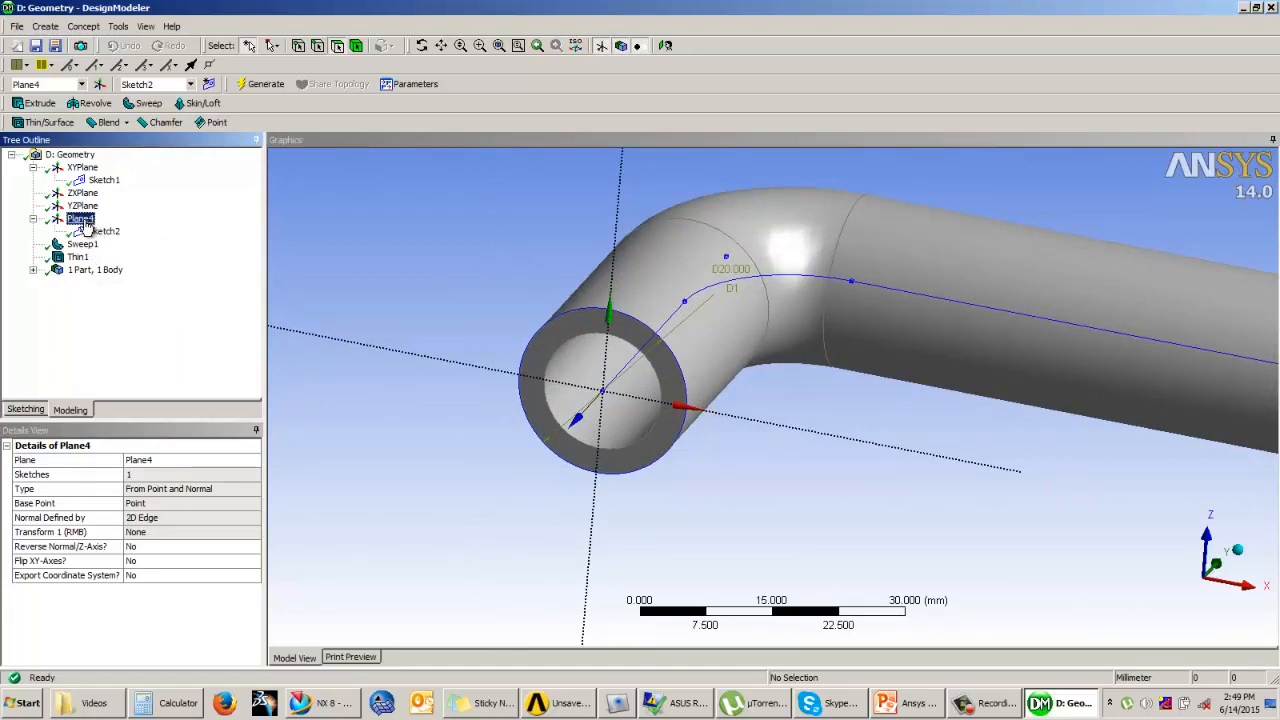
left_click(86, 222)
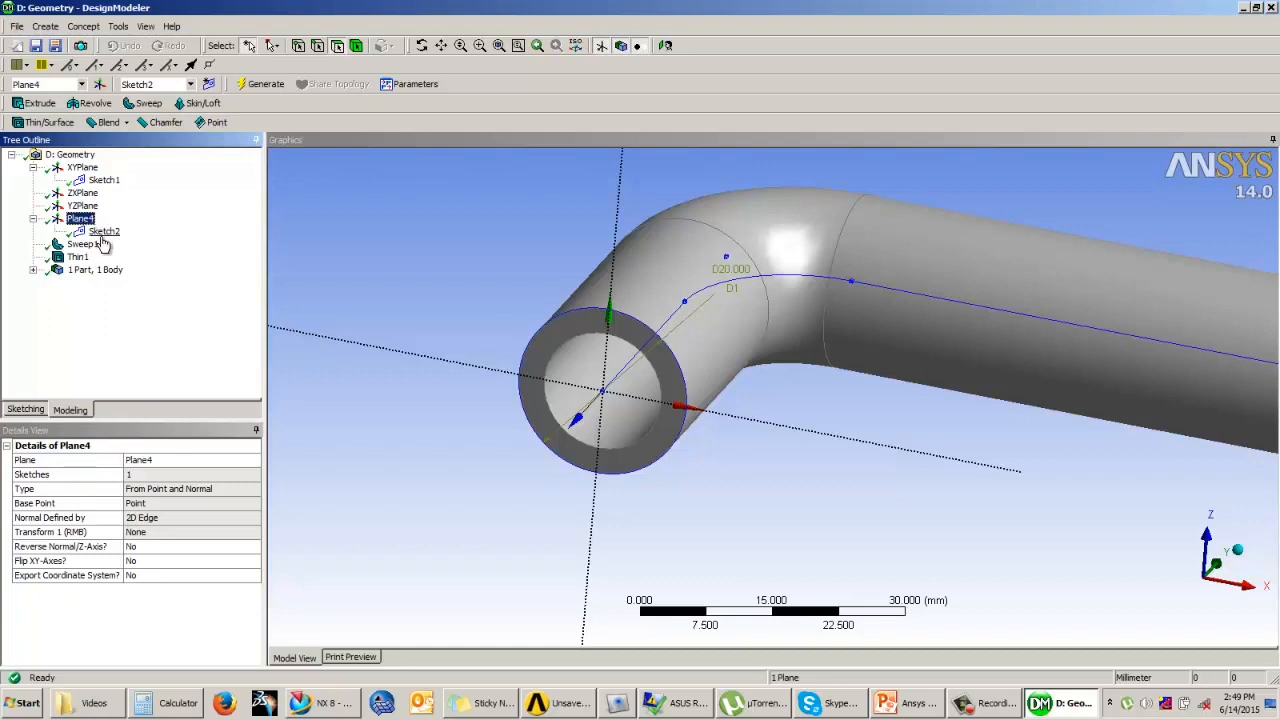
left_click(210, 86)
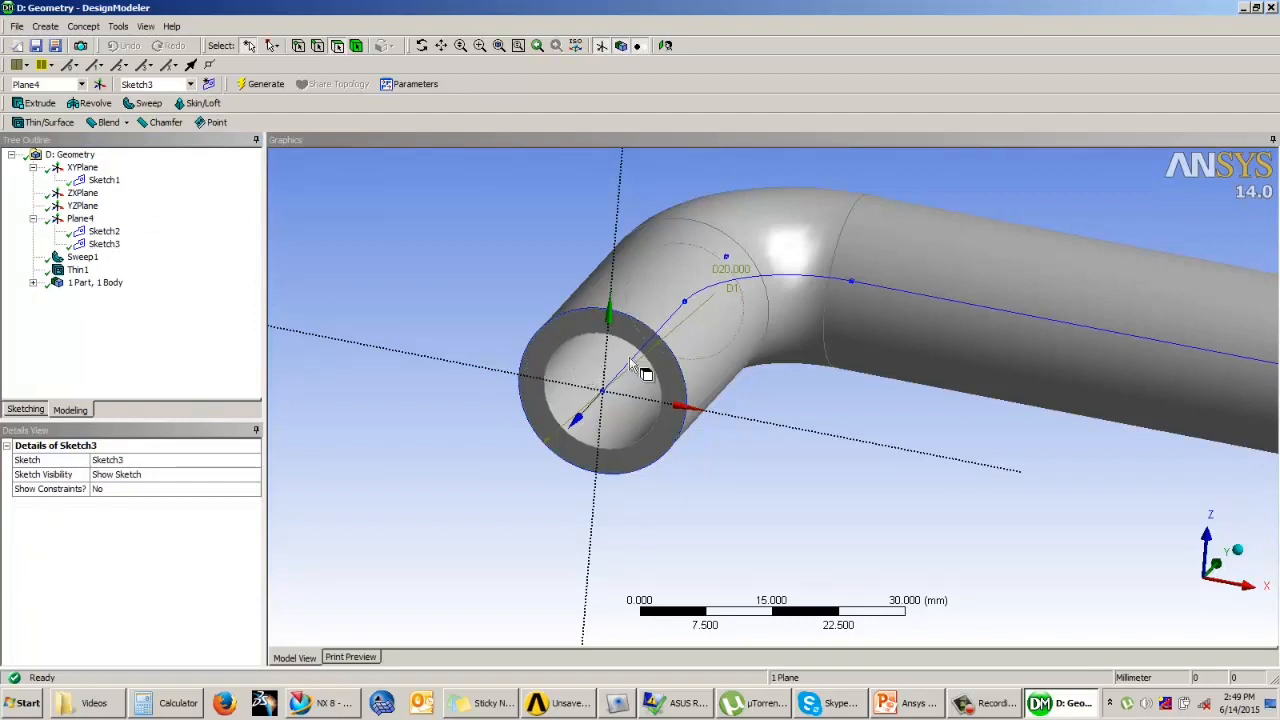
Step: Draw two concentric circles about 27 mm and 13 mm in diameter at the Plane4 origin in Sketch3
left_click(104, 233)
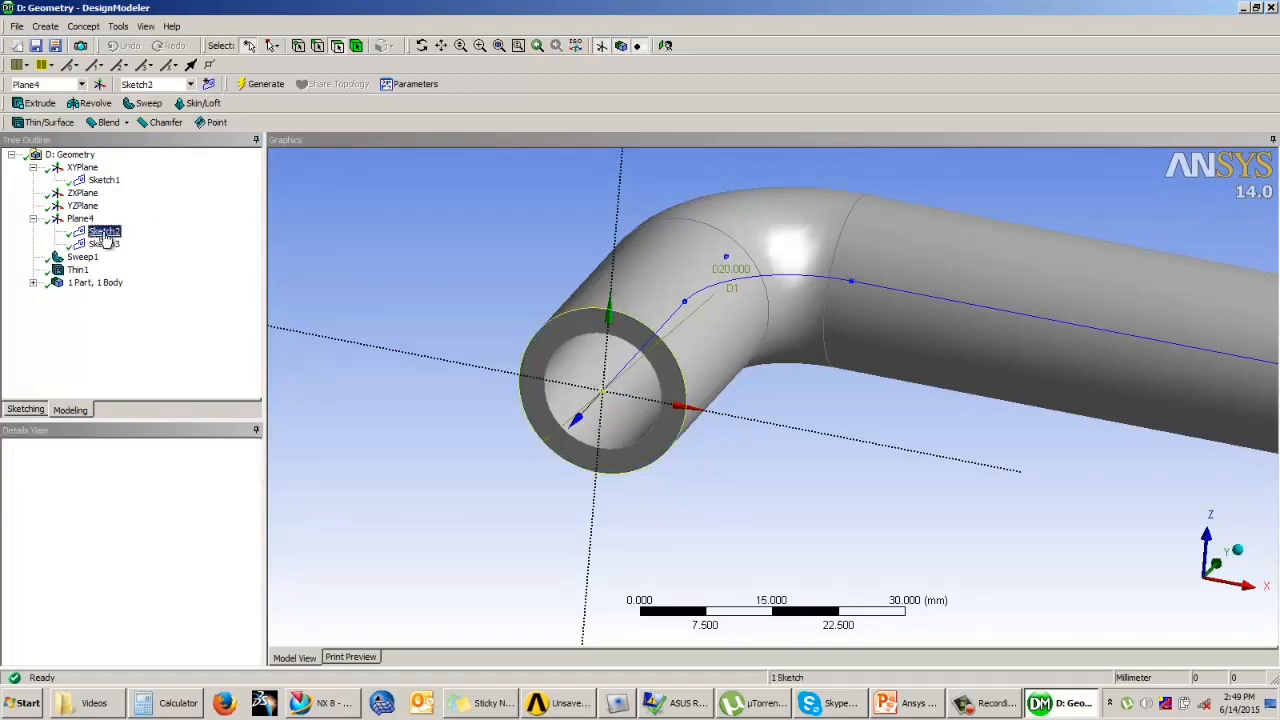
left_click(104, 245)
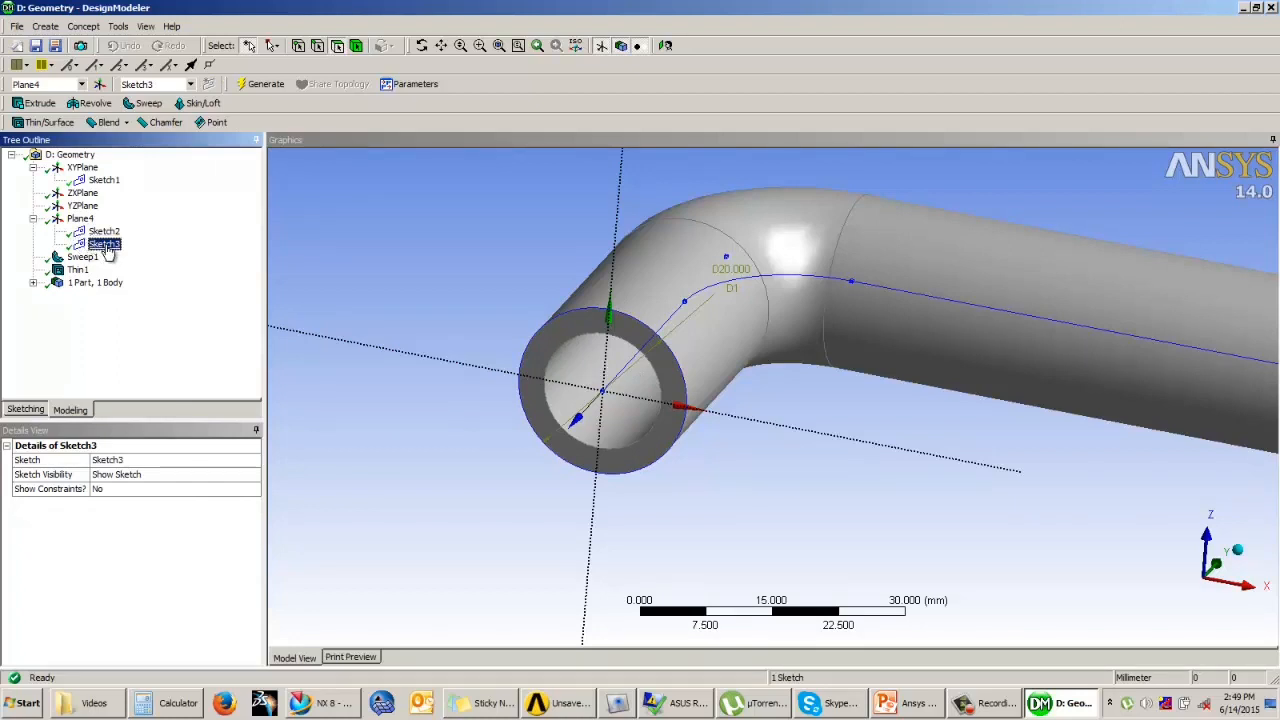
left_click(80, 219)
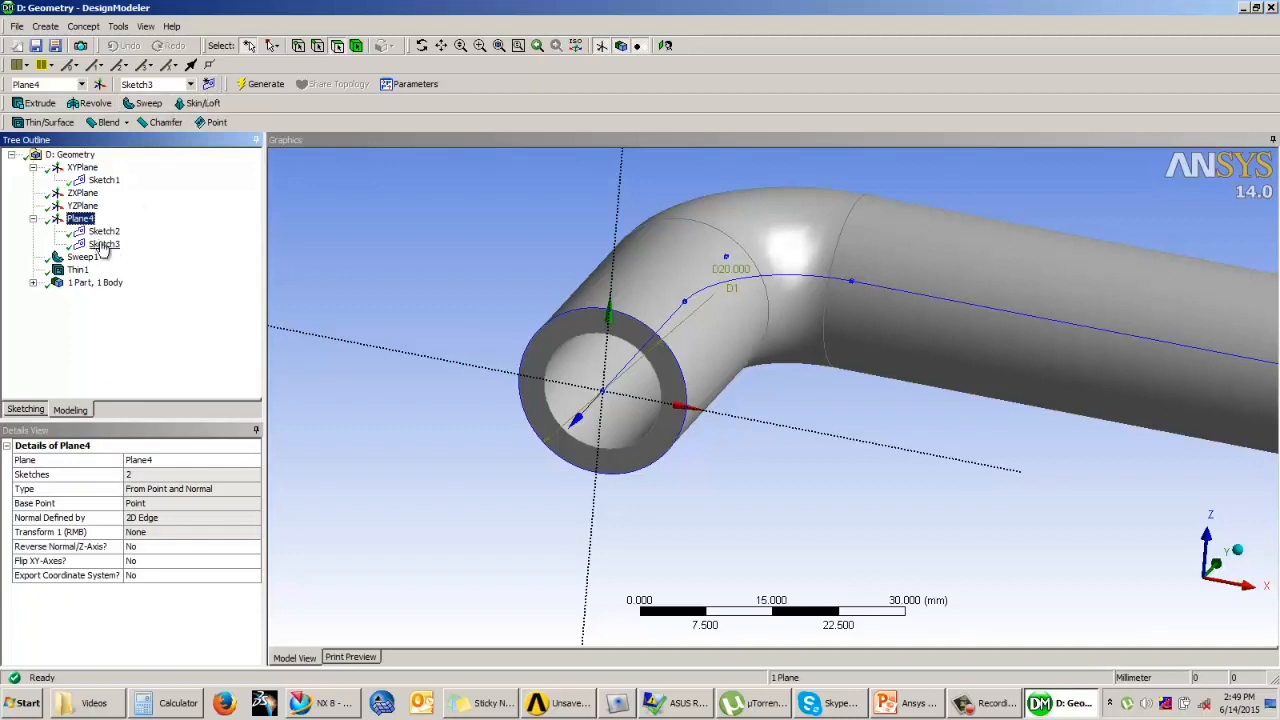
left_click(101, 248)
left_click(27, 410)
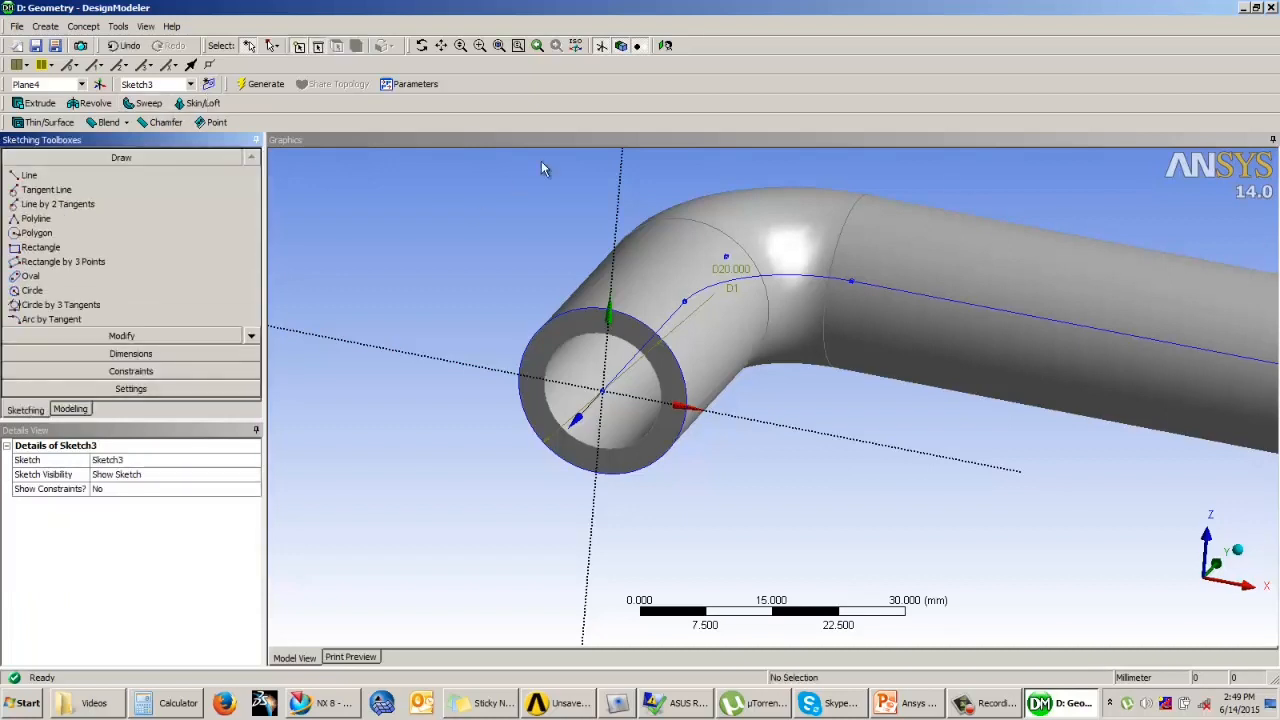
left_click(664, 45)
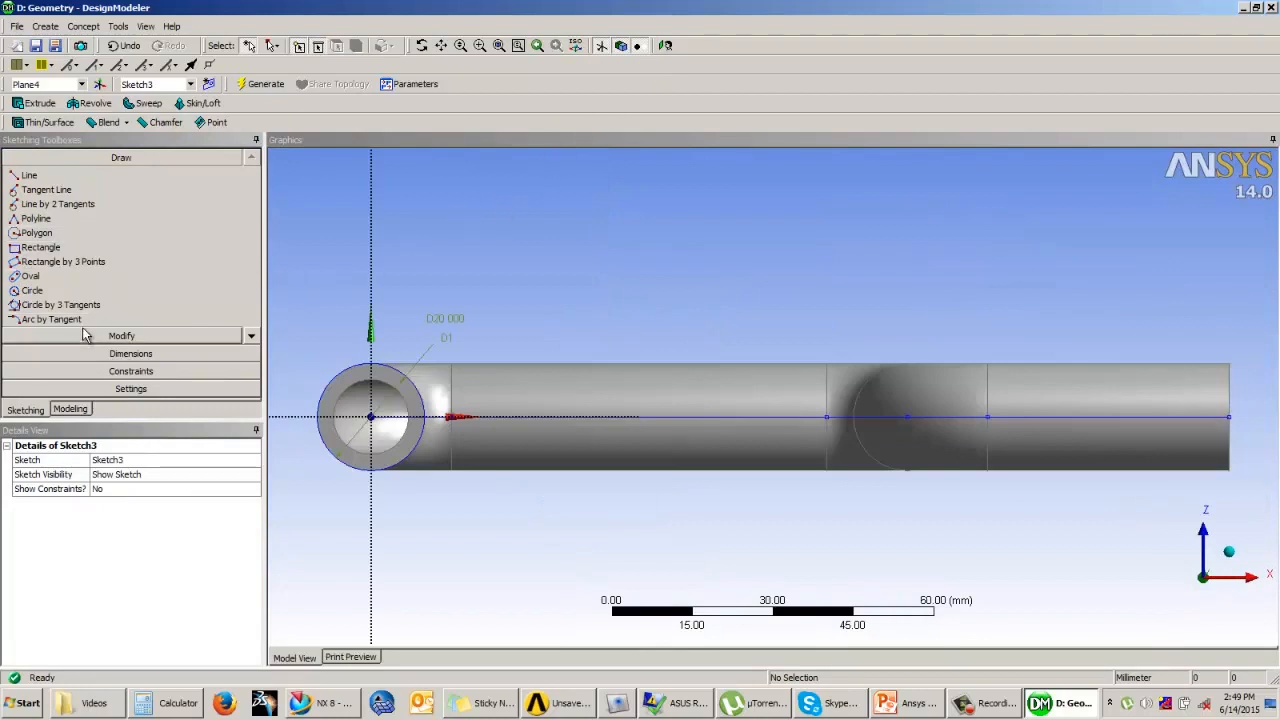
left_click(32, 290)
left_click(371, 416)
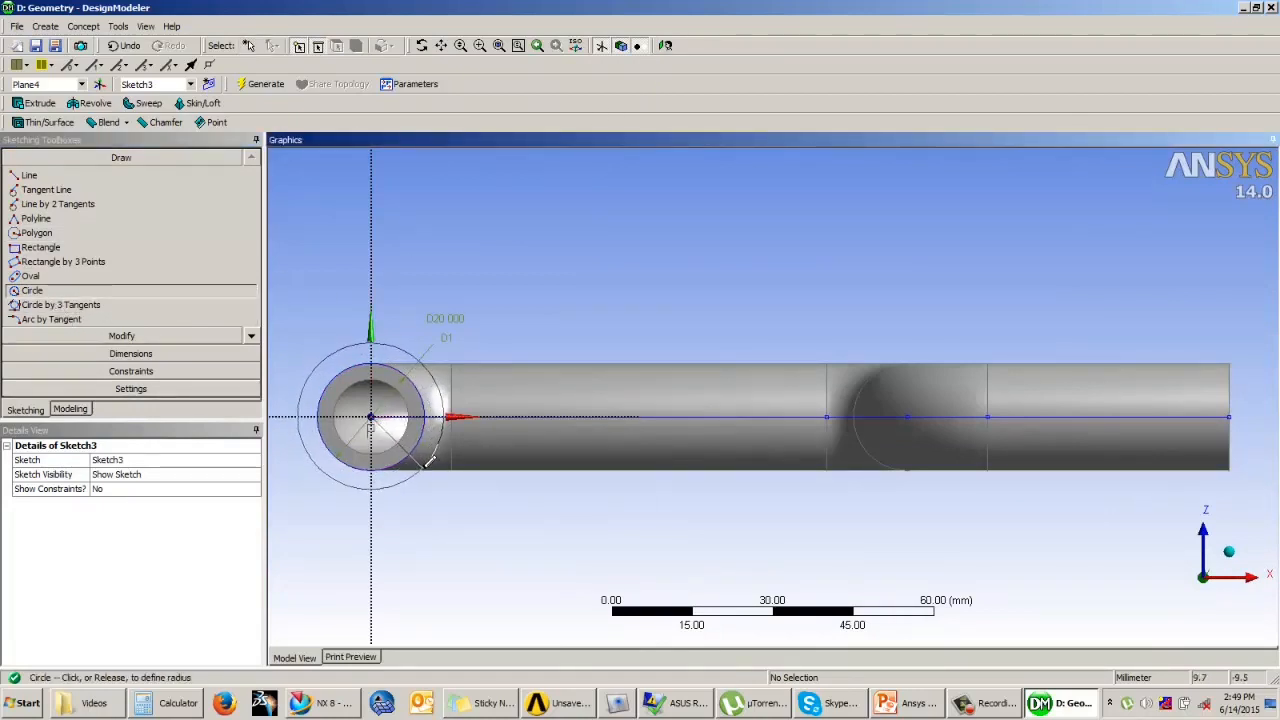
left_click(430, 460)
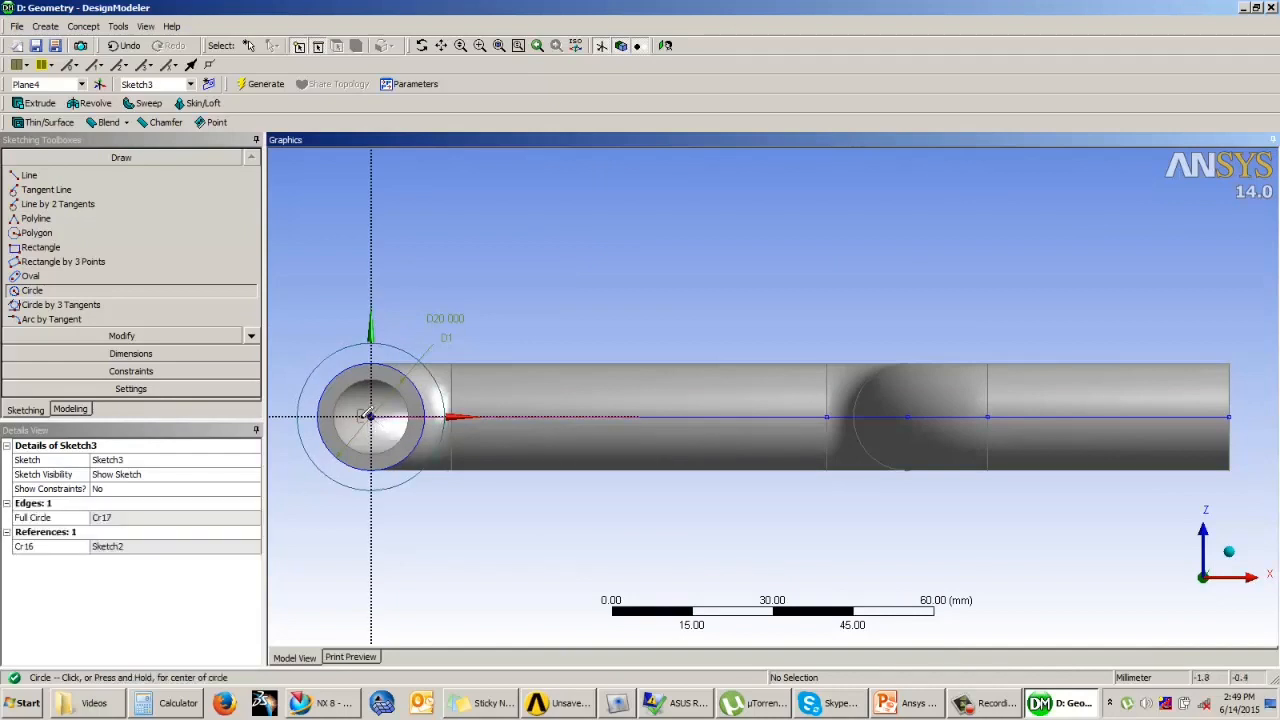
left_click(371, 416)
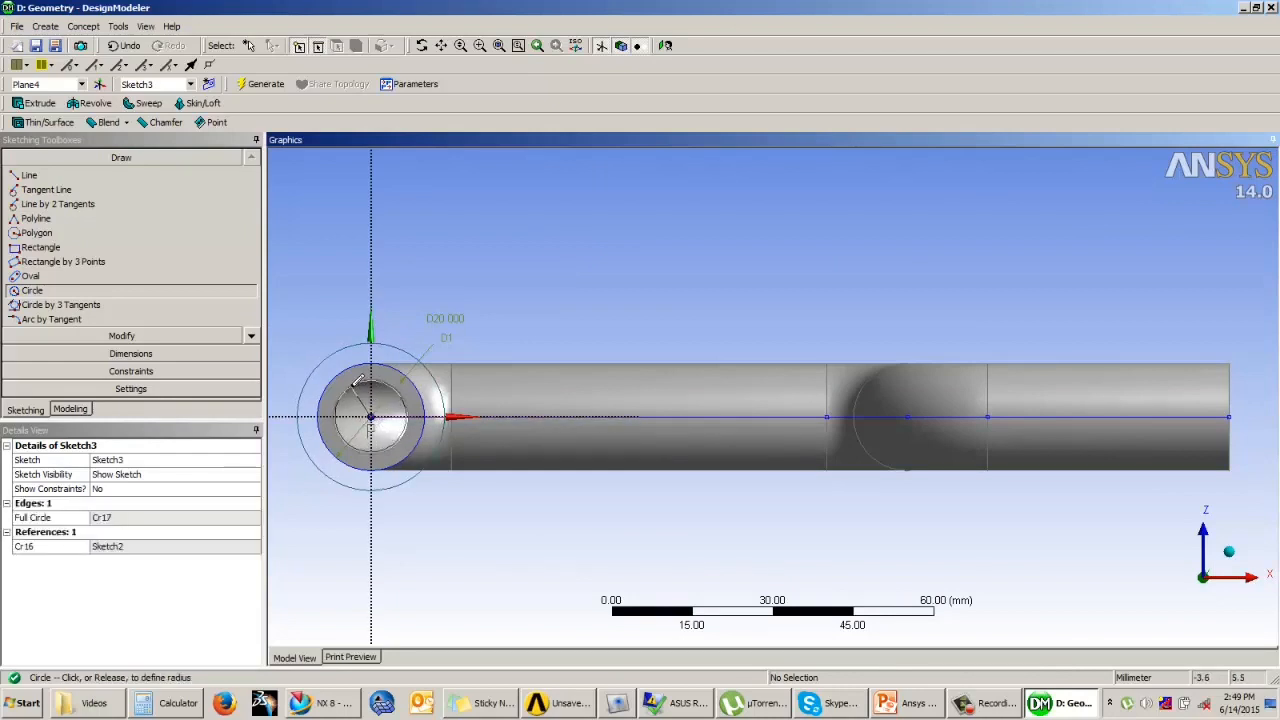
left_click(335, 378)
Step: Dimension the outer circle's diameter and set it to 30 mm
left_click(124, 356)
left_click(320, 366)
left_click(320, 300)
left_click(143, 518)
type("30")
key("Return")
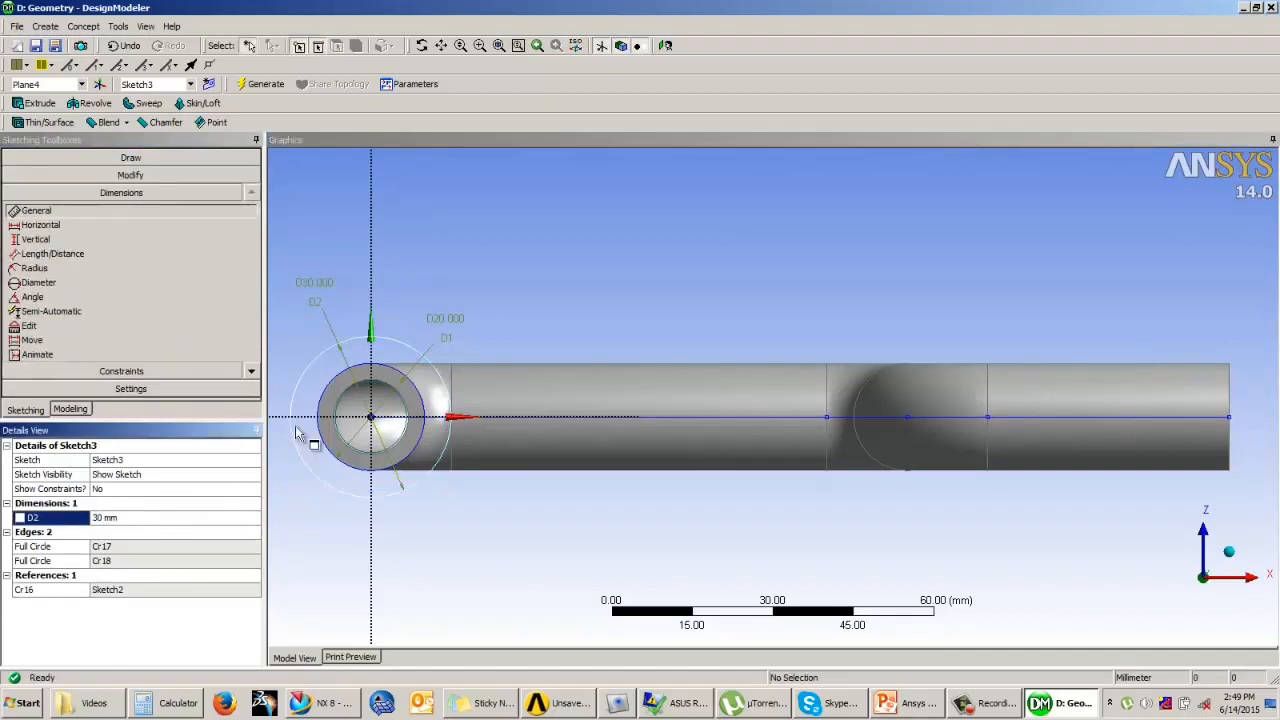
Step: Dimension the inner circle's diameter and set it to 14 mm
left_click(360, 385)
left_click(403, 305)
left_click(107, 531)
type("15")
key("Return")
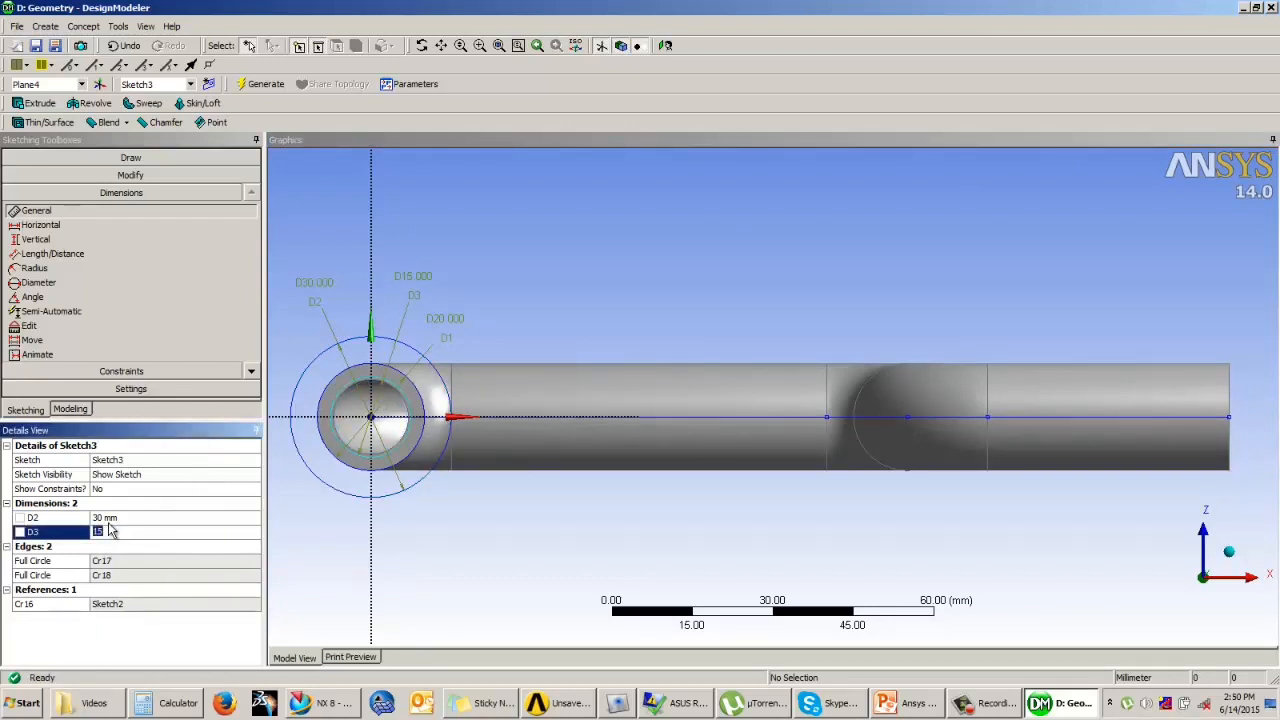
key("Return")
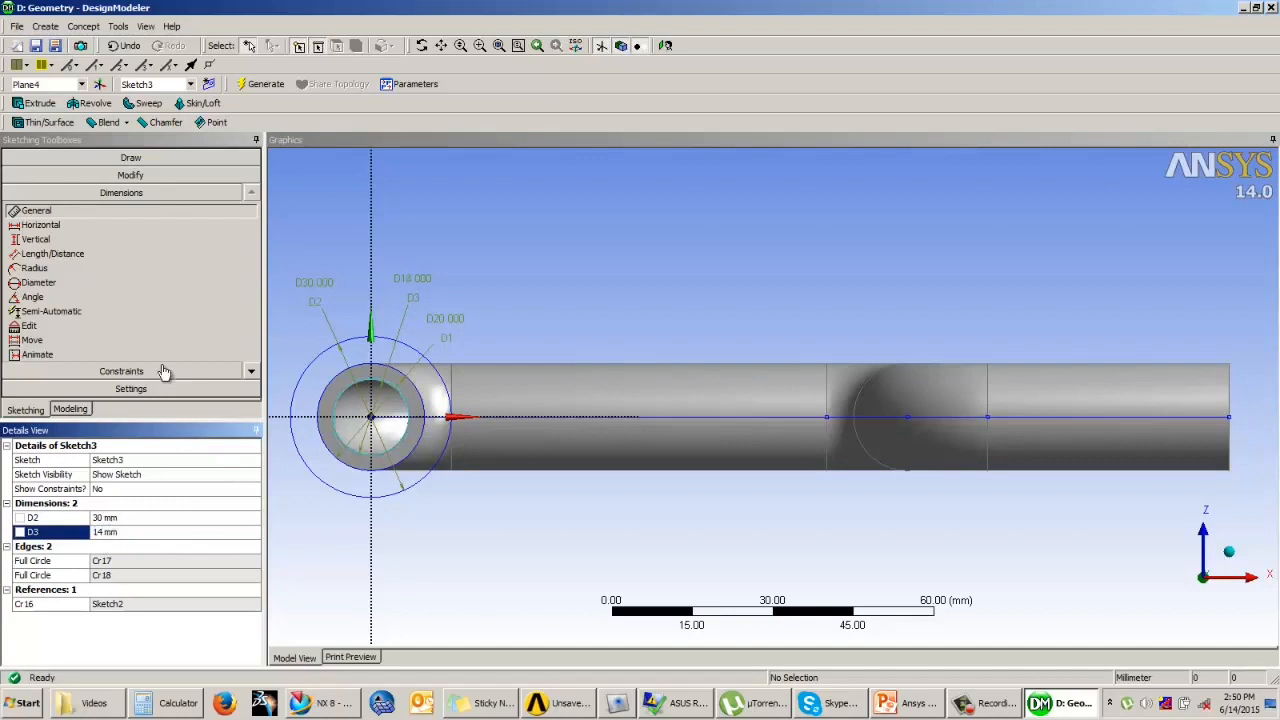
Step: Extrude the two-circle sketch 5 mm with Add Material and generate the flange at the pipe end
left_click(72, 410)
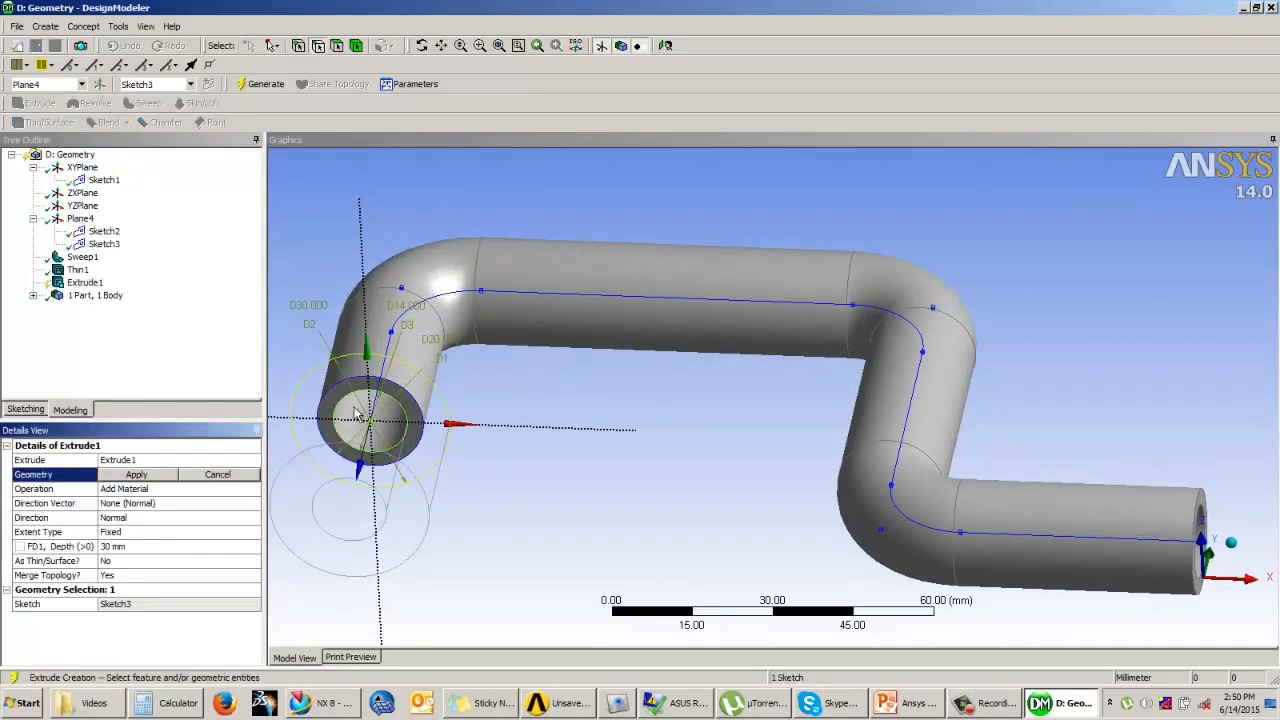
left_click(166, 475)
left_click(138, 548)
type("5")
key("Return")
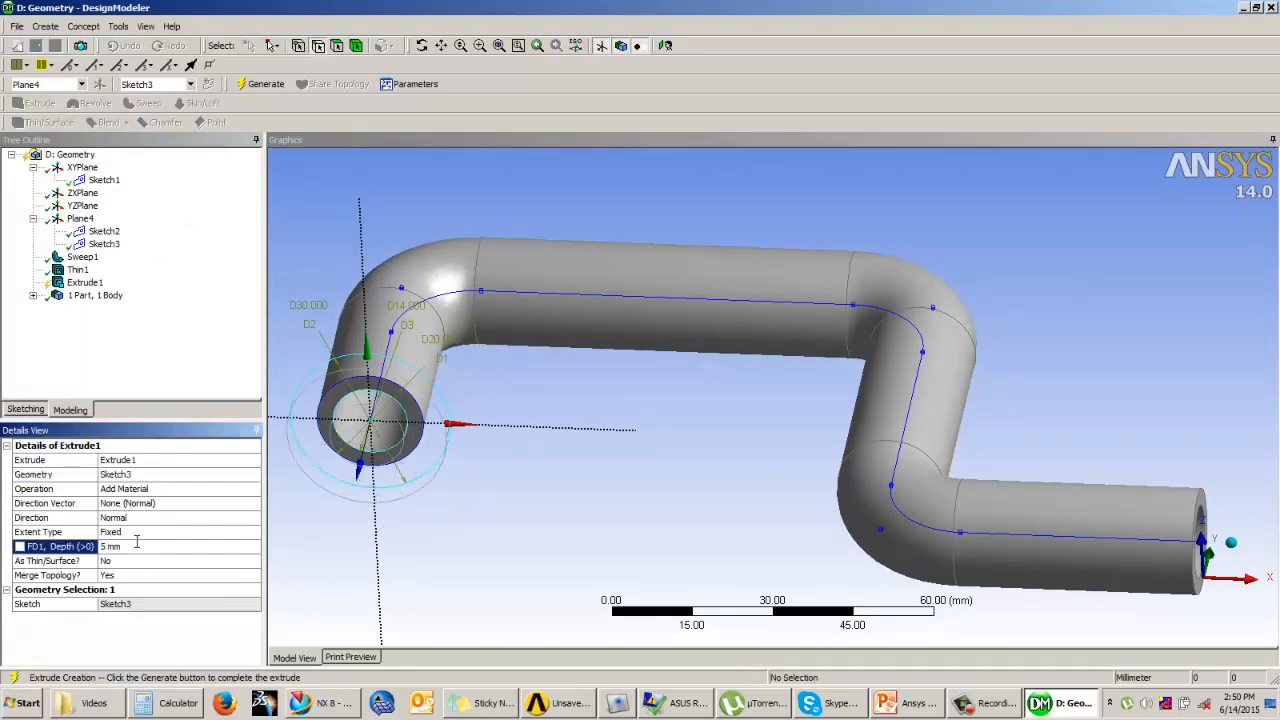
left_click(262, 84)
Step: Examine the flanged hollow pipe from several sides
middle_click_drag(546, 382, 698, 371)
scroll(695, 405, "up", 1)
scroll(695, 404, "down", 4)
scroll(695, 403, "down", 2)
middle_click_drag(766, 443, 660, 420)
middle_click_drag(775, 362, 797, 270)
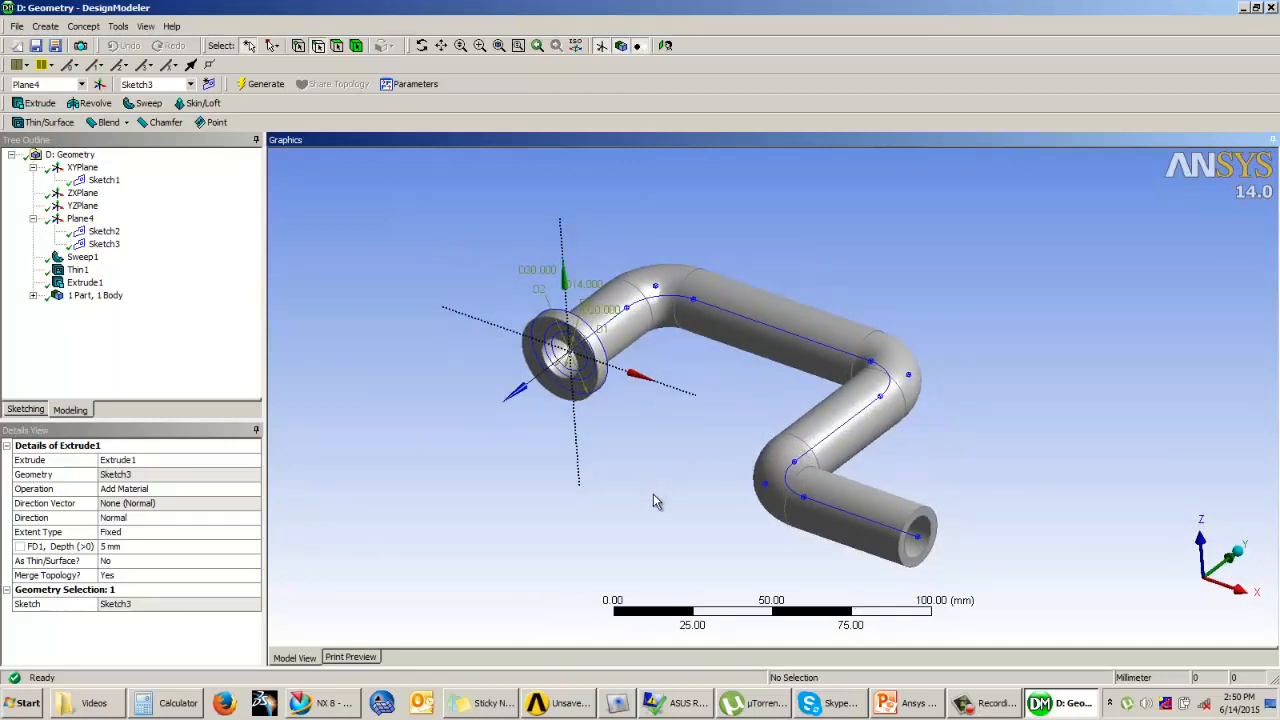
left_click(155, 352)
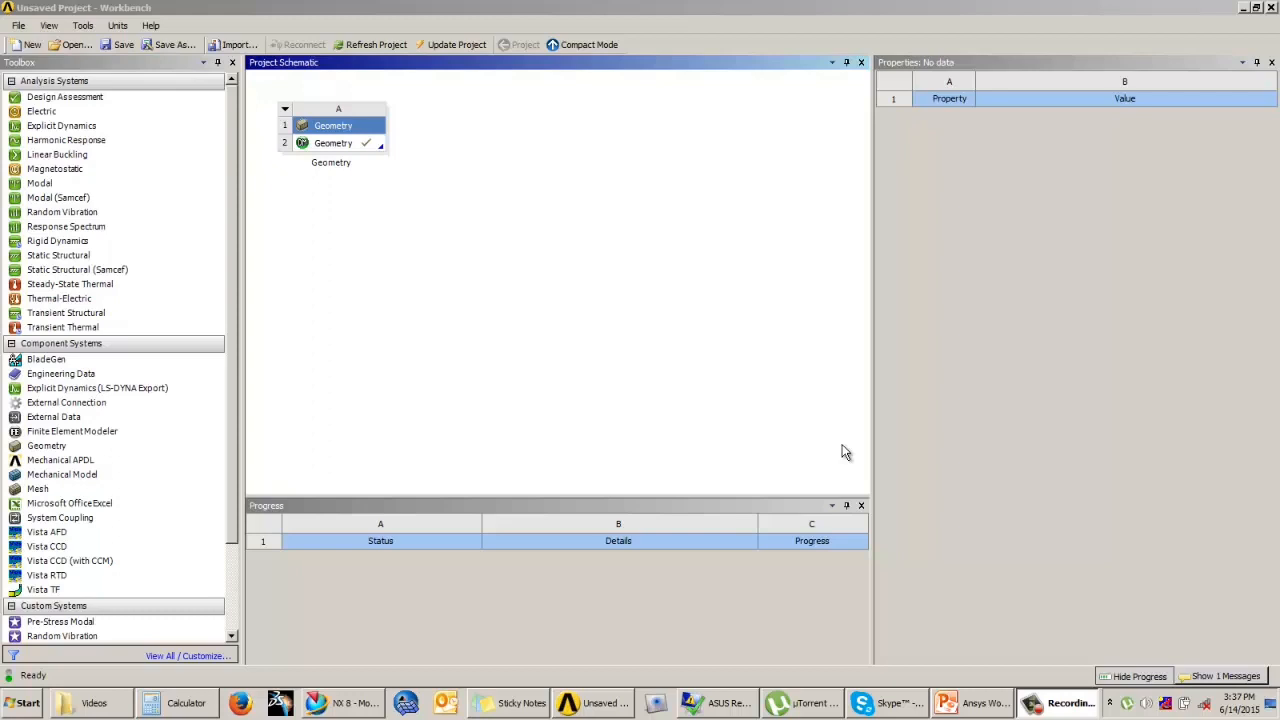
Step: Switch to Workbench, add a second Geometry system below the first, and open it in DesignModeler with millimetre units
left_click(650, 330)
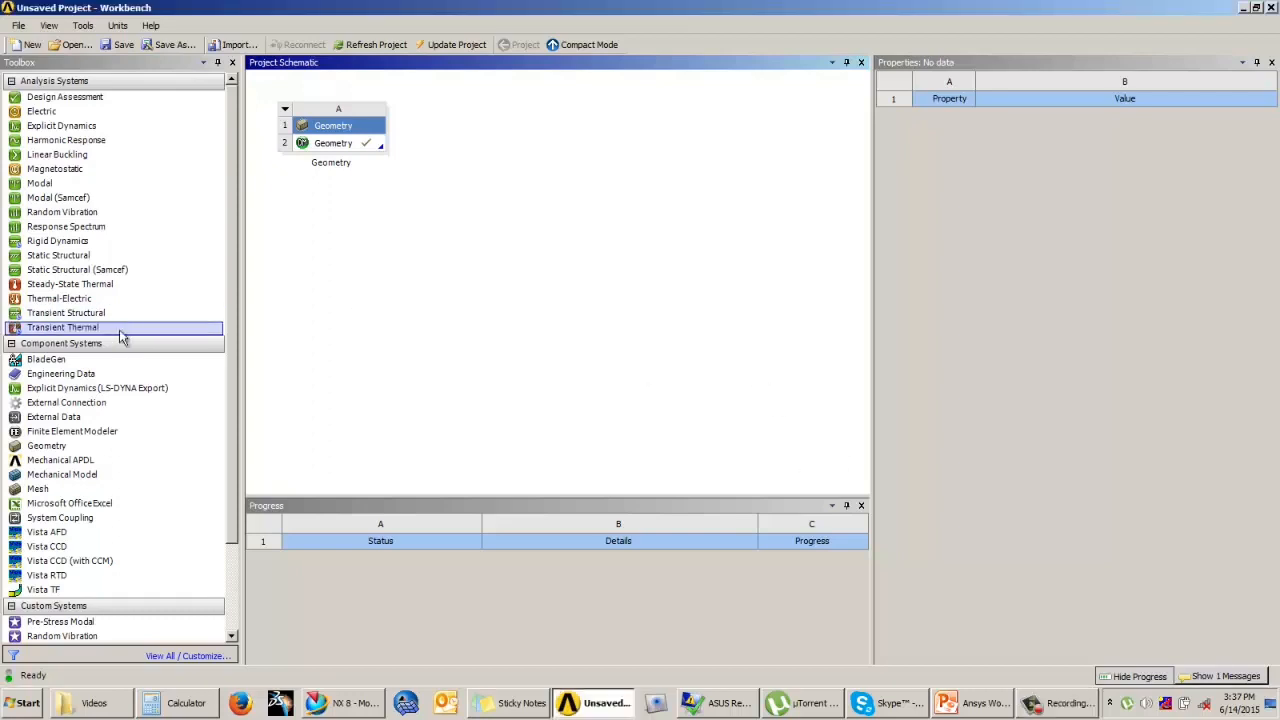
left_click_drag(47, 445, 335, 275)
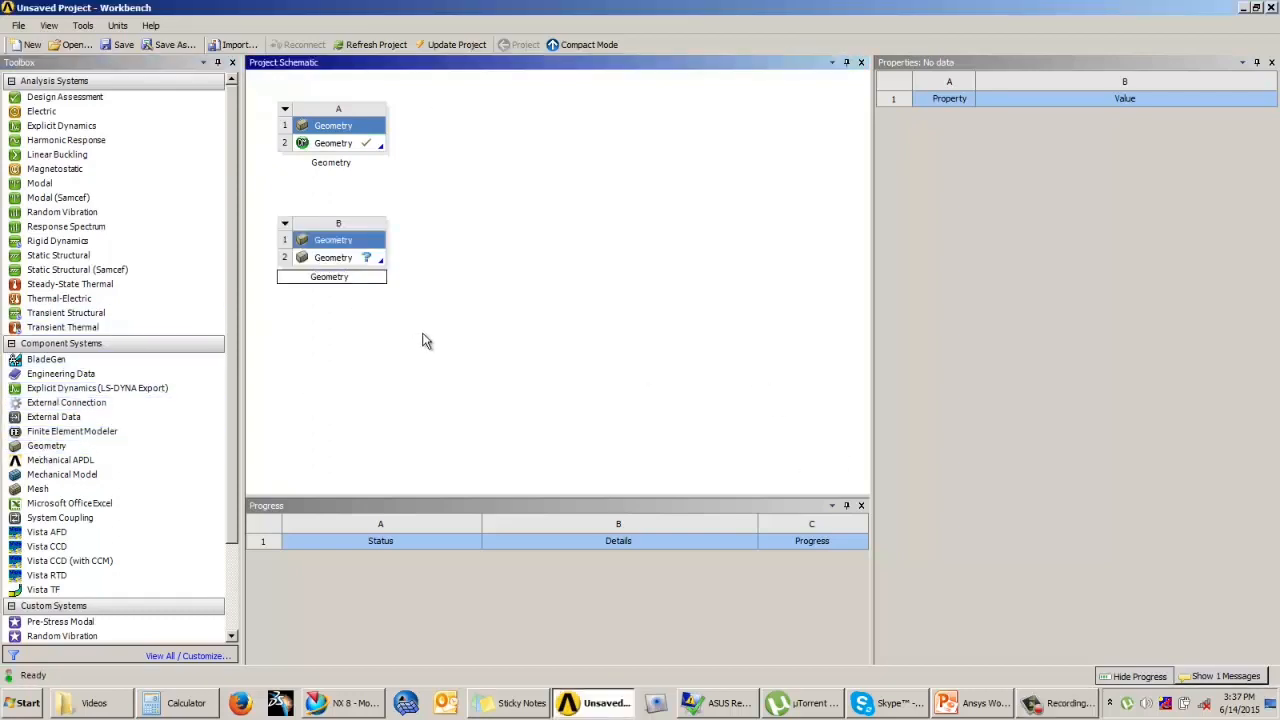
double_click(337, 258)
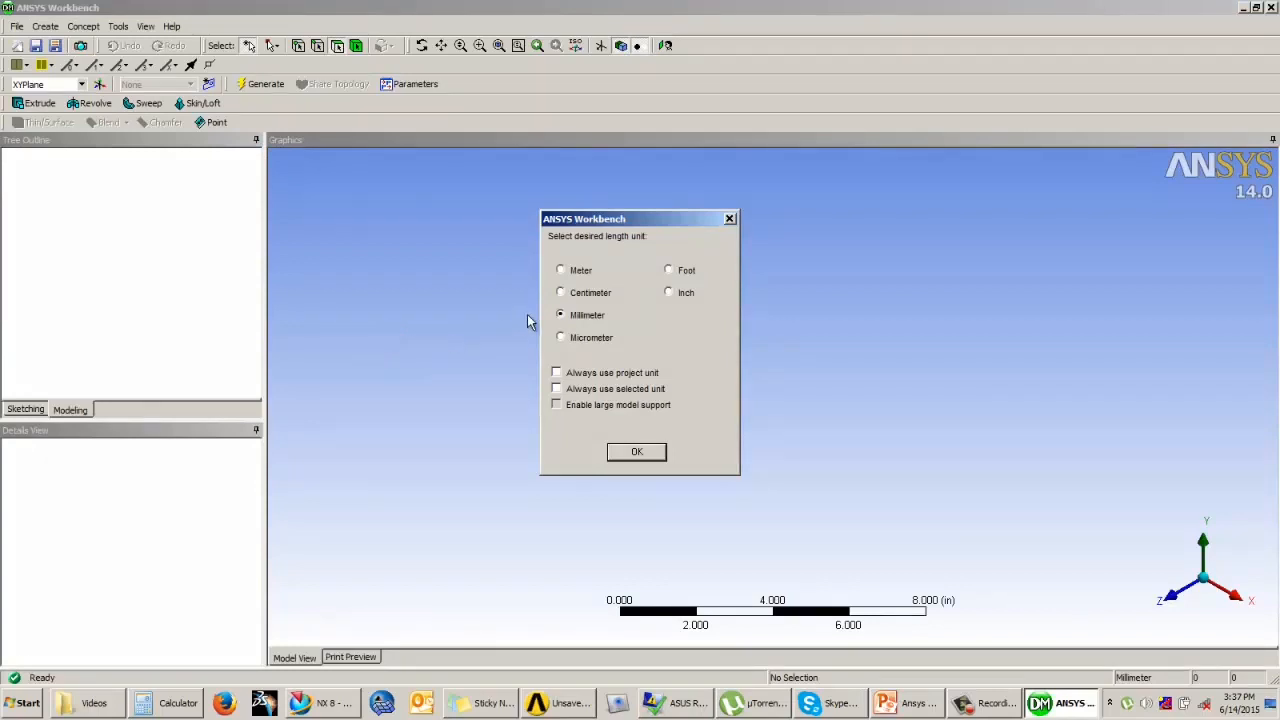
left_click(636, 452)
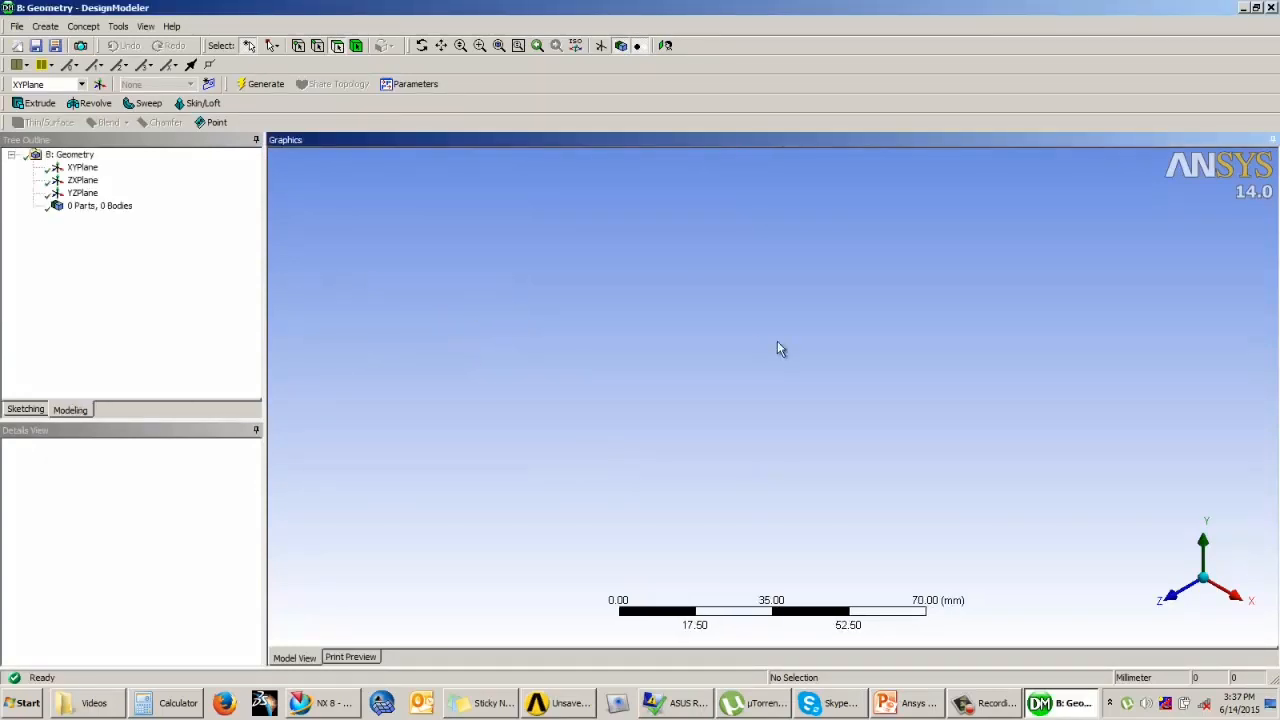
Step: Sketch an ellipse on the XYPlane centred at the origin, with semi-axes about 31 mm vertically and 20 mm horizontally
left_click(82, 167)
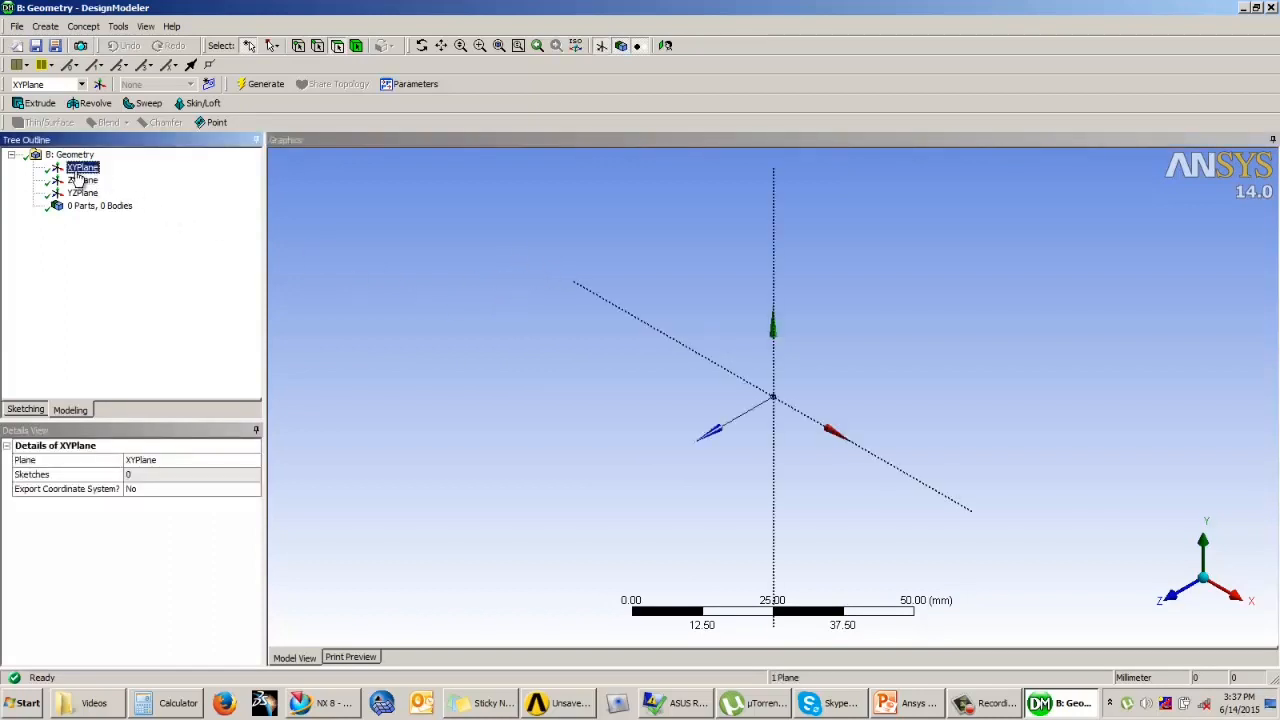
left_click(24, 411)
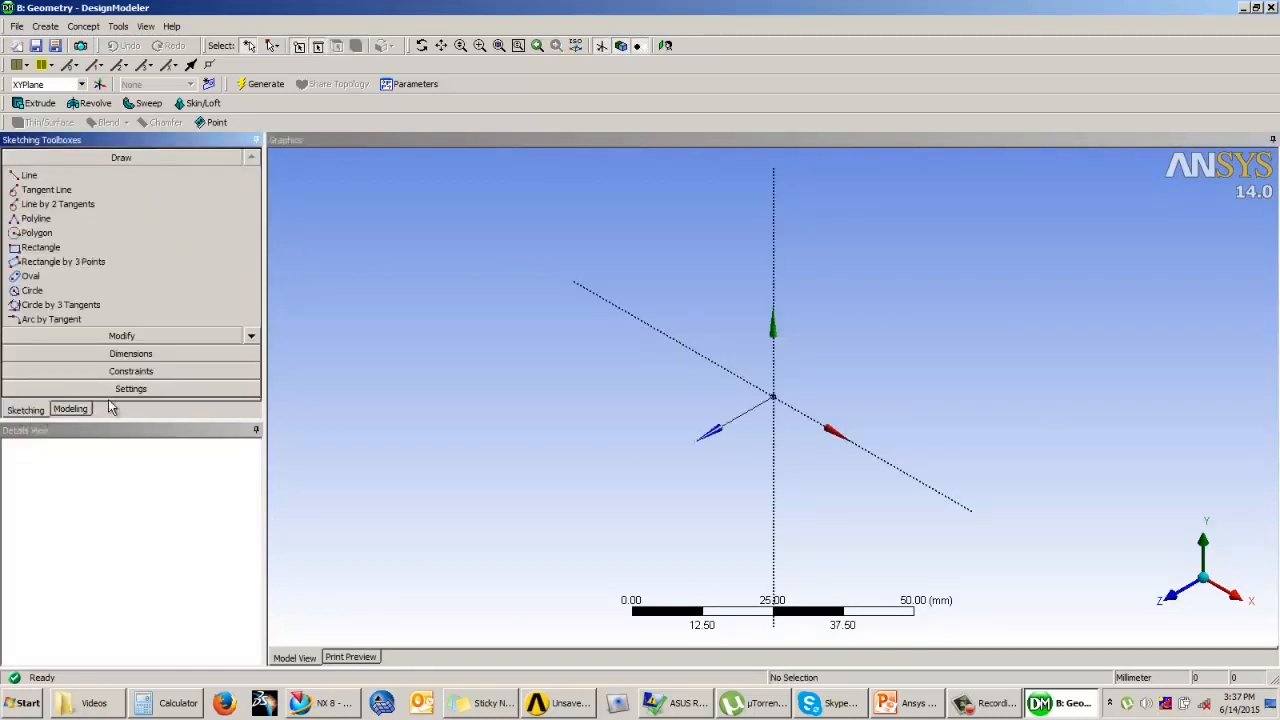
left_click(664, 45)
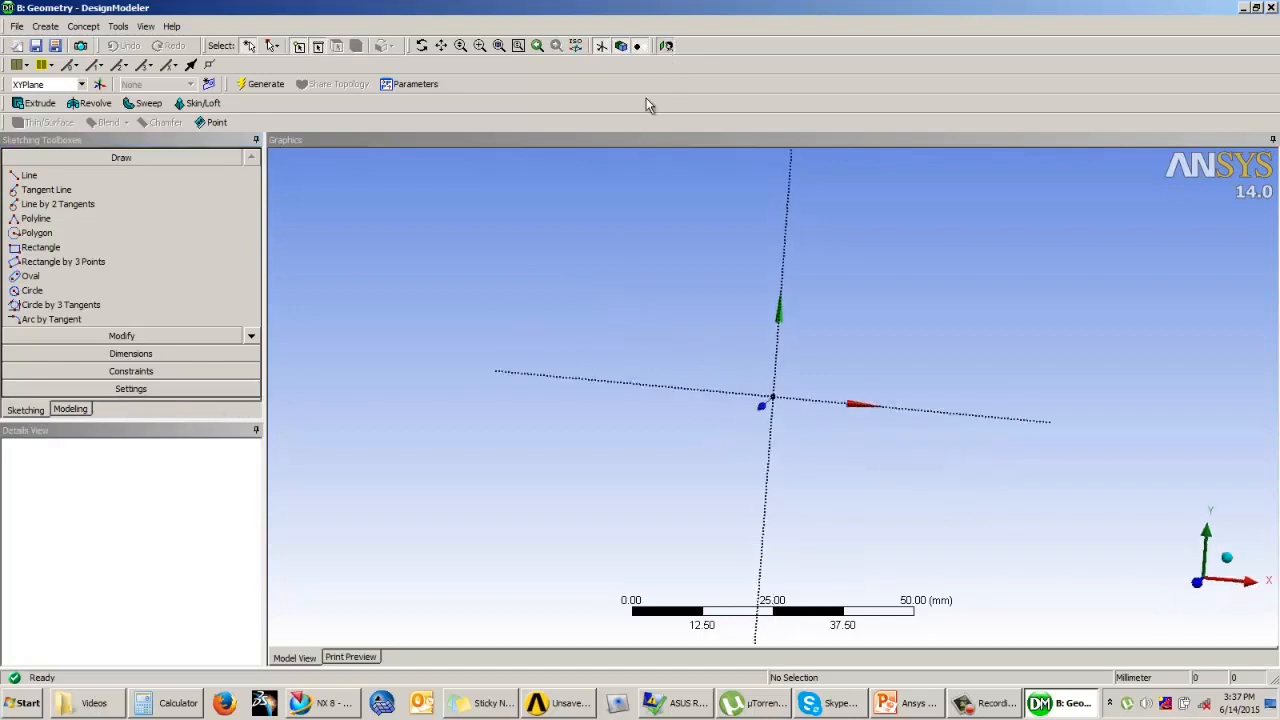
left_click(251, 336)
left_click(251, 336)
left_click(251, 336)
left_click(251, 336)
left_click(33, 305)
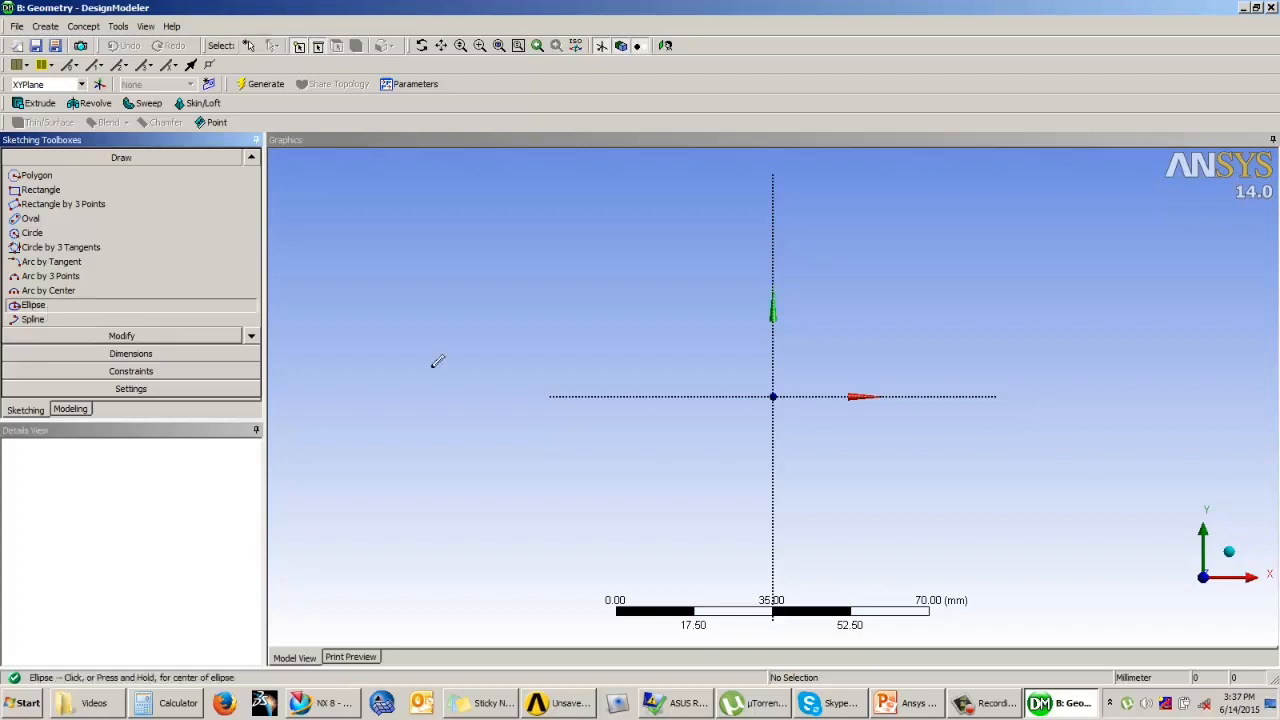
left_click(772, 396)
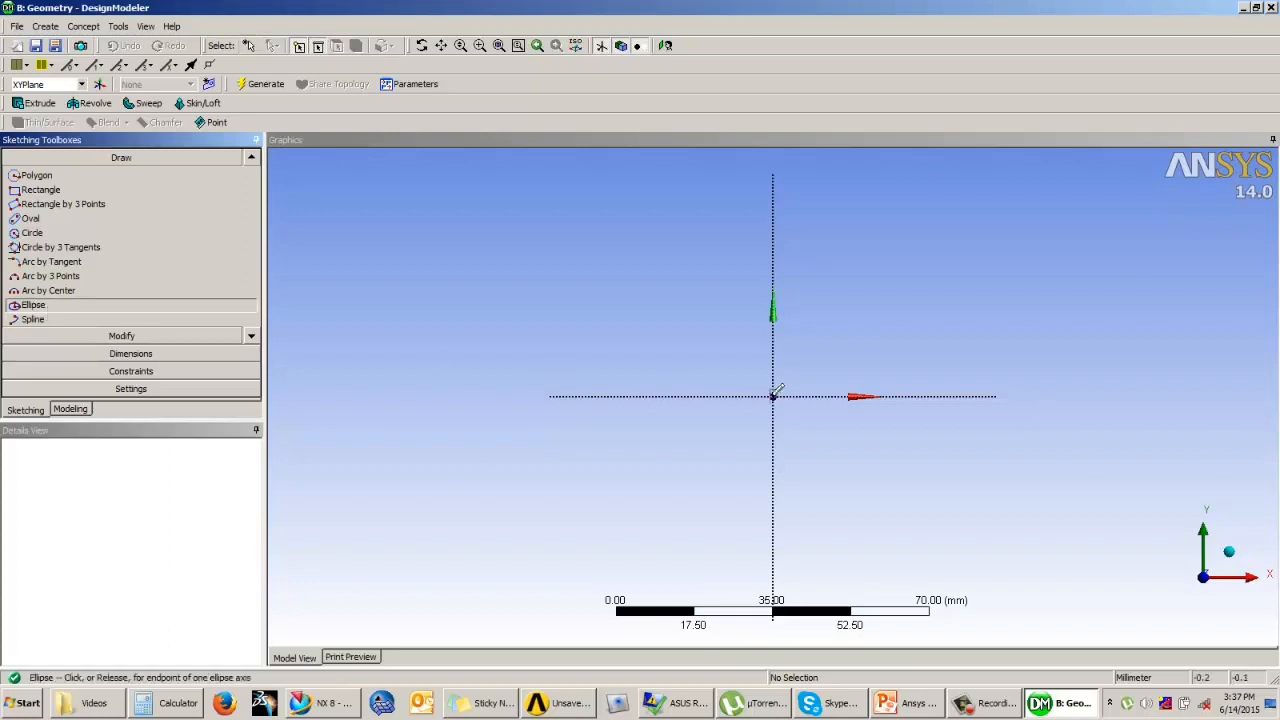
left_click(772, 256)
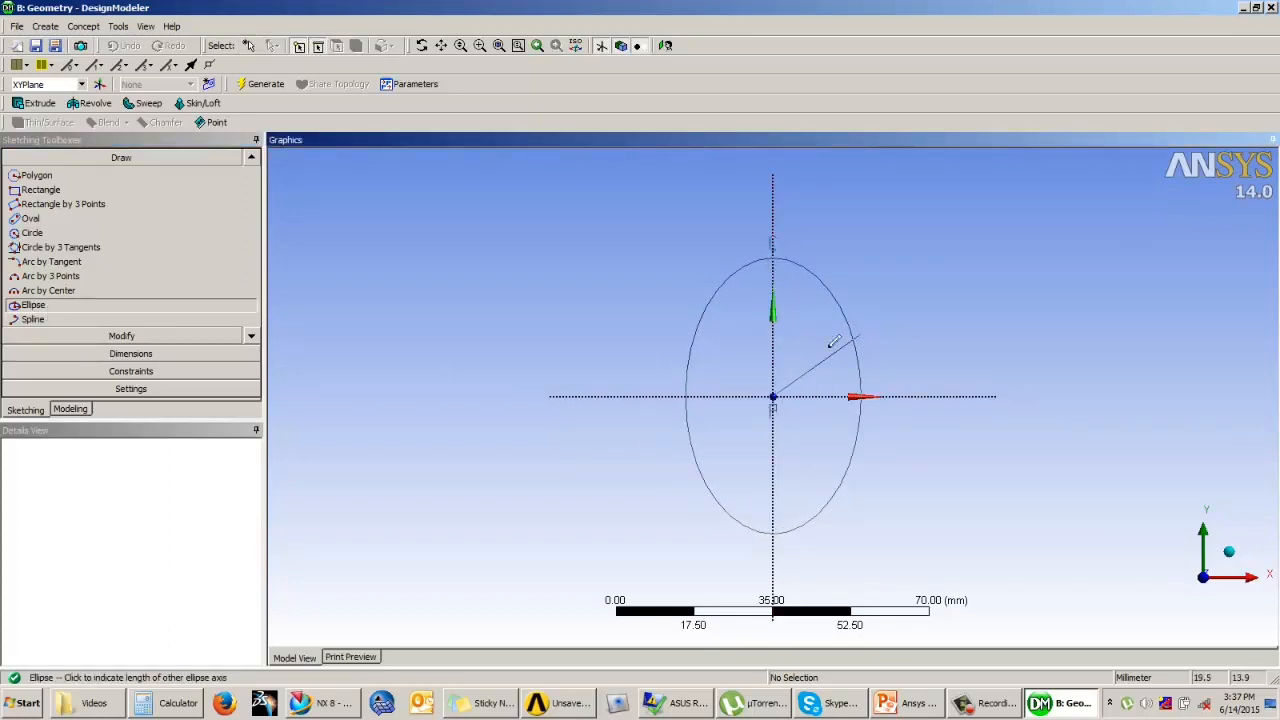
left_click(859, 327)
Step: Dimension the ellipse's major and minor radii
left_click(131, 354)
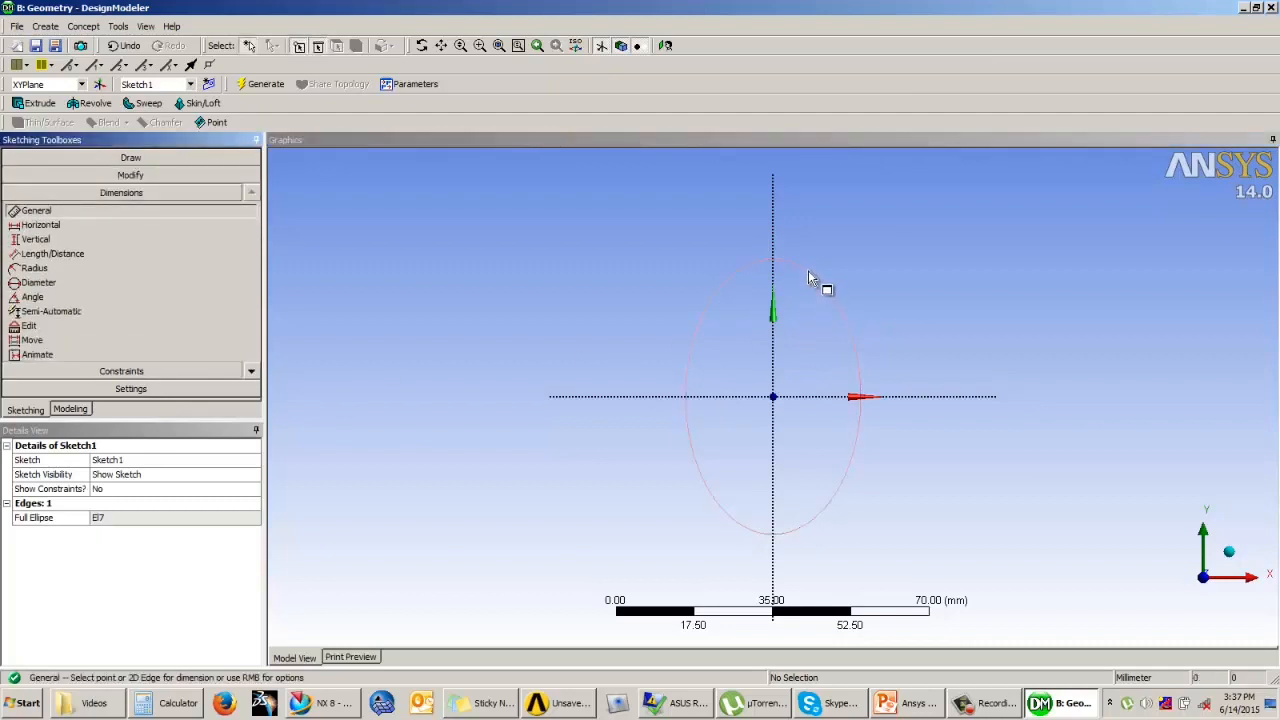
left_click(818, 280)
left_click(843, 228)
left_click(864, 420)
left_click(891, 425)
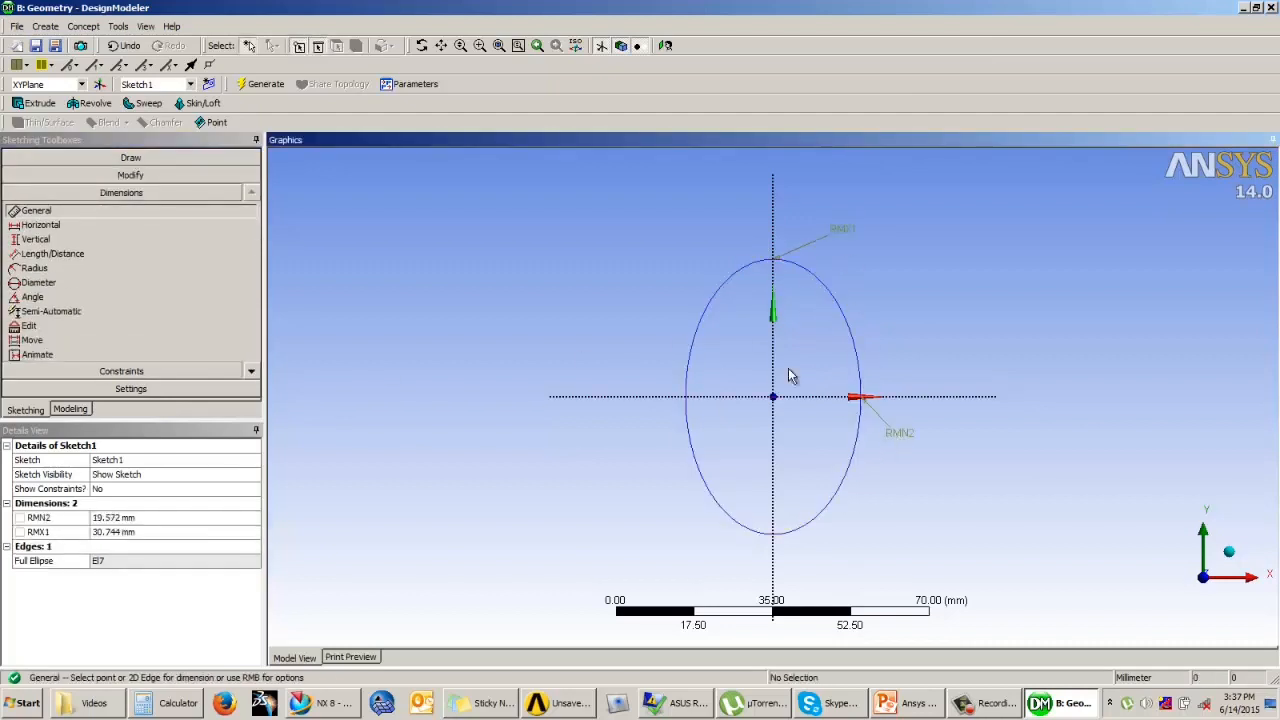
Step: Set the ellipse's minor radius to 20 mm and its major radius to 30 mm
left_click(133, 518)
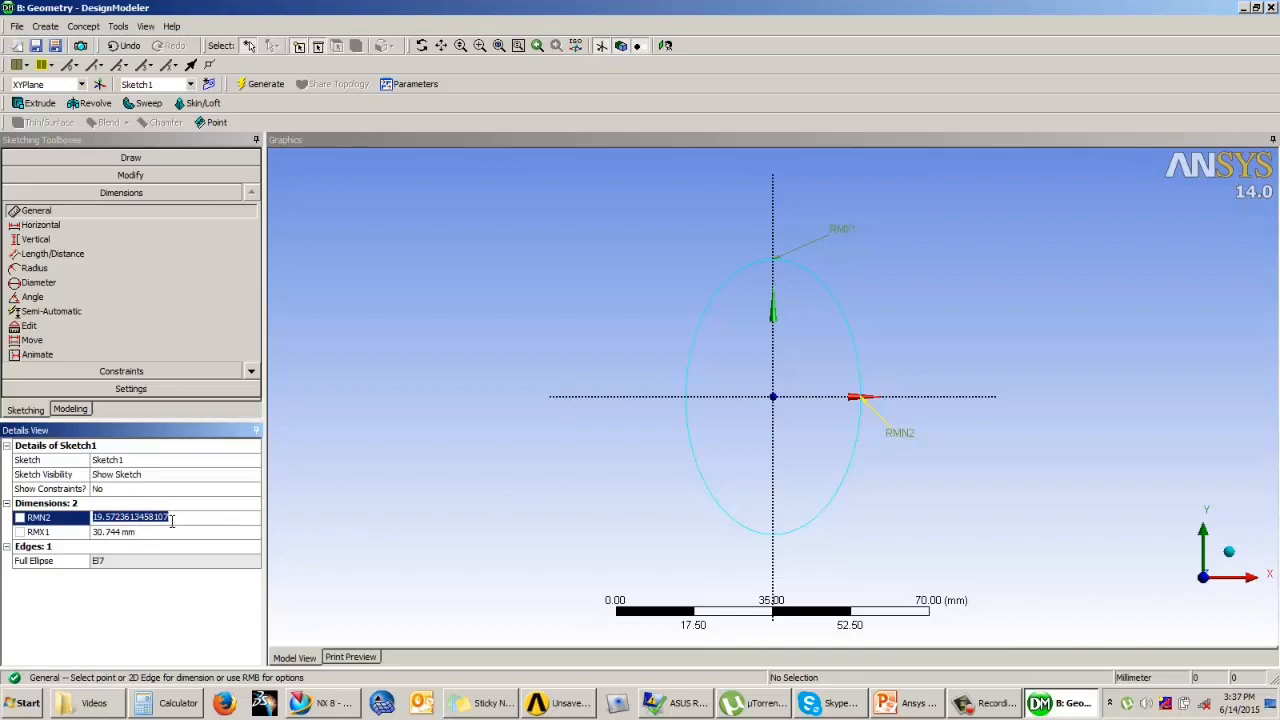
type("20")
key("Return")
left_click(130, 530)
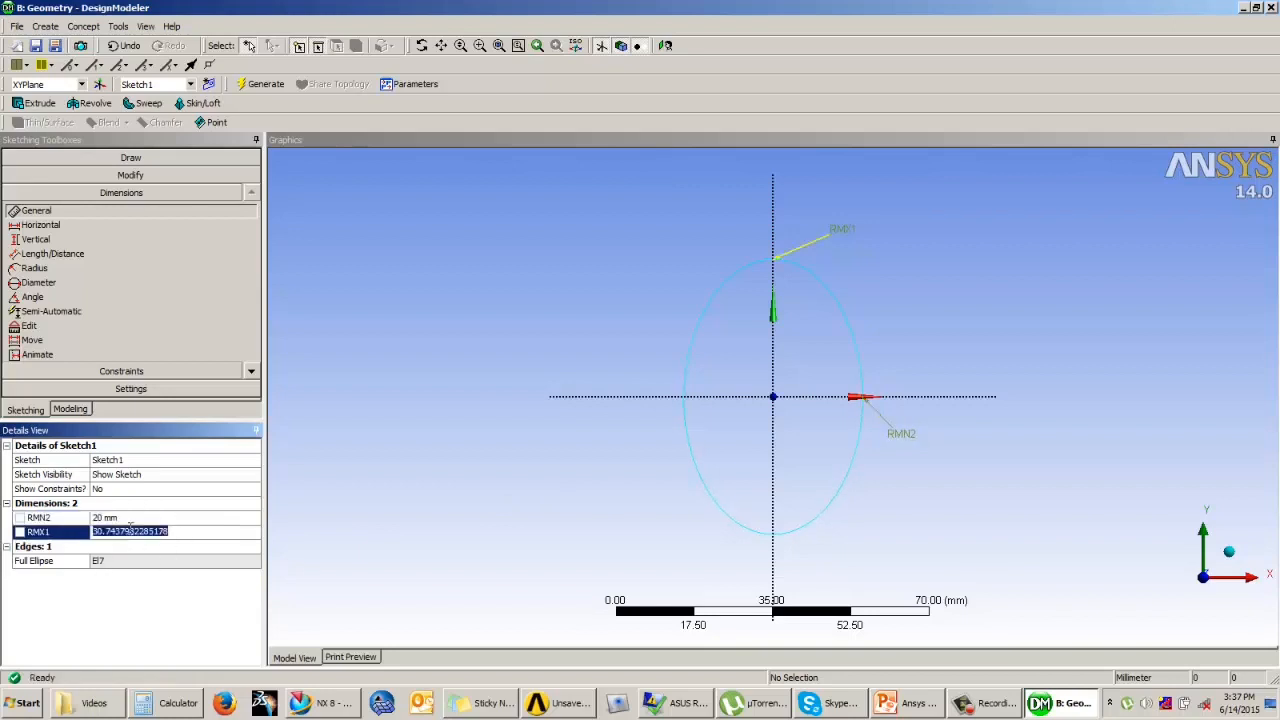
type("30")
key("Return")
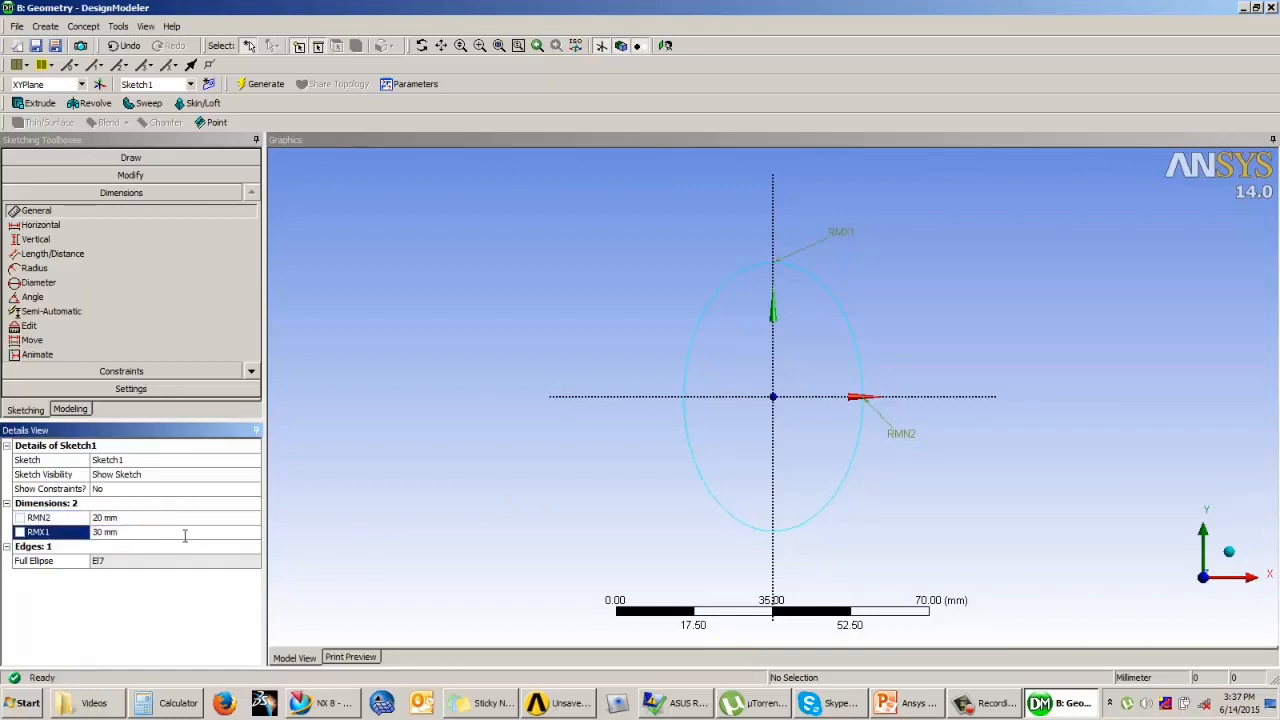
Step: Create and generate a new plane from the XYPlane with an Offset Z transform of 50 mm
left_click(72, 410)
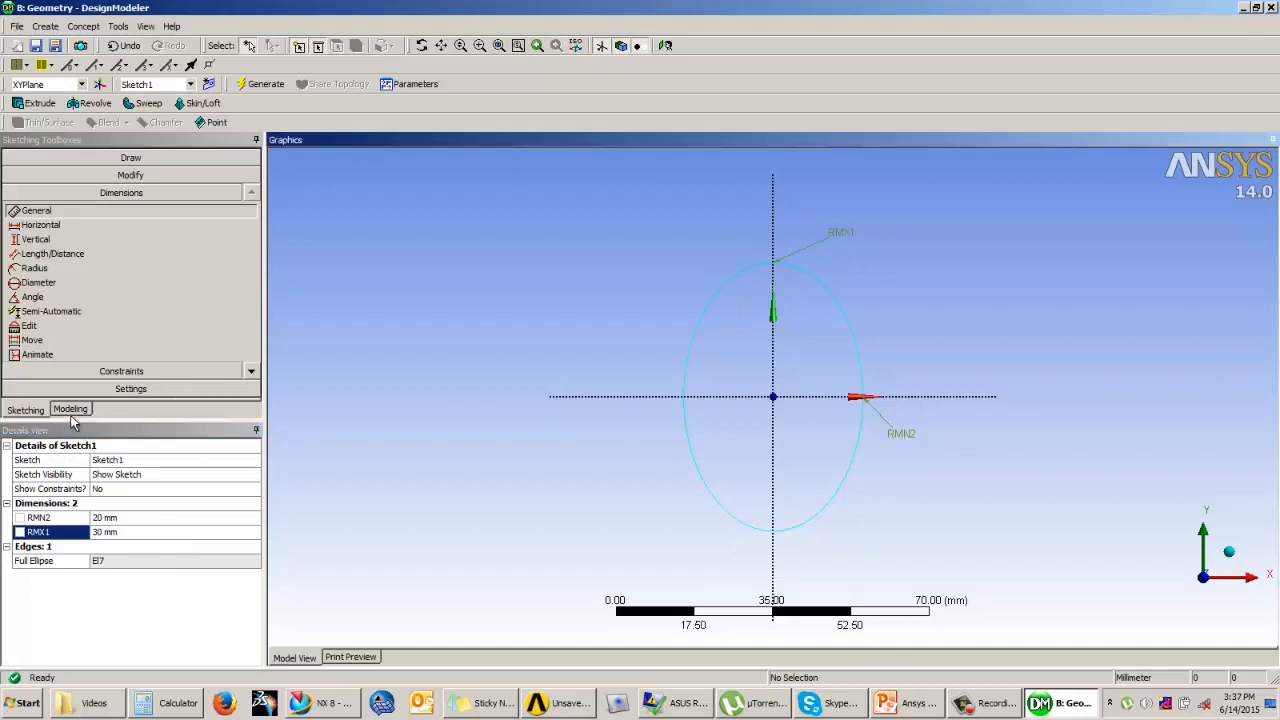
mouse_move(643, 447)
middle_mouse_down()
mouse_move(660, 349)
mouse_move(370, 386)
middle_mouse_up()
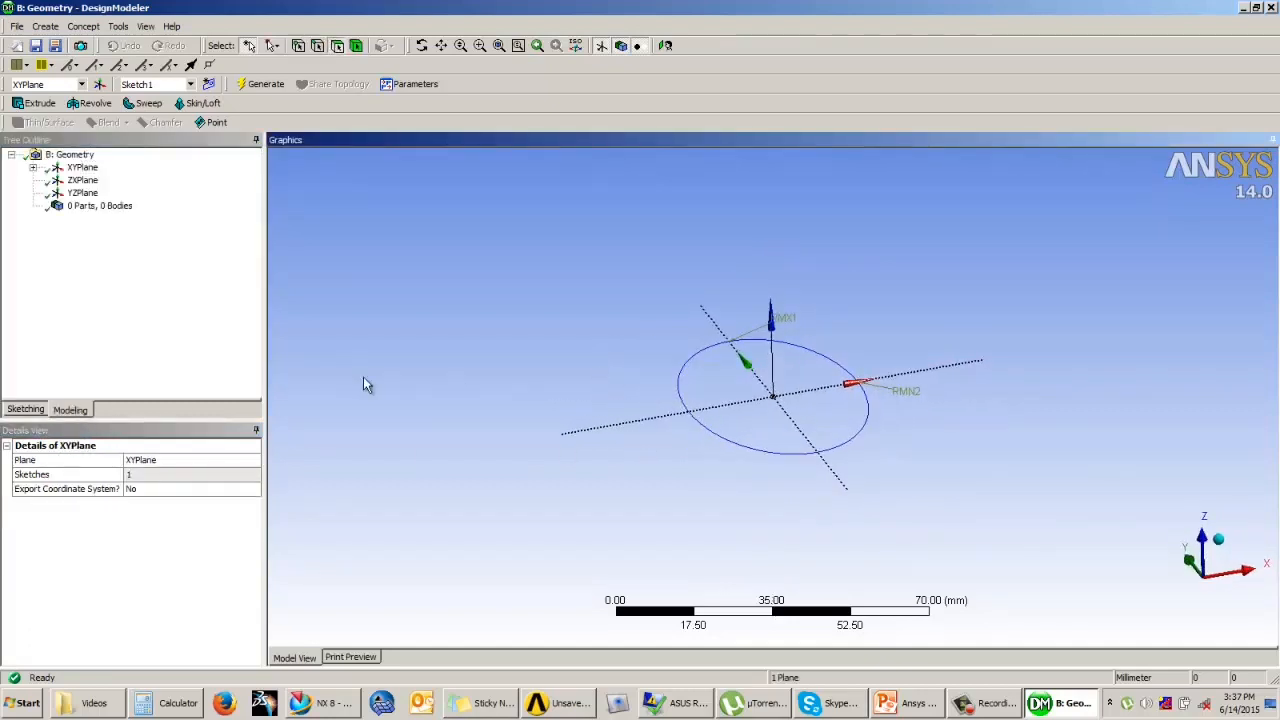
middle_click_drag(688, 427, 722, 428)
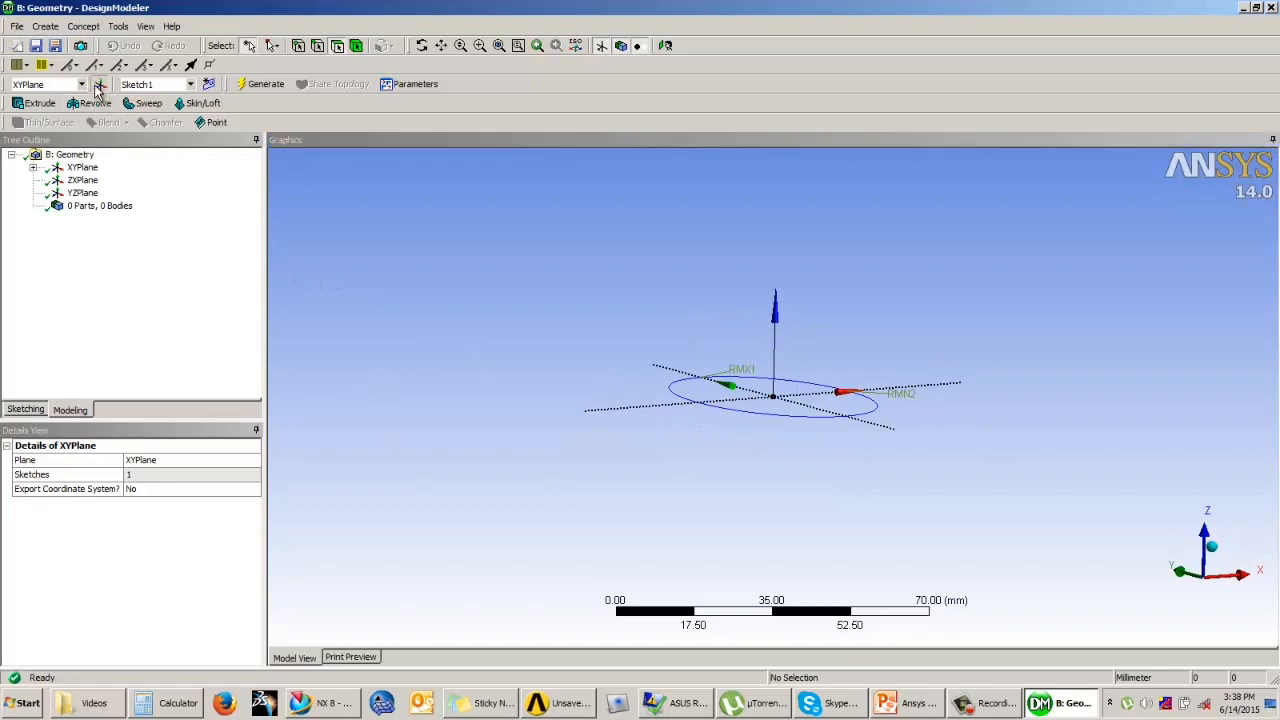
left_click(99, 86)
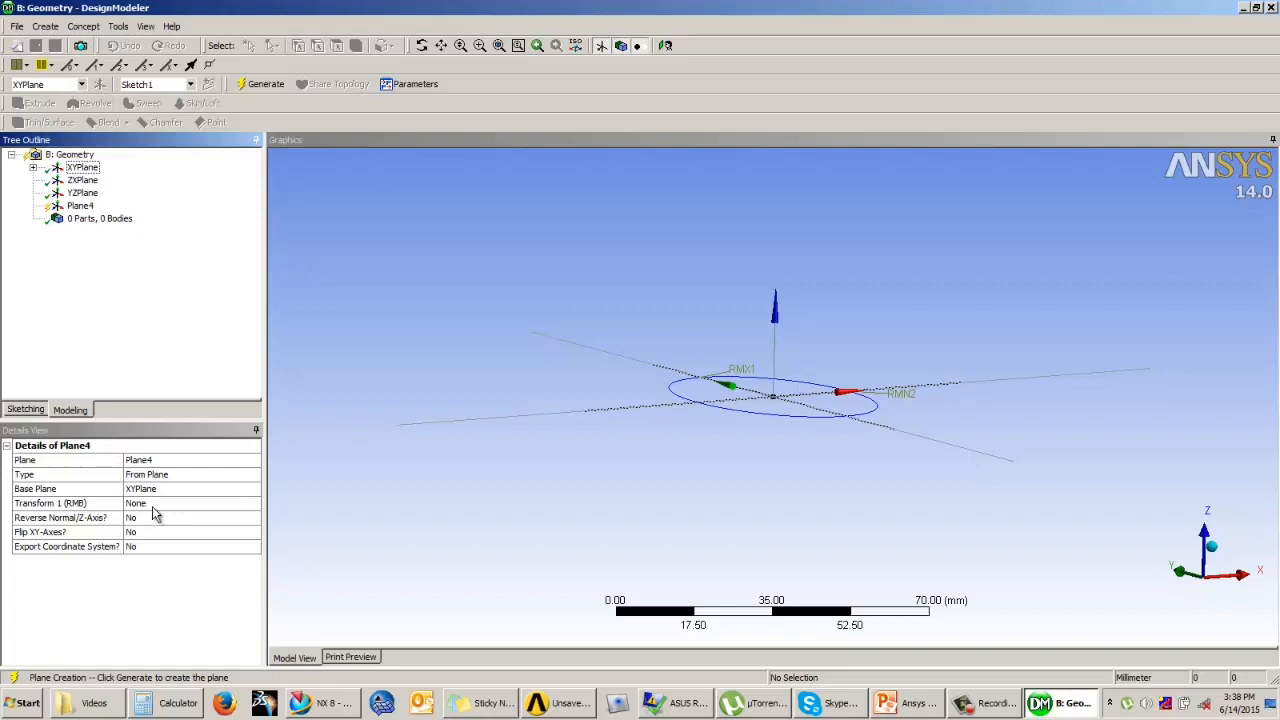
left_click(200, 504)
left_click(252, 503)
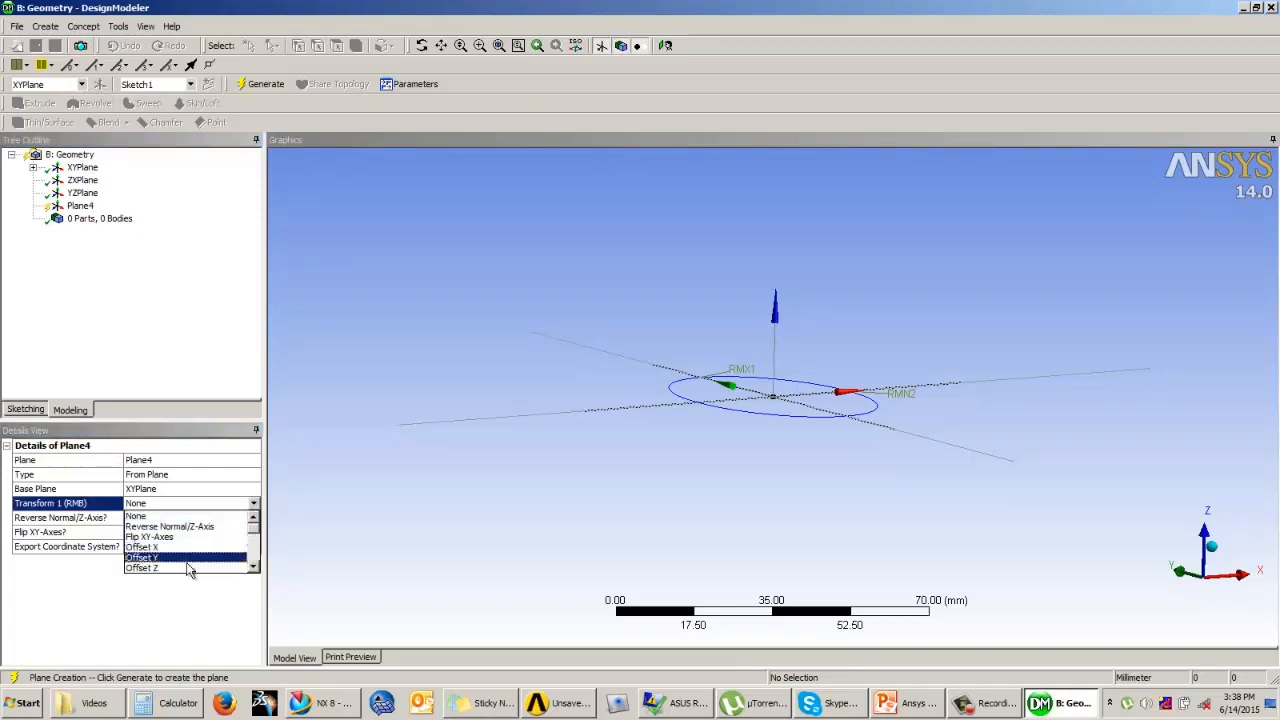
left_click(188, 567)
left_click(155, 518)
type("50")
key("Return")
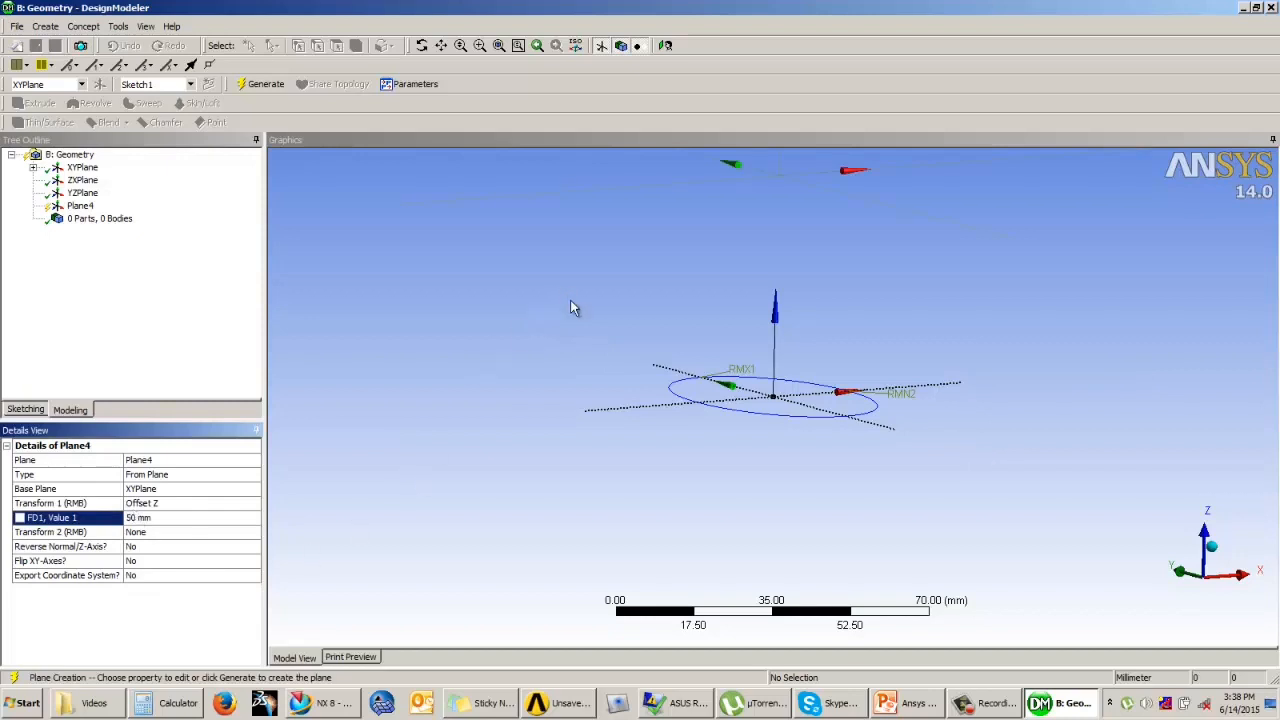
scroll(619, 376, "down", 2)
left_click(262, 84)
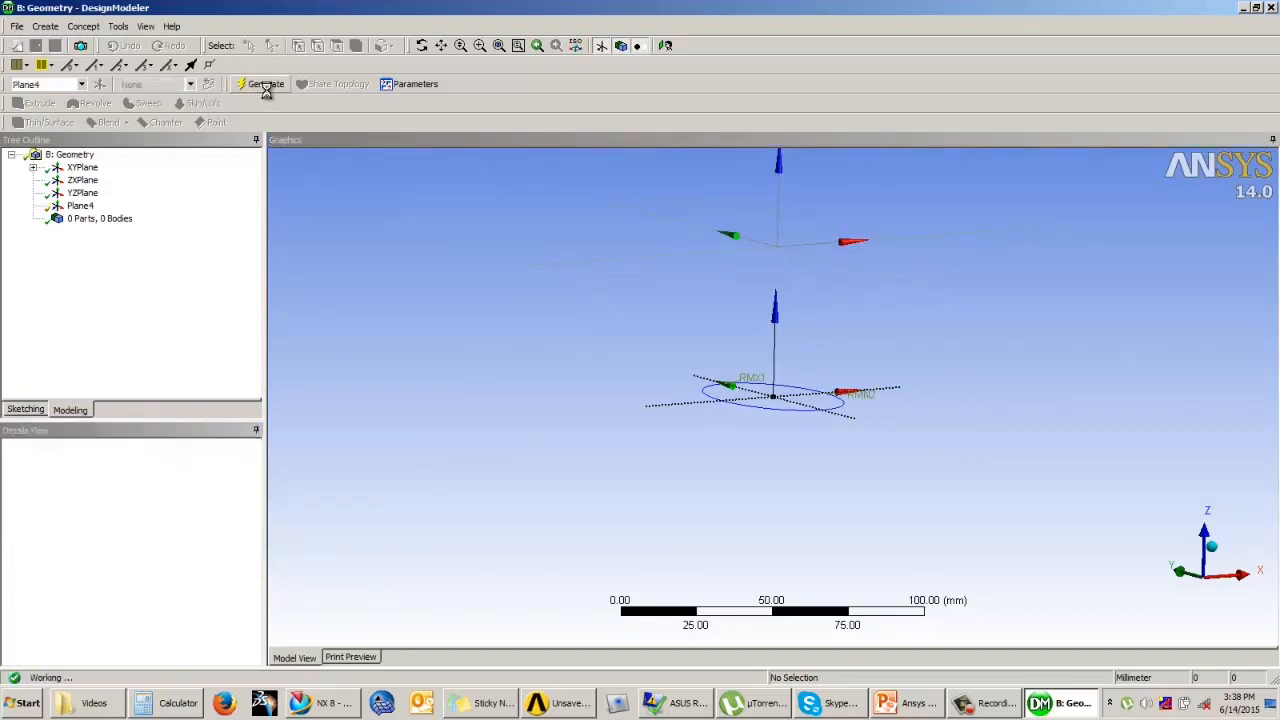
Step: Set the XYPlane's ellipse sketch to Always Show Sketch
left_click(33, 167)
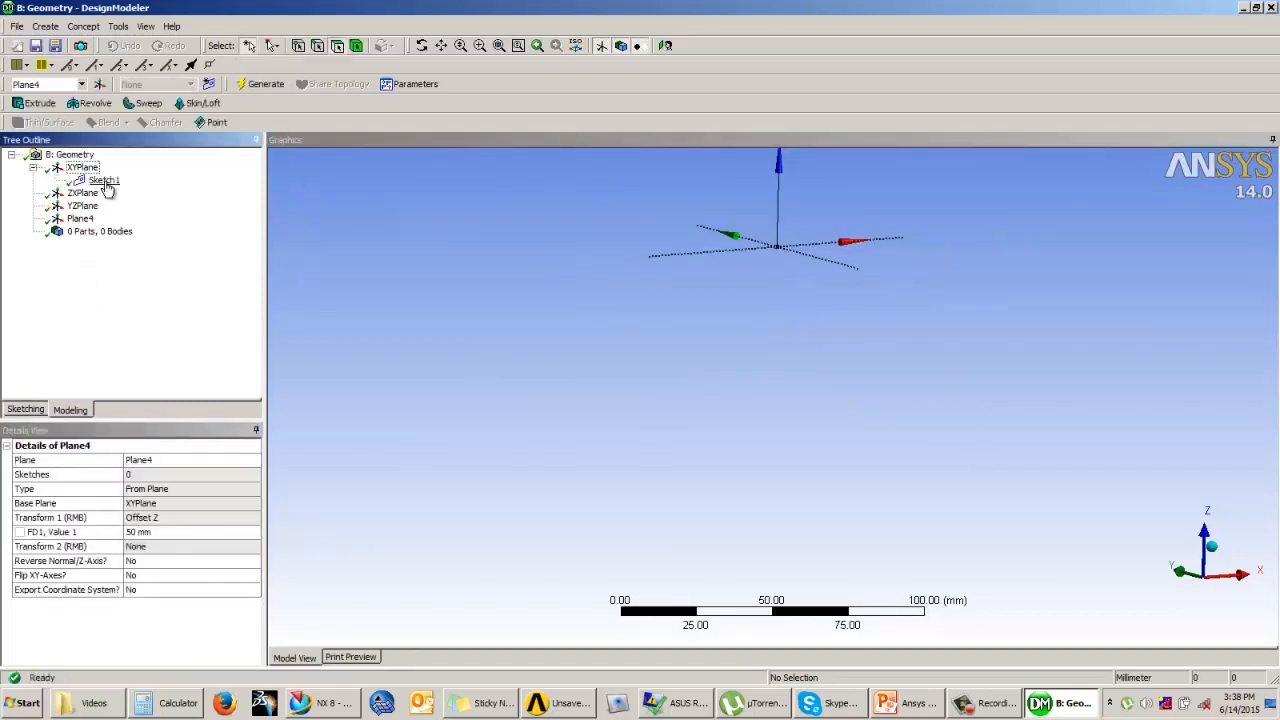
right_click(104, 180)
left_click(160, 191)
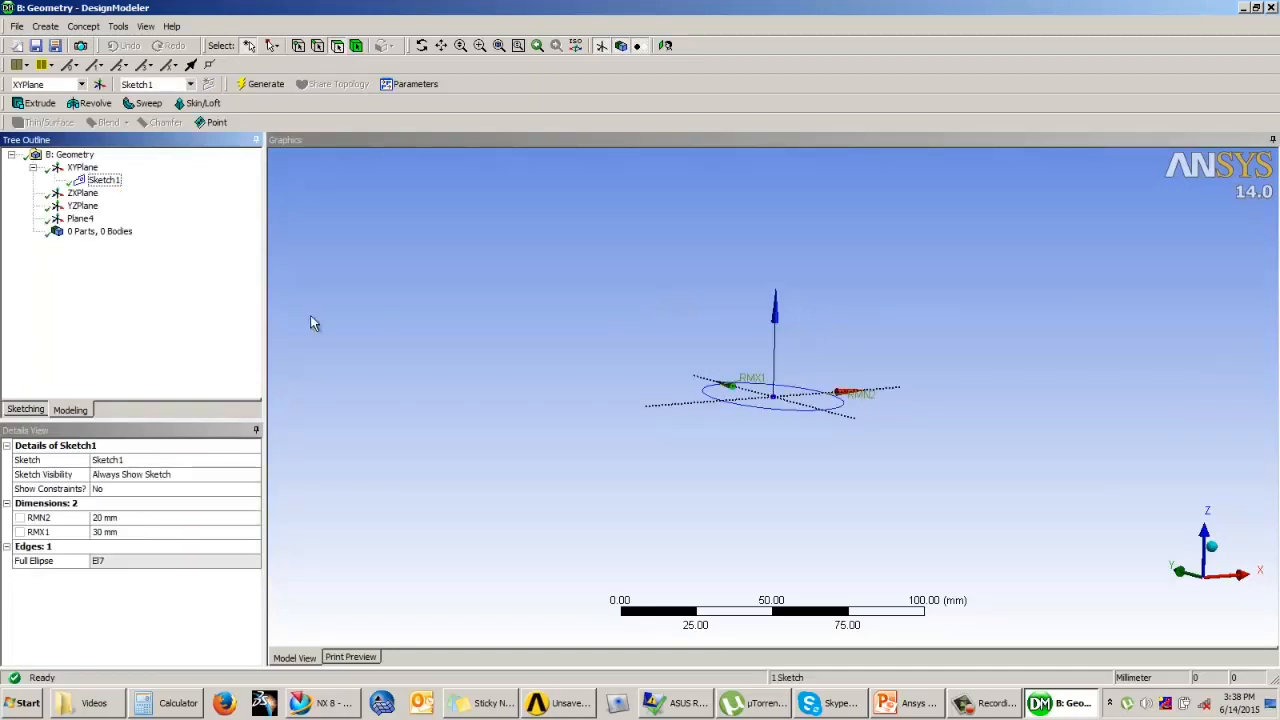
Step: Sketch a smaller ellipse on Plane4 centred at the origin, with semi-axes about 20 mm vertically and 15 mm horizontally
left_click(61, 220)
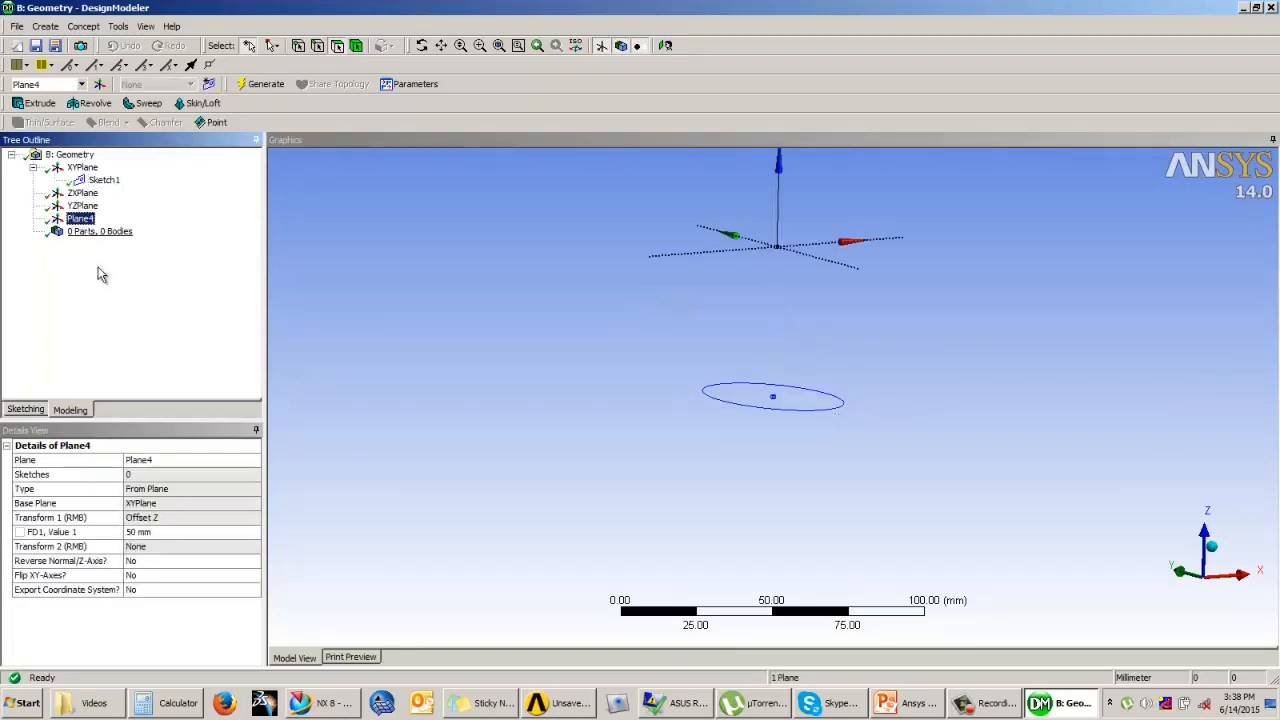
left_click(24, 410)
left_click(665, 45)
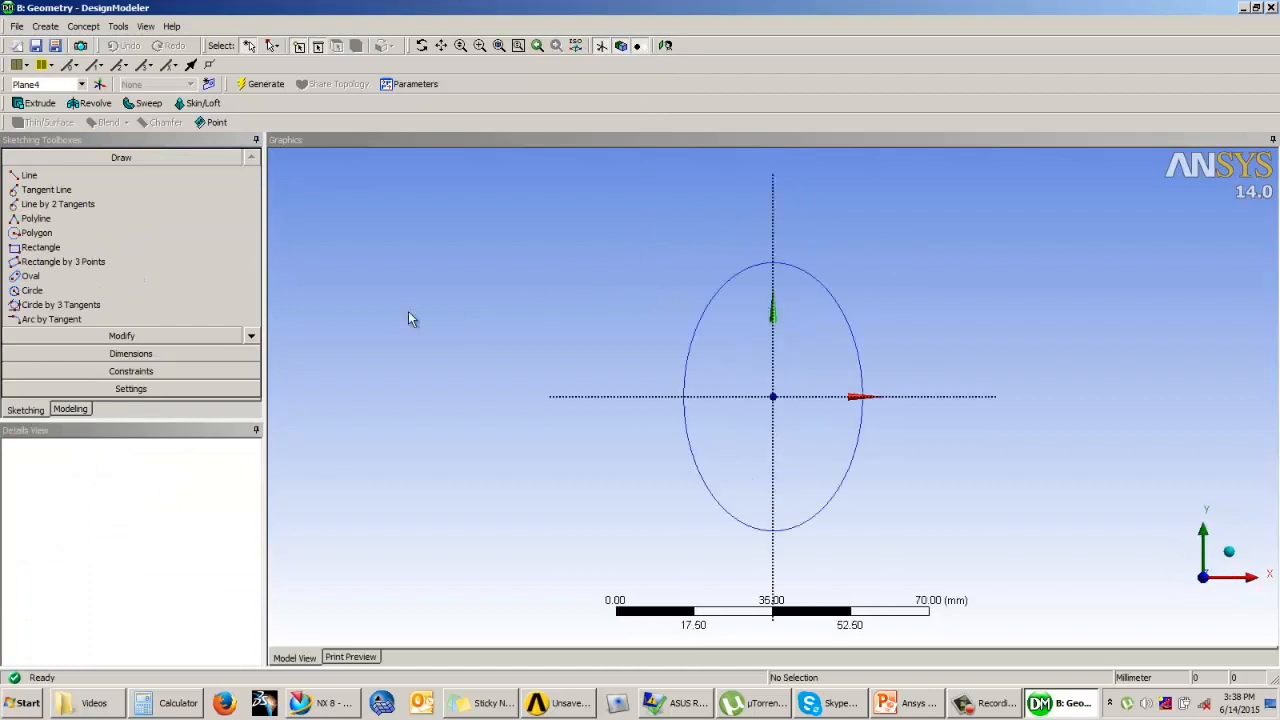
left_click(255, 338)
left_click(255, 338)
left_click(255, 338)
left_click(255, 338)
left_click(44, 303)
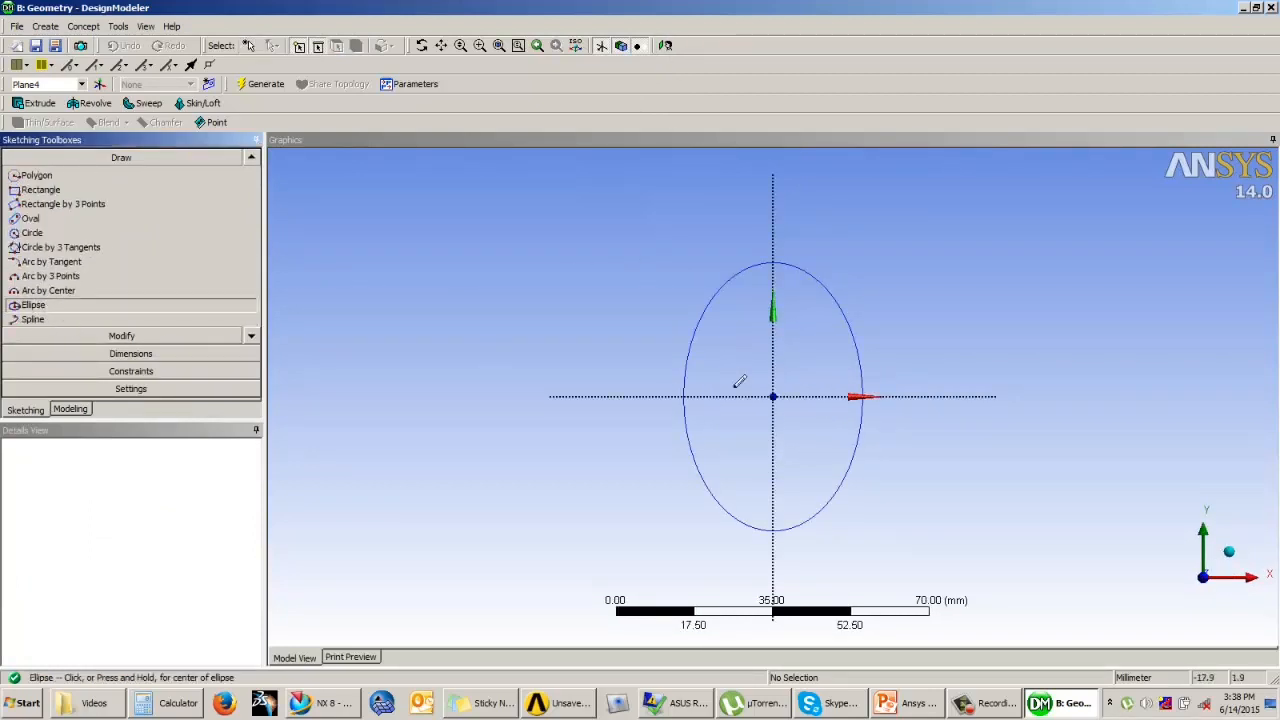
left_click(774, 395)
left_click(775, 303)
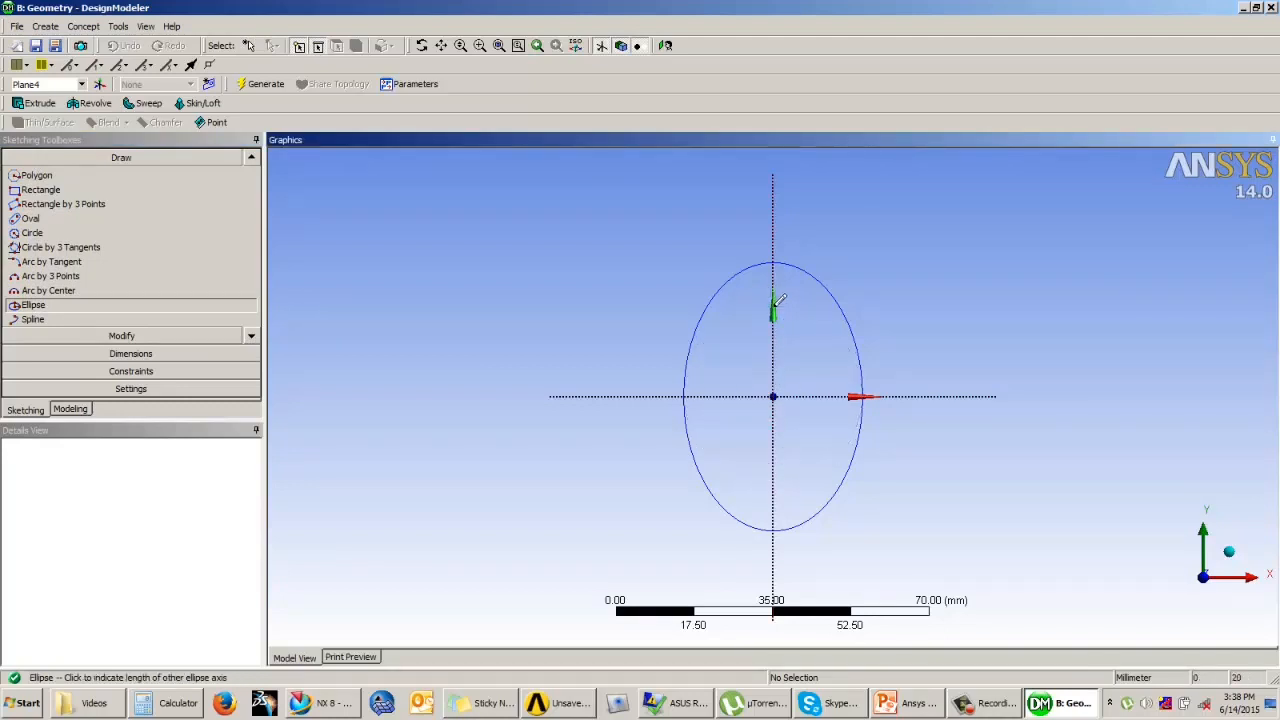
left_click(846, 320)
Step: Dimension the smaller ellipse's major and minor radii
left_click(118, 354)
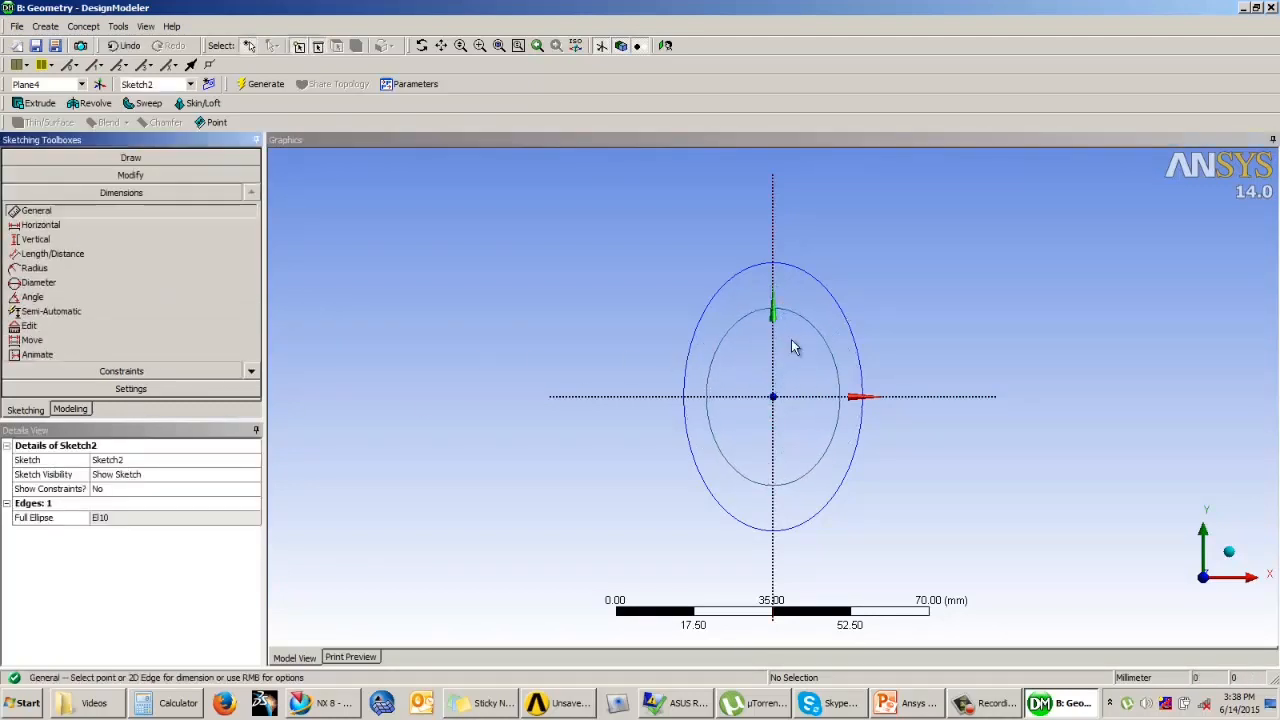
left_click(796, 313)
left_click(877, 254)
left_click(836, 414)
left_click(934, 445)
Step: Set the smaller ellipse's minor radius to 15 mm and its major radius to 20 mm
left_click(130, 516)
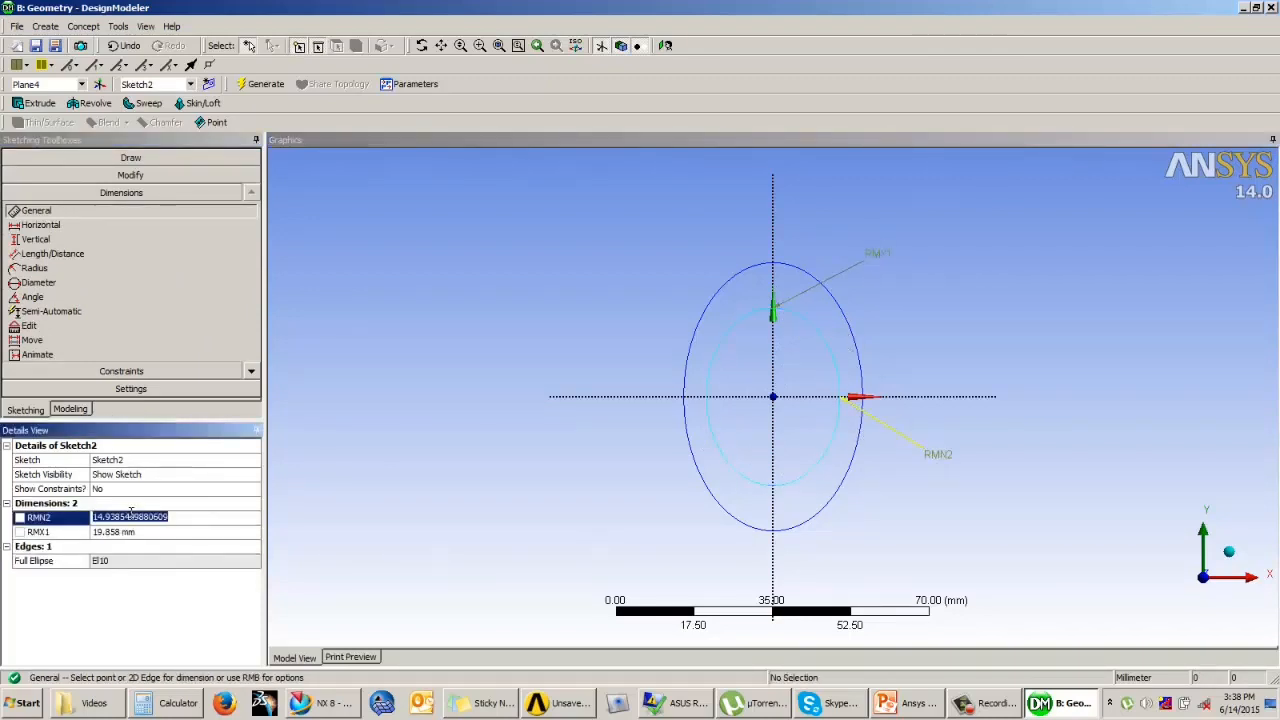
type("15")
key("Return")
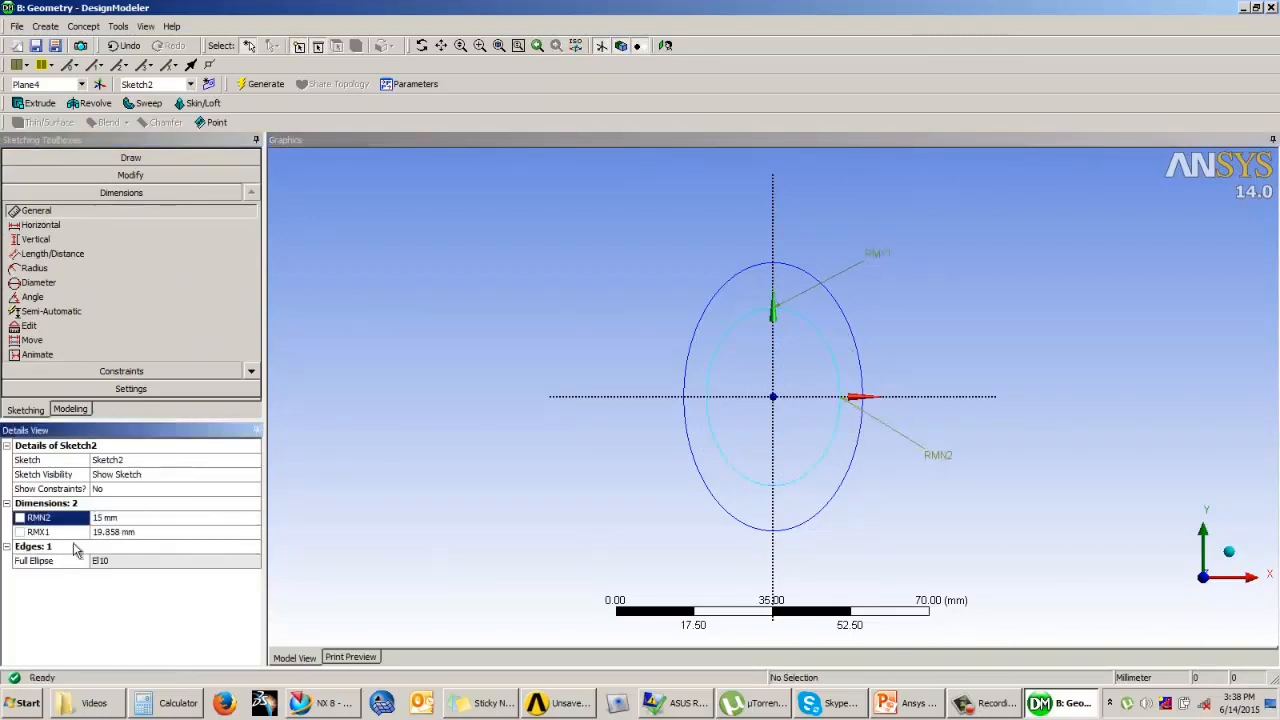
left_click(128, 532)
type("20")
key("Return")
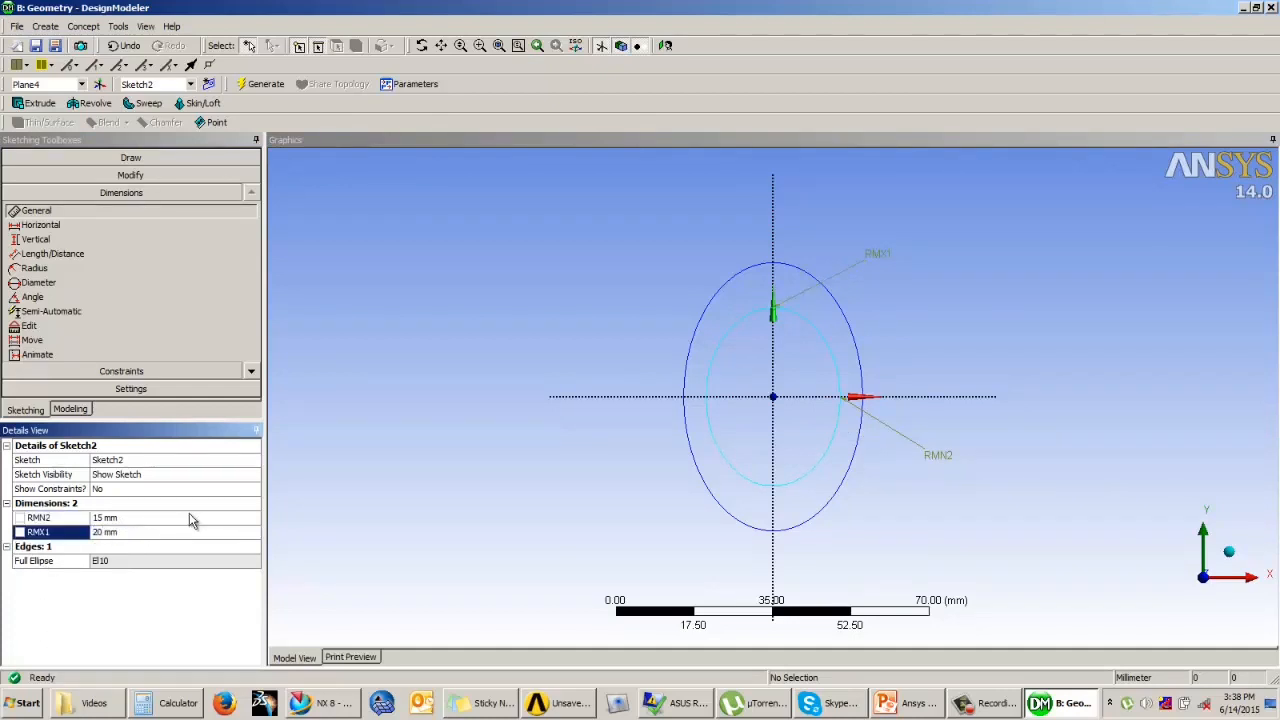
Step: Start a Skin/Loft feature with both ellipses in view
left_click(76, 413)
middle_click_drag(650, 366, 803, 321)
scroll(759, 319, "up", 1)
left_click(540, 317)
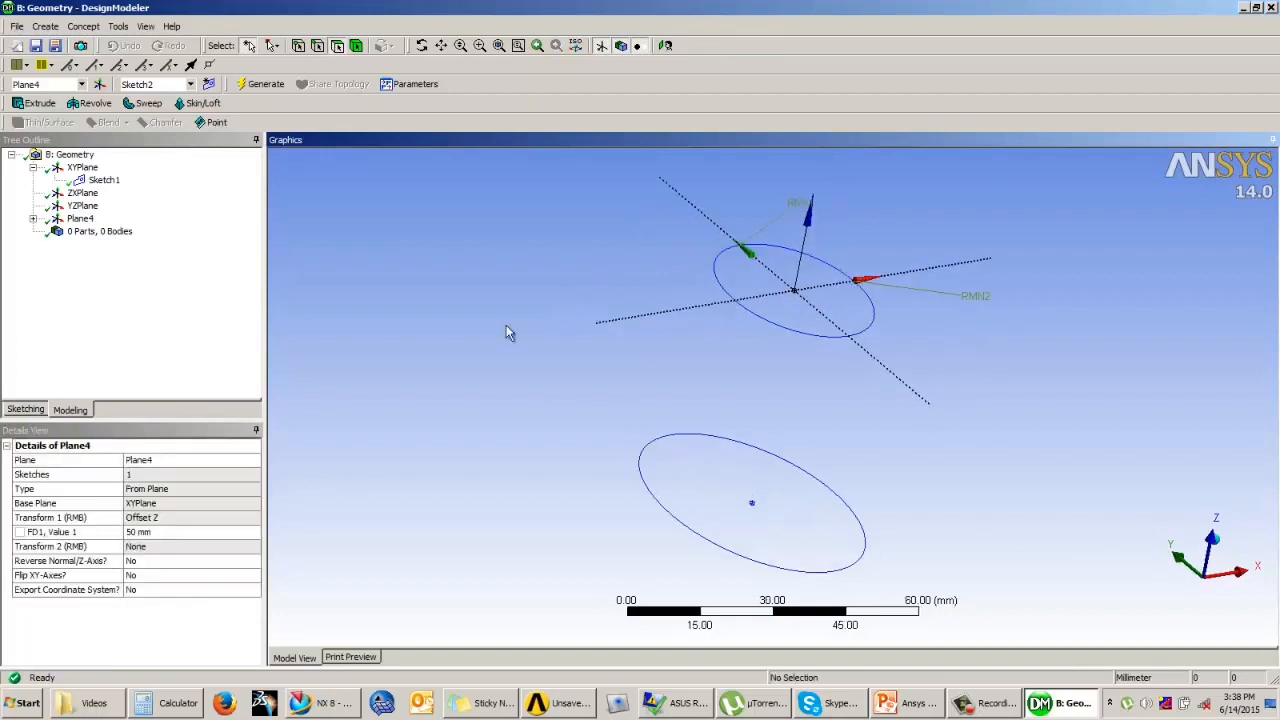
left_click(200, 106)
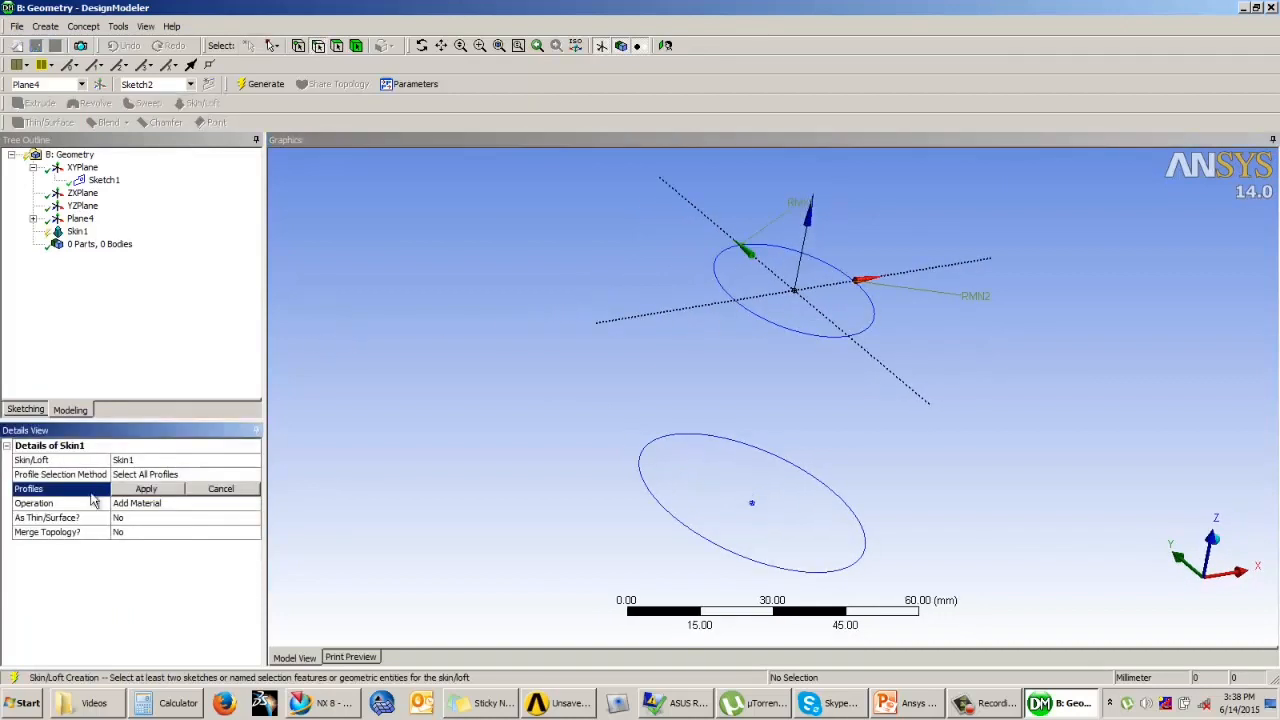
left_click(225, 474)
left_click(254, 474)
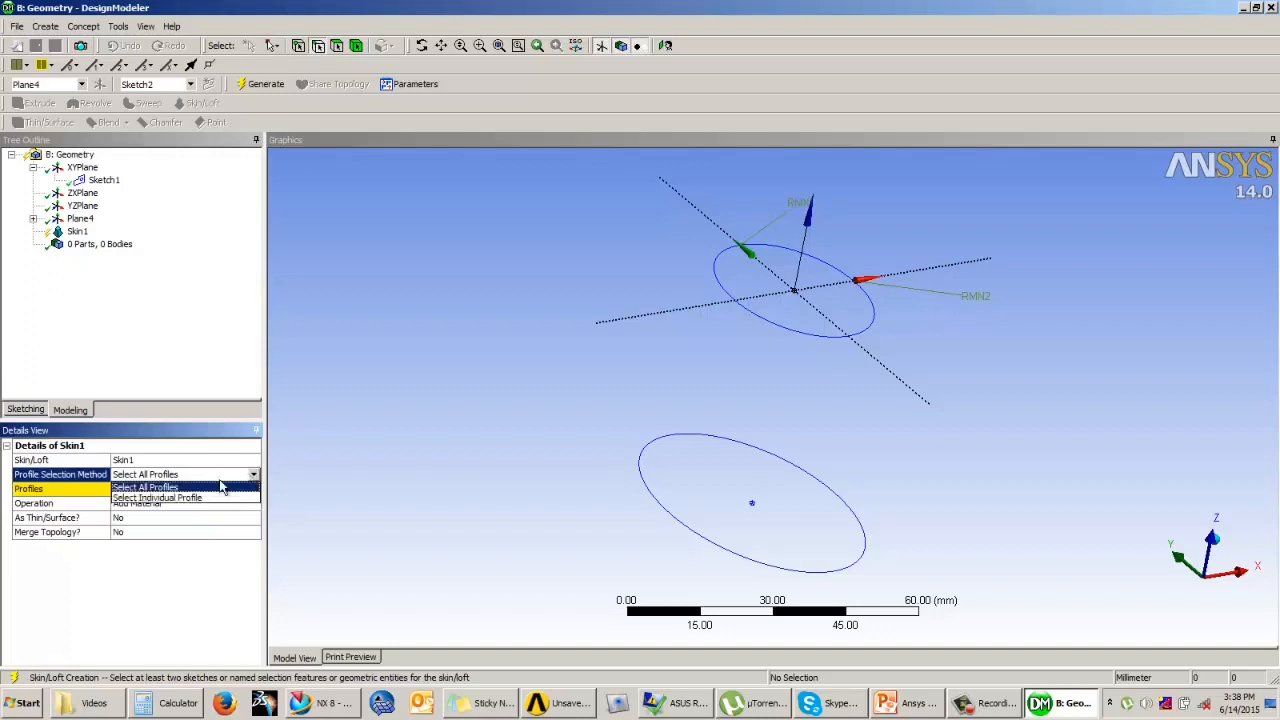
left_click(156, 497)
left_click(254, 474)
left_click(183, 488)
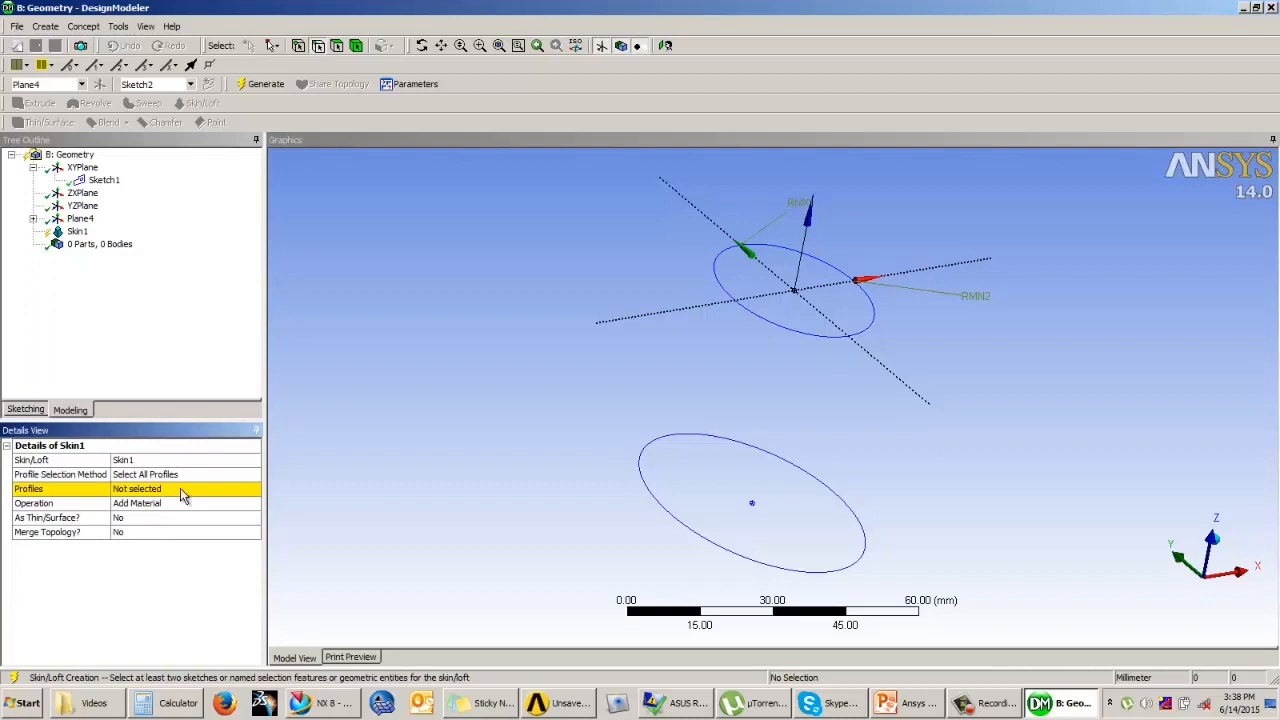
Step: Set Sketch1 on XYPlane and Sketch2 on Plane4 as the two profiles of the Skin/Loft feature
middle_click_drag(501, 468, 400, 470)
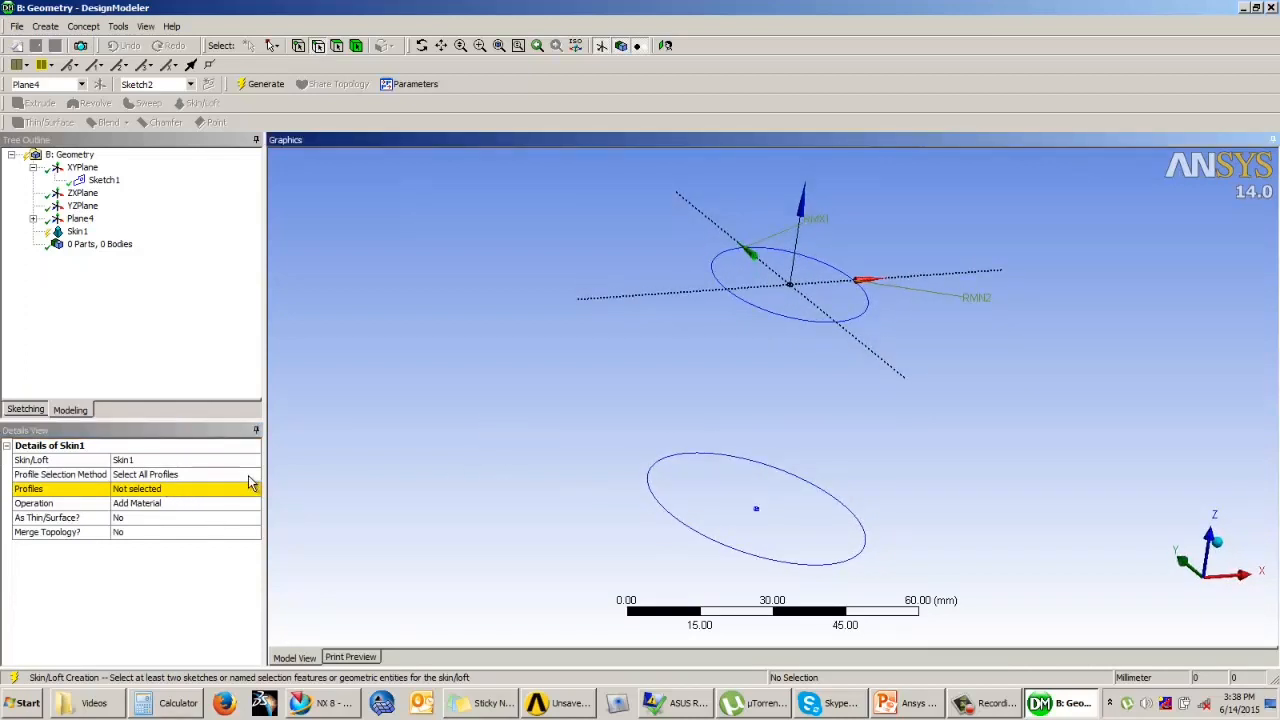
left_click(33, 219)
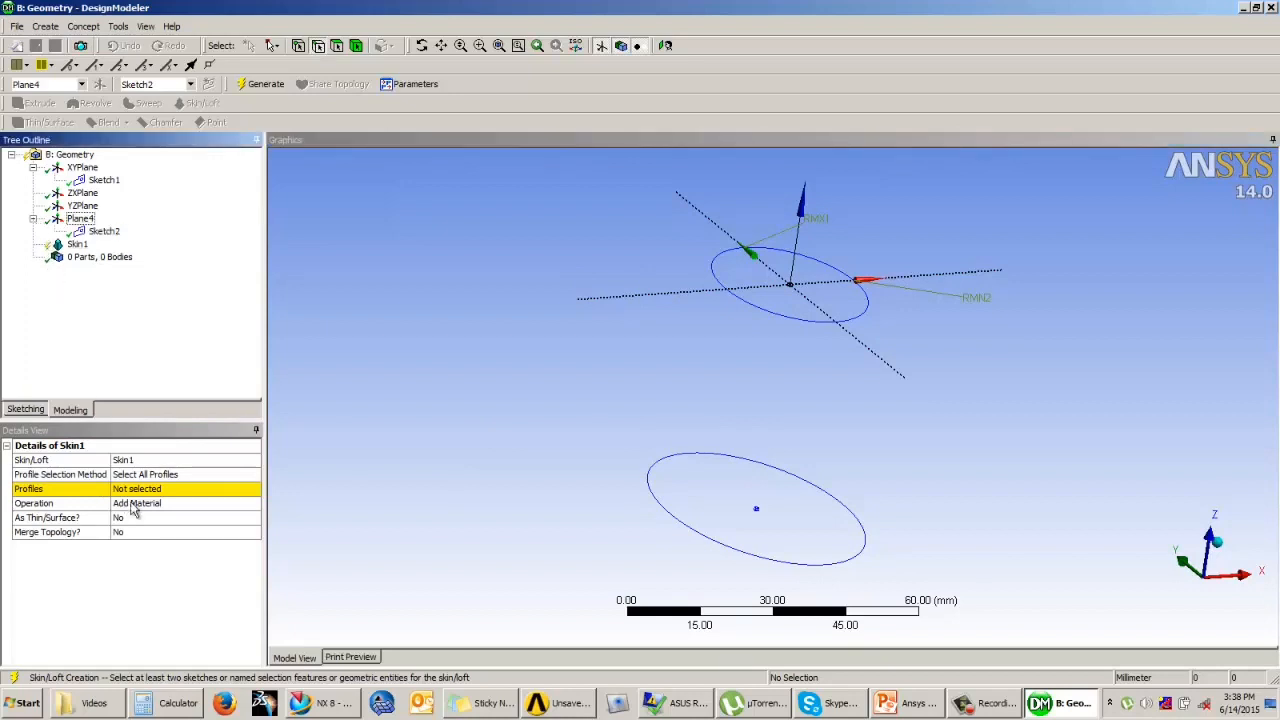
left_click(147, 490)
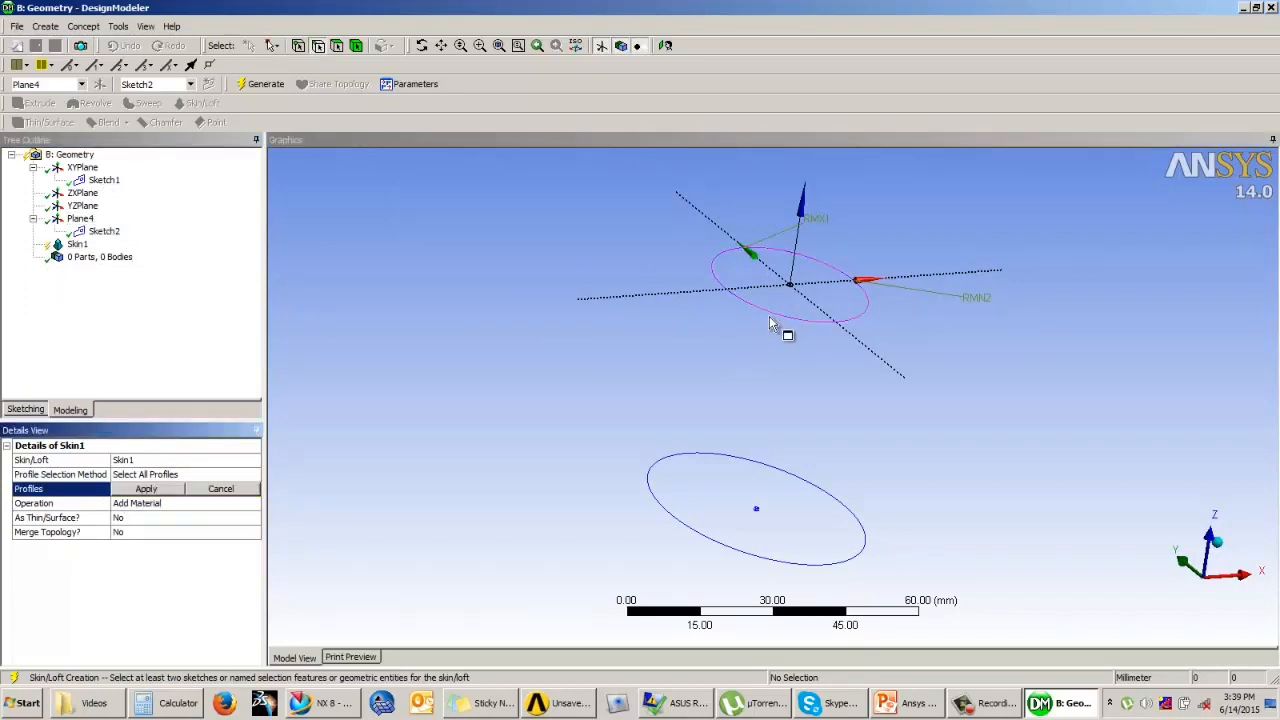
left_click(104, 181)
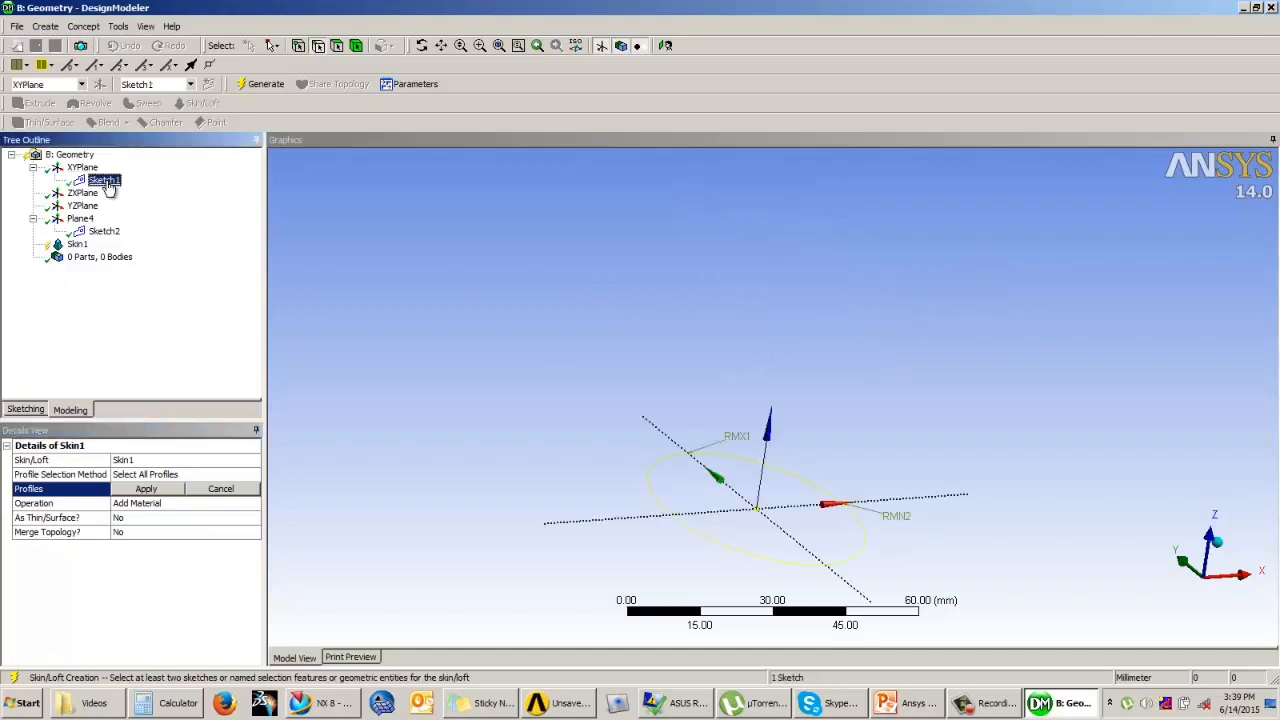
left_click(106, 231, "ctrl")
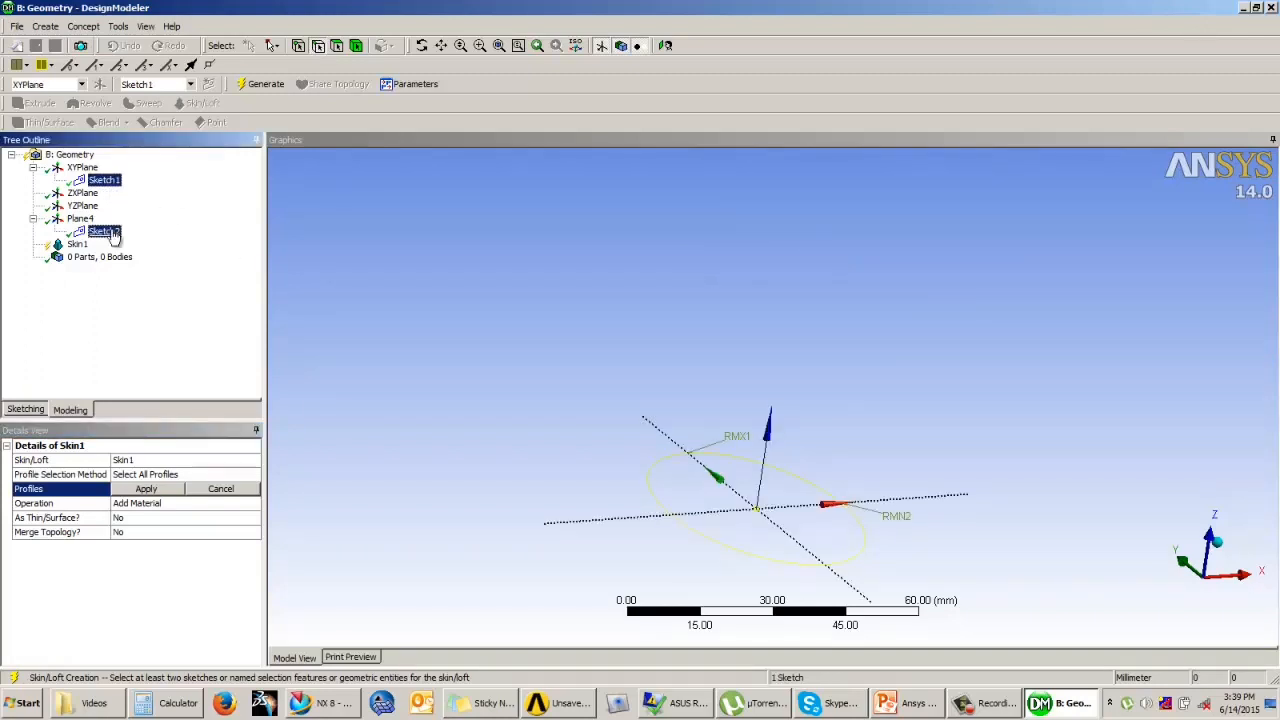
left_click(171, 488)
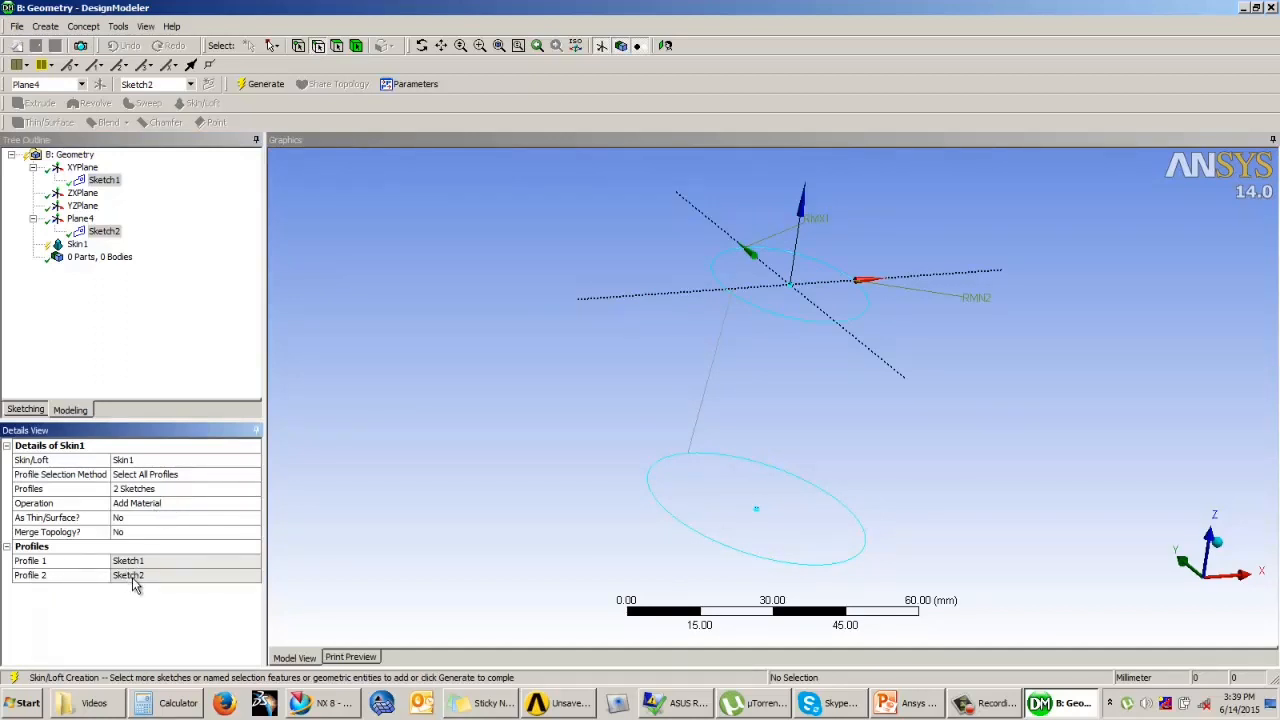
Step: Generate the Skin/Loft solid between the two ellipses with the Add Material operation
left_click(228, 510)
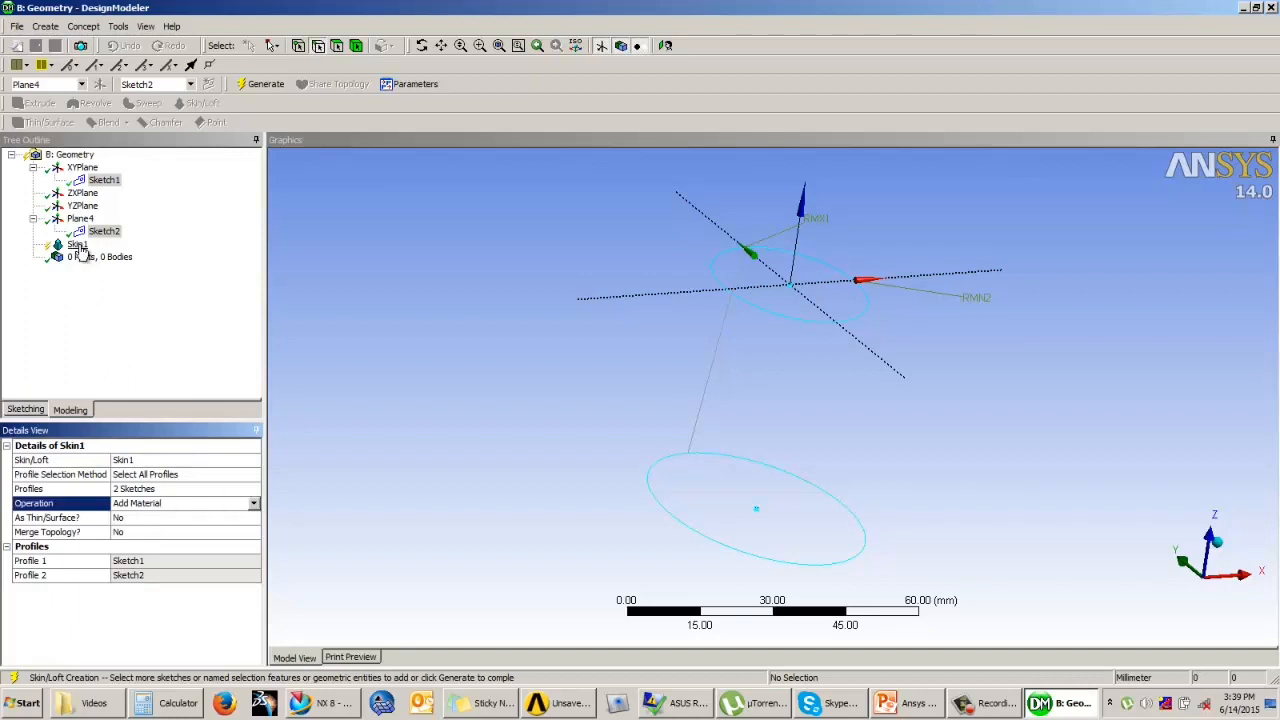
left_click(262, 84)
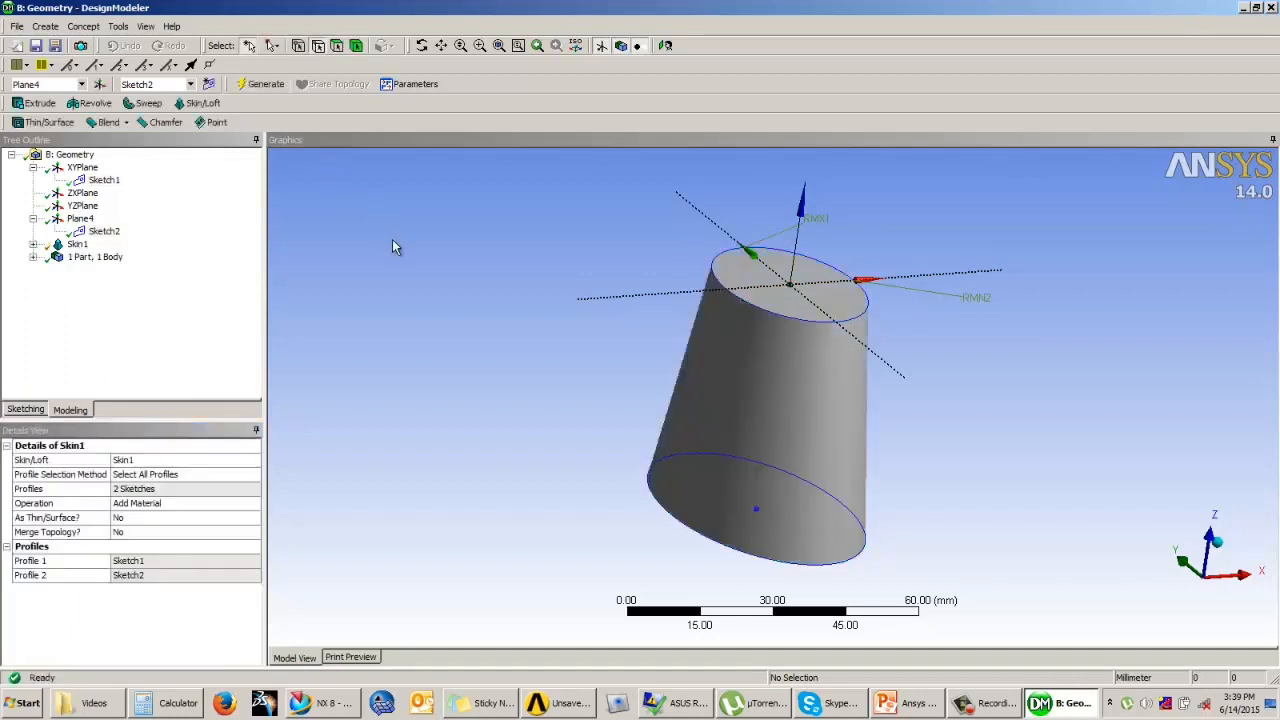
middle_click_drag(705, 457, 690, 377)
scroll(786, 358, "down", 3)
scroll(780, 391, "down", 2)
scroll(803, 393, "up", 4)
middle_click_drag(828, 395, 829, 405)
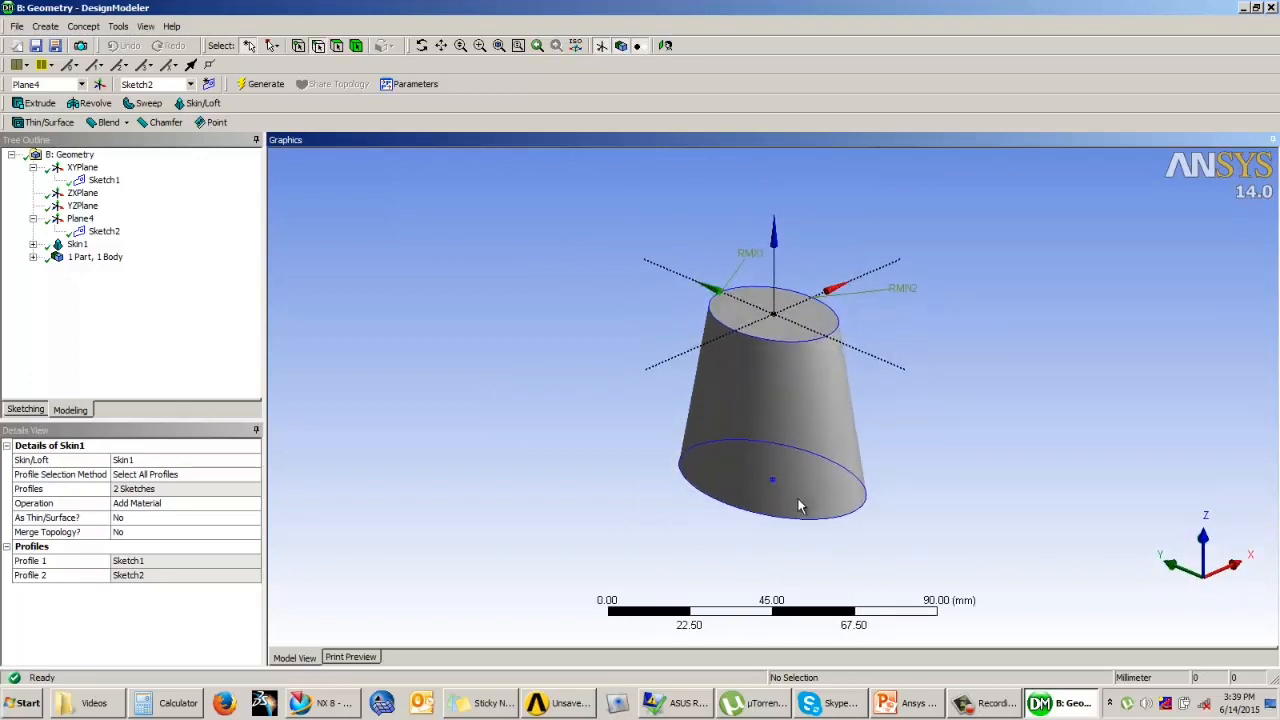
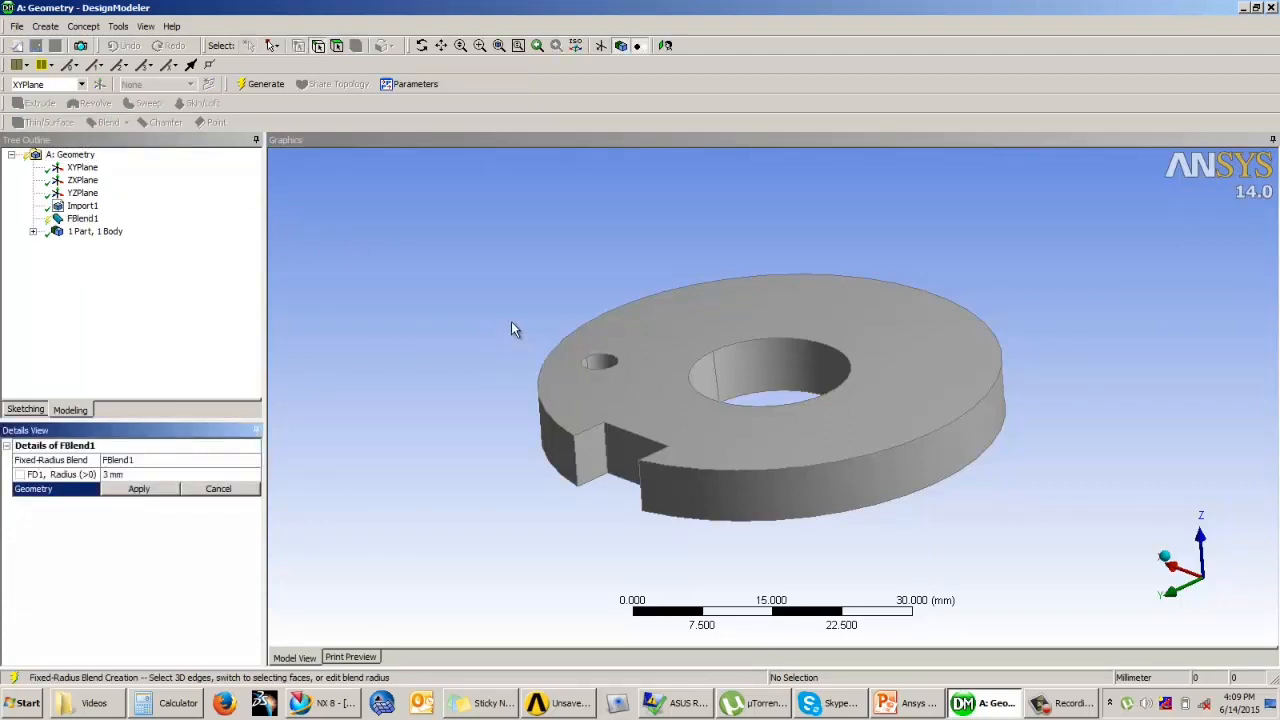
Step: Create a 1 mm fixed-radius blend on the two edges of the central hole's upper rim
scroll(534, 323, "up", 6)
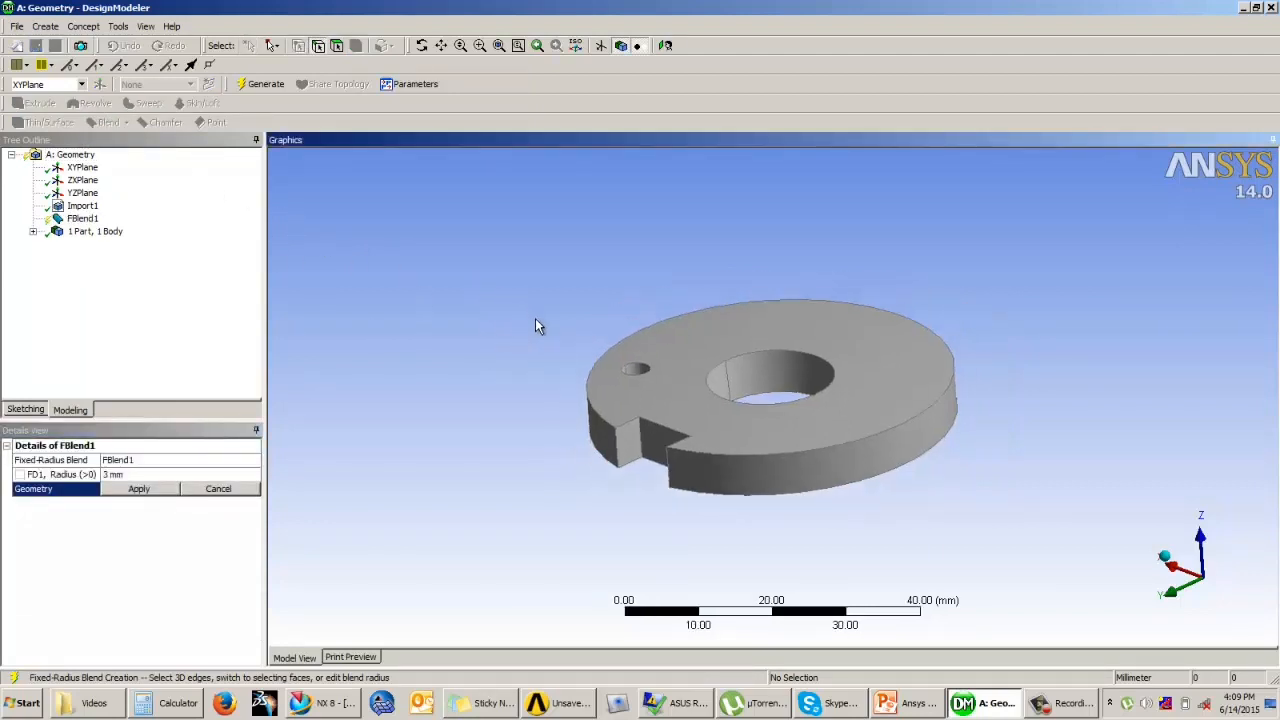
middle_click_drag(618, 377, 680, 419, "ctrl")
middle_click_drag(765, 401, 690, 340, "ctrl")
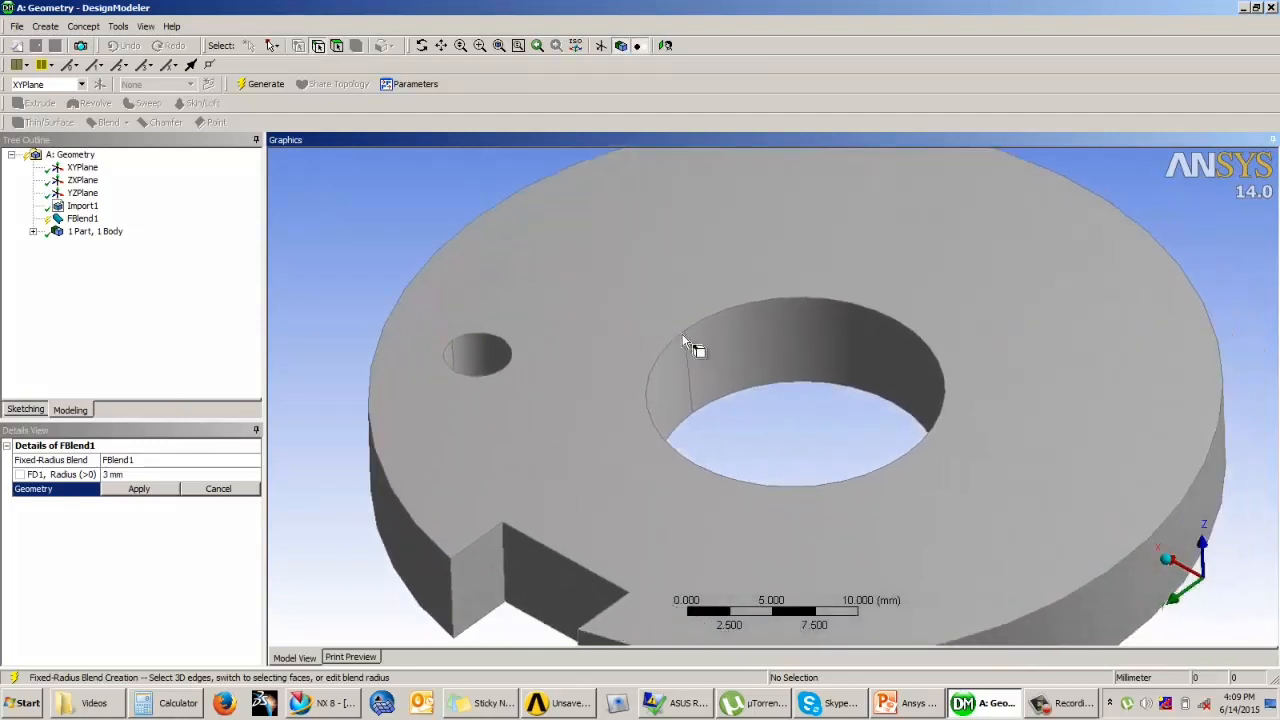
left_click(705, 328)
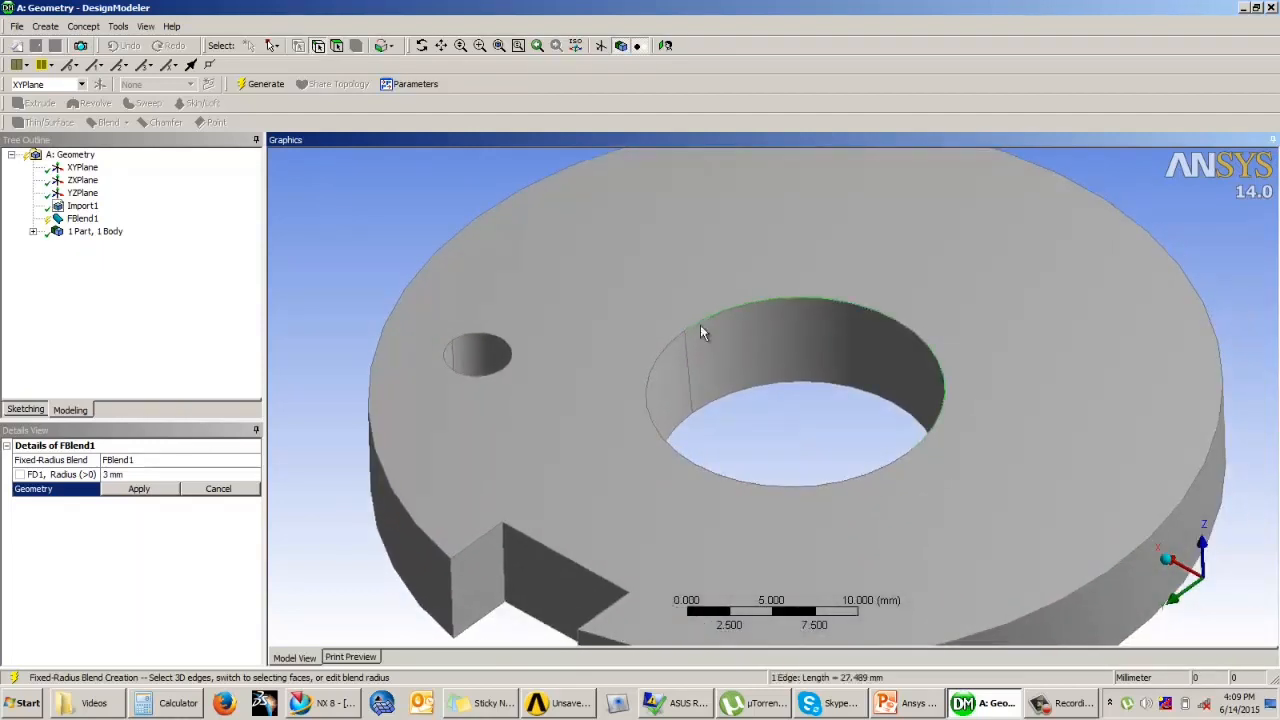
left_click(666, 343, "ctrl")
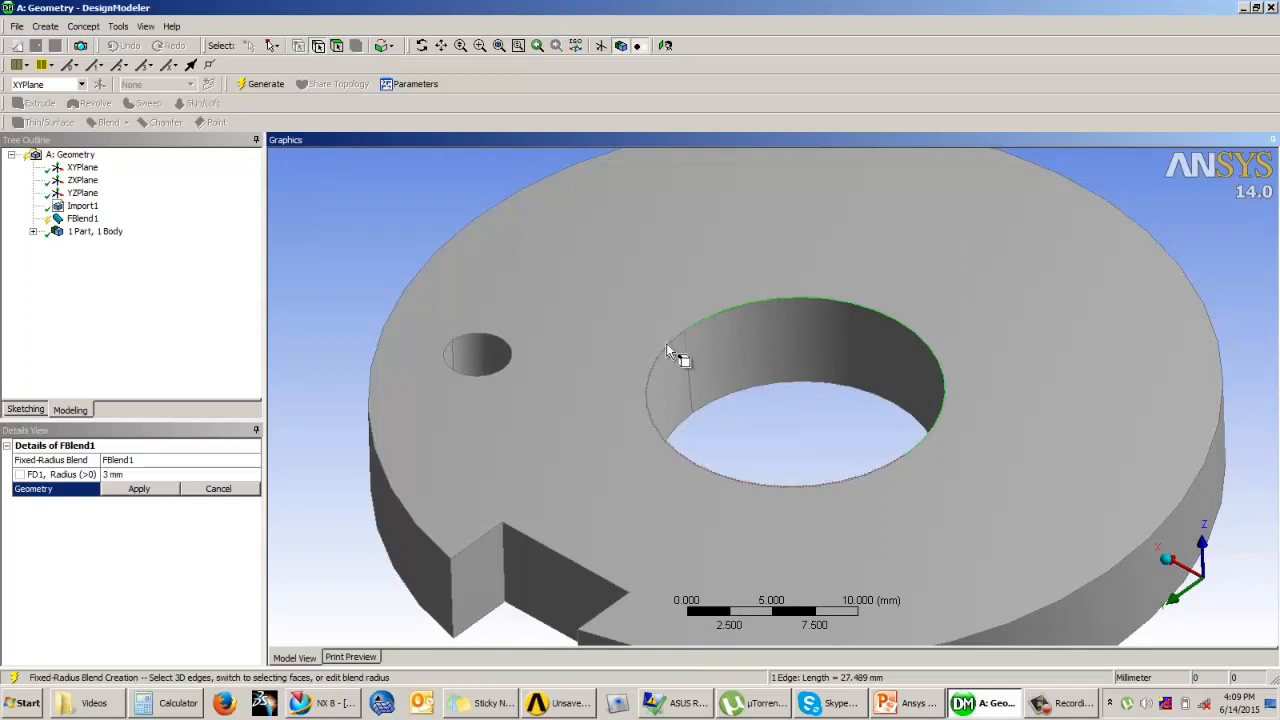
left_click(140, 489)
left_click(139, 475)
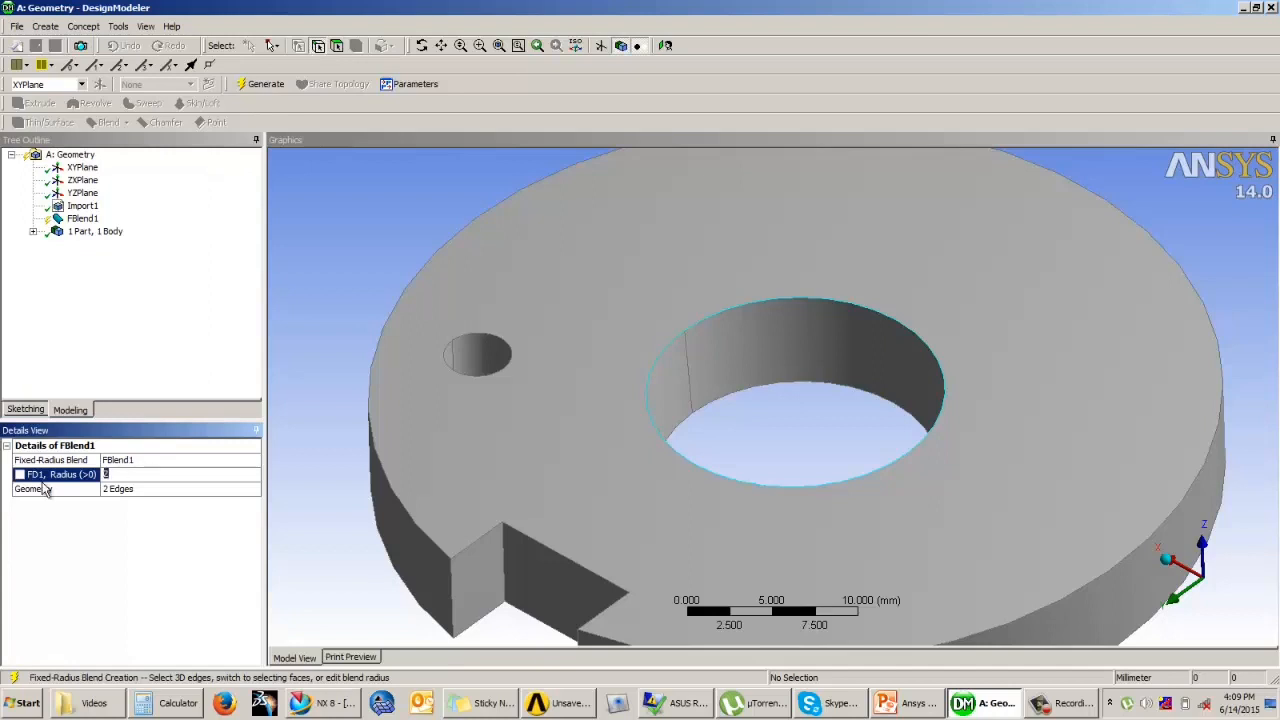
left_click(263, 84)
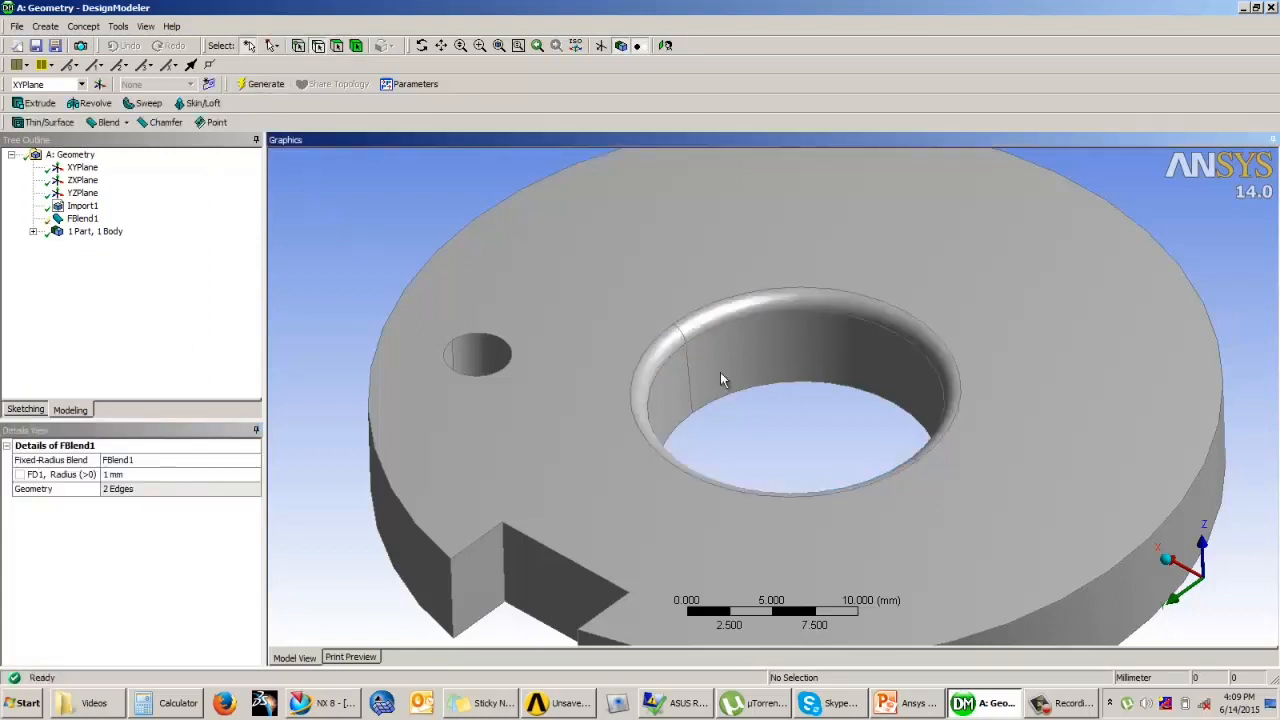
Step: Create a 1 mm fixed-radius blend on the two rim edges of the central hole on the disc's opposite face
scroll(730, 378, "down", 4)
middle_click_drag(801, 423, 830, 262)
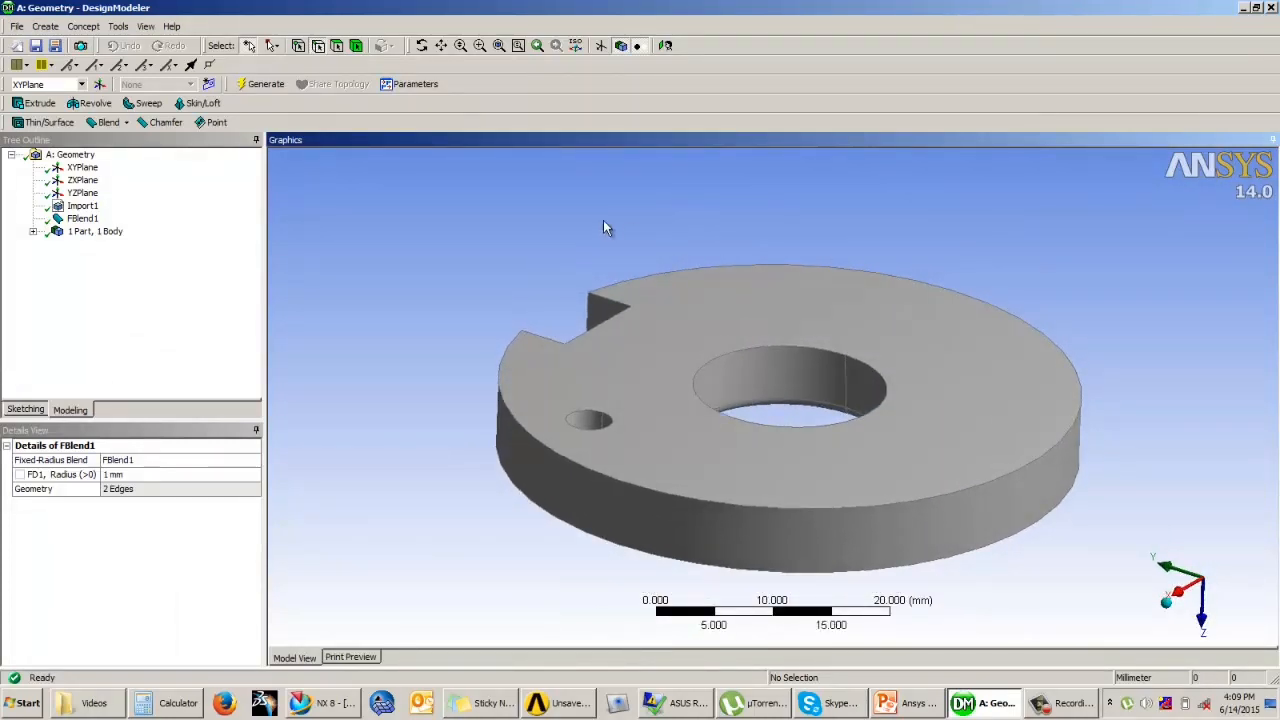
left_click(117, 125)
left_click(125, 141)
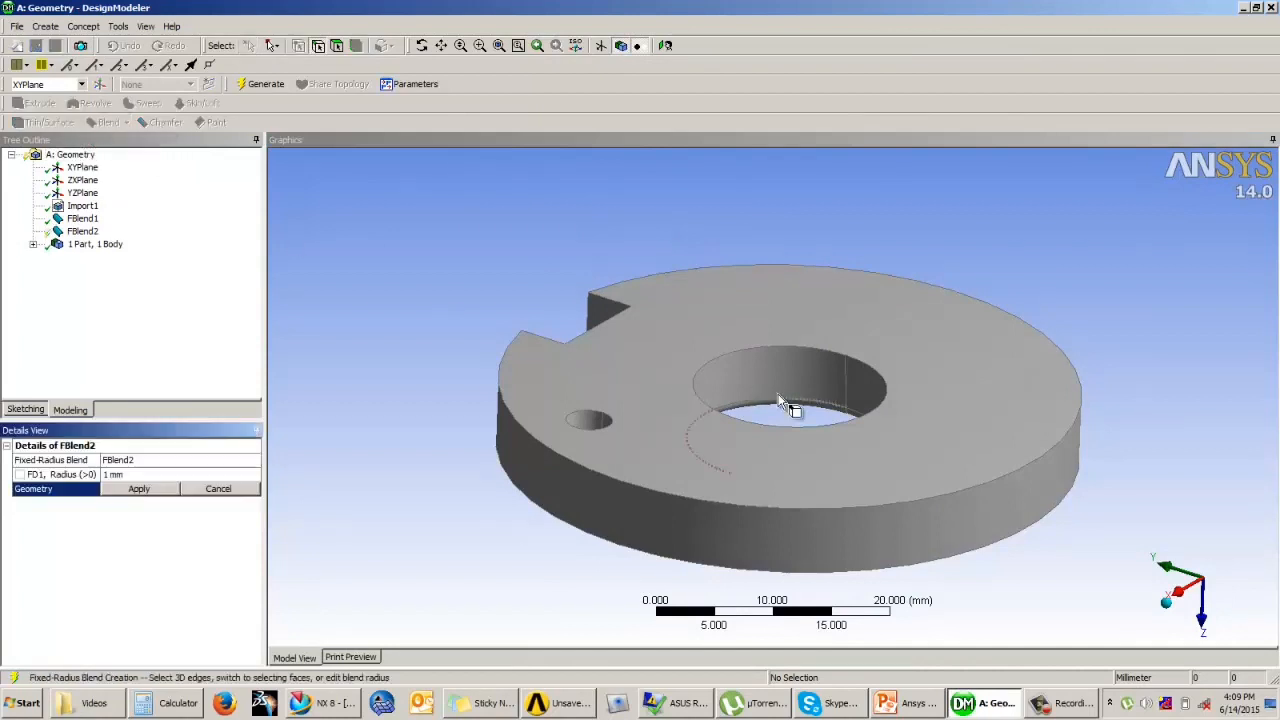
left_click(829, 372)
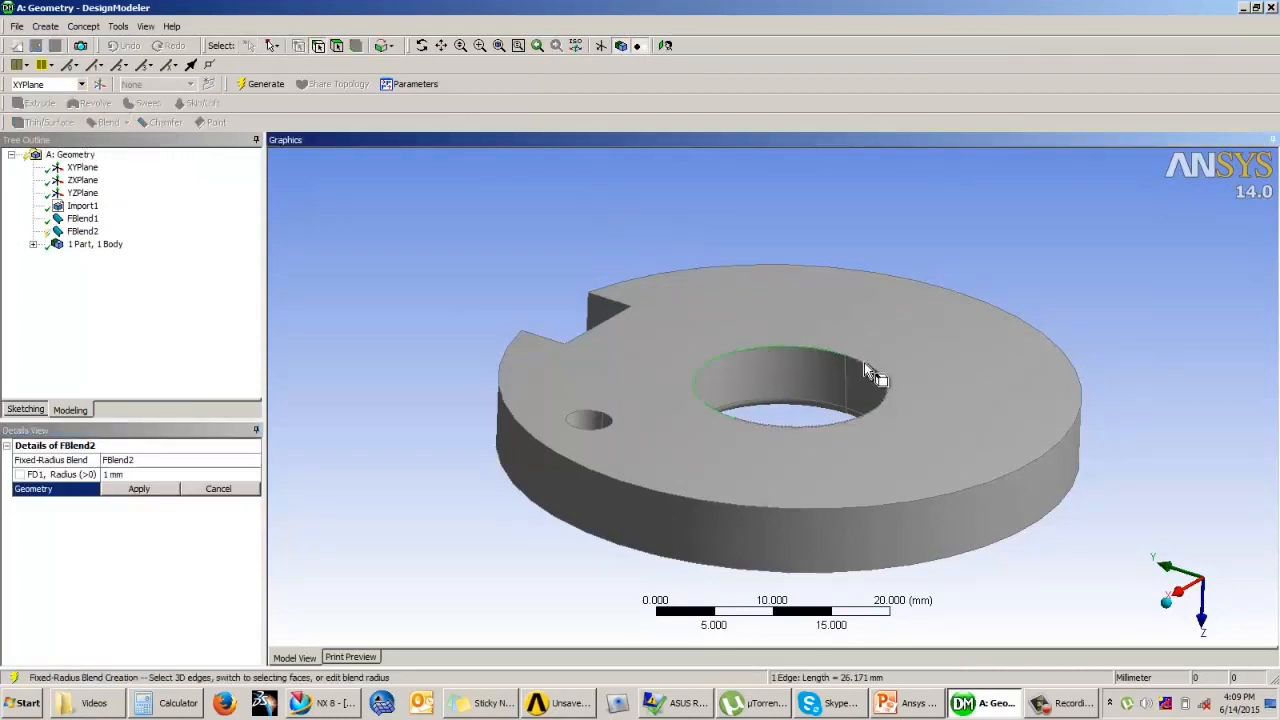
left_click(872, 374, "ctrl")
left_click(140, 490)
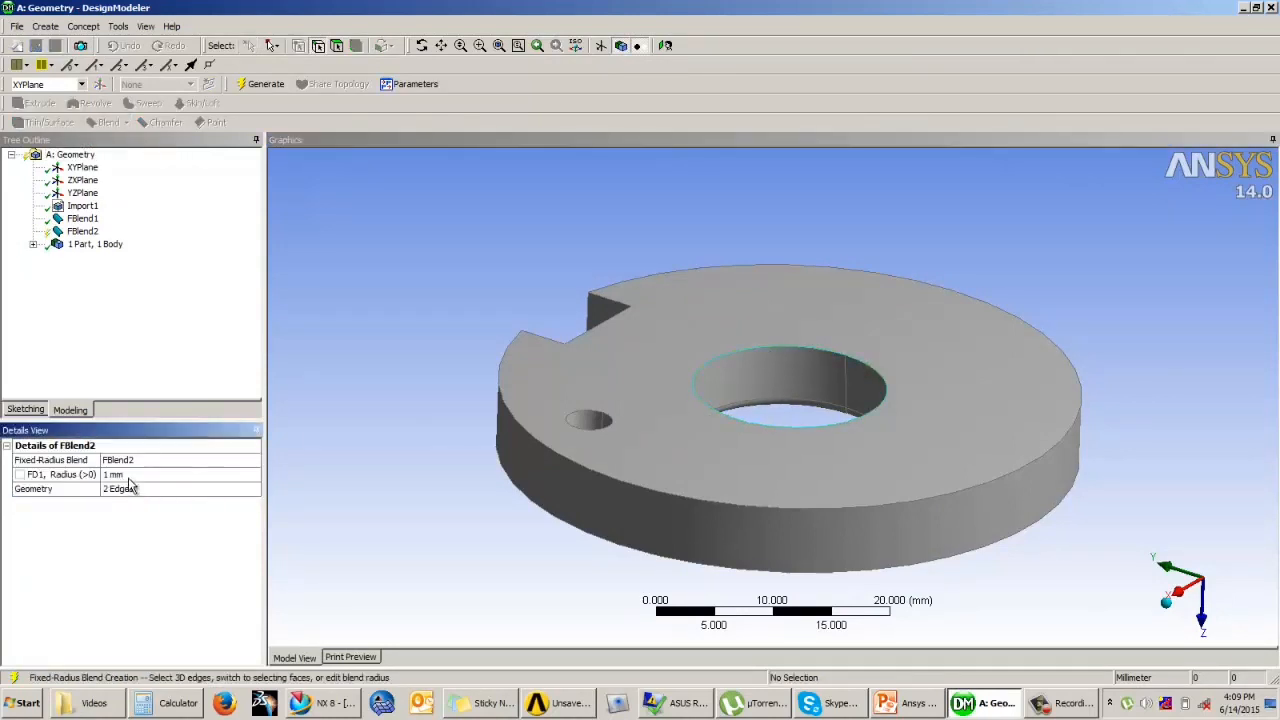
left_click(128, 475)
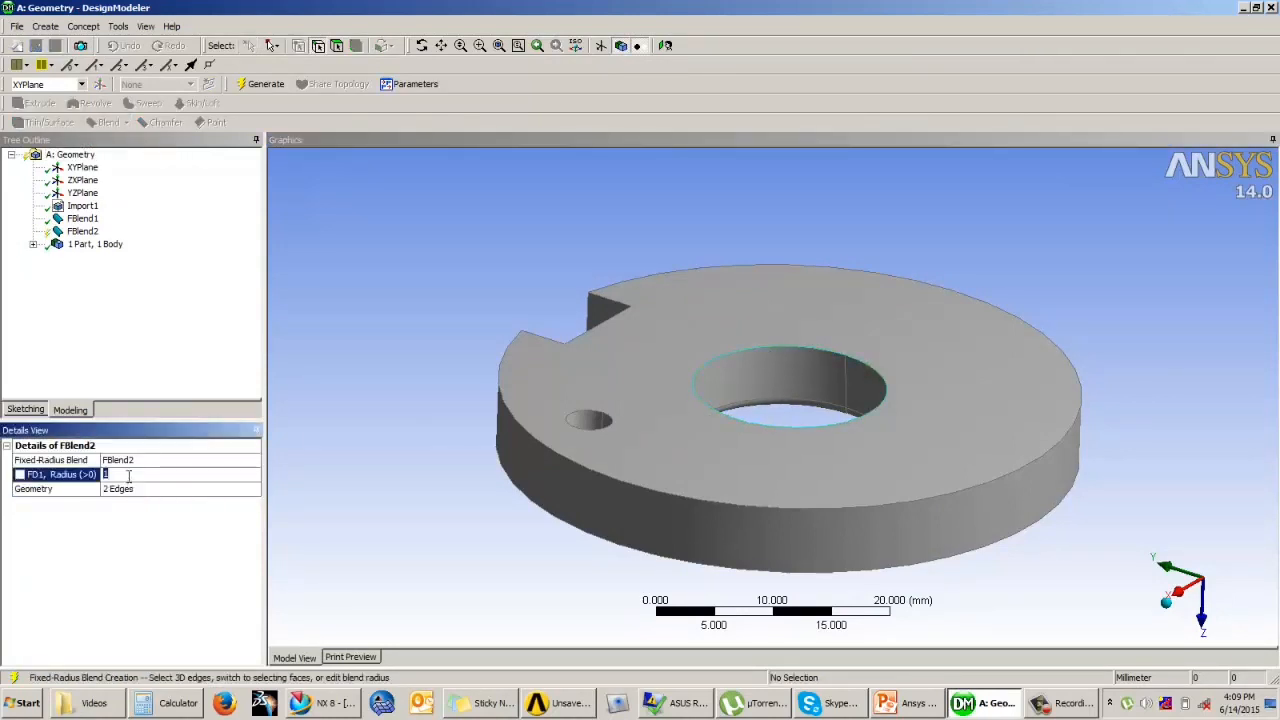
left_click(262, 84)
Step: Chamfer the two outer vertical edges of the notch with left and right lengths of 0.1 mm
middle_click_drag(778, 436, 704, 320)
scroll(771, 381, "up", 2)
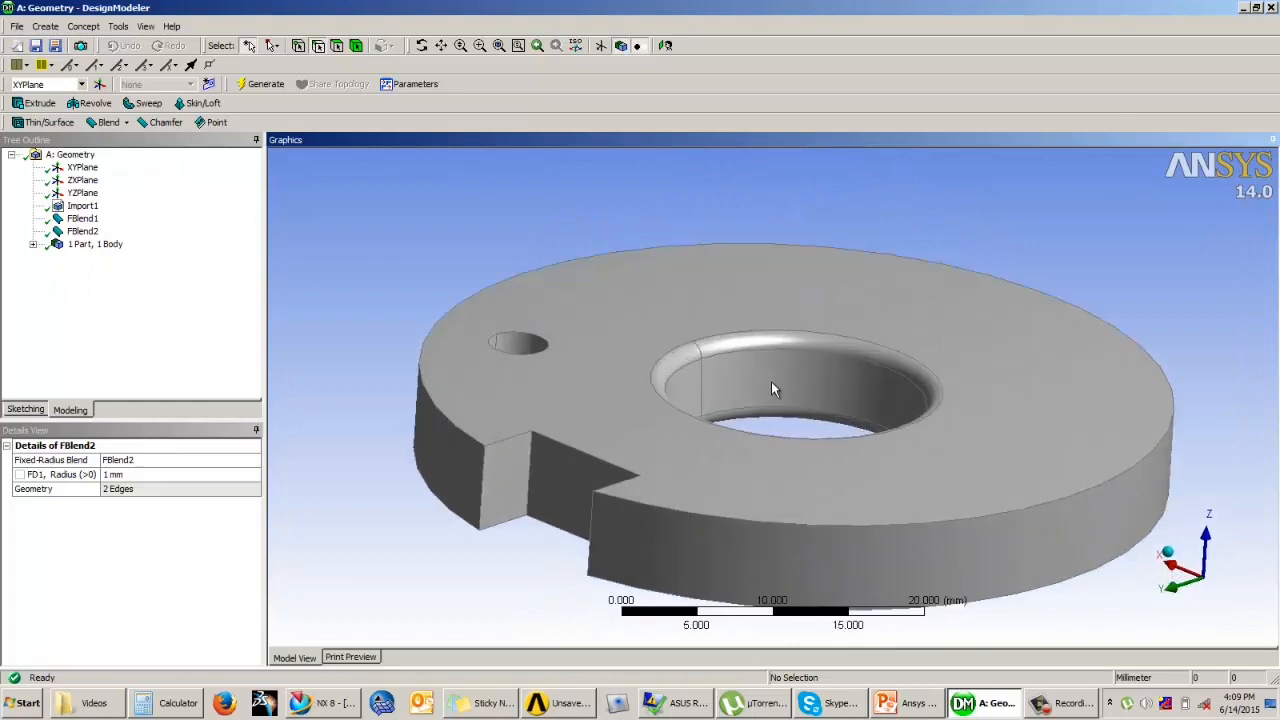
left_click(165, 123)
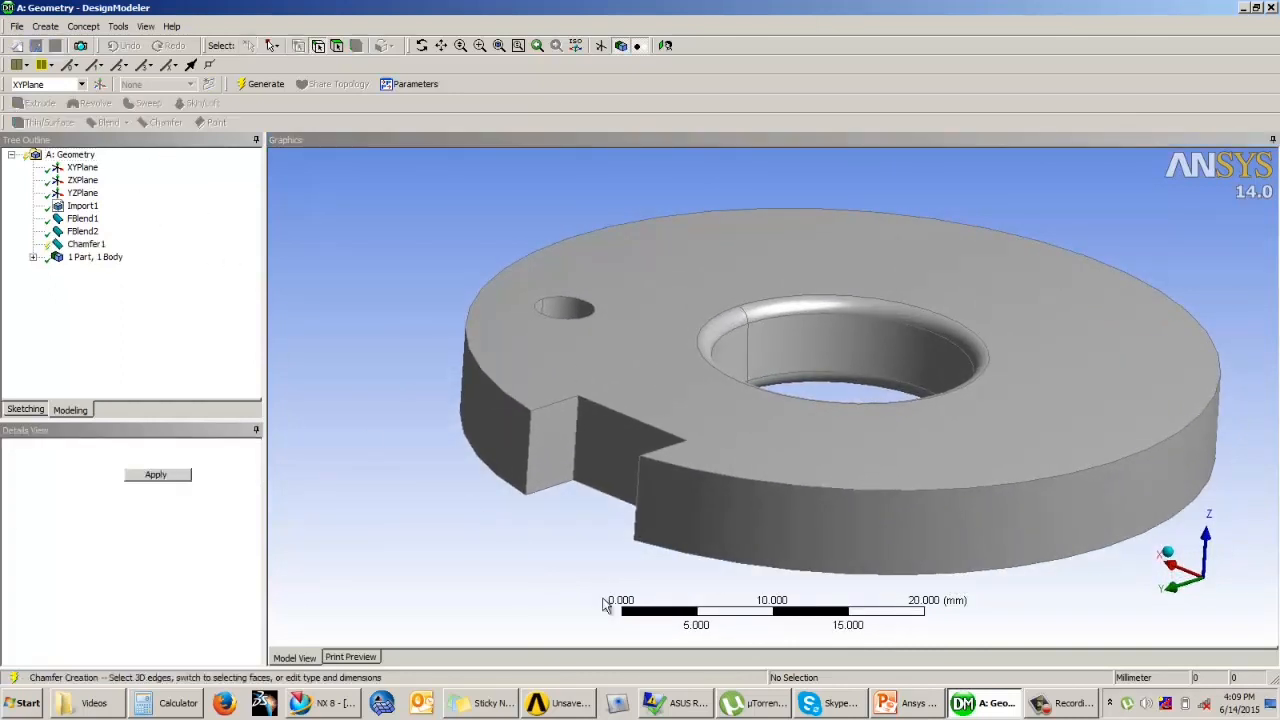
left_click(530, 460)
left_click(637, 520, "ctrl")
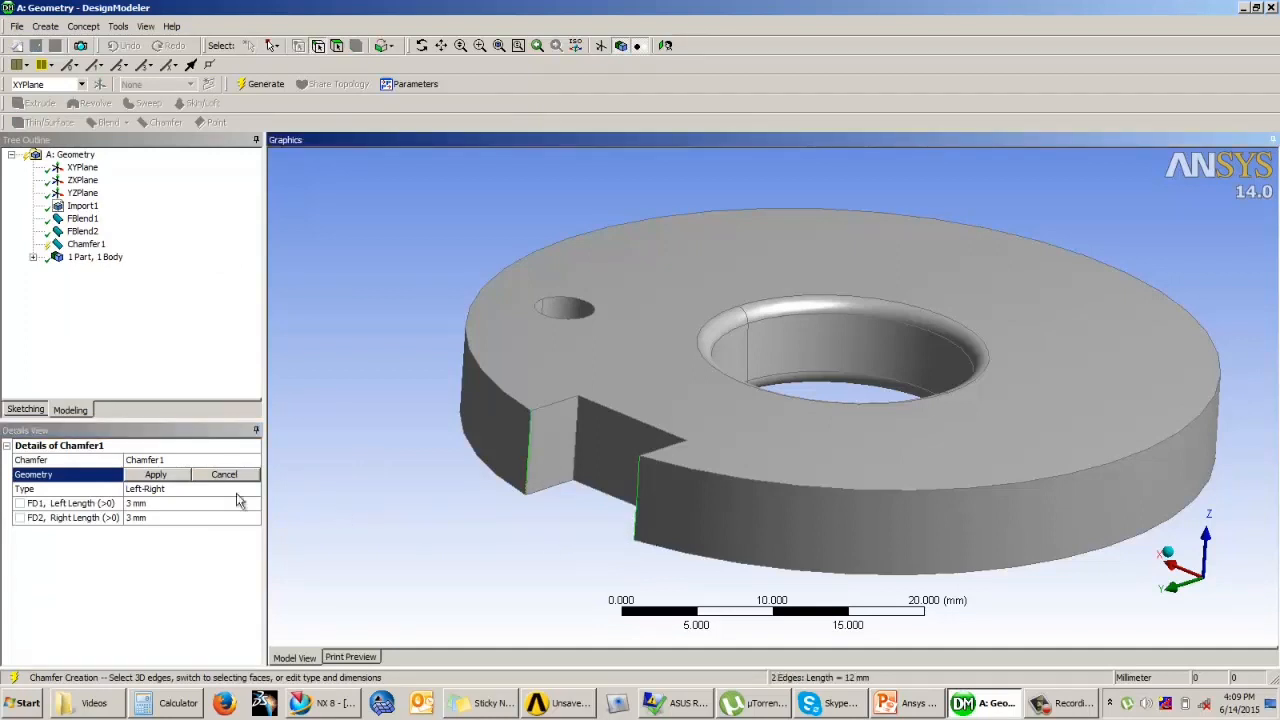
left_click(166, 476)
left_click(162, 503)
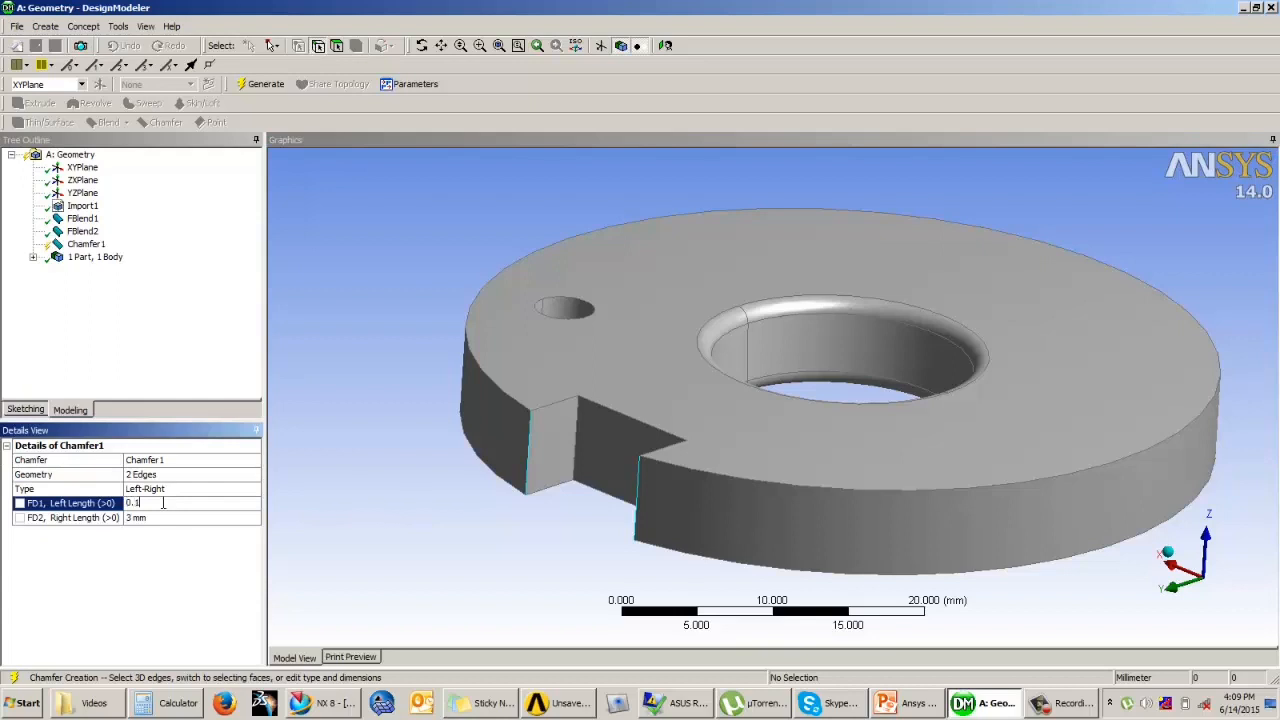
left_click(143, 518)
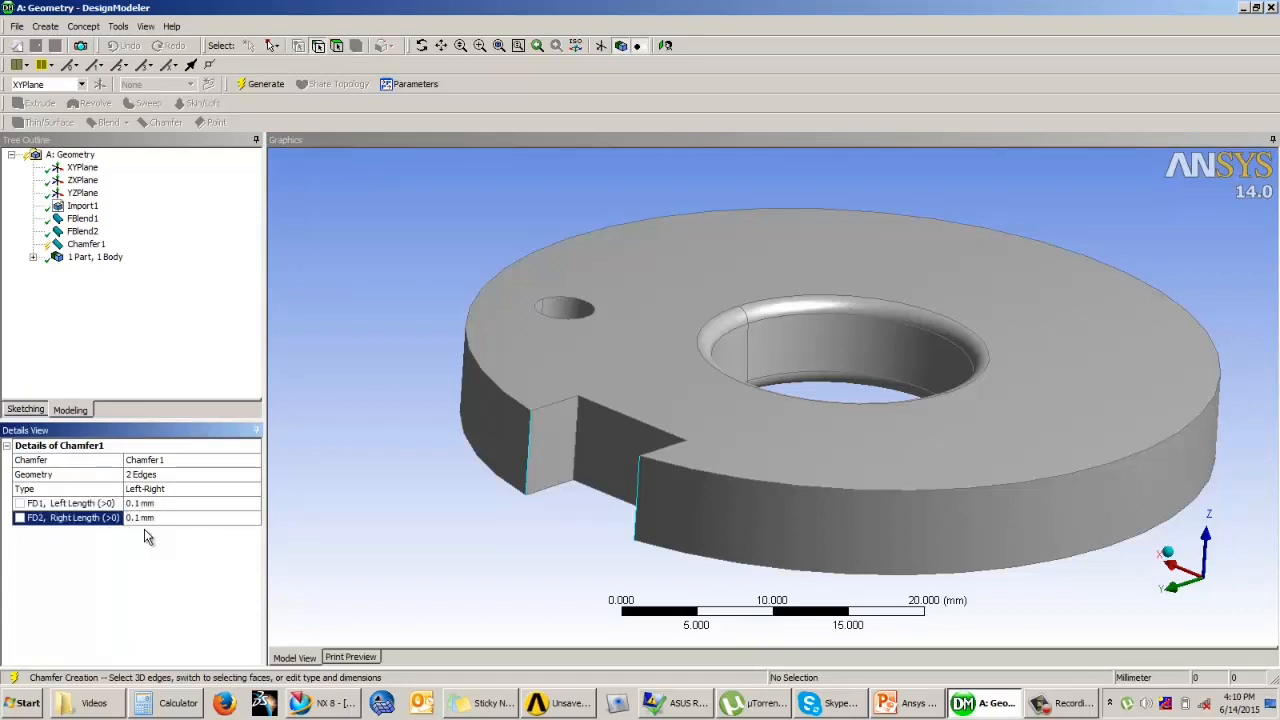
left_click(263, 84)
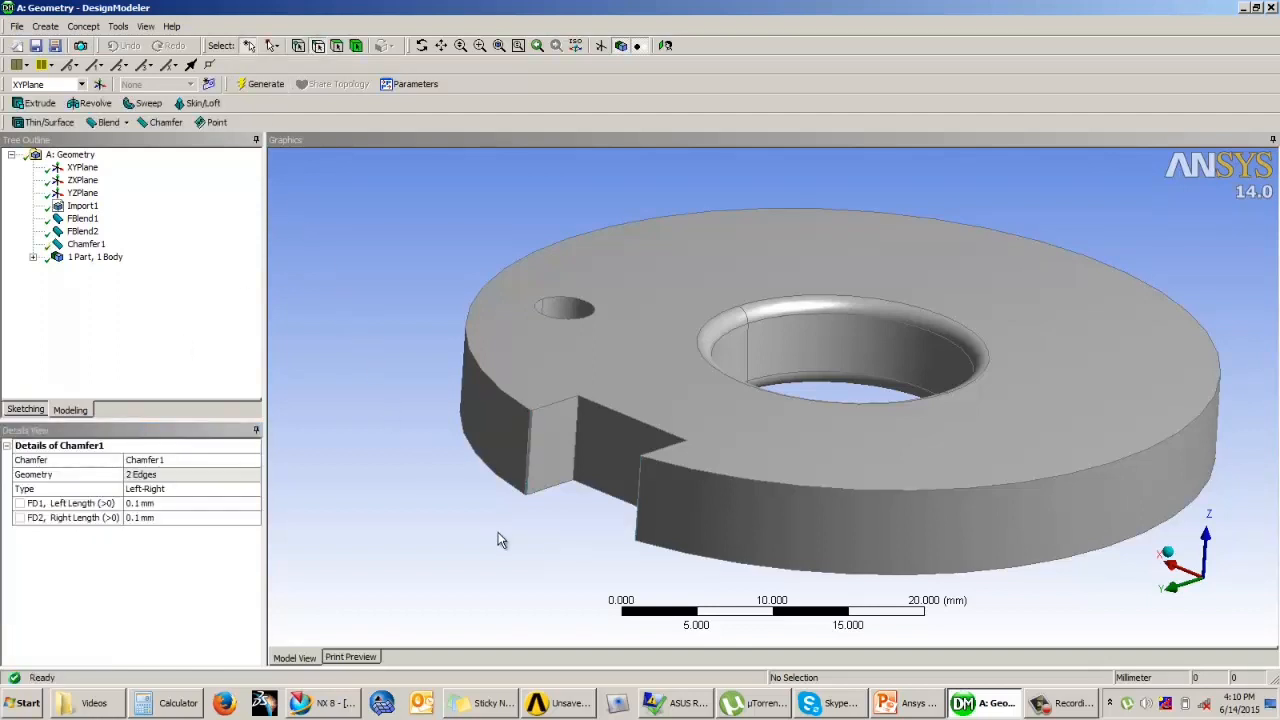
Step: Set the notch chamfer's left and right lengths to 0.25 mm and regenerate the model
scroll(500, 540, "up", 5)
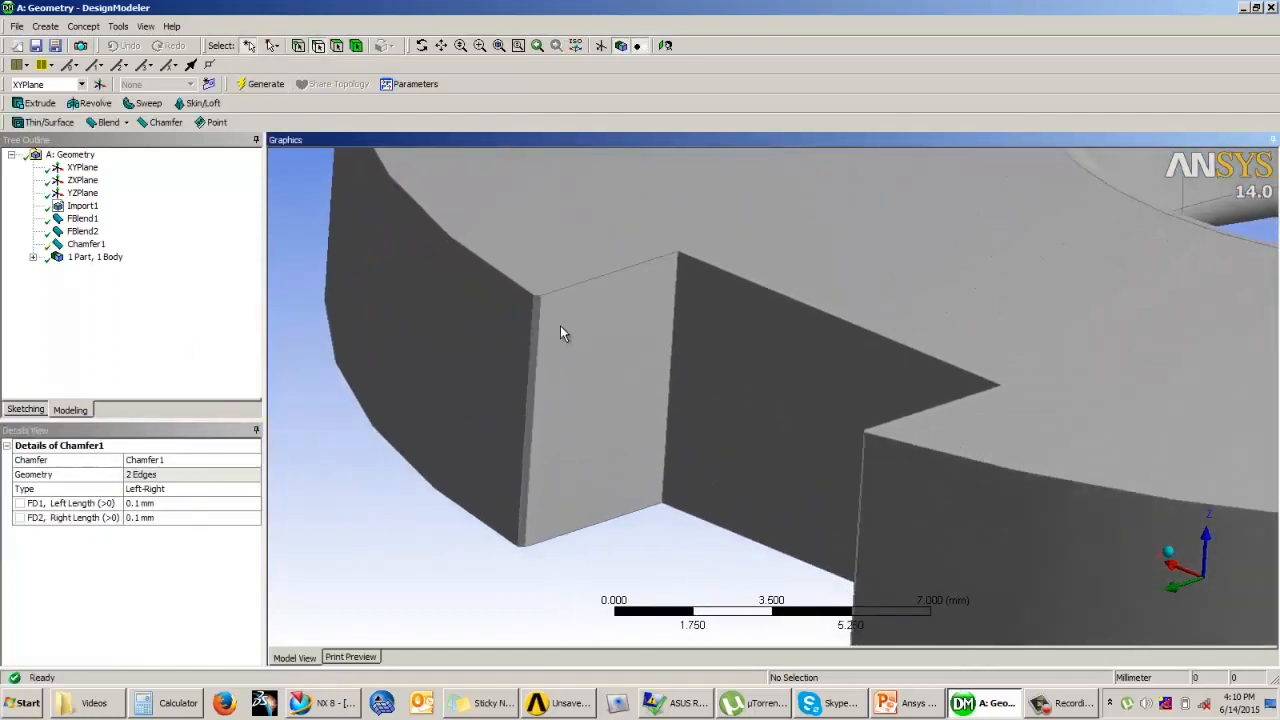
scroll(560, 325, "up", 3)
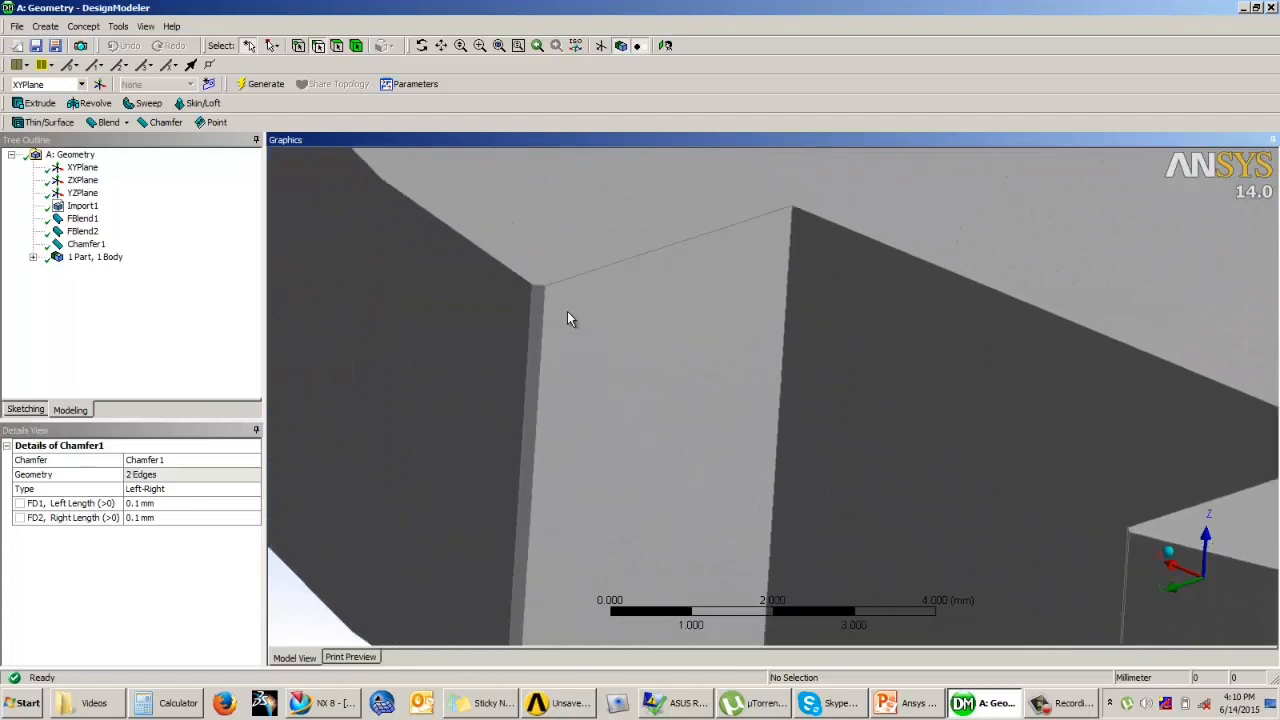
scroll(565, 330, "down", 3)
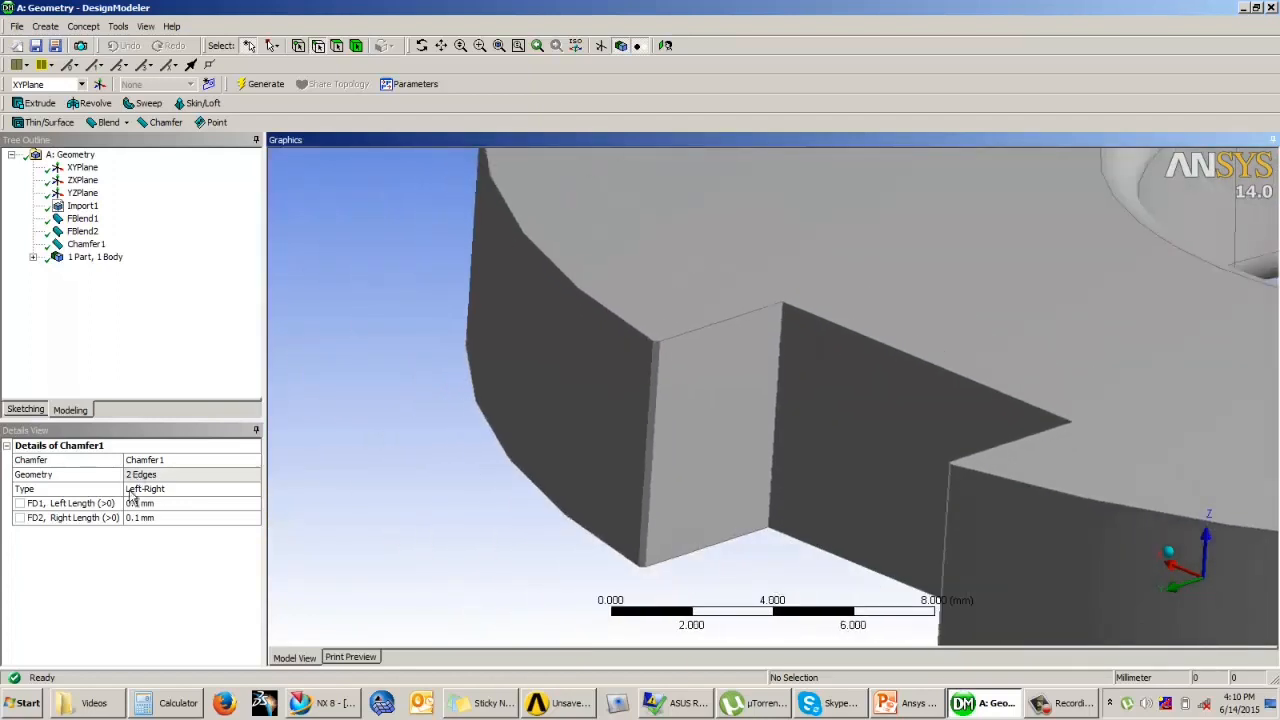
left_click(148, 505)
left_click(86, 244)
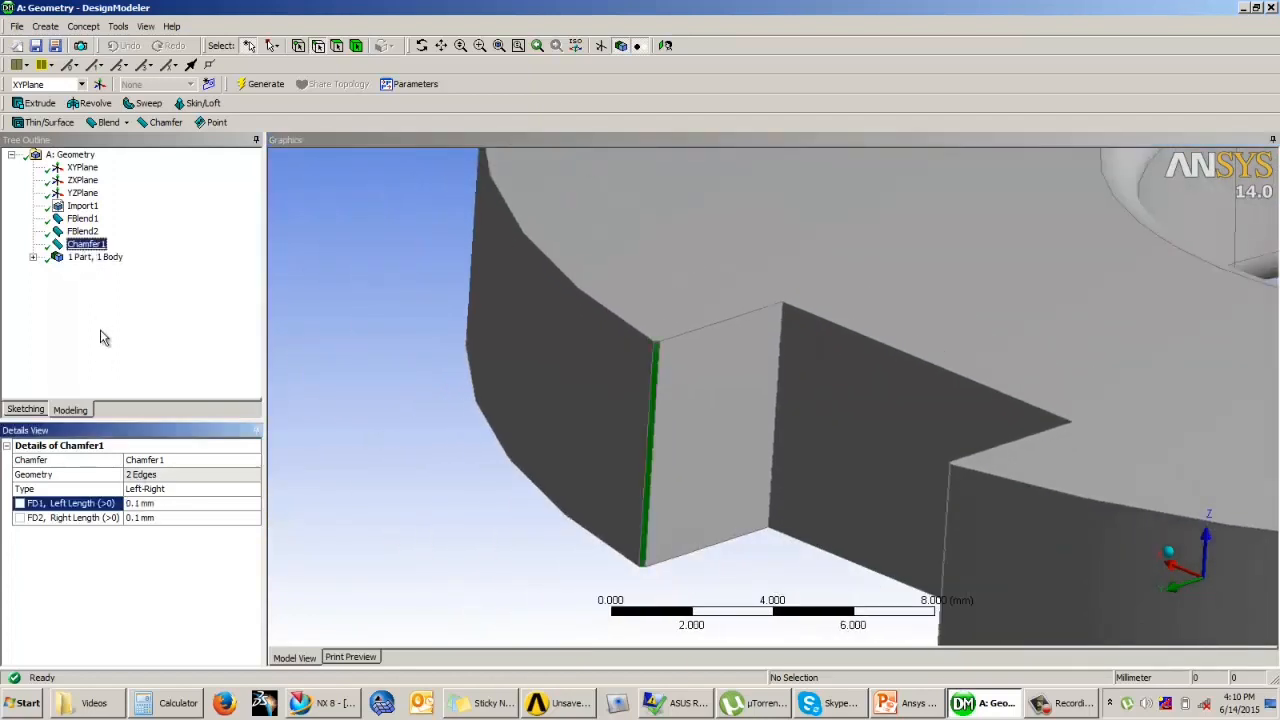
left_click(150, 503)
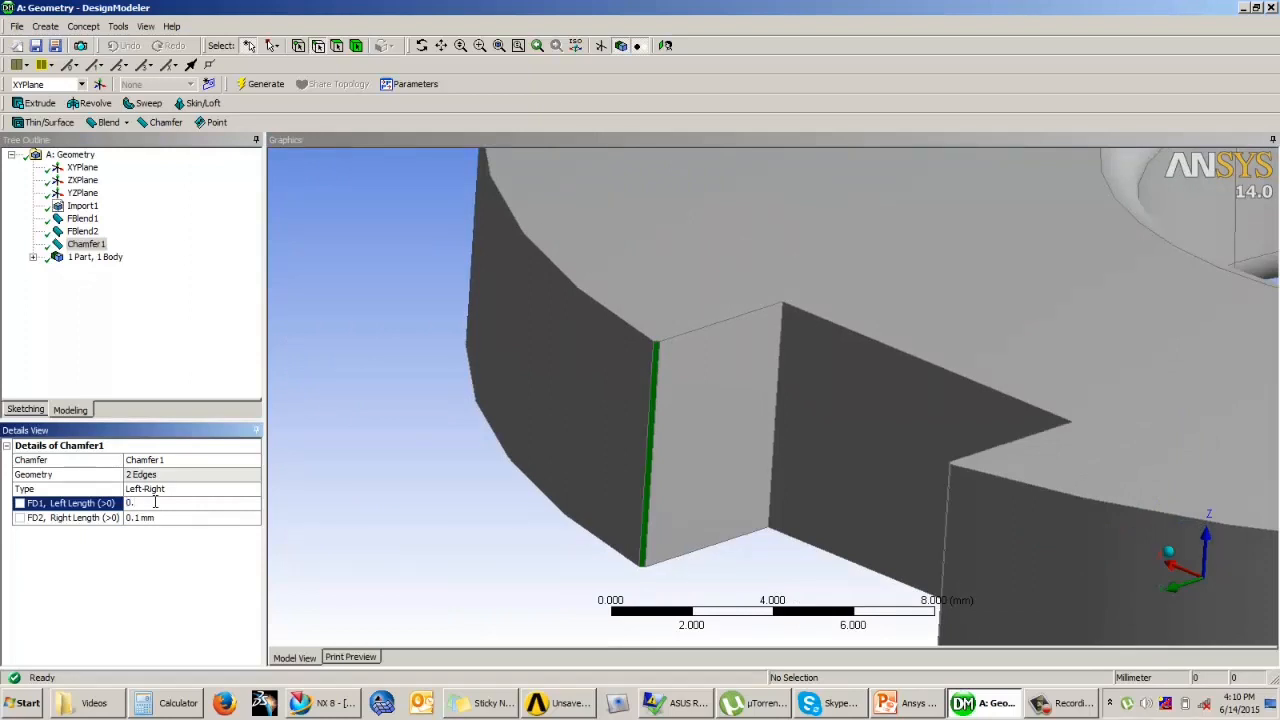
left_click(179, 512)
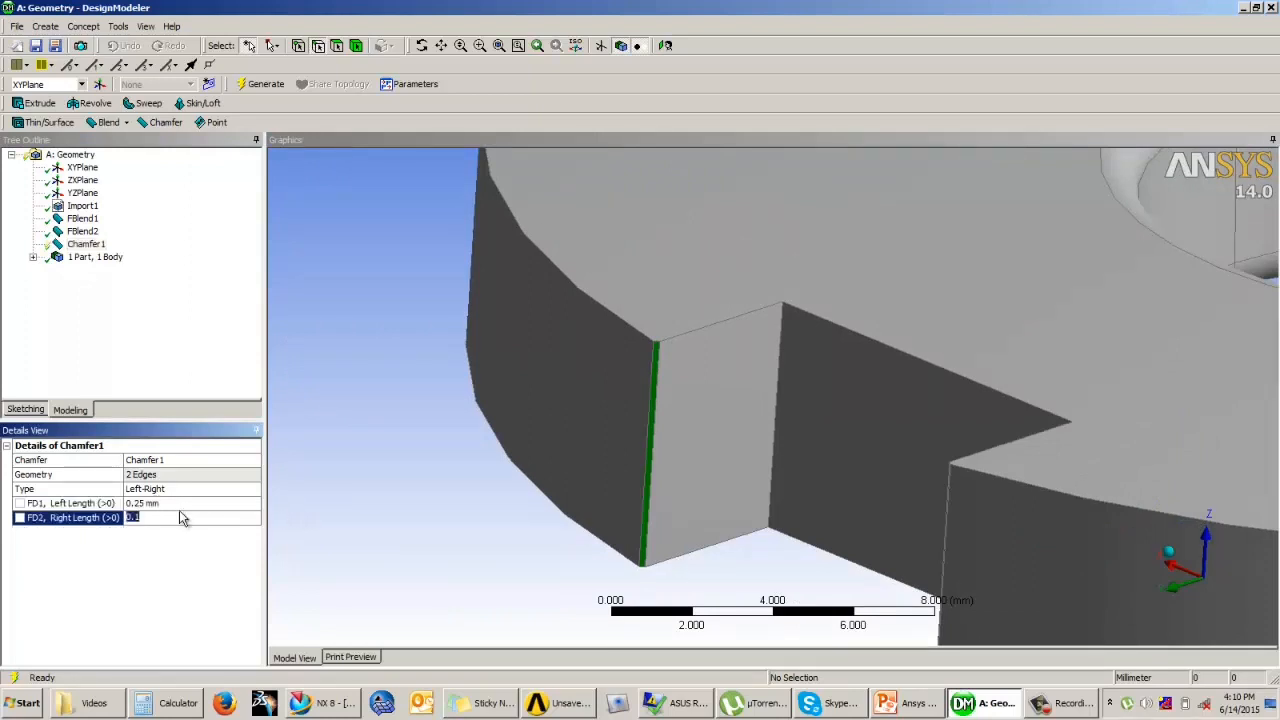
type("0.25")
left_click(262, 84)
Step: Examine the notch chamfers and the blended central hole from several angles
middle_click_drag(516, 332, 487, 417, "ctrl")
scroll(622, 377, "down", 4)
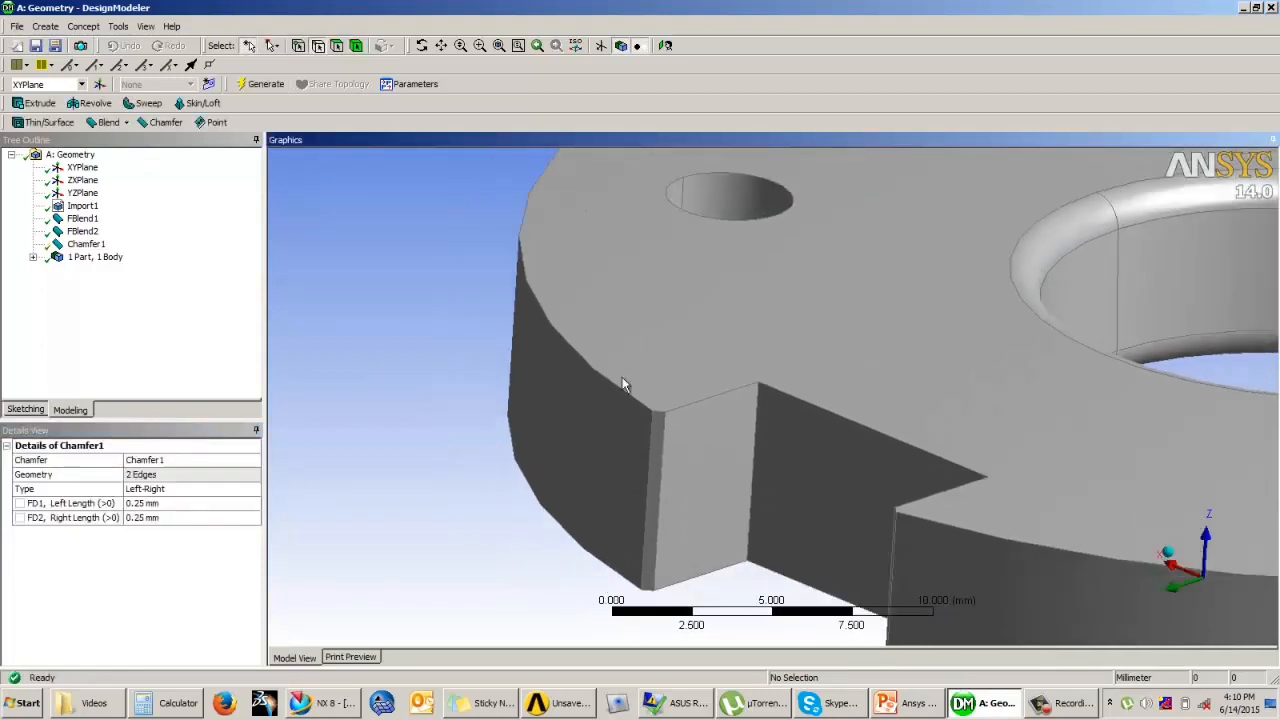
middle_click_drag(740, 346, 612, 300, "ctrl")
scroll(657, 328, "down", 1)
middle_click_drag(675, 332, 776, 374, "ctrl")
scroll(672, 335, "down", 6)
middle_click_drag(620, 325, 698, 320)
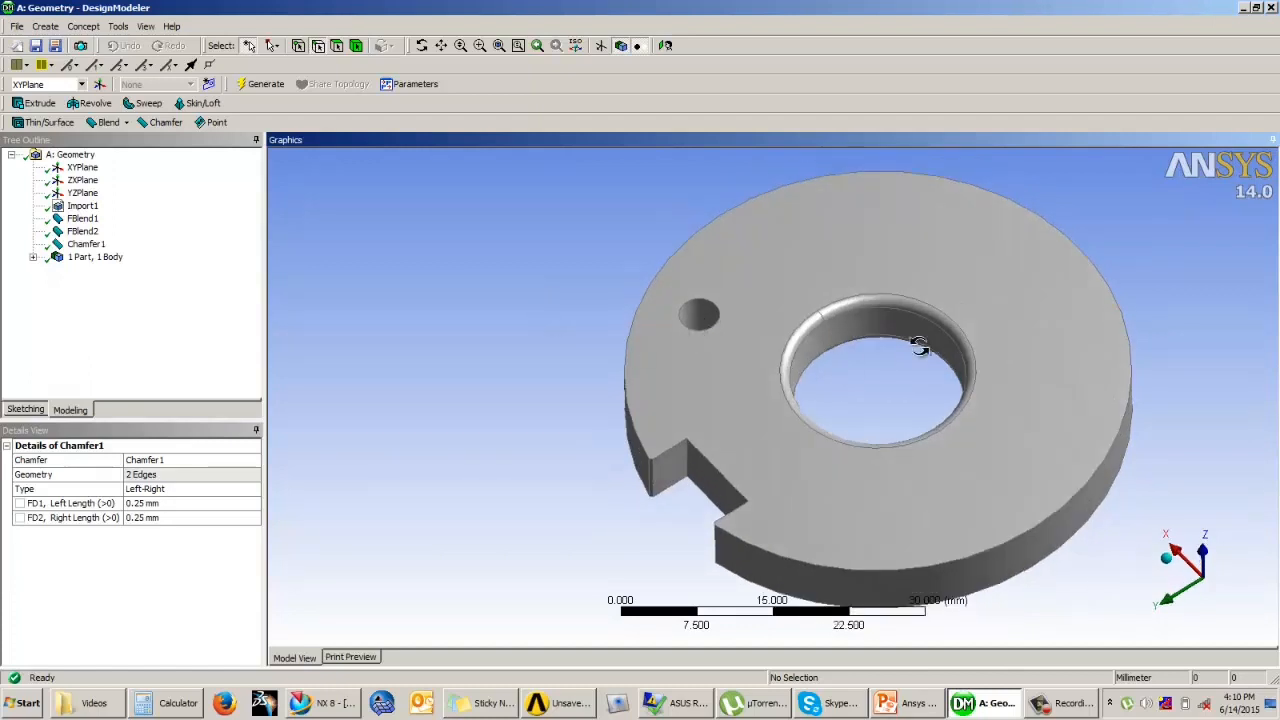
middle_click_drag(918, 346, 677, 307)
left_click(155, 302)
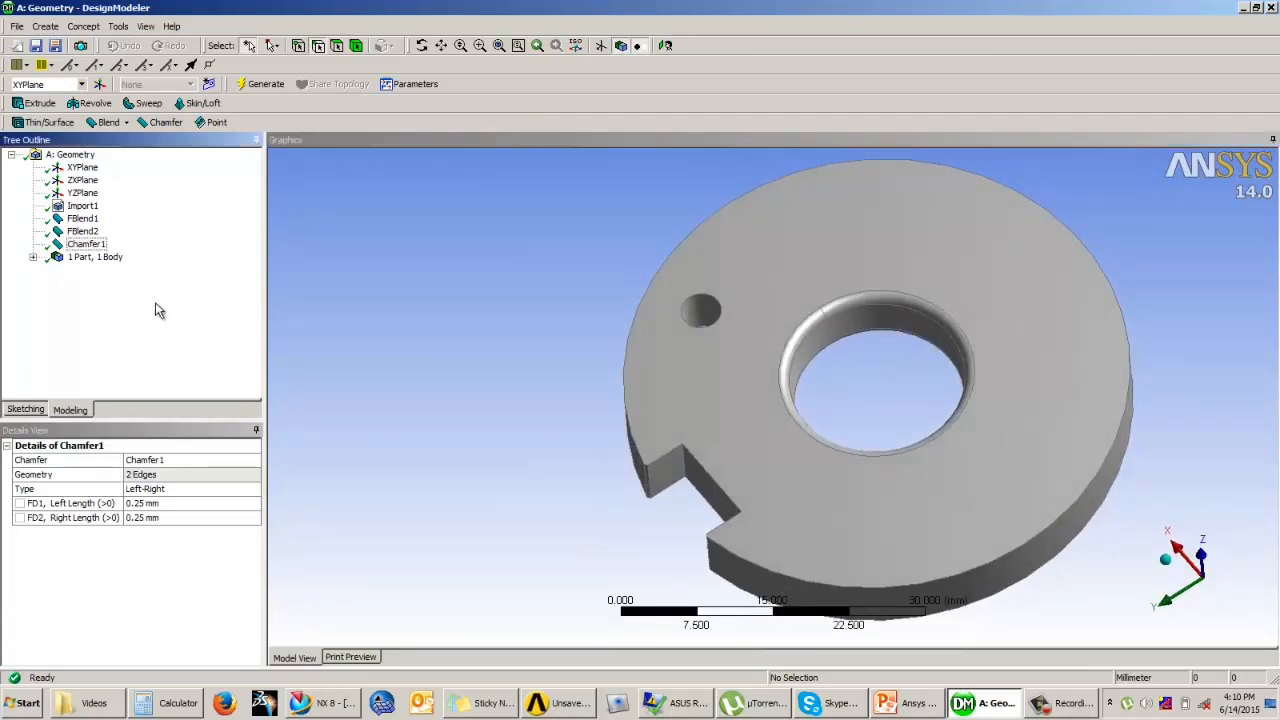
Step: Start a Pattern feature and set its pattern type to Circular
left_click(45, 27)
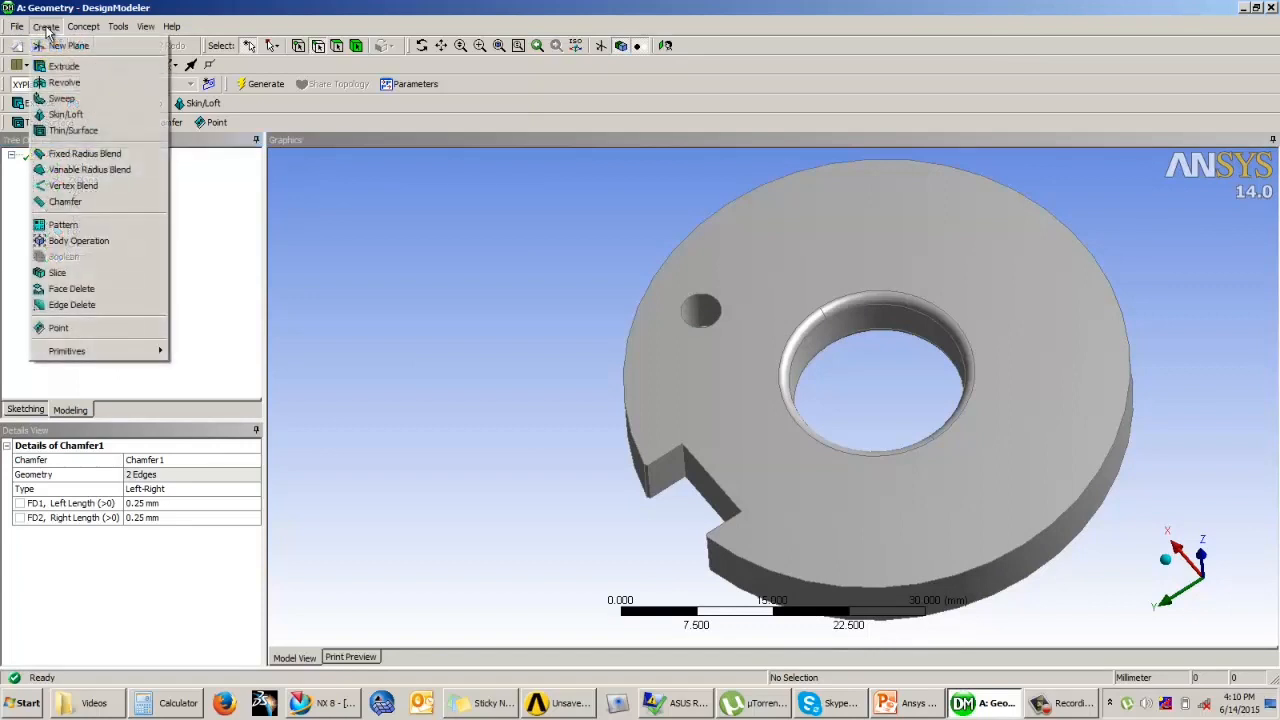
left_click(63, 225)
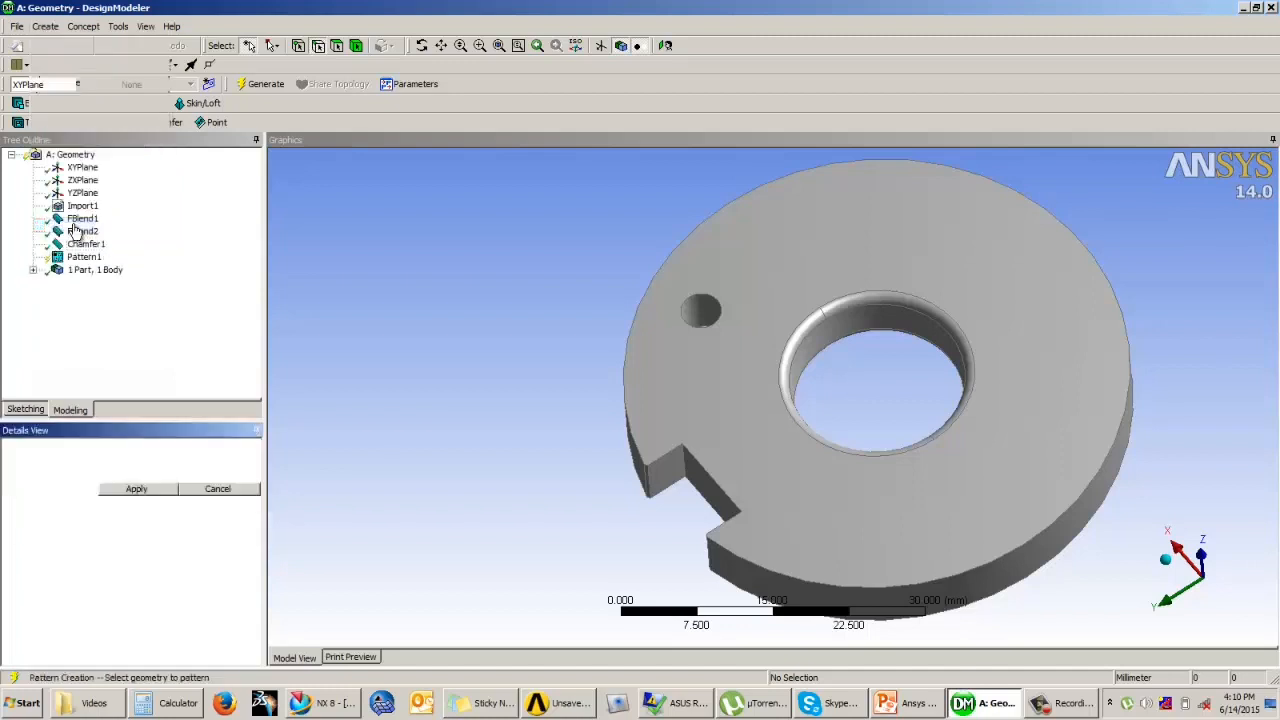
left_click(137, 474)
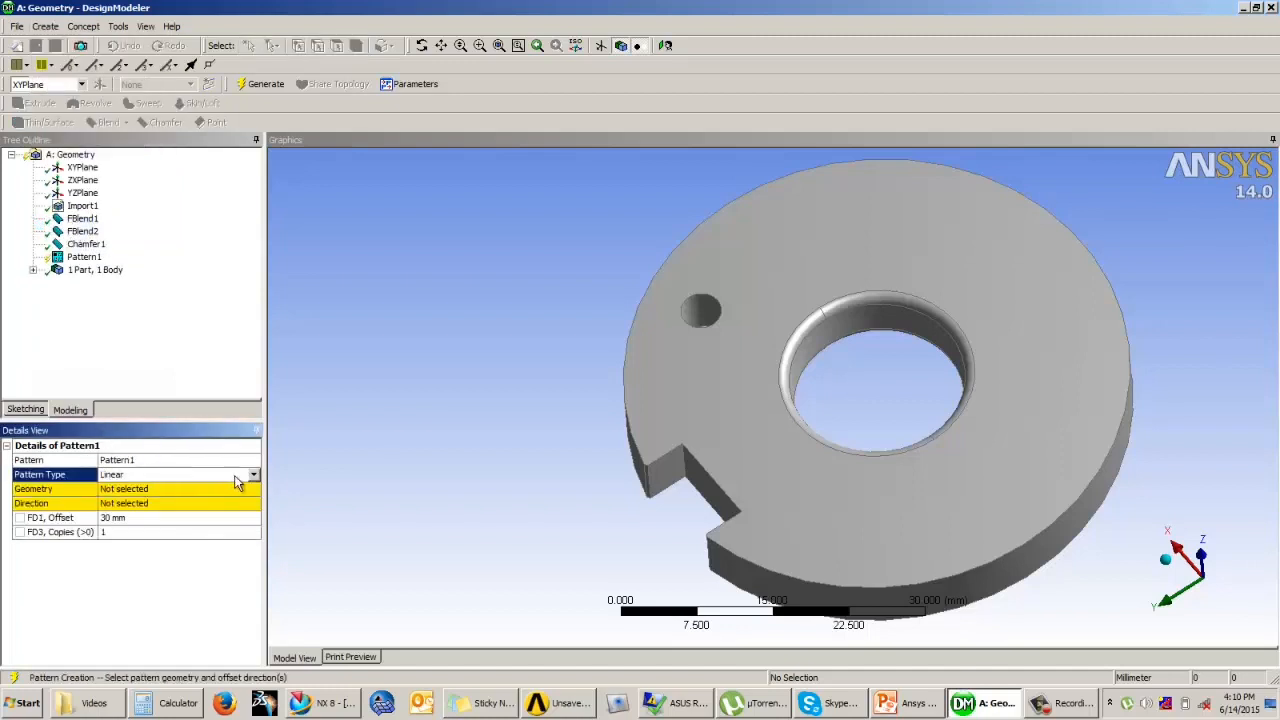
left_click(254, 475)
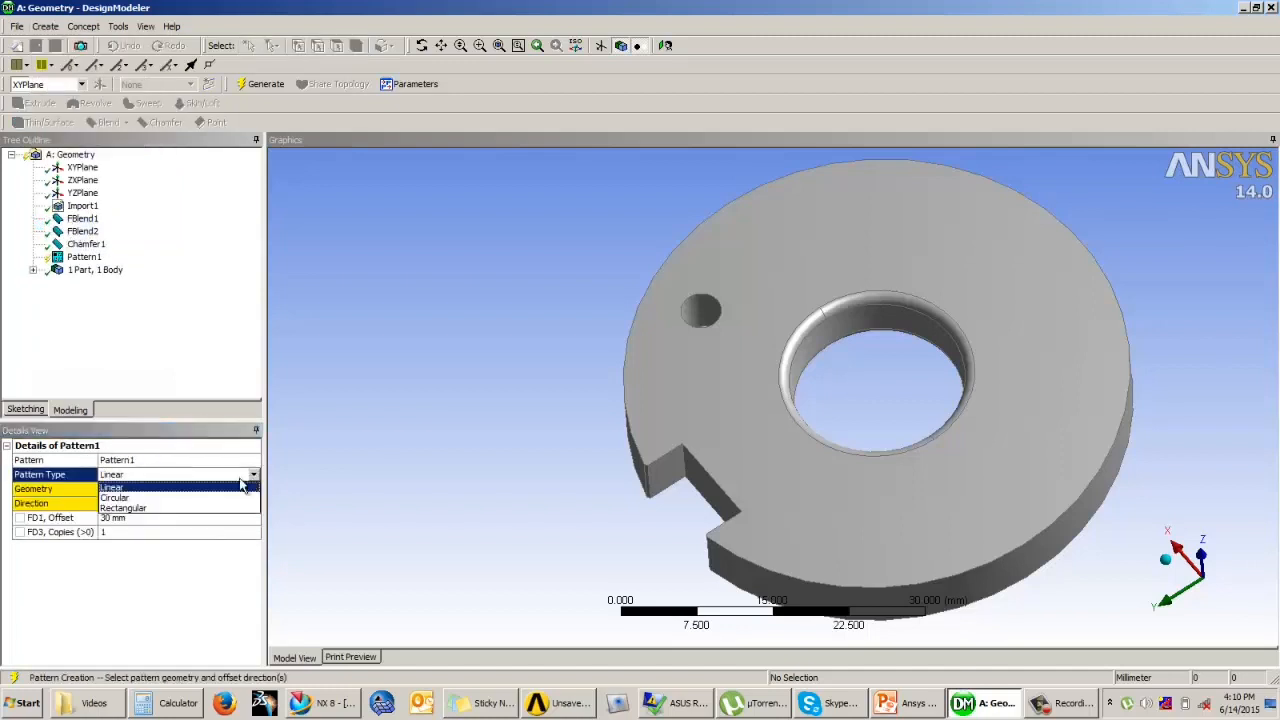
left_click(144, 497)
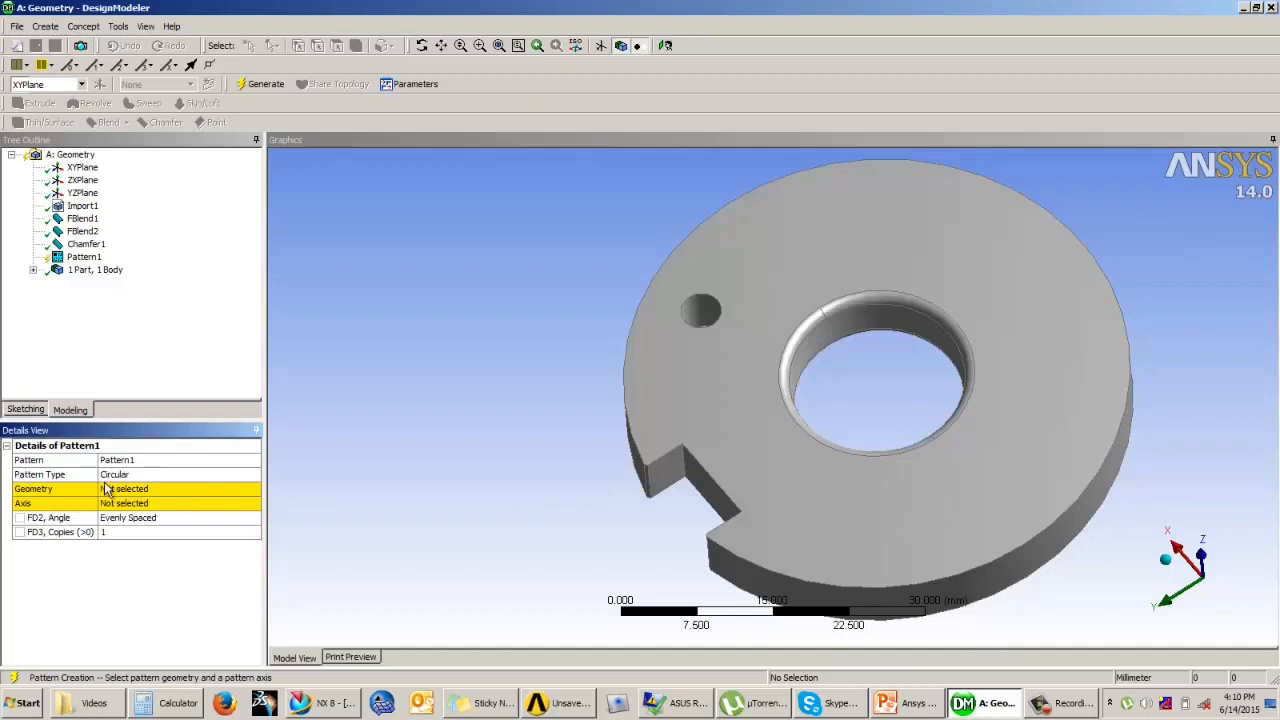
Step: Compare the options of the Linear and Rectangular pattern types, returning the pattern to Circular
left_click(186, 475)
left_click(254, 474)
left_click(147, 489)
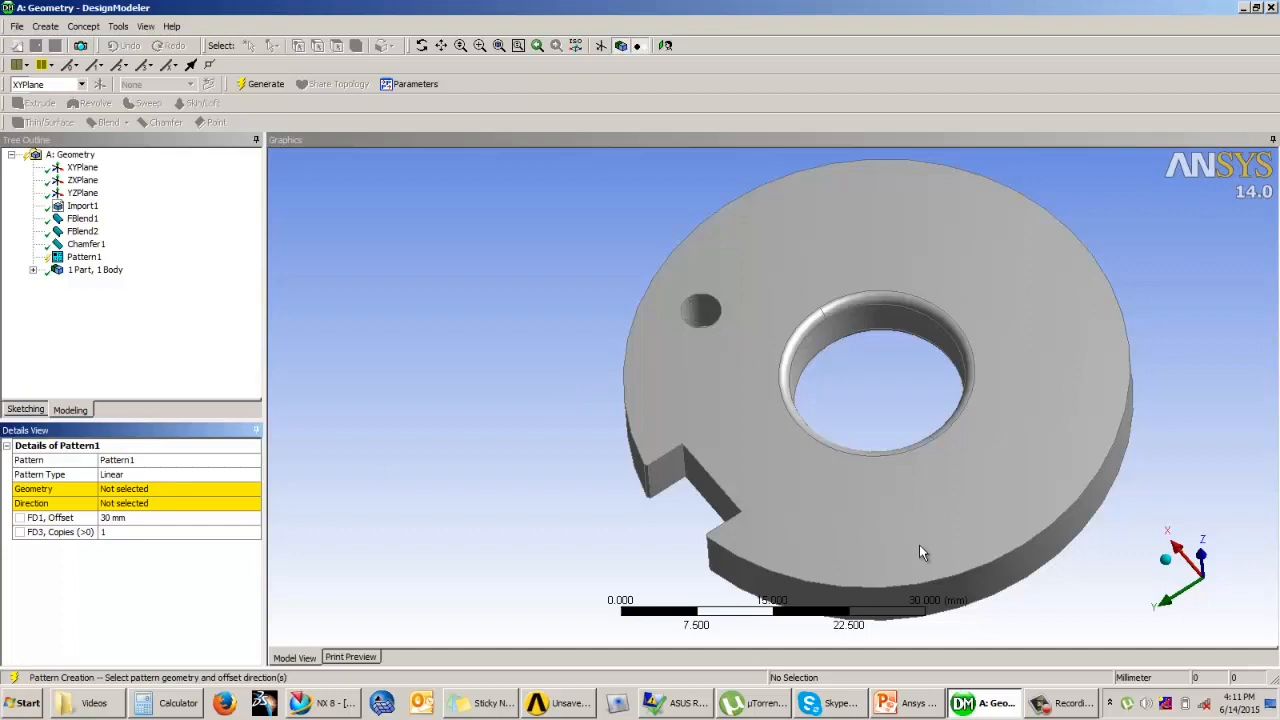
left_click(146, 476)
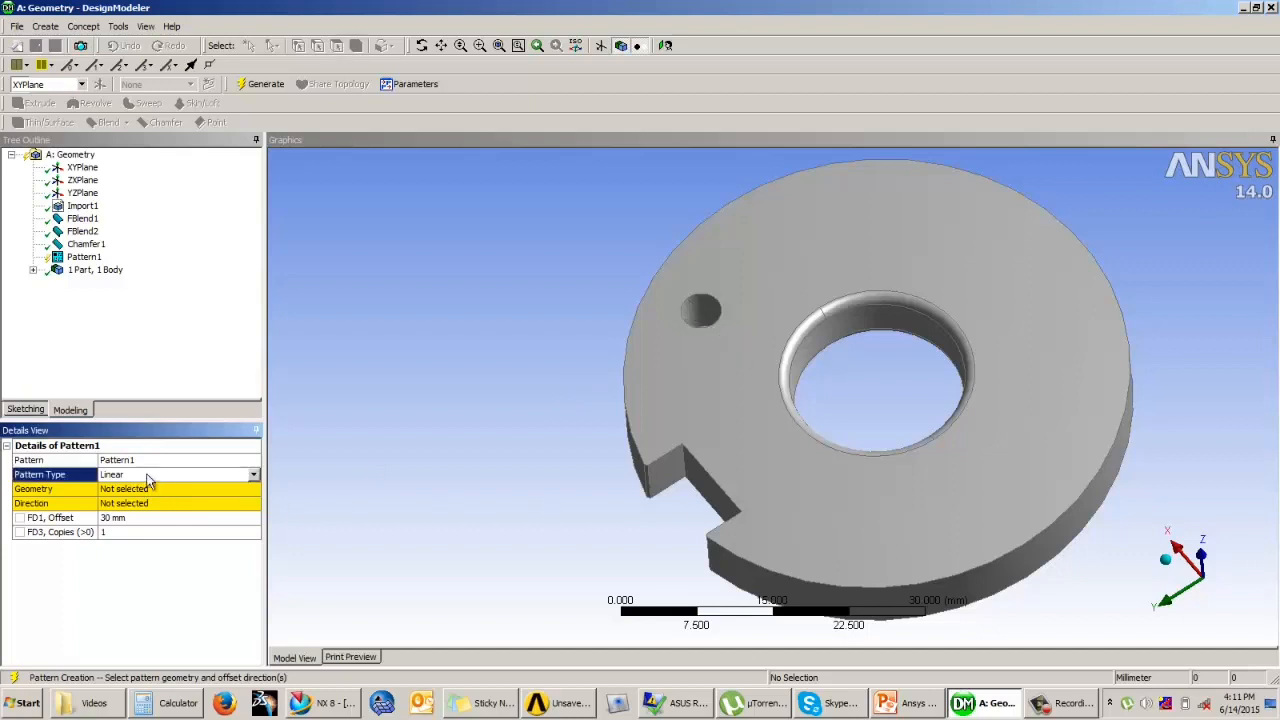
left_click(254, 474)
left_click(115, 509)
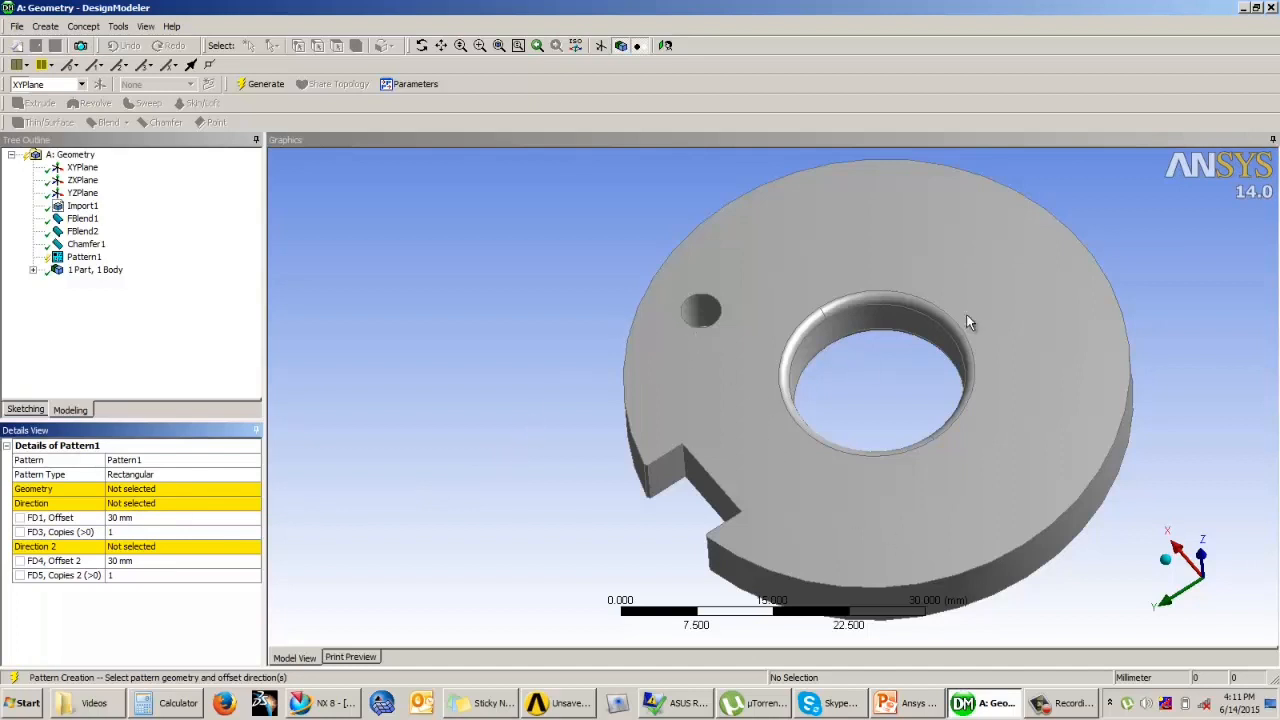
left_click(160, 474)
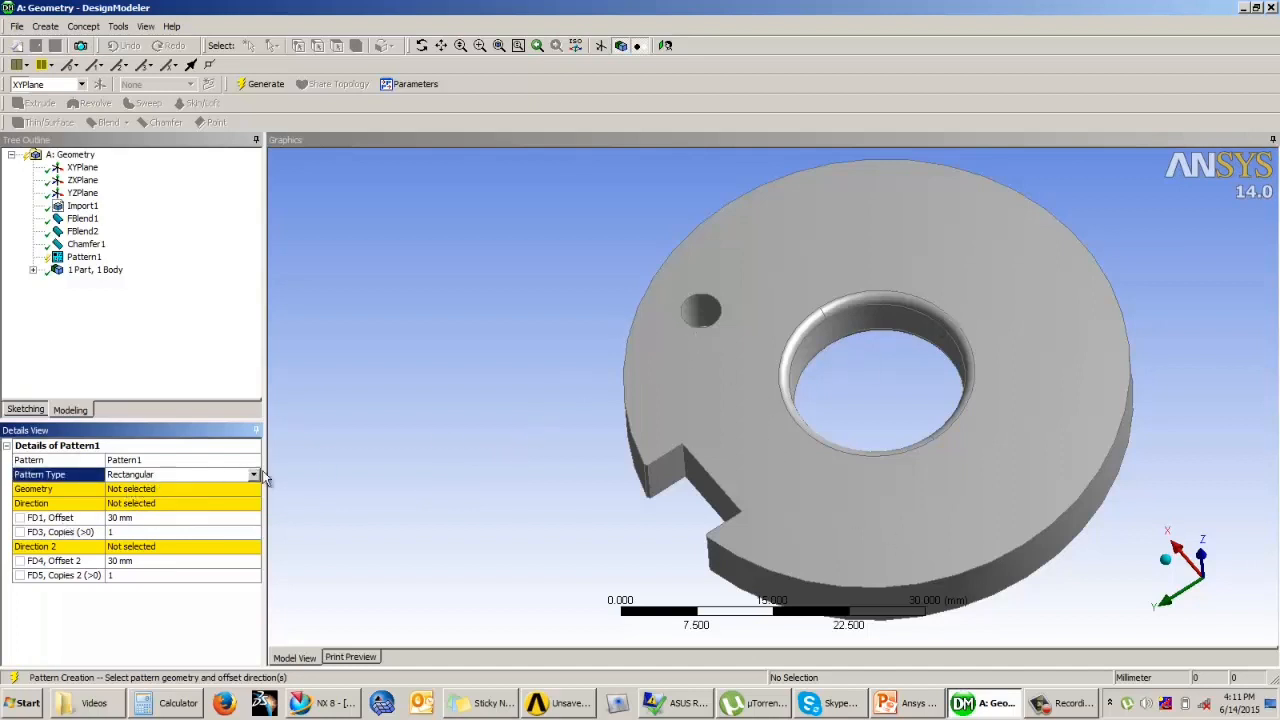
left_click(254, 474)
left_click(178, 498)
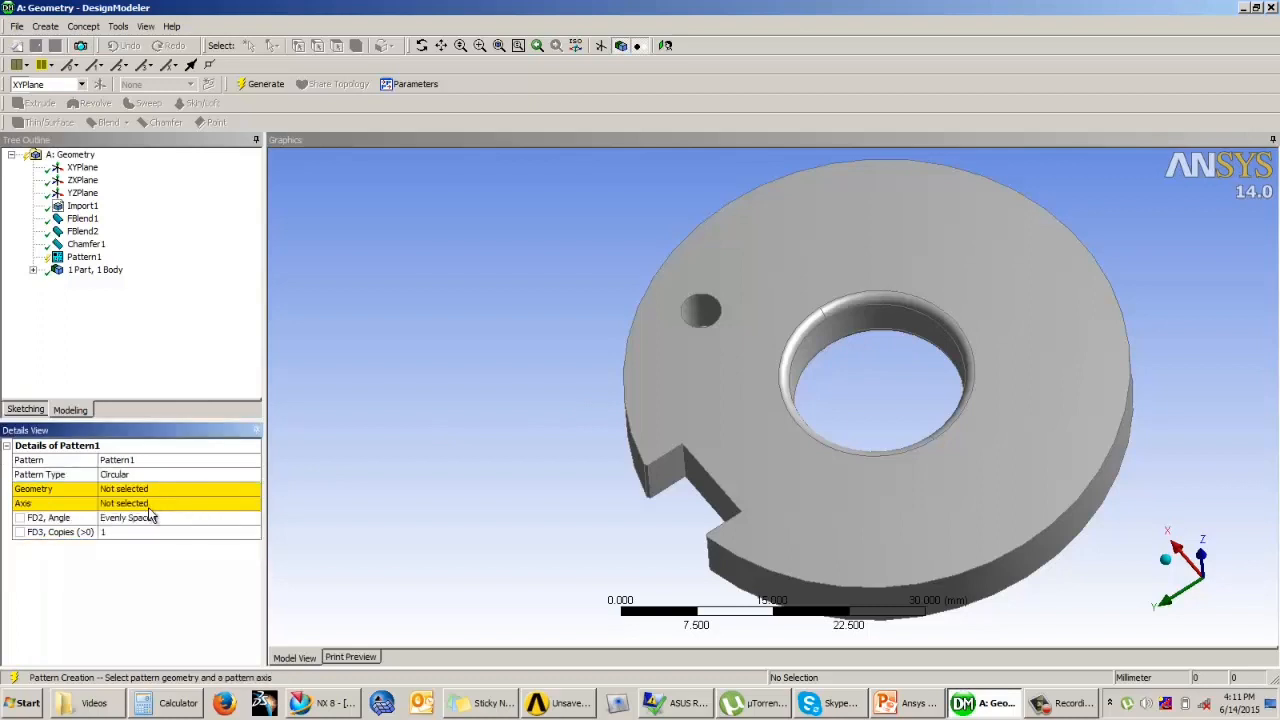
Step: Apply the two faces of the small through hole as the circular pattern's geometry
left_click(136, 490)
mouse_move(704, 411)
middle_mouse_down()
mouse_move(734, 381)
mouse_move(710, 420)
middle_mouse_up()
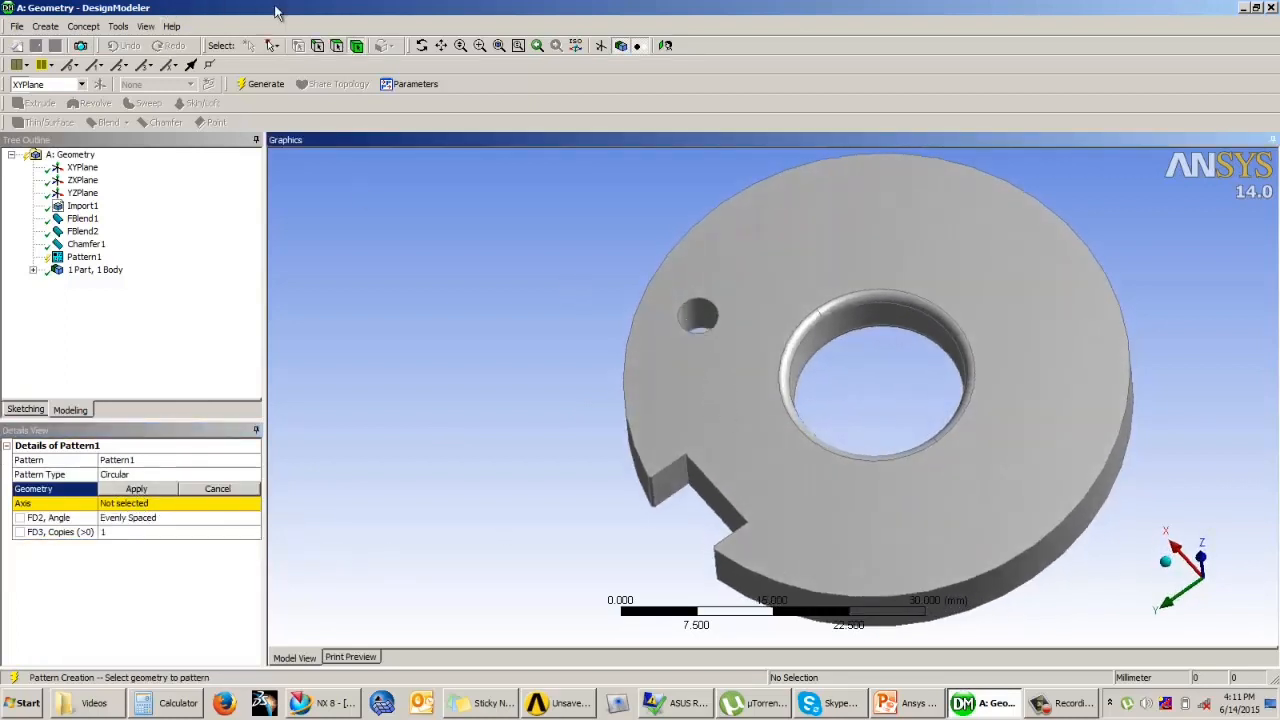
left_click(337, 51)
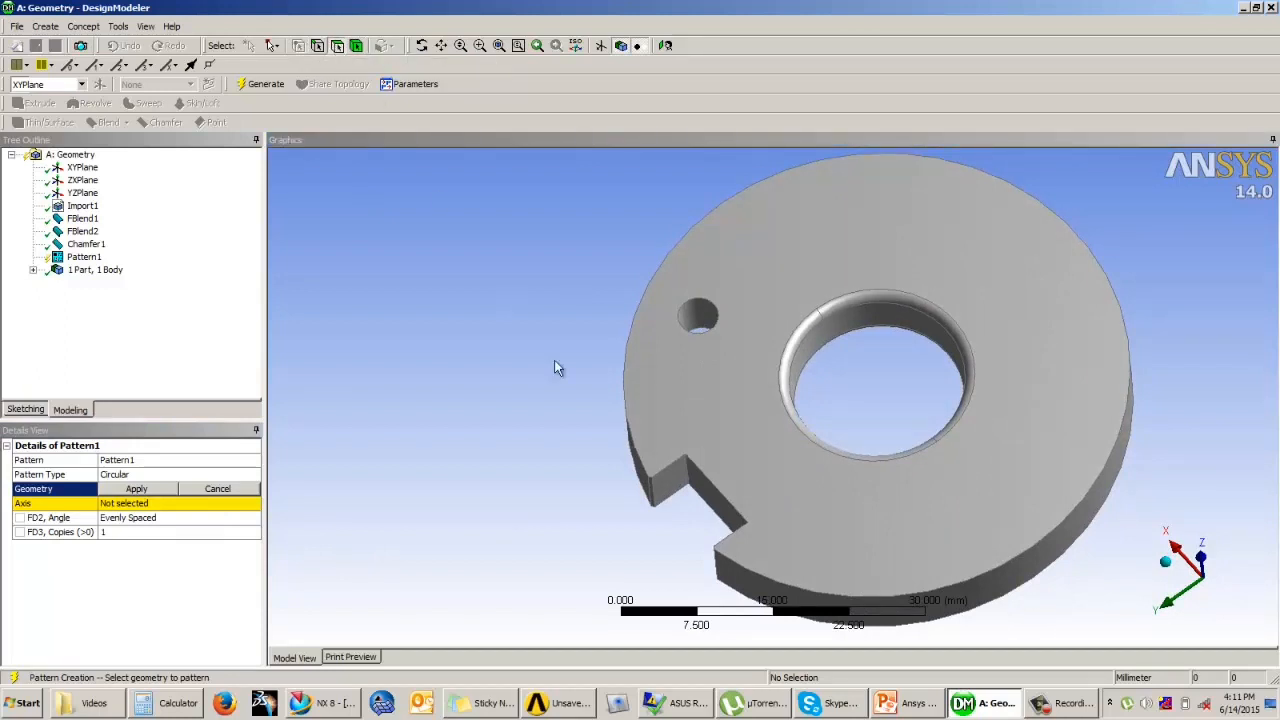
left_click(703, 320)
mouse_move(740, 328)
middle_mouse_down()
mouse_move(706, 347)
mouse_move(728, 286)
mouse_move(749, 306)
mouse_move(749, 277)
mouse_move(751, 317)
middle_mouse_up()
left_click(700, 322, "ctrl")
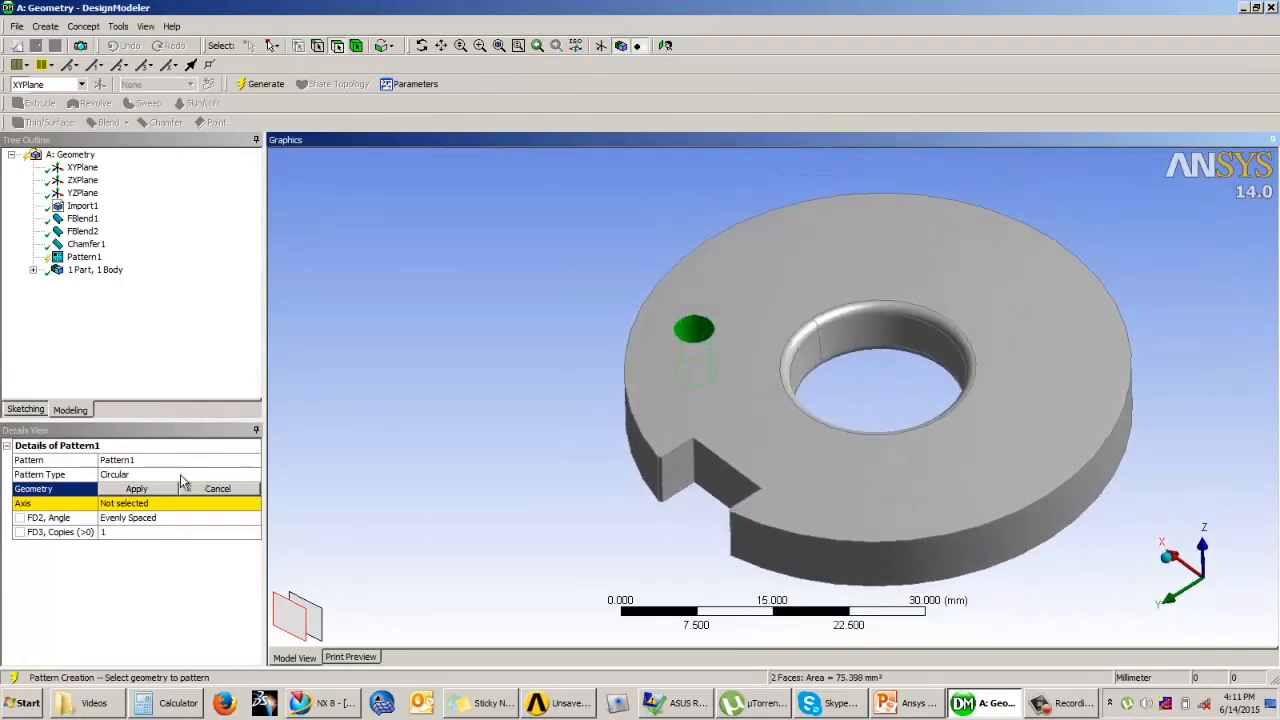
left_click(150, 490)
Step: Set the pattern axis to the ZXPlane axis running vertically through the centre of the disc
left_click(130, 505)
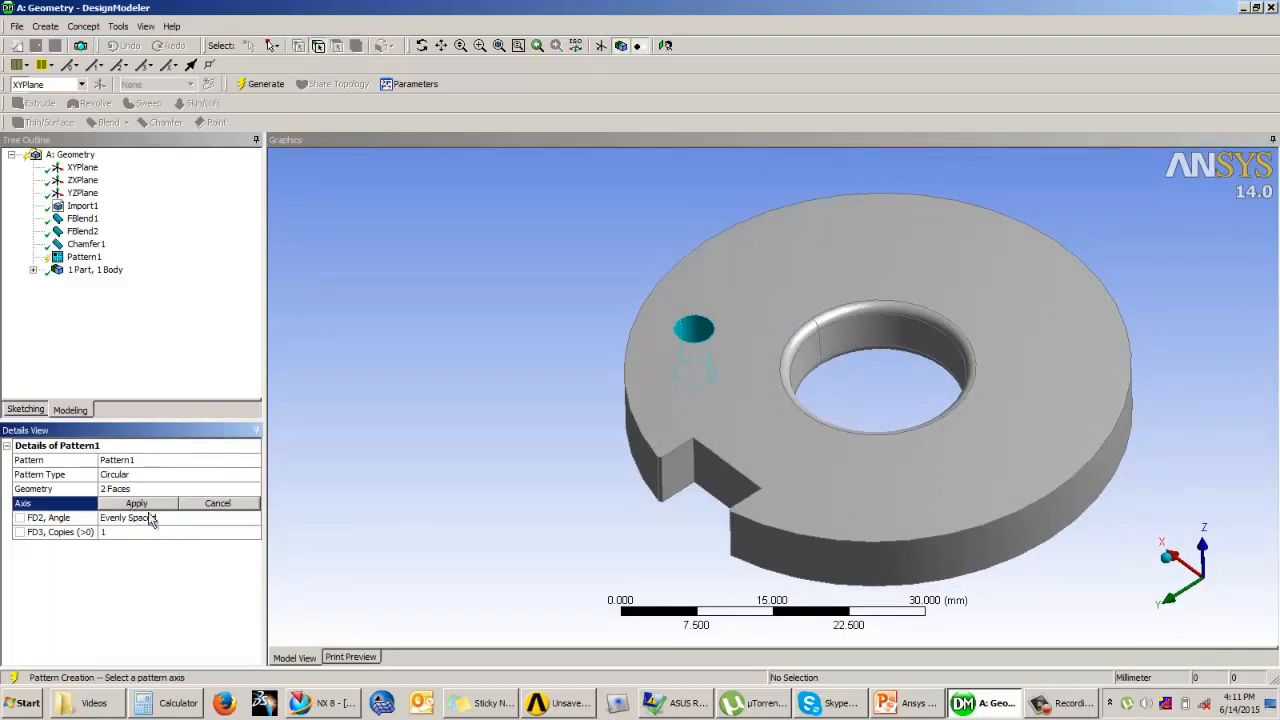
middle_click_drag(551, 506, 569, 474)
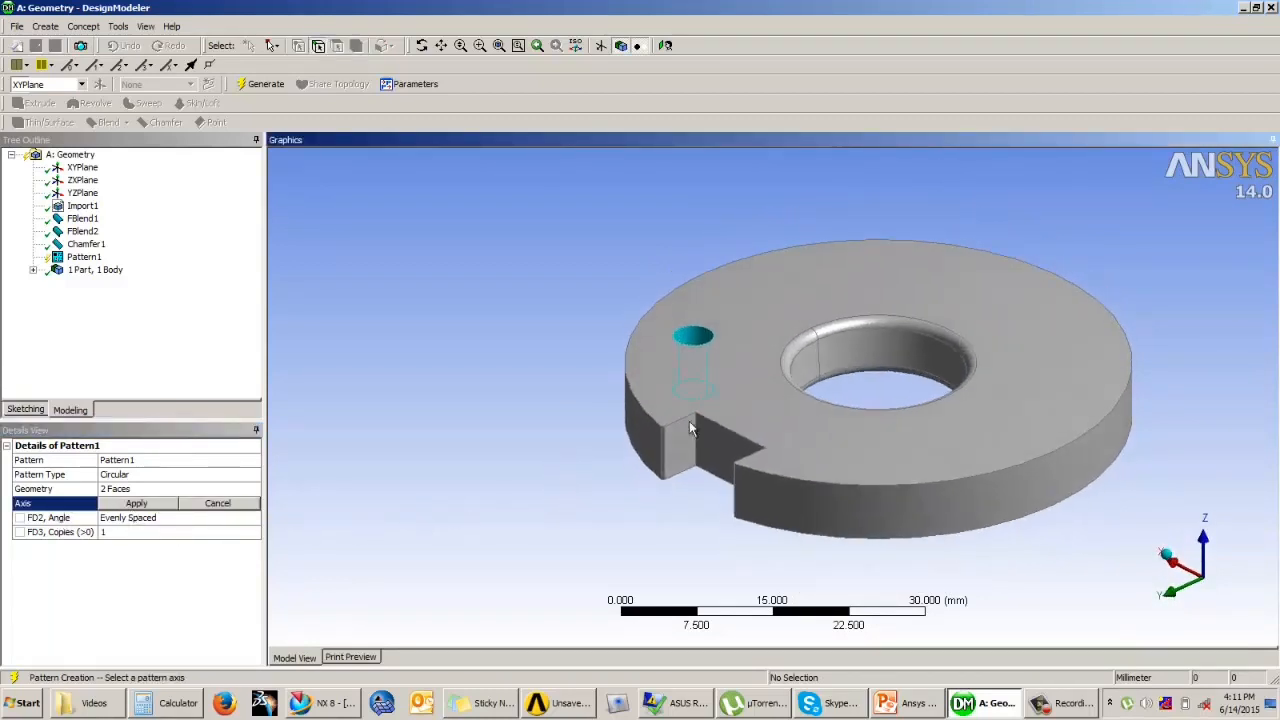
mouse_move(694, 428)
middle_mouse_down()
mouse_move(695, 398)
mouse_move(698, 423)
middle_mouse_up()
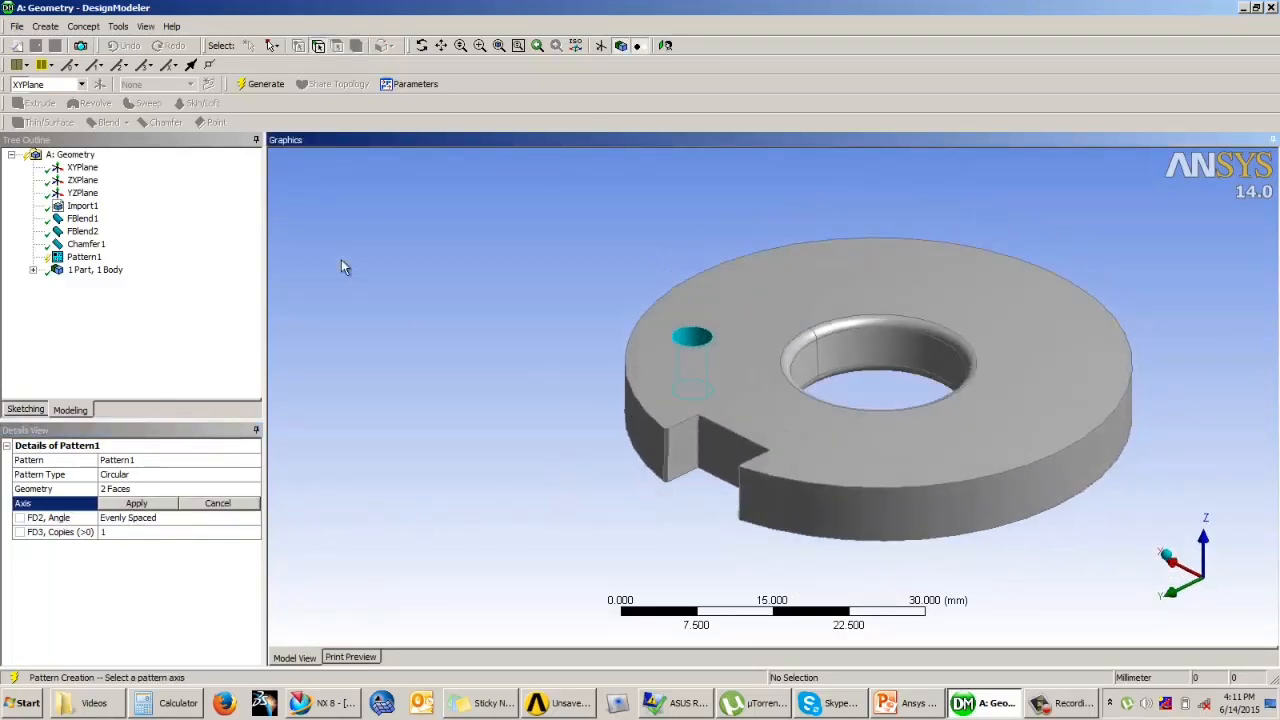
left_click(83, 168)
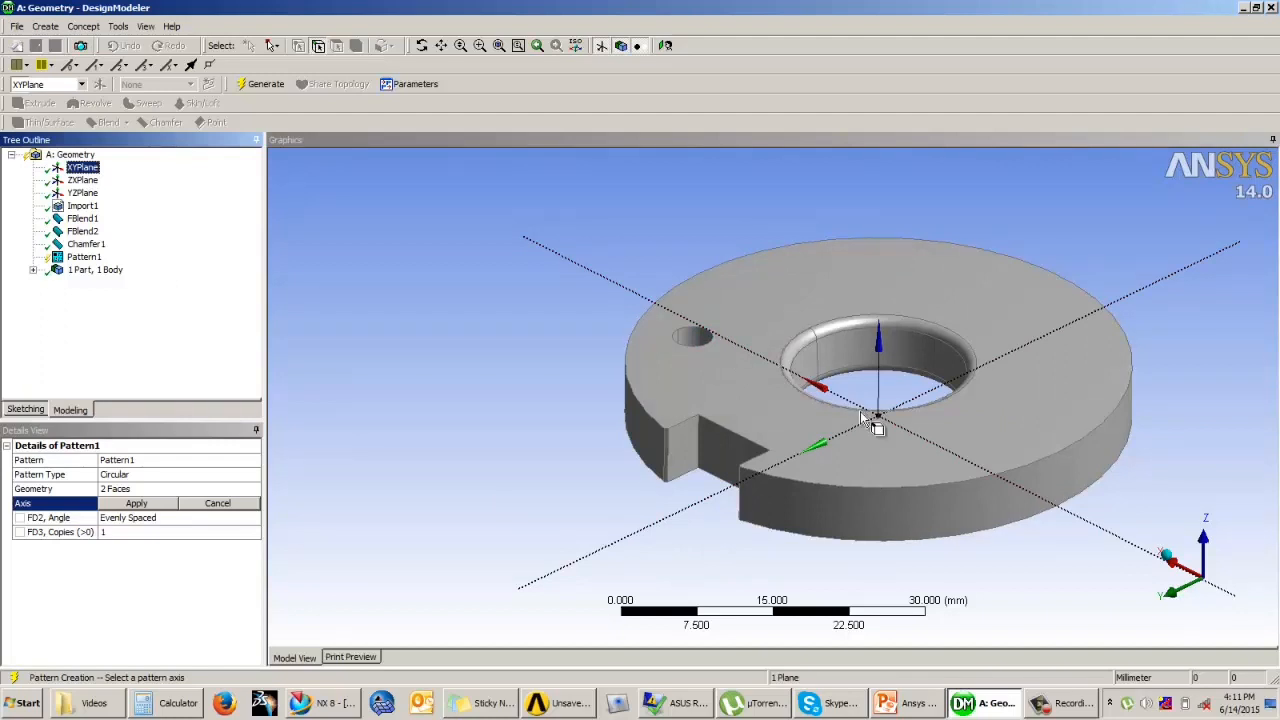
left_click(83, 181)
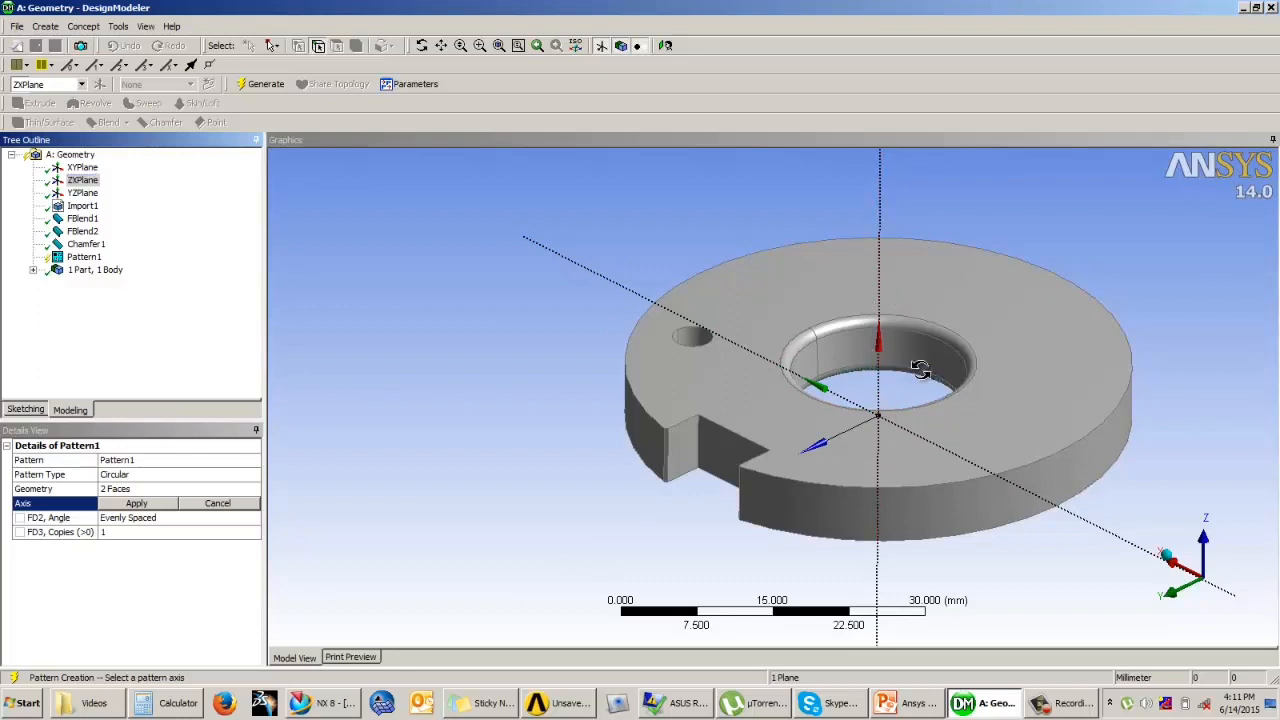
mouse_move(920, 366)
middle_mouse_down()
mouse_move(958, 360)
mouse_move(918, 382)
middle_mouse_up()
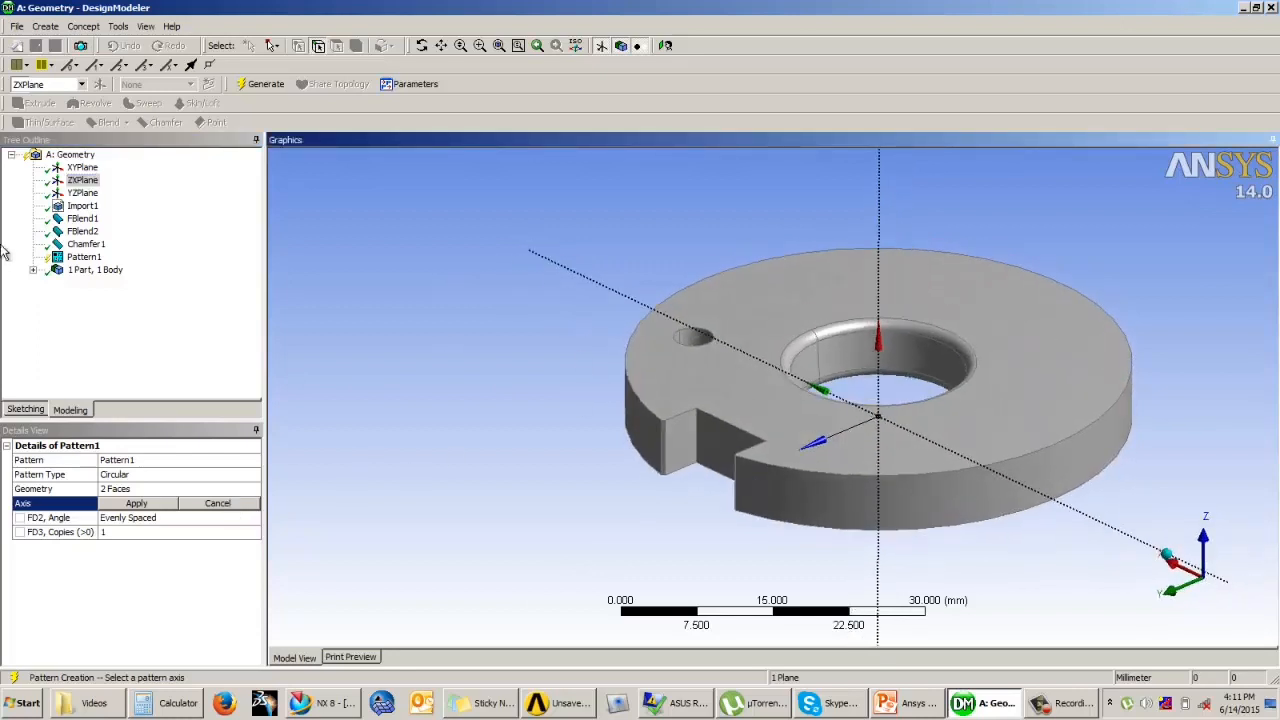
left_click(878, 220)
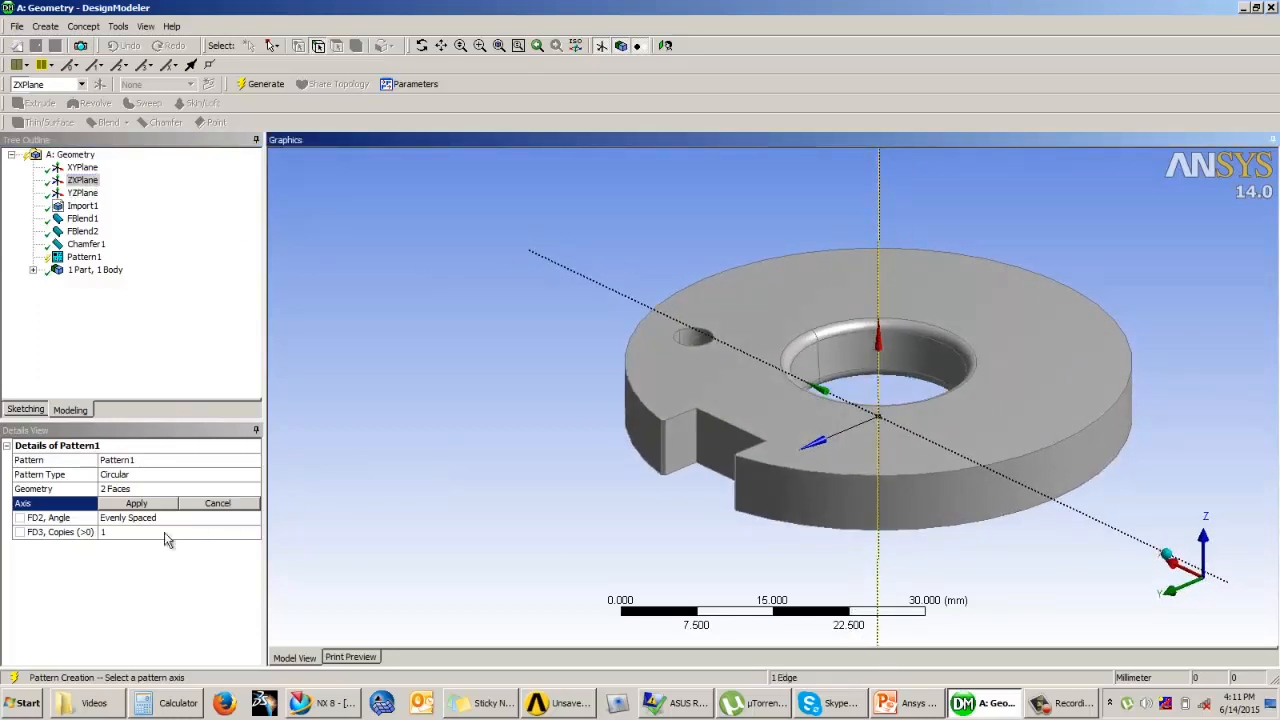
left_click(137, 504)
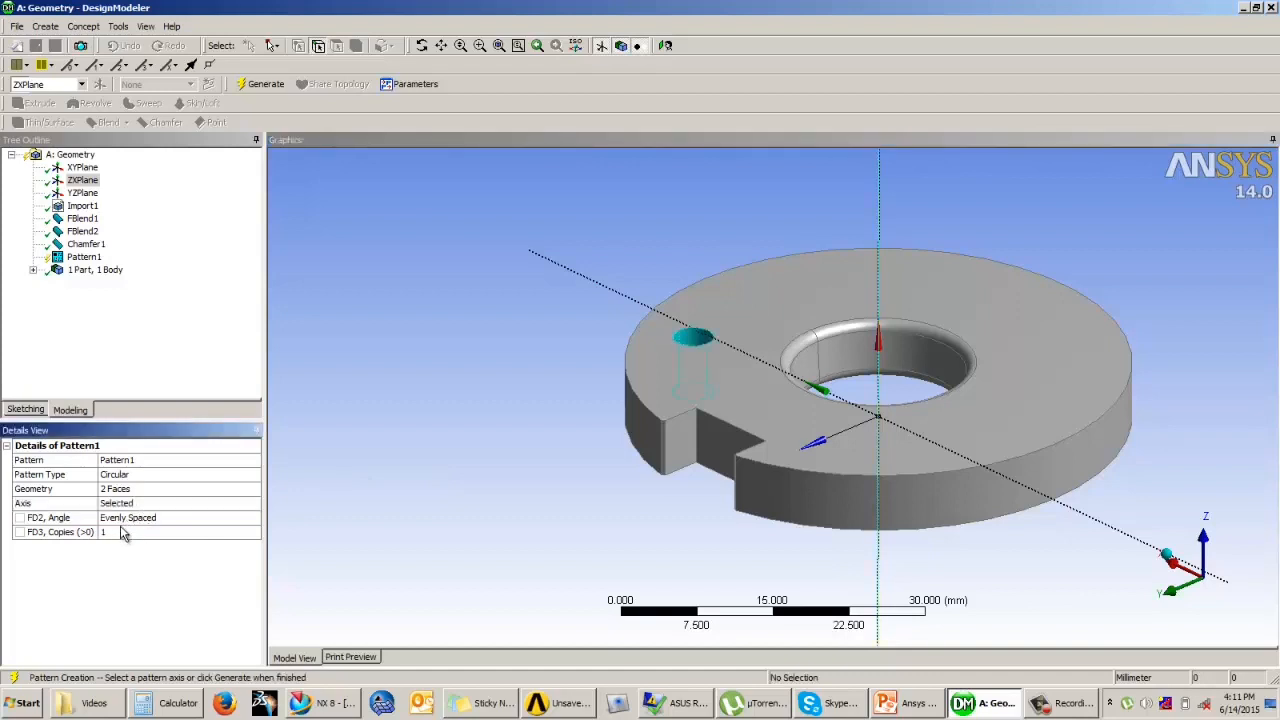
Step: Keep the pattern angle Evenly Spaced, set the copies to 2, generate the hole pattern and check the result
left_click(120, 518)
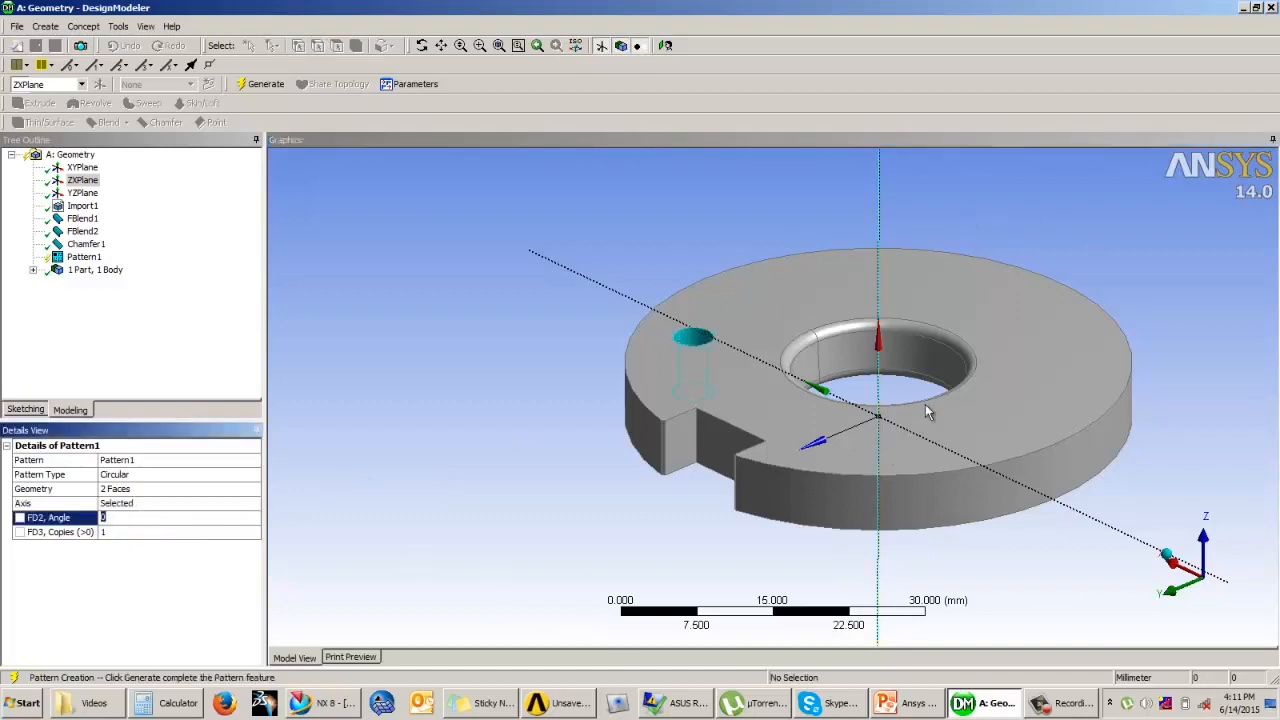
middle_click_drag(926, 406, 957, 432)
left_click(113, 532)
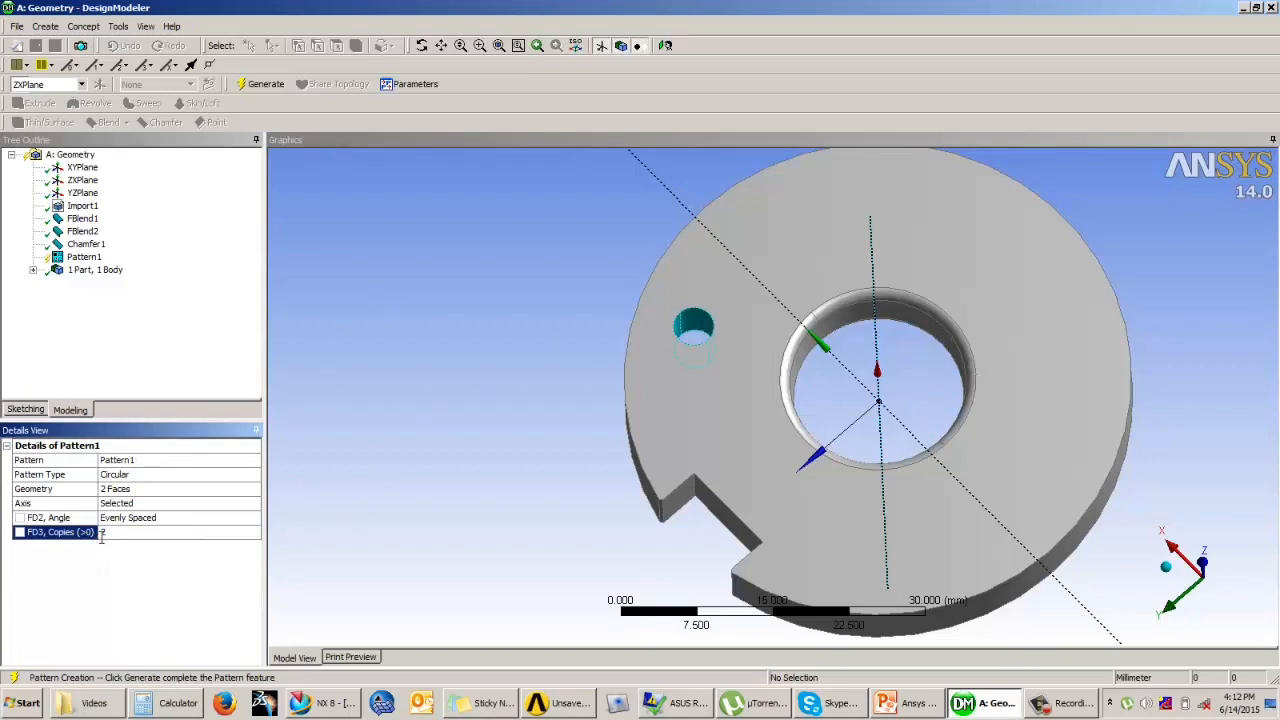
left_click(265, 84)
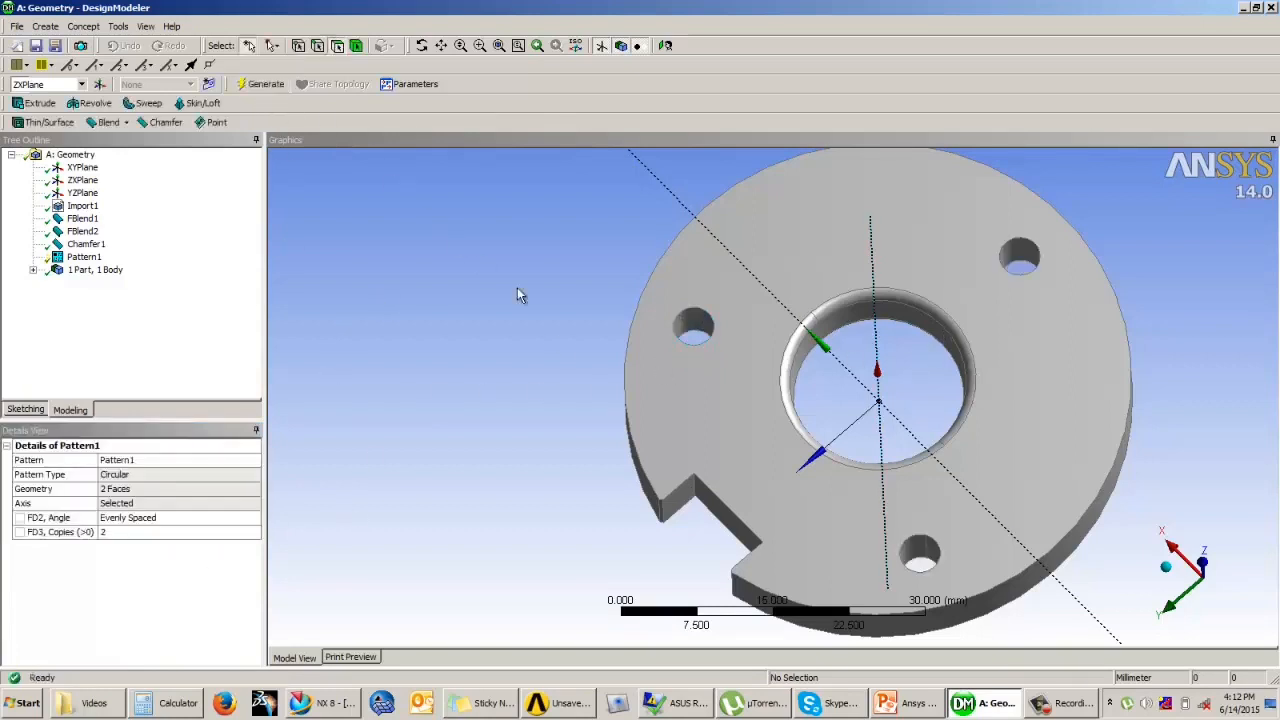
middle_click_drag(517, 287, 619, 314)
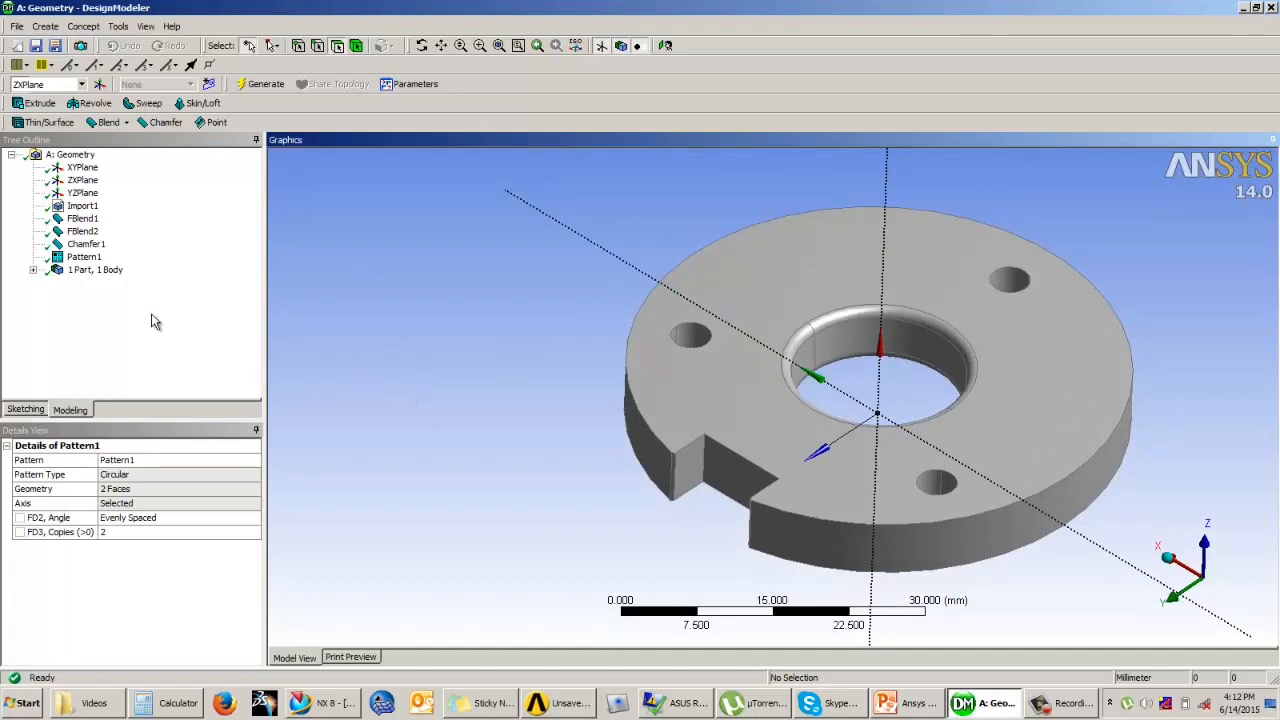
left_click(115, 122)
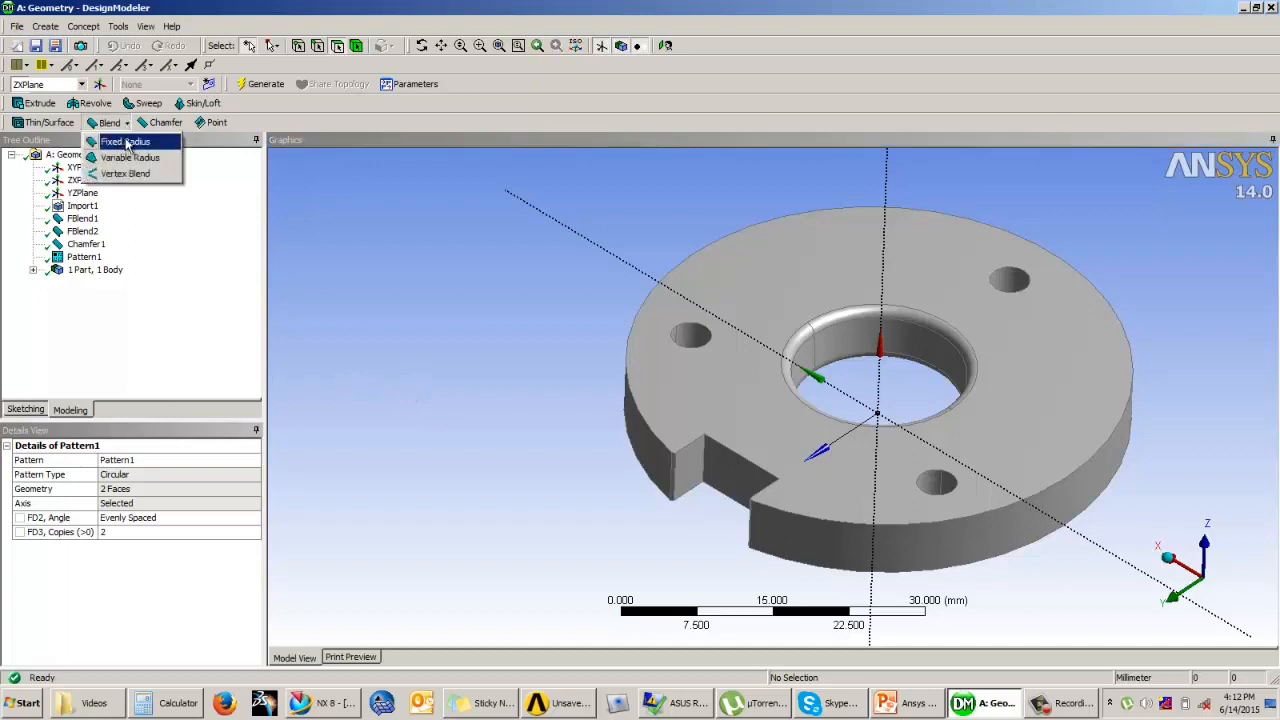
left_click(156, 120)
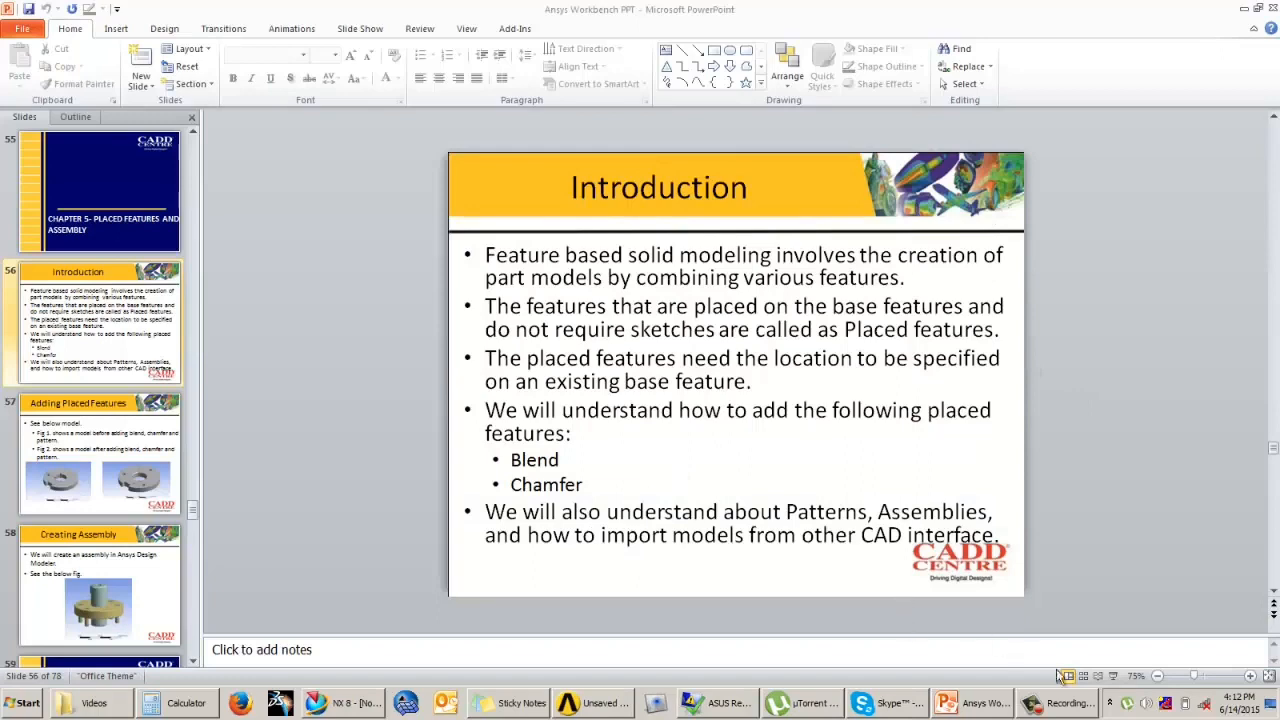
Step: Review the Adding Placed Features and Creating Assembly slides in the PowerPoint slide show, then exit the show
left_click(1108, 555)
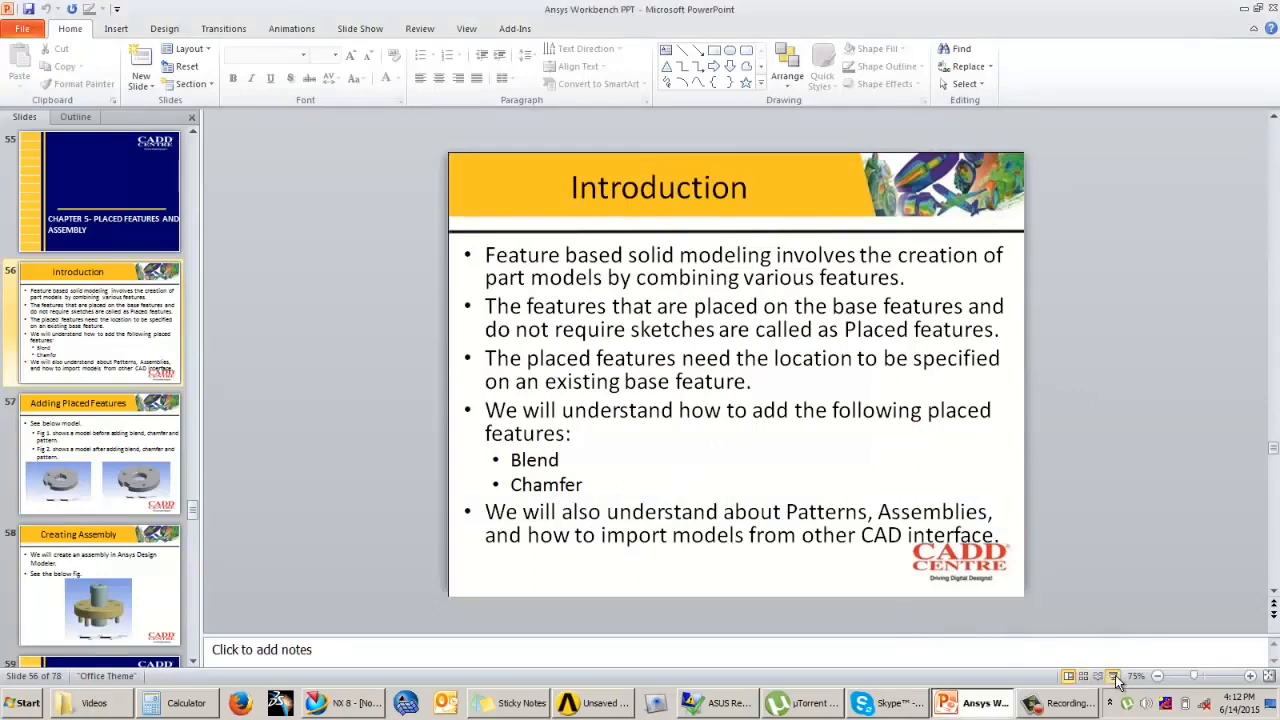
left_click(1113, 676)
left_click(1124, 543)
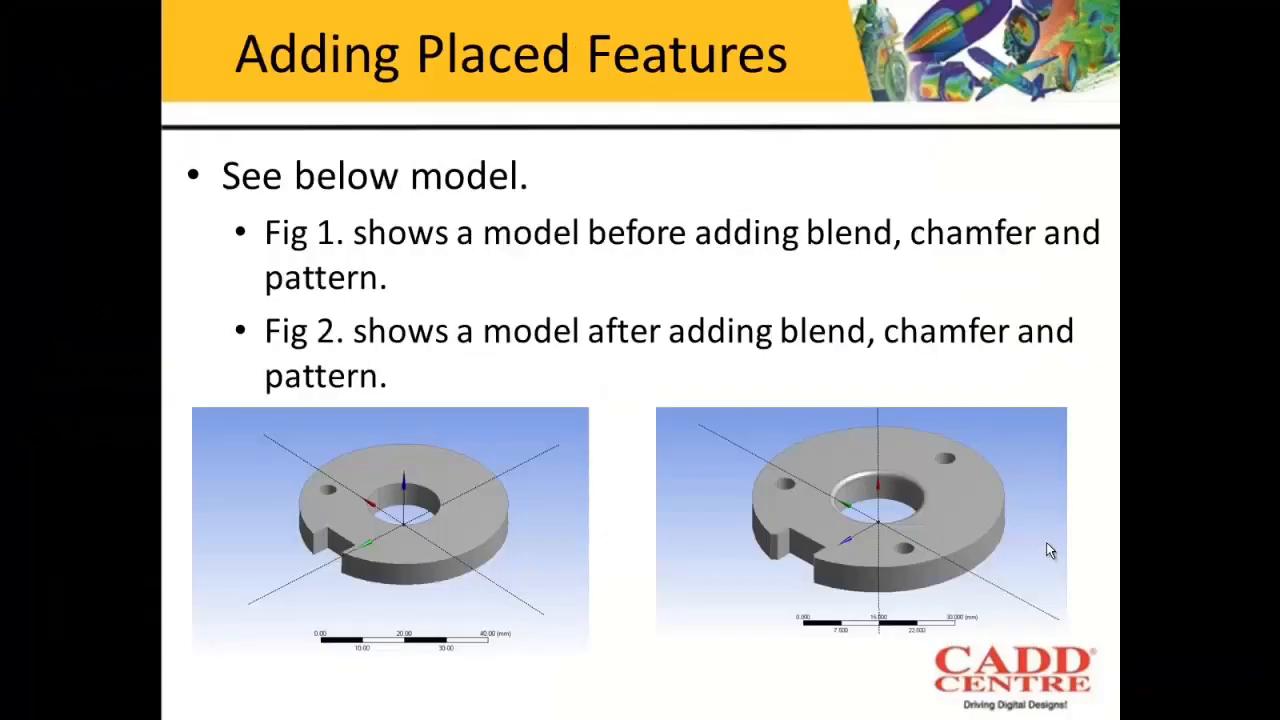
left_click(834, 514)
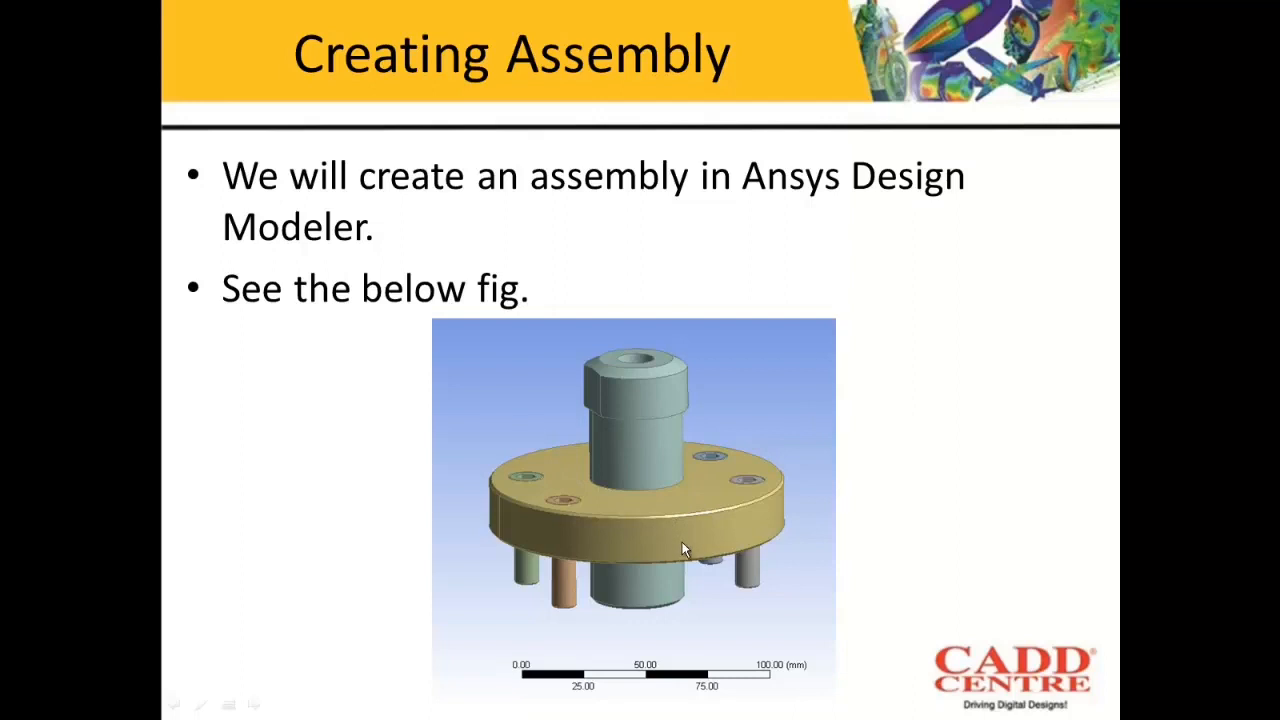
key("Escape")
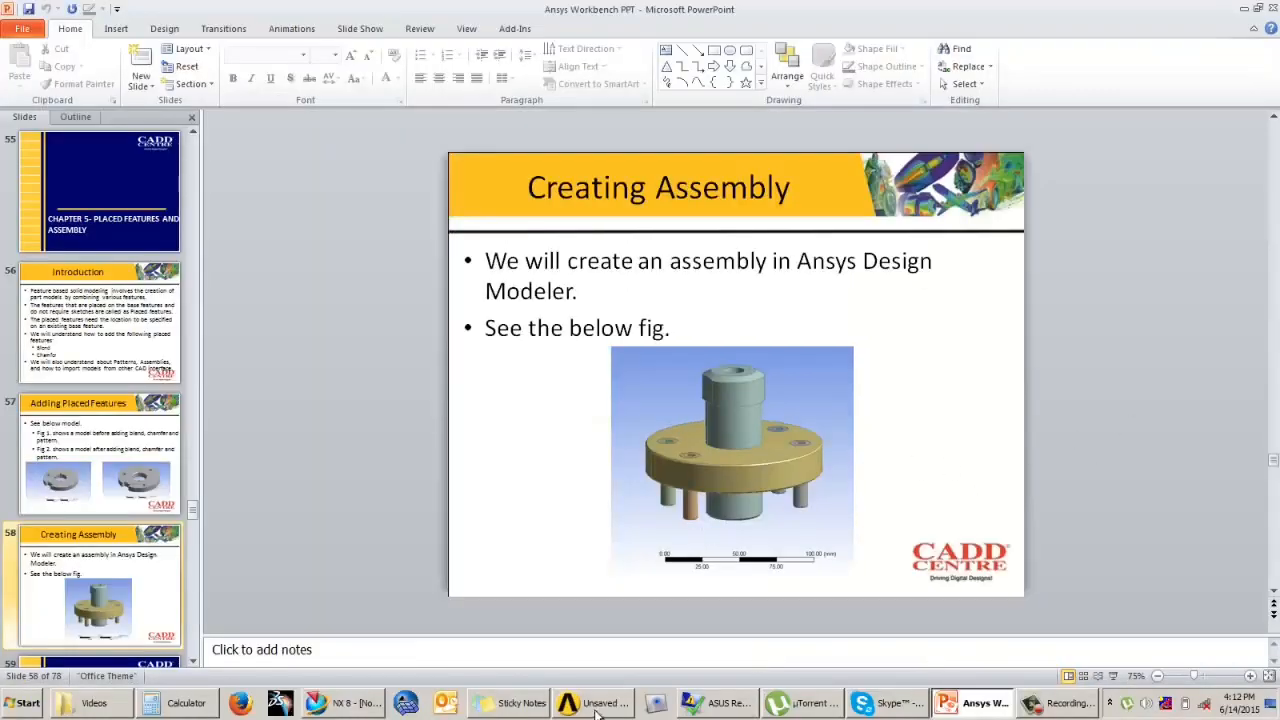
Step: Switch to Workbench, add a second standalone Geometry system below the first, and open it in DesignModeler with millimeter units
left_click(598, 703)
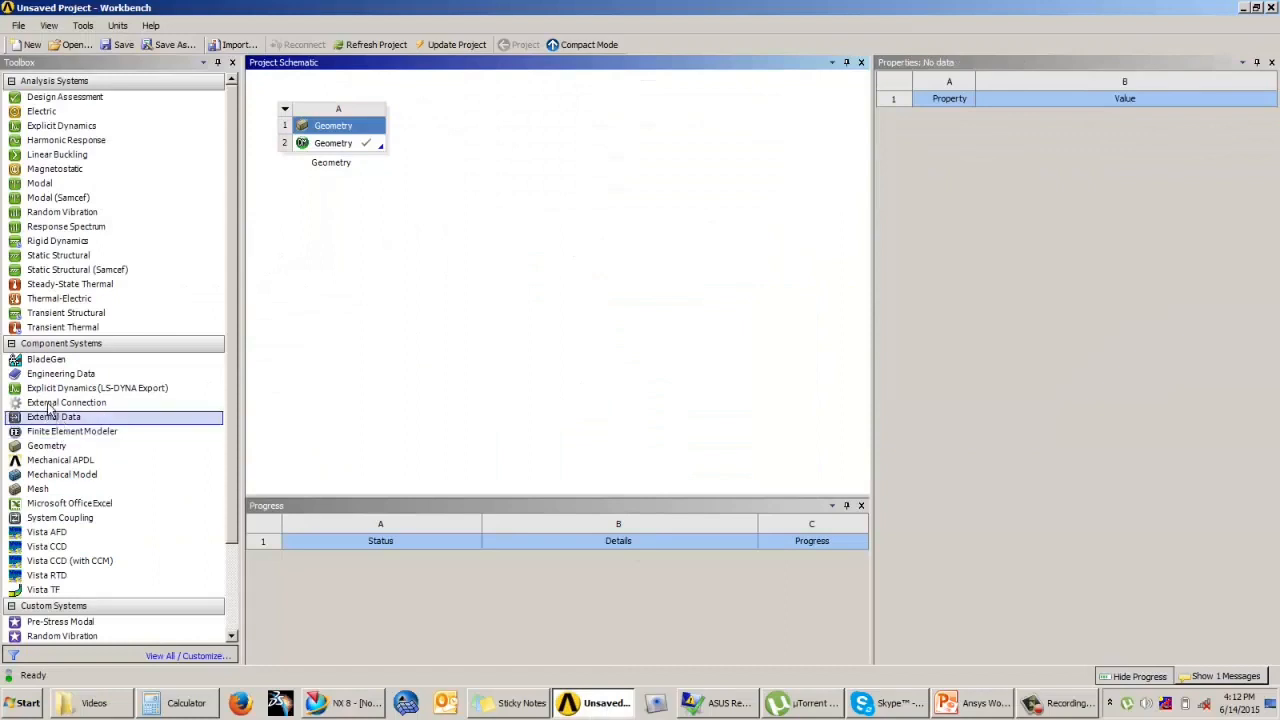
left_click_drag(46, 446, 330, 250)
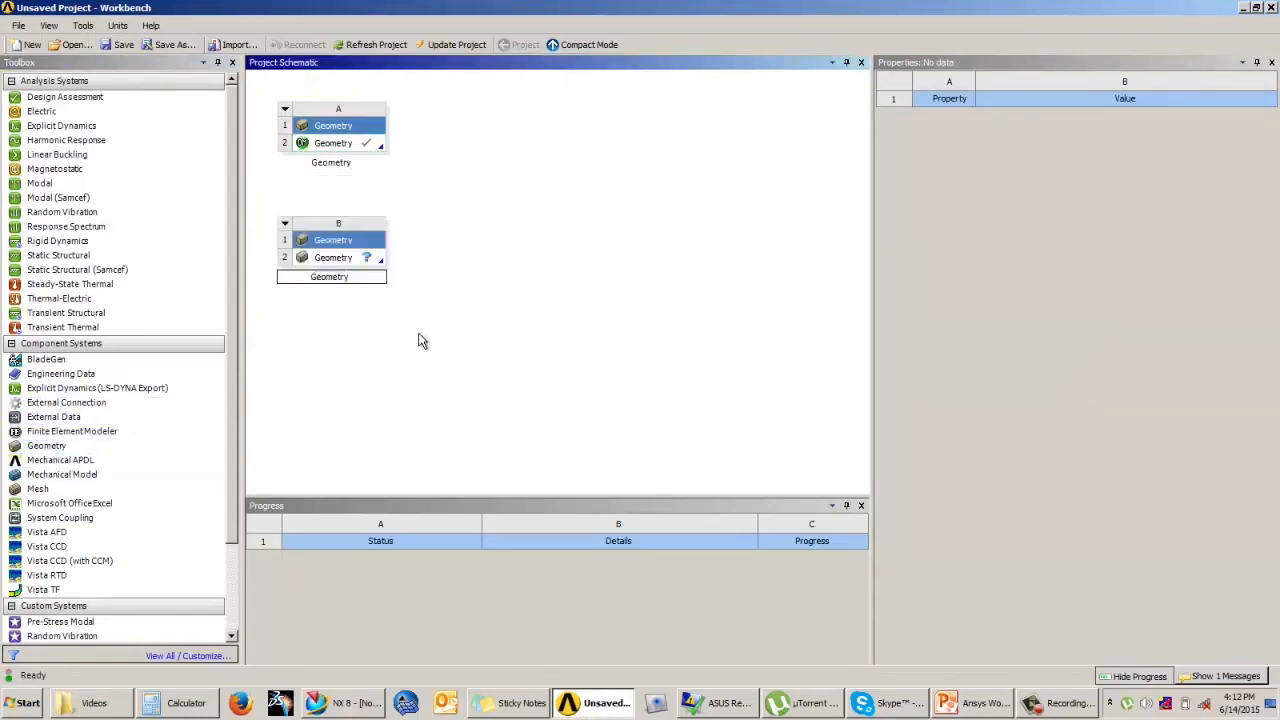
double_click(322, 258)
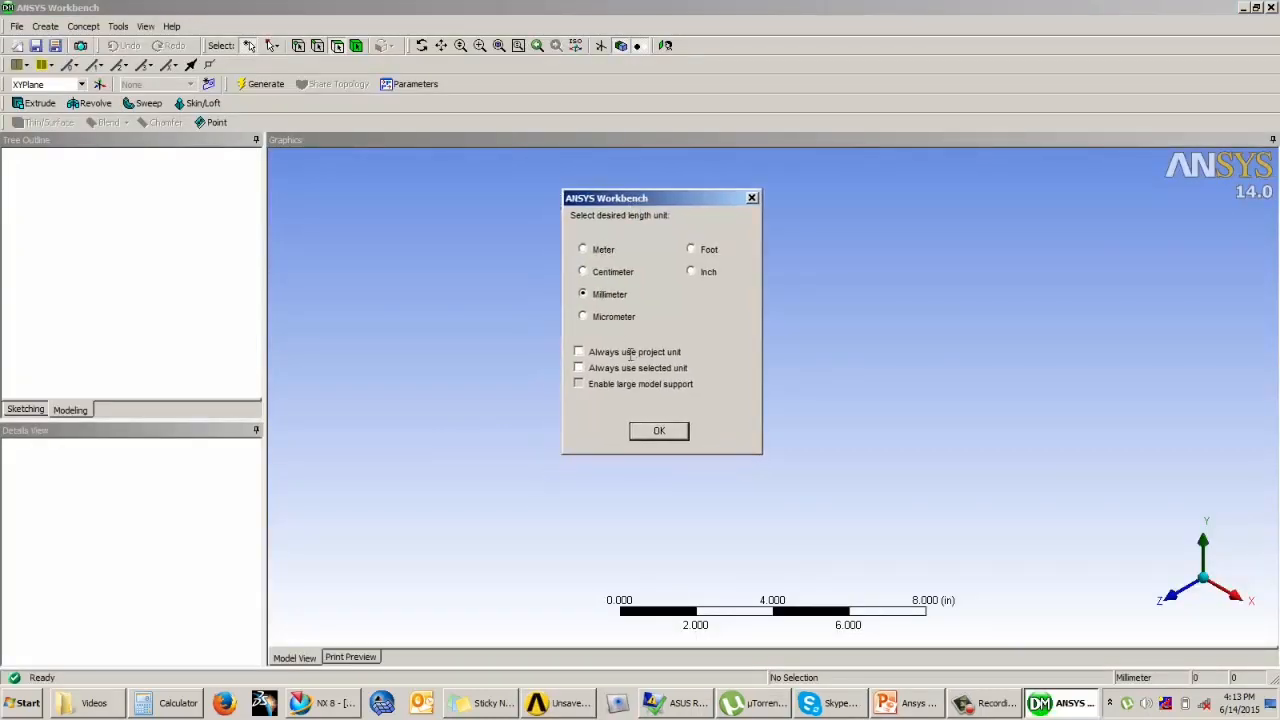
left_click(658, 431)
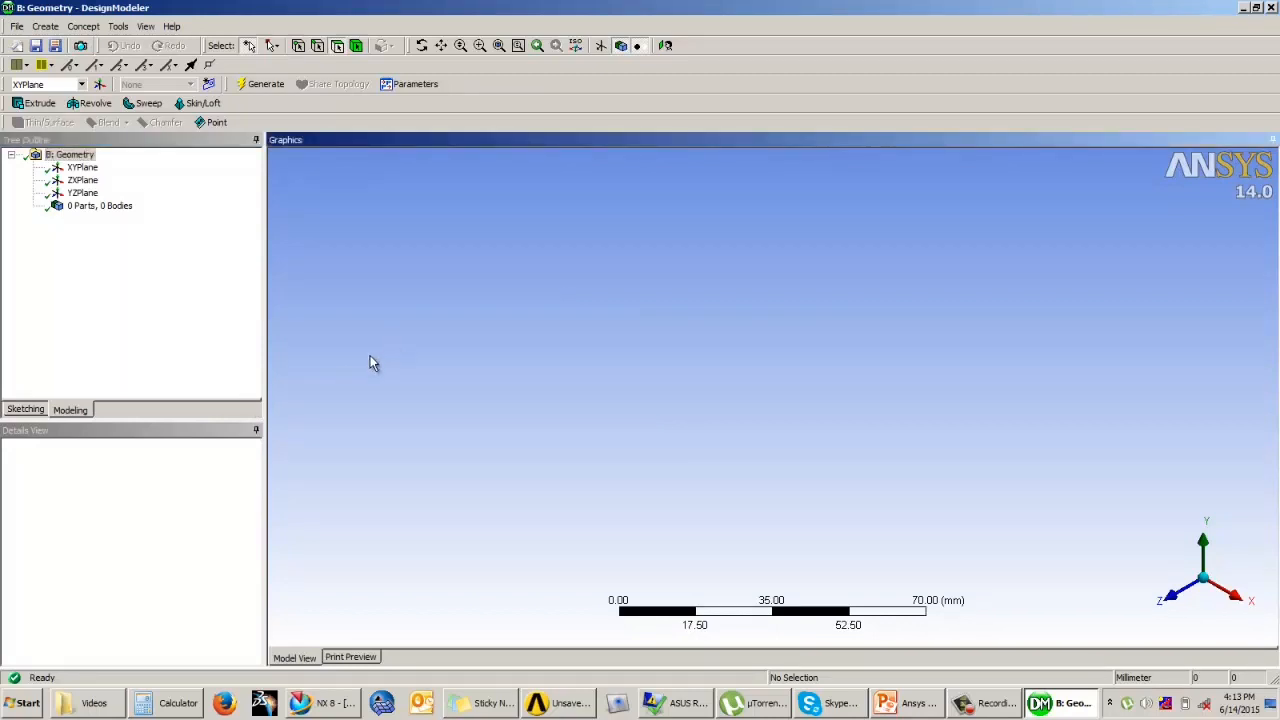
Step: Start a sketch on the XYPlane viewed face-on and draw a circle about 53 mm in diameter centred on the origin
left_click(85, 169)
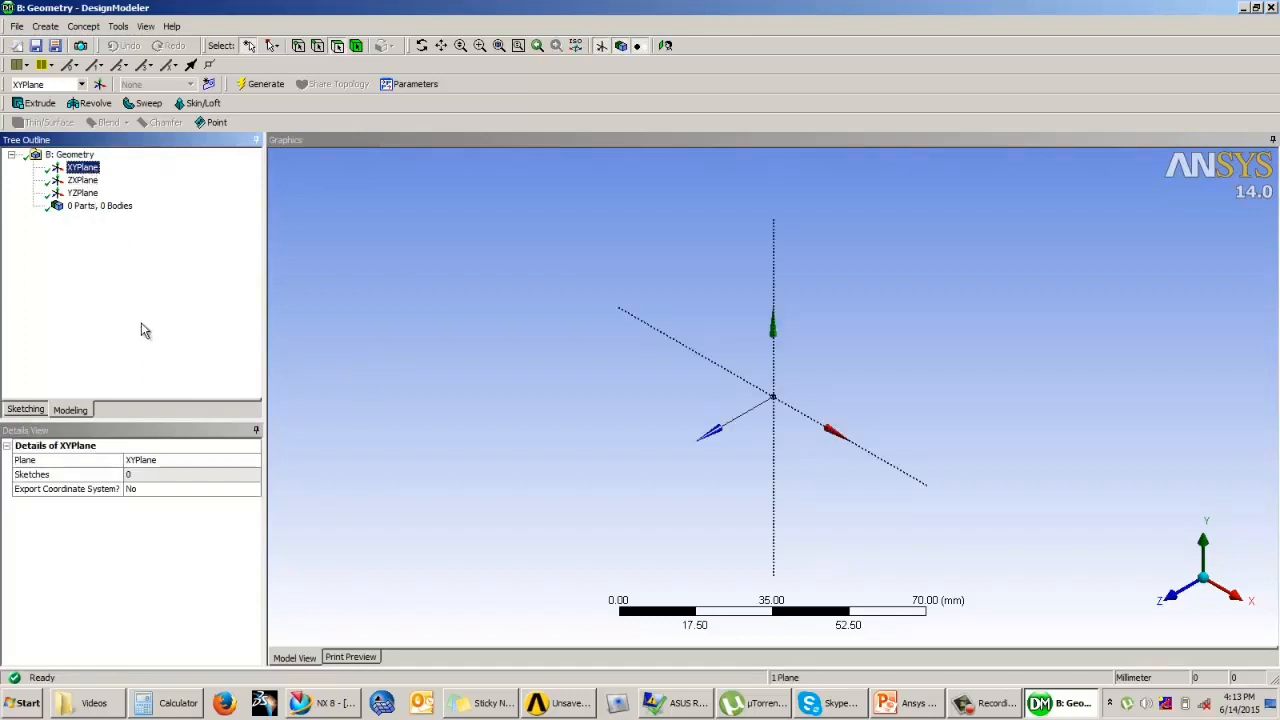
left_click(28, 410)
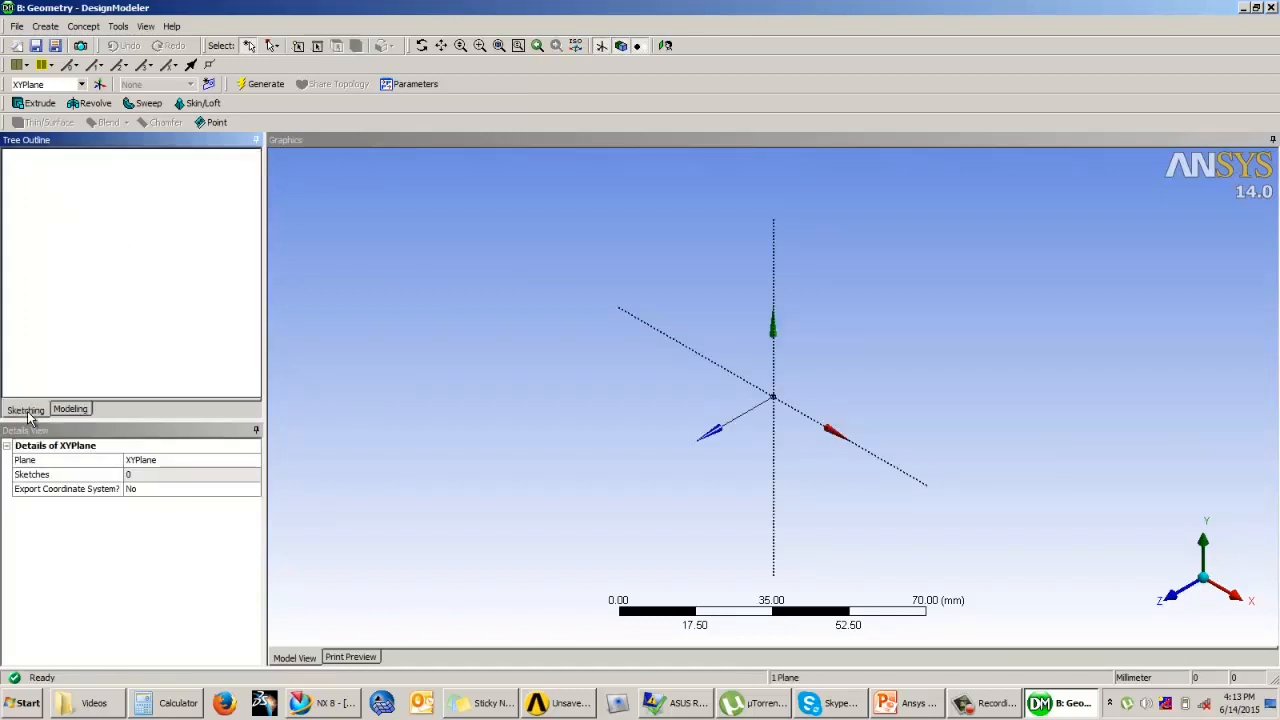
left_click(665, 45)
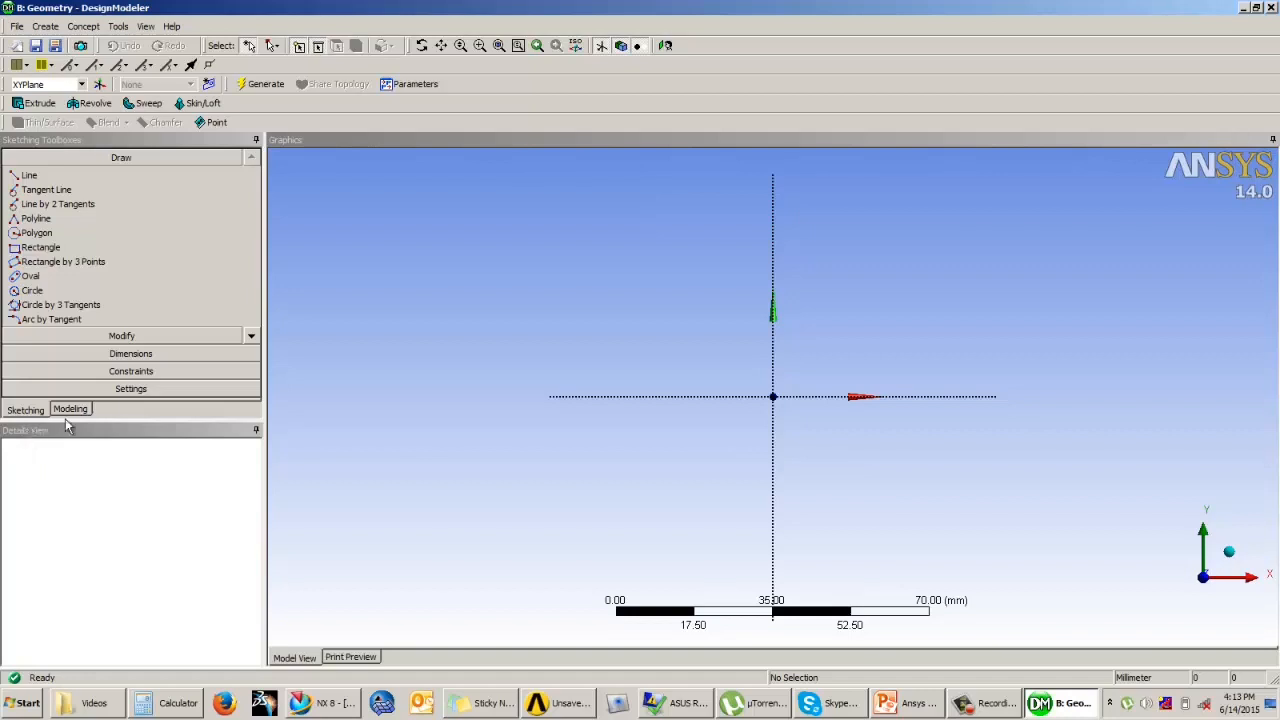
left_click(33, 290)
left_click(772, 396)
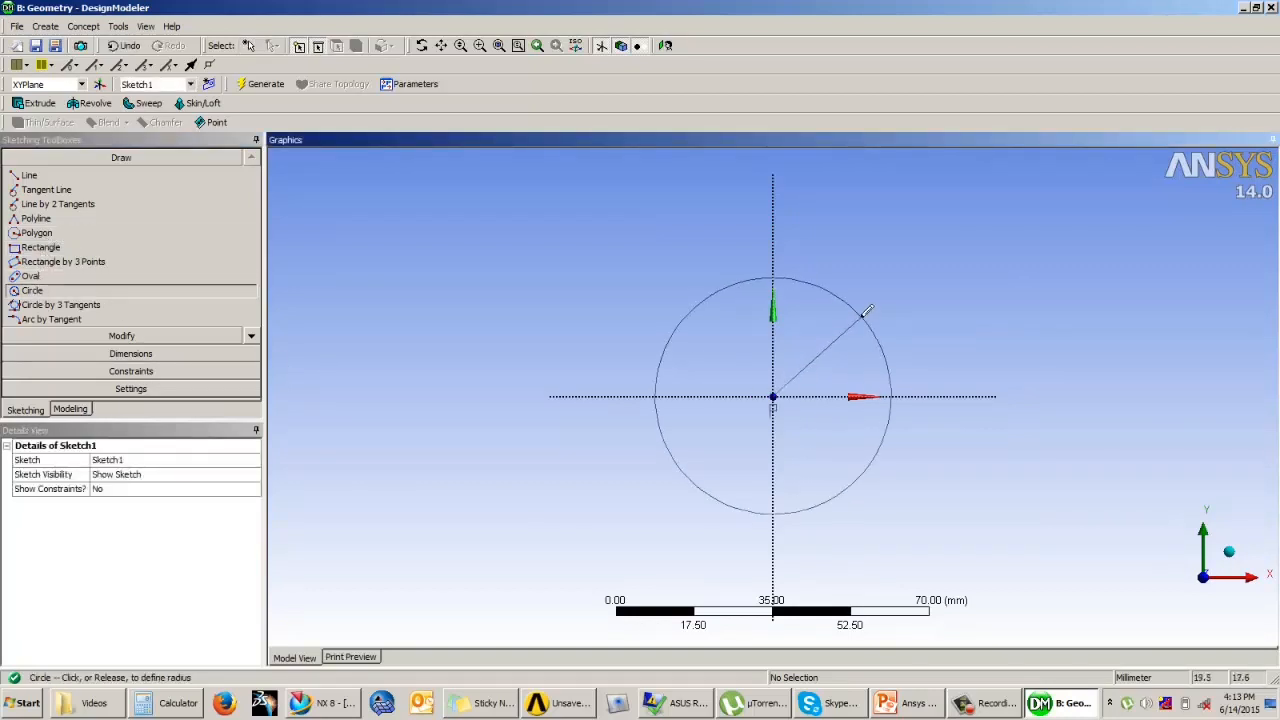
left_click(867, 311)
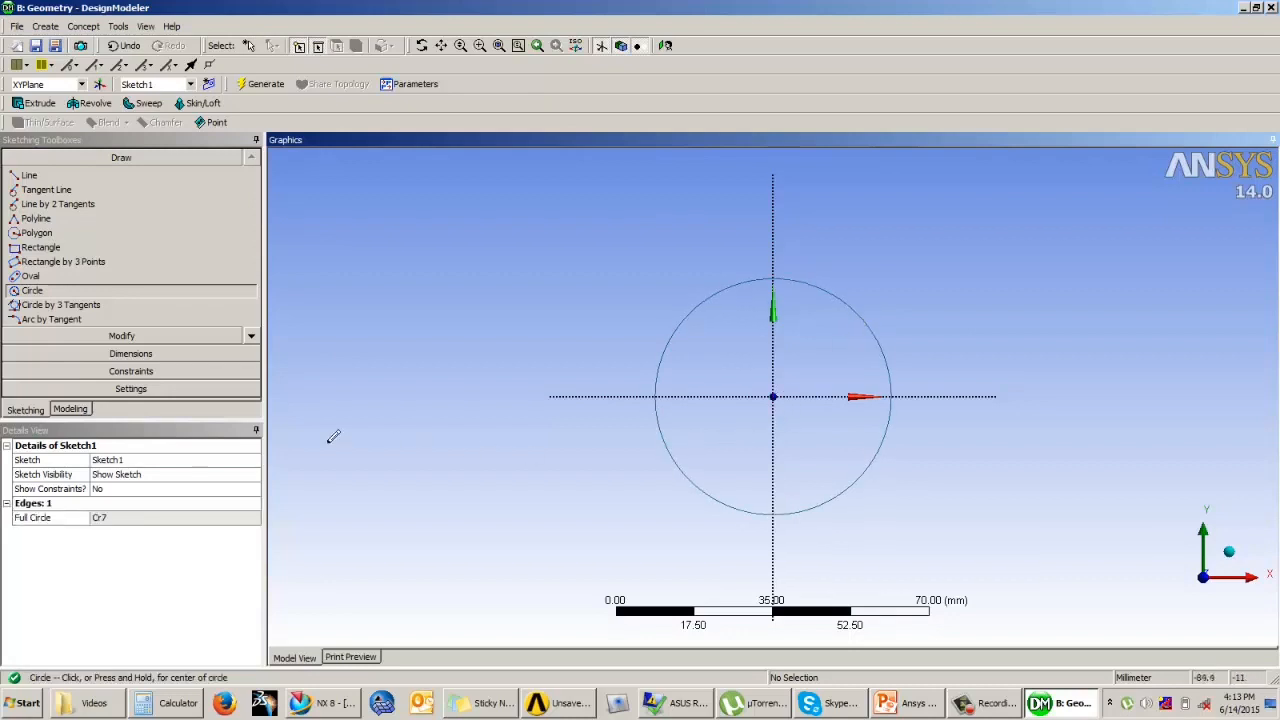
Step: Dimension the circle's diameter and set it to 118 mm
left_click(130, 353)
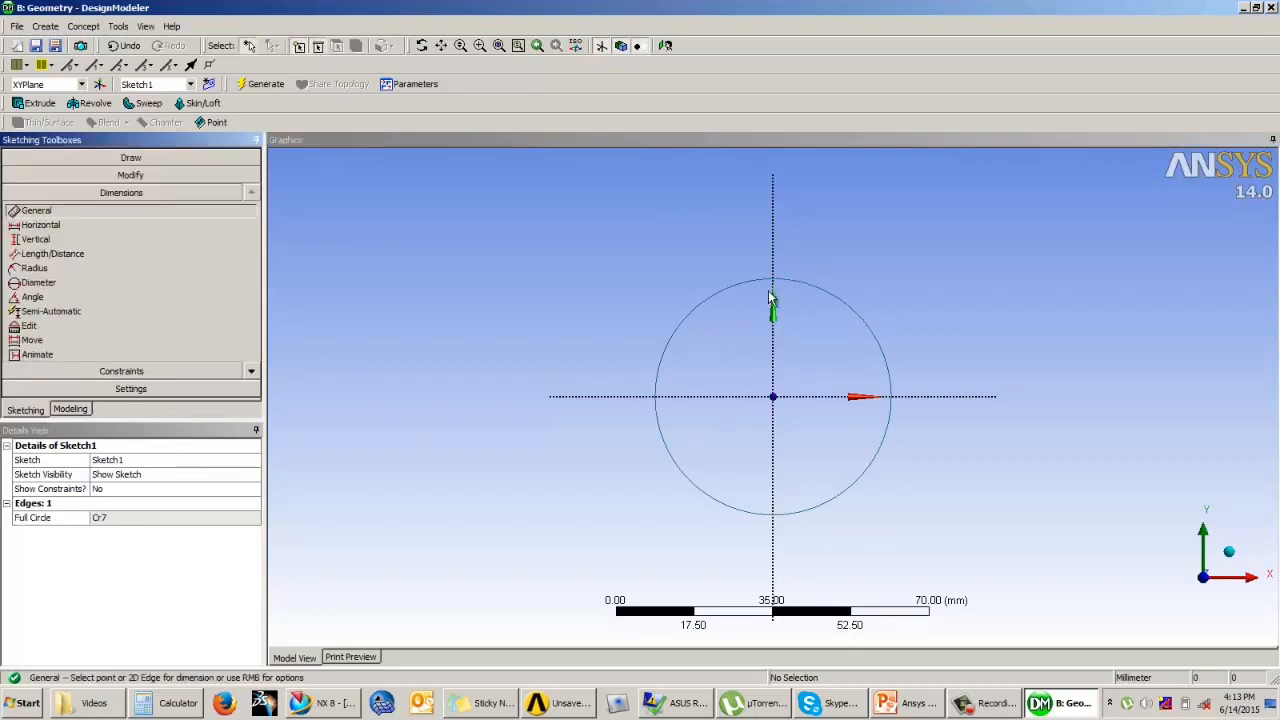
left_click(869, 263)
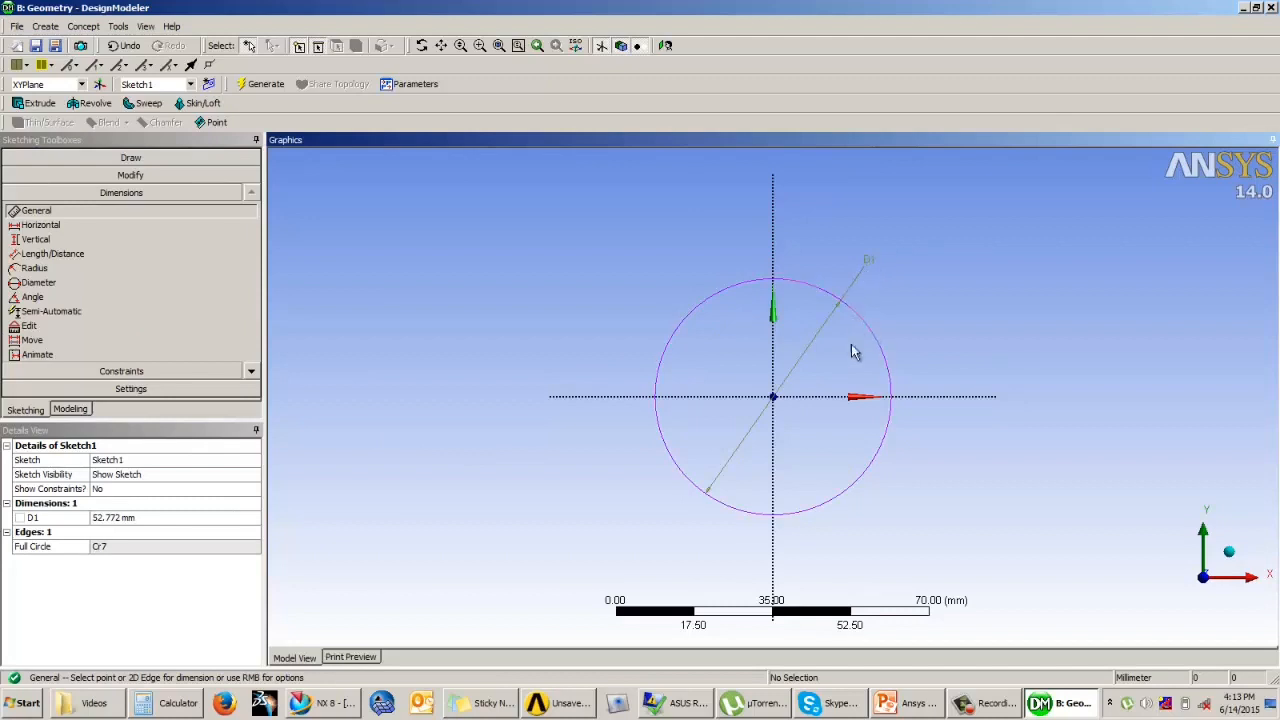
left_click(135, 518)
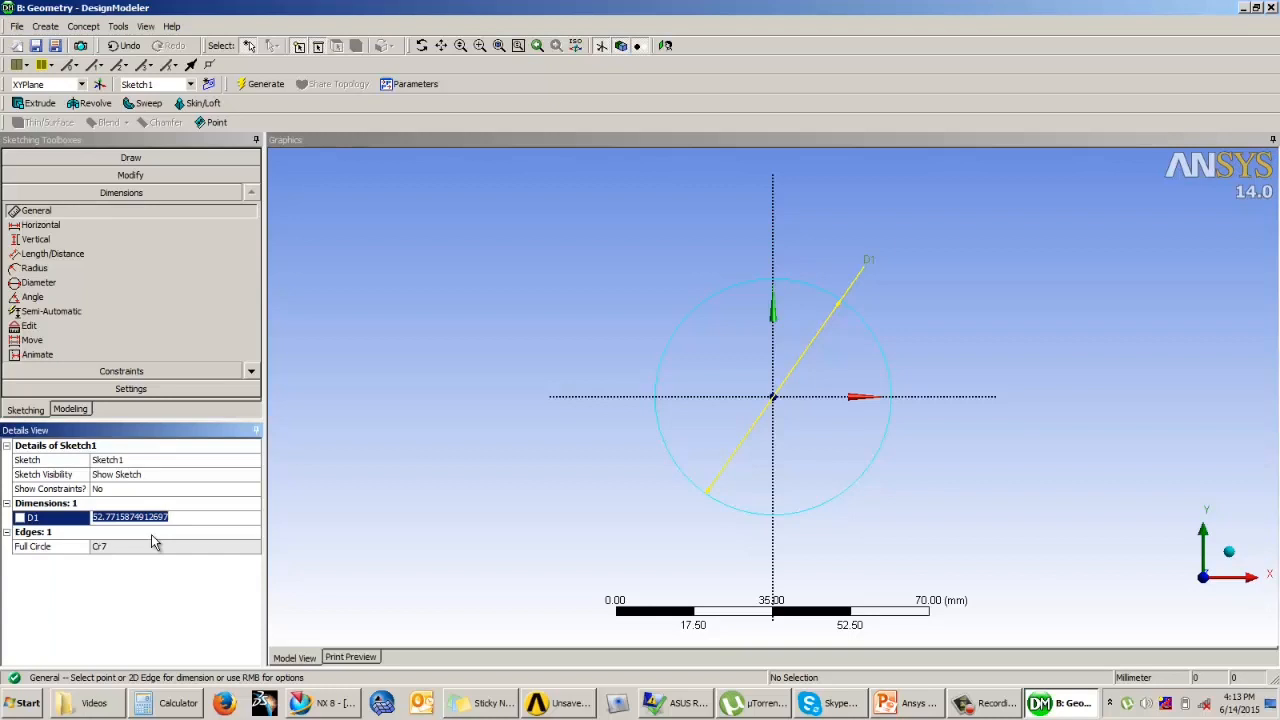
type("118")
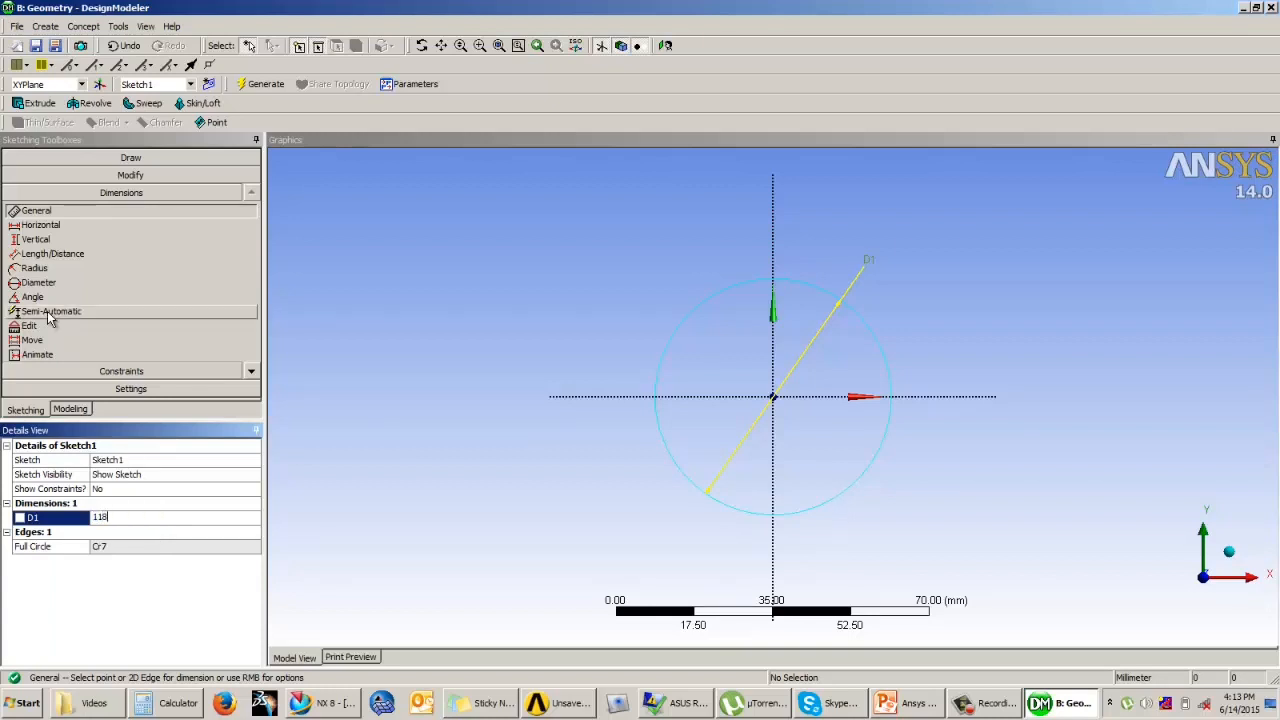
key("Return")
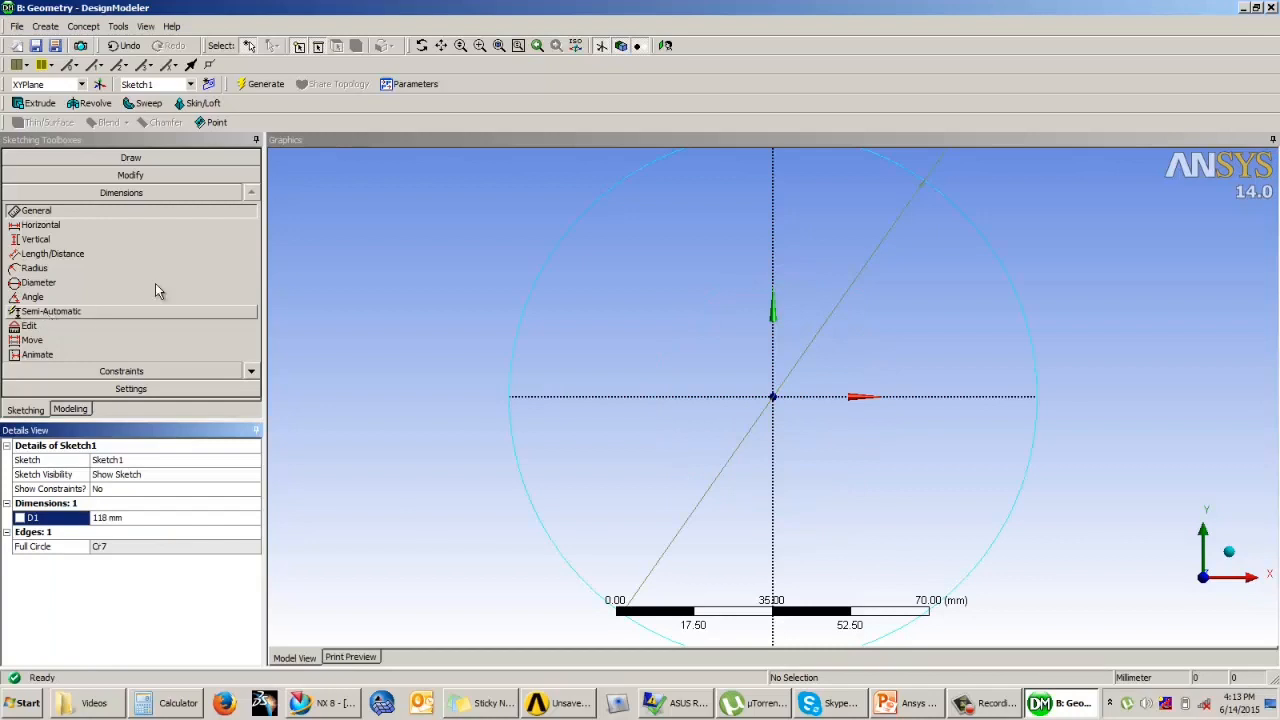
Step: Set up an Add Material extrusion with the XYPlane as its geometry and a fixed depth of 20 mm
scroll(452, 313, "down", 2)
scroll(455, 310, "down", 2)
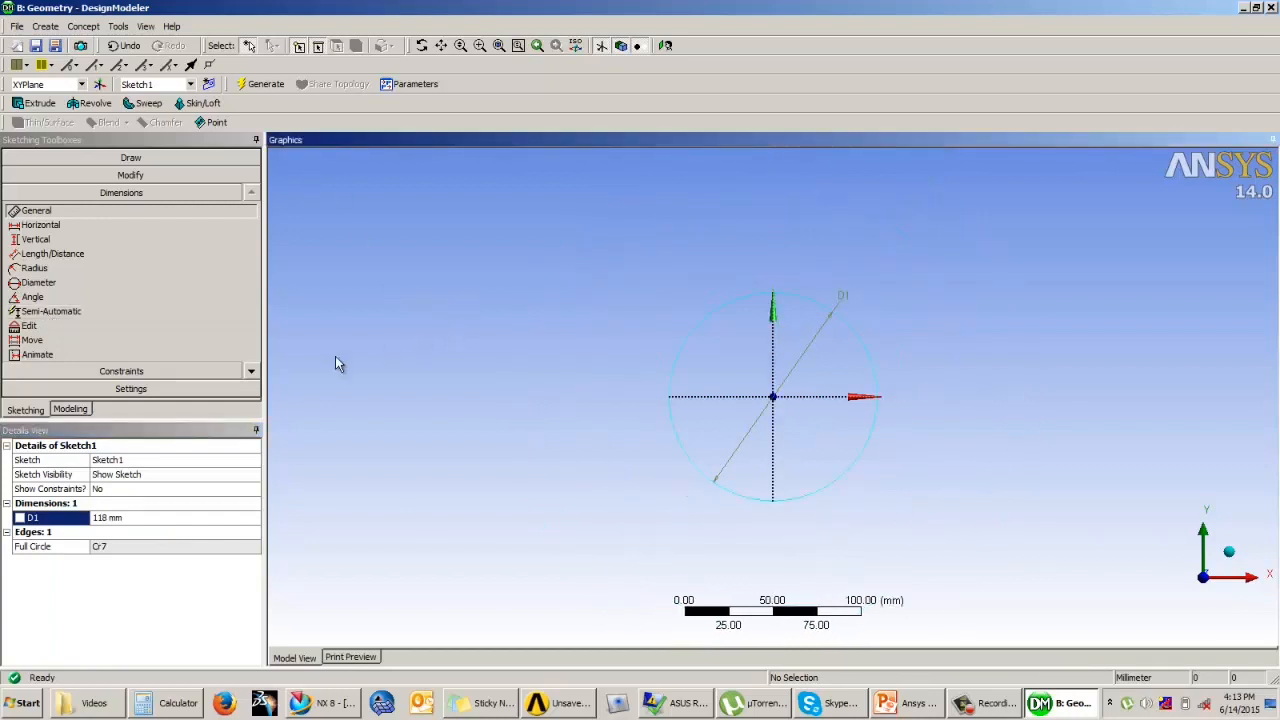
left_click(70, 410)
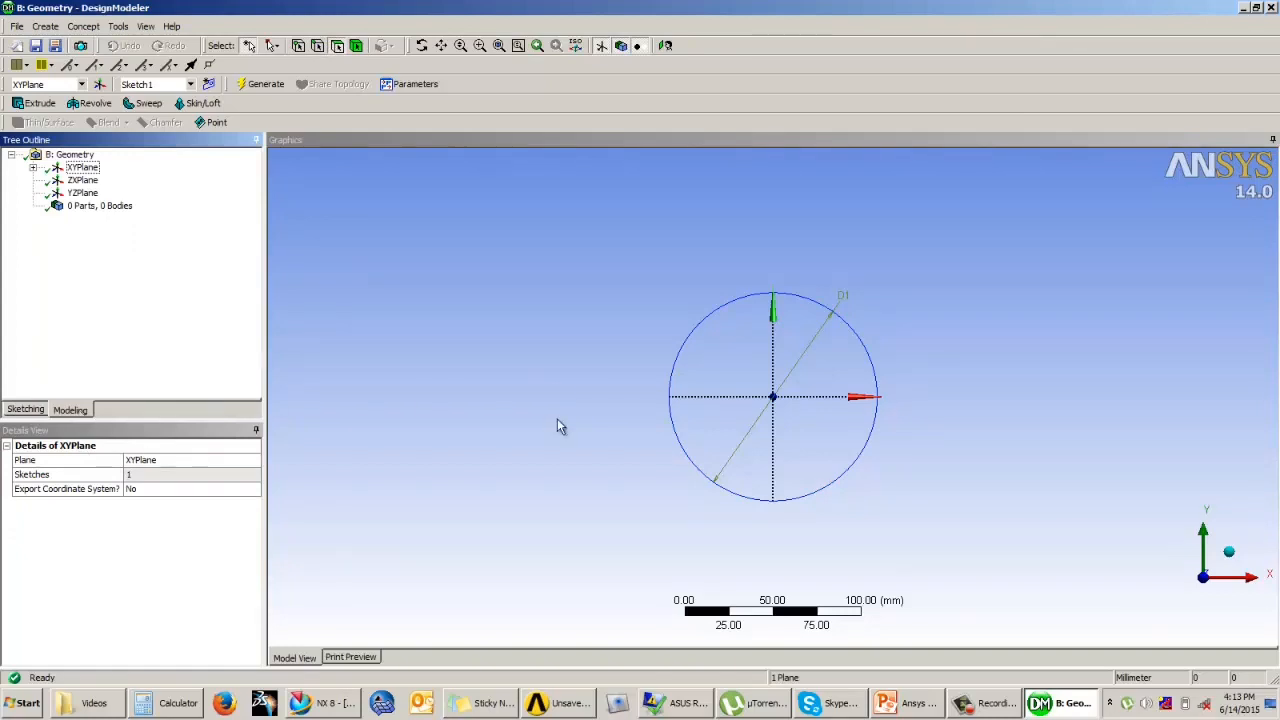
middle_click_drag(557, 419, 556, 314)
left_click(38, 105)
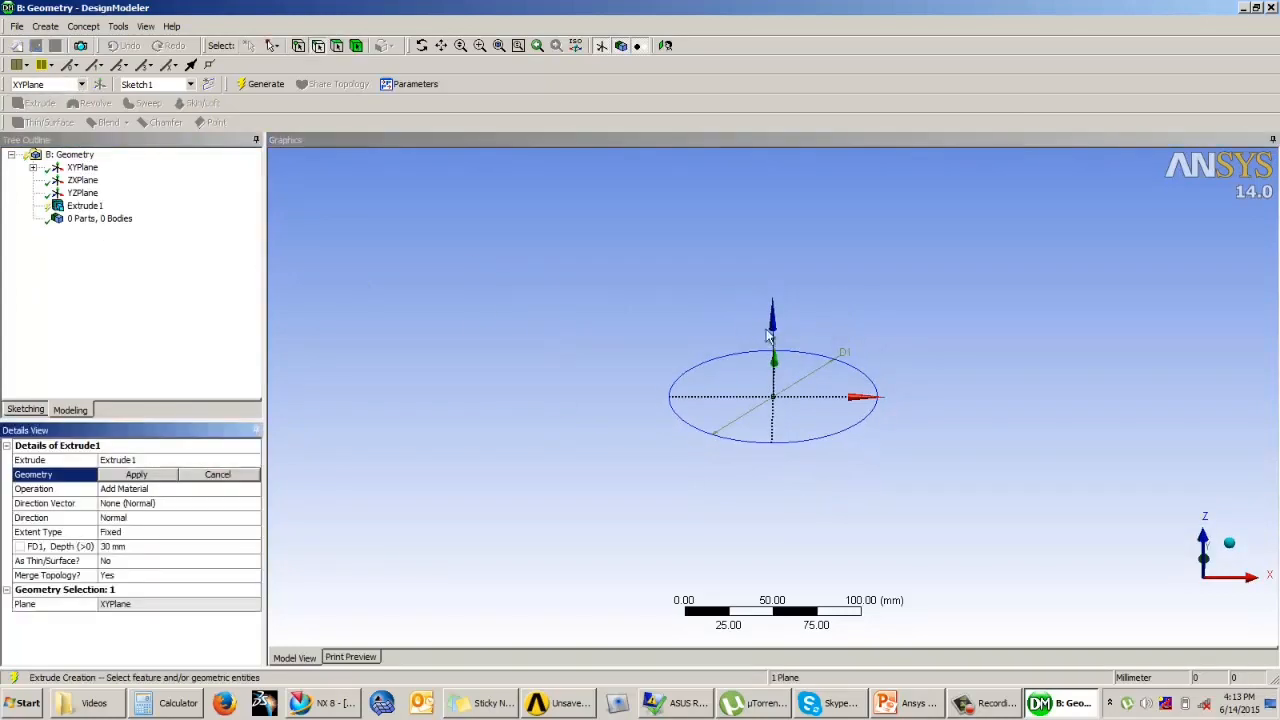
middle_click_drag(768, 336, 776, 302)
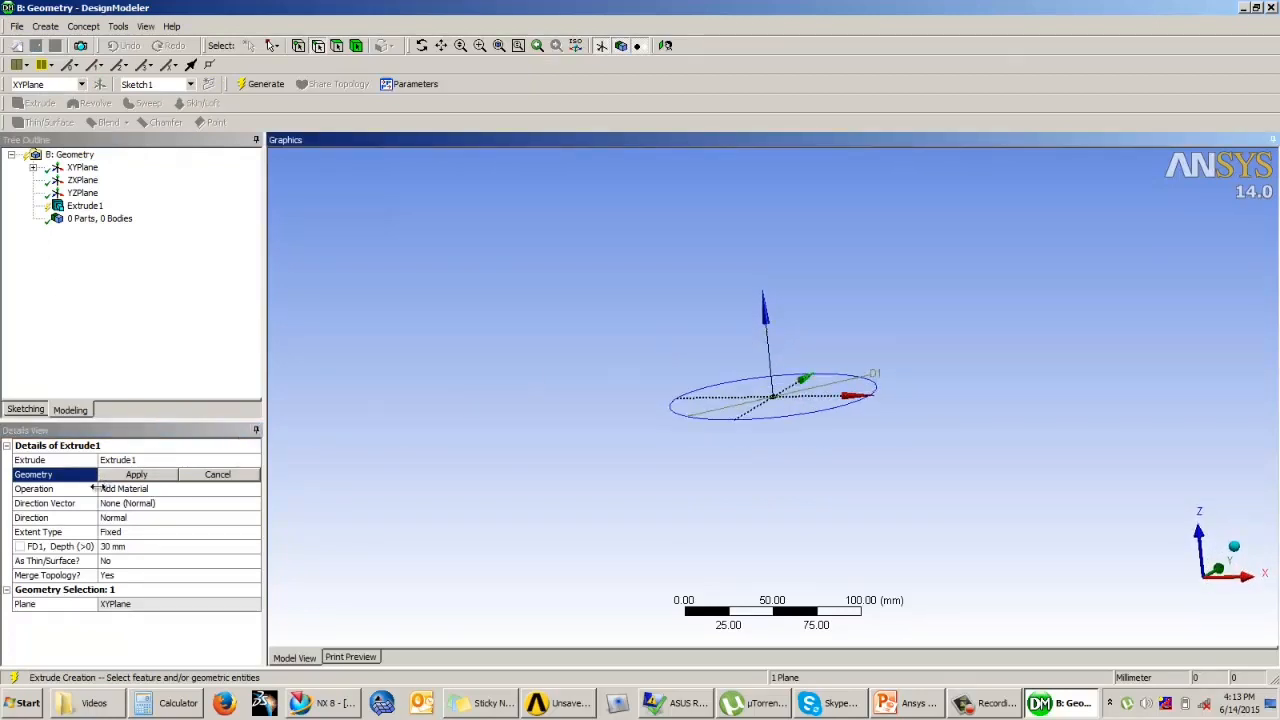
left_click(136, 476)
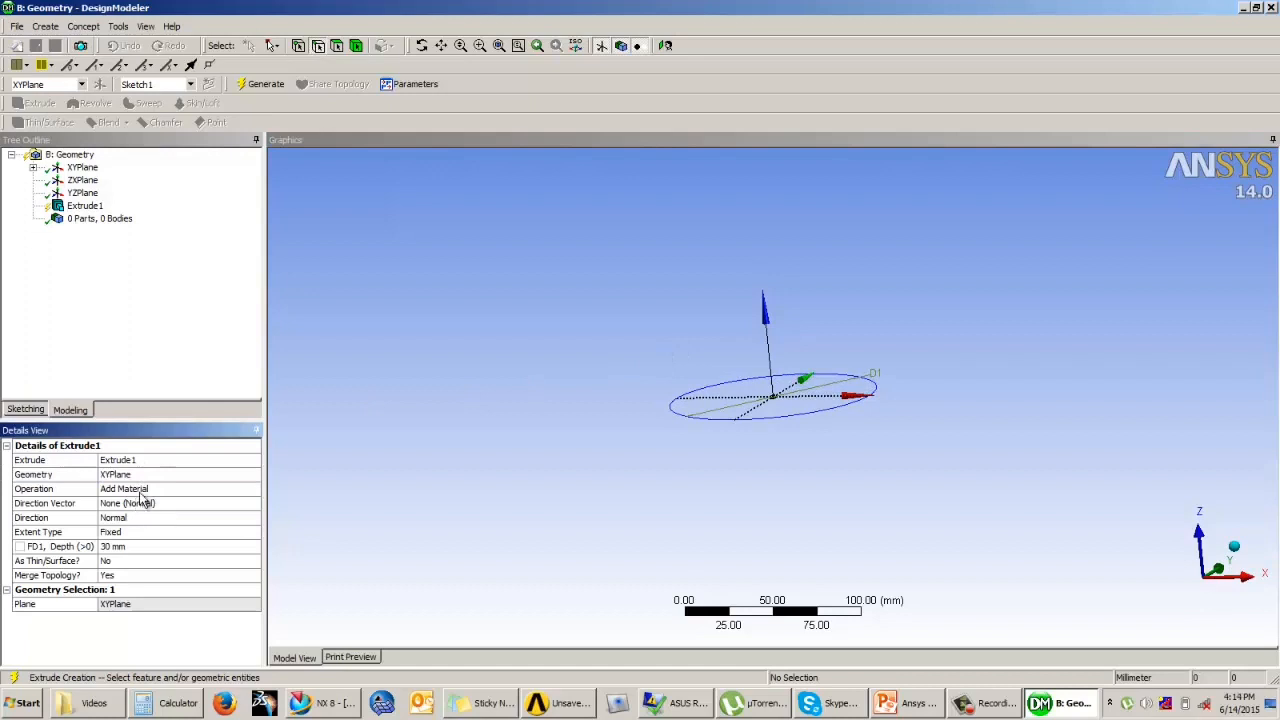
left_click(122, 547)
type("20")
key("Return")
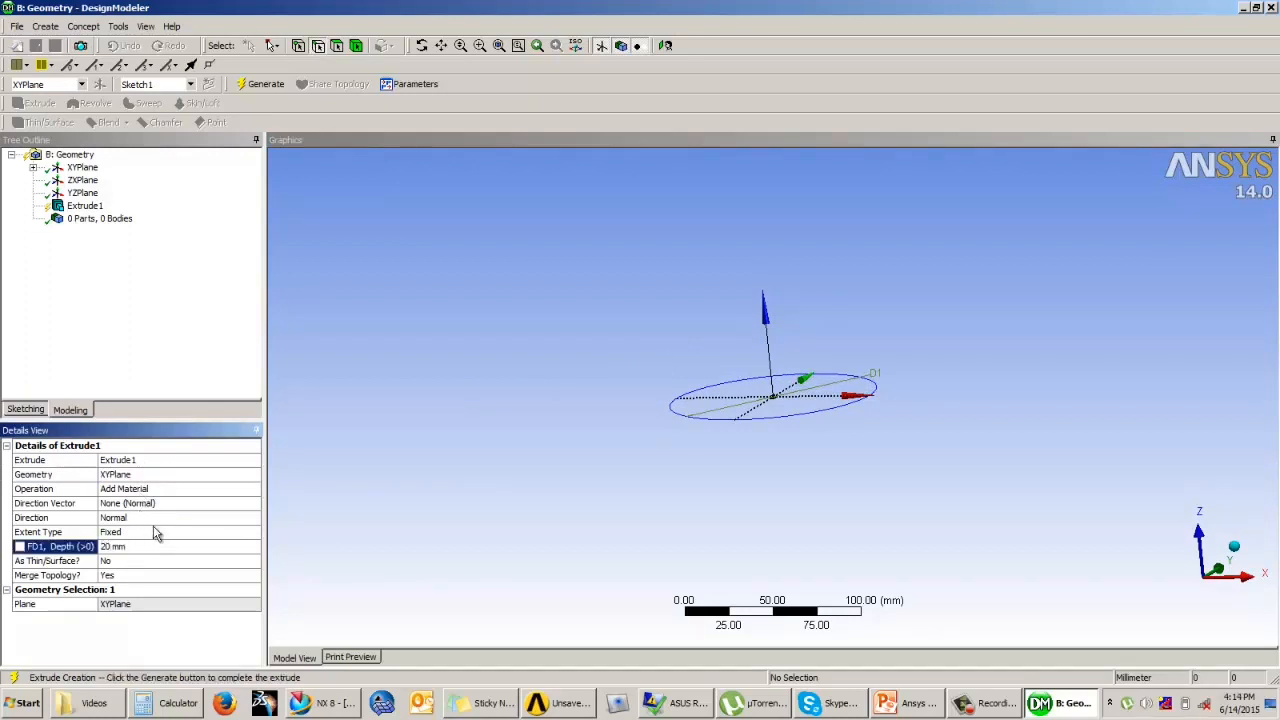
Step: Replace the extrusion's geometry with the 118 mm circle's sketch and generate the solid disc
left_click(126, 476)
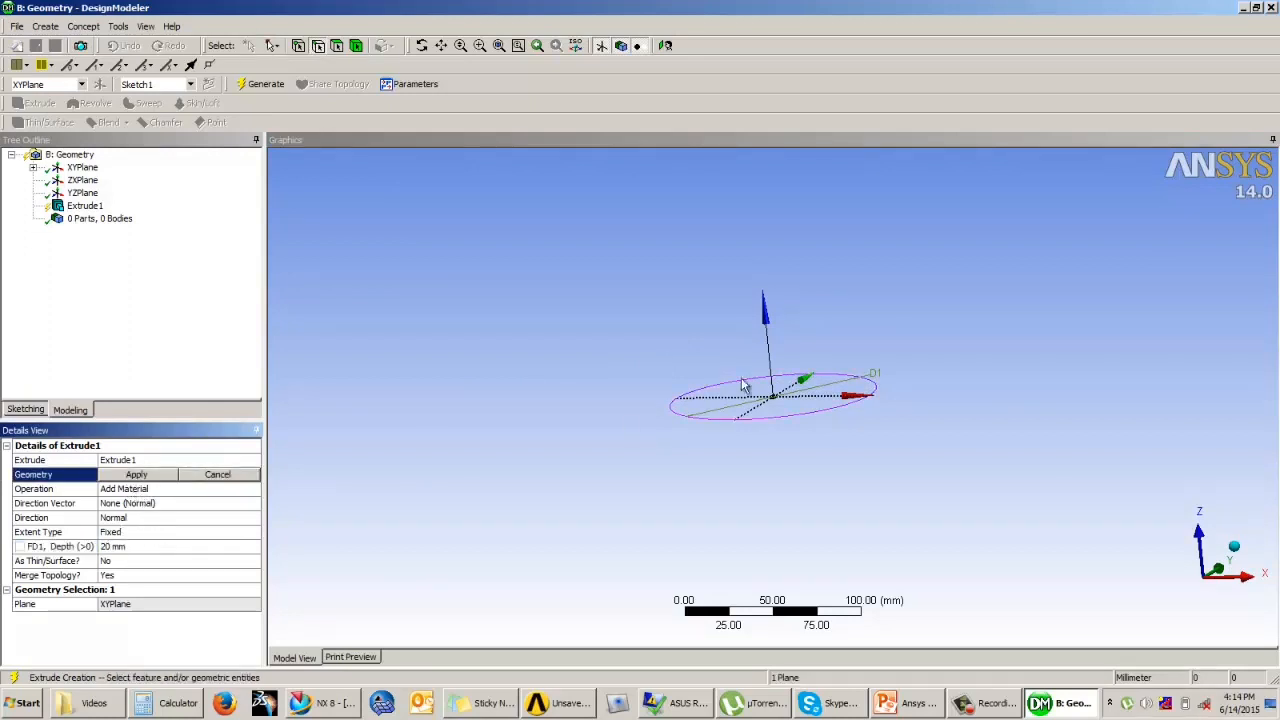
left_click(731, 405)
left_click(165, 475)
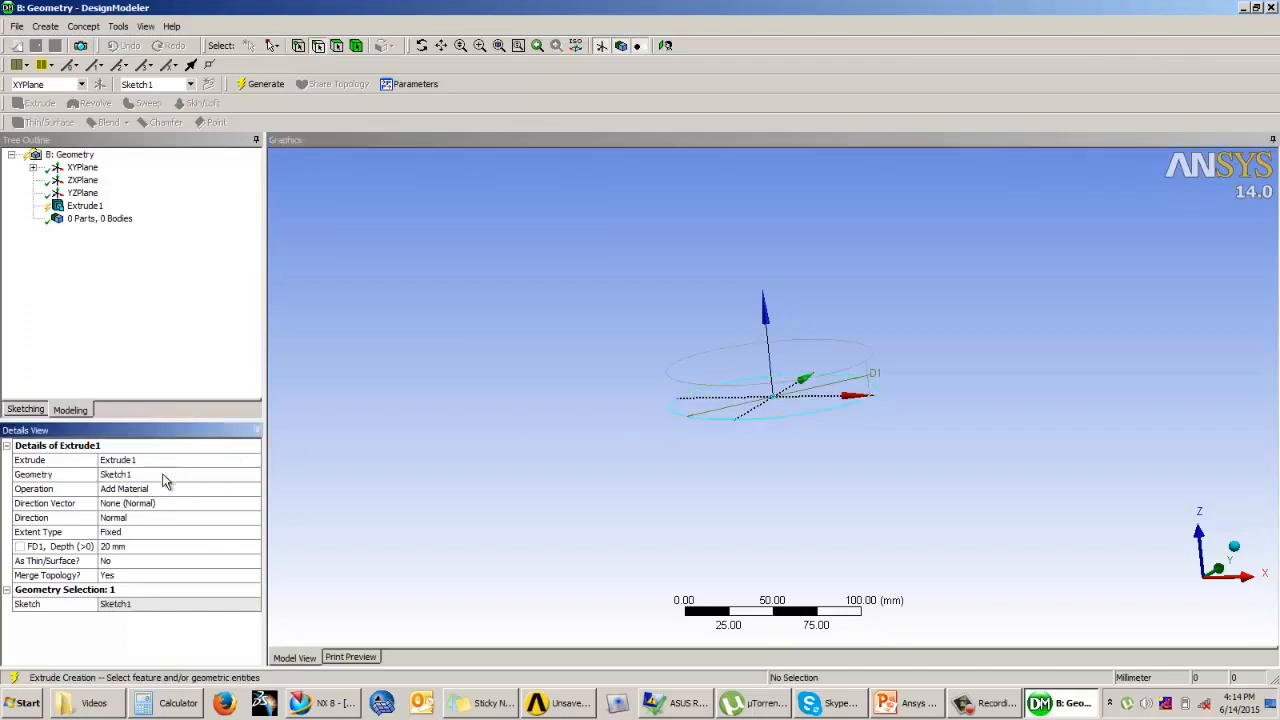
left_click(258, 87)
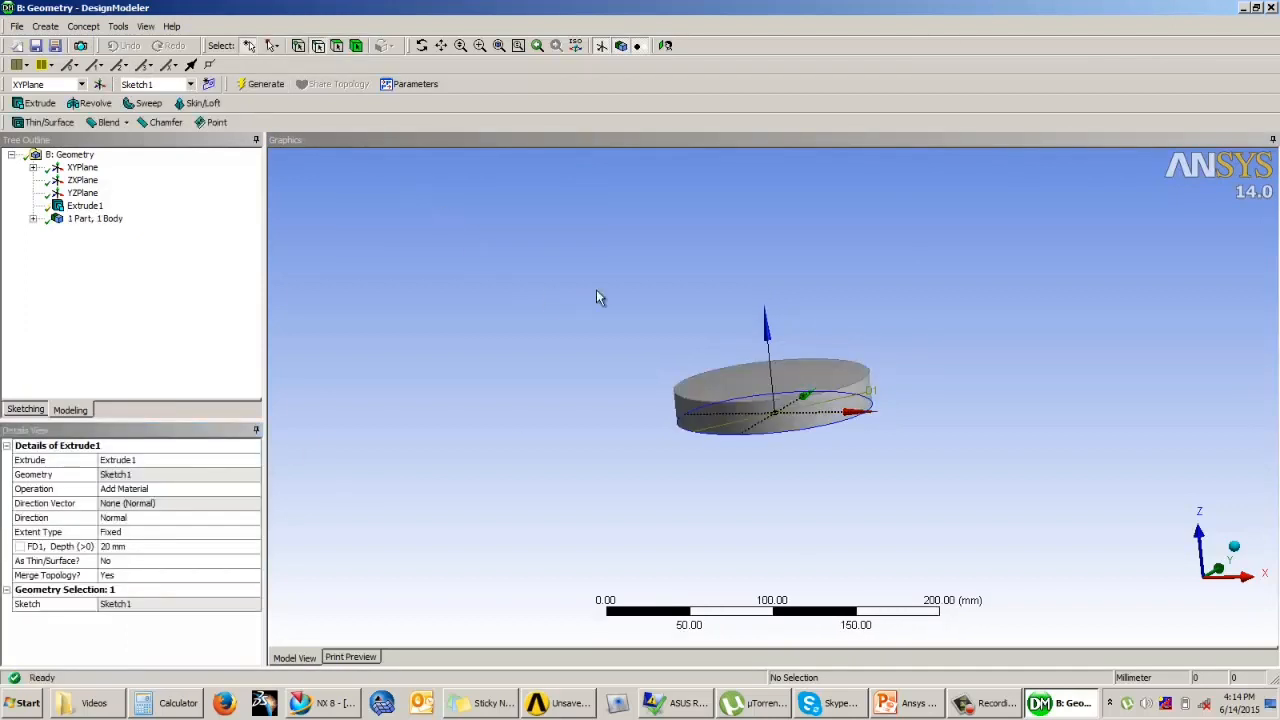
Step: Start a face-on sketch on the disc's top face and draw a circle about 10 mm in diameter in its upper-right quadrant
scroll(748, 316, "up", 5)
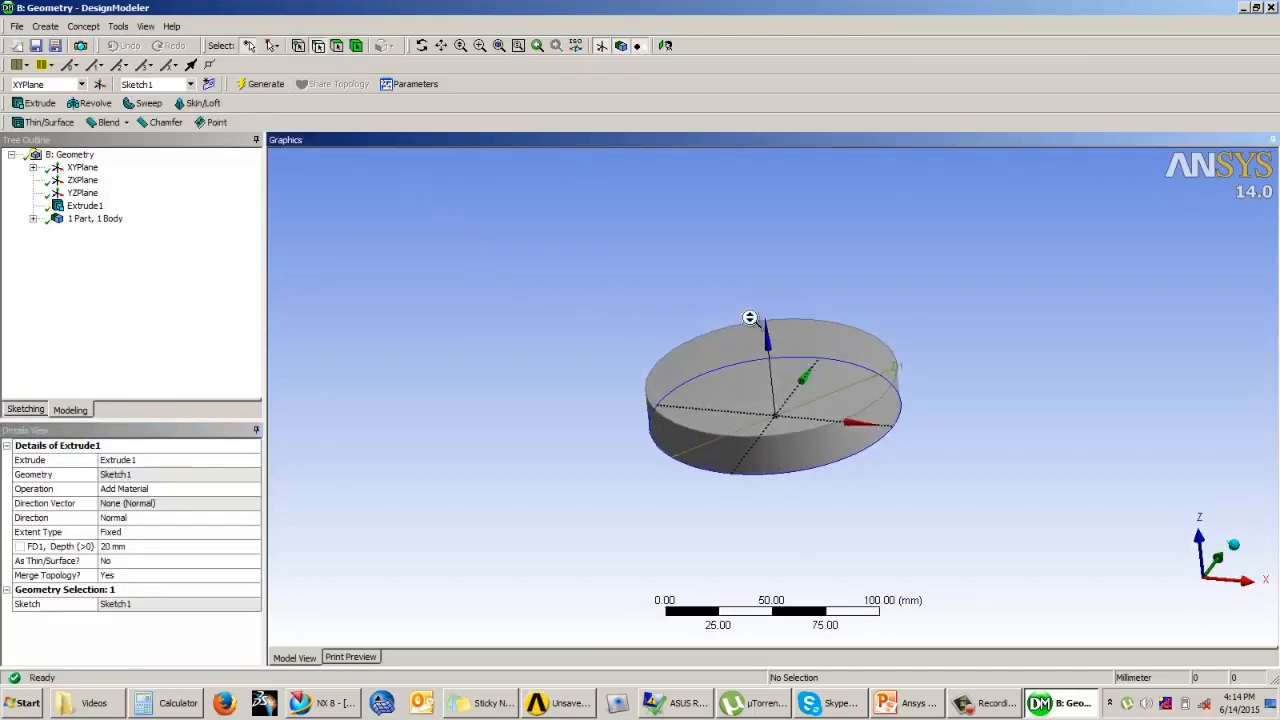
middle_click_drag(748, 318, 743, 361)
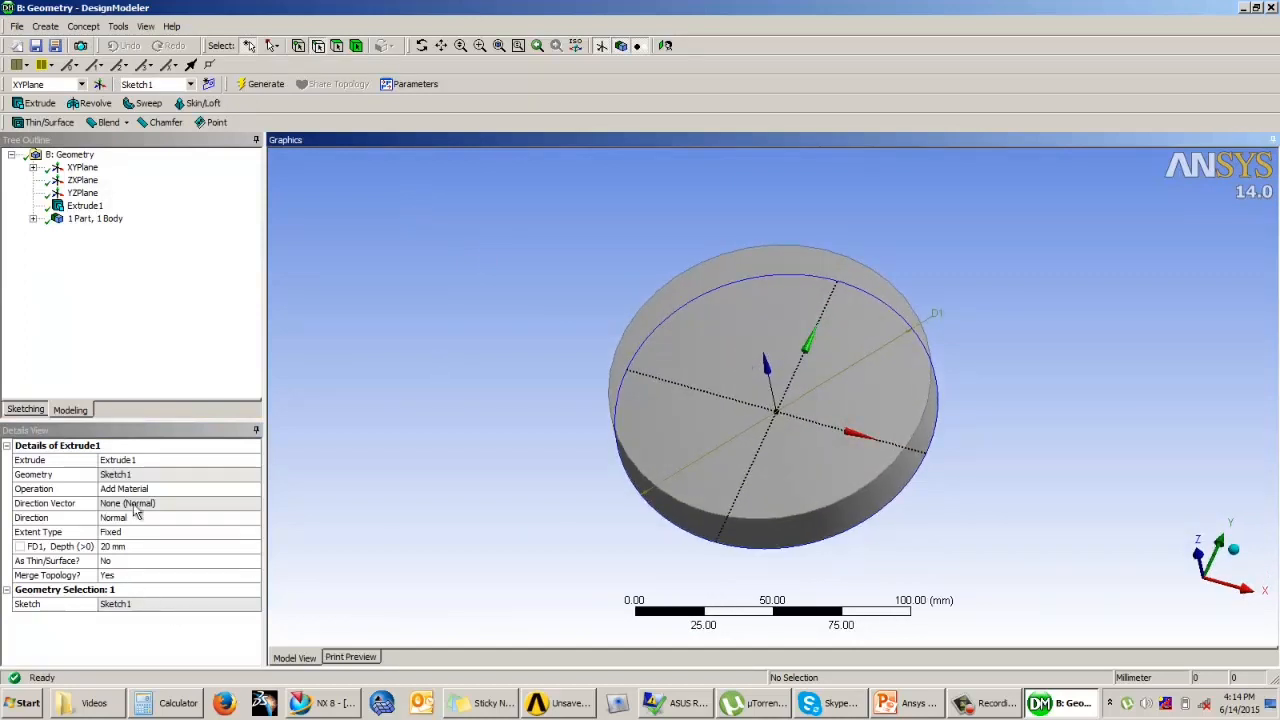
left_click(760, 364)
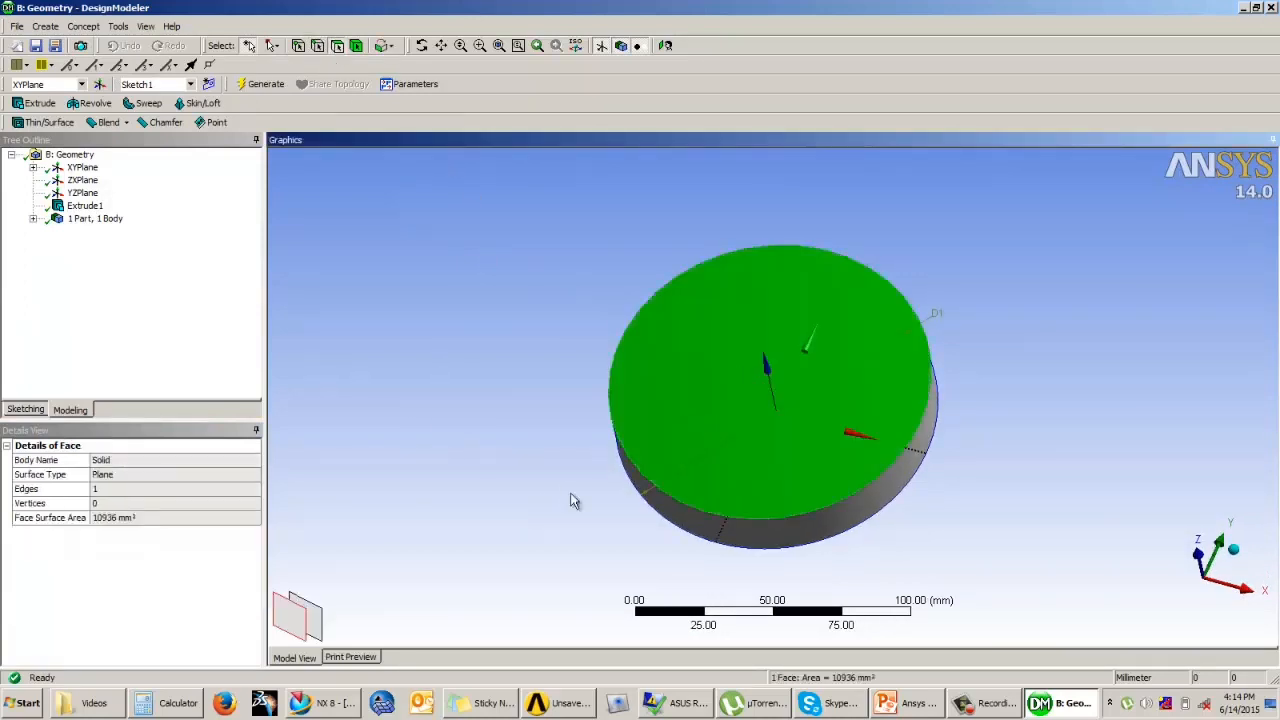
left_click(27, 410)
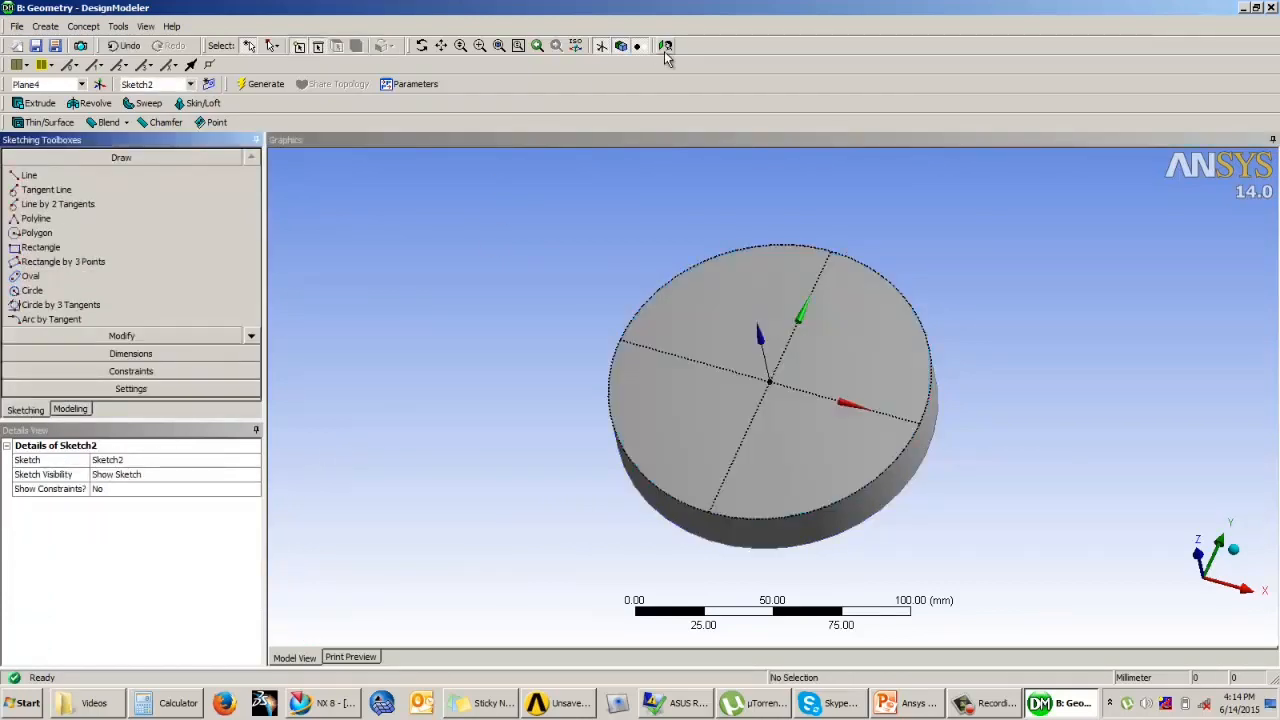
left_click(665, 47)
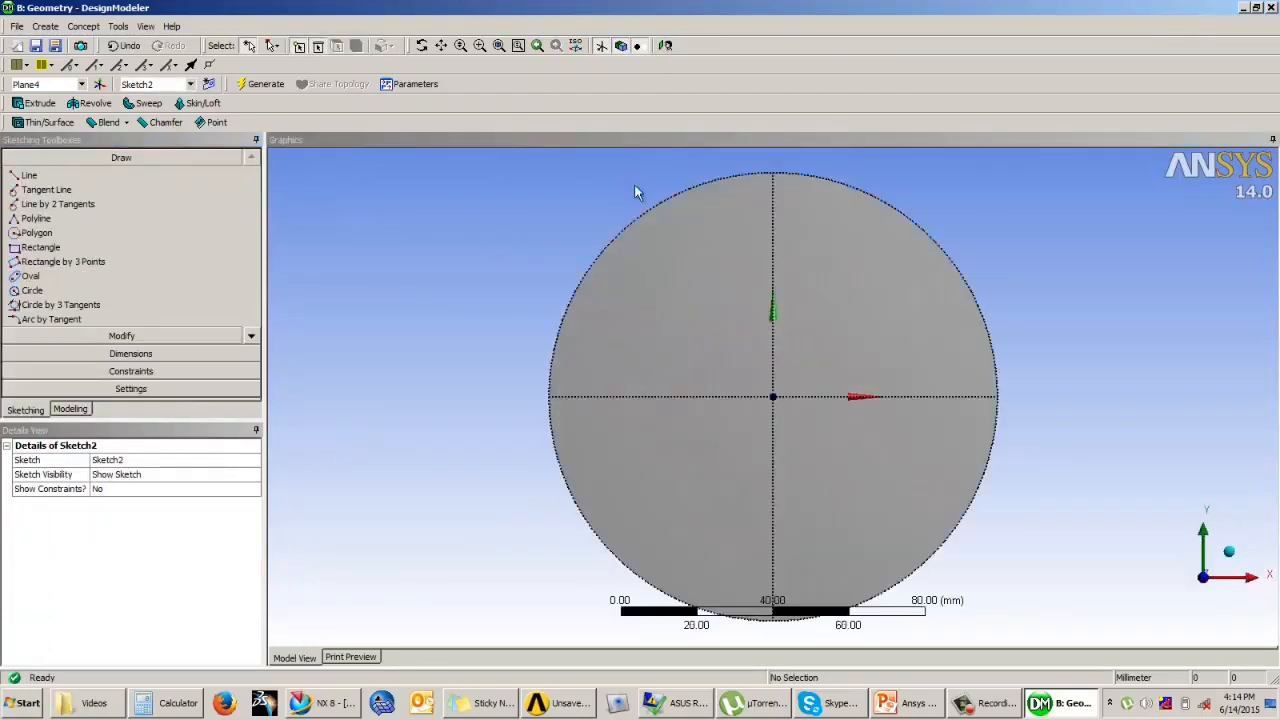
left_click(37, 291)
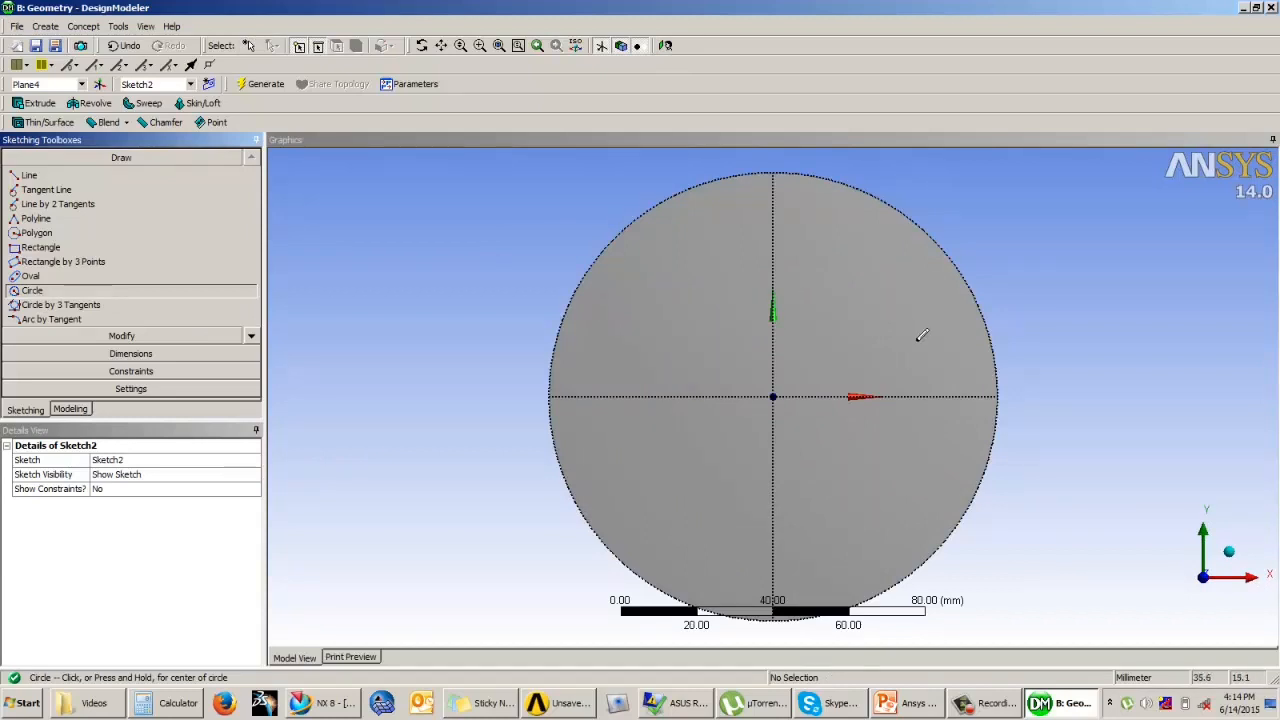
left_click(920, 336)
left_click(932, 343)
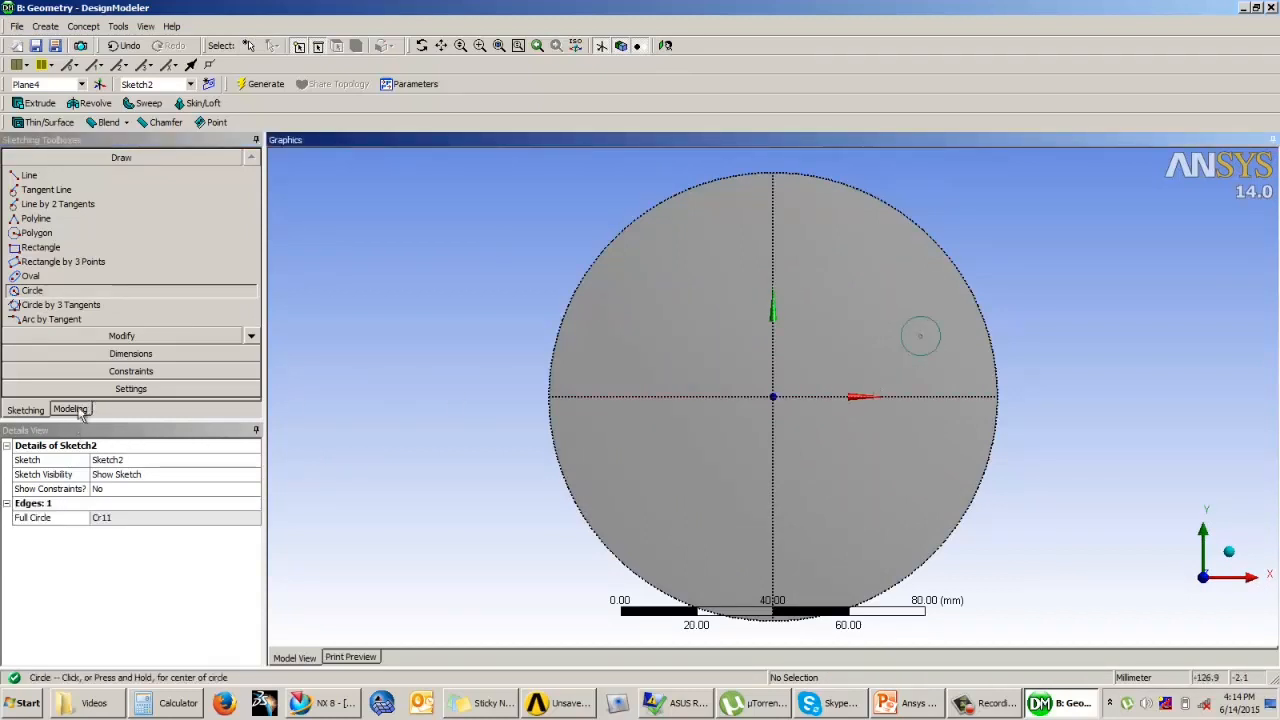
Step: Dimension the small circle's diameter and set it to 14.5 mm
left_click(110, 353)
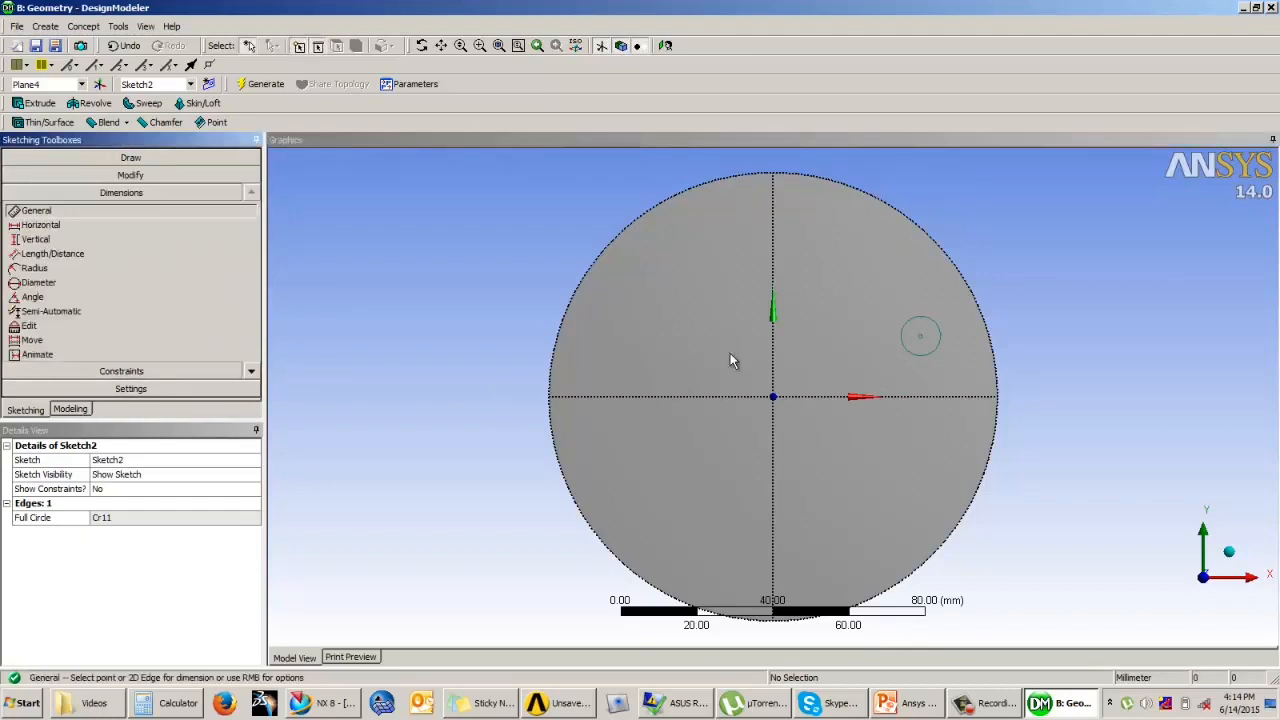
left_click(936, 328)
left_click(1000, 298)
left_click(152, 518)
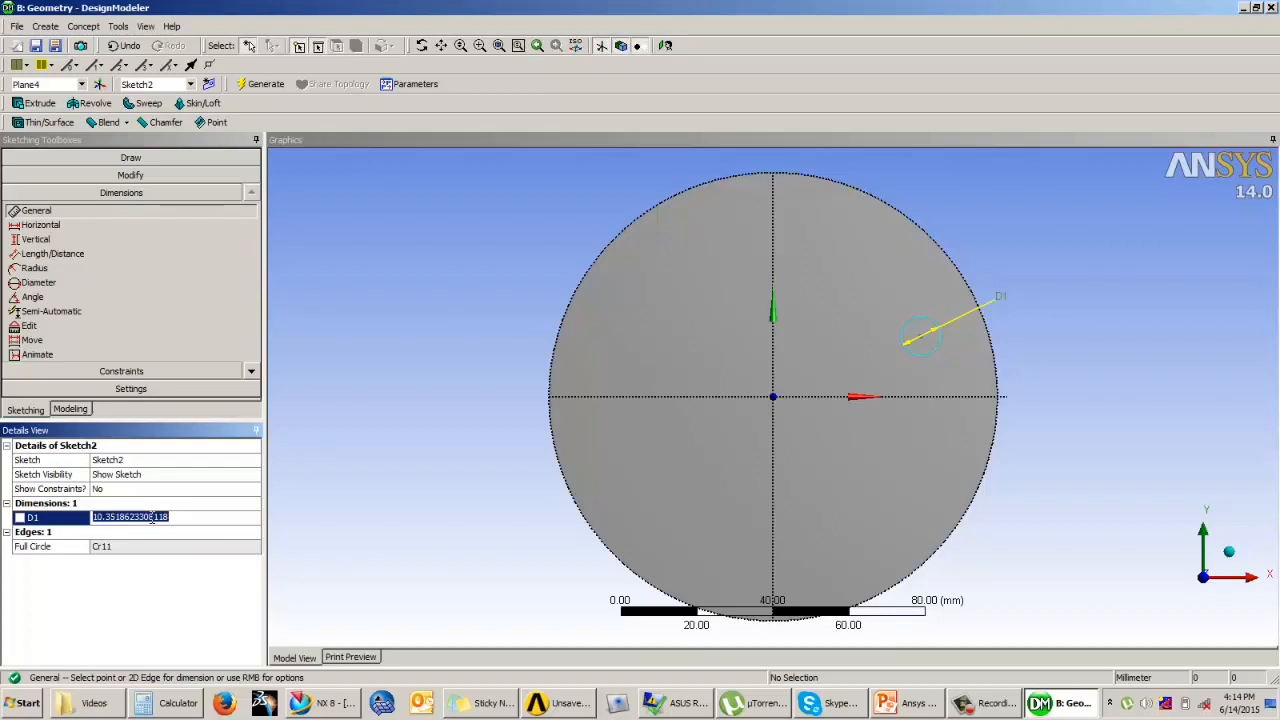
type("14.5")
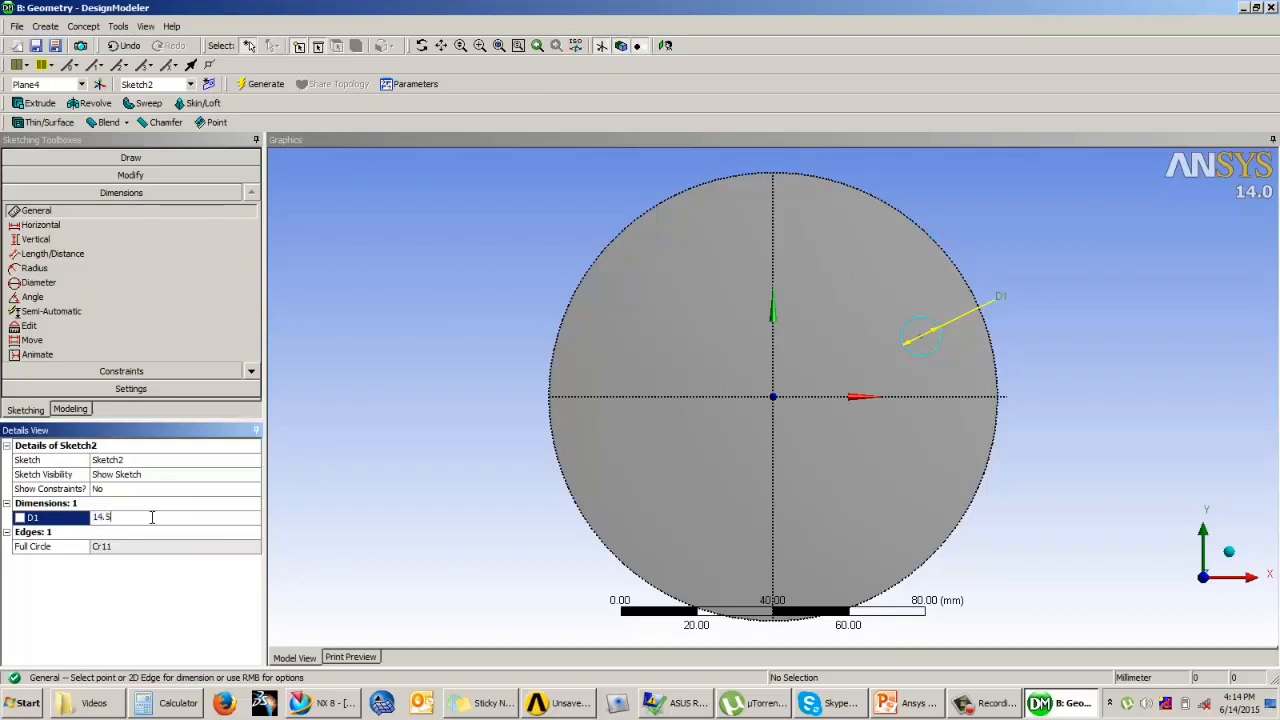
key("Return")
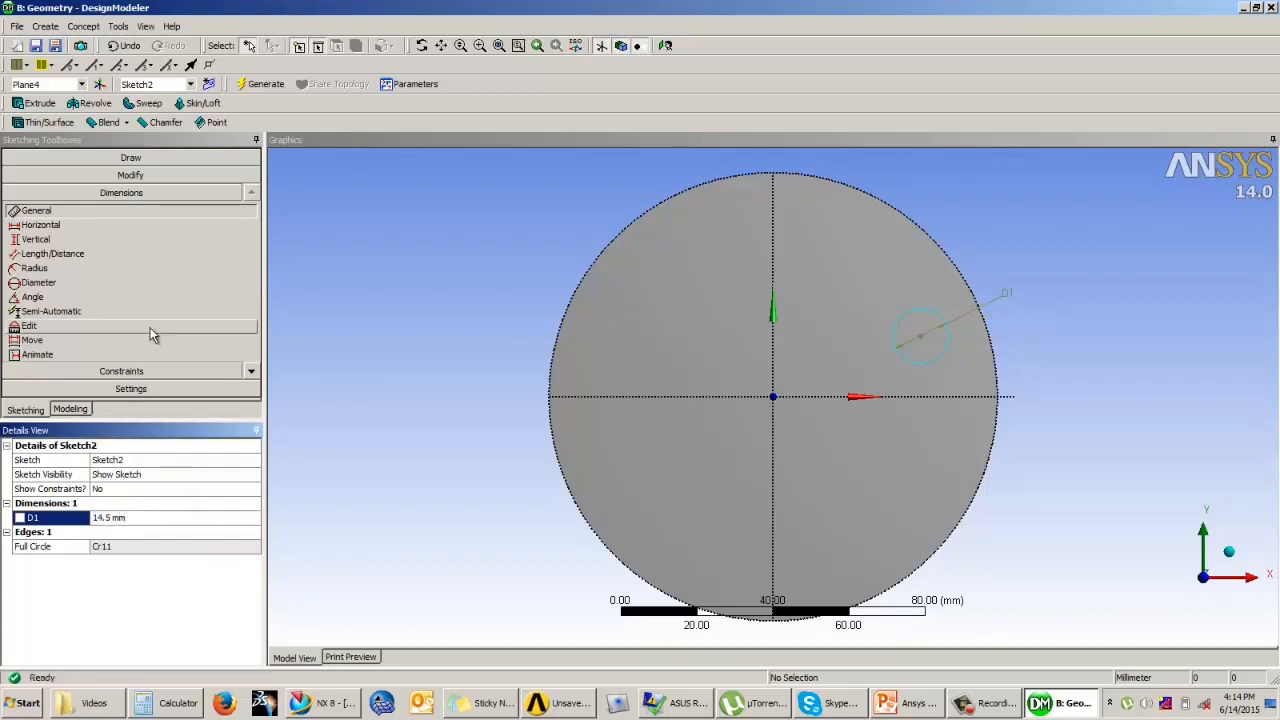
Step: Dimension the small circle's centre from the vertical axis and set the horizontal distance to 35 mm
left_click(52, 254)
left_click(903, 366)
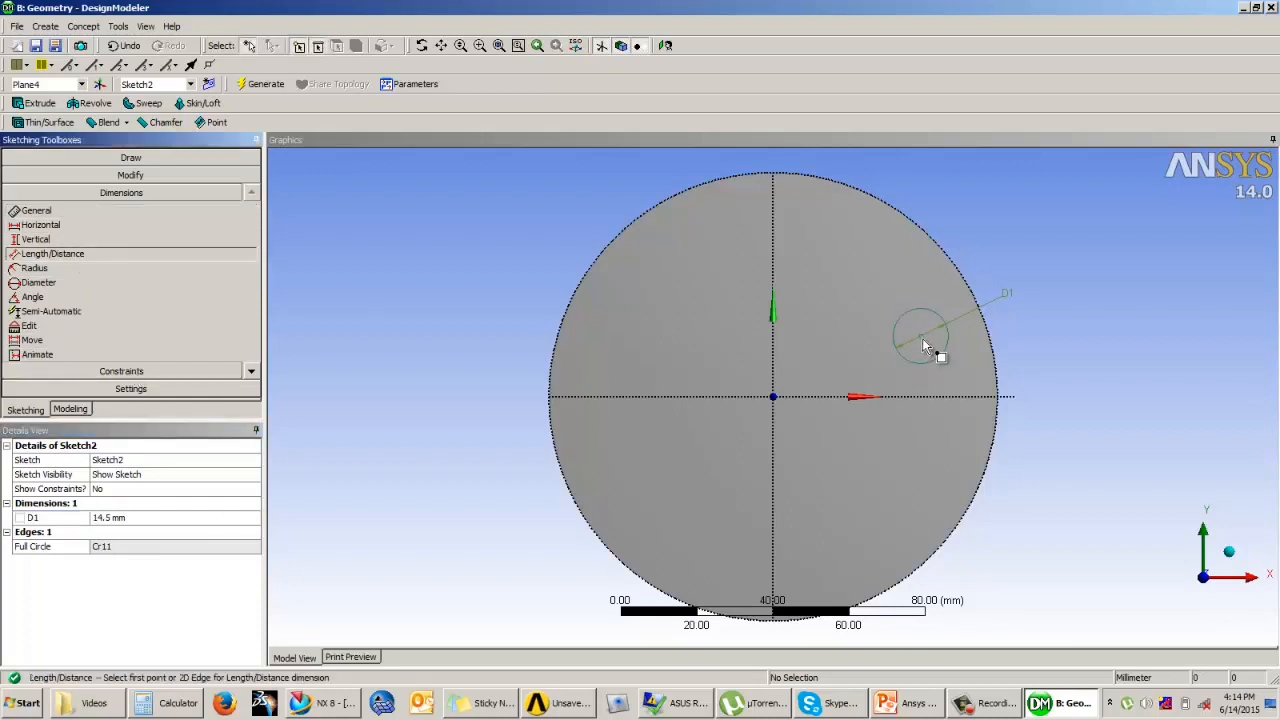
left_click(774, 325)
left_click(826, 252)
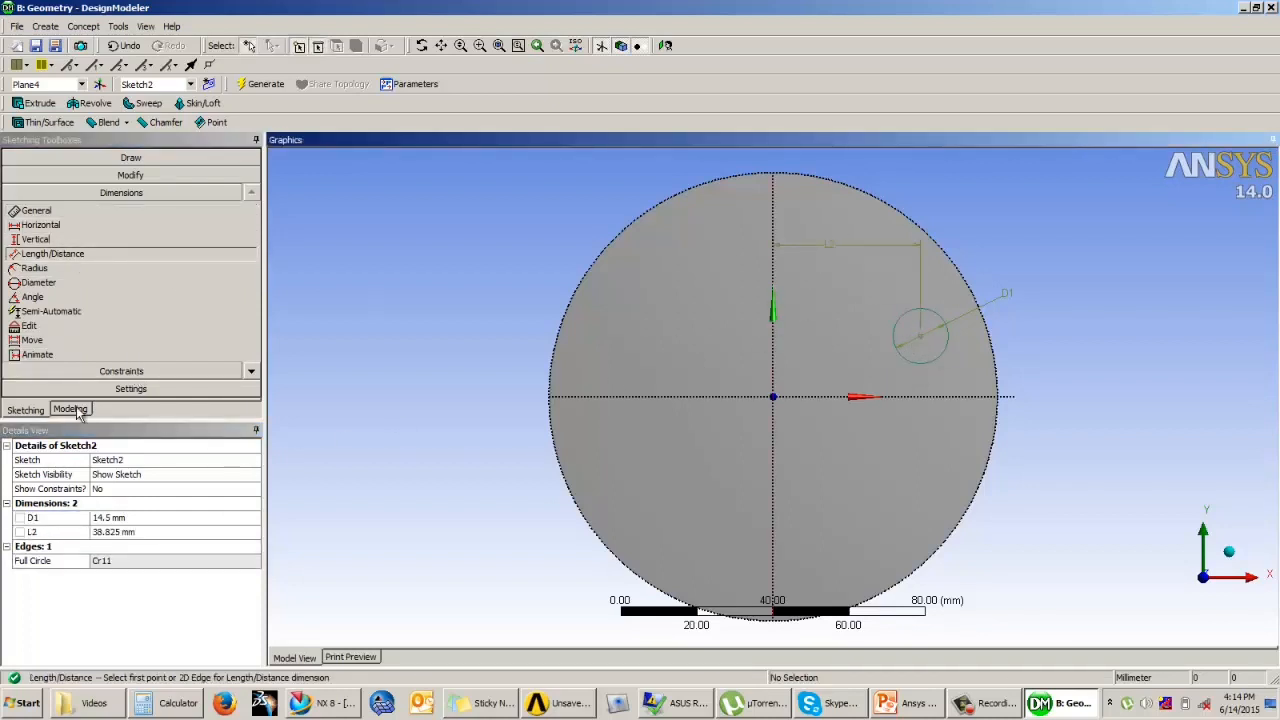
left_click(118, 531)
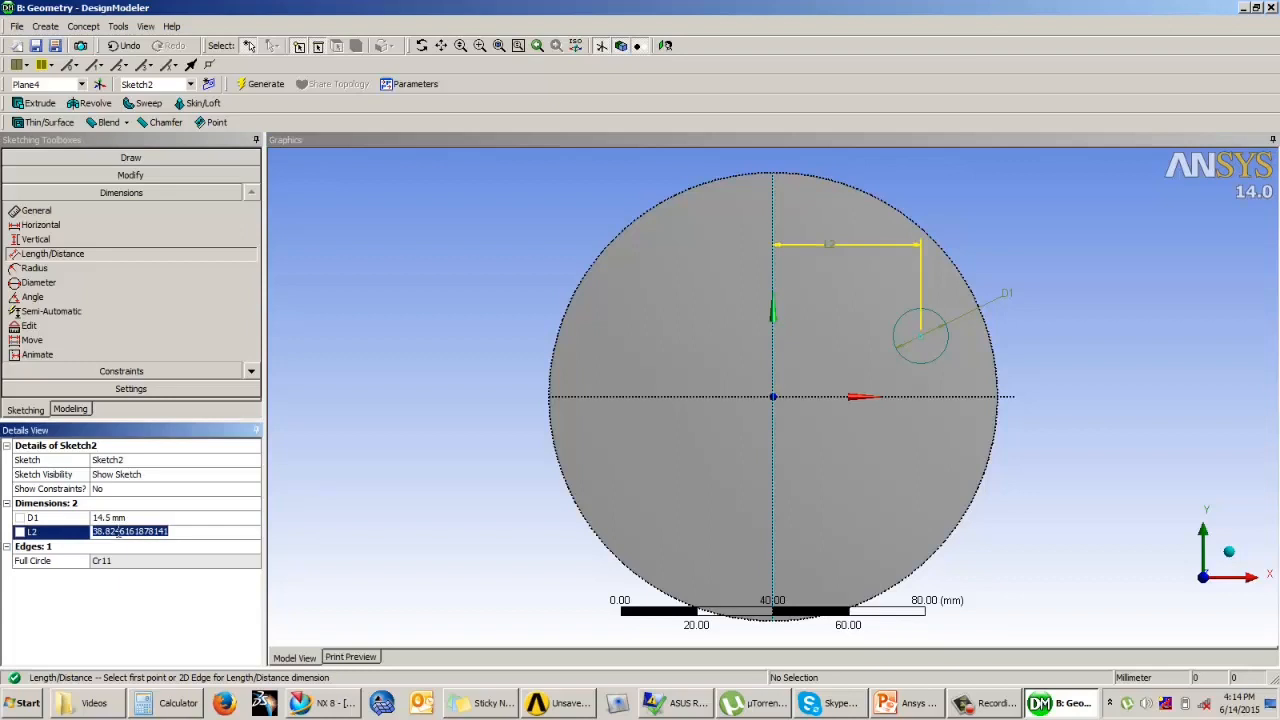
type("30")
key("Return")
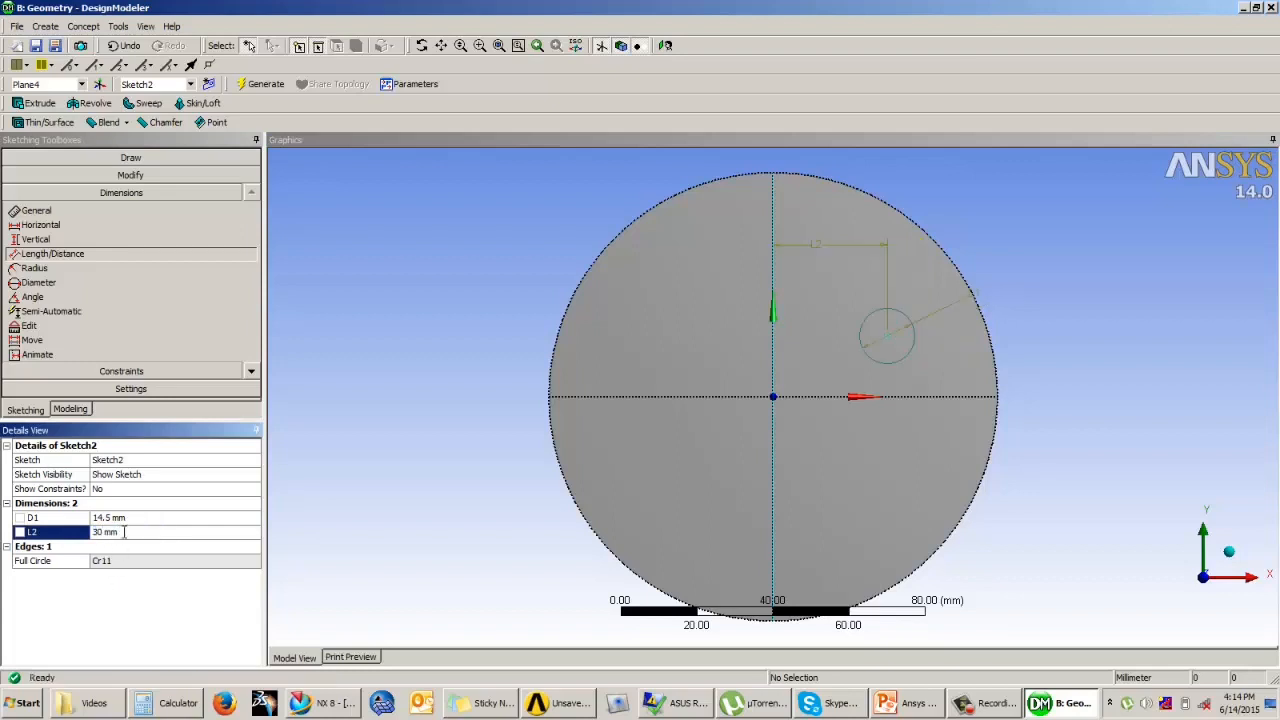
left_click(124, 531)
key("Return")
Step: Dimension the small circle's centre from the horizontal axis and set the vertical distance to 15 mm
left_click(880, 397)
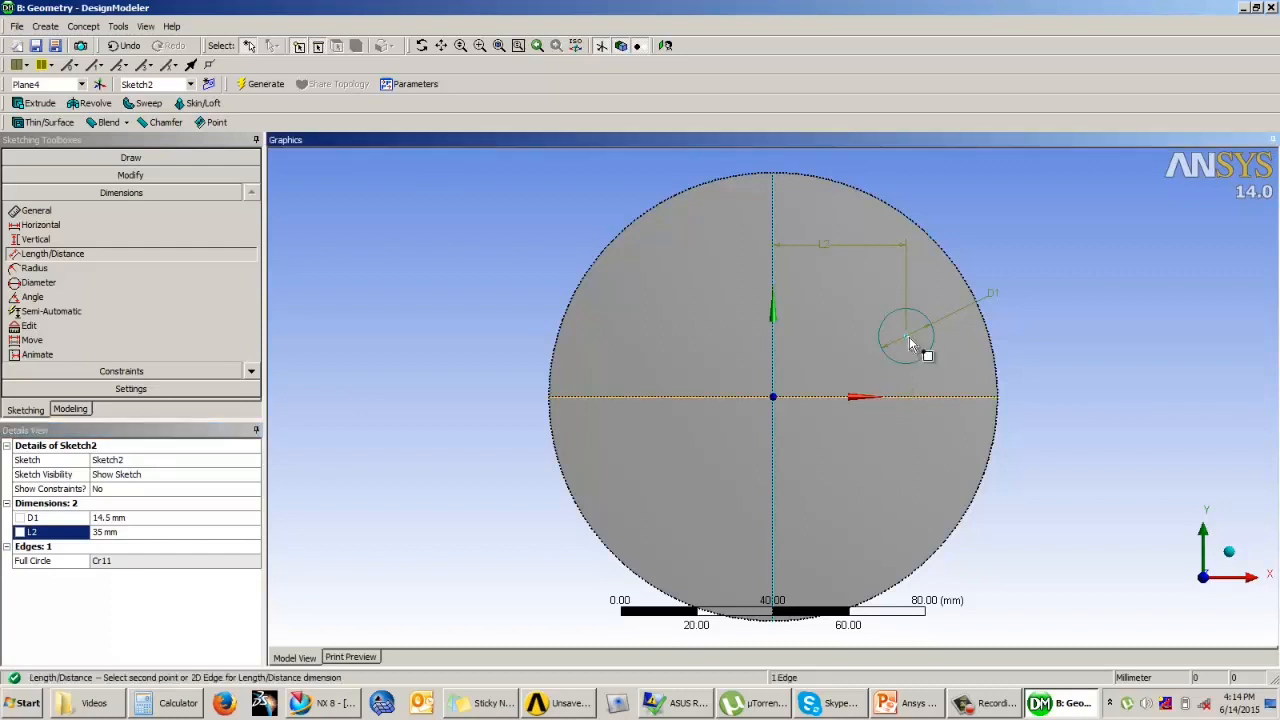
left_click(920, 349)
left_click(1008, 346)
left_click(121, 546)
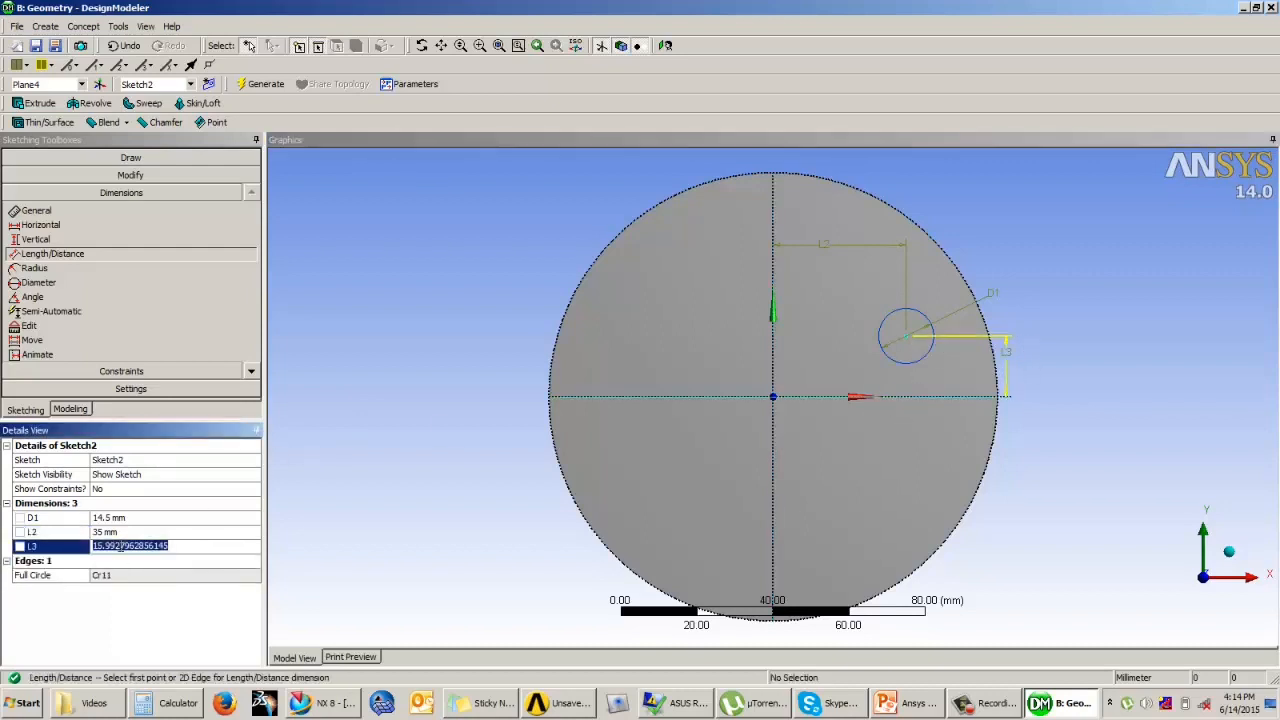
type("15")
key("Return")
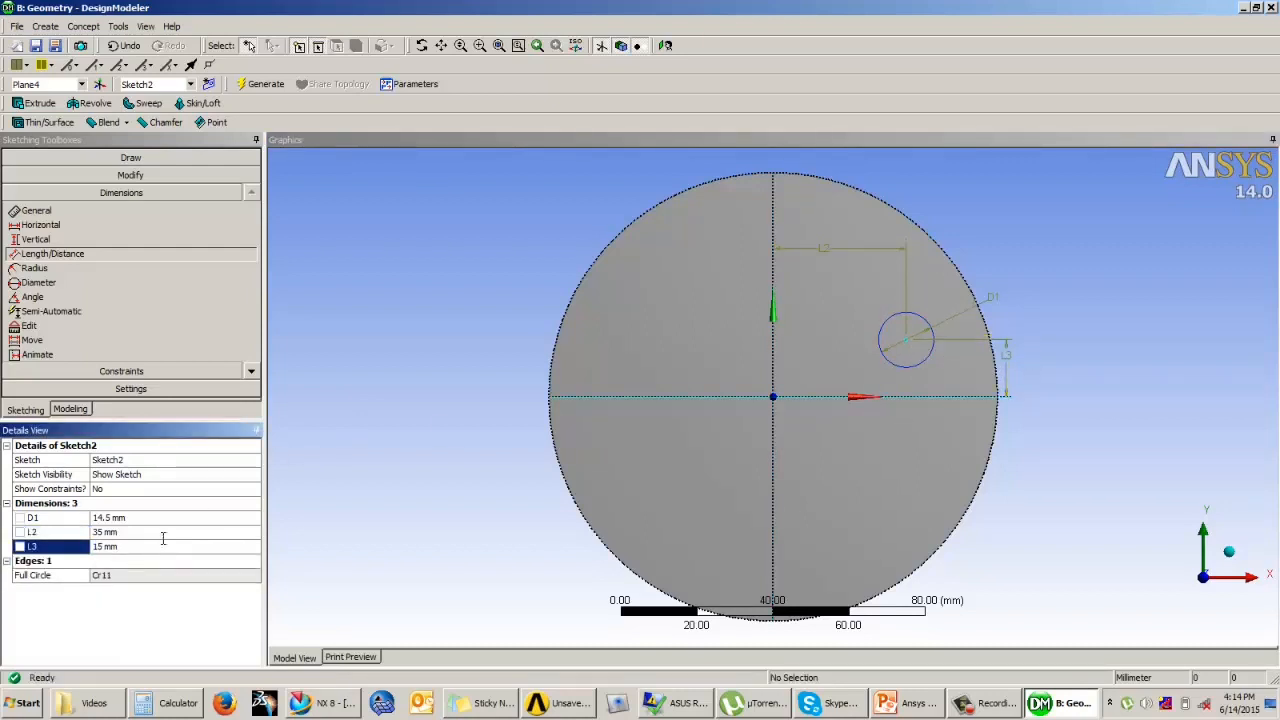
left_click(447, 303)
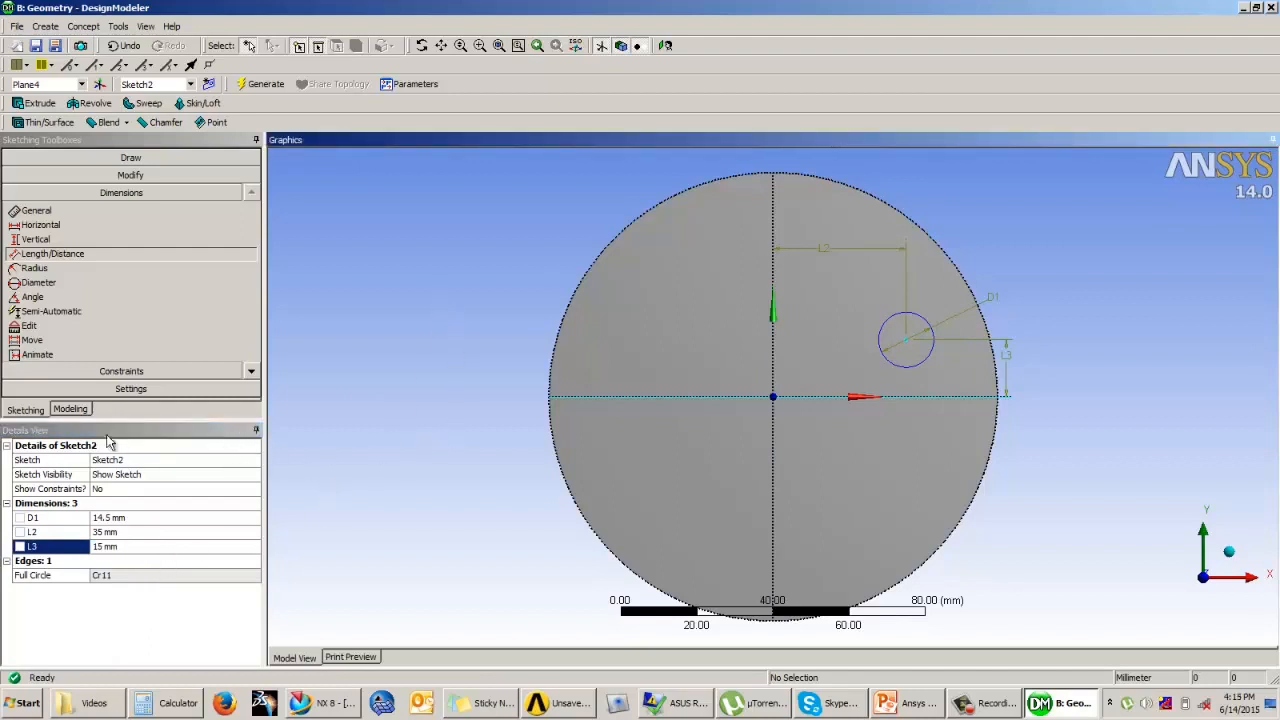
Step: Extrude the small circle's sketch as a Cut Material feature 8 mm deep into the disc and generate the blind hole
left_click(71, 411)
middle_click_drag(680, 531, 617, 460)
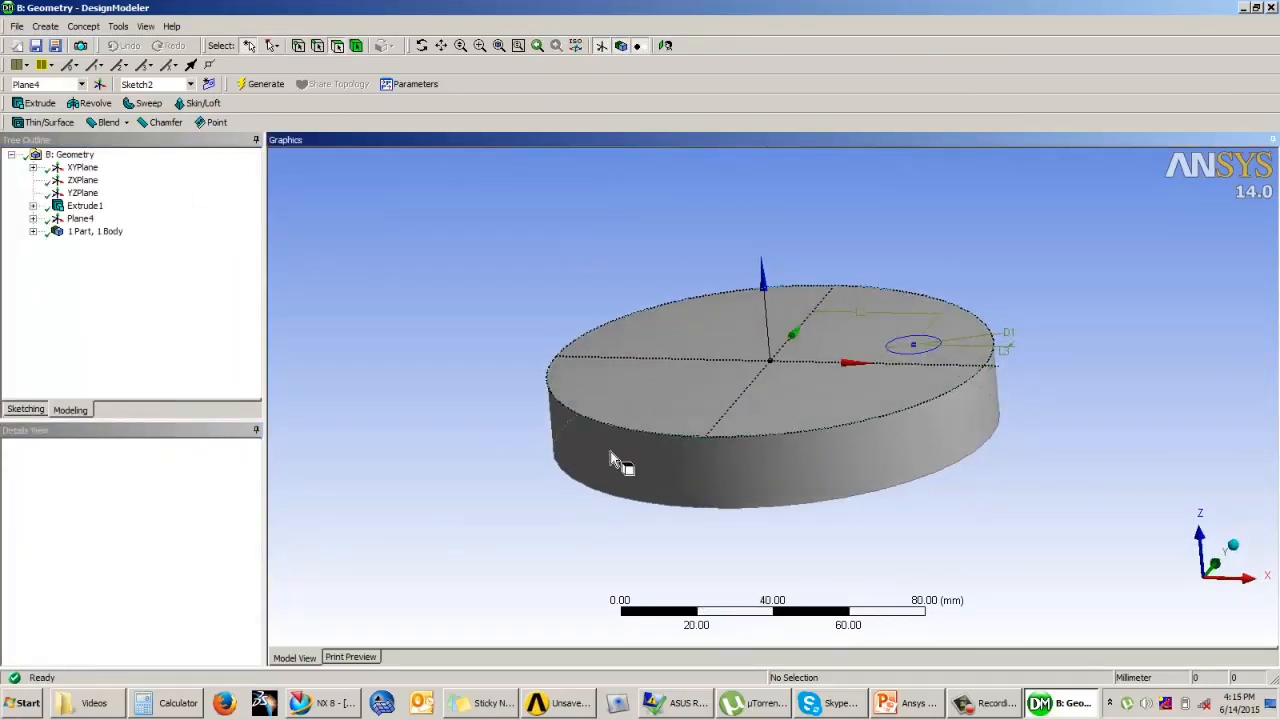
left_click(40, 103)
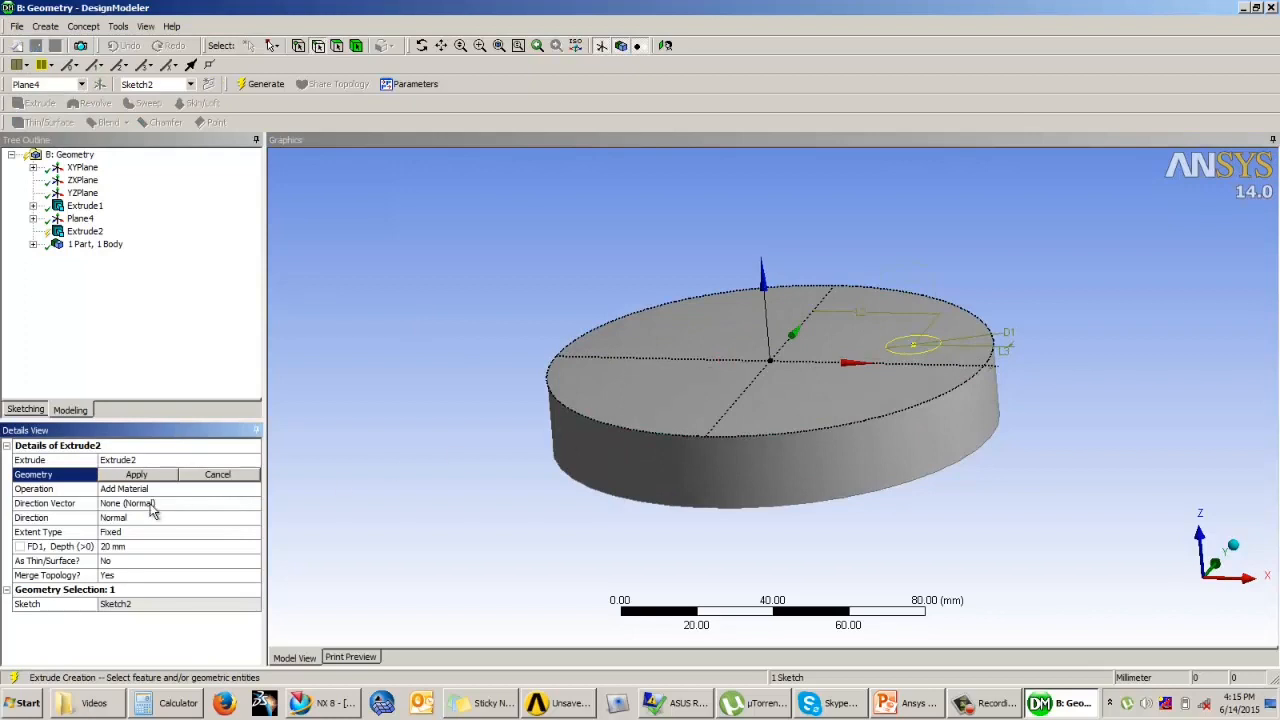
left_click(136, 474)
left_click(140, 488)
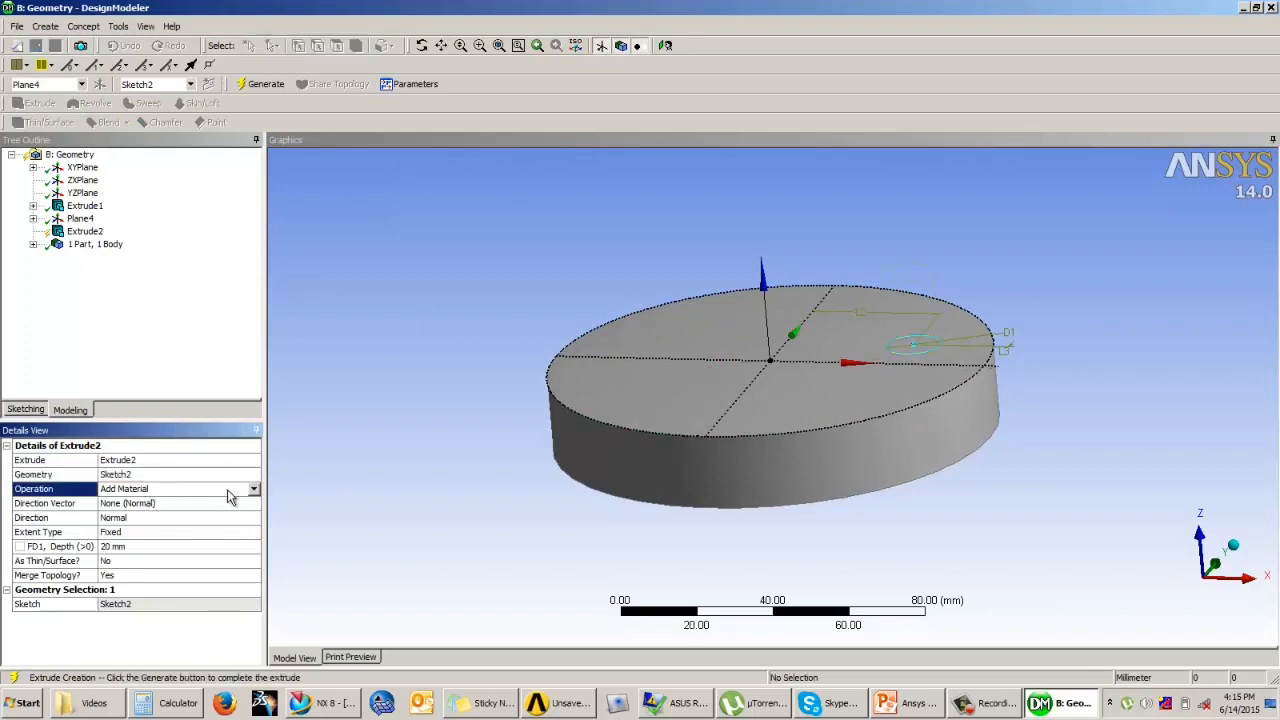
left_click(254, 488)
left_click(124, 512)
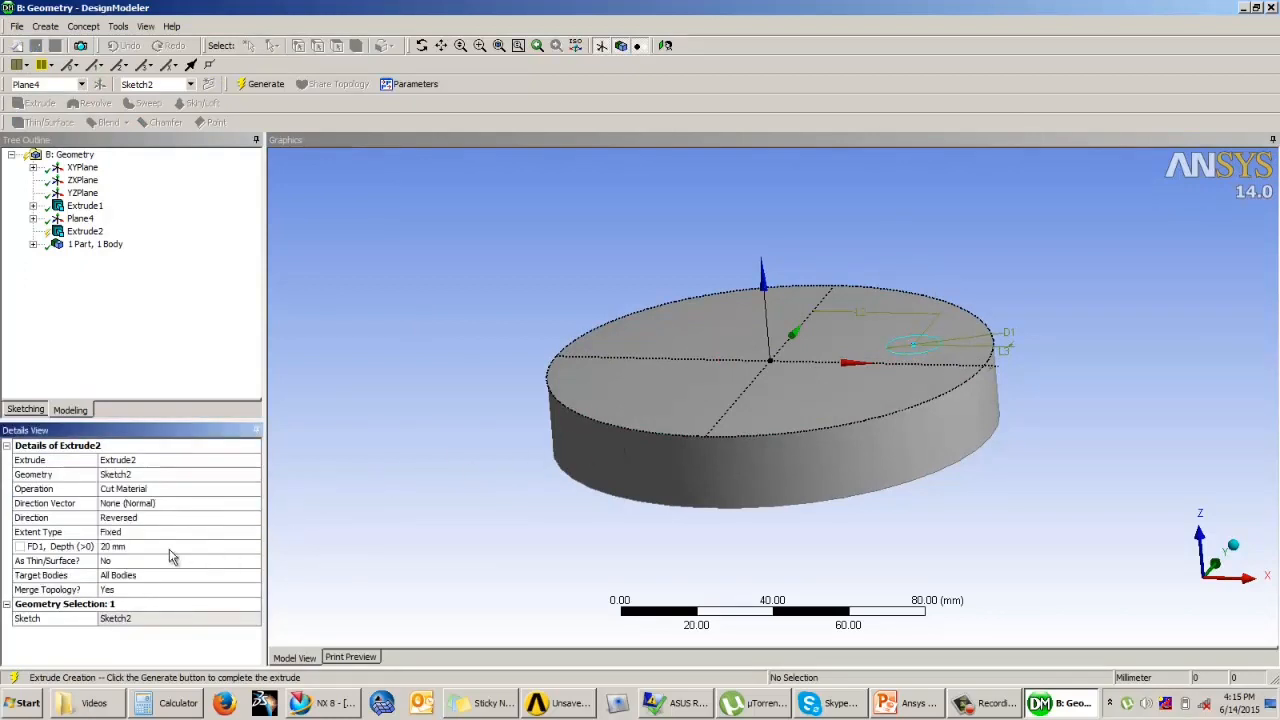
left_click(128, 548)
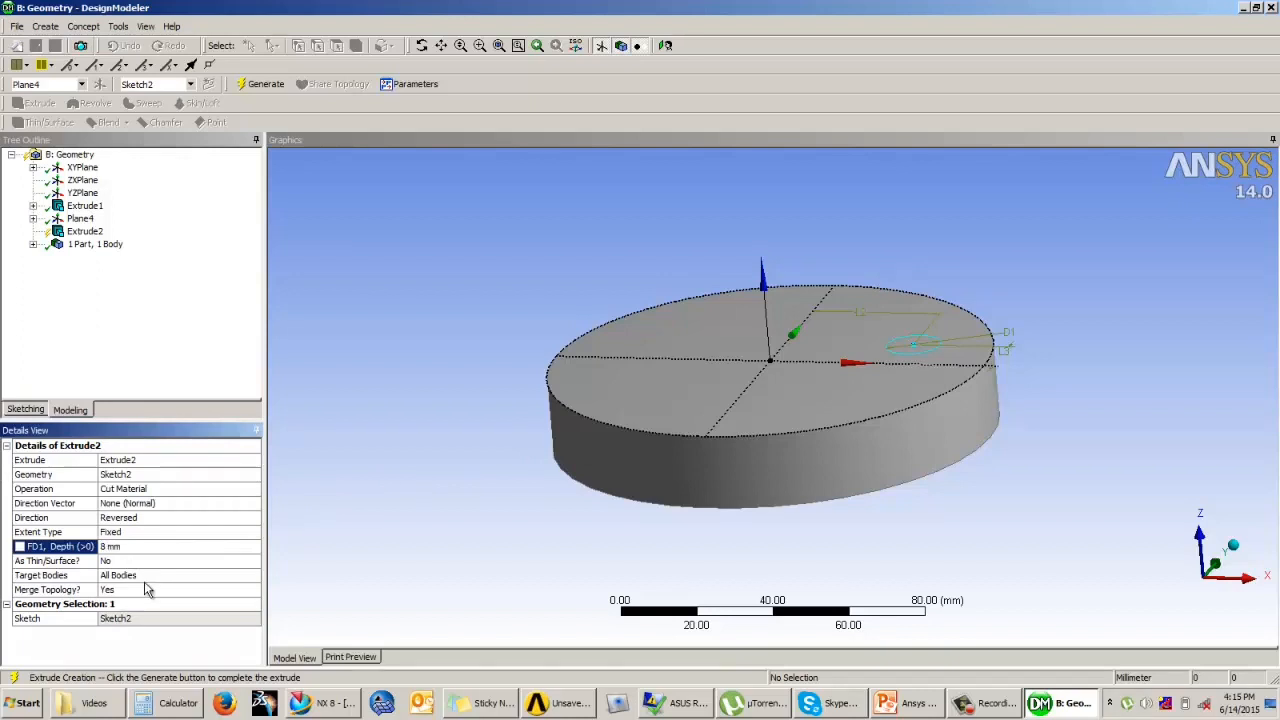
left_click(262, 84)
middle_click_drag(513, 226, 508, 272)
Step: Start a new sketch on the floor face of the blind hole and draw a concentric circle about 10 mm in diameter
left_click(140, 356)
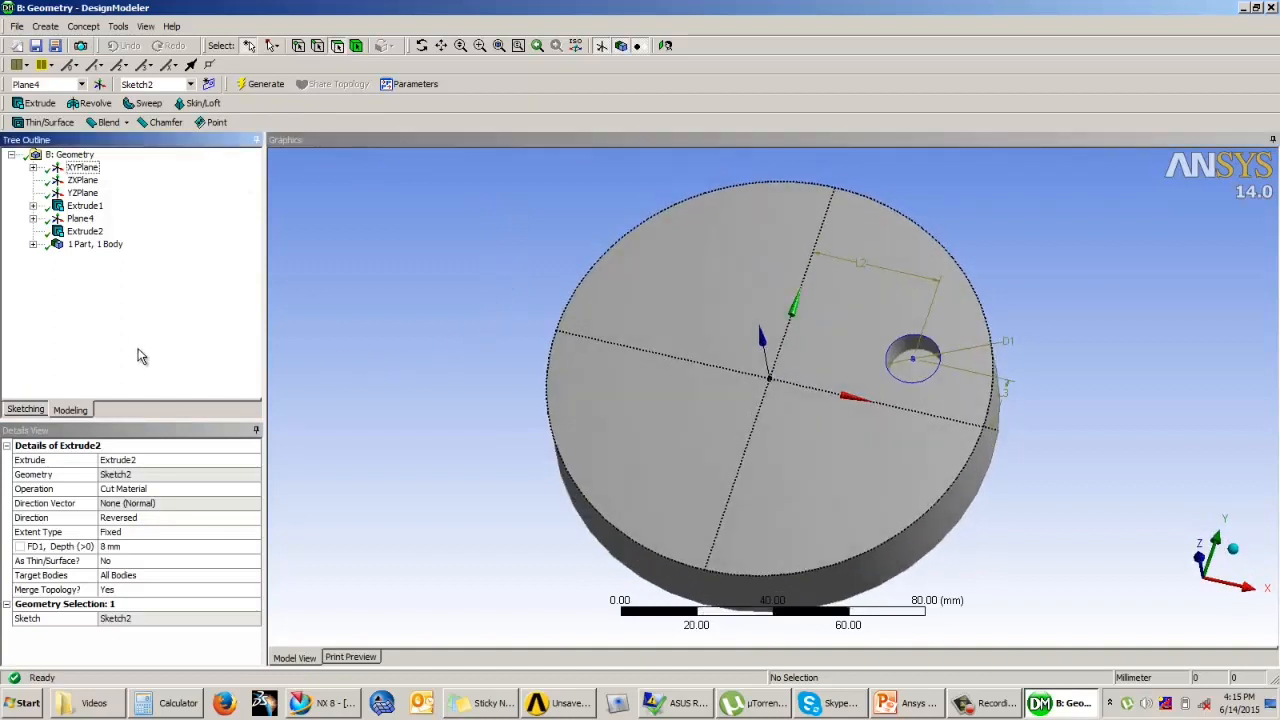
left_click(928, 377)
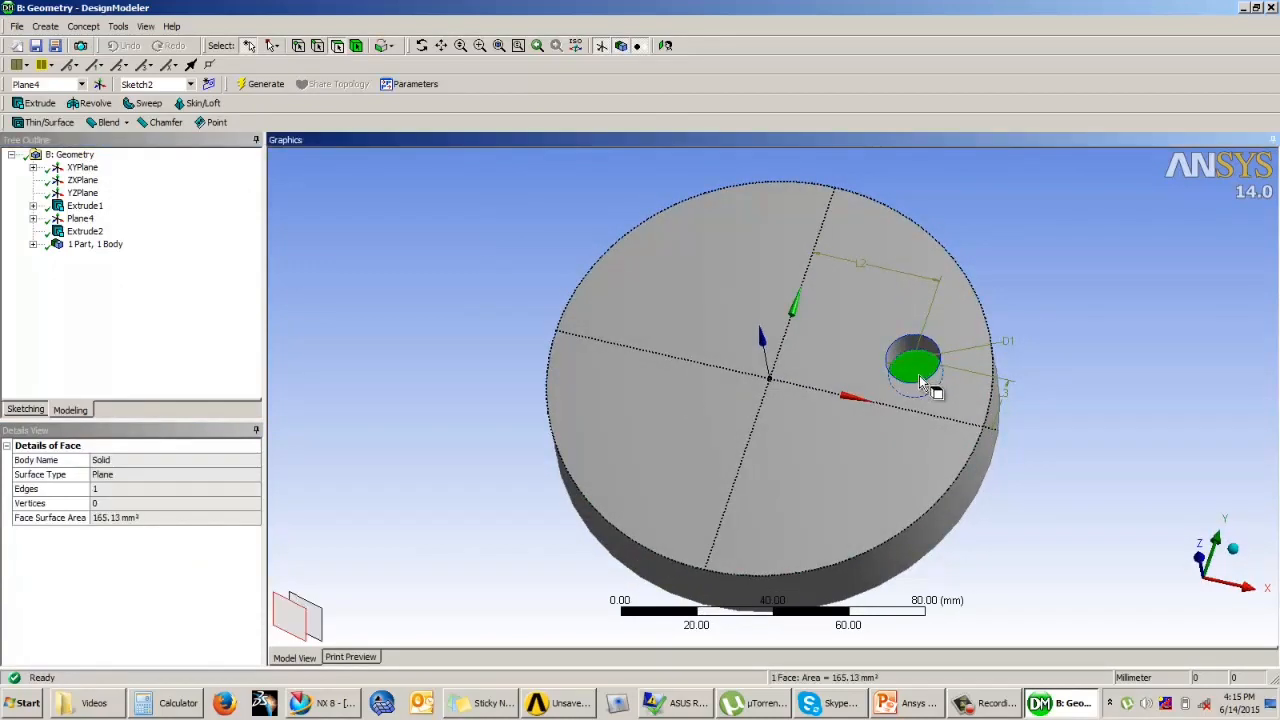
left_click(27, 410)
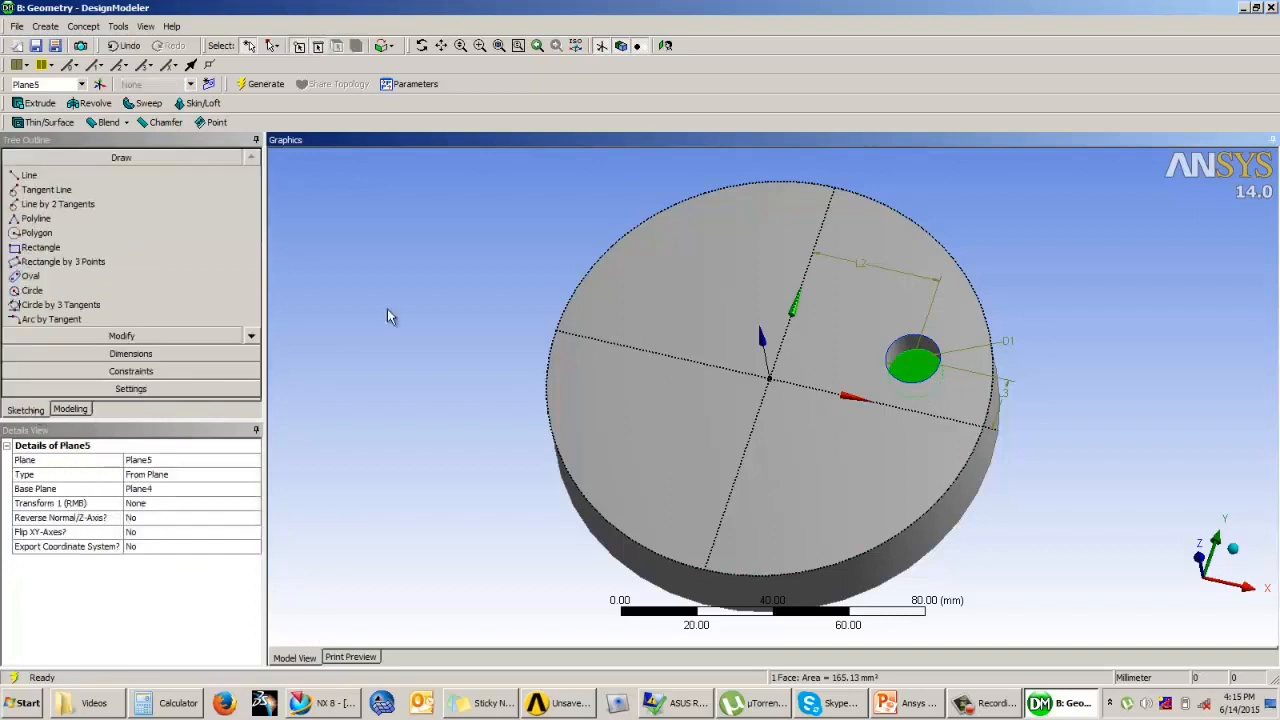
left_click(665, 46)
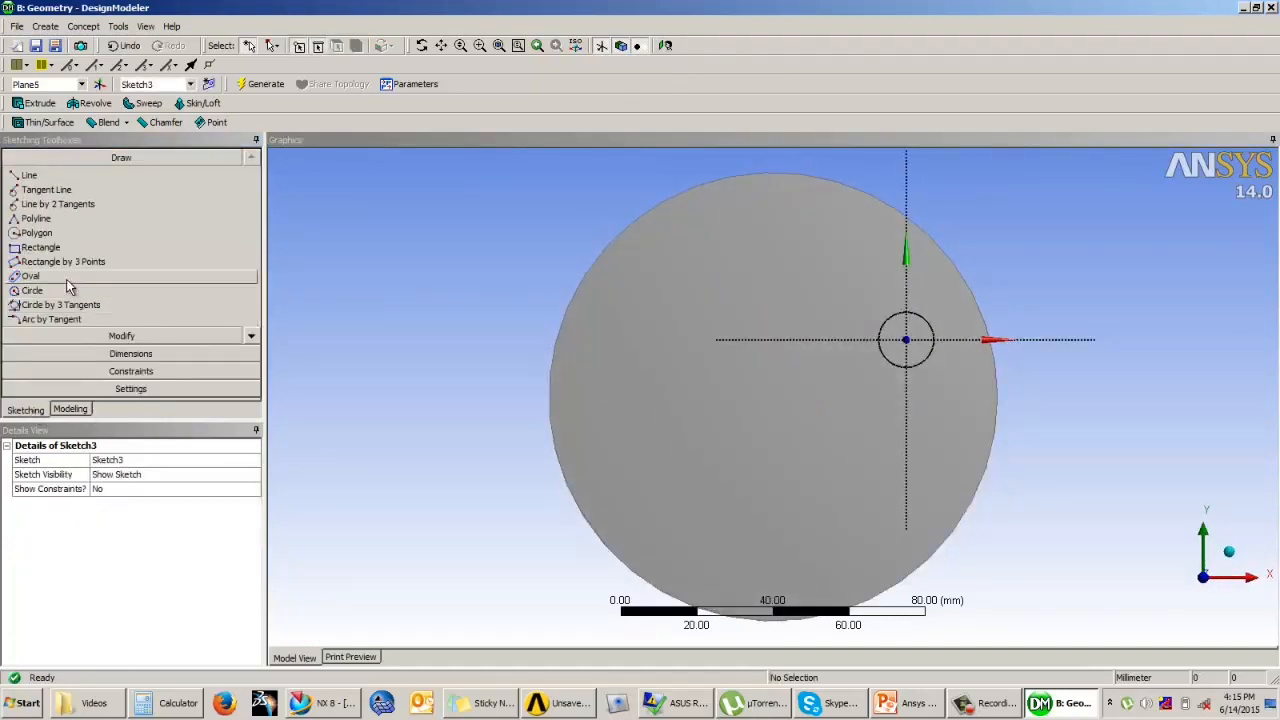
left_click(32, 290)
left_click(906, 340)
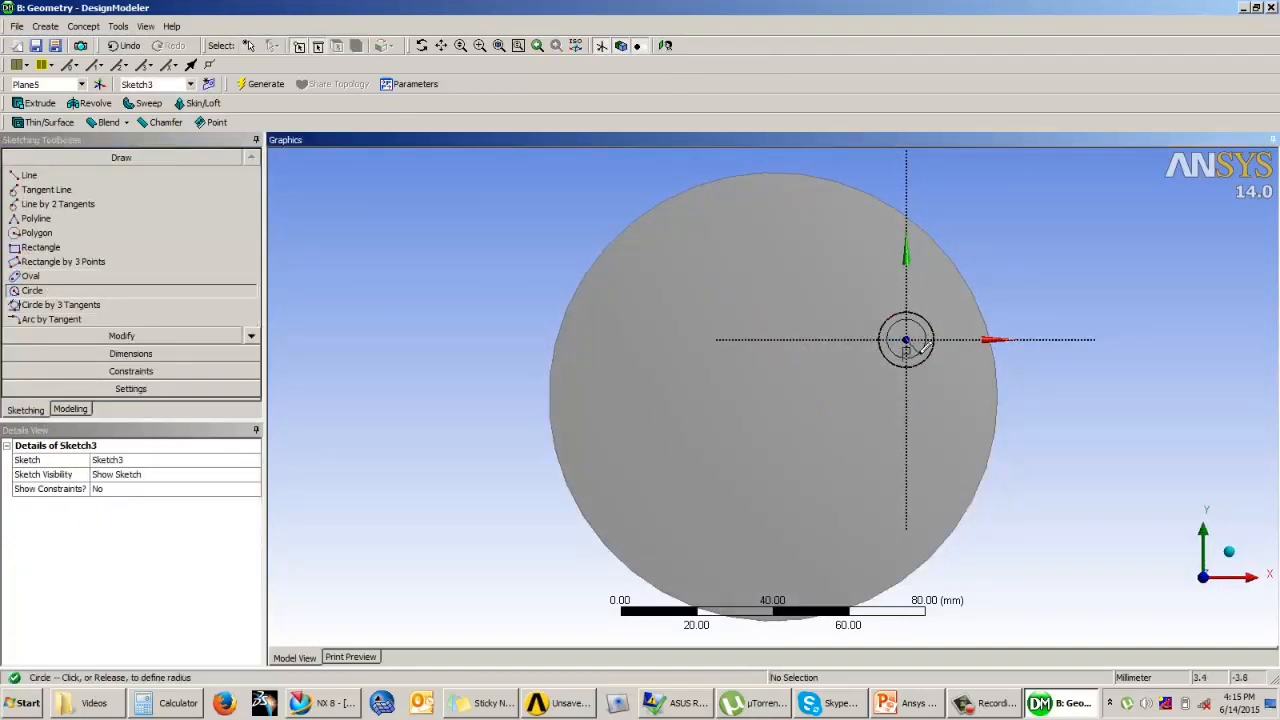
left_click(918, 356)
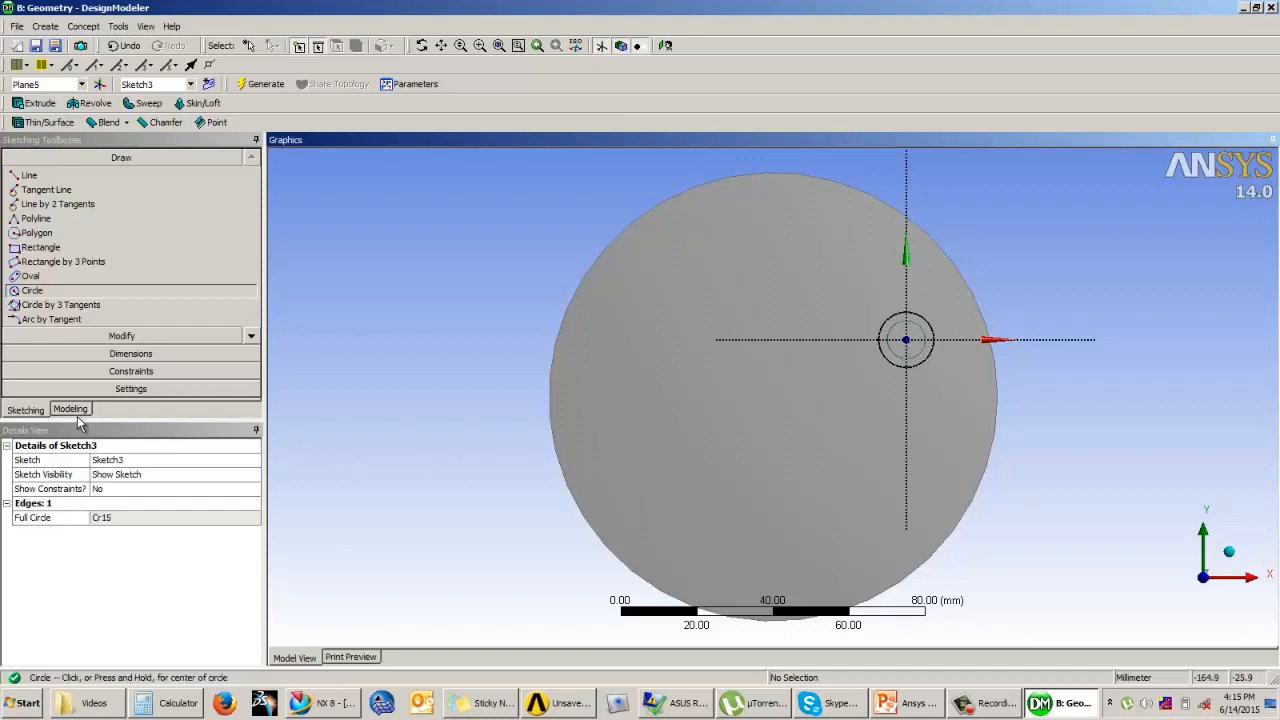
Step: Dimension the concentric circle's diameter and set it to 10 mm
left_click(130, 353)
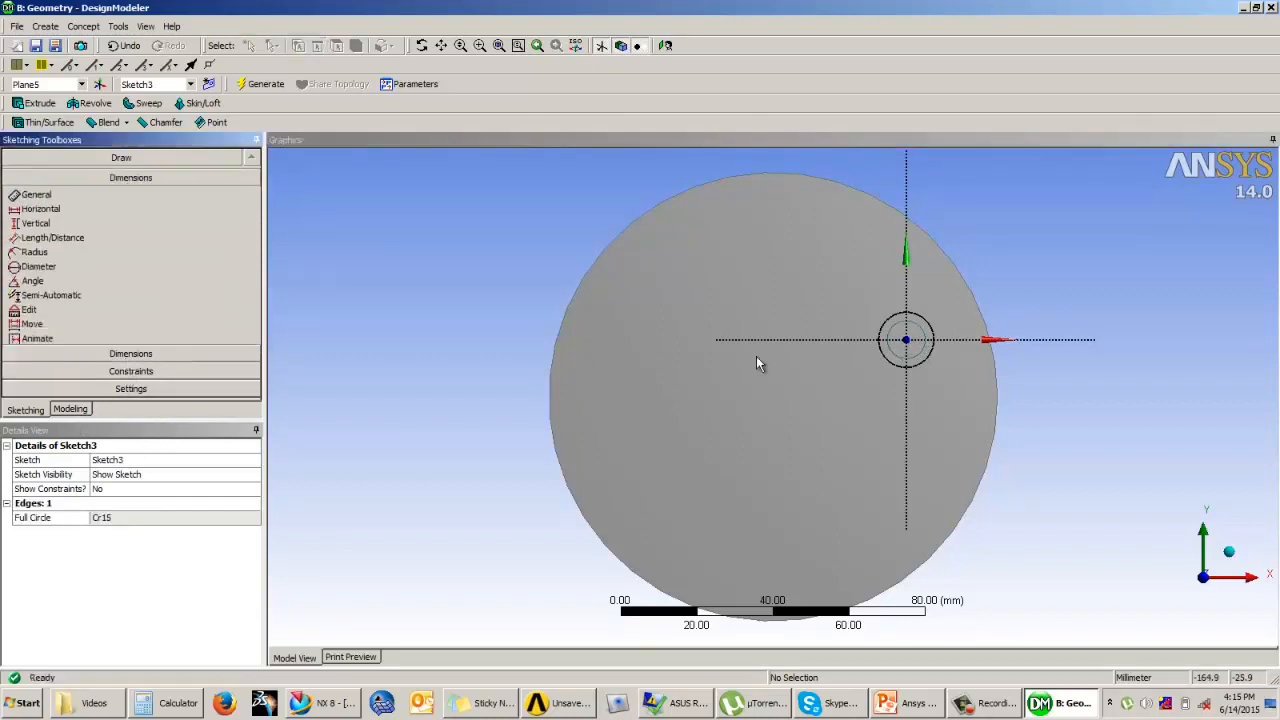
left_click(922, 330)
left_click(1050, 268)
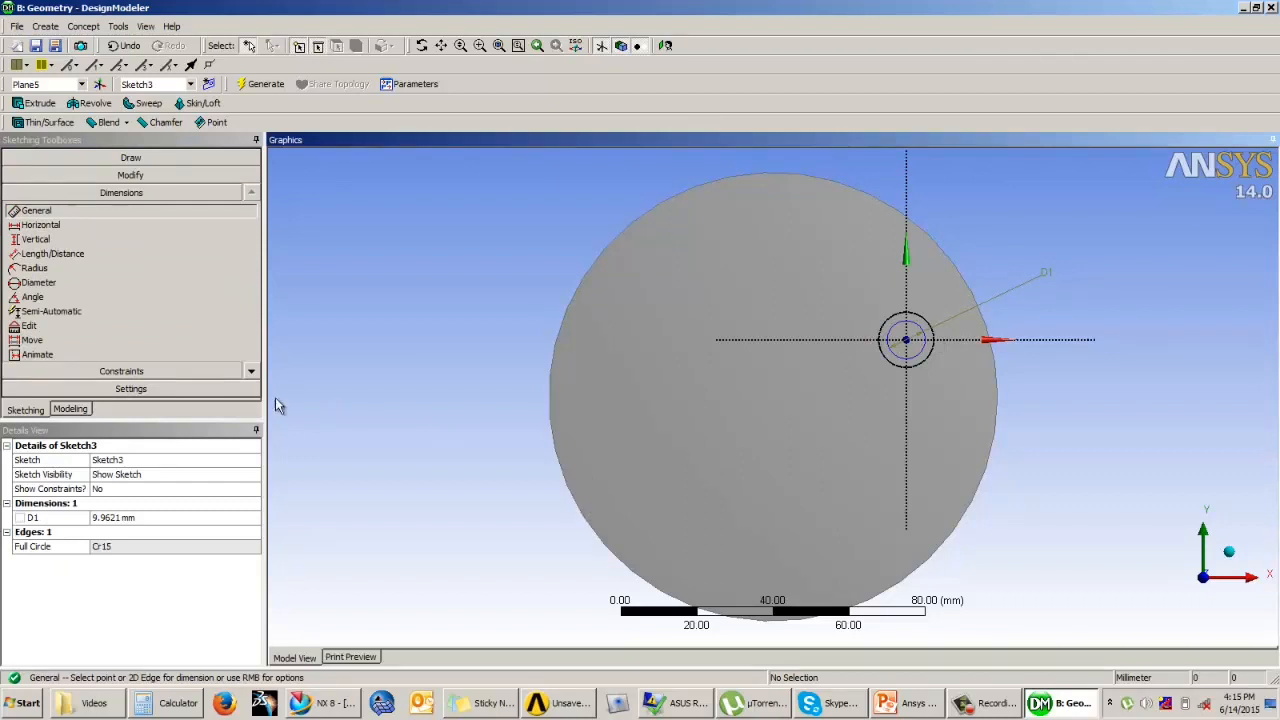
left_click(104, 518)
type("10")
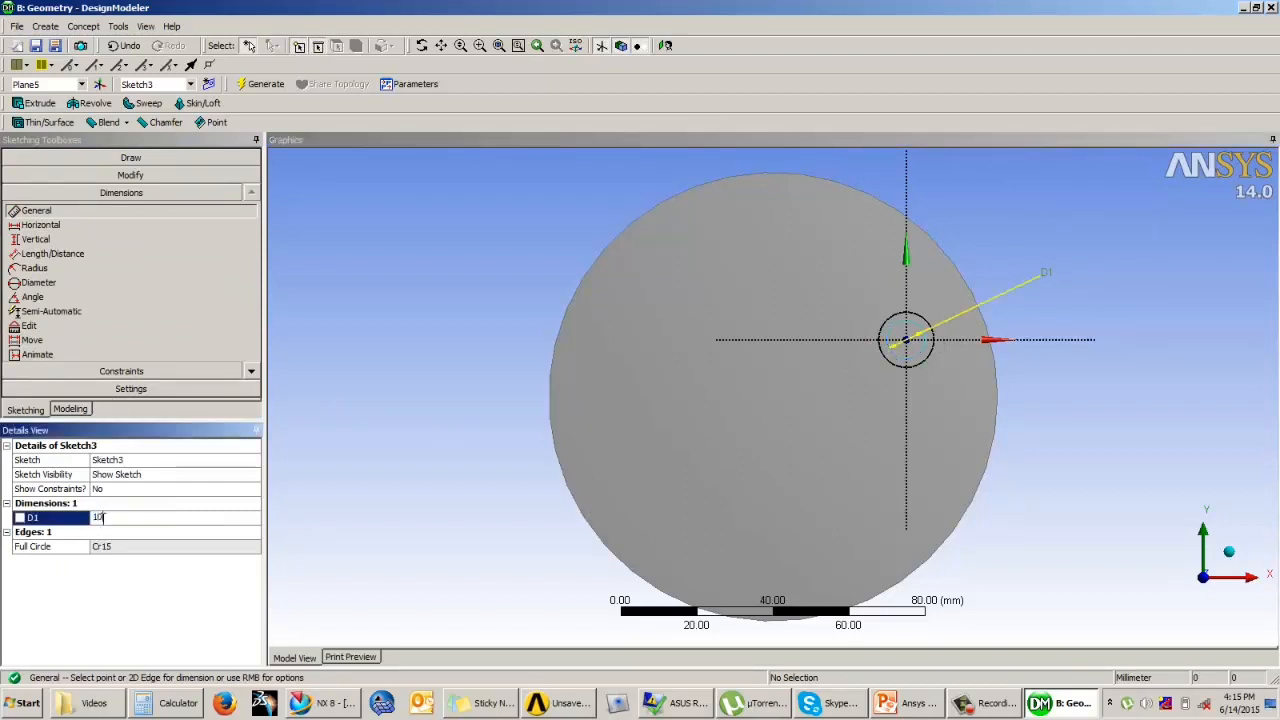
Step: Create an extrusion from the 10 mm circle's sketch and set its operation to Cut Material
left_click(82, 412)
middle_click_drag(843, 517, 646, 394)
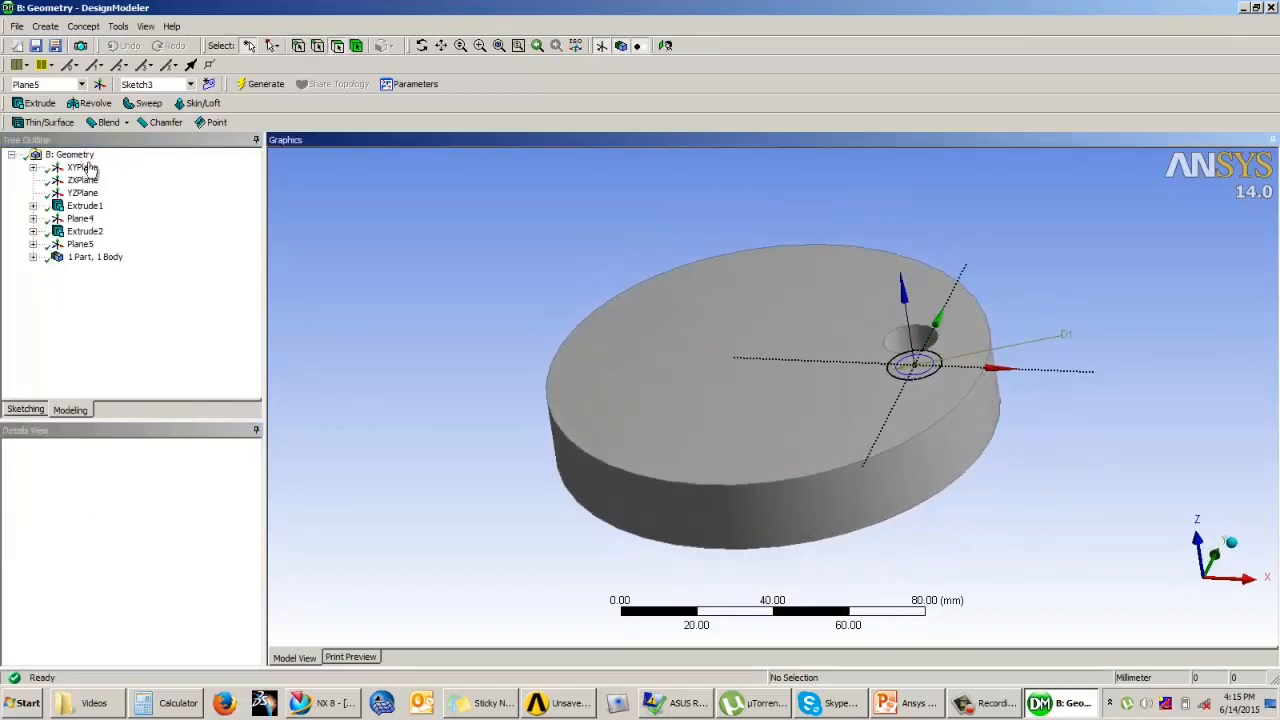
left_click(38, 103)
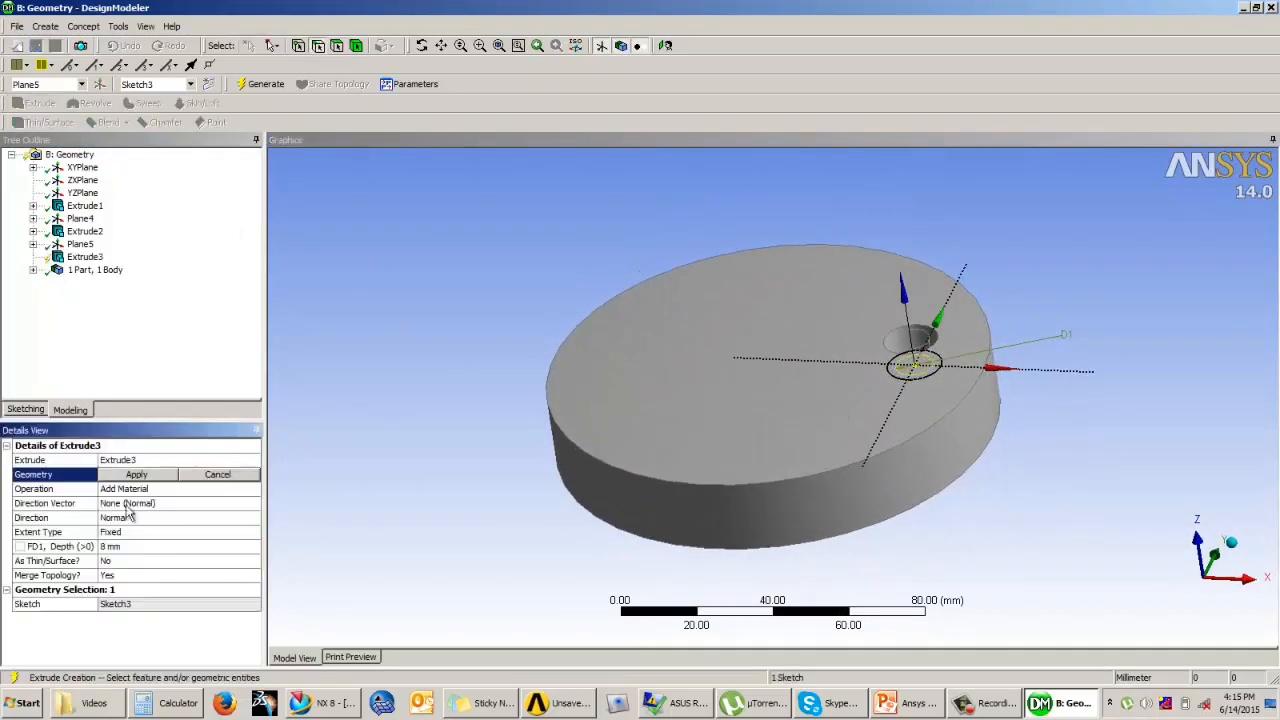
left_click(137, 475)
left_click(143, 488)
left_click(254, 488)
left_click(163, 512)
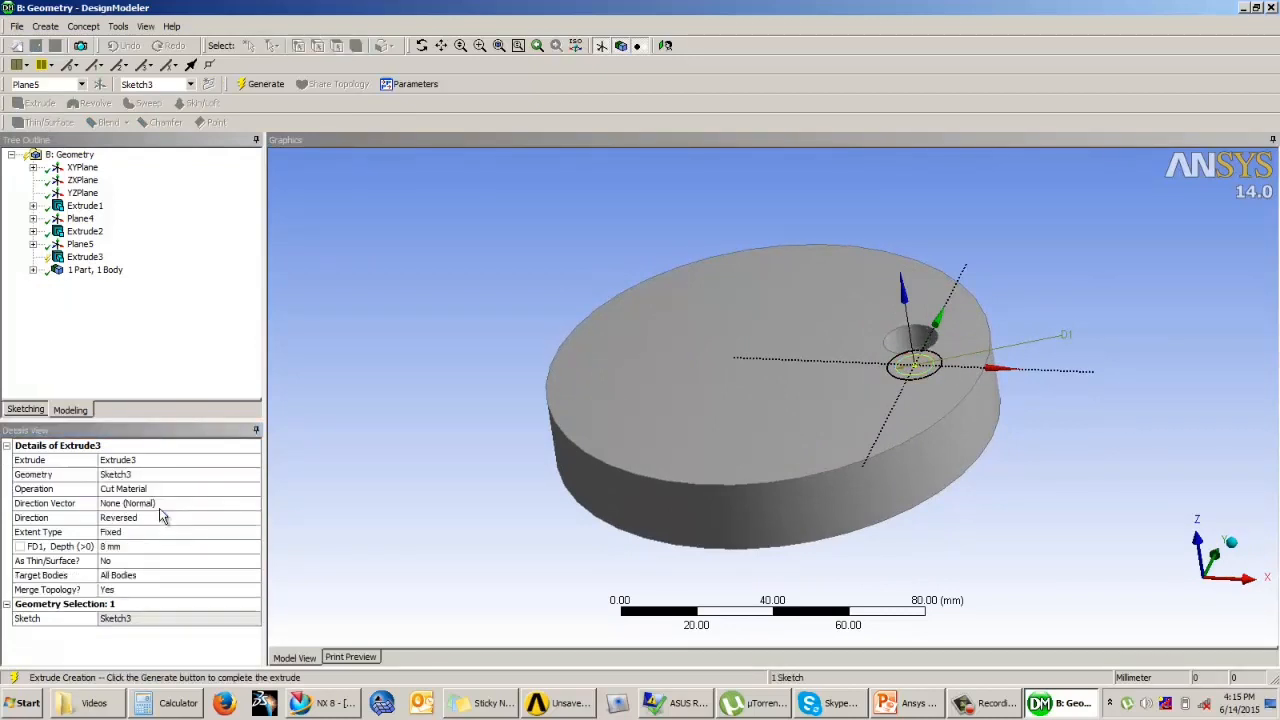
Step: Set the cut's extent type to Through All and generate the through hole at the blind hole's centre
left_click(145, 534)
left_click(254, 532)
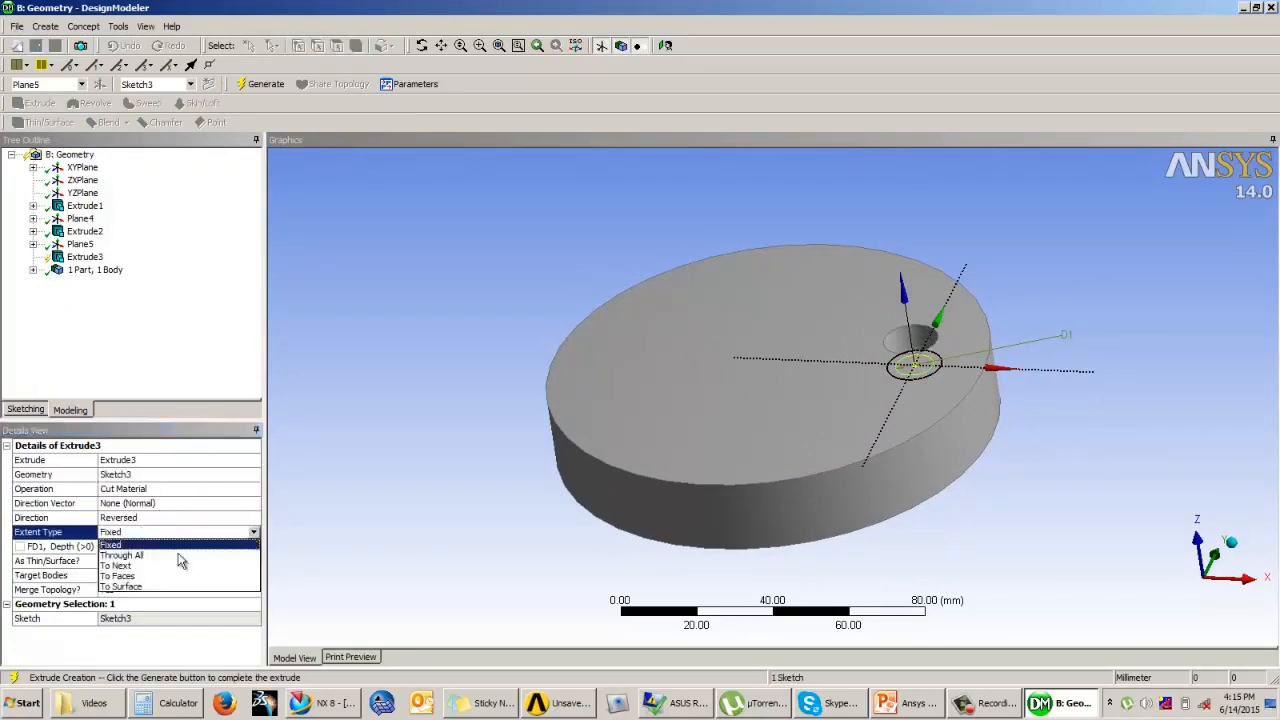
left_click(140, 560)
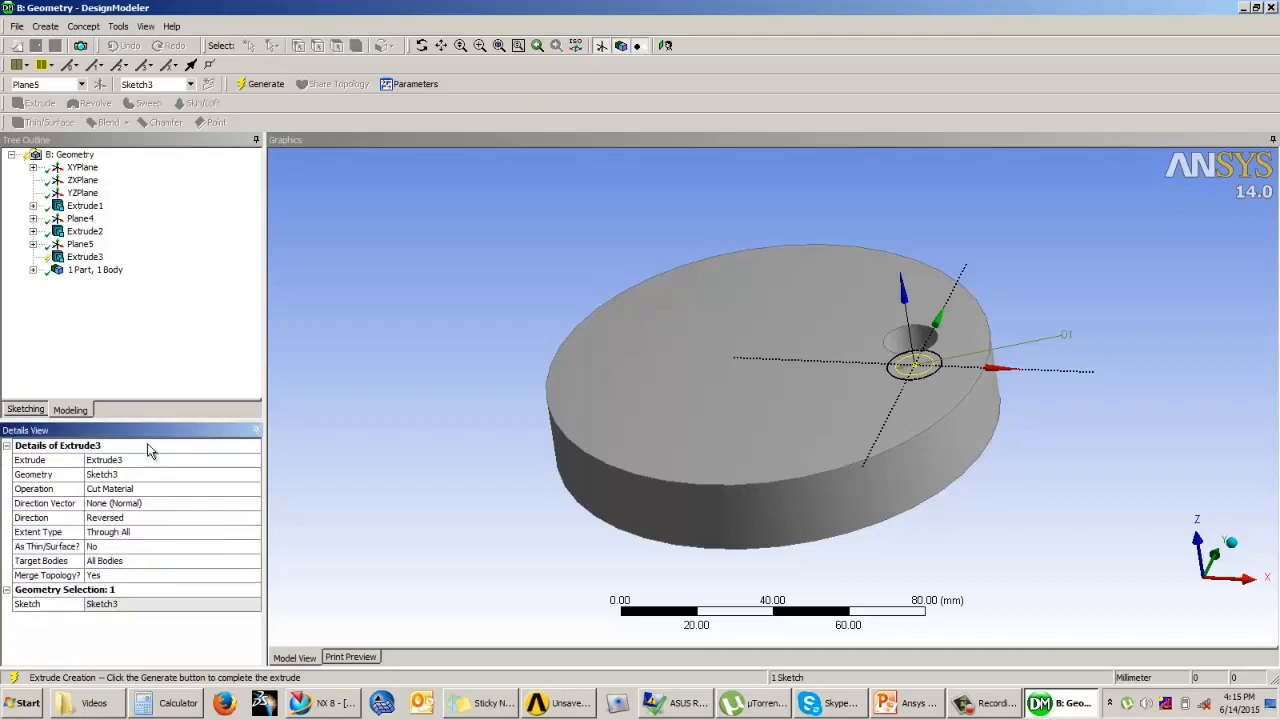
left_click(260, 91)
middle_click_drag(872, 408, 893, 444)
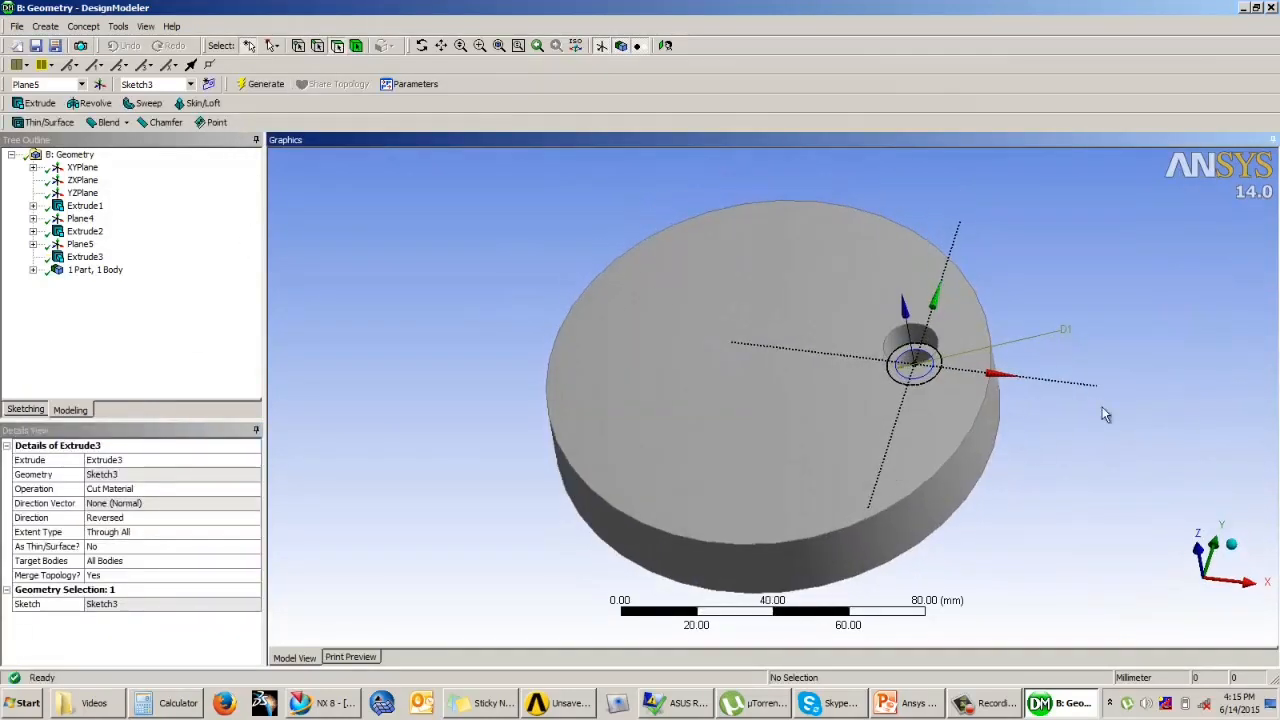
middle_click_drag(1064, 473, 1064, 454)
Step: Create a pattern feature and assign the three faces of the stepped hole as its geometry
middle_click_drag(928, 520, 945, 477)
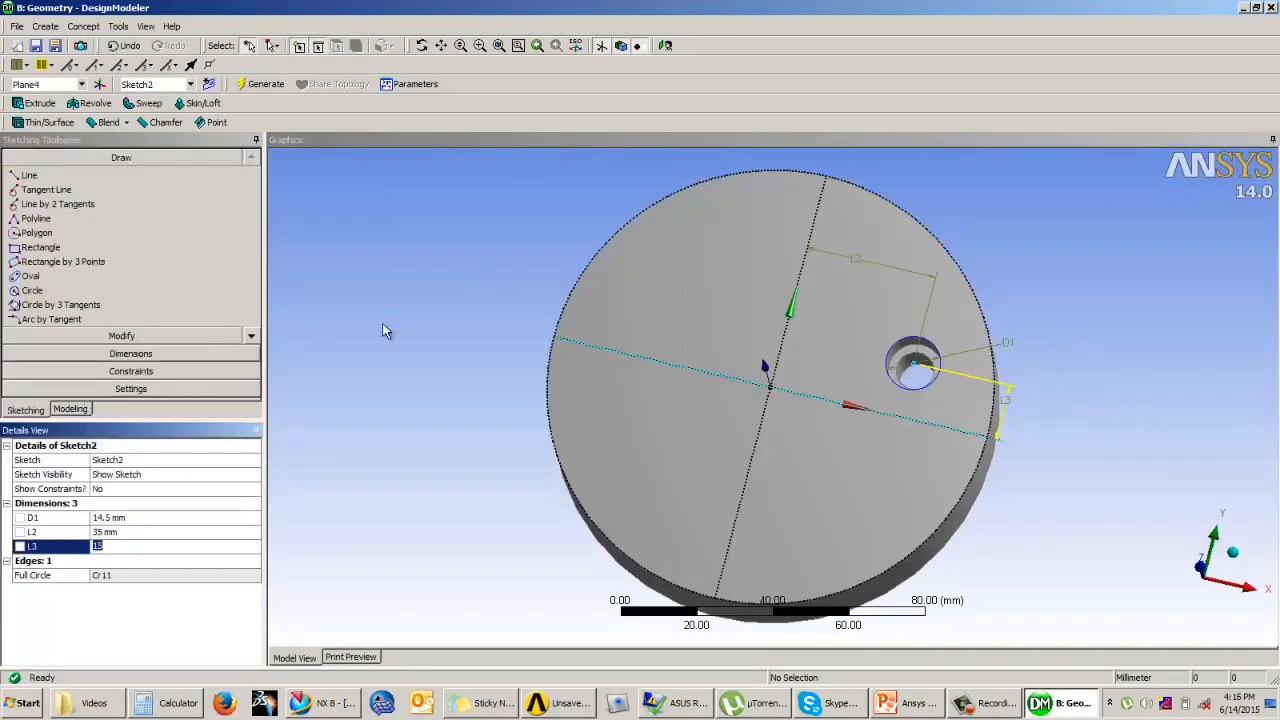
left_click(45, 26)
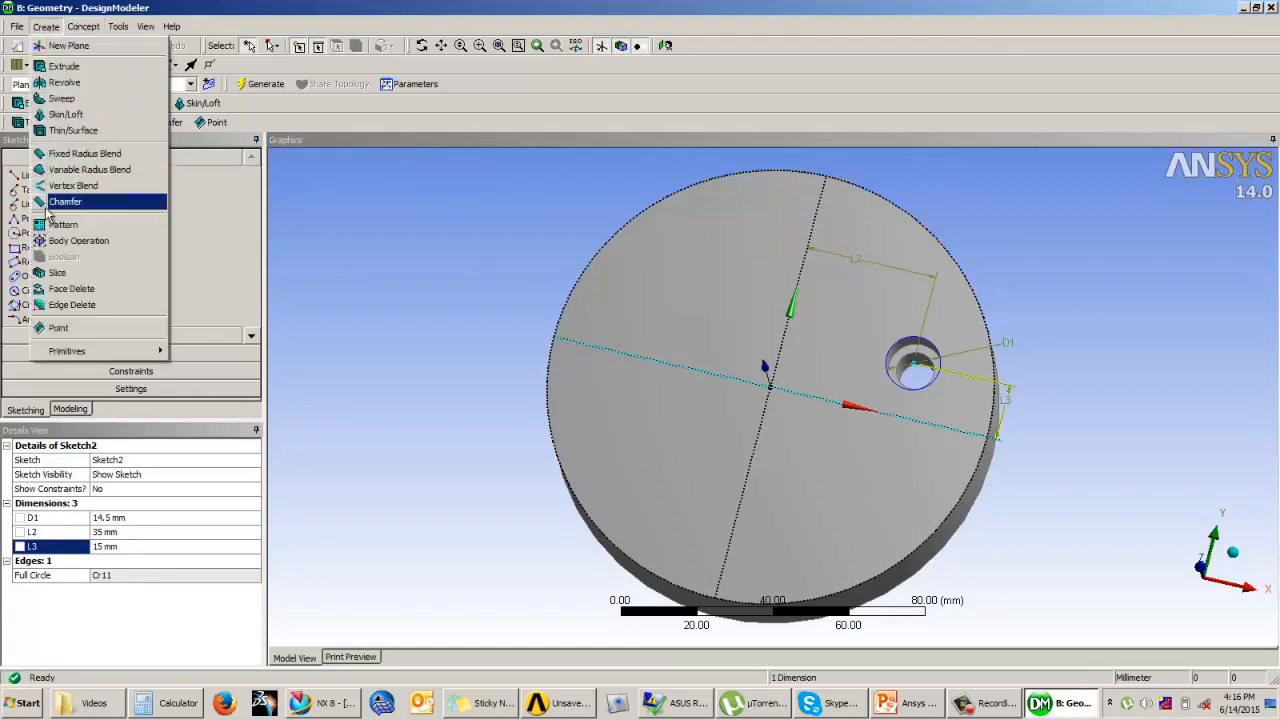
left_click(65, 225)
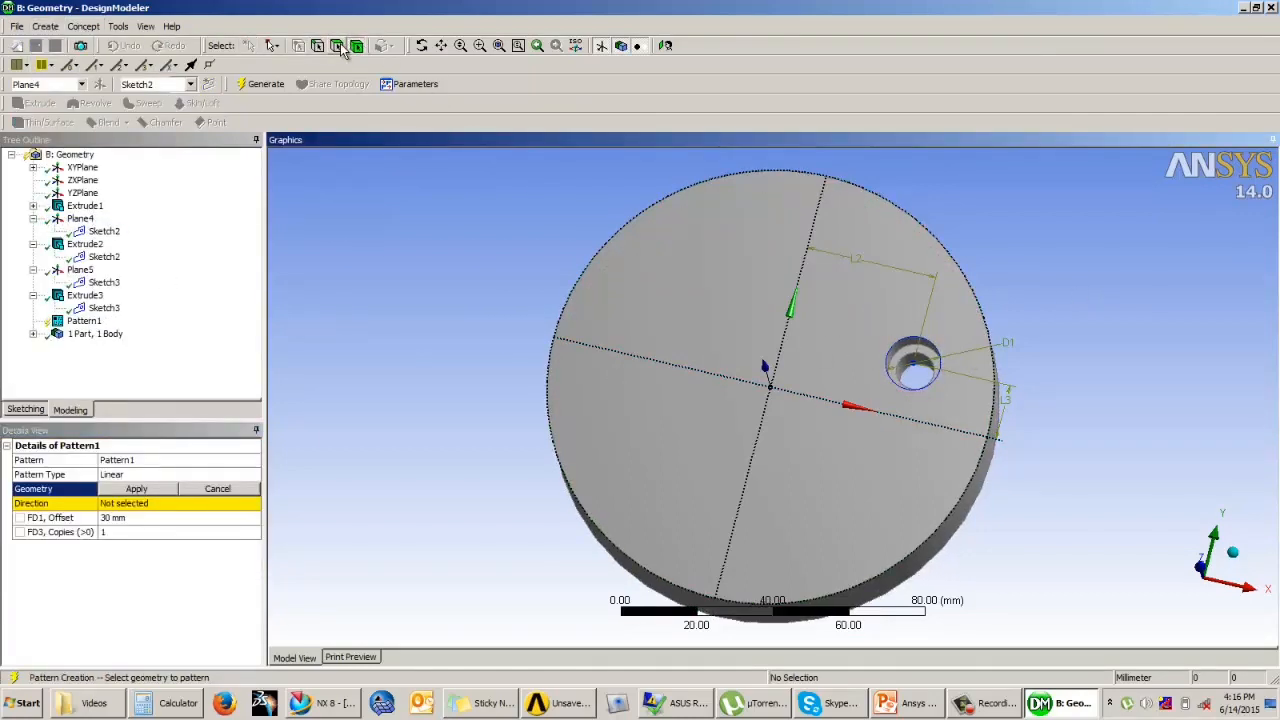
middle_click_drag(1066, 408, 1055, 379)
left_click(922, 365)
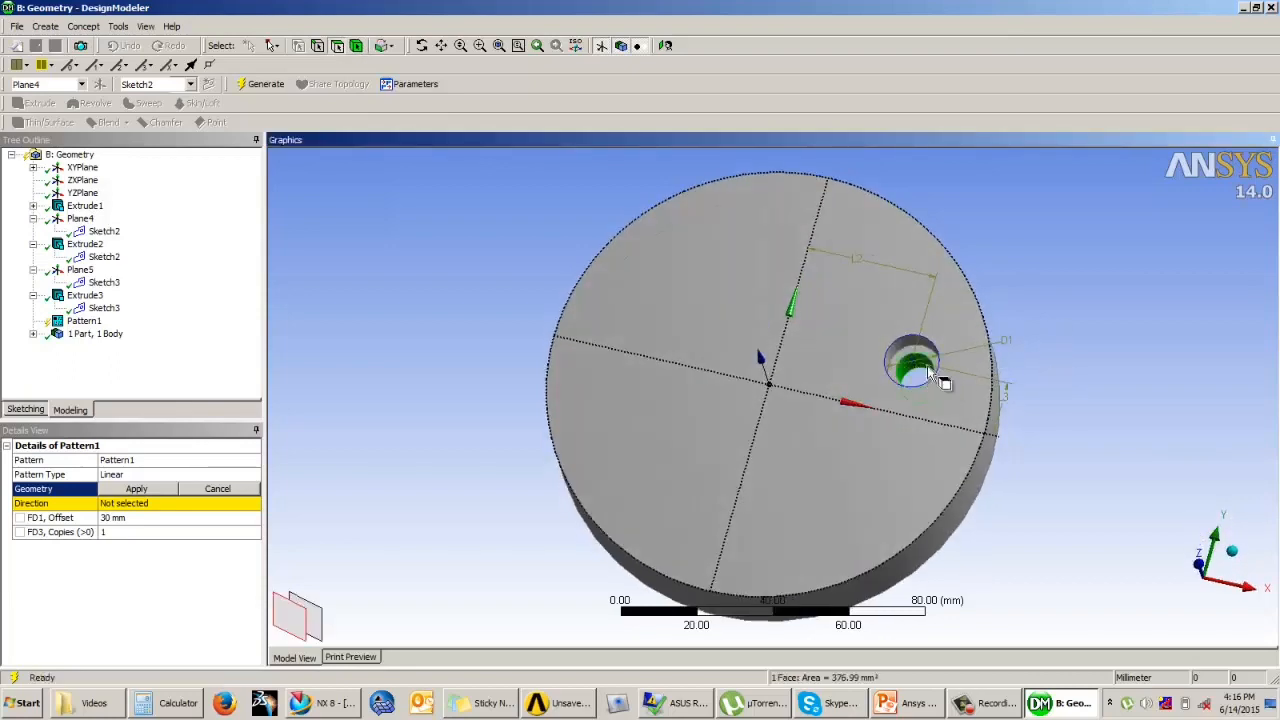
middle_click_drag(927, 365, 955, 330)
left_click(902, 350, "ctrl")
left_click(917, 340, "ctrl")
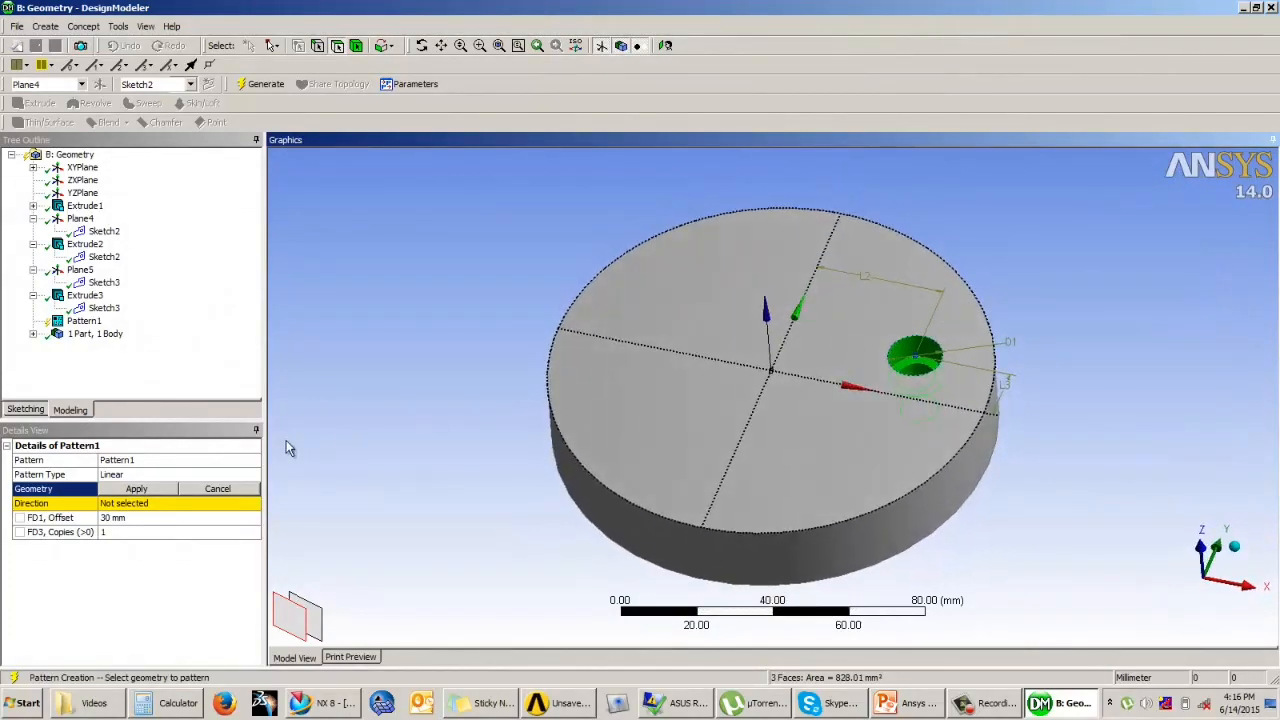
left_click(138, 489)
Step: Change the pattern type to Rectangular
left_click(155, 504)
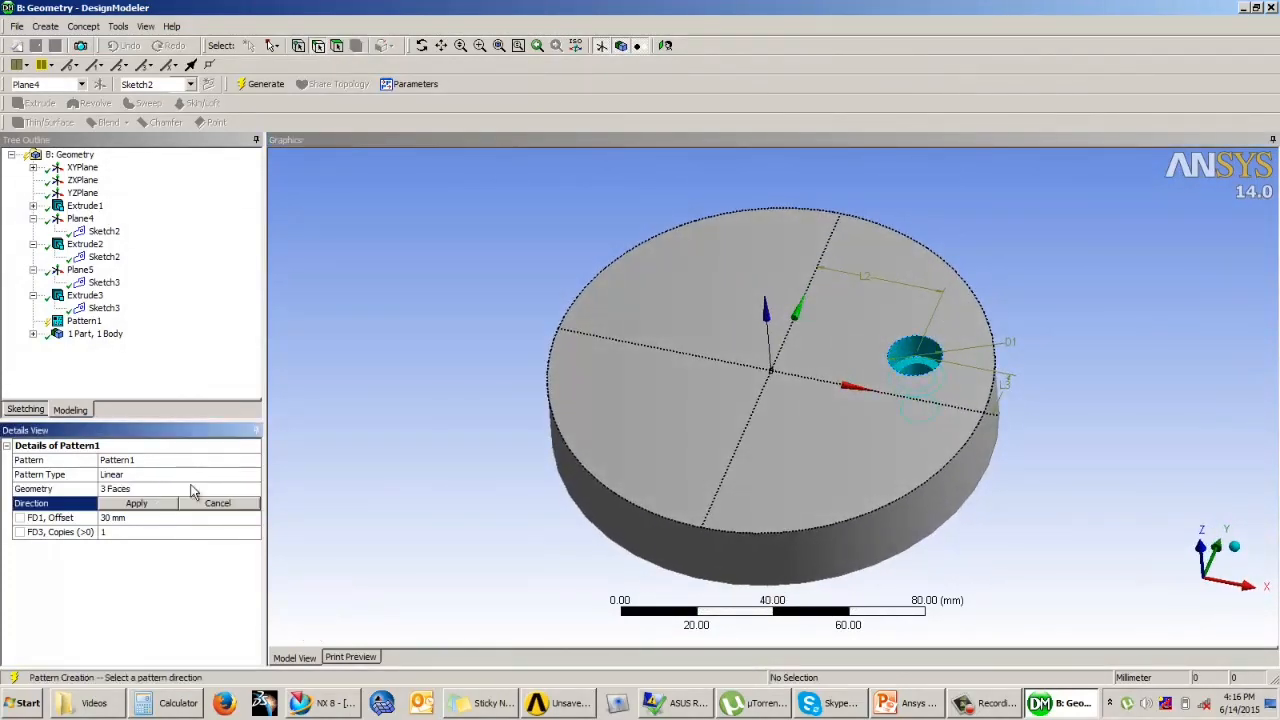
left_click(222, 476)
left_click(253, 476)
left_click(172, 504)
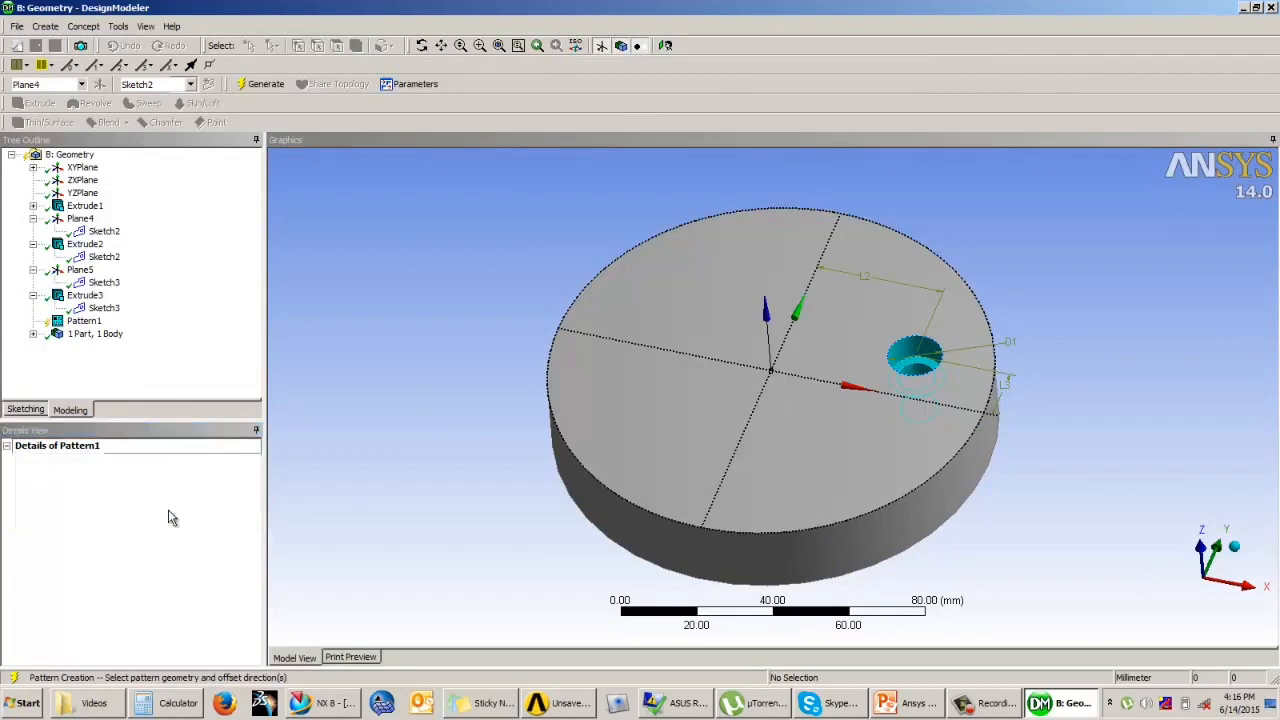
Step: Set the first pattern direction along the sketch plane's X axis line, flipped towards negative X, with a 70 mm offset
left_click(171, 505)
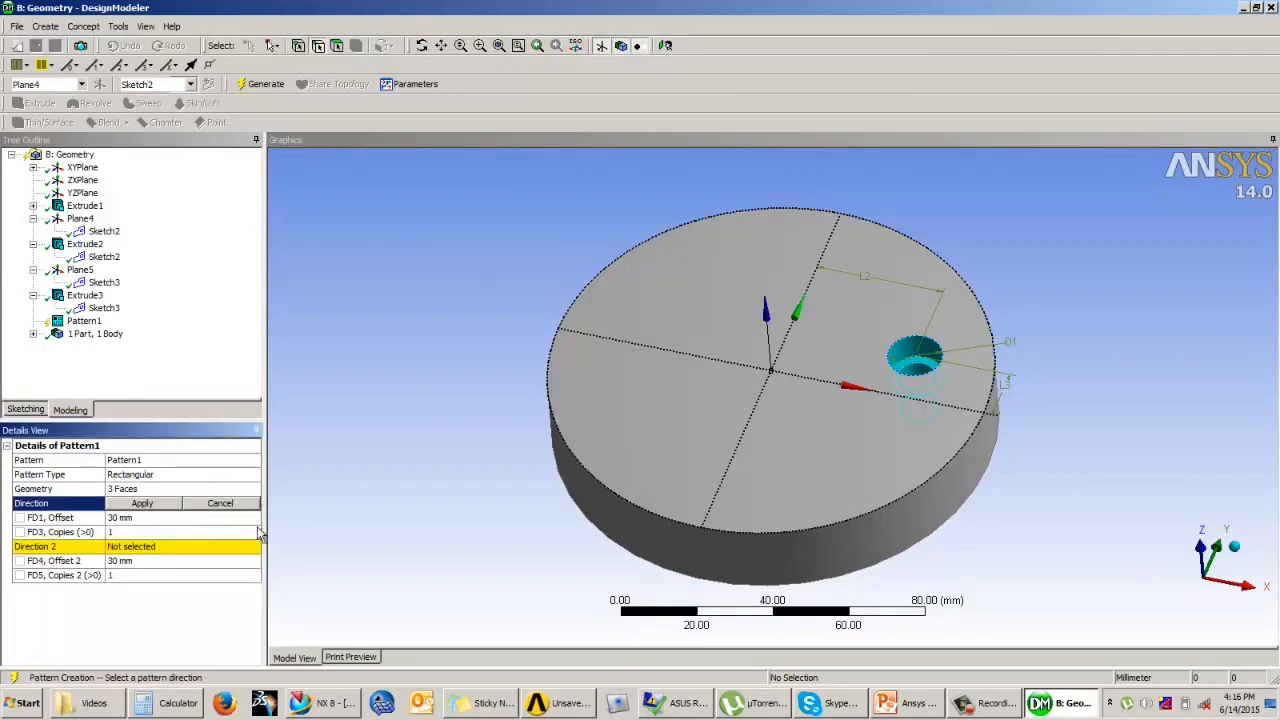
left_click(739, 366)
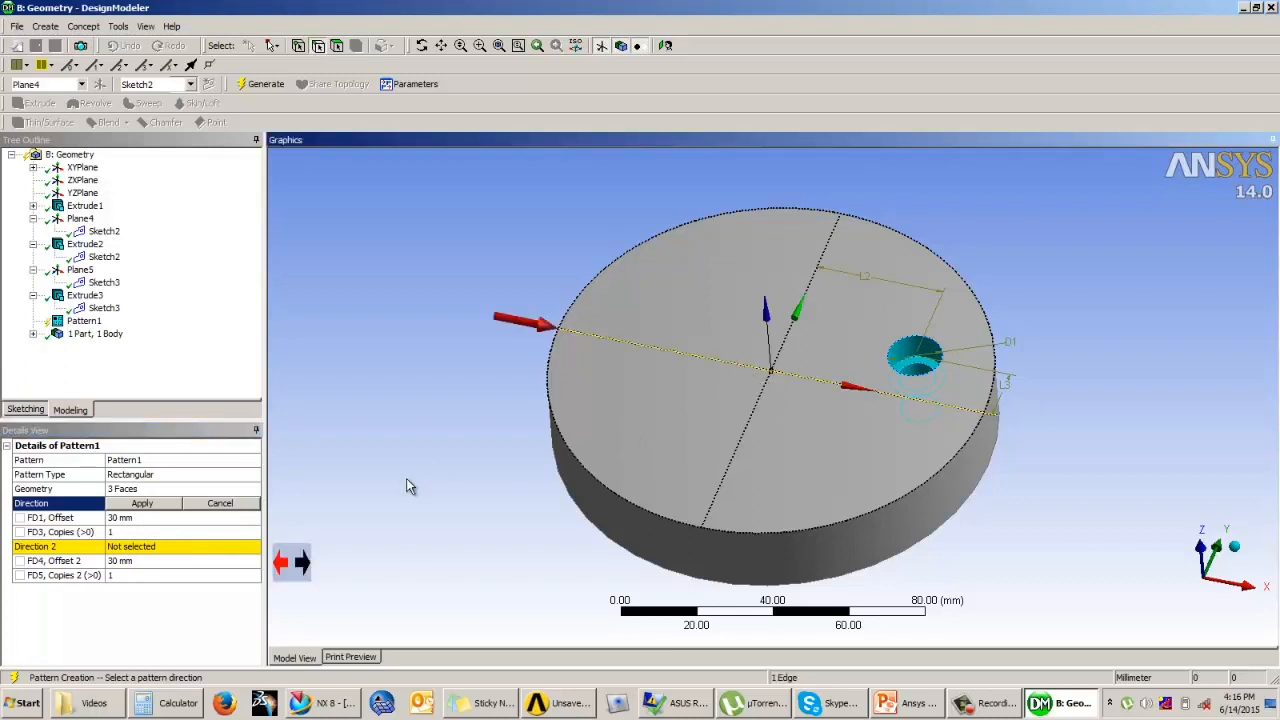
left_click(279, 565)
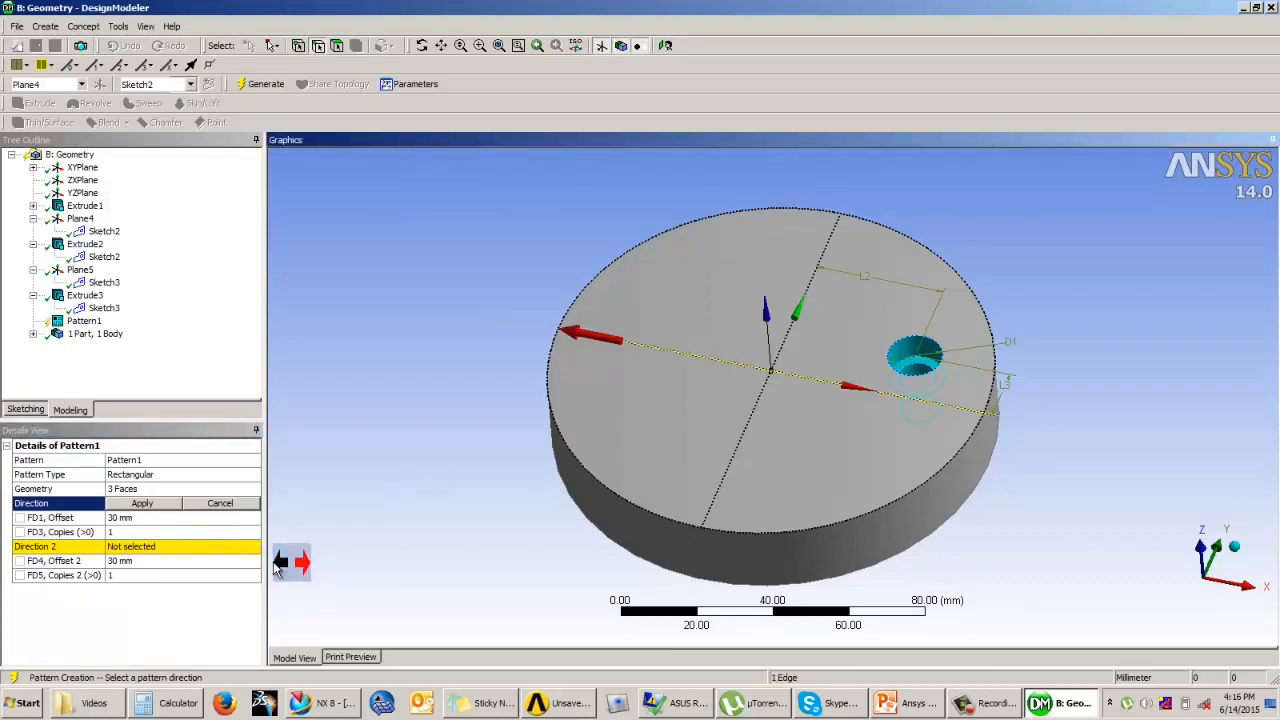
left_click(280, 566)
left_click(282, 567)
left_click(137, 518)
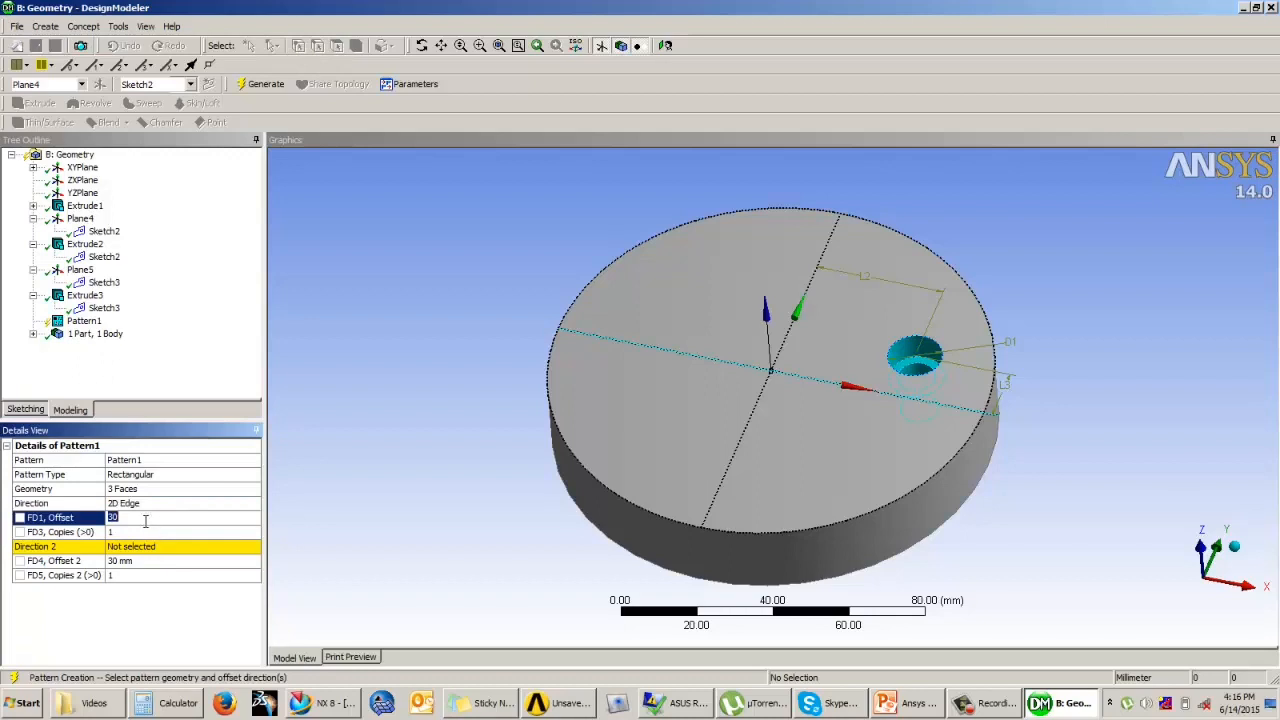
left_click(132, 507)
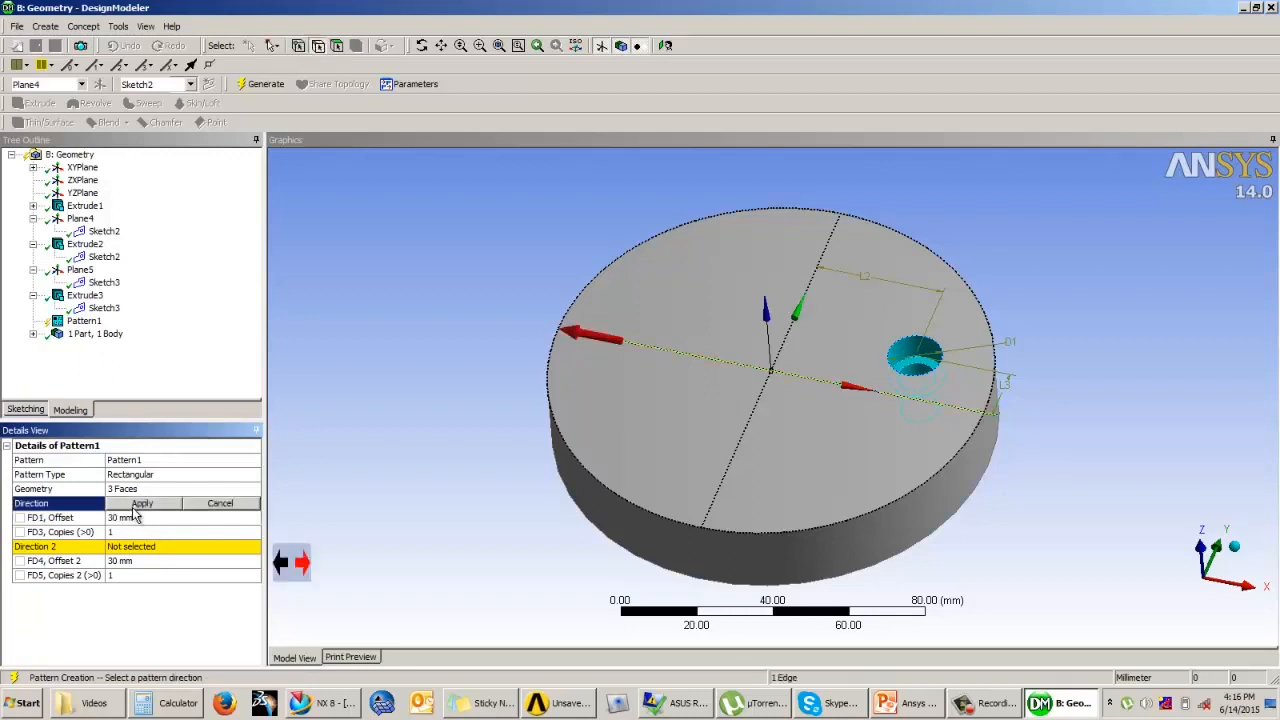
left_click(124, 517)
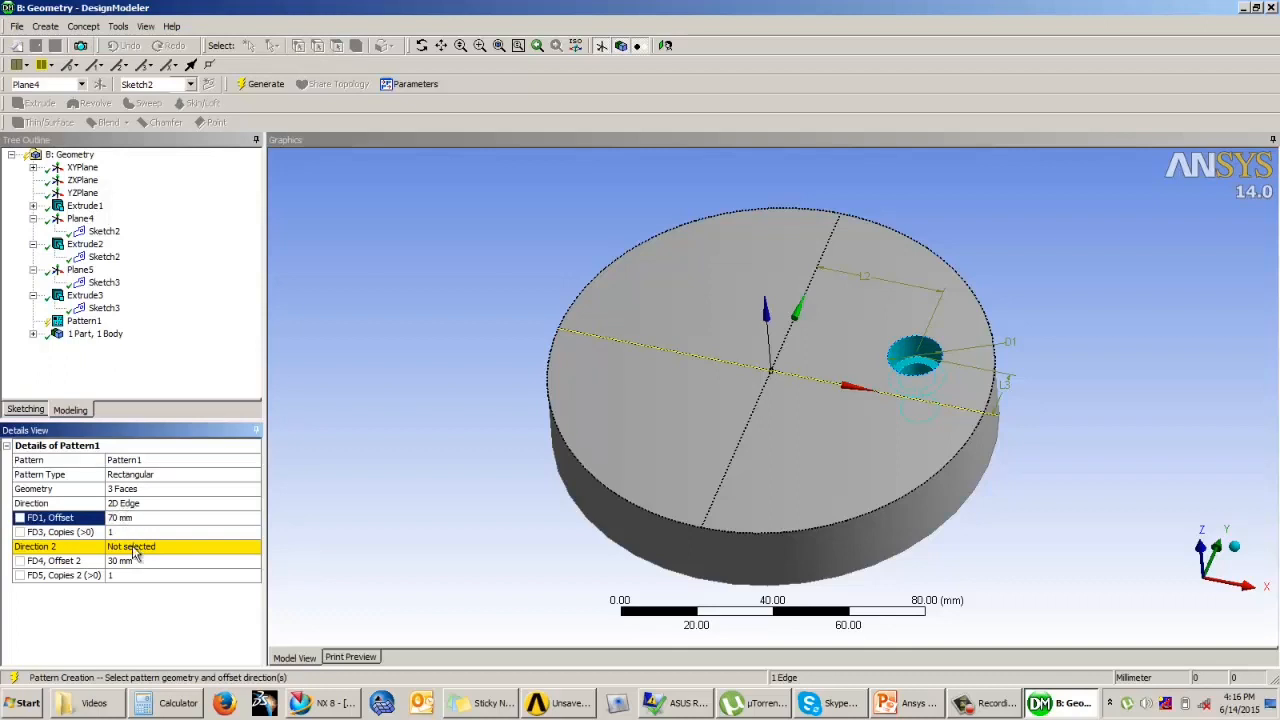
Step: Set the second pattern direction along the sketch plane's Y axis line, flipped towards negative Y
left_click(133, 548)
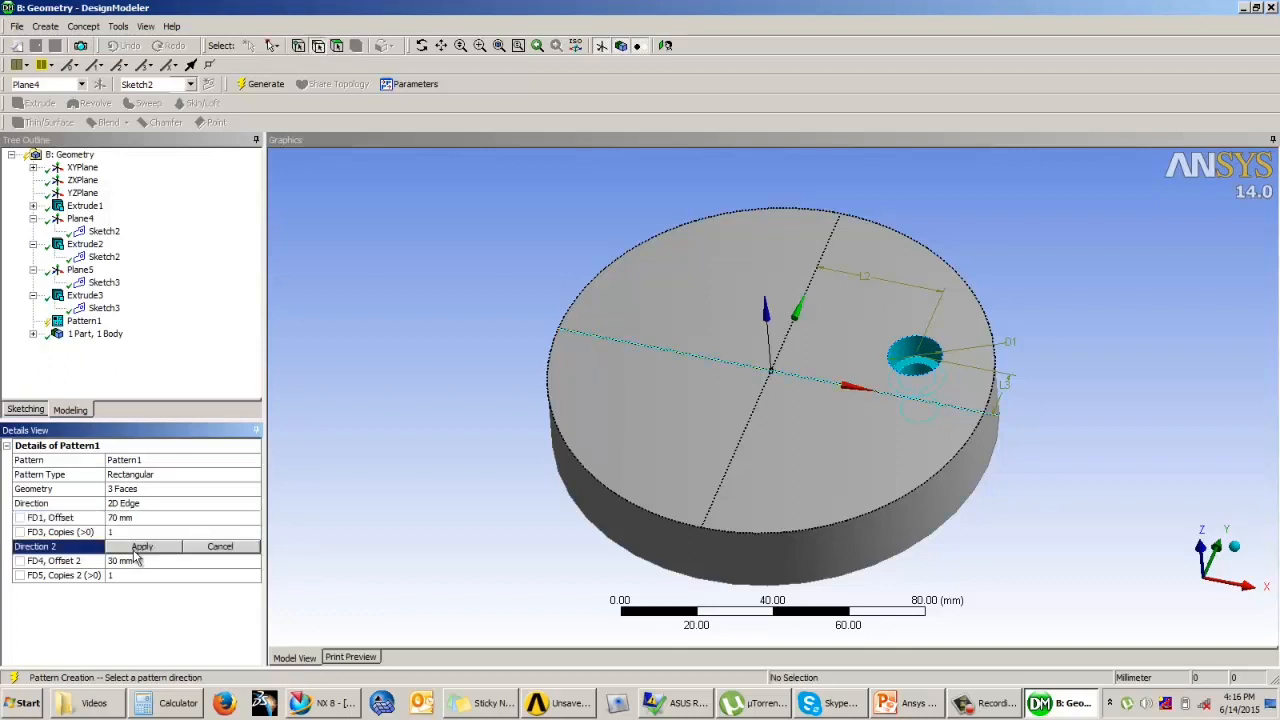
left_click(753, 414)
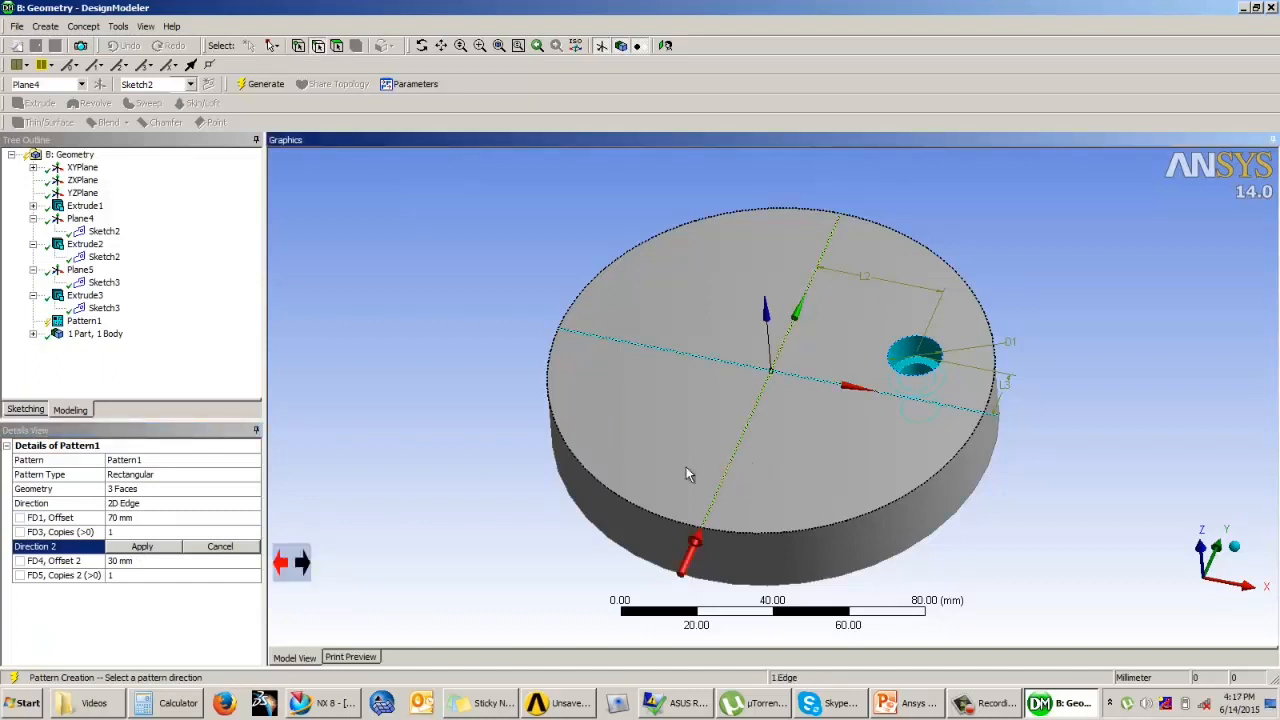
left_click(286, 564)
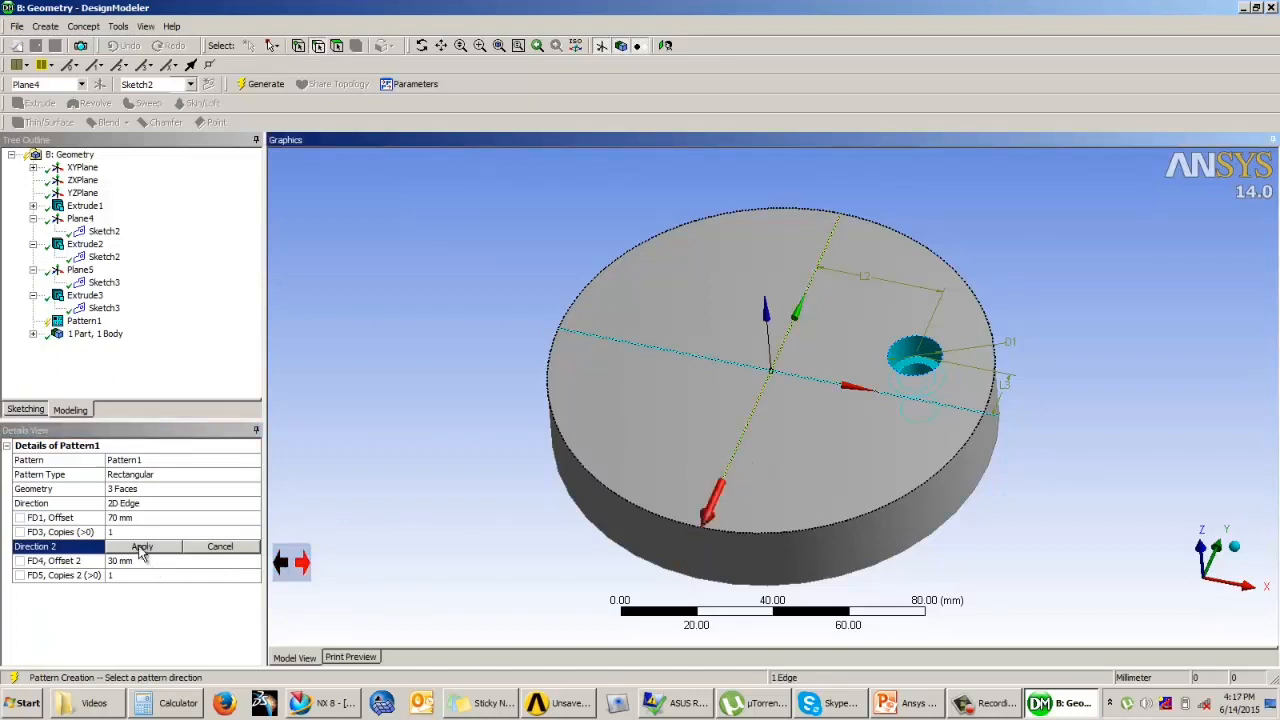
left_click(140, 548)
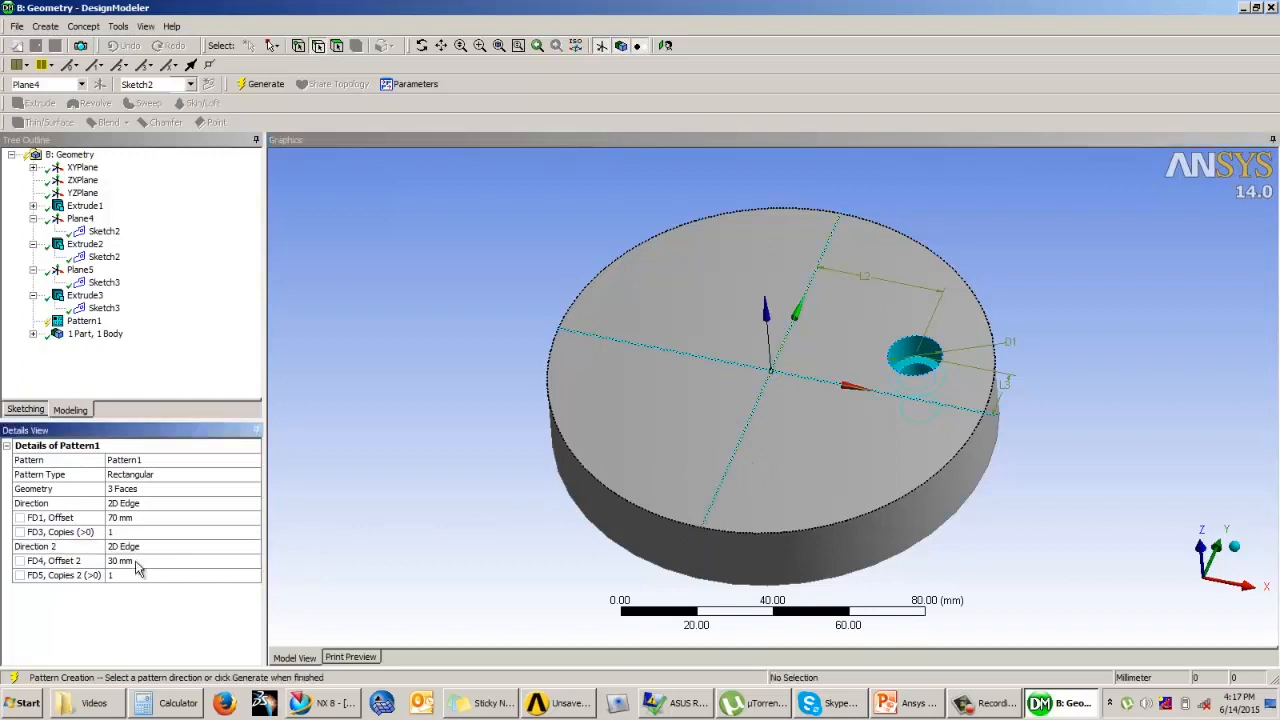
Step: Set the number of copies to 2 in both directions of the rectangular pattern
left_click(141, 562)
left_click(130, 533)
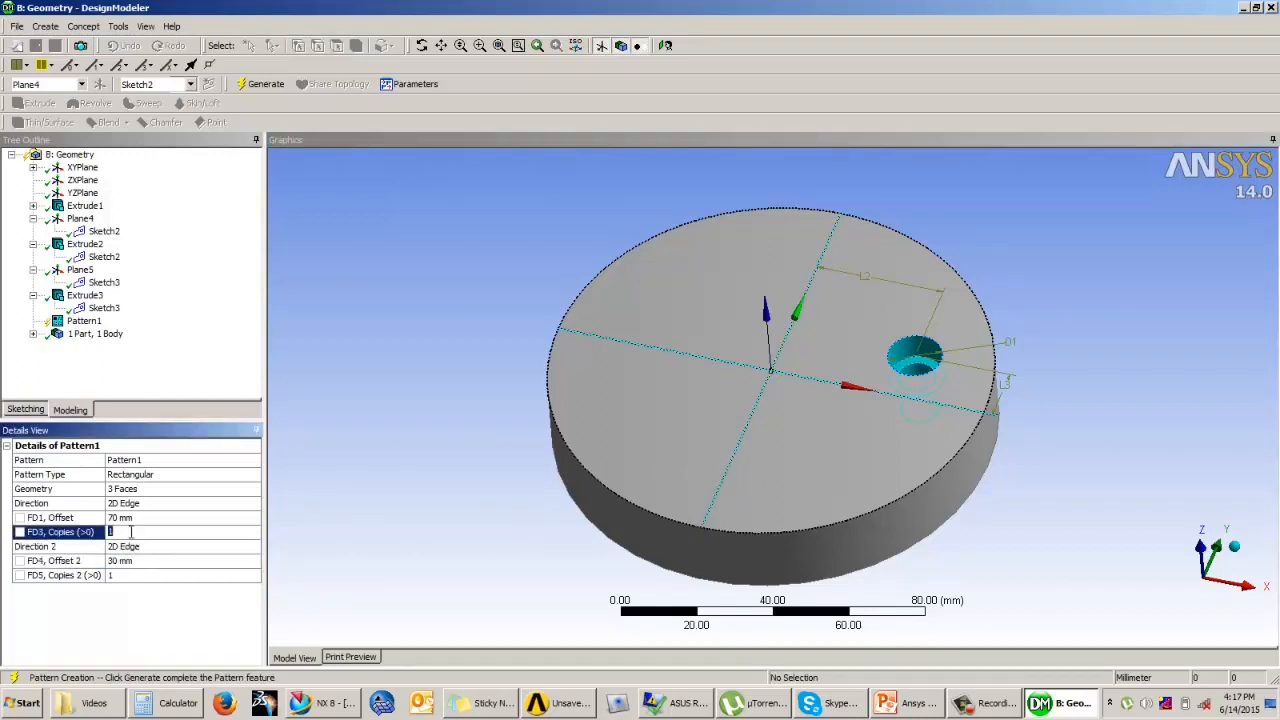
left_click(130, 575)
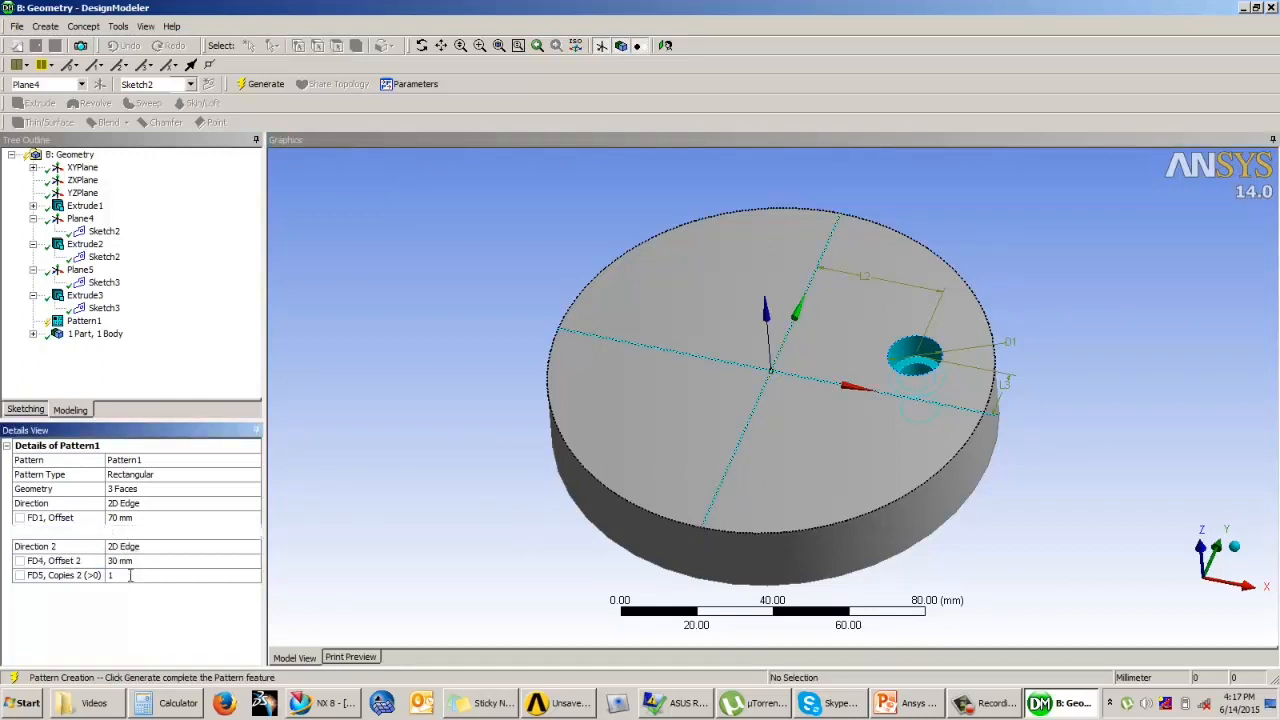
type("2")
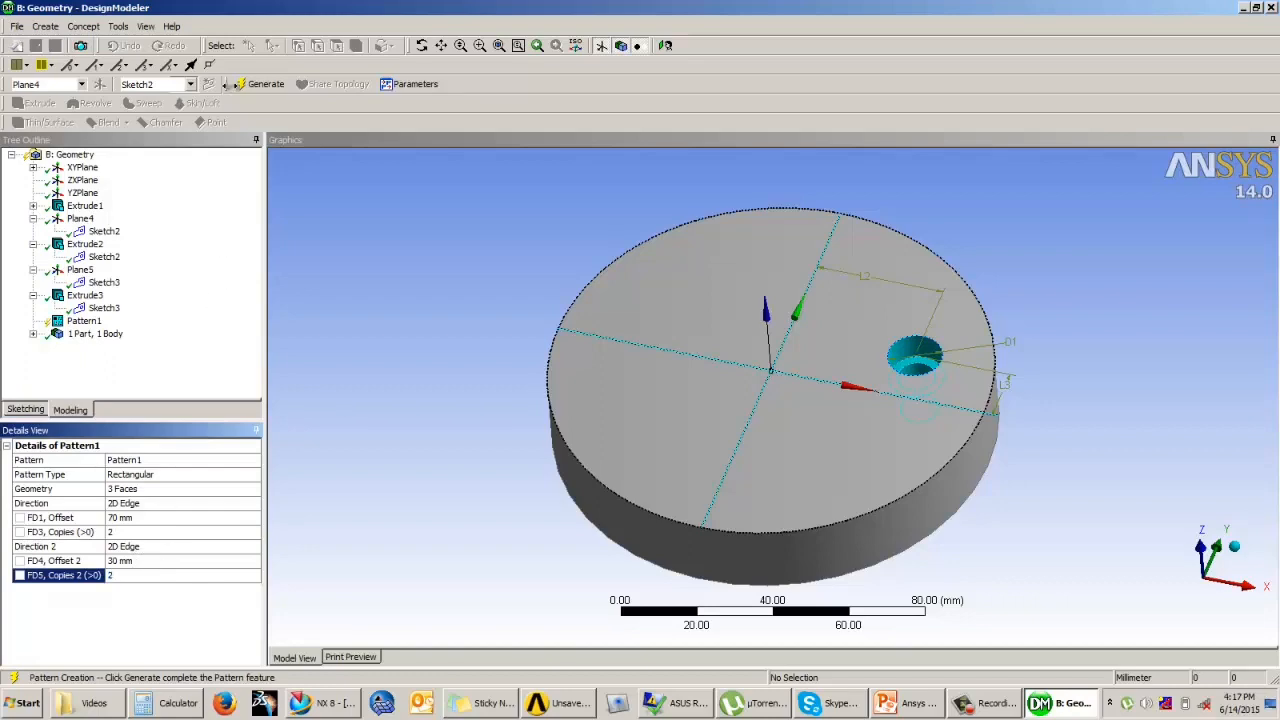
Step: Generate the rectangular pattern of the stepped hole and inspect the patterned holes on the disc
left_click(258, 84)
mouse_move(520, 330)
middle_mouse_down()
mouse_move(534, 329)
mouse_move(528, 271)
mouse_move(509, 310)
middle_mouse_up()
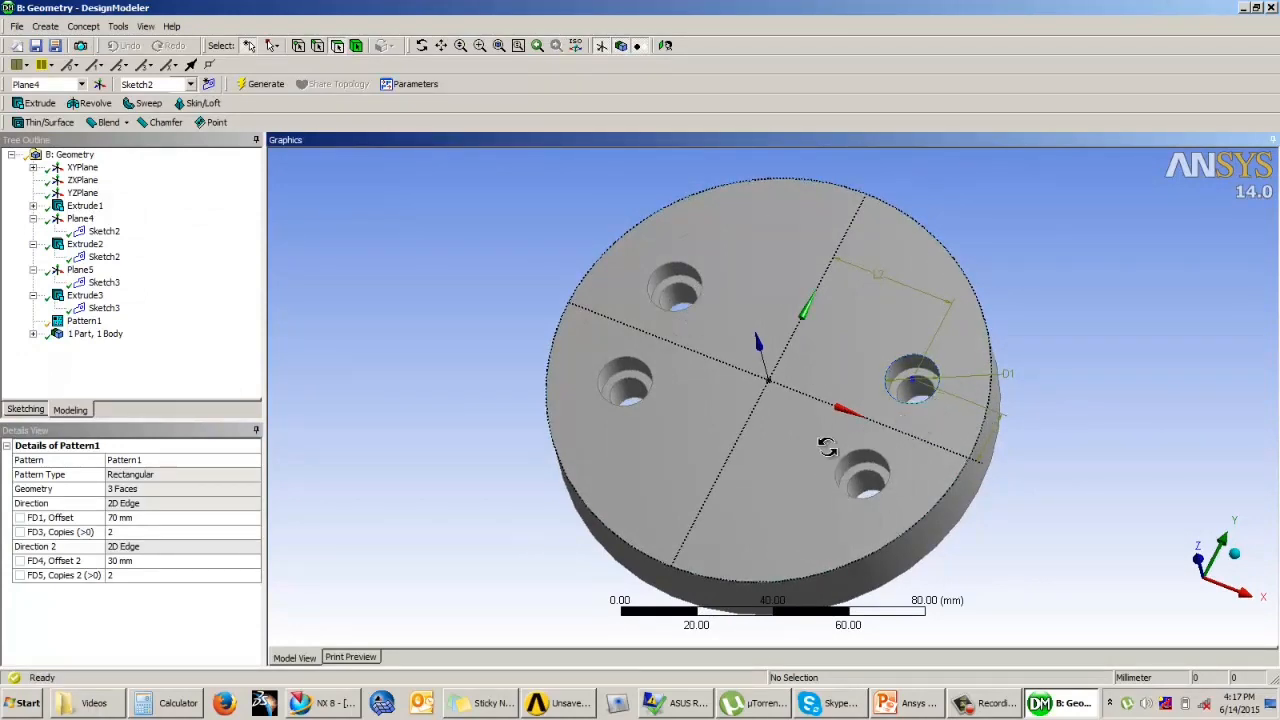
middle_click_drag(829, 443, 910, 437)
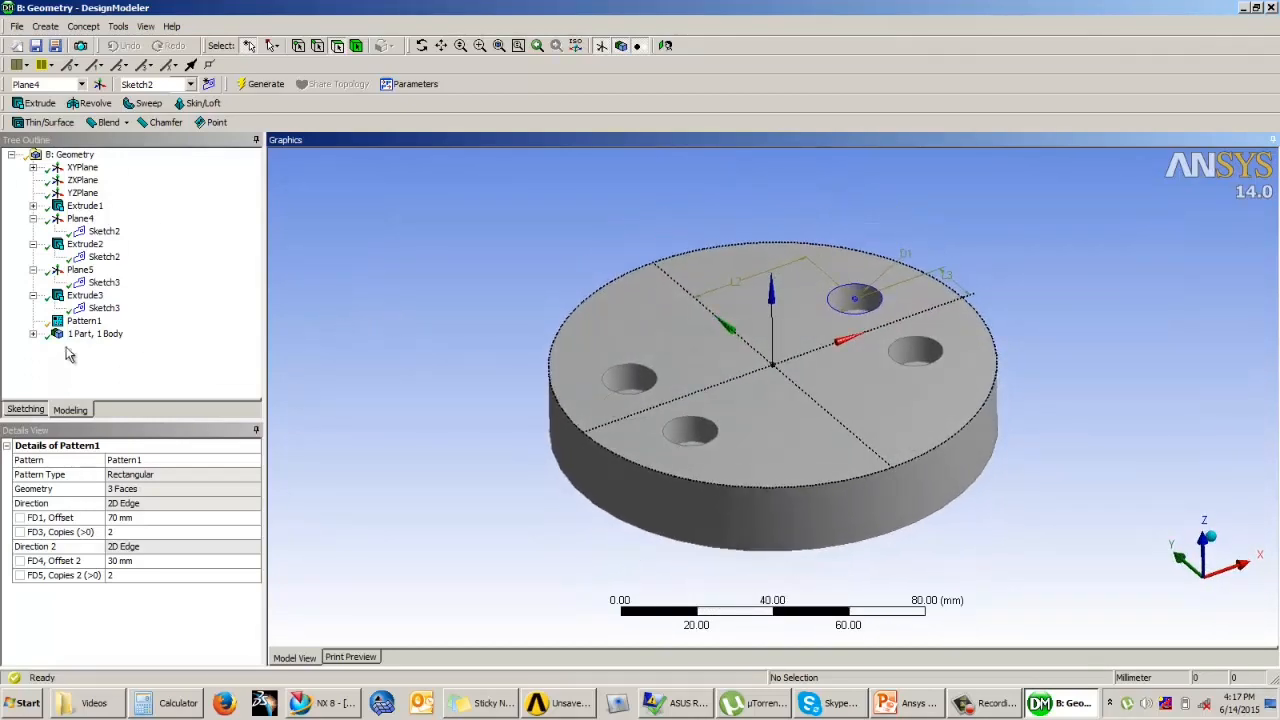
Step: Rename the disc's solid body as Baseplate
left_click(33, 334)
left_click(97, 347)
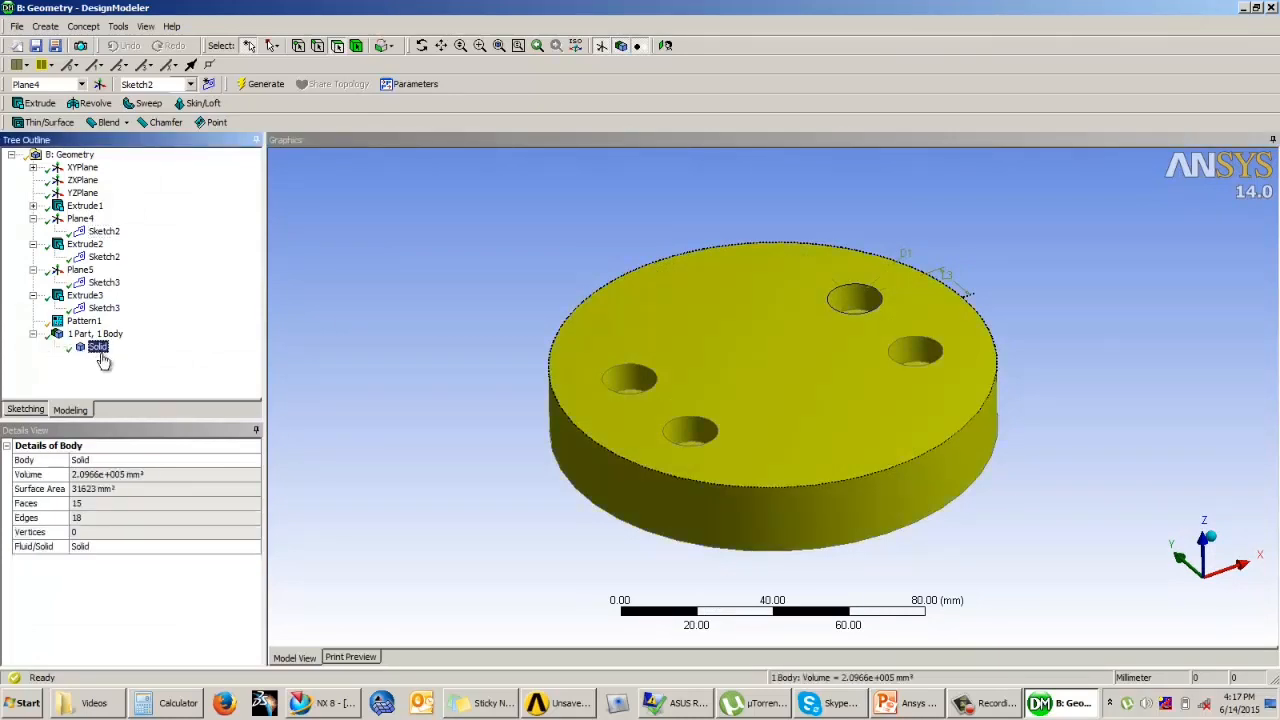
right_click(101, 357)
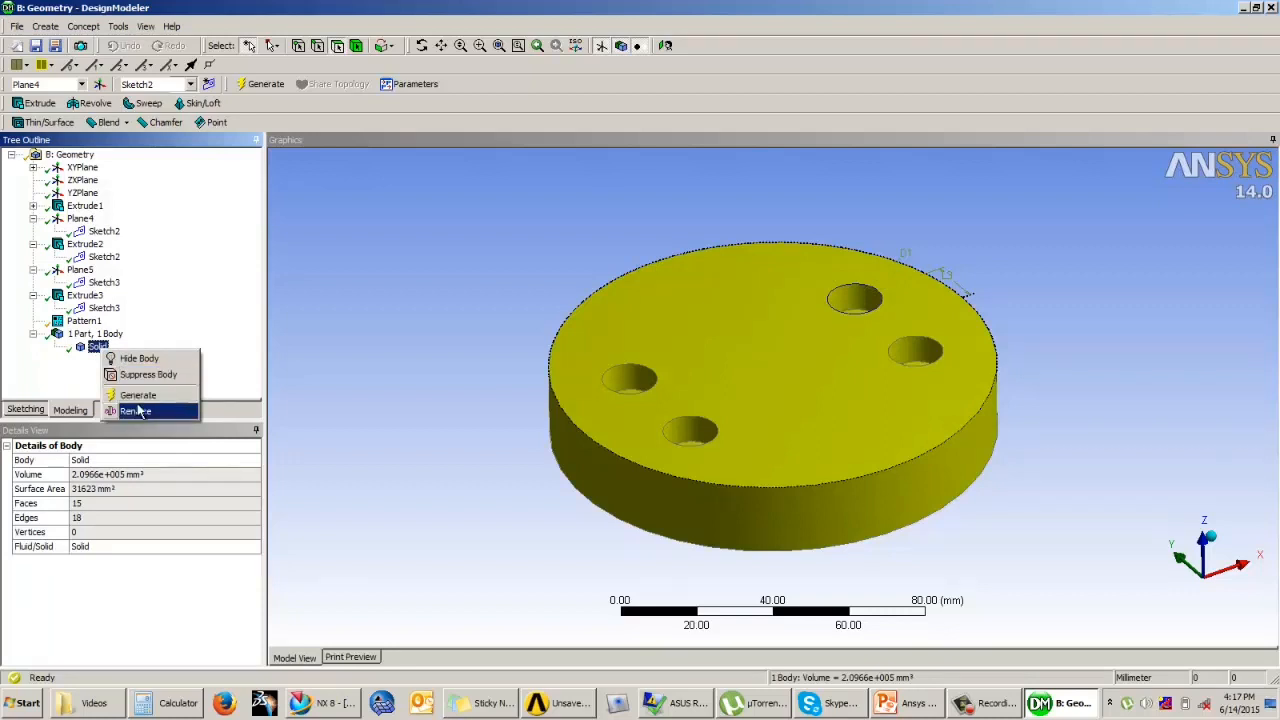
left_click(150, 408)
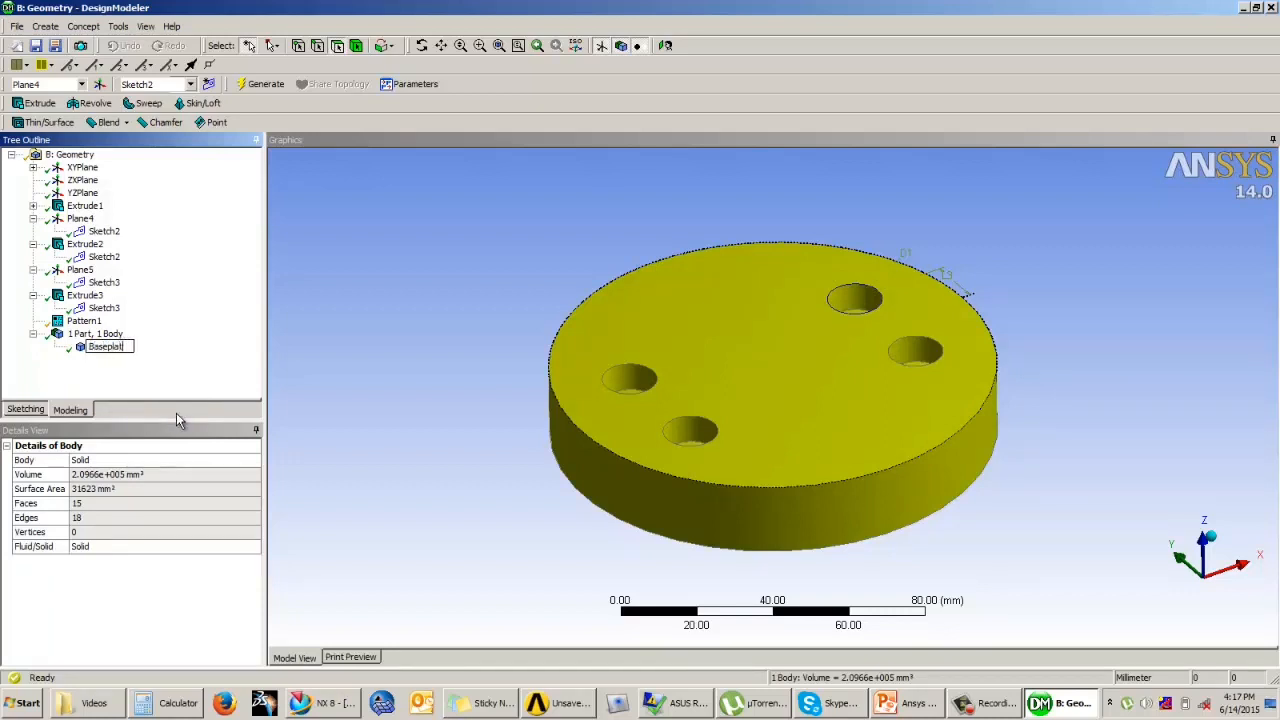
key("Return")
left_click(451, 297)
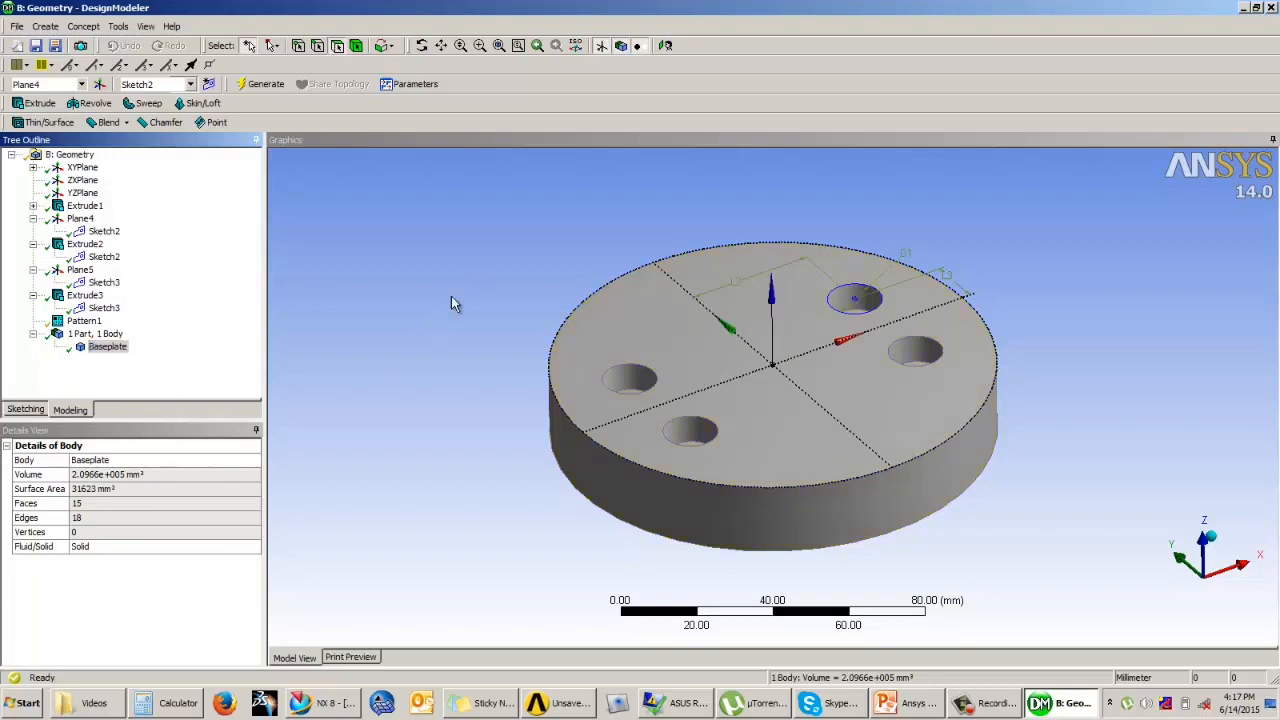
left_click(72, 380)
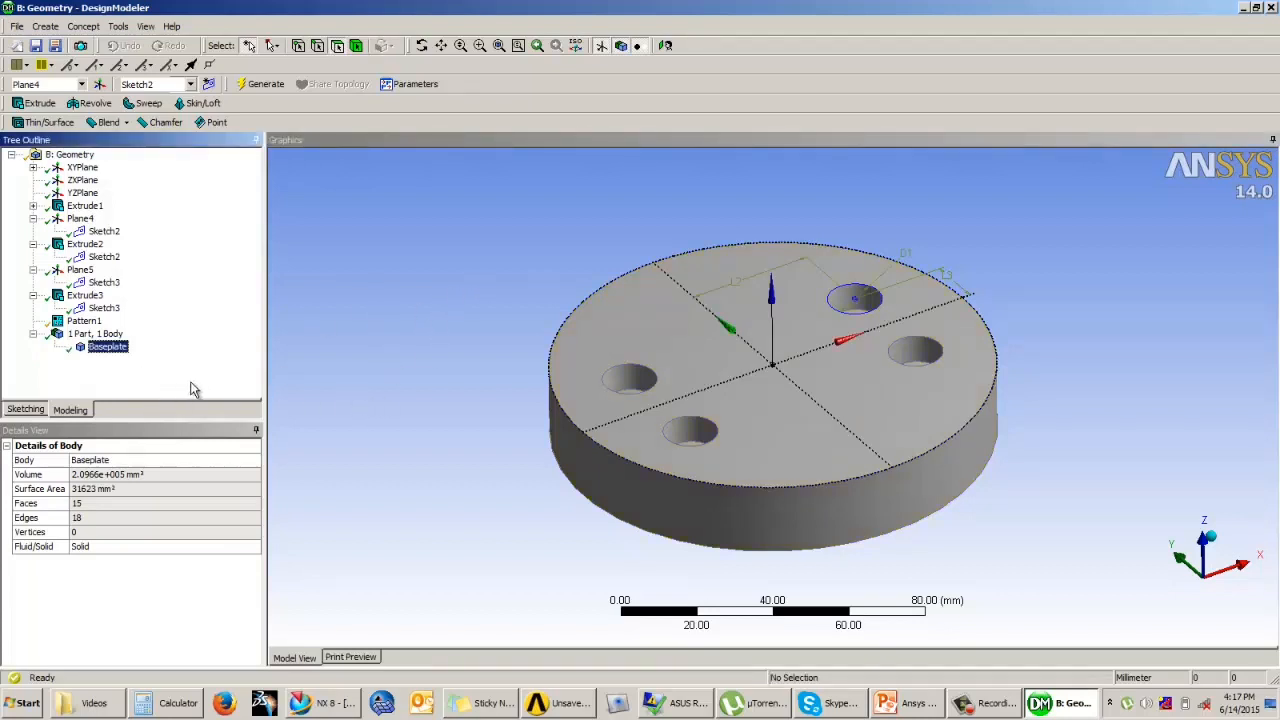
Step: Create a new sketch on Plane4, the disc's top face, and view it face-on for sketching
middle_click_drag(487, 313, 459, 349)
scroll(460, 356, "up", 1)
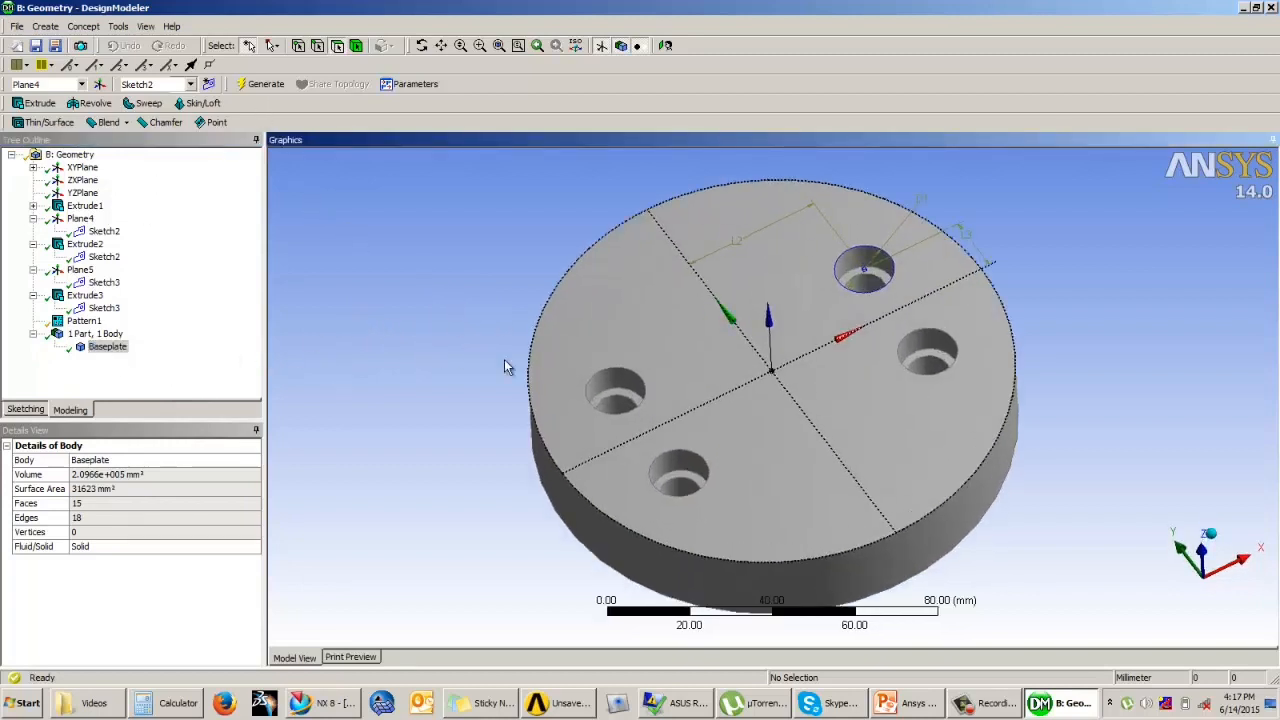
left_click(634, 363)
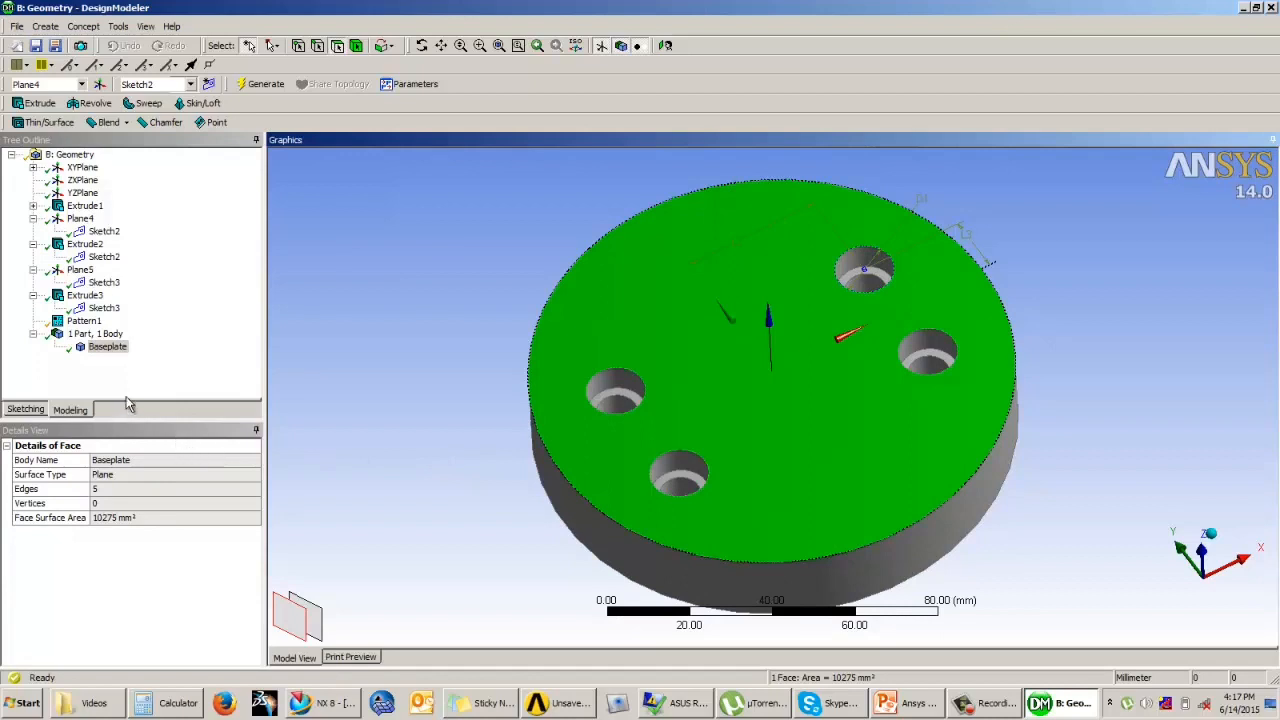
left_click(209, 85)
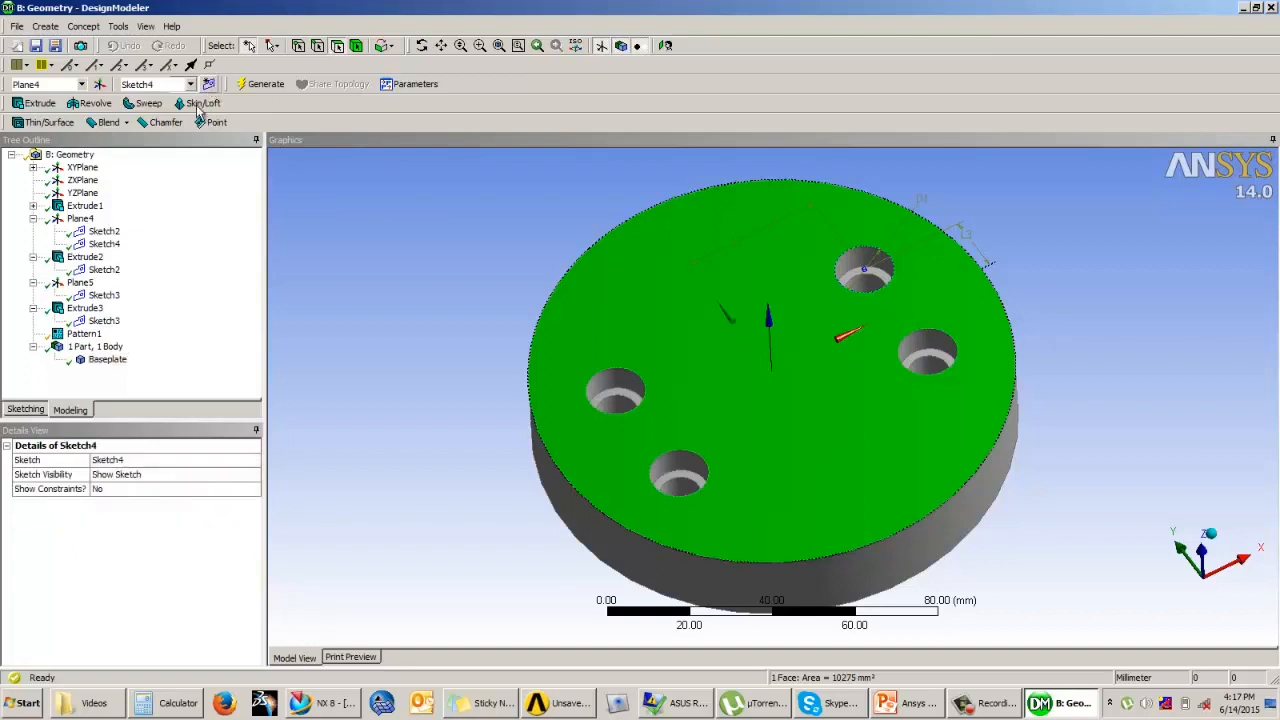
left_click(108, 245)
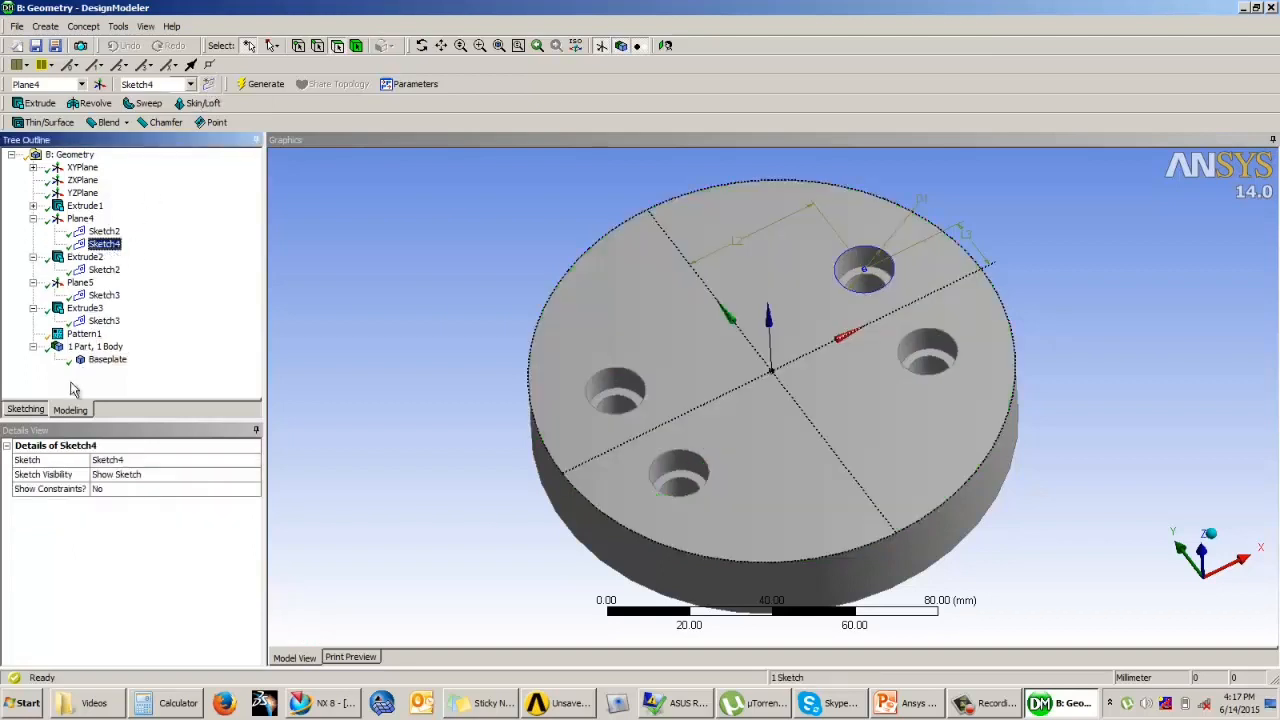
left_click(27, 410)
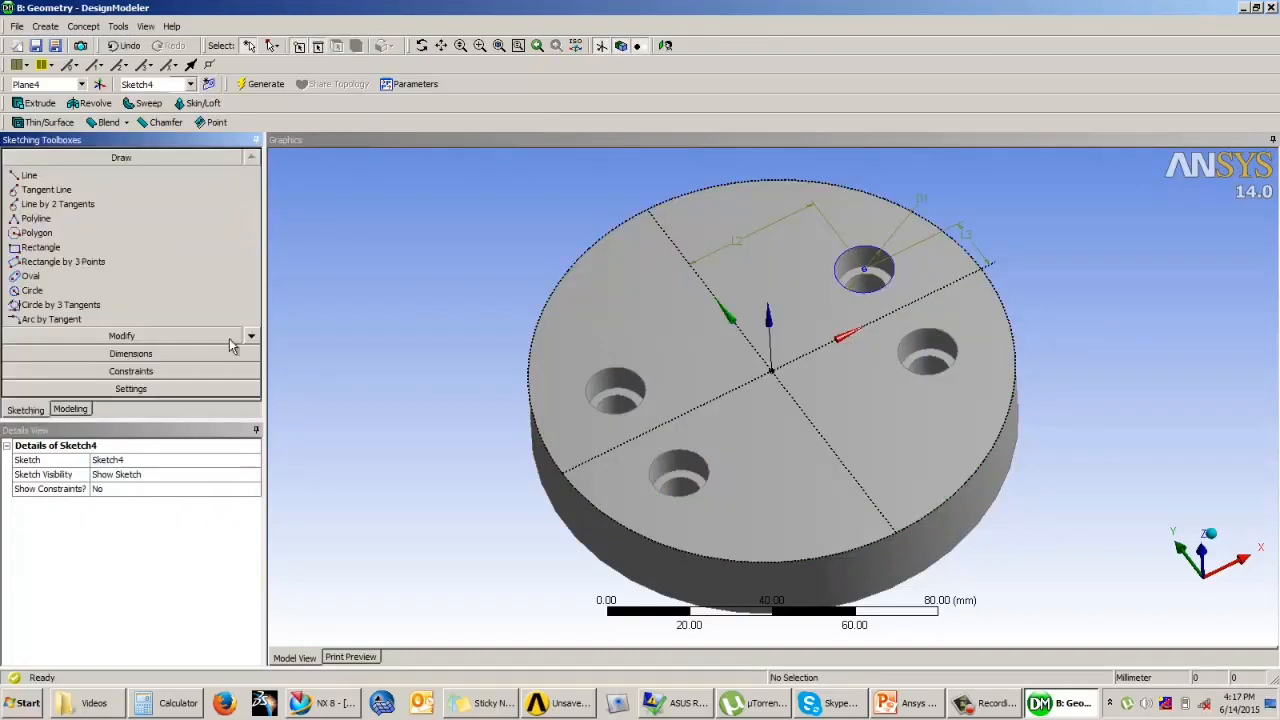
left_click(665, 45)
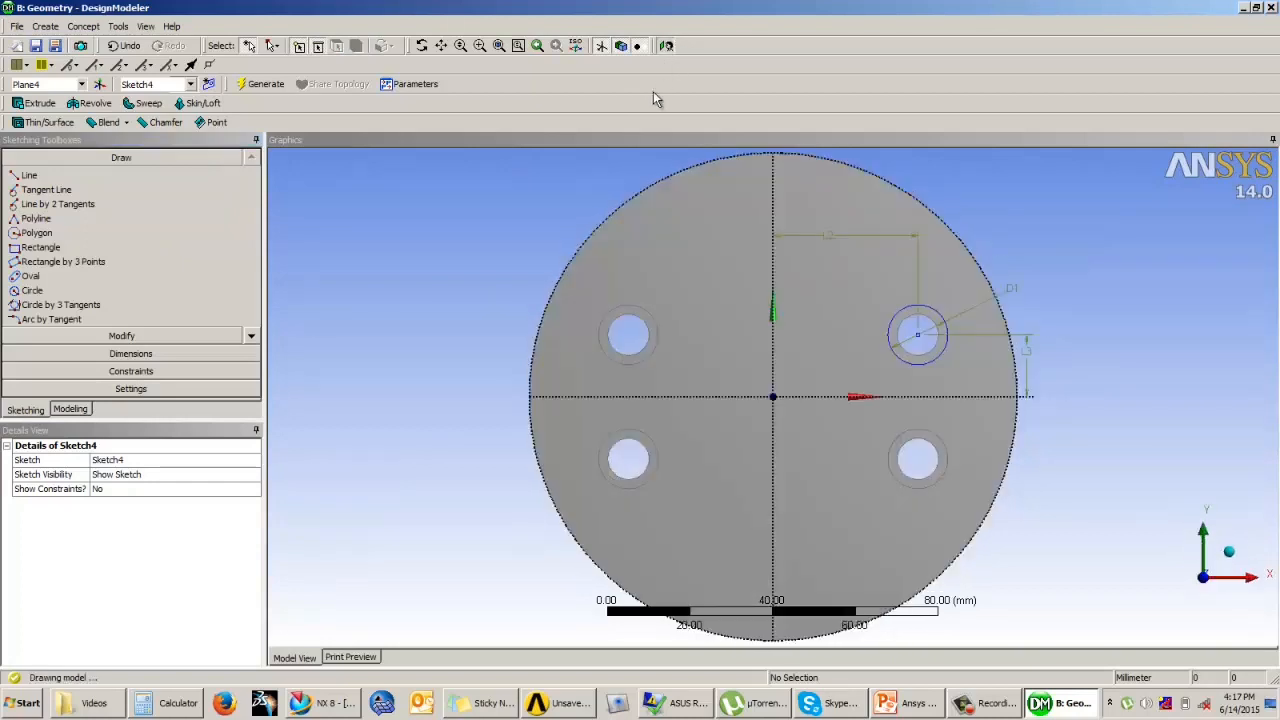
Step: Draw a circle concentric with the original stepped hole and dimension its diameter to 14.5 mm
left_click(32, 290)
scroll(853, 332, "up", 2)
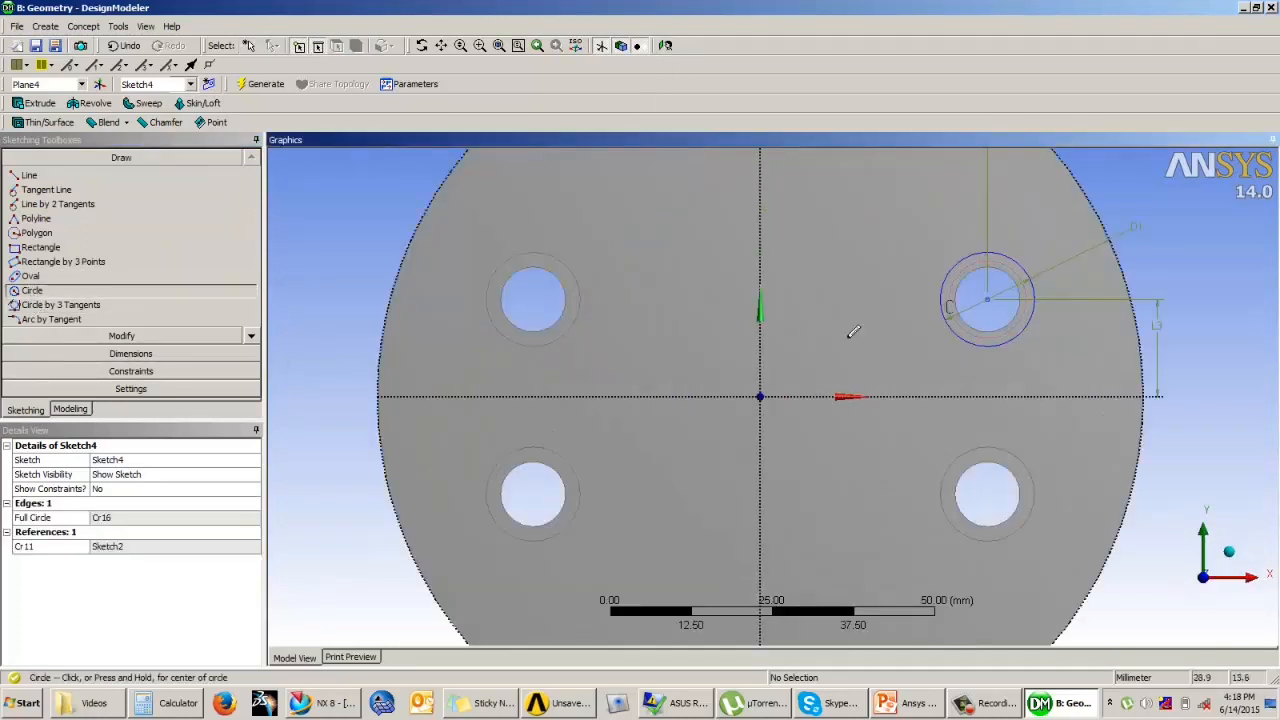
left_click(200, 354)
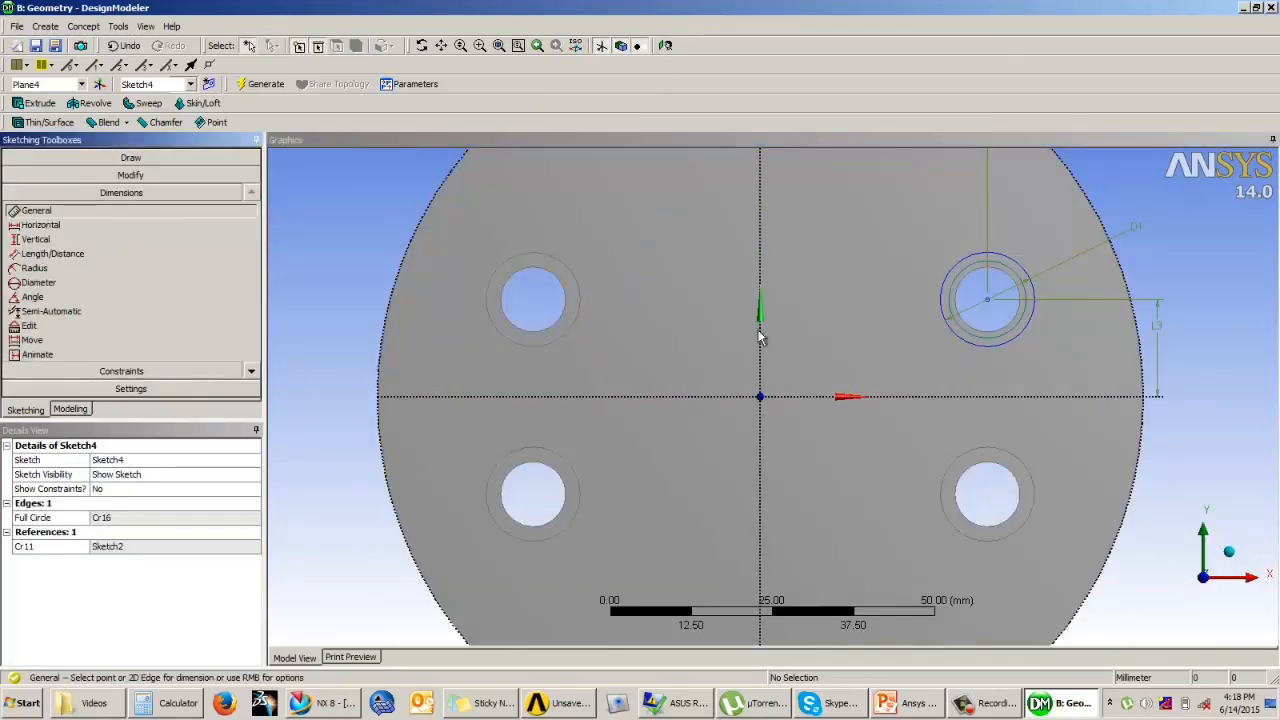
left_click(974, 283)
left_click(866, 285)
left_click(128, 517)
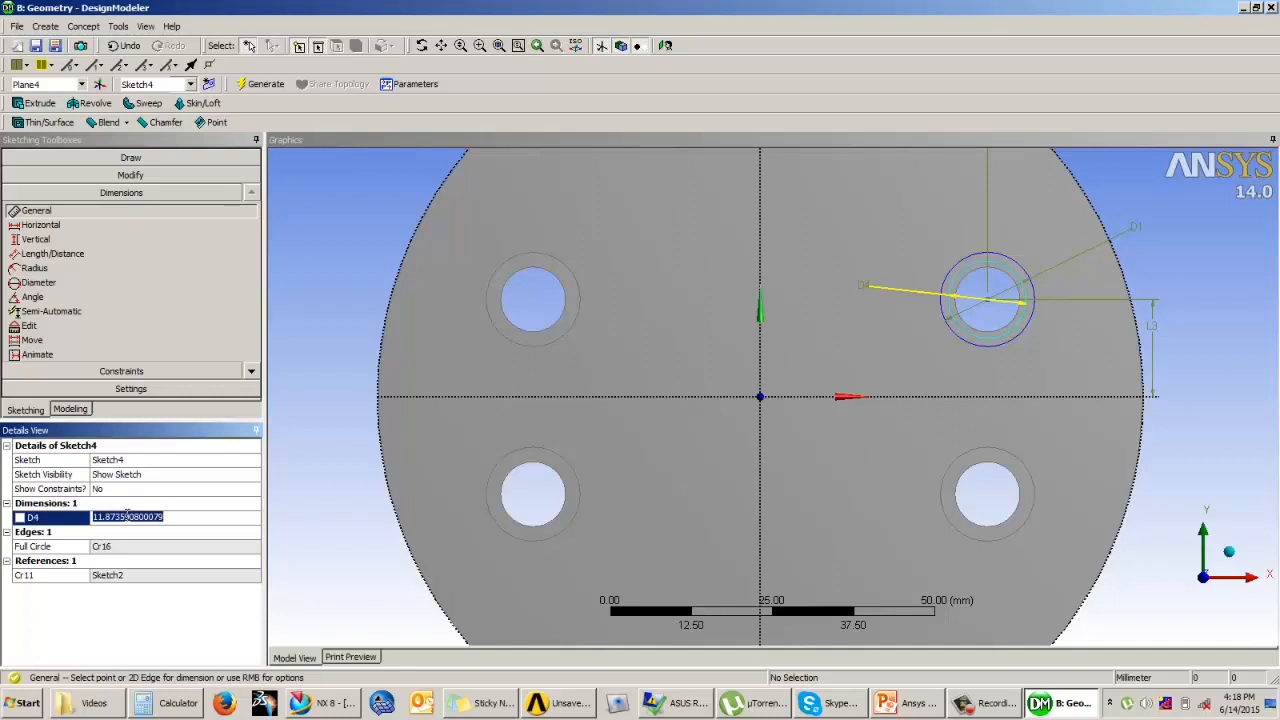
type("14.5")
key("Return")
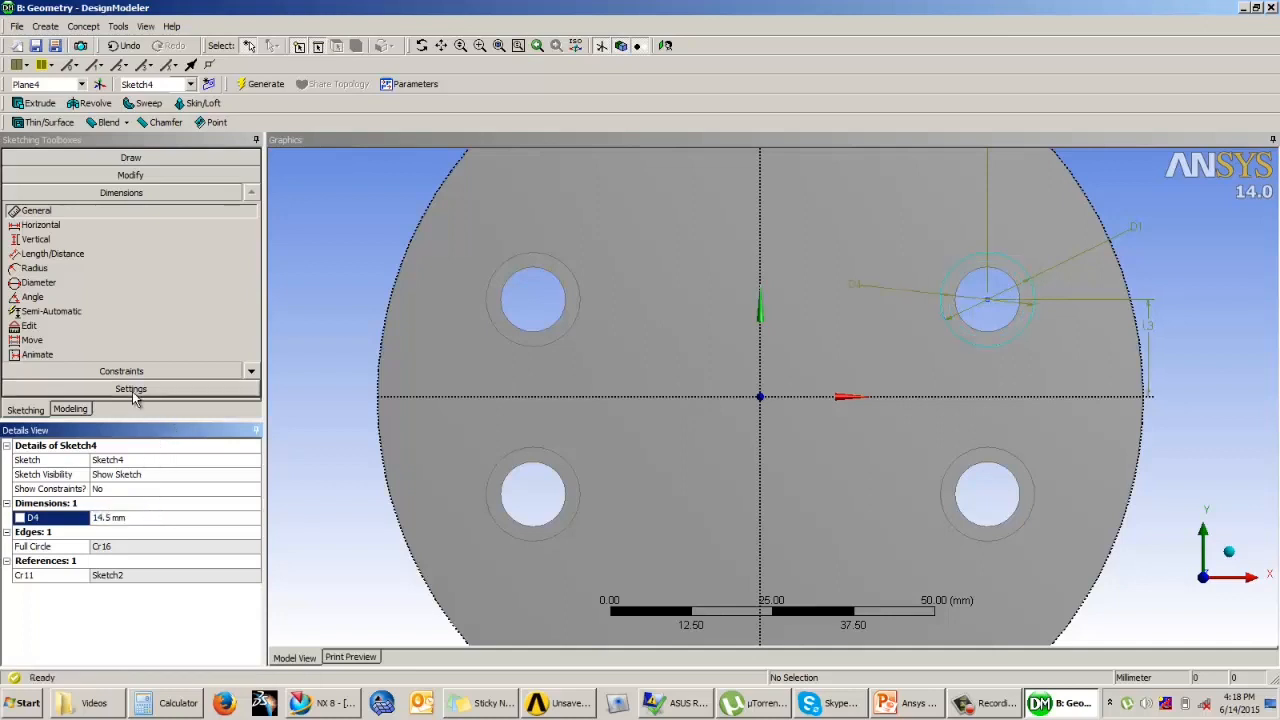
Step: Start an extrusion of the 14.5 mm circle sketch with its operation set to Add Frozen
left_click(72, 409)
middle_click_drag(513, 428, 549, 349)
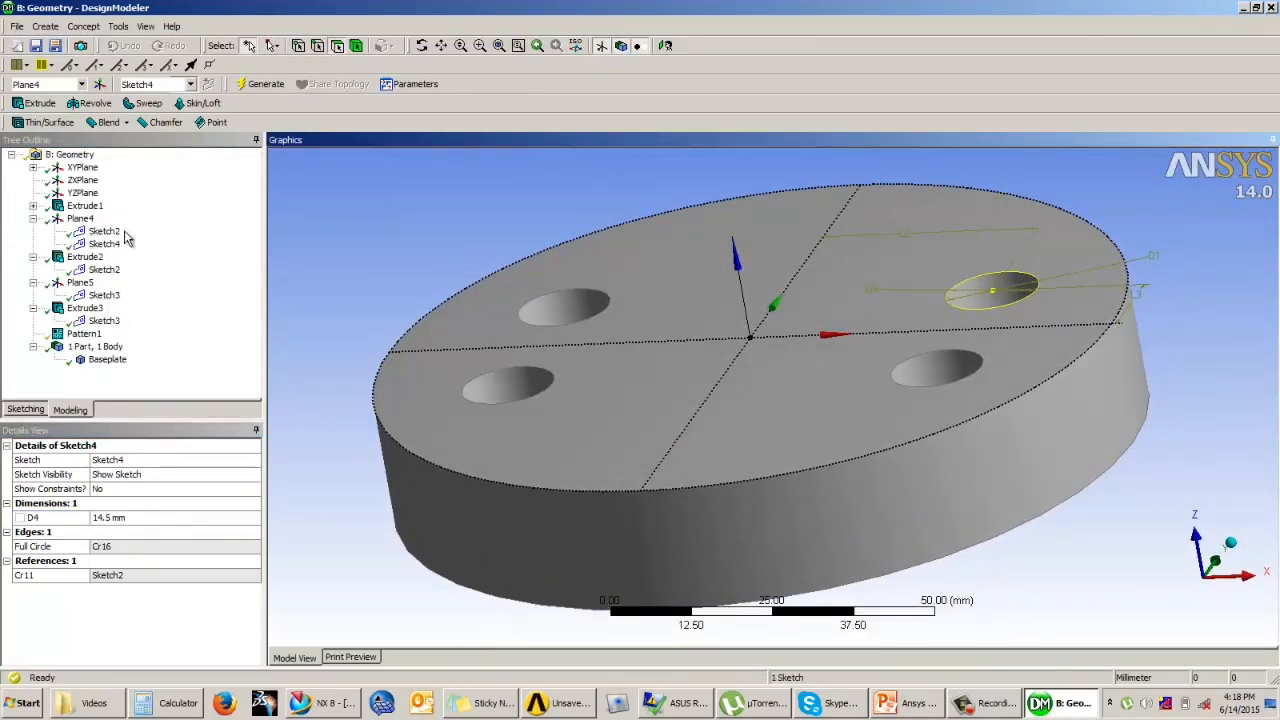
left_click(40, 104)
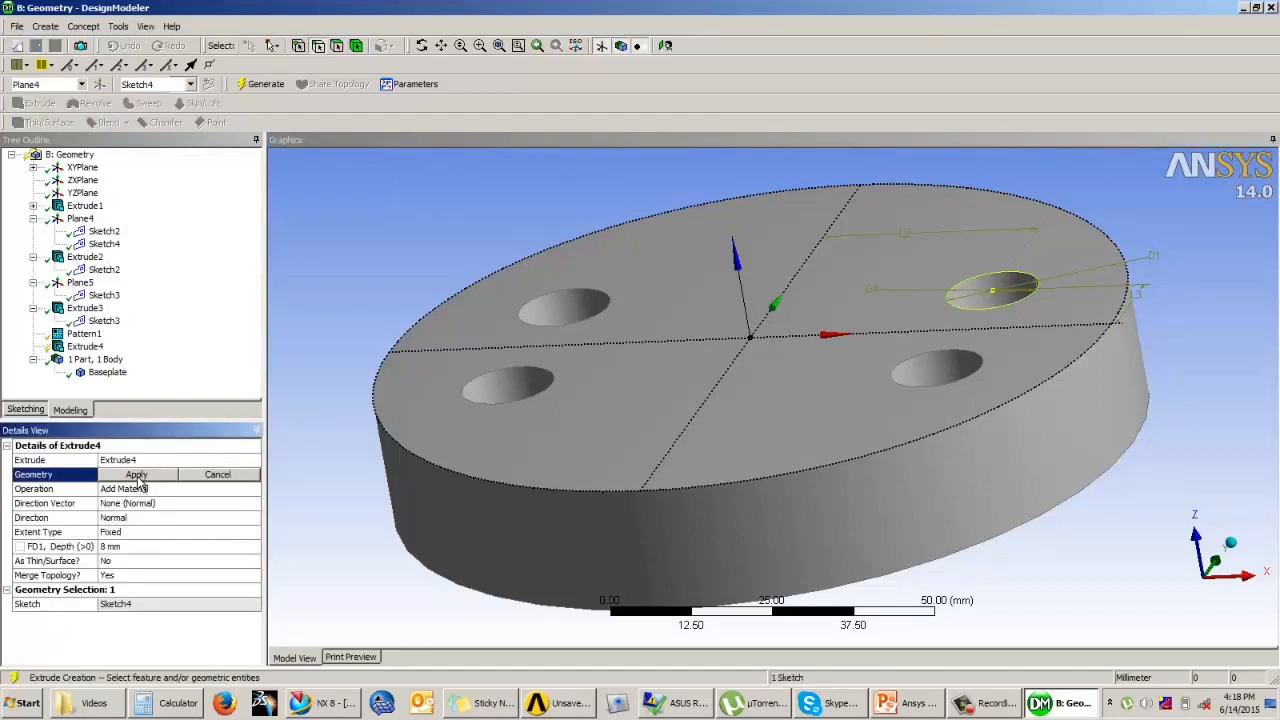
left_click(137, 476)
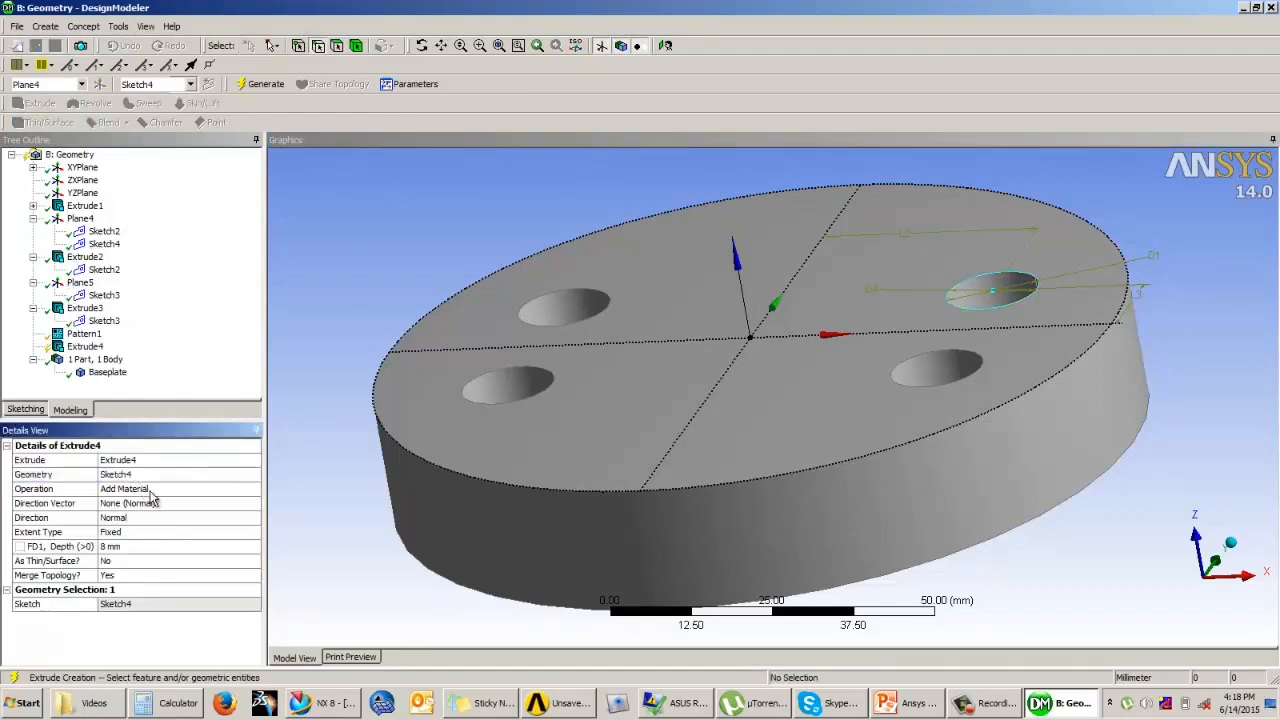
left_click(150, 492)
left_click(254, 489)
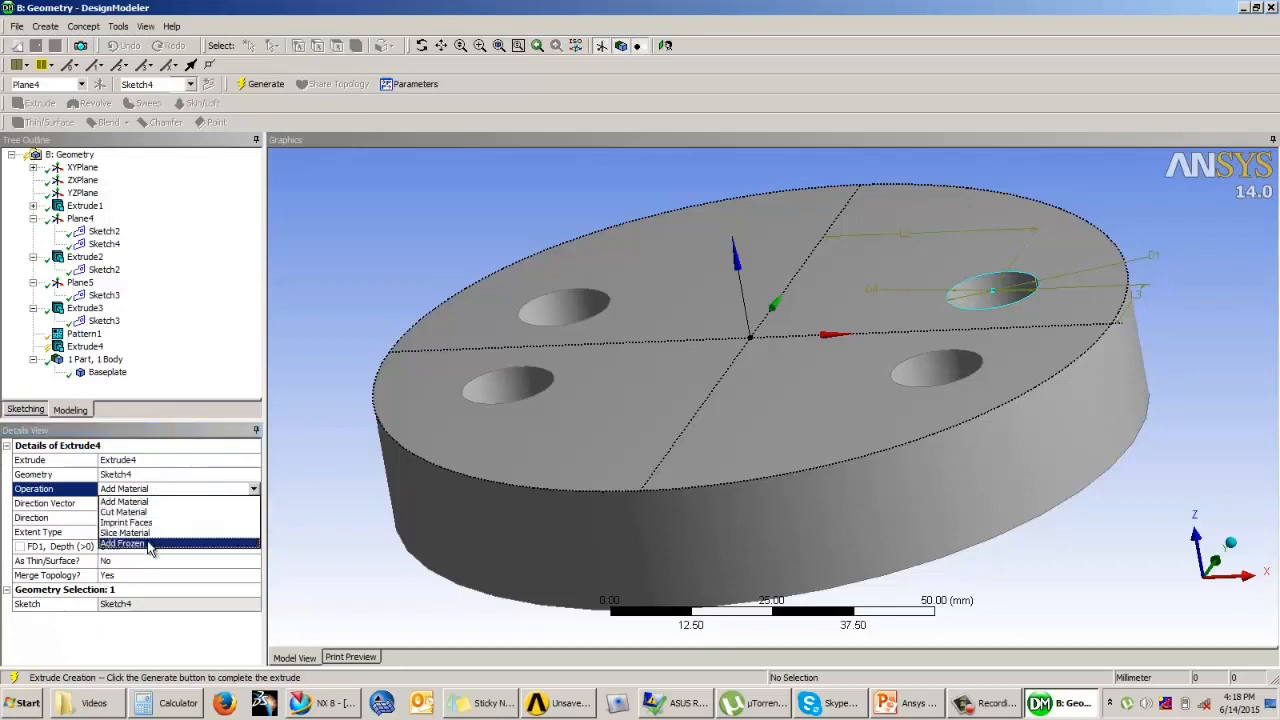
left_click(150, 544)
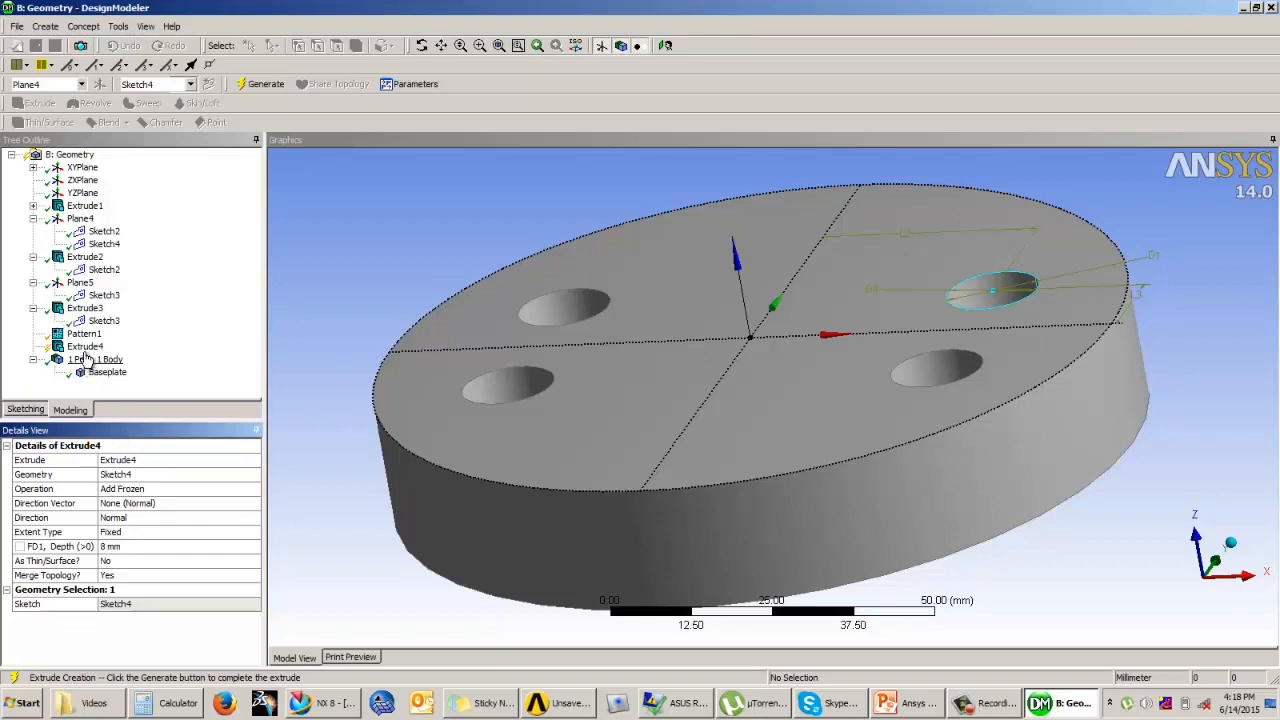
Step: Reverse the frozen extrusion's direction into the hole, keep the 8 mm depth and generate it
left_click(142, 503)
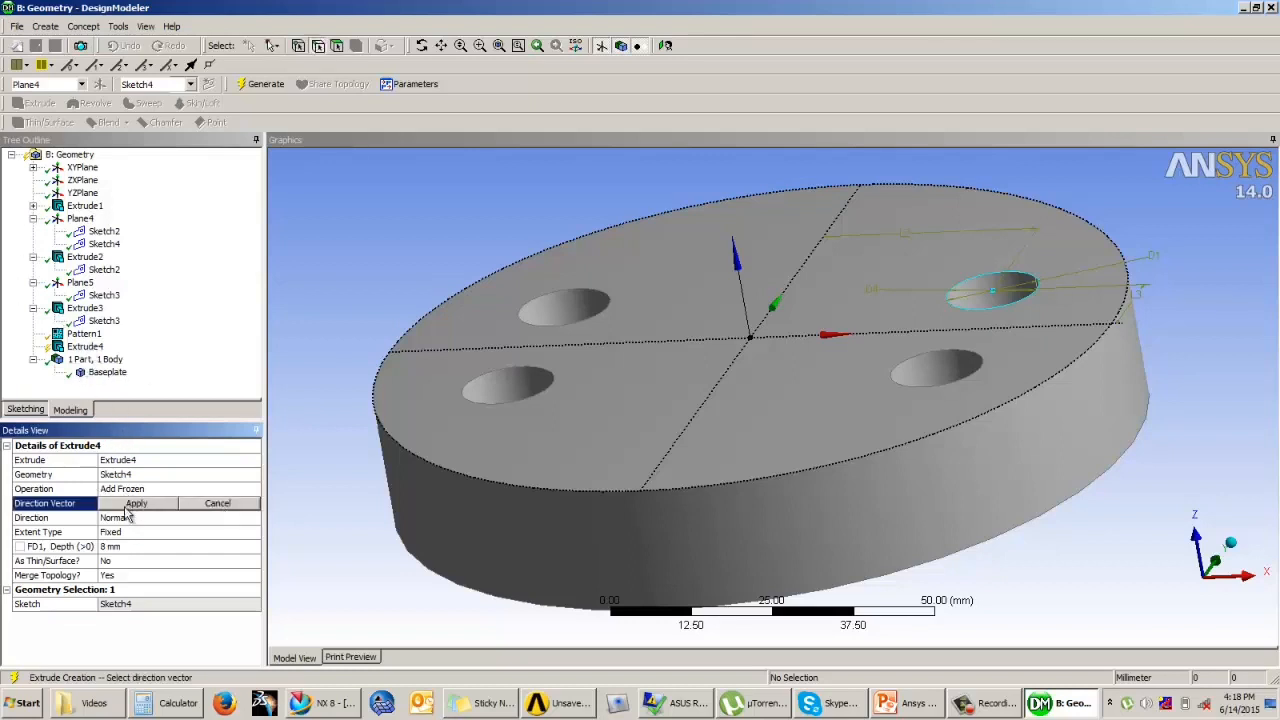
left_click(119, 519)
left_click(253, 520)
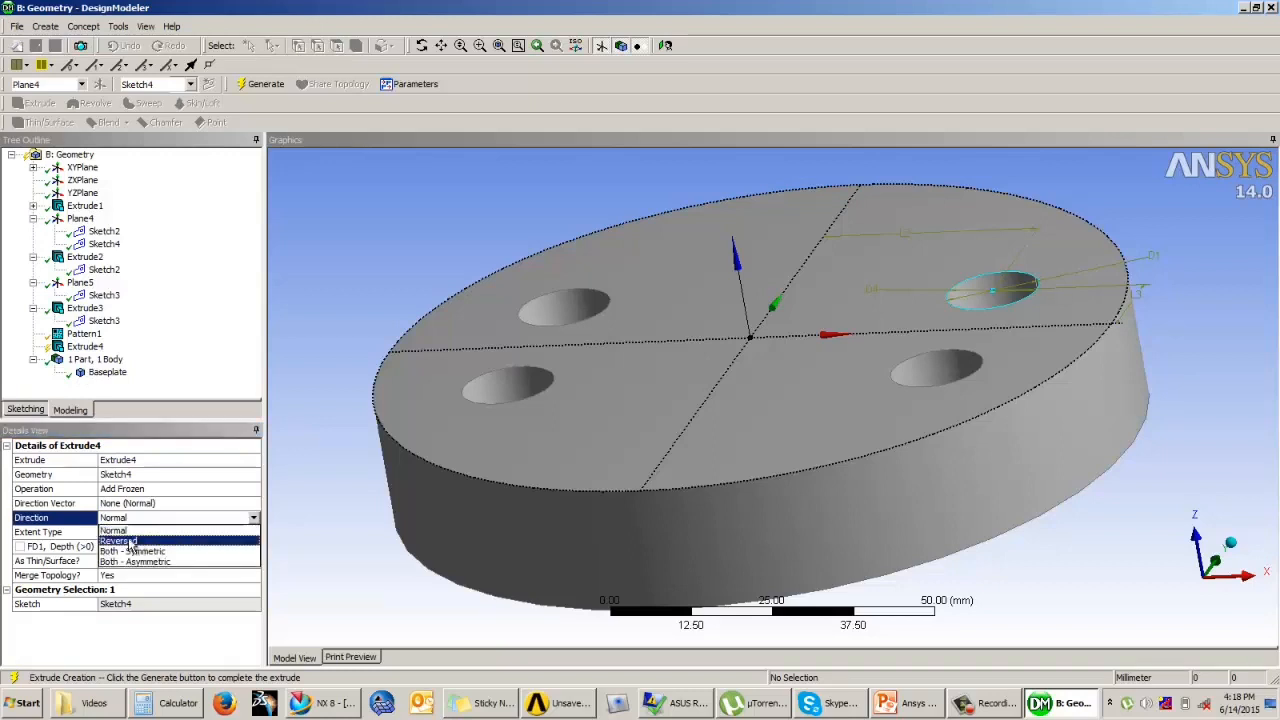
left_click(125, 546)
left_click(128, 547)
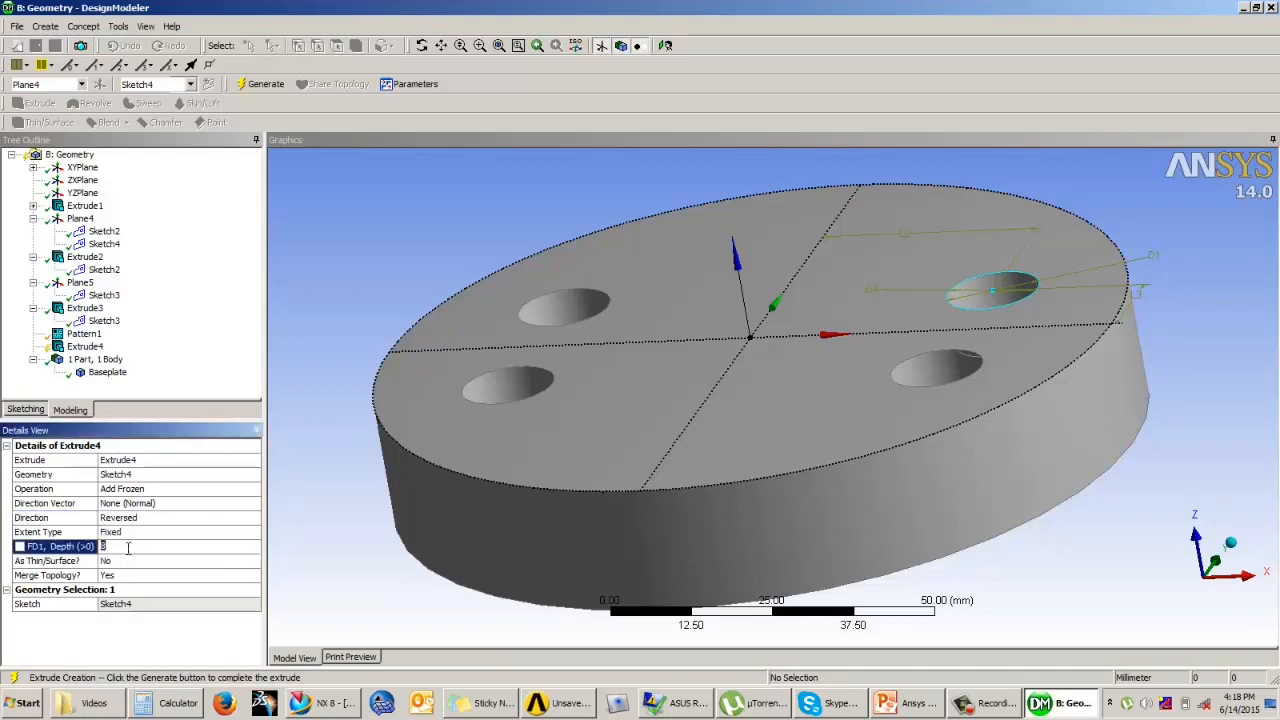
left_click(260, 84)
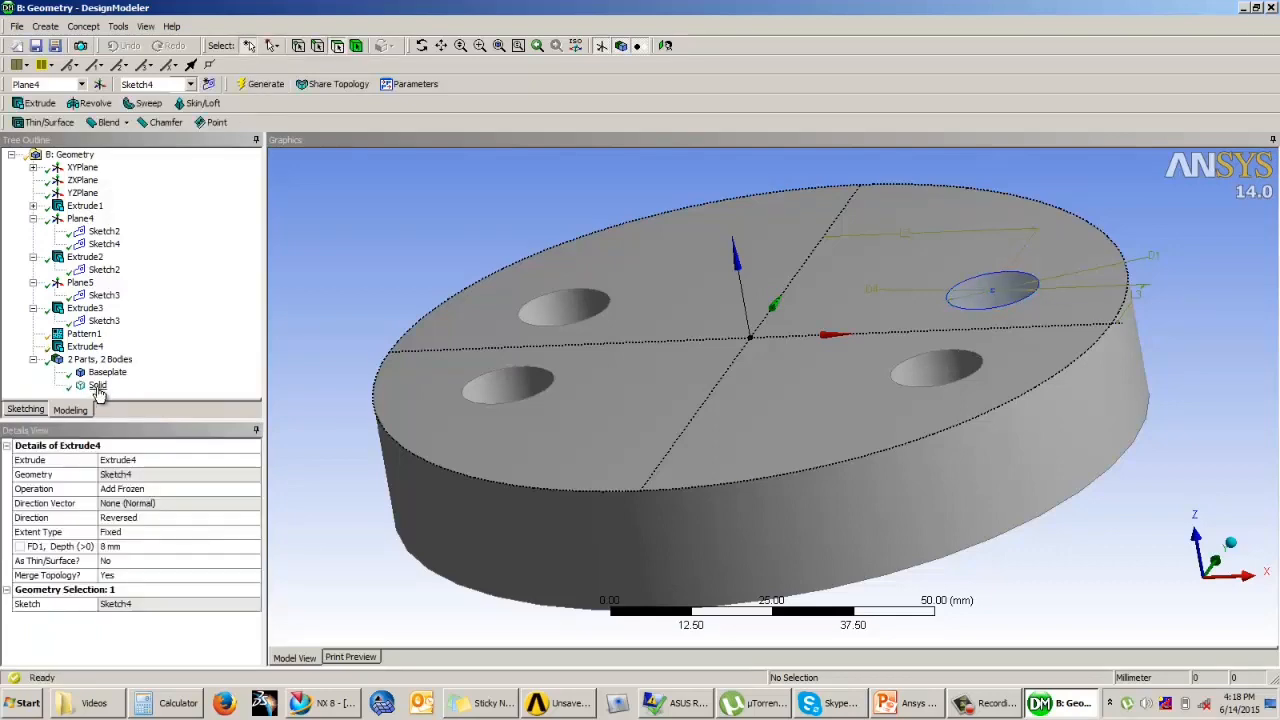
Step: Hide the Baseplate body, leaving the new frozen cylinder displayed
left_click(97, 386)
mouse_move(483, 237)
middle_mouse_down()
mouse_move(476, 308)
mouse_move(491, 257)
middle_mouse_up()
left_click(108, 362)
right_click(110, 372)
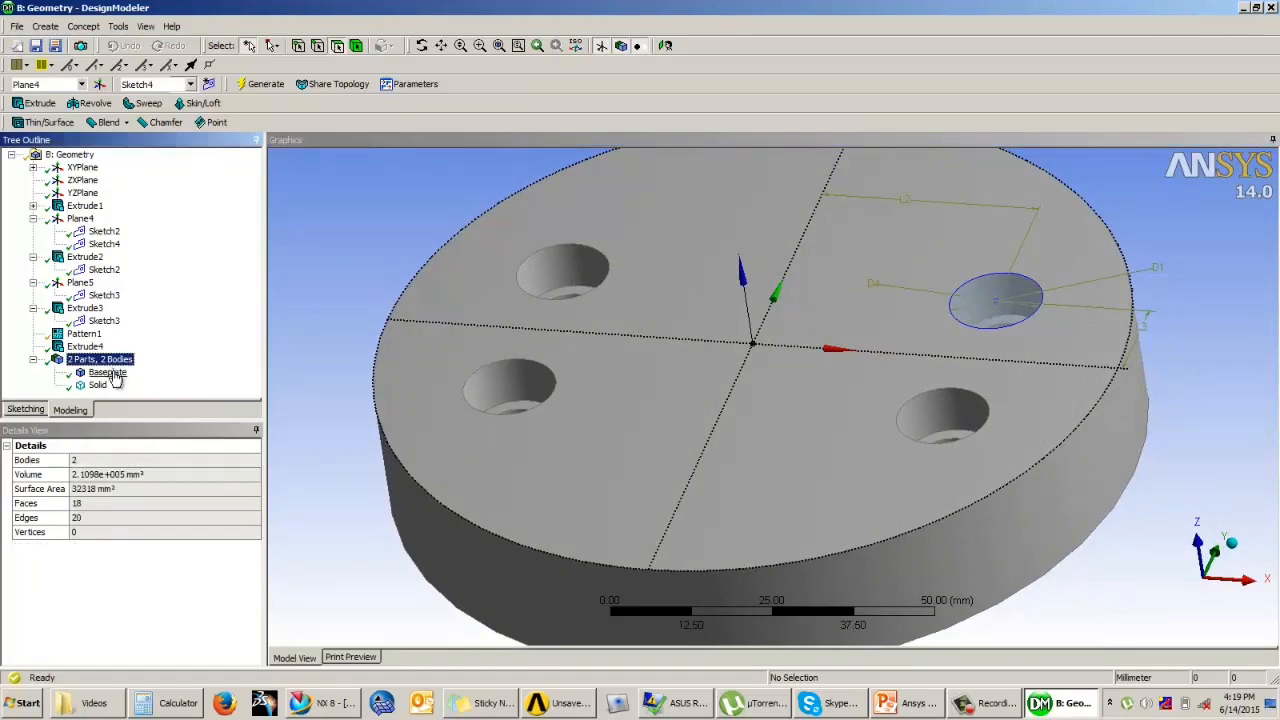
left_click(147, 386)
Step: Start a new sketch on the underside face of the frozen cylinder and view it face-on
middle_click_drag(908, 337, 924, 228)
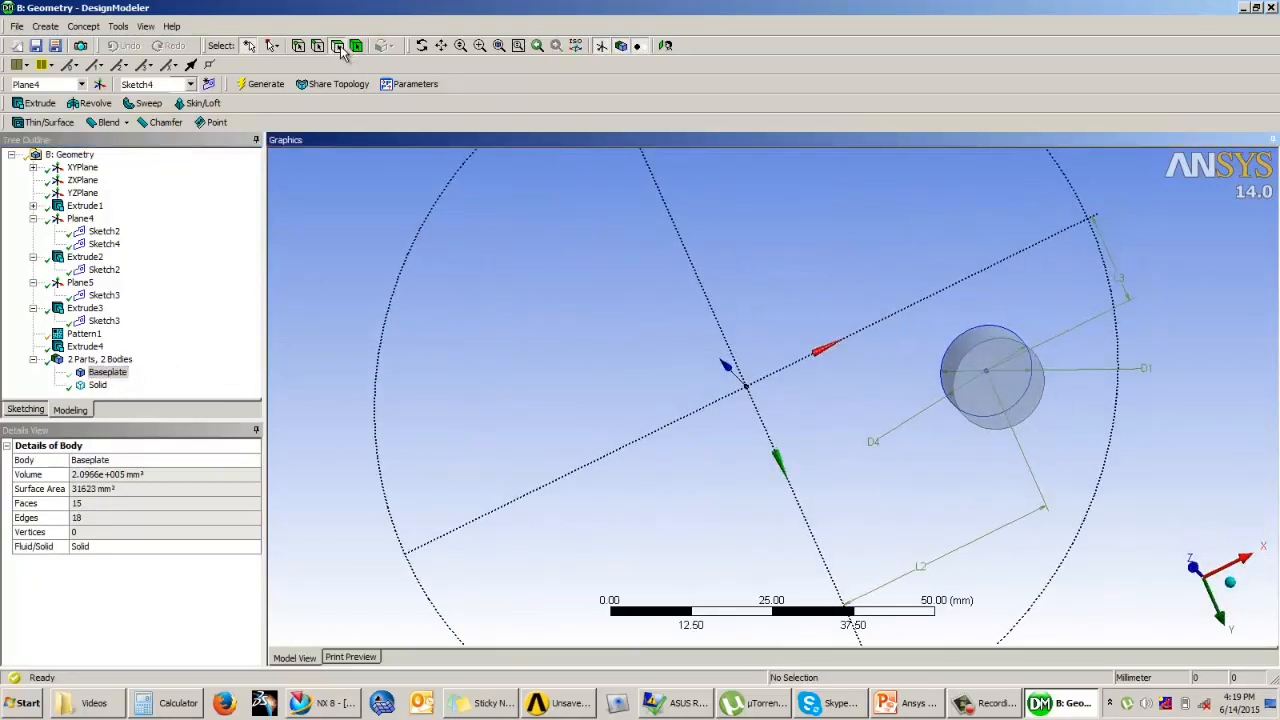
left_click(1000, 406)
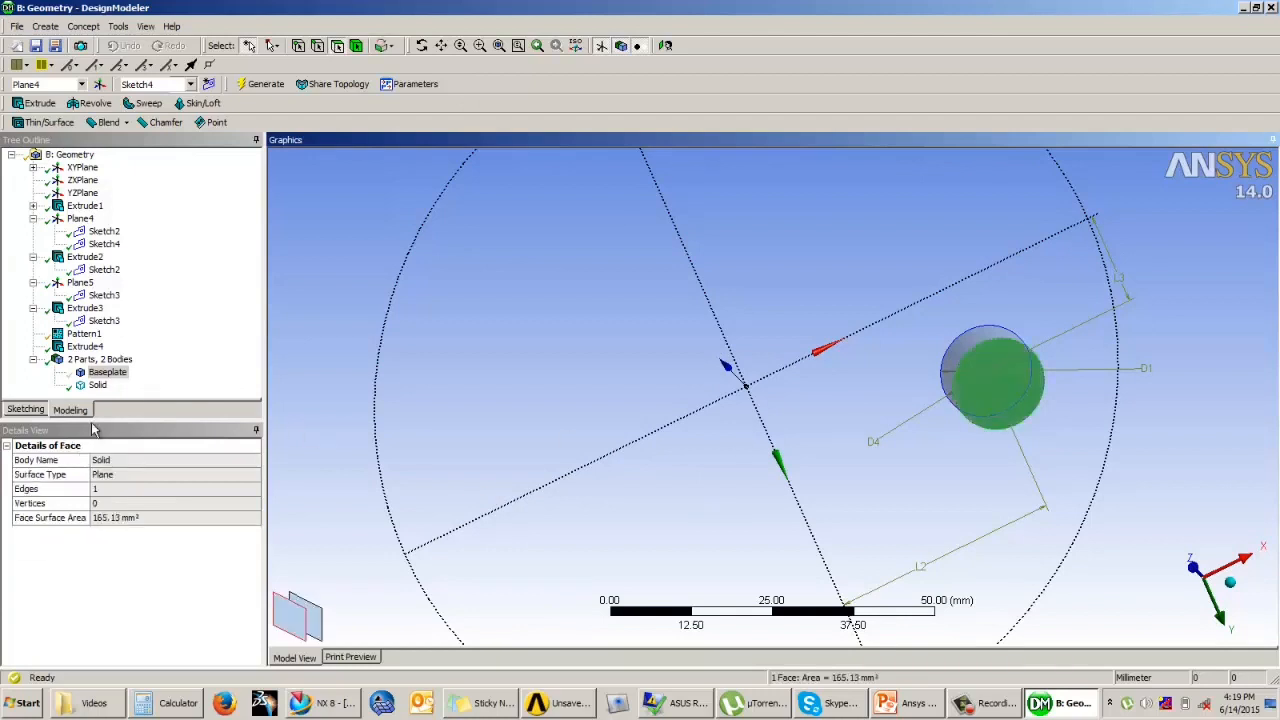
left_click(30, 410)
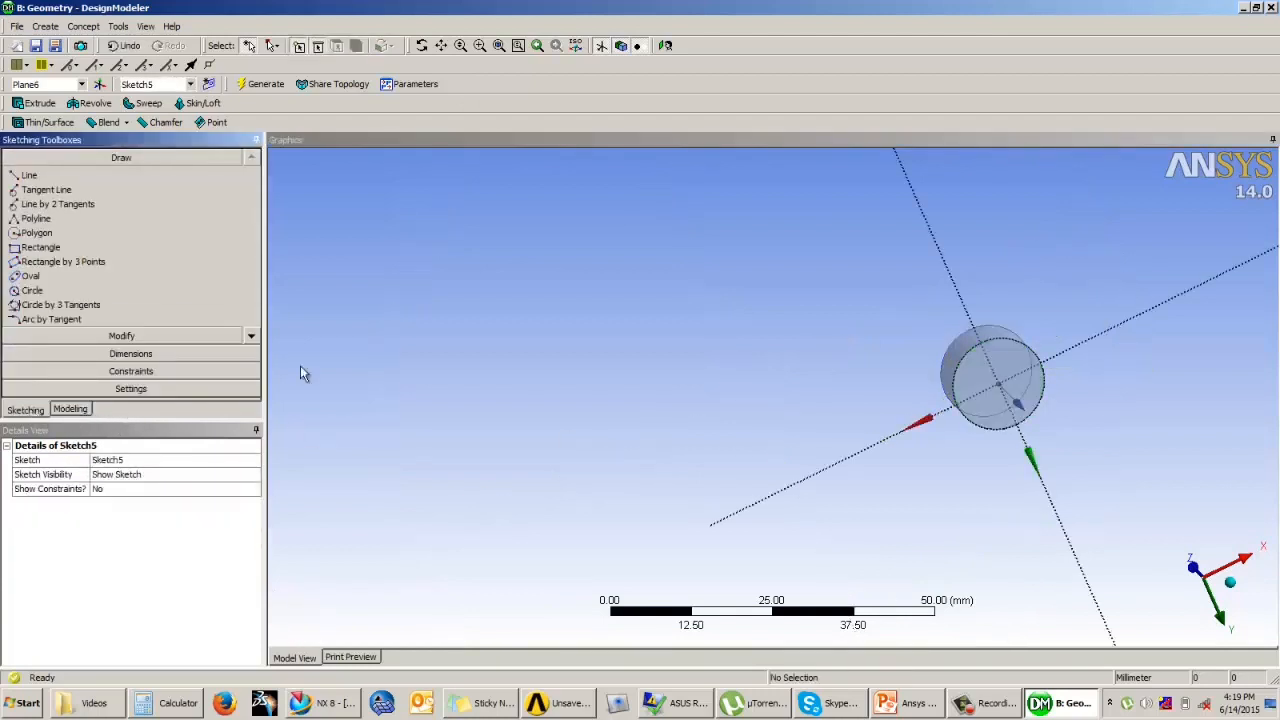
left_click(667, 47)
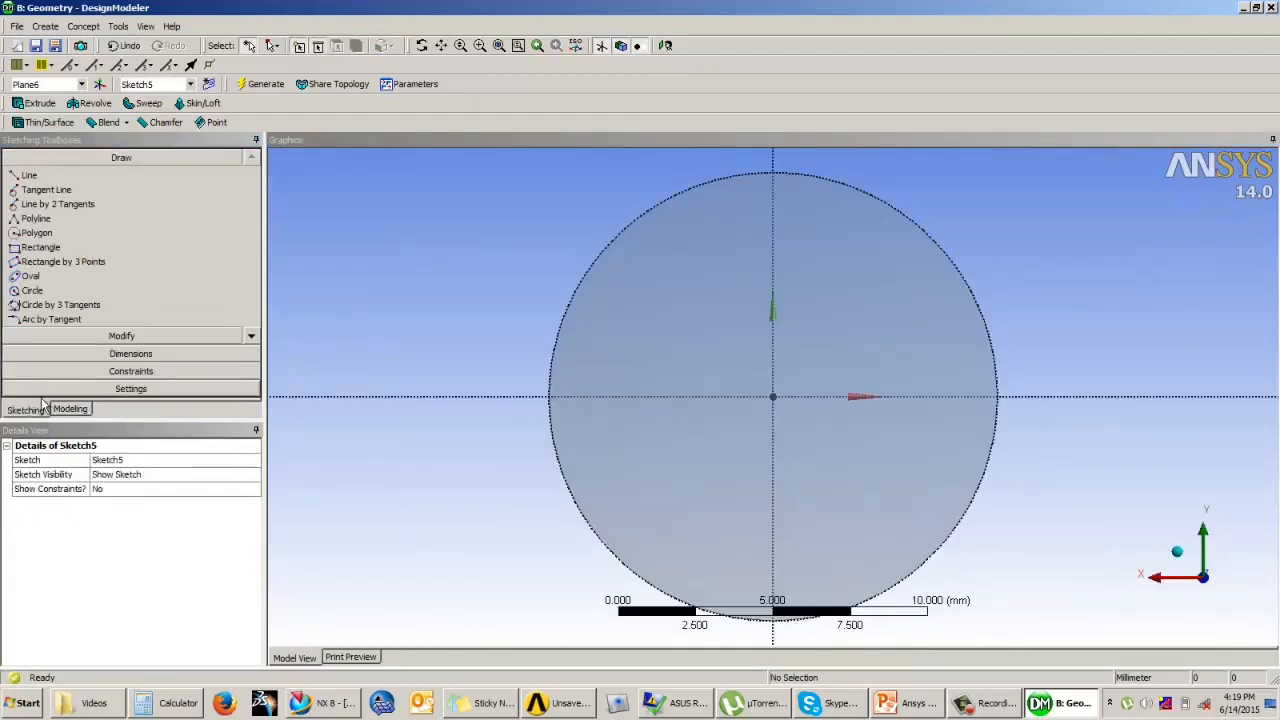
Step: Draw a circle about 8.6 mm in diameter centred on the origin of the cylinder's underside sketch
left_click(35, 290)
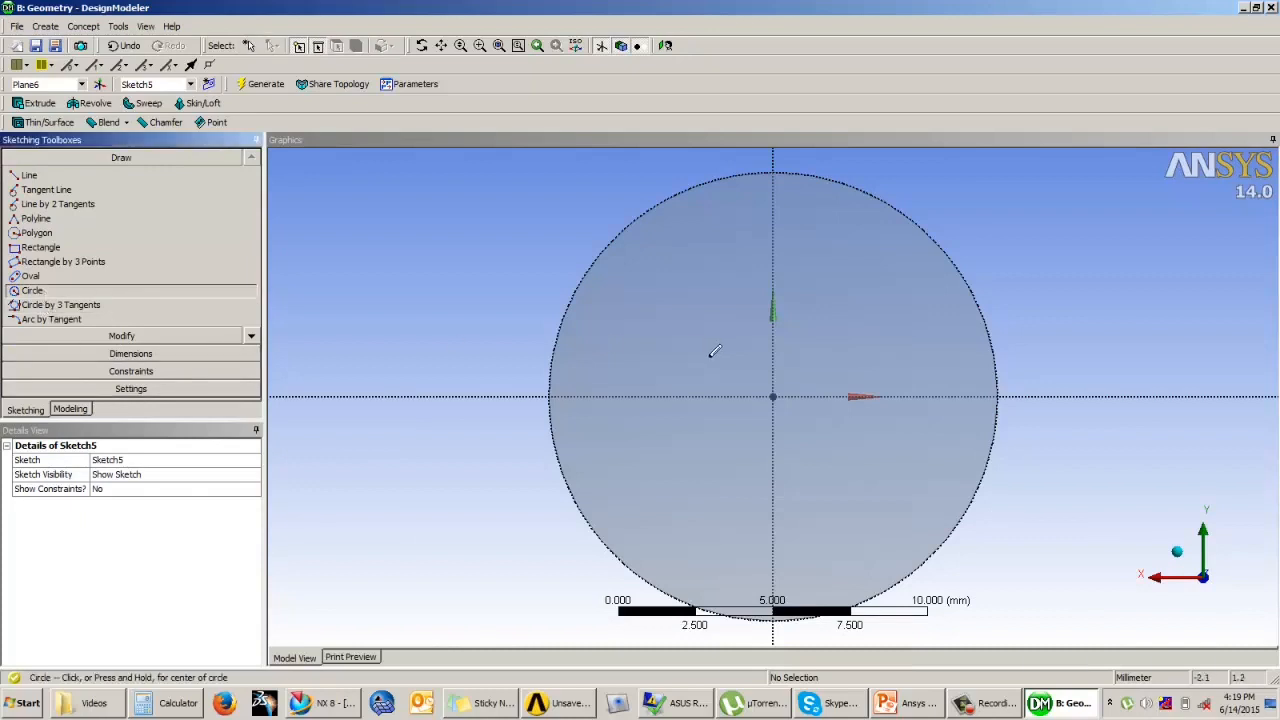
left_click(775, 397)
left_click(855, 294)
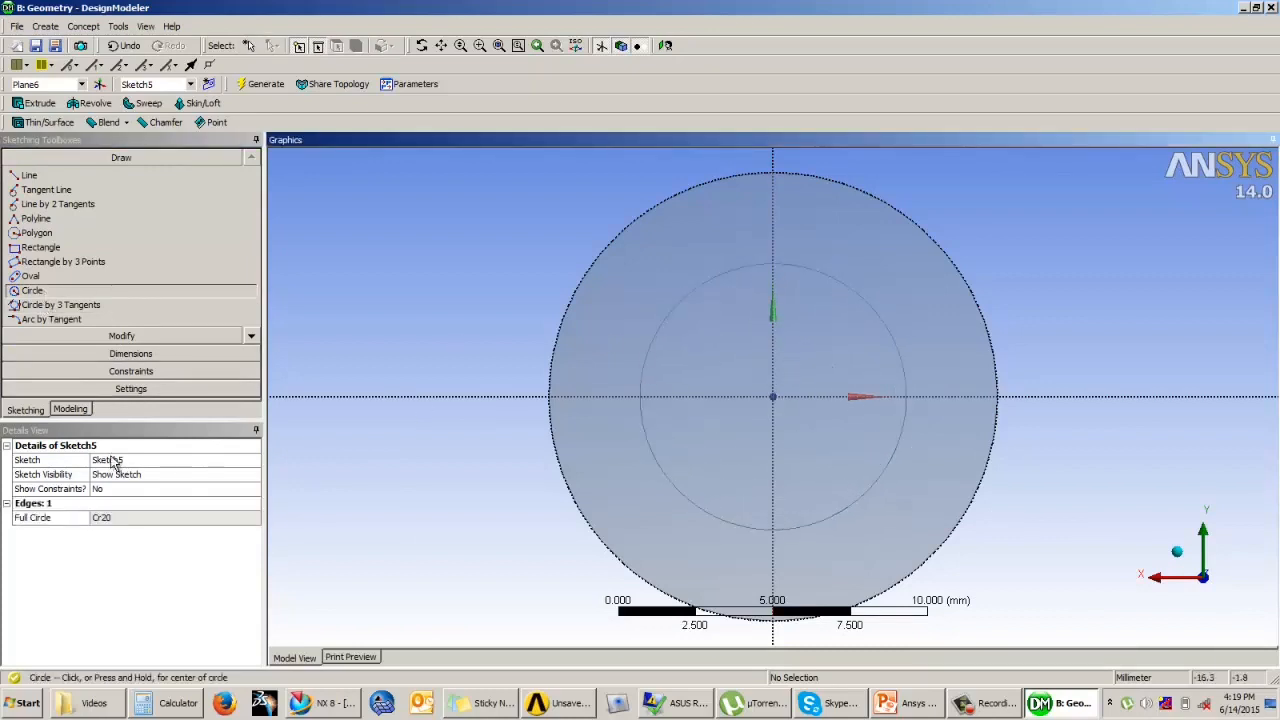
Step: Dimension the diameter of the circle on the cylinder's underside and set it to 10 mm
left_click(130, 353)
left_click(680, 308)
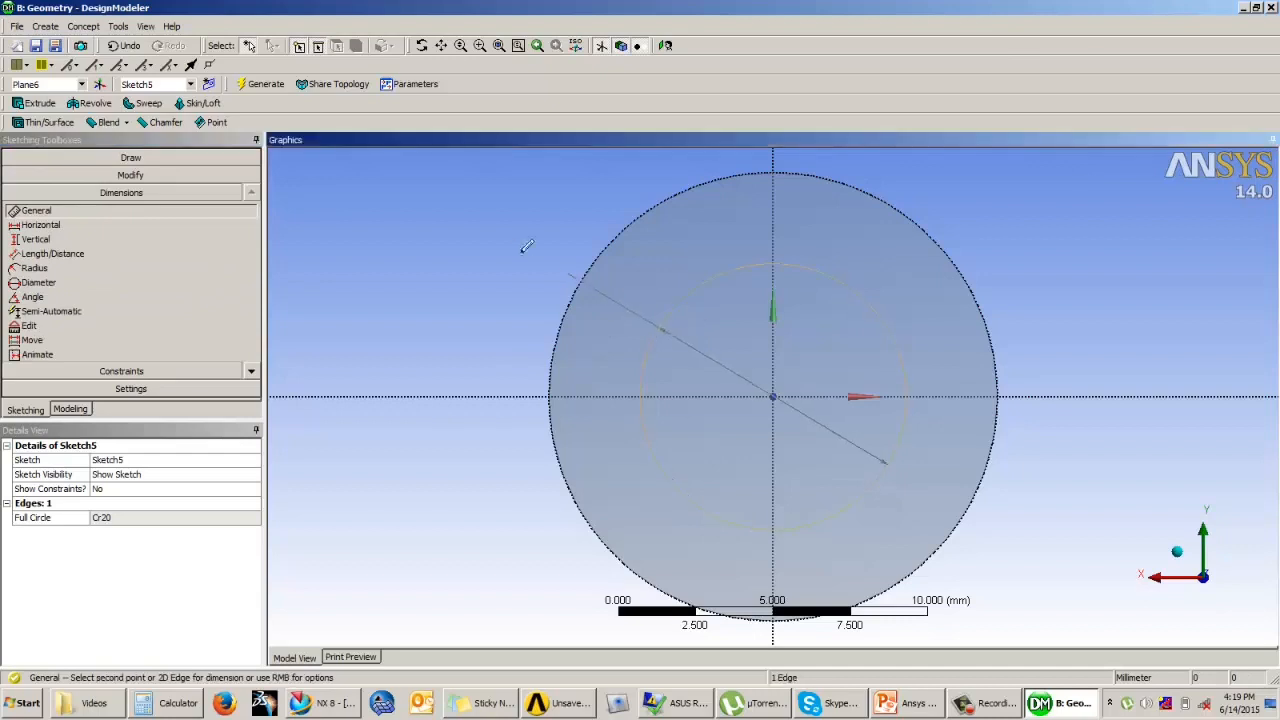
left_click(496, 232)
left_click(112, 517)
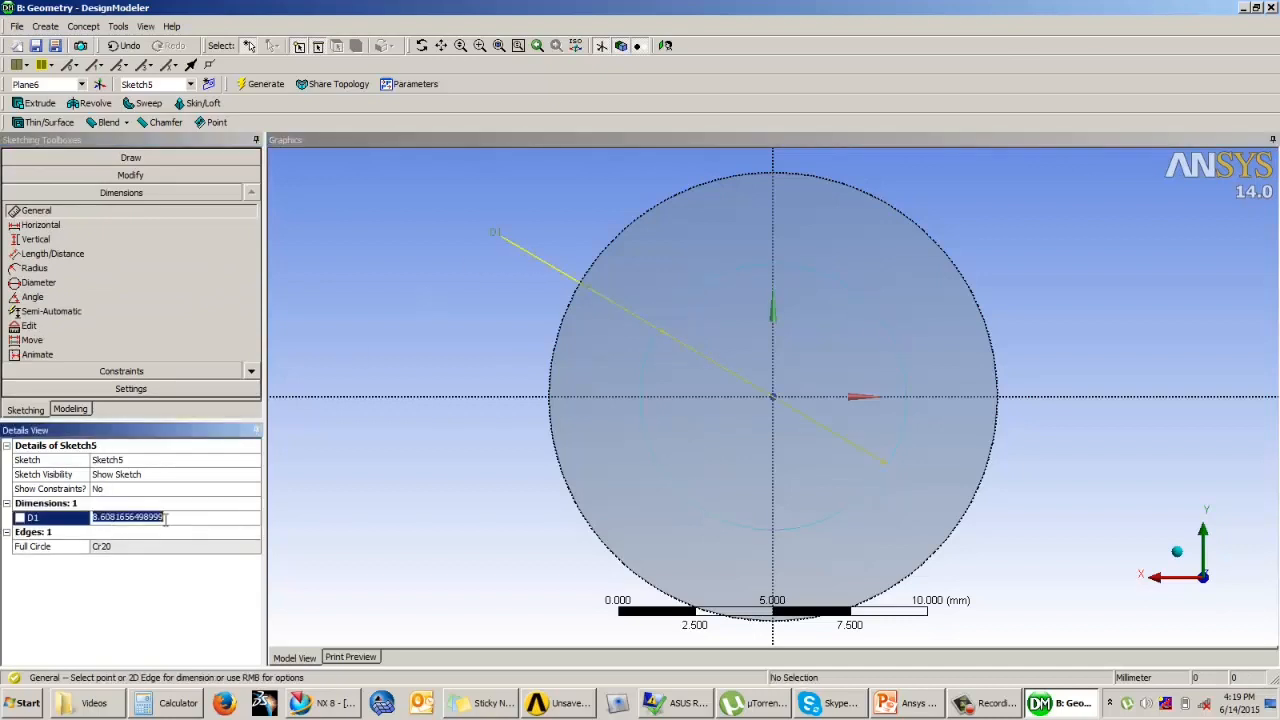
type("10")
key("Return")
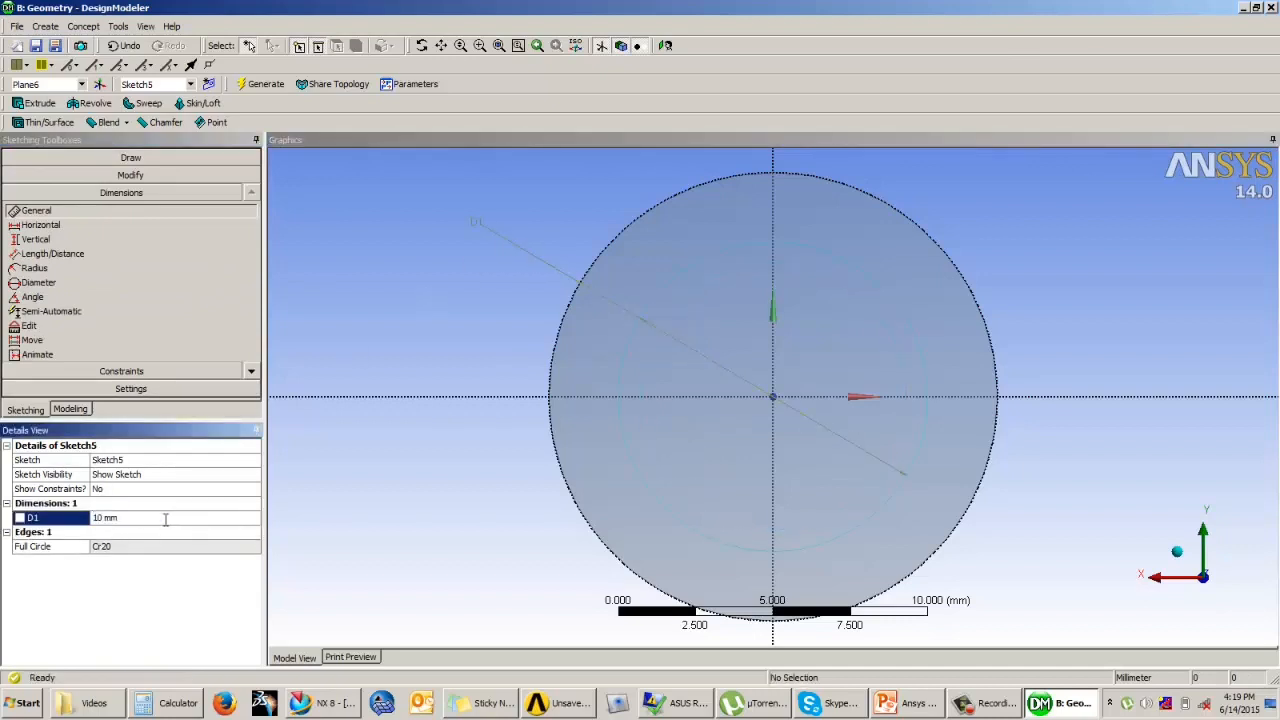
Step: Extrude the 10 mm circle 20 mm in the normal direction as an Add Frozen operation and generate it
left_click(72, 410)
middle_click_drag(446, 286, 605, 313)
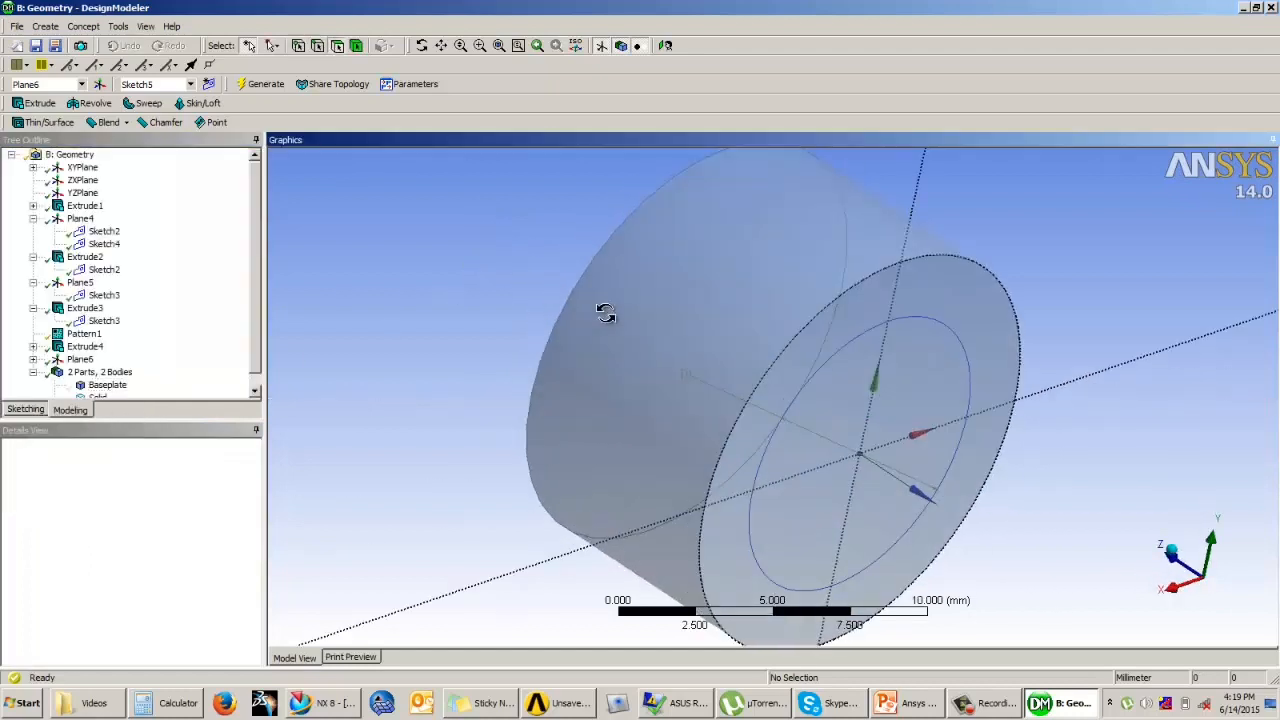
left_click(40, 103)
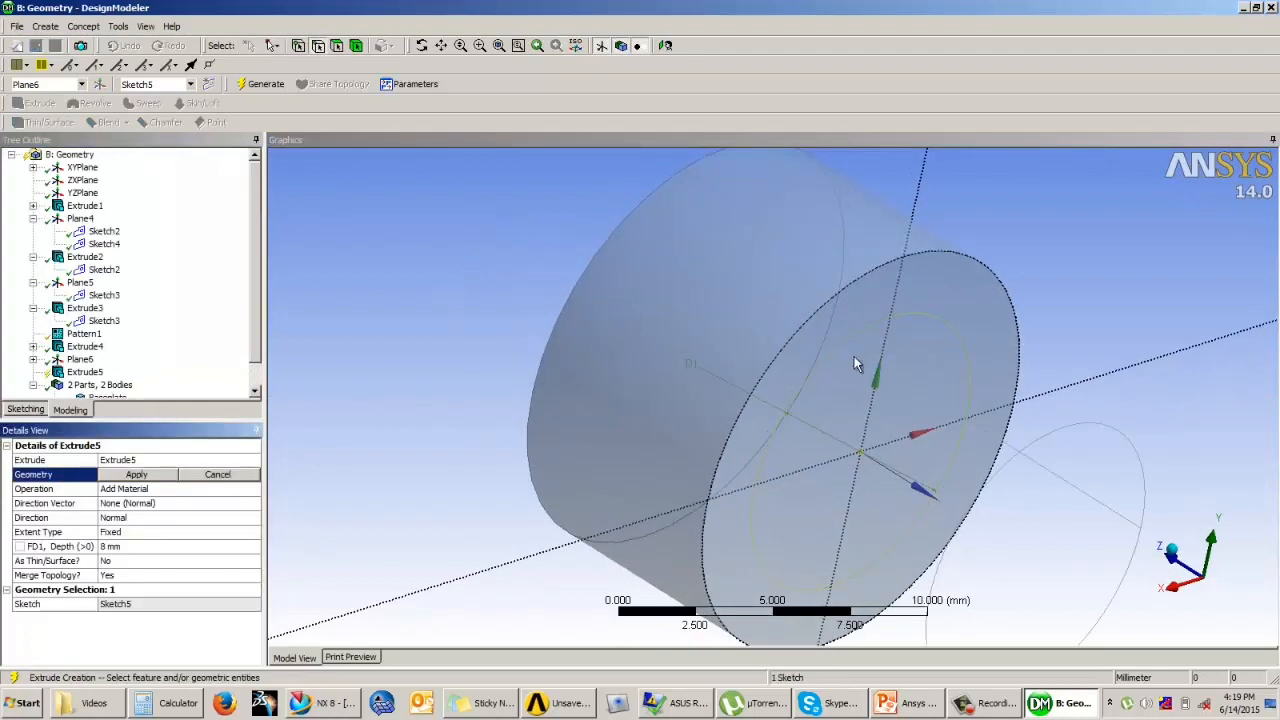
left_click(138, 475)
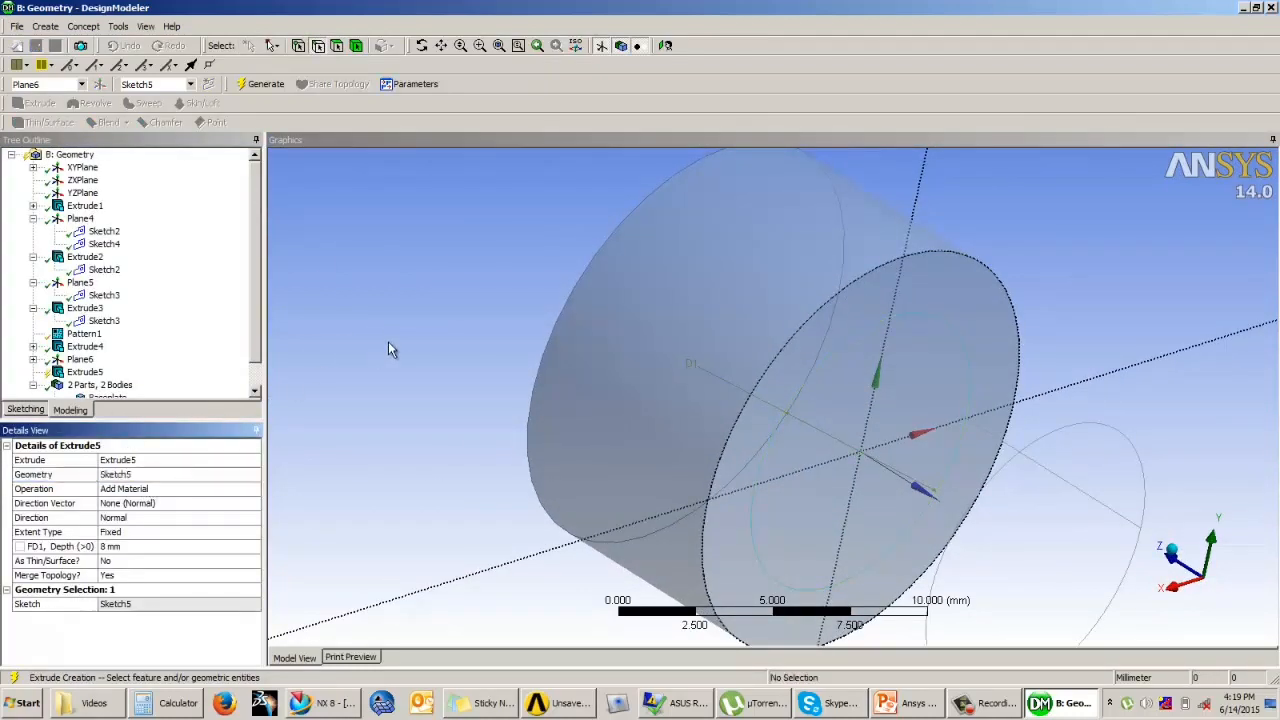
scroll(369, 379, "down", 2)
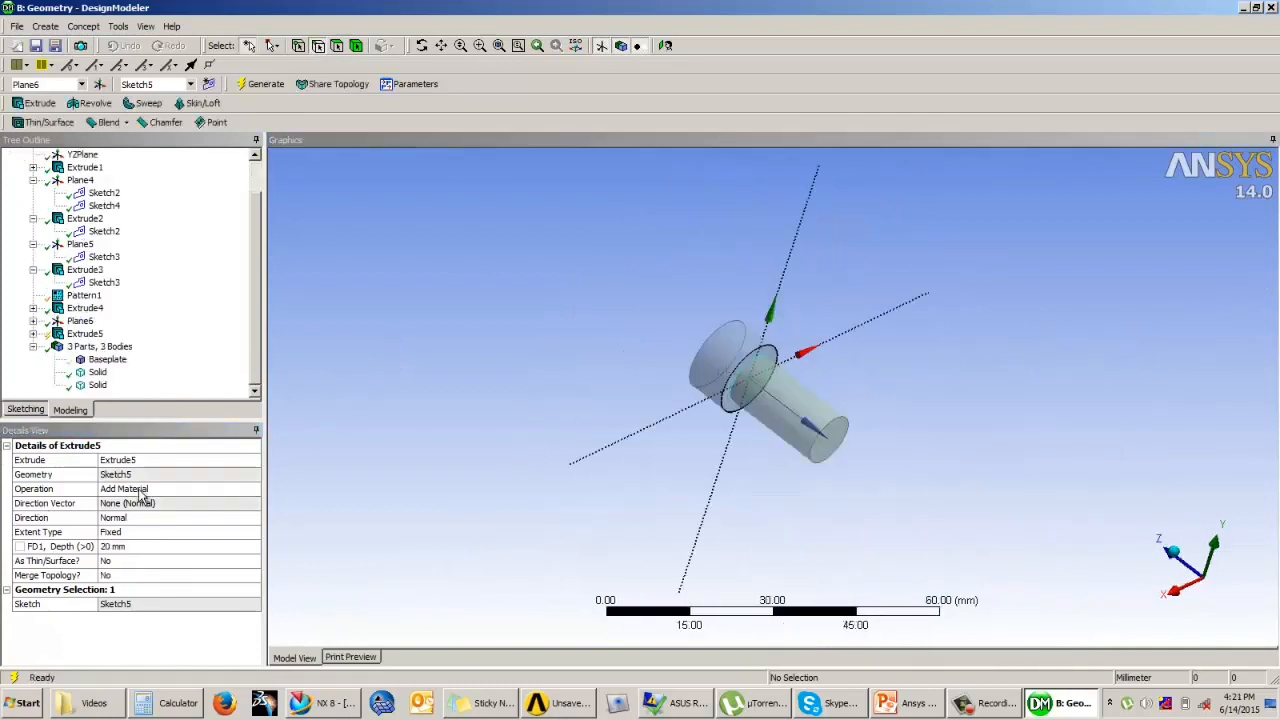
left_click(150, 489)
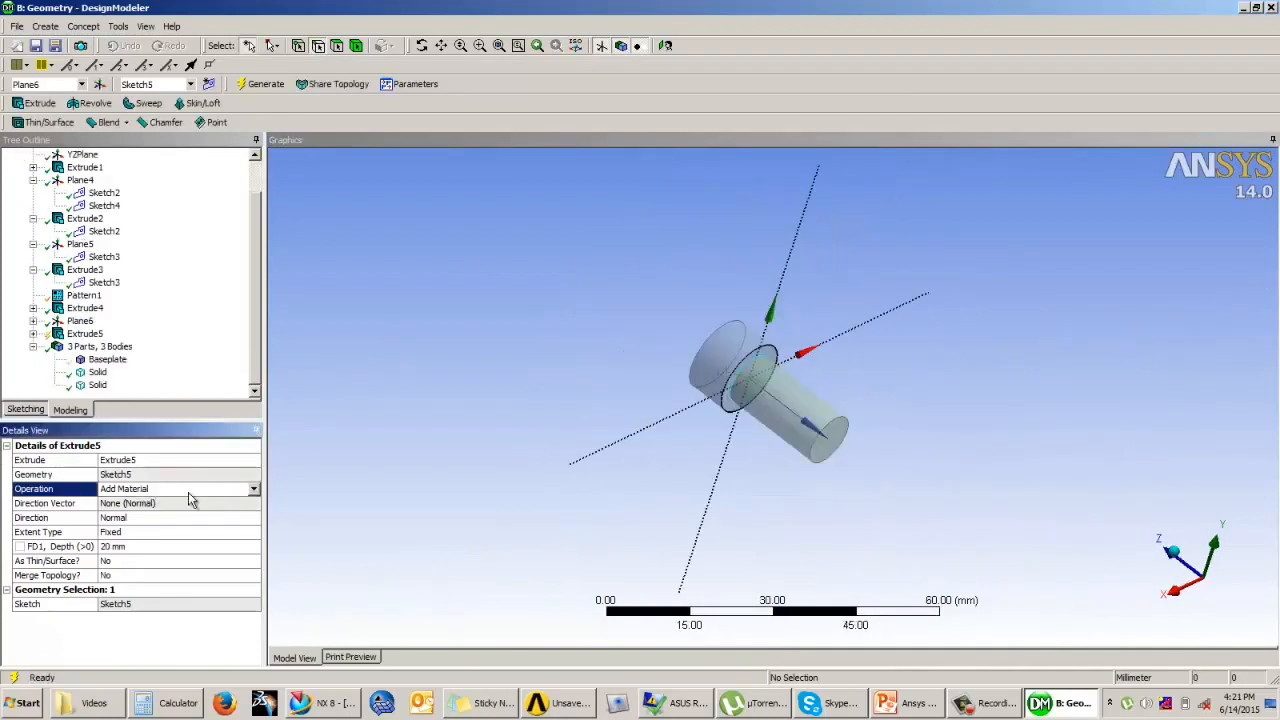
left_click(254, 489)
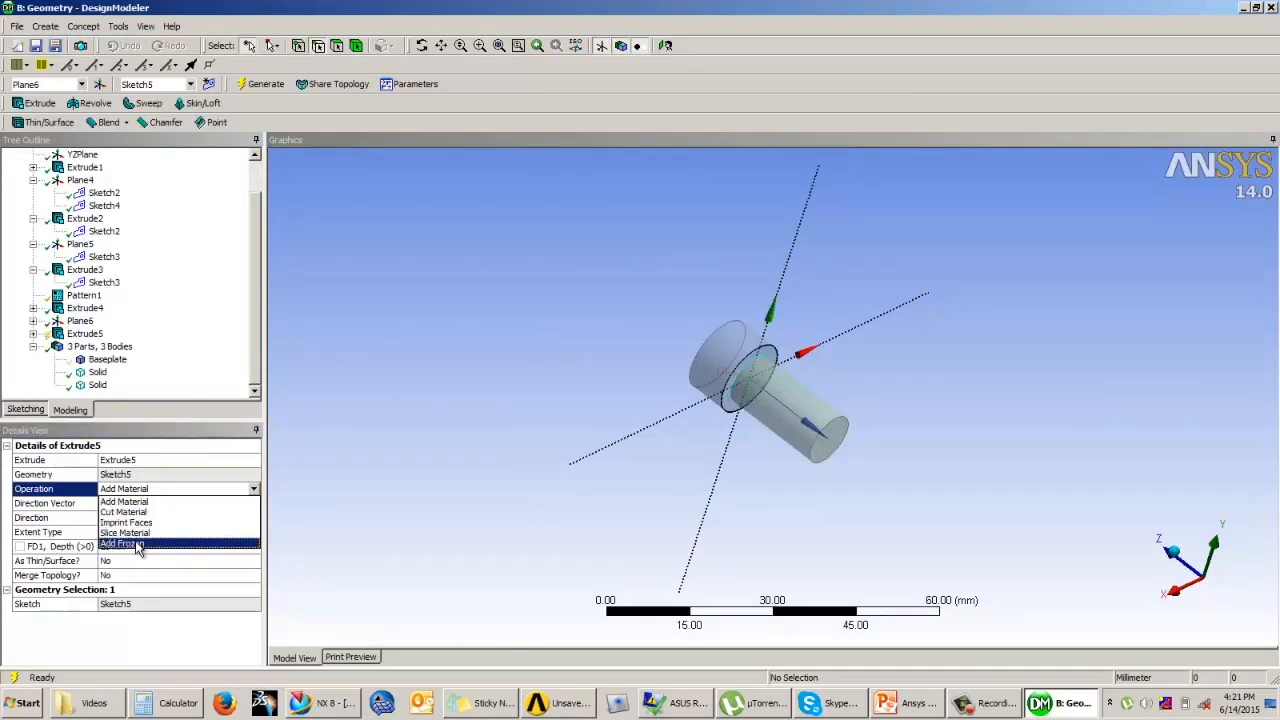
left_click(138, 545)
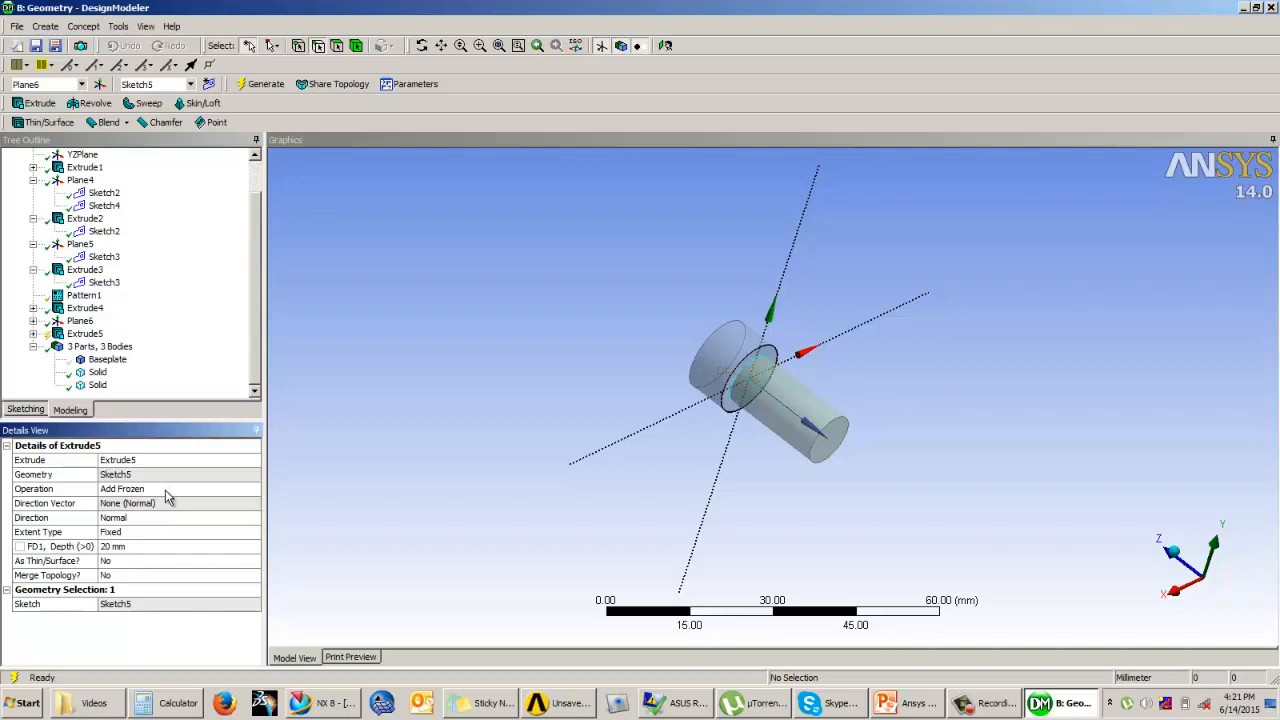
left_click(121, 547)
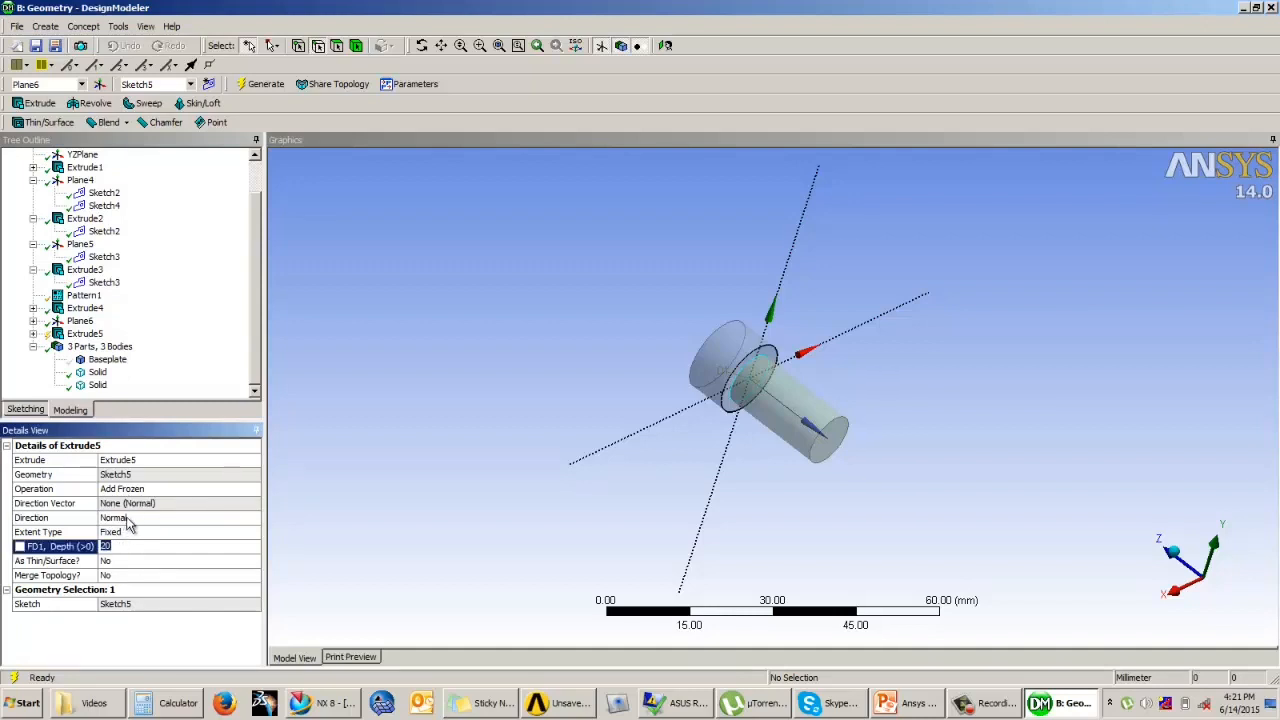
left_click(127, 519)
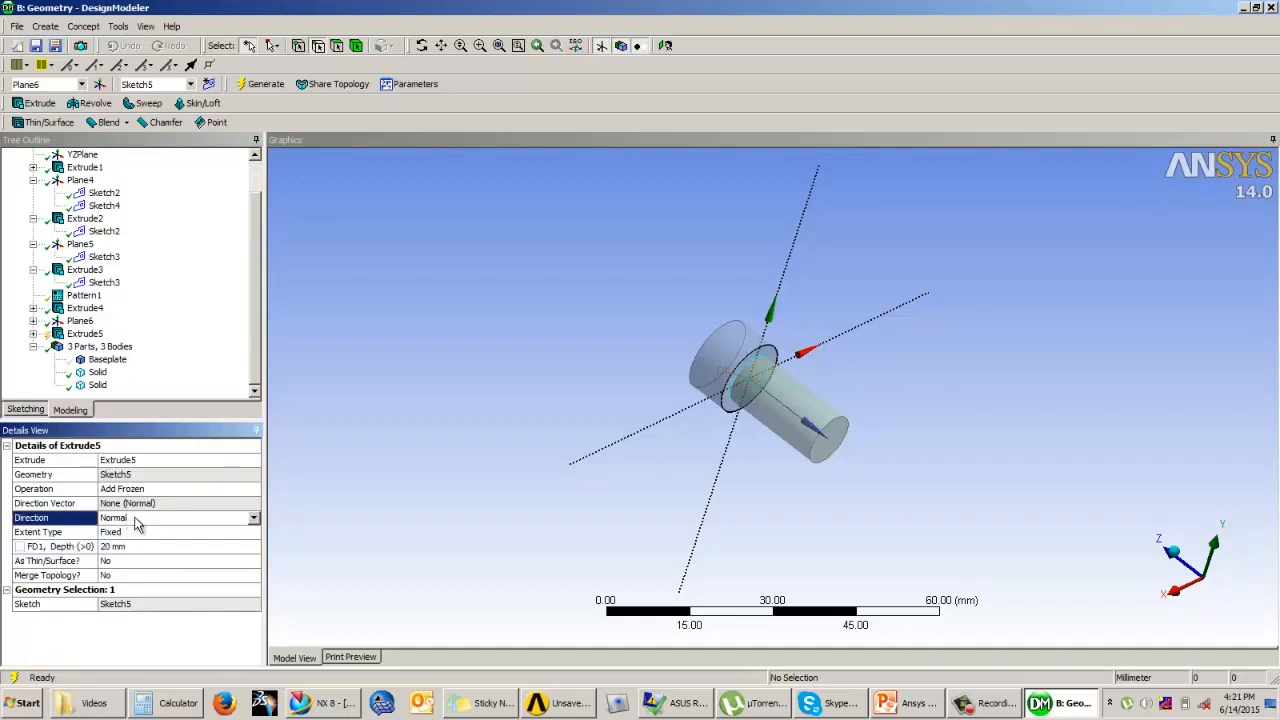
left_click(264, 86)
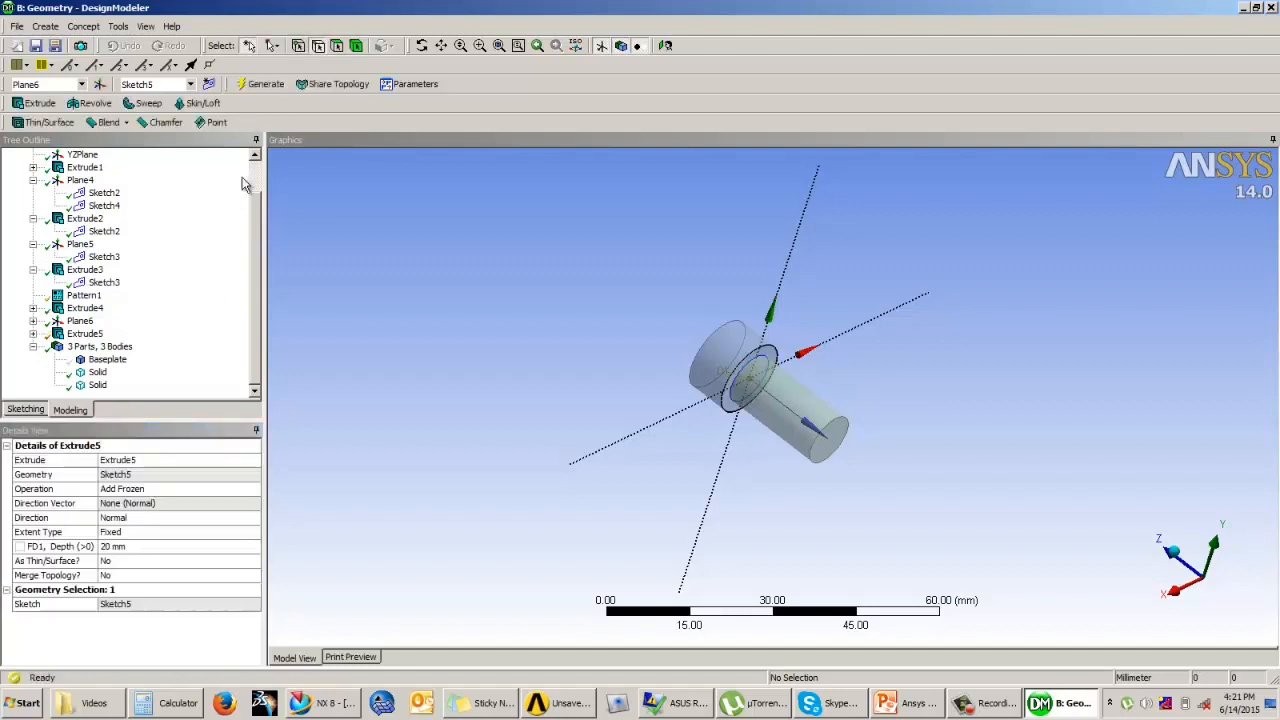
Step: Unite the two frozen cylinders into one solid with a Boolean Unite operation and generate it
left_click(98, 386)
left_click(97, 372)
left_click(100, 386)
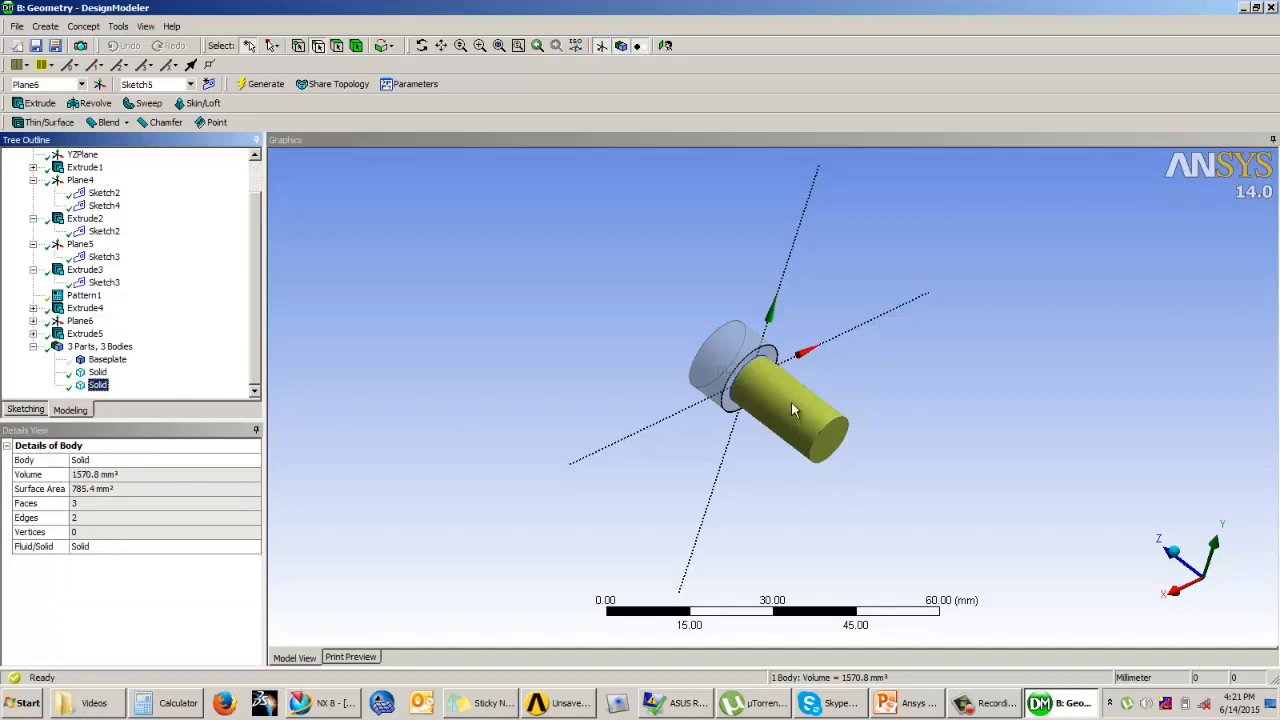
left_click(44, 27)
left_click(64, 257)
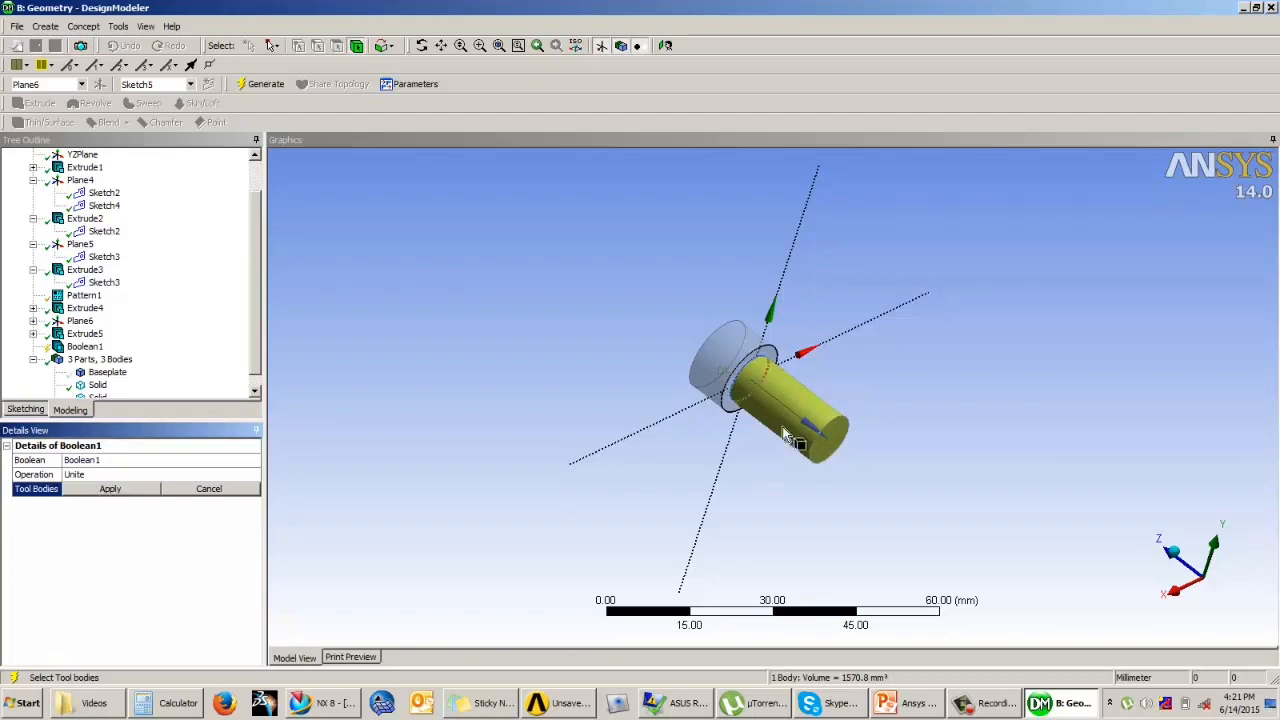
left_click_drag(256, 306, 253, 342)
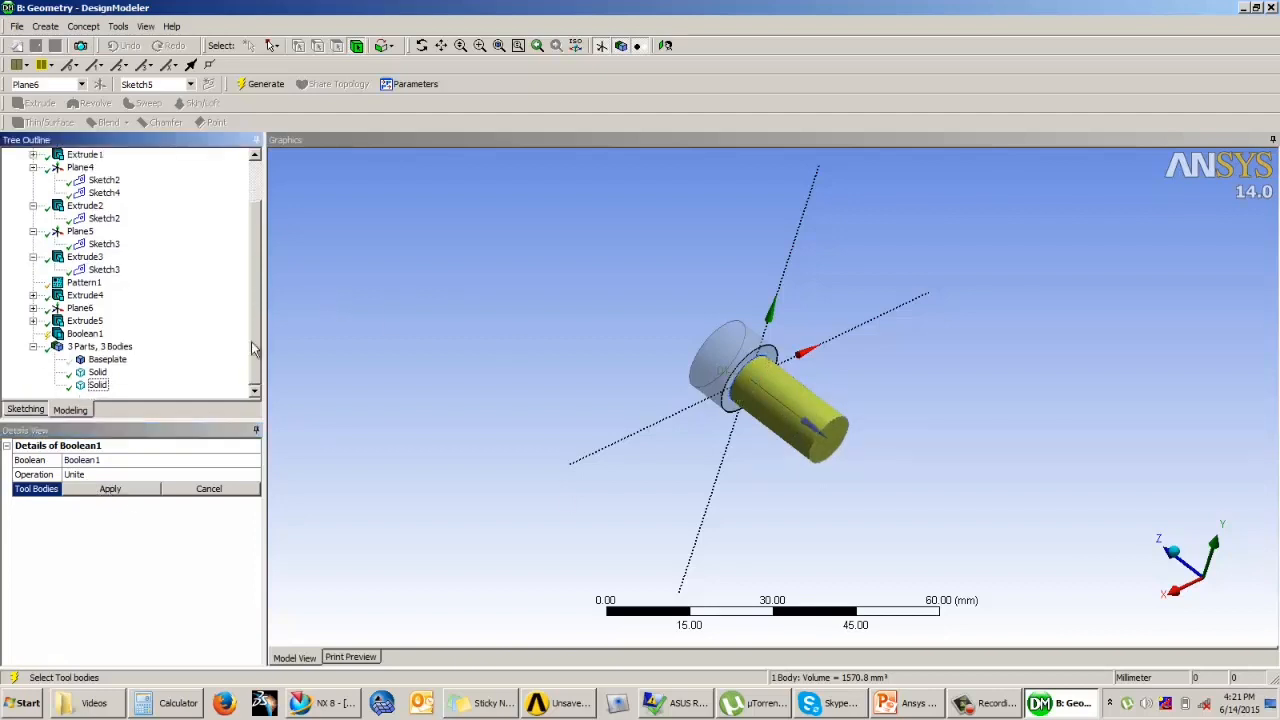
left_click(96, 386)
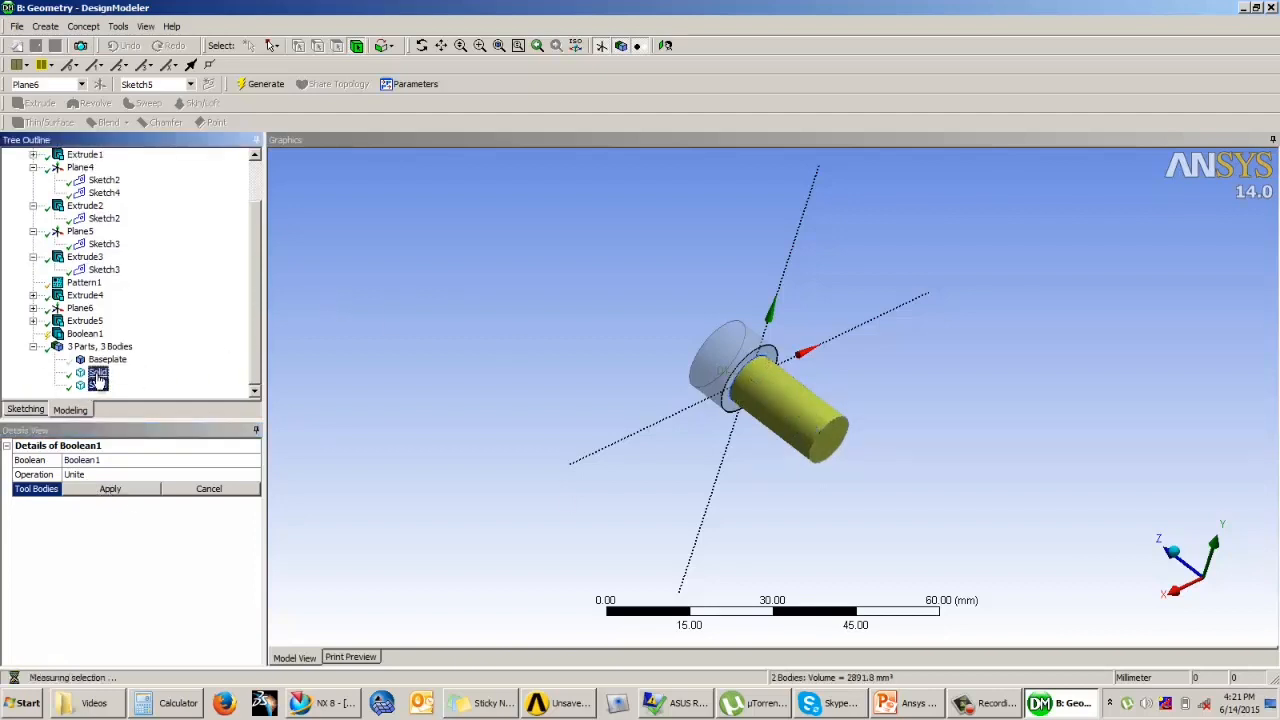
left_click(97, 372, "ctrl")
left_click(104, 489)
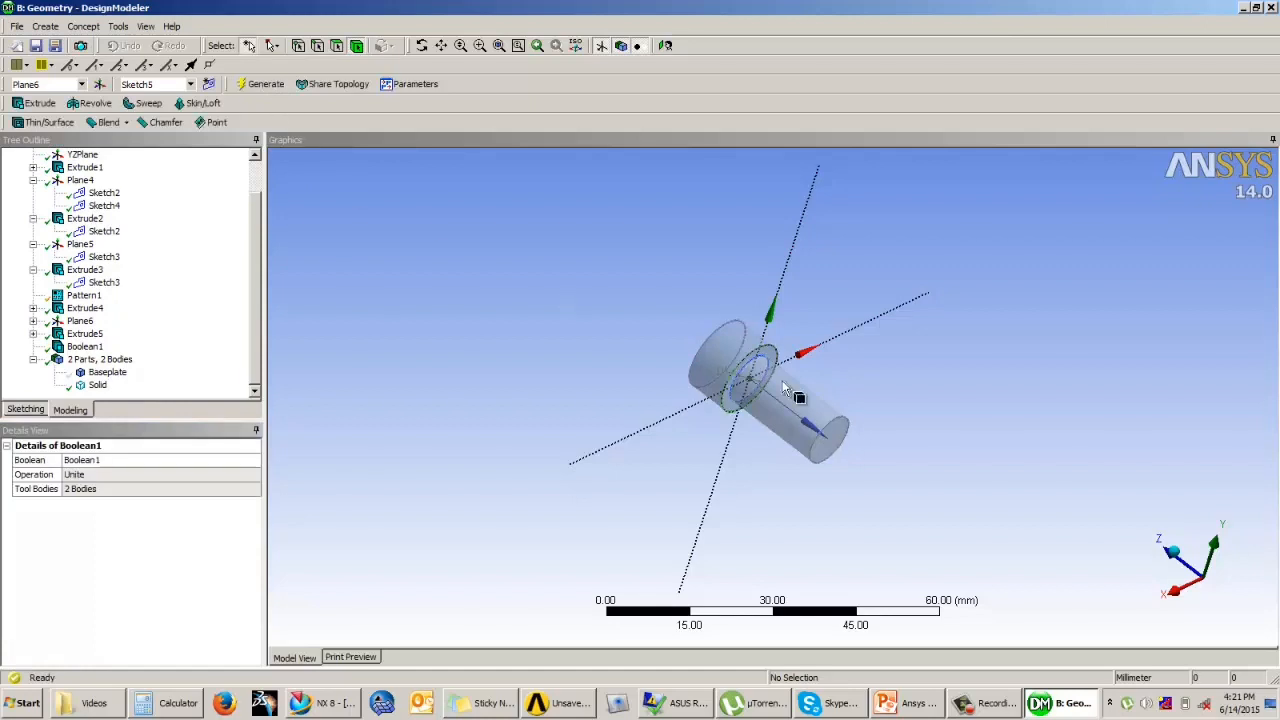
Step: Rename the united solid body as Bolt
left_click(97, 386)
middle_click_drag(522, 342, 808, 312)
right_click(97, 385)
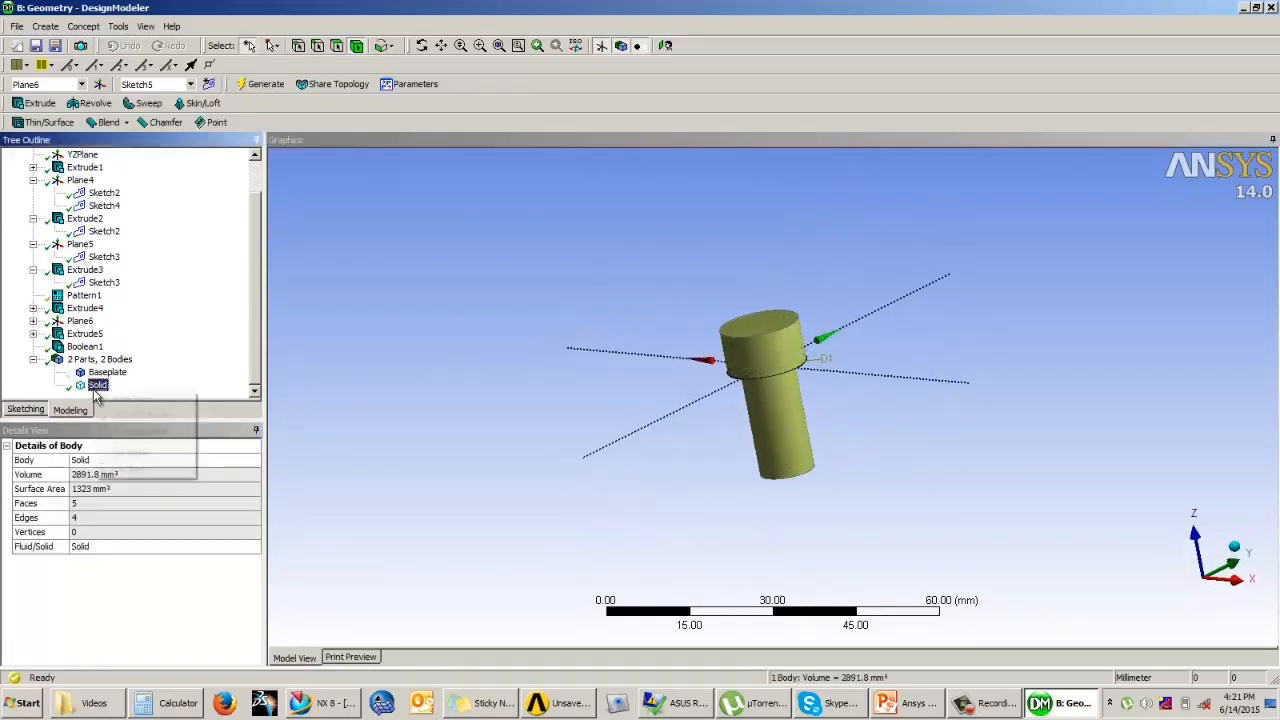
left_click(124, 468)
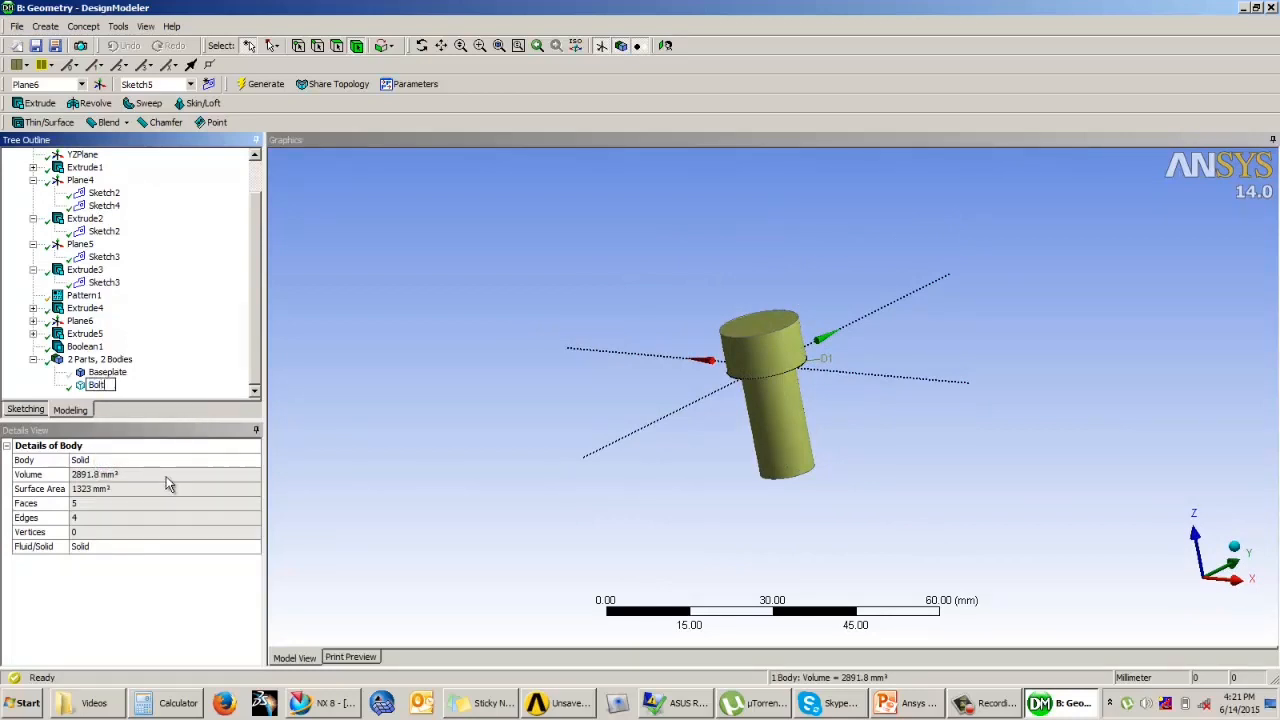
key("Return")
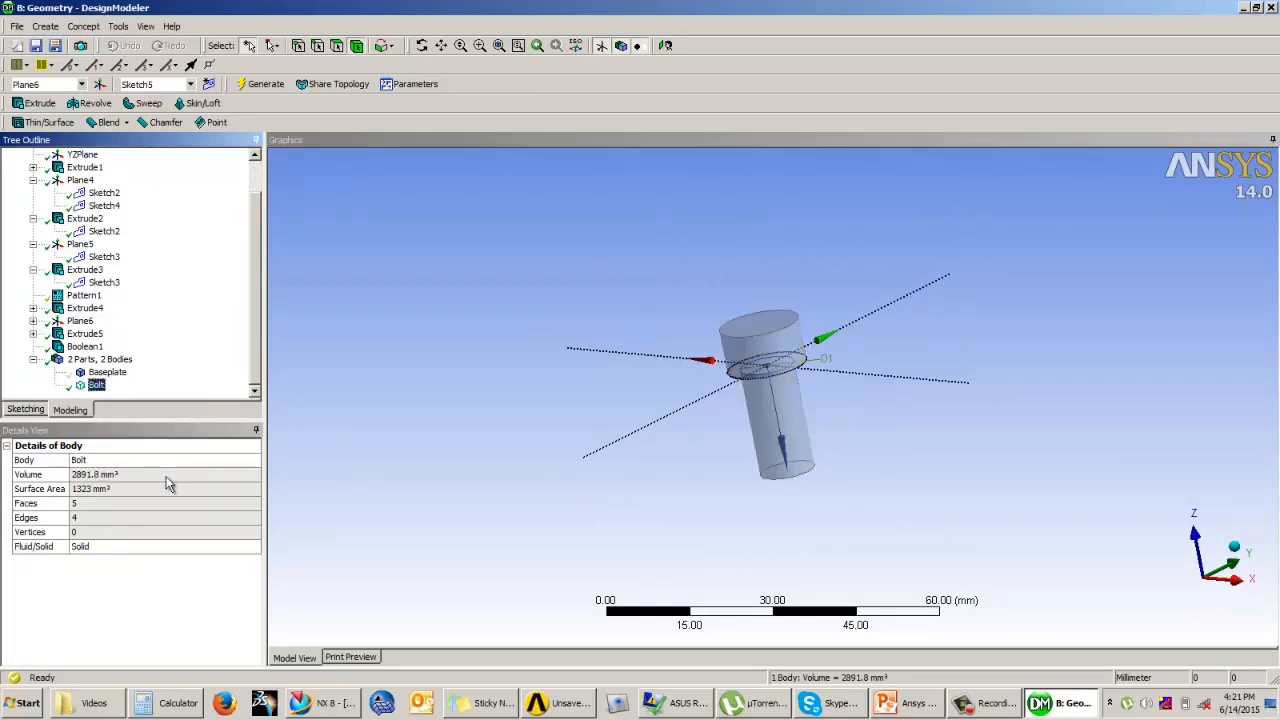
Step: Show the Baseplate body again and inspect how the Bolt sits in its hole
right_click(108, 373)
left_click(160, 402)
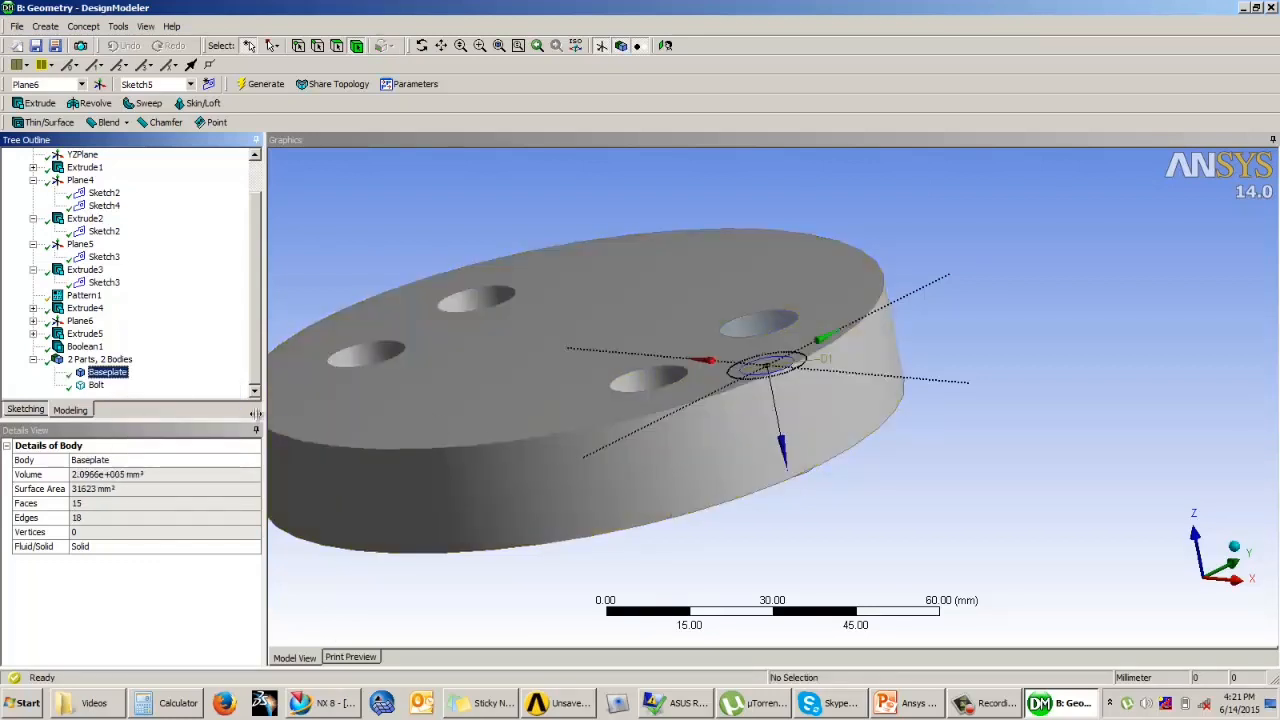
right_click(103, 386)
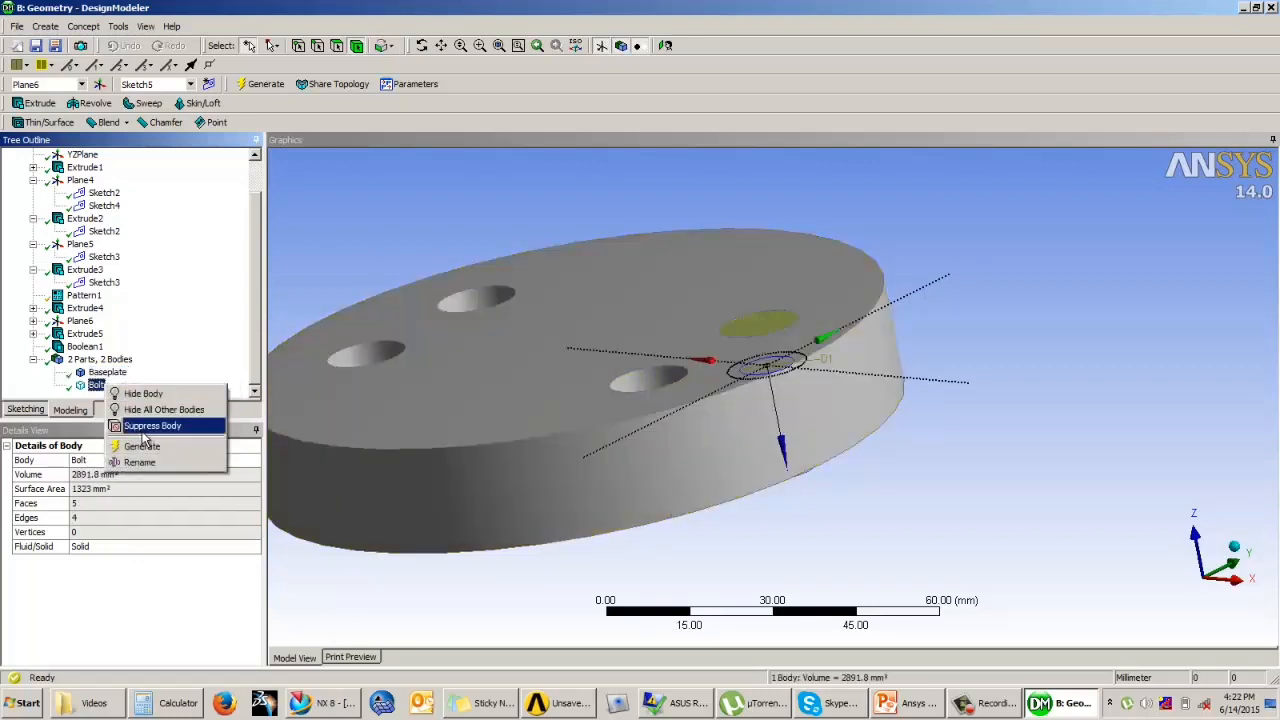
left_click(143, 393)
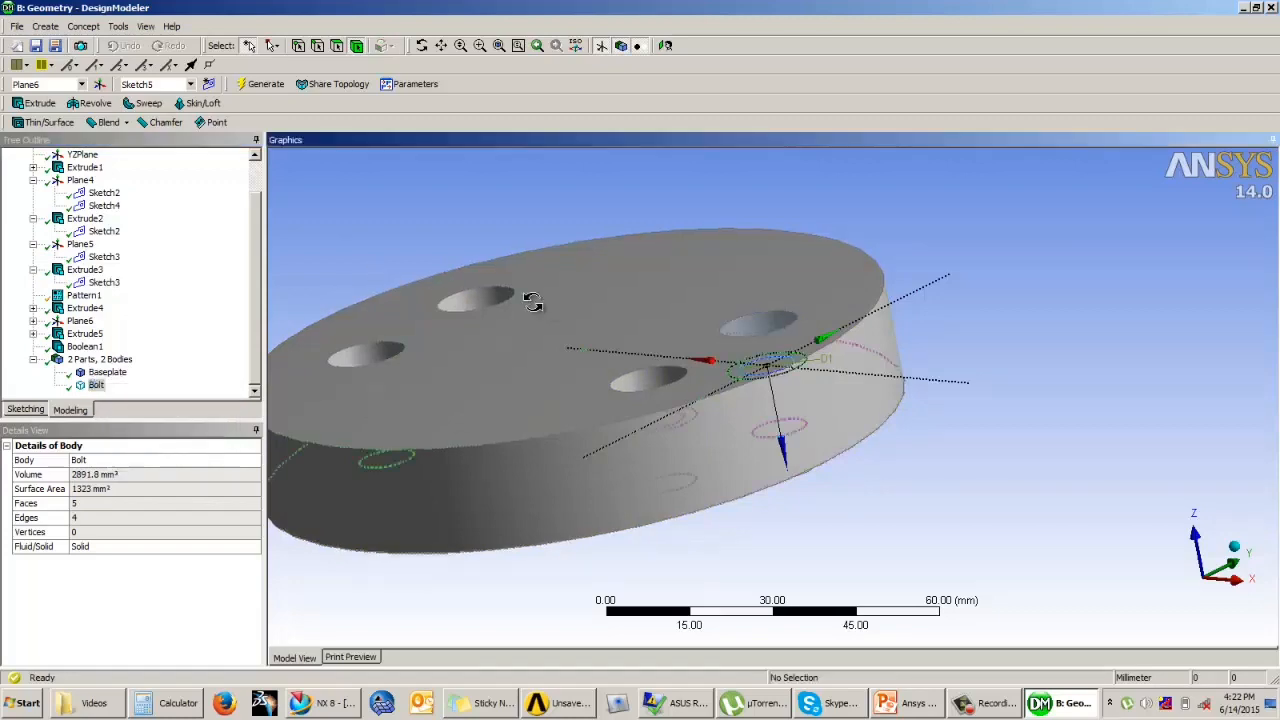
middle_click_drag(540, 420, 712, 327)
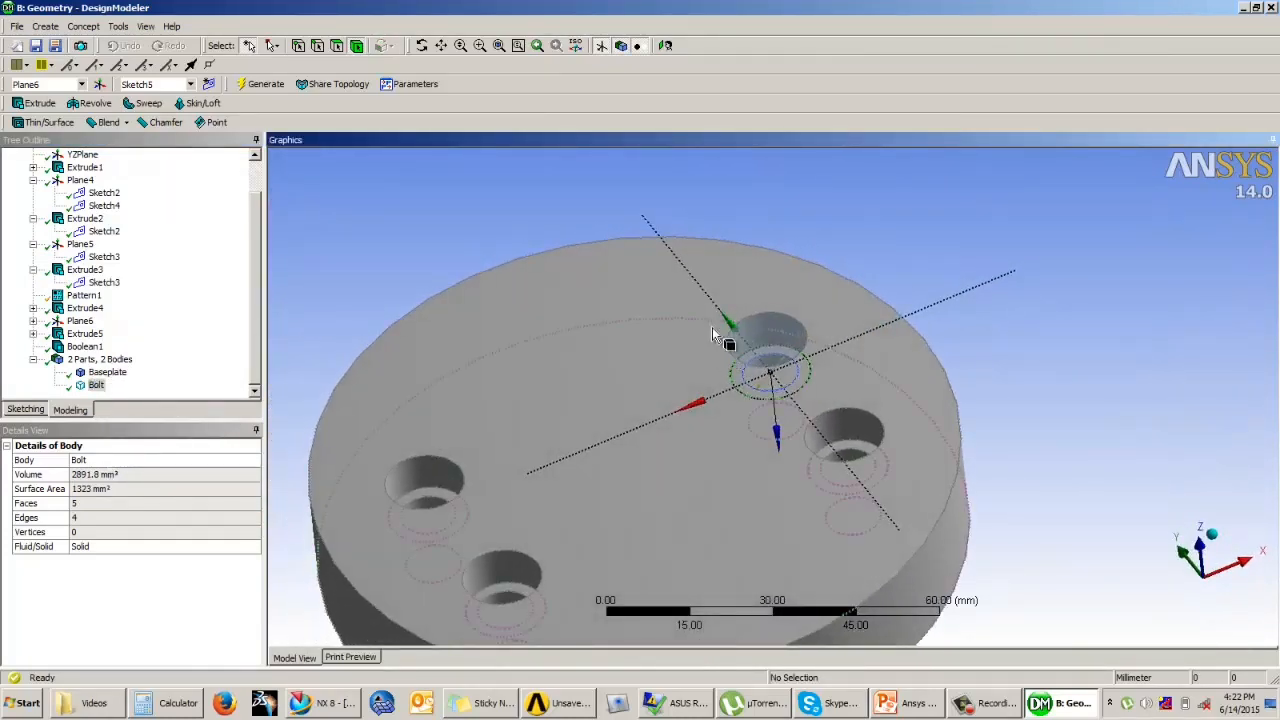
middle_click_drag(839, 240, 497, 277)
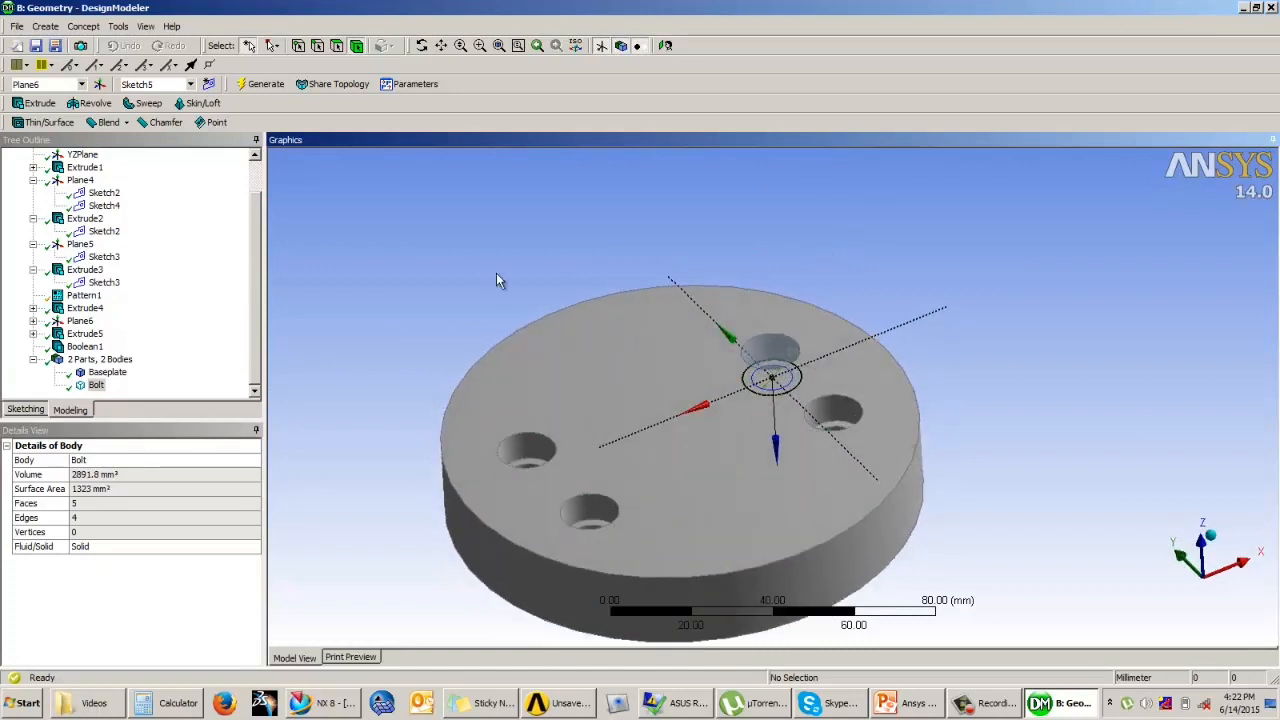
middle_click_drag(600, 309, 640, 300)
Step: Start a rectangular pattern with the Bolt body as its geometry
left_click(45, 26)
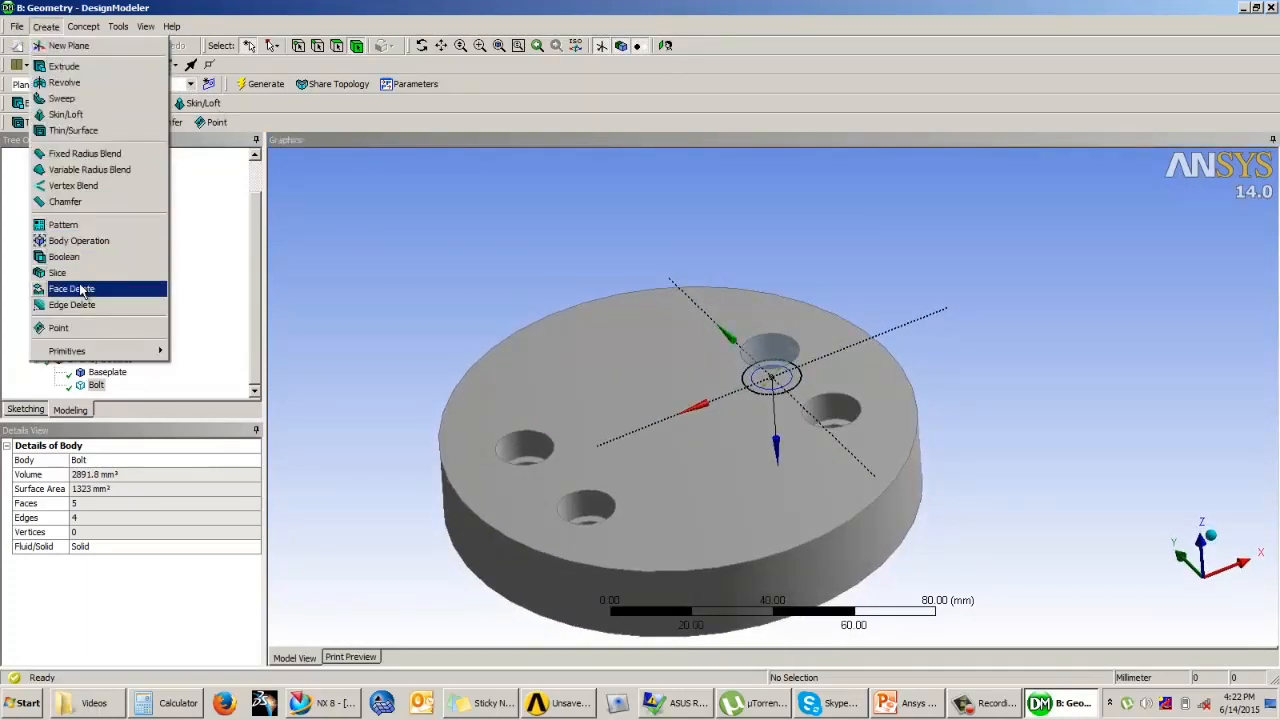
left_click(63, 224)
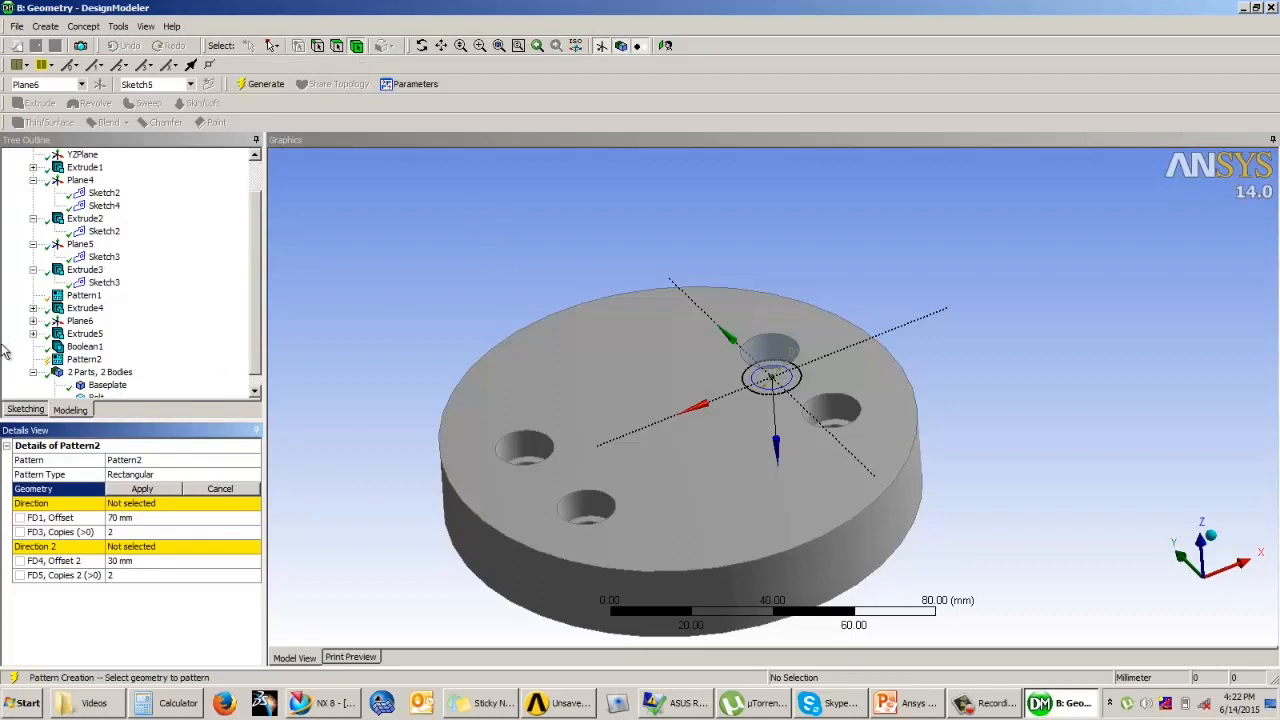
scroll(255, 305, "down", 1)
left_click(96, 385)
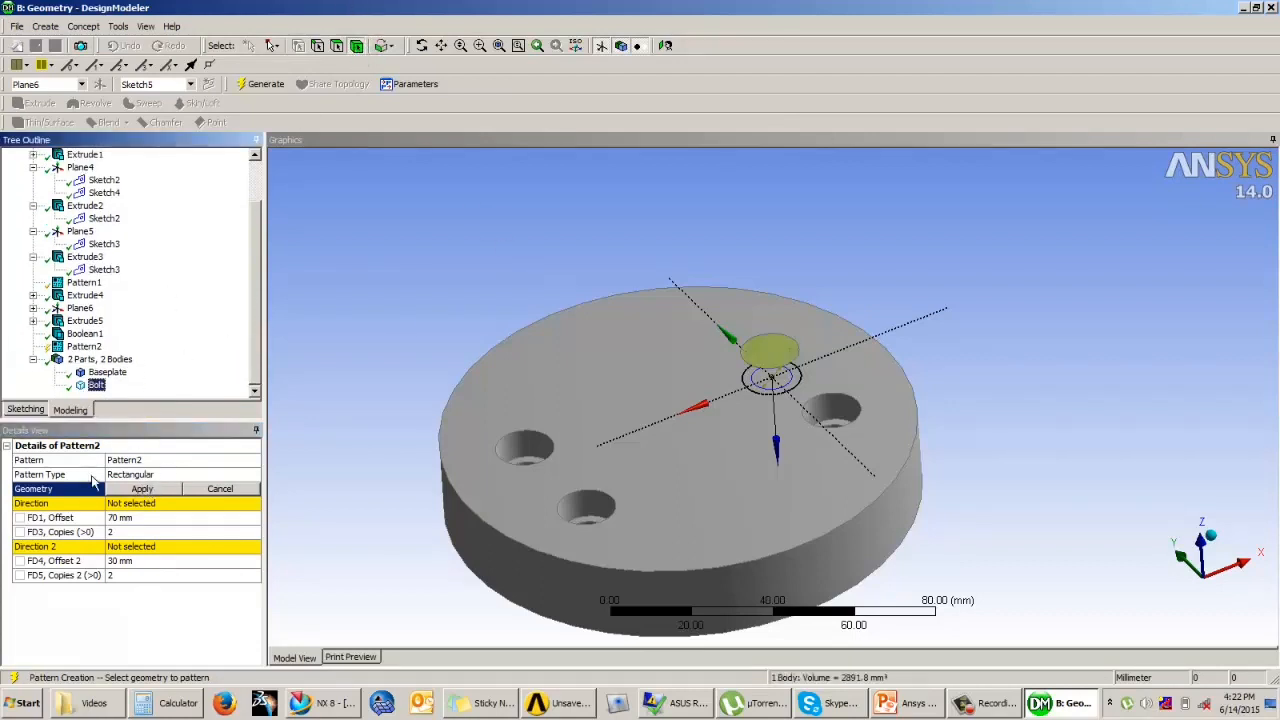
left_click(140, 489)
Step: Set the pattern's first direction along the plane's Y axis, reversed towards the neighbouring hole, with a 30 mm offset
left_click(133, 504)
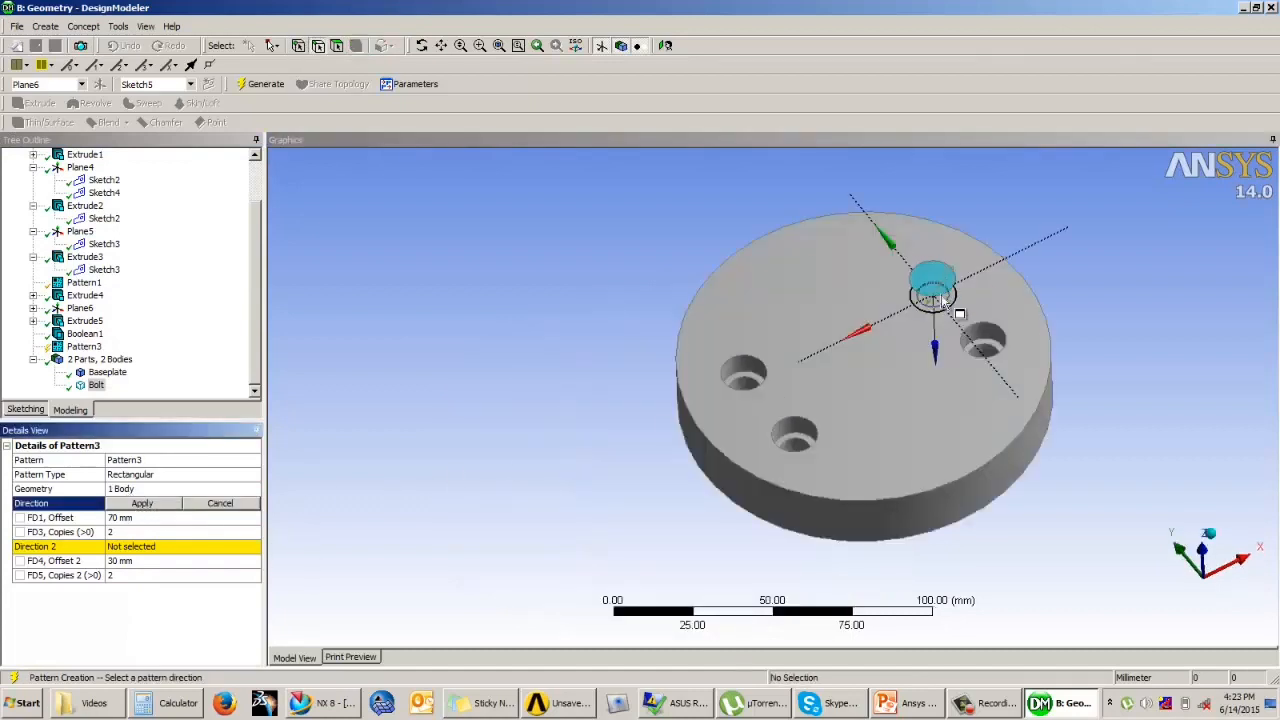
scroll(1028, 316, "up", 2)
left_click(1016, 312)
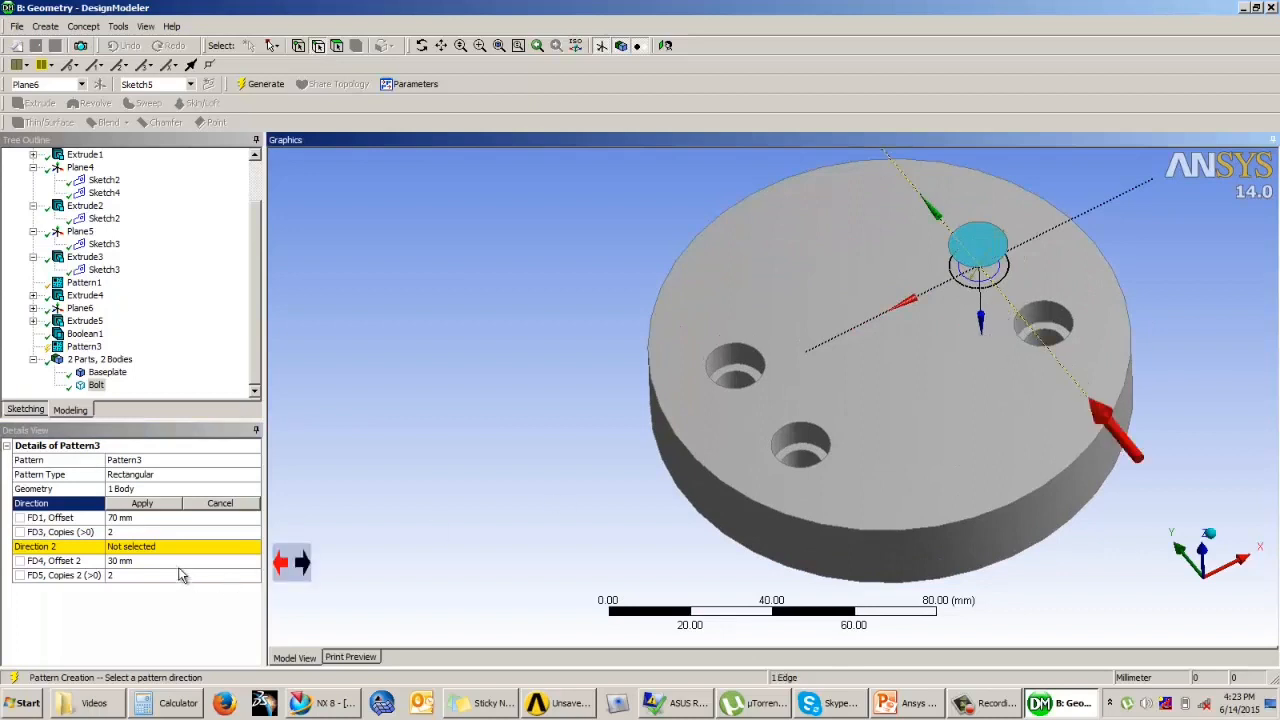
left_click(283, 566)
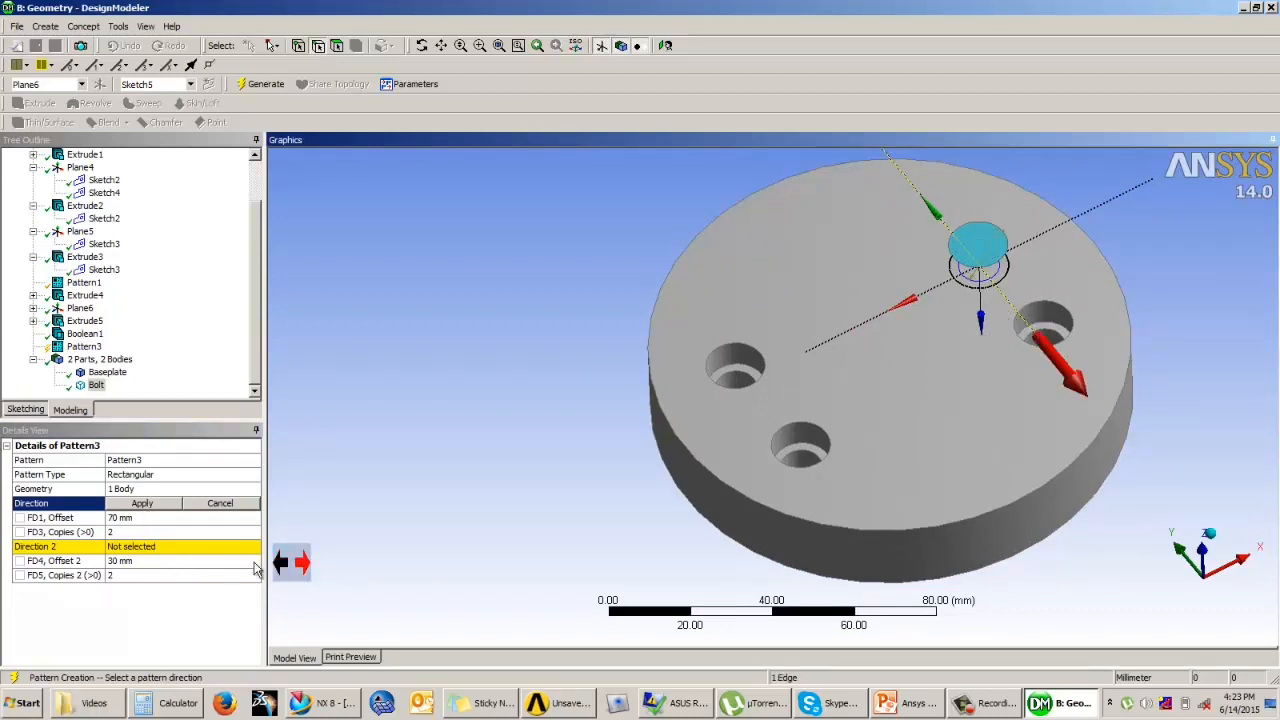
left_click(142, 504)
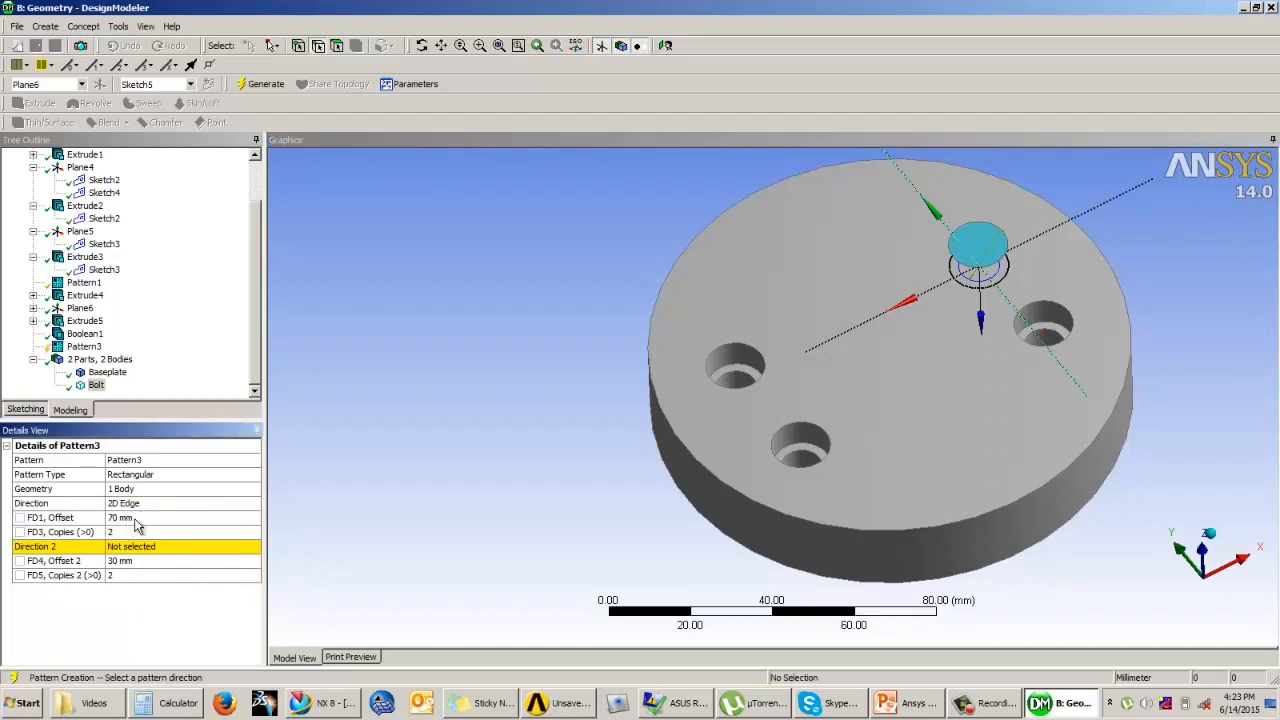
left_click(139, 518)
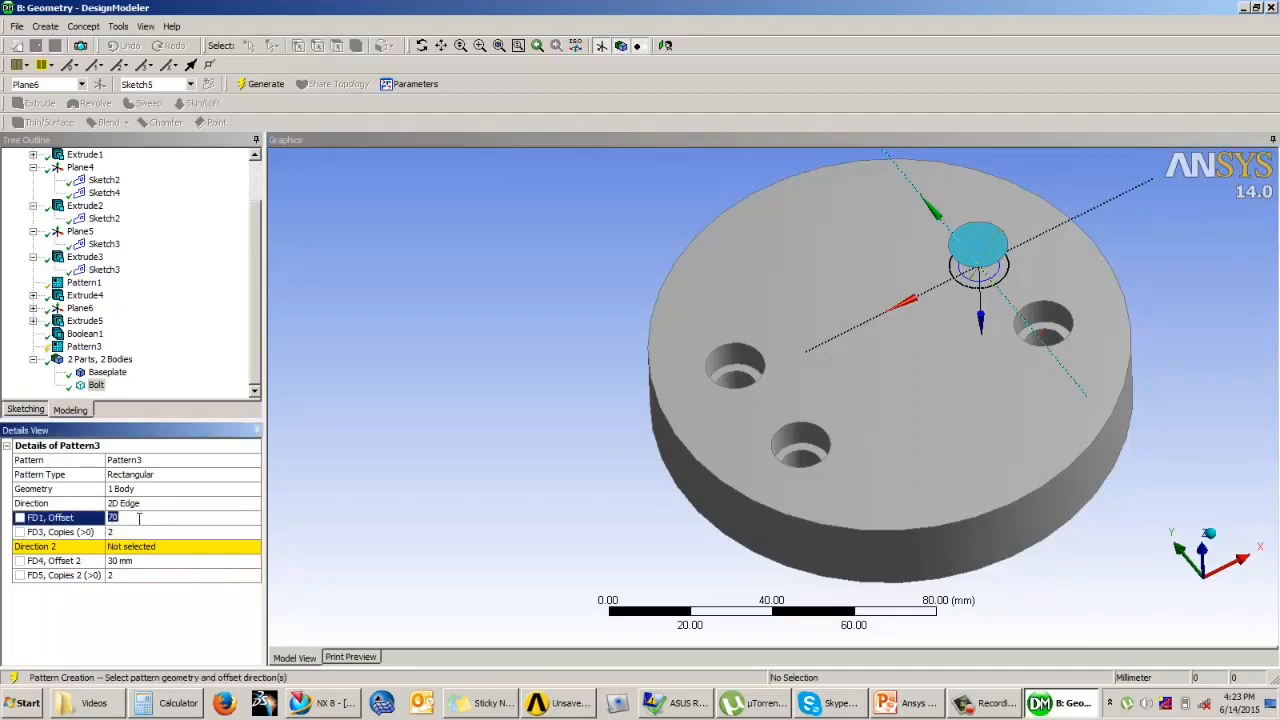
type("30")
key("Return")
Step: Set the pattern's second direction along the plane's X axis with a 70 mm offset and generate the bolt pattern
left_click(128, 546)
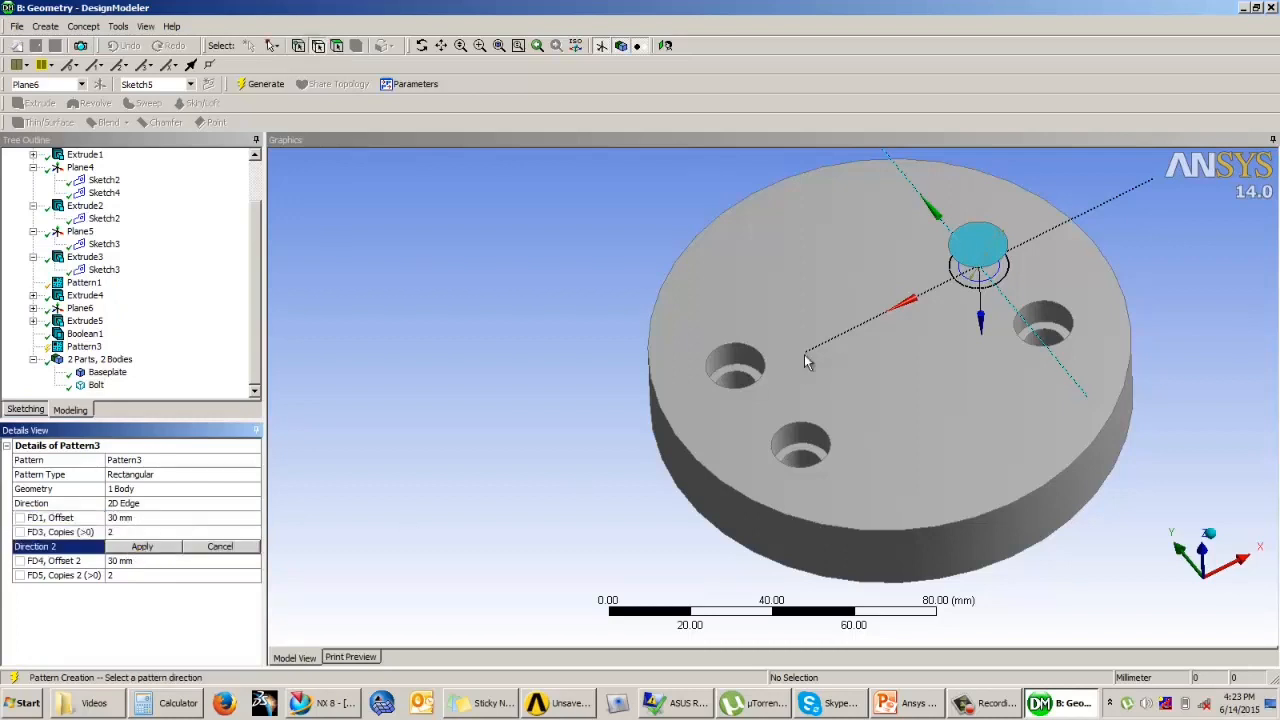
left_click(861, 328)
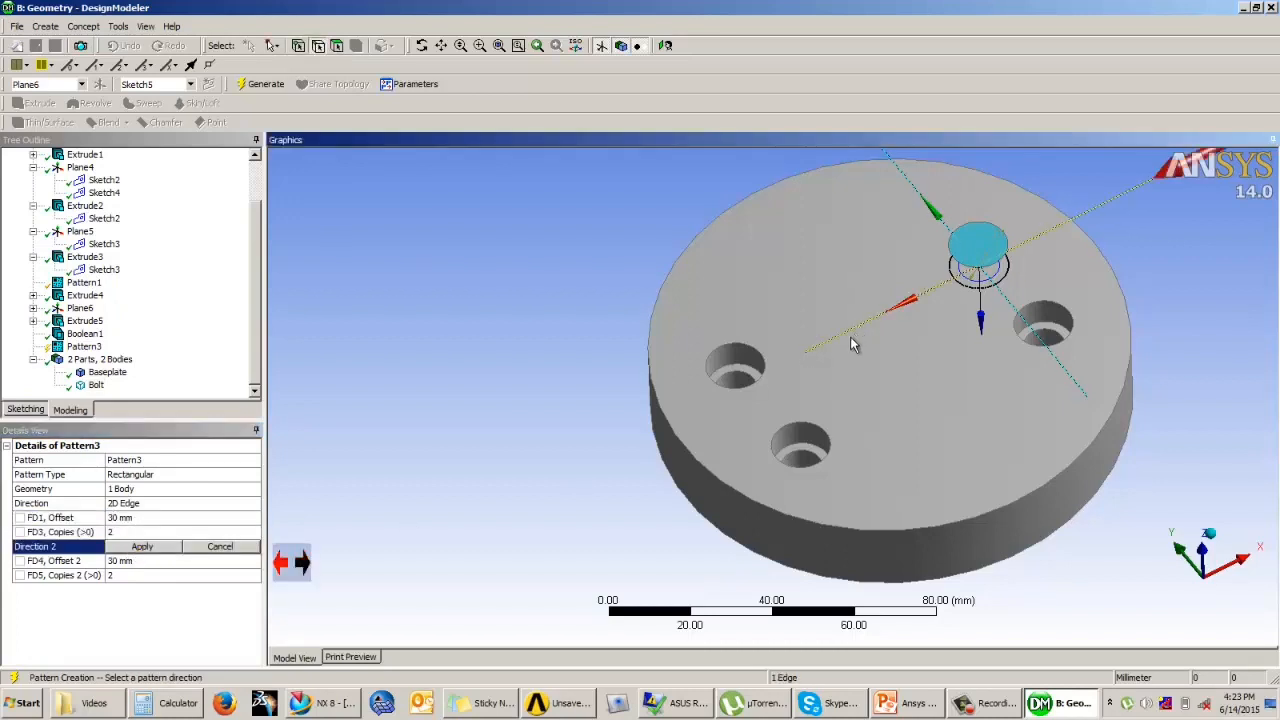
left_click(144, 548)
left_click(148, 560)
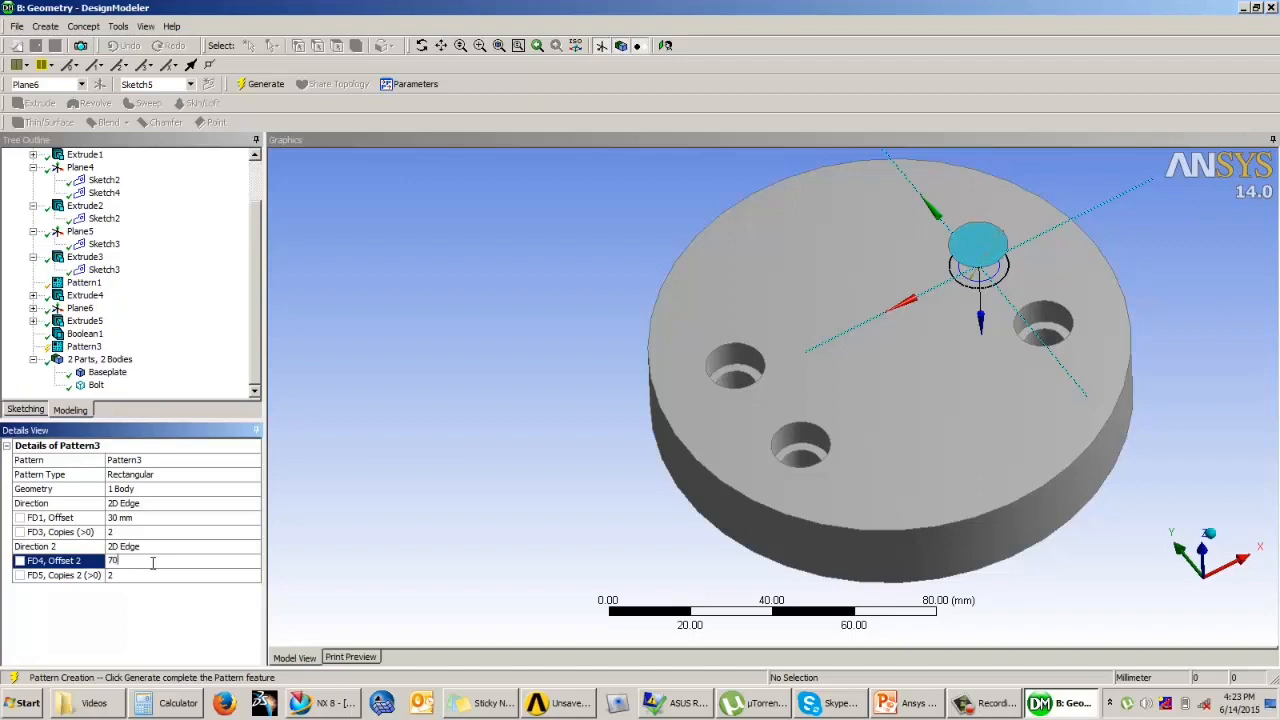
left_click(139, 575)
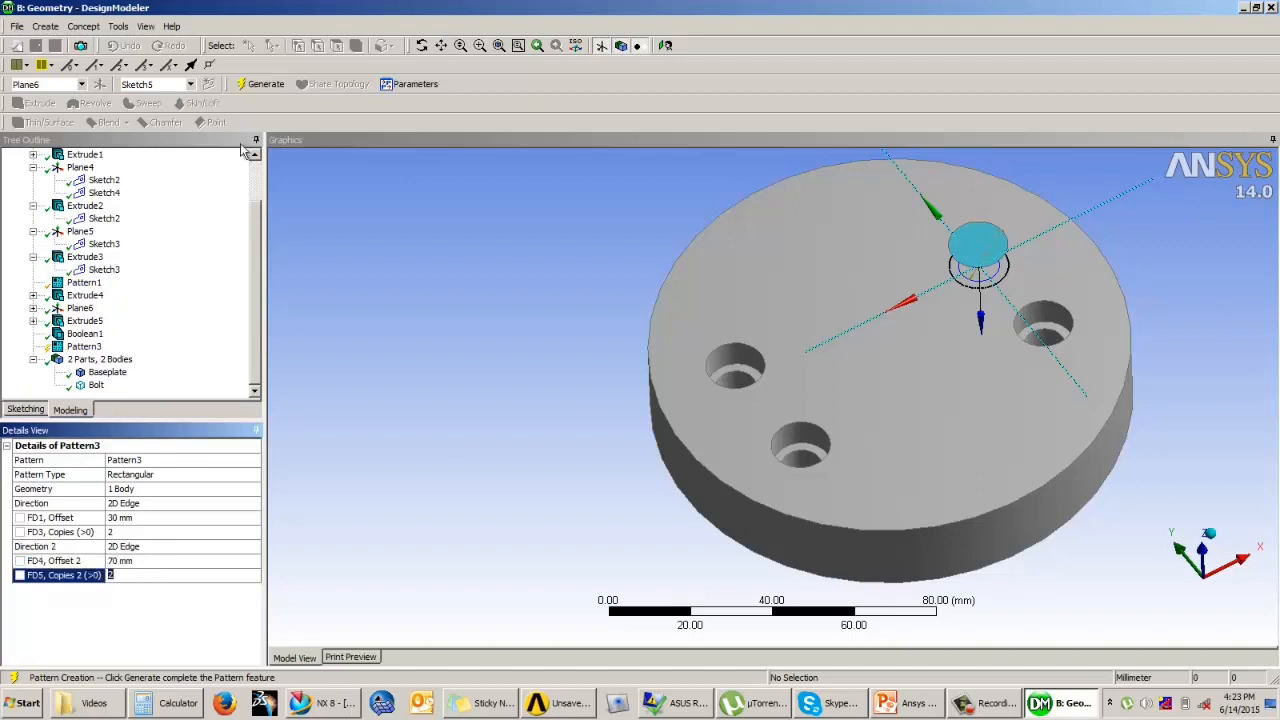
left_click(259, 84)
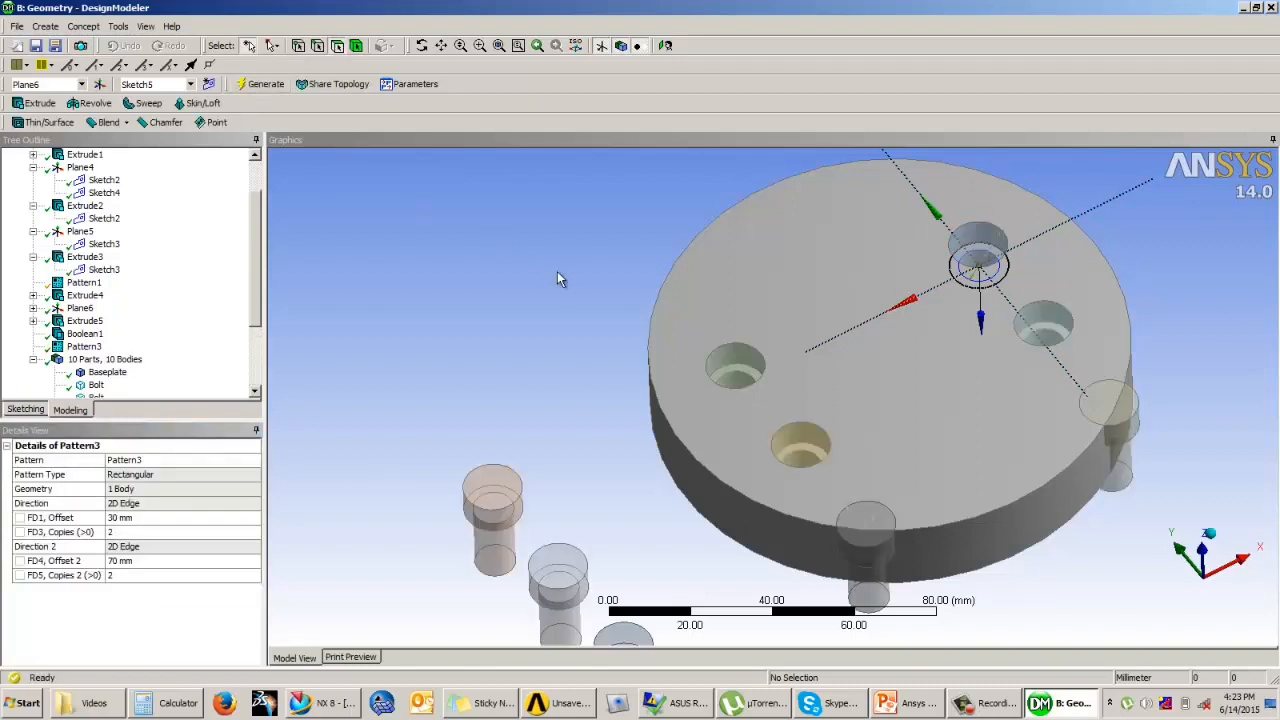
middle_click_drag(559, 268, 600, 296)
scroll(600, 296, "down", 2)
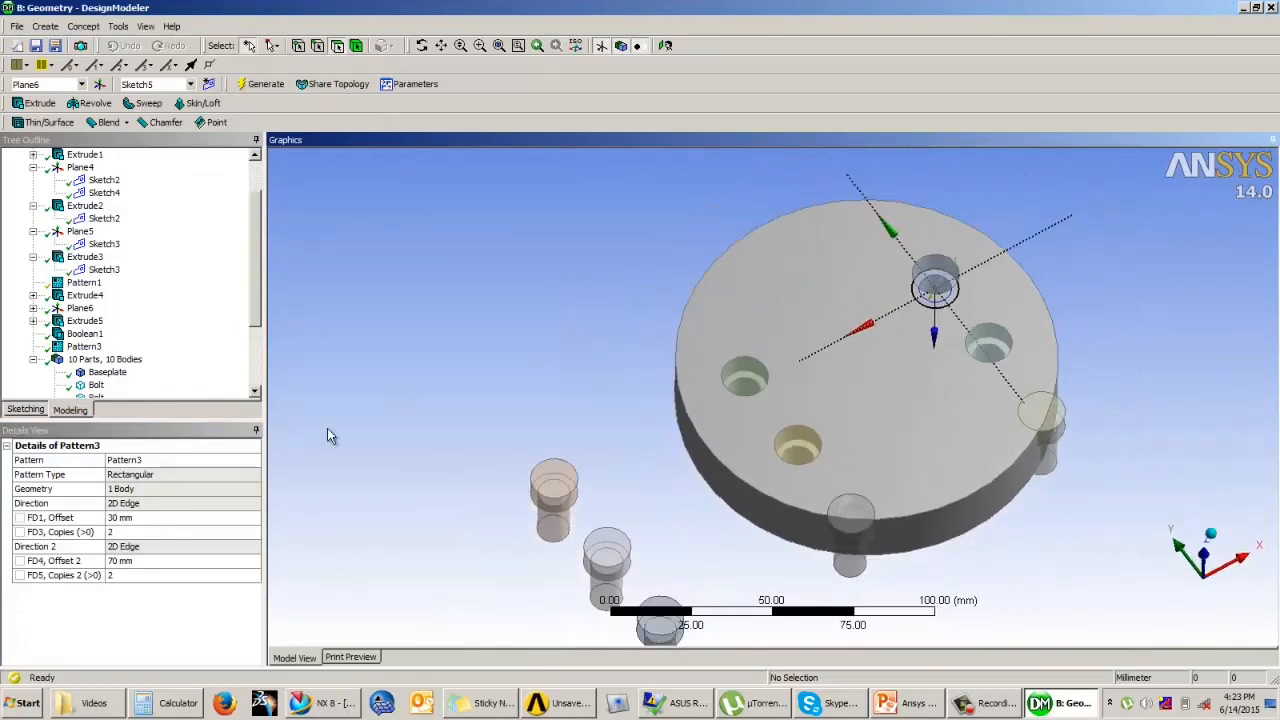
Step: Set the number of copies to 1 in both pattern directions and regenerate the bolt pattern
left_click(113, 532)
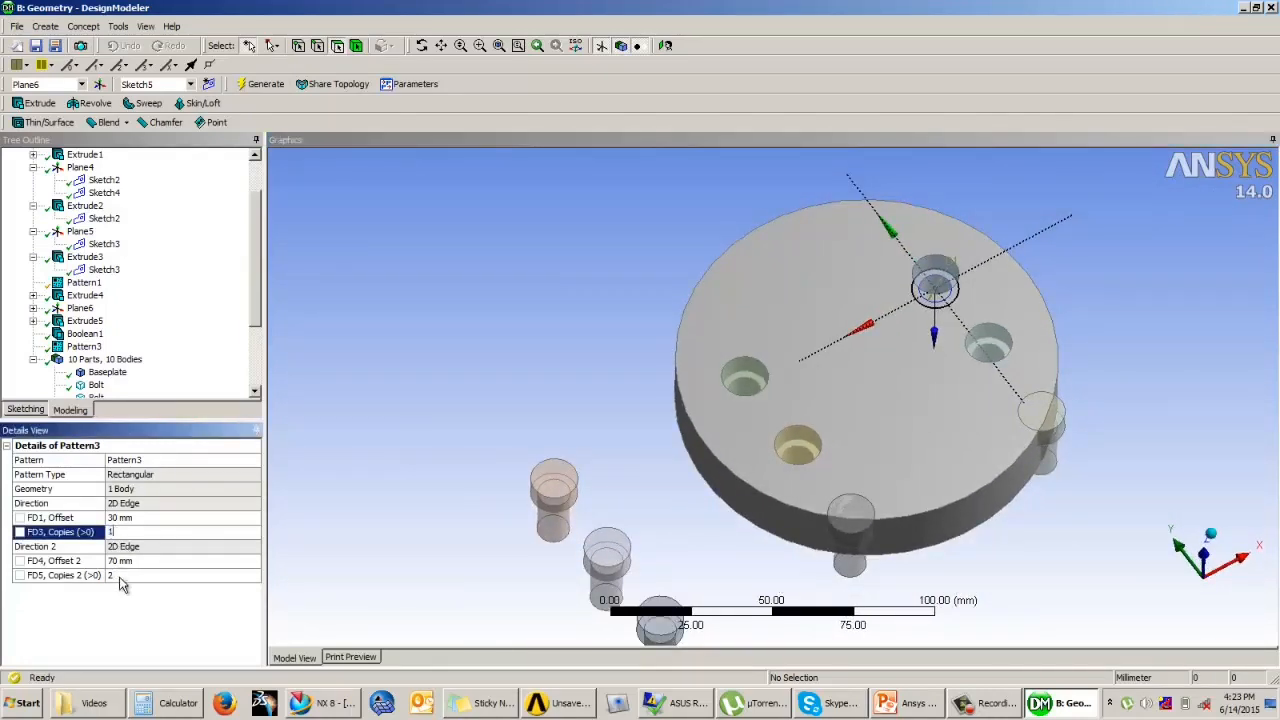
left_click(130, 576)
type("1")
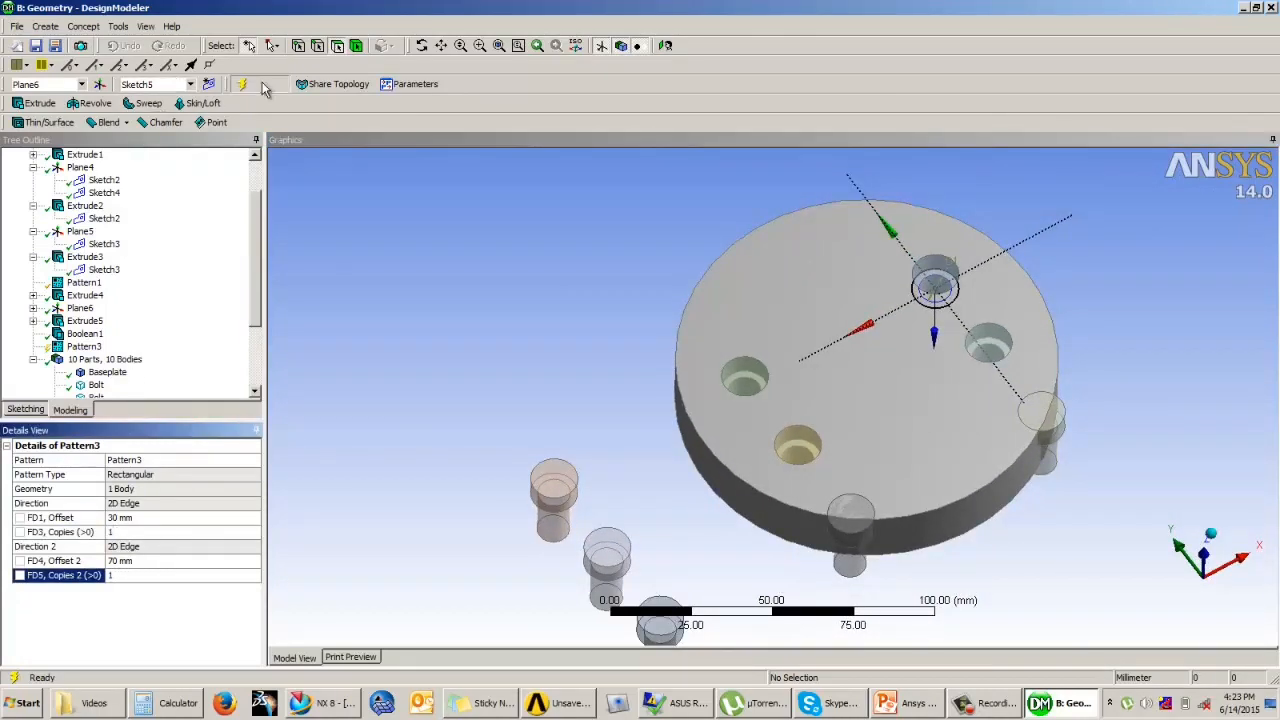
left_click(262, 84)
middle_click_drag(696, 301, 556, 373)
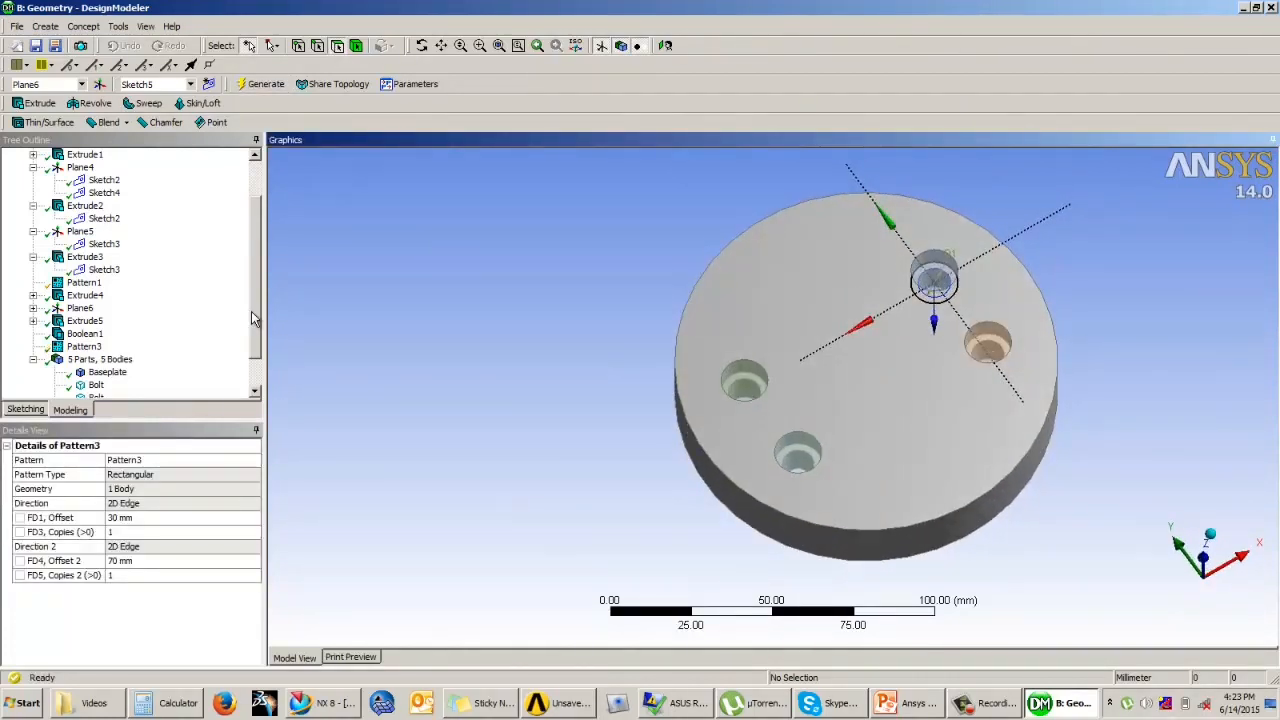
Step: Highlight the individual Bolt bodies and the Baseplate body to check which hole or part each one corresponds to
left_click_drag(252, 318, 255, 350)
left_click(95, 385)
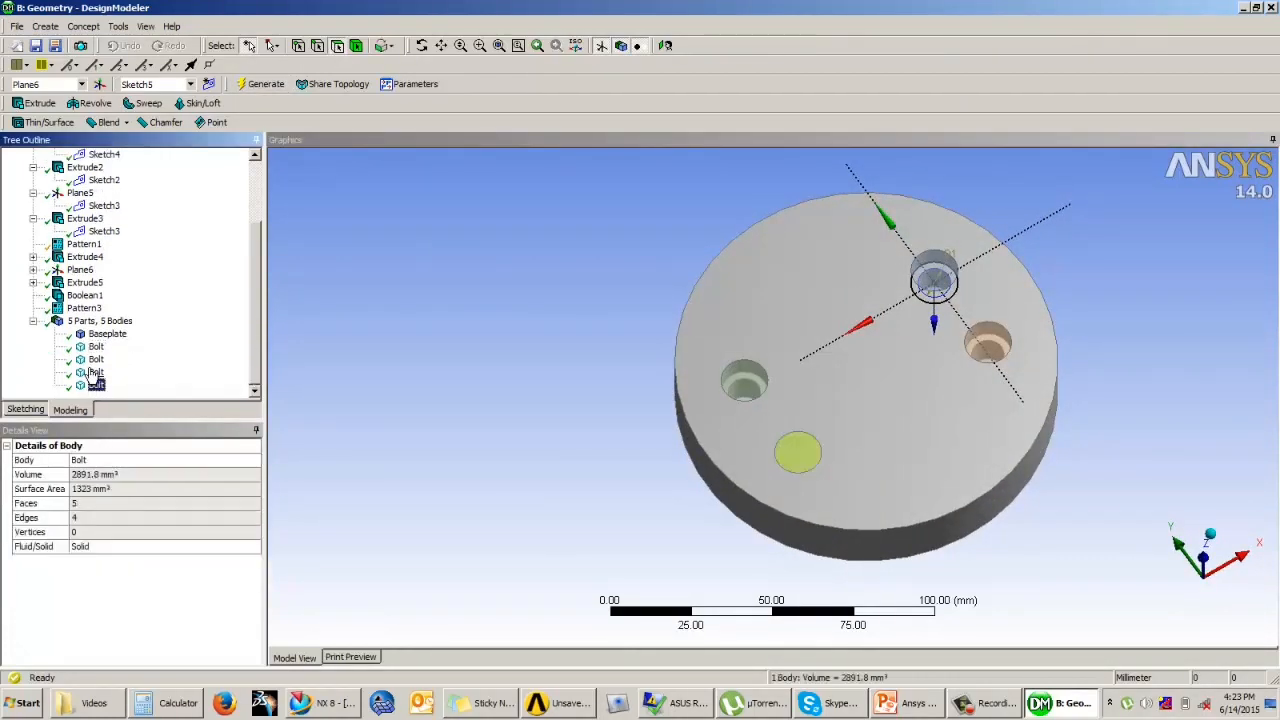
left_click(95, 372)
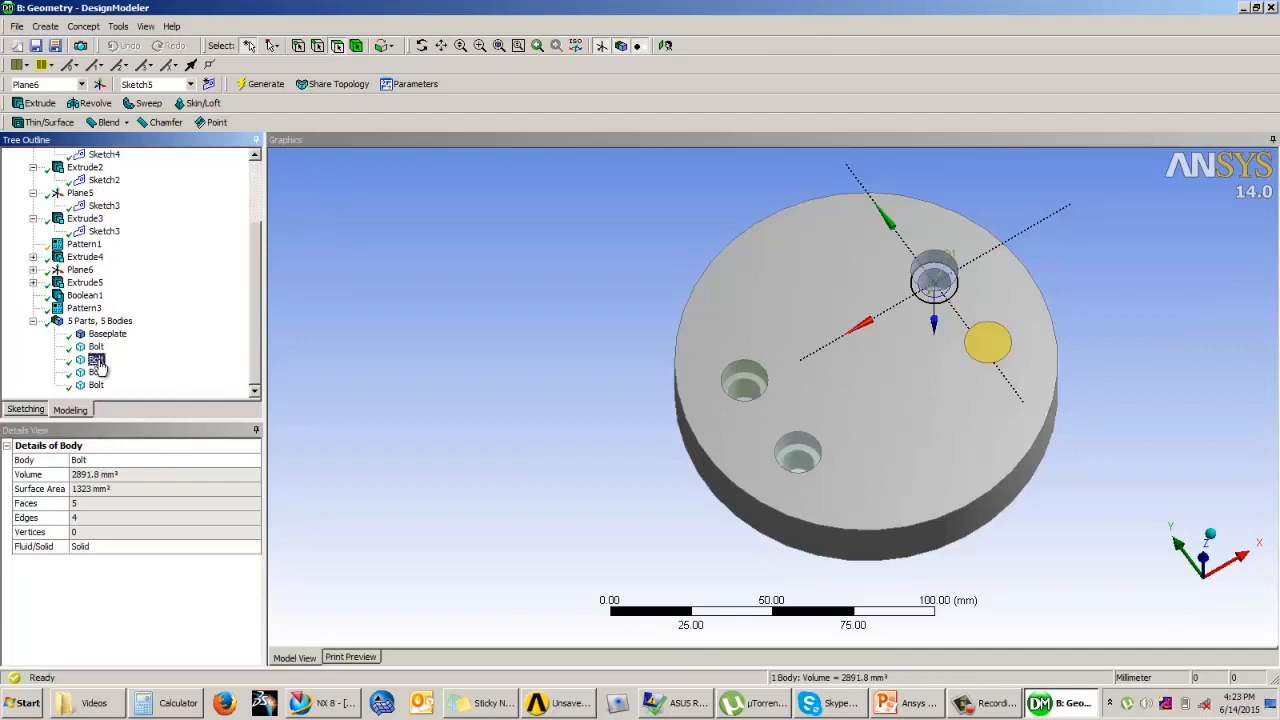
left_click(95, 346)
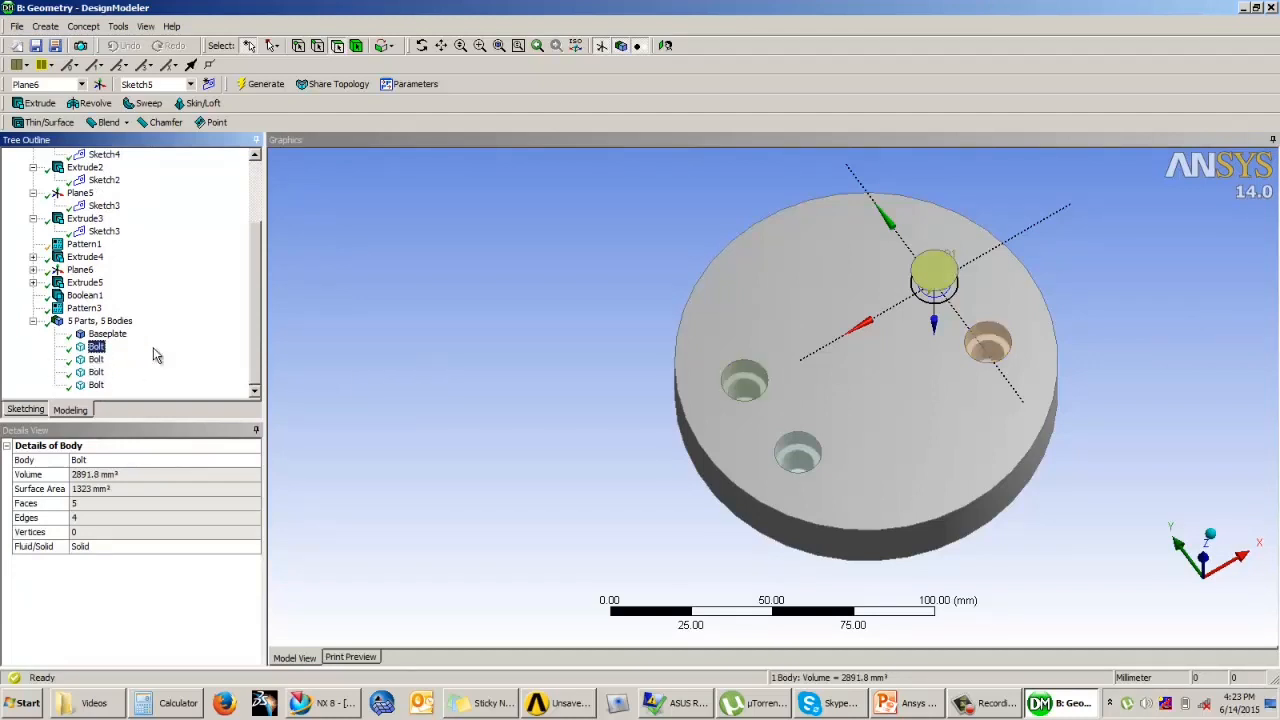
middle_click_drag(623, 393, 643, 300)
middle_click_drag(300, 322, 567, 364)
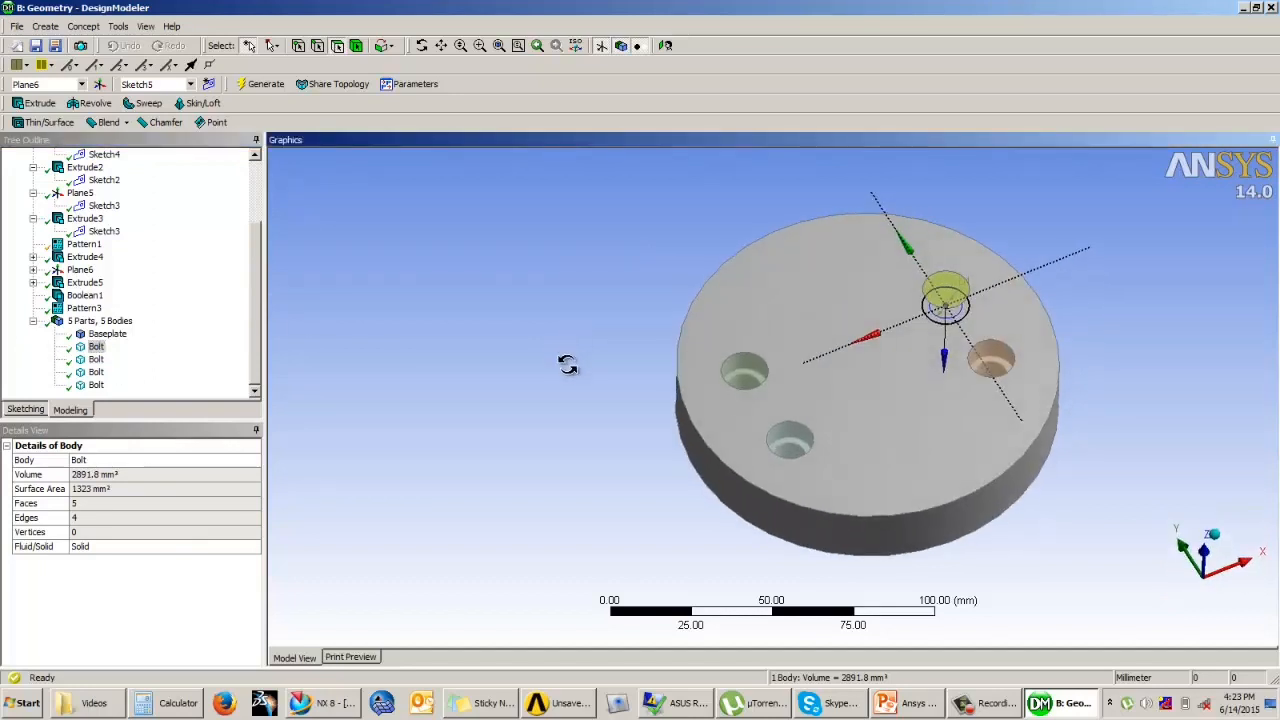
left_click(106, 334)
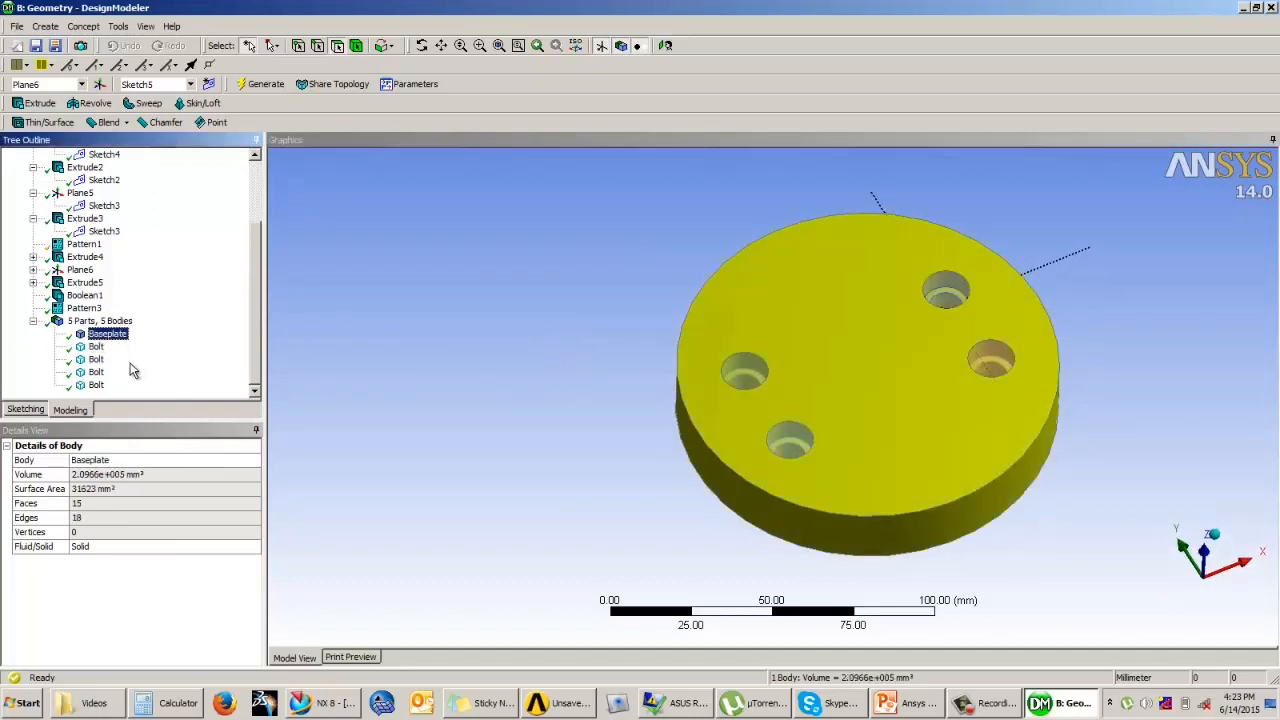
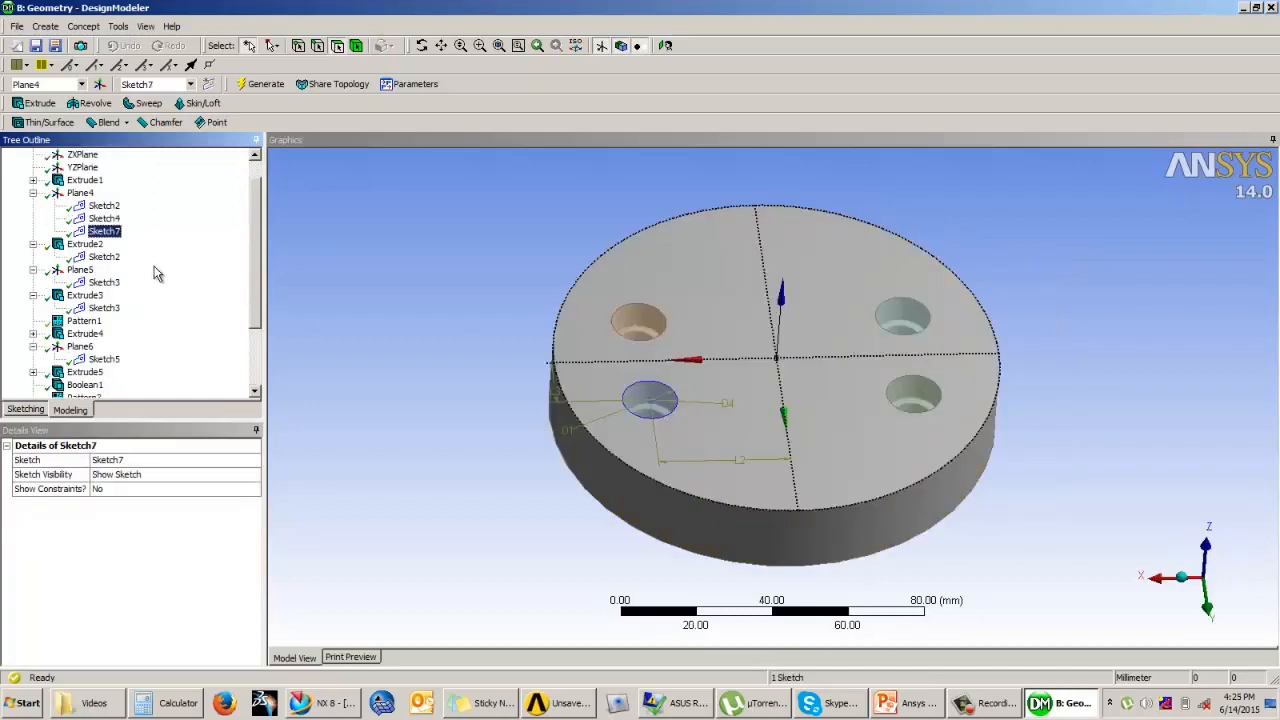
Step: Draw a circle about 28 mm in diameter centred on the origin in Sketch7 on Plane4
left_click(80, 193)
left_click(107, 233)
left_click(36, 411)
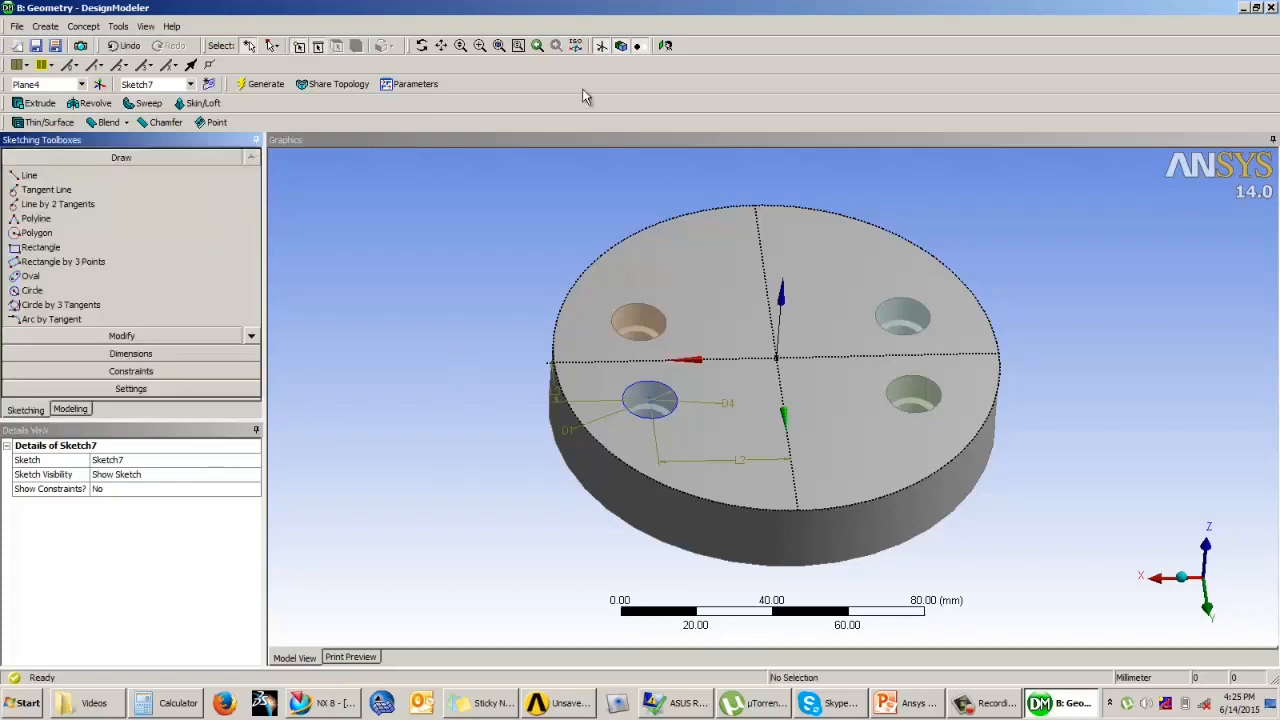
left_click(665, 45)
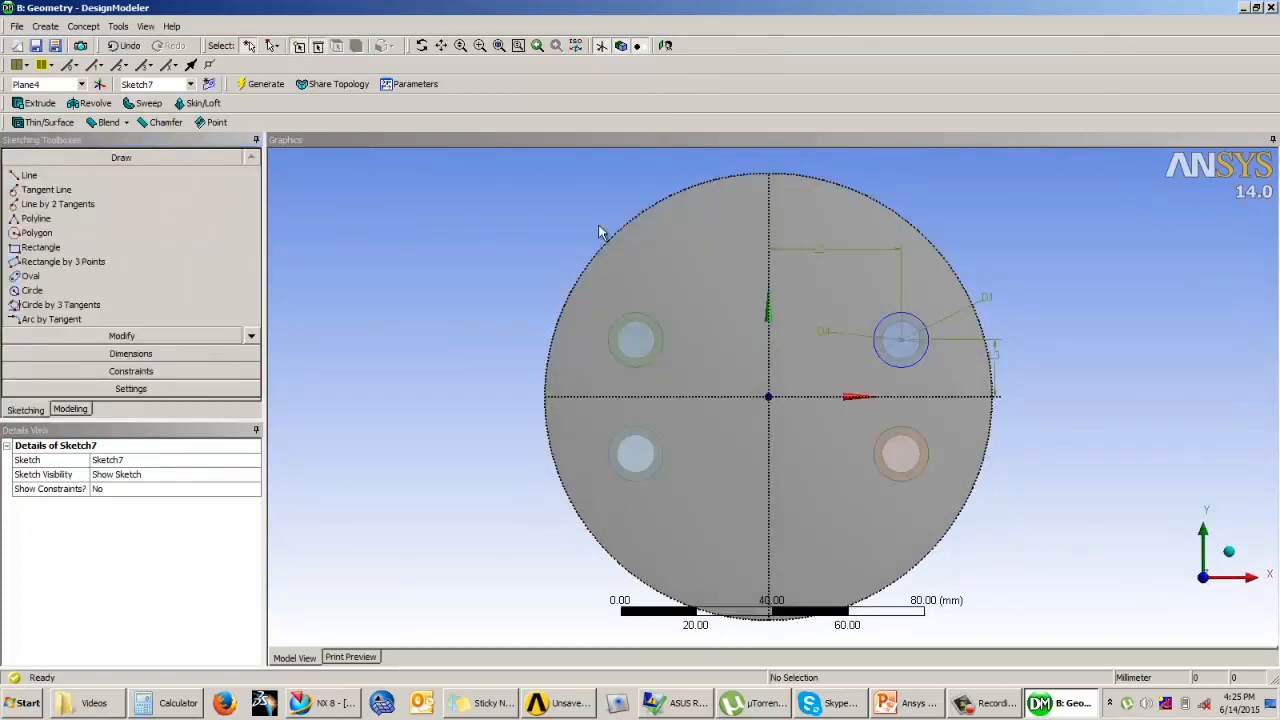
left_click(33, 290)
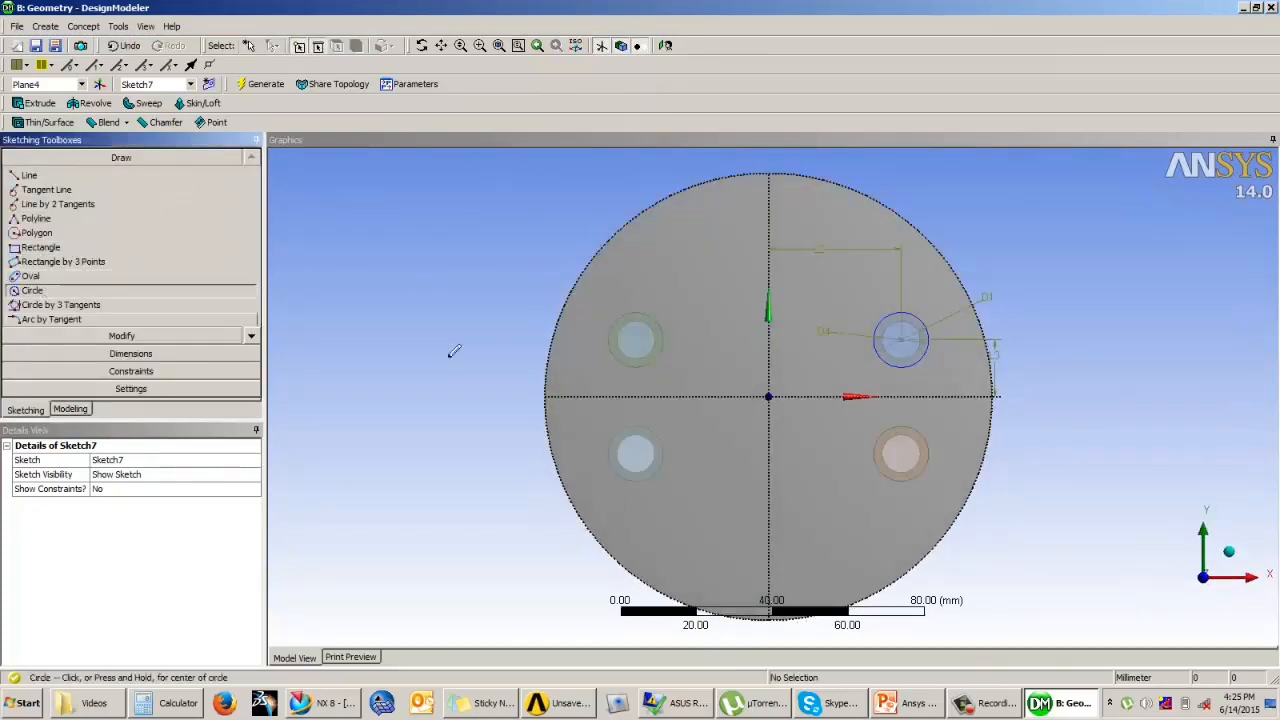
left_click(768, 395)
left_click(716, 402)
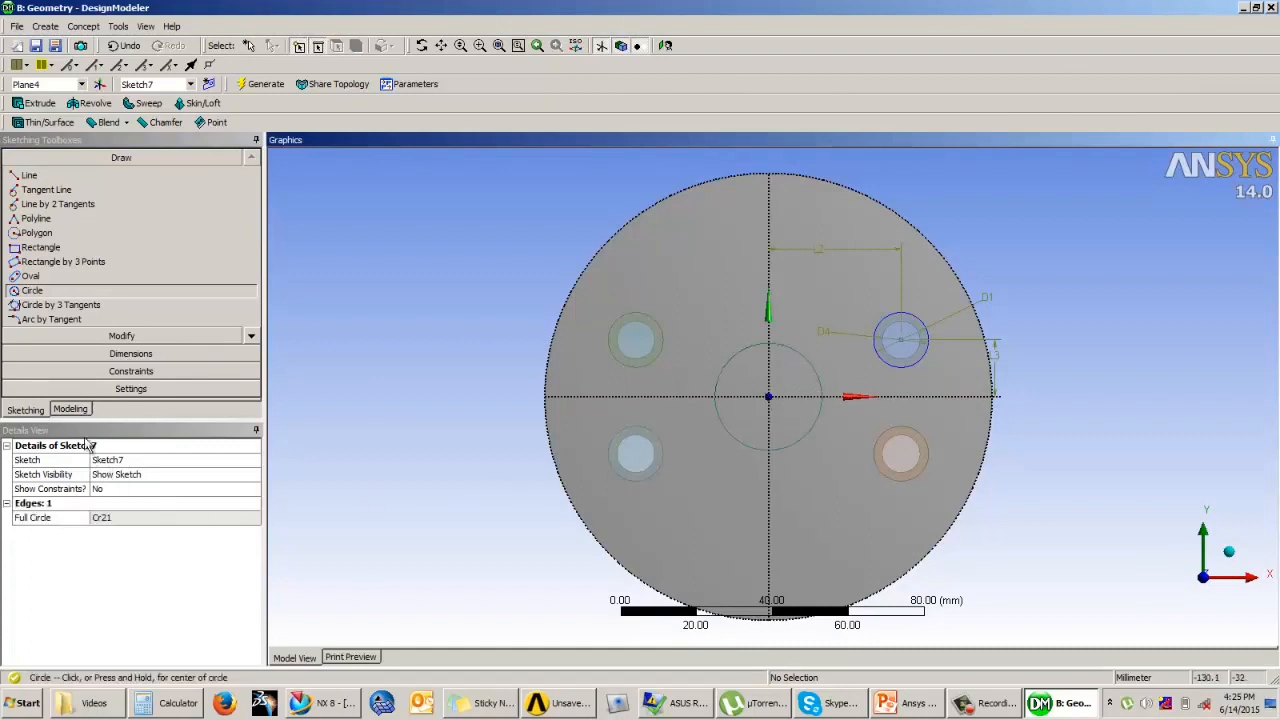
Step: Dimension the central circle's diameter and set it to 38 mm
left_click(130, 353)
left_click(730, 357)
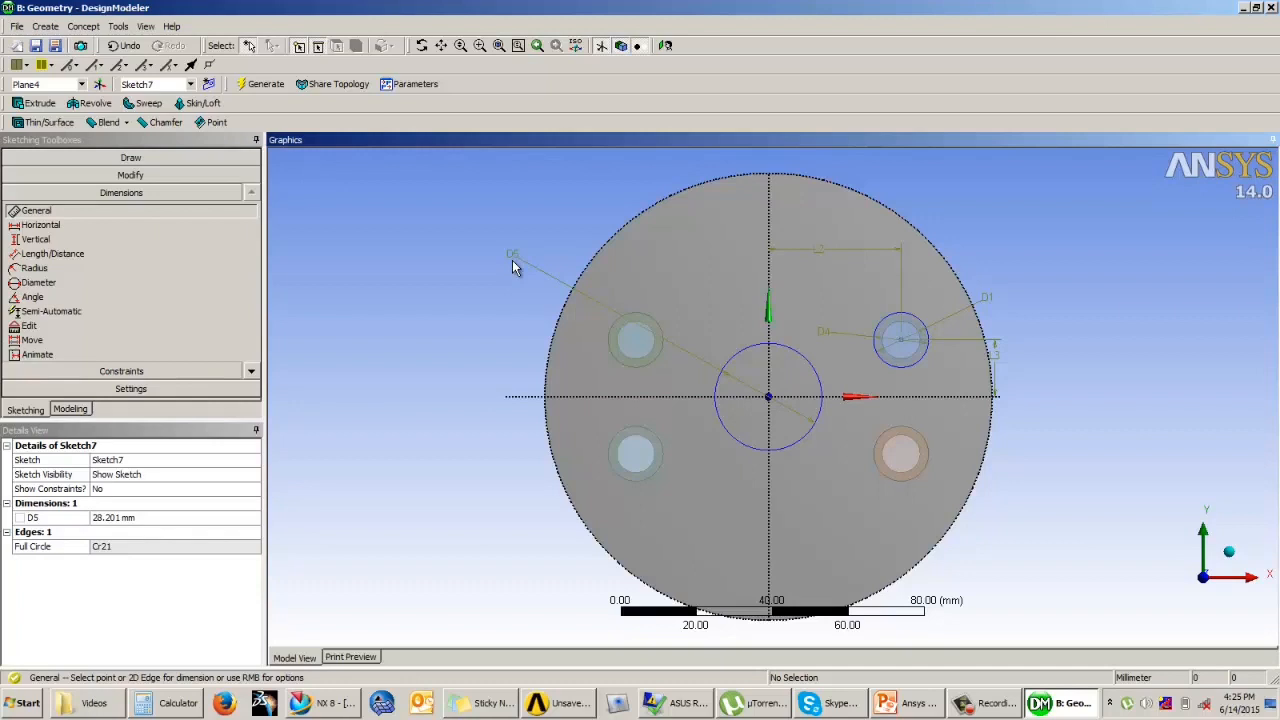
left_click(147, 519)
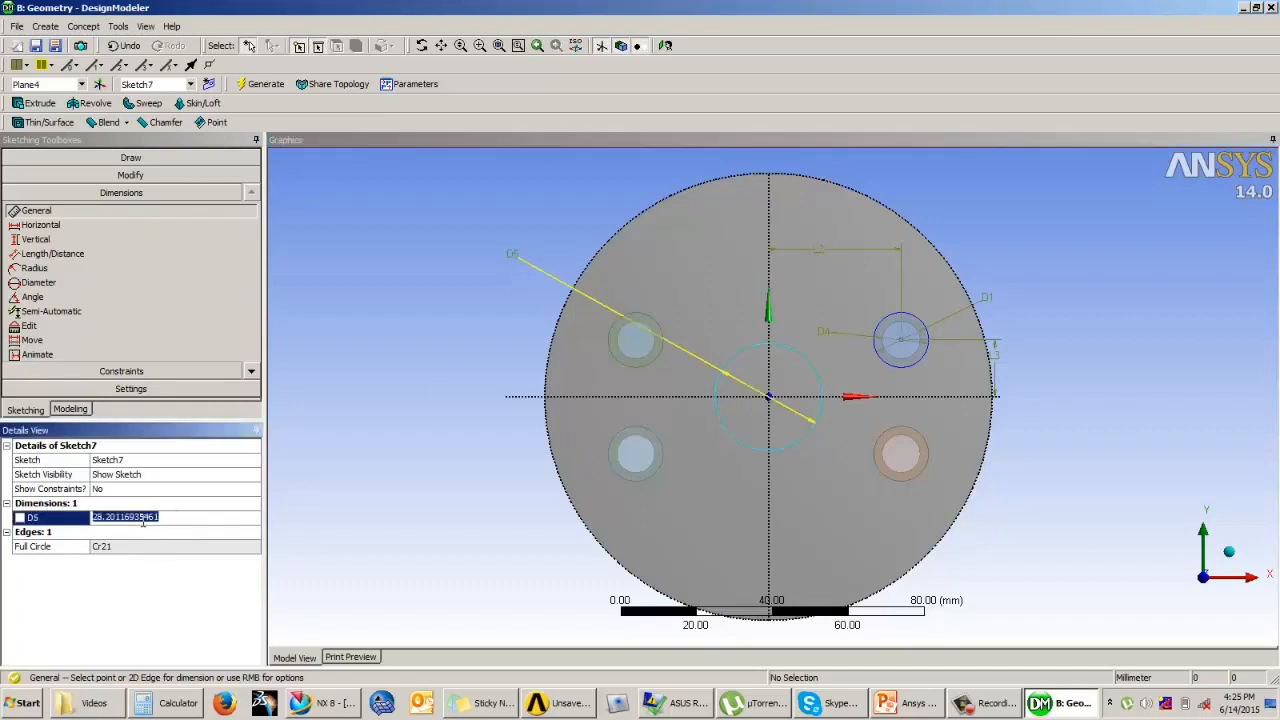
type("3")
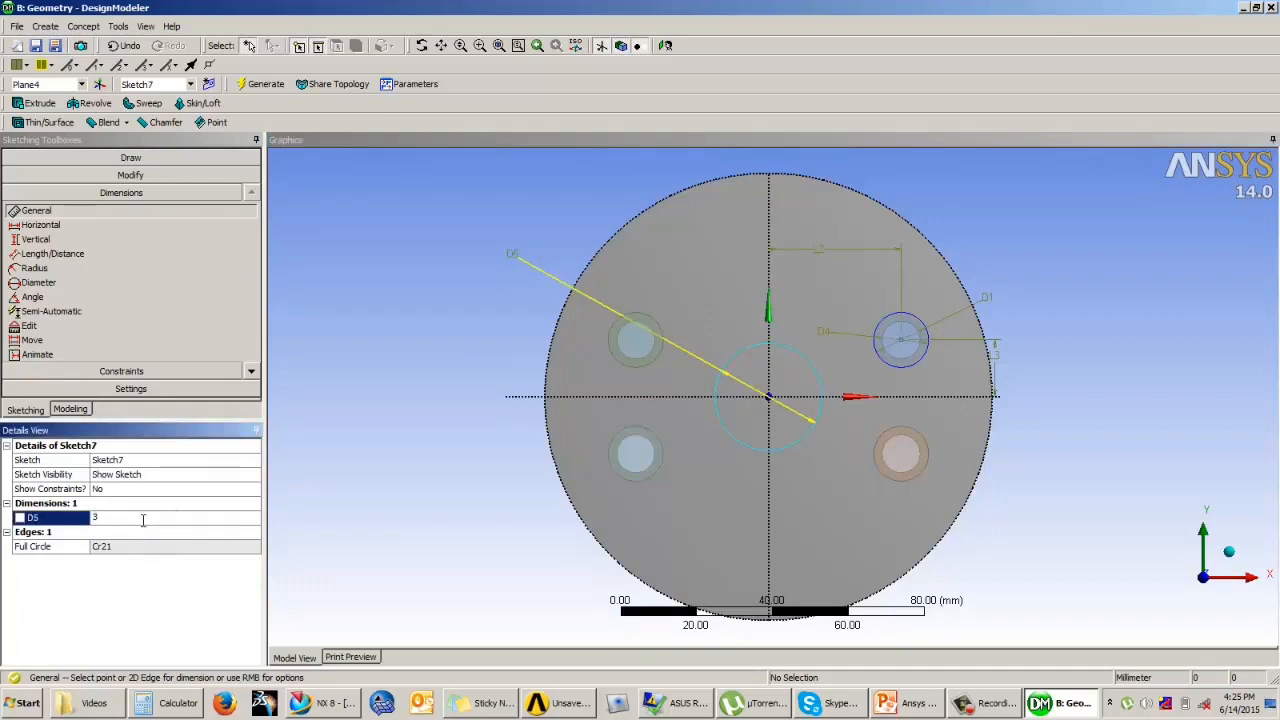
type("8")
key("Return")
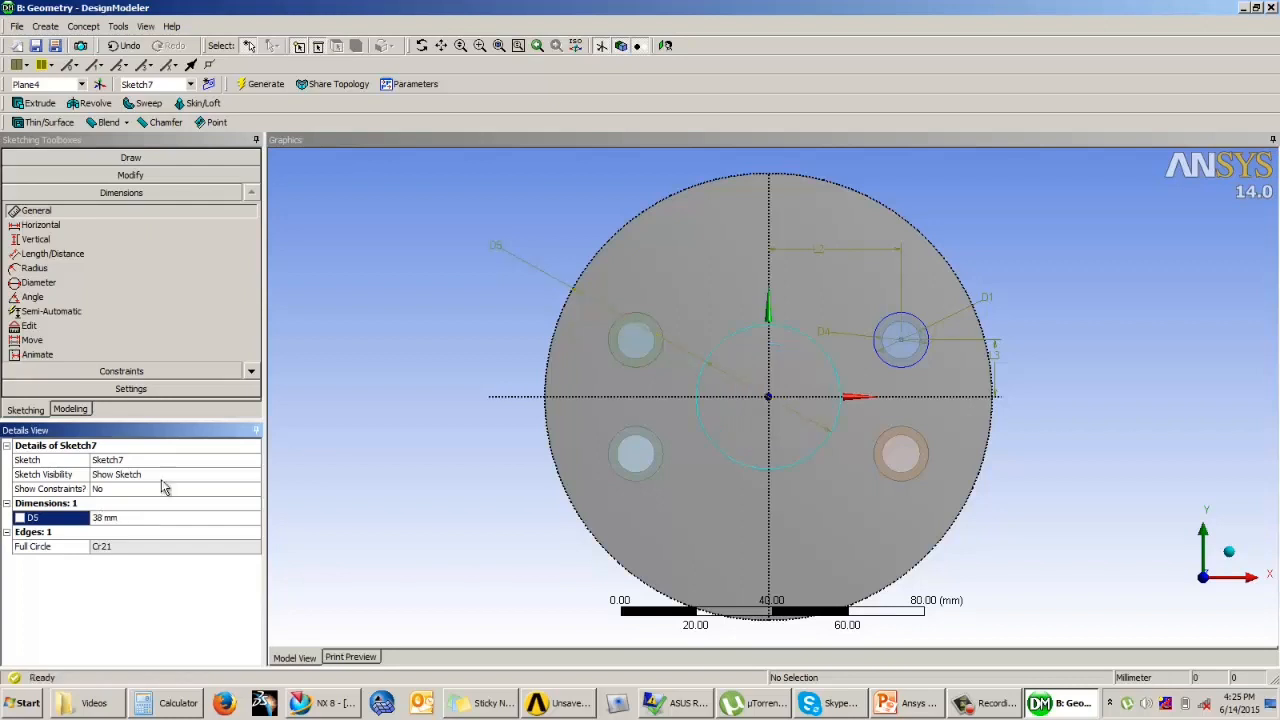
Step: Extrude Sketch7 as a Cut Material operation with the Through All extent and generate the hole in the disc
left_click(83, 413)
middle_click_drag(598, 508, 640, 386)
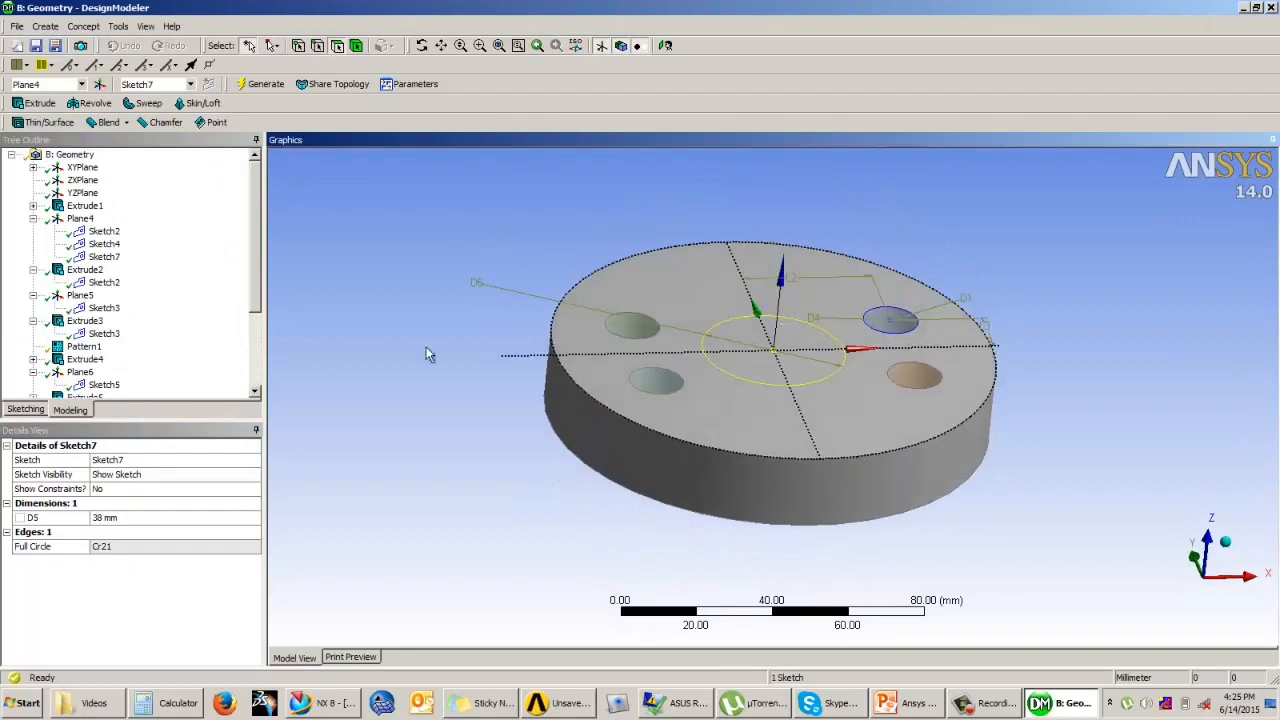
left_click(38, 103)
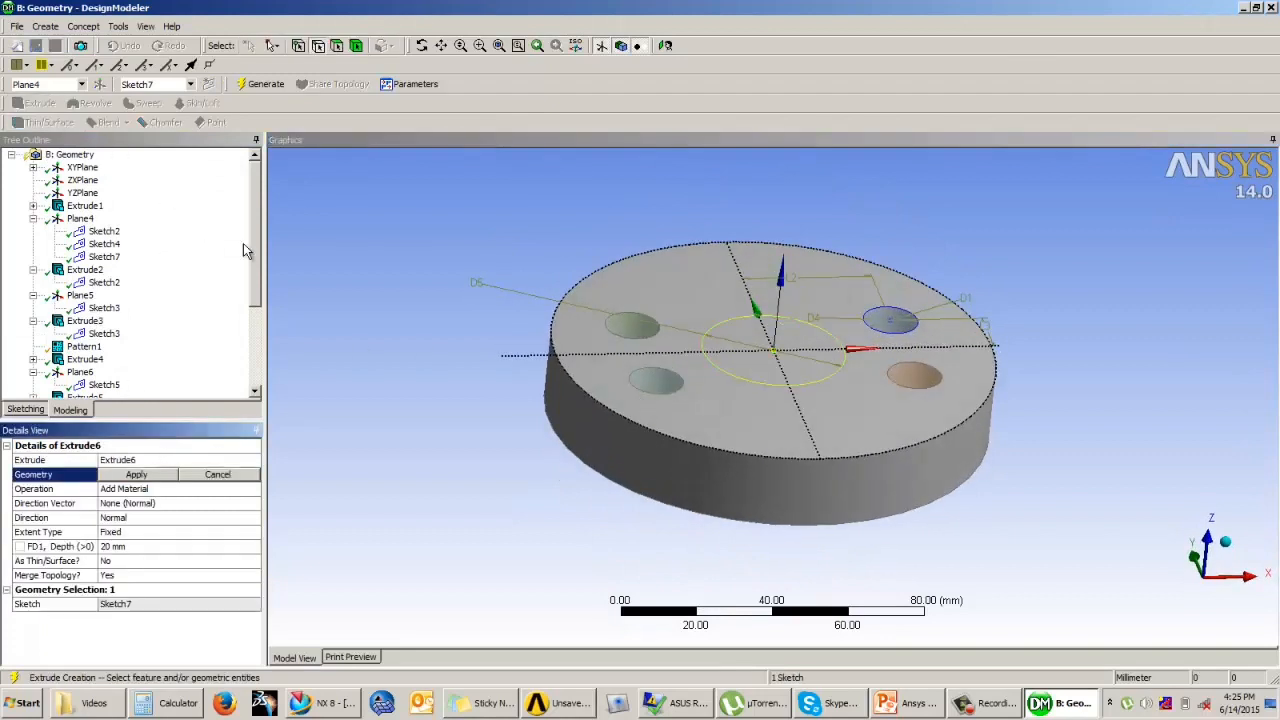
left_click(137, 475)
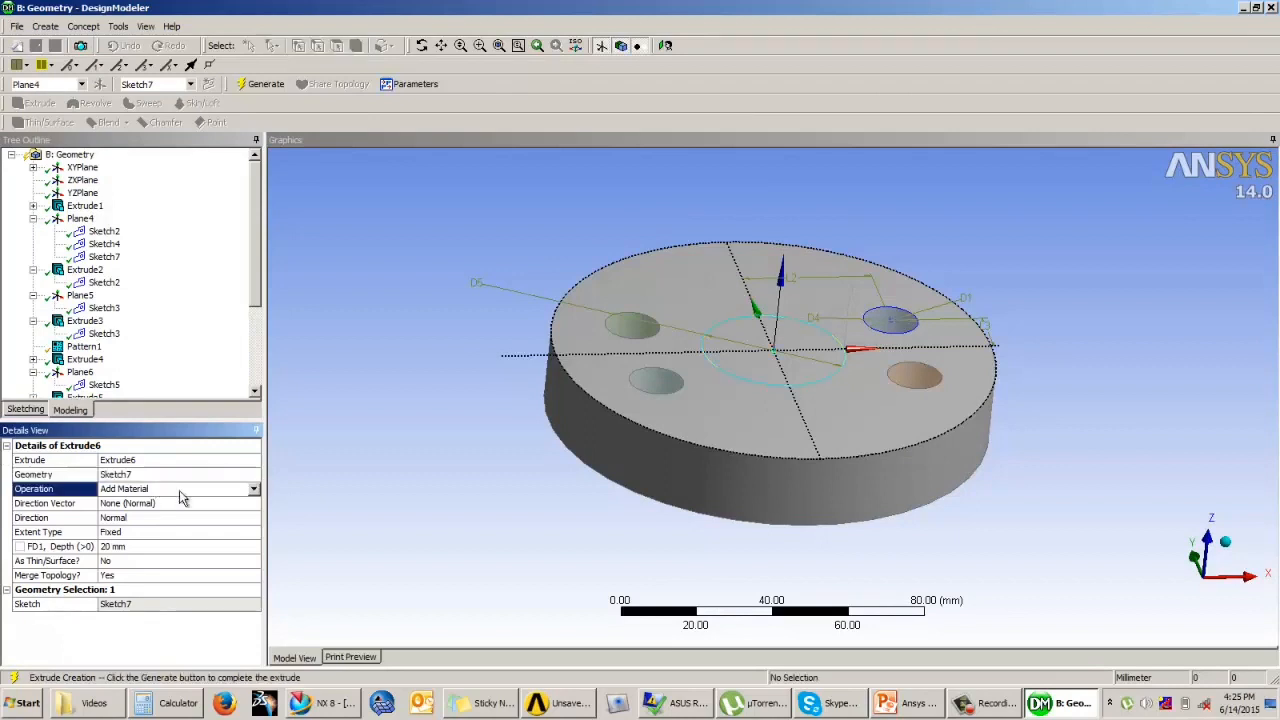
left_click(254, 489)
left_click(200, 505)
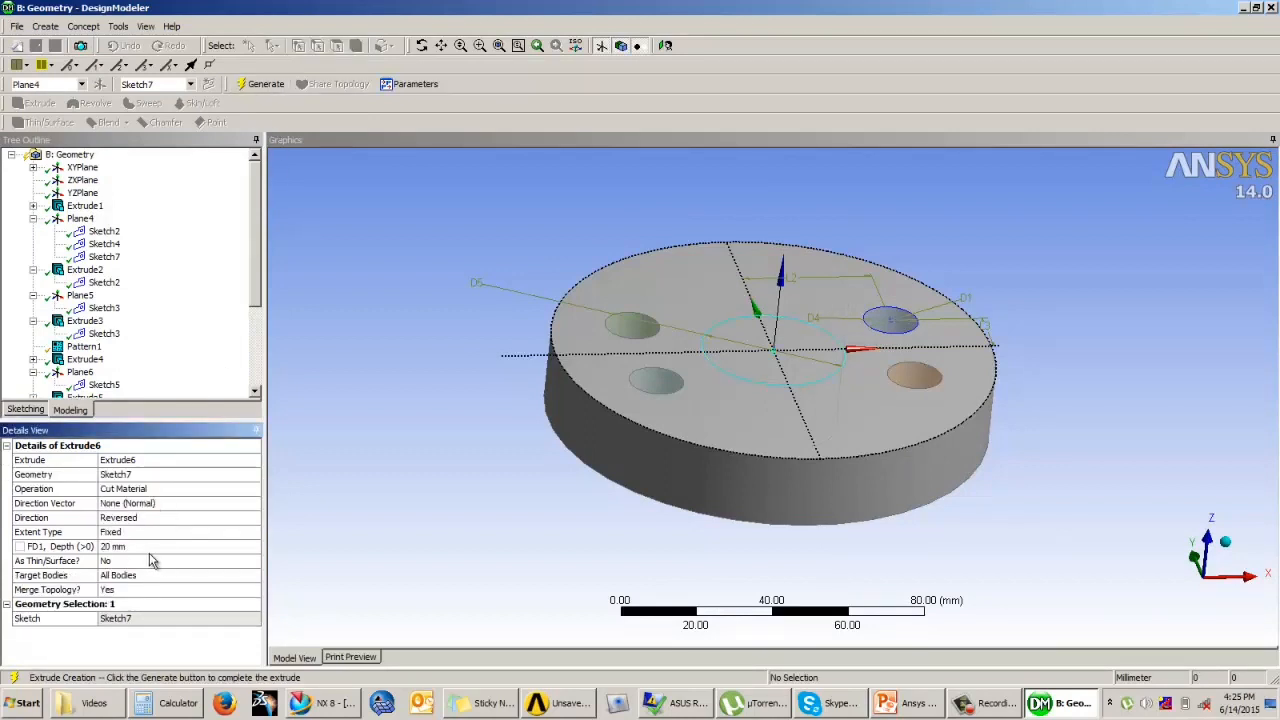
left_click(147, 548)
left_click(150, 532)
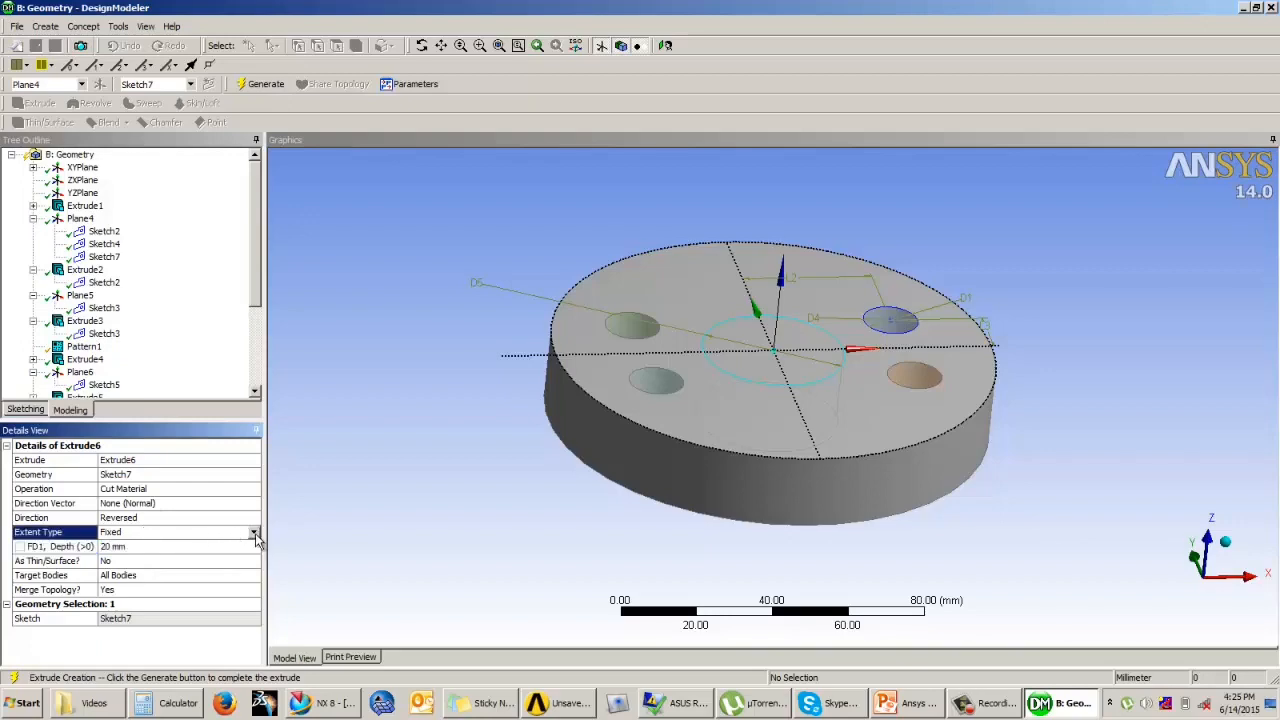
left_click(254, 532)
left_click(178, 556)
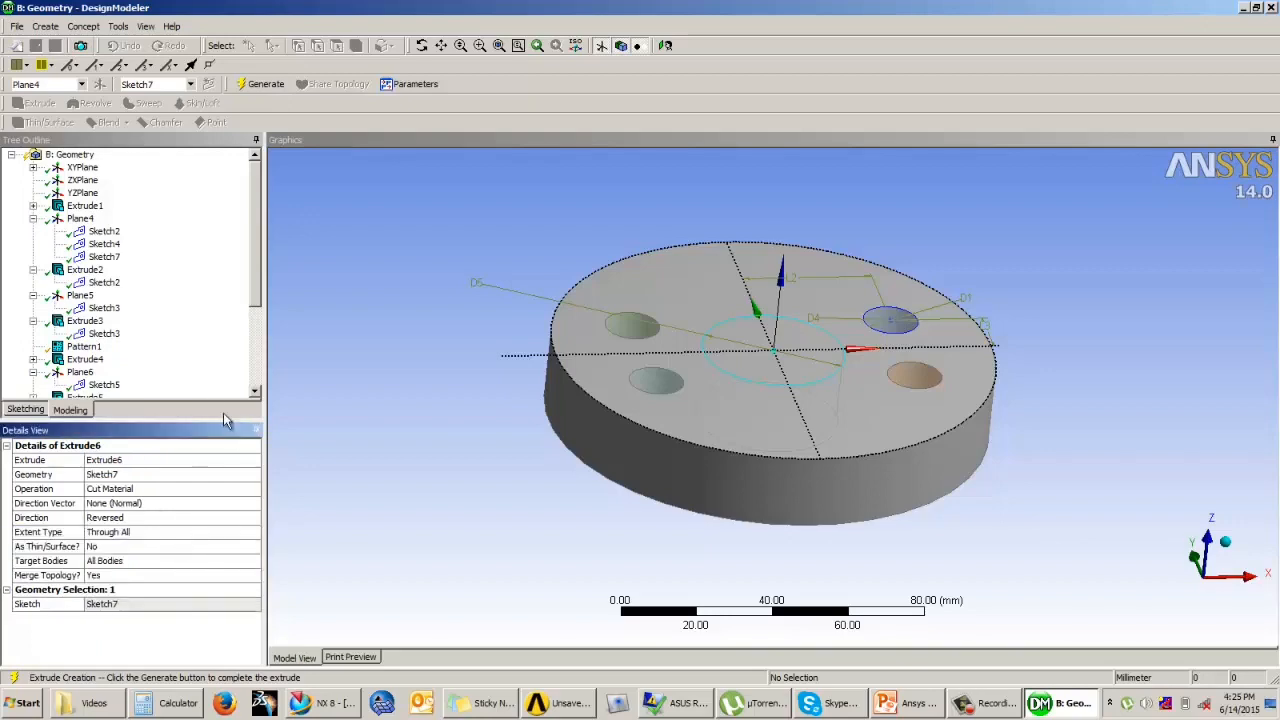
left_click(240, 88)
middle_click_drag(520, 322, 571, 297)
Step: Highlight the Baseplate and each Bolt body in turn to check which part each one is after the central cut
left_click_drag(256, 281, 255, 380)
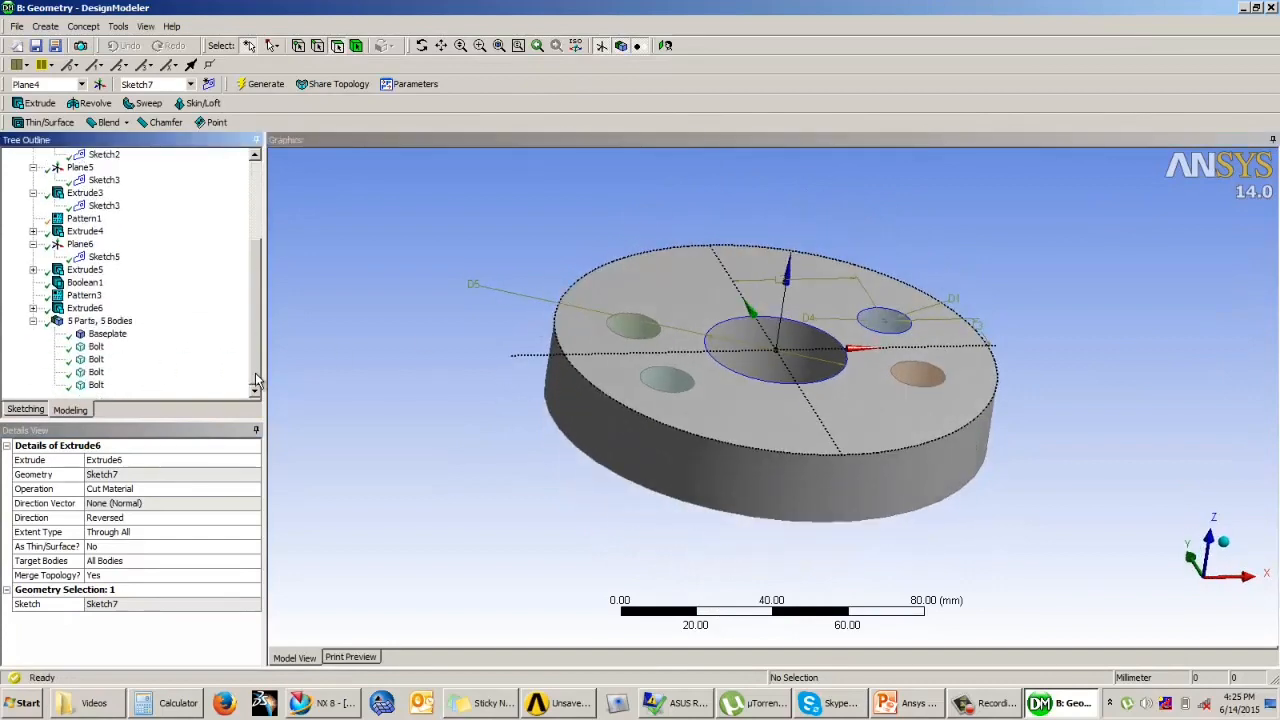
middle_click_drag(409, 339, 585, 378)
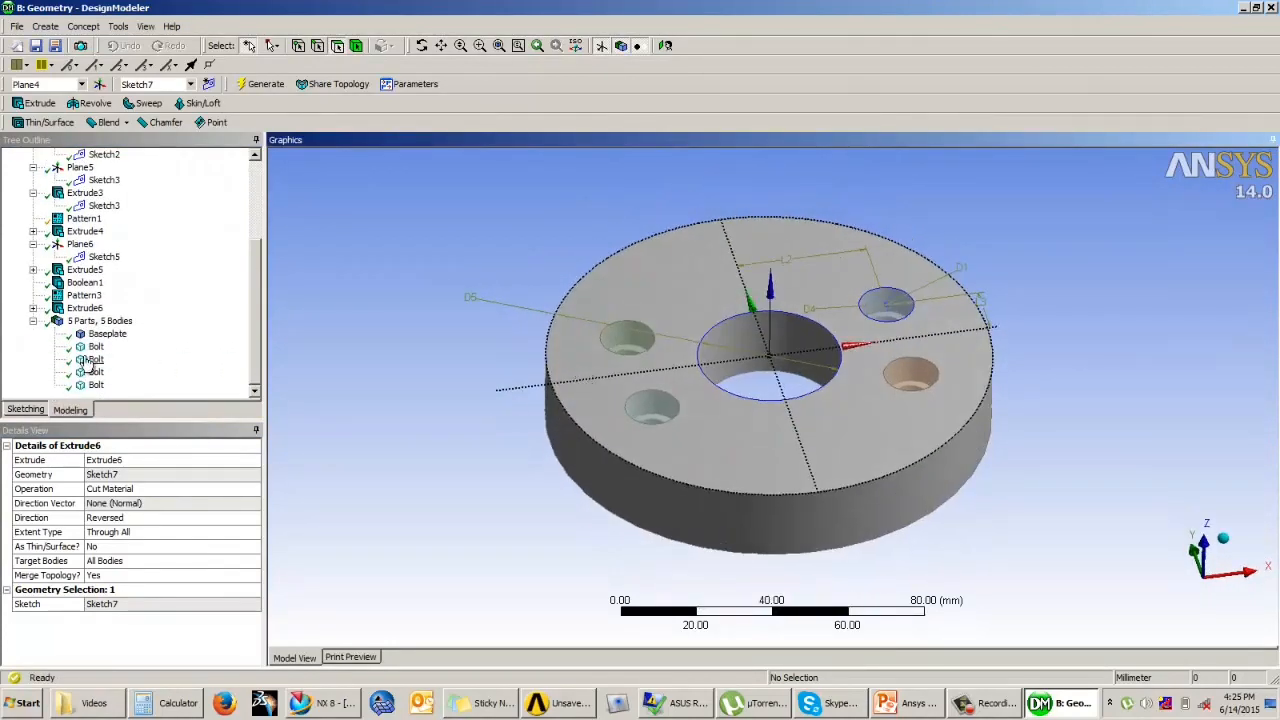
left_click(103, 336)
left_click(97, 349)
left_click(98, 362)
left_click(100, 375)
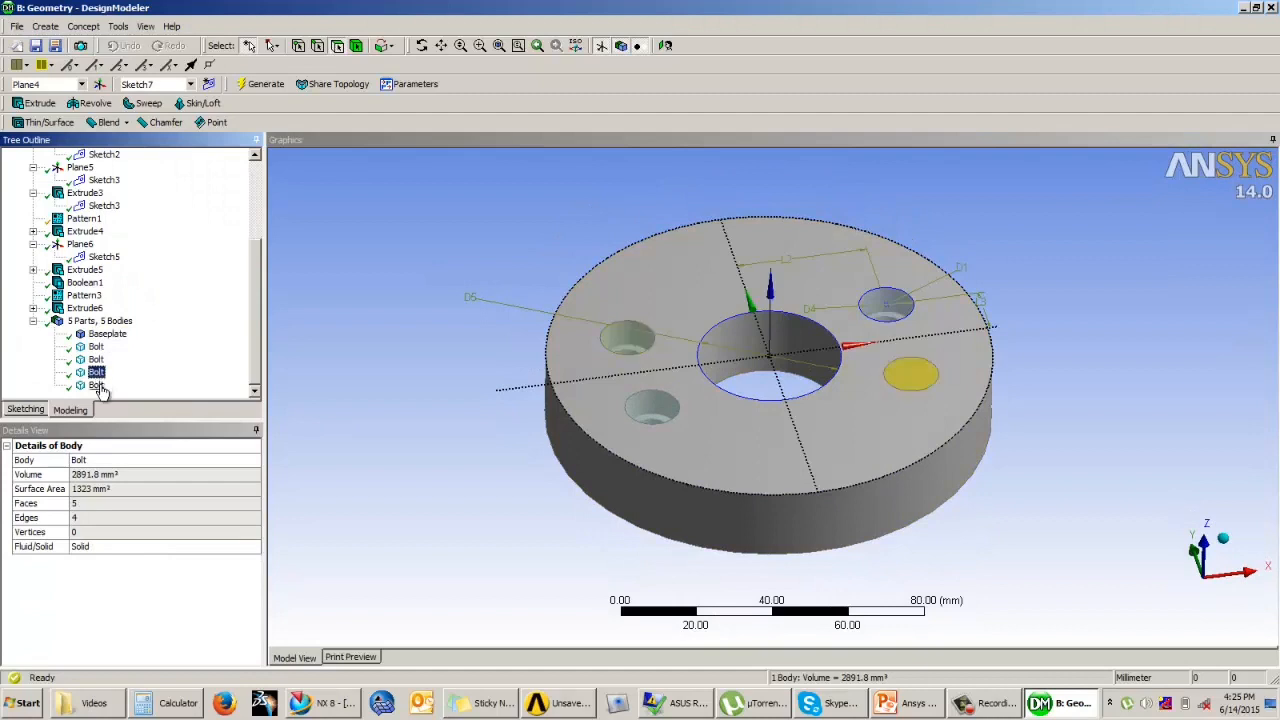
left_click(97, 386)
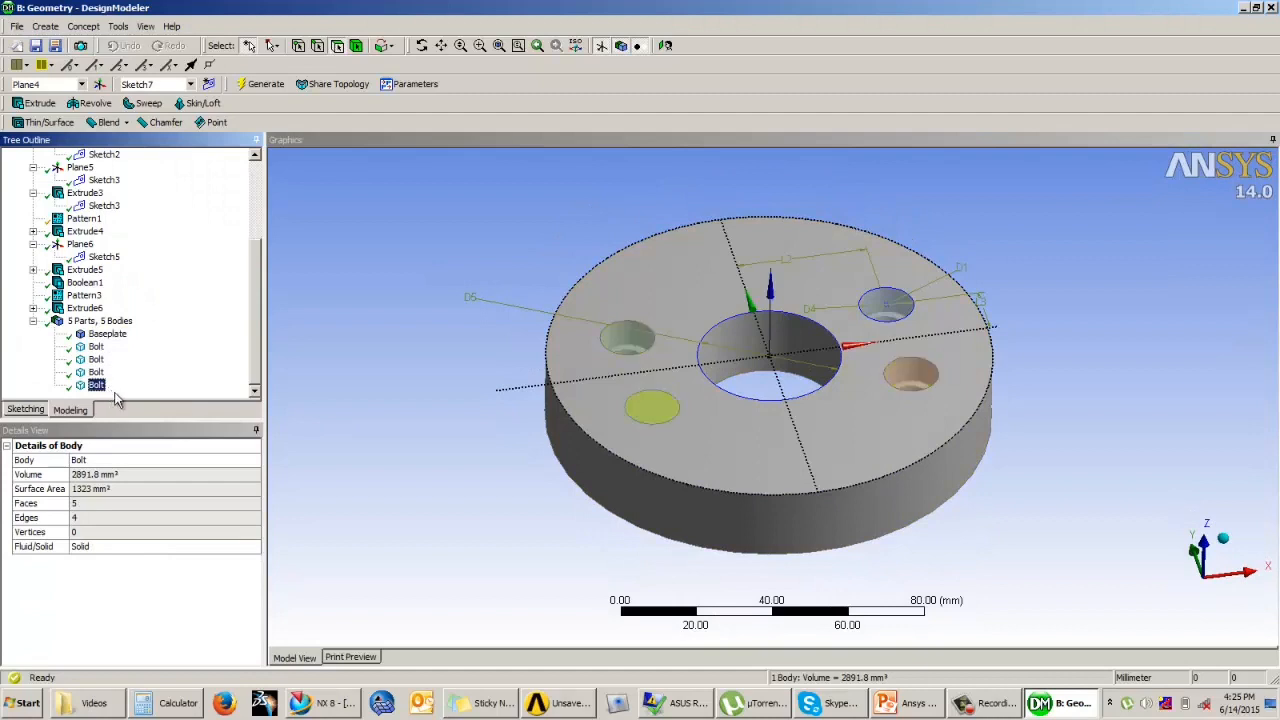
left_click(321, 353)
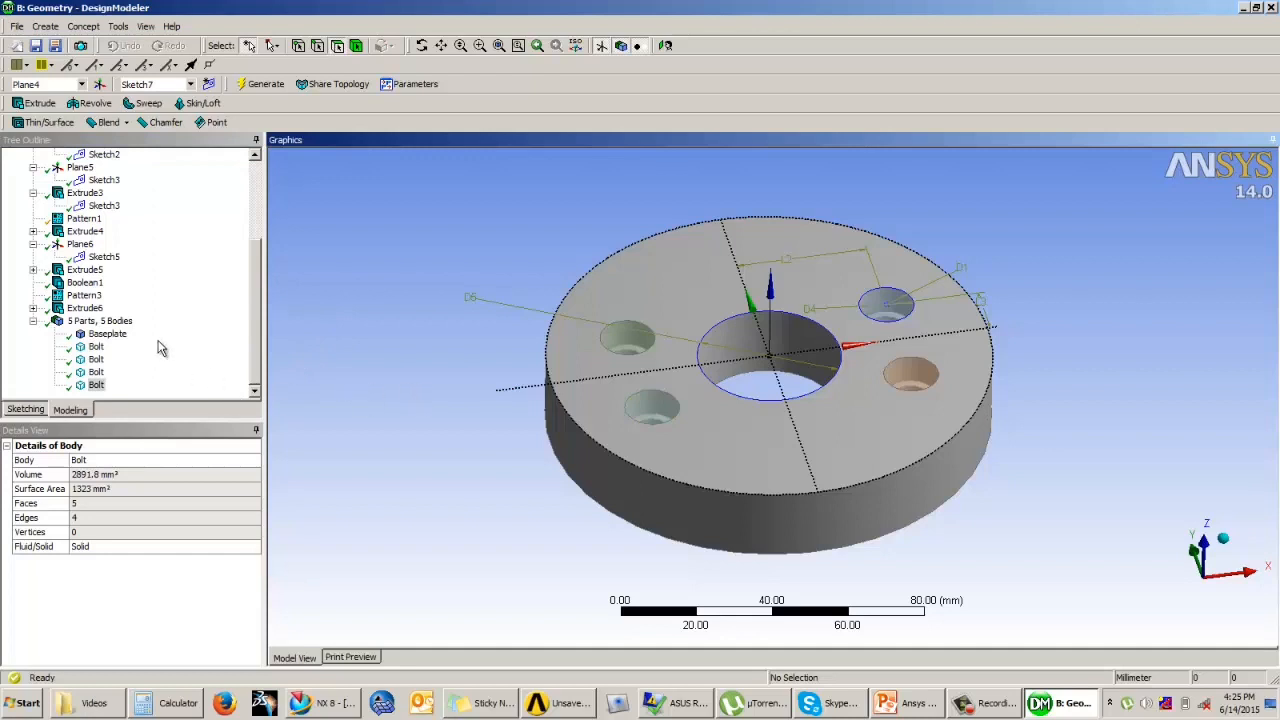
Step: On the ZXPlane, draw a closed stepped polyline above the horizontal axis: about 102 mm by 12.5 mm, followed by a head about 19 mm by 15 mm
left_click_drag(263, 322, 262, 210)
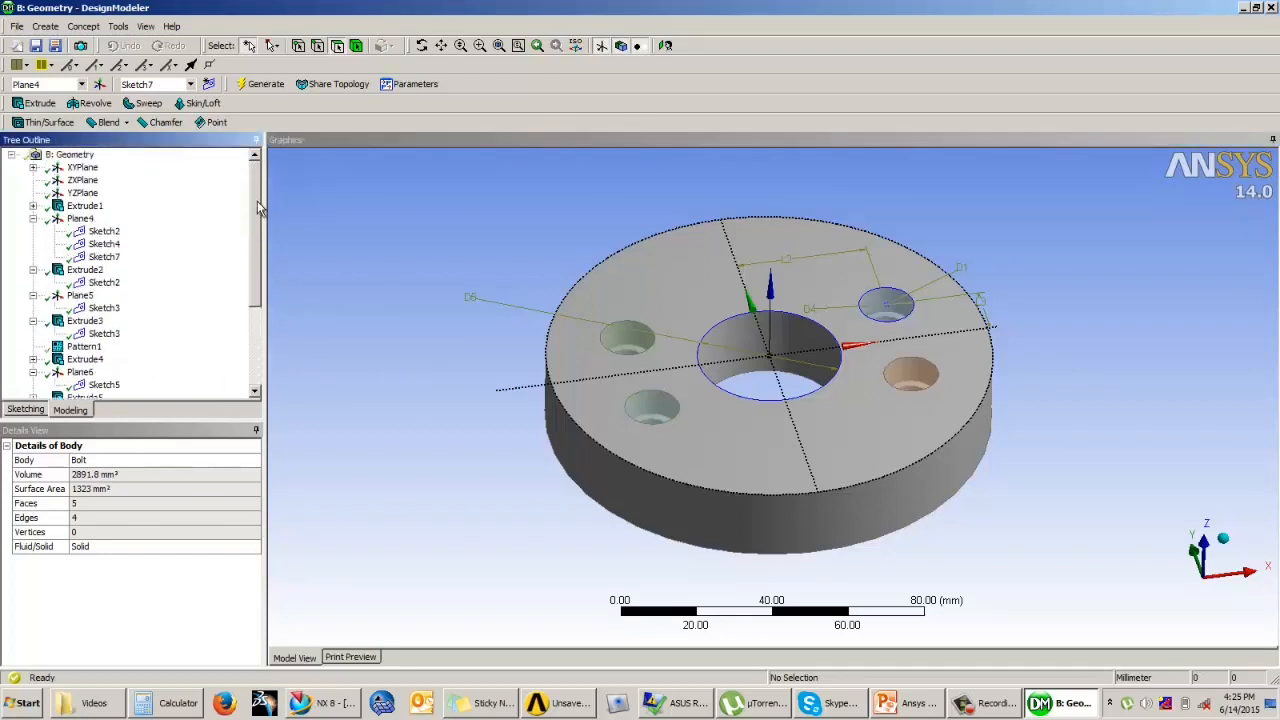
left_click(86, 170)
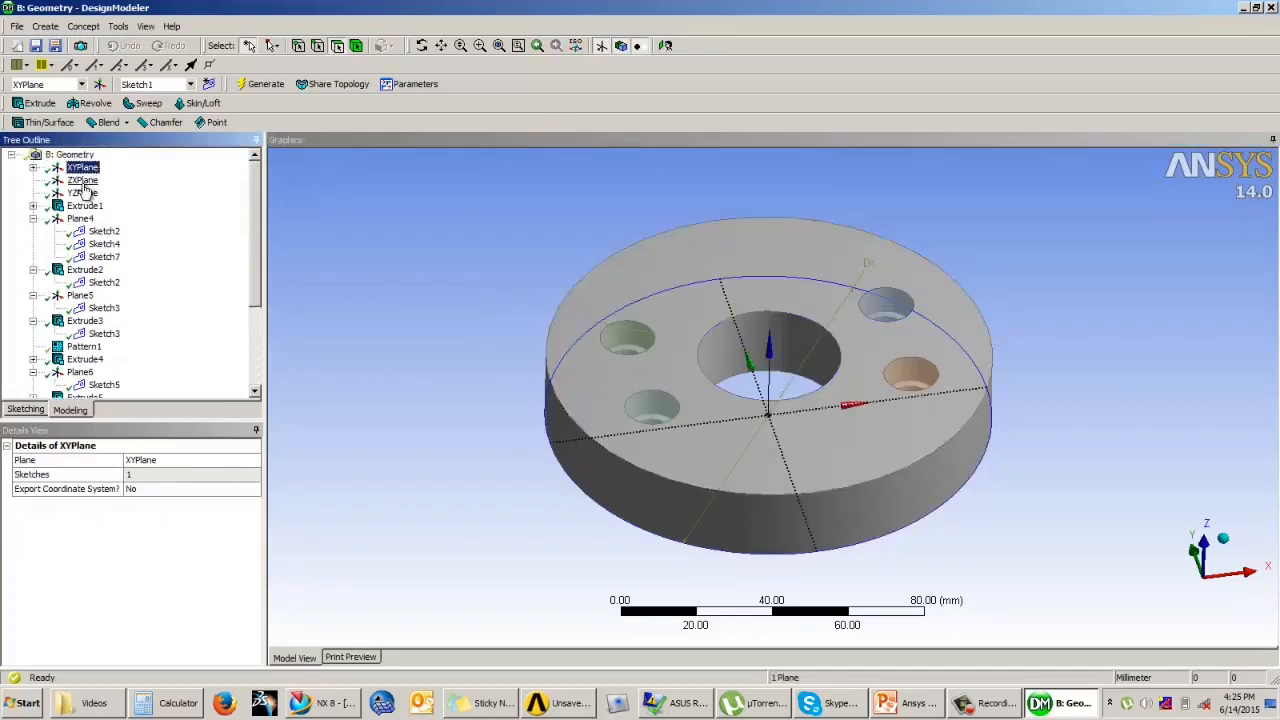
left_click(83, 181)
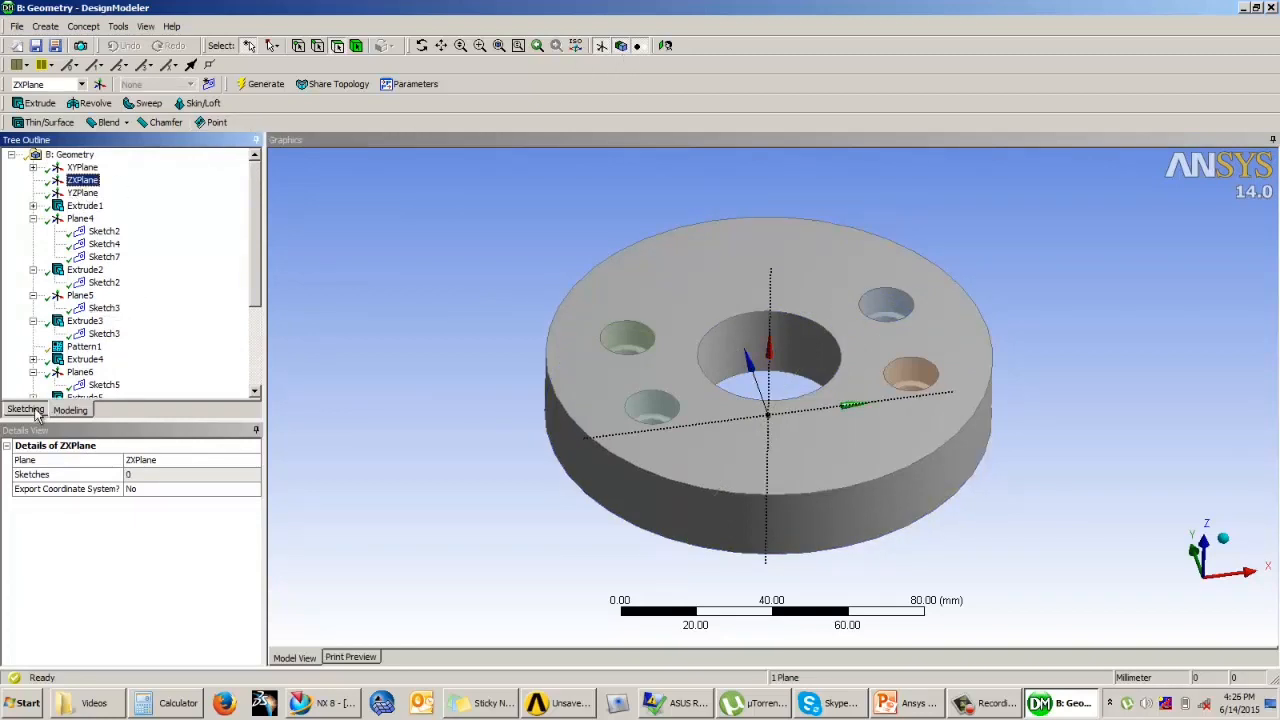
left_click(27, 410)
left_click(666, 46)
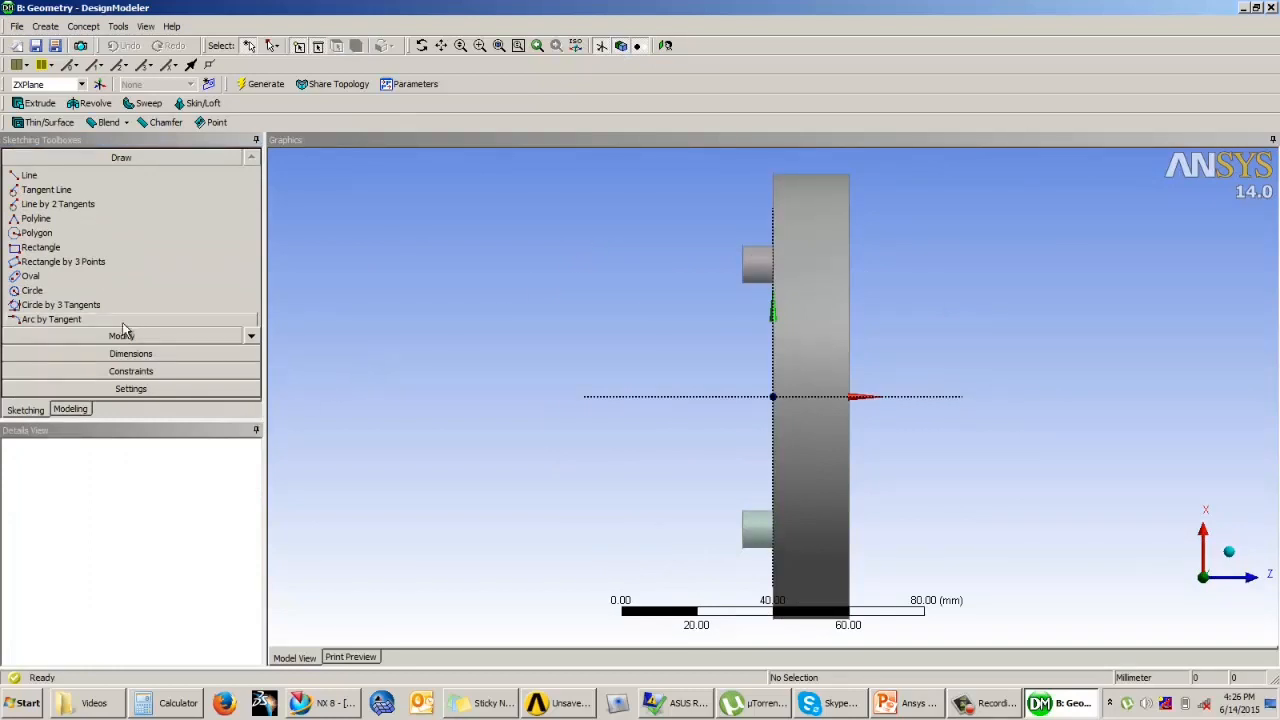
left_click(36, 218)
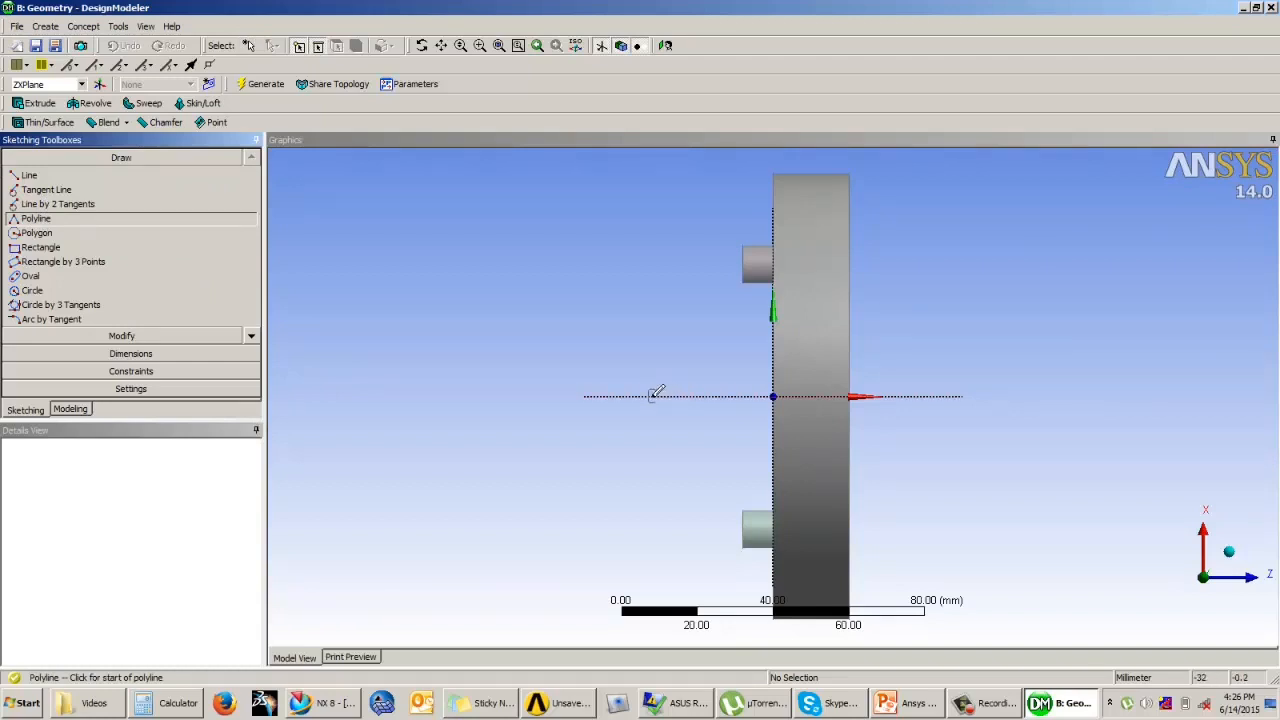
left_click(652, 396)
left_click(652, 348)
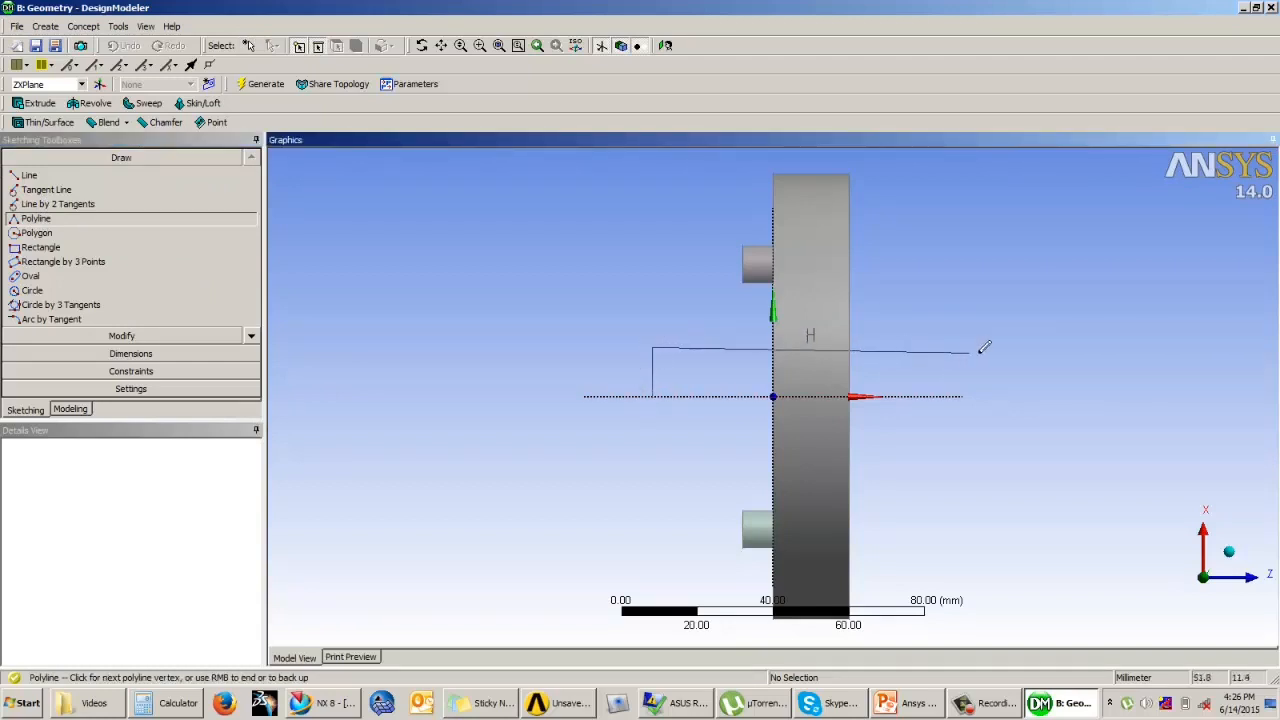
left_click(1035, 348)
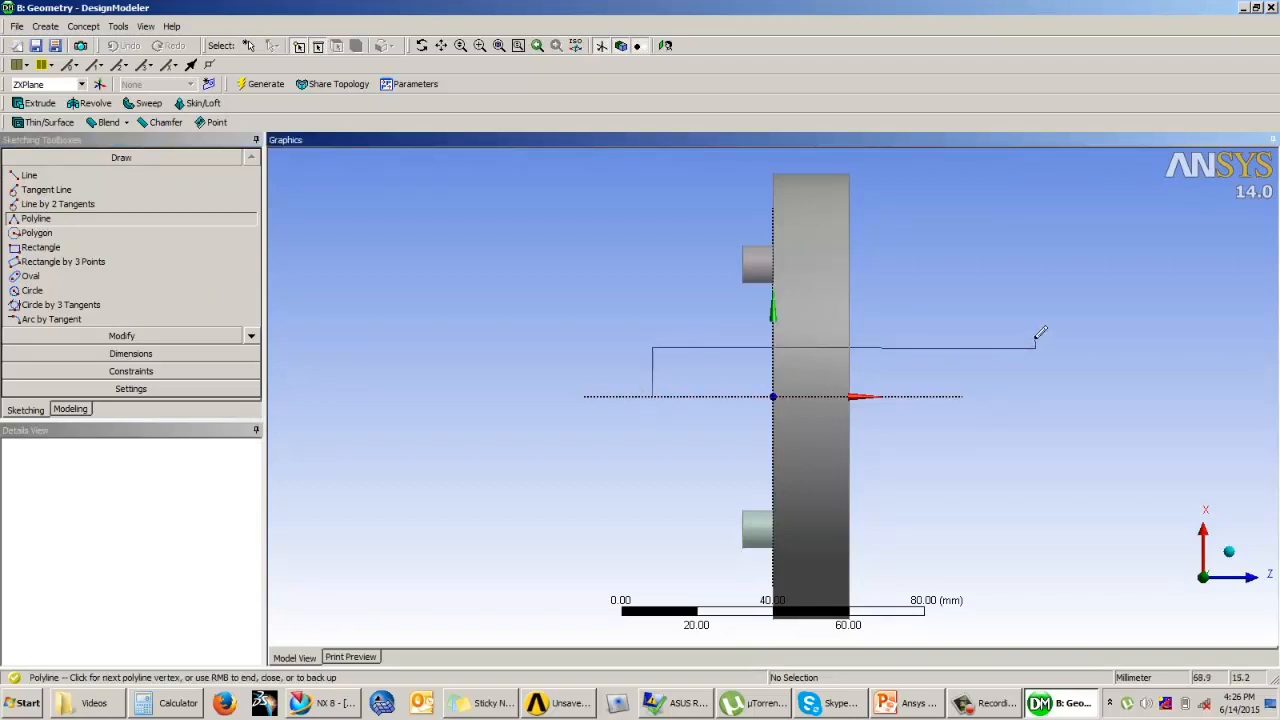
left_click(1036, 339)
left_click(1112, 338)
left_click(1111, 396)
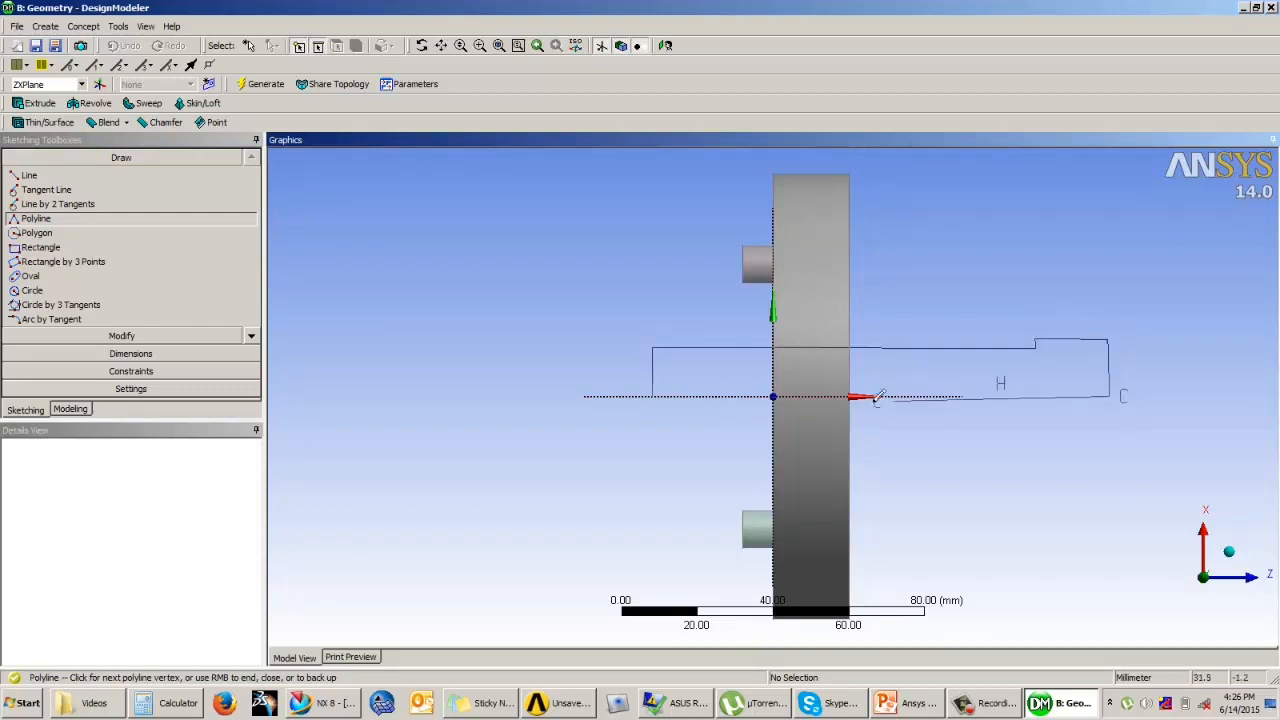
right_click(676, 392)
left_click(703, 421)
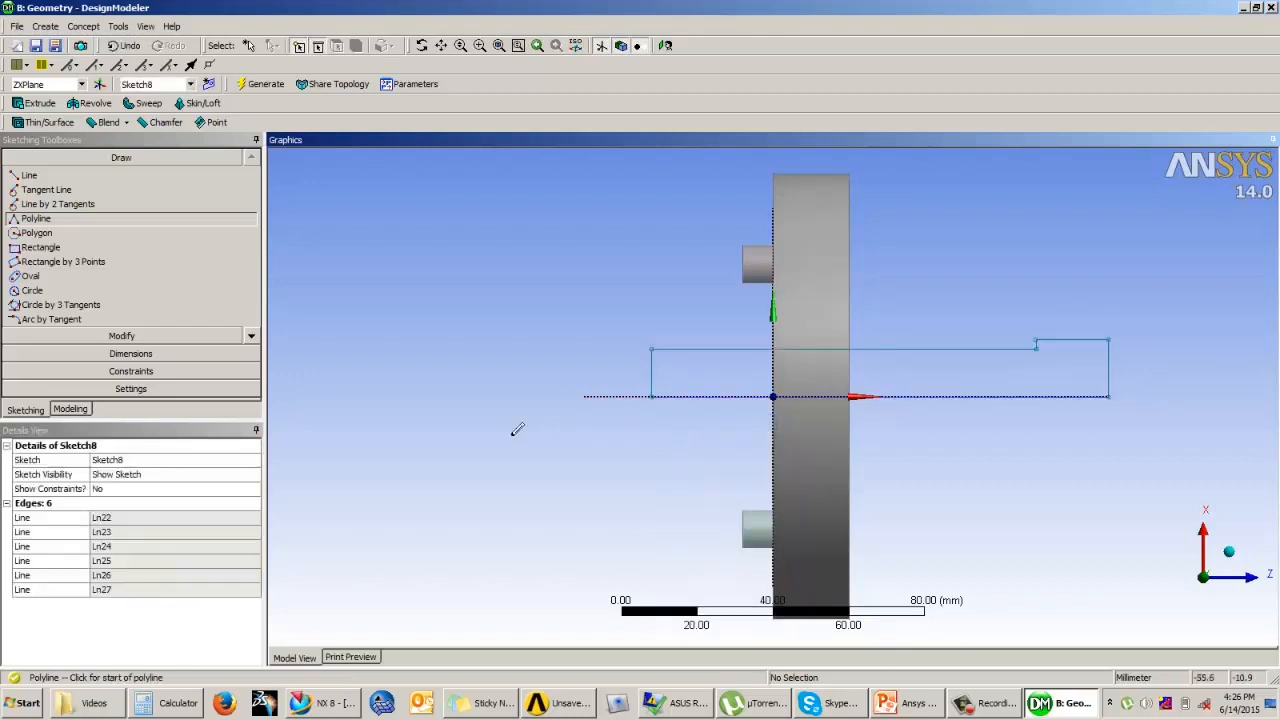
Step: Dimension the stepped profile's shank height and length and its head length and height
left_click(130, 353)
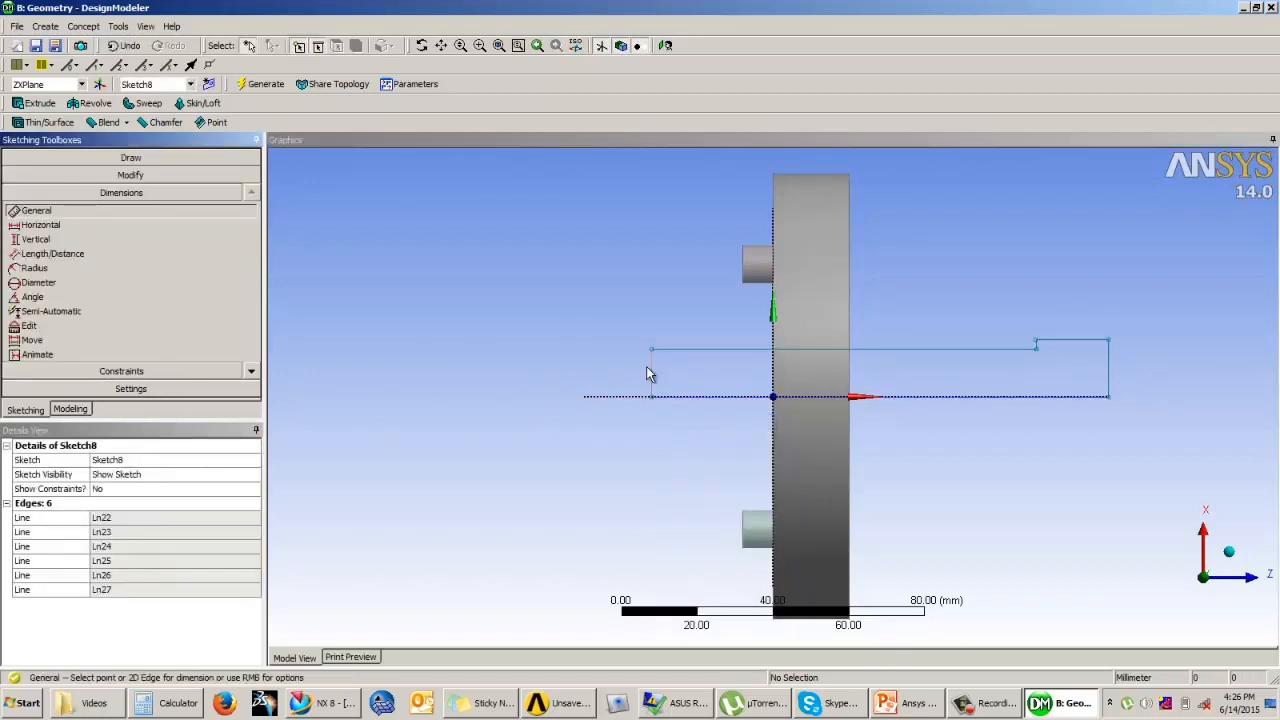
left_click(652, 377)
left_click(615, 367)
left_click(698, 349)
left_click(703, 318)
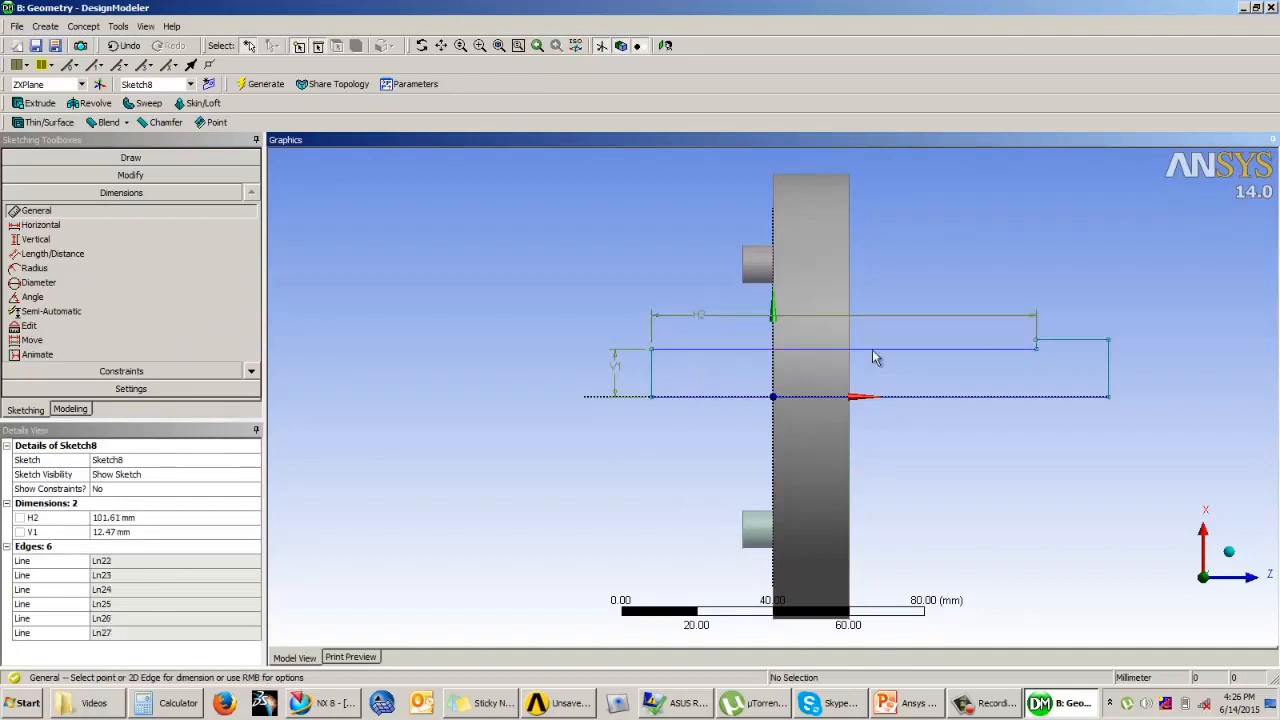
left_click(1088, 342)
left_click(1089, 318)
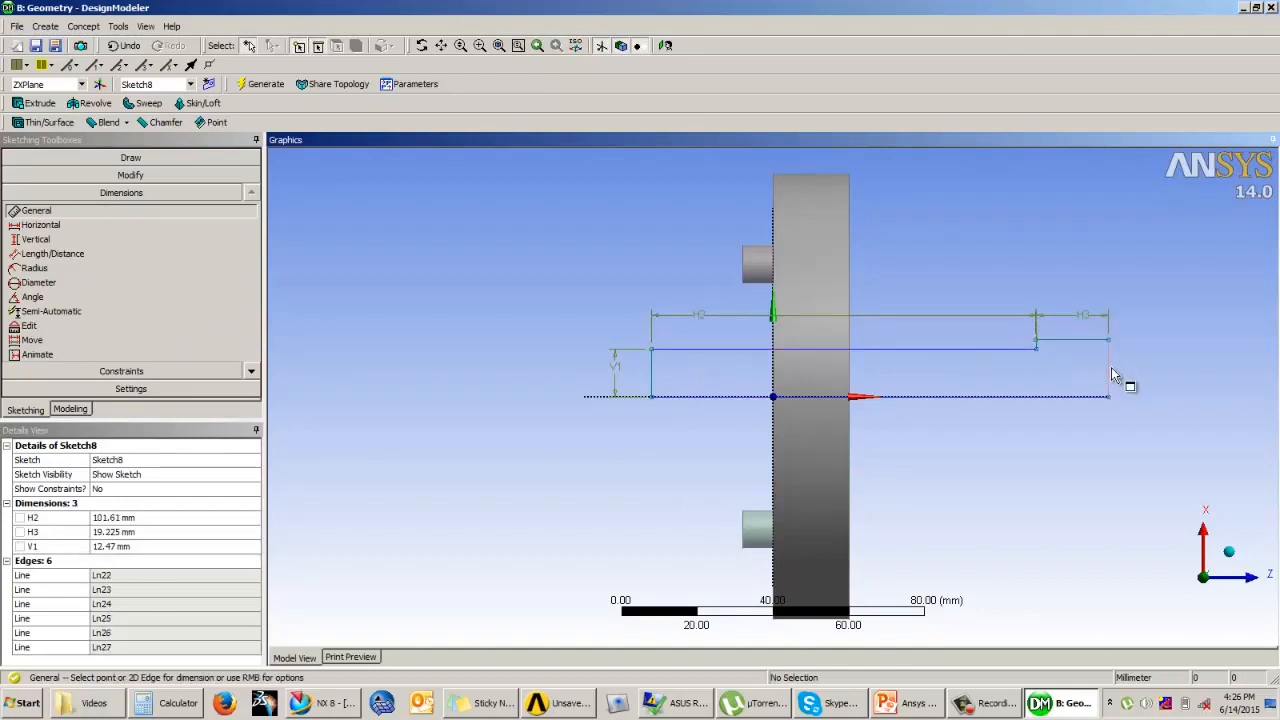
left_click(1120, 378)
left_click(1146, 364)
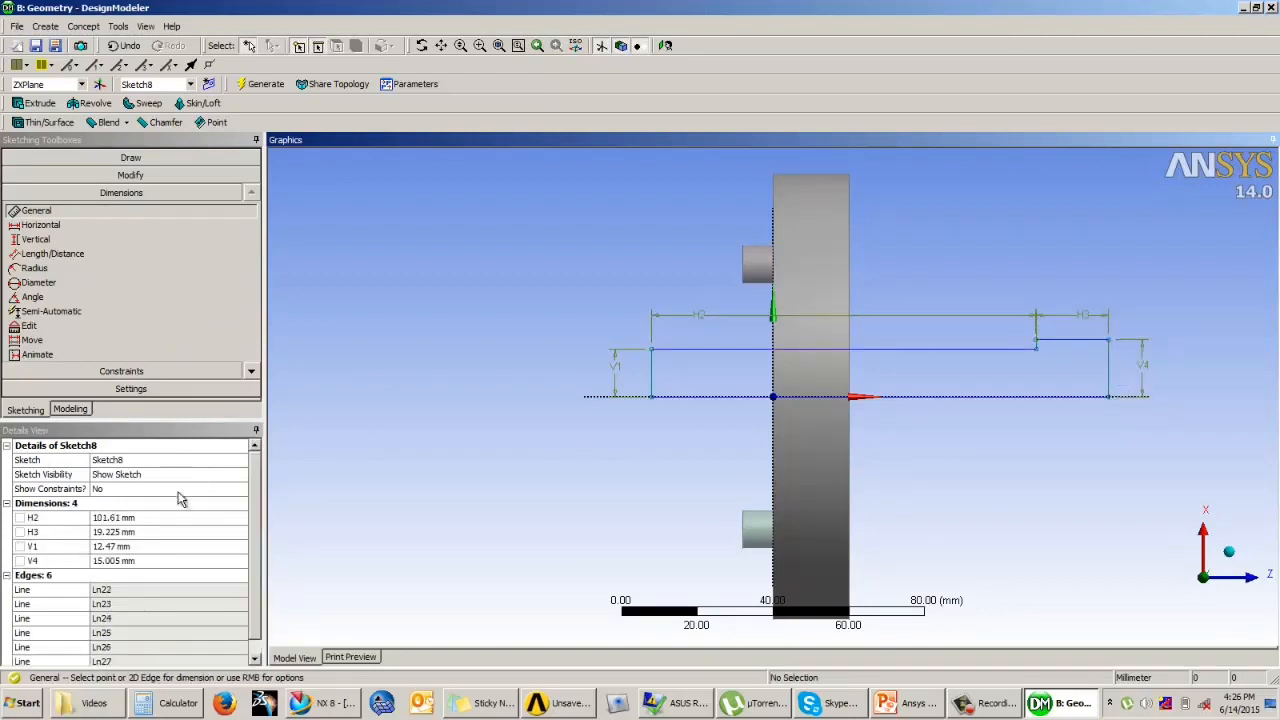
Step: Set the profile's shank length H2 to 80 mm and its head length H3 to 20 mm
left_click(130, 517)
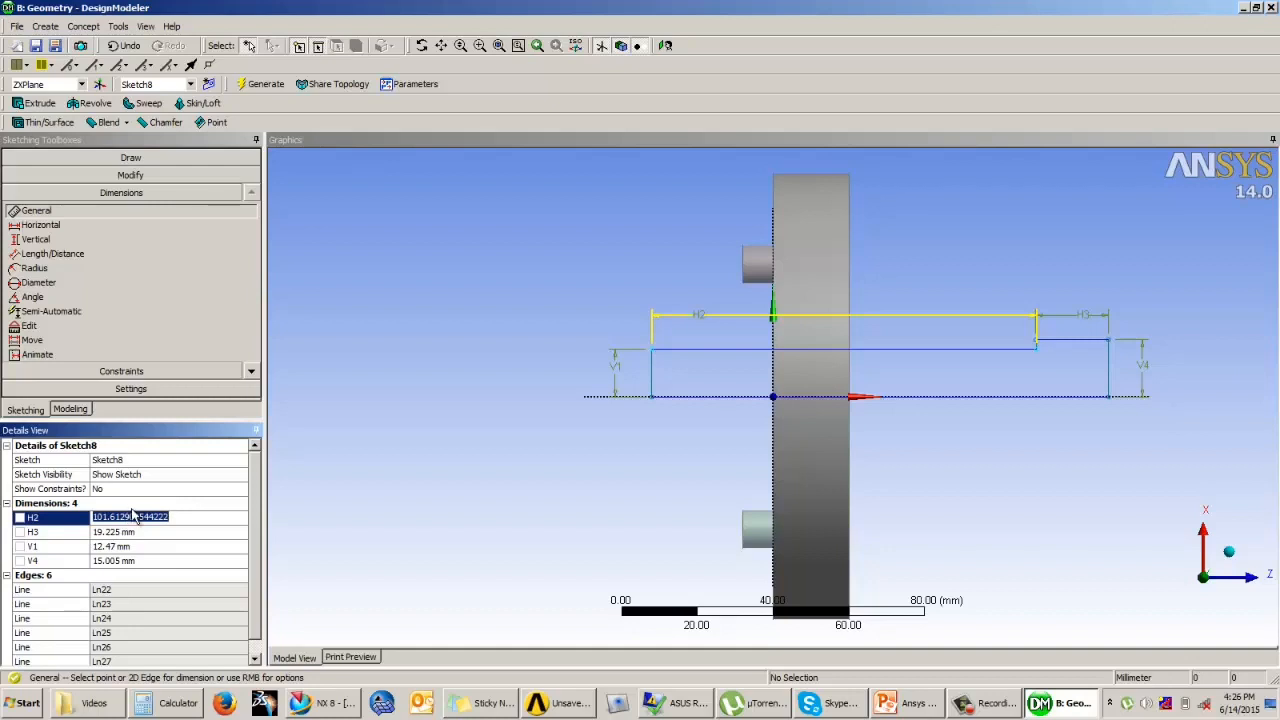
type("80")
key("Return")
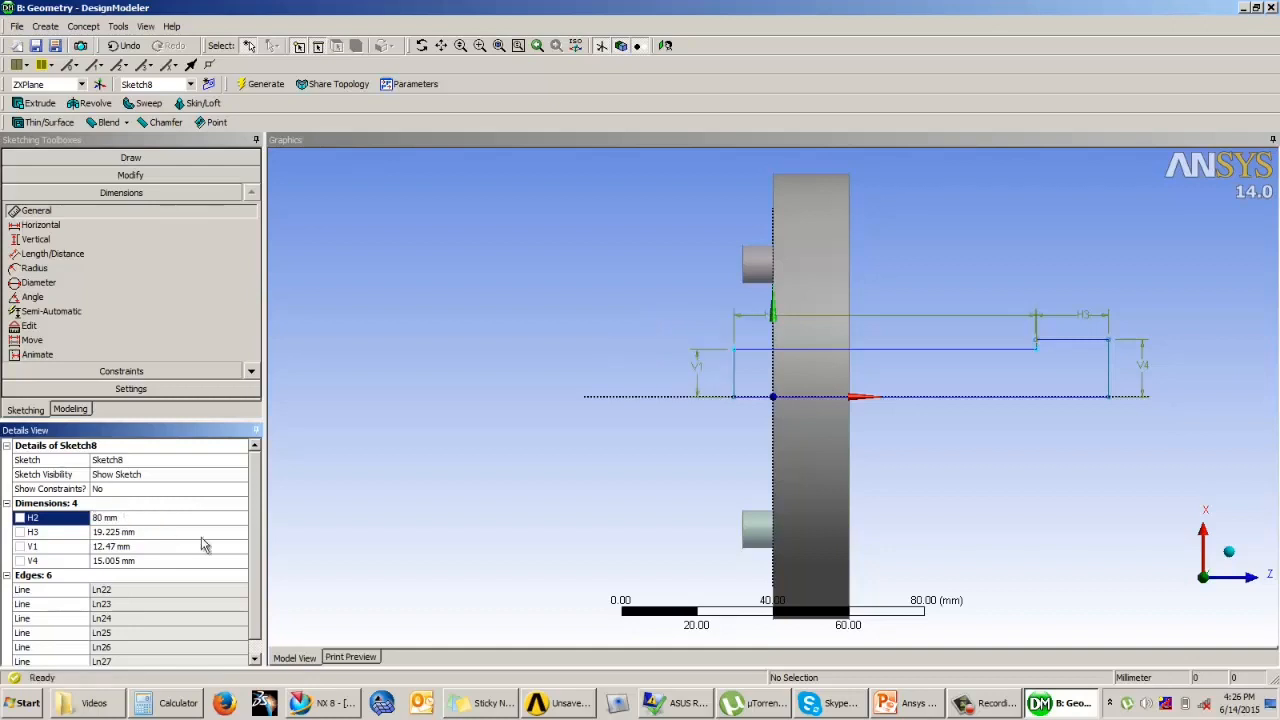
left_click(114, 532)
type("20")
key("Return")
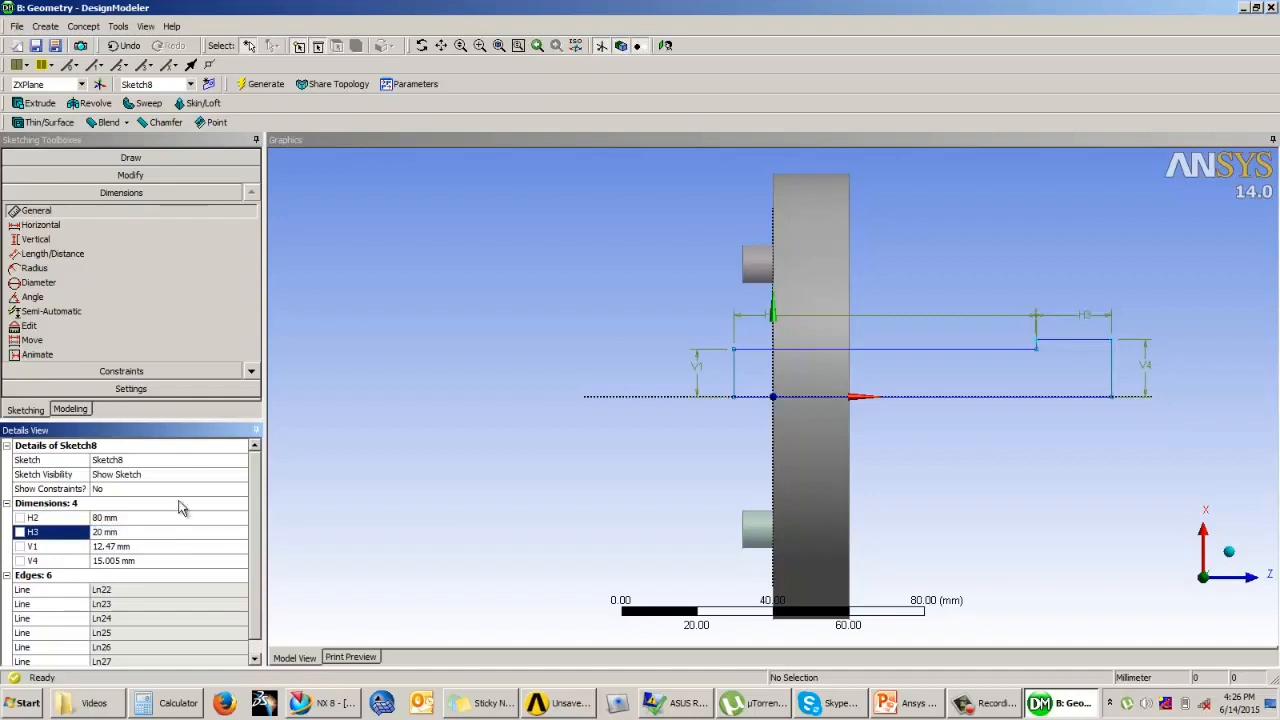
Step: Set the stepped profile's head height V4 to 21 mm and its shank height V1 to 19 mm
left_click(106, 562)
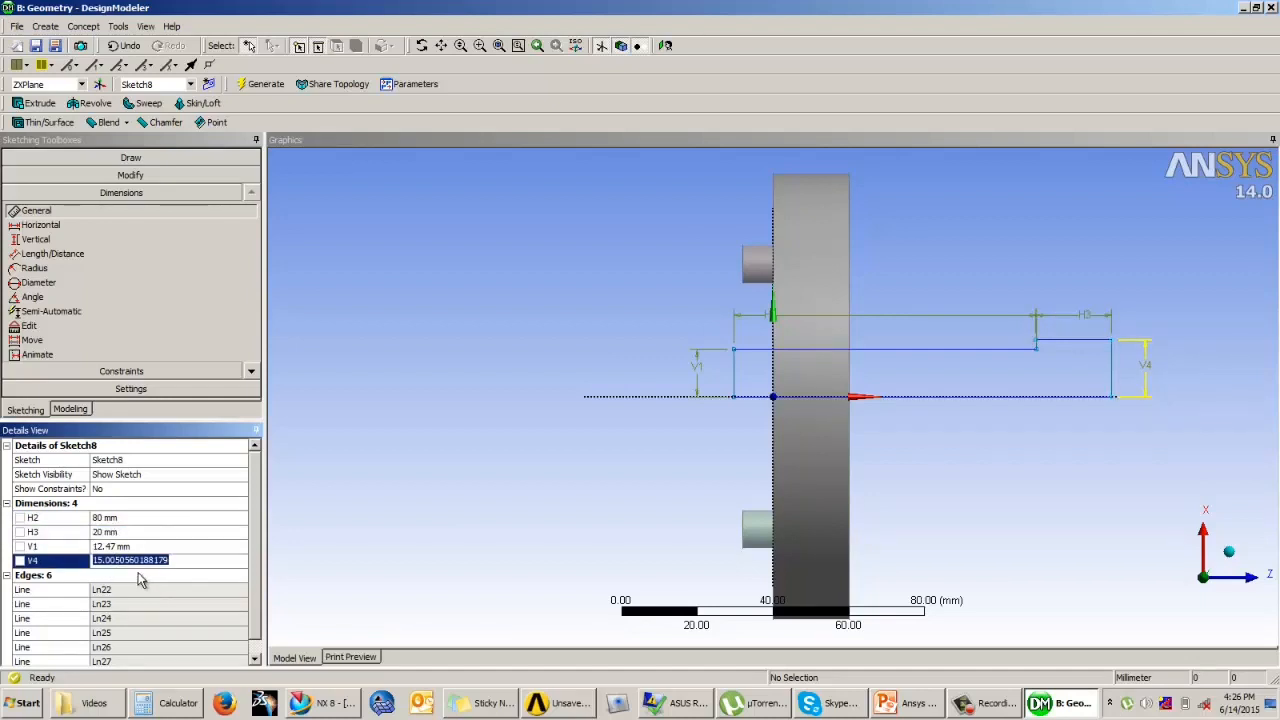
type("21")
key("Return")
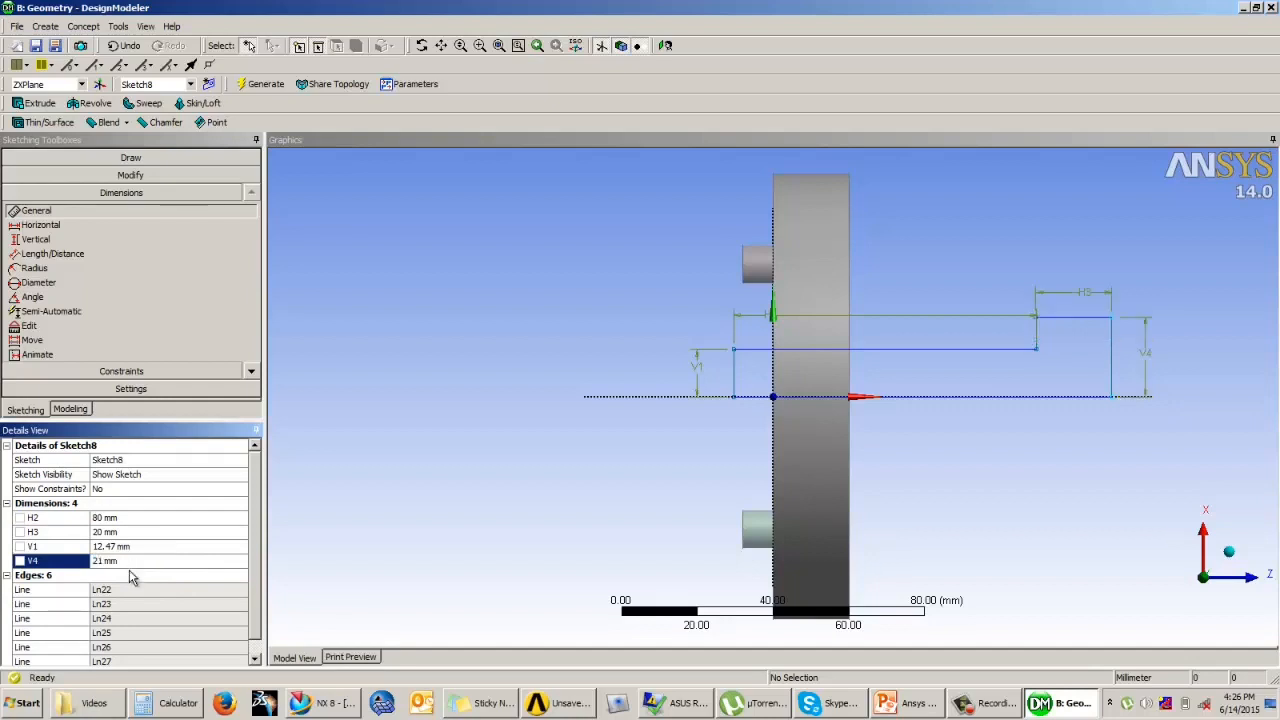
left_click(118, 548)
type("1")
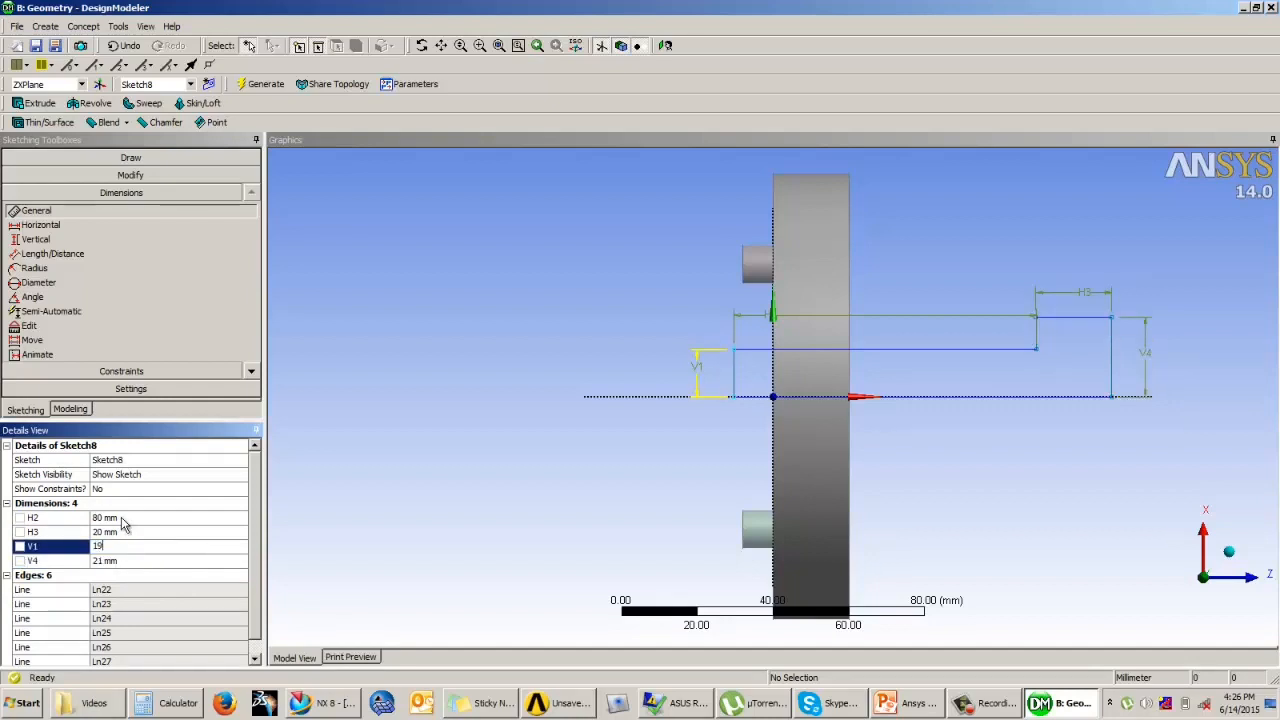
type("9")
key("Return")
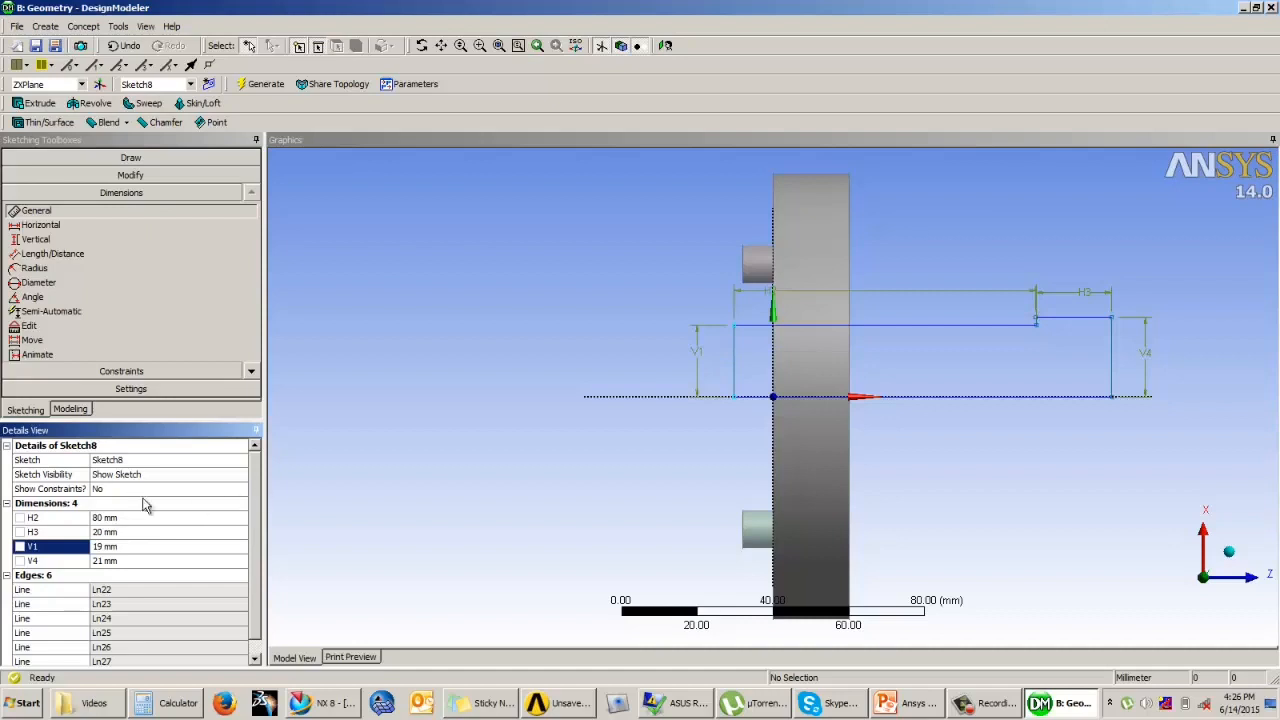
Step: Dimension the distance from the profile's shank end edge to the sketch's vertical axis
left_click(70, 253)
left_click(737, 351)
left_click(772, 440)
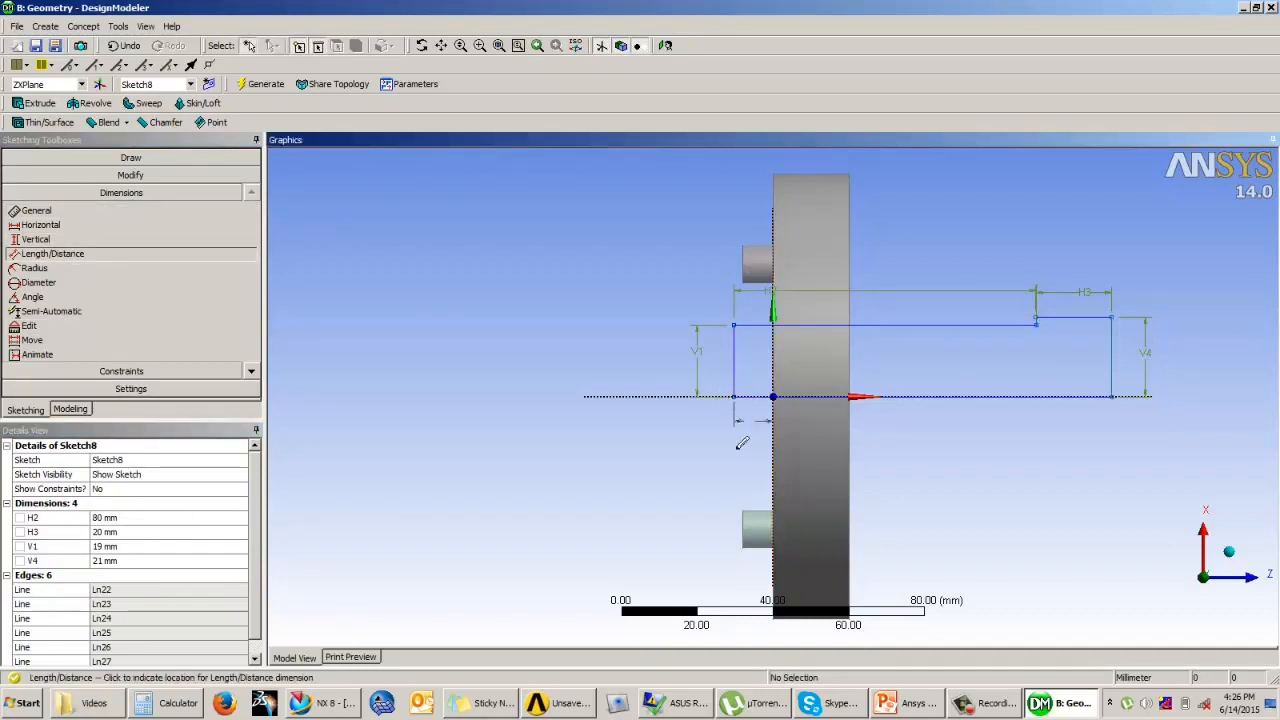
left_click(716, 462)
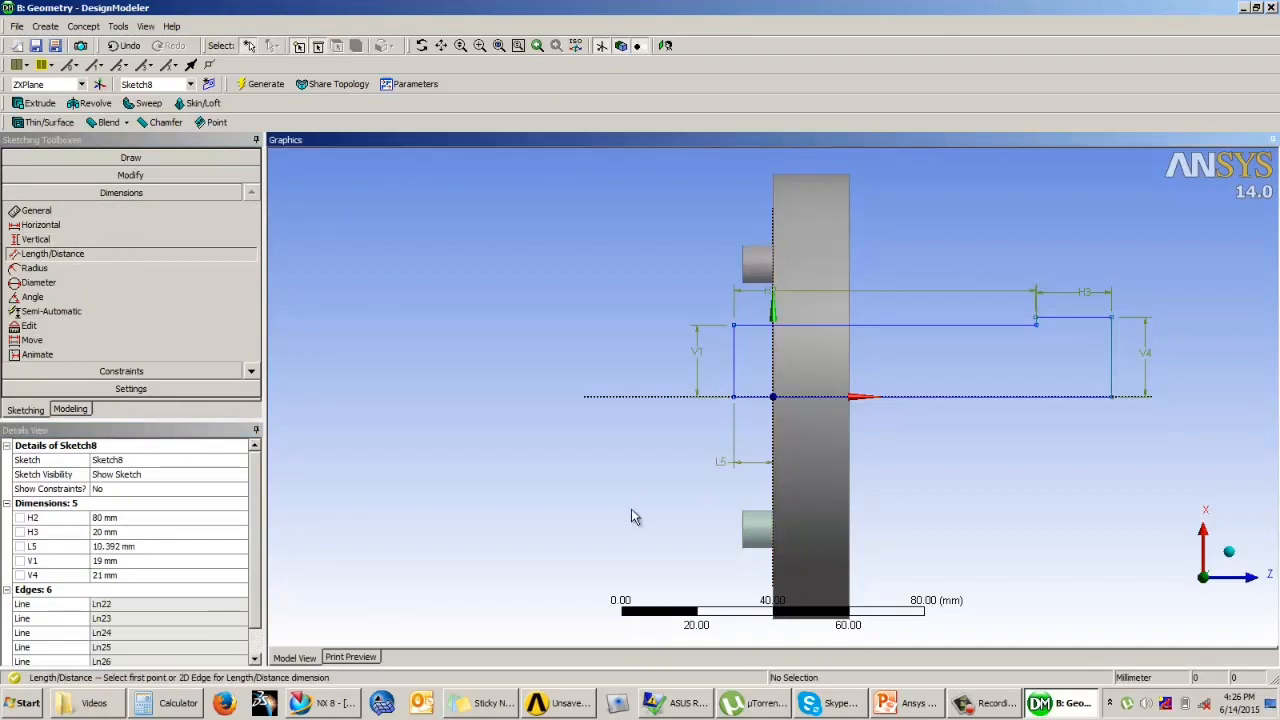
Step: Try to set the distance L5 between the shank end and the vertical axis to 50 mm, and undo it
left_click(161, 547)
type("50")
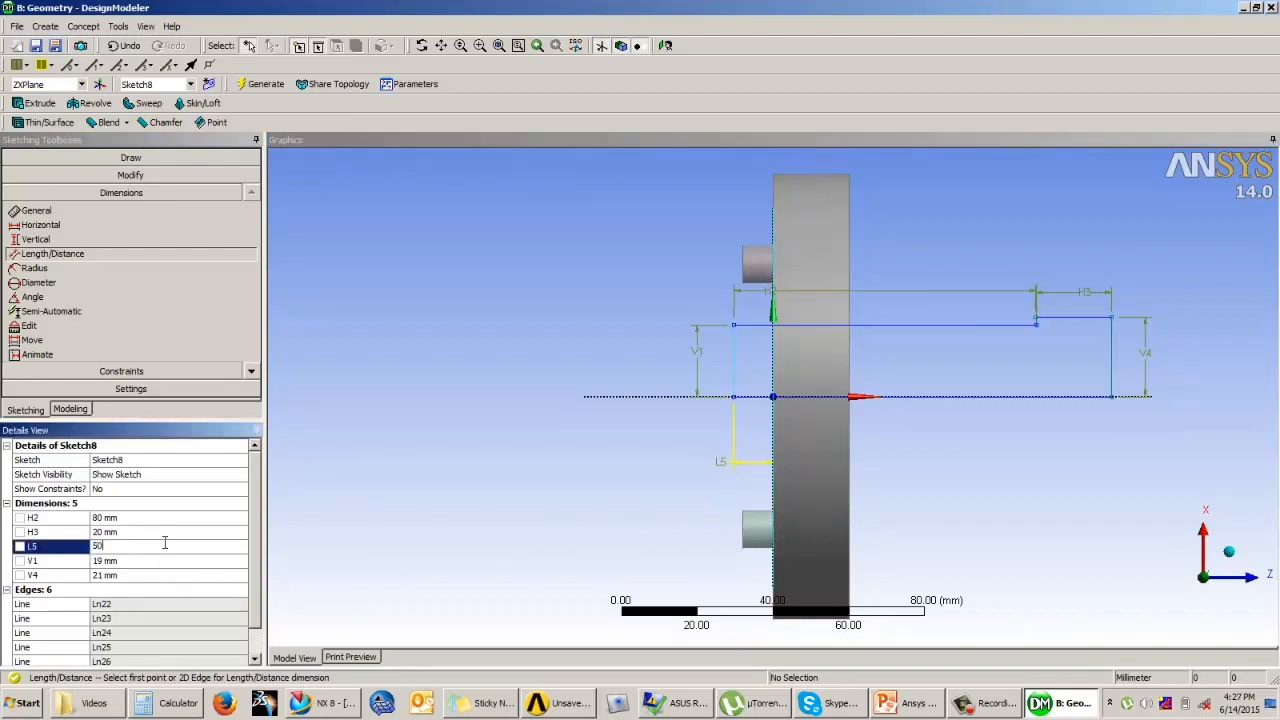
key("Return")
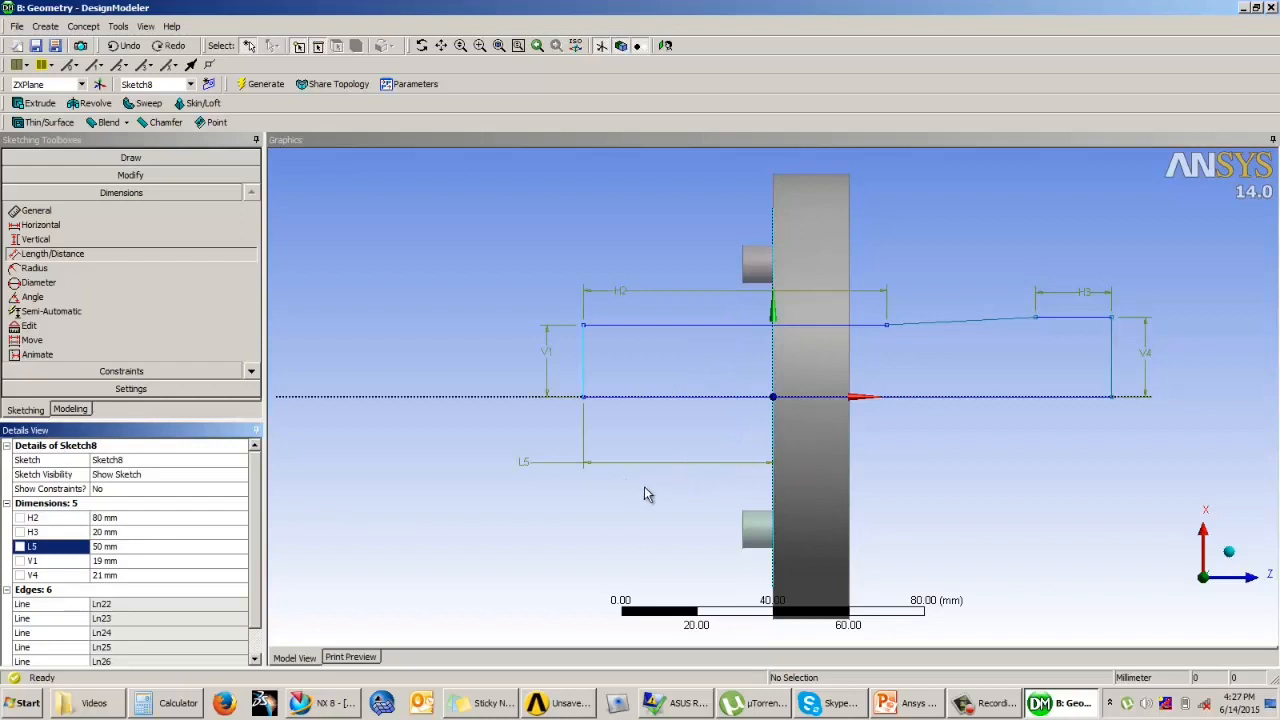
key("ctrl+z")
Step: Apply a Vertical constraint to the short, slightly slanted edge between the profile's shank and head
left_click(1060, 268)
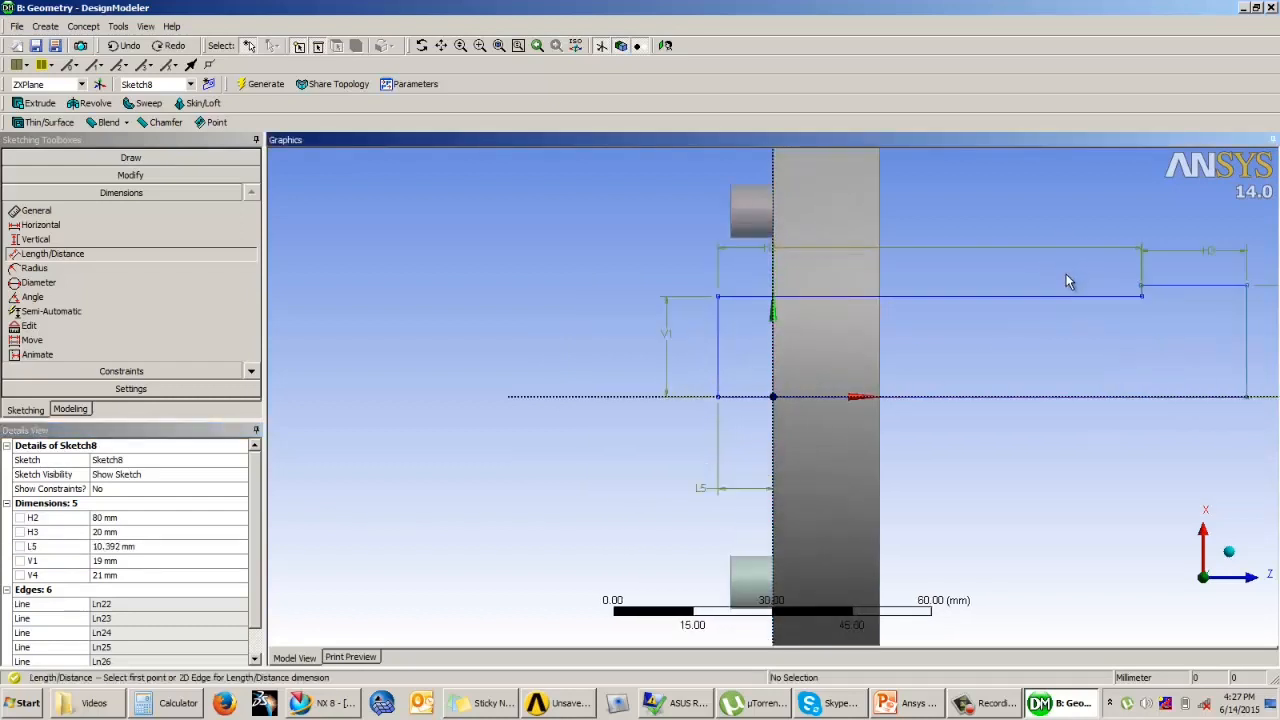
scroll(1066, 274, "up", 5)
scroll(800, 420, "up", 2)
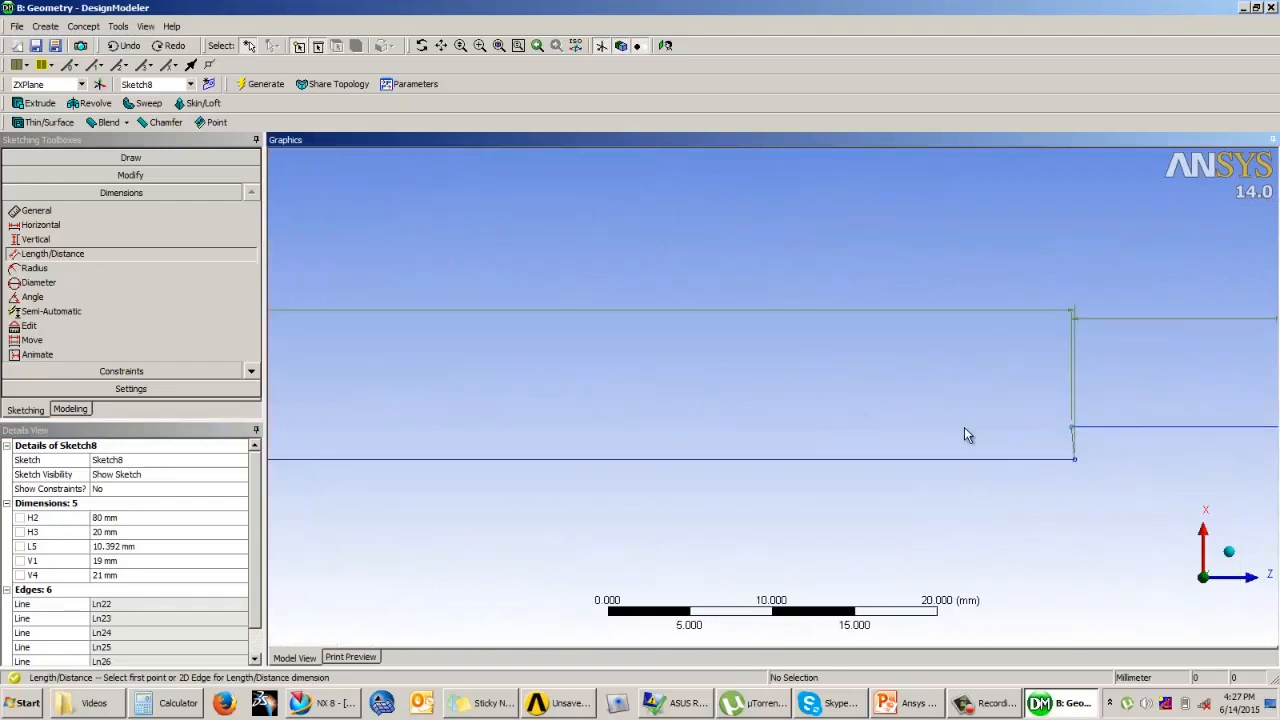
left_click(160, 371)
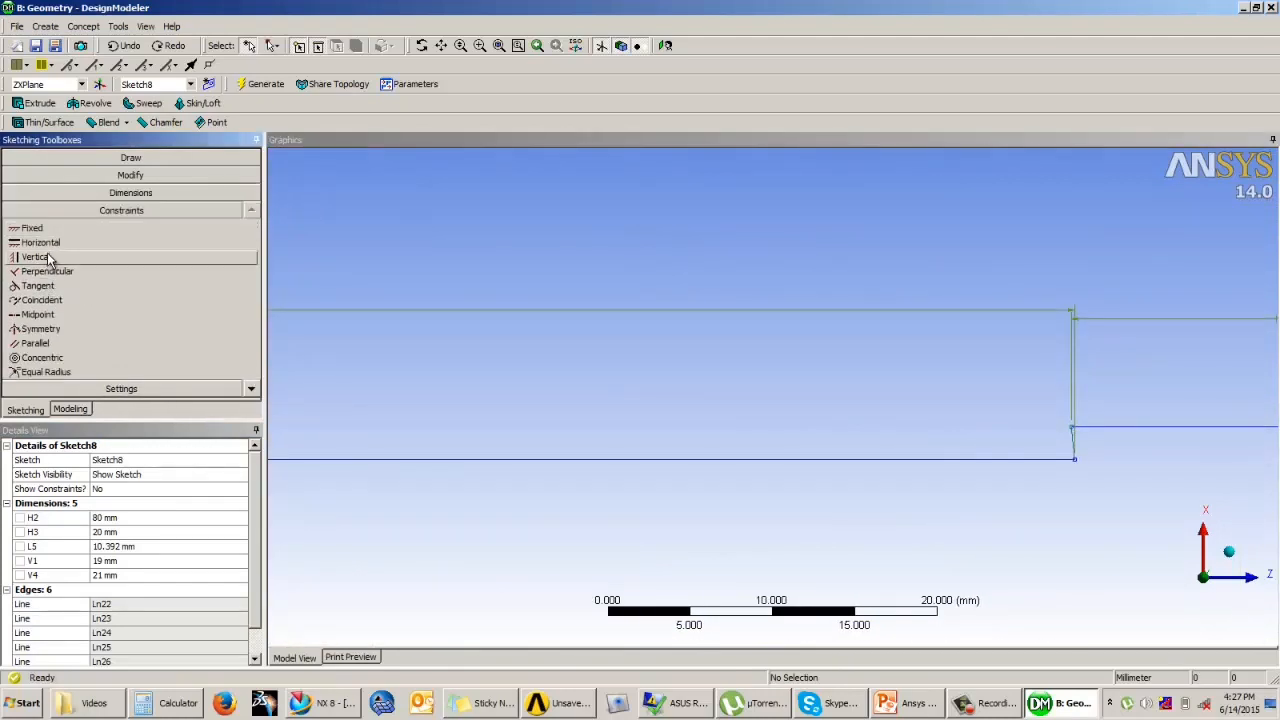
left_click(44, 244)
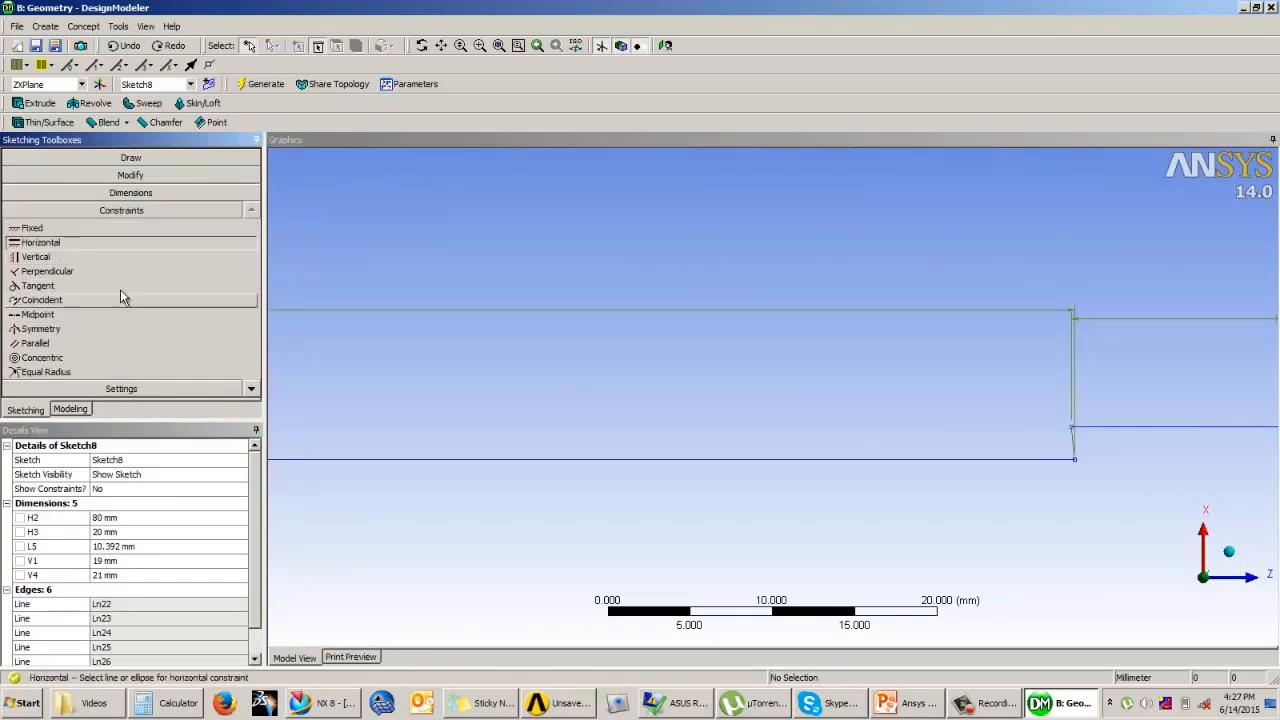
left_click(50, 257)
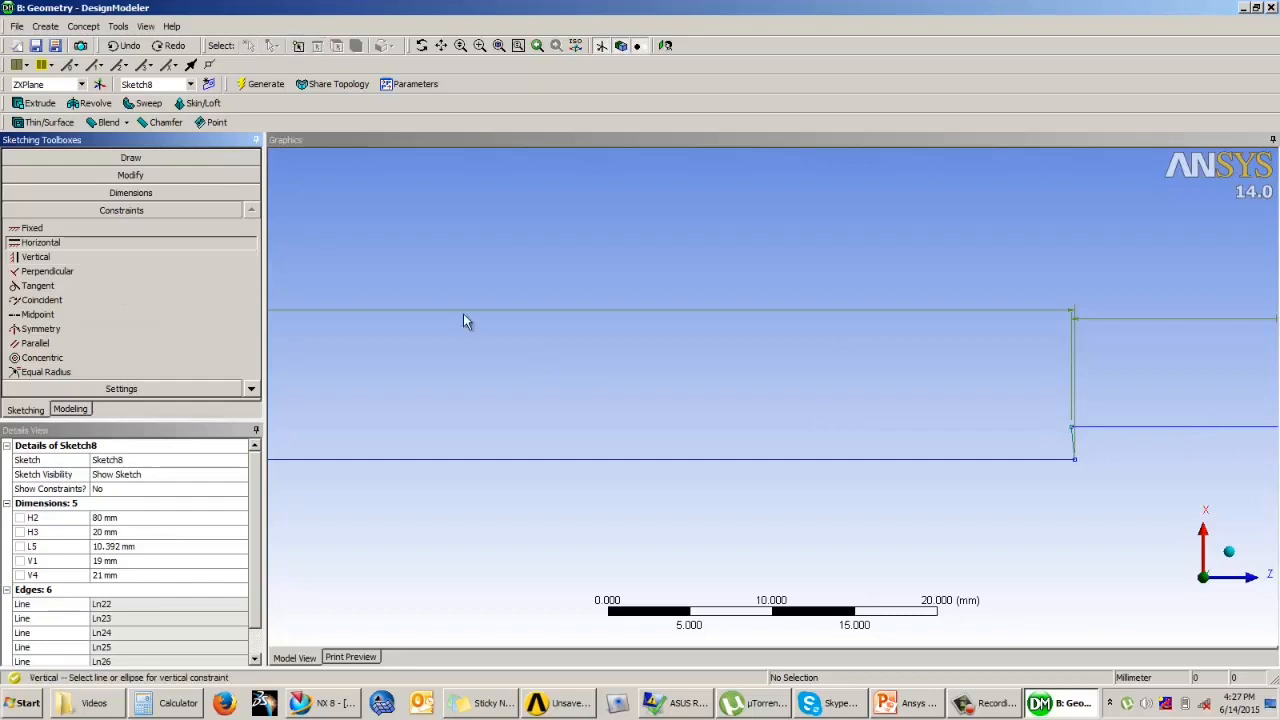
left_click(1070, 445)
scroll(862, 355, "down", 2)
scroll(878, 365, "down", 3)
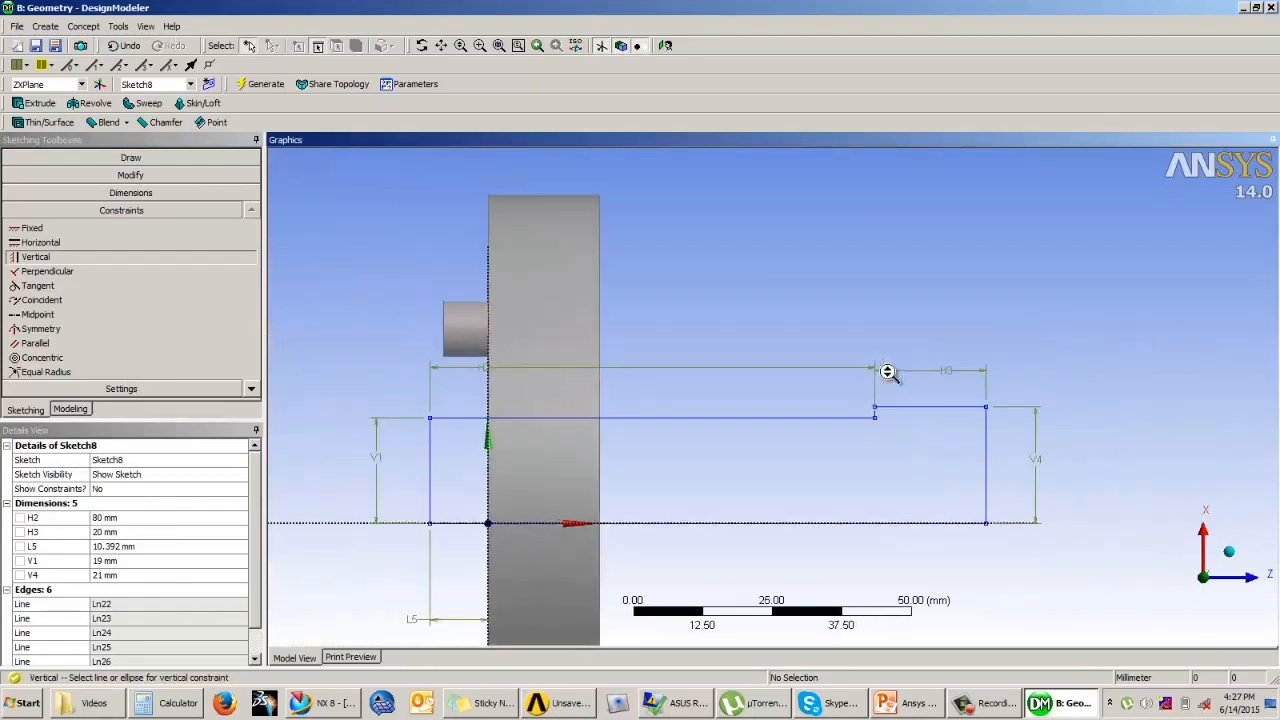
Step: Set the shank end's distance L5 from the vertical axis to 50 mm with the step edge constrained
left_click(115, 546)
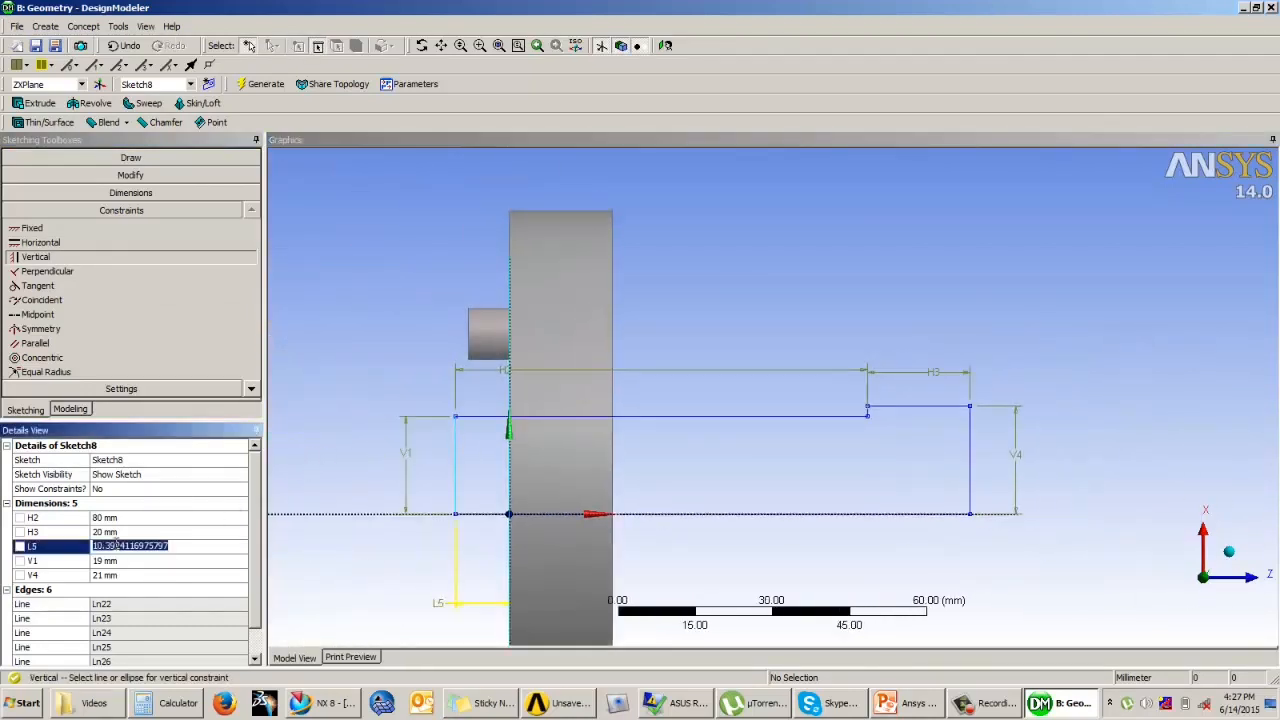
type("50")
key("Return")
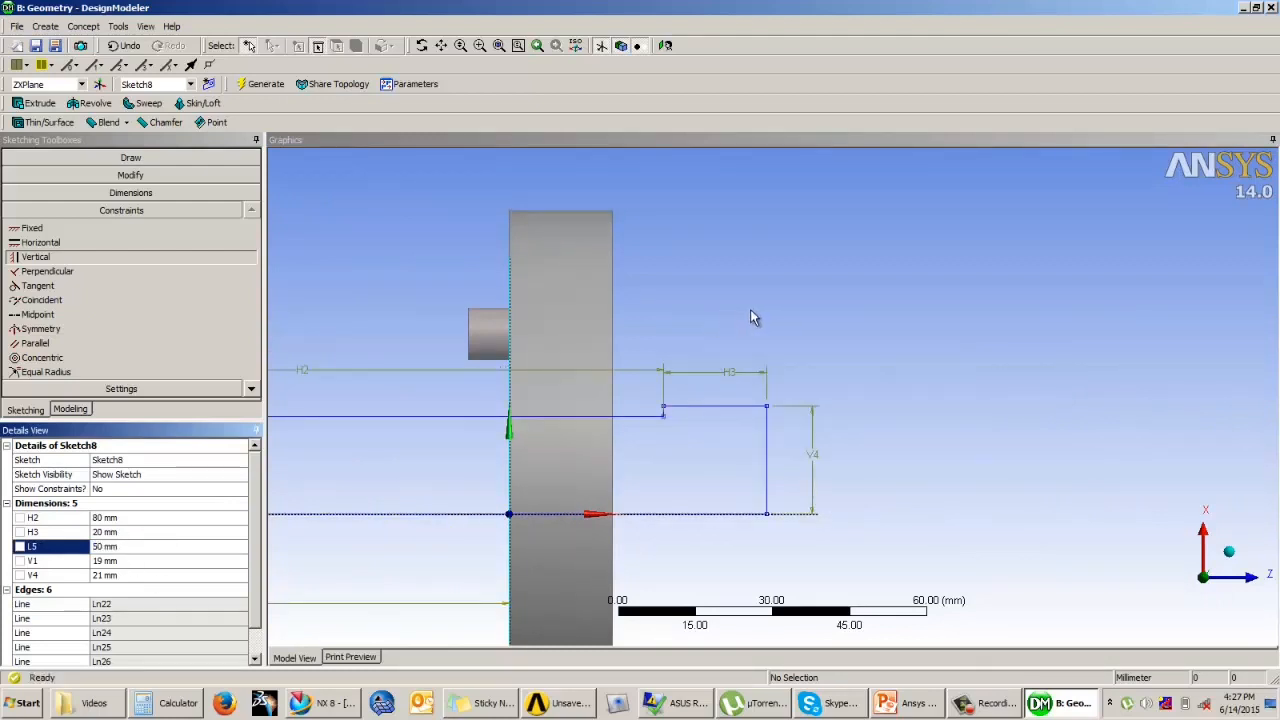
scroll(780, 310, "down", 2)
Step: Set the shank end's distance L5 from the vertical axis to 35 mm
left_click(133, 547)
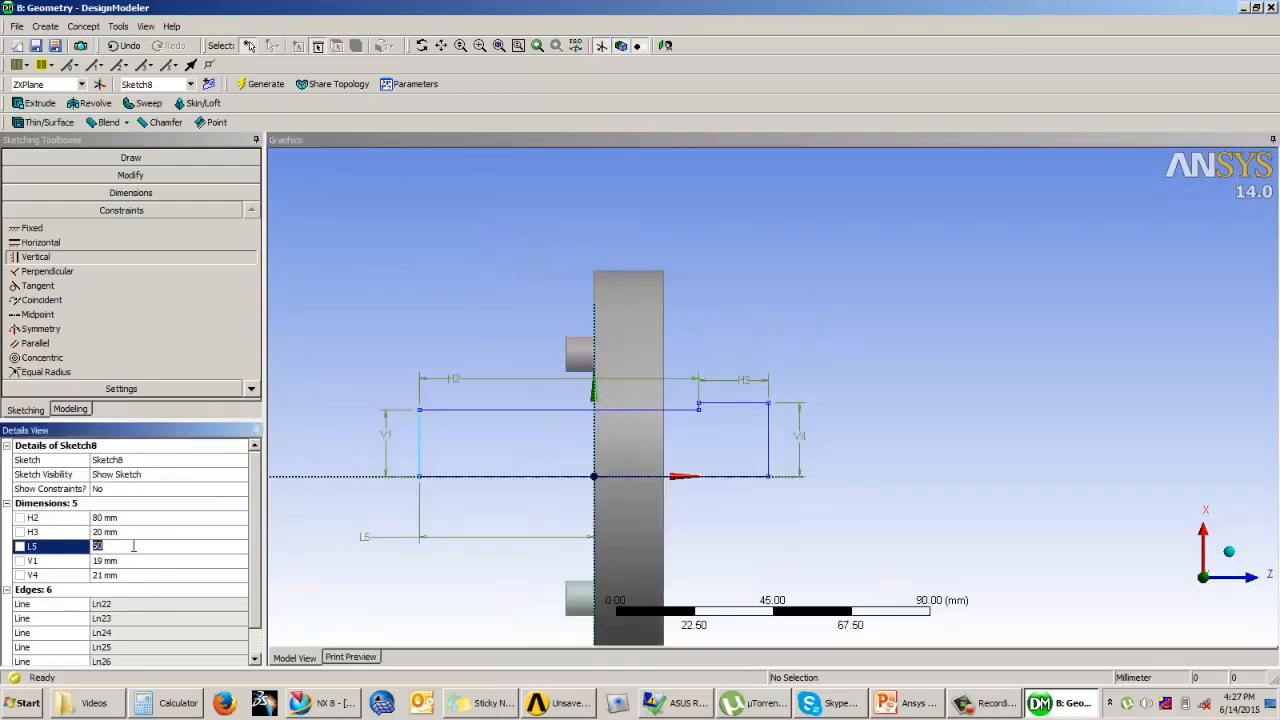
key("Return")
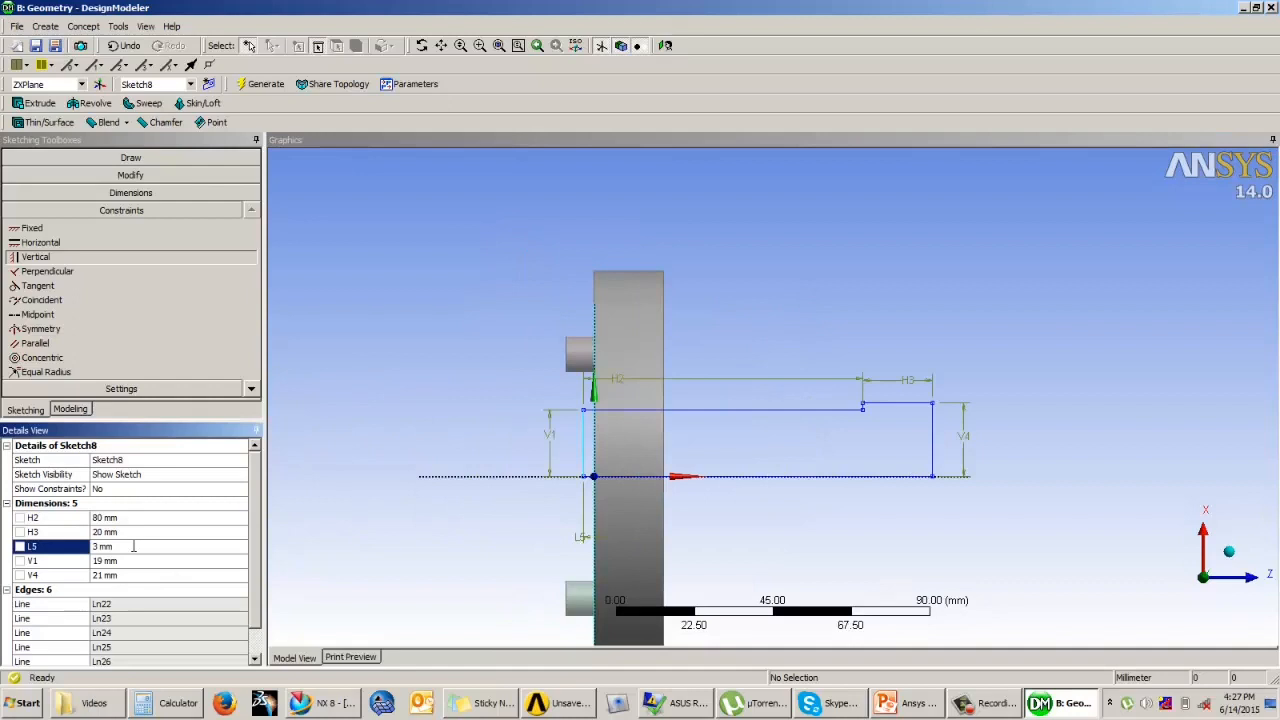
type("35")
key("Return")
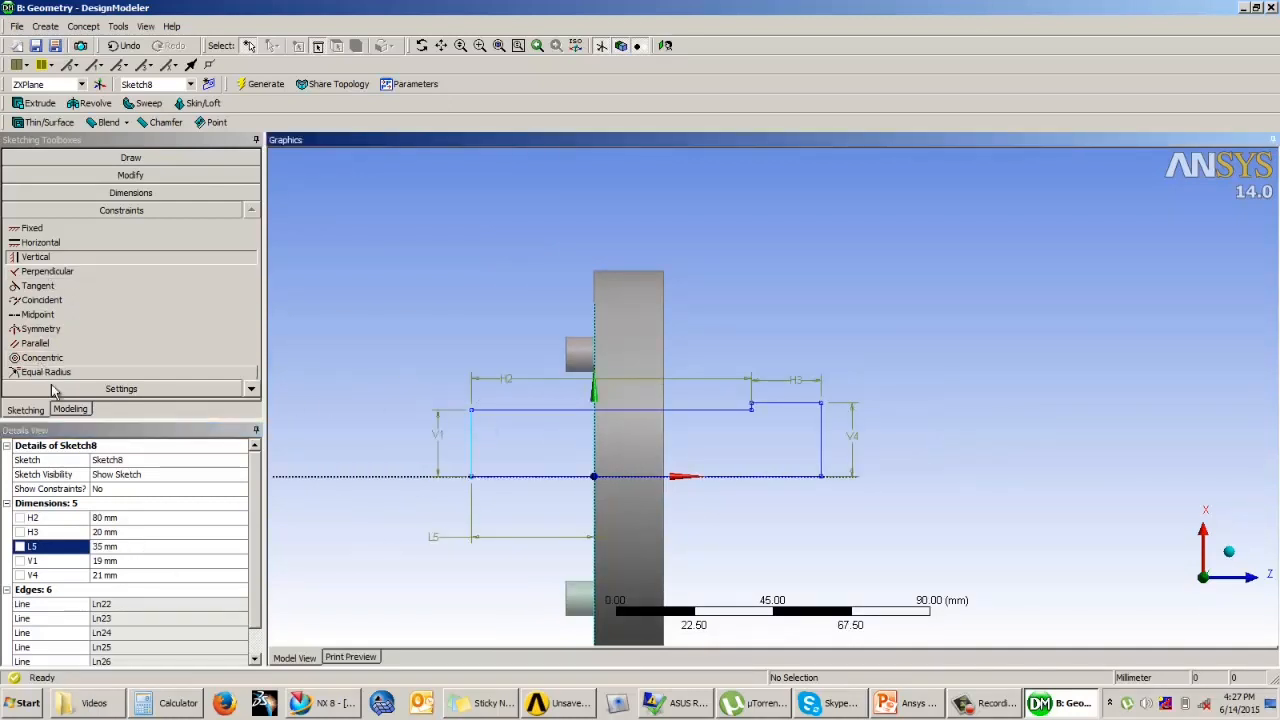
Step: Revolve the stepped sketch 360° about its centreline through the disc's hole, using the Add Frozen operation, and generate the separate body
left_click(70, 409)
mouse_move(740, 360)
middle_mouse_down()
mouse_move(808, 350)
mouse_move(903, 231)
mouse_move(974, 289)
middle_mouse_up()
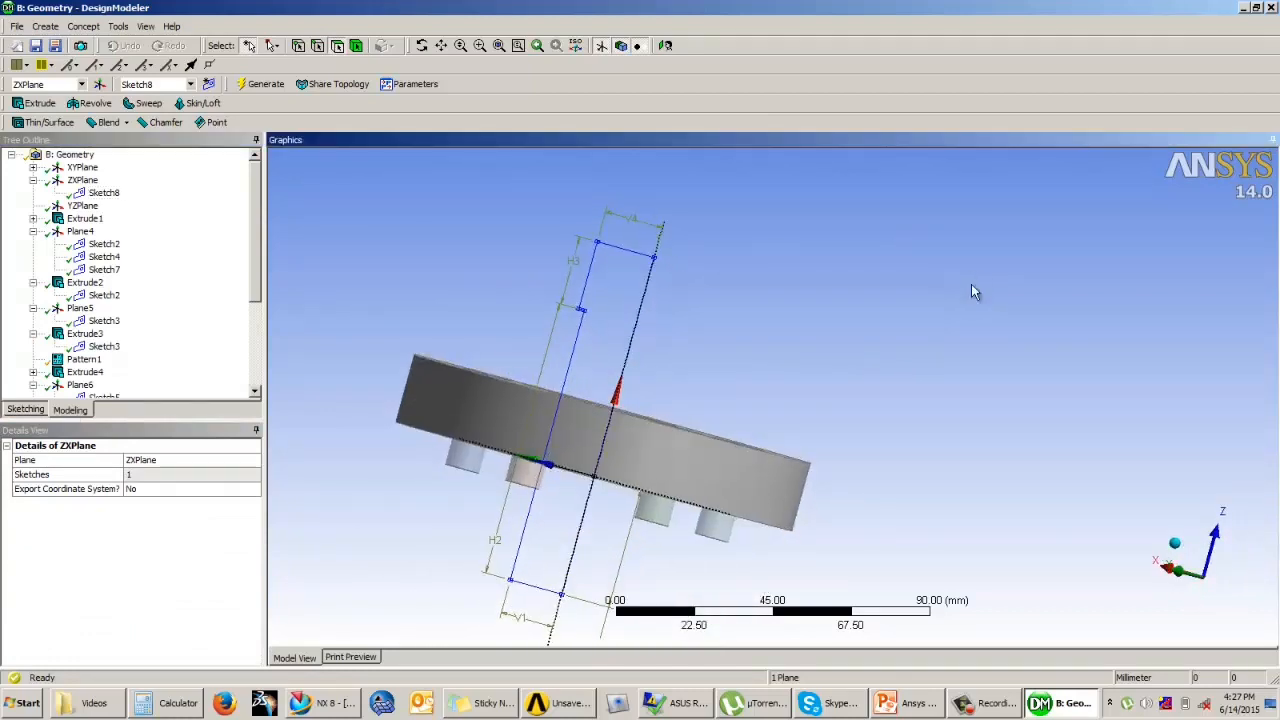
left_click(95, 103)
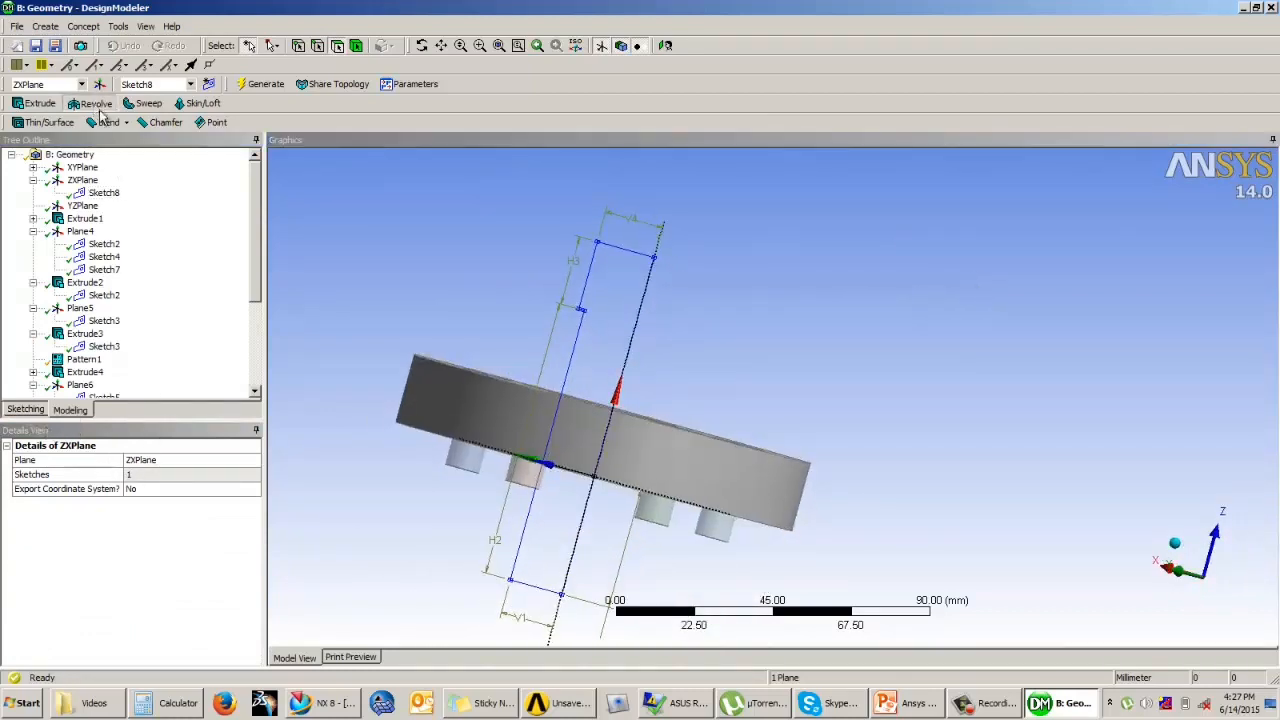
left_click(571, 342)
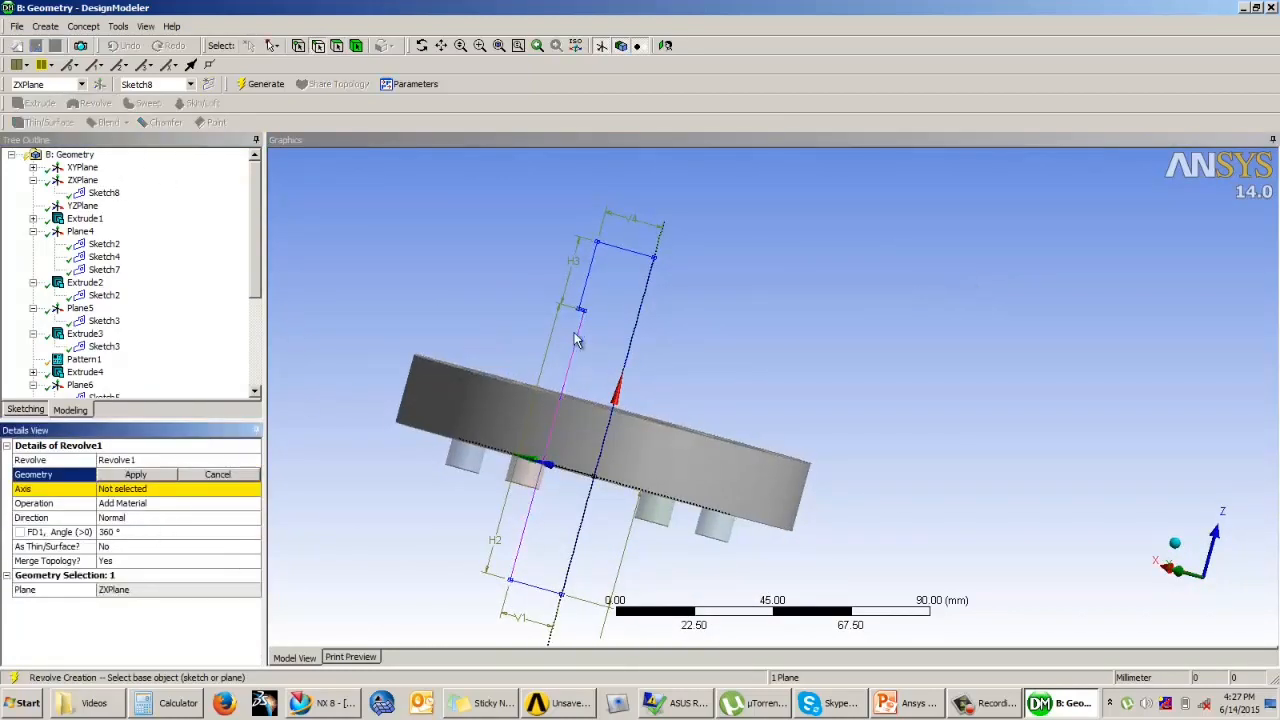
left_click(136, 474)
left_click(141, 492)
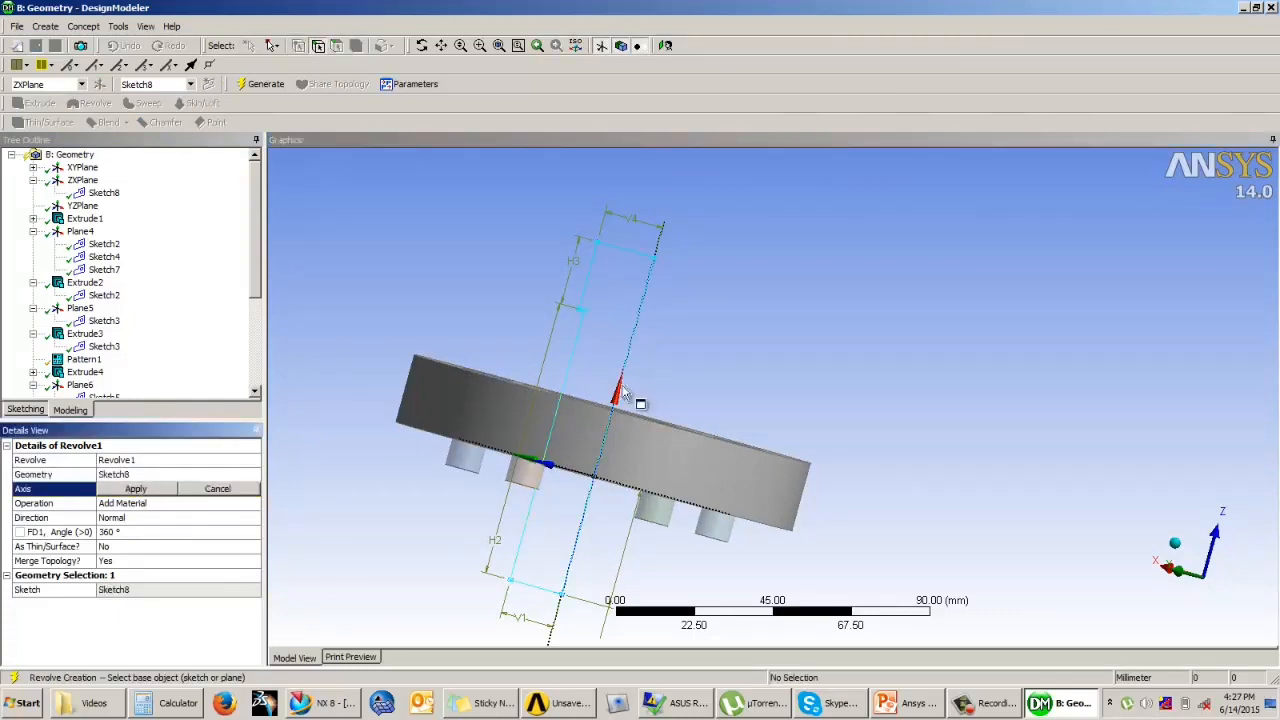
left_click(634, 325)
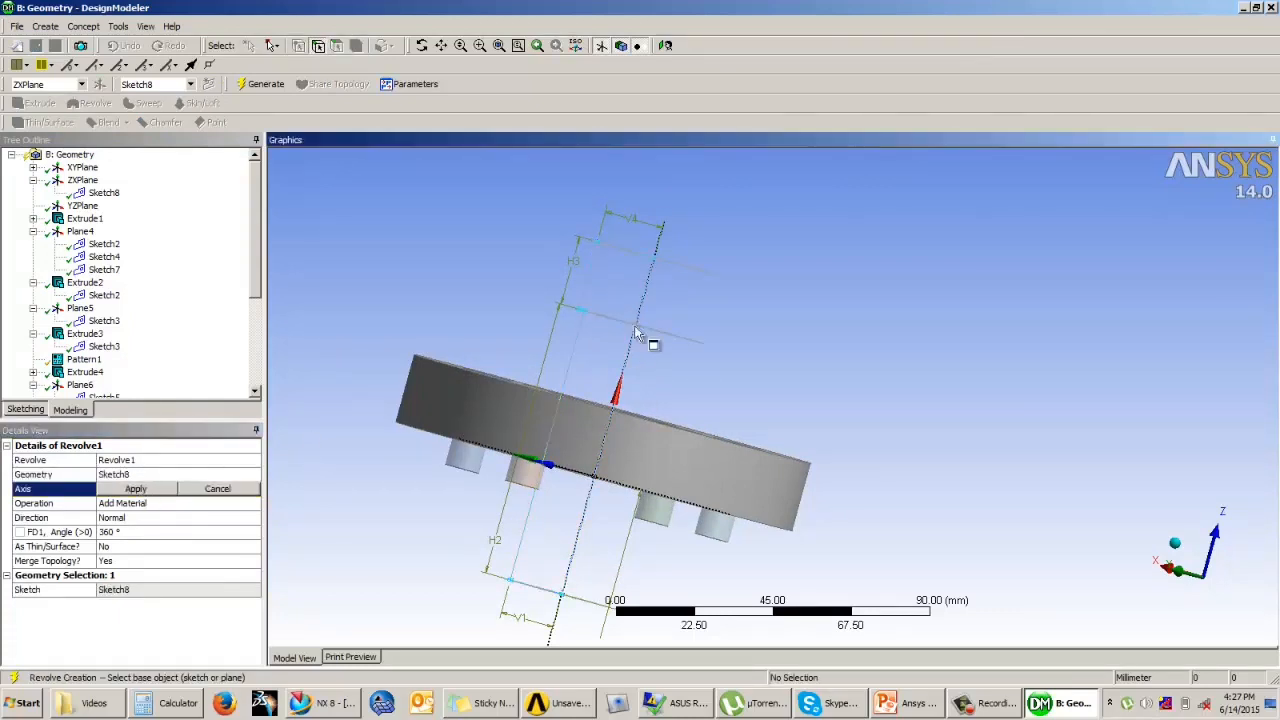
left_click(148, 490)
left_click(196, 502)
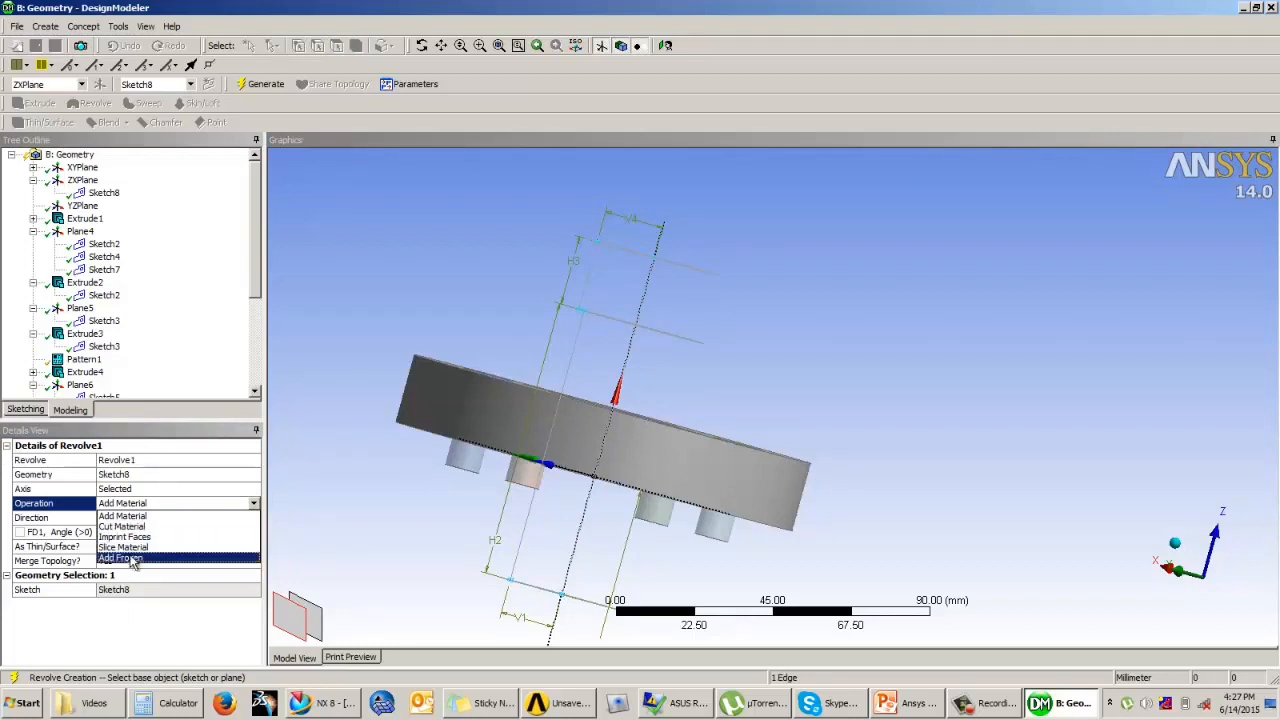
left_click(133, 558)
left_click(262, 84)
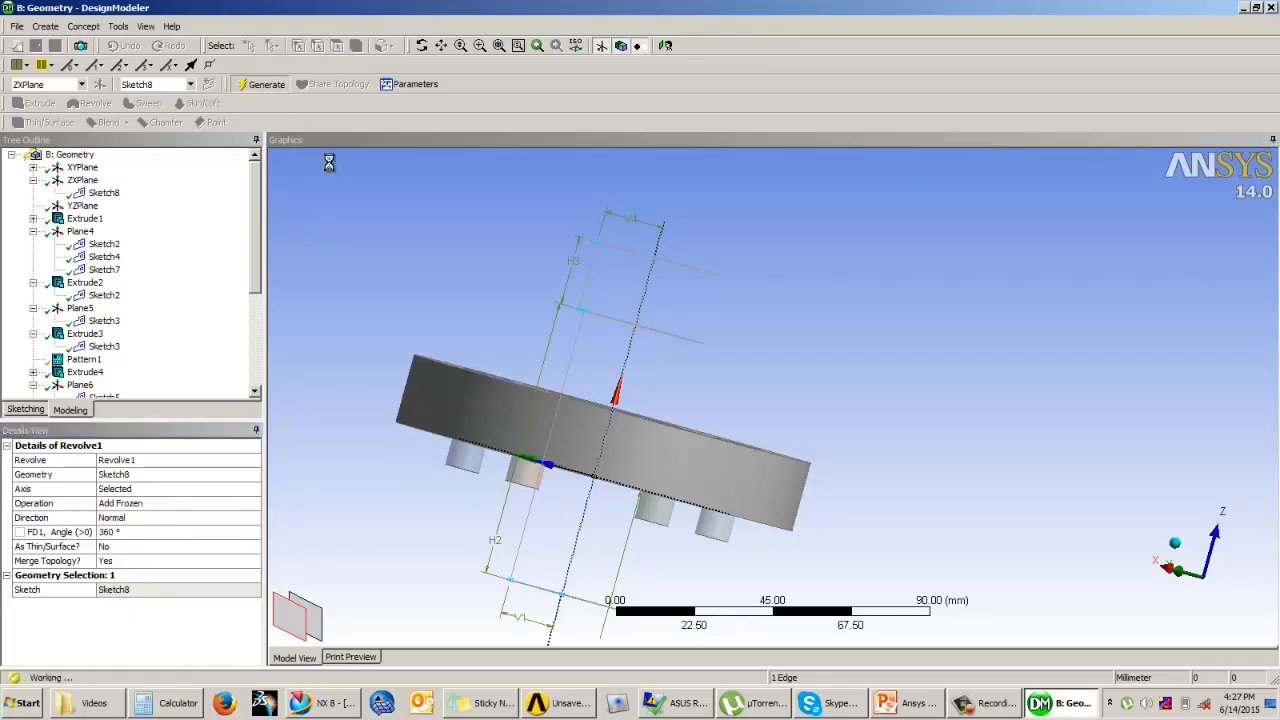
middle_click_drag(543, 271, 555, 300)
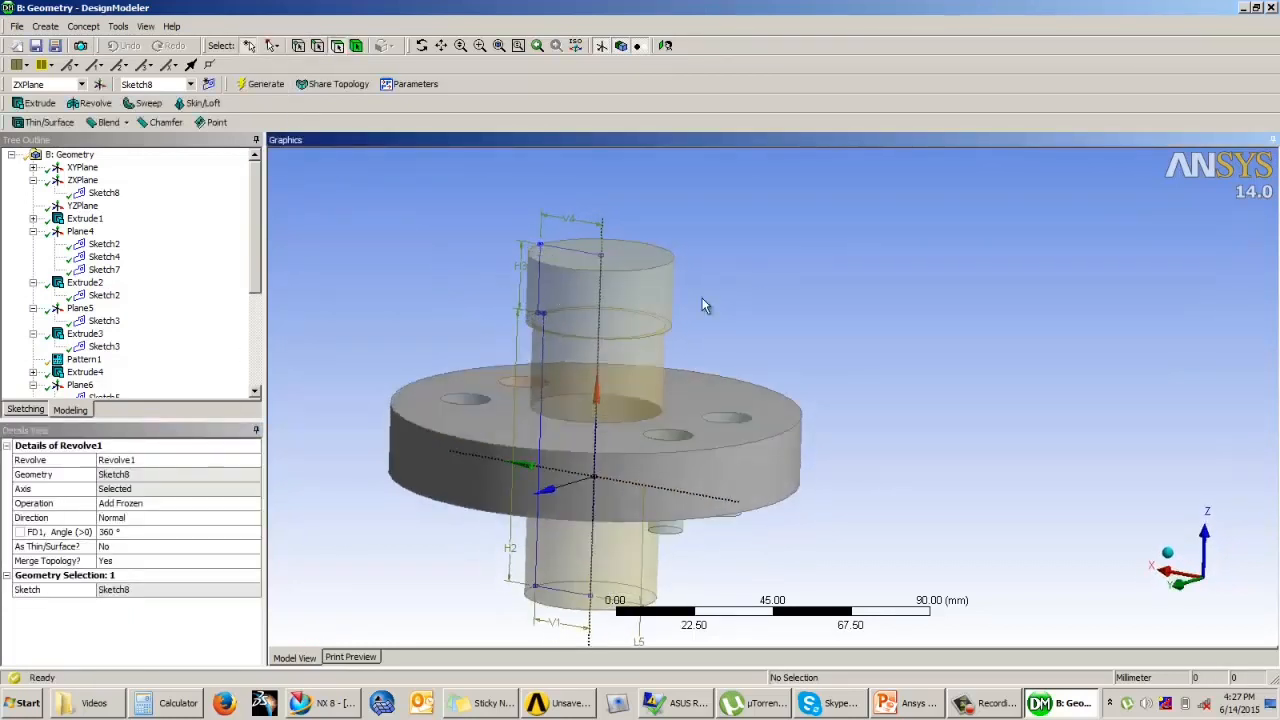
Step: Rename the revolved solid body as CirShaft
left_click_drag(255, 250, 252, 367)
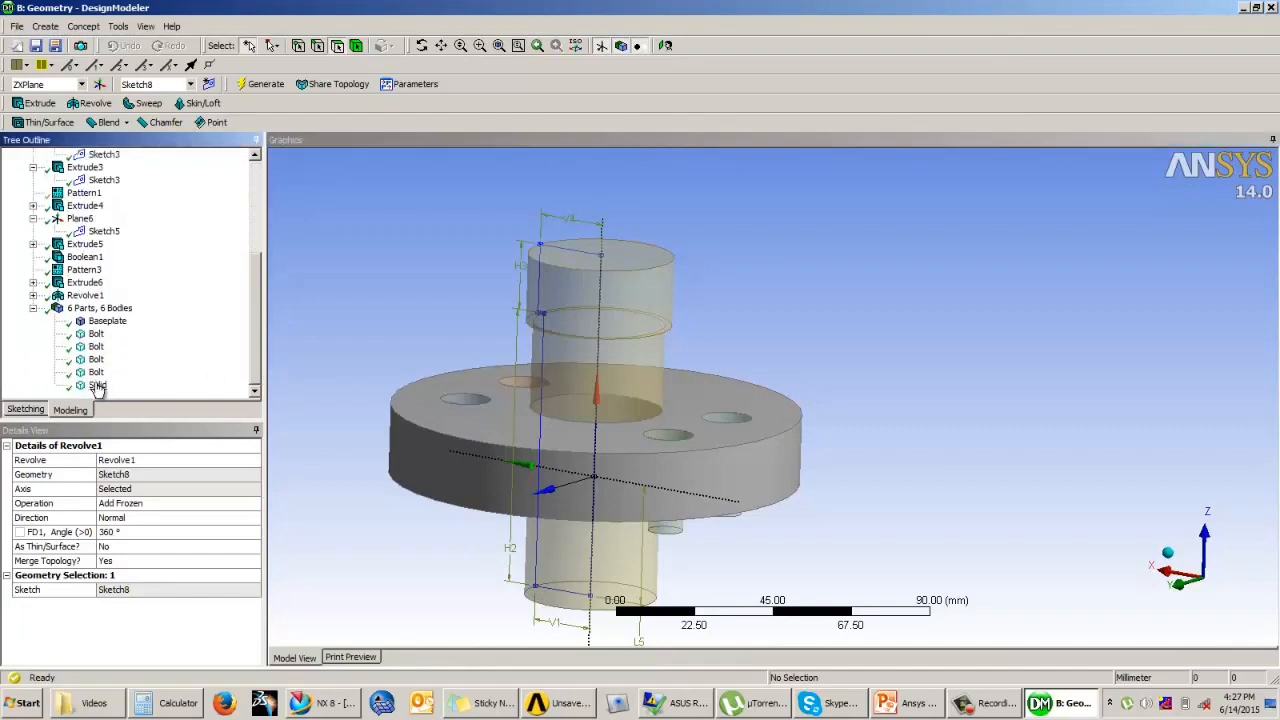
left_click(97, 386)
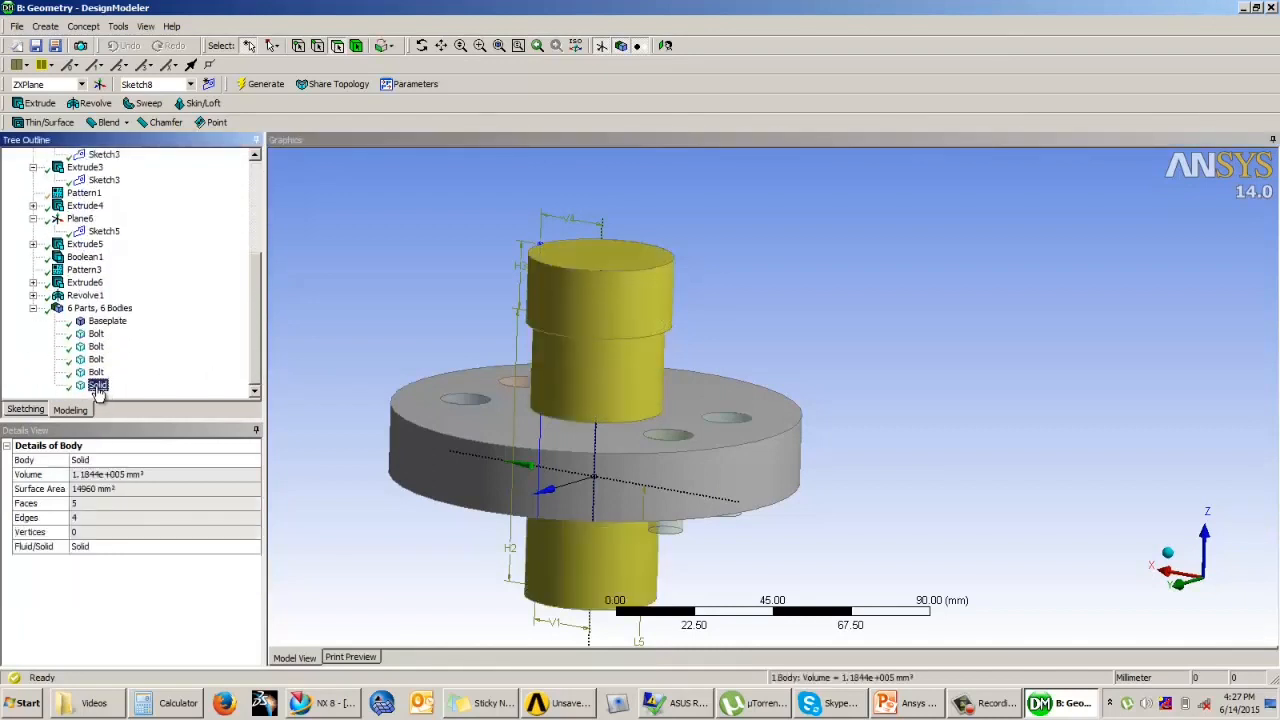
right_click(97, 387)
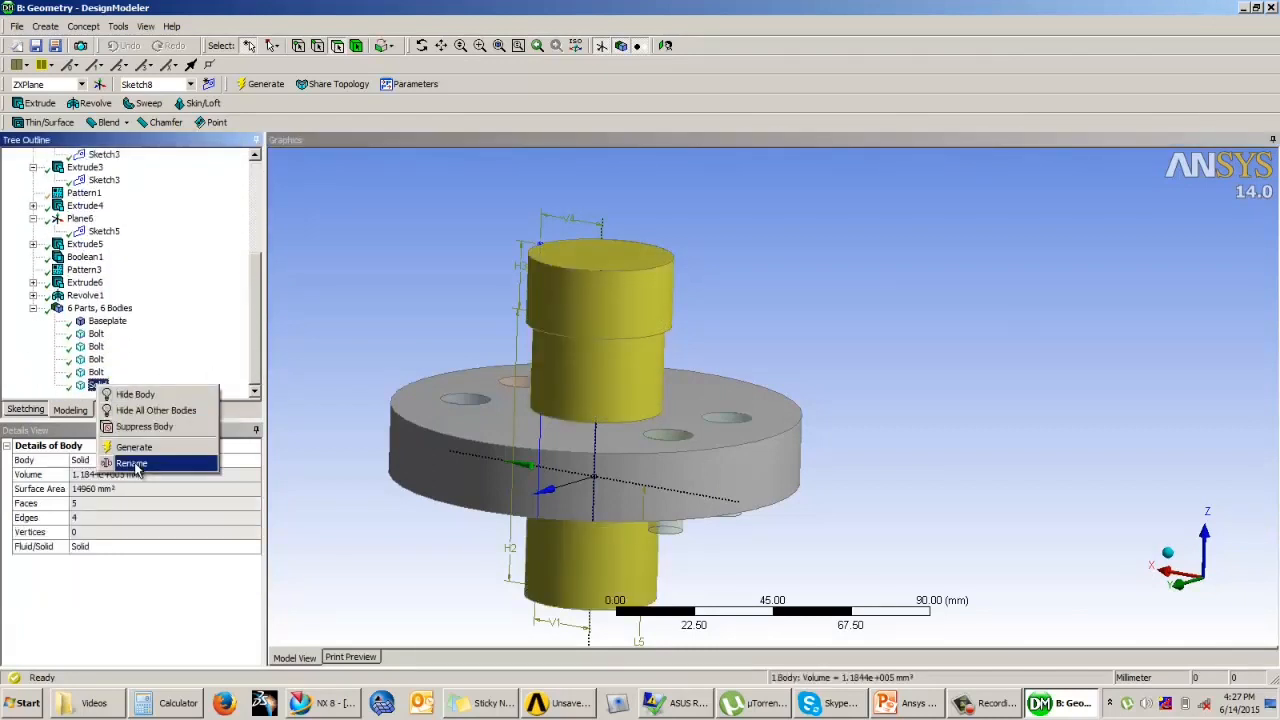
left_click(133, 463)
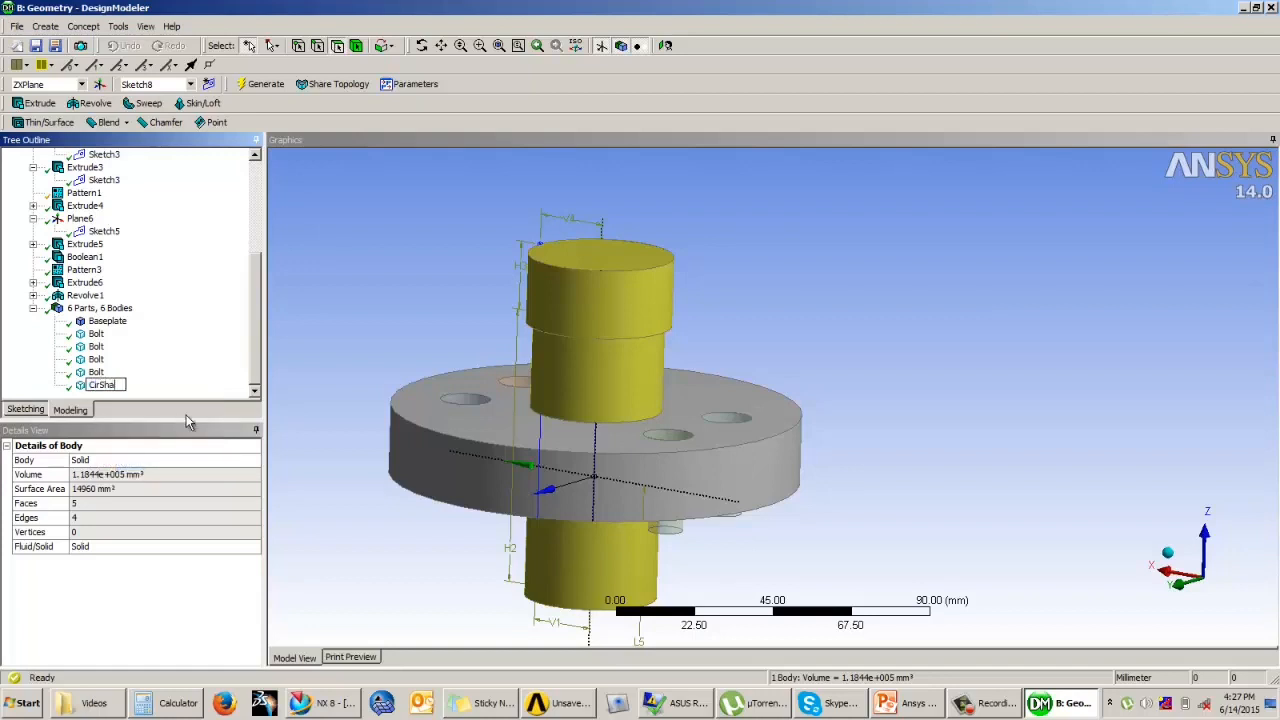
type("CirShaft")
key("Return")
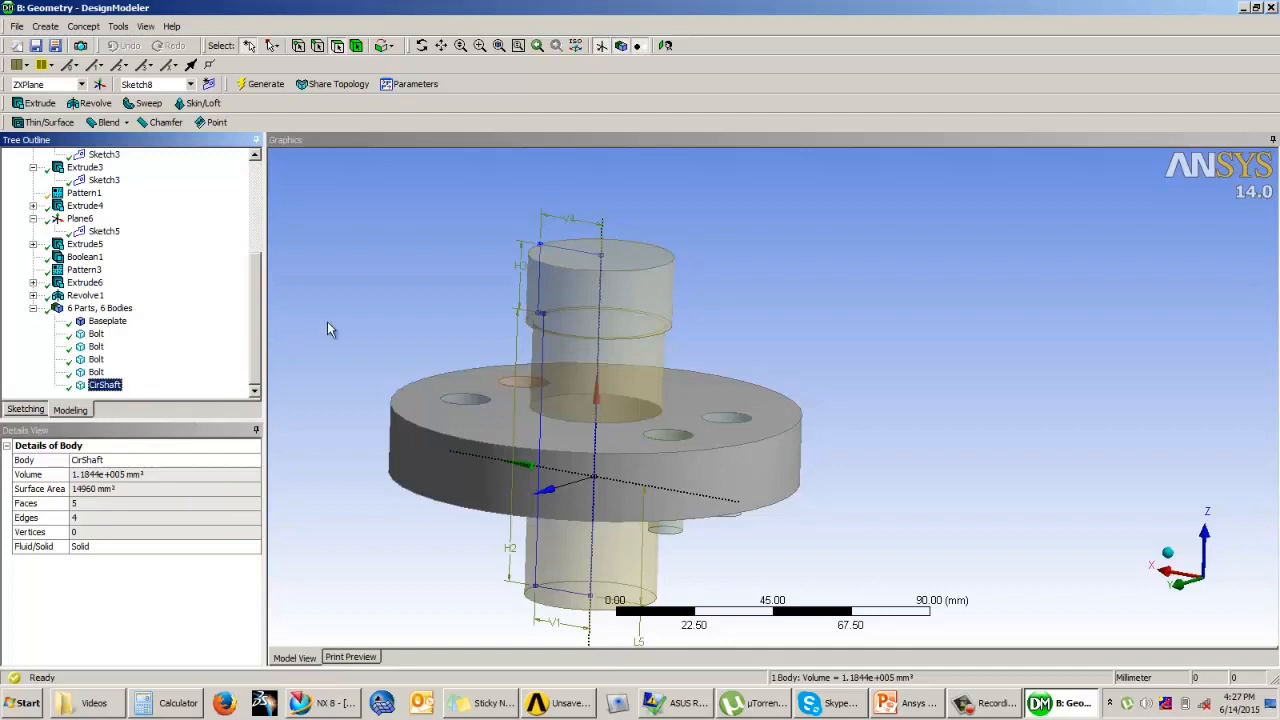
left_click(350, 317)
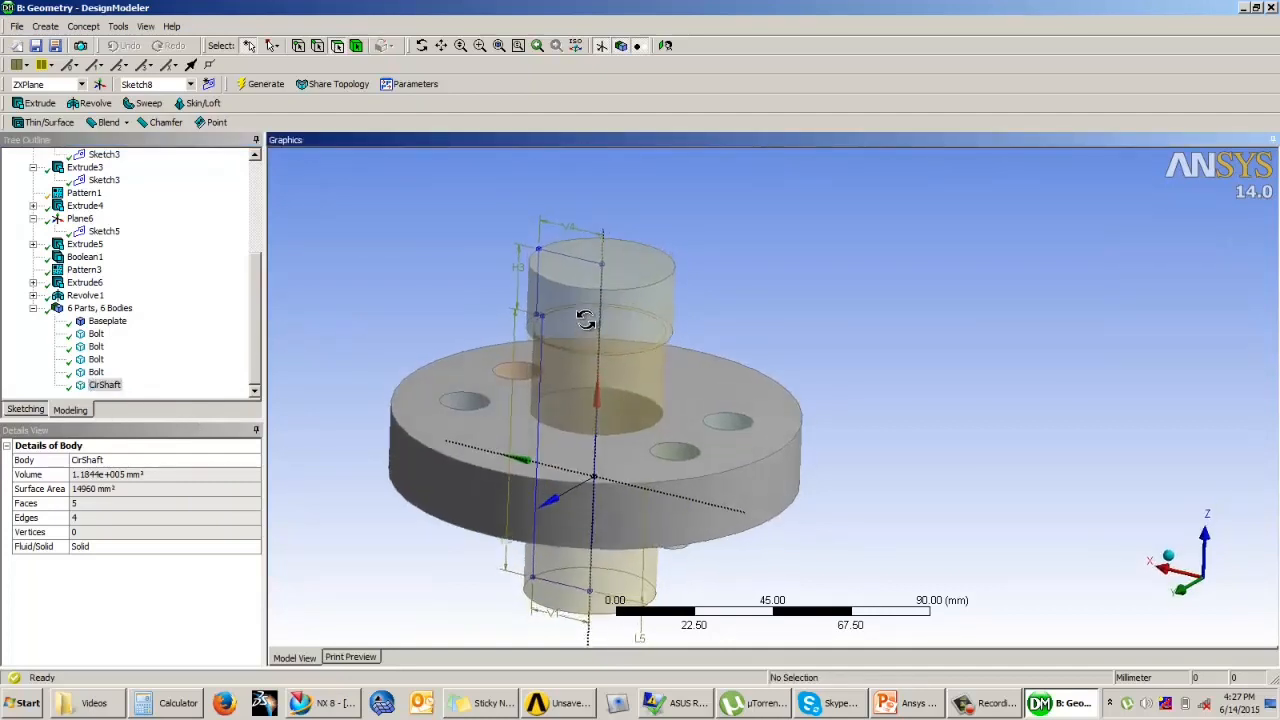
Step: Chamfer the shaft's upper circular edge using the Left-Right type with 3 mm on both sides, and generate the feature
middle_click_drag(650, 272, 604, 323)
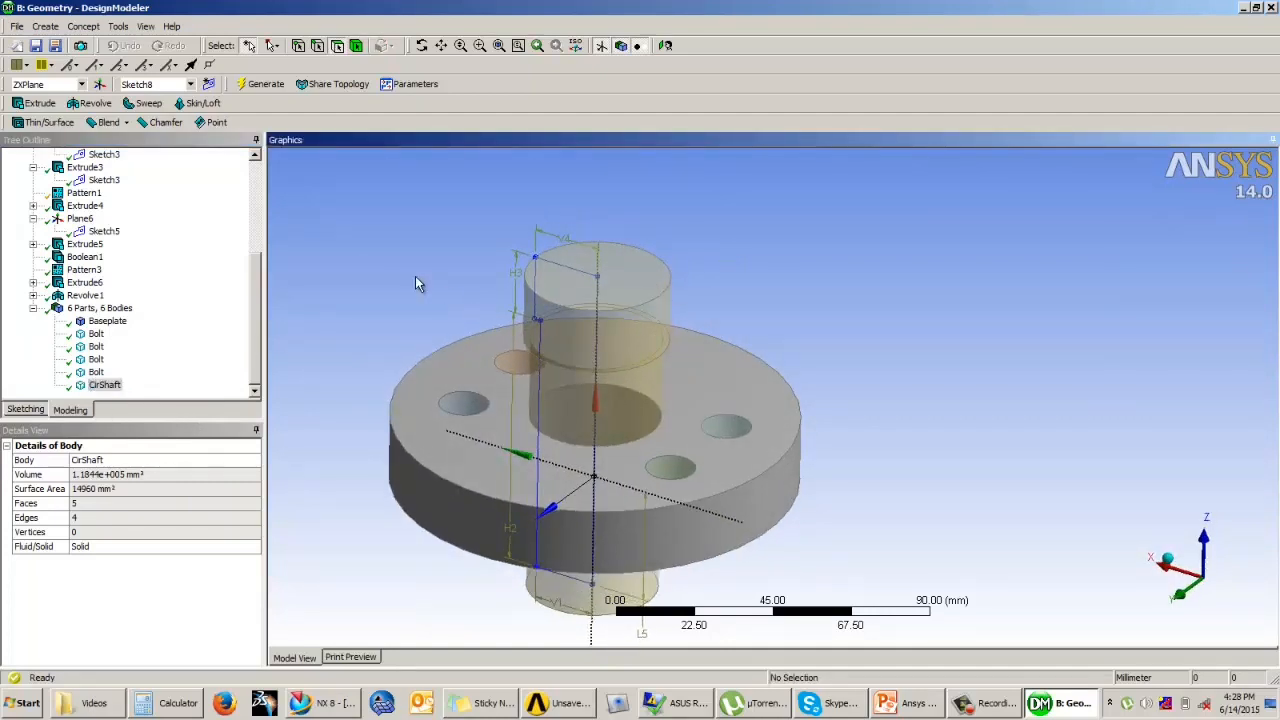
left_click(165, 122)
left_click(664, 288)
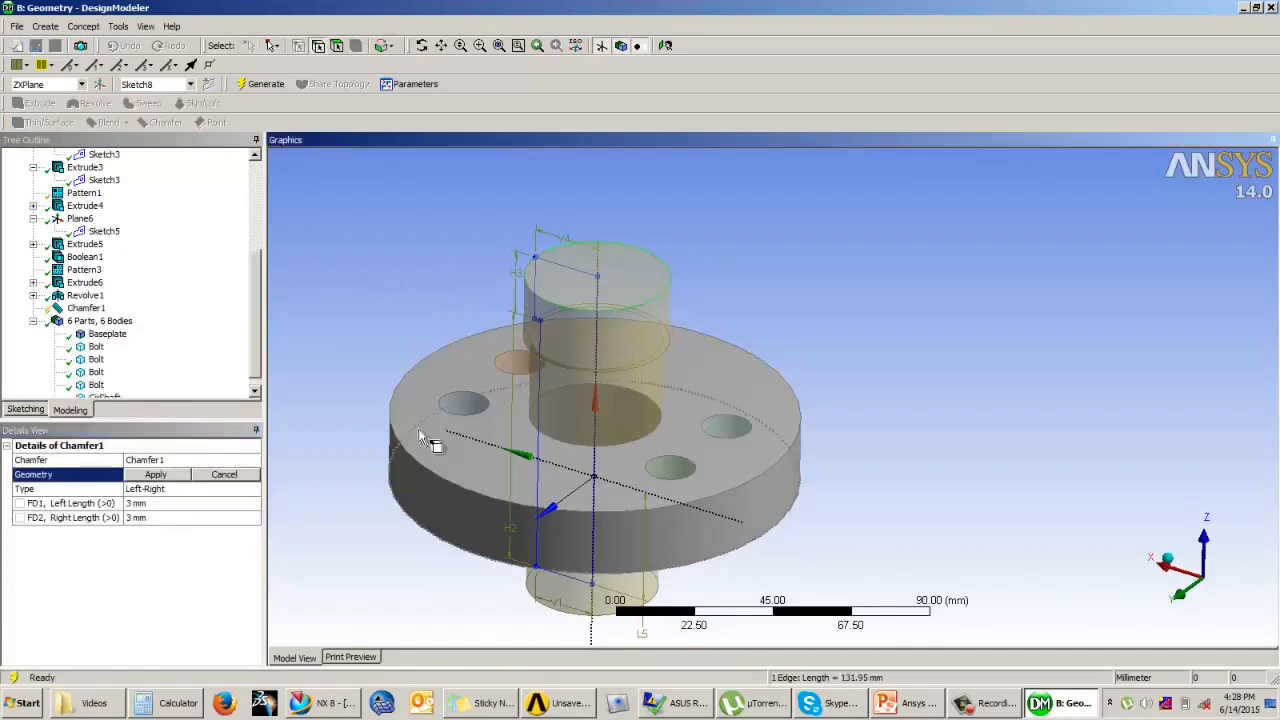
left_click(155, 474)
left_click(154, 503)
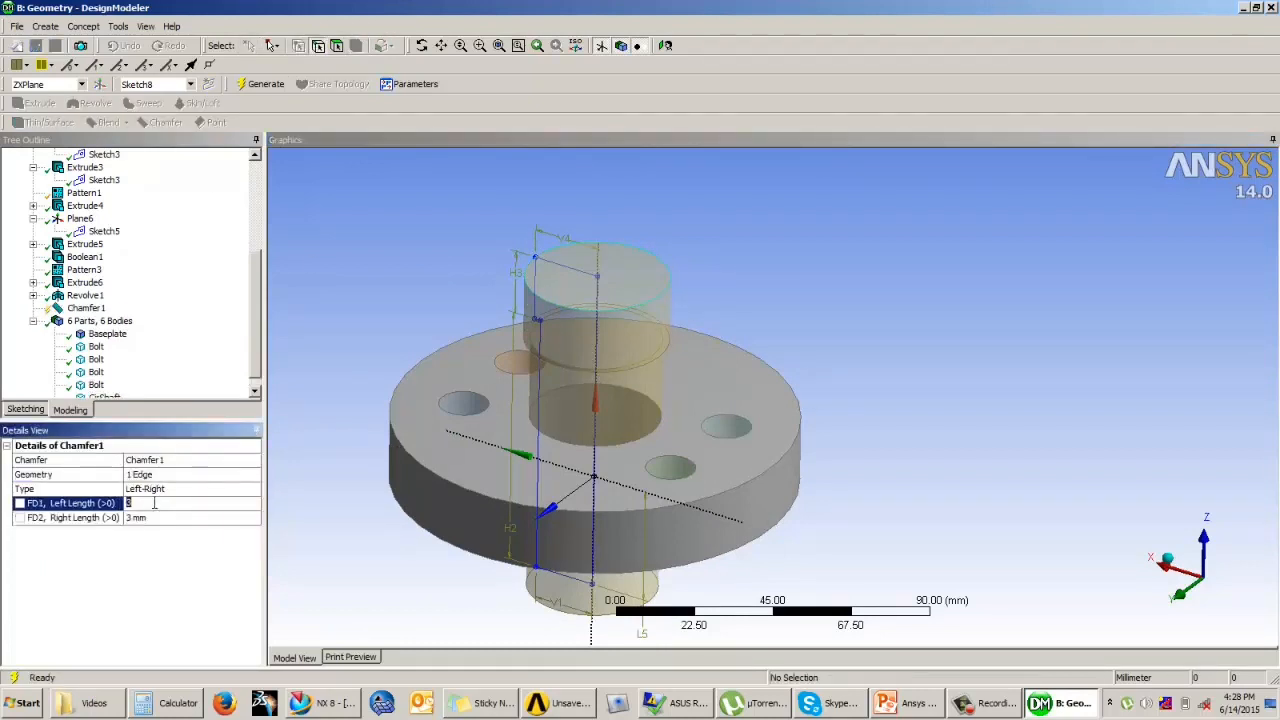
left_click(262, 84)
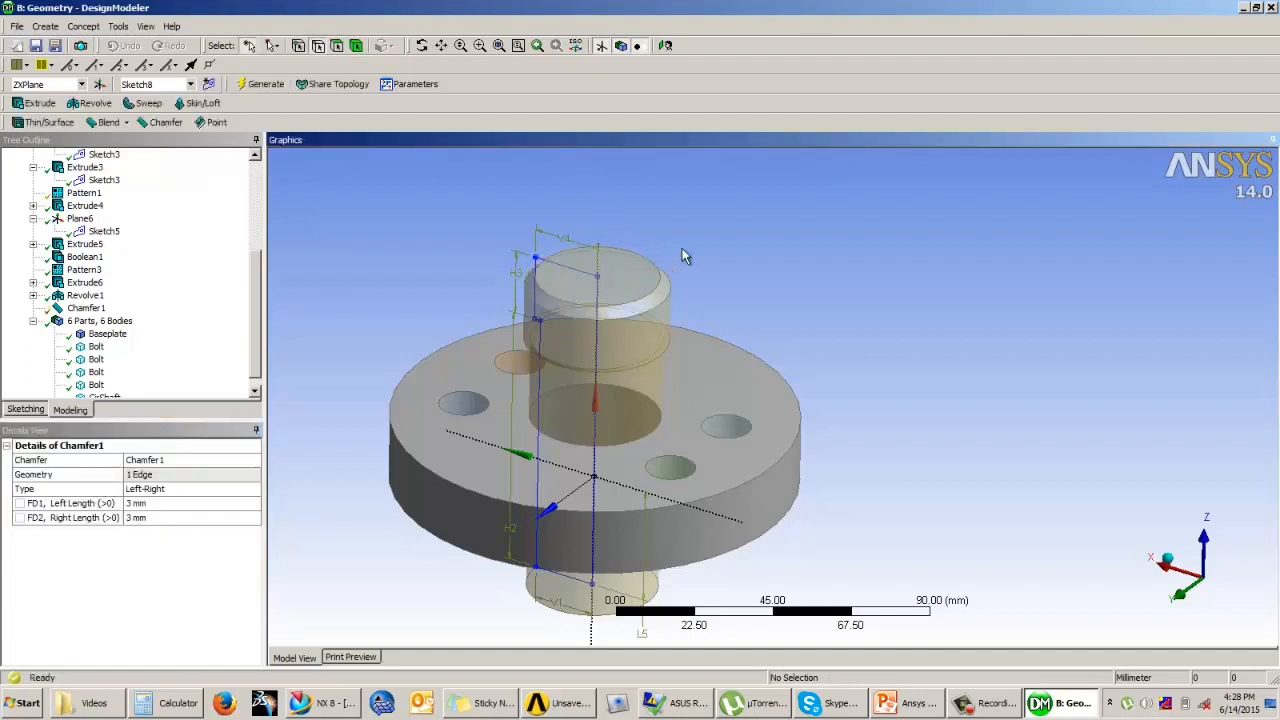
Step: Start a sketch on the shaft's upper end face and draw a rectangle about 28 mm by 5.7 mm across the face's upper edge
middle_click_drag(682, 248, 728, 252)
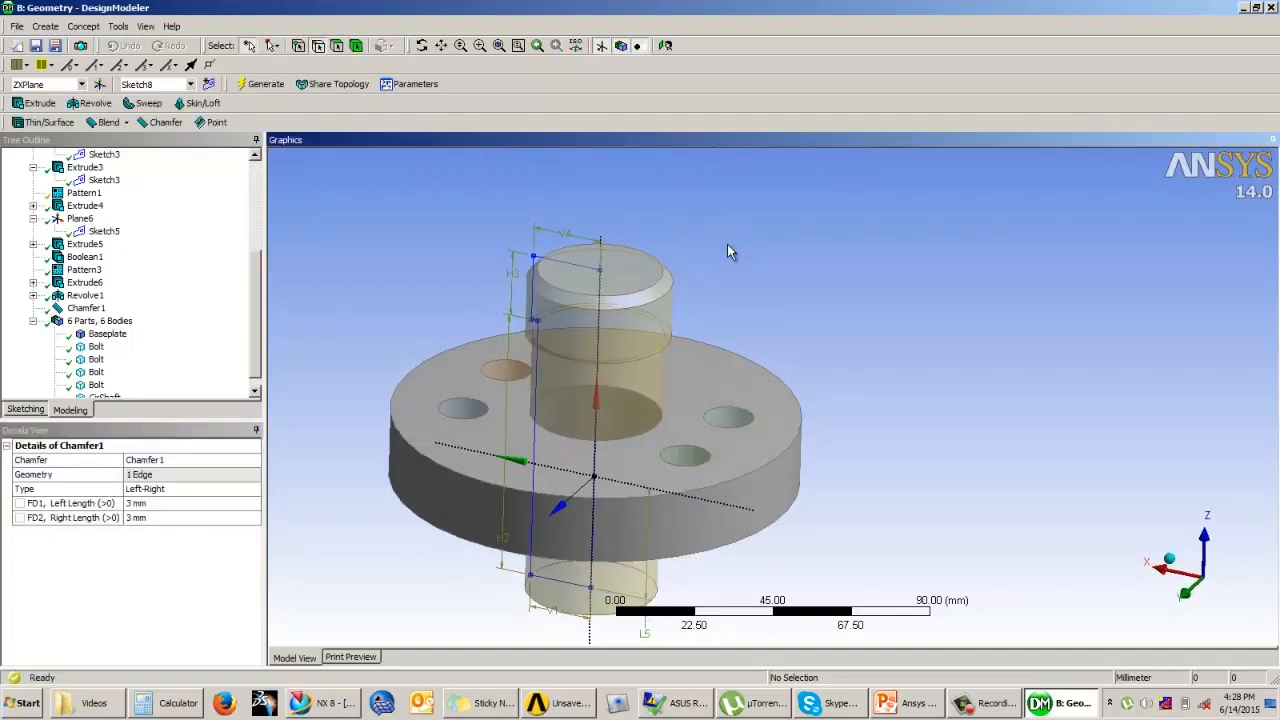
left_click(614, 268)
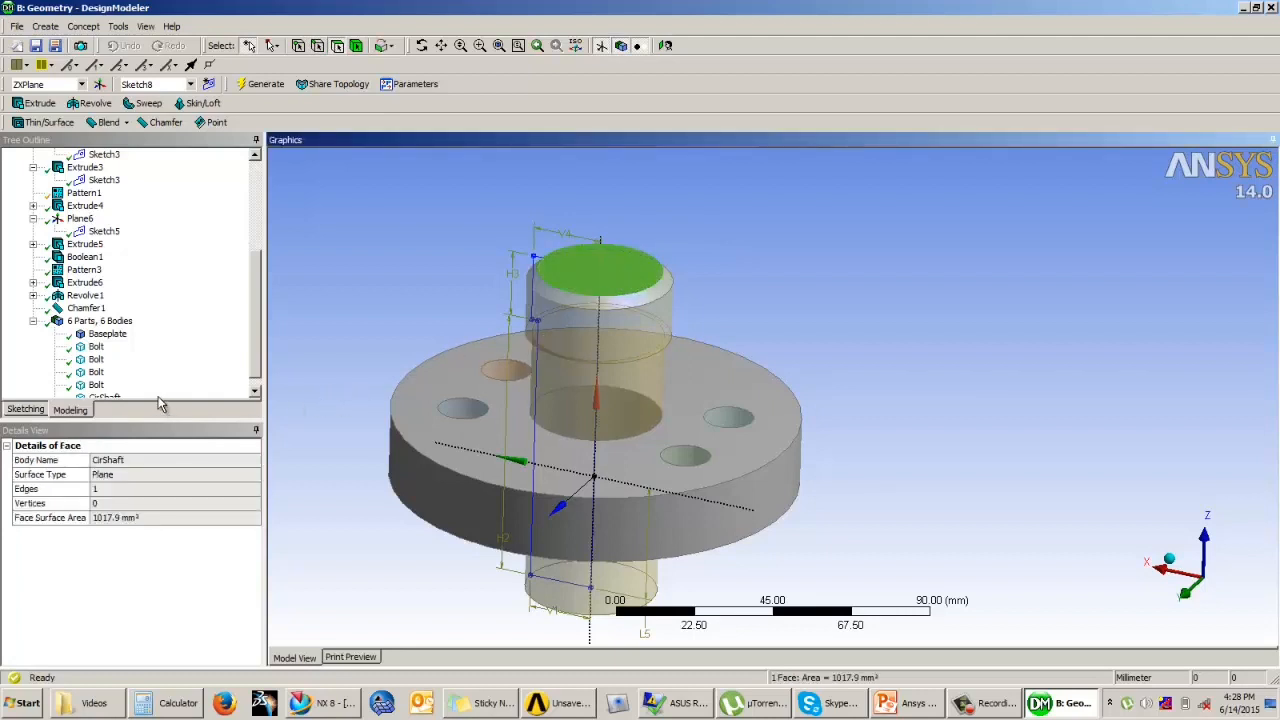
left_click_drag(254, 329, 260, 358)
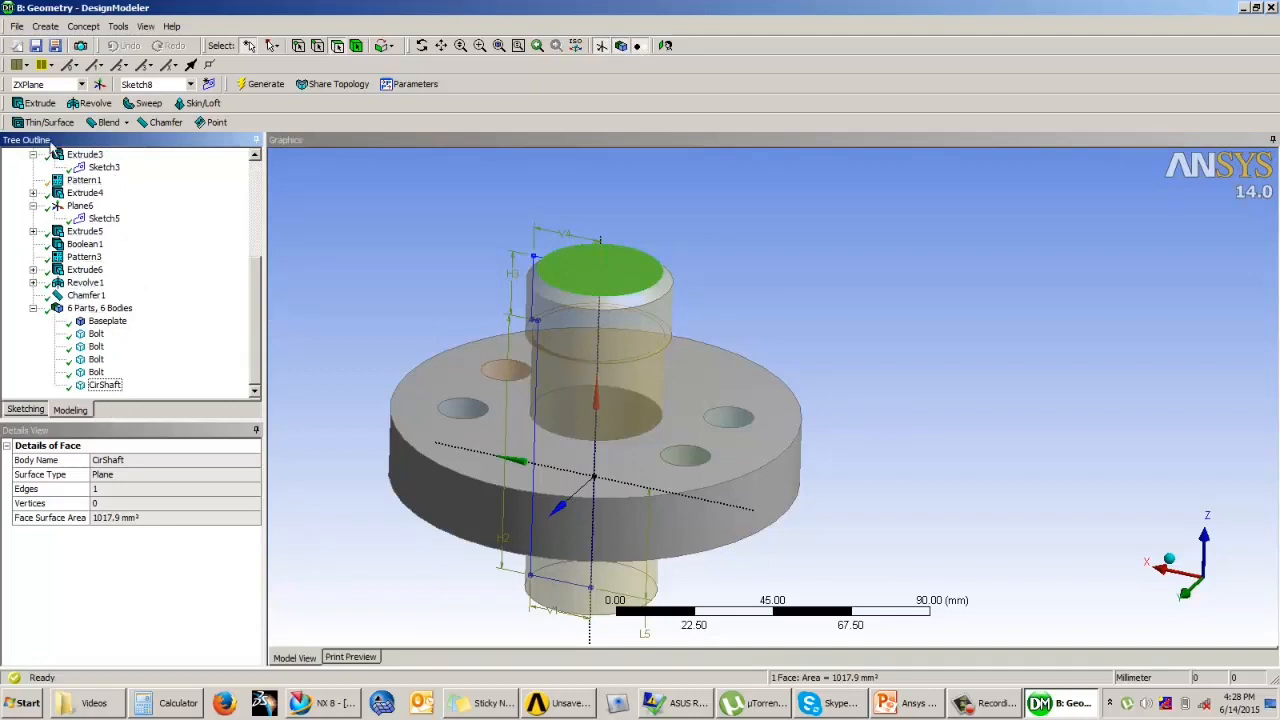
left_click(30, 410)
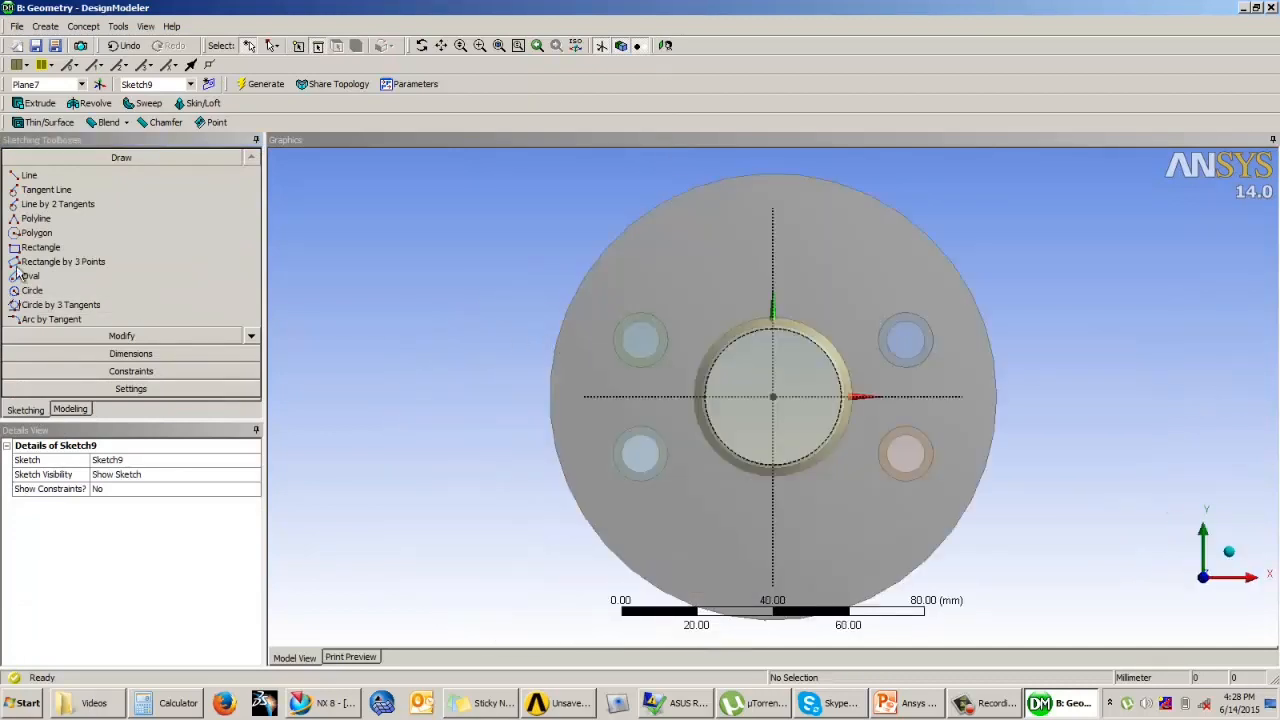
left_click(40, 247)
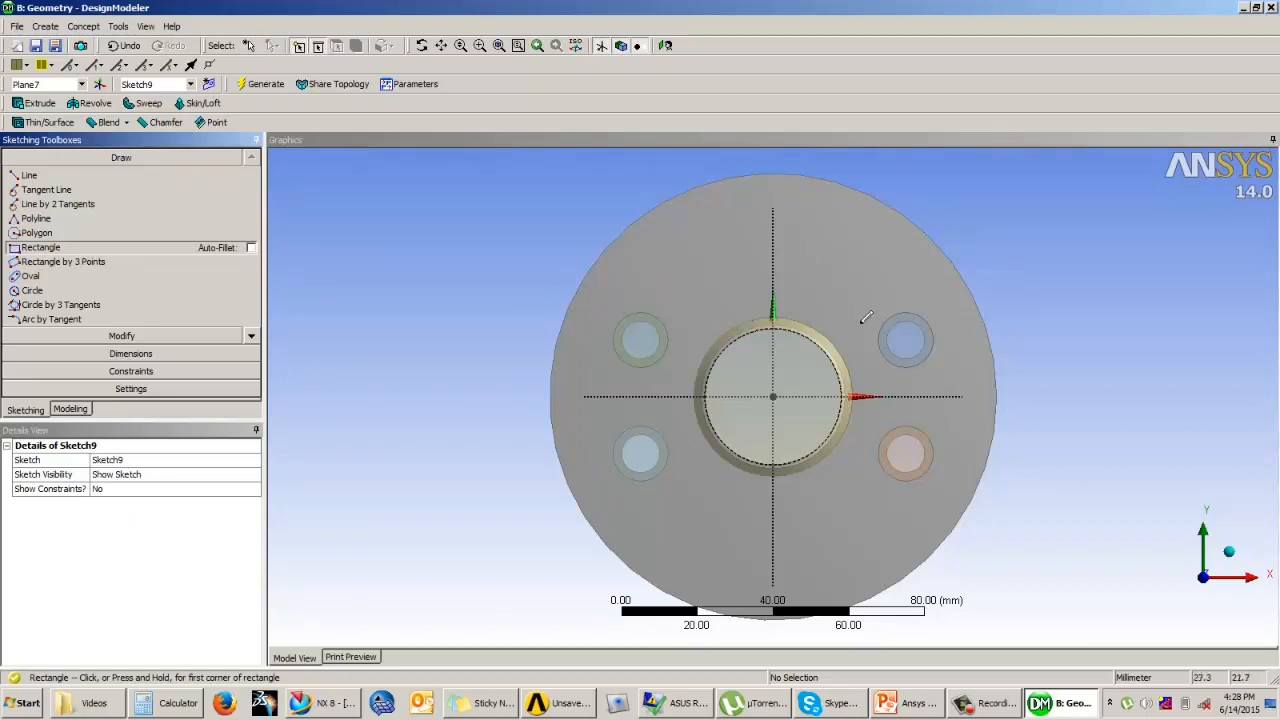
left_click(723, 320)
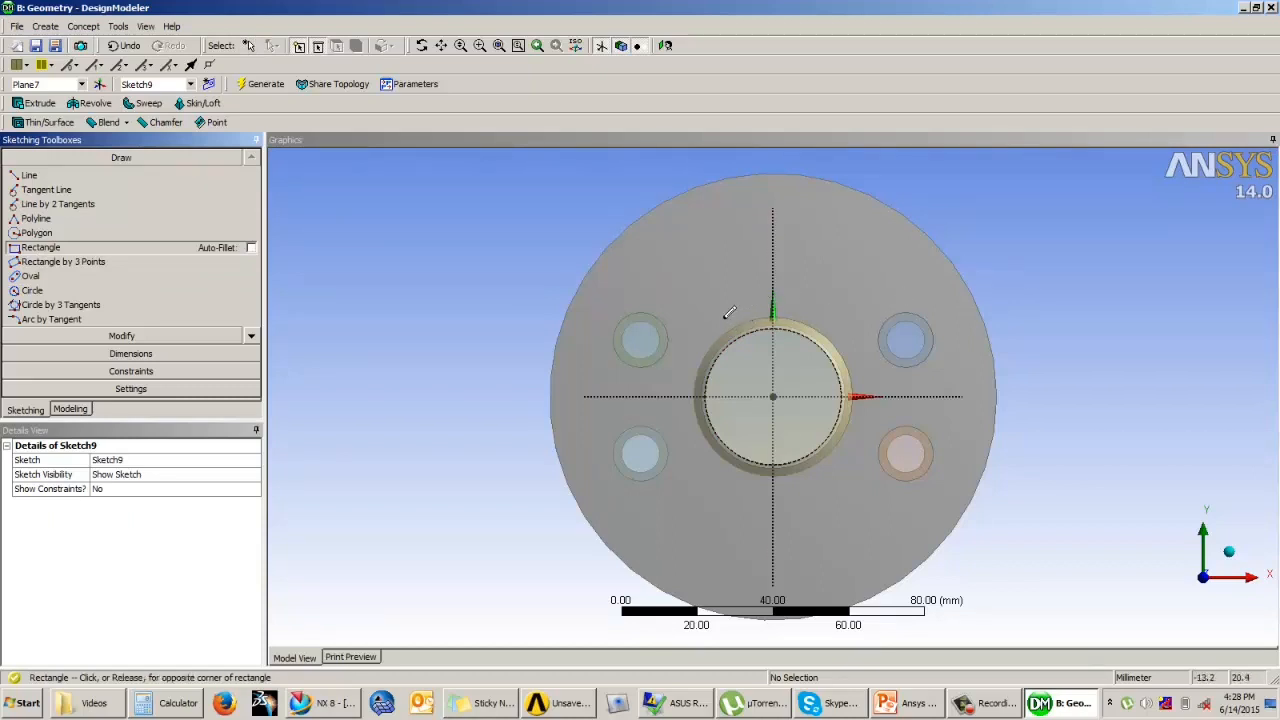
left_click(829, 330)
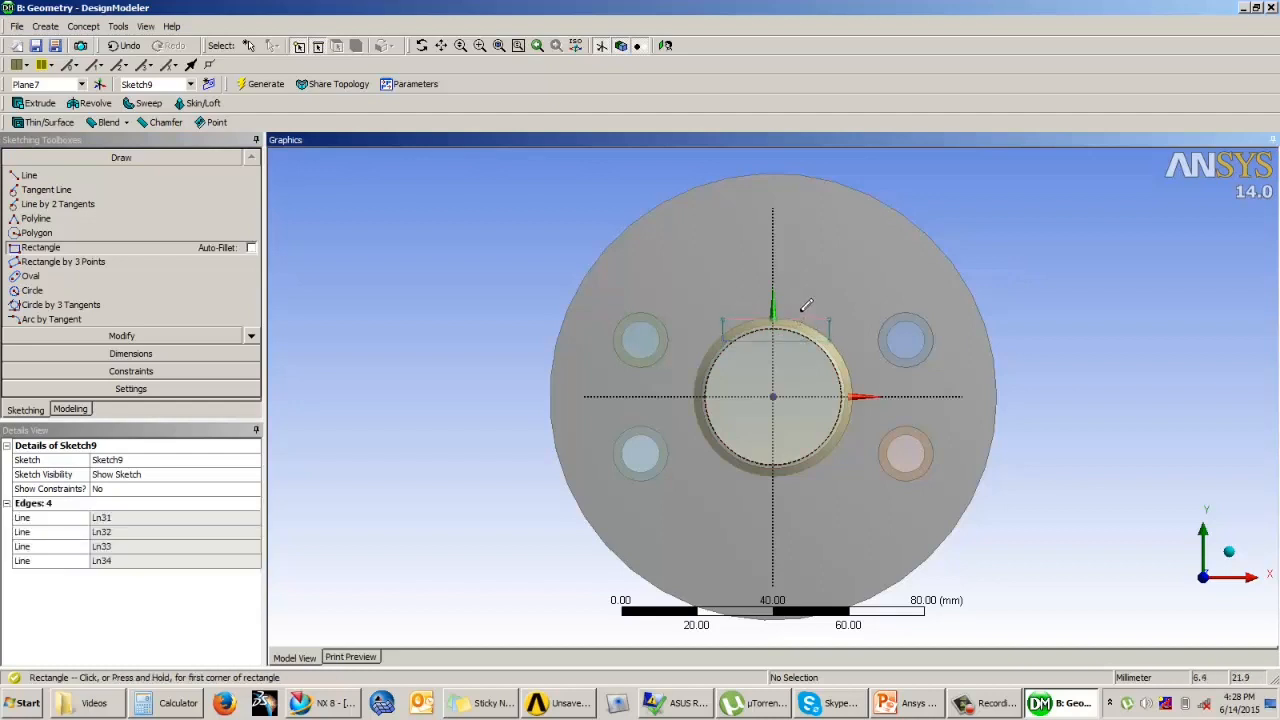
Step: Dimension the rectangle's height and width, and its lower edge's distance from the horizontal axis
scroll(806, 305, "up", 1)
left_click(130, 353)
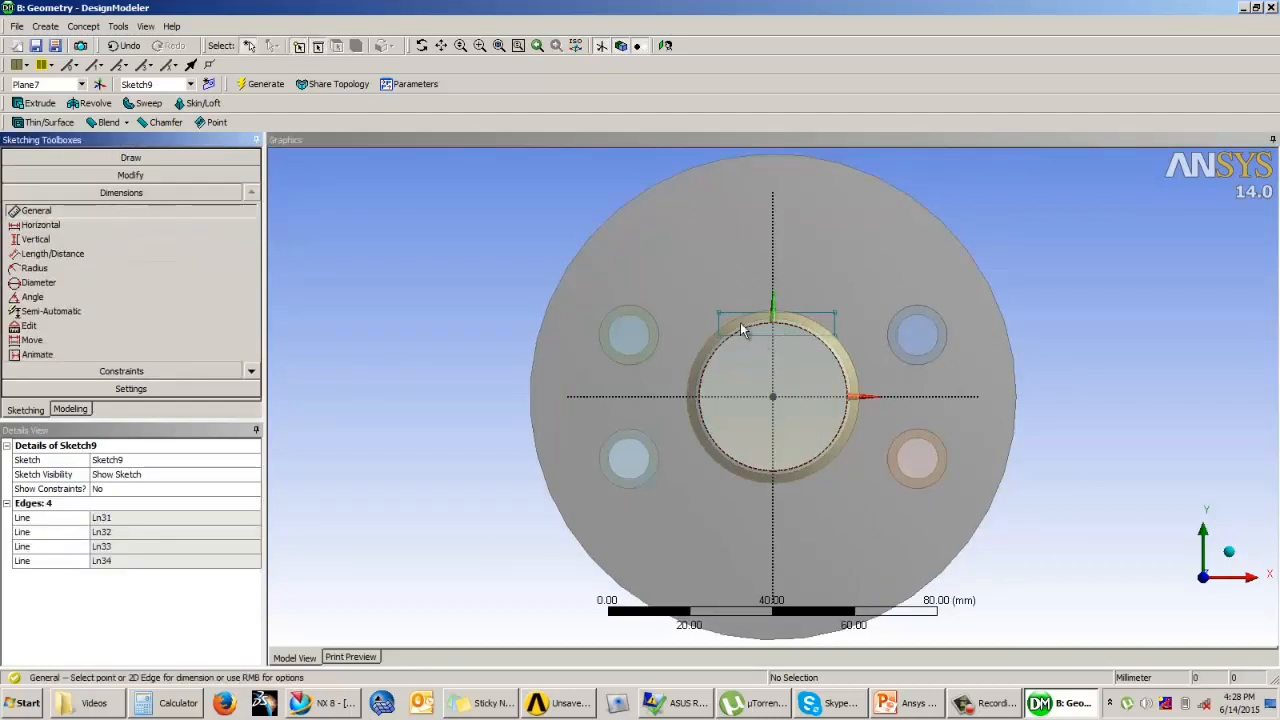
scroll(1000, 268, "up", 3)
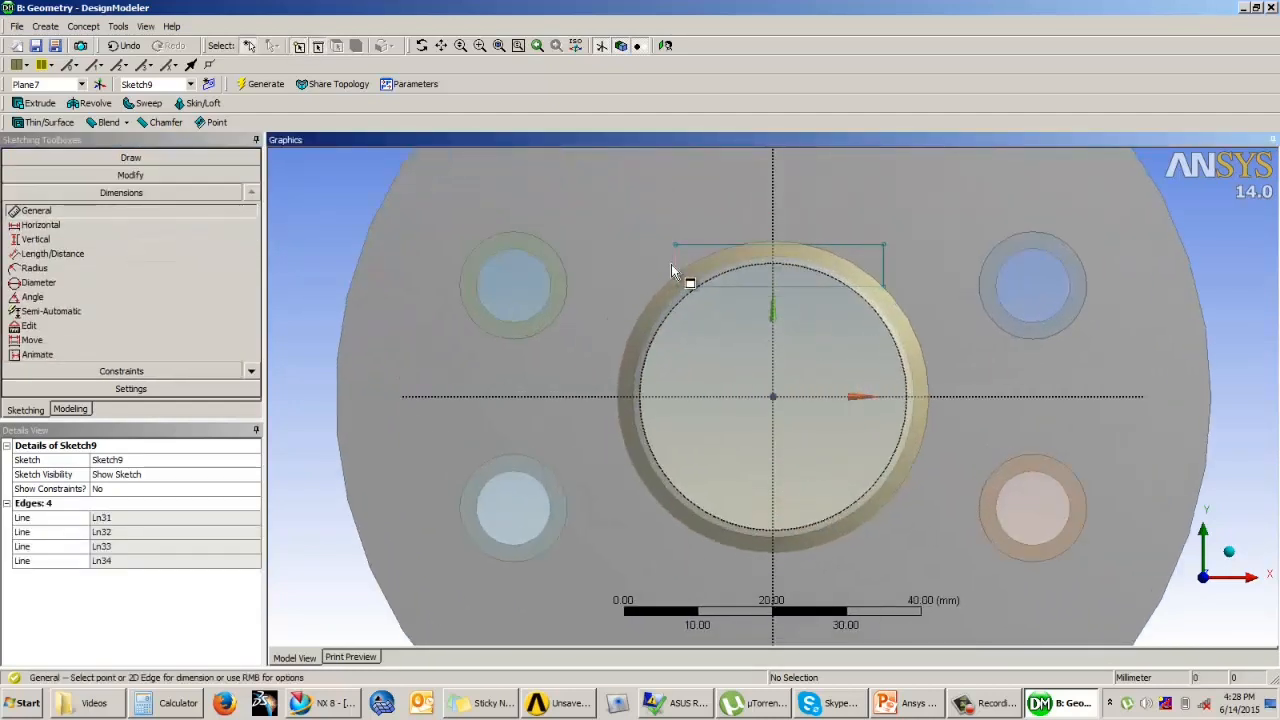
left_click(675, 267)
left_click(620, 265)
left_click(738, 286)
left_click(740, 305)
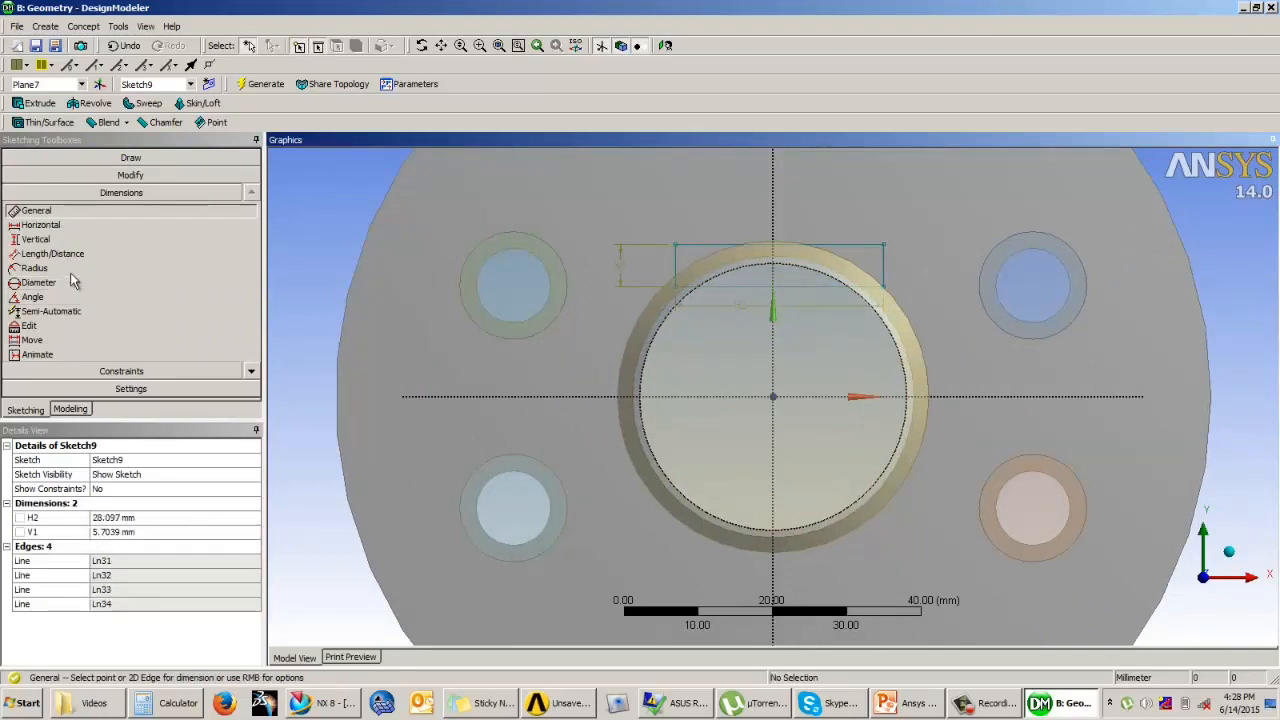
left_click(52, 253)
left_click(718, 397)
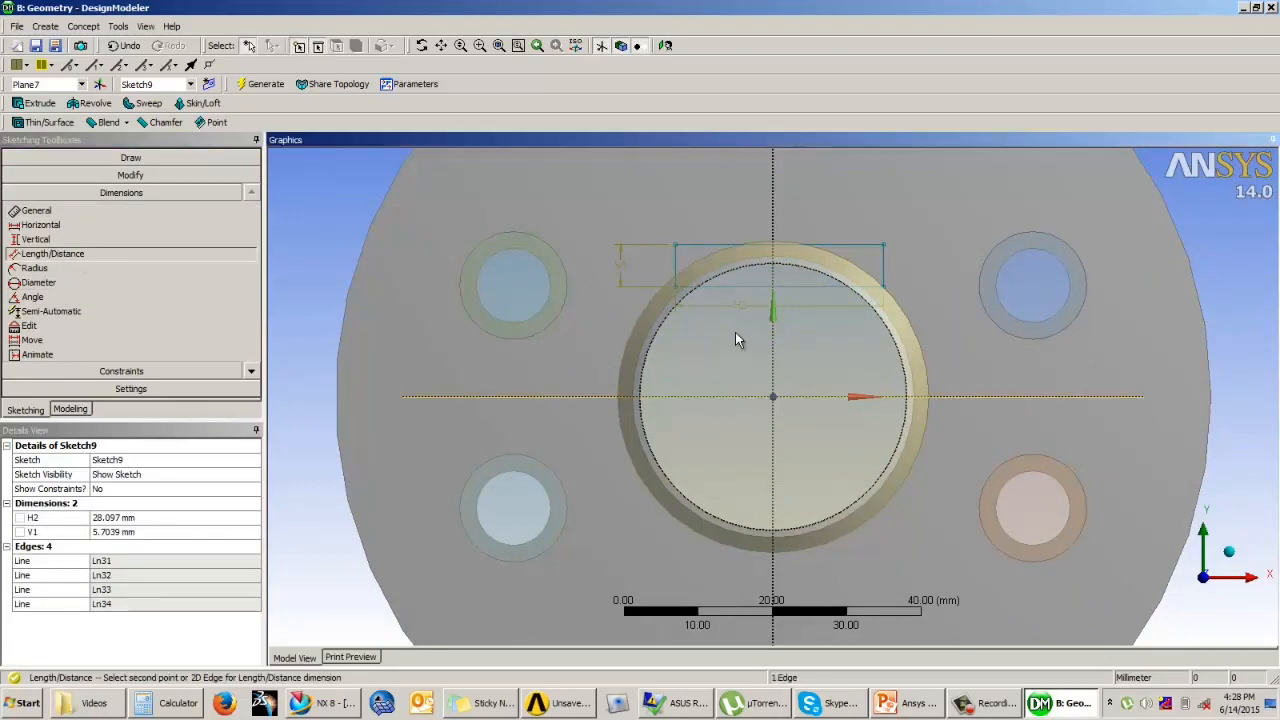
left_click(745, 288)
left_click(281, 399)
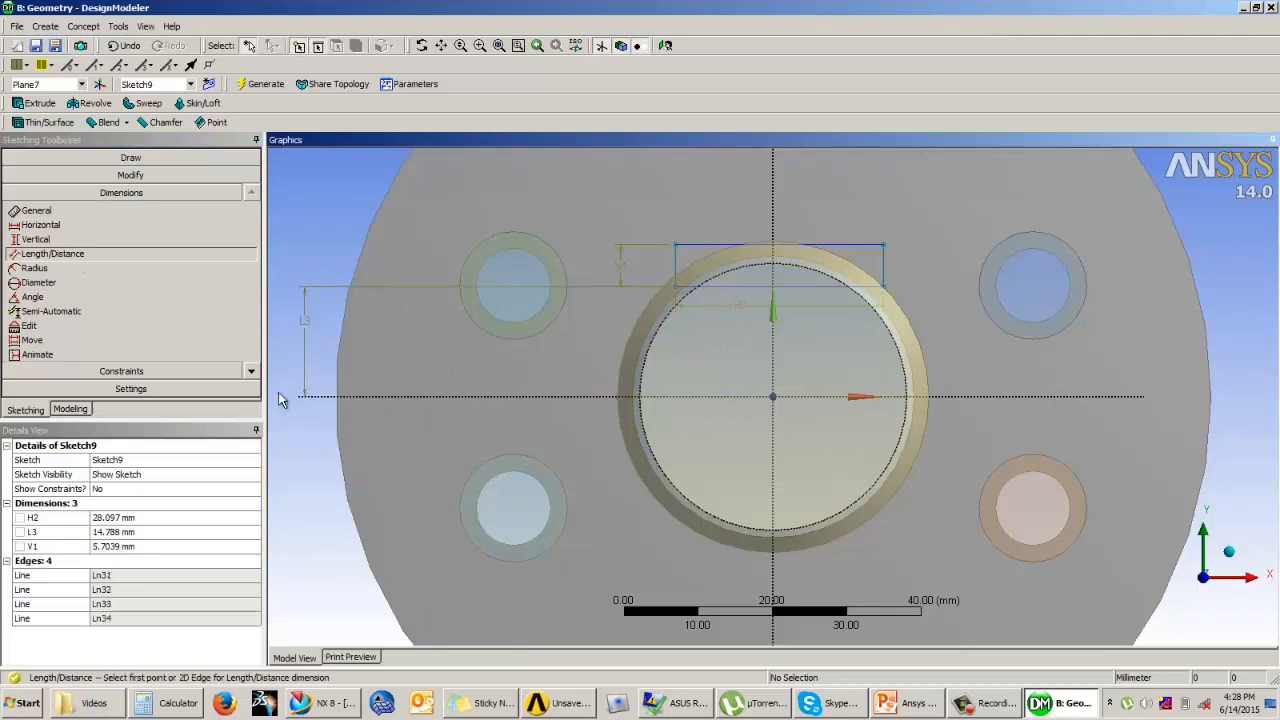
Step: Set the rectangle's height V1 to 5 mm and its lower edge's distance L3 from the horizontal axis to 15 mm
left_click(132, 547)
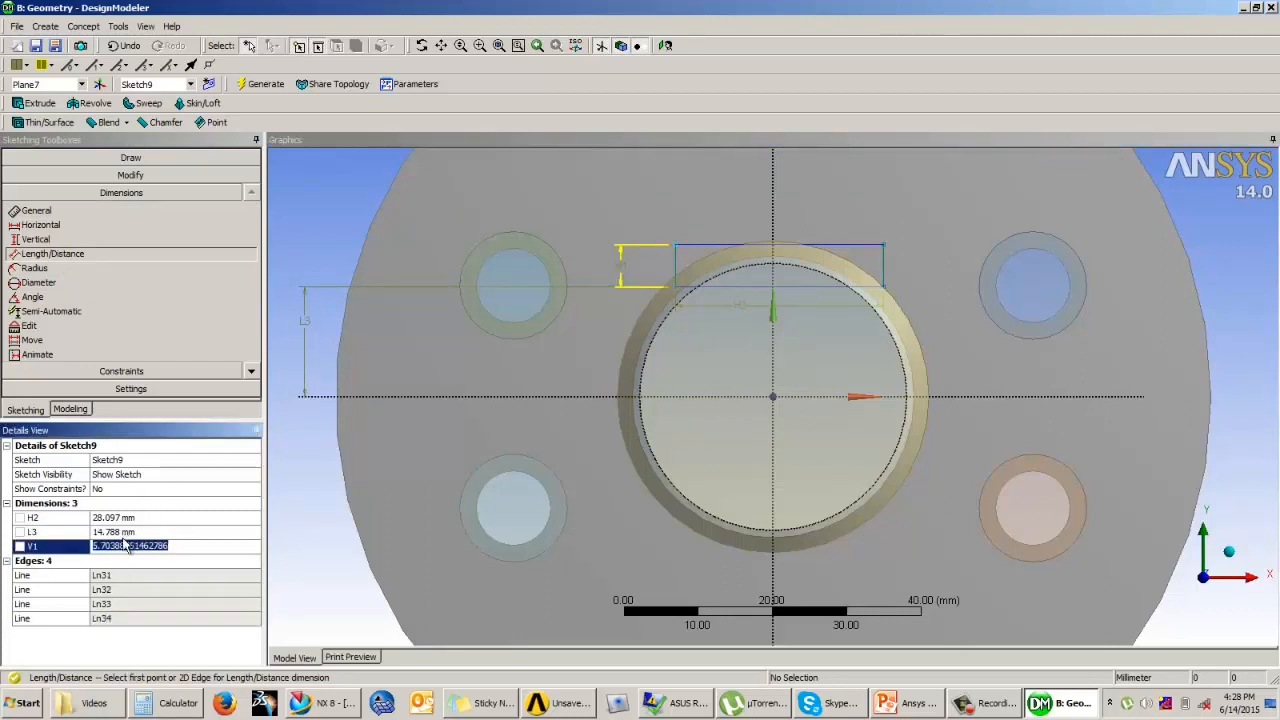
type("5")
key("Return")
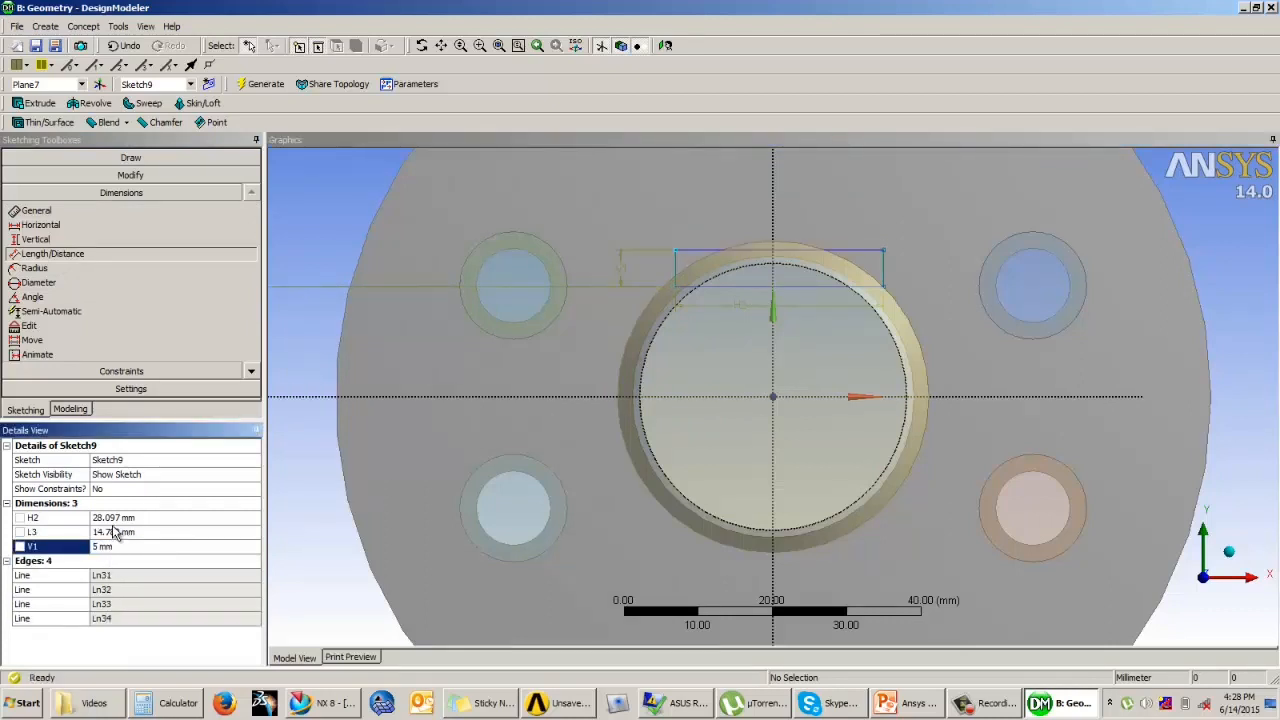
left_click(115, 533)
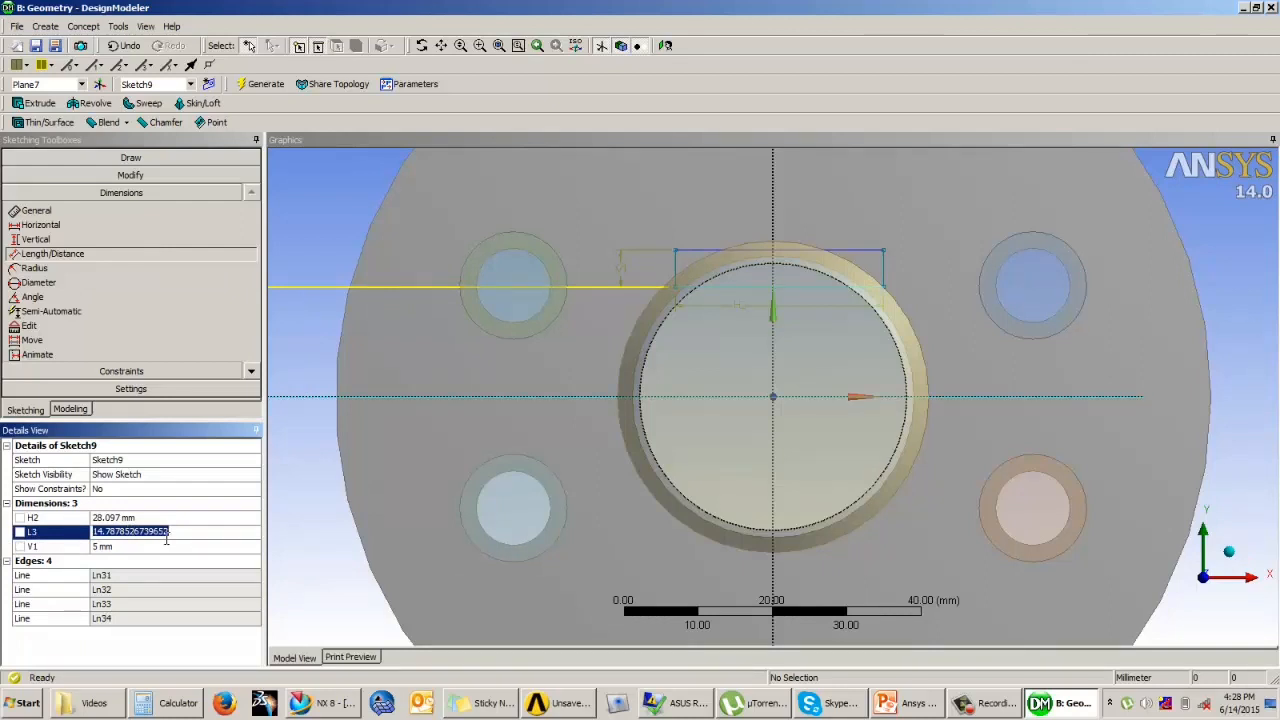
type("15")
key("Return")
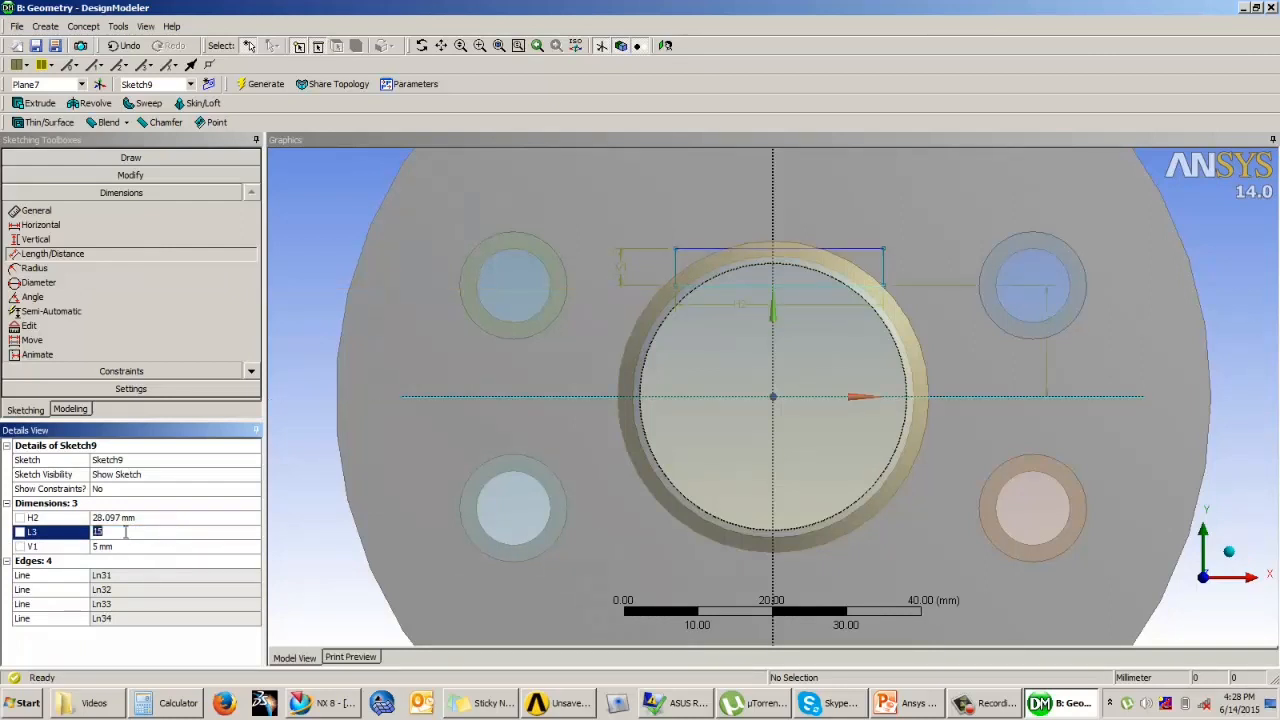
Step: Set the rectangle's distance L3 from the horizontal axis to 16 mm and its width H2 to 30 mm
key("Return")
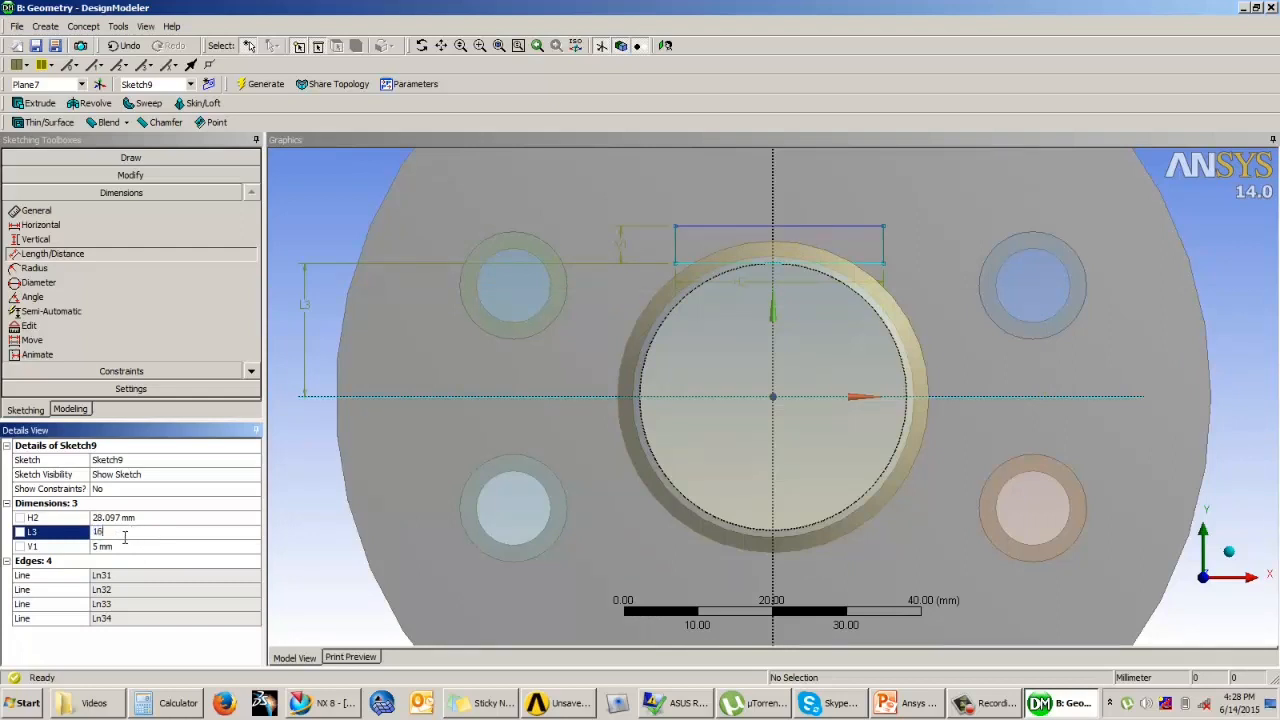
key("Return")
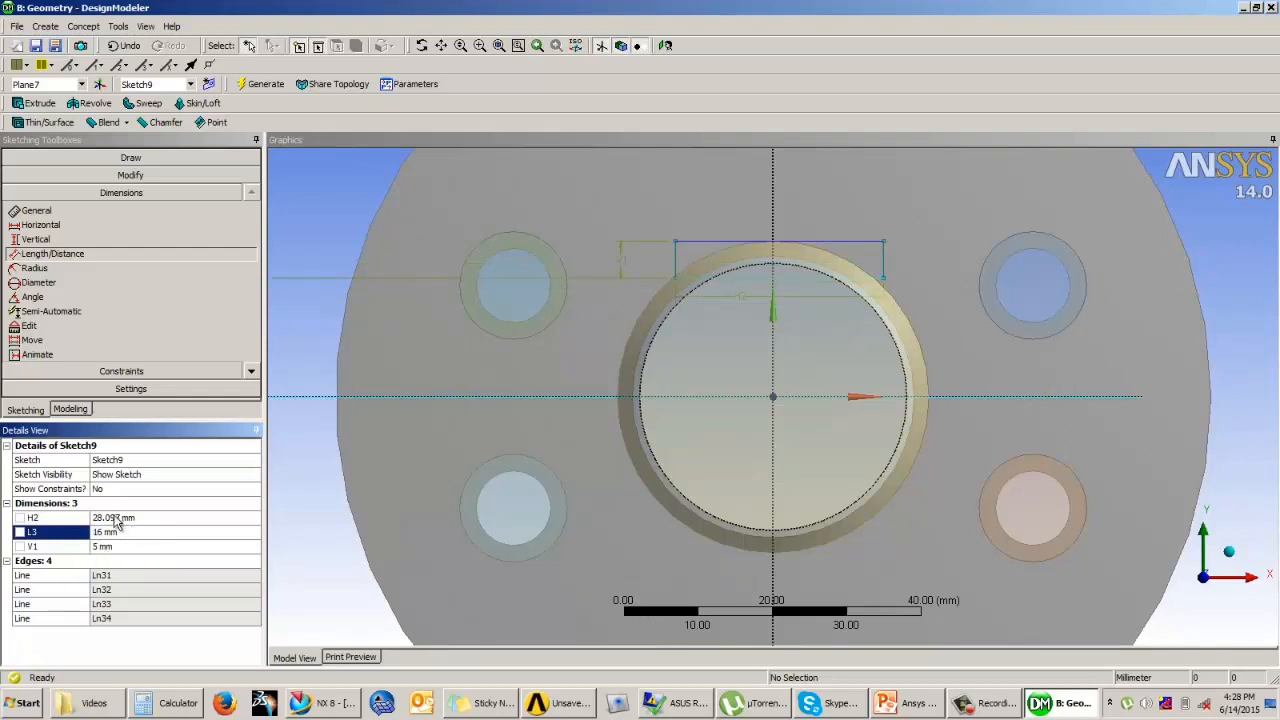
left_click(118, 516)
type("30")
key("Return")
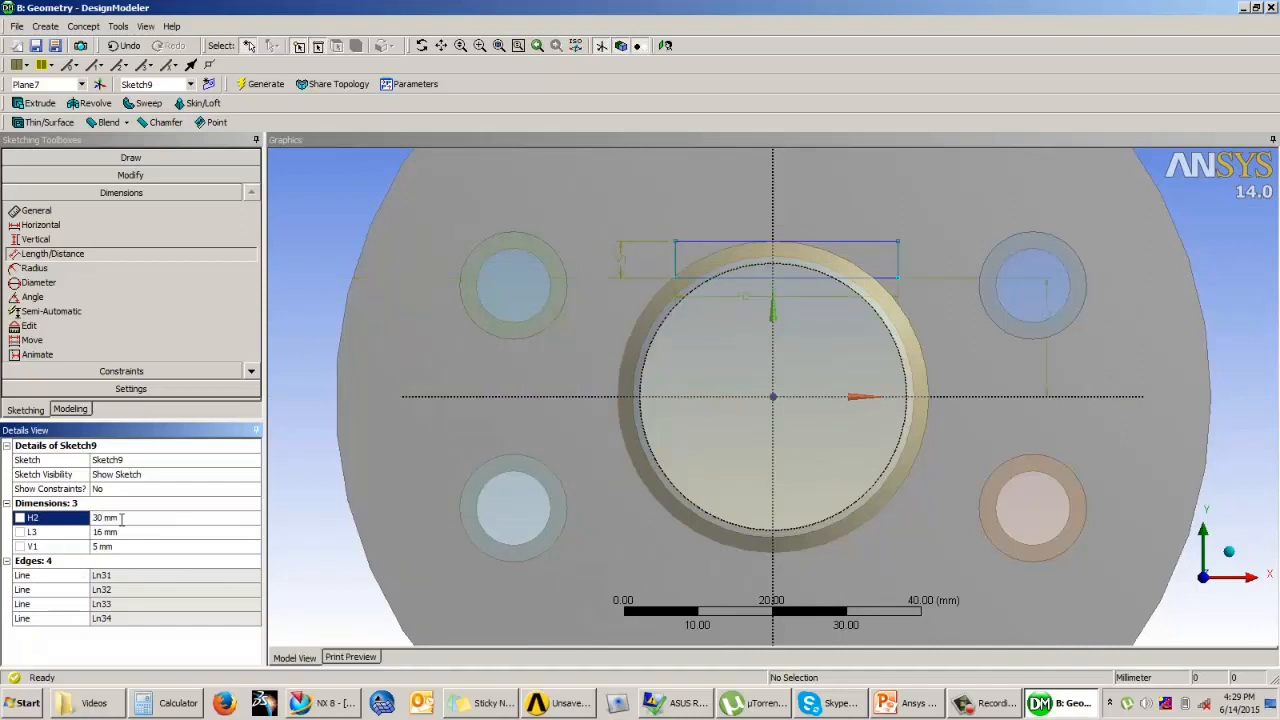
Step: Constrain the rectangle's lower corners to be symmetric about the vertical axis
left_click(121, 371)
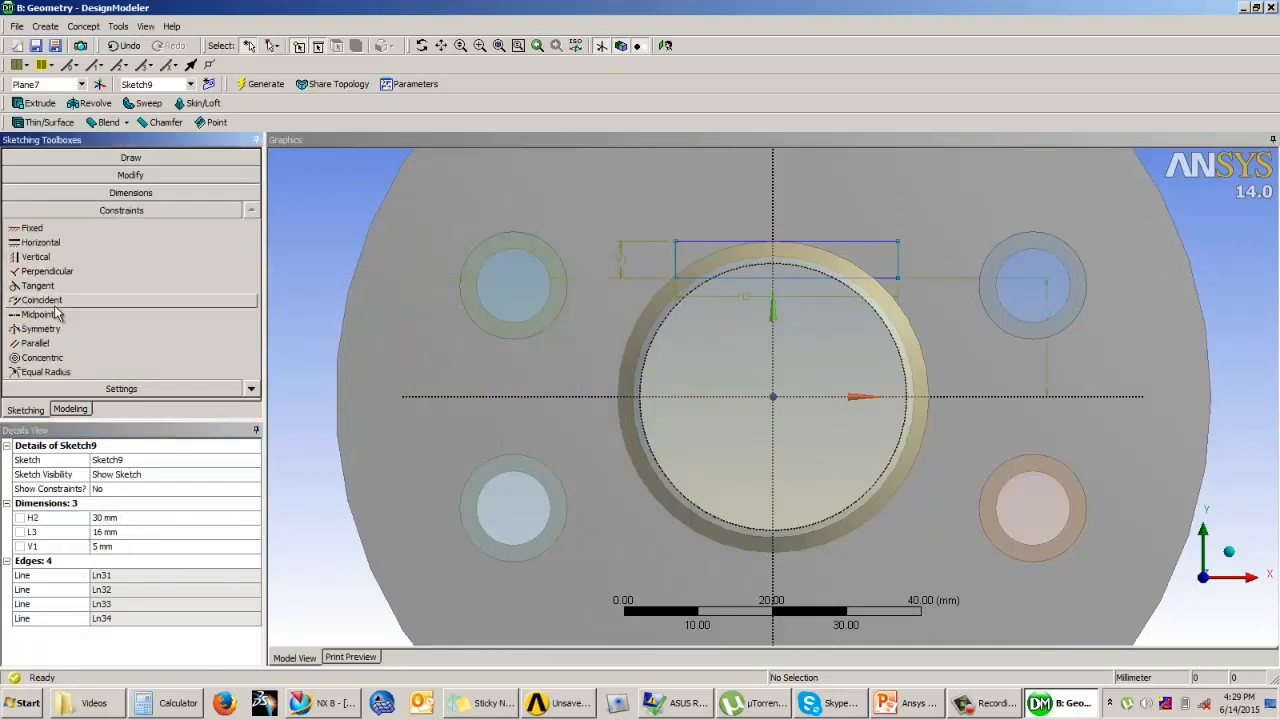
left_click(40, 328)
left_click(772, 338)
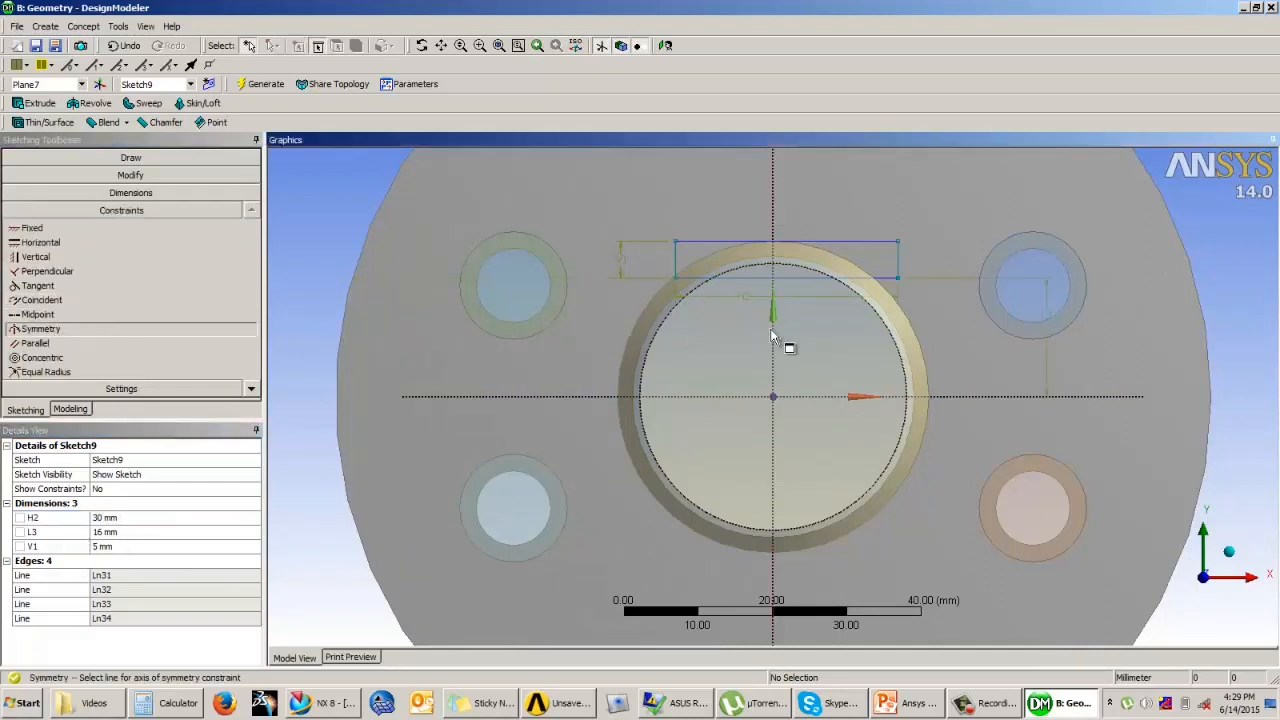
left_click(898, 280)
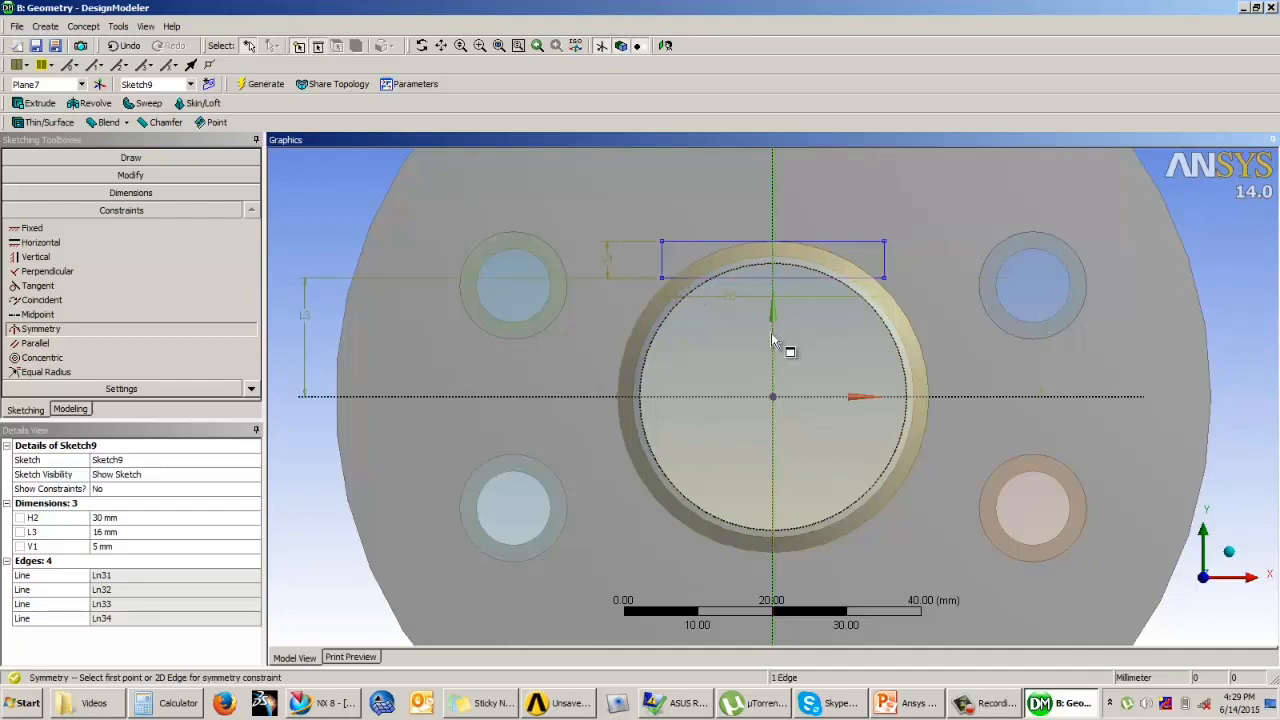
Step: Set the rectangle's height V1 to 6 mm
left_click(124, 547)
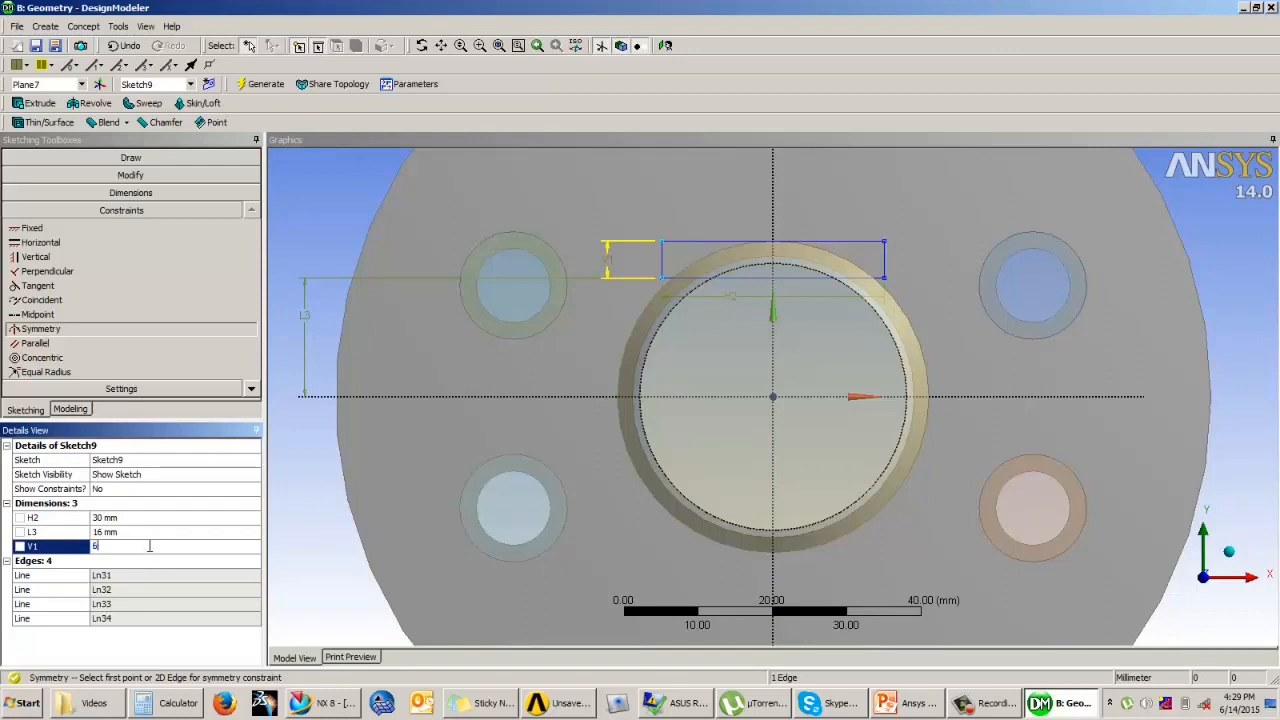
type("6")
key("Return")
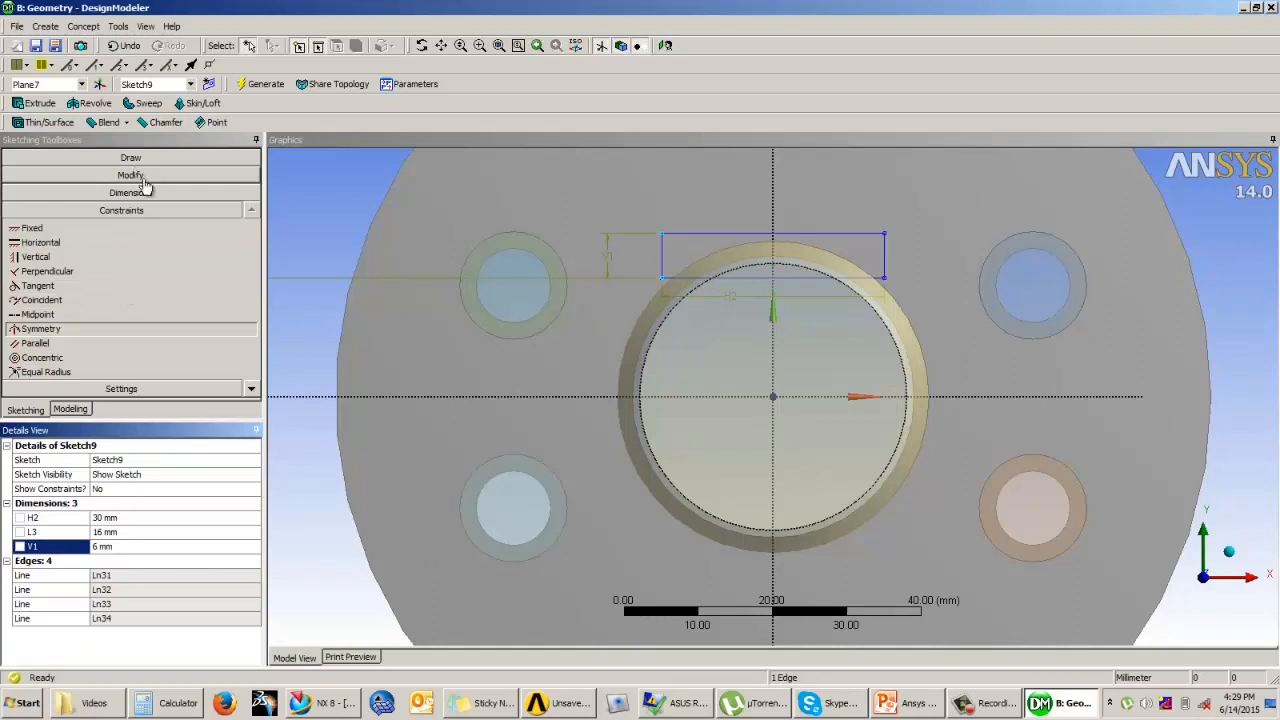
left_click(140, 176)
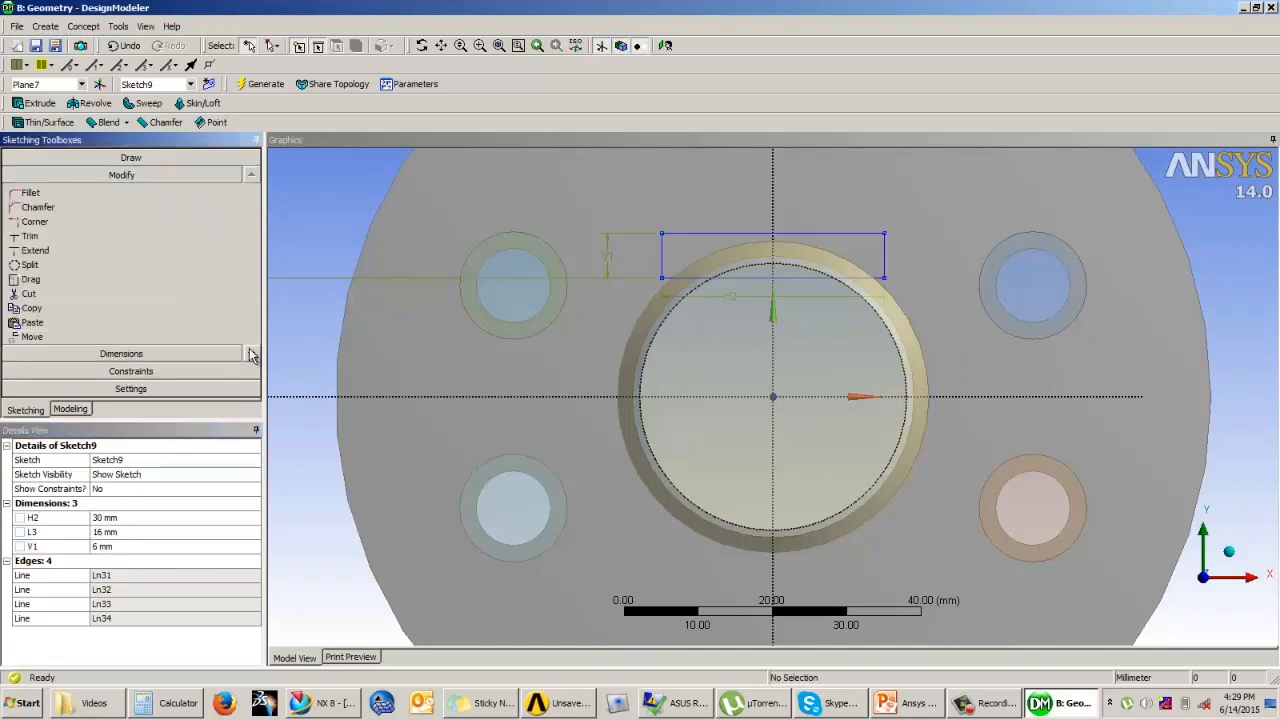
left_click(32, 294)
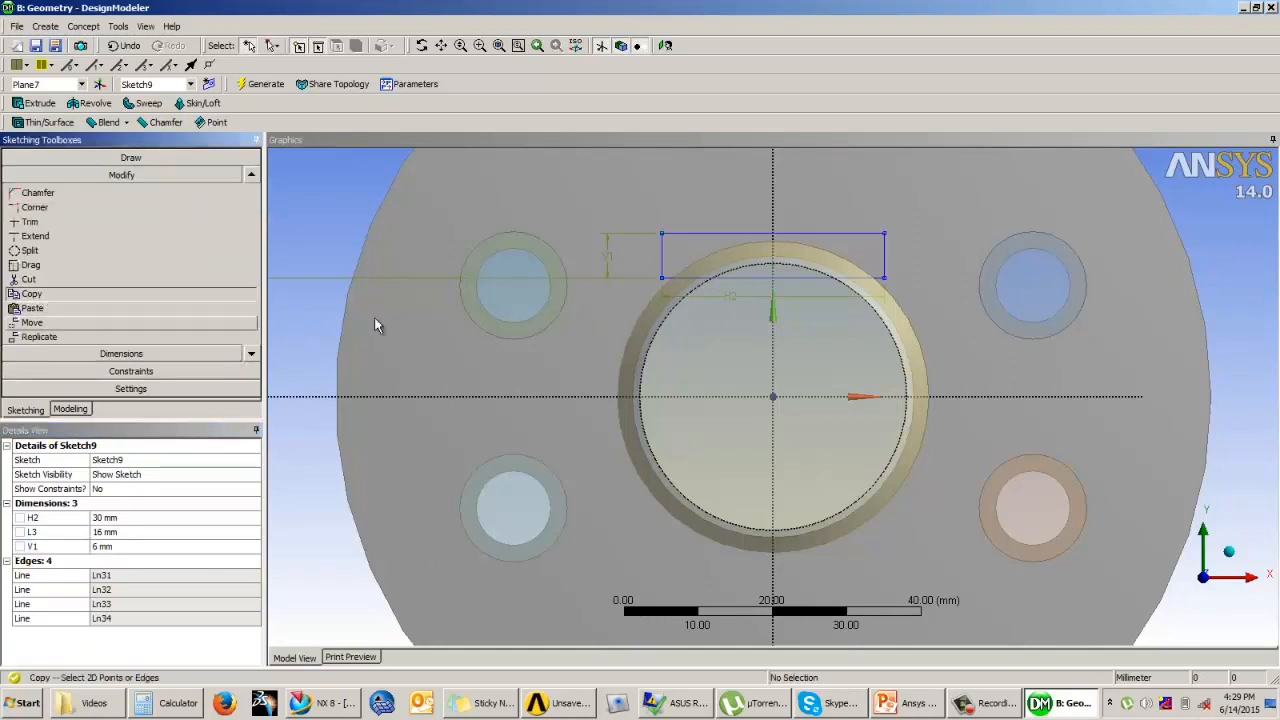
left_click(713, 283)
left_click(856, 235, "ctrl")
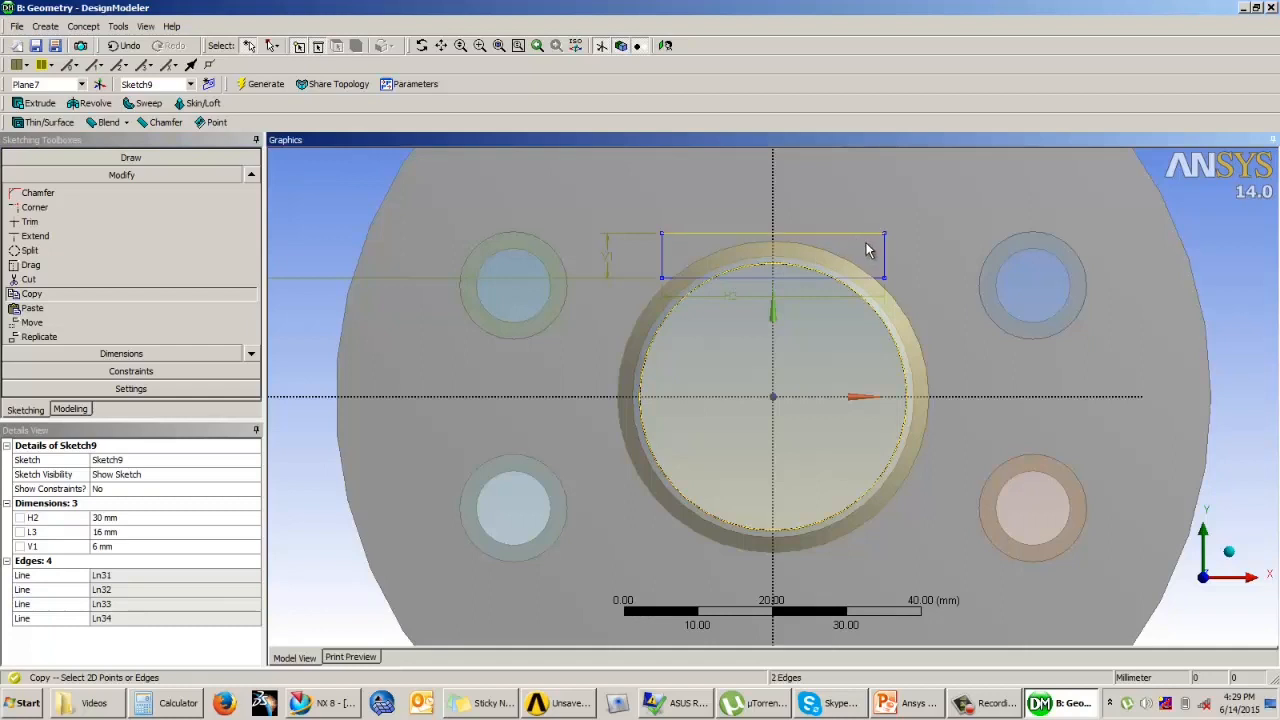
left_click(885, 246, "ctrl")
left_click(860, 279, "ctrl")
left_click(662, 258, "ctrl")
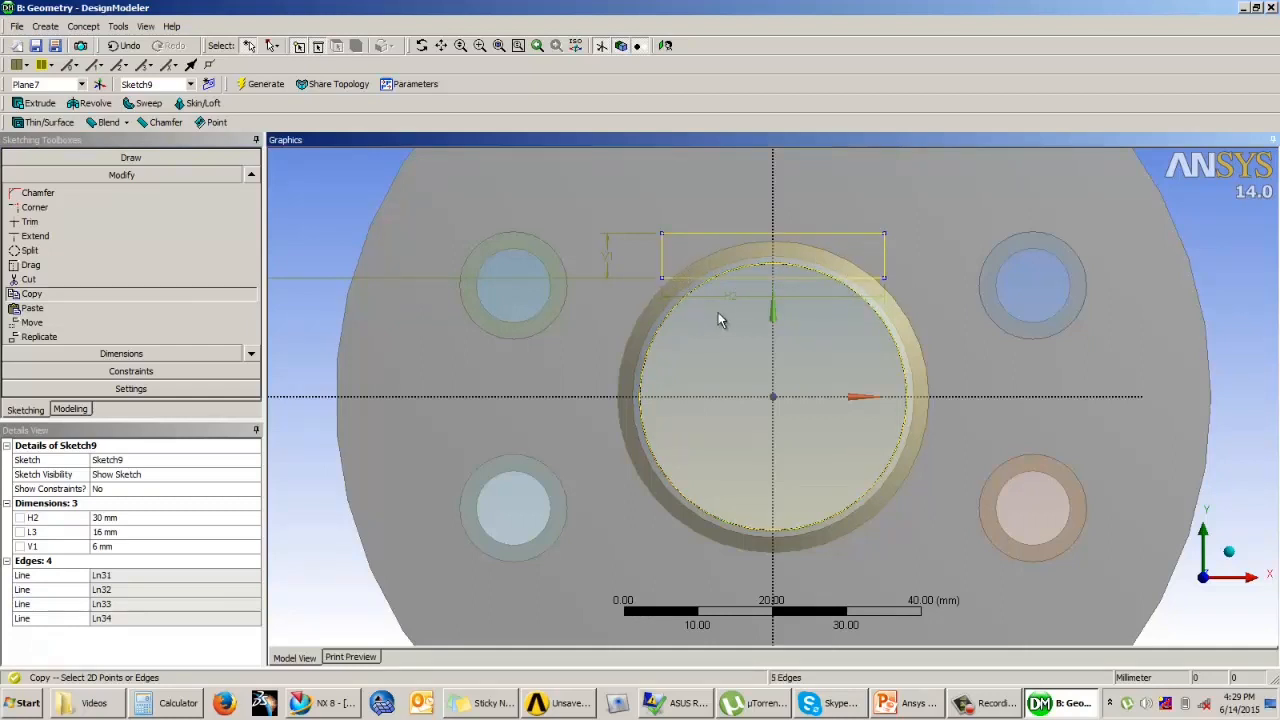
right_click(721, 322)
left_click(785, 352)
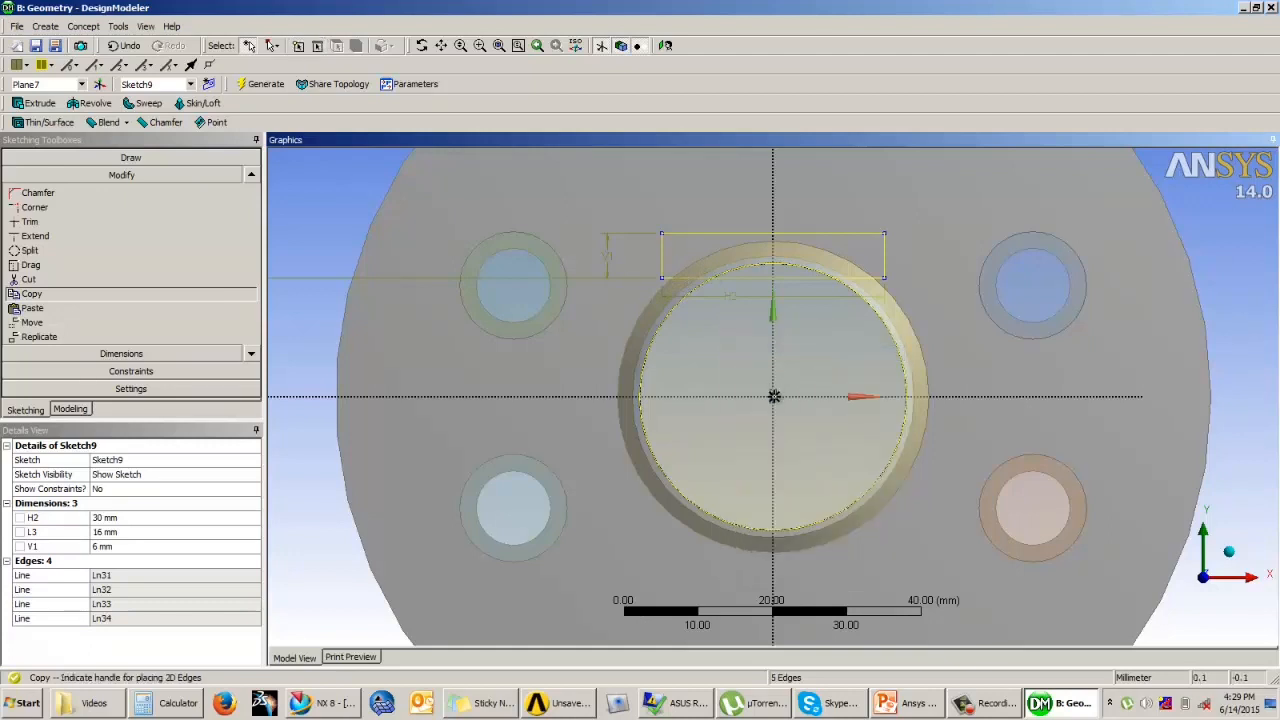
left_click(772, 396)
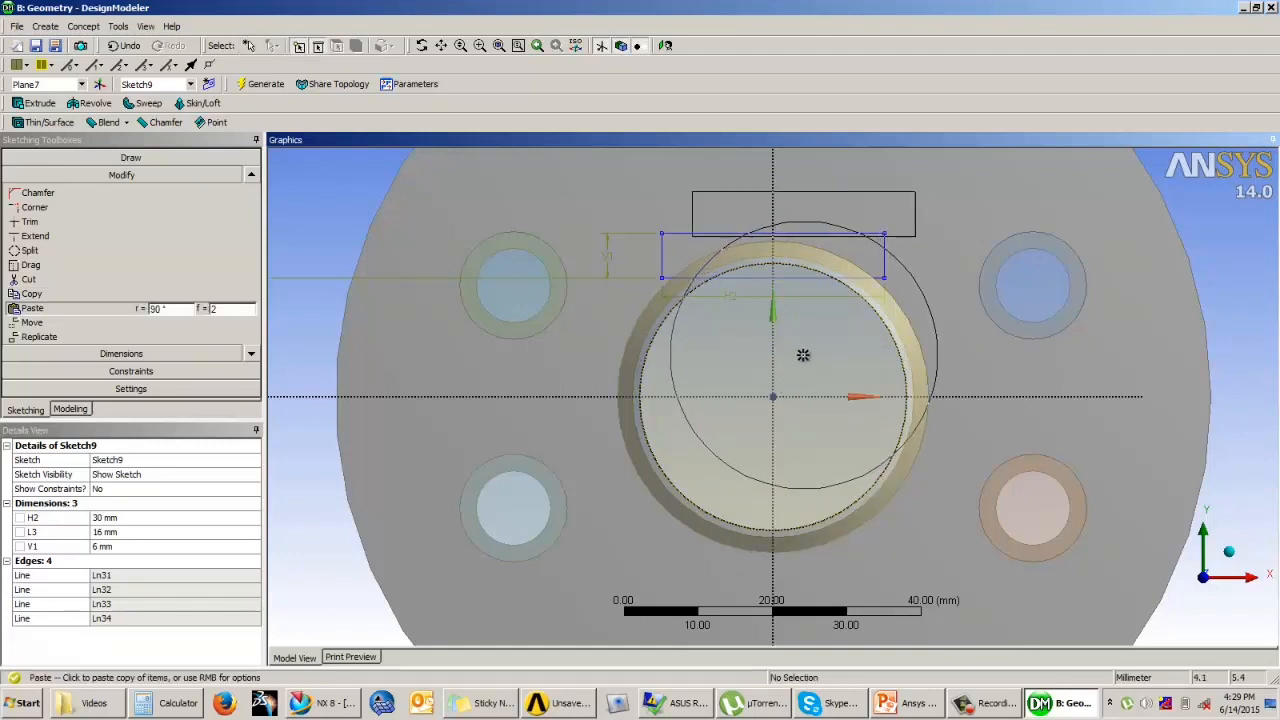
key("Escape")
Step: Copy the rectangle's four edges with the paste handle at the sketch origin
left_click(31, 293)
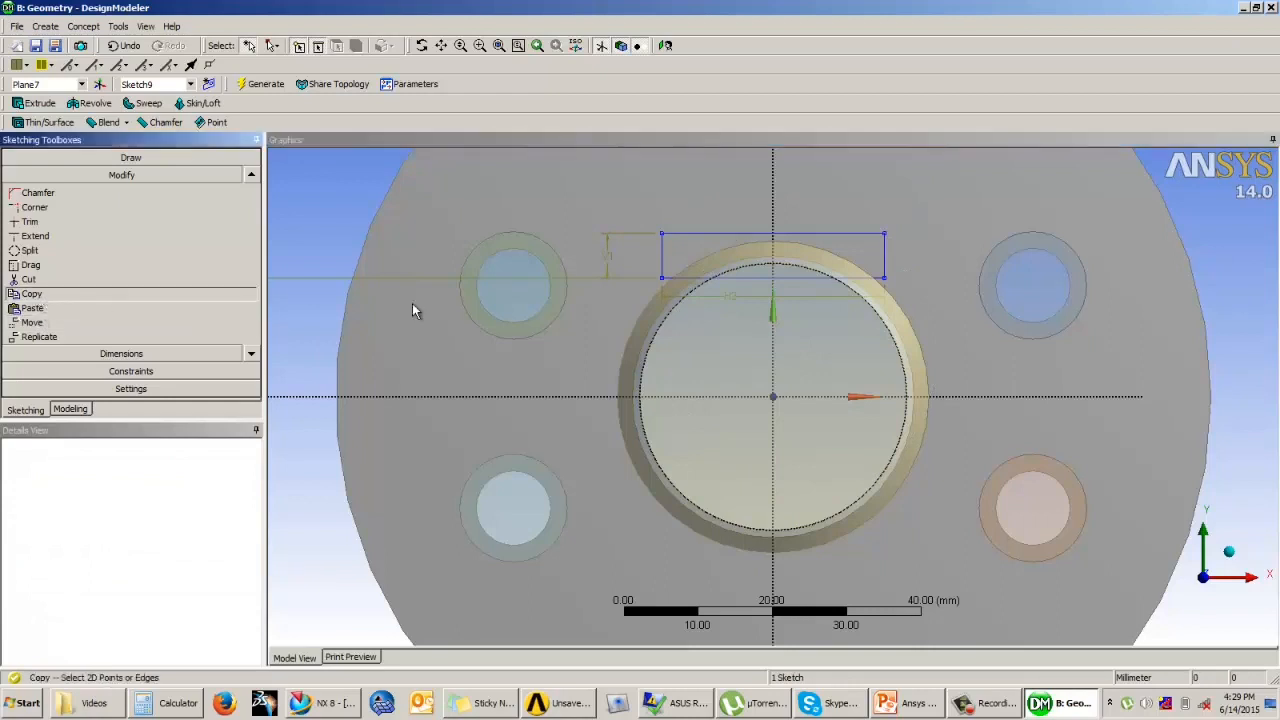
left_click(664, 258)
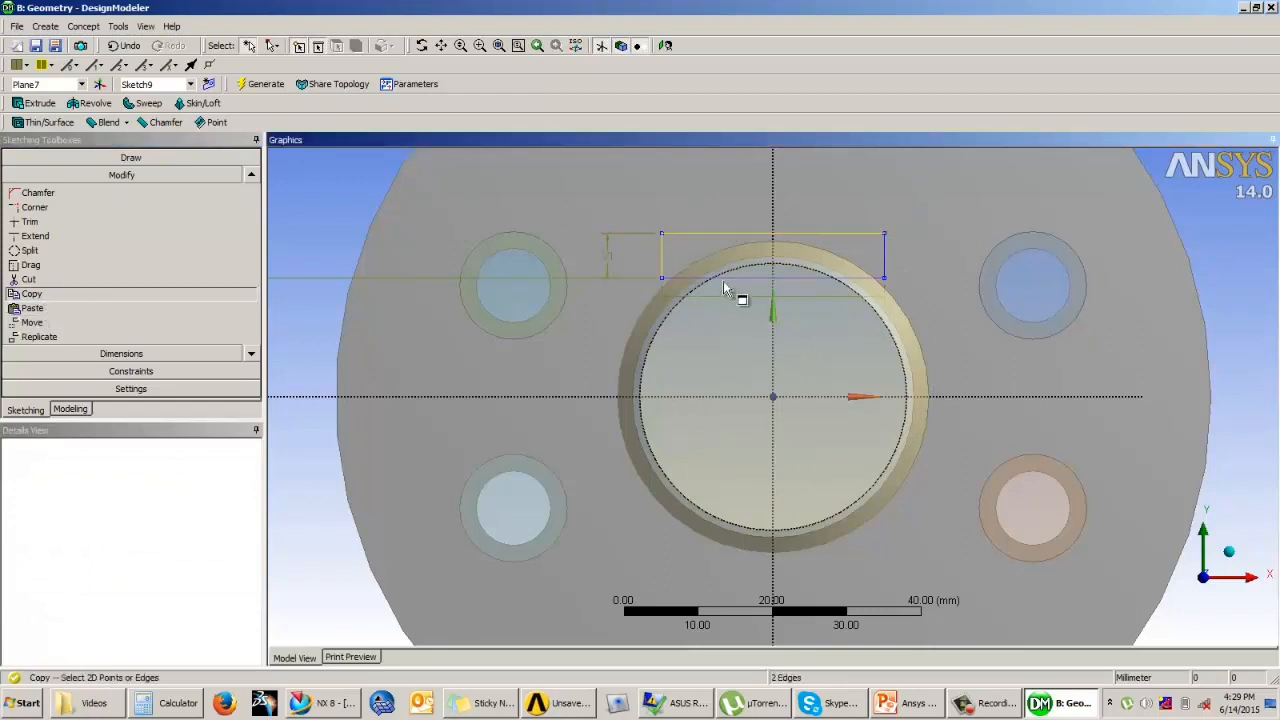
left_click(750, 280, "ctrl")
left_click(884, 265, "ctrl")
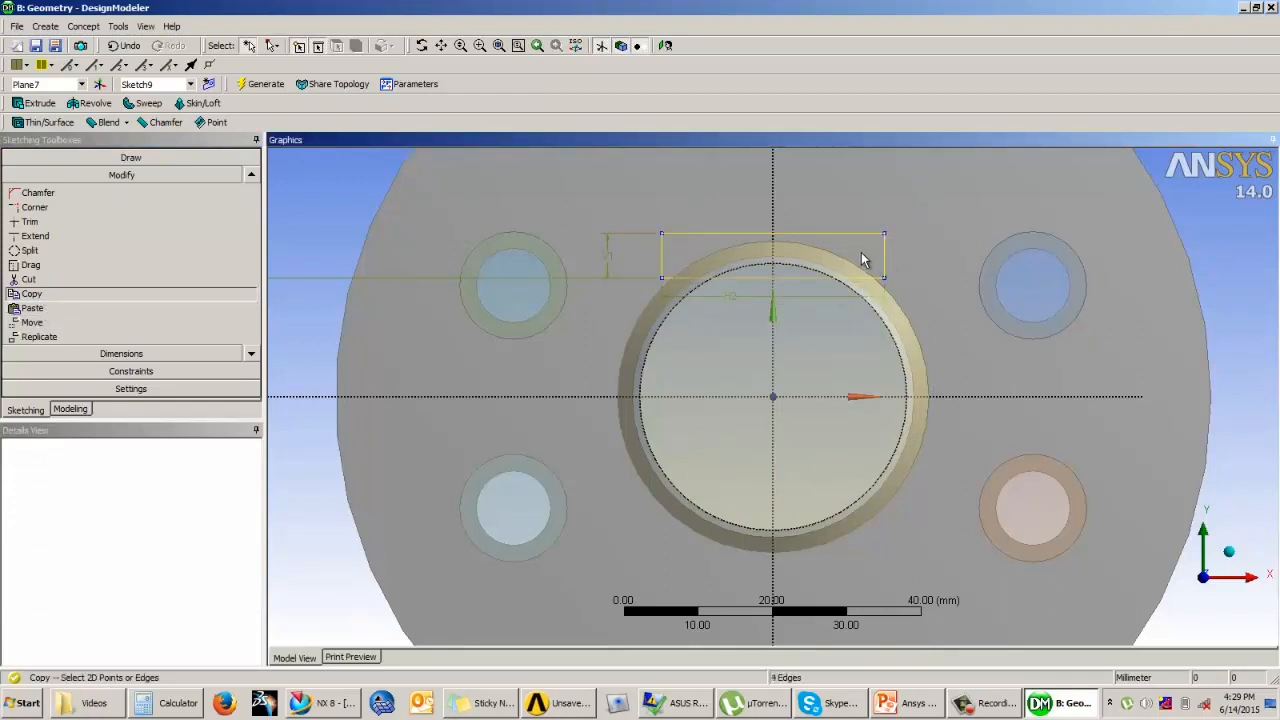
right_click(866, 258)
left_click(871, 271)
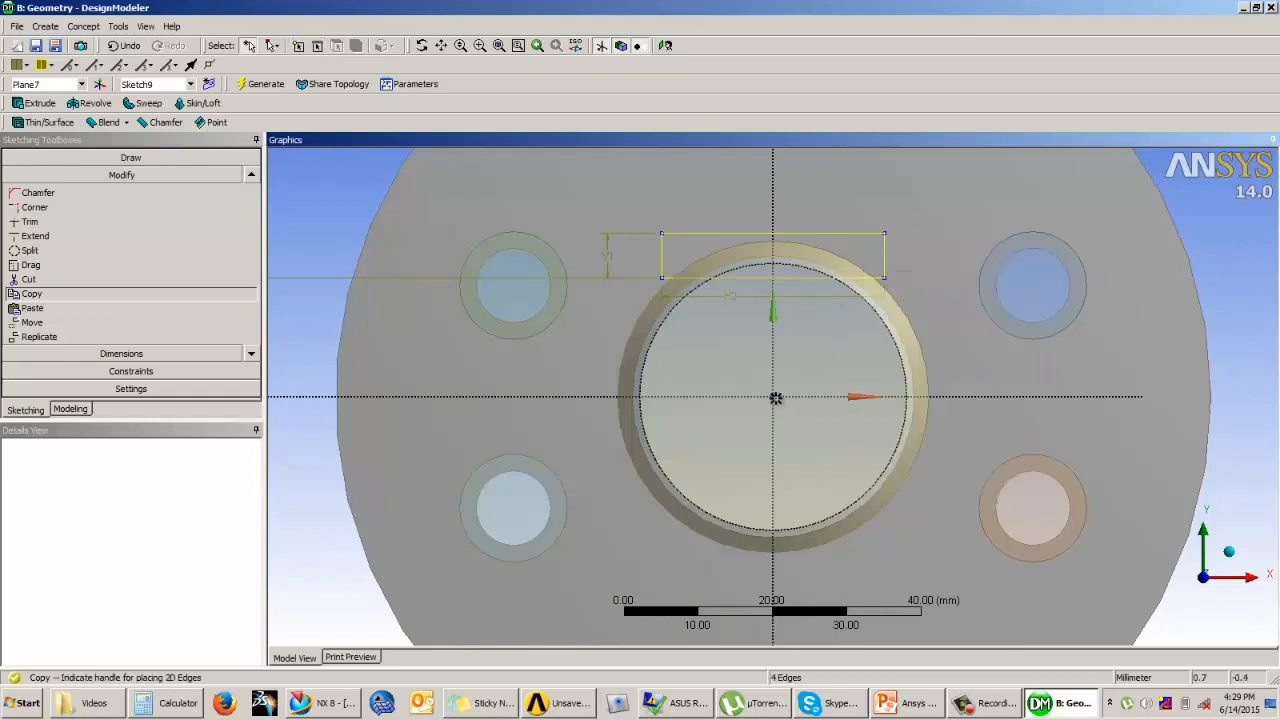
left_click(776, 397)
Step: Paste the copied rectangle flipped vertically at the origin, so it mirrors the original across the horizontal axis
right_click(822, 378)
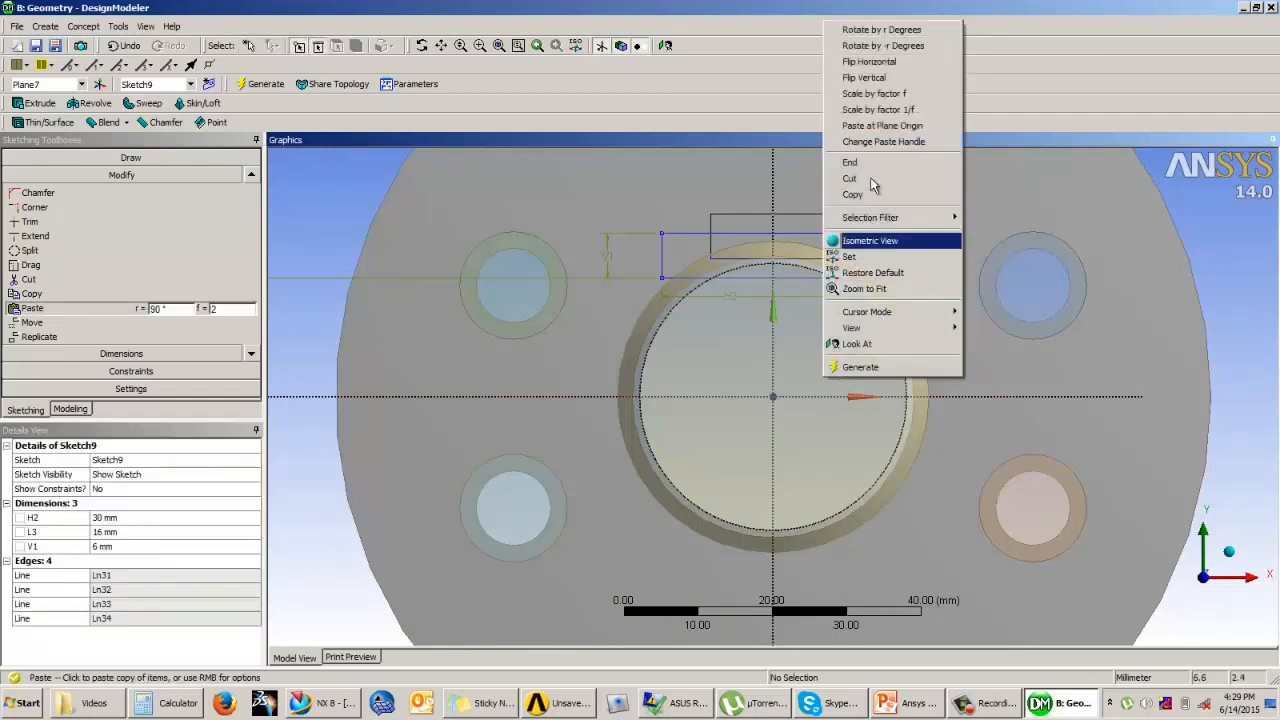
left_click(880, 74)
right_click(820, 368)
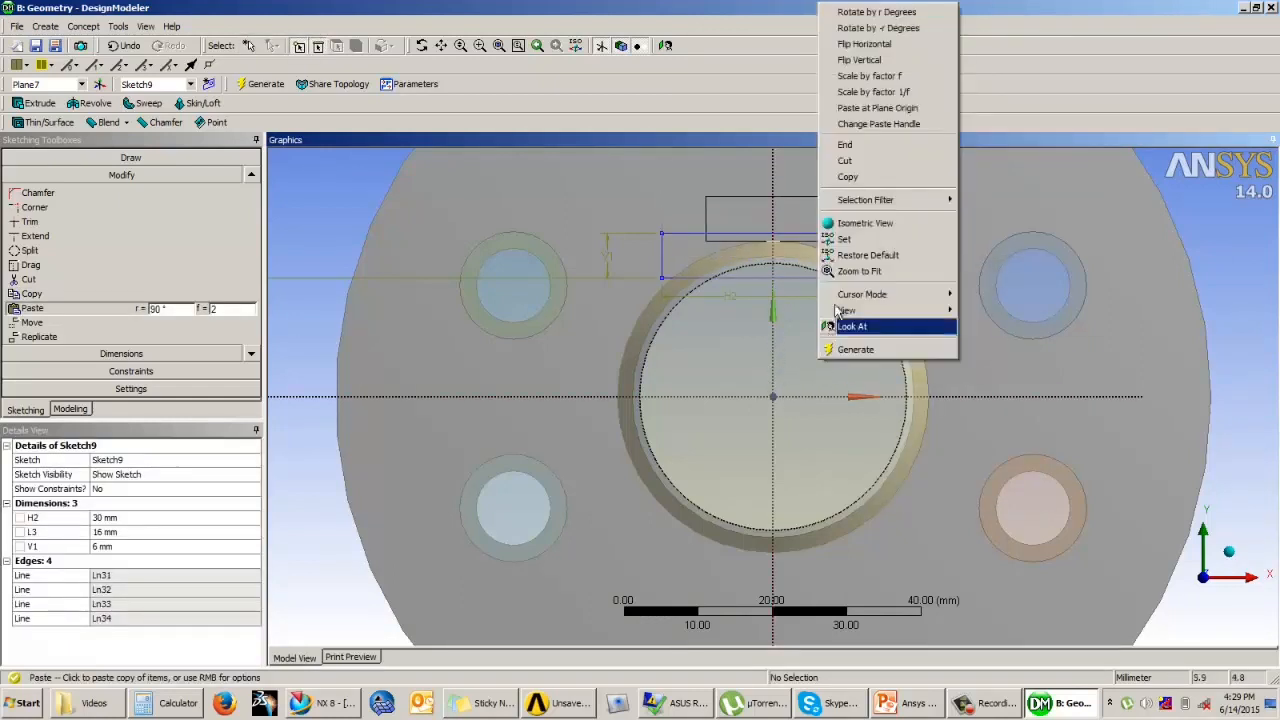
left_click(880, 44)
right_click(880, 153)
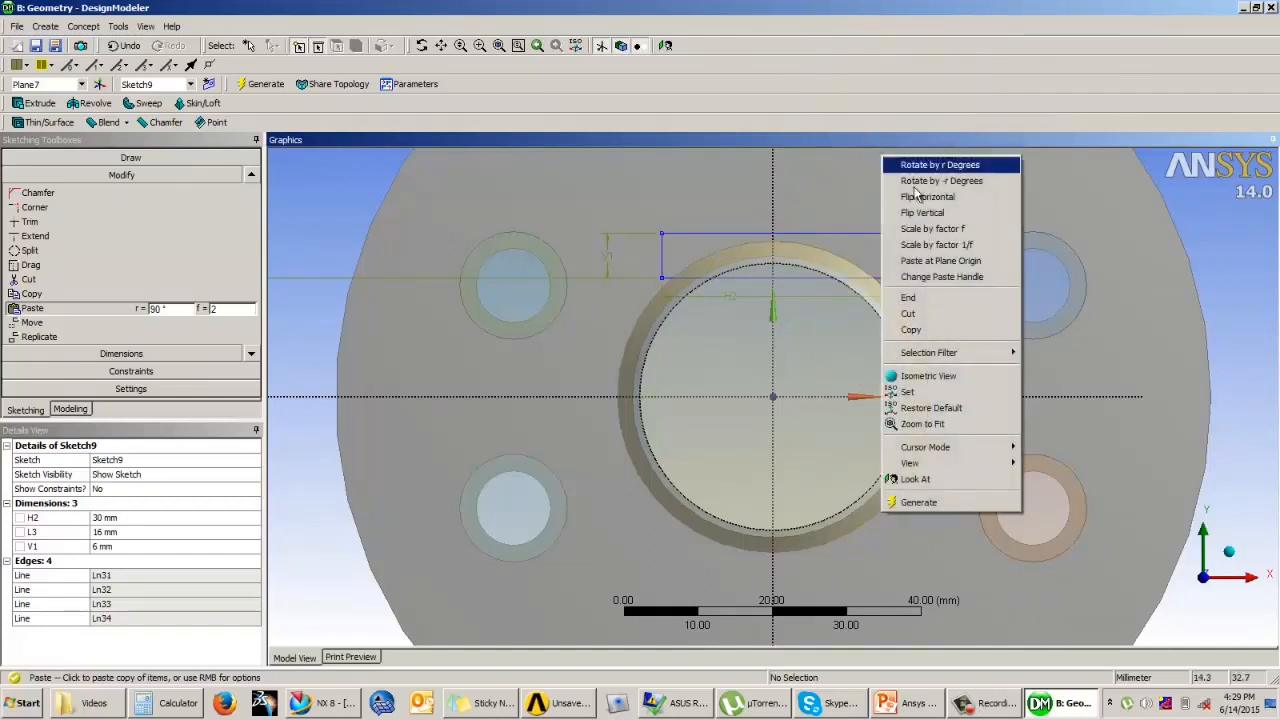
left_click(918, 212)
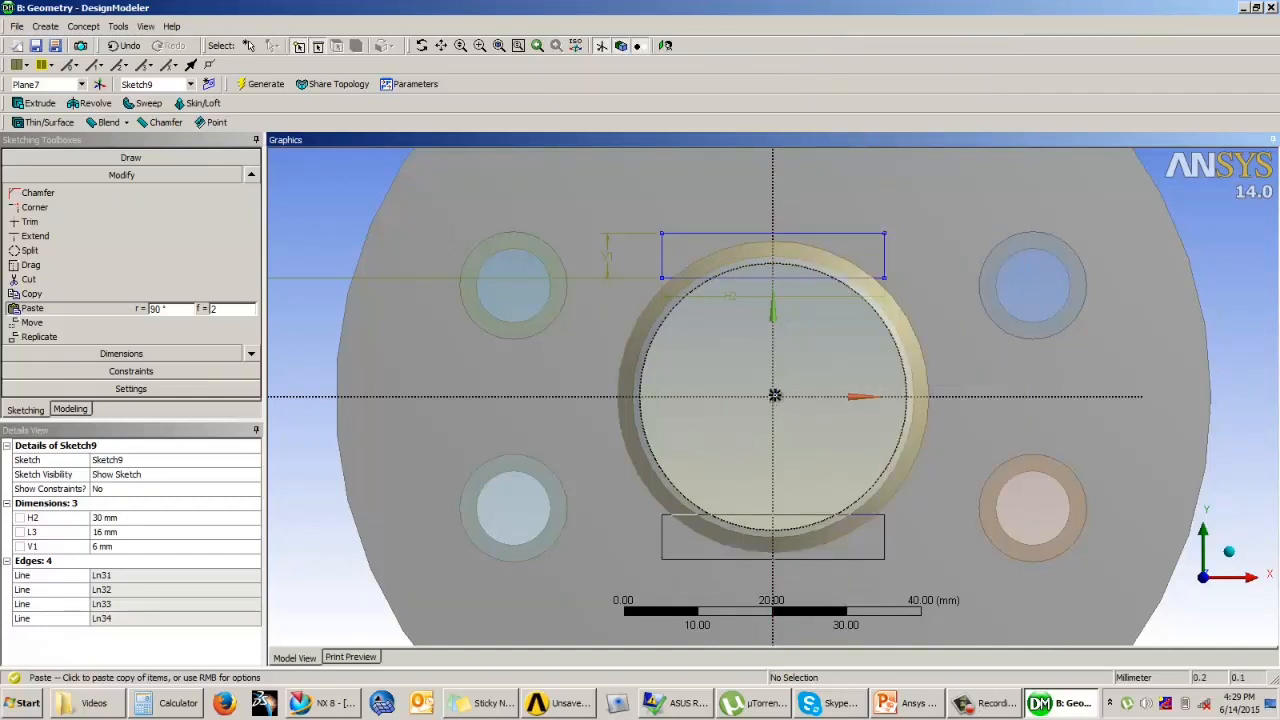
left_click(775, 395)
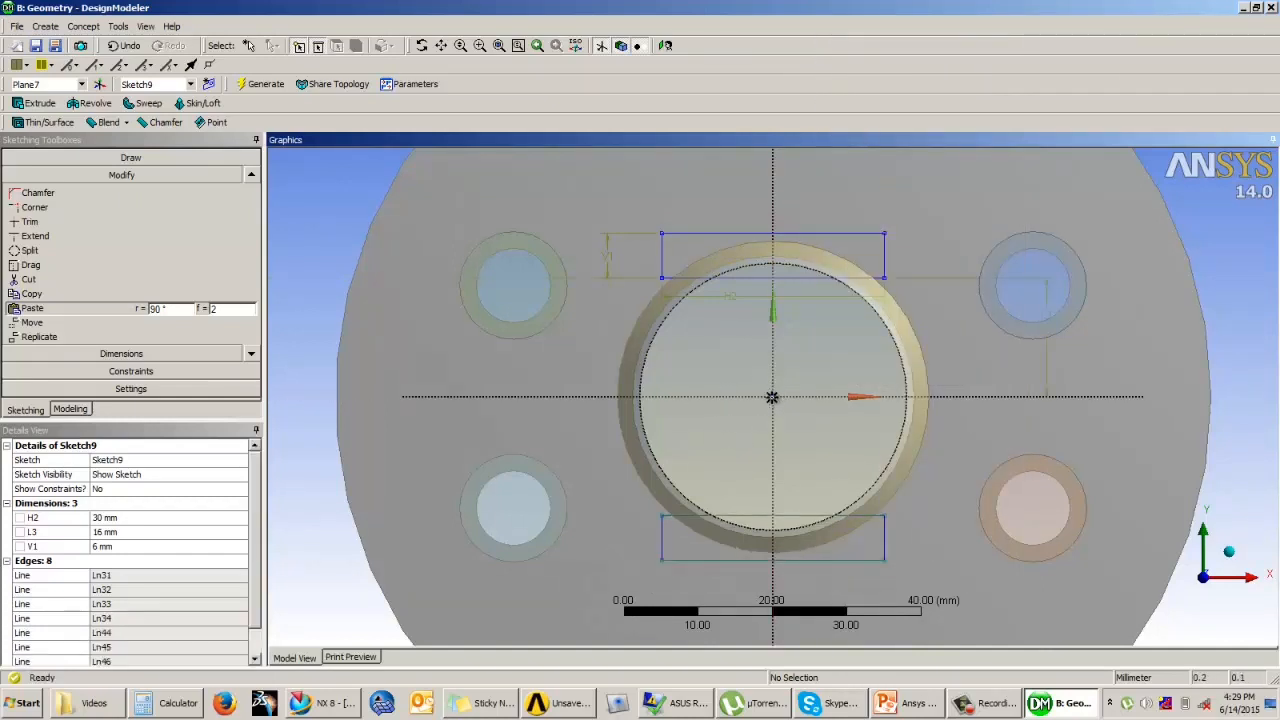
Step: Extrude the two-rectangle sketch 20 mm in the reversed direction as Add Frozen and generate it
left_click(70, 409)
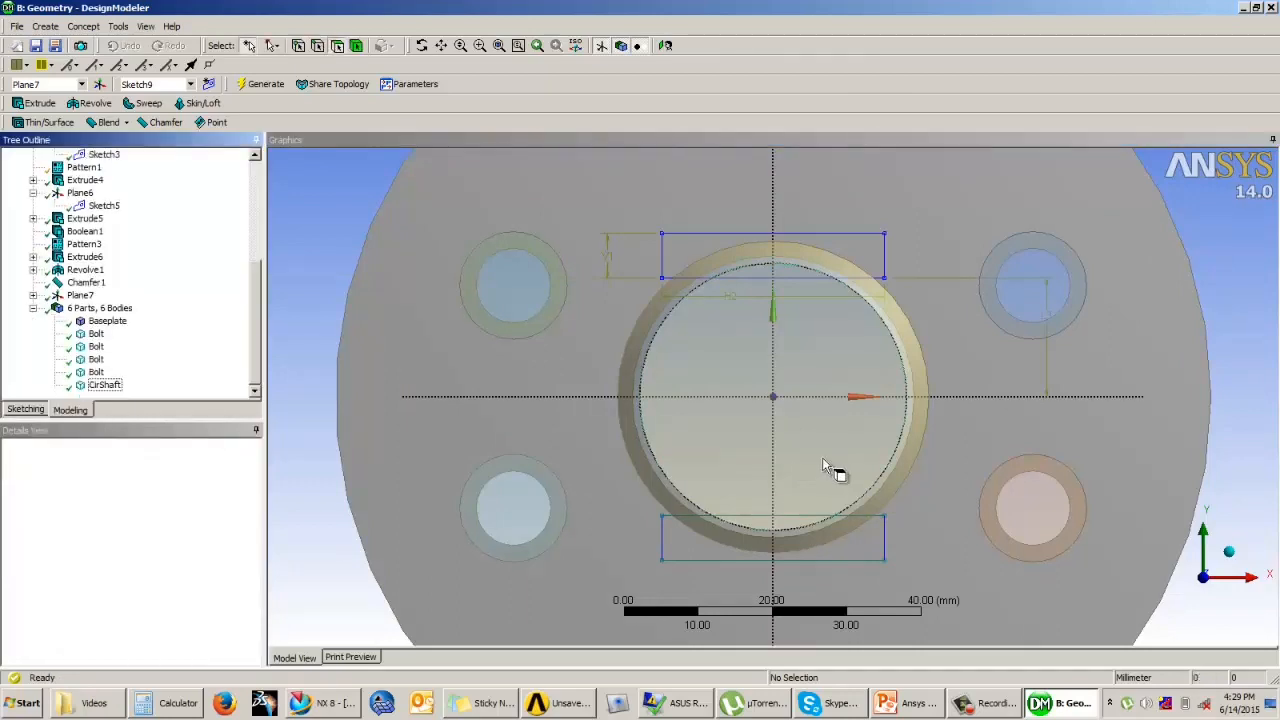
scroll(1143, 470, "down", 2)
middle_click_drag(1143, 470, 820, 428)
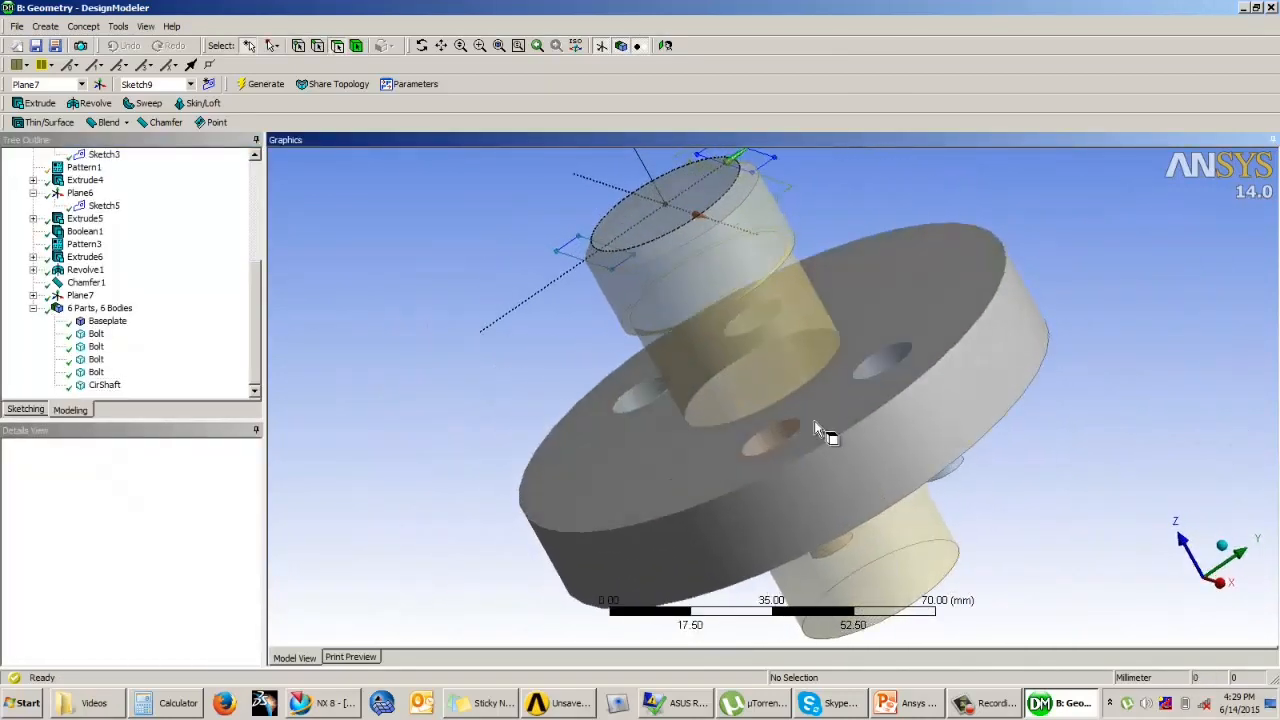
left_click(36, 103)
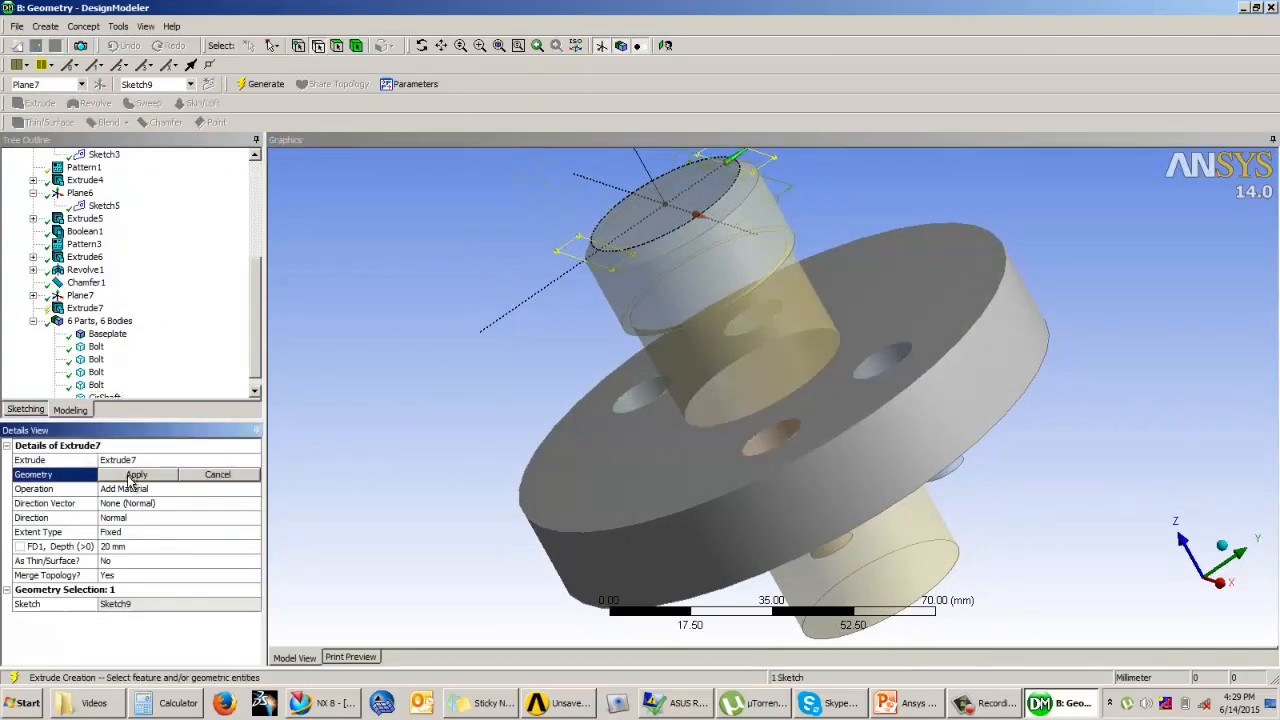
left_click(134, 475)
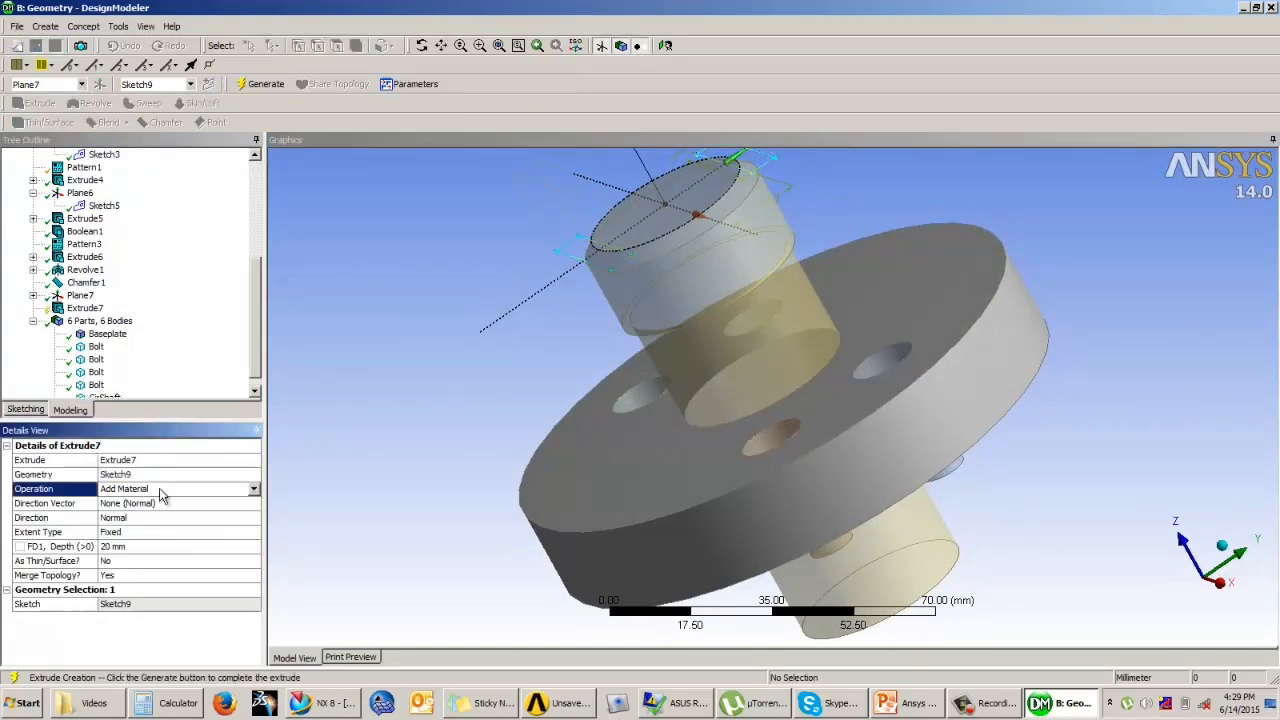
left_click(132, 488)
left_click(134, 545)
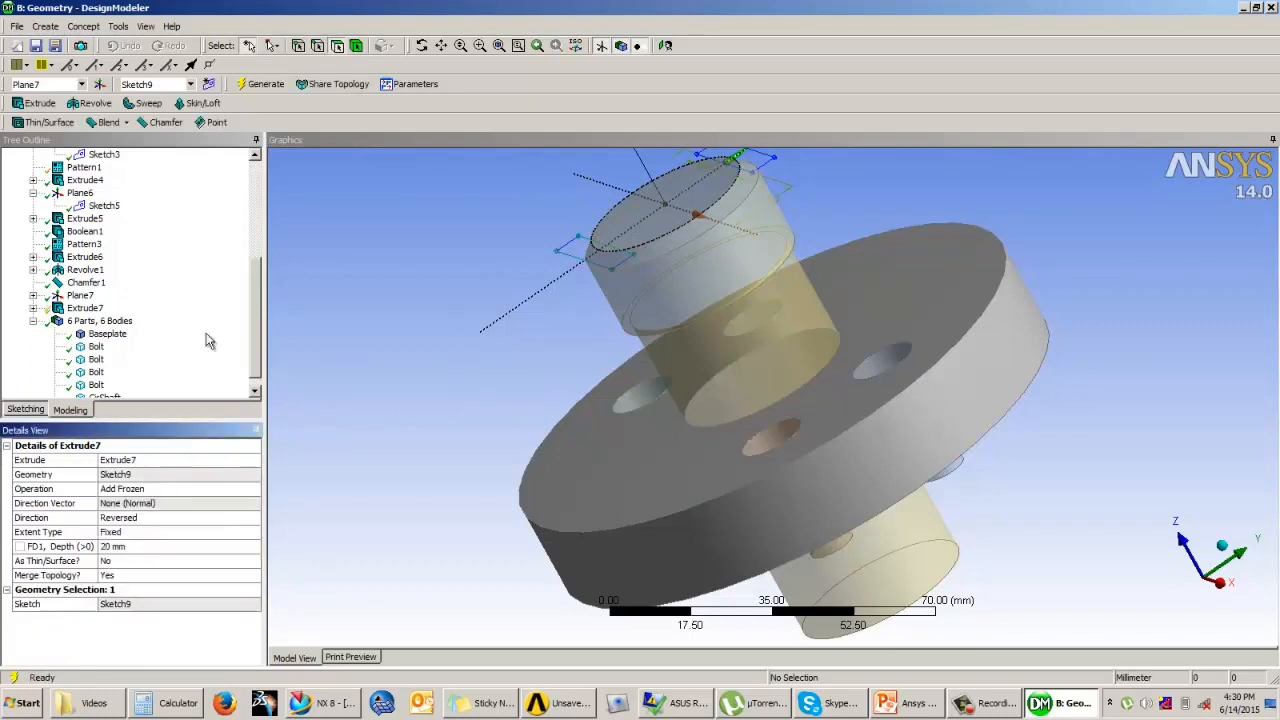
left_click(265, 86)
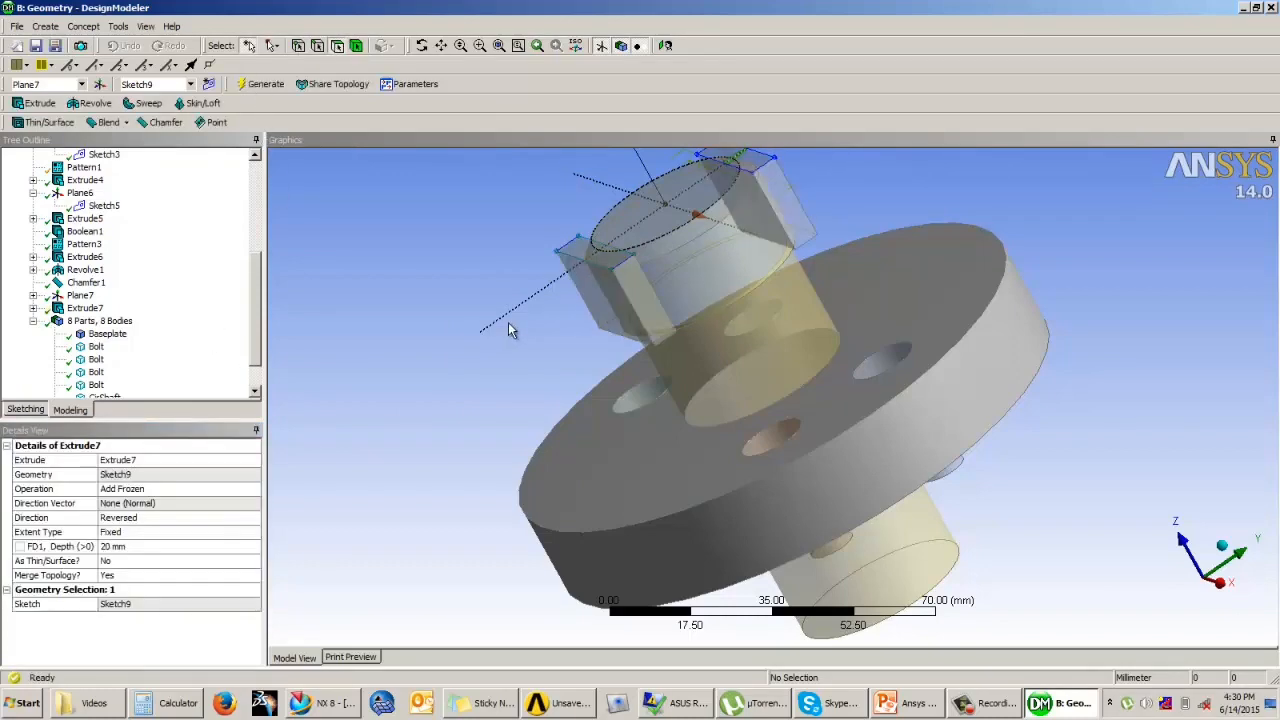
Step: Create a Boolean feature with the Subtract operation and the shaft as its target body
middle_click_drag(497, 378, 640, 362)
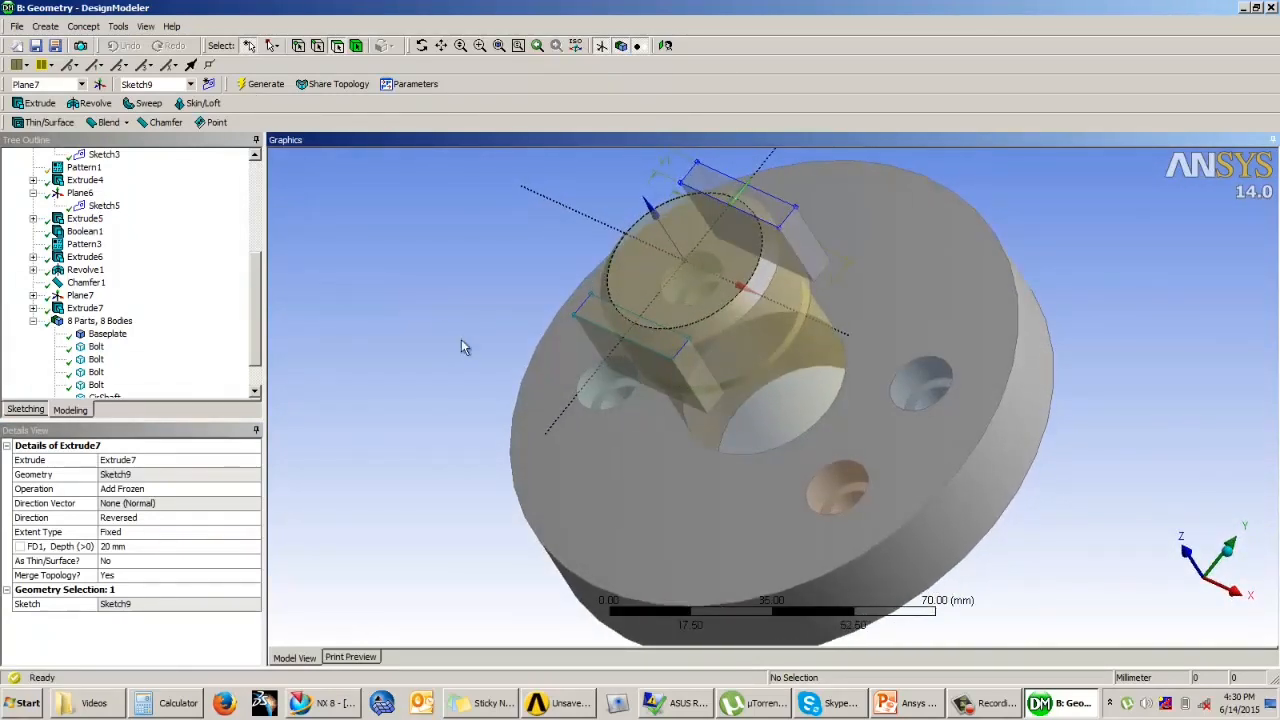
left_click(45, 26)
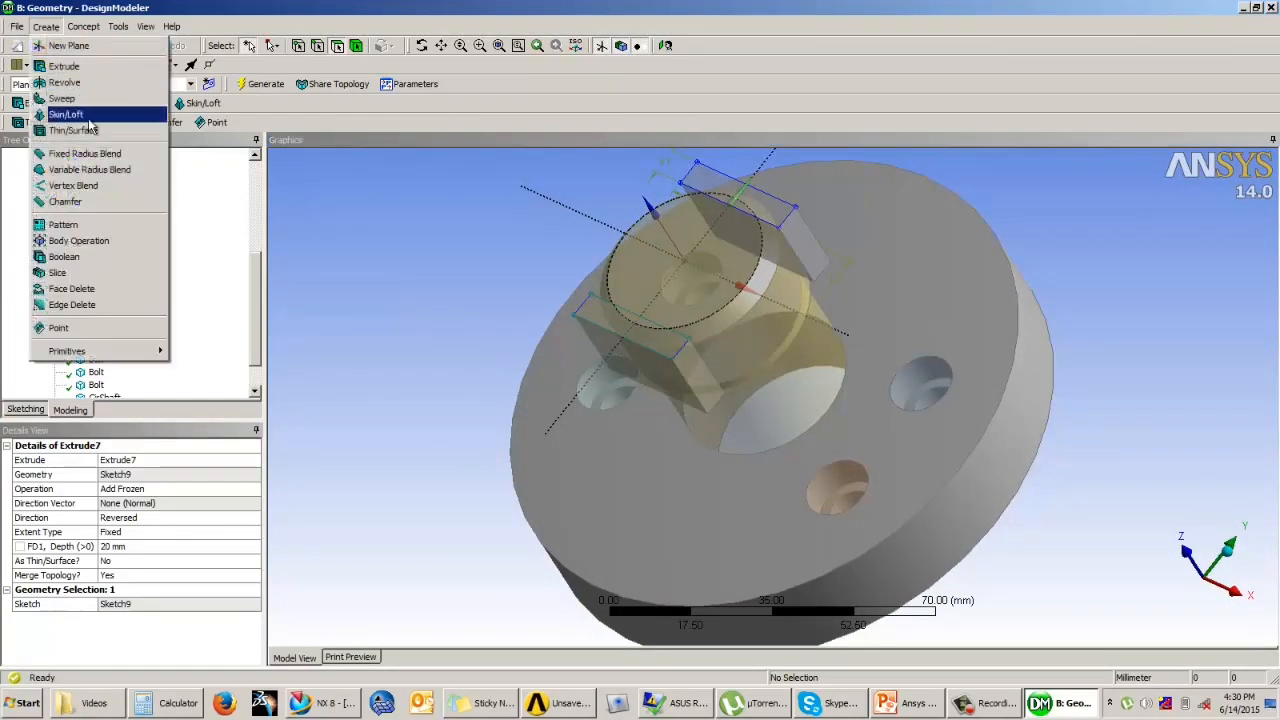
left_click(88, 257)
left_click_drag(256, 345, 256, 381)
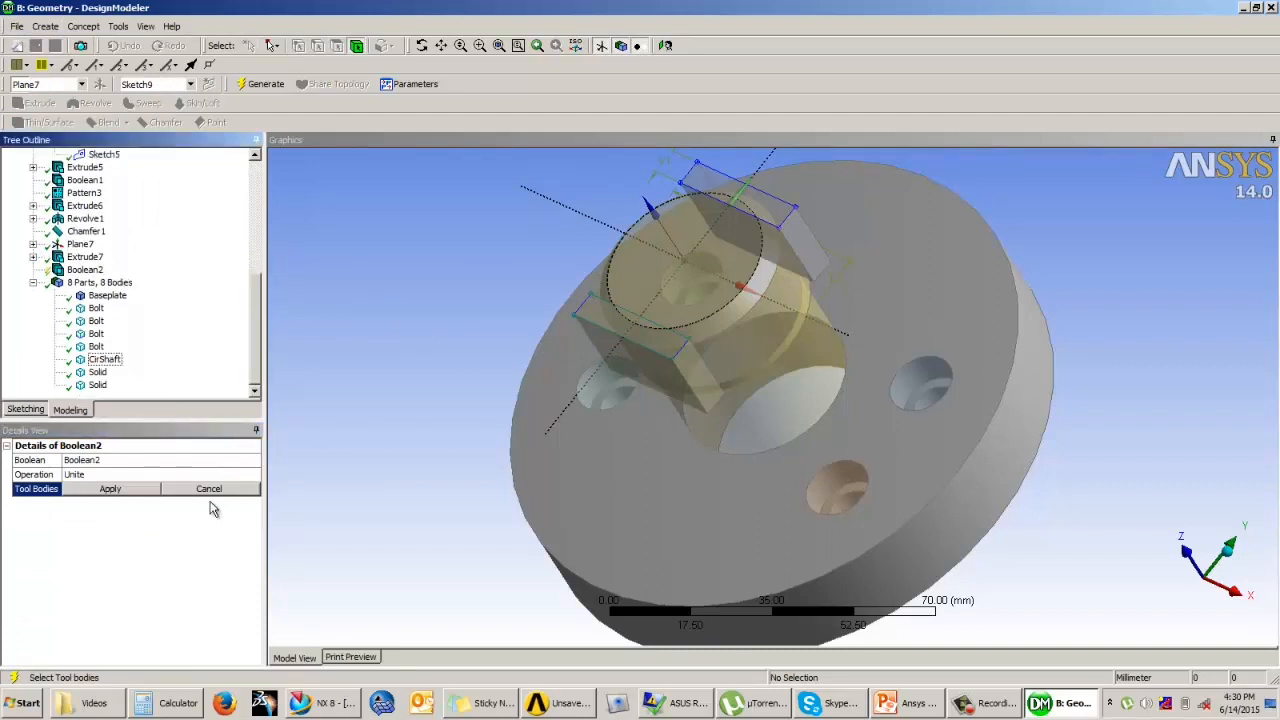
left_click(250, 477)
left_click(252, 476)
left_click(100, 498)
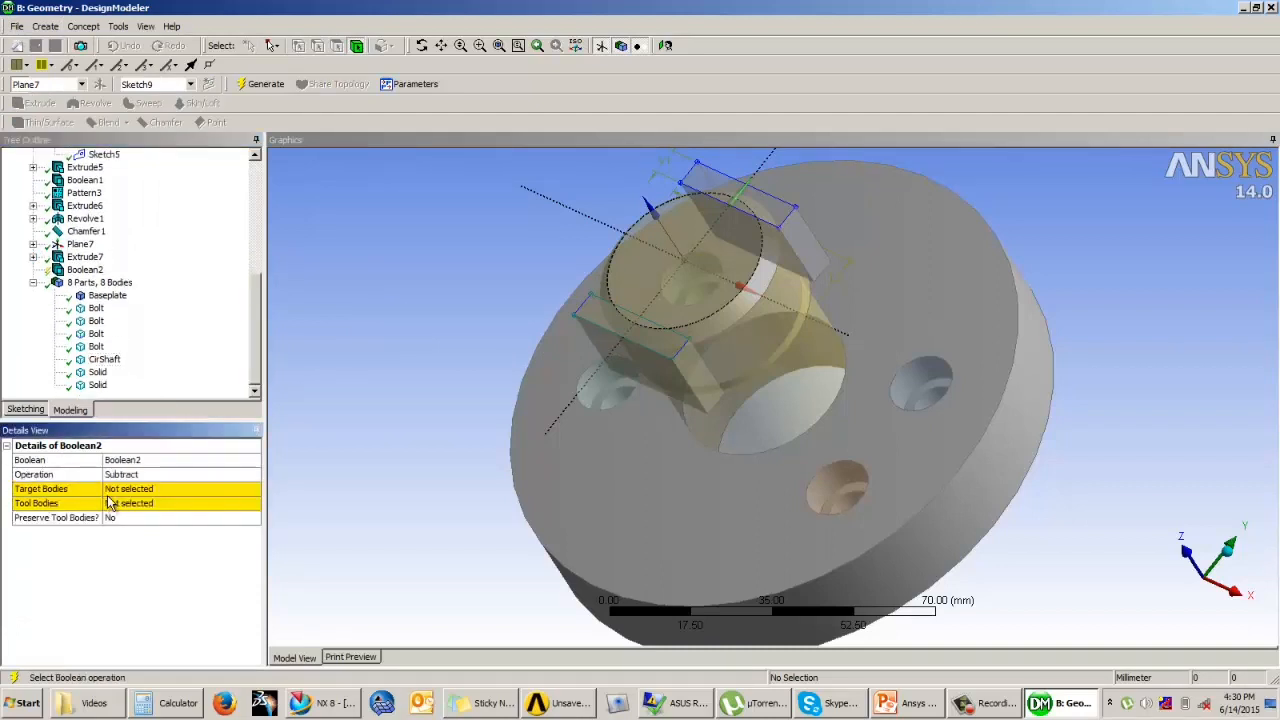
left_click(122, 490)
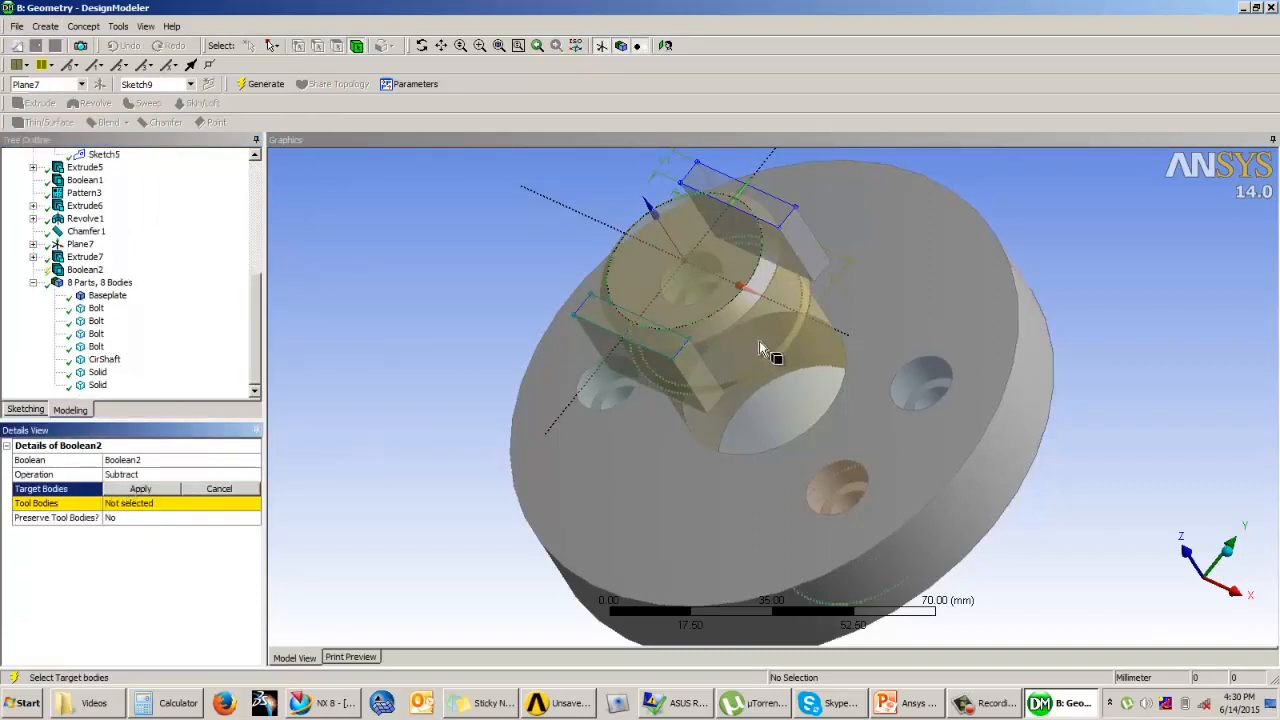
left_click(760, 350)
left_click(136, 489)
Step: Assign the two extruded blocks as the tool bodies and generate the subtraction
left_click(136, 504)
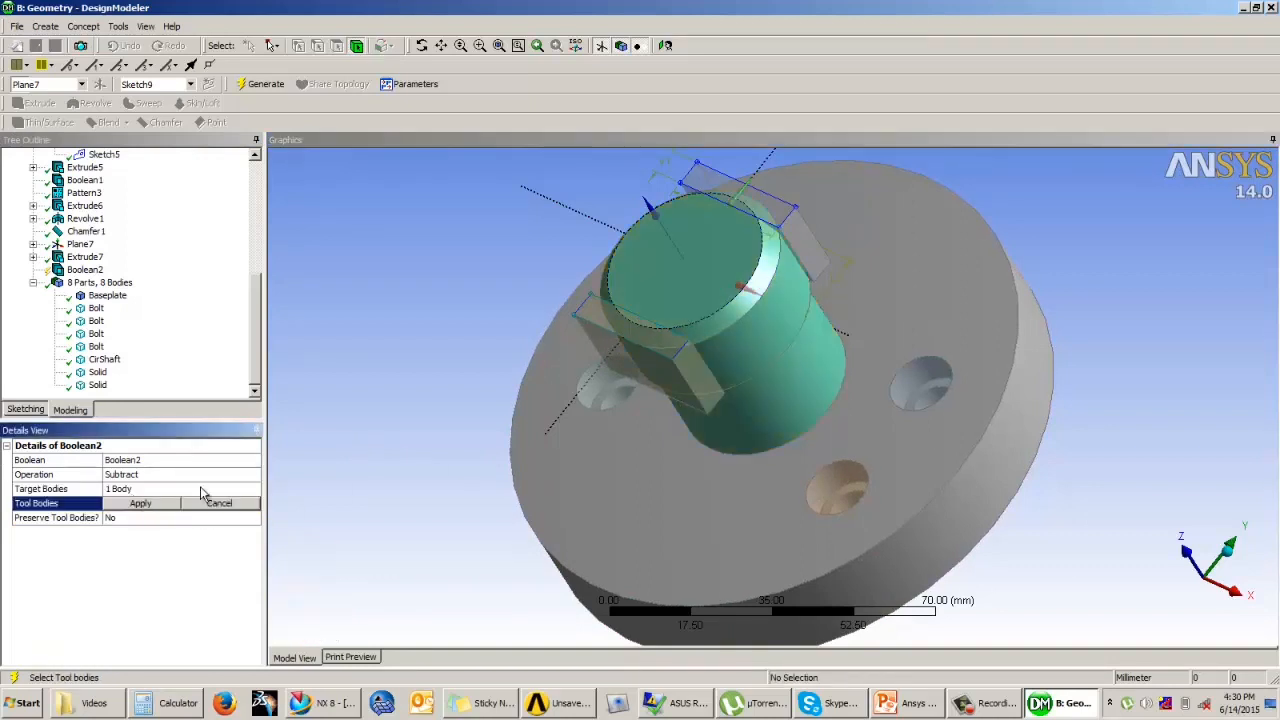
left_click(650, 362)
left_click(775, 255, "ctrl")
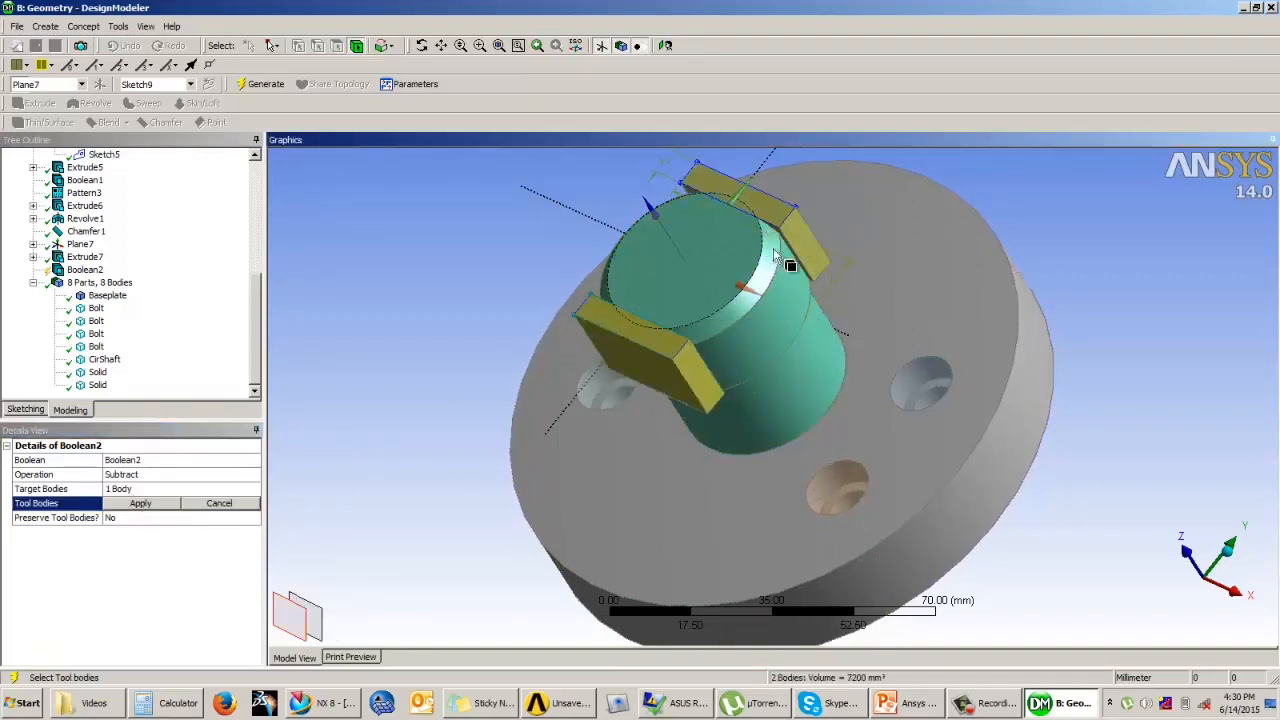
left_click(152, 504)
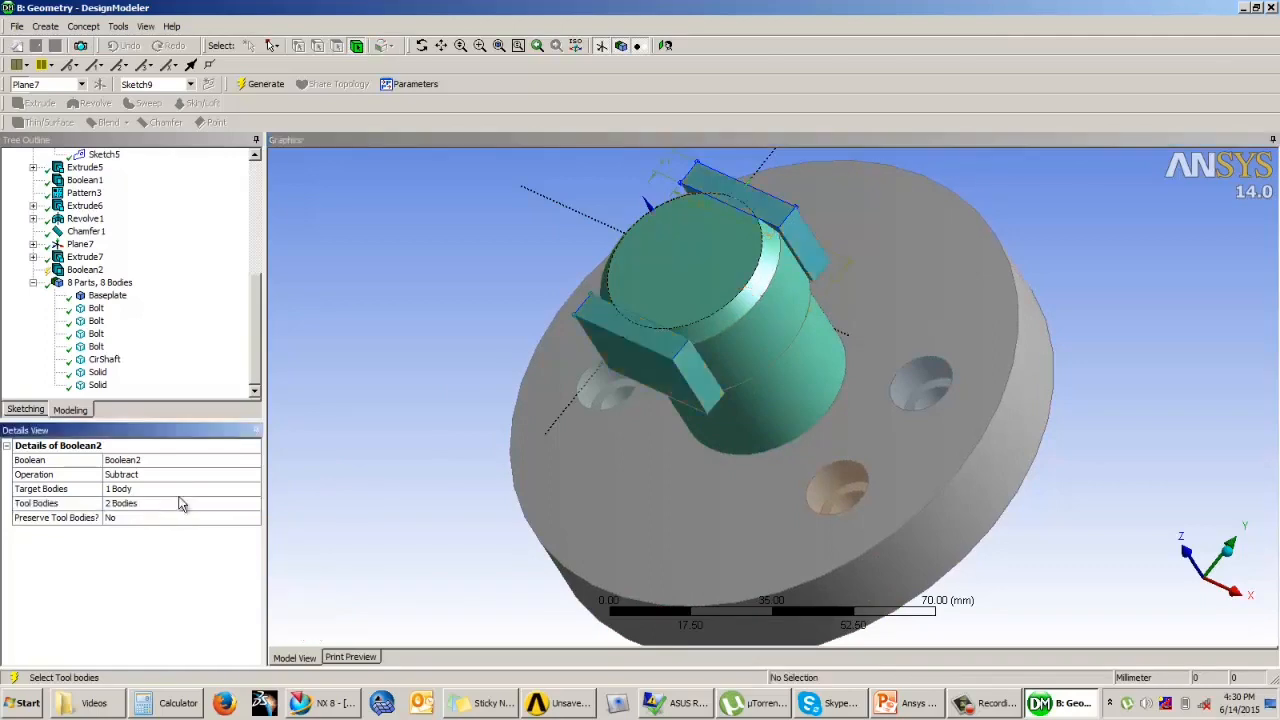
left_click(265, 84)
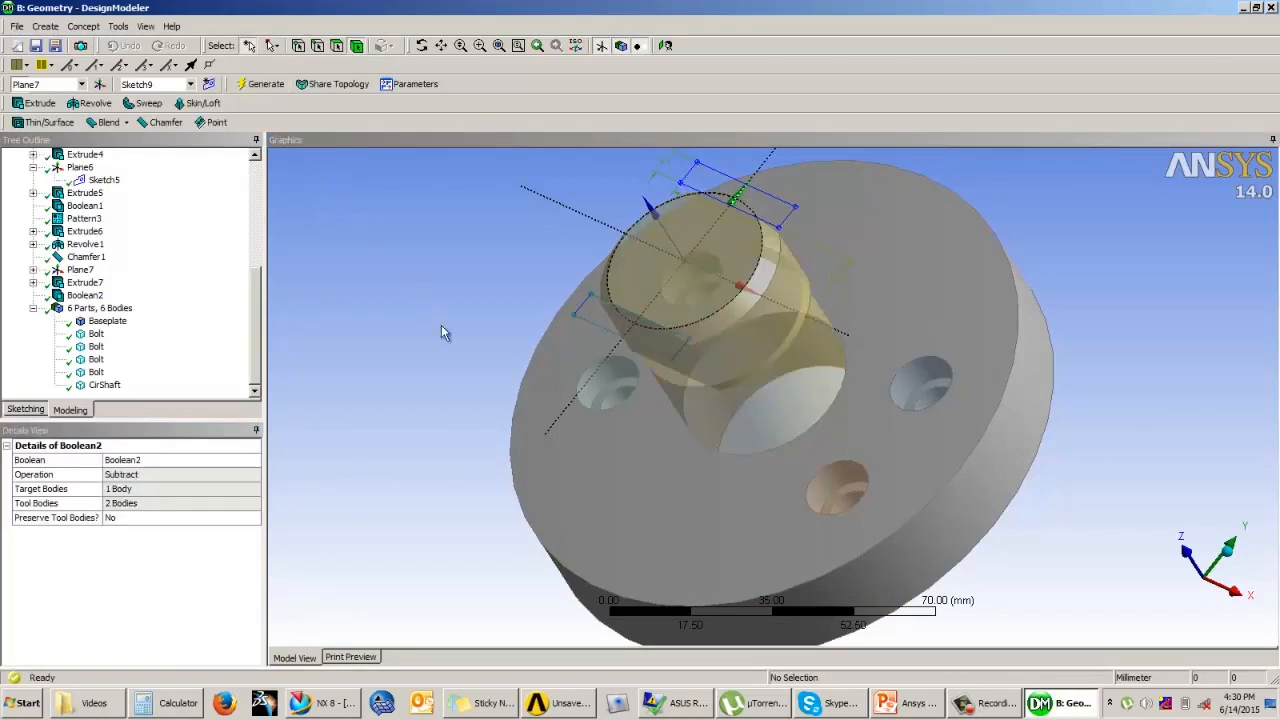
Step: Examine the flats cut into the shaft's end from several sides
middle_click_drag(598, 370, 535, 360)
scroll(869, 373, "up", 4)
scroll(921, 378, "down", 3)
scroll(535, 360, "up", 2)
middle_click_drag(420, 443, 814, 394)
scroll(602, 343, "down", 3)
scroll(990, 277, "down", 2)
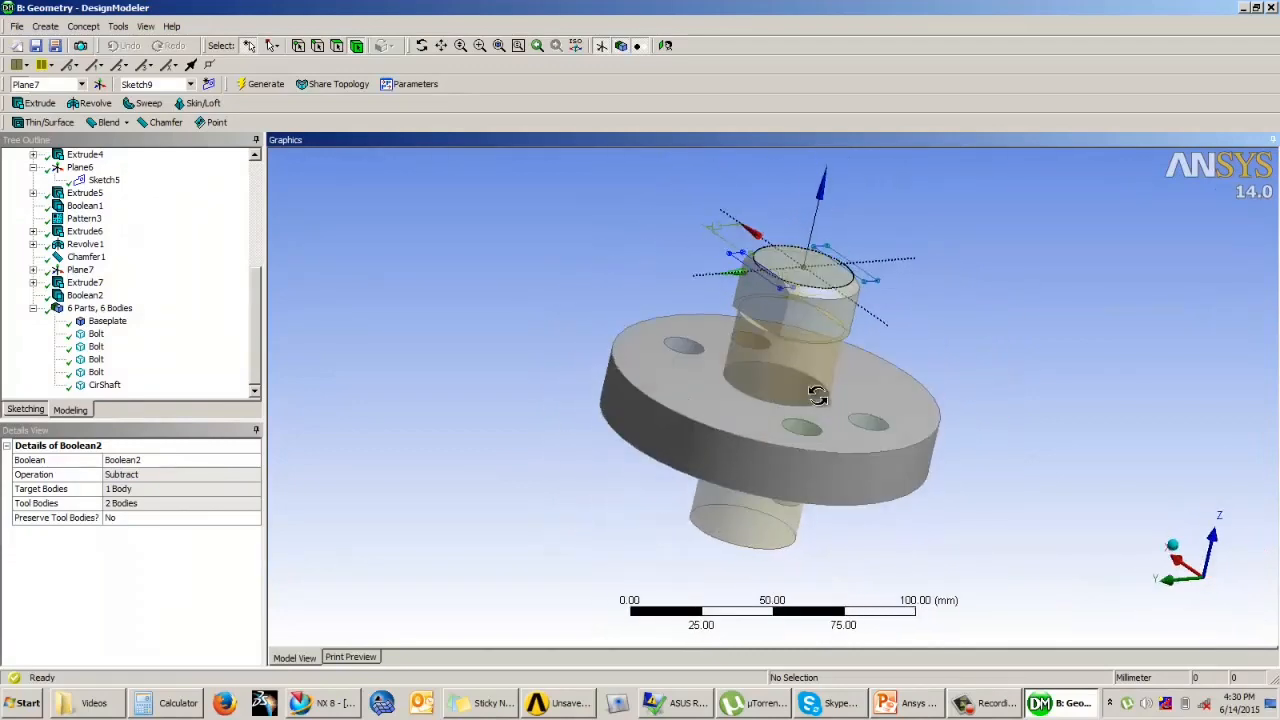
scroll(790, 346, "down", 1)
middle_click_drag(790, 346, 760, 354)
scroll(803, 349, "up", 3)
scroll(786, 349, "up", 3)
Step: Turn off Frozen Body Transparency to display the shaft and bolts as opaque solids
left_click(145, 26)
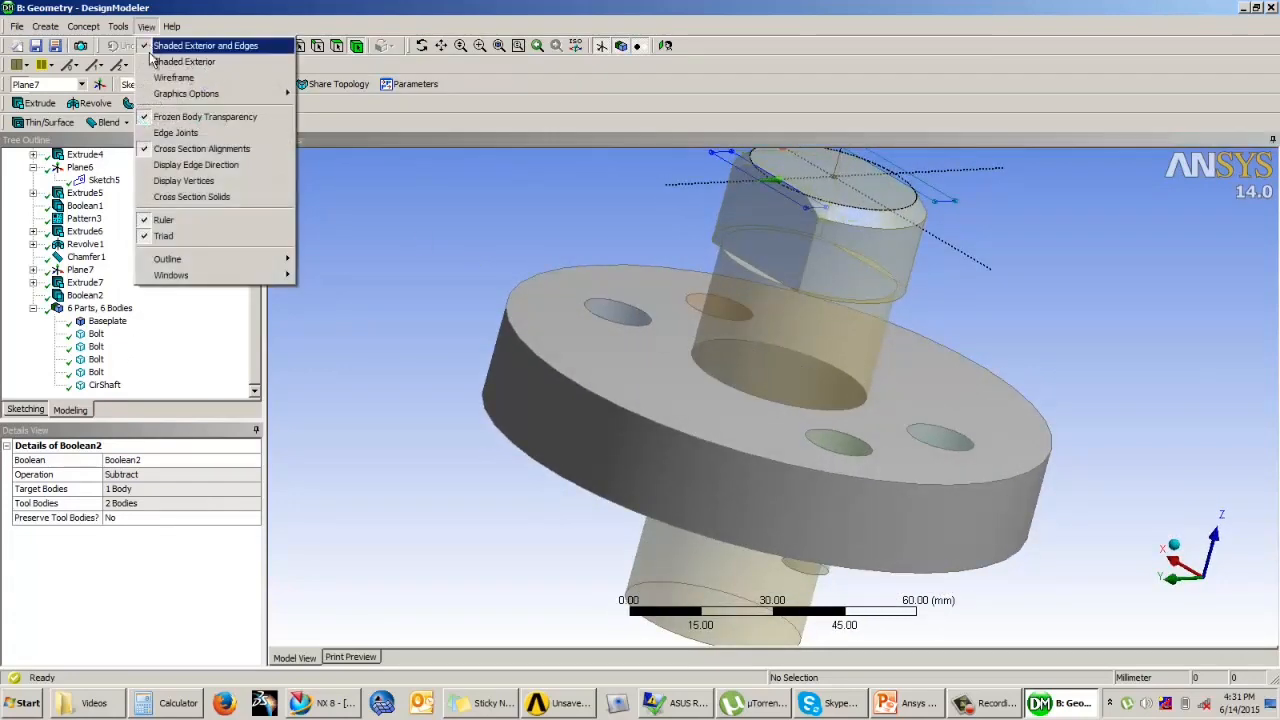
left_click(181, 118)
scroll(545, 258, "down", 3)
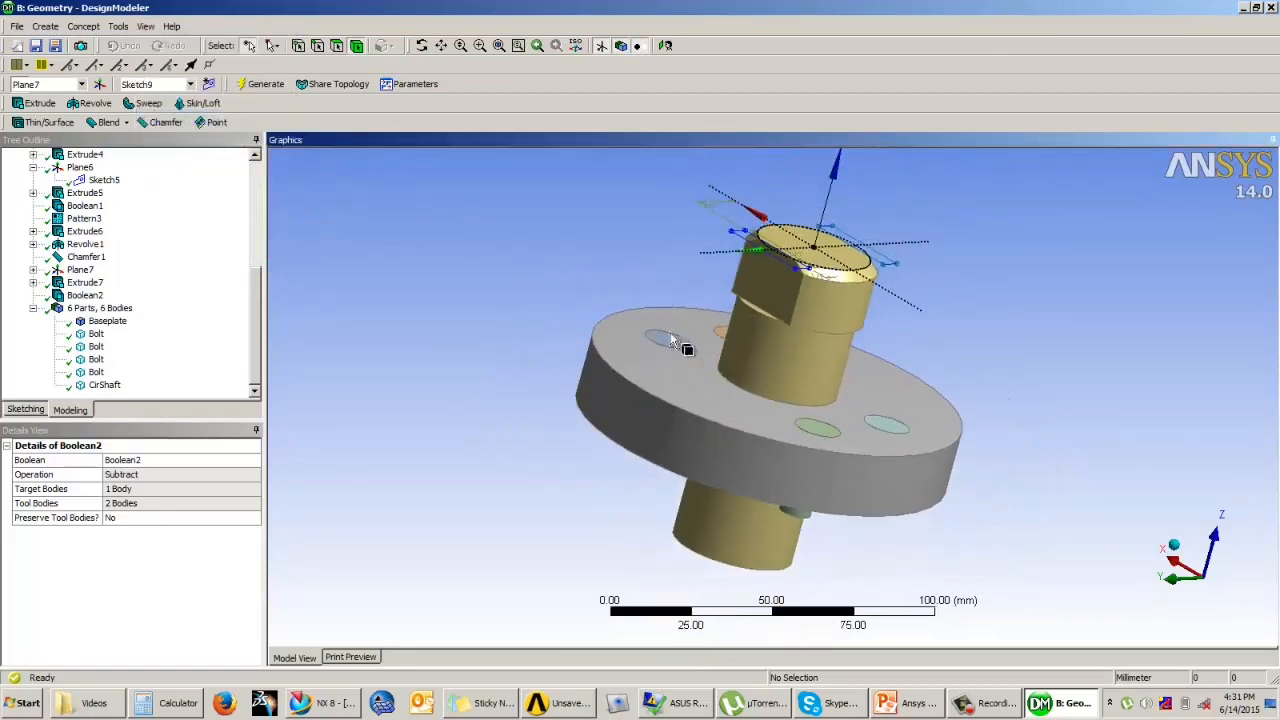
middle_click_drag(690, 280, 605, 376)
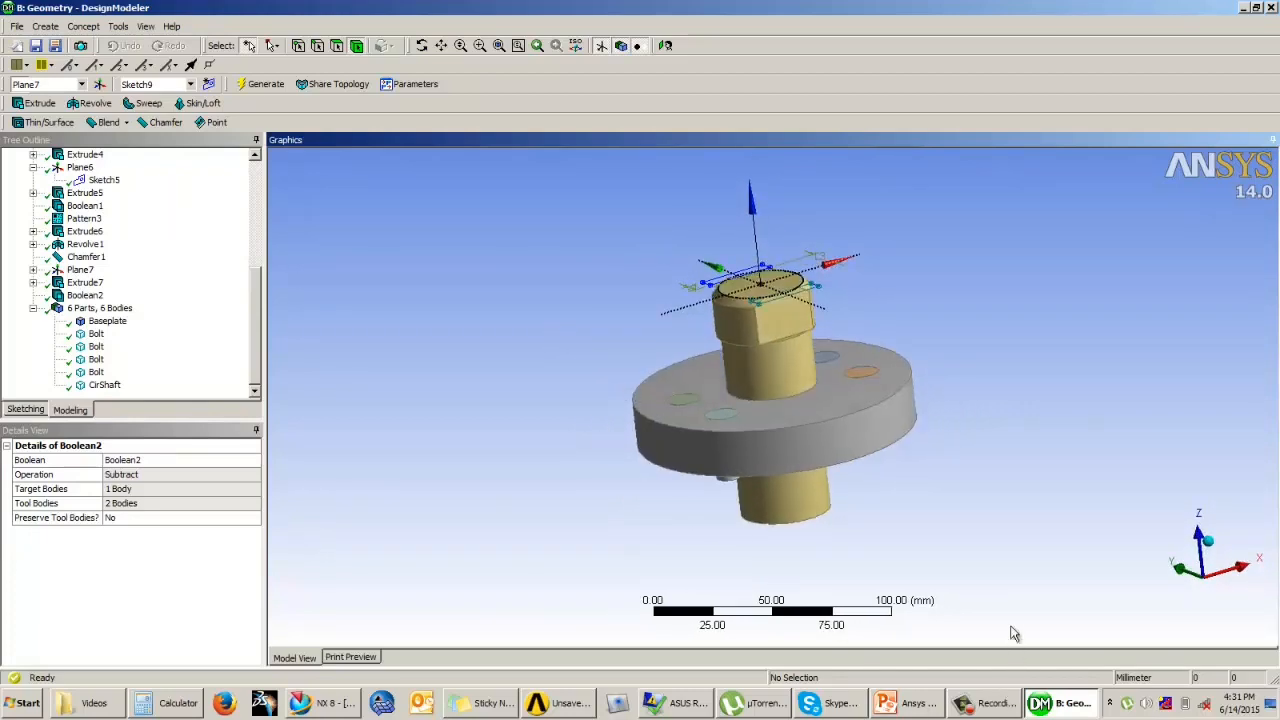
left_click(990, 705)
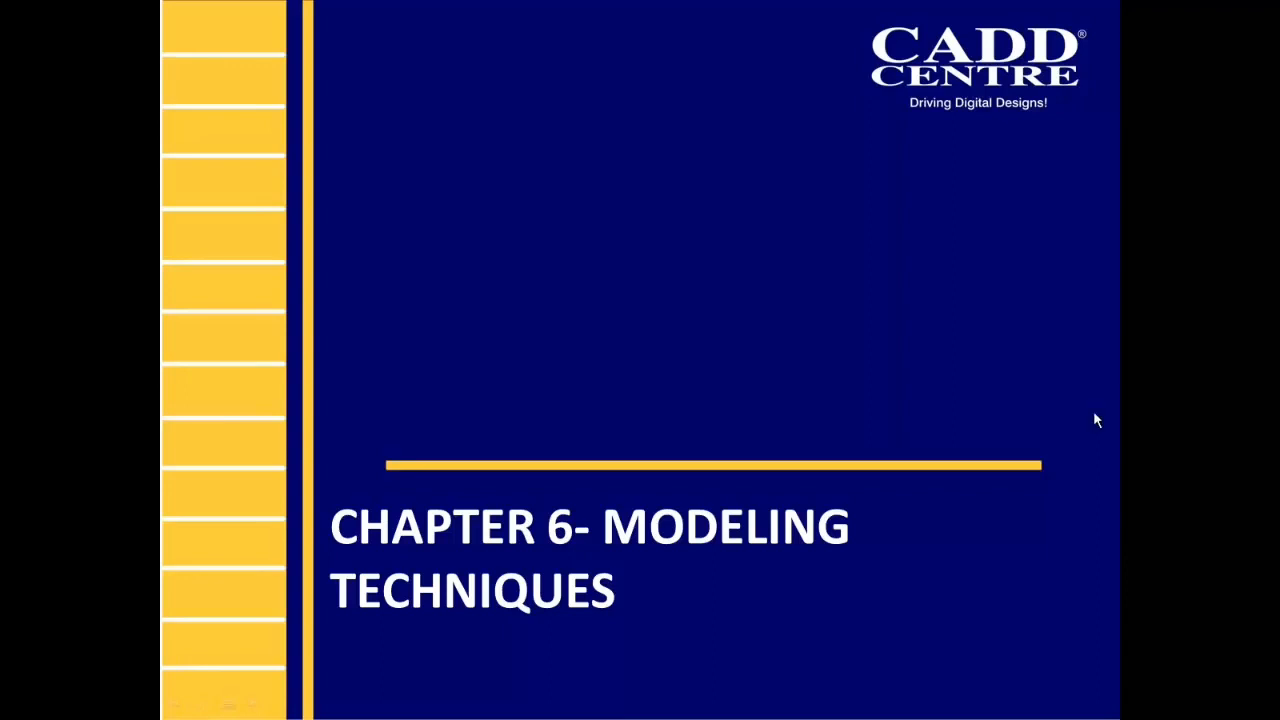
left_click(1096, 412)
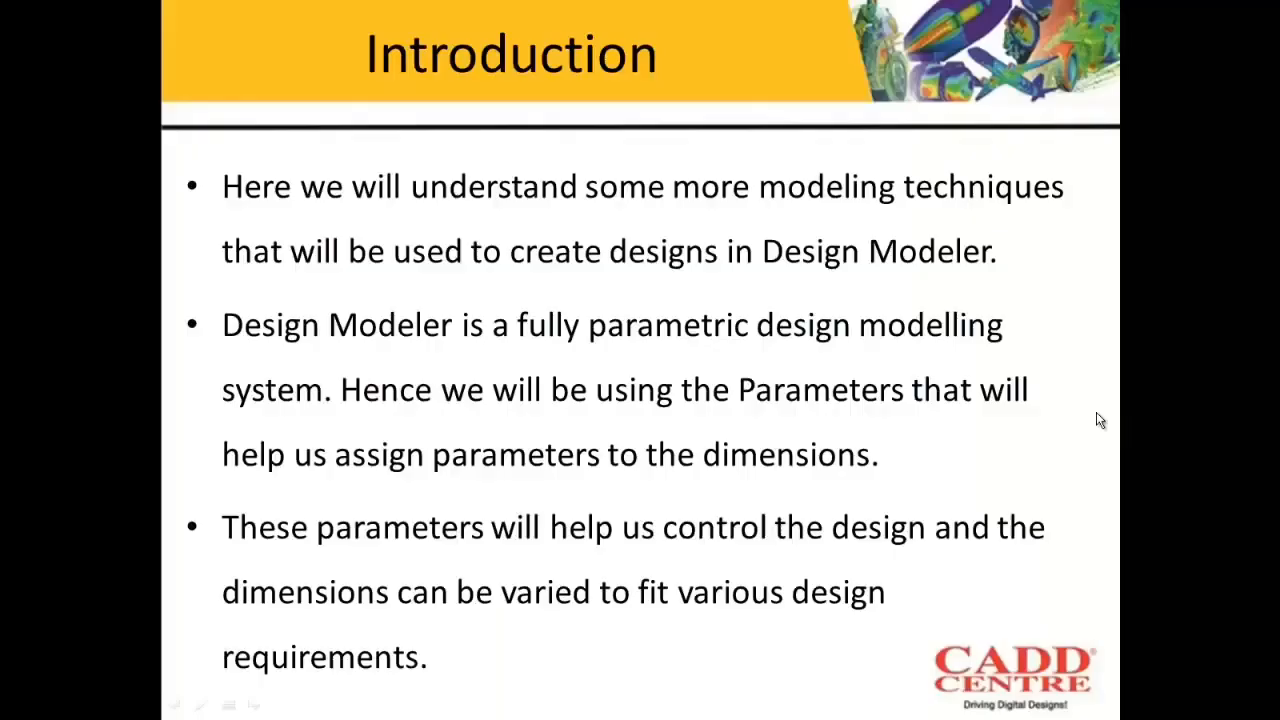
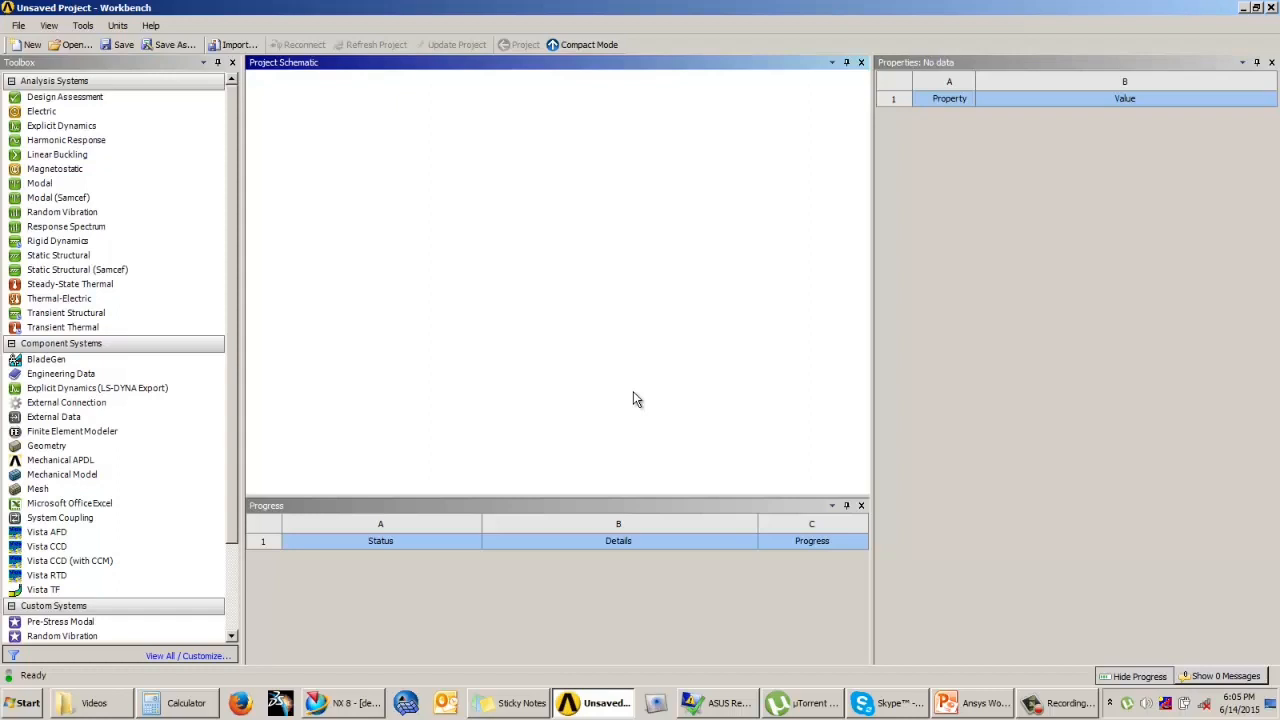
Step: Switch to PowerPoint and examine the link's dimension drawing on the Parameters slide in full screen
left_click(965, 705)
scroll(1140, 417, "down", 1)
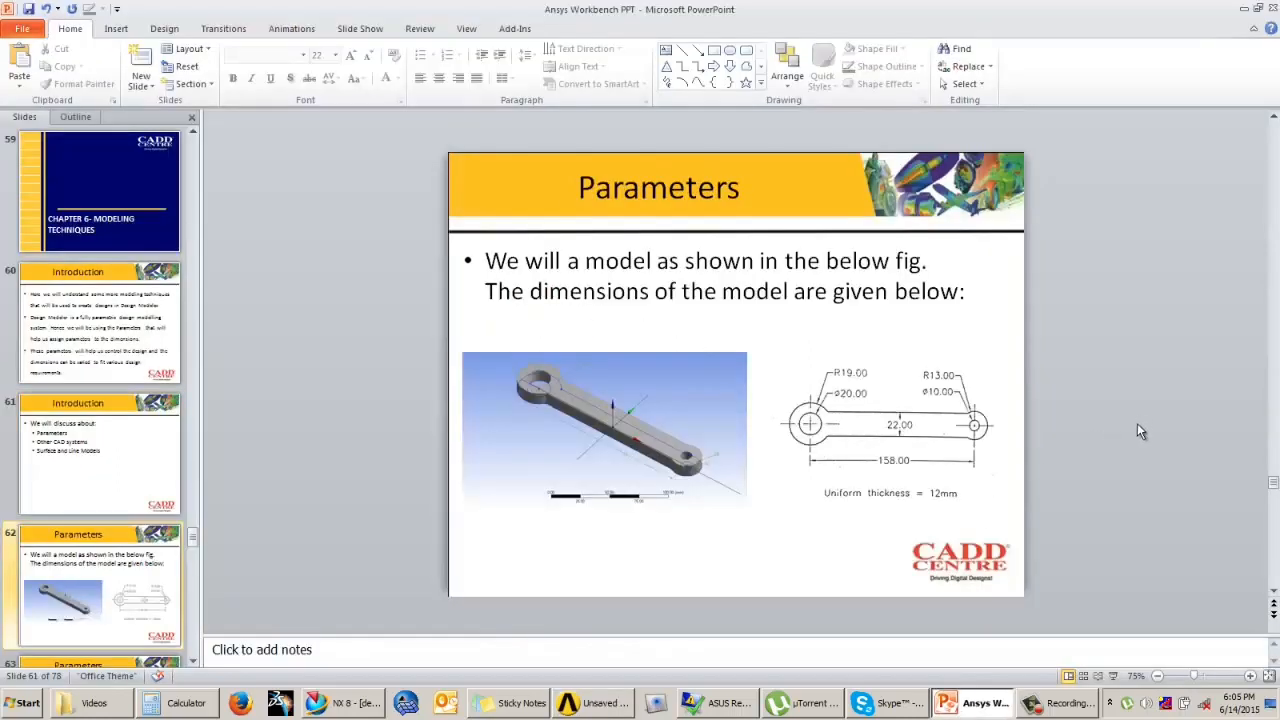
left_click(1113, 676)
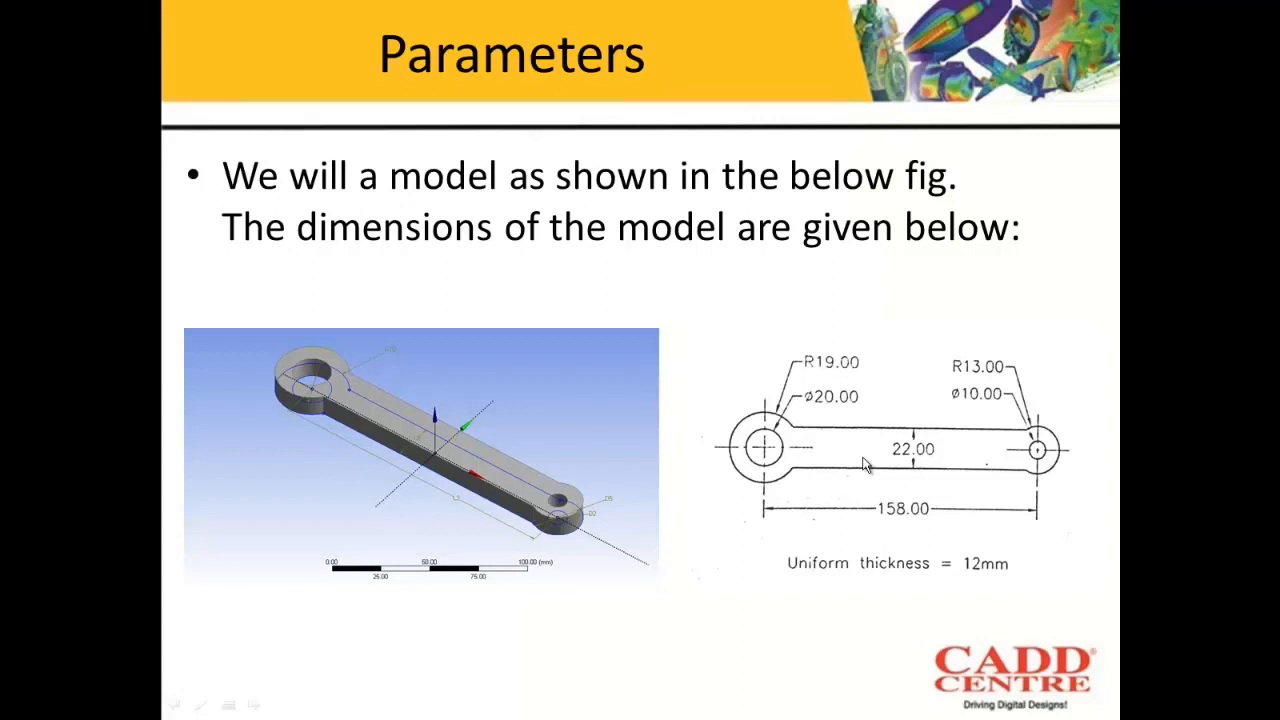
key("Escape")
Step: Switch to Workbench, add a Geometry component system and open it in DesignModeler with millimeter as the length unit
left_click(610, 705)
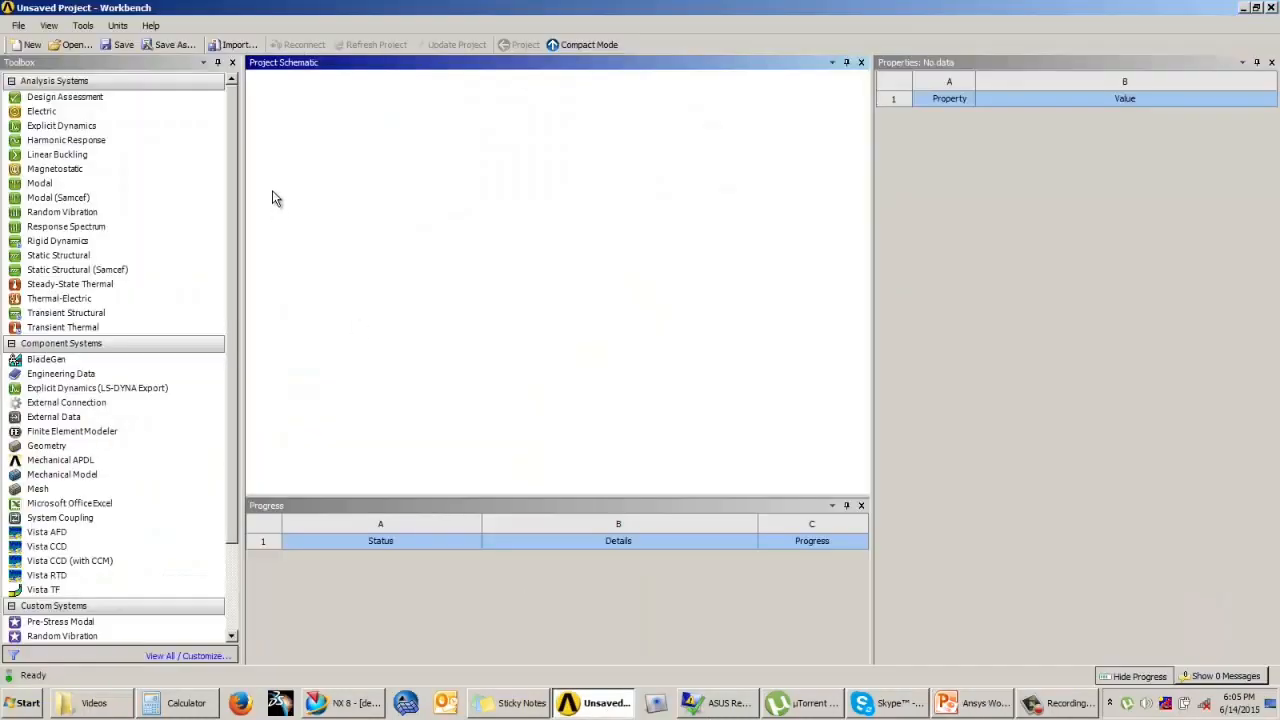
double_click(47, 445)
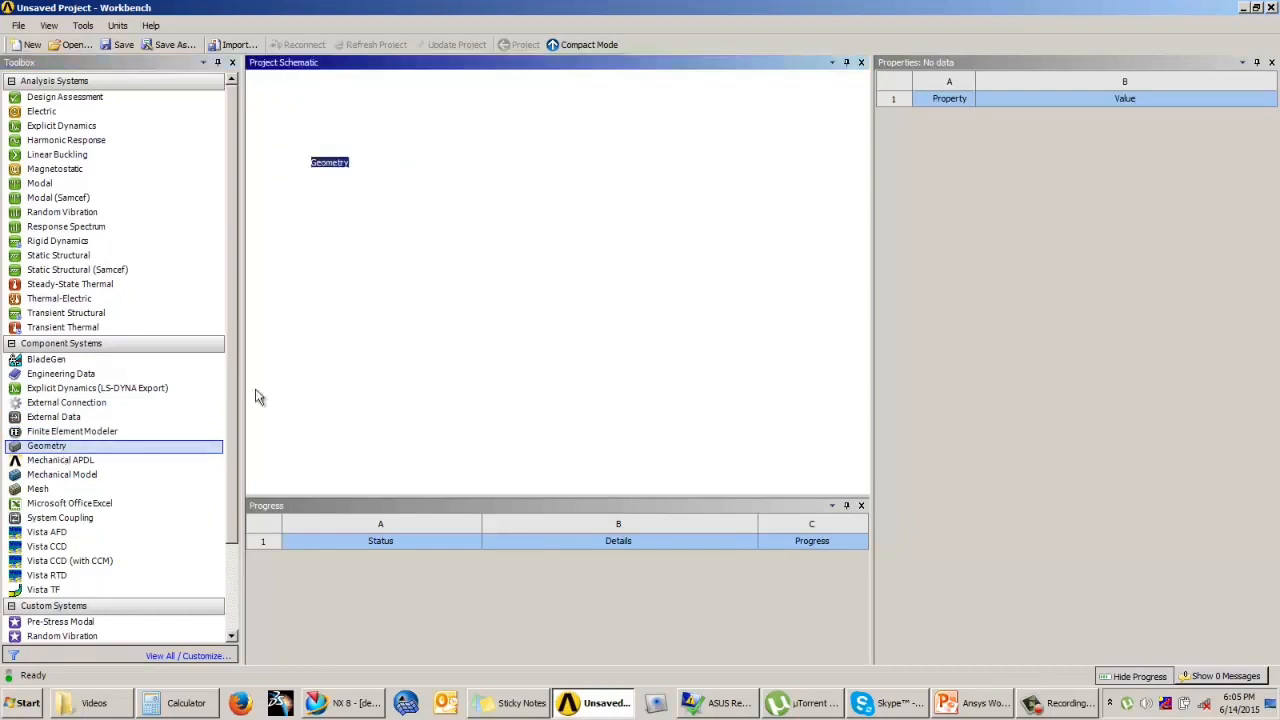
double_click(365, 143)
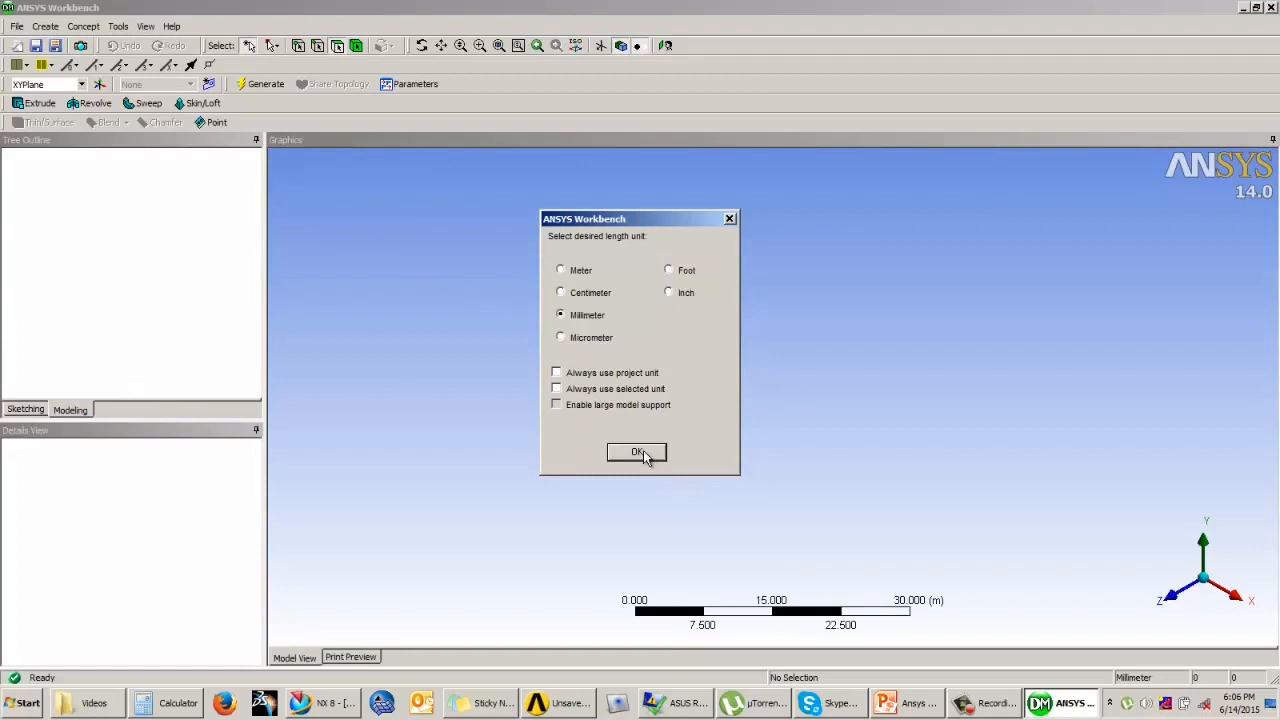
left_click(641, 453)
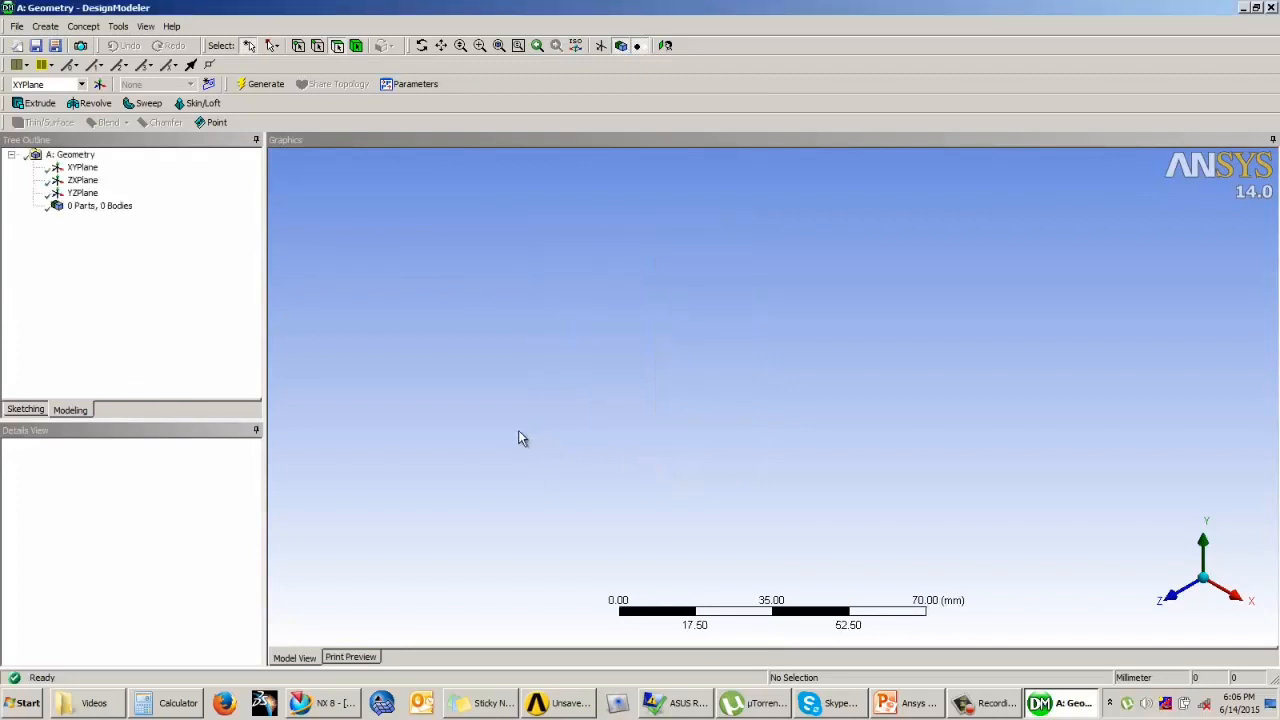
left_click(488, 440)
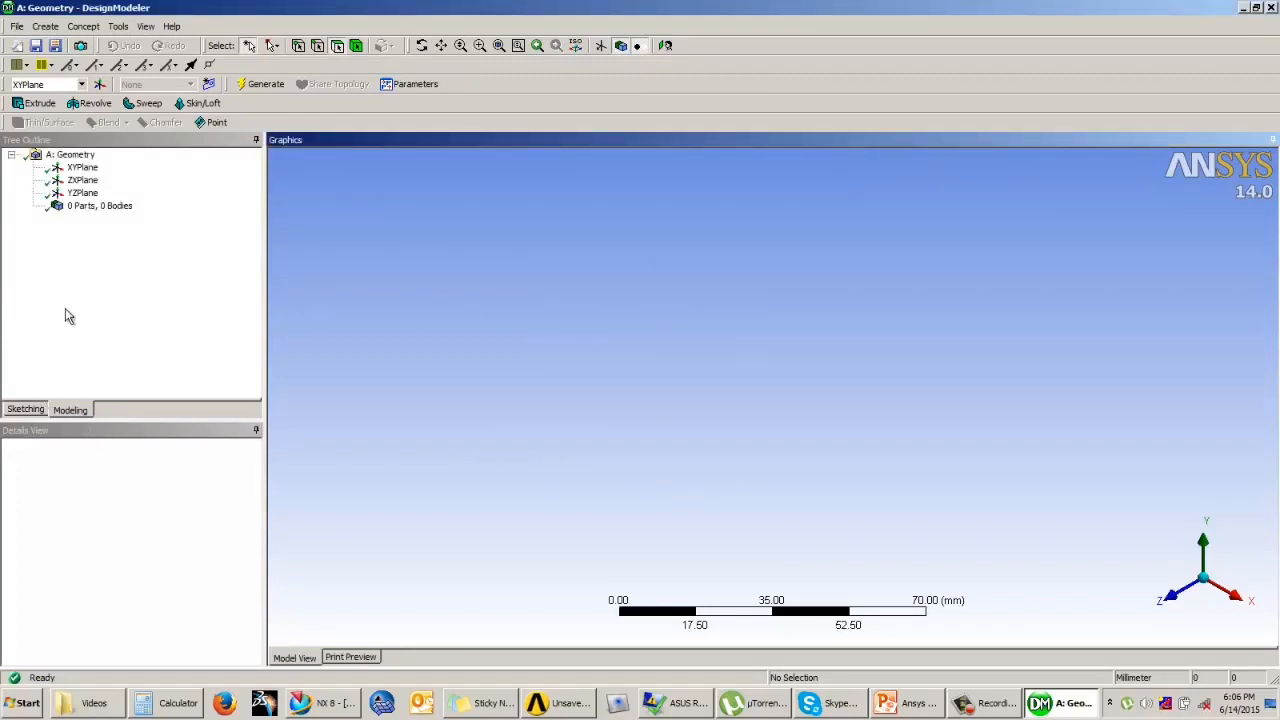
Step: Sketch two circles on the XYPlane's X axis, about 19 mm in diameter left of the origin and about 10 mm right of it
left_click(82, 167)
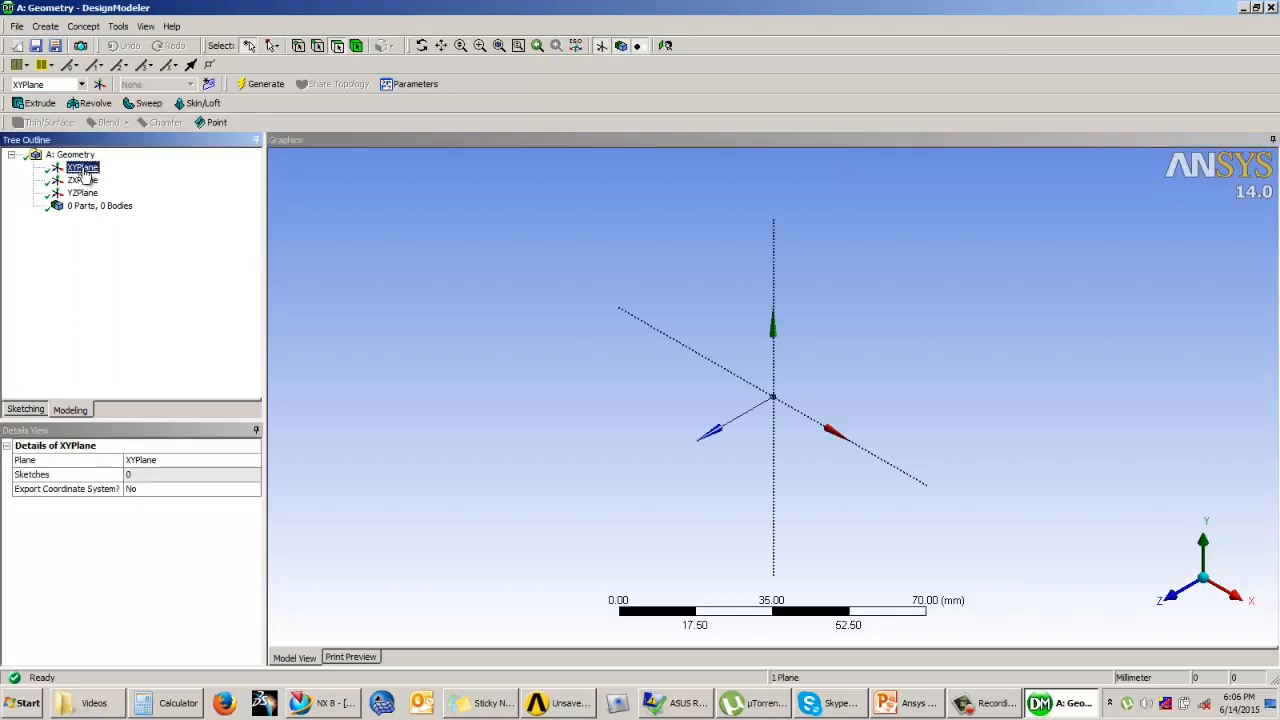
left_click(25, 411)
left_click(665, 46)
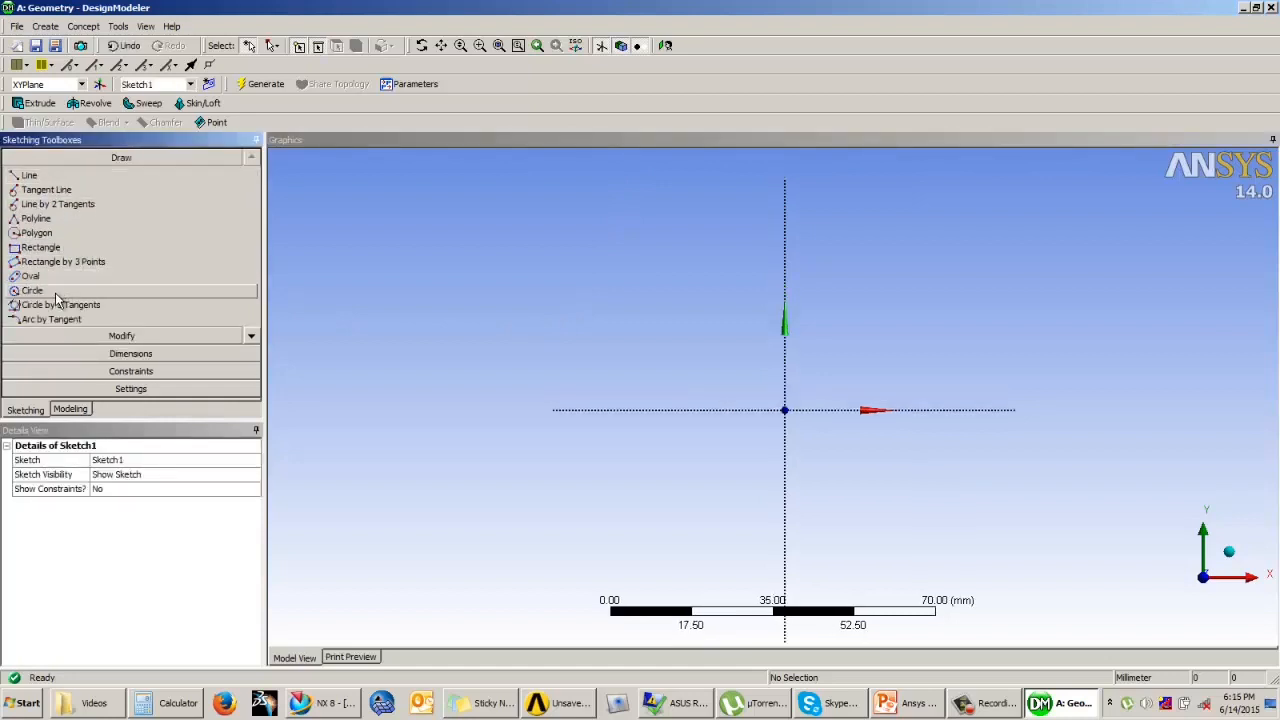
left_click(40, 290)
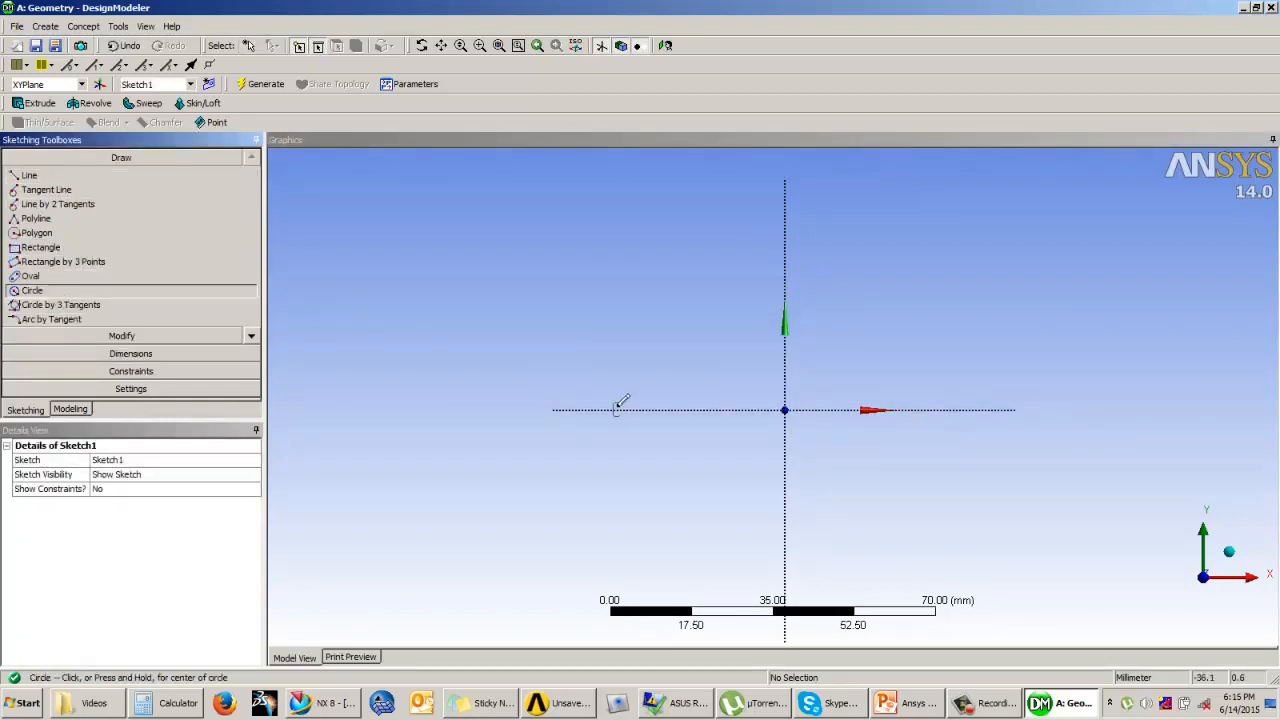
left_click(617, 410)
left_click(645, 442)
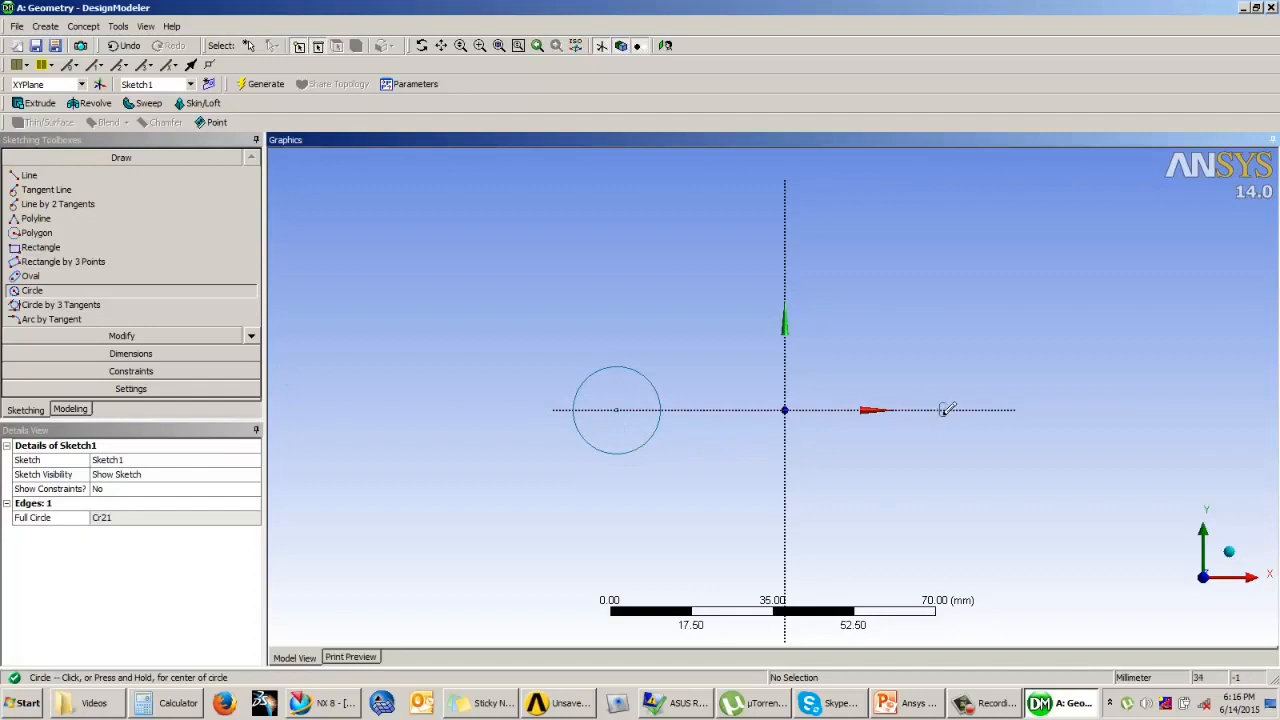
left_click(947, 410)
left_click(955, 431)
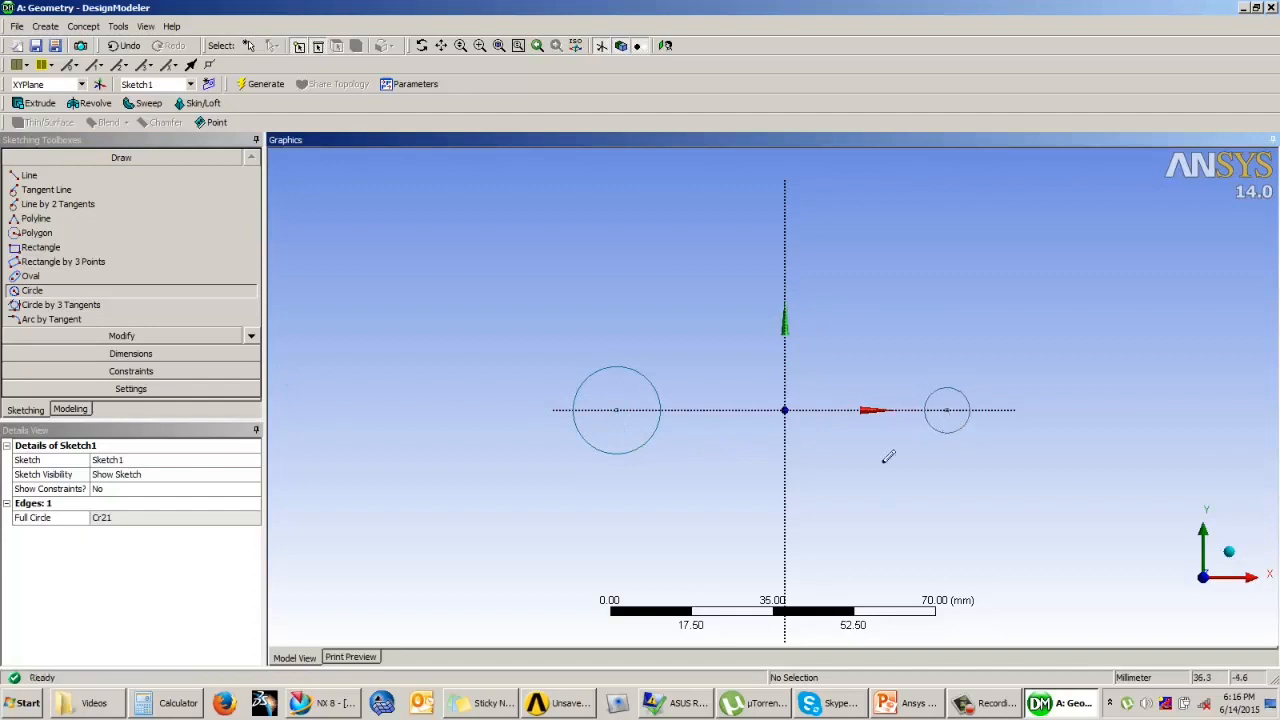
Step: Dimension the diameters of the left and right circles
left_click(128, 360)
left_click(651, 384)
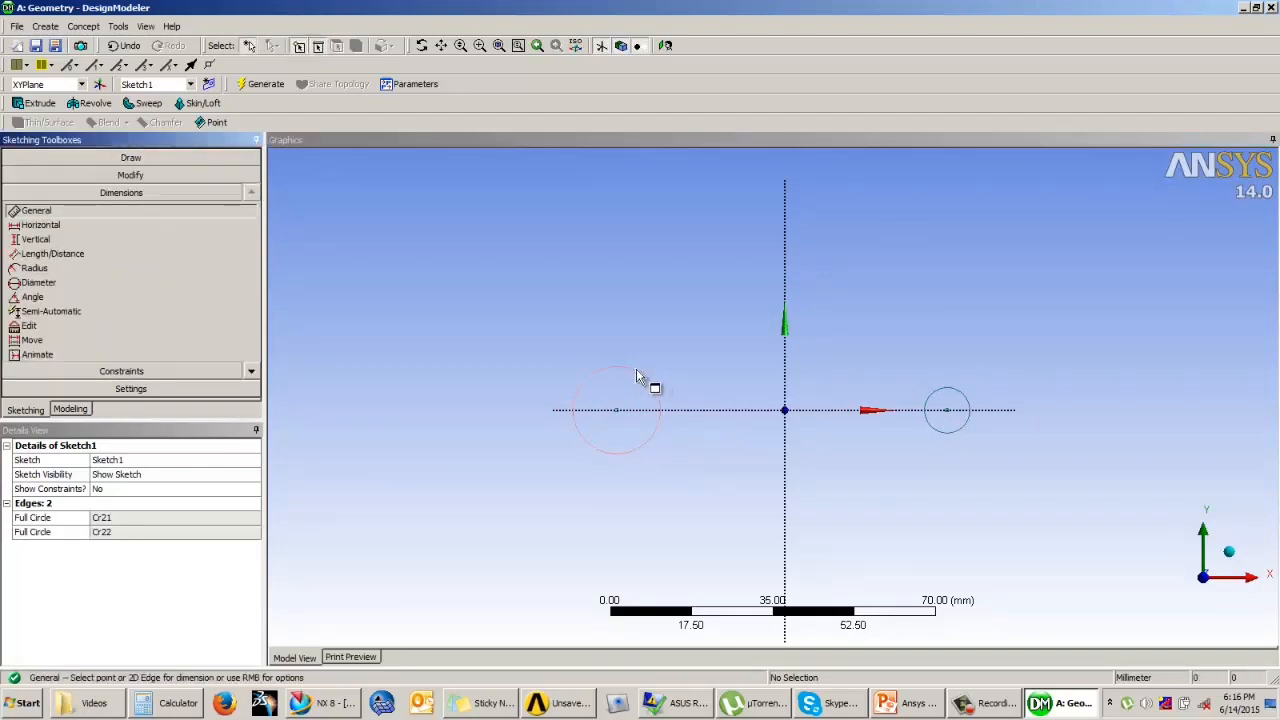
left_click(641, 312)
left_click(963, 396)
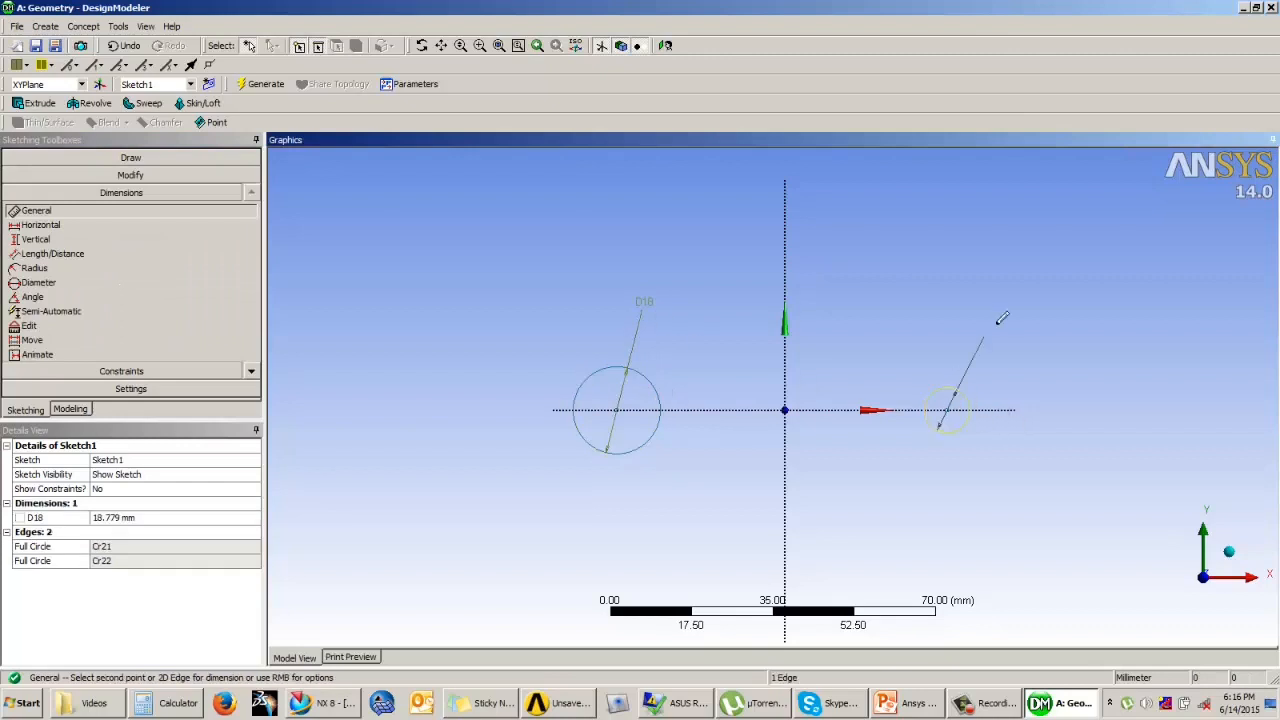
left_click(997, 325)
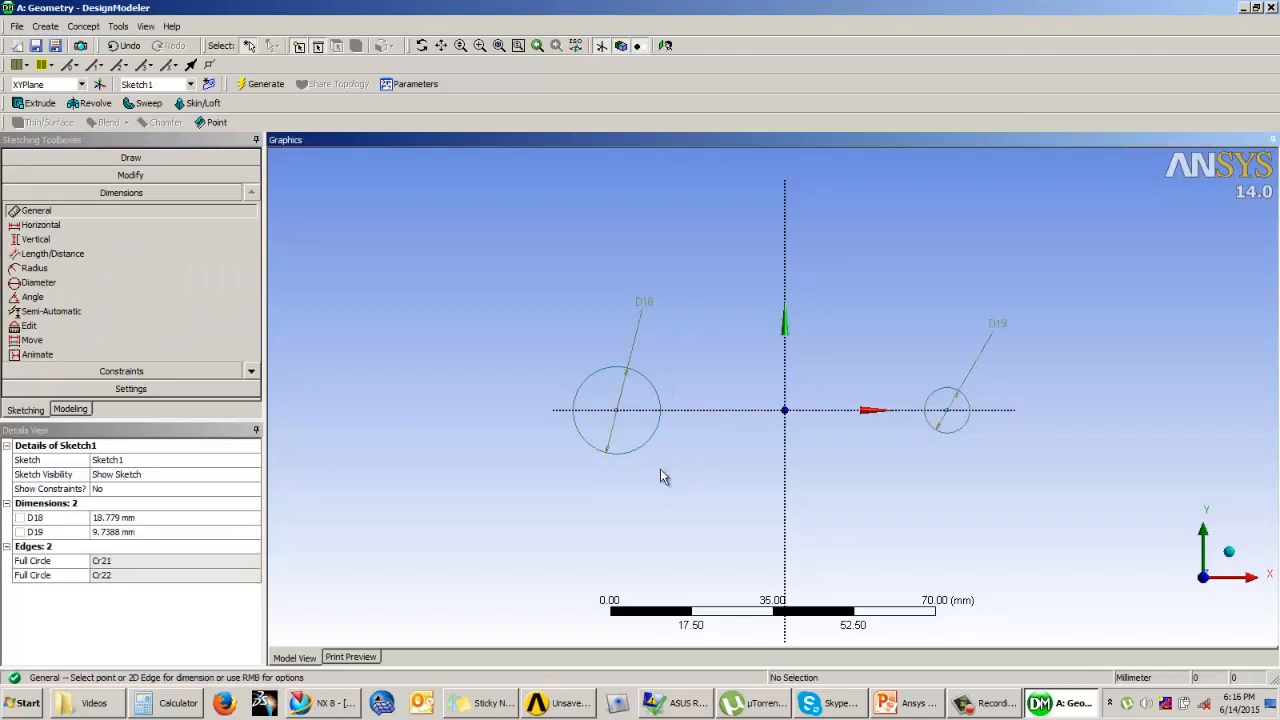
Step: Dimension the distance between the two circle centres and set it to 158 mm
left_click(100, 254)
left_click(616, 411)
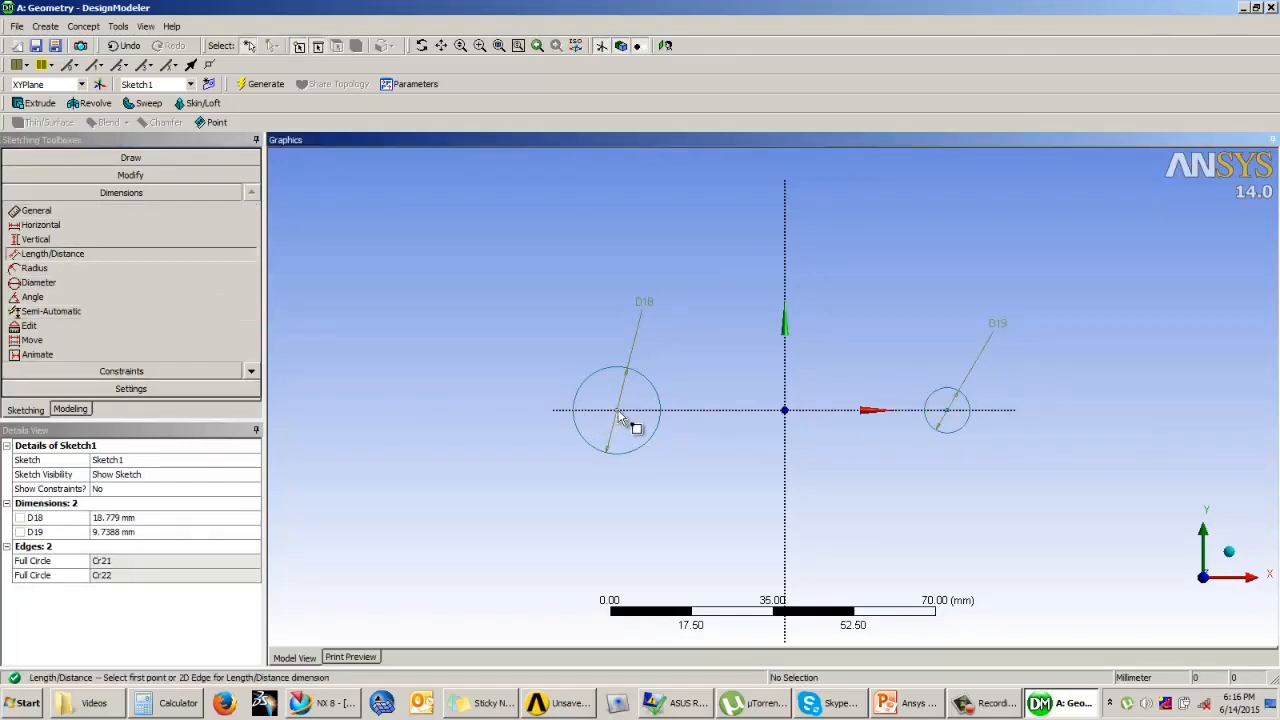
left_click(947, 411)
left_click(885, 490)
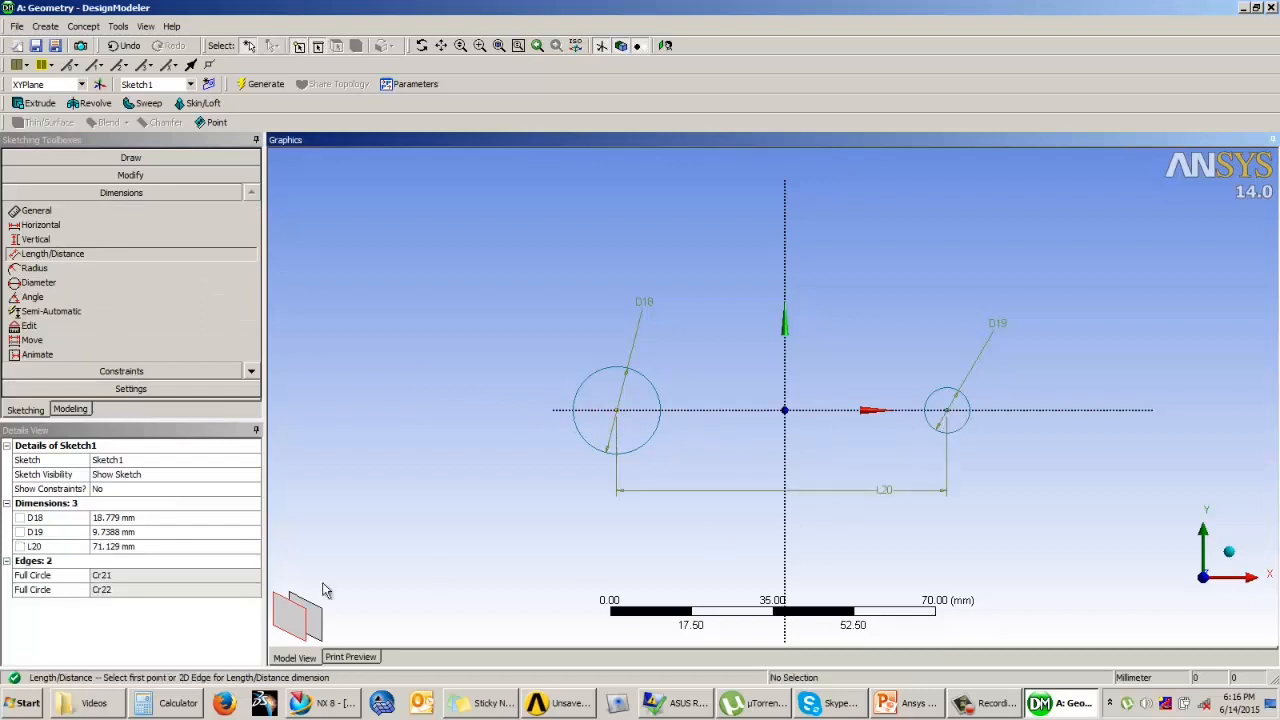
left_click(151, 547)
type("158")
key("Return")
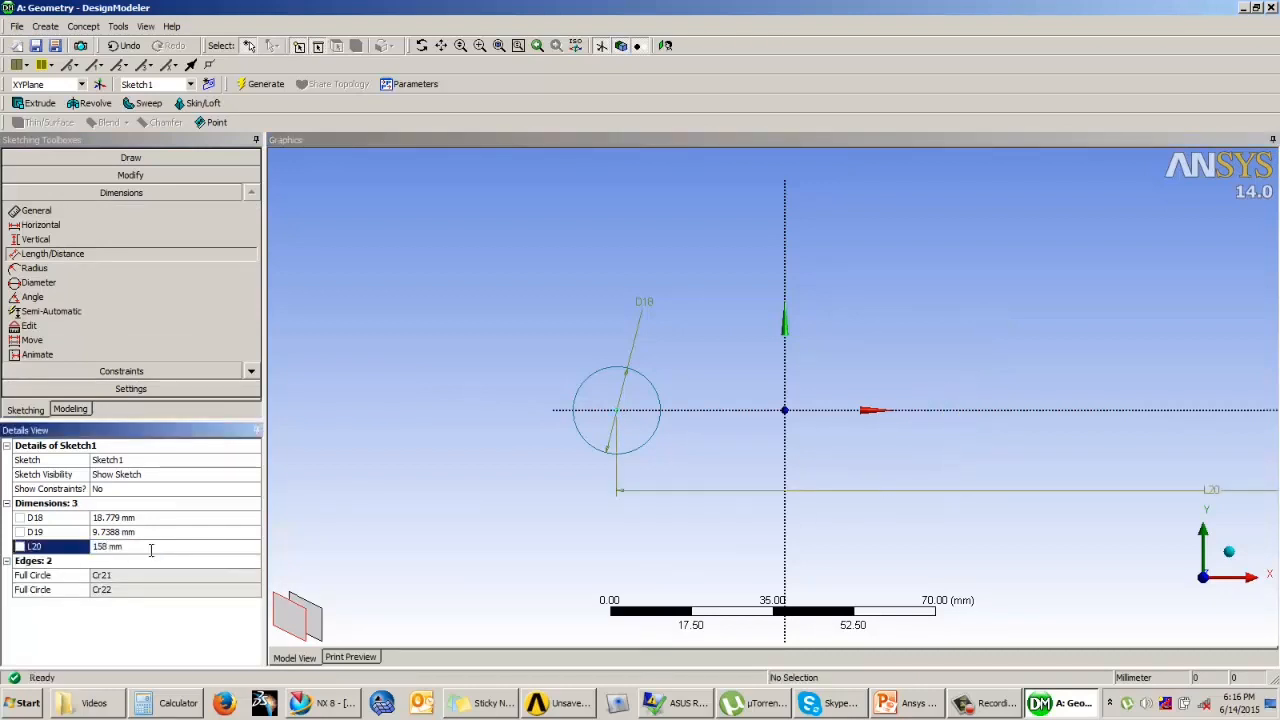
Step: Set the left circle's diameter to 20 mm and the right circle's diameter to 10 mm
left_click(129, 517)
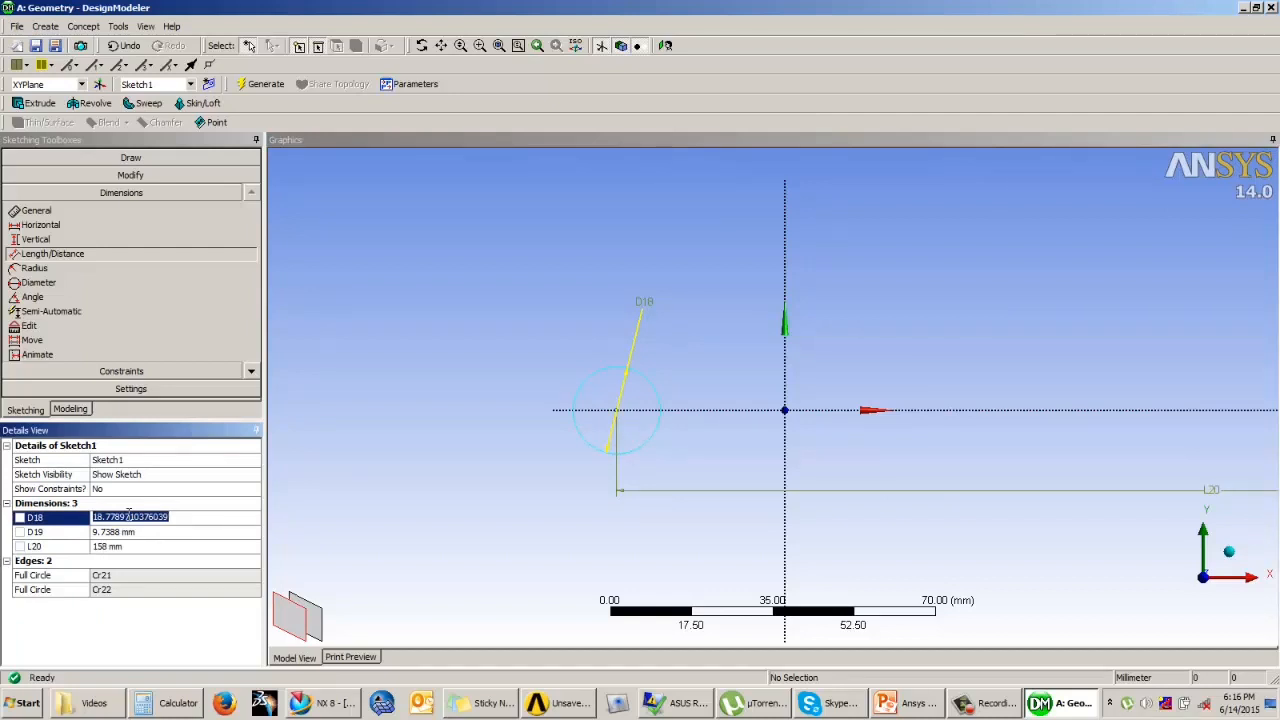
type("20")
key("Return")
scroll(557, 371, "down", 3)
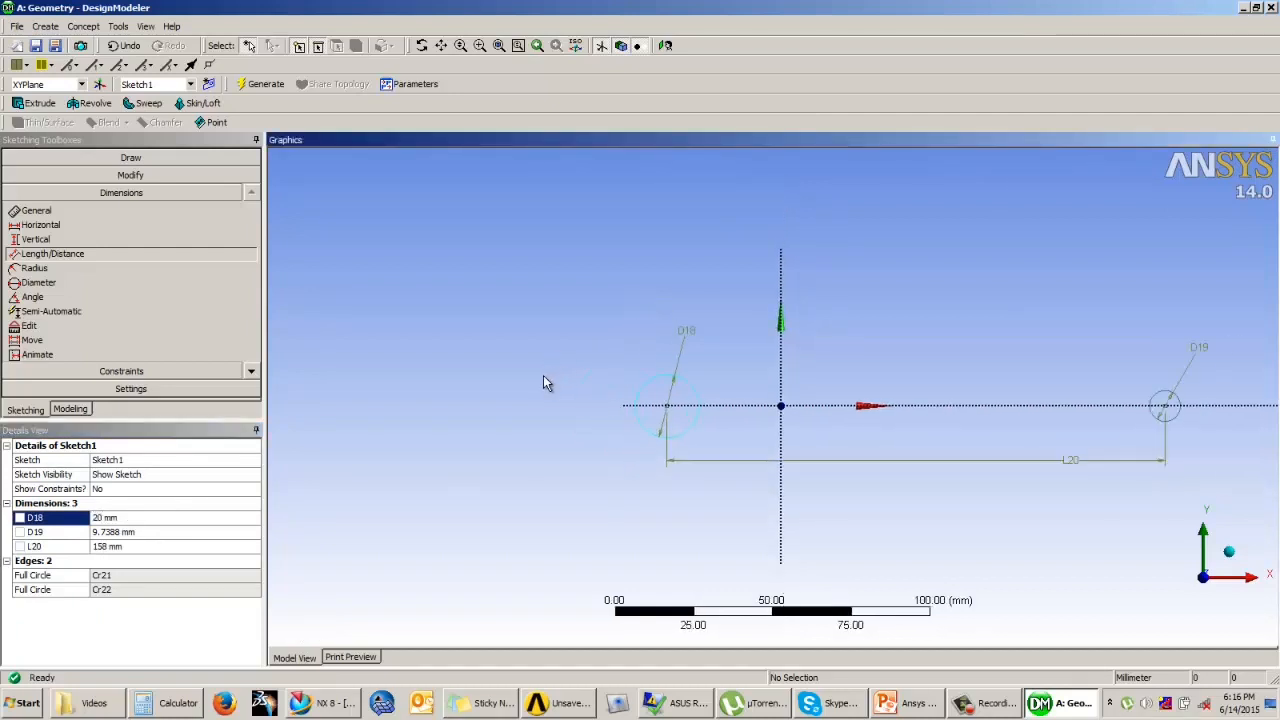
left_click(117, 532)
type("10")
key("Return")
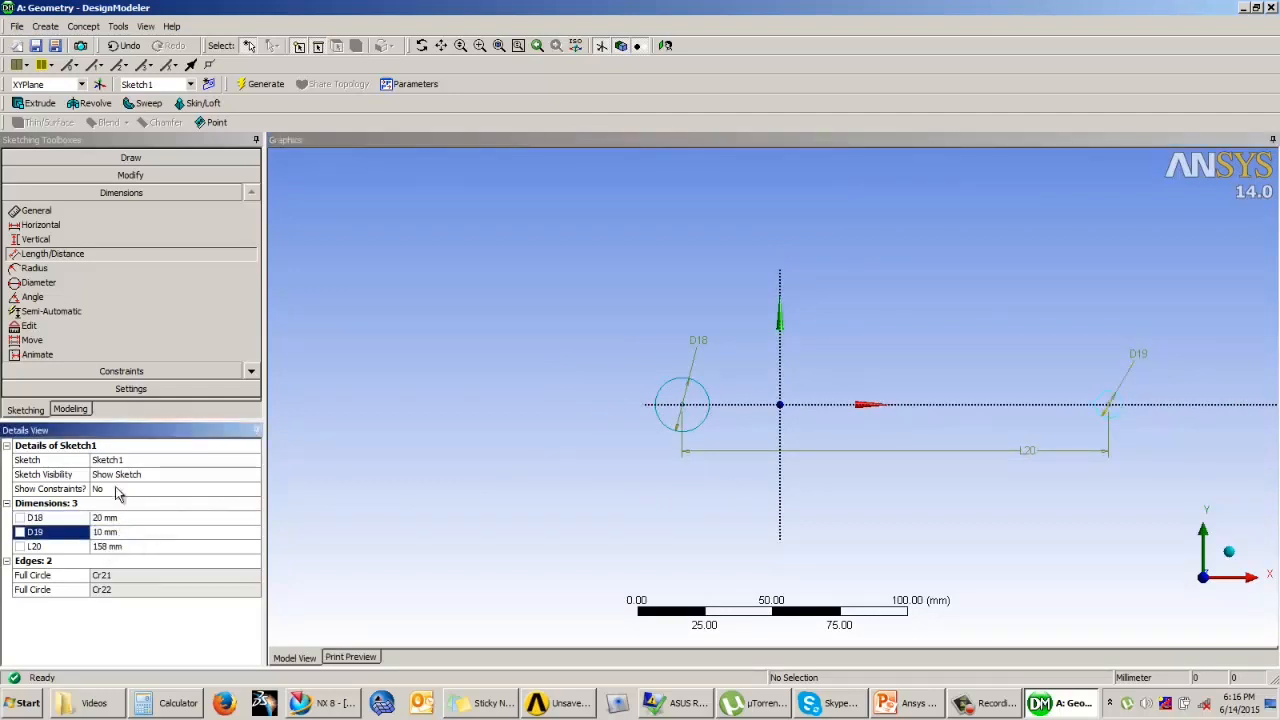
Step: Constrain the two circle centres to be symmetric about the vertical Y axis
left_click(84, 370)
left_click(42, 329)
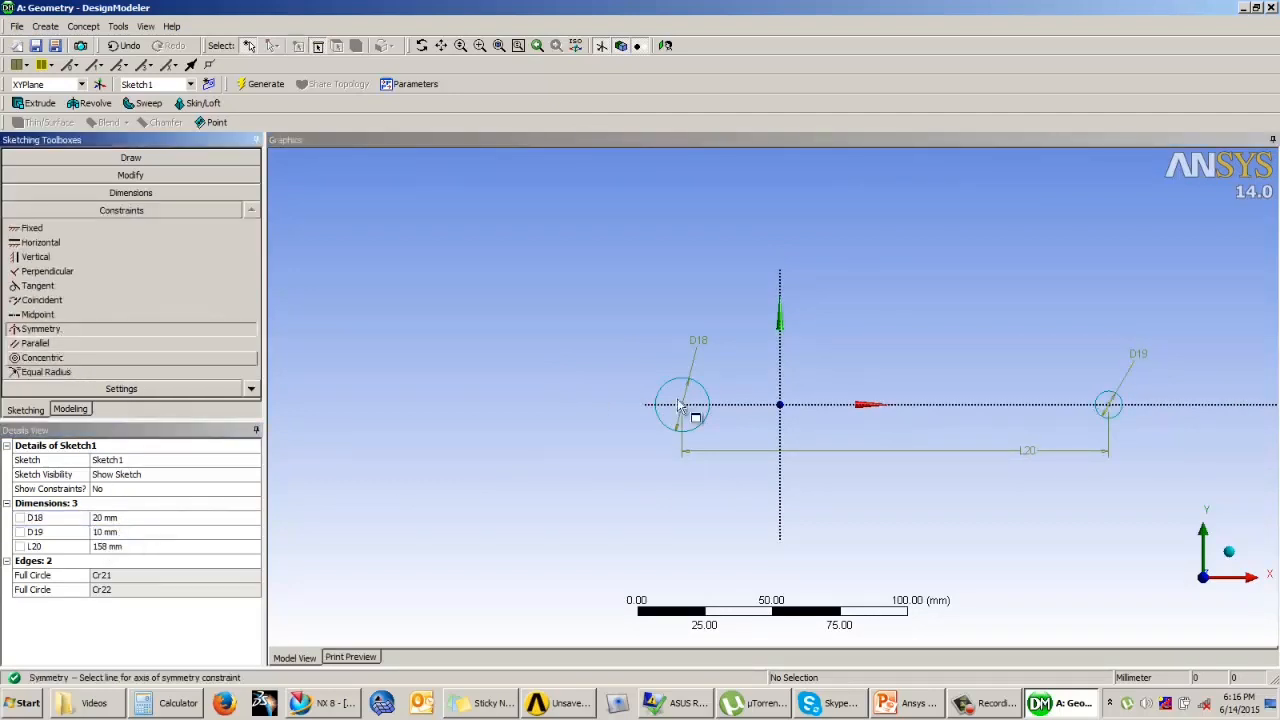
left_click(779, 376)
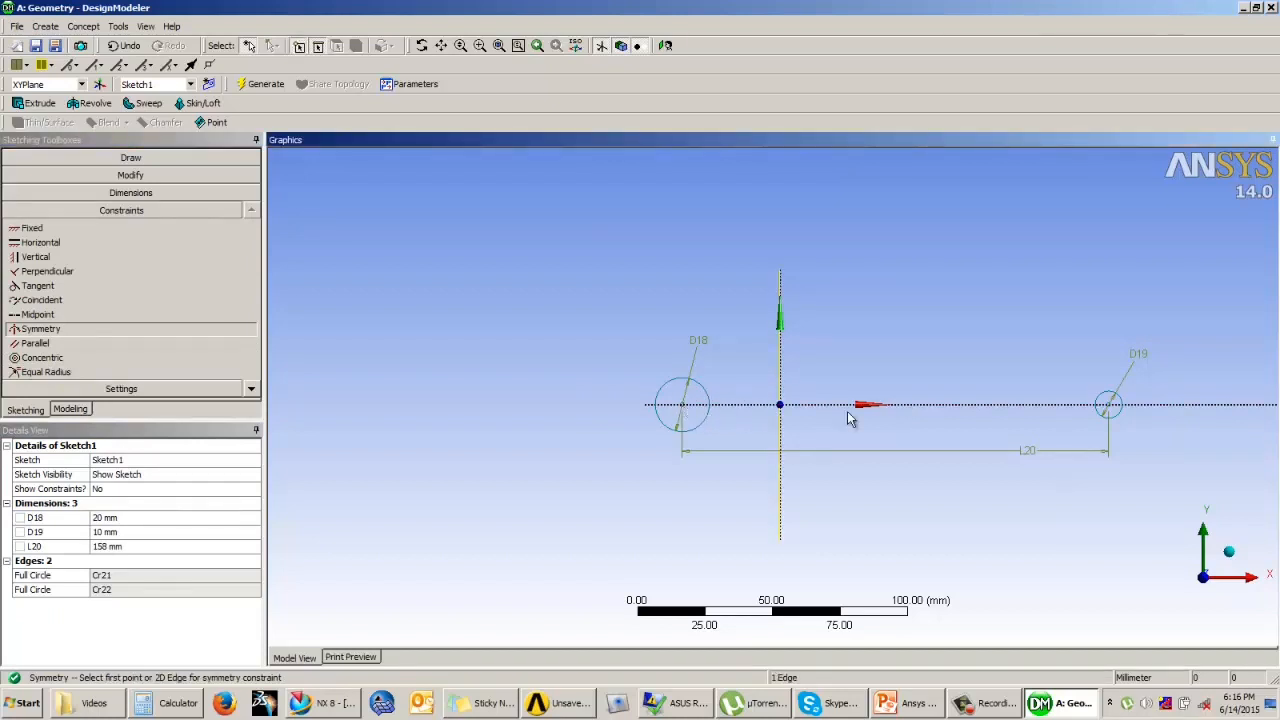
left_click(1108, 406)
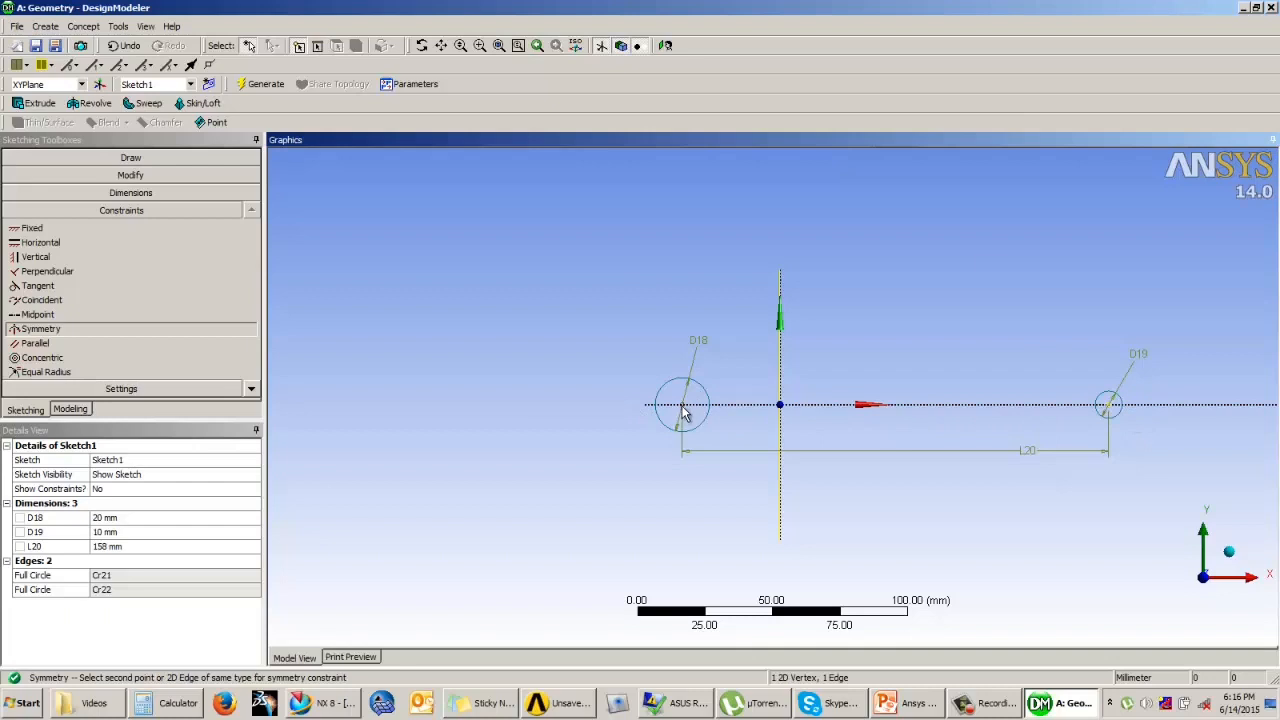
left_click(682, 406)
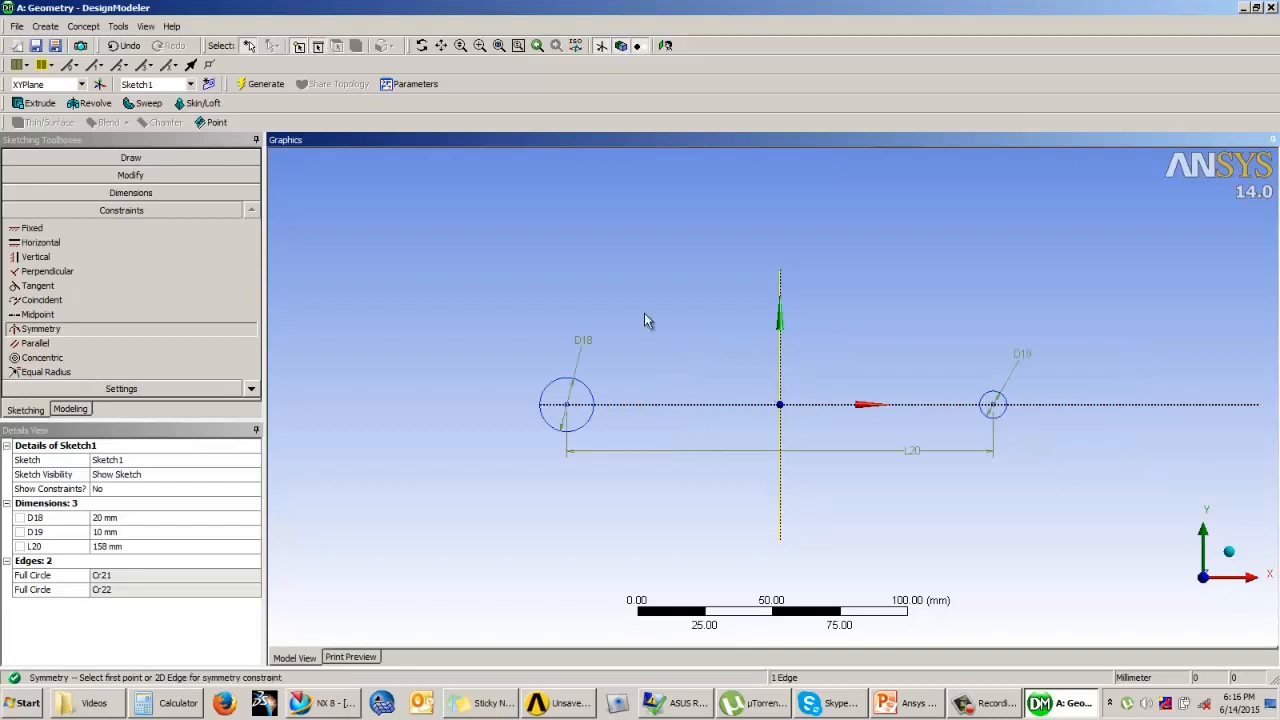
scroll(770, 336, "up", 3)
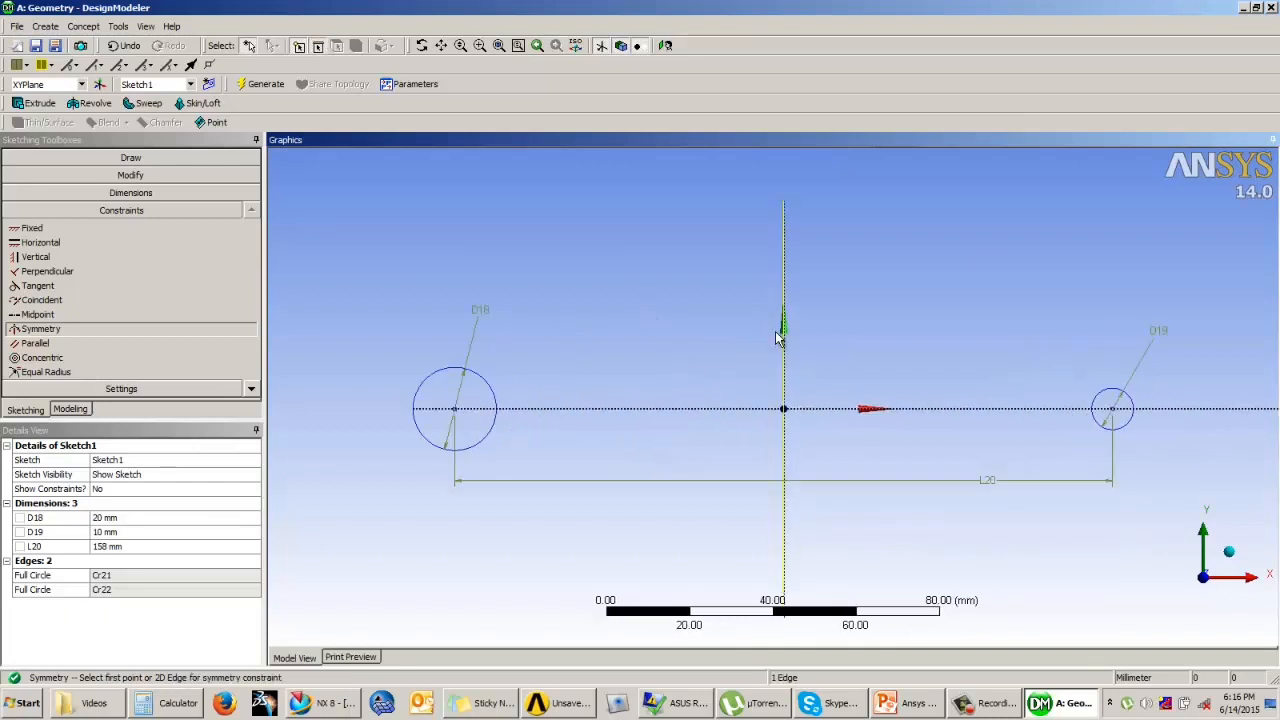
left_click(131, 158)
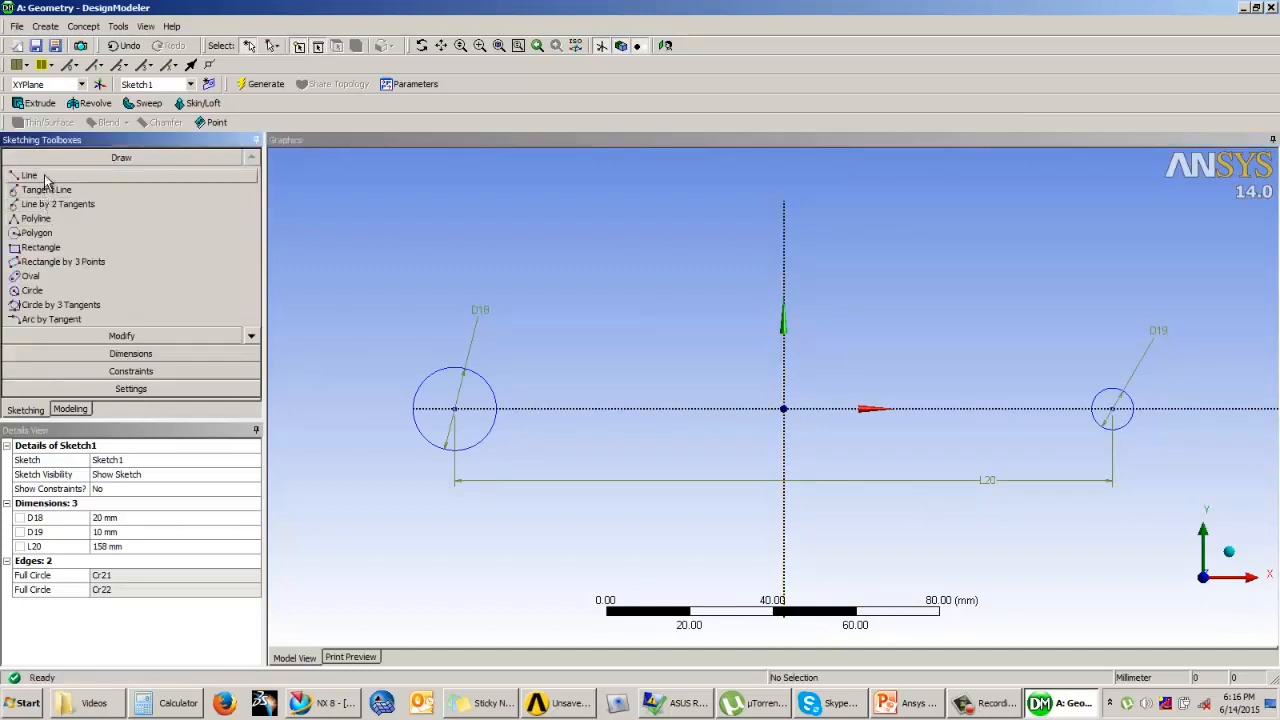
left_click(30, 175)
left_click(471, 386)
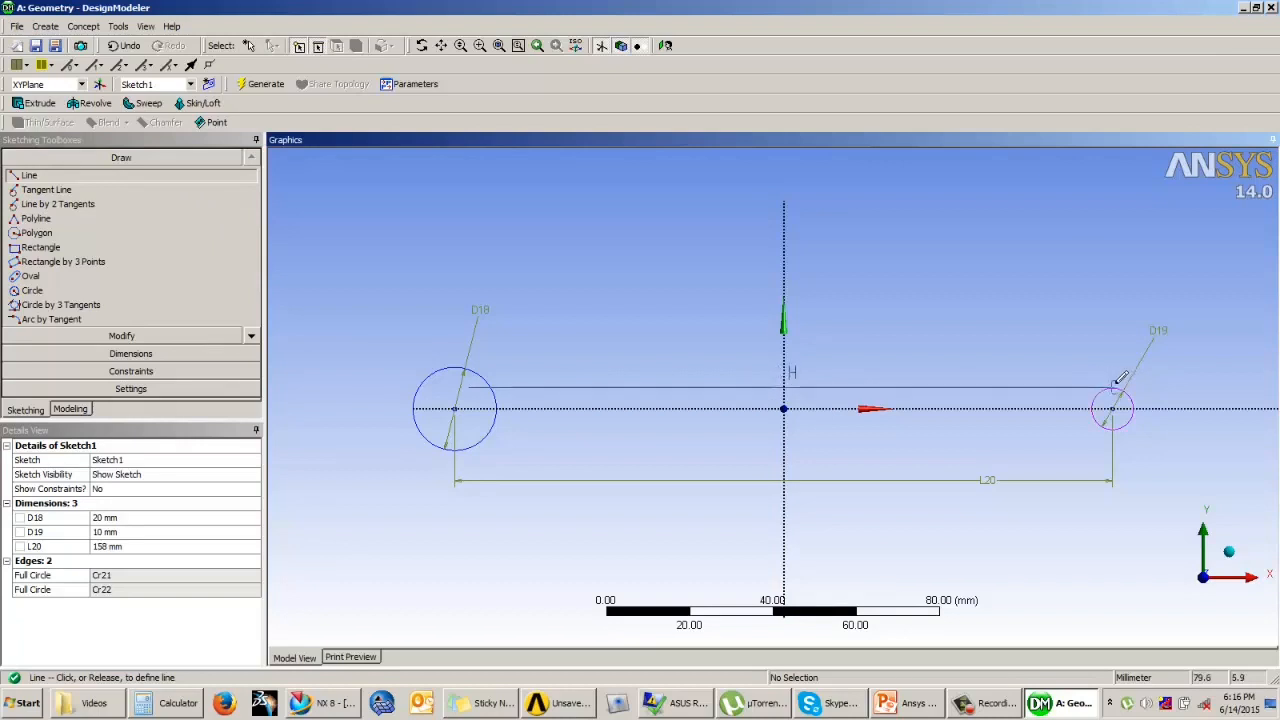
left_click(1114, 382)
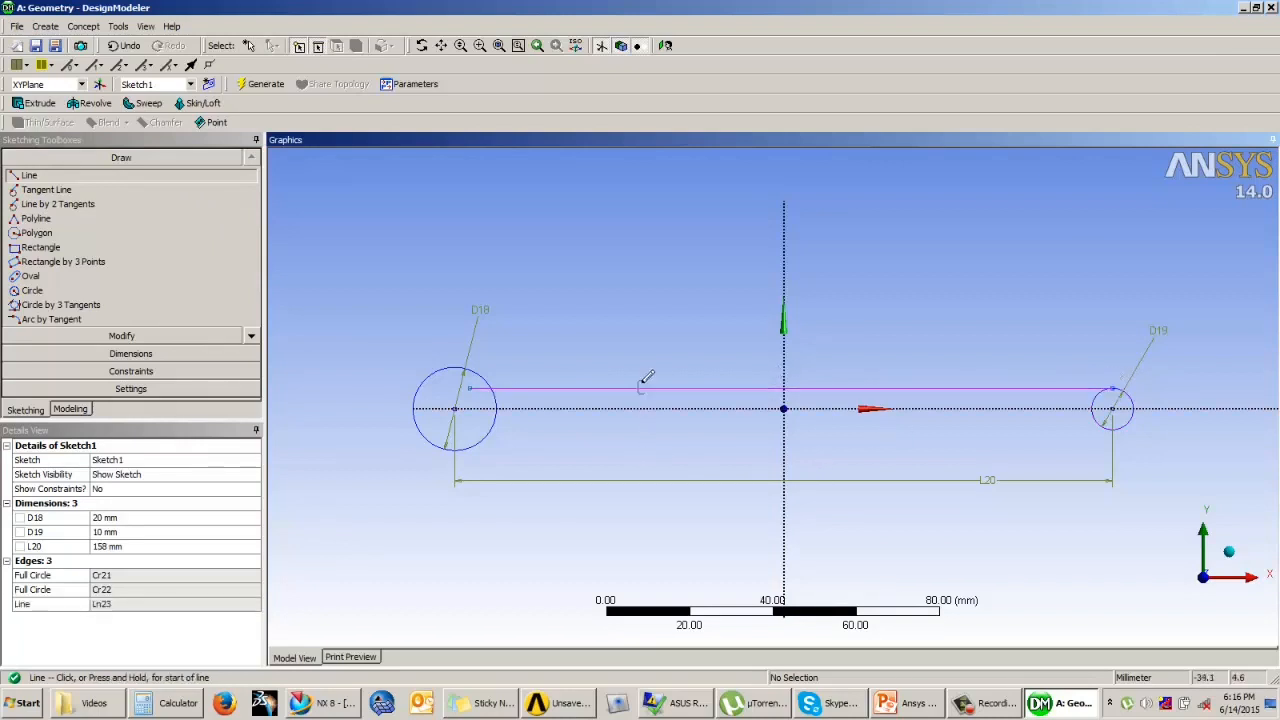
scroll(665, 360, "up", 1)
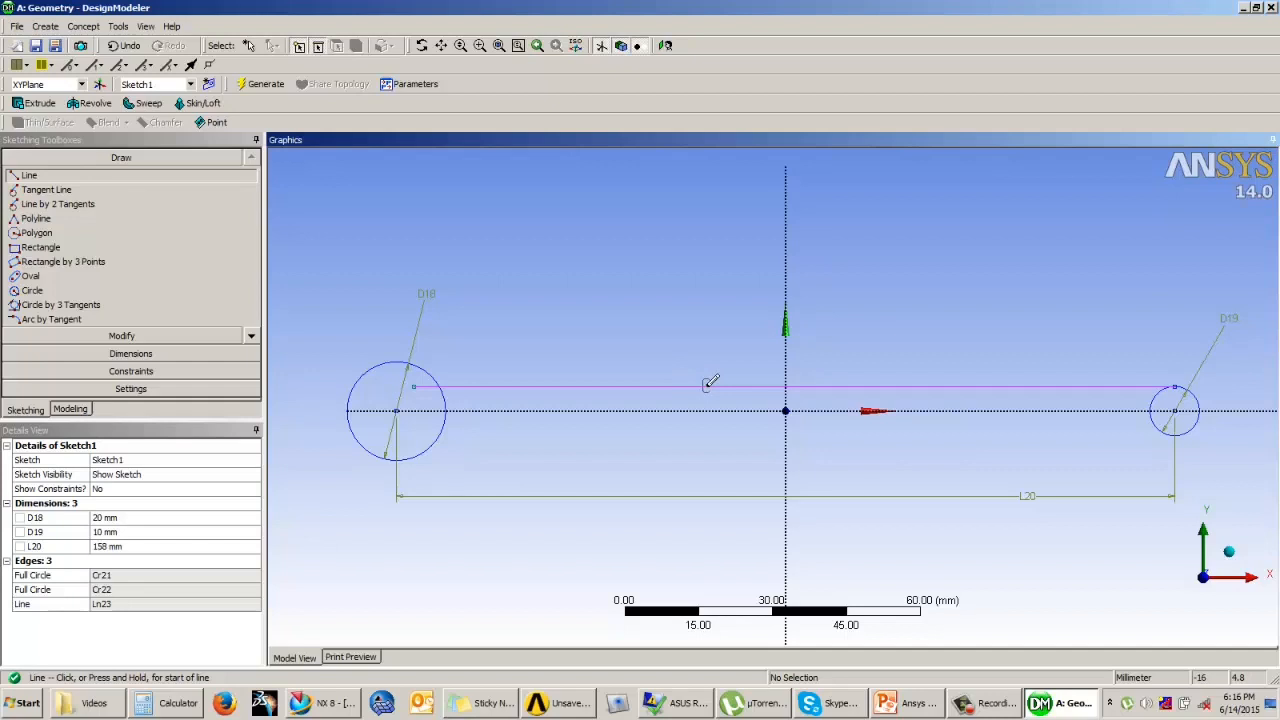
key("ctrl+z")
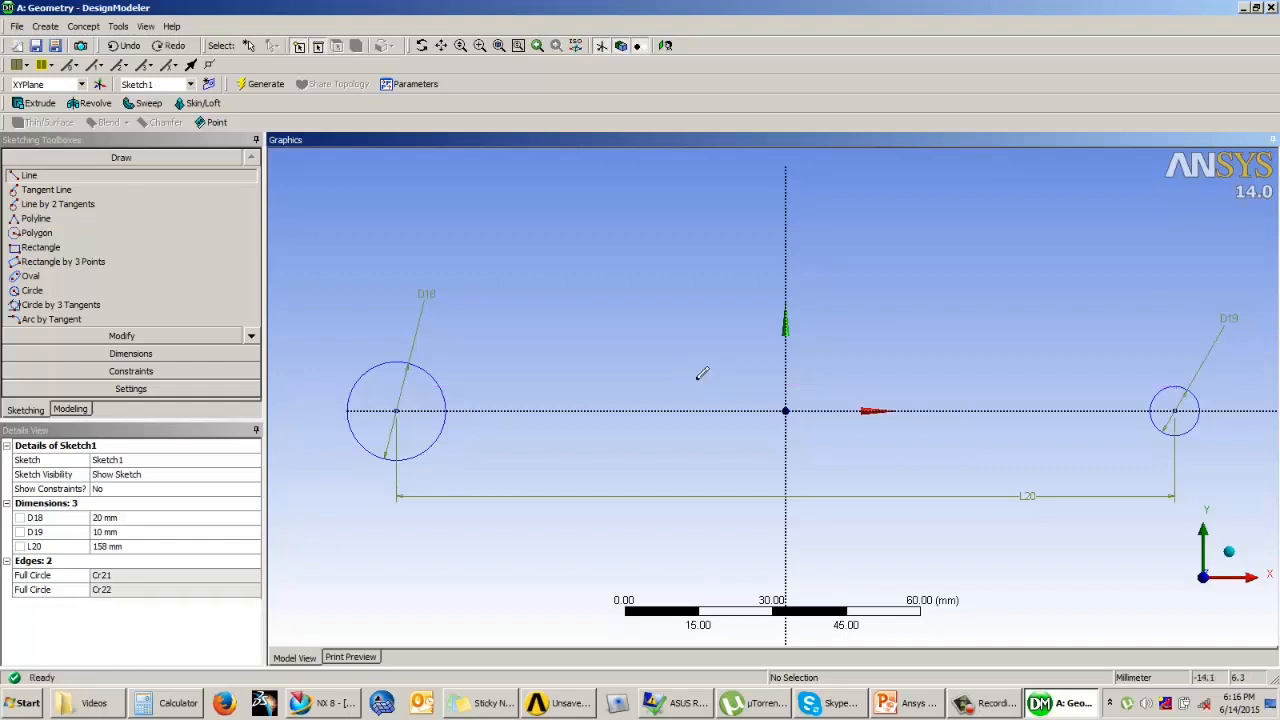
Step: Sketch a horizontal line about 7 mm above the X axis, running from inside the left circle to just above the right circle
left_click(44, 180)
left_click(405, 373)
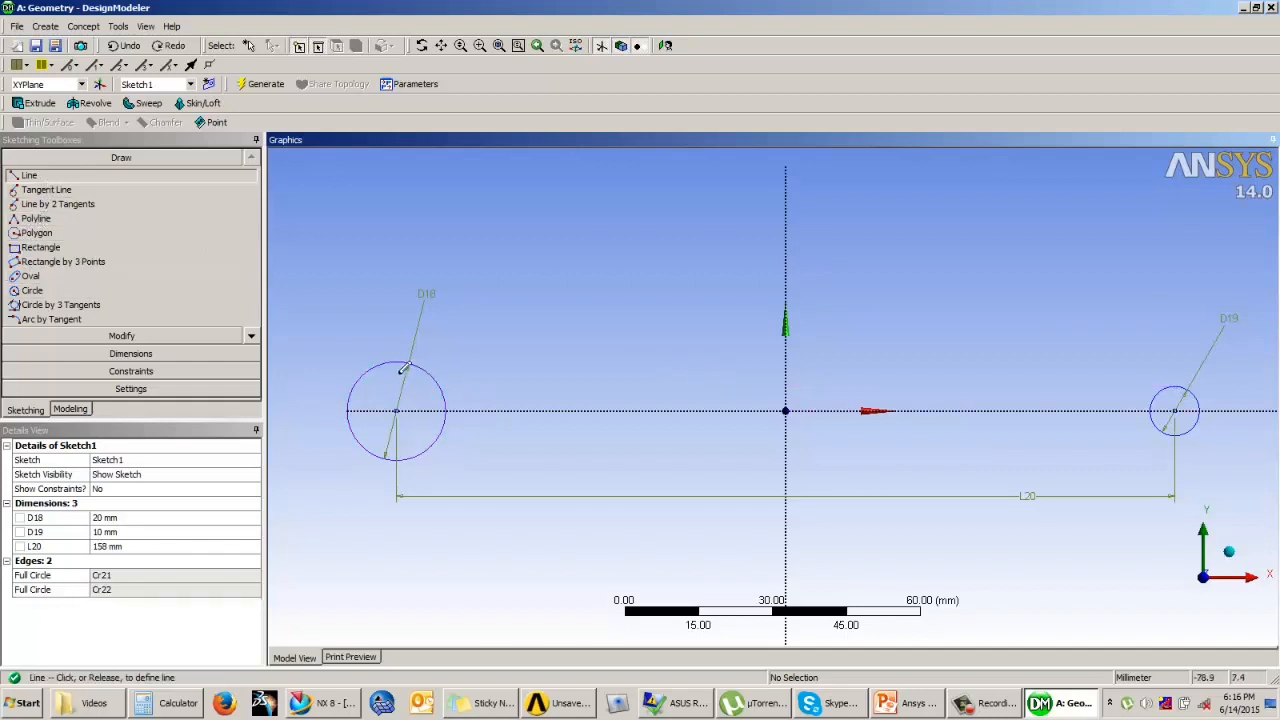
left_click(1181, 374)
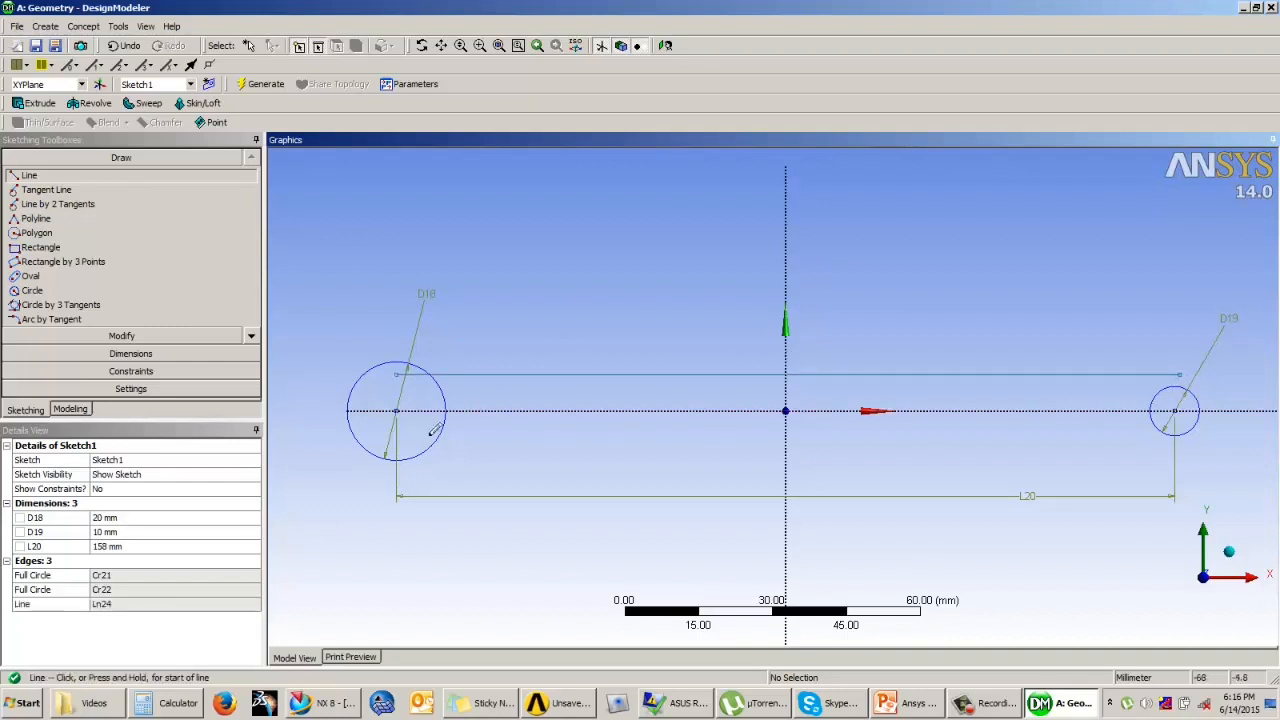
Step: Copy the horizontal line with the plane origin as paste handle, flip it vertically, and paste it at the origin below the X axis
left_click(121, 336)
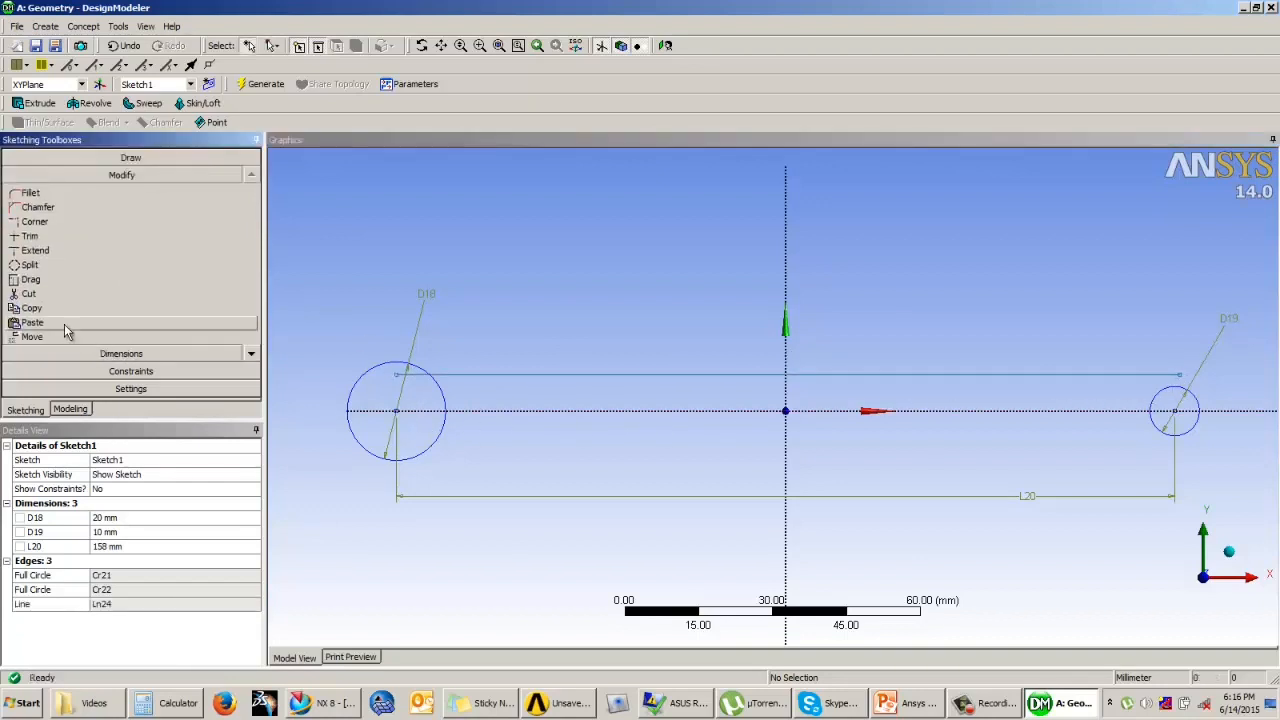
left_click(95, 309)
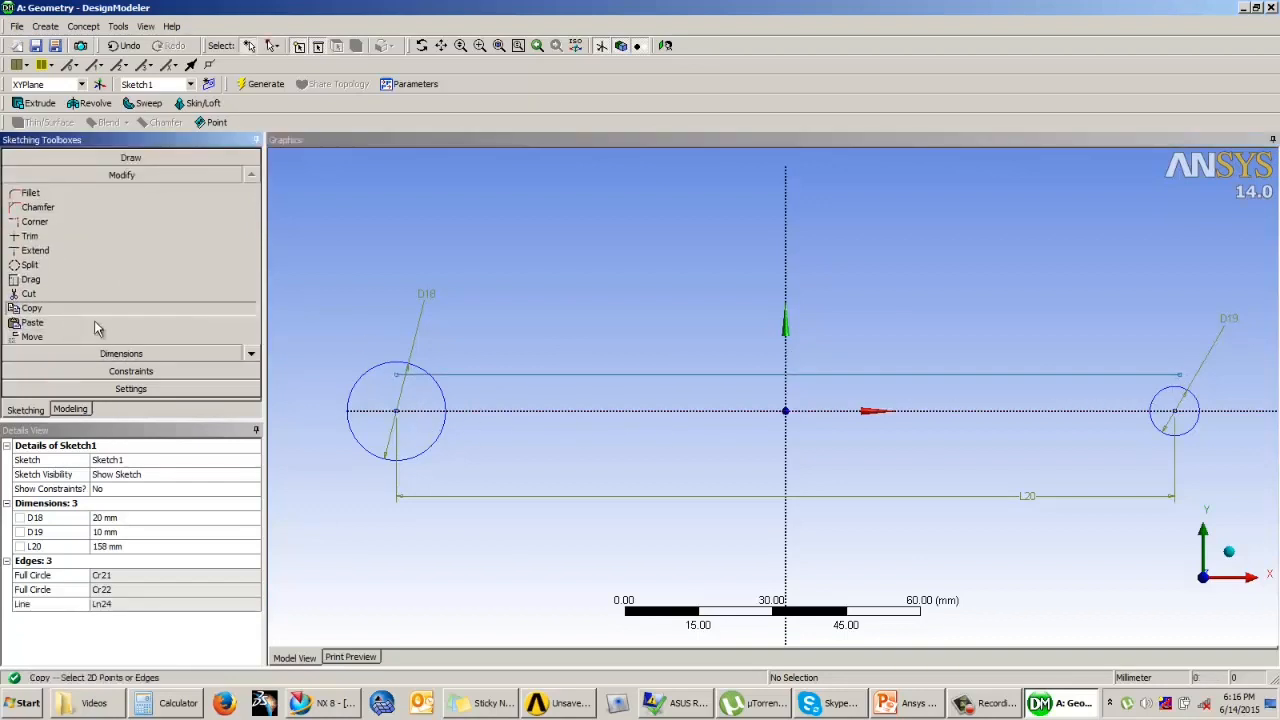
left_click(511, 379)
right_click(522, 338)
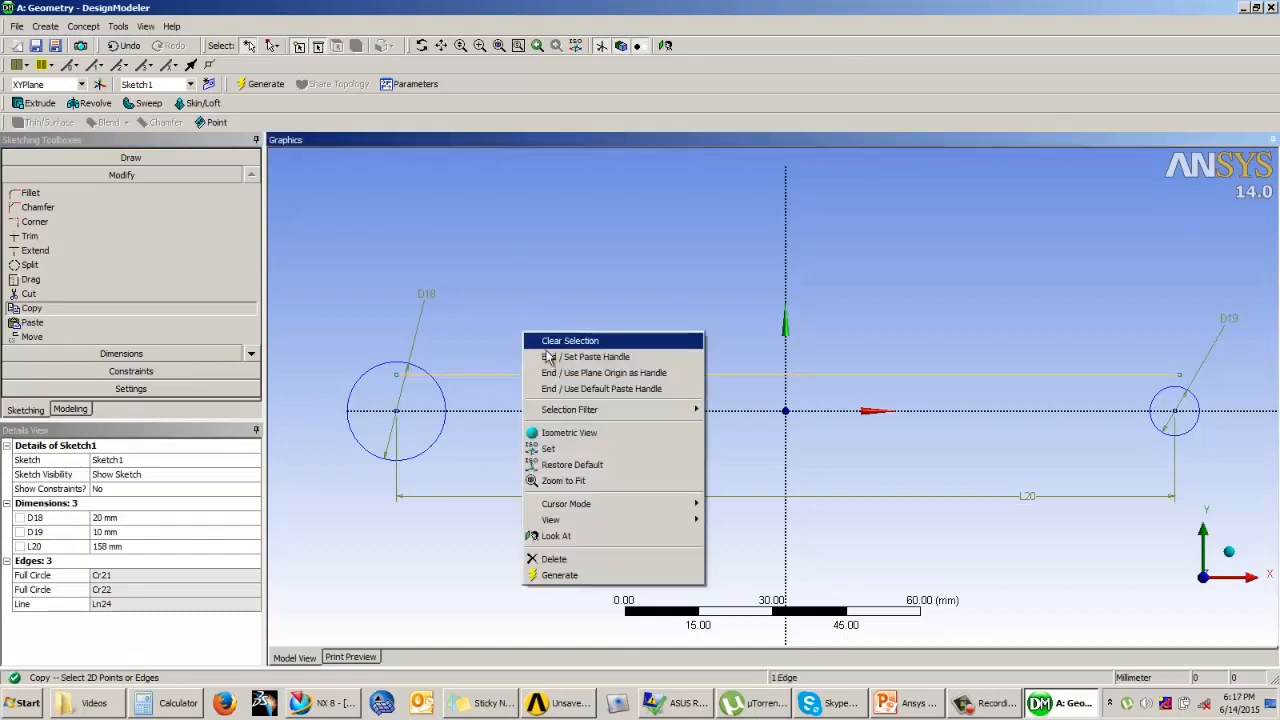
left_click(590, 354)
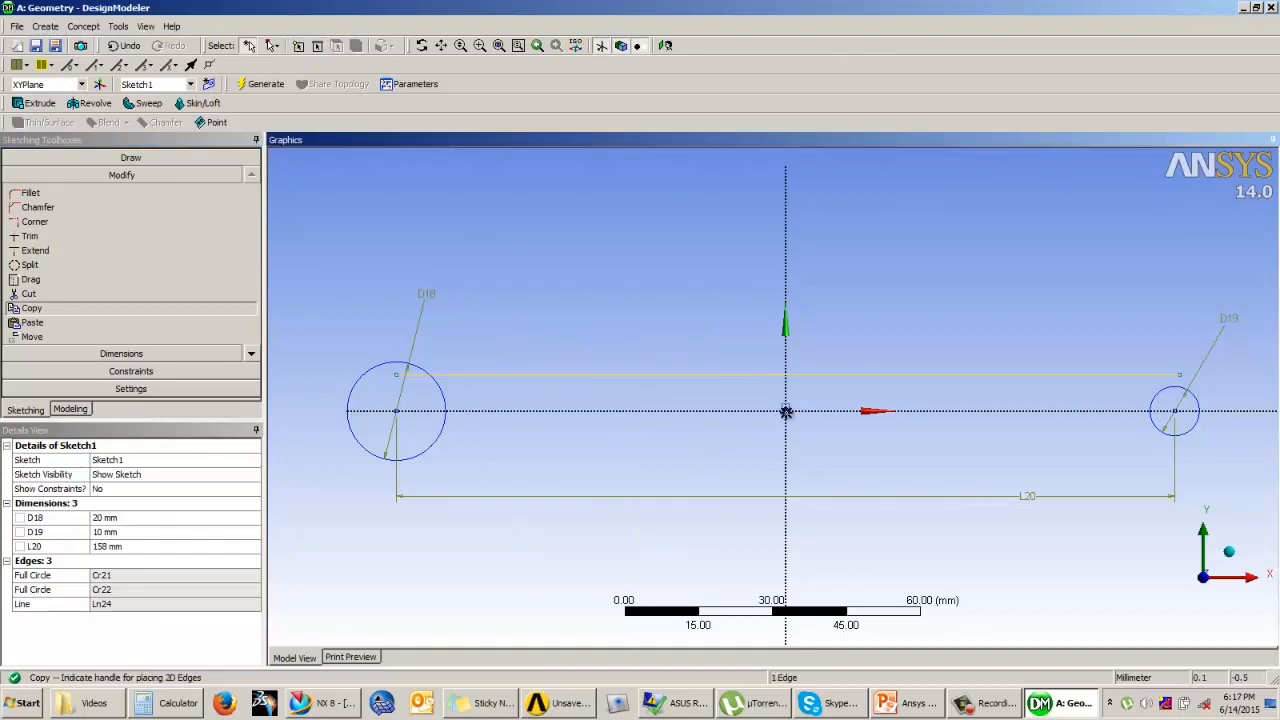
left_click(786, 411)
right_click(686, 324)
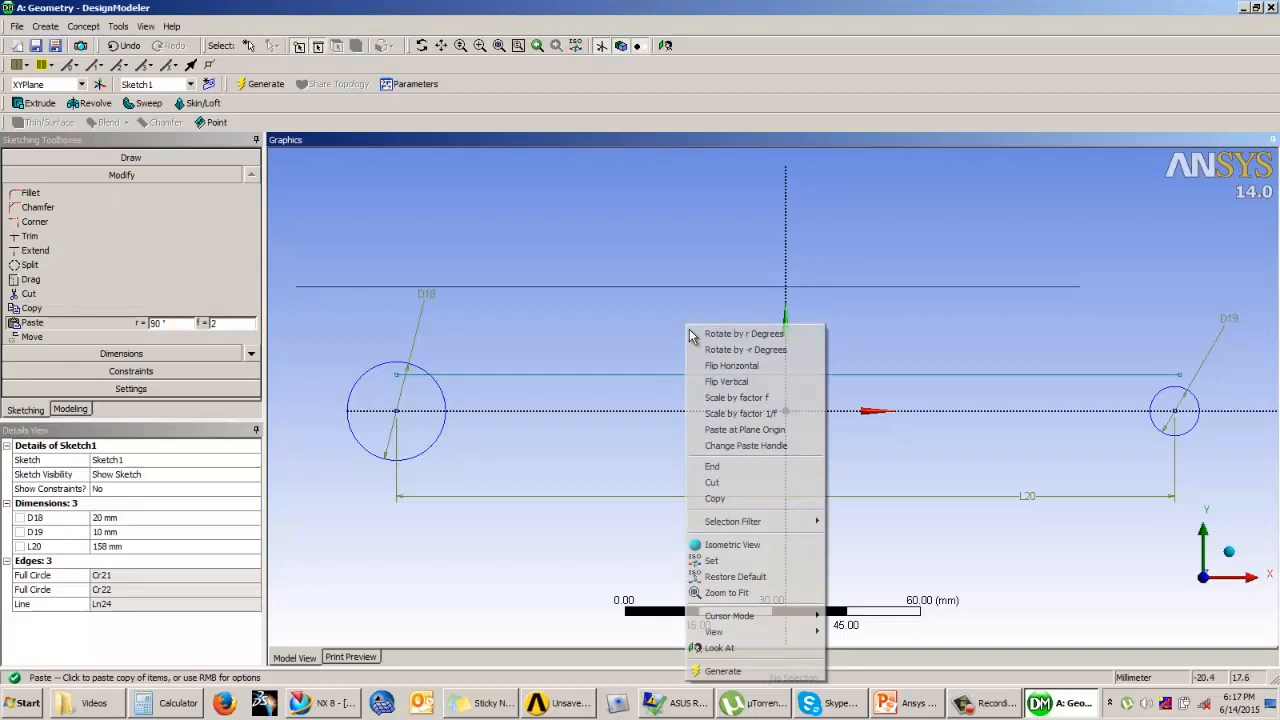
left_click(721, 381)
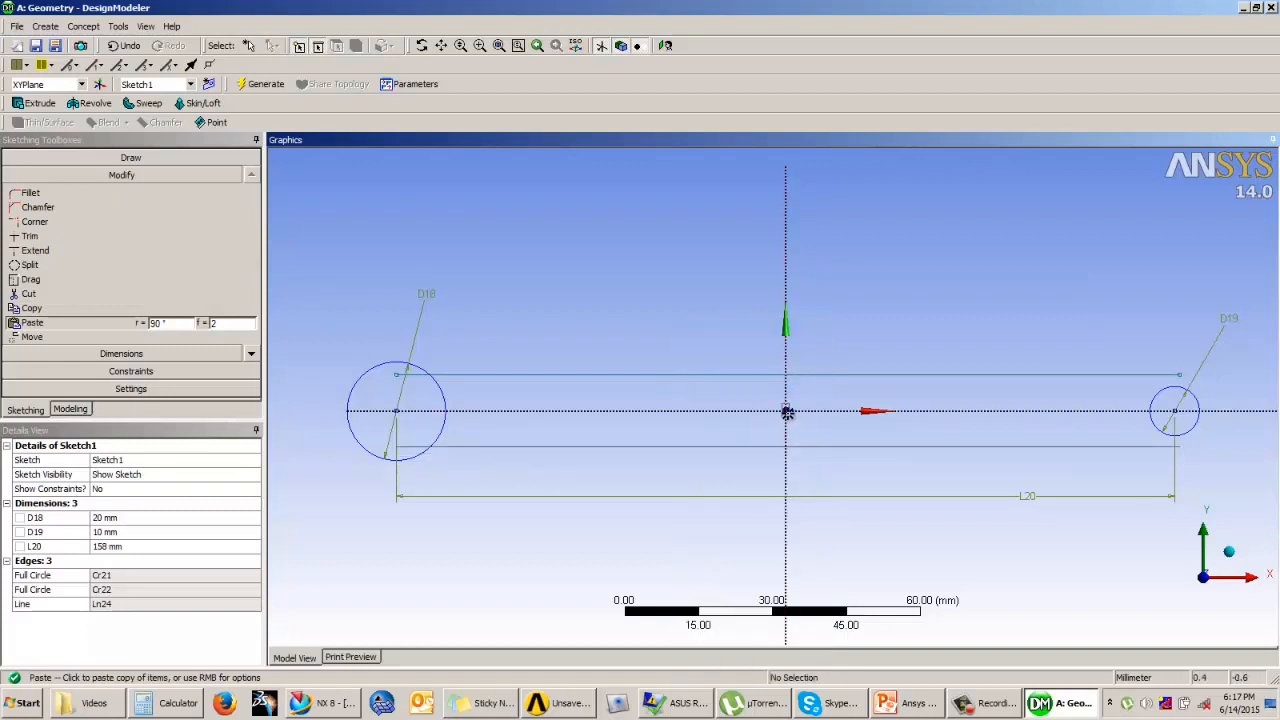
left_click(787, 411)
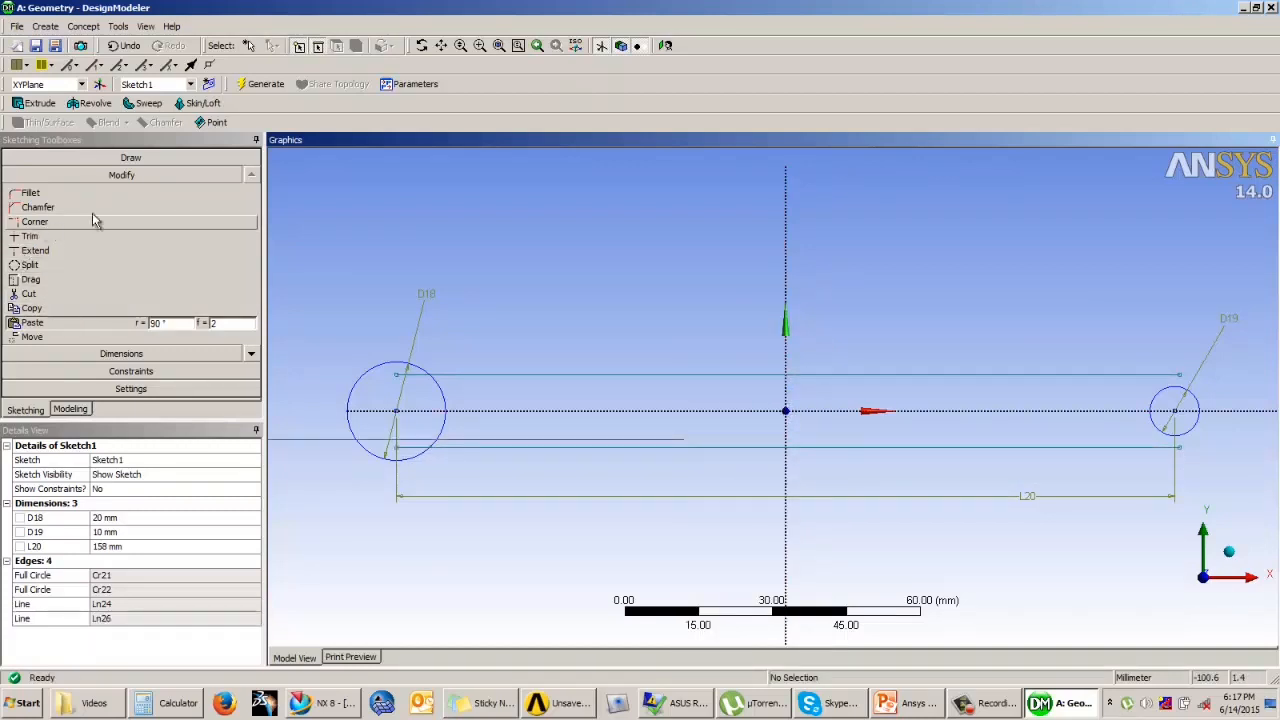
Step: Dimension the distance between the two horizontal lines and set it to 22 mm
left_click(121, 159)
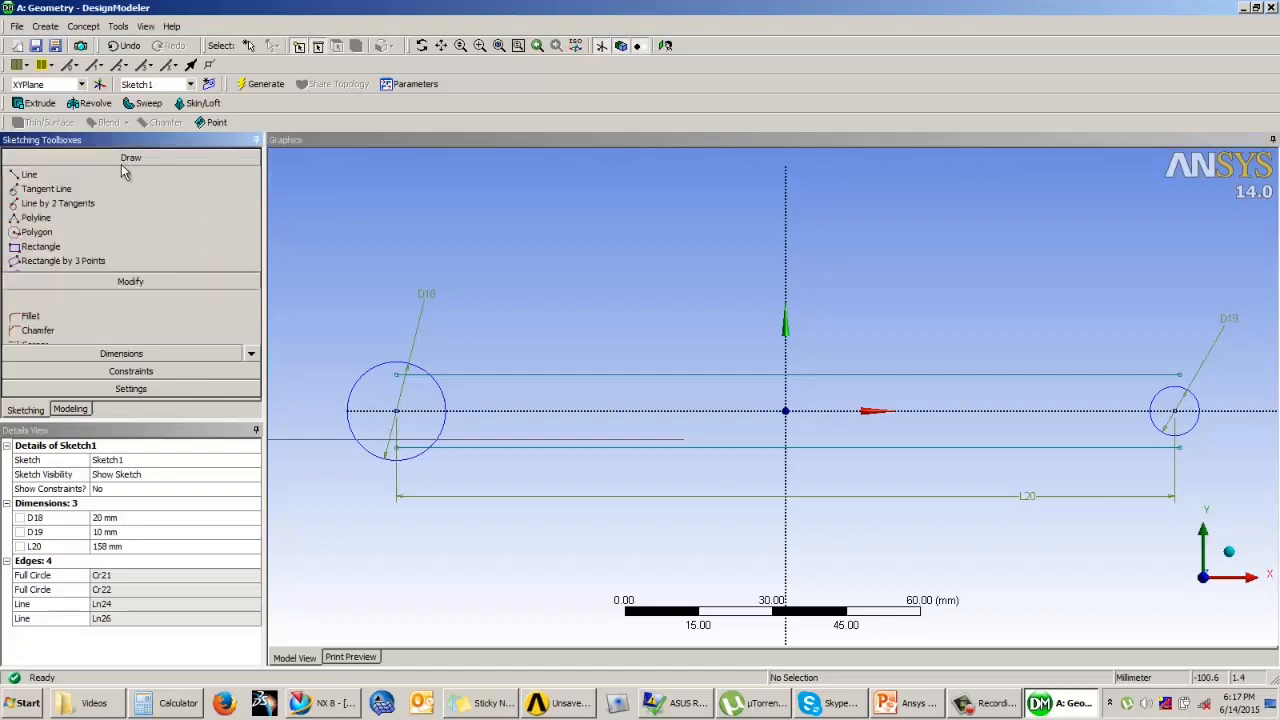
left_click(121, 352)
left_click(60, 253)
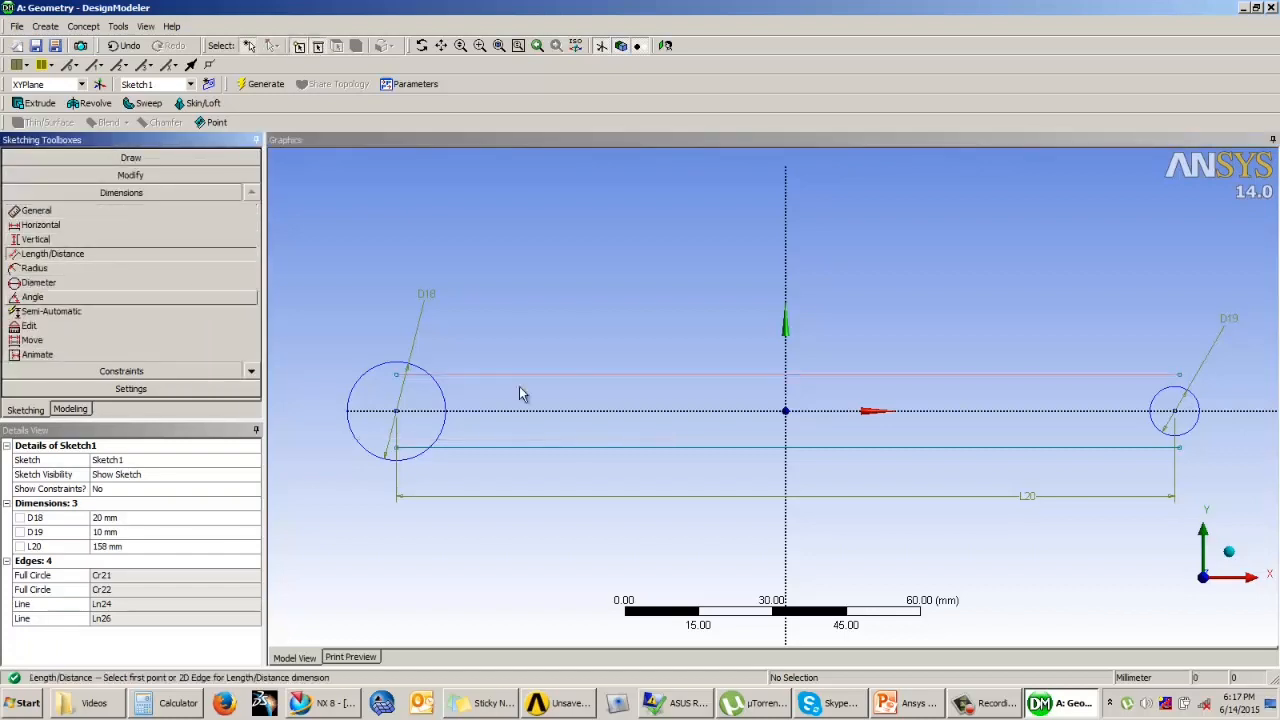
left_click(547, 377)
left_click(560, 447)
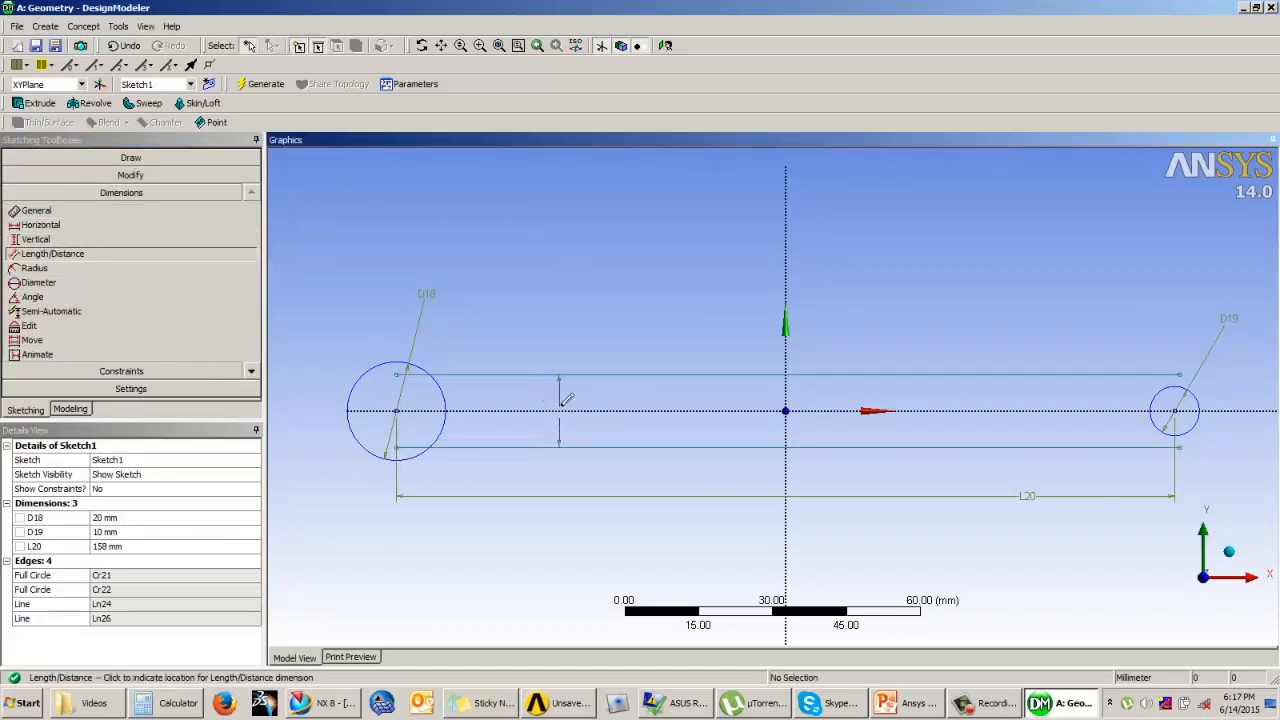
left_click(564, 410)
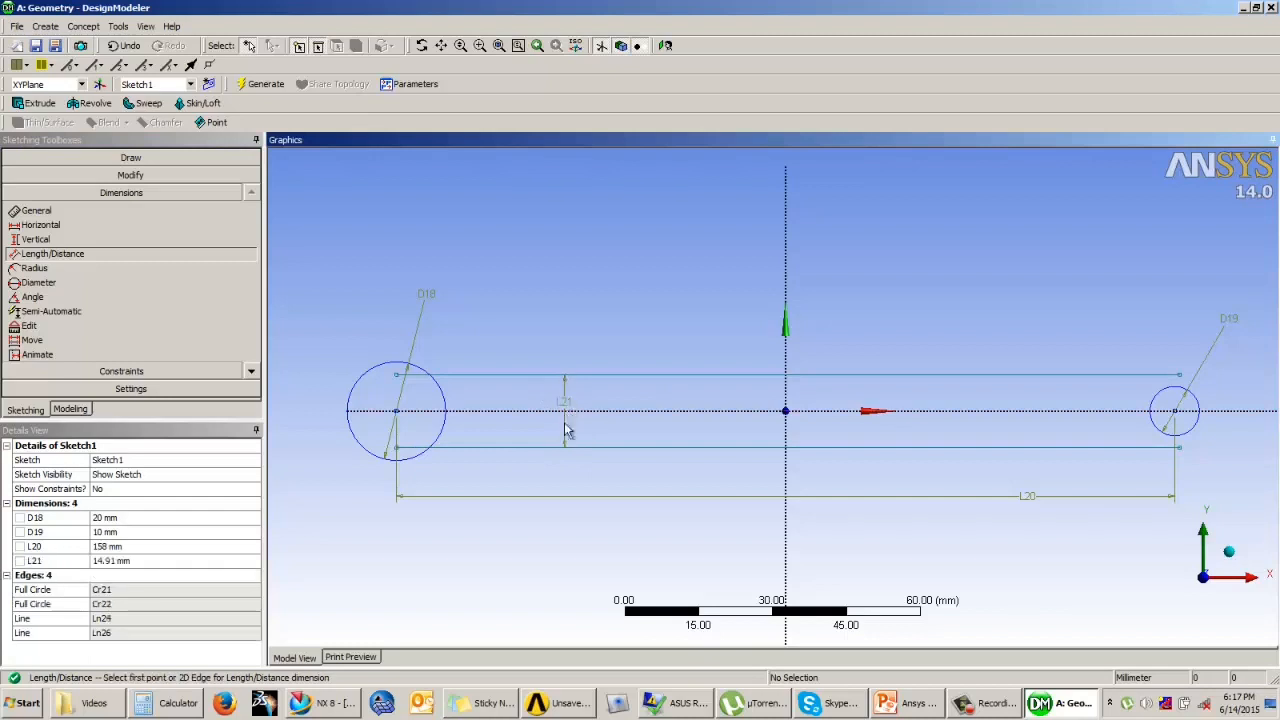
left_click(123, 564)
type("22")
key("Return")
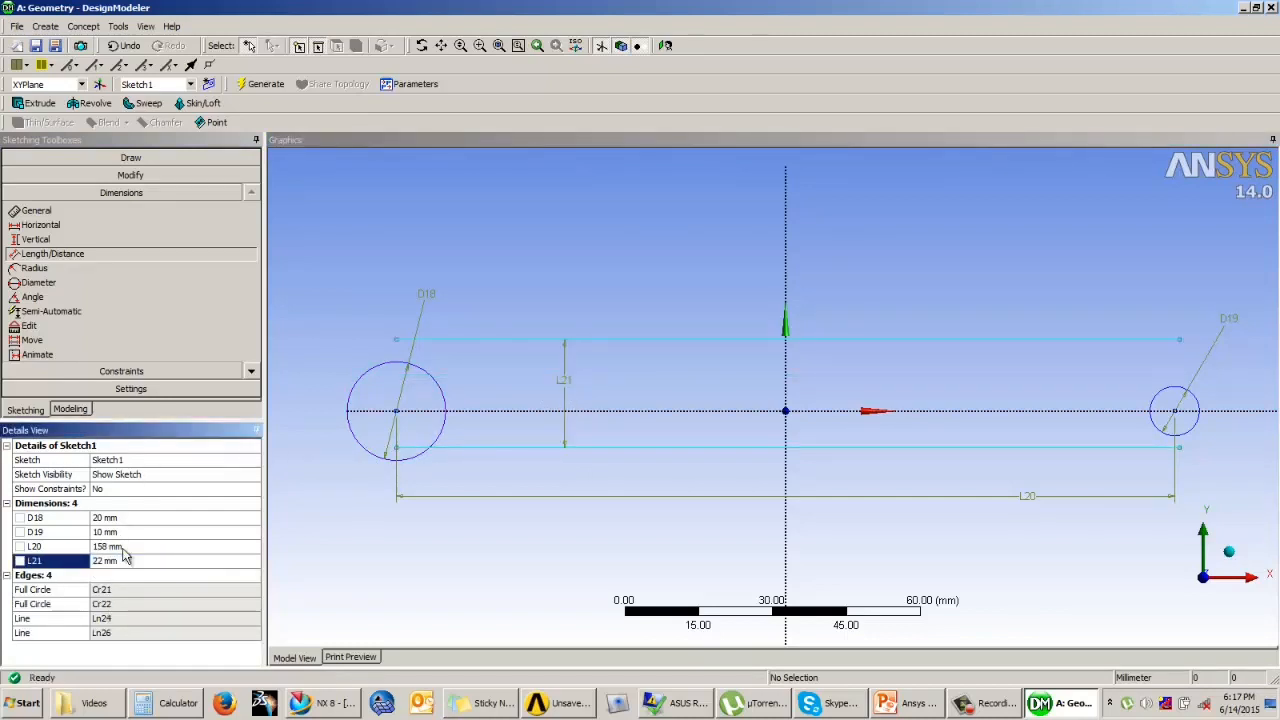
Step: Constrain the two horizontal lines to be symmetric about the X axis
left_click(125, 371)
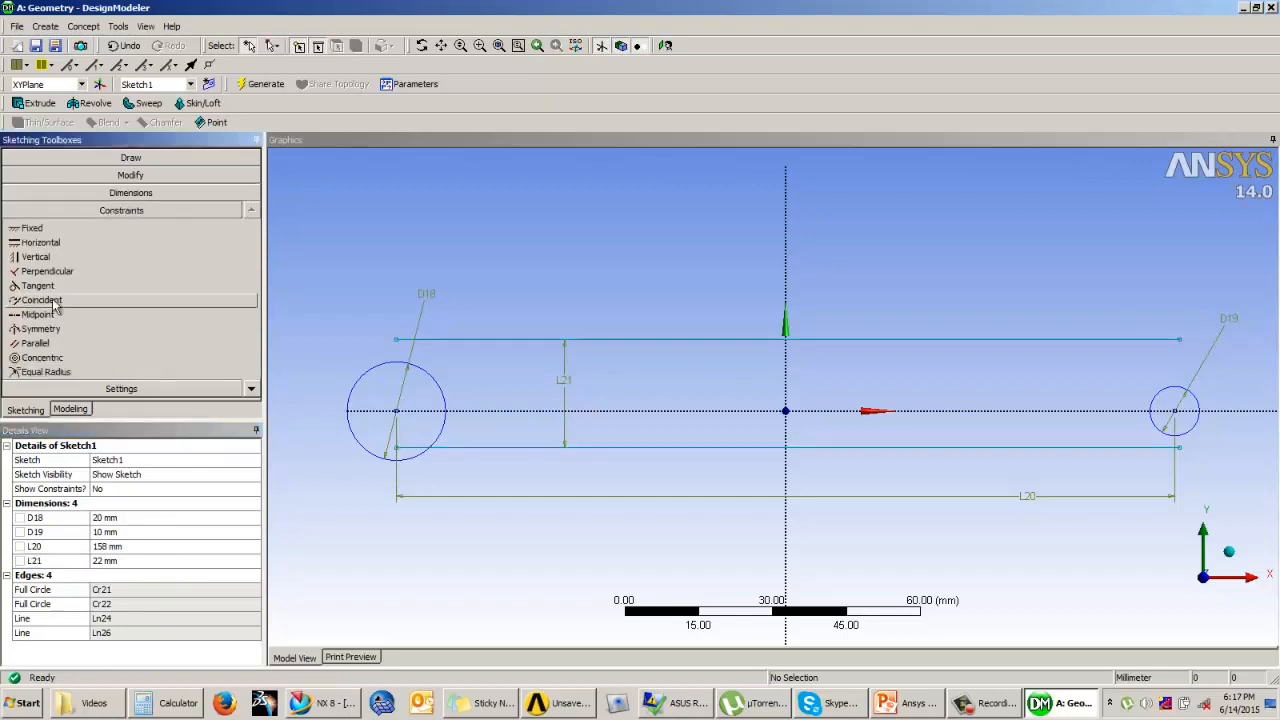
left_click(42, 328)
left_click(487, 410)
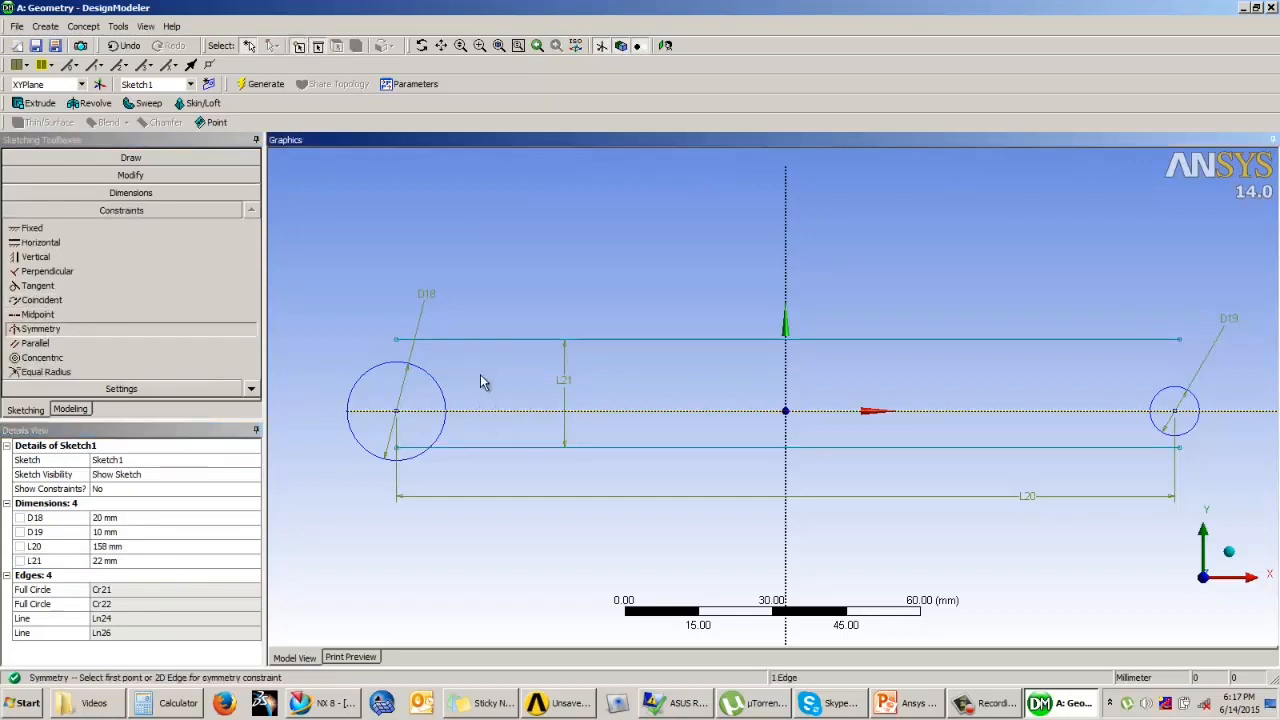
left_click(490, 340)
left_click(487, 447)
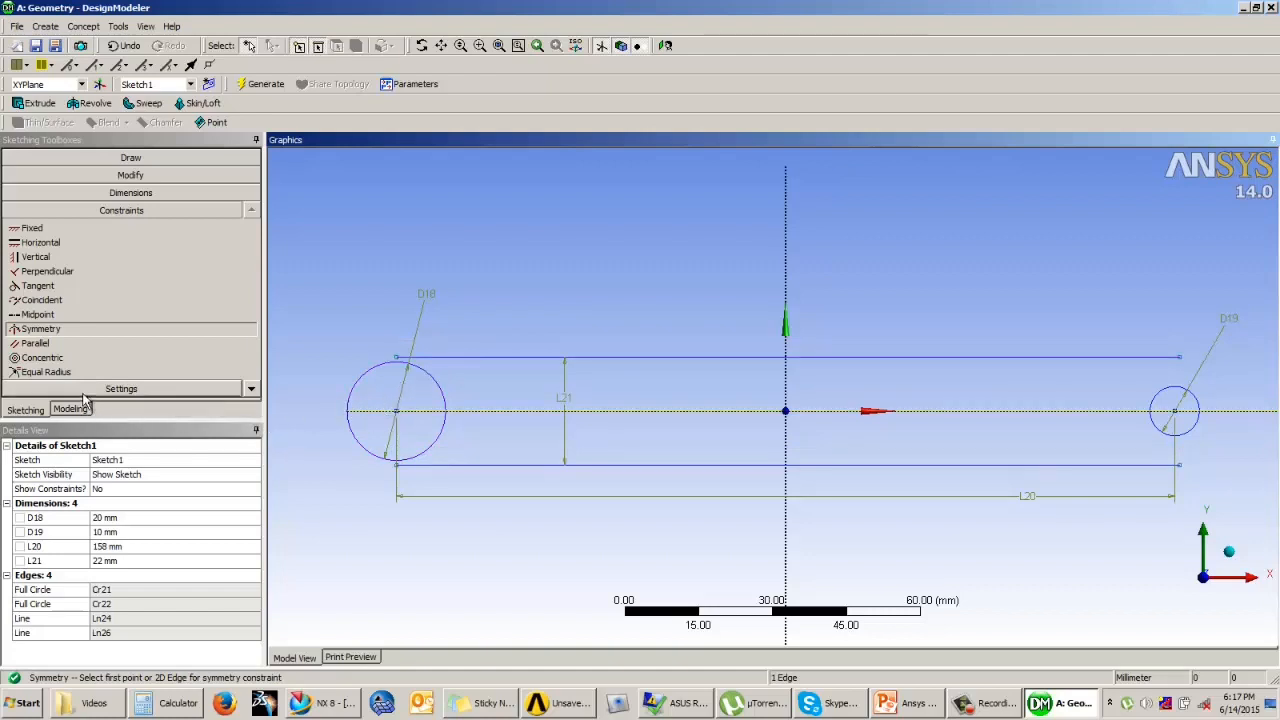
Step: Sketch outer circles concentric with the holes, about 15.9 mm radius around the 20 mm hole and about 12.3 mm around the 10 mm hole
left_click(130, 158)
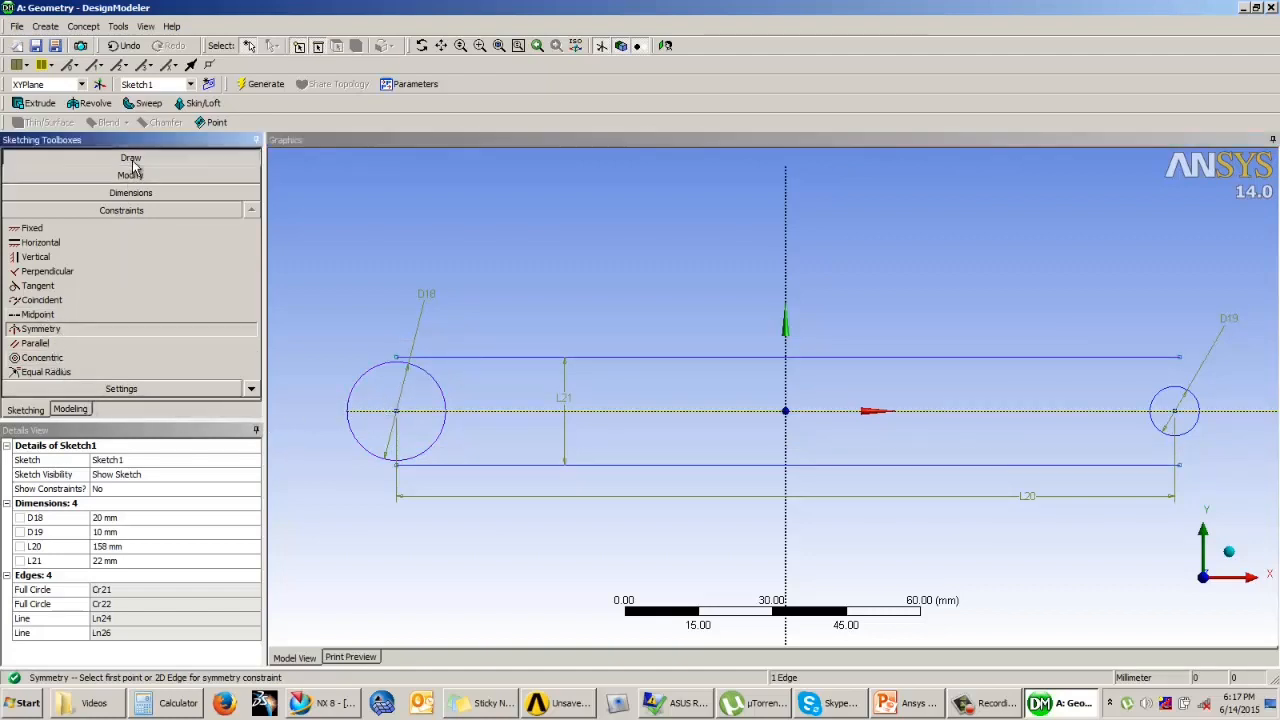
left_click(69, 292)
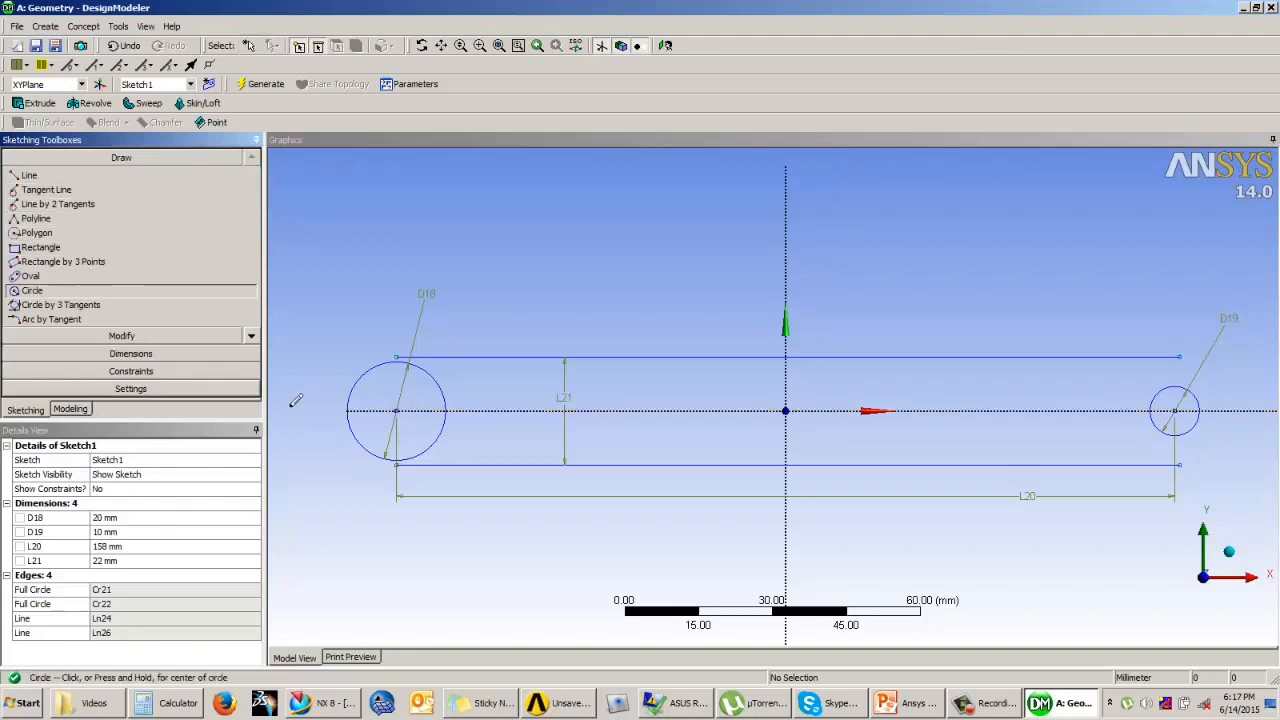
left_click(396, 410)
left_click(443, 336)
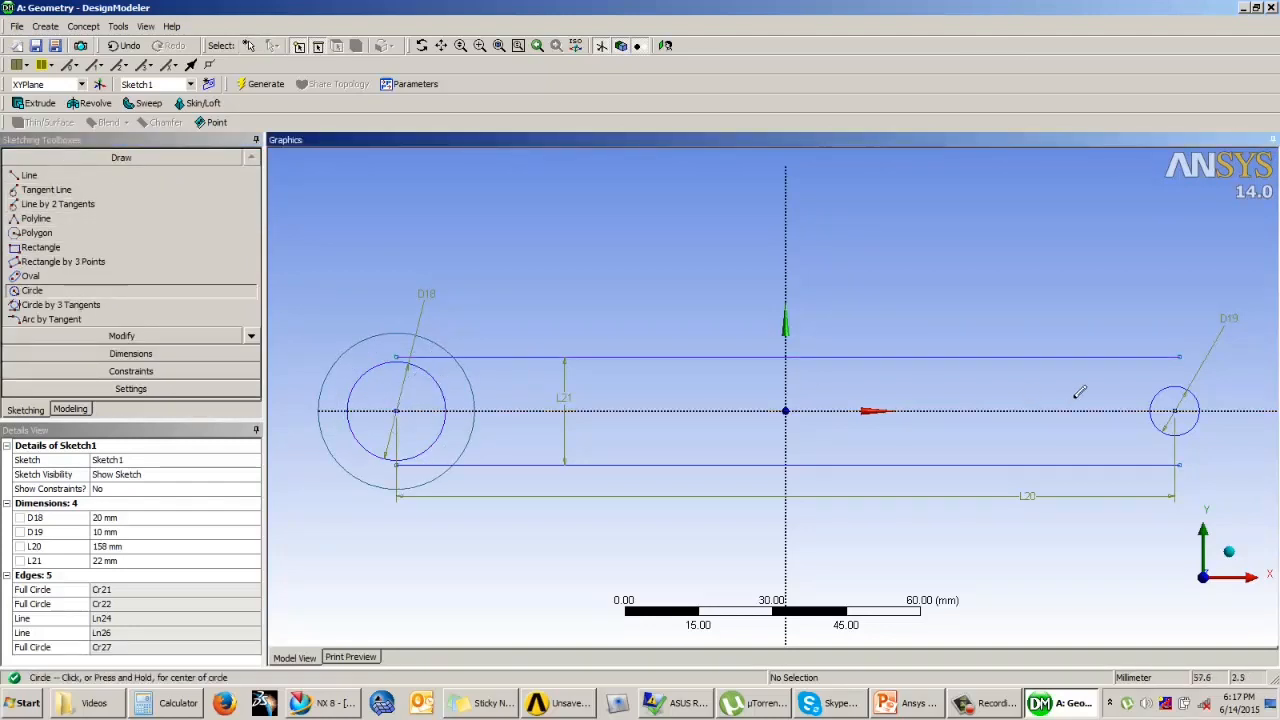
left_click(1176, 409)
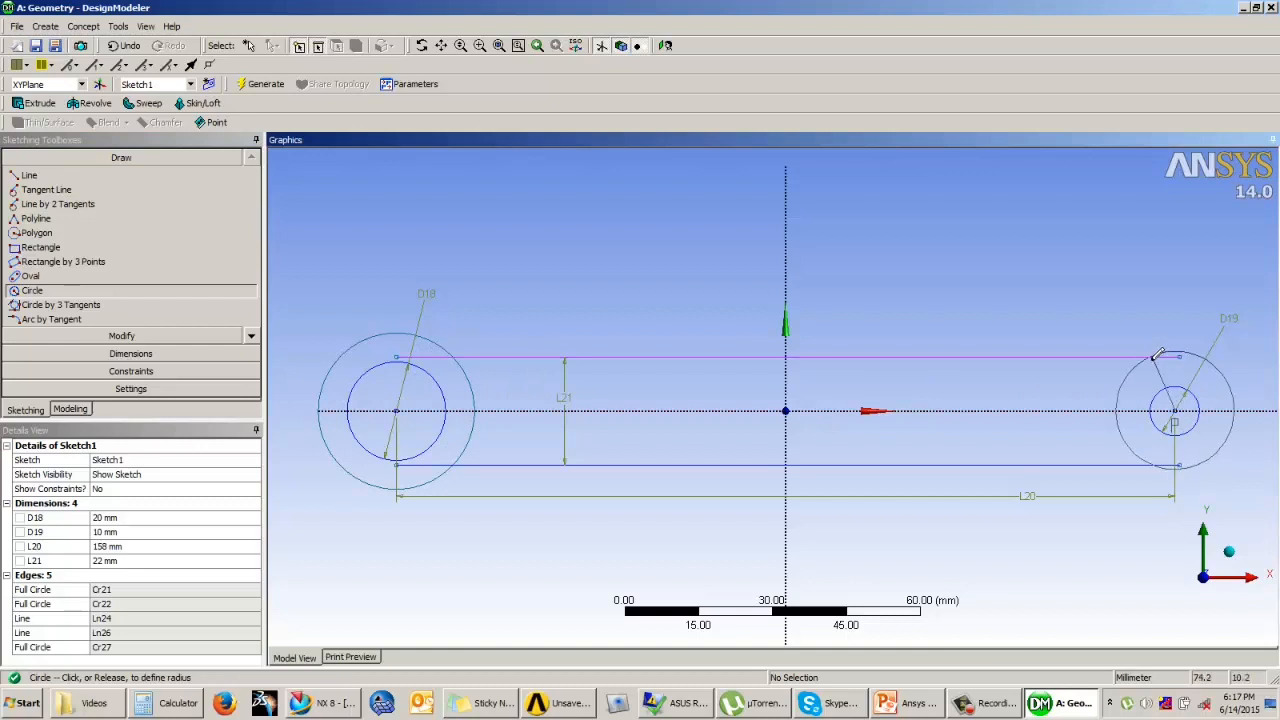
left_click(1153, 347)
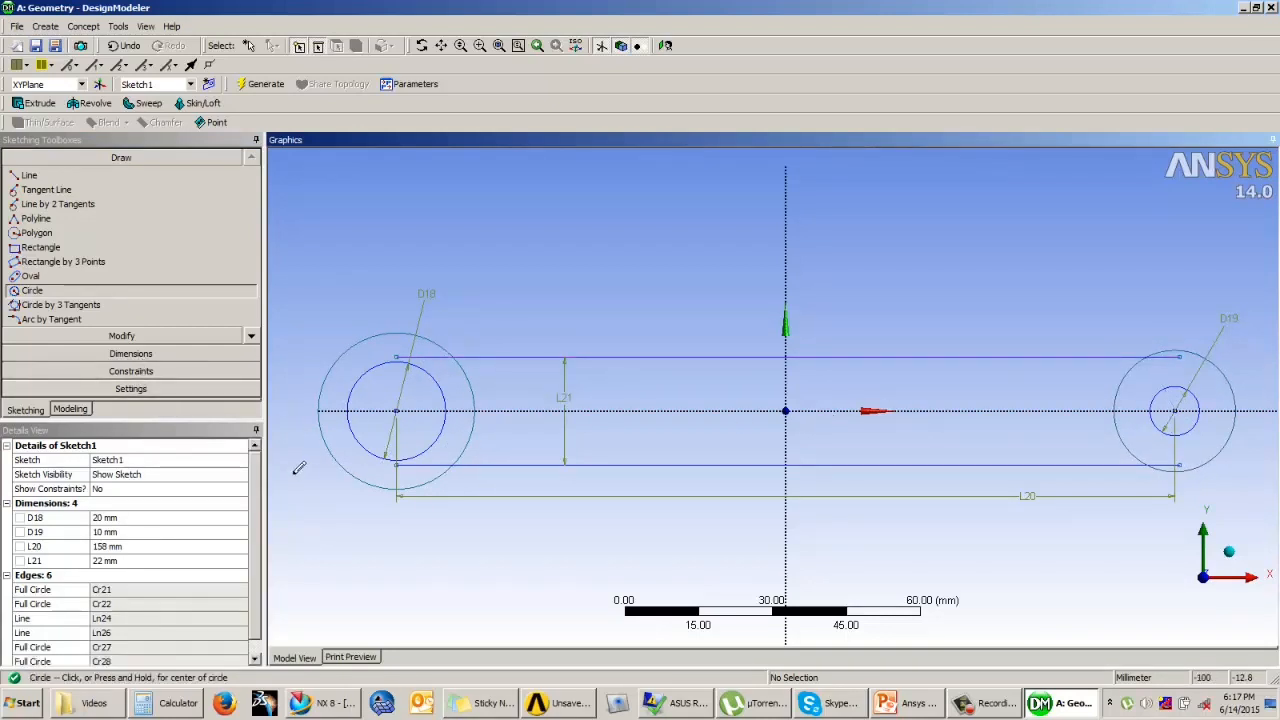
Step: Trim the line ends inside both outer circles and the circle segments between the two lines to leave one closed link outline
left_click(125, 335)
left_click(45, 238)
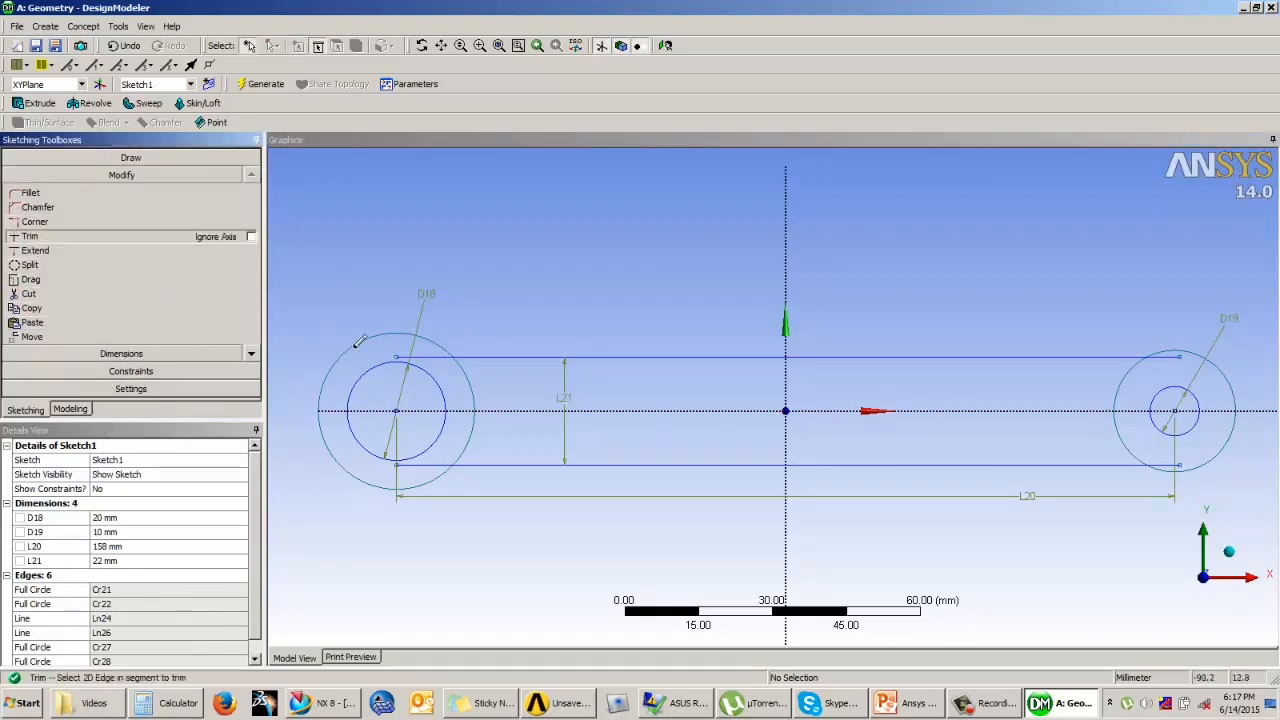
left_click(430, 357)
left_click(436, 464)
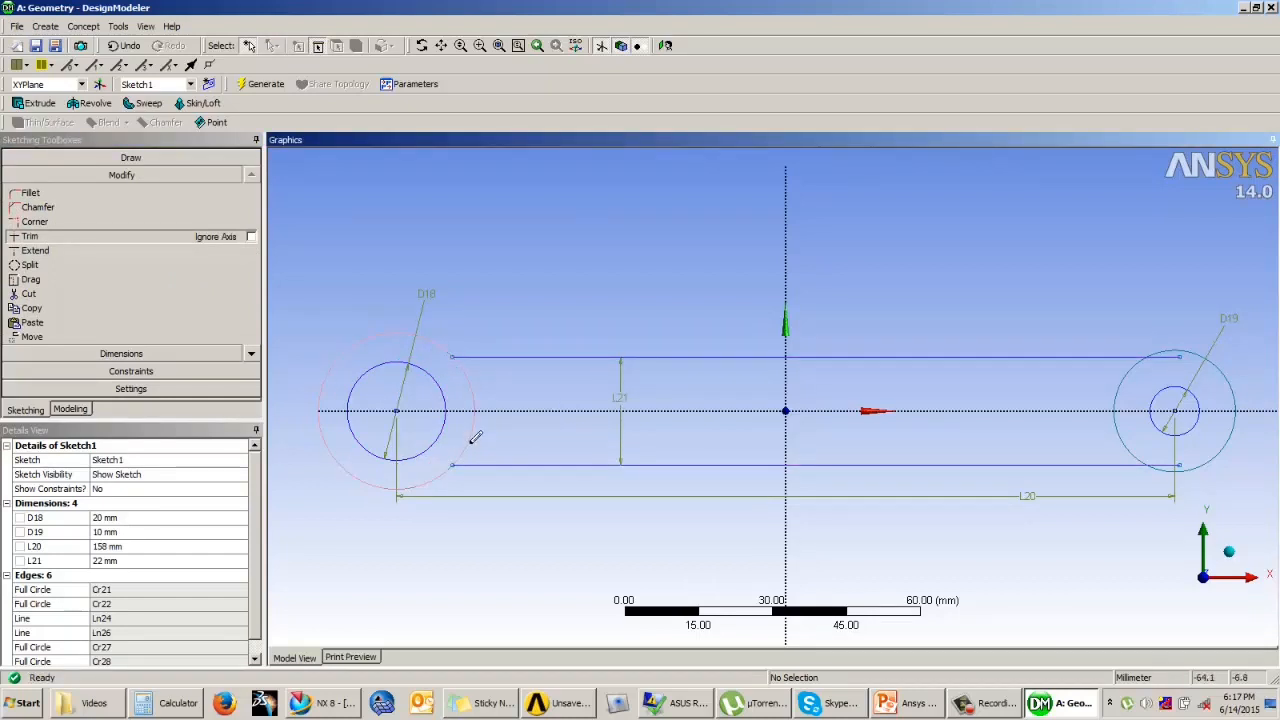
left_click(473, 384)
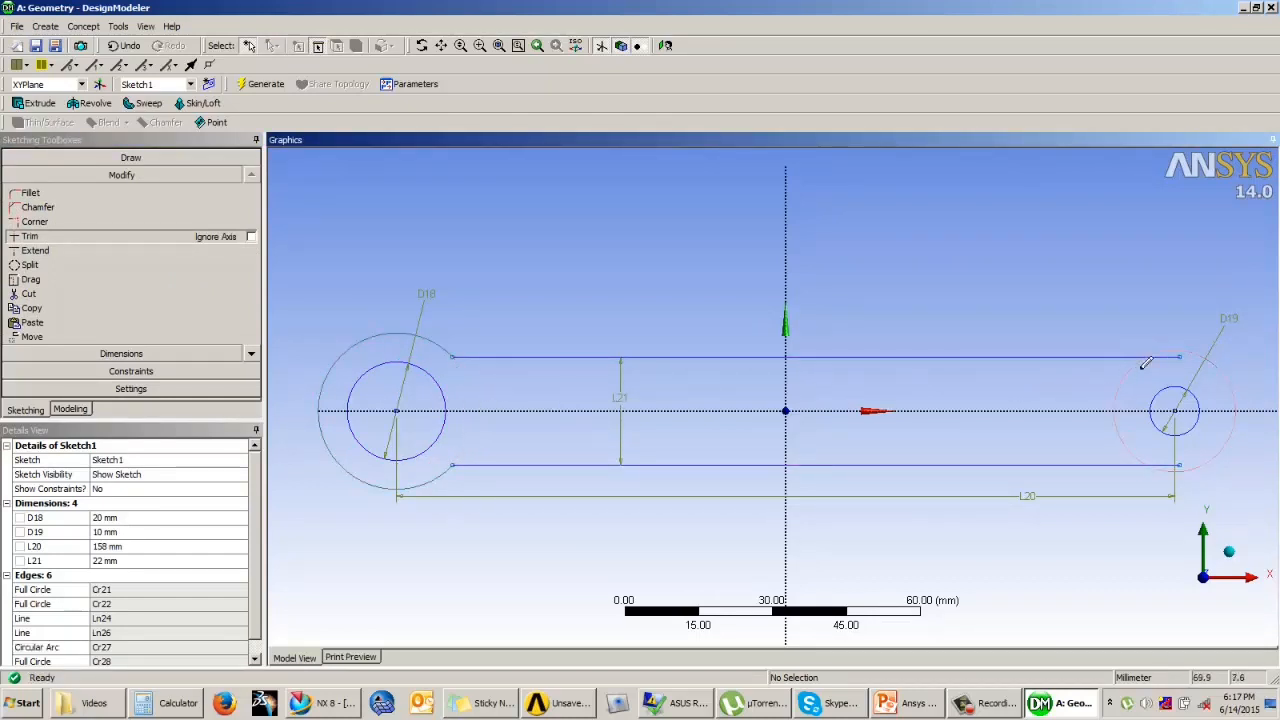
left_click(1172, 356)
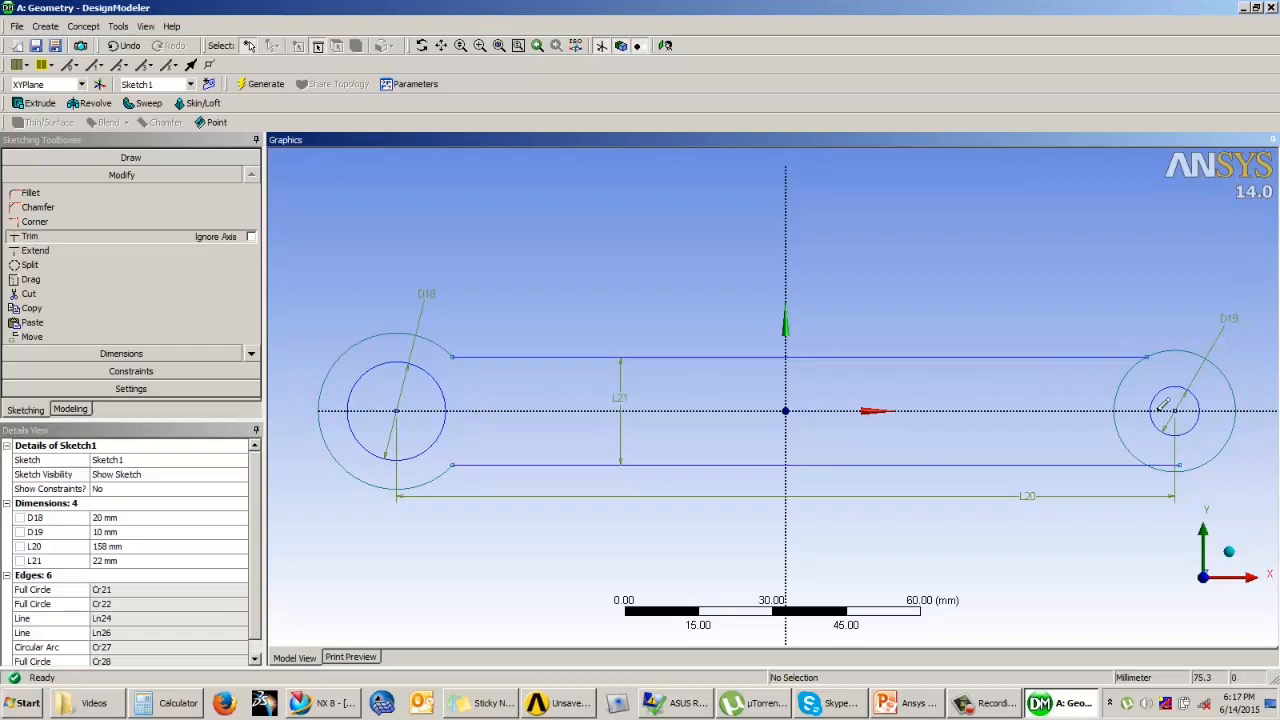
left_click(1164, 462)
left_click(1124, 426)
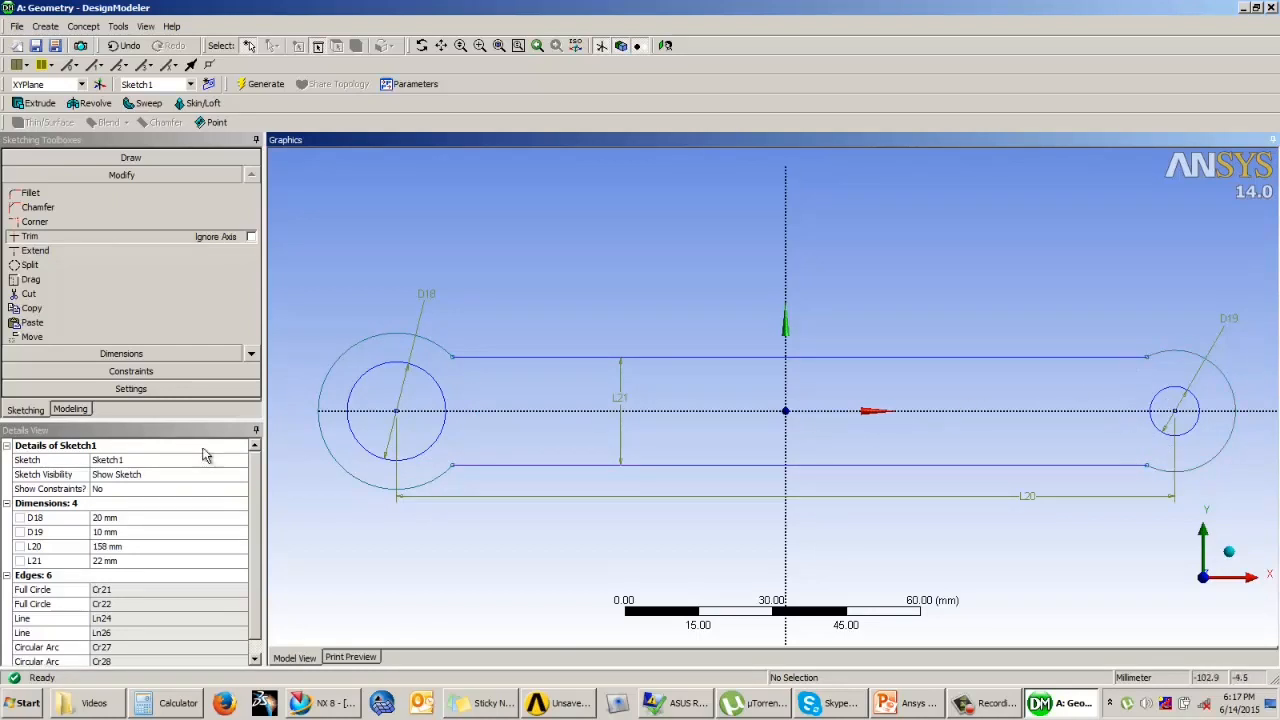
Step: Dimension the radii of both outer arcs, setting 13 mm around the 10 mm hole and 19 mm around the 20 mm hole
left_click(121, 354)
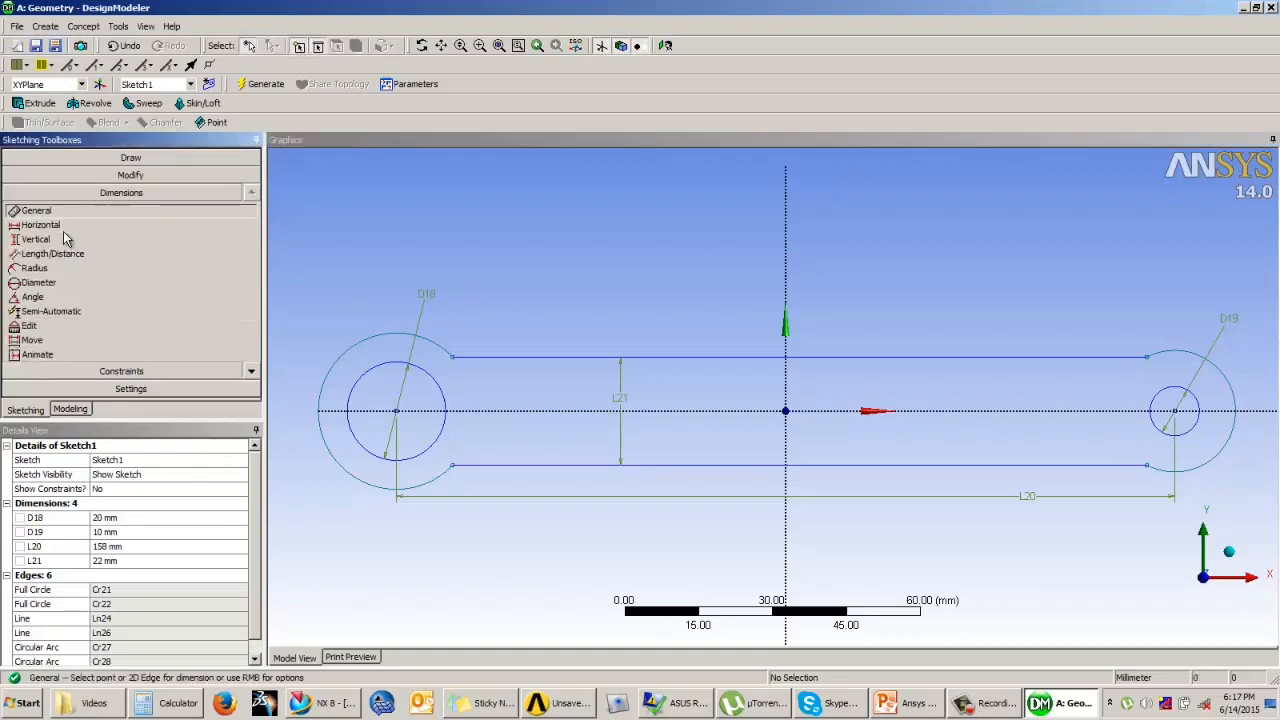
left_click(345, 352)
left_click(350, 278)
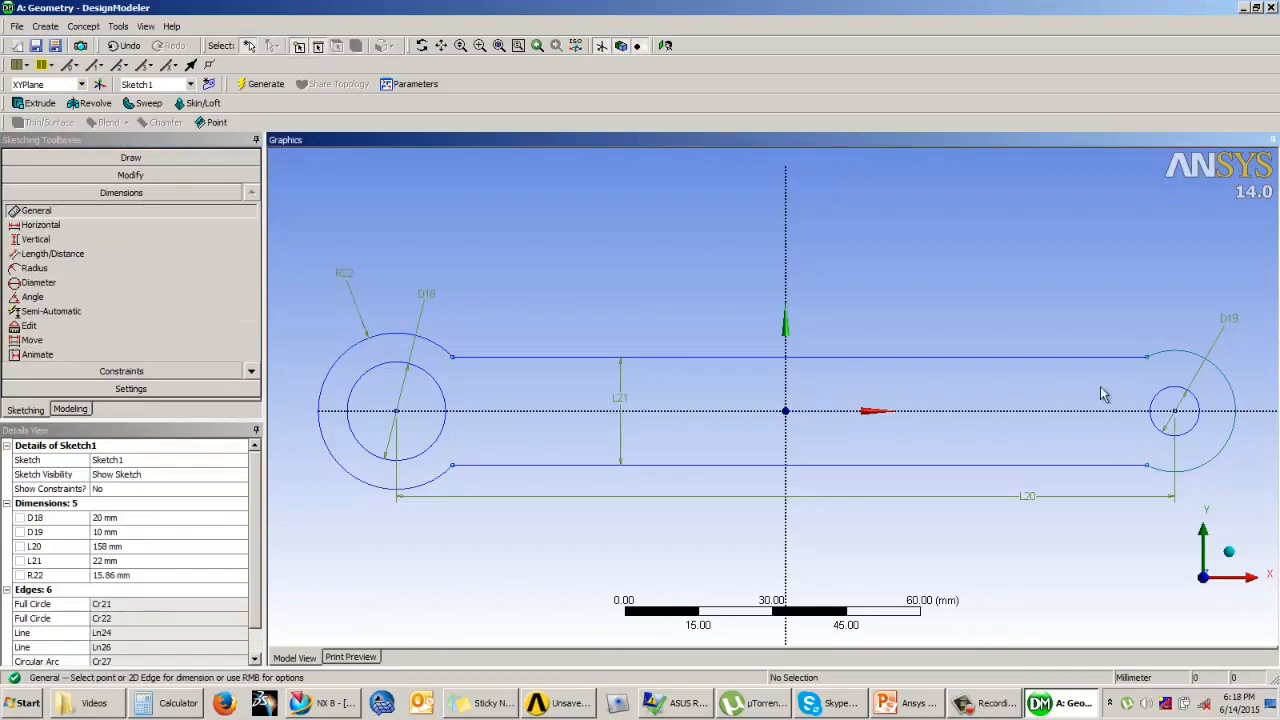
left_click(1191, 358)
left_click(1194, 285)
left_click(137, 590)
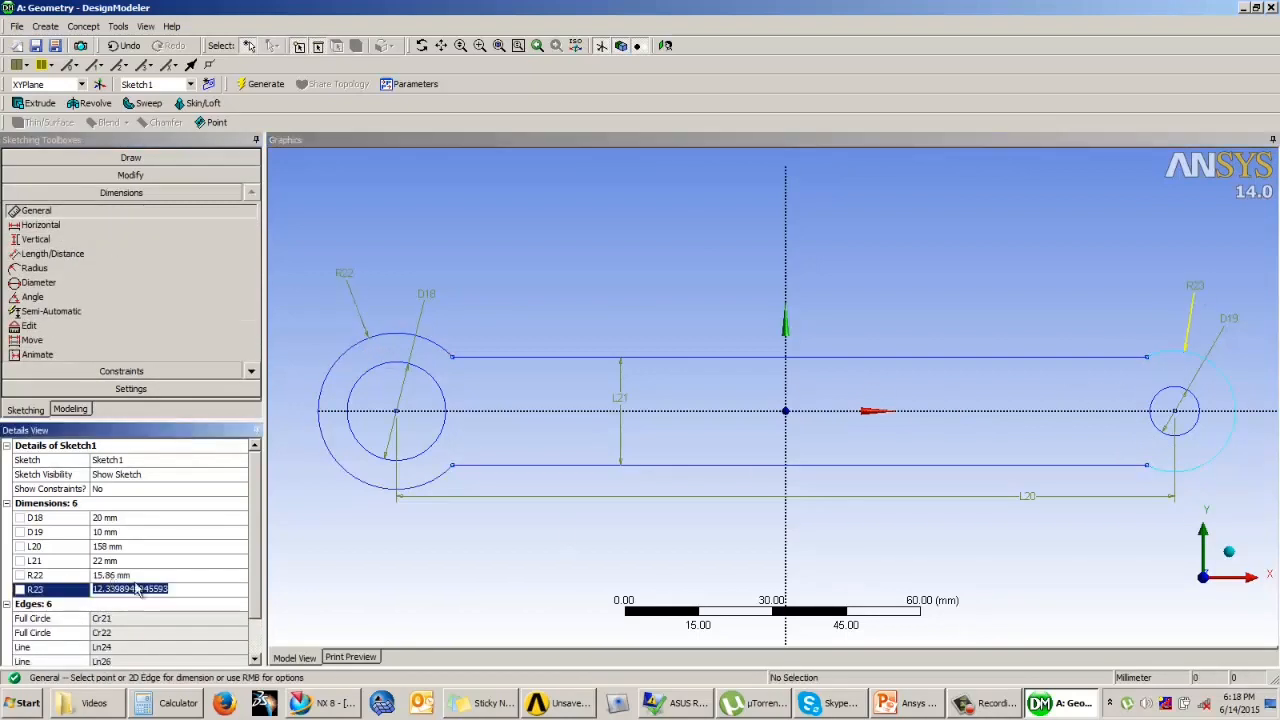
type("13")
key("Return")
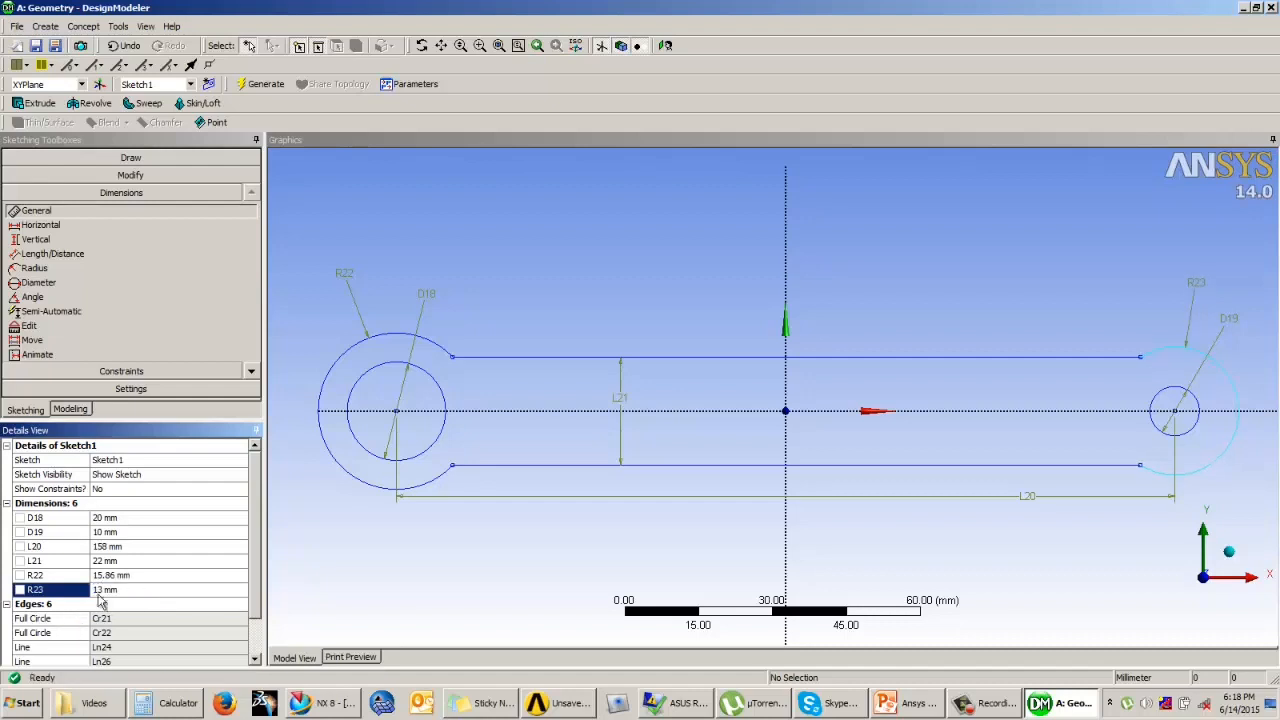
left_click(120, 575)
type("19")
key("Return")
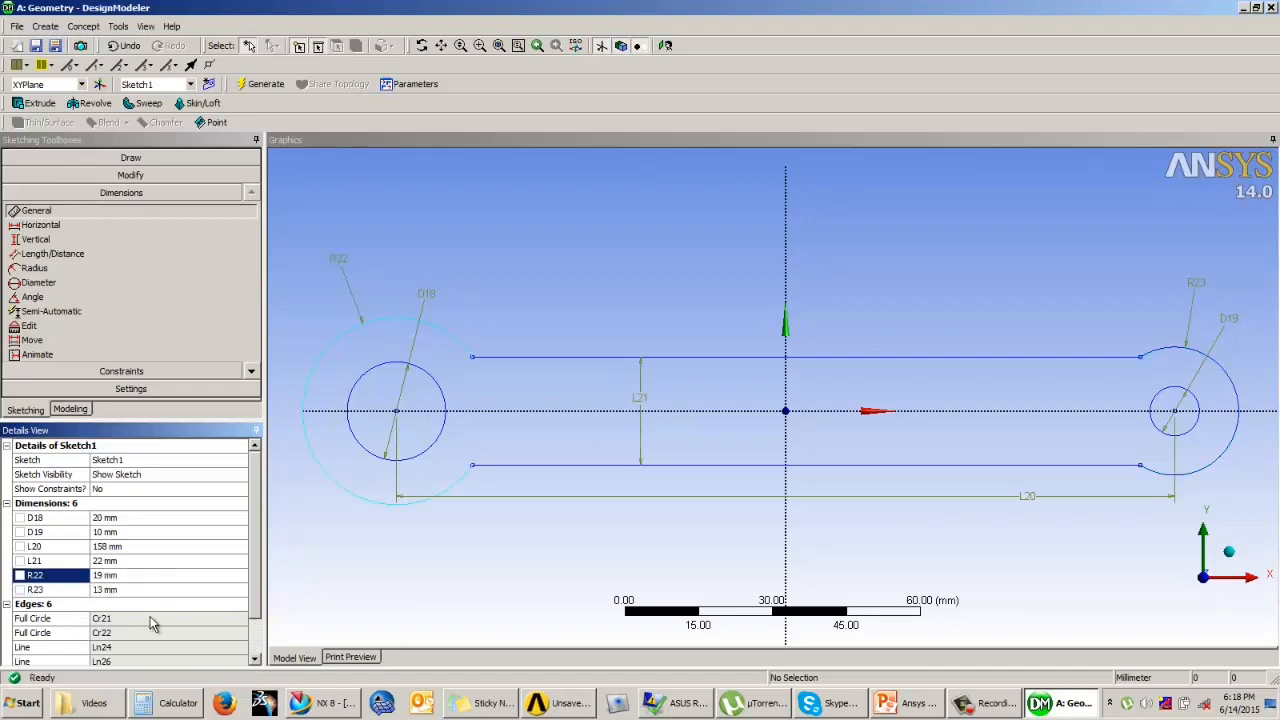
Step: Finish editing the link profile sketch and return to modeling mode
scroll(623, 304, "down", 2)
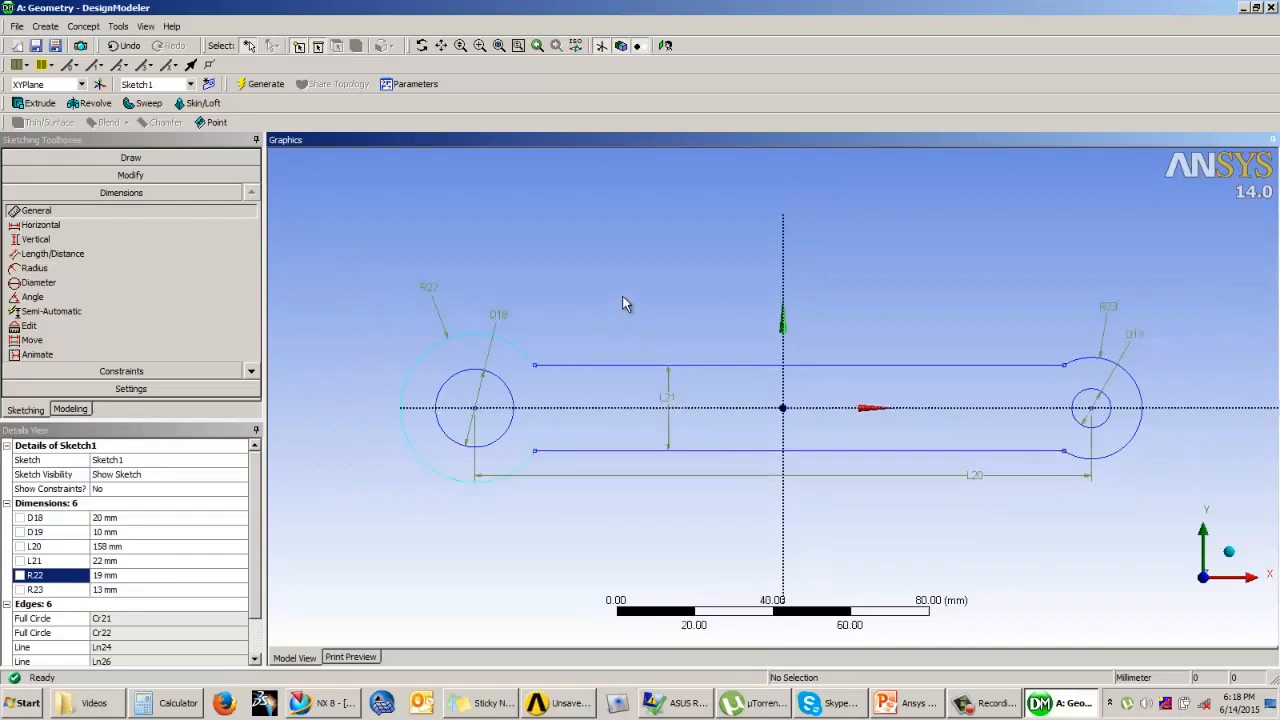
scroll(620, 293, "down", 2)
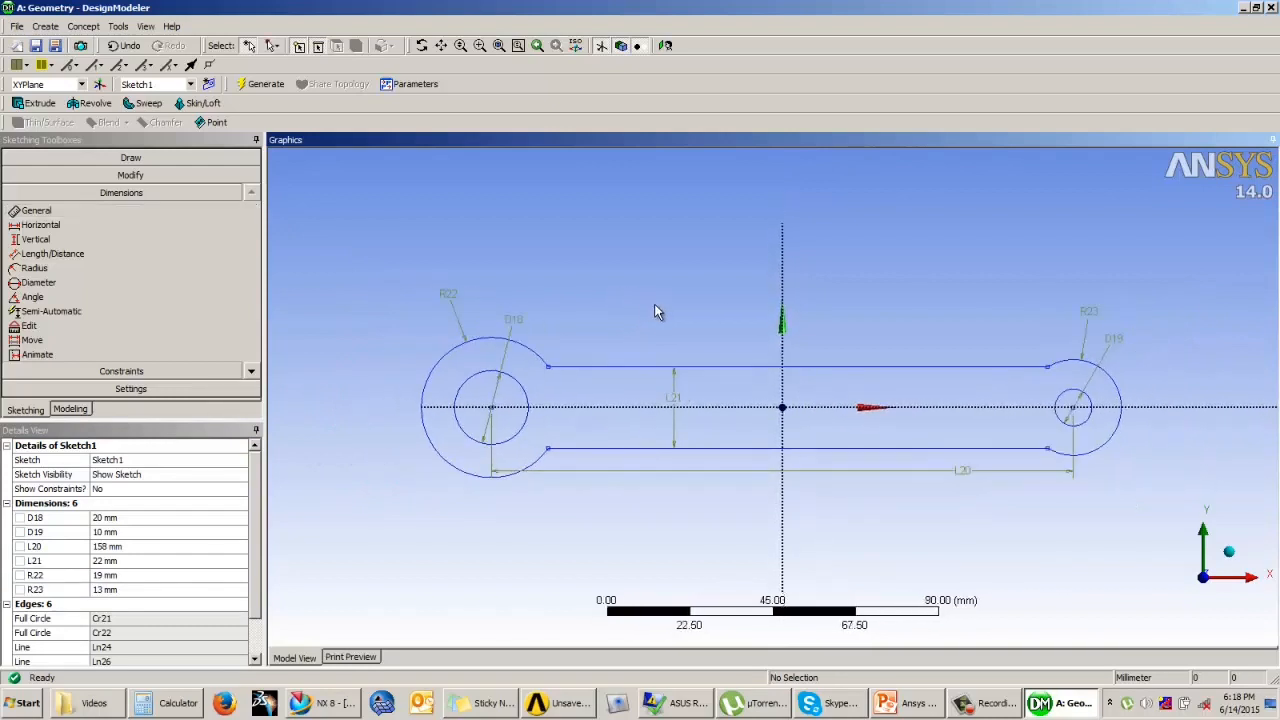
scroll(692, 316, "up", 1)
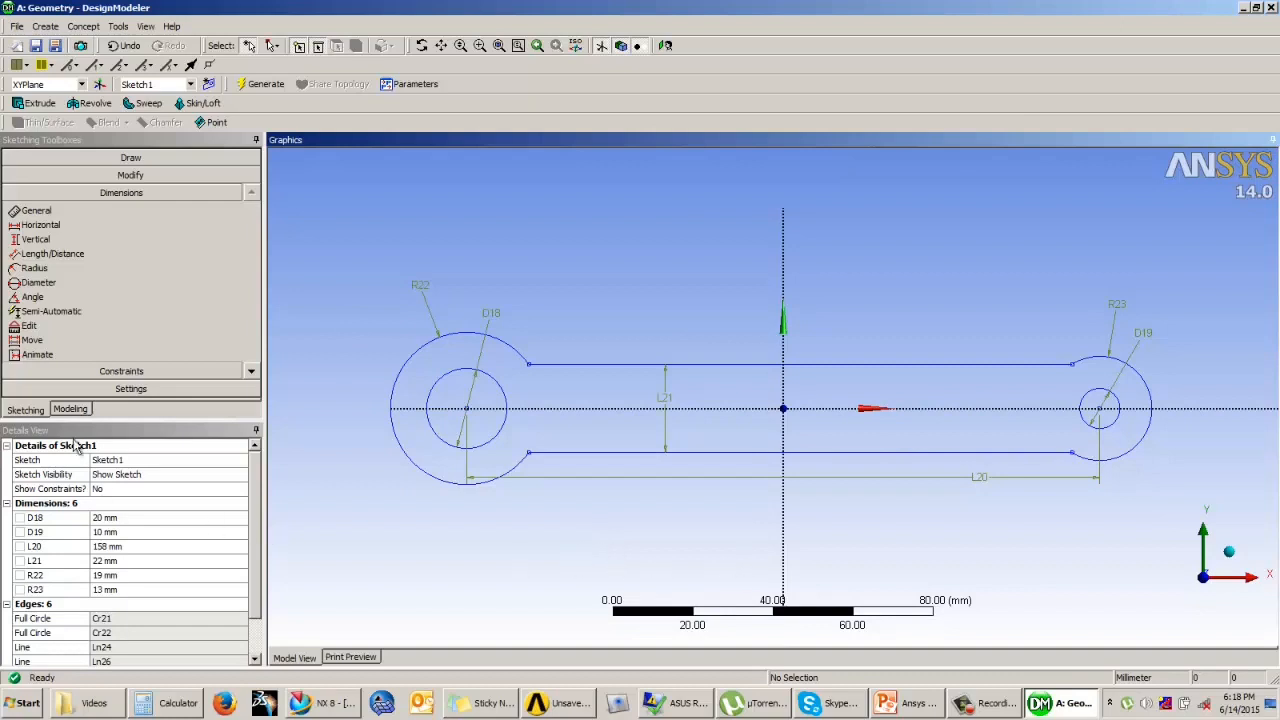
left_click(70, 410)
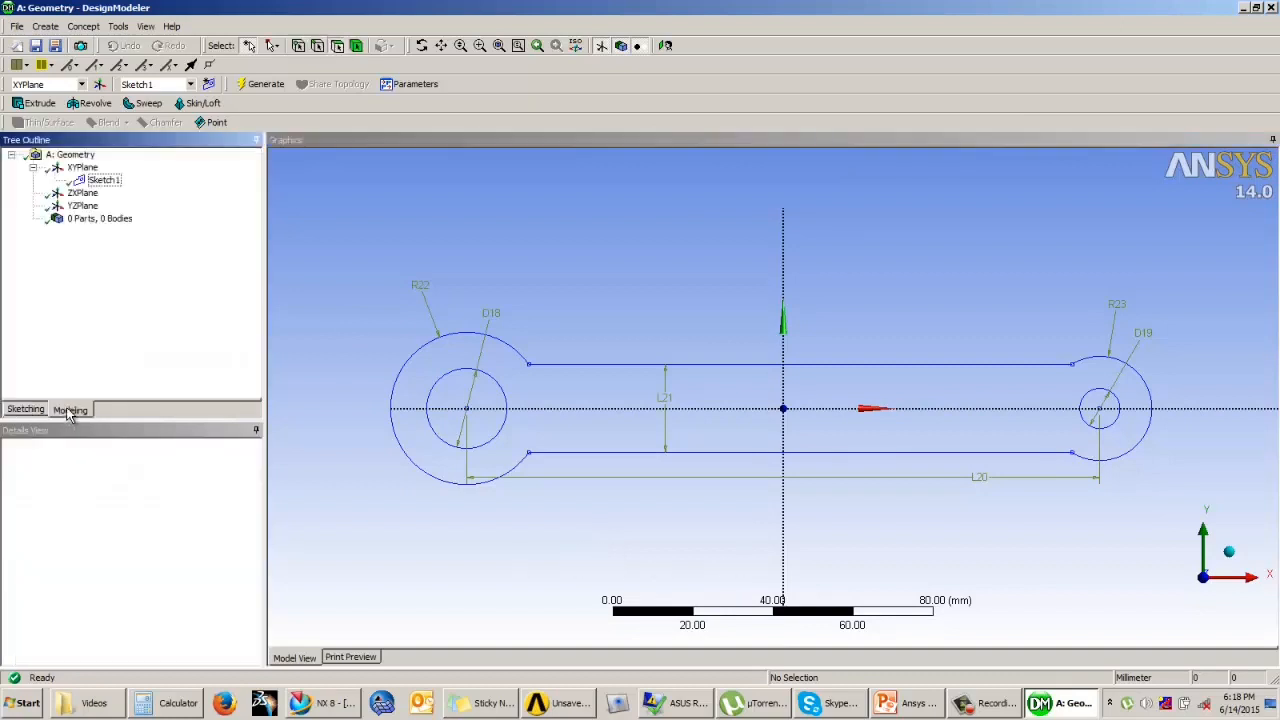
mouse_move(418, 277)
middle_mouse_down()
mouse_move(714, 289)
mouse_move(640, 234)
mouse_move(271, 200)
middle_mouse_up()
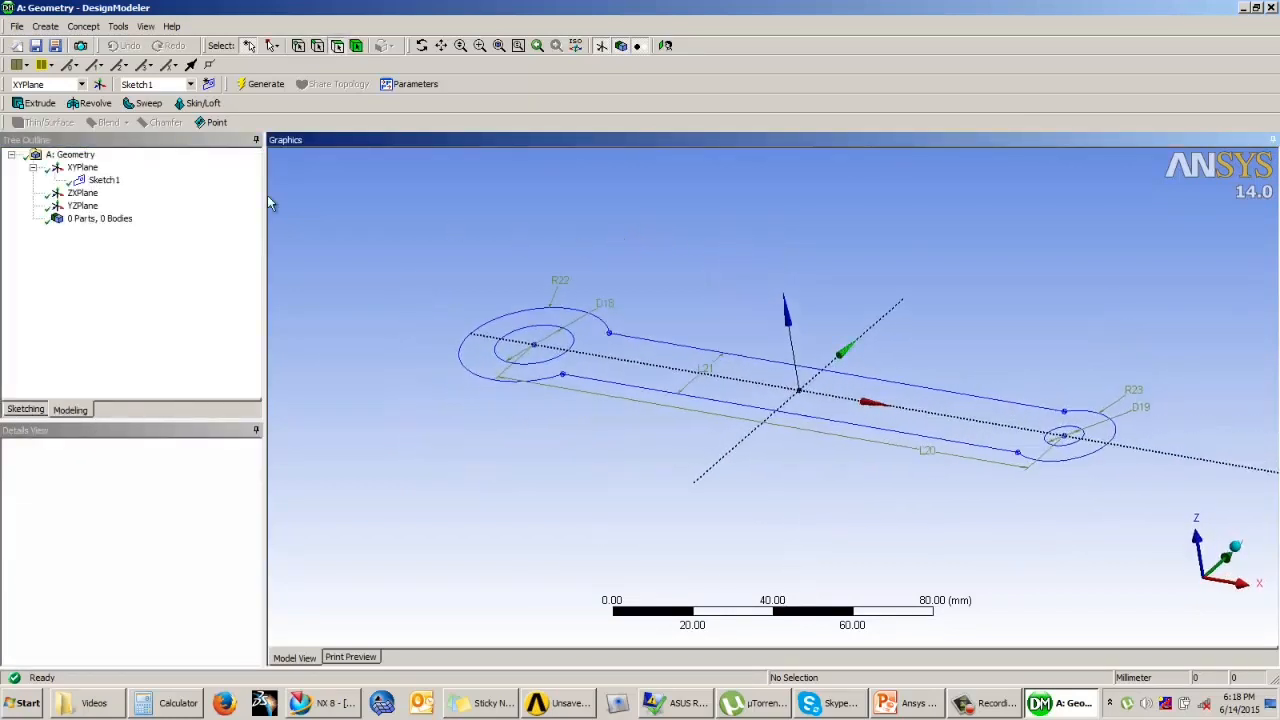
Step: Extrude the link profile sketch 12 mm in the normal direction as added material and generate the solid
left_click(38, 103)
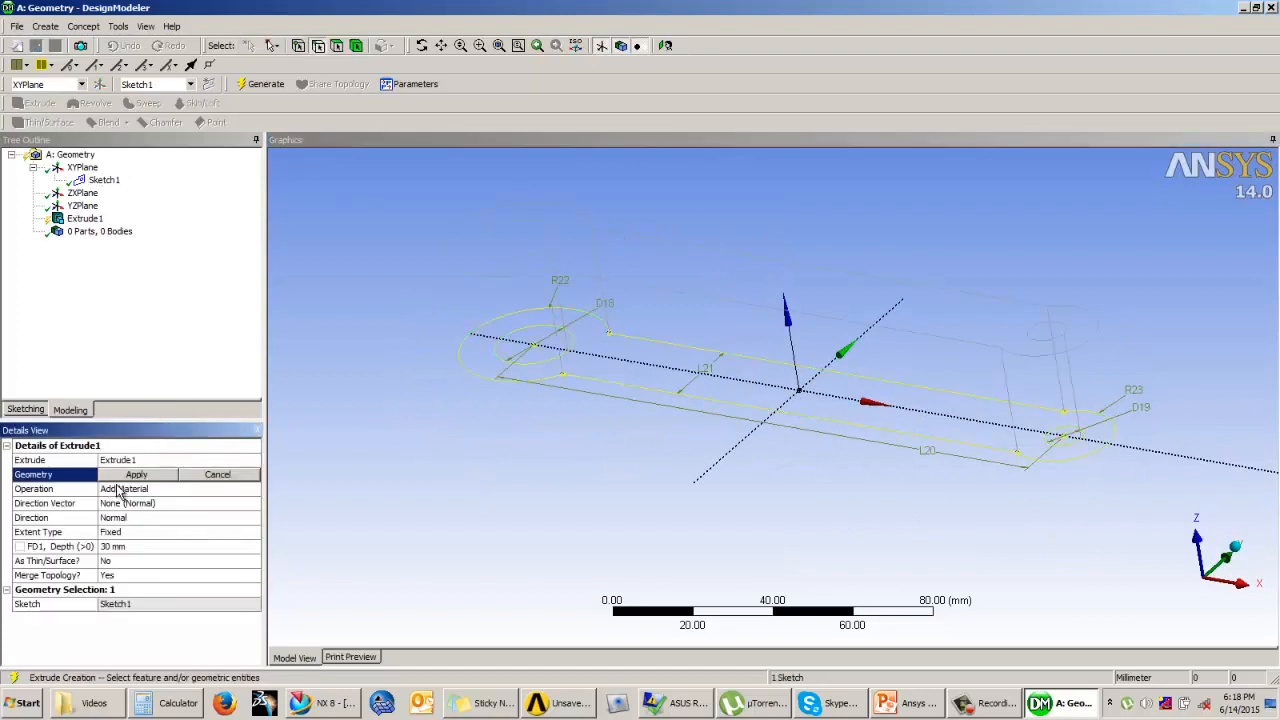
left_click(130, 478)
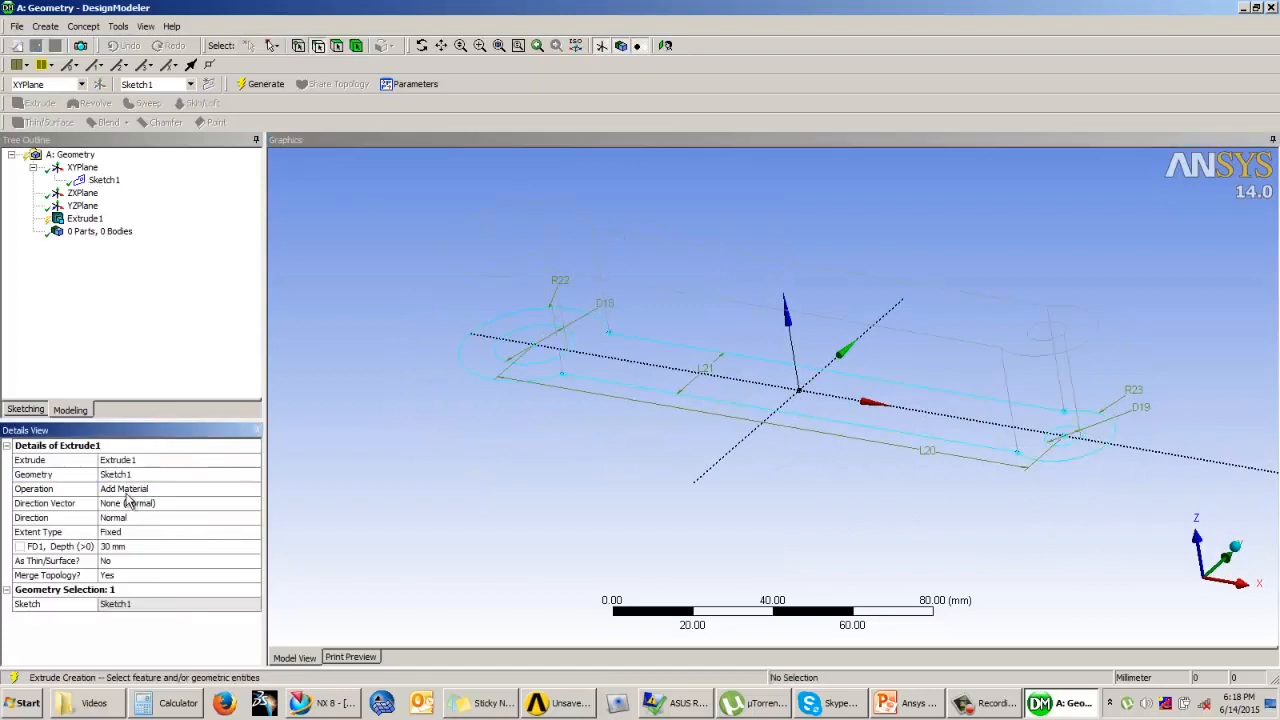
left_click(134, 548)
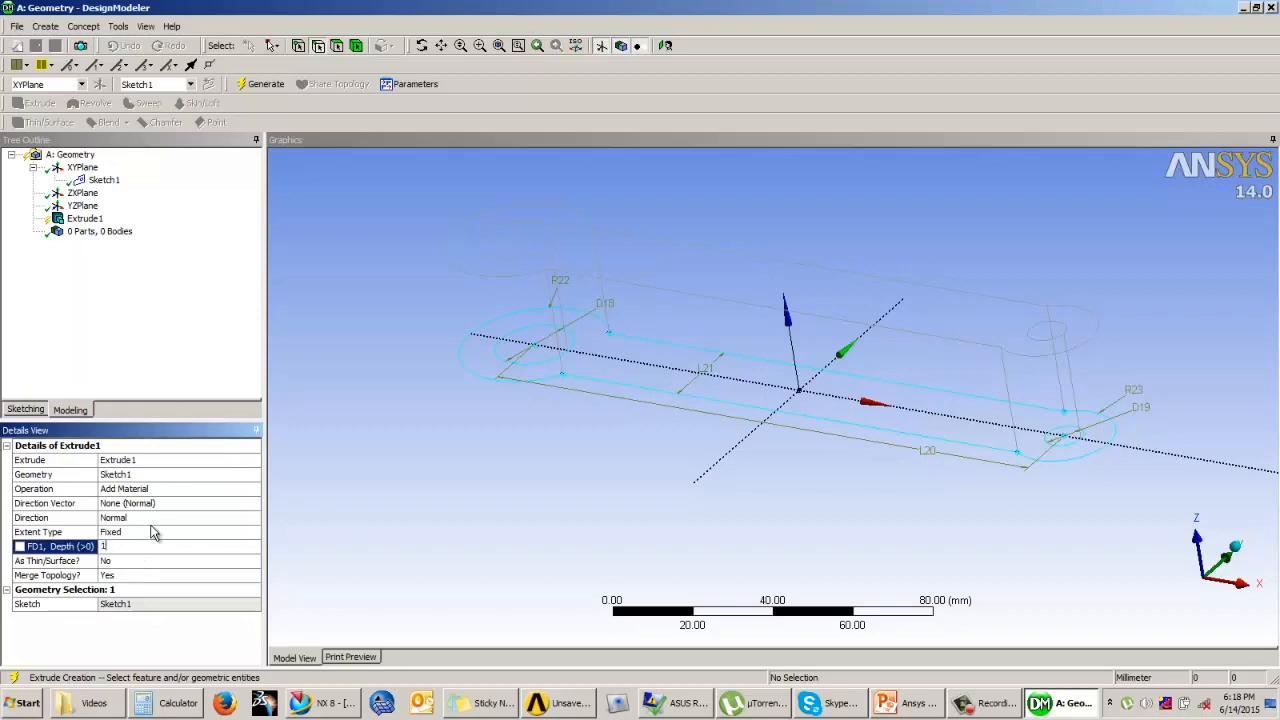
key("Return")
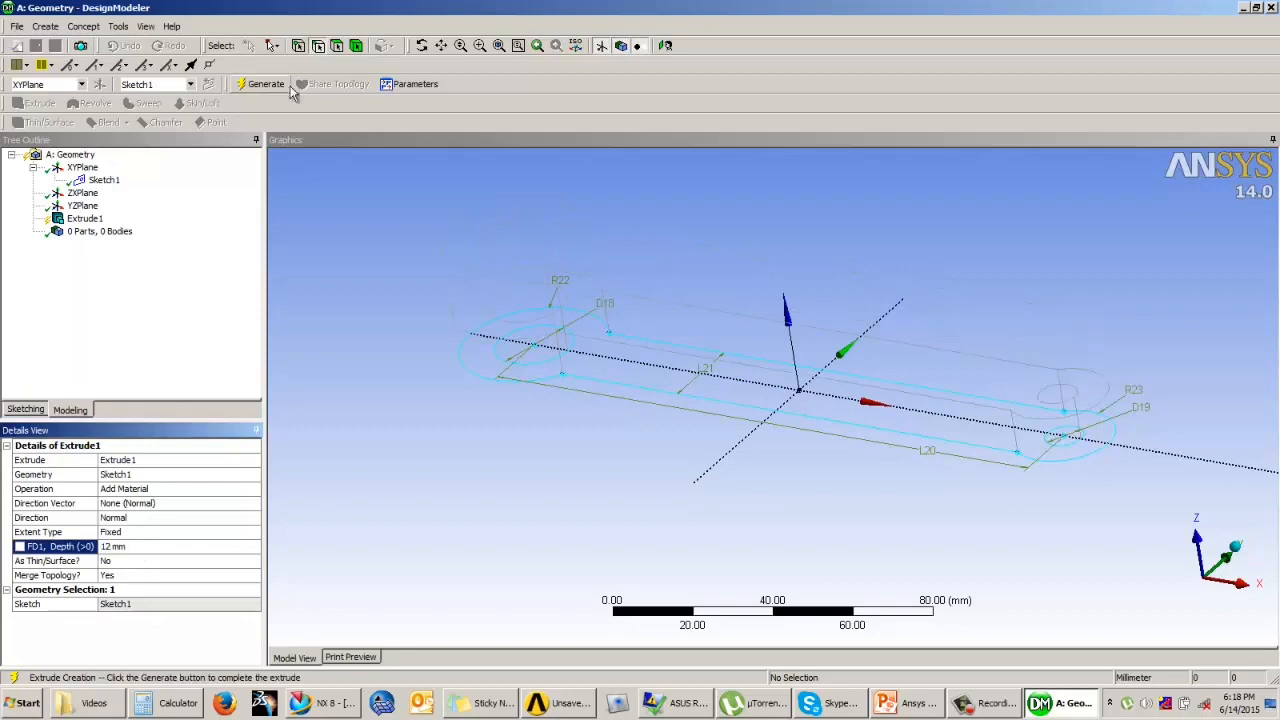
left_click(260, 84)
middle_click_drag(801, 310, 823, 353)
middle_click_drag(935, 385, 930, 410)
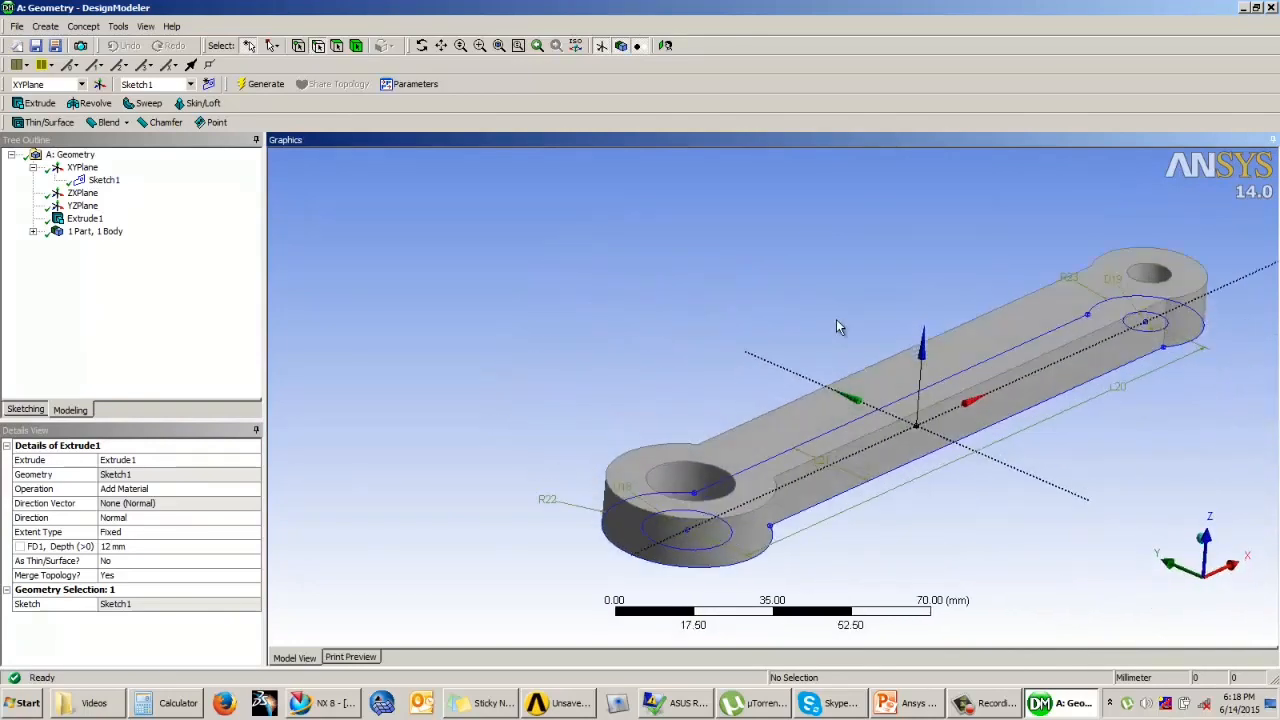
scroll(841, 319, "down", 3)
middle_click_drag(956, 353, 915, 374)
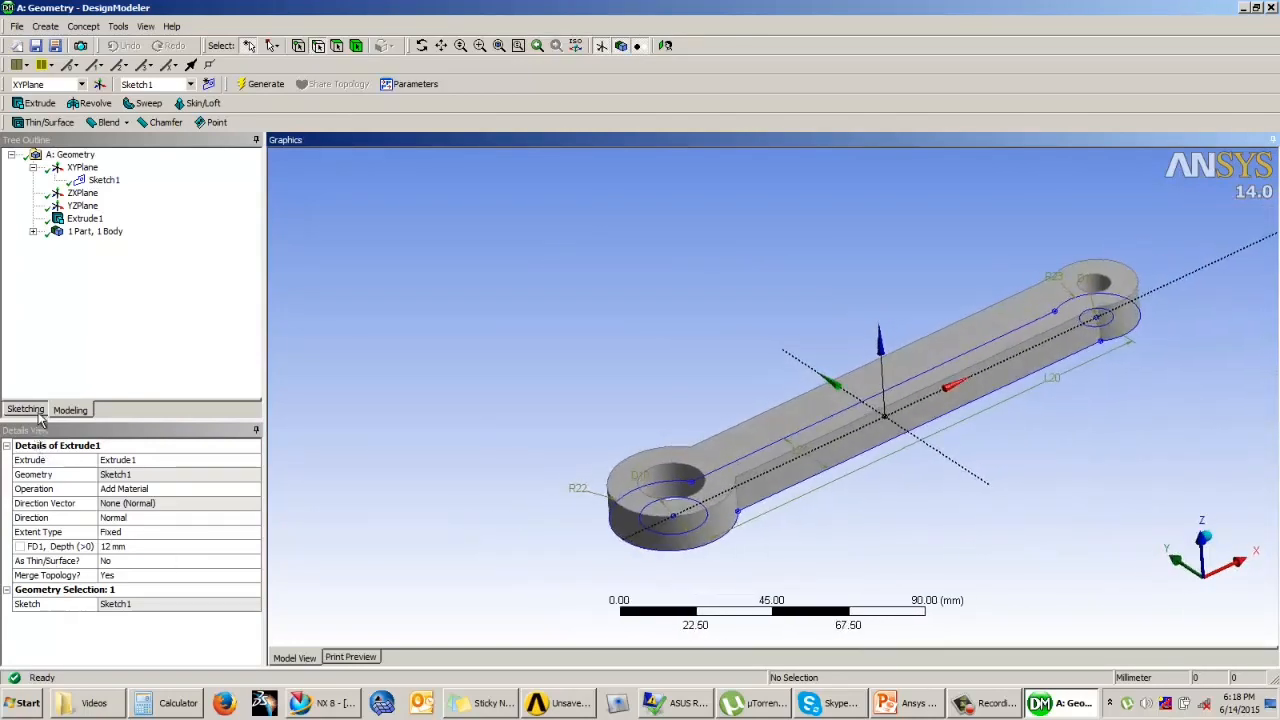
Step: Review the link sketch's dimensions, checking which ones control the bar width and the hole spacing
left_click(38, 410)
left_click(118, 560)
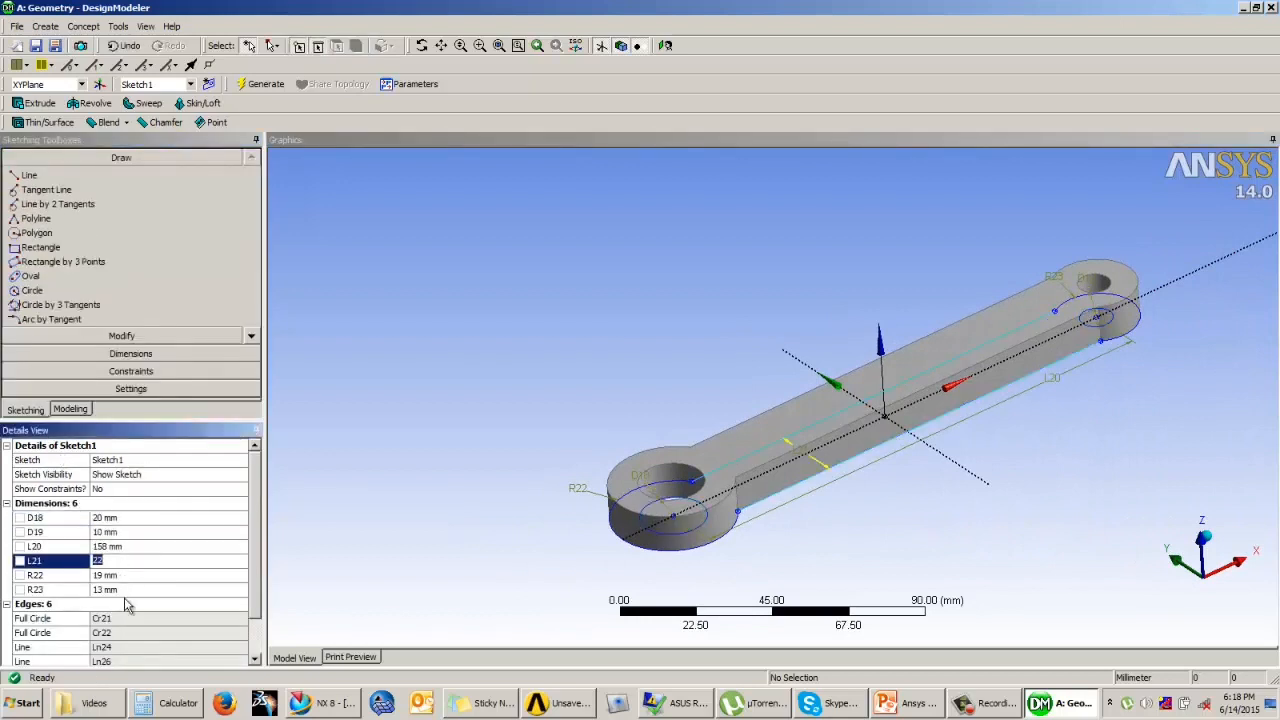
left_click(106, 546)
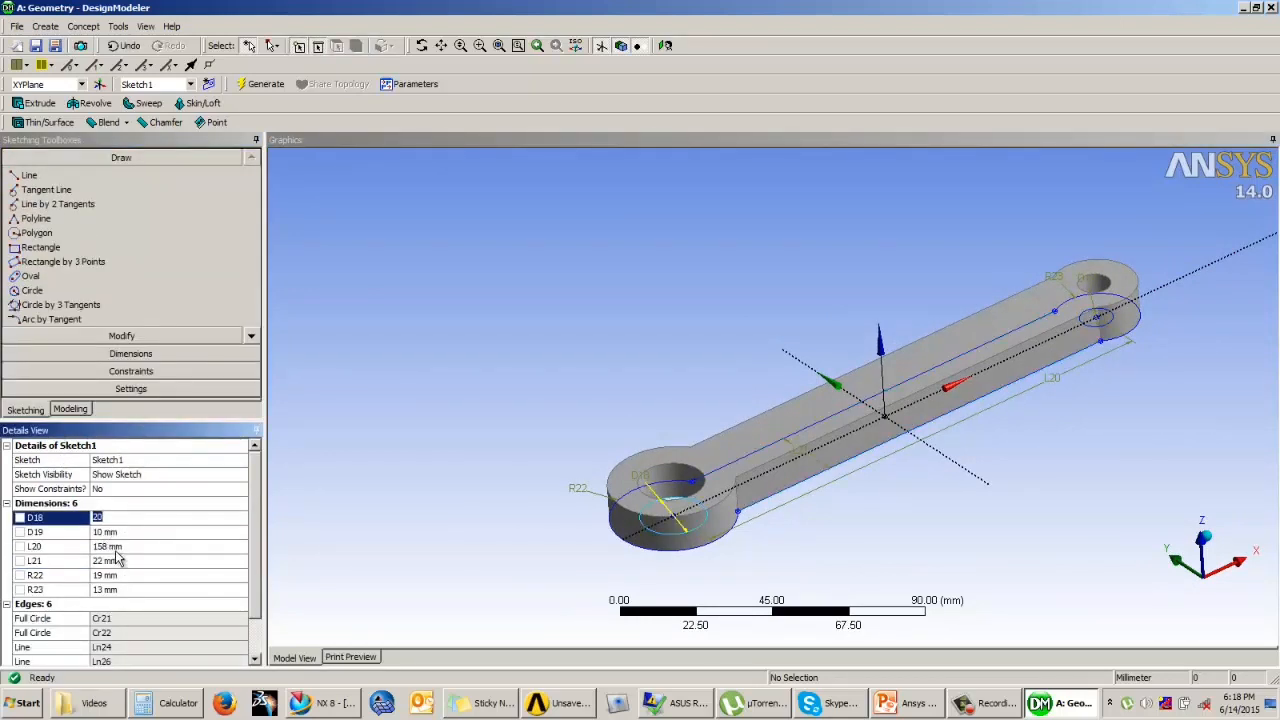
left_click(71, 409)
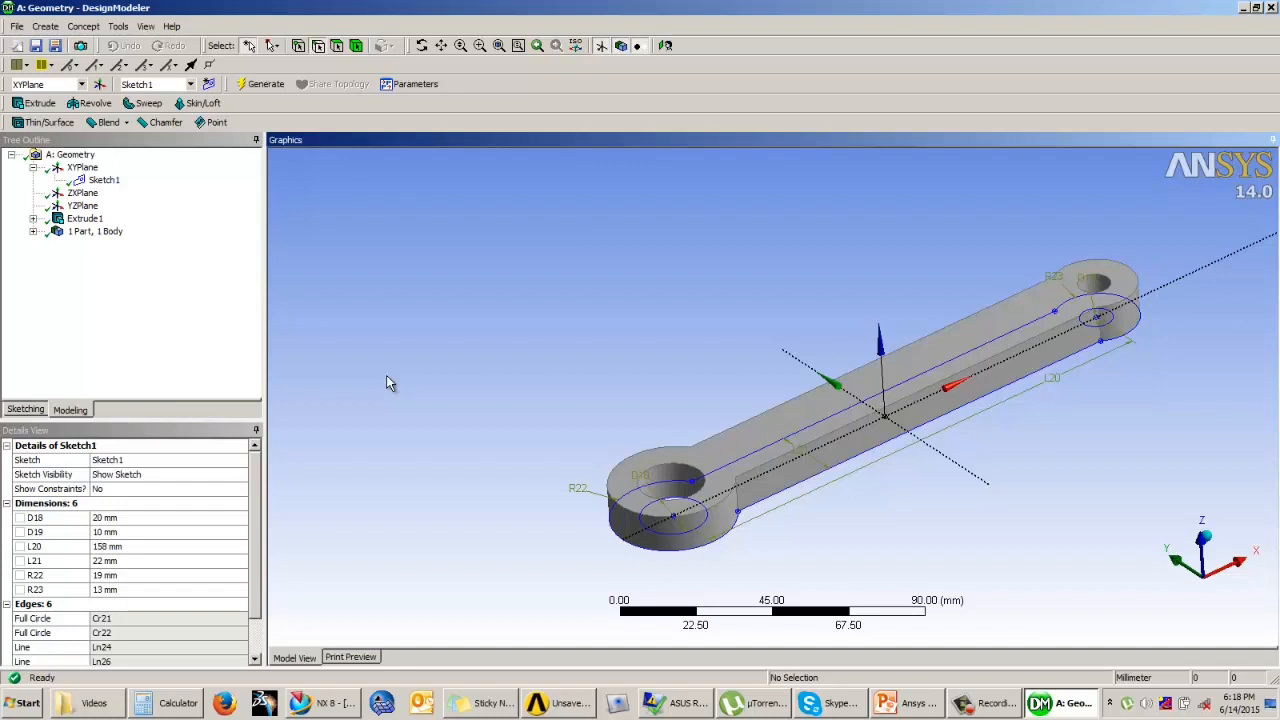
left_click(183, 291)
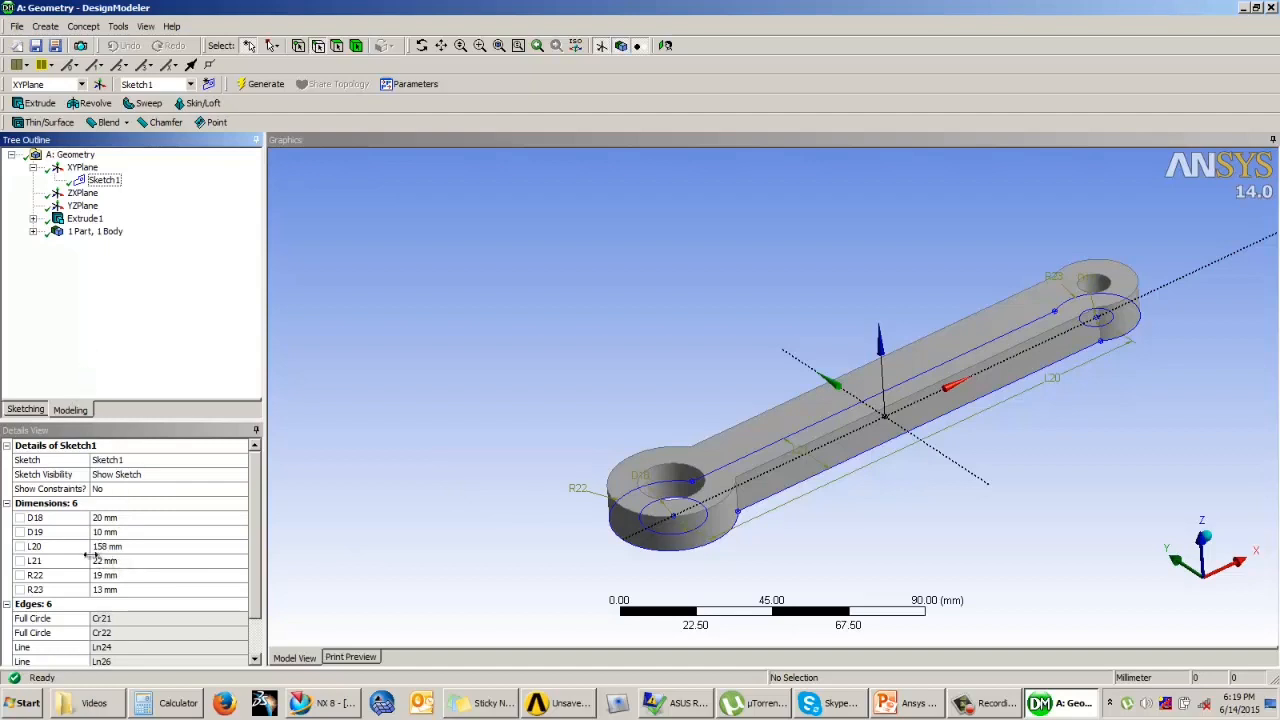
left_click(33, 410)
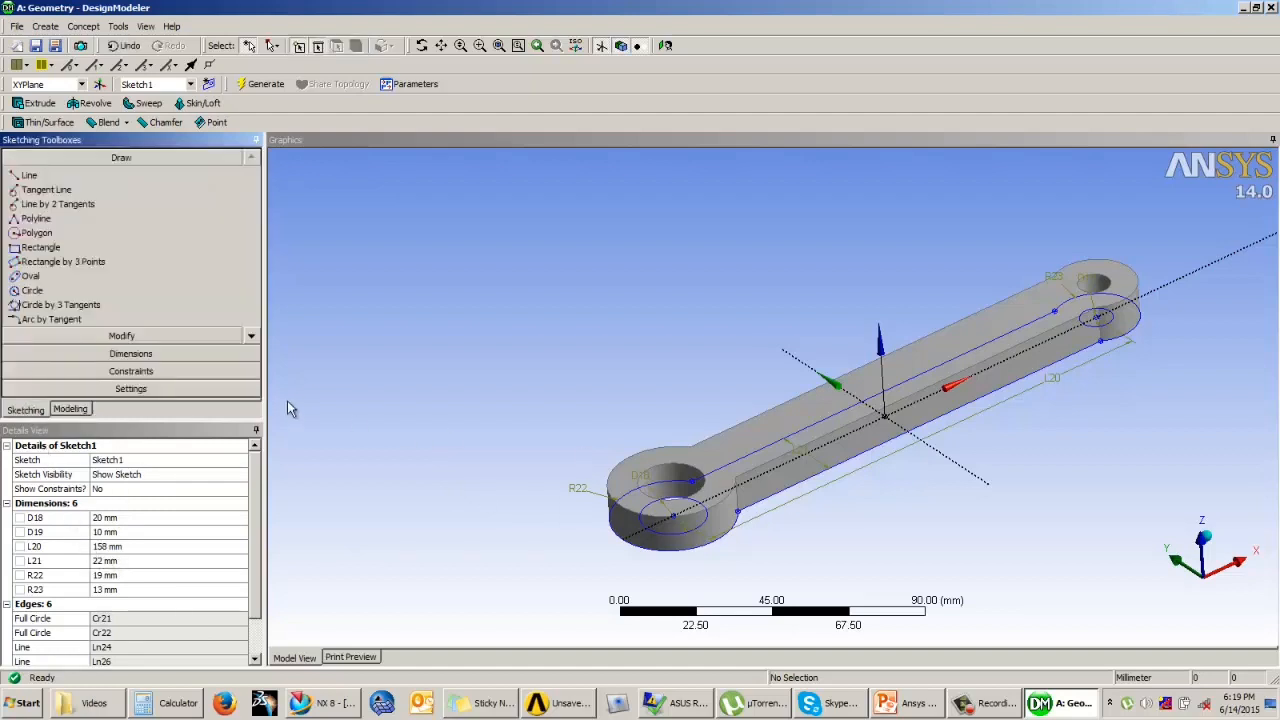
middle_click_drag(620, 540, 1023, 449)
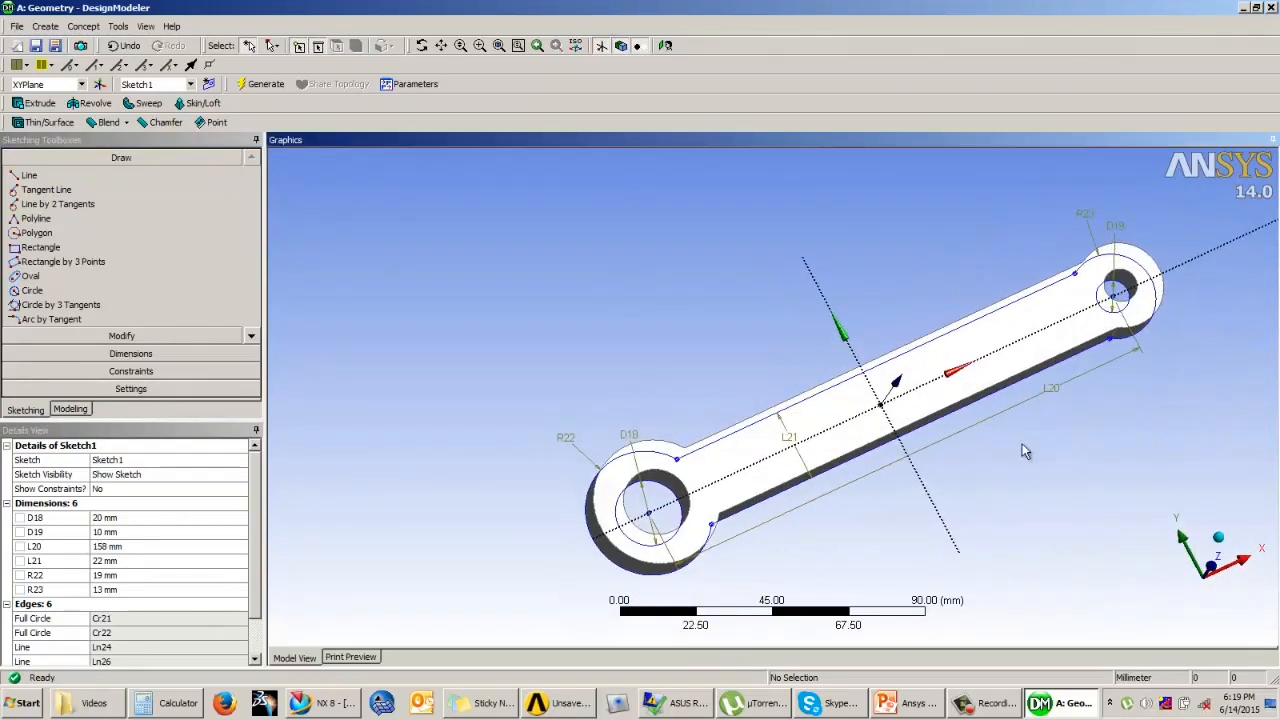
double_click(1051, 392)
middle_click_drag(1008, 492, 674, 424)
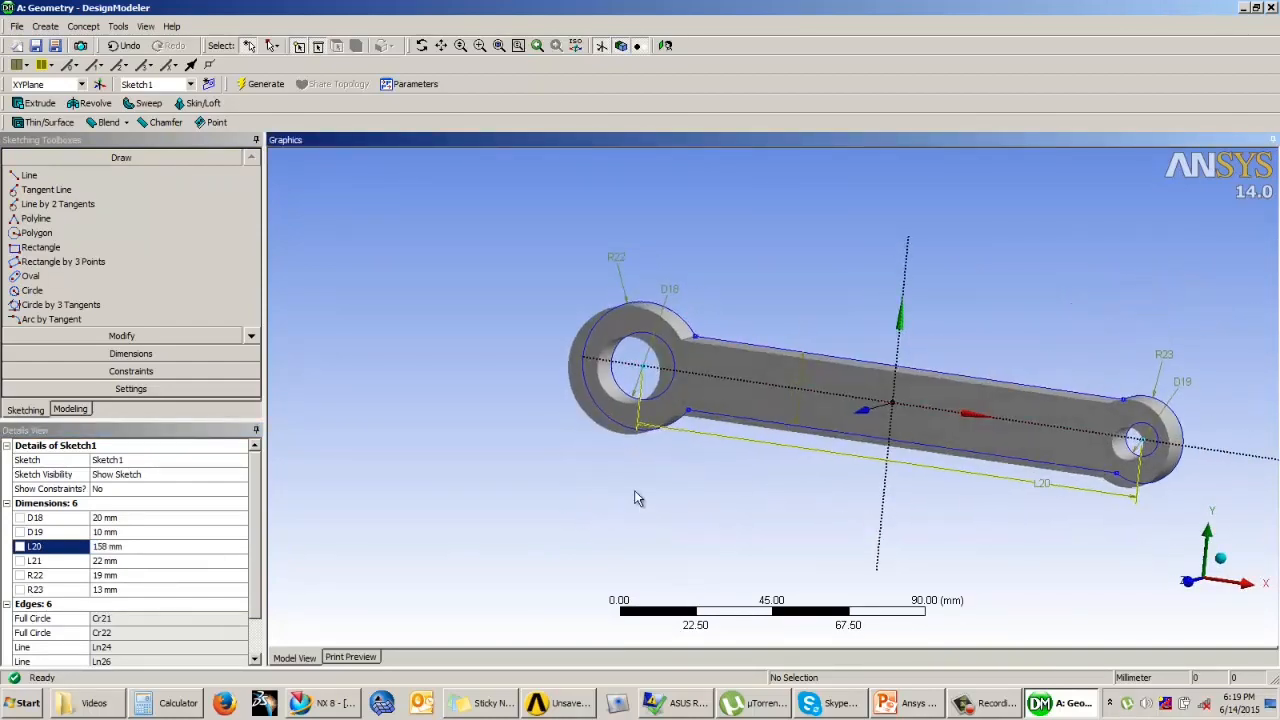
Step: Read the link's parameter names and length-based formulas on the PowerPoint Parameters slides, end the slide show and return to DesignModeler
left_click(915, 706)
left_click(1113, 676)
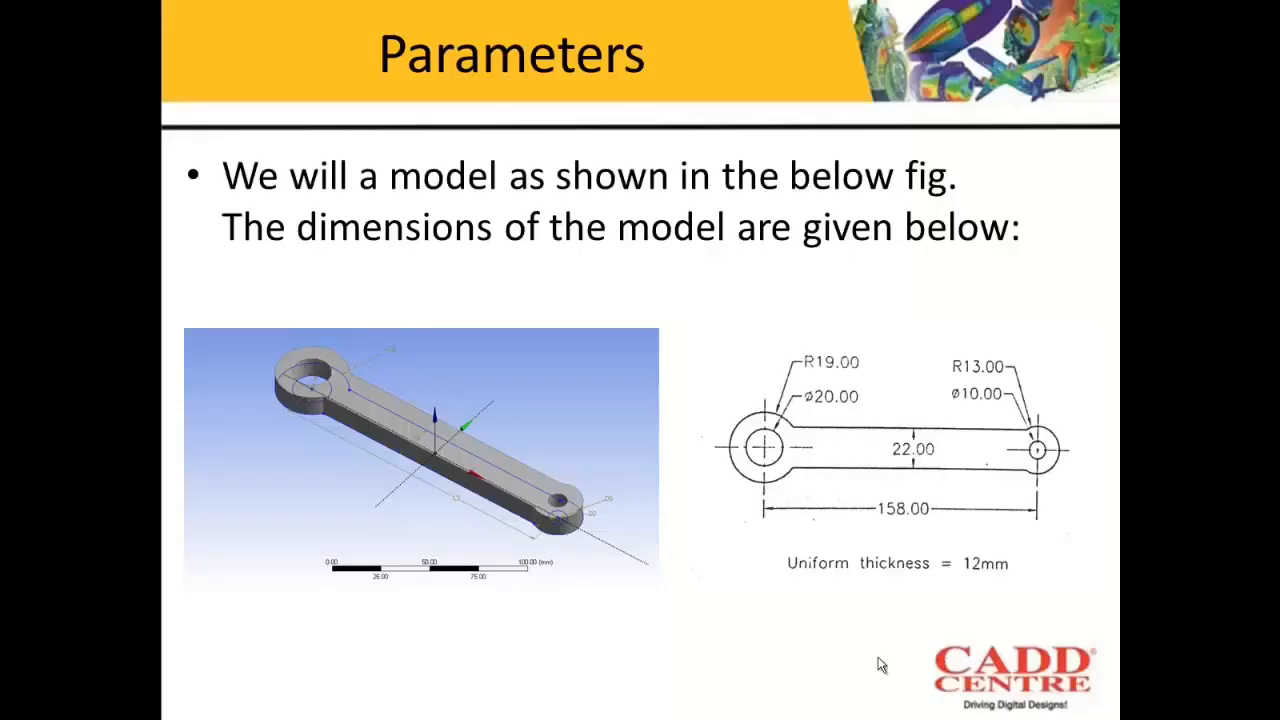
left_click(877, 600)
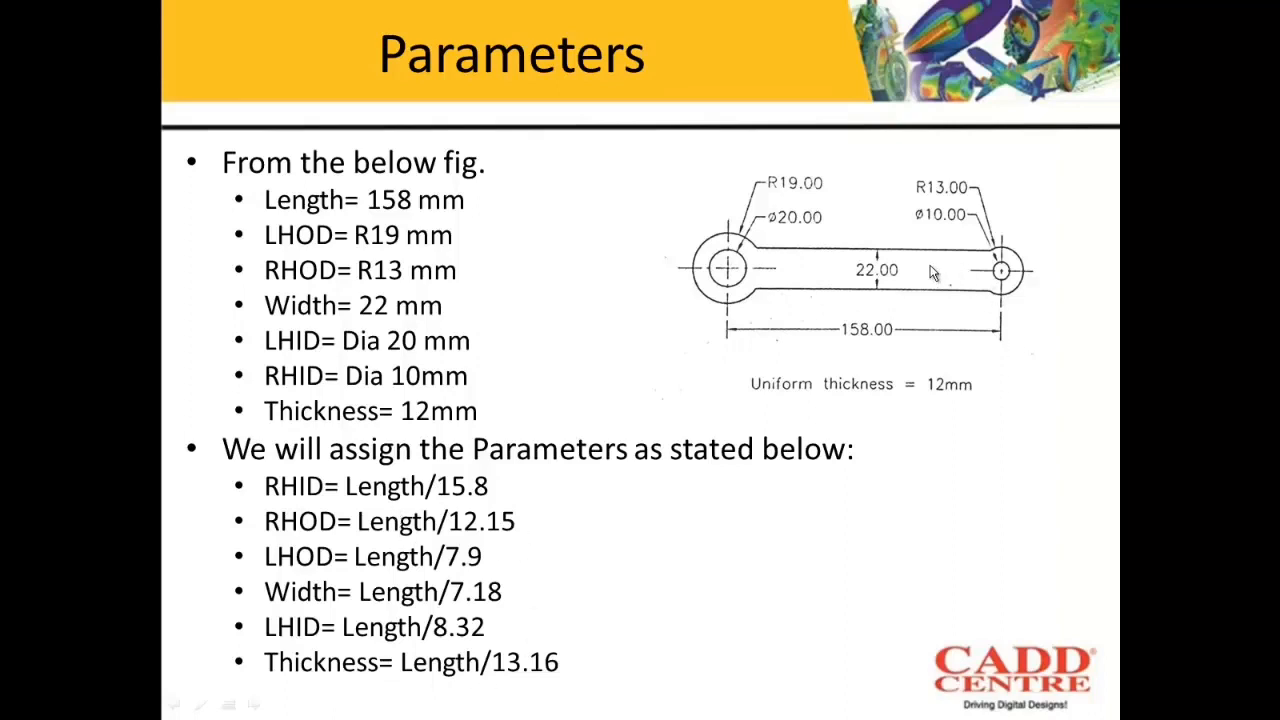
key("Escape")
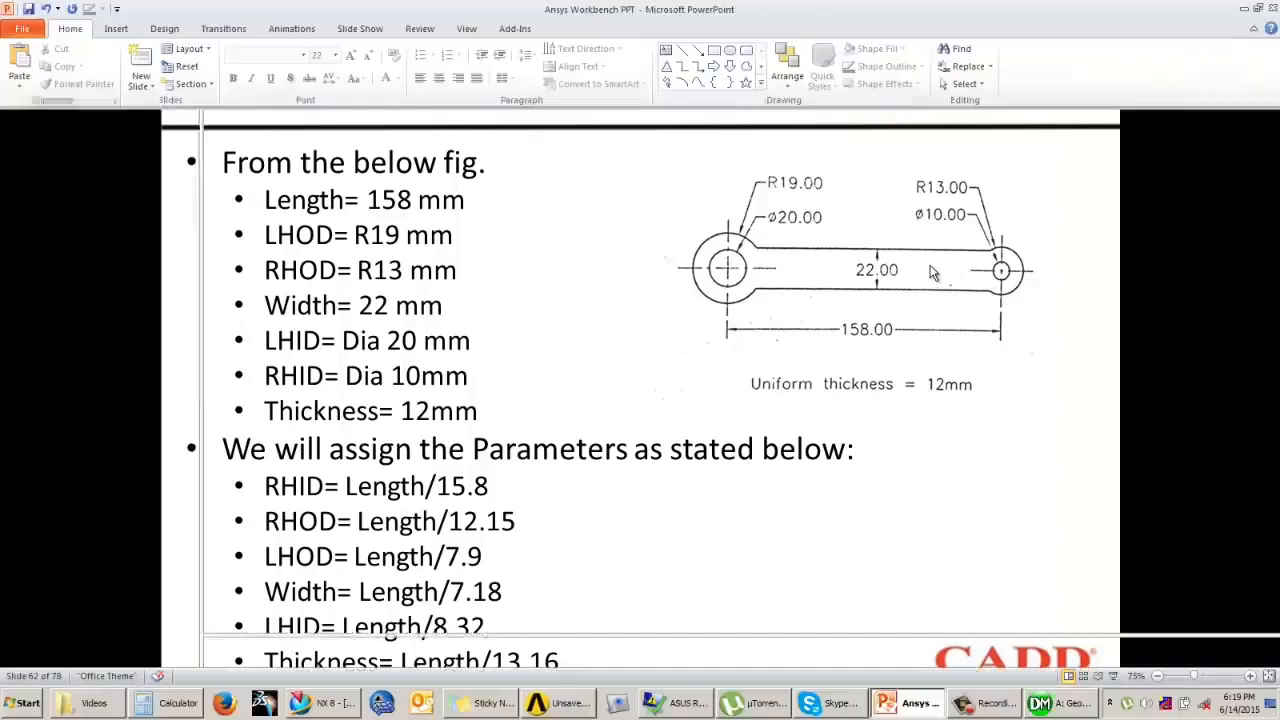
left_click(568, 703)
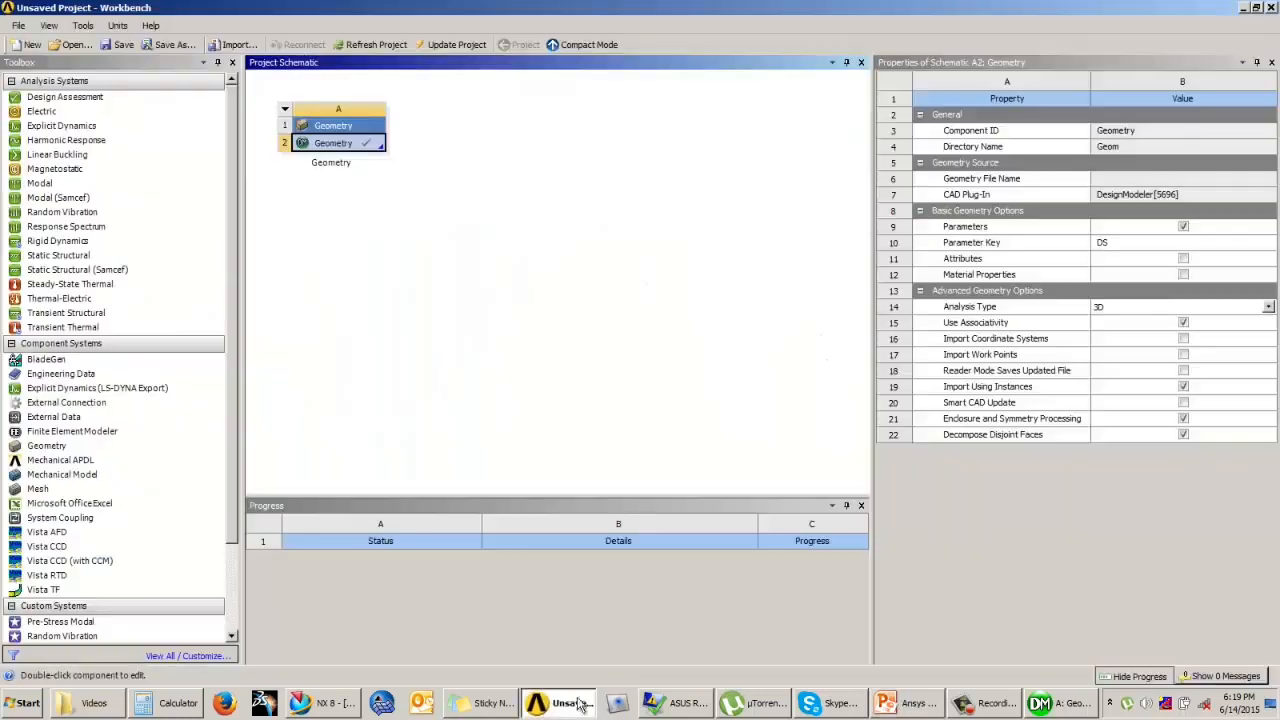
left_click(655, 365)
left_click(1041, 703)
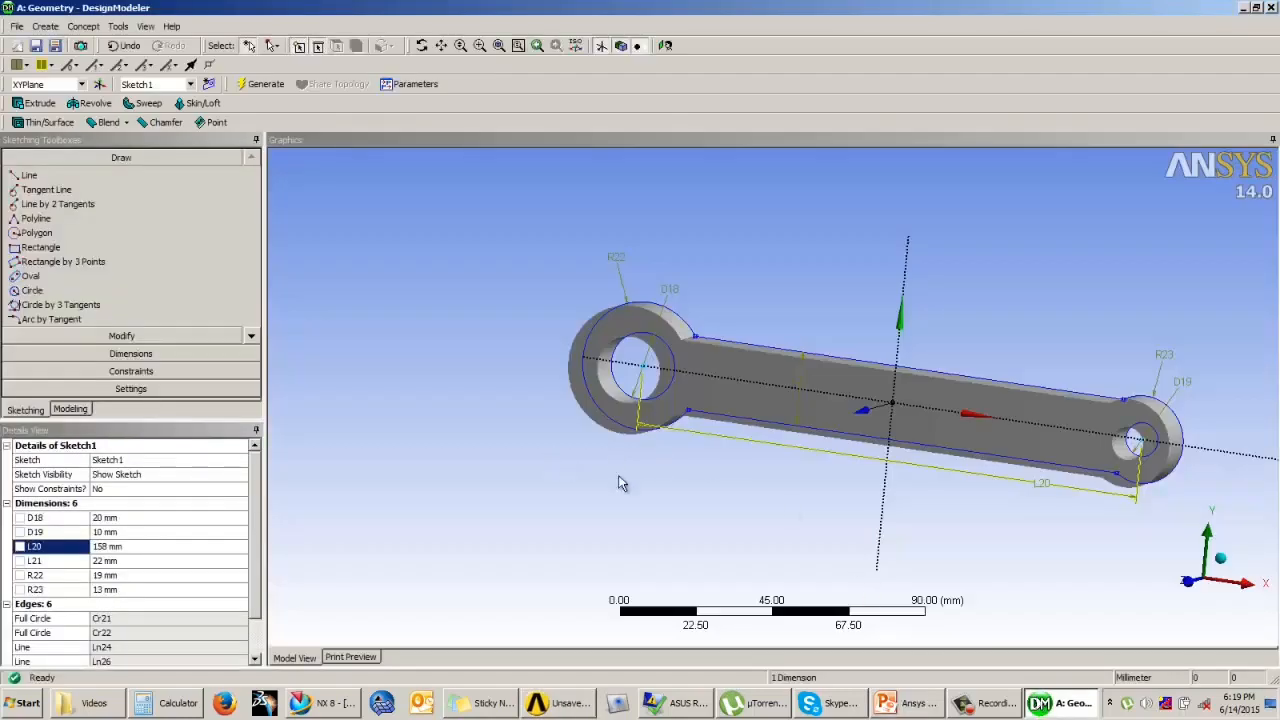
Step: Create a design parameter named LHID from the 20 mm hole's diameter dimension
middle_click_drag(770, 422, 918, 361)
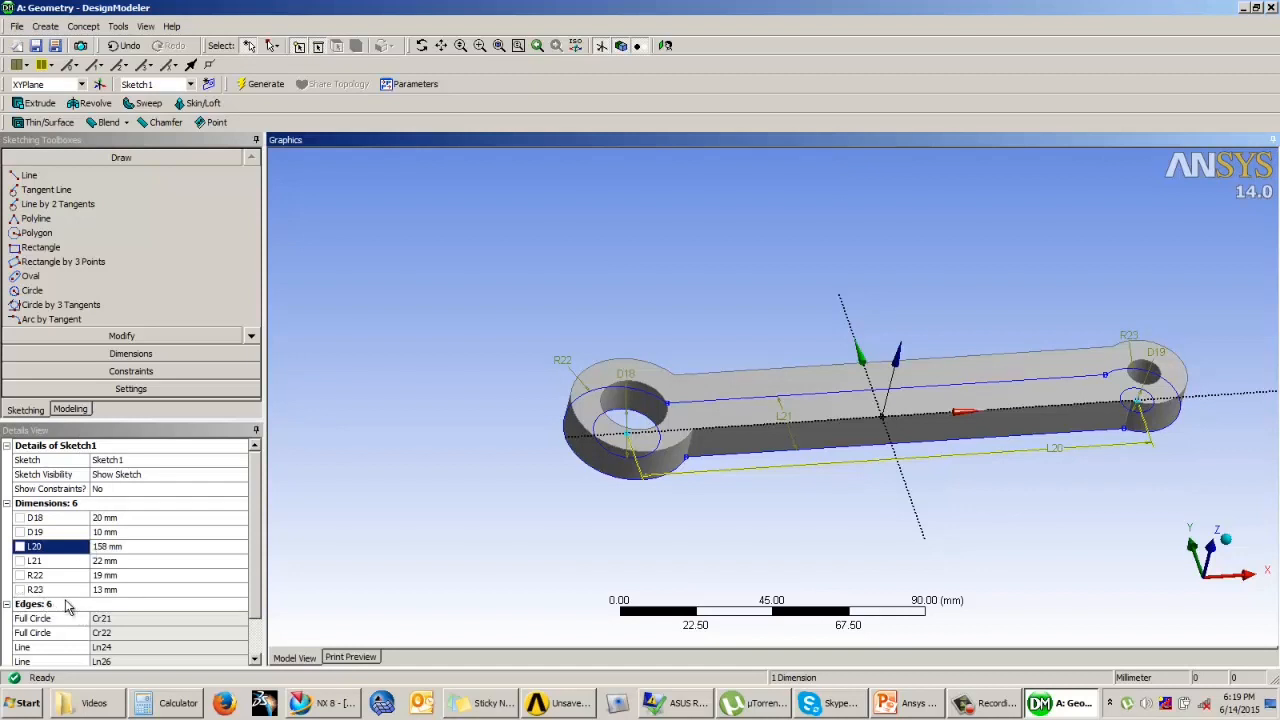
left_click(19, 518)
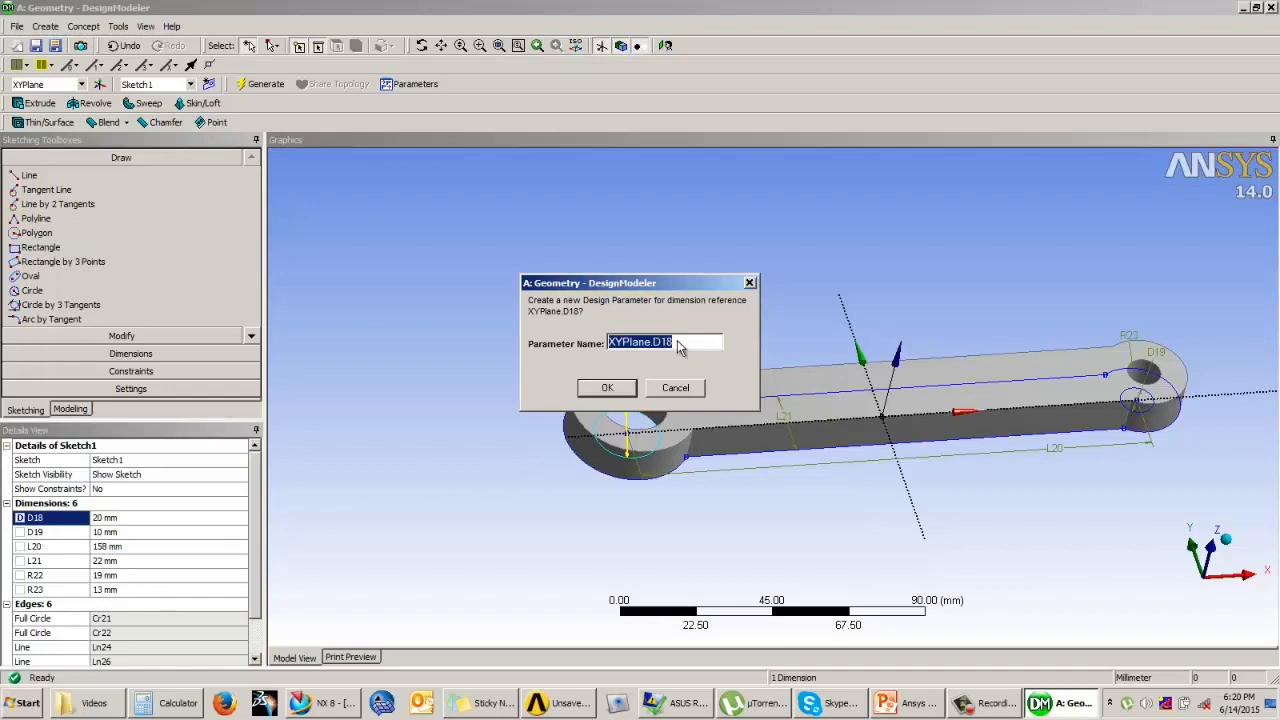
left_click_drag(670, 285, 660, 213)
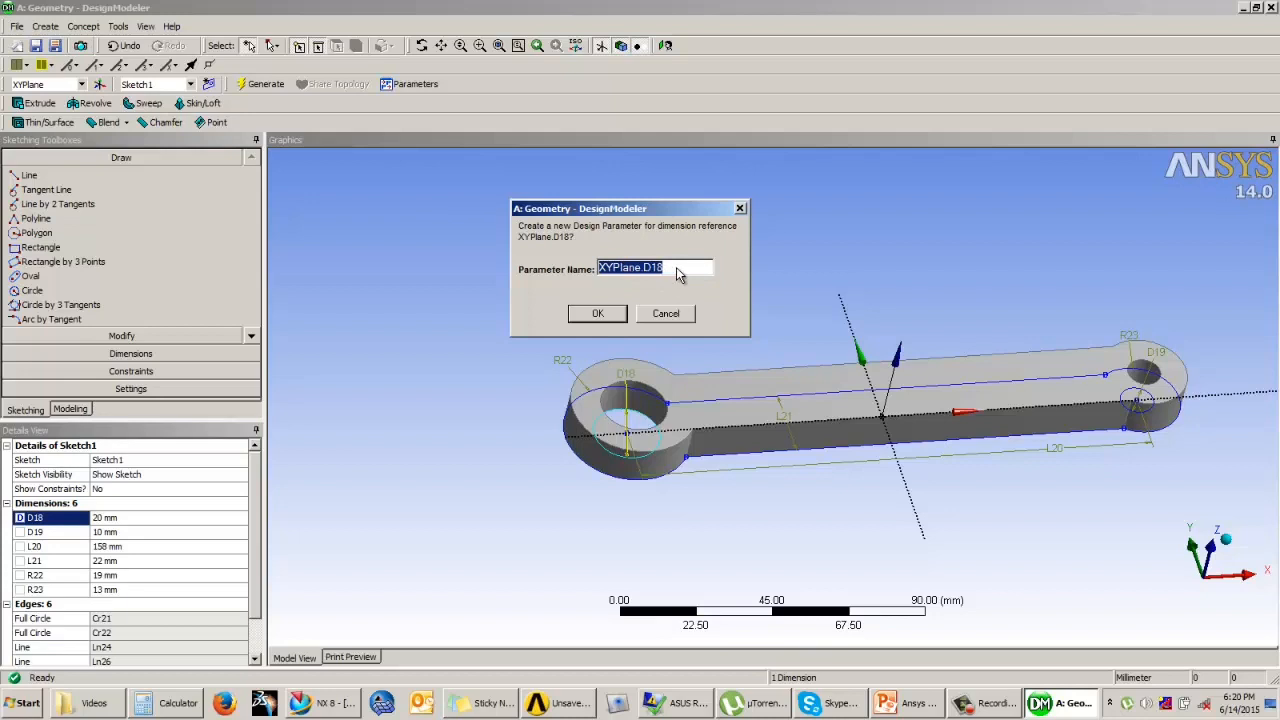
left_click_drag(672, 268, 563, 265)
type("LHID")
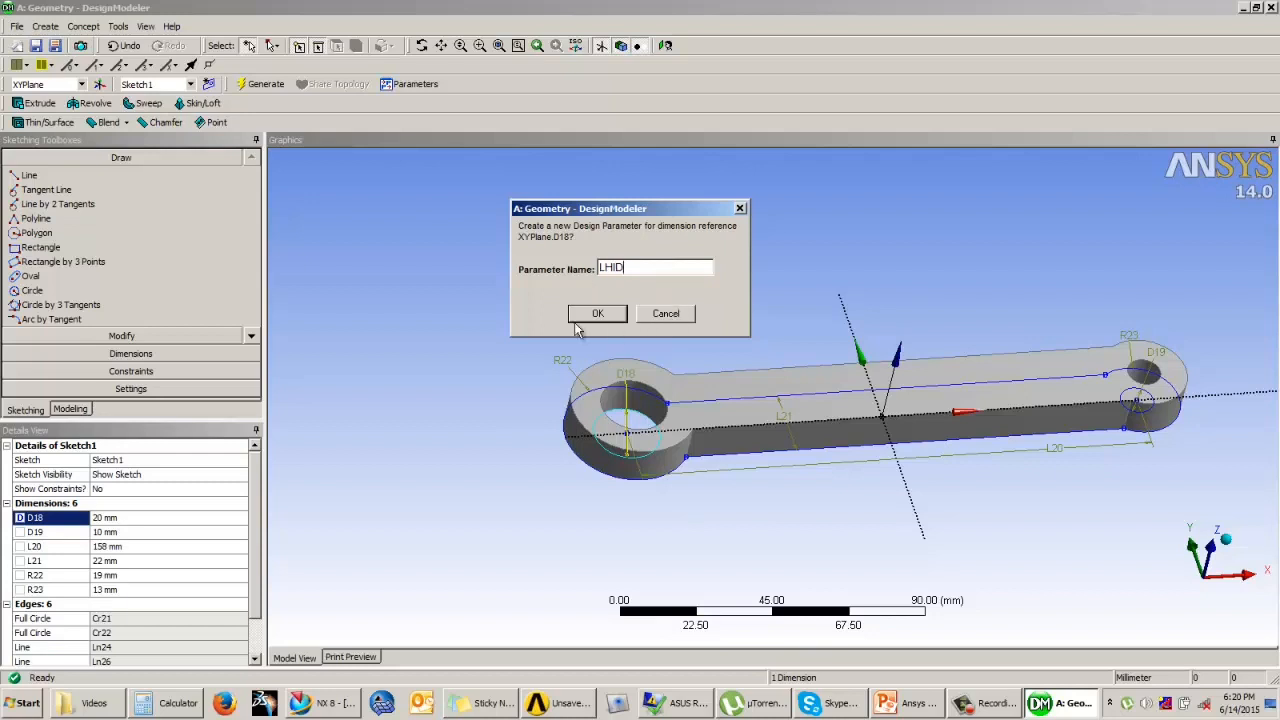
left_click(590, 316)
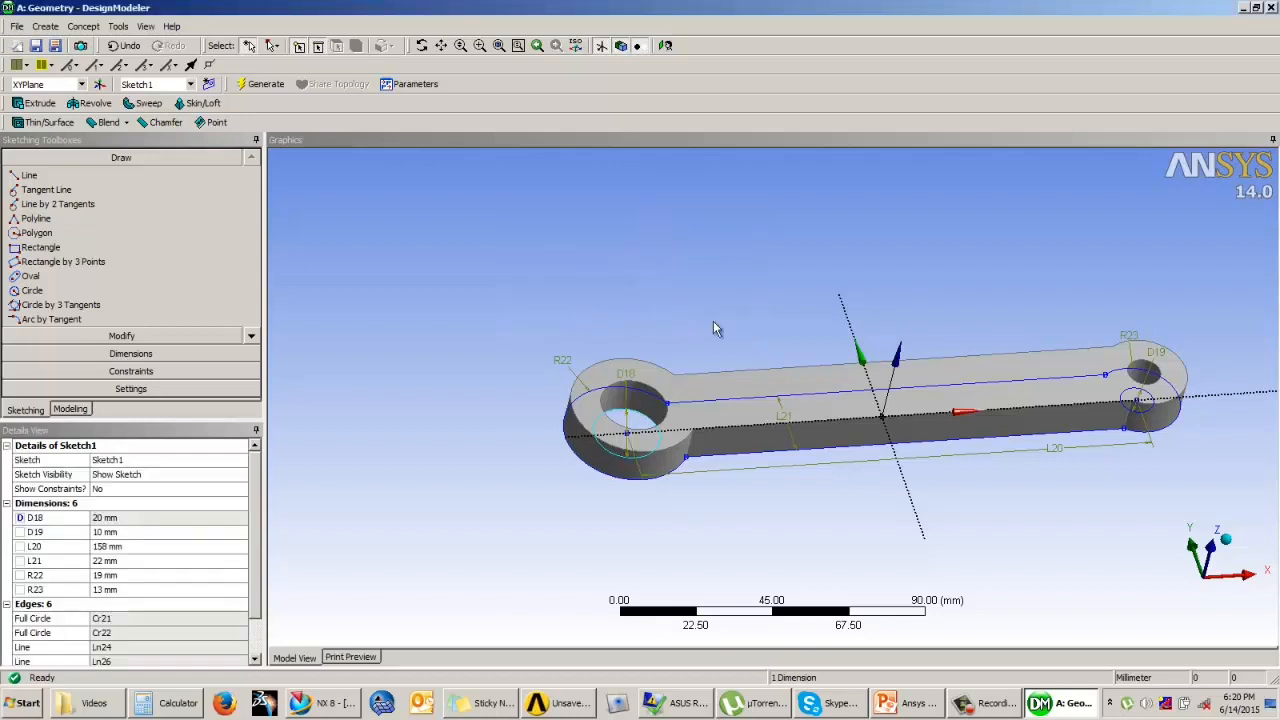
Step: Create a design parameter named RHID from the 10 mm hole's diameter dimension
middle_click_drag(713, 321, 676, 402)
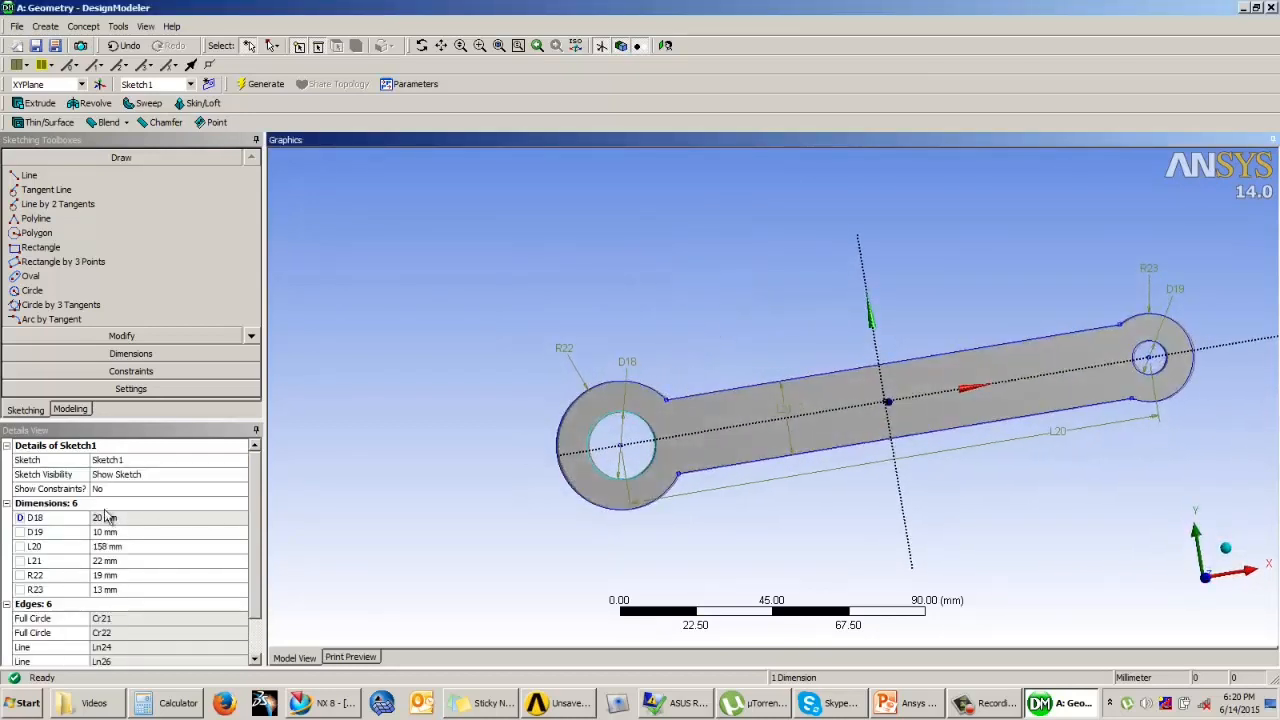
left_click(19, 533)
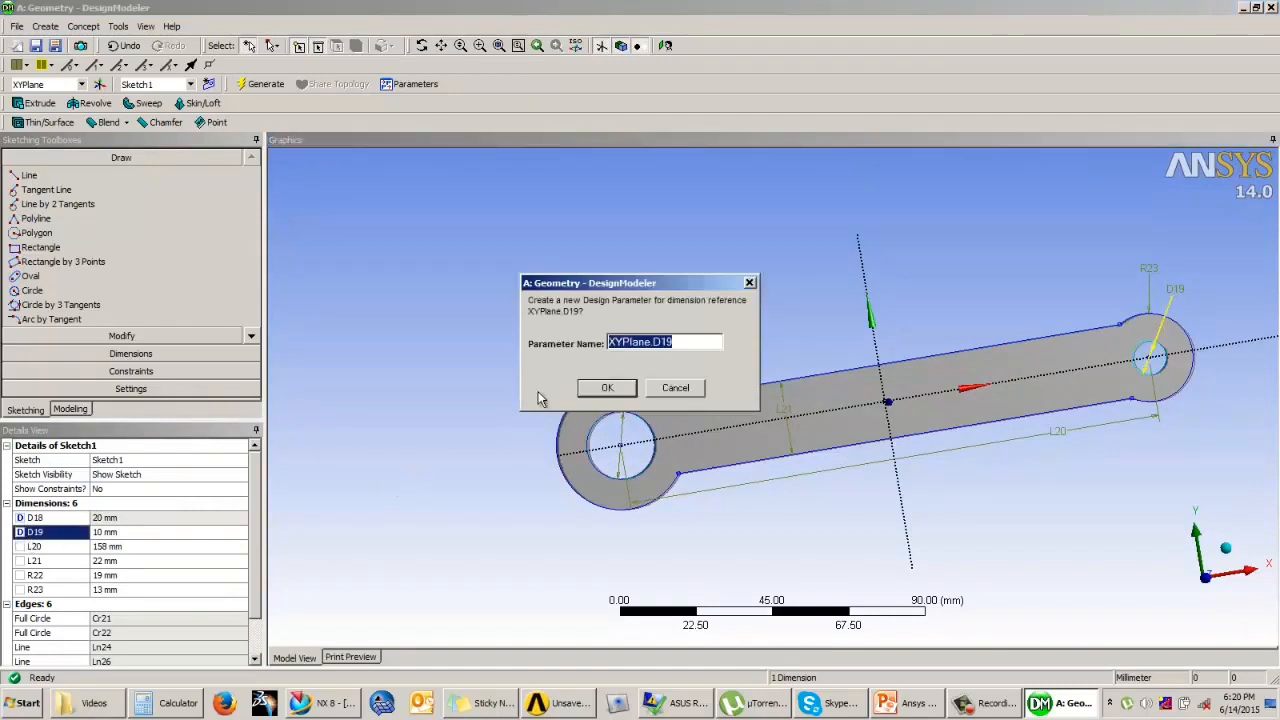
type("RH")
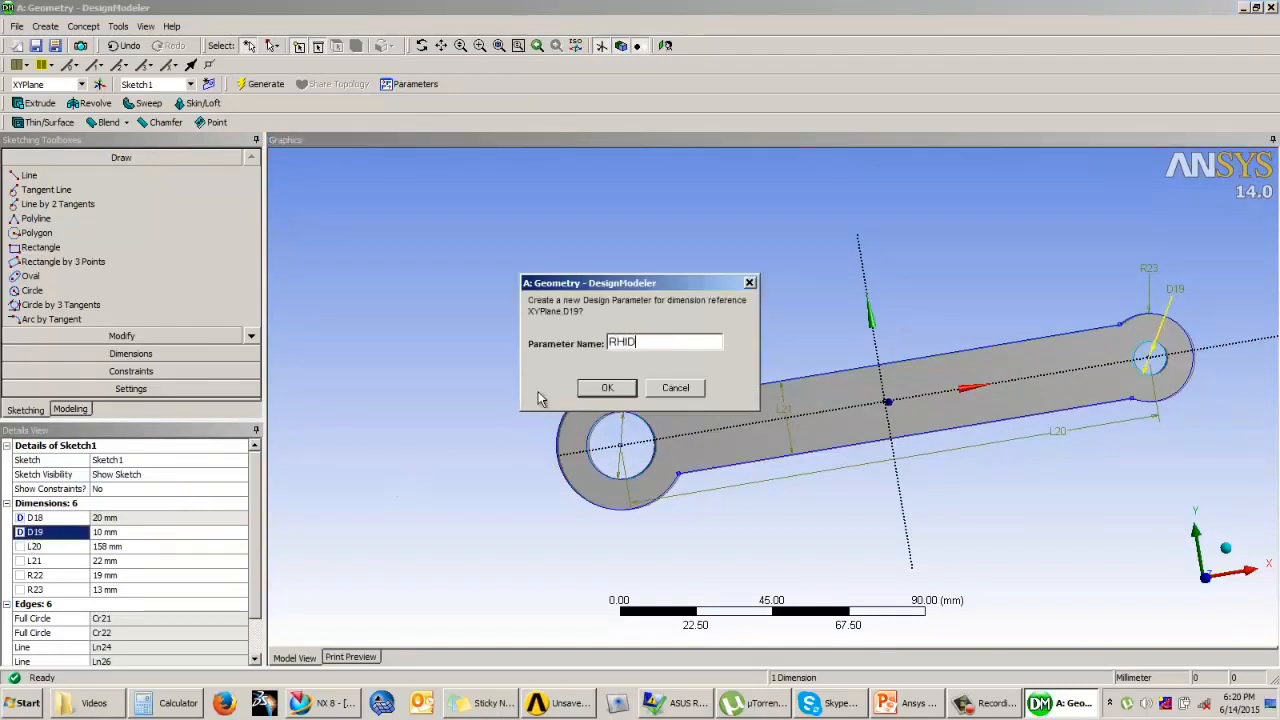
type("ID")
left_click(606, 388)
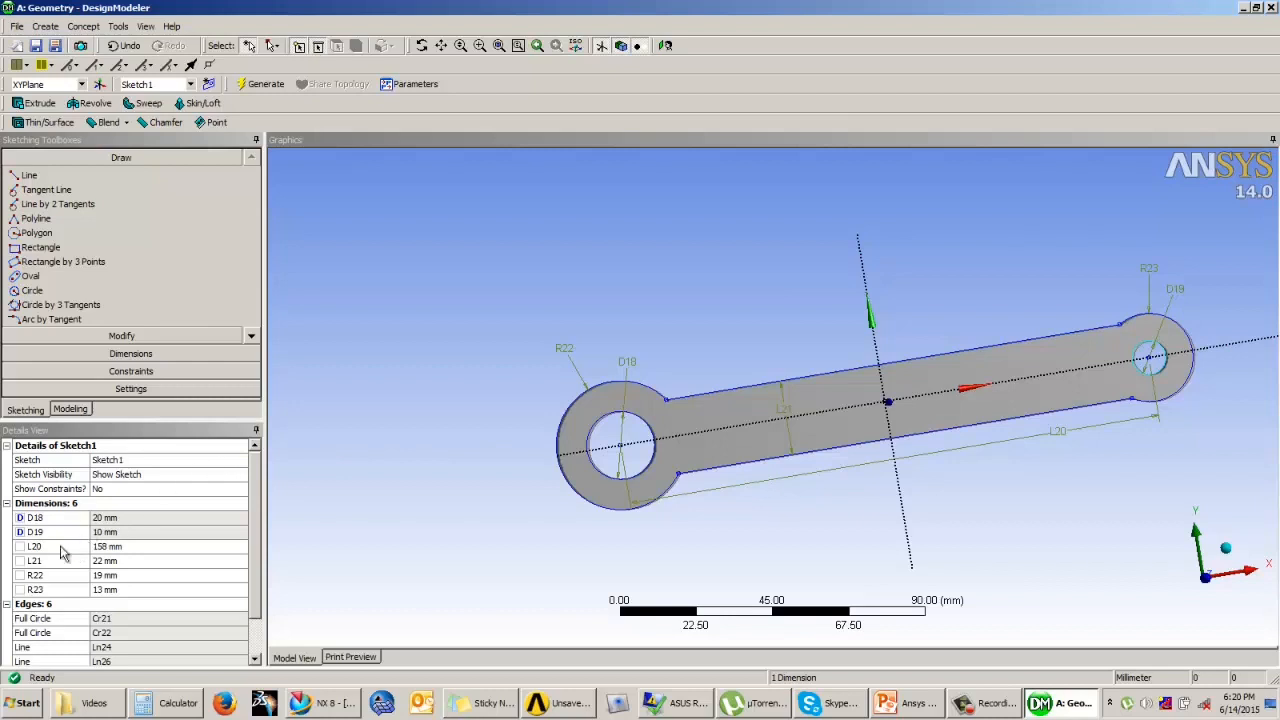
Step: Create a design parameter named Length from the dimension between the two hole centres
left_click(37, 548)
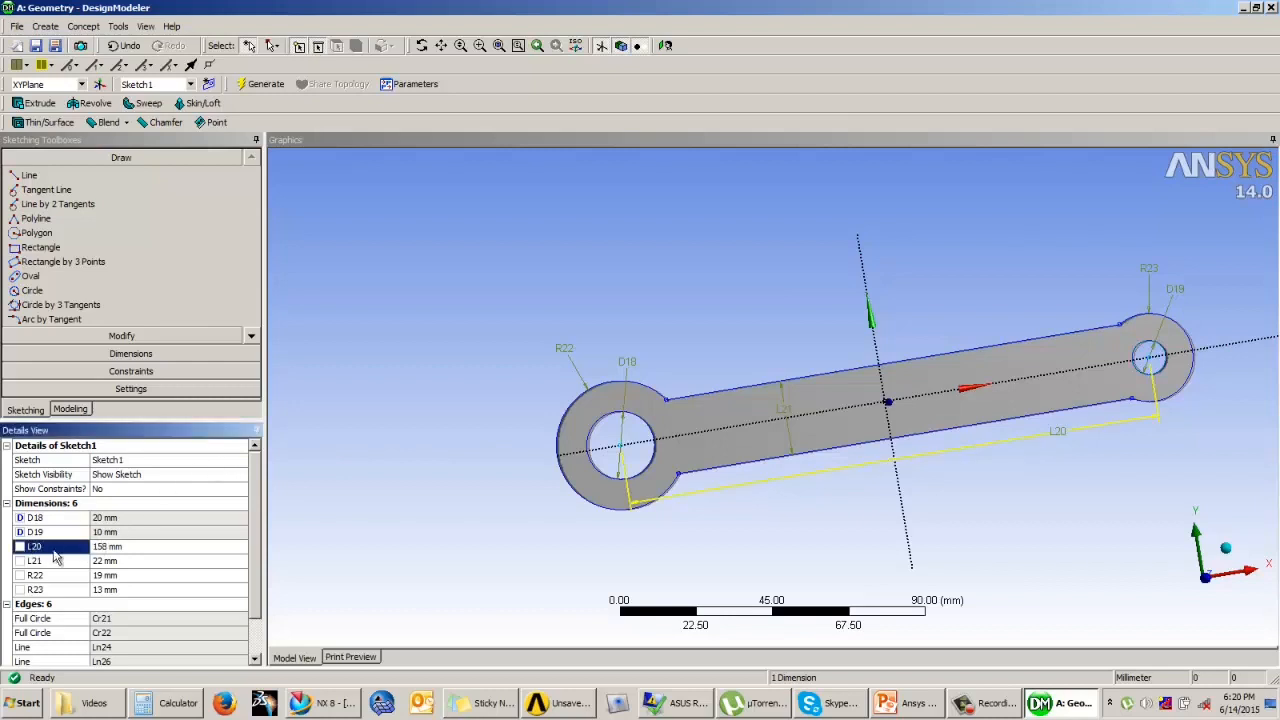
left_click(20, 547)
type("L")
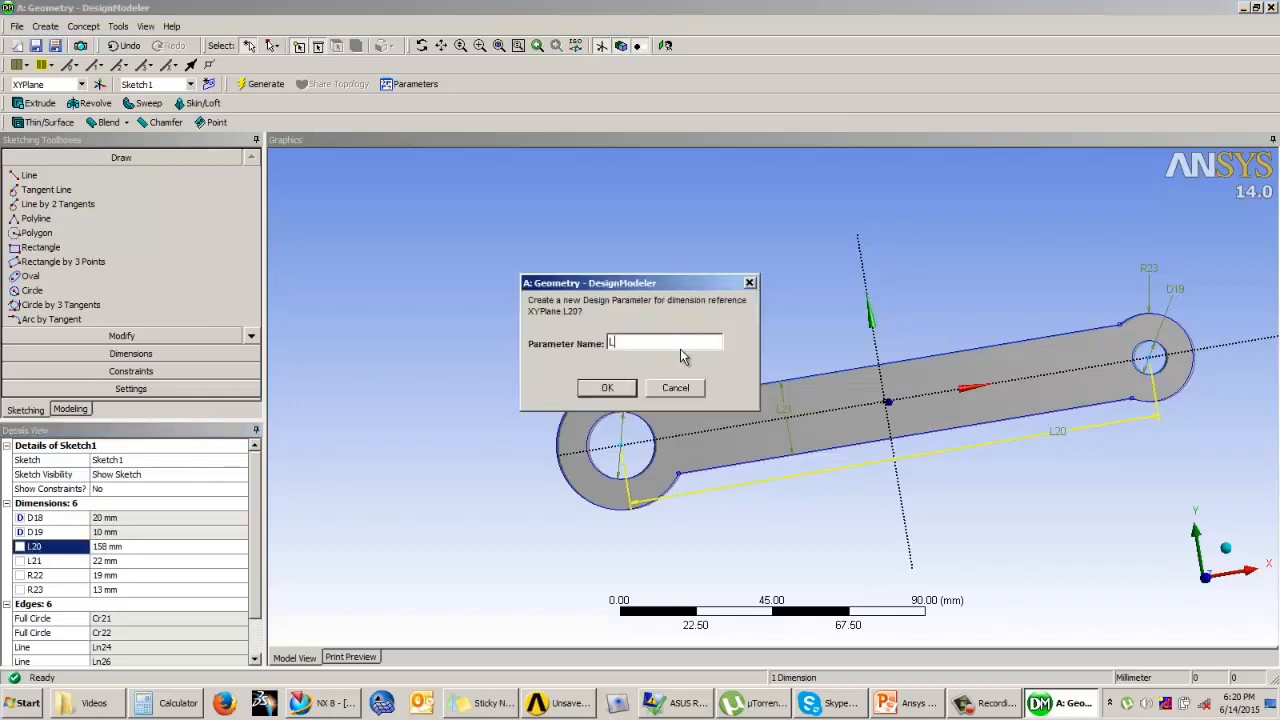
type("ength")
left_click(610, 389)
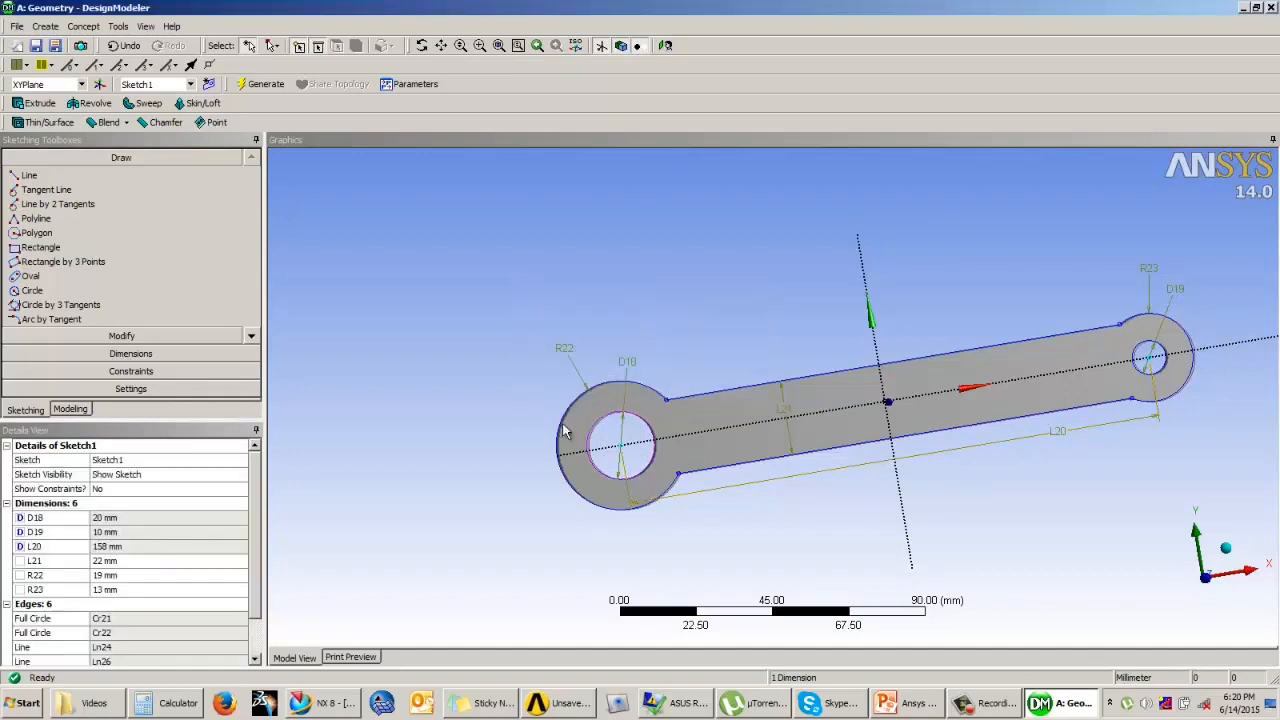
Step: Create a design parameter named Width from the dimension between the link's two straight edges
left_click(20, 562)
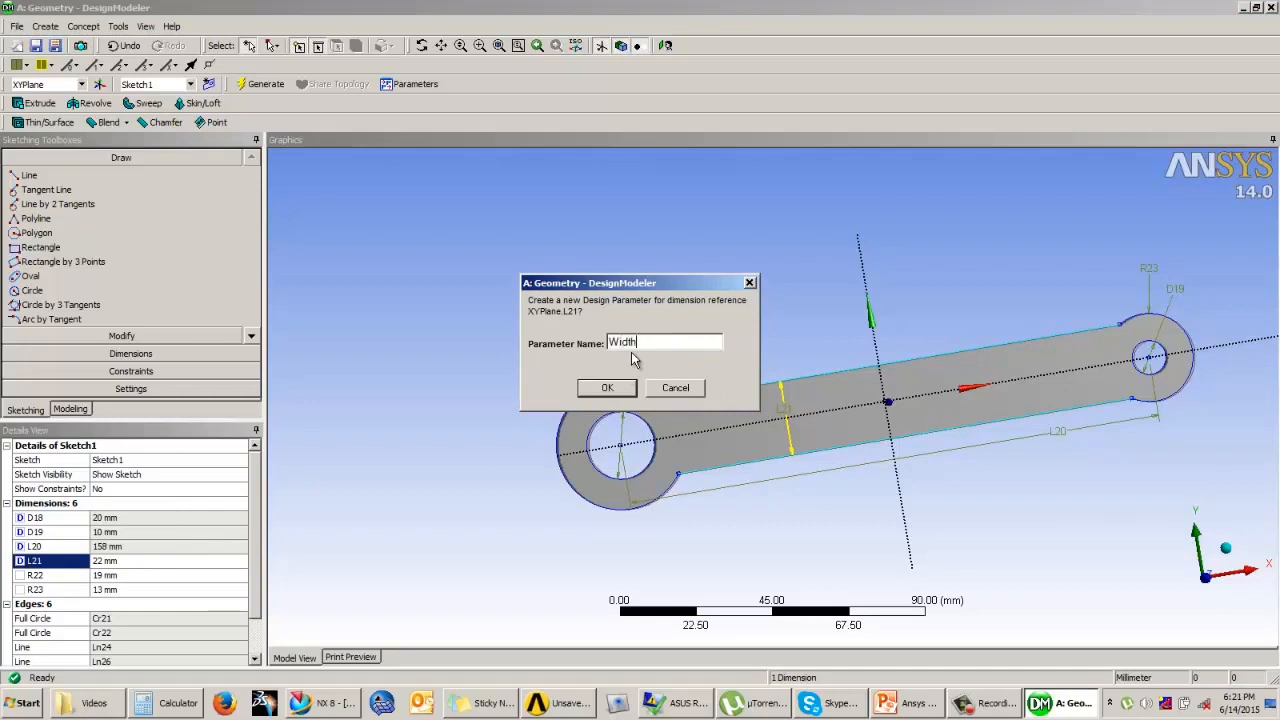
type("Width")
left_click(604, 389)
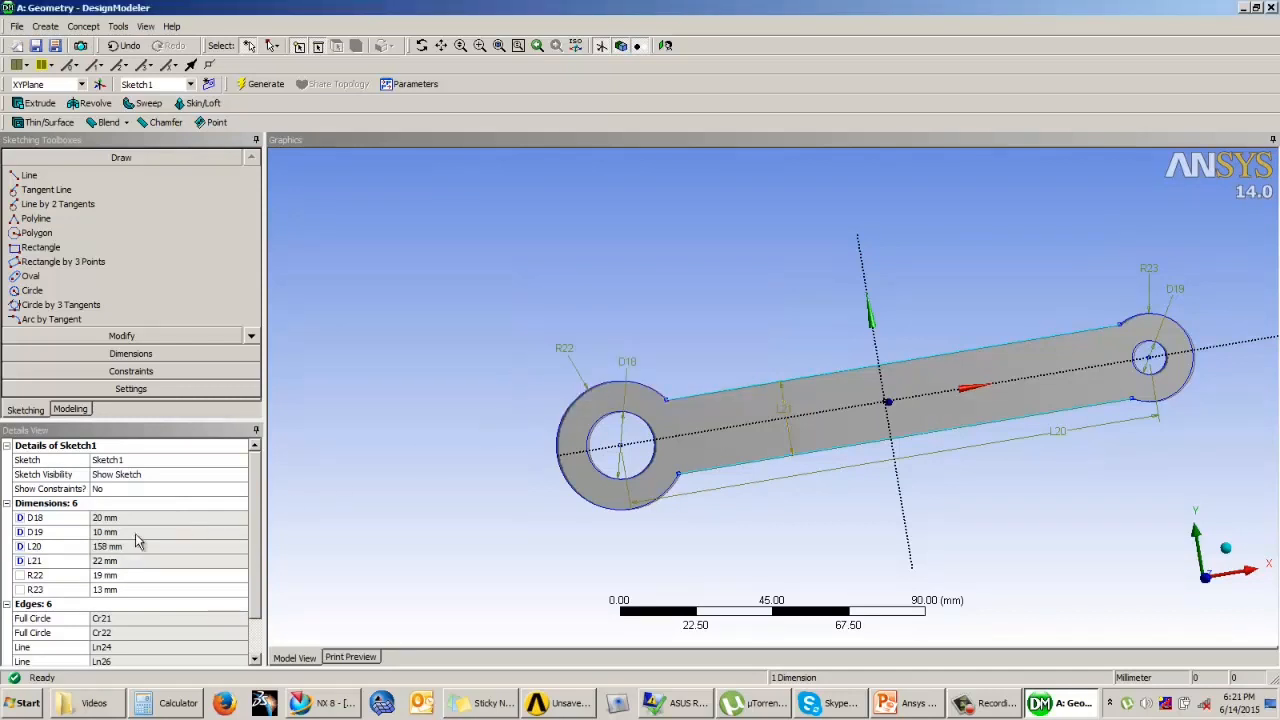
Step: Create a design parameter named LHOD from the outer radius dimension around the 20 mm hole
left_click(36, 575)
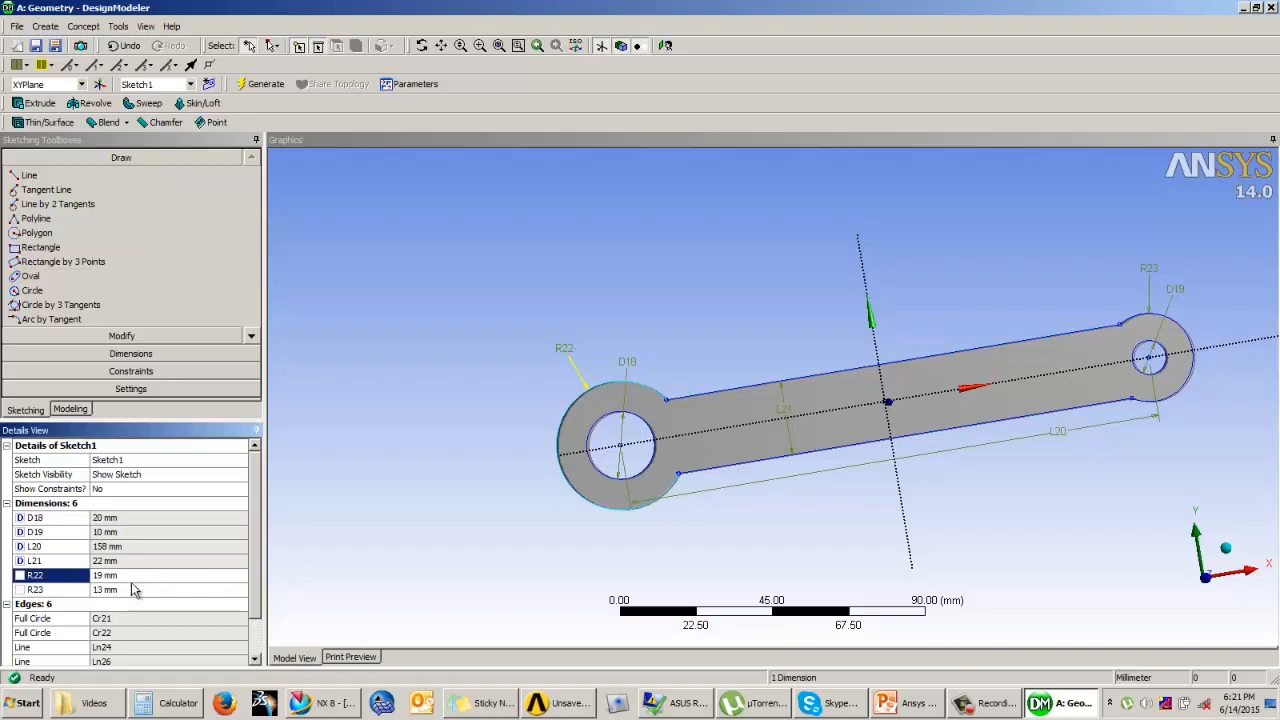
left_click(19, 576)
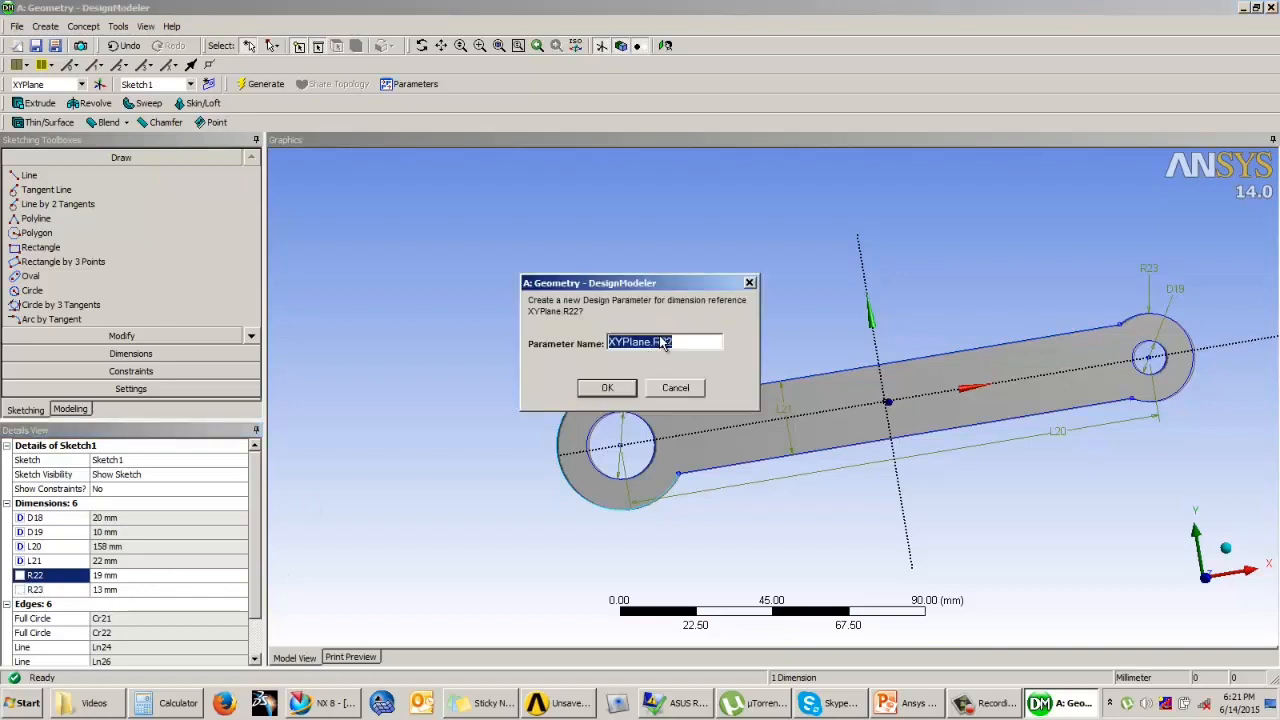
type("LH")
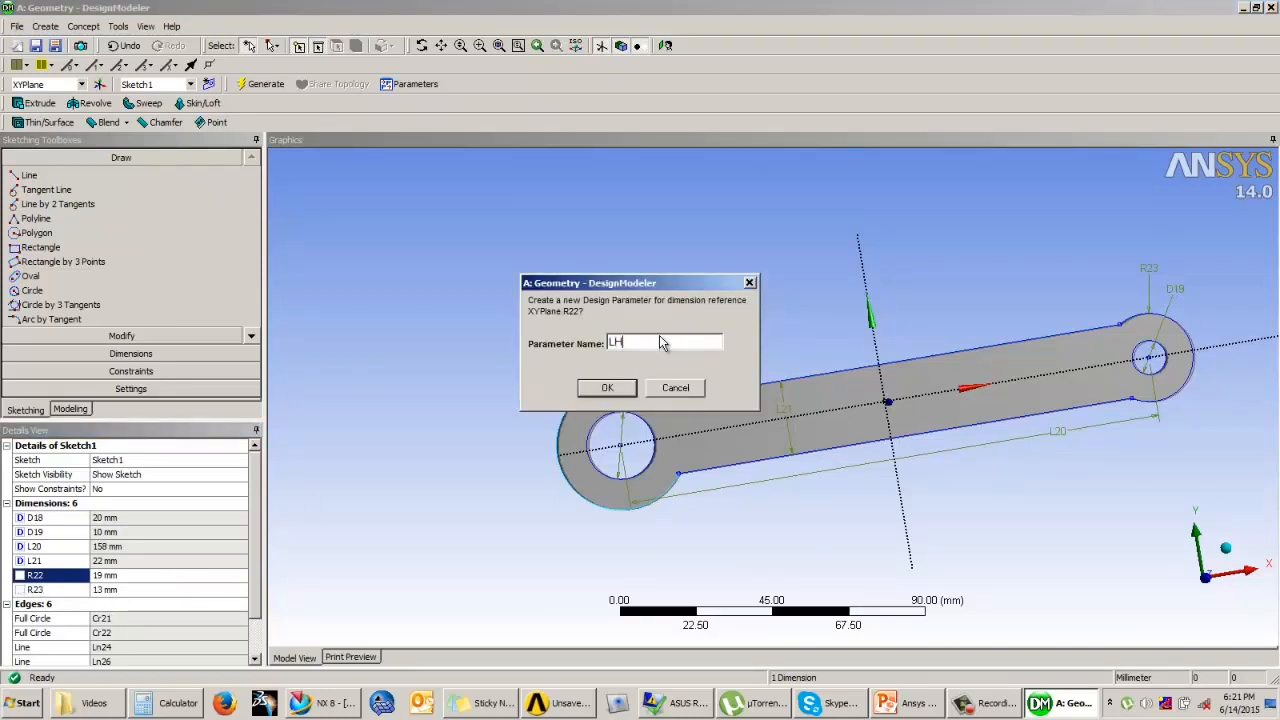
type("OD")
left_click_drag(642, 285, 654, 255)
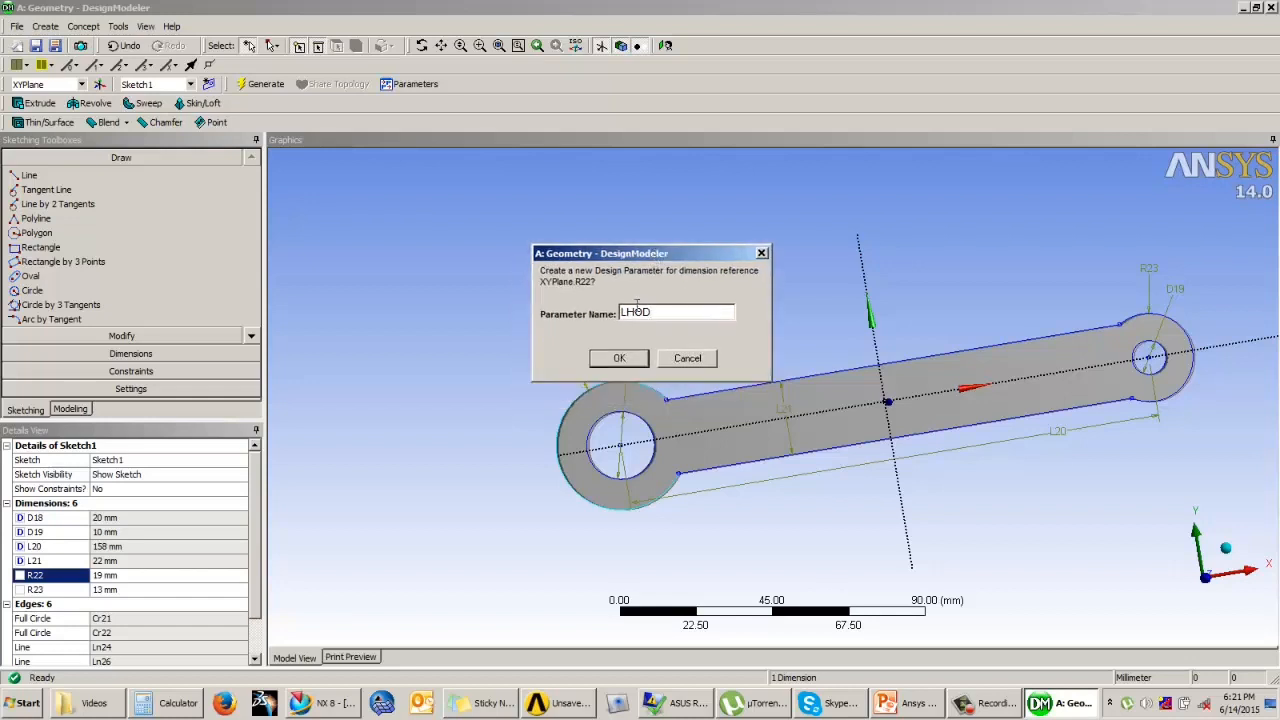
left_click(620, 360)
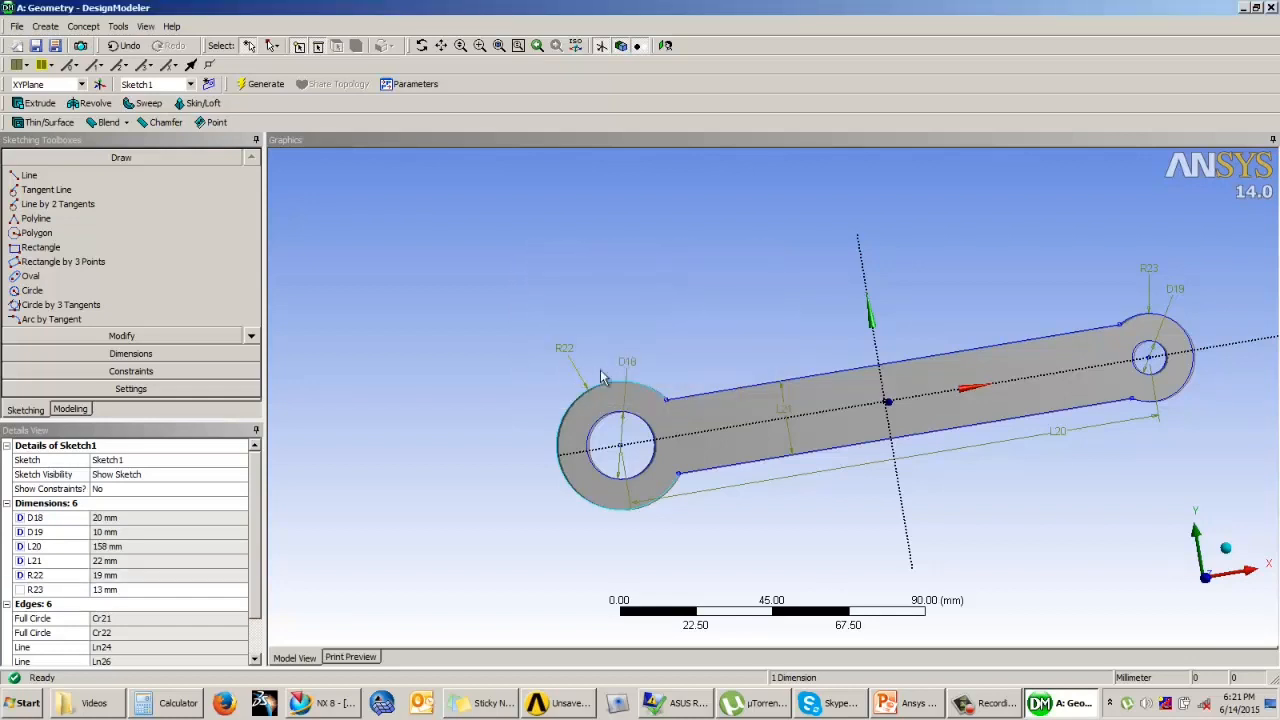
Step: Create a design parameter named RHOD from the outer radius dimension around the 10 mm hole
left_click(33, 590)
left_click(21, 590)
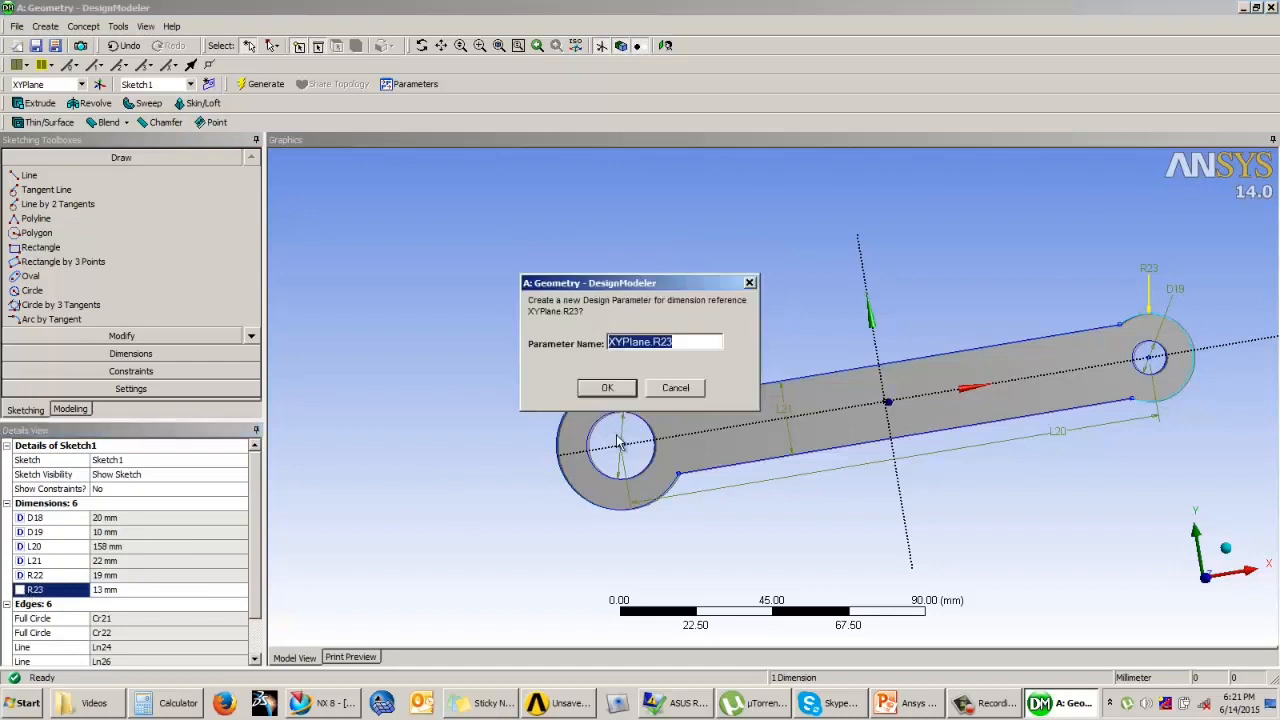
type("RHO")
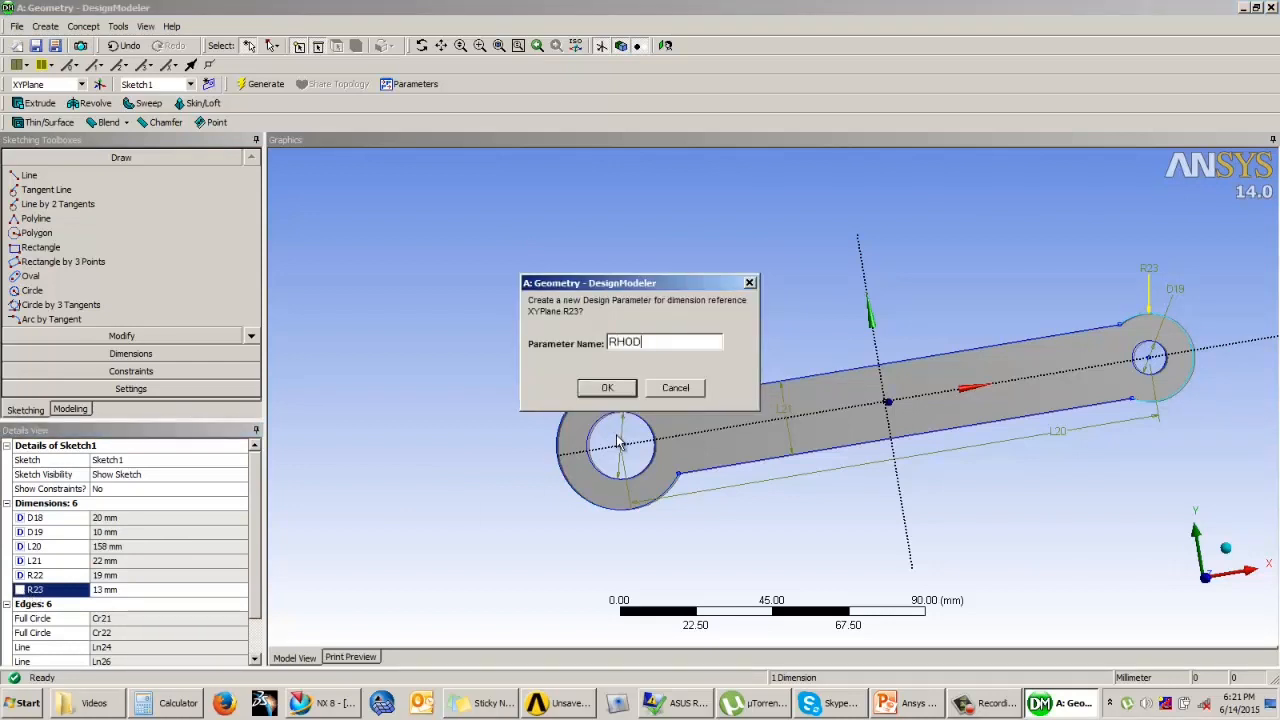
type("D")
left_click(607, 387)
Step: Create a design parameter named Thickness from the depth of the link's extrusion
middle_click_drag(929, 334, 941, 235)
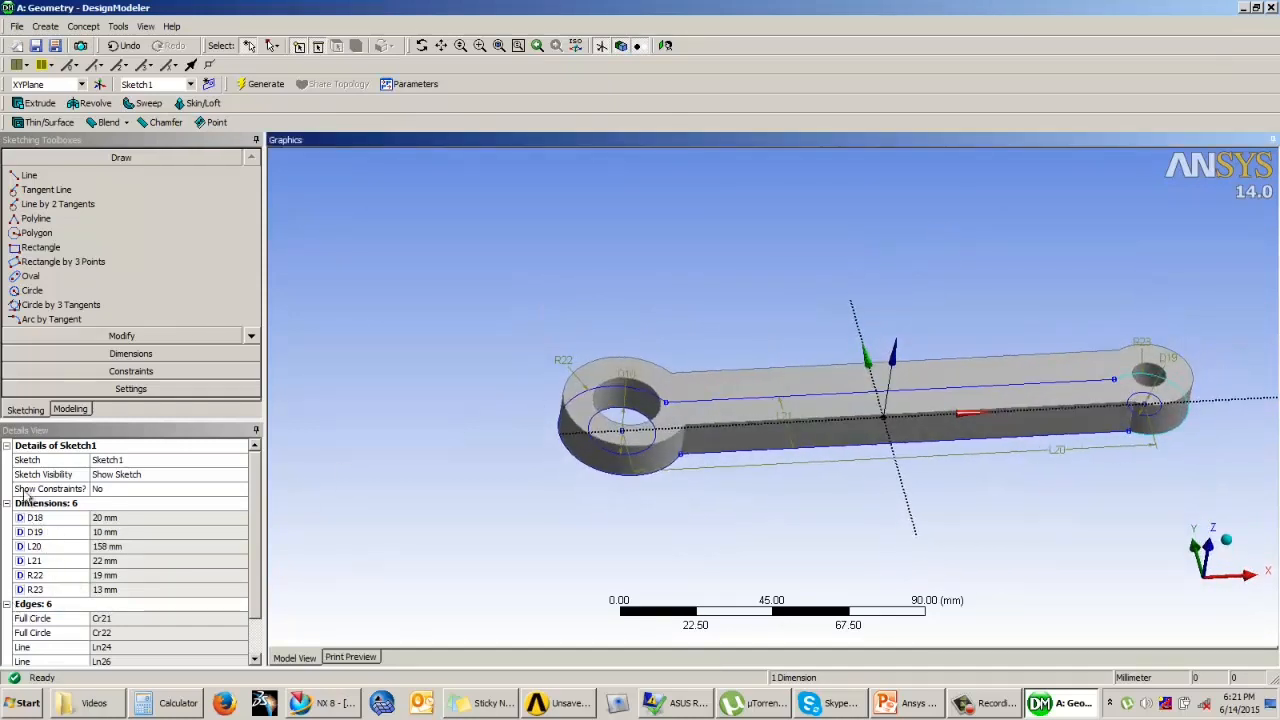
left_click(71, 410)
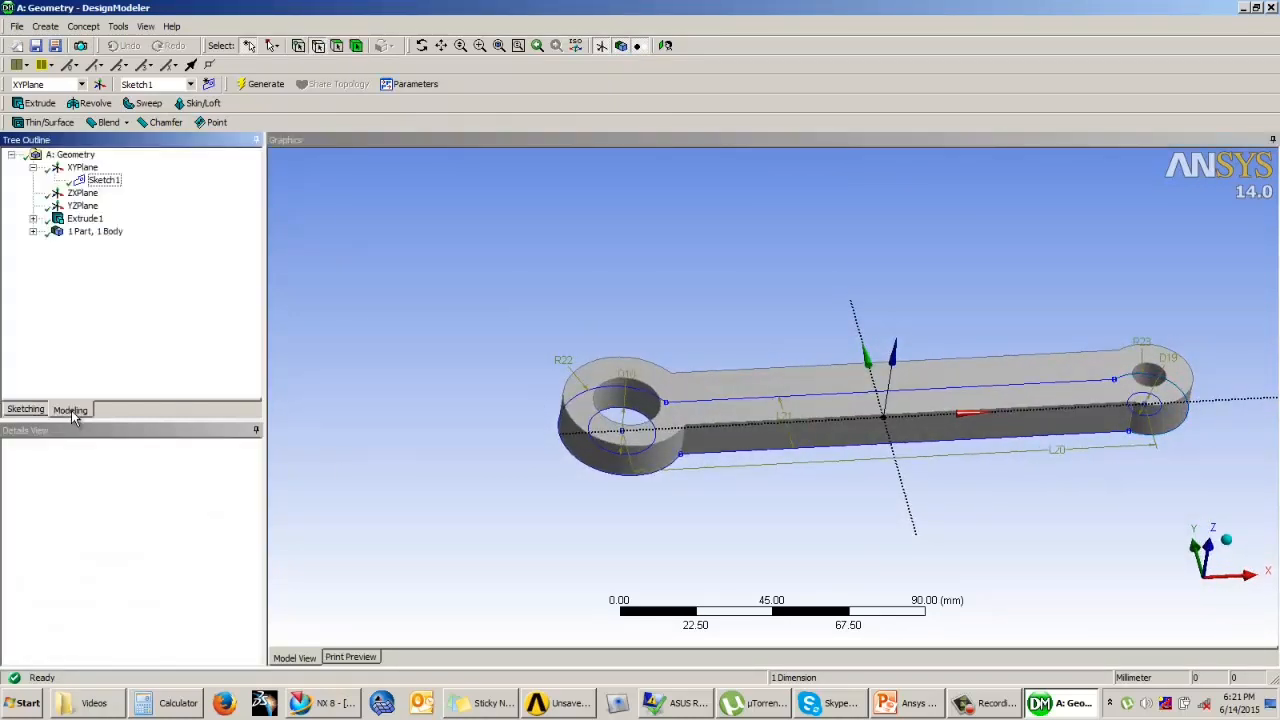
left_click(82, 219)
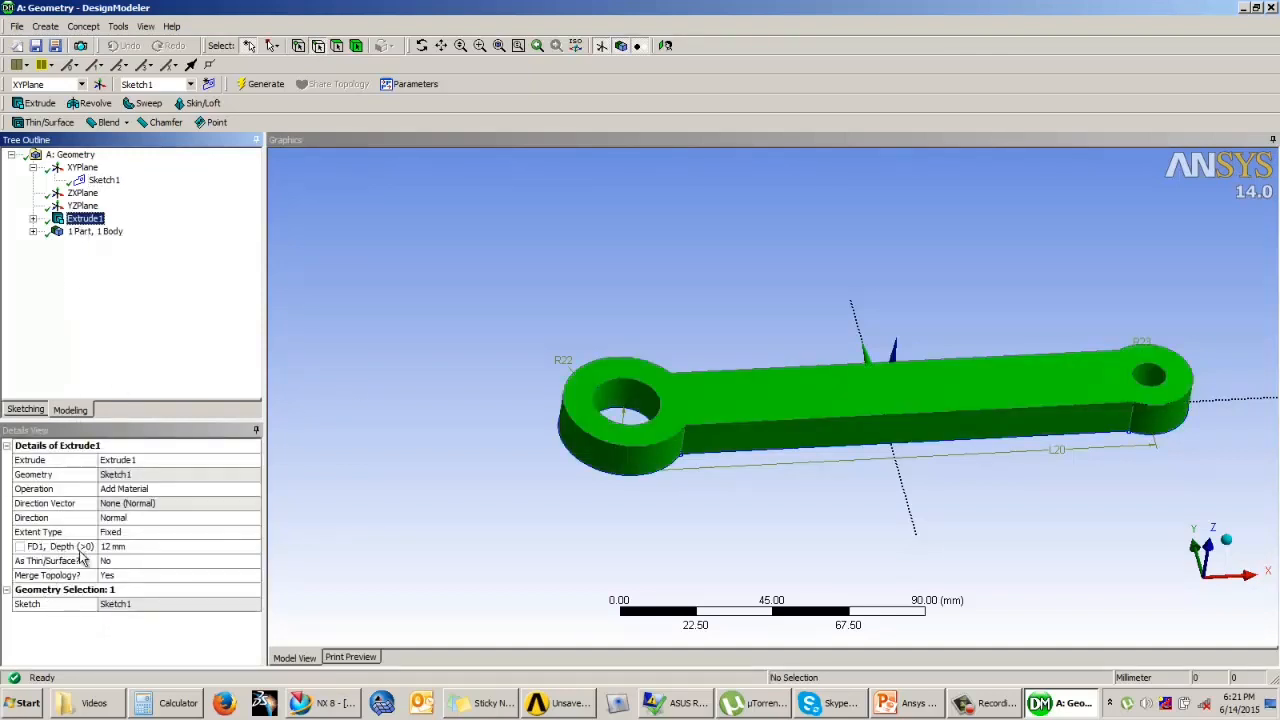
middle_click_drag(563, 494, 380, 480)
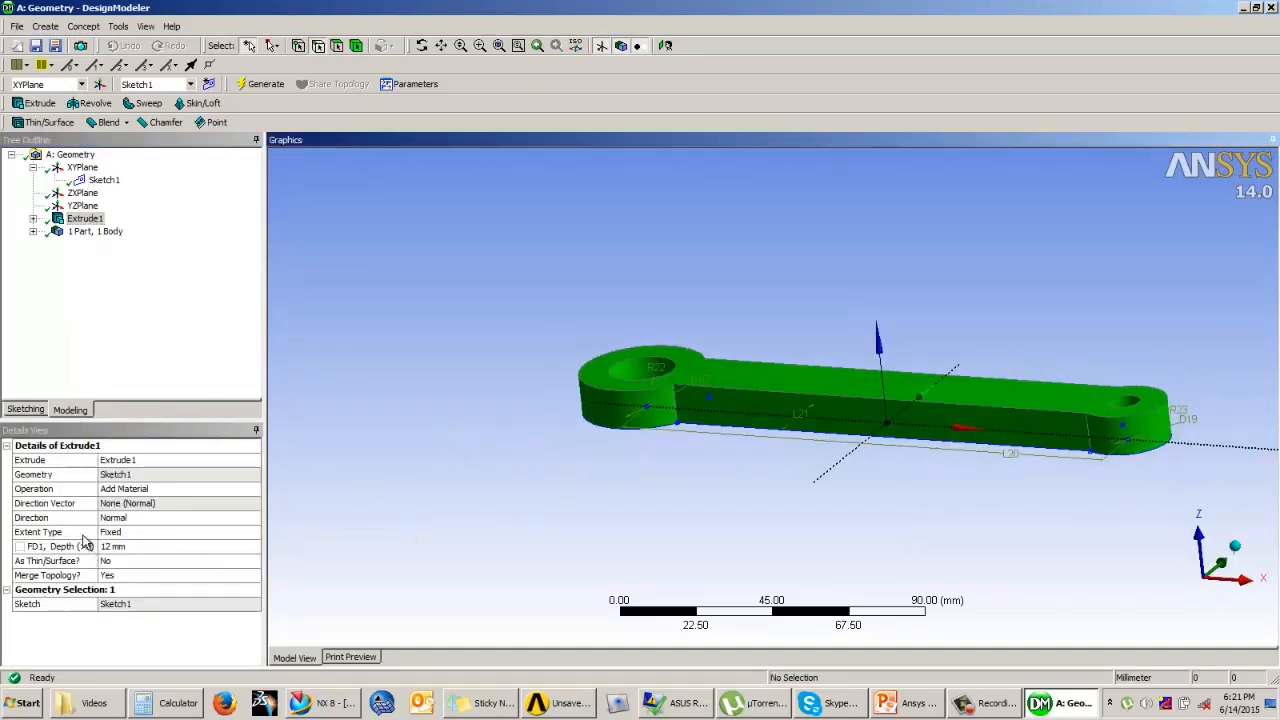
left_click(20, 547)
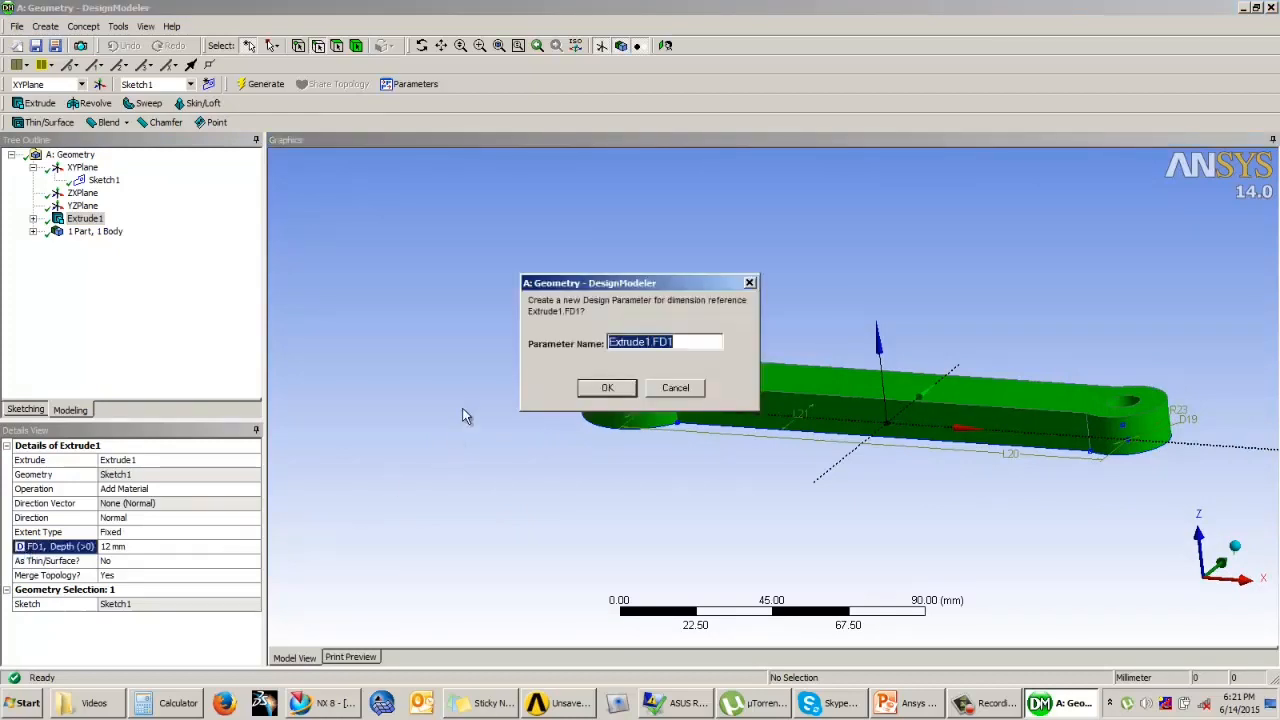
type("Thi")
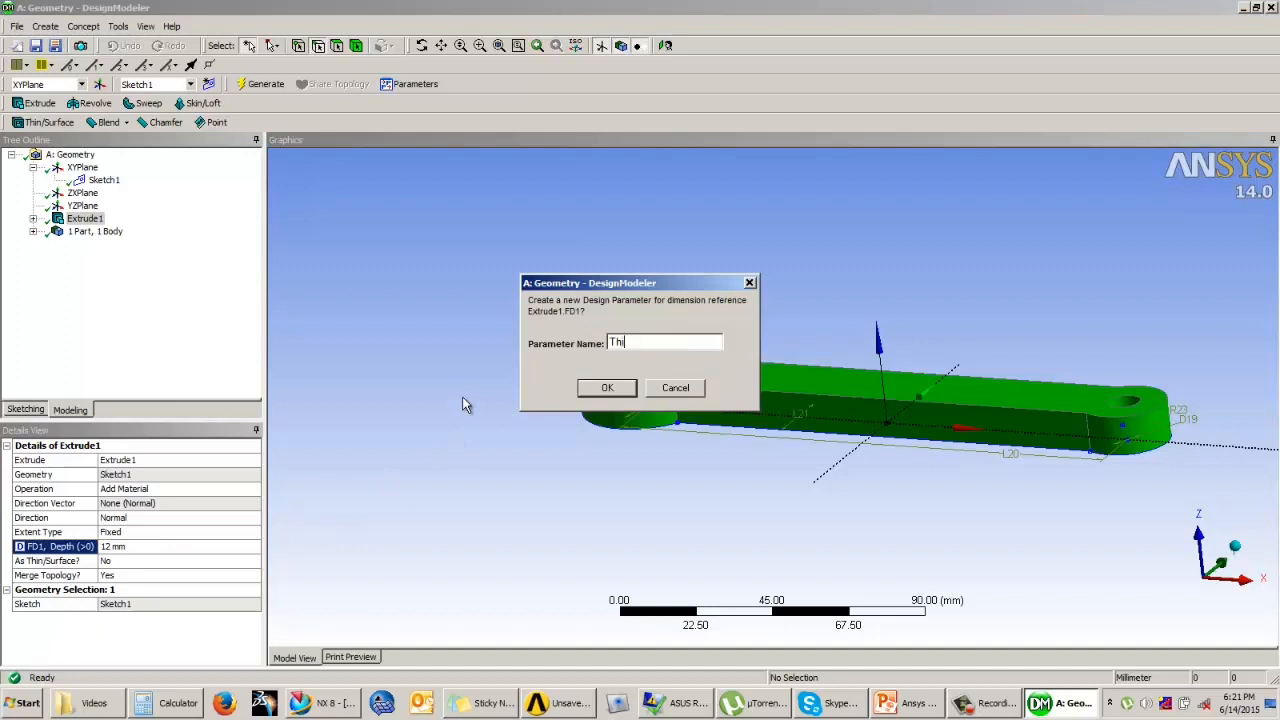
type("ckness")
left_click(607, 388)
Step: Open the Parameter Manager and review the list of defined design parameters
middle_click_drag(777, 382, 830, 343)
scroll(830, 343, "down", 1)
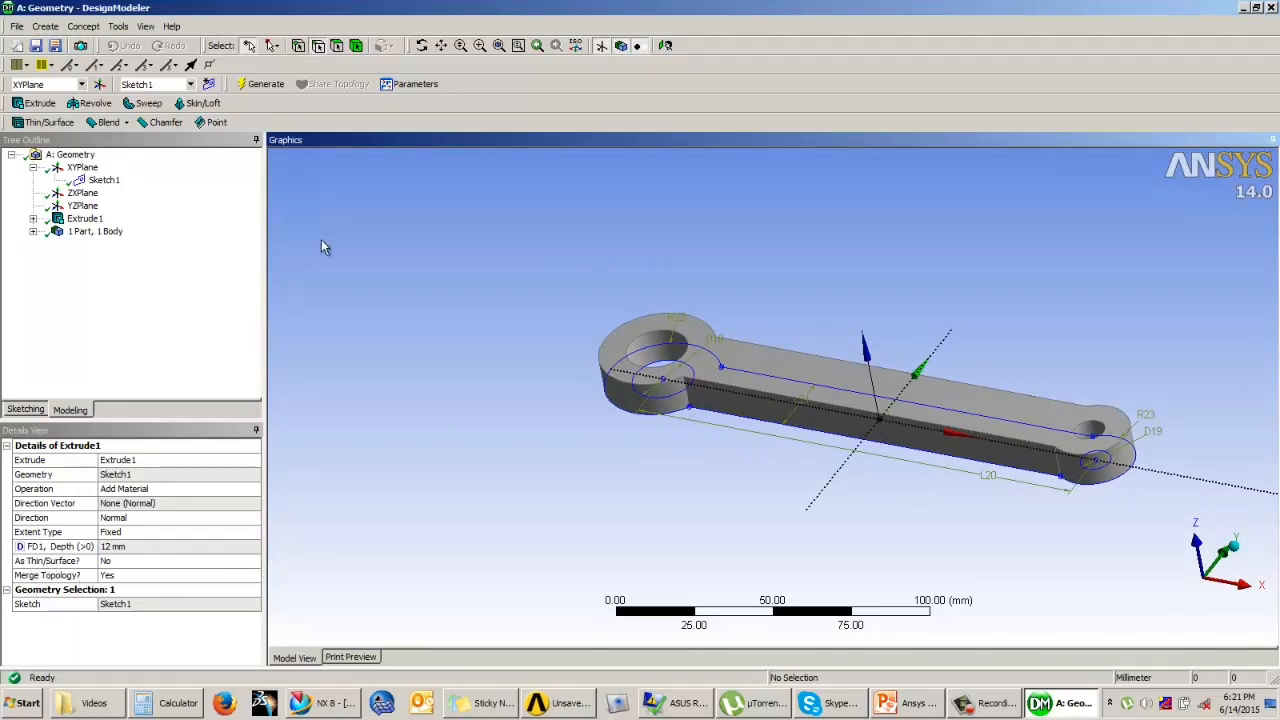
middle_click_drag(548, 387, 656, 432)
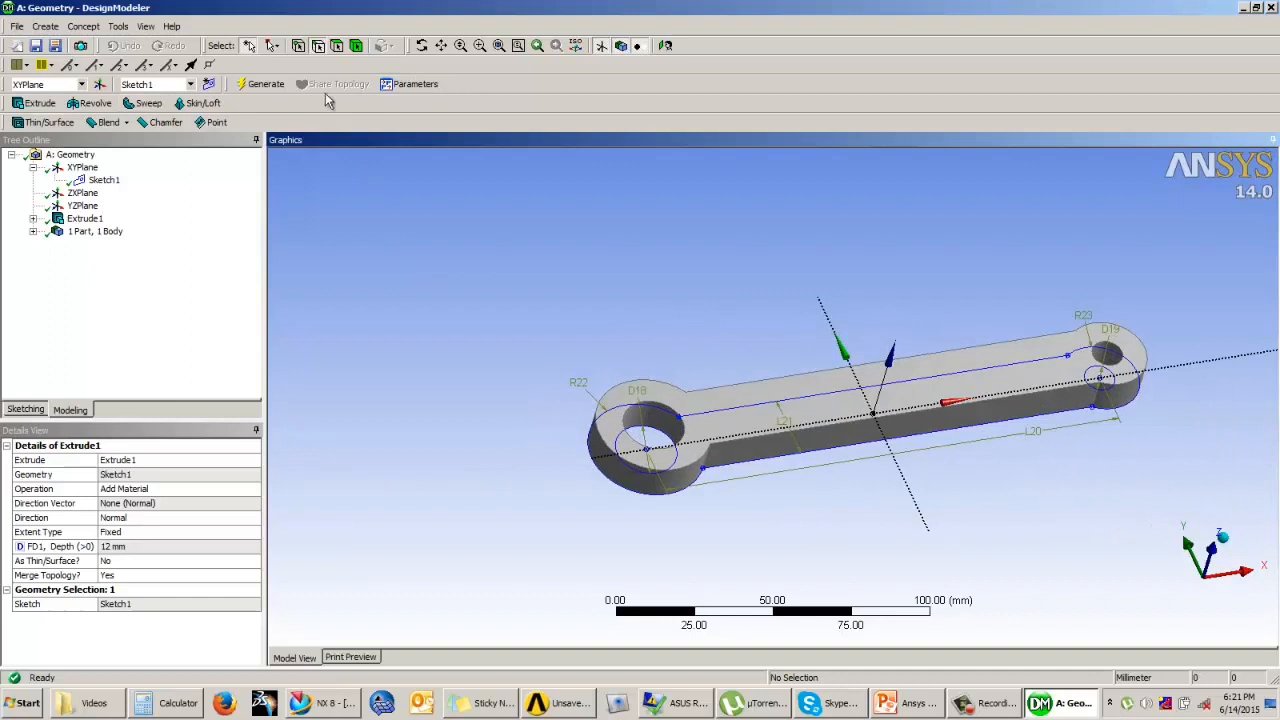
left_click(117, 28)
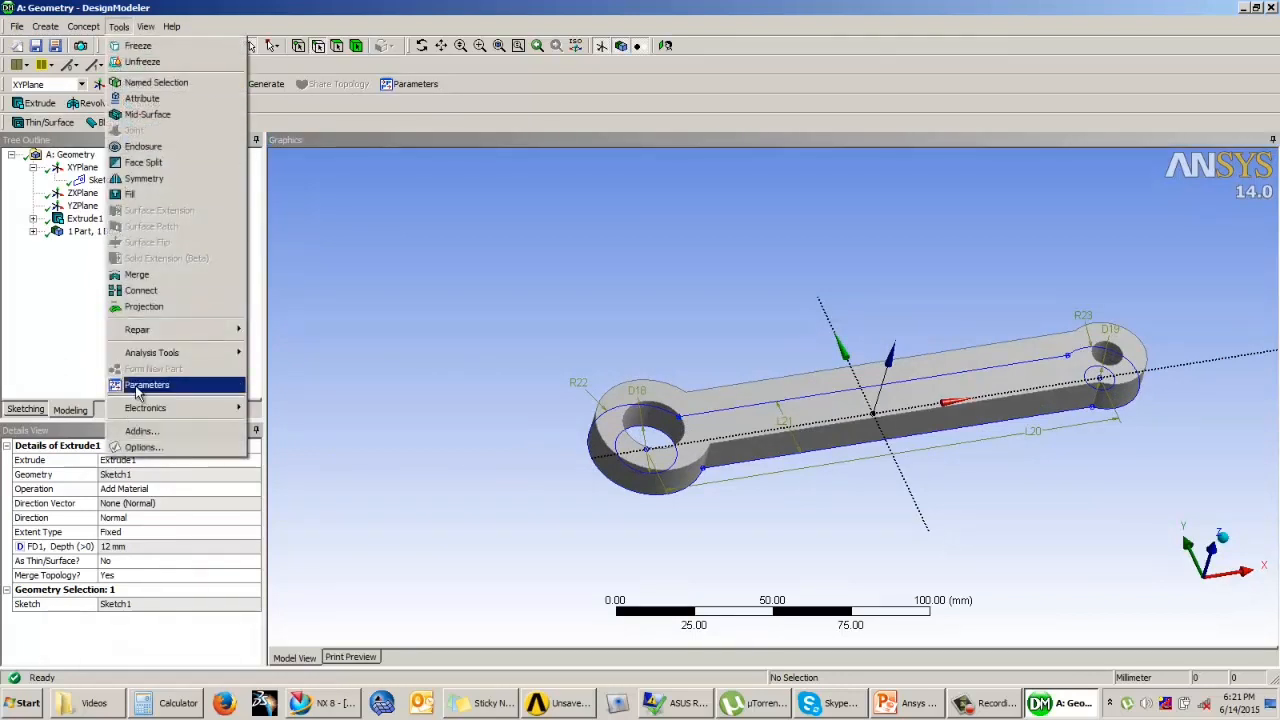
left_click(360, 325)
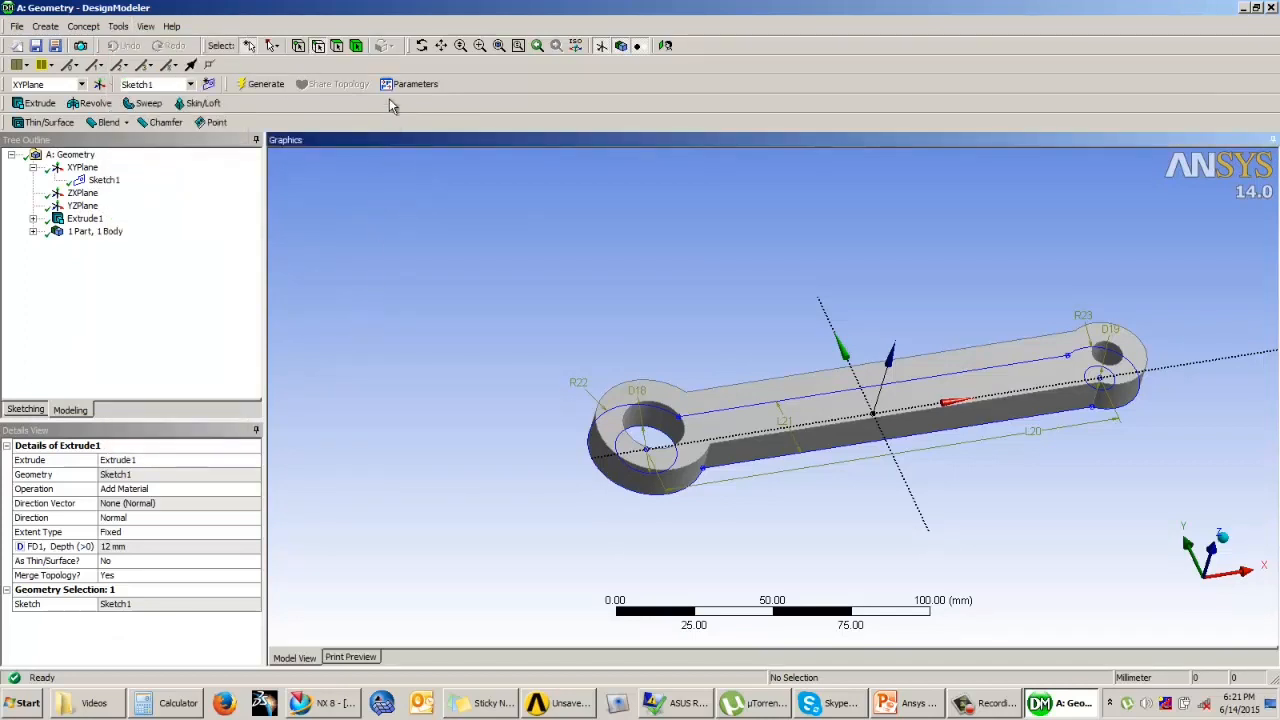
left_click(403, 85)
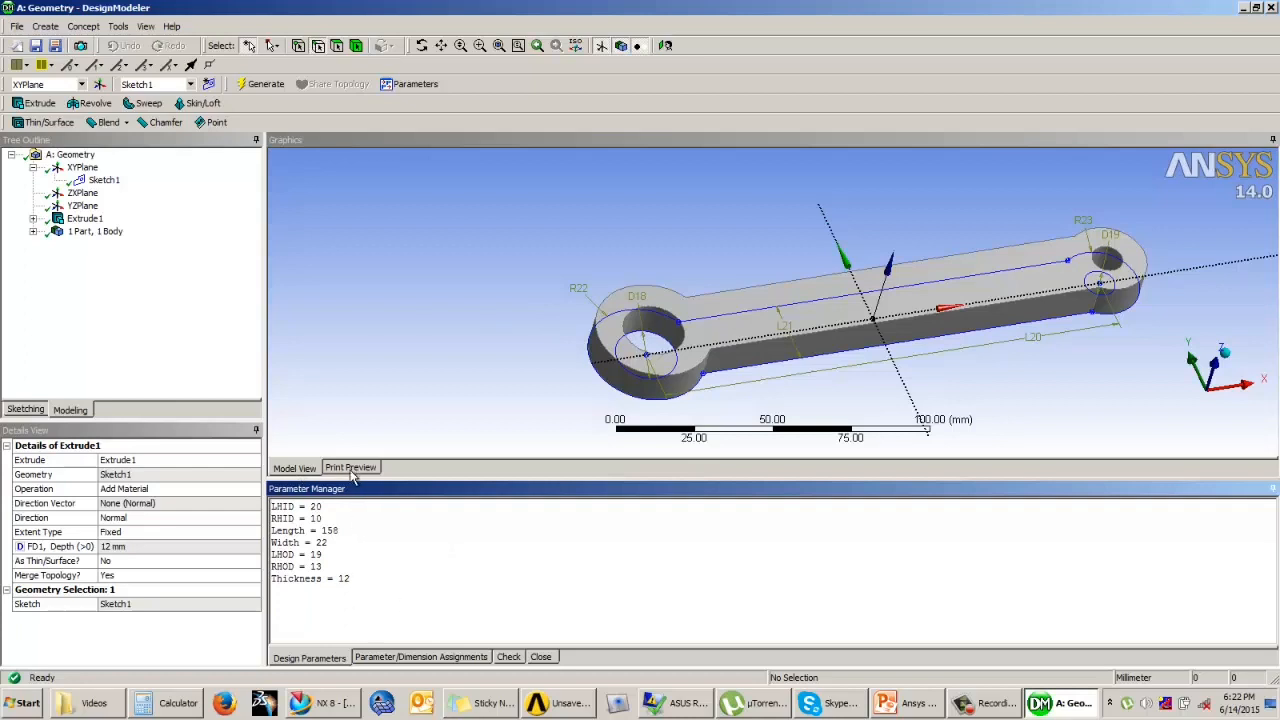
left_click_drag(349, 579, 268, 505)
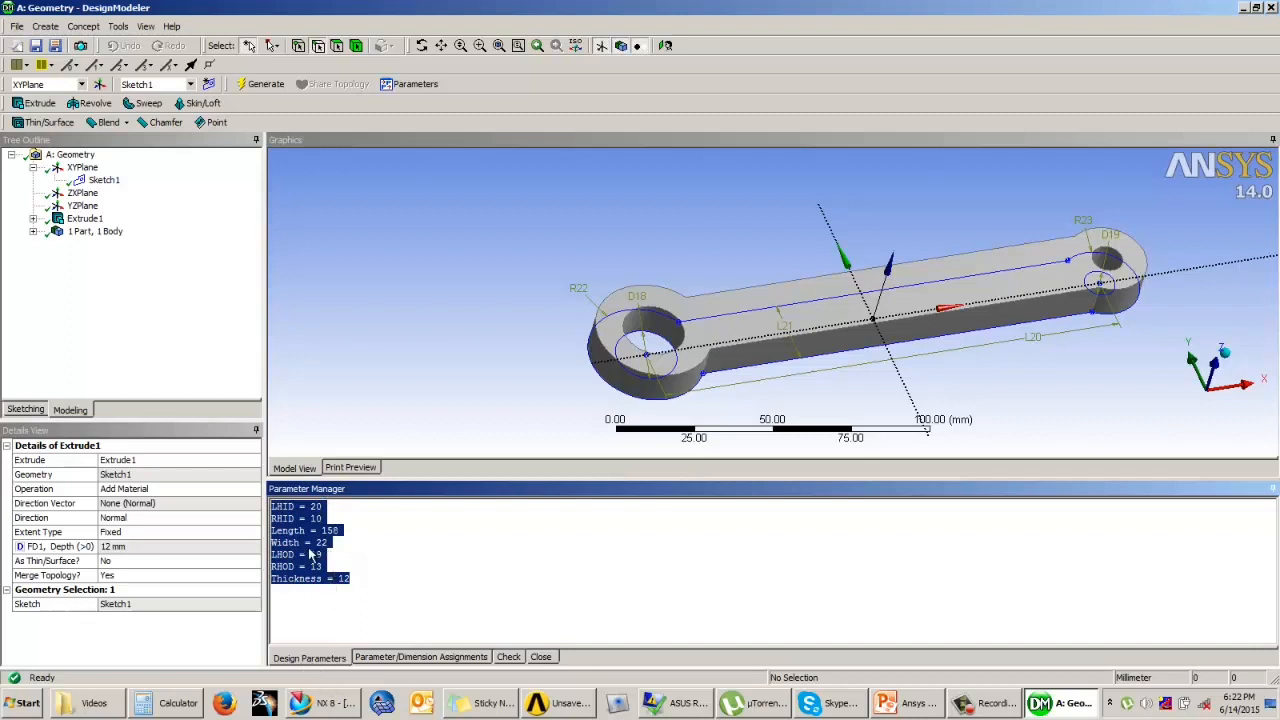
Step: Display the parameter/dimension assignments that link each dimension to its design parameter
left_click(408, 658)
left_click_drag(380, 580, 270, 506)
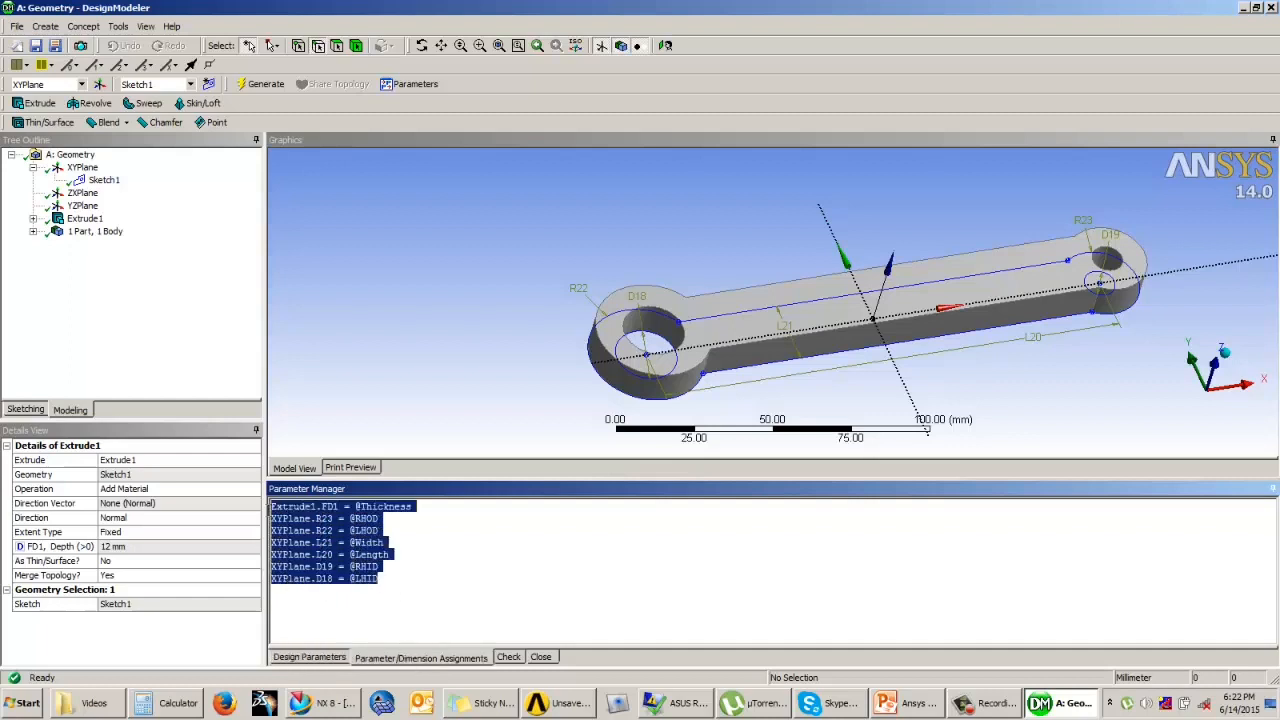
left_click(396, 587)
left_click_drag(384, 579, 271, 506)
left_click(469, 554)
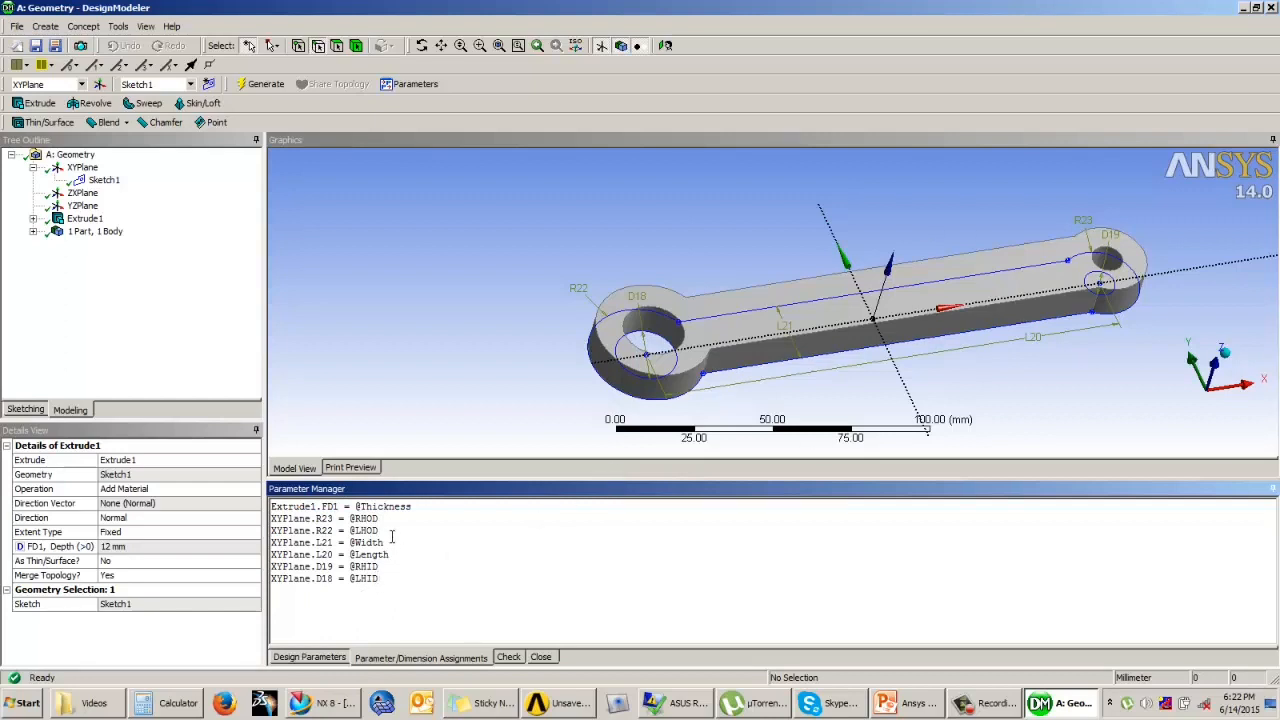
left_click_drag(415, 510, 359, 508)
type("Tength/13.16")
double_click(365, 518)
type("R")
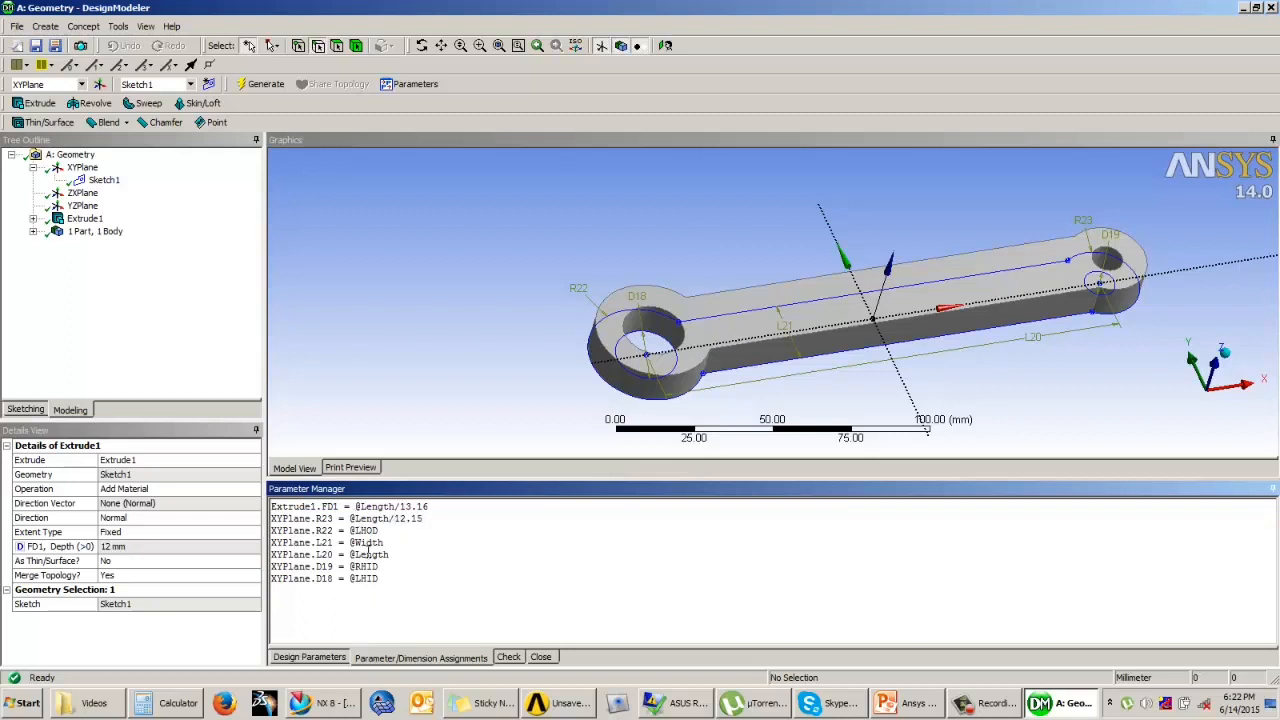
left_click_drag(384, 530, 357, 530)
type("Length/7.9")
key("Return")
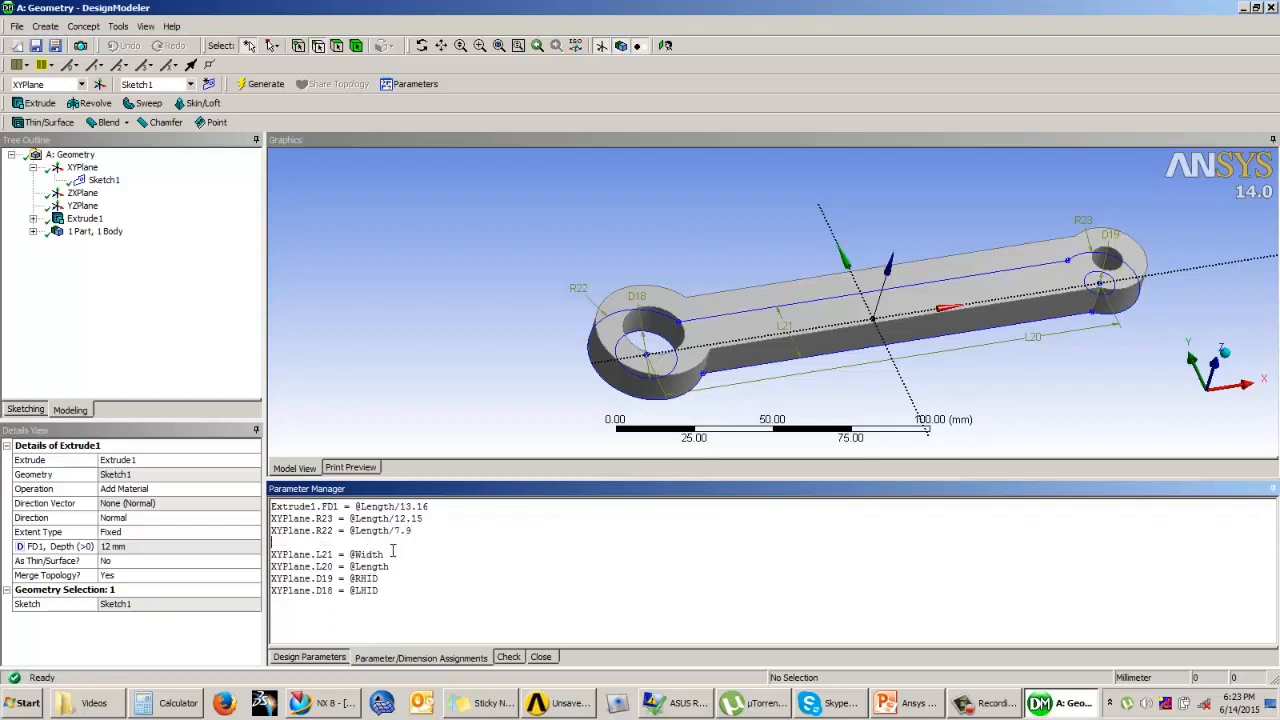
left_click_drag(393, 551, 354, 553)
type("Length/7.18")
key("Return")
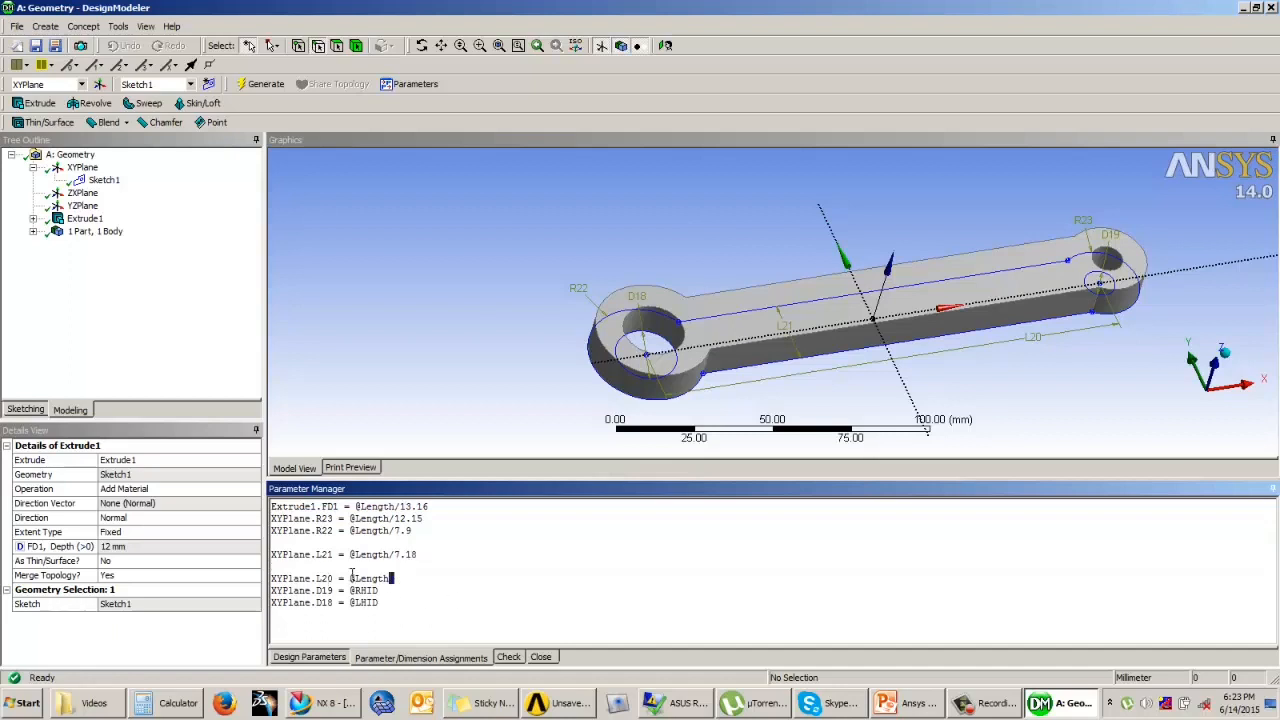
left_click_drag(392, 578, 258, 580)
left_click_drag(380, 590, 353, 590)
type("@Length/15.8")
left_click_drag(379, 604, 355, 603)
type("Length")
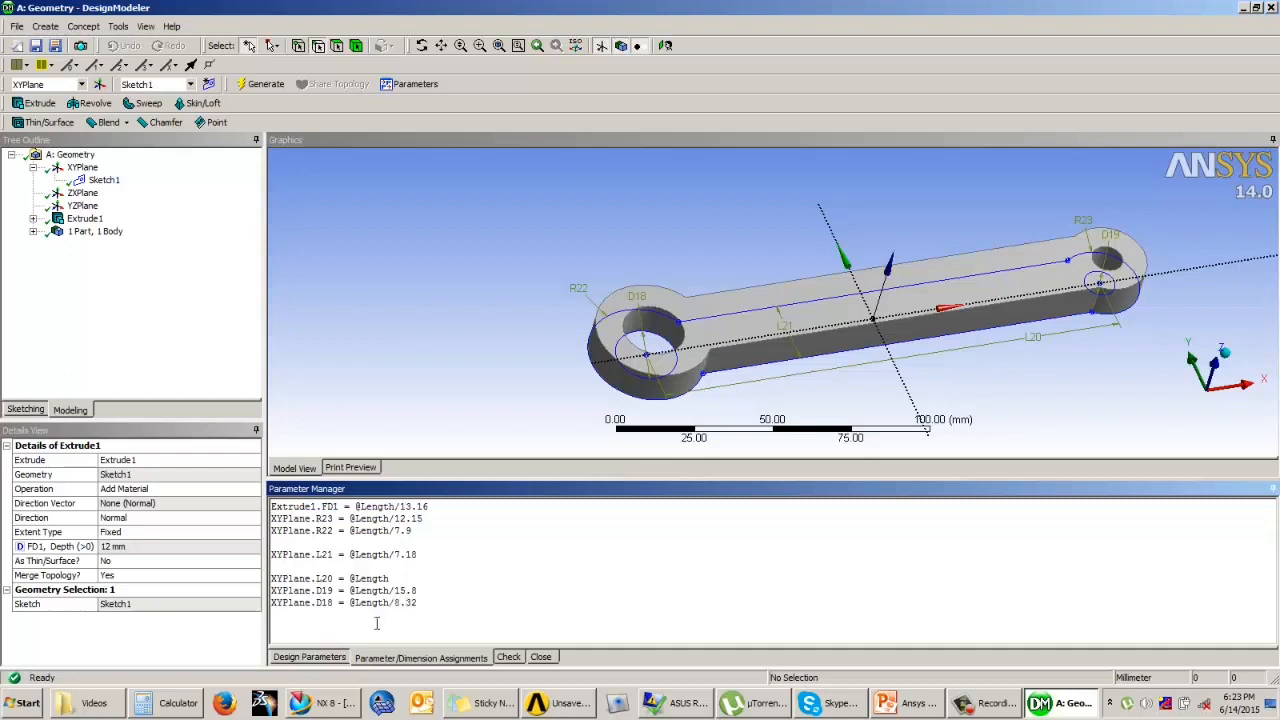
left_click(508, 656)
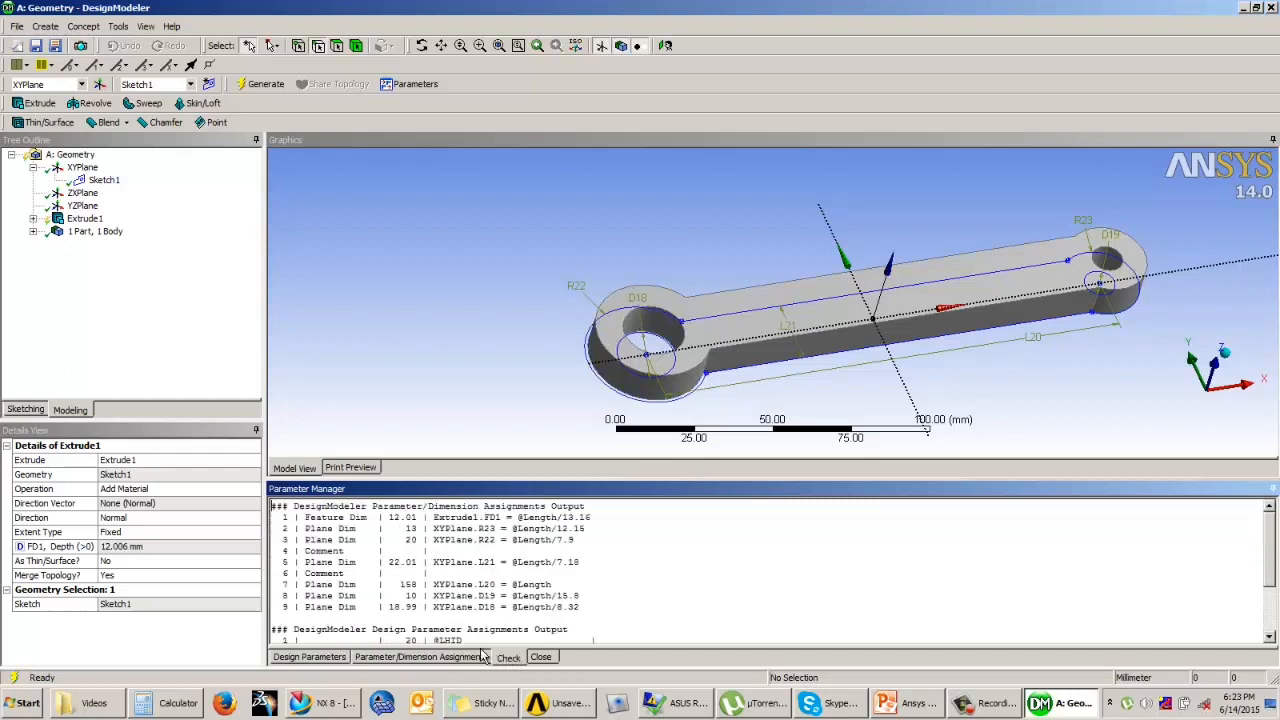
Step: Set the Length design parameter to 125, check the assignments and regenerate the link
left_click(326, 657)
mouse_move(340, 530)
left_mouse_down()
mouse_move(270, 531)
mouse_move(321, 531)
left_mouse_up()
left_click(343, 531)
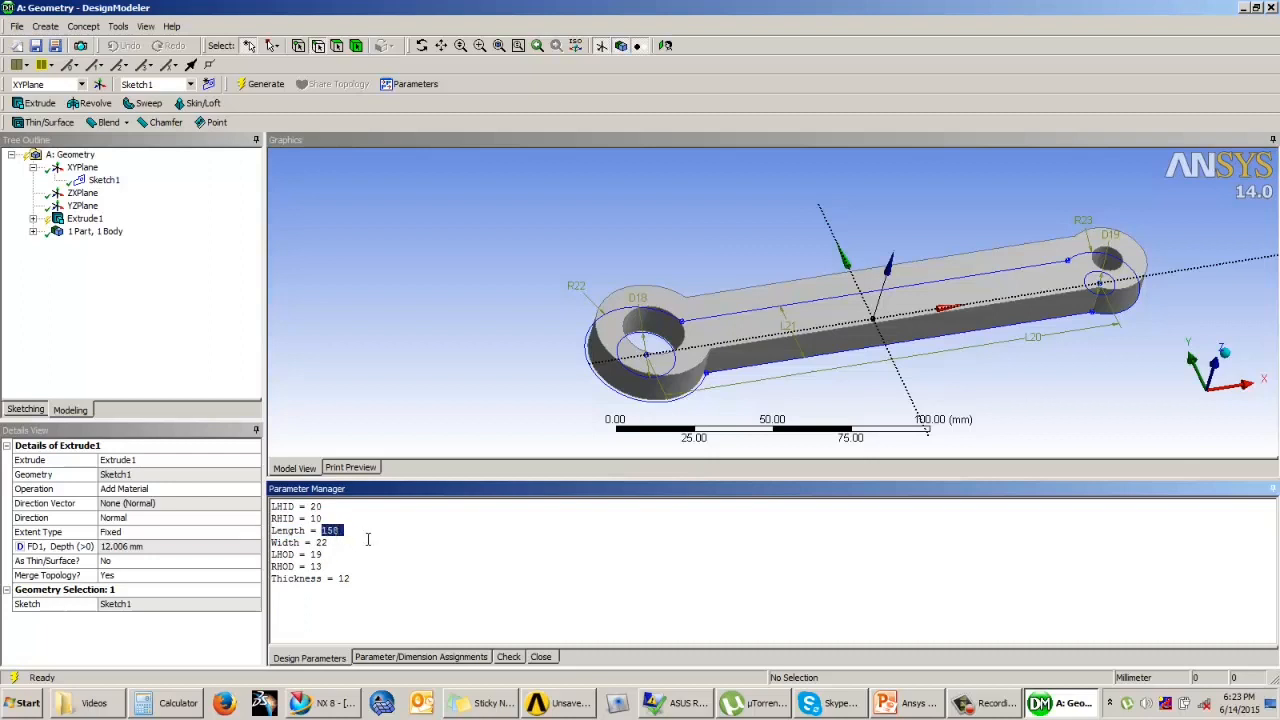
type("1")
key("Return")
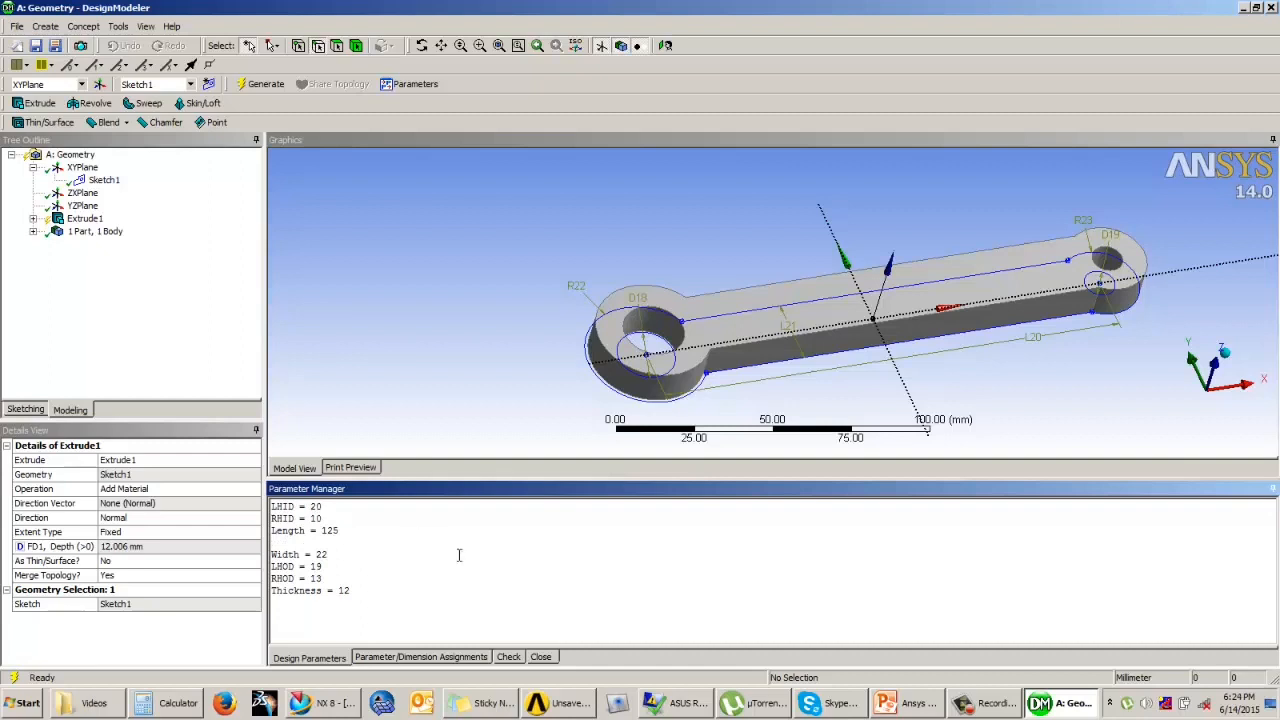
left_click(462, 656)
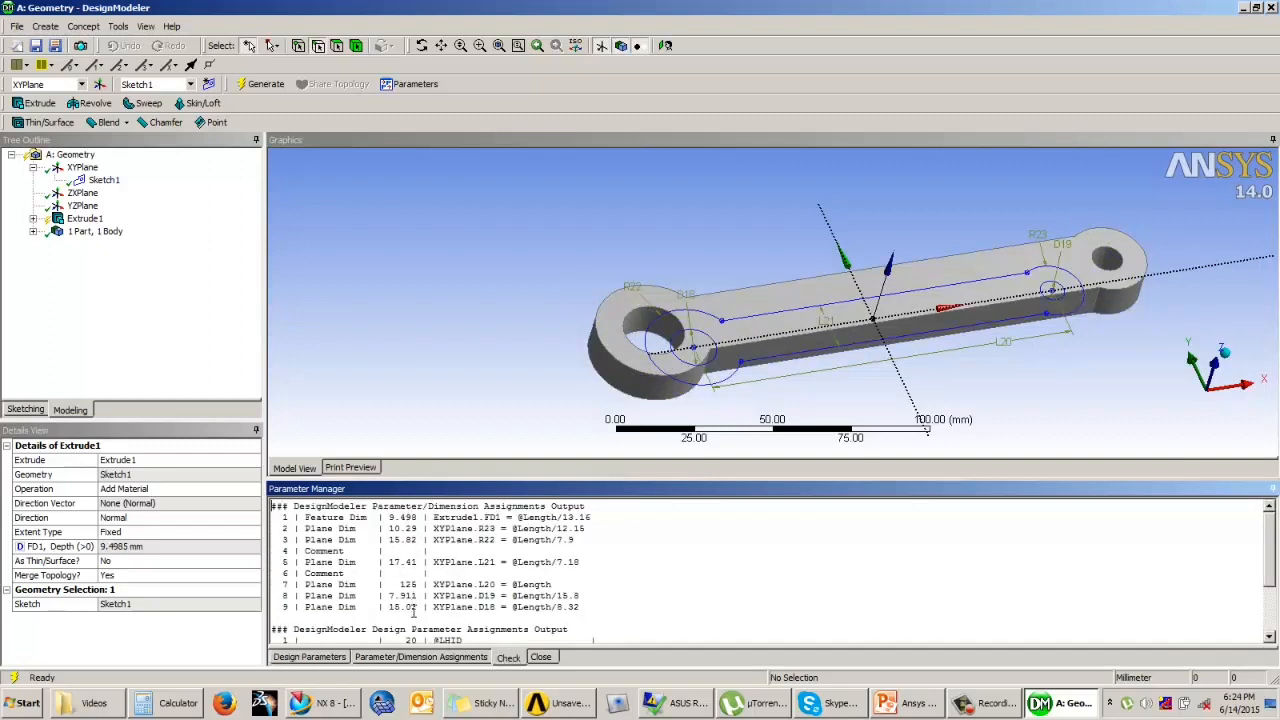
left_click(262, 84)
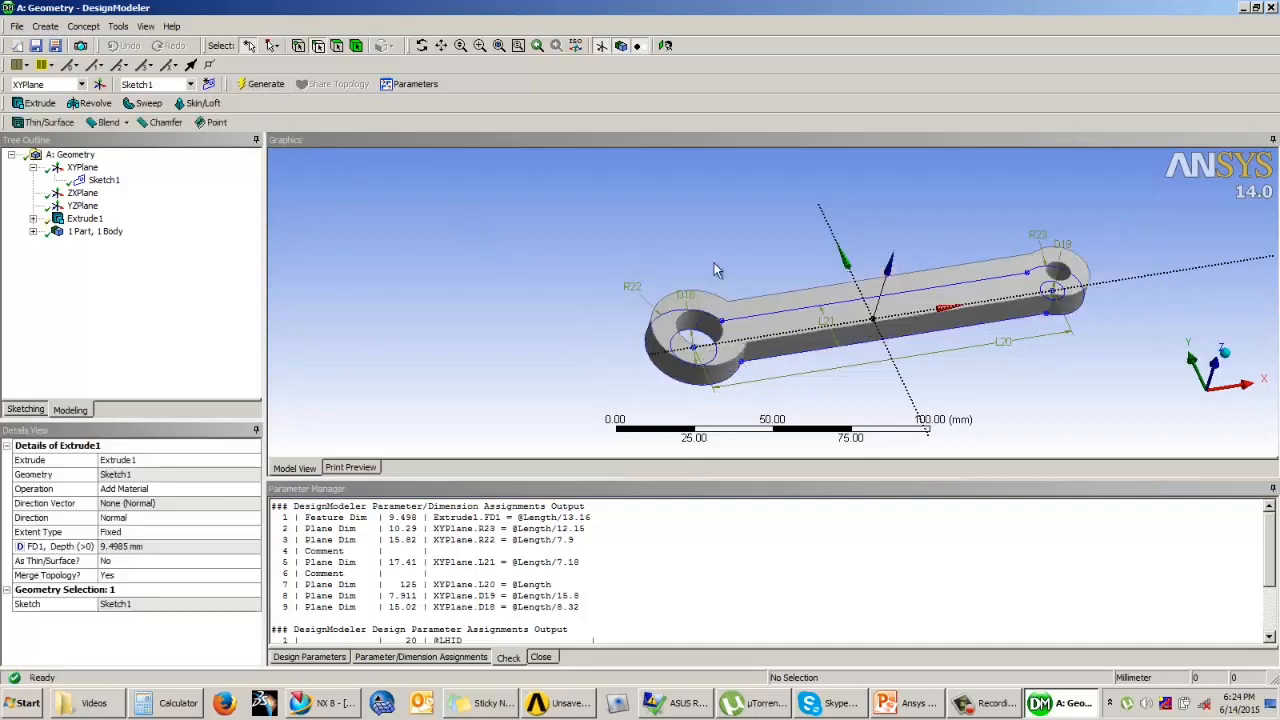
middle_click_drag(717, 270, 678, 256)
scroll(678, 256, "up", 1)
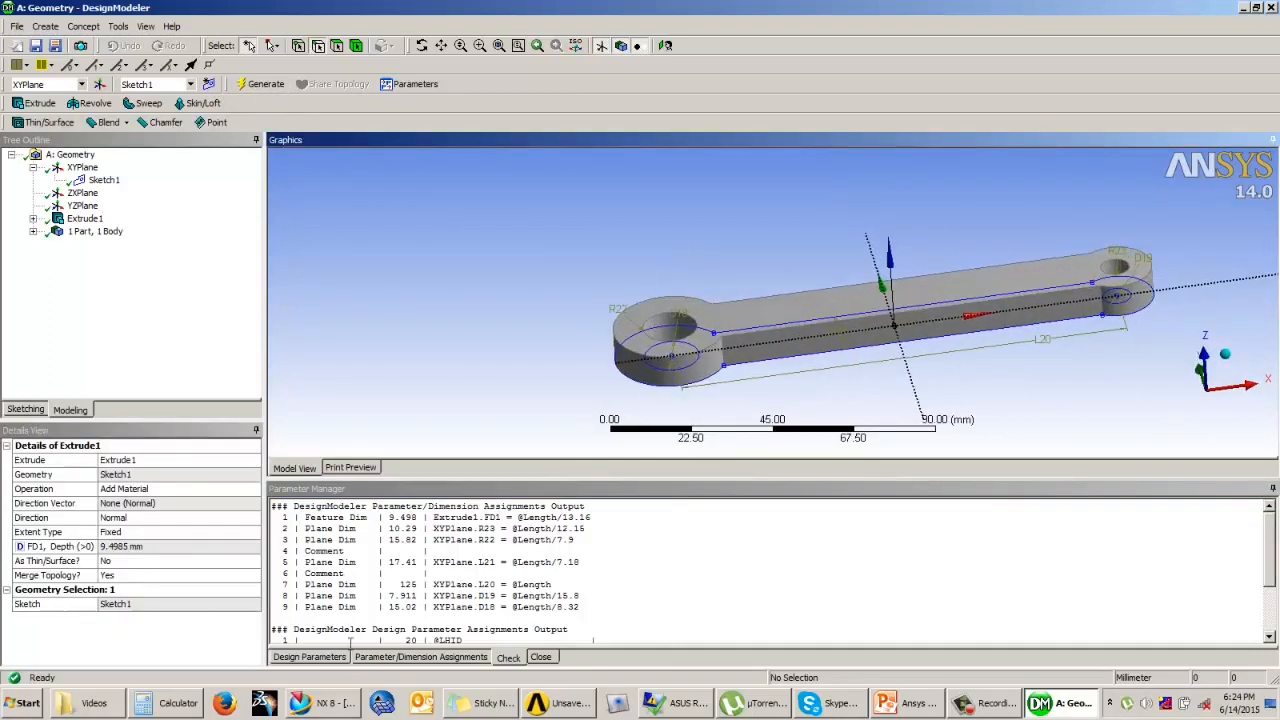
Step: Set the Length design parameter to 250, check the assignments and regenerate the link
left_click(333, 658)
left_click_drag(341, 530, 323, 530)
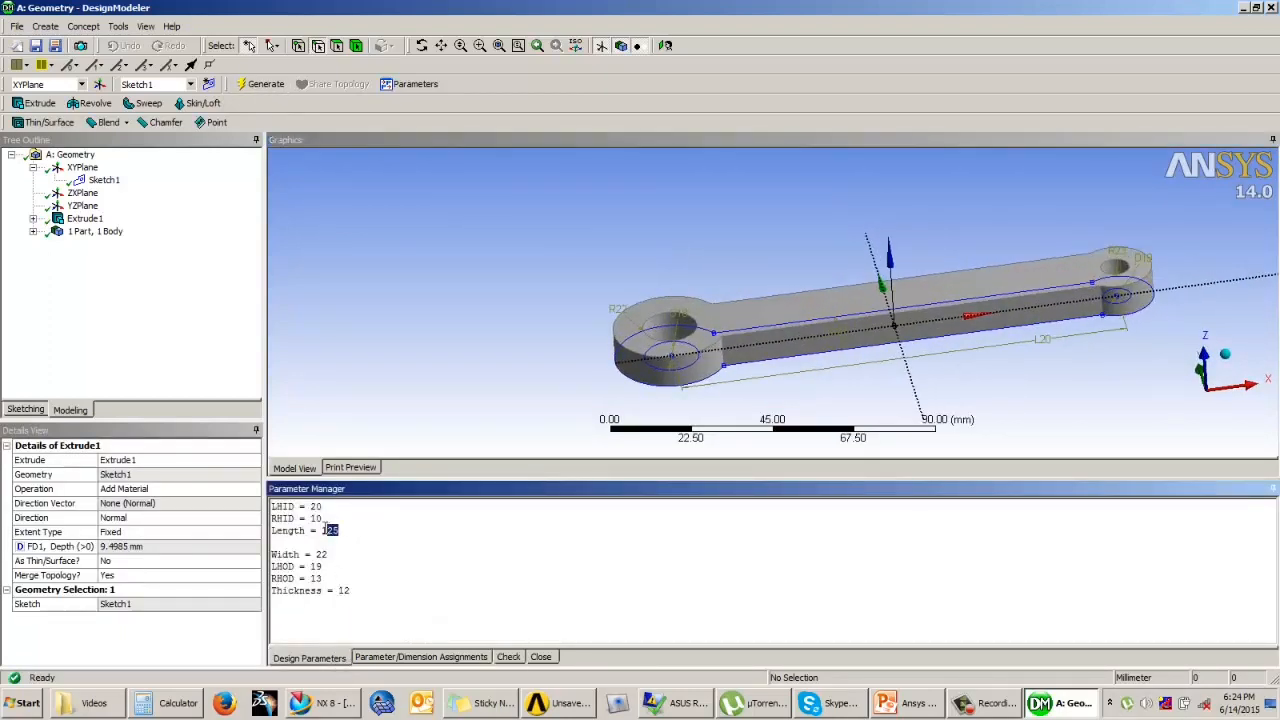
type("250")
key("Return")
left_click(508, 657)
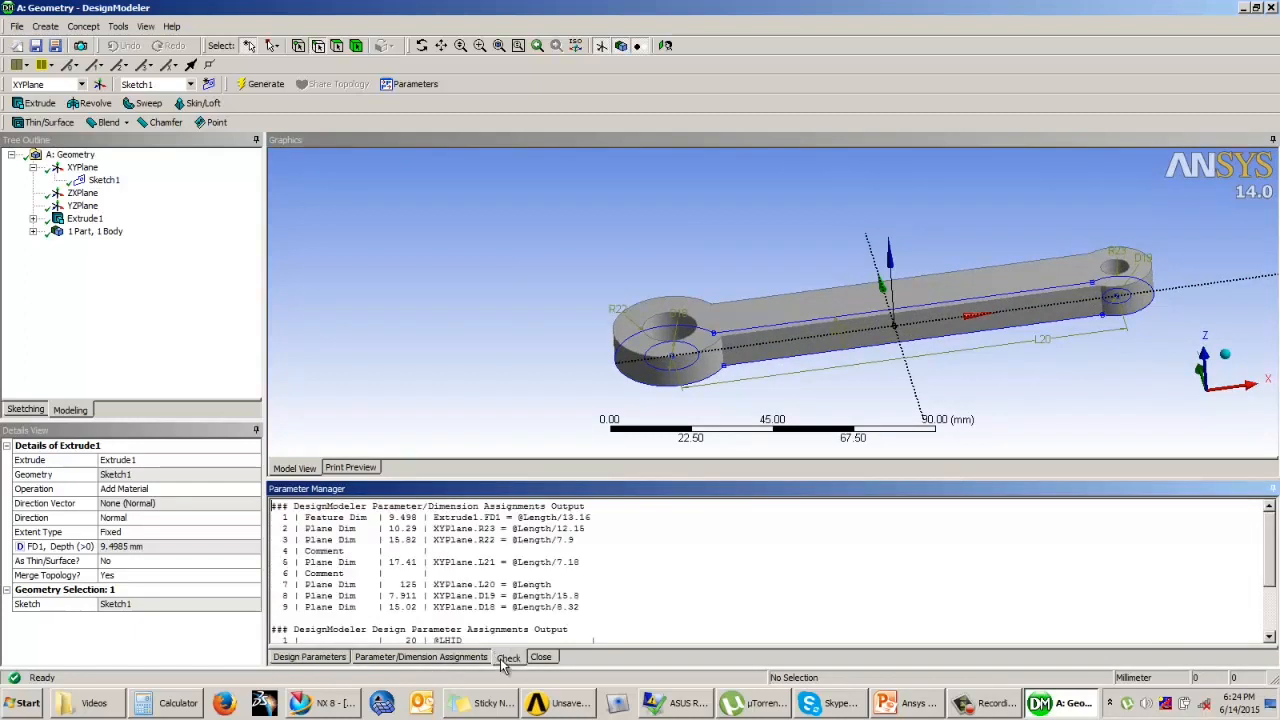
left_click(268, 86)
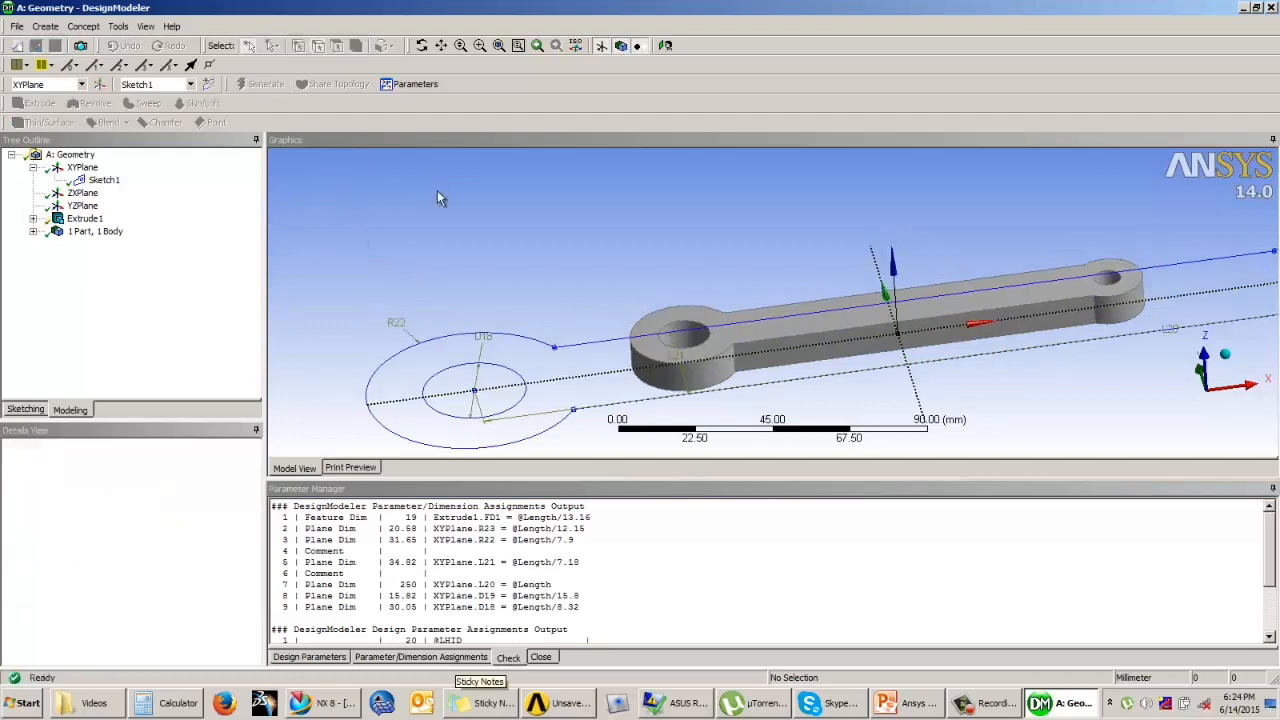
scroll(533, 256, "down", 1)
scroll(533, 256, "down", 5)
middle_click_drag(674, 286, 756, 272)
scroll(800, 276, "up", 2)
scroll(800, 276, "up", 1)
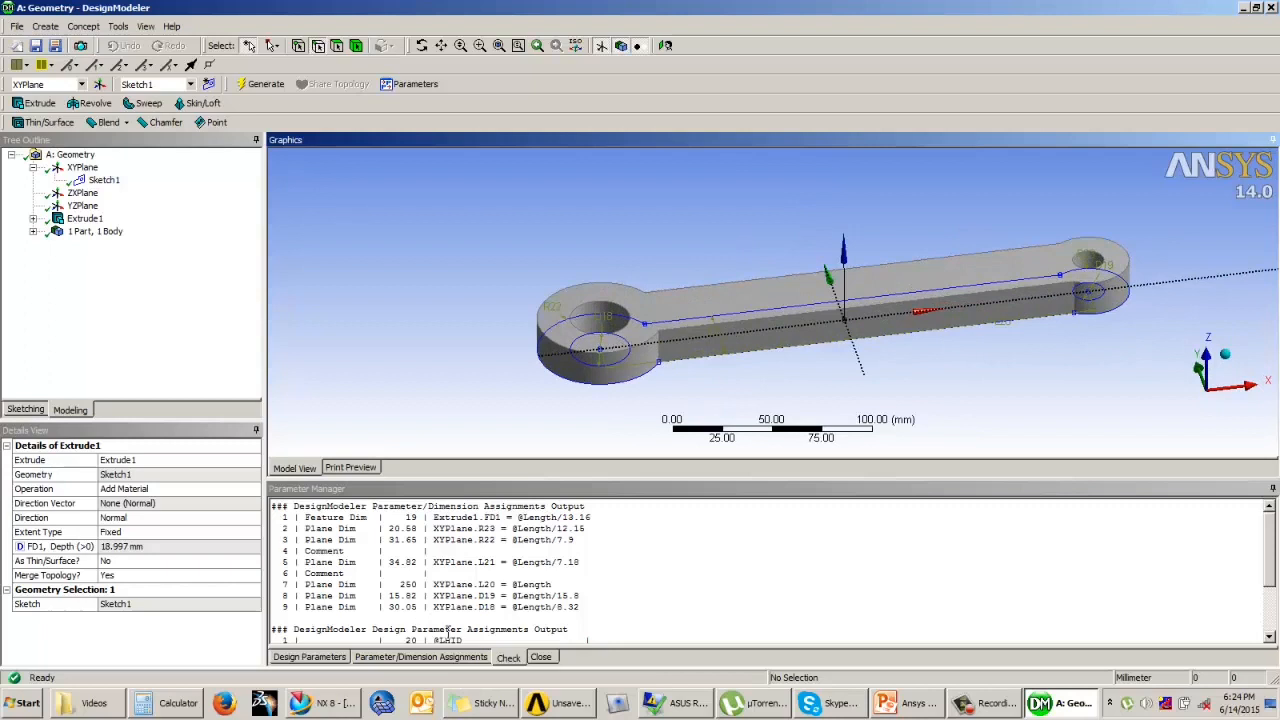
Step: Review the parameter/dimension assignments that drive the link's sizes from Length, and inspect the model
left_click(412, 658)
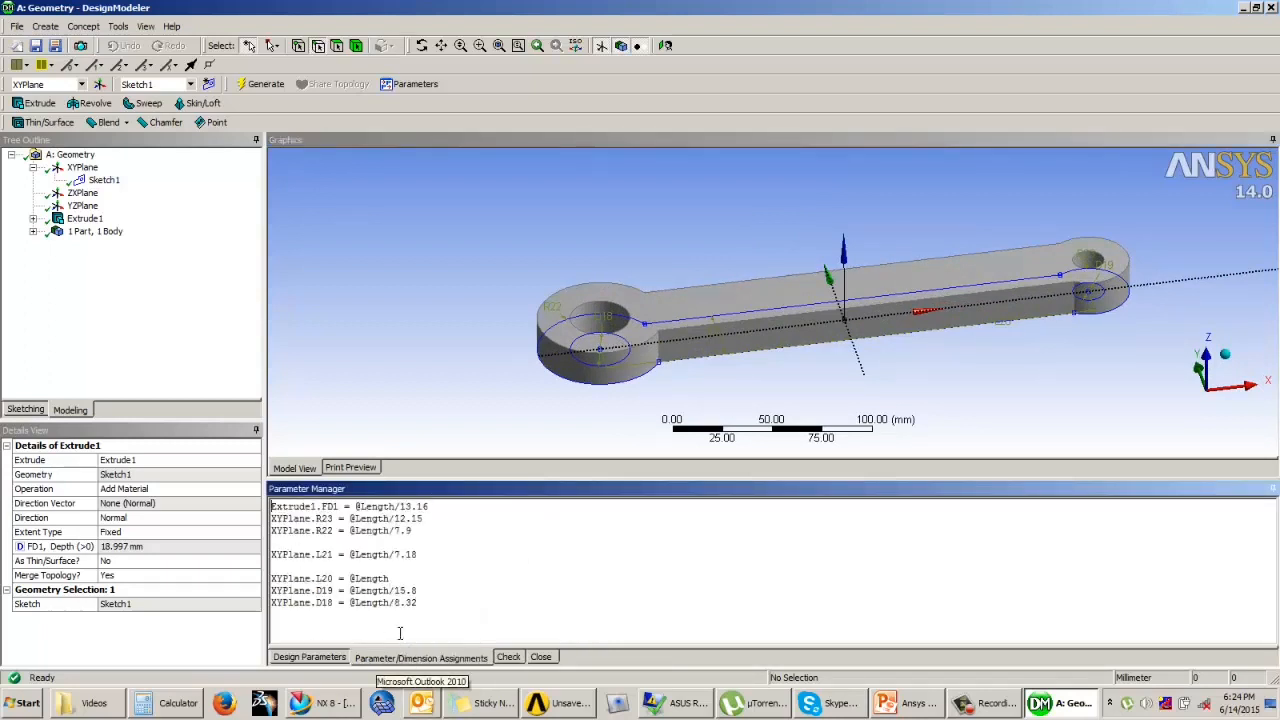
triple_click(386, 578)
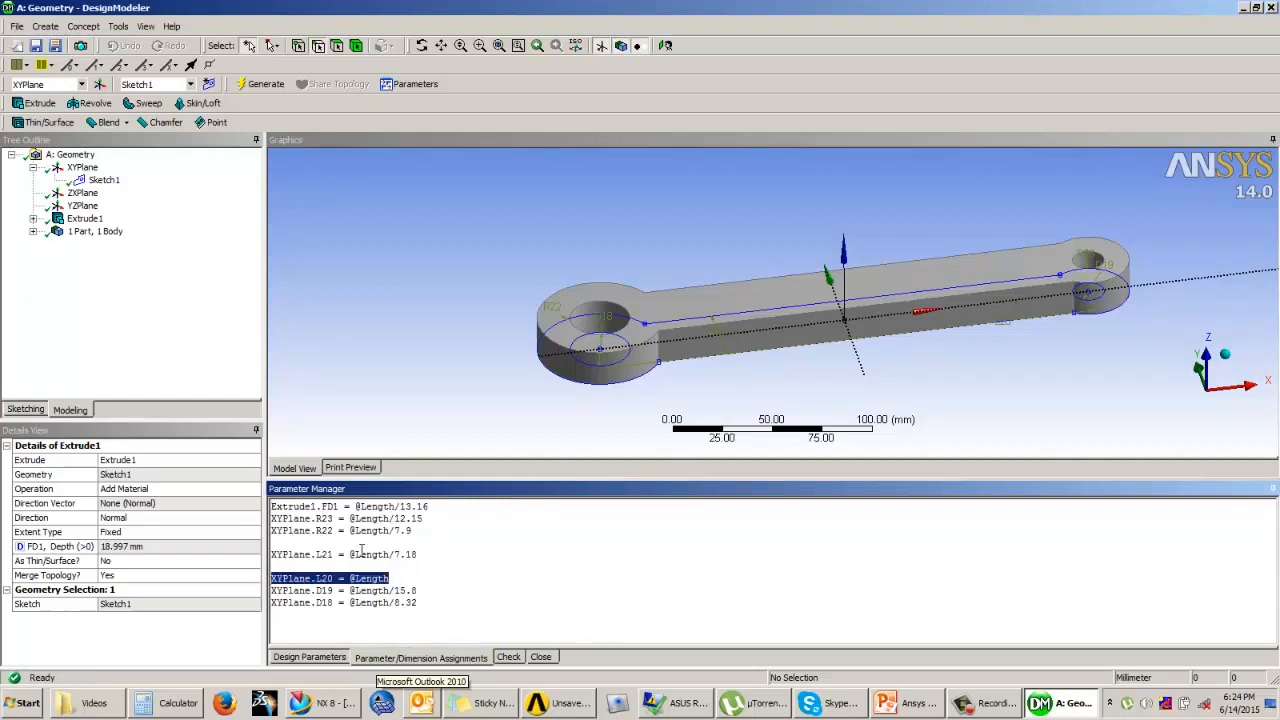
left_click_drag(429, 606, 270, 506)
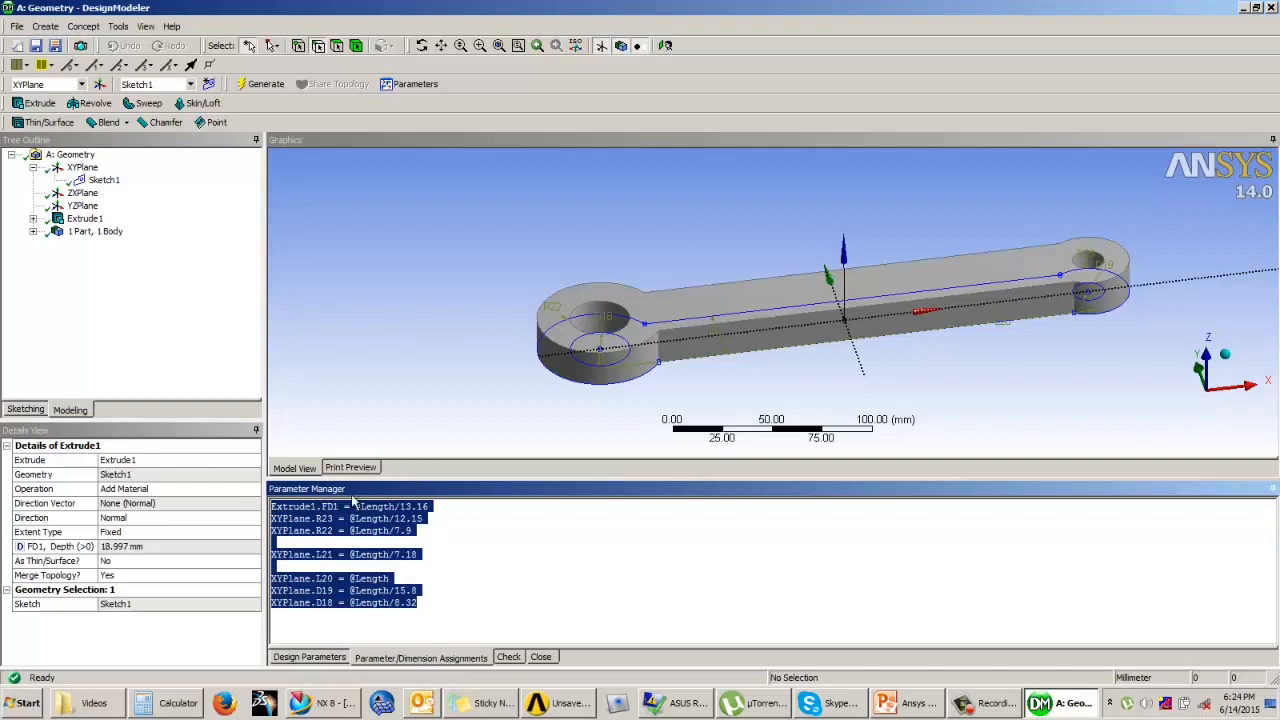
left_click(514, 558)
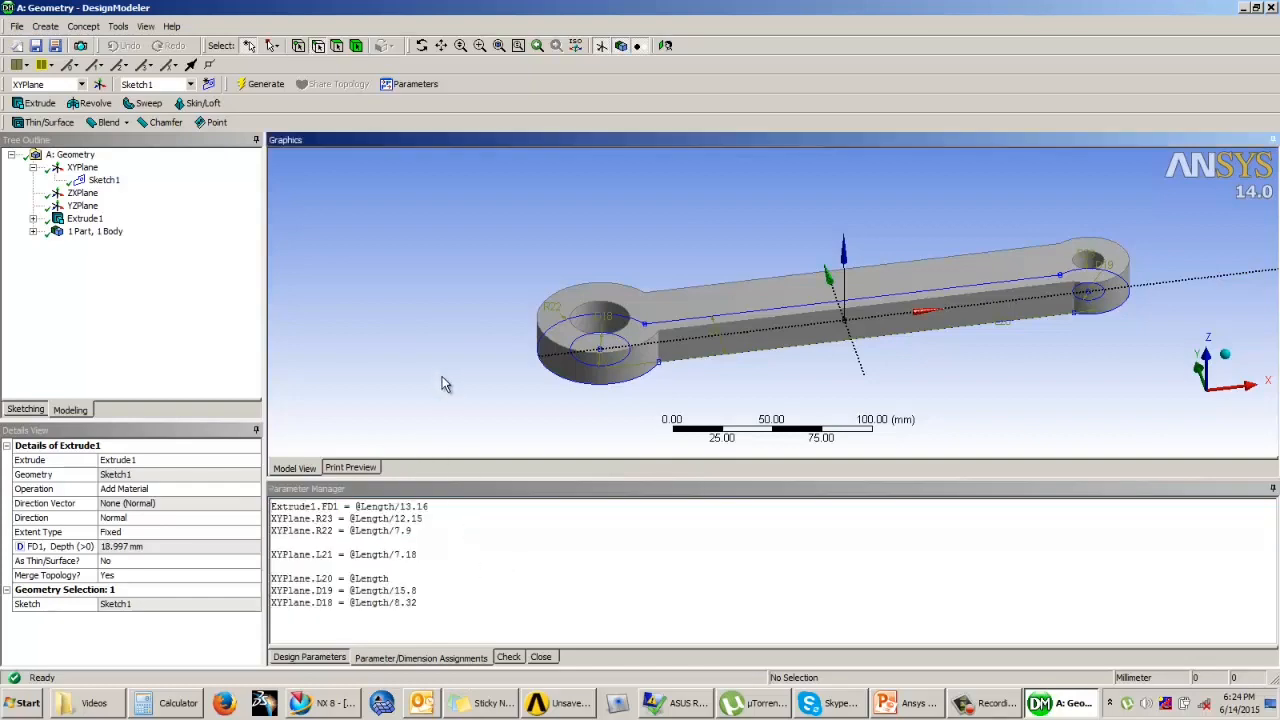
middle_click_drag(442, 376, 618, 317)
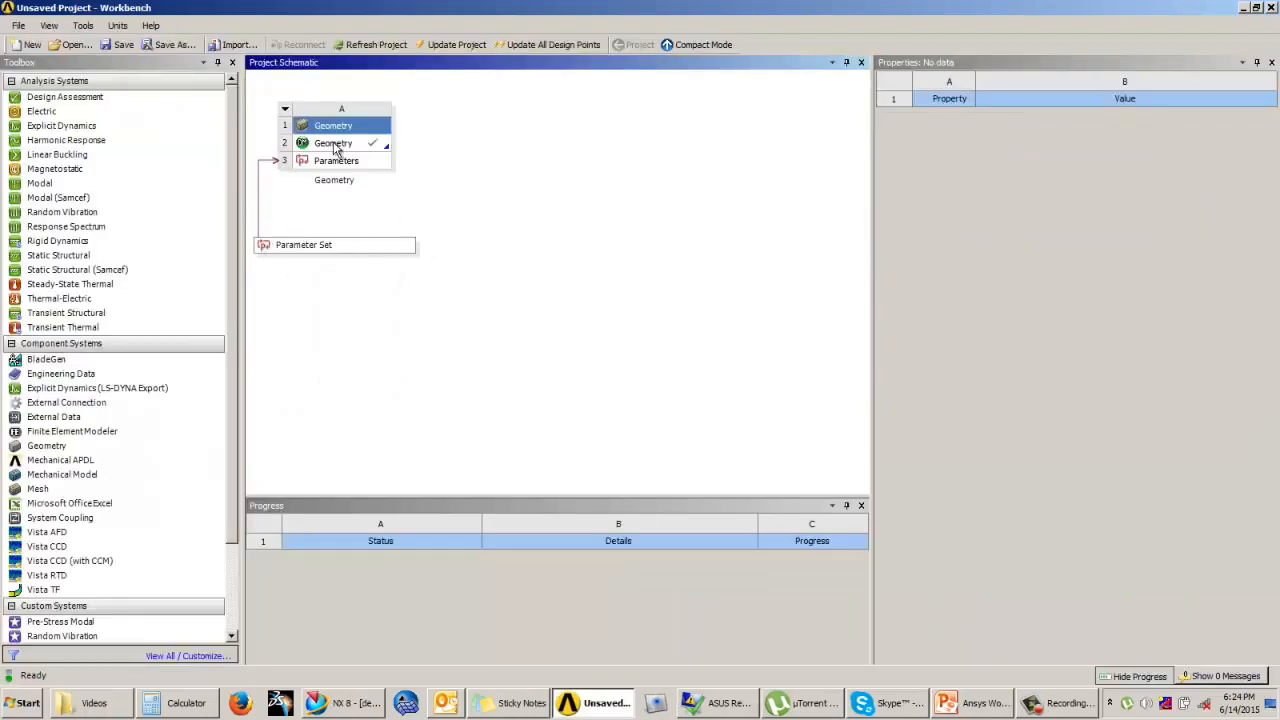
Step: Switch to Workbench and set the expression of the Length parameter P3 in the Parameter Set to 120
double_click(316, 248)
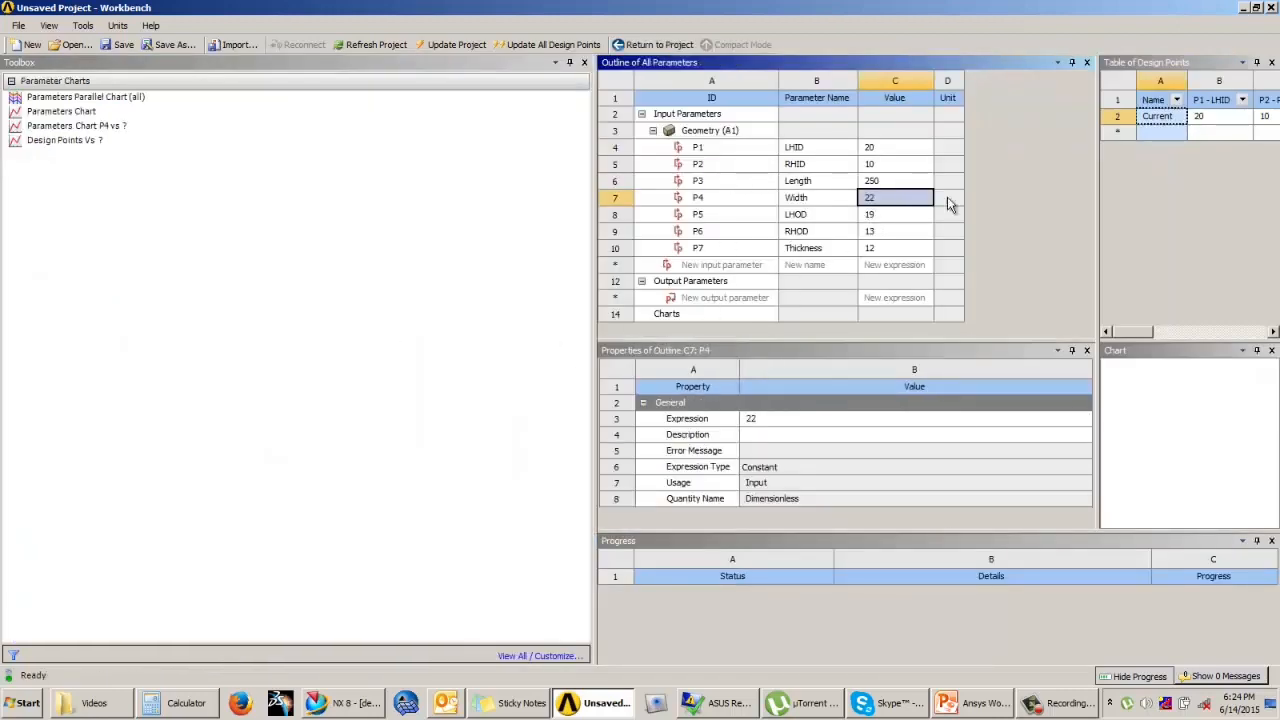
left_click(890, 184)
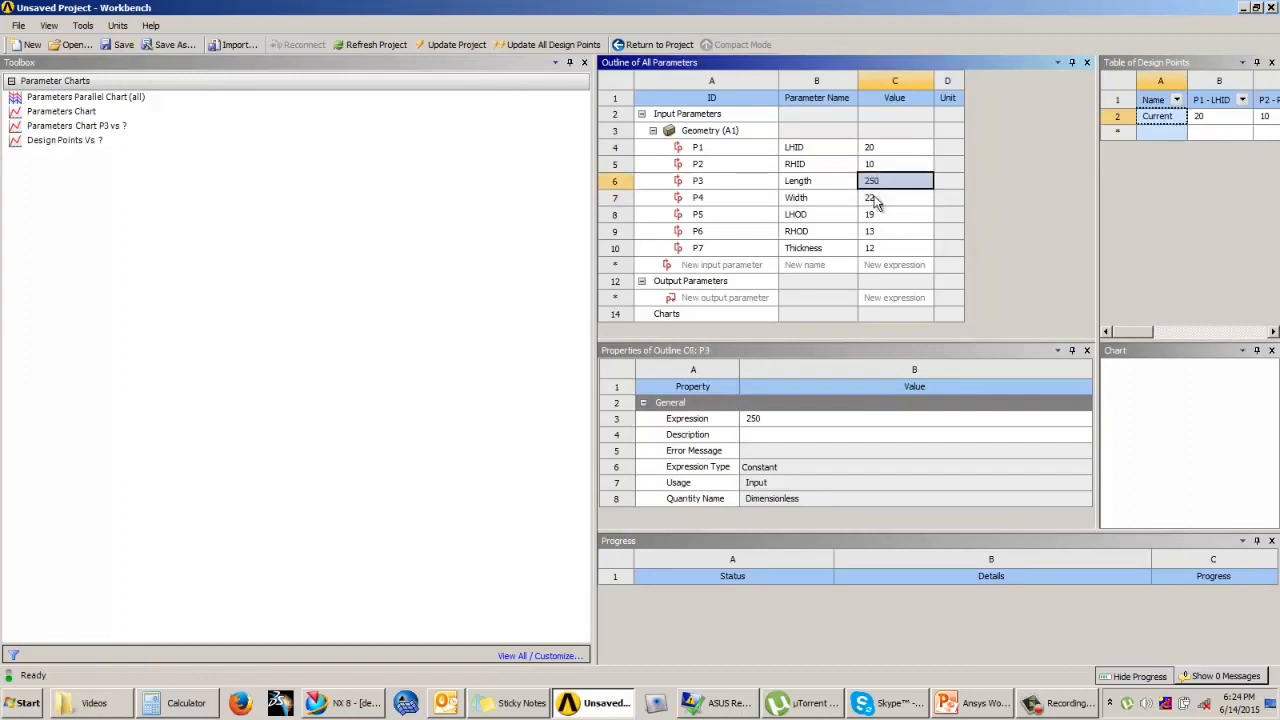
left_click(653, 44)
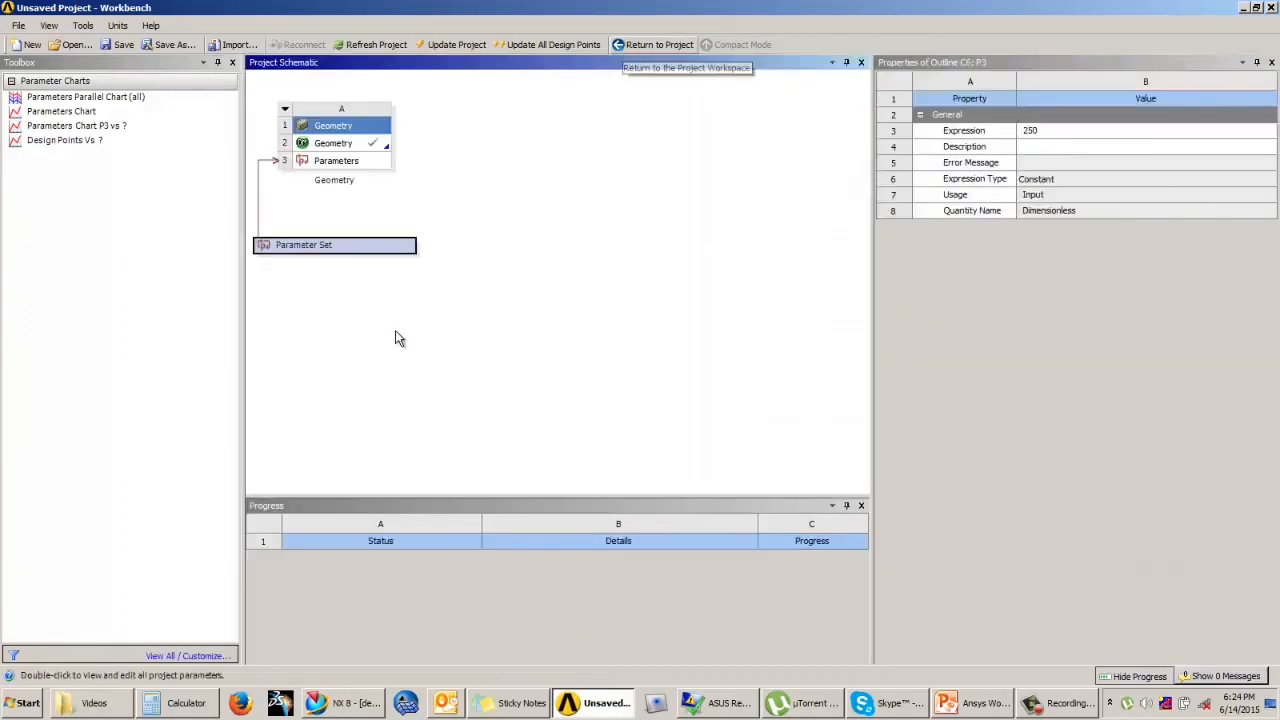
left_click(1076, 131)
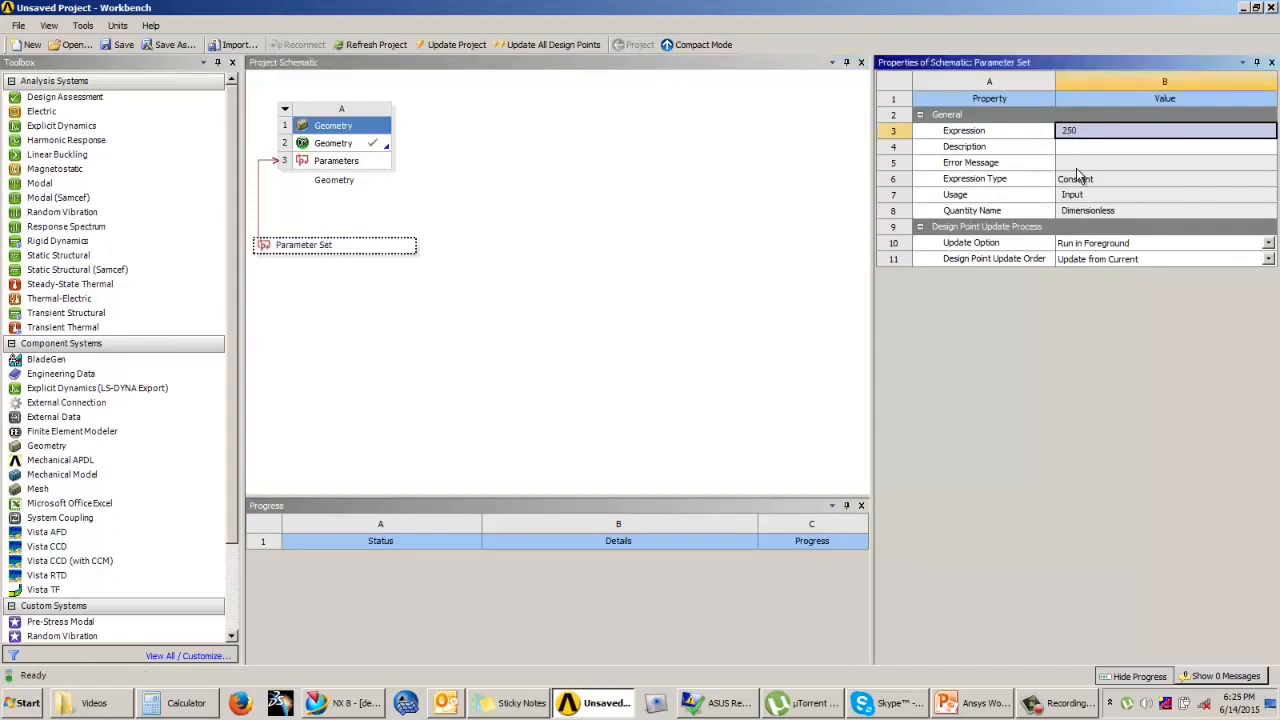
type("120")
key("Return")
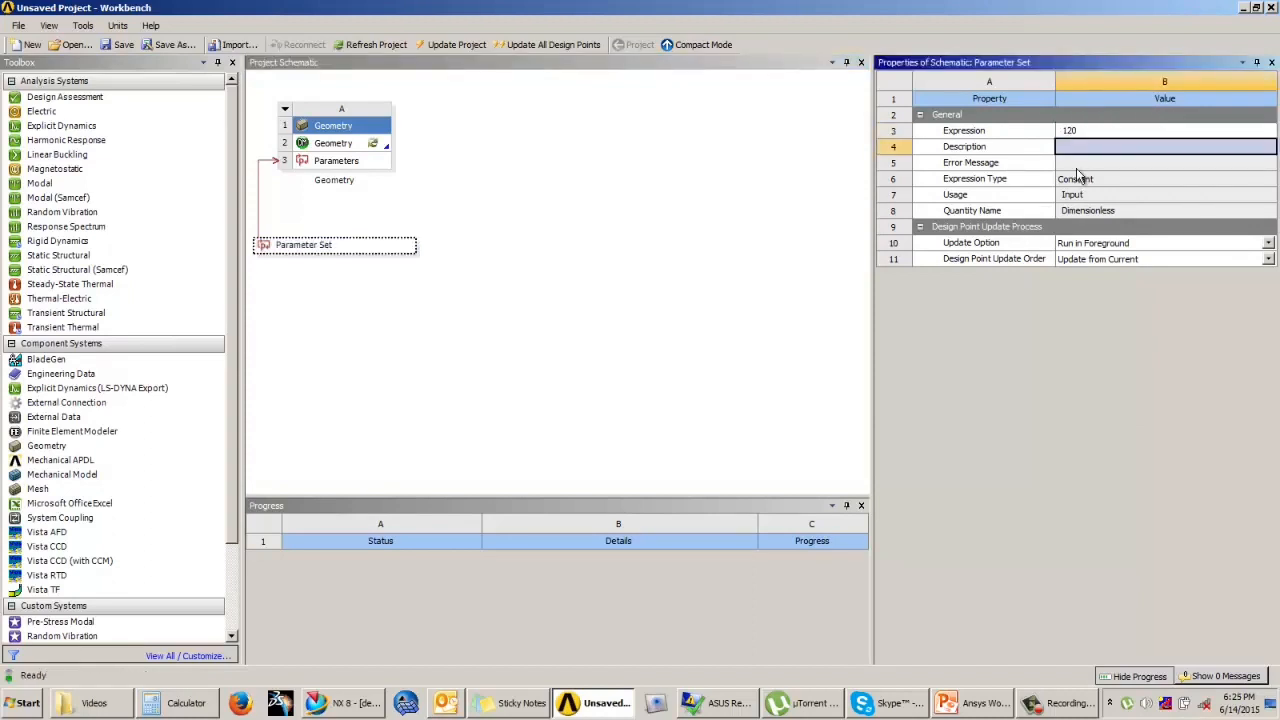
Step: Refresh the project's Geometry cell, then reopen the link in DesignModeler and regenerate it
left_click(366, 148)
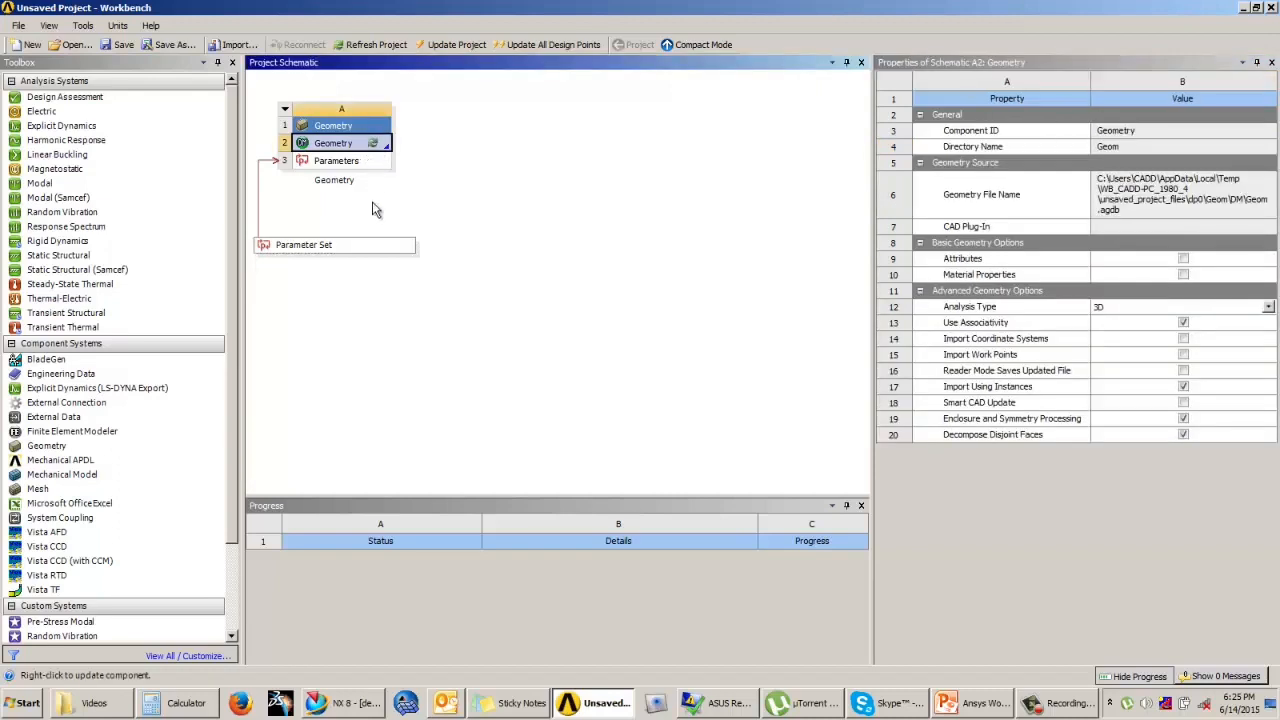
right_click(358, 143)
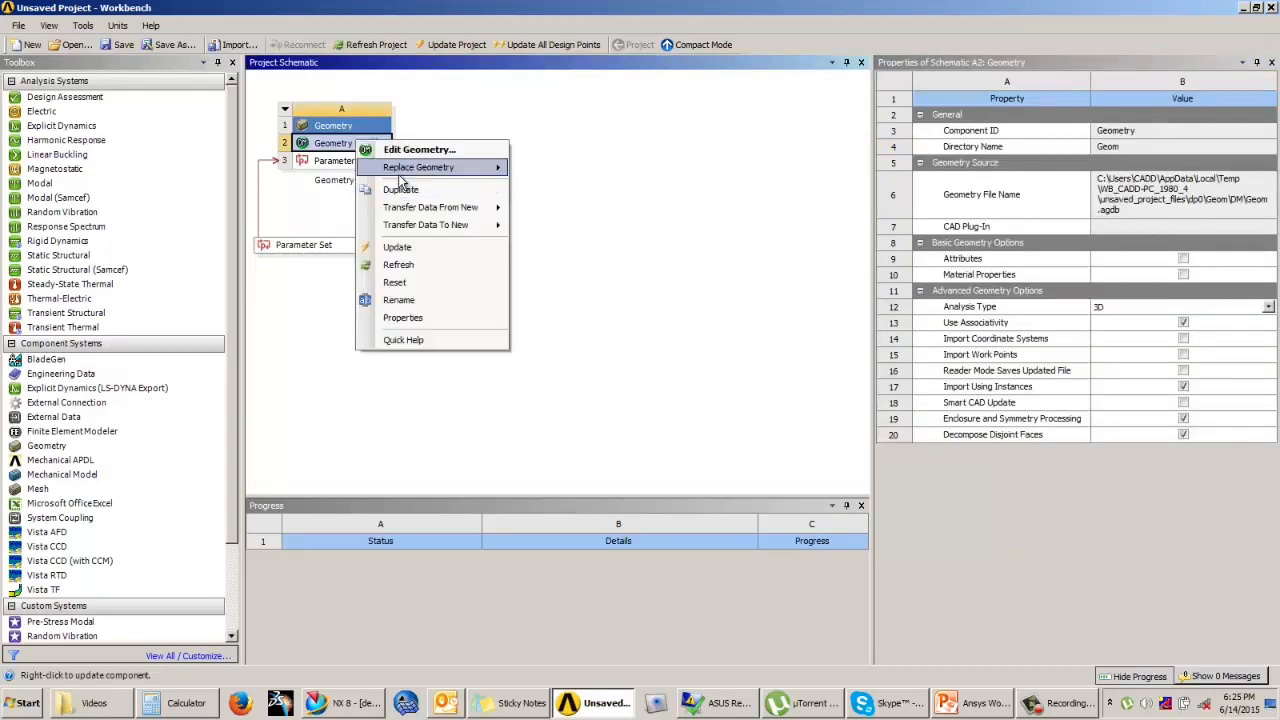
left_click(398, 264)
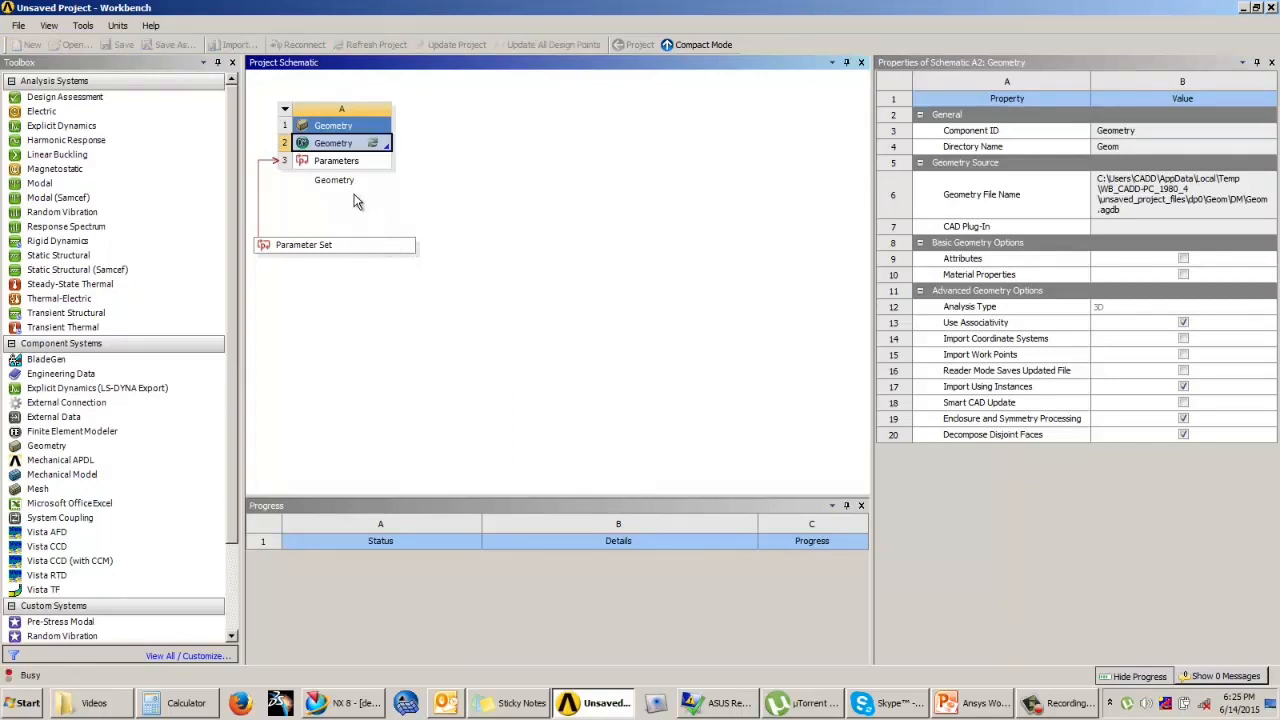
double_click(330, 144)
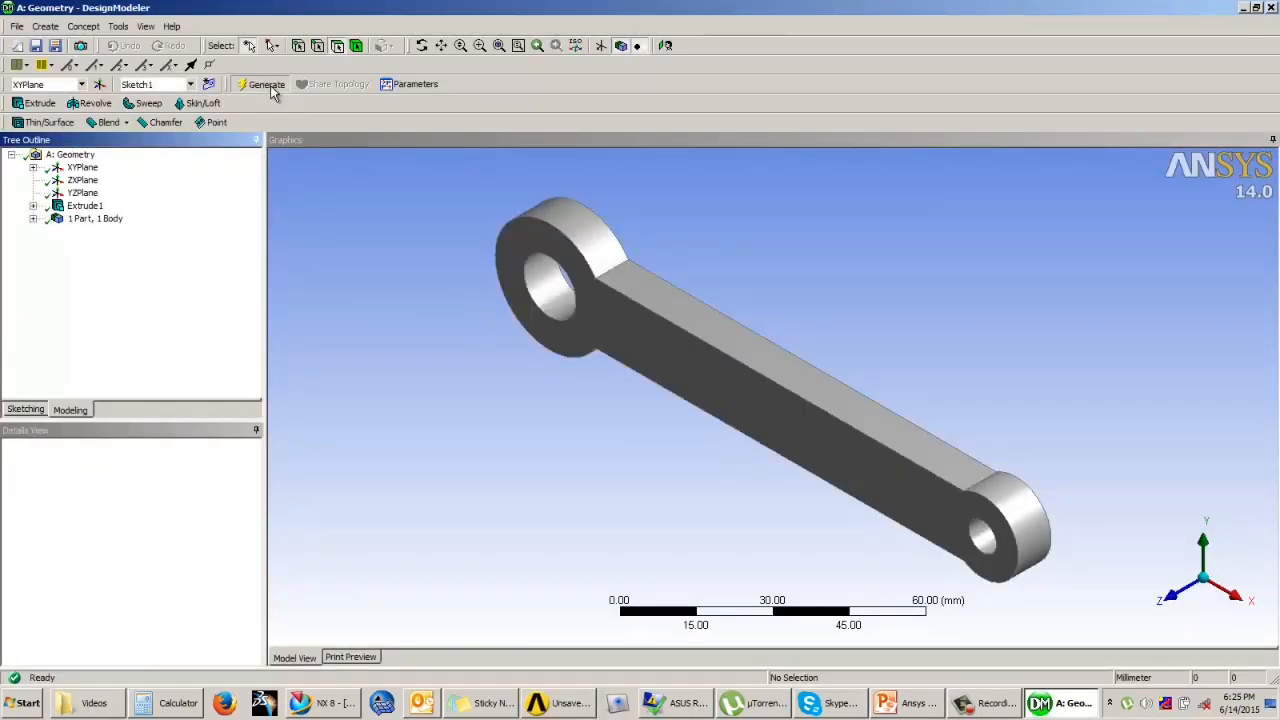
left_click(266, 84)
middle_click_drag(540, 317, 580, 225)
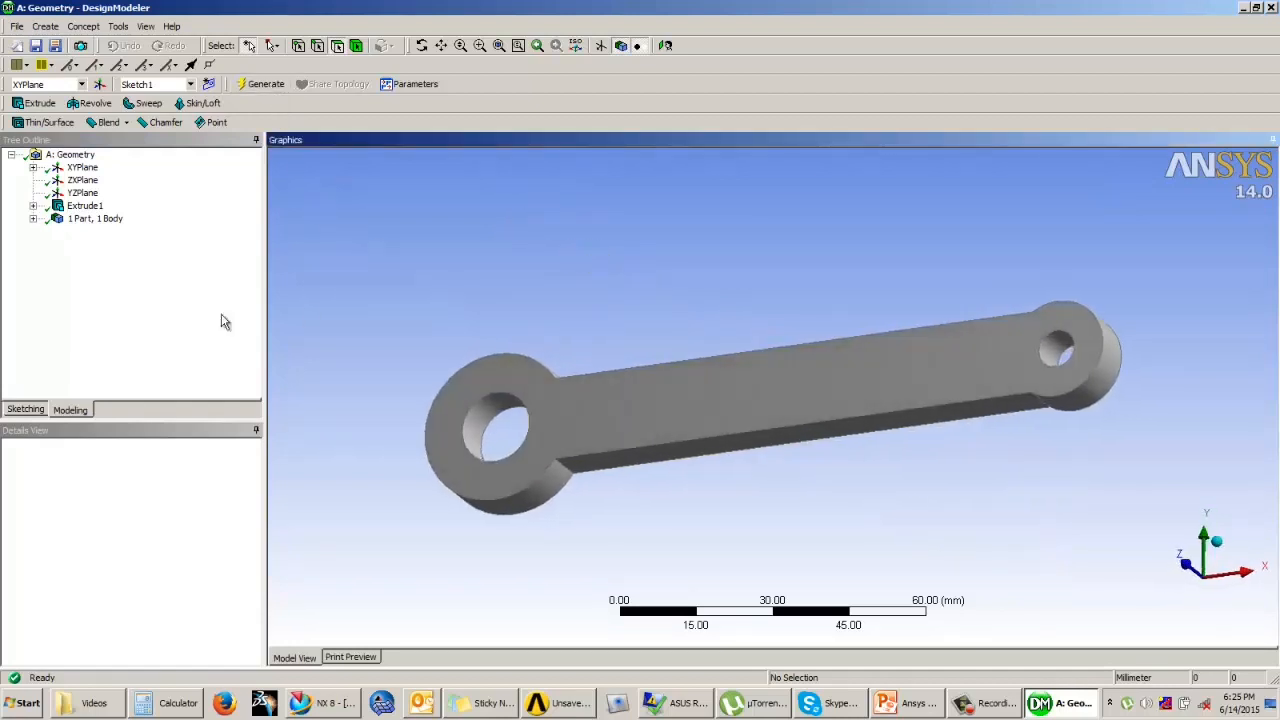
Step: Return to Workbench and examine the Geometry system's cells and the linked Parameter Set in the project schematic
left_click(416, 88)
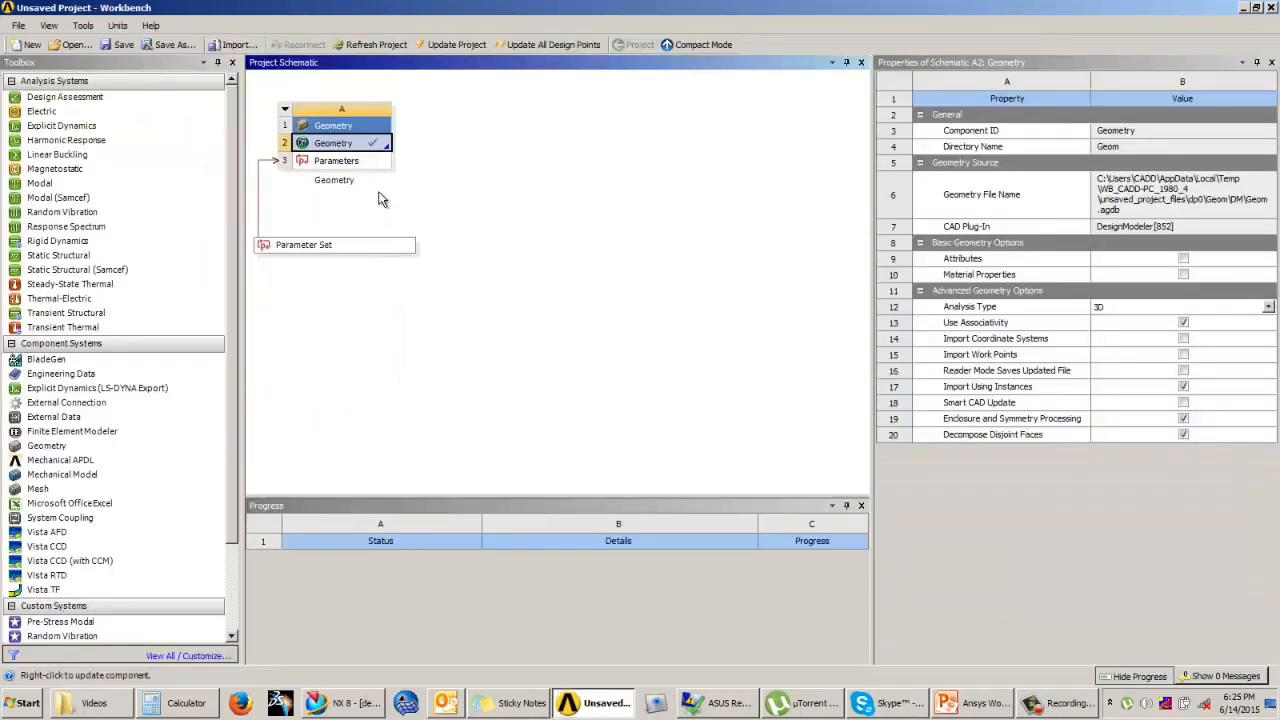
left_click(336, 161)
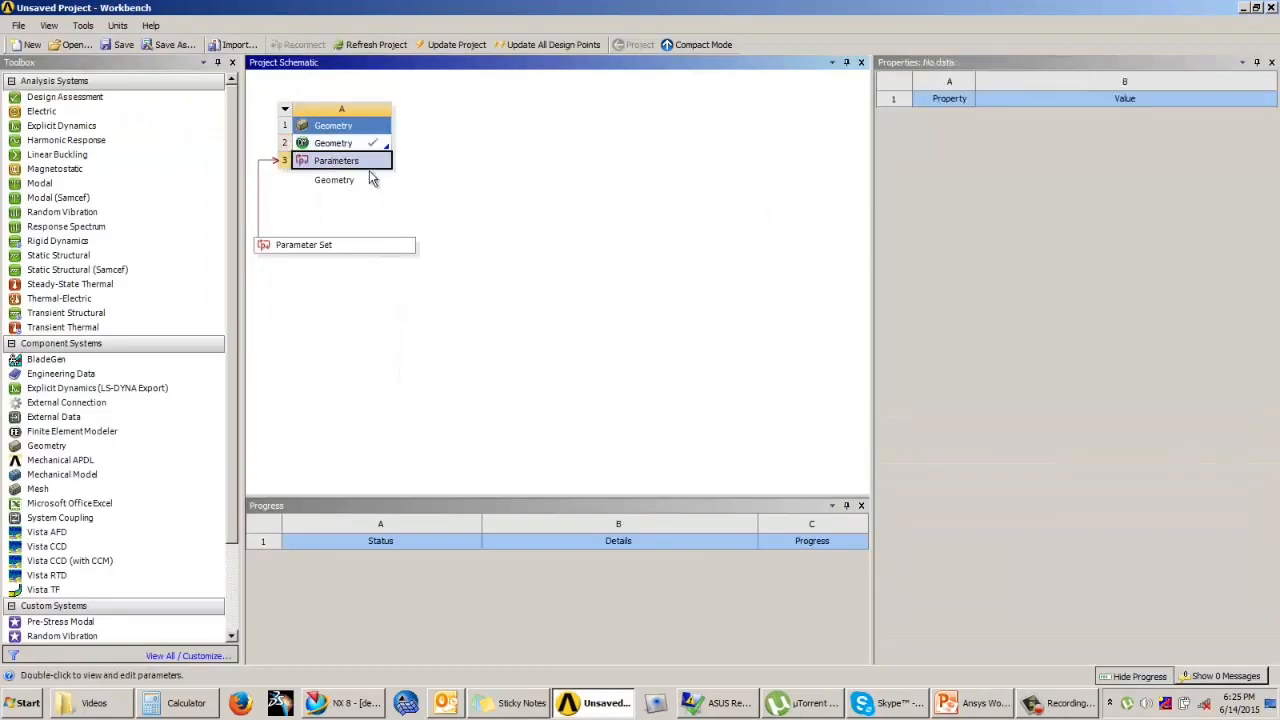
left_click(294, 112)
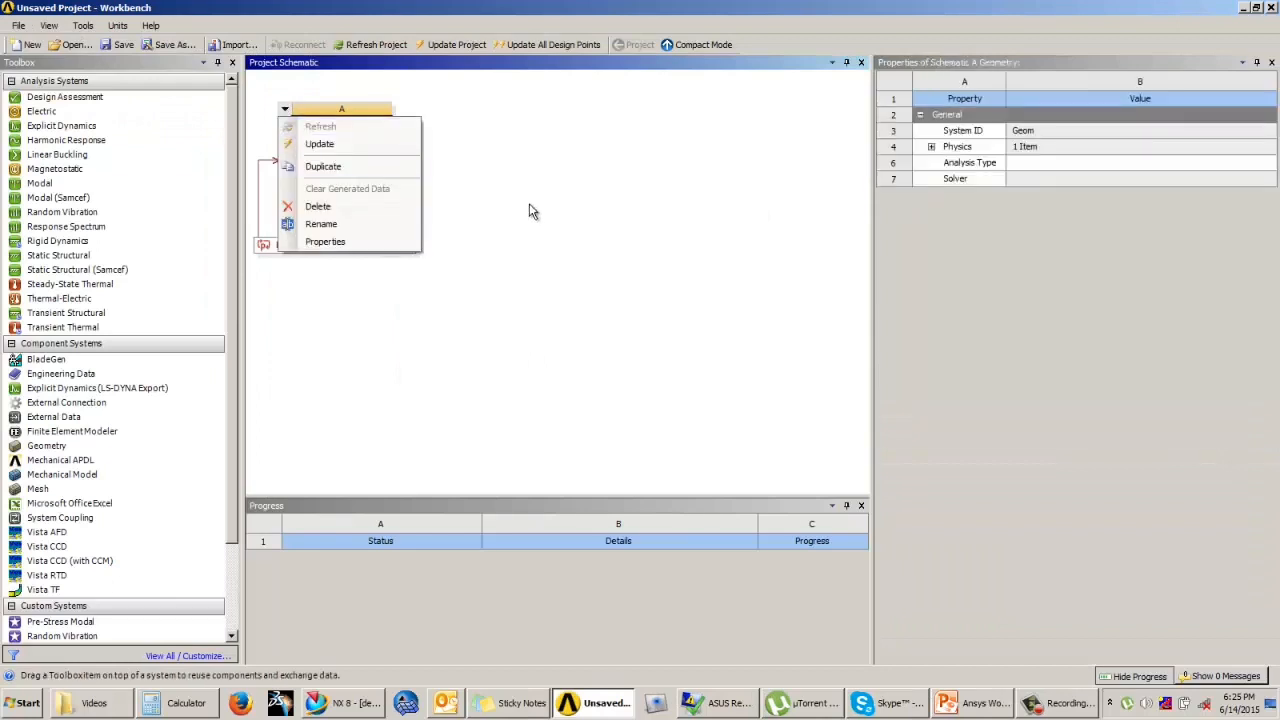
left_click(371, 231)
left_click(344, 147)
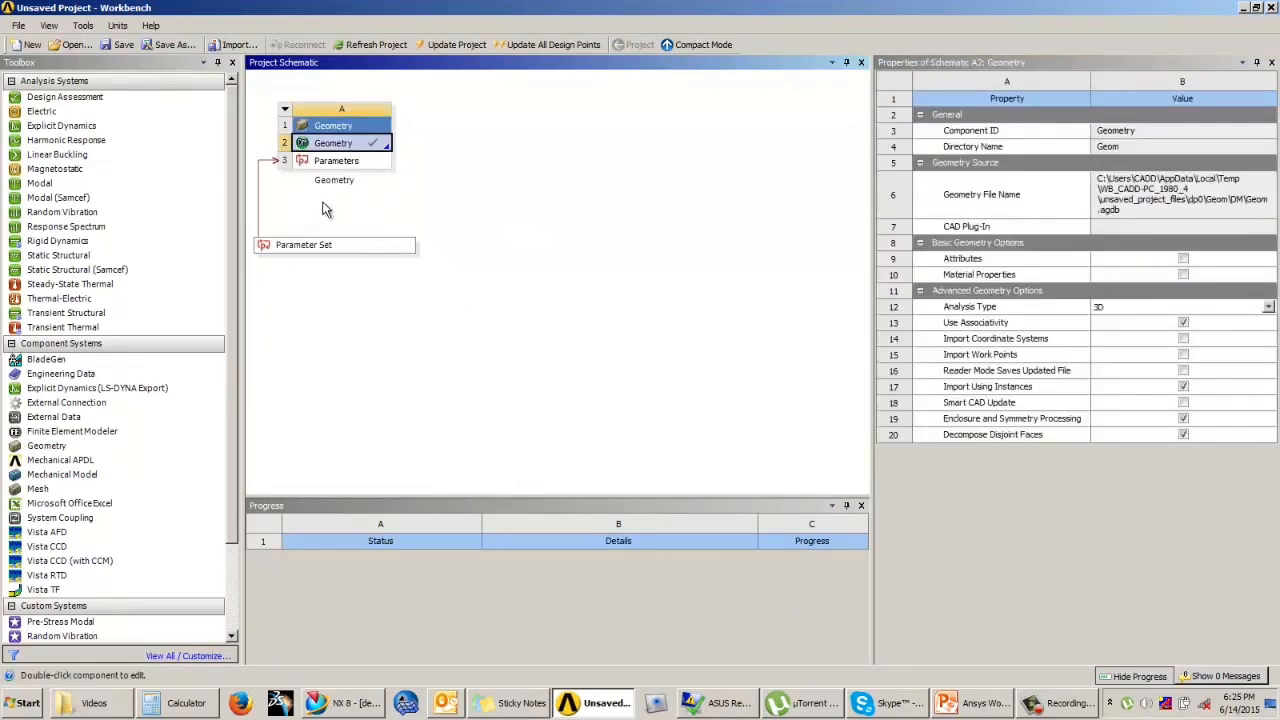
left_click(345, 163)
left_click(305, 247)
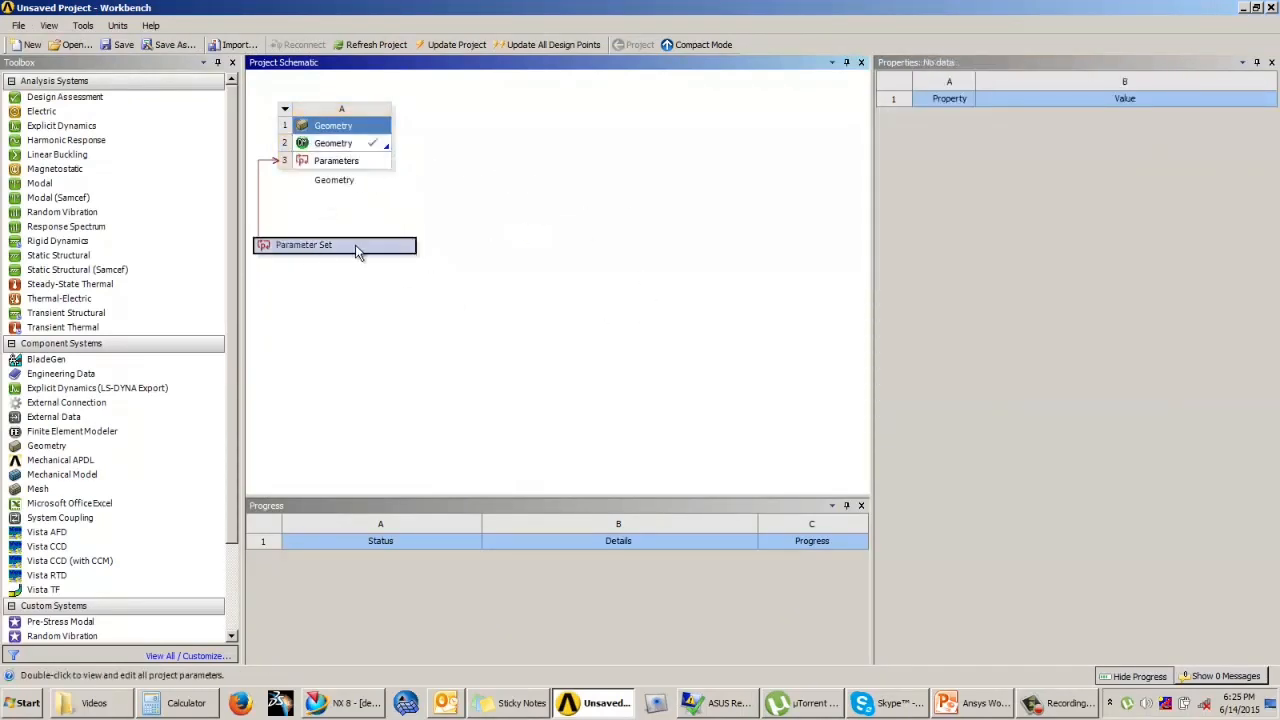
left_click(558, 230)
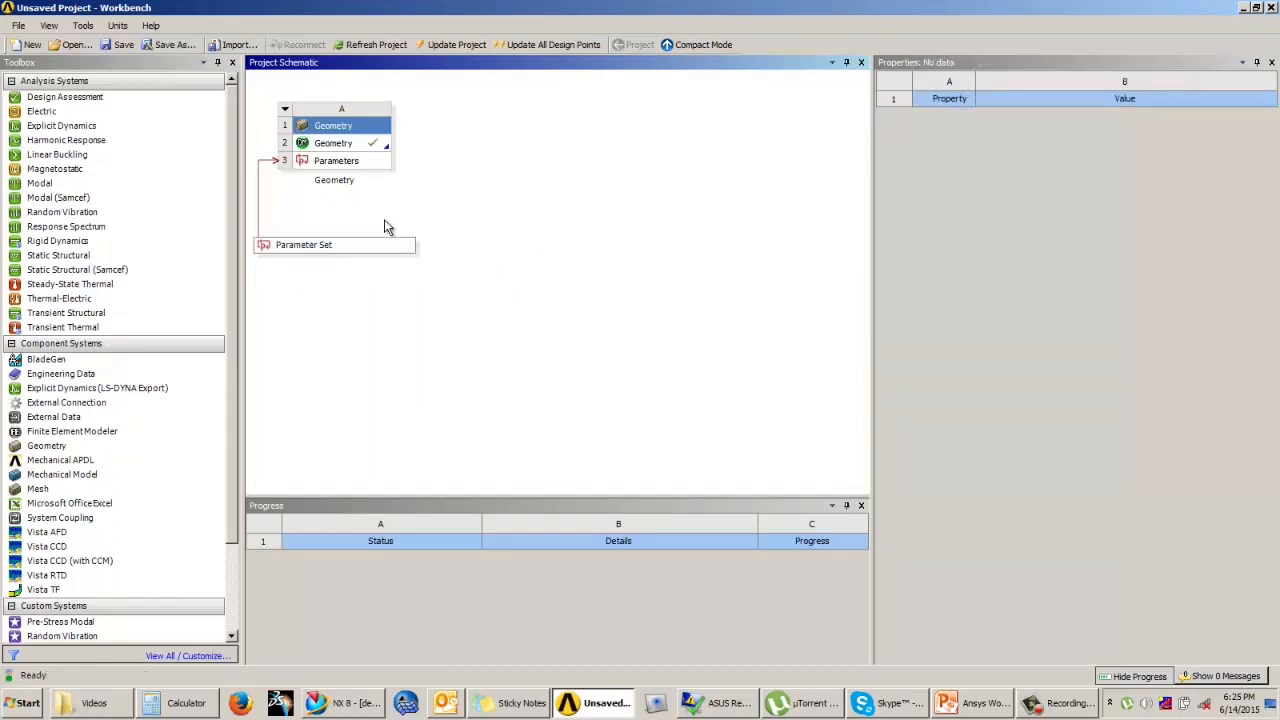
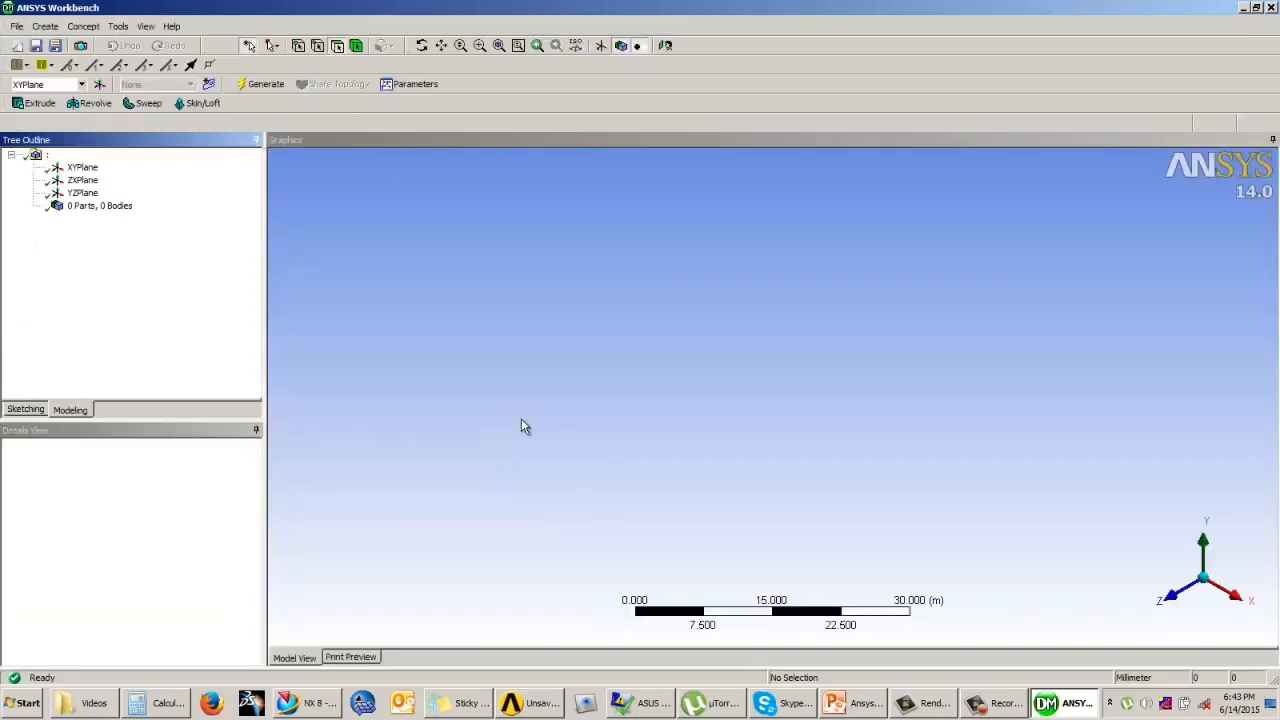
Step: In the new millimetre geometry, sketch two circles on the XYPlane's X axis, about 16 mm and 11 mm in diameter and about 84 mm apart
left_click(614, 449)
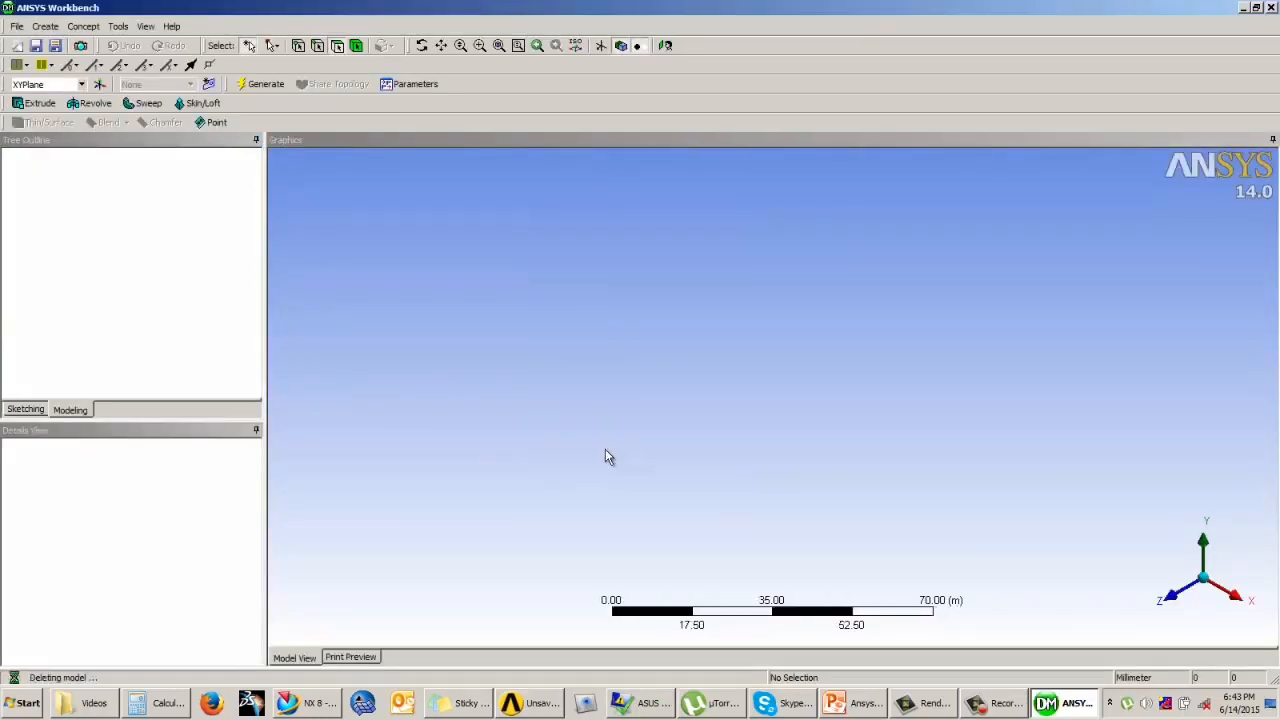
left_click(28, 410)
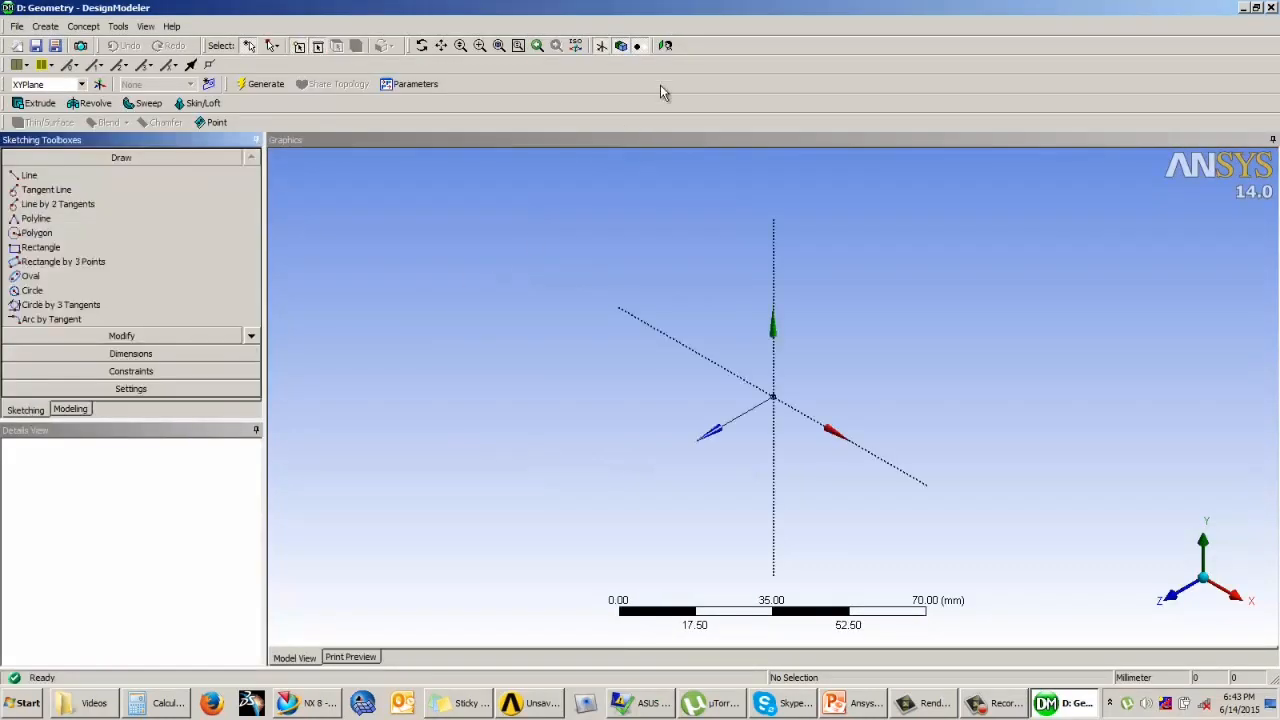
left_click(666, 46)
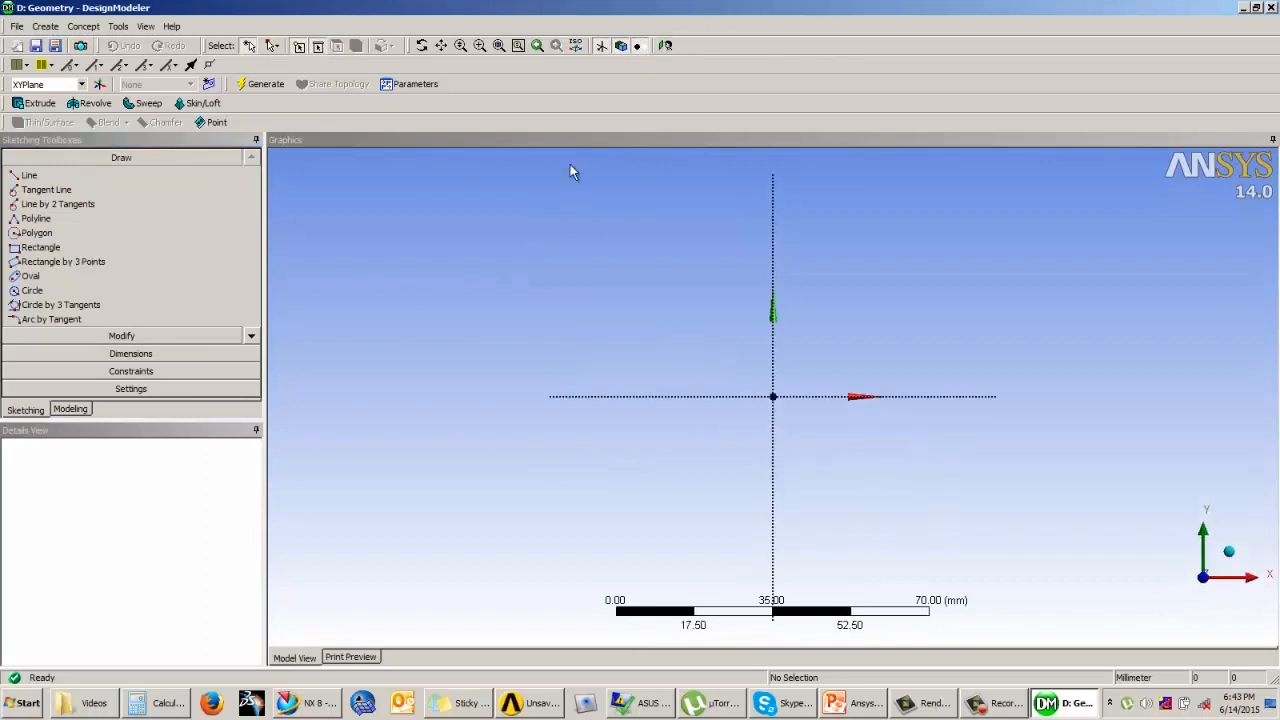
left_click(33, 290)
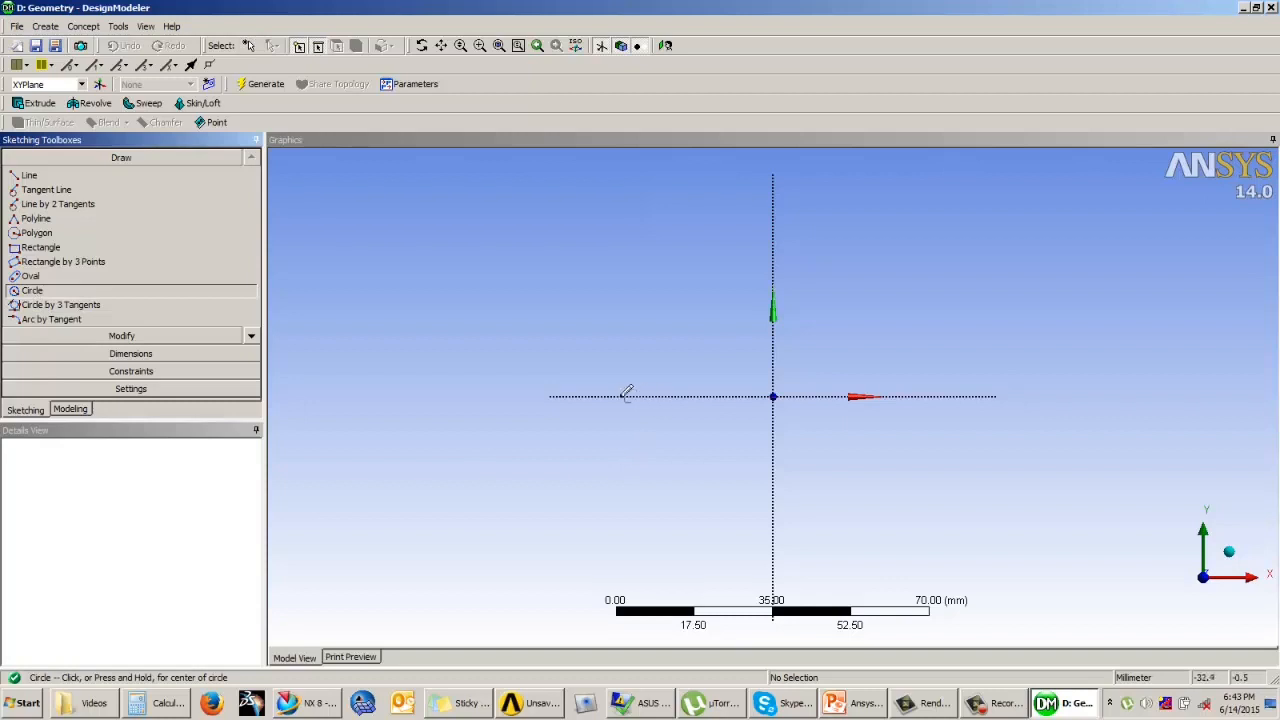
left_click_drag(592, 396, 594, 432)
left_click_drag(970, 396, 975, 413)
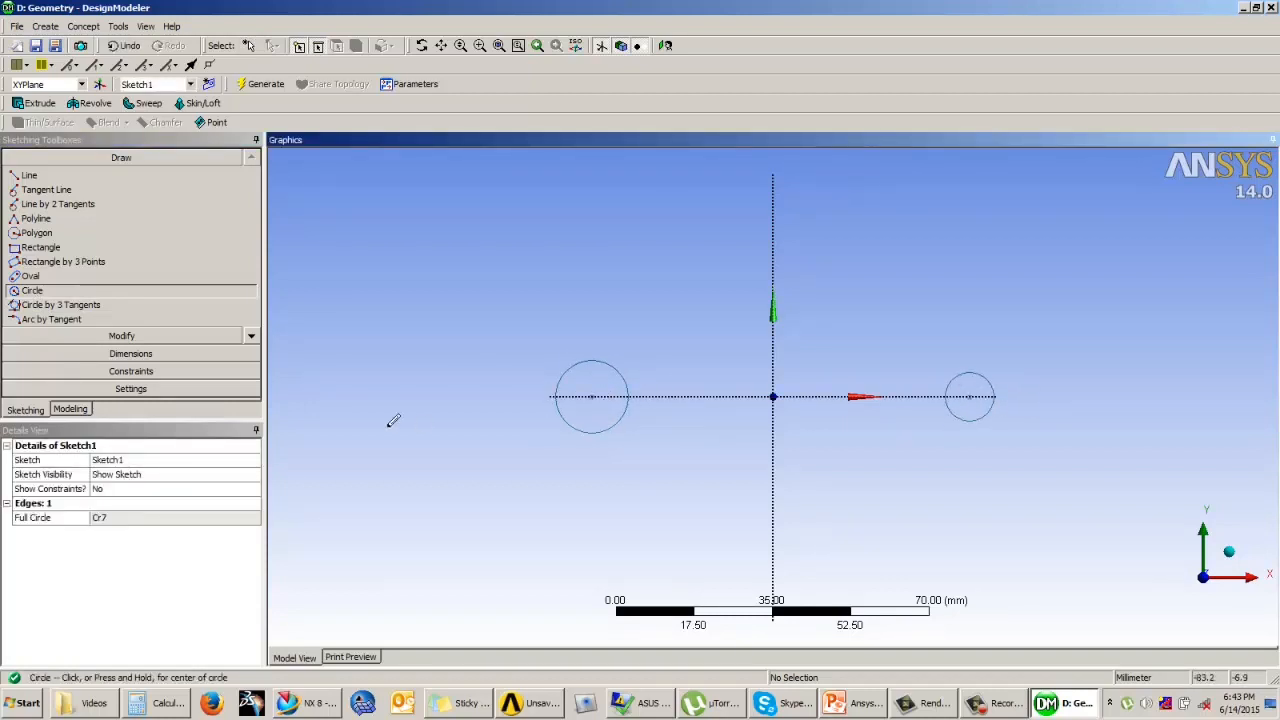
Step: Dimension both circles' diameters and the distance between their centres
left_click(131, 353)
left_click(615, 373)
left_click(642, 298)
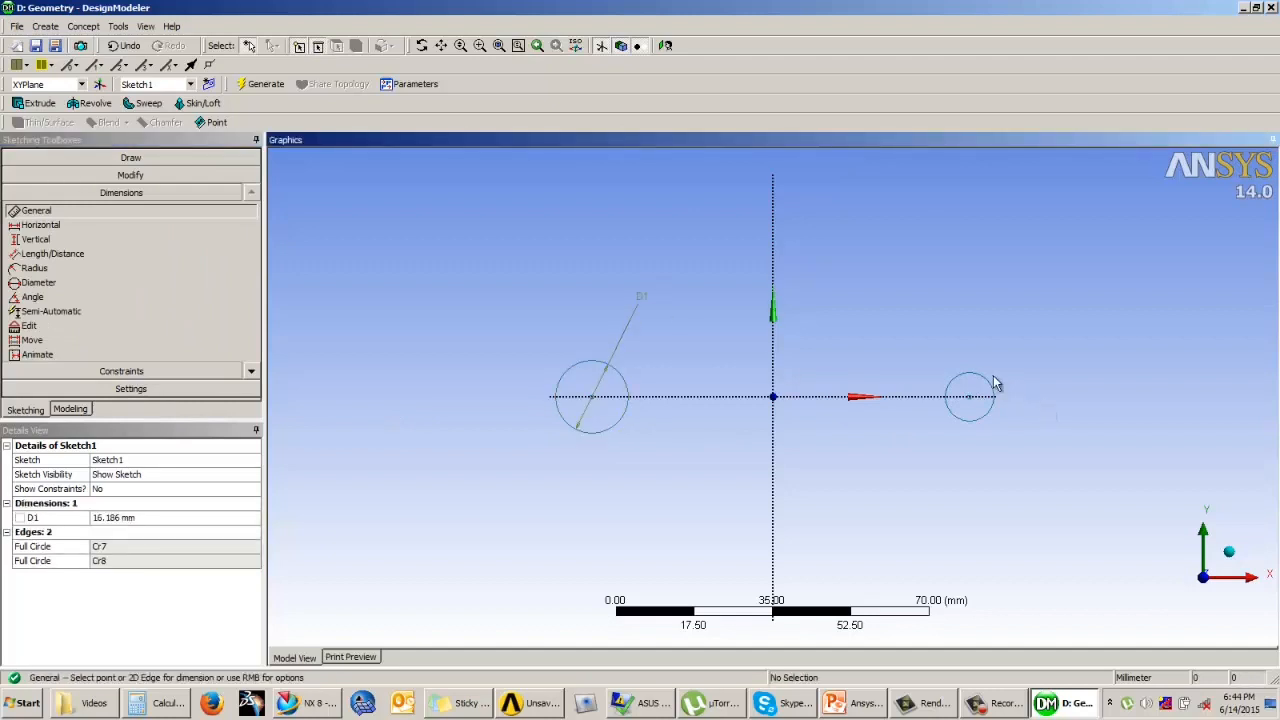
left_click(1048, 322)
left_click(52, 253)
left_click(593, 398)
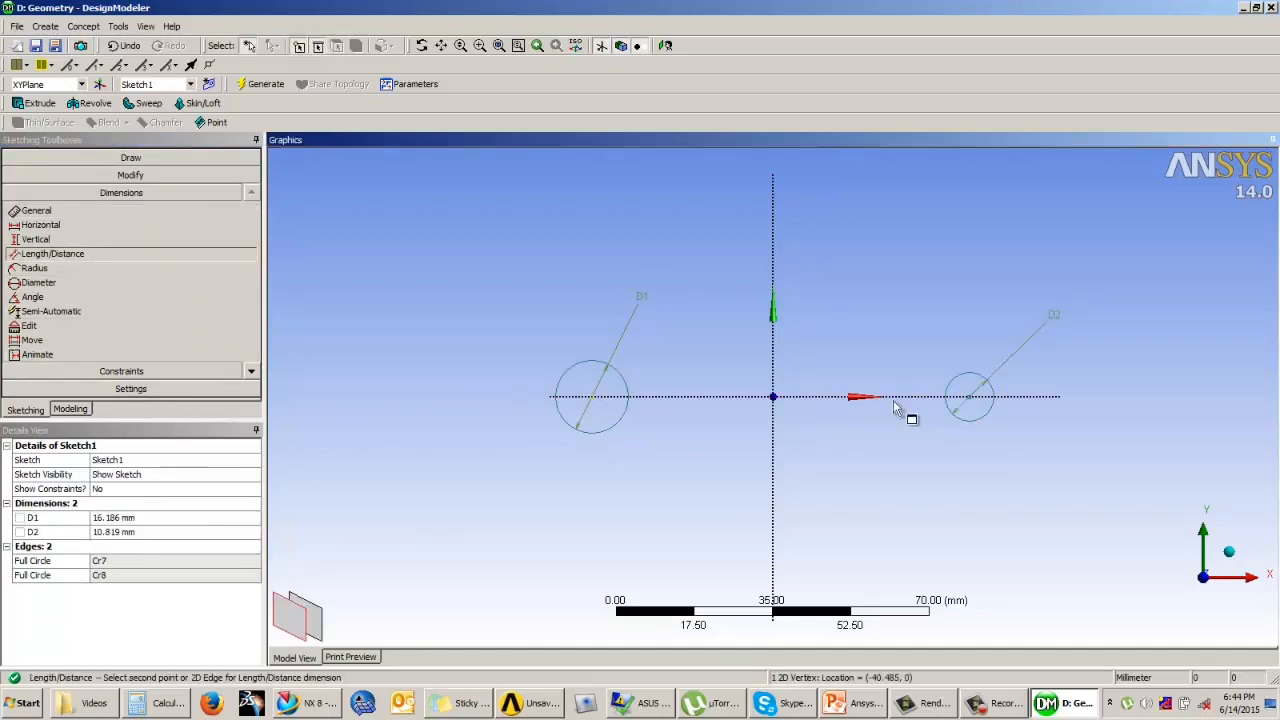
left_click(969, 400)
left_click(901, 476)
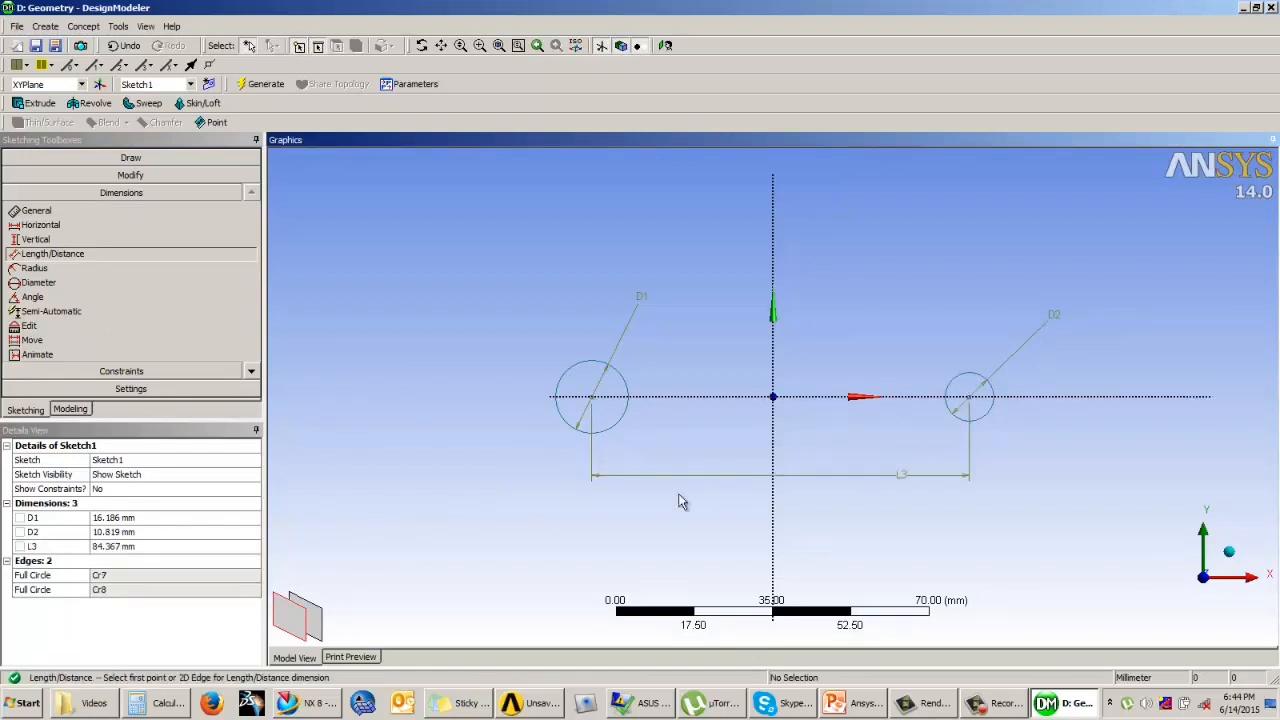
Step: Set the centre distance to 158 mm, the larger circle's diameter to 20 mm and the smaller circle's diameter to 10 mm
left_click(110, 546)
type("158")
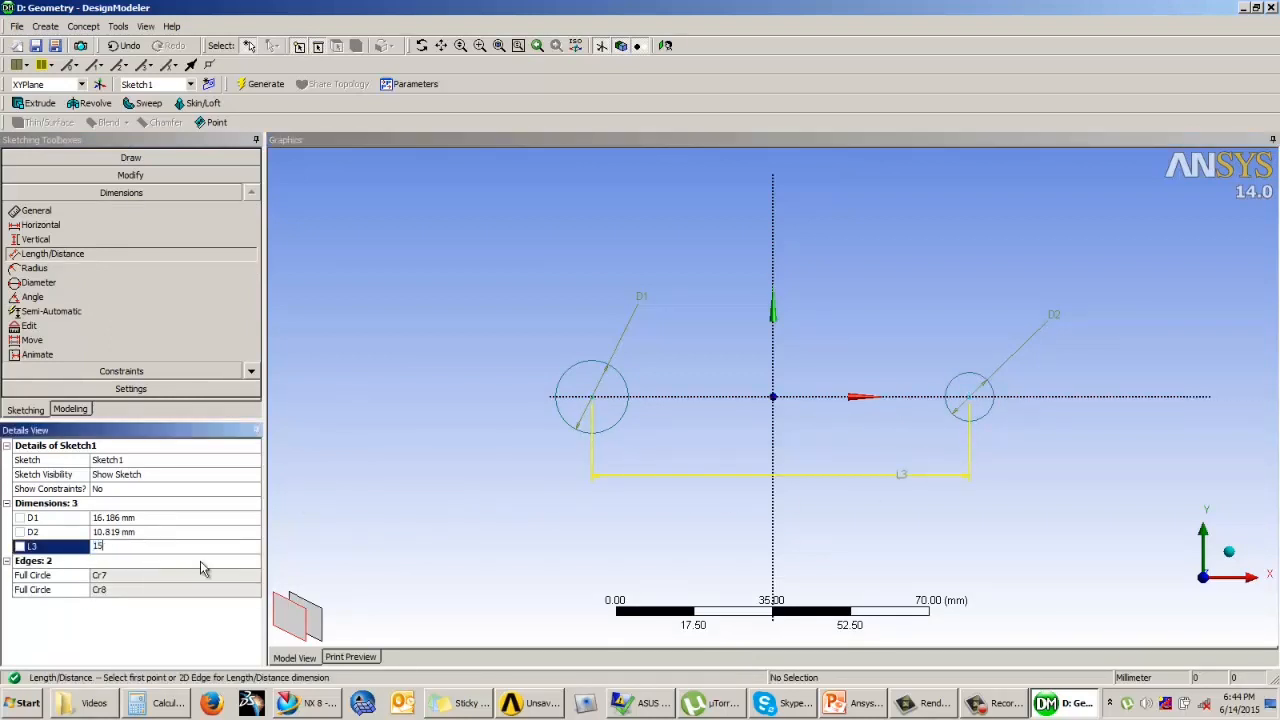
key("Return")
left_click(135, 506)
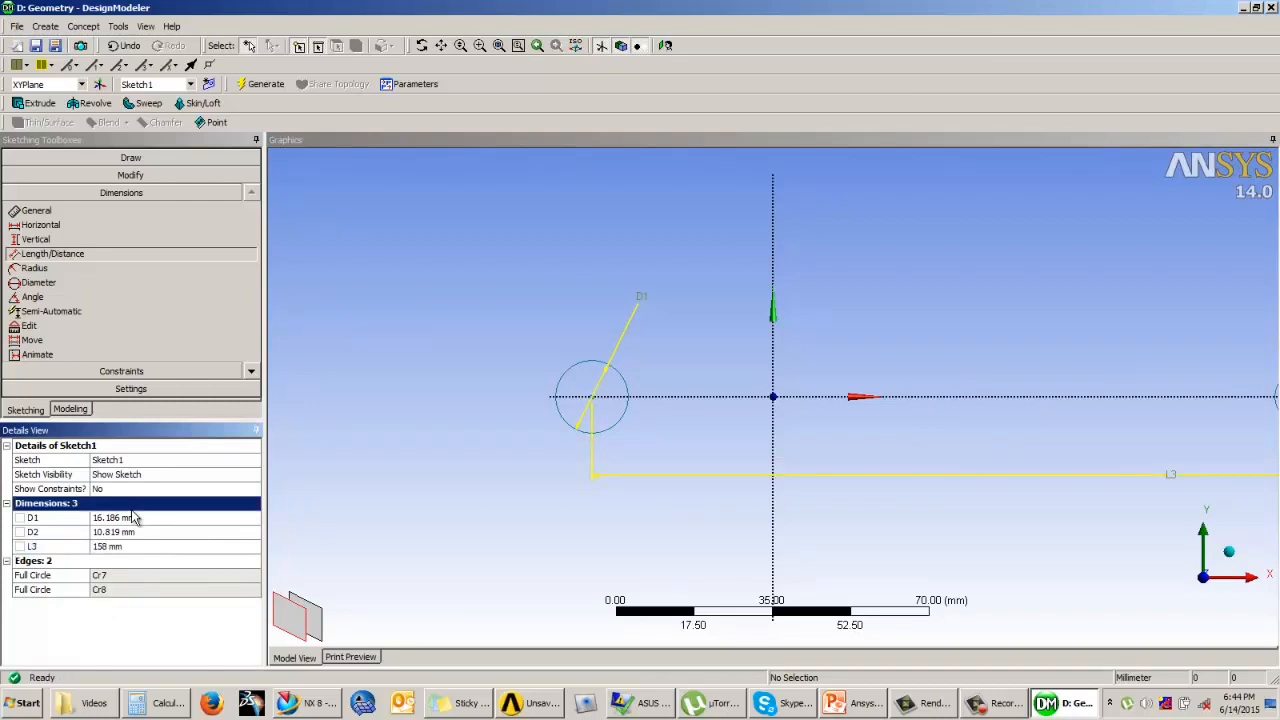
left_click(134, 518)
type("20")
key("Return")
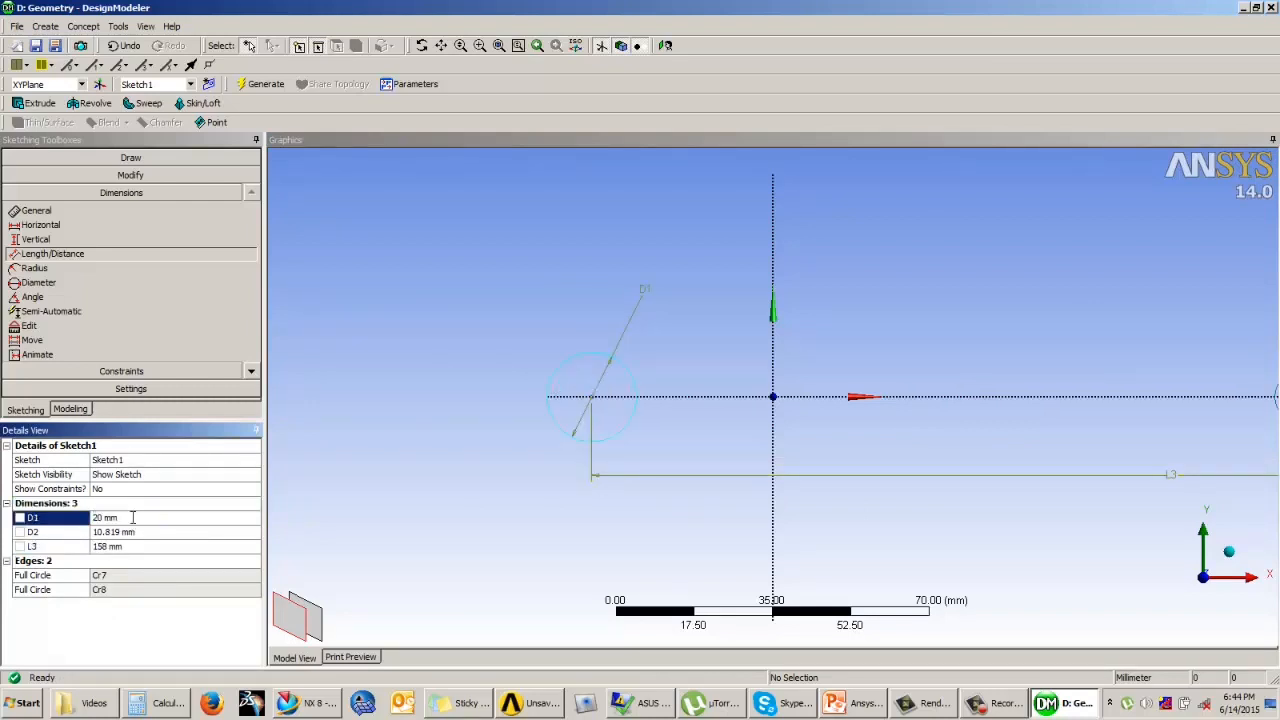
left_click(128, 532)
type("10")
key("Return")
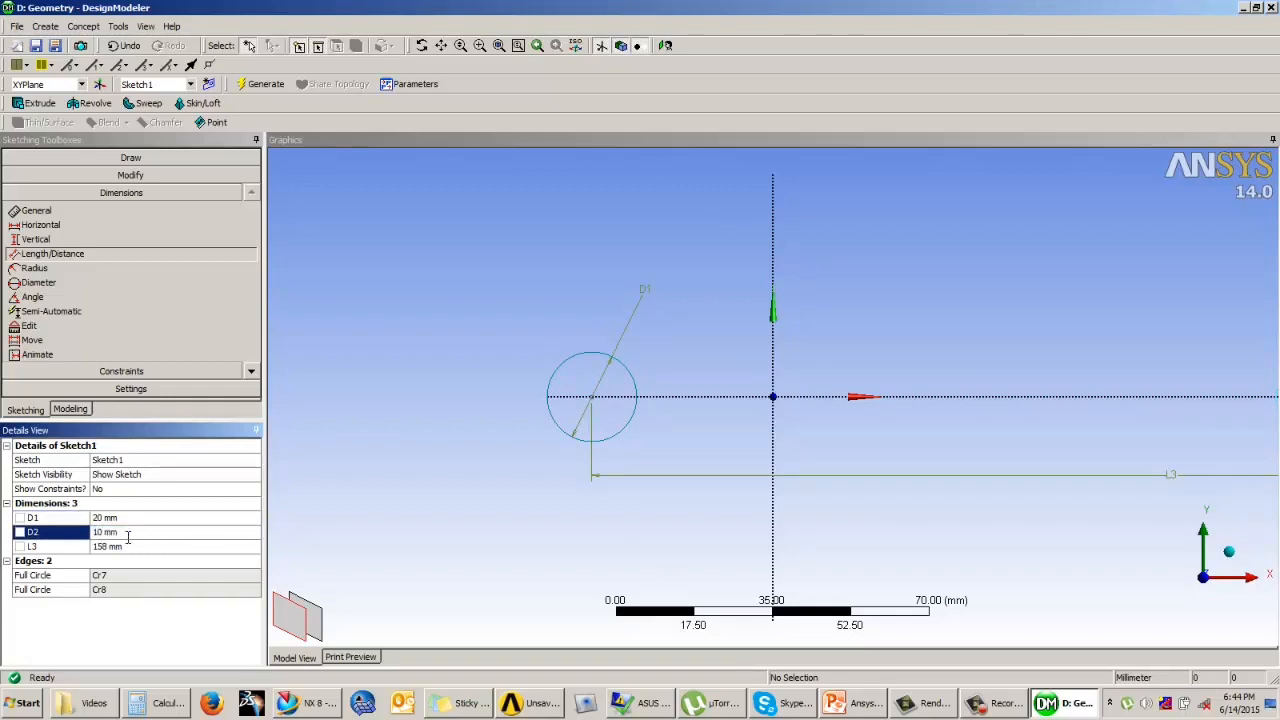
Step: Constrain the two circle centres to be symmetric about the vertical Y axis
left_click(121, 371)
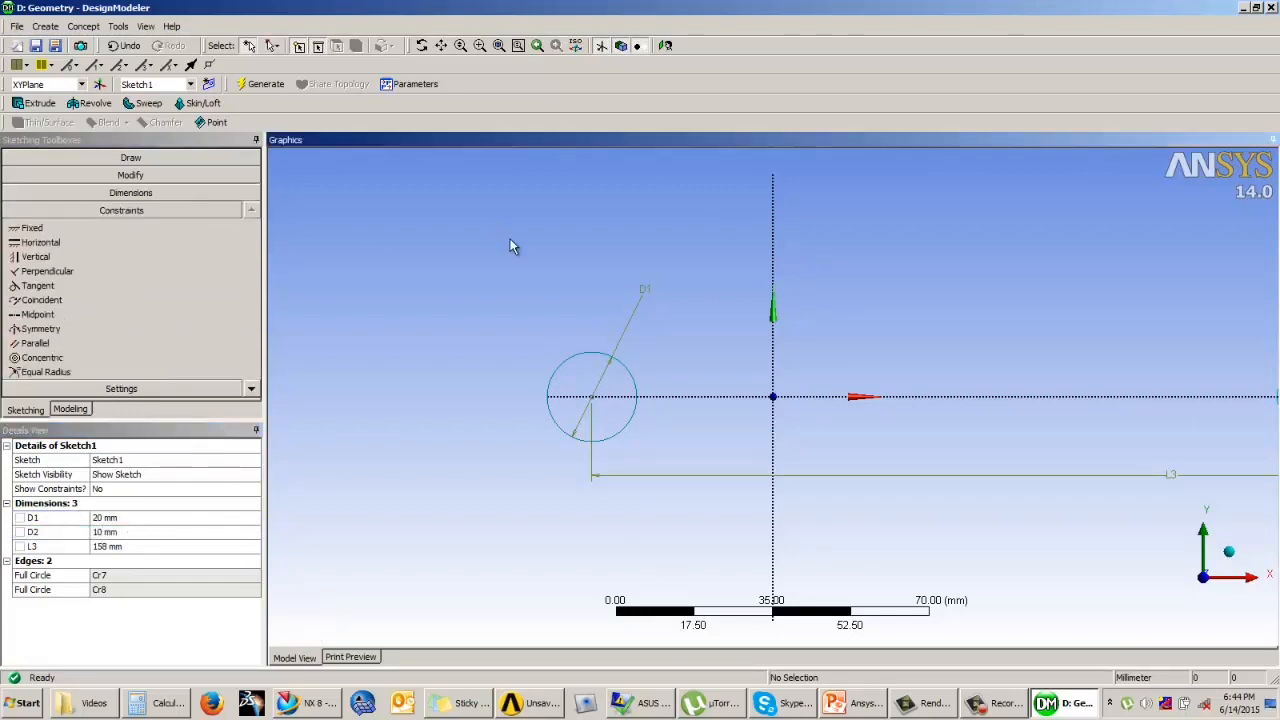
scroll(506, 250, "down", 2)
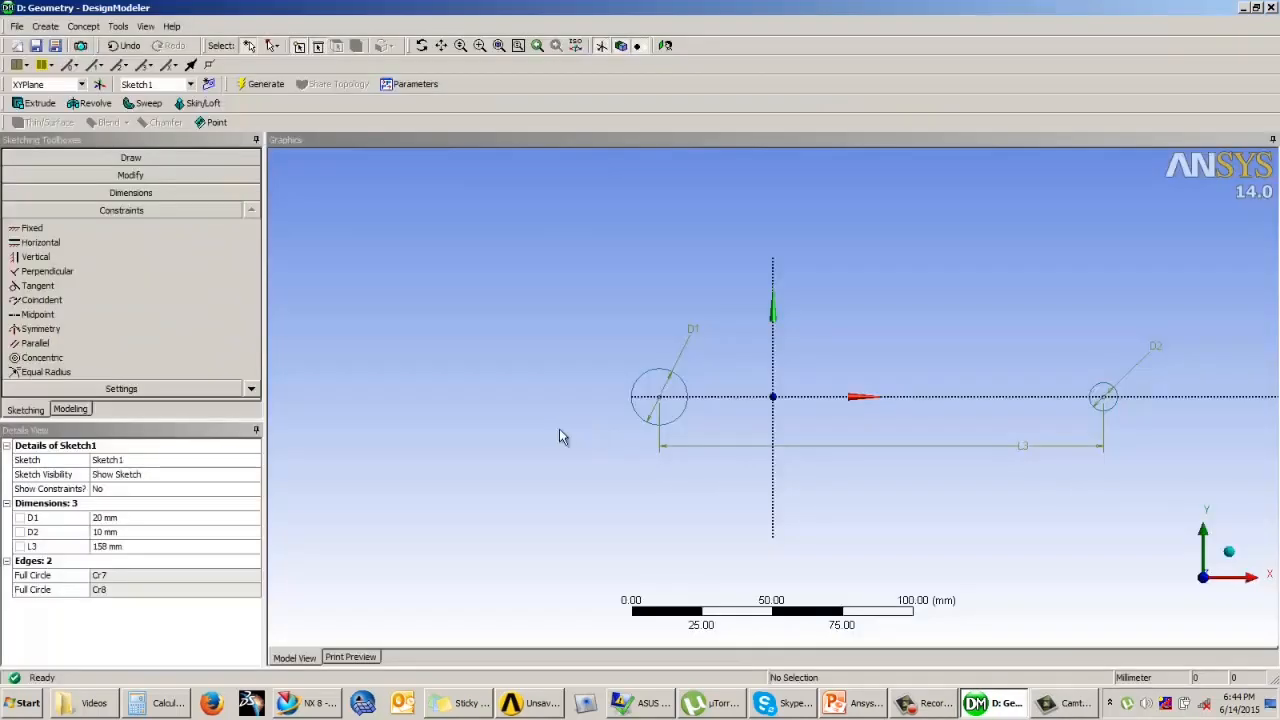
left_click(40, 328)
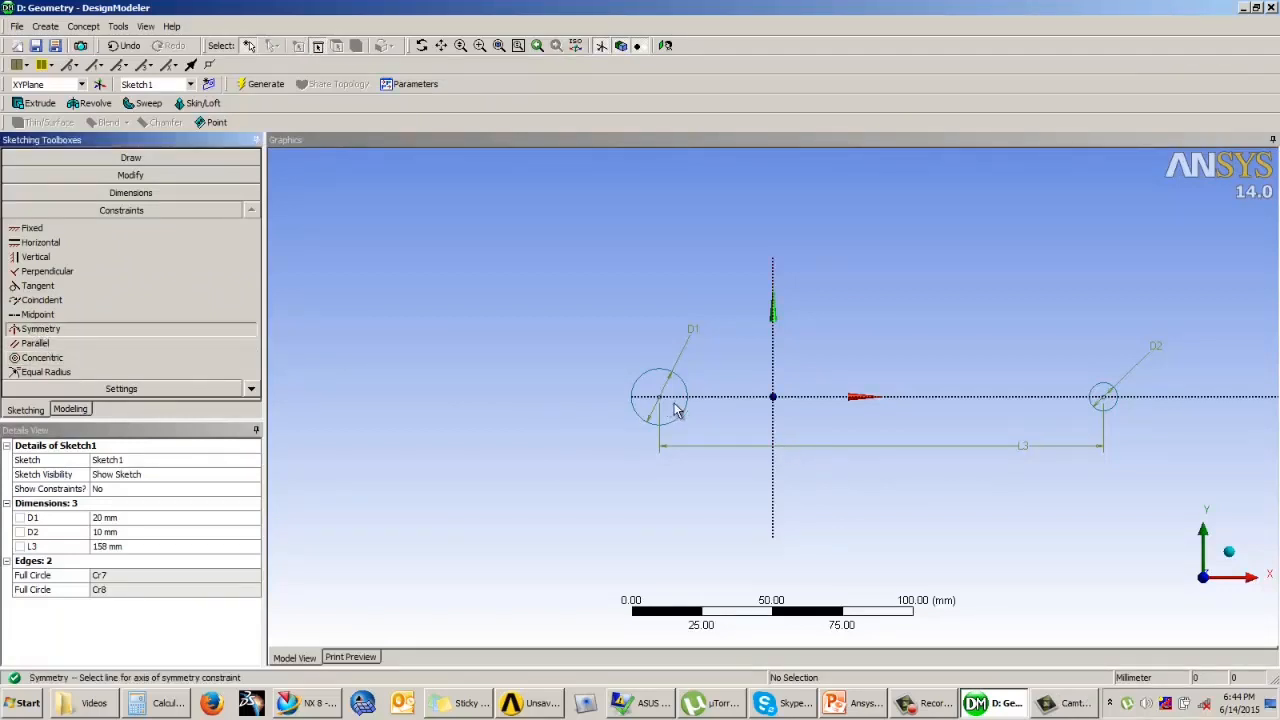
left_click(772, 366)
left_click(659, 398)
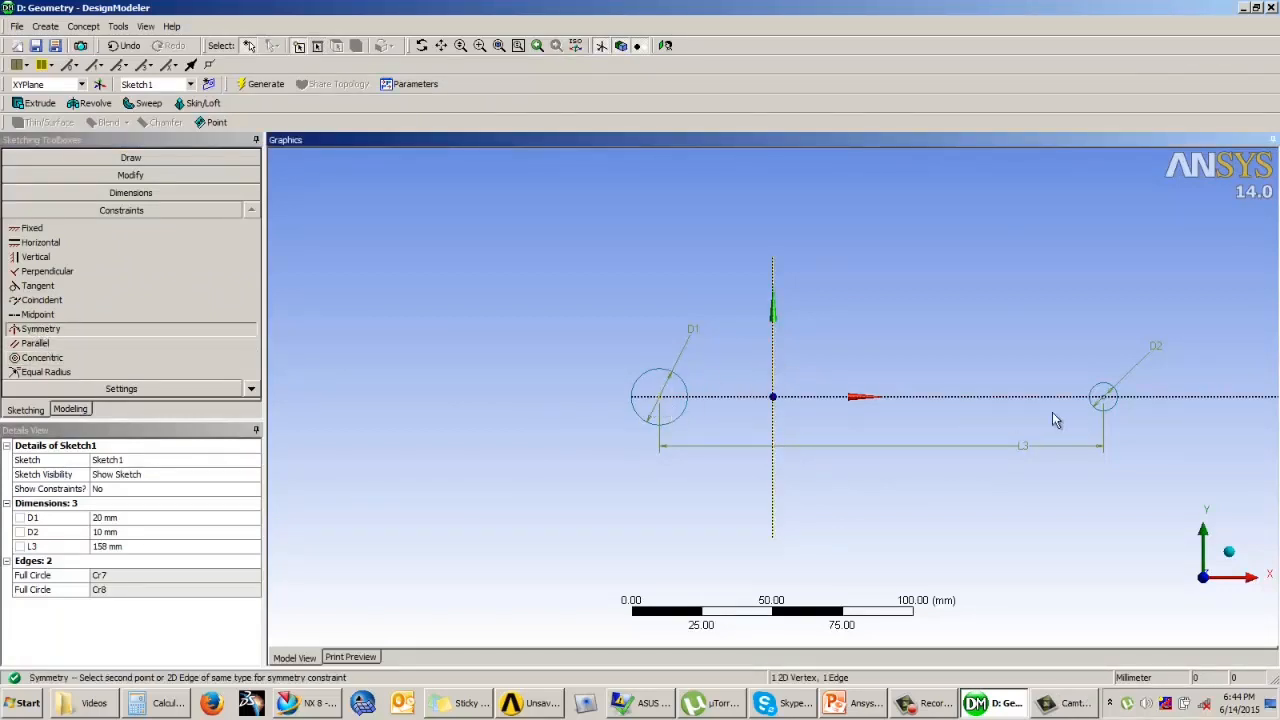
left_click(1104, 398)
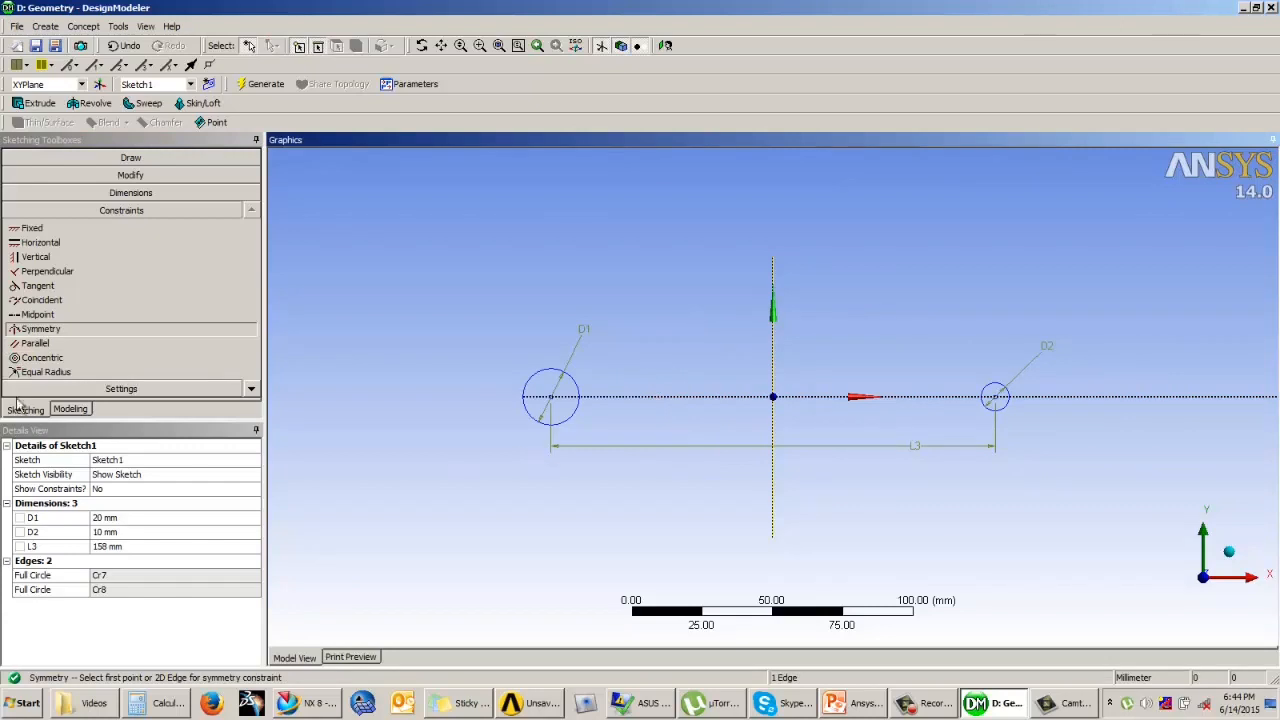
Step: Draw a horizontal line about 6.5 mm above the X axis, running from the large circle to the small circle
left_click(128, 158)
left_click(62, 176)
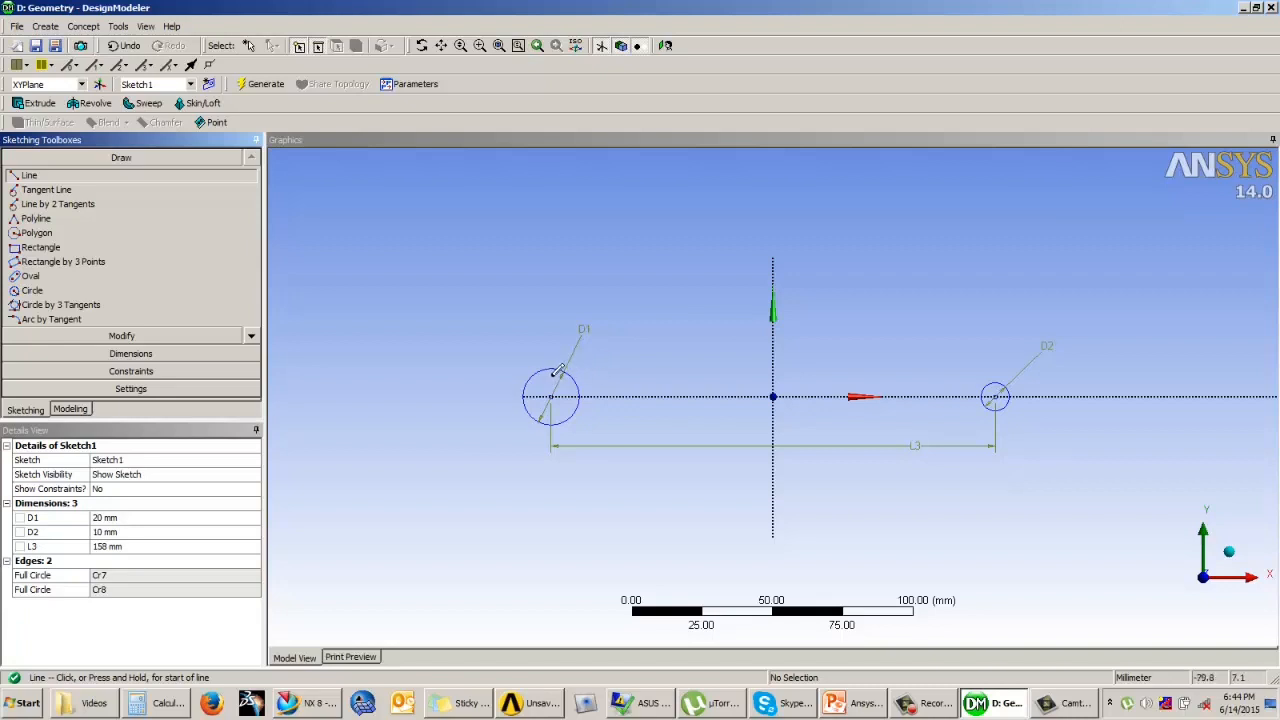
left_click(559, 375)
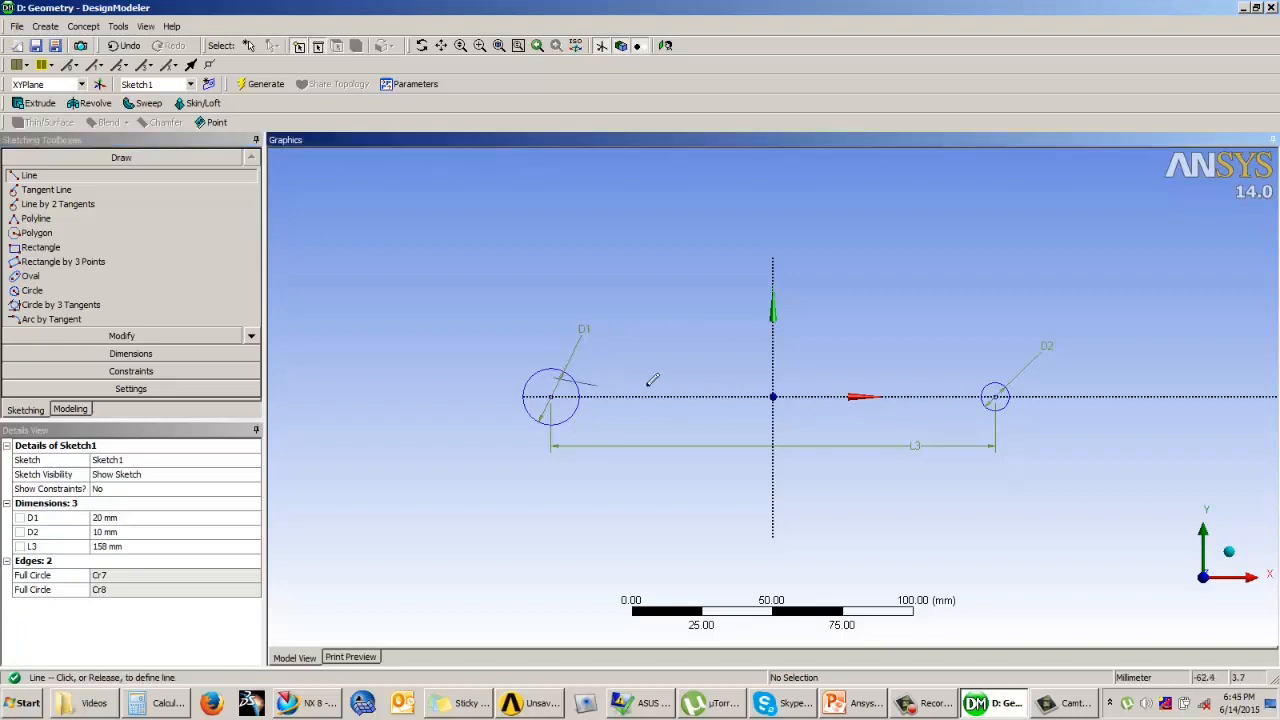
left_click(995, 377)
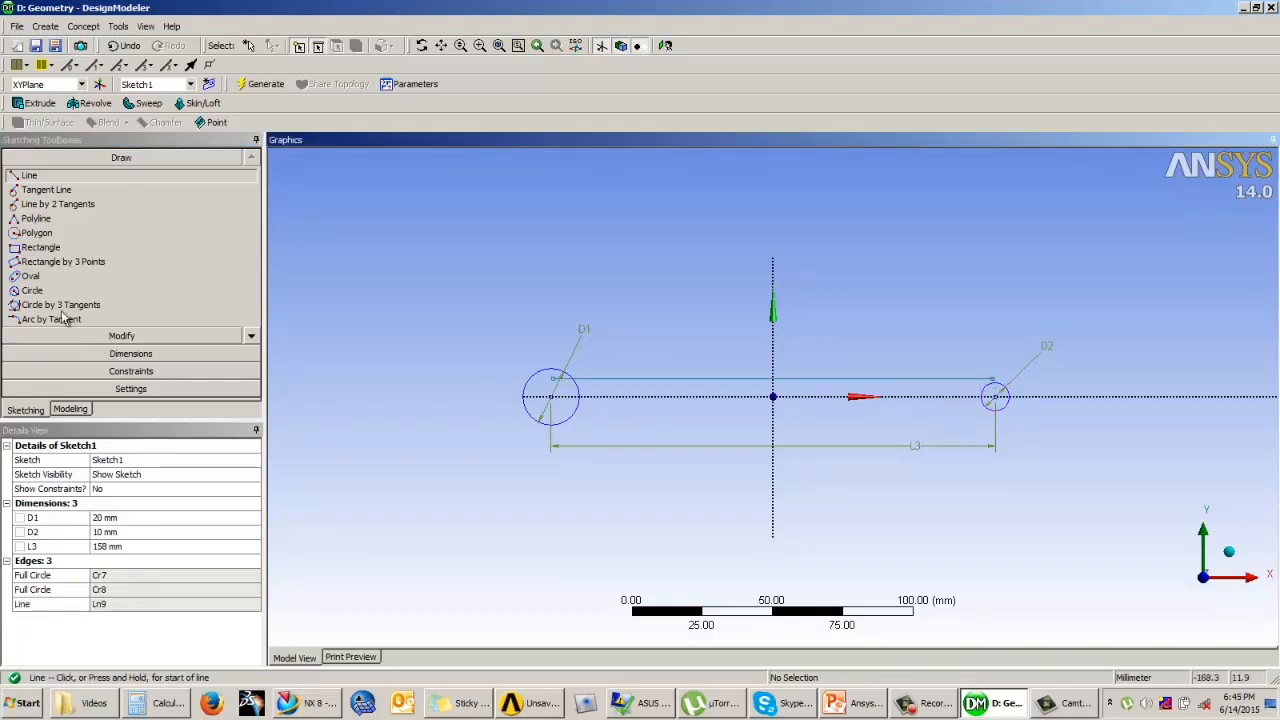
Step: Copy the horizontal line with the origin as paste handle and paste it flipped vertically at the origin, below the X axis
left_click(122, 337)
left_click(31, 308)
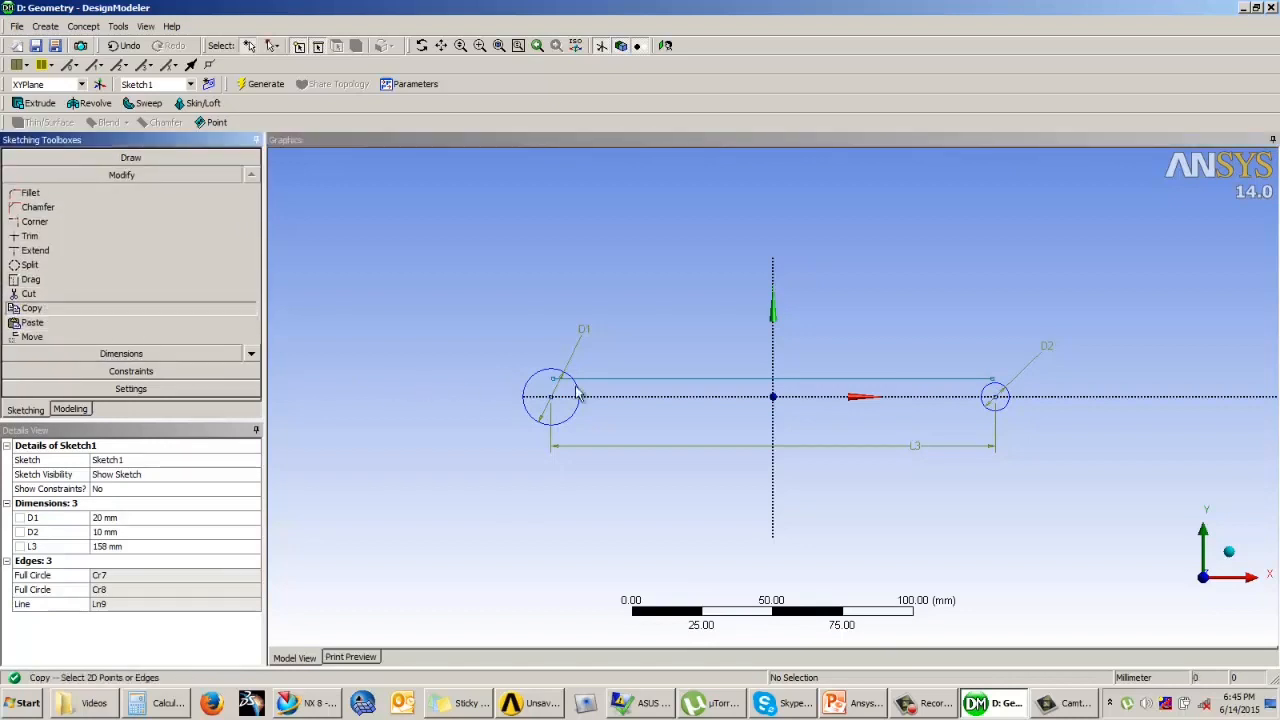
left_click(632, 380)
right_click(637, 358)
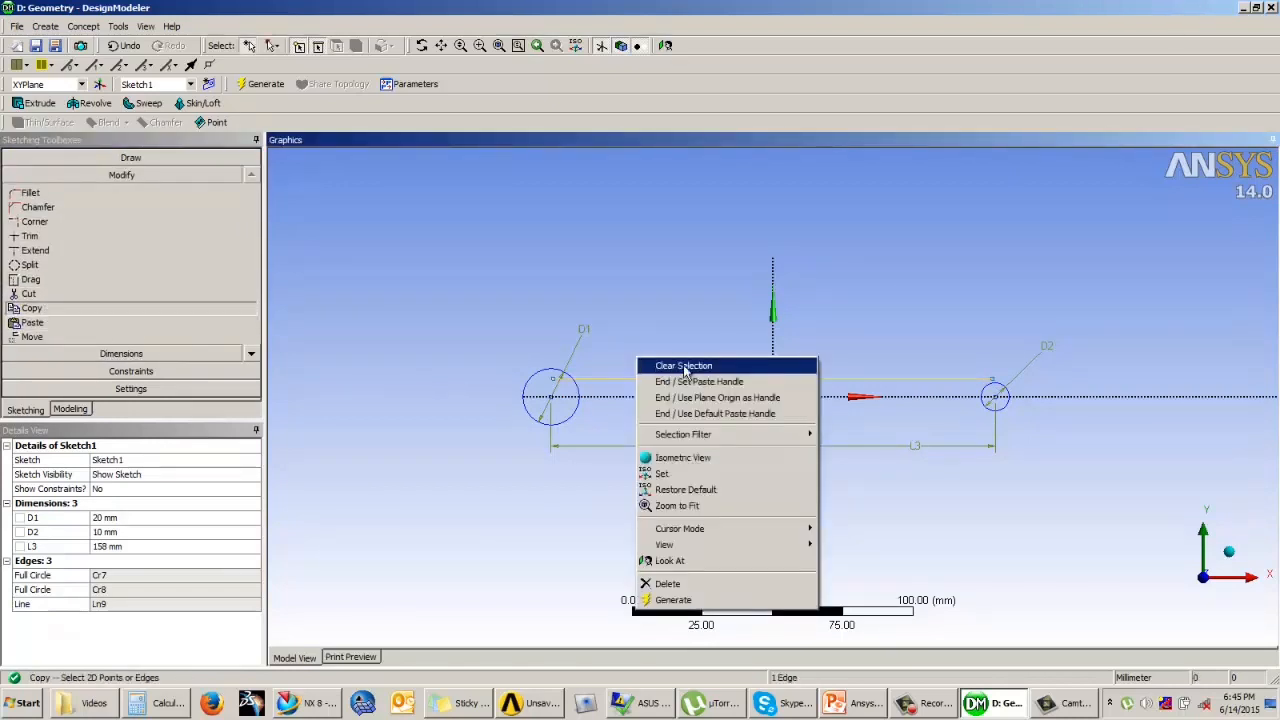
left_click(698, 384)
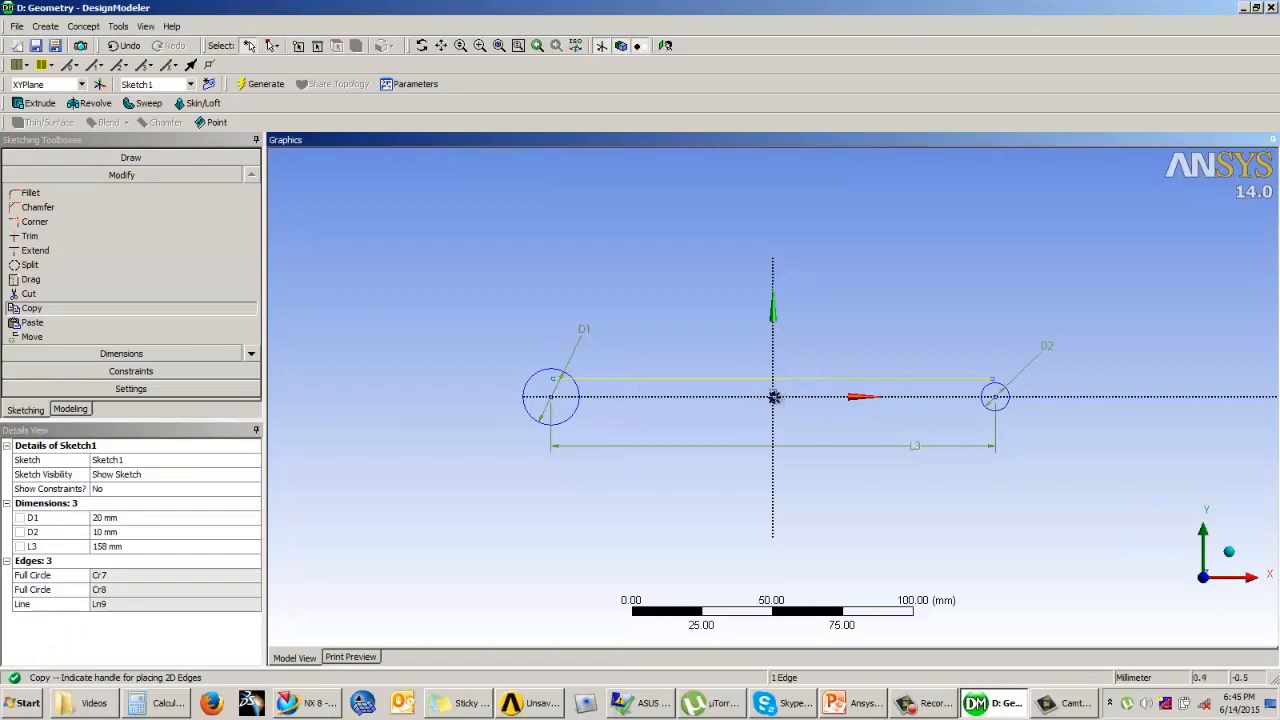
left_click(774, 397)
right_click(808, 398)
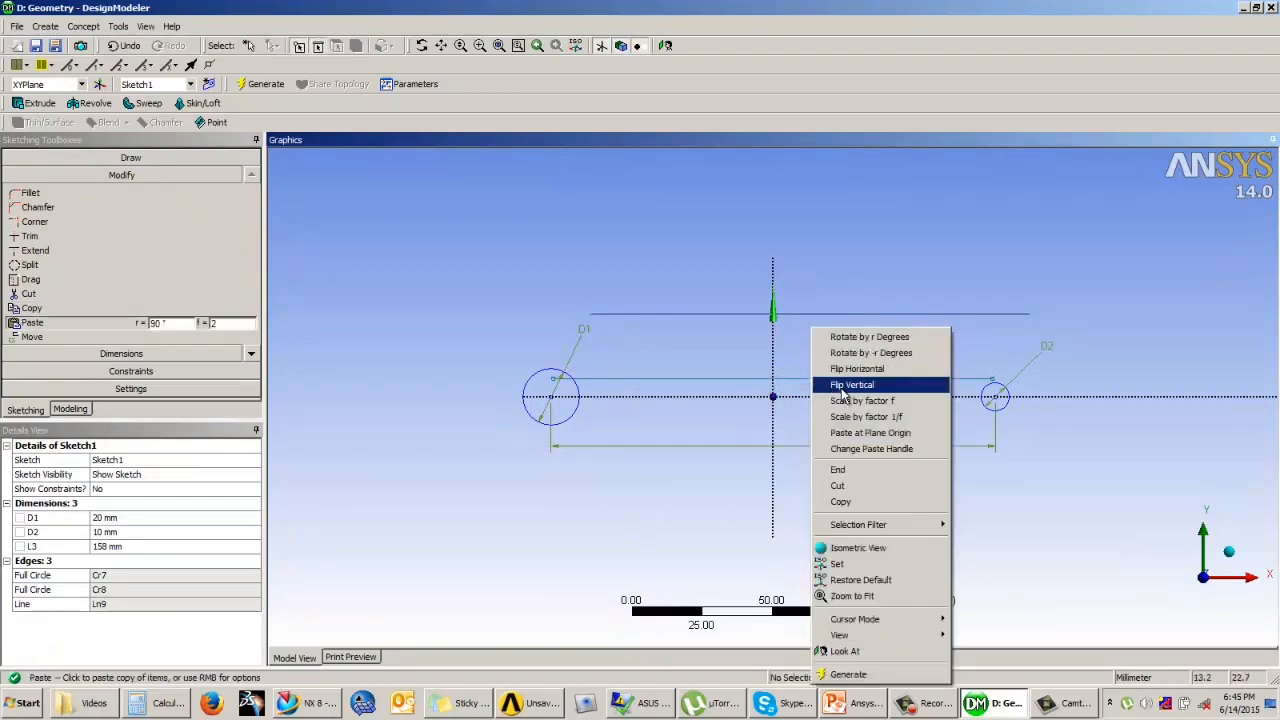
left_click(846, 384)
left_click(774, 397)
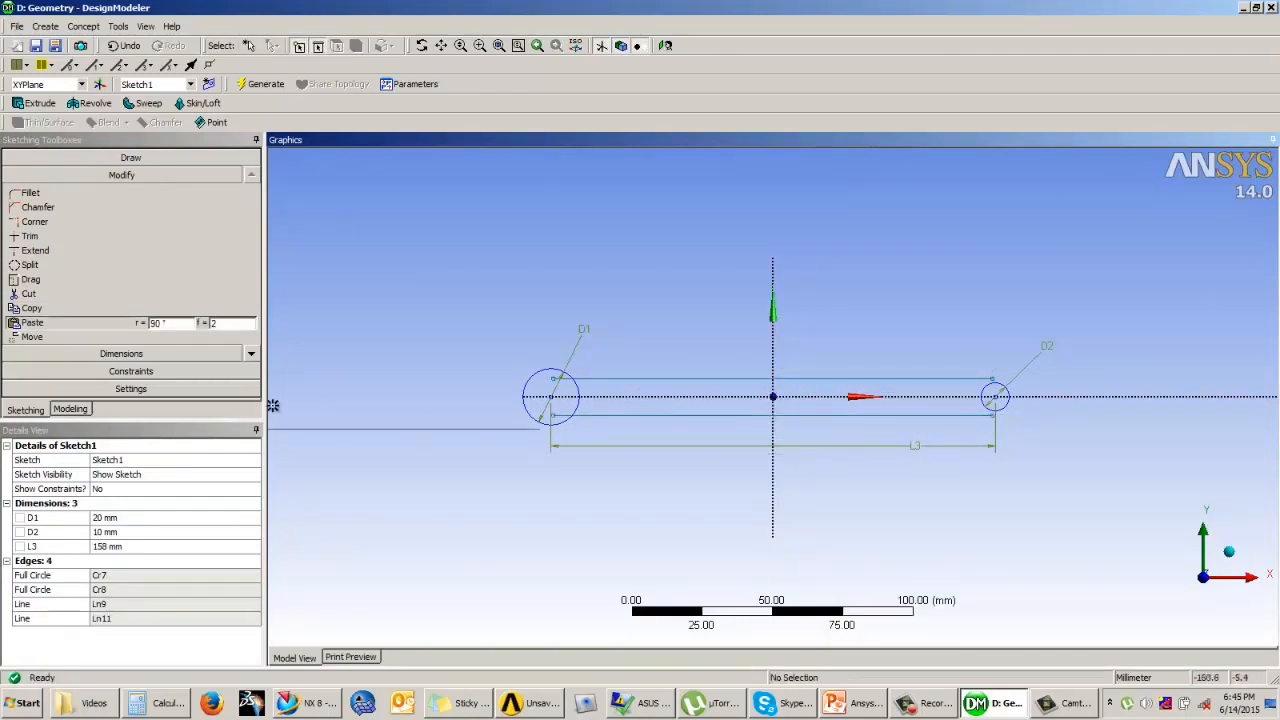
Step: Draw a larger concentric circle around each of the two existing circles to form the link's end bosses
left_click(128, 157)
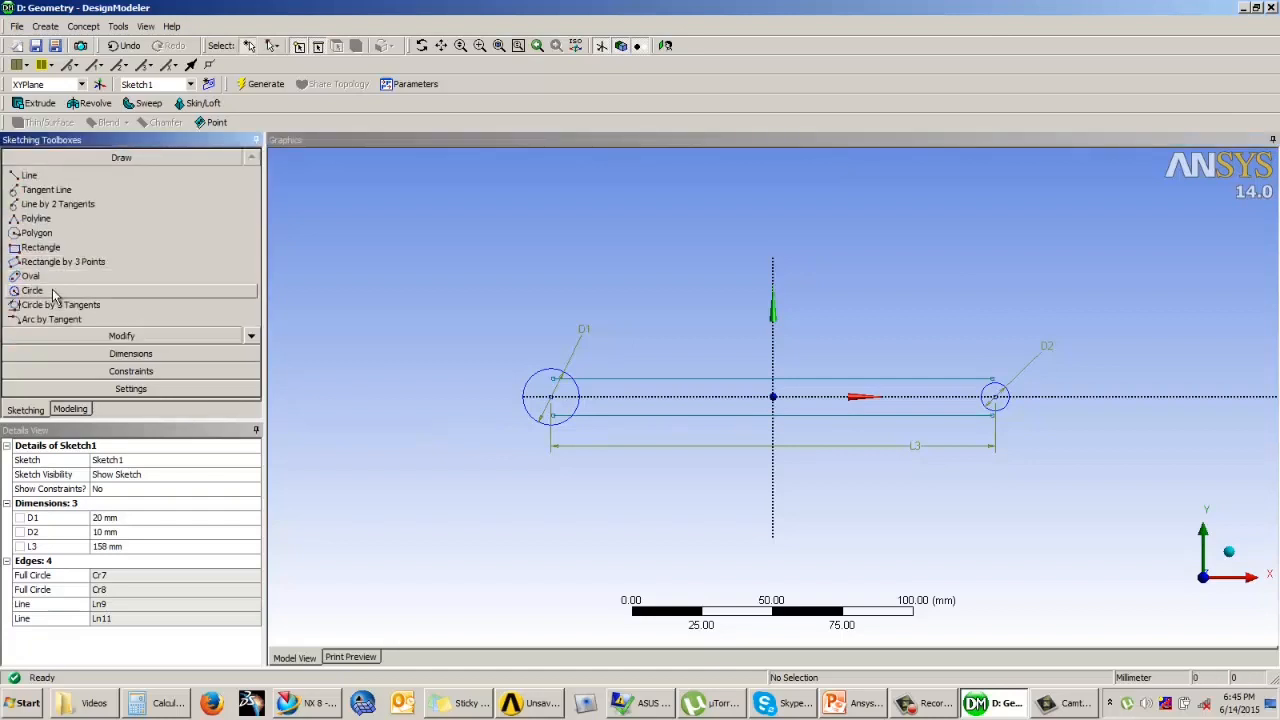
left_click(33, 290)
left_click(550, 397)
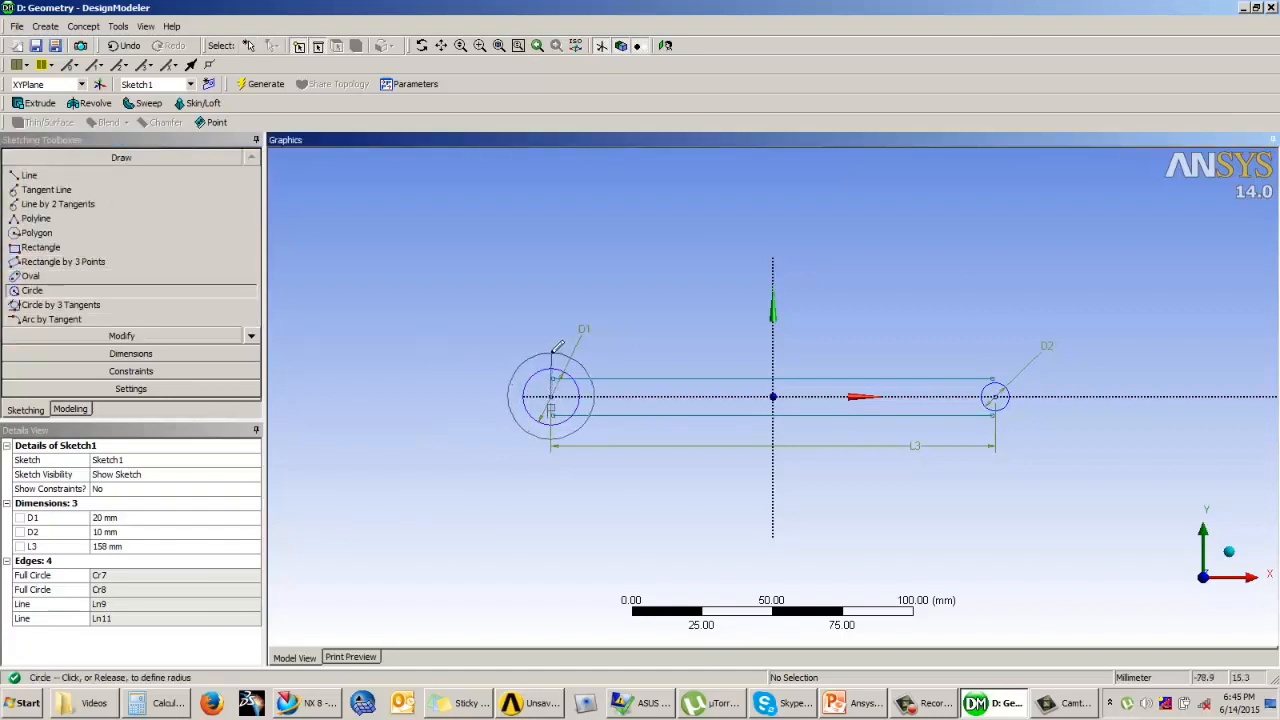
left_click(588, 358)
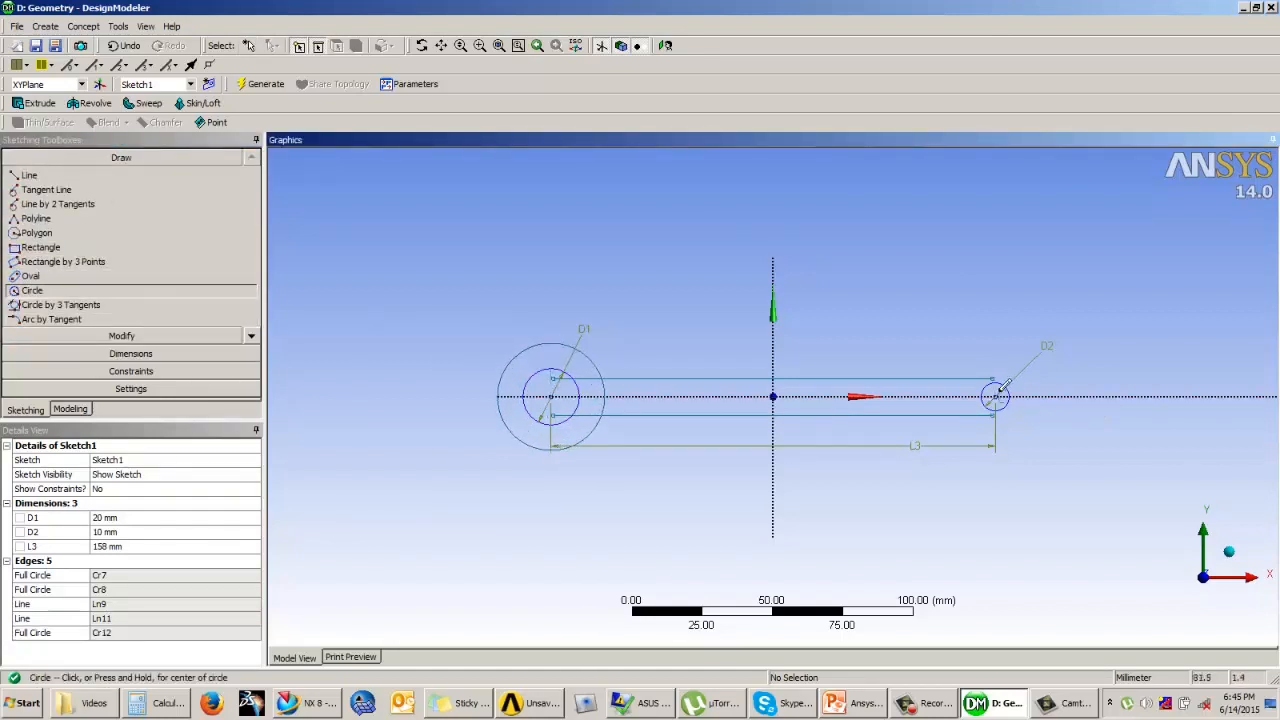
left_click(996, 395)
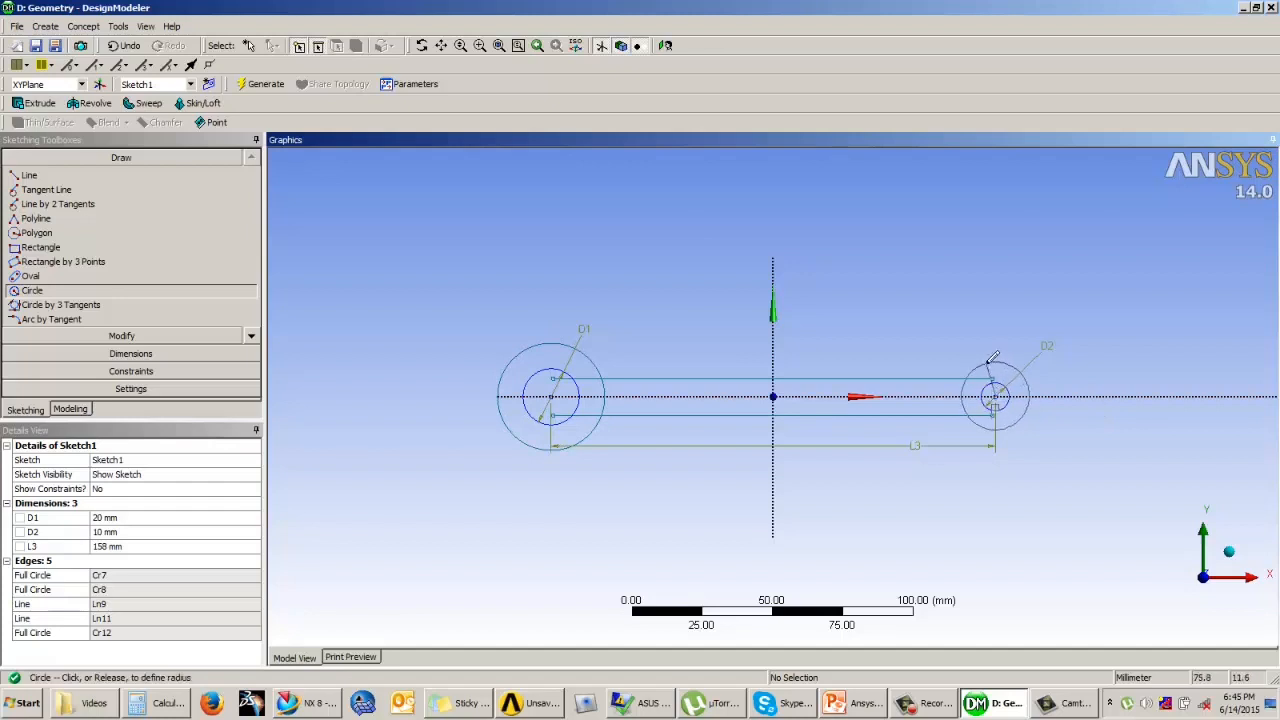
left_click(992, 358)
Step: Dimension the distance between the two horizontal lines and set it to 22 mm
left_click(110, 354)
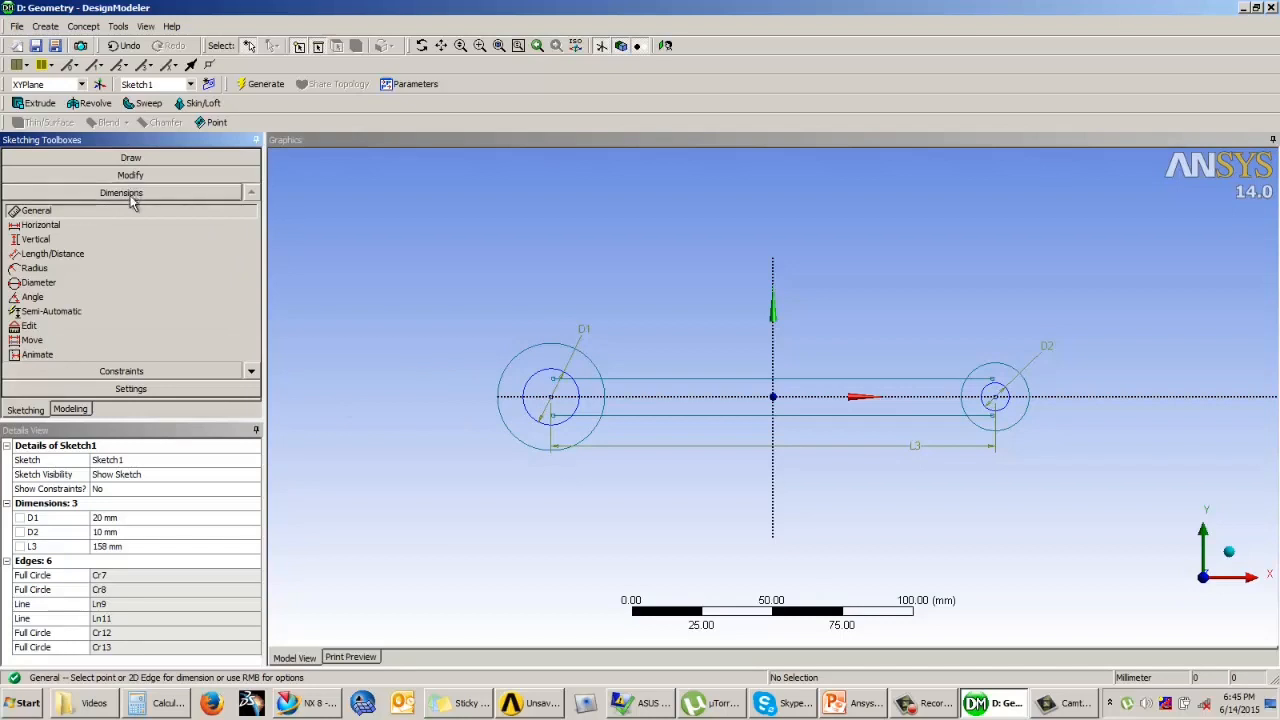
left_click(50, 254)
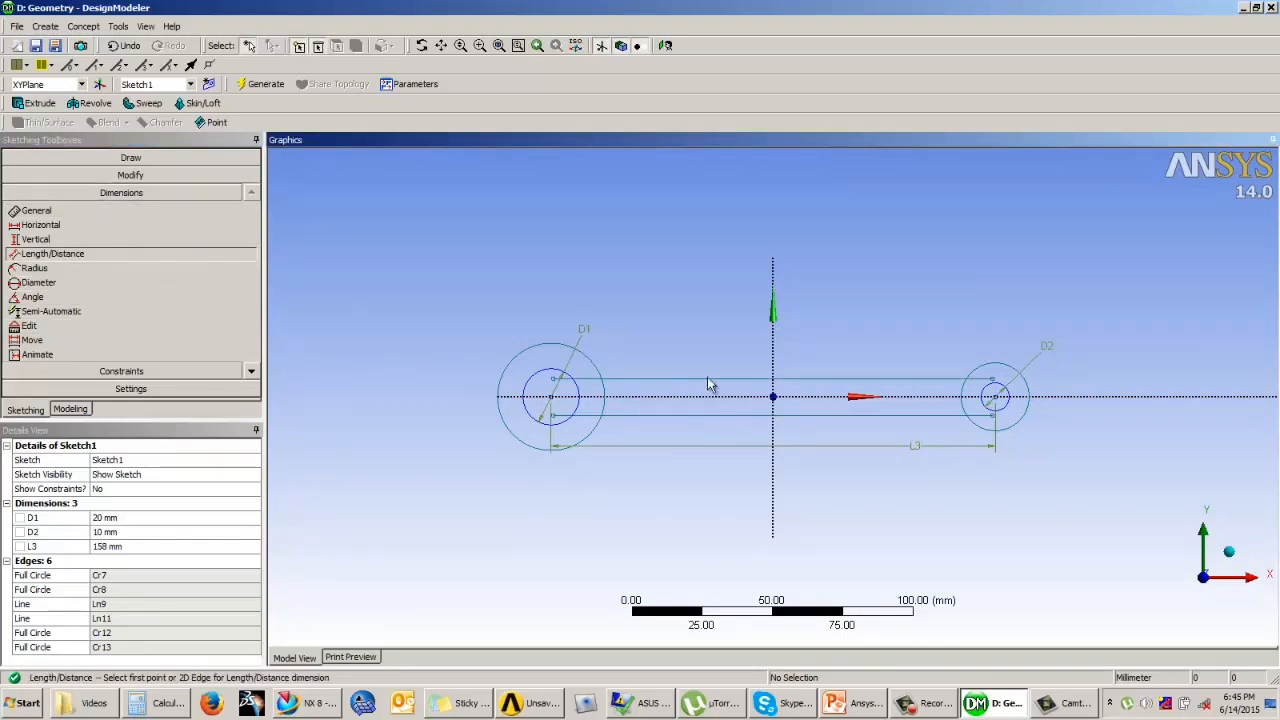
scroll(703, 338, "up", 4)
left_click(707, 366)
left_click(694, 427)
left_click(700, 390)
left_click(150, 560)
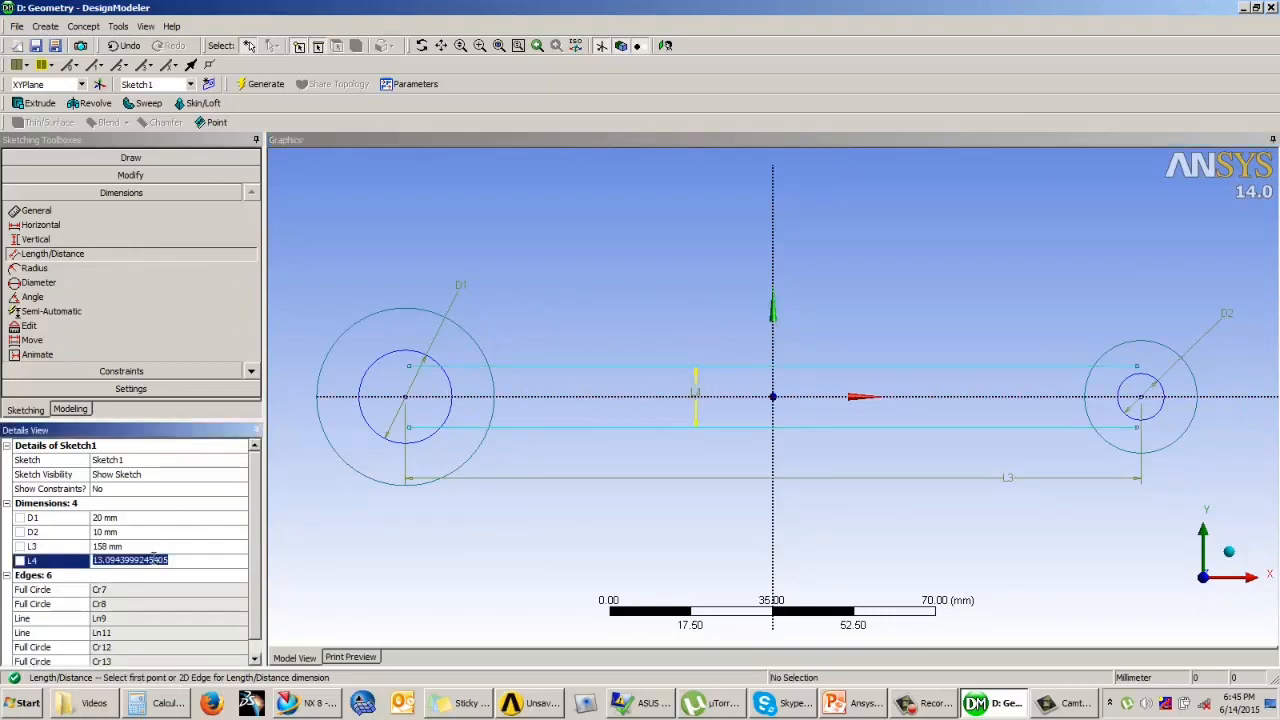
type("22")
key("Return")
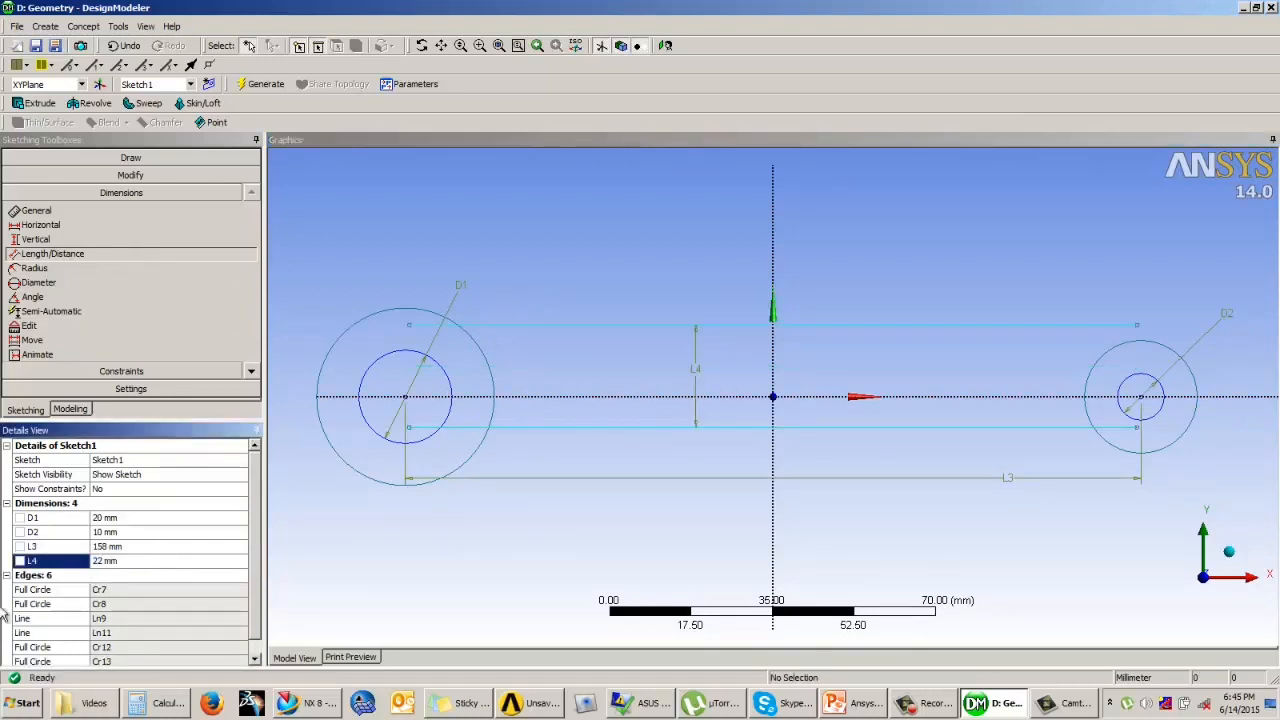
Step: Make the two horizontal lines symmetric about the X axis with a Symmetry constraint
left_click(135, 370)
left_click(120, 329)
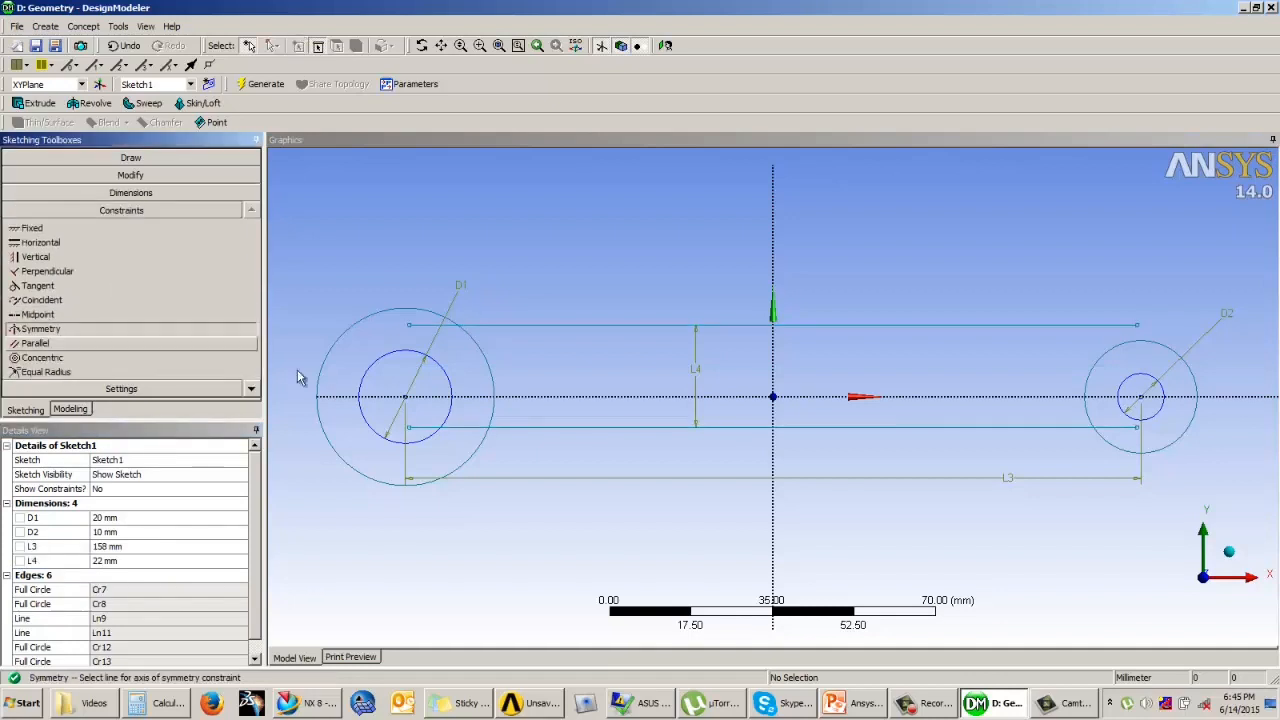
left_click(527, 398)
left_click(541, 326)
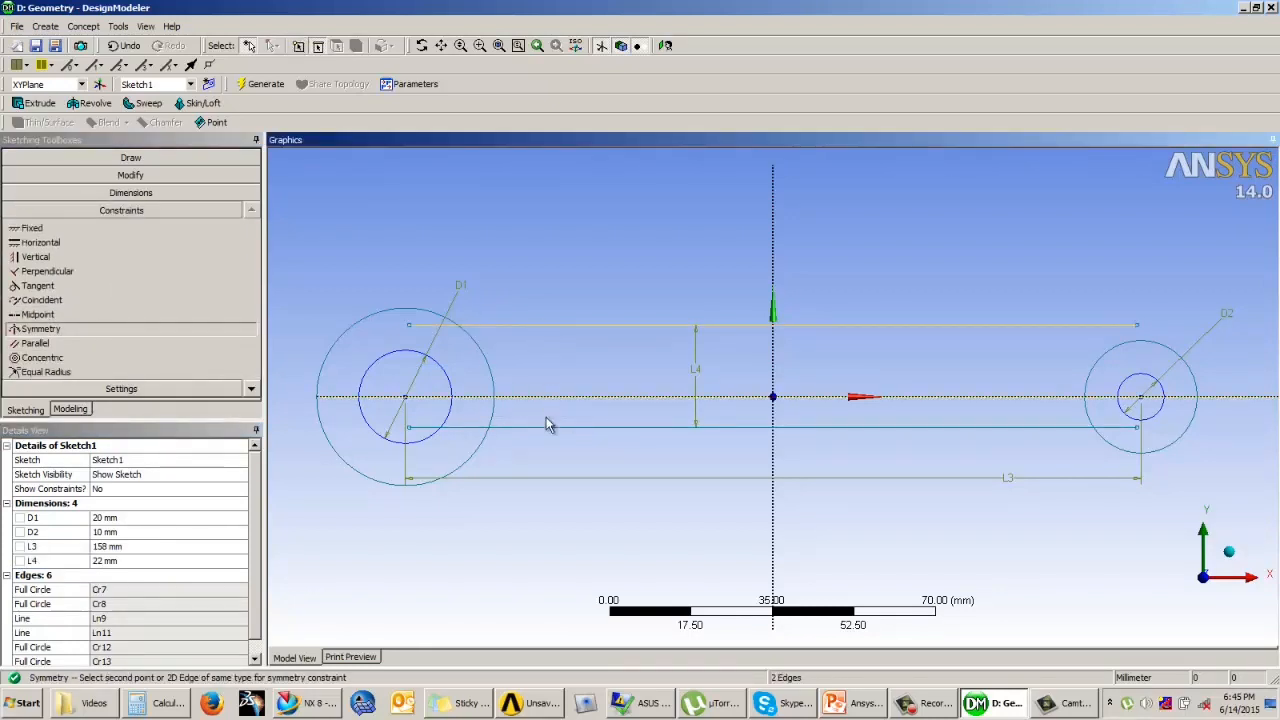
left_click(541, 428)
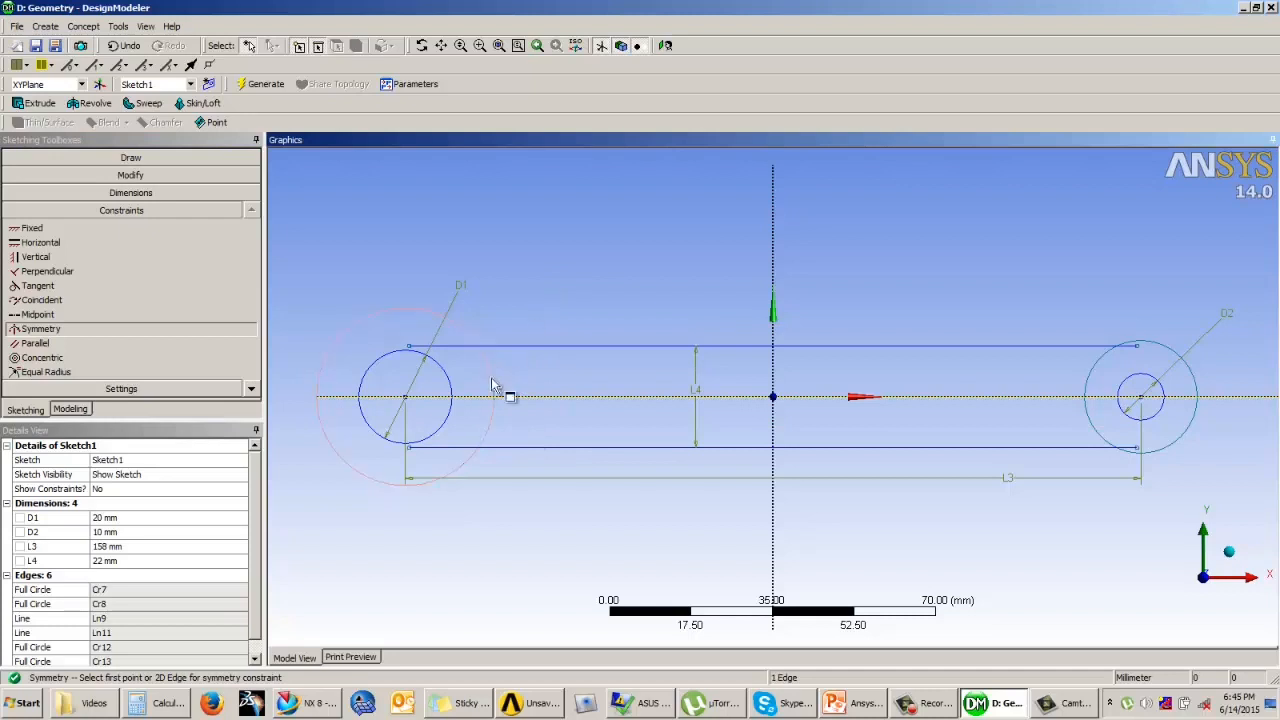
Step: Trim the line ends inside both outer circles and the circle arcs between the lines, leaving one continuous outer link profile
left_click(138, 176)
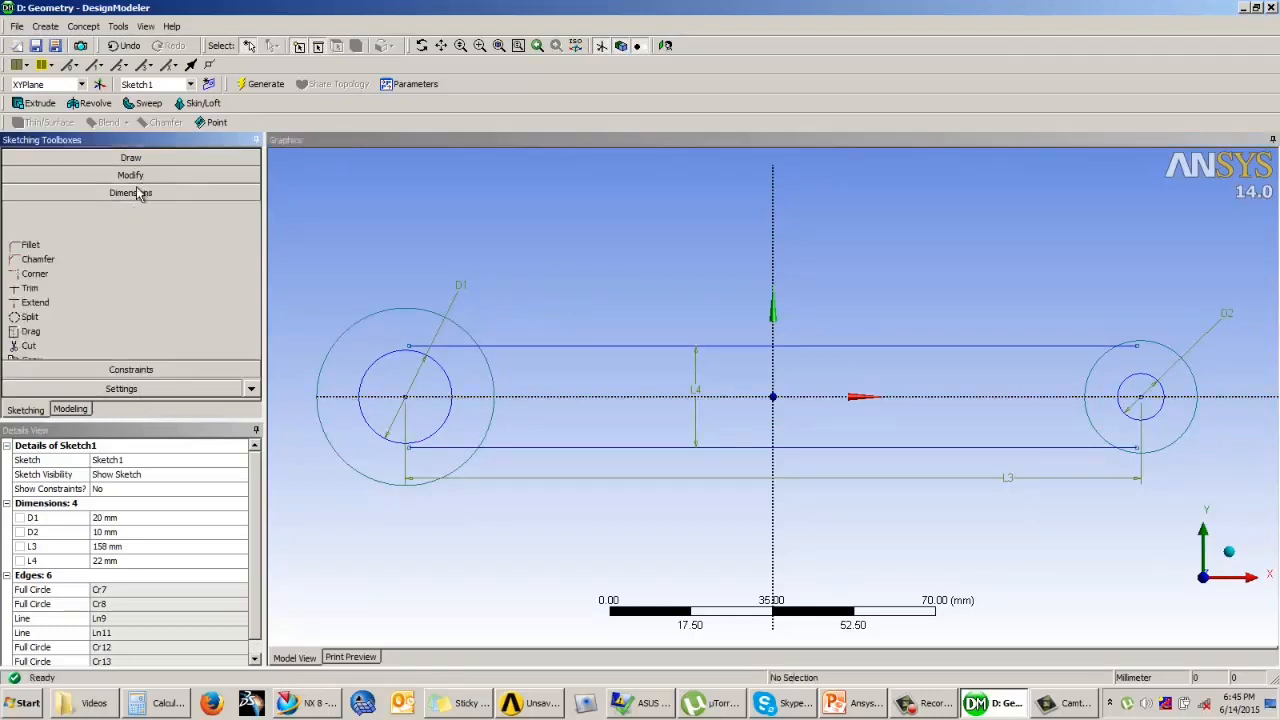
left_click(60, 236)
left_click(460, 346)
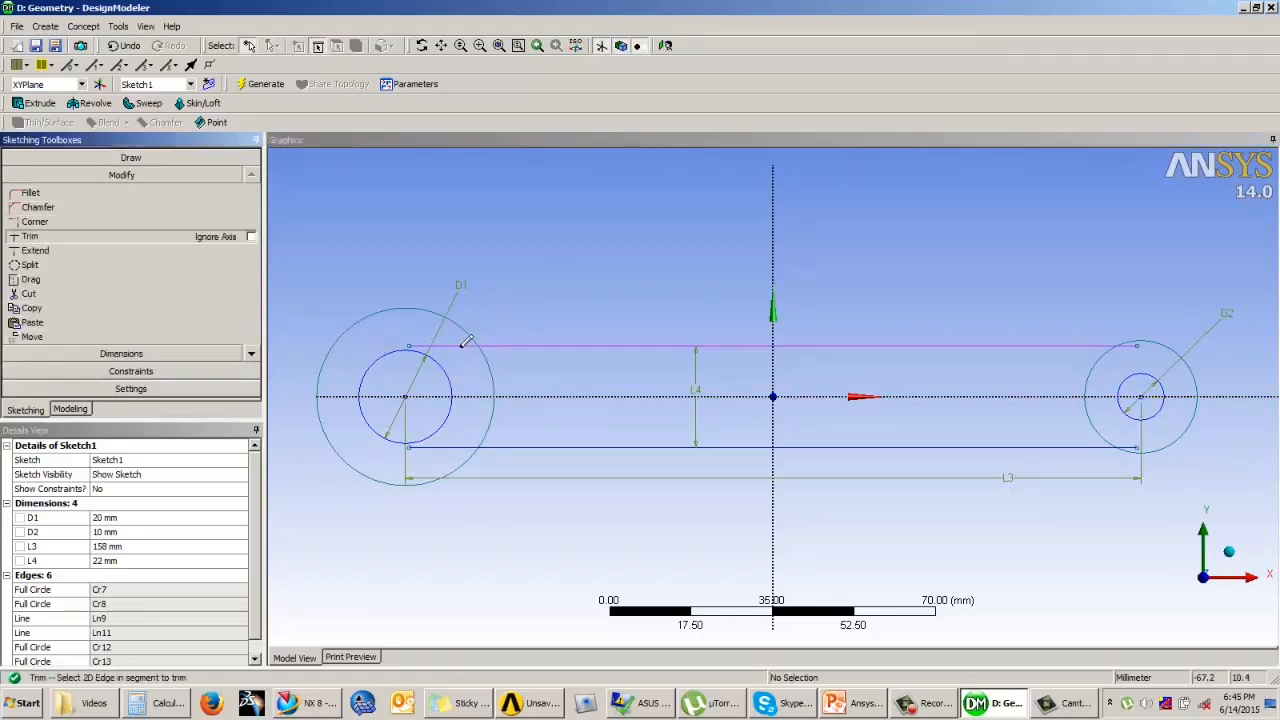
left_click(445, 446)
left_click(491, 420)
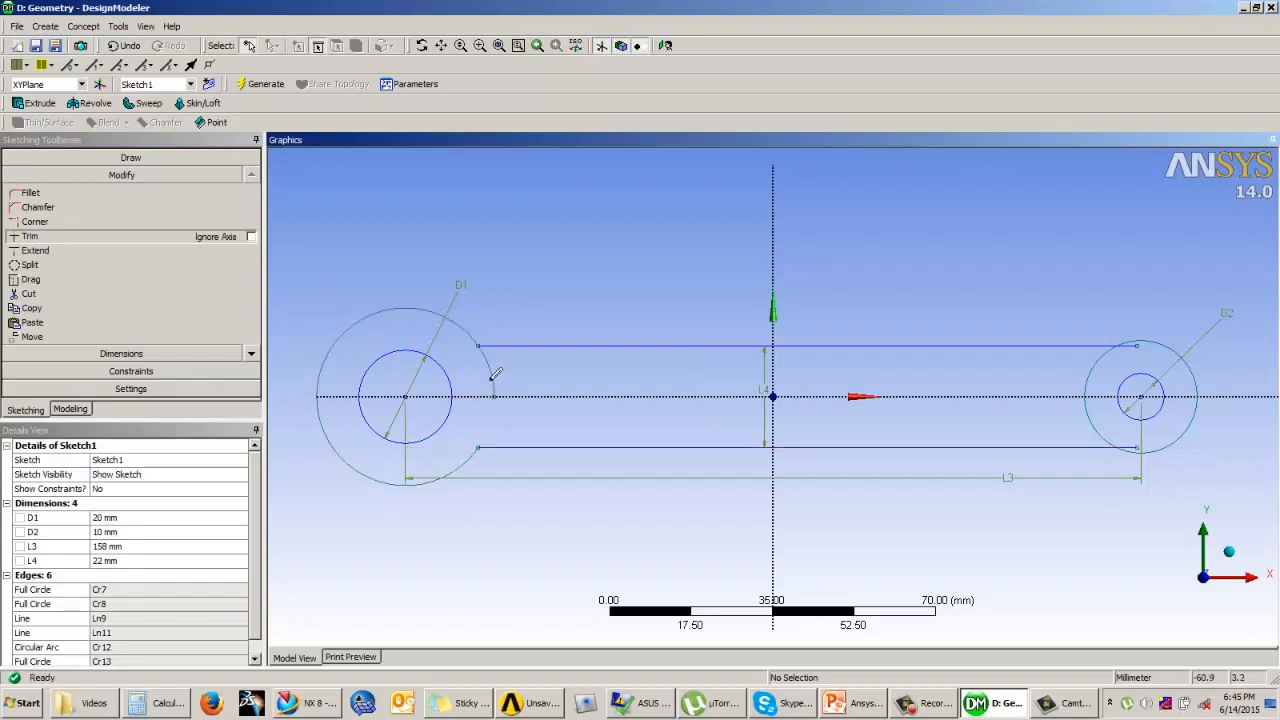
left_click(1136, 346)
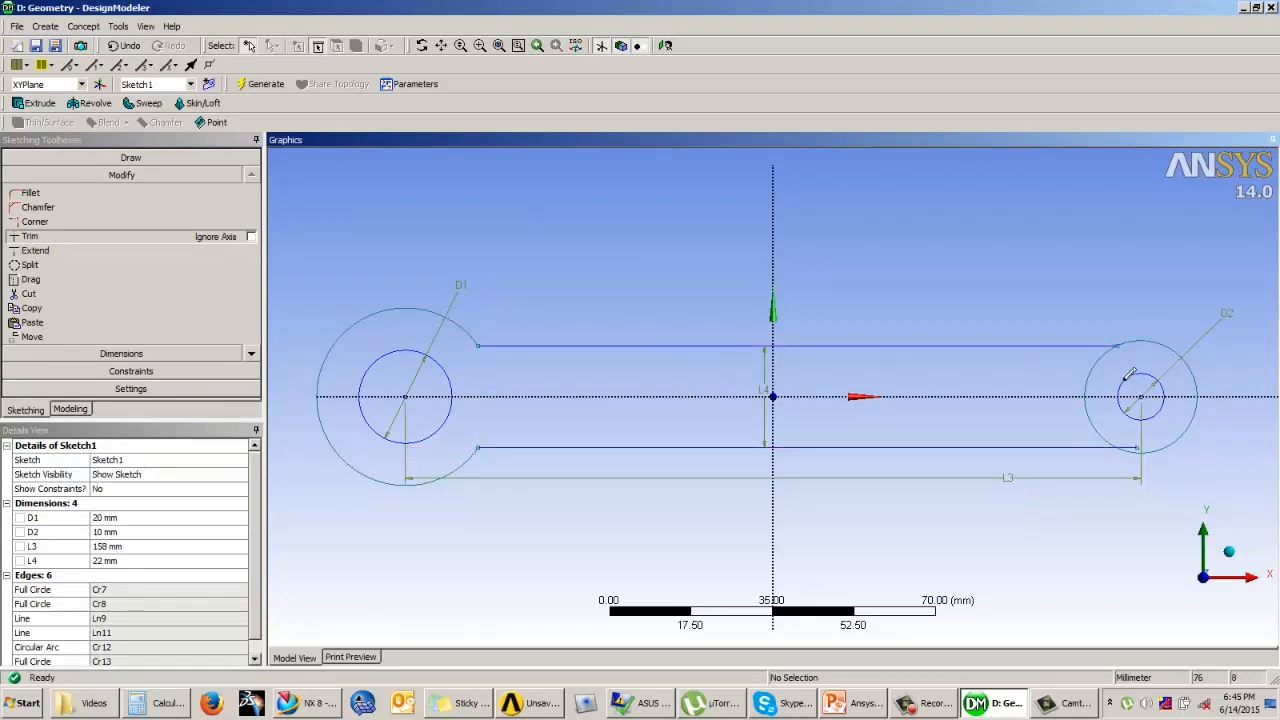
left_click(1132, 446)
left_click(1106, 426)
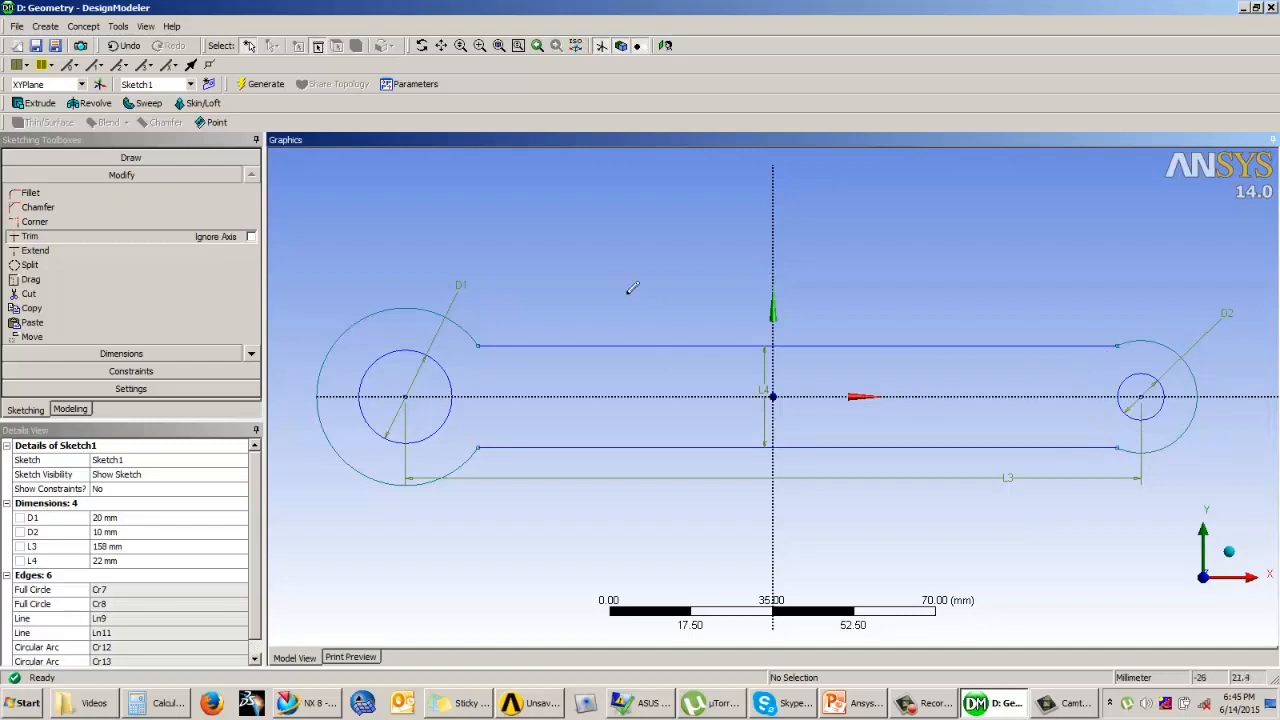
Step: Add a radius dimension to each of the two outer boss arcs
left_click(125, 354)
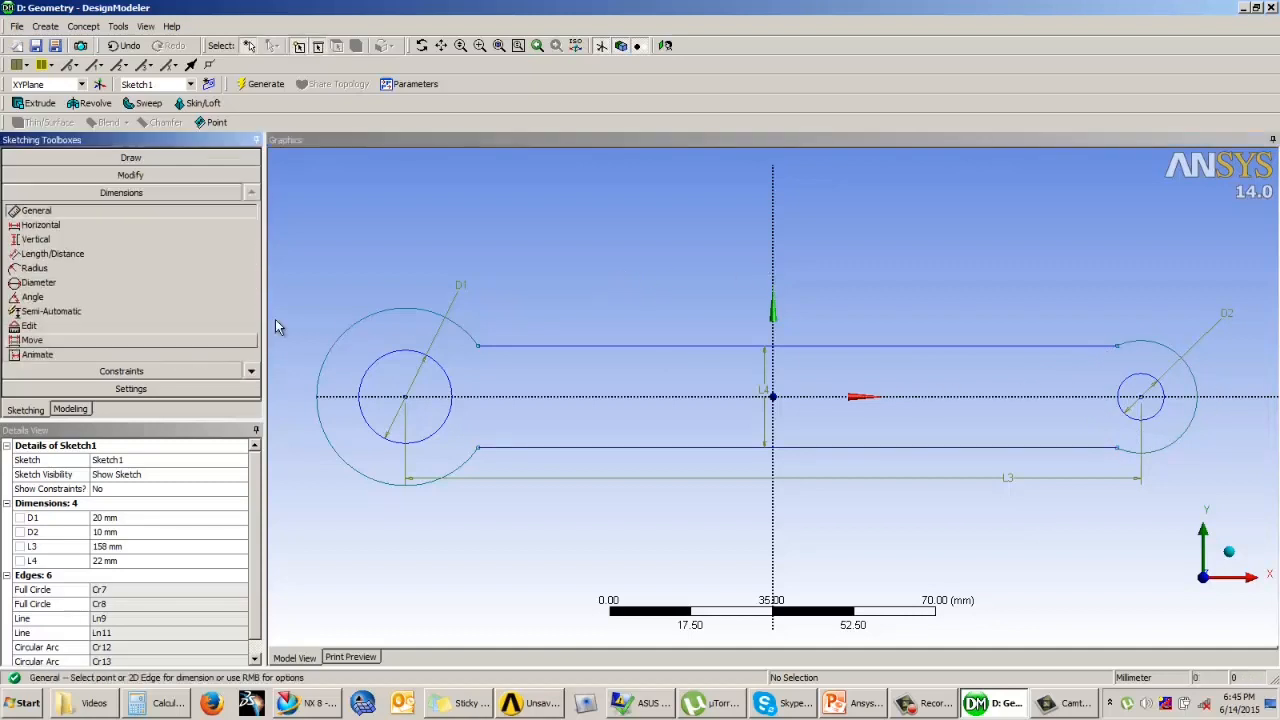
left_click(380, 306)
left_click(368, 252)
left_click(1162, 346)
left_click(1175, 297)
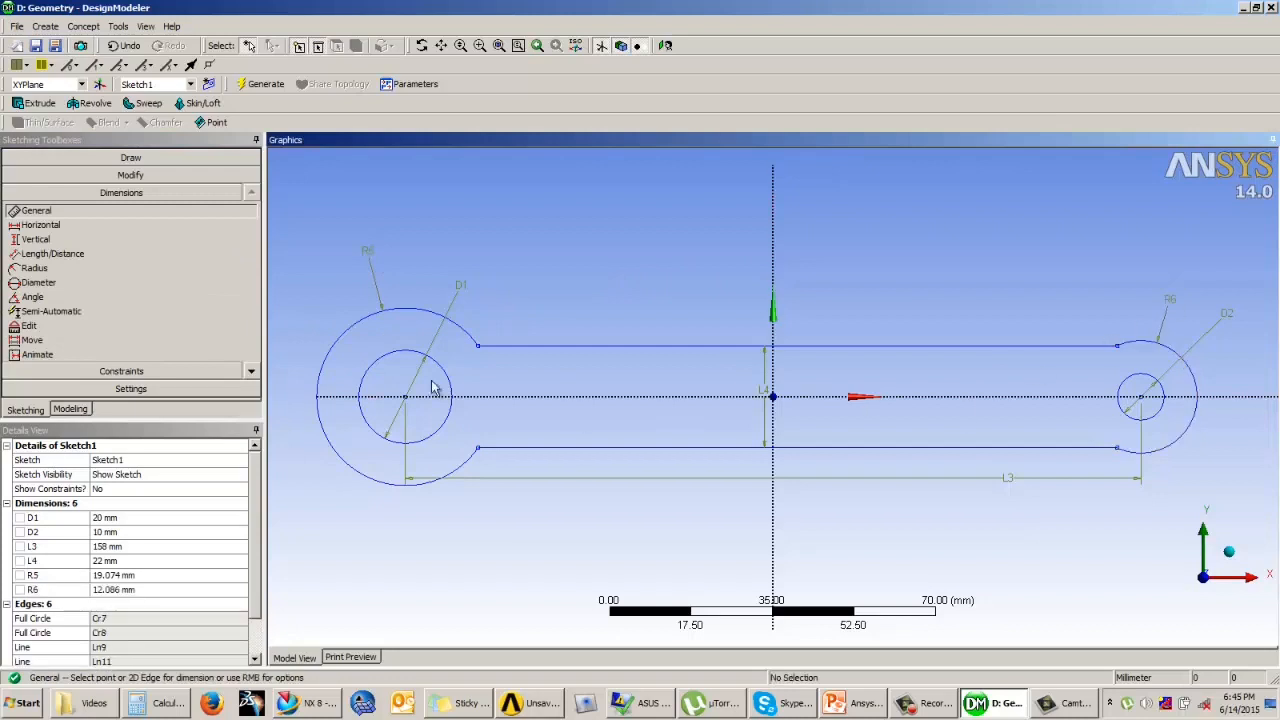
Step: Set the small boss's outer radius to 13 mm and the large boss's outer radius to 19 mm
left_click(133, 589)
type("13")
key("Return")
left_click(210, 575)
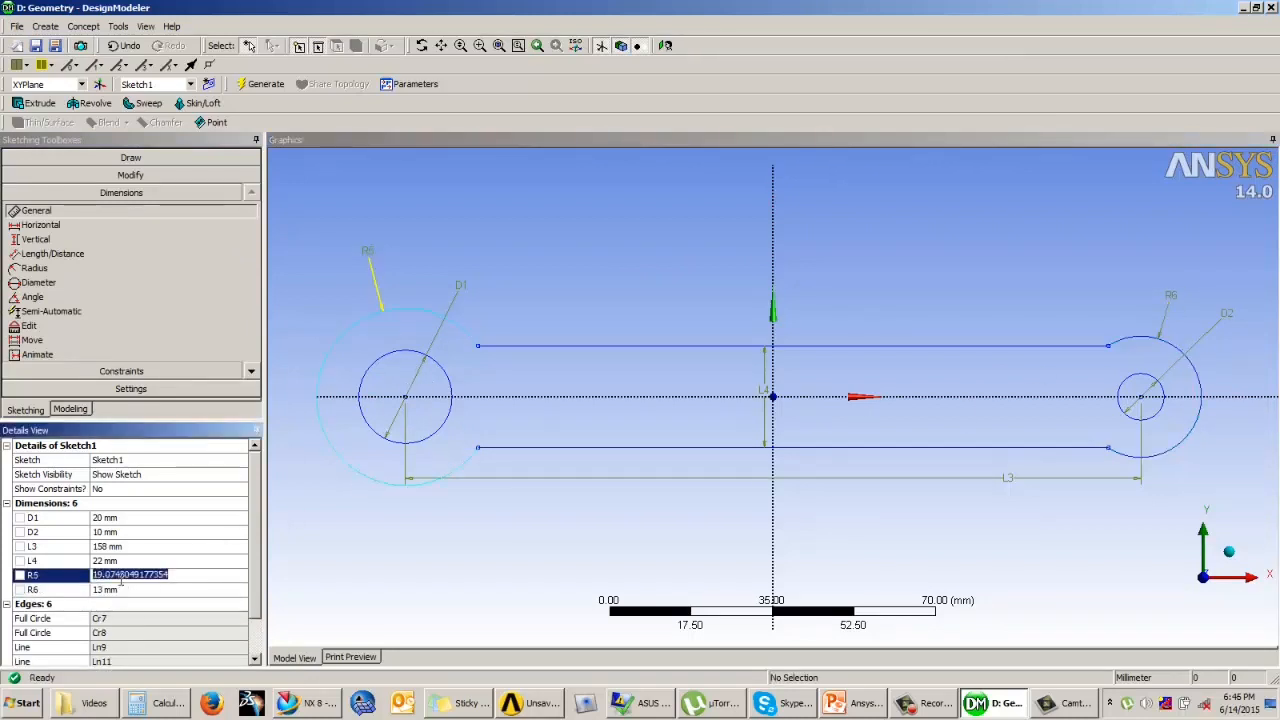
type("19")
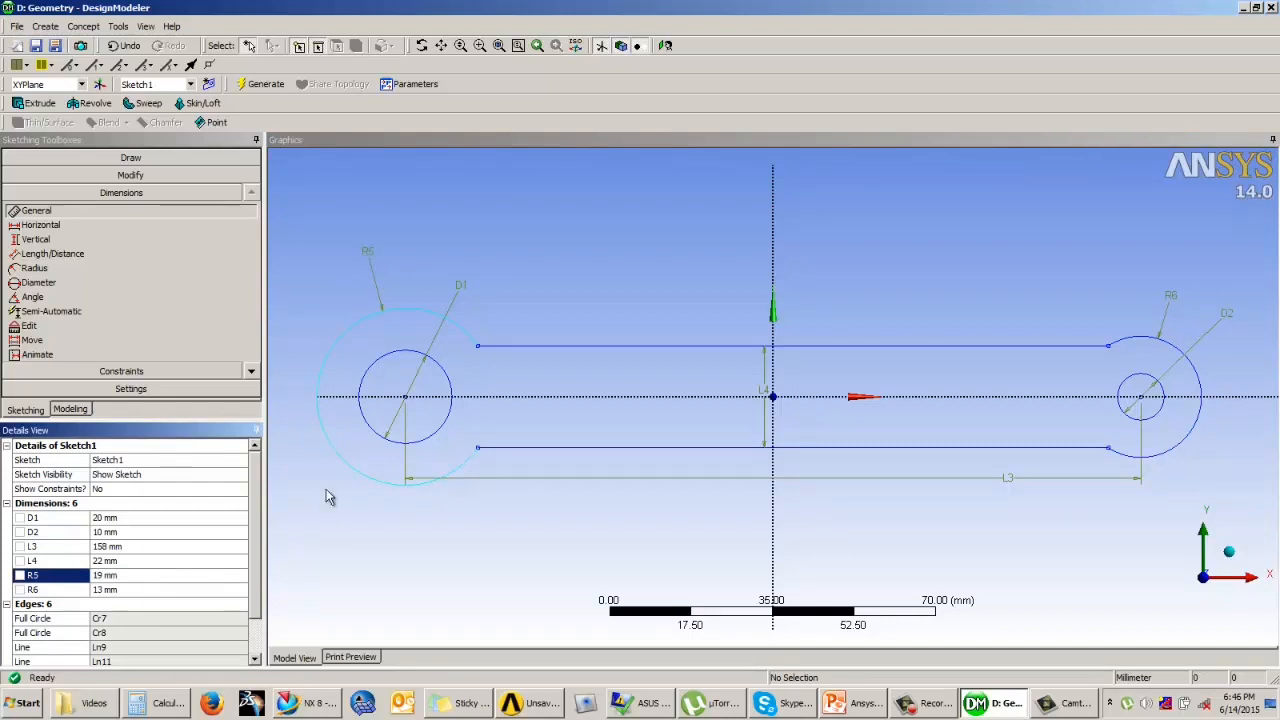
Step: Generate a surface body from the link sketch with Surfaces From Sketches, using Add Material and 0 mm thickness
left_click(72, 409)
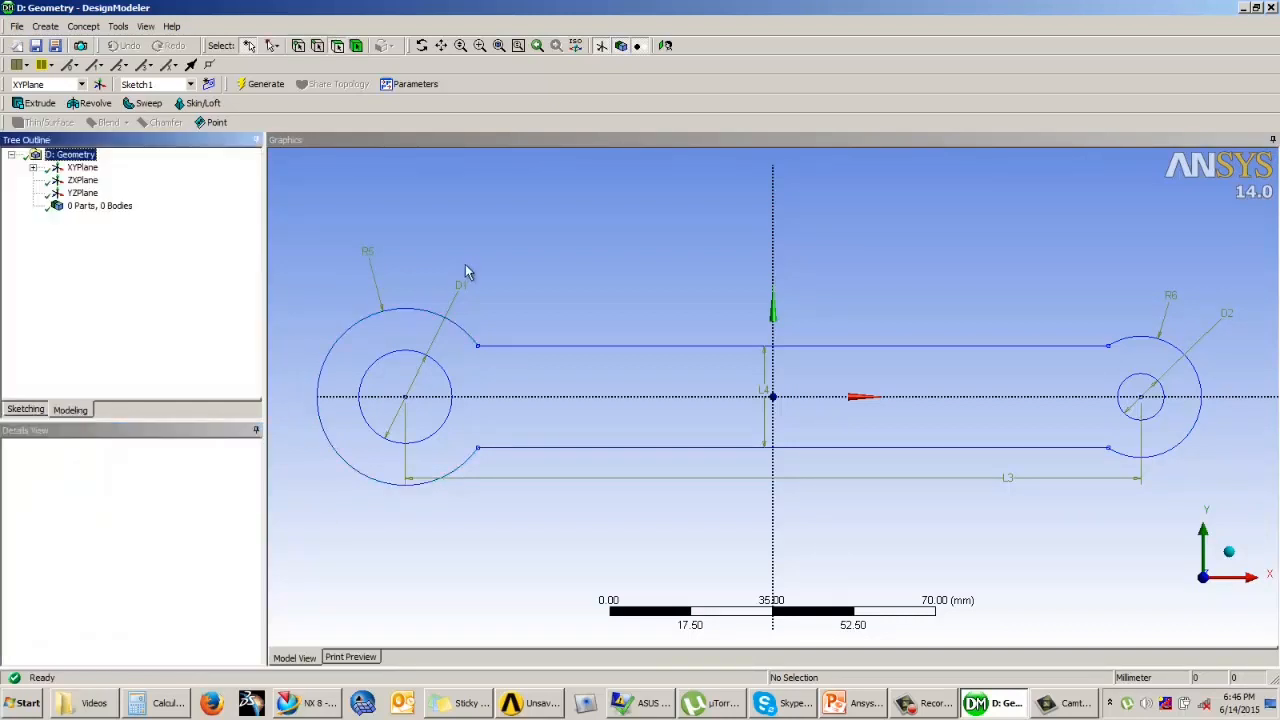
mouse_move(754, 297)
middle_mouse_down()
mouse_move(651, 263)
mouse_move(669, 268)
middle_mouse_up()
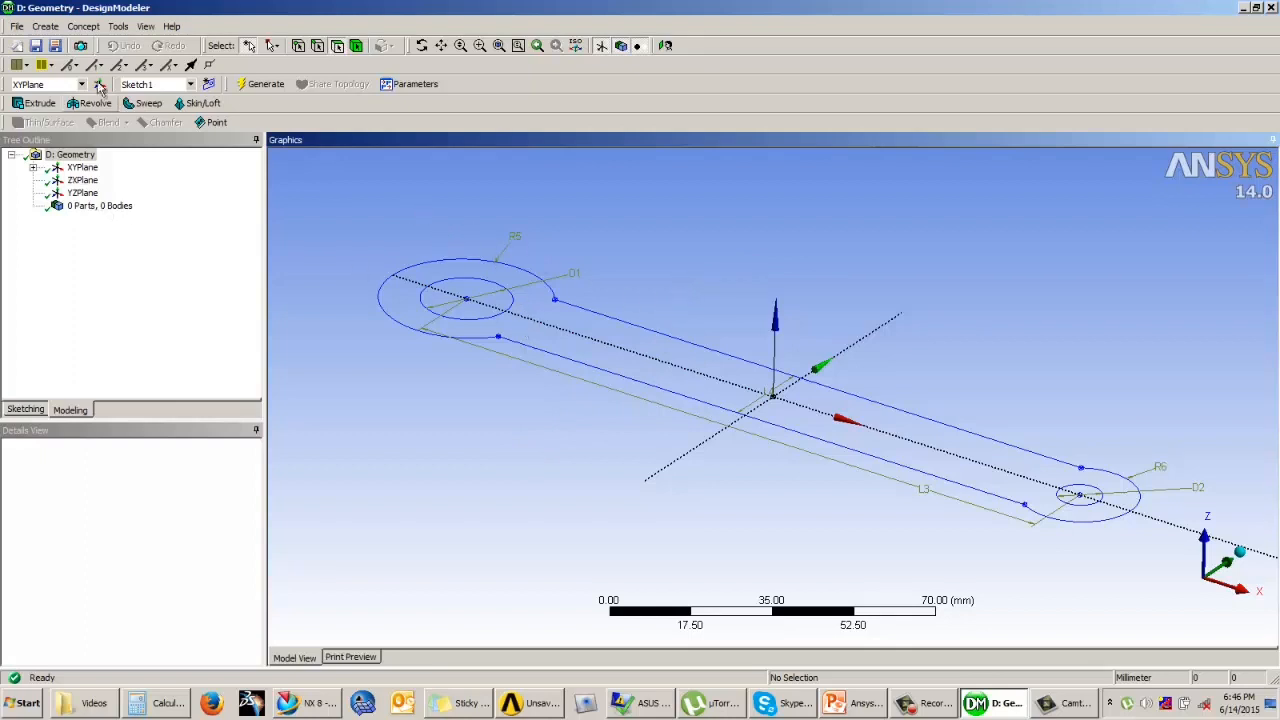
left_click(87, 29)
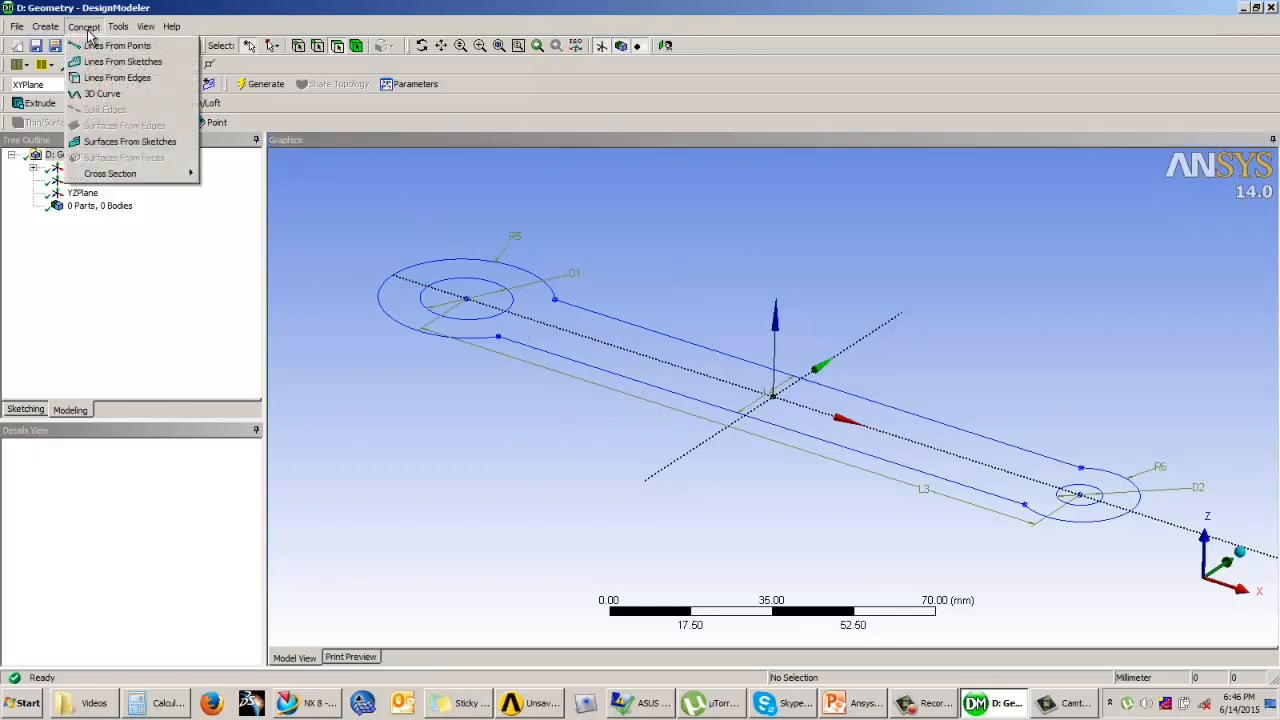
left_click(127, 146)
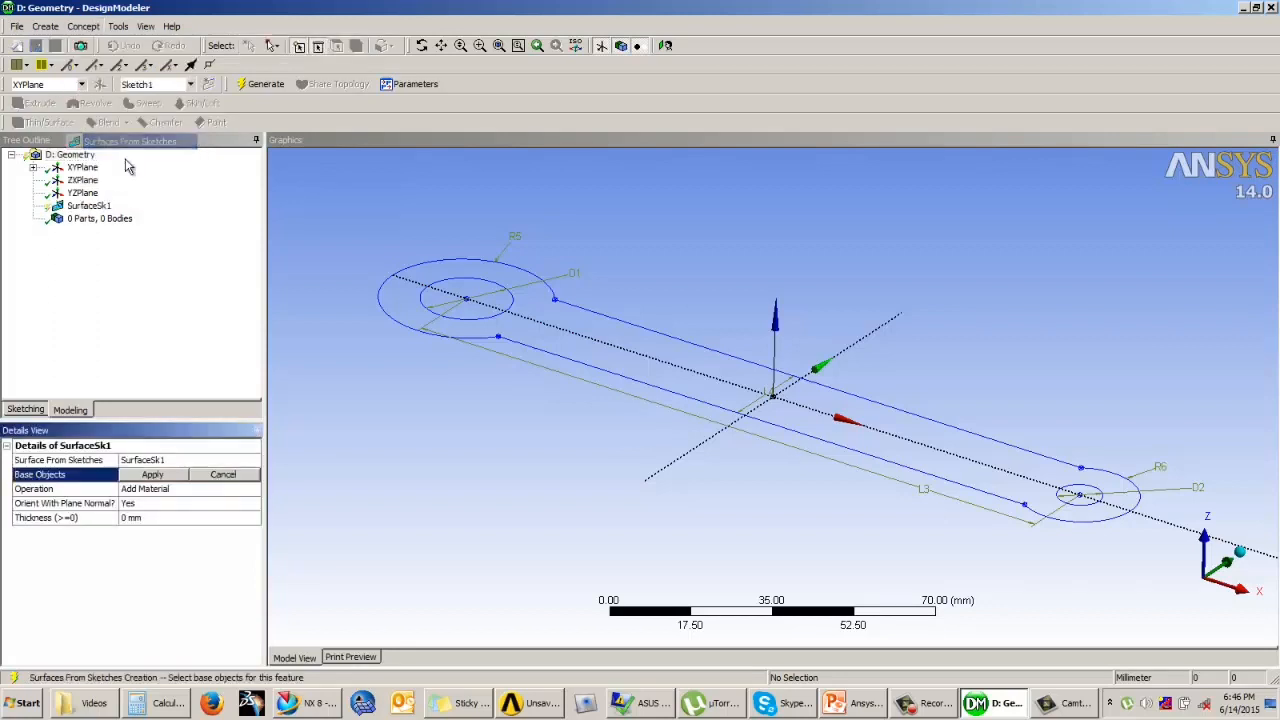
left_click(478, 340)
left_click(145, 476)
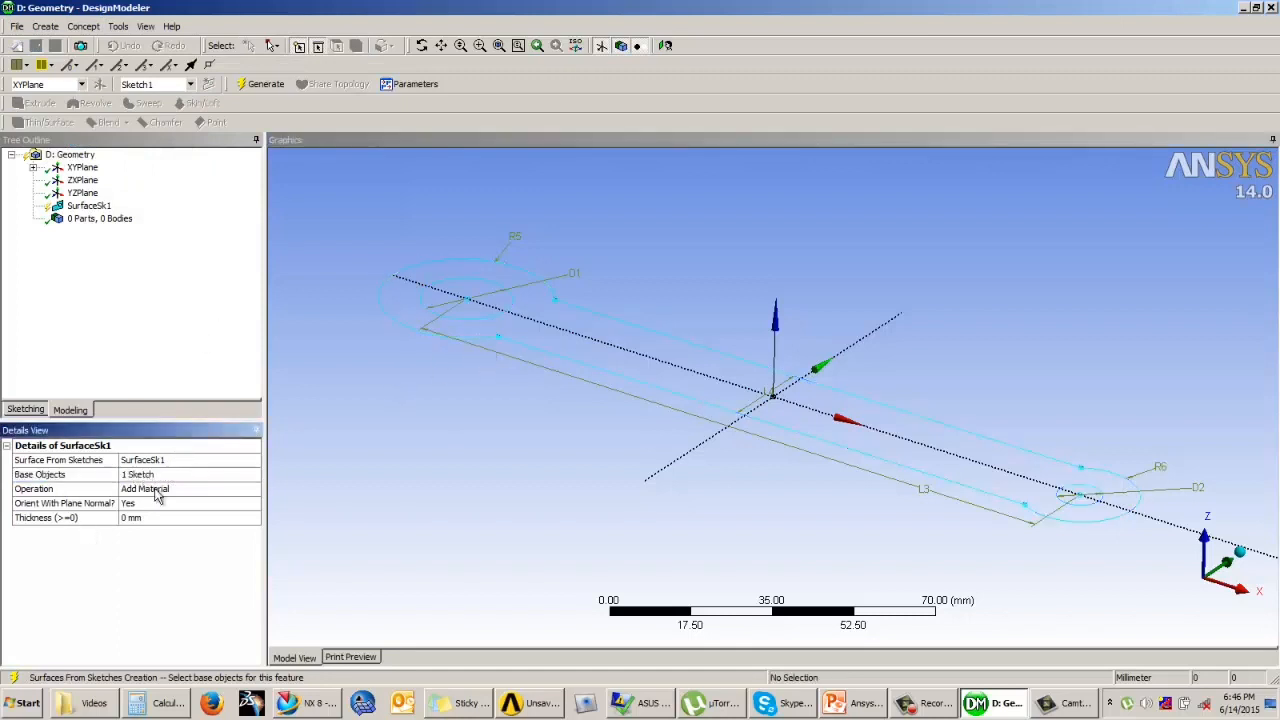
left_click(176, 492)
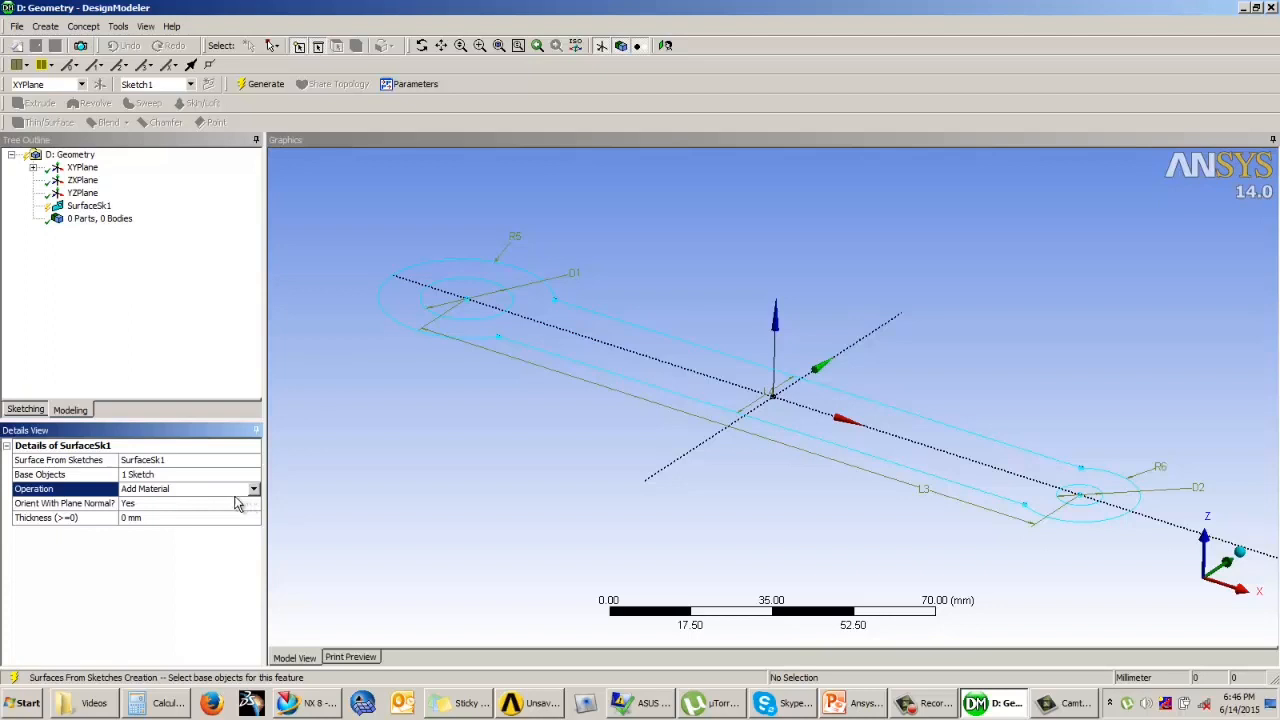
left_click(255, 490)
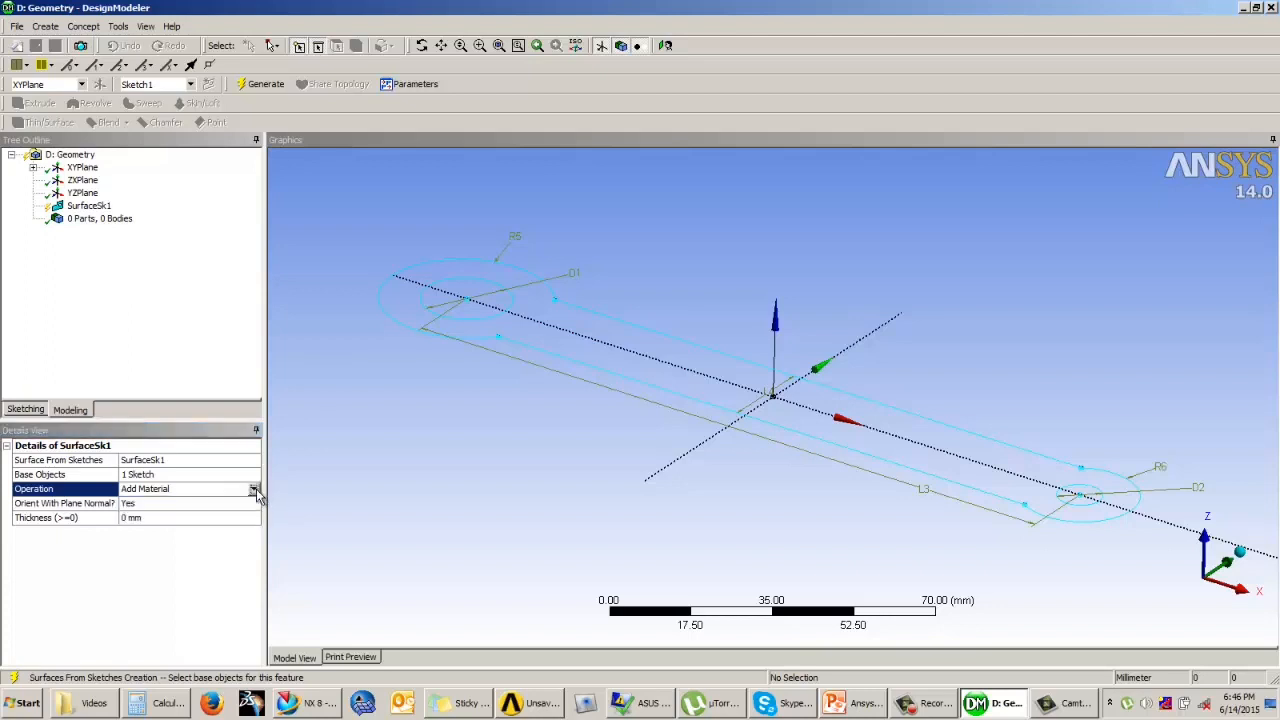
left_click(286, 305)
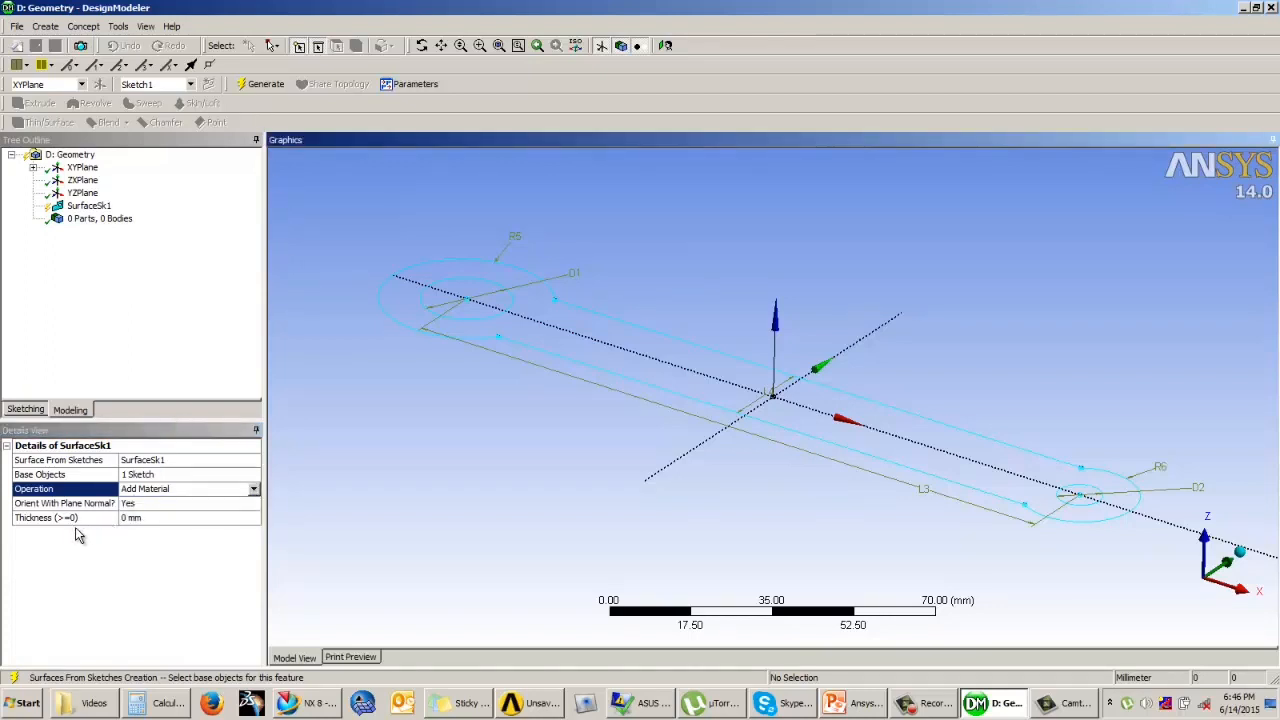
left_click(143, 519)
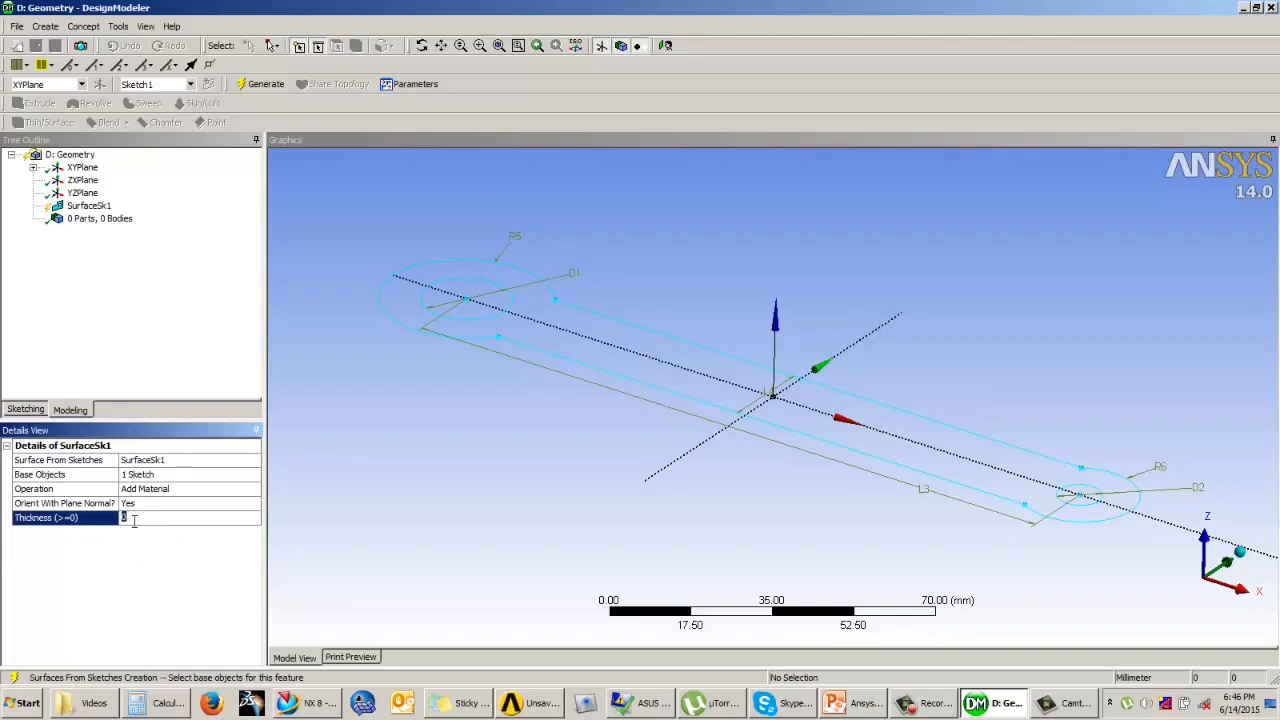
left_click(260, 84)
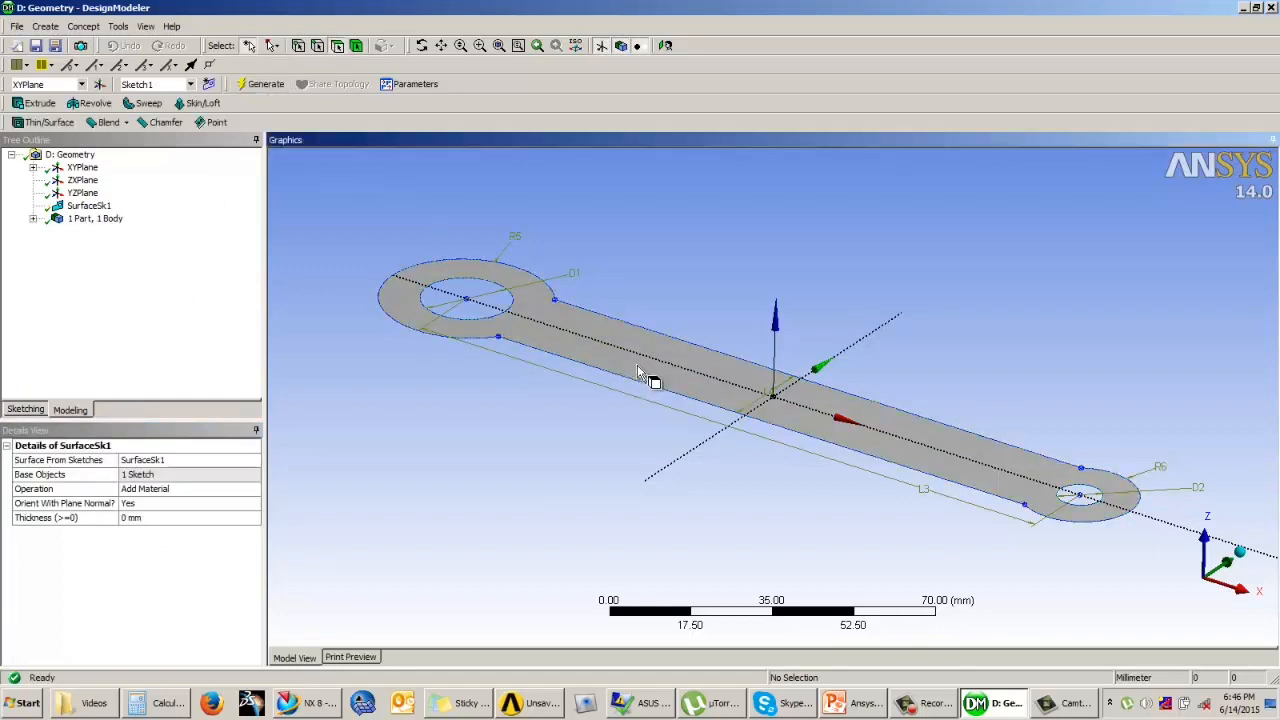
middle_click_drag(657, 389, 585, 398)
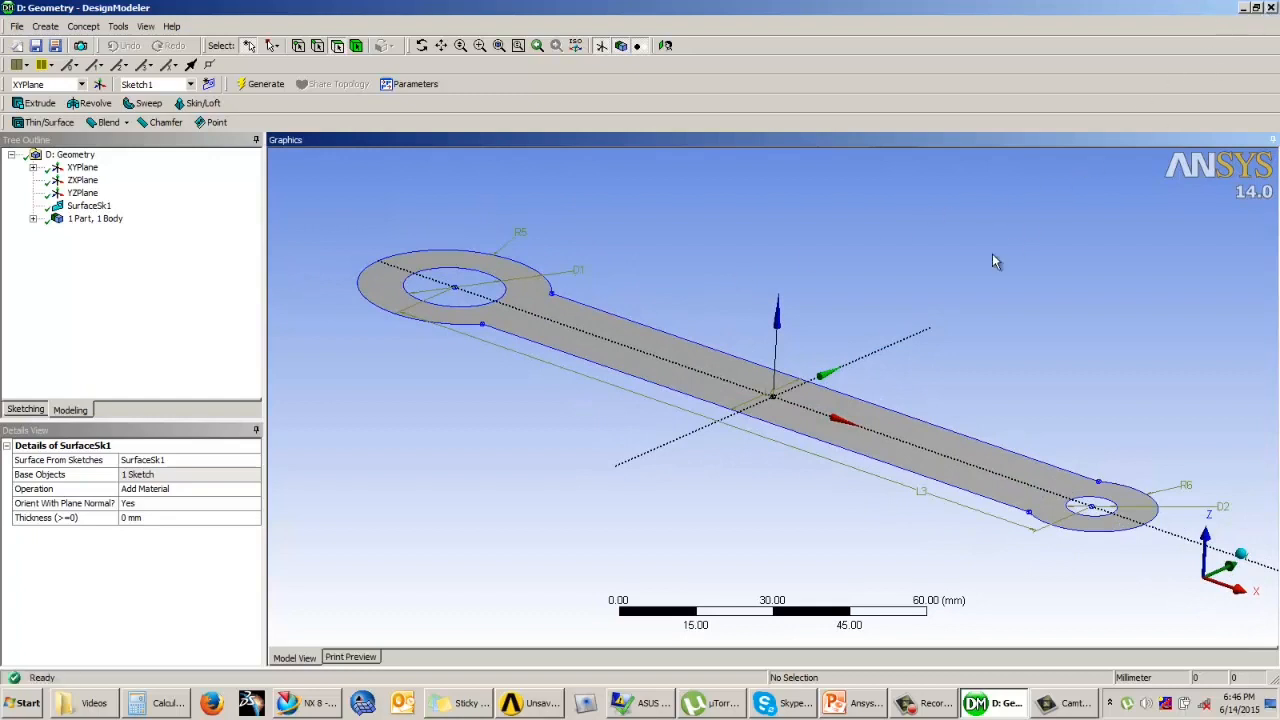
Step: Close the link geometry and open the geometry of system B from the Workbench project schematic
key("alt+F4")
left_click(681, 318)
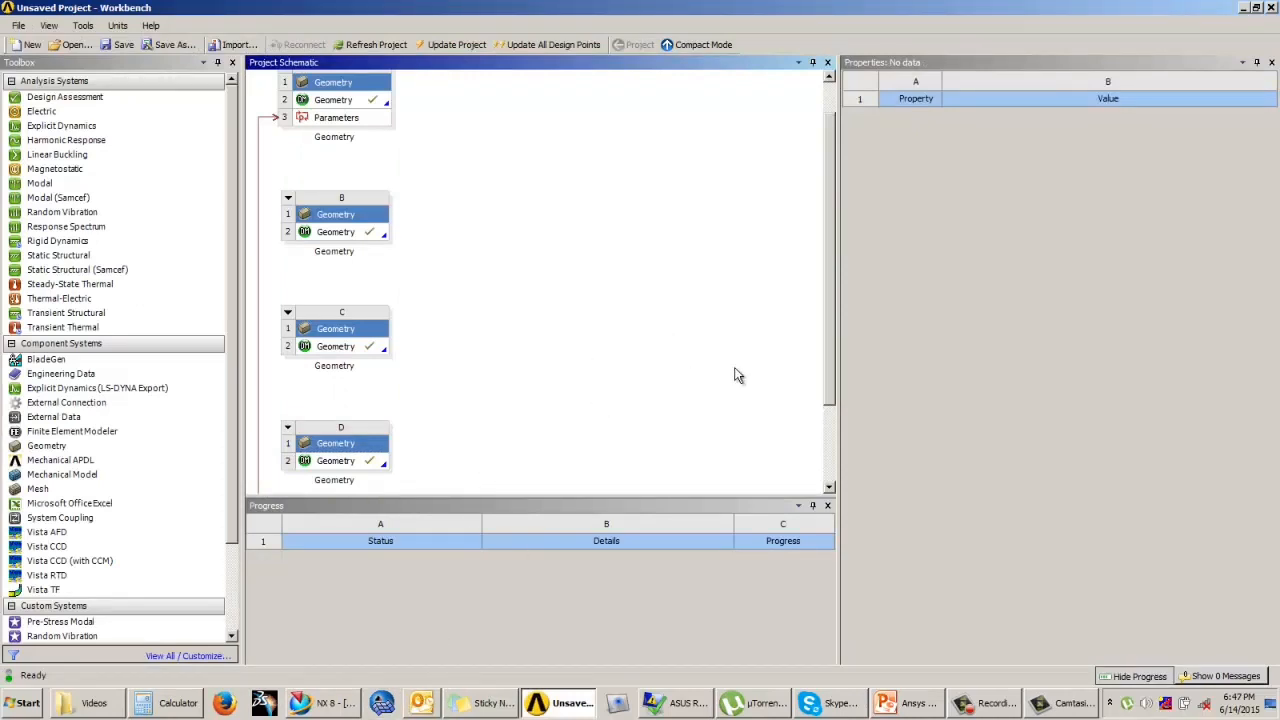
left_click_drag(829, 303, 835, 244)
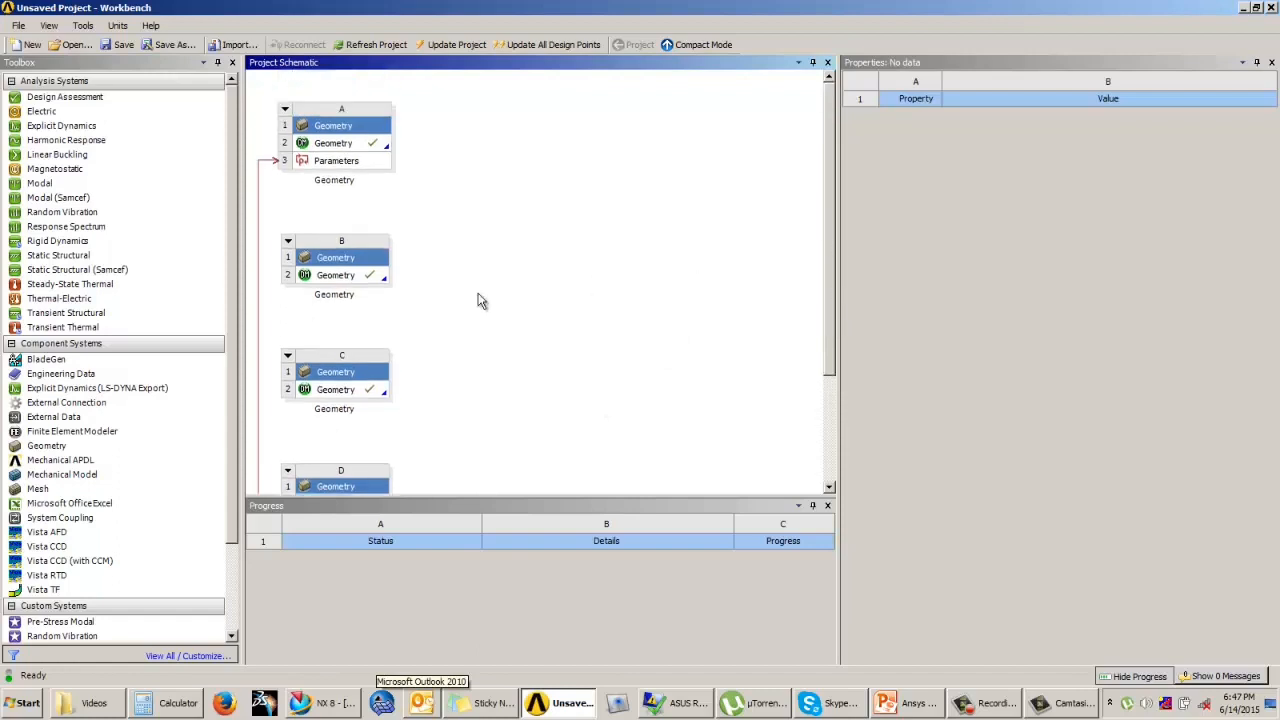
left_click(361, 284)
double_click(361, 276)
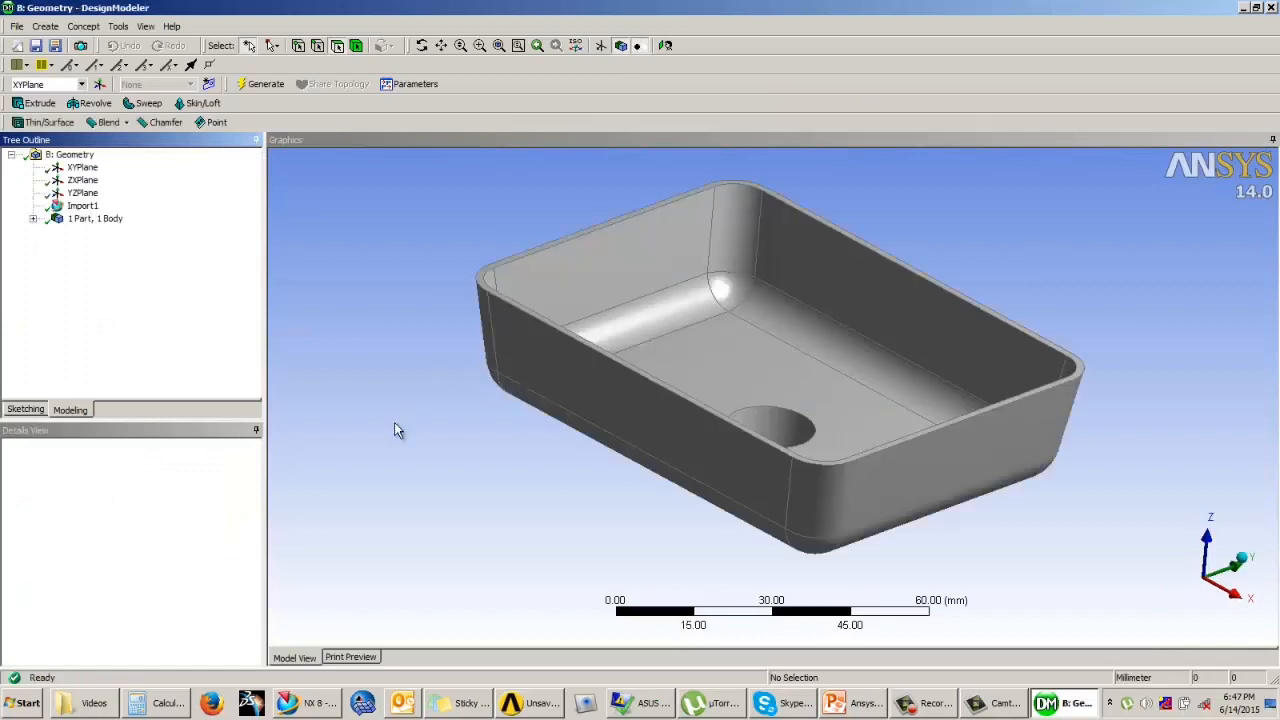
Step: Start a Mid-Surface with manual selection and pair the inner and outer faces of one short end wall of the tray
mouse_move(675, 362)
middle_mouse_down()
mouse_move(657, 471)
mouse_move(663, 249)
mouse_move(677, 343)
mouse_move(686, 331)
mouse_move(677, 355)
middle_mouse_up()
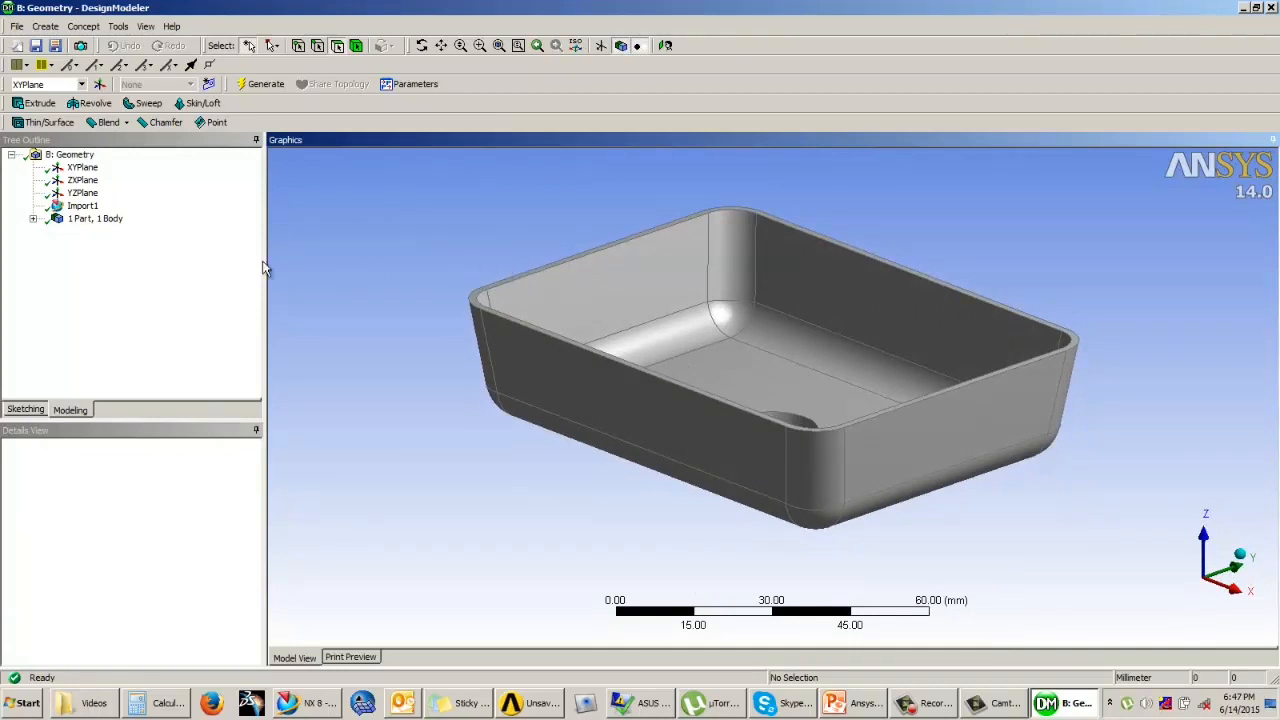
mouse_move(599, 265)
middle_mouse_down()
mouse_move(586, 277)
mouse_move(603, 251)
mouse_move(579, 256)
mouse_move(574, 320)
mouse_move(594, 277)
mouse_move(578, 279)
middle_mouse_up()
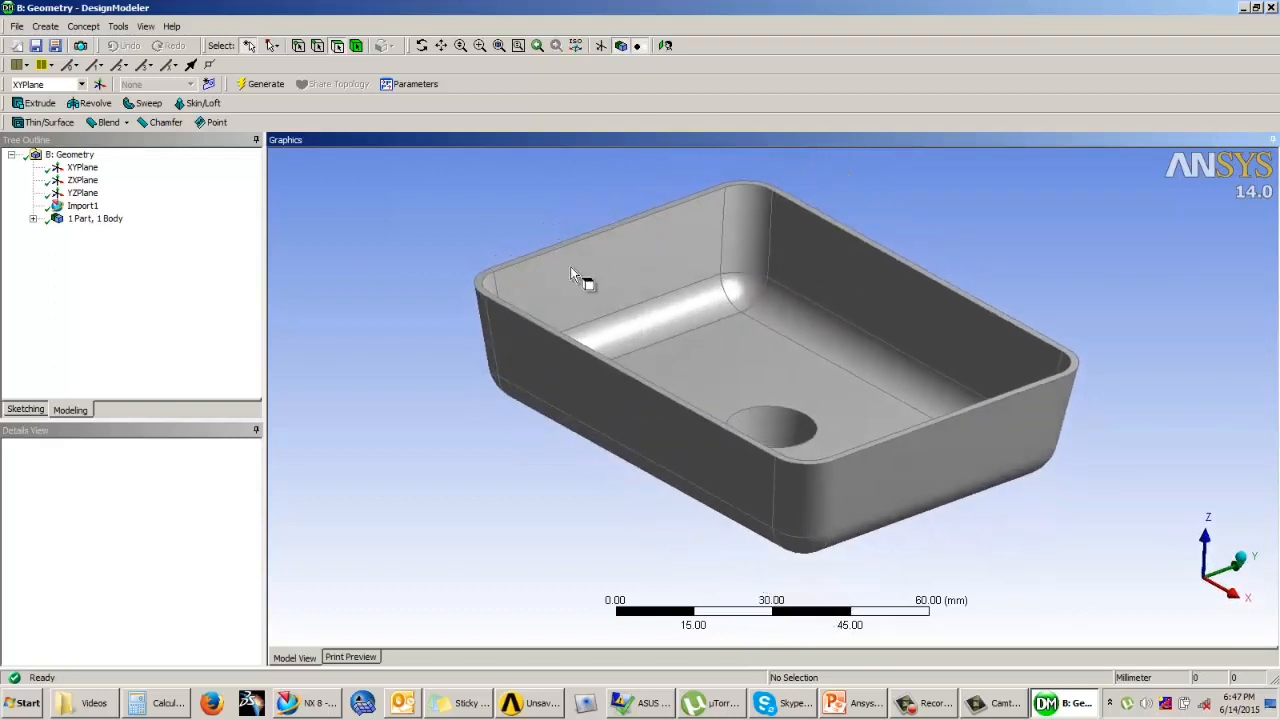
mouse_move(827, 380)
middle_mouse_down()
mouse_move(811, 320)
mouse_move(827, 318)
mouse_move(849, 403)
mouse_move(838, 388)
middle_mouse_up()
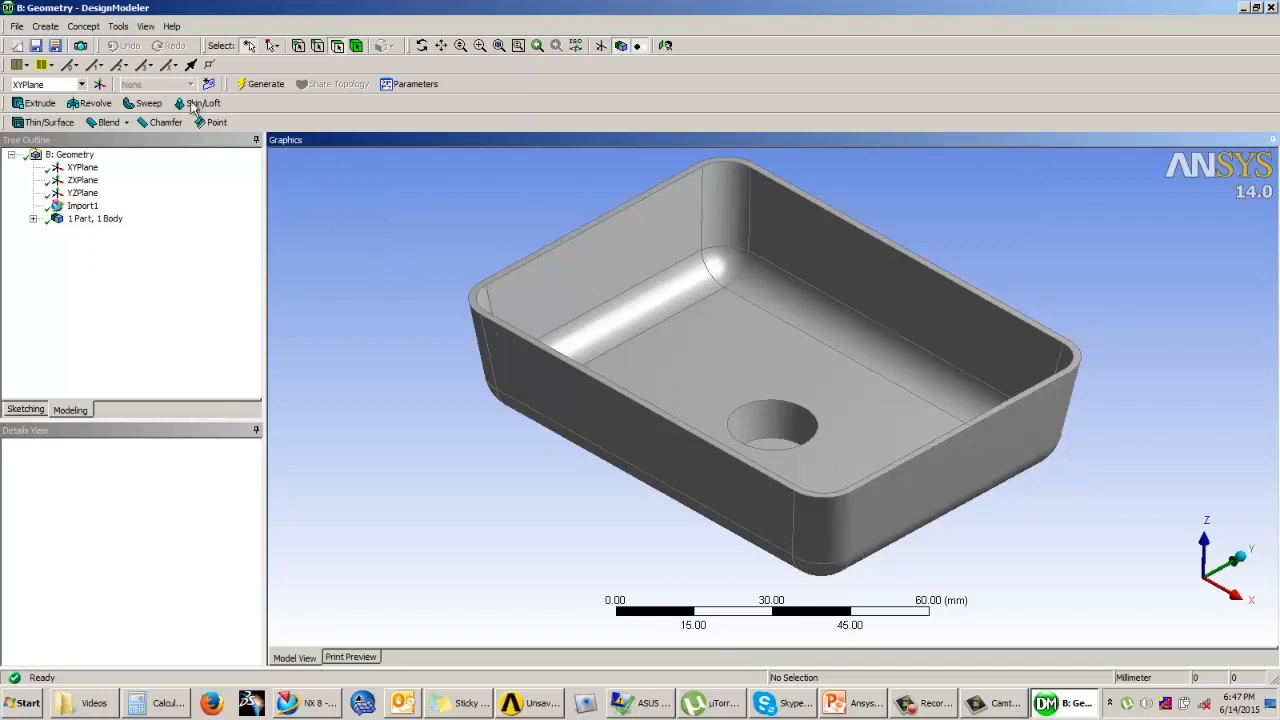
left_click(120, 27)
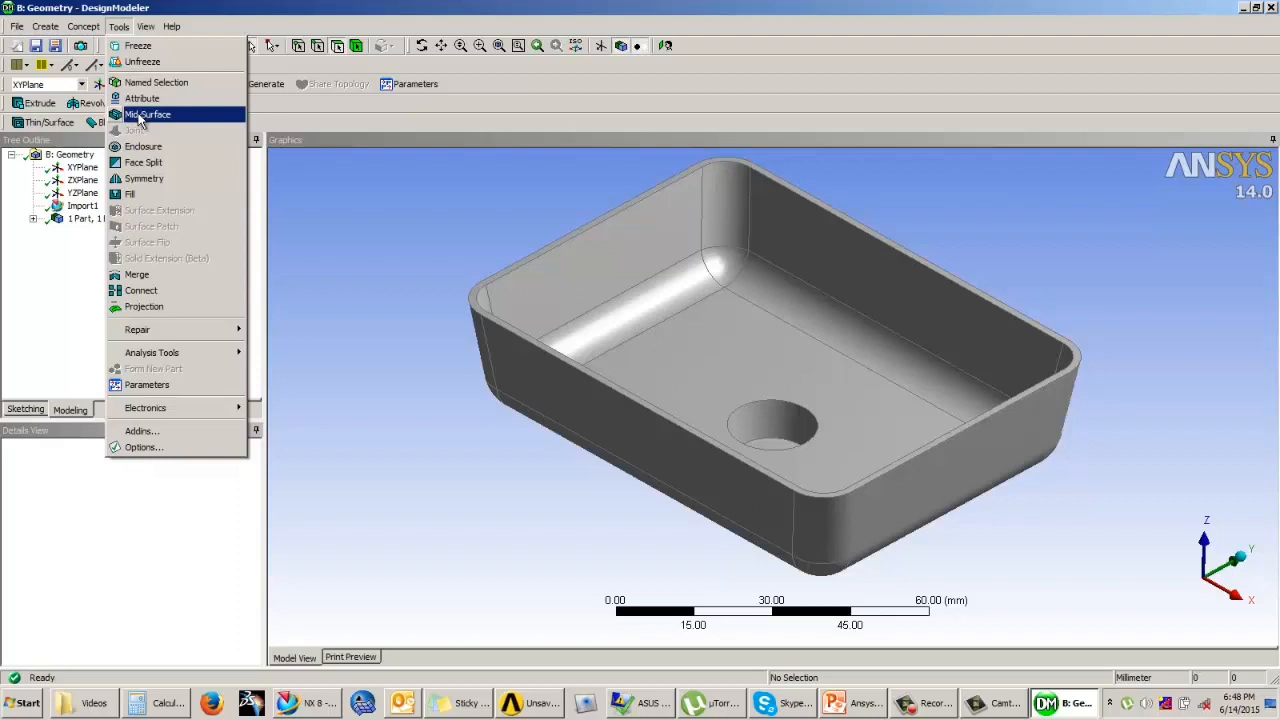
left_click(145, 114)
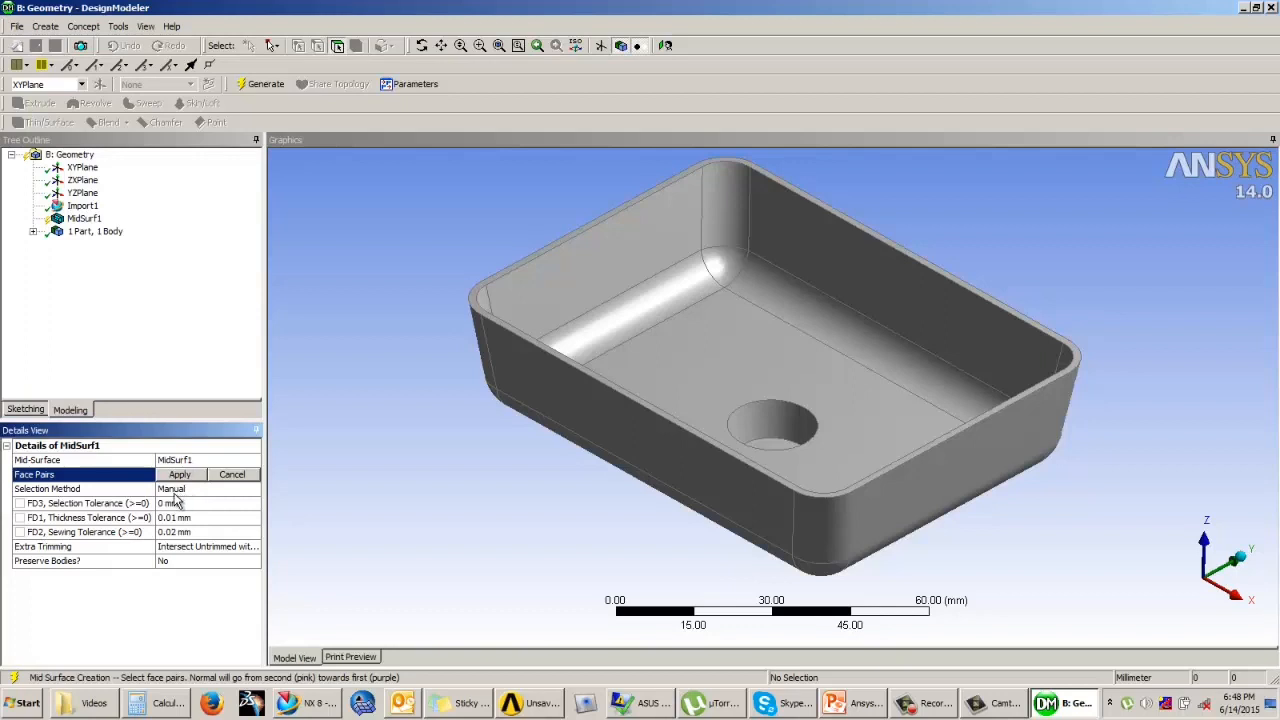
mouse_move(605, 366)
middle_mouse_down()
mouse_move(623, 330)
mouse_move(624, 365)
middle_mouse_up()
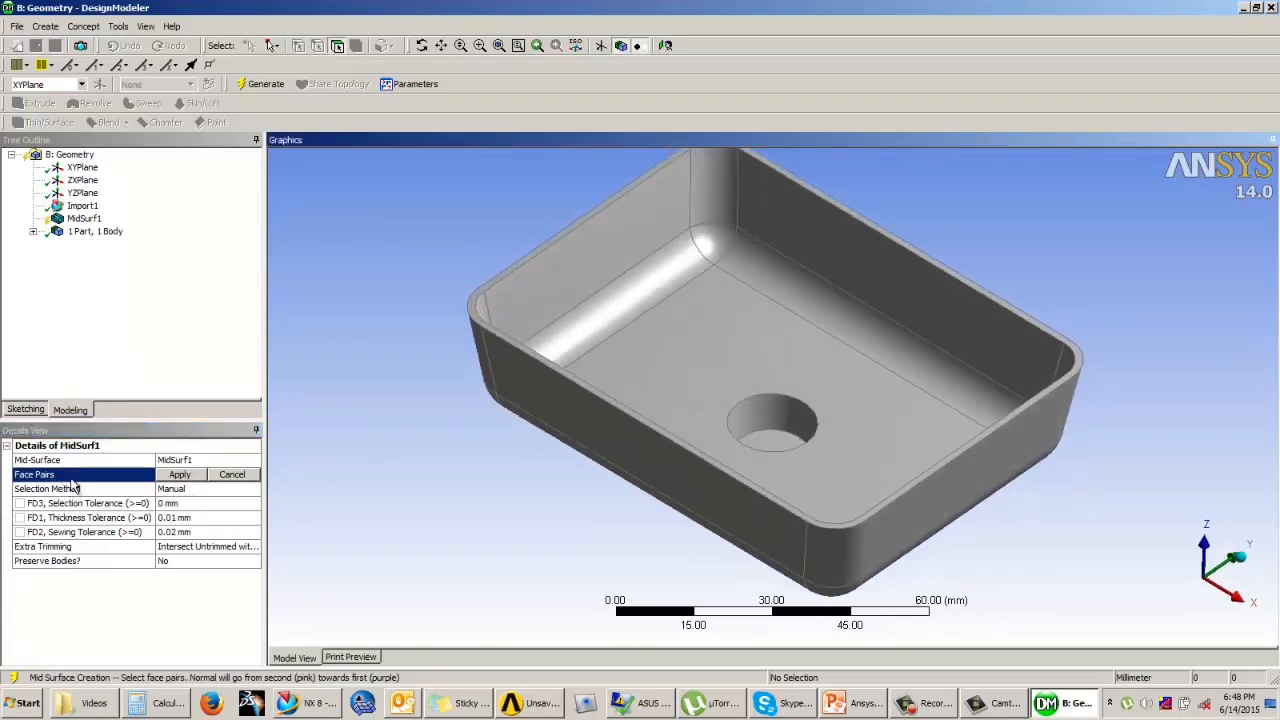
middle_click_drag(540, 484, 694, 380)
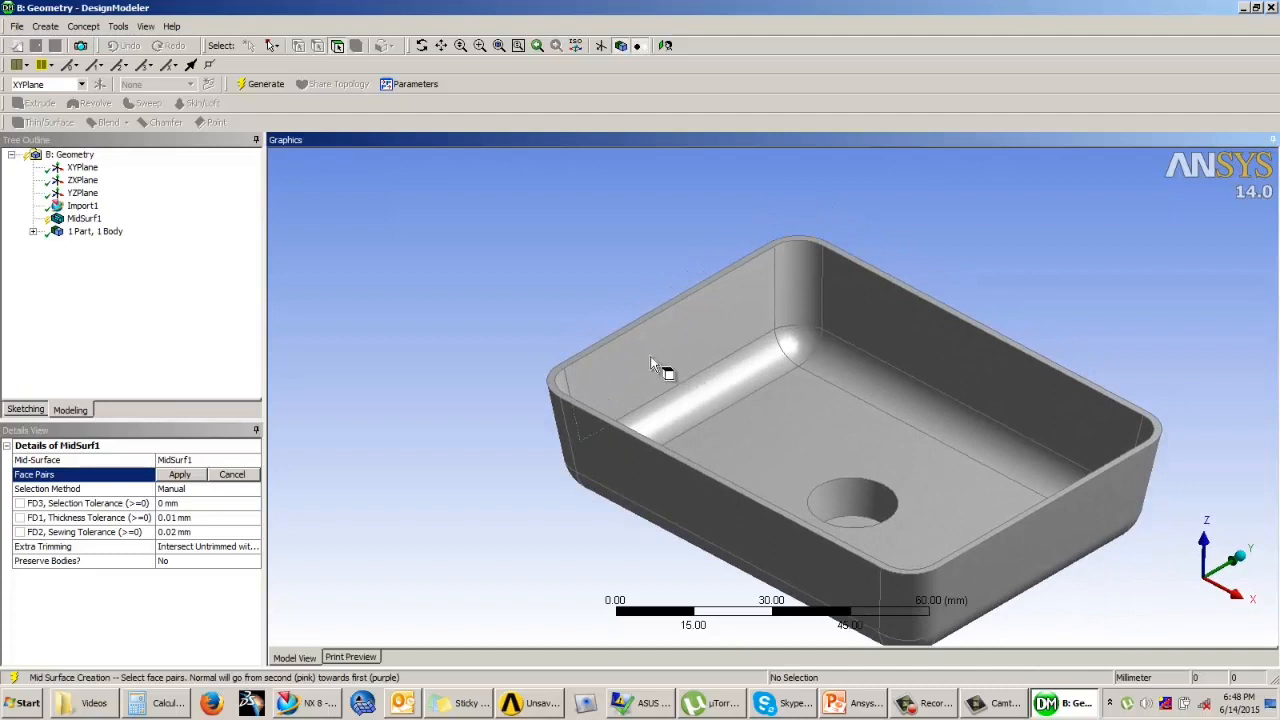
left_click(656, 368)
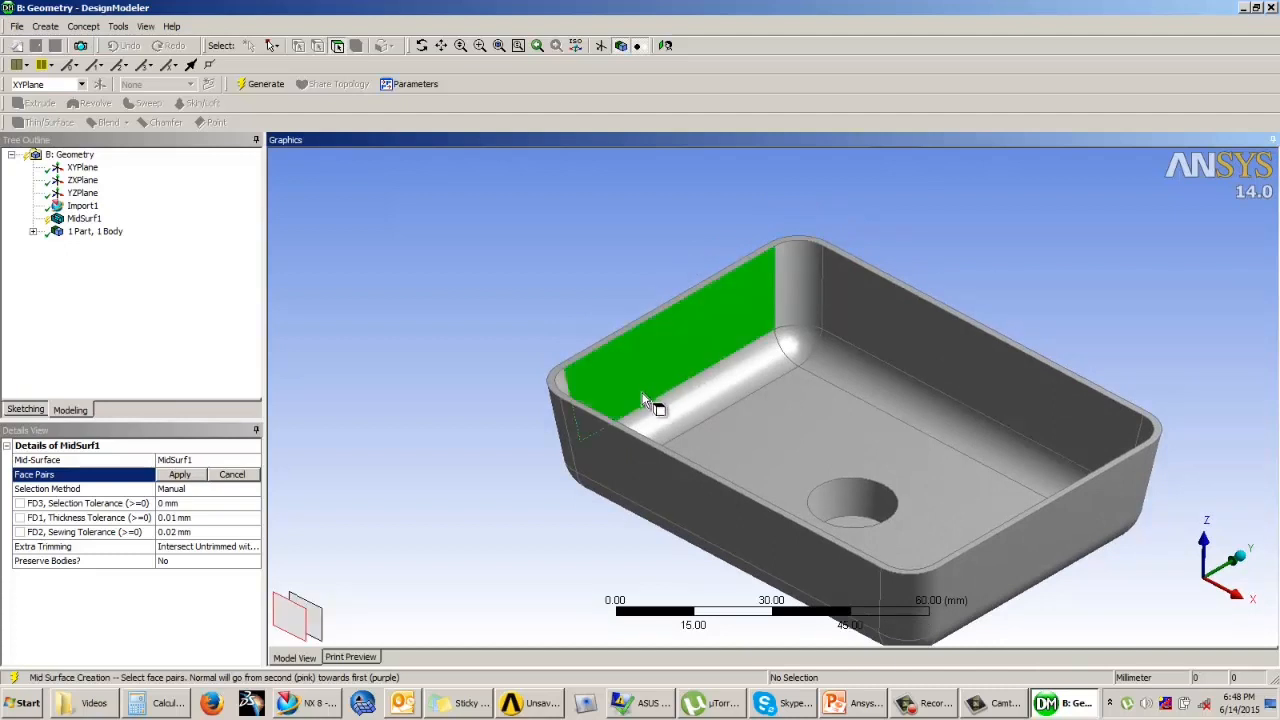
mouse_move(706, 402)
middle_mouse_down()
mouse_move(724, 430)
mouse_move(817, 443)
mouse_move(729, 443)
mouse_move(651, 397)
mouse_move(801, 418)
mouse_move(677, 397)
mouse_move(694, 403)
middle_mouse_up()
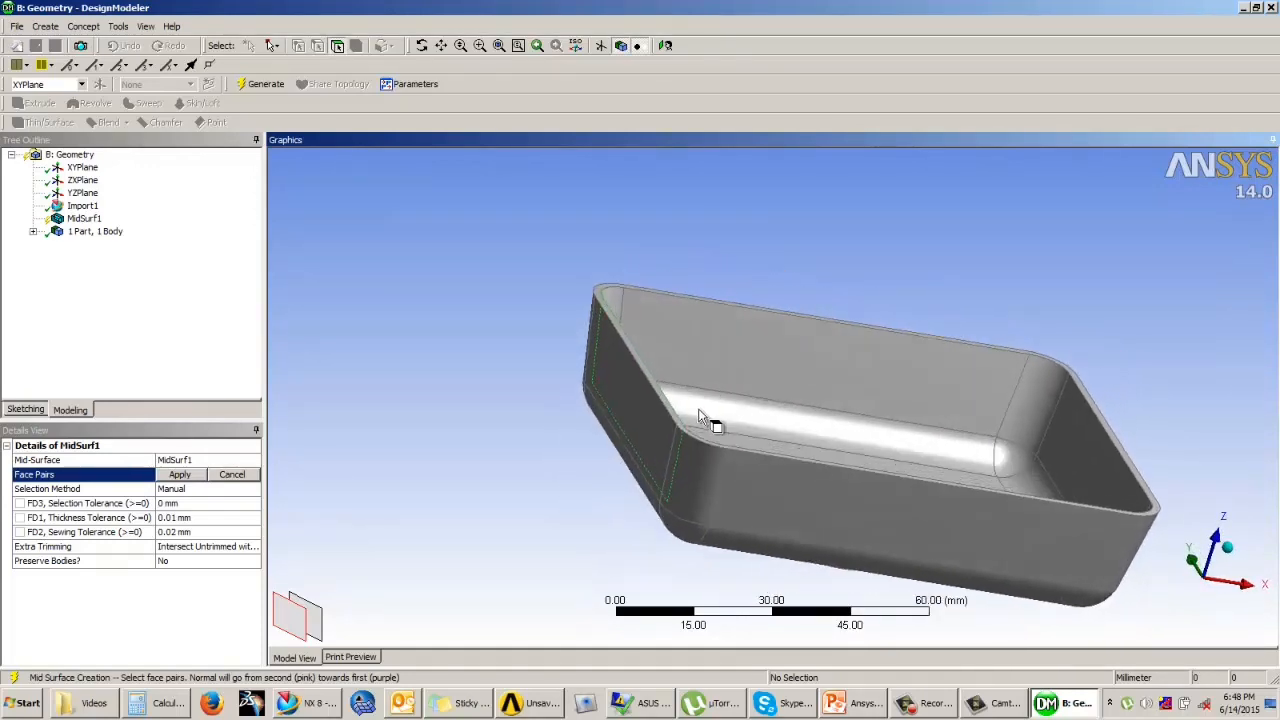
left_click(648, 430)
Step: Add the face pairs of the bottom fillet adjoining that end wall and of the tray floor
middle_click_drag(664, 431, 599, 416)
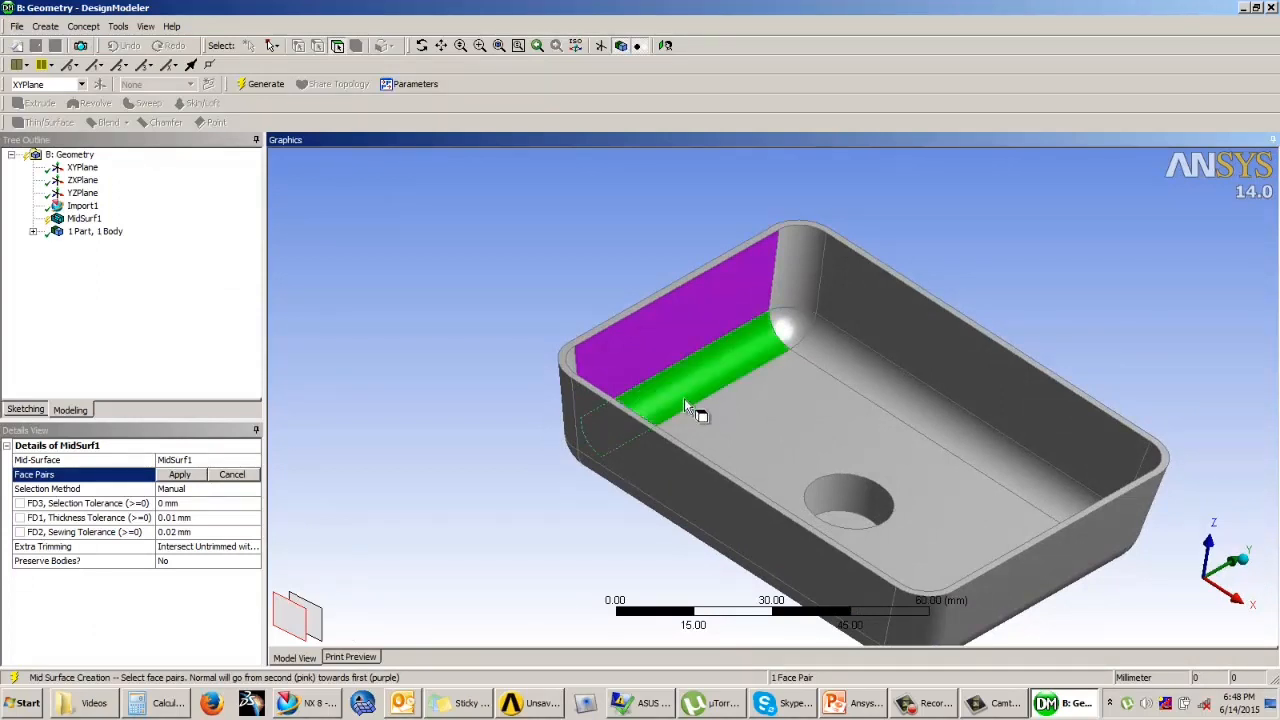
middle_click_drag(686, 406, 807, 386)
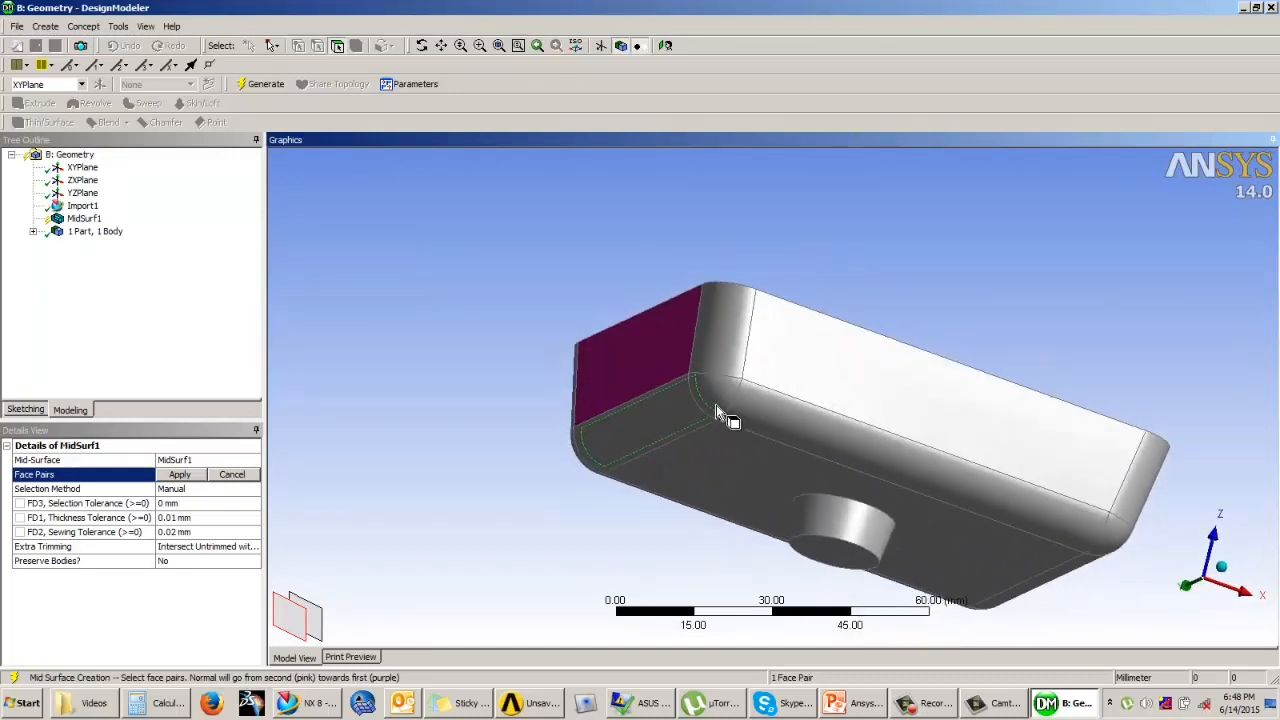
left_click(634, 440)
middle_click_drag(765, 378, 700, 434)
left_click(785, 392)
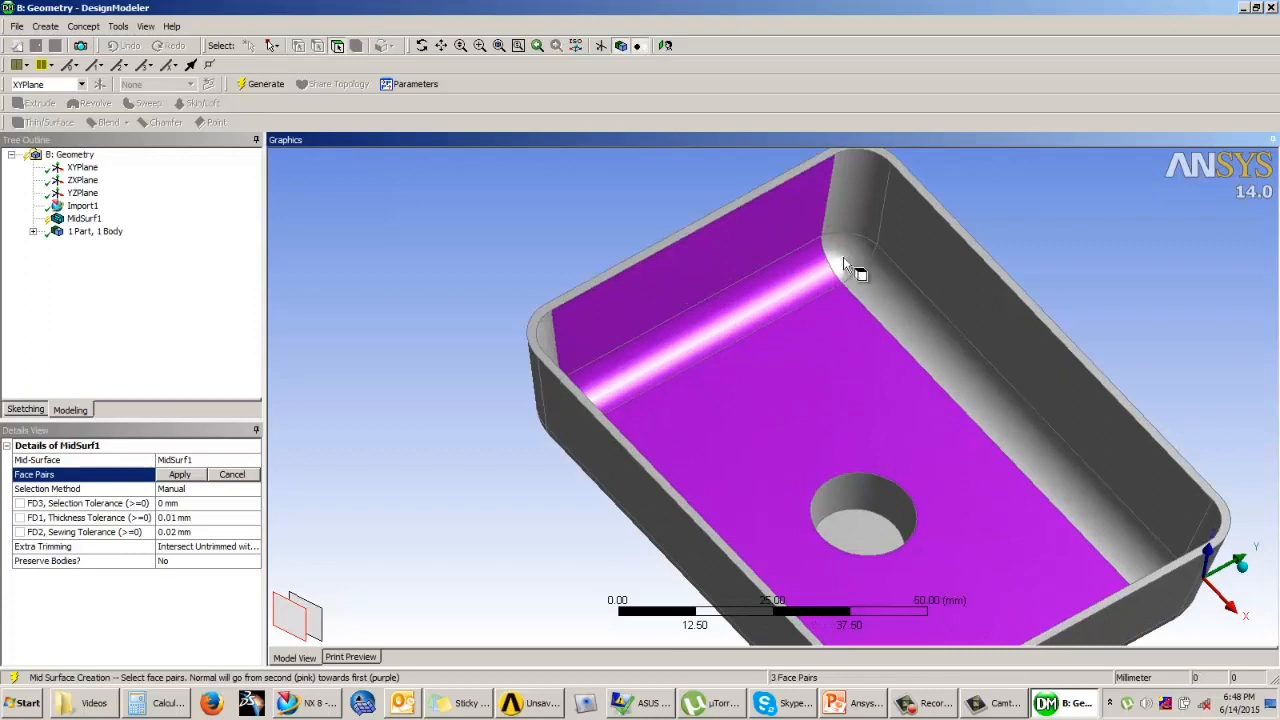
Step: Add face pairs for the tray's remaining walls, rounded corners and bottom fillets and for the round recess in the floor
middle_click_drag(789, 294, 1077, 277)
left_click(613, 265)
mouse_move(770, 280)
middle_mouse_down()
mouse_move(617, 277)
mouse_move(763, 200)
mouse_move(749, 362)
mouse_move(766, 297)
middle_mouse_up()
left_click(749, 362)
left_click(790, 280)
middle_click_drag(847, 249, 613, 414)
left_click(658, 462)
middle_click_drag(659, 466, 1000, 400)
left_click(847, 362)
left_click(1000, 398)
middle_click_drag(1046, 354, 856, 368)
left_click(893, 443)
middle_click_drag(893, 443, 702, 318)
left_click(1034, 432)
left_click(917, 310)
middle_click_drag(925, 316, 867, 298)
middle_click_drag(652, 262, 965, 288)
left_click(1131, 336)
left_click(965, 288)
middle_click_drag(760, 285, 605, 462)
left_click(1075, 332)
left_click(567, 383)
middle_click_drag(521, 388, 884, 268)
left_click(603, 452)
middle_click_drag(694, 402, 784, 643)
left_click(851, 389)
left_click(880, 466)
middle_click_drag(924, 533, 901, 398)
left_click(904, 466)
middle_click_drag(972, 416, 871, 429)
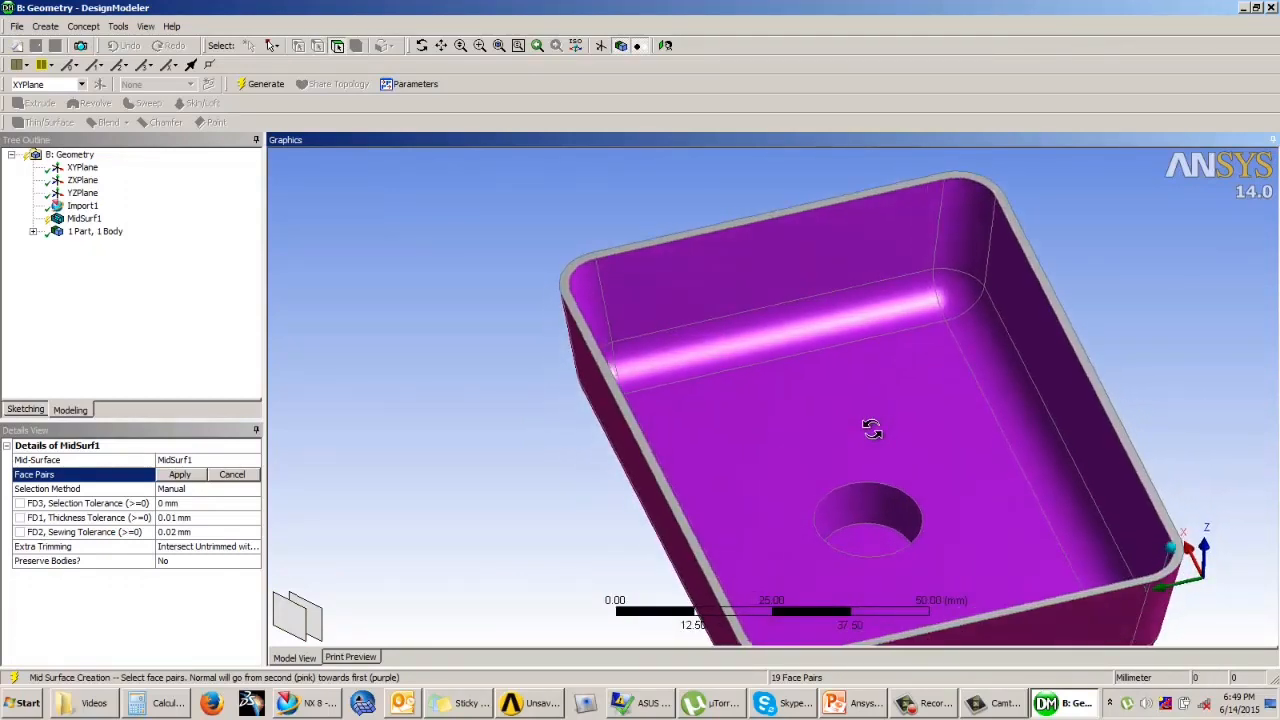
Step: Apply the face pairs, generate the tray's mid-surface, and inspect the resulting body in the model and tree
left_click(180, 474)
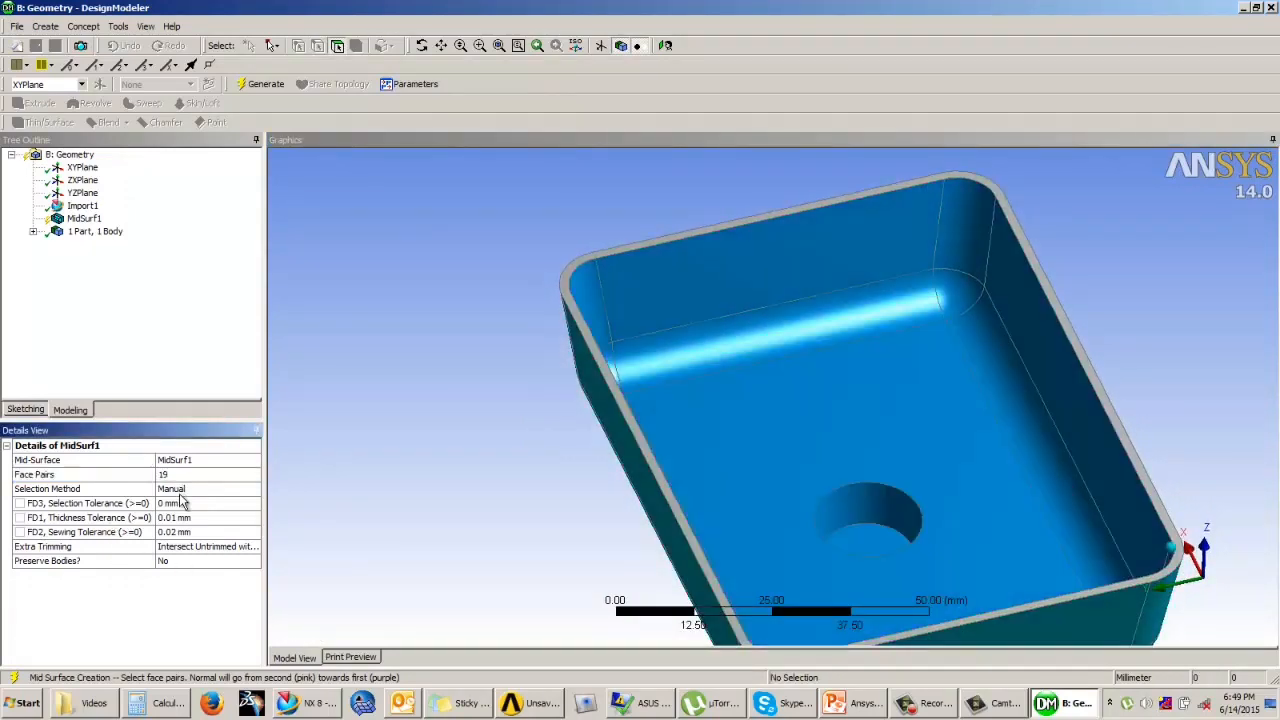
left_click(262, 84)
middle_click_drag(366, 249, 735, 322)
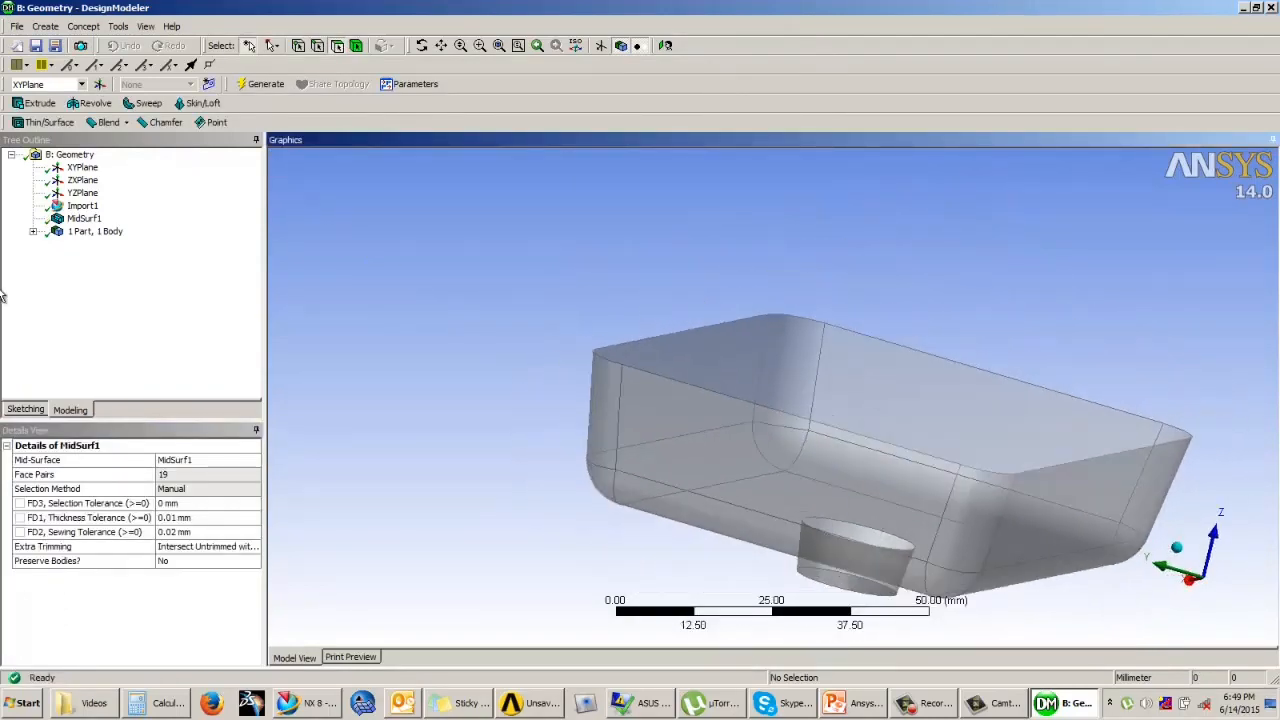
left_click(33, 231)
middle_click_drag(505, 288, 414, 314)
scroll(452, 305, "up", 2)
scroll(452, 305, "down", 2)
middle_click_drag(500, 323, 794, 337)
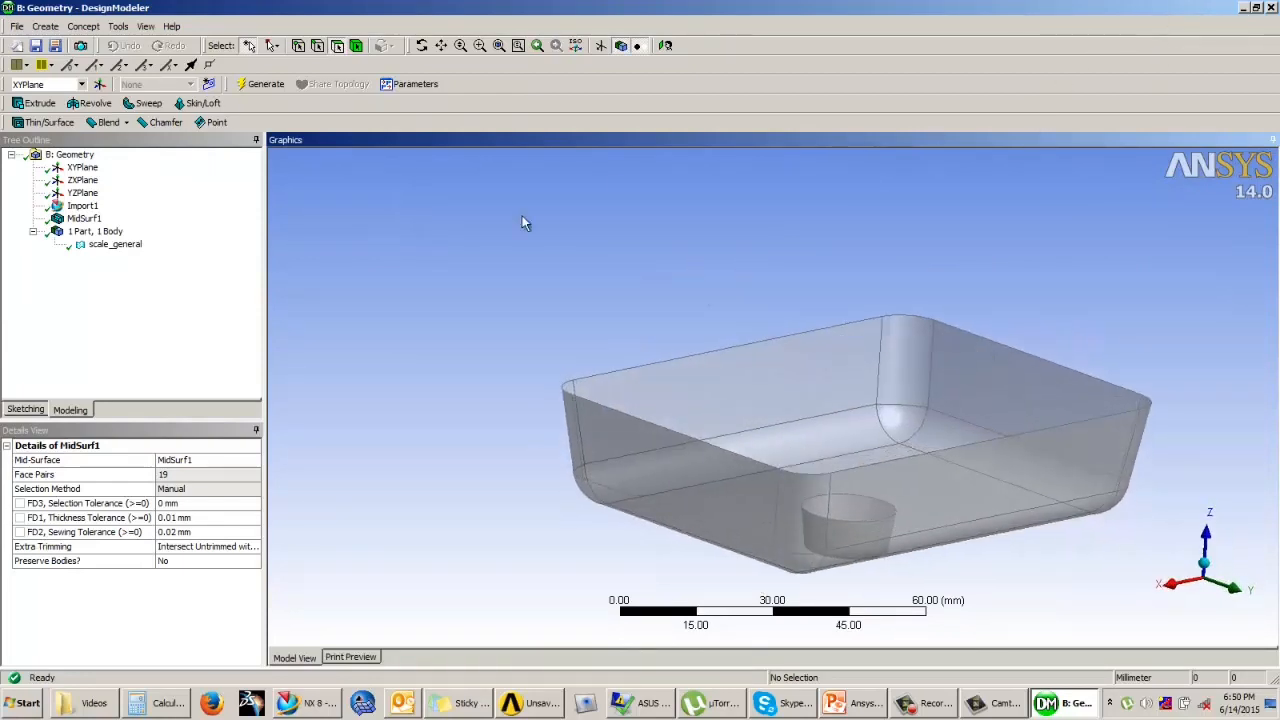
Step: Close the tray geometry and open the geometry of system A from the Workbench project schematic
left_click(1271, 8)
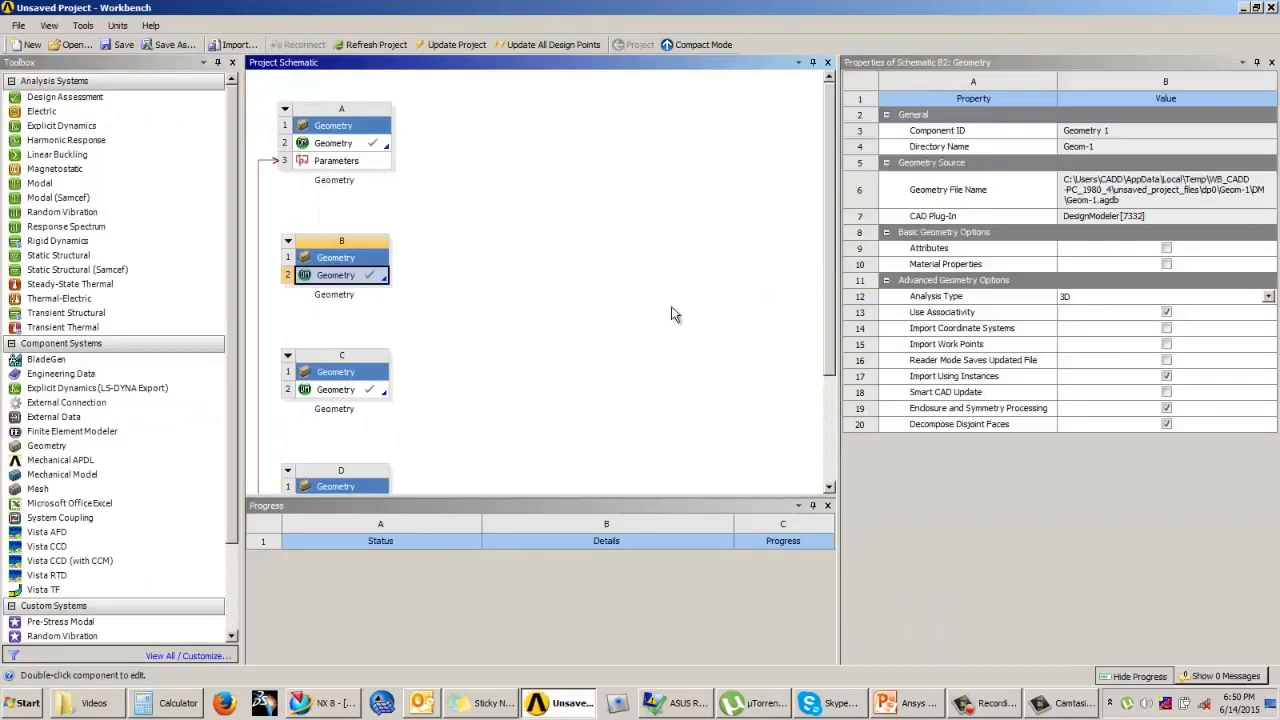
left_click(672, 313)
left_click_drag(827, 234, 700, 286)
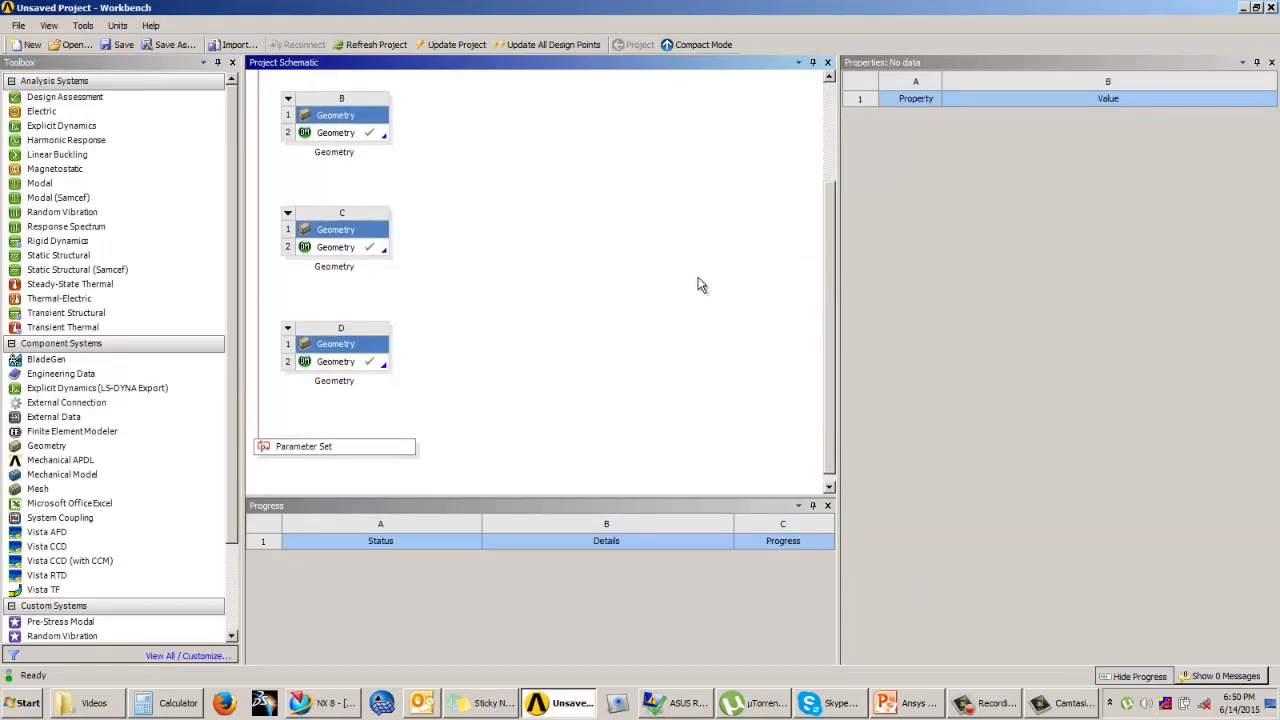
left_click(340, 362)
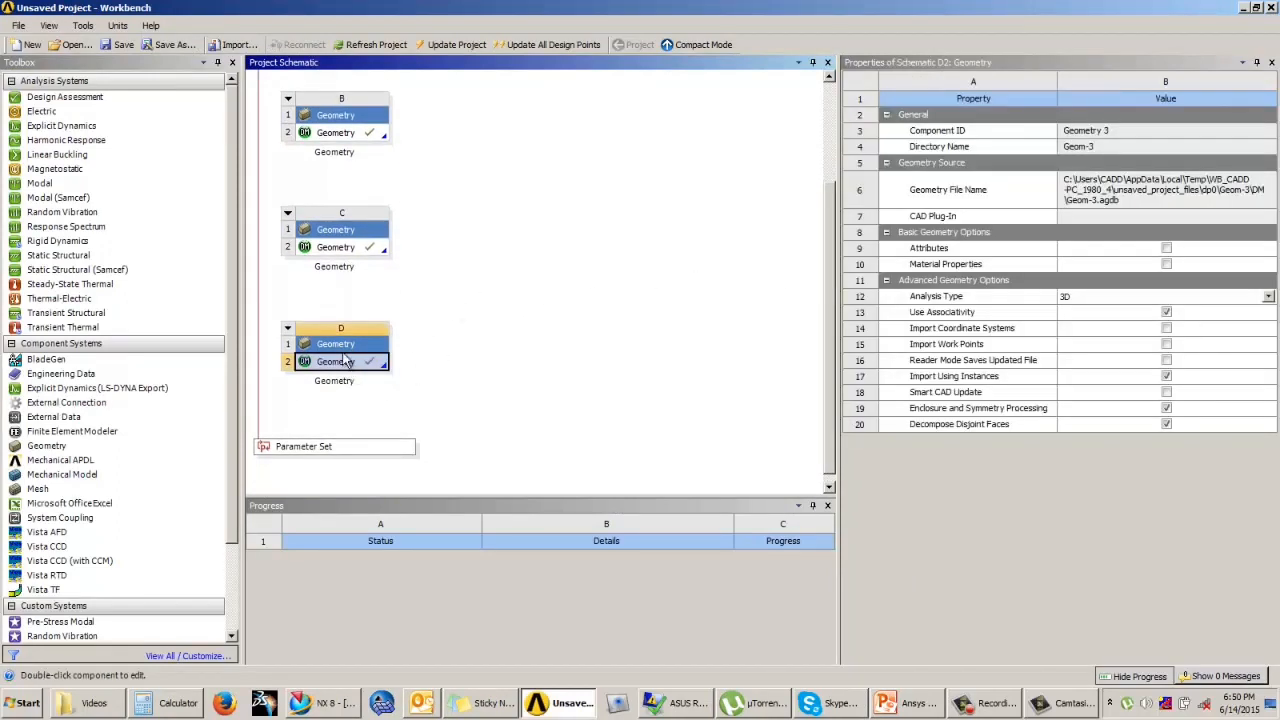
left_click(465, 328)
left_click(368, 362)
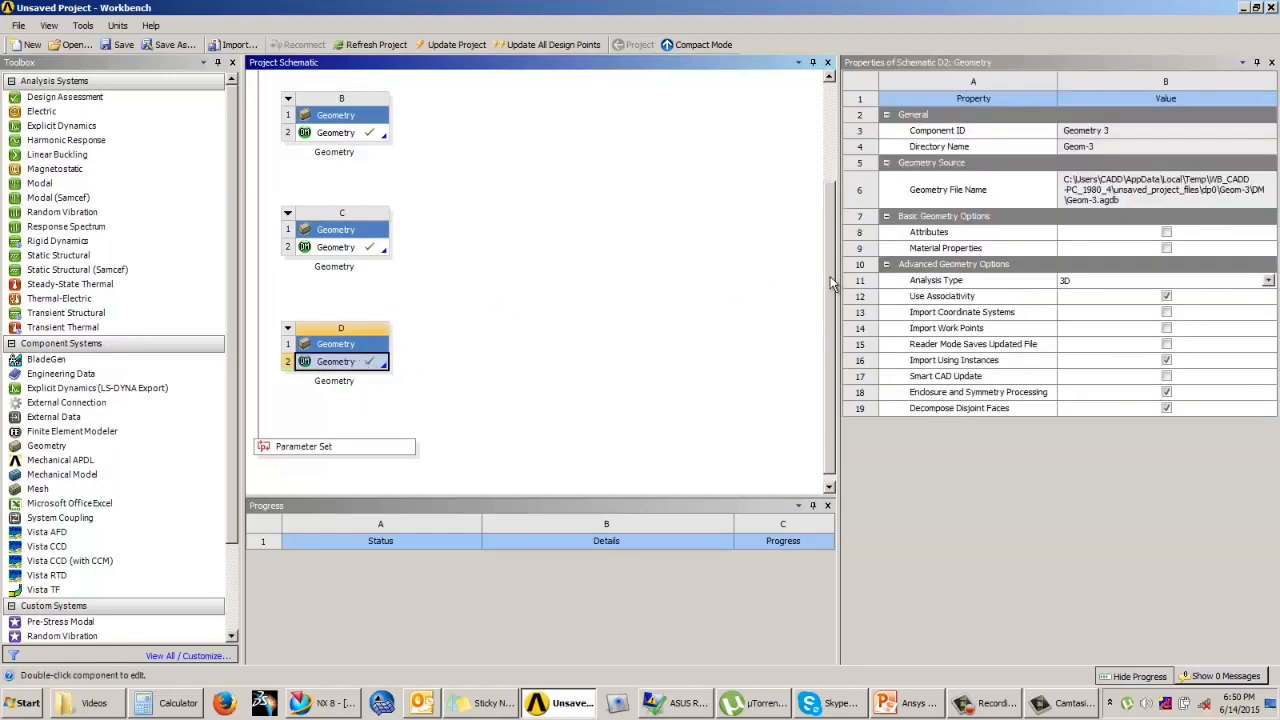
left_click_drag(830, 276, 835, 161)
double_click(366, 143)
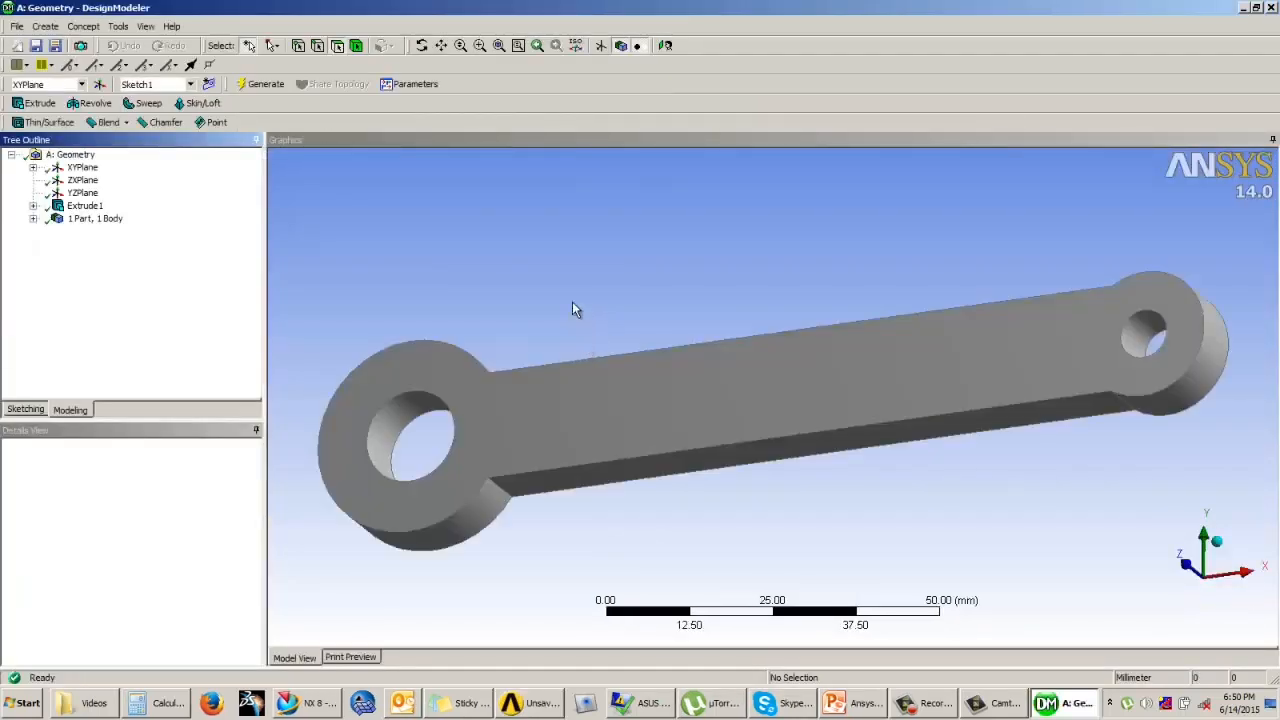
Step: Generate a surface body from the link's large upper face with Surfaces From Faces, using Add Frozen and No Healing
middle_click_drag(672, 400, 540, 443)
left_click(592, 390)
left_click(631, 285)
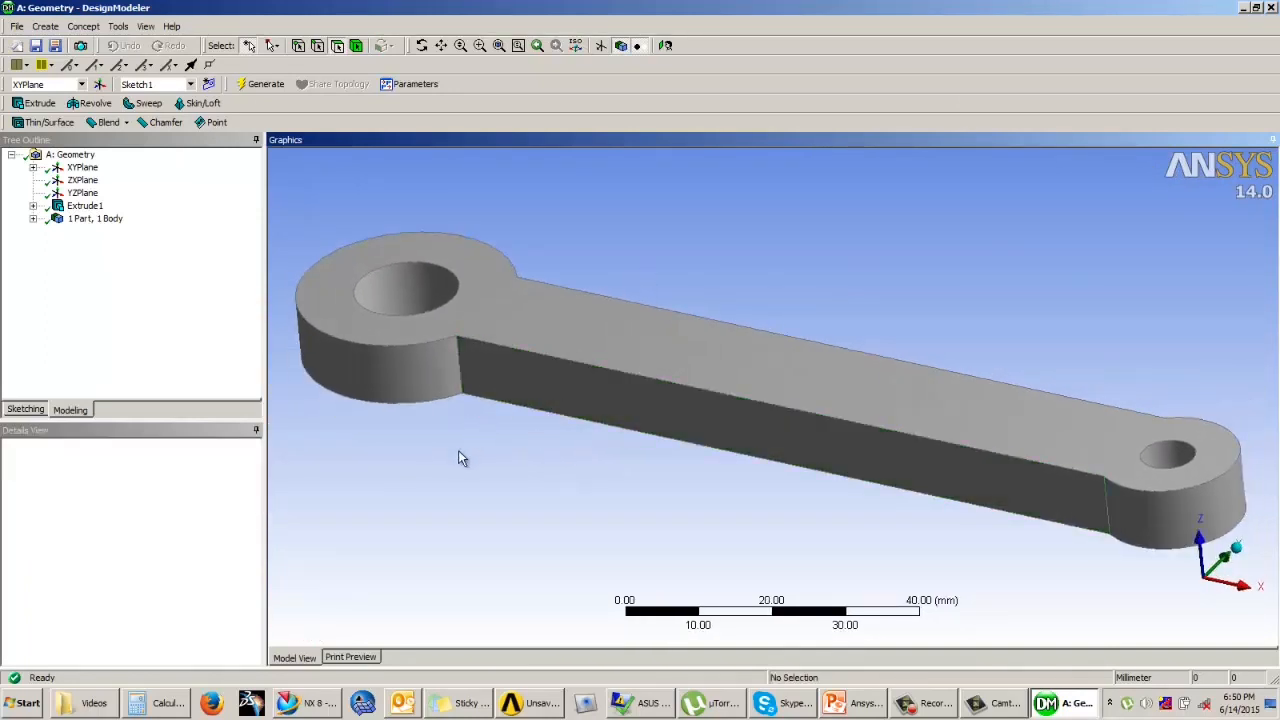
left_click(83, 26)
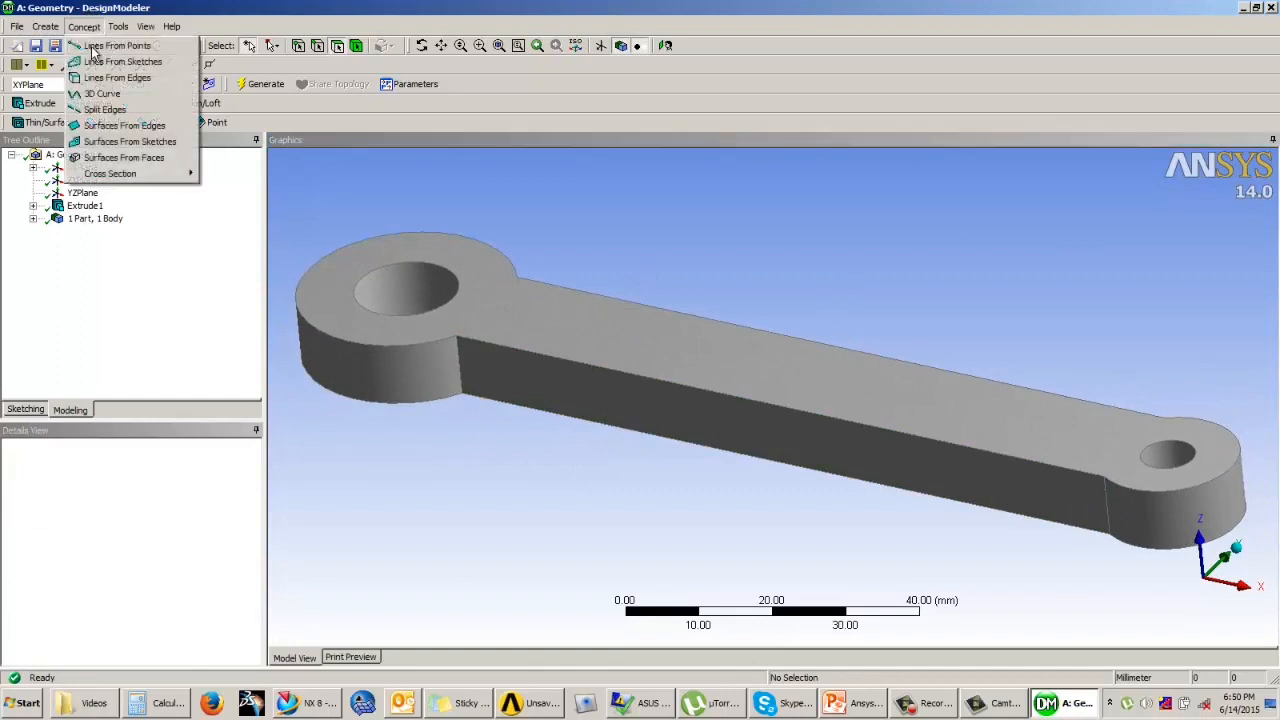
left_click(145, 161)
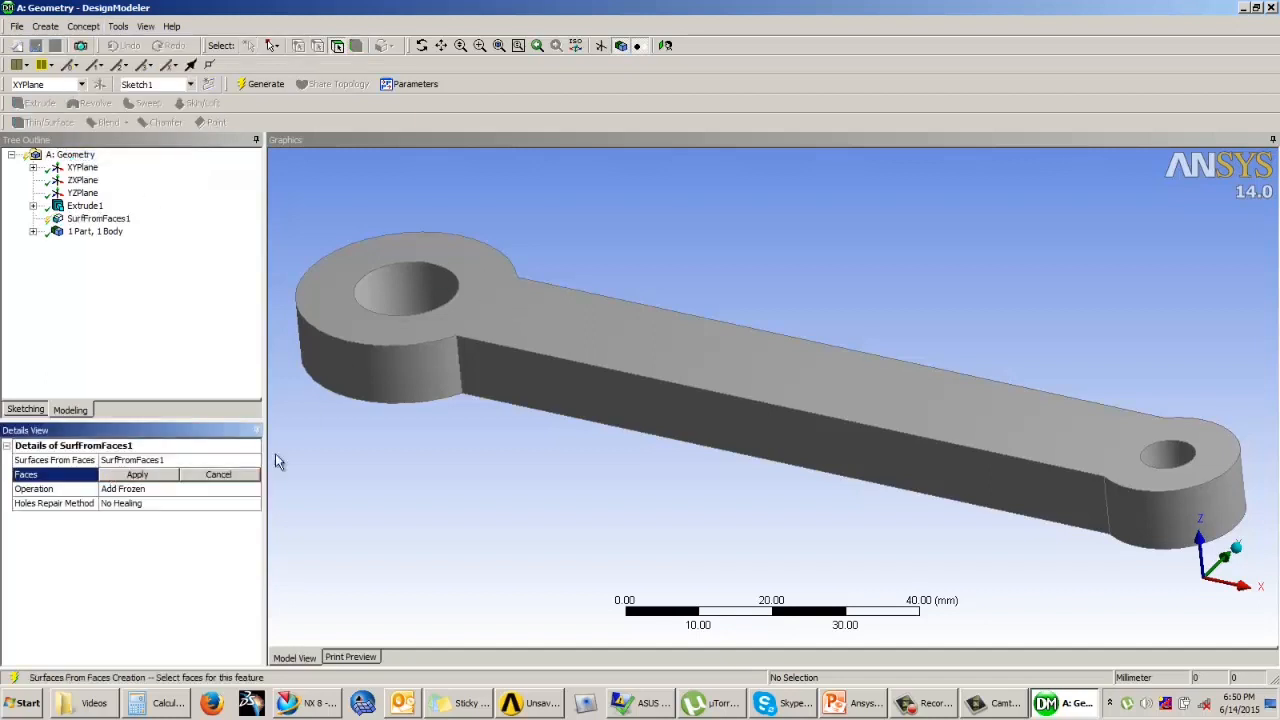
left_click(505, 343)
left_click(131, 476)
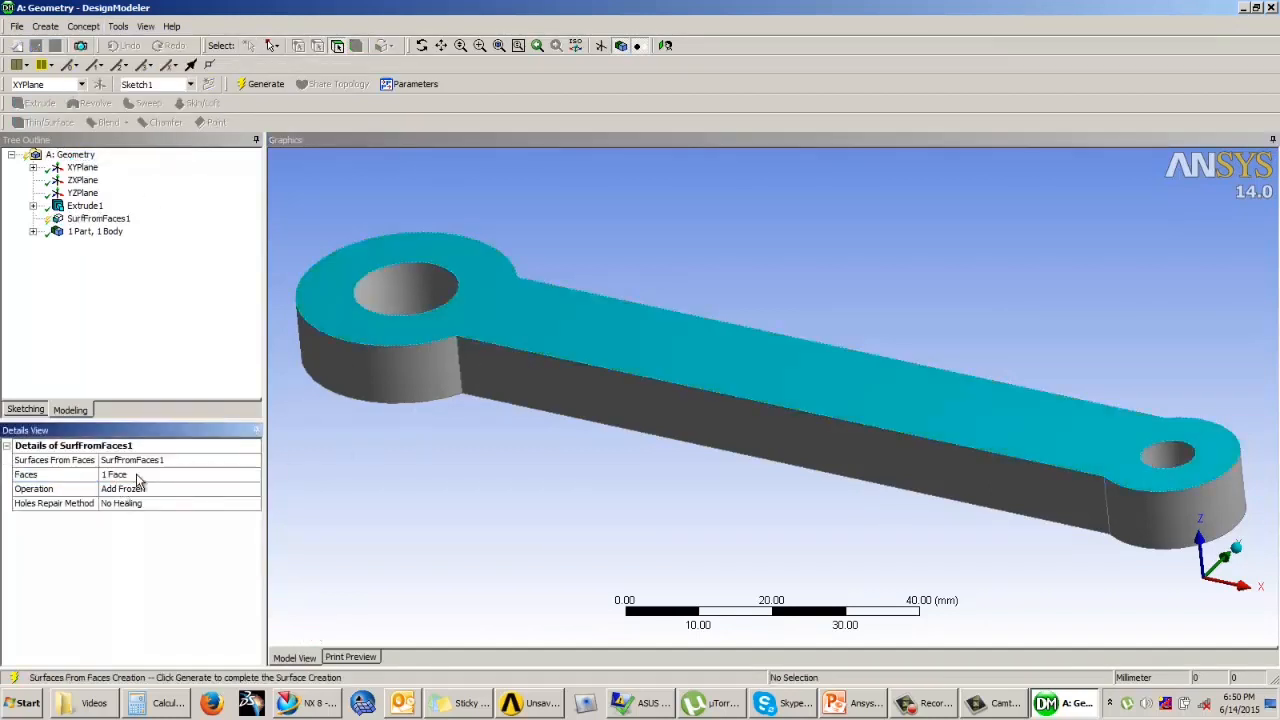
left_click(140, 490)
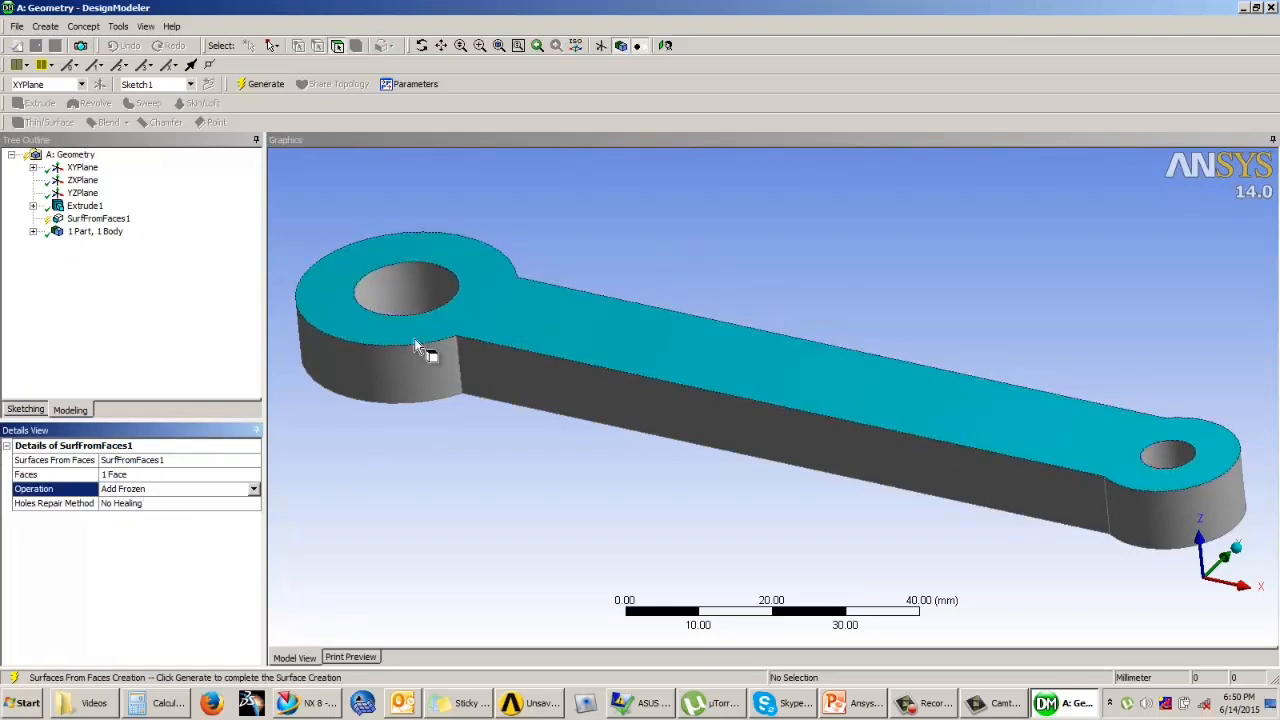
left_click(264, 86)
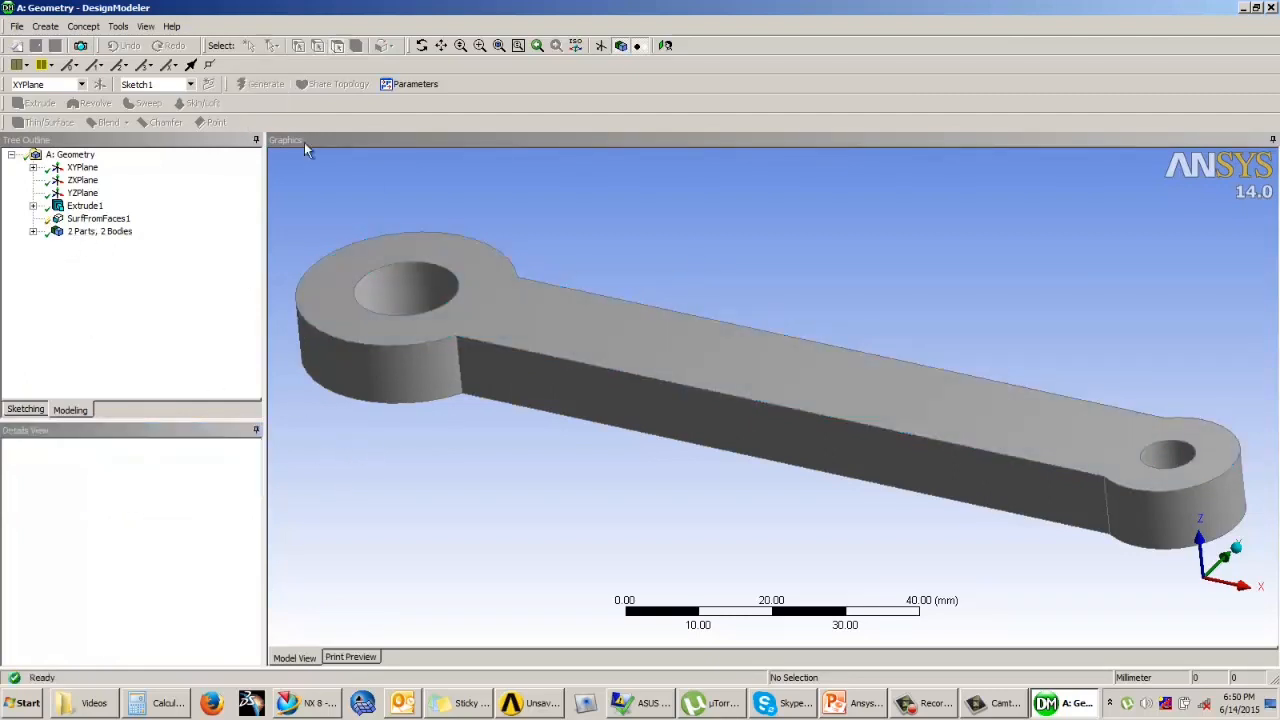
Step: Compare the link's solid body with the new surface body by highlighting each one in turn and checking its details
left_click(33, 231)
left_click(97, 245)
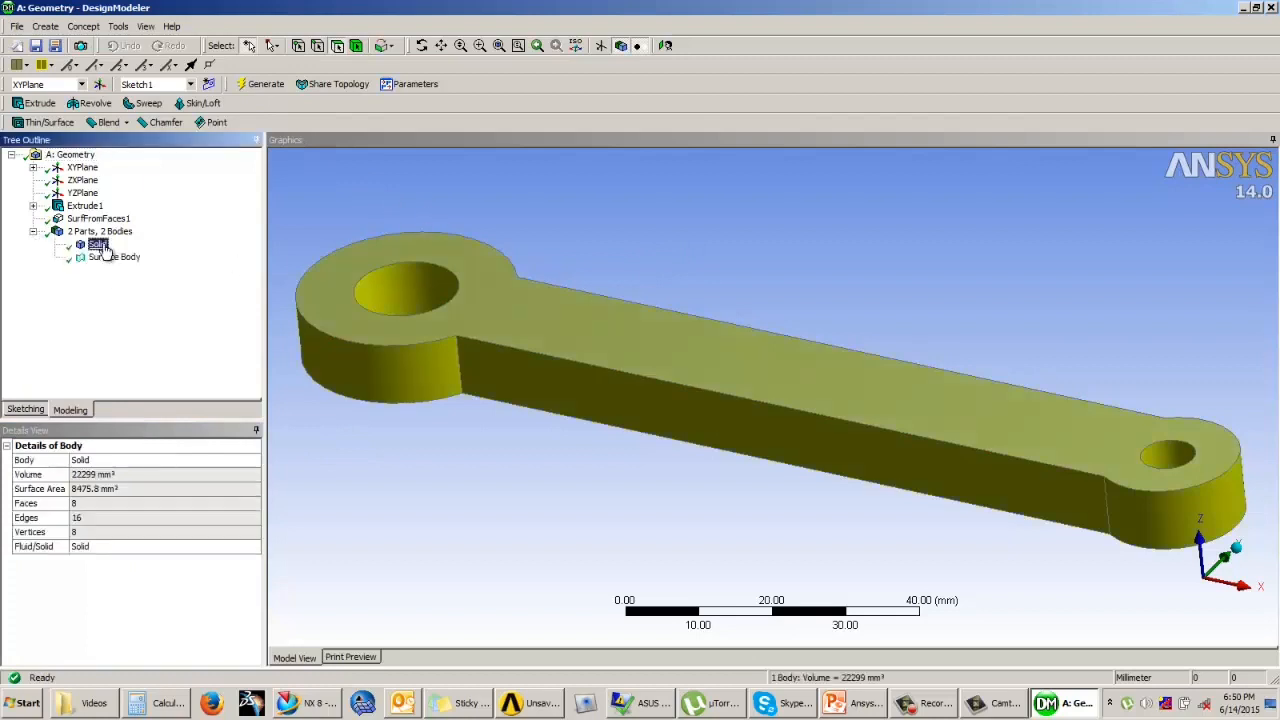
left_click(112, 257)
middle_click_drag(480, 315, 509, 360)
middle_click_drag(543, 406, 713, 384)
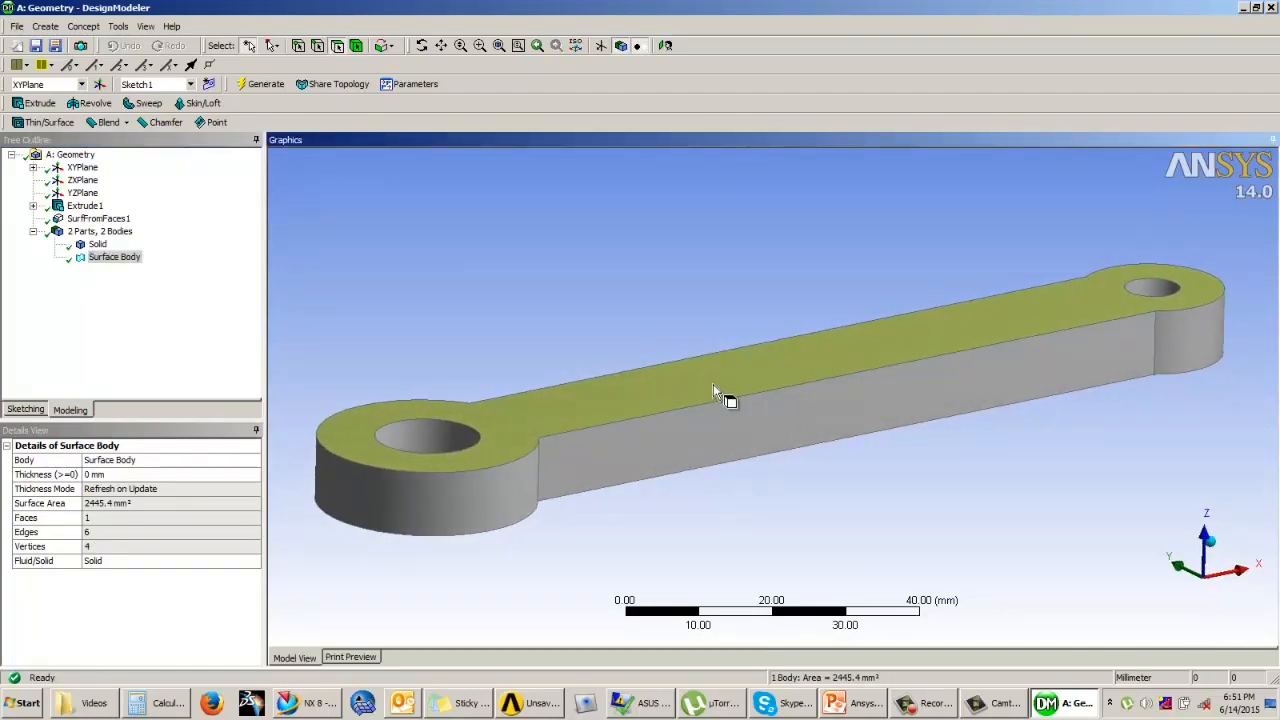
left_click(97, 245)
left_click(103, 258)
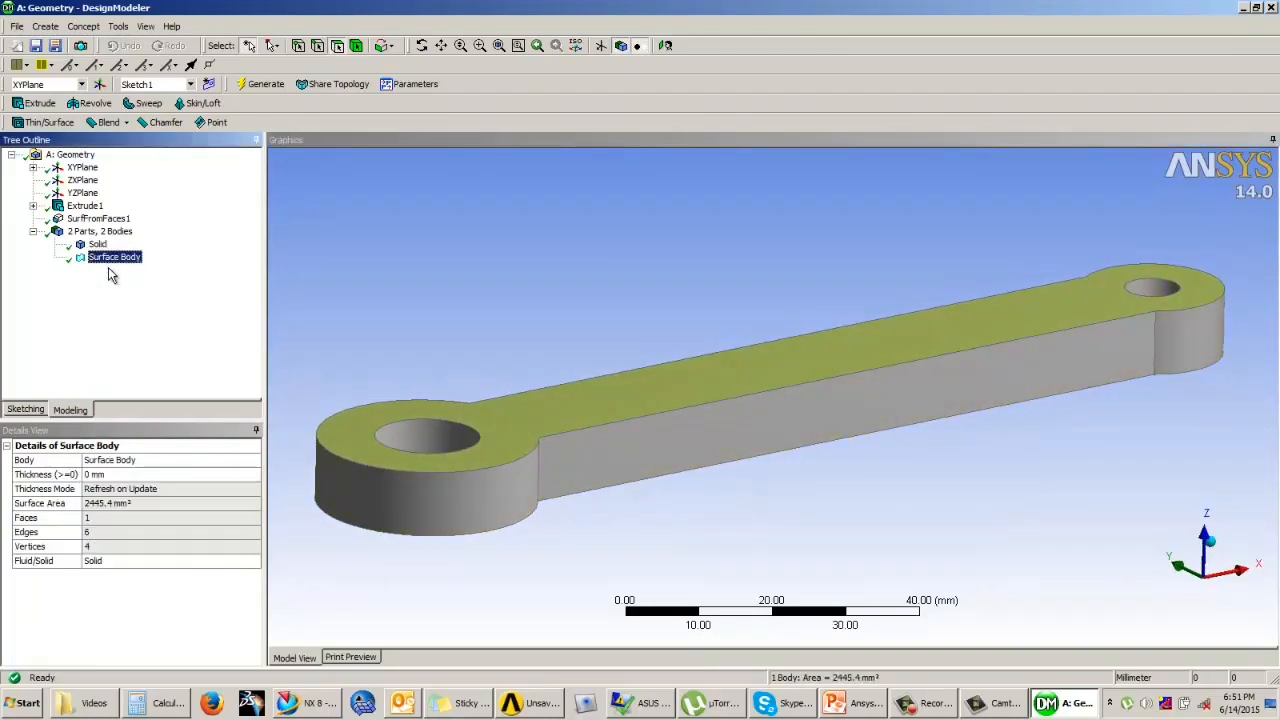
left_click(97, 246)
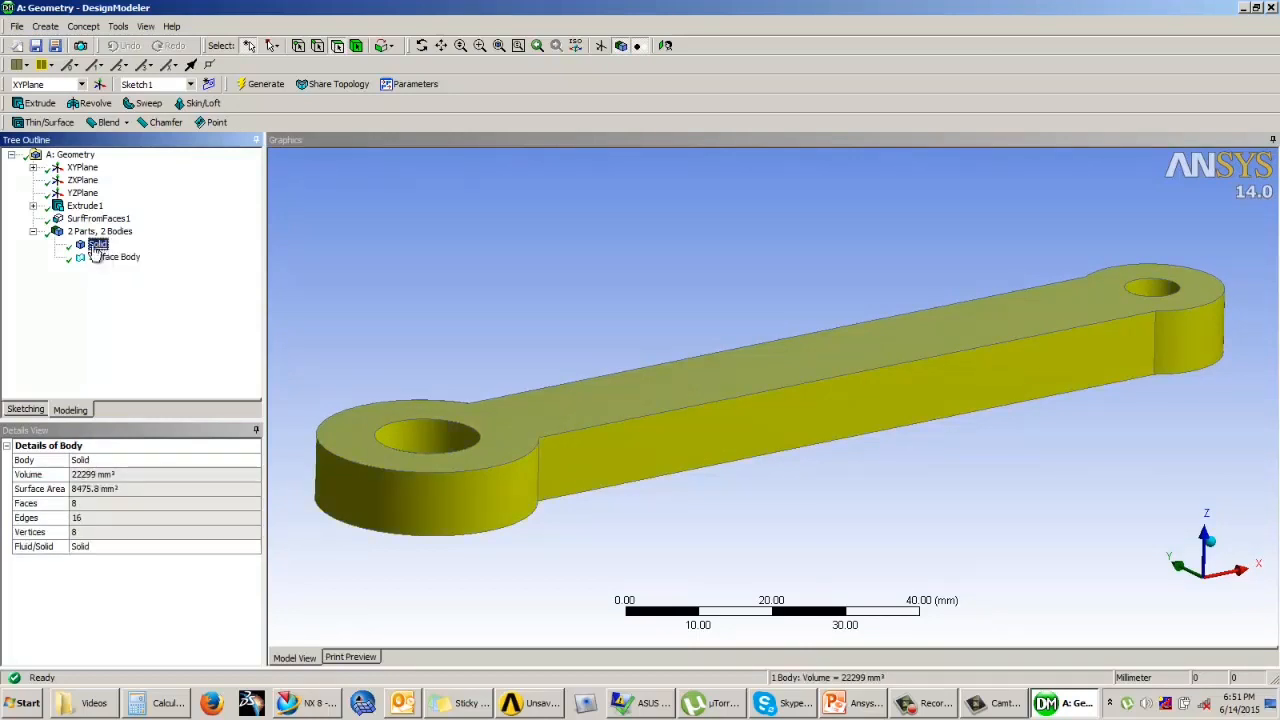
left_click(114, 258)
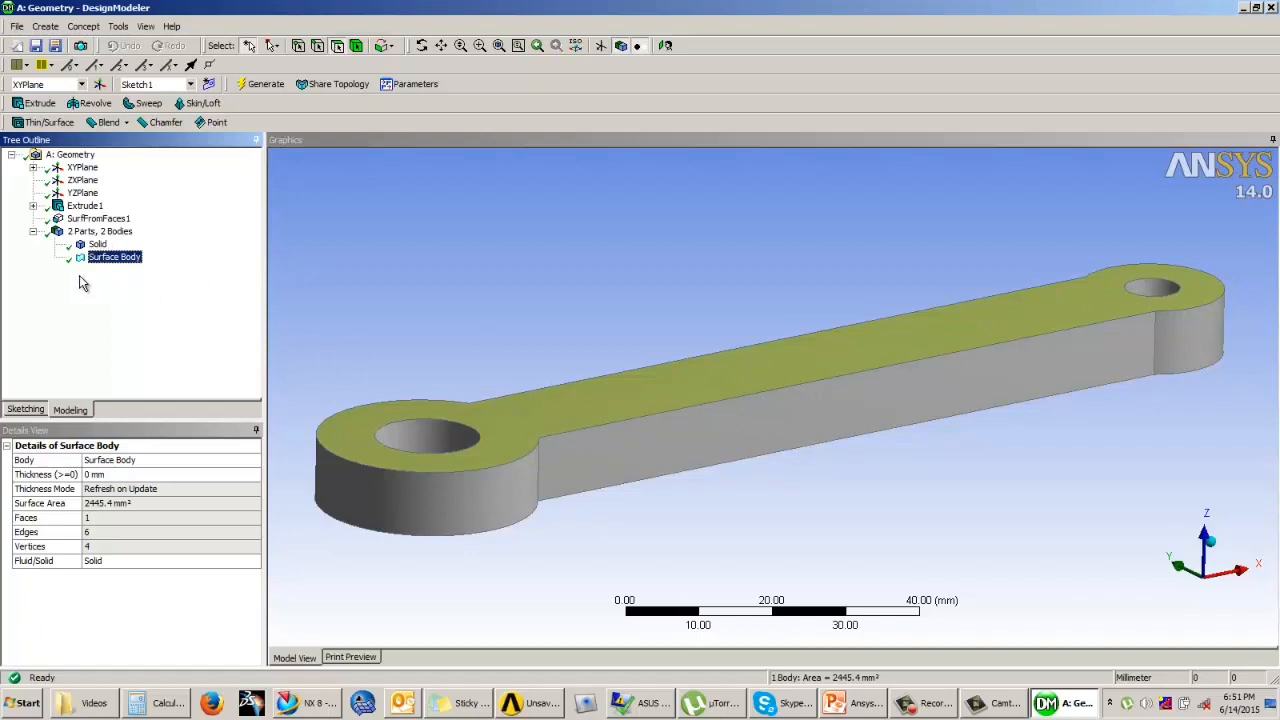
left_click(85, 30)
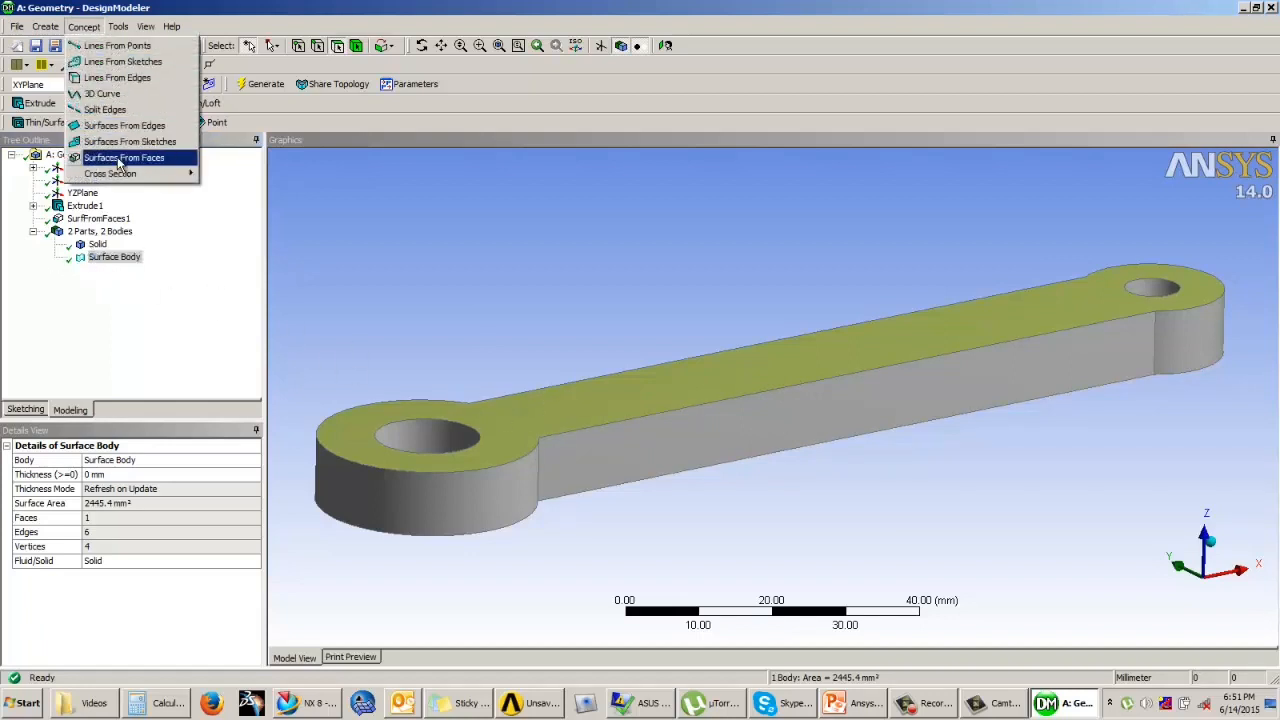
left_click(167, 342)
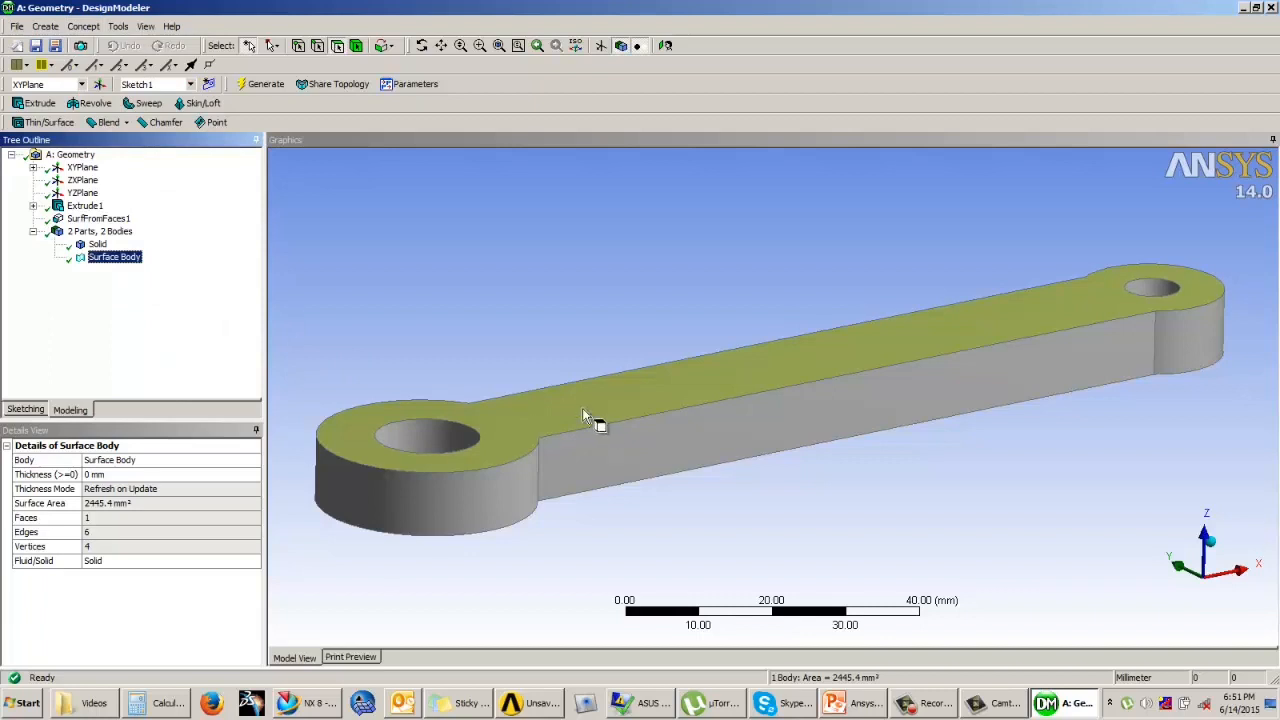
left_click(112, 258)
left_click(99, 246)
left_click(105, 260)
left_click(99, 246)
left_click(101, 260)
Step: Clear the body selection, close the link geometry and return to the Workbench project schematic
left_click(846, 168)
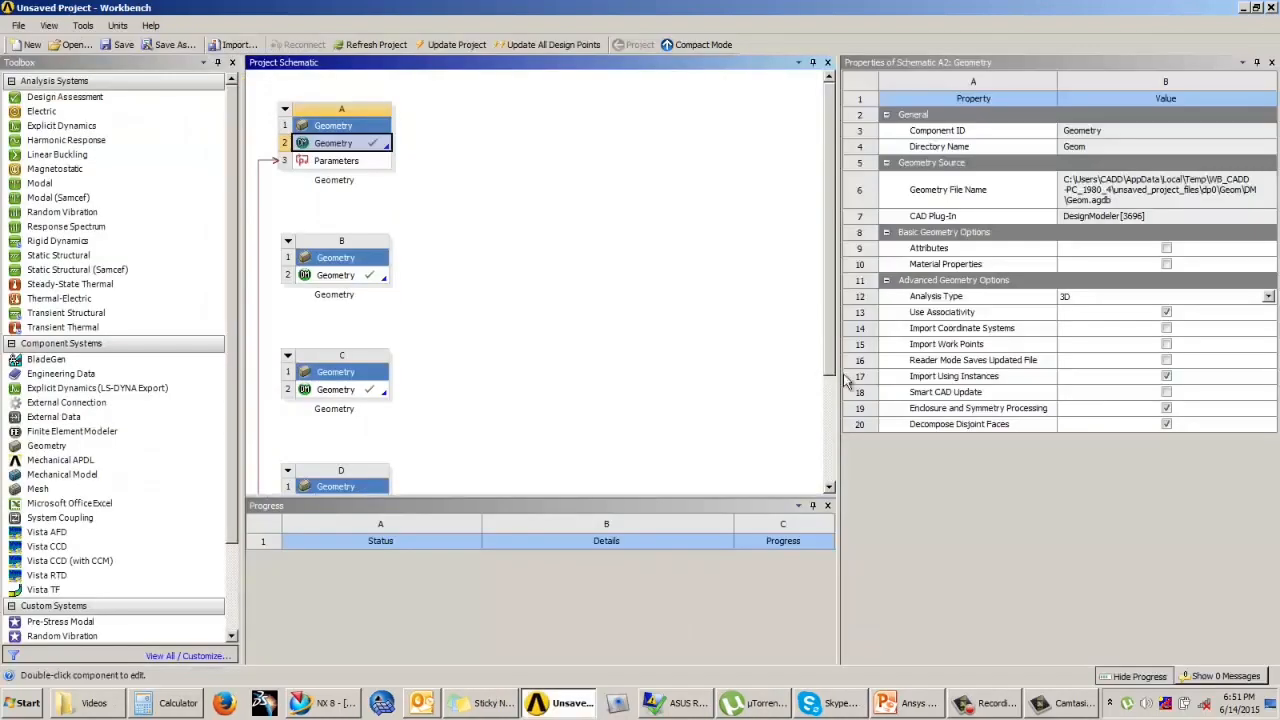
left_click(751, 378)
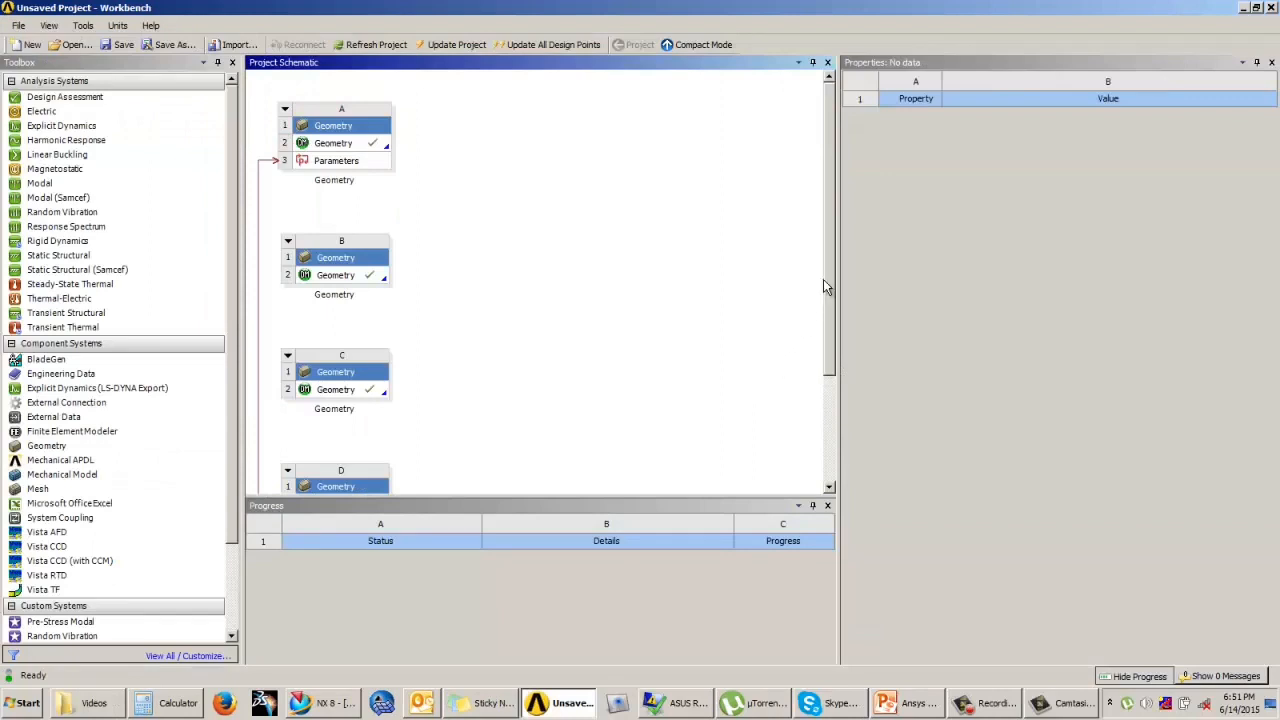
Step: Switch to the PowerPoint presentation, view the truss line model slide in a slide show and end the show
left_click_drag(832, 272, 830, 366)
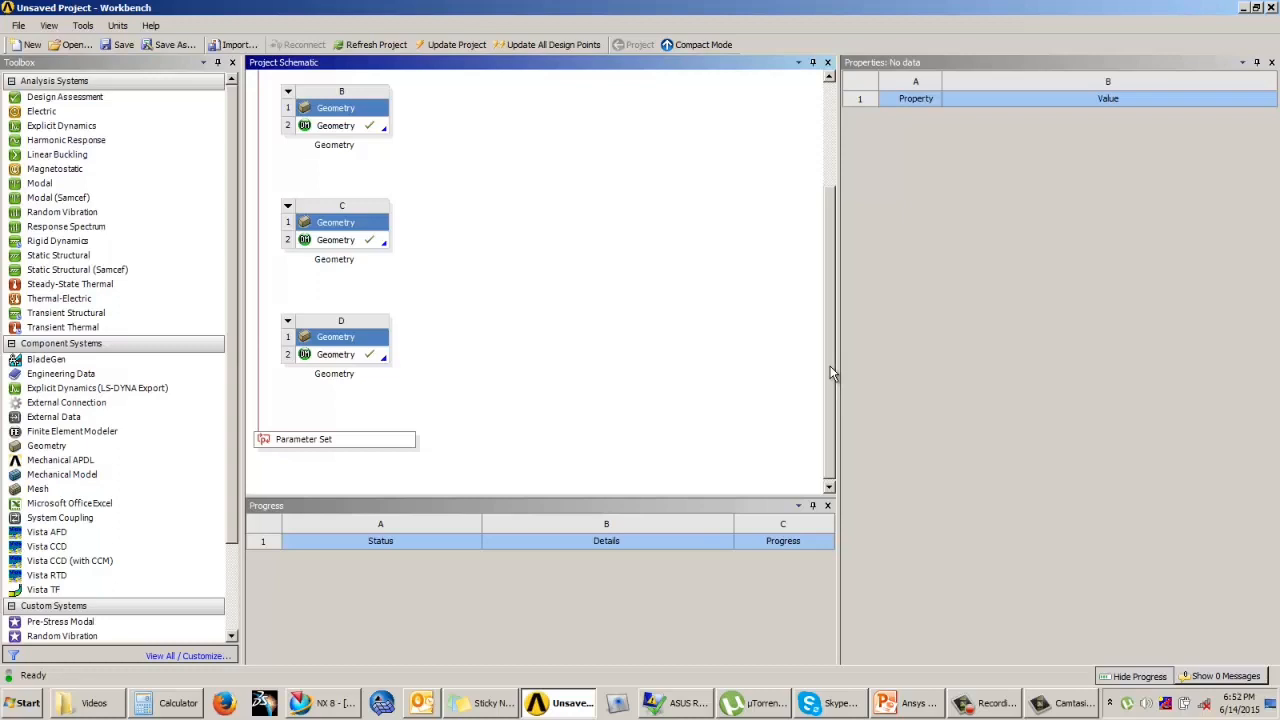
left_click(912, 703)
left_click(1114, 677)
left_click(1111, 450)
left_click(1111, 450)
left_click(1110, 449)
left_click(1111, 448)
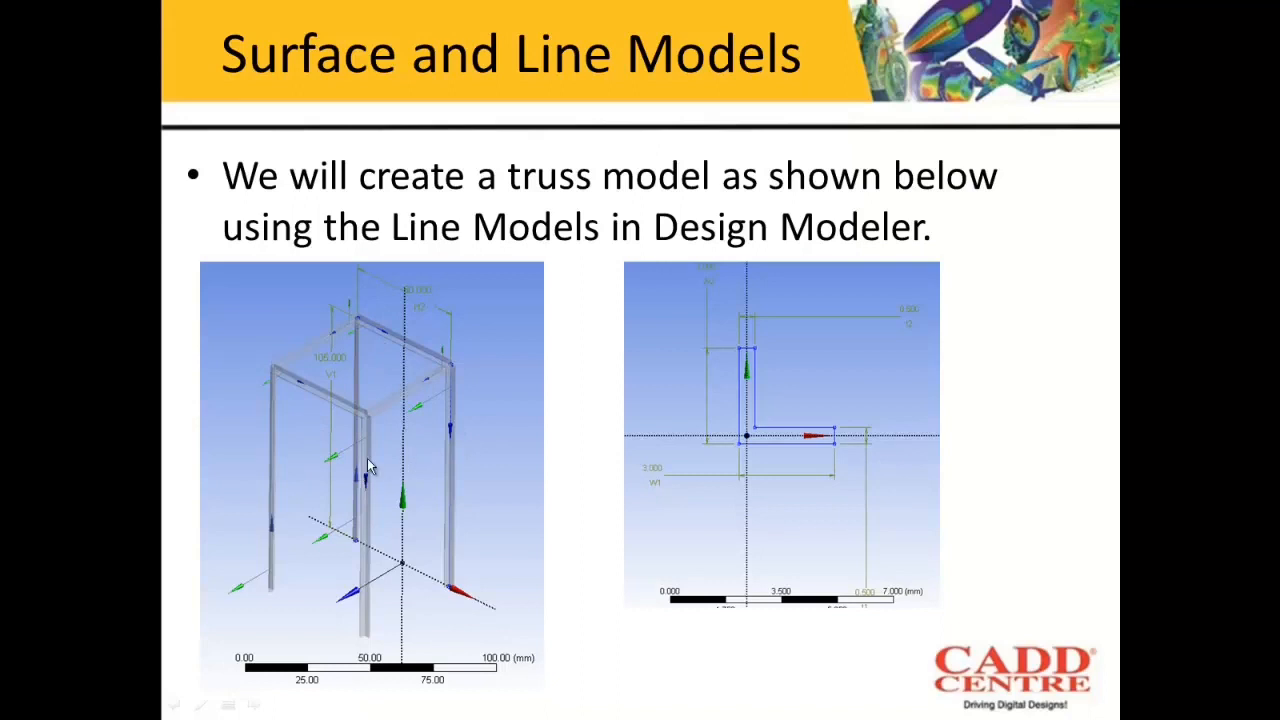
key("Escape")
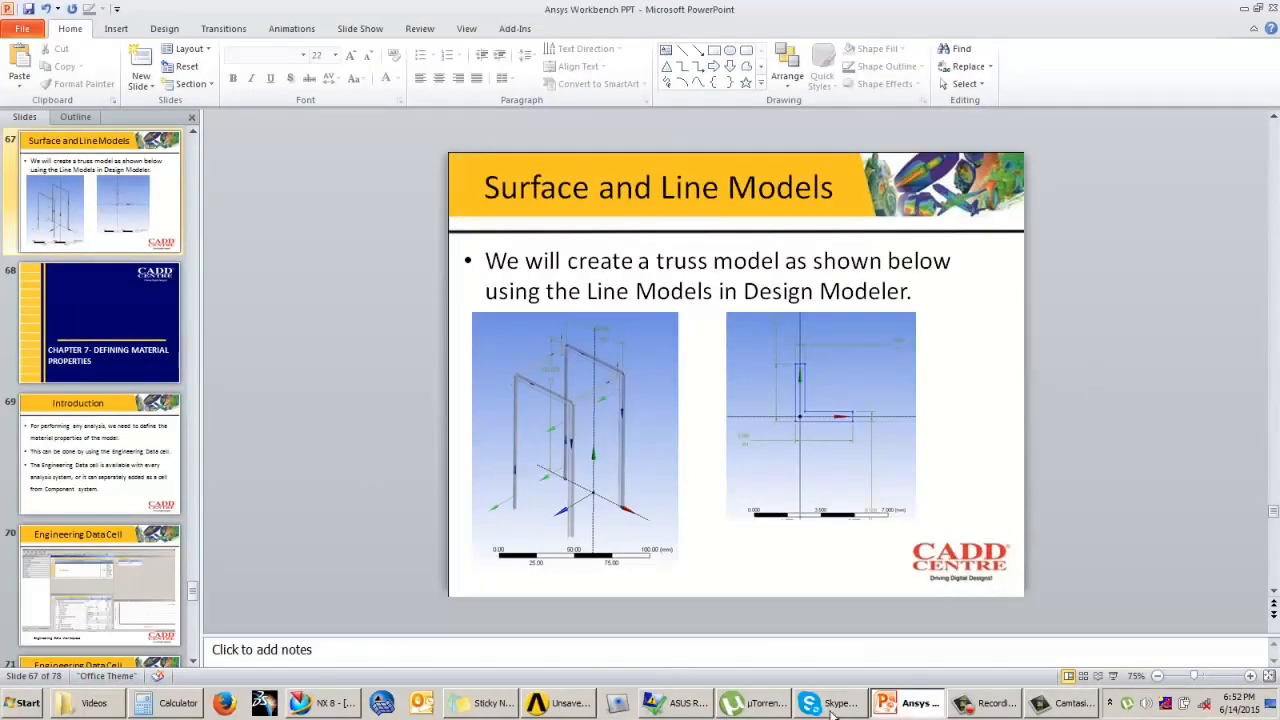
Step: Return to Workbench, add a standalone Geometry system below system D and open it in DesignModeler with millimetre as the length unit
left_click(550, 705)
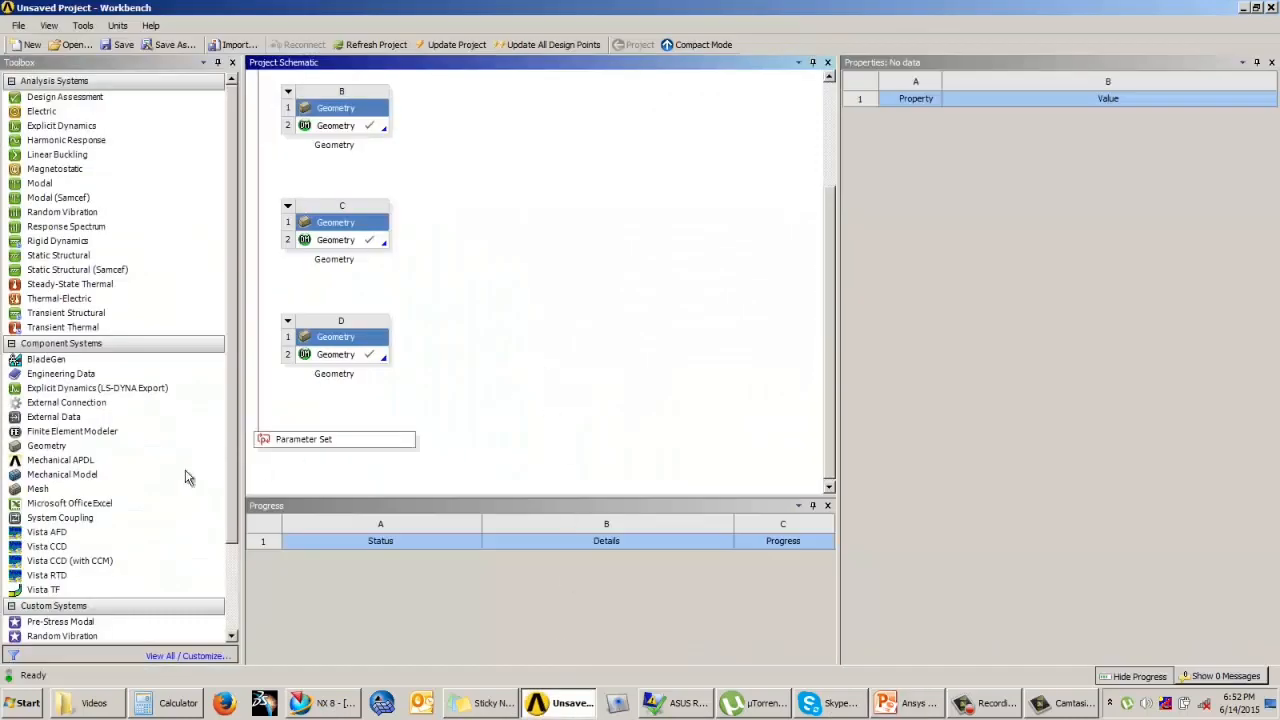
left_click_drag(46, 445, 320, 410)
left_click(477, 449)
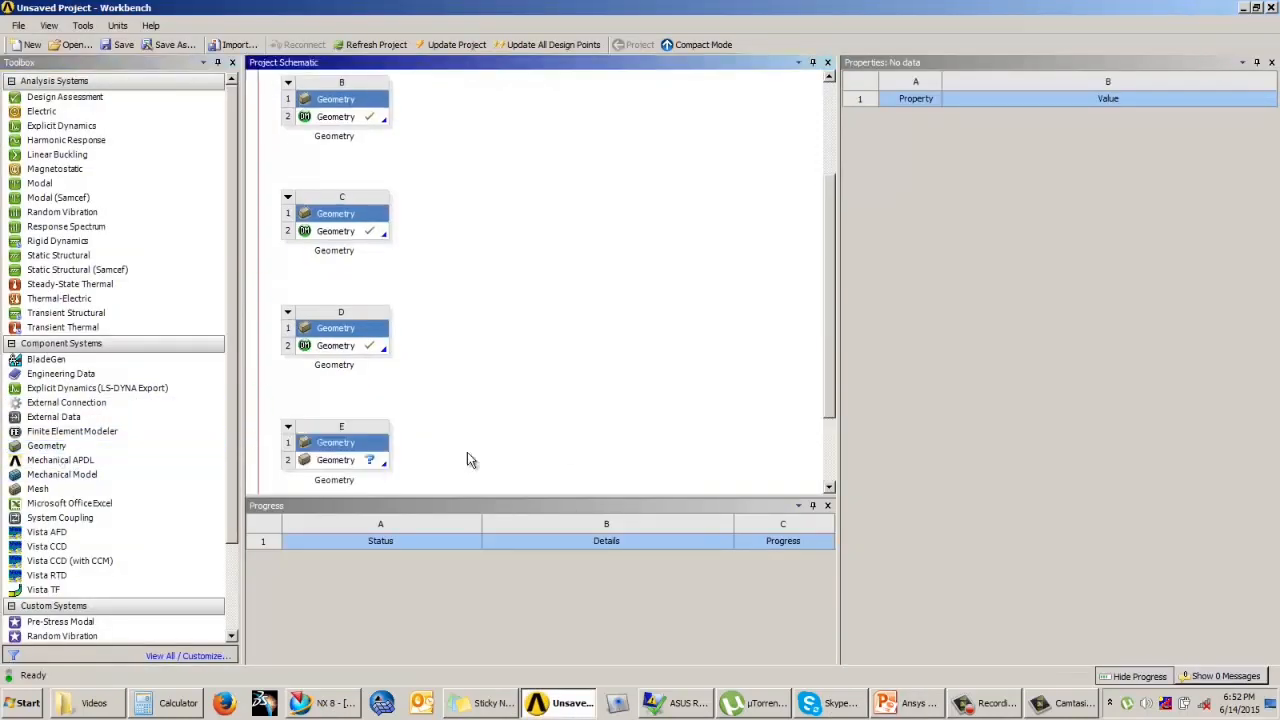
double_click(359, 462)
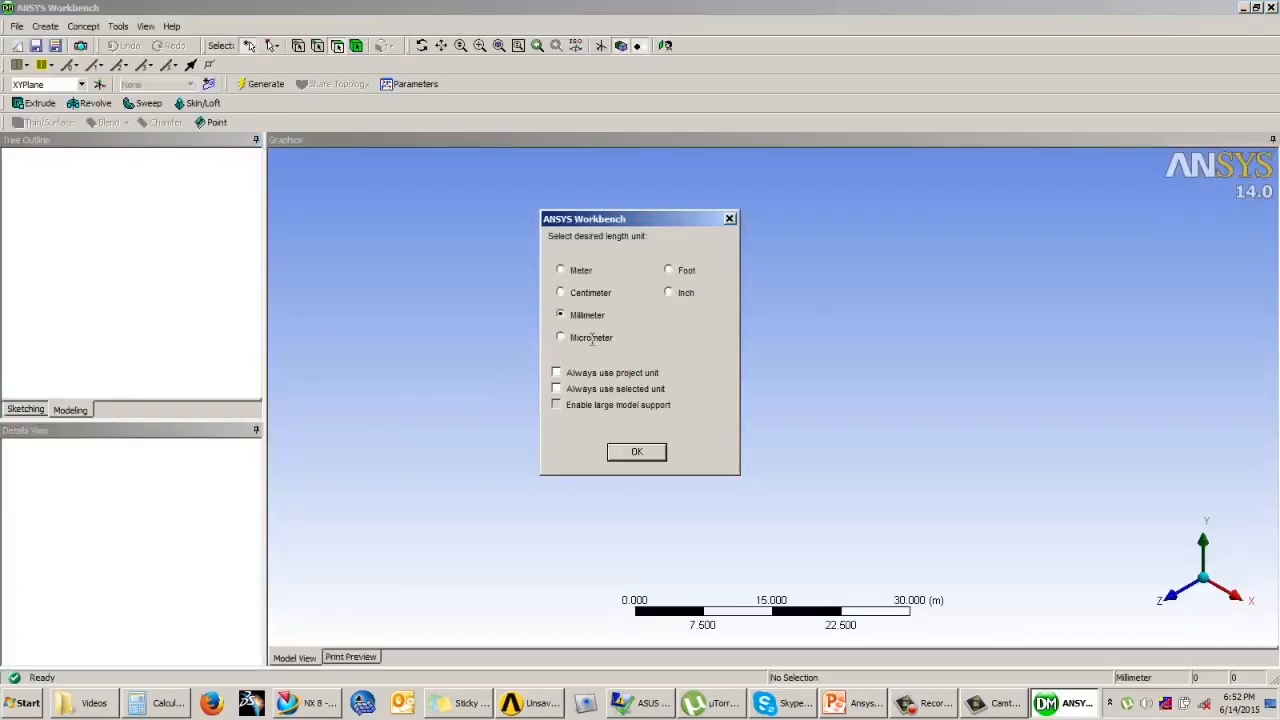
left_click(636, 453)
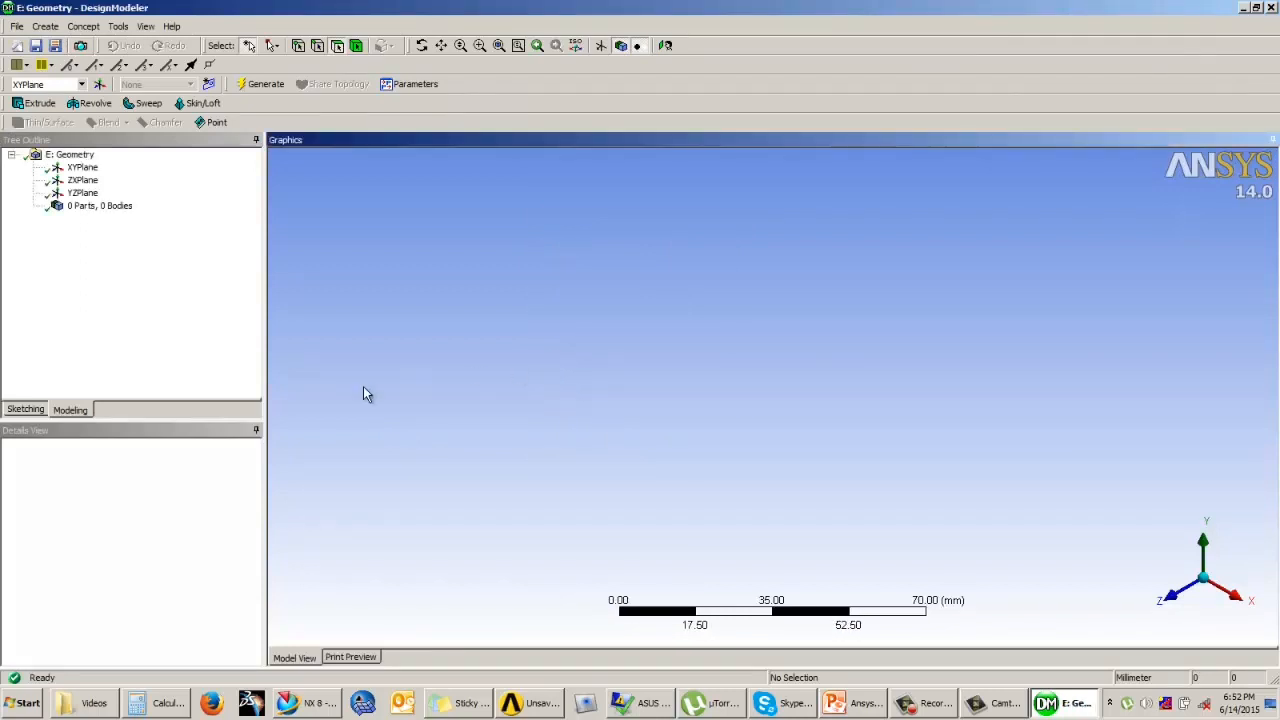
Step: Sketch an open three-sided polyline frame on the XYPlane, about 27 mm wide and 34 mm high, with both legs ending on the horizontal axis
left_click(665, 45)
left_click(26, 410)
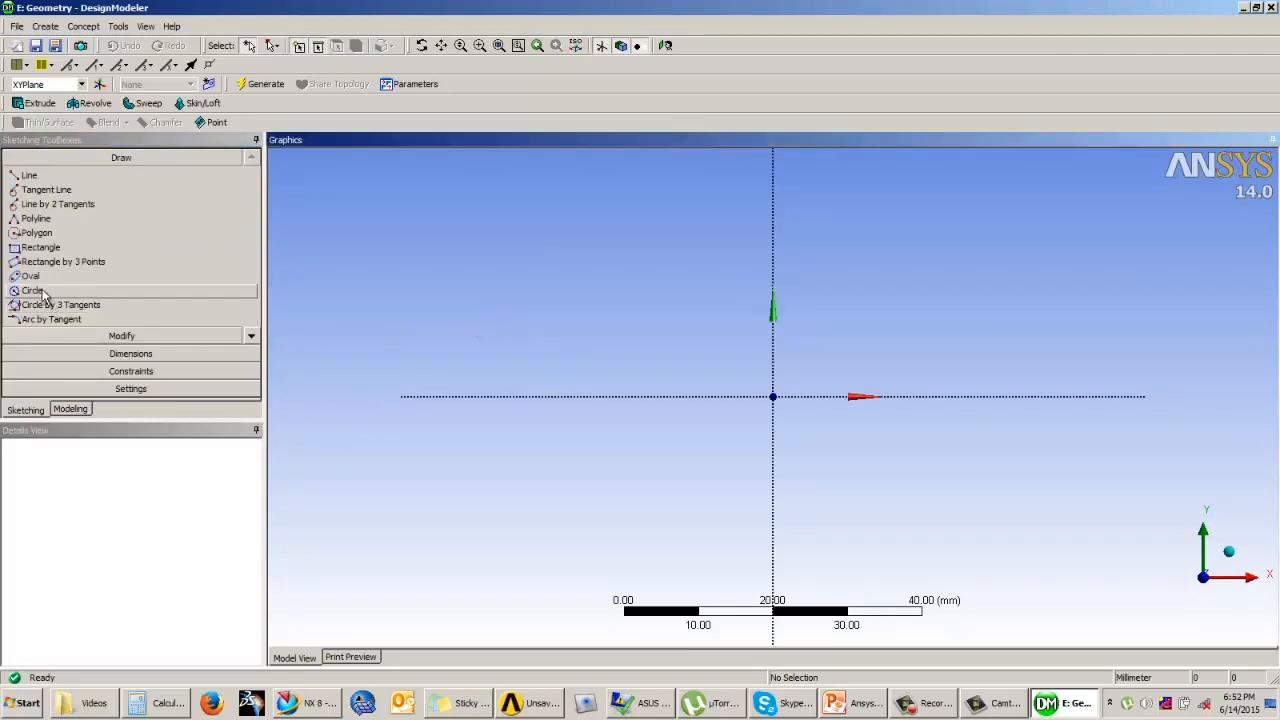
left_click(30, 220)
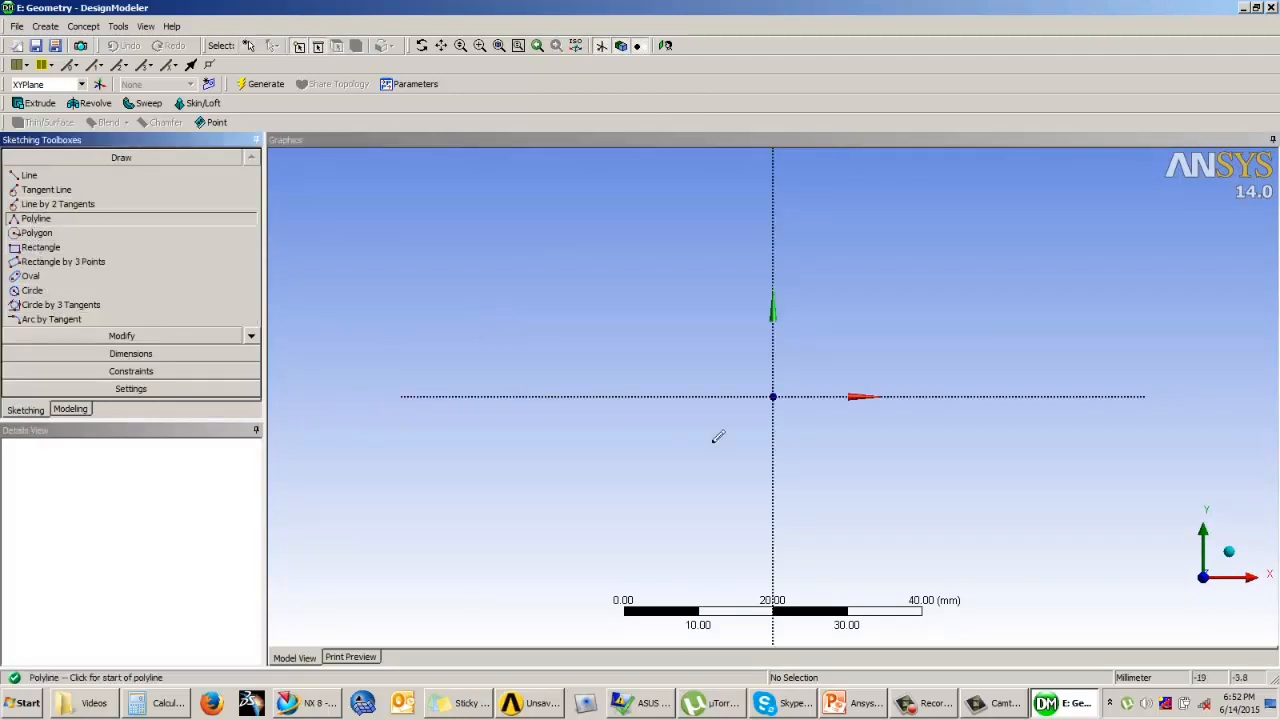
left_click(660, 396)
scroll(670, 185, "down", 1)
left_click(678, 175)
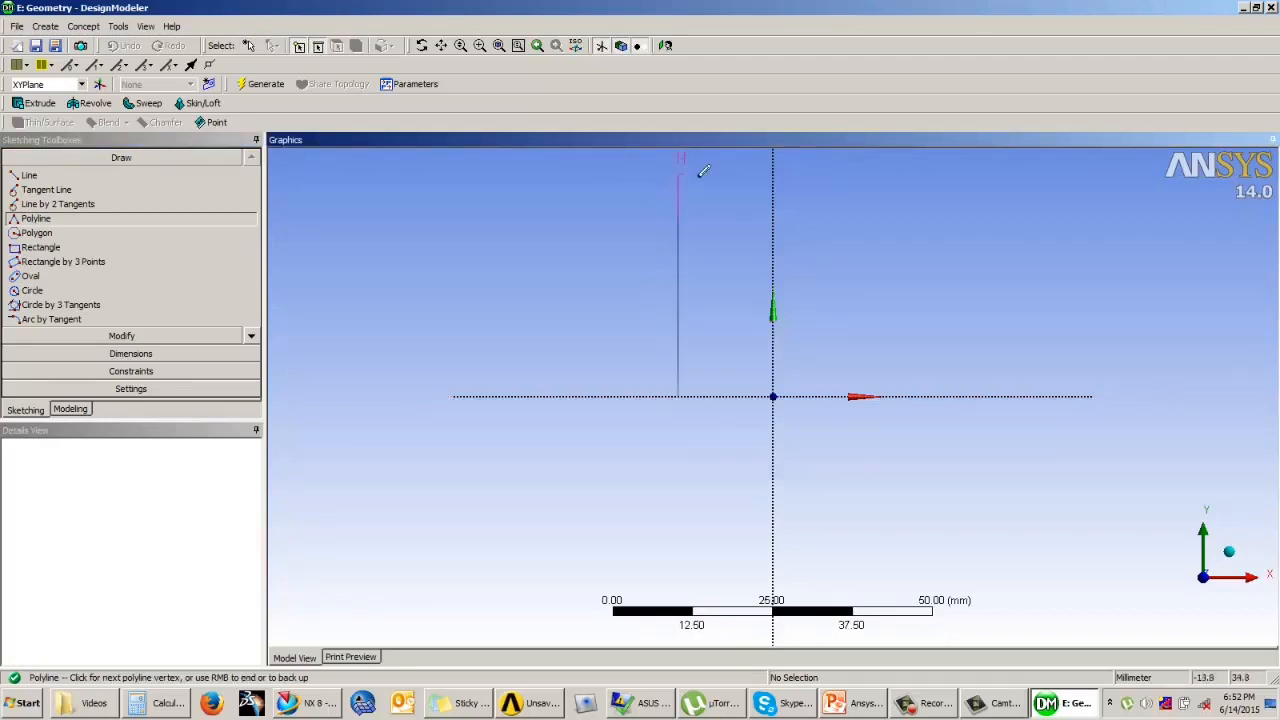
left_click(847, 175)
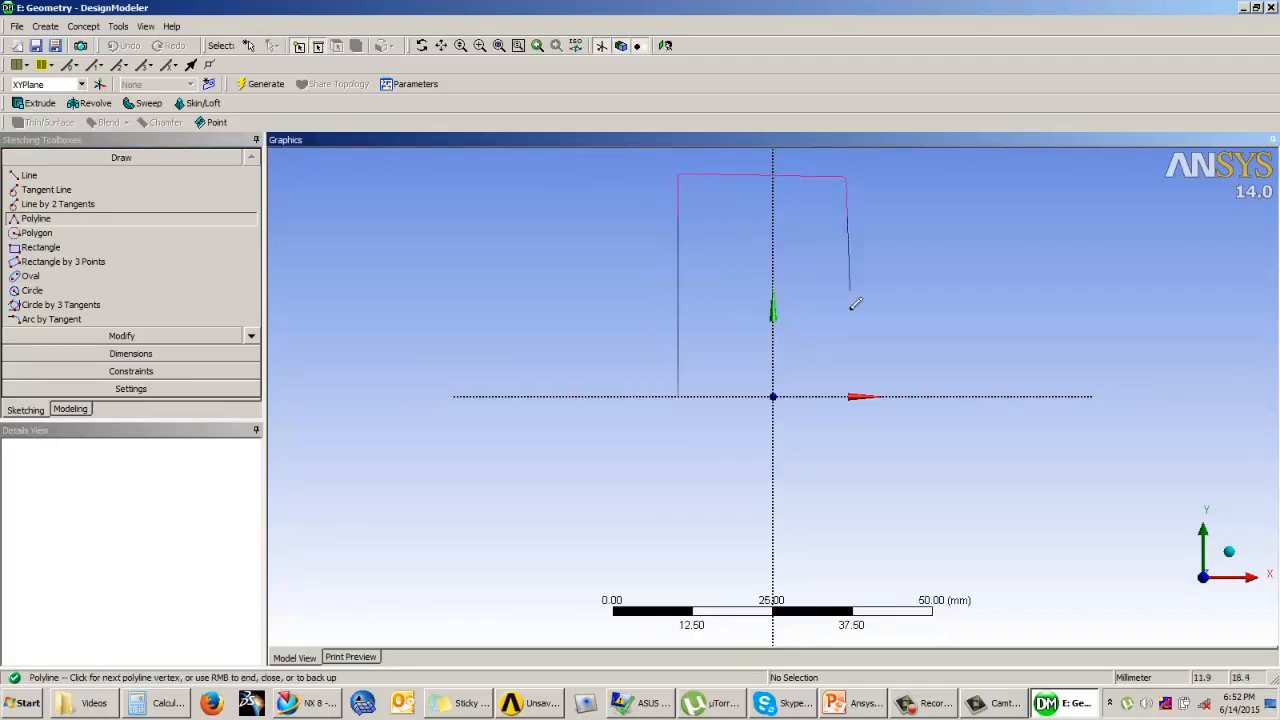
right_click(852, 394)
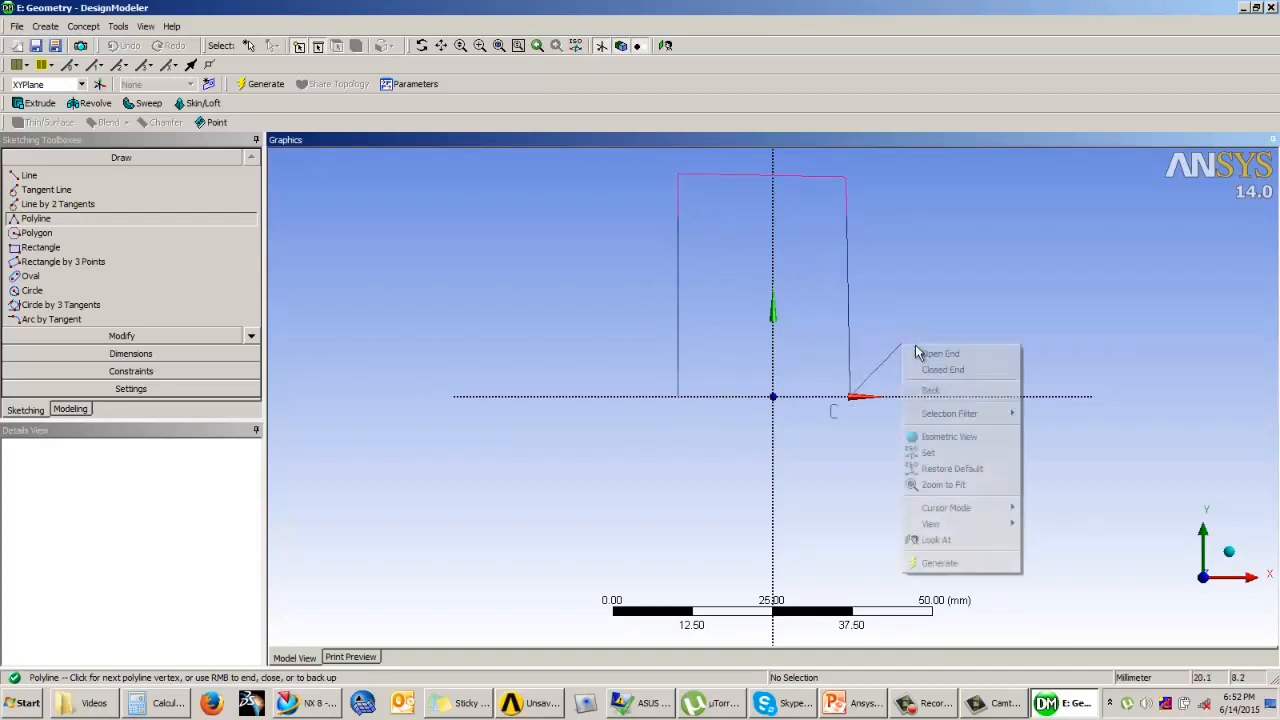
left_click(918, 352)
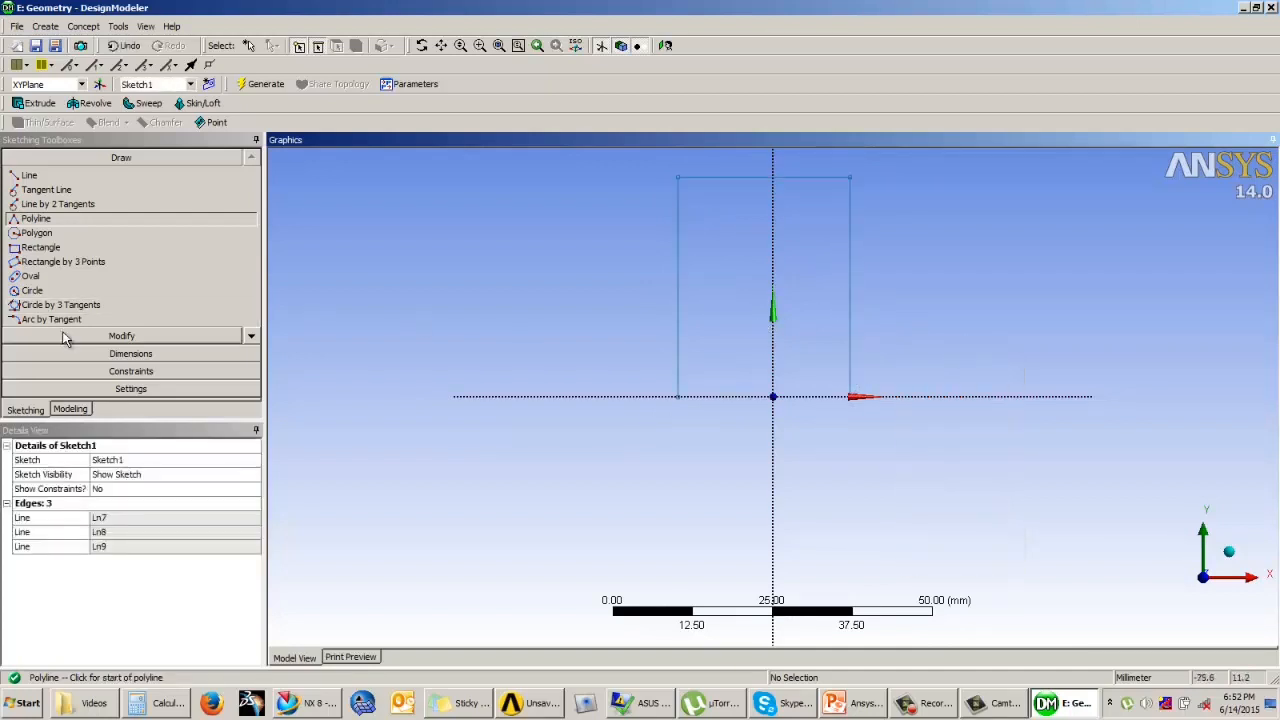
Step: Dimension the length of the frame's top line and the height of its left leg
left_click(136, 355)
left_click(755, 178)
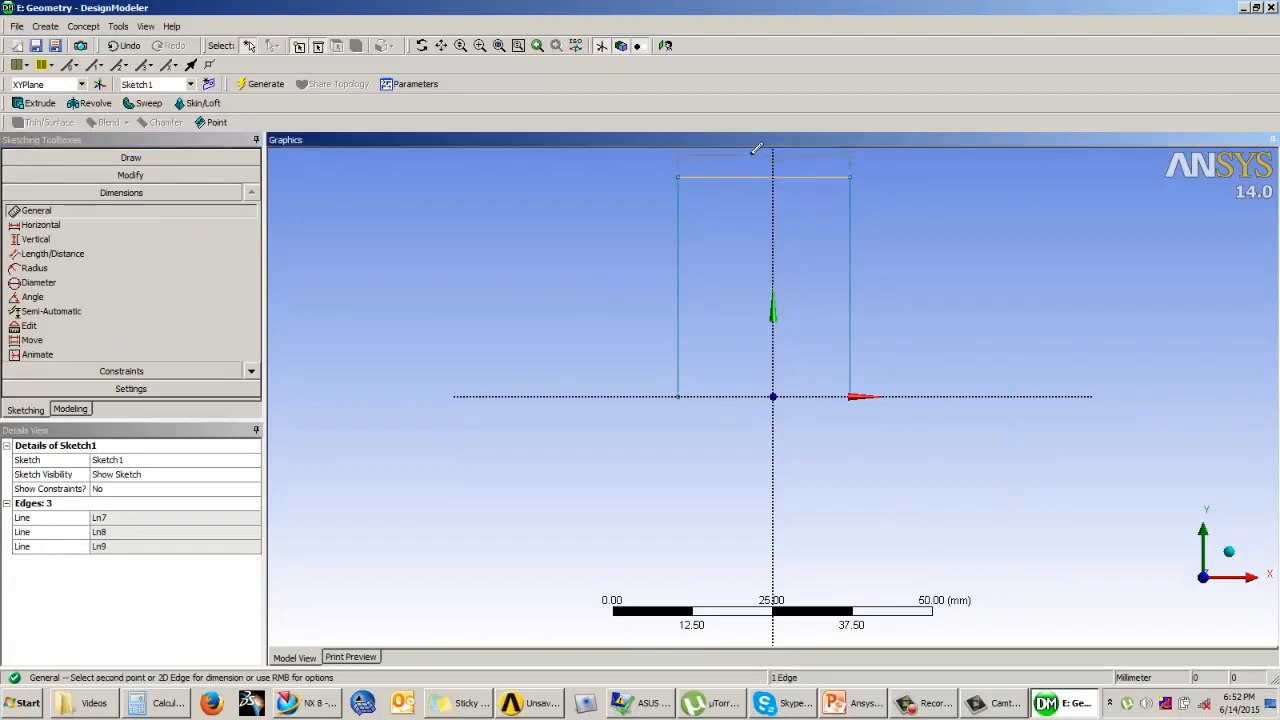
left_click(760, 152)
left_click(680, 231)
left_click(630, 232)
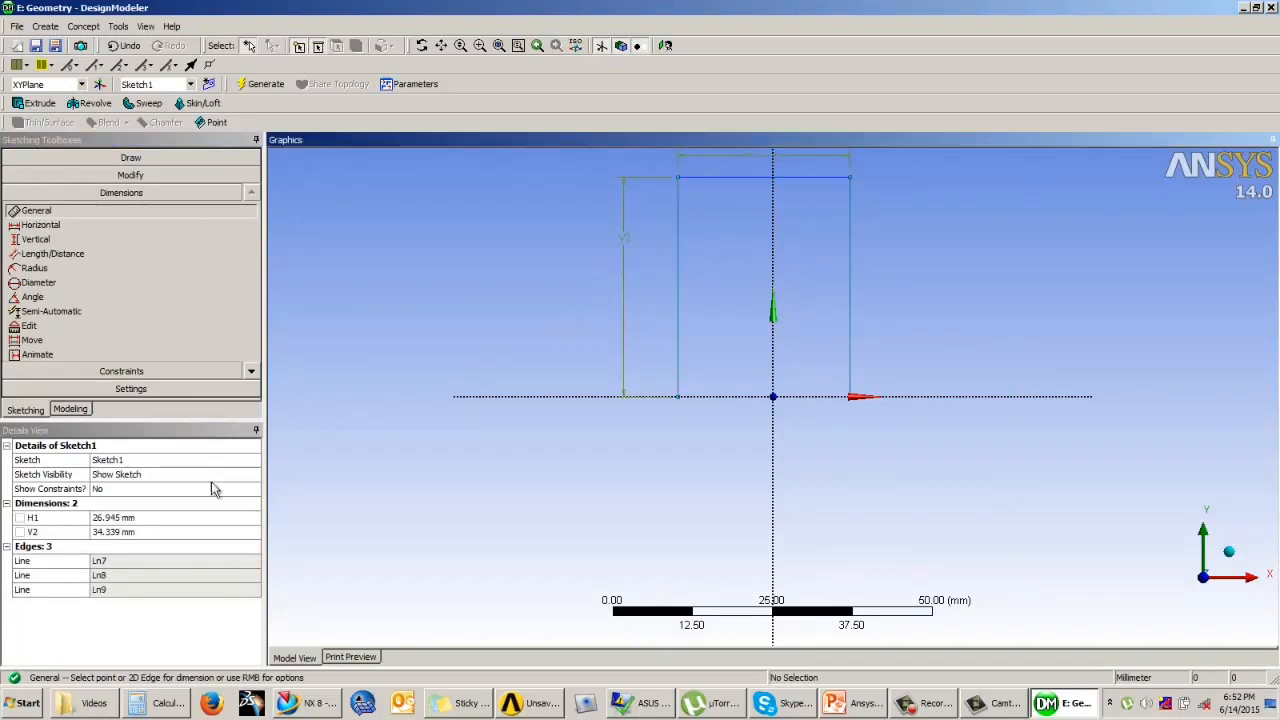
Step: Set the frame sketch's height to 105 mm and its width to 50 mm
left_click(120, 531)
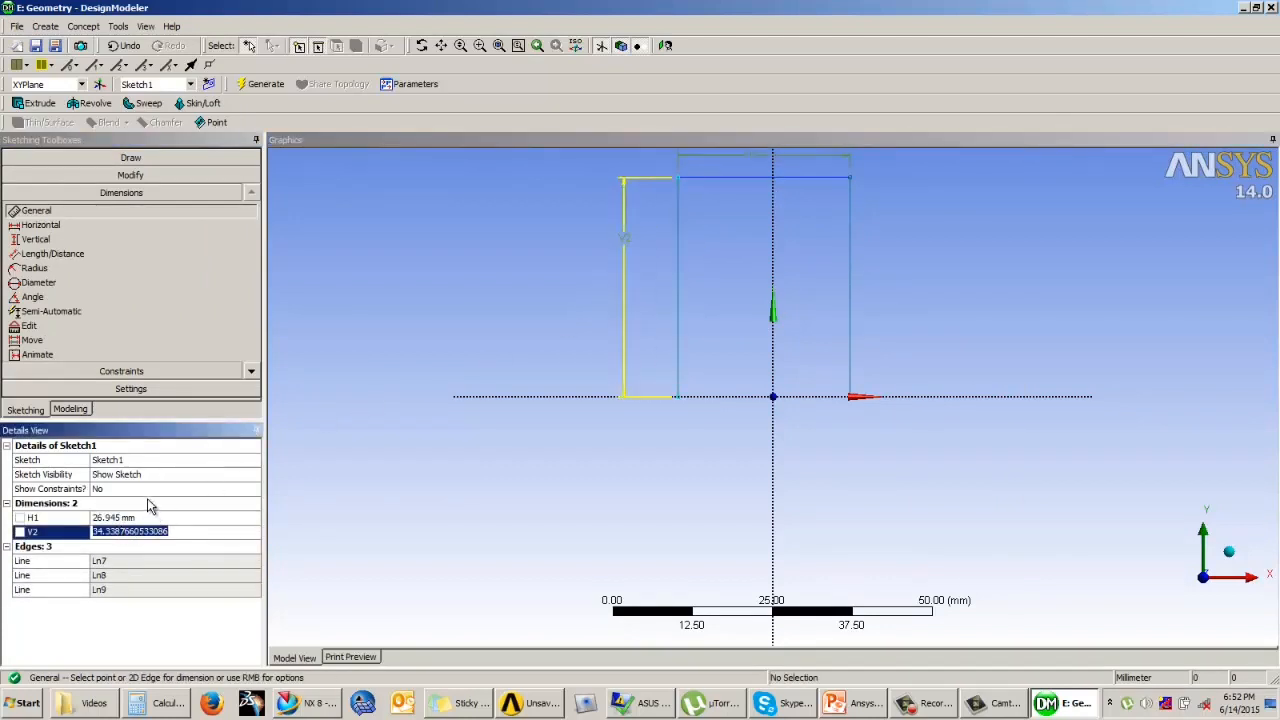
type("105")
key("Return")
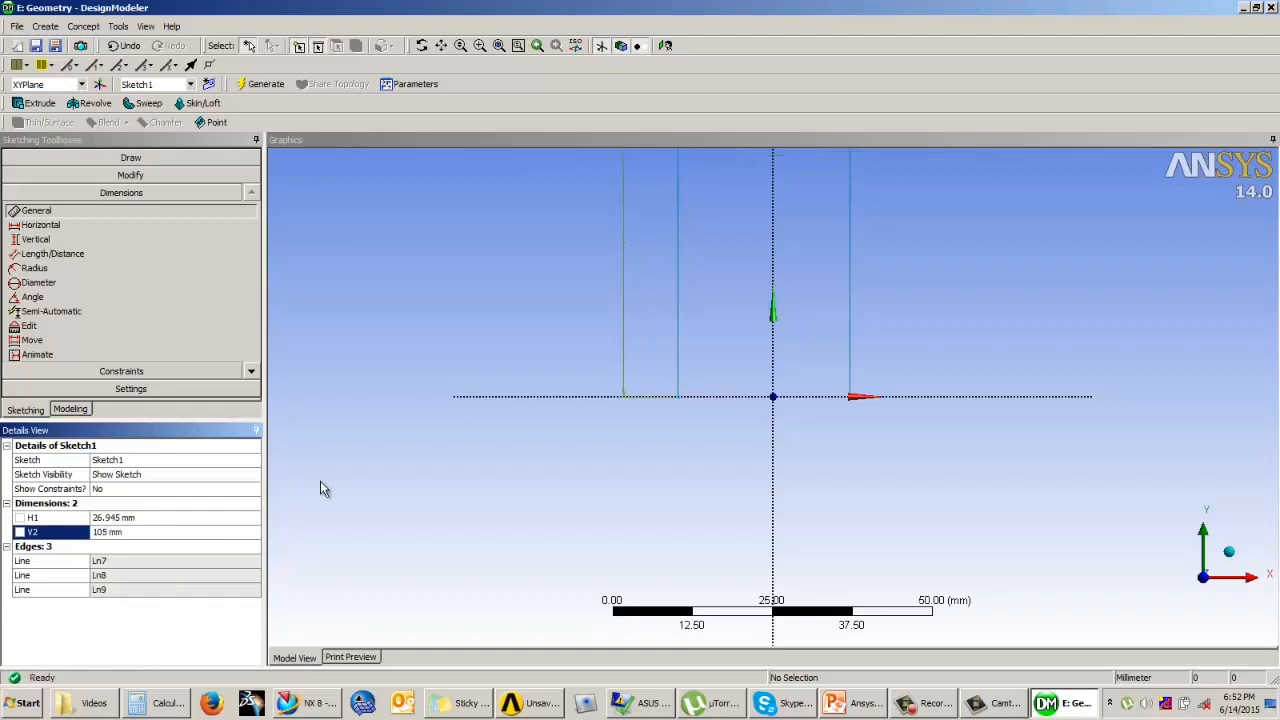
scroll(515, 481, "down", 8)
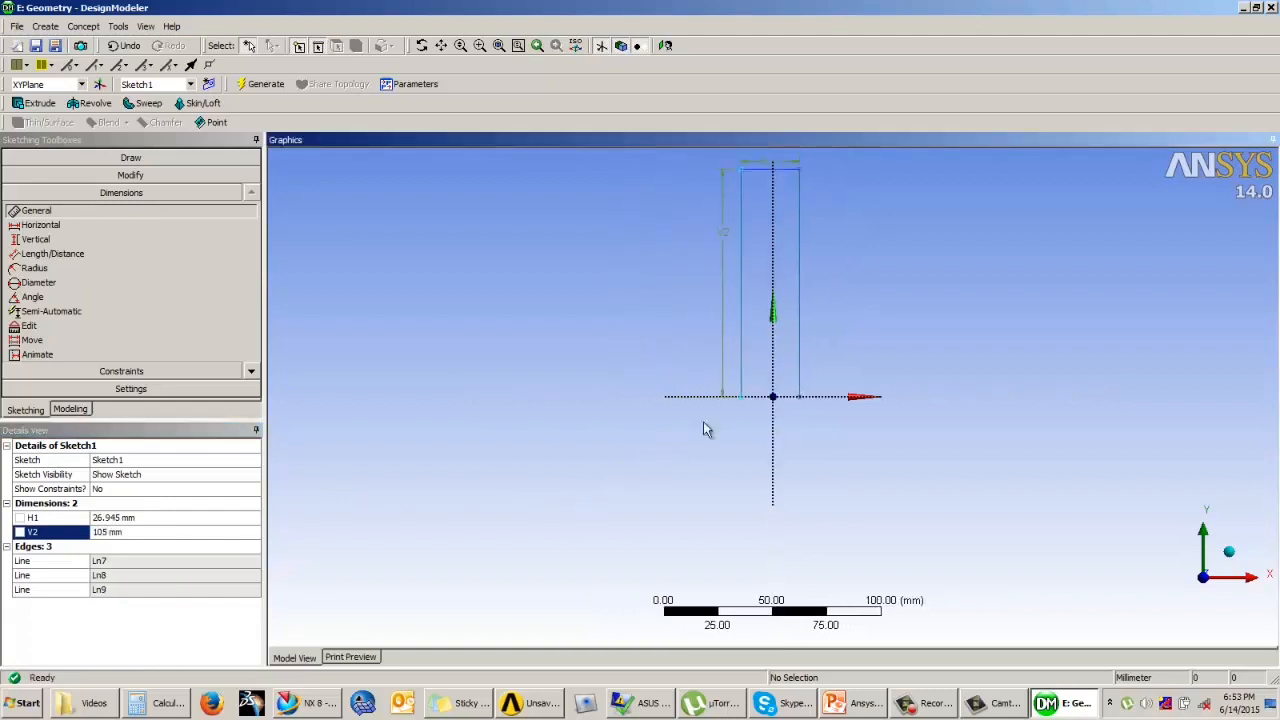
left_click(125, 517)
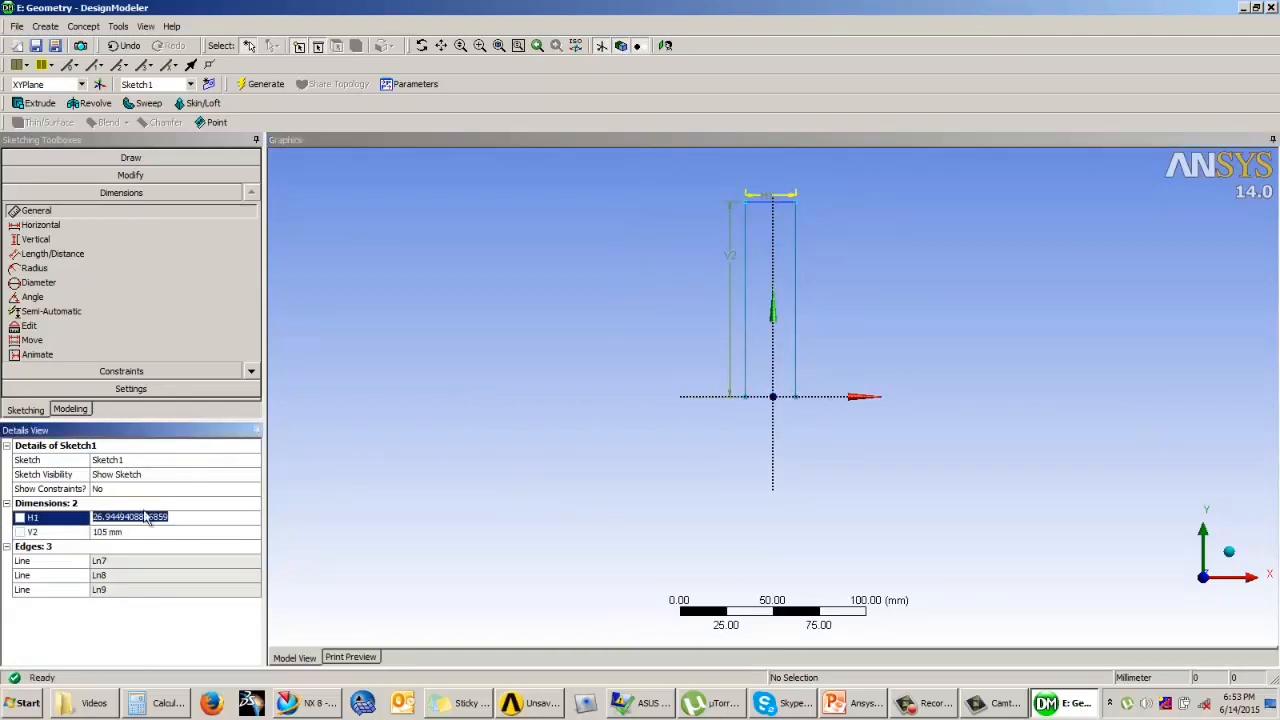
type("50")
key("Return")
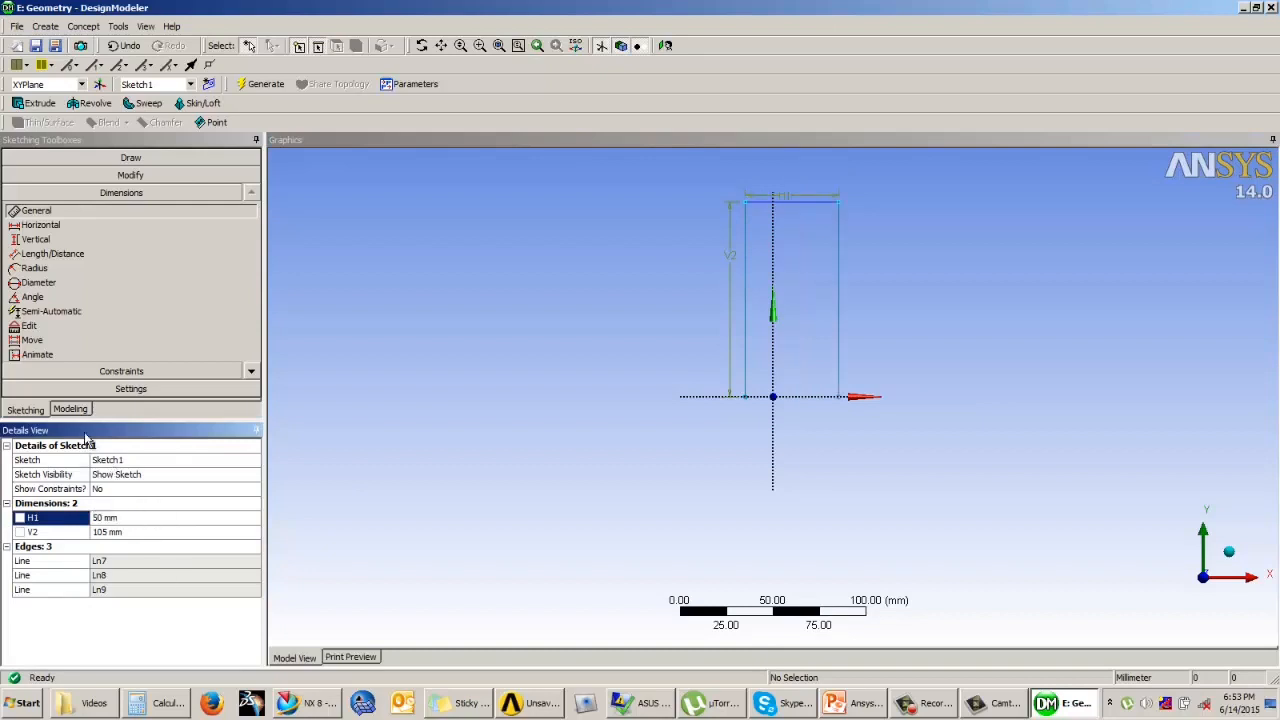
Step: Make the frame's two vertical lines symmetric about the vertical axis with a Symmetry constraint
left_click(114, 375)
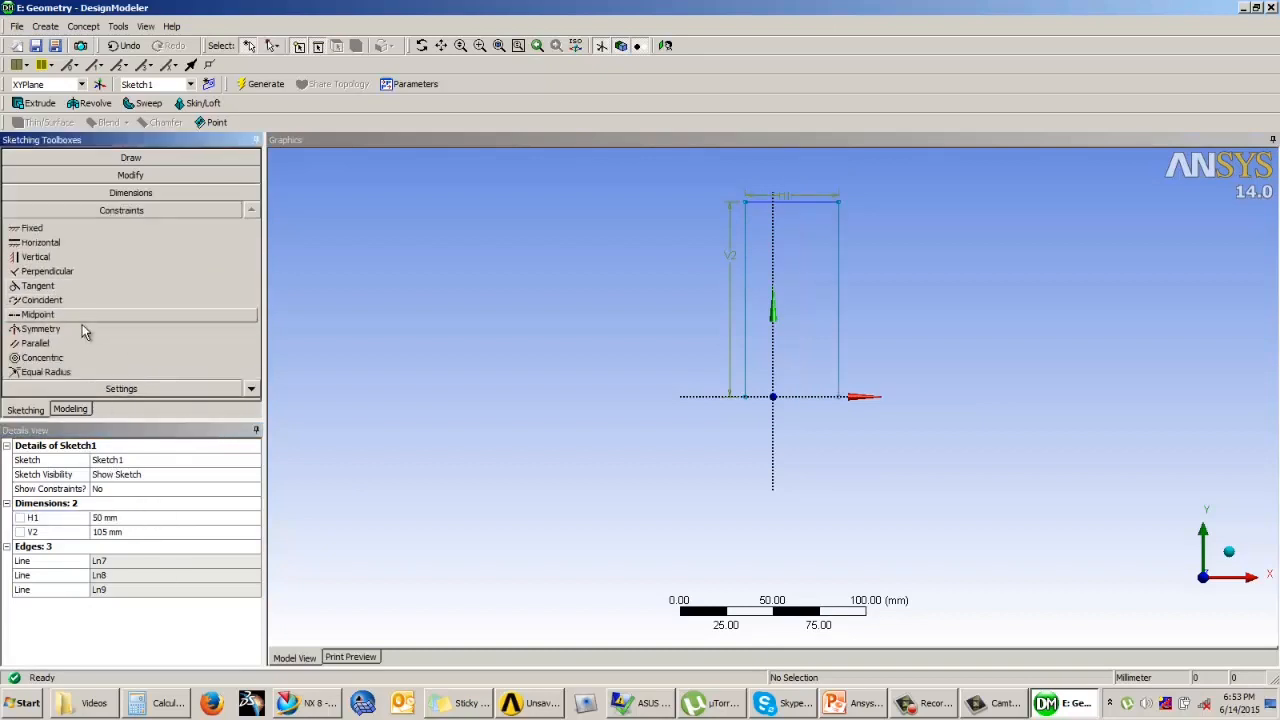
left_click(73, 328)
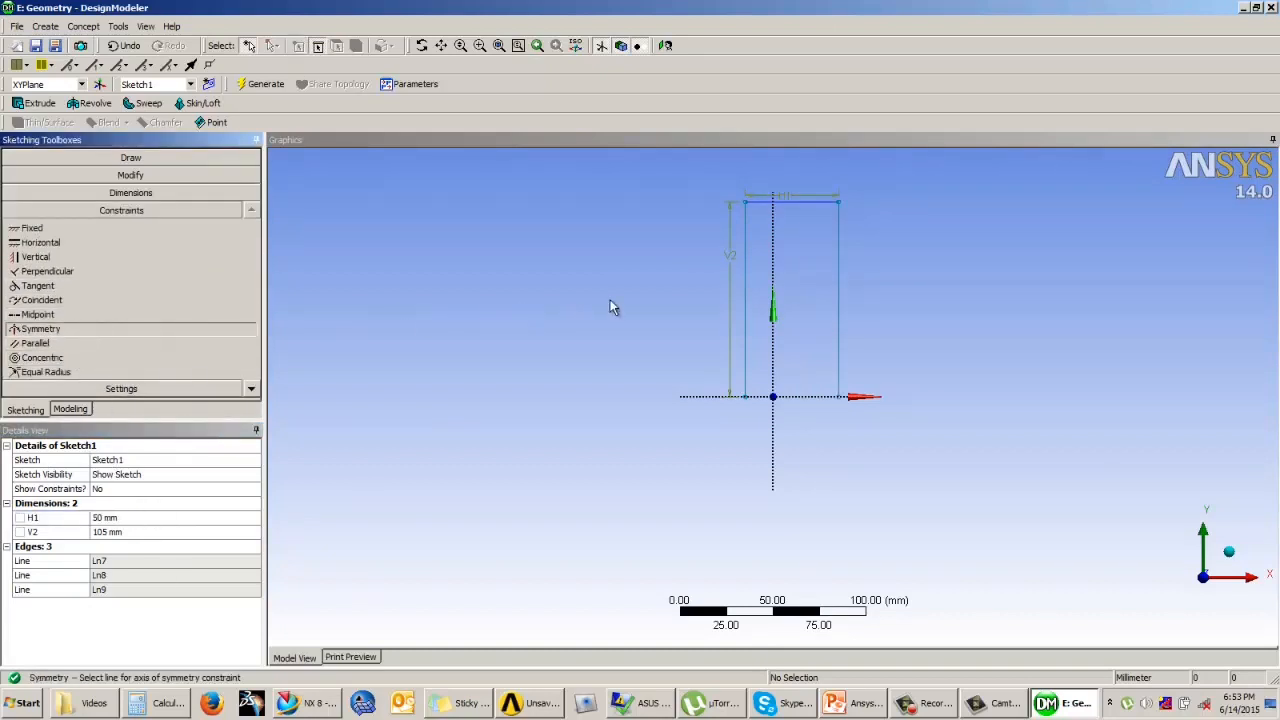
left_click(772, 252)
left_click(746, 245)
left_click(833, 251)
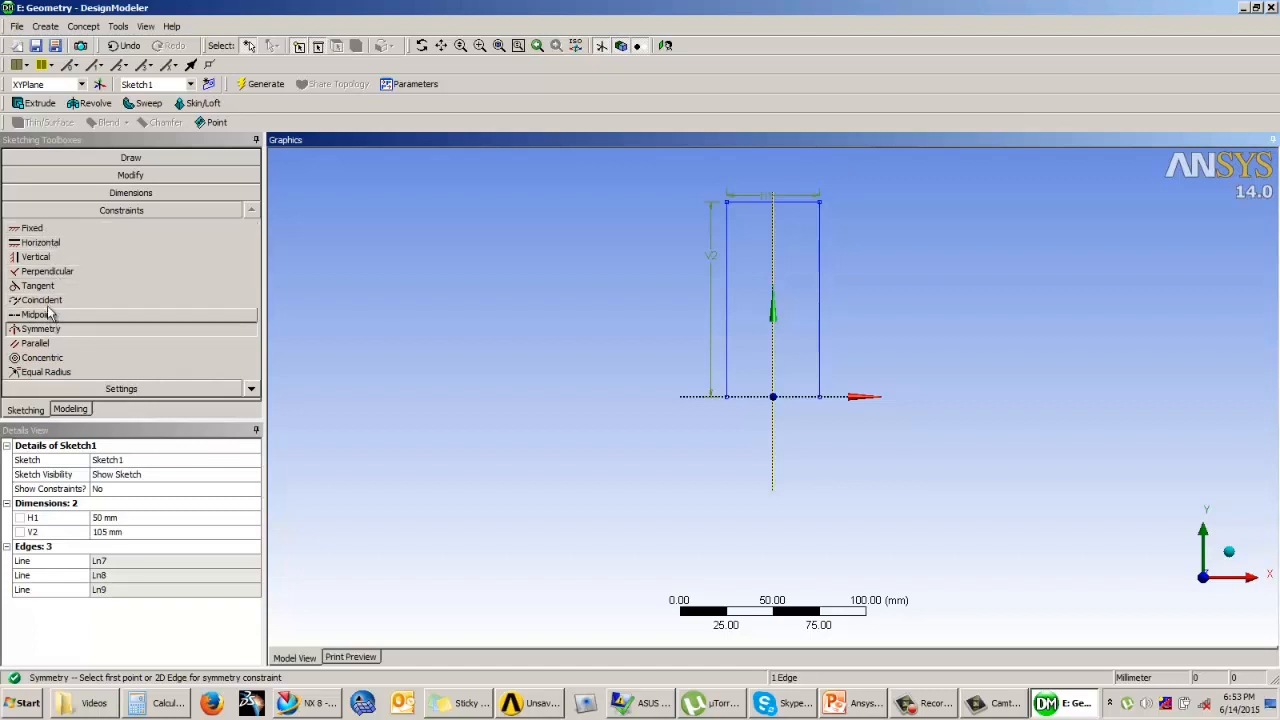
left_click(251, 389)
left_click(252, 391)
left_click(252, 391)
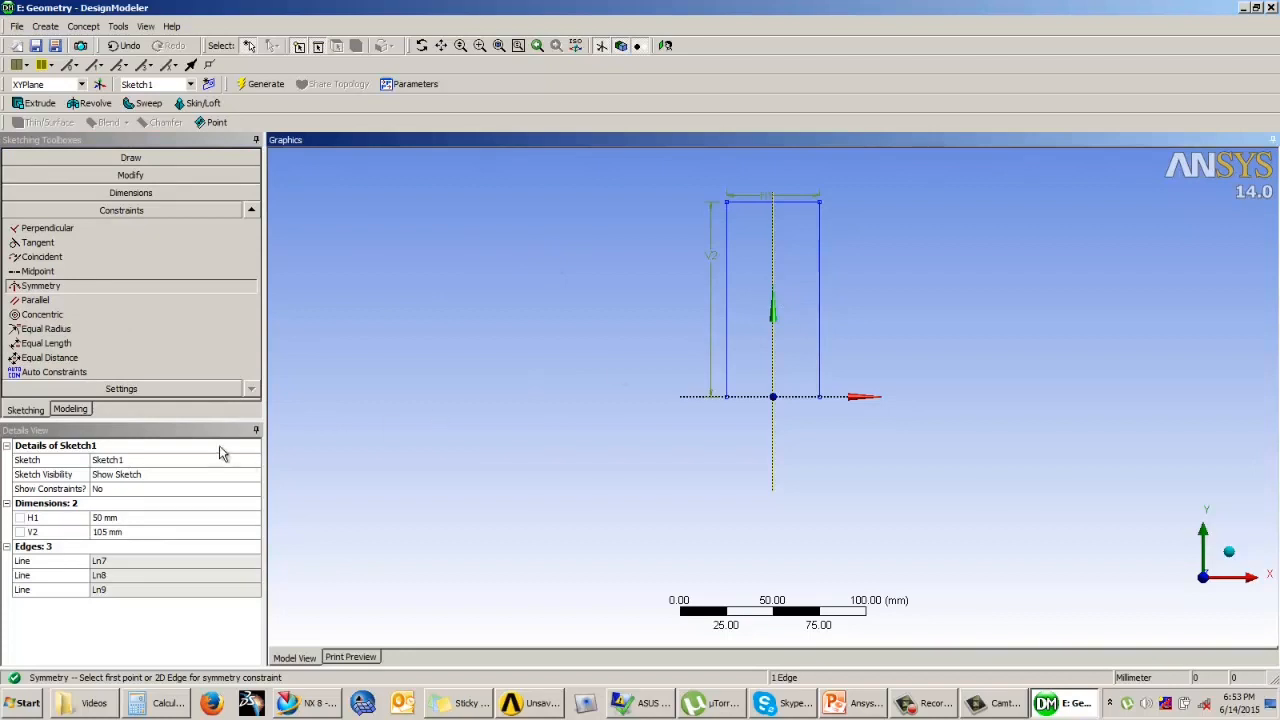
Step: Leave sketching and generate a line body from the frame sketch with Lines From Sketches, using the Add Material operation
left_click(70, 410)
middle_click_drag(770, 270, 745, 330)
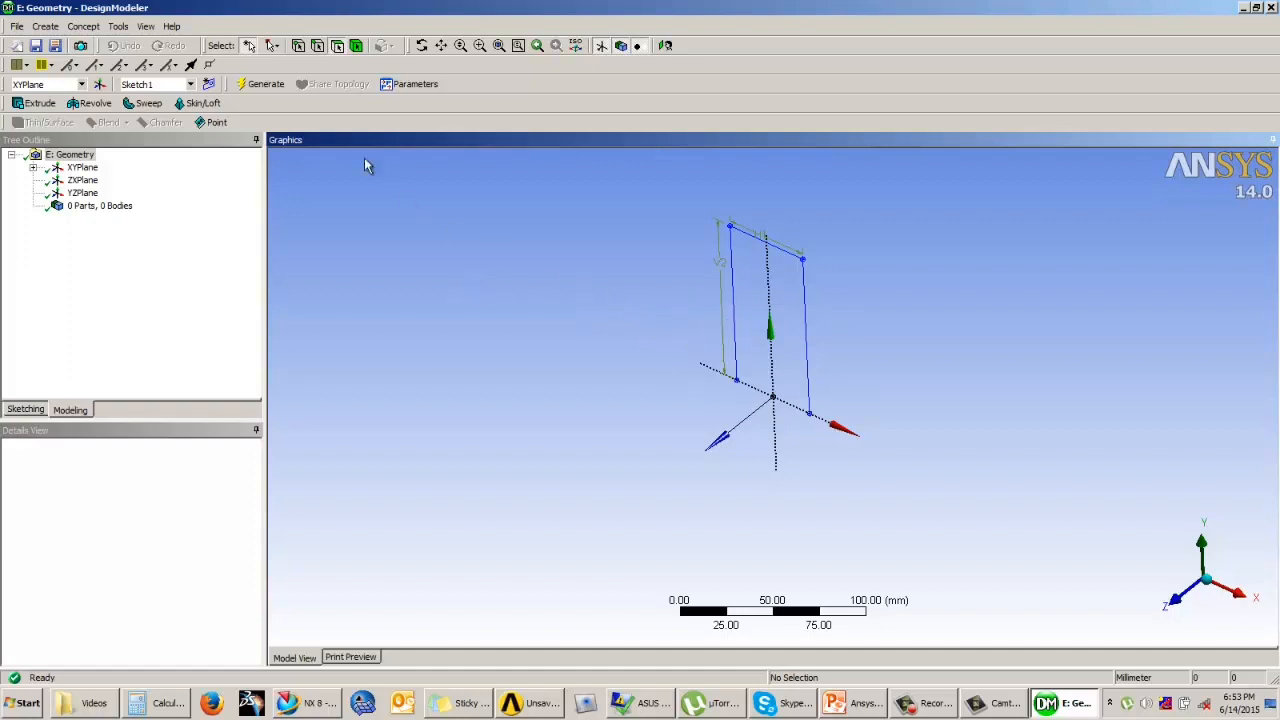
left_click(85, 28)
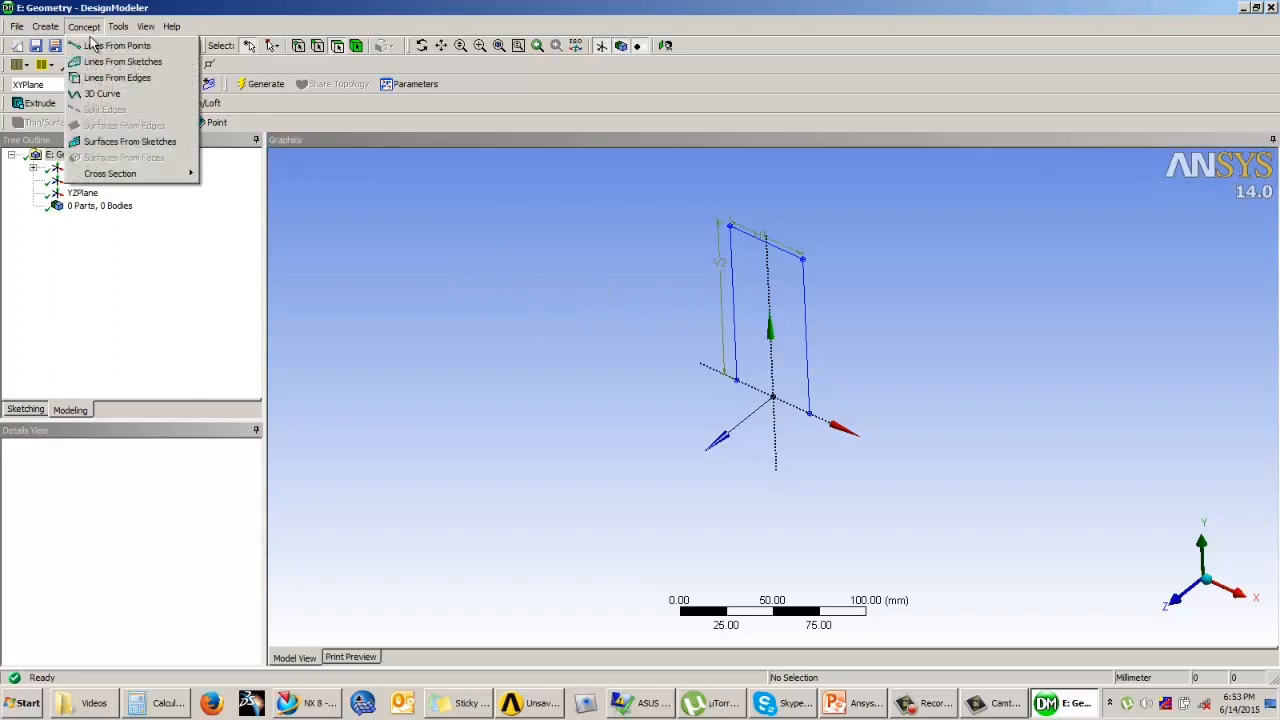
left_click(156, 63)
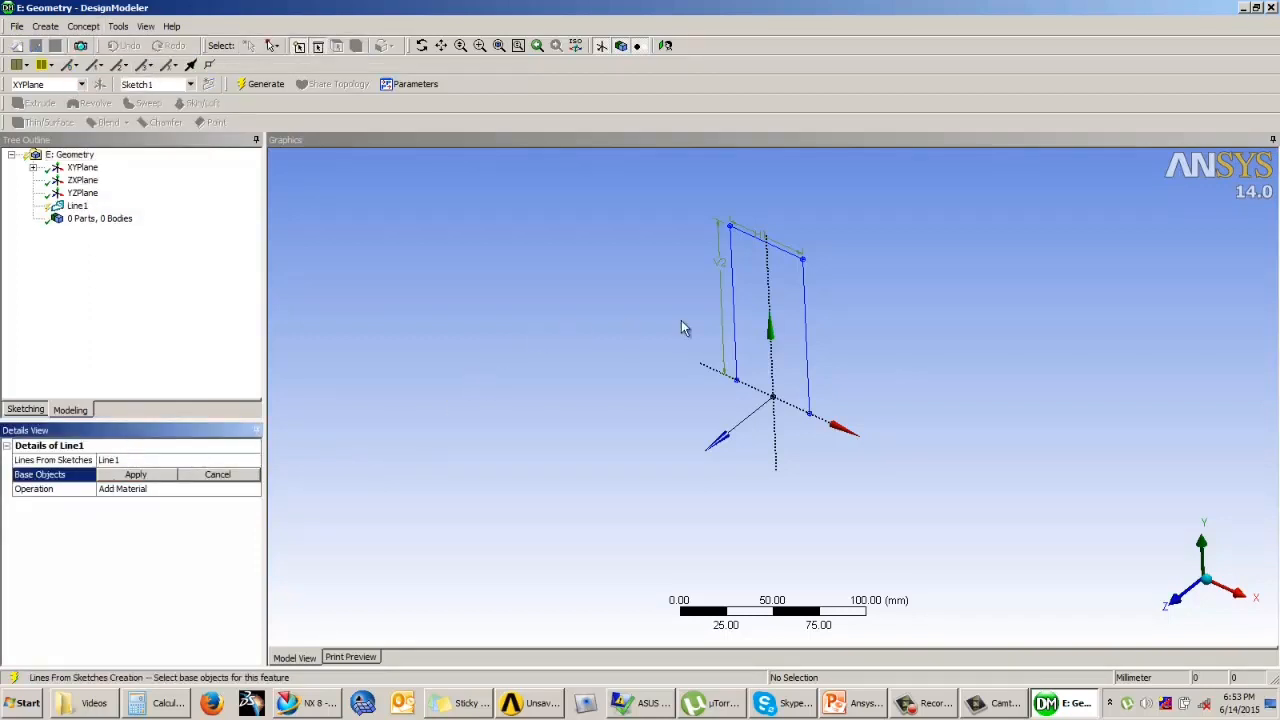
left_click(733, 318)
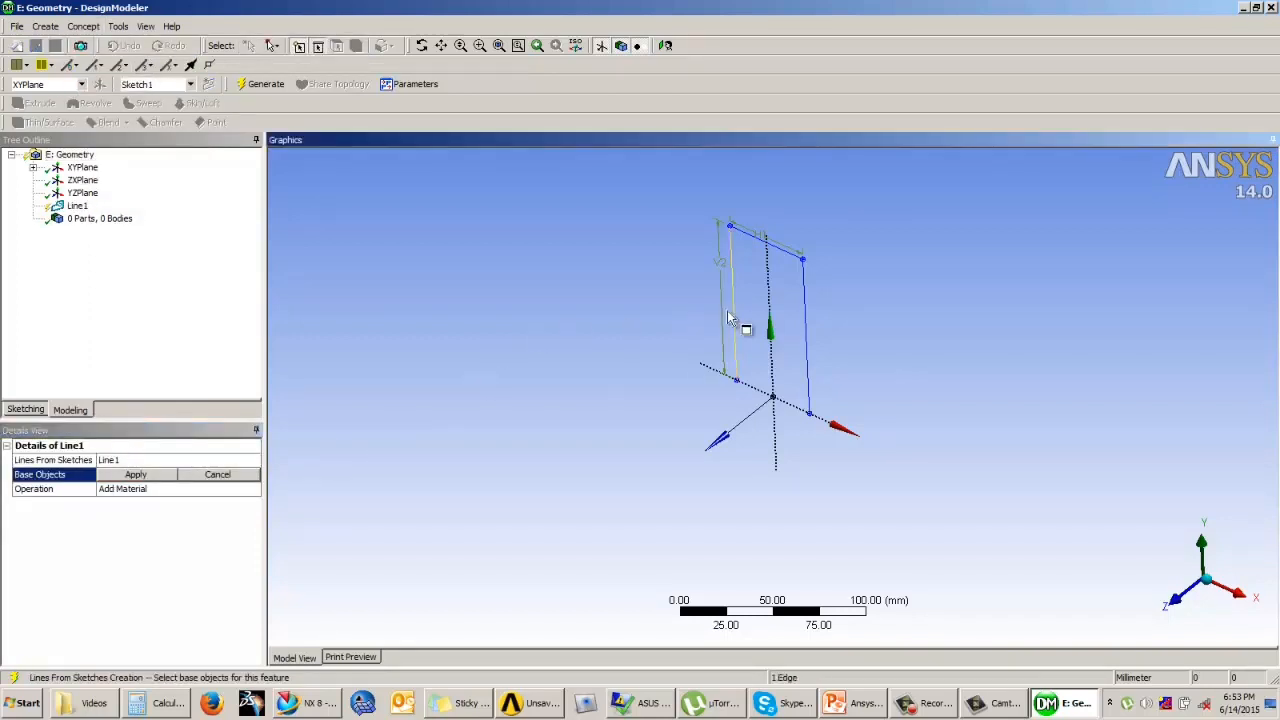
left_click(136, 477)
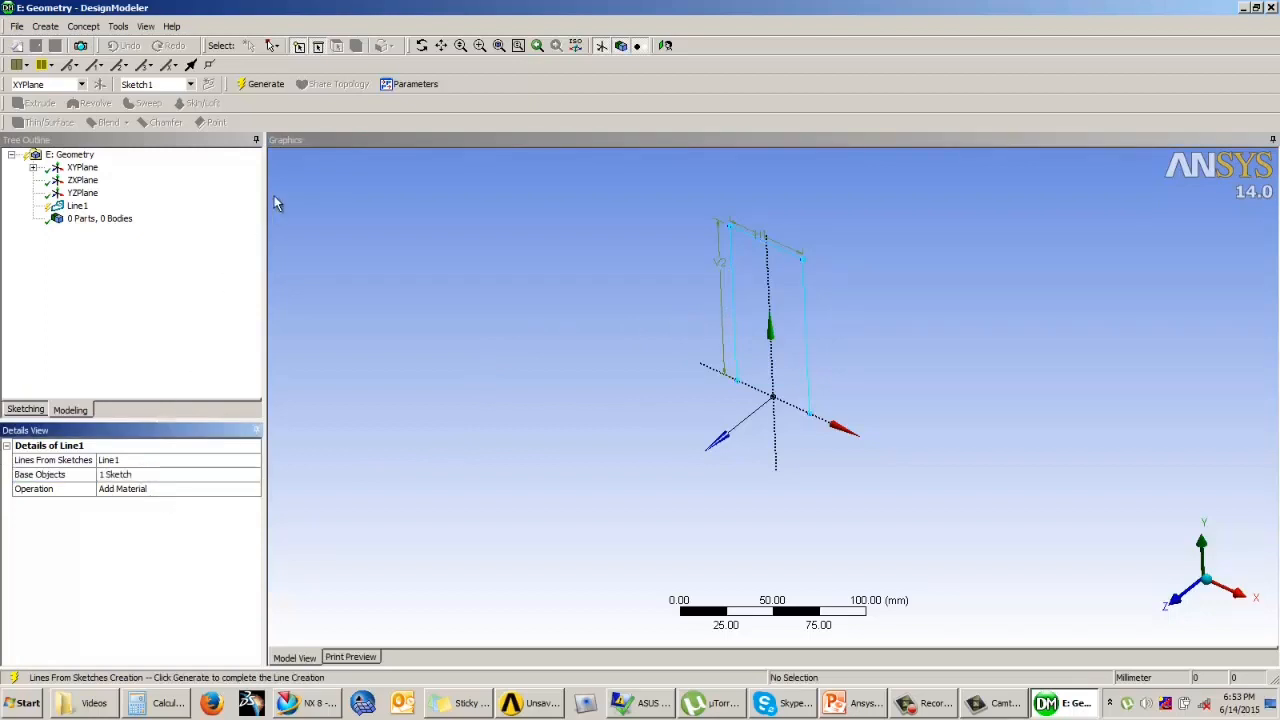
left_click(263, 85)
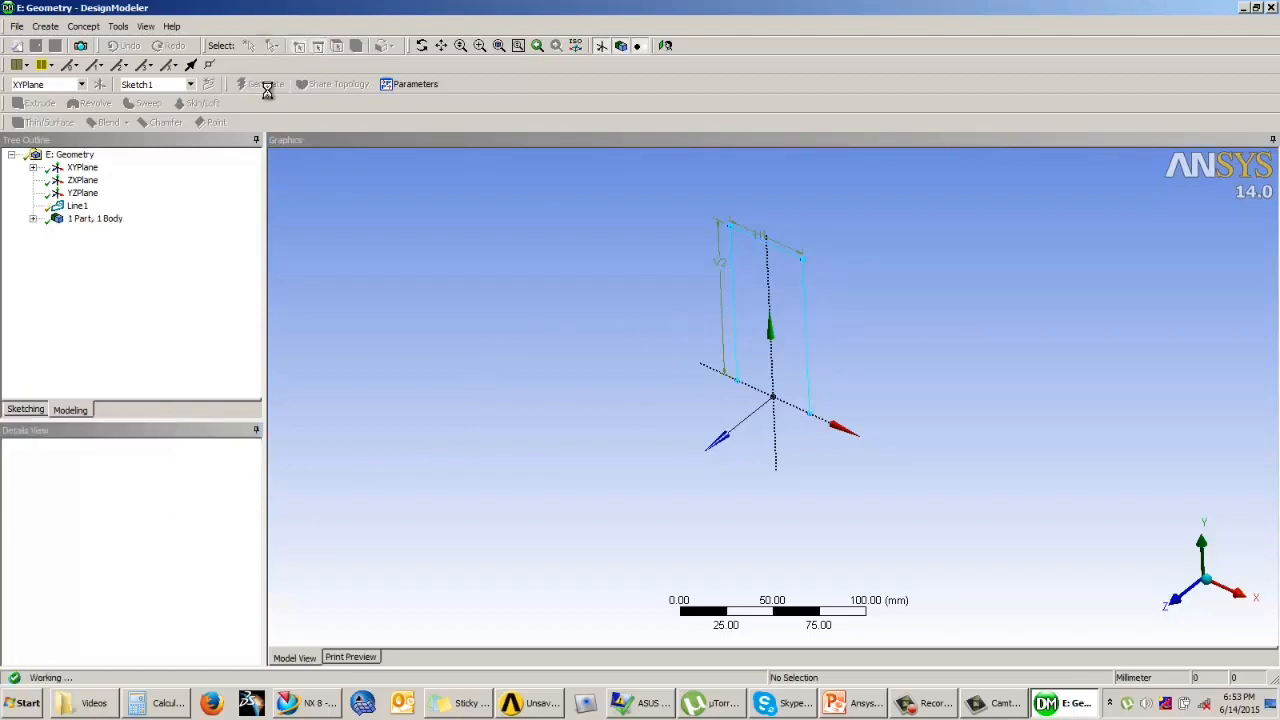
Step: Check the details of the new line body, including its cross-section assignment
left_click(33, 218)
left_click(108, 231)
left_click(334, 449)
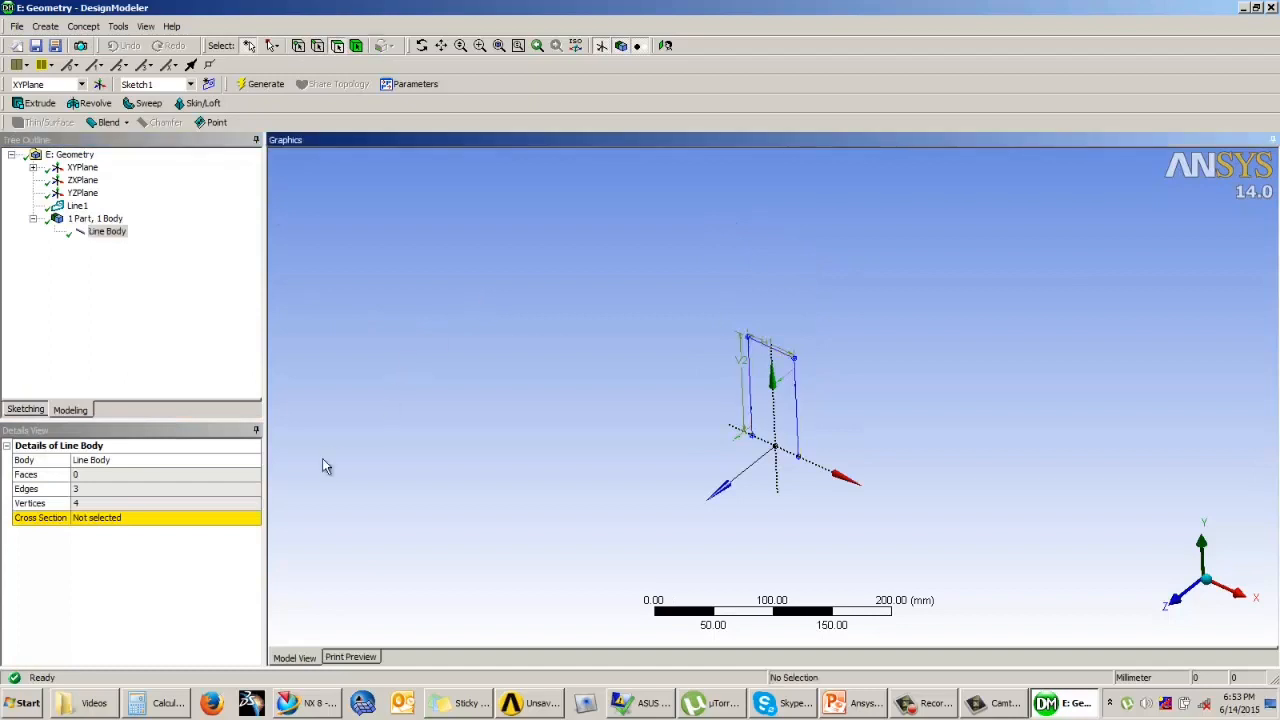
left_click(205, 324)
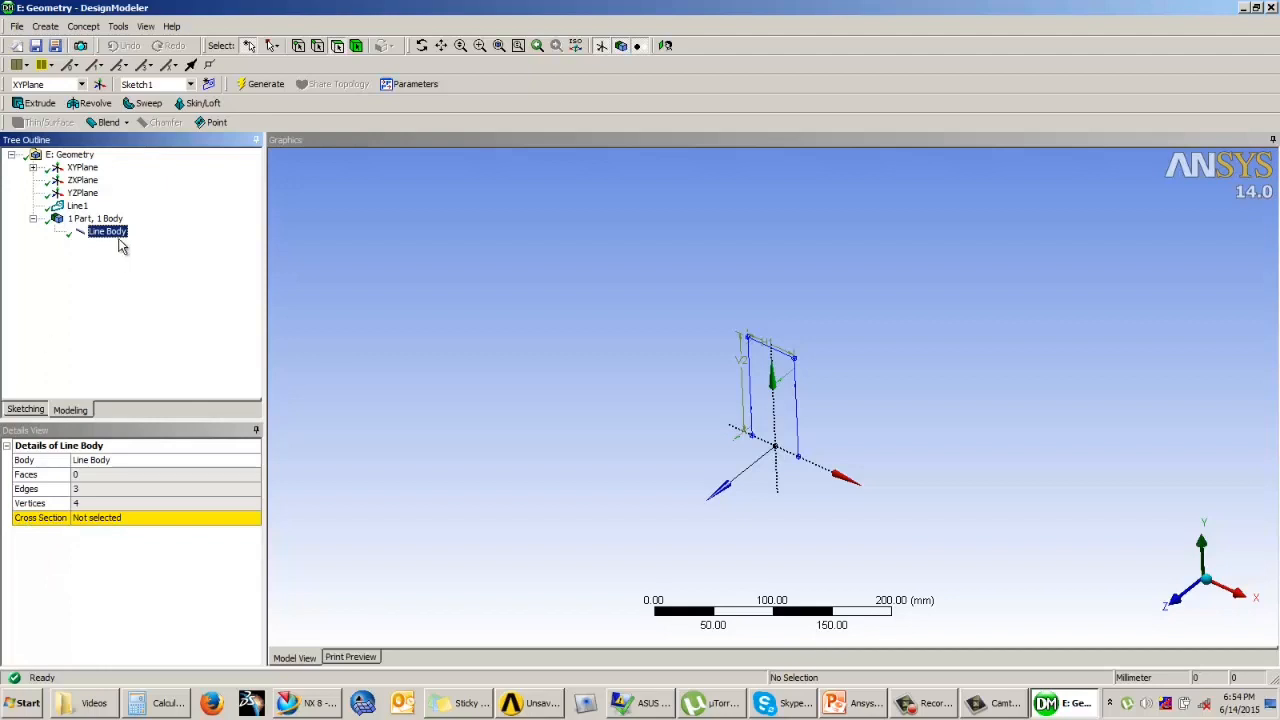
Step: Create an L Section cross section for the frame's line body
left_click(82, 28)
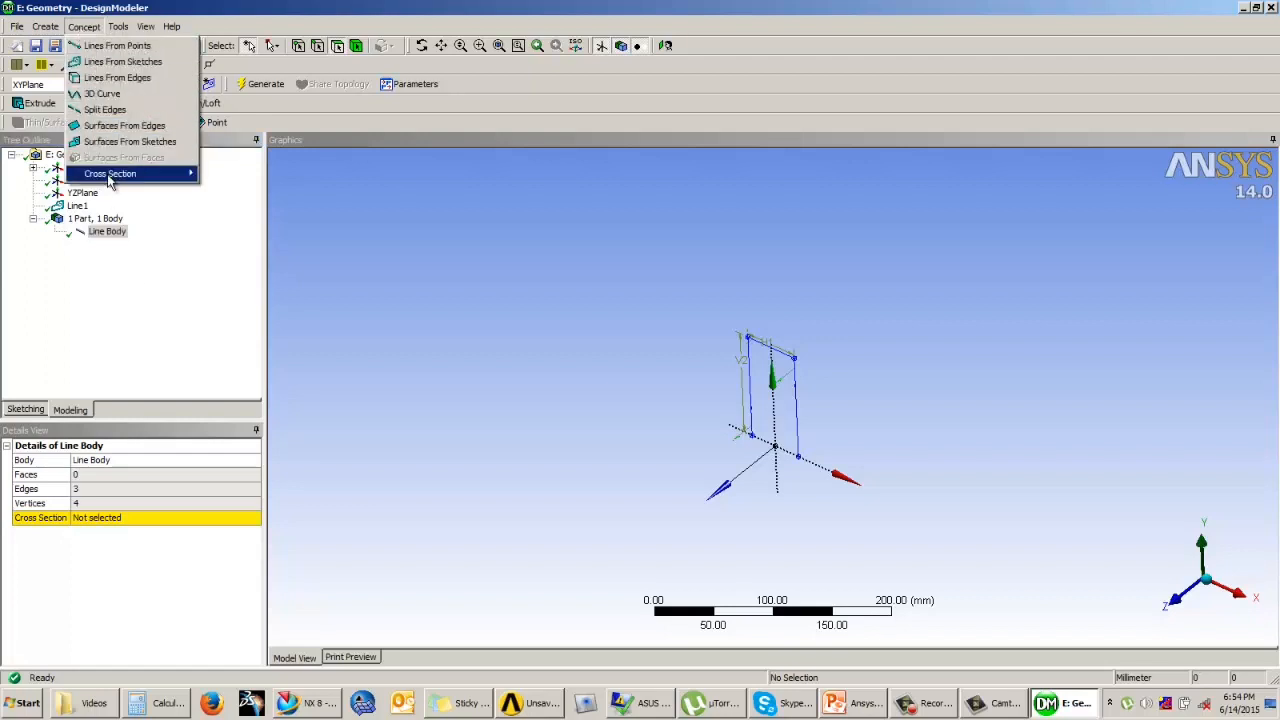
mouse_move(110, 178)
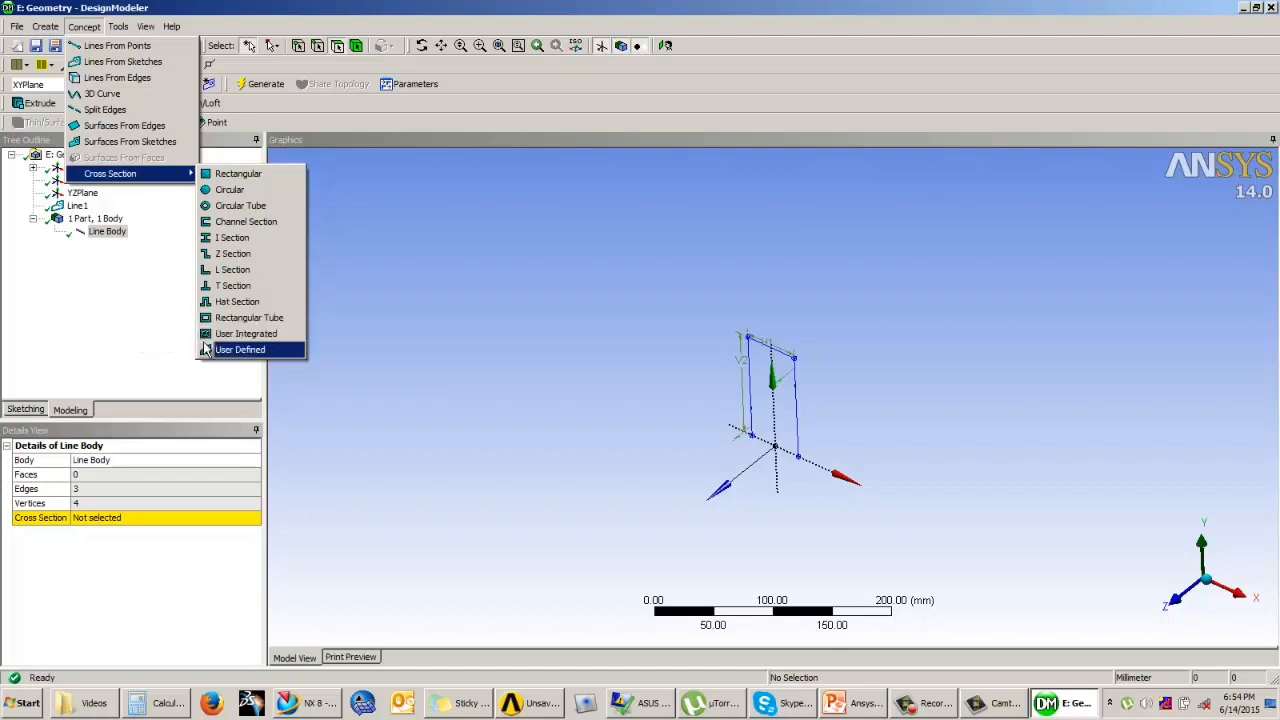
left_click(229, 270)
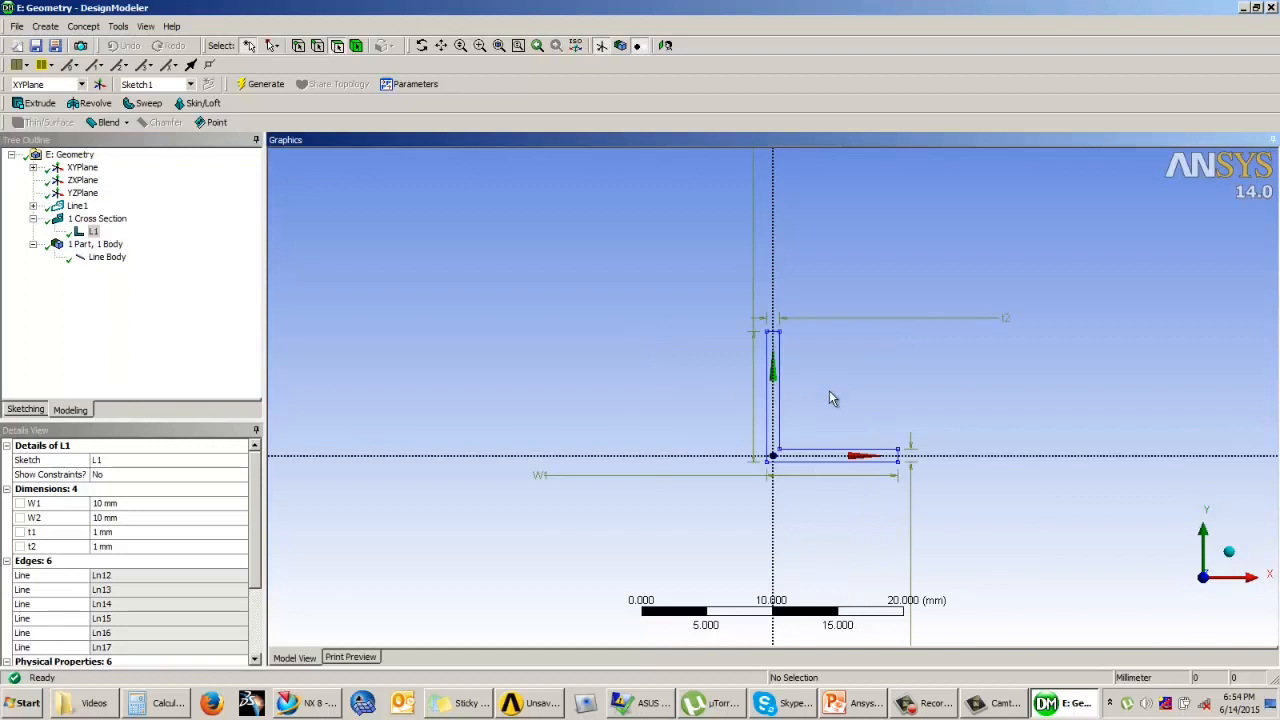
Step: Set the L section's dimensions to 3 mm for W1 and W2 and 0.5 mm for t1 and t2
scroll(829, 390, "up", 3)
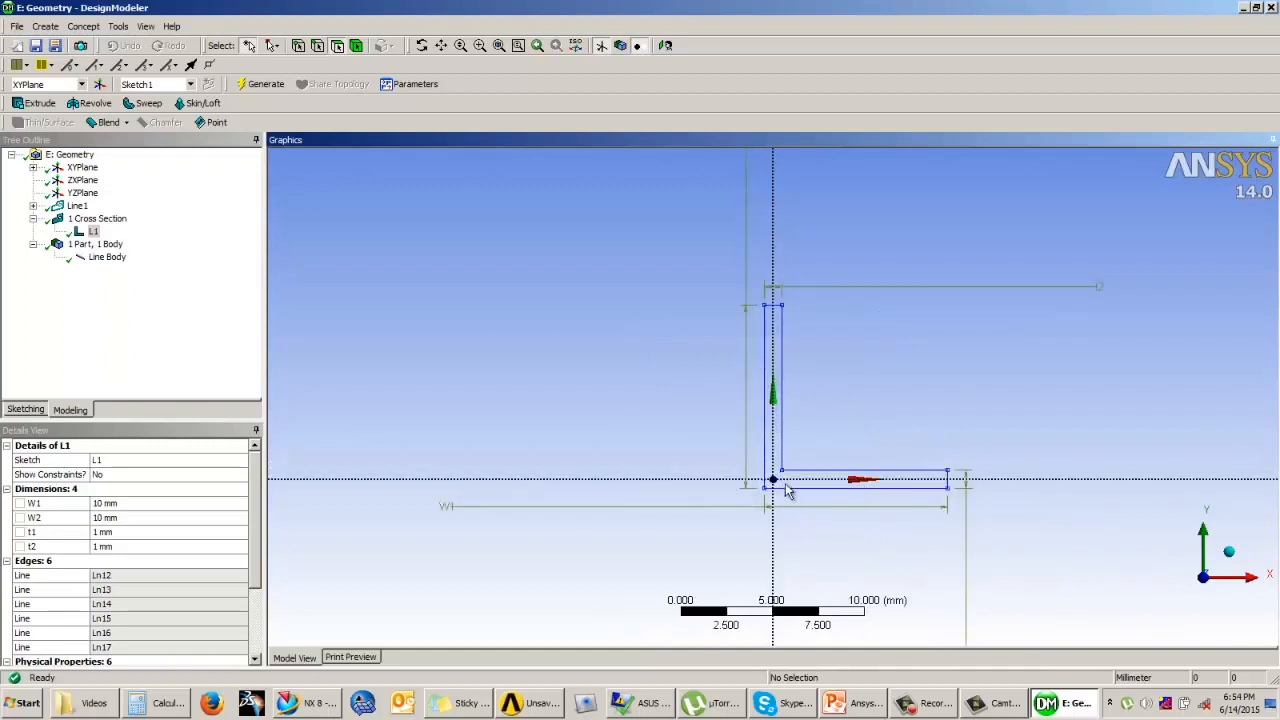
left_click(124, 503)
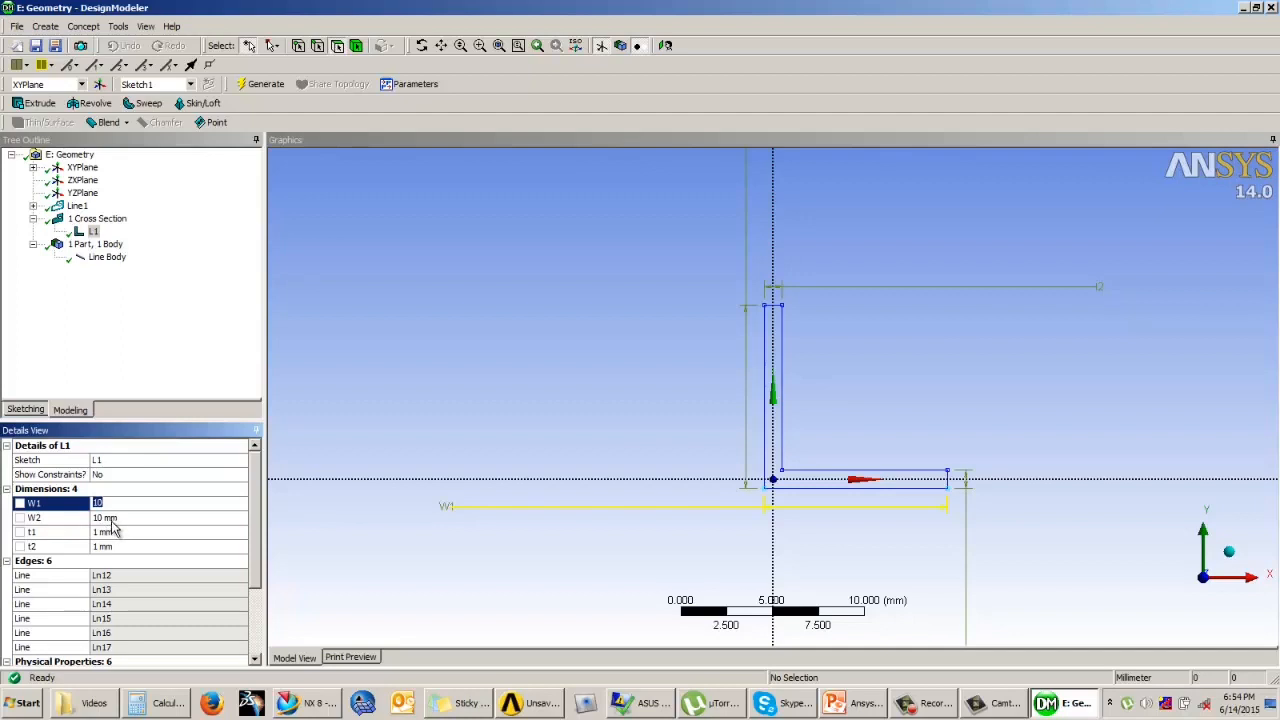
type("3")
left_click(117, 516)
type("3")
left_click(140, 533)
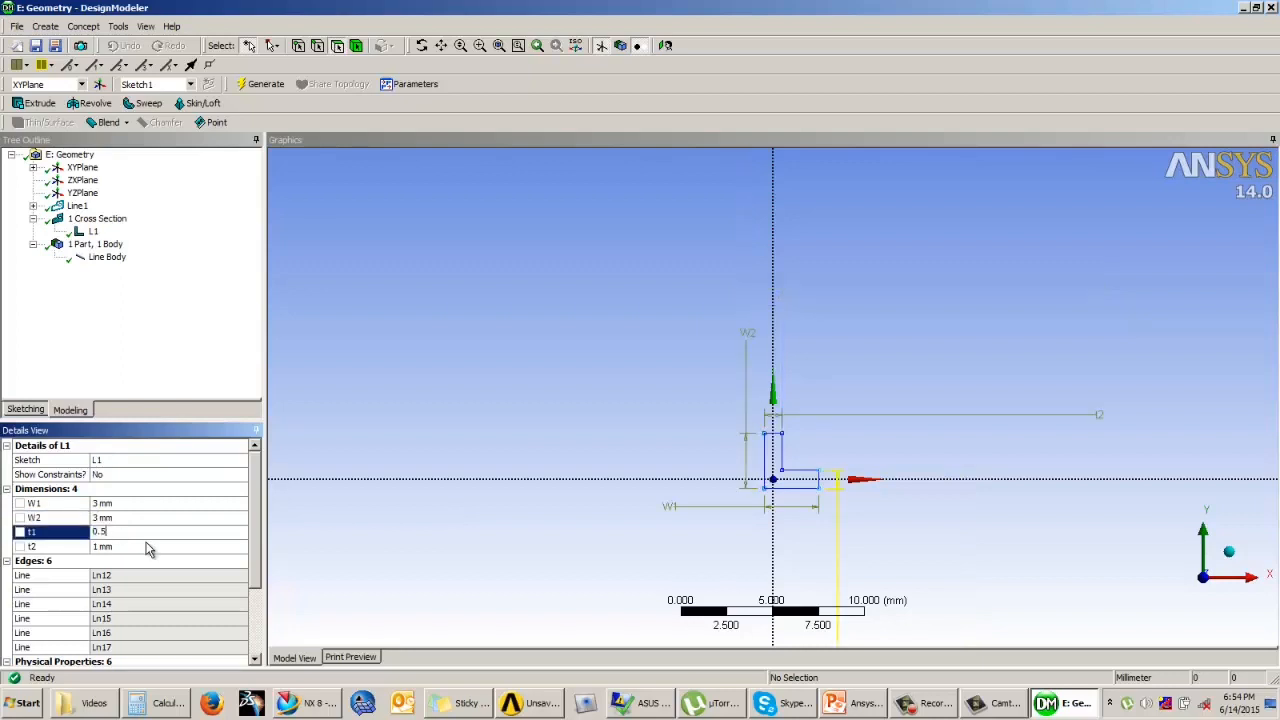
type("0.5")
key("Return")
left_click(113, 547)
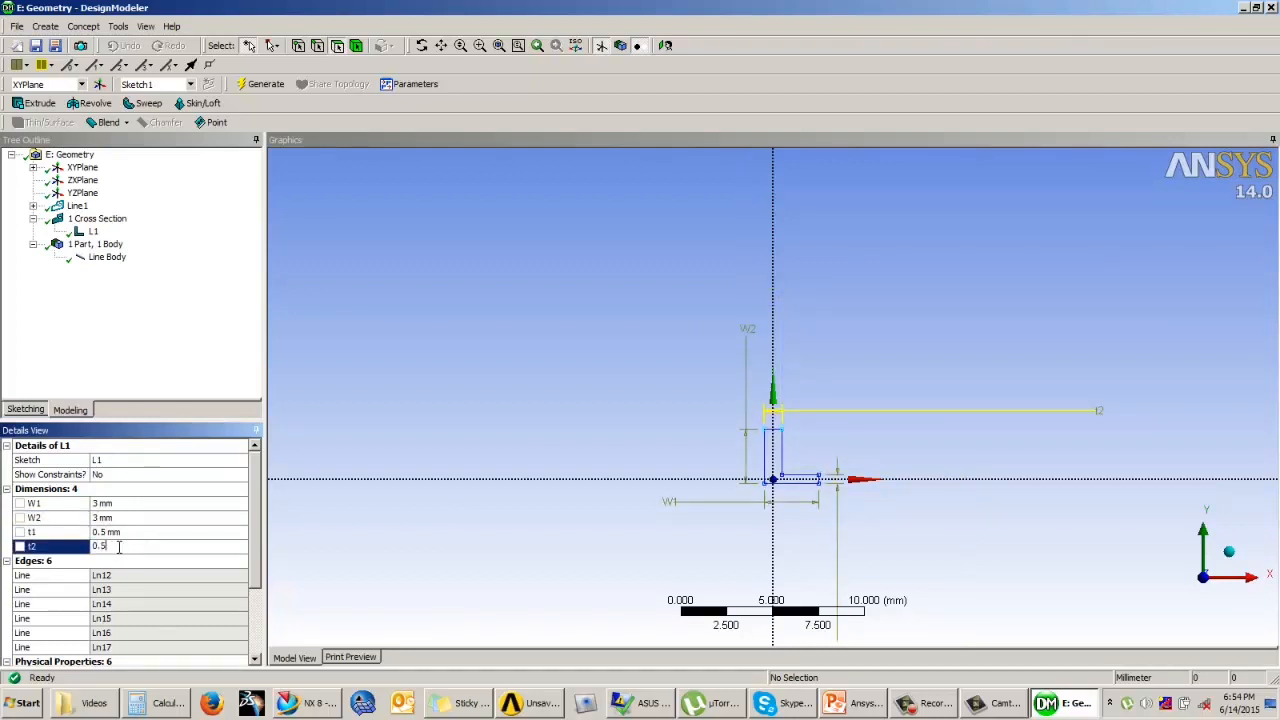
type("0.5")
key("Return")
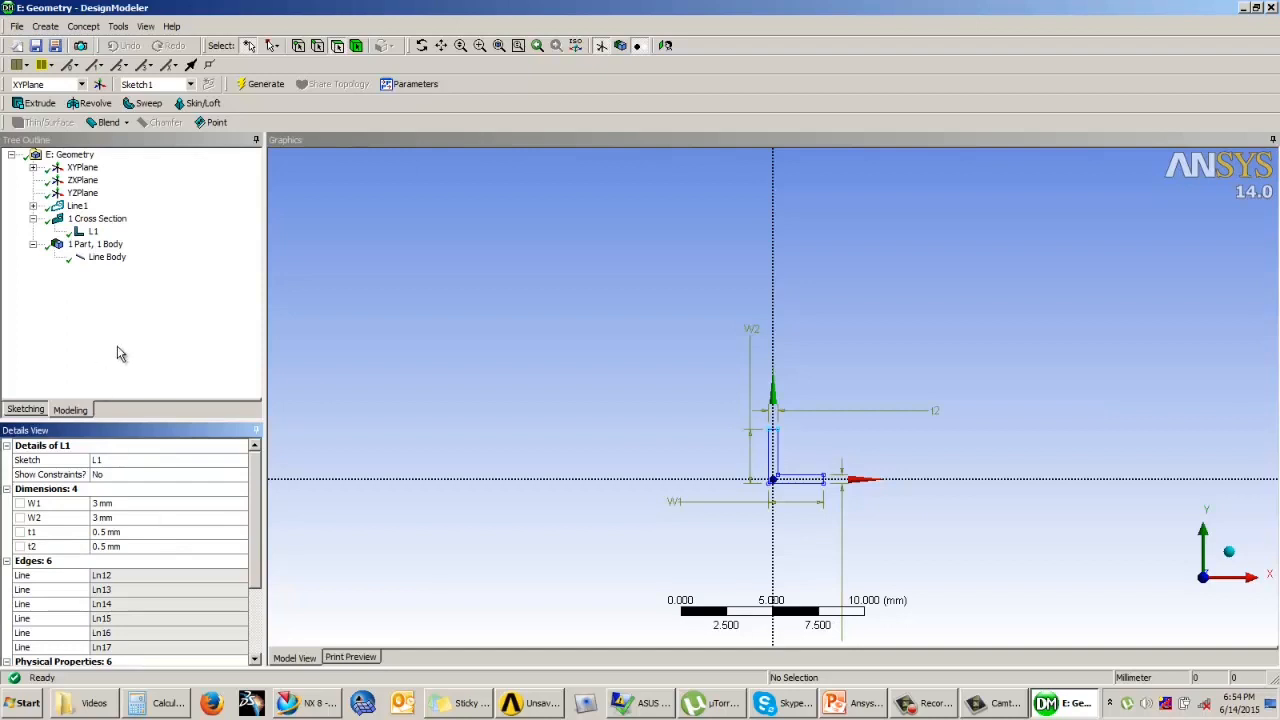
left_click(214, 357)
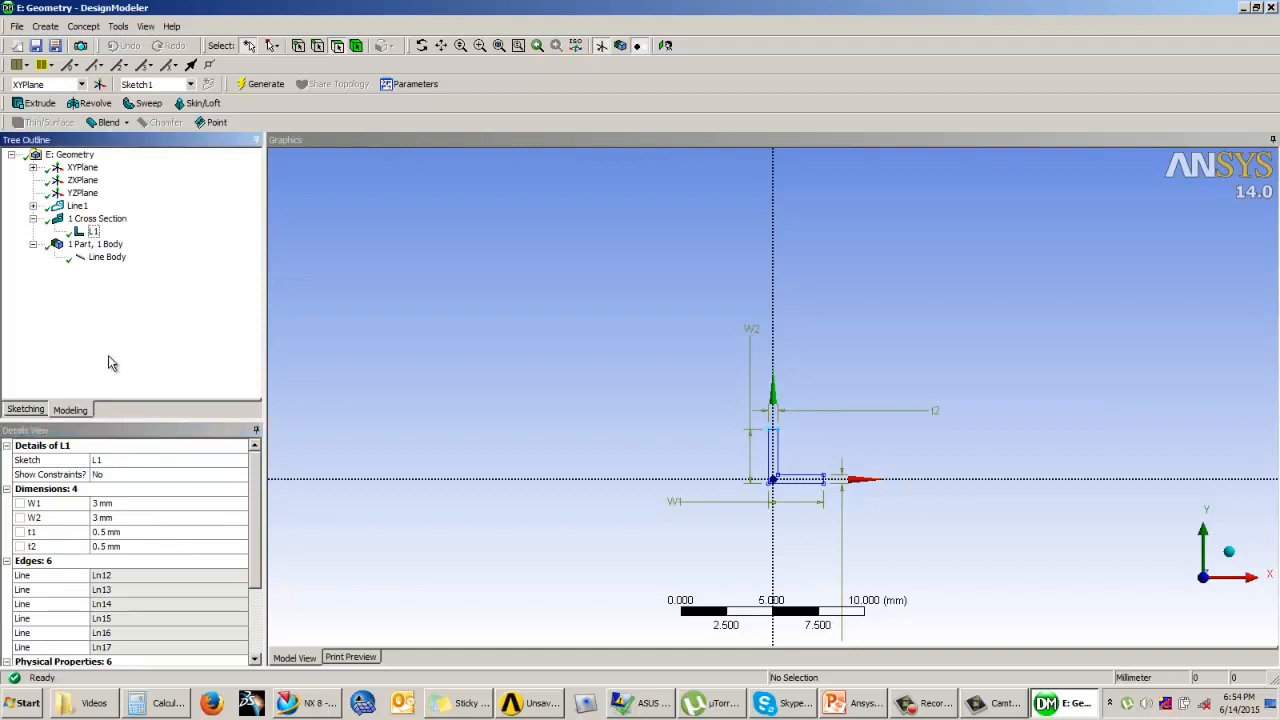
Step: Assign the L1 cross section to the frame's line body
left_click(110, 260)
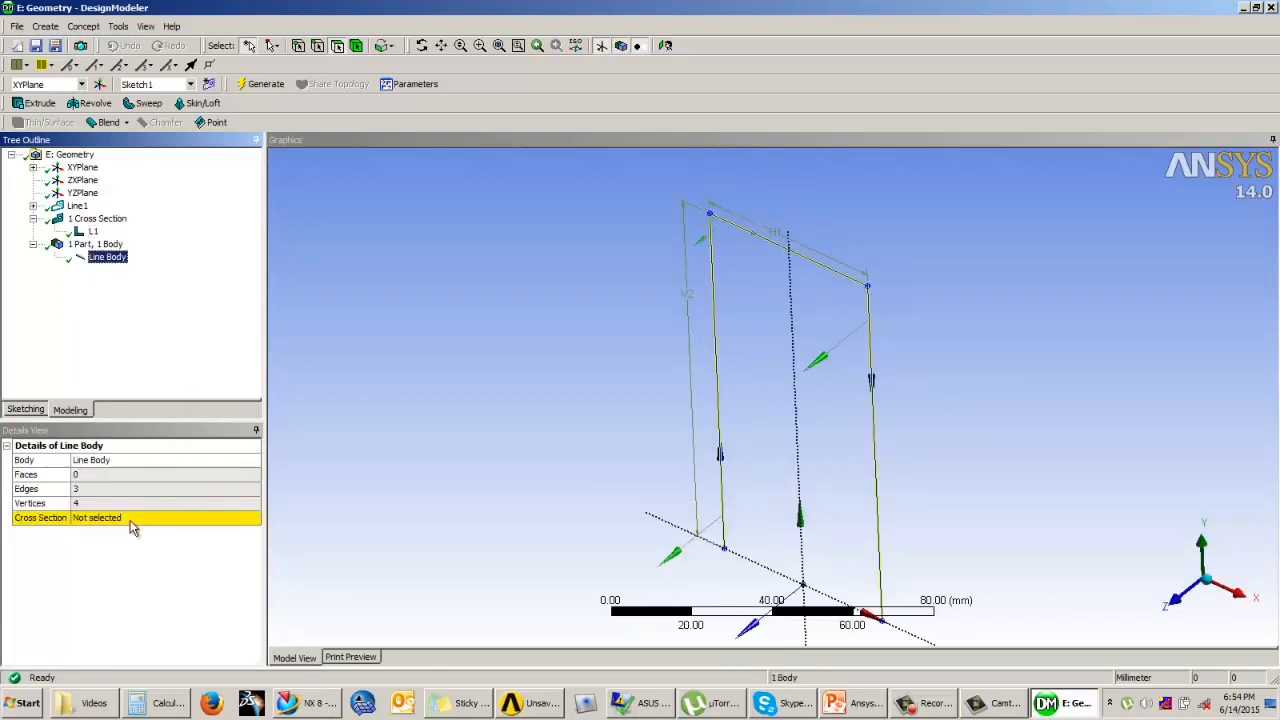
left_click(133, 519)
left_click(253, 518)
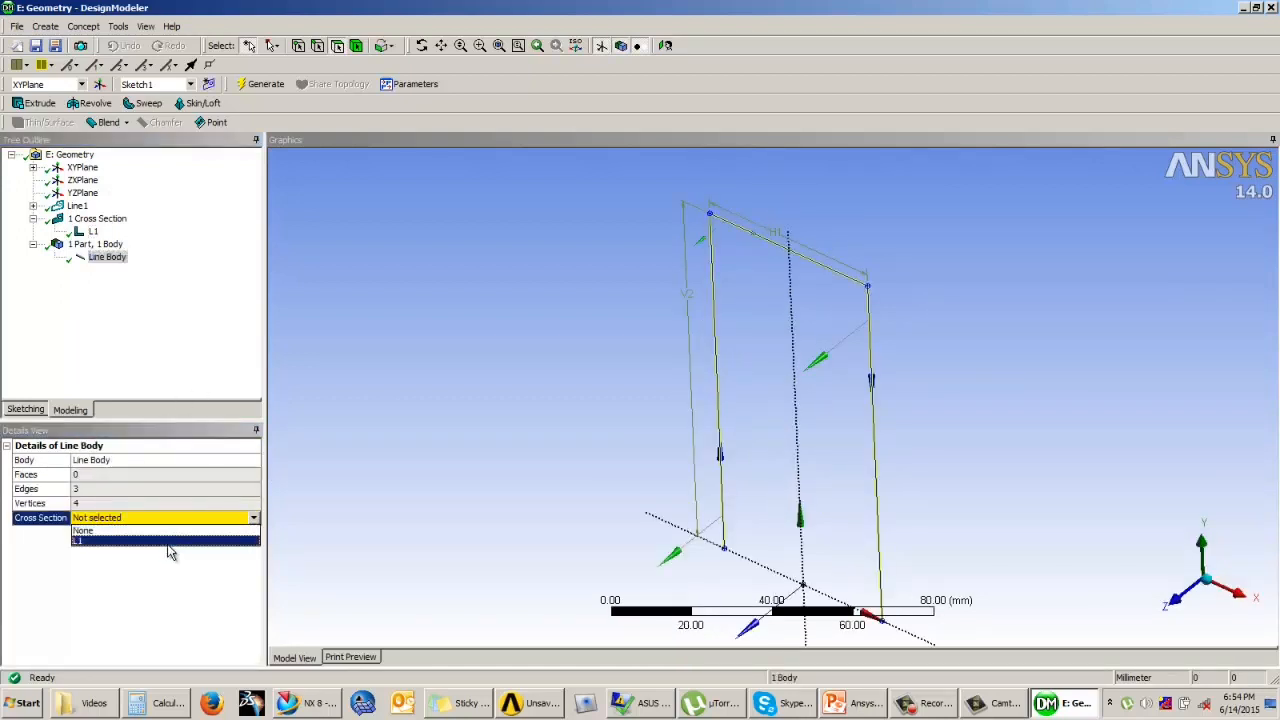
left_click(170, 541)
left_click(183, 367)
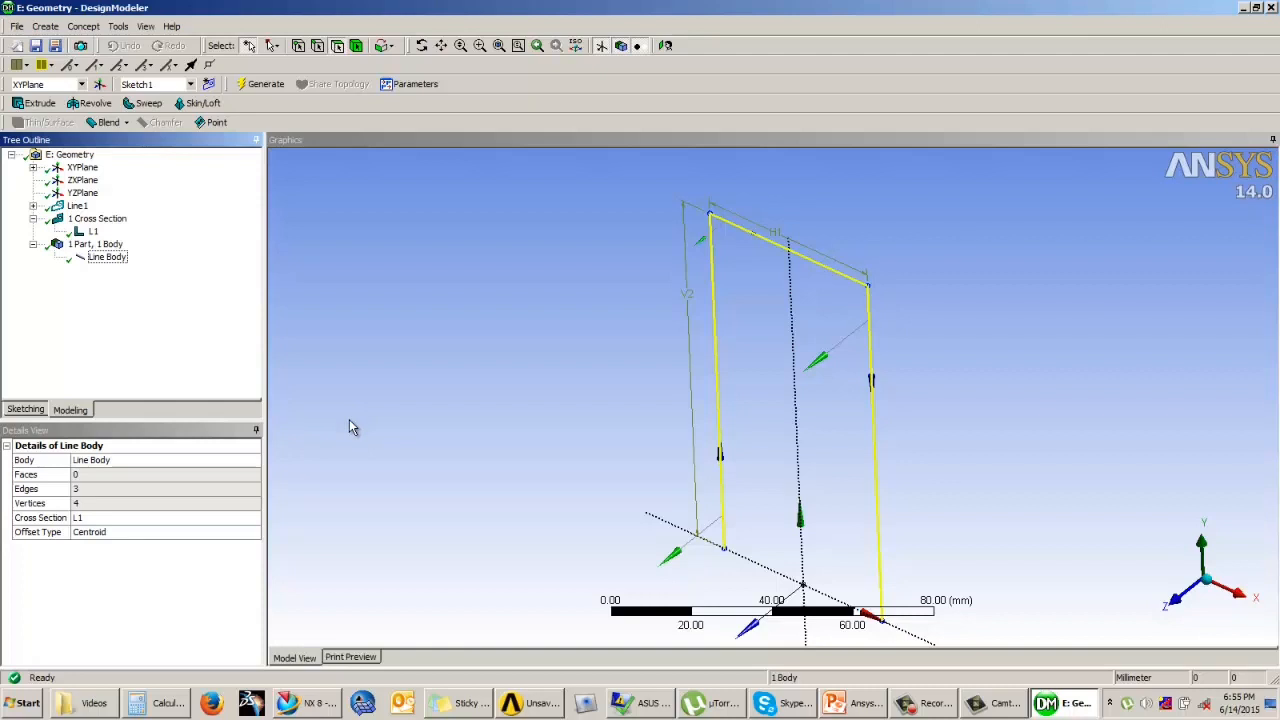
left_click(497, 411)
left_click(205, 332)
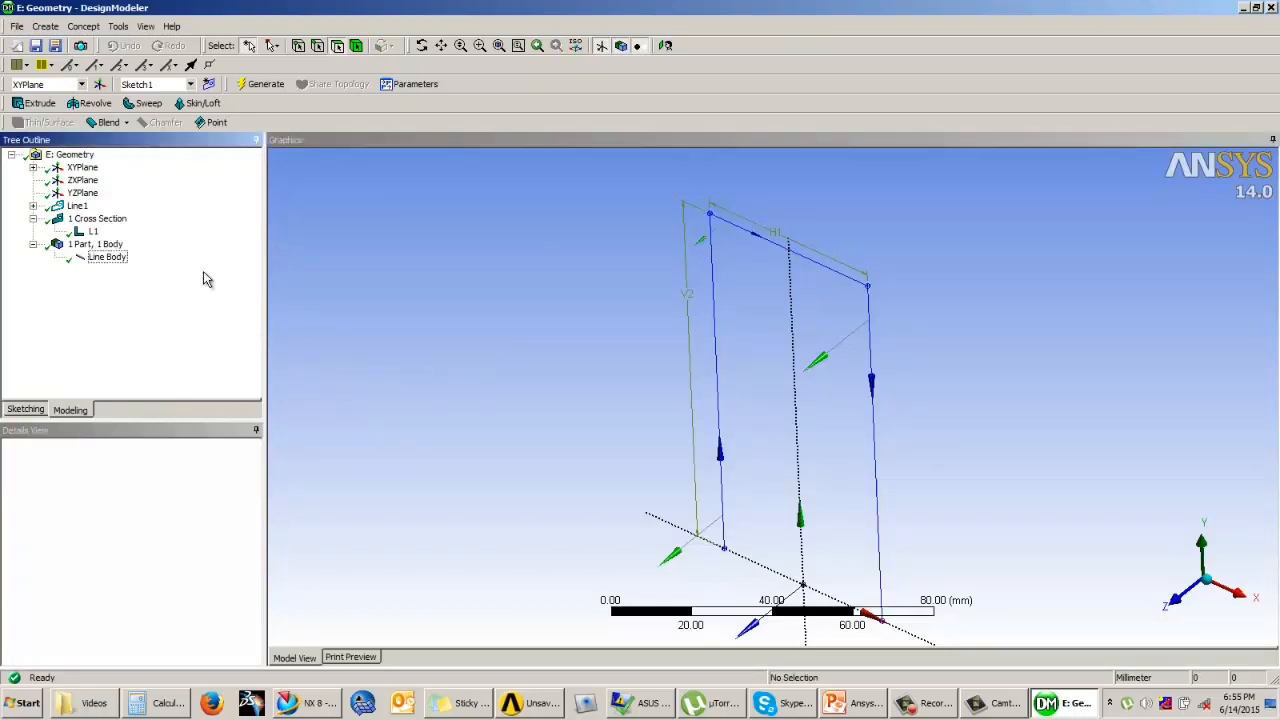
Step: Turn on the display of cross-section solids and inspect the L profile along the frame and at its corners
left_click(146, 27)
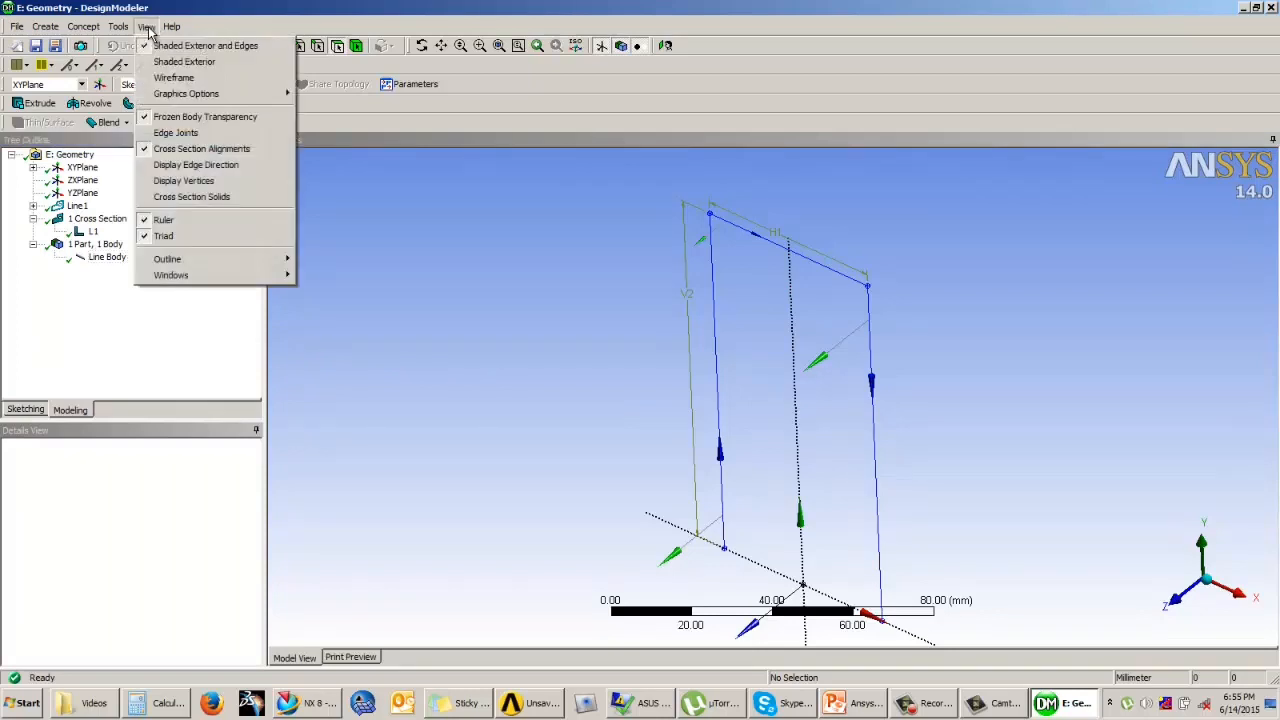
left_click(185, 197)
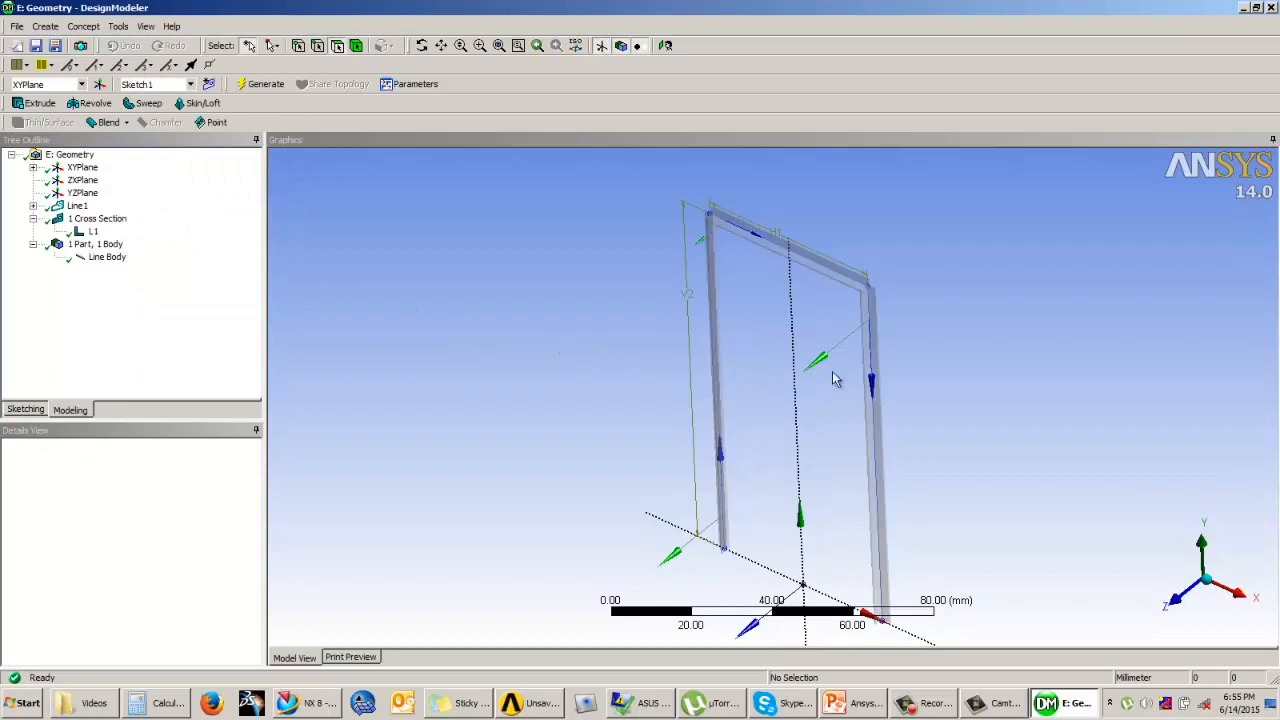
scroll(931, 308, "up", 3)
middle_click_drag(929, 304, 840, 425, "ctrl")
scroll(851, 357, "up", 1)
middle_click_drag(851, 357, 945, 485, "ctrl")
scroll(857, 418, "up", 1)
middle_click_drag(857, 418, 655, 344)
scroll(655, 344, "down", 3)
middle_click_drag(736, 376, 735, 382, "ctrl")
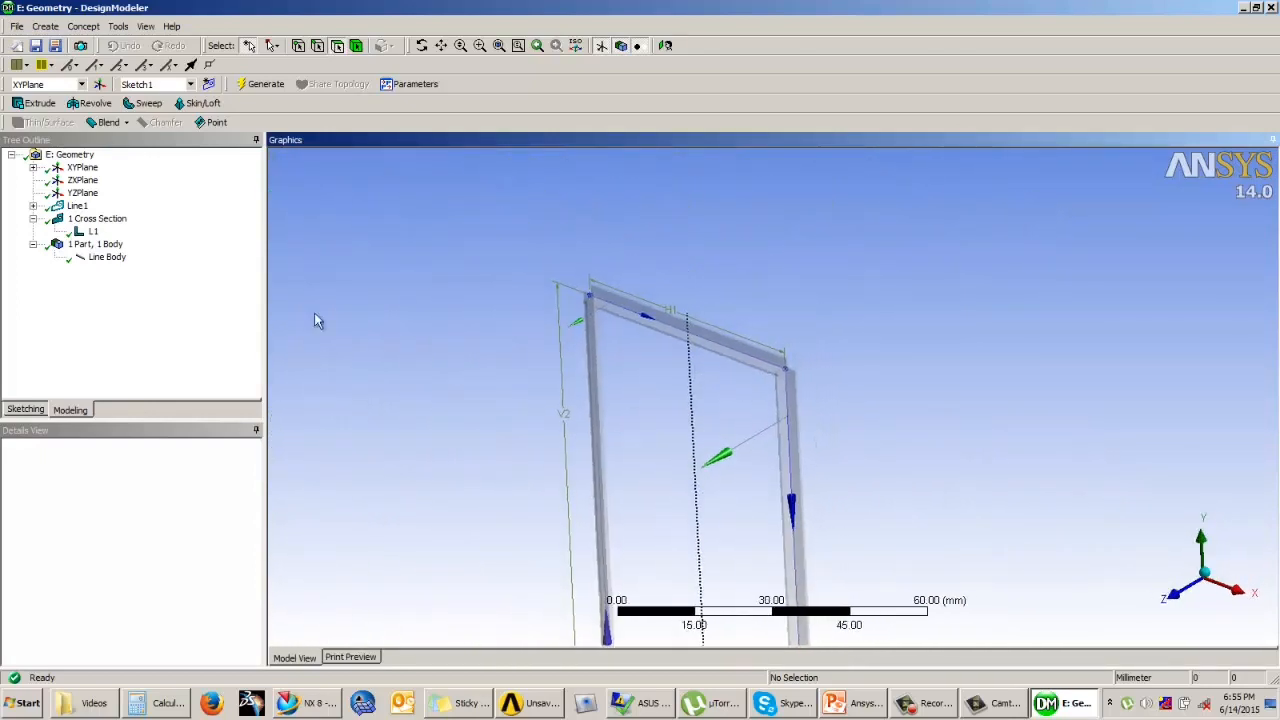
Step: Select the frame's left vertical edge and rotate its cross section by 90°
left_click(103, 260)
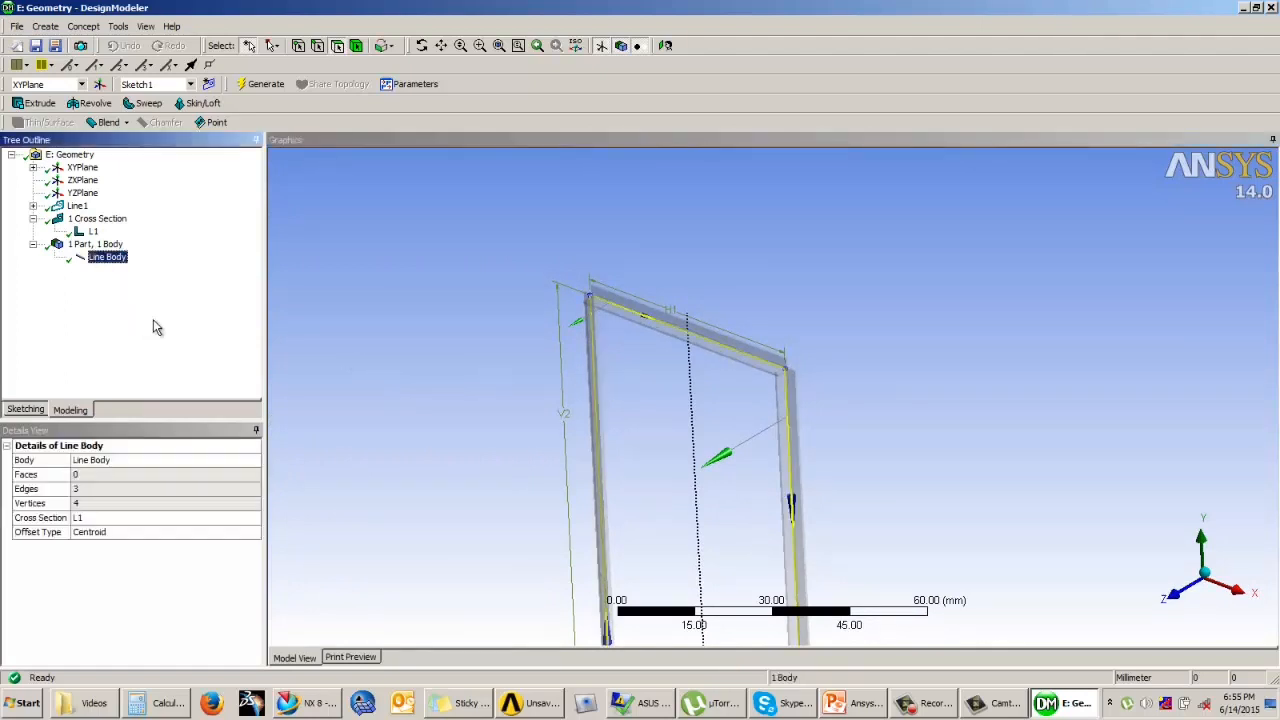
scroll(881, 333, "up", 5)
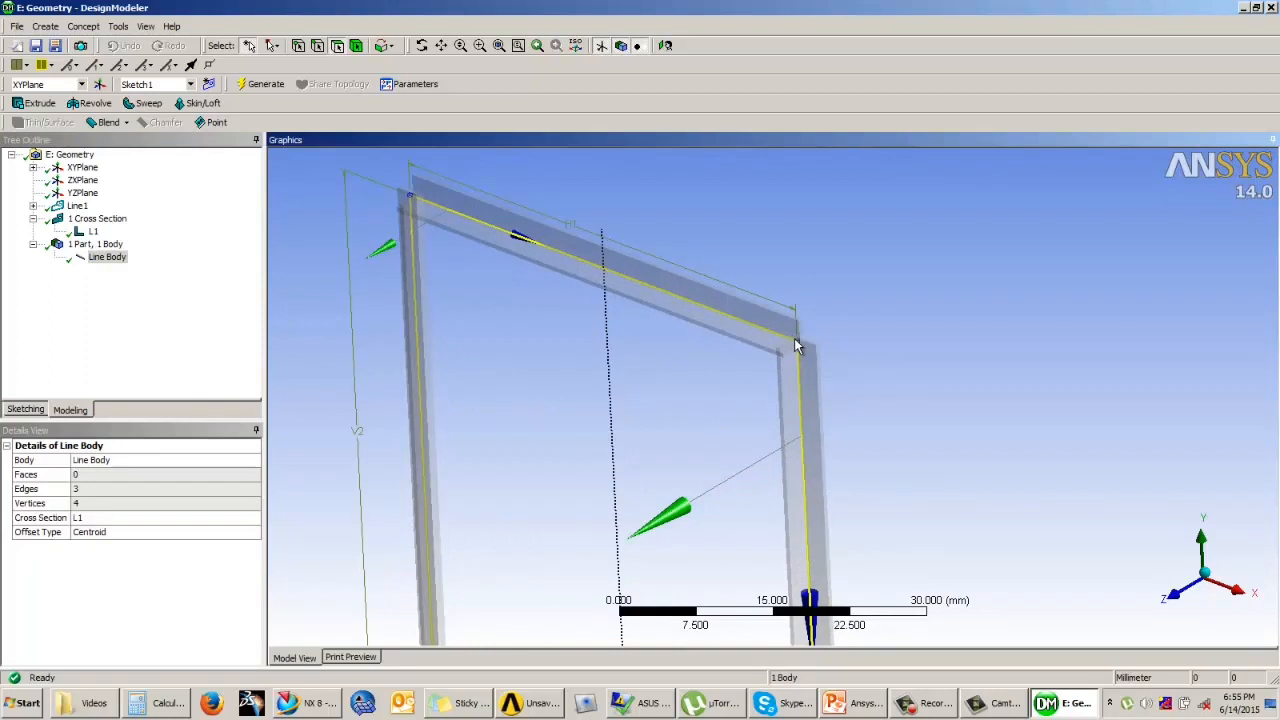
left_click(568, 378)
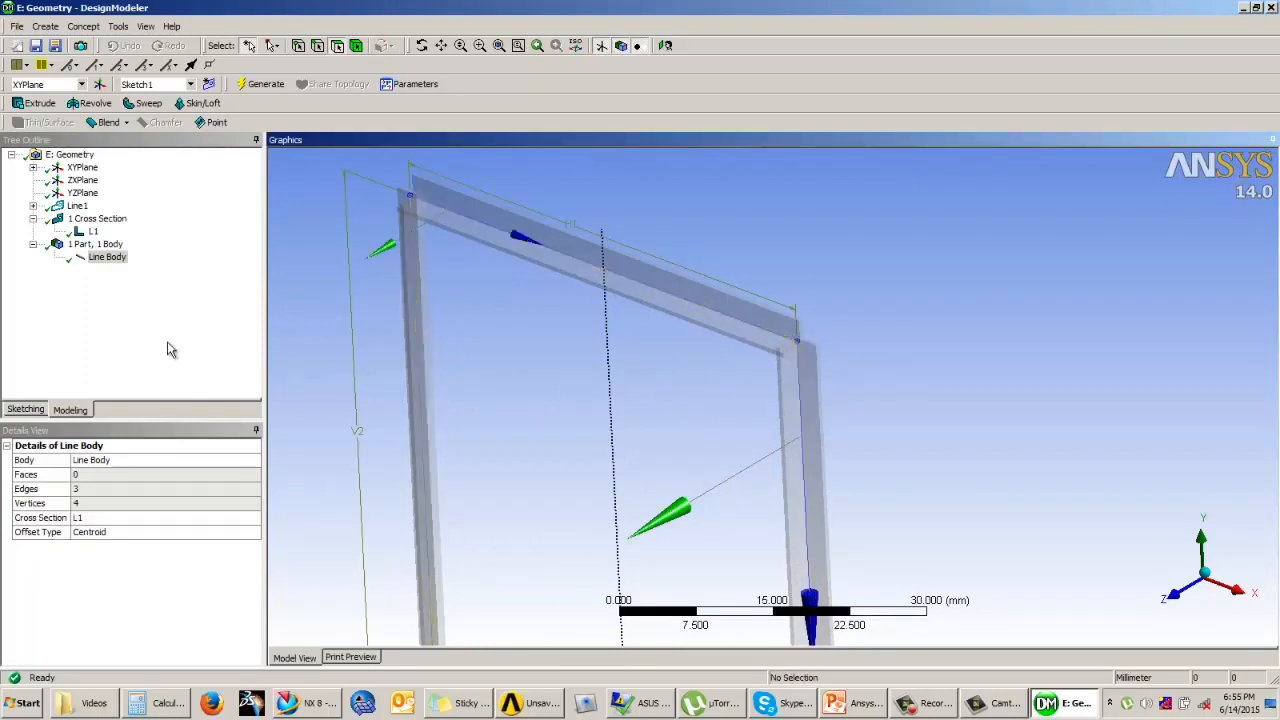
left_click(318, 49)
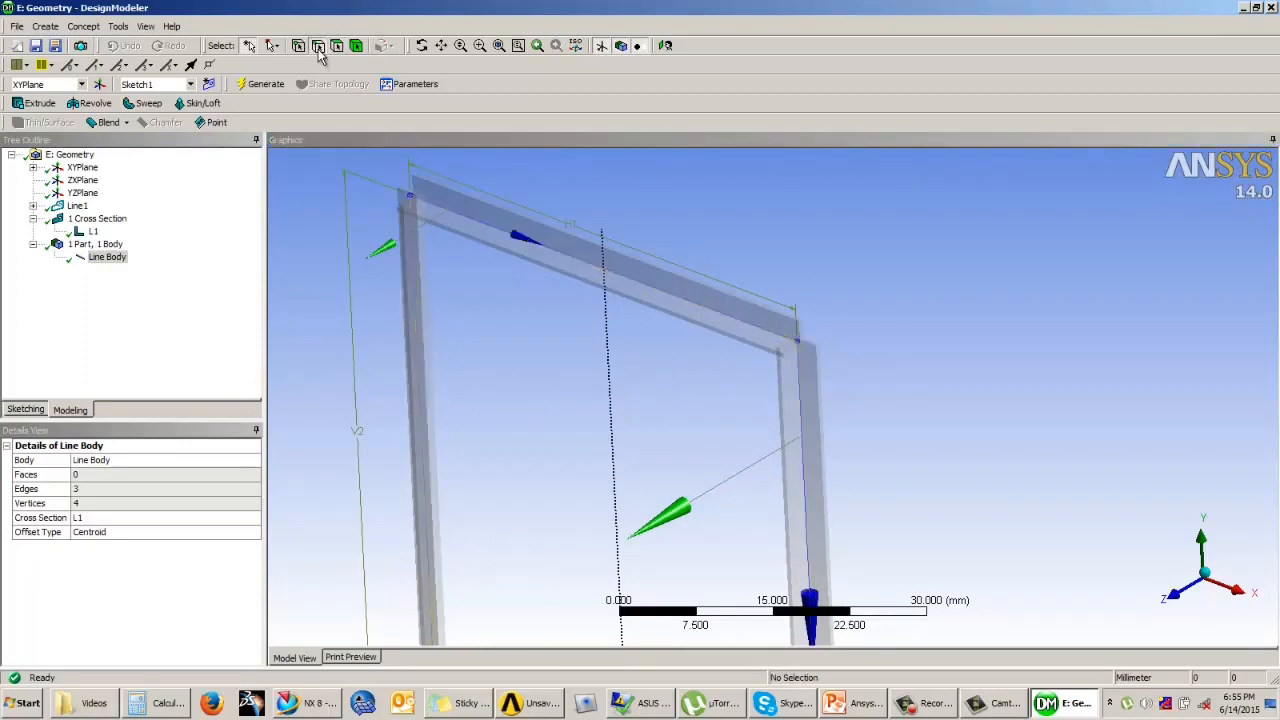
left_click(418, 343)
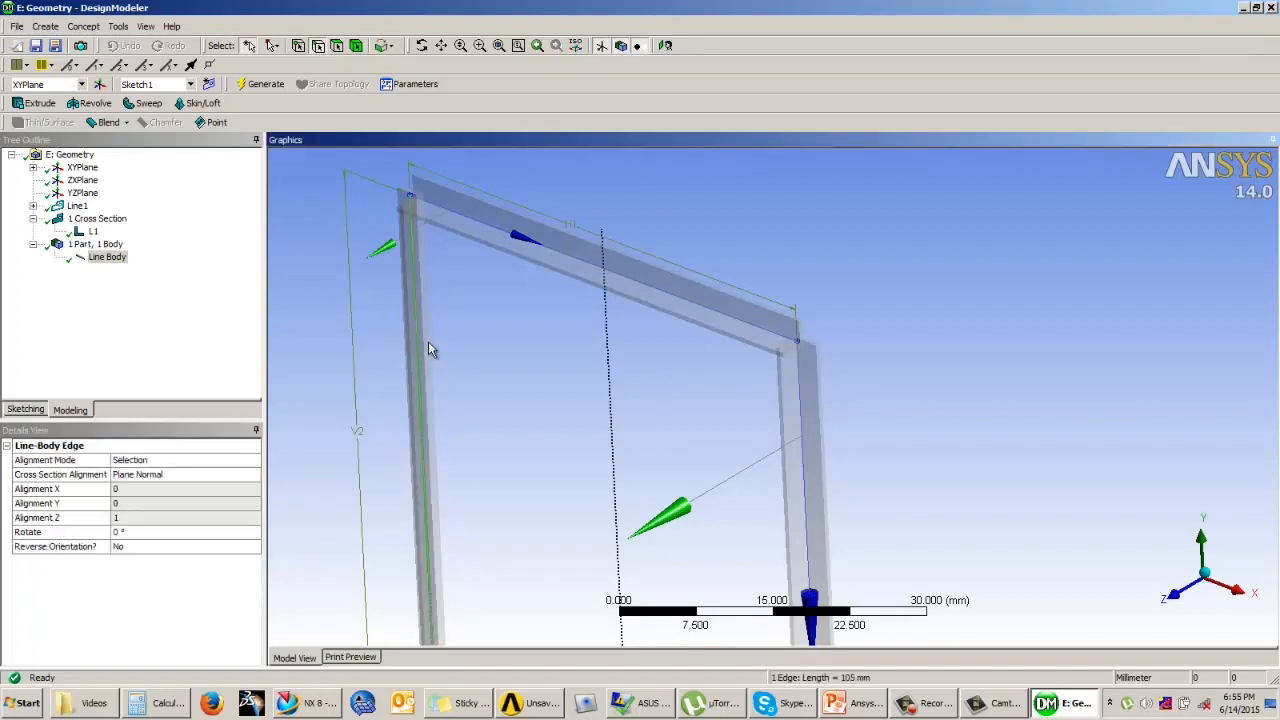
left_click(136, 533)
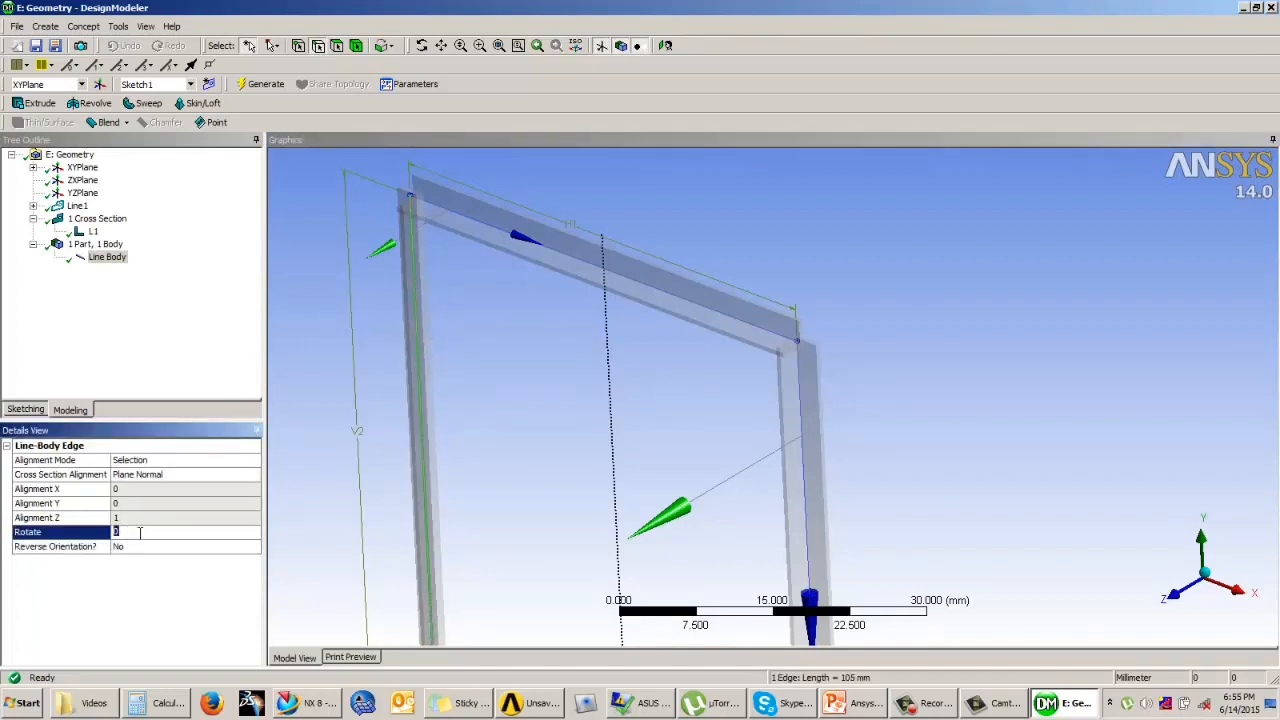
key("Return")
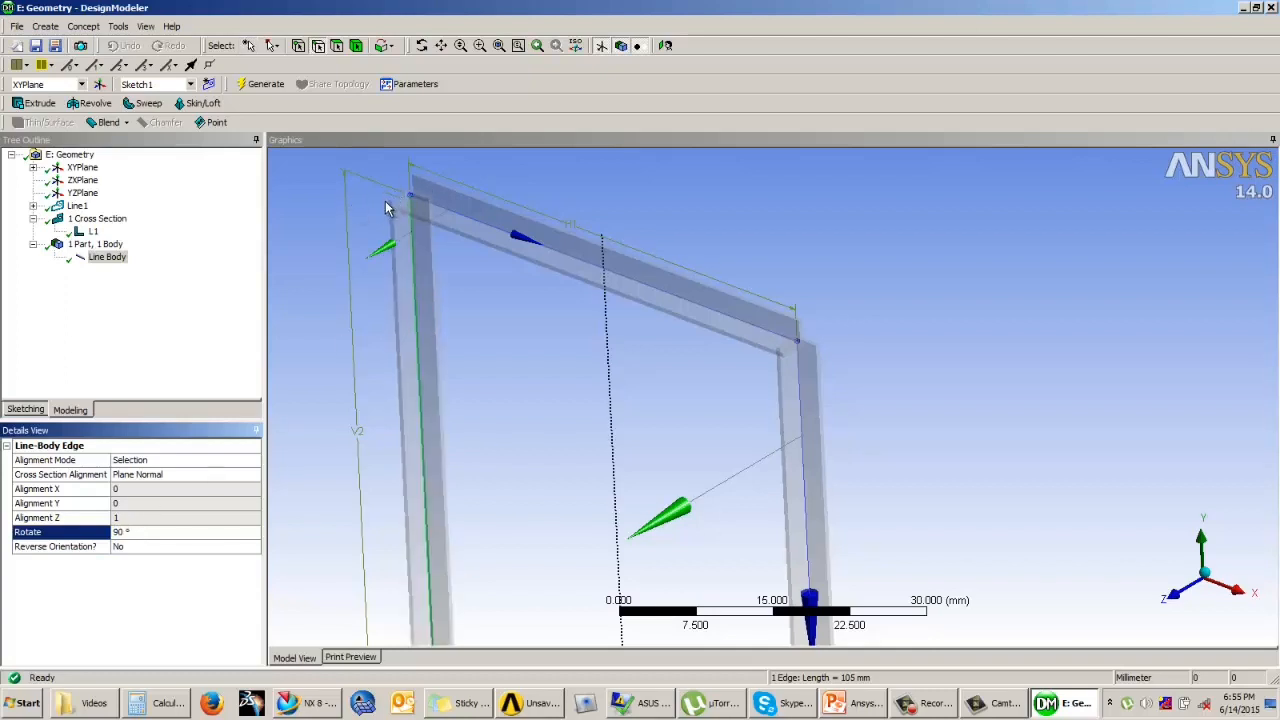
Step: Rotate the cross section of the frame's top horizontal edge by 180°
left_click(551, 250)
left_click(139, 533)
type("180")
key("Return")
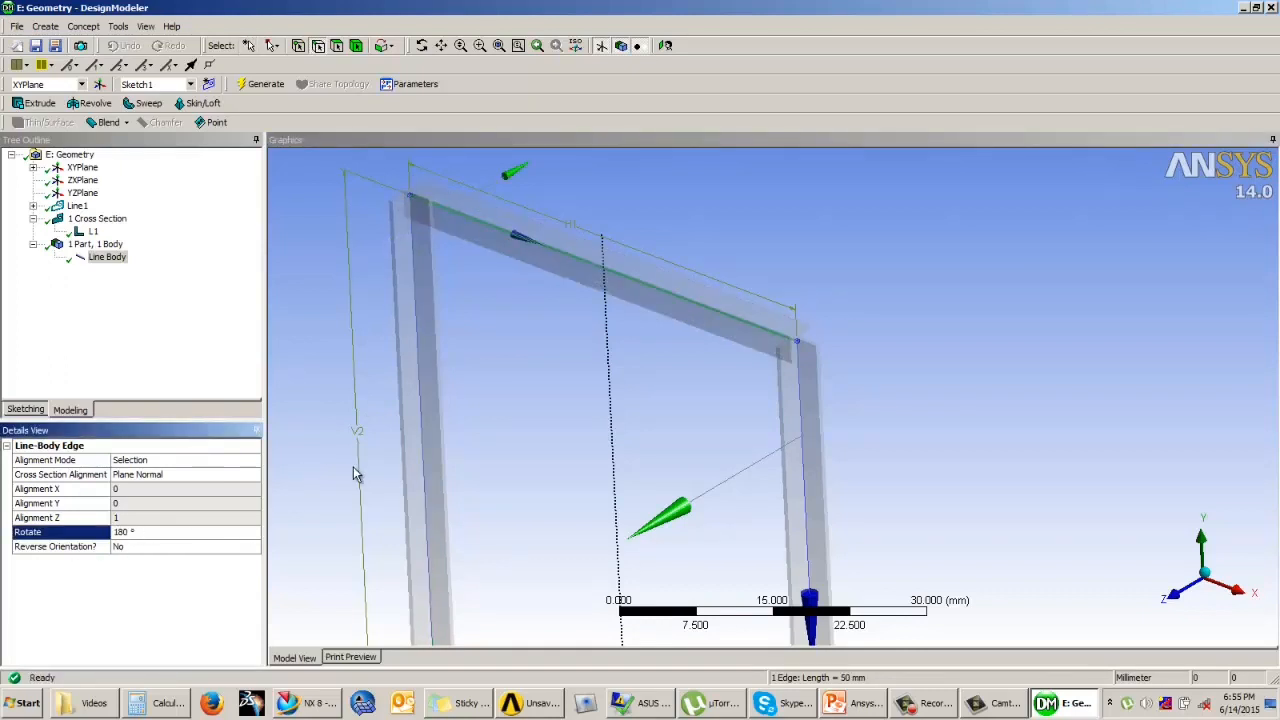
Step: Rotate the cross section of the frame's right vertical edge by 90° and clear the selection
left_click(790, 437)
left_click(200, 533)
type("9")
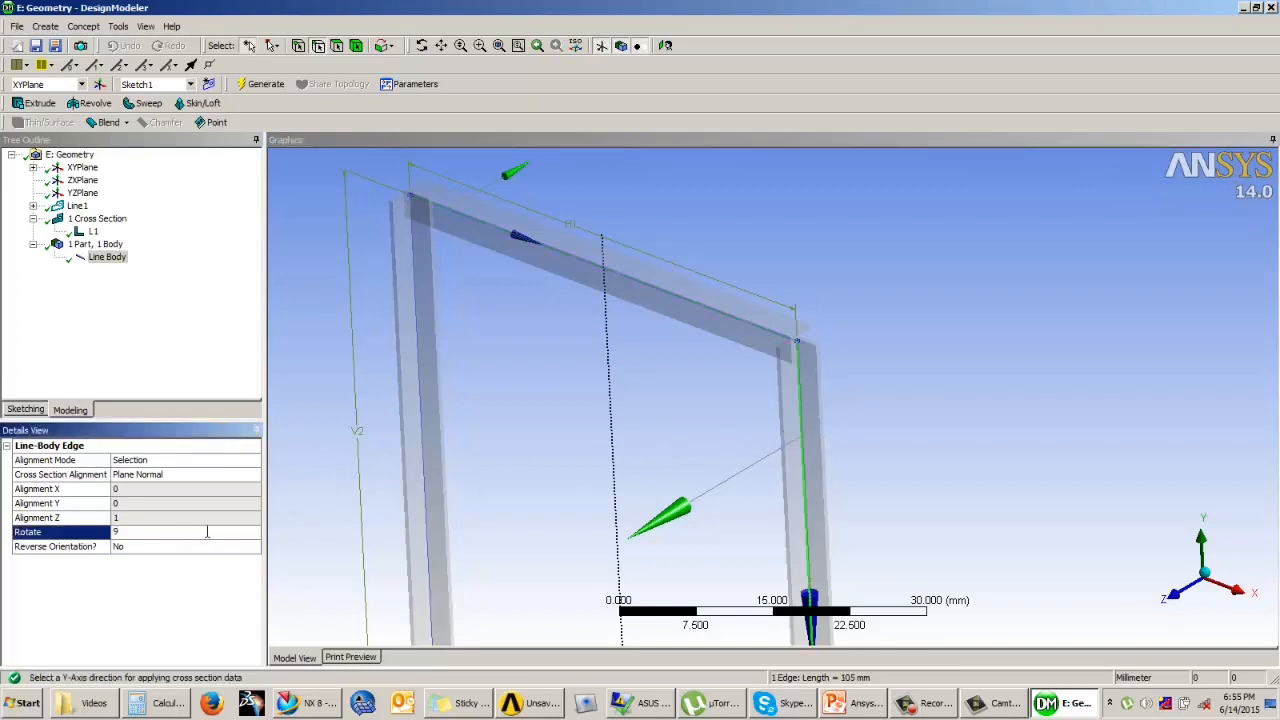
type("0")
key("Return")
left_click(539, 377)
Step: Inspect the oriented frame and compare it with the truss model slide in the PowerPoint presentation, returning to DesignModeler
mouse_move(539, 372)
middle_mouse_down()
mouse_move(537, 394)
mouse_move(663, 343)
mouse_move(540, 368)
middle_mouse_up()
scroll(540, 370, "down", 6)
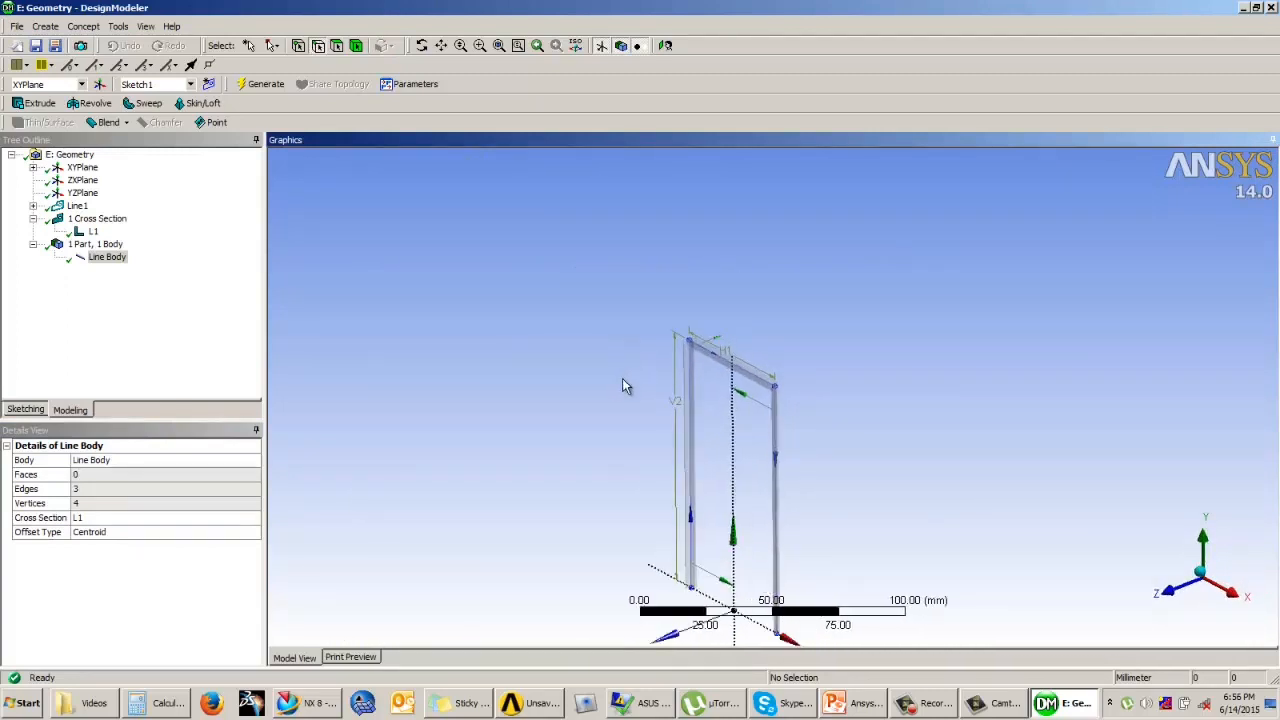
scroll(676, 318, "up", 2)
scroll(627, 369, "down", 1)
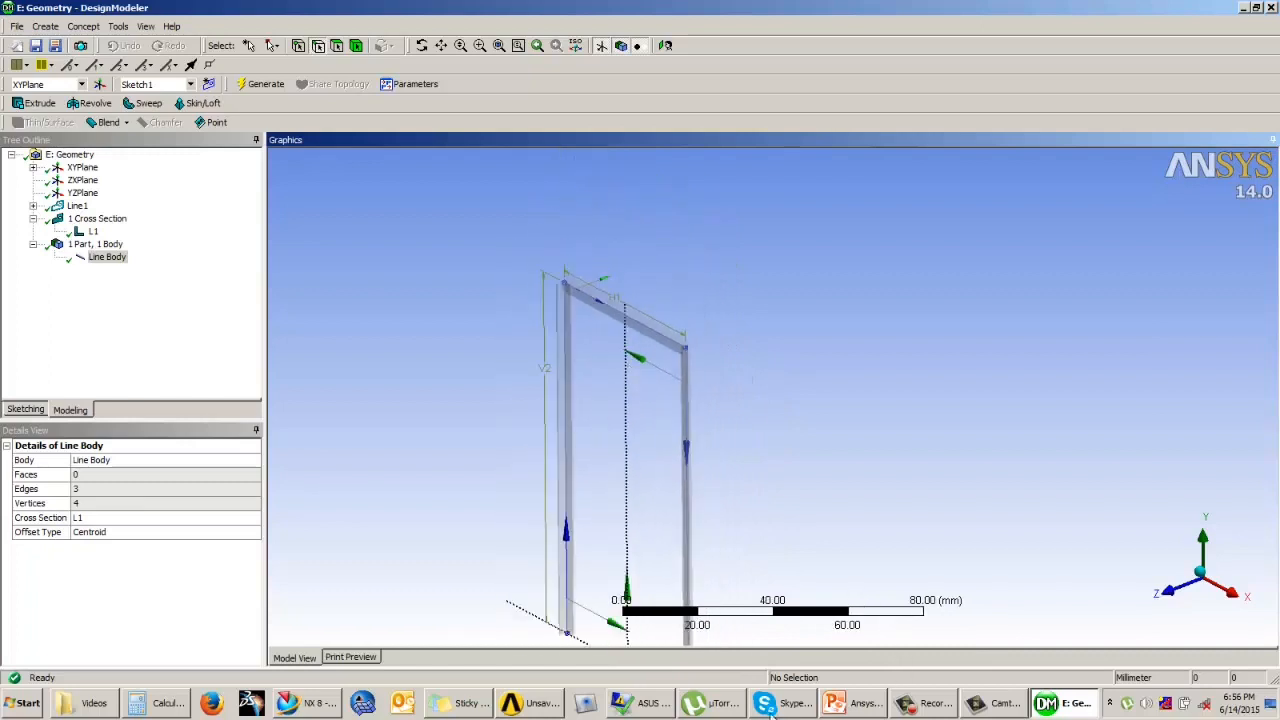
left_click(866, 704)
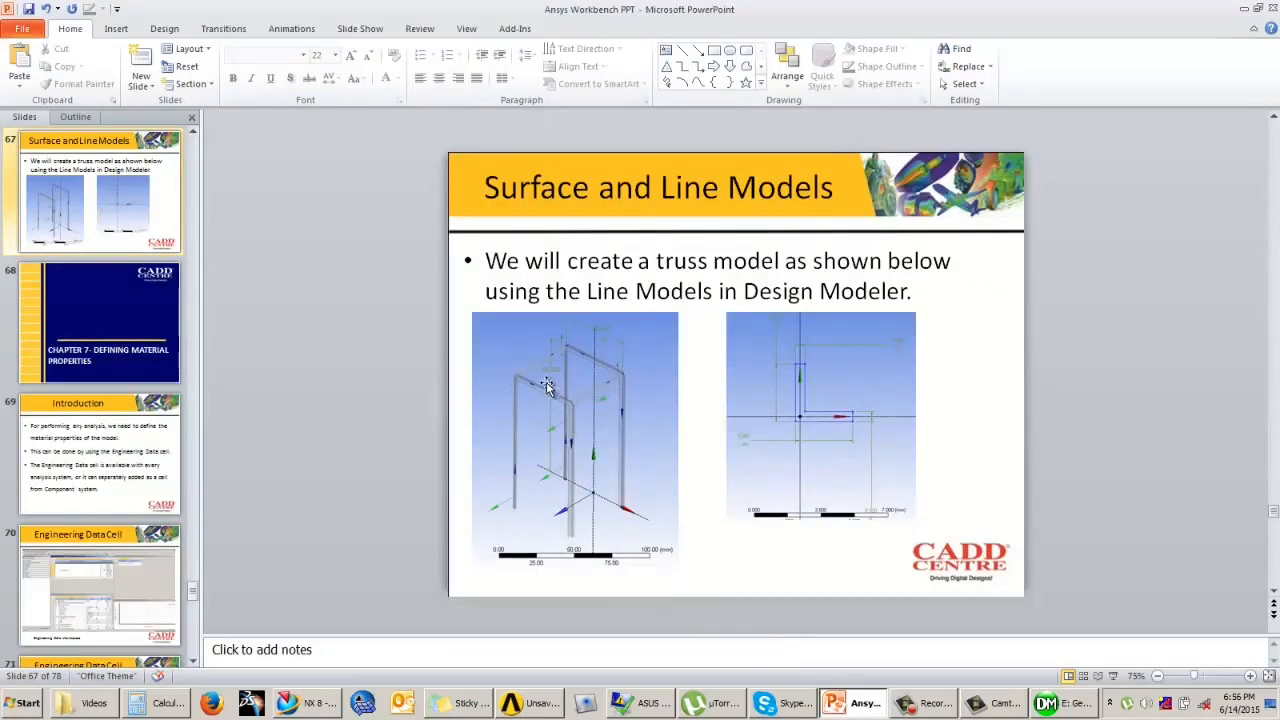
left_click(546, 705)
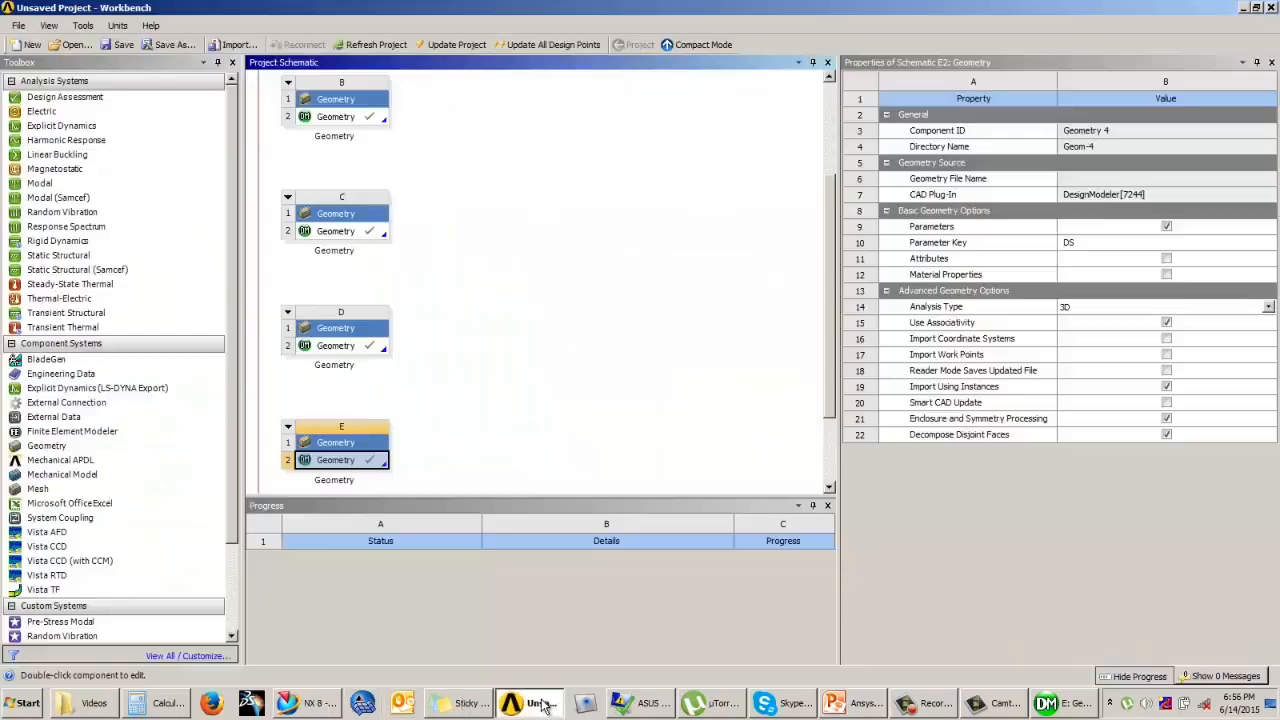
left_click(1050, 706)
middle_click_drag(699, 405, 726, 337, "ctrl")
scroll(629, 391, "up", 1)
middle_click_drag(670, 389, 670, 387, "ctrl")
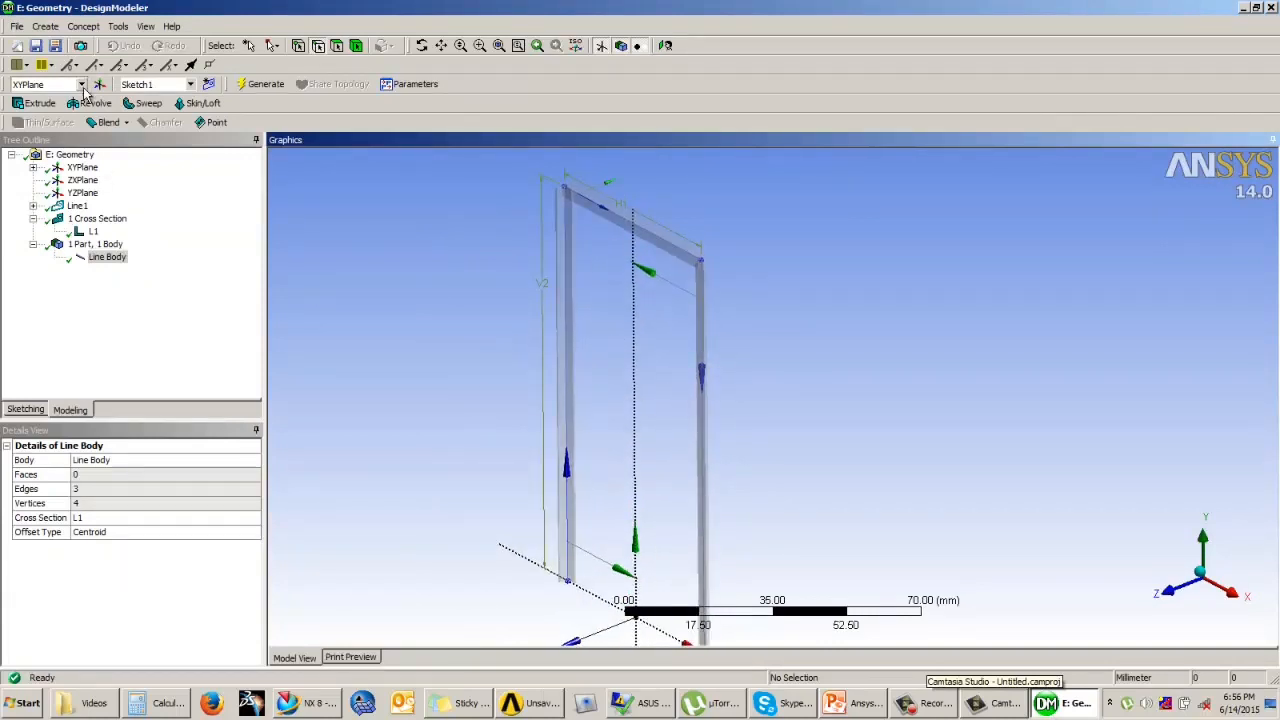
Step: Start a body operation of type Translate and choose the frame's line body as the body to move
left_click(60, 27)
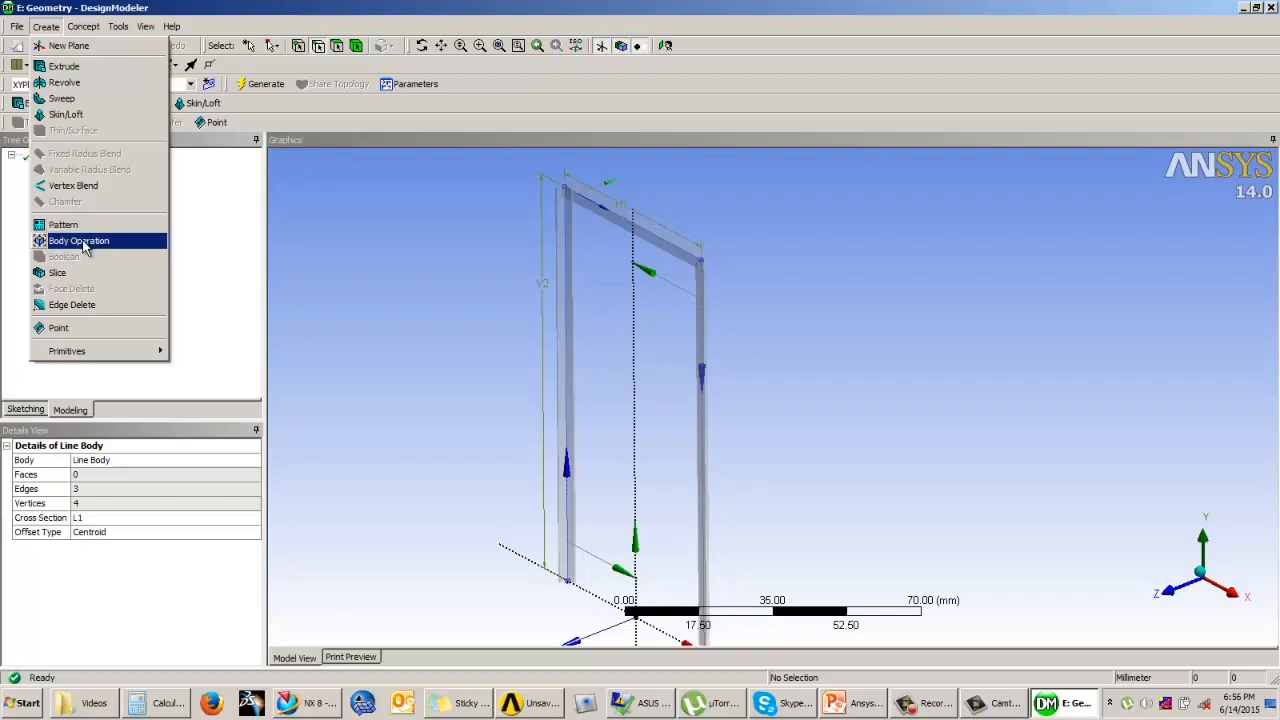
left_click(74, 241)
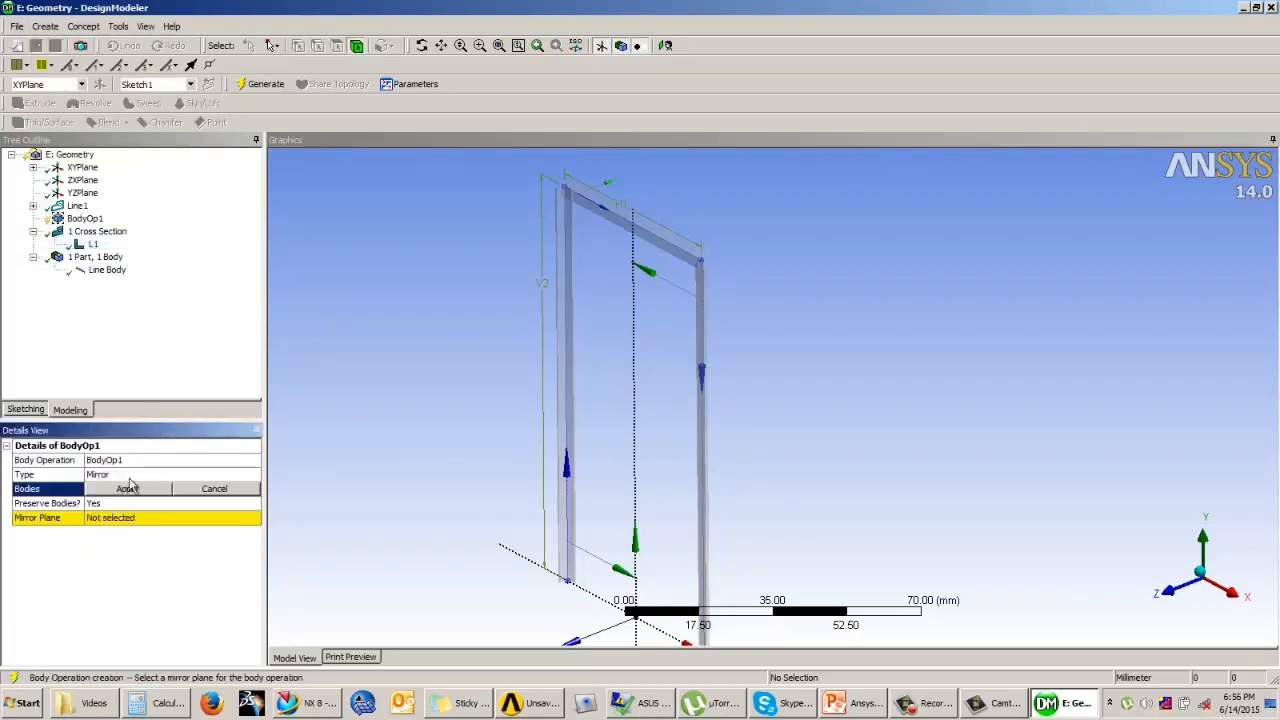
left_click(165, 478)
left_click(256, 475)
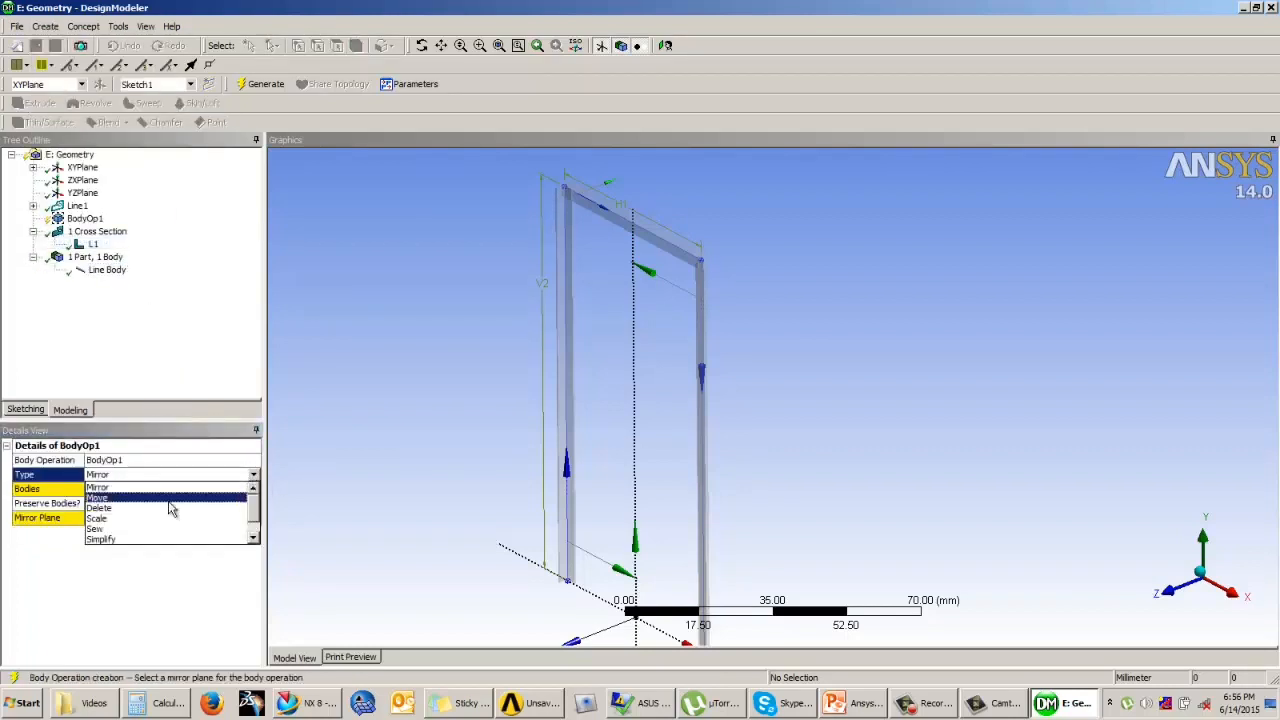
scroll(256, 530, "down", 1)
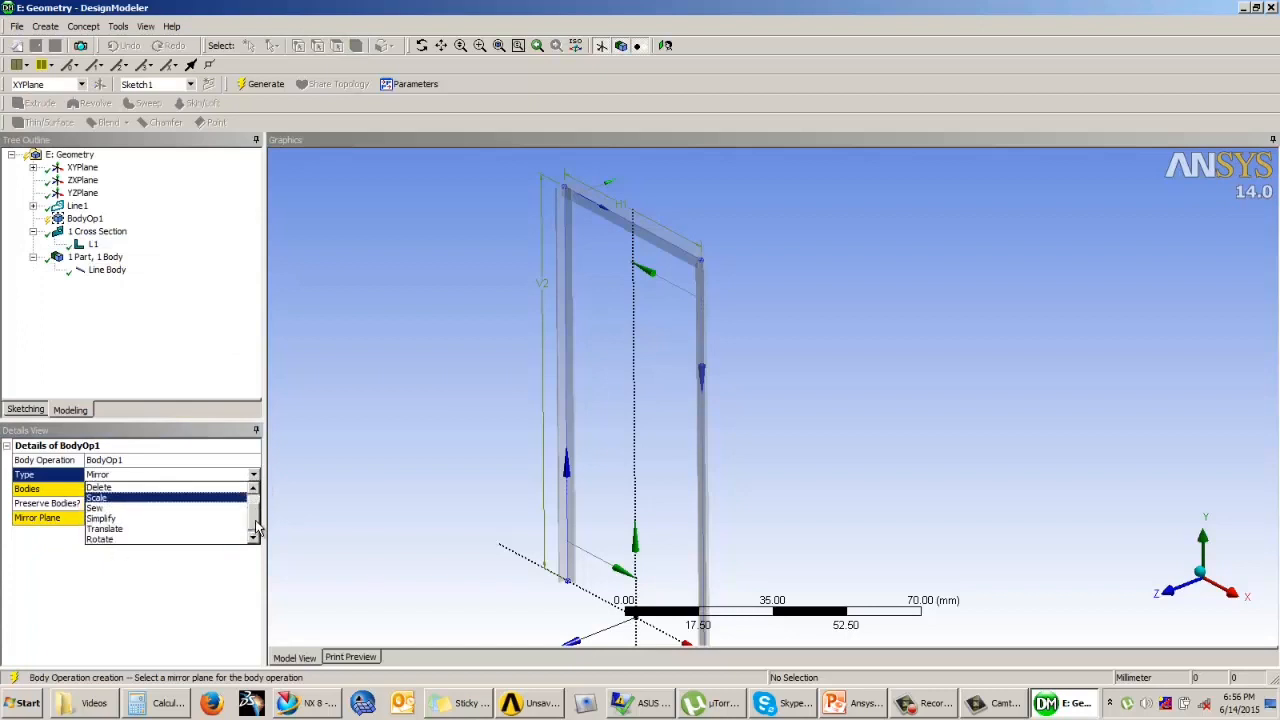
left_click(143, 531)
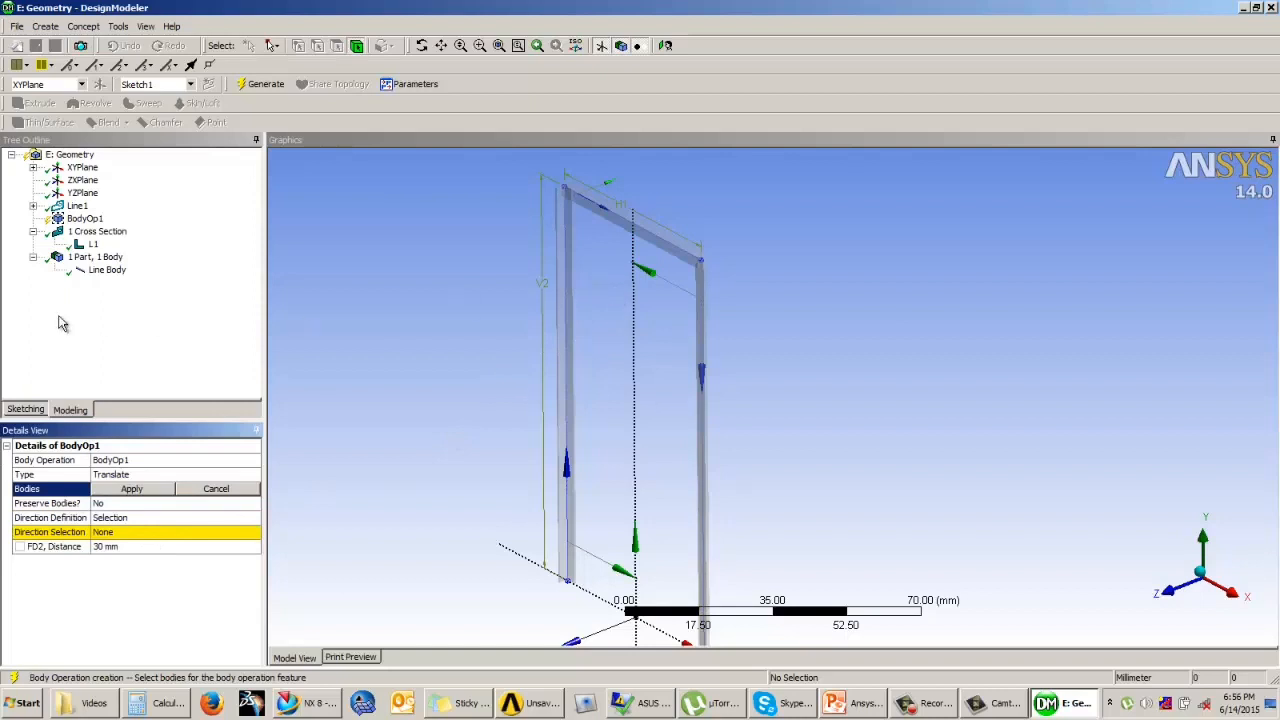
left_click(110, 271)
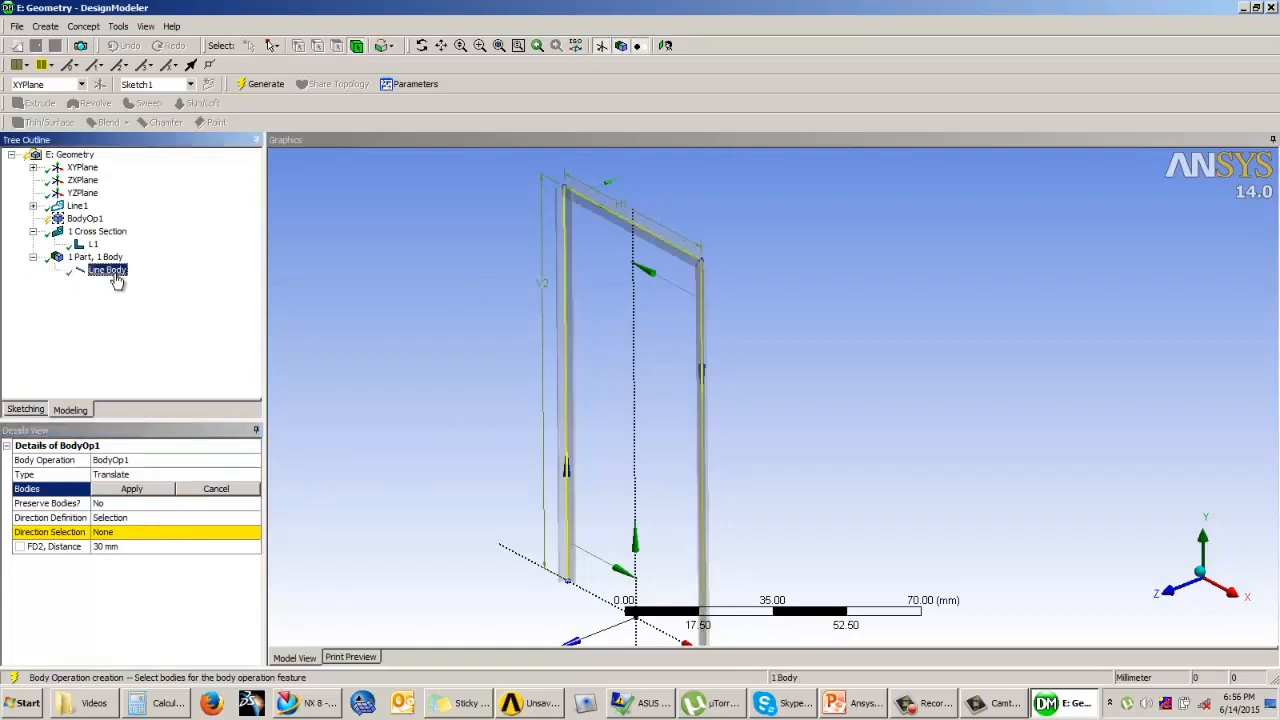
left_click(108, 490)
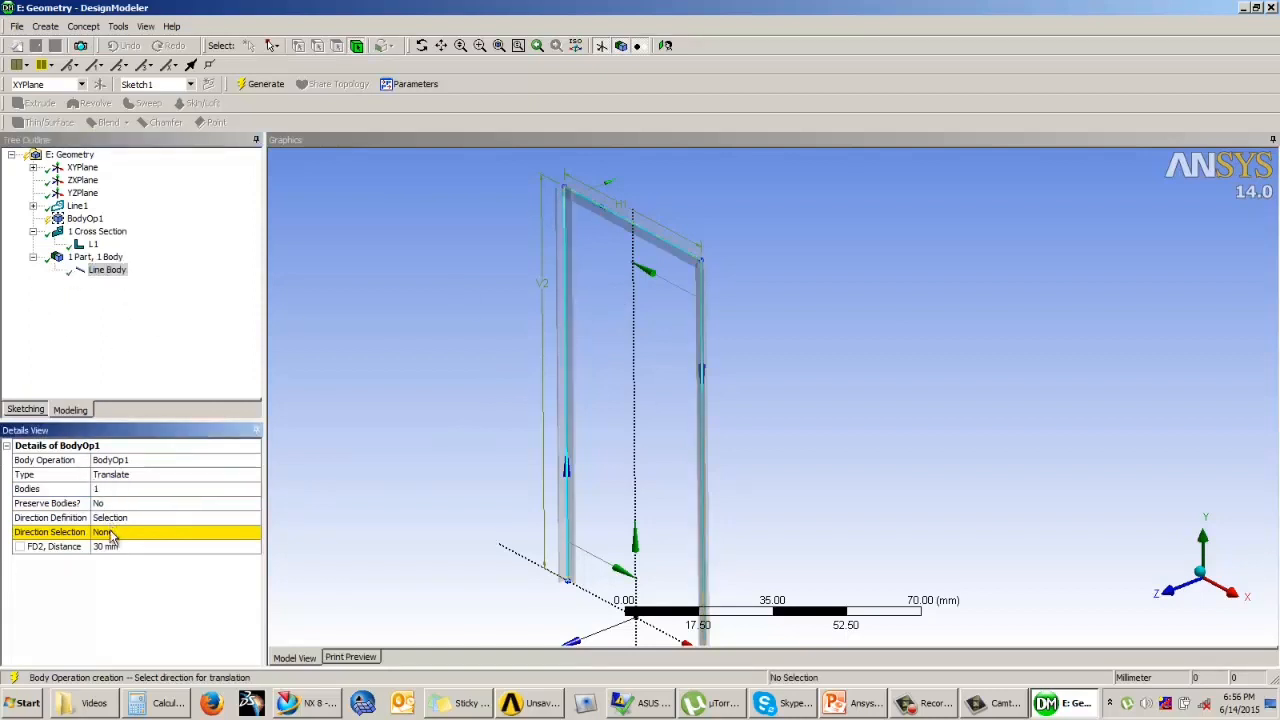
left_click(113, 532)
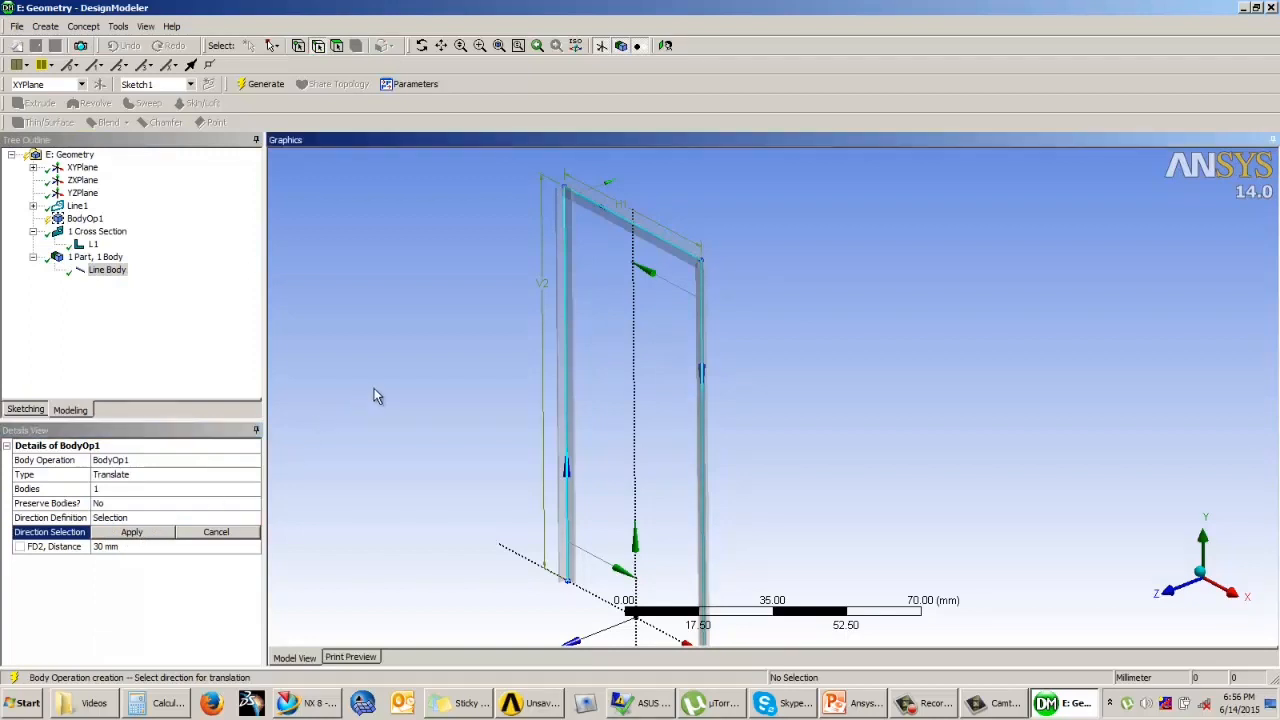
scroll(385, 395, "down", 3)
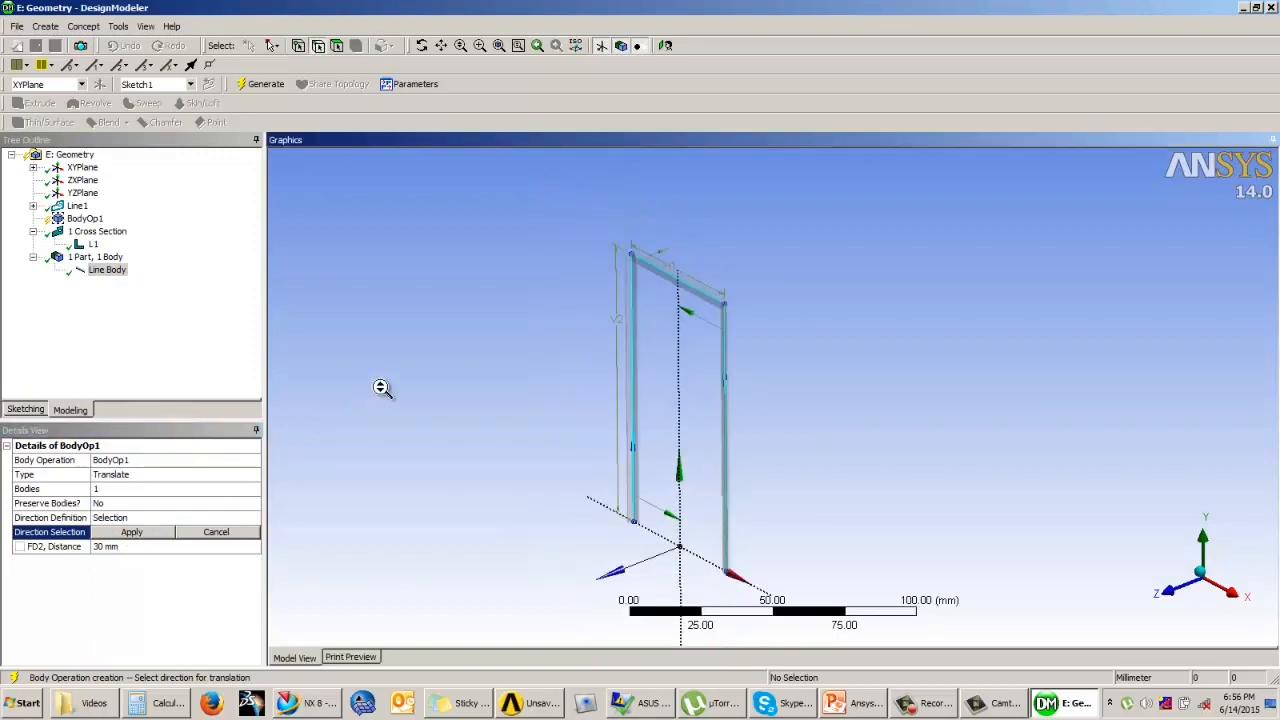
left_click(131, 532)
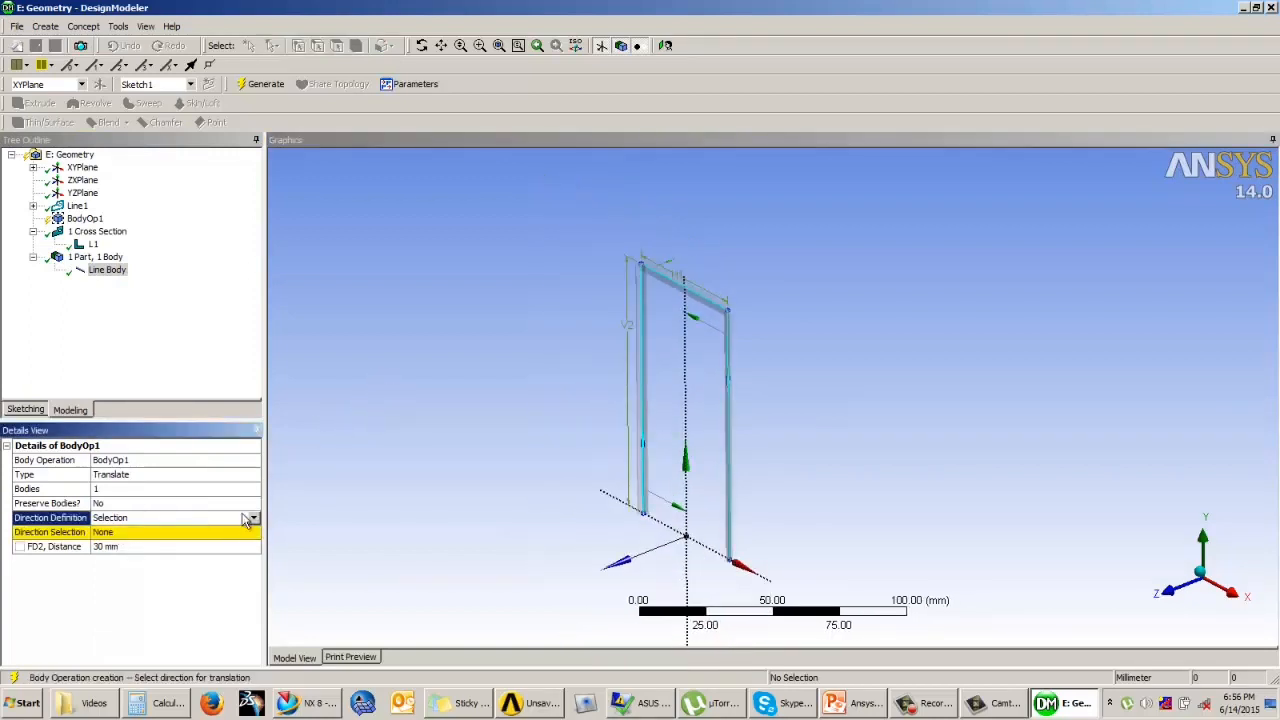
Step: Define the translation direction by coordinates with a Z offset of 50 mm and generate the moved frame
left_click(253, 518)
left_click(162, 546)
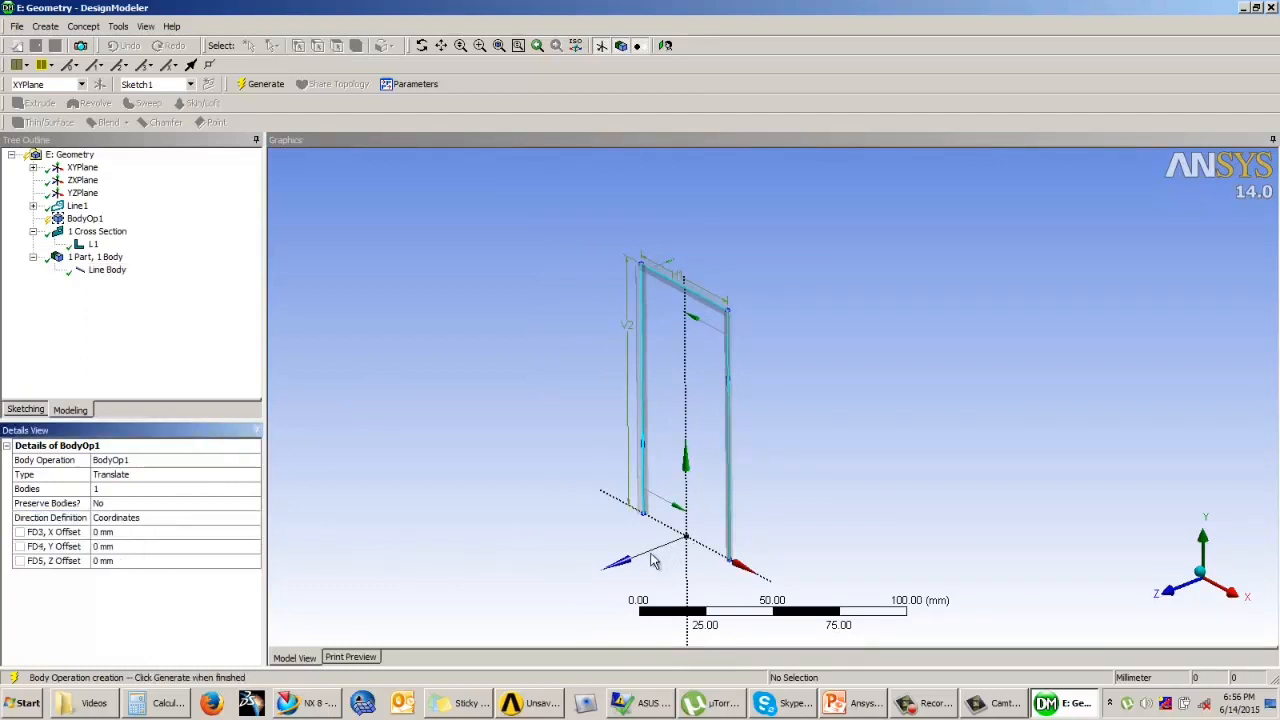
left_click(139, 560)
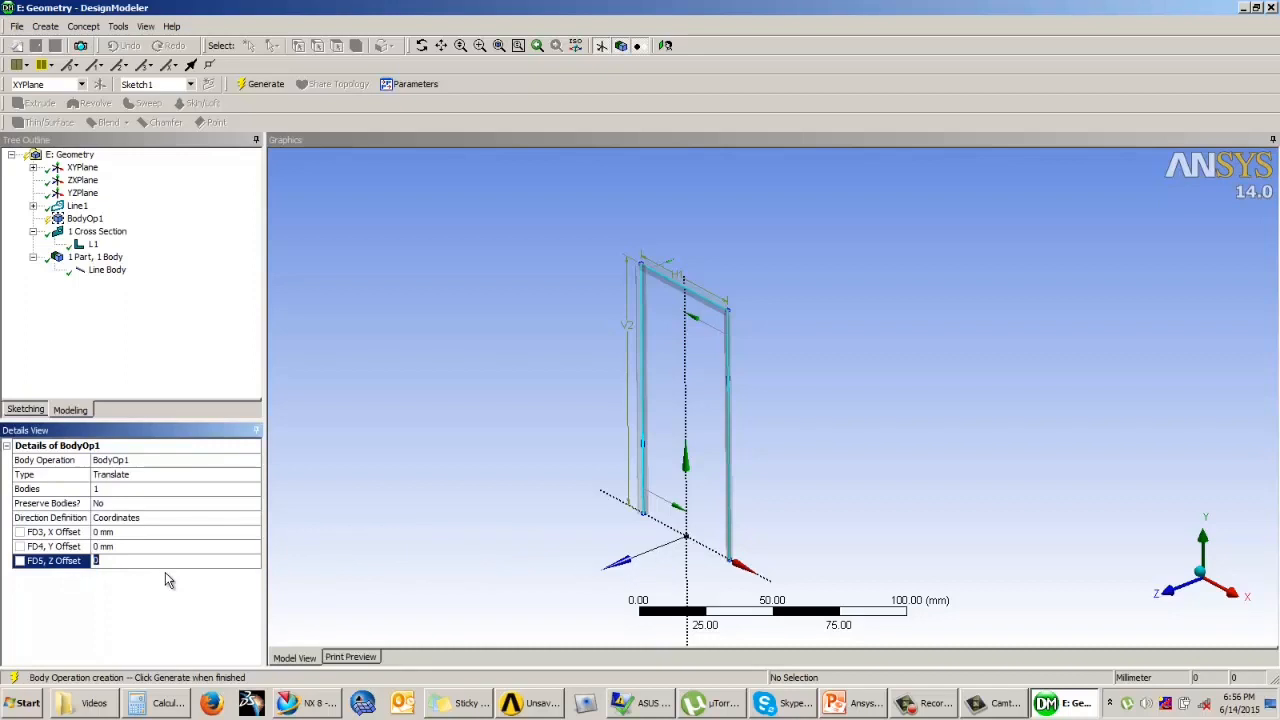
type("50")
key("Return")
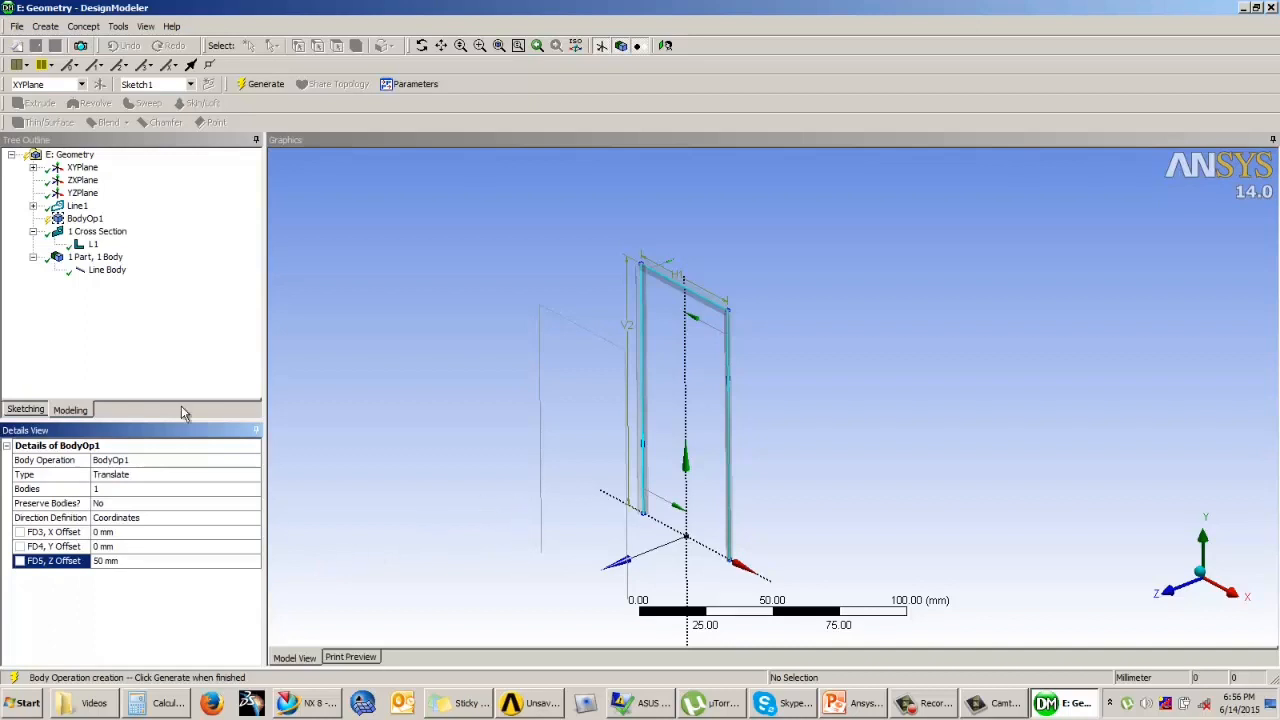
left_click(260, 85)
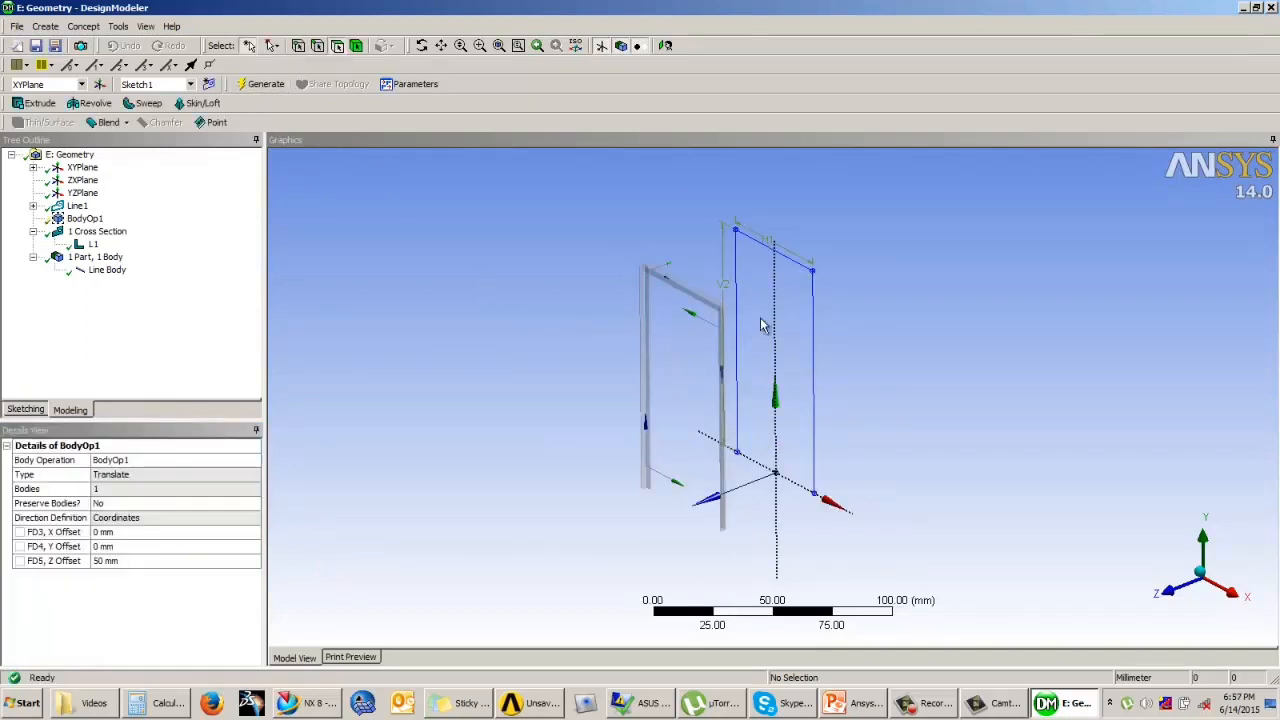
Step: Generate a second line body from the original frame sketch using Lines From Sketches with Add Material
left_click(832, 332)
scroll(830, 322, "up", 2)
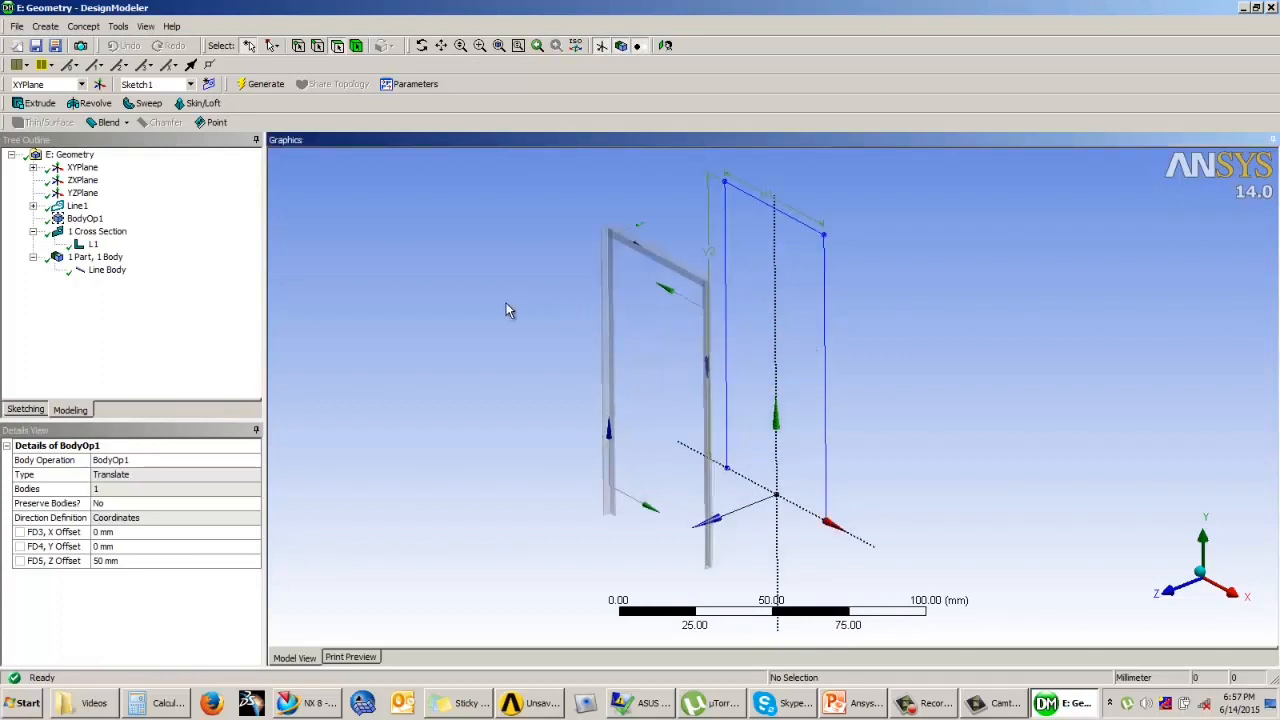
left_click(83, 26)
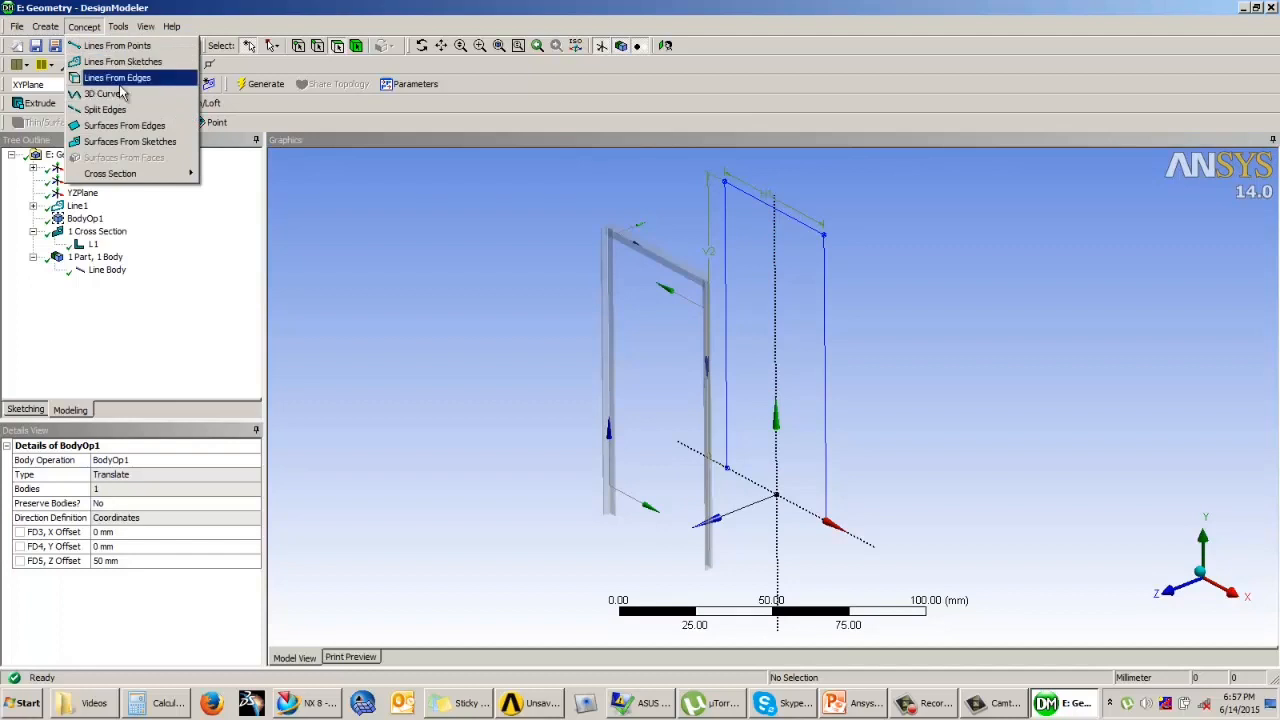
left_click(122, 61)
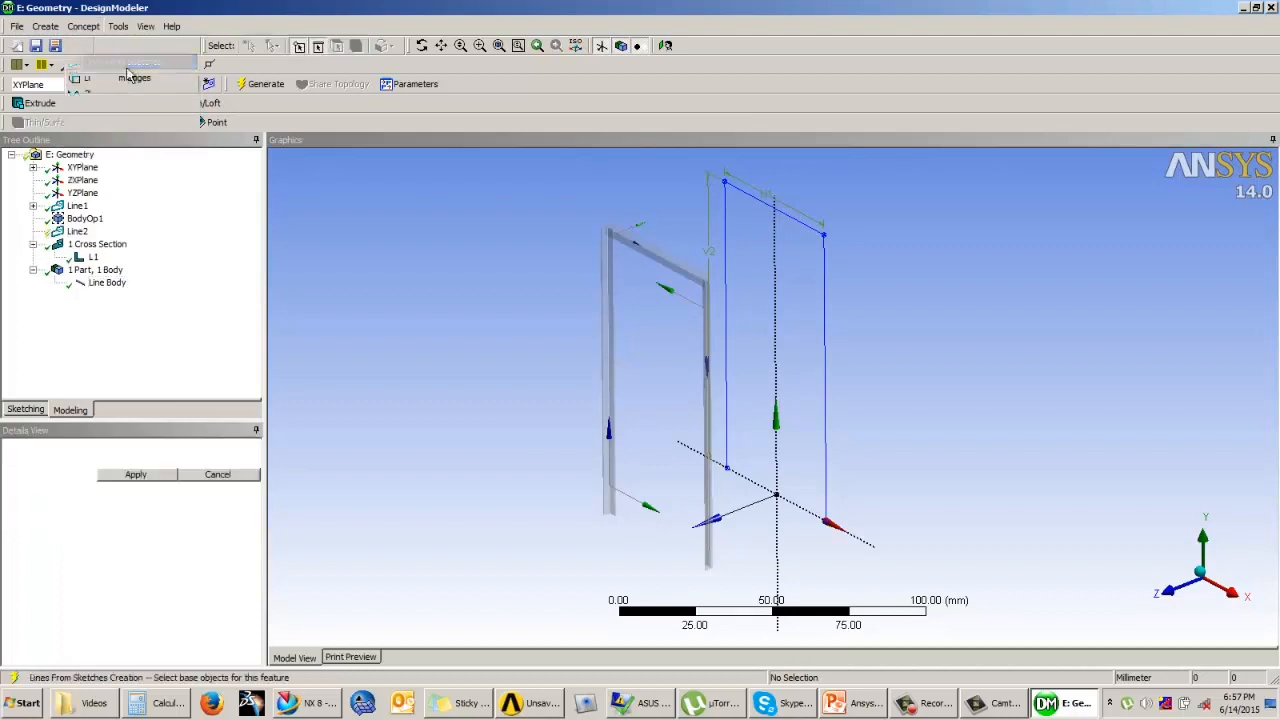
left_click(728, 255)
left_click(136, 474)
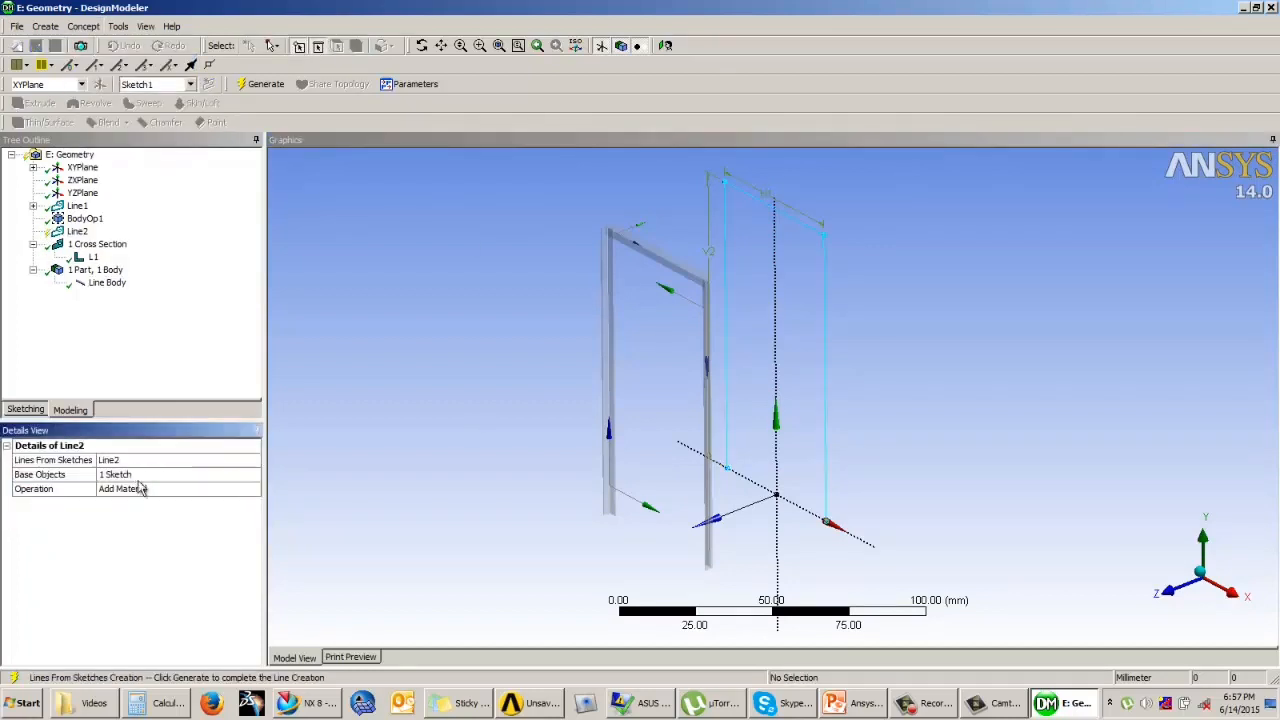
left_click(262, 84)
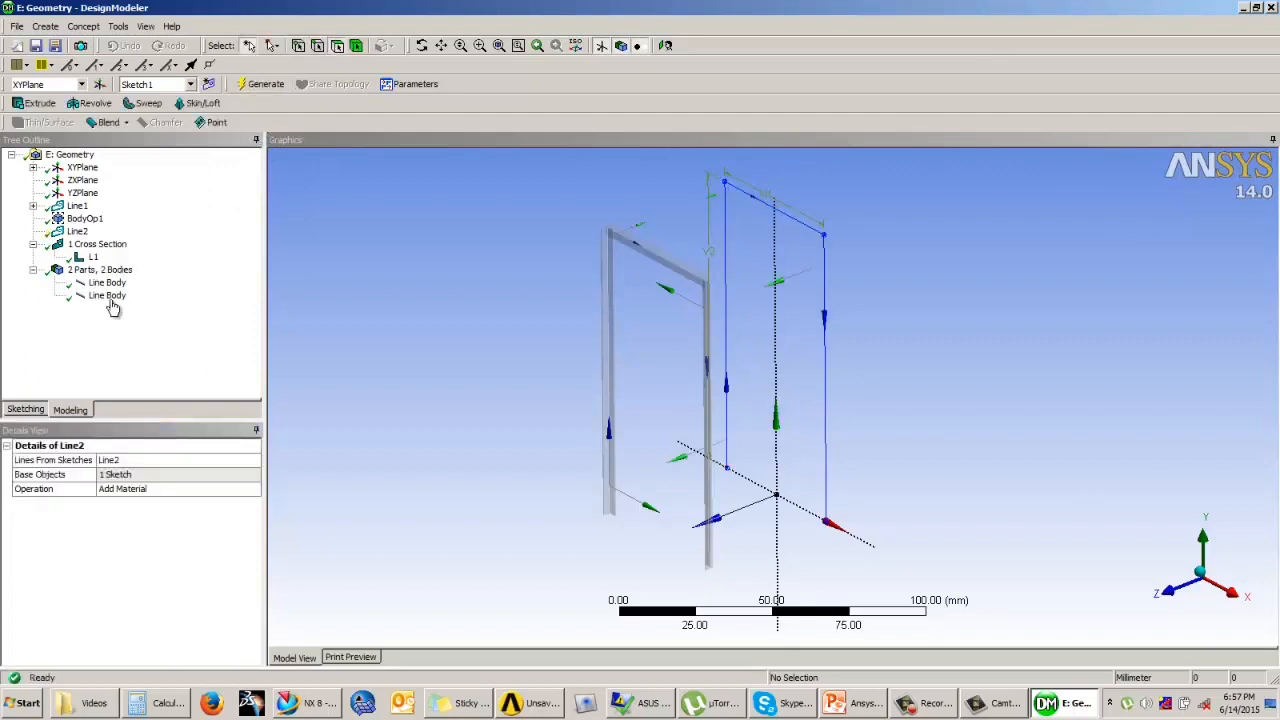
Step: Assign the L1 cross section to the new rear line body
left_click(110, 296)
left_click(200, 519)
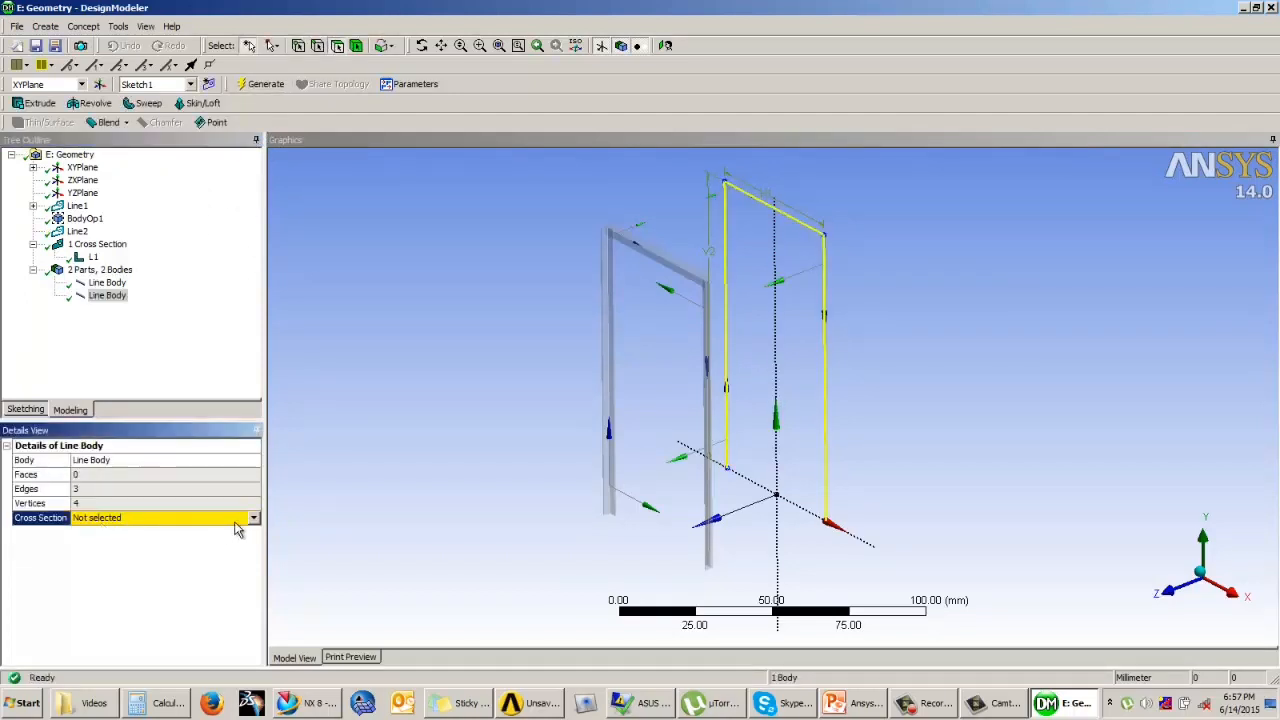
left_click(252, 519)
left_click(172, 544)
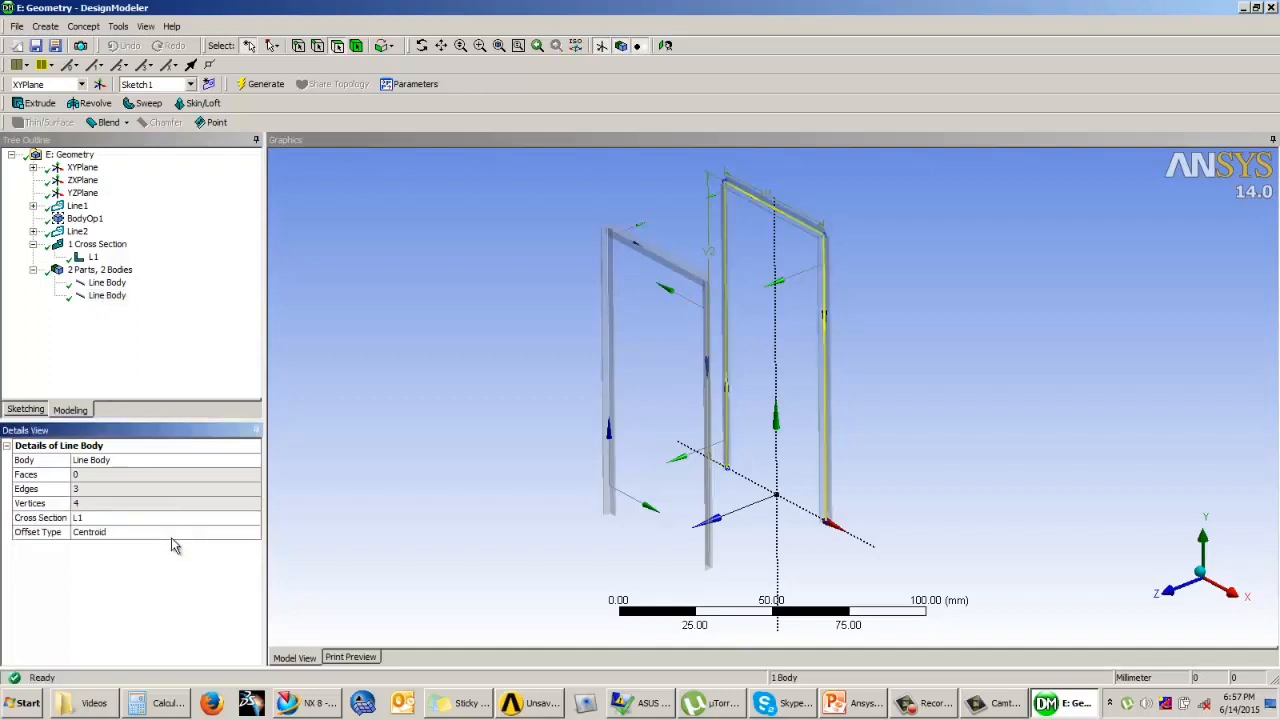
Step: Examine the L section orientation at the upper corners of the front and rear frames
middle_click_drag(377, 397, 474, 398, "ctrl")
middle_click_drag(508, 373, 523, 418, "ctrl")
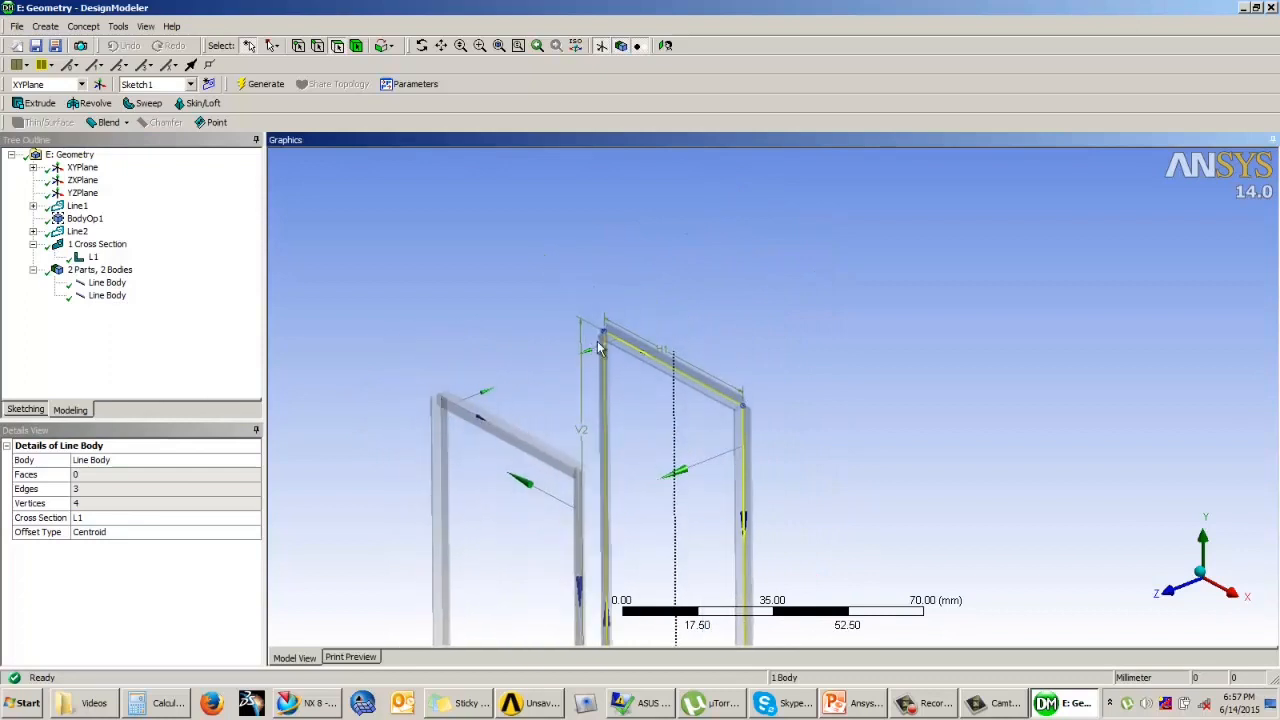
scroll(730, 280, "up", 1)
scroll(735, 276, "up", 3)
scroll(750, 284, "down", 5)
middle_click_drag(771, 282, 795, 252, "ctrl")
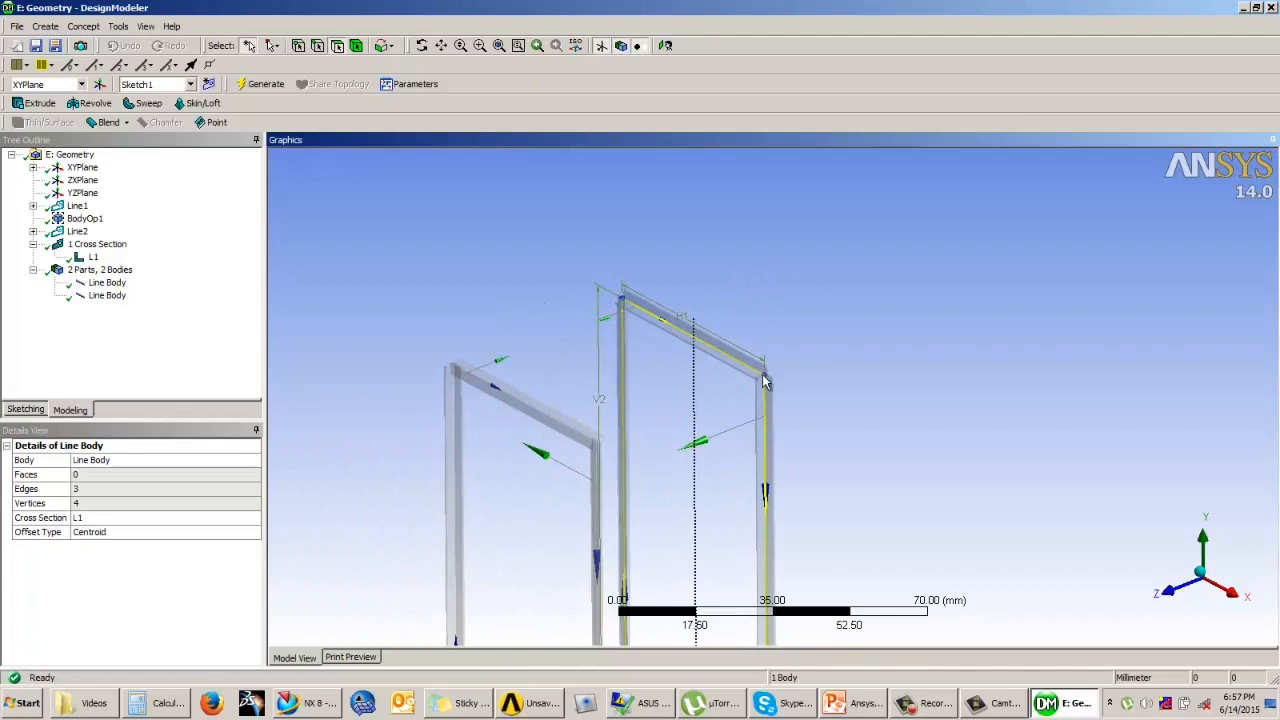
middle_click_drag(660, 300, 670, 266, "ctrl")
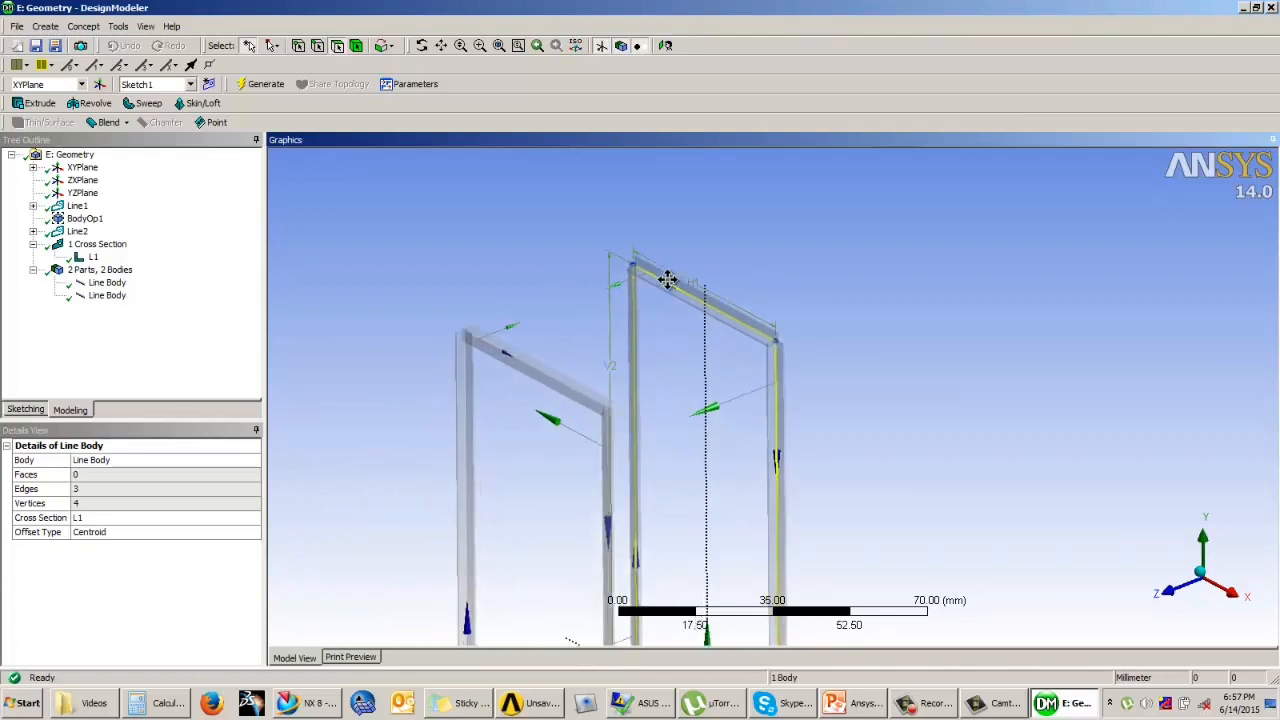
Step: Generate a Lines From Points member joining the upper left corners of the front and rear frames
left_click(84, 26)
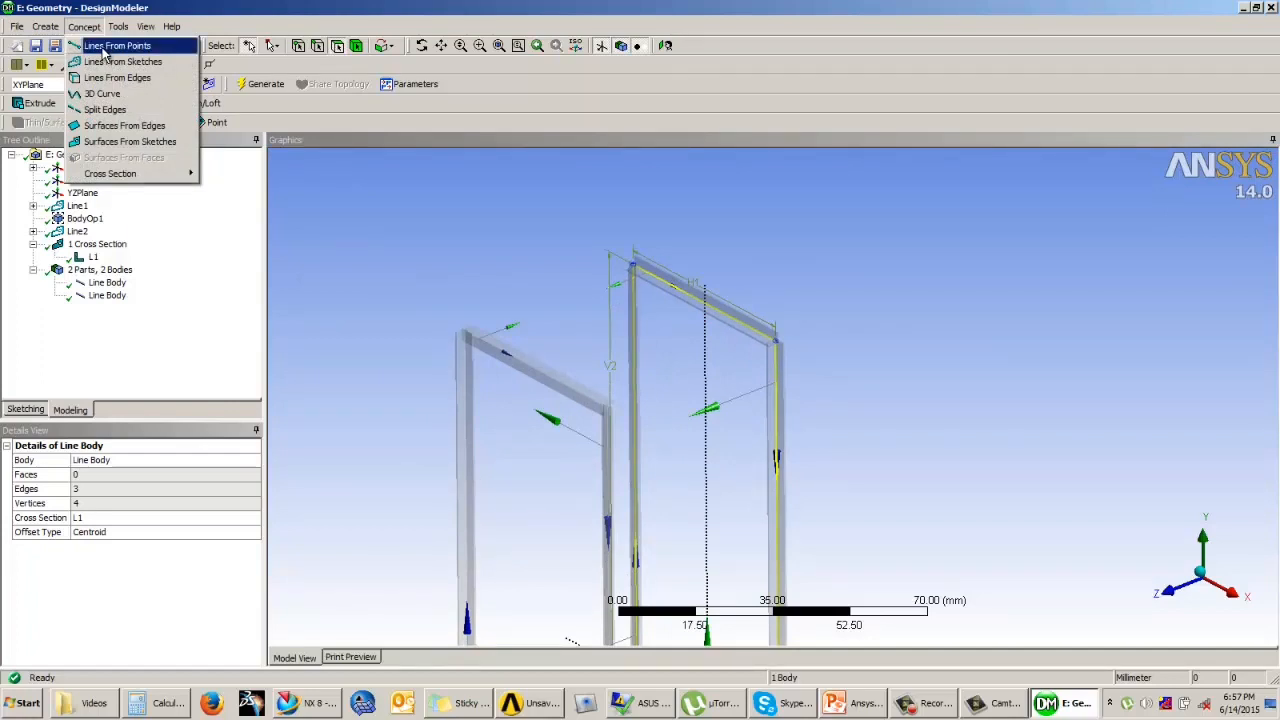
left_click(103, 50)
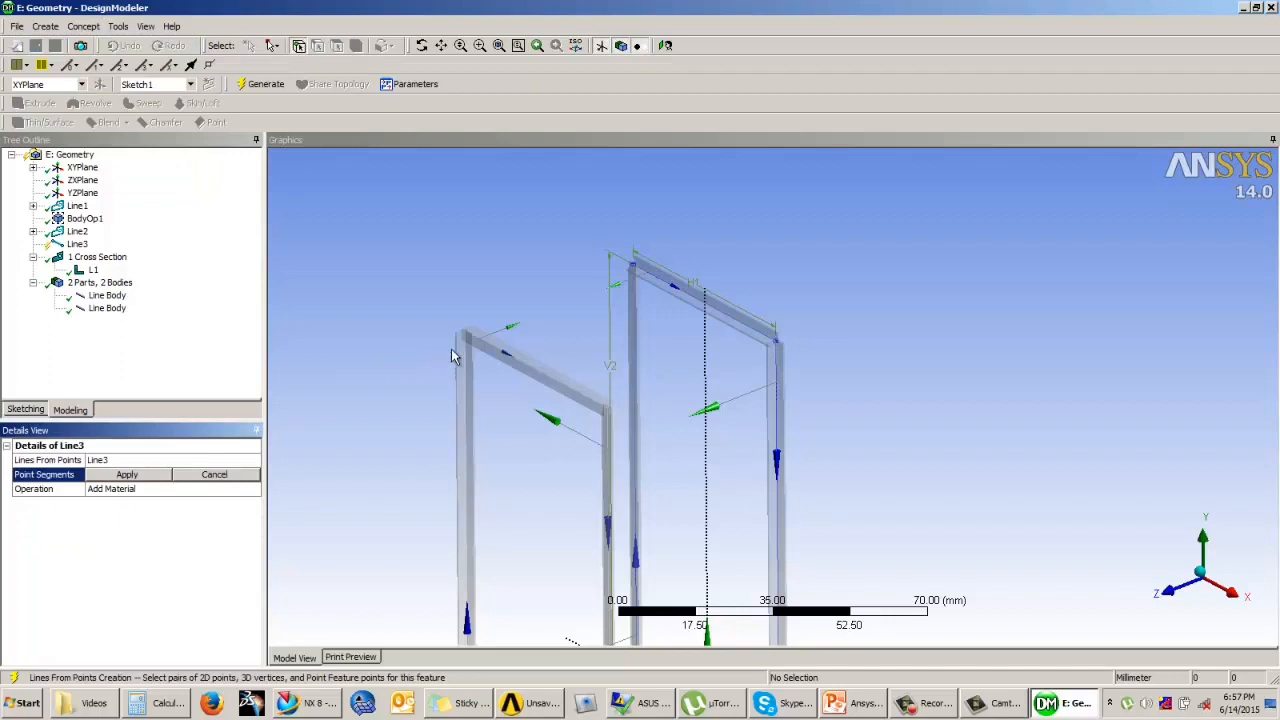
left_click(480, 343)
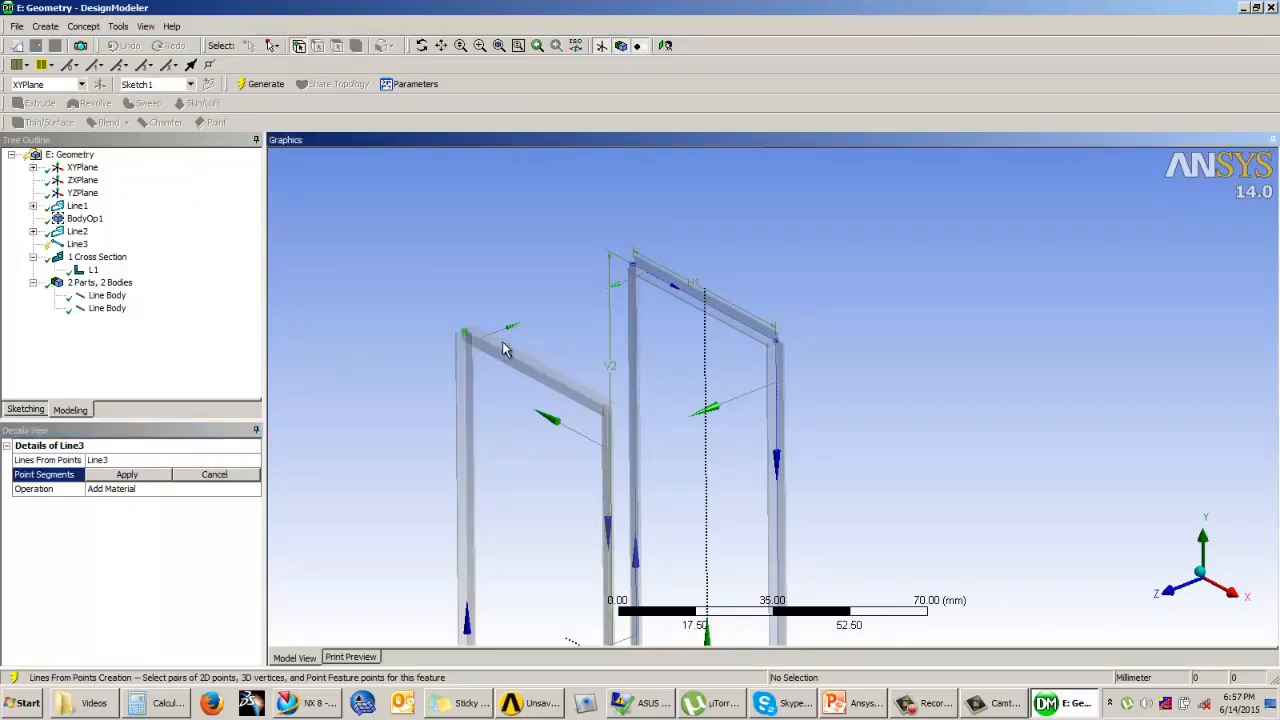
left_click(637, 272)
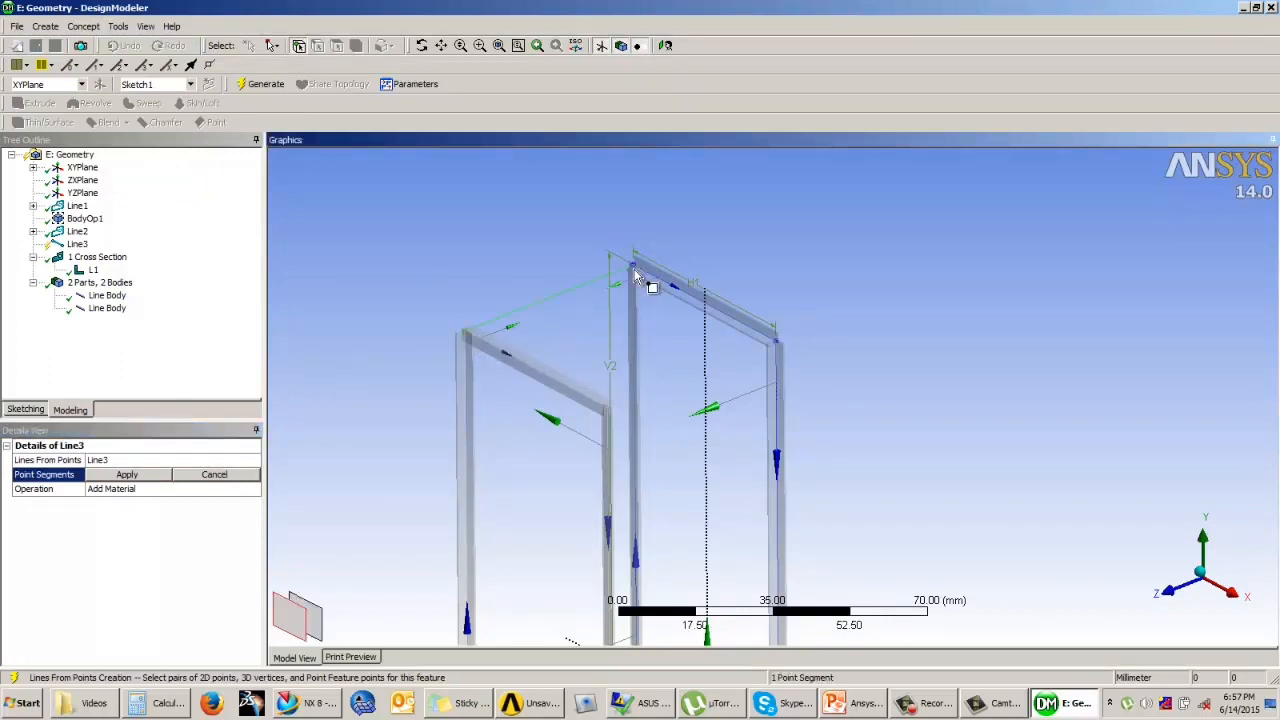
left_click(124, 476)
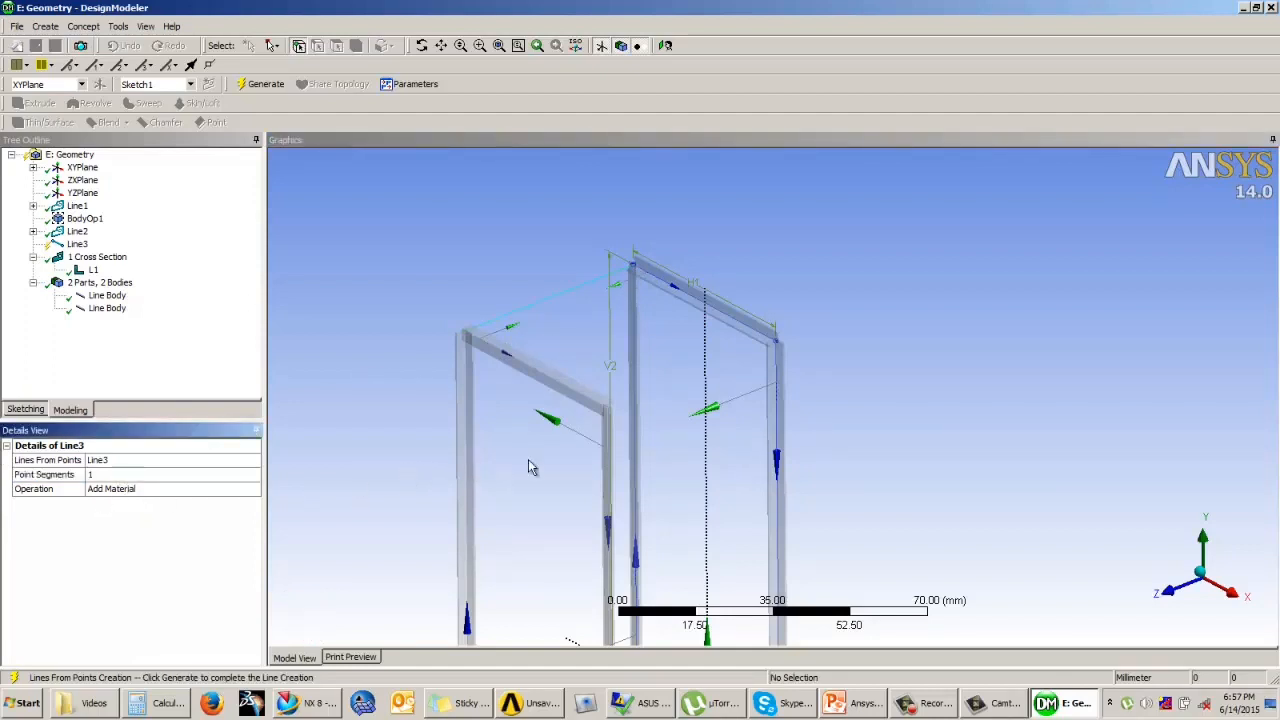
left_click(609, 409)
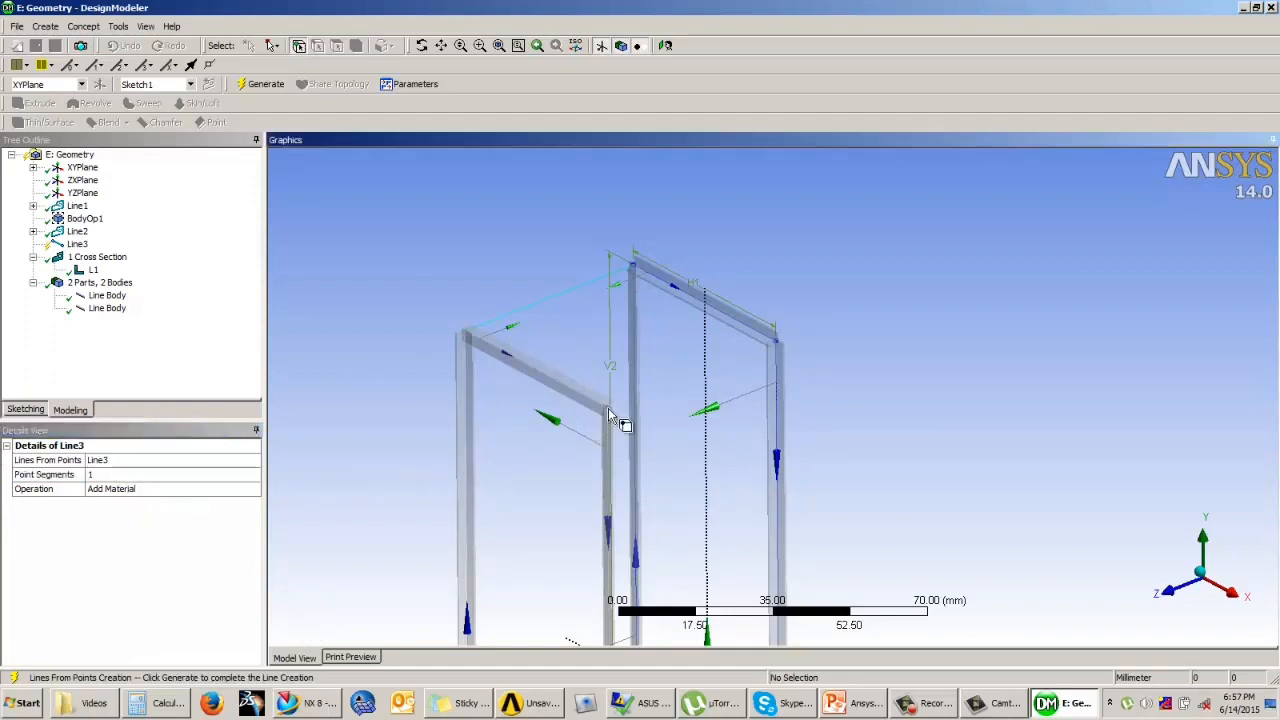
left_click(782, 347)
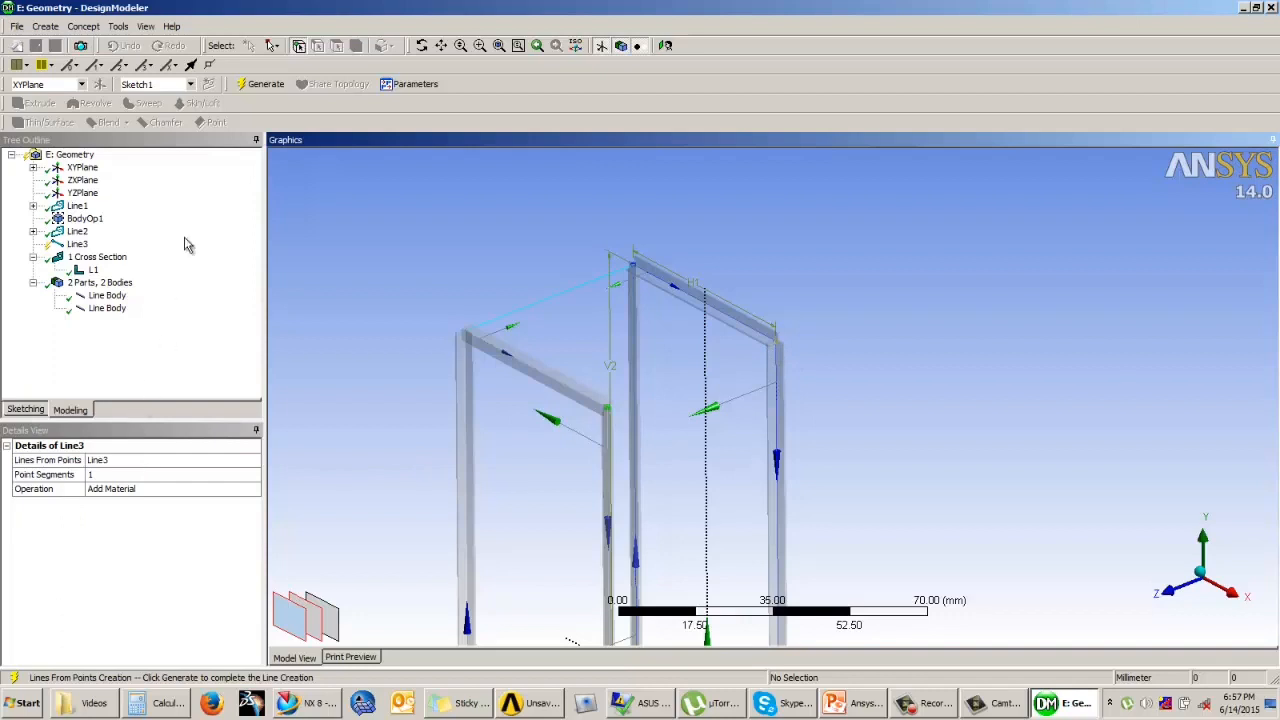
left_click(256, 86)
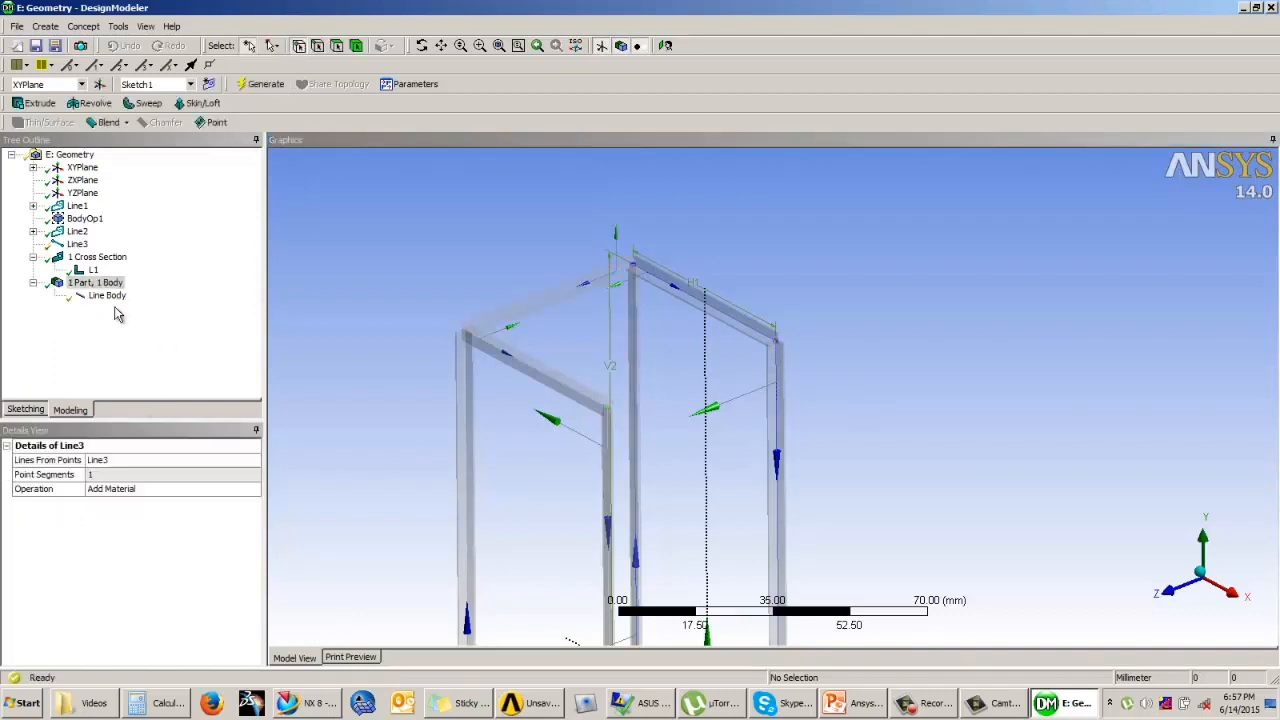
Step: Generate a Lines From Points member with Add Material joining the upper right corners of the front and rear frames
left_click(83, 26)
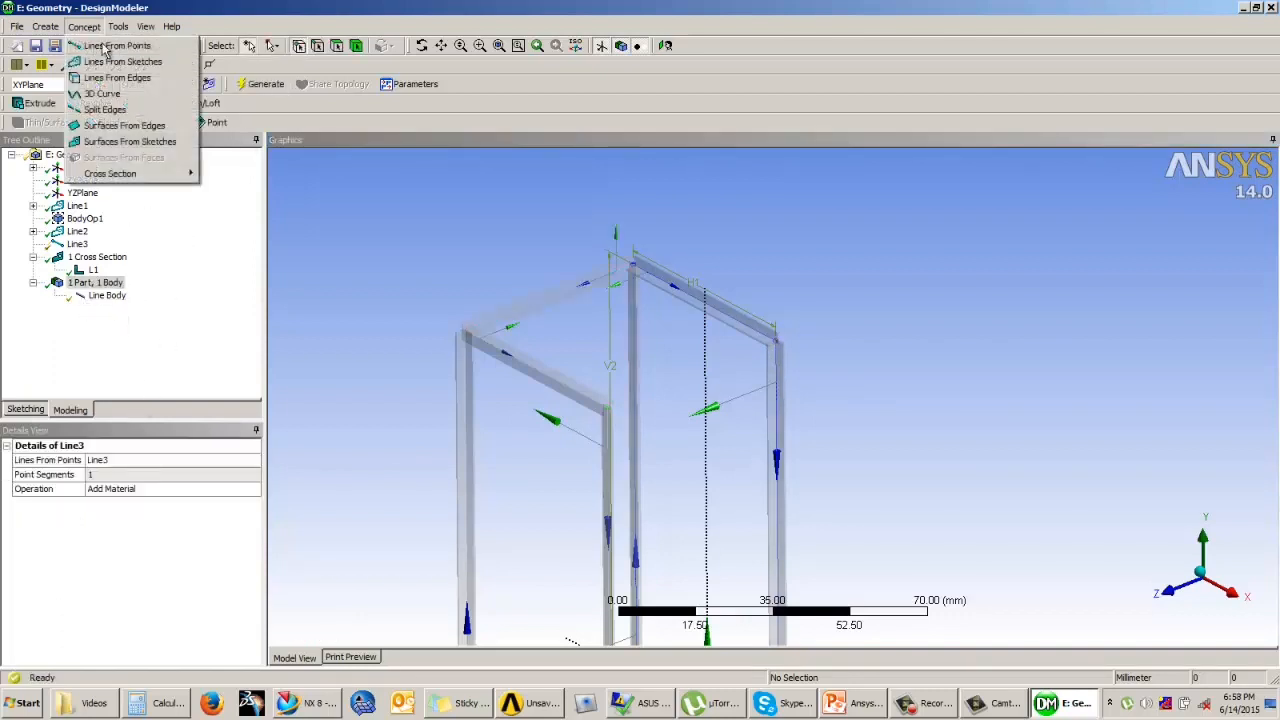
left_click(115, 45)
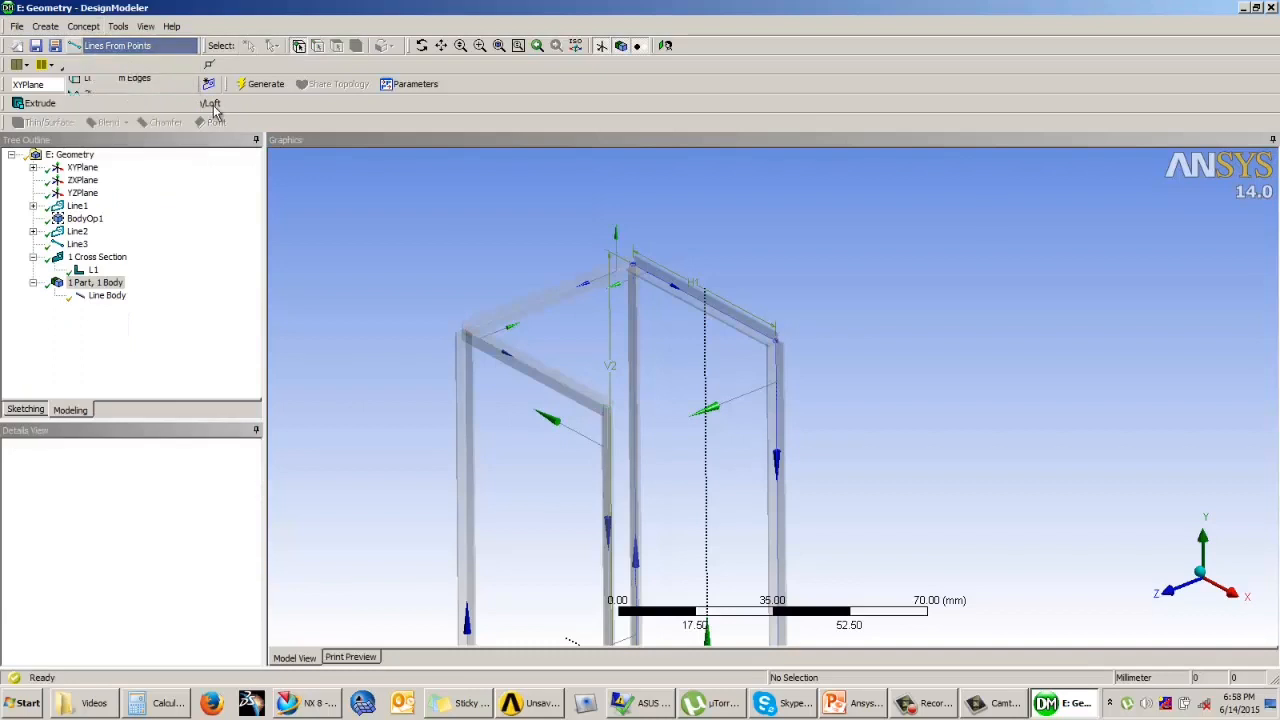
left_click(606, 411)
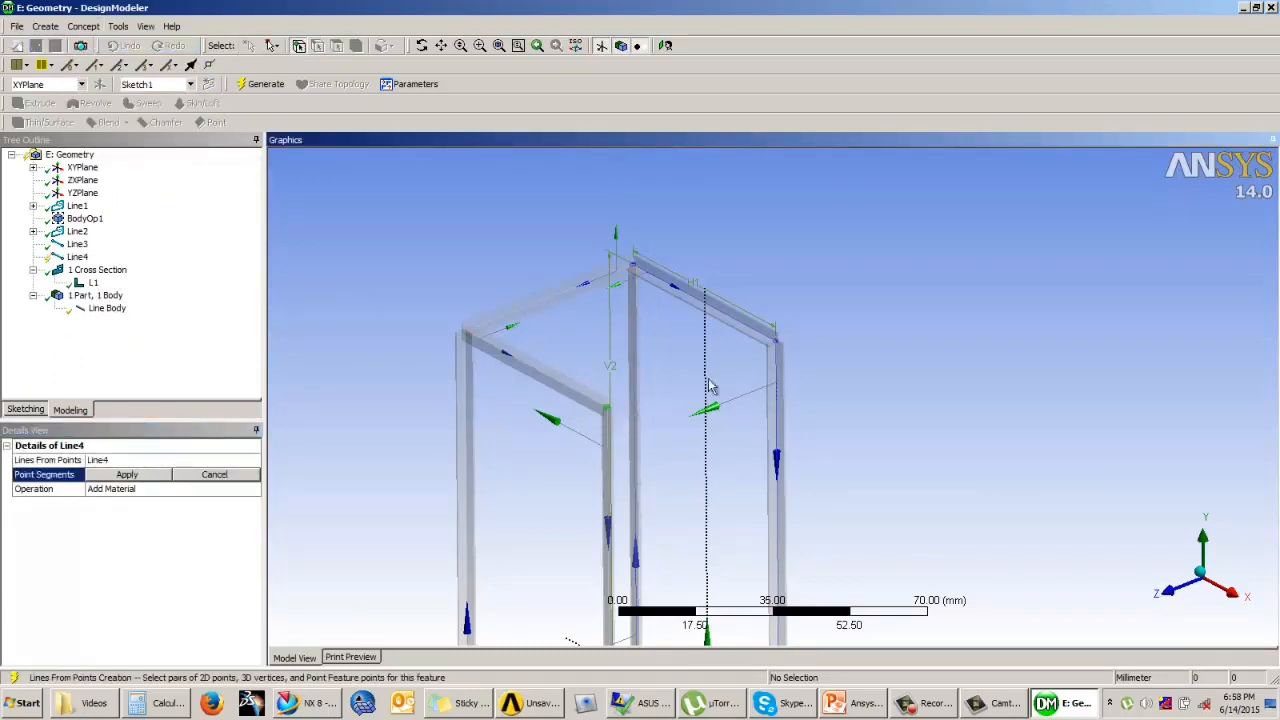
left_click(777, 345, "ctrl")
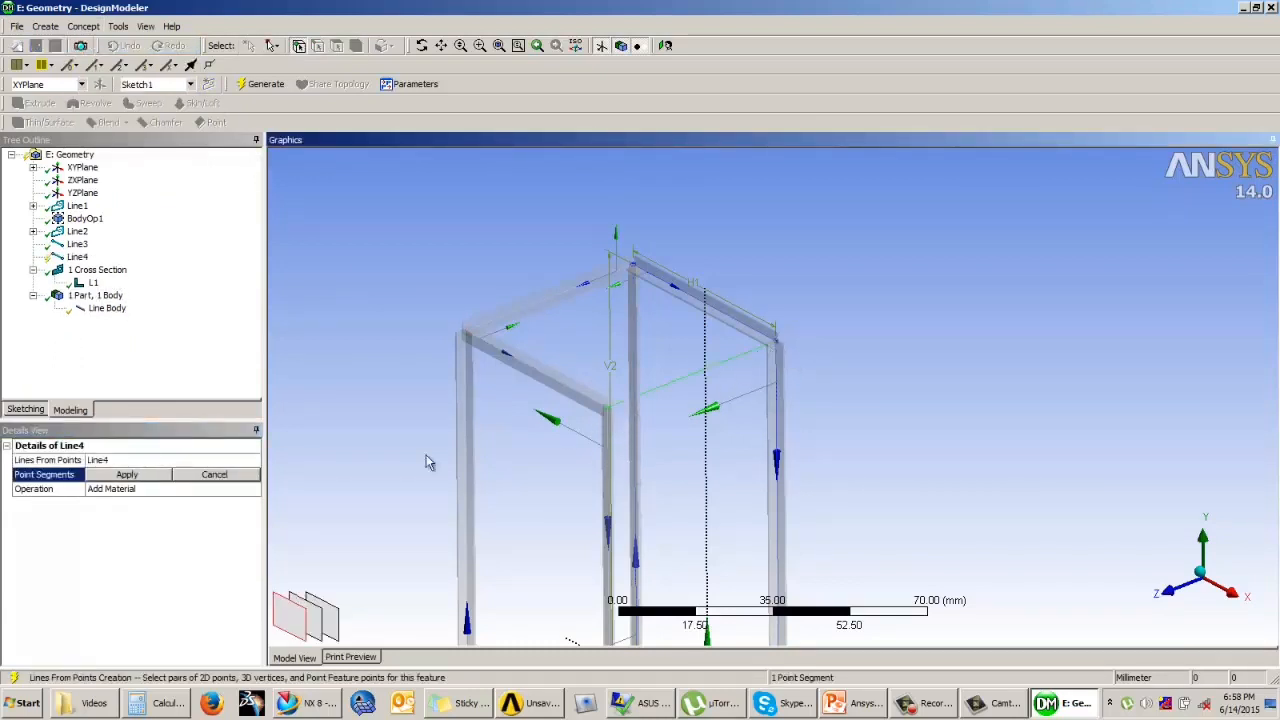
left_click(114, 476)
left_click(148, 491)
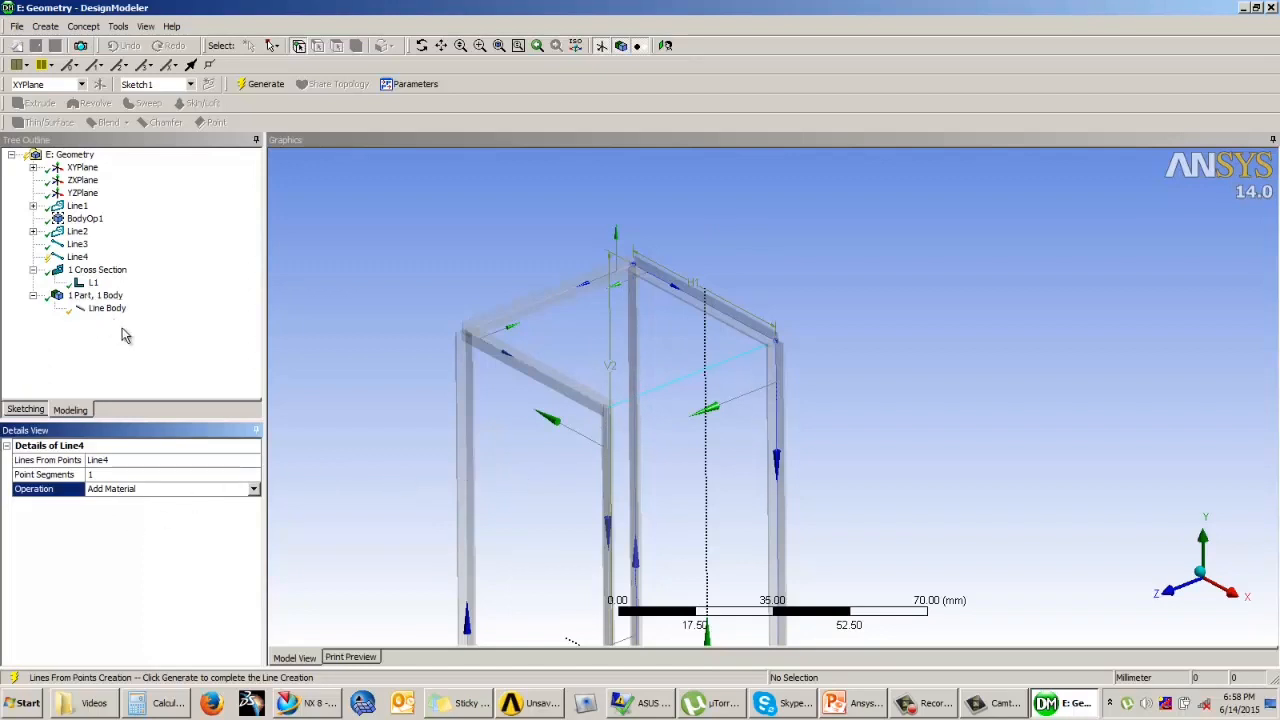
left_click(259, 84)
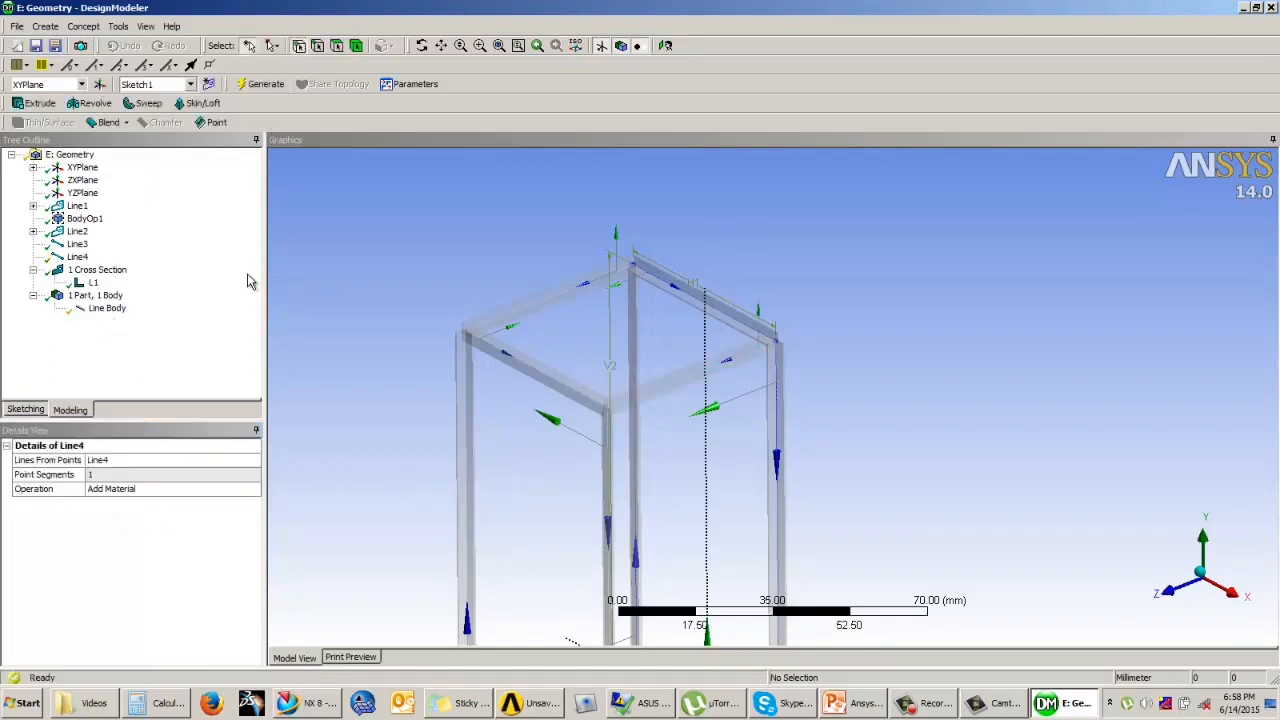
Step: Turn off the solid cross-section display so the frame members show as plain lines
scroll(543, 240, "down", 3)
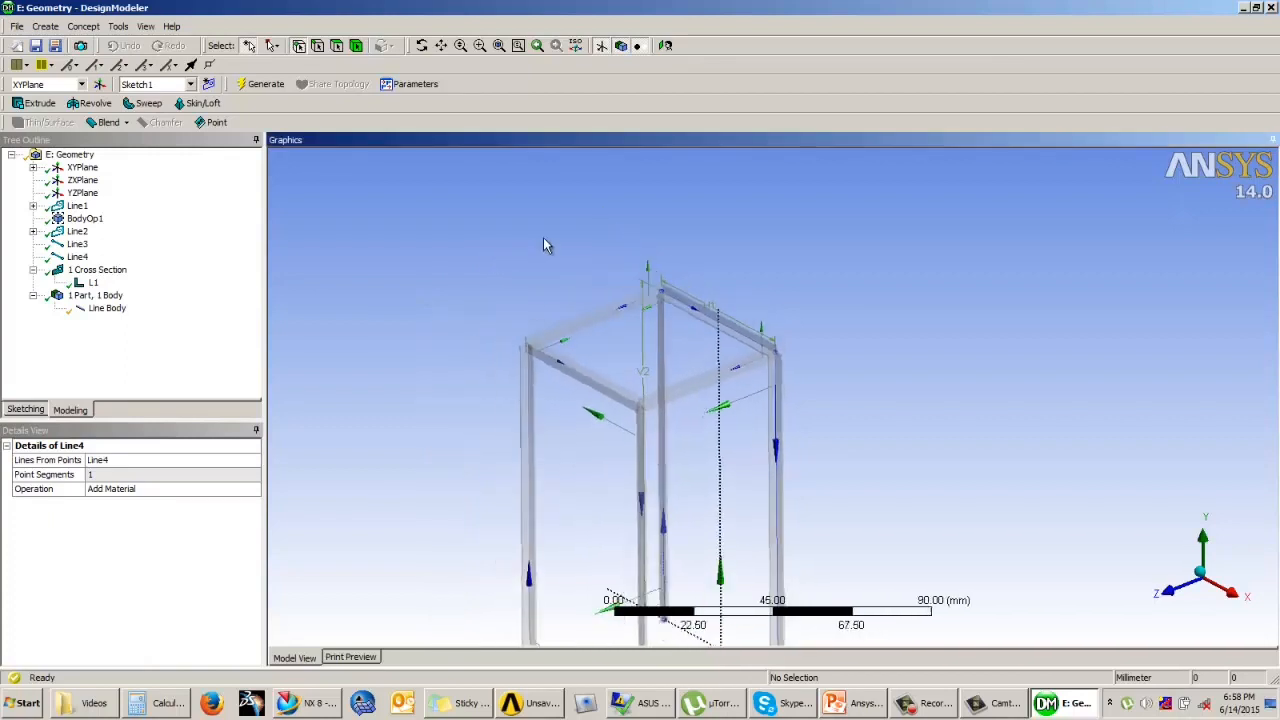
scroll(546, 243, "down", 2)
middle_click_drag(674, 266, 675, 297, "ctrl")
scroll(664, 244, "up", 5)
scroll(675, 302, "up", 2)
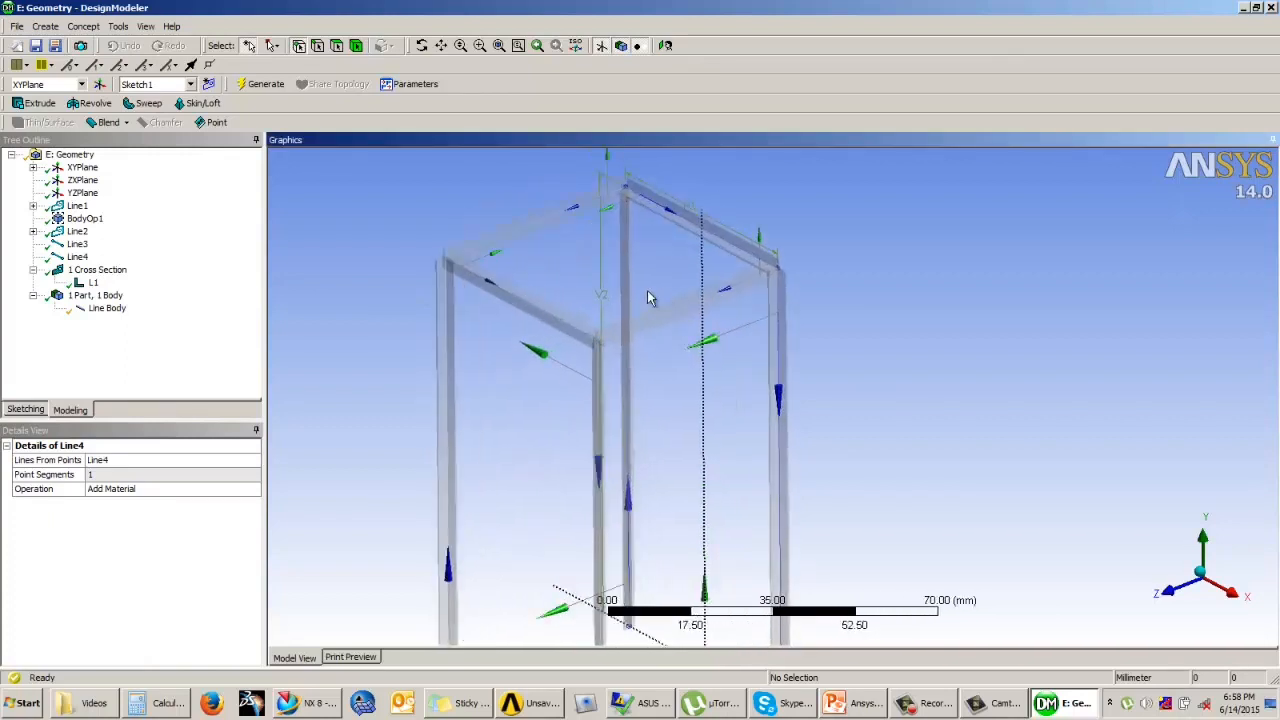
left_click(146, 26)
left_click(192, 197)
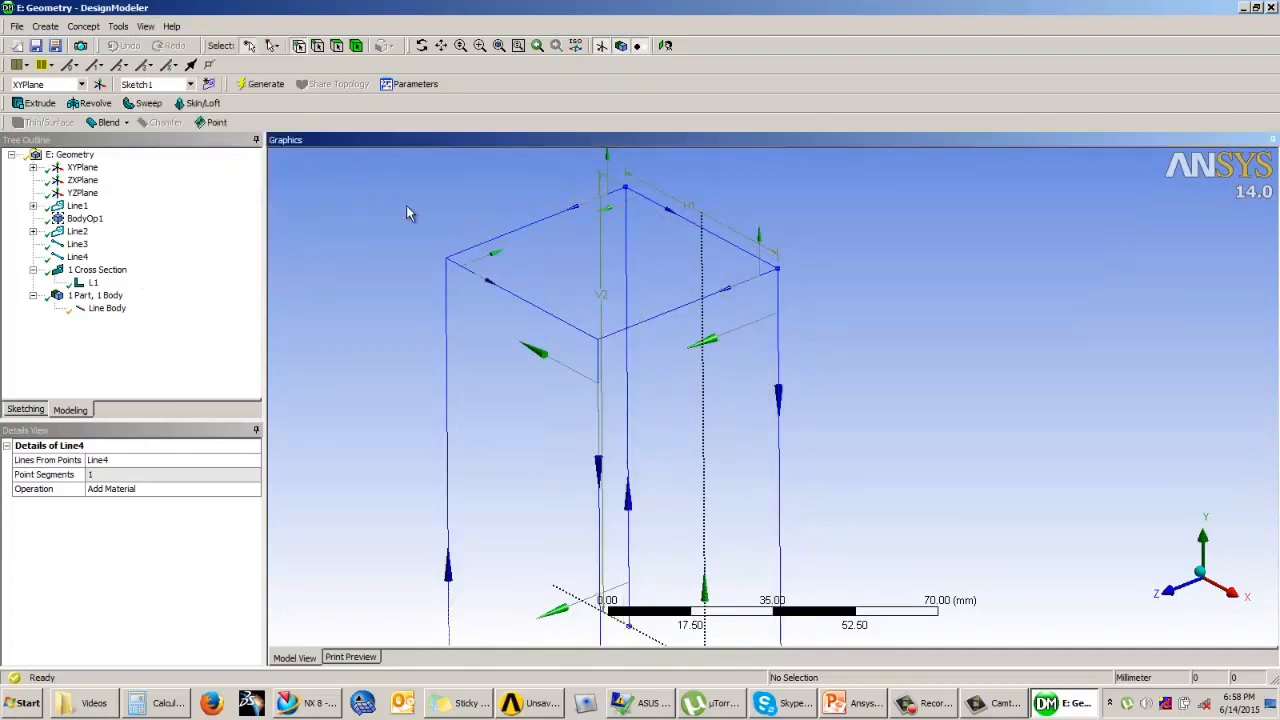
Step: Examine the line layout of the two frames and the upper members connecting them
scroll(418, 207, "down", 1)
scroll(410, 198, "down", 1)
middle_click_drag(451, 217, 431, 158, "ctrl")
scroll(657, 251, "down", 1)
middle_click_drag(657, 254, 636, 271, "ctrl")
scroll(586, 263, "up", 3)
scroll(636, 271, "up", 3)
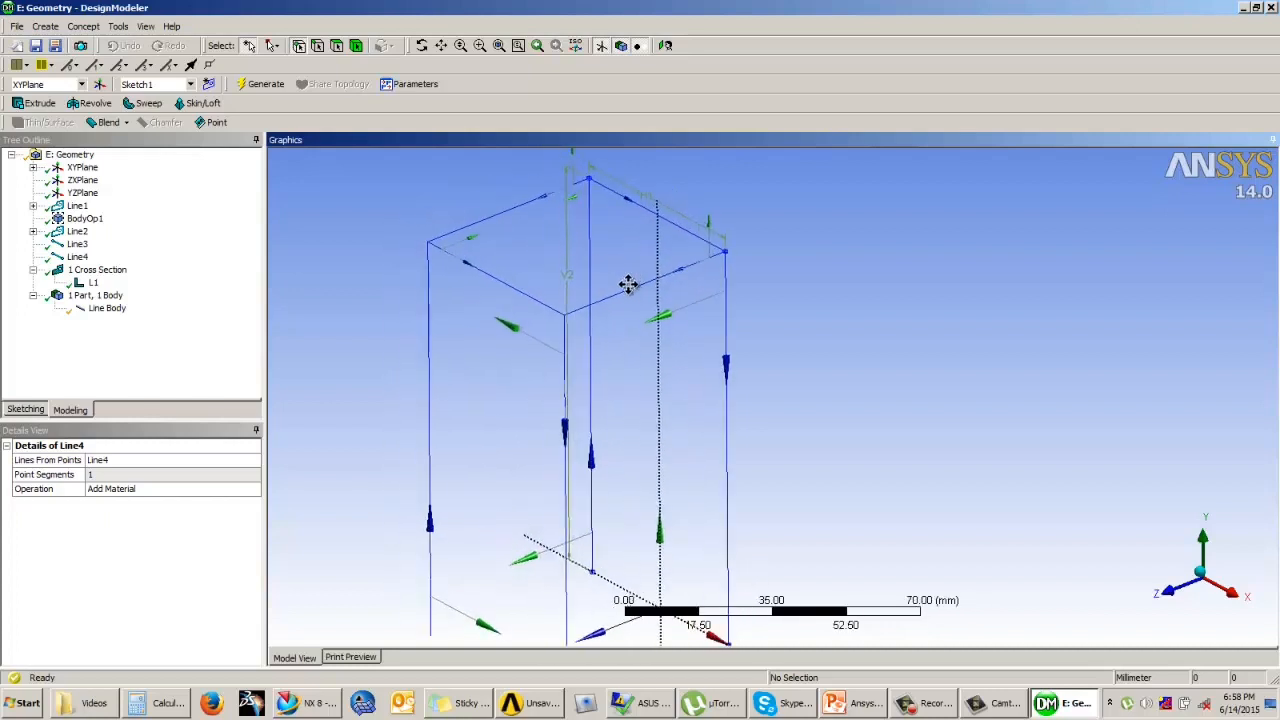
scroll(613, 271, "up", 1)
scroll(610, 271, "down", 1)
middle_click_drag(610, 271, 611, 314, "ctrl")
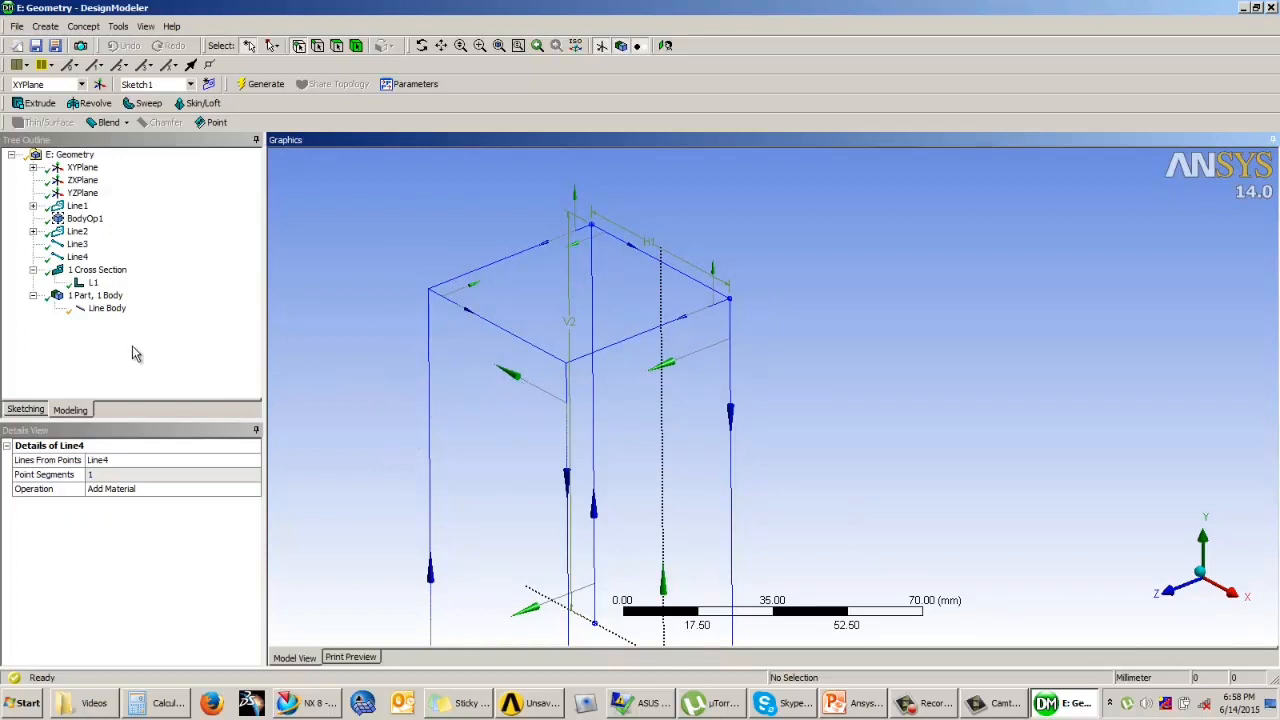
Step: Review the combined line body's details and the operation options of the newest Lines From Points feature
left_click(114, 309)
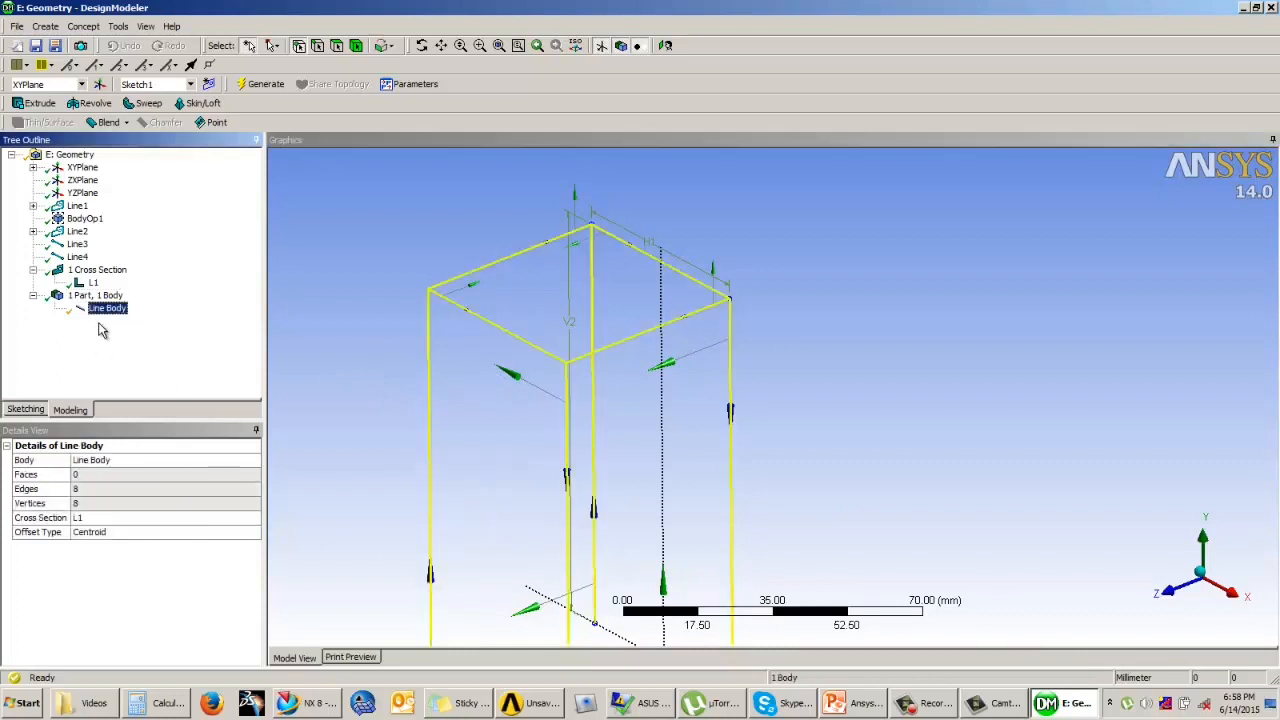
left_click(78, 257)
left_click(136, 491)
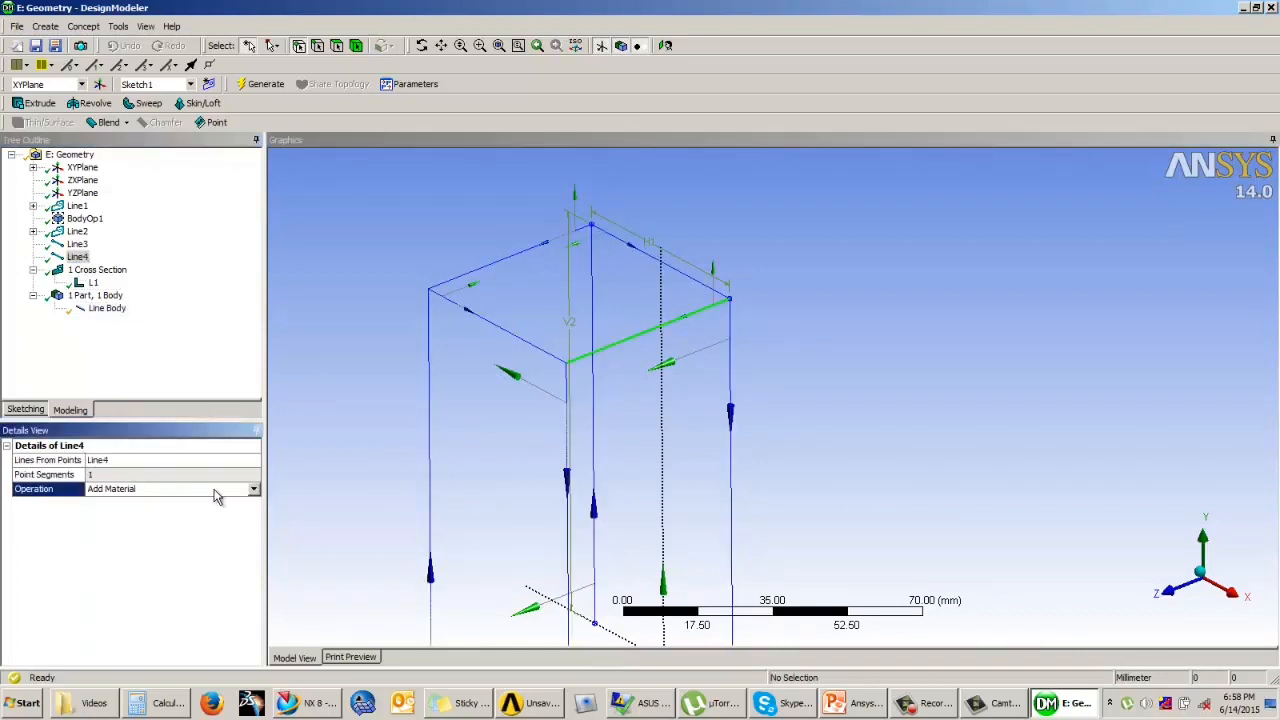
left_click(250, 491)
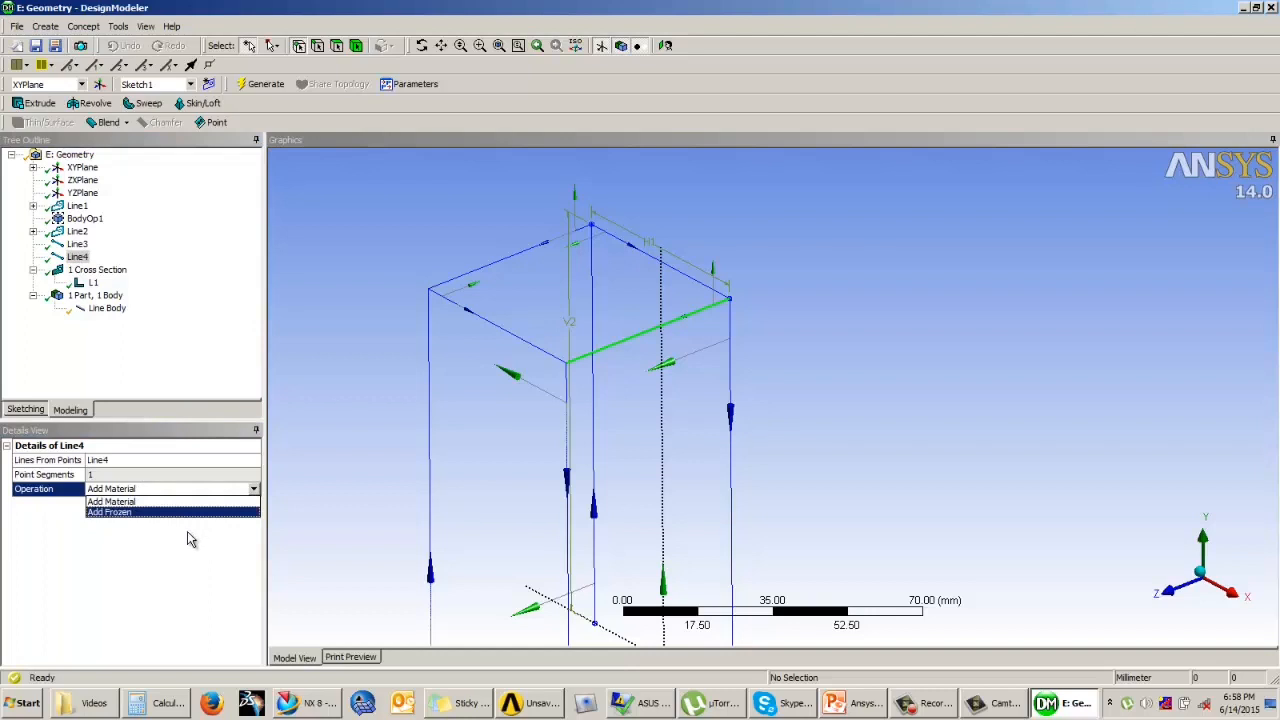
left_click(190, 535)
left_click(183, 384)
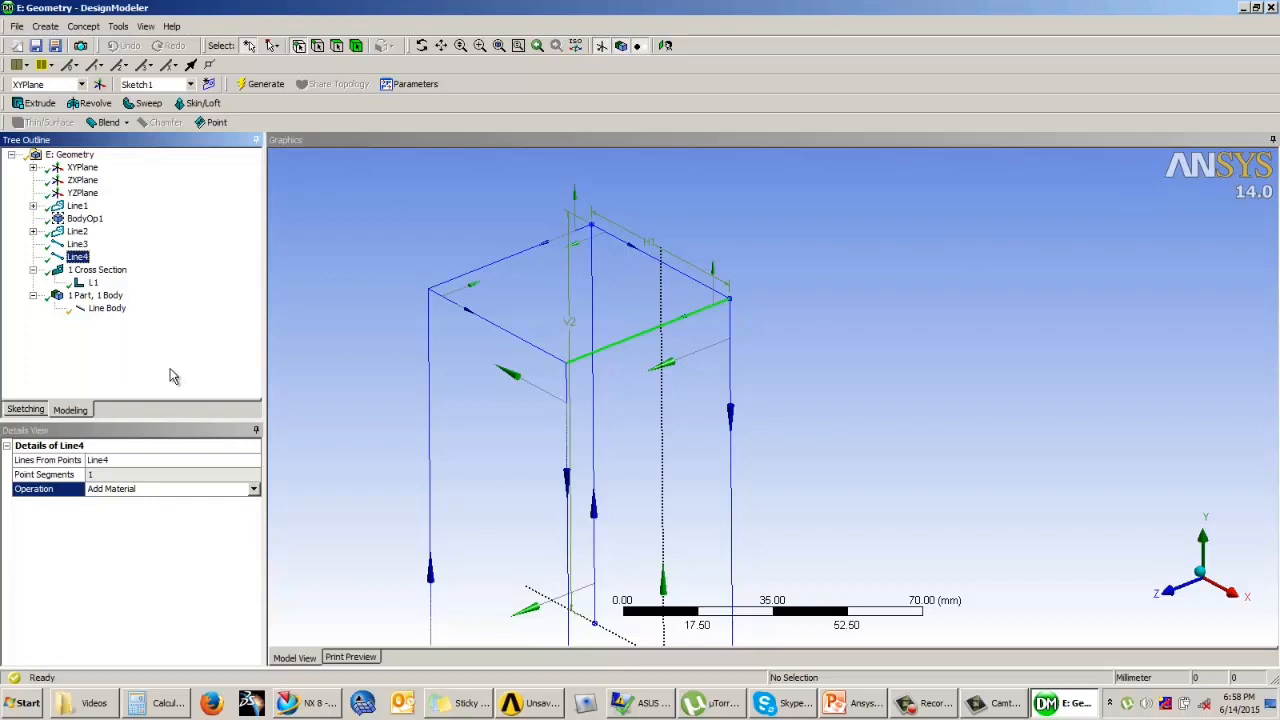
left_click(799, 220)
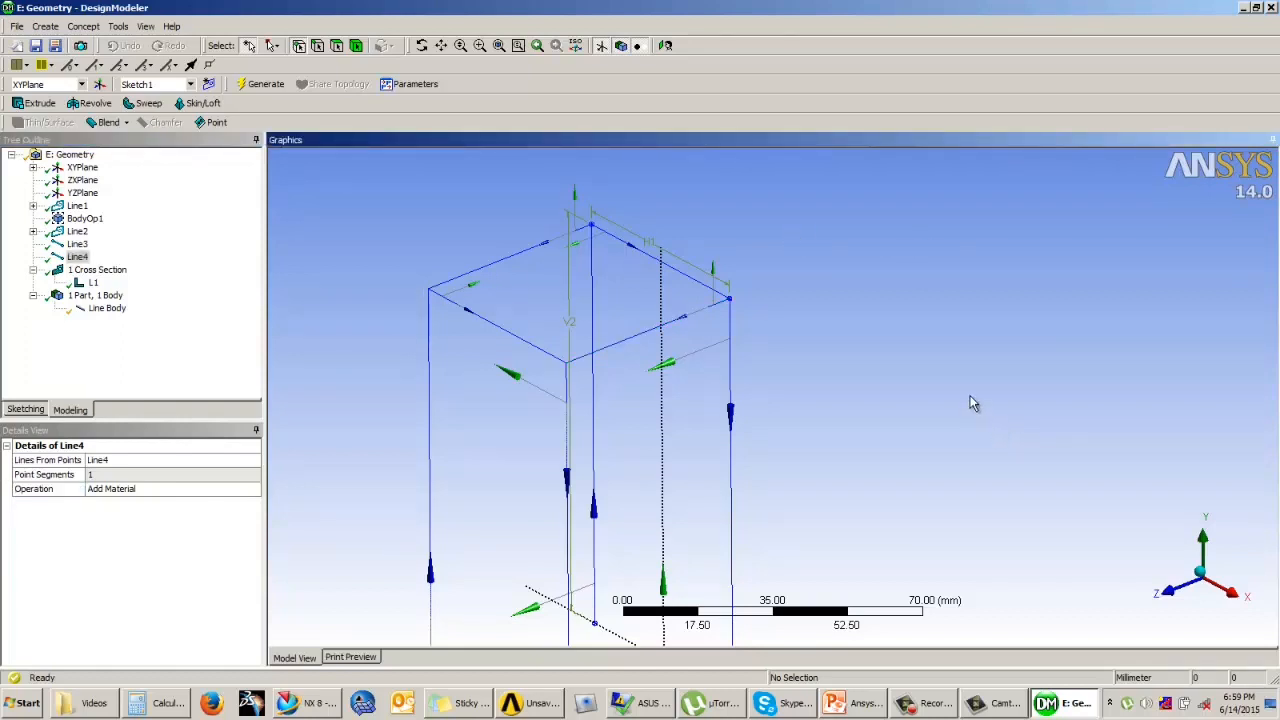
scroll(939, 336, "down", 3)
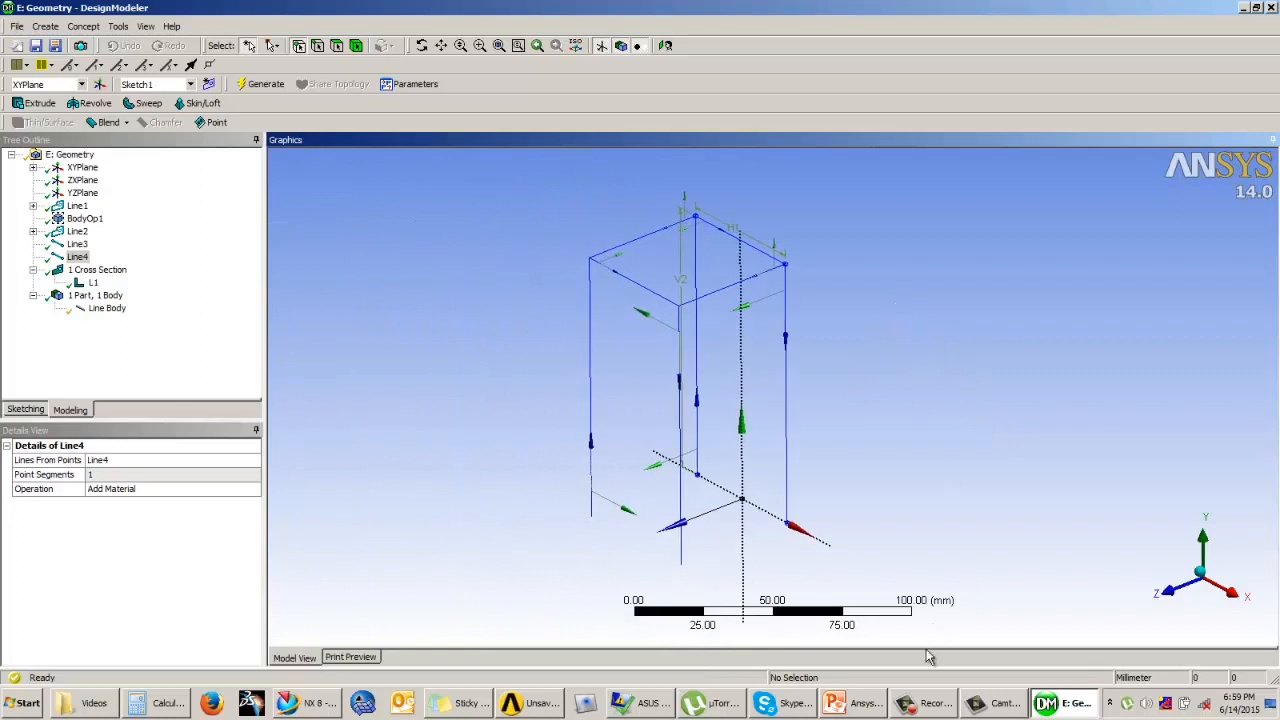
left_click(920, 703)
left_click(803, 348)
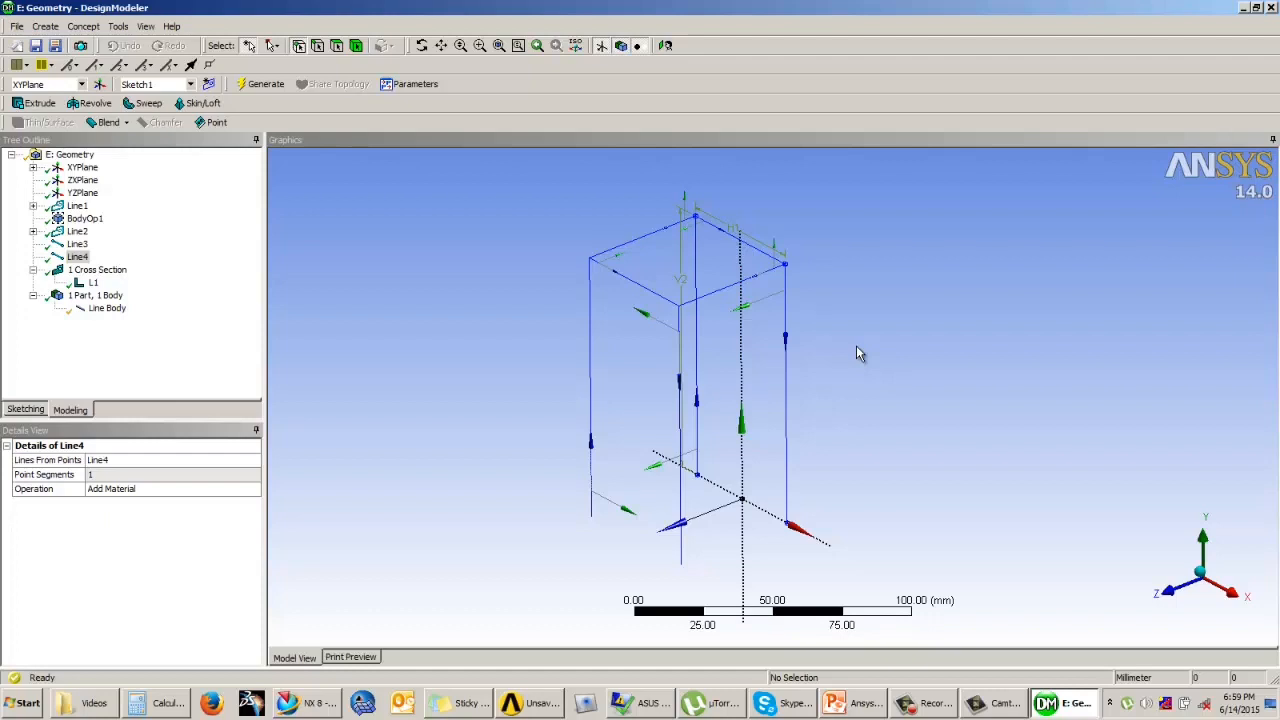
left_click(420, 371)
middle_click_drag(420, 372, 455, 349)
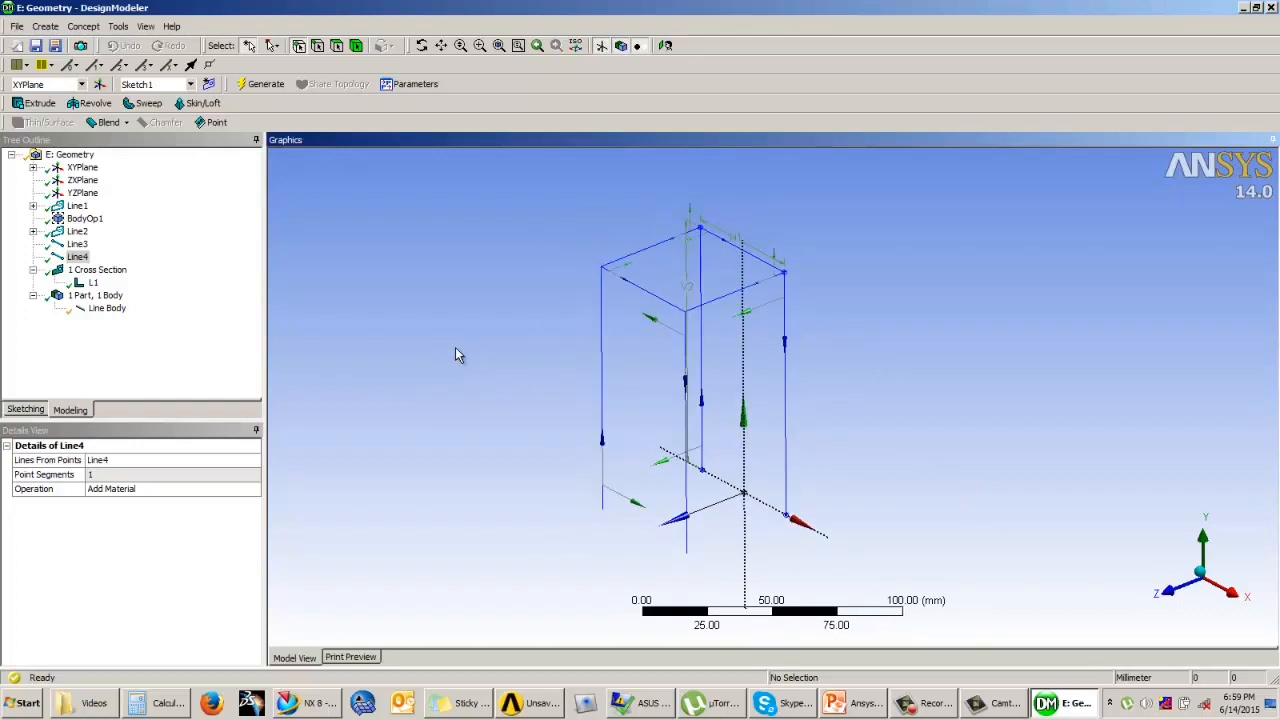
left_click(45, 26)
left_click(82, 252)
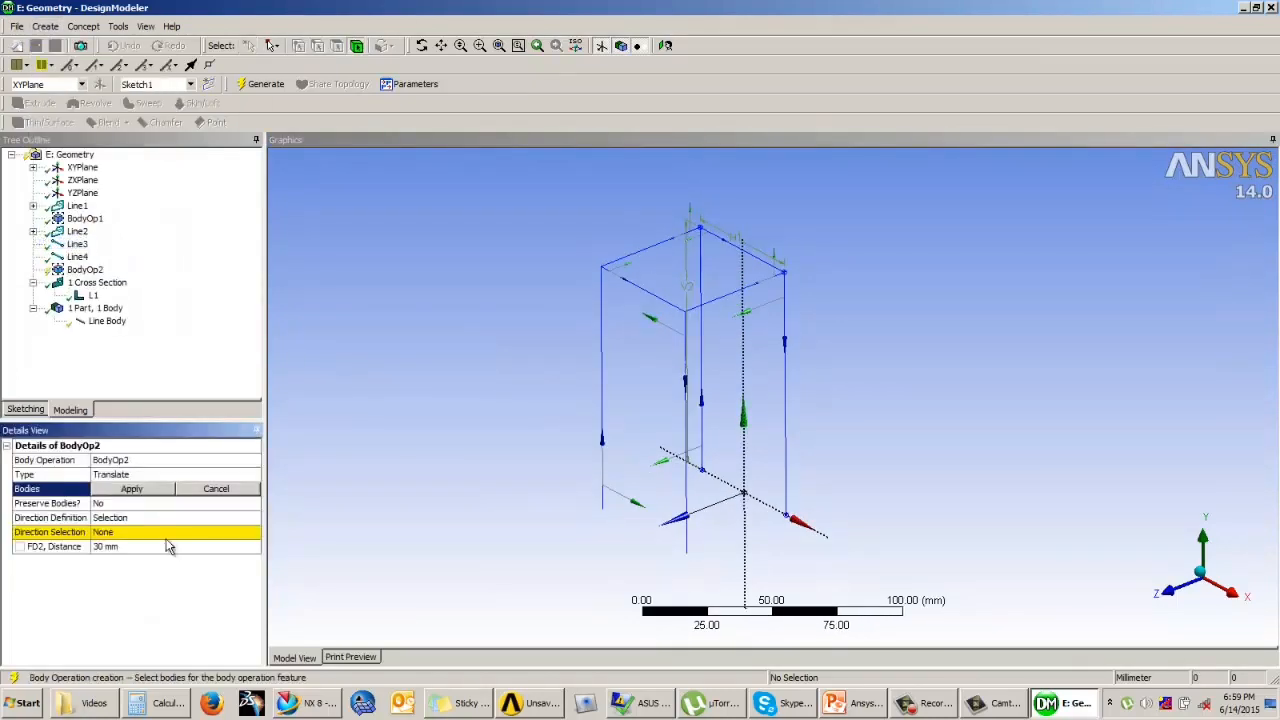
left_click(217, 474)
left_click(254, 474)
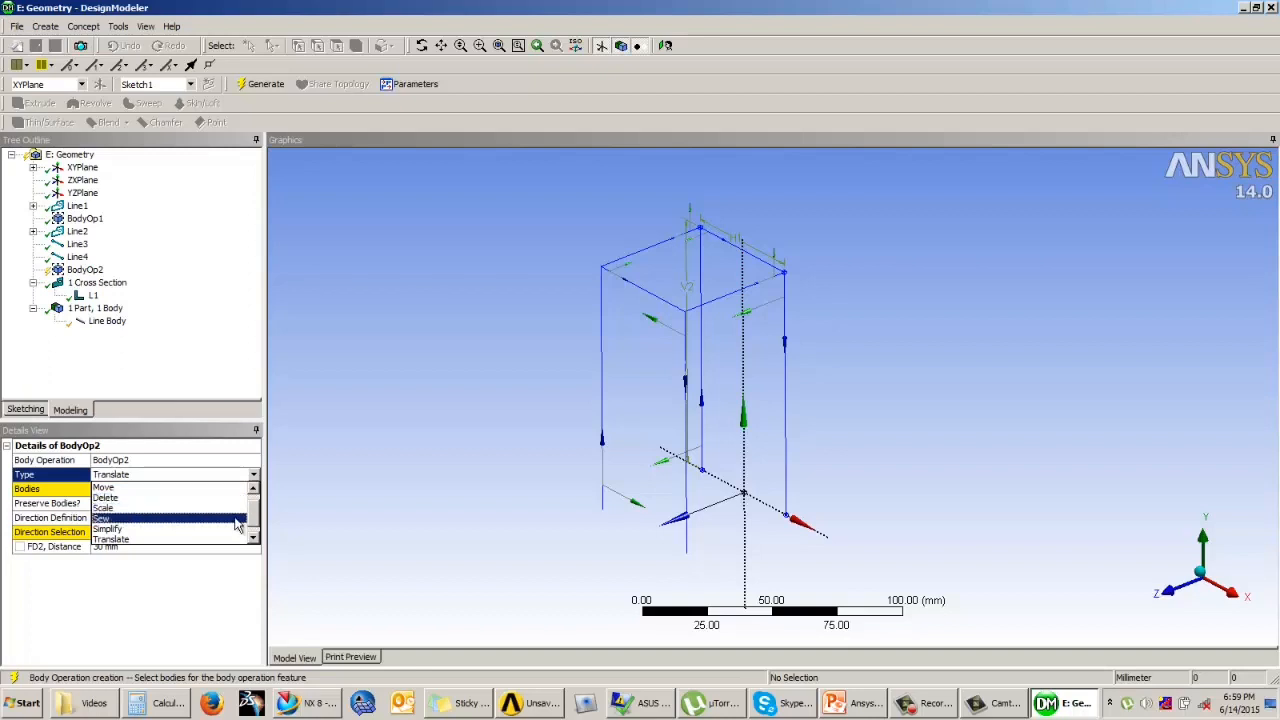
left_click_drag(254, 507, 253, 498)
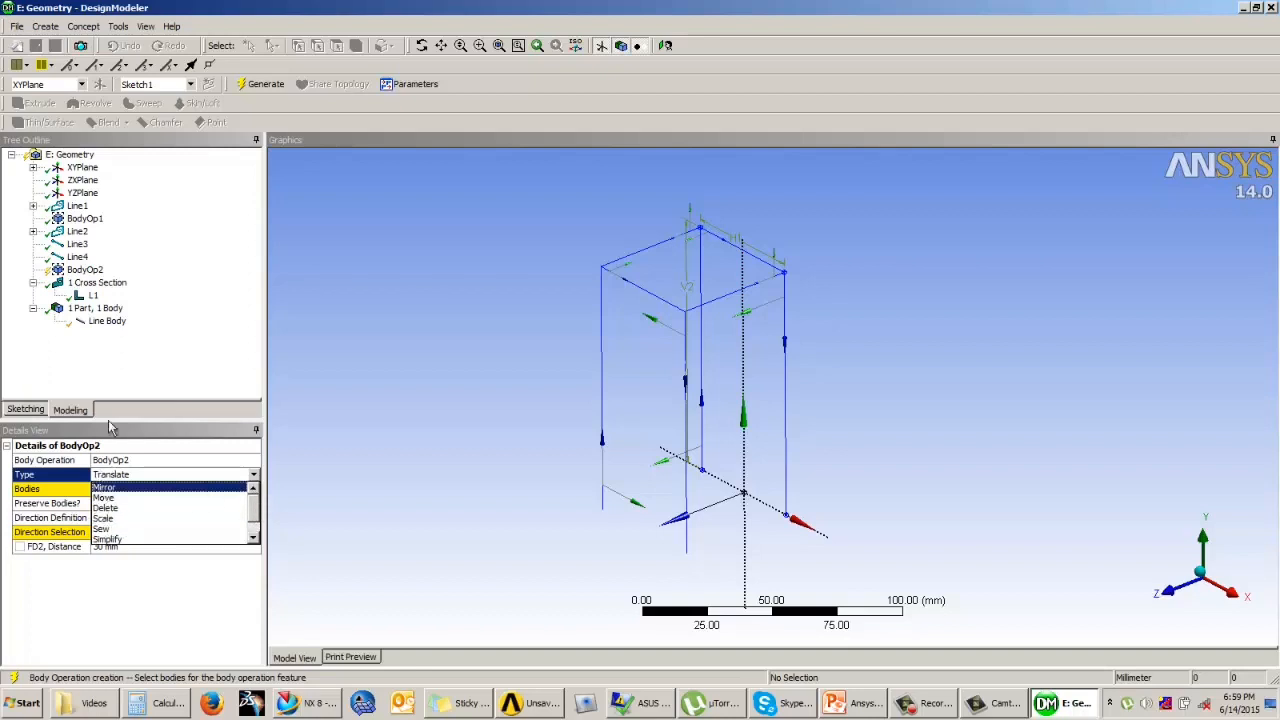
left_click(127, 368)
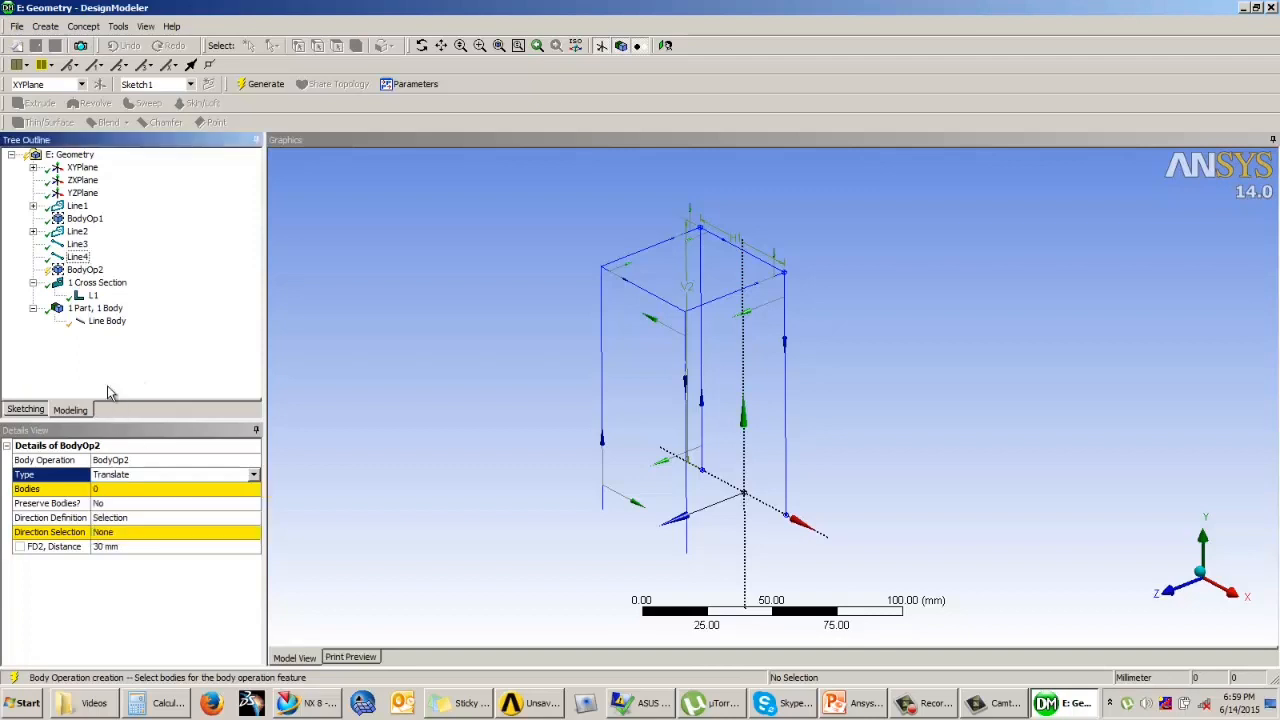
right_click(88, 272)
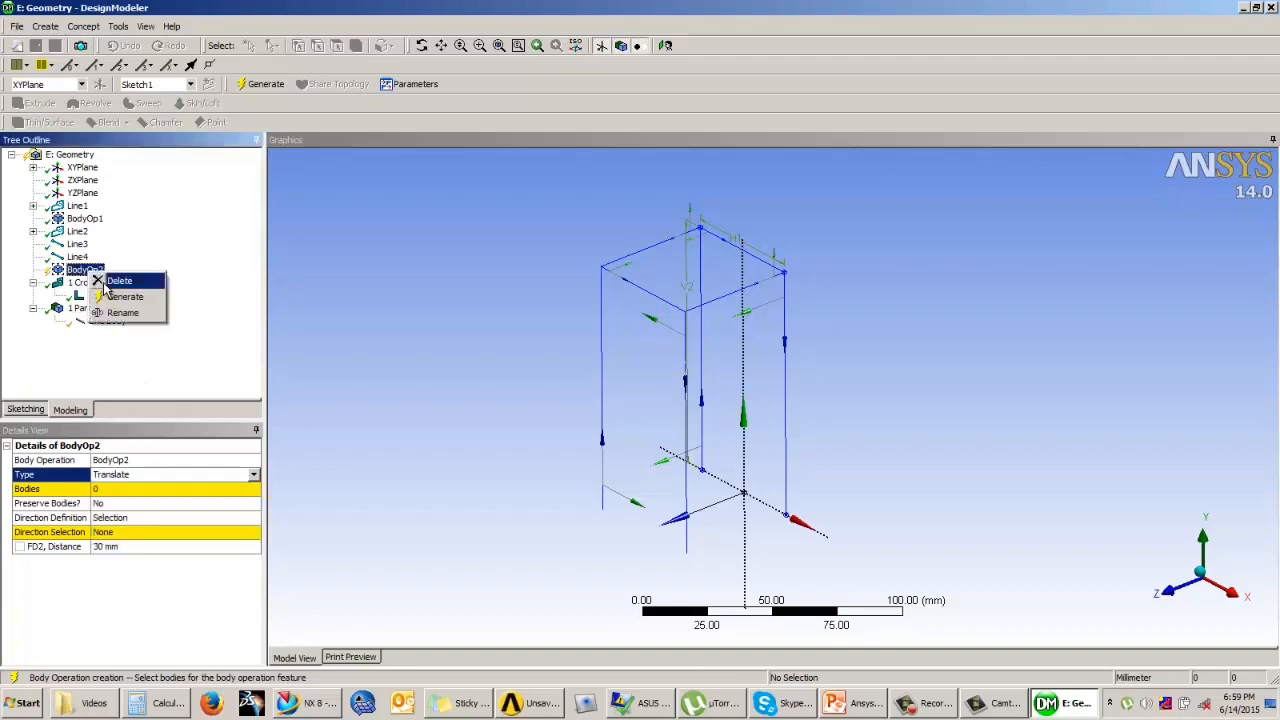
left_click(102, 284)
left_click(580, 403)
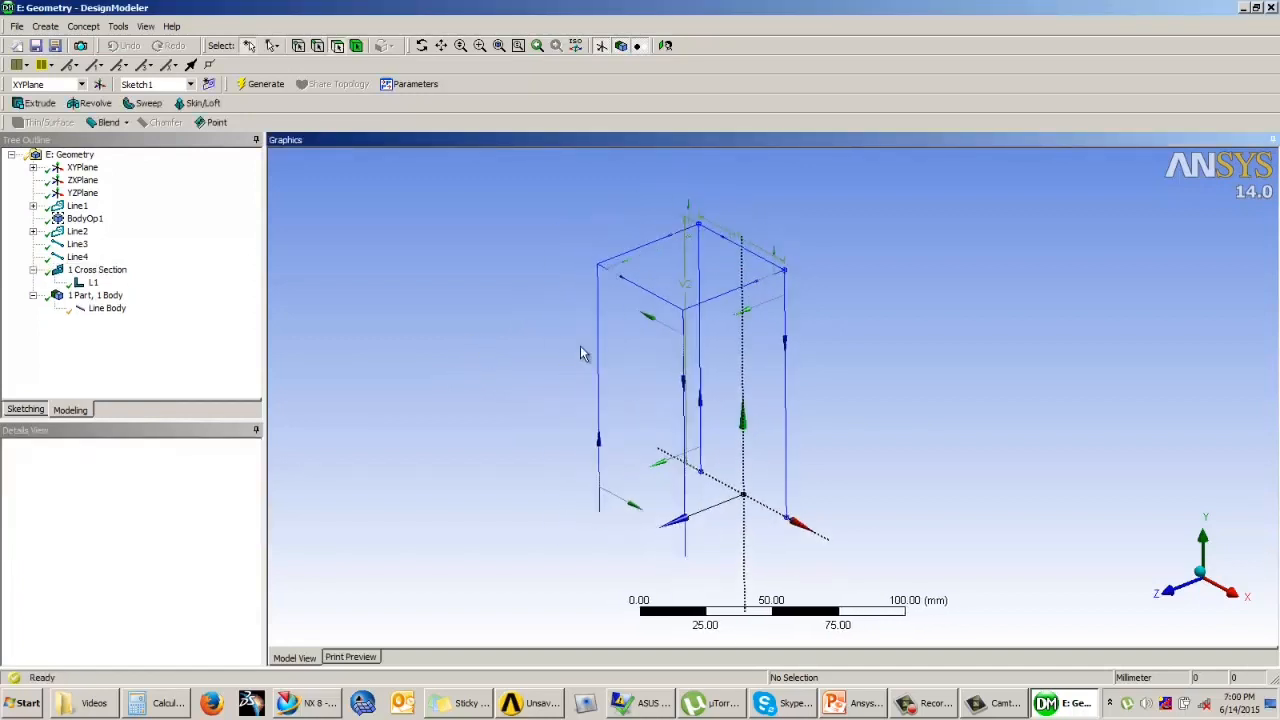
left_click(45, 29)
mouse_move(64, 356)
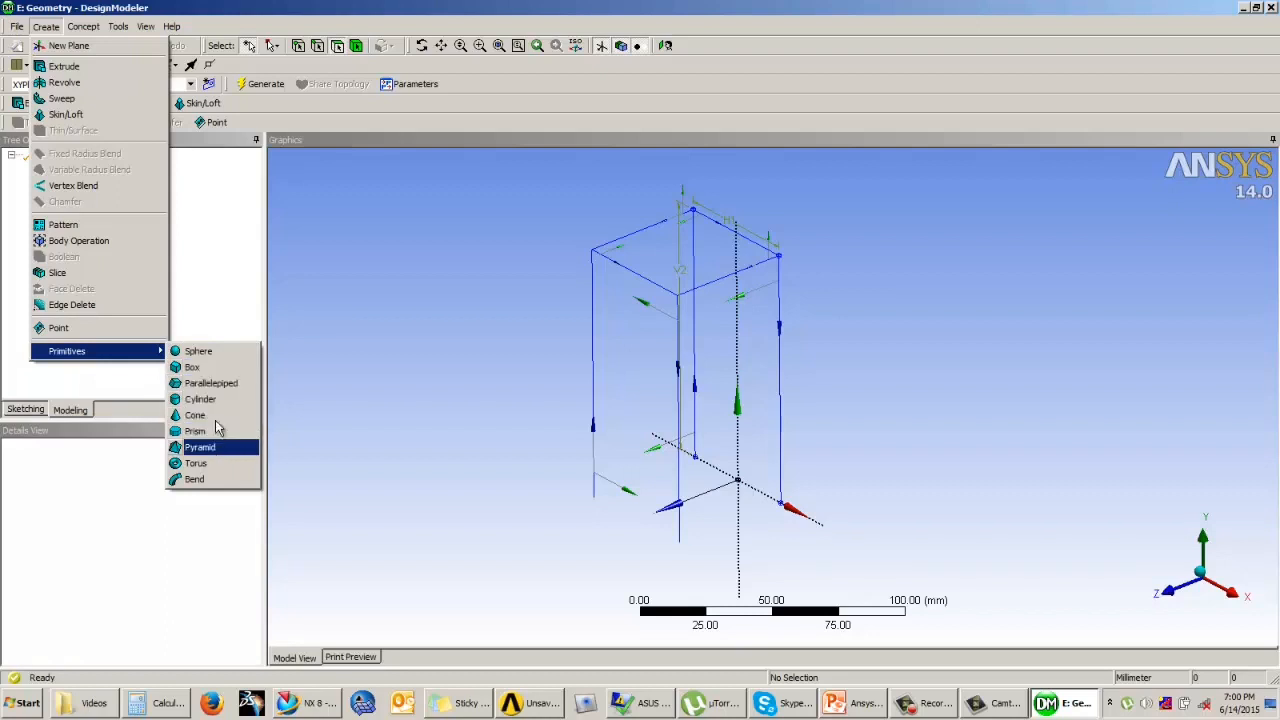
left_click(352, 317)
scroll(388, 327, "up", 3)
scroll(388, 326, "down", 3)
mouse_move(485, 321)
middle_mouse_down("ctrl")
mouse_move(488, 352)
mouse_move(492, 319)
mouse_move(465, 312)
middle_mouse_up("ctrl")
scroll(477, 347, "up", 1)
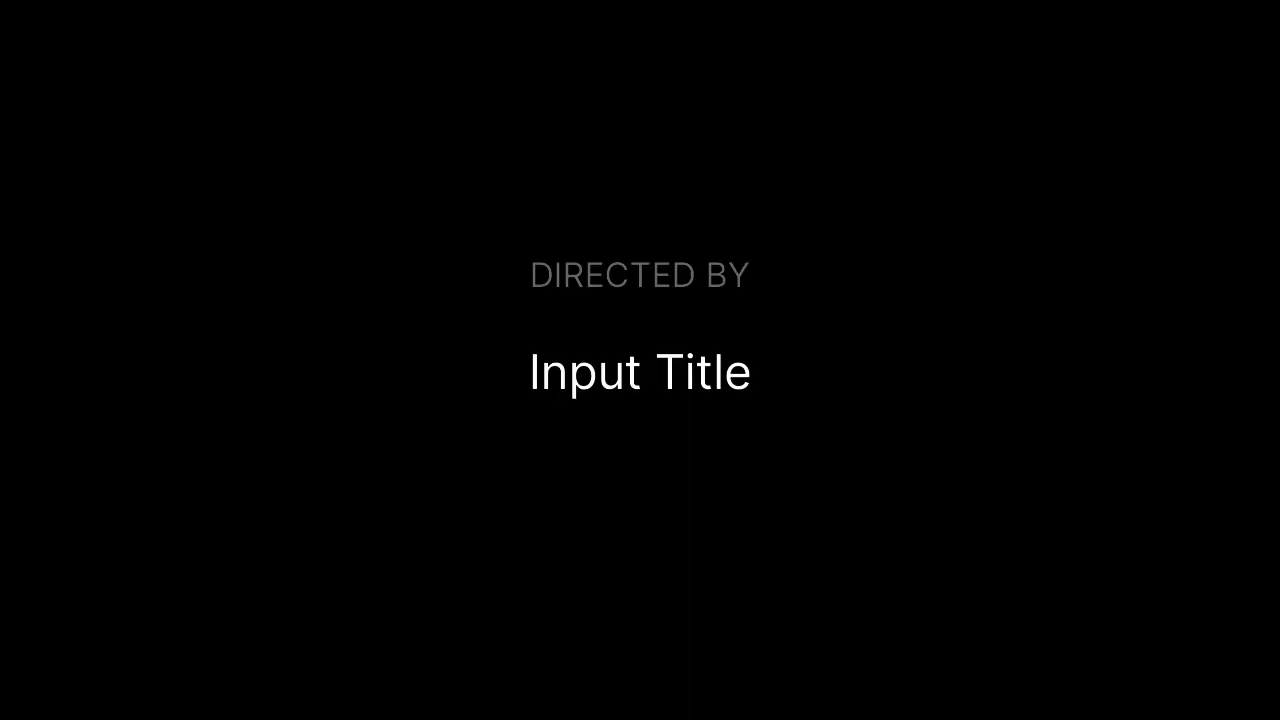